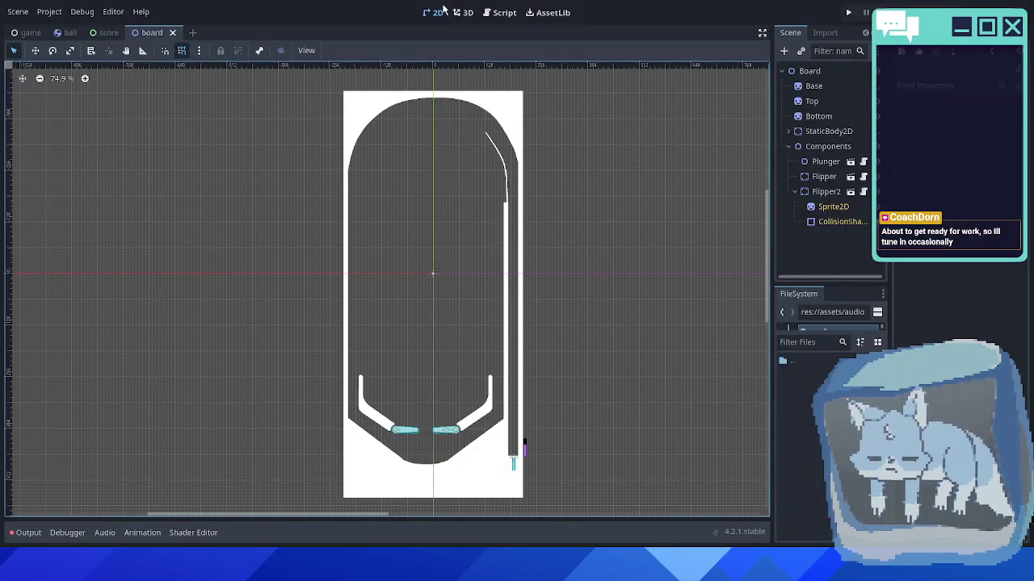
- Switch to Visual Pinball and examine the blank table's layout from the top arch down to the flippers, drain and plunger lane
middle_click_drag(446, 306, 436, 302)
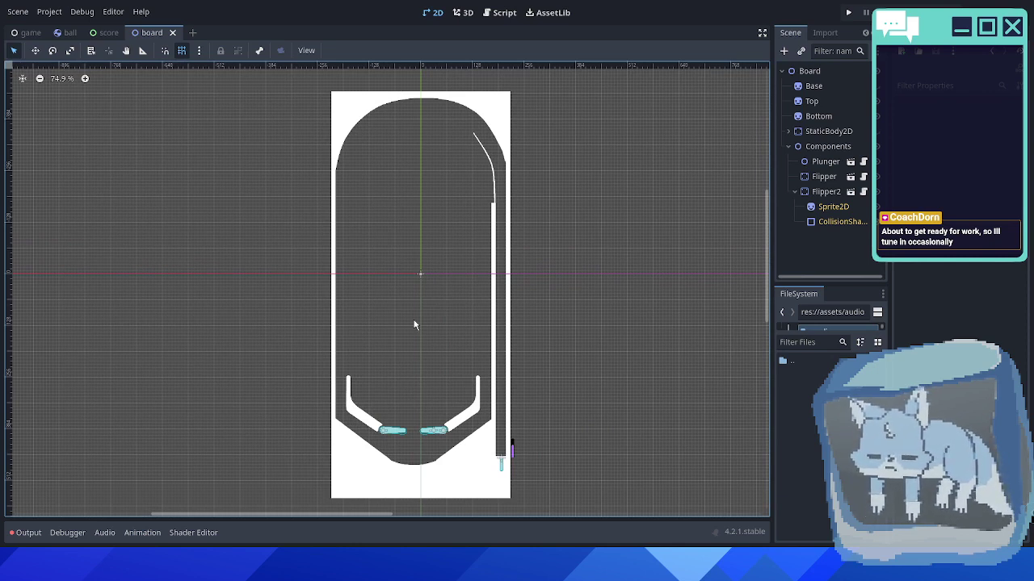
middle_click_drag(415, 323, 420, 325)
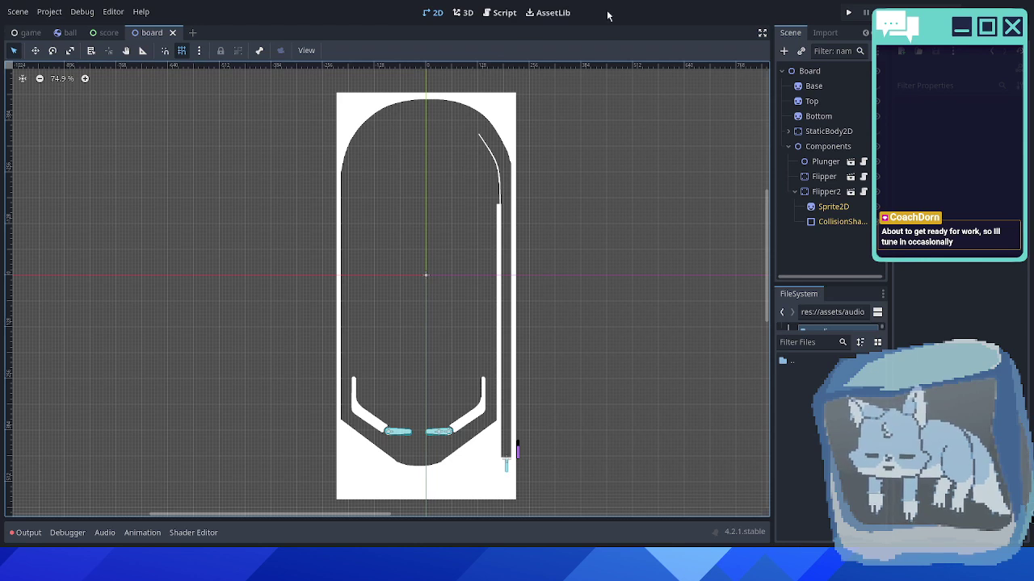
left_click(304, 562)
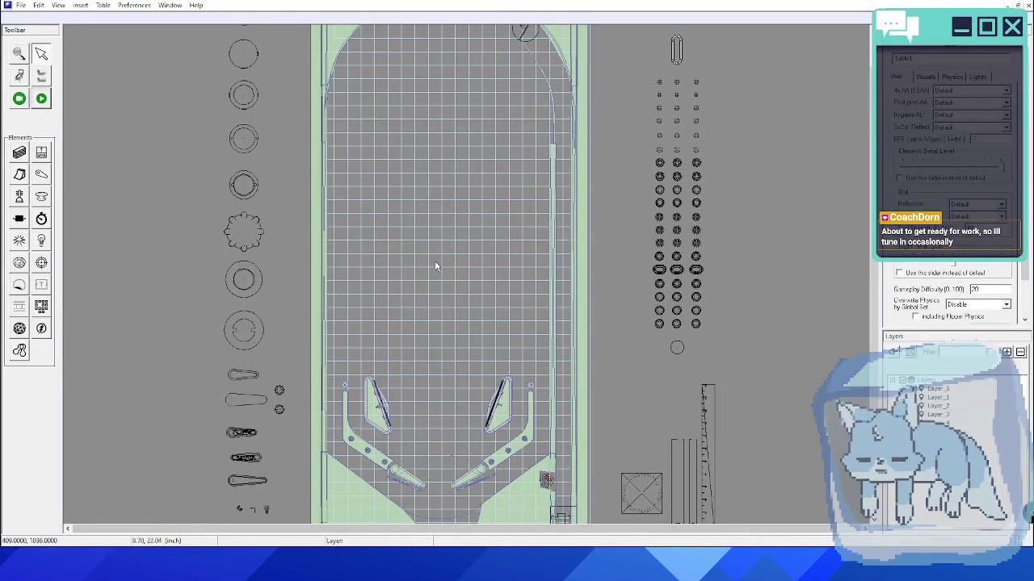
scroll(398, 408, "up", 2)
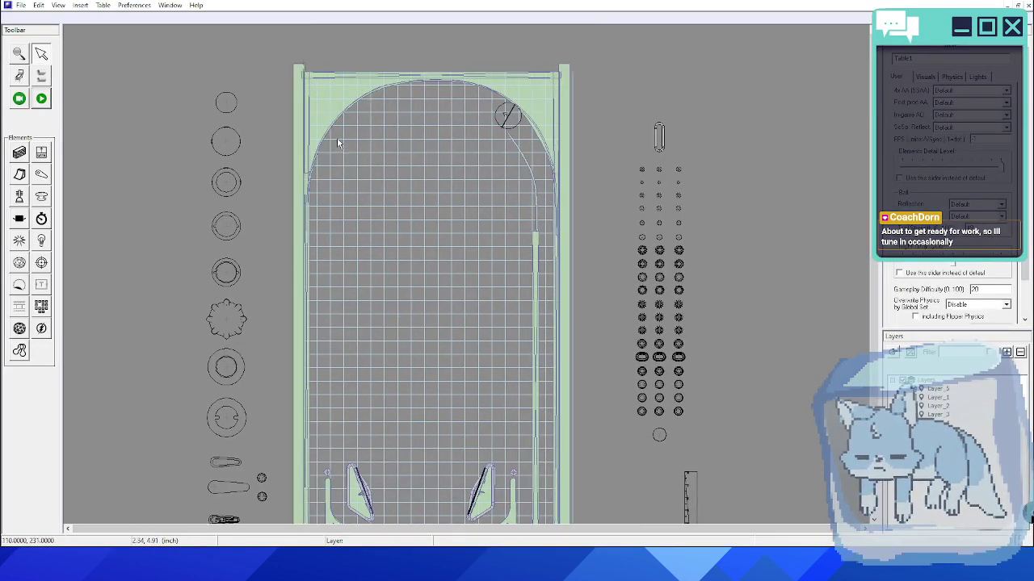
scroll(396, 197, "down", 2)
scroll(370, 264, "up", 1)
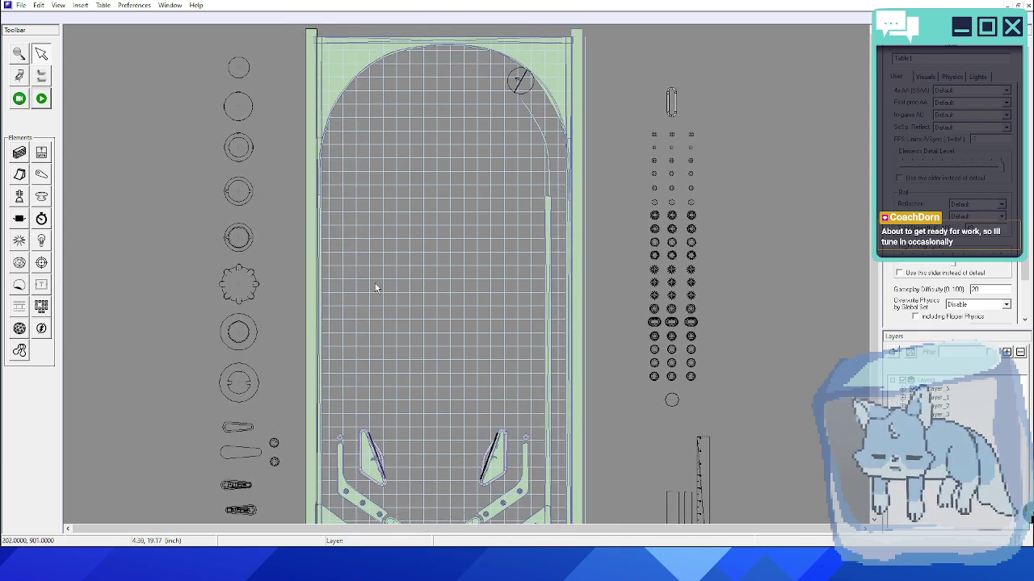
scroll(380, 259, "down", 1)
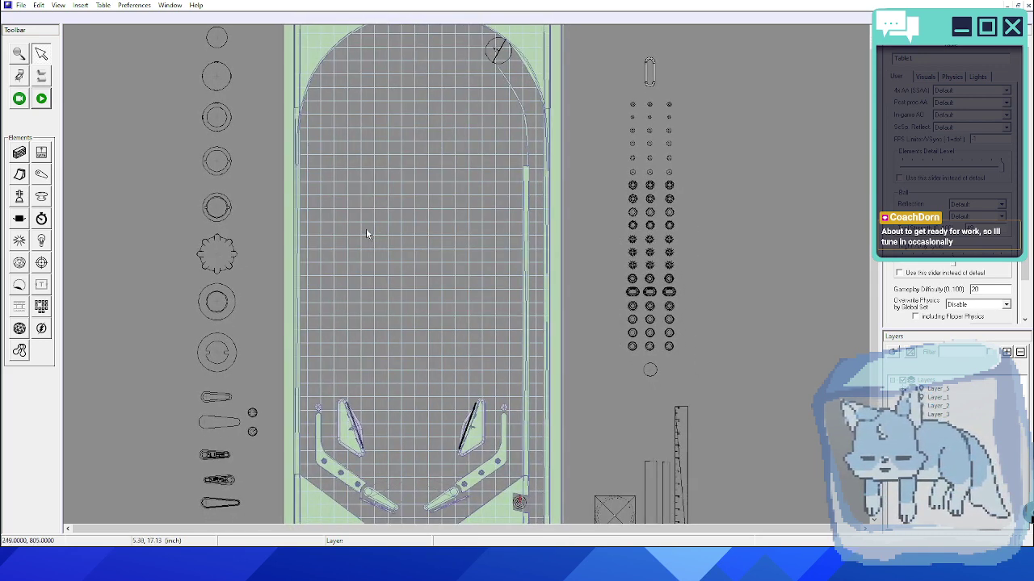
scroll(371, 226, "down", 1)
scroll(376, 247, "down", 1)
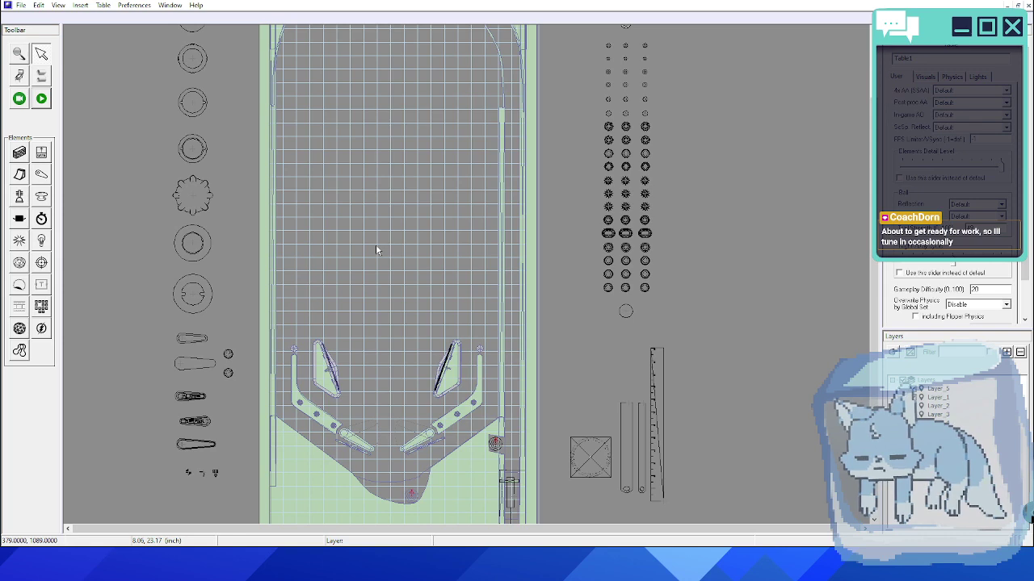
scroll(432, 171, "down", 1)
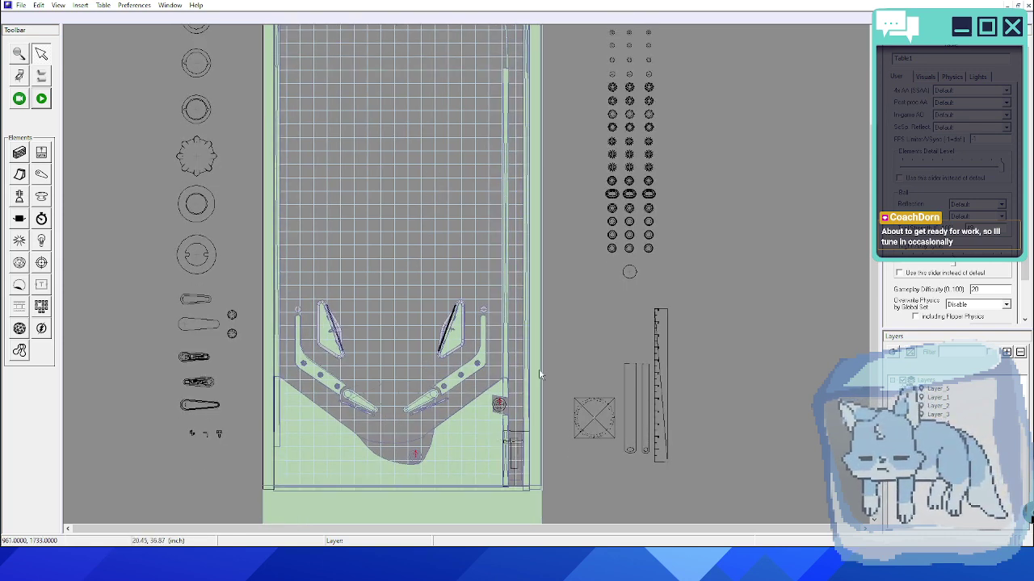
scroll(478, 202, "up", 2)
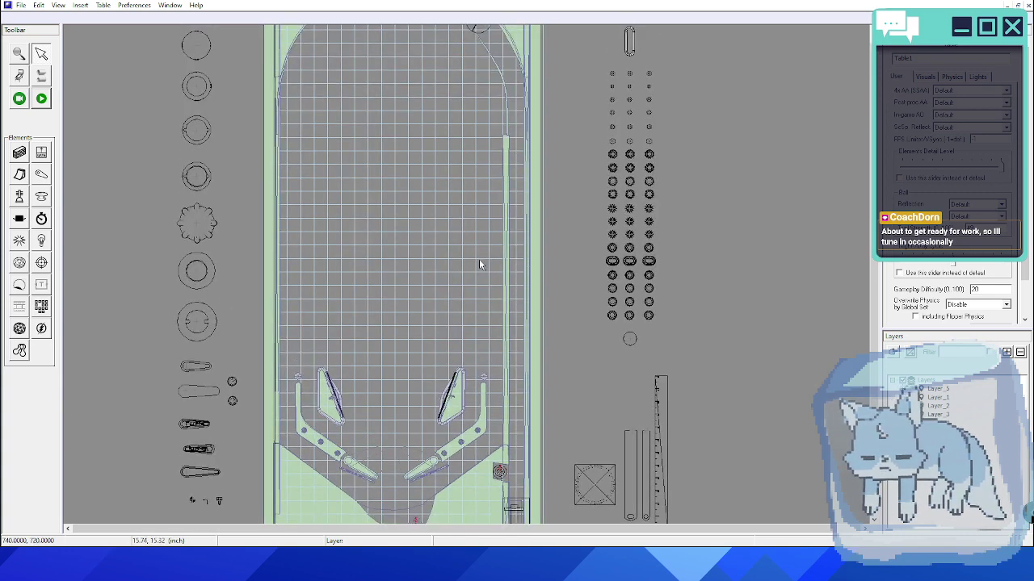
scroll(480, 263, "up", 1)
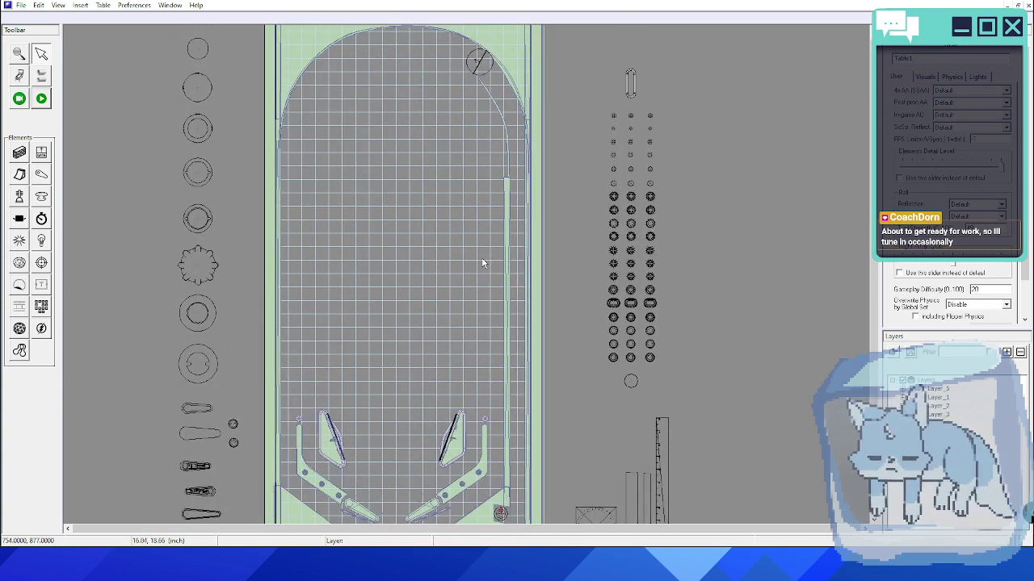
scroll(455, 290, "up", 1)
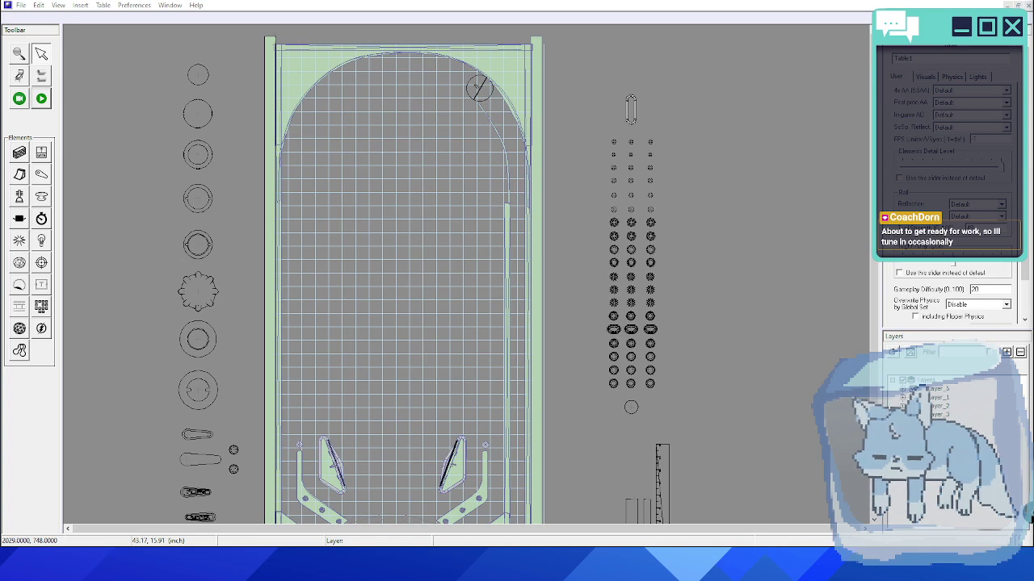
- Switch to Godot, run the Pinball project, test the plunger and flippers over two ball launches, and close the game
left_click(345, 564)
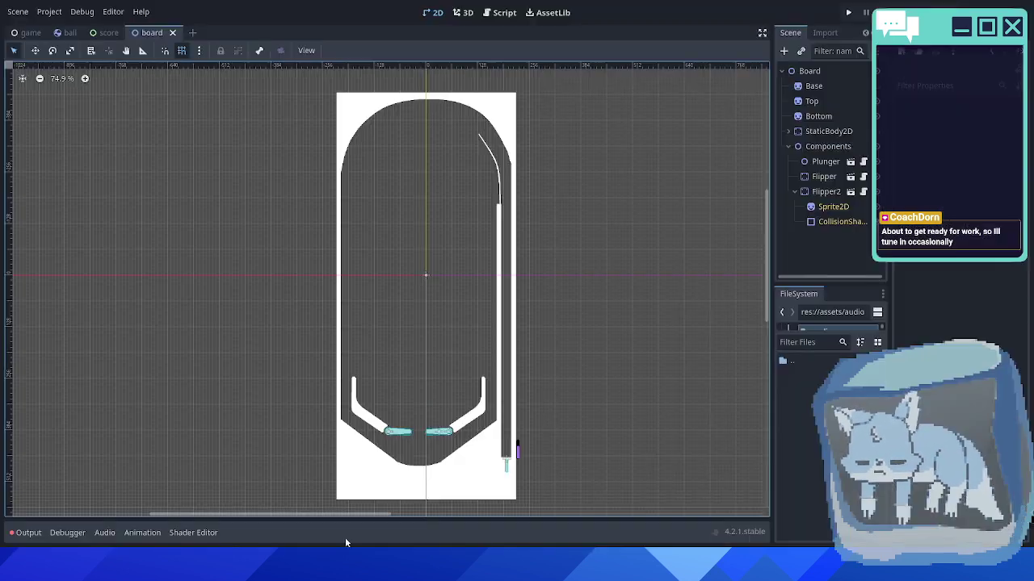
left_click(847, 12)
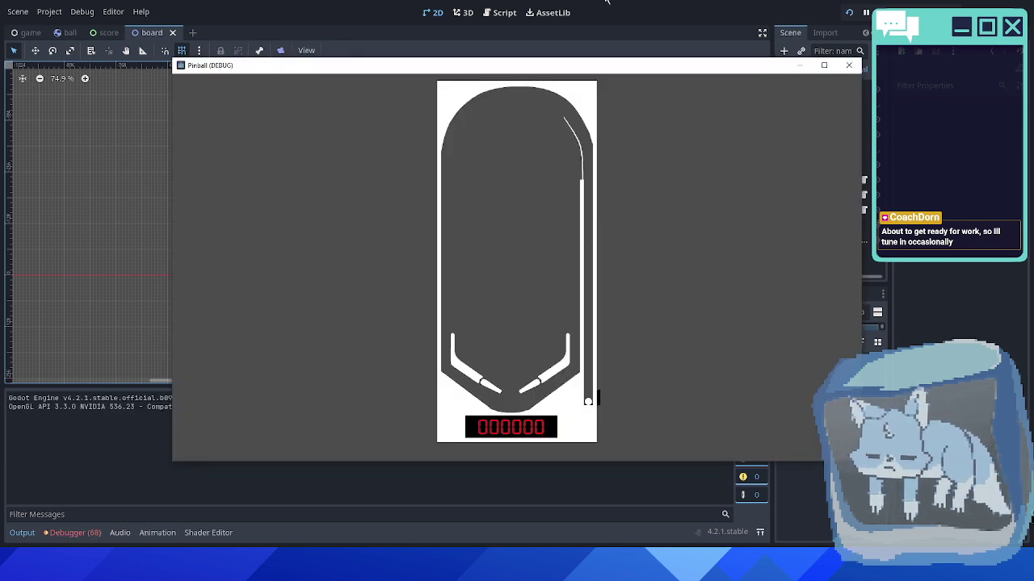
key("space")
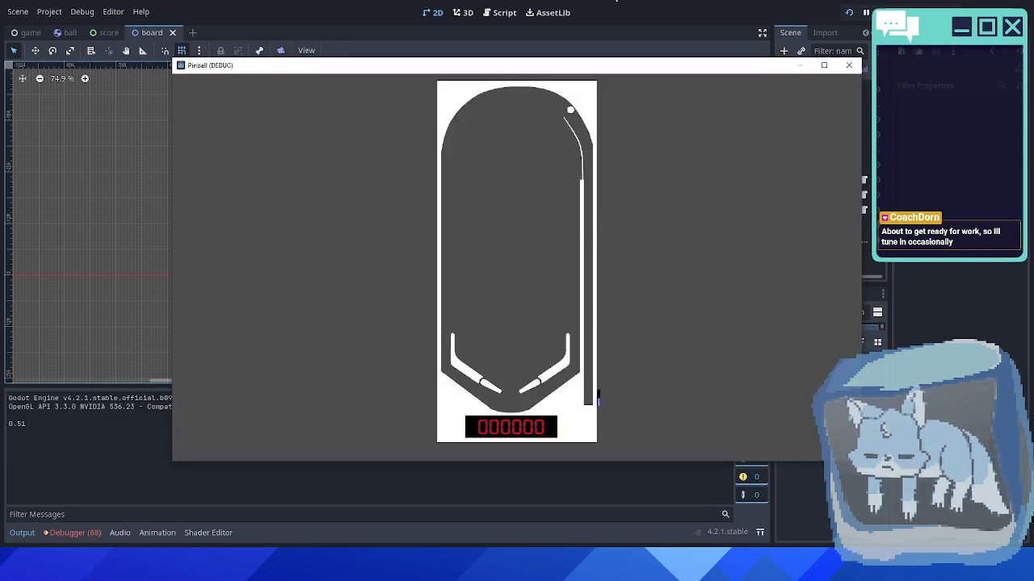
key("Right")
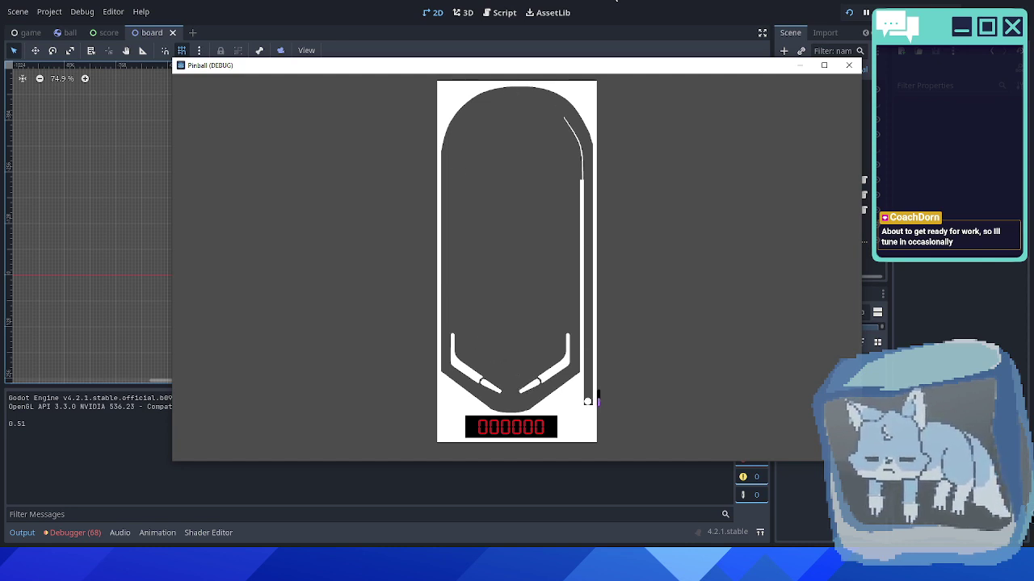
key("space")
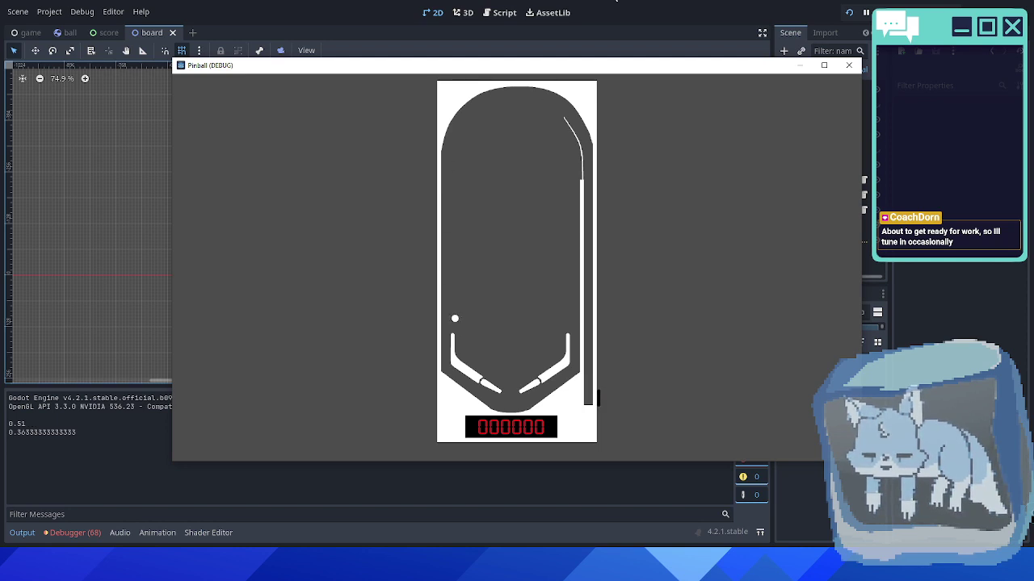
key("Left")
key("Right")
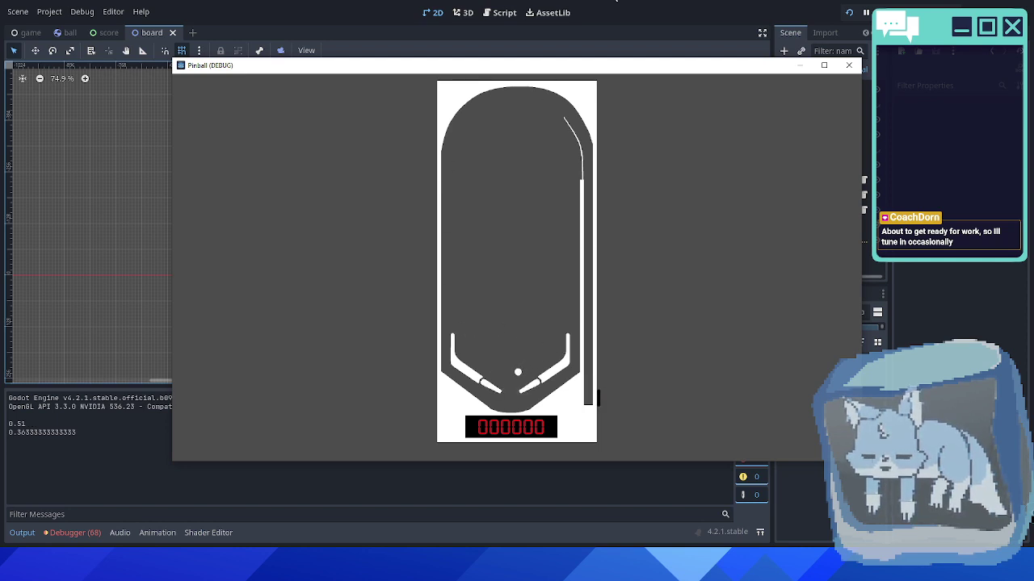
key("Right")
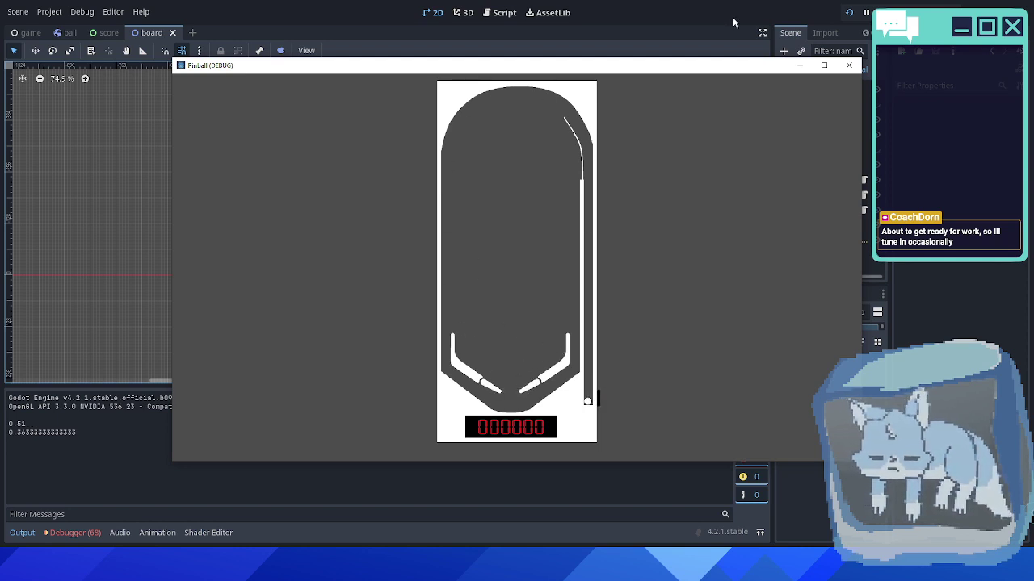
left_click_drag(741, 71, 691, 29)
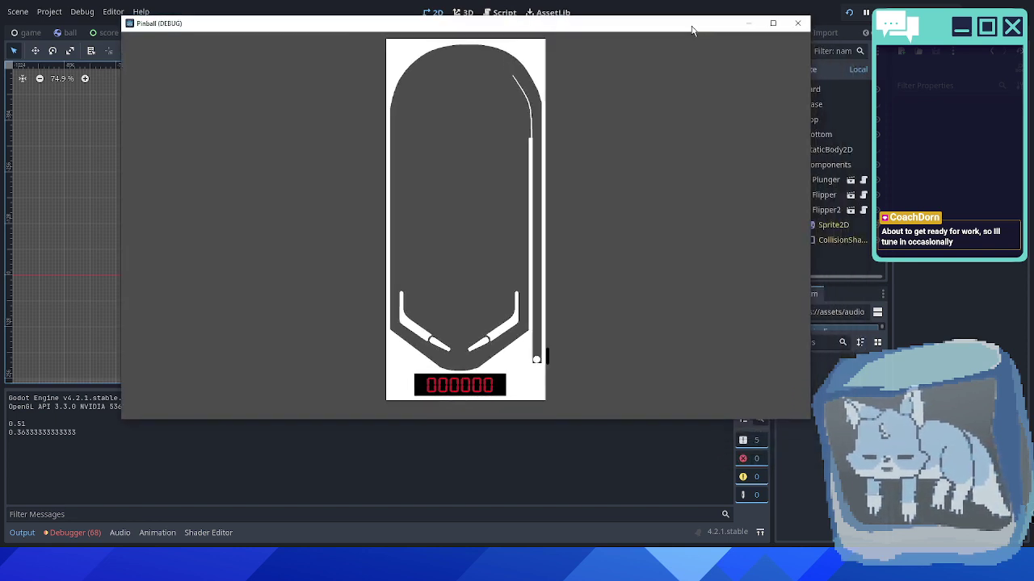
left_click(797, 24)
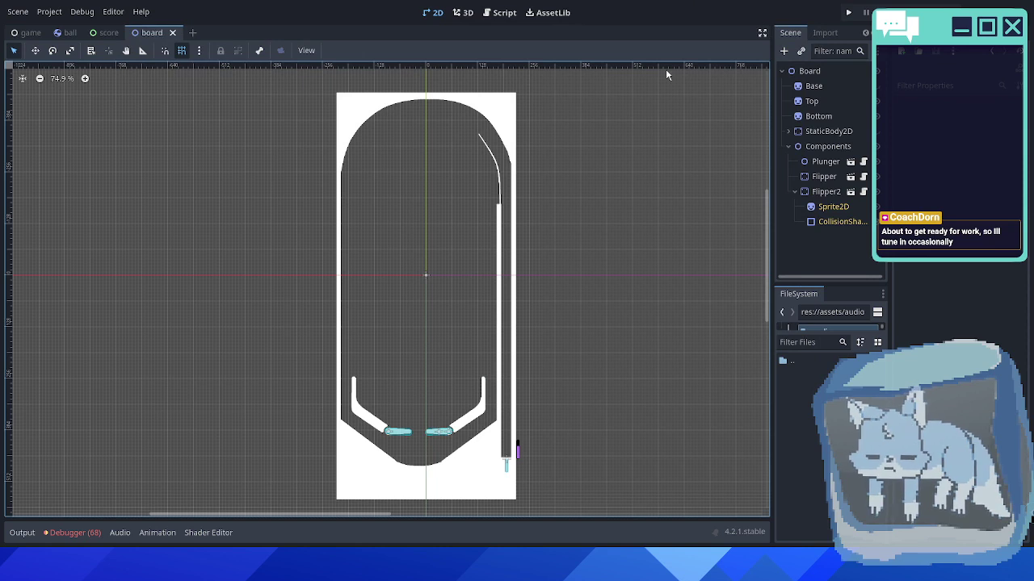
- Switch back to Visual Pinball and compare the blank table's slingshots, inlanes, flippers and upper arch with the Godot board
middle_click_drag(424, 277, 373, 334)
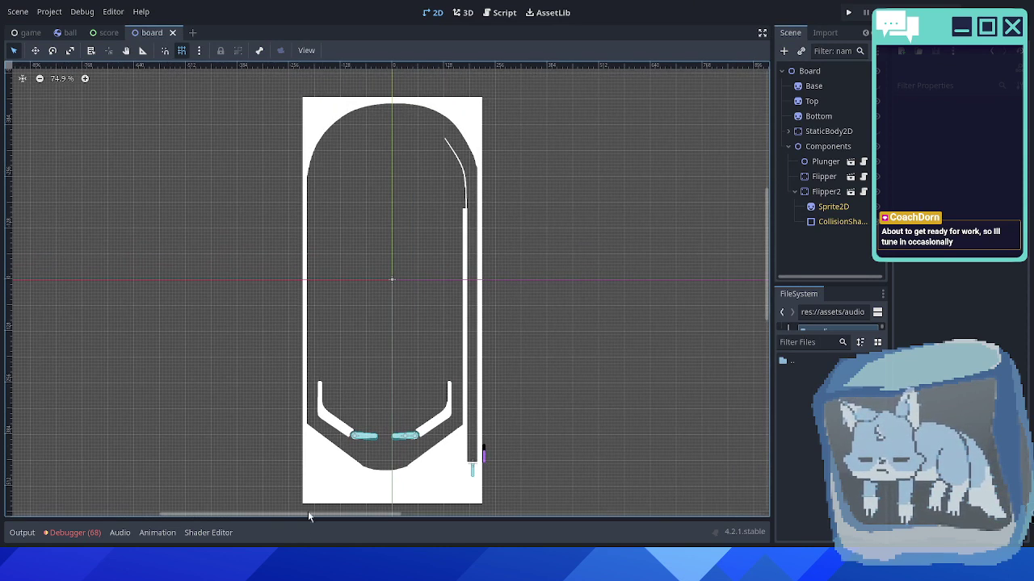
left_click(278, 563)
middle_click_drag(407, 281, 413, 233)
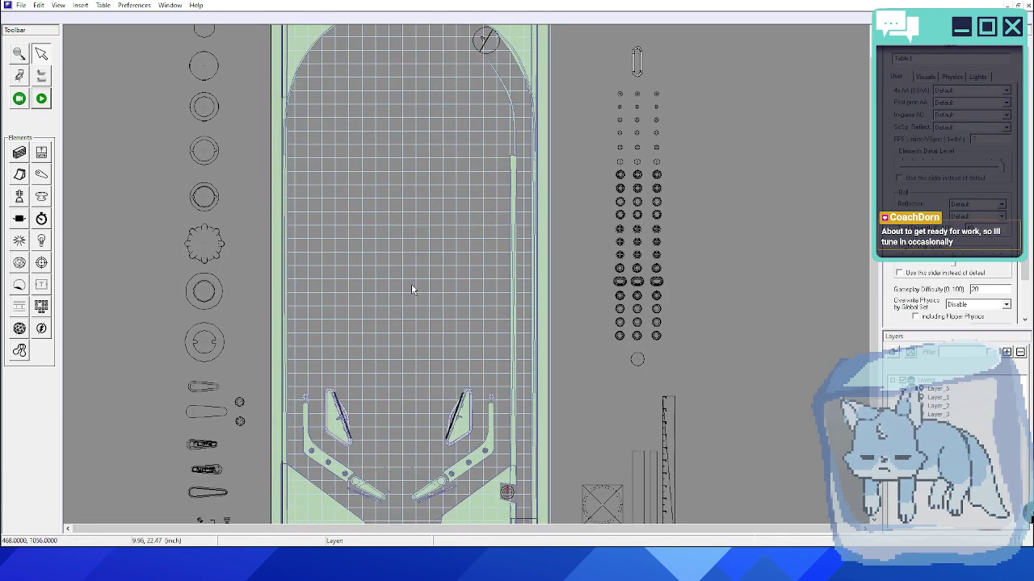
middle_click_drag(411, 284, 467, 238)
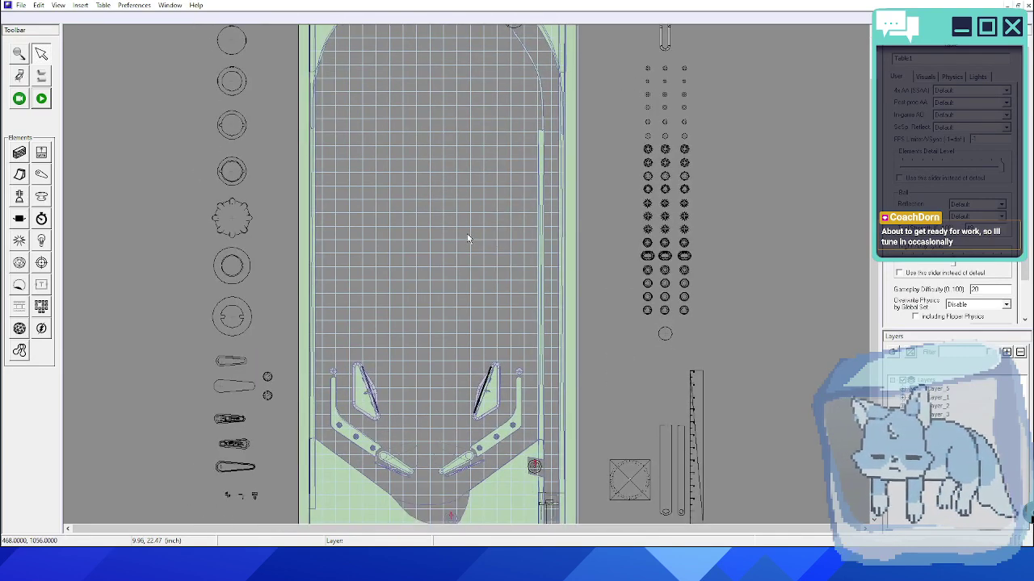
middle_click_drag(457, 289, 459, 342)
scroll(457, 347, "up", 1)
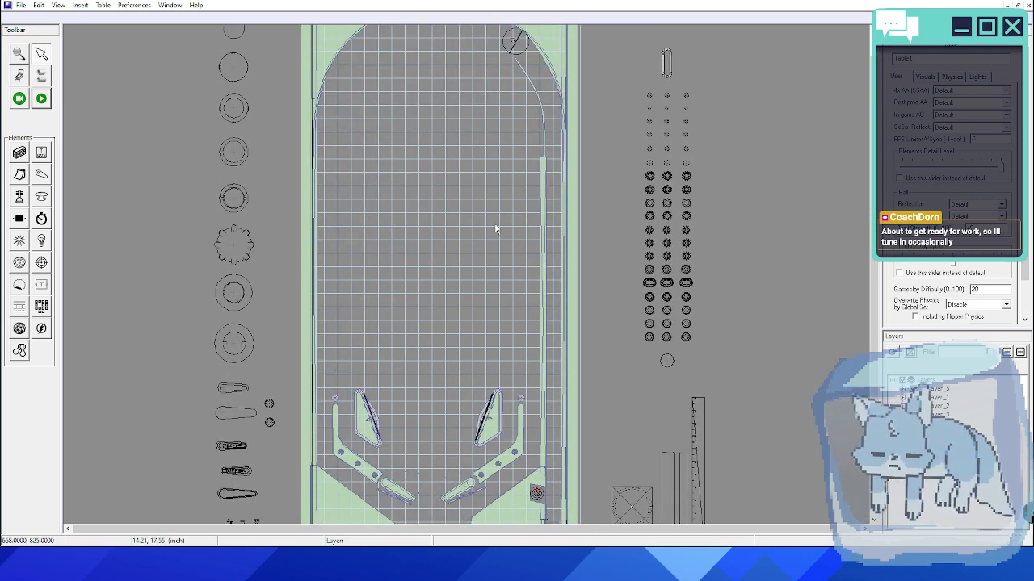
middle_click_drag(496, 222, 441, 319)
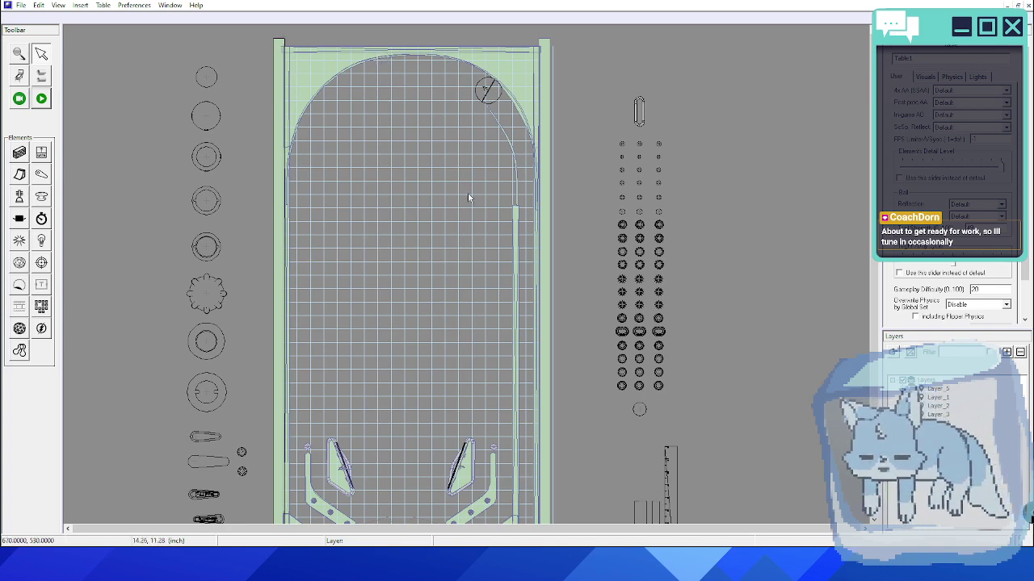
scroll(488, 234, "down", 3)
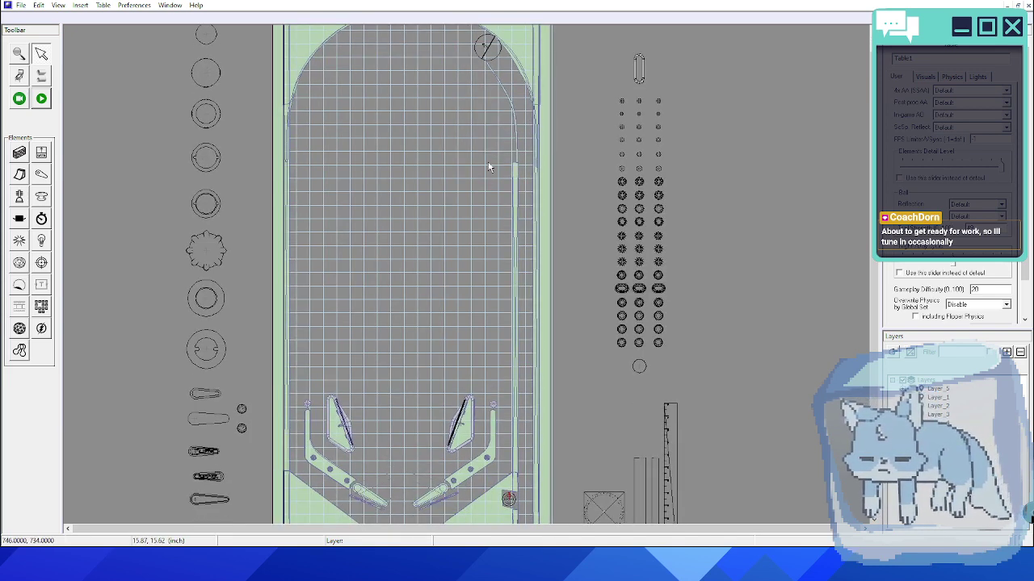
scroll(464, 232, "down", 1)
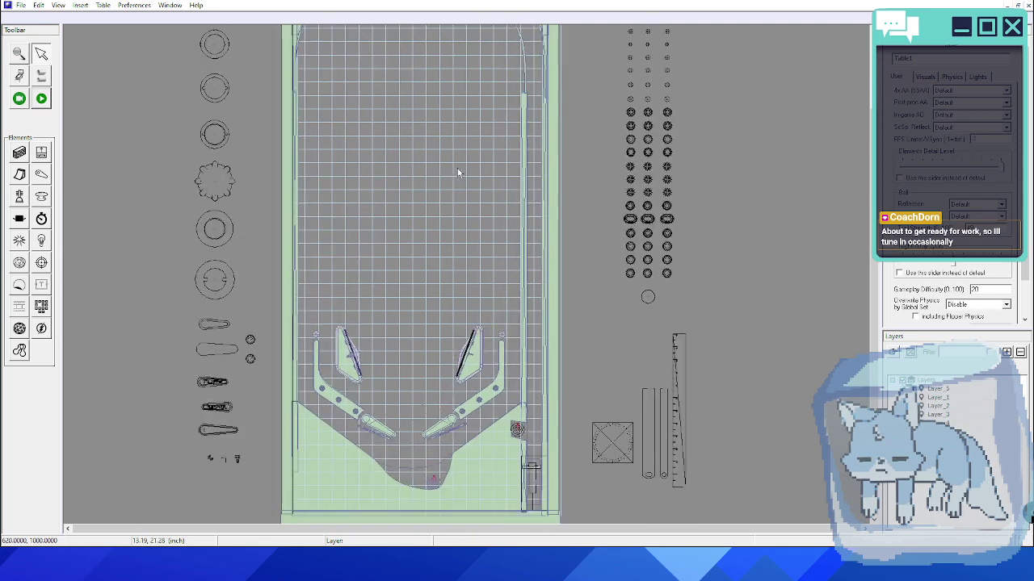
scroll(436, 240, "up", 3)
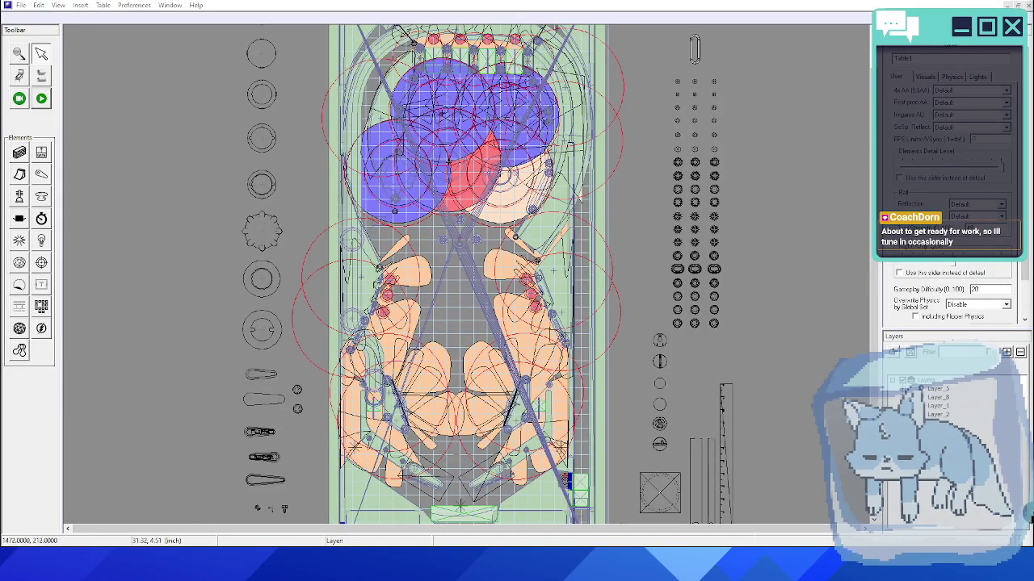
- Examine the populated example table's bumpers, top lanes, targets and lights along the full playfield
scroll(599, 282, "up", 1)
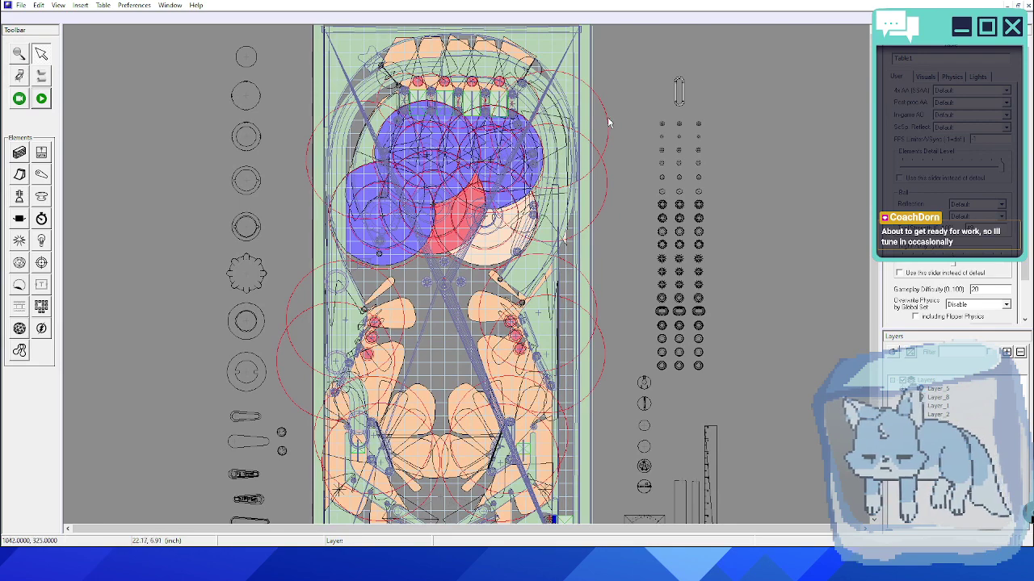
middle_click_drag(609, 122, 593, 202)
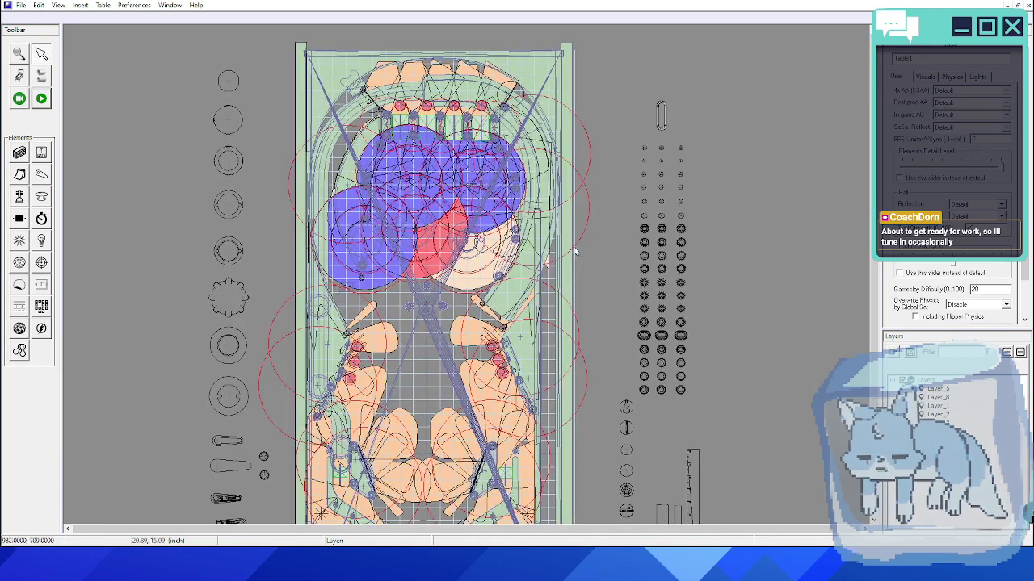
scroll(561, 198, "down", 1)
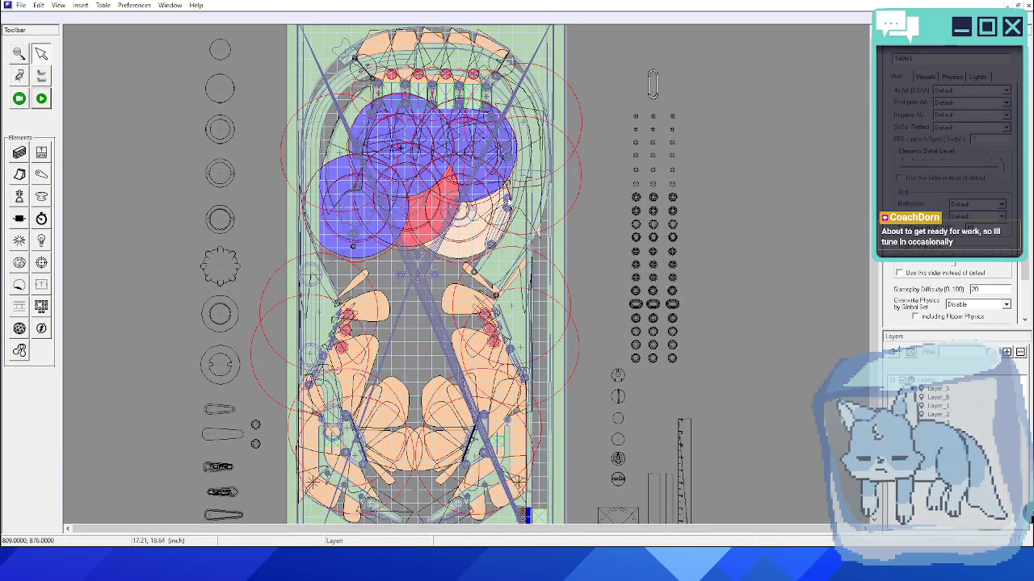
scroll(525, 258, "down", 1)
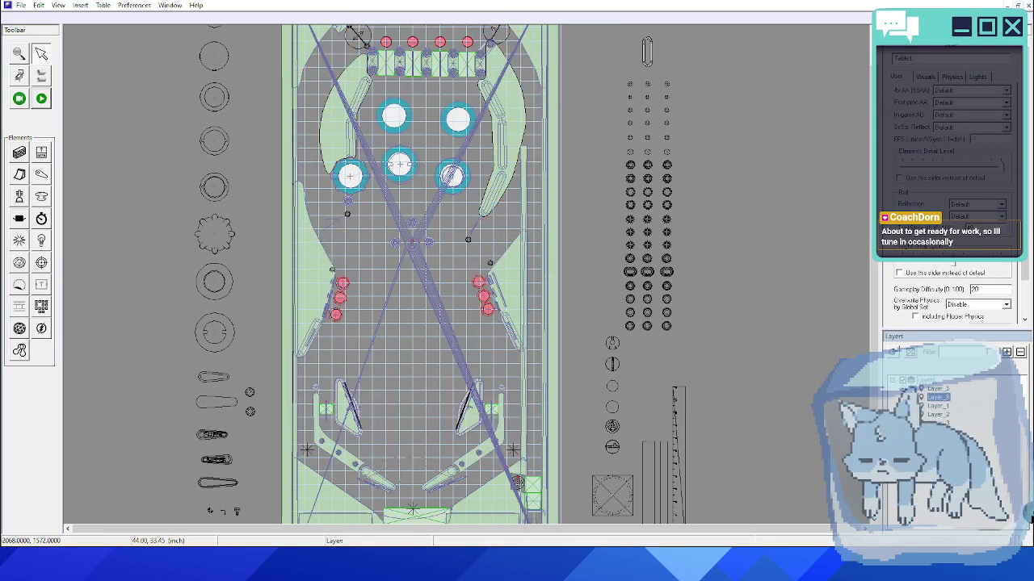
- Show the Layer_8 lights on the example table and select them on the lower playfield to inspect their properties
left_click(913, 398)
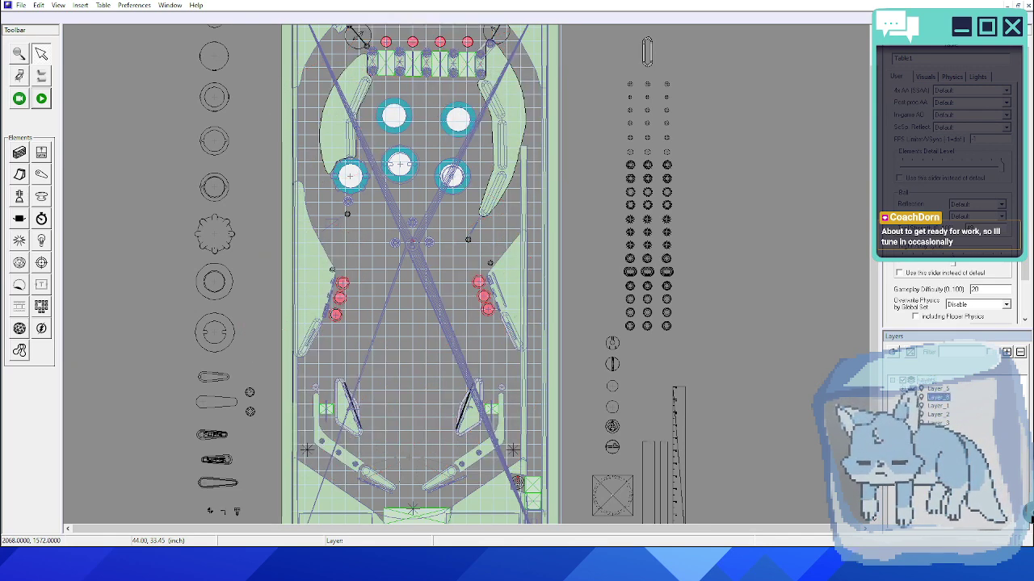
left_click(912, 397)
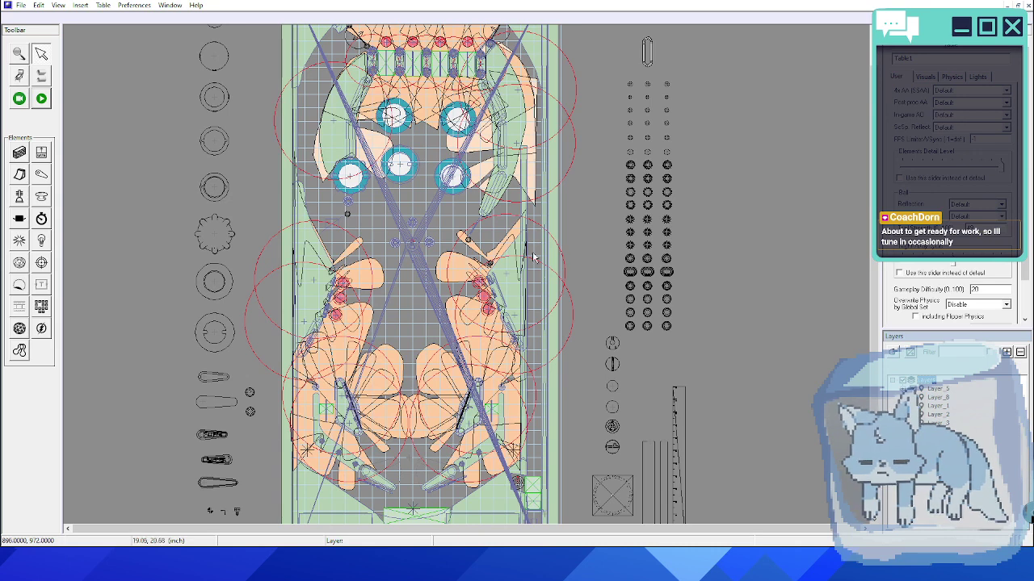
left_click(467, 263)
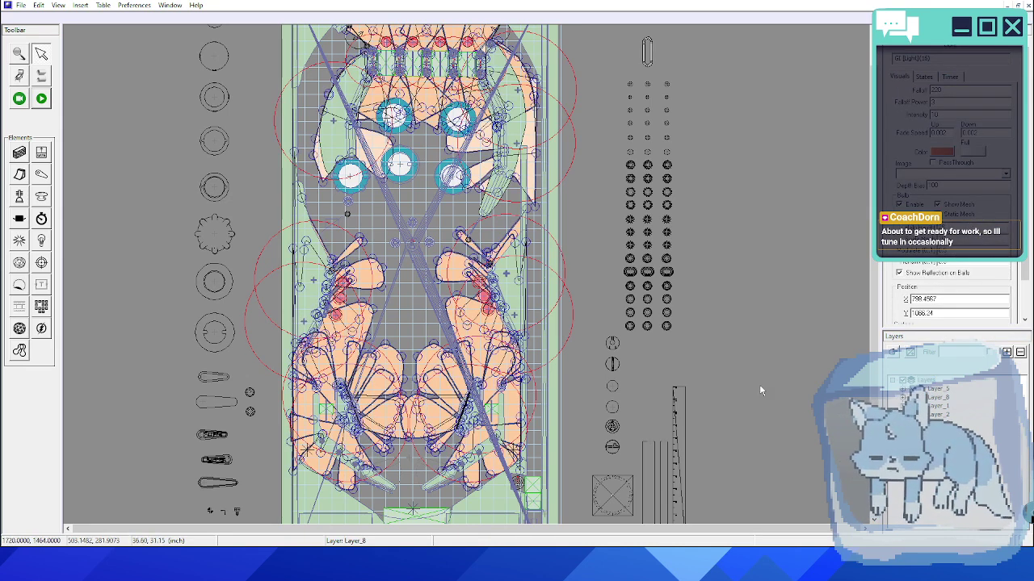
- Hide the Layer_8 lights on the example table and toggle Layer_1 and Layer_5 to see which elements each holds
left_click(902, 380)
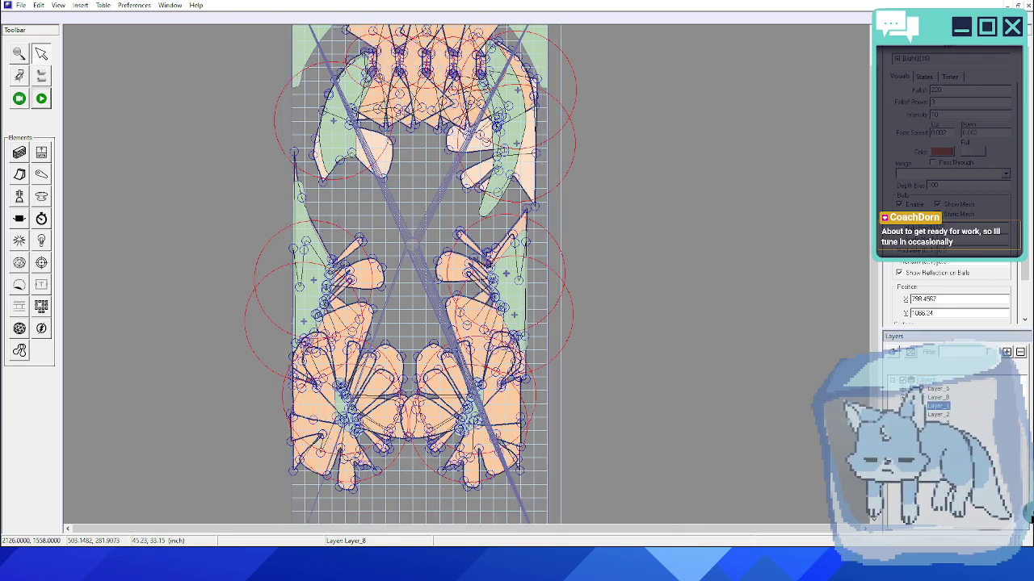
left_click(902, 380)
left_click(912, 405)
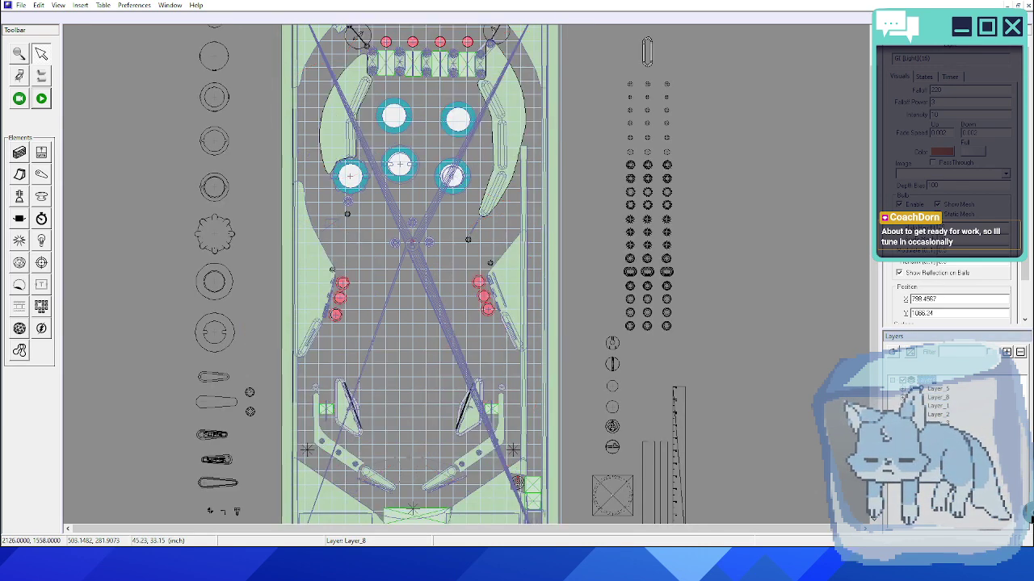
left_click(911, 414)
left_click(911, 415)
left_click(912, 415)
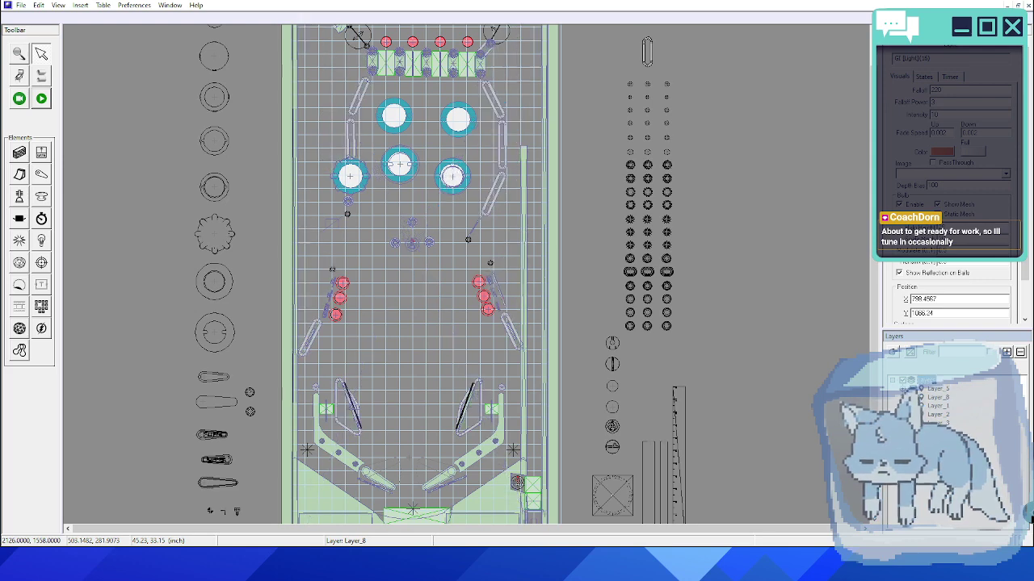
key("ctrl+z")
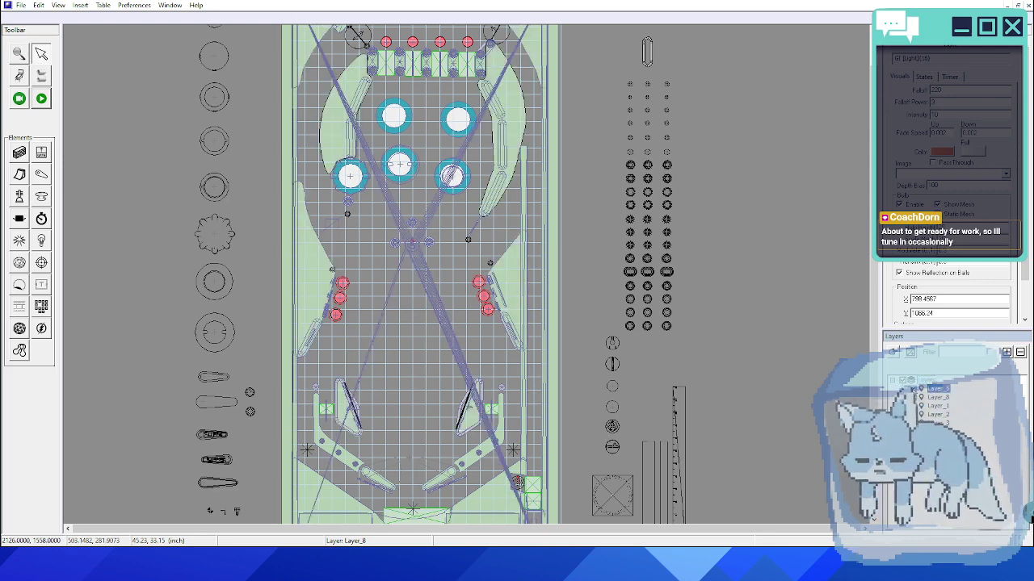
key("Delete")
key("ctrl+z")
- Examine the example table without its lights, from the upper arch and bumpers down to the flippers and drain
scroll(532, 372, "up", 2)
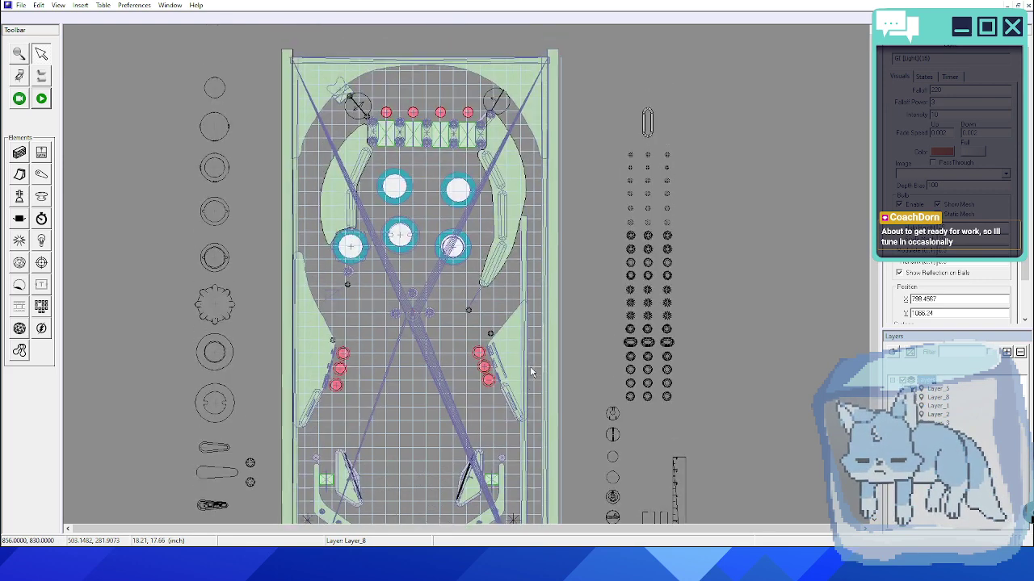
scroll(522, 287, "up", 2)
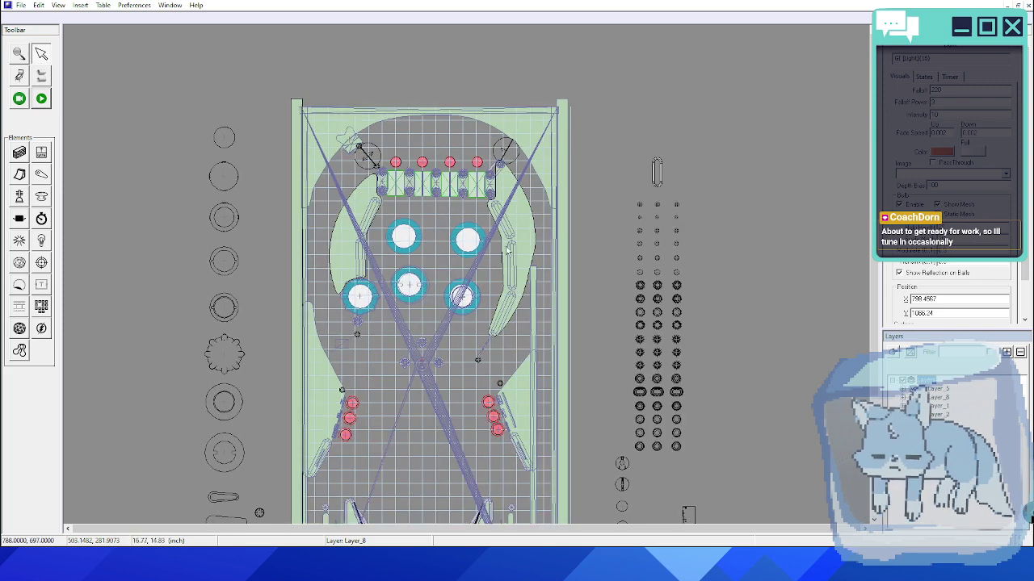
scroll(532, 272, "down", 2)
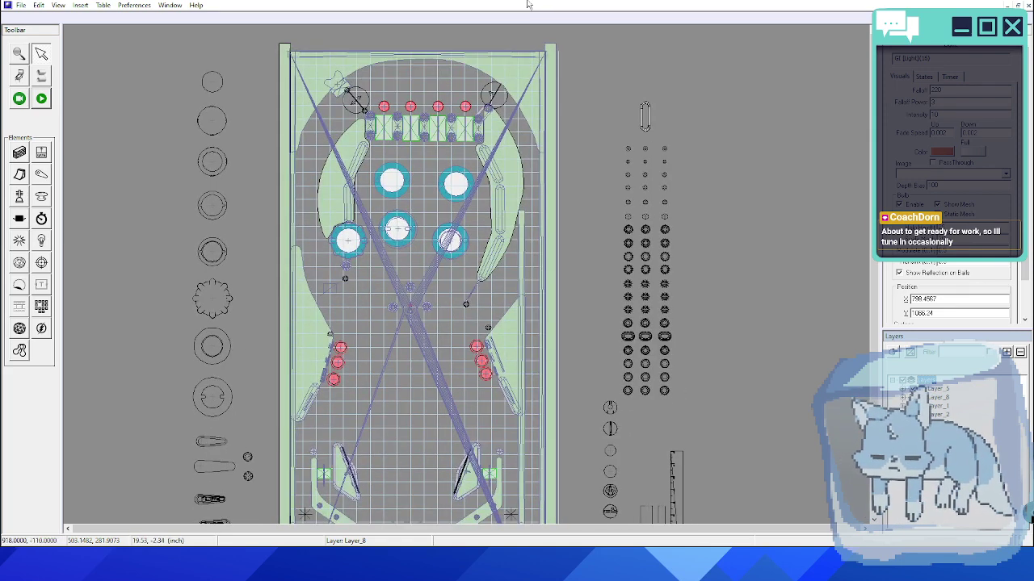
scroll(482, 224, "down", 1)
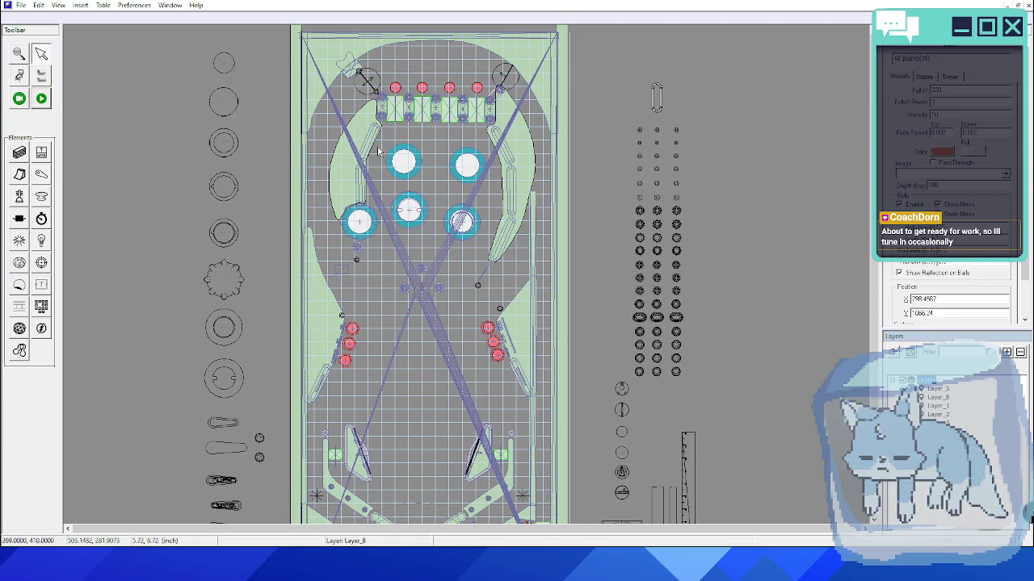
middle_click_drag(265, 94, 282, 145)
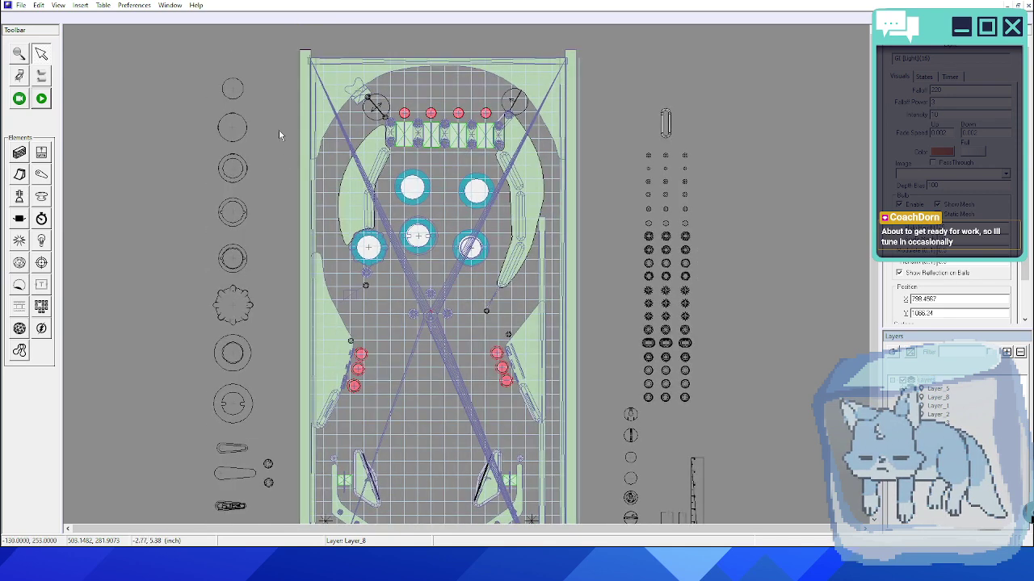
left_click(278, 130)
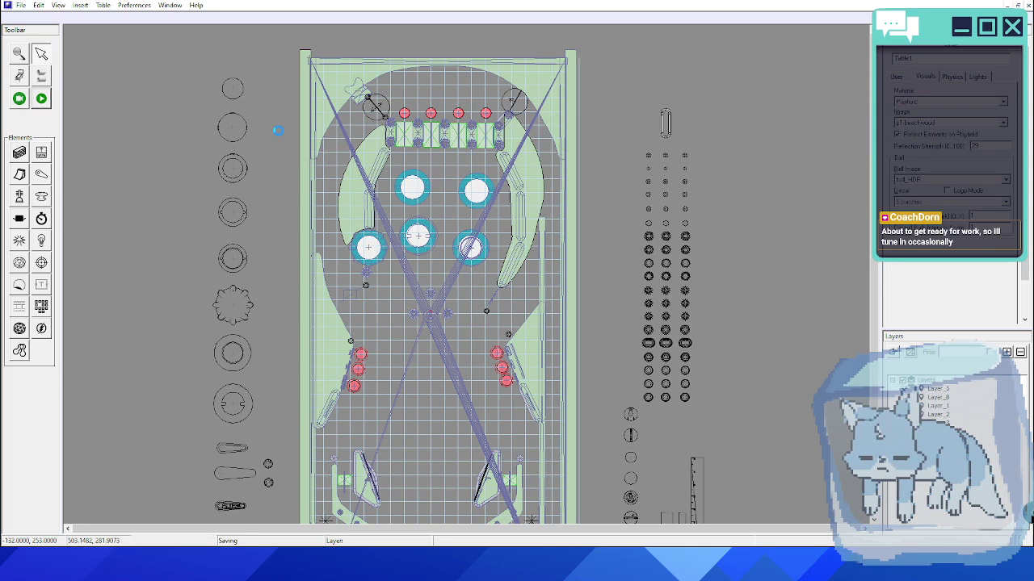
left_click_drag(430, 234, 412, 264)
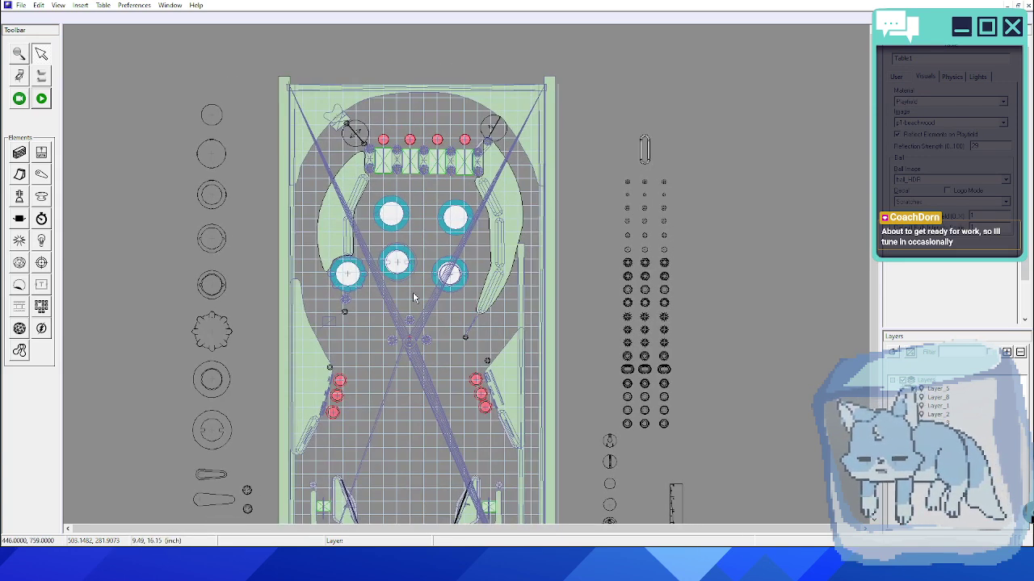
mouse_move(438, 335)
middle_mouse_down()
mouse_move(450, 365)
mouse_move(442, 323)
middle_mouse_up()
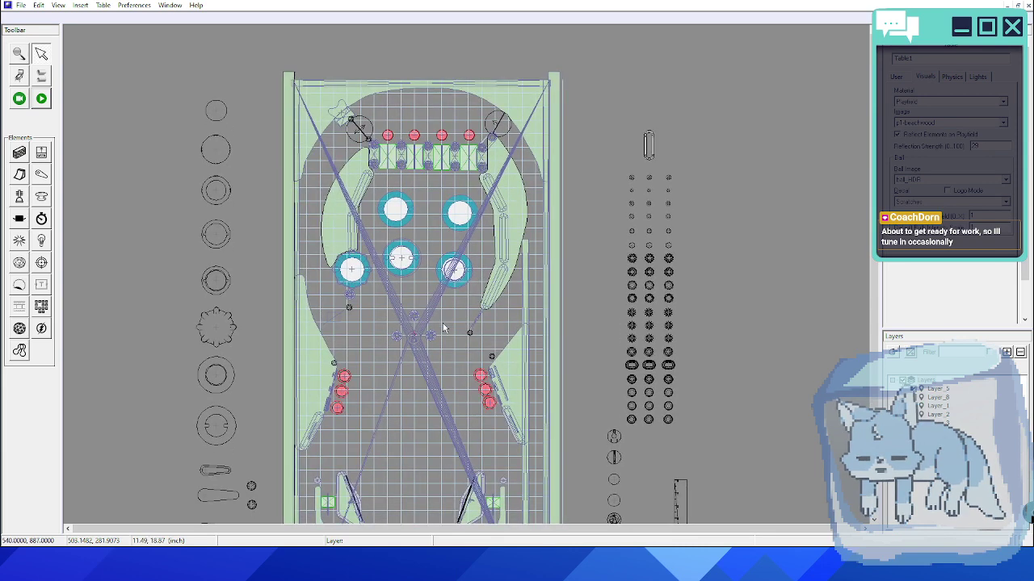
scroll(436, 319, "down", 5)
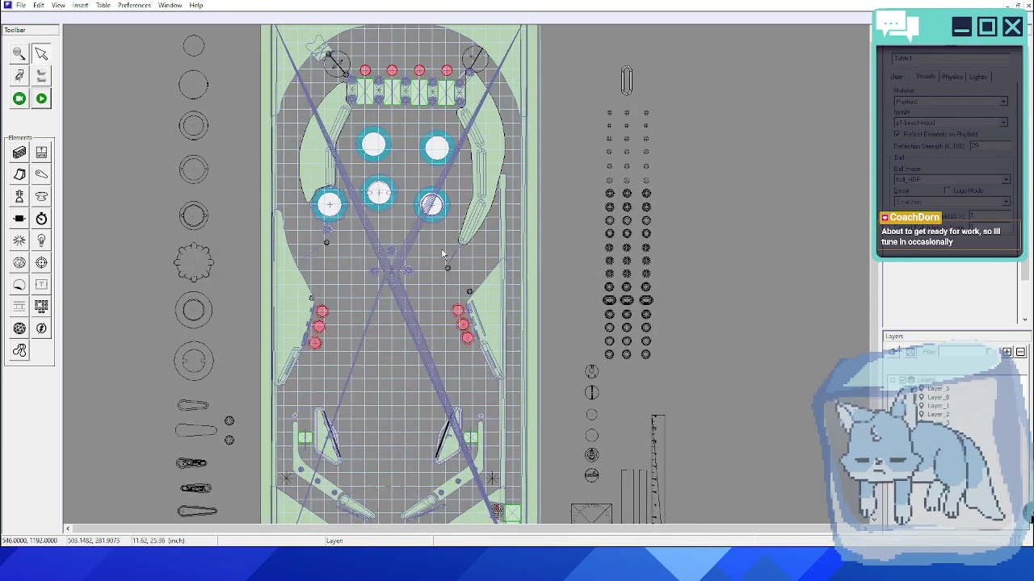
scroll(422, 291, "down", 3)
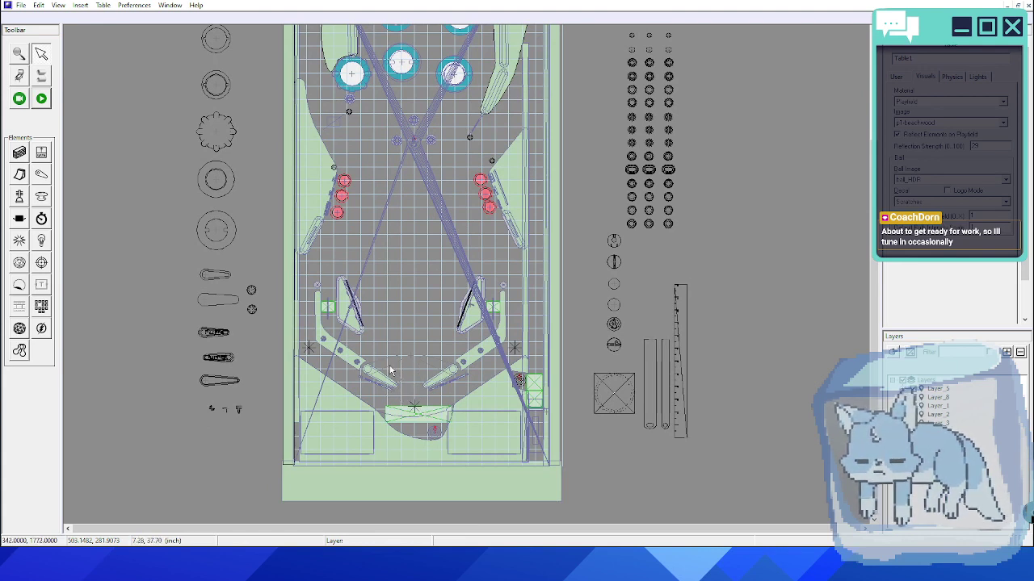
left_click(390, 371)
left_click(436, 366)
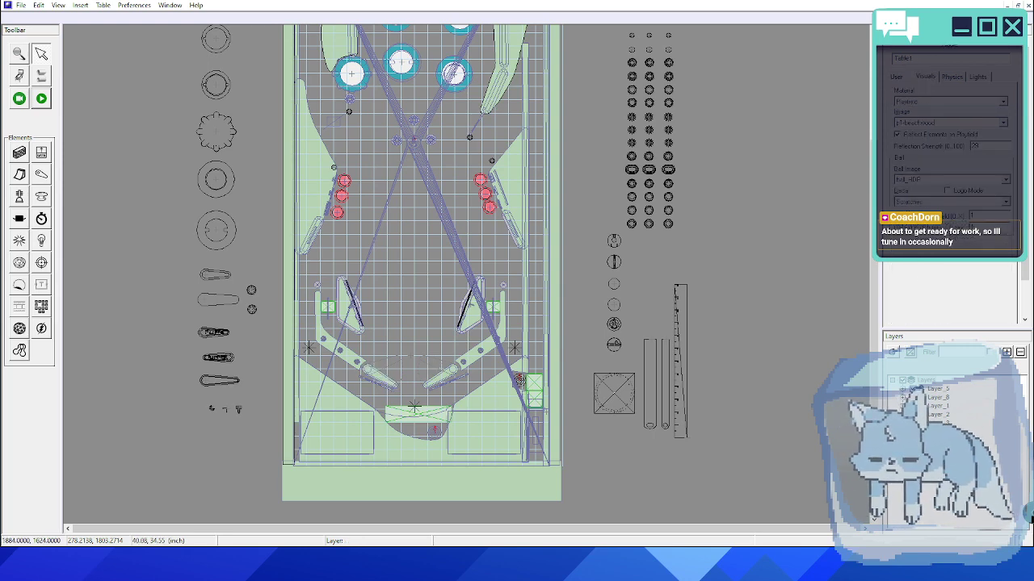
- Delete the playfield_mesh primitive whose diagonal lines cross the whole playfield
middle_click_drag(293, 214, 302, 249)
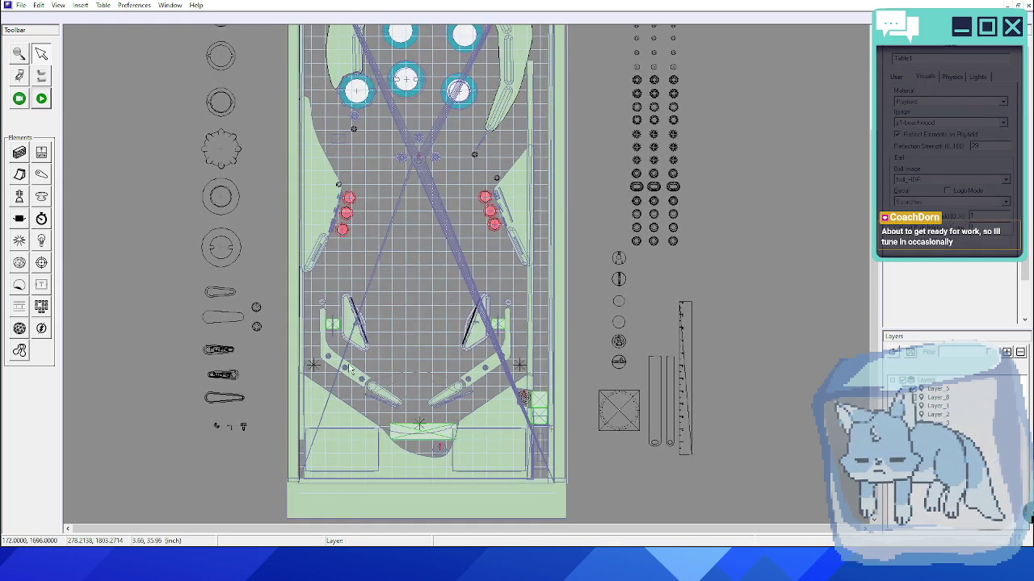
left_click(388, 247)
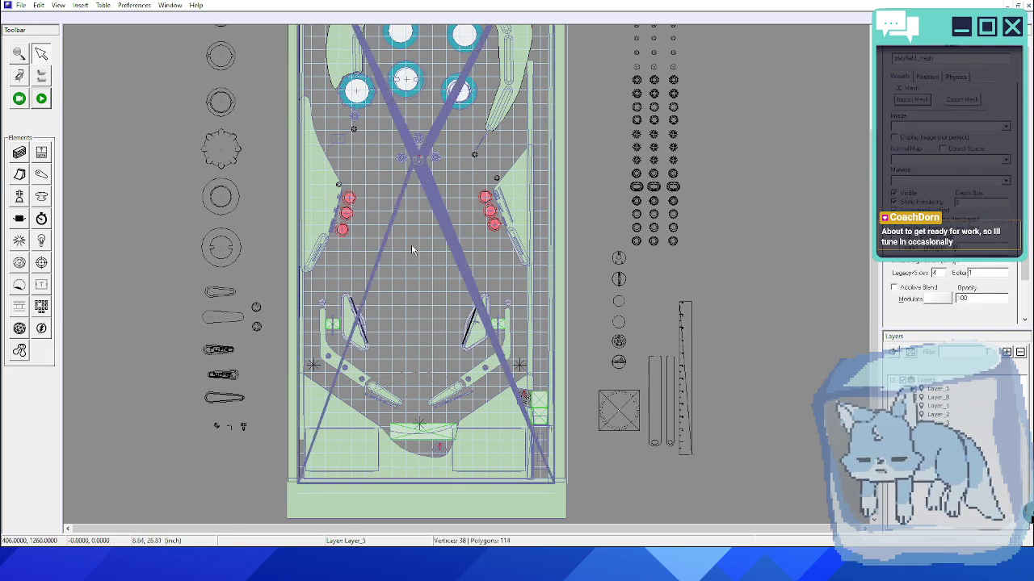
left_click(419, 246)
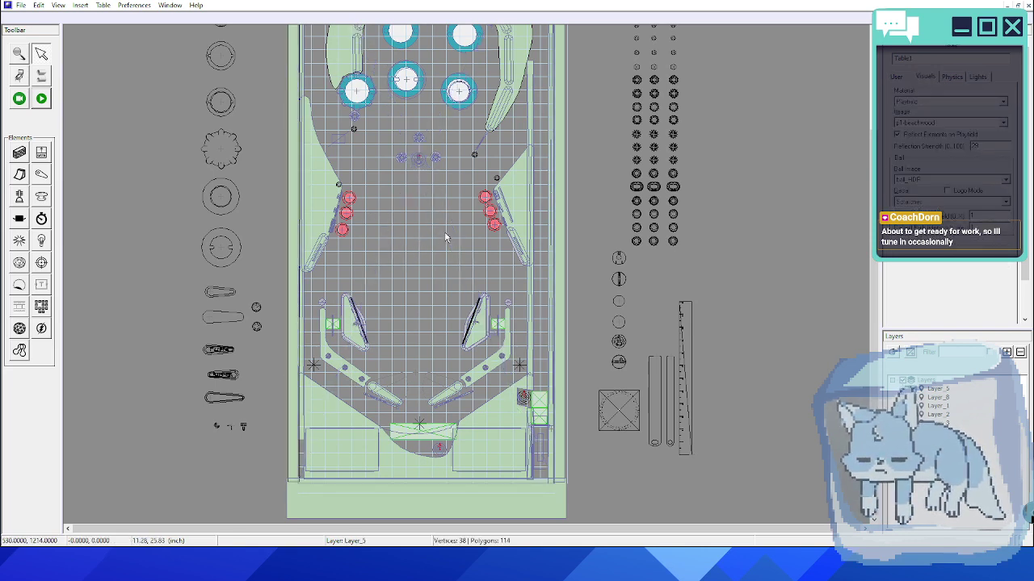
- Inspect the spinner and the two gates beside the top lanes, and compare their placement with the shooter lane
scroll(445, 220, "up", 3)
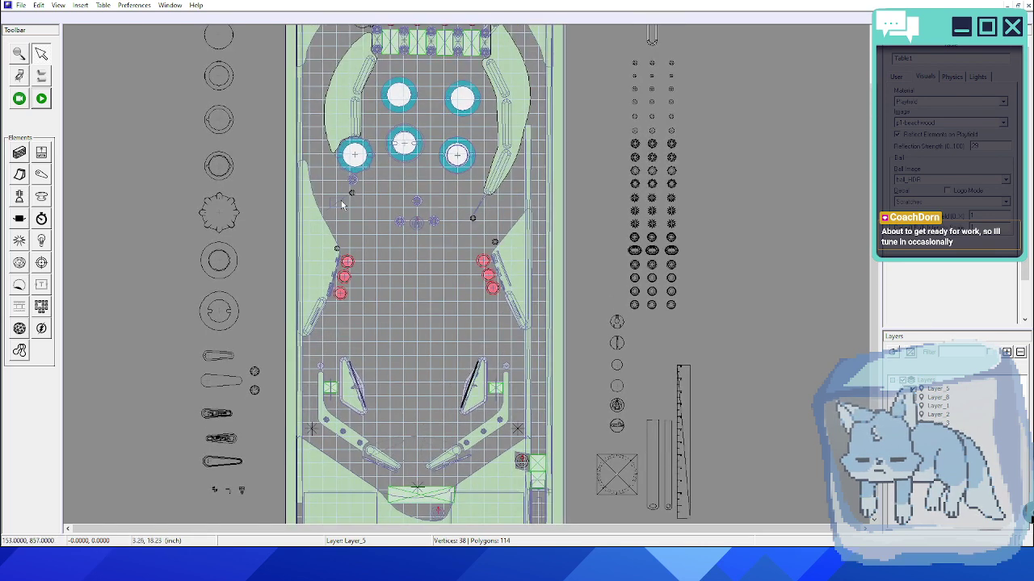
left_click(341, 200)
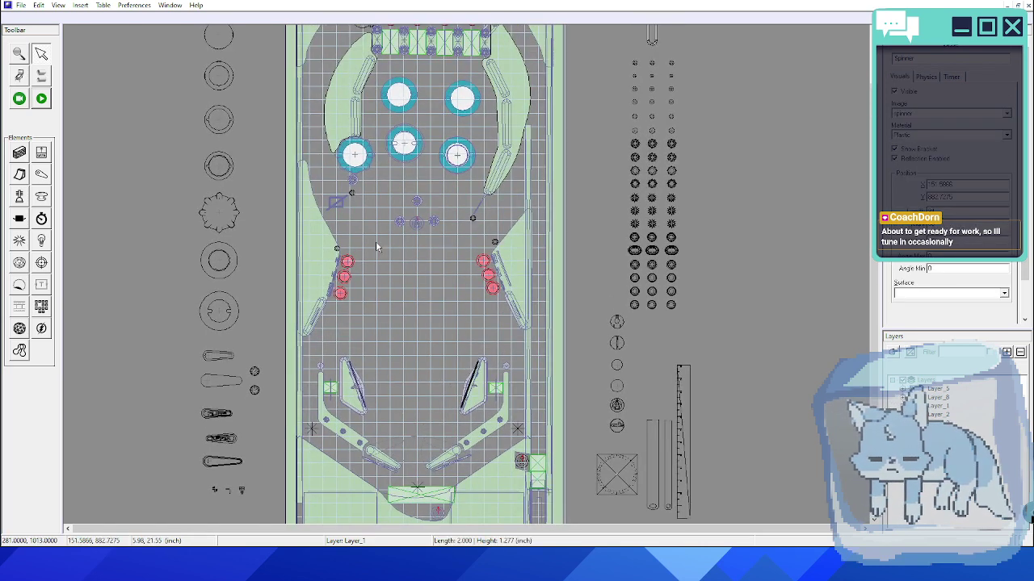
scroll(386, 257, "up", 2)
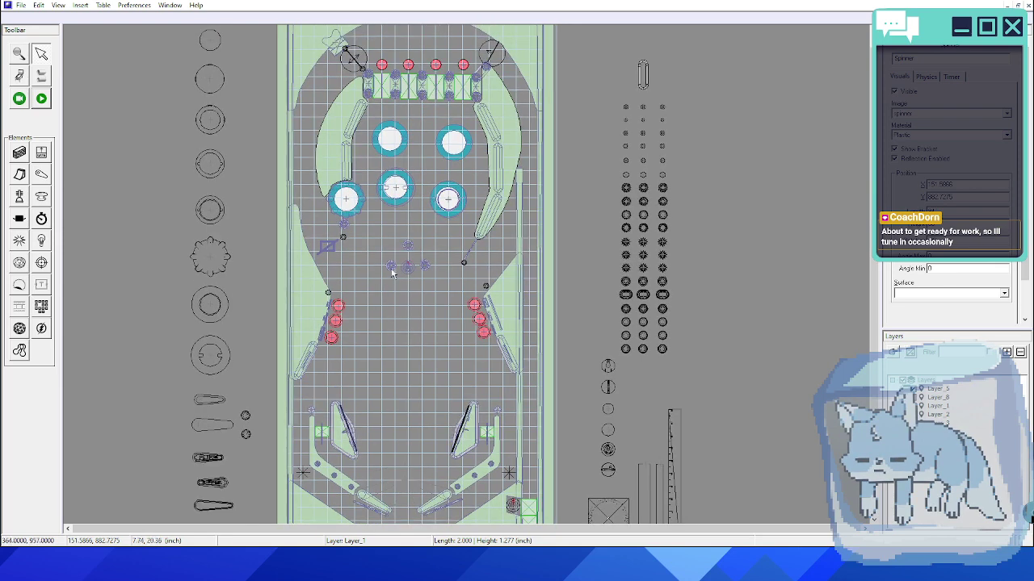
scroll(427, 234, "up", 2)
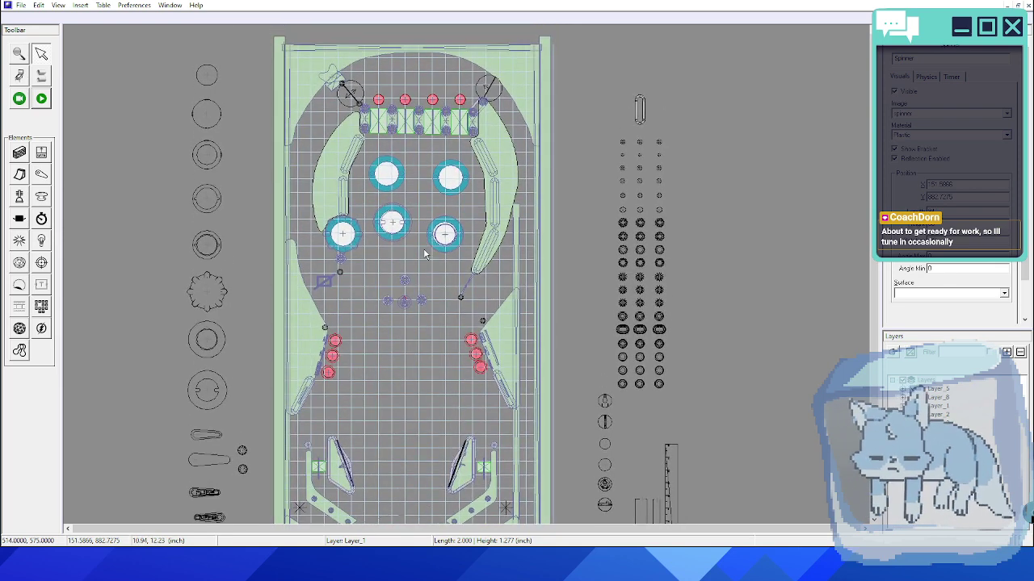
scroll(426, 254, "up", 1)
left_click(355, 103)
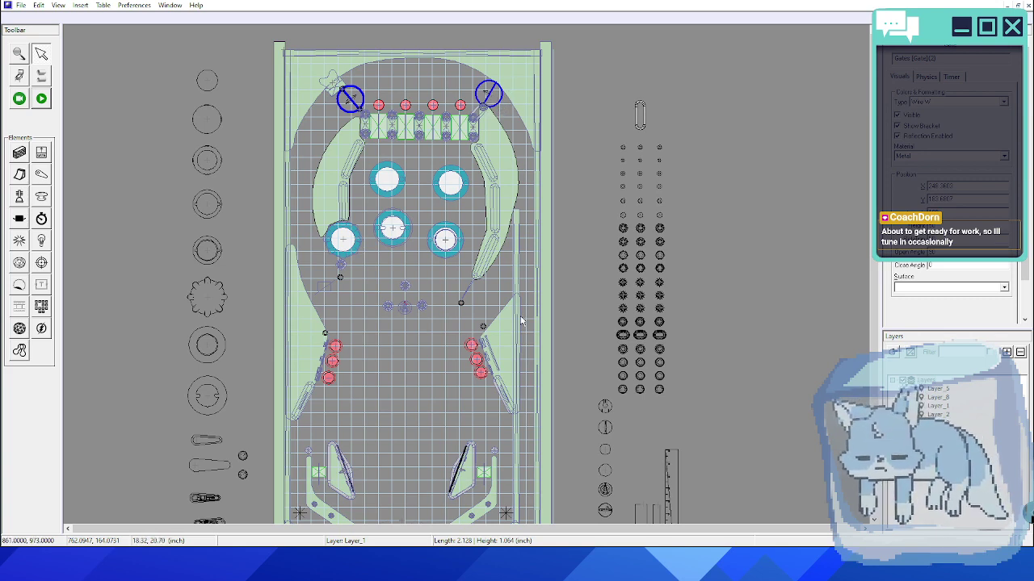
scroll(507, 235, "down", 3)
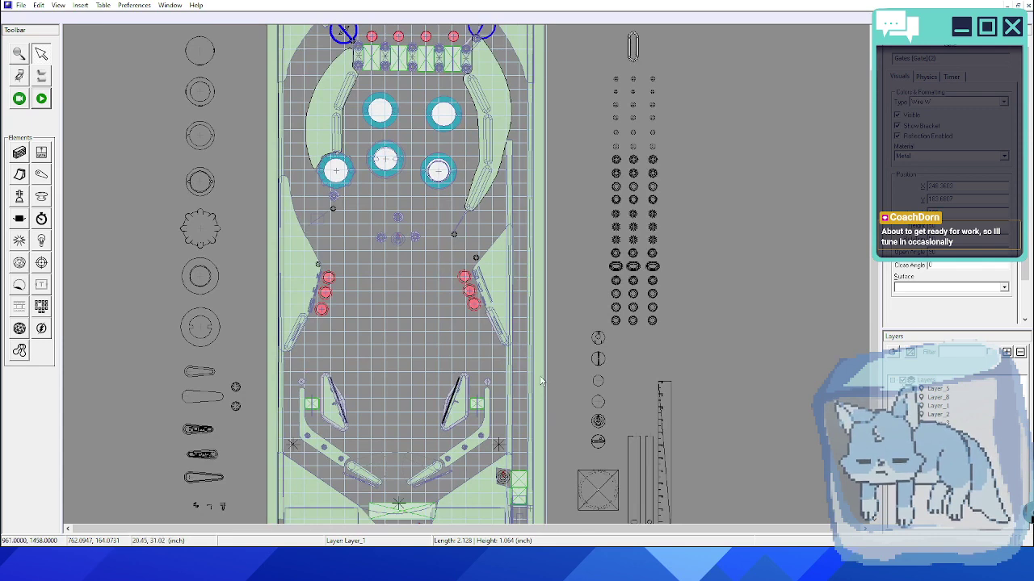
scroll(547, 356, "down", 1)
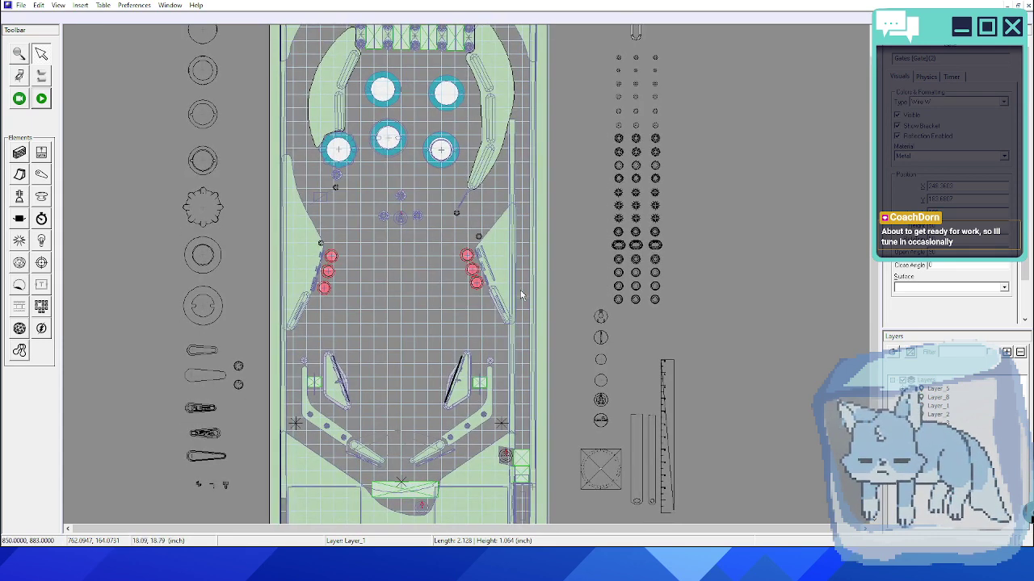
scroll(521, 299, "up", 2)
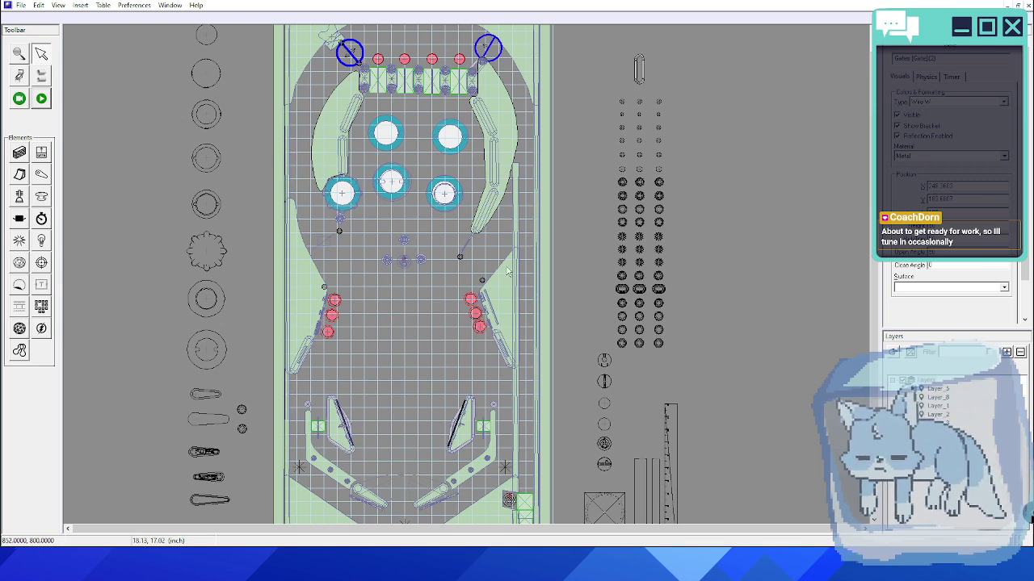
- Select each of the five bumpers in turn to inspect the elements they are built from
middle_click_drag(507, 267, 501, 291)
left_click(385, 164)
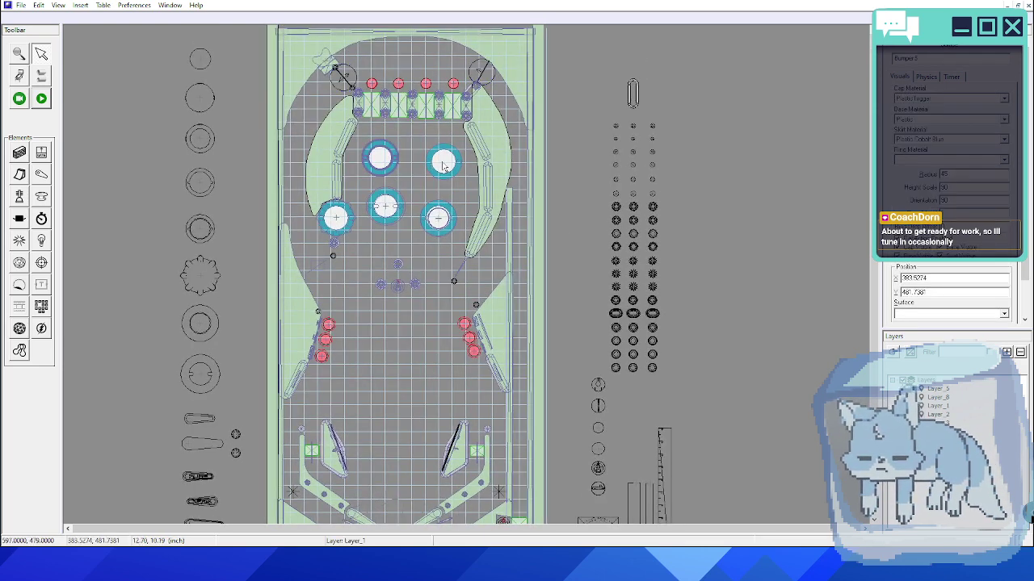
left_click(443, 167)
left_click(440, 218)
left_click(387, 208)
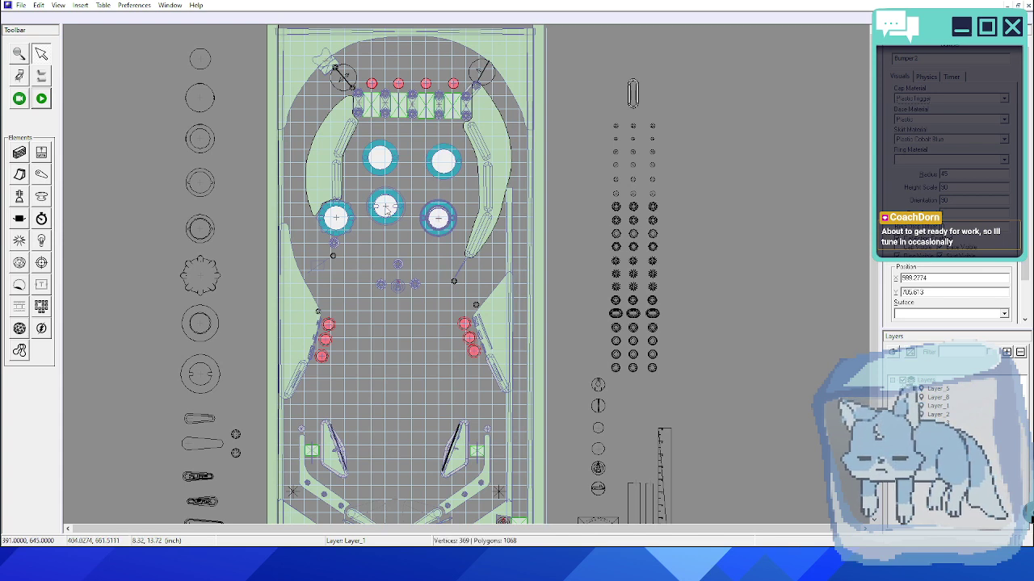
left_click(335, 222)
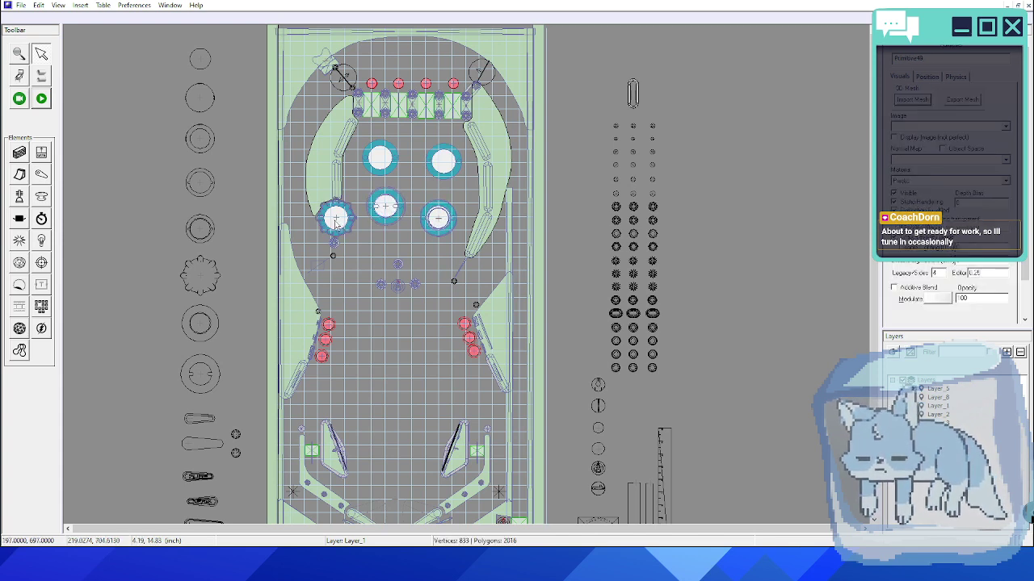
- Check the small screw, cap and peg primitives clustered in the middle of the playfield and delete the cluster
left_click(382, 293)
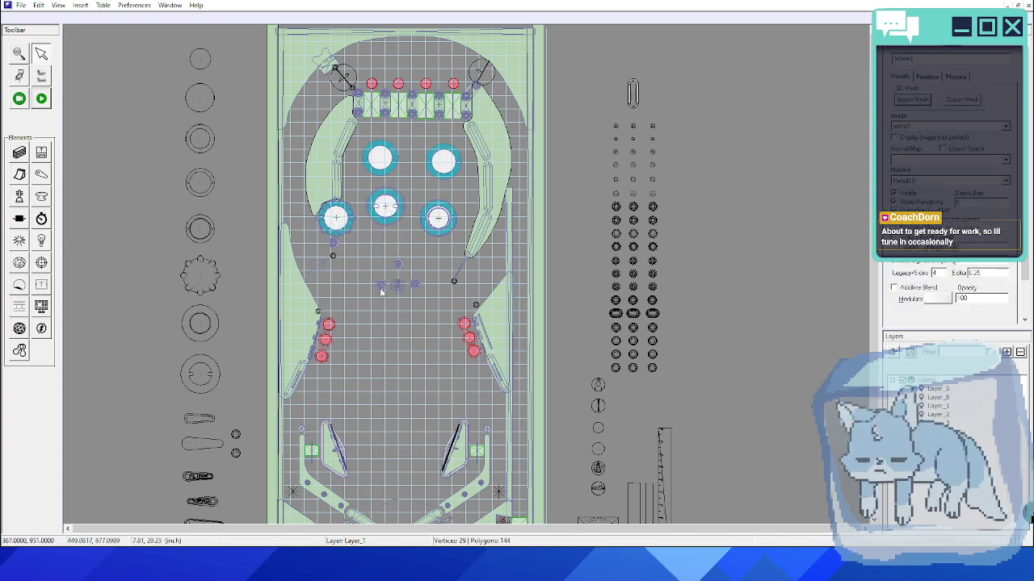
left_click(382, 292)
left_click(398, 265)
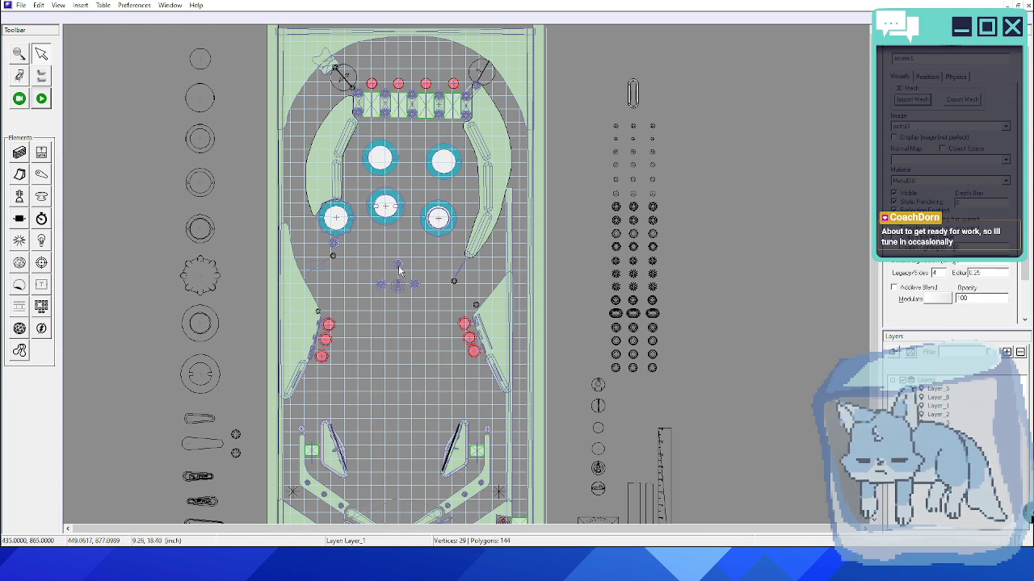
left_click(415, 282)
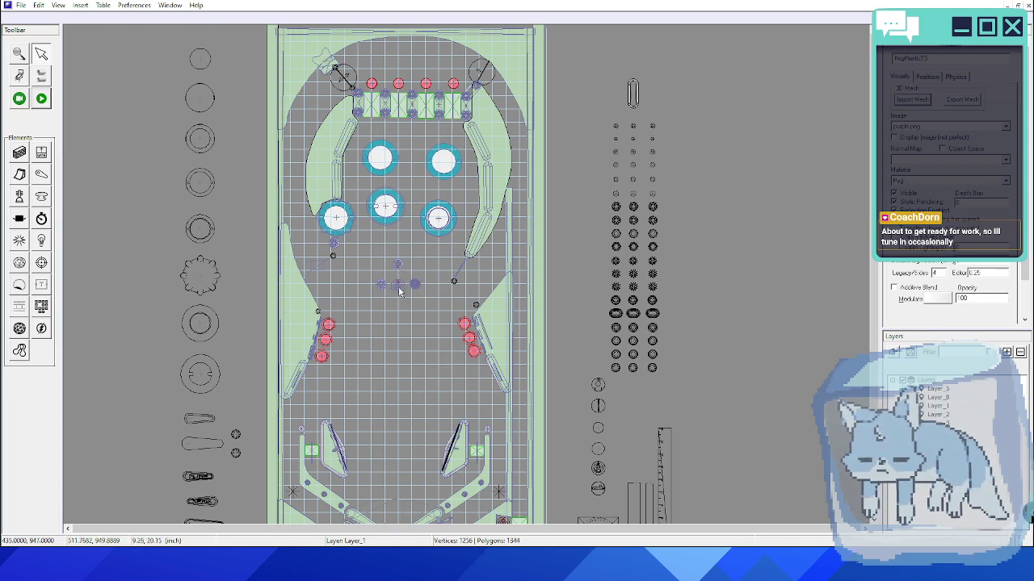
left_click(398, 291)
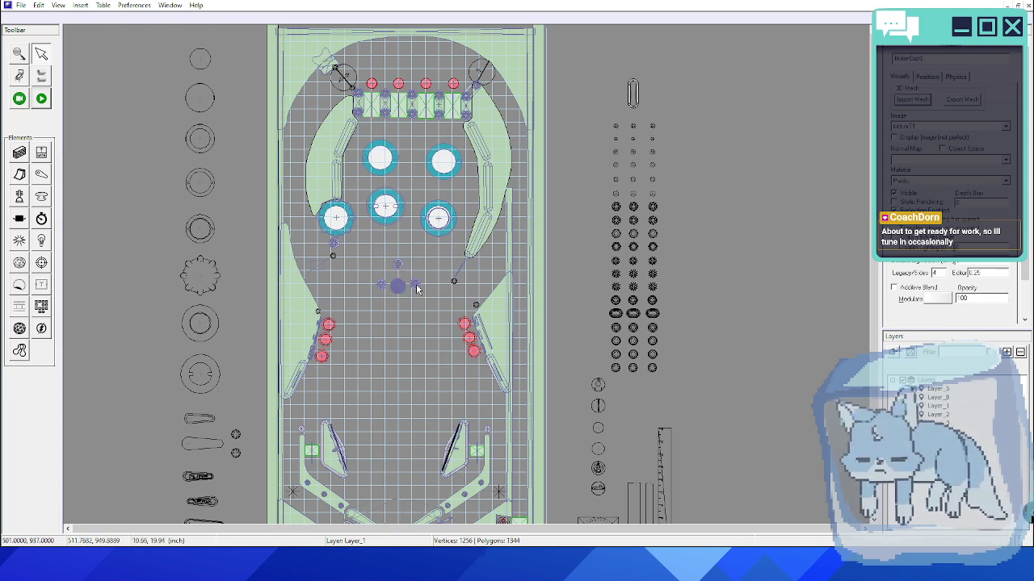
left_click(415, 286)
left_click_drag(416, 301, 422, 304)
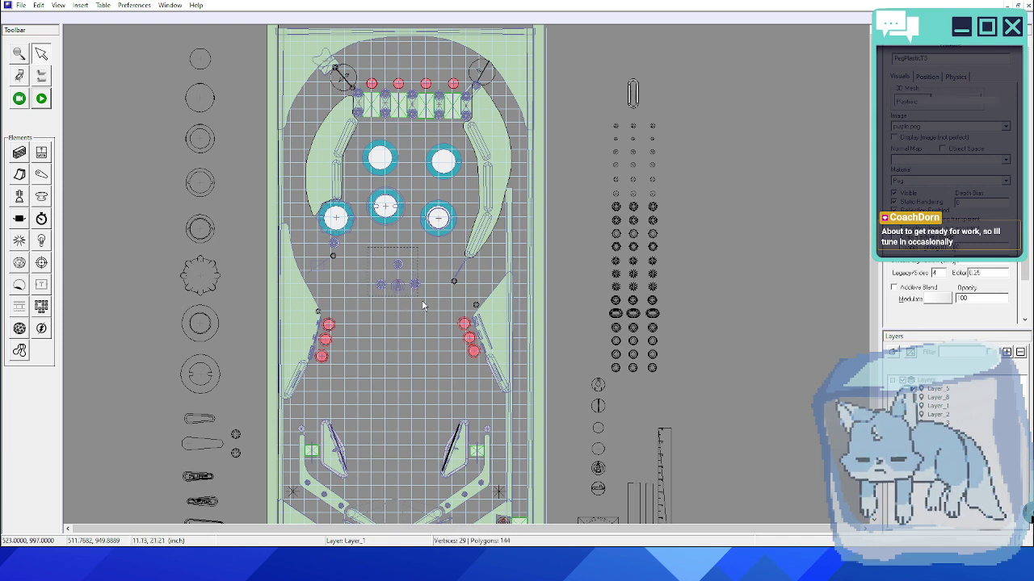
key("Delete")
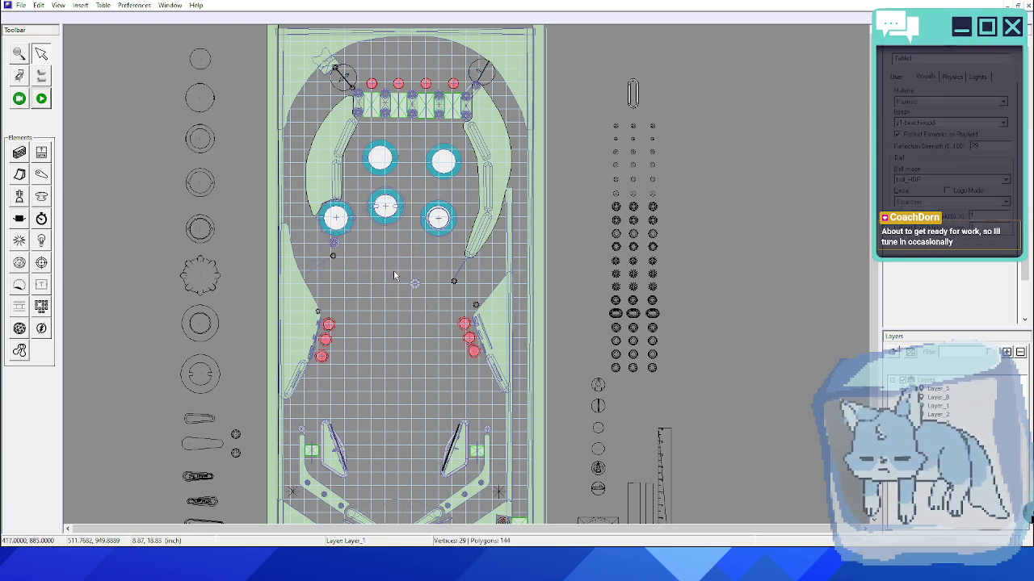
- Delete the small leftover primitive in the open area of the playfield below the bumpers
left_click_drag(390, 267, 433, 303)
key("Delete")
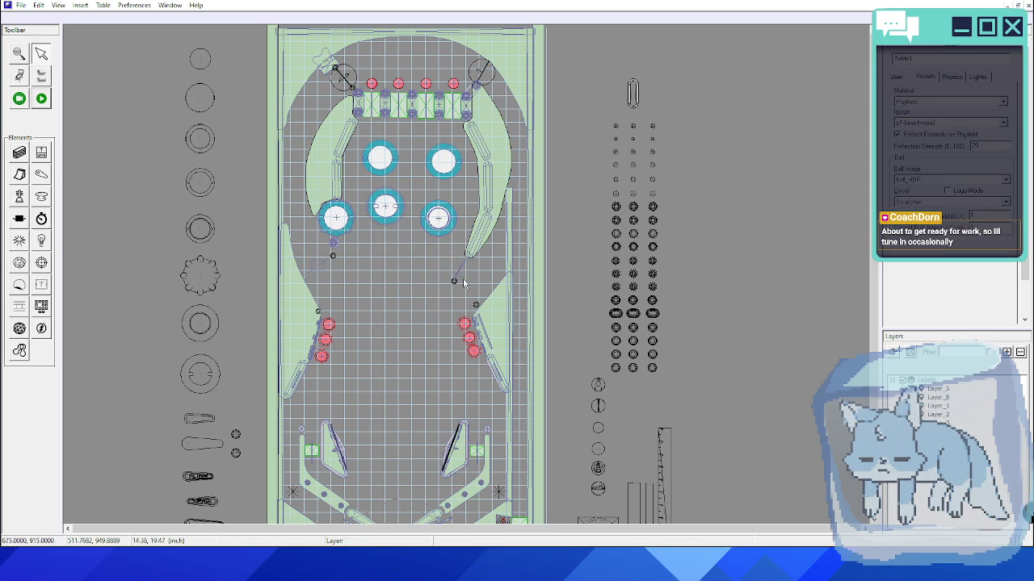
- Inspect the black rubber post, the right curved plastic, the thin metal wall between them and the shooter lane's wooden wall
left_click(455, 282)
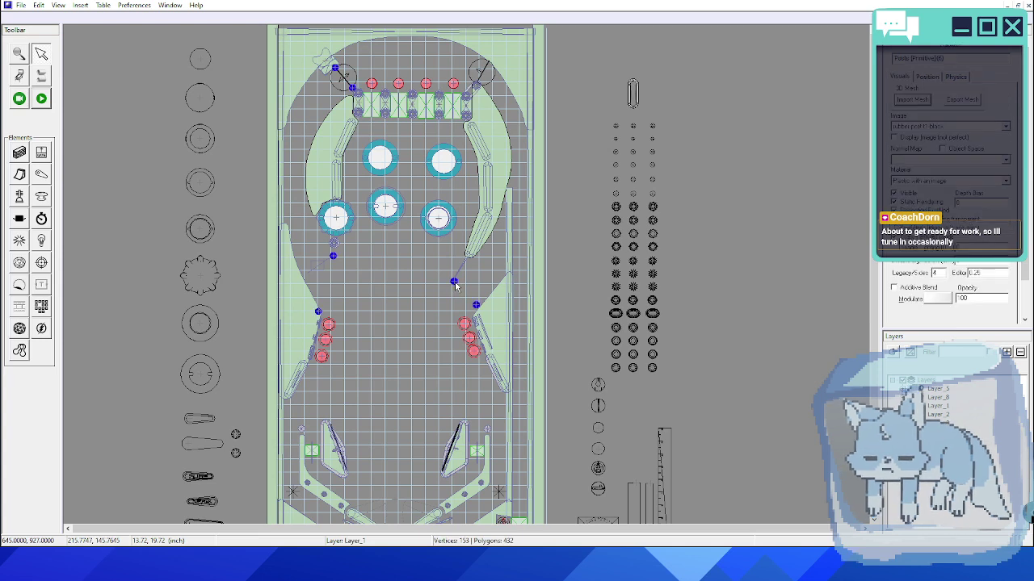
left_click(467, 266)
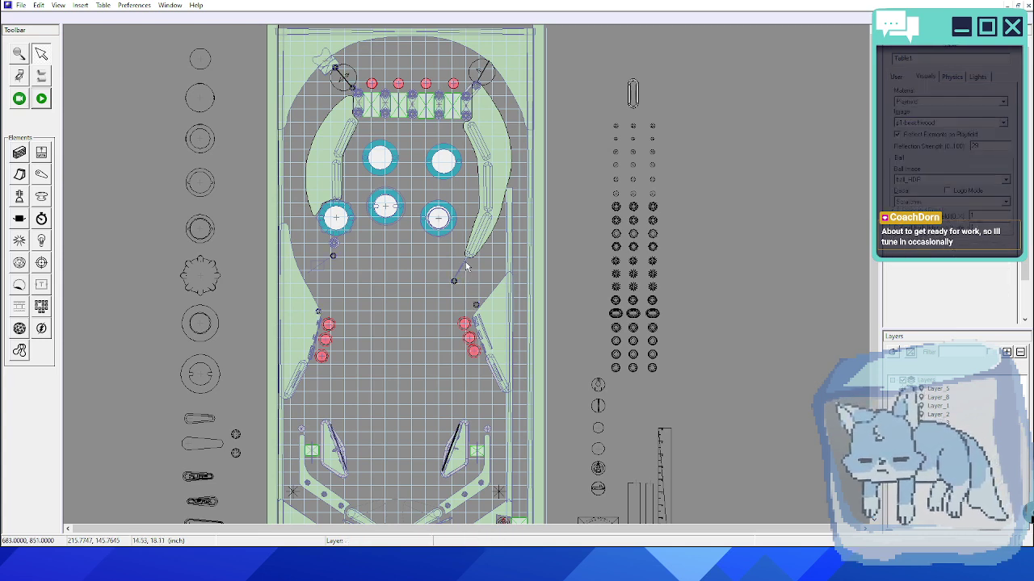
left_click(471, 255)
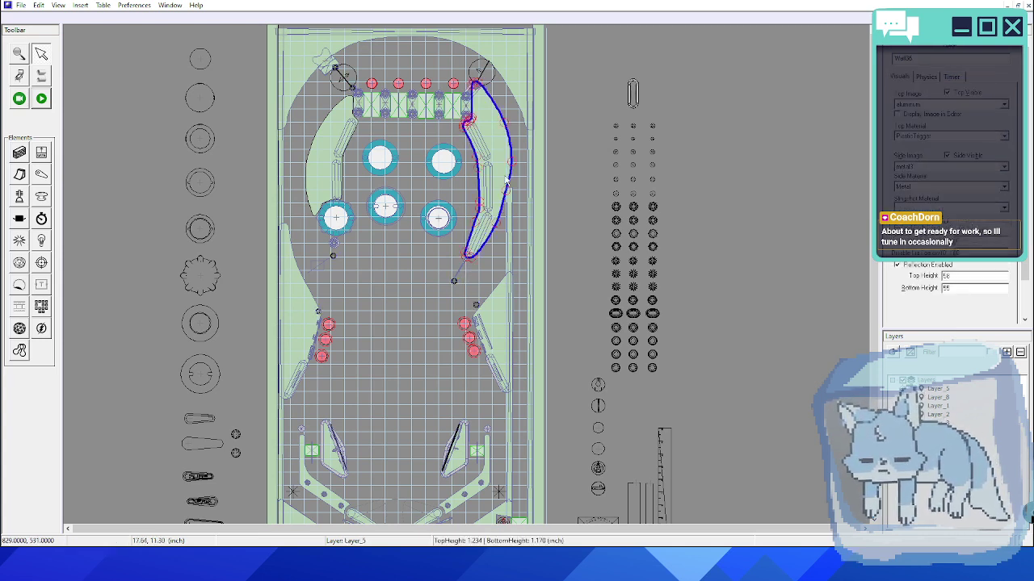
left_click(457, 278)
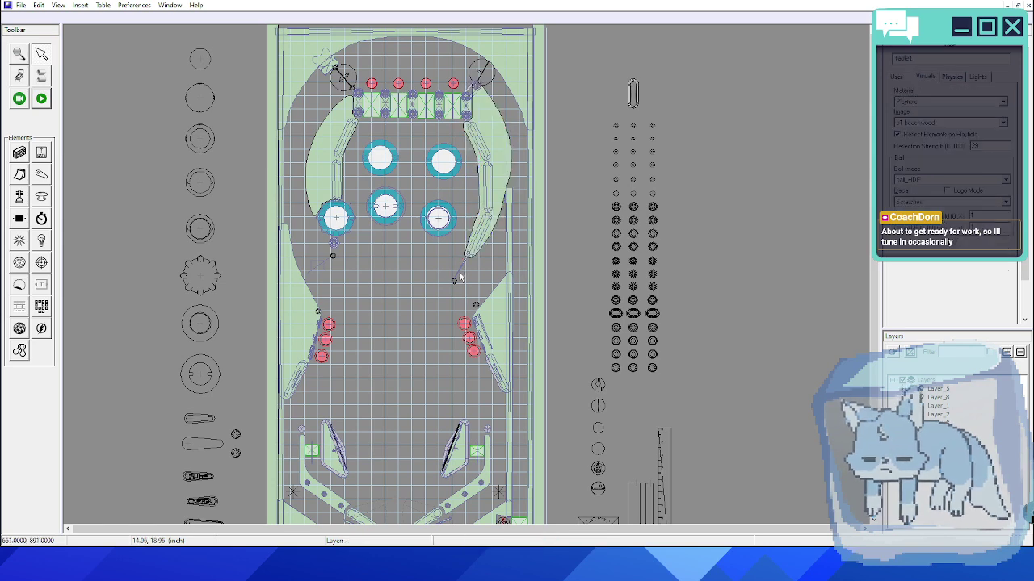
scroll(459, 278, "up", 3)
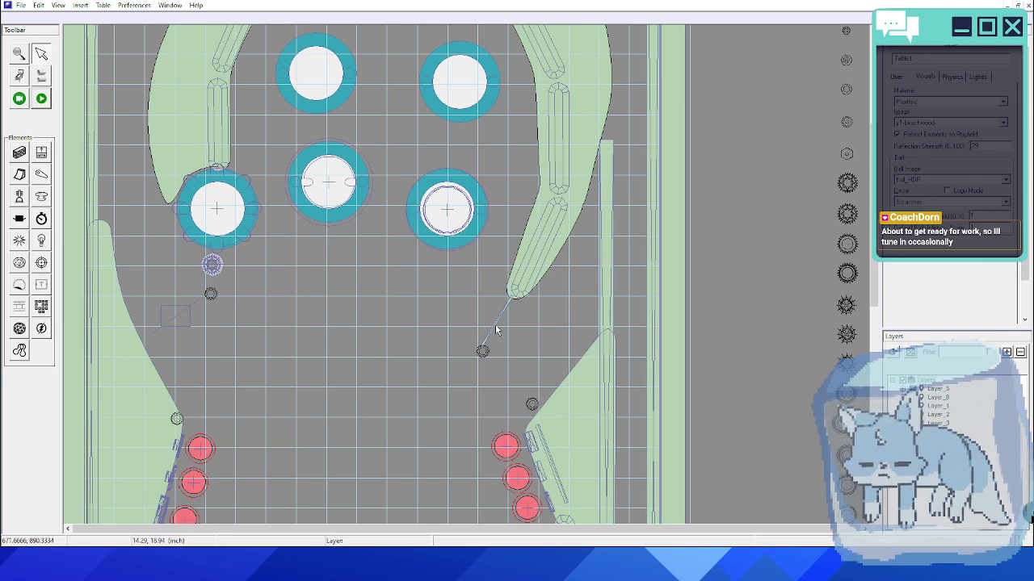
left_click(497, 327)
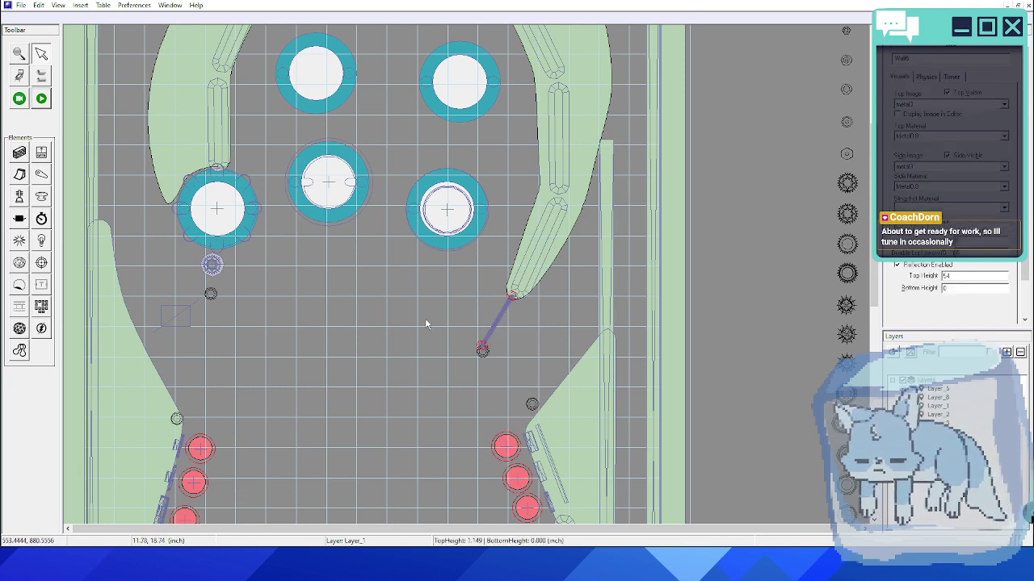
left_click(605, 190)
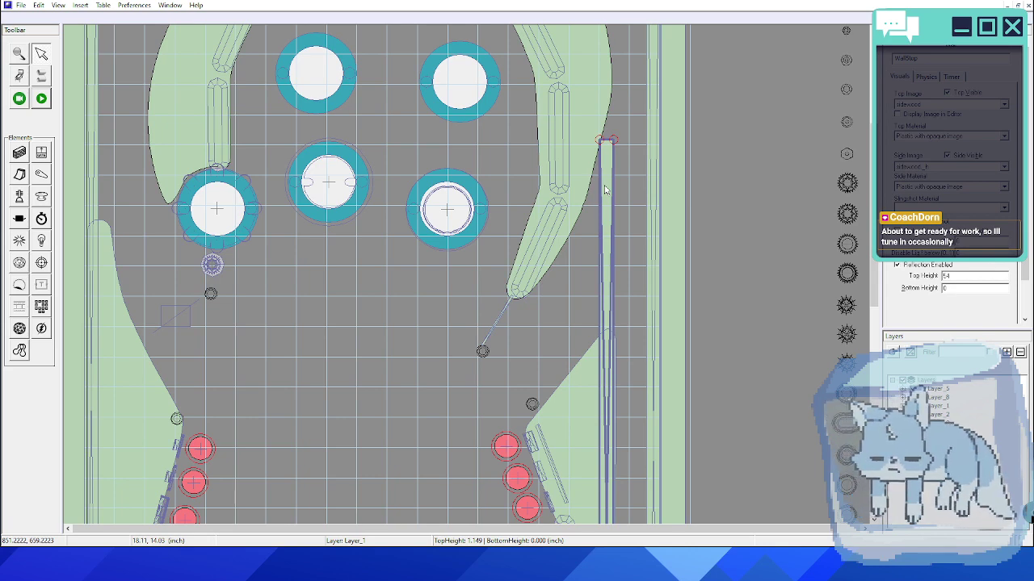
- Select the rubbers group to examine where its pieces sit around the bumpers and top lanes, and check the right curved plastic
middle_click_drag(212, 276, 242, 273)
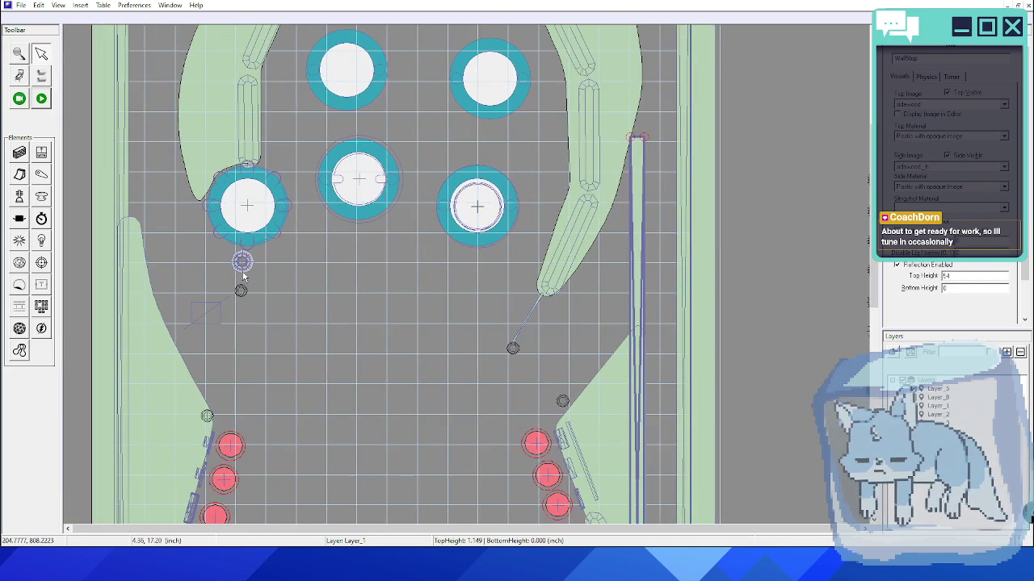
left_click(243, 266)
middle_click_drag(349, 316, 372, 354)
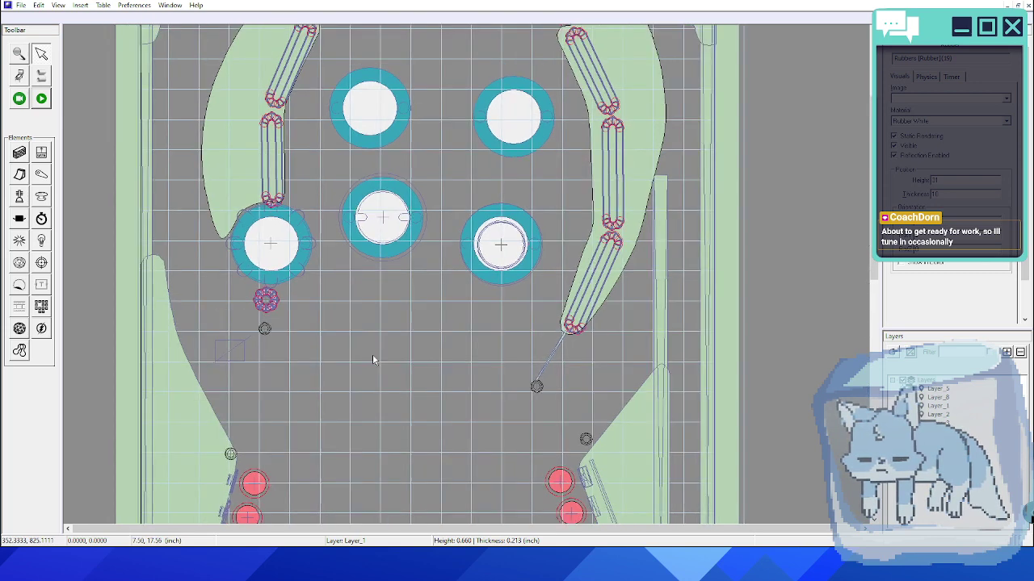
scroll(373, 360, "up", 1)
scroll(373, 359, "left", 1)
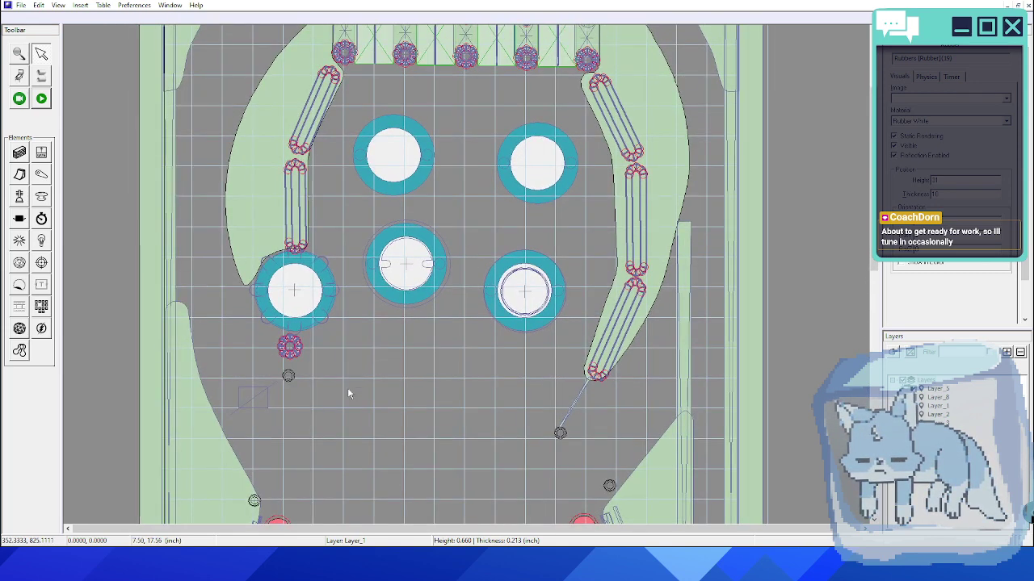
scroll(385, 244, "up", 1)
scroll(385, 244, "right", 1)
scroll(416, 206, "up", 2)
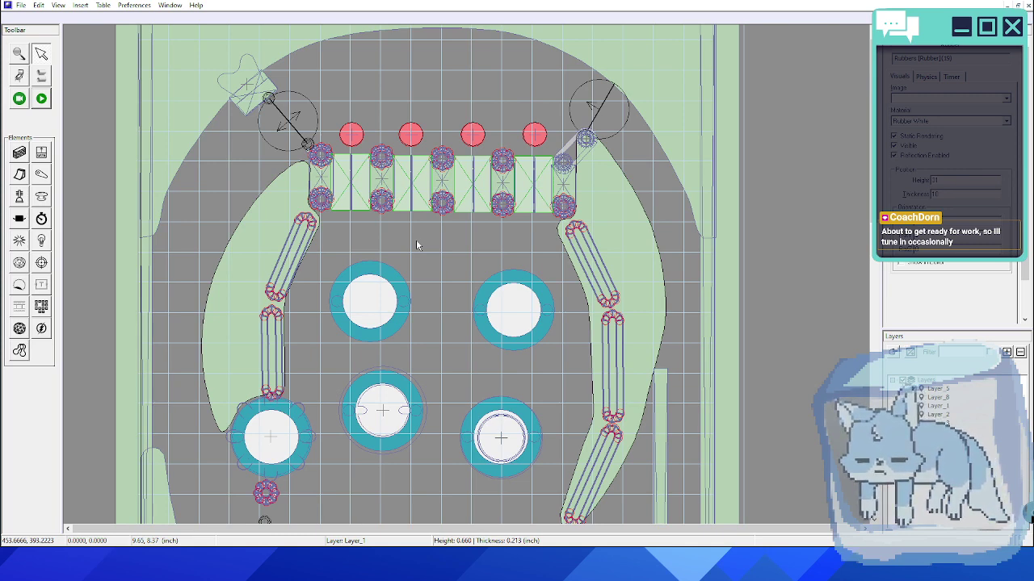
scroll(415, 240, "down", 4)
middle_click_drag(485, 397, 437, 353)
left_click(567, 180)
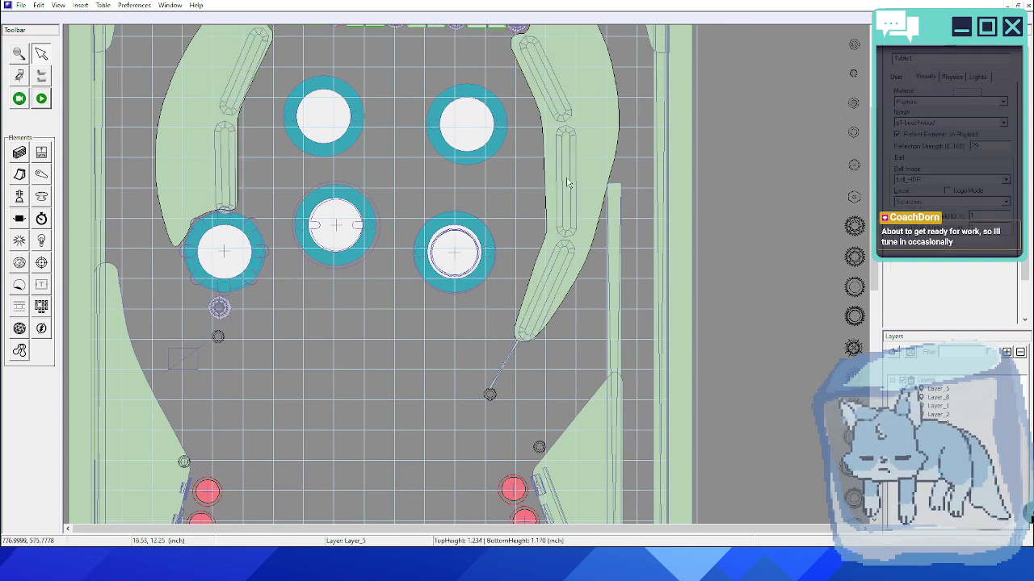
left_click(566, 176)
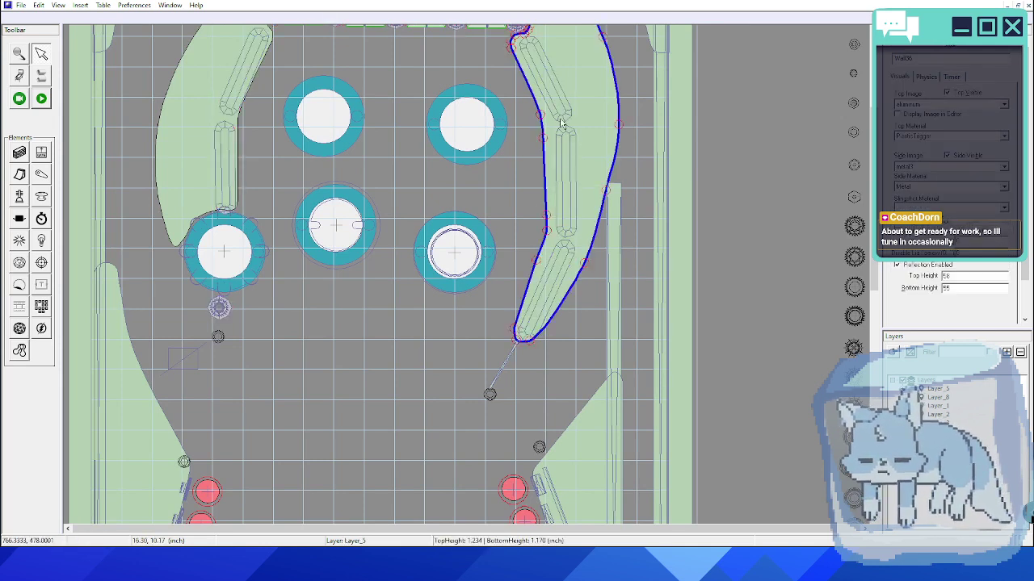
- Delete the plastic peg inside the small rubber ring below the lower-left bumper
left_click(217, 311)
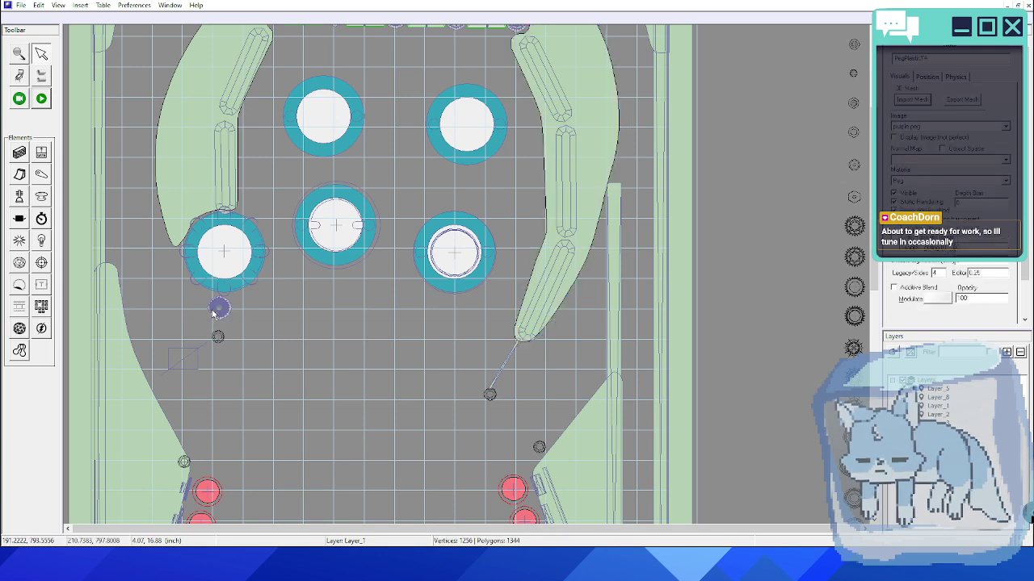
left_click(258, 317)
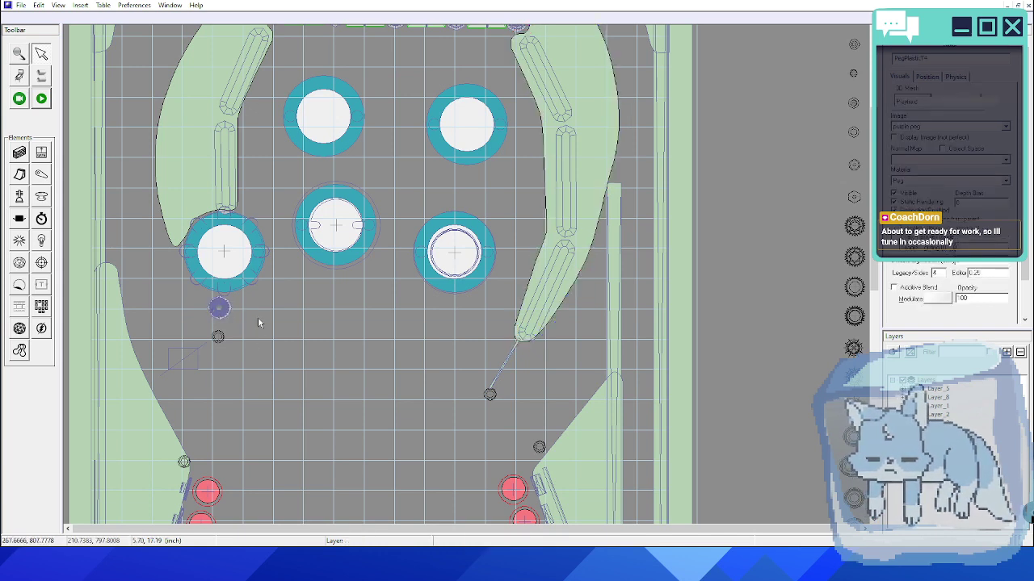
left_click(221, 308)
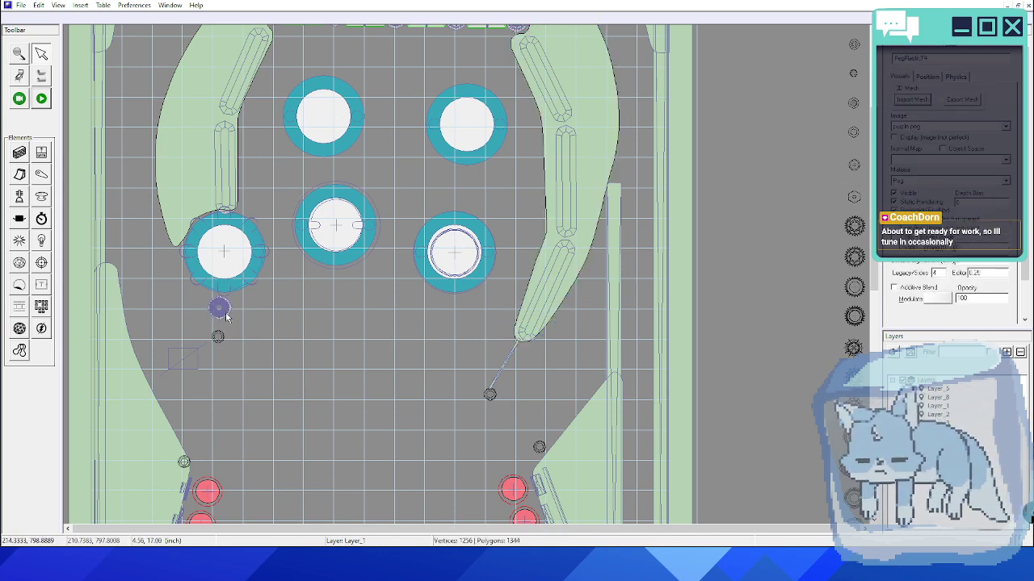
key("Delete")
- Delete the whole Rubbers group from the table, including elements that belong to collections
left_click(224, 314)
middle_click_drag(305, 436, 358, 206)
middle_click_drag(365, 439, 393, 394)
scroll(392, 398, "down", 4)
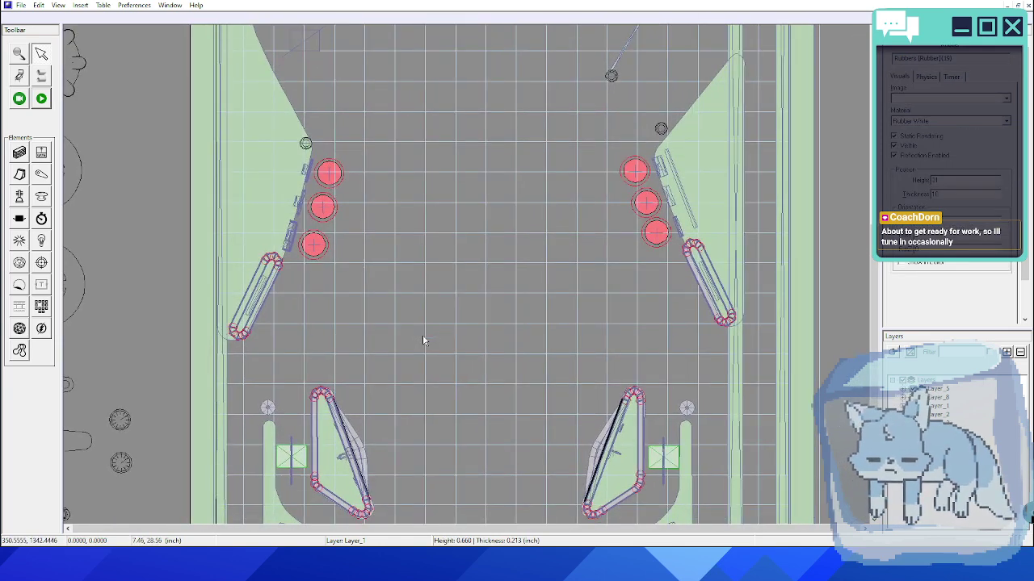
key("Delete")
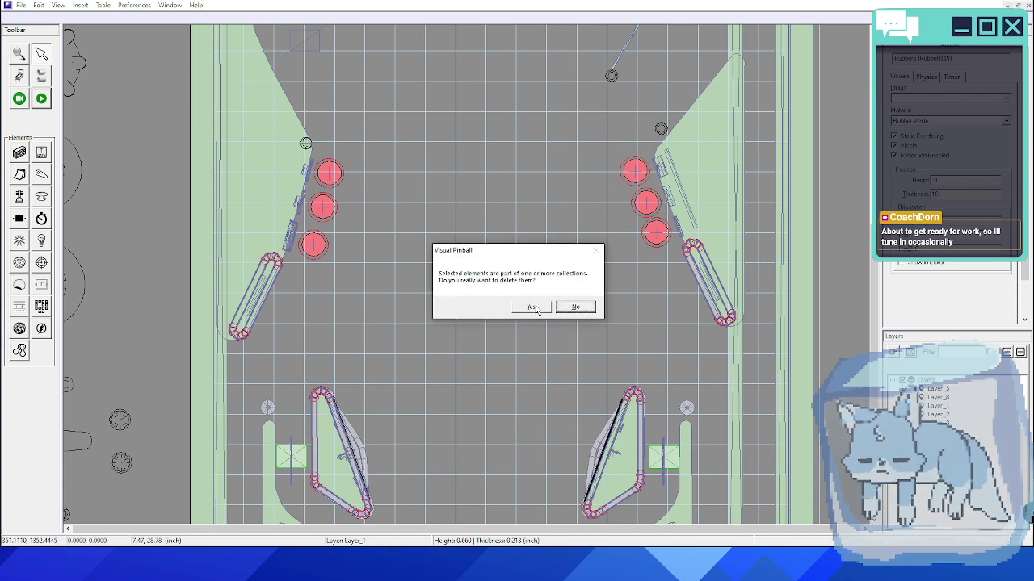
left_click(531, 307)
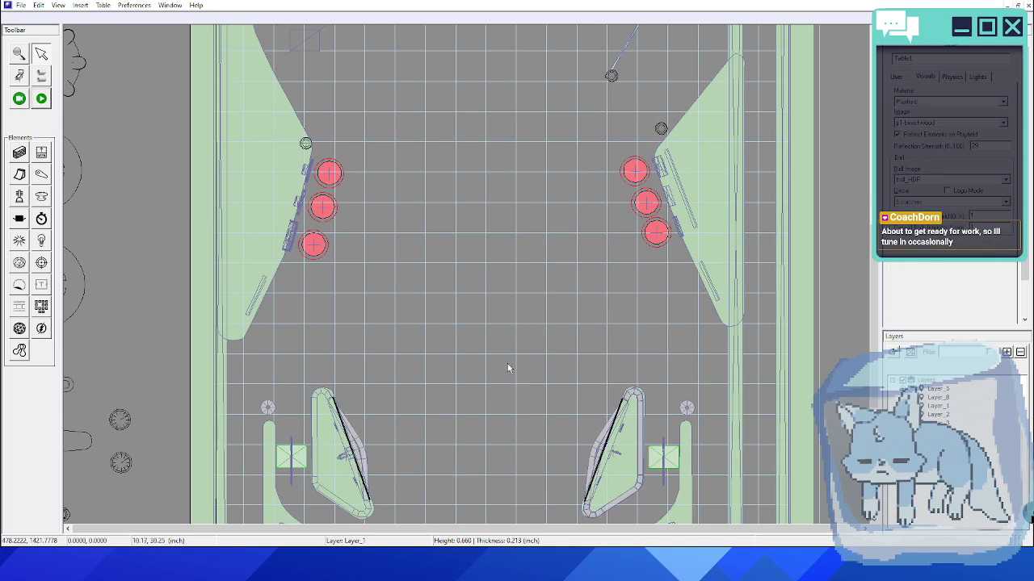
- Examine the flipper and drain area and inspect the ball release kicker beside the shooter lane
scroll(505, 282, "down", 6)
middle_click_drag(505, 289, 473, 237)
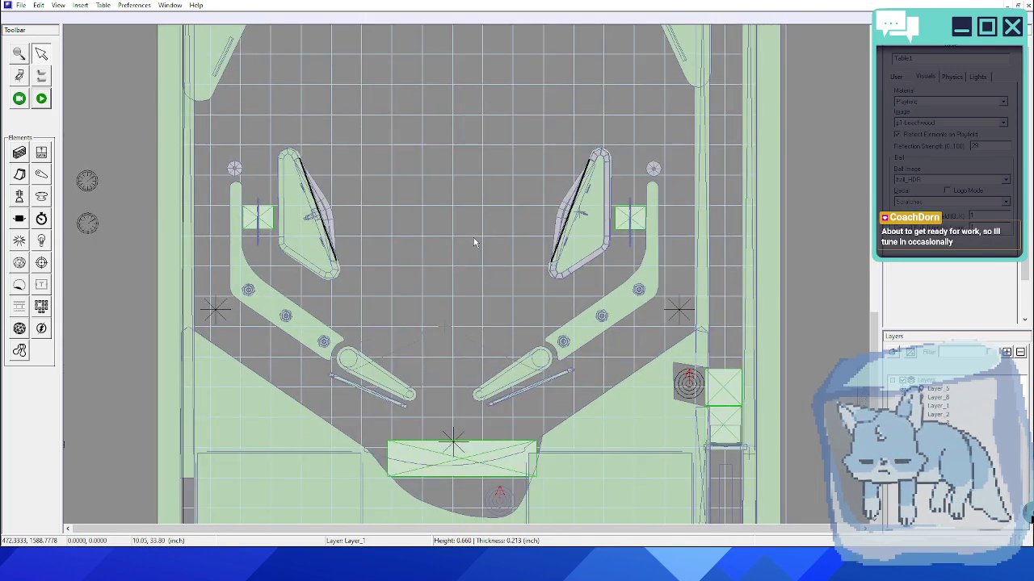
scroll(473, 242, "down", 2)
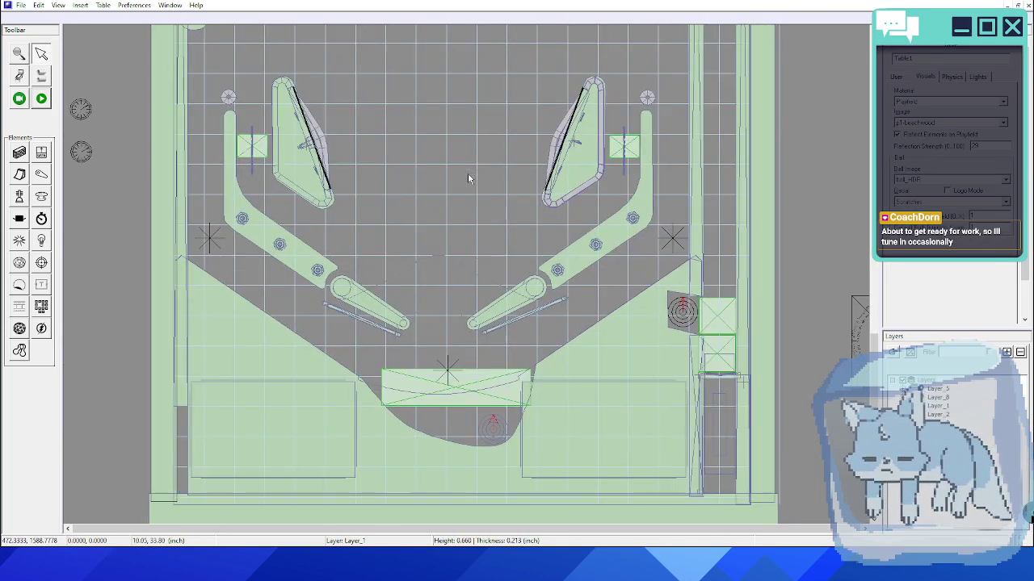
left_click(687, 334)
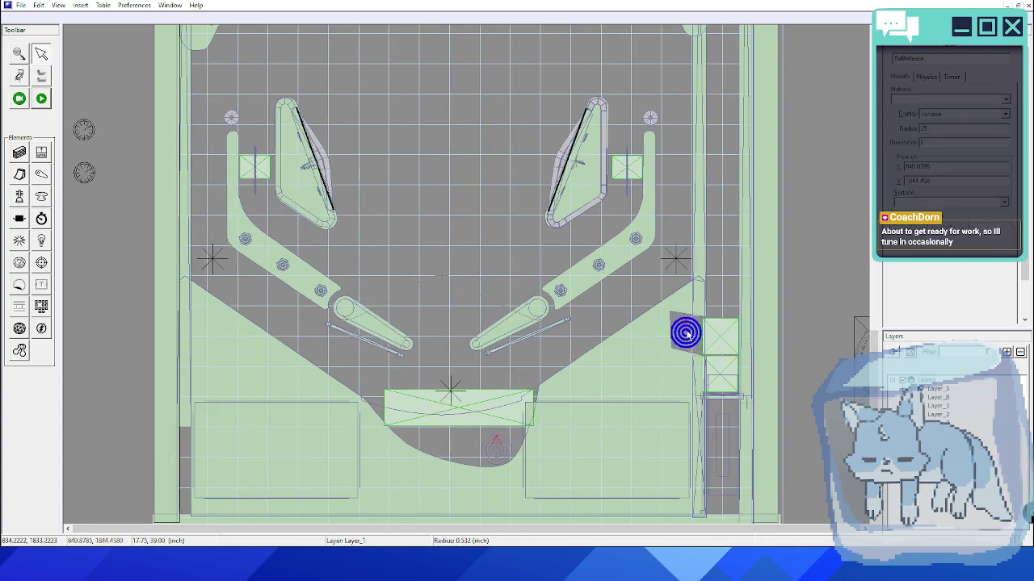
left_click(496, 281)
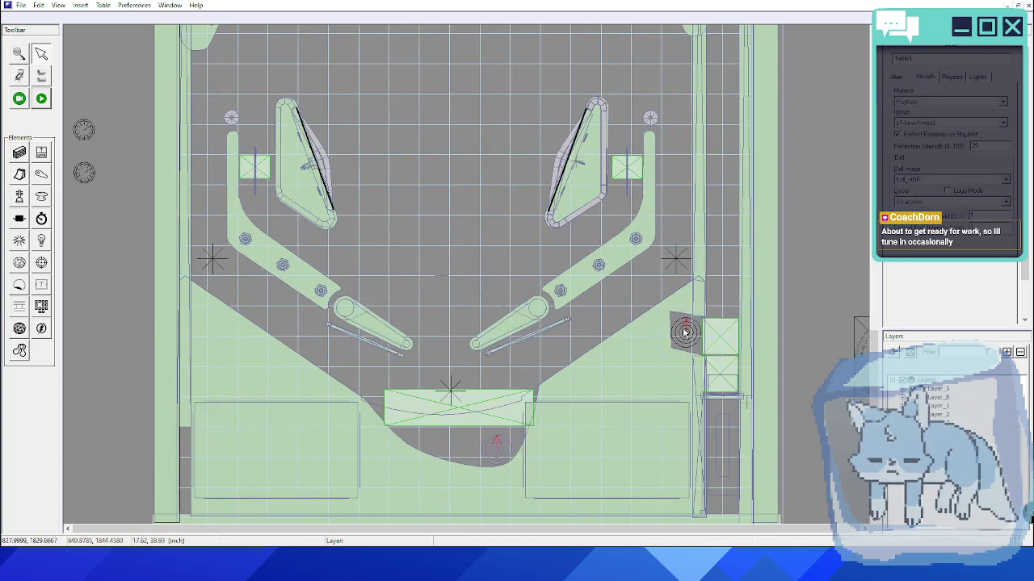
- Delete the rectangular StopBallControl trigger that spans the drain below the flippers
left_click(456, 413)
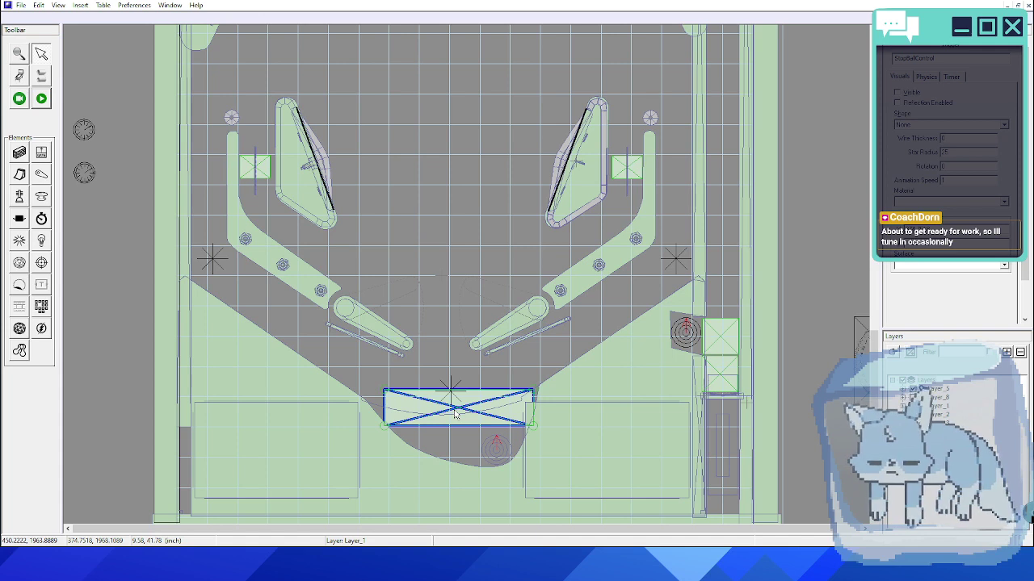
key("Delete")
- Inspect the star-shaped trigger above the drain, the drain kicker and the left flipper
left_click(456, 395)
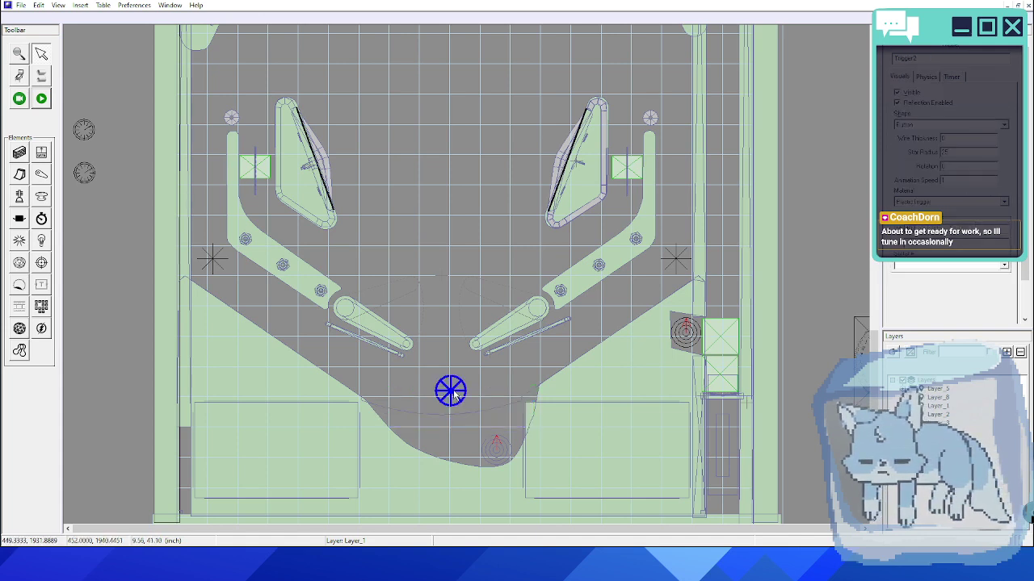
key("Delete")
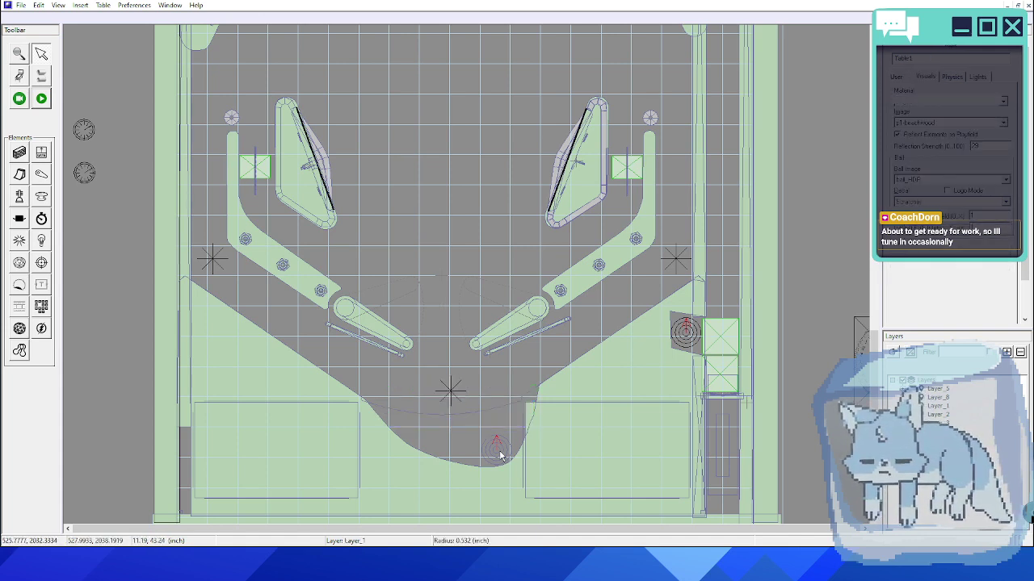
left_click(498, 450)
left_click(440, 257)
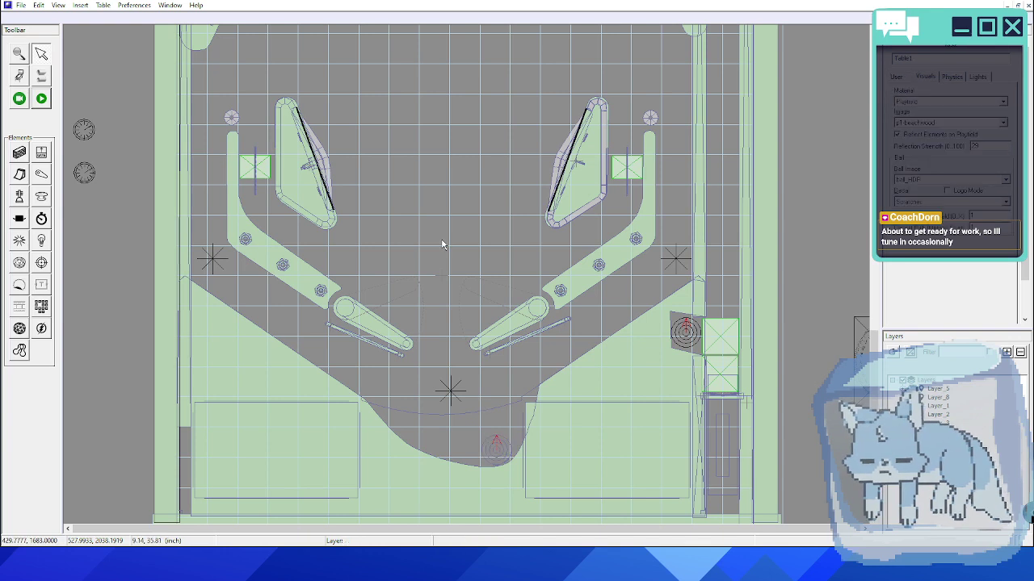
left_click(359, 324)
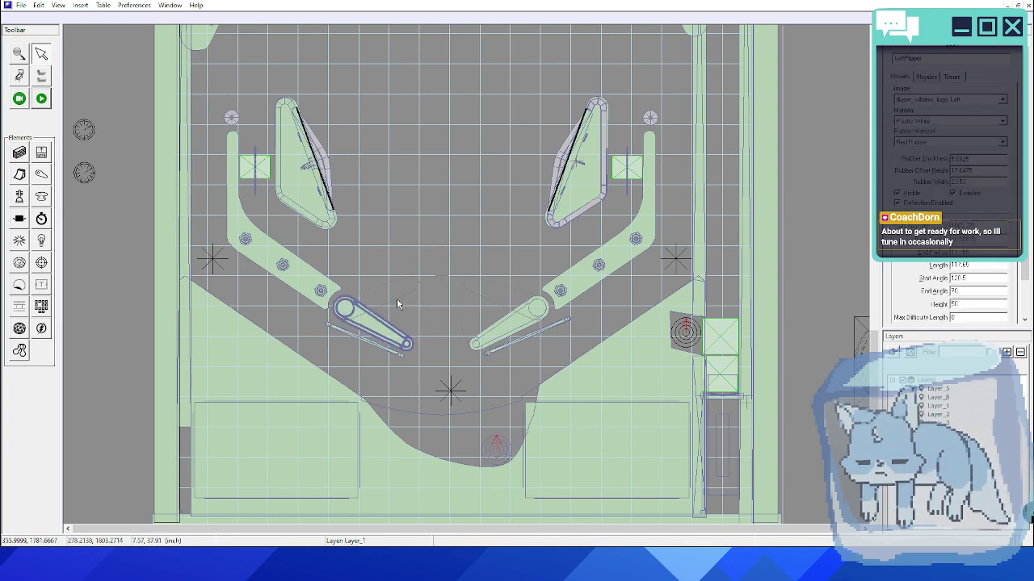
left_click(426, 310)
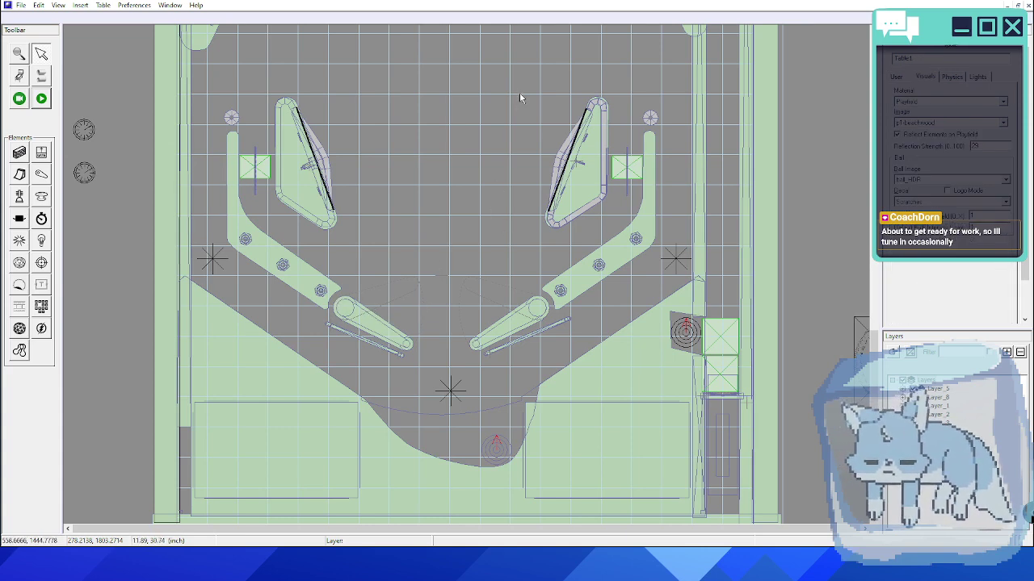
- Inspect the red insert light and the round and rectangular hit targets along the left wall
scroll(513, 145, "up", 3)
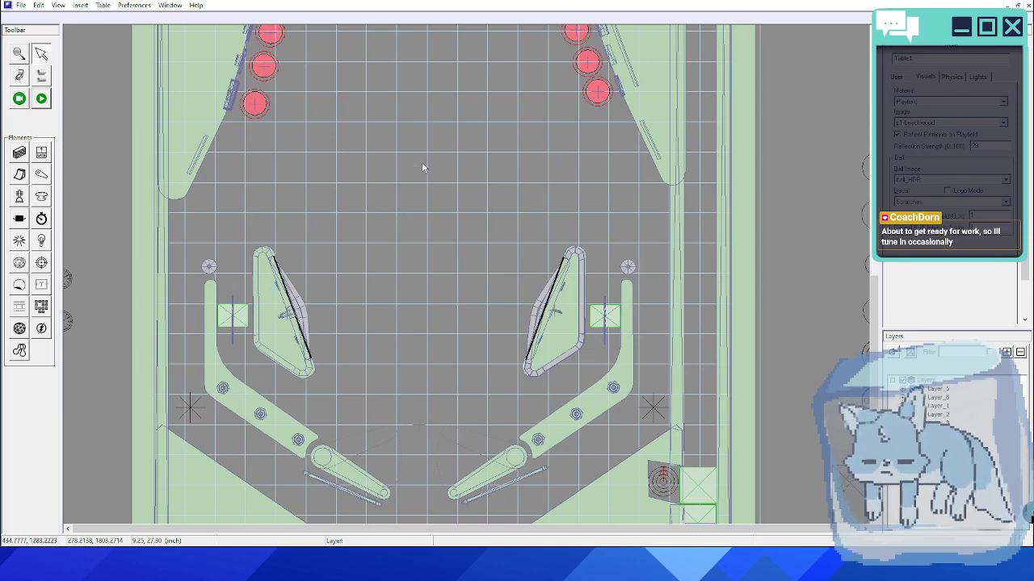
scroll(425, 306, "up", 4)
left_click(271, 212)
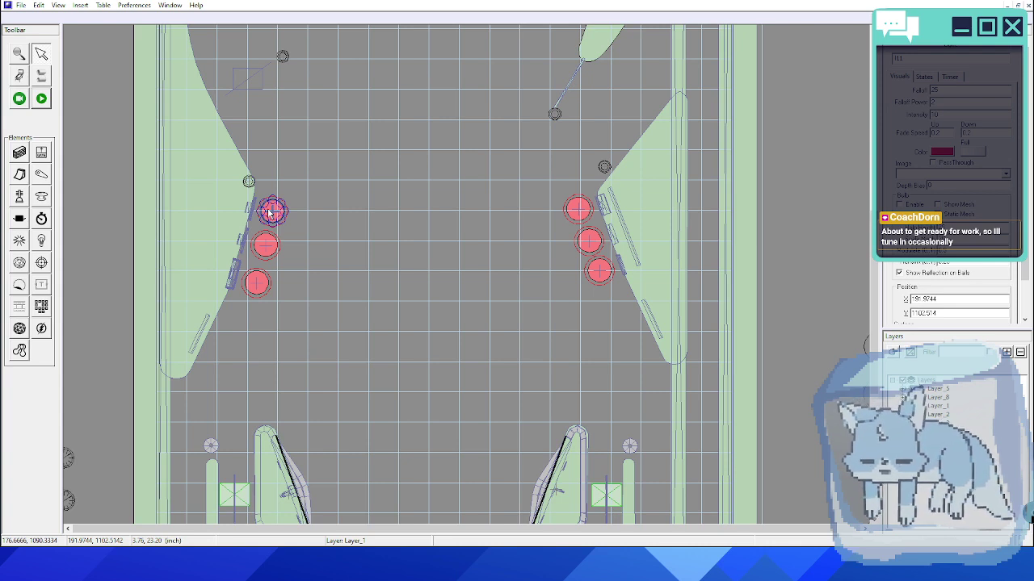
left_click(251, 214)
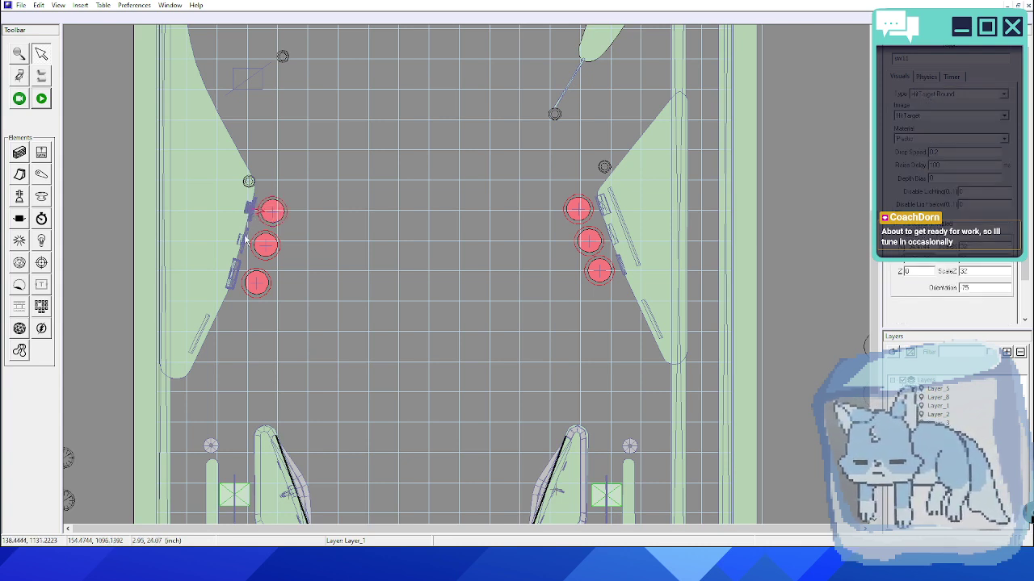
left_click(233, 272)
left_click(242, 244)
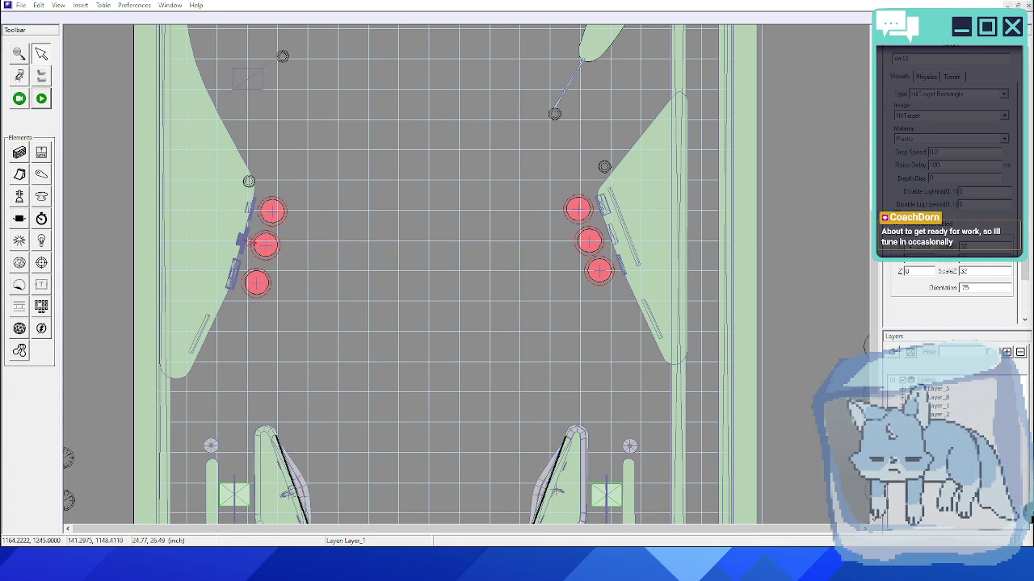
scroll(457, 182, "up", 3)
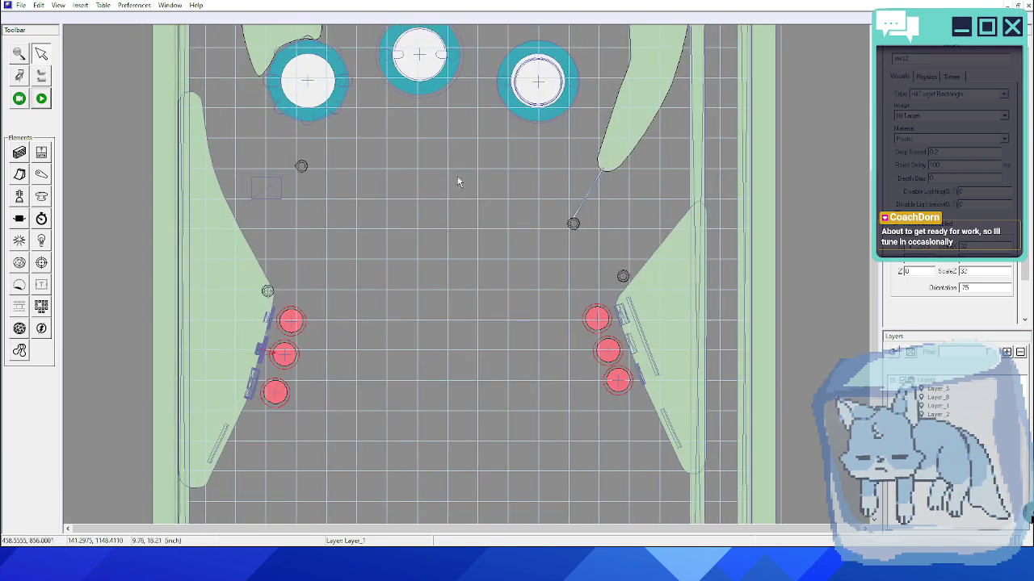
- Examine the overall layout of the example table, from the top arch down to the flippers and drain
scroll(461, 295, "up", 3)
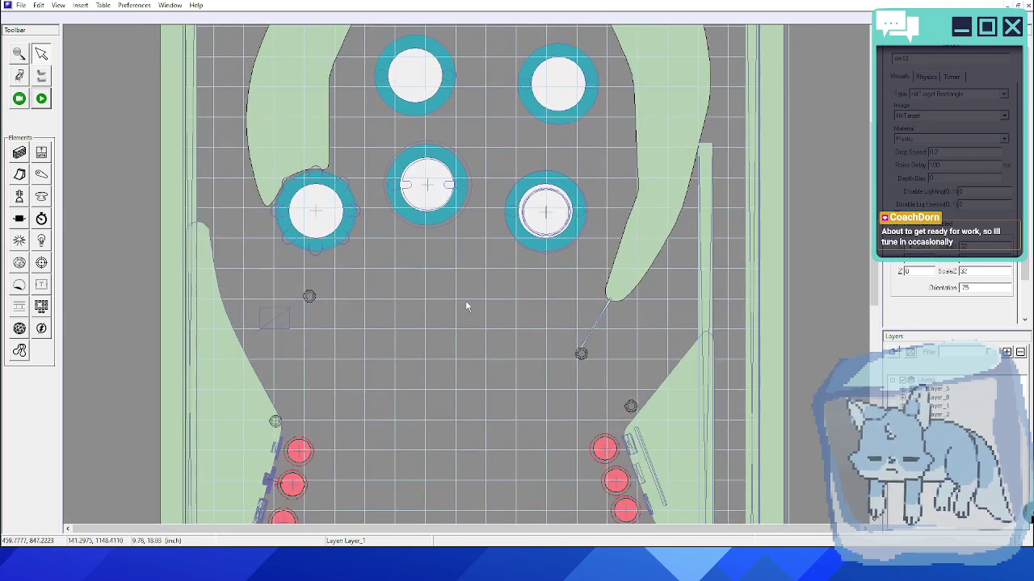
scroll(465, 307, "down", 5, "ctrl")
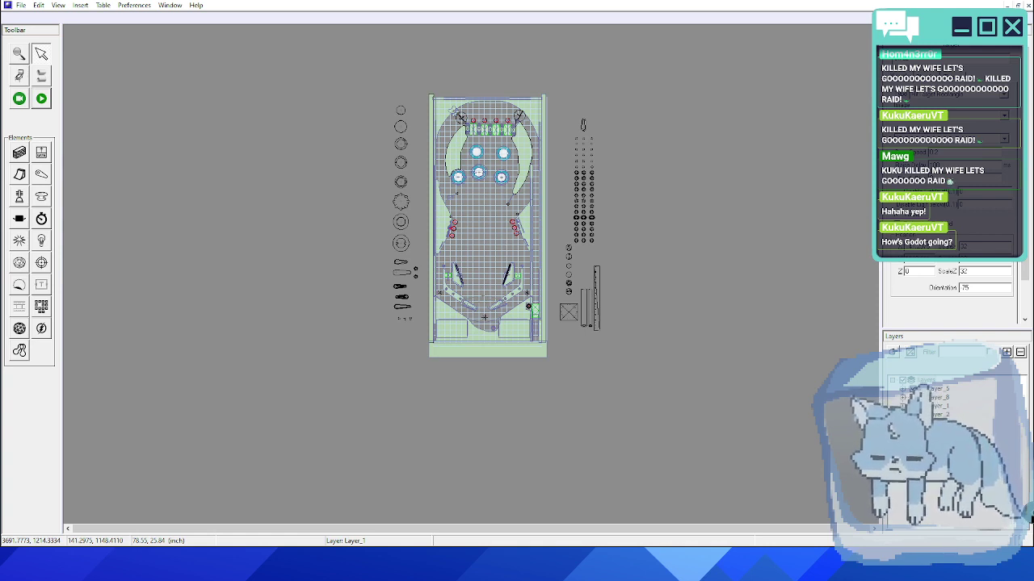
scroll(495, 180, "up", 1)
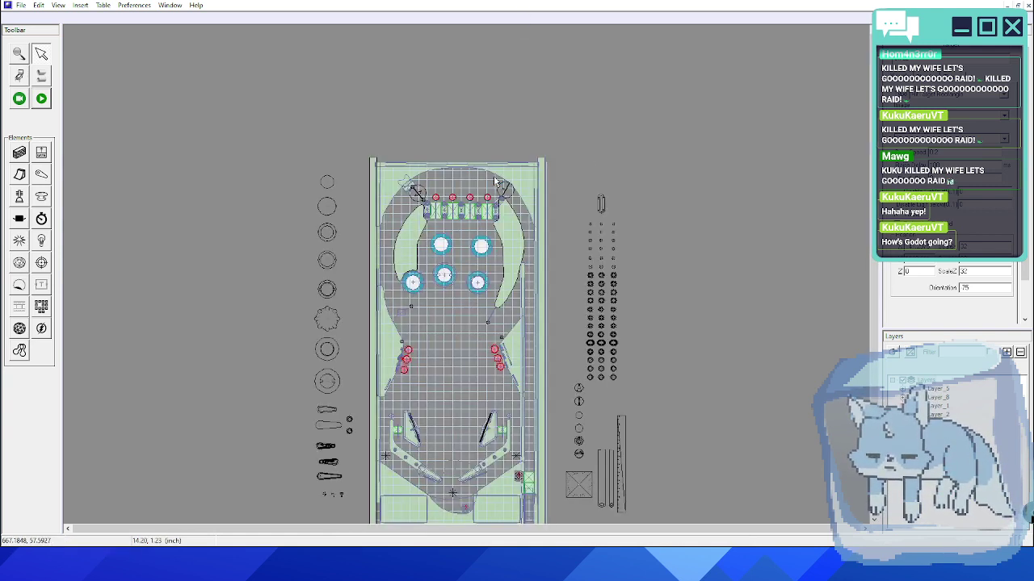
scroll(495, 182, "down", 2)
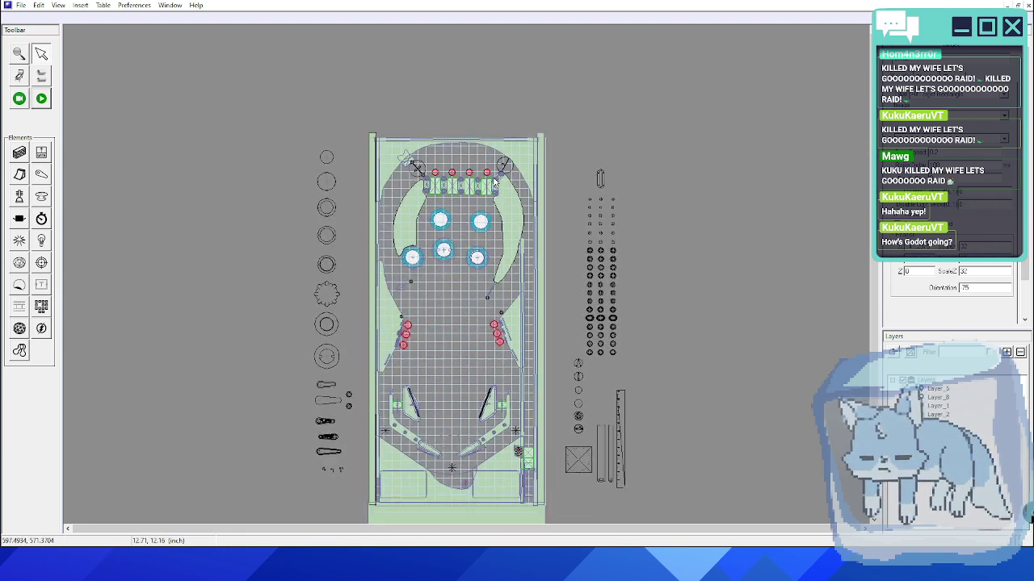
scroll(495, 183, "down", 2)
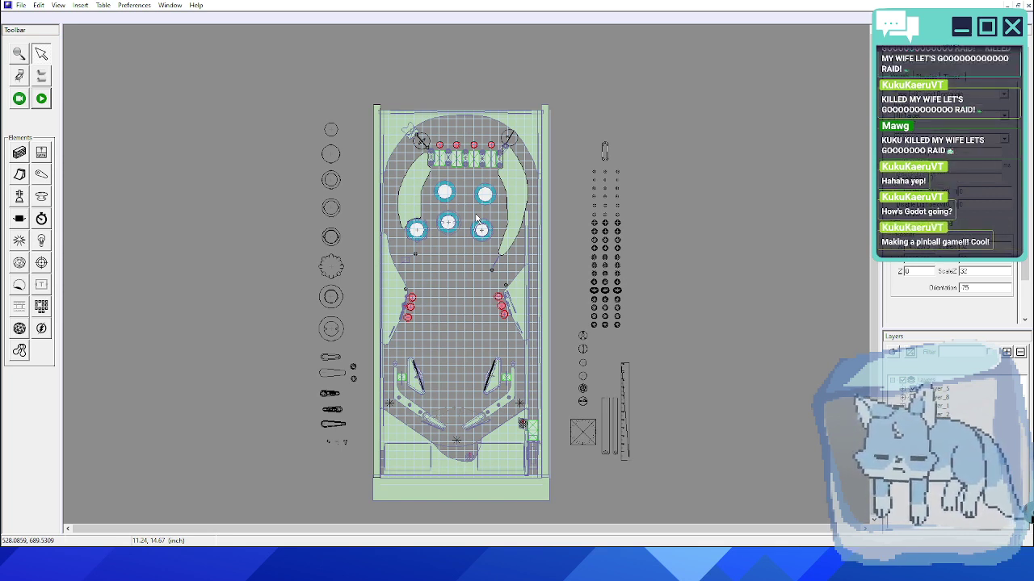
middle_click_drag(477, 248, 475, 240)
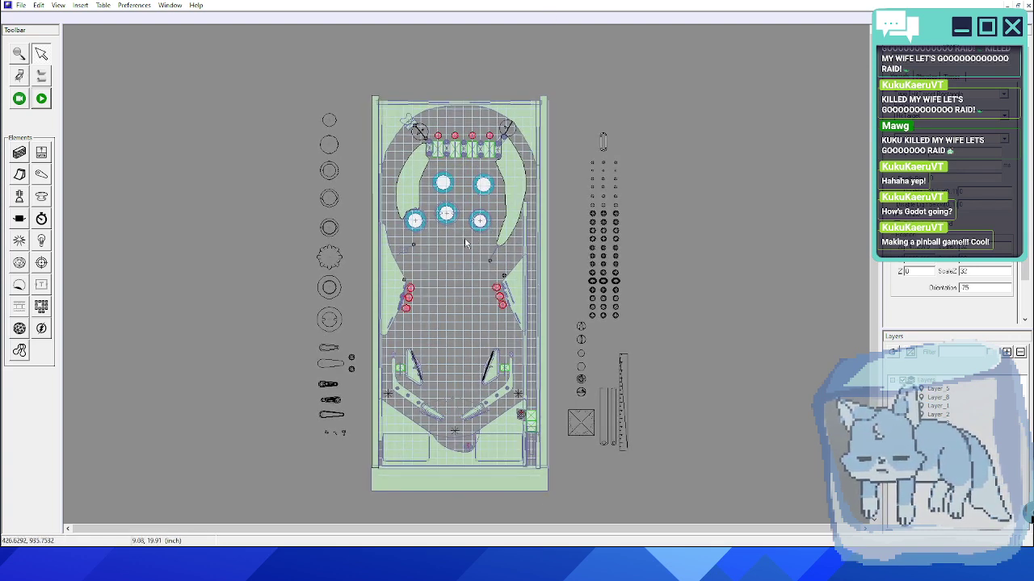
scroll(465, 243, "down", 1)
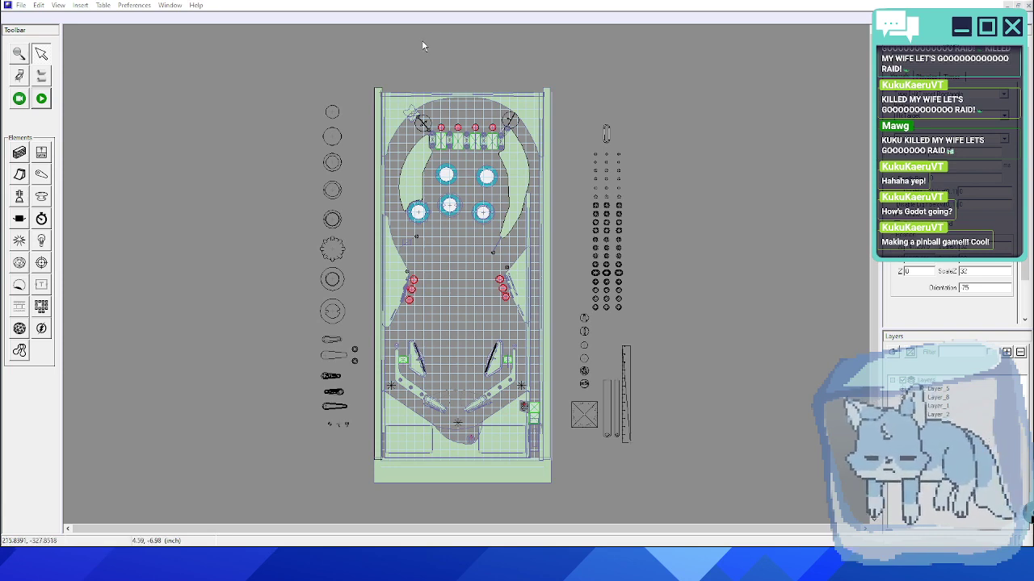
mouse_move(484, 187)
middle_mouse_down()
mouse_move(476, 225)
mouse_move(473, 203)
middle_mouse_up()
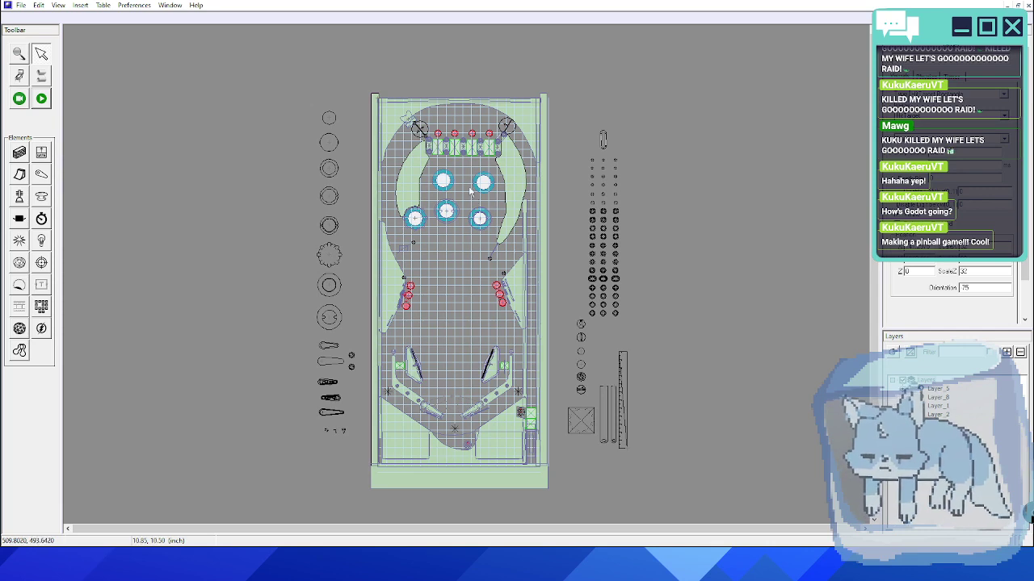
- Look over the playfield from the top lanes down and inspect the left flipper and both slingshots
scroll(470, 189, "up", 2)
scroll(476, 356, "down", 5)
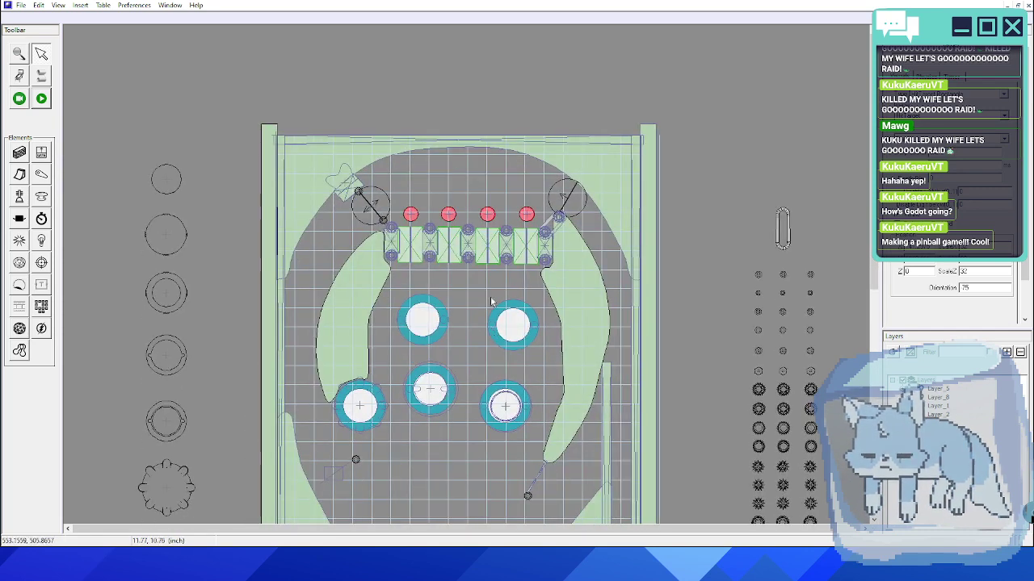
scroll(471, 336, "down", 1)
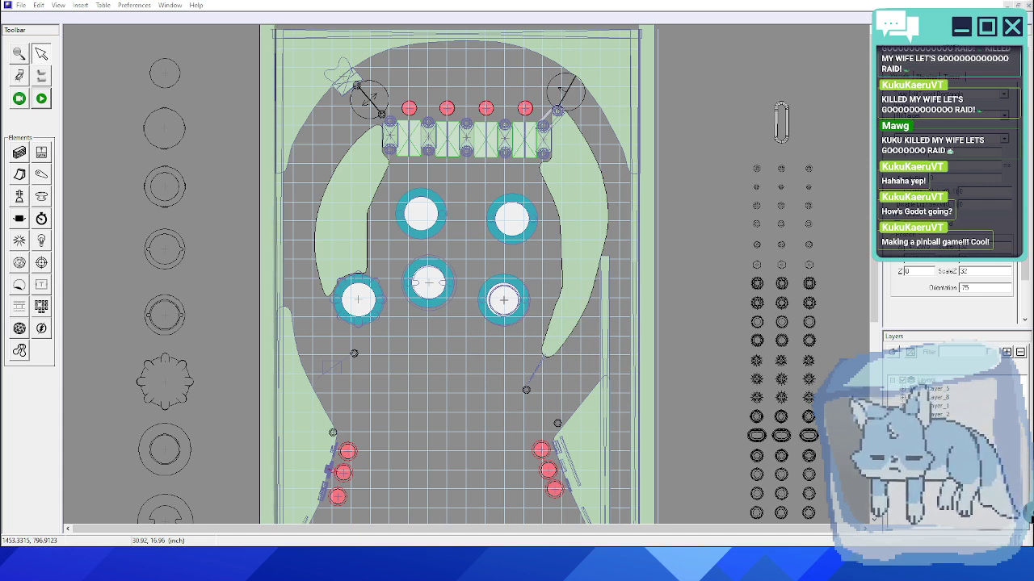
scroll(460, 194, "down", 1)
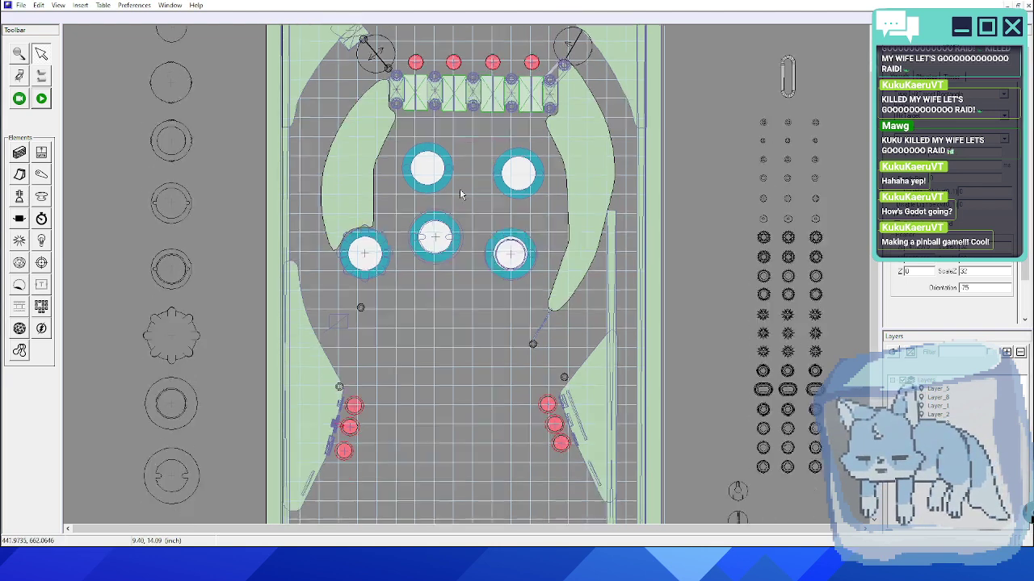
scroll(460, 210, "down", 2)
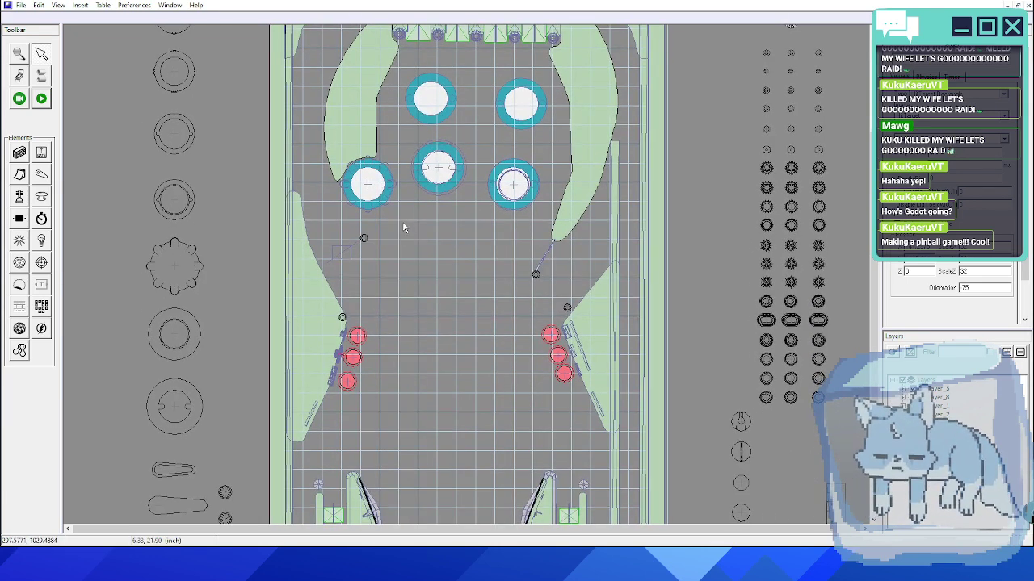
scroll(412, 266, "down", 3)
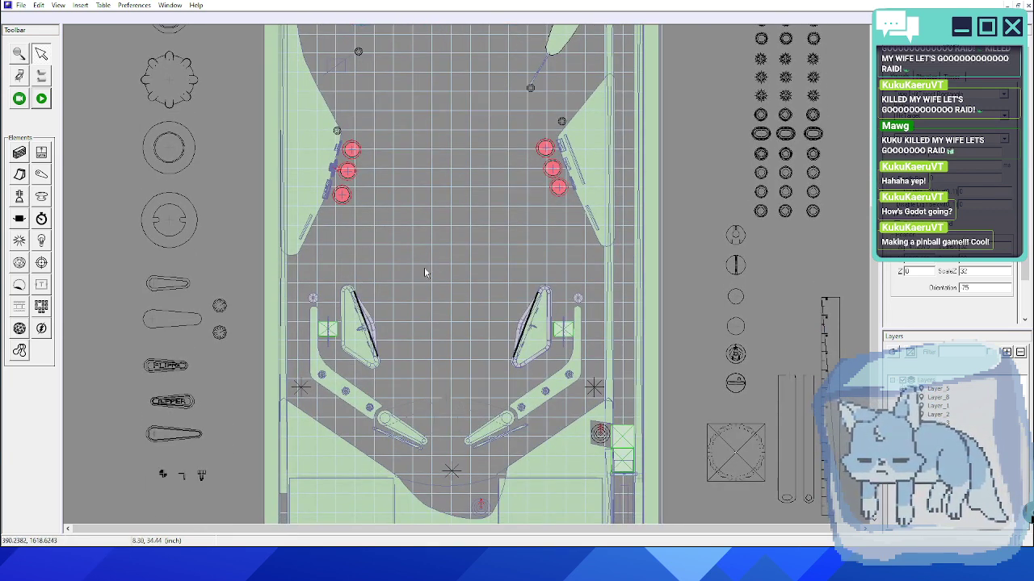
scroll(426, 272, "down", 1)
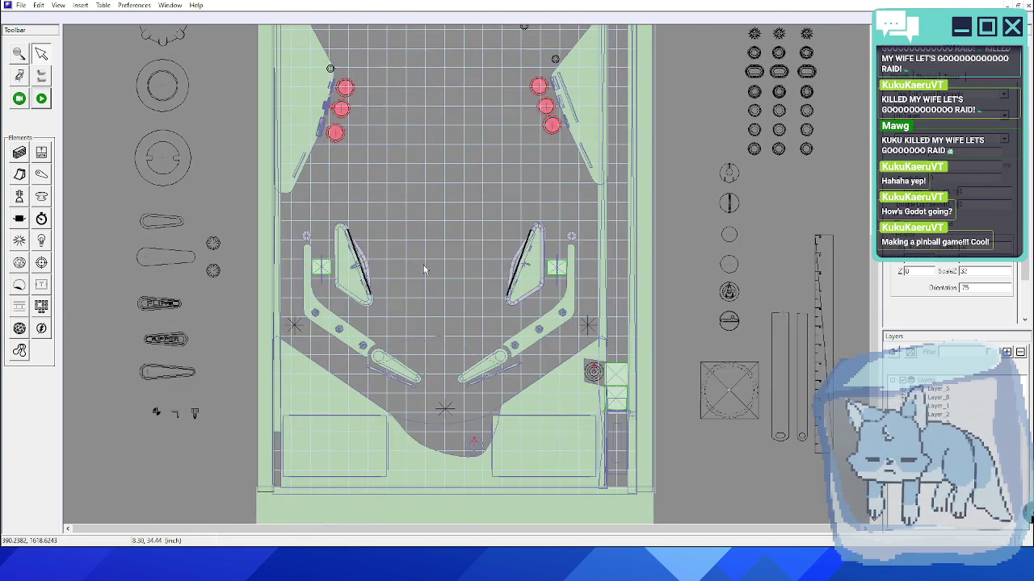
left_click(381, 361)
left_click(355, 281)
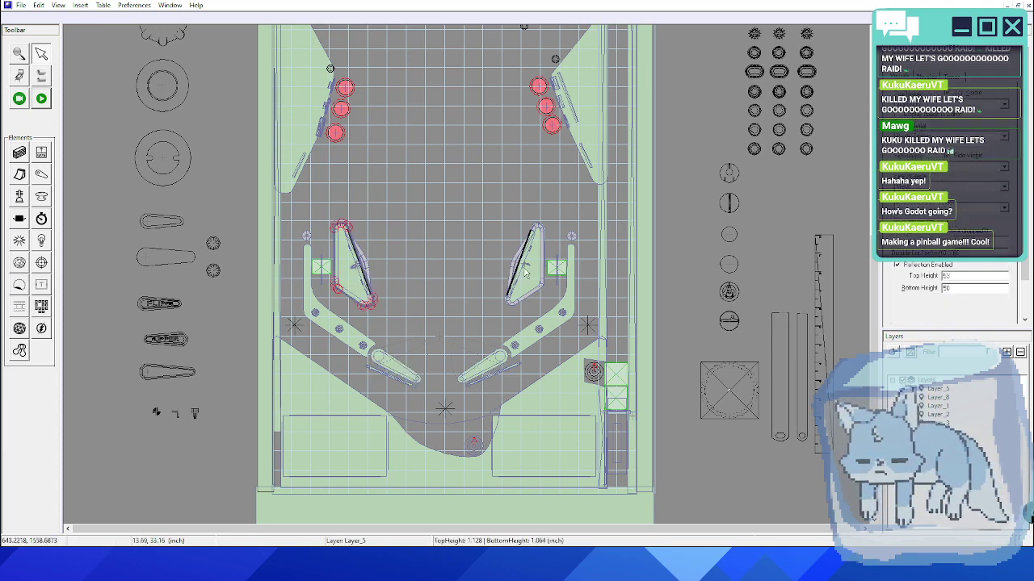
left_click(614, 403)
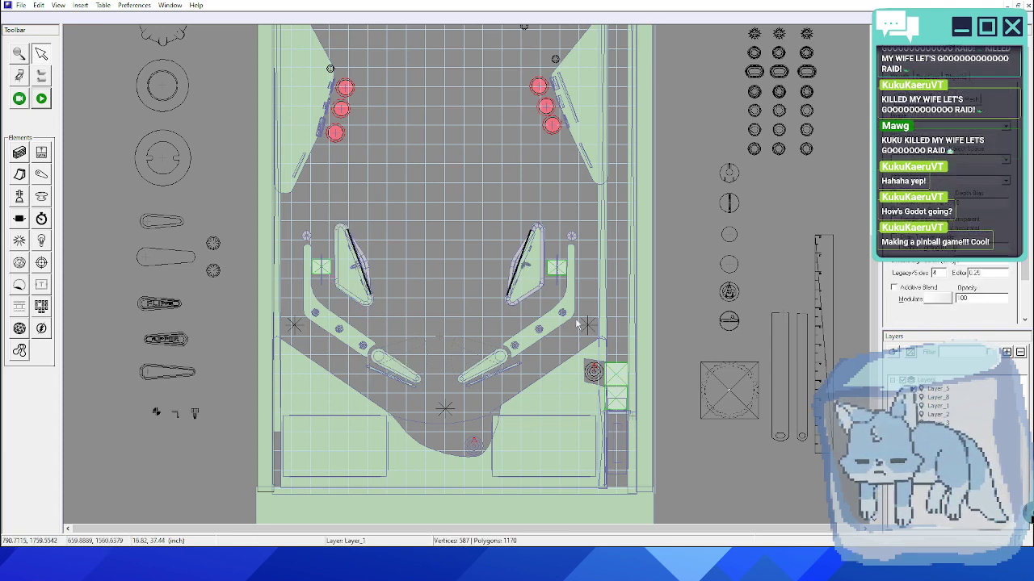
- Inspect the upper-left bumper and the small spinner beside the left wall below the bumpers
scroll(499, 245, "up", 5)
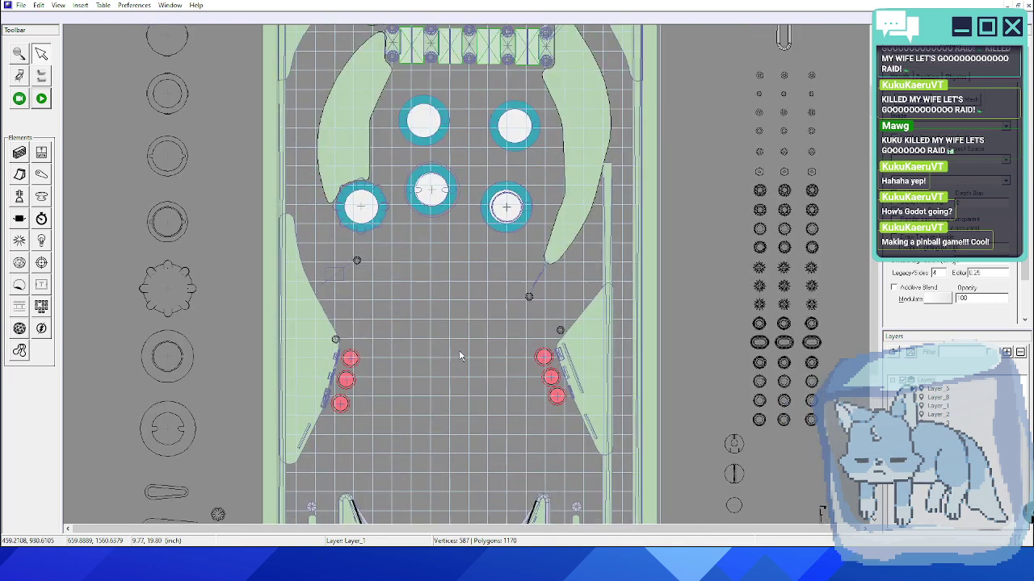
left_click(421, 123)
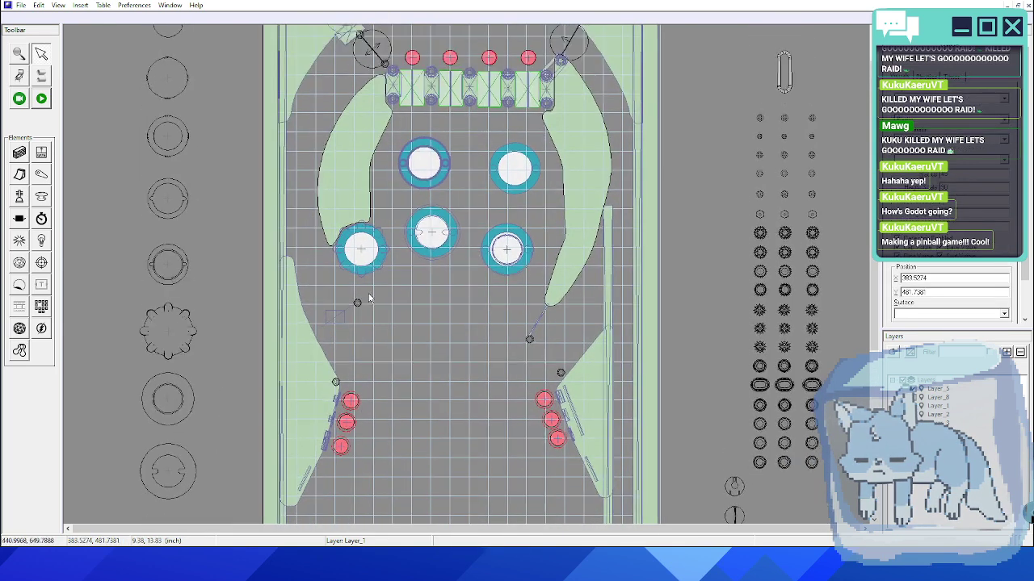
scroll(355, 307, "up", 1)
left_click(329, 324)
left_click(337, 318)
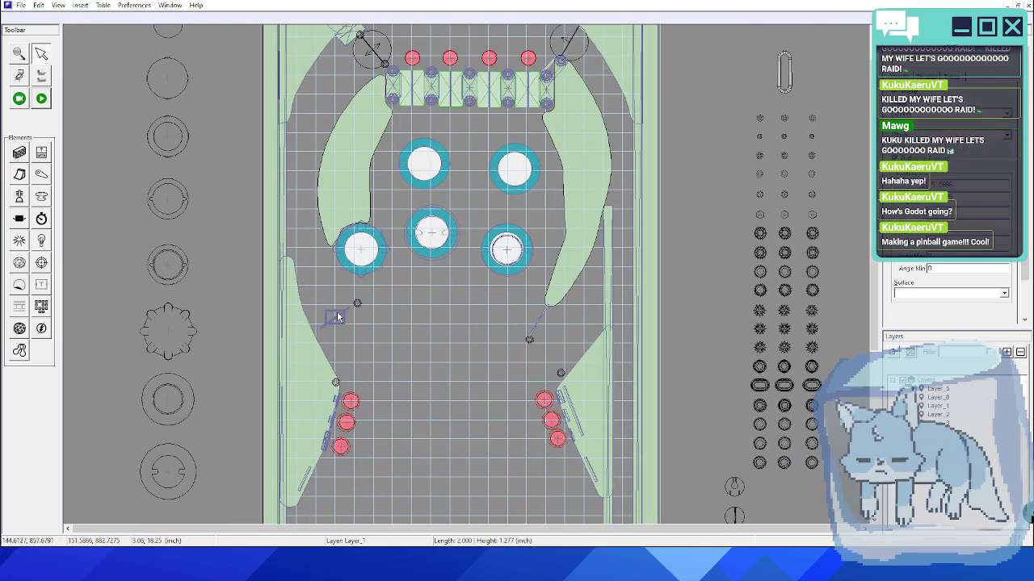
- Inspect the first red light above the top lanes, the leftmost lane trigger and the block wall on the left of the arch
middle_click_drag(480, 189, 455, 293)
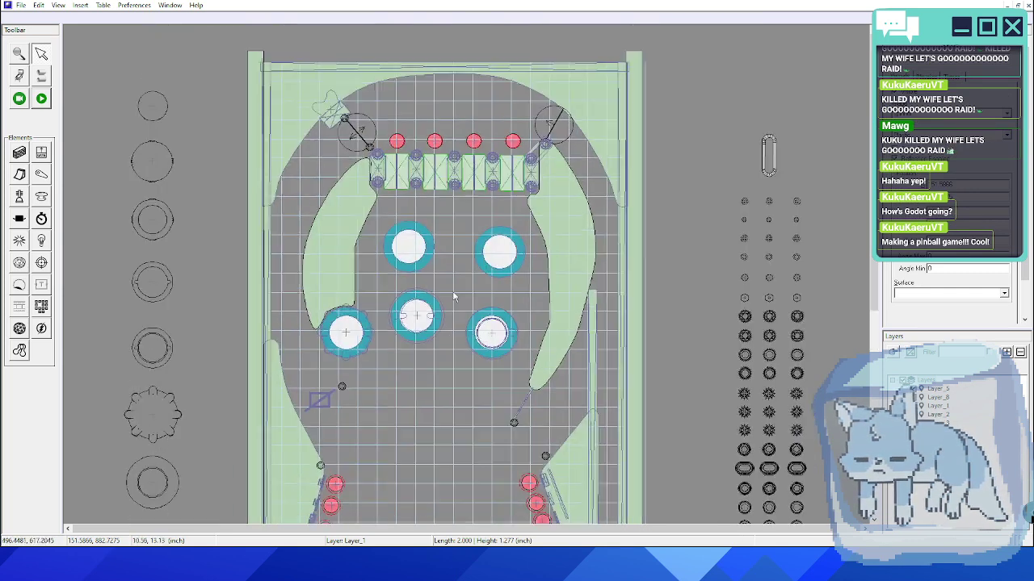
left_click(394, 141)
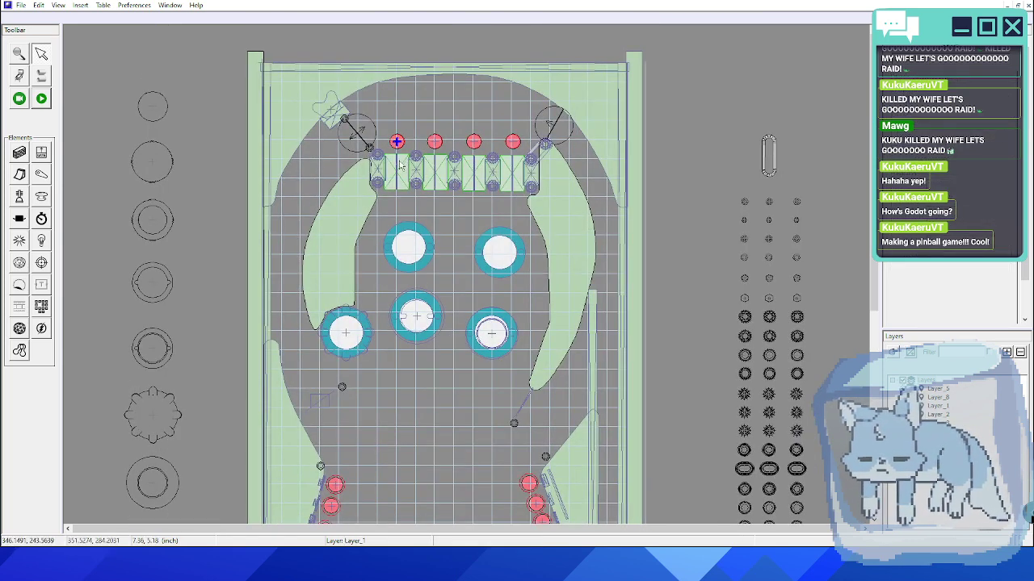
left_click(401, 164)
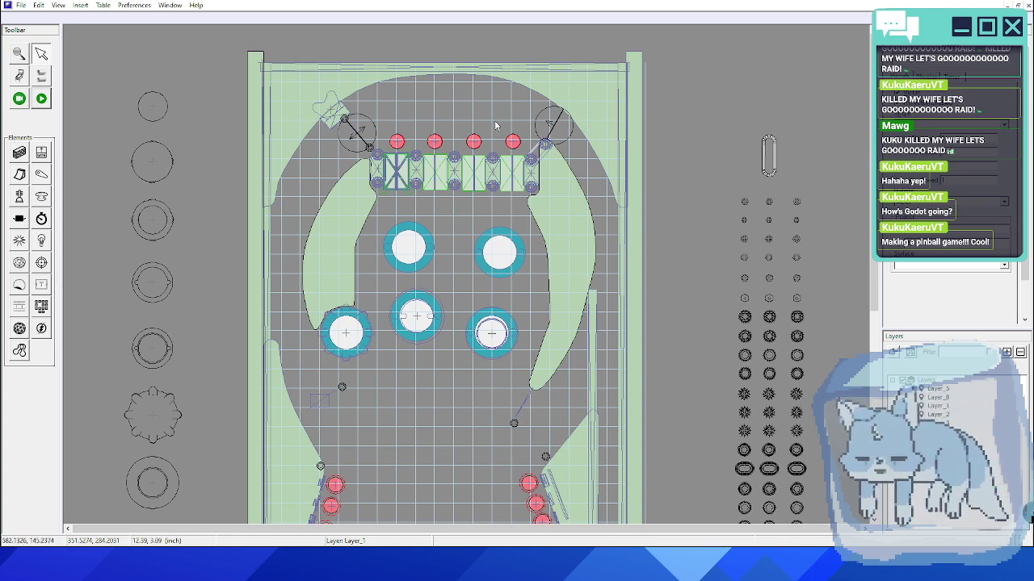
left_click(333, 121)
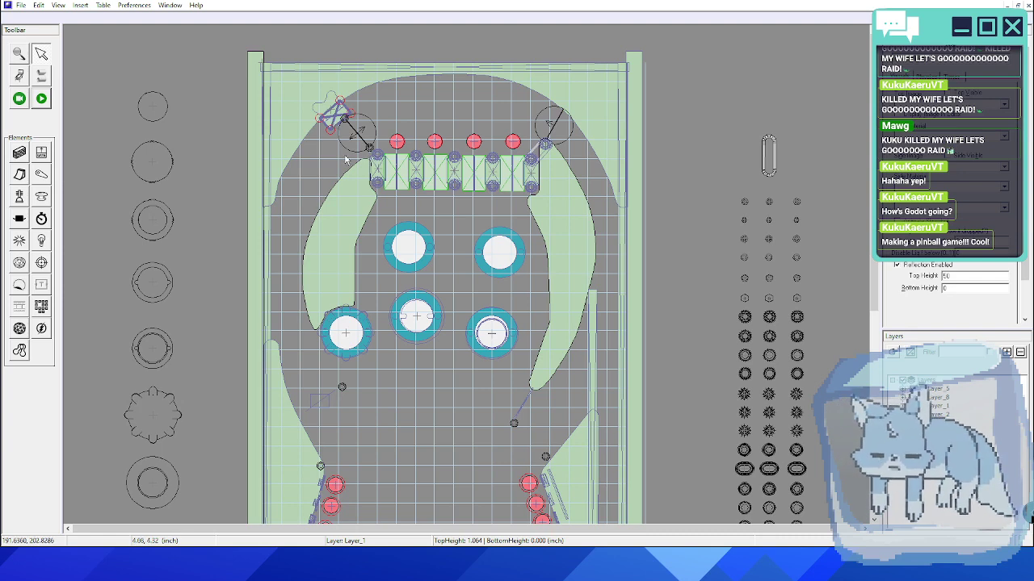
- Delete the block wall and the overlapping decorative shapes on the left side of the top arch
scroll(433, 372, "down", 3)
scroll(451, 309, "down", 2)
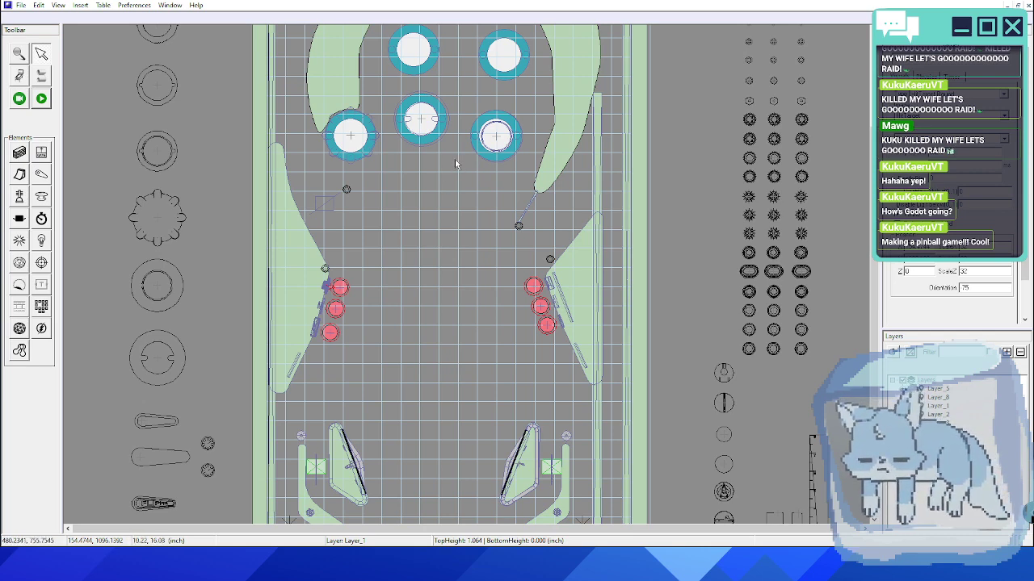
scroll(451, 309, "up", 5)
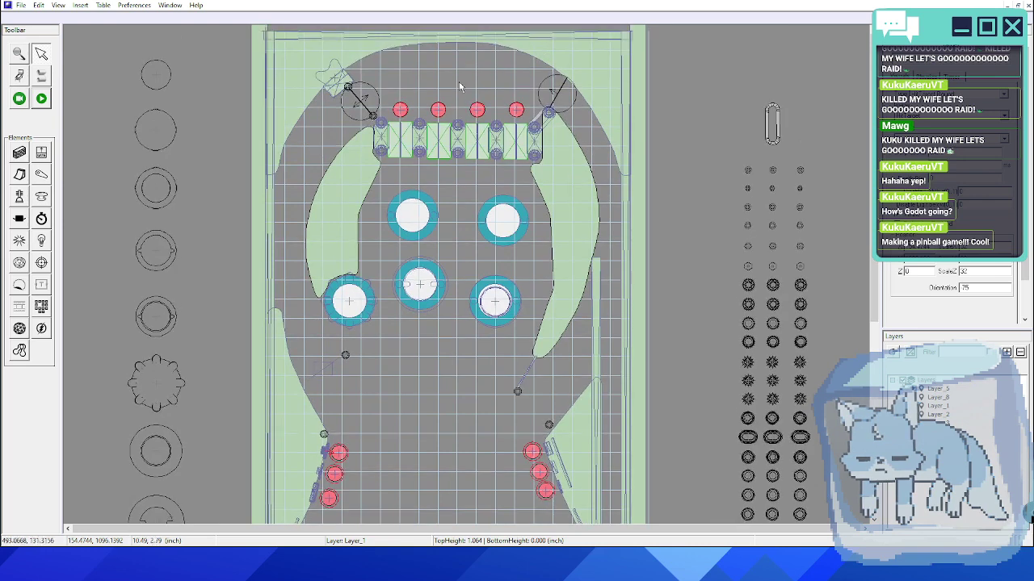
scroll(465, 125, "up", 1)
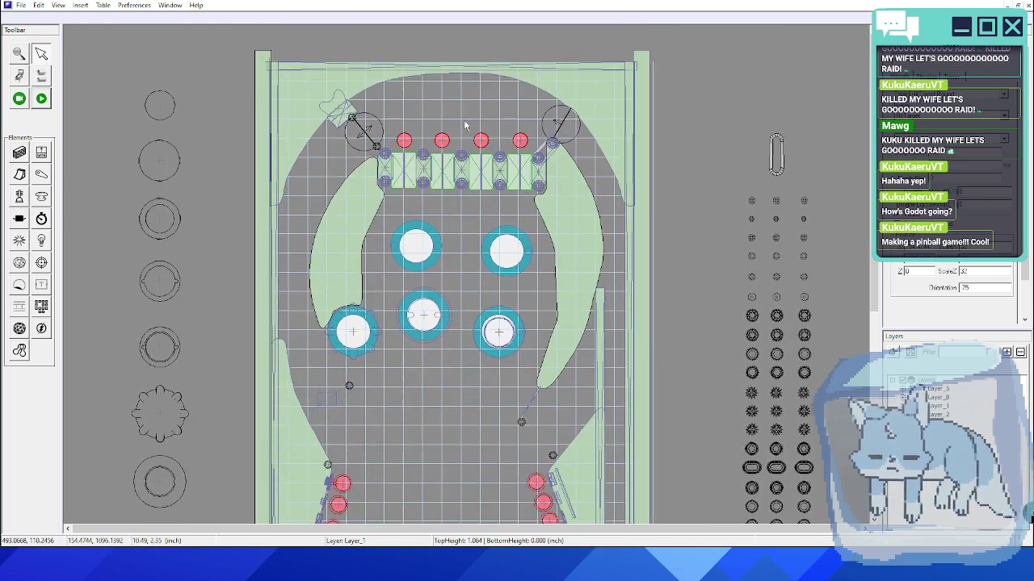
left_click(332, 118)
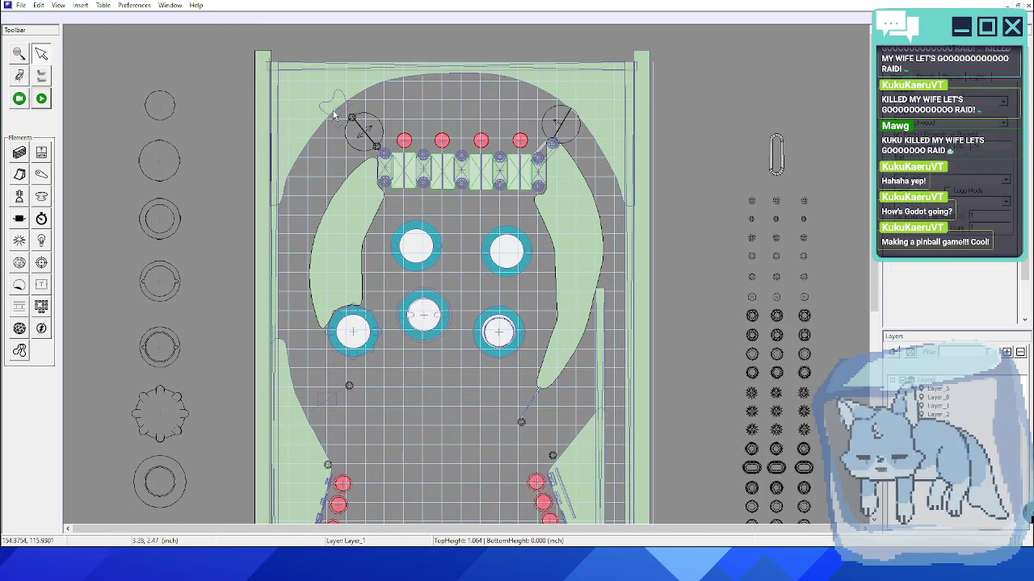
left_click(339, 123)
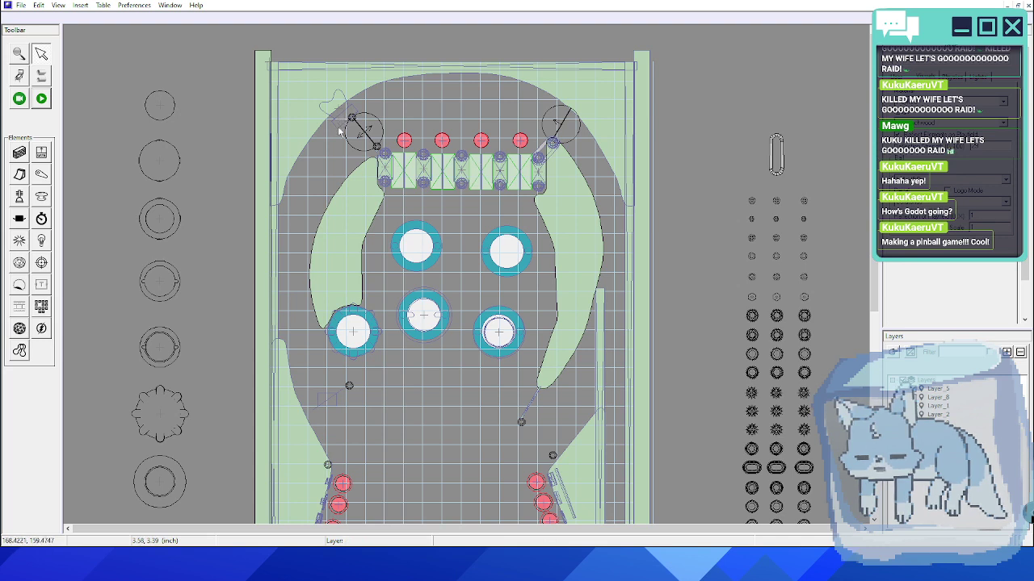
left_click(339, 126)
key("Delete")
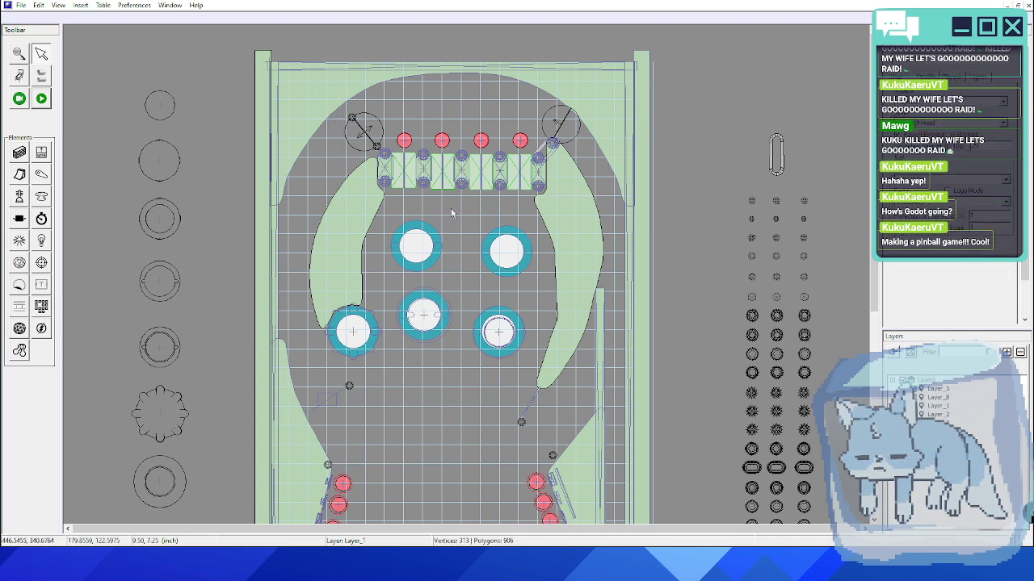
left_click(753, 62)
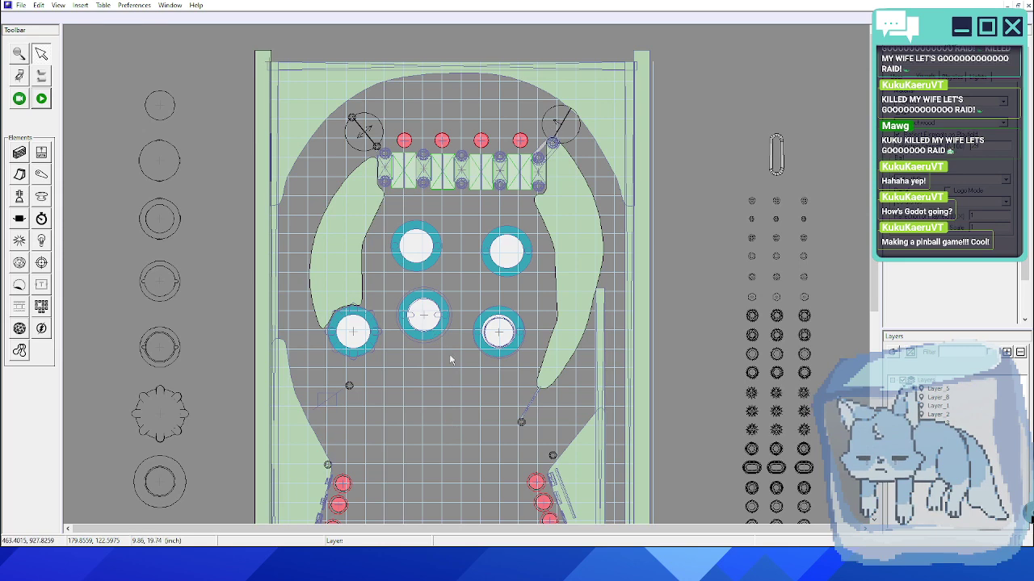
- Delete the square lane triggers beside the left and right slingshots
scroll(448, 355, "down", 3)
scroll(450, 363, "down", 5)
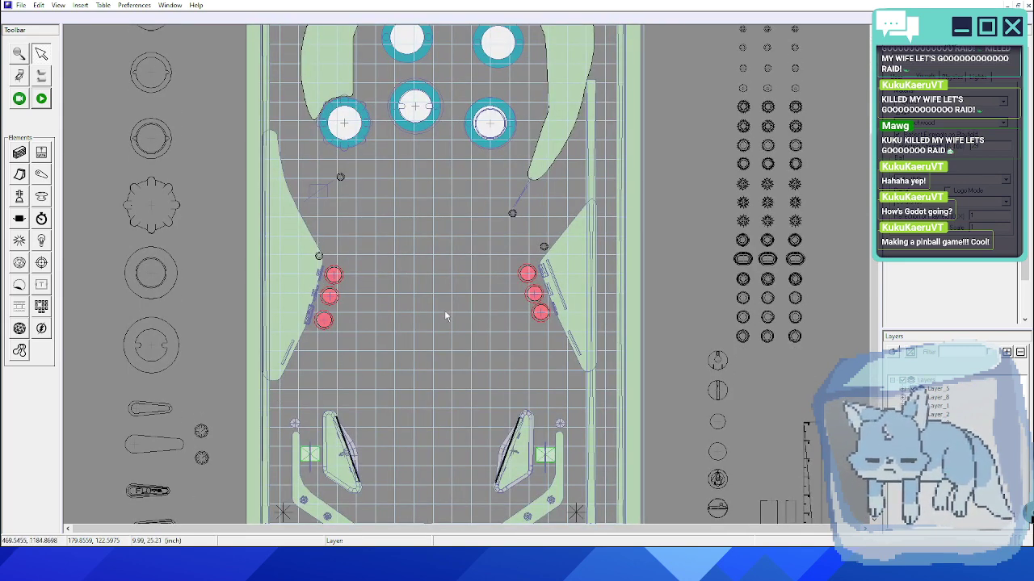
scroll(438, 234, "down", 2)
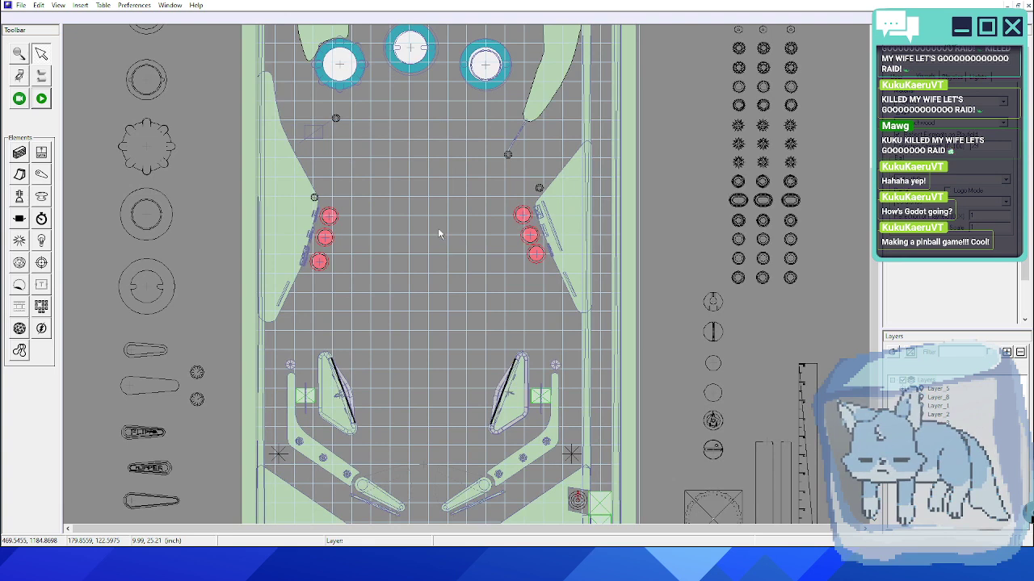
left_click(311, 399)
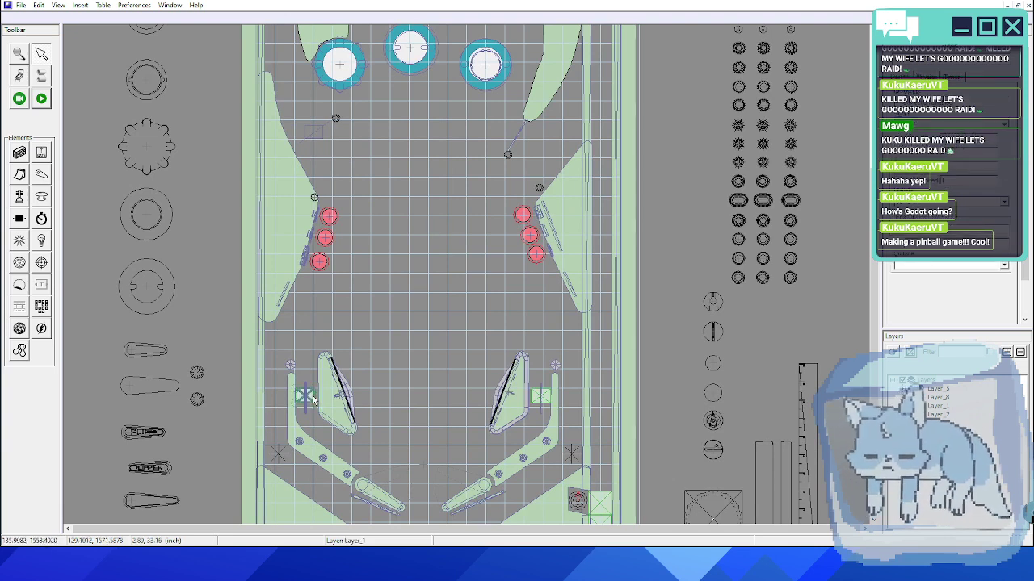
key("Delete")
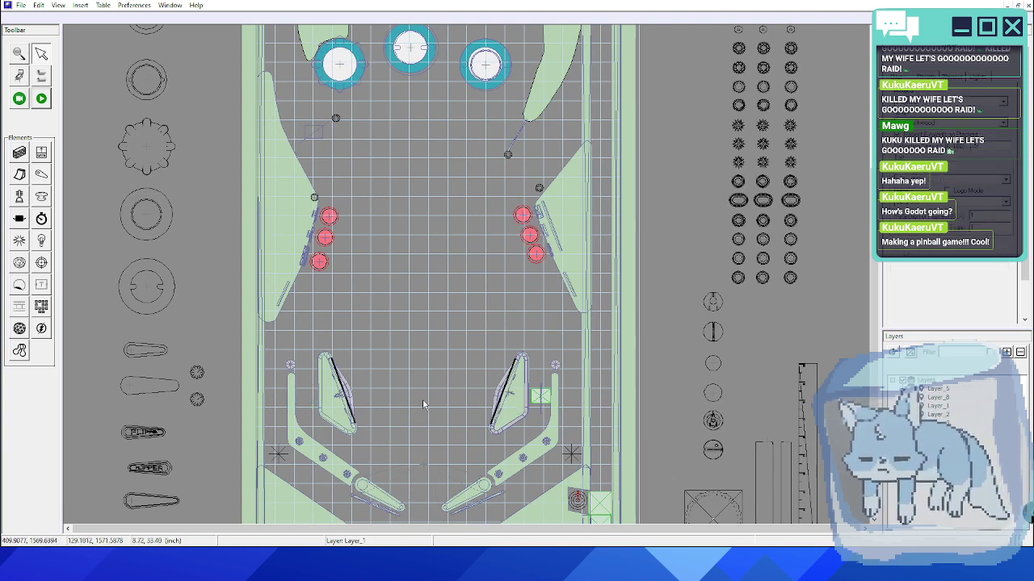
left_click(539, 396)
key("Delete")
scroll(433, 347, "down", 2)
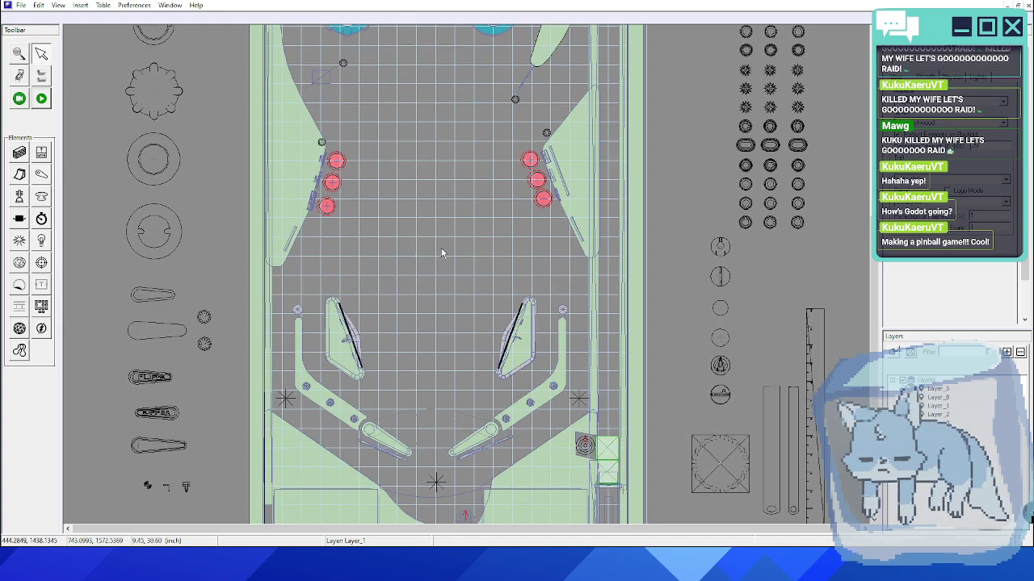
- Inspect the thin bars beneath the left and right flippers and the right flipper itself
scroll(440, 253, "down", 2)
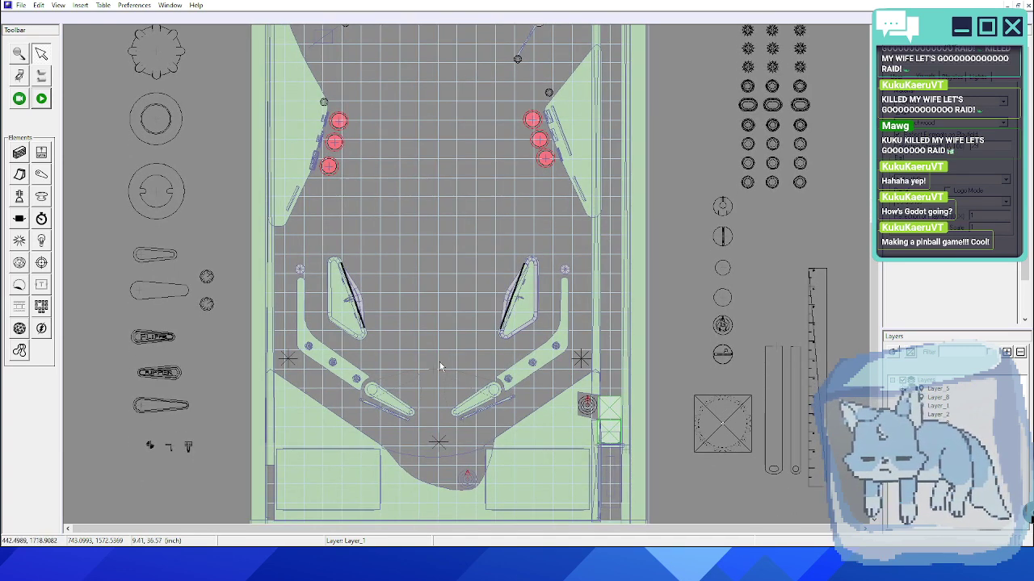
left_click(369, 404)
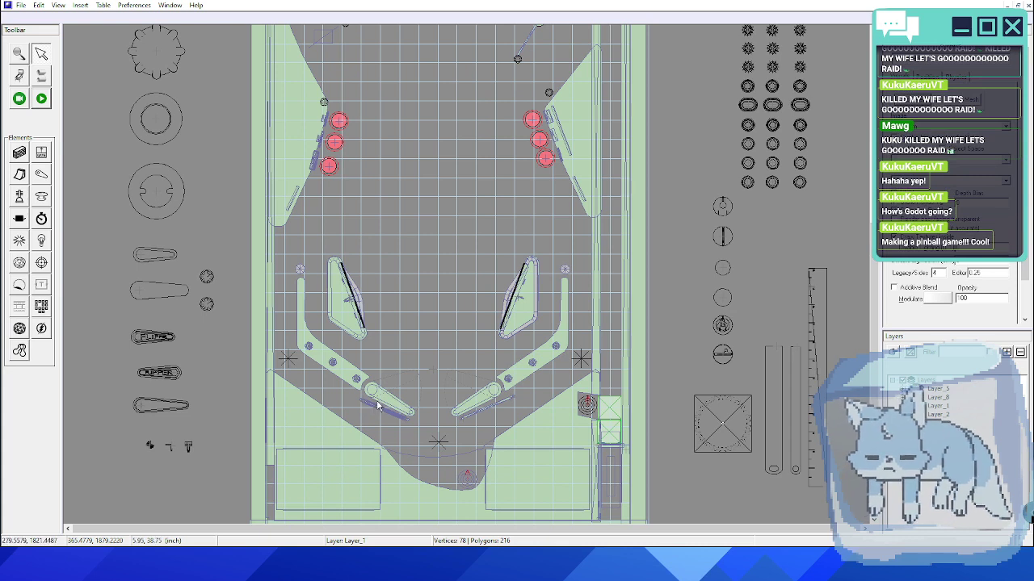
left_click(499, 403)
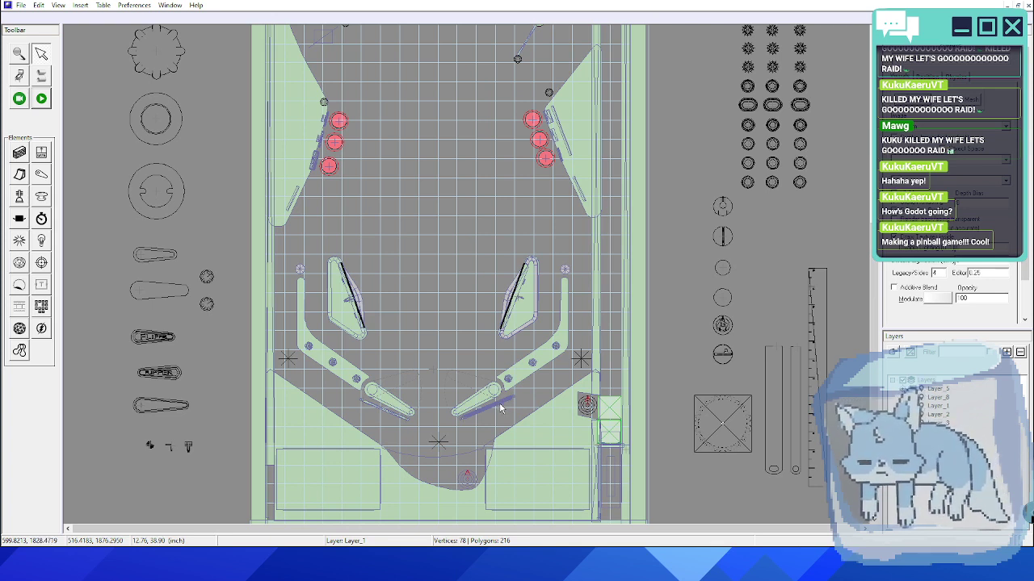
left_click(495, 390)
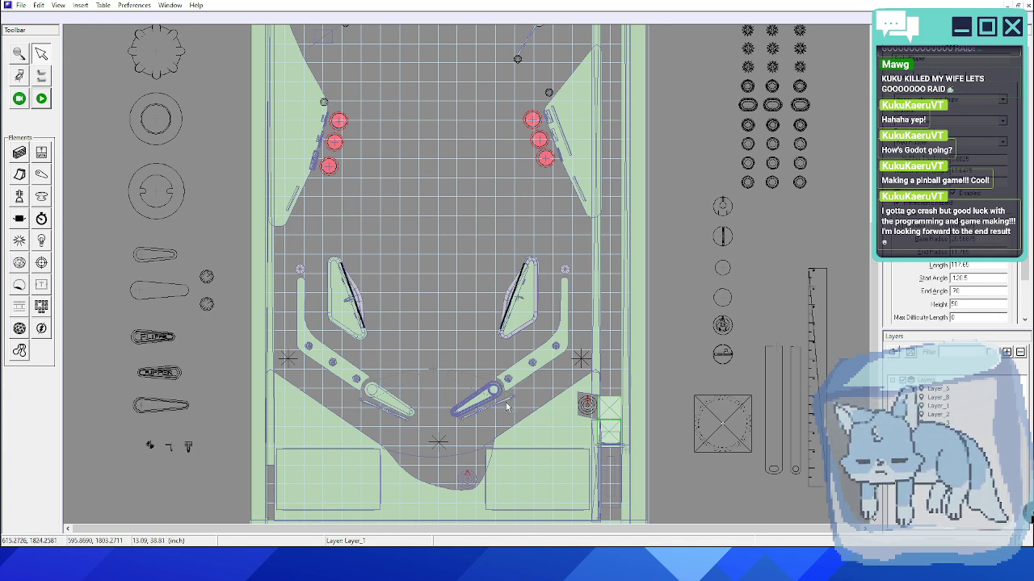
left_click(505, 402)
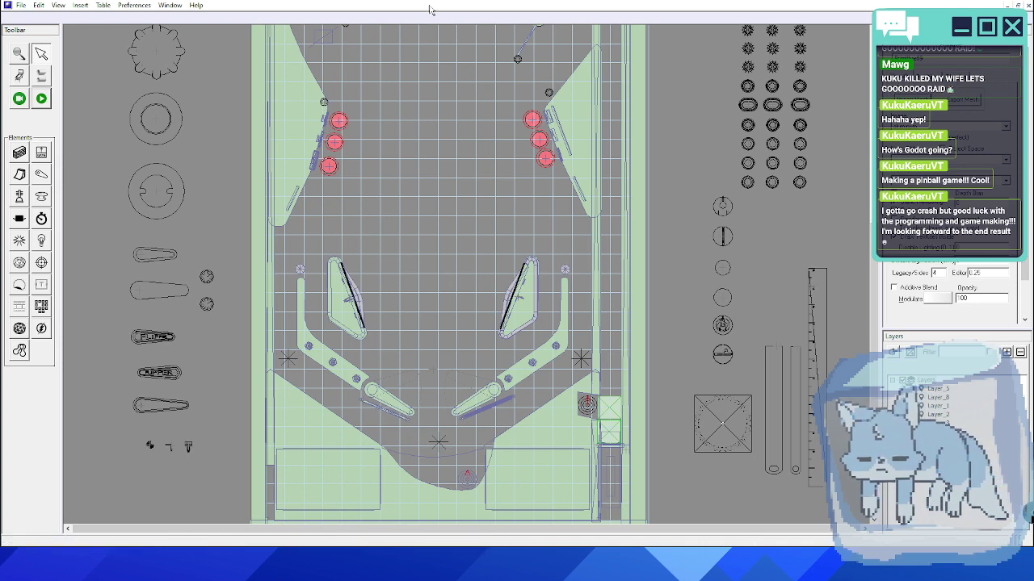
- Delete the overlapping thin bar shapes and both small end pieces beneath the right flipper
left_click(499, 411)
left_click(501, 402)
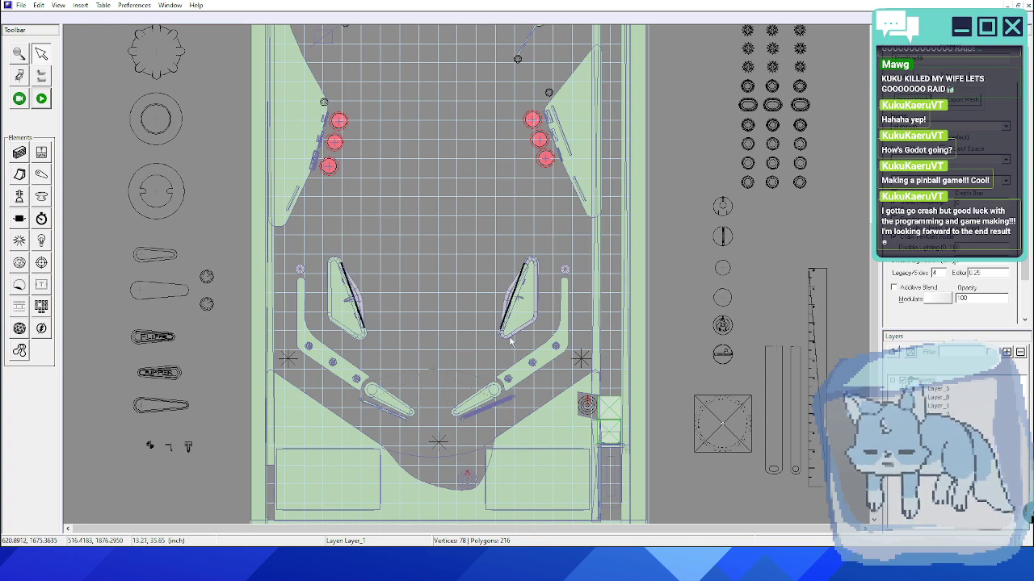
scroll(460, 312, "down", 1)
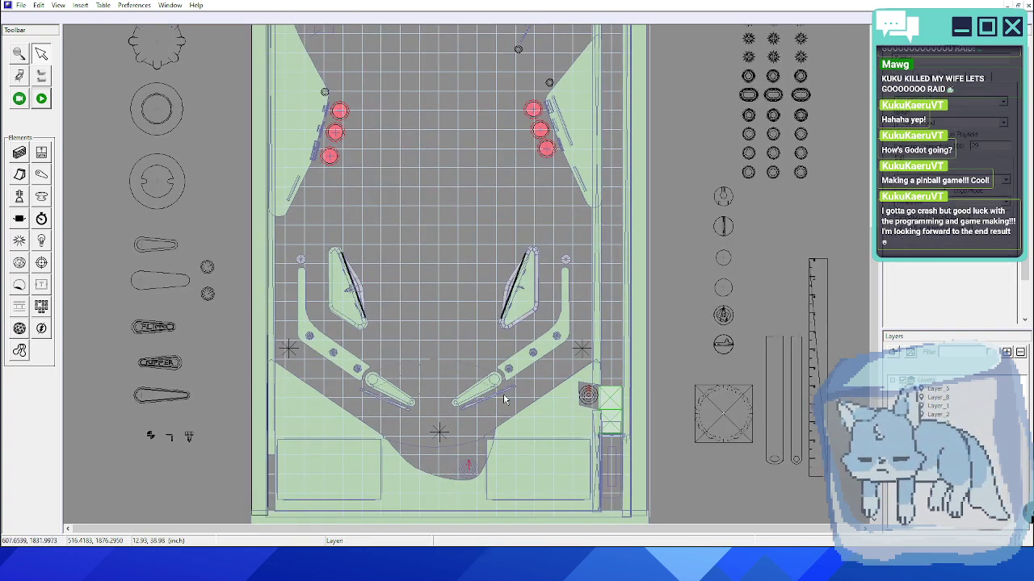
left_click(502, 397)
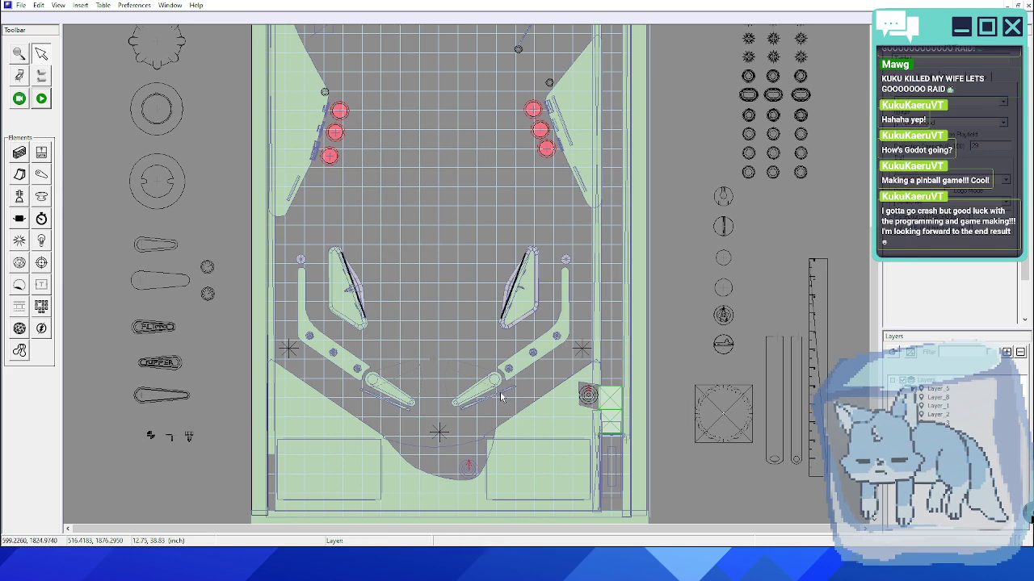
left_click(500, 392)
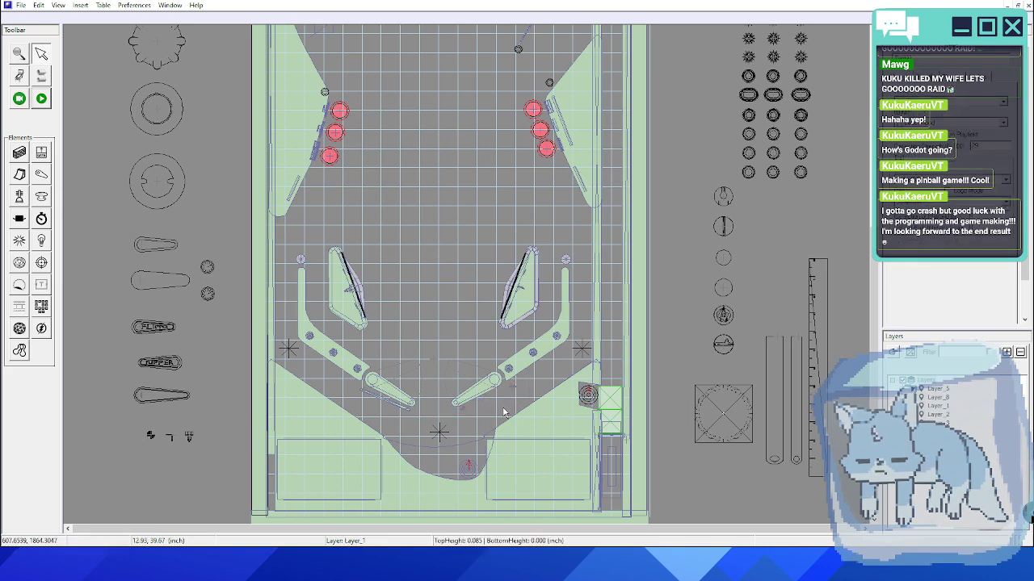
scroll(502, 412, "up", 5)
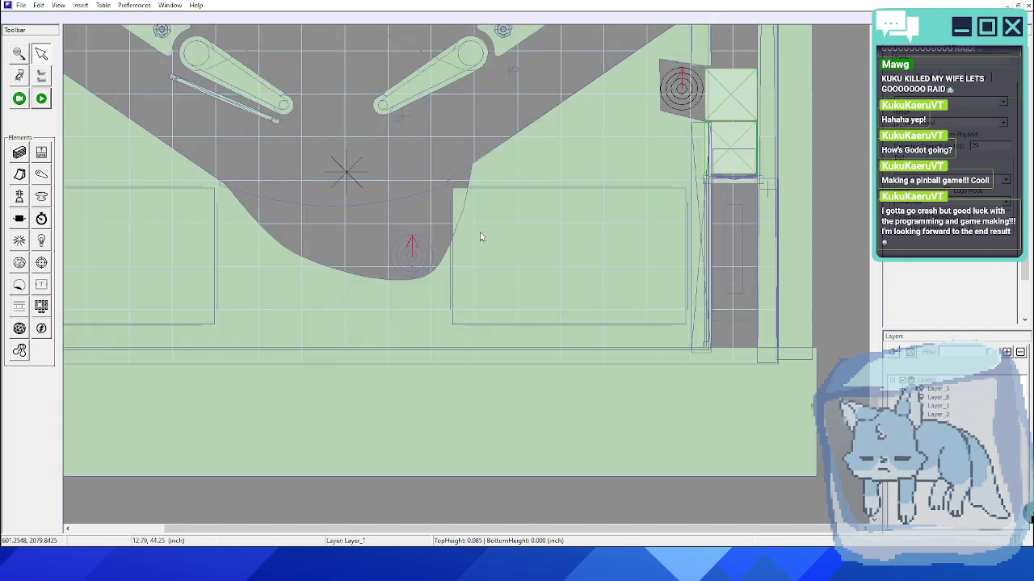
scroll(480, 236, "up", 2)
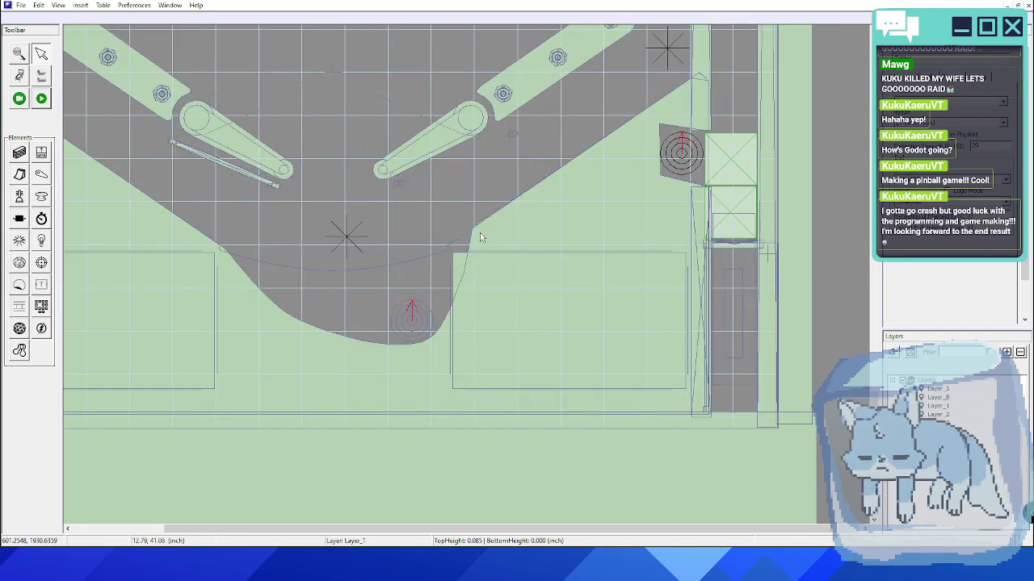
left_click(510, 153)
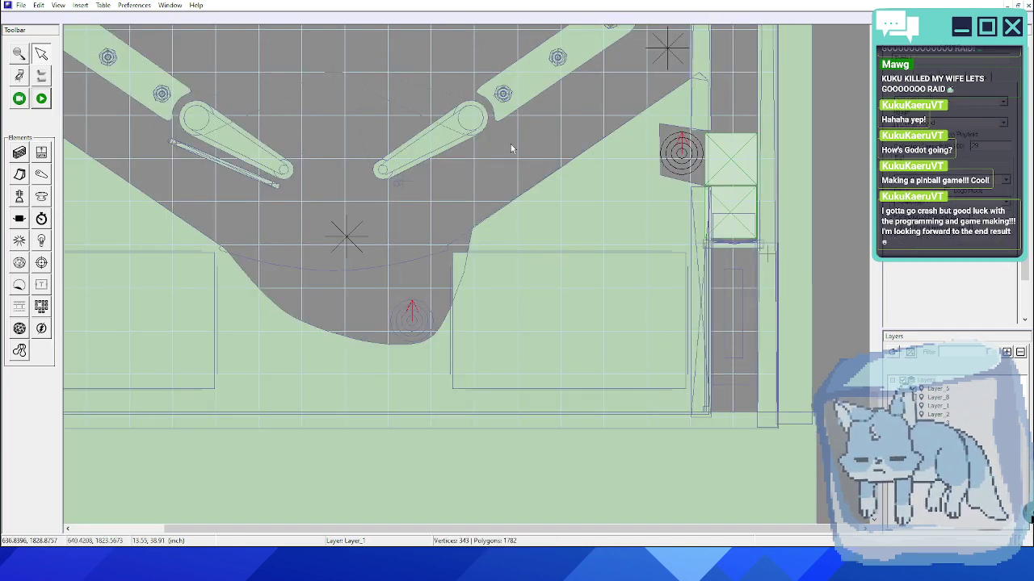
left_click(398, 186)
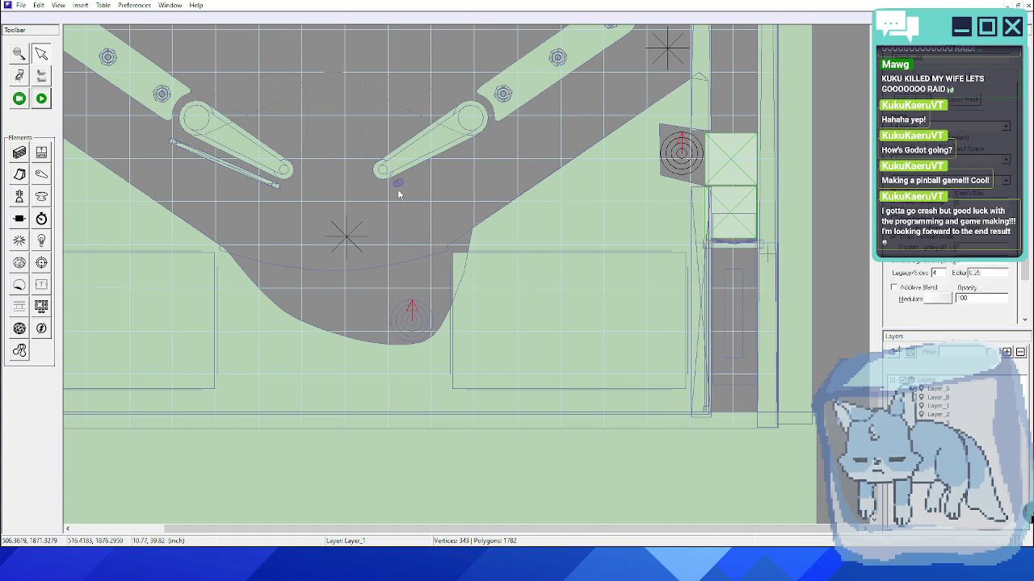
- Delete the overlapping thin bar shapes and both small end pieces beneath the left flipper
left_click(273, 188)
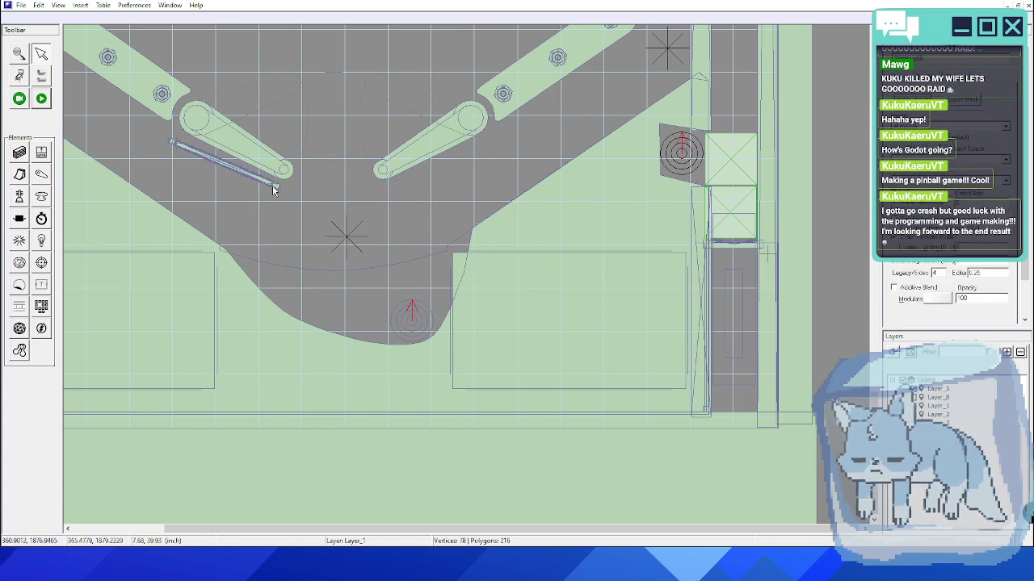
left_click(272, 186)
left_click(273, 186)
left_click(274, 187)
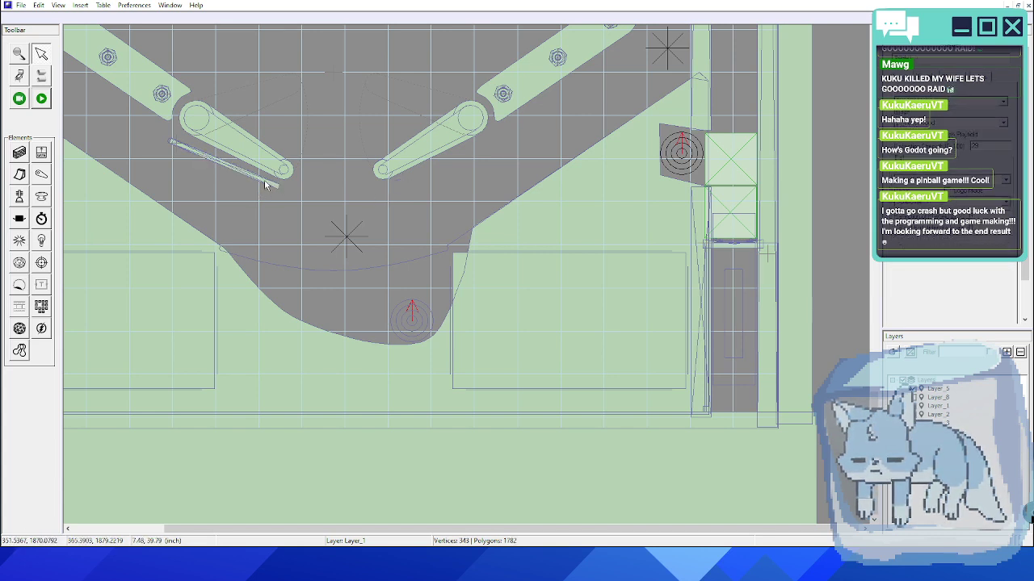
left_click(265, 182)
key("Delete")
left_click(172, 143)
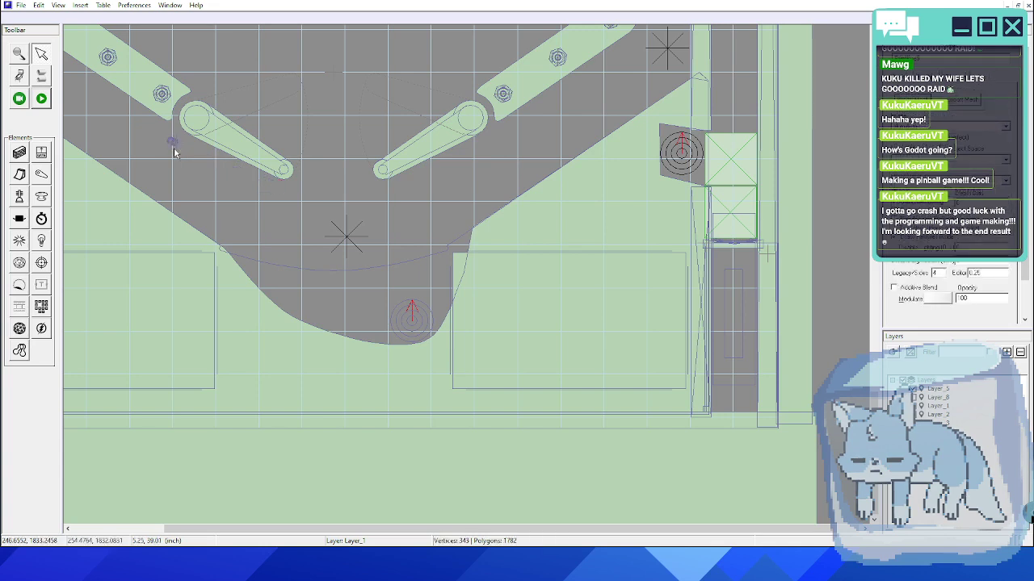
key("Delete")
- Place a trial flipper in the open playfield above the slingshots and remove it
middle_click_drag(275, 152, 392, 249)
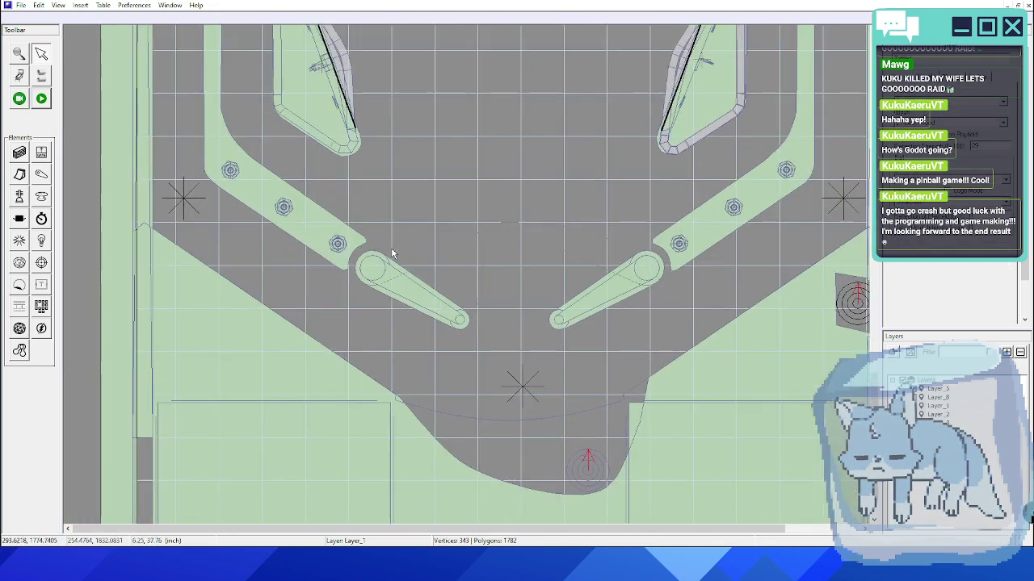
left_click(70, 172)
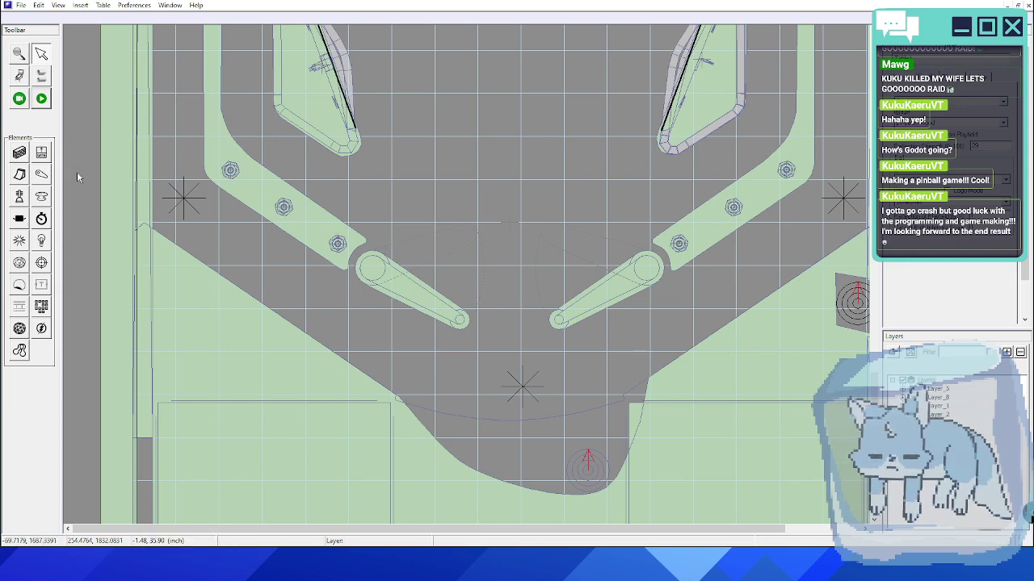
scroll(350, 199, "down", 2)
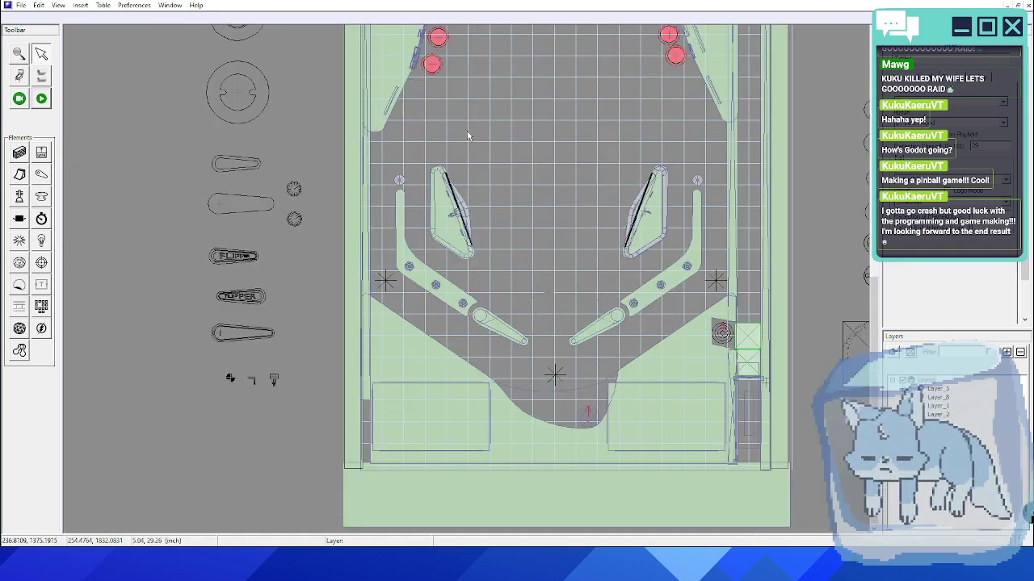
scroll(396, 230, "up", 2)
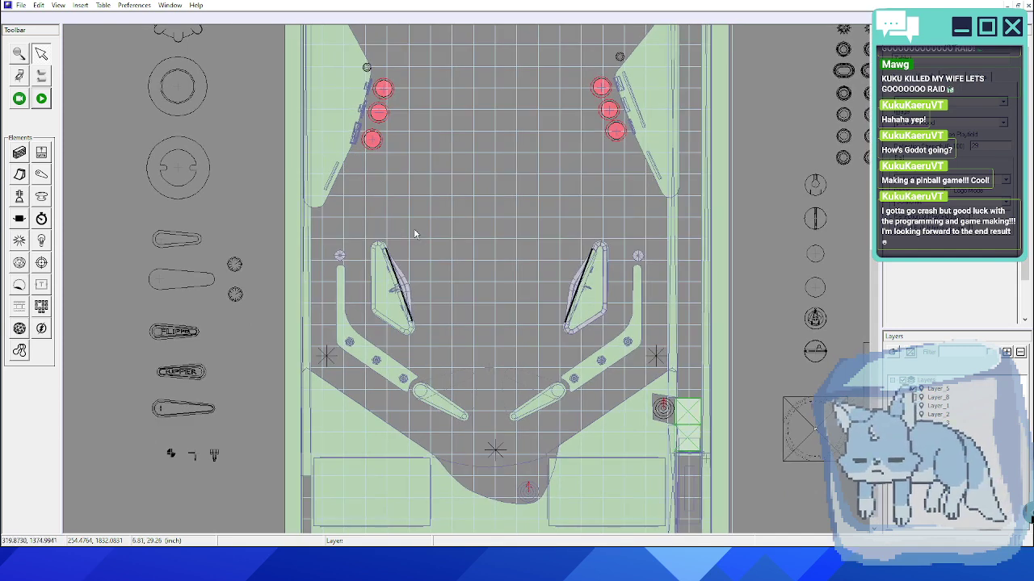
middle_click_drag(415, 230, 389, 247)
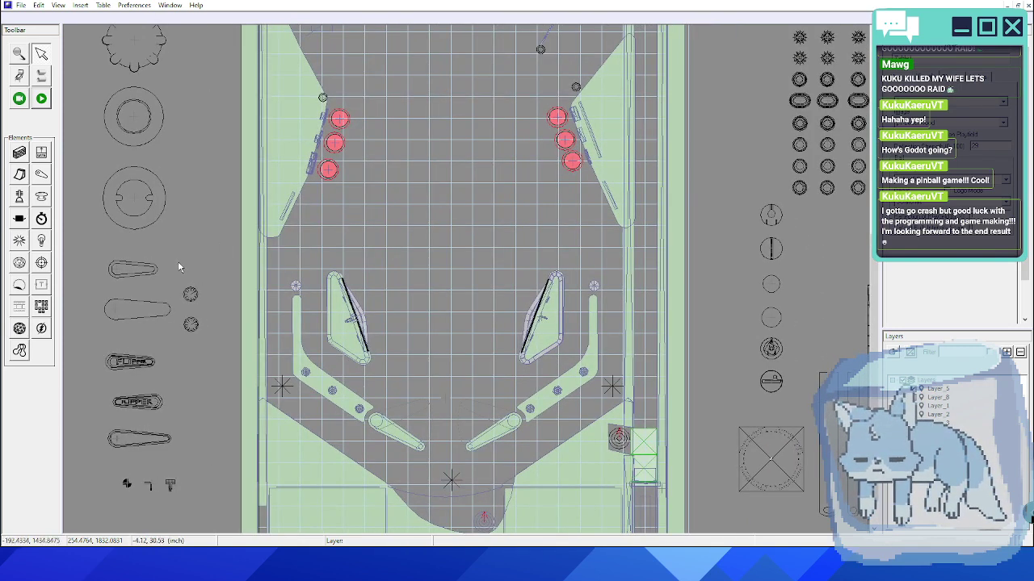
left_click(40, 174)
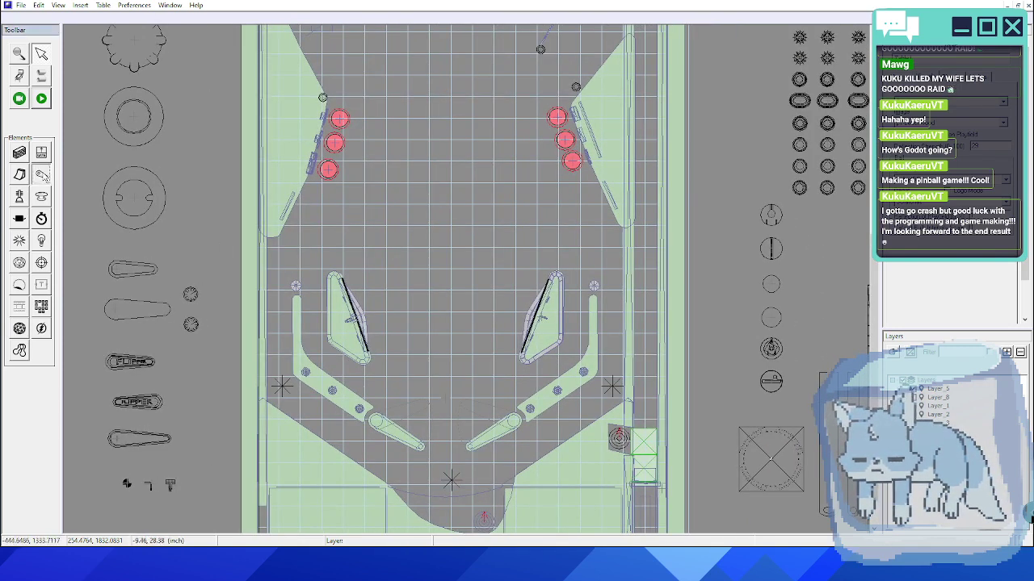
left_click(398, 186)
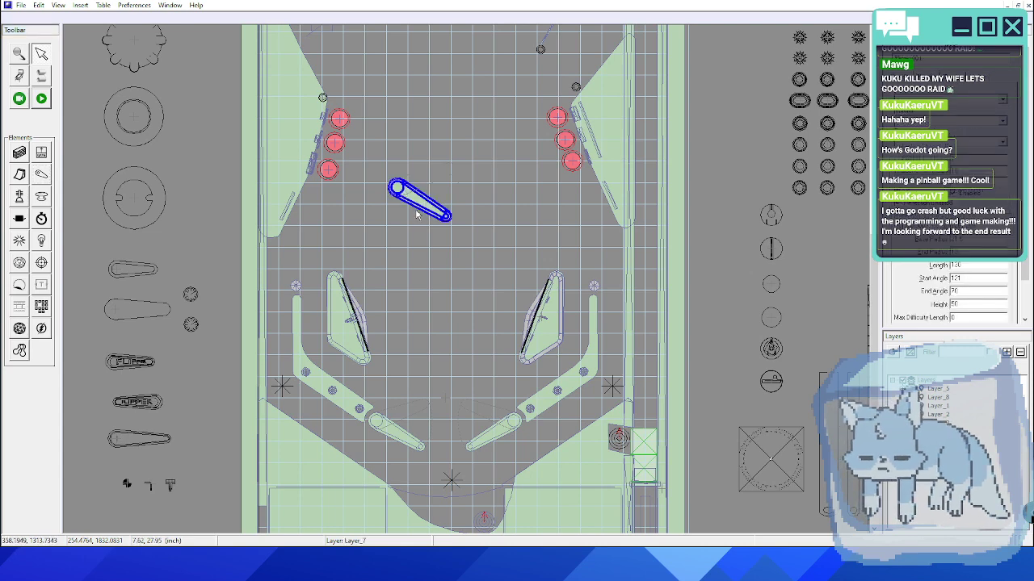
key("Delete")
- Toggle the table's layers to view the main wall shapes alone, and restore the full layout
middle_click_drag(602, 179, 586, 275)
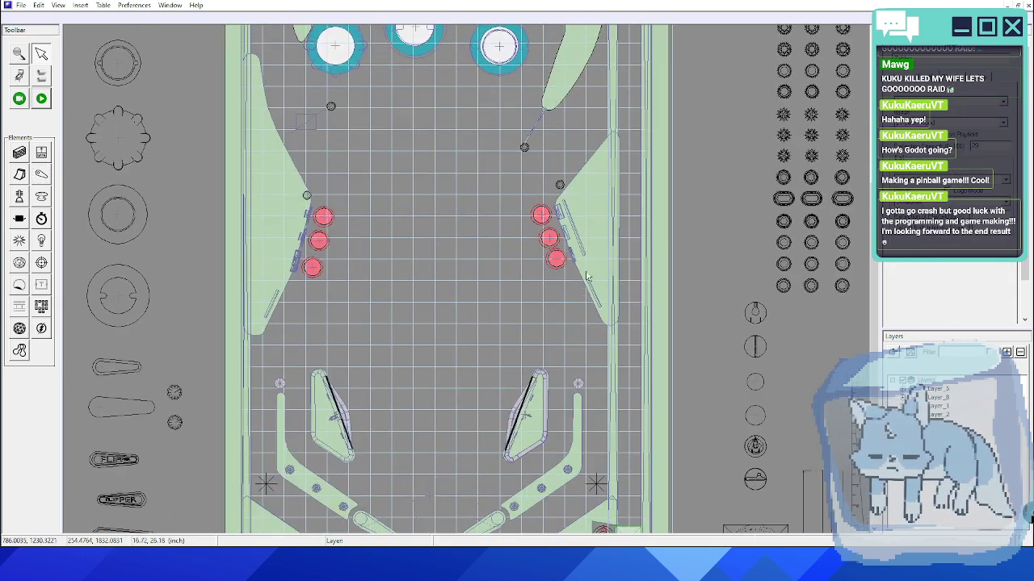
scroll(607, 220, "down", 3)
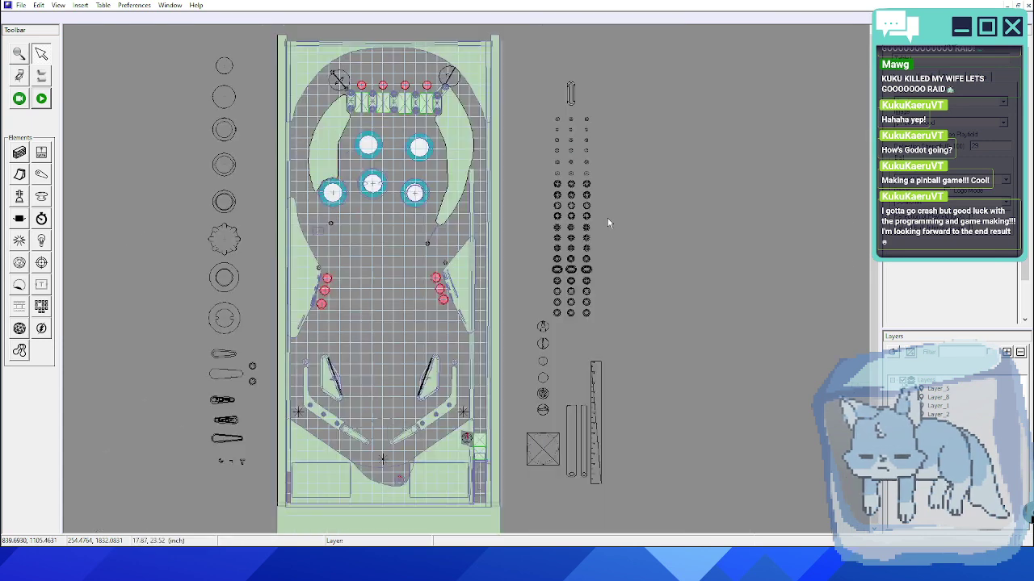
middle_click_drag(537, 267, 556, 252)
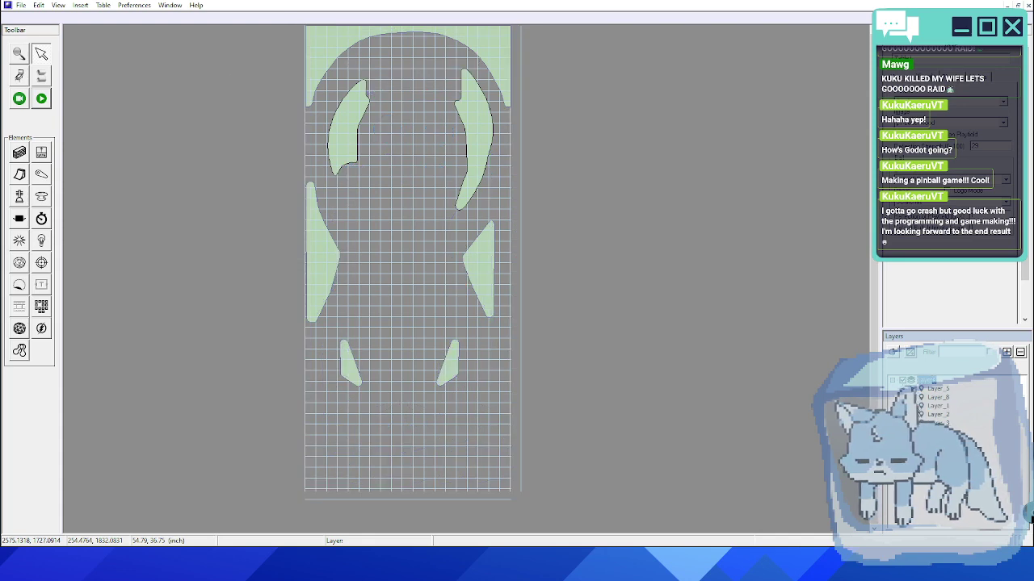
left_click(926, 380)
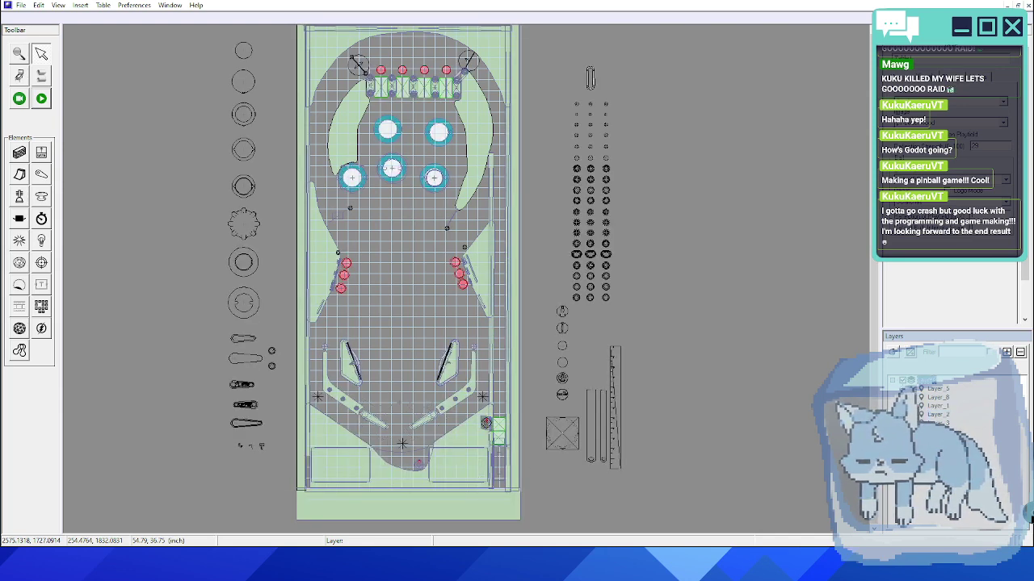
- Show the light layer, inspect the large light circle around the lower-left bumper, and hide the lights again
left_click(926, 379)
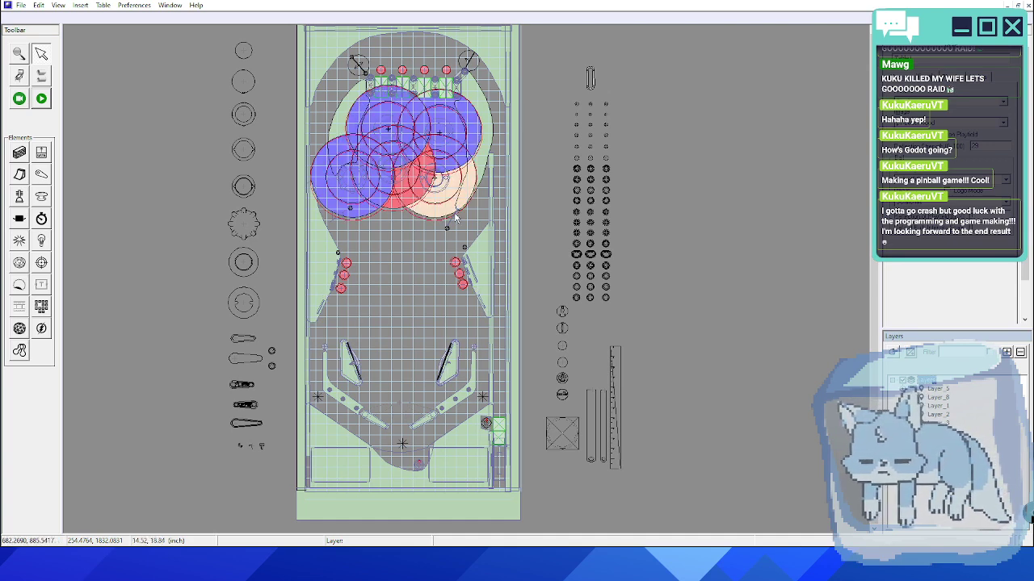
scroll(348, 174, "up", 3, "ctrl")
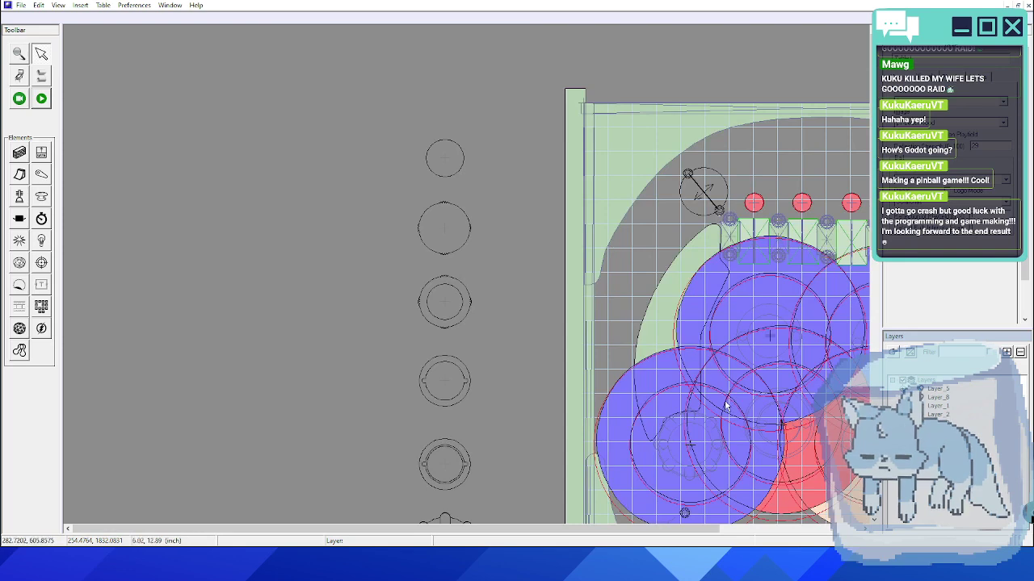
middle_click_drag(724, 406, 428, 185)
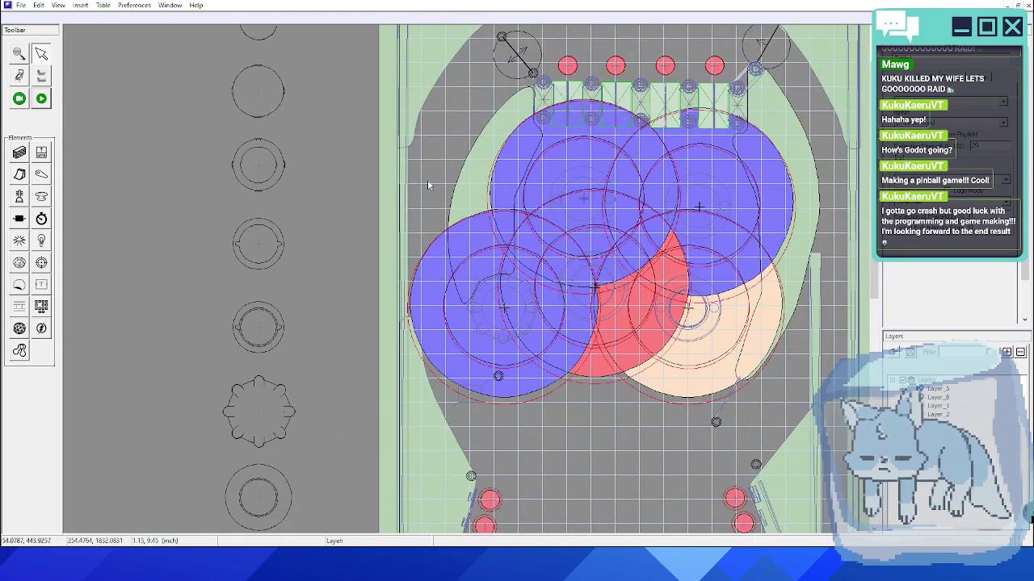
left_click(441, 242)
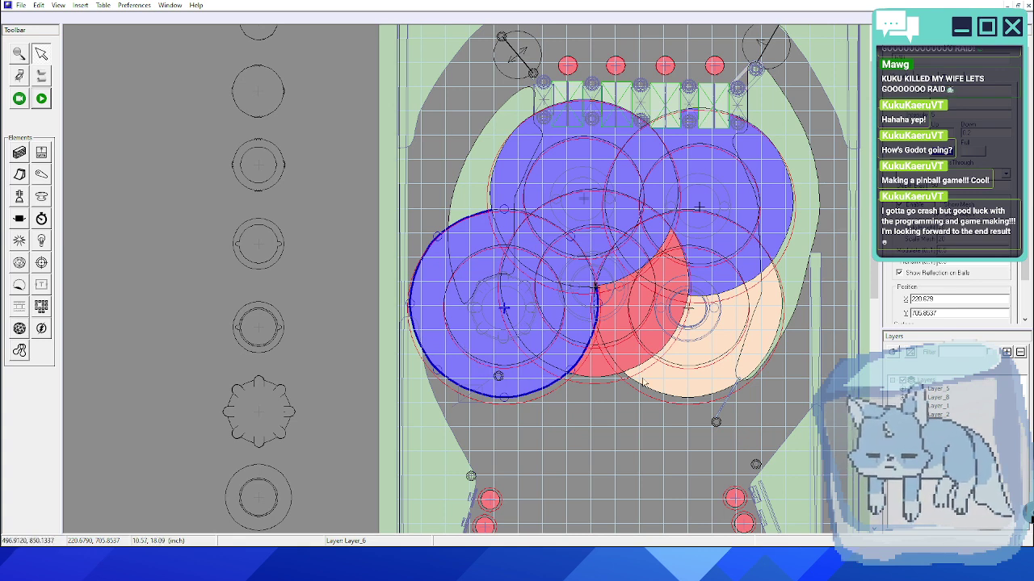
left_click(912, 424)
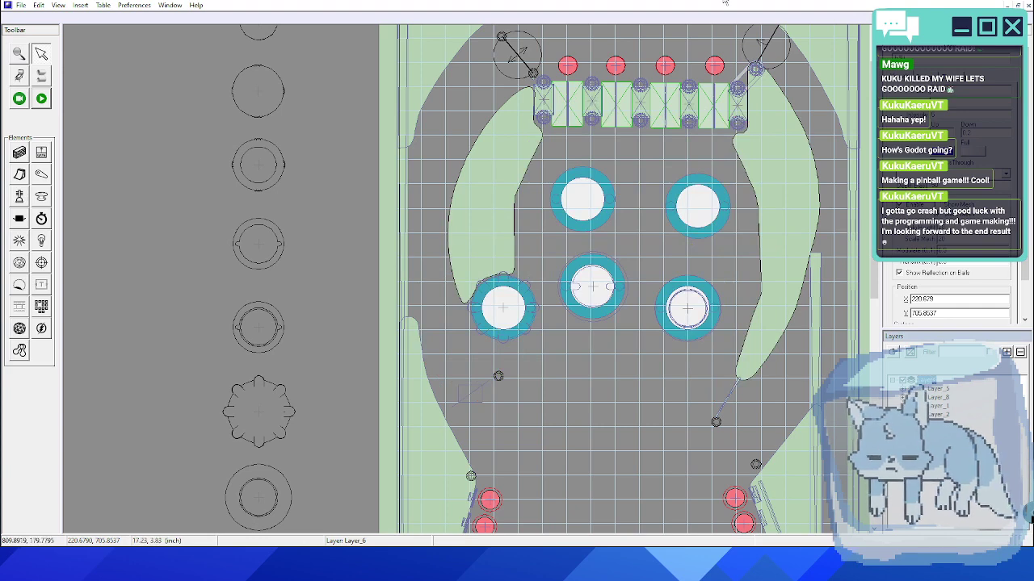
- Save the decluttered table and open default.png to view the black-and-white image of its layout
scroll(610, 207, "right", 2)
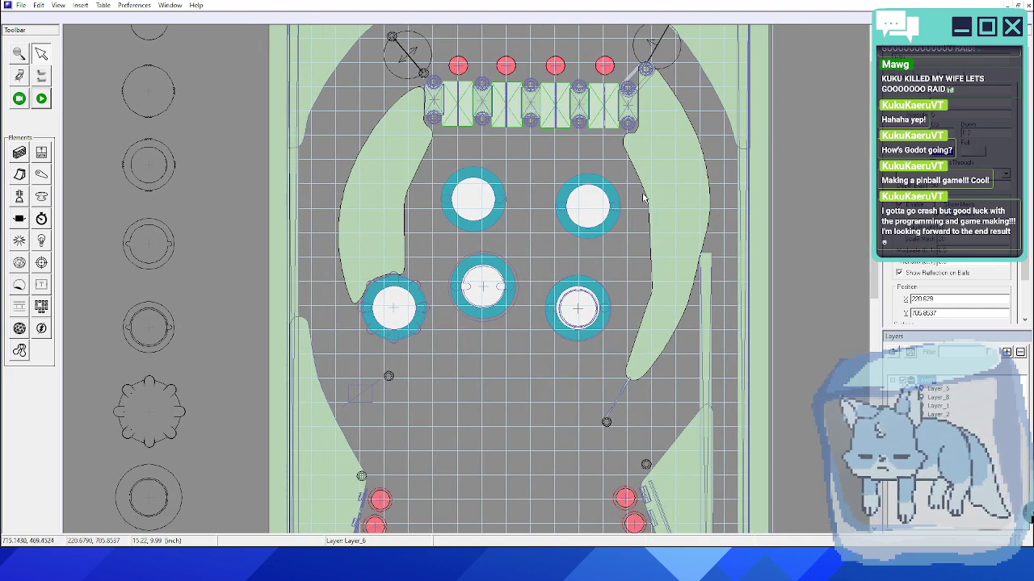
key("ctrl+s")
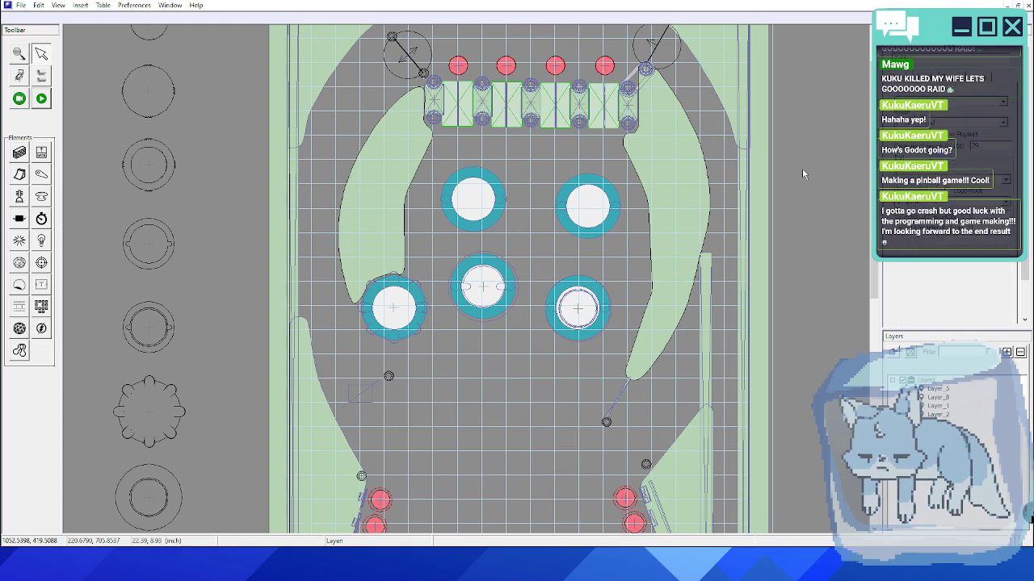
middle_click_drag(632, 153, 566, 245)
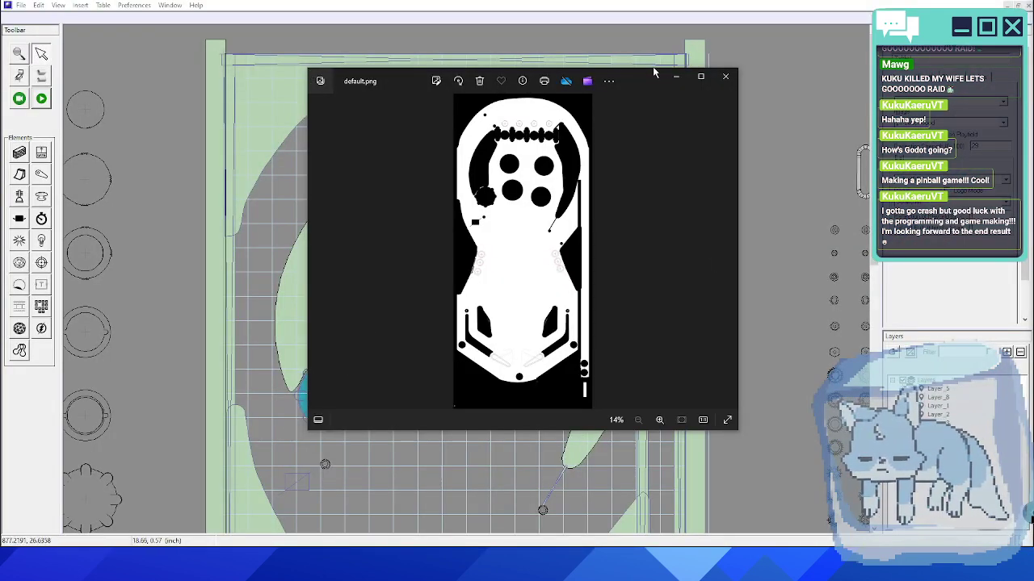
- Reposition default.png to examine the black-and-white layout, and put the image away
left_click_drag(653, 68, 654, 8)
left_click_drag(634, 22, 553, 54)
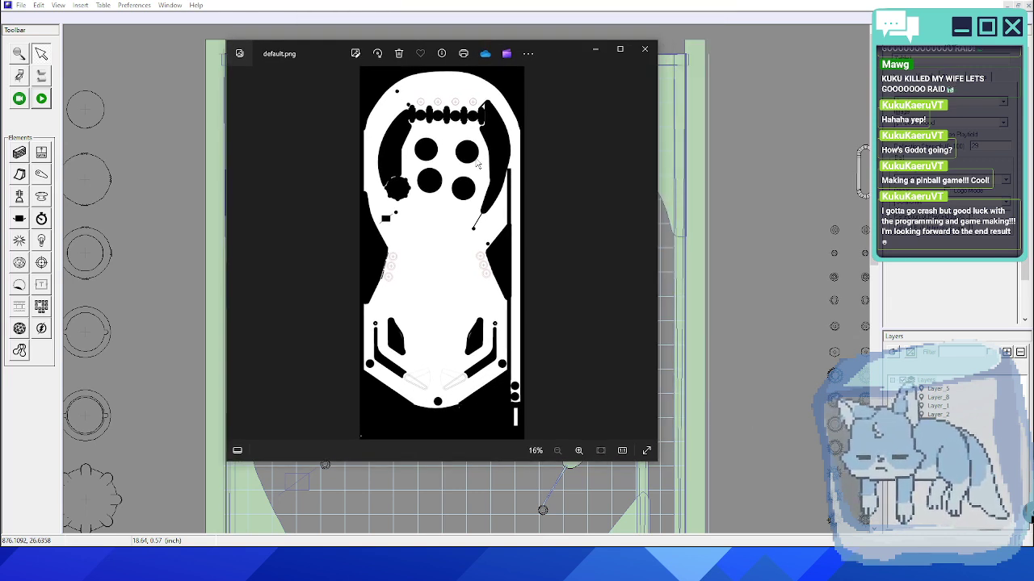
left_click(482, 39)
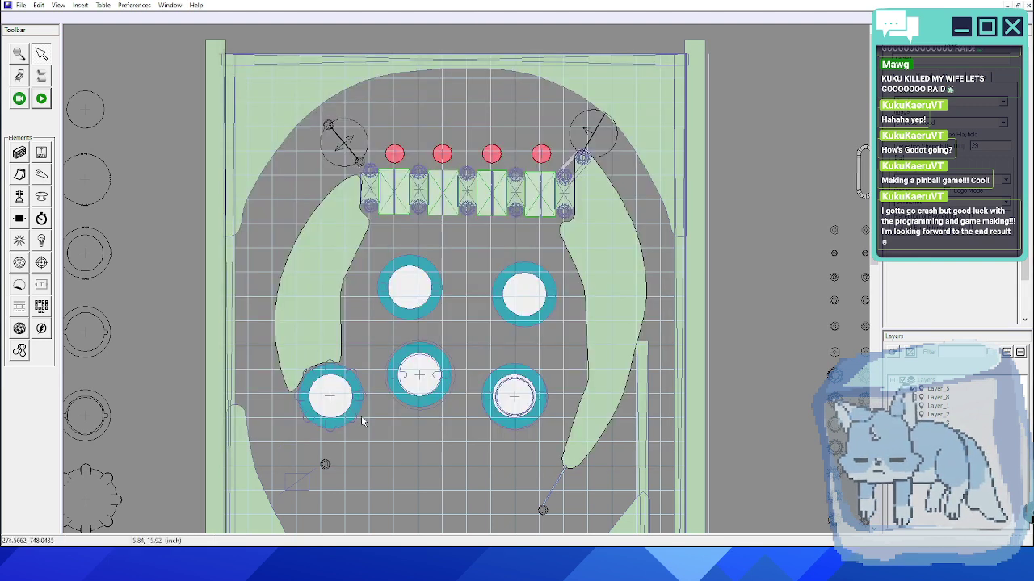
- Delete the toothed ring around the lower-left bumper and save the table
left_click(353, 374)
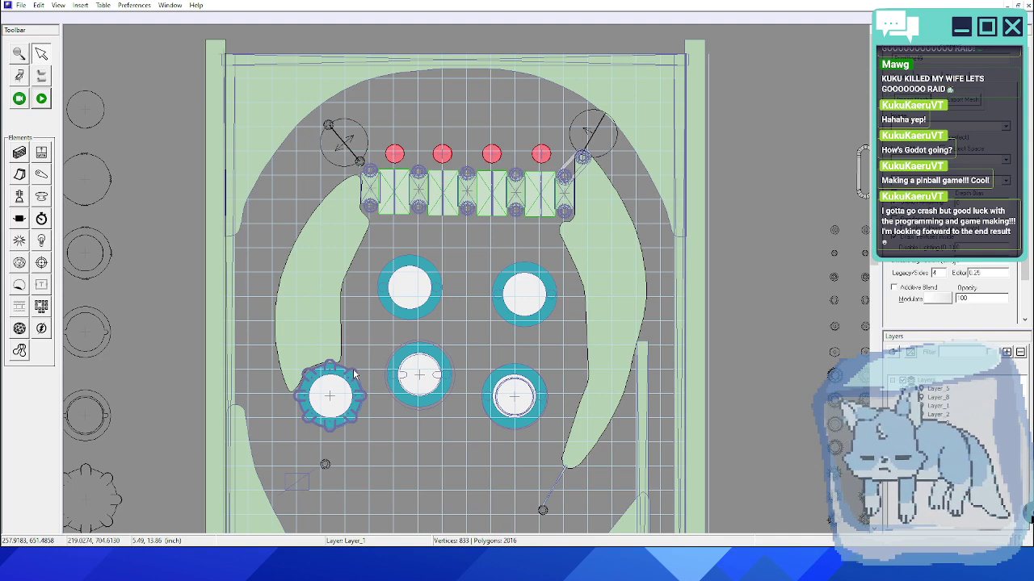
left_click(353, 374)
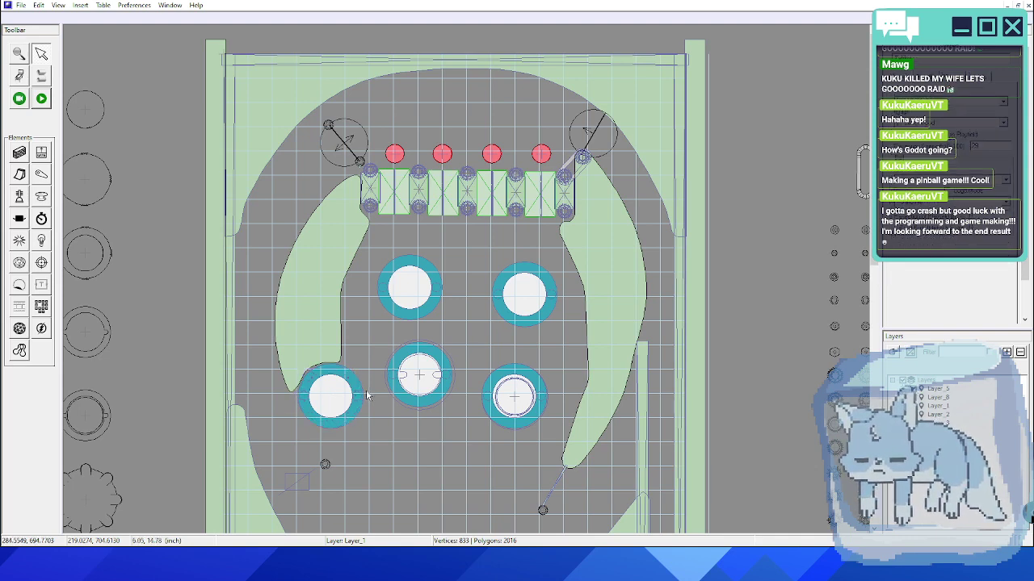
middle_click_drag(423, 408, 434, 396)
key("ctrl+s")
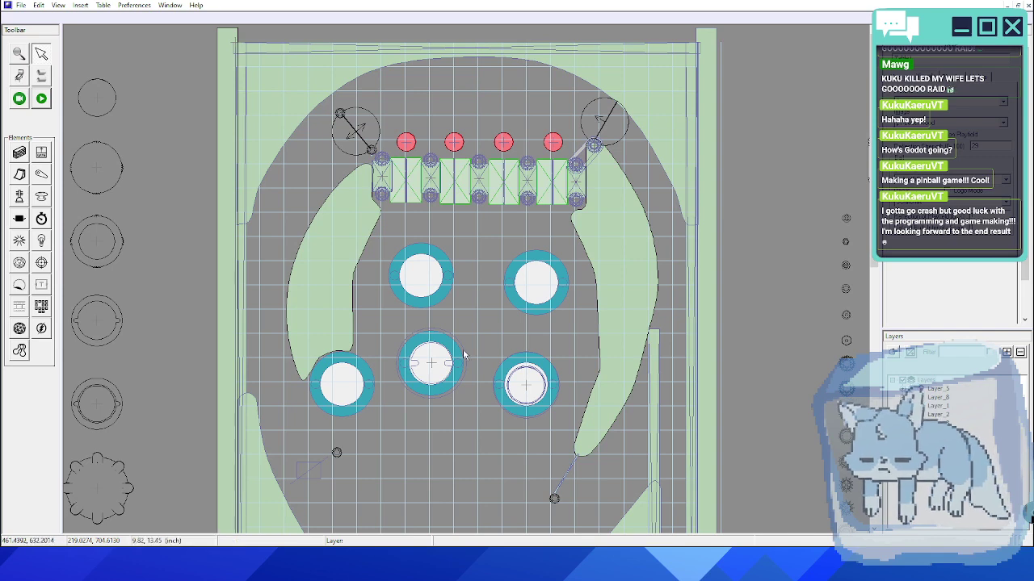
- Review the black-and-white layout in default.png, and view the image's newer outline version in its place
left_click(441, 563)
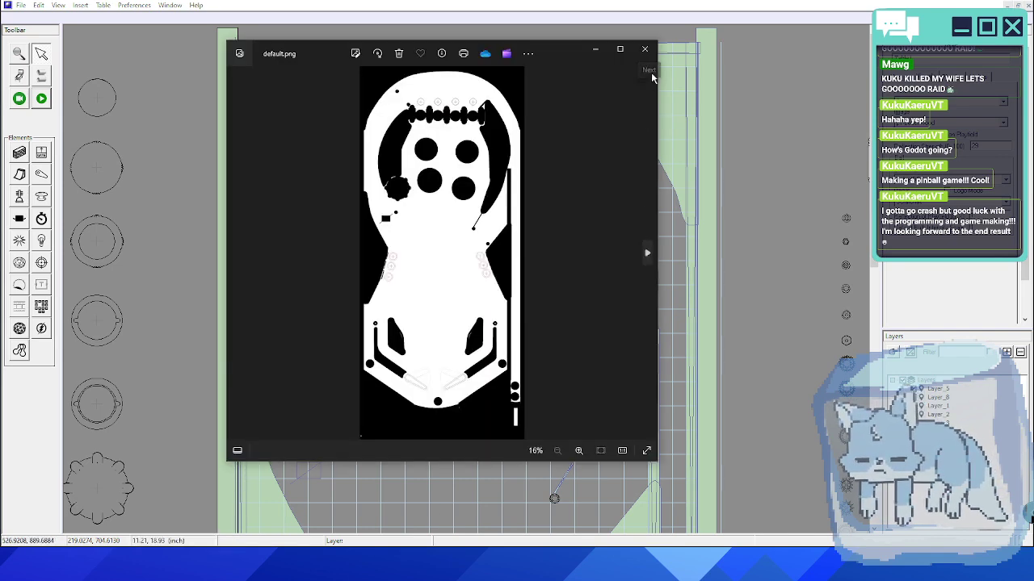
left_click(646, 51)
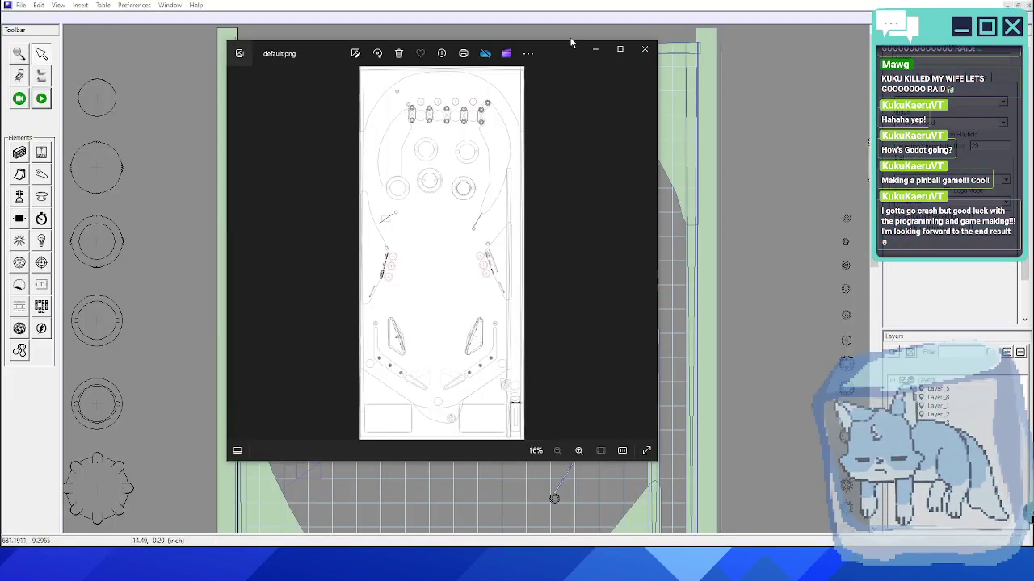
left_click_drag(569, 42, 595, 33)
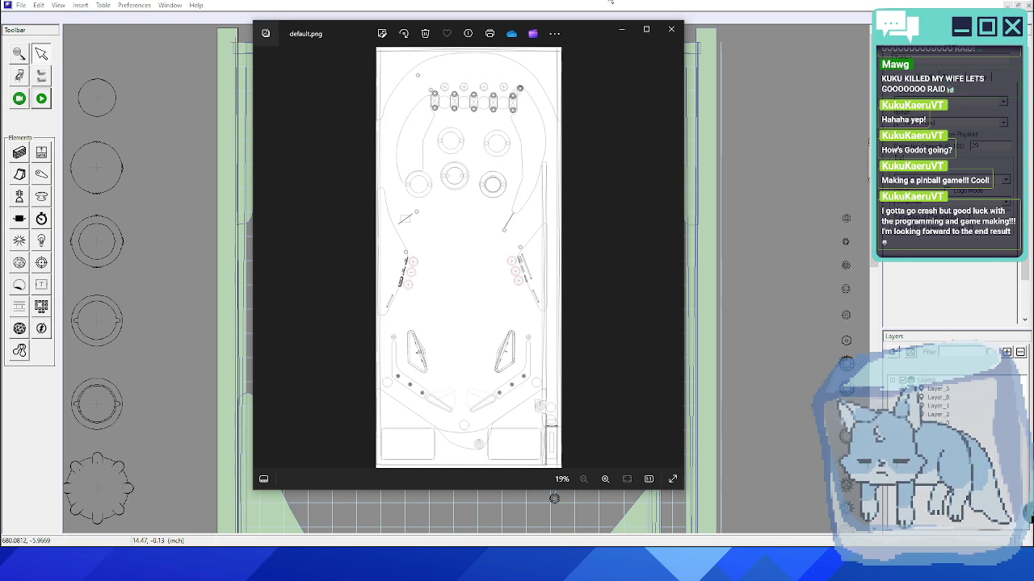
left_click(610, 1)
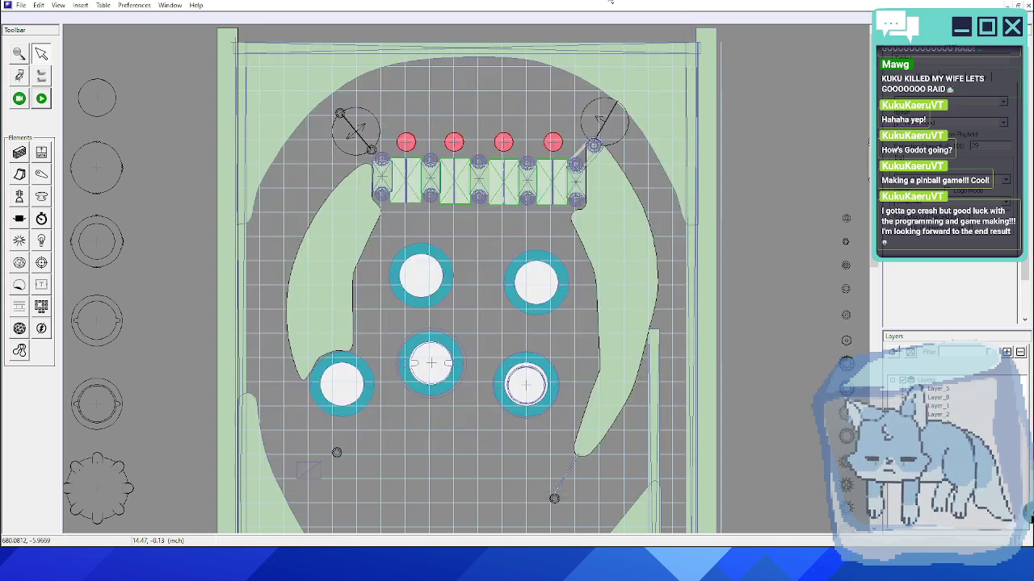
- Compare the bumper and lane area of the table with the outline drawing in default.png, and close the image
middle_click_drag(583, 240, 537, 201)
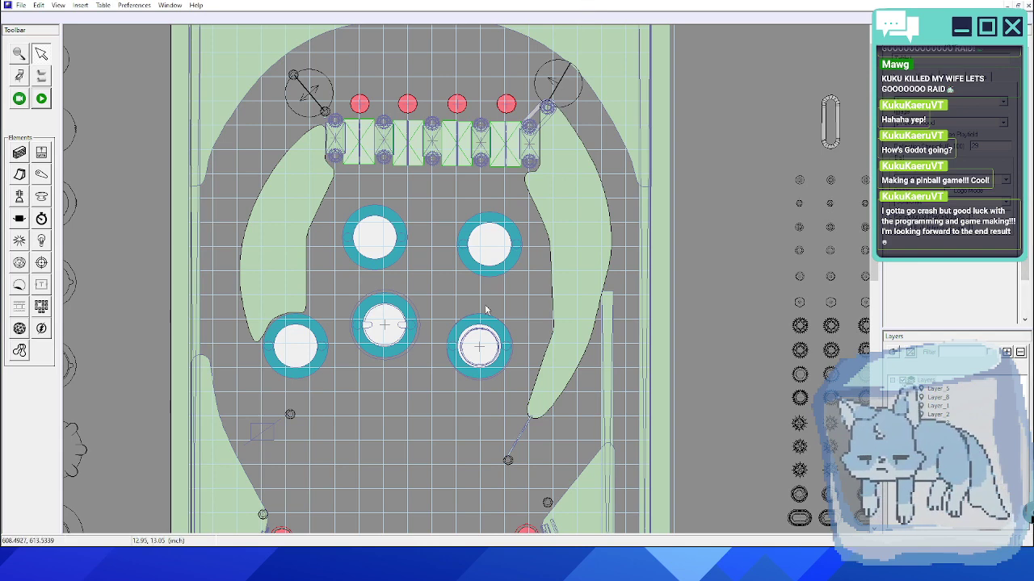
scroll(501, 307, "down", 3)
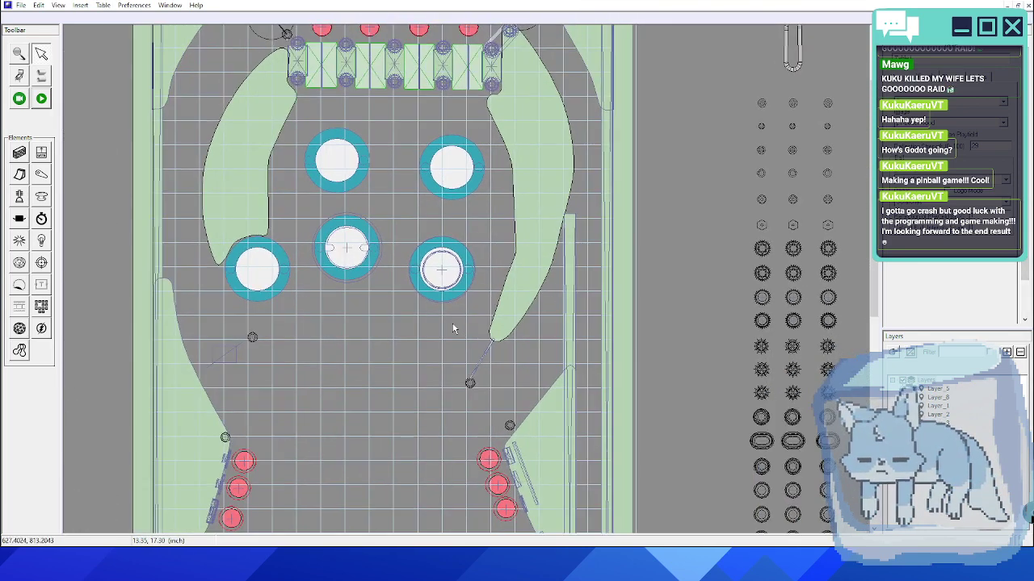
scroll(446, 437, "up", 4)
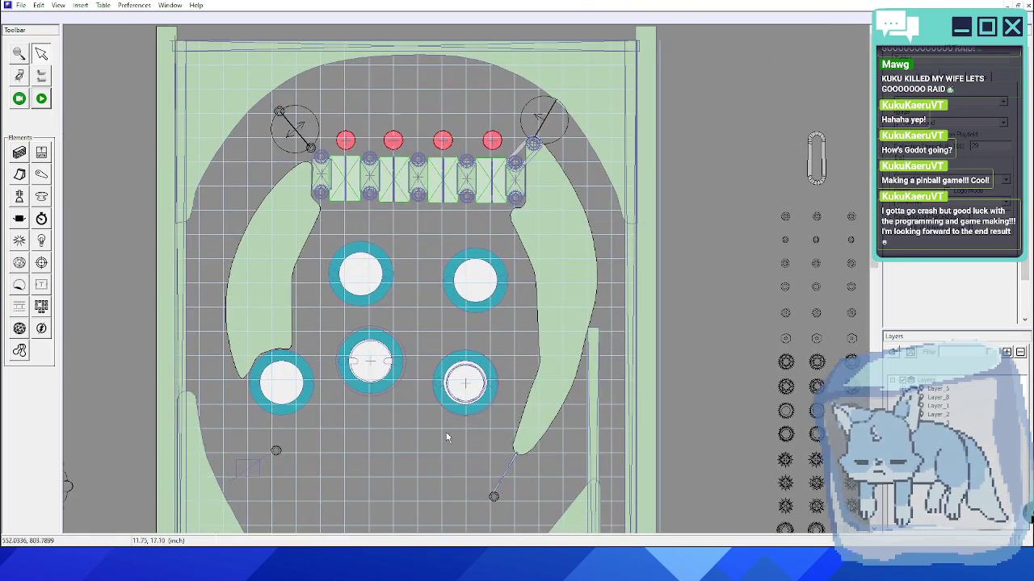
left_click(483, 565)
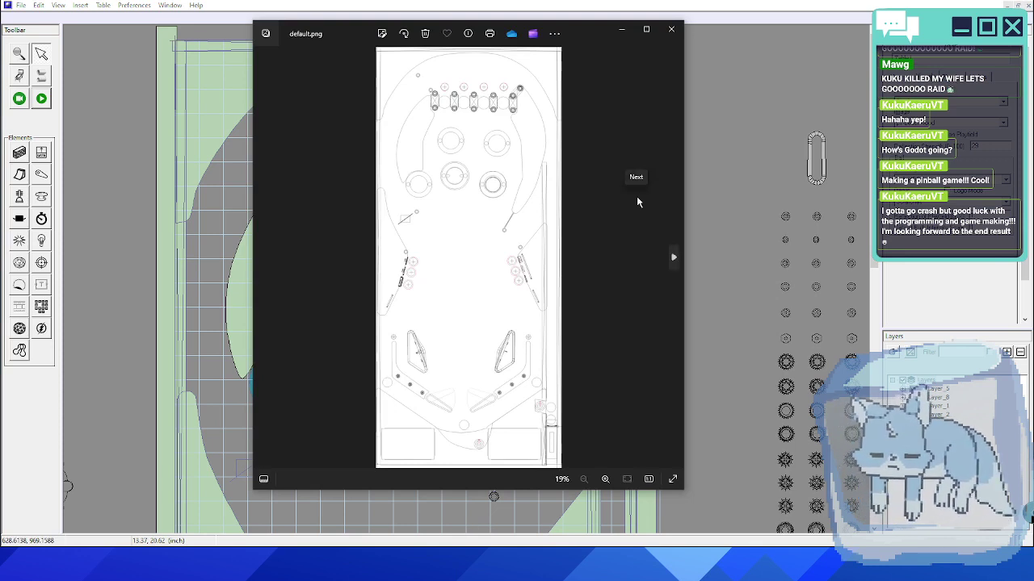
left_click(672, 33)
- Assign the two gates under the upper arch and the four red lights above the lanes to New Layer 0
scroll(563, 230, "down", 1)
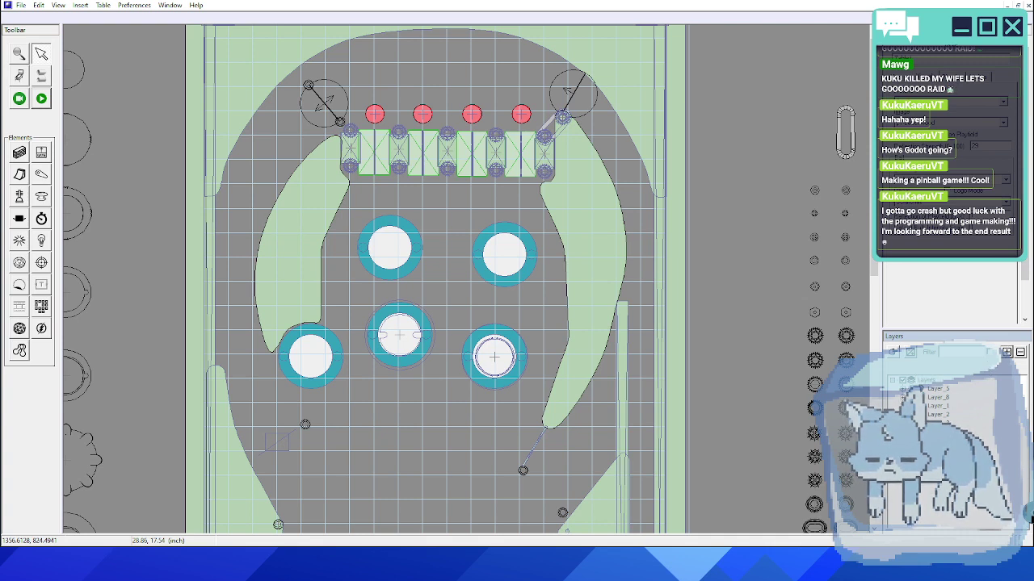
left_click(329, 105)
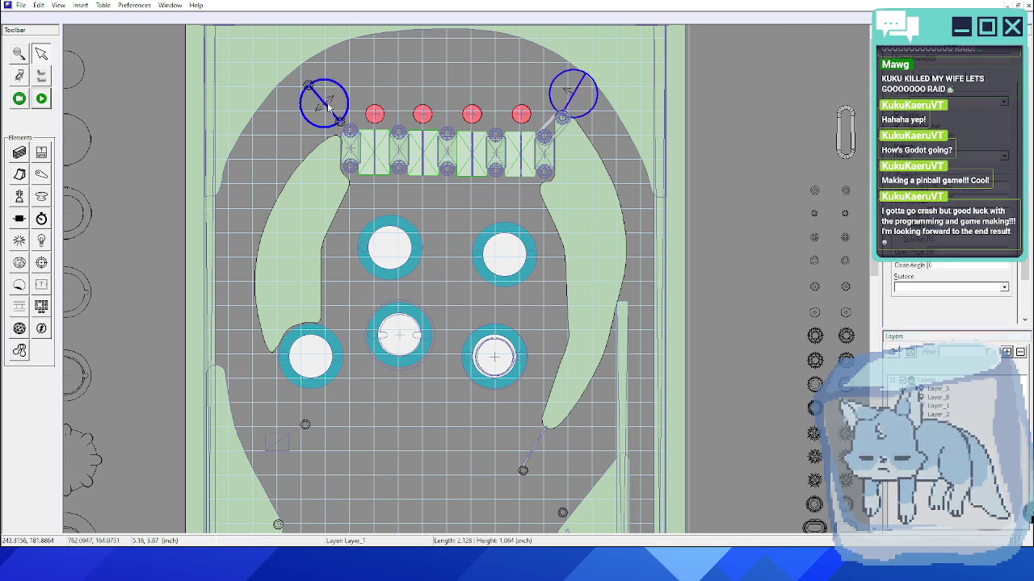
left_click(380, 116, "shift")
left_click(423, 115, "shift")
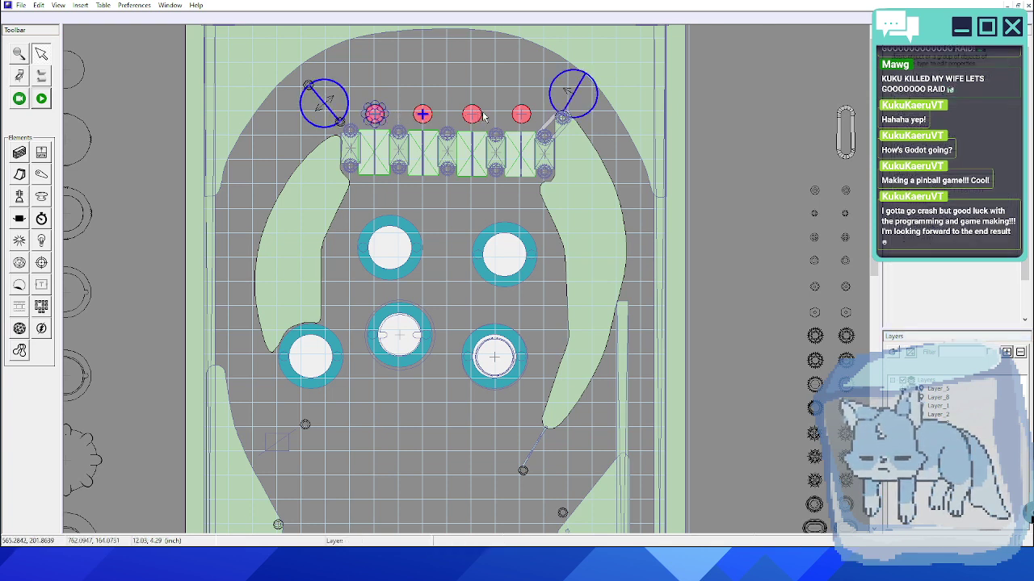
left_click(475, 116, "shift")
left_click(523, 115, "shift")
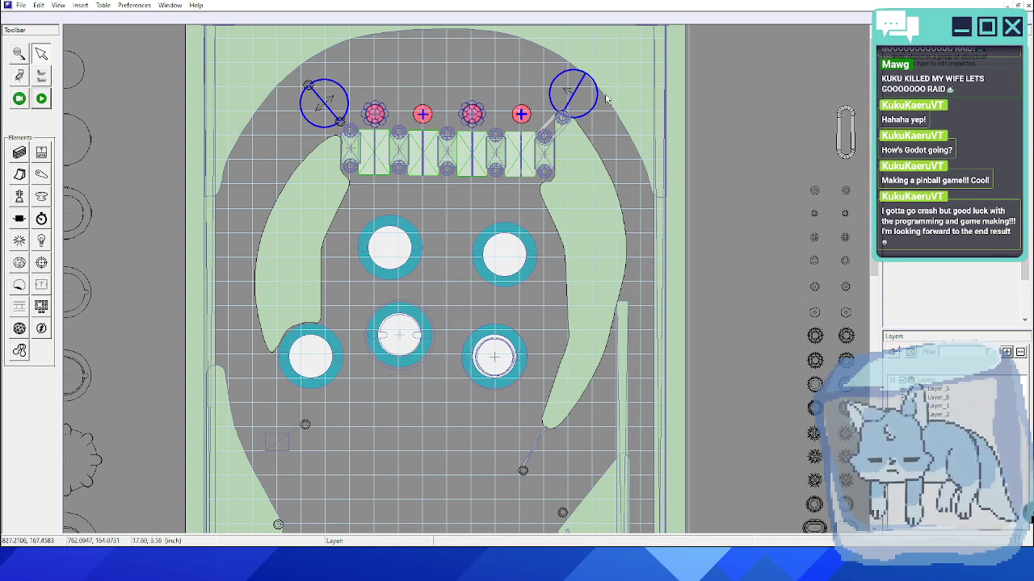
right_click(522, 118)
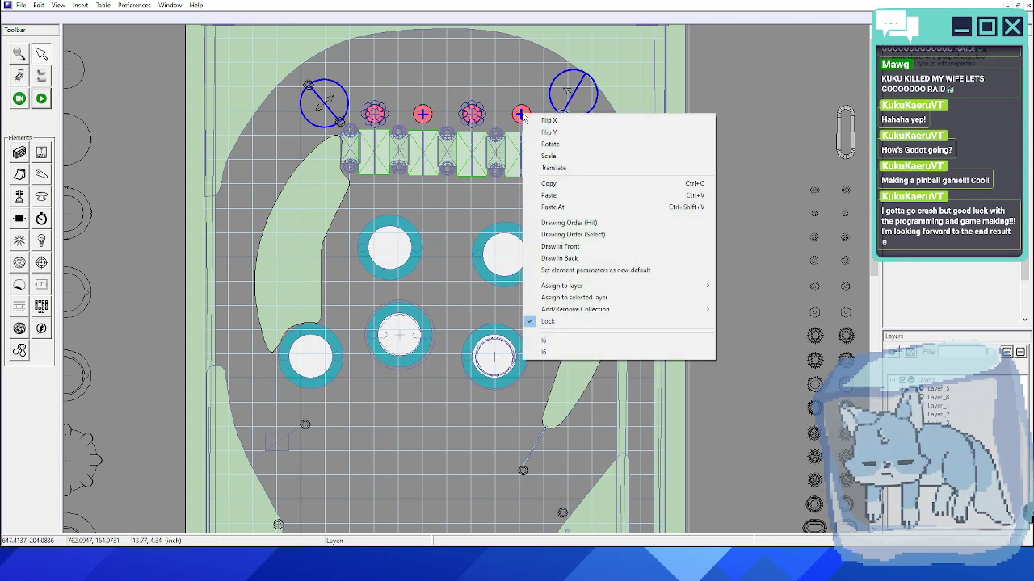
mouse_move(662, 288)
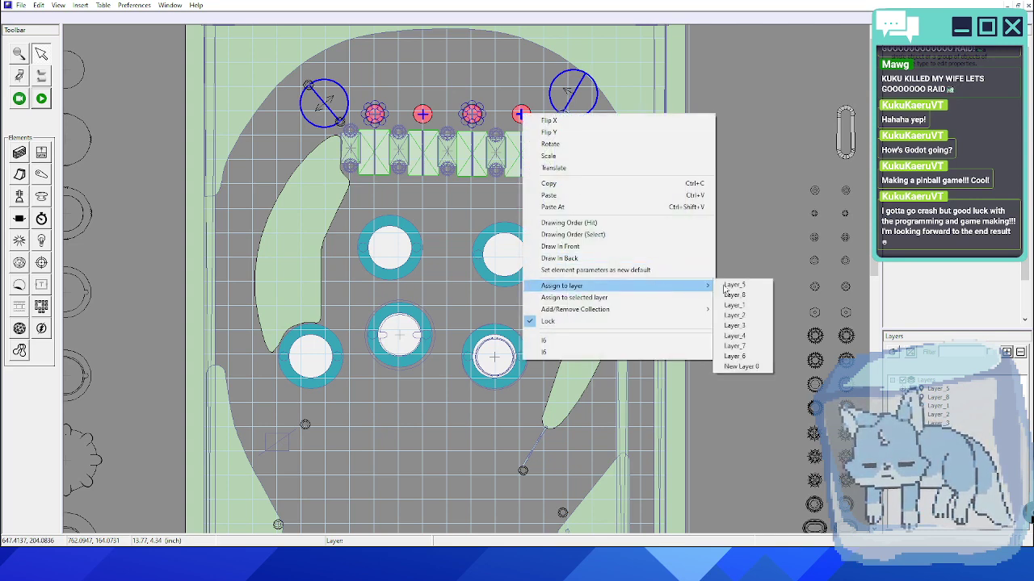
left_click(751, 366)
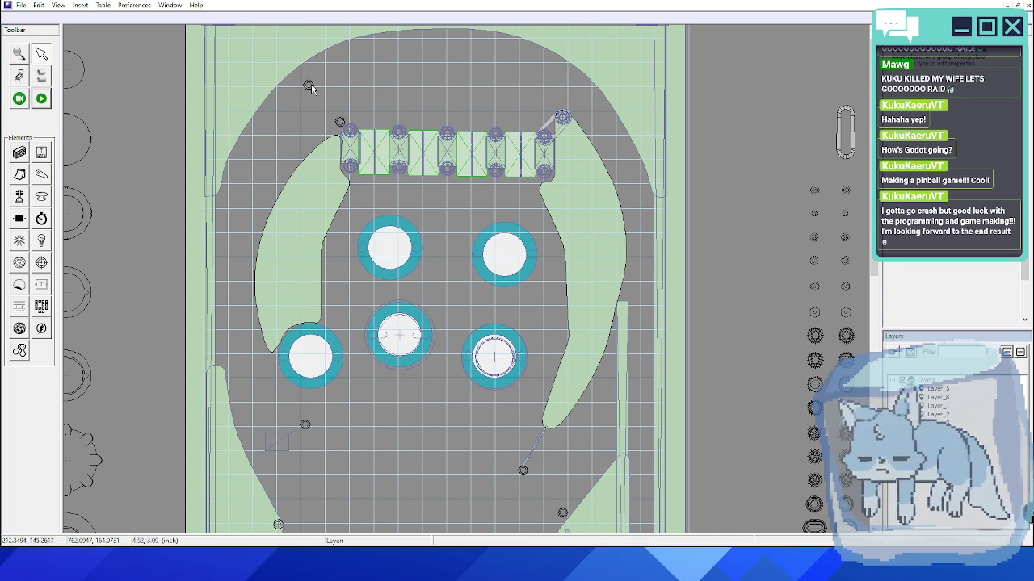
- Delete the linked set of small round posts scattered around the upper playfield
left_click(312, 89)
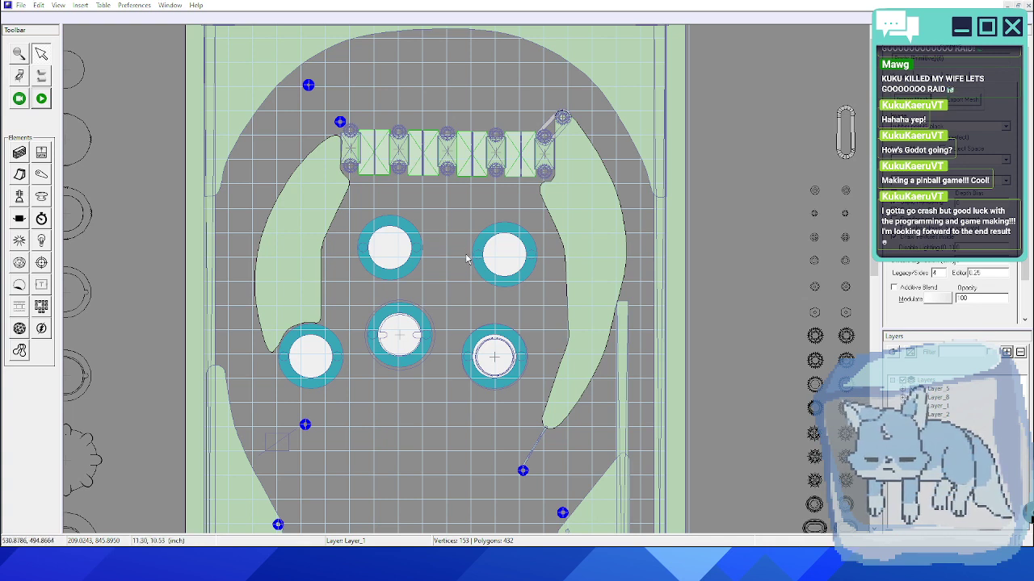
key("Delete")
left_click(530, 308)
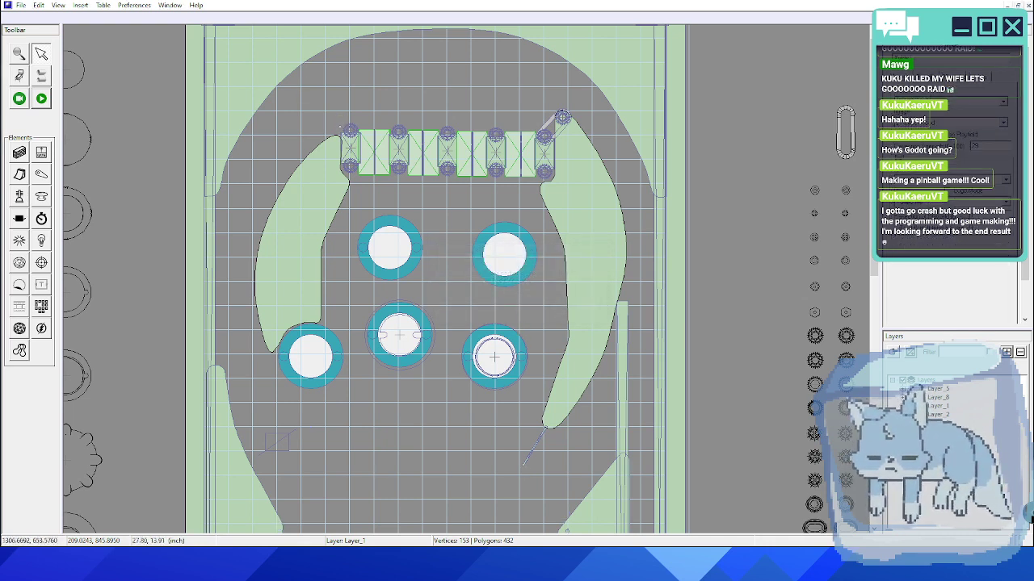
- Delete the diagonal rubber and the stacked post parts at the tip of the right curved wall
mouse_move(466, 240)
middle_mouse_down()
mouse_move(468, 219)
mouse_move(459, 247)
middle_mouse_up()
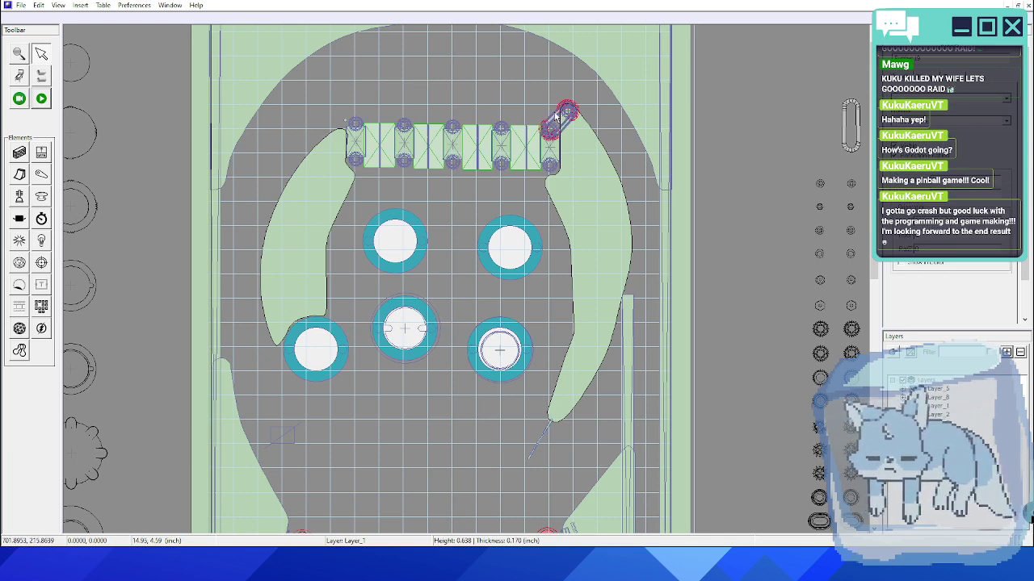
left_click(567, 112)
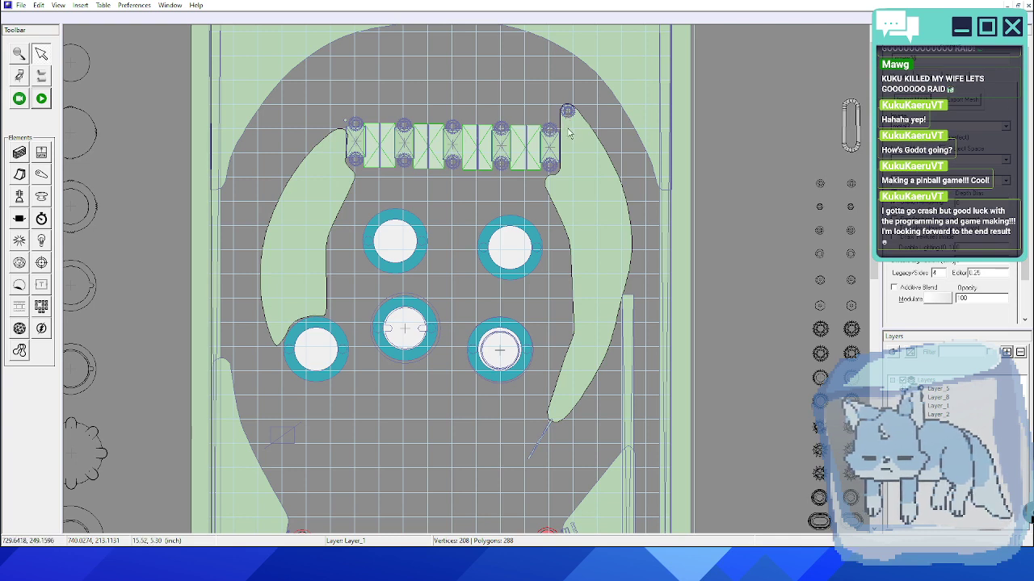
left_click(570, 129)
left_click(568, 115)
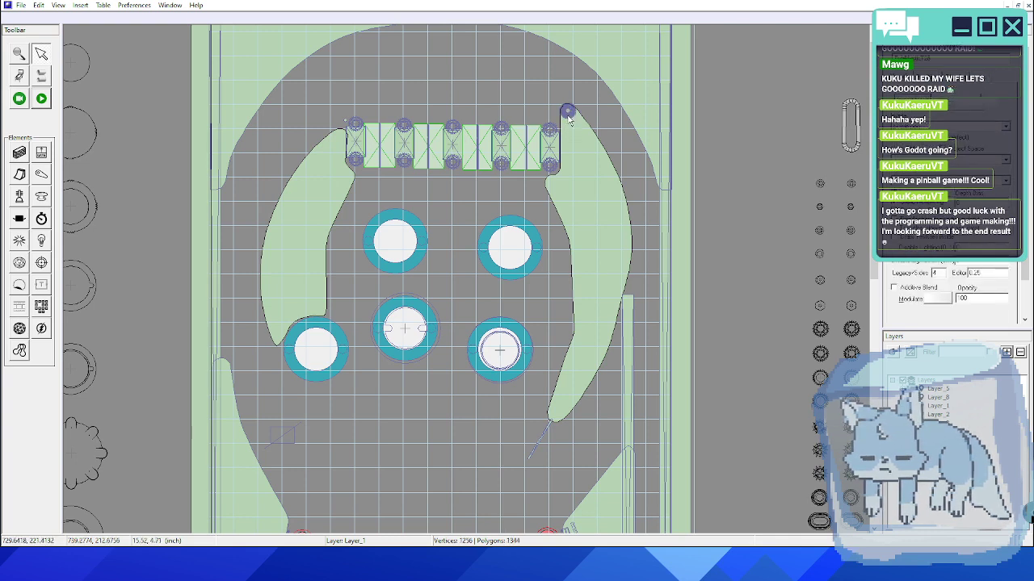
key("Delete")
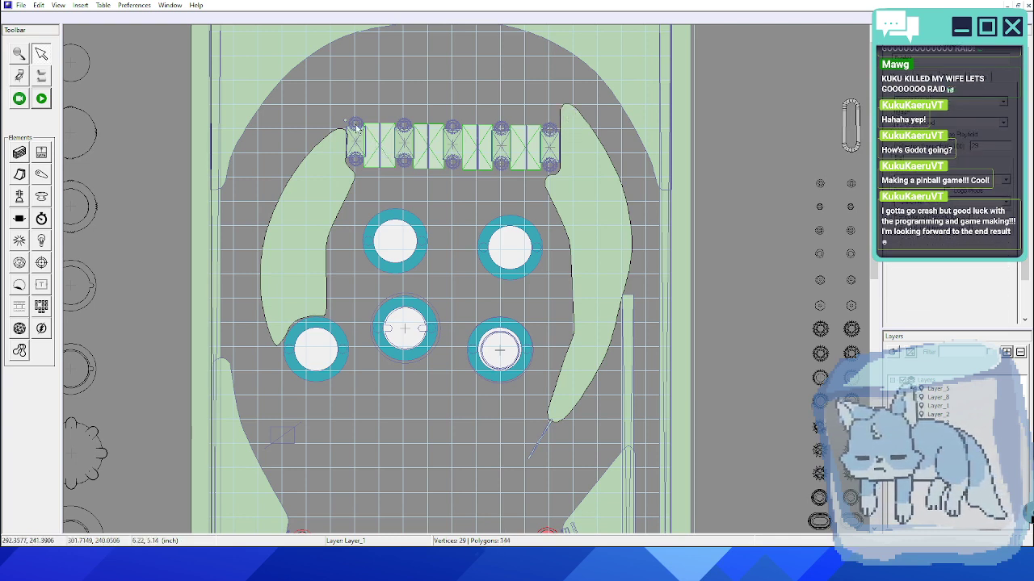
- Inspect the overlapping peg parts and the block of the two leftmost lane guides
left_click(357, 128)
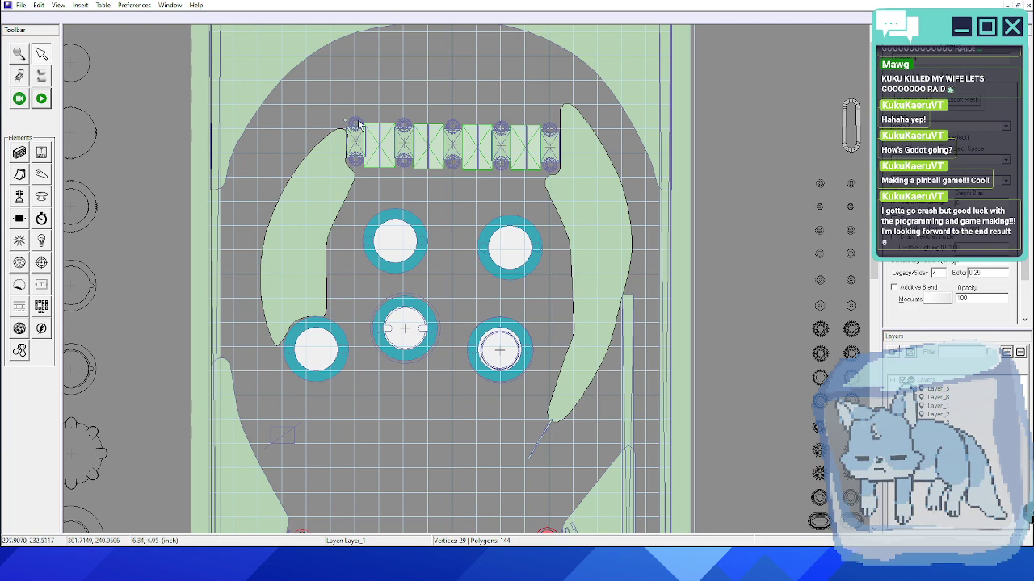
left_click(358, 123)
left_click(395, 124)
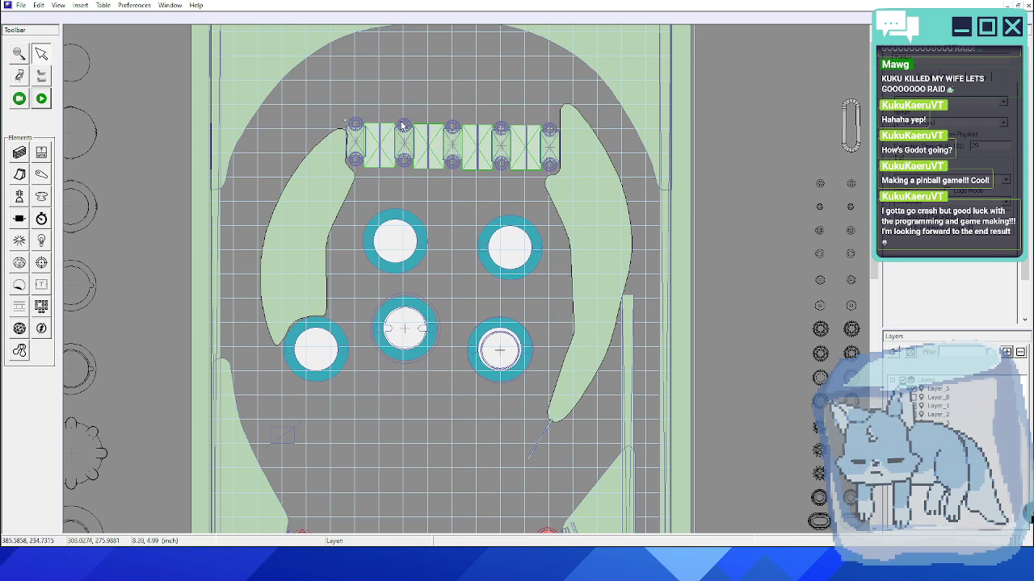
left_click(403, 128)
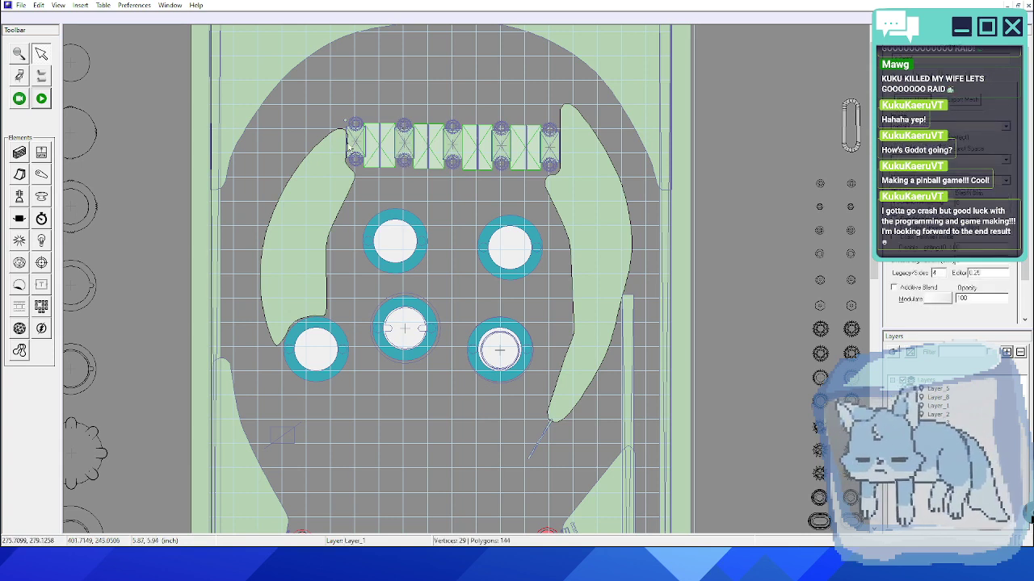
left_click(401, 144)
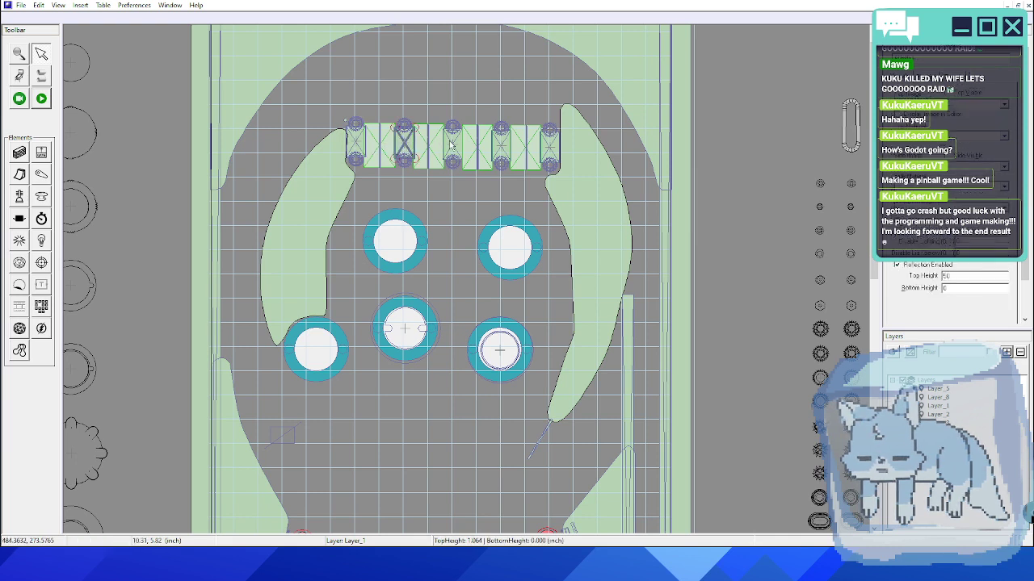
- Delete the stacked parts of the upper peg on the rightmost lane guide
left_click(552, 142)
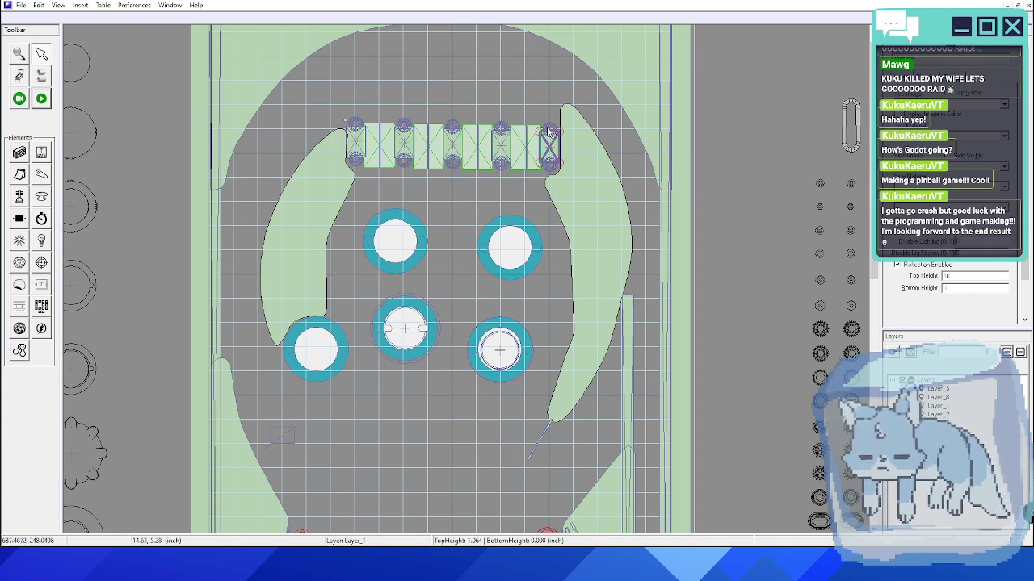
left_click(548, 131)
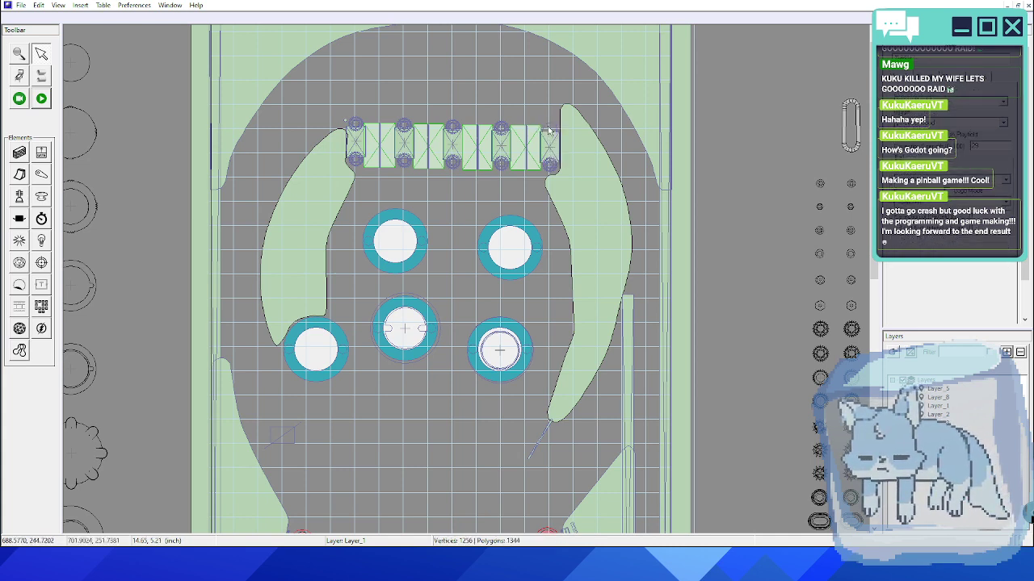
left_click(551, 136)
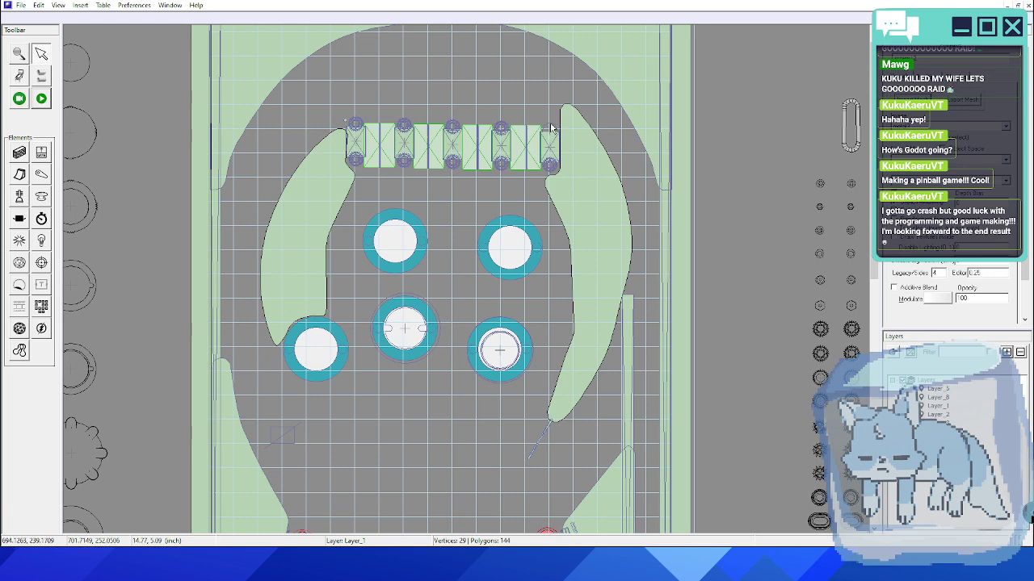
left_click(551, 128)
left_click(551, 128)
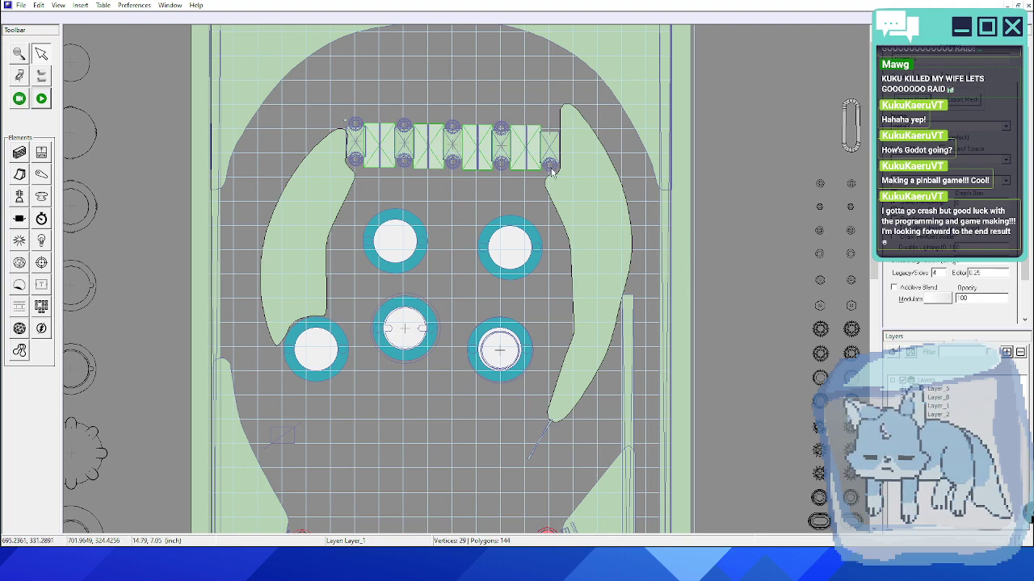
scroll(545, 166, "up", 1)
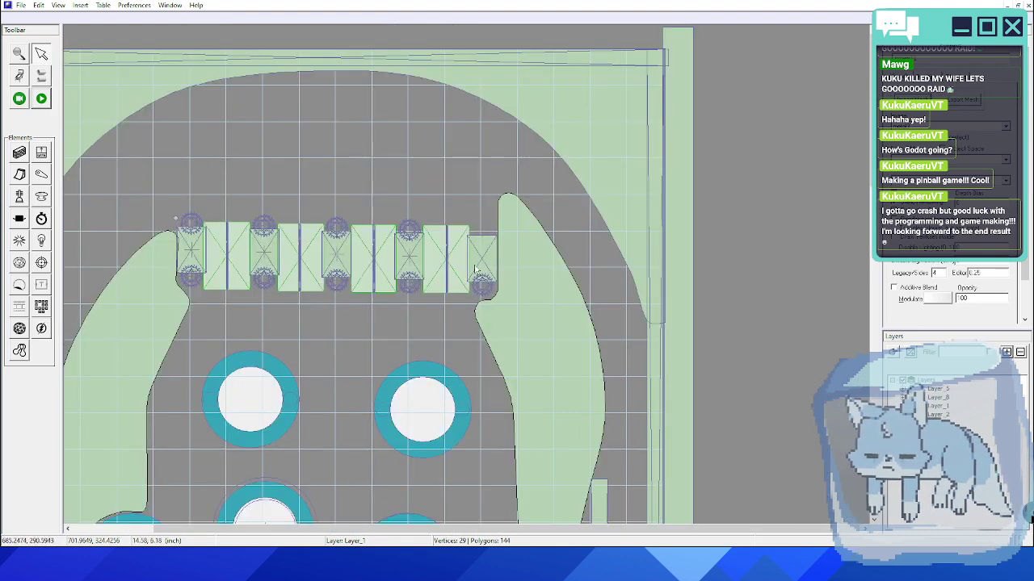
- Delete the stacked parts of the upper peg on the second lane guide from the right
middle_click_drag(523, 287, 633, 271)
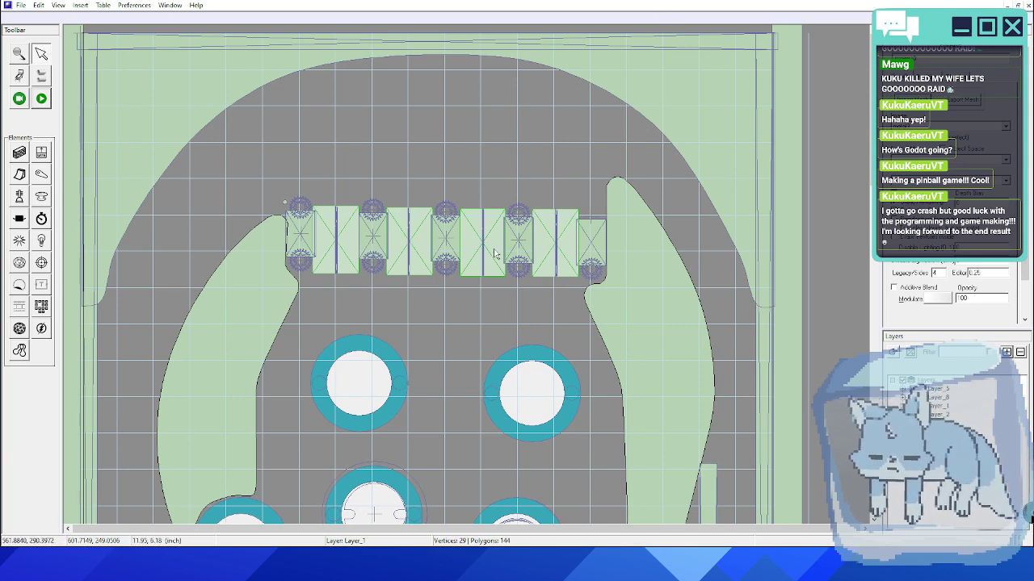
left_click(523, 219)
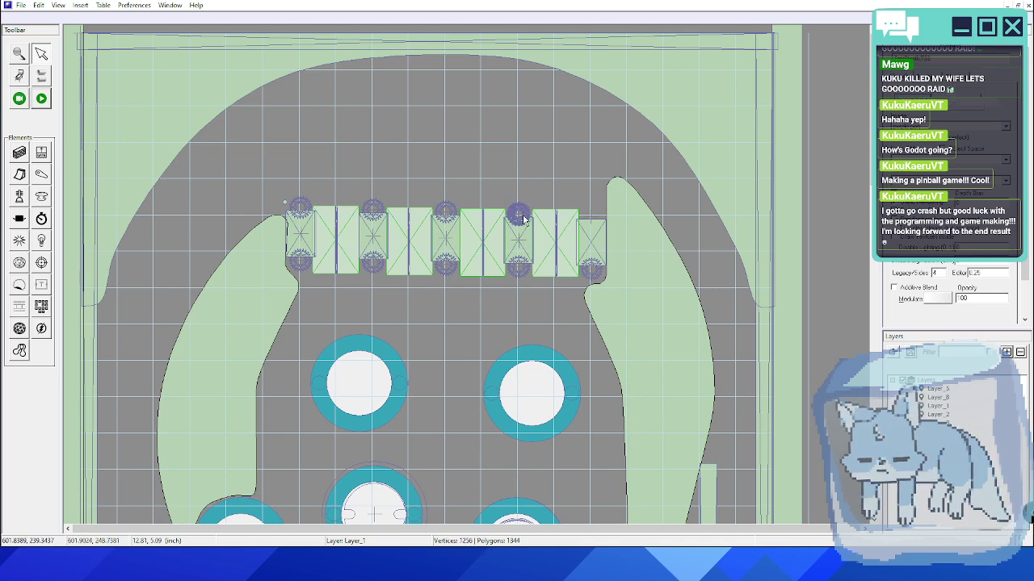
left_click(523, 215)
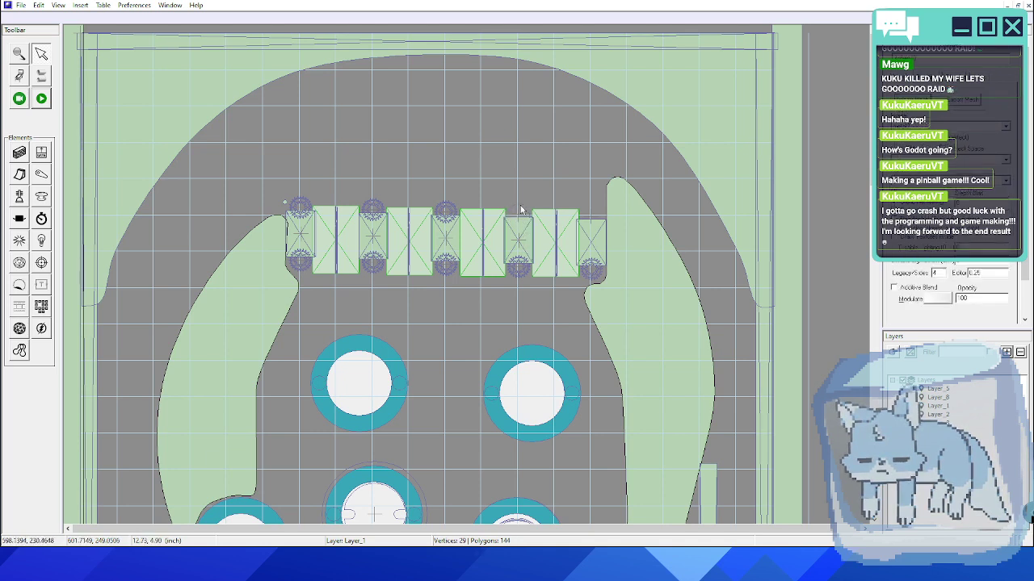
left_click(520, 209)
key("Delete")
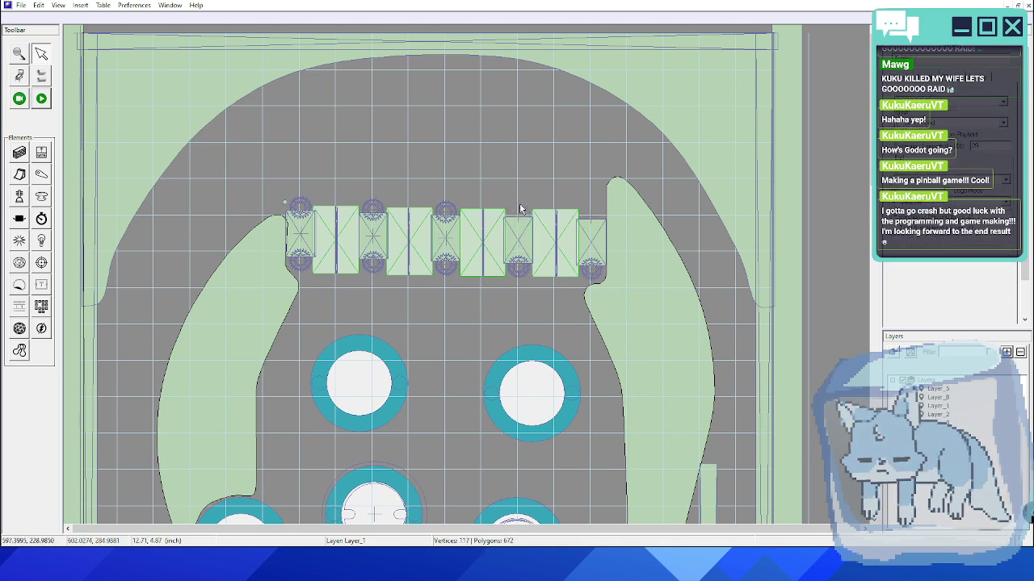
- Delete the stacked parts of the lower peg on the second lane guide from the right
left_click(589, 272)
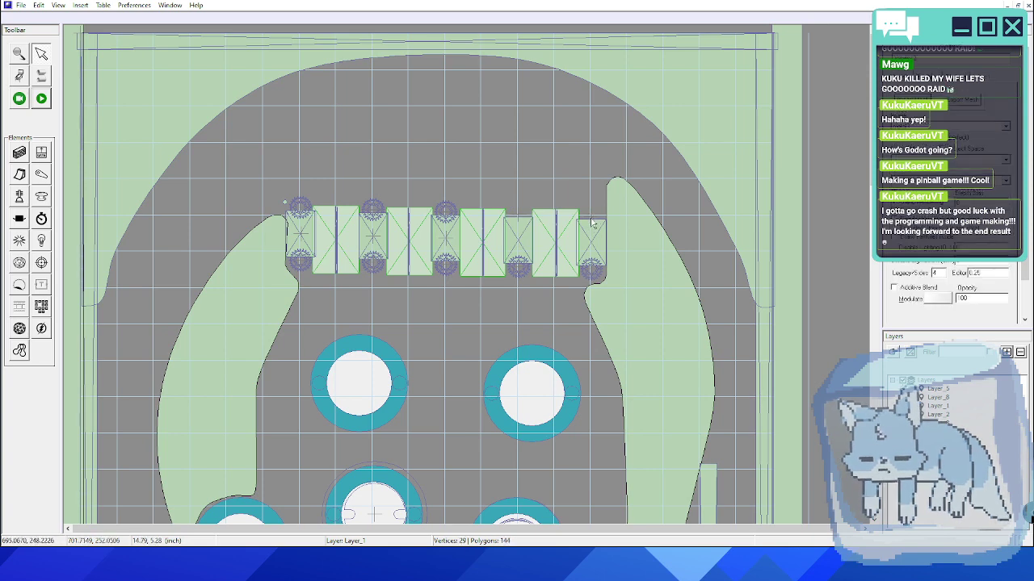
scroll(589, 257, "up", 1)
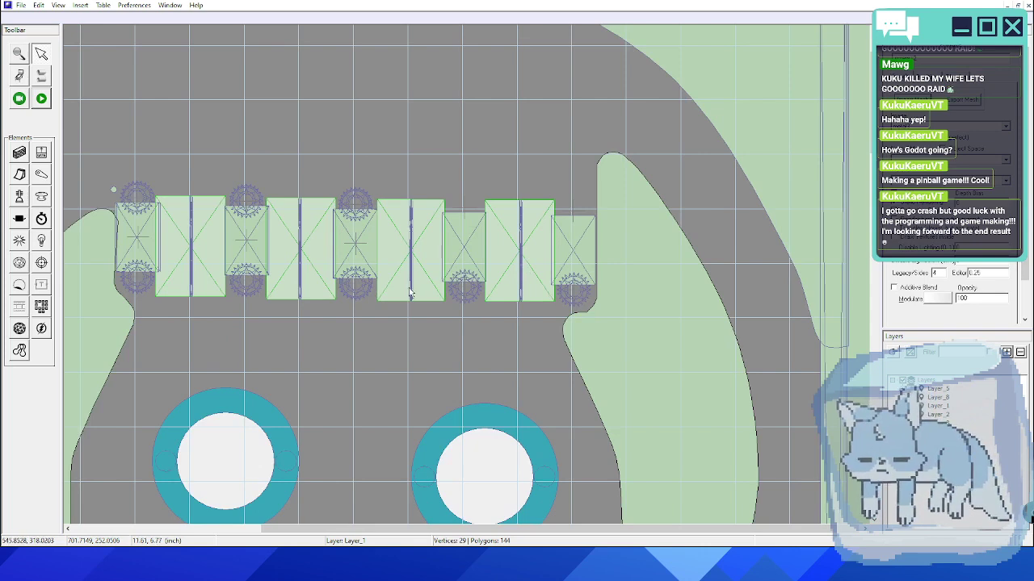
scroll(475, 299, "up", 1)
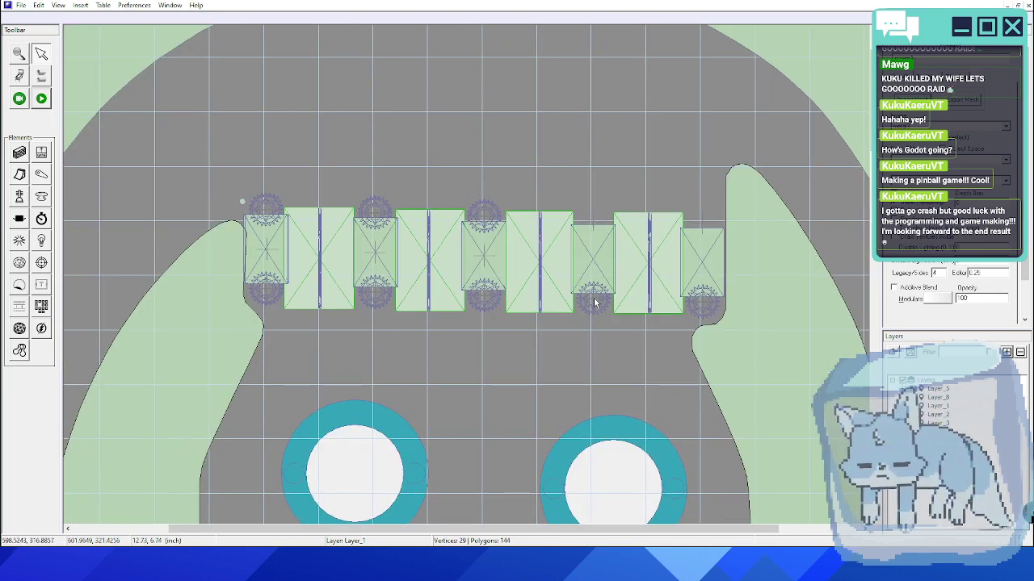
left_click_drag(586, 329, 604, 288)
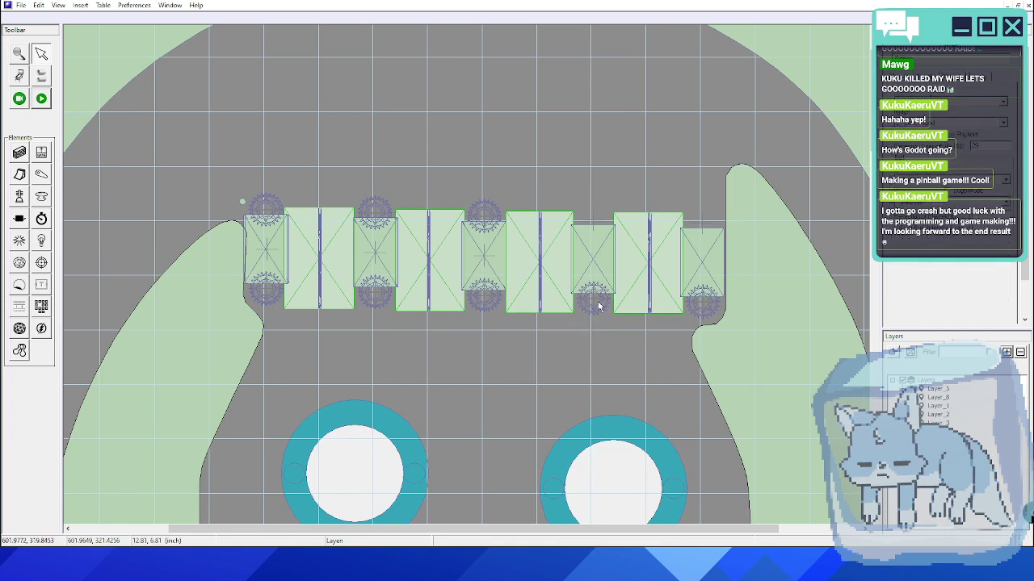
left_click(597, 306)
key("Delete")
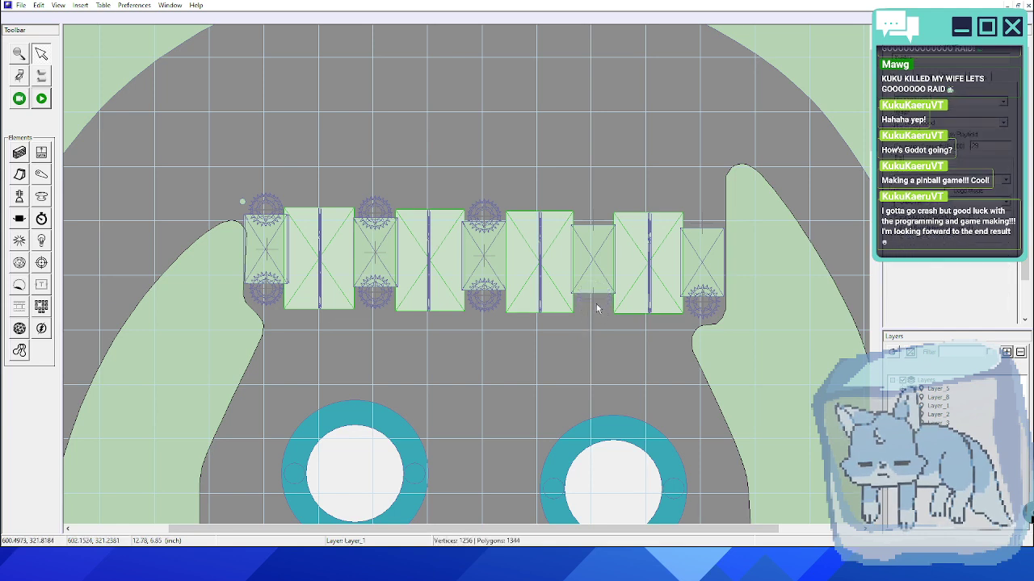
- Delete the stacked parts of the lower peg on the rightmost lane guide
left_click(595, 272)
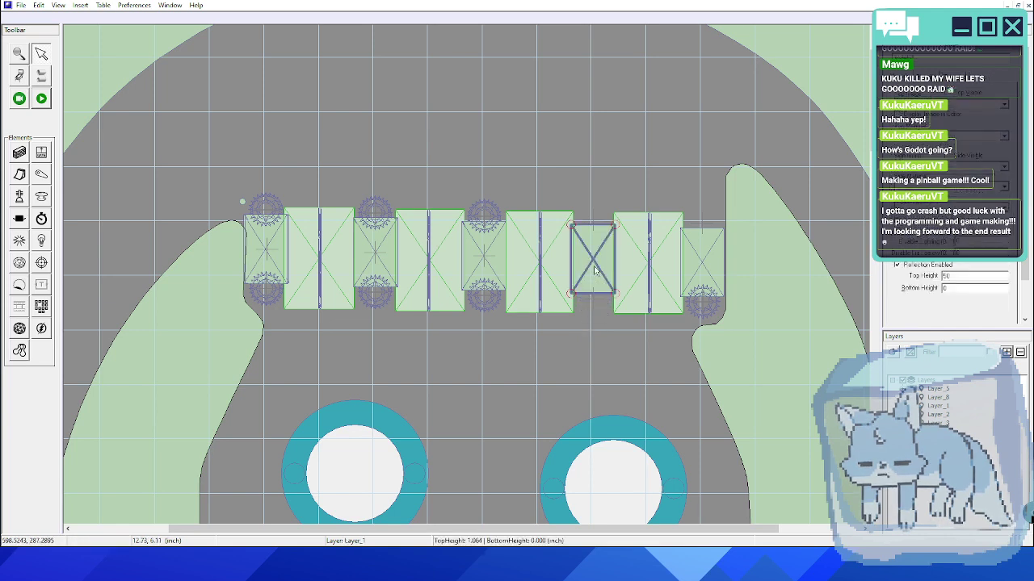
left_click(598, 225)
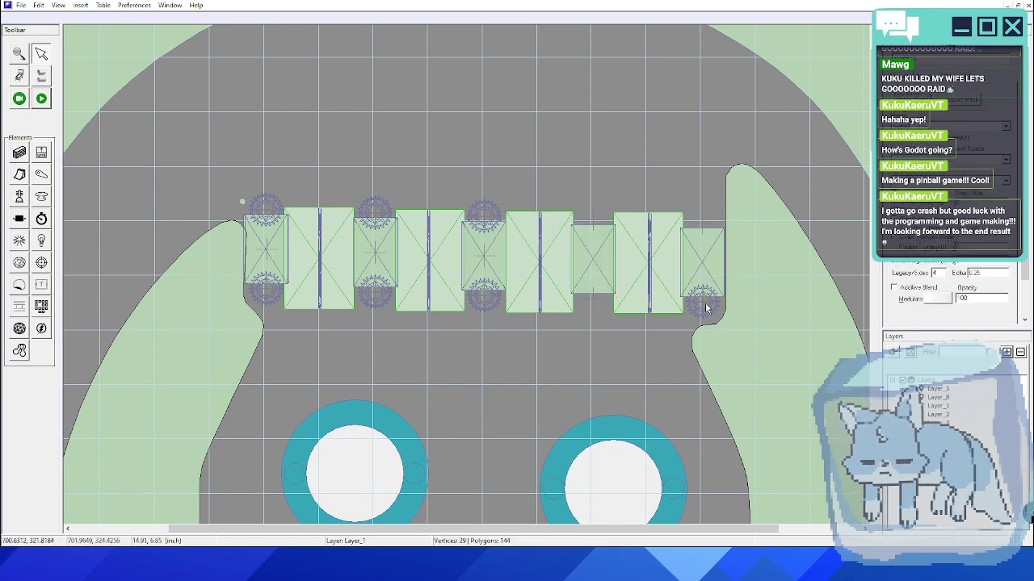
left_click(705, 311)
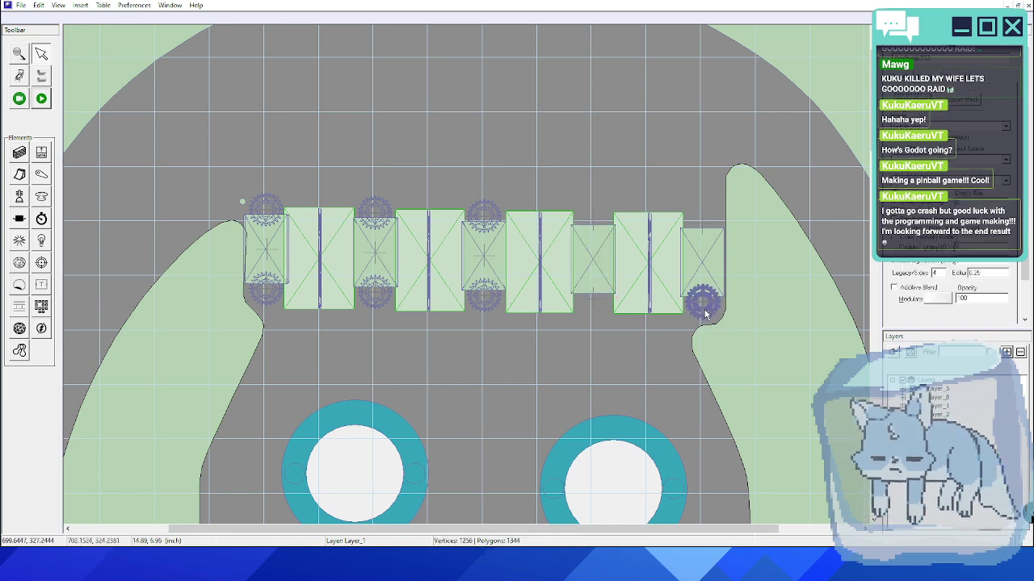
key("Delete")
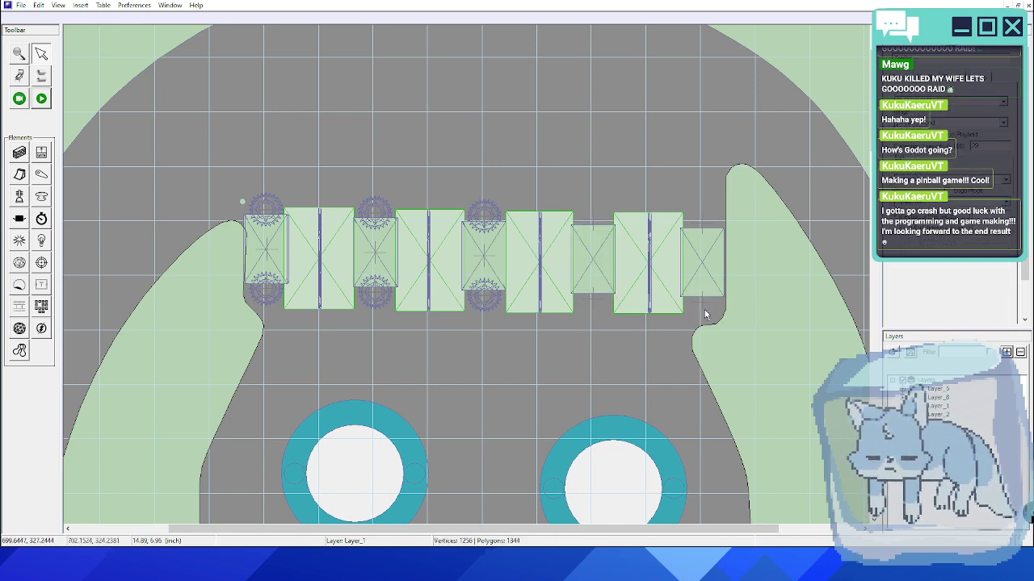
- Delete the stacked parts of the upper and lower pegs on the middle lane guide
left_click(485, 305)
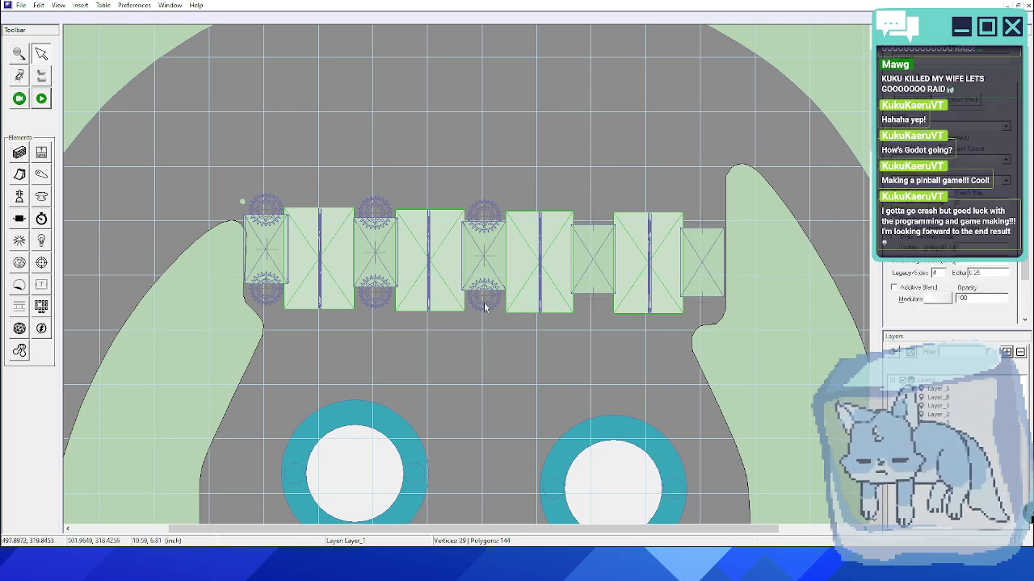
left_click(486, 238)
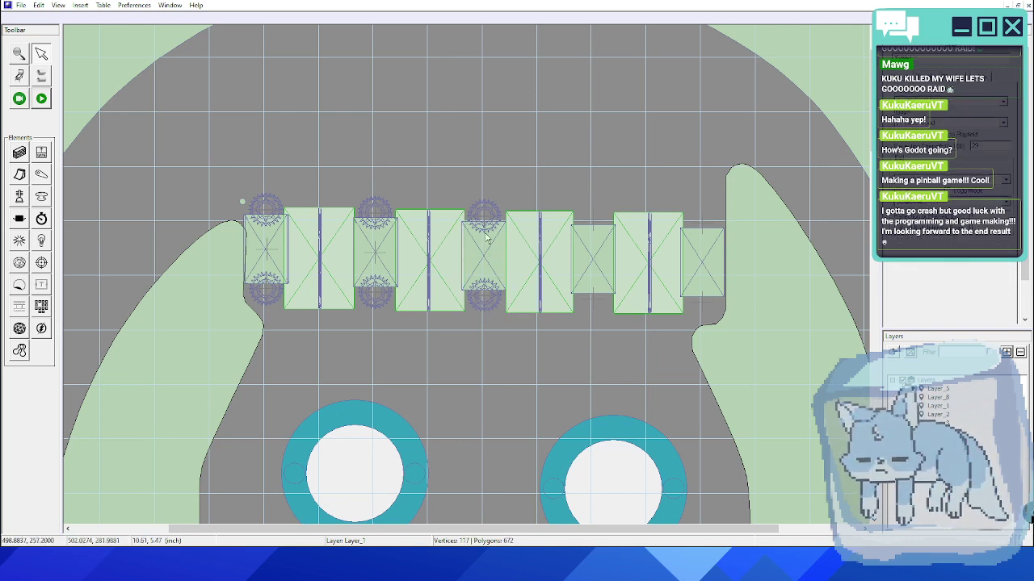
left_click(481, 215)
key("Delete")
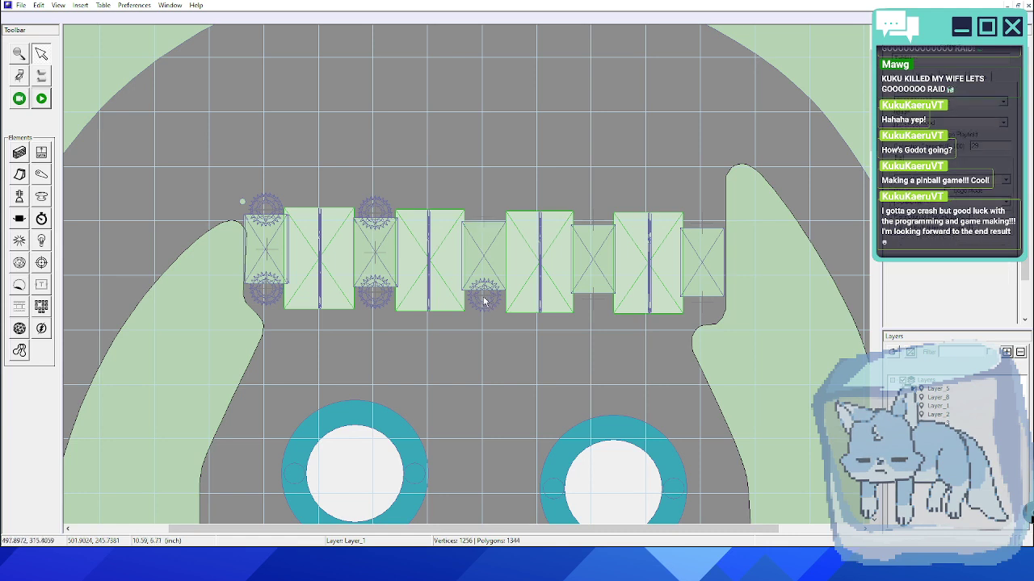
left_click(477, 300)
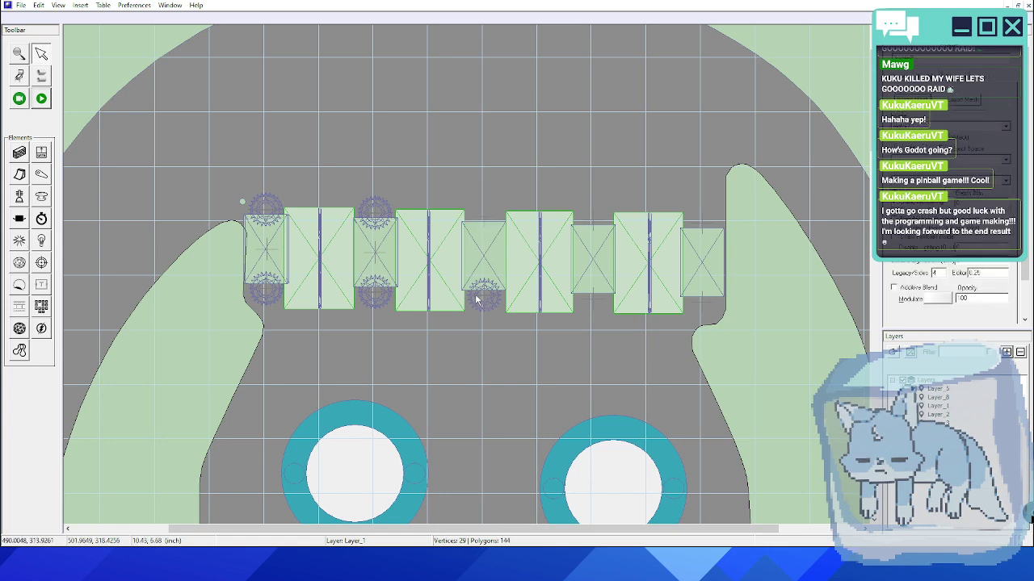
key("Delete")
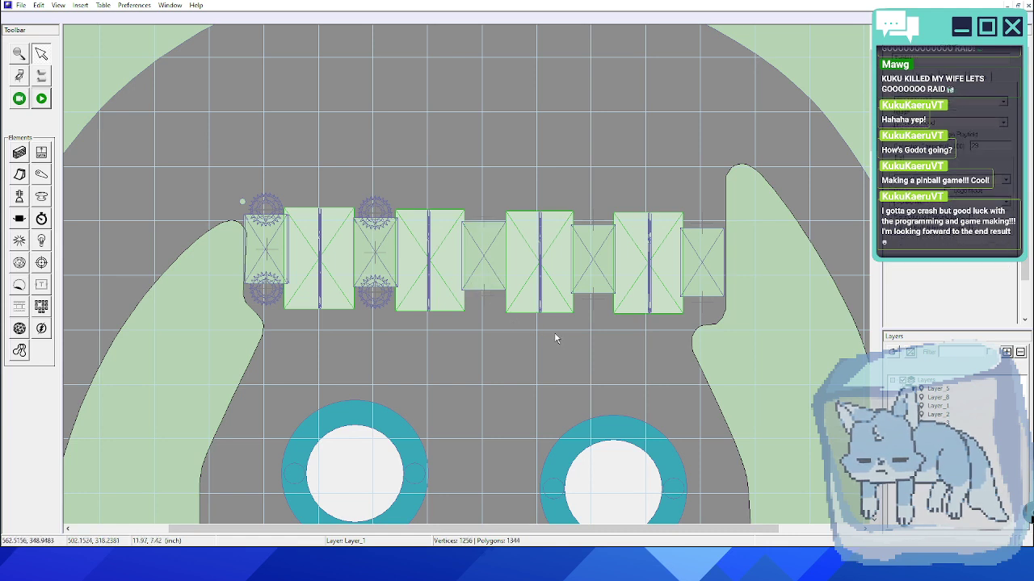
- Check what Layer_5 and Layer_8 contain by briefly hiding each one, and look through the elements listed in another layer
left_click(912, 388)
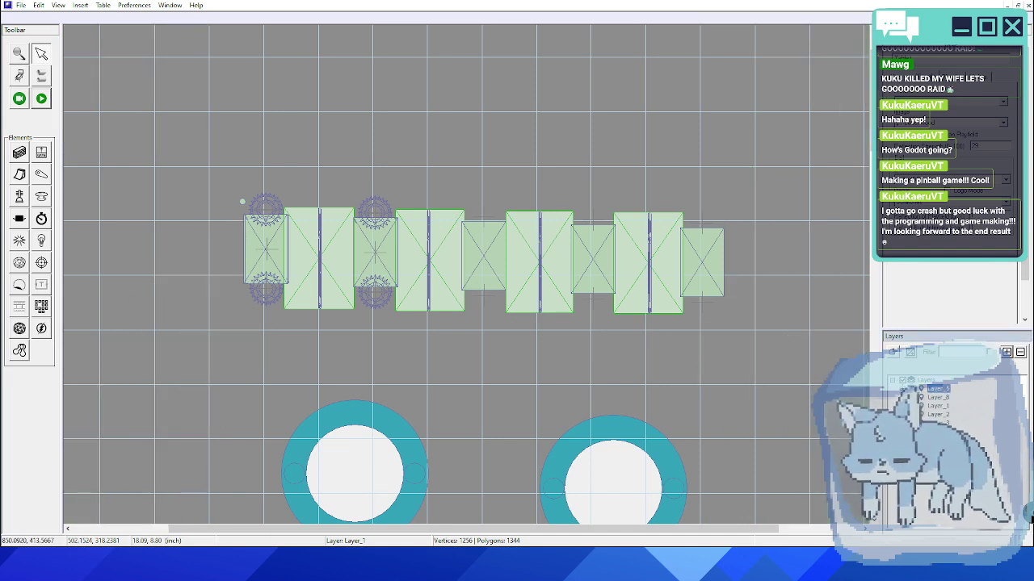
left_click(911, 389)
left_click(912, 397)
left_click(911, 397)
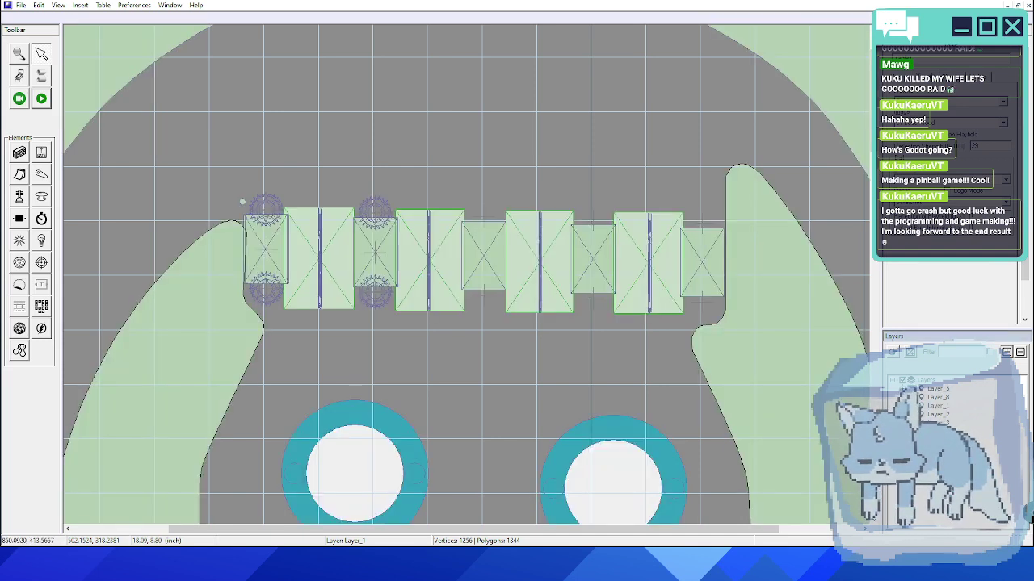
left_click(903, 405)
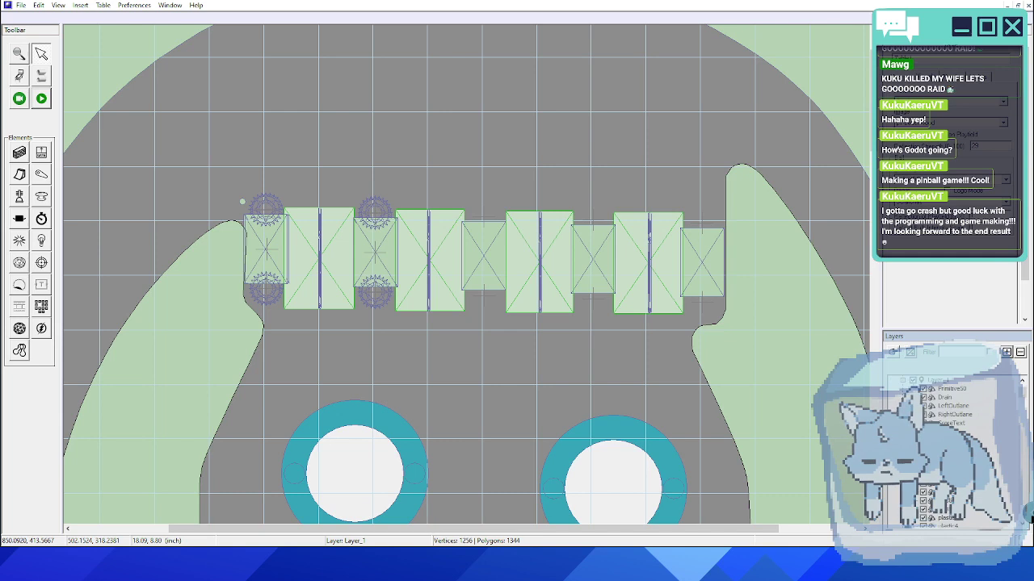
left_click(903, 379)
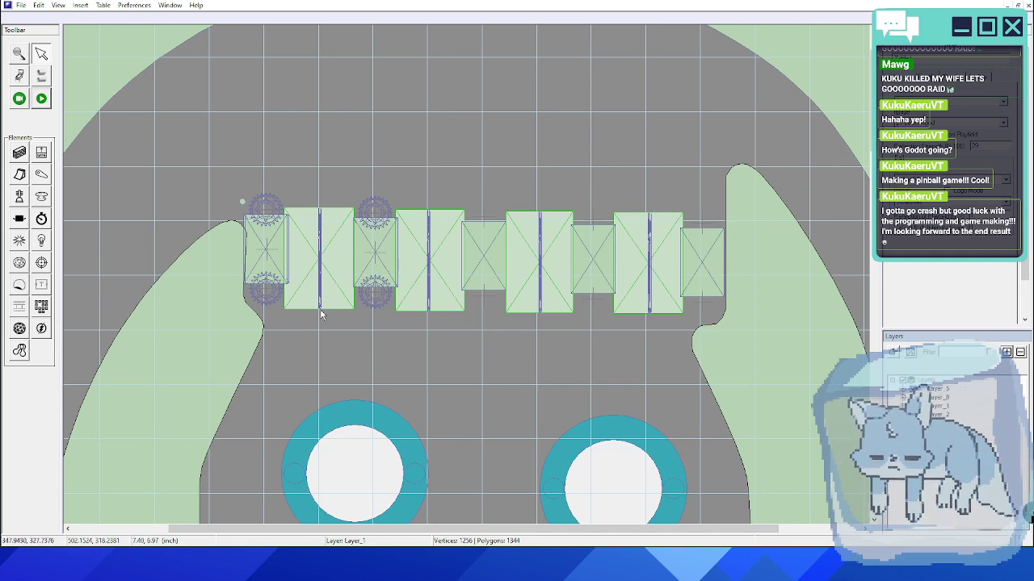
- Delete the stacked parts of the upper and lower pegs on the second lane guide from the left
left_click(368, 210)
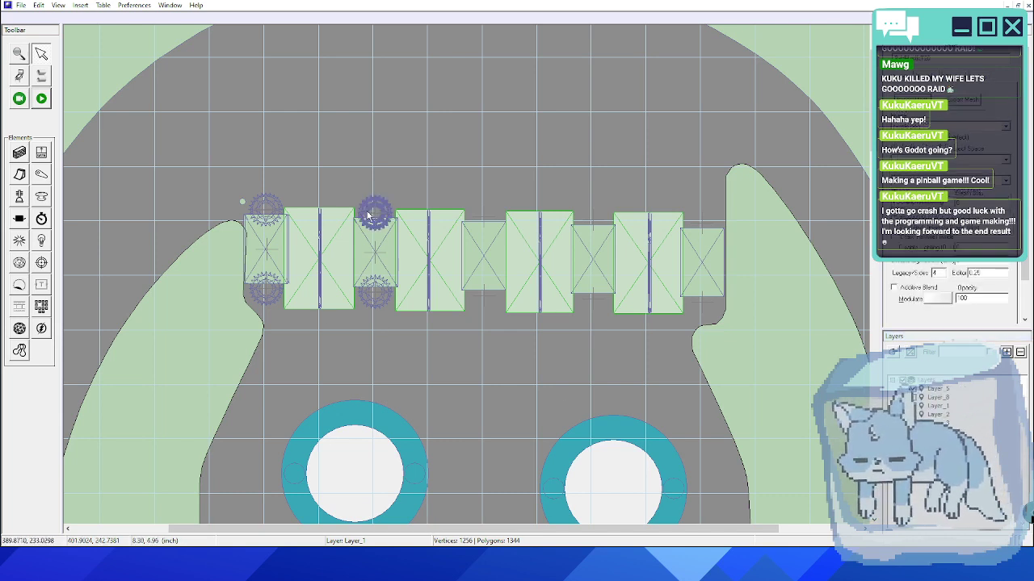
key("Delete")
left_click(361, 209)
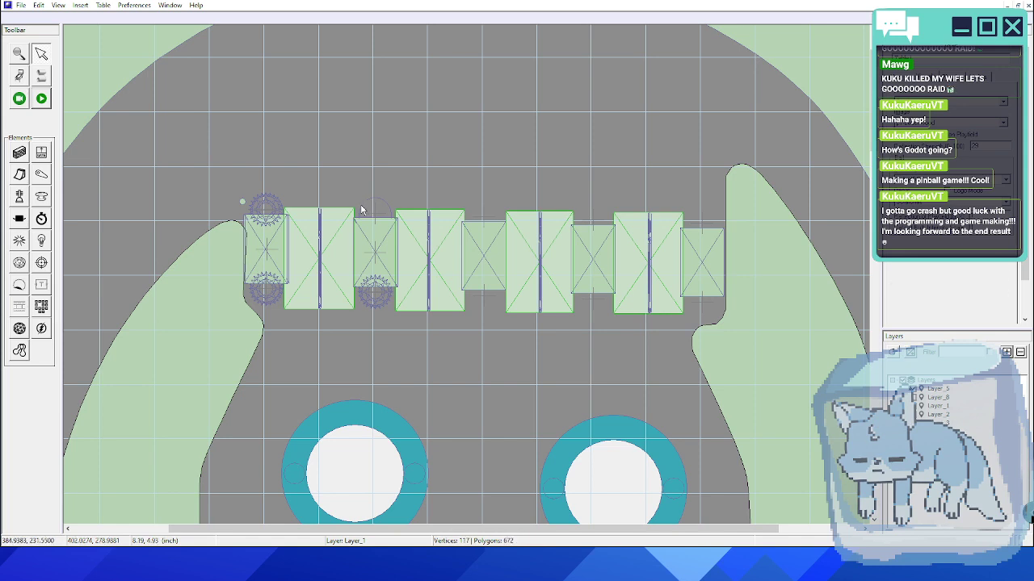
key("Delete")
left_click(367, 300)
left_click(367, 299)
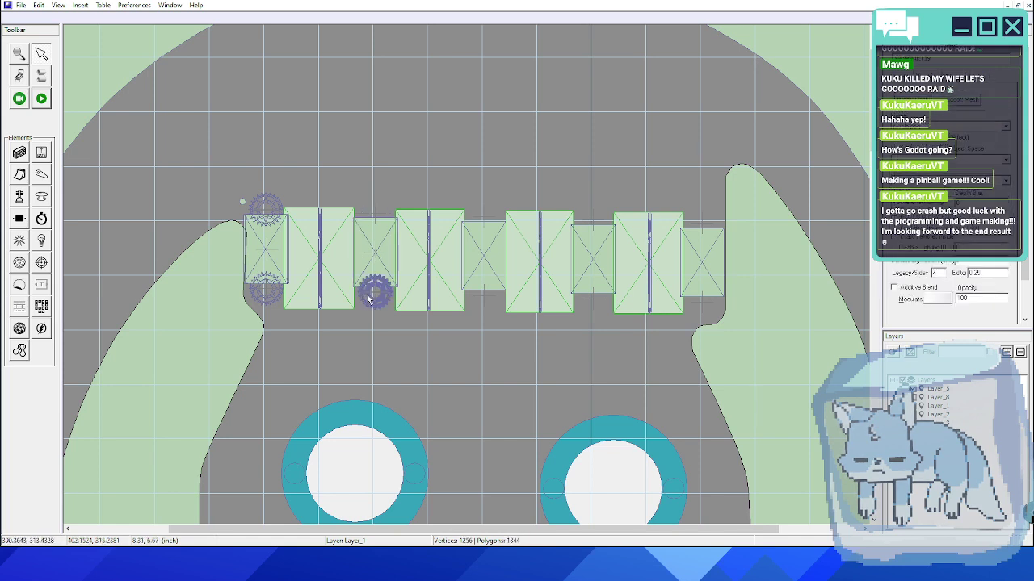
key("Delete")
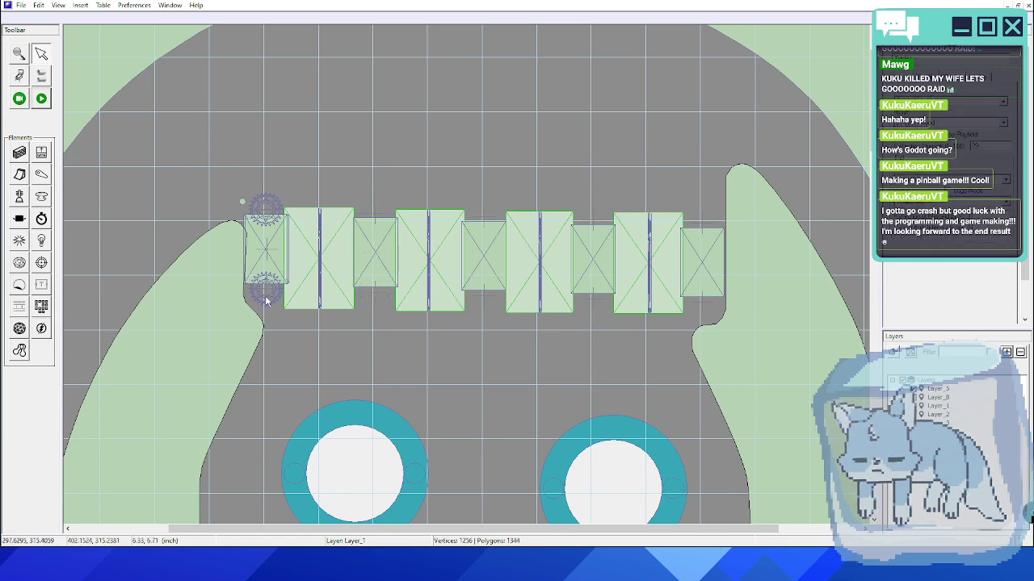
left_click(378, 257)
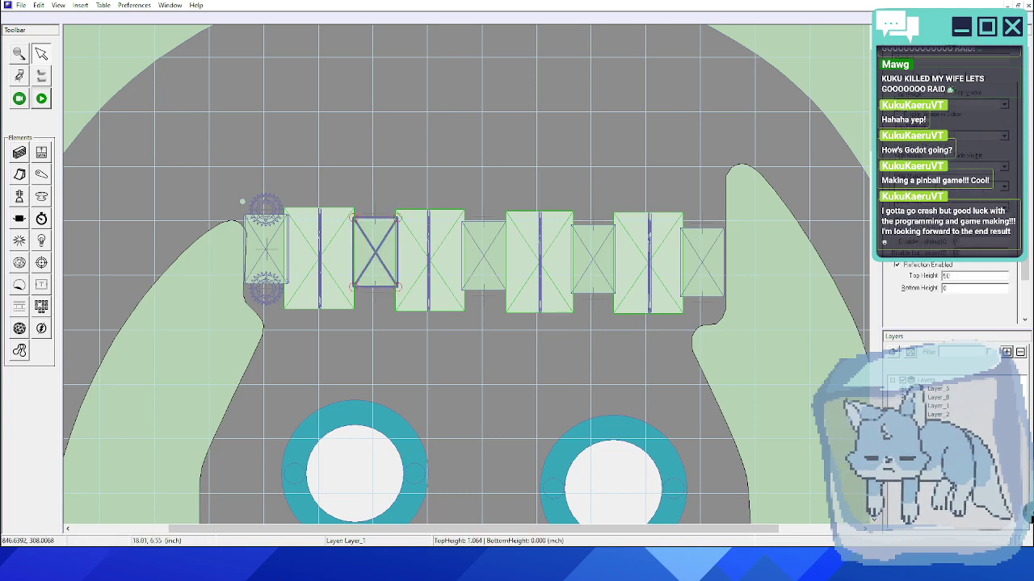
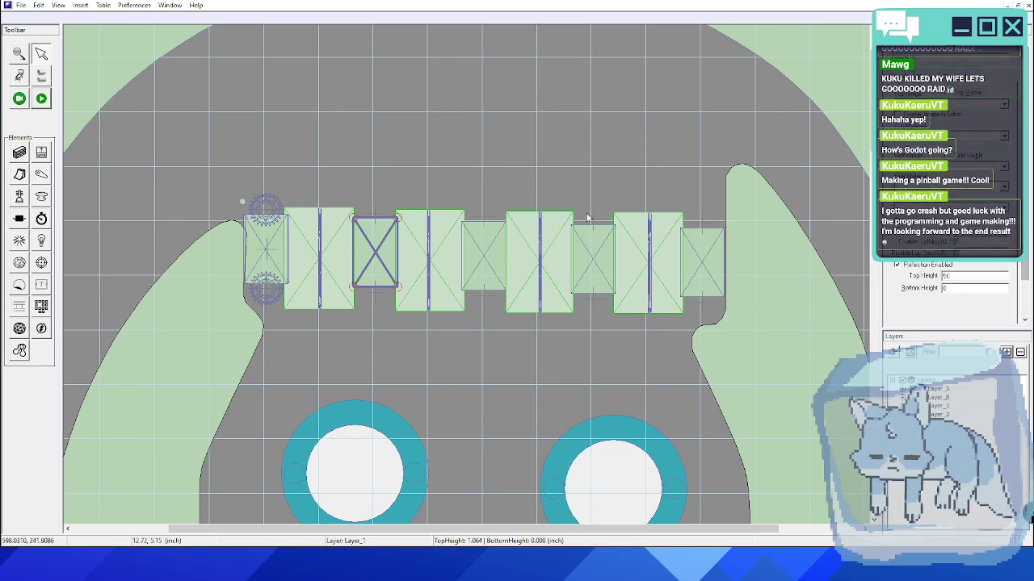
- Delete the small round post beside the leftmost lane guide and the stacked parts of that guide's upper and lower pegs
left_click(242, 202)
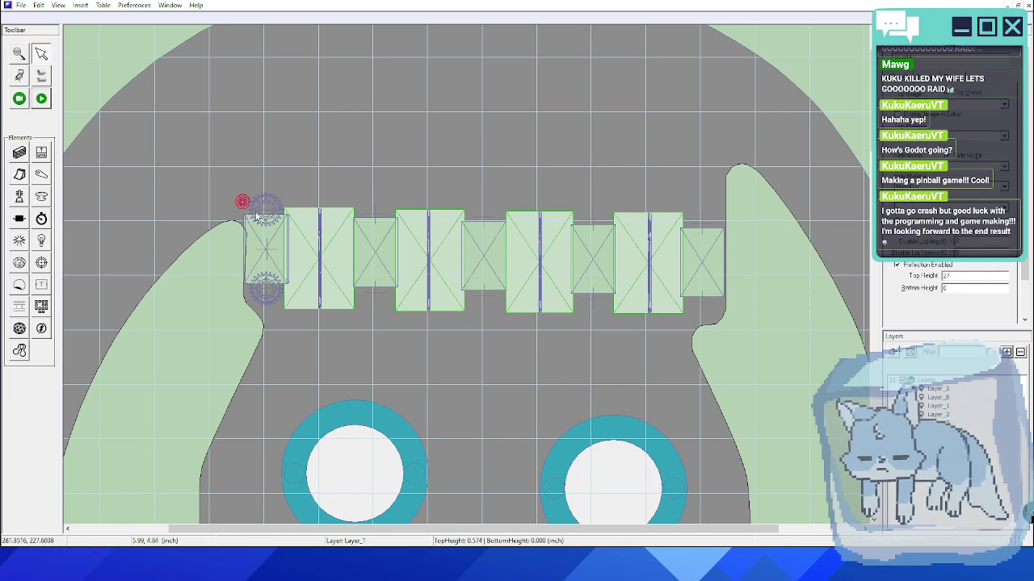
left_click(259, 206)
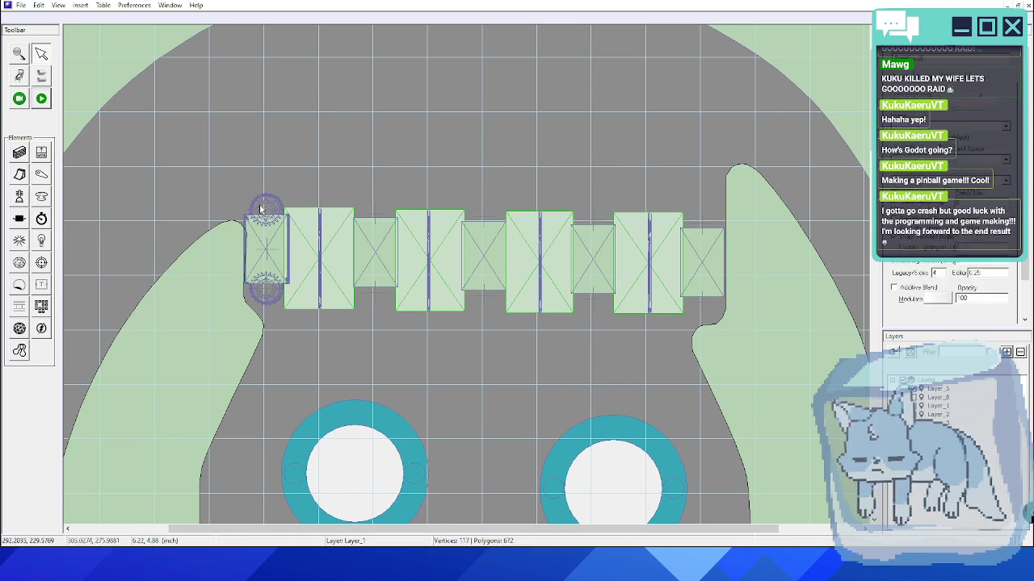
left_click(259, 210)
key("Delete")
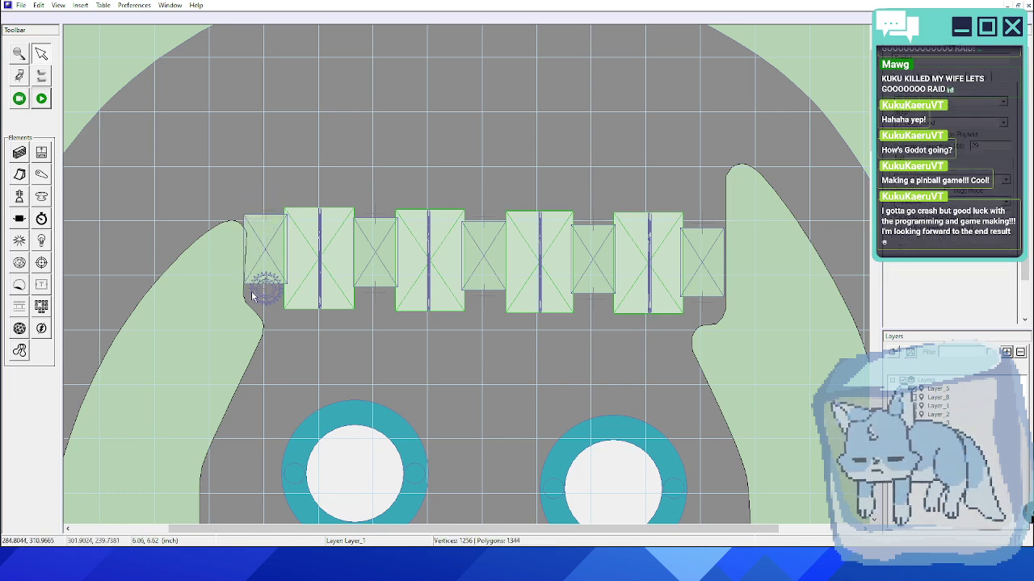
left_click(253, 295)
key("Delete")
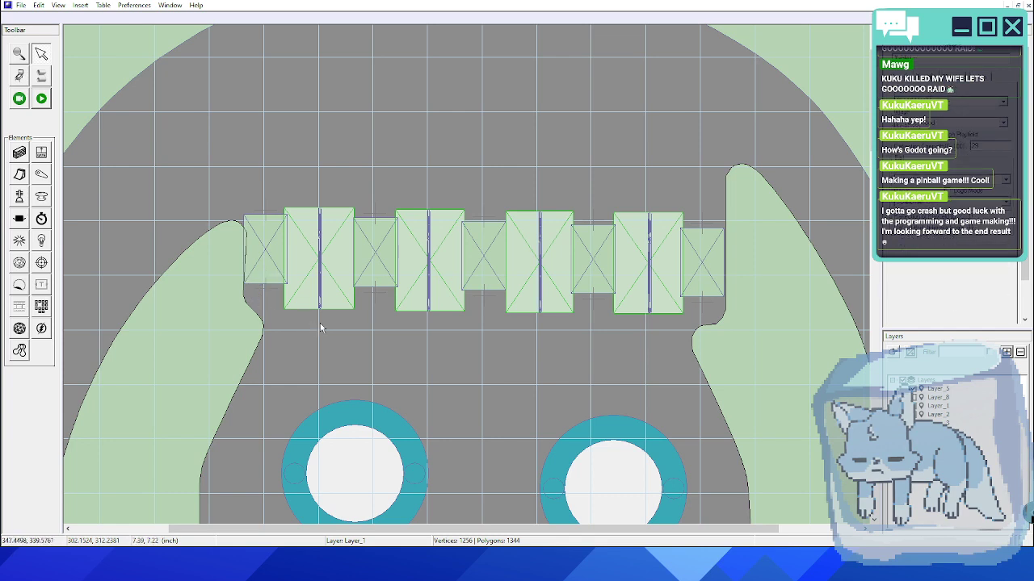
- Assign the four trigger switches between the top lane guides to a hidden layer
left_click(321, 248)
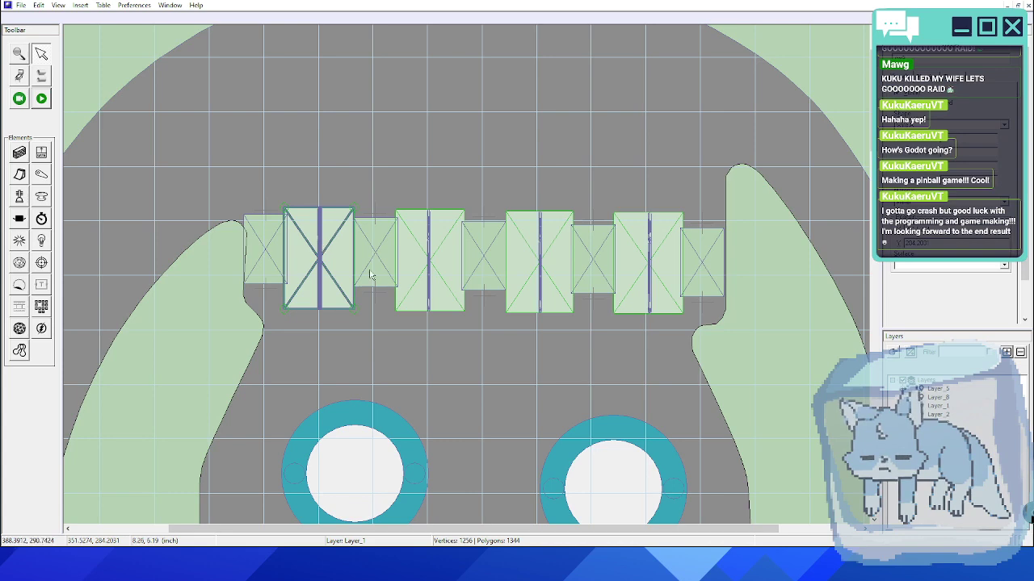
mouse_move(398, 282)
middle_mouse_down()
mouse_move(632, 277)
mouse_move(385, 285)
middle_mouse_up()
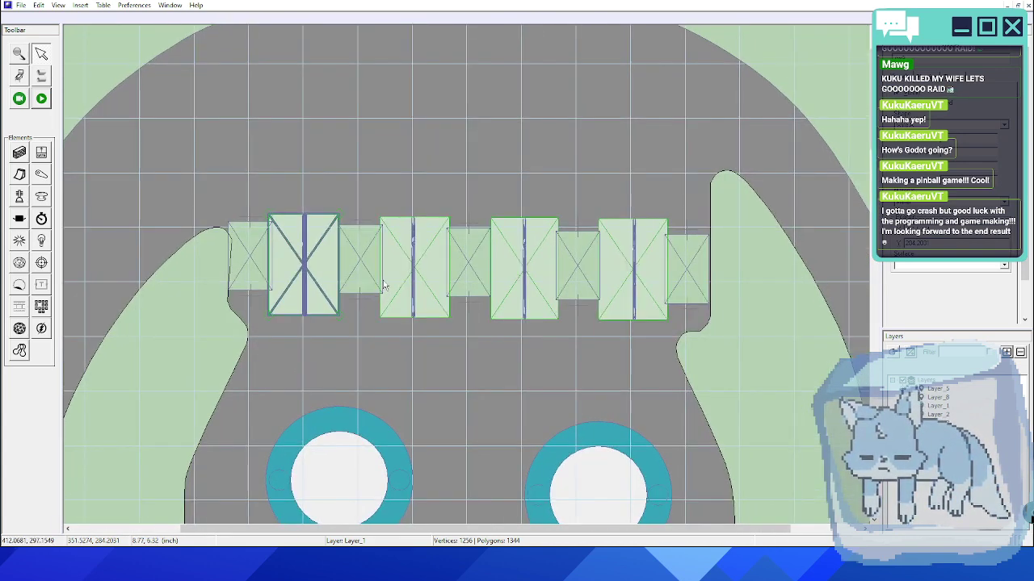
left_click(420, 259, "ctrl")
left_click(524, 267, "ctrl")
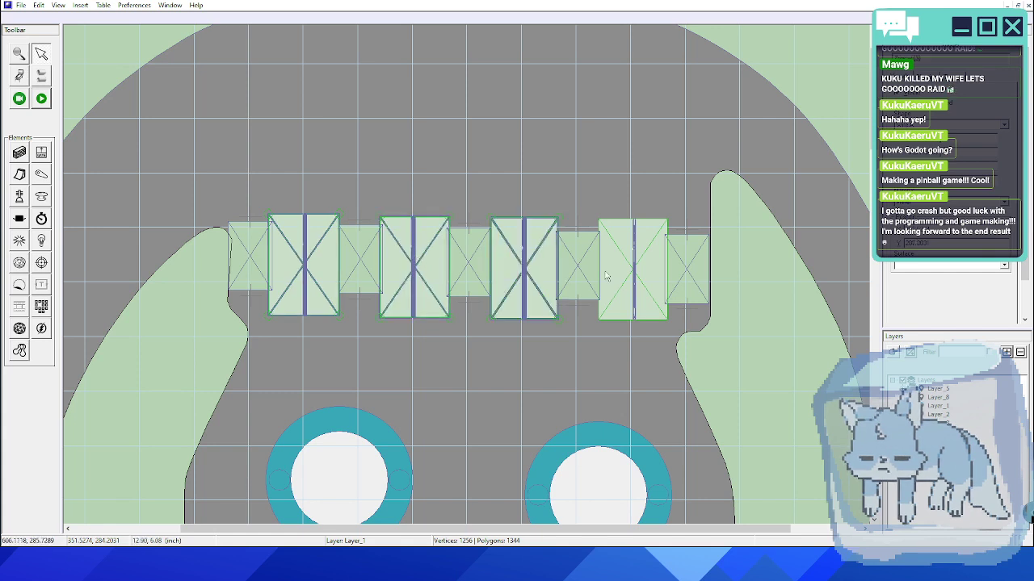
left_click(639, 277, "ctrl")
right_click(635, 269)
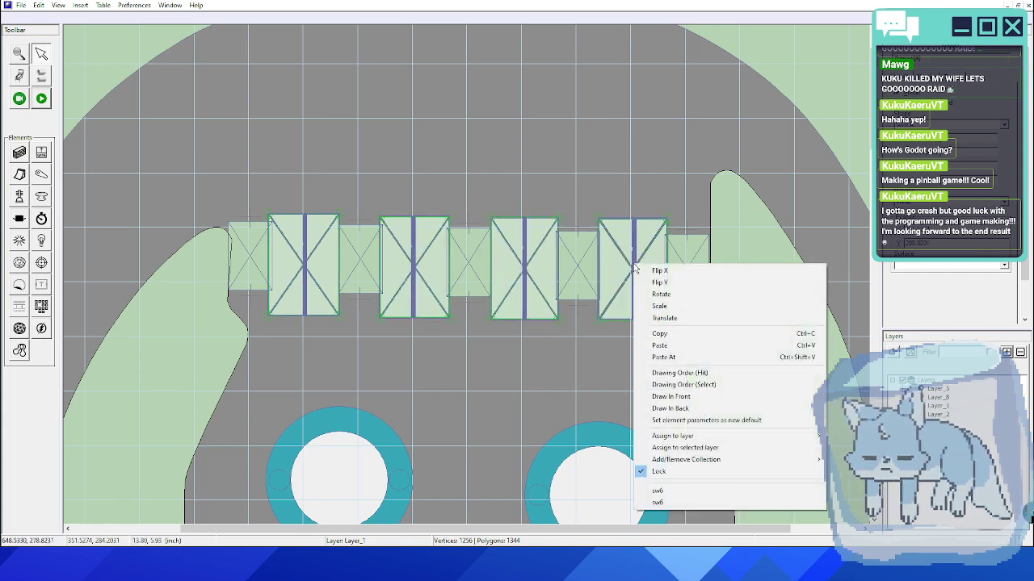
mouse_move(817, 440)
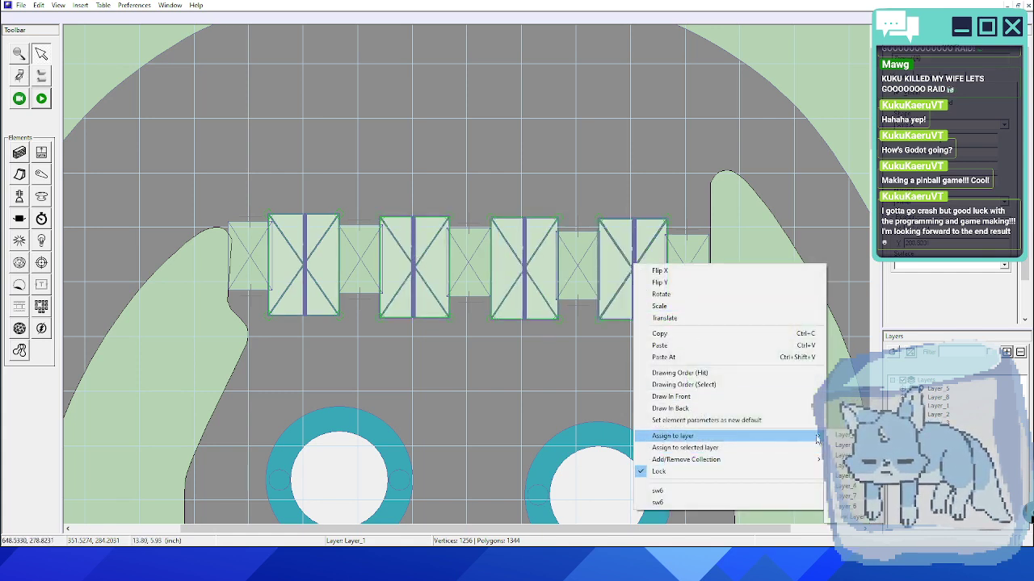
left_click(851, 517)
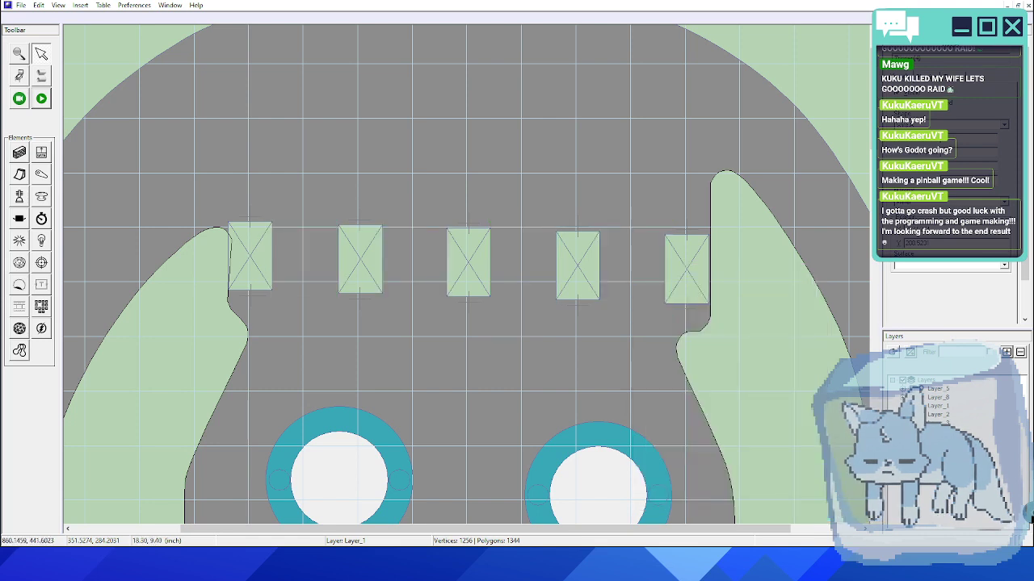
- Briefly toggle Layer_8's visibility and examine the small parts above the second lane guide from the left
left_click(912, 397)
left_click(919, 398)
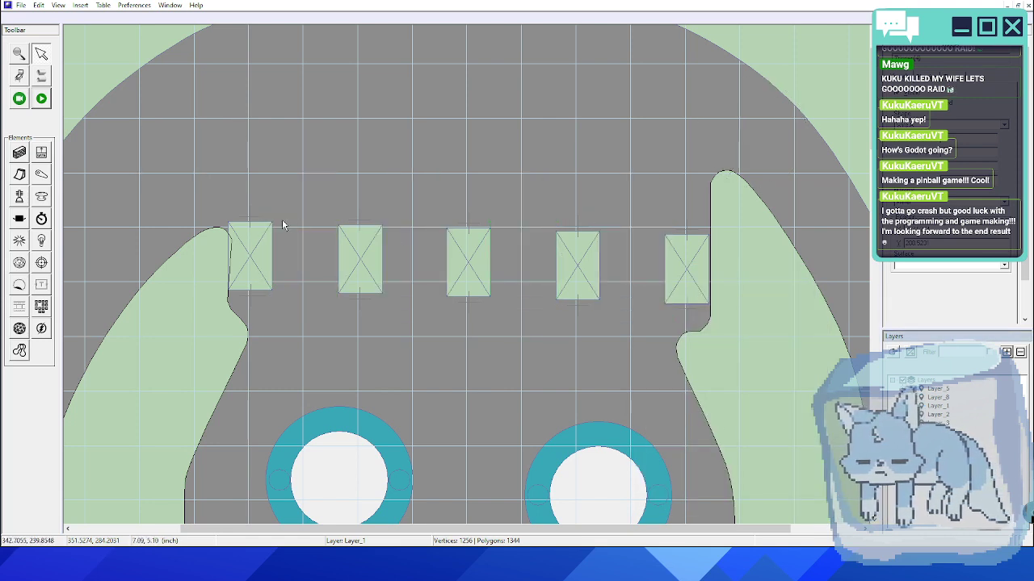
left_click(362, 221)
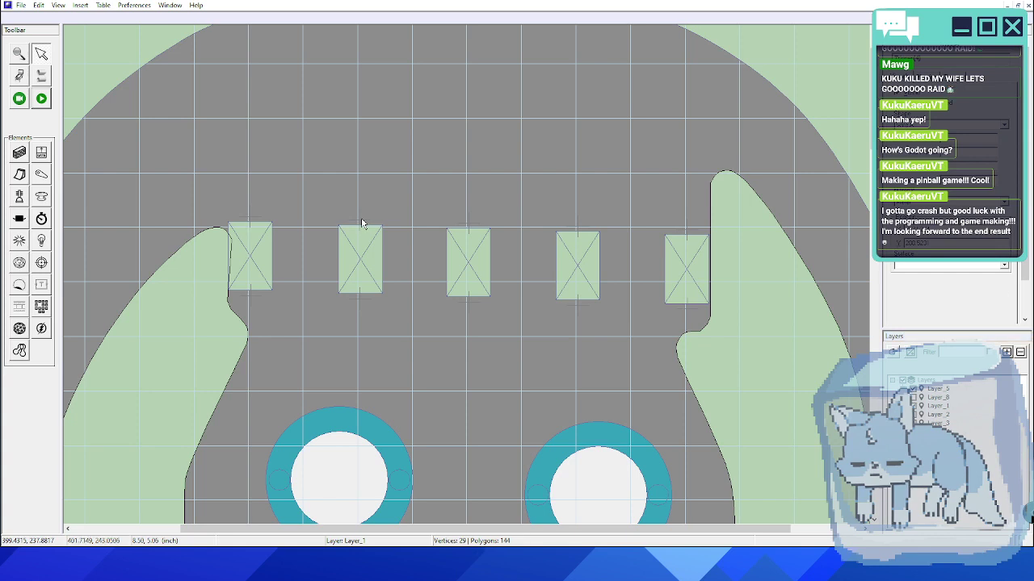
left_click_drag(343, 197, 369, 231)
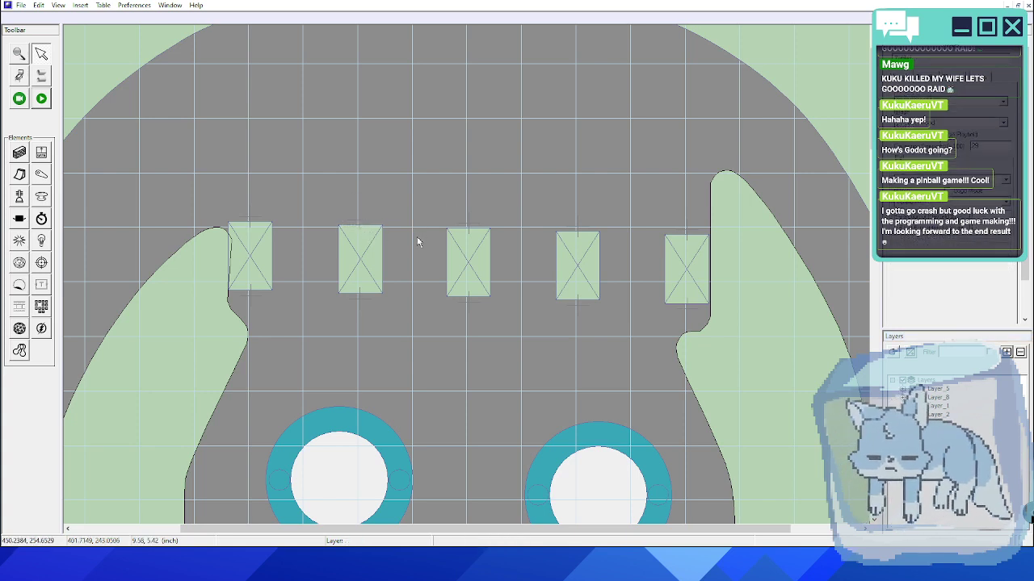
- Assign all five round bumpers and the parts stacked on them to the hidden layer
scroll(417, 243, "down", 2)
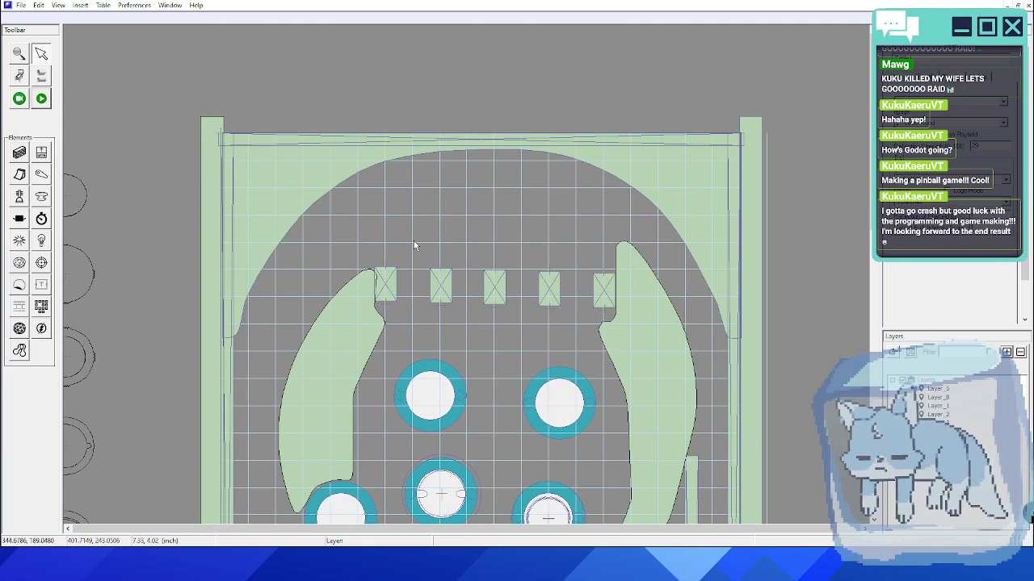
scroll(414, 245, "down", 3)
left_click(425, 265)
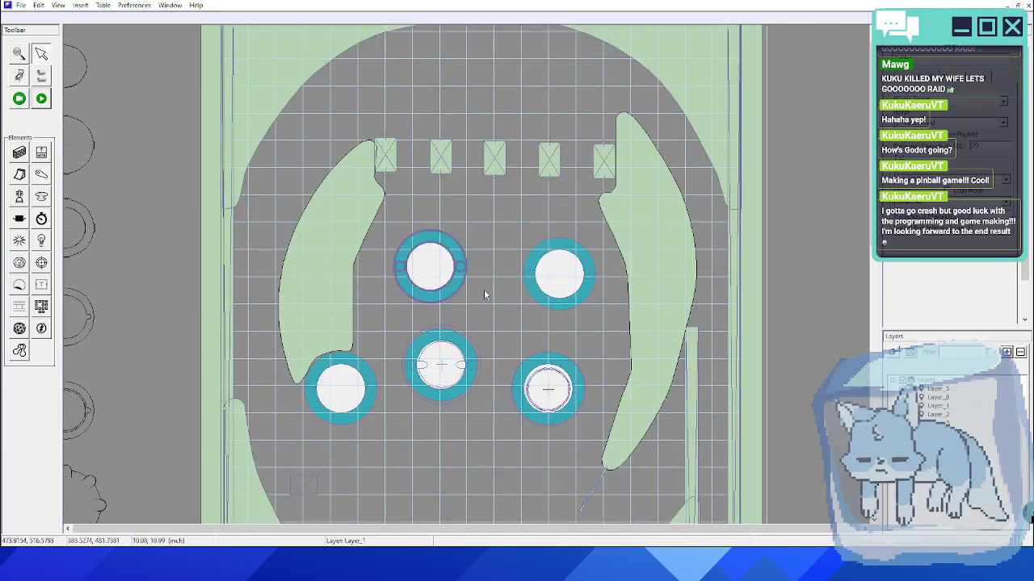
left_click(561, 283, "shift")
left_click(547, 390, "shift")
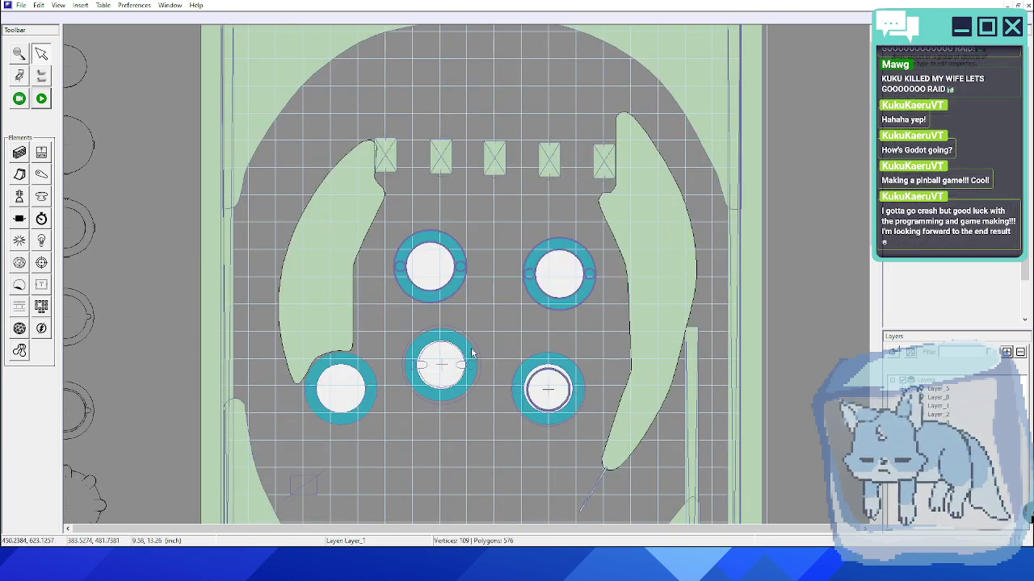
left_click_drag(388, 214, 604, 440)
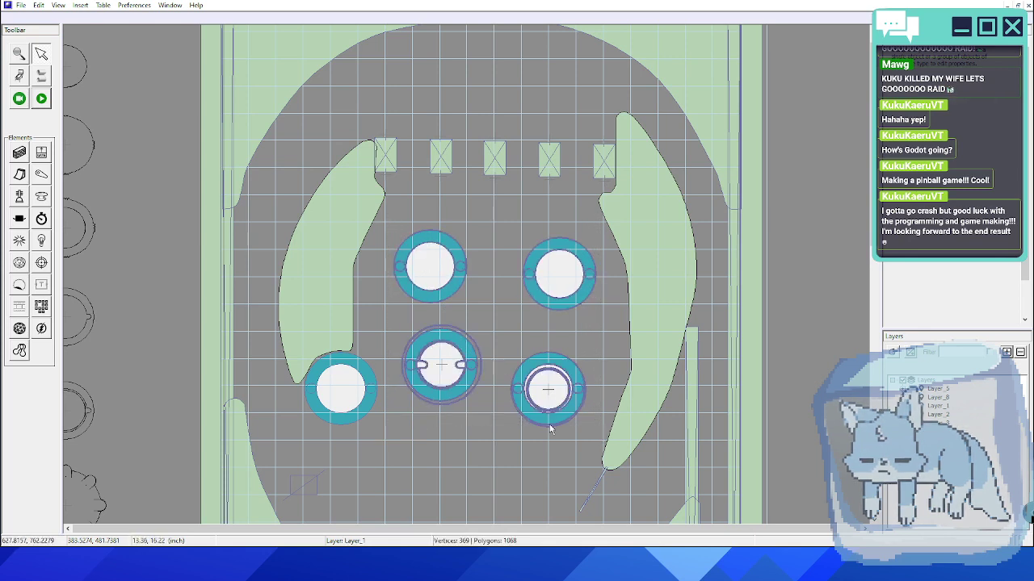
left_click_drag(292, 428, 388, 358)
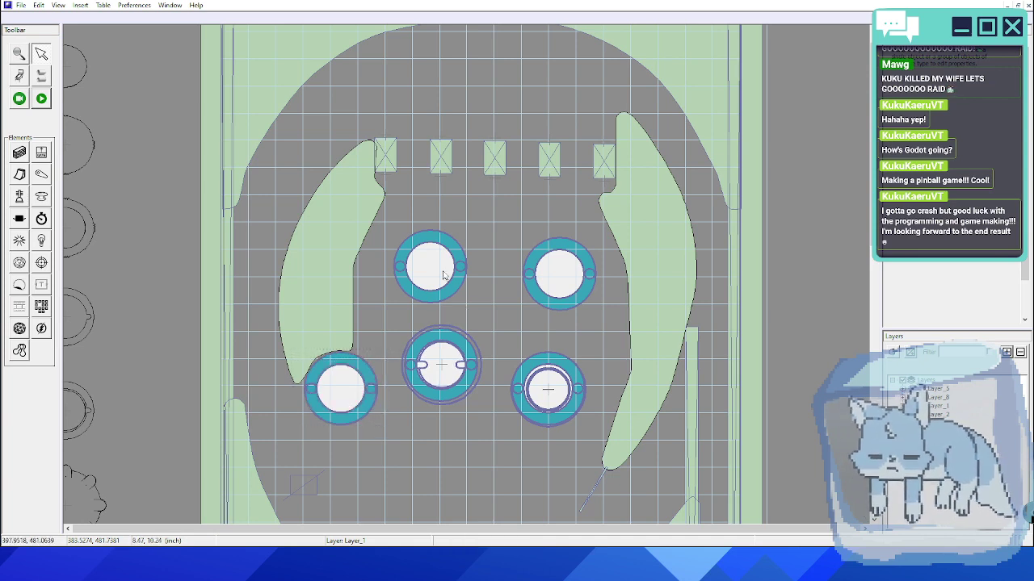
right_click(420, 259)
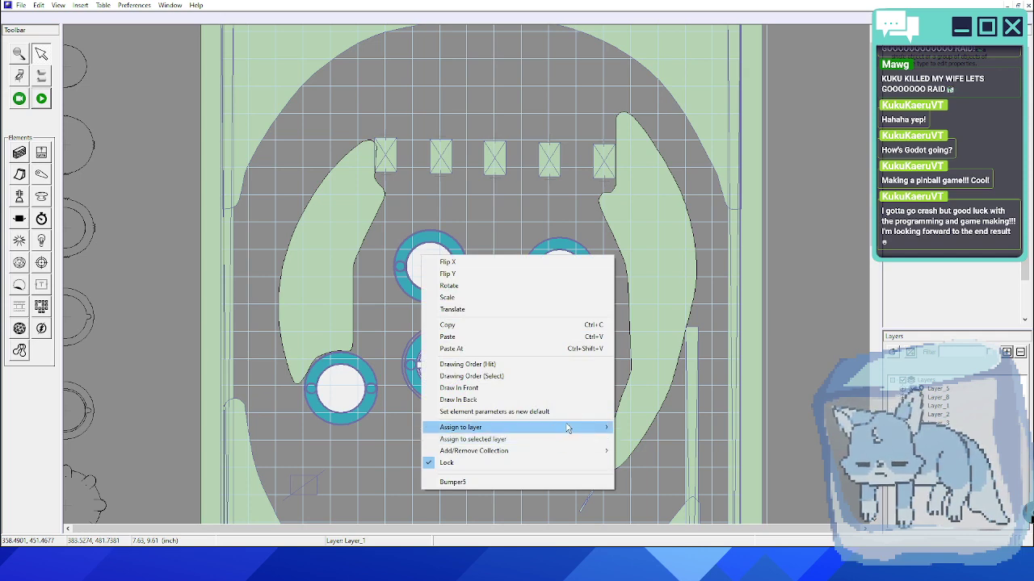
mouse_move(587, 428)
left_click(639, 508)
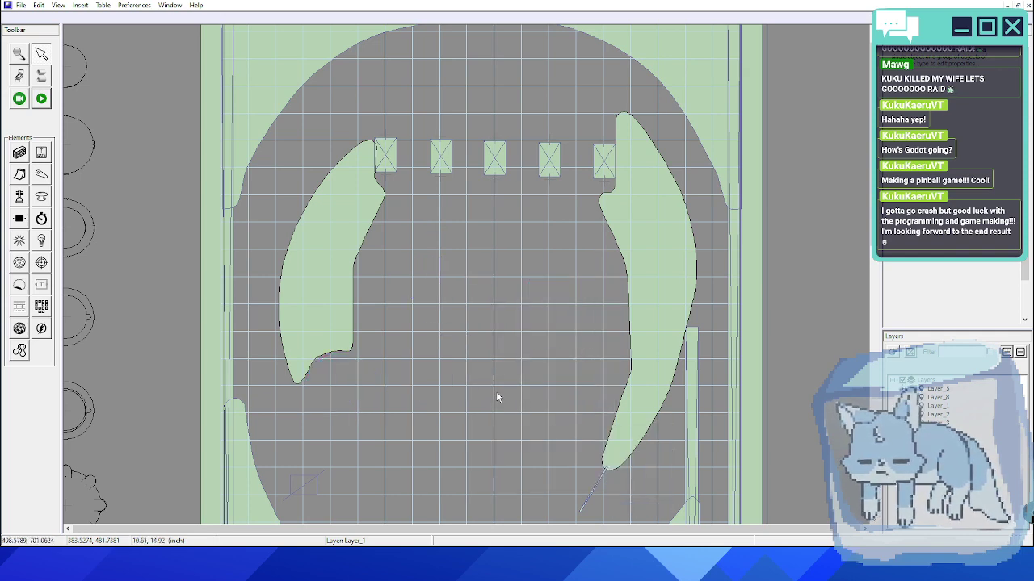
- Select the spinner beside the left wall together with the three red round lights along each side wall
scroll(497, 397, "down", 5)
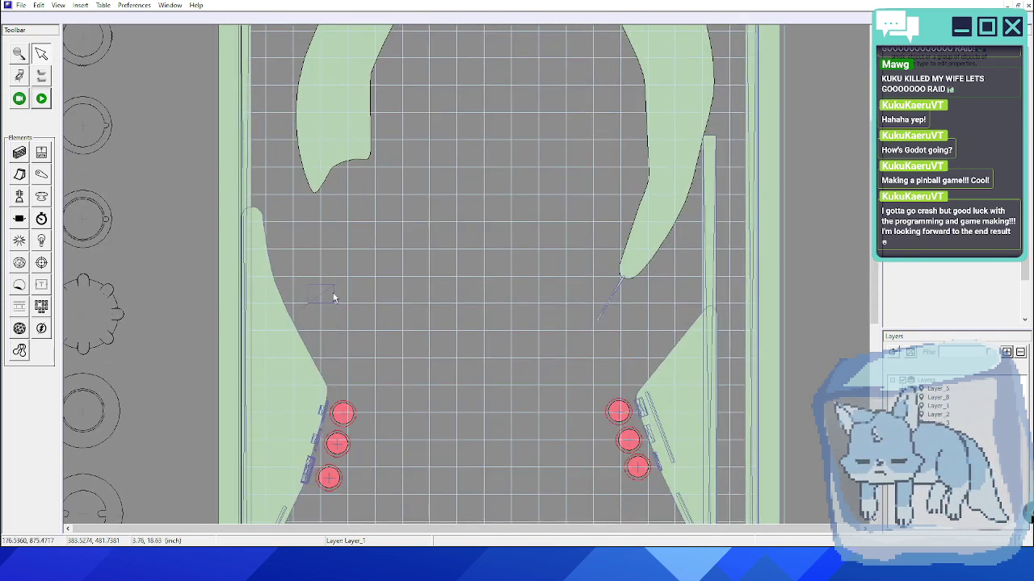
left_click(318, 297)
scroll(428, 286, "down", 3)
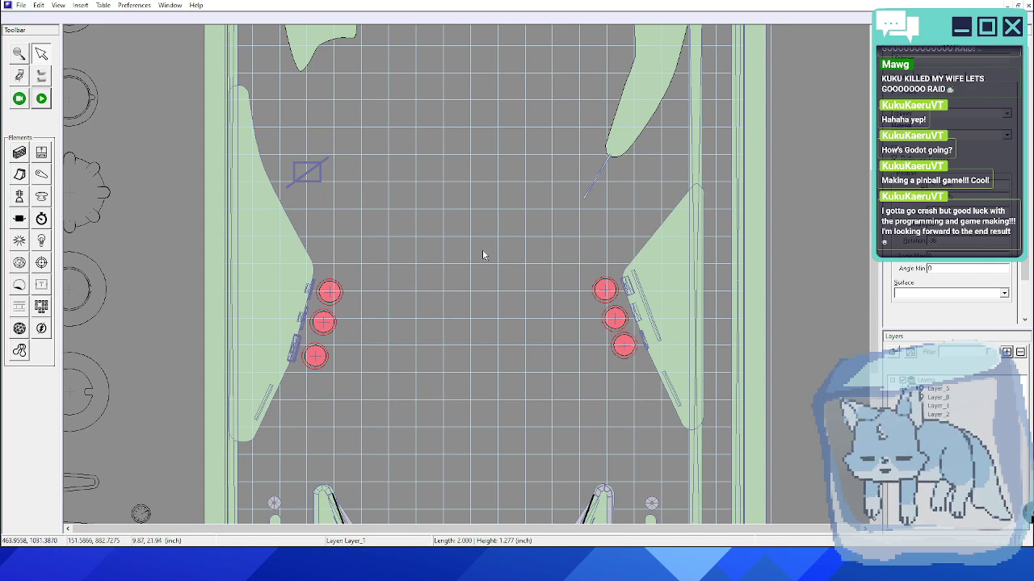
middle_click_drag(453, 239, 404, 243)
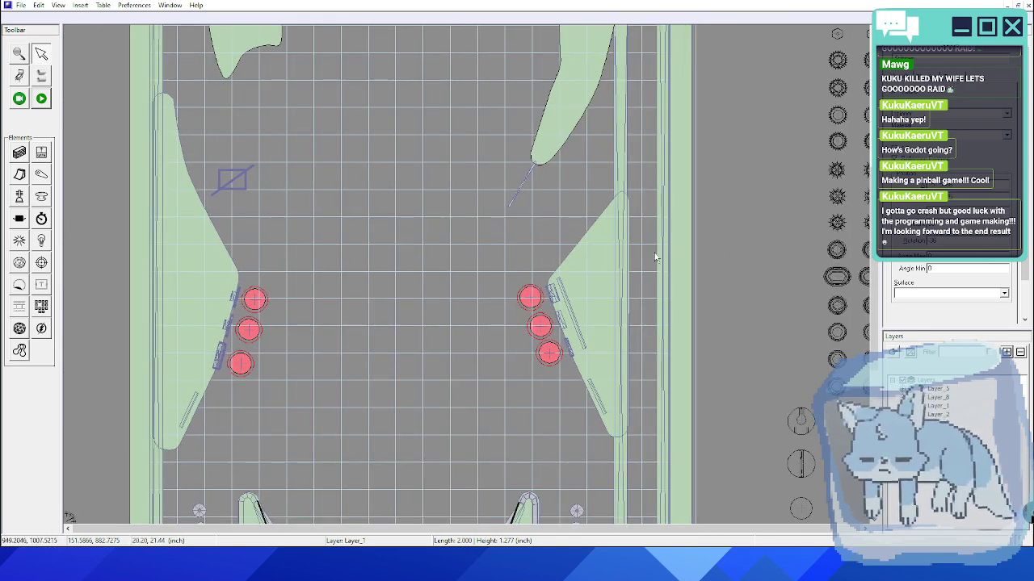
scroll(476, 238, "down", 3)
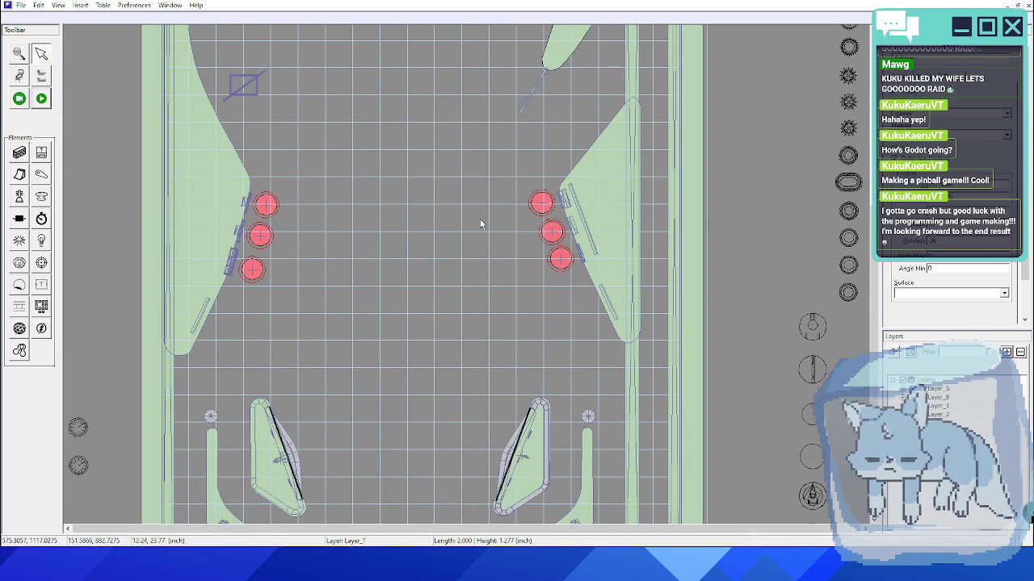
scroll(297, 225, "up", 1)
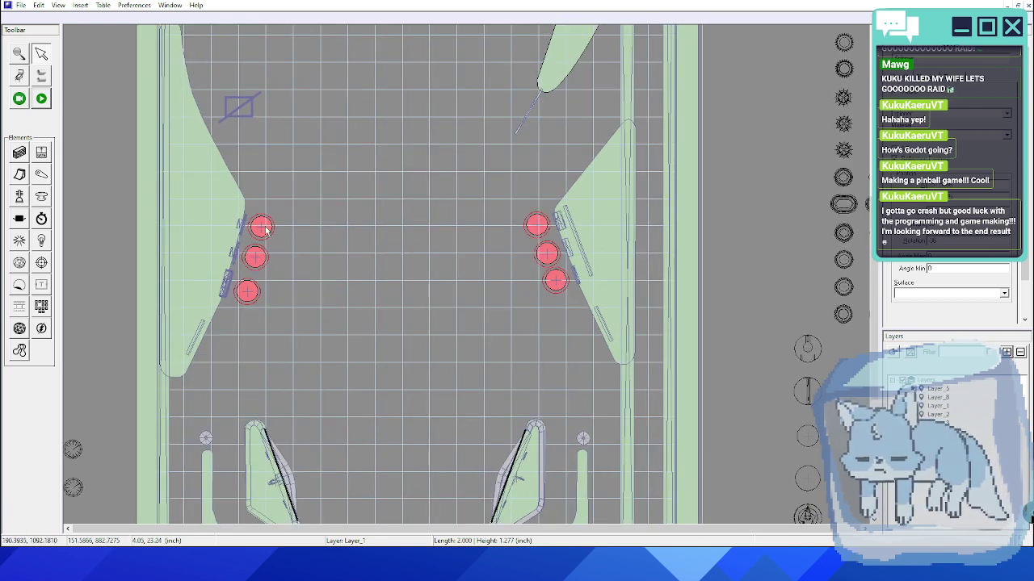
left_click(261, 226)
left_click(255, 257, "ctrl")
left_click(247, 292, "ctrl")
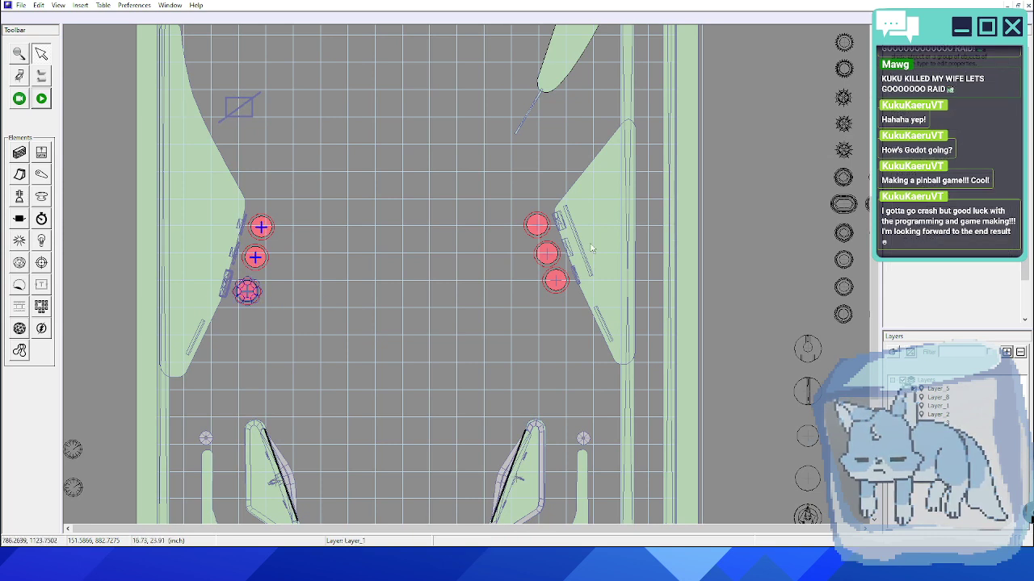
left_click(529, 232, "ctrl")
left_click(533, 228, "ctrl")
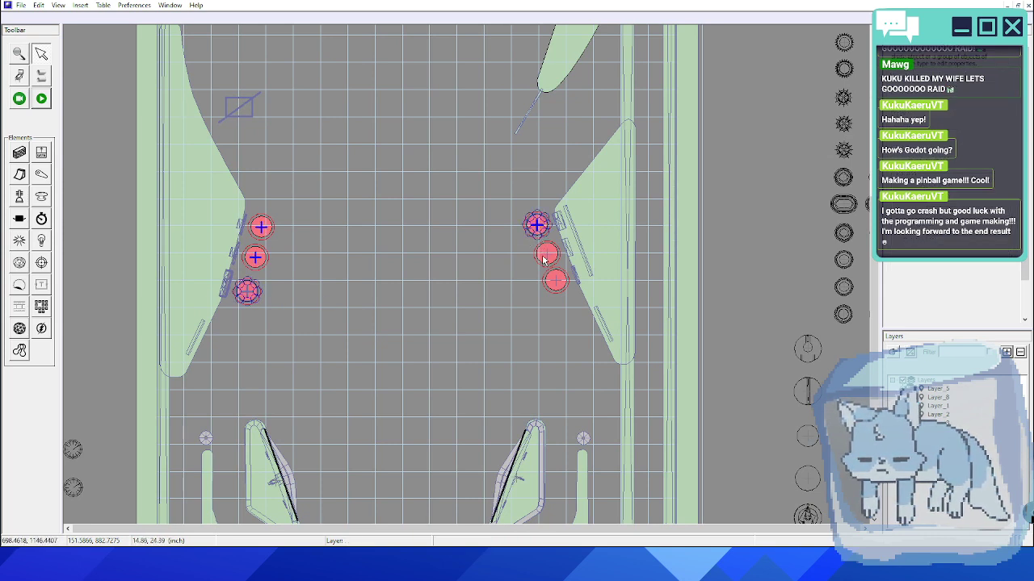
left_click(546, 257, "ctrl")
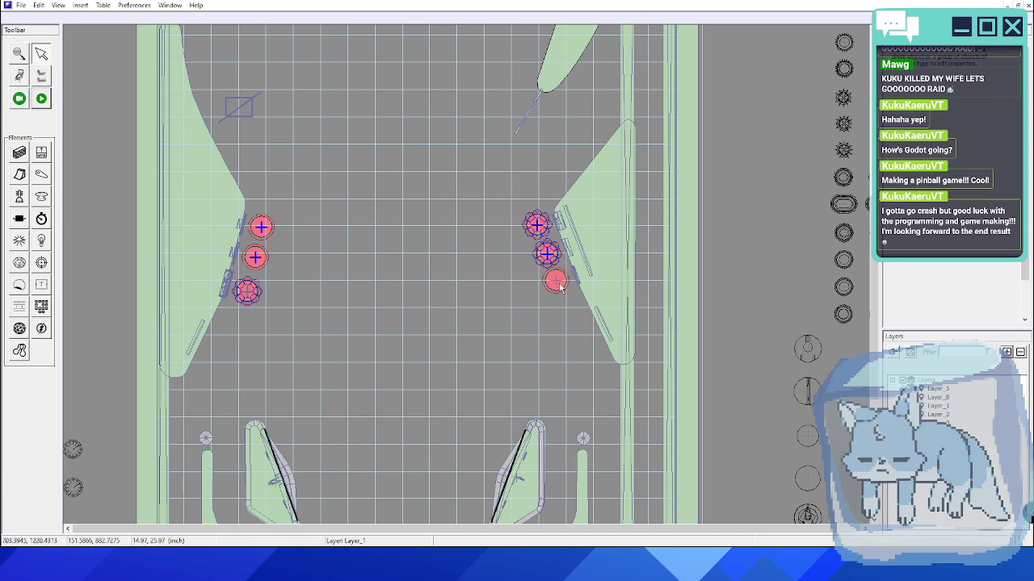
left_click_drag(537, 292, 596, 267)
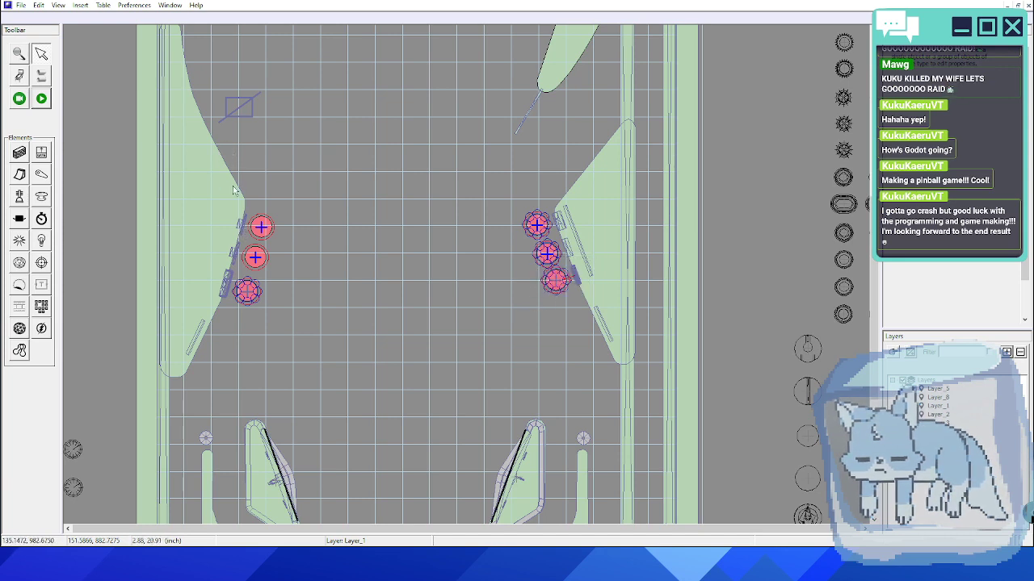
- Add the small targets beside both rows of red lights to the selection and assign everything selected to a hidden layer
scroll(231, 230, "up", 1, "ctrl")
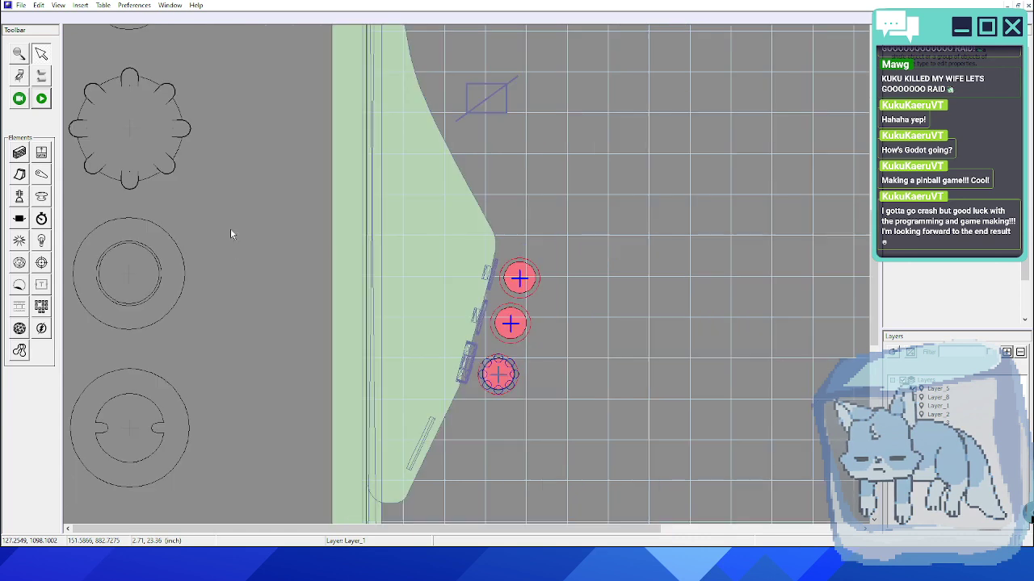
left_click(472, 256)
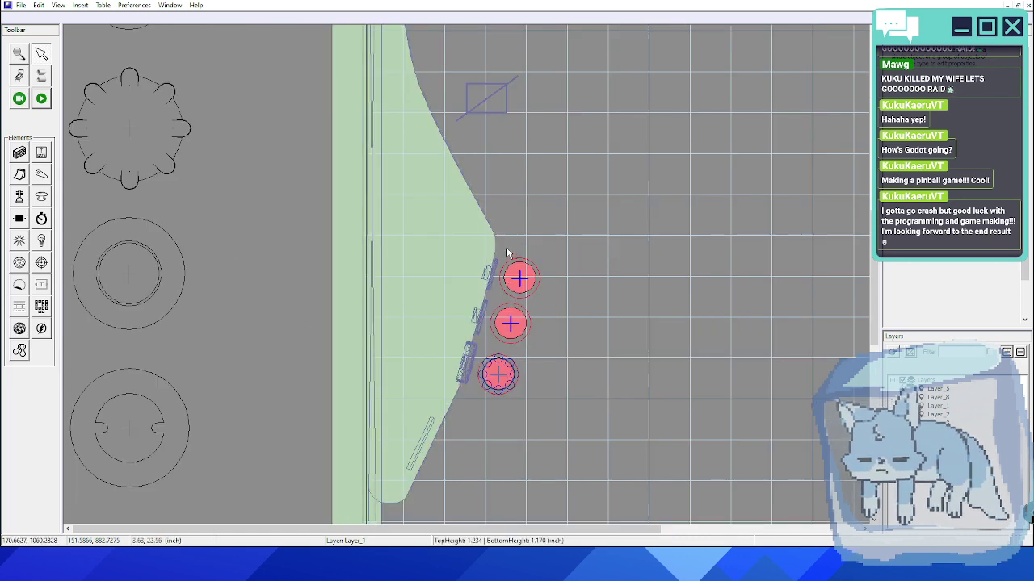
left_click(489, 275)
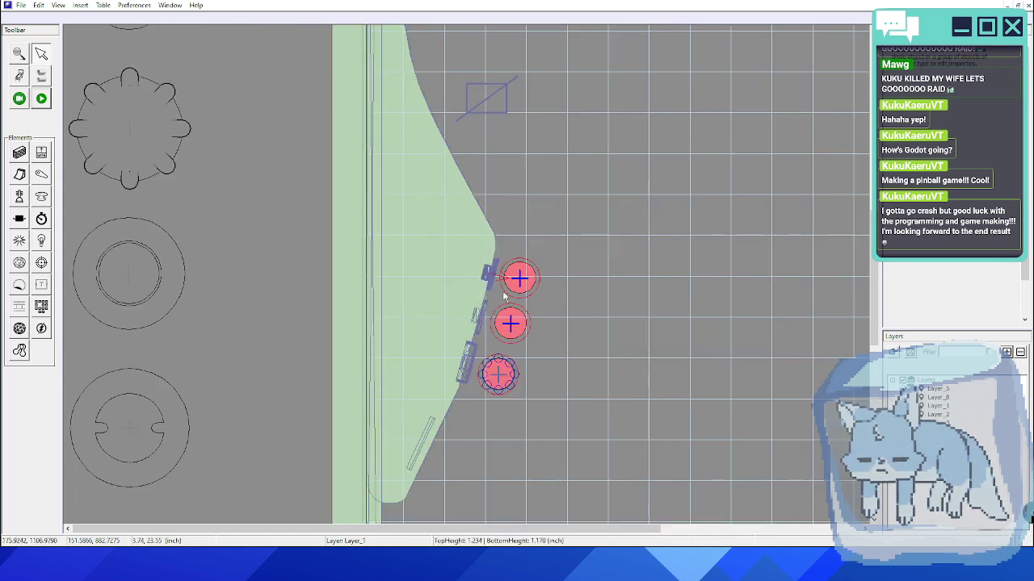
left_click(519, 278)
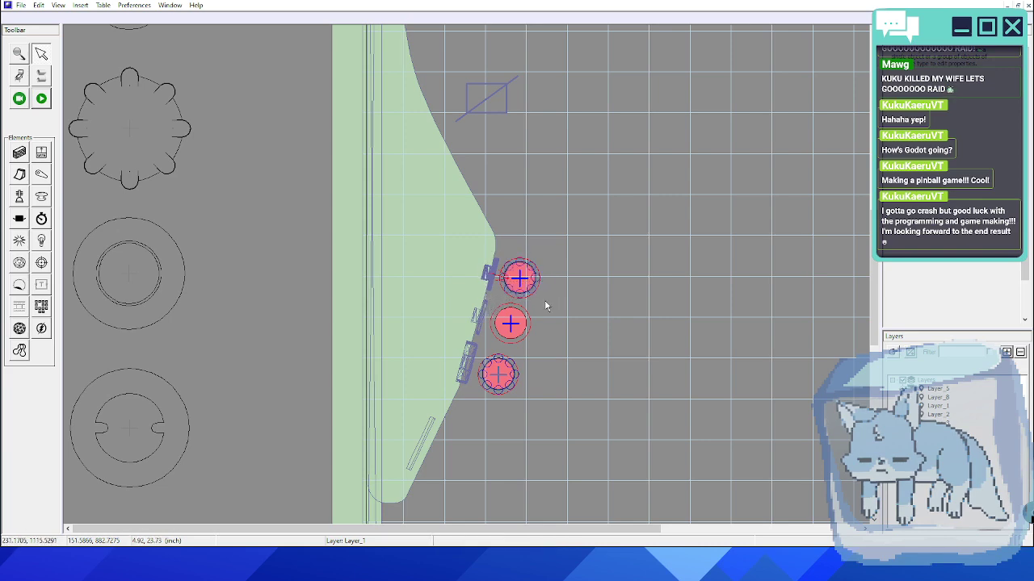
left_click_drag(553, 288, 458, 400)
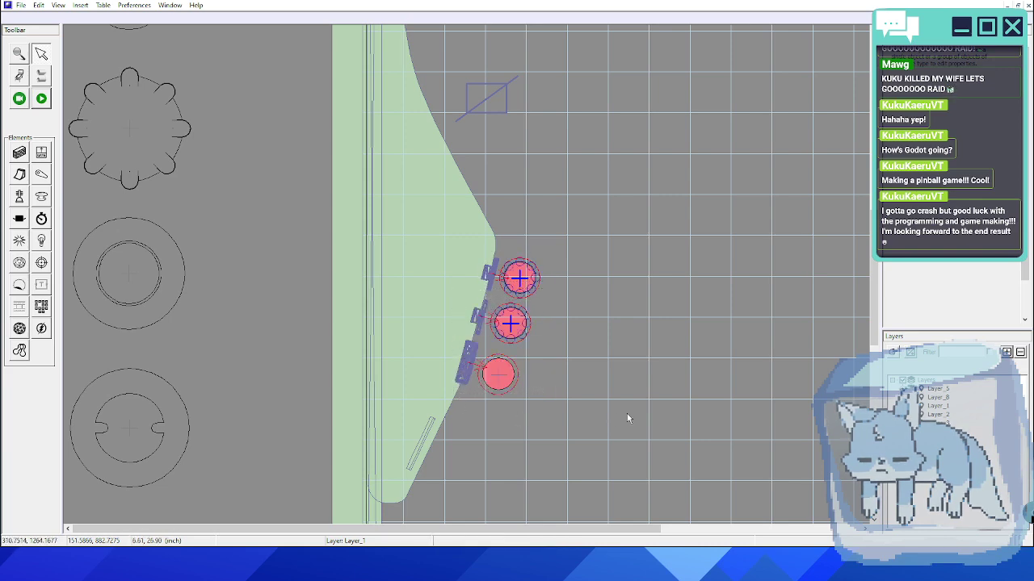
middle_click_drag(713, 362, 491, 320)
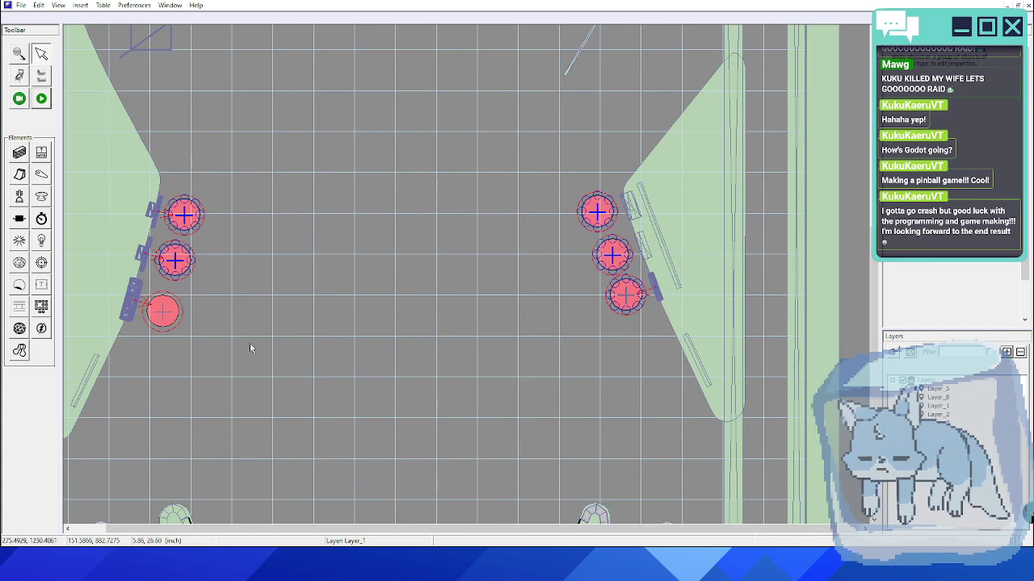
left_click_drag(195, 331, 130, 295)
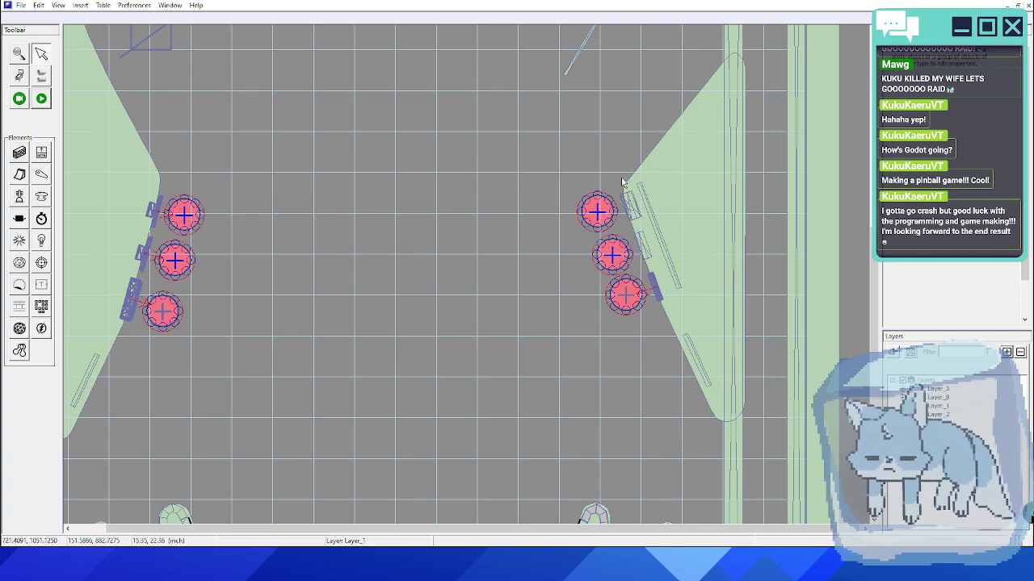
left_click_drag(624, 172, 651, 277)
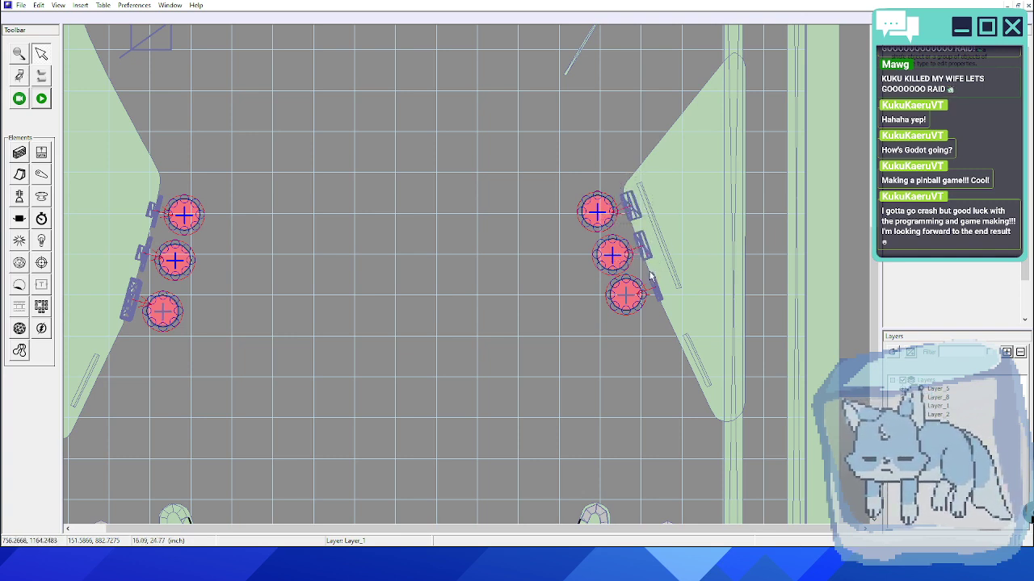
right_click(585, 212)
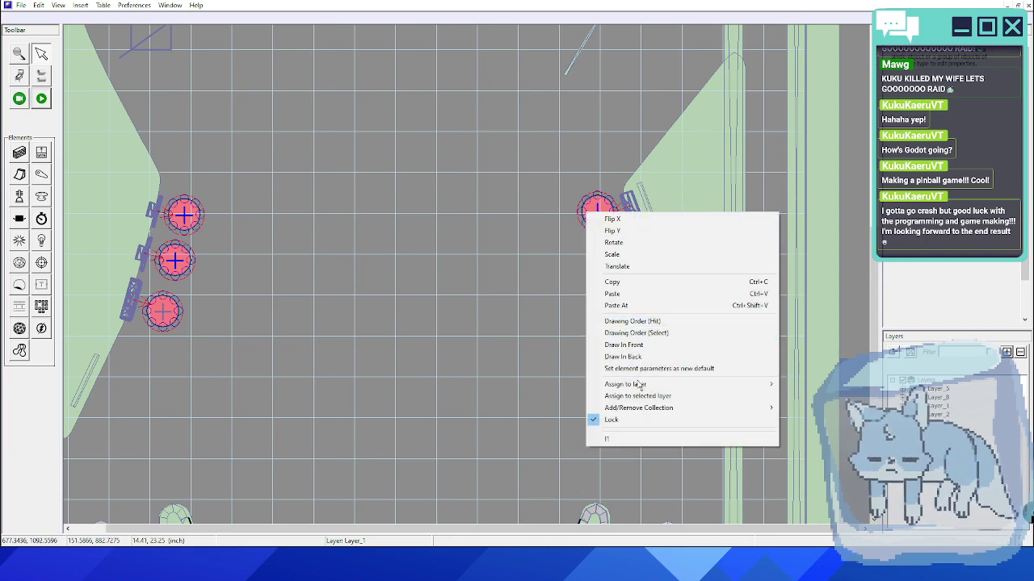
mouse_move(640, 385)
left_click(798, 445)
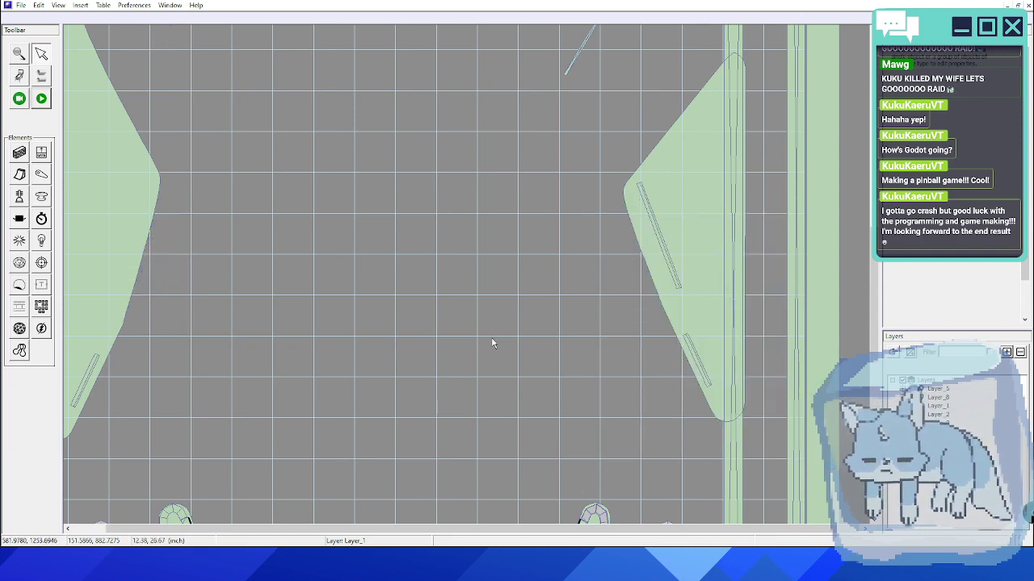
- Delete the small round peg above each of the two flipper lane guides
scroll(508, 249, "down", 5)
middle_click_drag(473, 274, 327, 145)
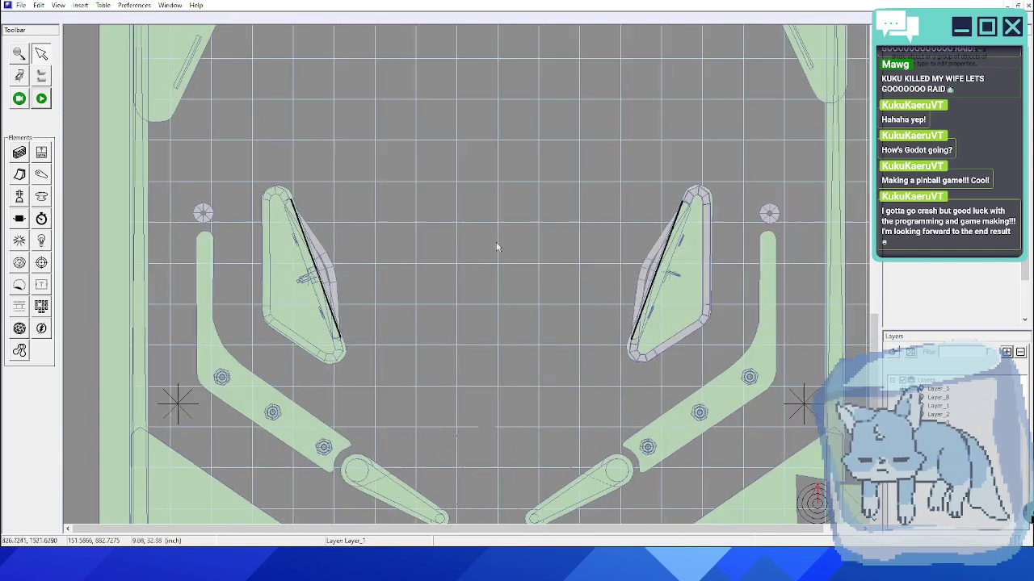
left_click(764, 216)
left_click(767, 216)
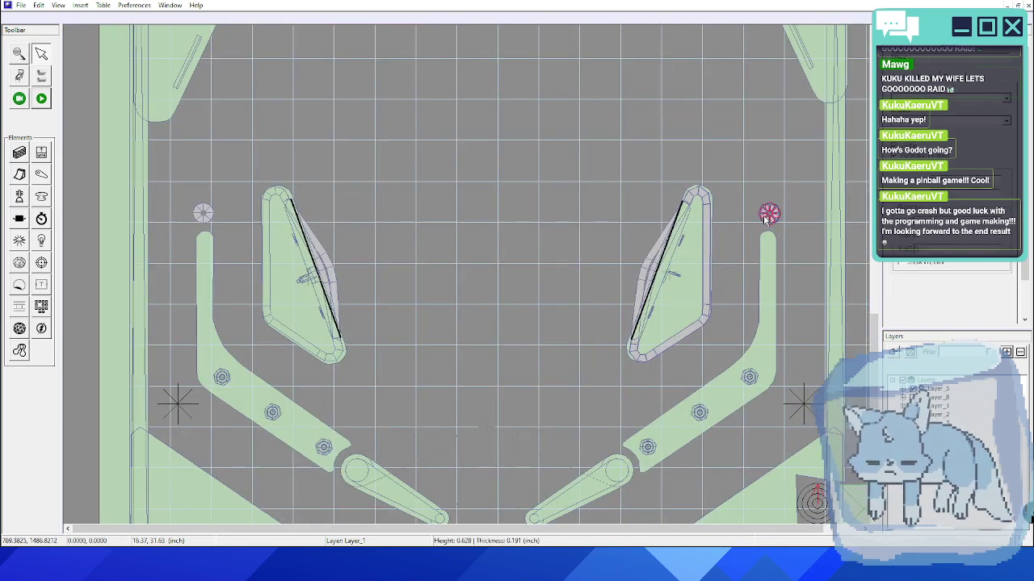
key("Delete")
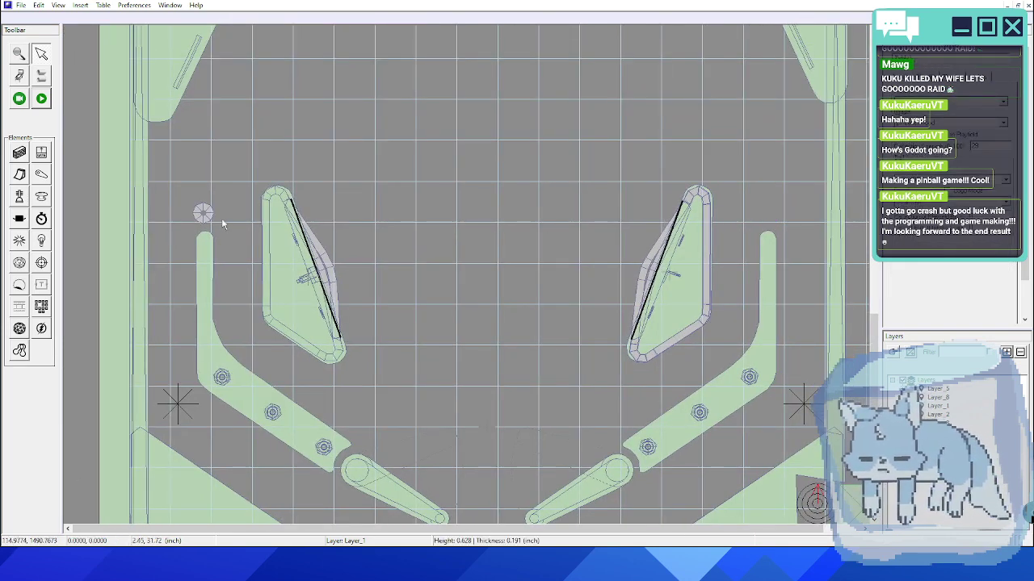
left_click(203, 215)
key("Delete")
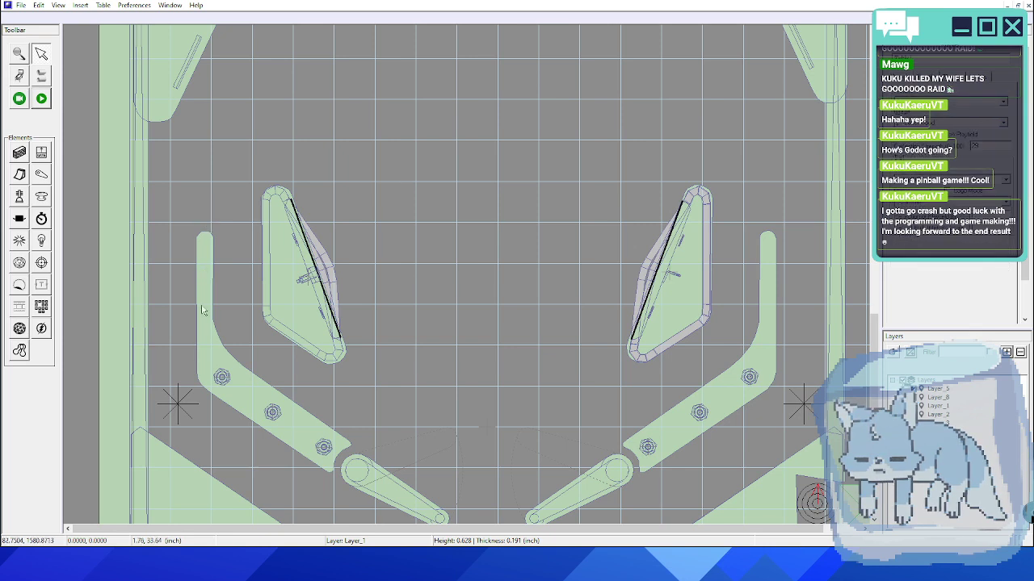
- Delete the stacked screw parts at the upper and middle positions on the left flipper lane guide
left_click(221, 383)
left_click(221, 382)
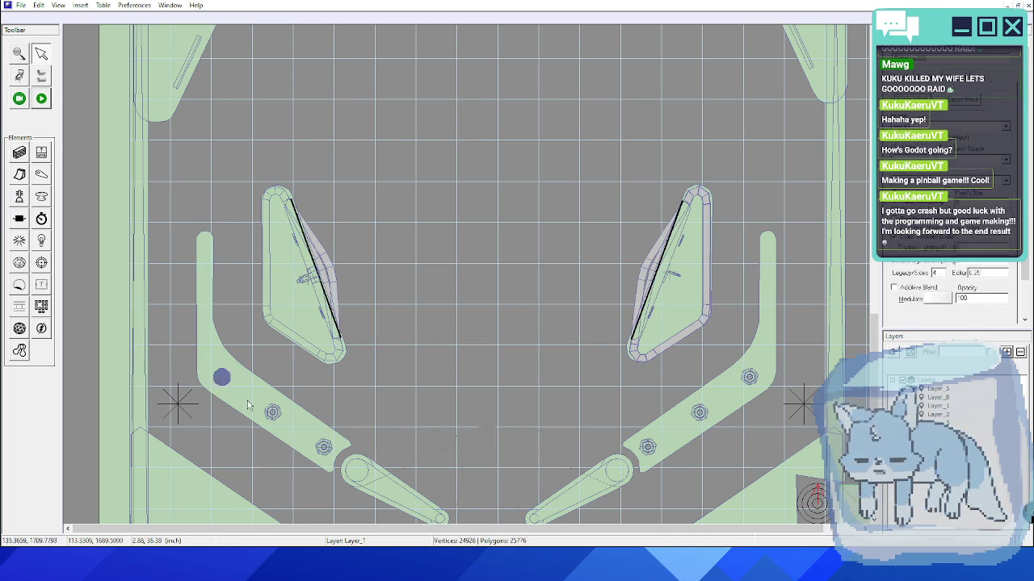
left_click(275, 421)
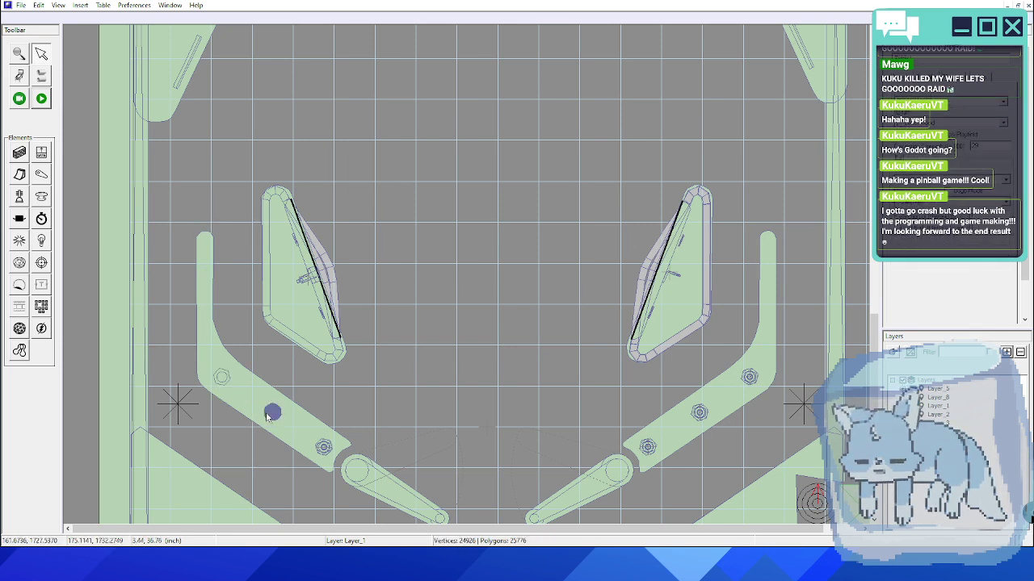
left_click(272, 414)
left_click(220, 386)
left_click(220, 385)
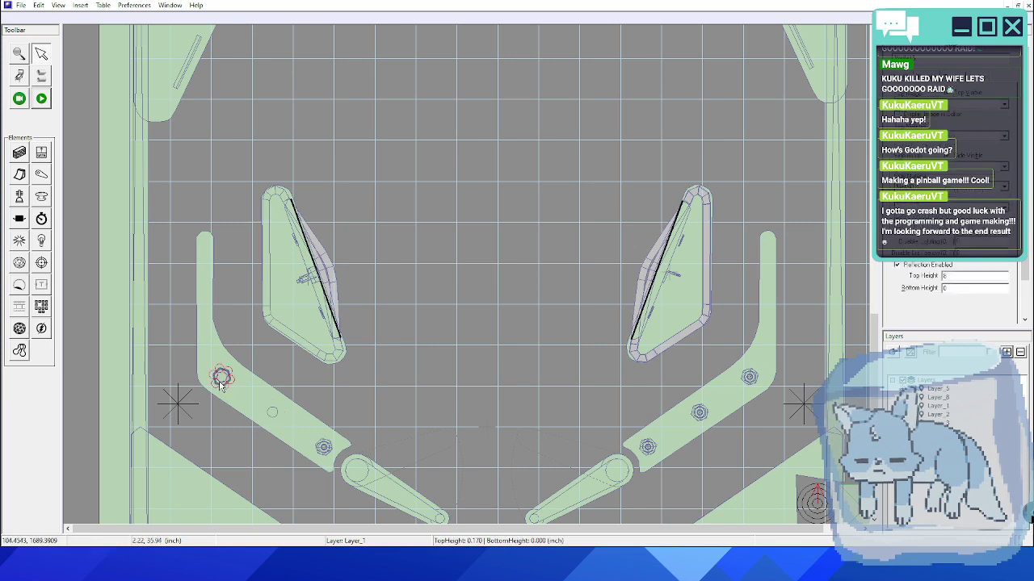
left_click(269, 415)
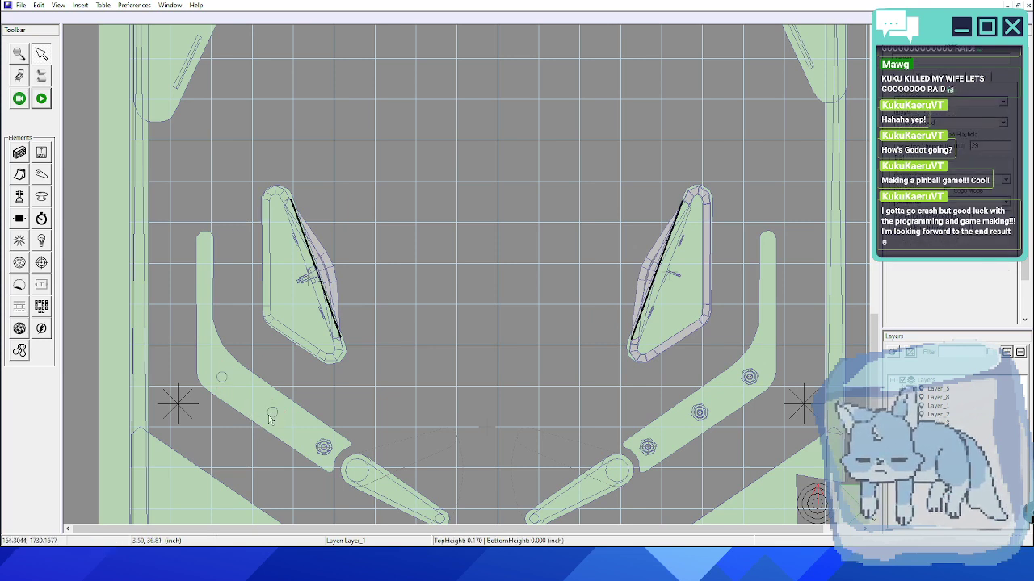
left_click(269, 415)
left_click(229, 392)
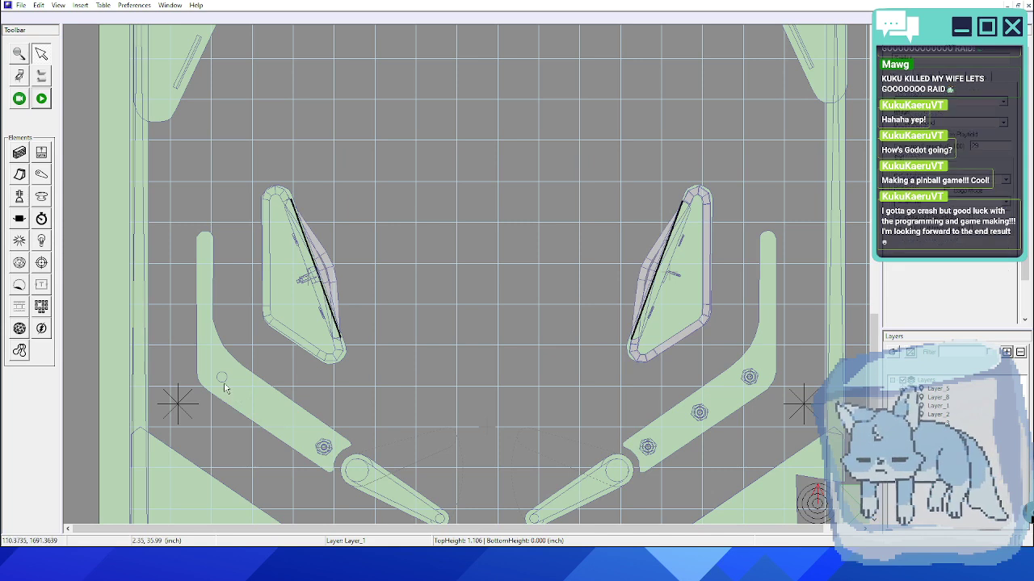
left_click(223, 386)
left_click(223, 386)
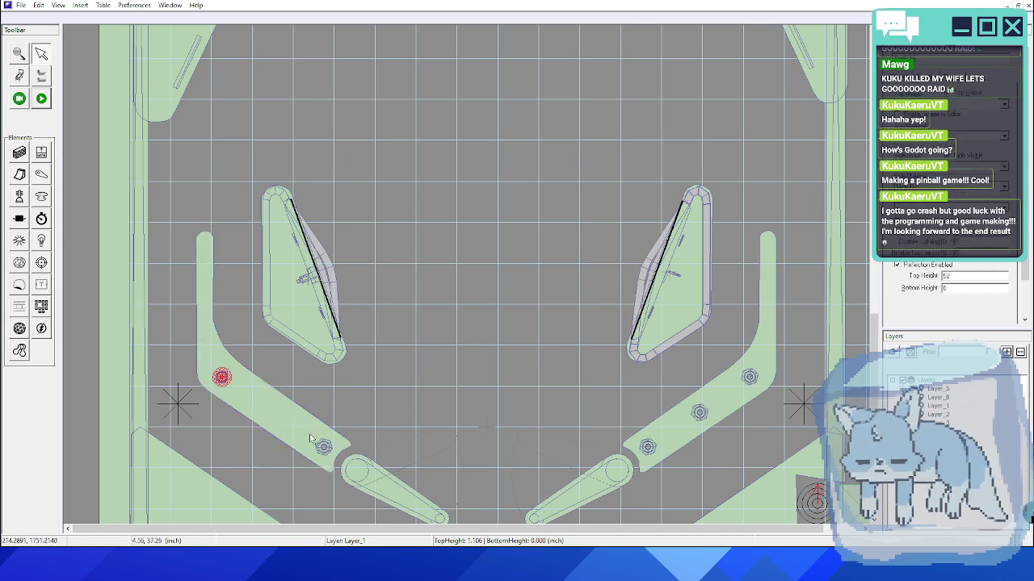
key("Delete")
- Delete the remaining screw parts near the flipper end of the left lane guide
left_click(331, 459)
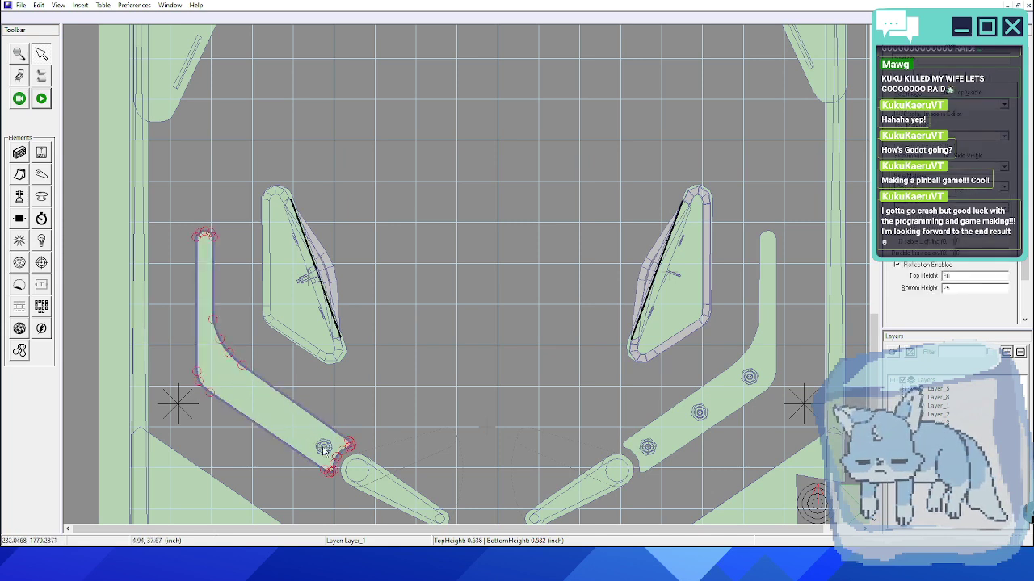
left_click(307, 462)
left_click_drag(292, 473, 341, 425)
key("Delete")
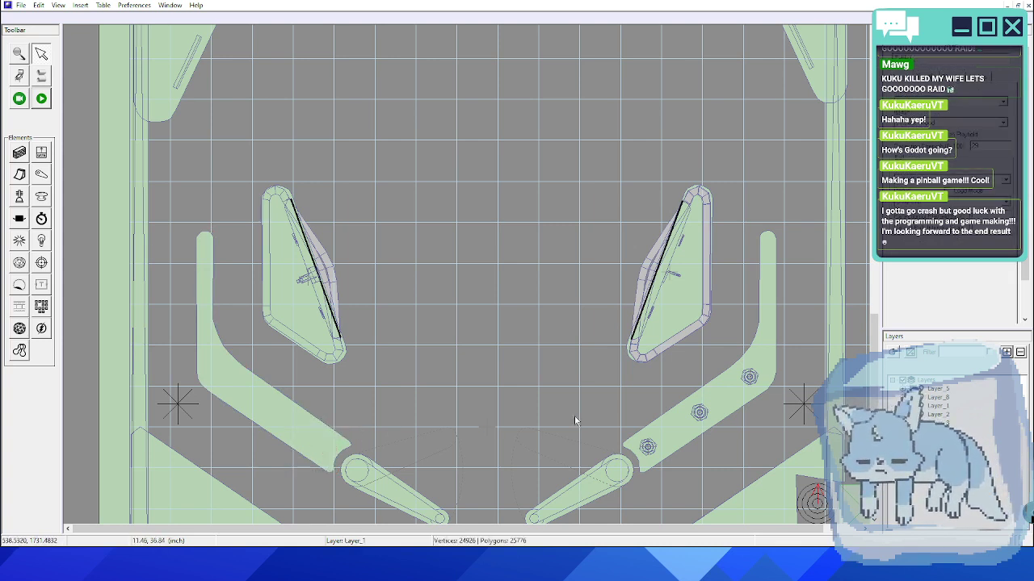
- Delete all three sets of stacked screw parts from the right flipper lane guide
middle_click_drag(496, 395, 306, 337)
left_click_drag(366, 341, 407, 392)
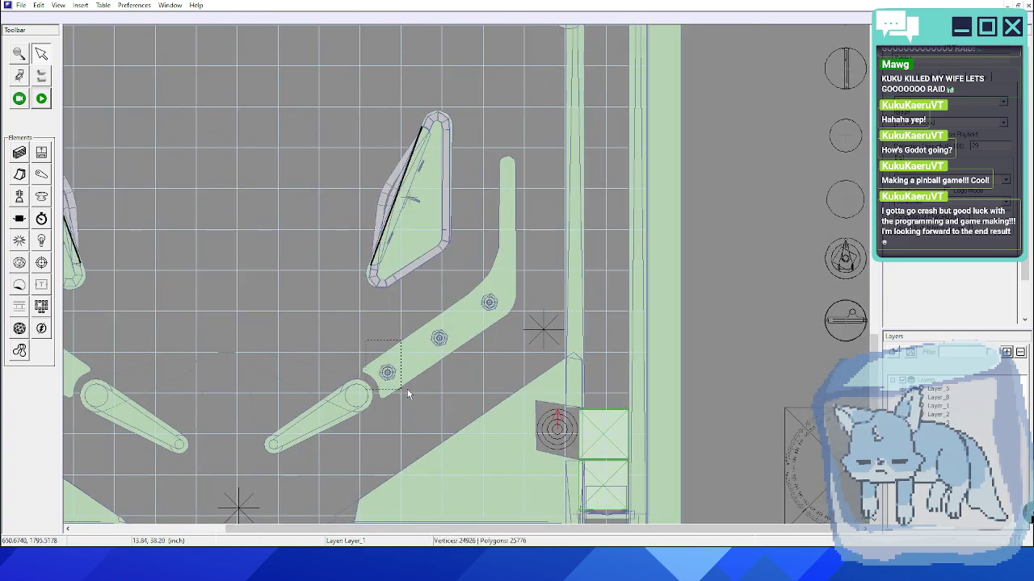
key("Delete")
left_click_drag(426, 307, 454, 360)
key("Delete")
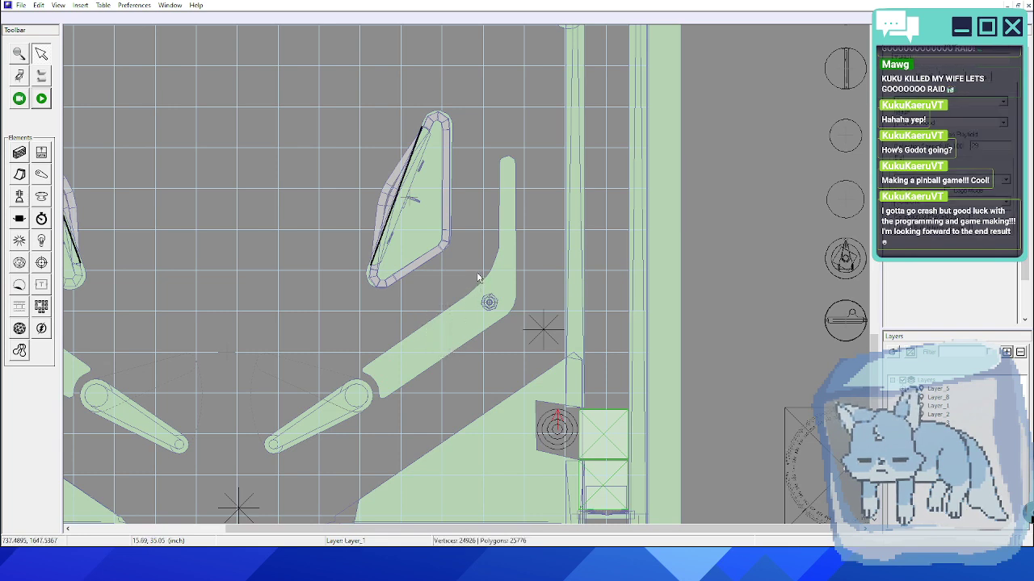
left_click_drag(473, 269, 505, 326)
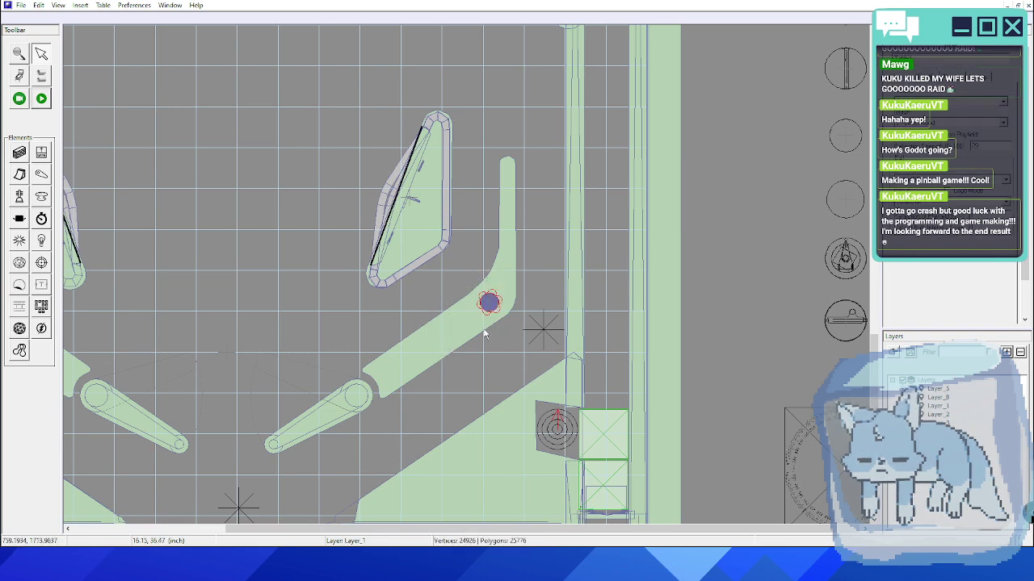
key("Delete")
- Delete the two green crossed squares in the plunger lane beside the round kicker, and leave nothing selected
middle_click_drag(351, 321, 422, 230)
middle_click_drag(473, 268, 277, 289)
scroll(307, 234, "up", 1)
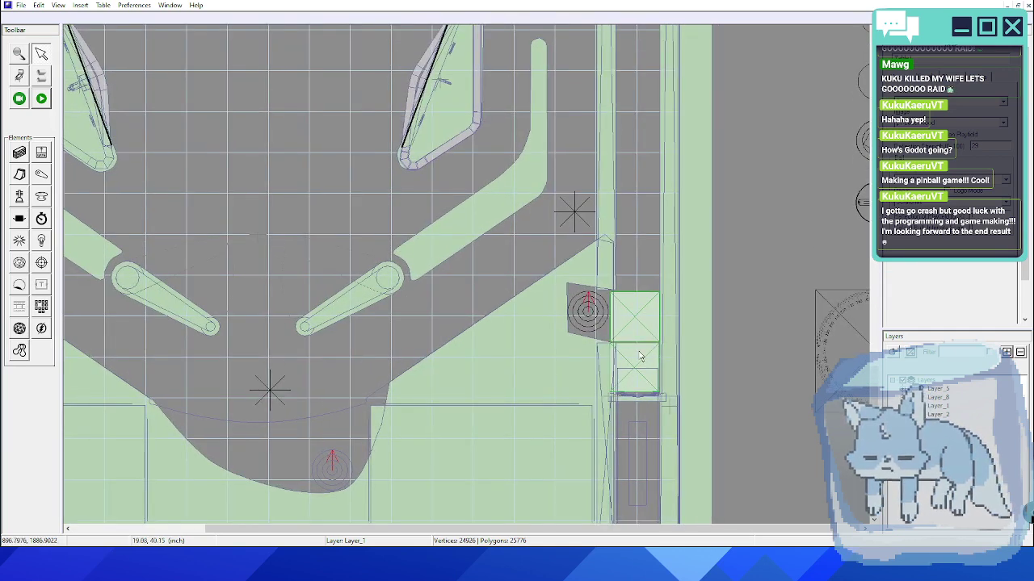
left_click_drag(639, 352, 637, 316)
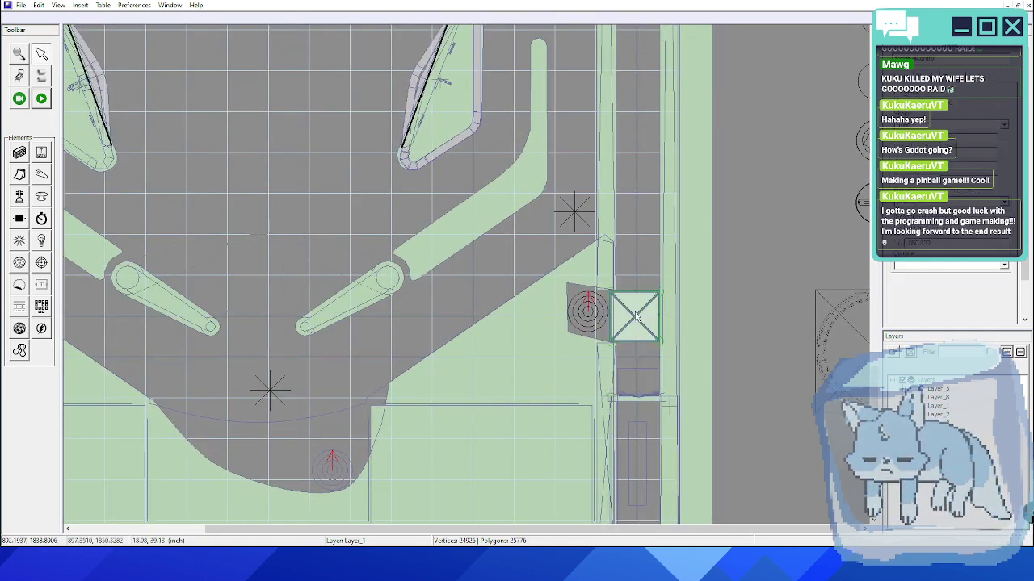
key("Delete")
left_click(588, 302)
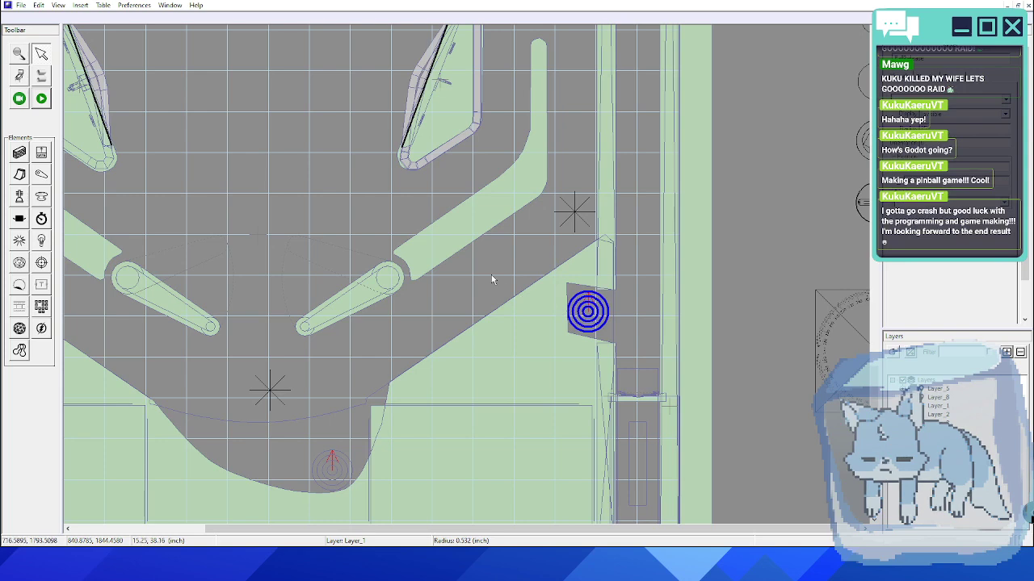
left_click(490, 274)
- Assign both flippers and both triangular slingshots with all their parts to a hidden layer
middle_click_drag(321, 202, 458, 307)
scroll(431, 302, "right", 2)
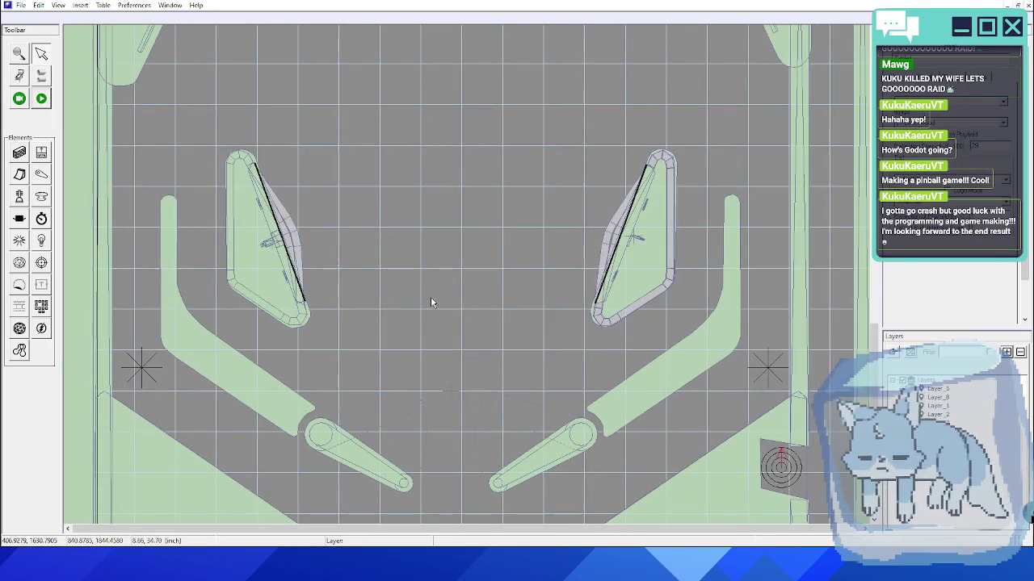
left_click(322, 434)
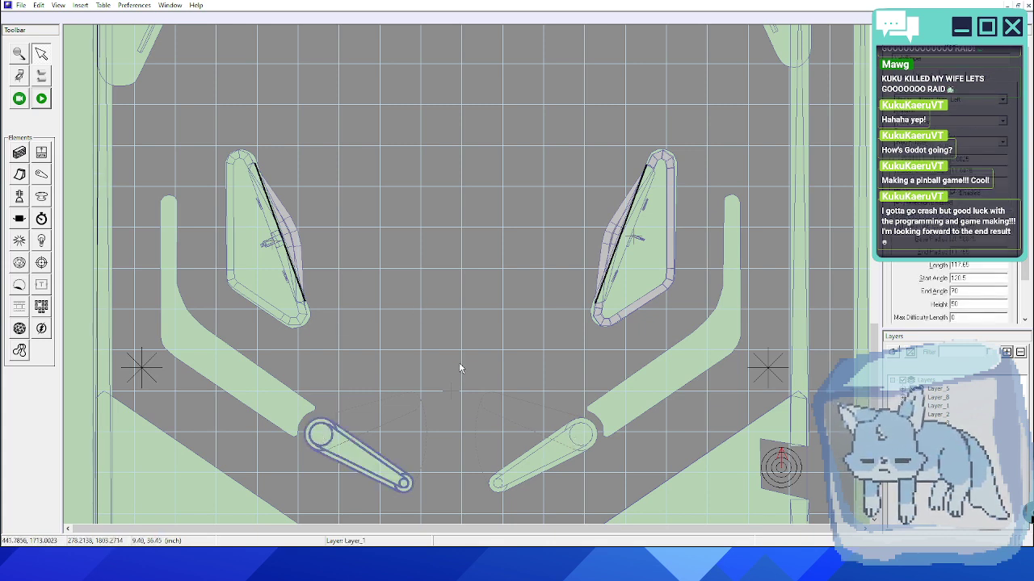
left_click_drag(456, 351, 610, 513)
left_click_drag(440, 507, 300, 390, "shift")
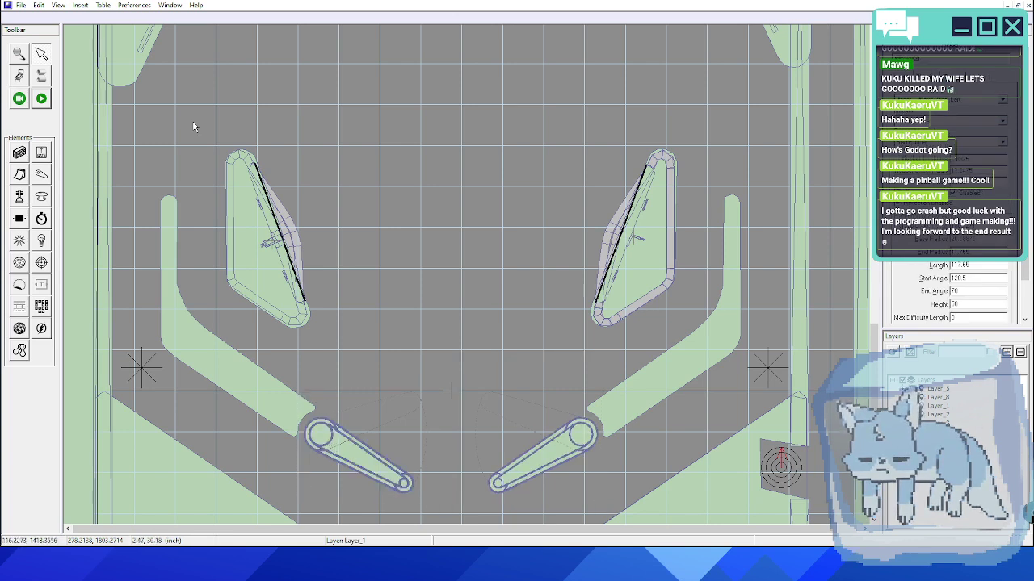
left_click_drag(225, 147, 335, 339, "shift")
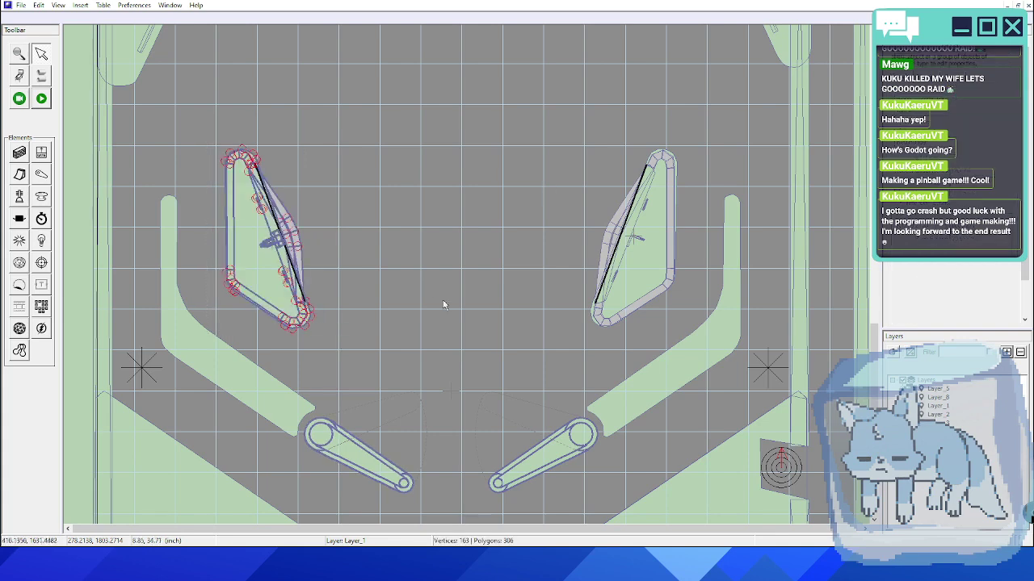
left_click_drag(559, 108, 685, 333, "shift")
right_click(629, 260)
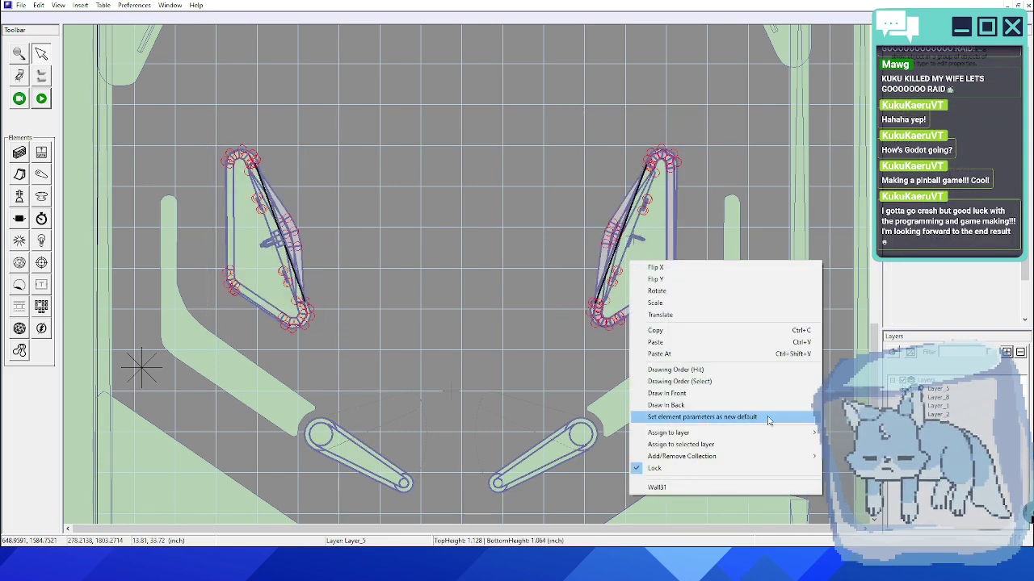
mouse_move(796, 433)
left_click(840, 484)
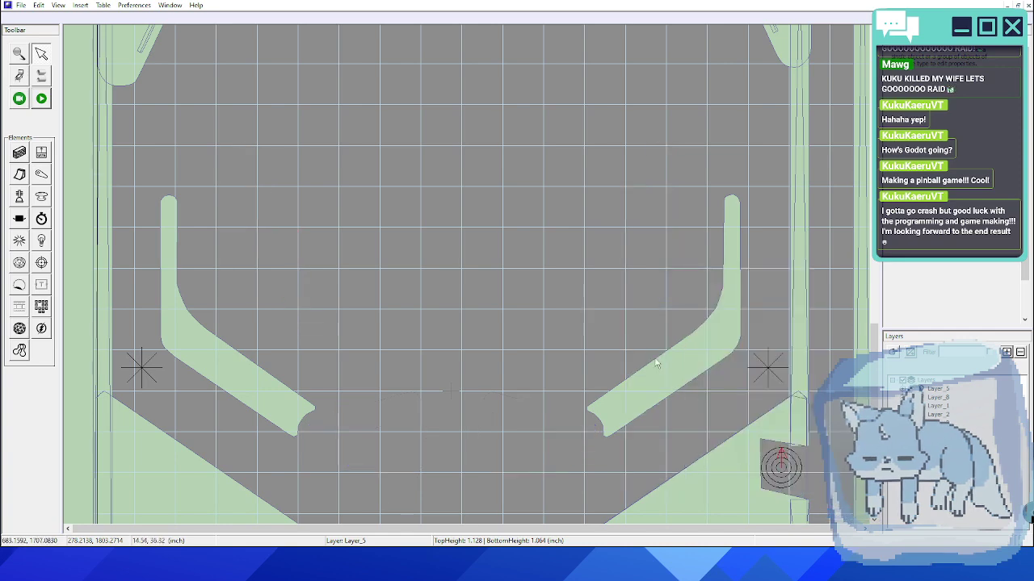
- Check the whole decluttered table and save it
scroll(525, 234, "down", 5)
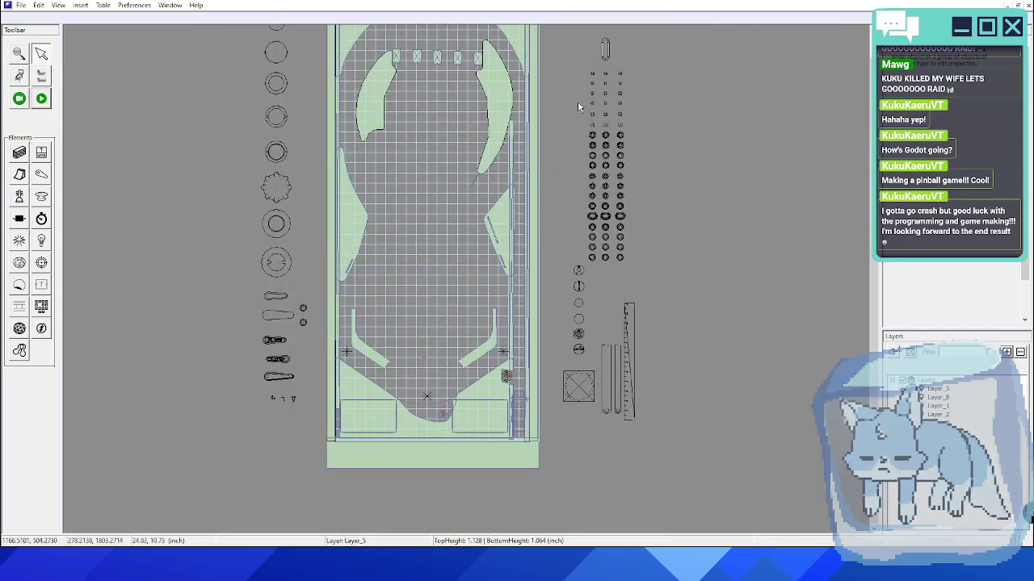
scroll(578, 175, "up", 1)
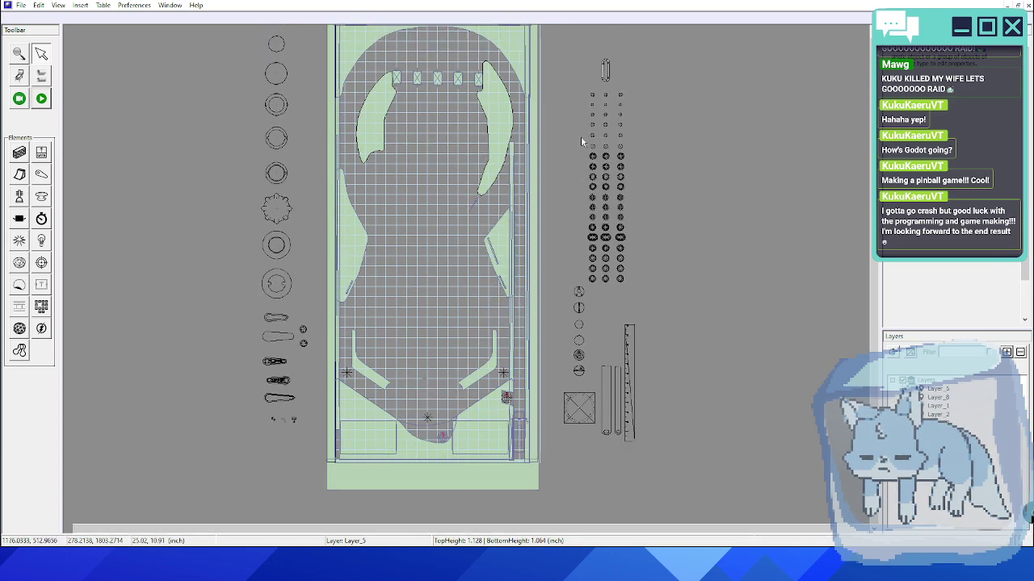
scroll(754, 146, "up", 2)
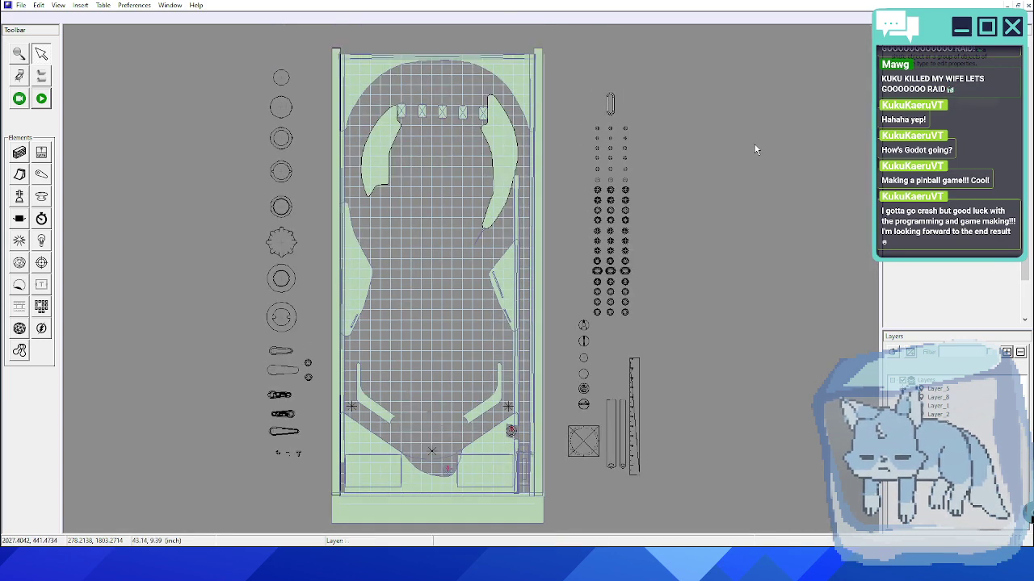
key("ctrl+s")
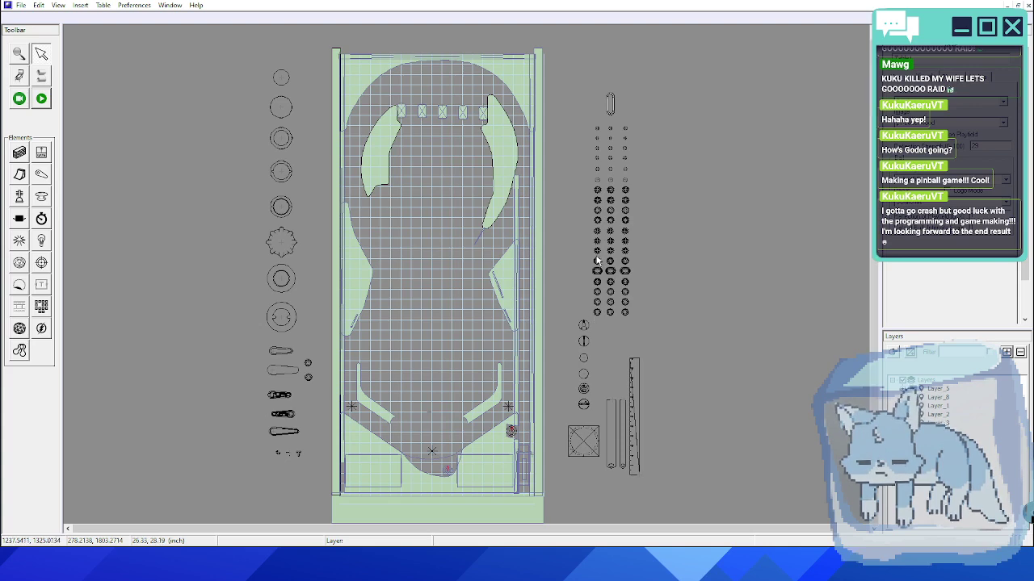
- Delete the large apron mesh that spans the bottom of the table around the drain
scroll(598, 258, "down", 1)
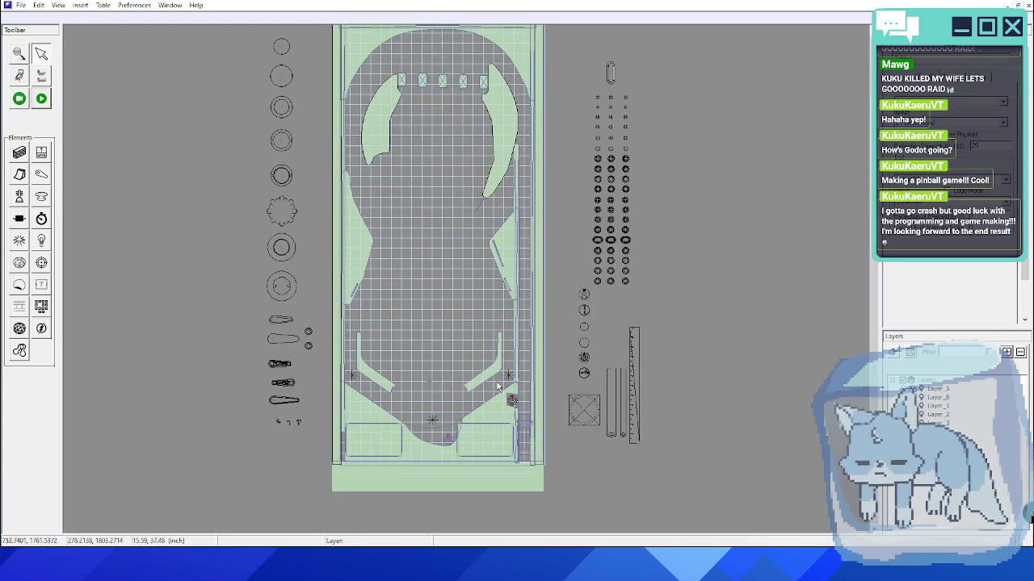
left_click(358, 429)
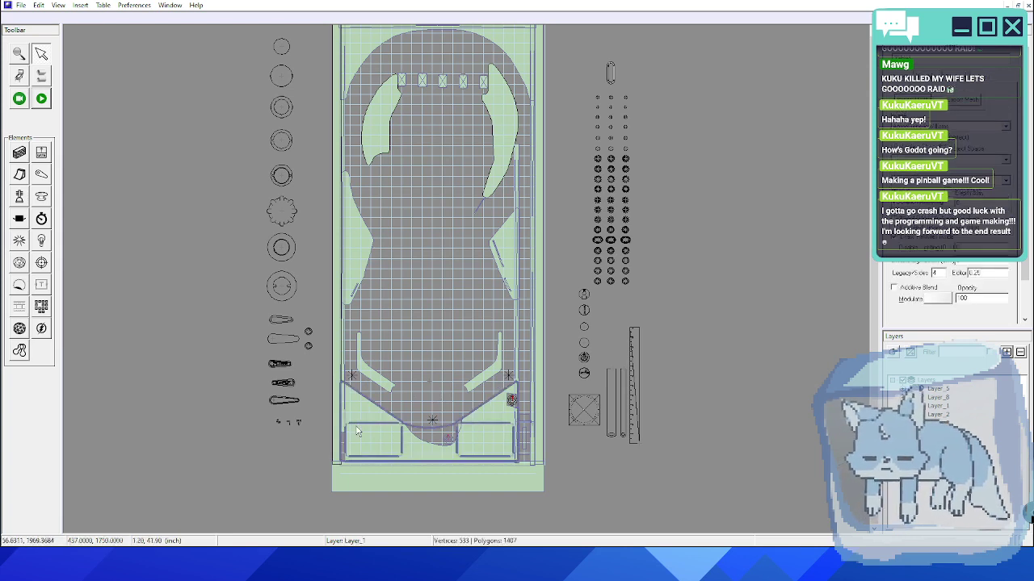
scroll(367, 458, "up", 1)
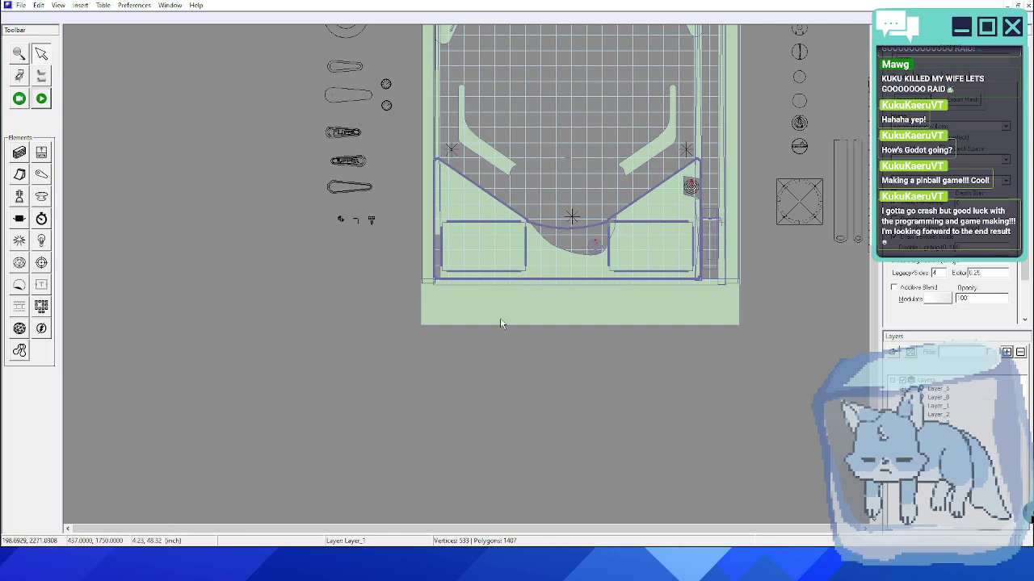
left_click(530, 292)
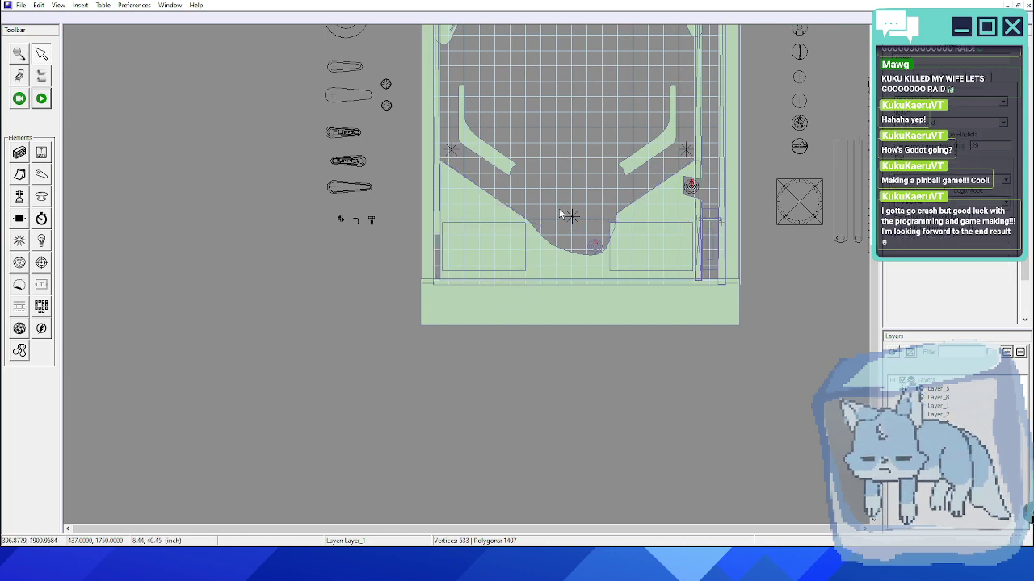
- Delete the two rectangles on the lower wall on either side of the drain, and leave nothing selected
left_click(526, 246)
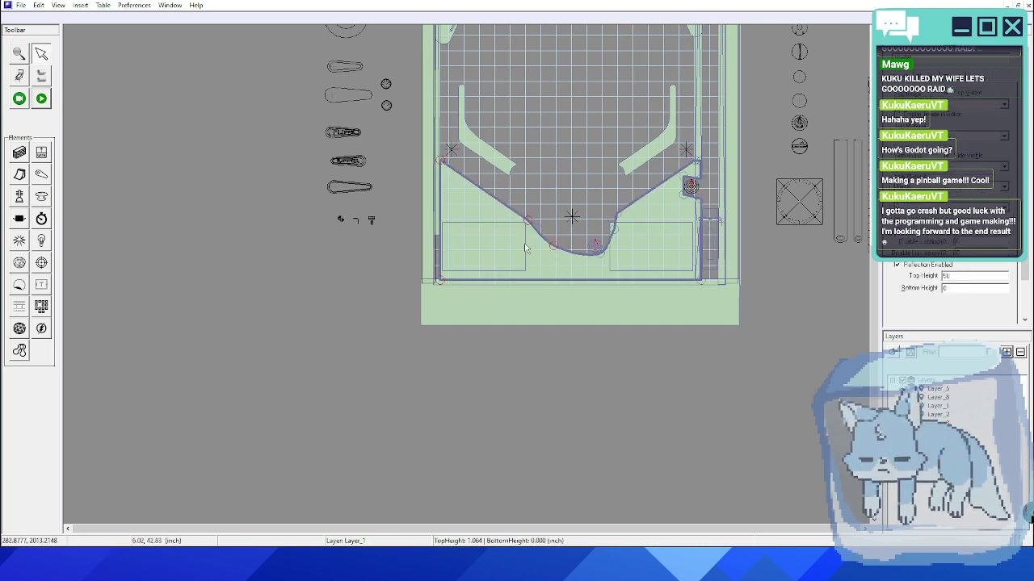
left_click(526, 248)
left_click(664, 225)
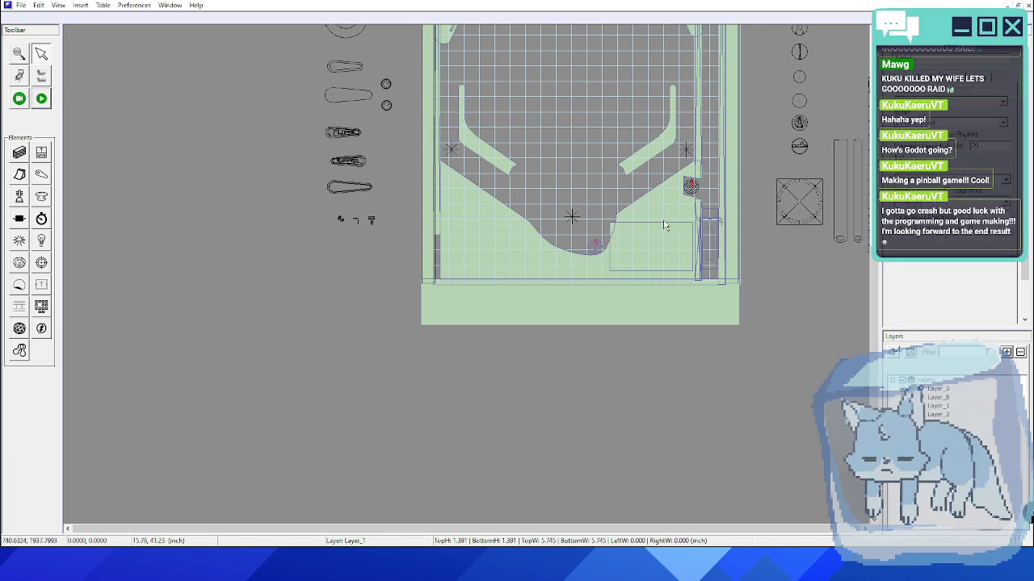
left_click(658, 228)
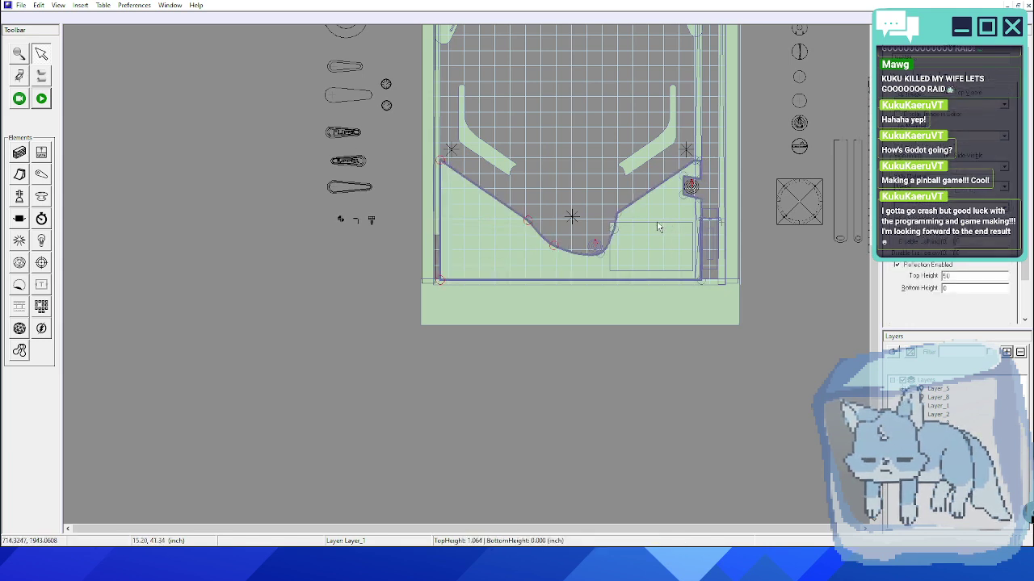
left_click(658, 228)
left_click(654, 224)
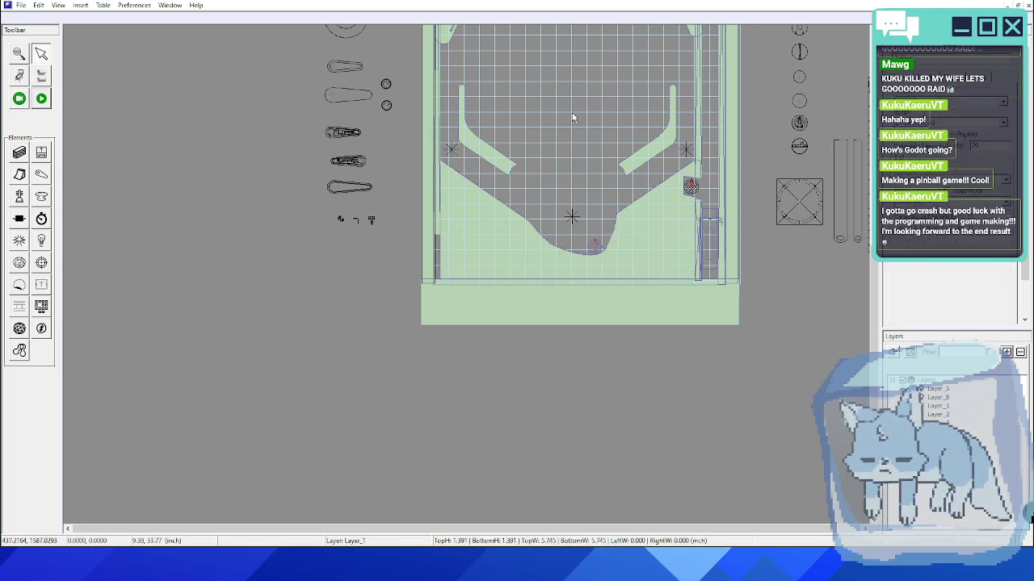
middle_click_drag(551, 175, 463, 386)
middle_click_drag(452, 234, 419, 332)
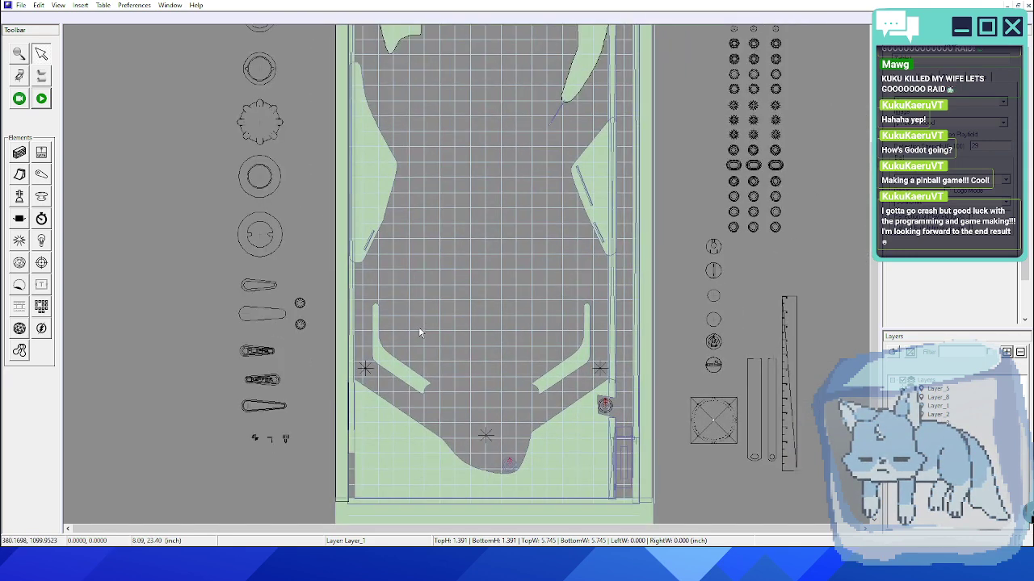
scroll(484, 100, "down", 3)
scroll(427, 269, "up", 3)
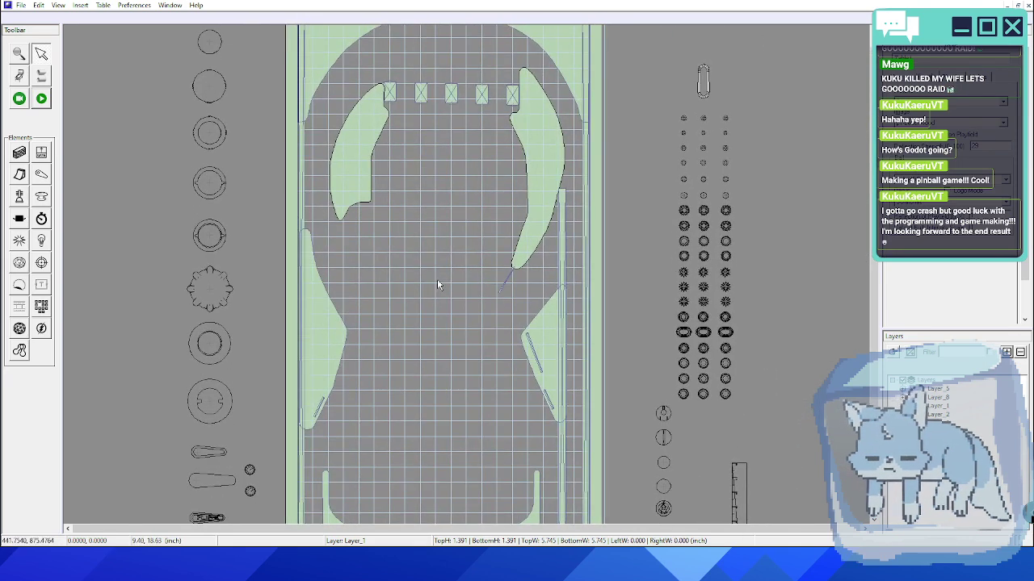
scroll(454, 285, "up", 2)
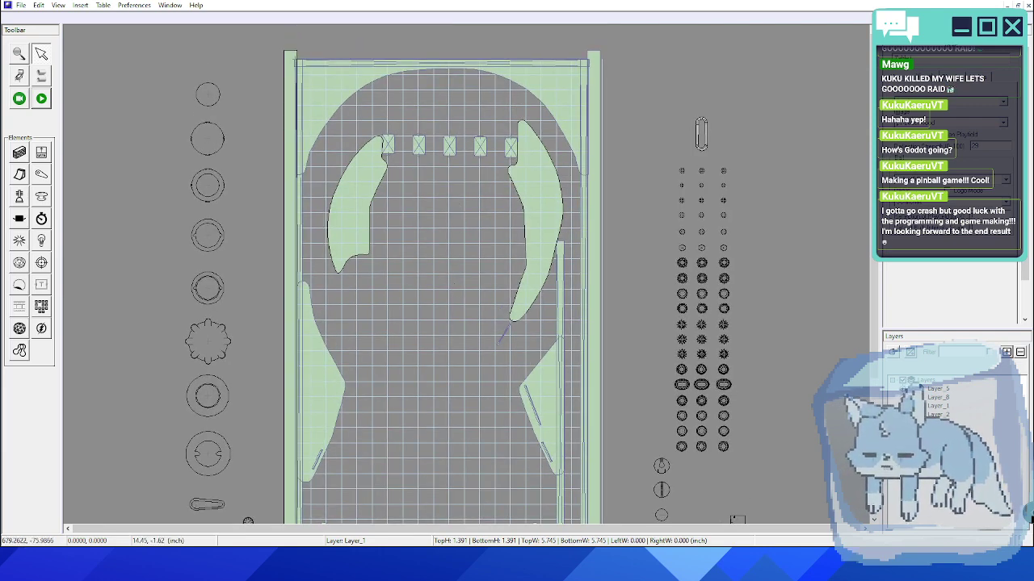
left_click(670, 33)
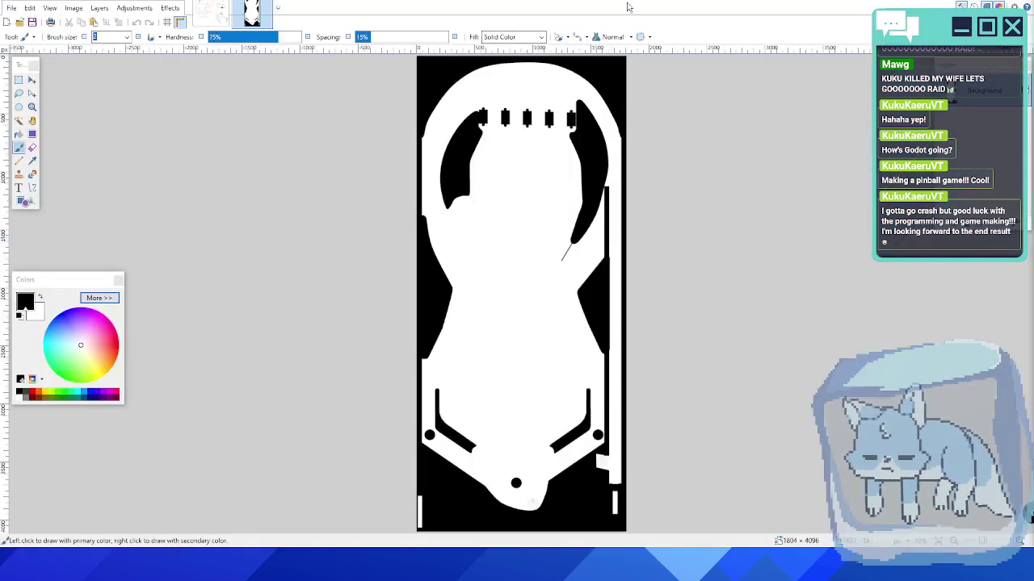
- Examine the black-and-white board image from the five small blocks under the arch down to the drain and plunger lane
scroll(586, 188, "up", 3, "ctrl")
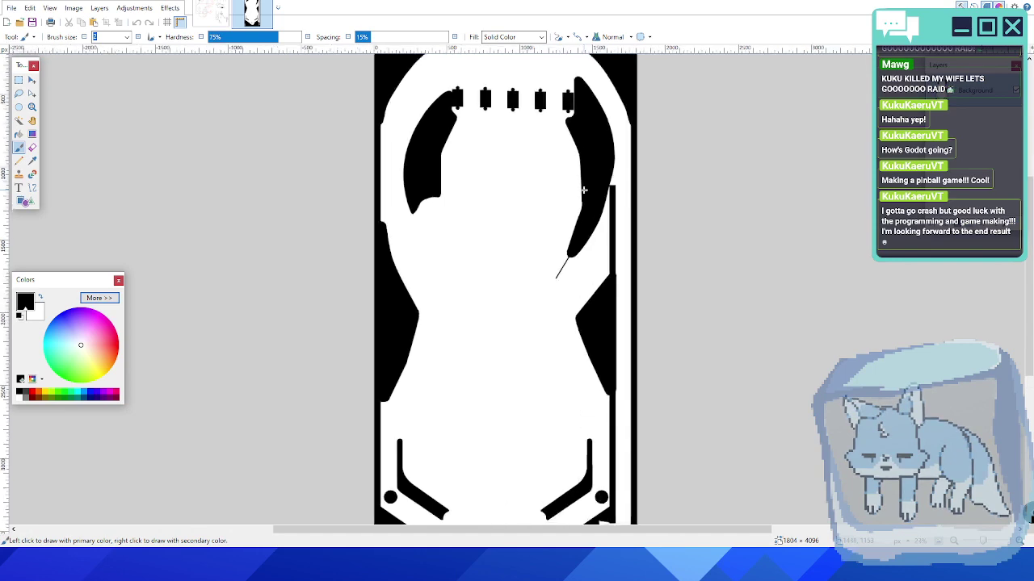
scroll(549, 174, "up", 2, "ctrl")
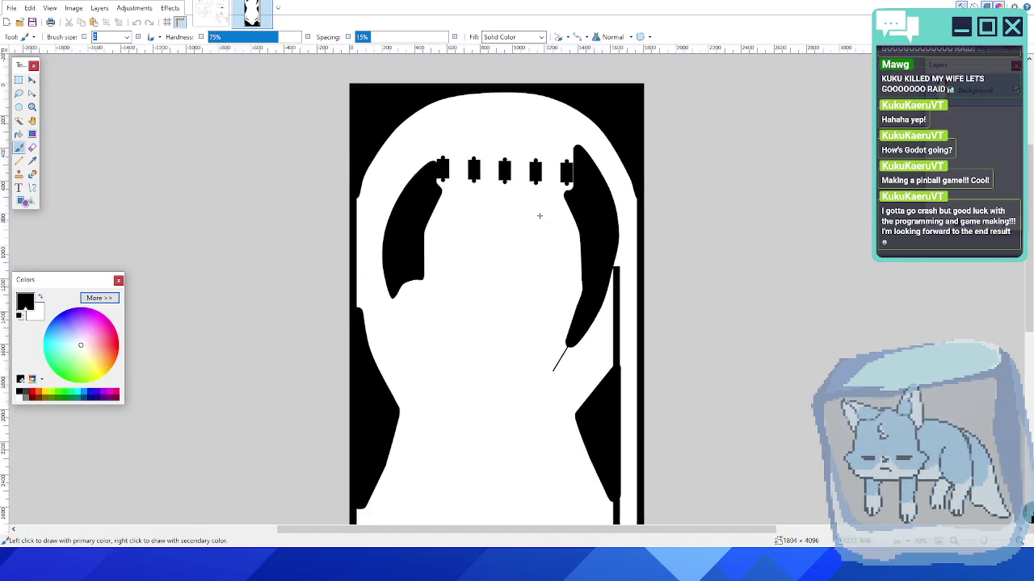
scroll(488, 167, "up", 3, "ctrl")
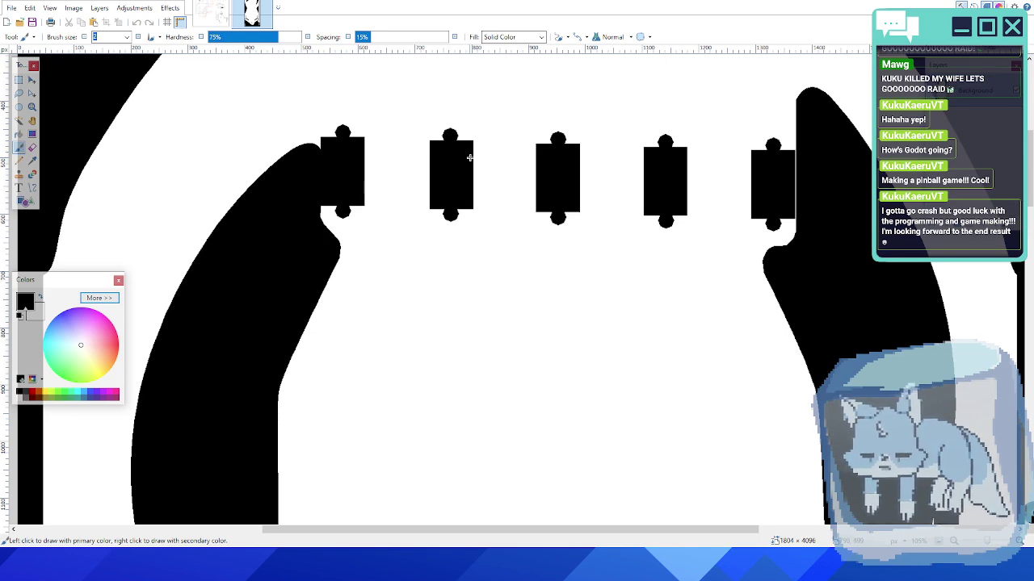
scroll(342, 129, "up", 2, "ctrl")
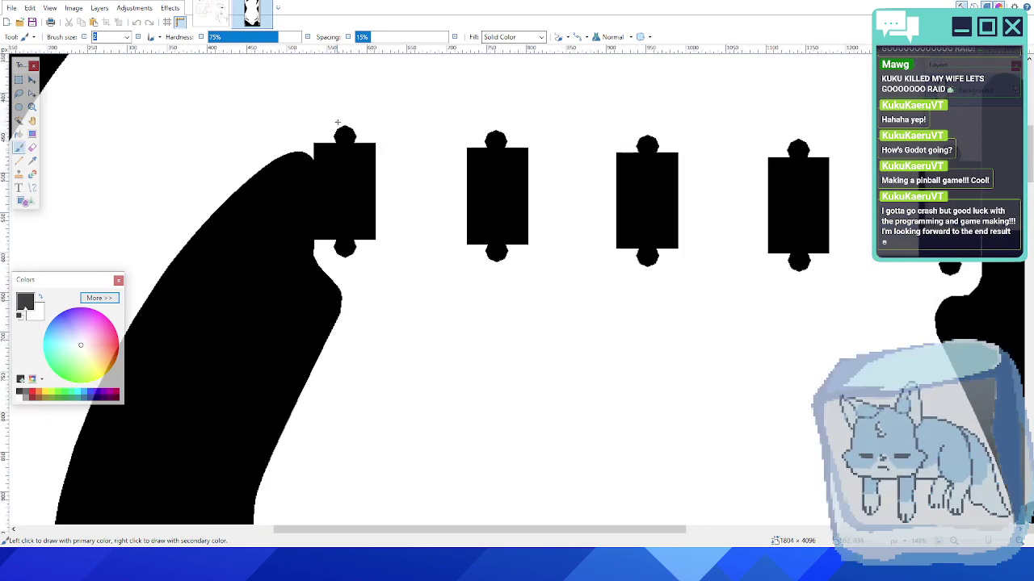
middle_click_drag(584, 166, 519, 223)
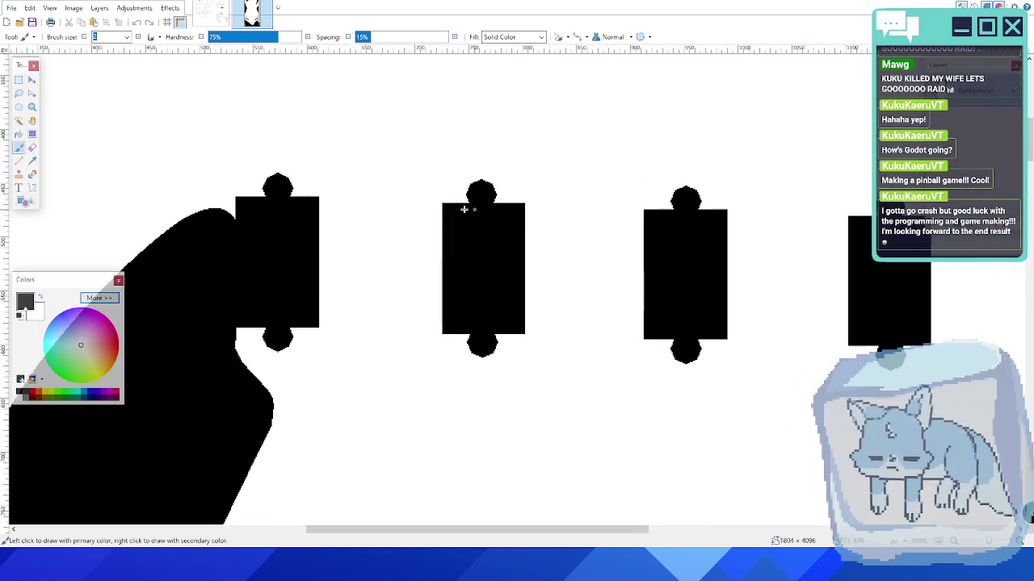
scroll(370, 200, "down", 4, "ctrl")
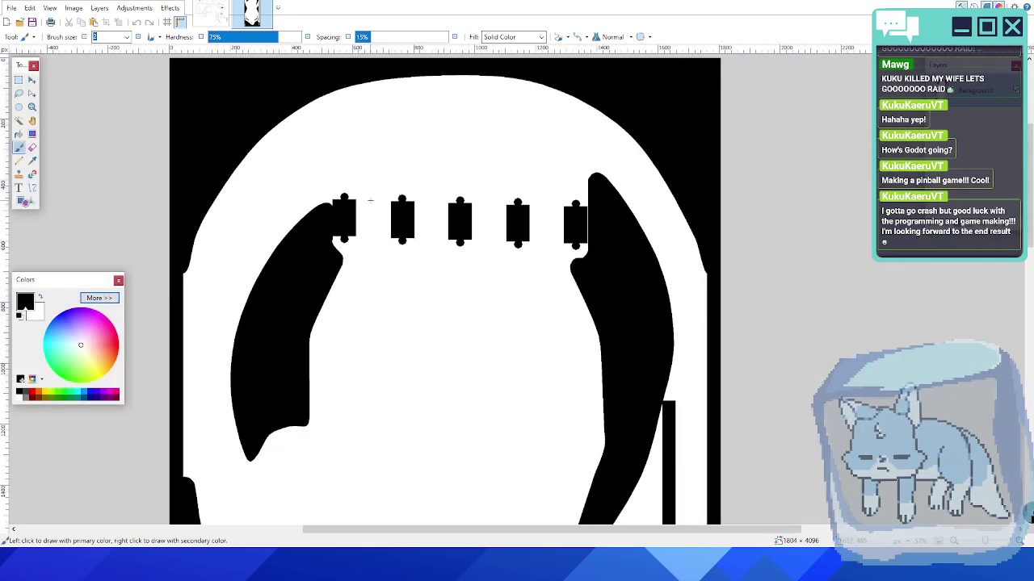
scroll(411, 302, "down", 2)
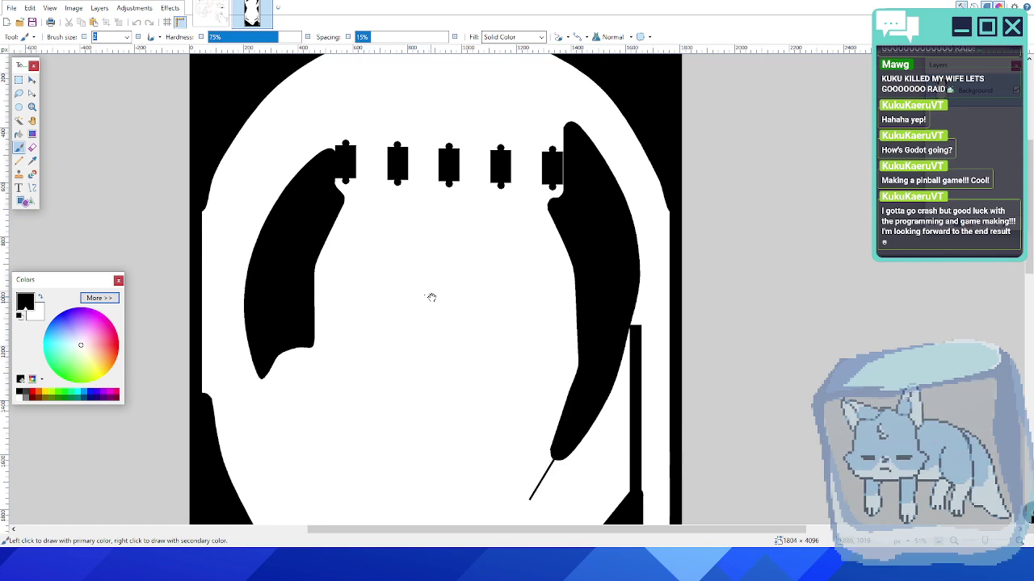
scroll(482, 357, "down", 5)
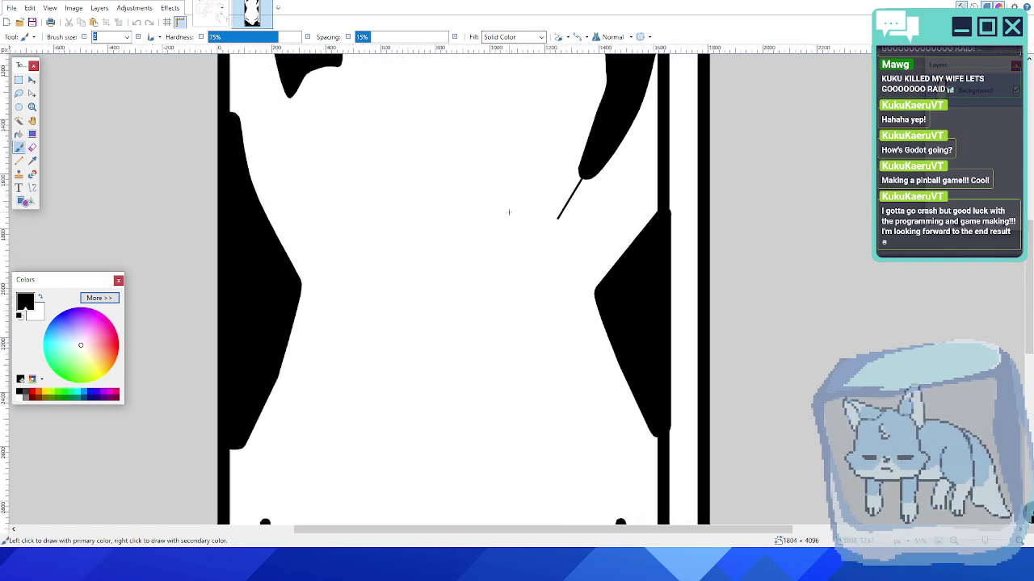
middle_click_drag(540, 281, 572, 224)
middle_click_drag(641, 114, 582, 199)
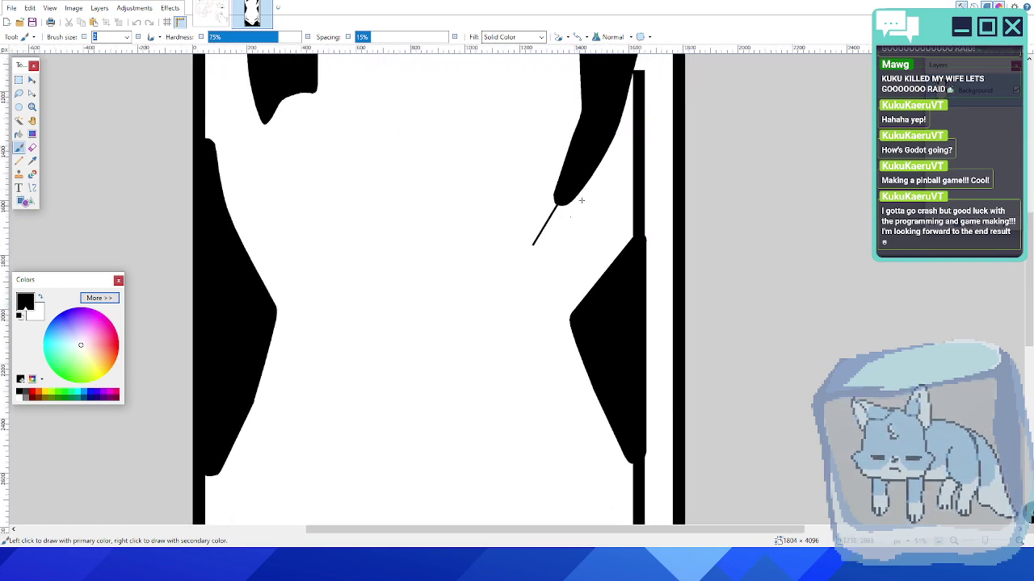
middle_click_drag(457, 322, 457, 312)
scroll(457, 314, "down", 8)
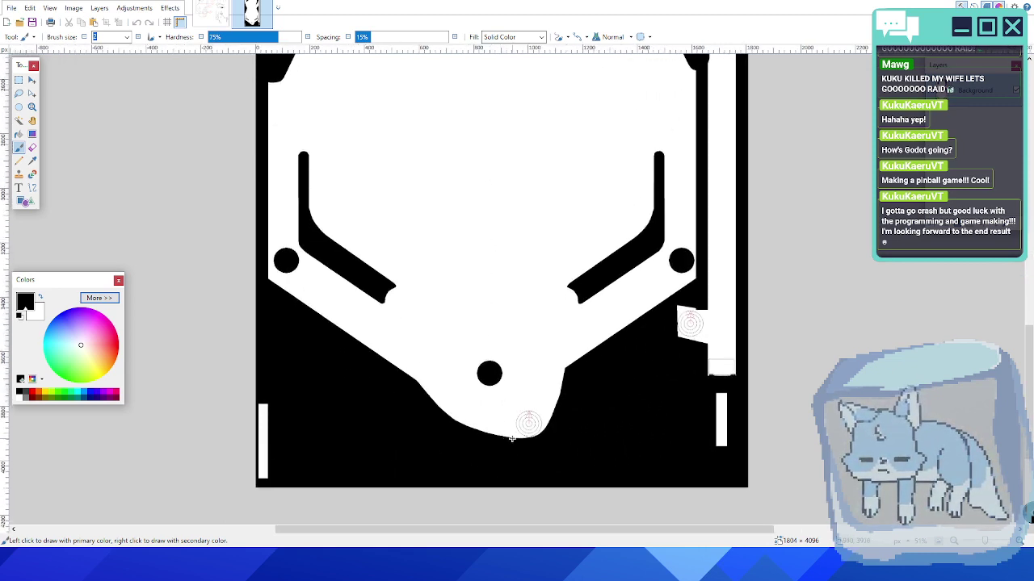
middle_click_drag(670, 389, 570, 344)
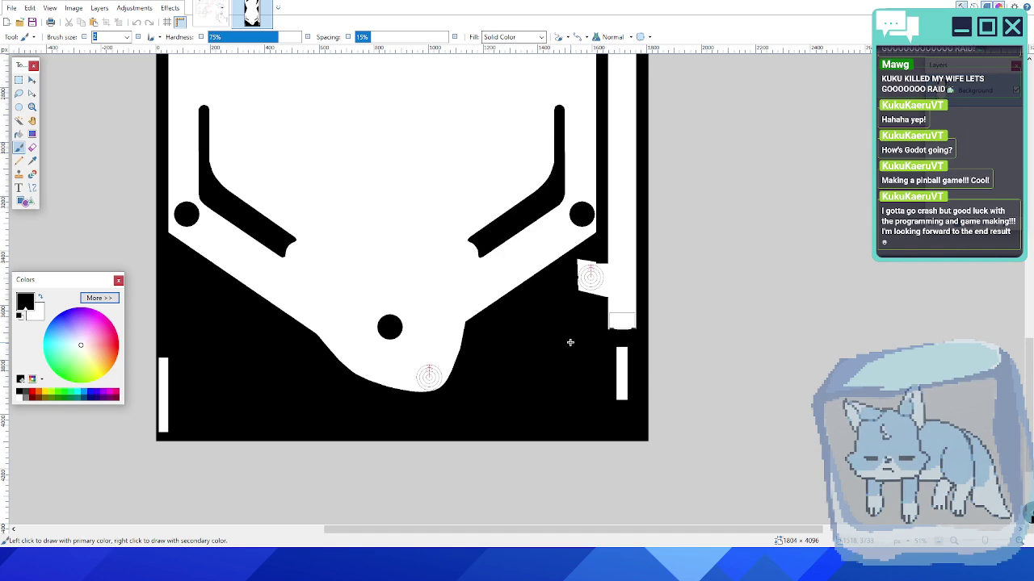
middle_click_drag(444, 336, 514, 330)
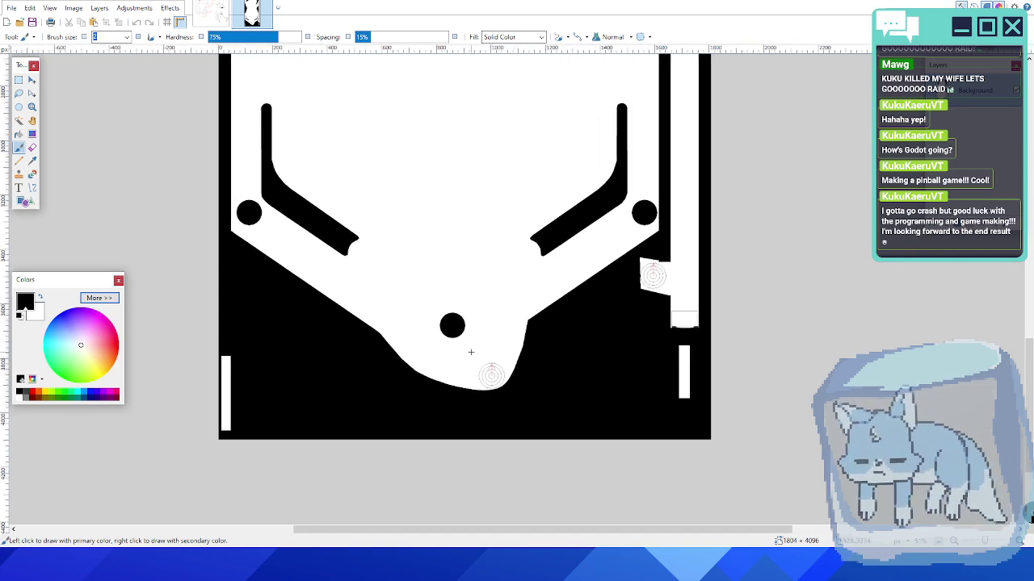
- On a new layer, draw a 1 px wide horizontal line about 629 px long across the drain opening from its upper-right corner
scroll(470, 352, "up", 2, "ctrl")
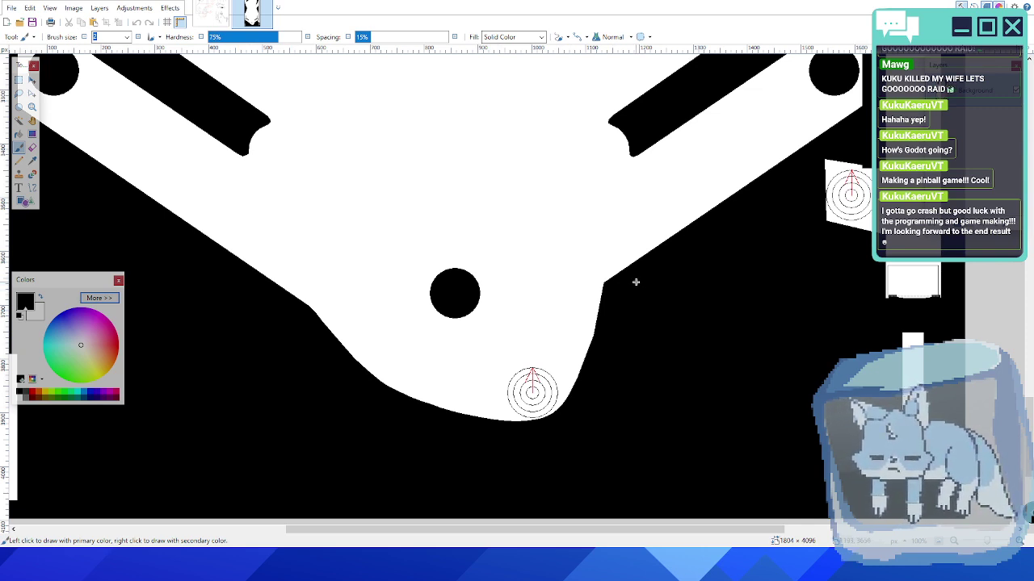
left_click(934, 223)
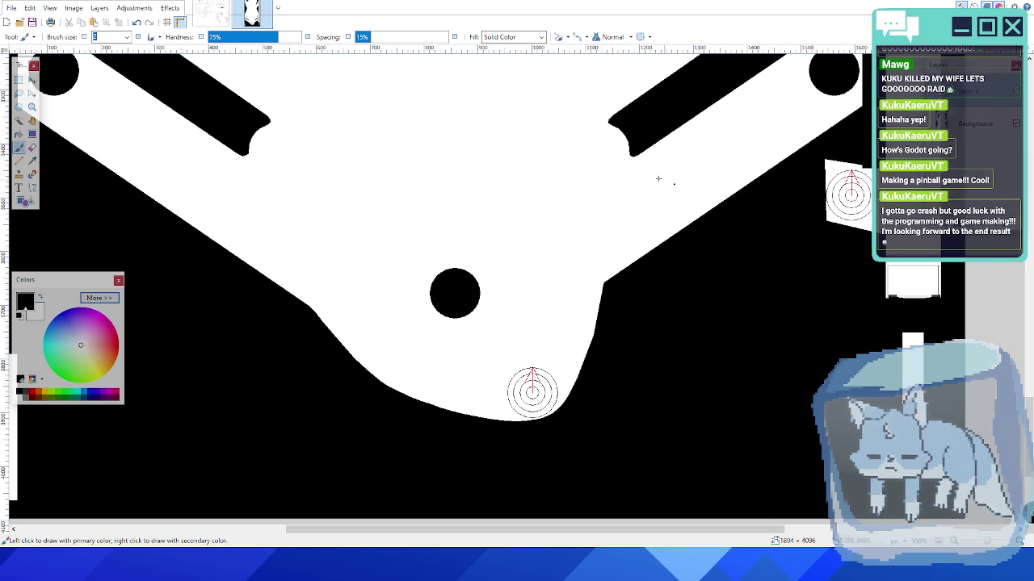
left_click(32, 188)
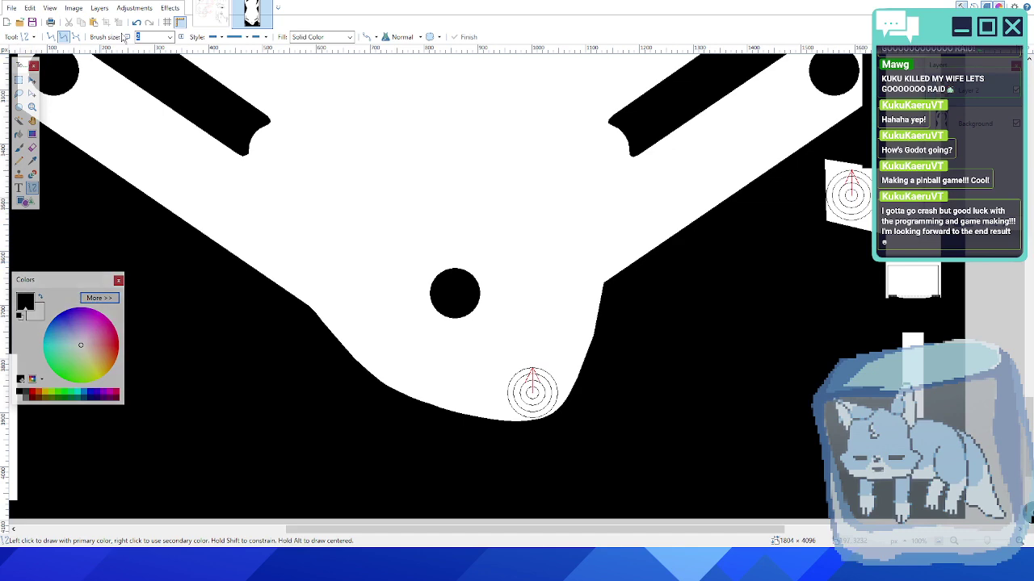
scroll(606, 295, "up", 2, "ctrl")
middle_click_drag(498, 301, 621, 302)
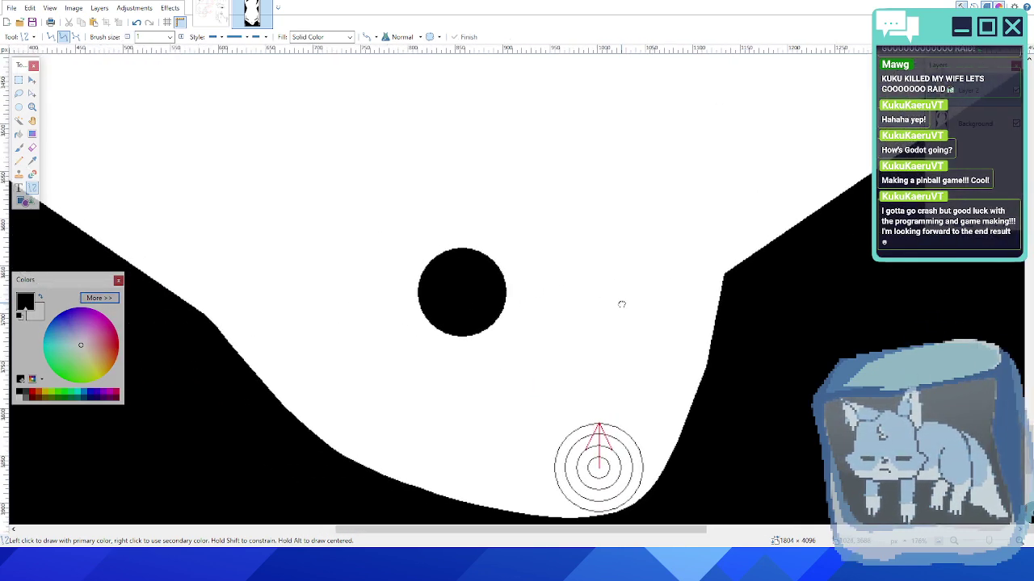
left_click_drag(725, 276, 129, 285, "shift")
scroll(297, 291, "down", 5, "ctrl")
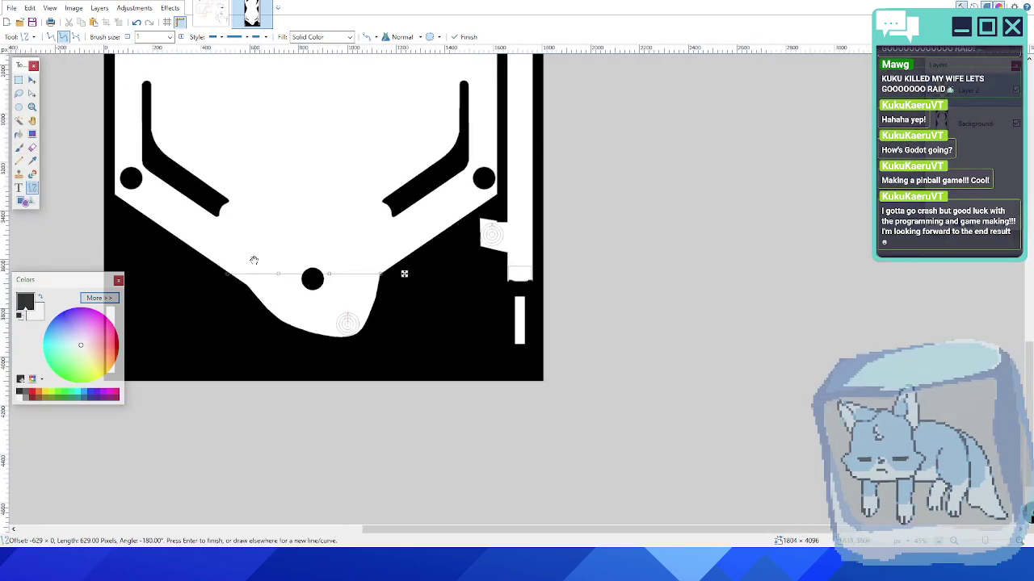
- Close the testboard_base.png reference image, commit the line across the drain opening, and undo it together with its new layer
scroll(277, 322, "up", 3, "ctrl")
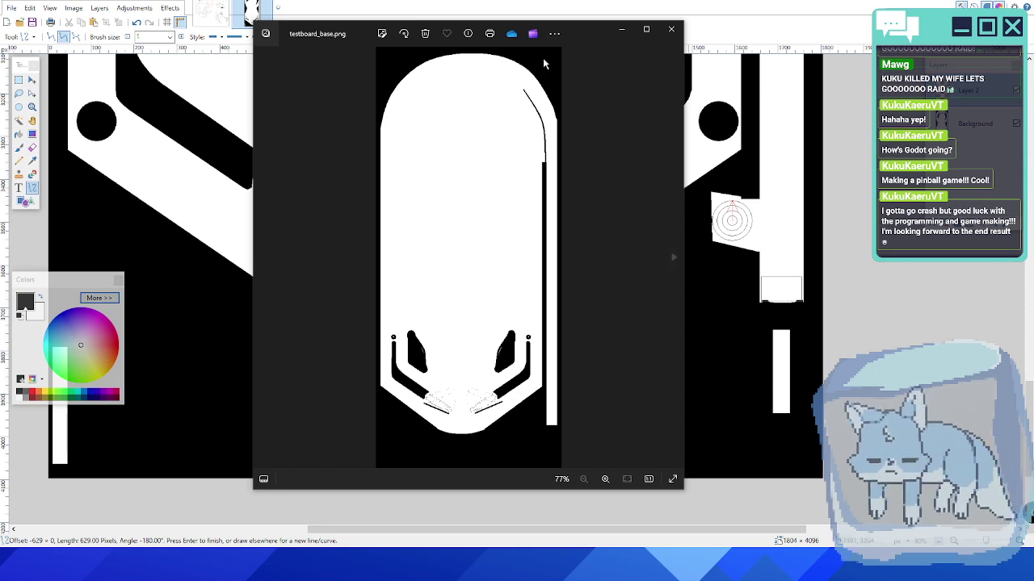
left_click(671, 29)
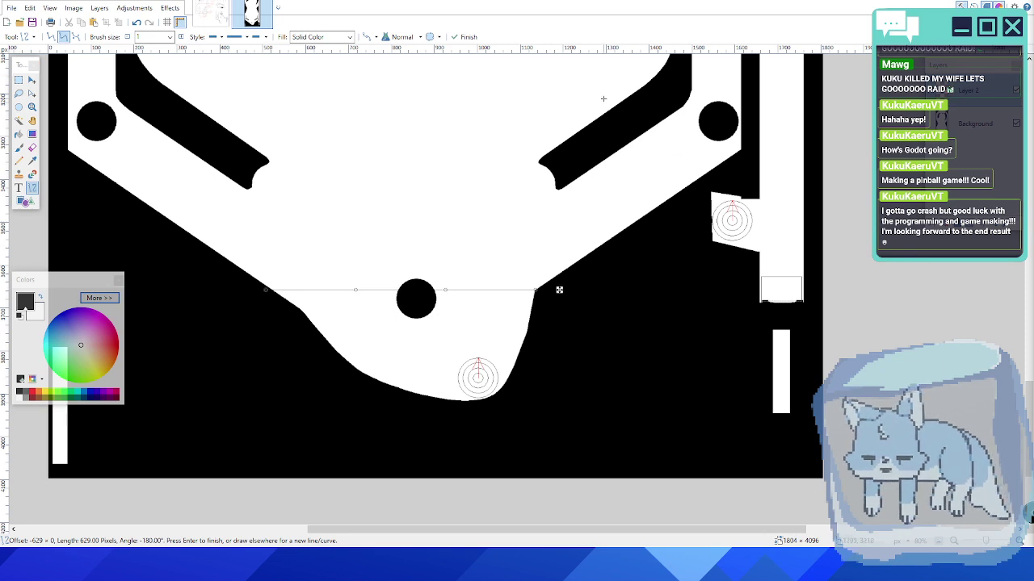
middle_click_drag(603, 99, 632, 240)
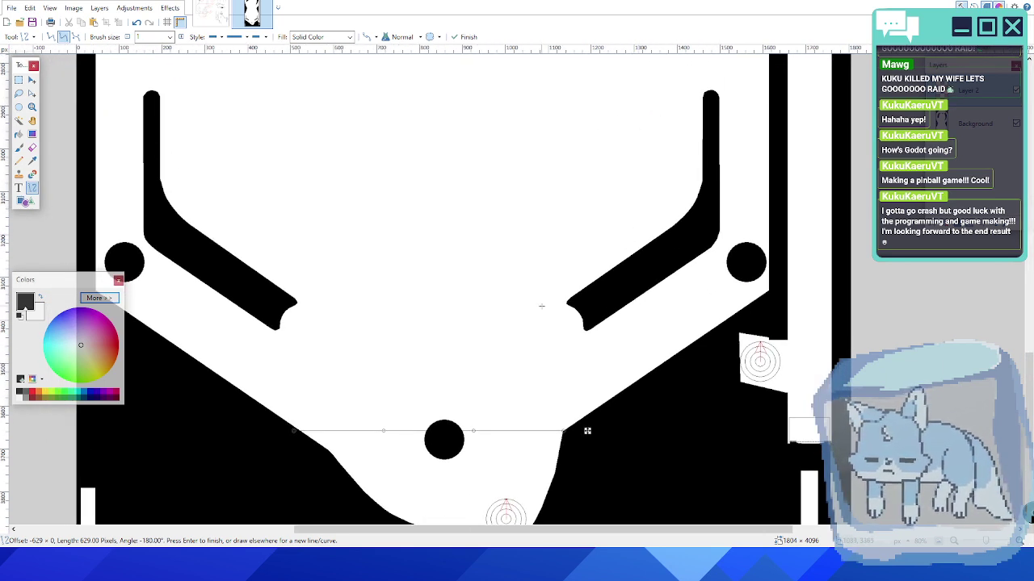
key("Return")
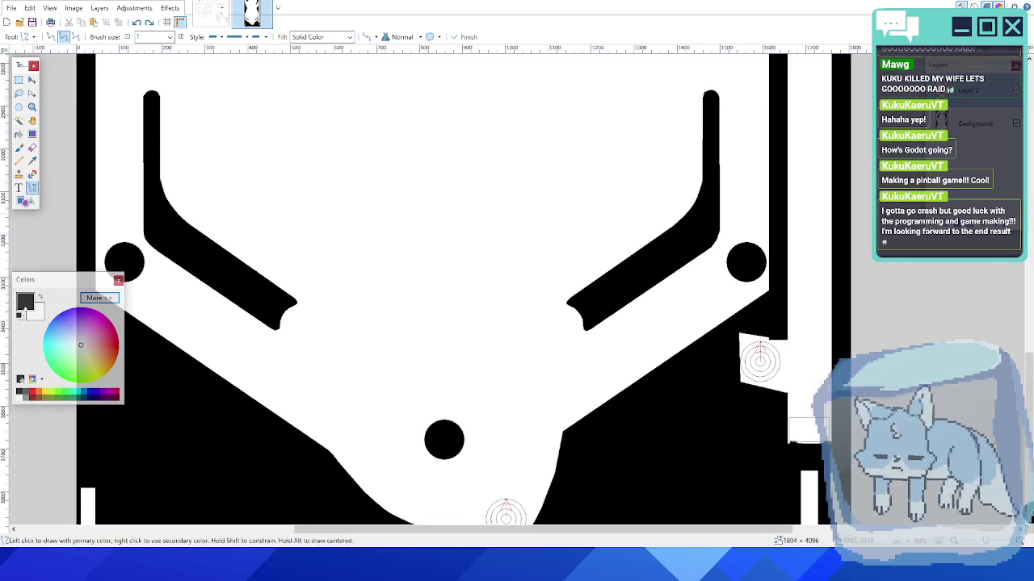
key("ctrl+m")
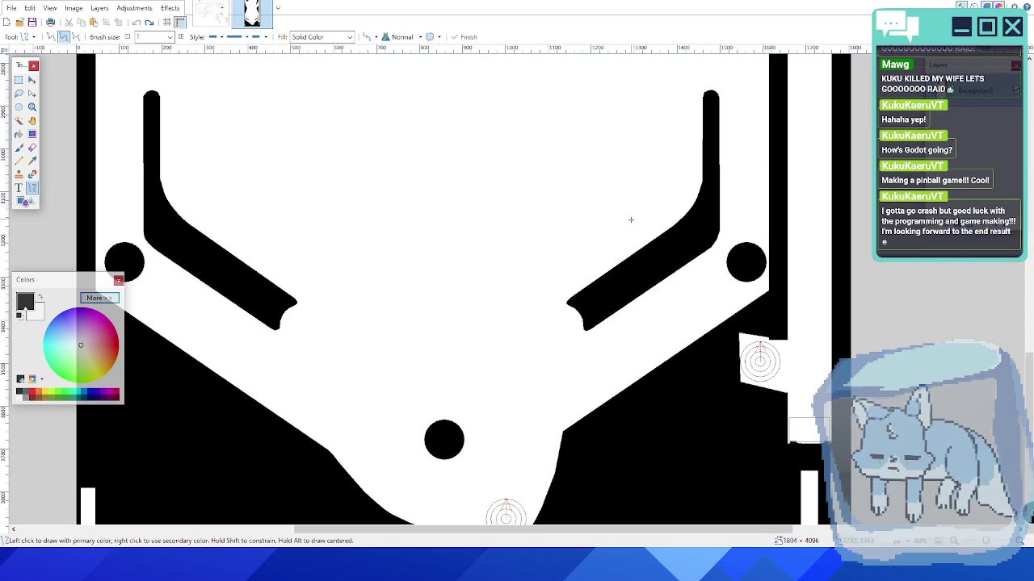
- Cover the round nub on top of the leftmost block under the arch with a filled white rectangle about 43 × 27 px
scroll(631, 220, "down", 4, "ctrl")
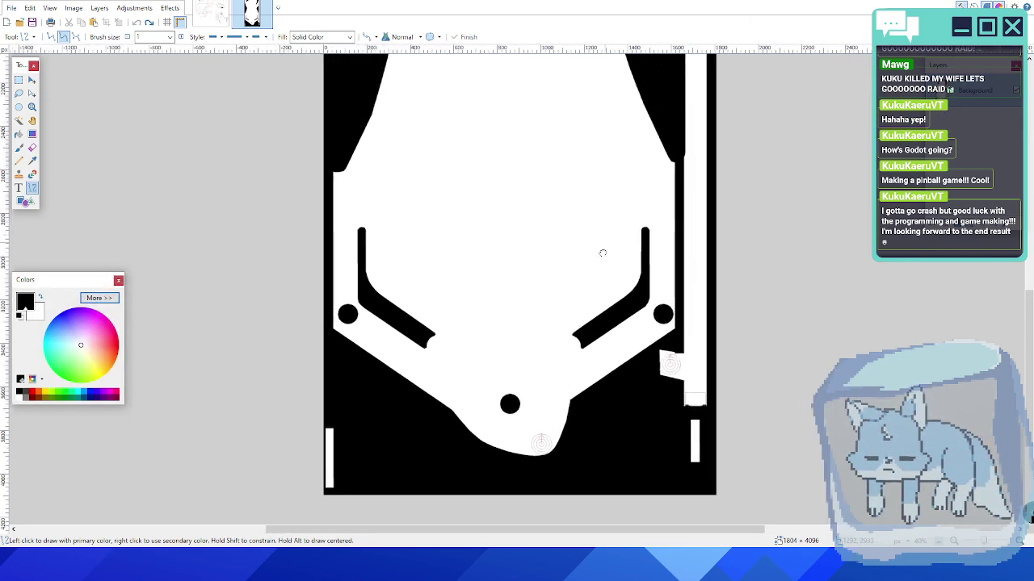
scroll(602, 253, "down", 1)
middle_click_drag(558, 263, 424, 420)
middle_click_drag(441, 130, 445, 267)
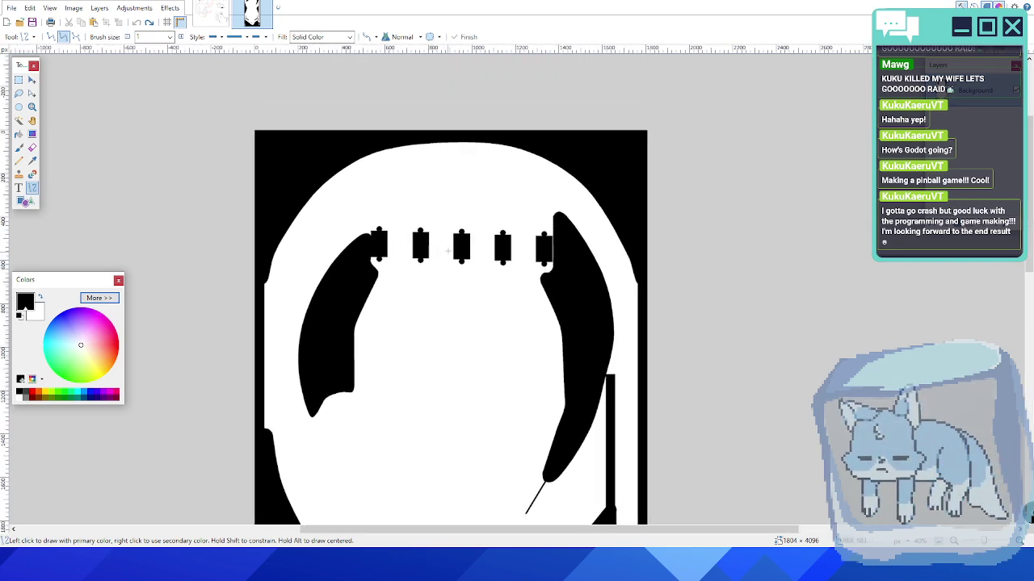
scroll(452, 240, "up", 4, "ctrl")
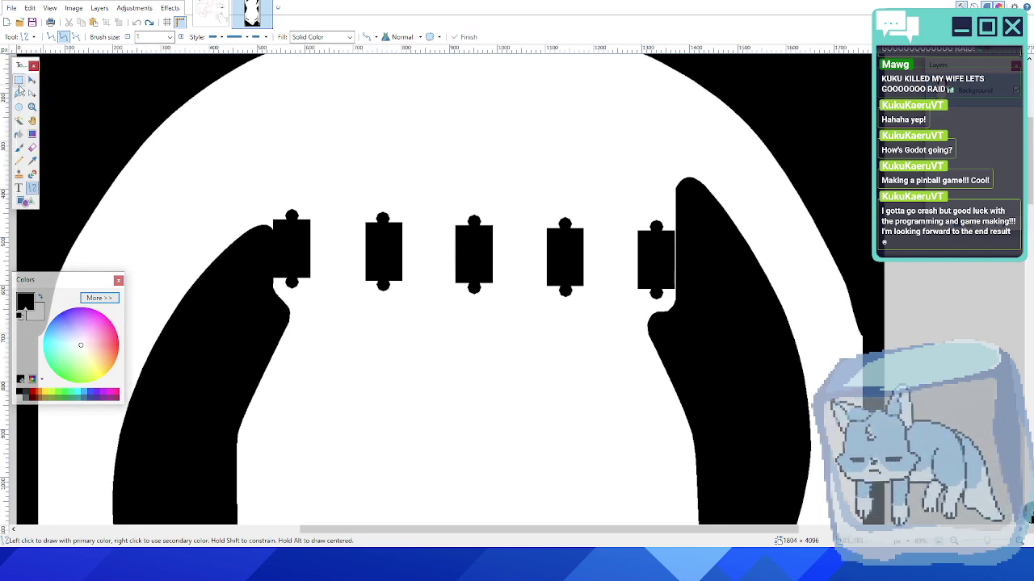
left_click(26, 201)
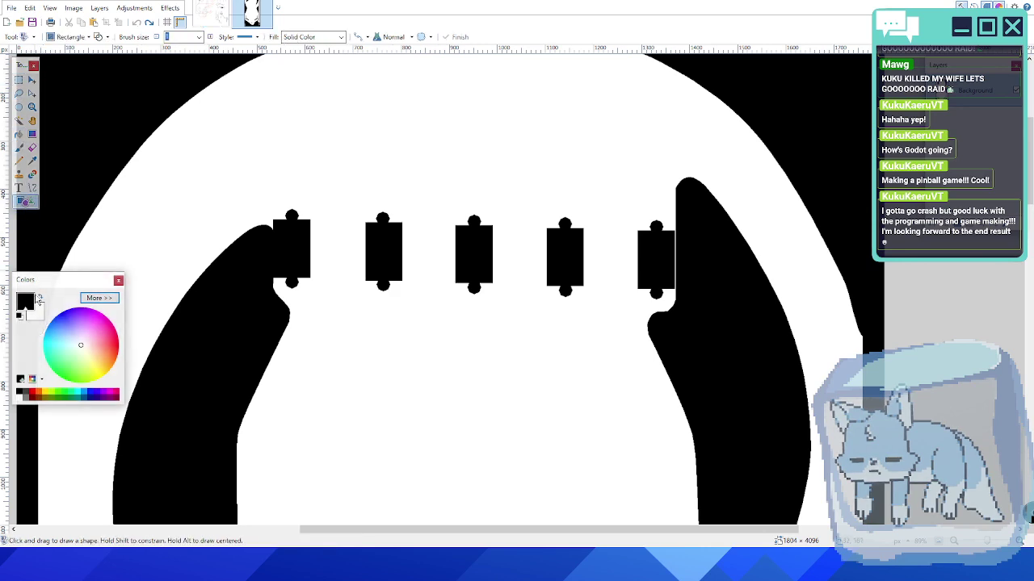
left_click(41, 298)
scroll(282, 213, "up", 6, "ctrl")
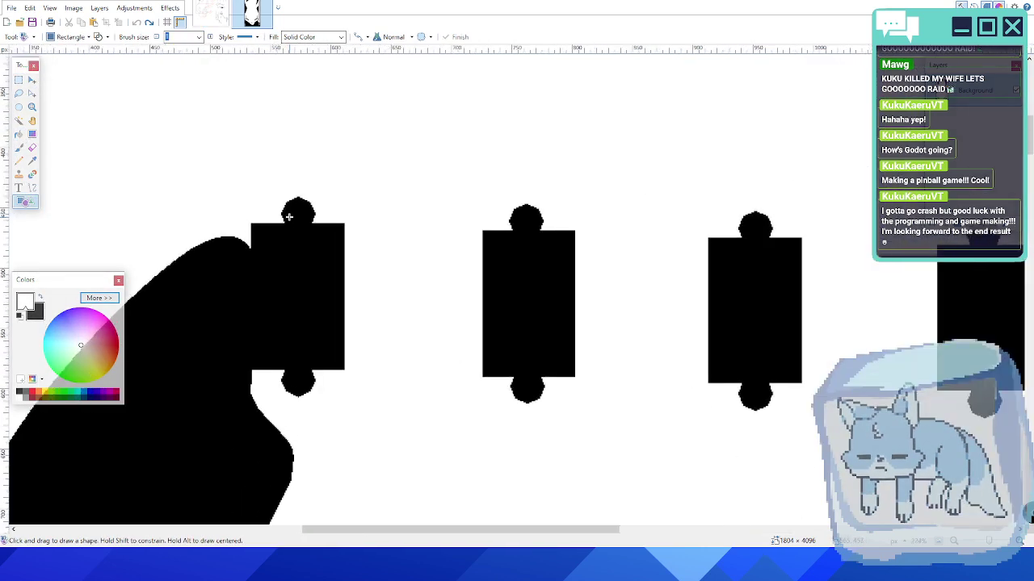
left_click_drag(266, 159, 344, 223)
key("ctrl+z")
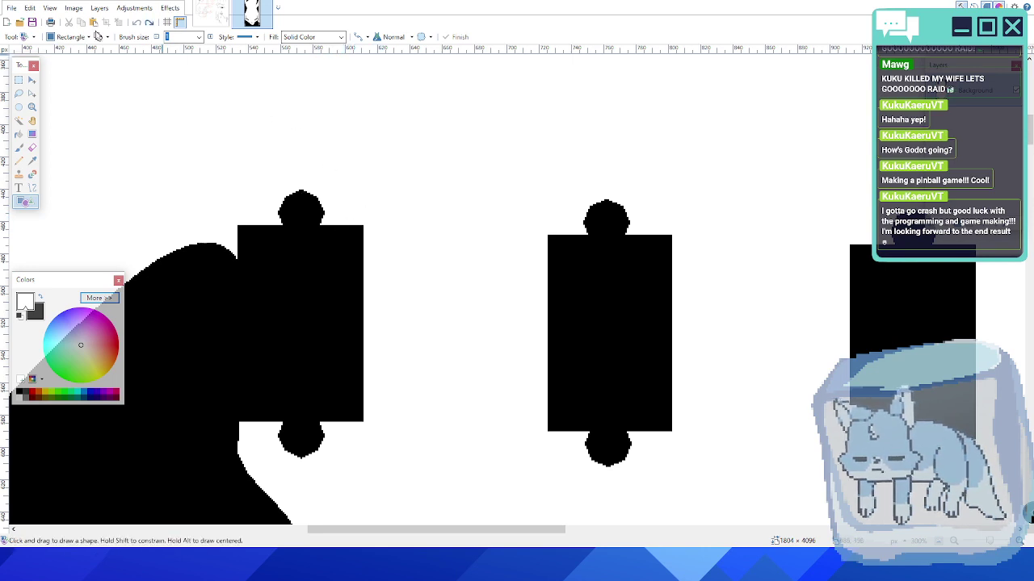
left_click_drag(265, 180, 336, 226)
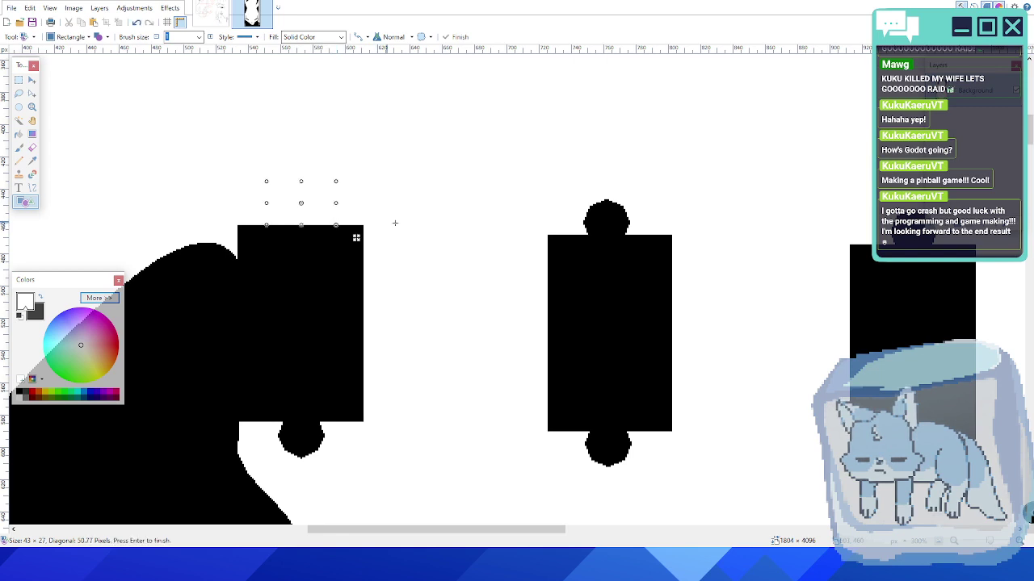
- Cover the round nubs on top of the other four blocks with filled white rectangles, each ending flush with the block's upper edge
scroll(395, 223, "right", 3)
left_click_drag(403, 201, 457, 235)
scroll(454, 226, "right", 3)
left_click_drag(522, 201, 588, 240)
scroll(505, 219, "right", 5)
left_click_drag(537, 209, 590, 246)
middle_click_drag(728, 211, 486, 210)
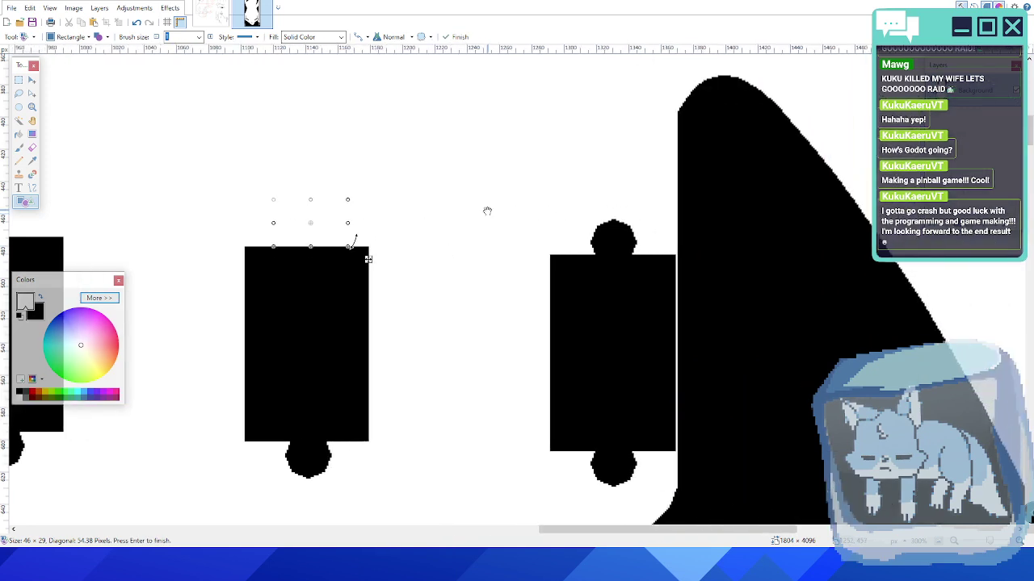
left_click_drag(594, 223, 649, 254)
- Cover the nubs beneath the fifth, fourth and third blocks with white rectangles of about 39 × 27, 52 × 33 and 44 × 27 px
middle_click_drag(604, 364, 583, 220)
left_click_drag(564, 351, 628, 309)
middle_click_drag(412, 341, 585, 341)
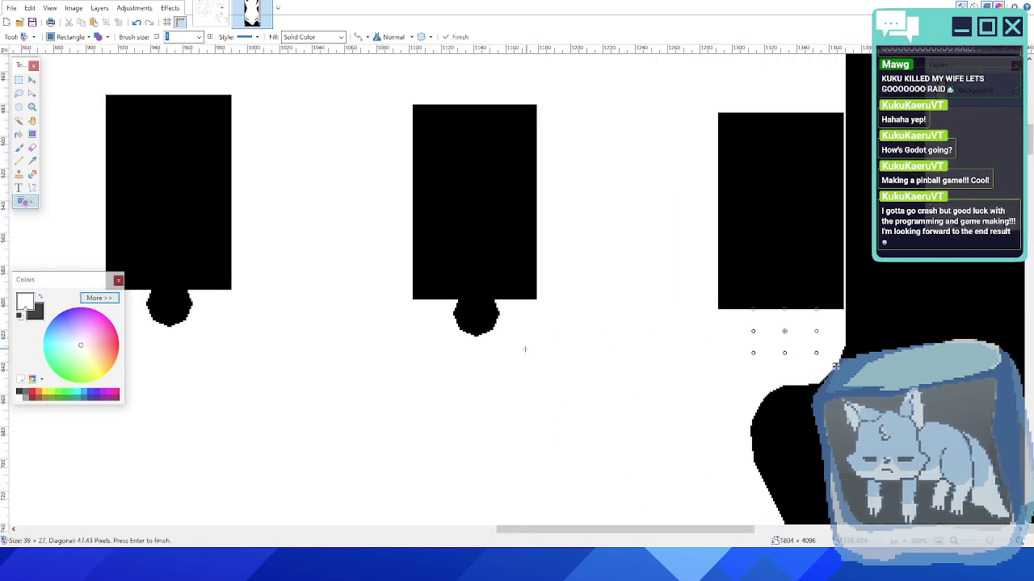
left_click_drag(519, 352, 436, 300)
middle_click_drag(315, 313, 642, 345)
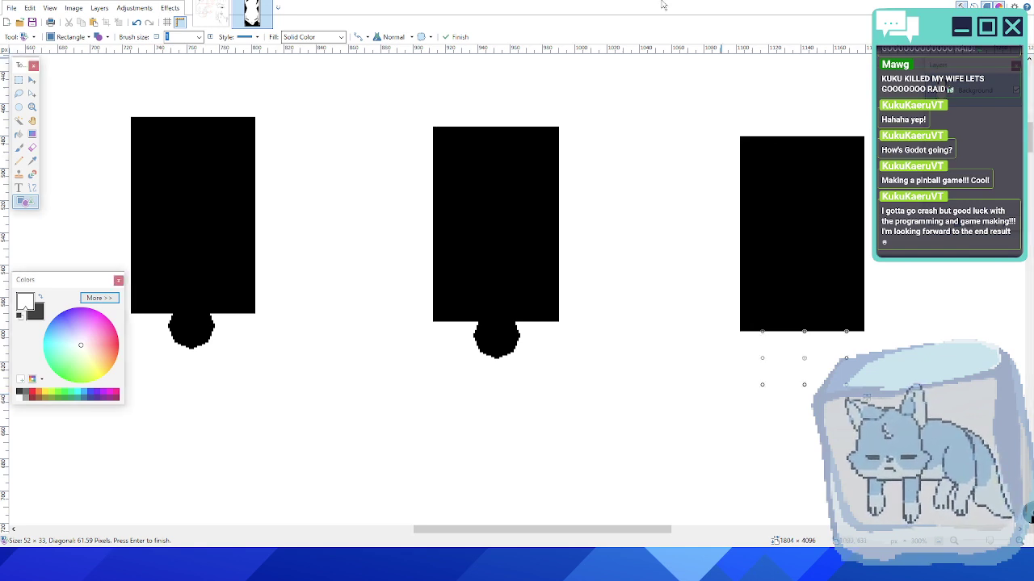
middle_click_drag(575, 307, 606, 264)
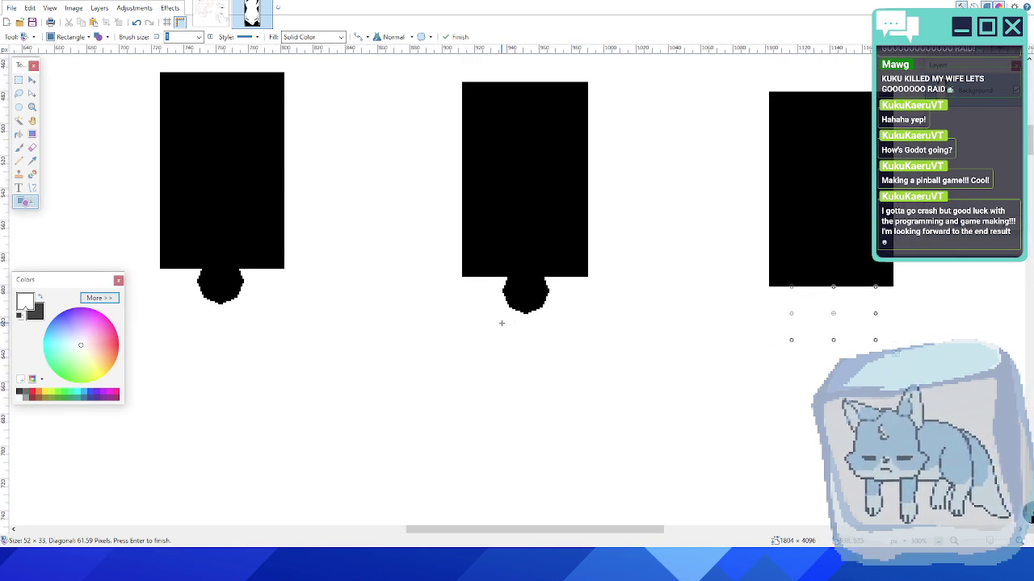
mouse_move(491, 320)
left_mouse_down()
mouse_move(561, 288)
mouse_move(562, 277)
left_mouse_up()
- Cover the nubs beneath the second and first blocks with white rectangles, and whiten the small leftover beside the first block's nub
middle_click_drag(339, 311, 535, 314)
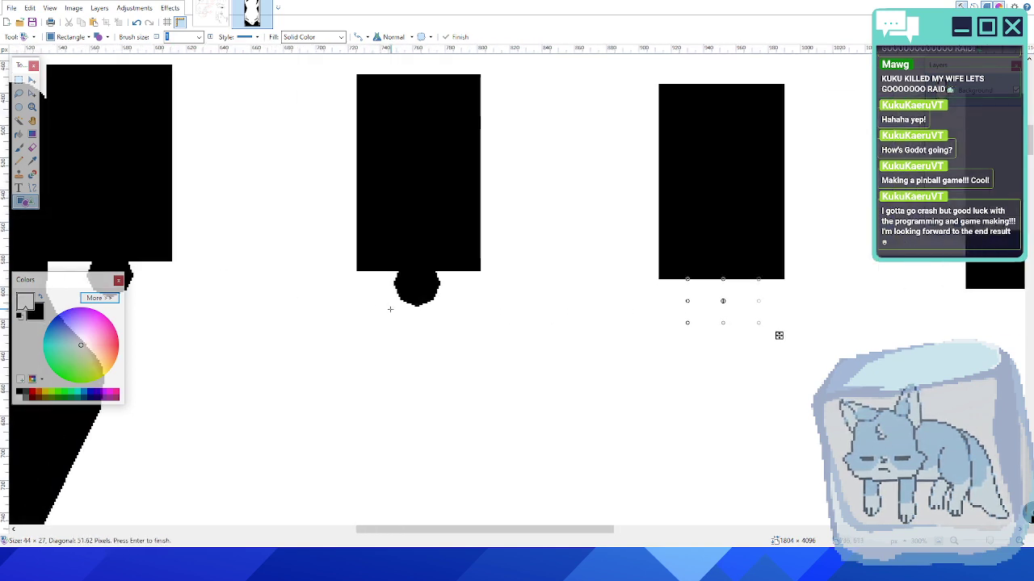
left_click_drag(390, 310, 448, 272)
middle_click_drag(247, 306, 457, 312)
left_click_drag(300, 302, 353, 264)
key("Return")
left_click_drag(288, 273, 306, 287)
key("Return")
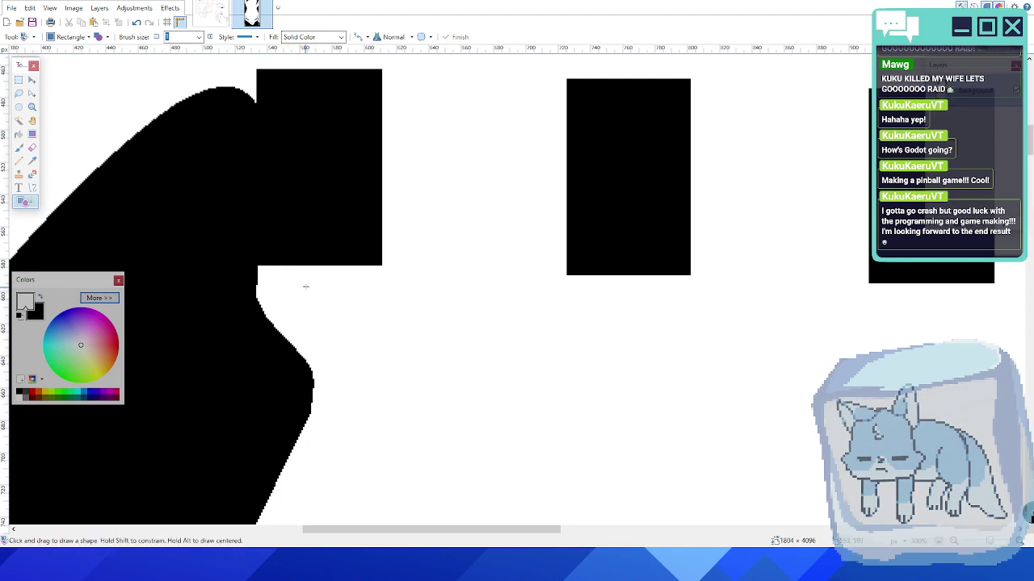
- Try a white rectangle 1 px high and about 90 px wide across the second block, and discard it
scroll(478, 280, "down", 5, "ctrl")
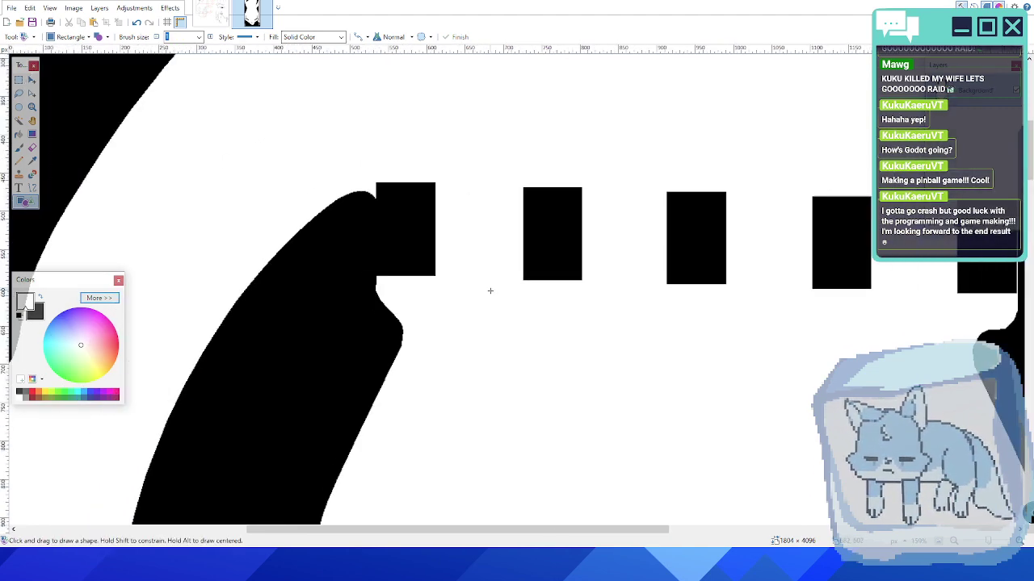
middle_click_drag(596, 284, 431, 290)
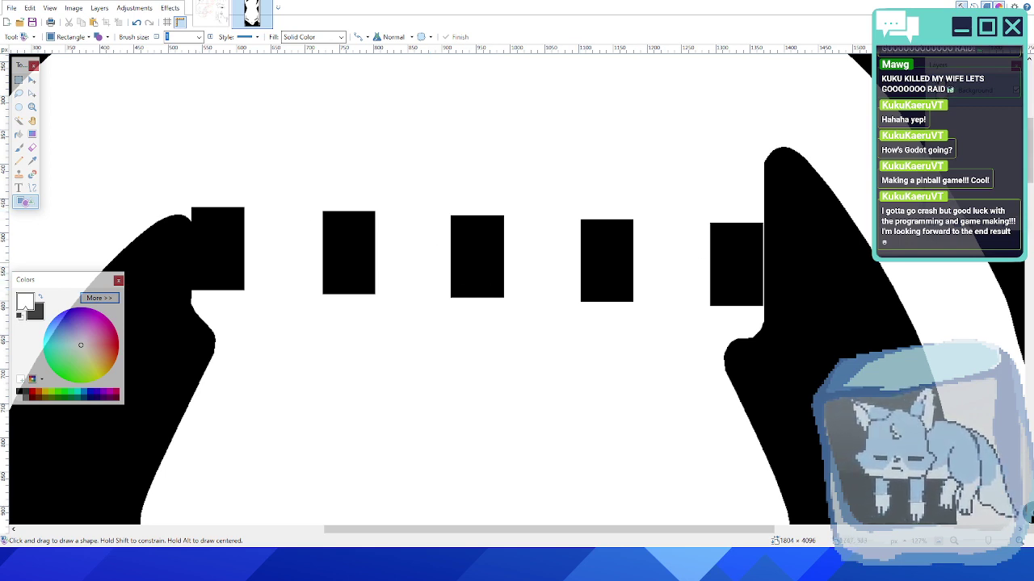
scroll(398, 280, "up", 1, "ctrl")
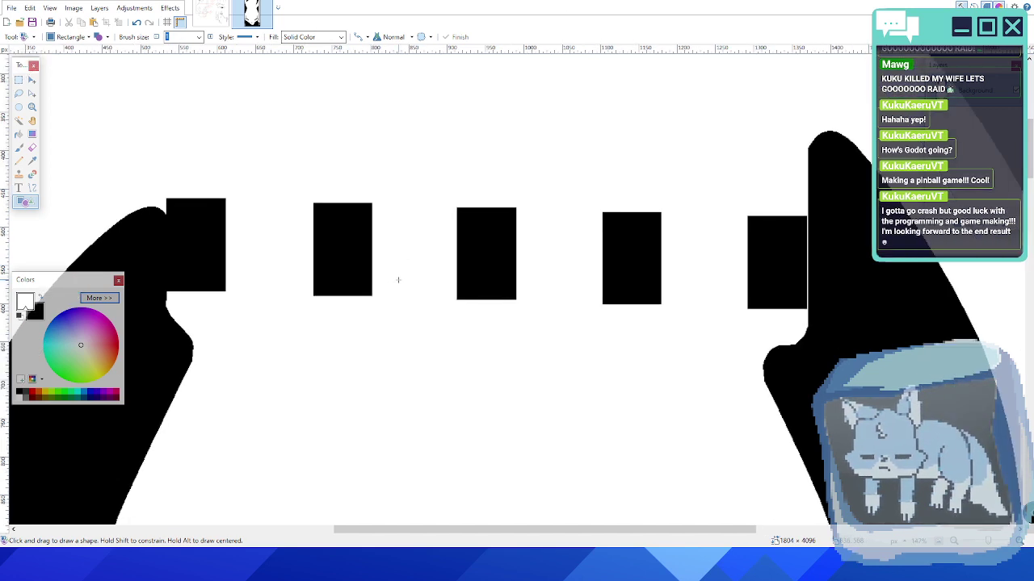
scroll(398, 279, "up", 1, "ctrl")
middle_click_drag(364, 258, 484, 272)
left_click_drag(489, 273, 434, 273)
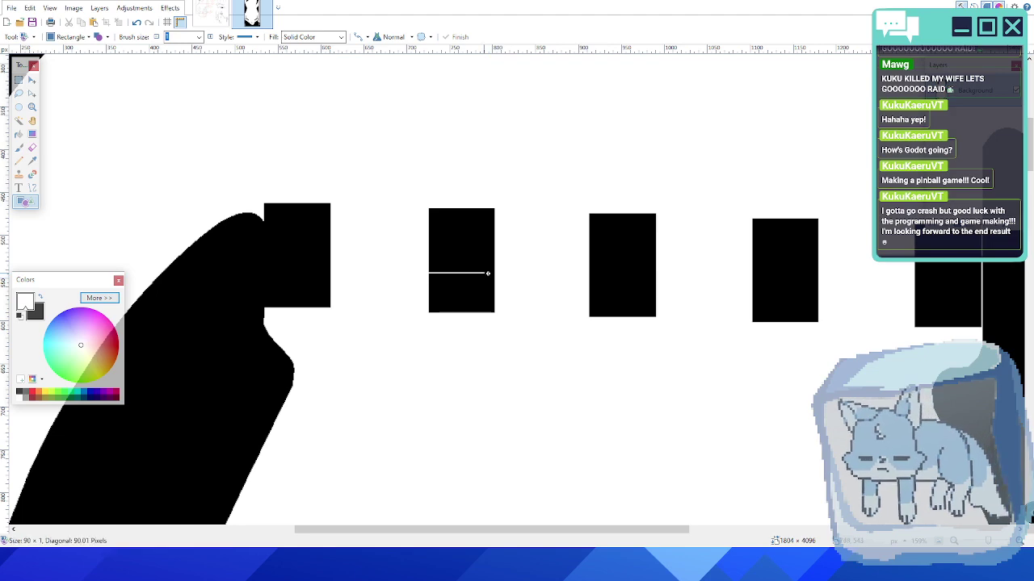
key("Escape")
- Examine the upper edges and spacing of the first blocks in the row for uneven alignment
scroll(389, 263, "up", 3, "ctrl")
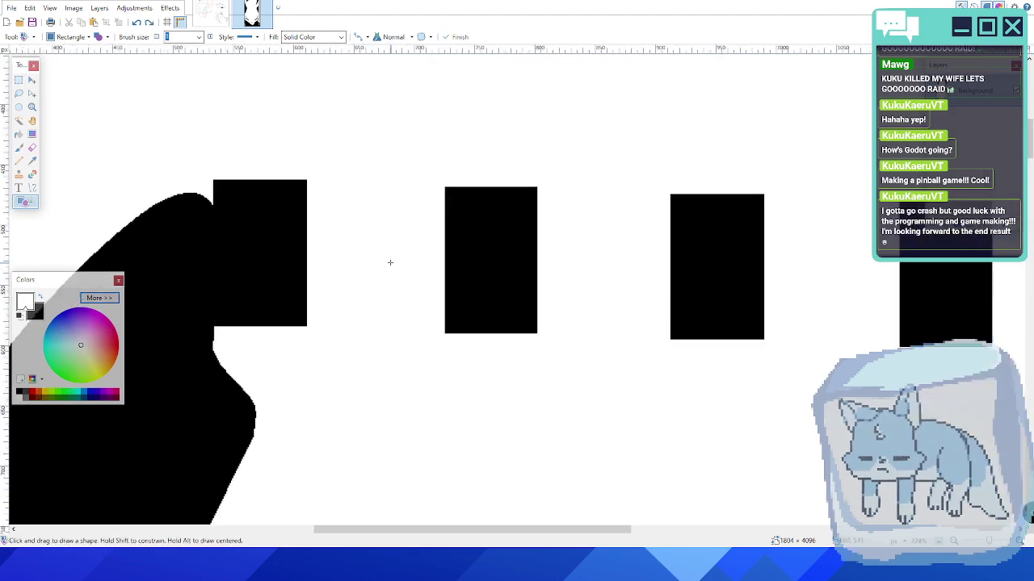
middle_click_drag(626, 275, 510, 290)
middle_click_drag(319, 272, 415, 290)
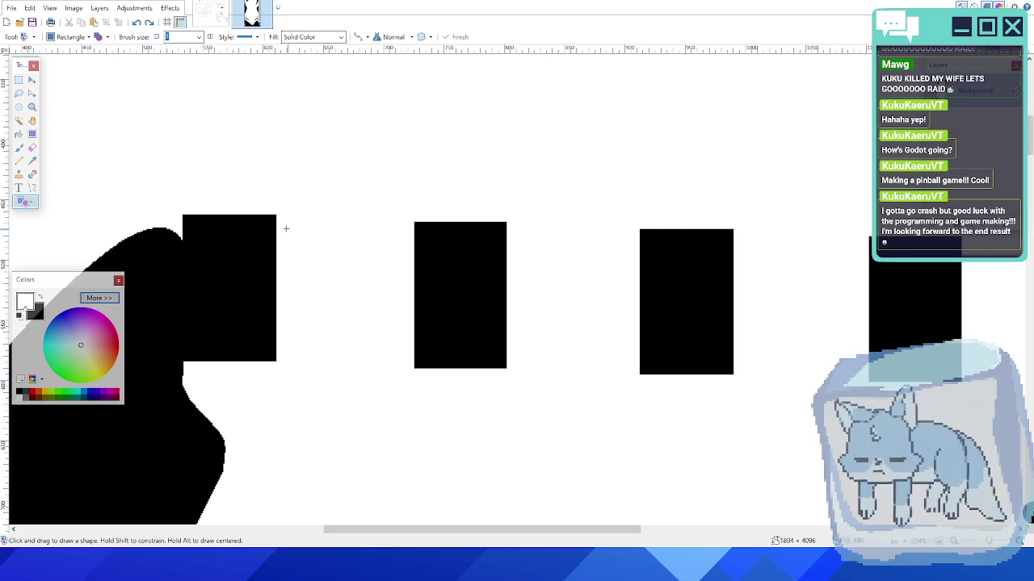
middle_click_drag(355, 226, 364, 298)
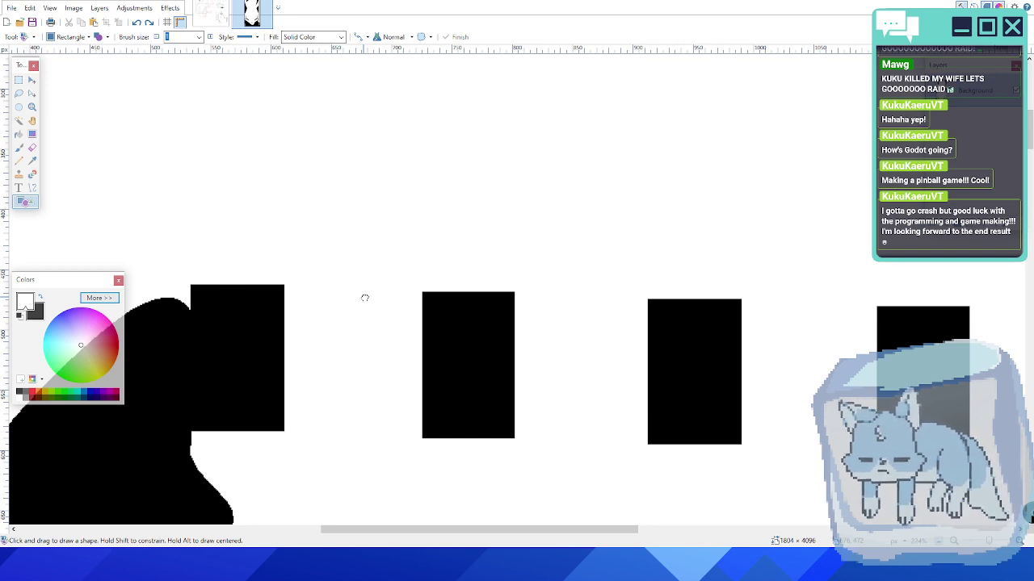
middle_click_drag(365, 298, 377, 323)
scroll(399, 305, "down", 2)
scroll(399, 305, "up", 3)
scroll(400, 306, "down", 1)
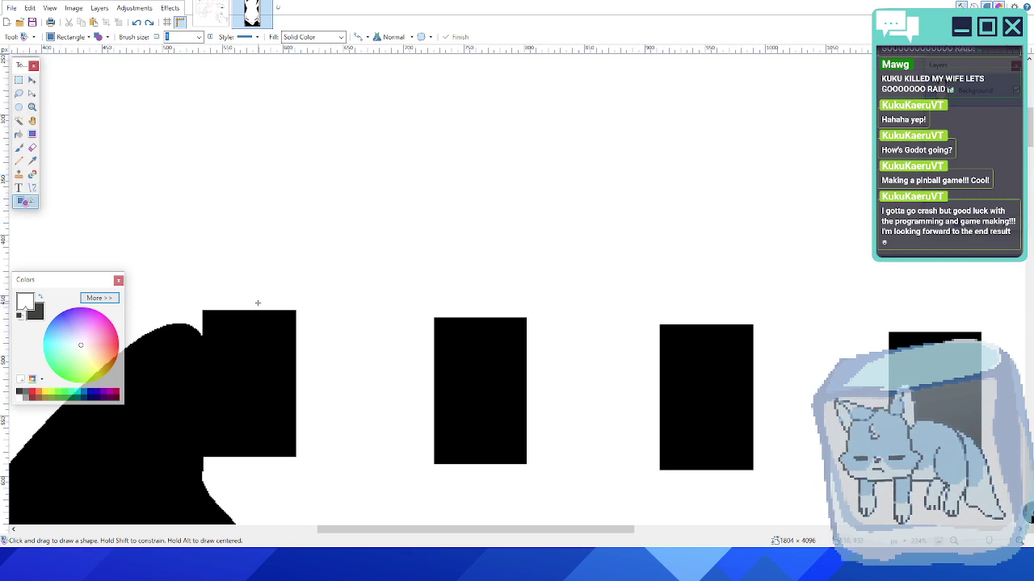
scroll(369, 330, "up", 2, "ctrl")
middle_click_drag(462, 272, 463, 266)
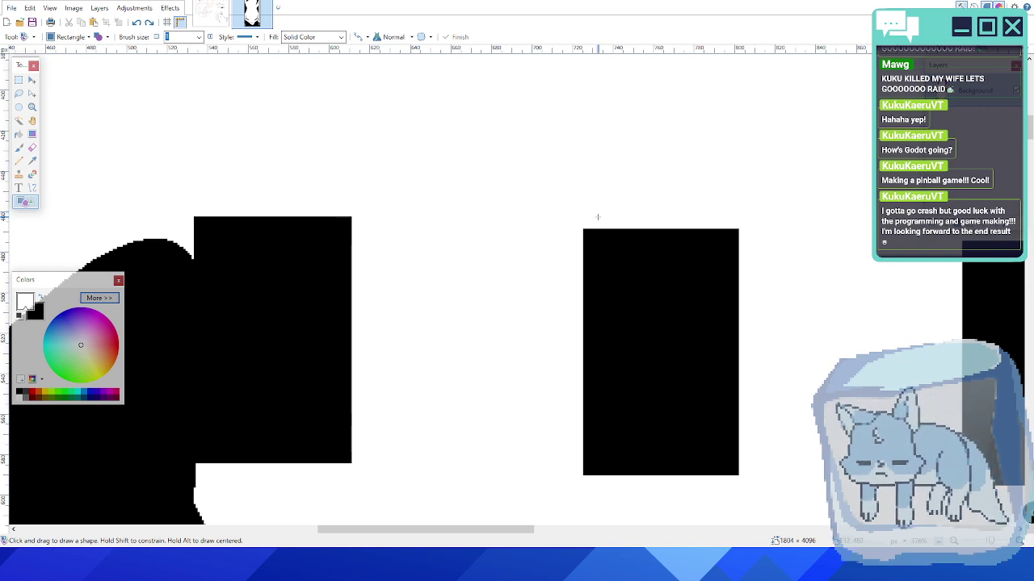
- Select the leftmost block with a rectangular selection and extend its lower edge so the selection measures 78 × 123 px
middle_click_drag(376, 258, 450, 234)
left_click(19, 80)
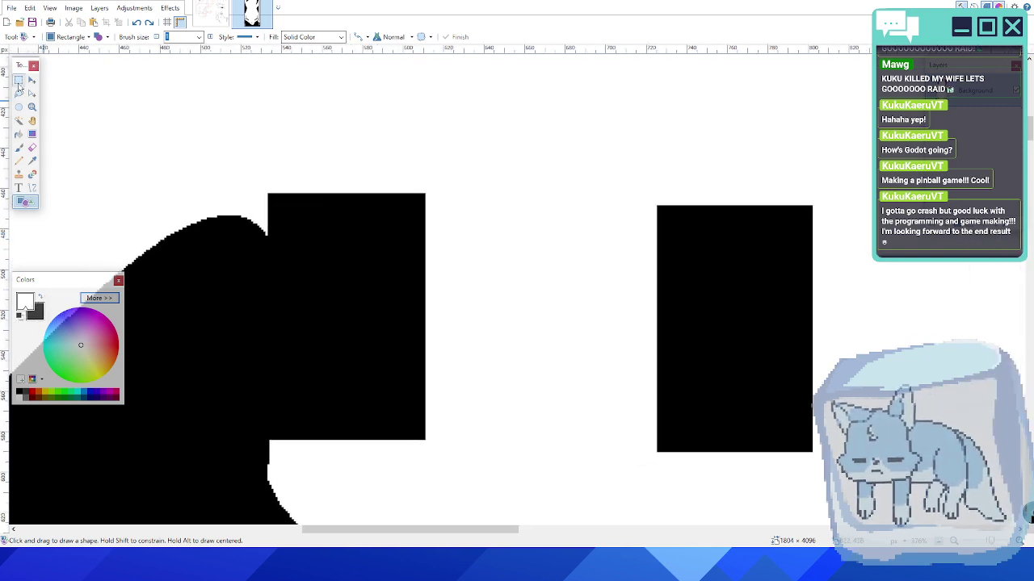
left_click_drag(425, 193, 268, 440)
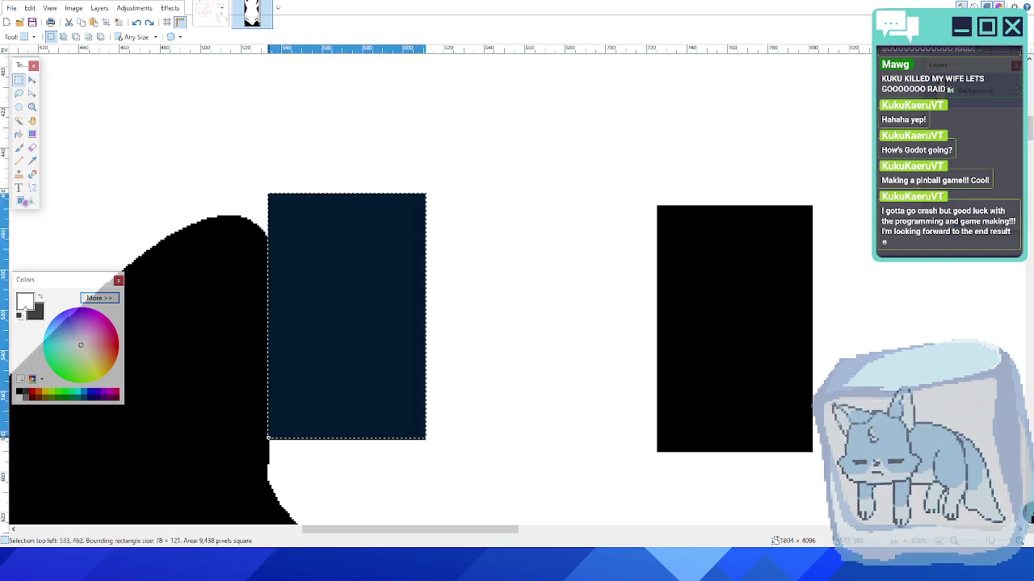
left_click(33, 94)
left_click_drag(345, 438, 346, 441)
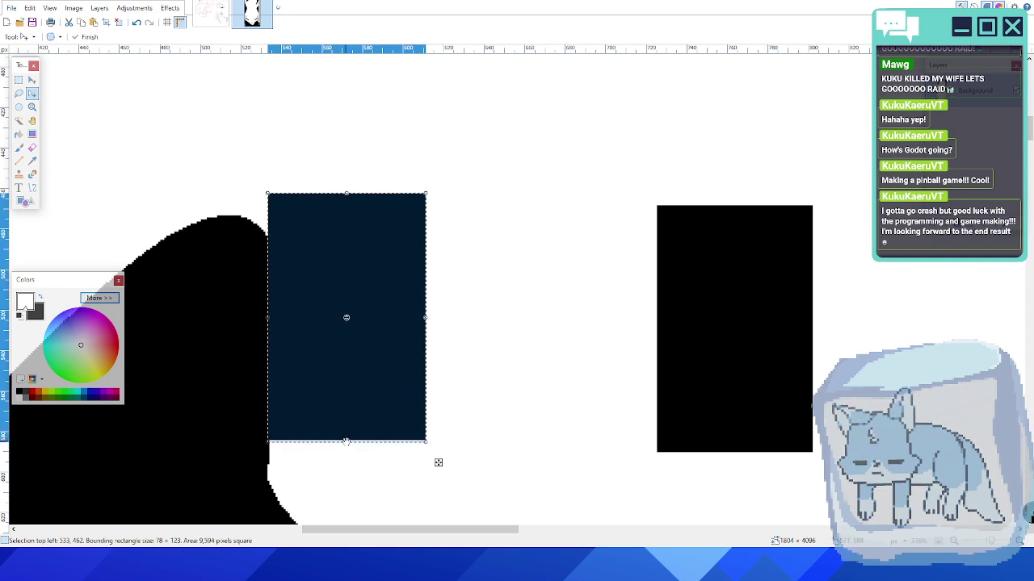
- Place a copy of the selected block over the second block, level with the original, with its top-left corner at 725, 462
key("m")
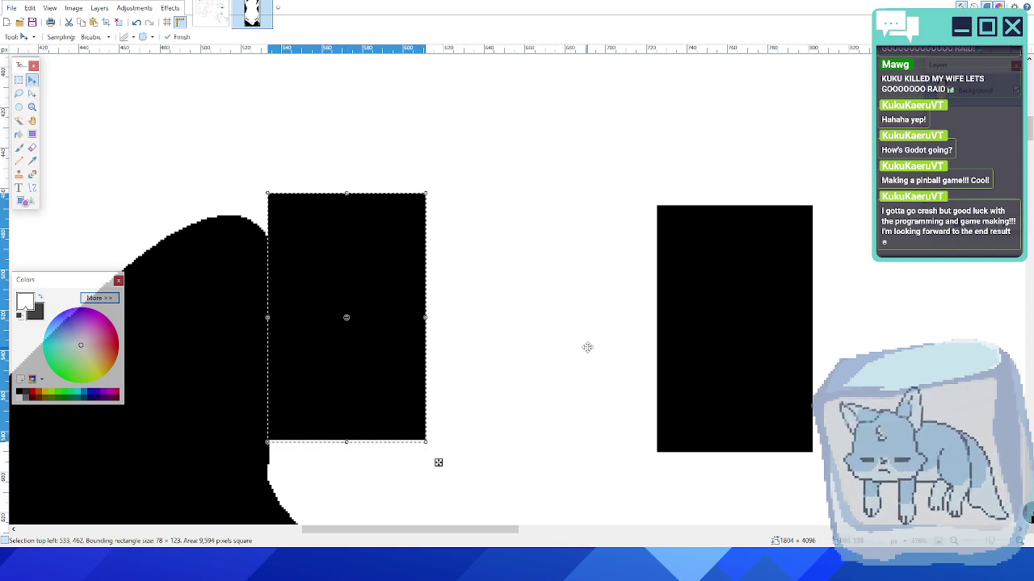
left_click_drag(438, 462, 842, 463)
key("Left")
key("Left")
key("Left")
key("Left")
key("Left")
key("Left")
key("Left")
key("Left")
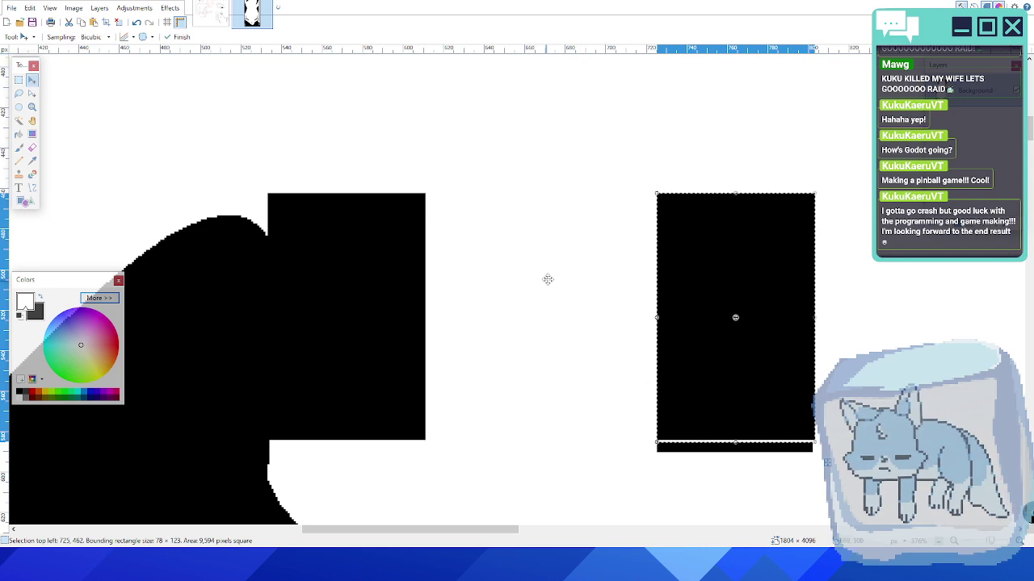
- Examine the edges and spacing of the black blocks in the row and the copied block overlapping the second one
mouse_move(554, 350)
middle_mouse_down()
mouse_move(501, 348)
mouse_move(463, 330)
middle_mouse_up()
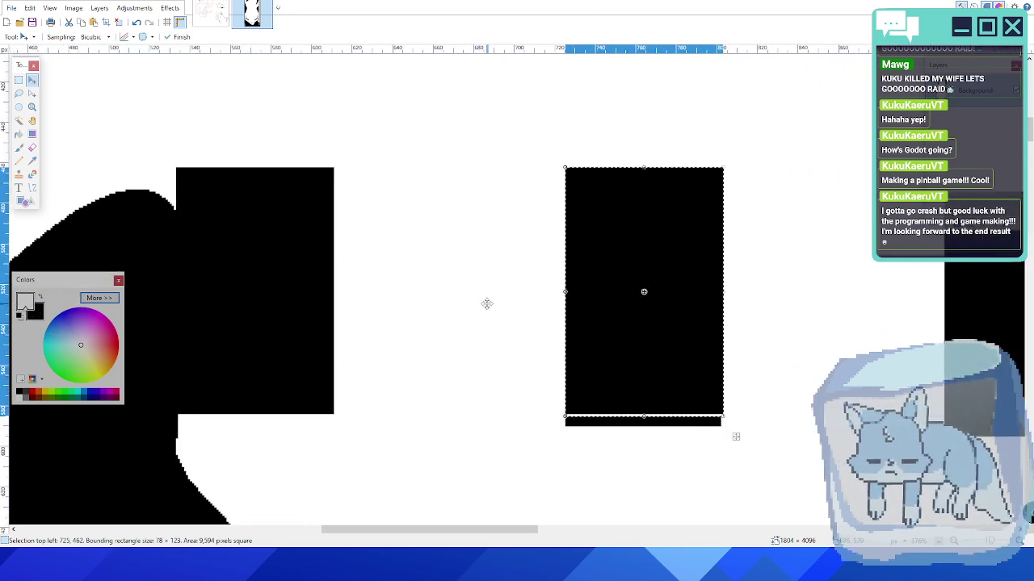
middle_click_drag(470, 323, 445, 295)
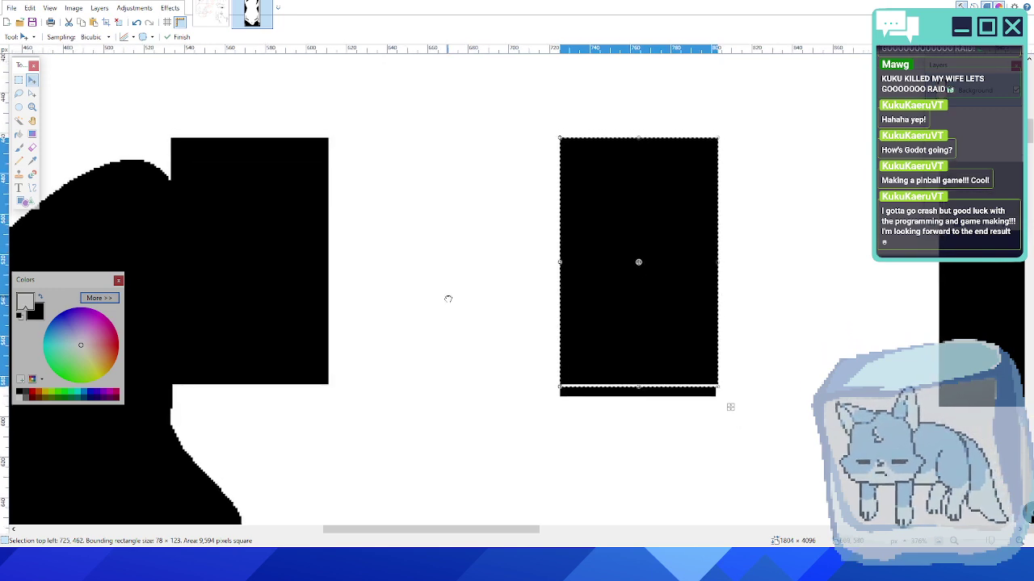
middle_click_drag(568, 258, 373, 293)
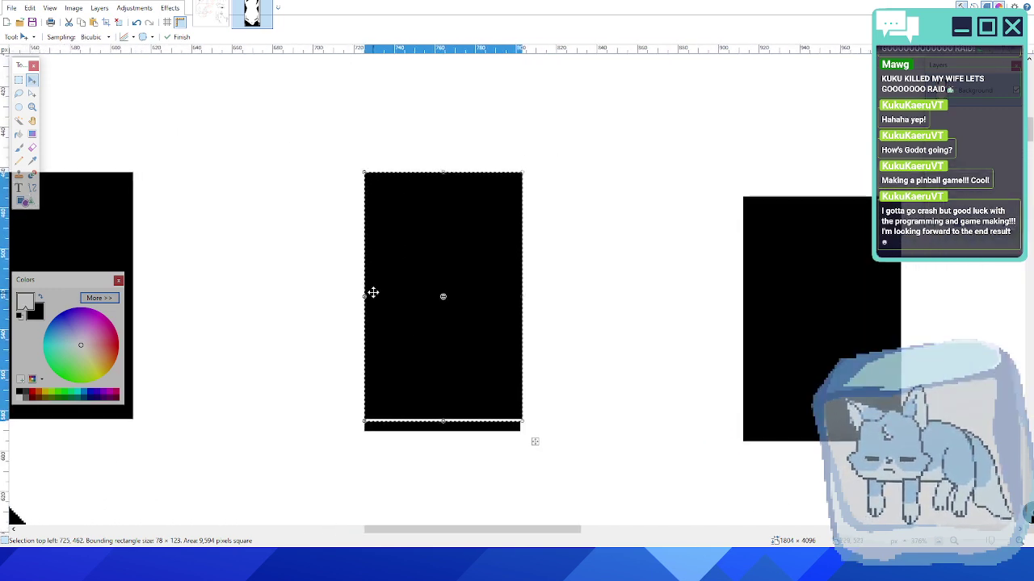
scroll(734, 296, "down", 2, "ctrl")
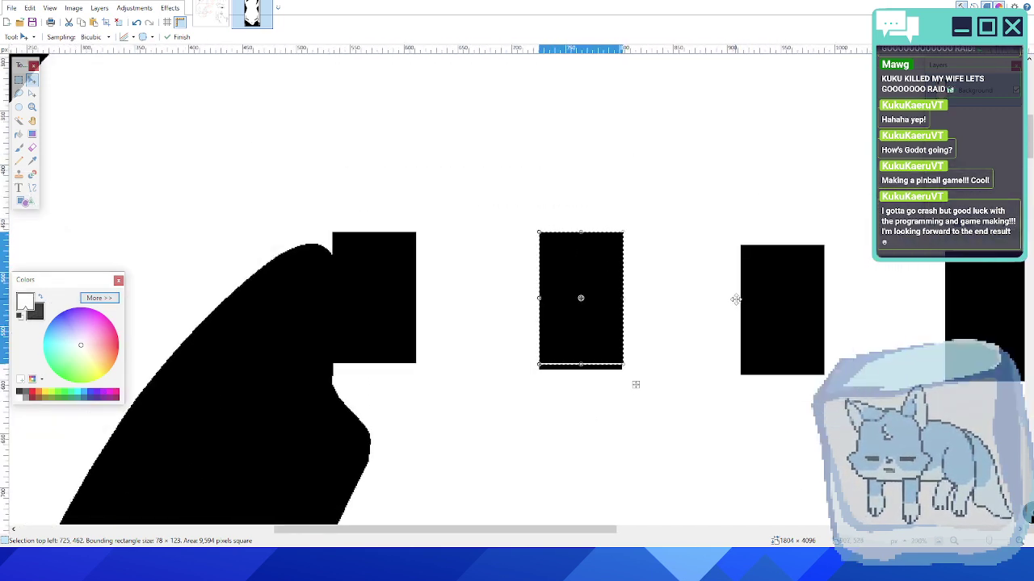
middle_click_drag(734, 296, 446, 312)
mouse_move(591, 312)
middle_mouse_down()
mouse_move(544, 314)
mouse_move(715, 317)
middle_mouse_up()
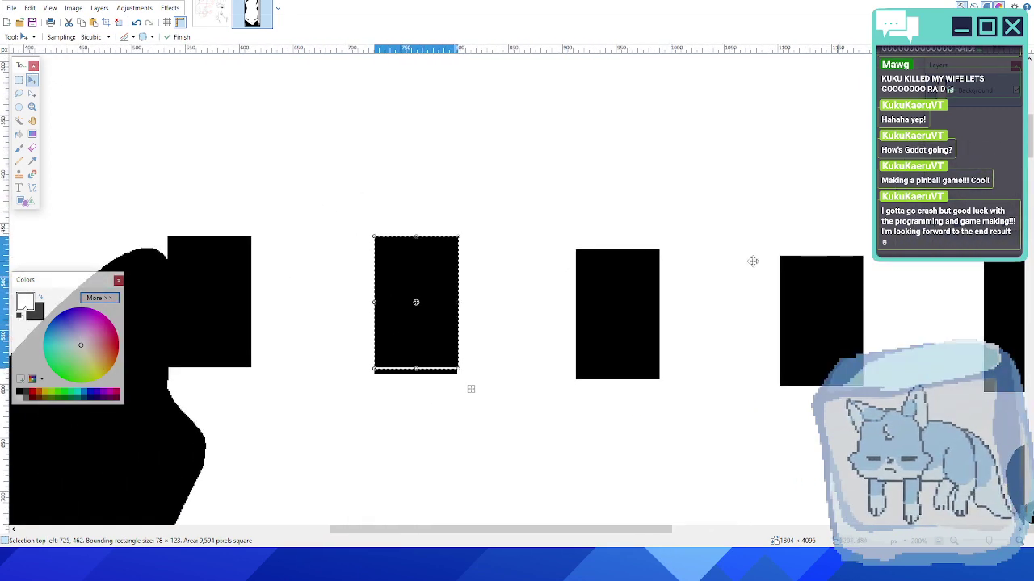
middle_click_drag(449, 262, 657, 264)
scroll(541, 328, "up", 2, "ctrl")
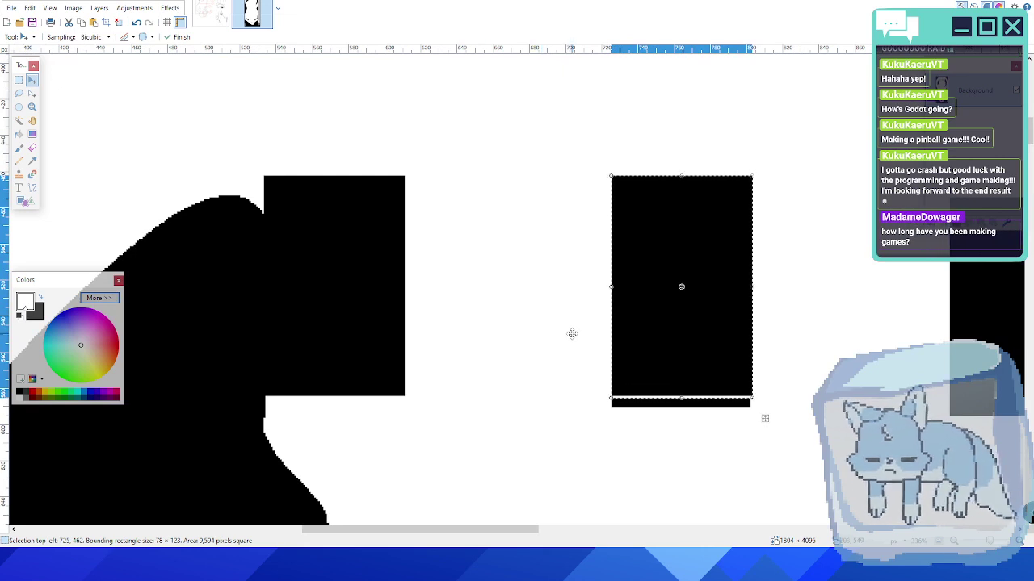
middle_click_drag(604, 316, 505, 327)
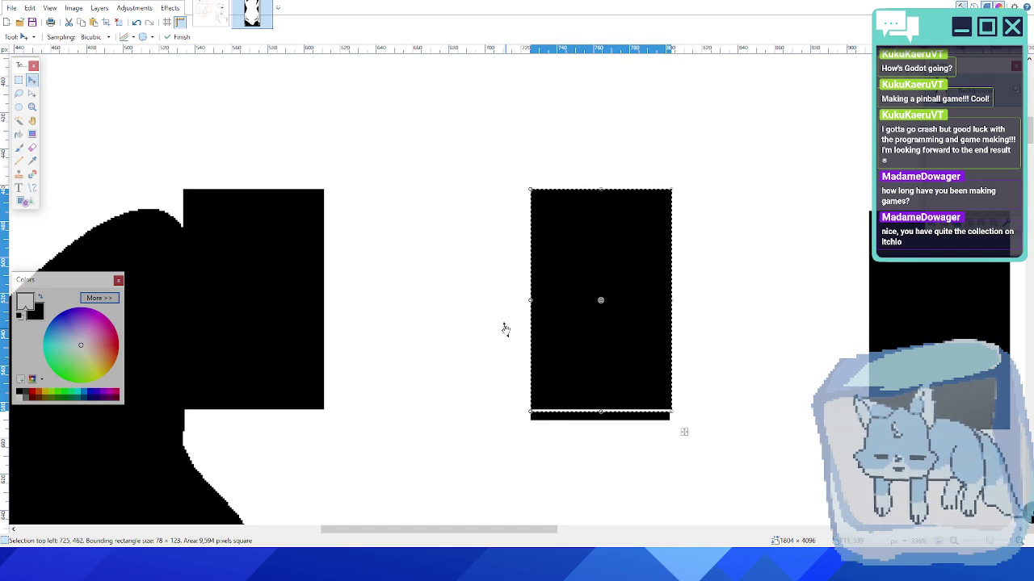
middle_click_drag(497, 147, 542, 143)
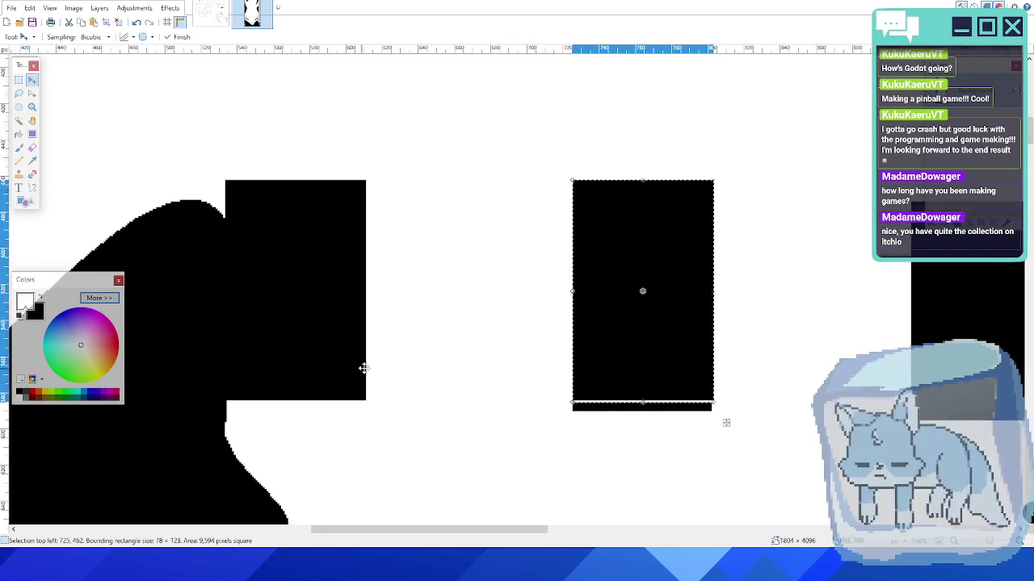
- Undo the moves of the copied block, back to the selection over the leftmost block
key("ctrl+z")
key("ctrl+z")
key("ctrl+z")
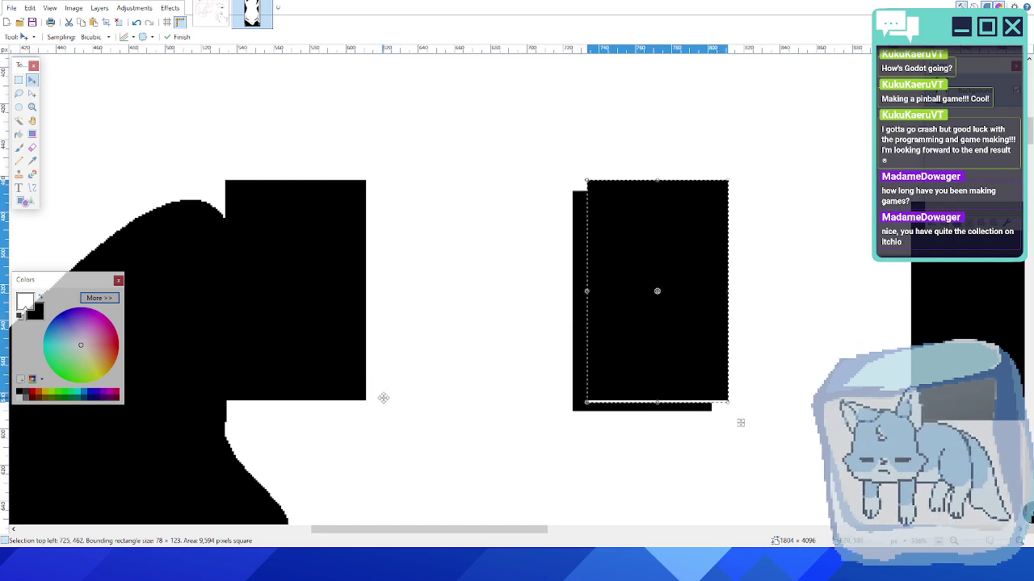
- Shrink the selection outline on the leftmost block to 78 × 122 px so it excludes the white row beneath
scroll(302, 410, "up", 2, "ctrl")
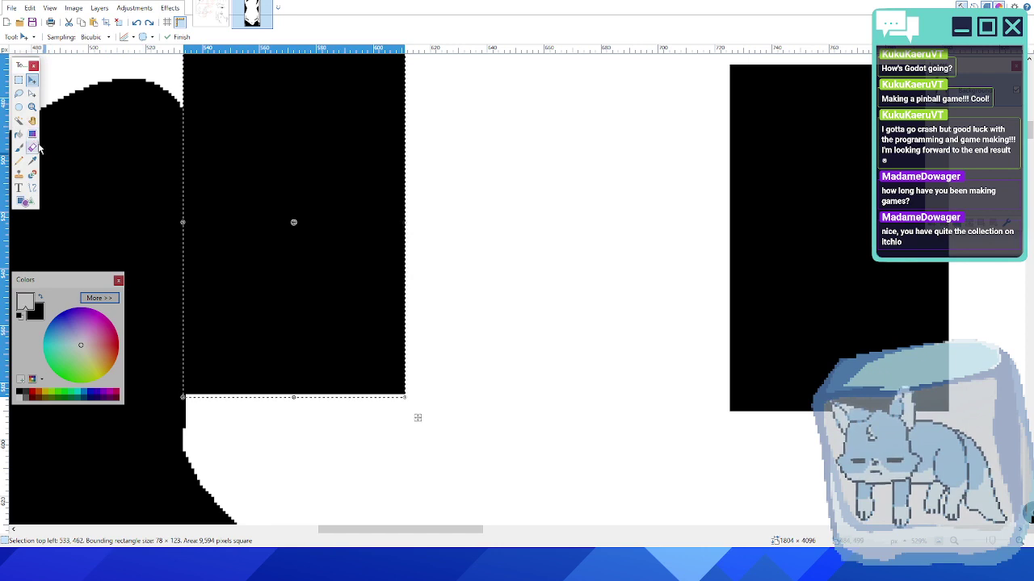
left_click(32, 93)
left_click_drag(290, 390, 290, 389)
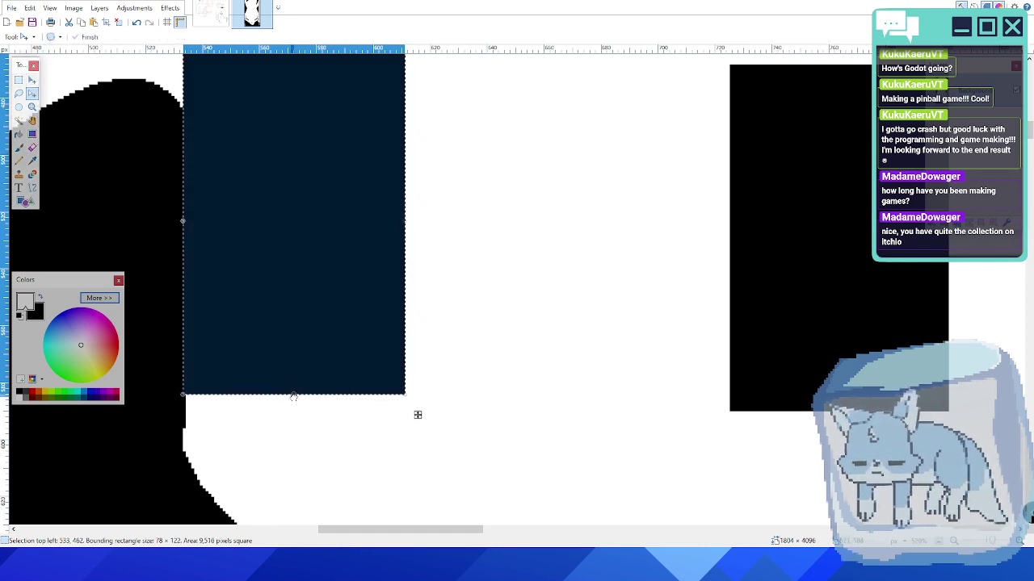
scroll(240, 205, "down", 1, "ctrl")
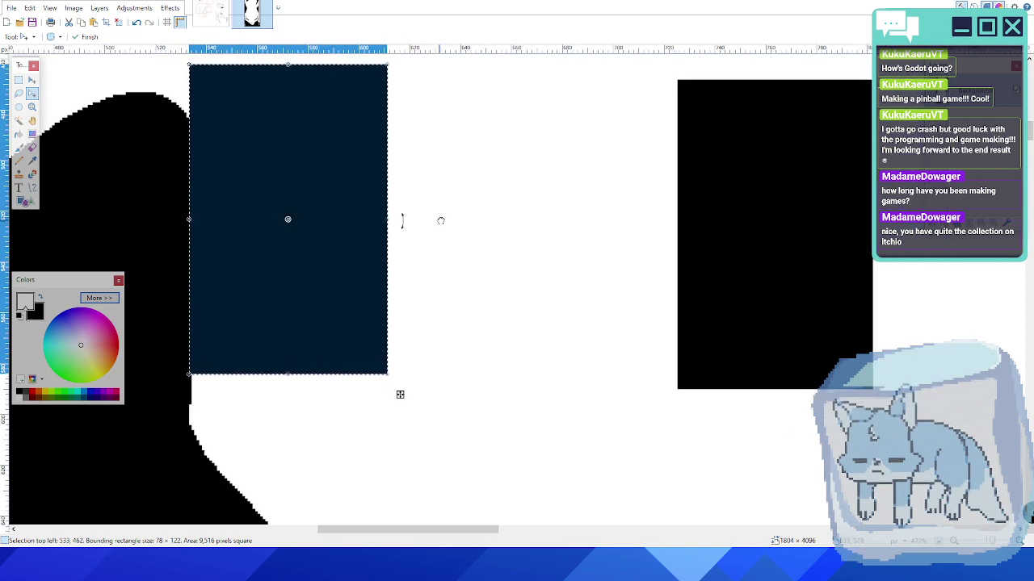
- Move a copy of the selected block horizontally onto the second block, with its top left corner at 725, 462
left_click(33, 81)
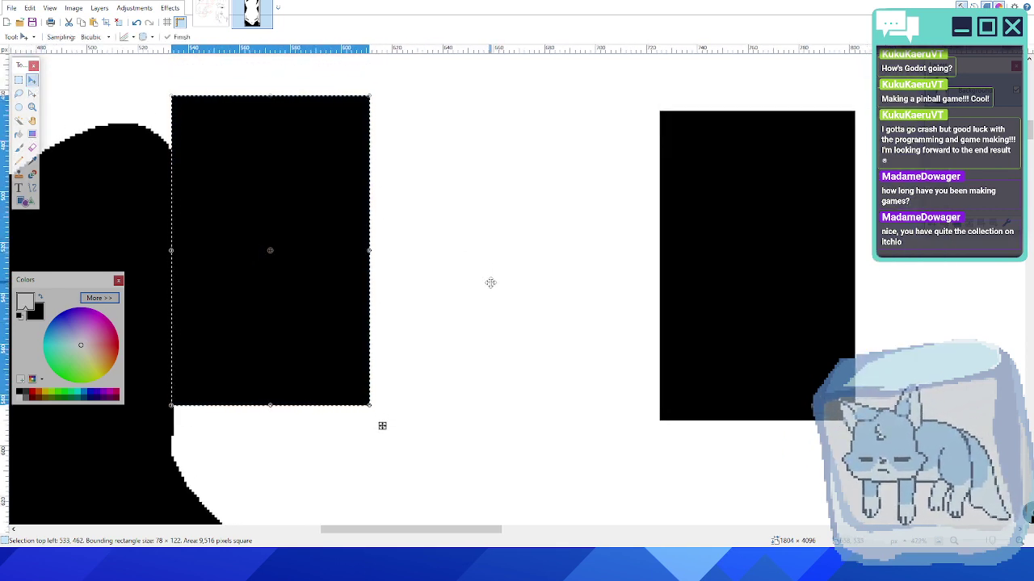
key("Right")
key("Right")
key("Right")
key("Right")
key("Right")
key("Right")
key("Right")
key("Right")
key("Right")
key("Right")
key("ctrl+Right")
key("ctrl+Right")
key("ctrl+Right")
key("ctrl+Right")
key("ctrl+Right")
key("ctrl+Right")
key("ctrl+Right")
key("ctrl+Right")
key("ctrl+Right")
key("ctrl+Right")
key("ctrl+Right")
key("ctrl+Right")
key("ctrl+Right")
key("ctrl+Right")
key("ctrl+Right")
key("ctrl+Right")
key("ctrl+Right")
key("ctrl+Right")
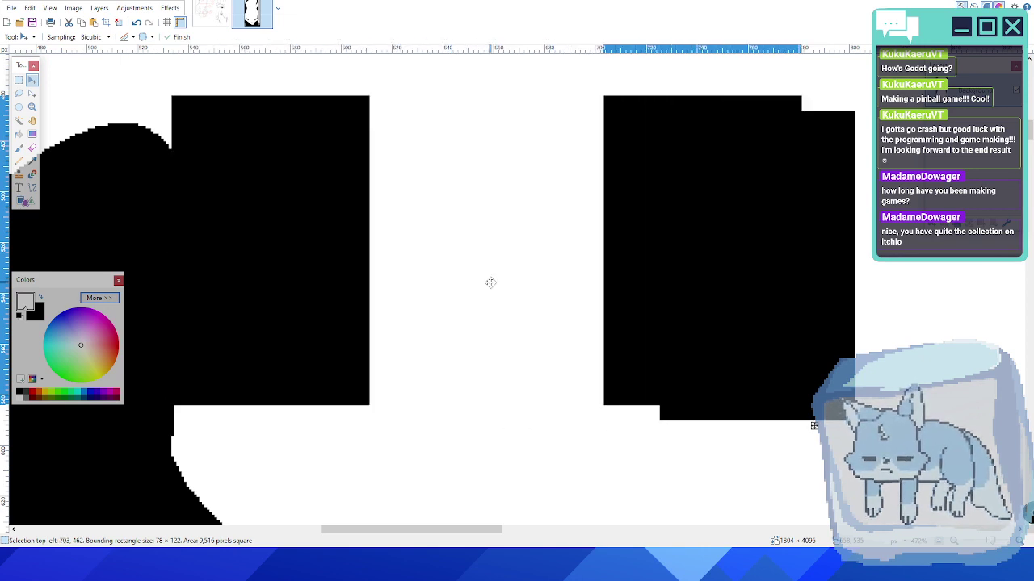
key("ctrl+Right")
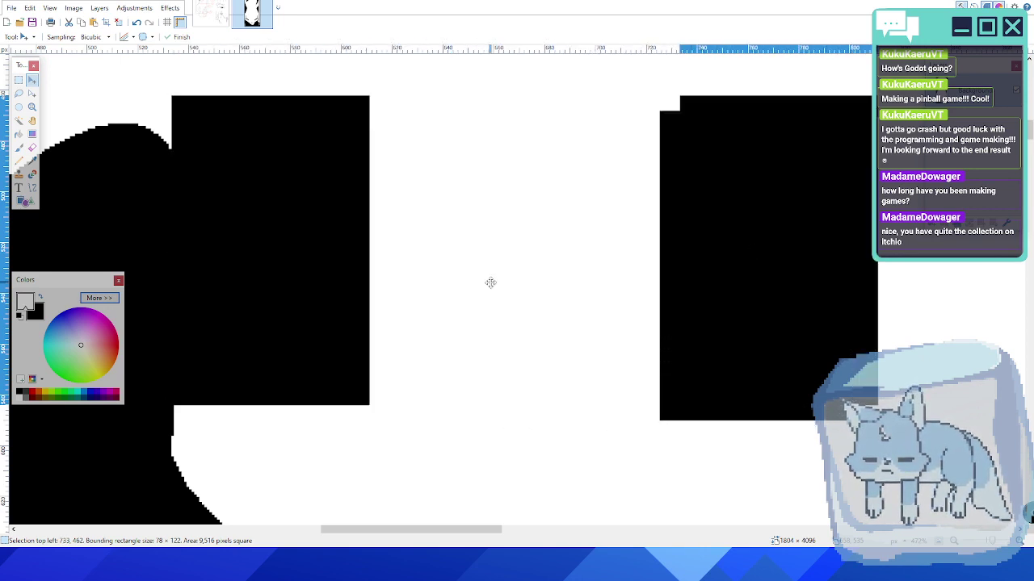
key("ctrl+Left")
key("Right")
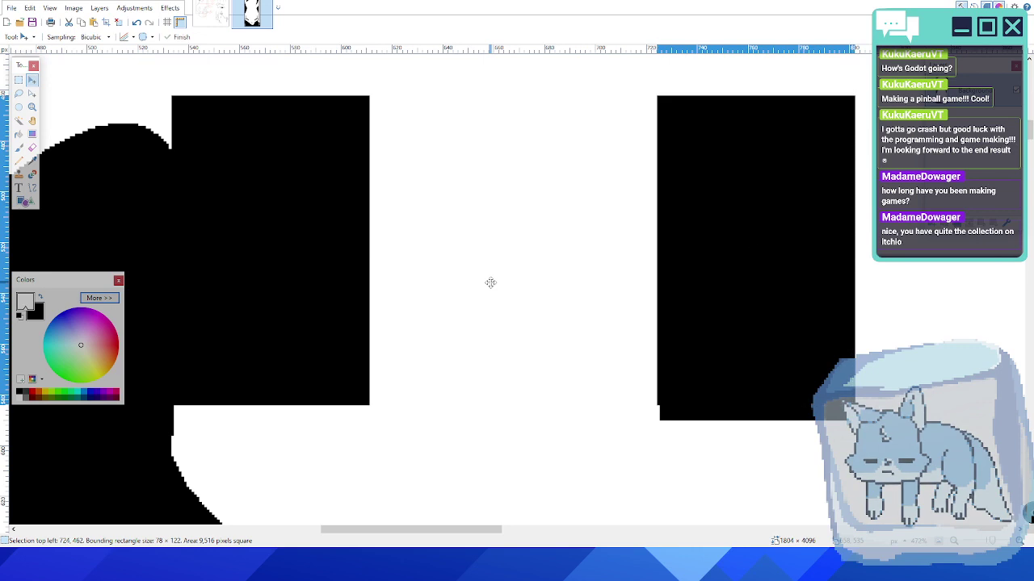
key("Right")
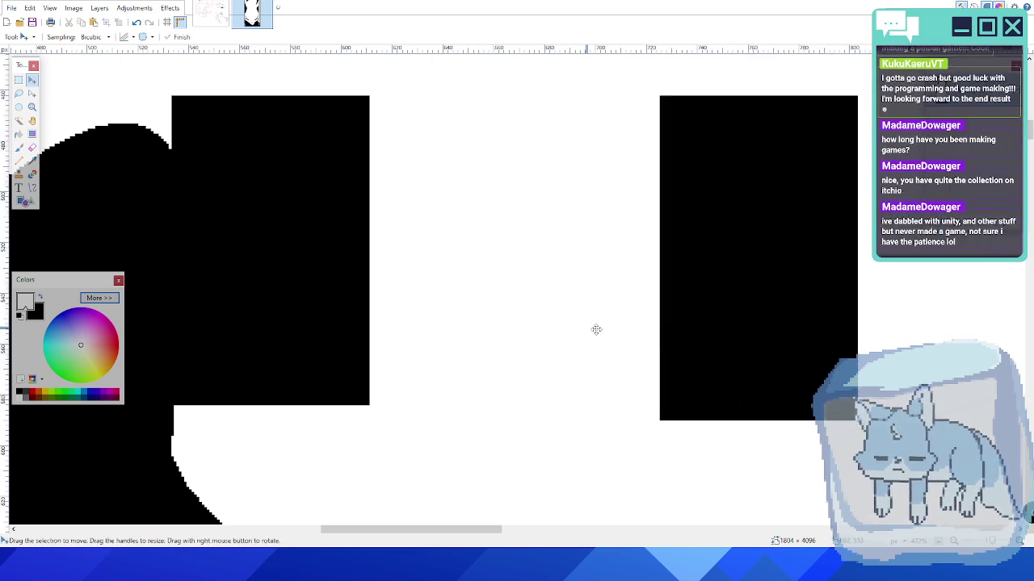
- Place another copy of the block over the third block, with its top left corner at 912, 462
middle_click_drag(792, 291, 384, 311)
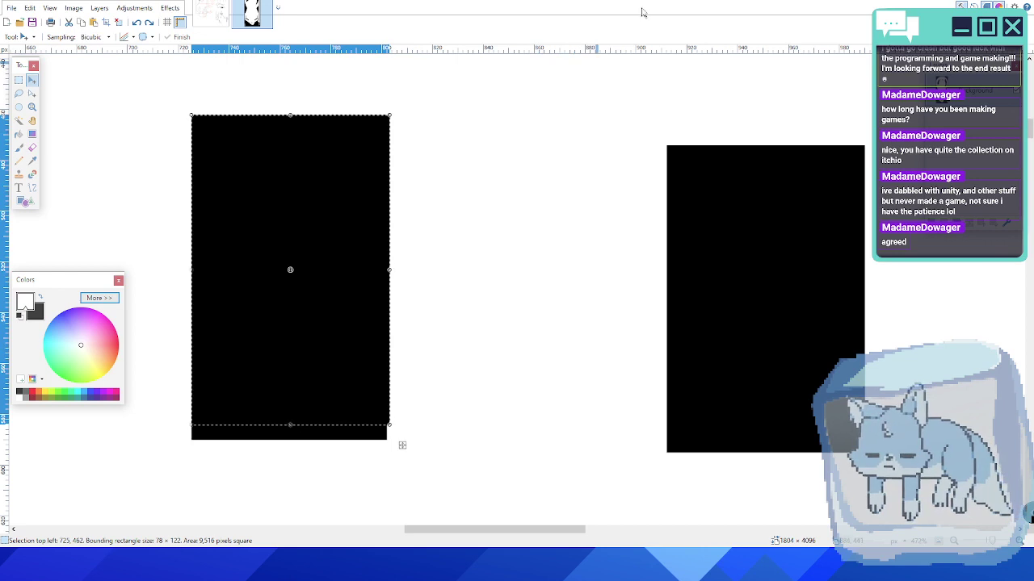
scroll(667, 223, "right", 2)
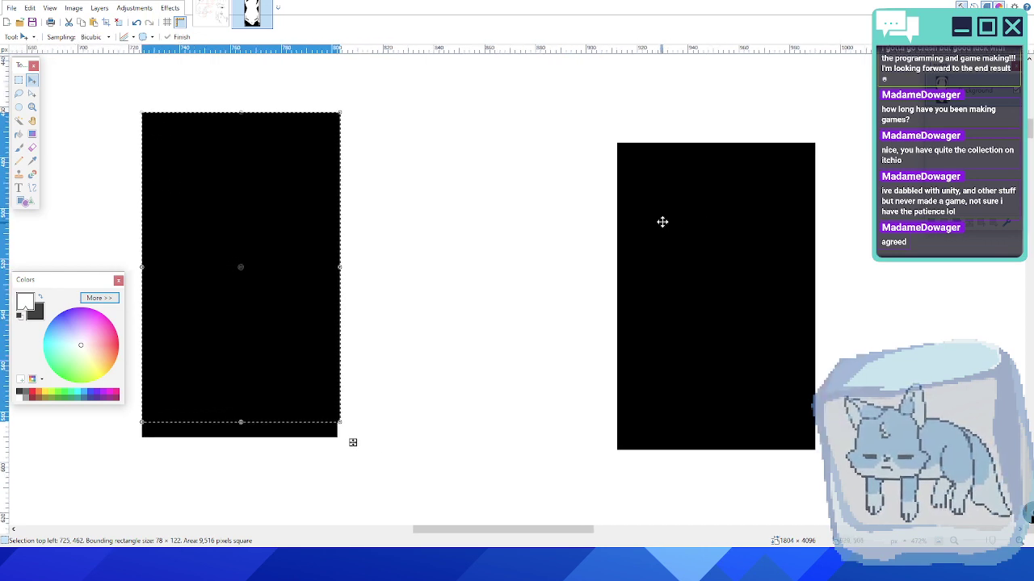
left_click_drag(353, 443, 836, 443)
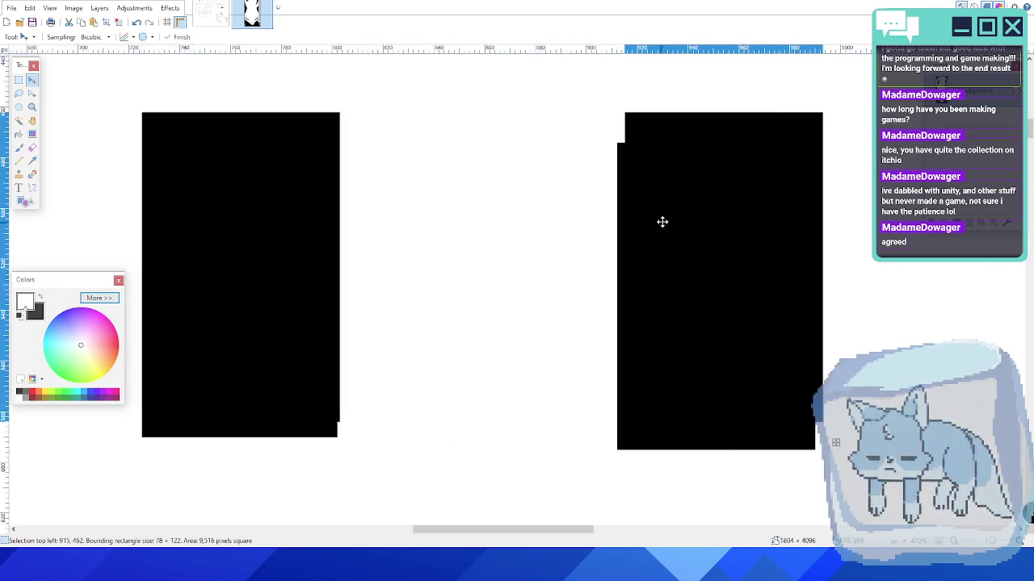
key("Left")
key("Left")
key("Left")
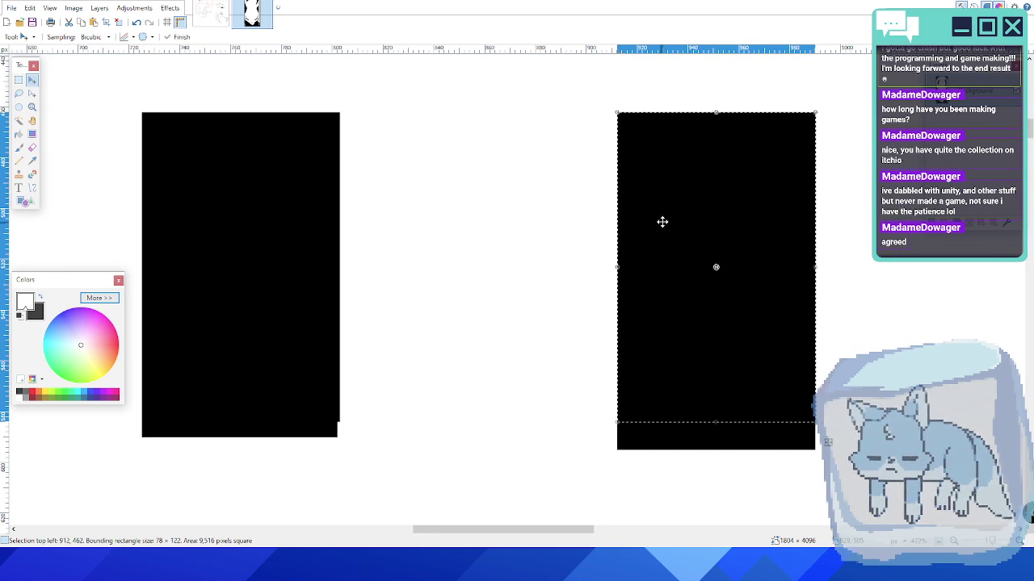
- Place another copy of the block over the fourth block, with its top left corner at 1102, 462
middle_click_drag(874, 307, 362, 309)
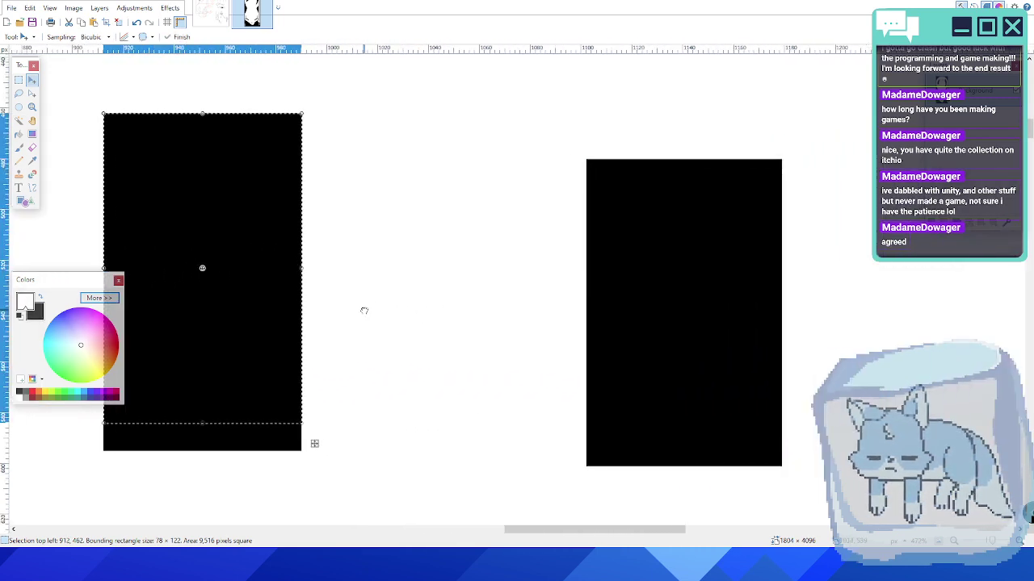
key("Right")
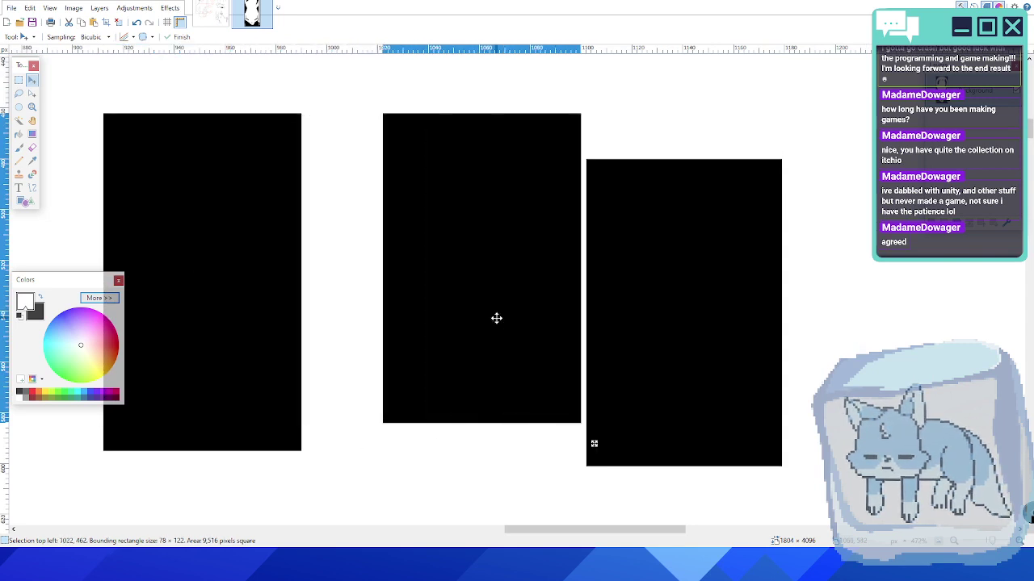
key("Left")
key("Left")
key("Right")
key("Right")
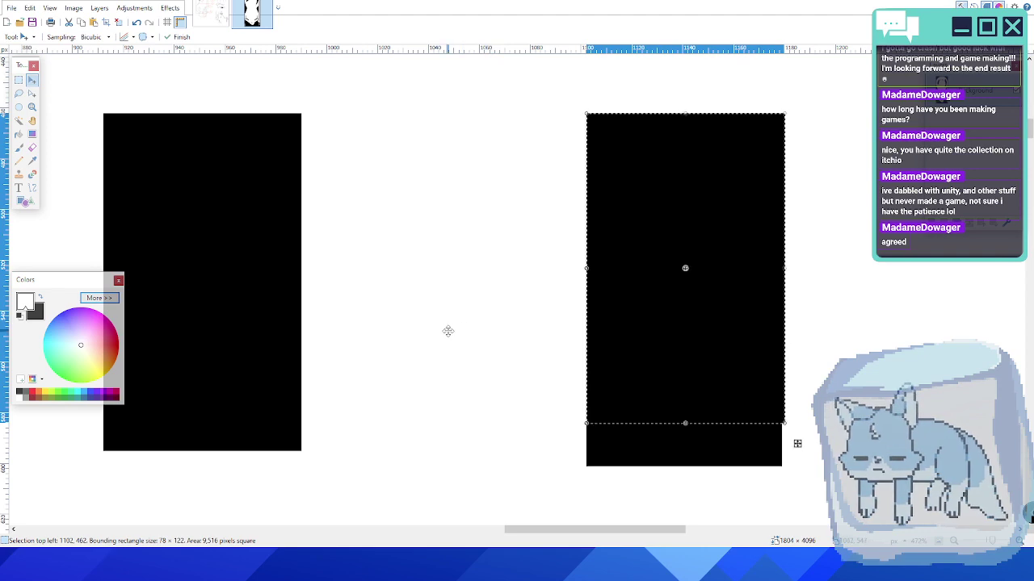
- Place a copy over the fifth block at 1292, 462 so it touches the black wall beside it, and deselect it
scroll(538, 308, "down", 6, "ctrl")
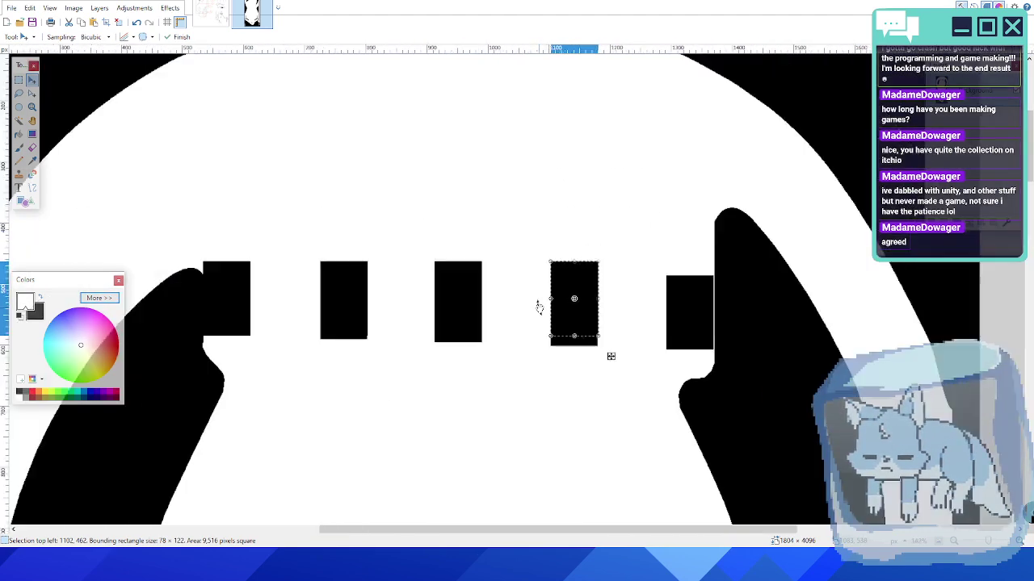
scroll(565, 307, "up", 1, "ctrl")
scroll(592, 319, "up", 3, "ctrl")
scroll(496, 328, "right", 2)
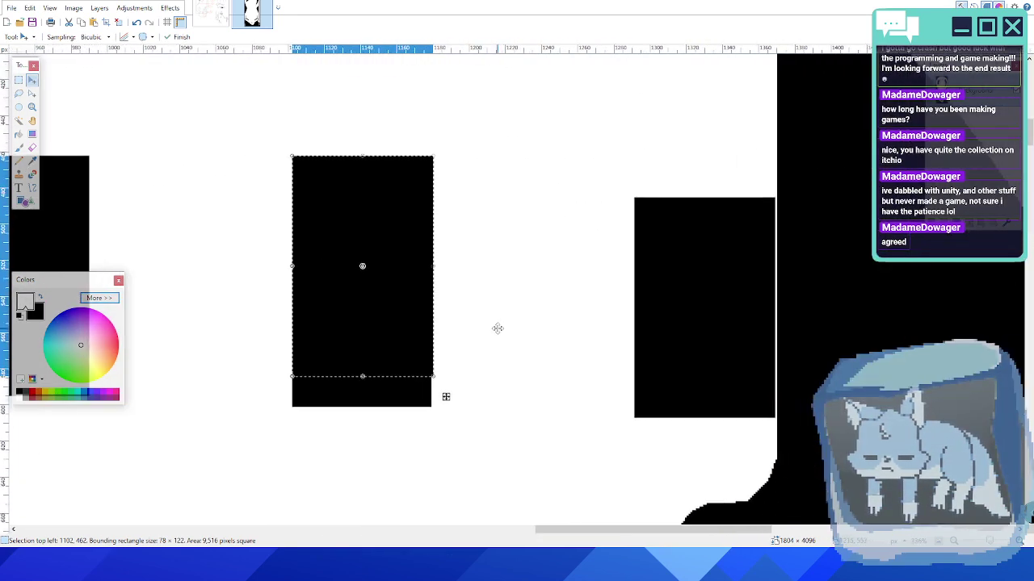
left_click_drag(446, 397, 788, 396, "ctrl")
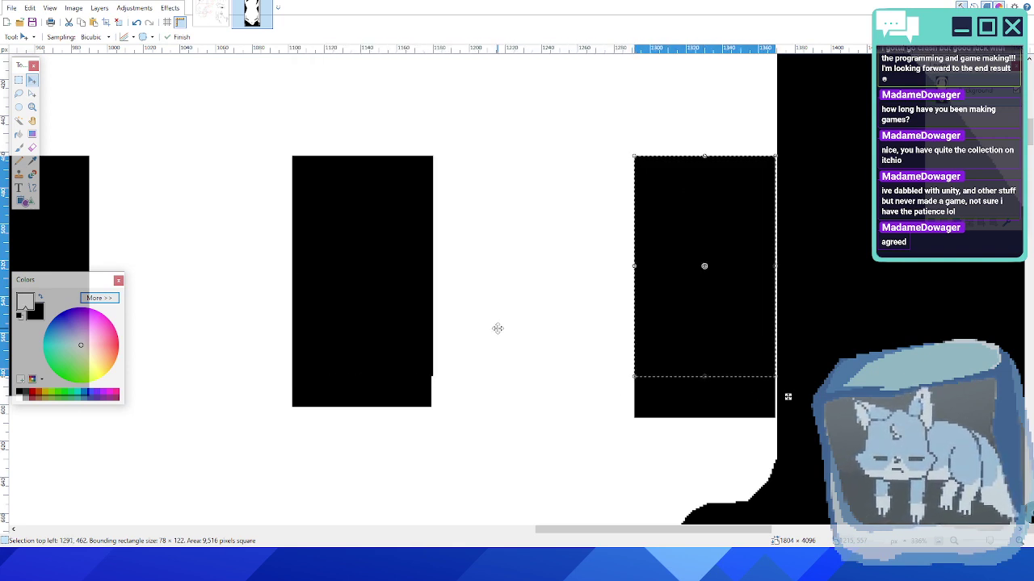
key("Right")
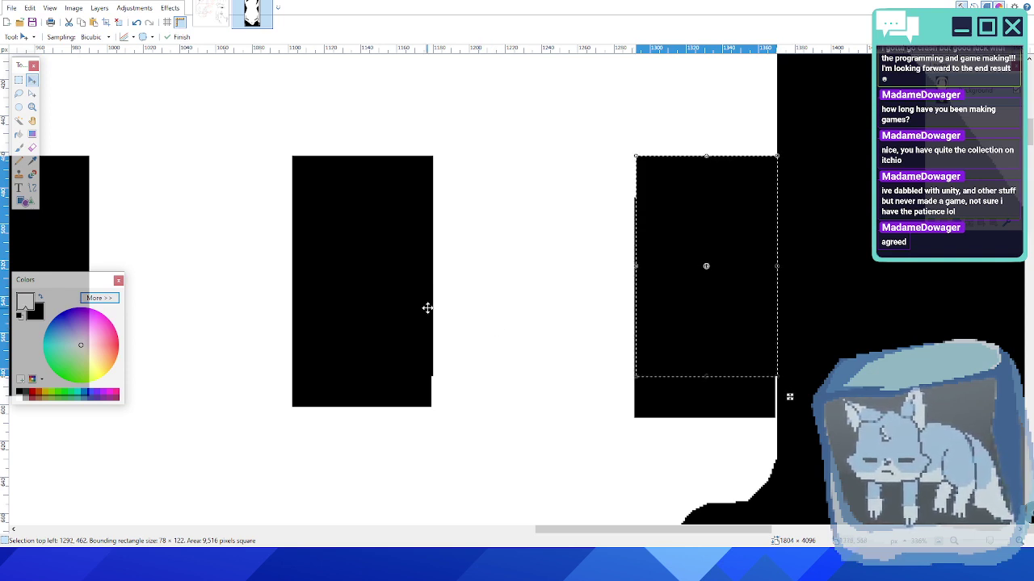
key("ctrl+d")
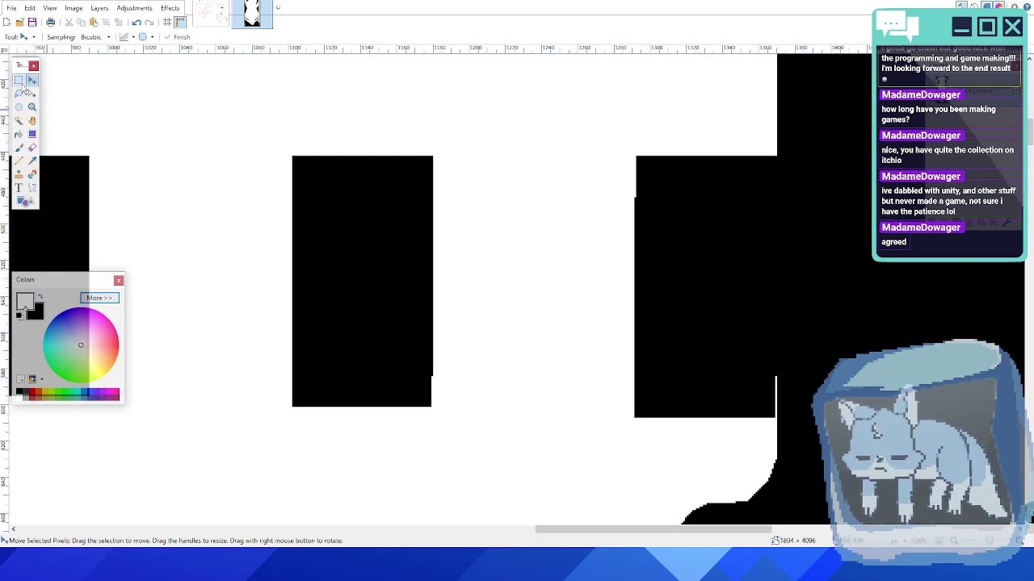
- Try to delete a 15 × 130 px strip containing the fifth block's protruding left edge
left_click(19, 80)
scroll(558, 184, "up", 2, "ctrl")
middle_click_drag(669, 236, 501, 164)
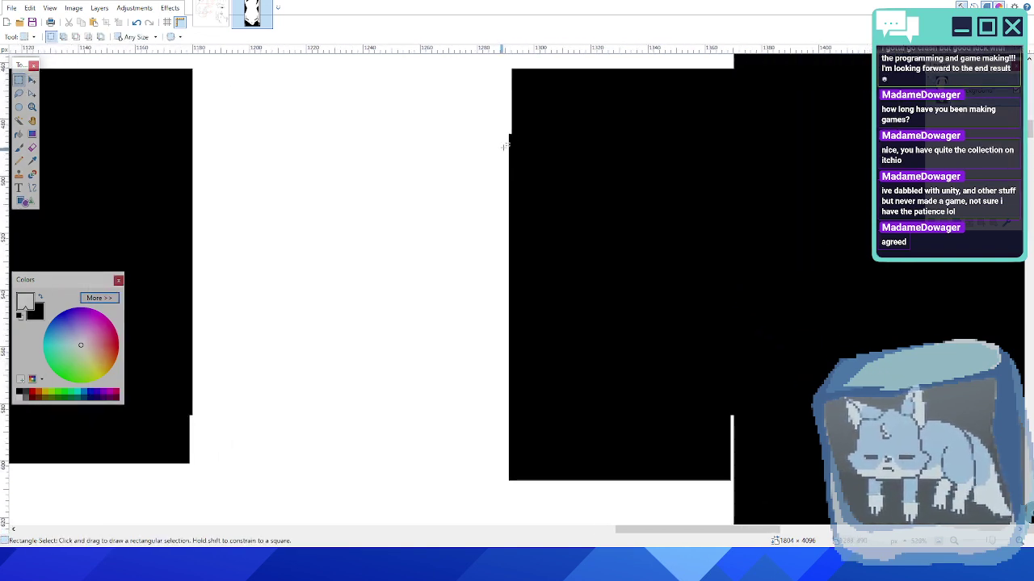
left_click_drag(510, 124, 473, 477)
key("Delete")
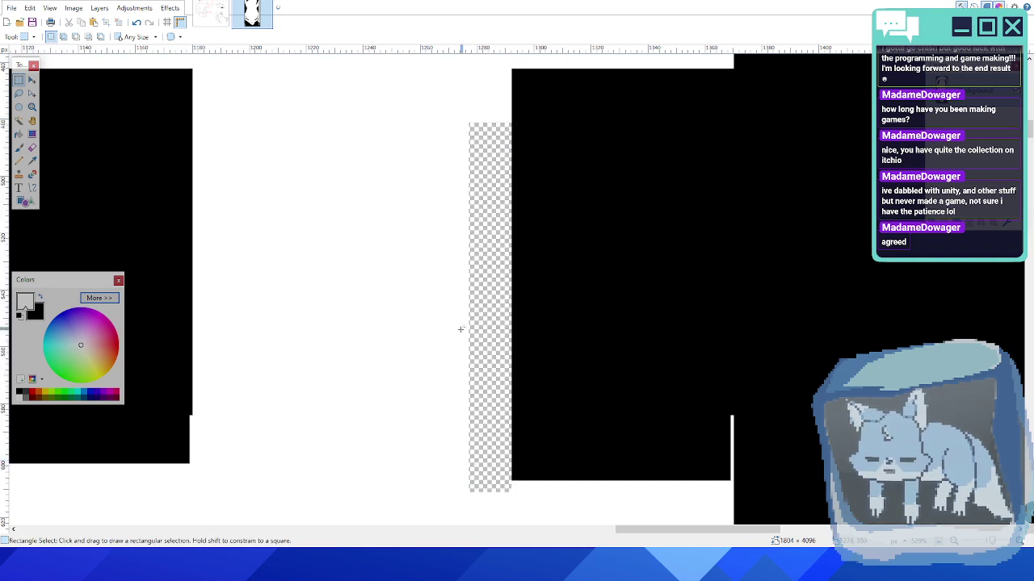
key("ctrl+z")
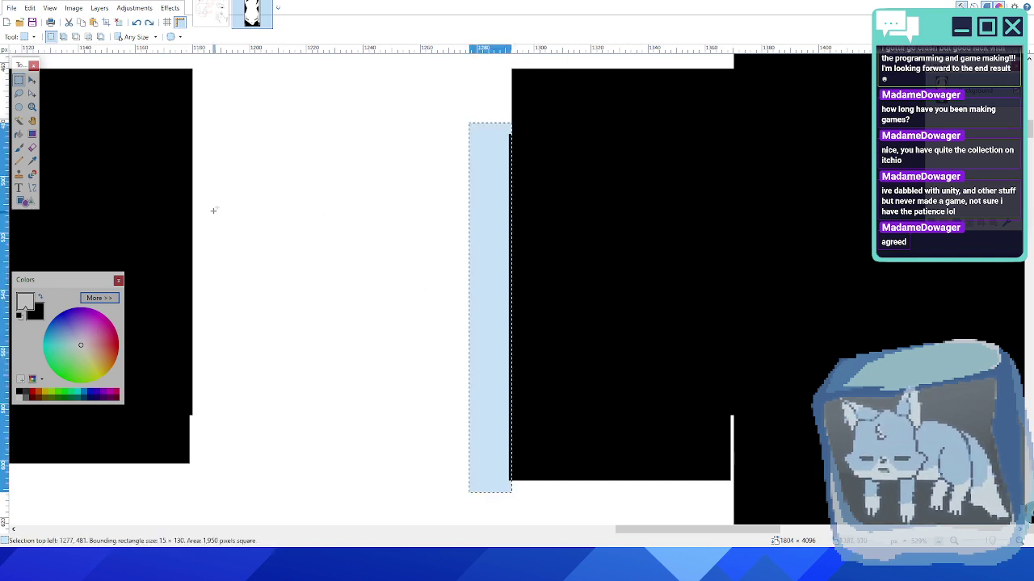
- Deselect the strip and cover the fifth block's protruding left edge with a solid white rectangle
left_click(25, 201)
key("ctrl+d")
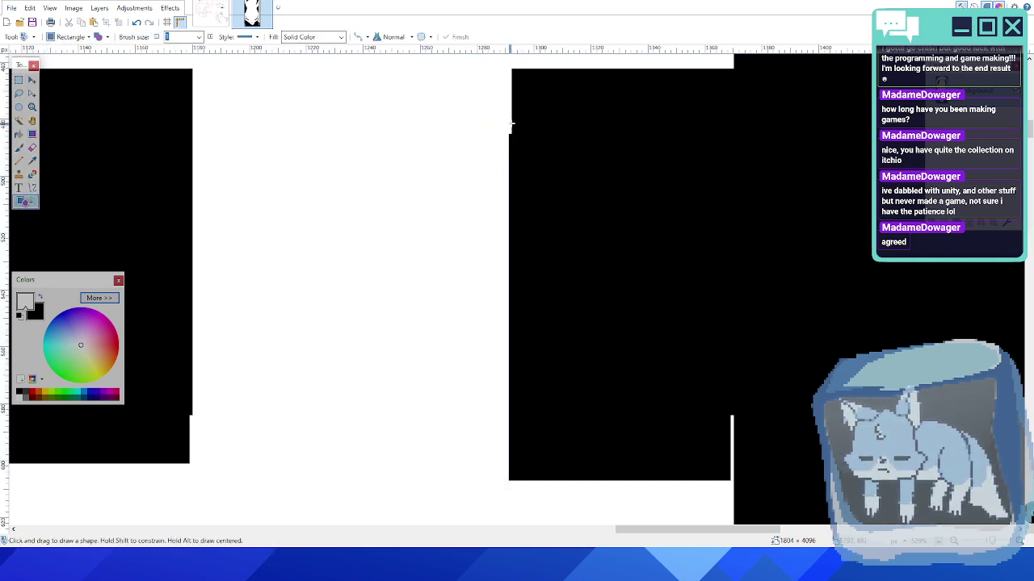
left_click_drag(511, 123, 454, 461)
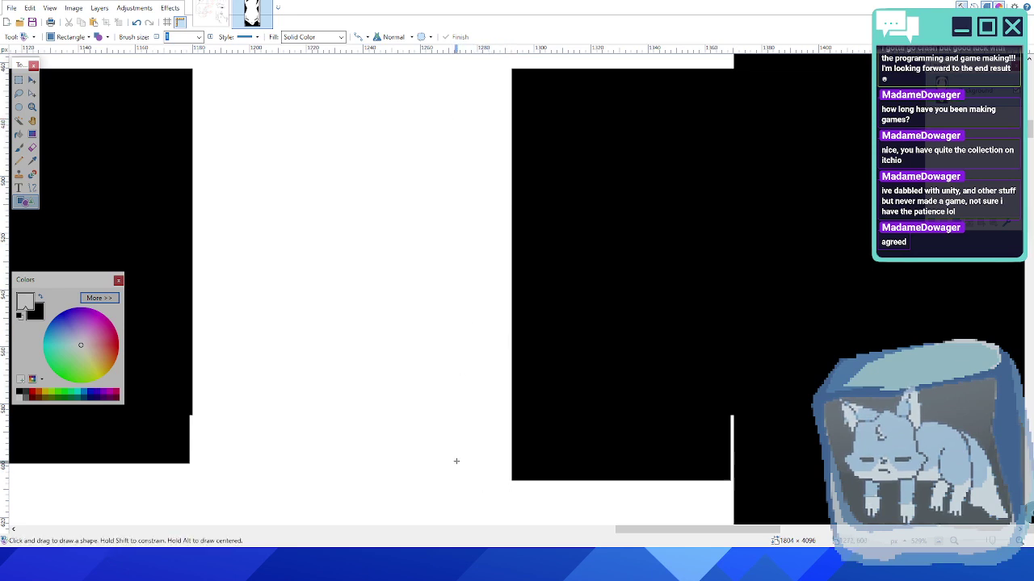
scroll(455, 453, "down", 1, "ctrl")
scroll(456, 452, "down", 1, "ctrl")
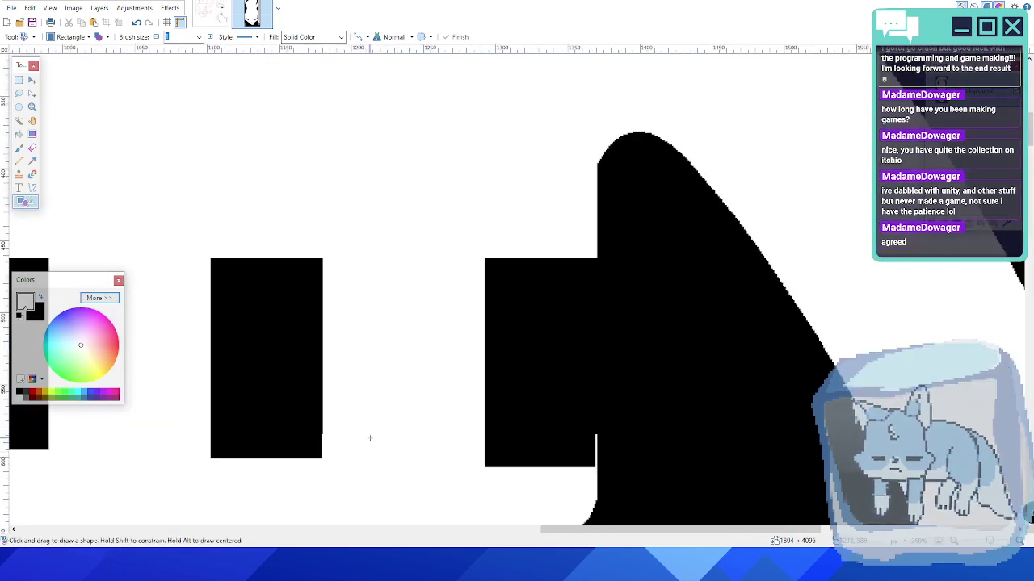
- Level the lower edges of the five blocks by covering everything below the first block's bottom edge with a solid white rectangle
middle_click_drag(337, 439, 639, 333)
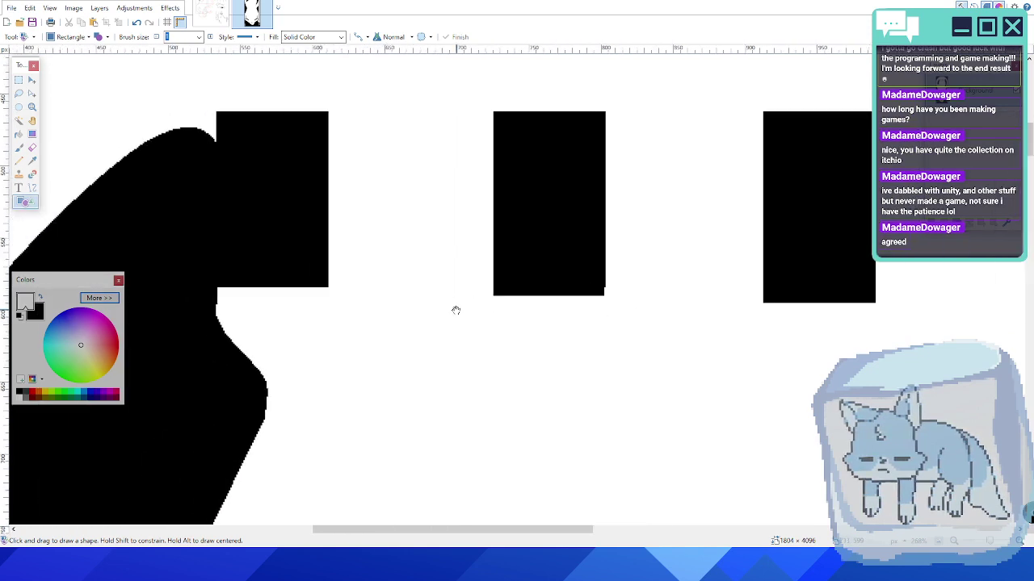
scroll(352, 298, "up", 2, "ctrl")
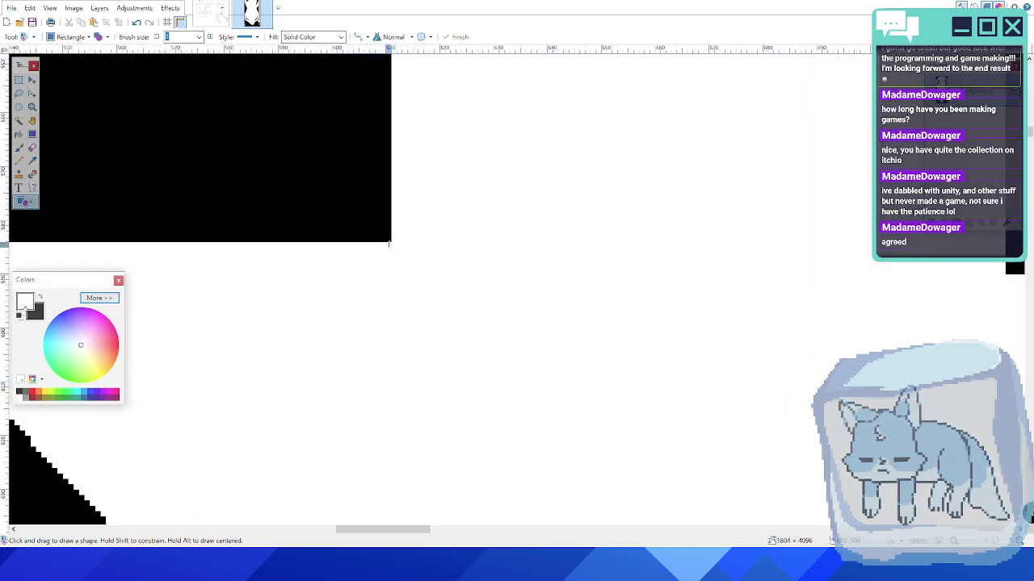
left_click_drag(388, 241, 664, 366)
key("Return")
scroll(445, 336, "down", 4, "ctrl")
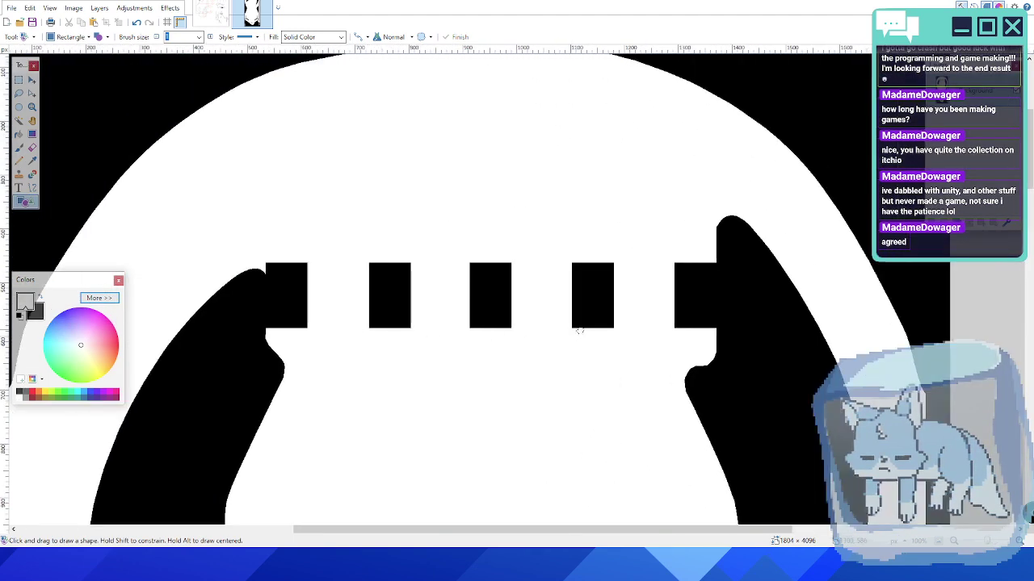
- Save the image, keeping the bit depth on Auto-detect
mouse_move(579, 331)
middle_mouse_down()
mouse_move(593, 331)
mouse_move(505, 331)
middle_mouse_up()
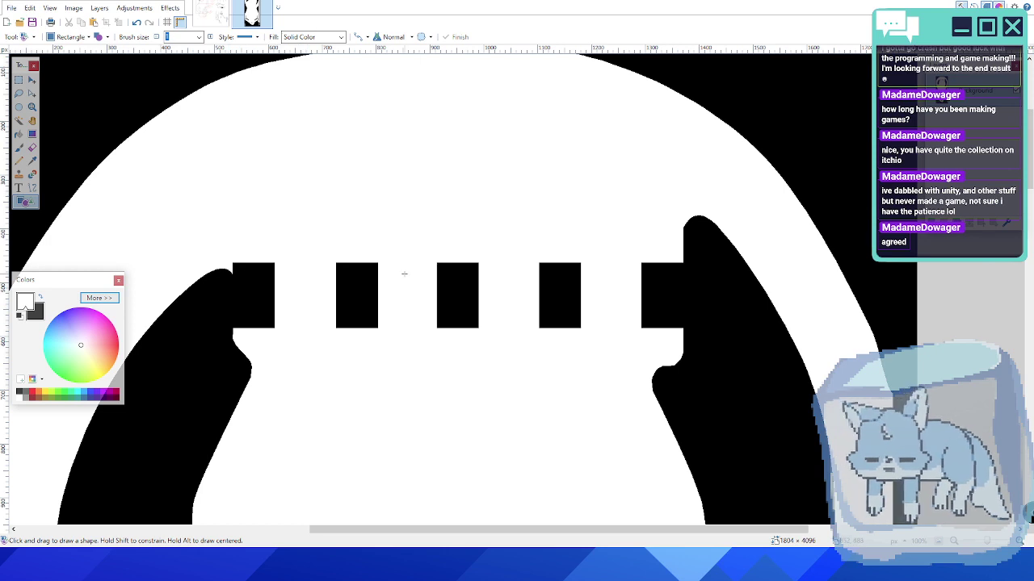
middle_click_drag(439, 257, 477, 281)
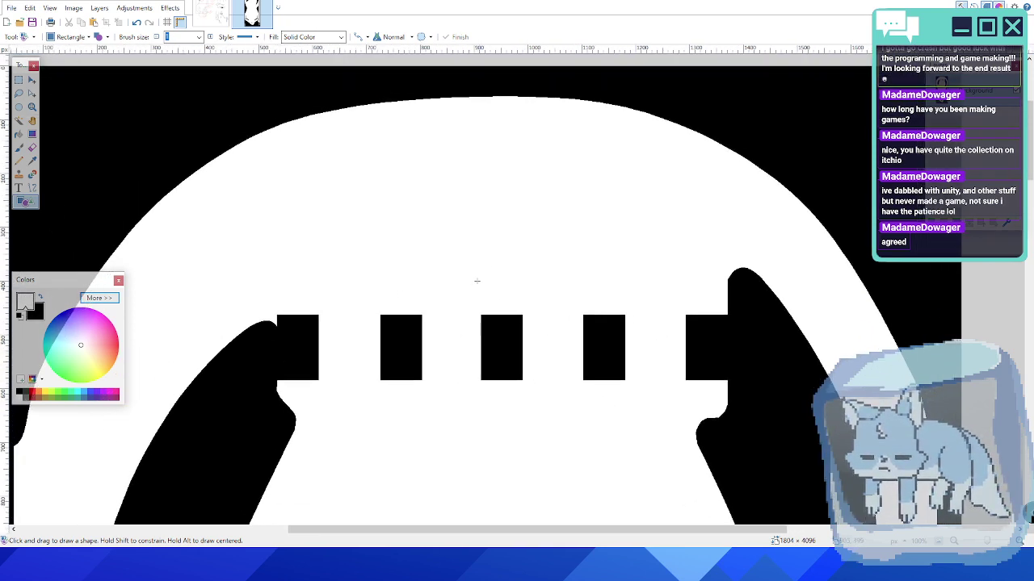
key("ctrl+s")
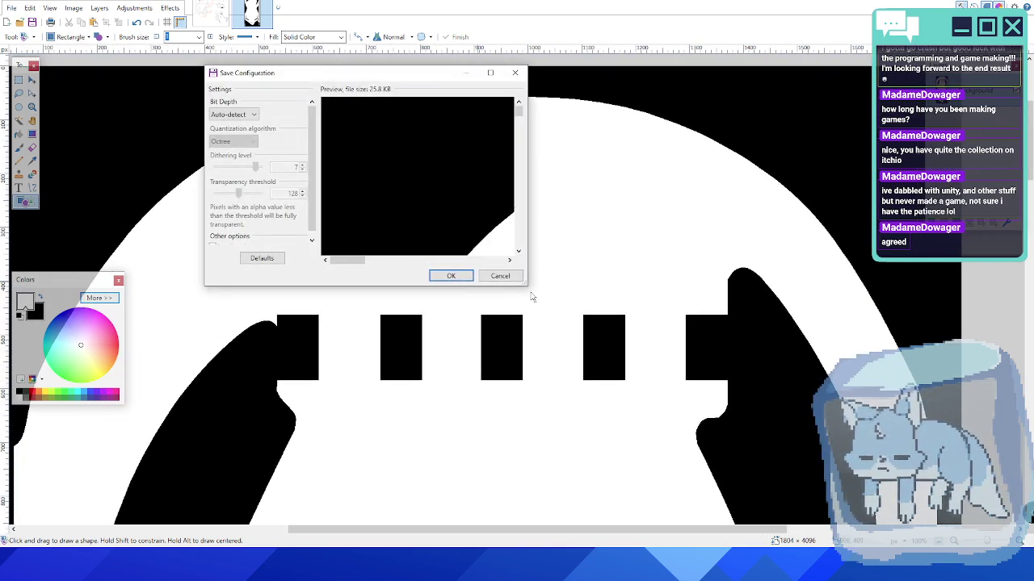
left_click(449, 276)
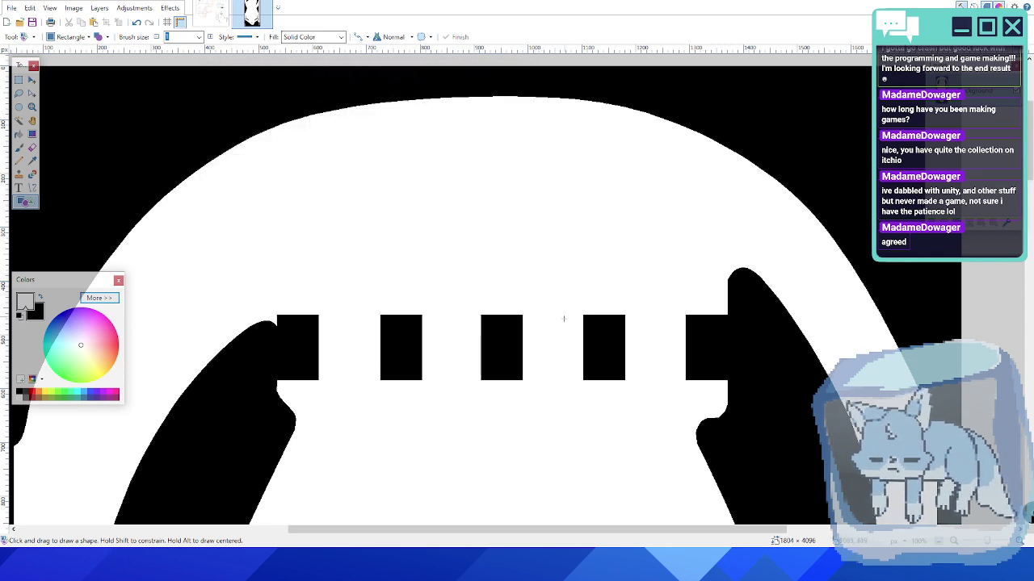
- Examine the whole pinball table from the top arch and block row to the drain for remaining irregularities
middle_click_drag(563, 319, 571, 256)
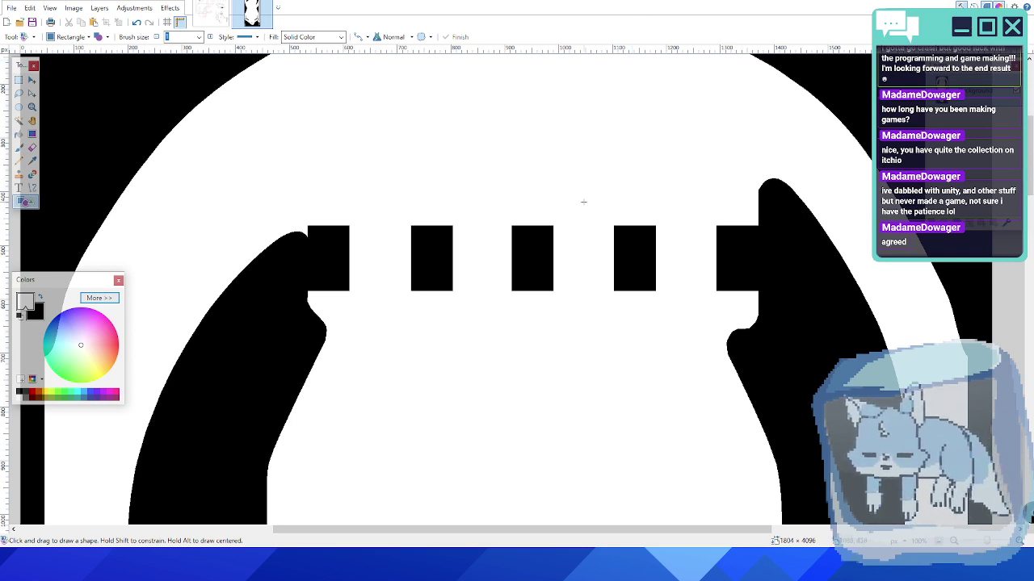
middle_click_drag(583, 202, 541, 317)
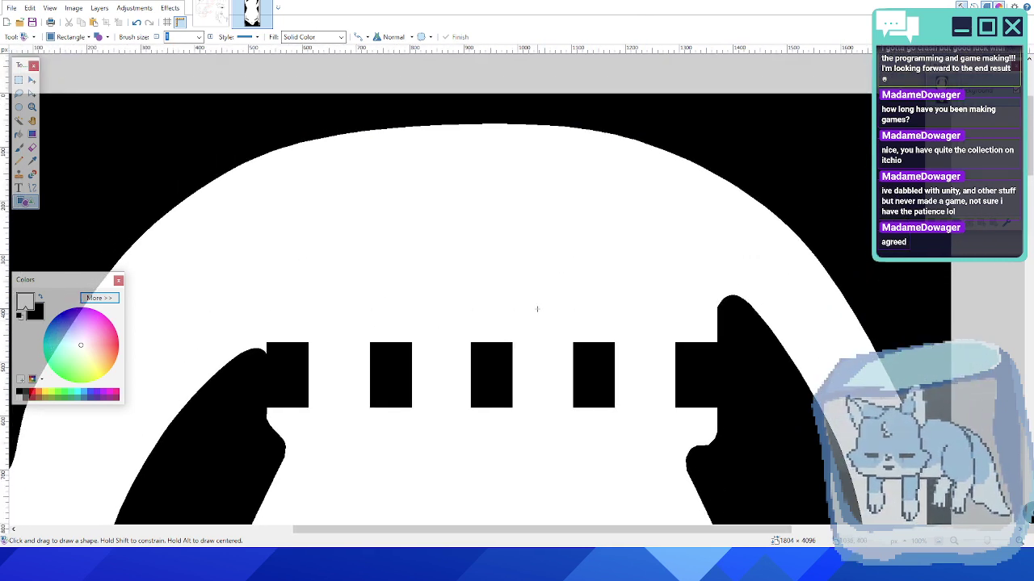
scroll(537, 309, "down", 1, "ctrl")
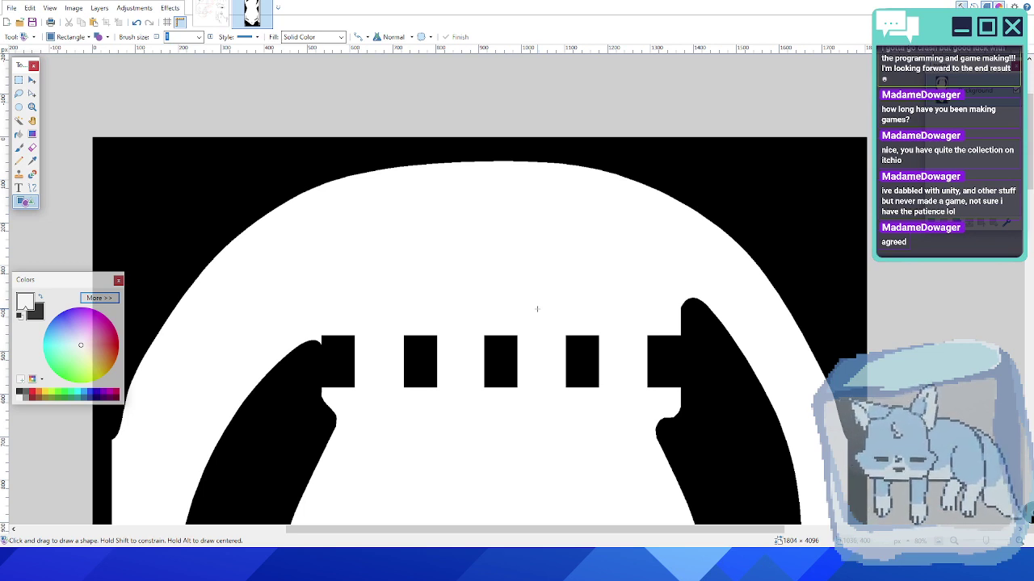
scroll(537, 308, "down", 3)
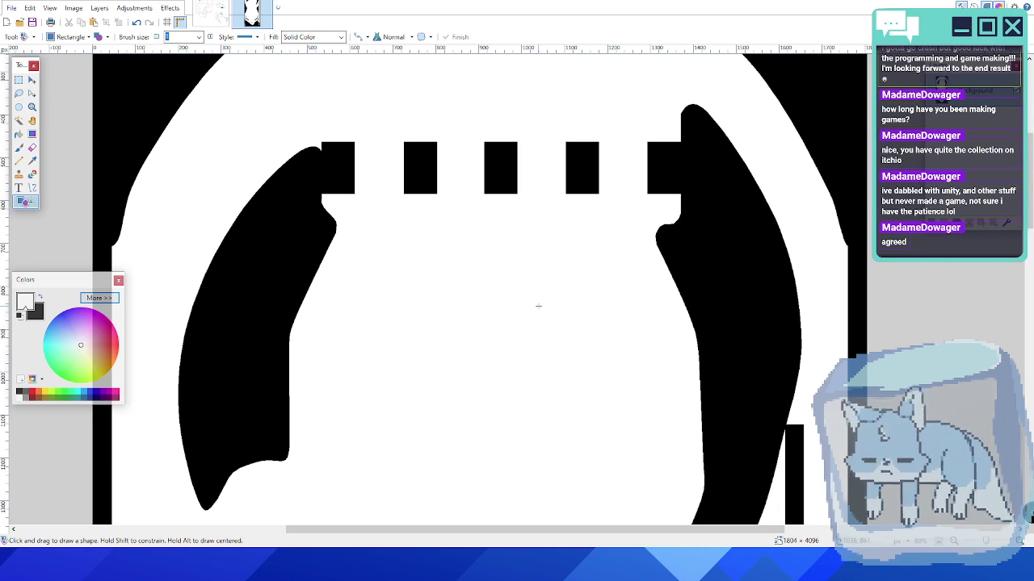
scroll(539, 305, "down", 3)
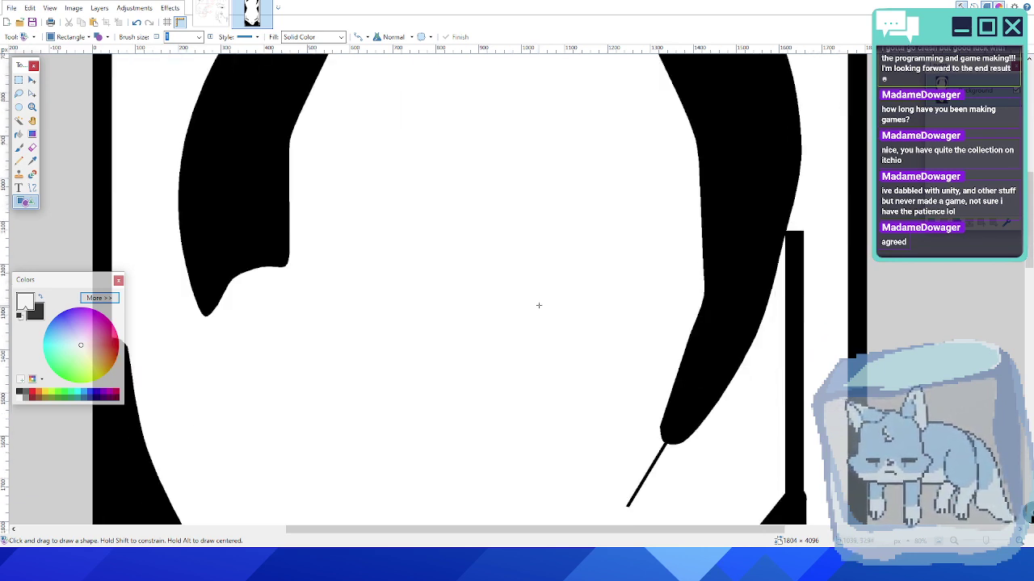
scroll(538, 305, "down", 4)
scroll(541, 296, "down", 6)
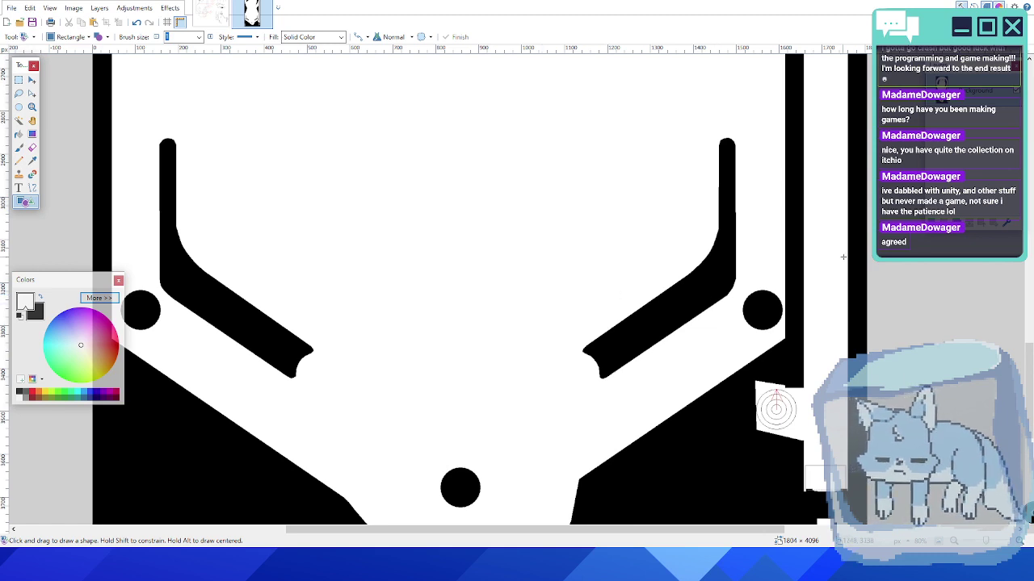
scroll(842, 257, "down", 2)
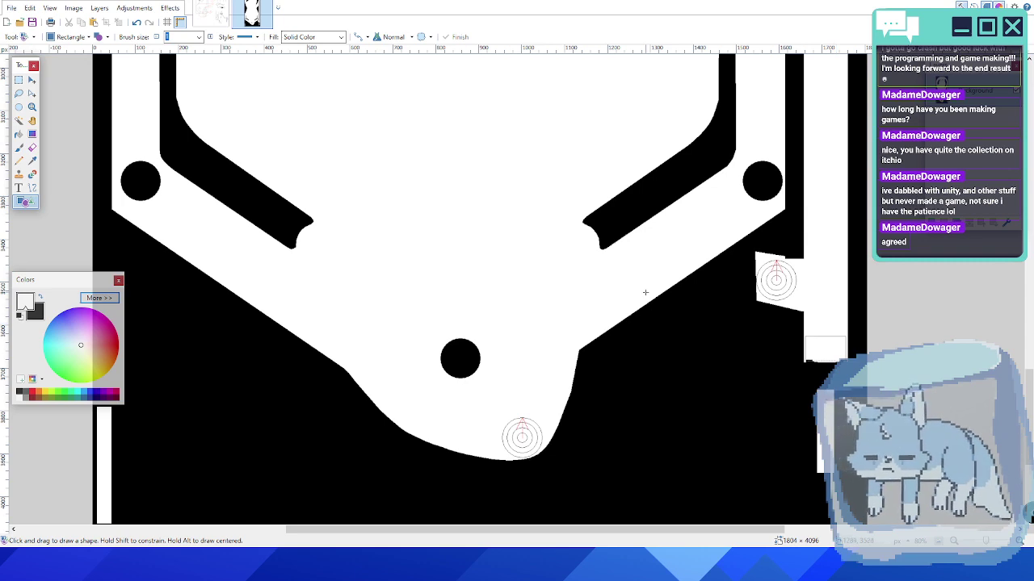
scroll(645, 292, "up", 5)
- Cover the bulge on the launch-lane side of the angular bumper with a white rectangle so its edge is flush with the lane wall
middle_click_drag(767, 245, 587, 333)
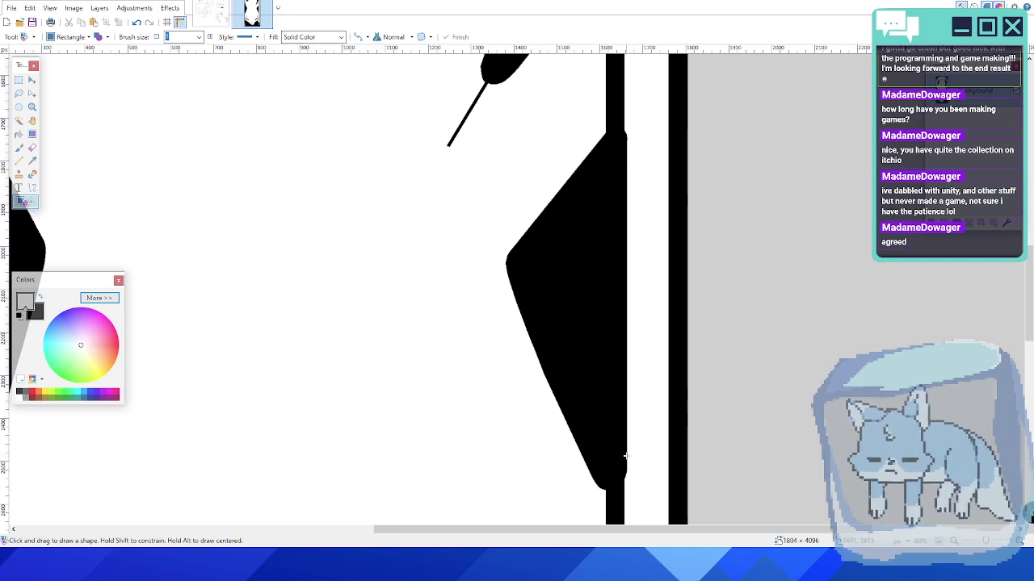
middle_click_drag(630, 470, 622, 157)
middle_click_drag(639, 216, 630, 59)
mouse_move(616, 202)
middle_mouse_down()
mouse_move(613, 137)
mouse_move(622, 335)
mouse_move(584, 159)
middle_mouse_up()
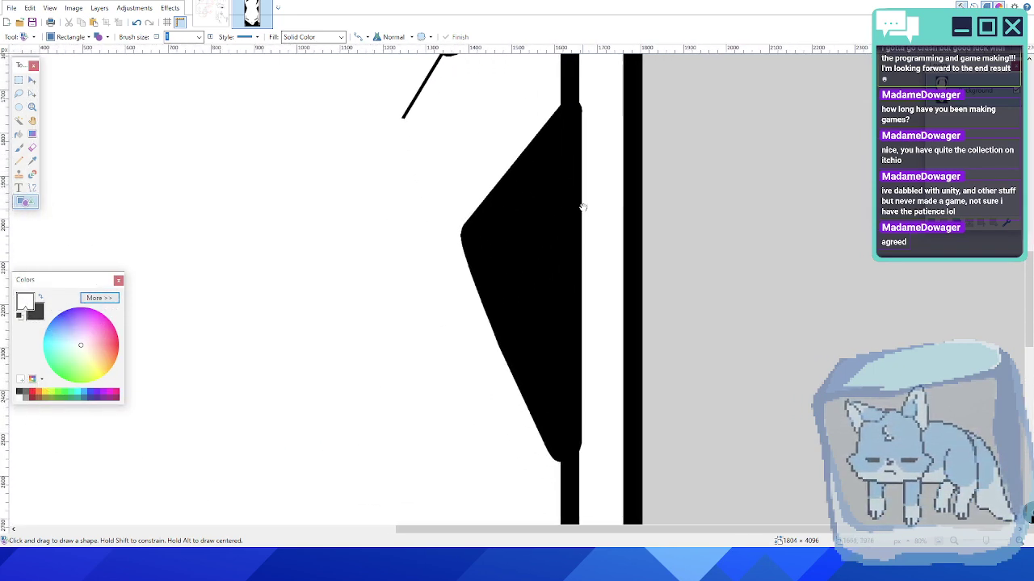
scroll(584, 102, "up", 8, "ctrl")
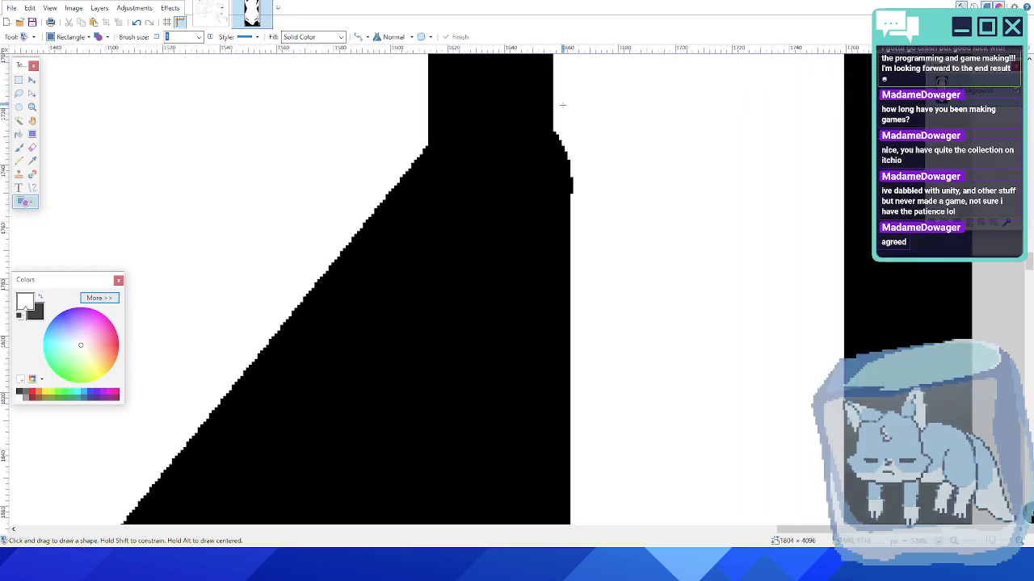
left_click_drag(549, 114, 601, 361)
scroll(560, 318, "down", 5, "ctrl")
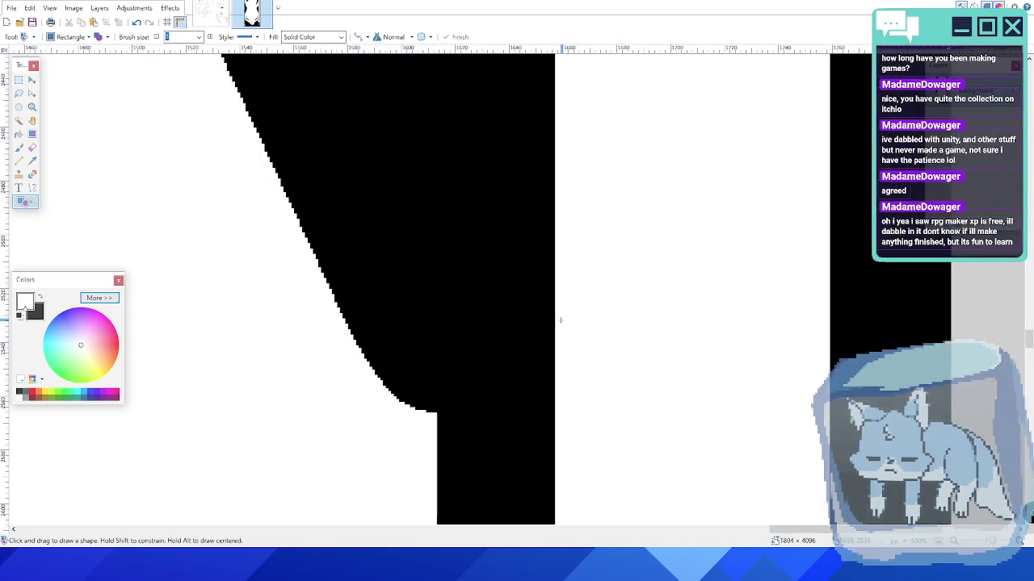
- Examine the launch lane and the upper table walls for uneven edges and corners
scroll(559, 319, "down", 4, "ctrl")
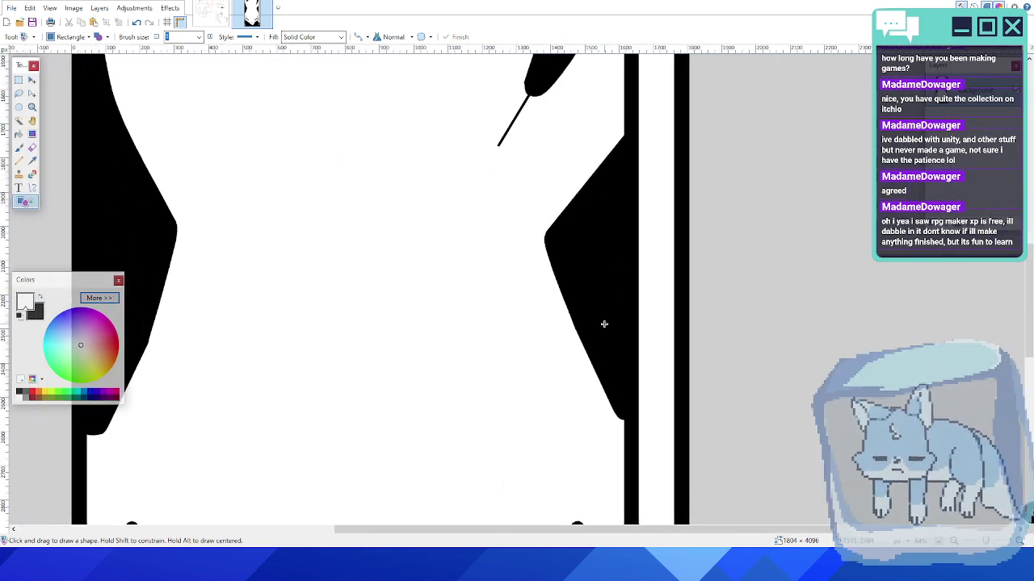
middle_click_drag(621, 221, 571, 373)
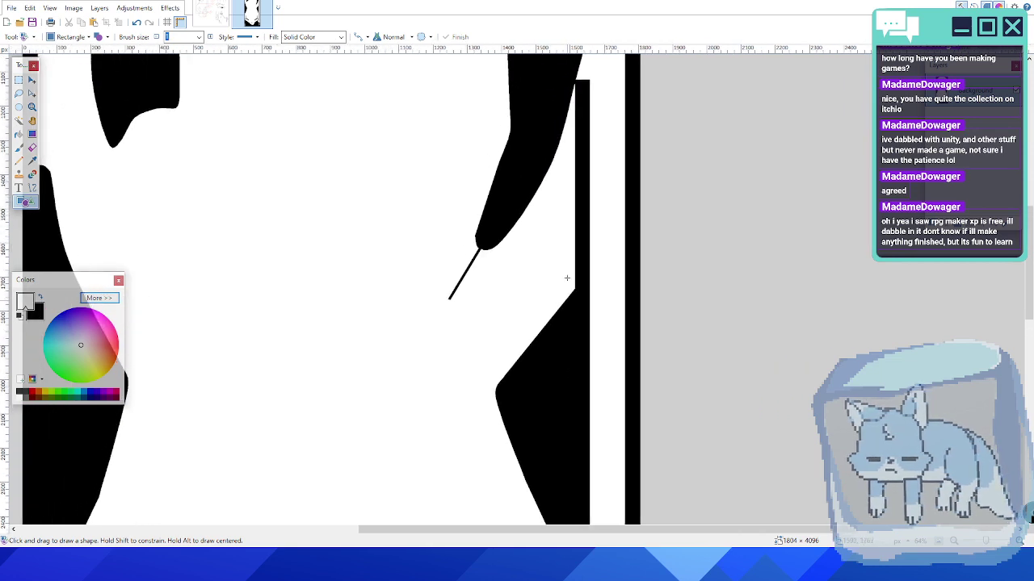
middle_click_drag(579, 196, 555, 316)
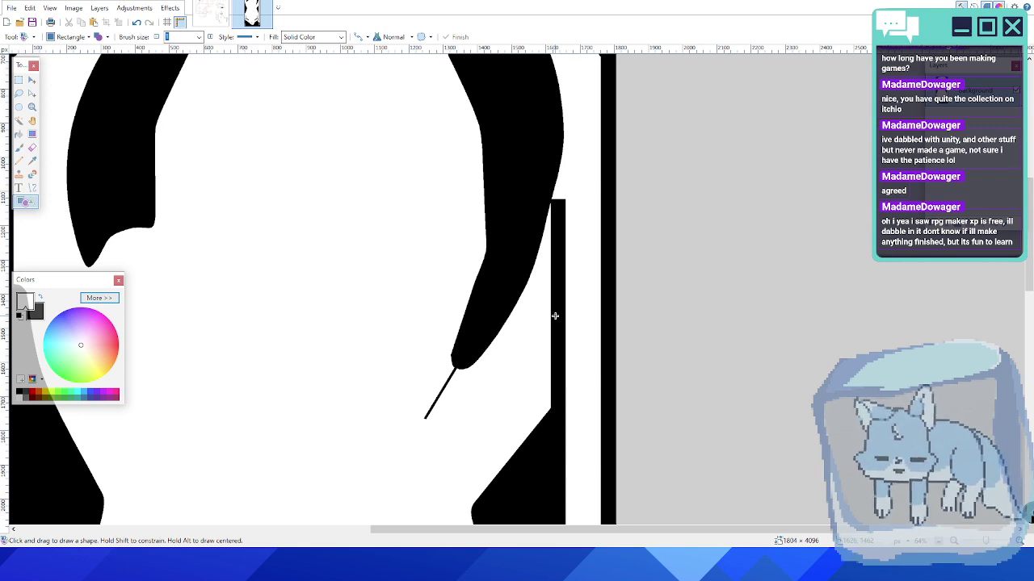
left_click_drag(519, 154, 523, 300)
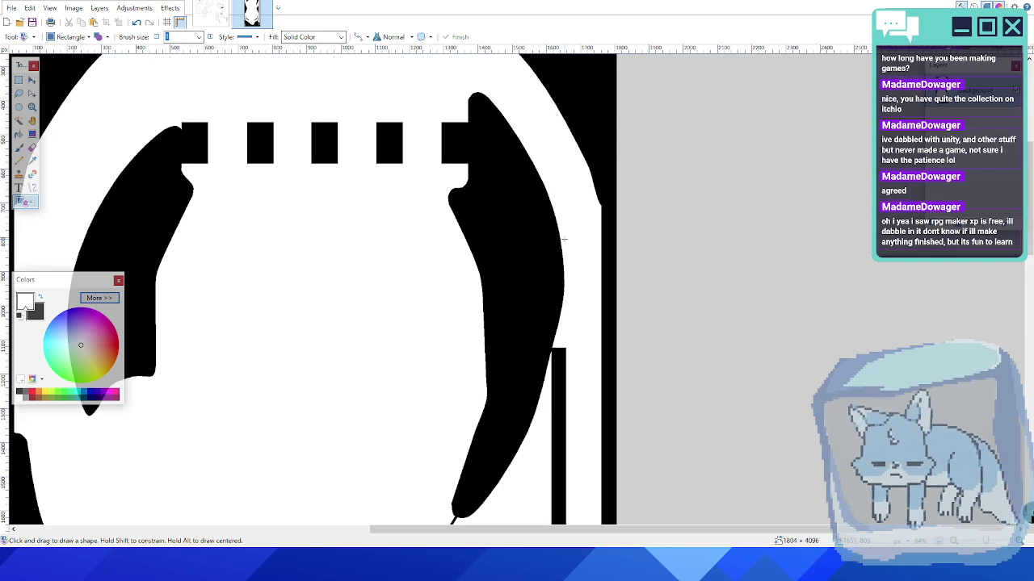
middle_click_drag(287, 209, 411, 264)
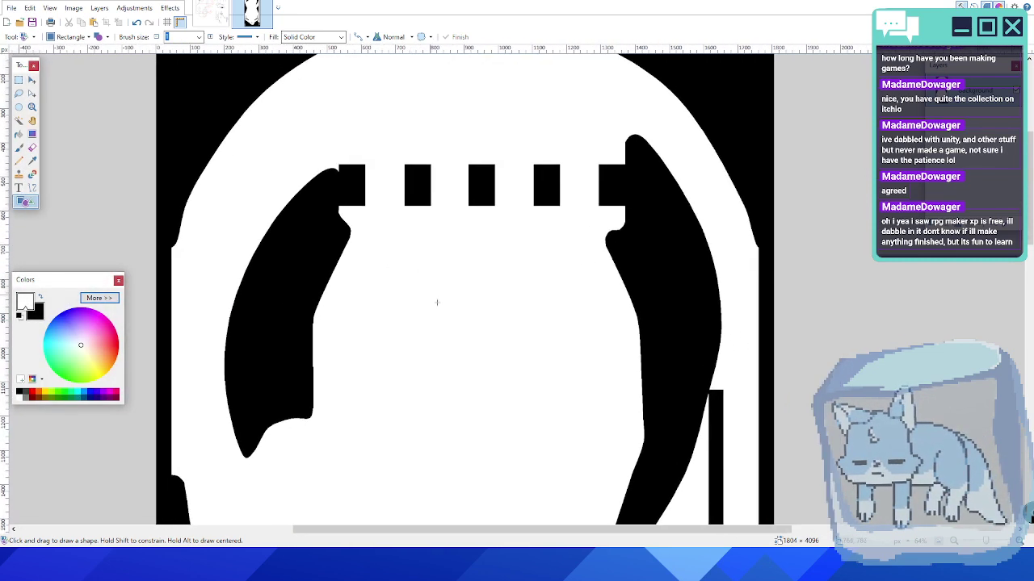
middle_click_drag(506, 384, 512, 296)
middle_click_drag(529, 332, 403, 300)
middle_click_drag(634, 306, 600, 385)
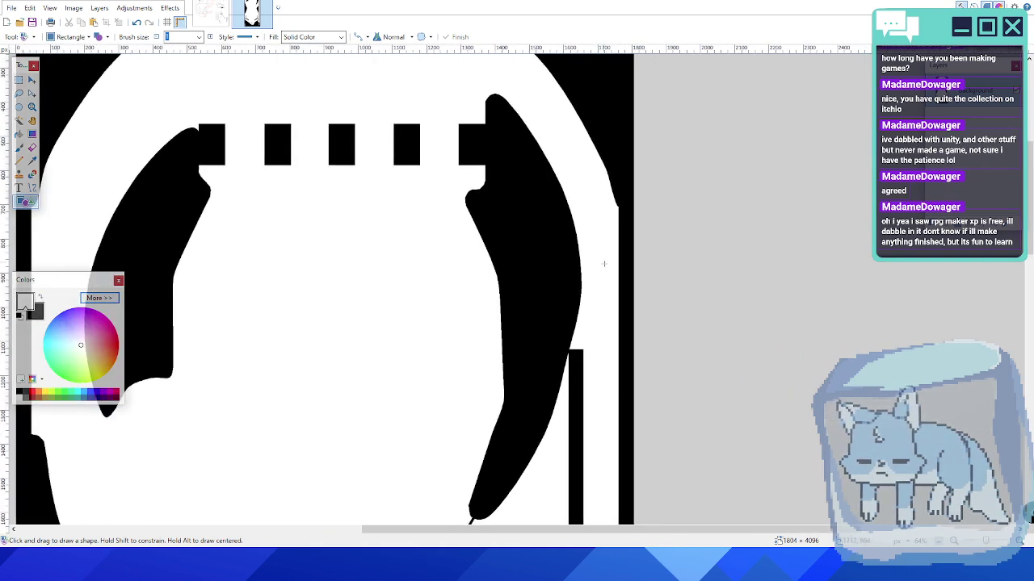
middle_click_drag(603, 263, 590, 280)
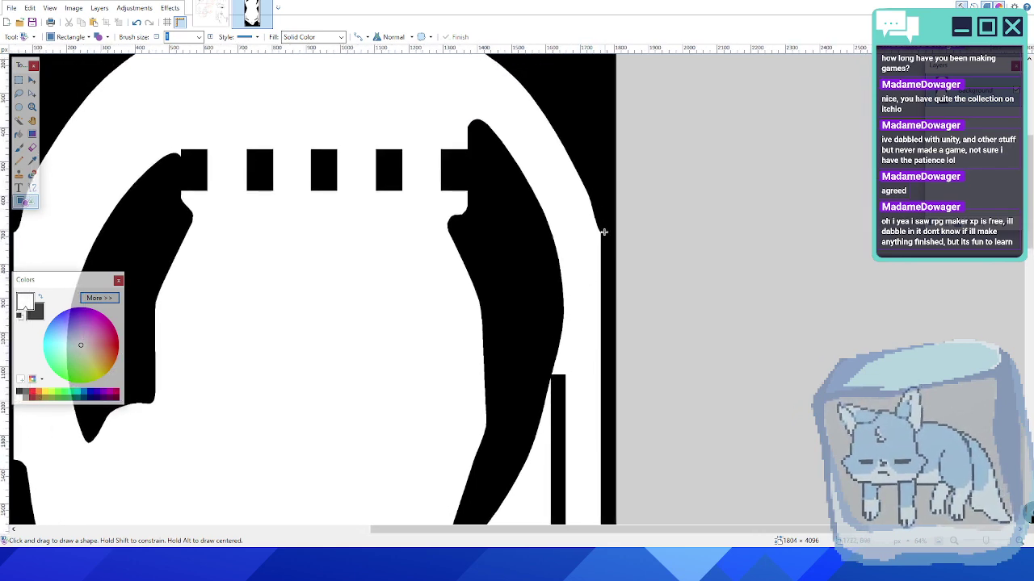
- Switch to the Line/Curve tool with the Spline type and swap the colors so black is primary
scroll(603, 232, "up", 5, "ctrl")
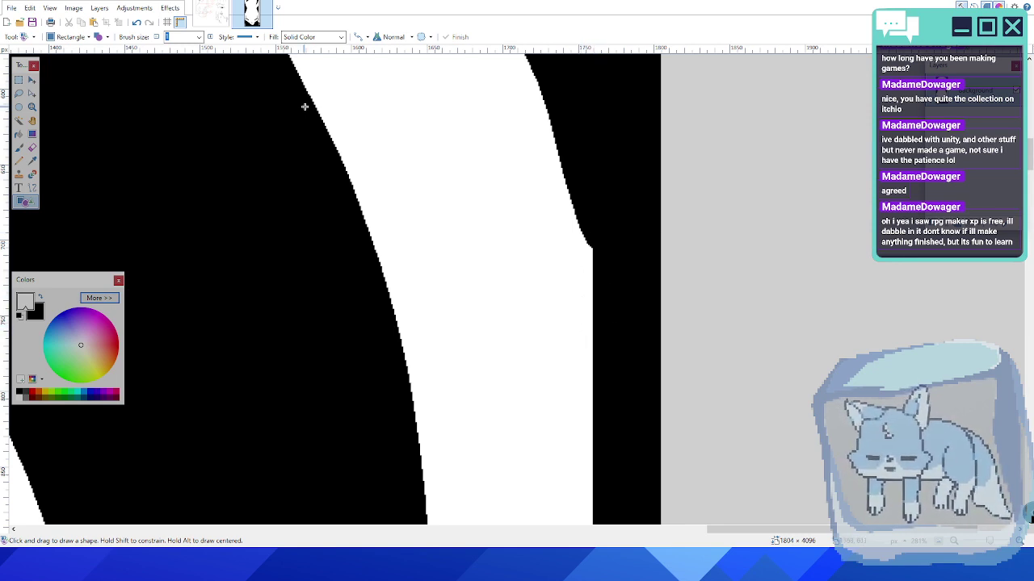
left_click(32, 188)
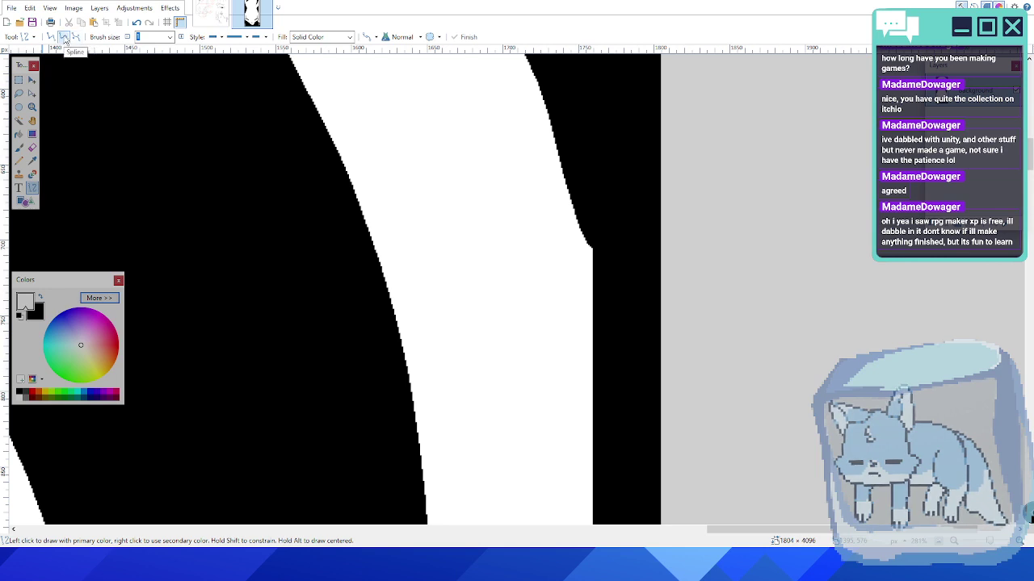
left_click(39, 299)
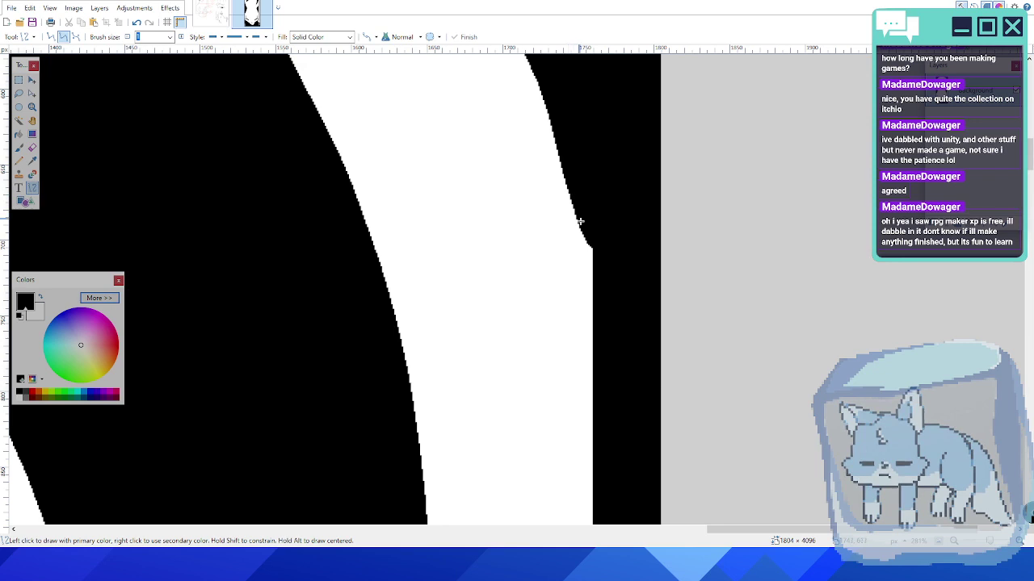
scroll(588, 254, "up", 1, "ctrl")
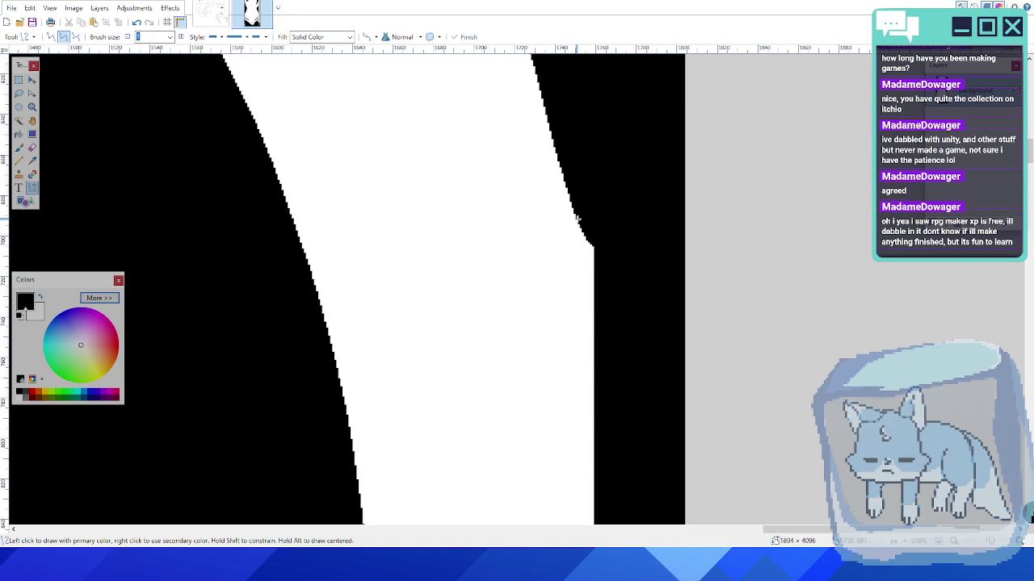
mouse_move(578, 226)
left_mouse_down()
mouse_move(596, 296)
mouse_move(588, 238)
left_mouse_up()
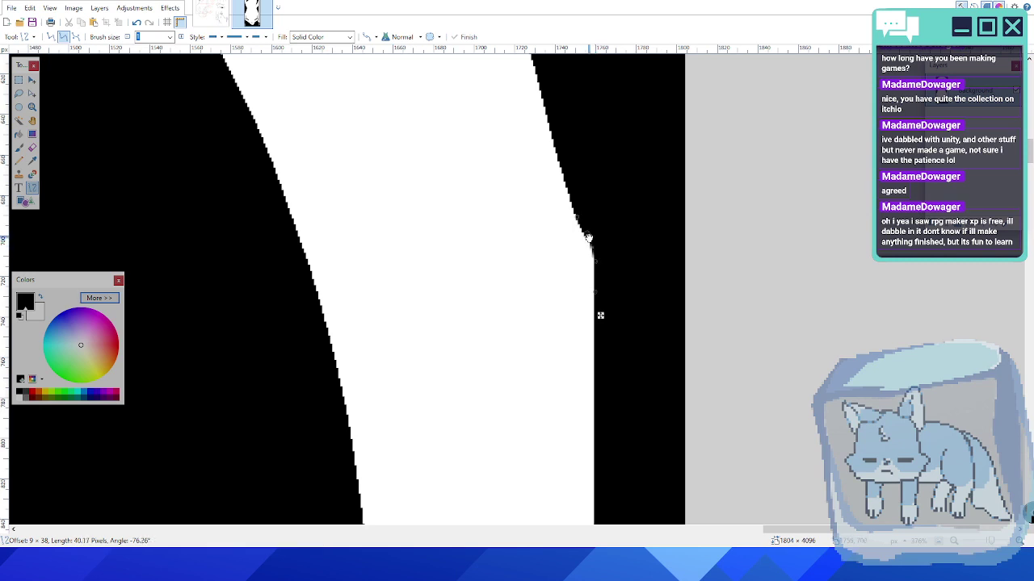
key("ctrl+z")
key("ctrl+z")
key("ctrl+z")
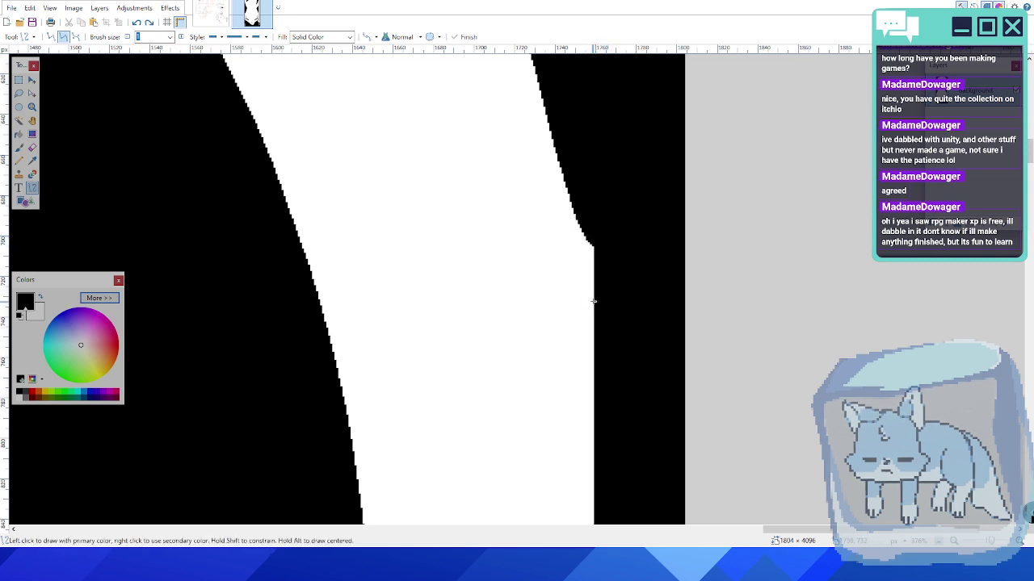
- Set the curve tool to aliased rendering, try it with a line about 76 px long in the white lane, and undo the line
left_click(352, 38)
left_click(352, 38)
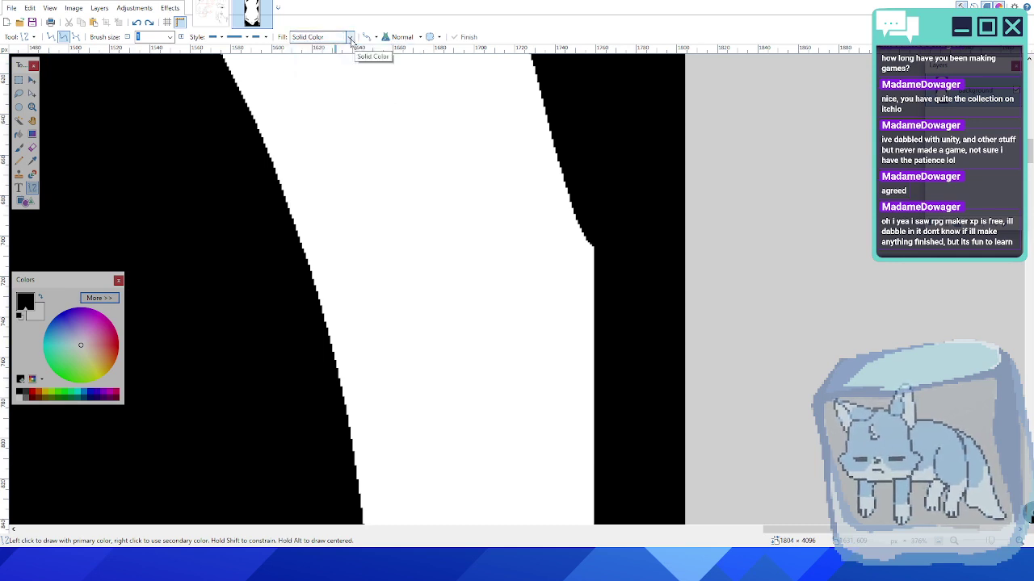
left_click(370, 37)
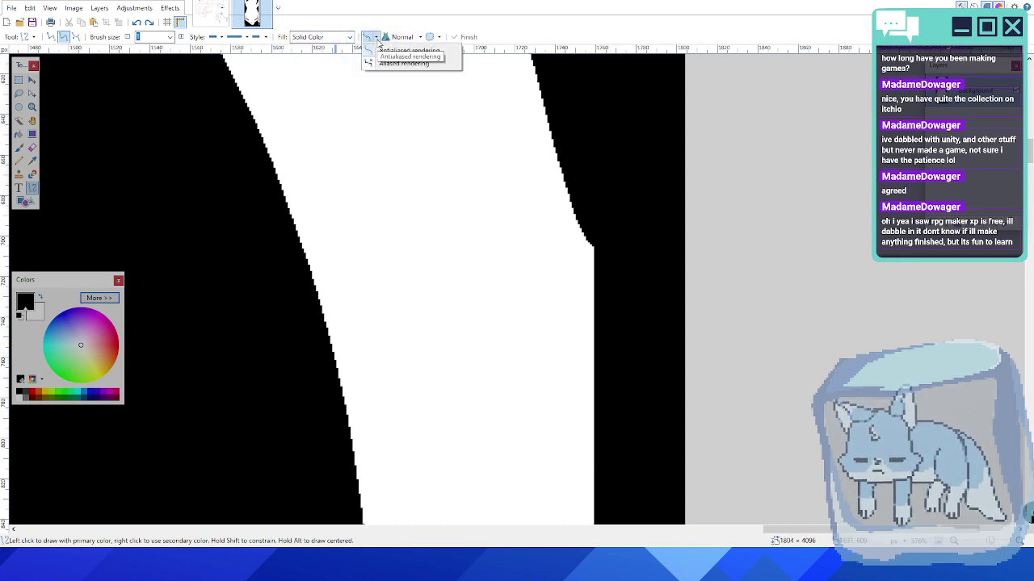
left_click(391, 65)
left_click_drag(408, 124, 461, 265)
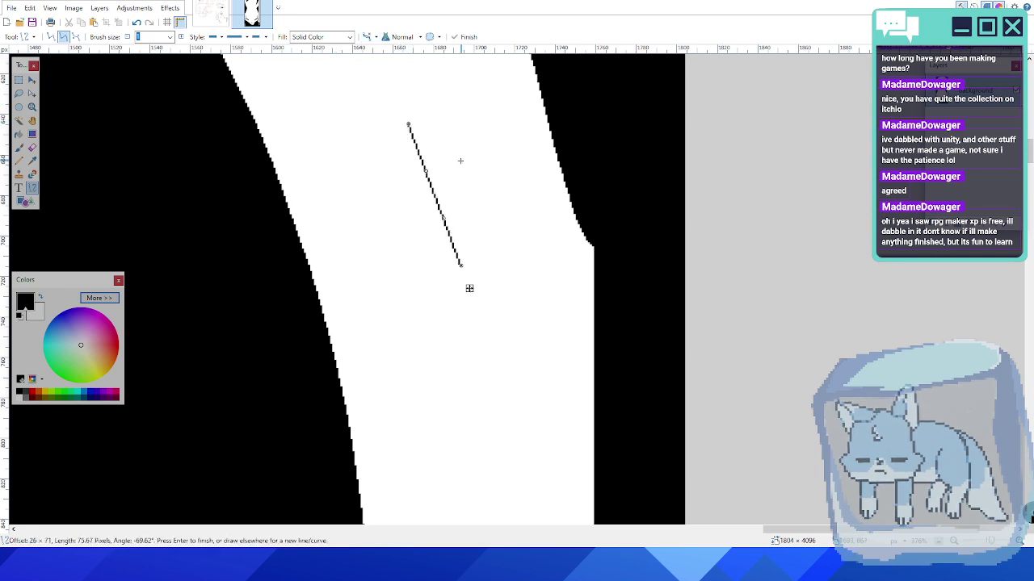
key("ctrl+z")
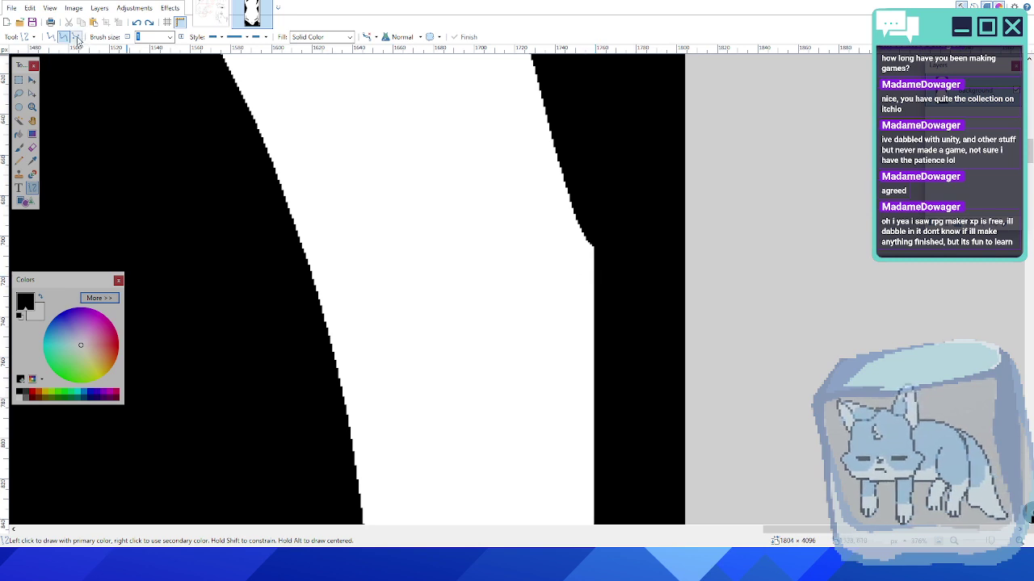
- Switch the curve type to Bézier, draw a black curve about 31 px long across the outer wall's corner and bend it outward
left_click(76, 37)
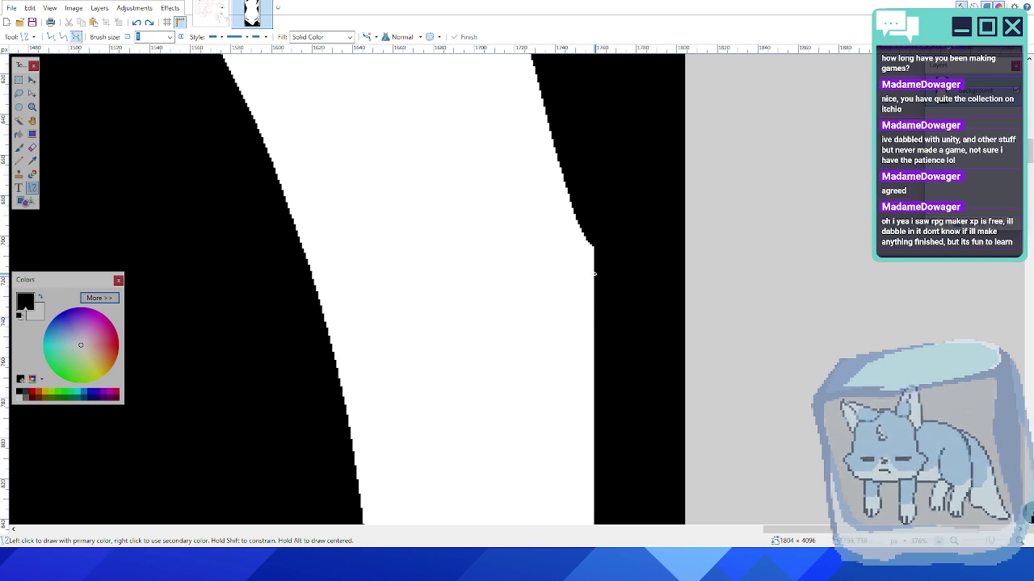
left_click_drag(594, 275, 576, 216)
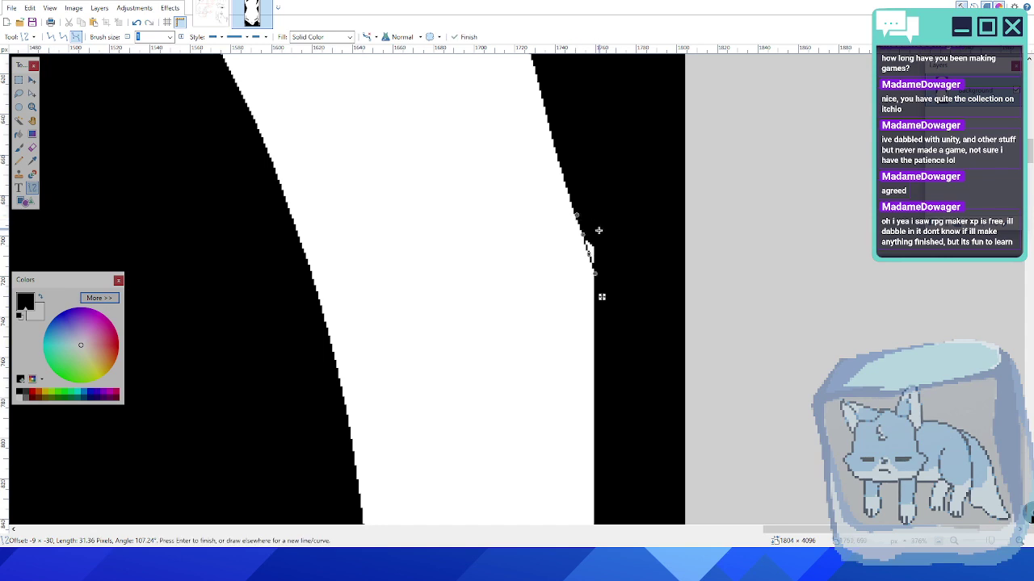
left_click_drag(587, 239, 596, 252)
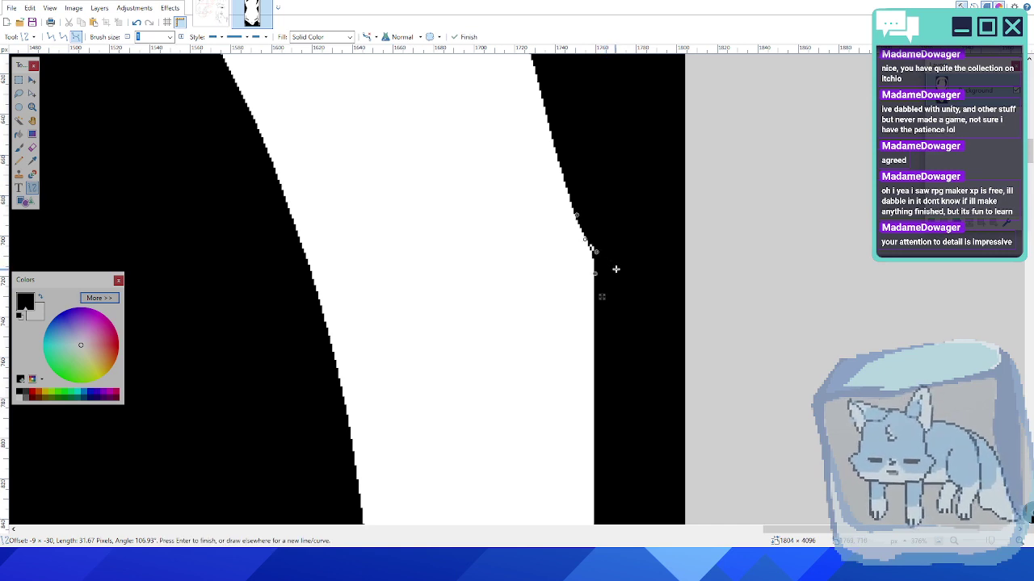
- Examine the whole table from the upper arch down to the flippers to judge the wall shapes
scroll(616, 269, "down", 5, "ctrl")
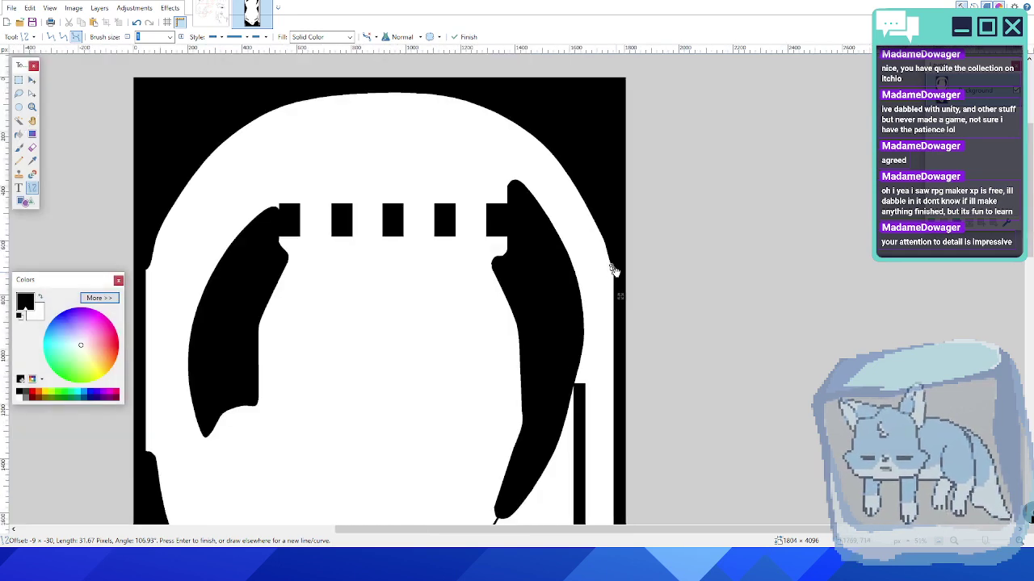
middle_click_drag(532, 311, 554, 299)
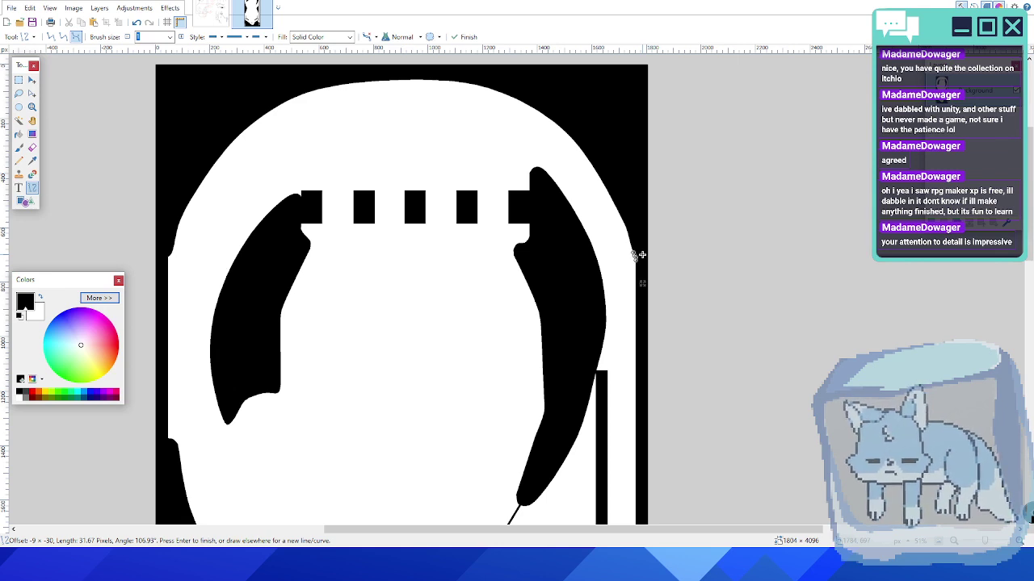
scroll(613, 218, "up", 2)
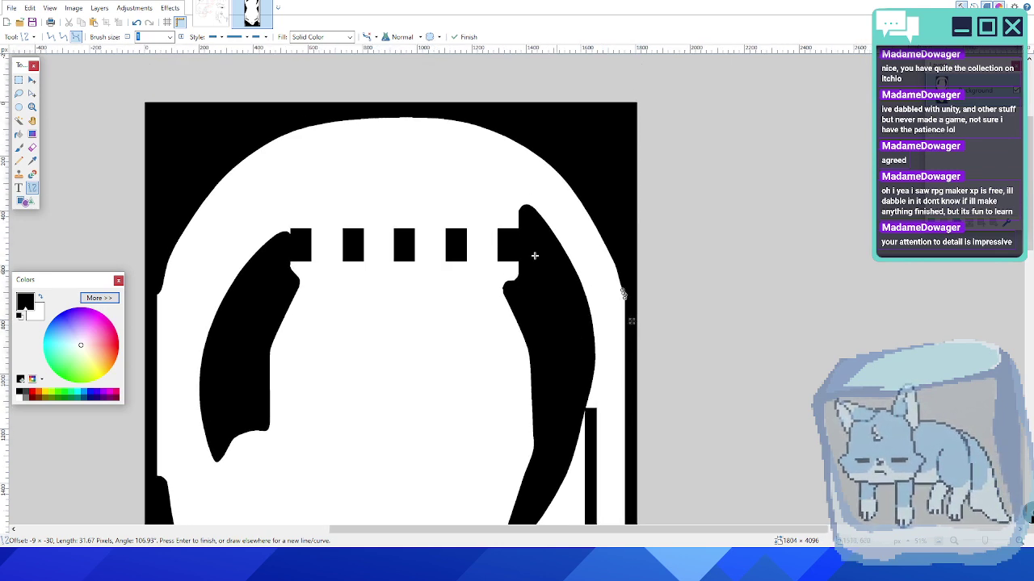
scroll(468, 328, "down", 5)
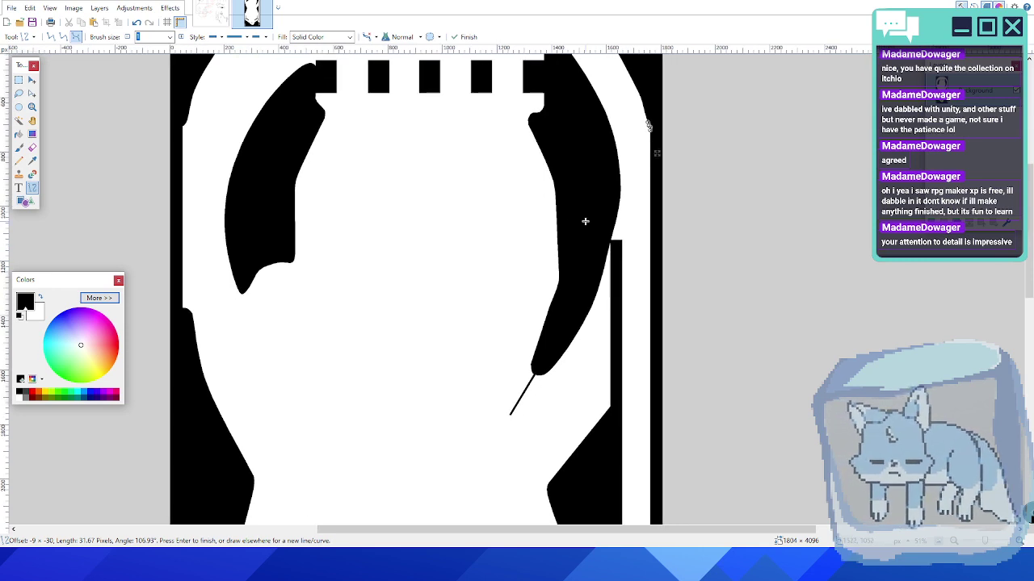
scroll(585, 221, "down", 9)
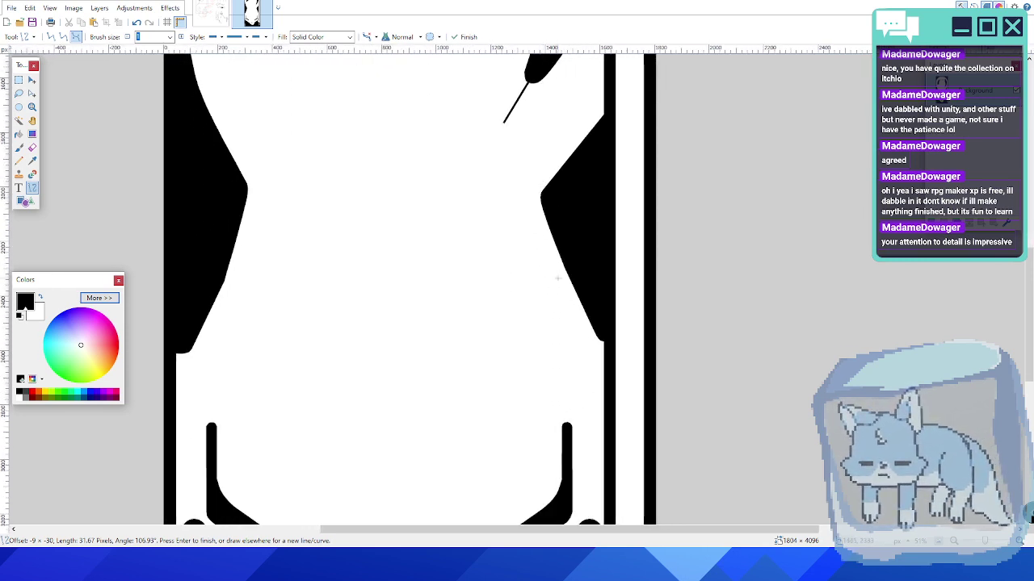
scroll(557, 278, "down", 5)
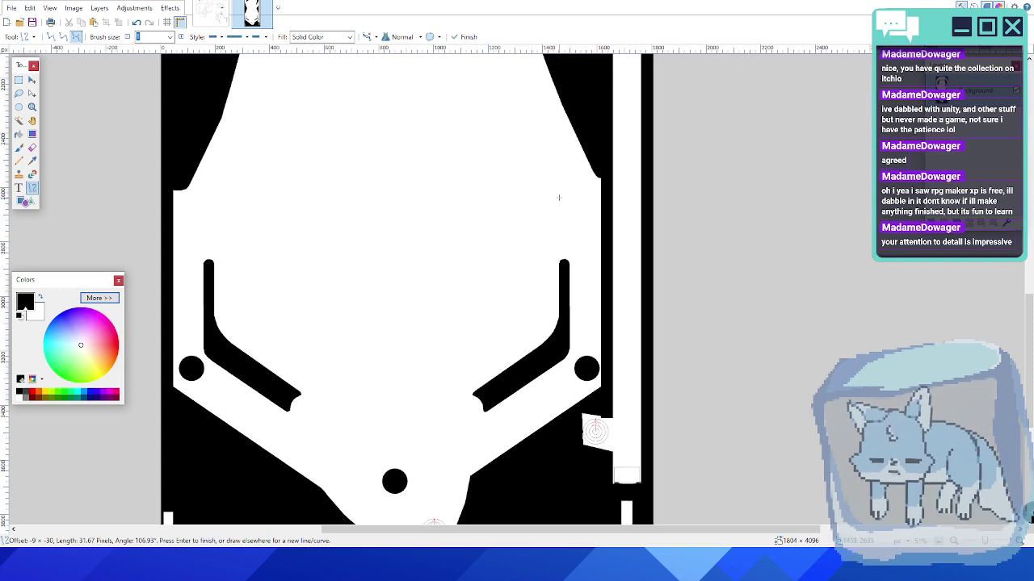
scroll(574, 198, "up", 15)
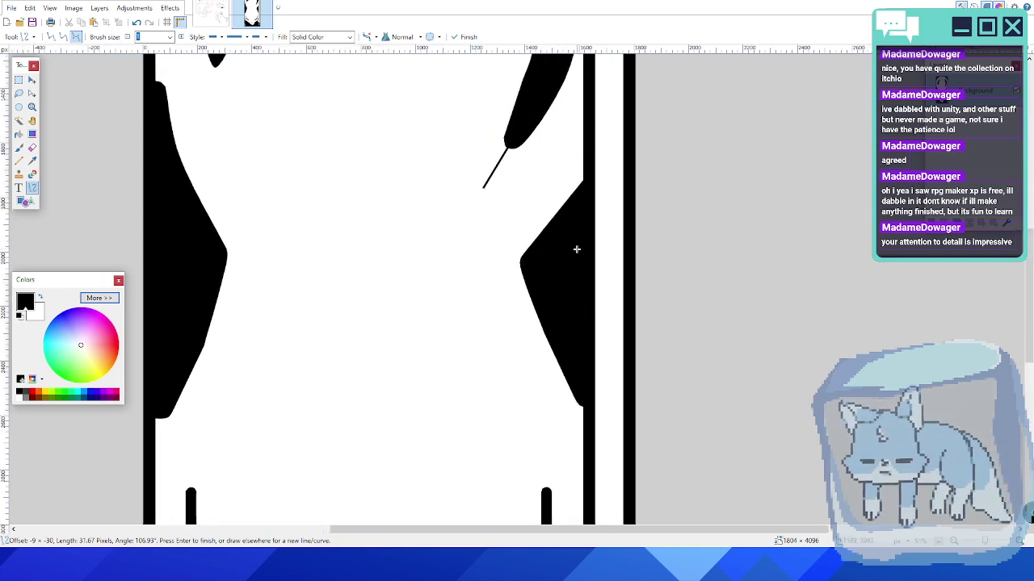
scroll(577, 279, "down", 3, "ctrl")
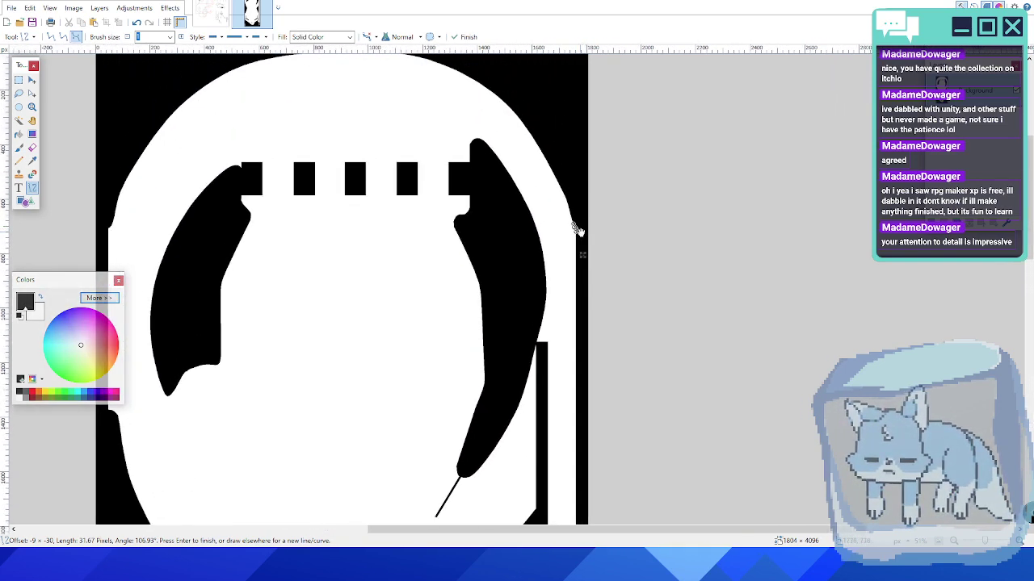
- Finish the black corner curve and paint the enclosed white pixels black with the Paintbrush
scroll(570, 230, "up", 5, "ctrl")
scroll(572, 219, "up", 4, "ctrl")
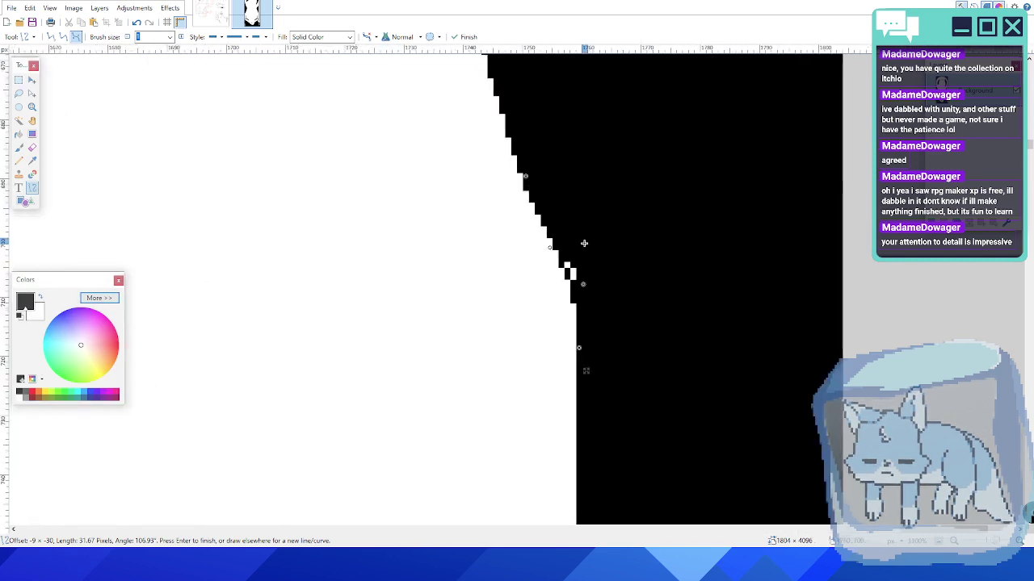
key("Return")
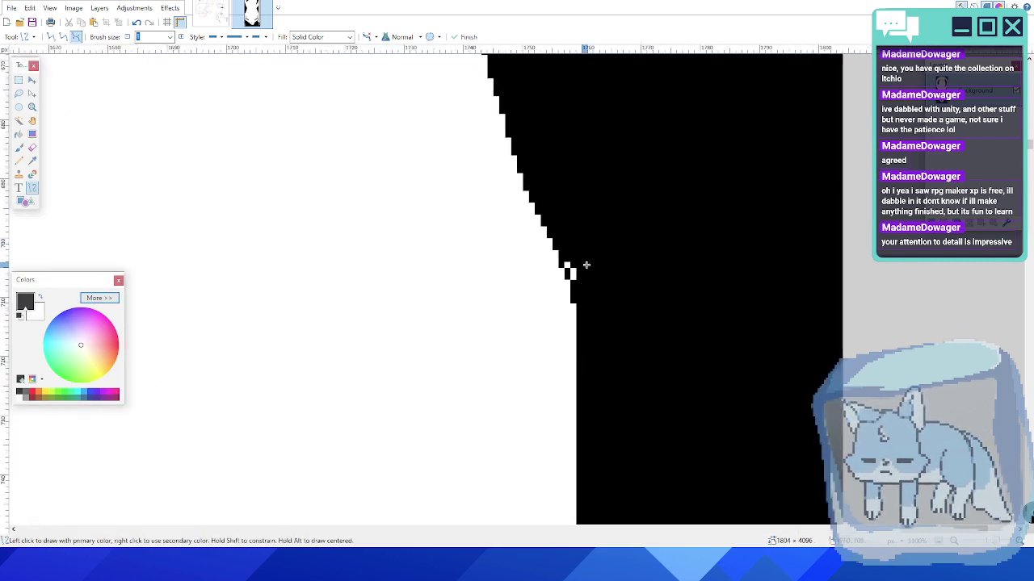
left_click(19, 147)
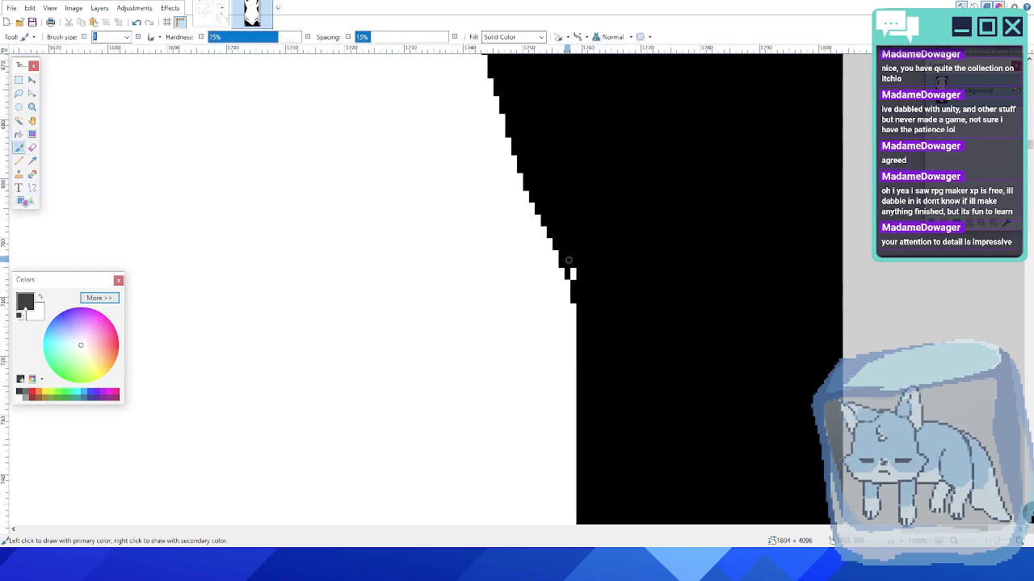
left_click_drag(572, 268, 573, 277)
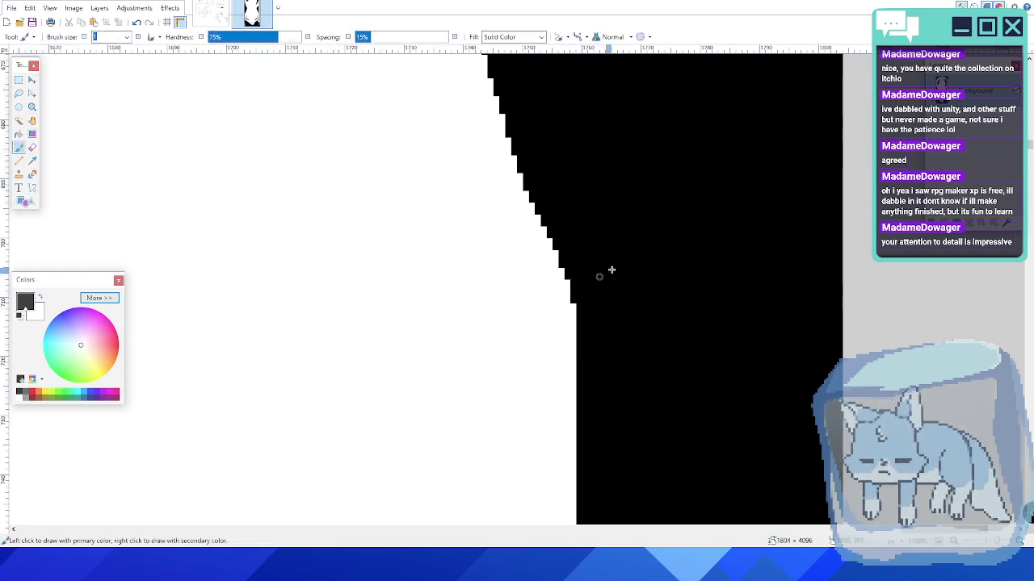
- Check the filled corner, and undo the brush fill, the finished curve and its last bend
scroll(611, 269, "down", 5, "ctrl")
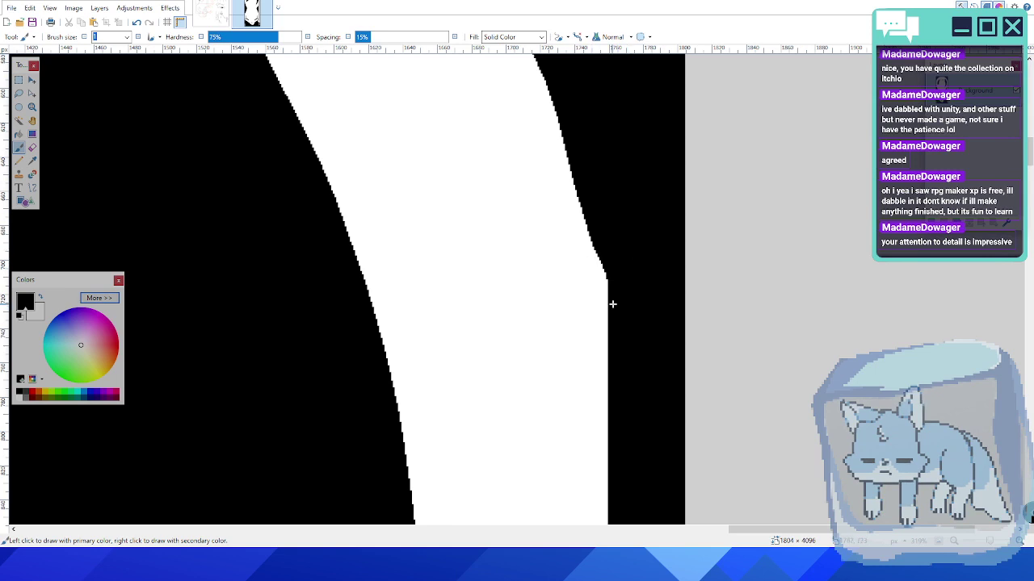
scroll(612, 303, "down", 2, "ctrl")
scroll(581, 304, "up", 2, "ctrl")
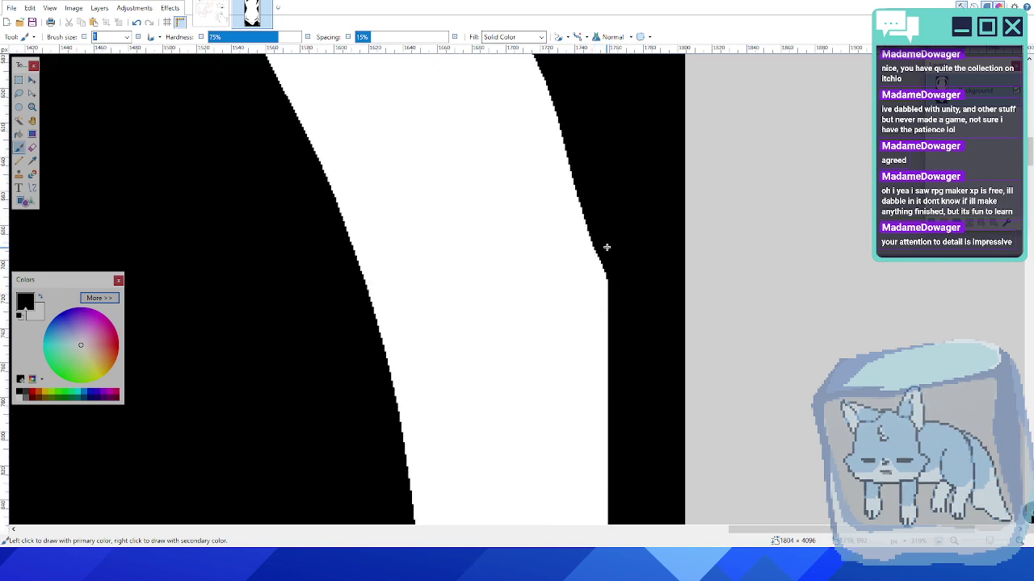
scroll(607, 247, "up", 3, "ctrl")
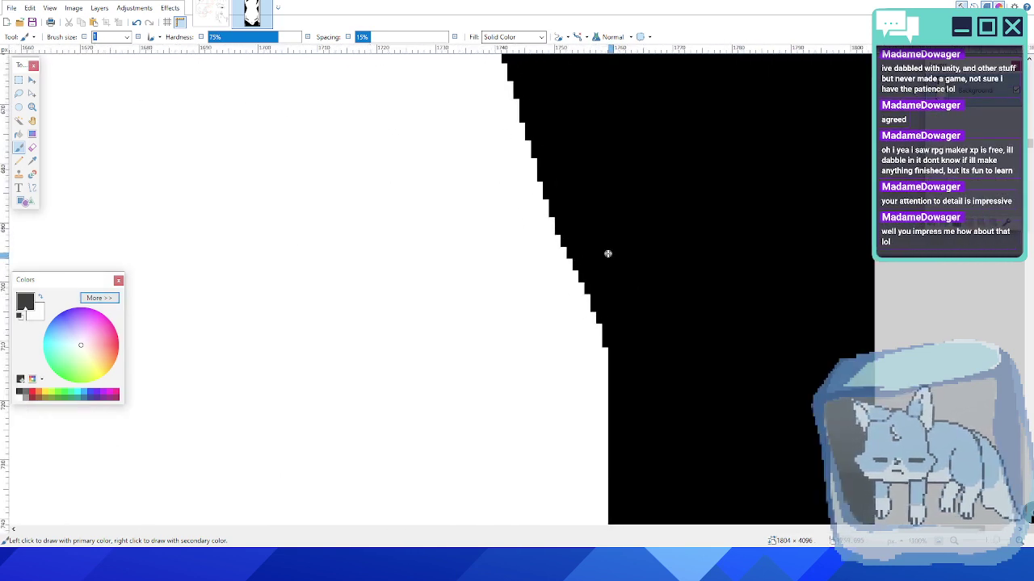
key("ctrl+z")
key("ctrl+z")
key("ctrl+z")
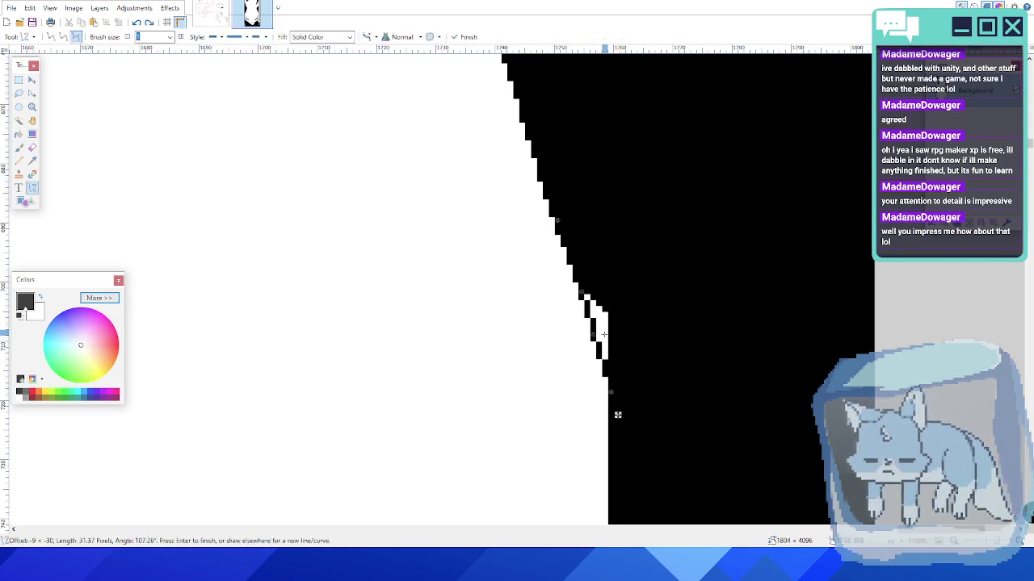
- Bend the corner curve slightly outward, finish it and paint the gap behind it black with the Paintbrush
left_click_drag(592, 335, 612, 342)
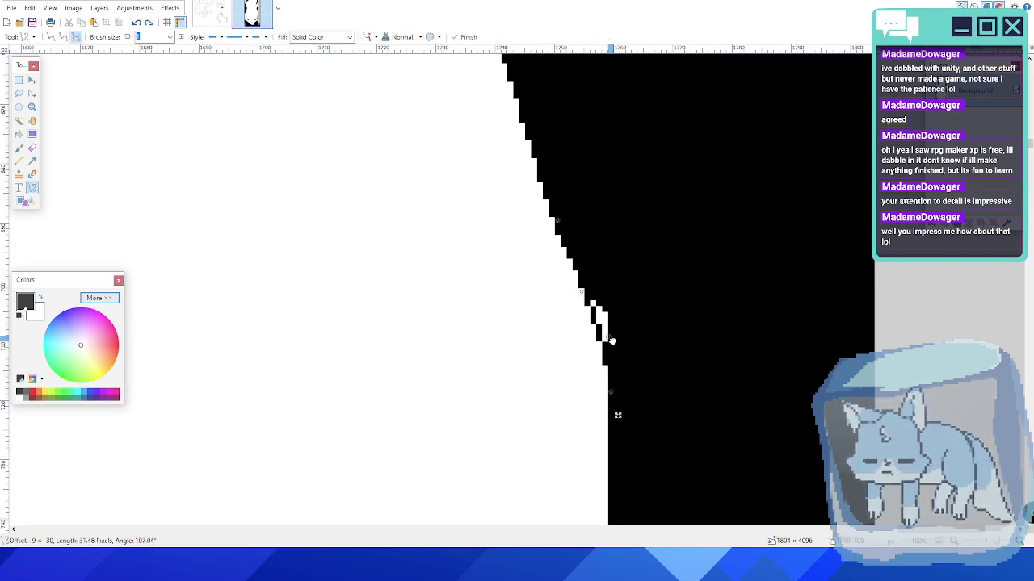
key("Return")
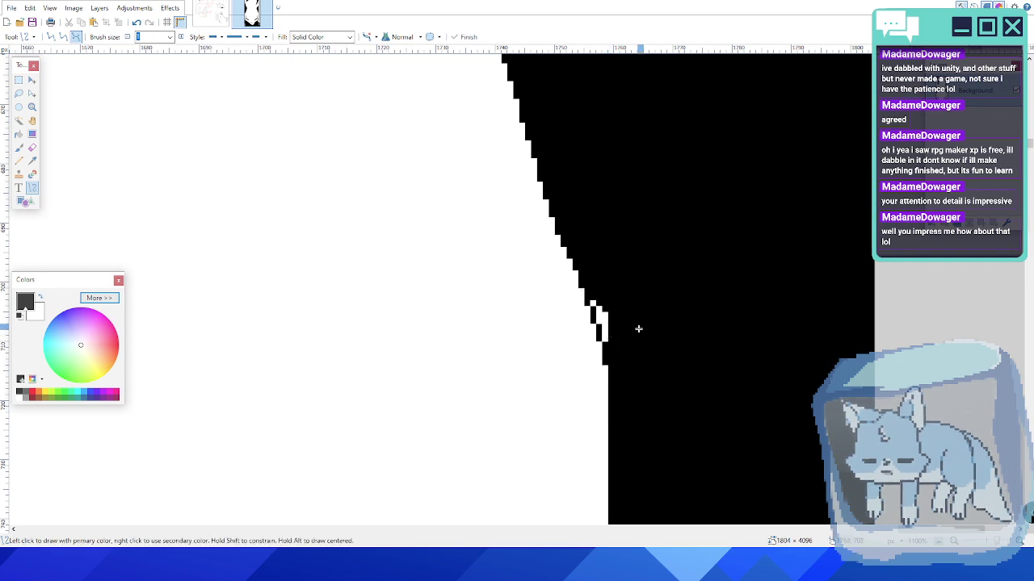
left_click(18, 147)
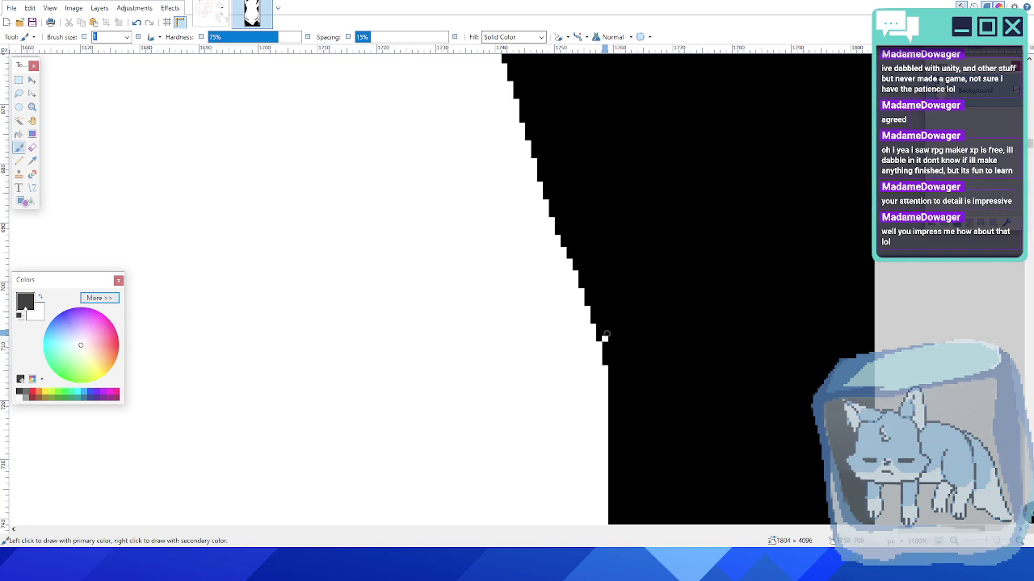
- Examine the reworked corner and the outer wall's edge above and below it for remaining unevenness
scroll(672, 241, "down", 1, "ctrl")
scroll(672, 242, "down", 2, "ctrl")
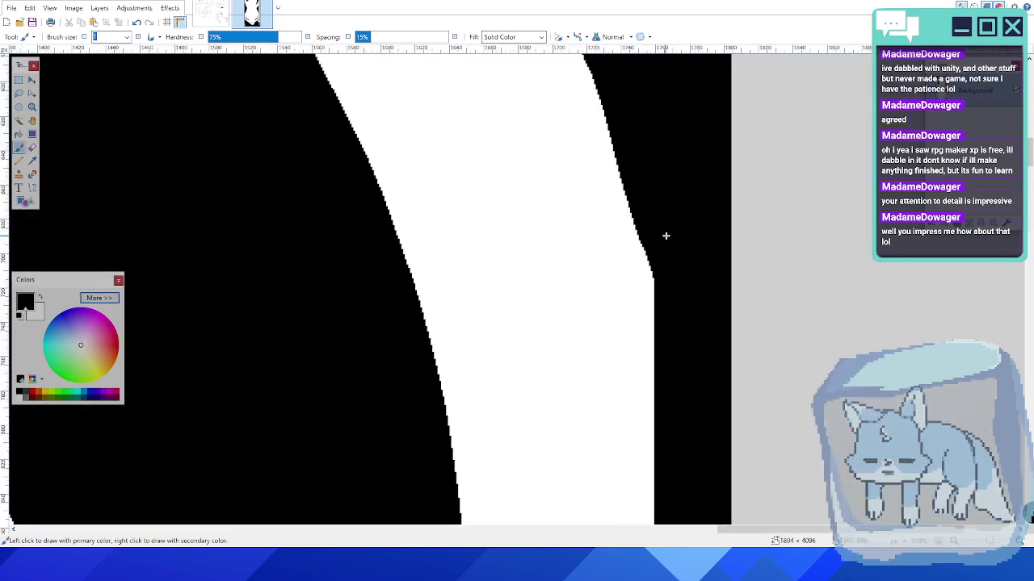
scroll(665, 236, "down", 3, "ctrl")
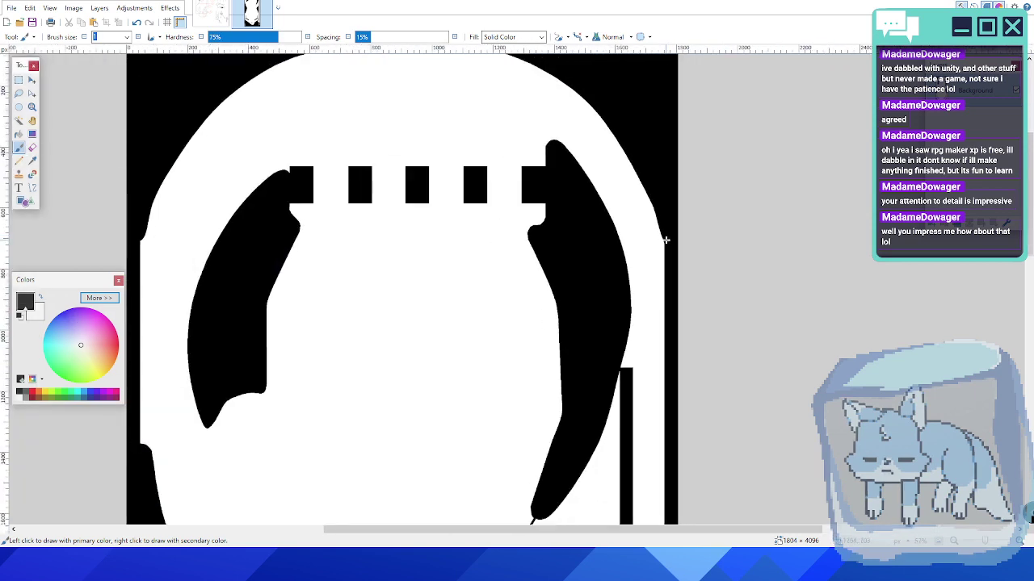
scroll(665, 240, "down", 1, "ctrl")
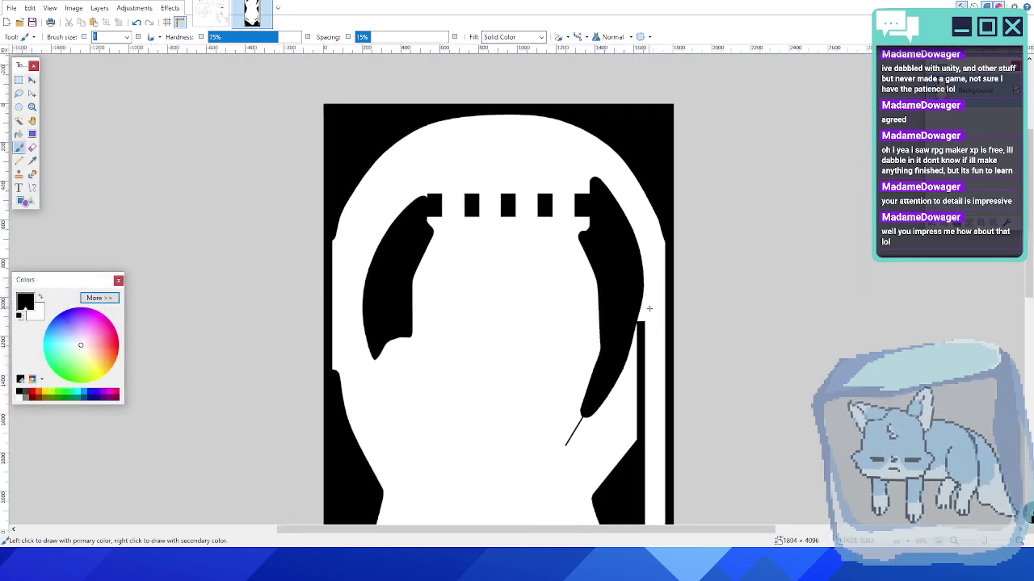
scroll(650, 308, "up", 4, "ctrl")
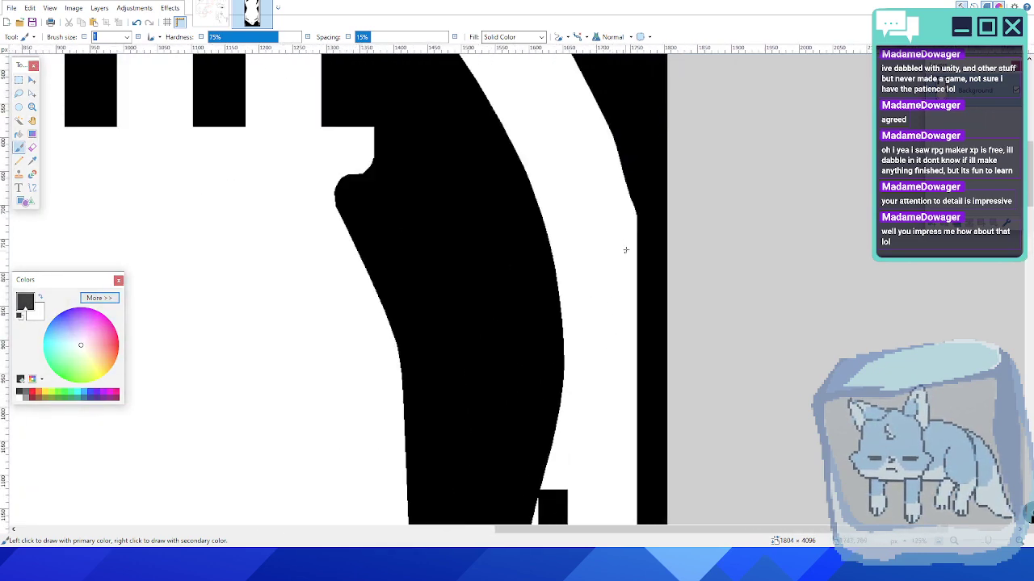
scroll(626, 242, "up", 2, "ctrl")
scroll(569, 270, "down", 2)
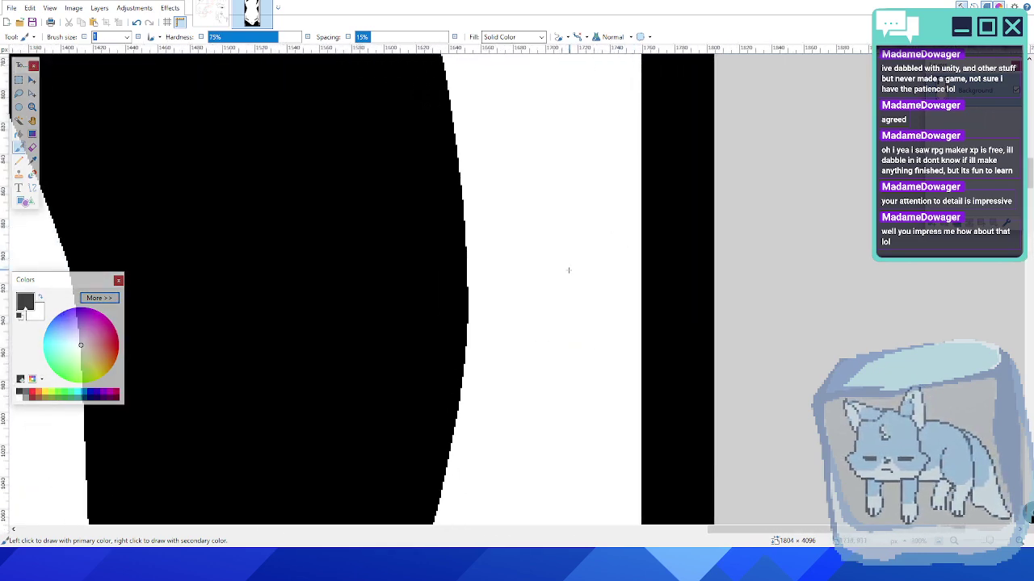
scroll(569, 269, "up", 4)
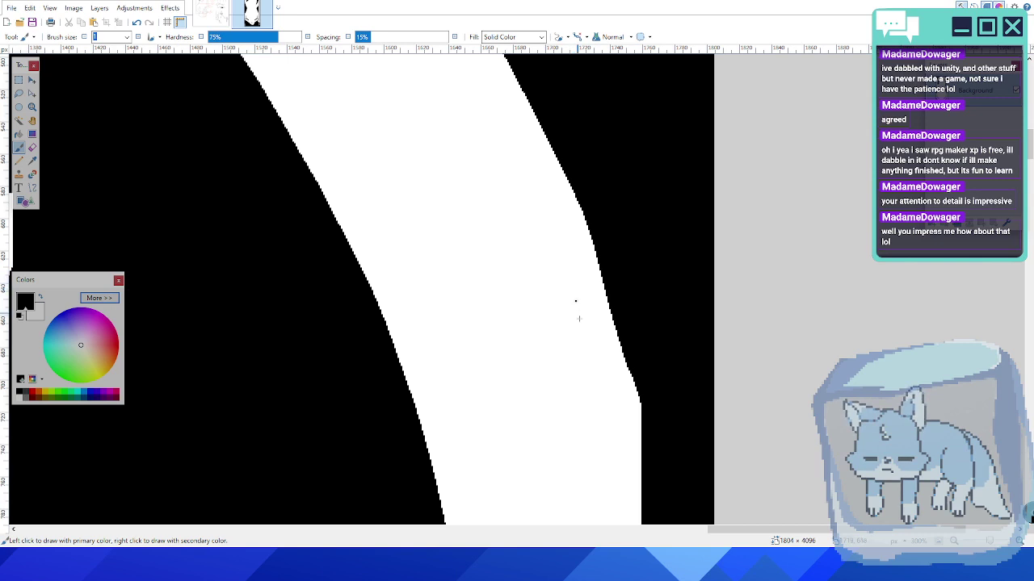
- Draw a white curve about 125 px long along the outer wall's edge above the corner, bow it outward, finish it and switch to the Paintbrush
middle_click_drag(589, 348, 491, 324)
scroll(490, 323, "up", 1, "ctrl")
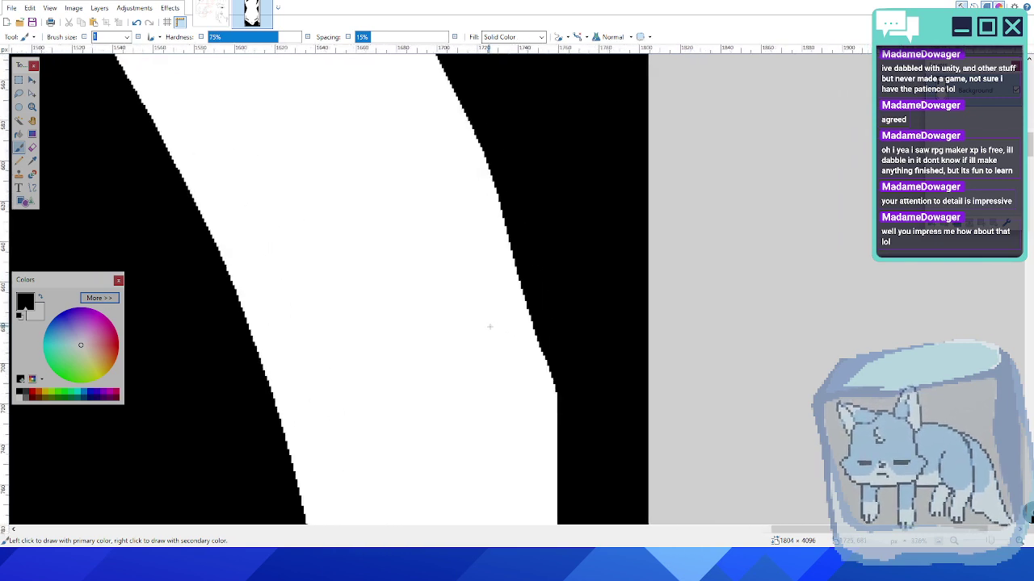
left_click(32, 187)
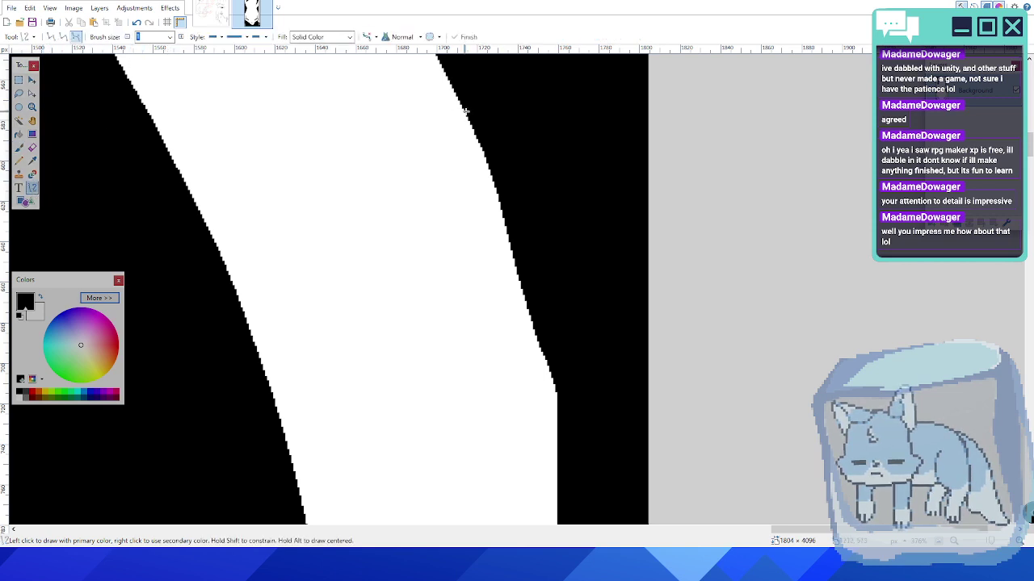
key("x")
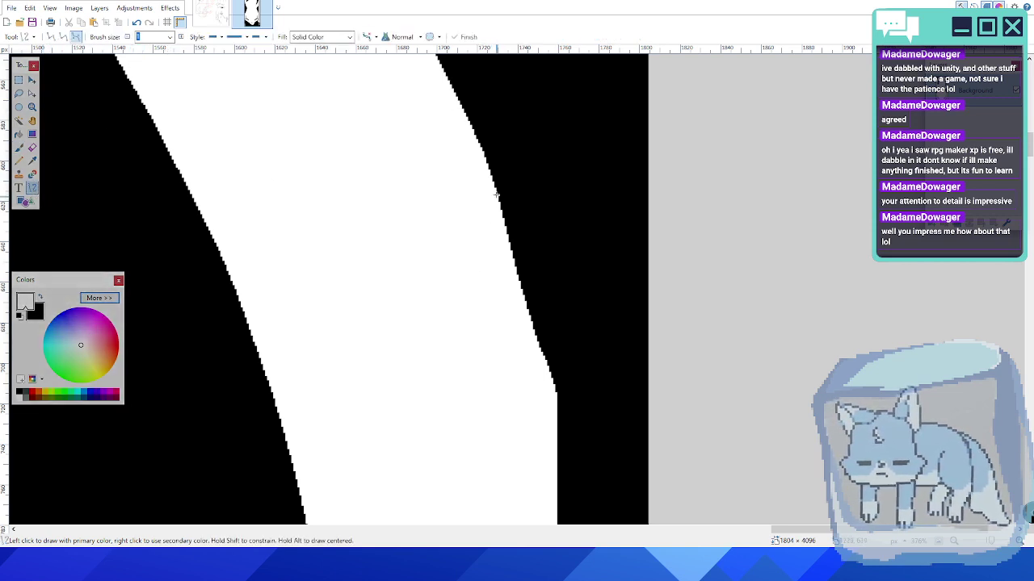
mouse_move(482, 151)
left_mouse_down()
mouse_move(531, 358)
mouse_move(555, 393)
left_mouse_up()
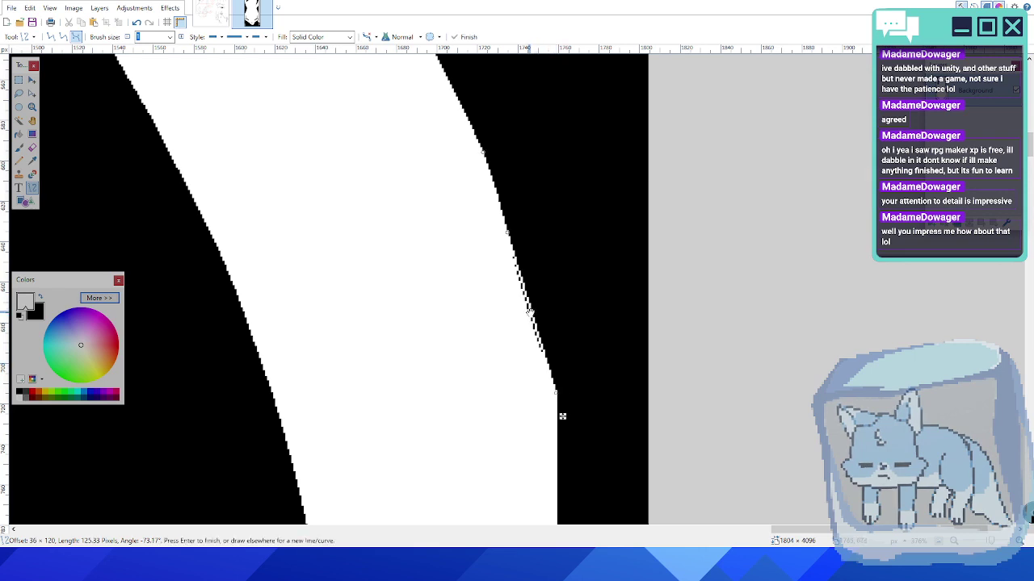
mouse_move(530, 310)
left_mouse_down()
mouse_move(537, 313)
mouse_move(509, 232)
mouse_move(544, 312)
left_mouse_up()
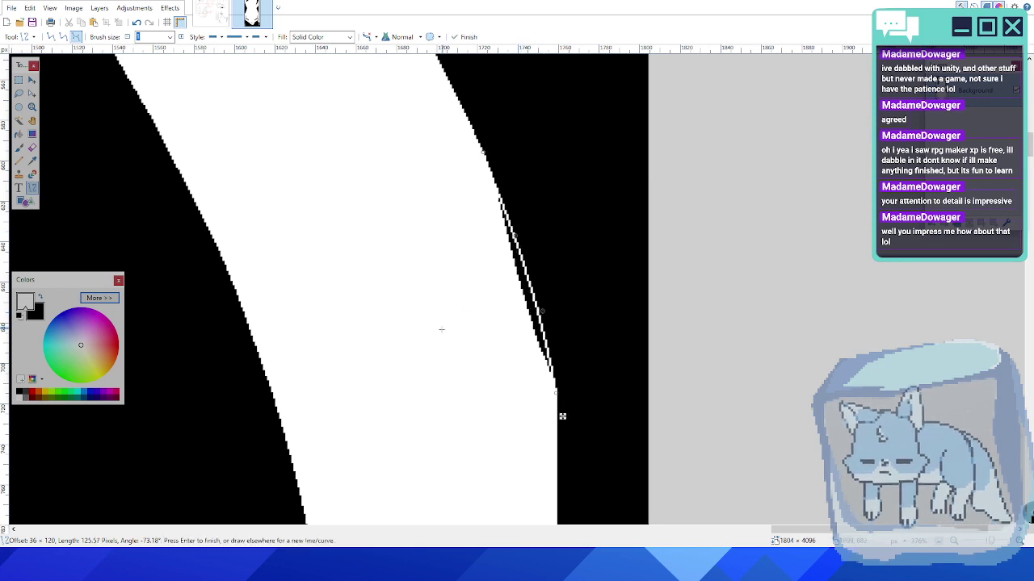
key("Return")
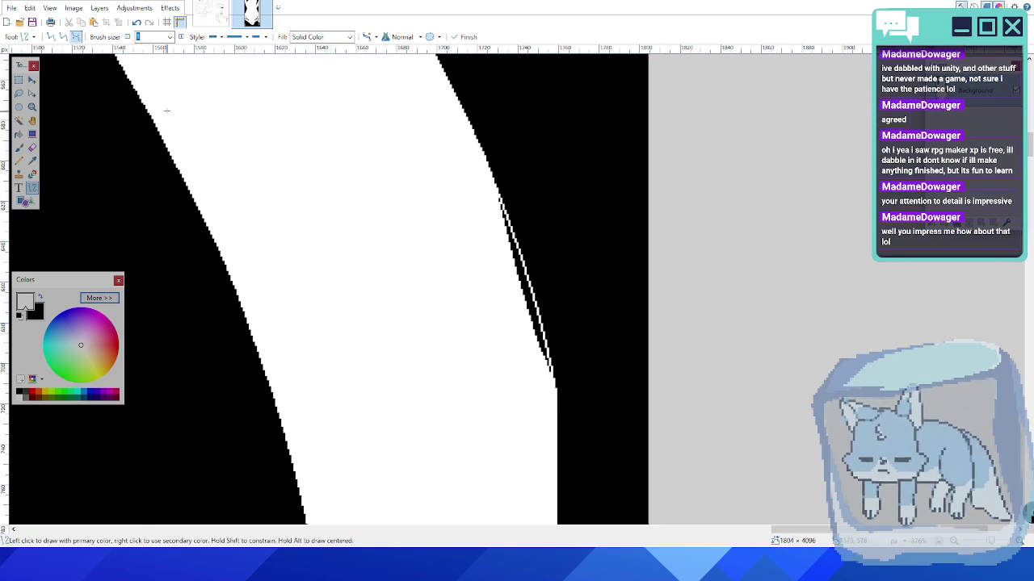
left_click(19, 148)
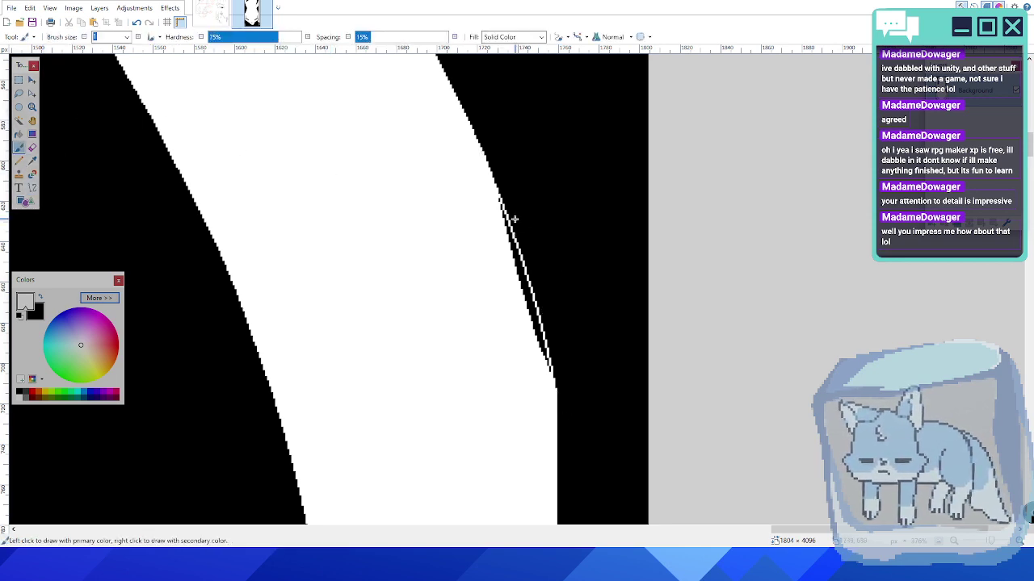
- Paint the upper part of the black gap beside the new curve on the outer wall white with the Paintbrush
scroll(514, 219, "up", 3, "ctrl")
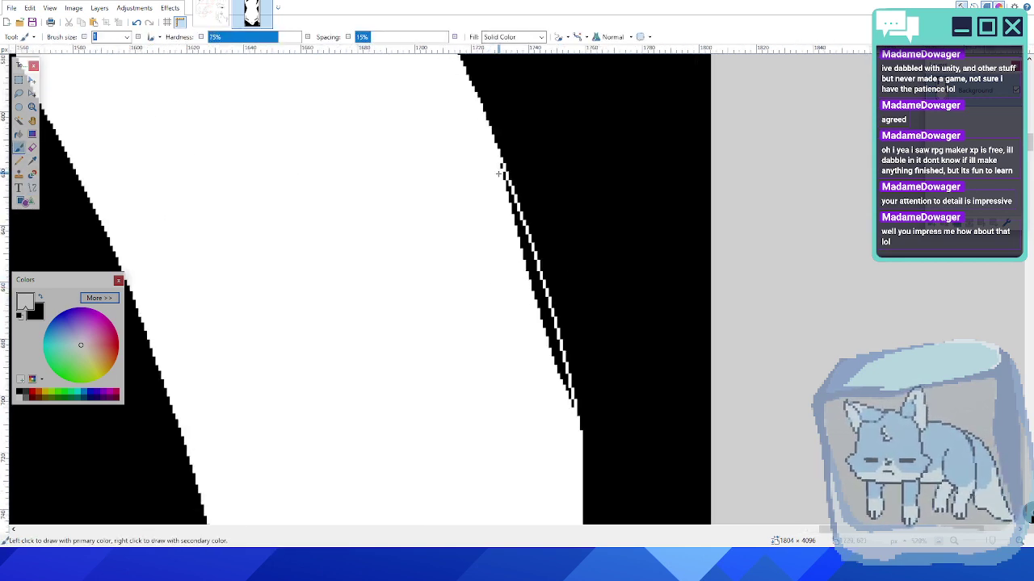
scroll(499, 172, "up", 2, "ctrl")
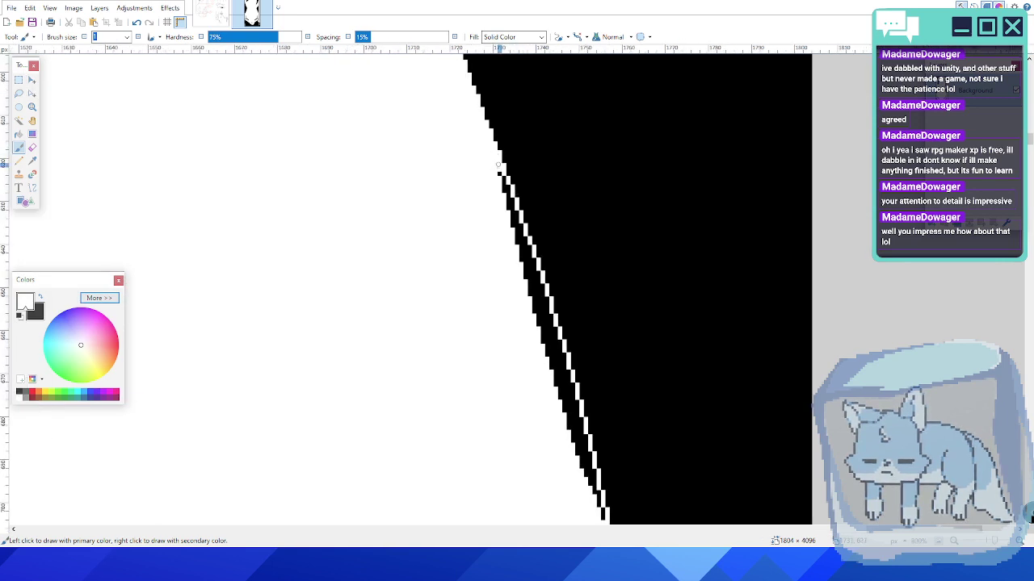
mouse_move(499, 168)
left_mouse_down()
mouse_move(525, 239)
mouse_move(535, 315)
left_mouse_up()
left_click_drag(528, 252, 531, 291)
middle_click_drag(553, 337, 491, 198)
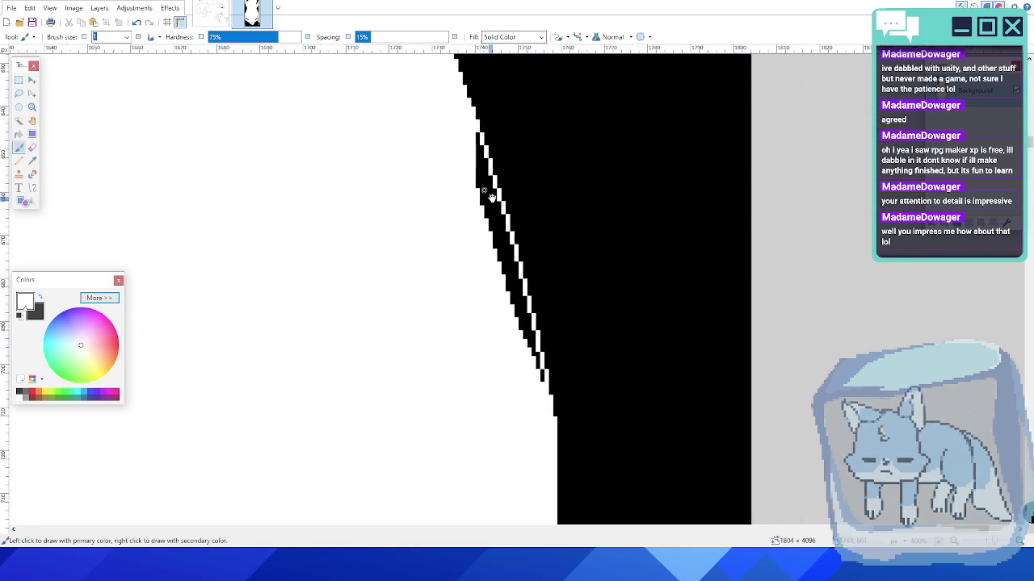
left_click_drag(477, 139, 479, 190)
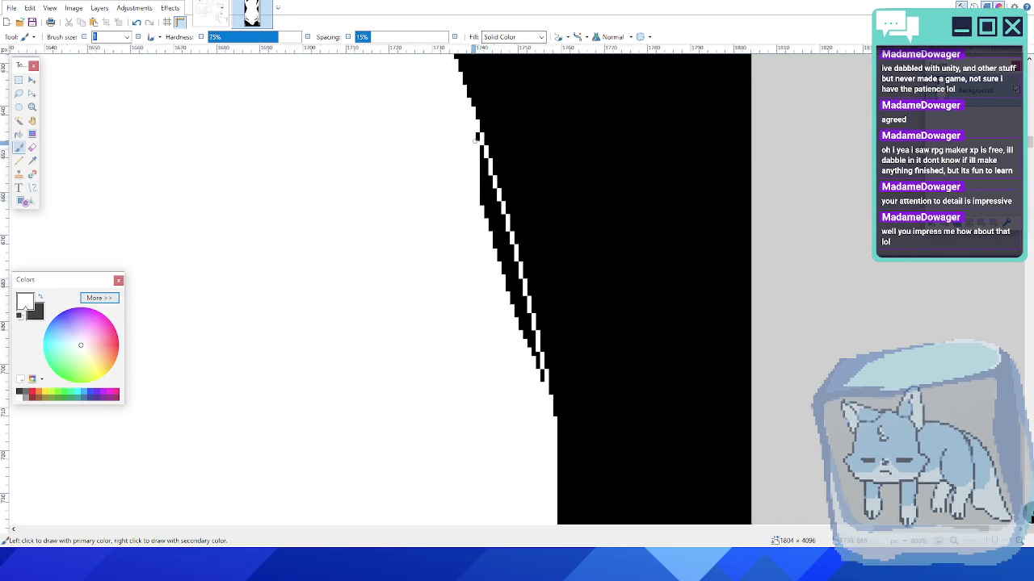
left_click_drag(477, 138, 485, 233)
left_click_drag(490, 175, 489, 232)
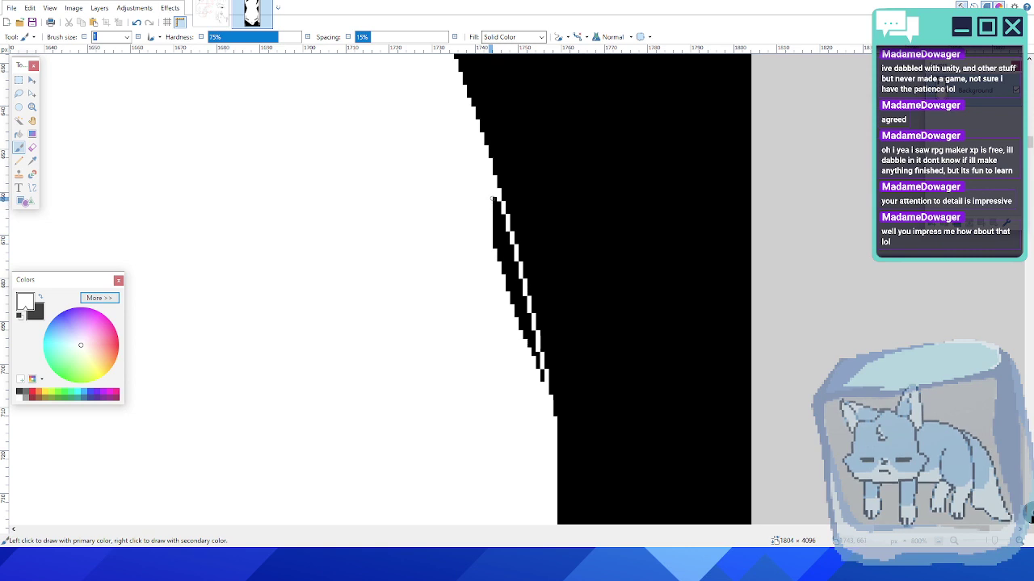
- Paint the remaining lower part of the black gap white down to the outer wall's corner, undoing one stray stroke
left_click_drag(493, 198, 497, 252)
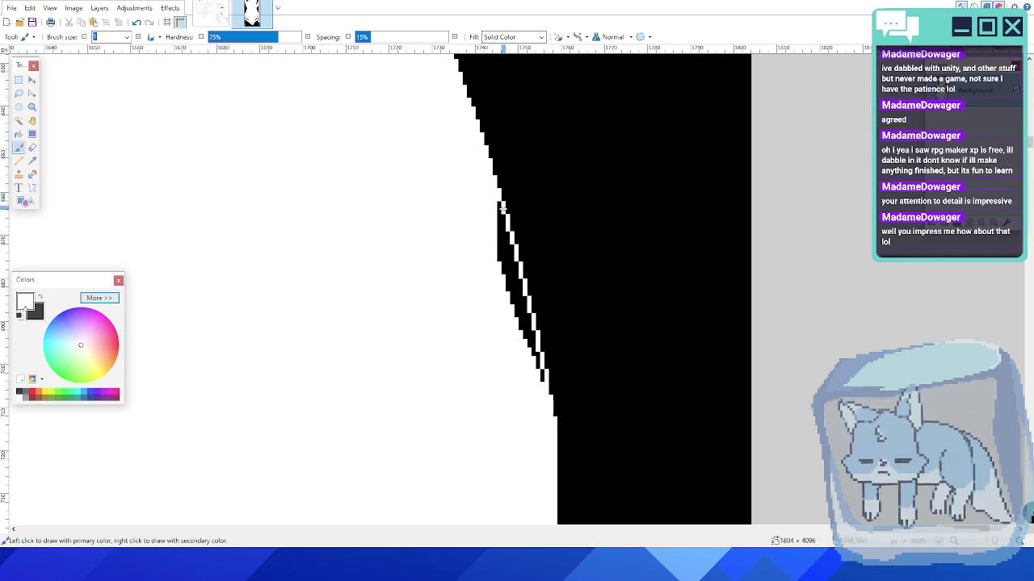
left_click_drag(501, 204, 498, 275)
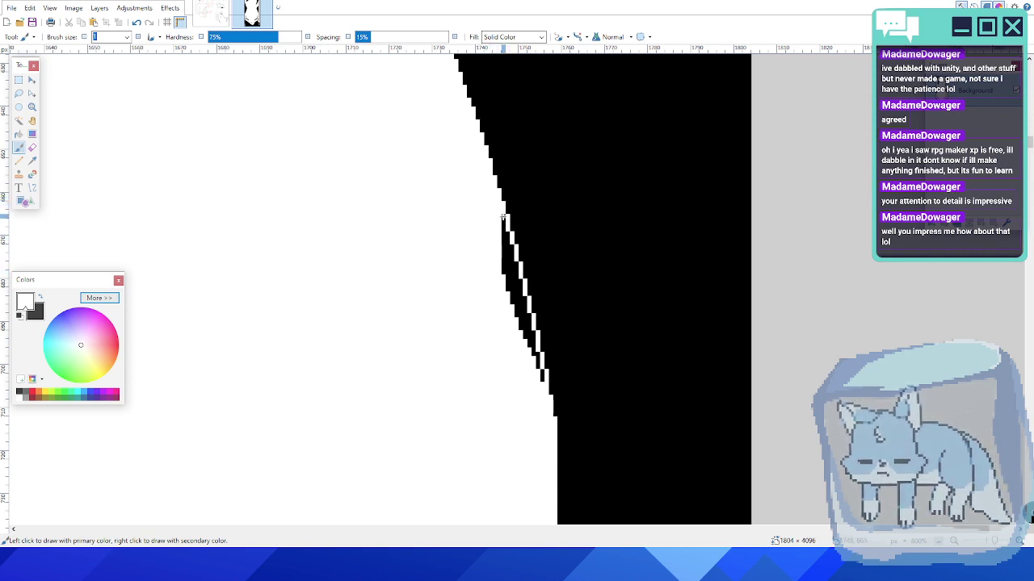
left_click_drag(503, 215, 503, 274)
left_click_drag(506, 234, 509, 289)
left_click_drag(511, 244, 520, 328)
key("ctrl+z")
mouse_move(512, 294)
left_mouse_down()
mouse_move(512, 303)
mouse_move(521, 283)
mouse_move(541, 378)
left_mouse_up()
- Check the smoothed outer wall's curve and corner, and save the image
scroll(460, 318, "down", 1, "ctrl")
scroll(460, 318, "down", 4, "ctrl")
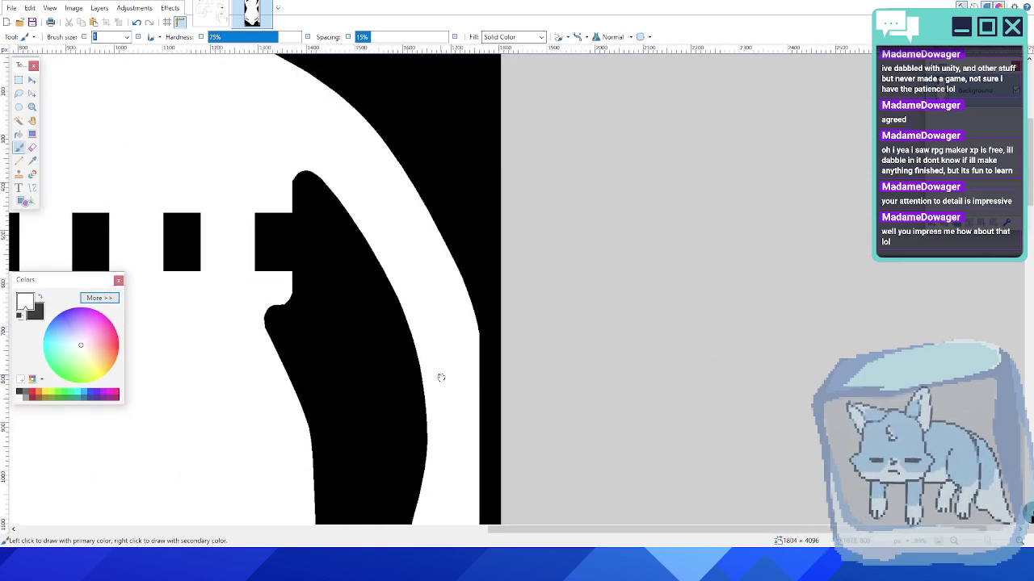
middle_click_drag(441, 377, 489, 348)
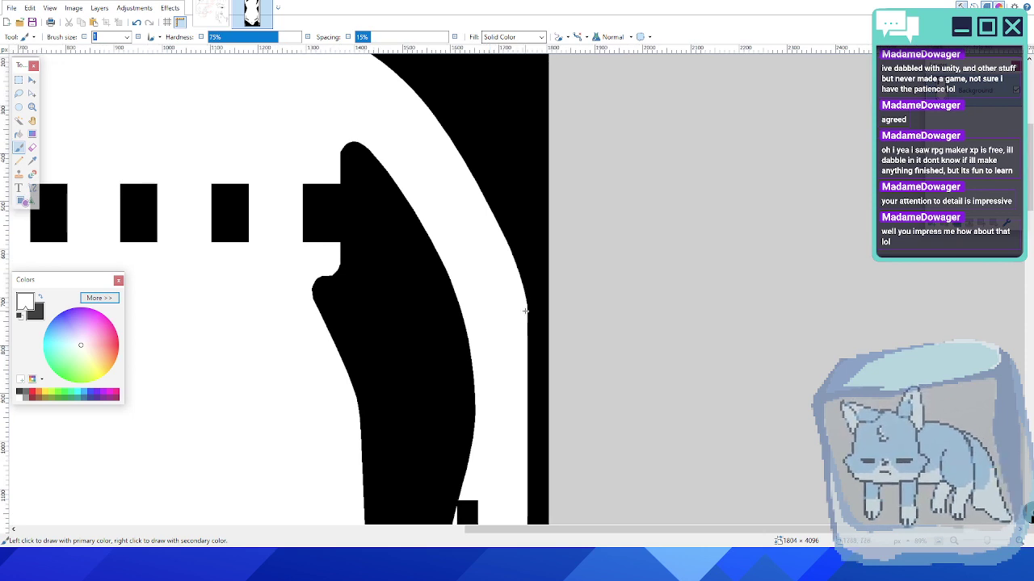
scroll(521, 253, "up", 5, "ctrl")
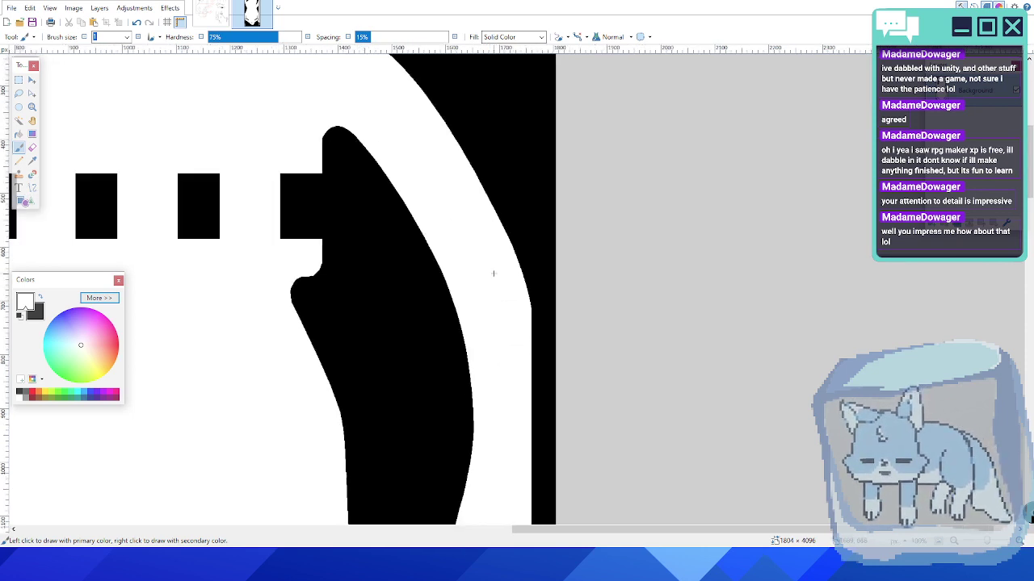
scroll(526, 275, "down", 4, "ctrl")
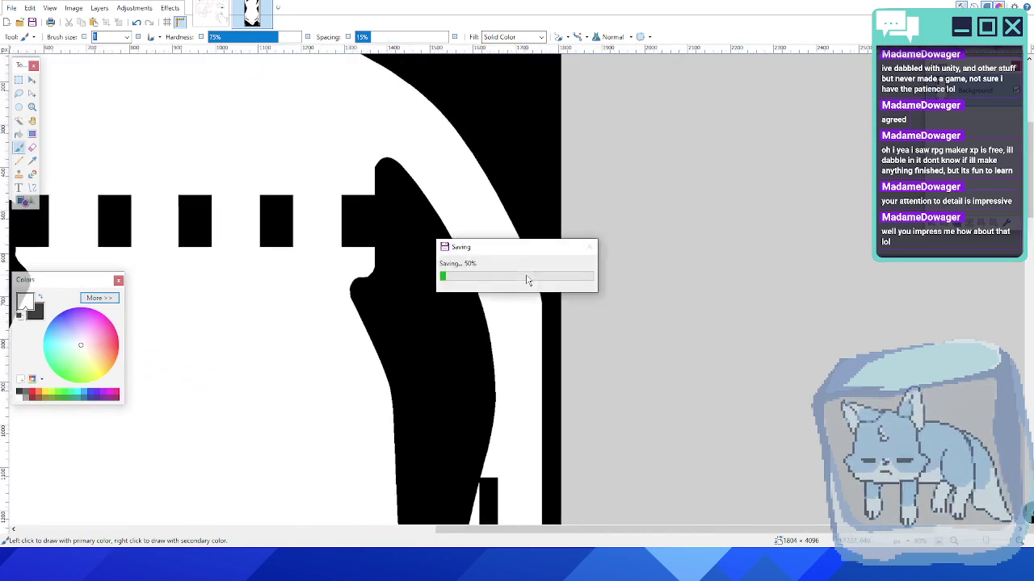
- Examine the table's arch and block row, and the curved wall down to the lane wall's upper end
middle_click_drag(466, 270, 594, 316)
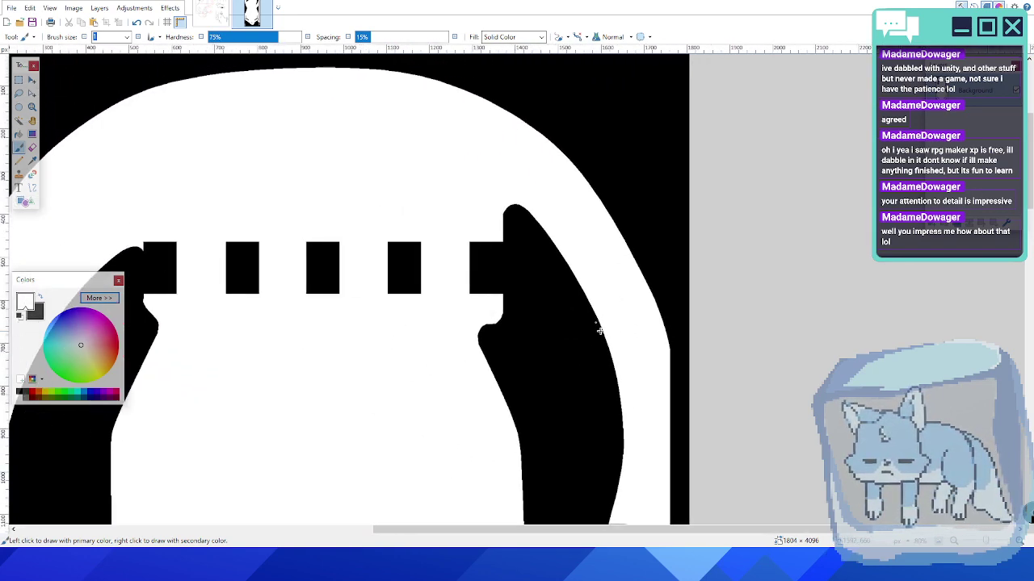
mouse_move(465, 316)
middle_mouse_down()
mouse_move(591, 326)
mouse_move(572, 272)
middle_mouse_up()
mouse_move(688, 323)
middle_mouse_down()
mouse_move(667, 342)
mouse_move(466, 333)
middle_mouse_up()
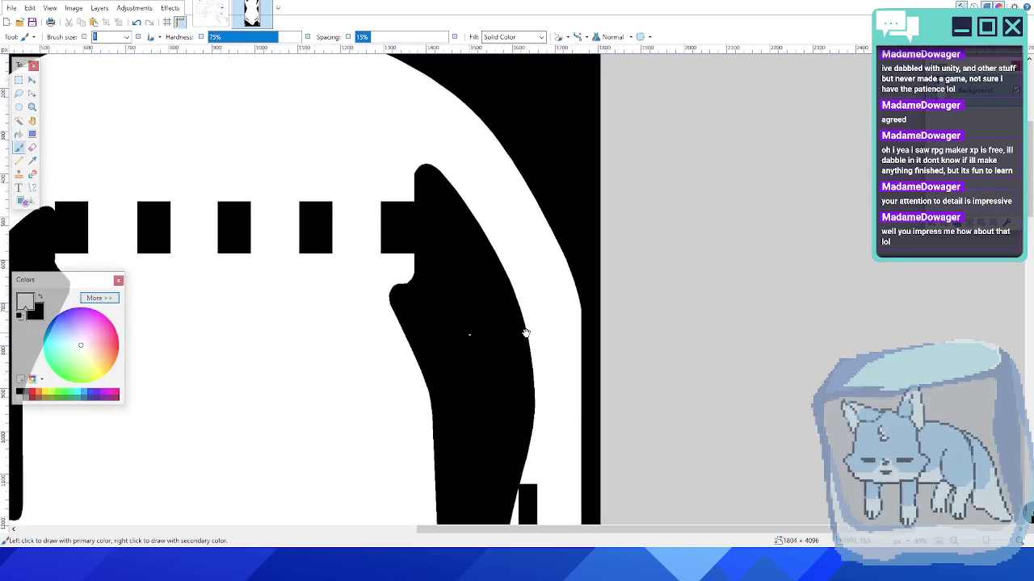
middle_click_drag(565, 348, 582, 247)
middle_click_drag(505, 284, 460, 199)
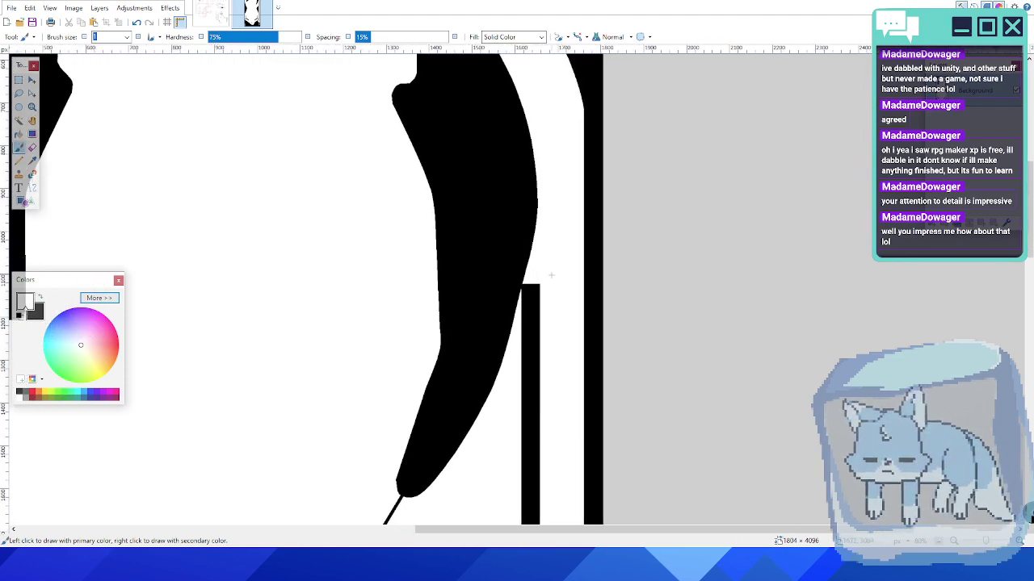
scroll(551, 272, "up", 2, "ctrl")
scroll(551, 272, "up", 1, "ctrl")
middle_click_drag(554, 267, 471, 332)
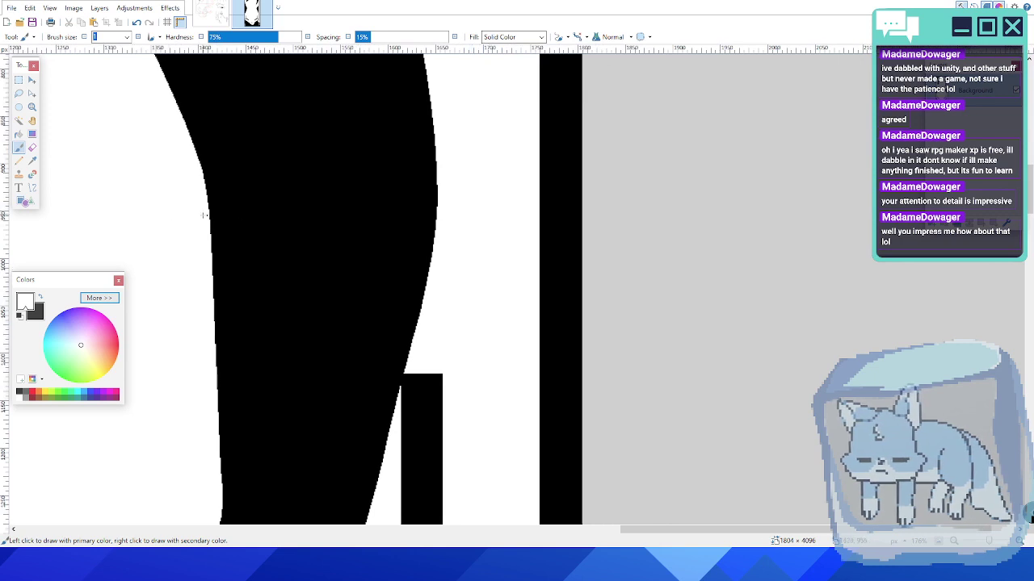
- Make black the primary colour, undo the trial brush stroke at the lane wall's corner, and switch to the Line/Curve tool
left_click(40, 297)
scroll(437, 377, "up", 2, "ctrl")
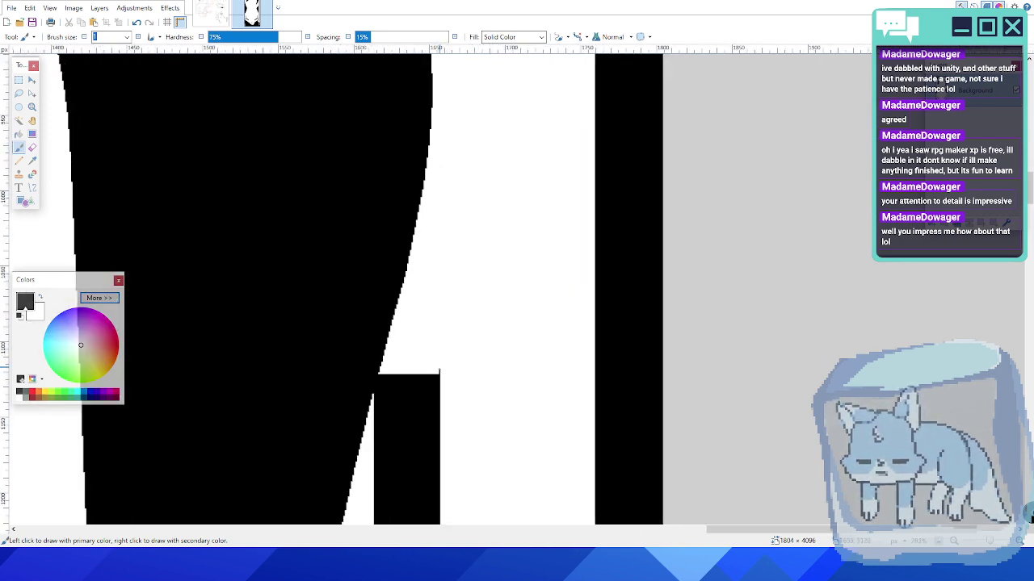
left_click_drag(439, 370, 441, 294)
key("ctrl+z")
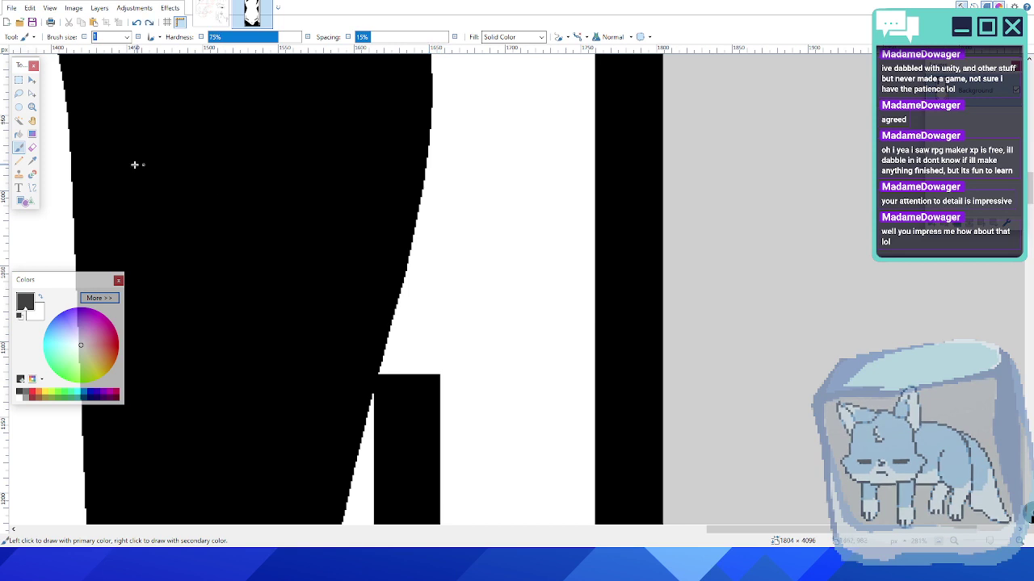
left_click(33, 187)
left_click(50, 36)
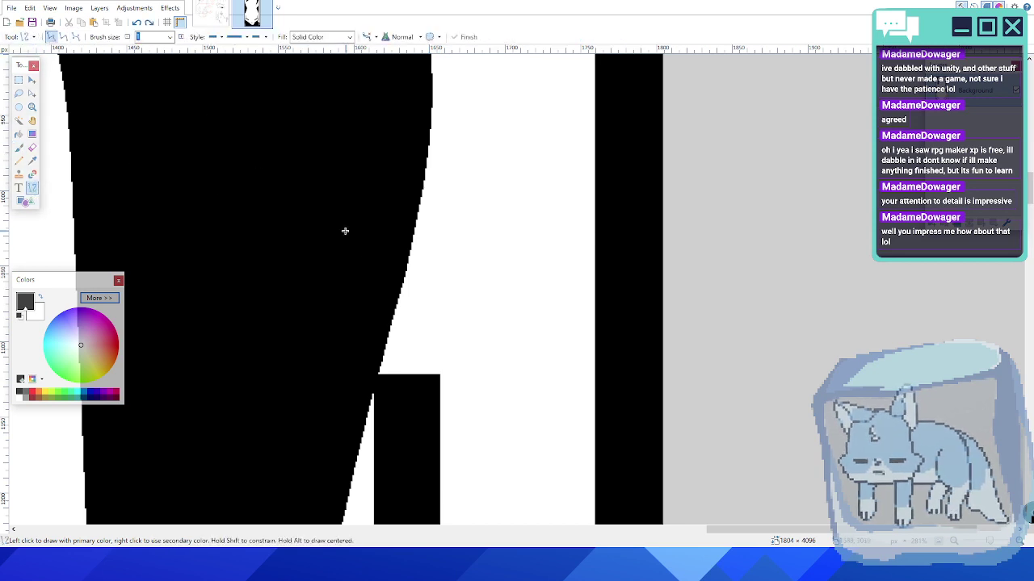
scroll(485, 251, "up", 2)
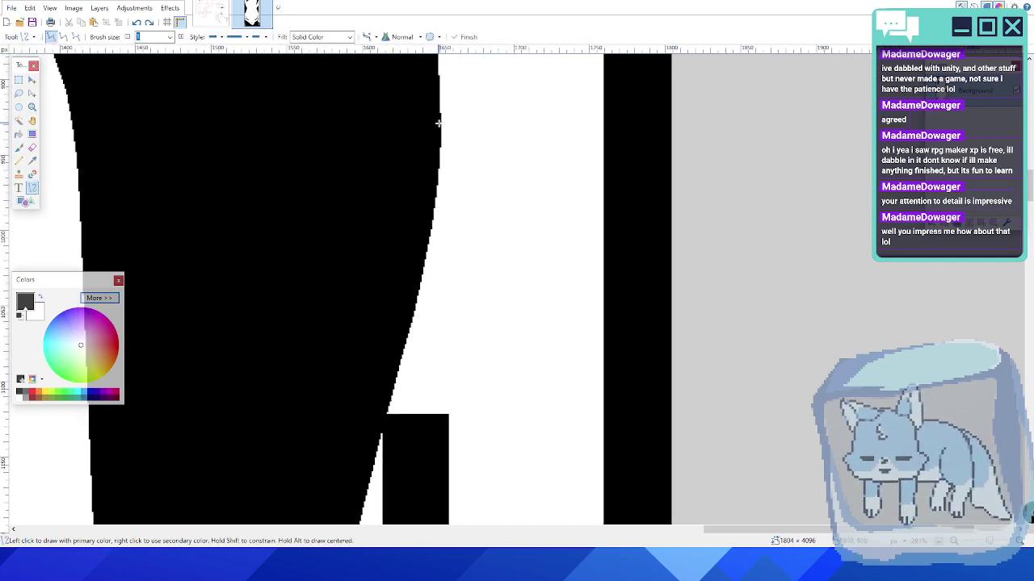
scroll(450, 423, "up", 1, "ctrl")
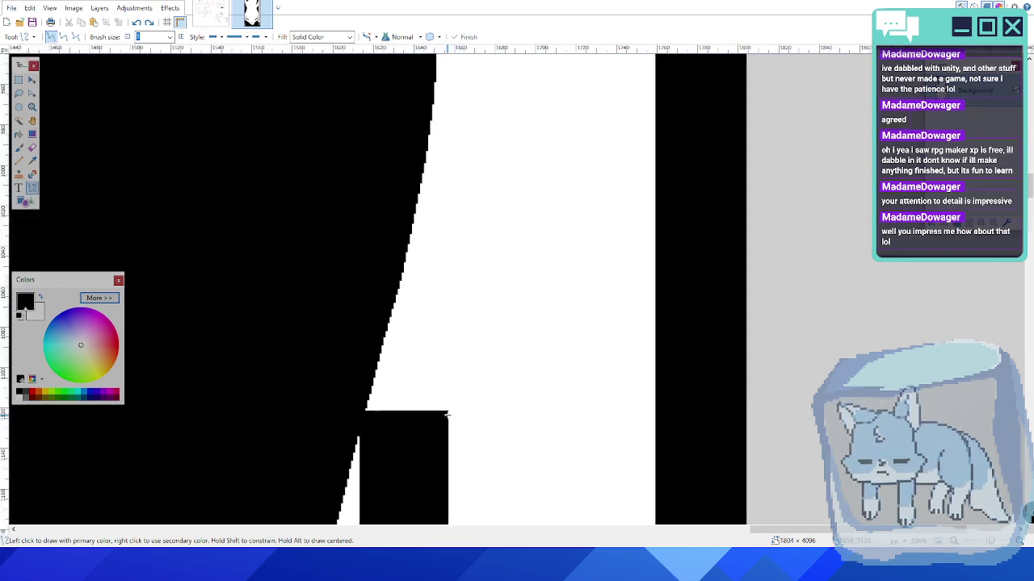
mouse_move(447, 411)
left_mouse_down()
mouse_move(447, 47)
mouse_move(447, 517)
mouse_move(443, 104)
mouse_move(442, 112)
left_mouse_up()
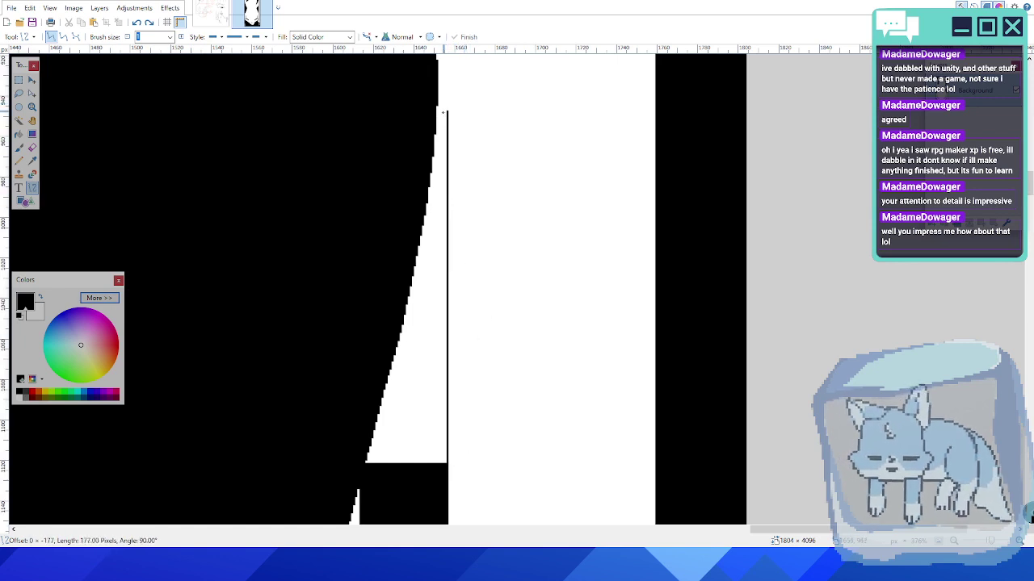
left_click_drag(442, 113, 442, 113)
key("ctrl+z")
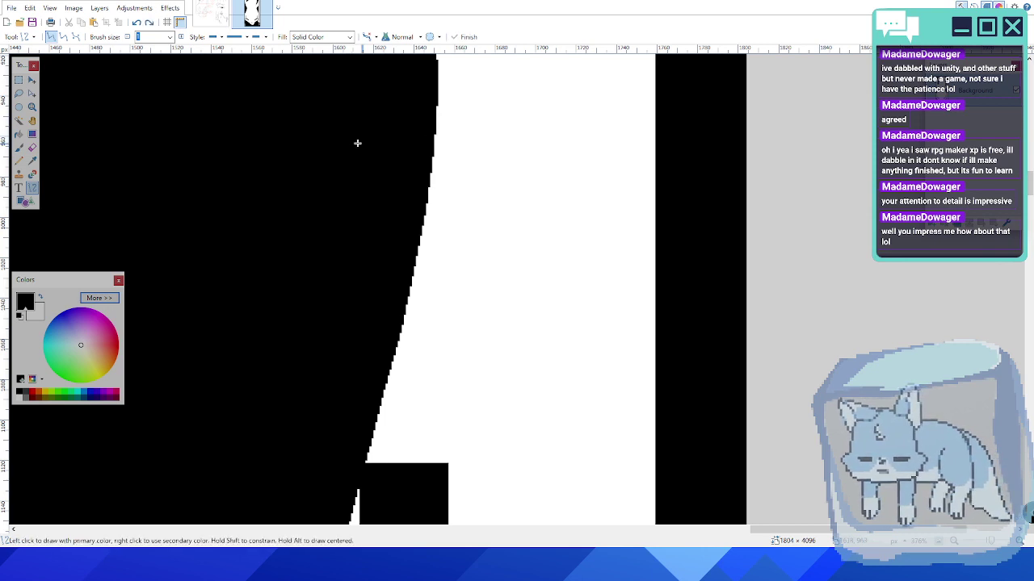
- Draw a black Bézier curve about 178 px long from the lane wall's upper outer corner to the curved wall's edge, bow it outward and finish it
left_click(75, 37)
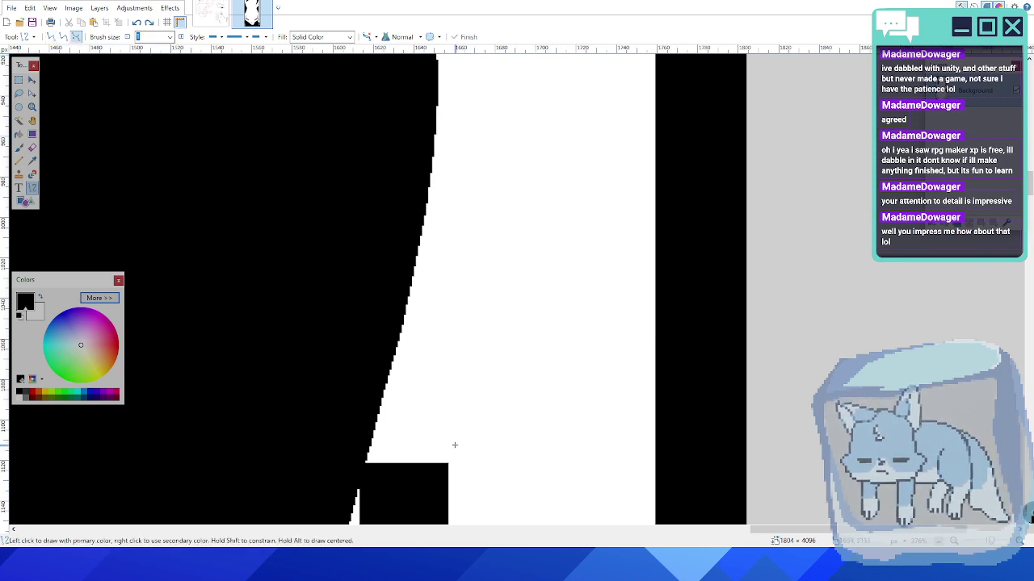
mouse_move(447, 463)
left_mouse_down()
mouse_move(447, 108)
mouse_move(438, 104)
left_mouse_up()
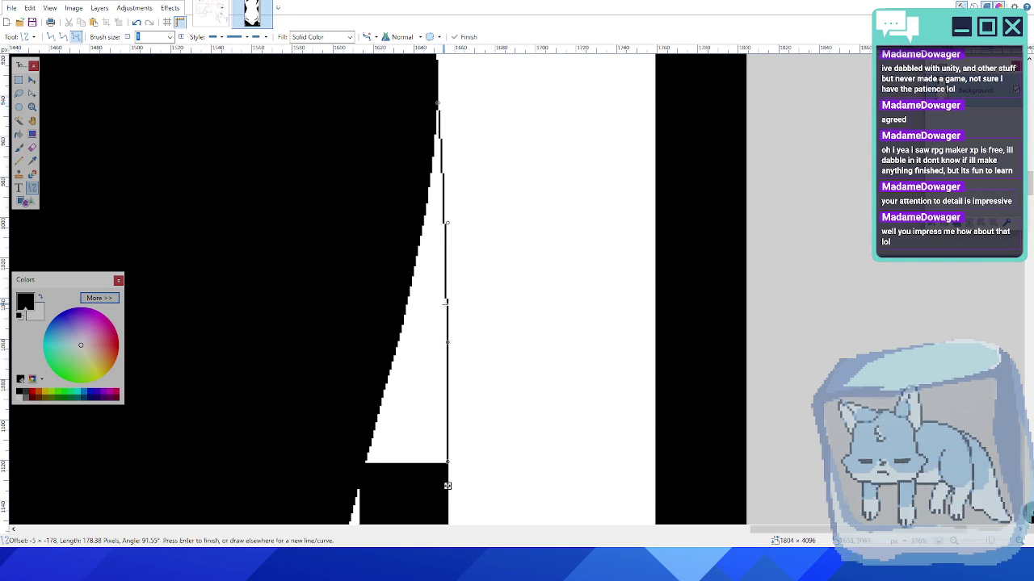
scroll(482, 349, "down", 3, "ctrl")
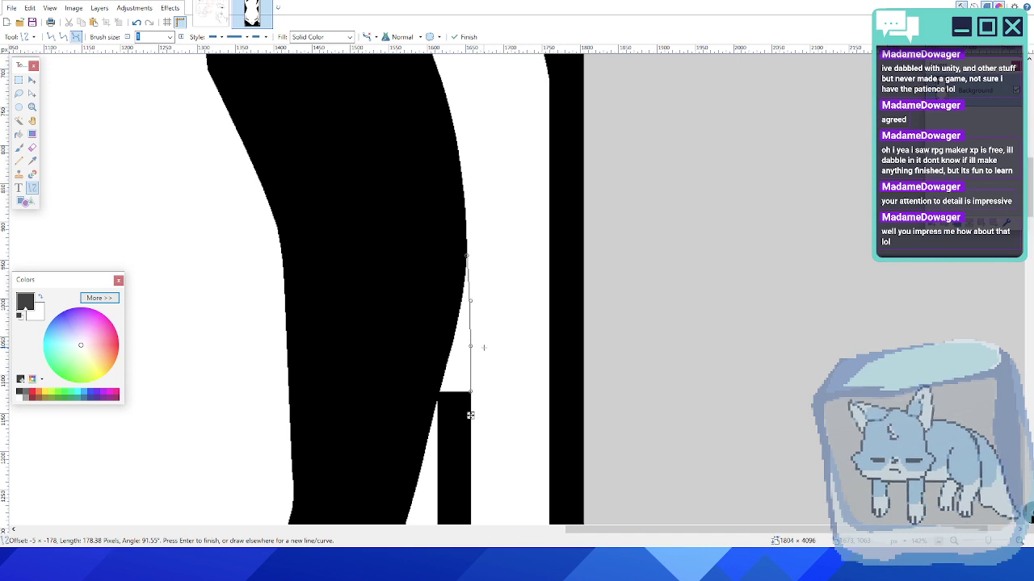
scroll(484, 348, "down", 1, "ctrl")
key("Return")
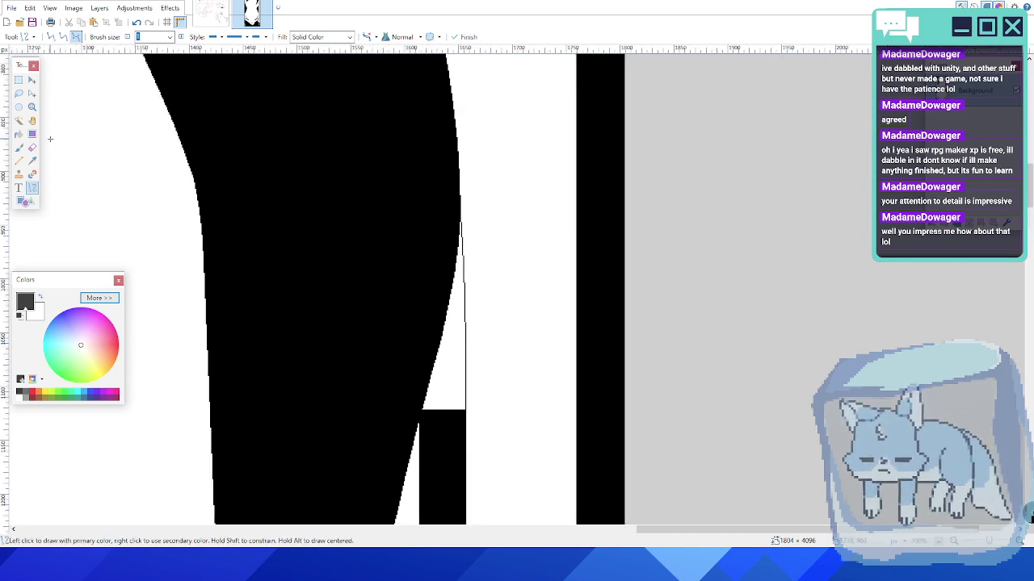
- Fill the white gap between the new curve and the curved wall with black using the Paint Bucket, and check the joined lane wall
left_click(18, 133)
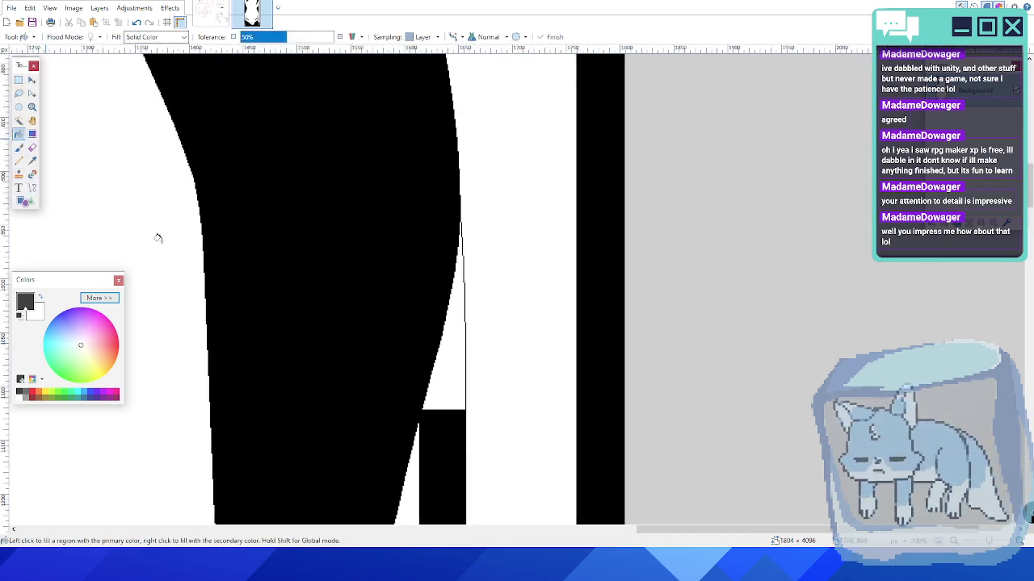
left_click(464, 377)
scroll(540, 395, "down", 1, "ctrl")
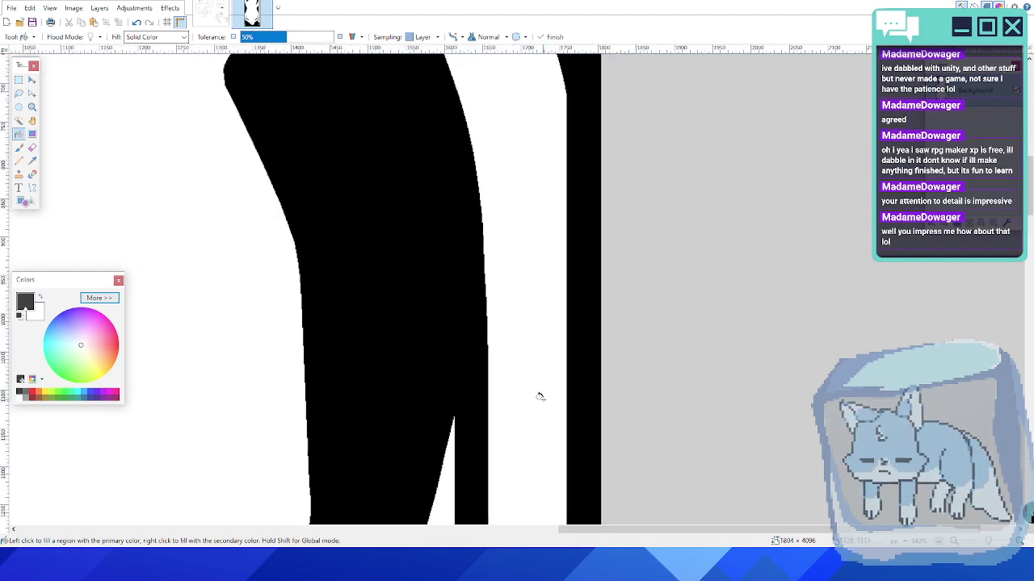
scroll(541, 396, "down", 6, "ctrl")
middle_click_drag(544, 399, 524, 268)
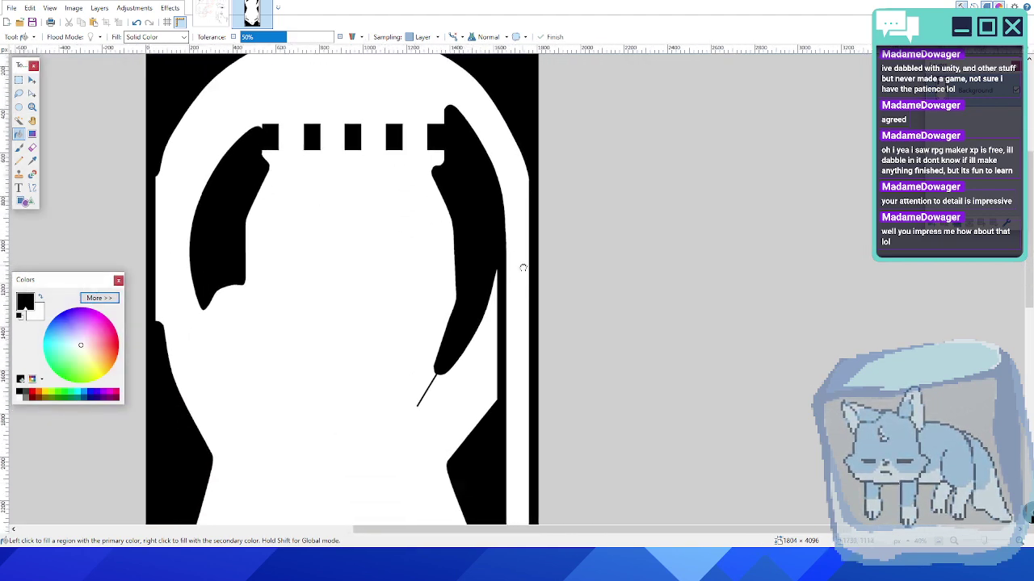
scroll(501, 215, "up", 4, "ctrl")
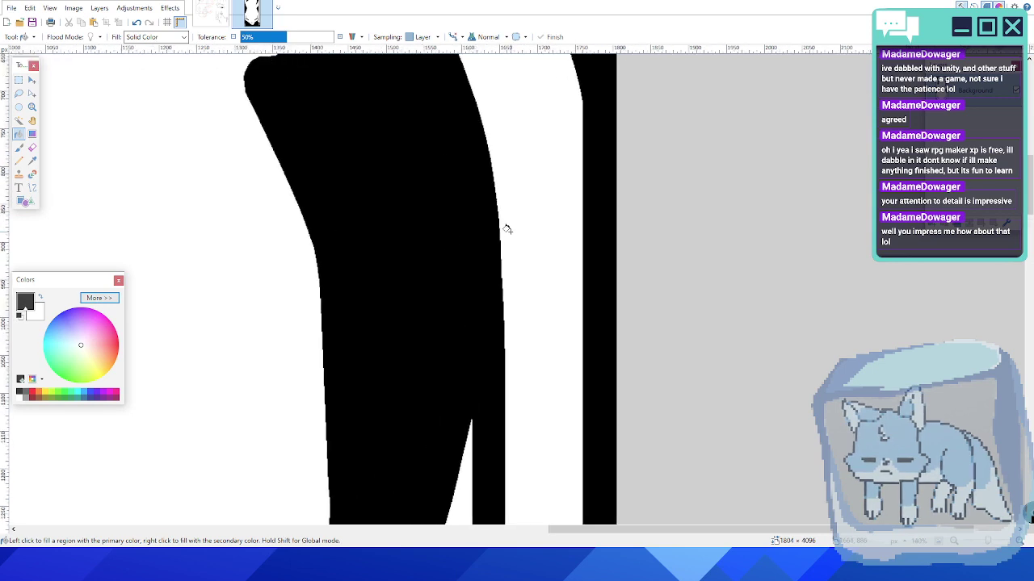
scroll(508, 243, "down", 2)
scroll(508, 243, "down", 5)
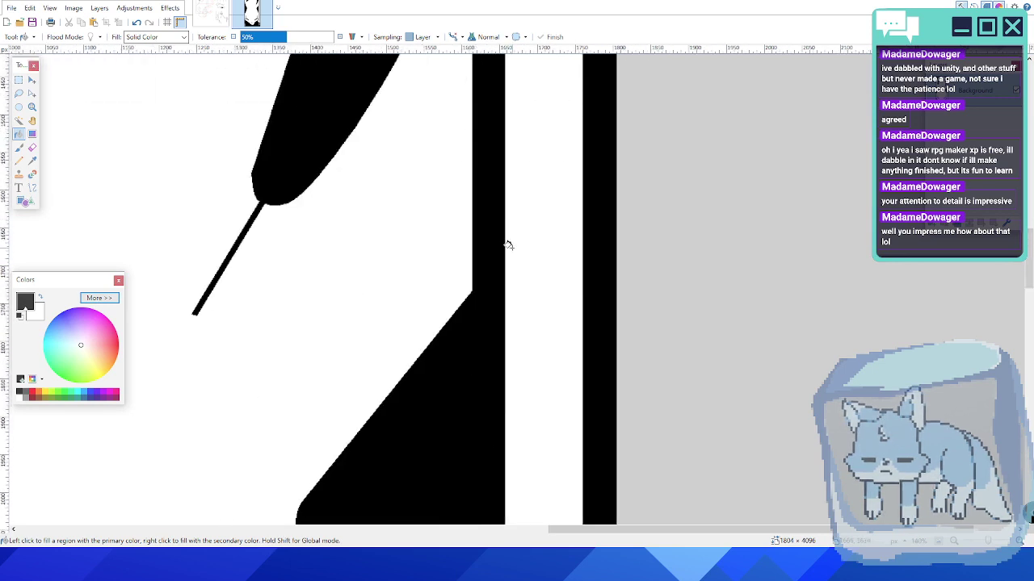
scroll(508, 244, "down", 4, "ctrl")
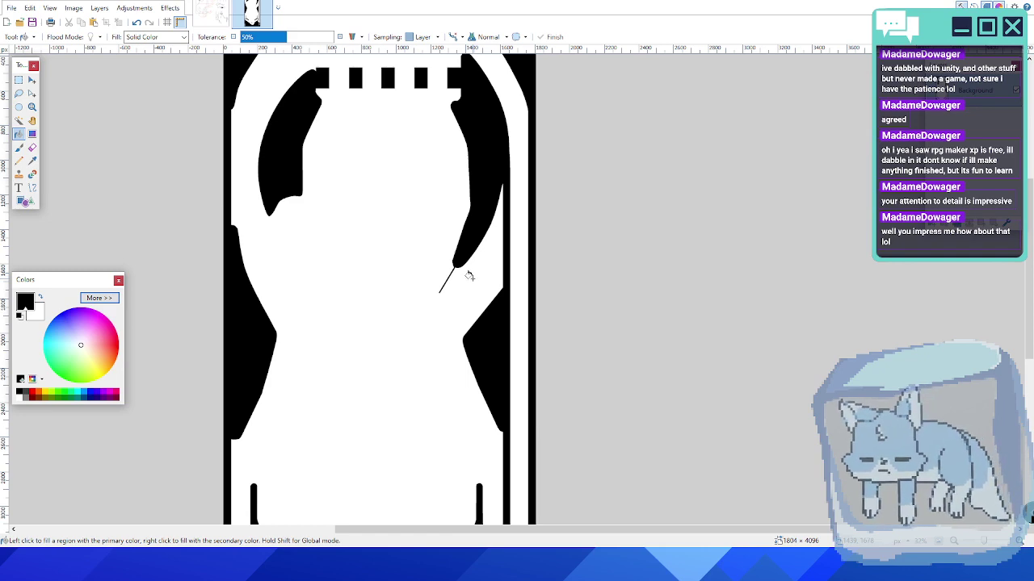
- Draw a straight black line with the Line/Curve tool from the curved wall's inner edge to the lower end of the thin slanted wall
scroll(415, 296, "up", 5, "ctrl")
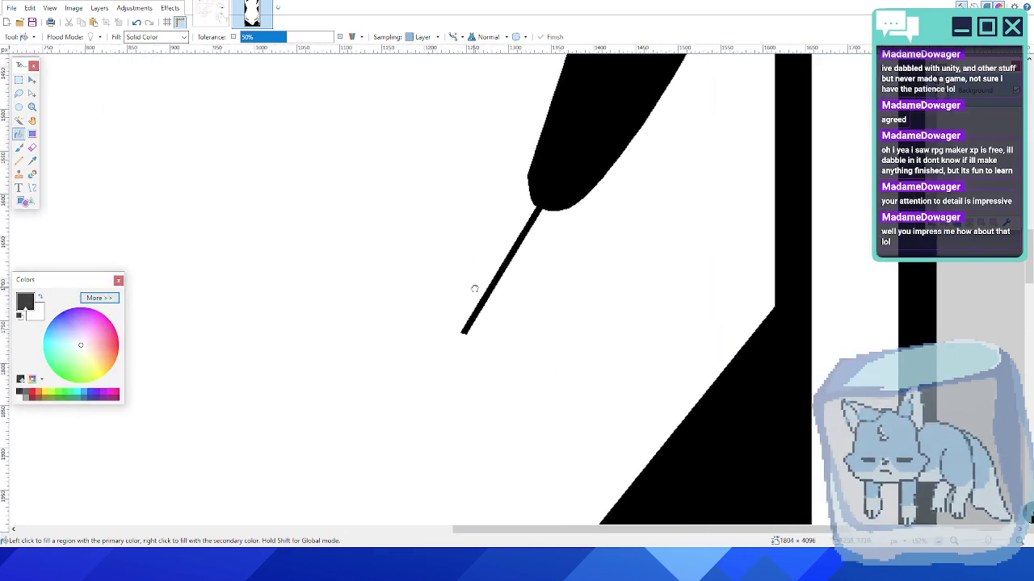
scroll(479, 308, "up", 1, "ctrl")
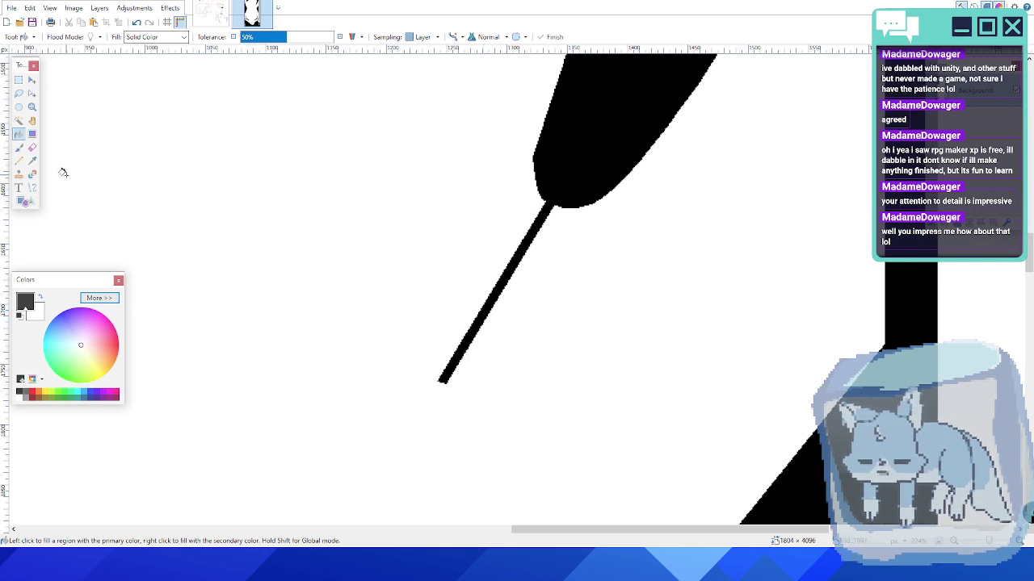
left_click(33, 187)
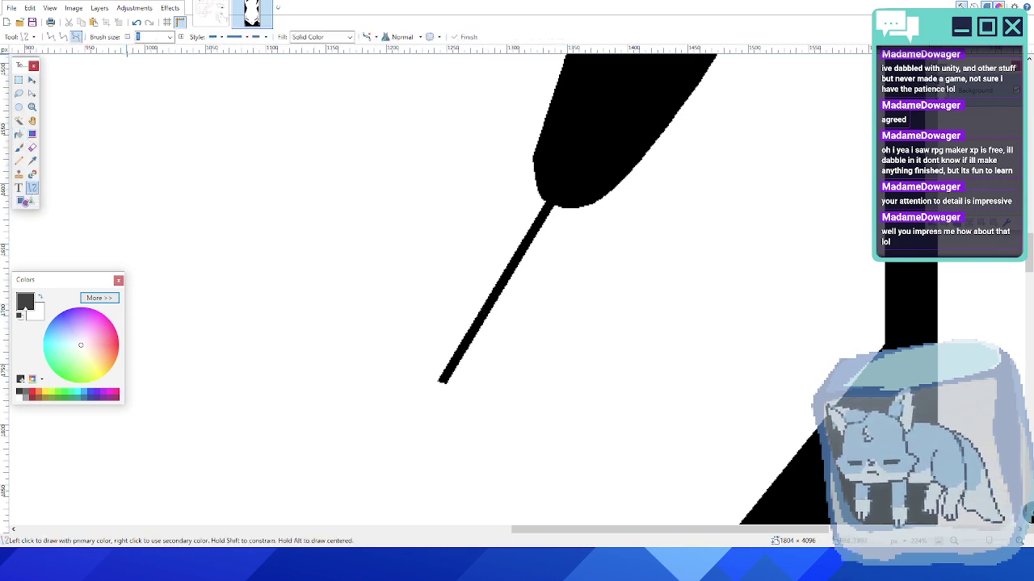
left_click(50, 36)
scroll(466, 353, "up", 1, "ctrl")
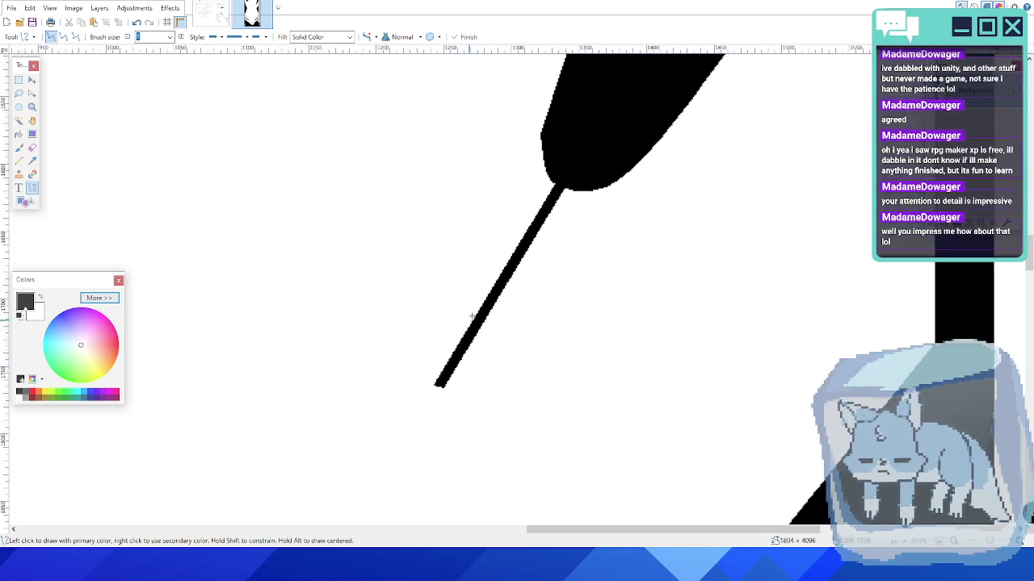
scroll(521, 179, "up", 3)
scroll(526, 176, "down", 2)
scroll(543, 197, "up", 1, "ctrl")
middle_click_drag(534, 223, 548, 180)
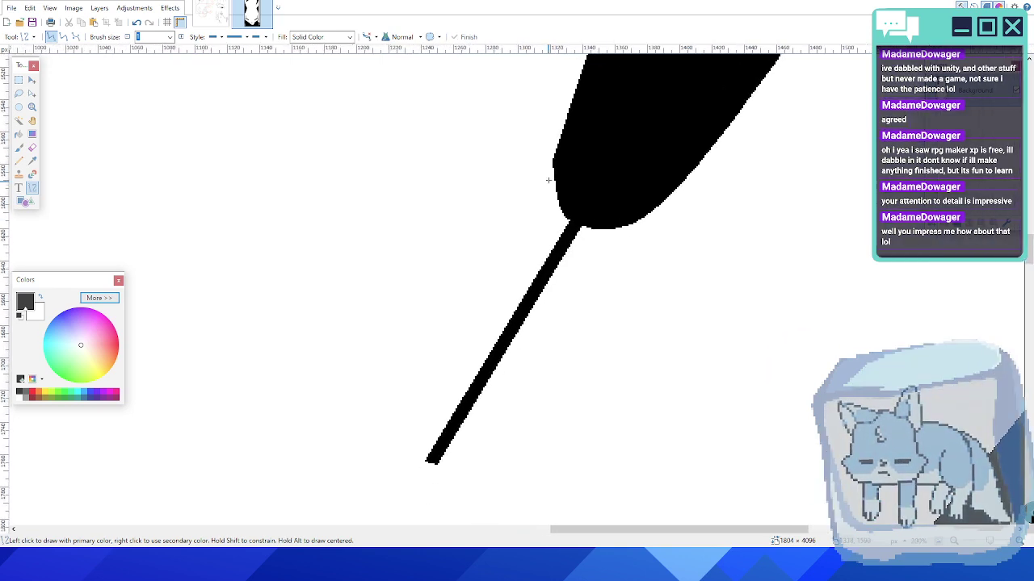
mouse_move(553, 161)
left_mouse_down()
mouse_move(459, 347)
mouse_move(426, 461)
left_mouse_up()
key("Return")
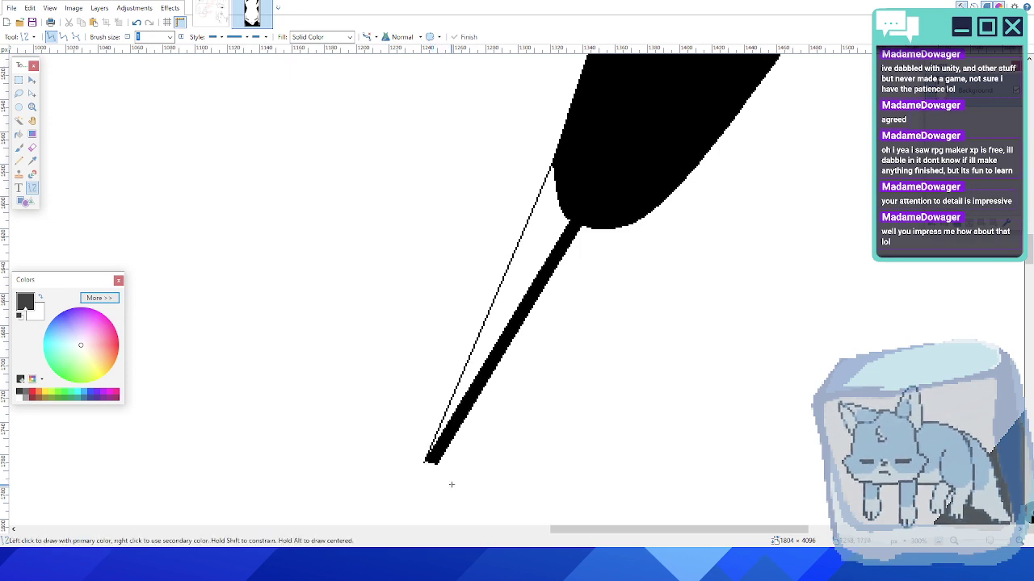
- Remove the stray black pixel at the slanted wall's lower tip with a white Paintbrush dab, and make black the primary colour again
scroll(424, 482, "up", 3, "ctrl")
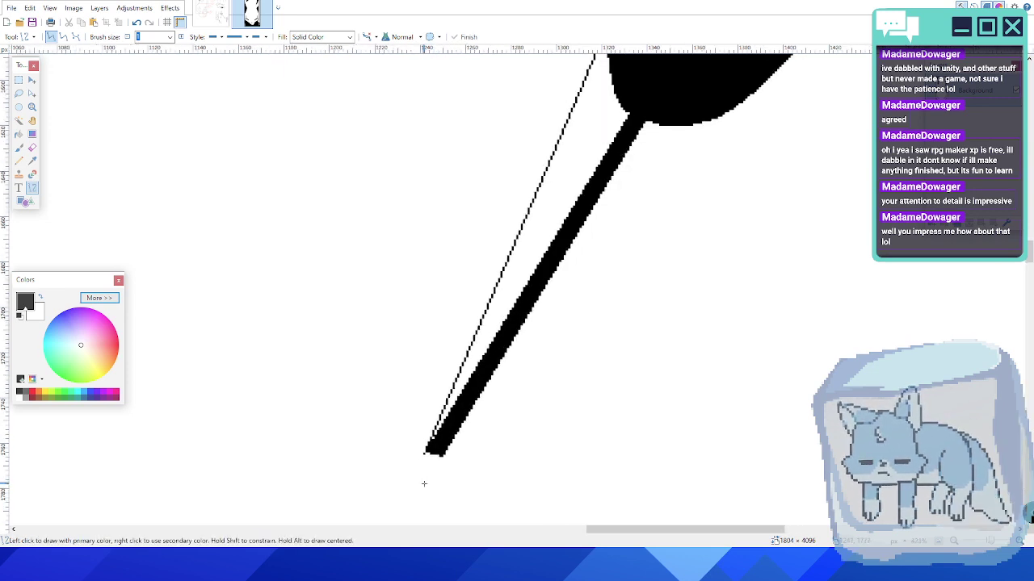
left_click(19, 147)
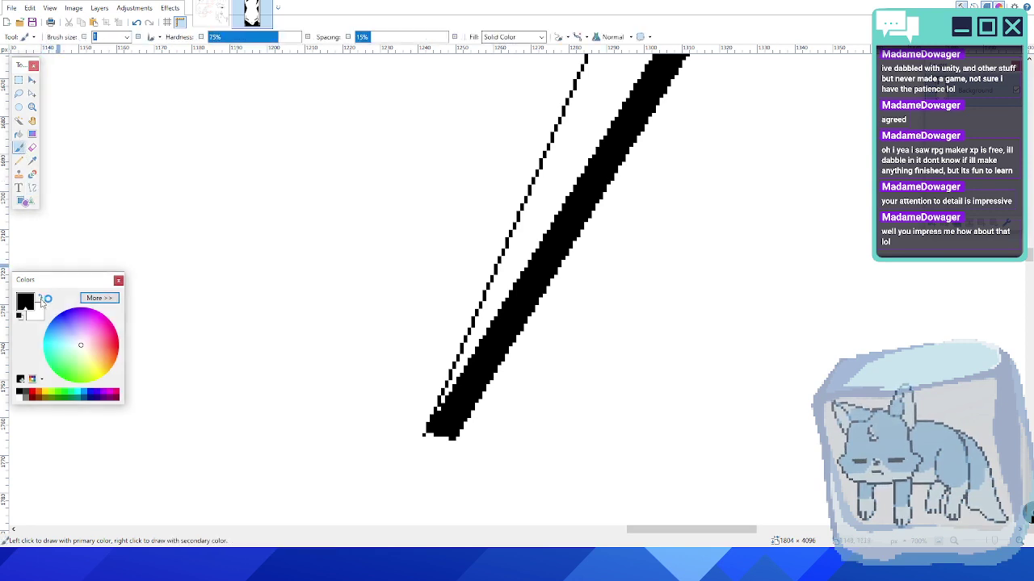
left_click(40, 297)
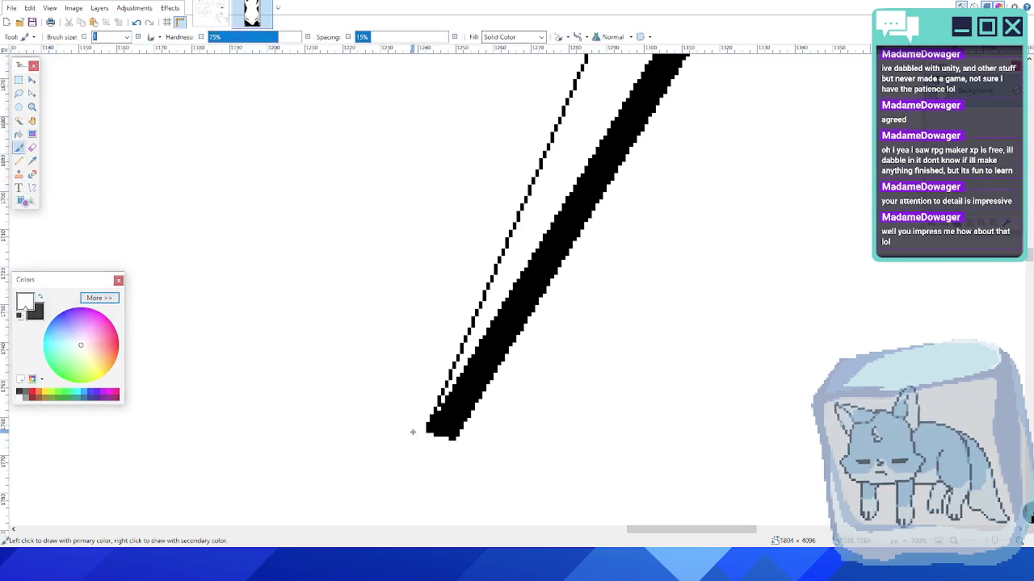
scroll(419, 392, "down", 1, "ctrl")
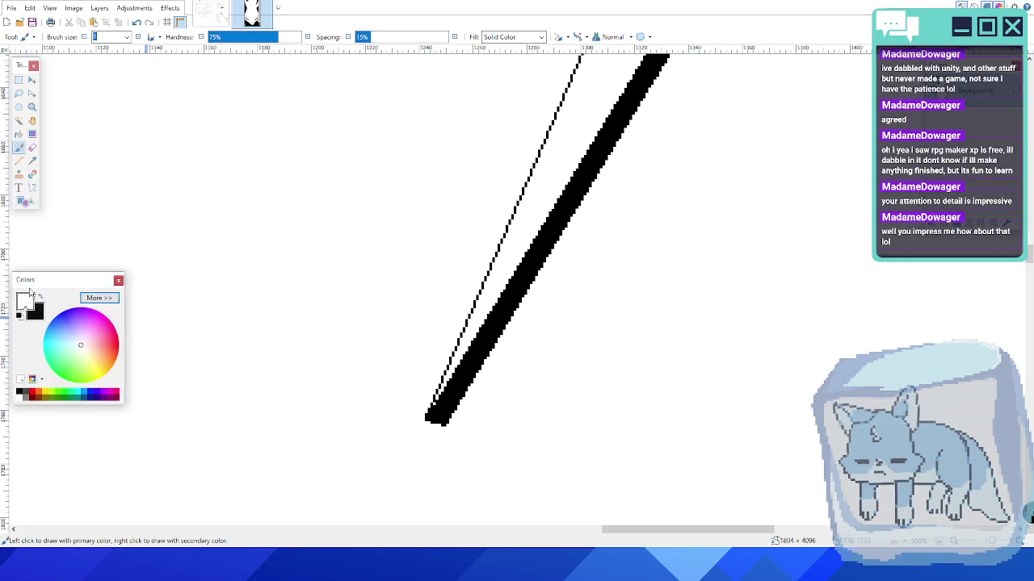
left_click(42, 298)
- Fill the white gap between the new inner line and the slanted wall with black using the Paint Bucket, and check the shape
left_click(19, 134)
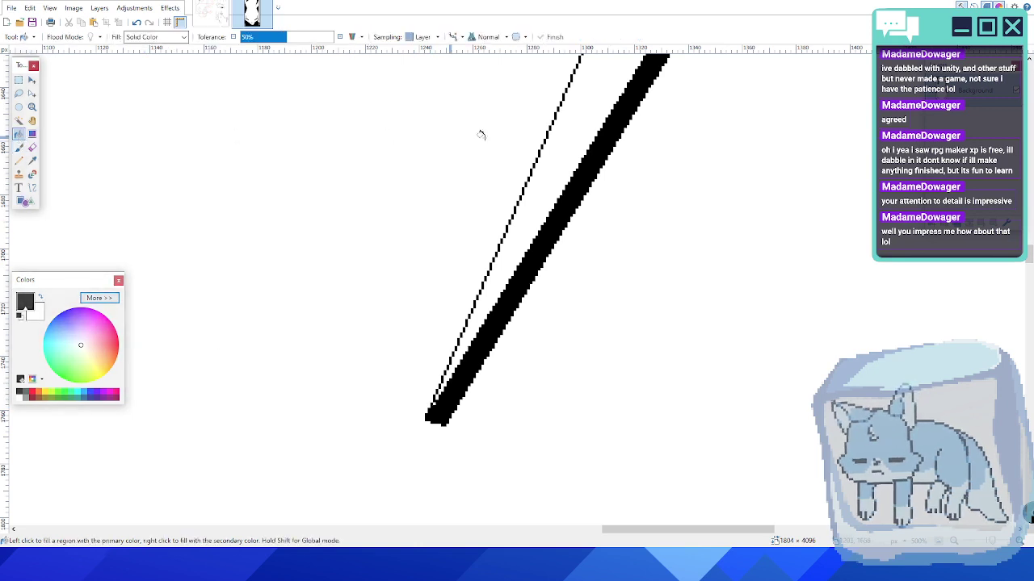
left_click(561, 144)
scroll(436, 400, "up", 2, "ctrl")
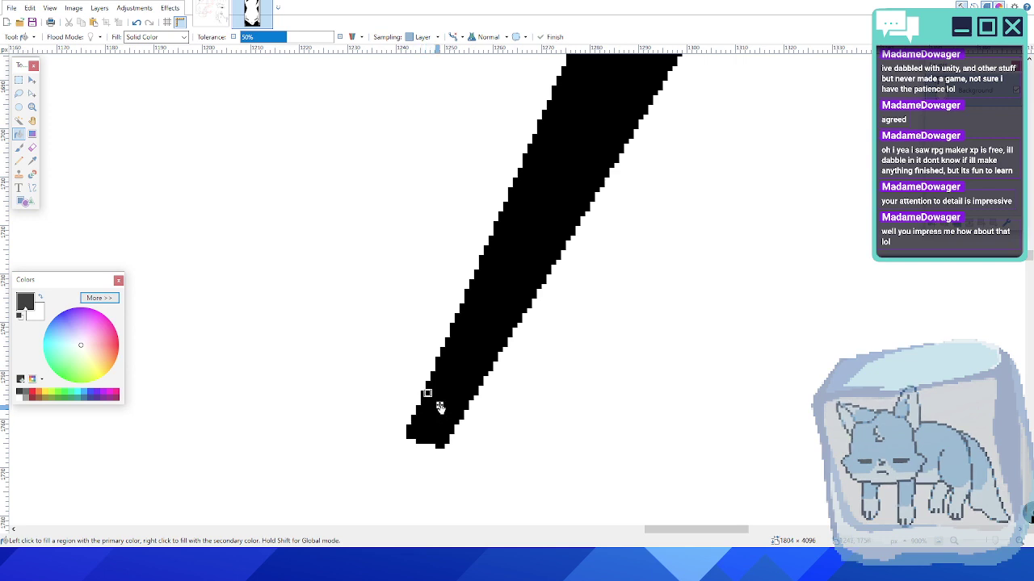
scroll(515, 322, "down", 2, "ctrl")
scroll(514, 322, "down", 4, "ctrl")
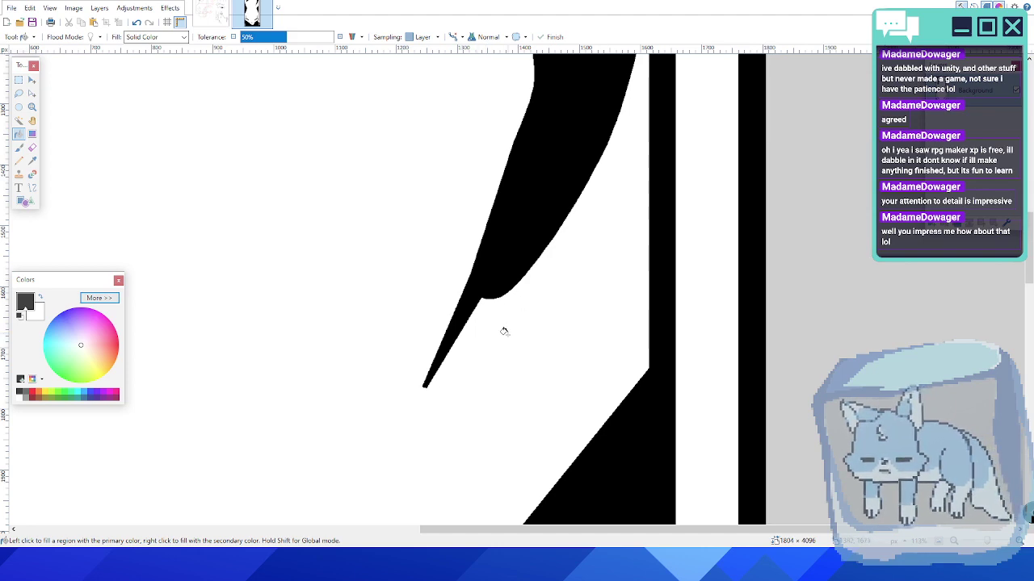
- Draw a black line about 206 px long from the curved wall's lower outer edge to the slanted wall's tip, adjusting its upper end
scroll(504, 331, "up", 3, "ctrl")
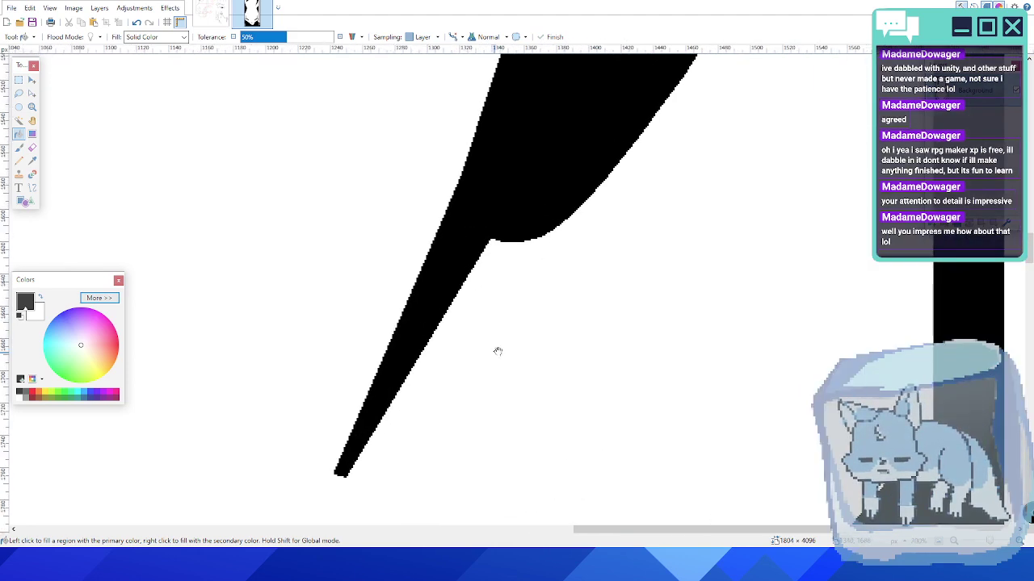
left_click(32, 187)
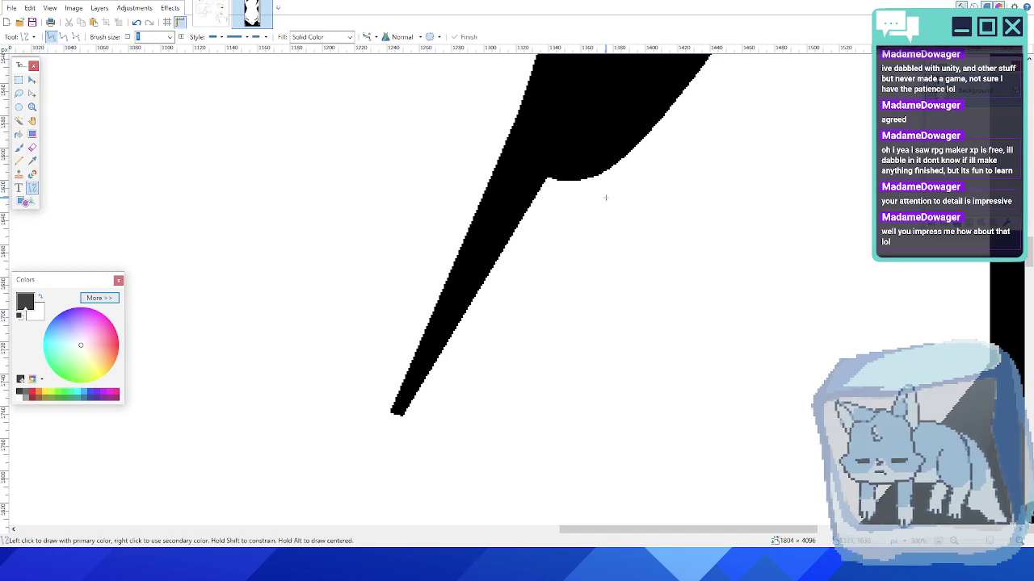
scroll(605, 197, "up", 2, "ctrl")
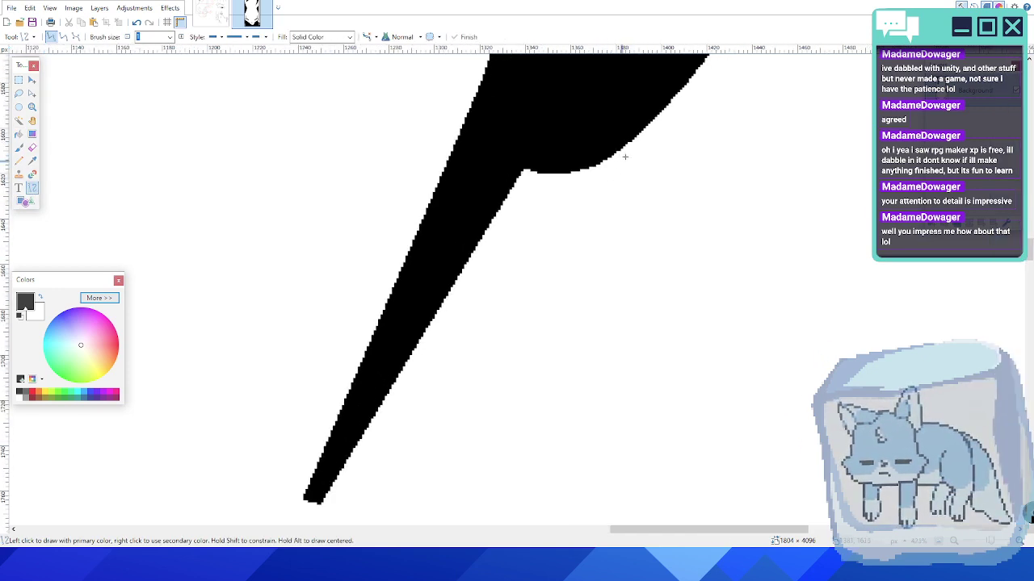
mouse_move(628, 143)
left_mouse_down()
mouse_move(574, 192)
mouse_move(420, 410)
mouse_move(319, 501)
left_mouse_up()
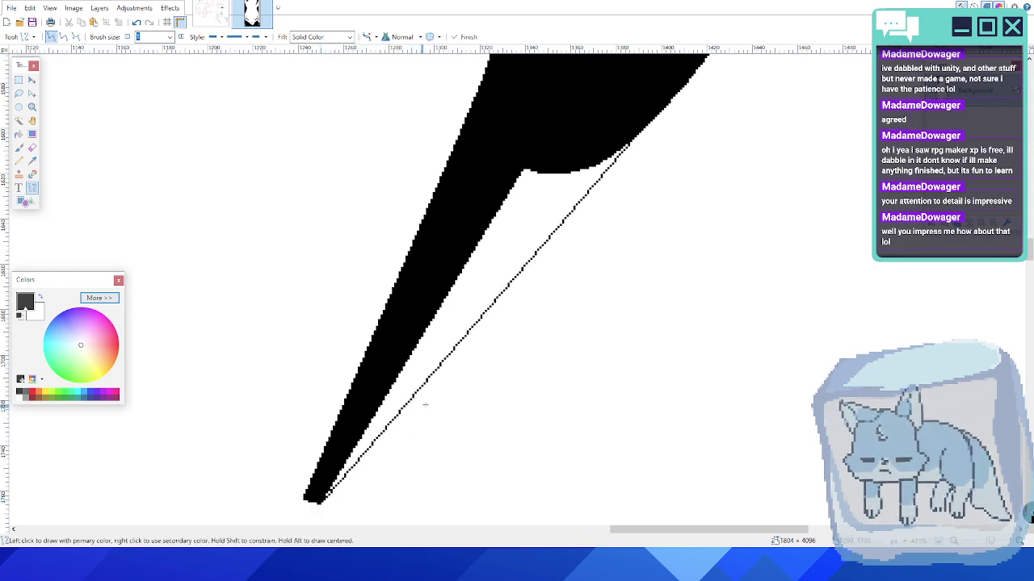
key("ctrl+z")
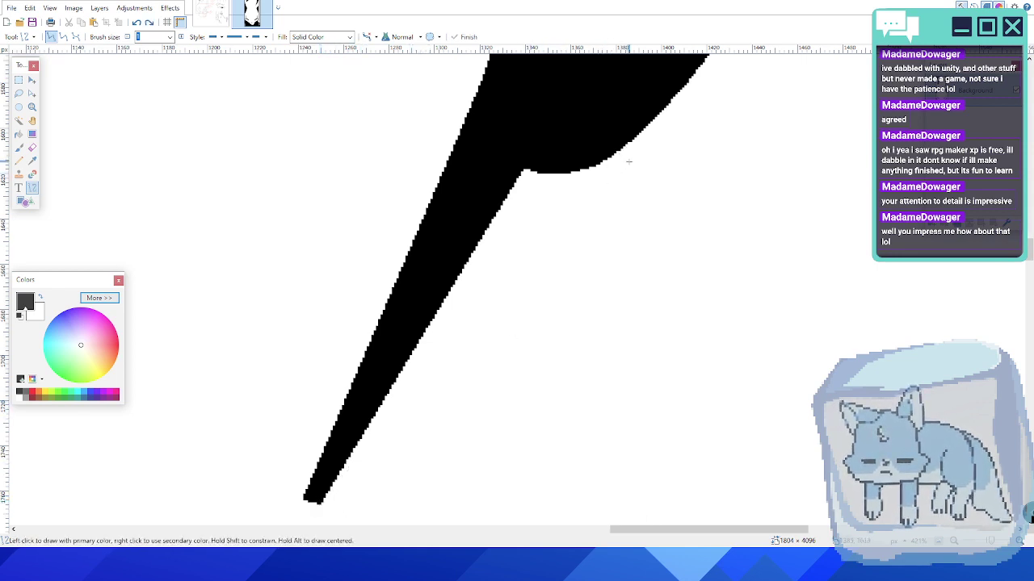
mouse_move(626, 144)
left_mouse_down()
mouse_move(455, 323)
mouse_move(327, 481)
mouse_move(323, 502)
mouse_move(231, 452)
mouse_move(258, 445)
mouse_move(319, 503)
left_mouse_up()
left_click_drag(630, 143, 621, 148)
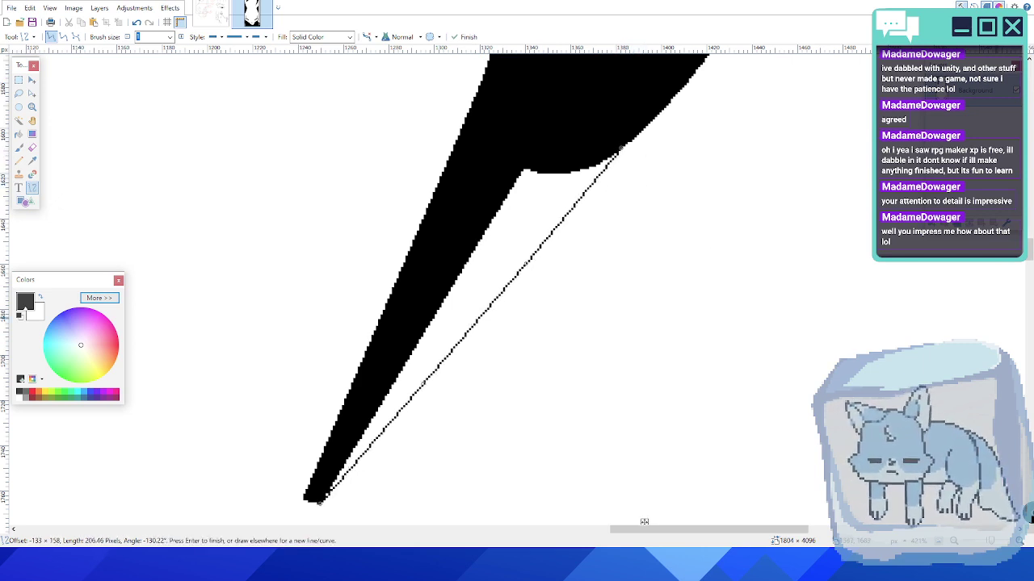
- Undo the trial bend of the outer line and finish it straight
middle_click_drag(675, 266, 654, 275)
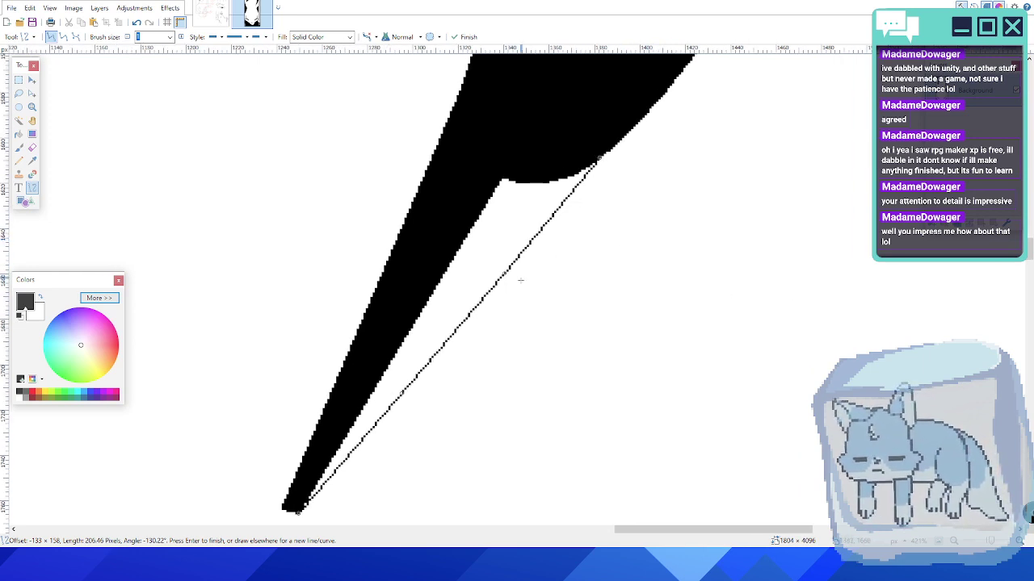
mouse_move(505, 274)
left_mouse_down()
mouse_move(512, 251)
mouse_move(484, 260)
mouse_move(492, 266)
left_mouse_up()
key("ctrl+z")
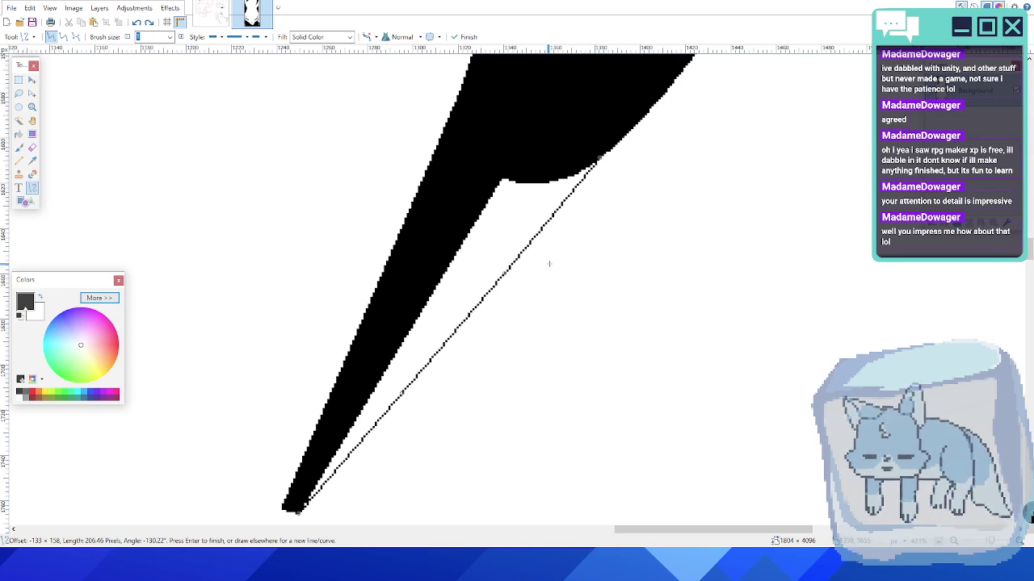
middle_click_drag(548, 275, 536, 267)
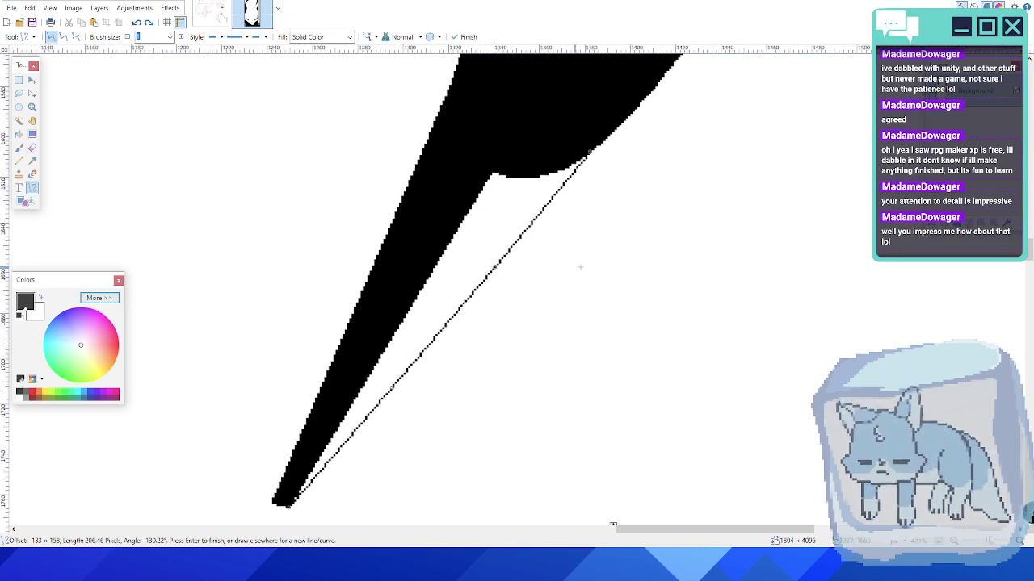
key("Return")
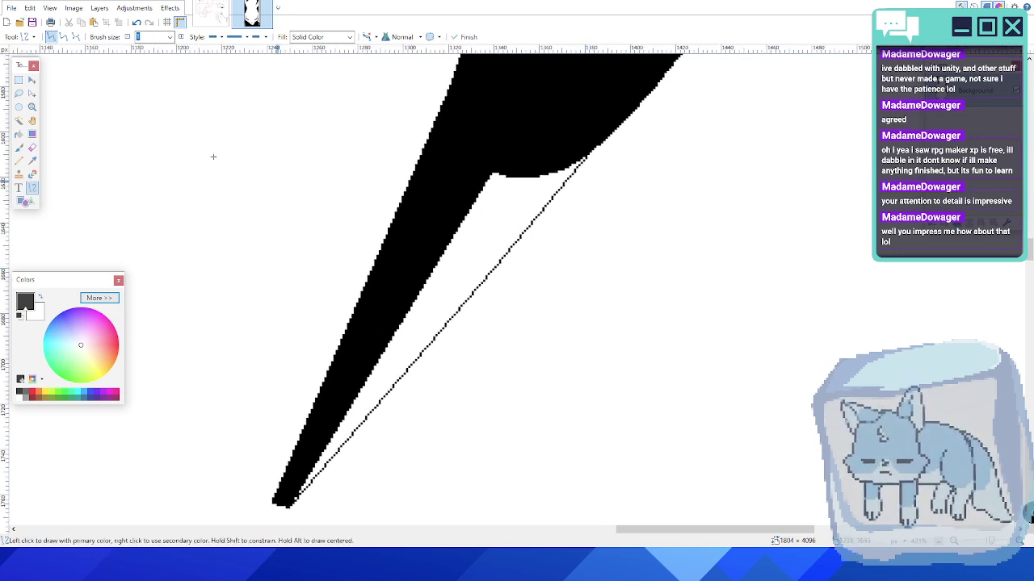
- Fill the white gap between the outer line and the slanted wall with black using the Paint Bucket, and inspect the joined edge
left_click(18, 134)
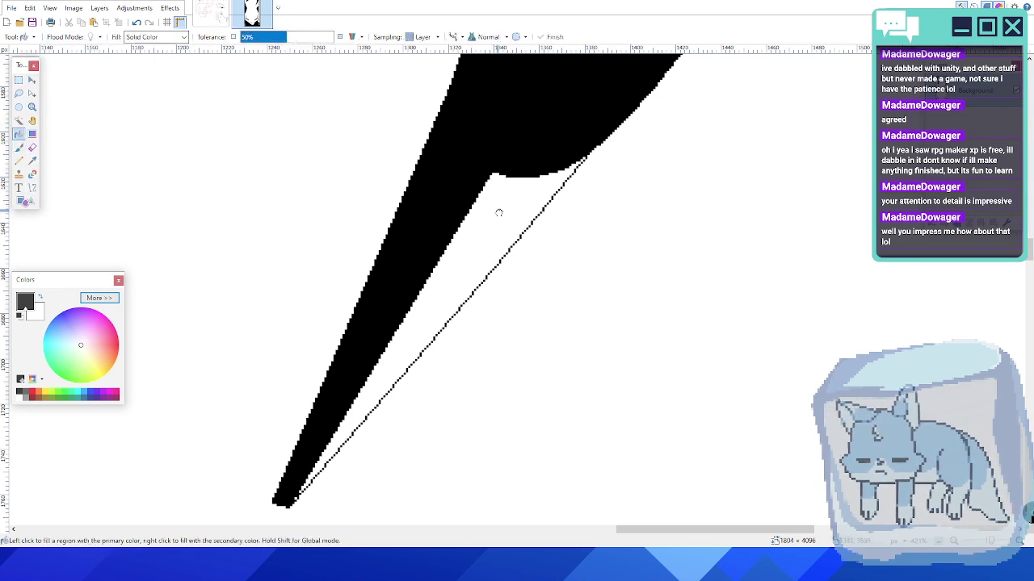
left_click(498, 212)
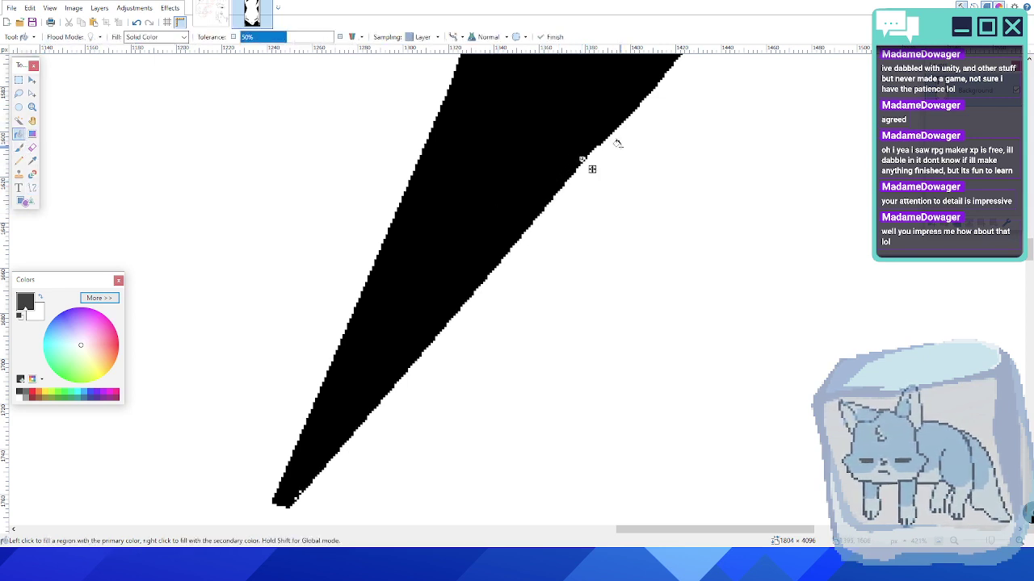
scroll(581, 160, "up", 5, "ctrl")
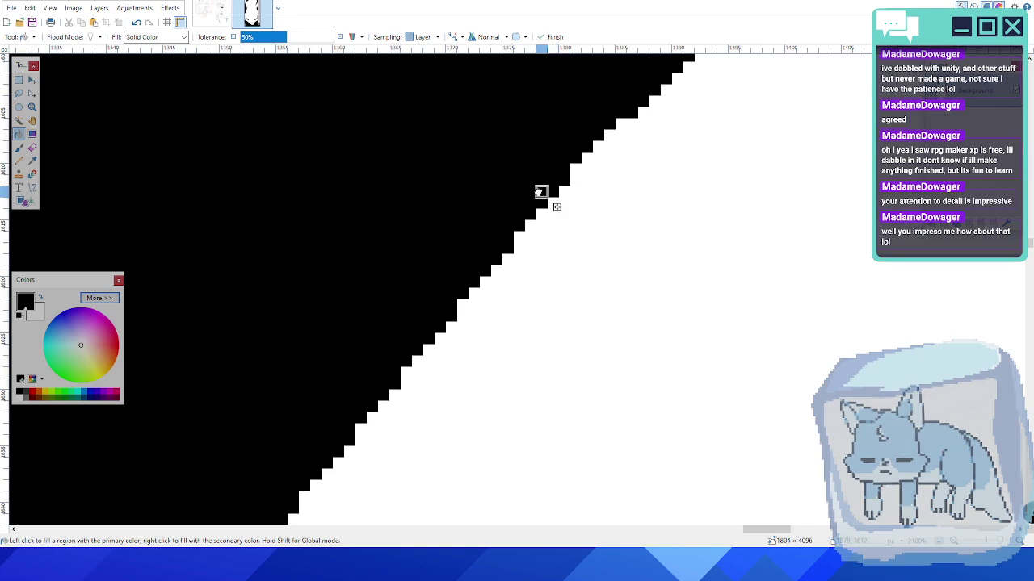
scroll(539, 193, "down", 5, "ctrl")
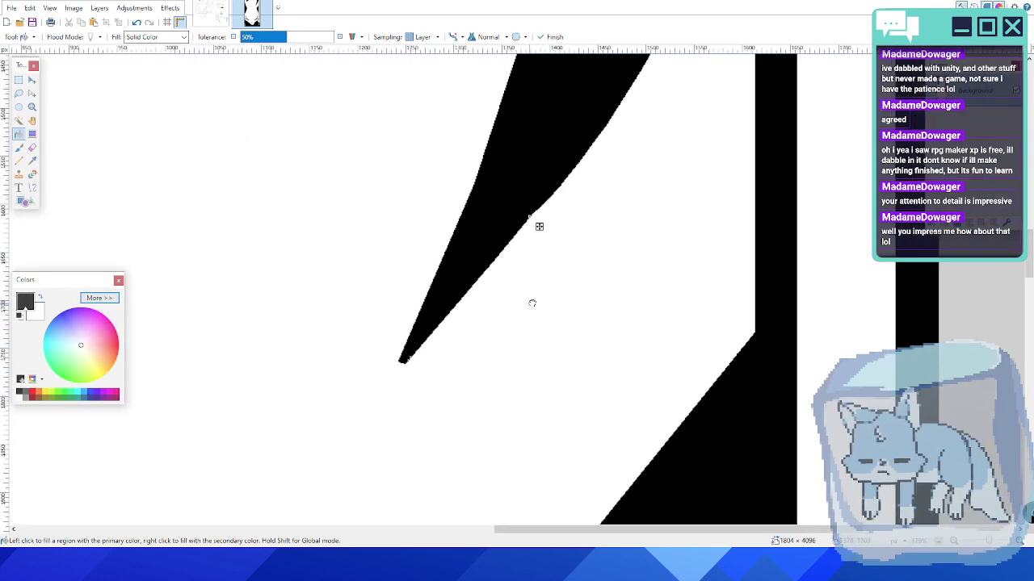
middle_click_drag(532, 303, 536, 298)
scroll(523, 267, "up", 3, "ctrl")
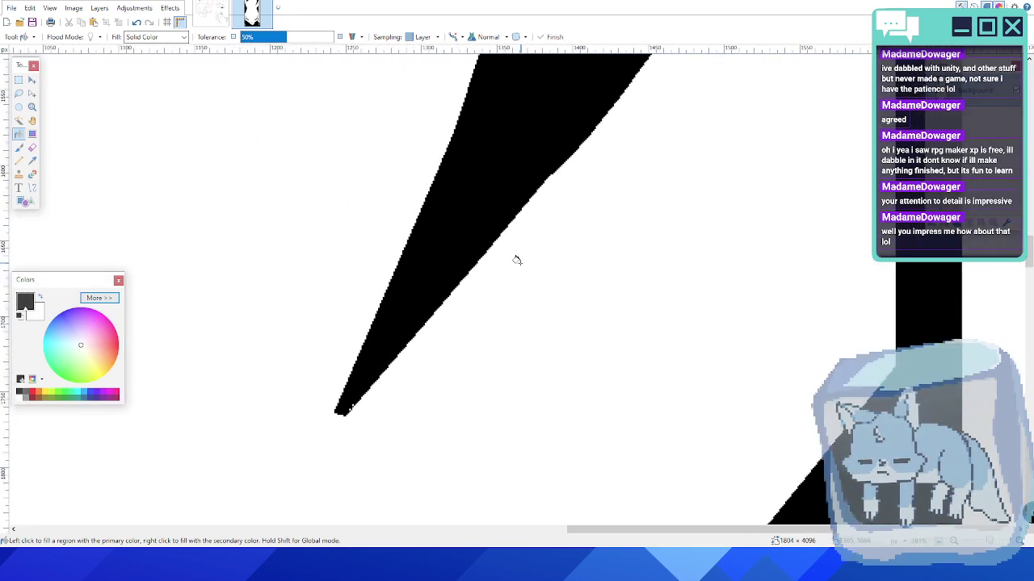
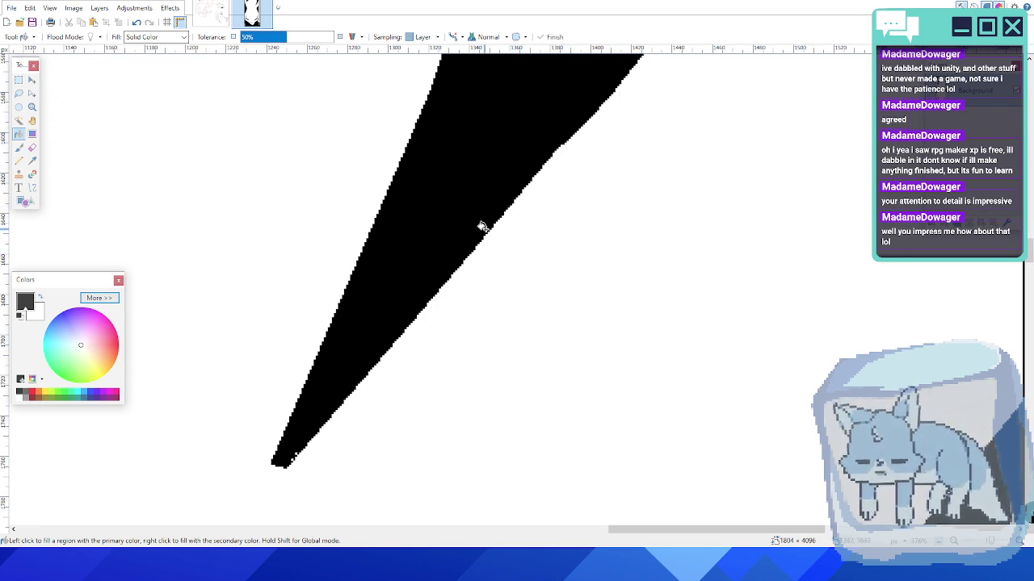
- Fill the leftover white pixels beside the slanted wall's lower tip with black
scroll(281, 466, "up", 2, "ctrl")
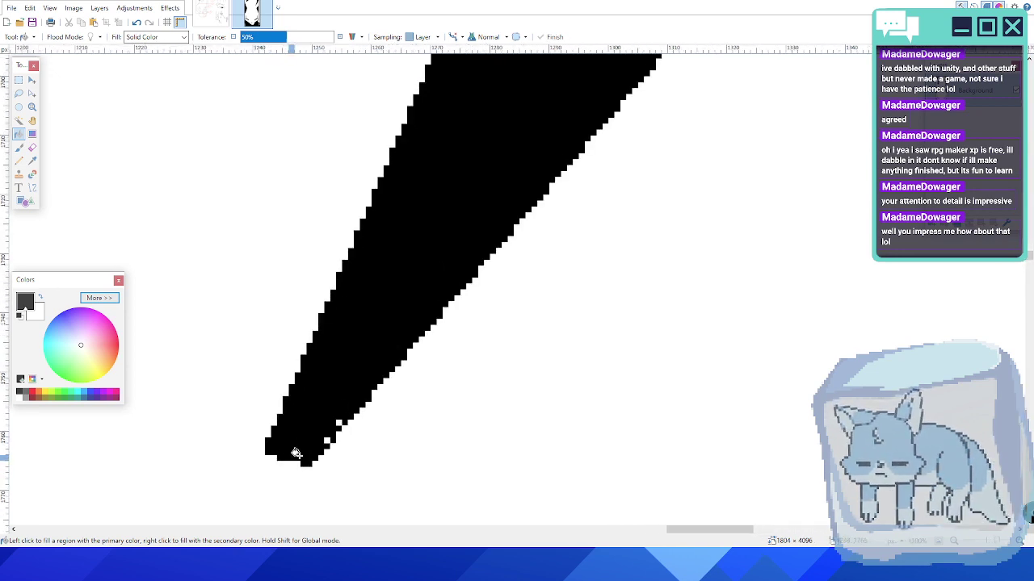
scroll(454, 332, "down", 5, "ctrl")
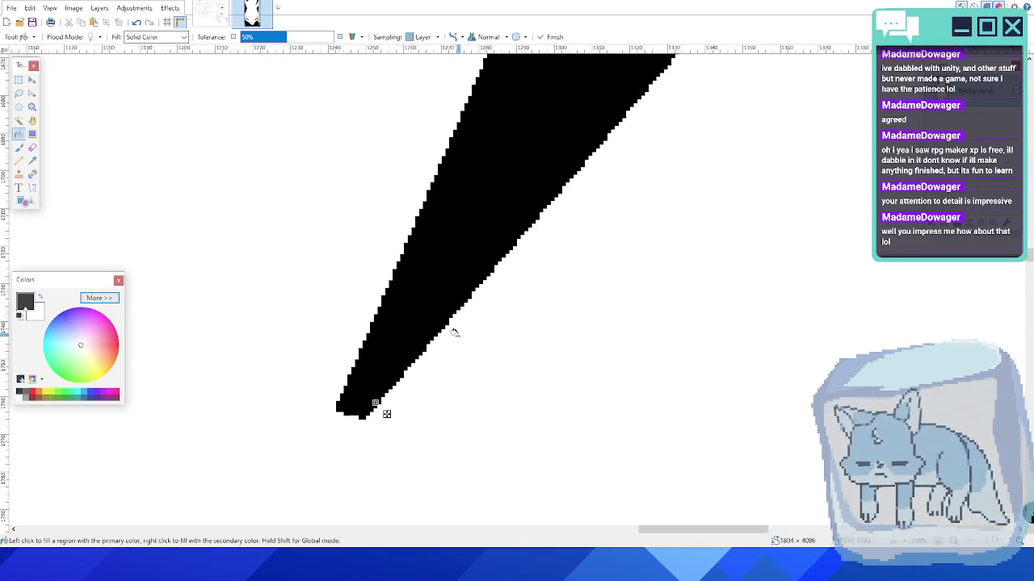
middle_click_drag(565, 278, 494, 348)
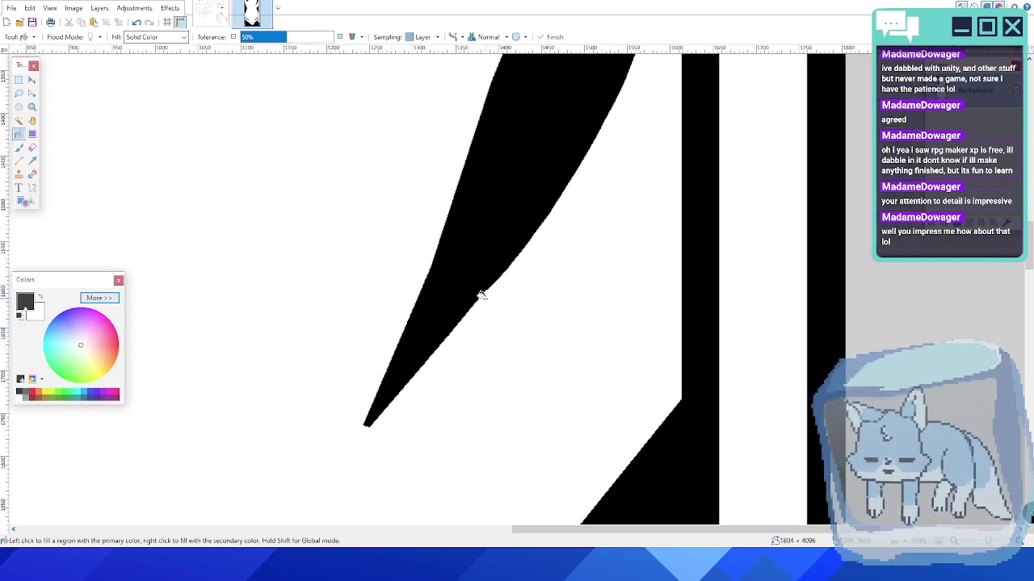
- Smooth the notch where the slanted wall's outer edge meets the curved wall with a short black line
scroll(478, 292, "up", 4, "ctrl")
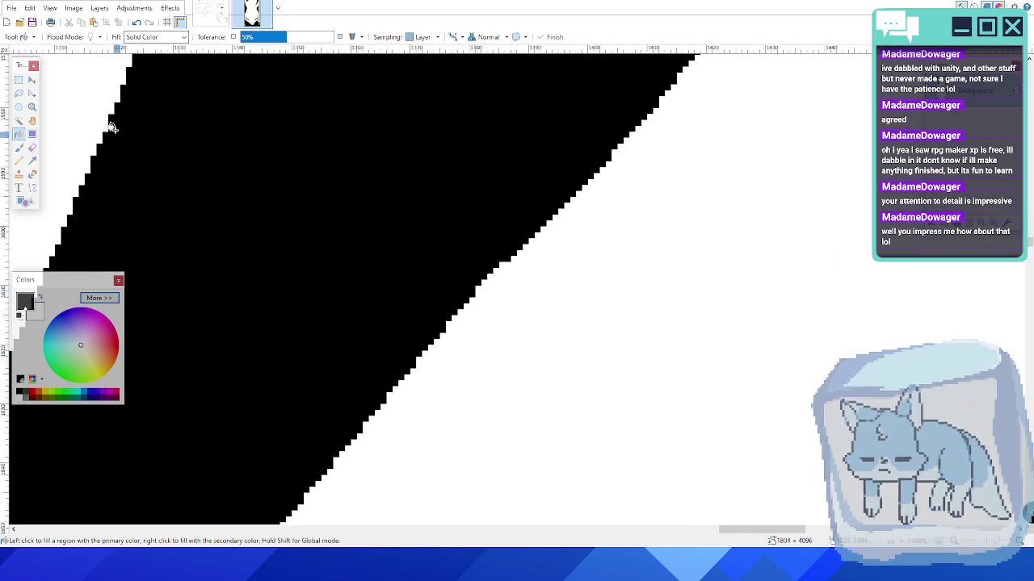
left_click(33, 187)
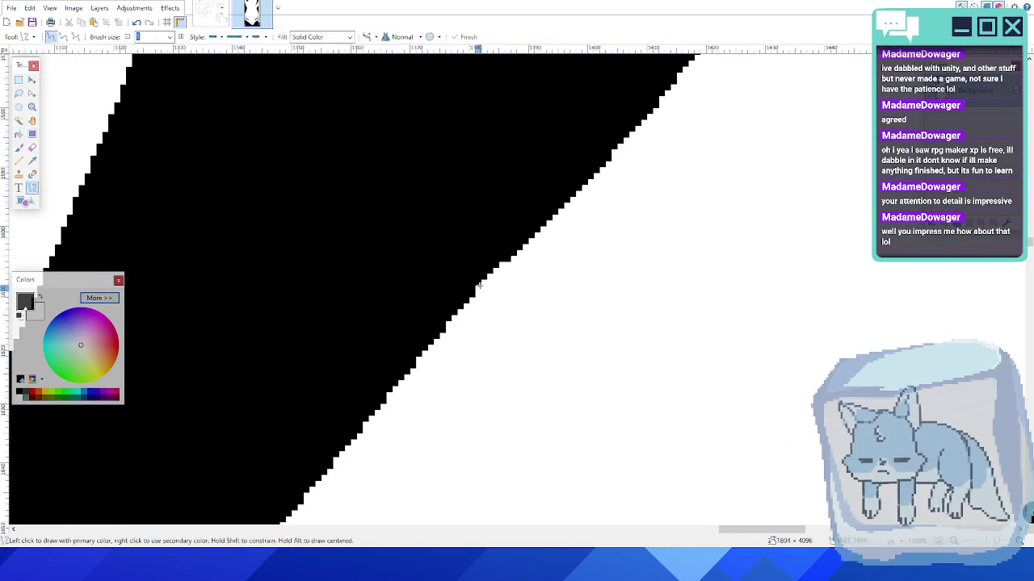
left_click_drag(482, 286, 501, 265)
left_click(548, 250)
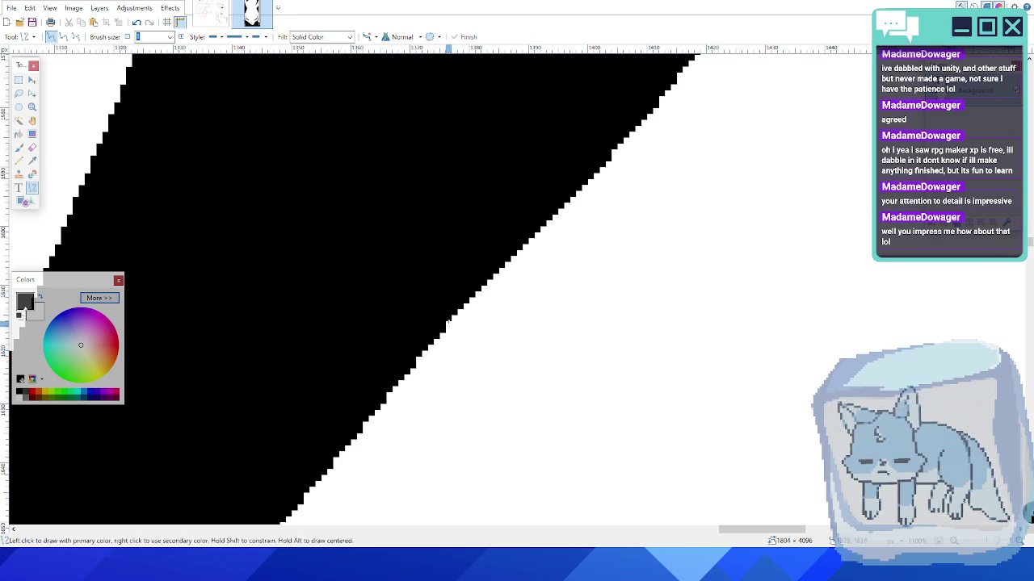
- Touch up the slanted wall's outer edge with a short black line and save the image
left_click_drag(448, 322, 439, 325)
left_click(401, 354)
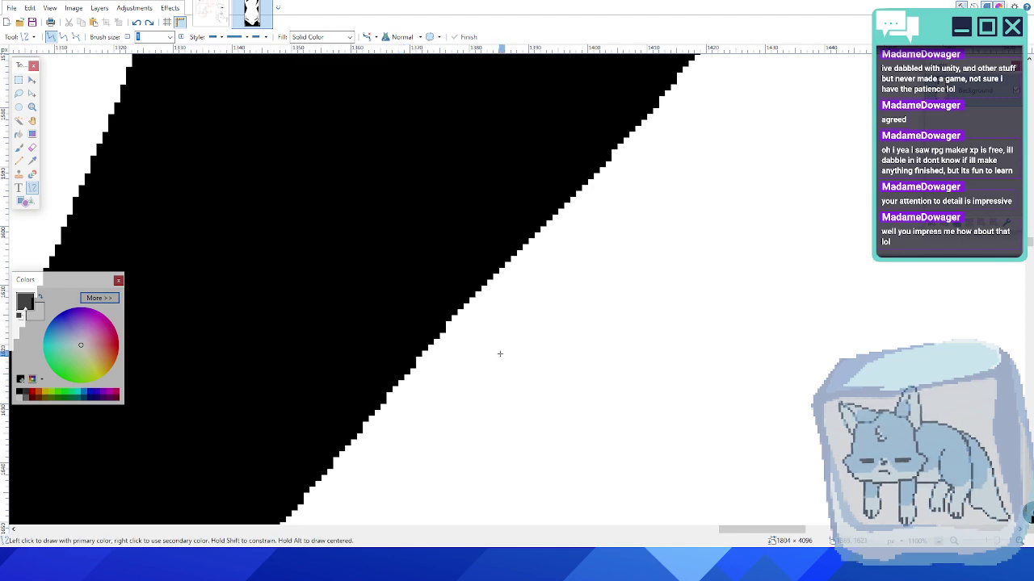
scroll(499, 353, "down", 5, "ctrl")
middle_click_drag(533, 360, 507, 275)
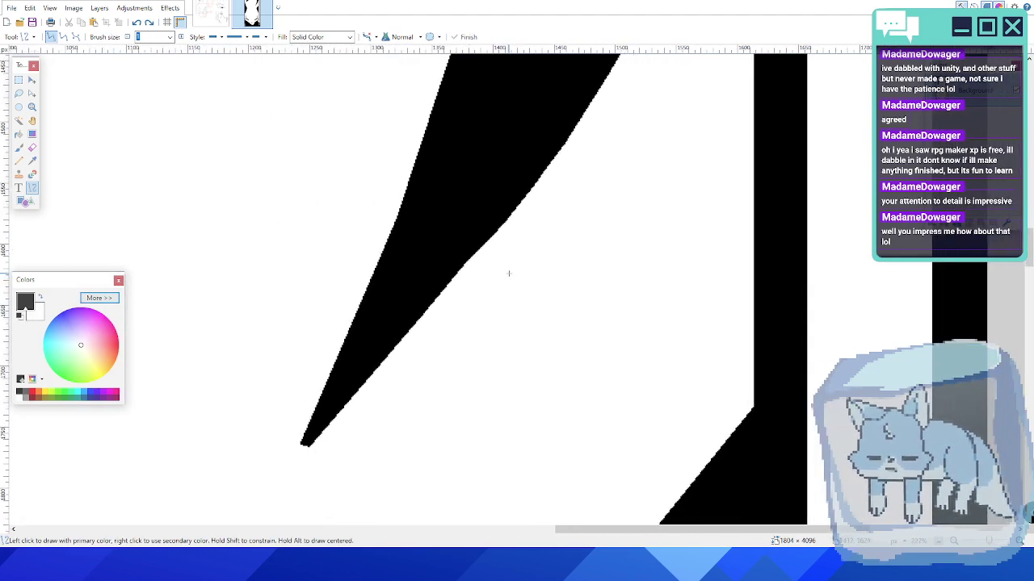
scroll(509, 273, "down", 2, "ctrl")
middle_click_drag(517, 261, 521, 327)
scroll(512, 318, "down", 4, "ctrl")
middle_click_drag(475, 363, 621, 261)
key("ctrl+s")
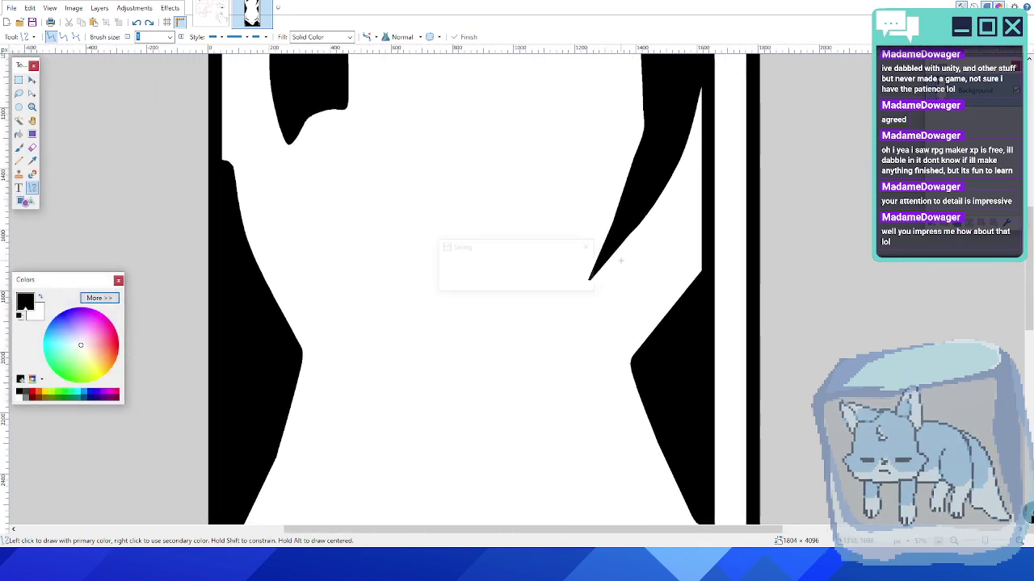
- Join the left curved wall's top to the first block's upper corner with a straight black line and fill the gap black
scroll(620, 260, "up", 3)
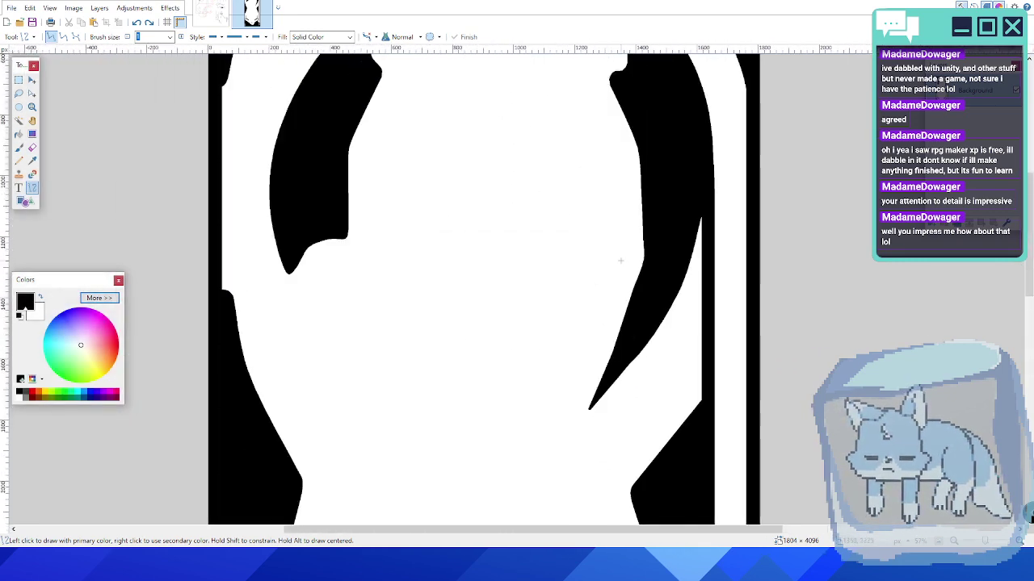
scroll(620, 260, "up", 4)
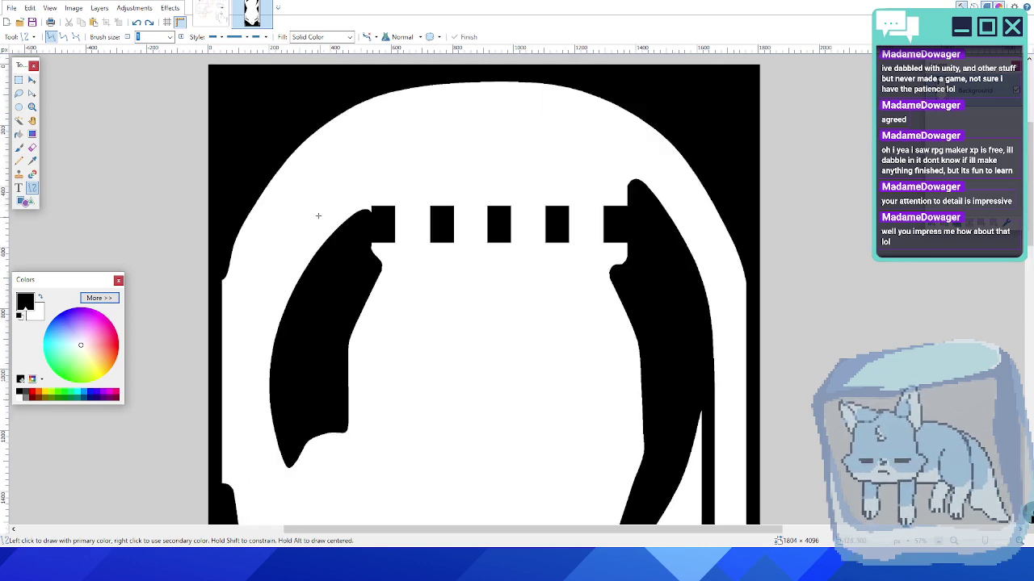
scroll(339, 214, "up", 6, "ctrl")
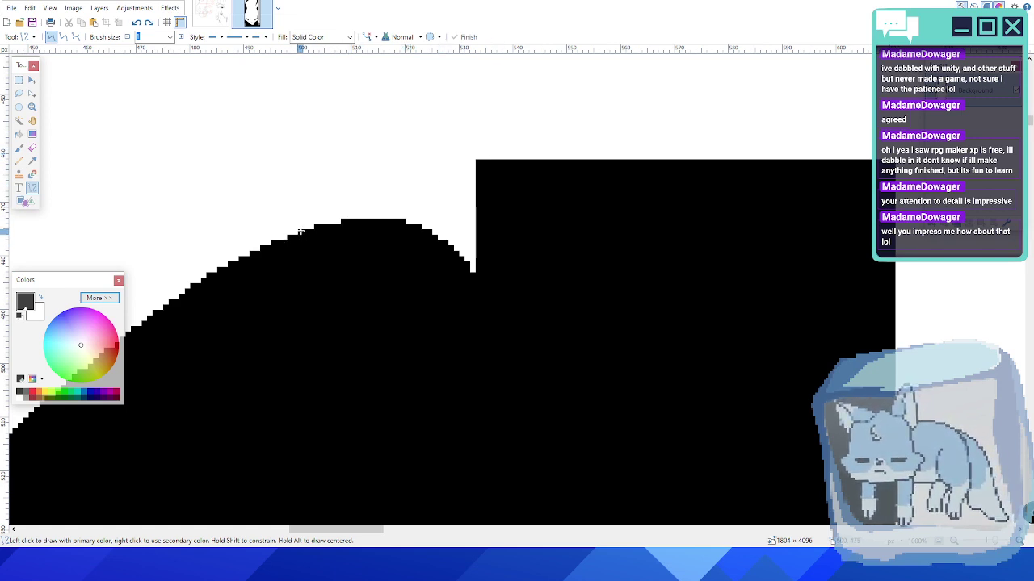
left_click_drag(336, 217, 477, 162)
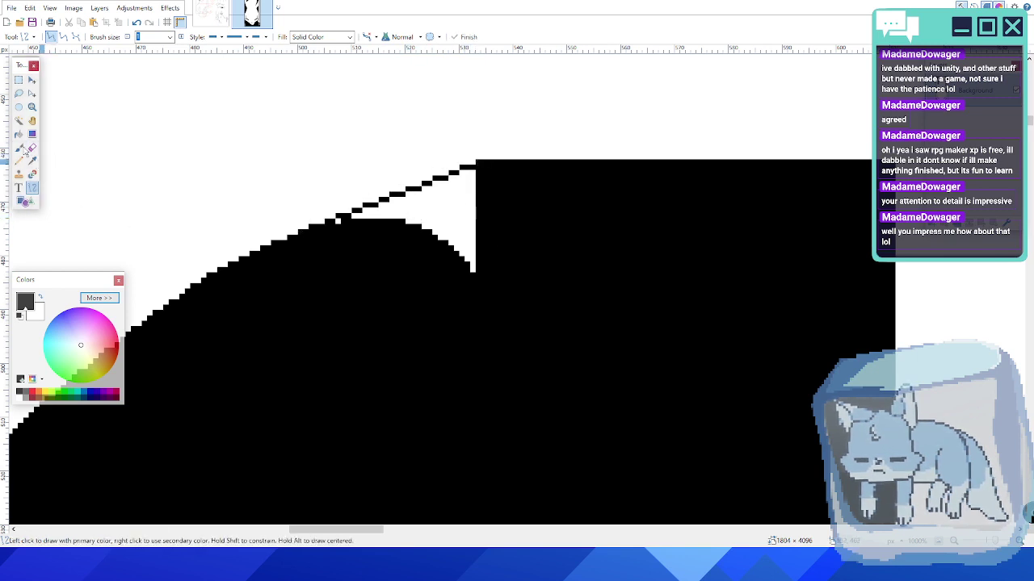
left_click(18, 134)
left_click(445, 213)
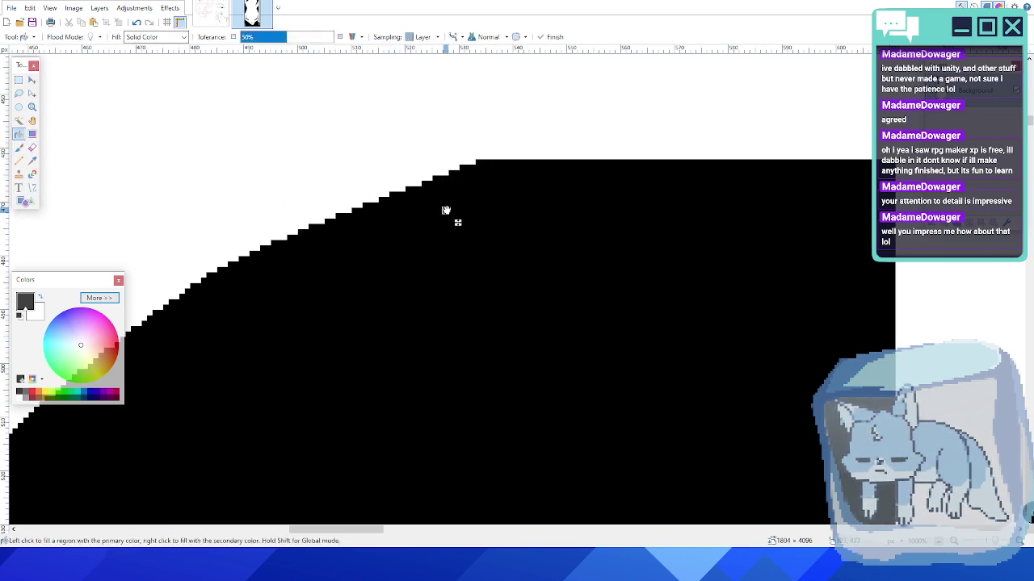
- Inspect the straight join beside the row of blocks, and undo its fill and line
scroll(477, 283, "down", 3, "ctrl")
scroll(476, 284, "down", 4, "ctrl")
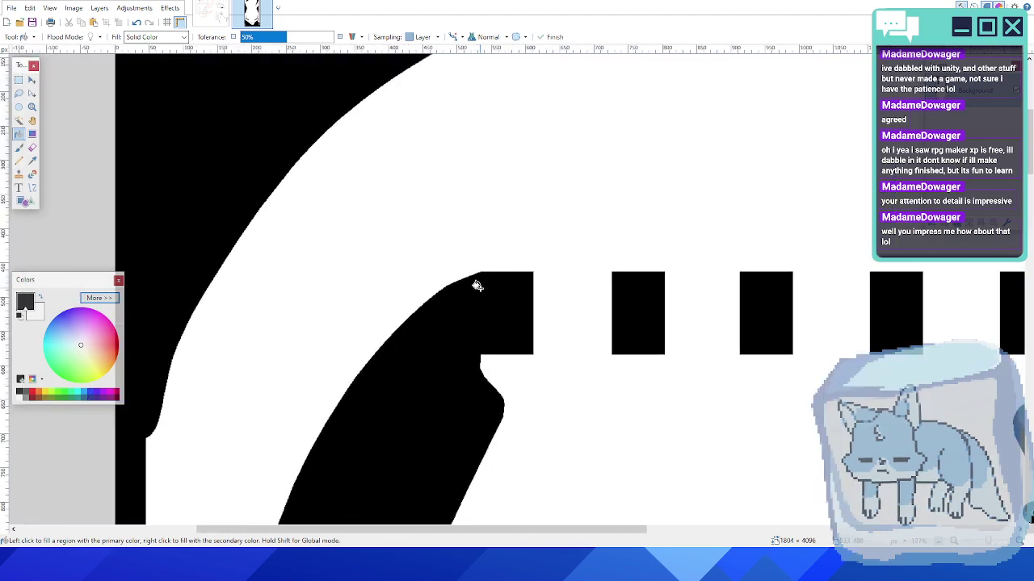
middle_click_drag(478, 286, 314, 214)
middle_click_drag(622, 231, 697, 234)
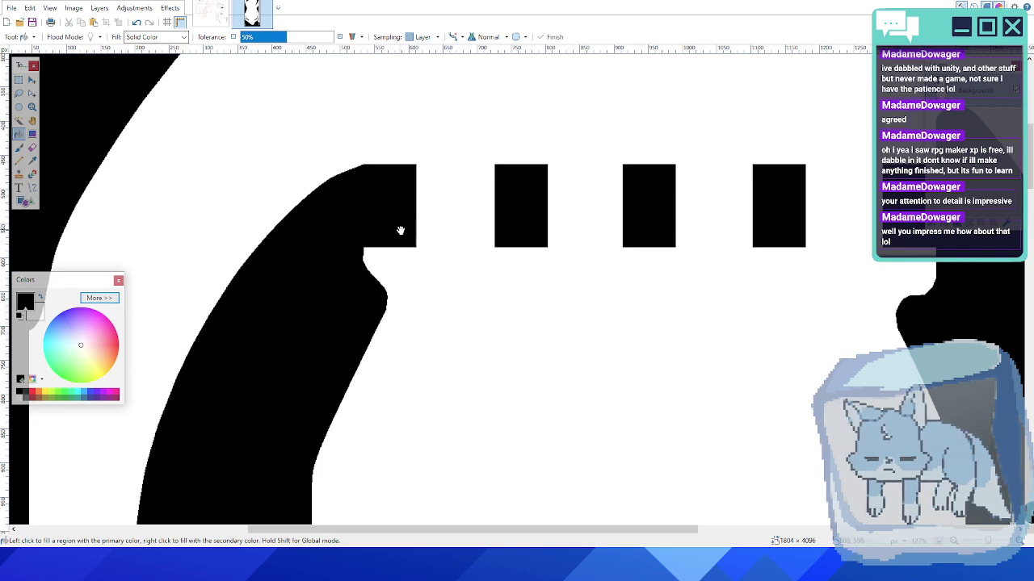
middle_click_drag(400, 230, 570, 260)
scroll(516, 221, "up", 5, "ctrl")
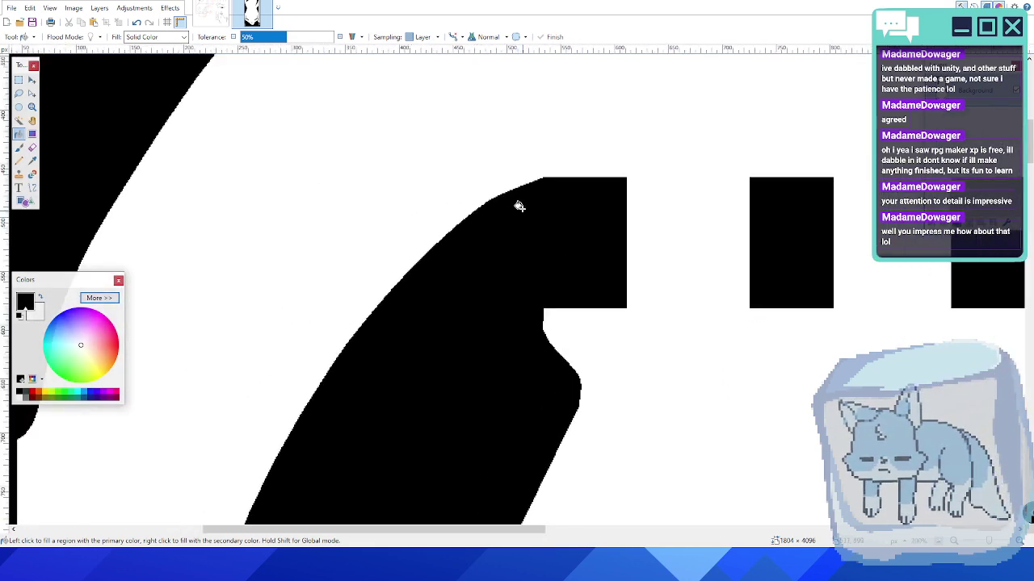
key("ctrl+z")
key("ctrl+z")
key("ctrl+z")
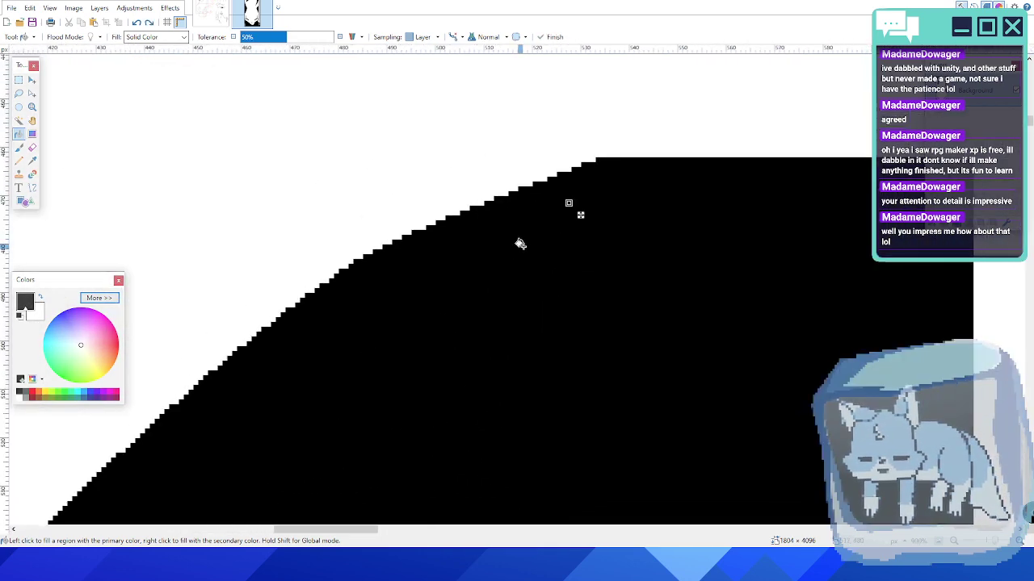
- Bridge the left curved wall and the first block's upper corner with a slightly bowed curve about 36 px long, and fill the gap black
key("o")
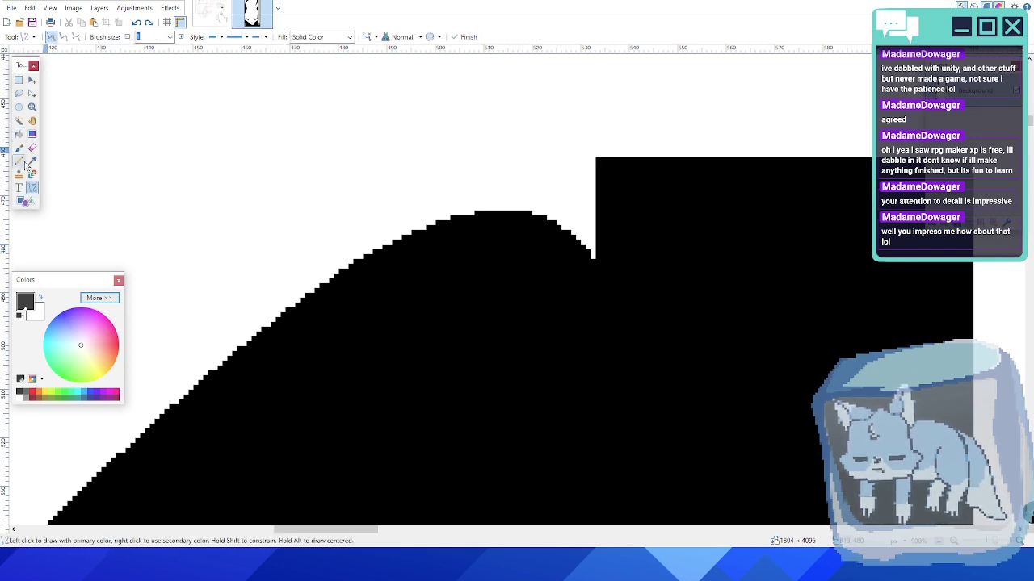
left_click(75, 37)
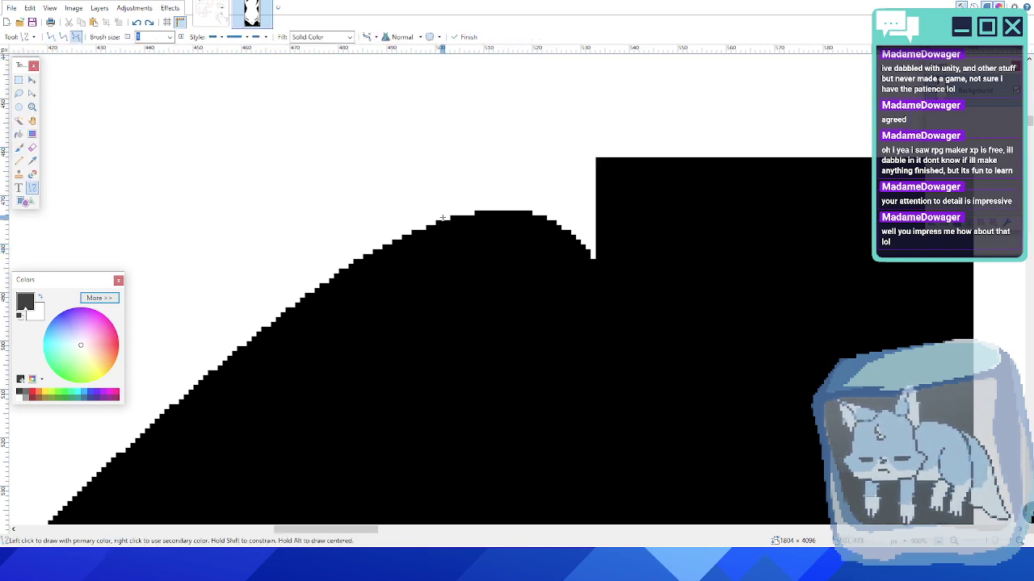
left_click_drag(437, 222, 594, 160)
left_click_drag(489, 201, 545, 172)
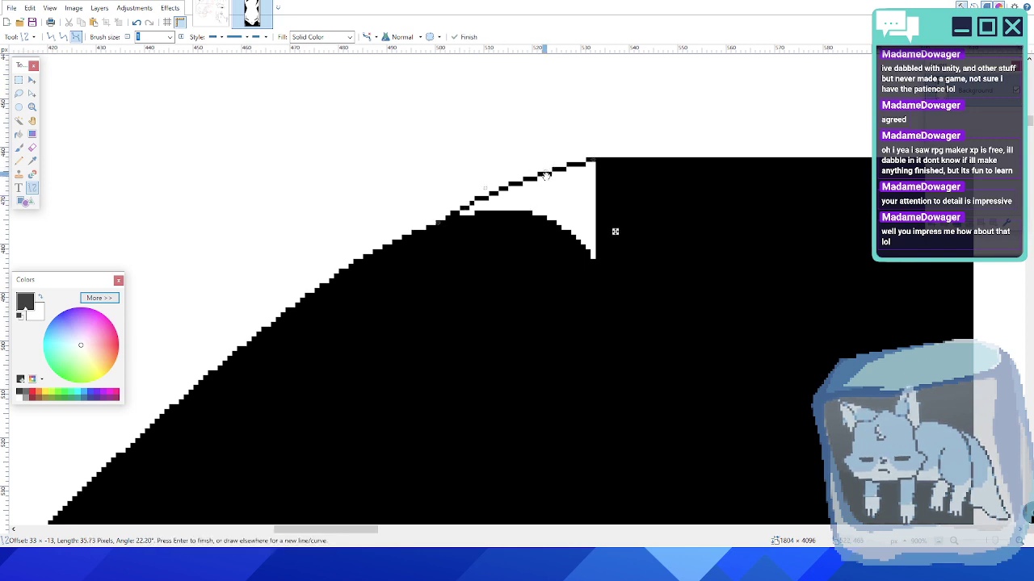
left_click(18, 134)
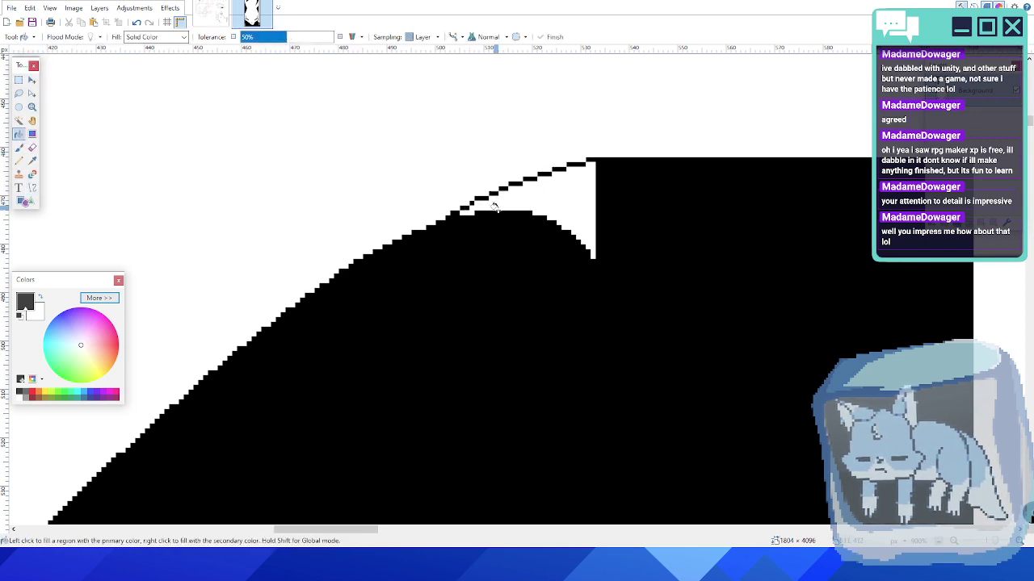
left_click(549, 201)
- Undo the fill, extend the curve's lower end farther down the wall's edge to a length of about 40 px, and finish it
key("ctrl+z")
key("ctrl+z")
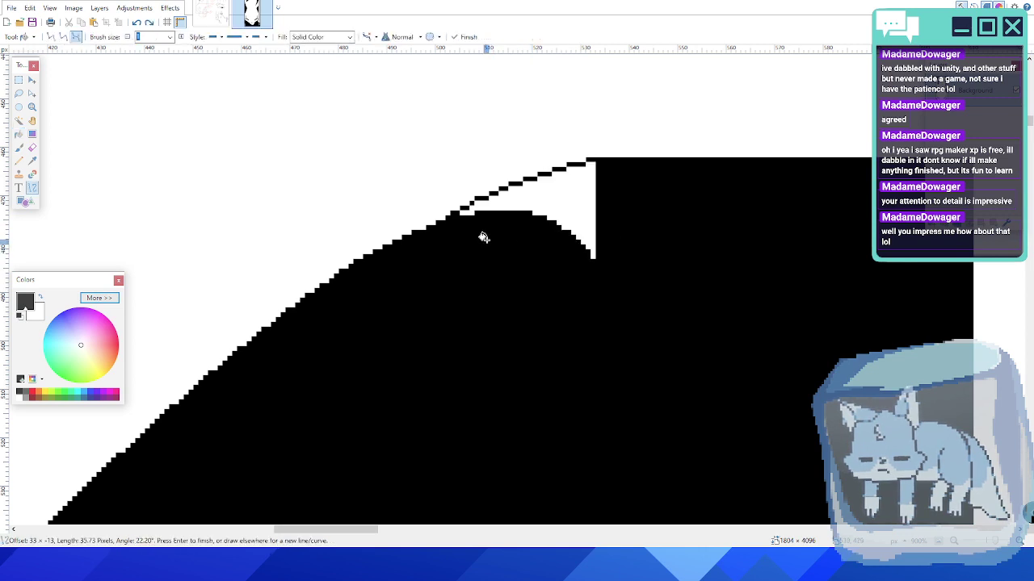
left_click_drag(439, 230, 416, 231)
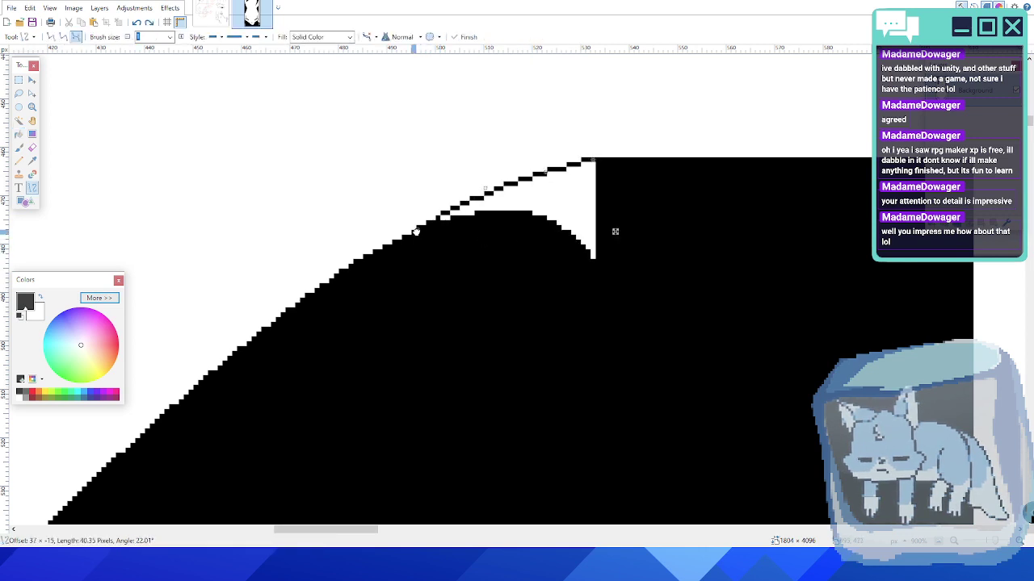
key("Return")
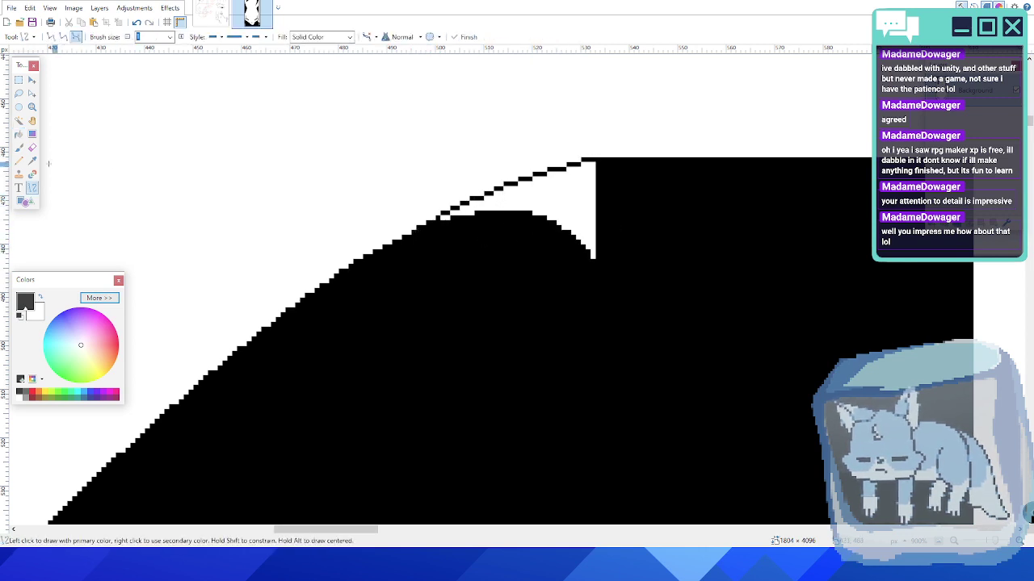
- Fill the gap beneath the bridging curve and the leftover white pixels at its lower end with black
left_click(19, 134)
left_click(572, 208)
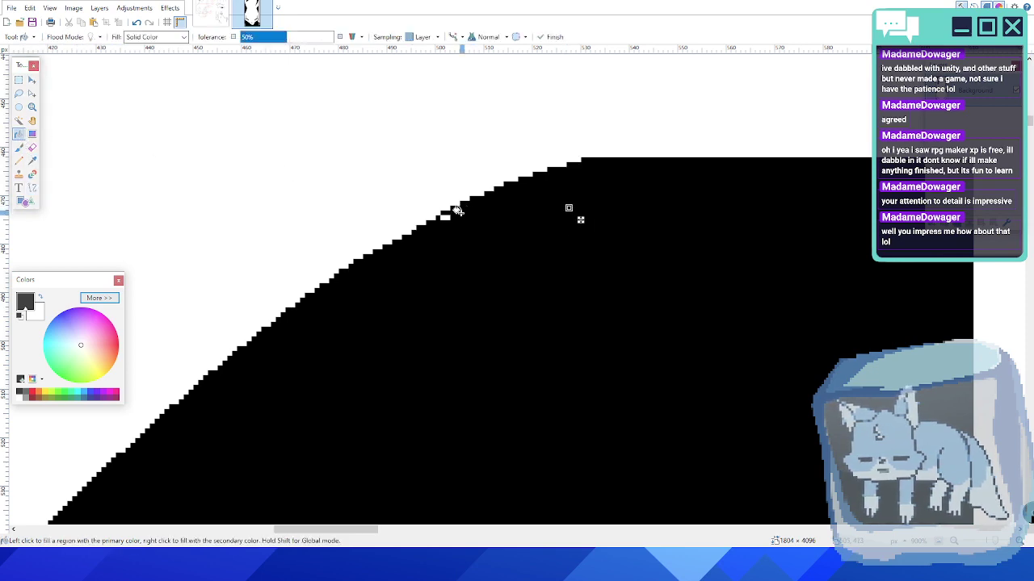
left_click(448, 214)
- Inspect the curve's transition into the wall and undo both black fills
scroll(591, 272, "down", 3, "ctrl")
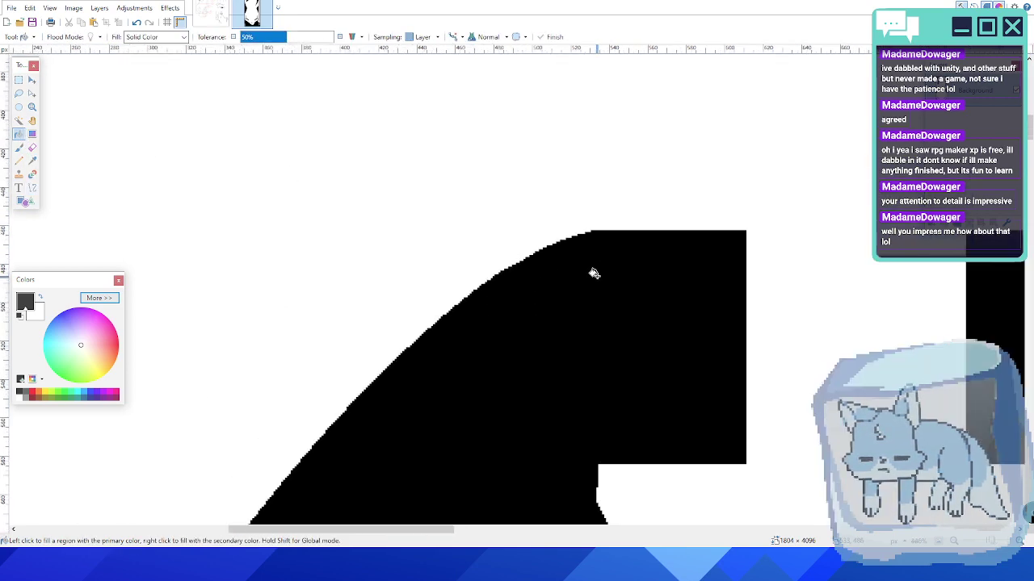
scroll(609, 293, "down", 2, "ctrl")
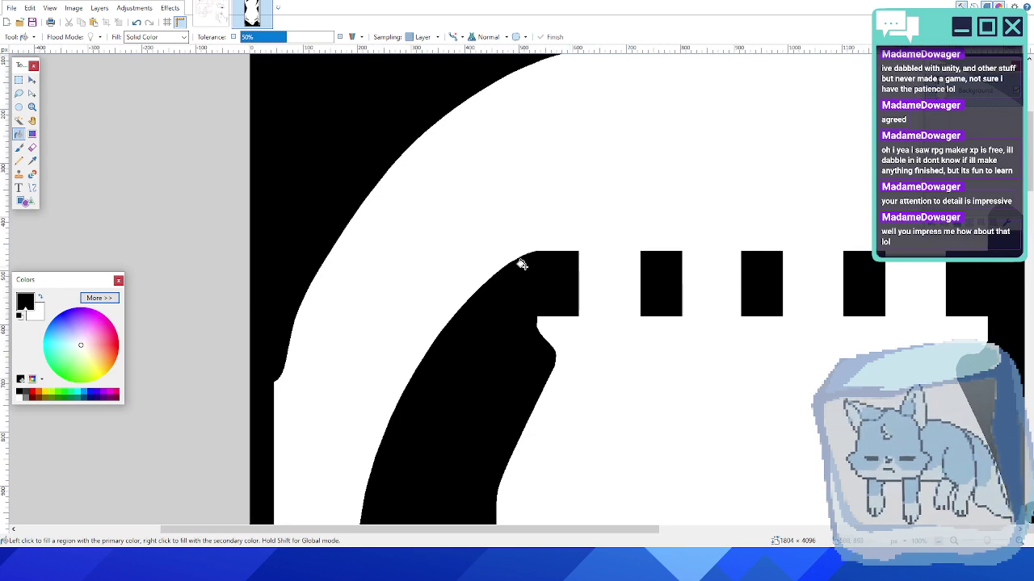
scroll(521, 264, "up", 5, "ctrl")
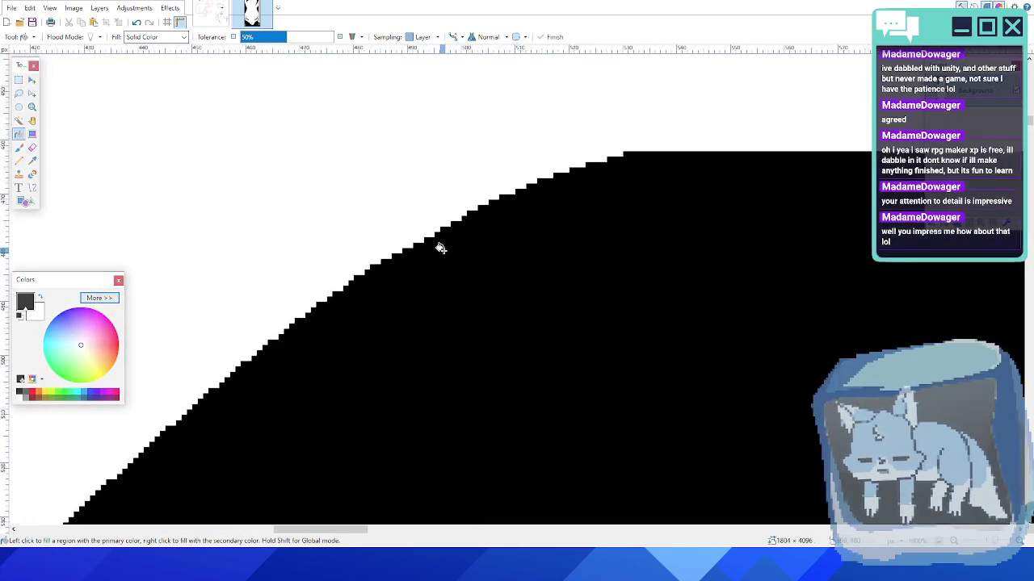
key("ctrl+z")
key("ctrl+z")
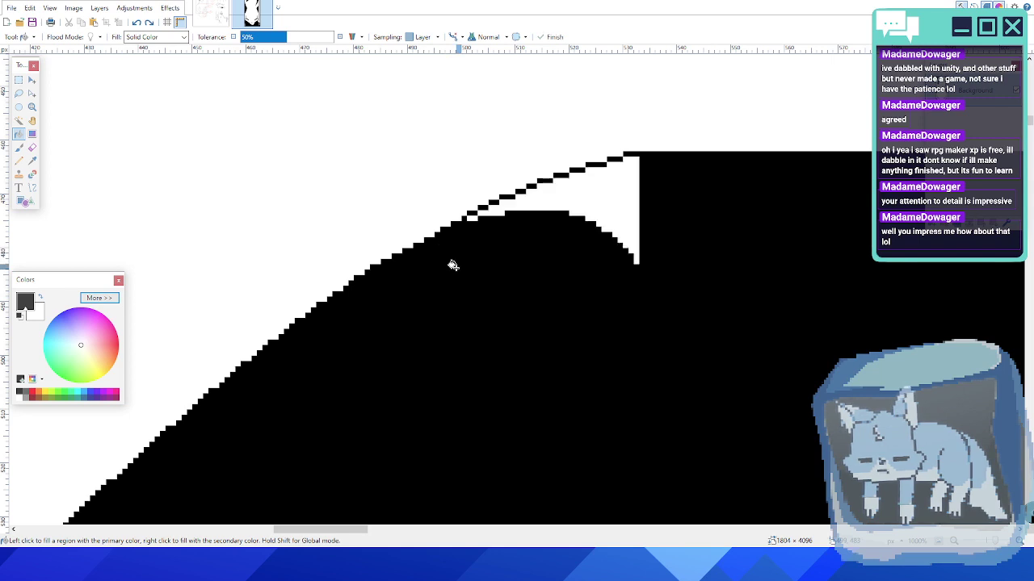
- Smooth the bridging curve's lower end into the wall's edge with another short black line, and fill the enclosed white gaps black
left_click_drag(439, 238, 393, 255)
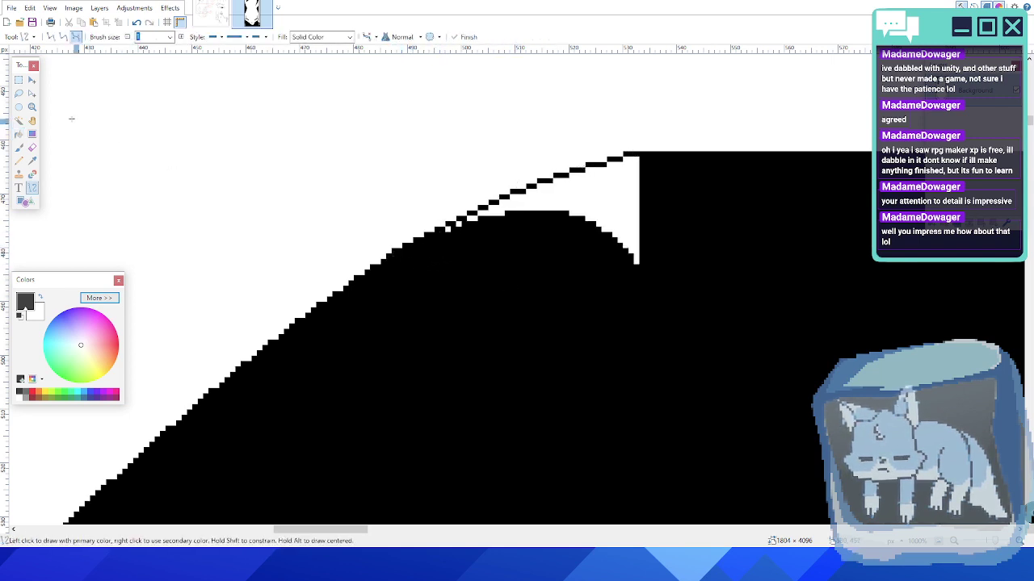
left_click(17, 147)
left_click(19, 134)
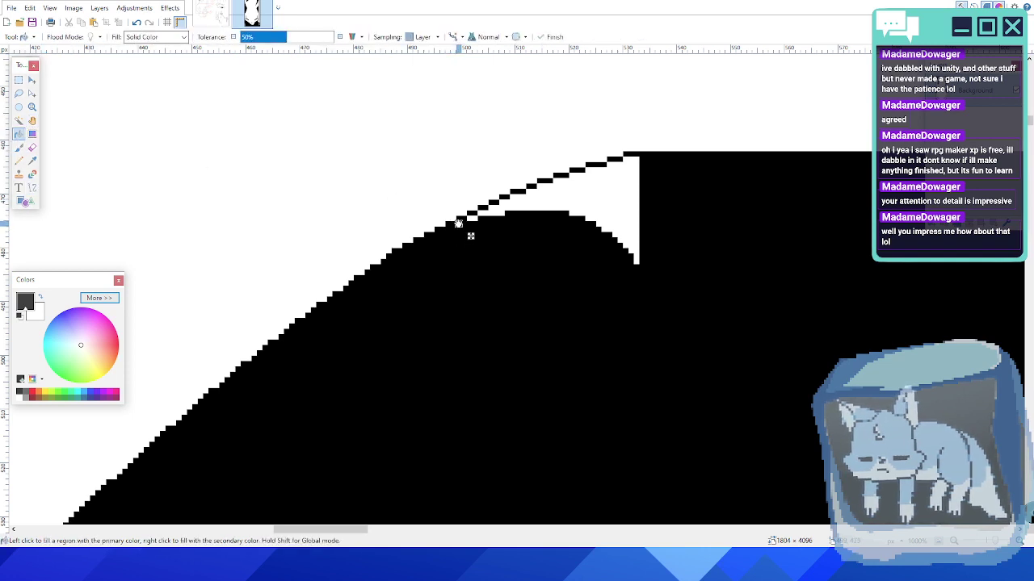
left_click(560, 200)
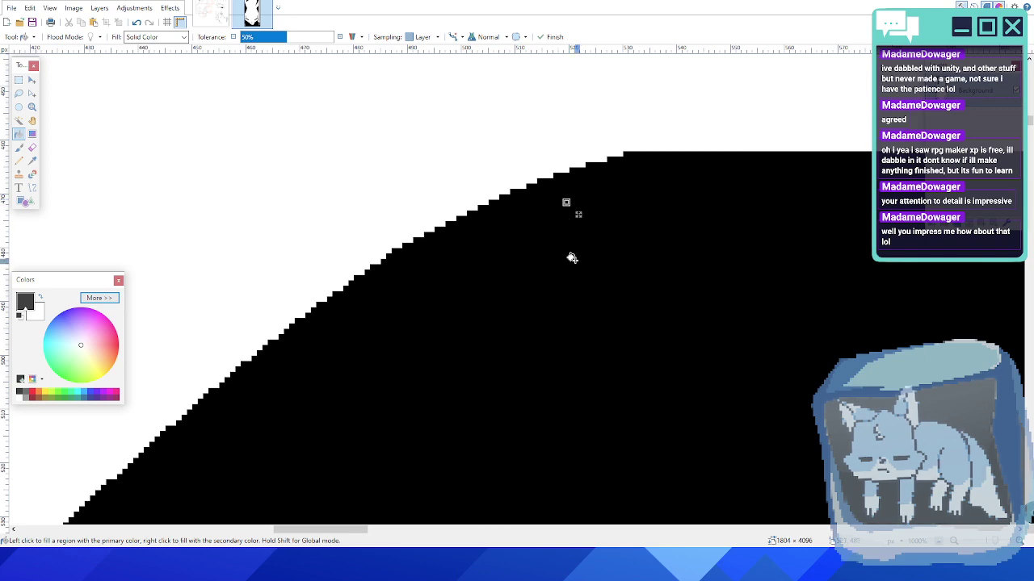
- Inspect the rounded join at the first block, the upper arch, and the table's walls down to the flipper lanes
scroll(639, 312, "down", 4, "ctrl")
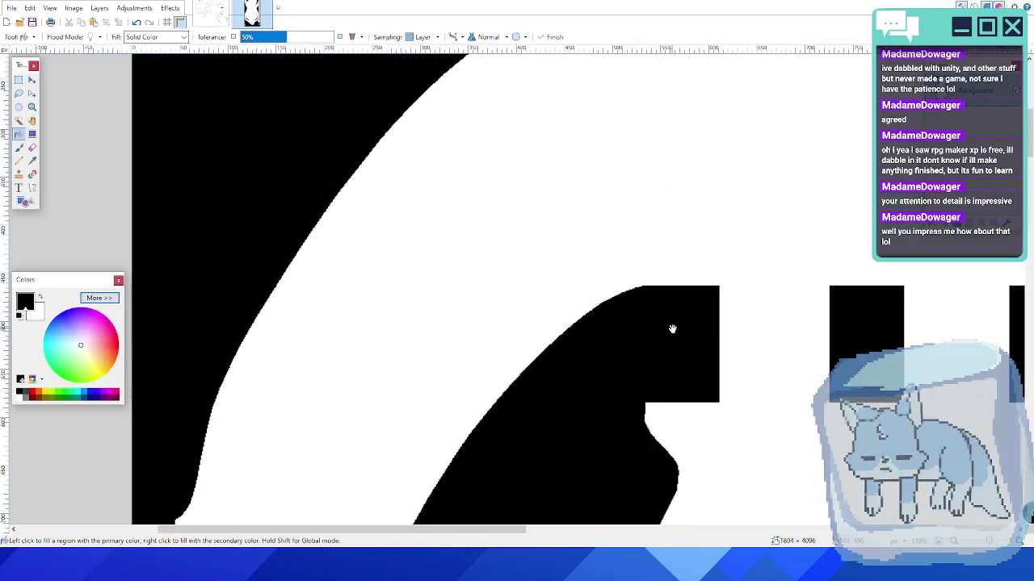
left_click_drag(671, 329, 429, 224)
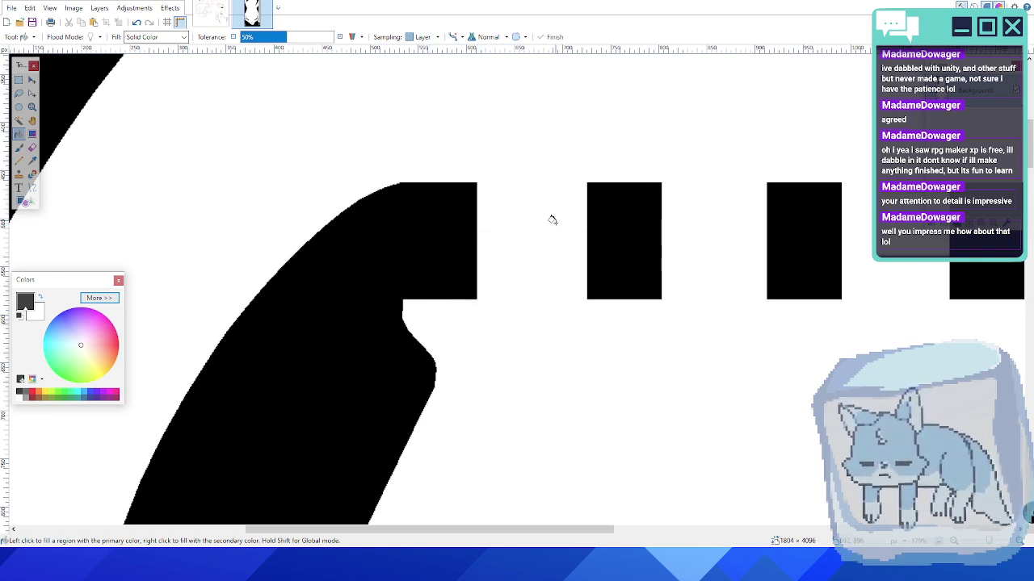
middle_click_drag(485, 218, 650, 305)
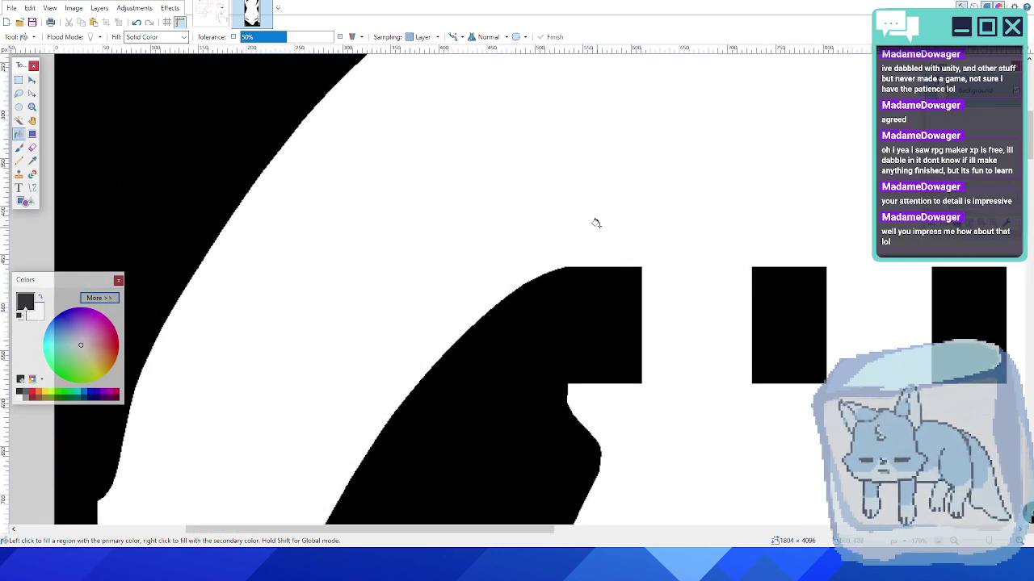
middle_click_drag(633, 235, 527, 275)
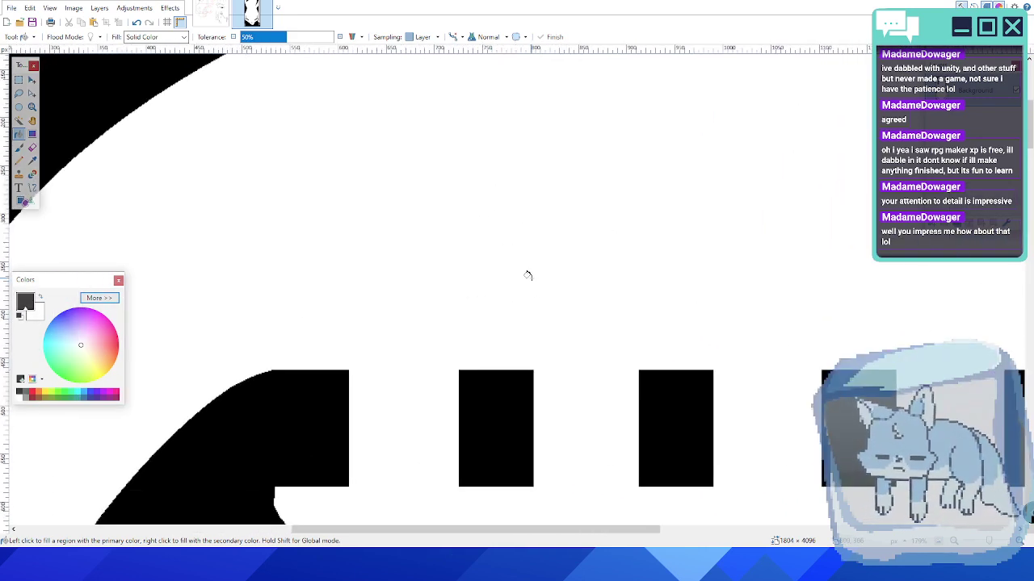
middle_click_drag(591, 196, 505, 300)
middle_click_drag(613, 255, 529, 267)
middle_click_drag(660, 318, 531, 300)
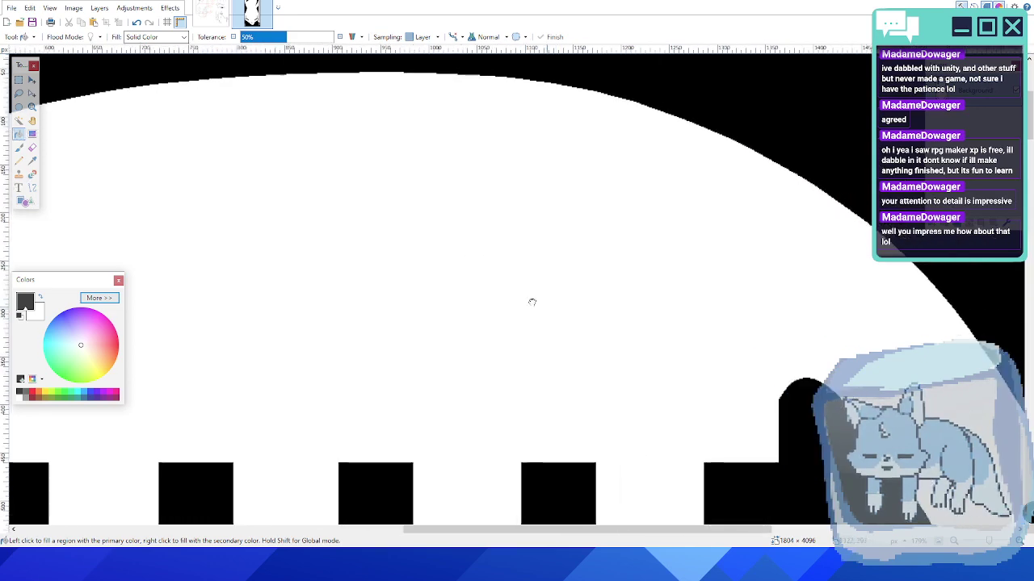
middle_click_drag(558, 382, 445, 277)
scroll(464, 256, "down", 3, "ctrl")
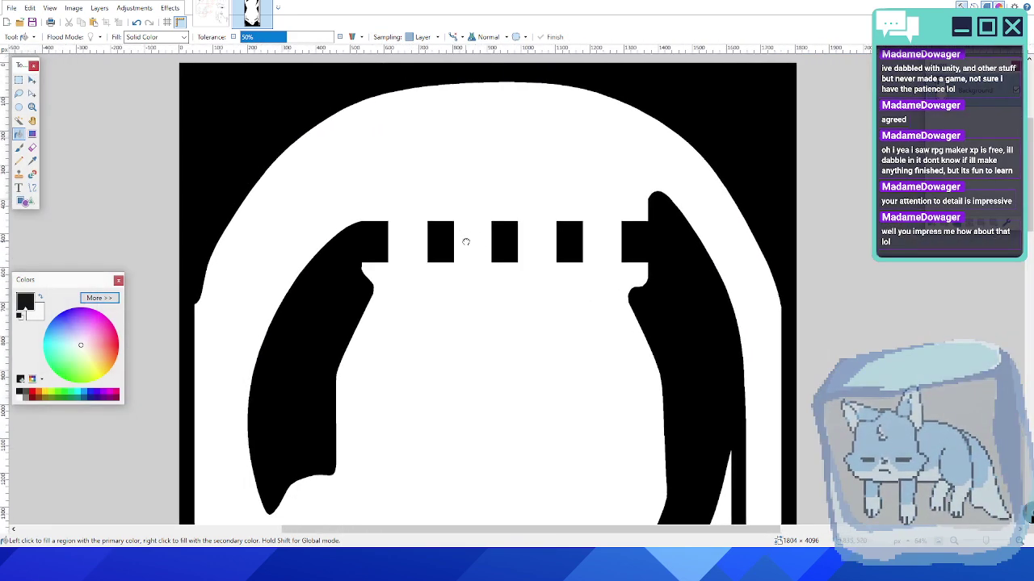
scroll(524, 276, "down", 5)
scroll(415, 254, "right", 4)
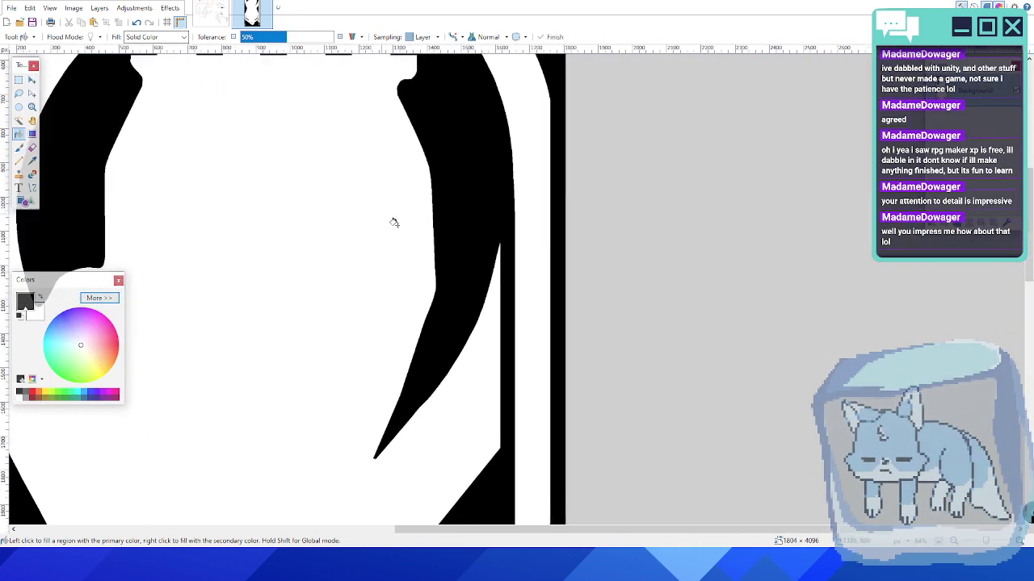
scroll(428, 266, "down", 2)
scroll(418, 307, "left", 6)
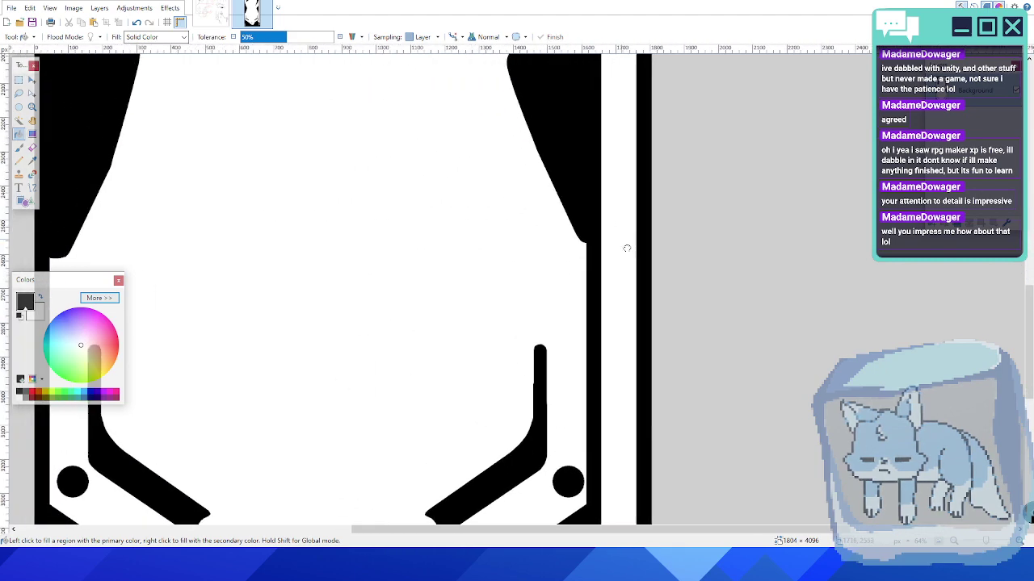
- Draw a thin black line about 715 px long bridging the recess in the left wall, from the upper bulge to the lower one
scroll(431, 307, "up", 3)
scroll(410, 312, "up", 4)
scroll(369, 282, "left", 2)
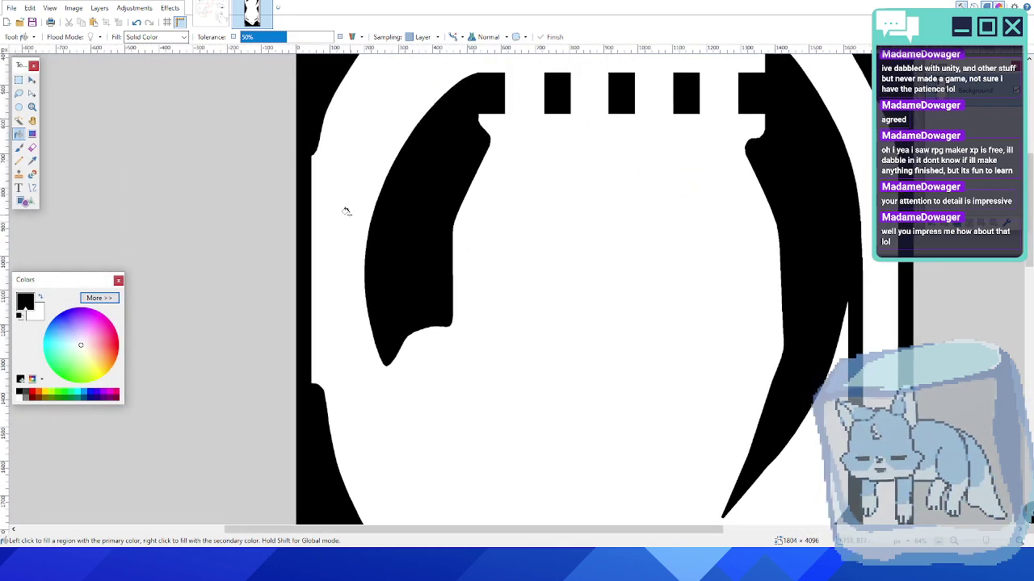
scroll(320, 243, "up", 4)
scroll(321, 326, "down", 2)
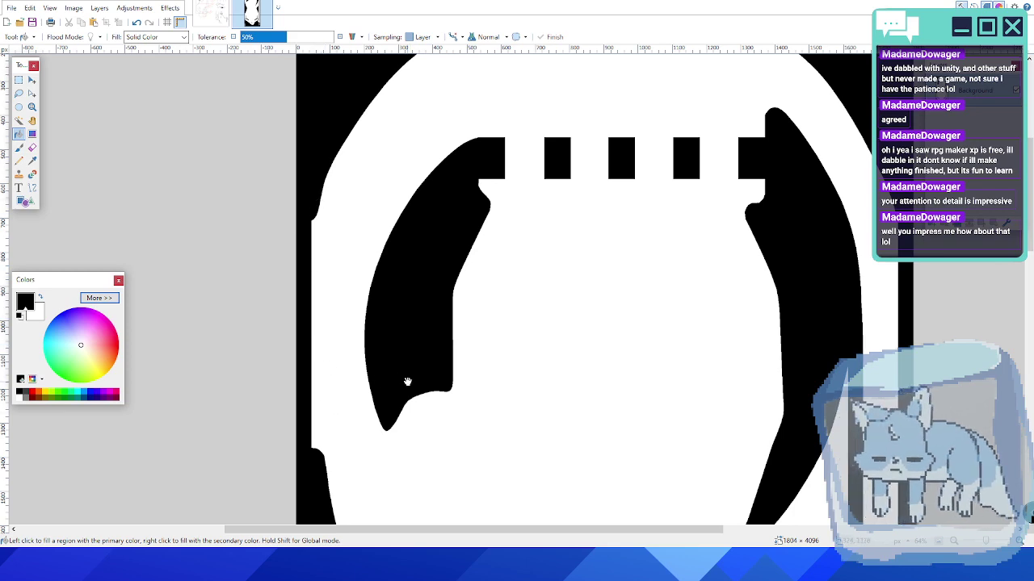
middle_click_drag(407, 381, 465, 335)
scroll(405, 305, "up", 2, "ctrl")
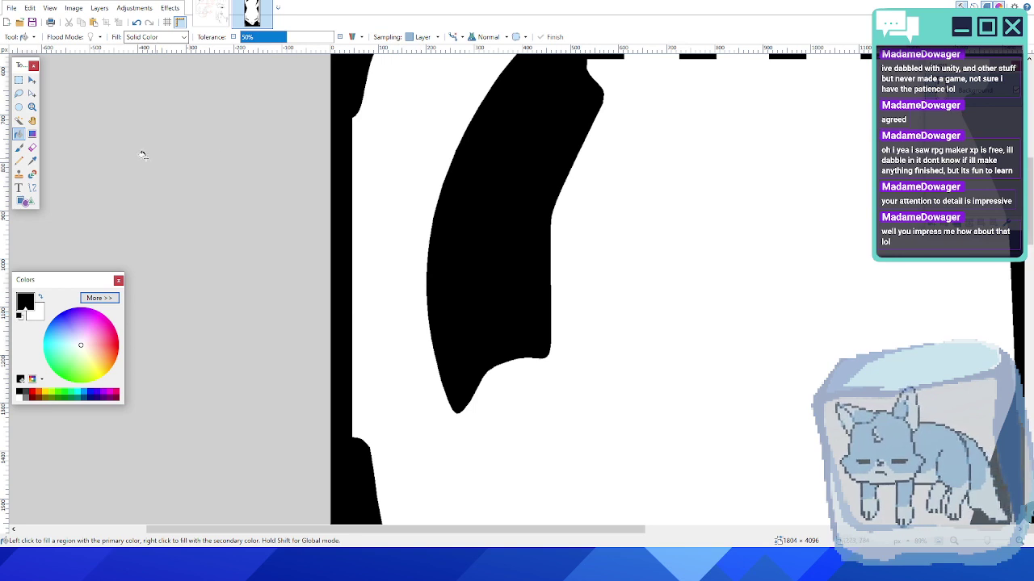
left_click(32, 187)
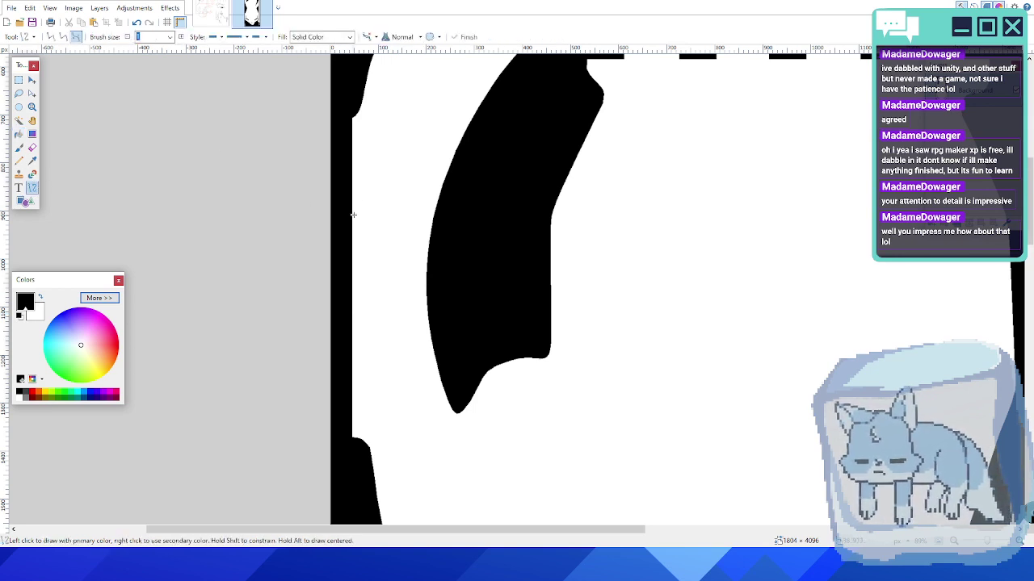
middle_click_drag(389, 152, 390, 192)
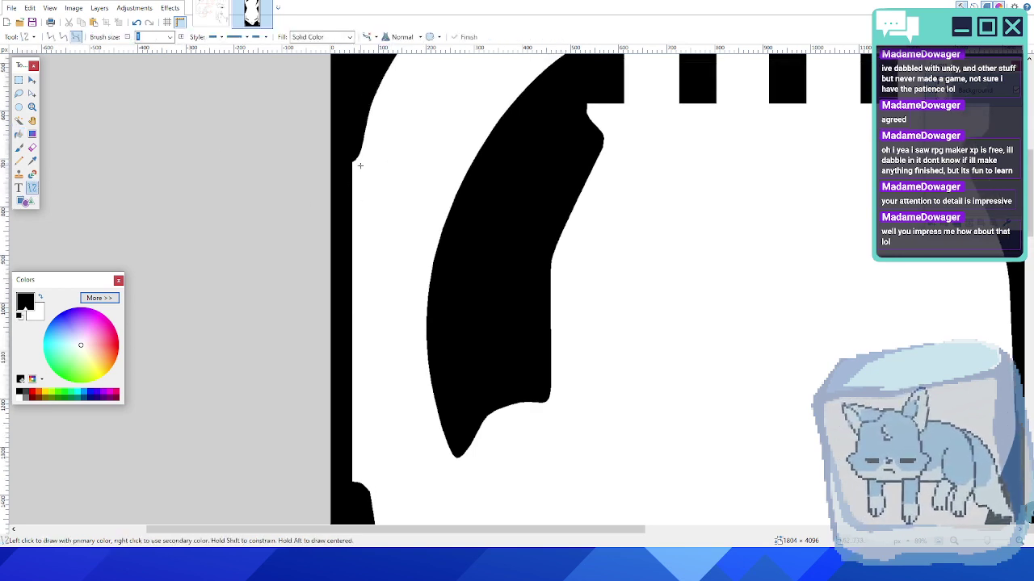
scroll(360, 165, "up", 4, "ctrl")
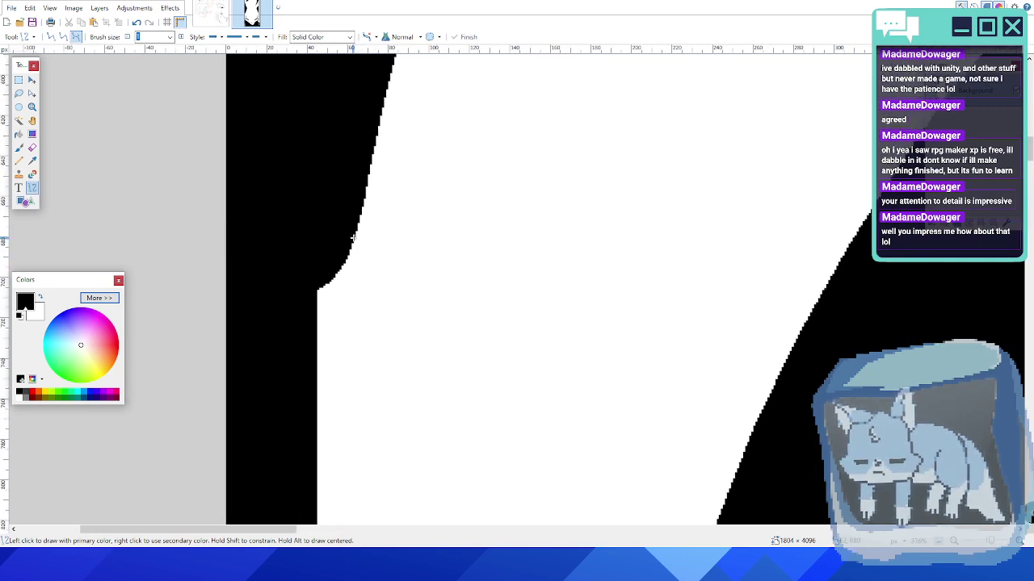
mouse_move(353, 239)
left_mouse_down()
mouse_move(356, 286)
mouse_move(346, 300)
mouse_move(367, 535)
mouse_move(387, 258)
left_mouse_up()
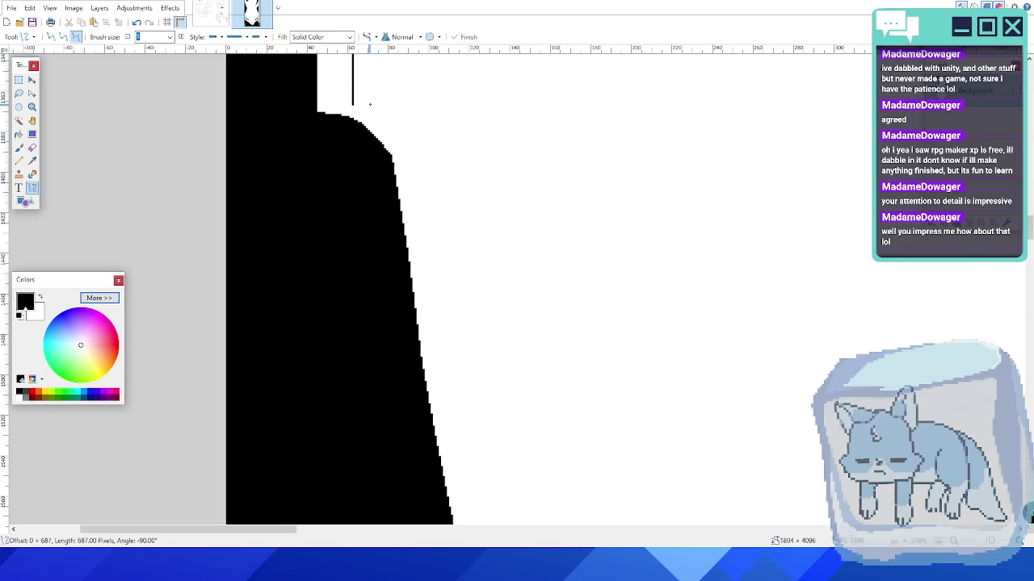
left_click_drag(370, 103, 394, 160)
scroll(466, 108, "down", 5, "ctrl")
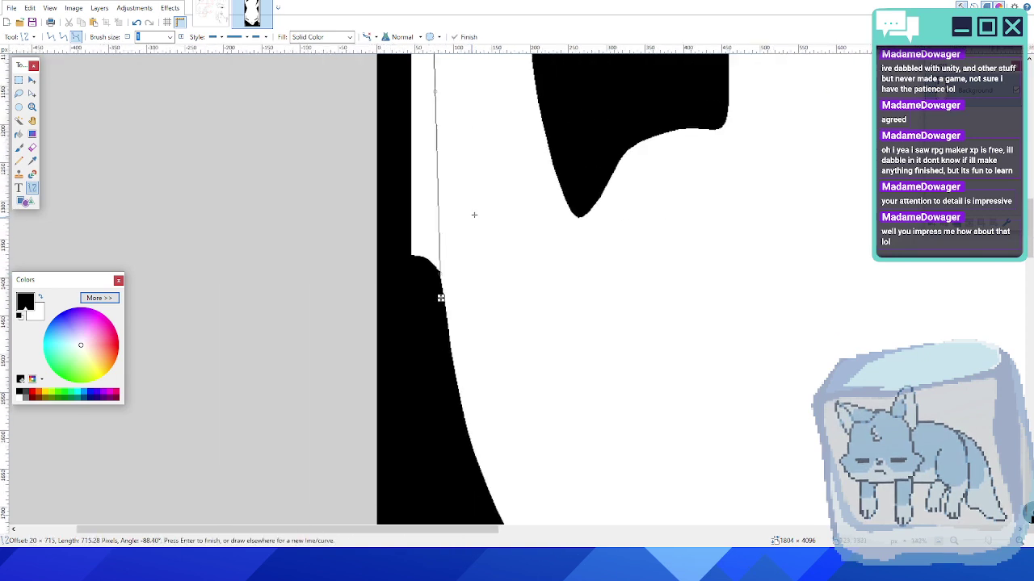
middle_click_drag(454, 285, 402, 434)
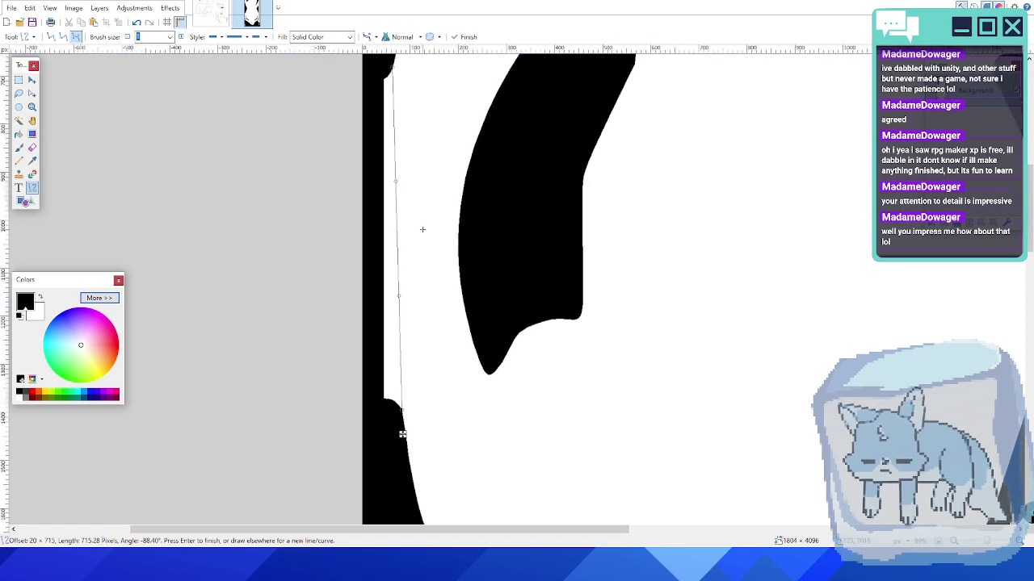
- Bend the bridging line toward the left wall into a shallow curve that blends with both bulges, and commit it
mouse_move(394, 180)
left_mouse_down()
mouse_move(394, 189)
mouse_move(379, 183)
left_mouse_up()
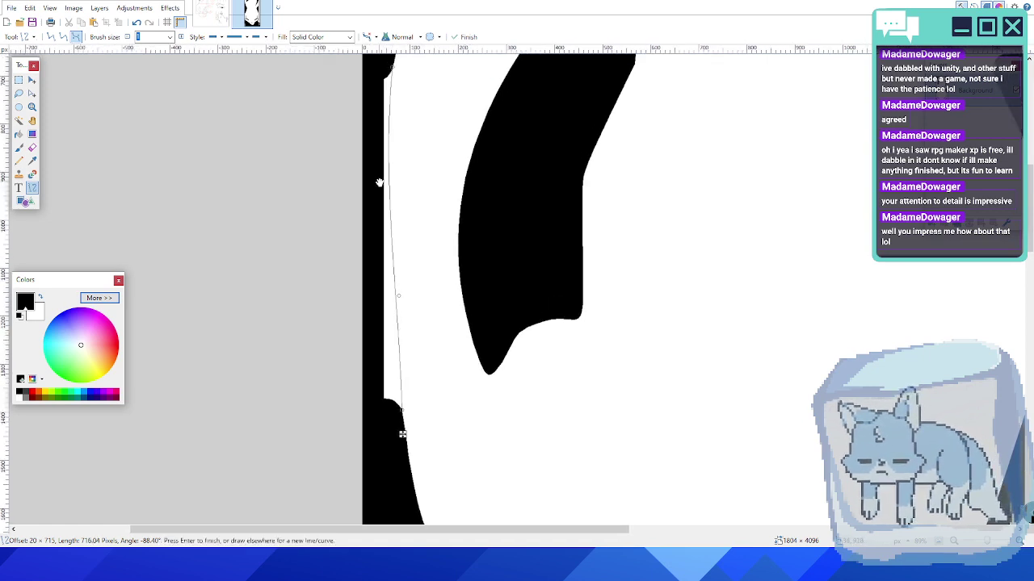
left_click_drag(396, 295, 379, 297)
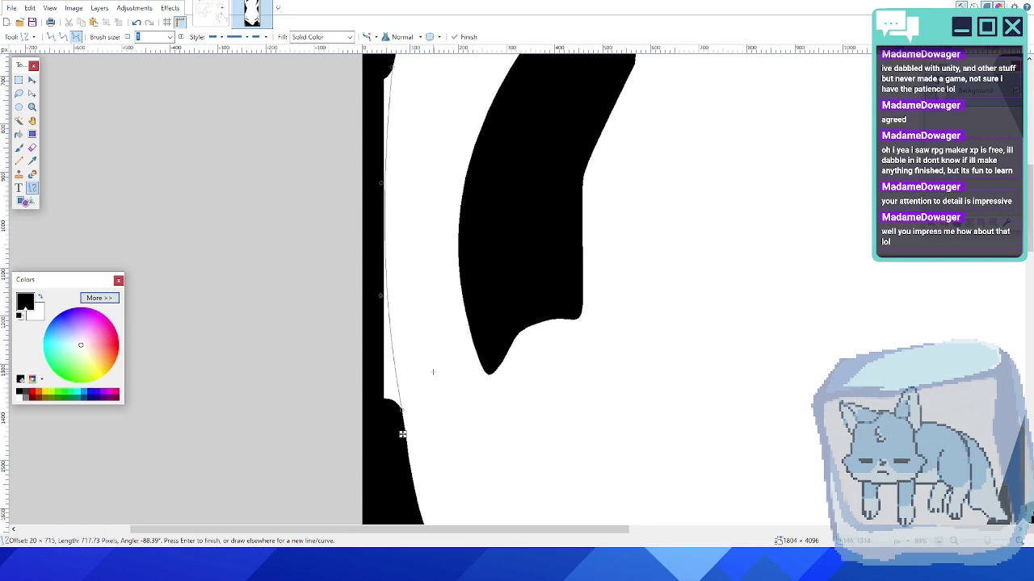
scroll(422, 408, "up", 6, "ctrl")
scroll(402, 392, "down", 6, "ctrl")
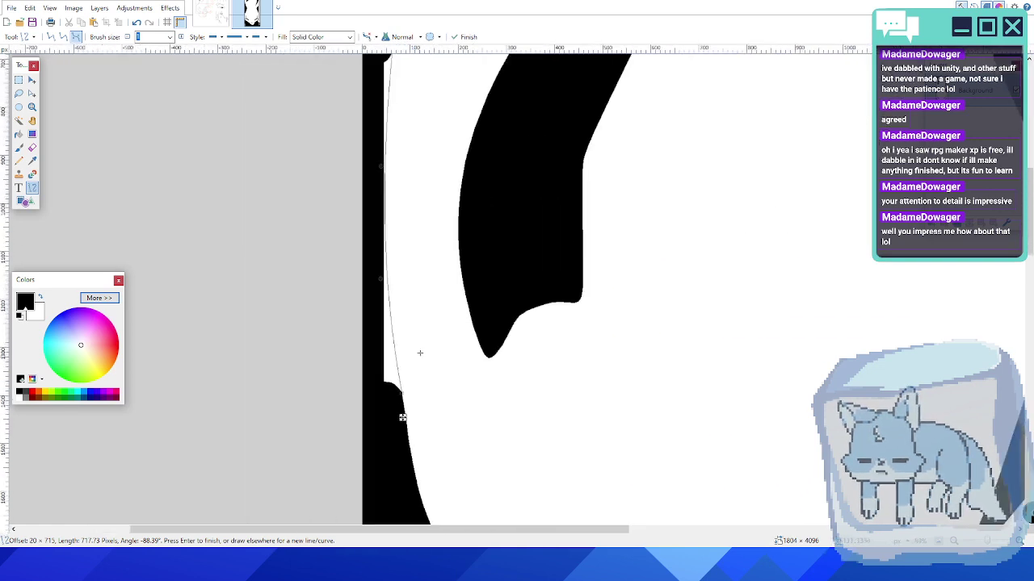
scroll(420, 353, "up", 1)
key("Return")
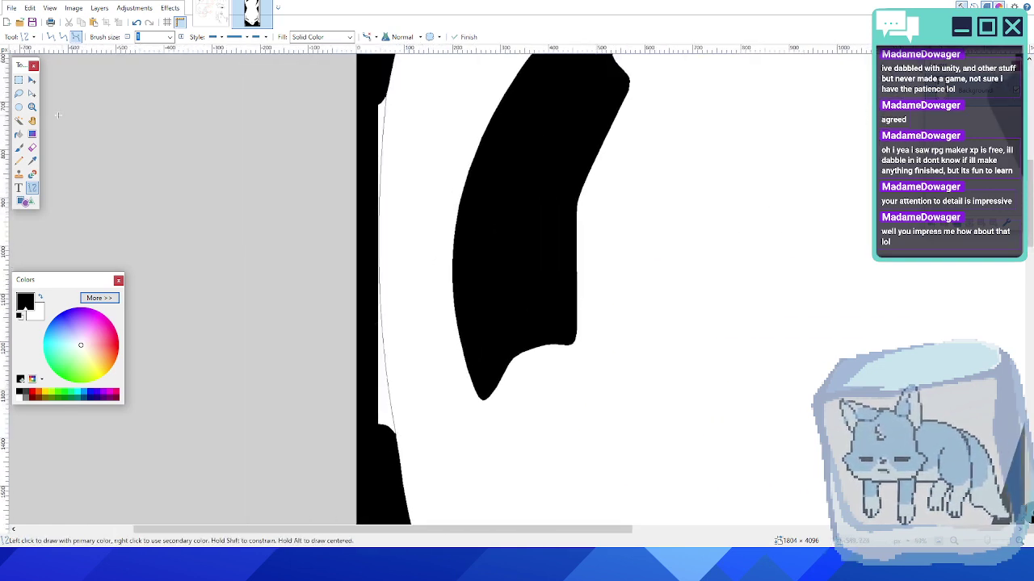
- Fill the white gap between the curve and the left wall with black
left_click(19, 134)
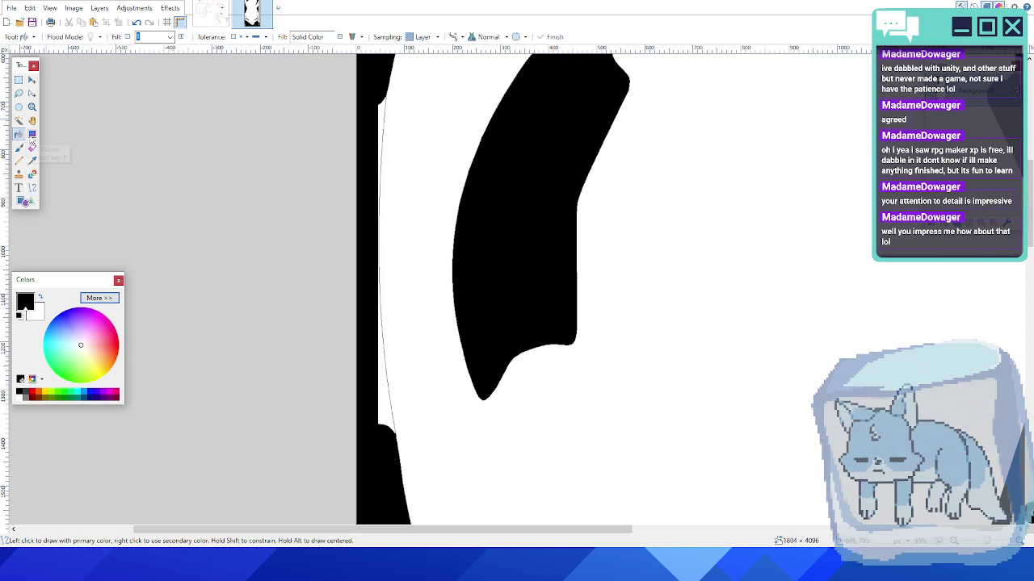
left_click(380, 108)
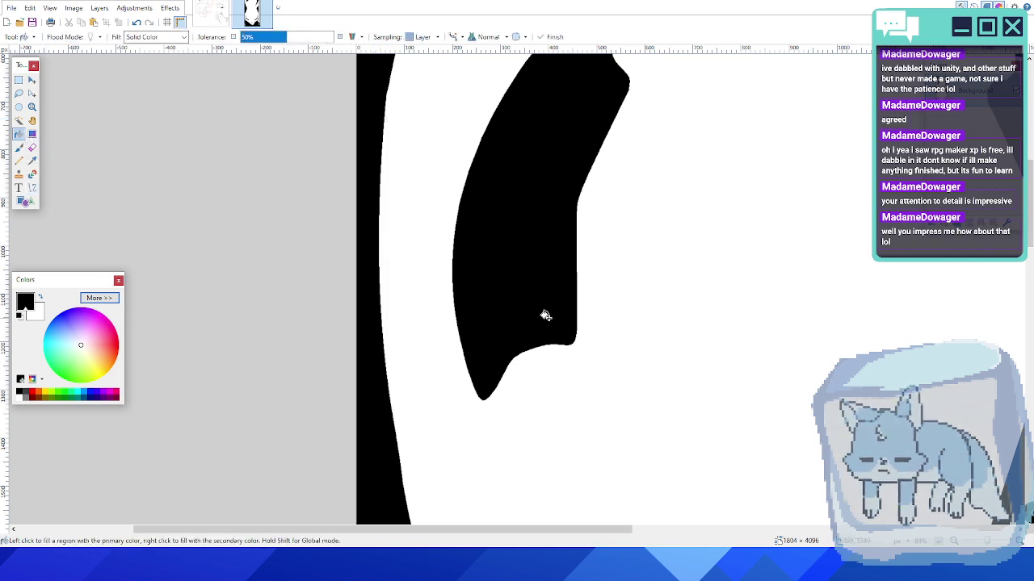
scroll(546, 314, "down", 2, "ctrl")
middle_click_drag(599, 316, 537, 294)
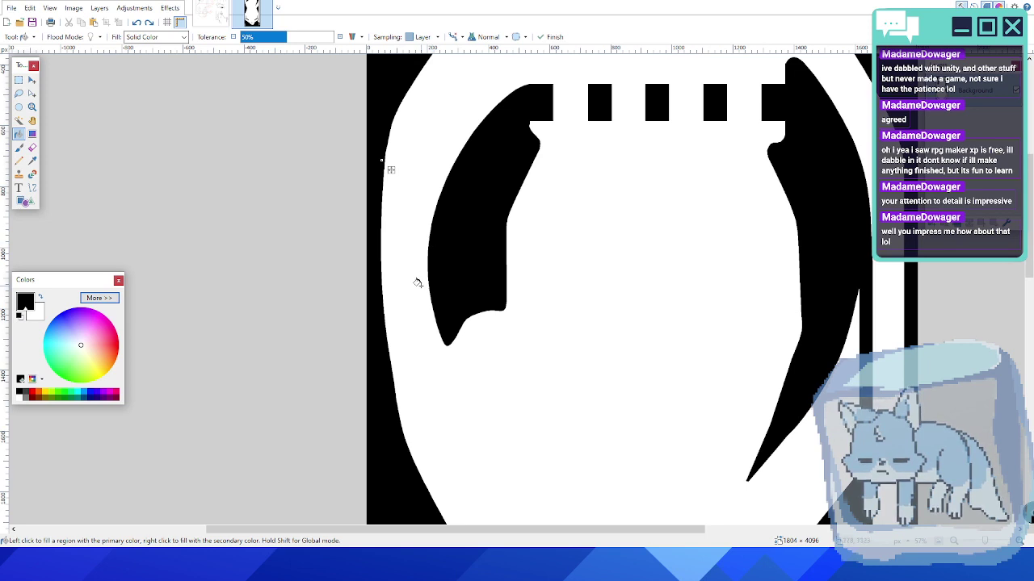
- Compare the left wall with and without its black fill, keep the fill, and examine the table's outline down to the drain
key("ctrl+z")
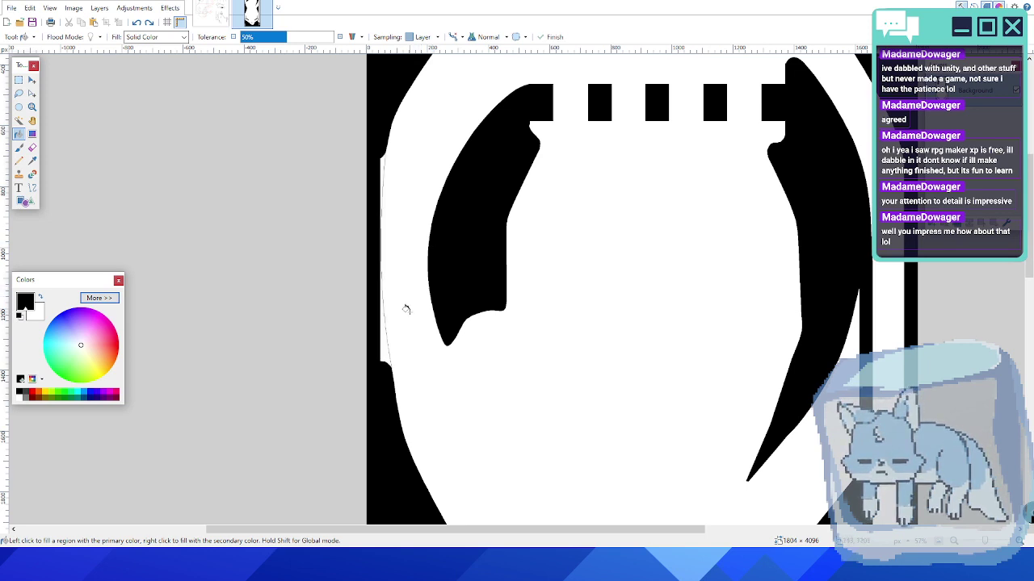
left_click(150, 23)
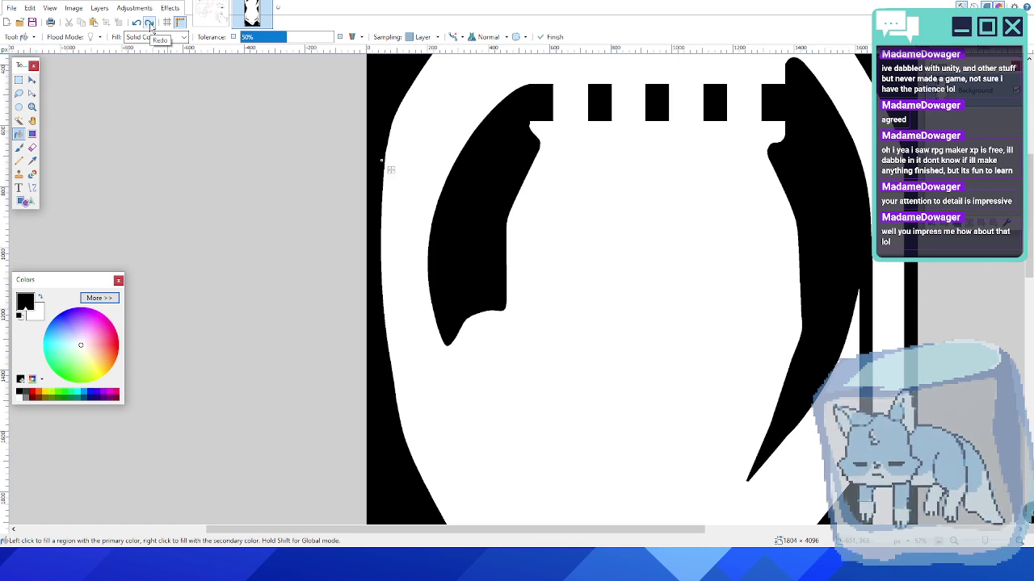
left_click(136, 22)
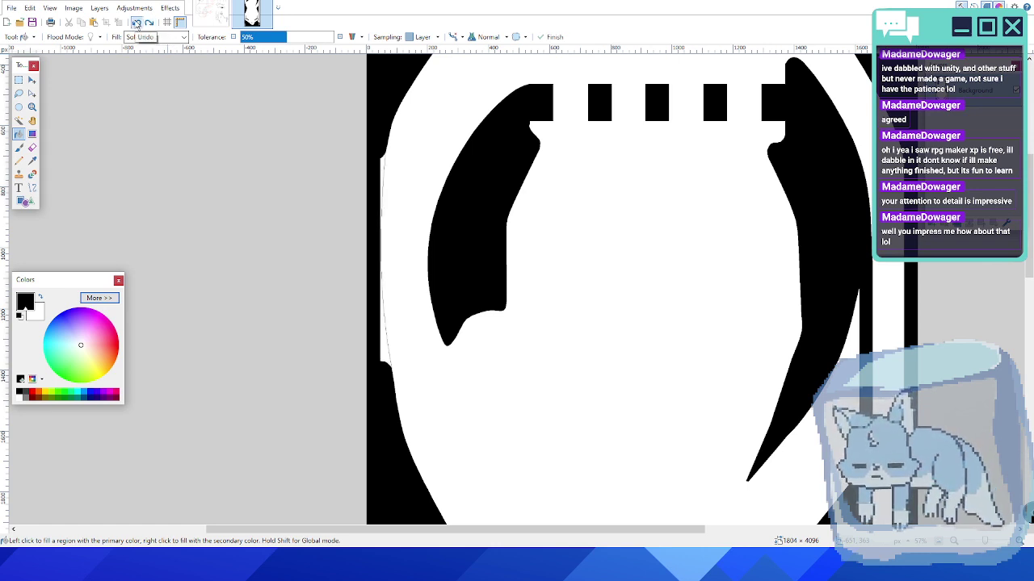
left_click(150, 23)
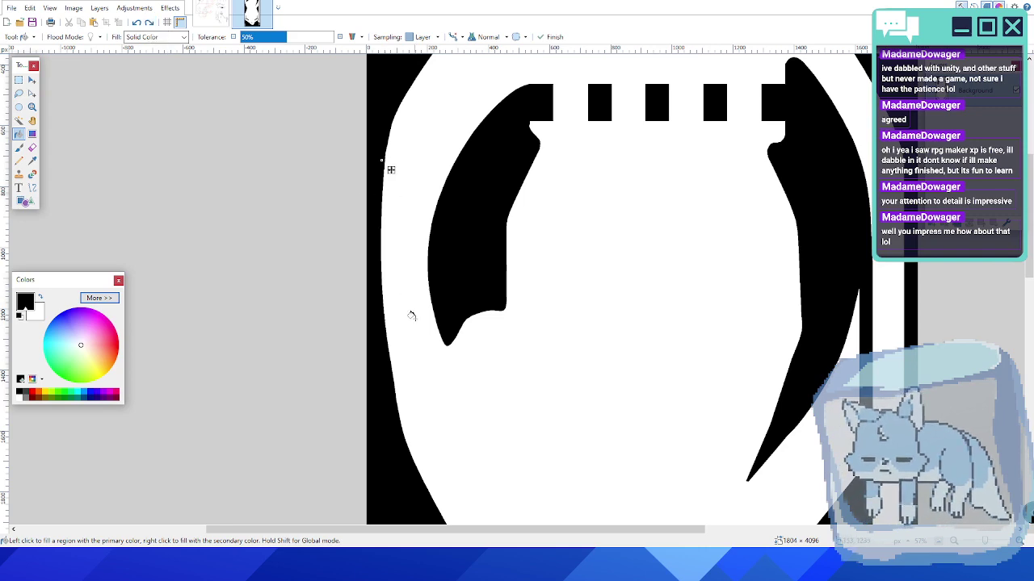
key("Return")
middle_click_drag(592, 235, 493, 314)
left_click(494, 314)
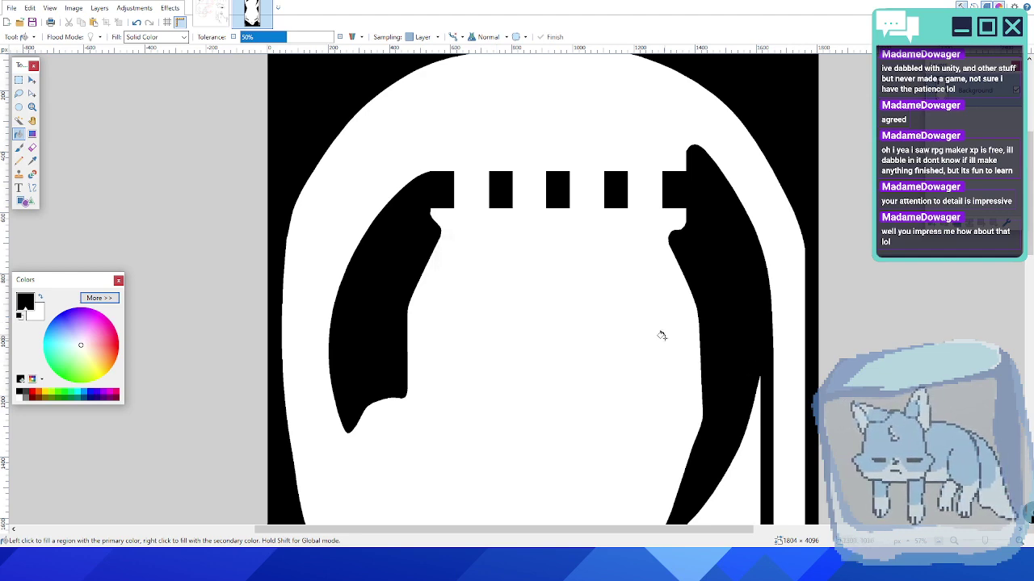
scroll(475, 318, "down", 4, "ctrl")
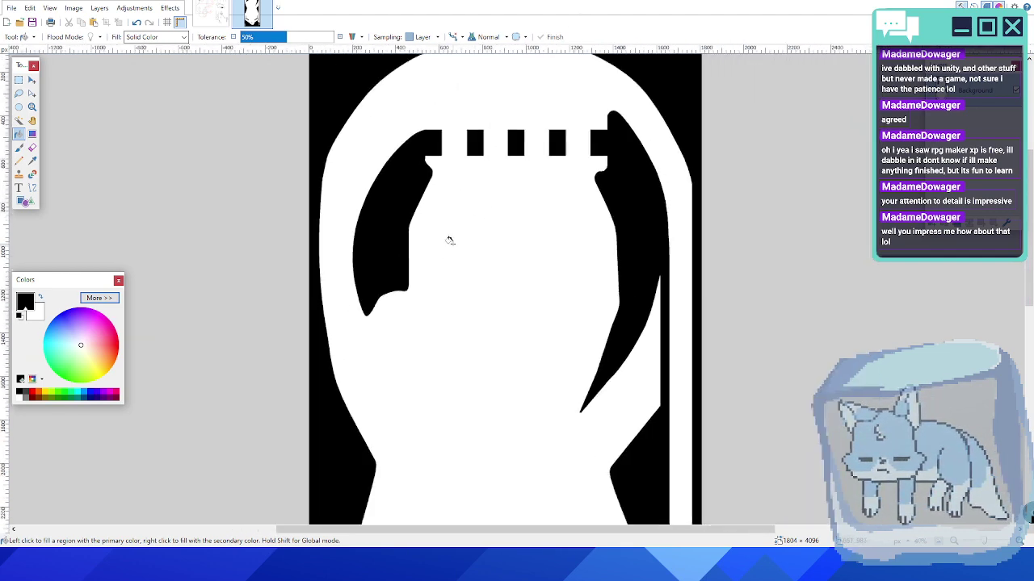
scroll(489, 319, "down", 3)
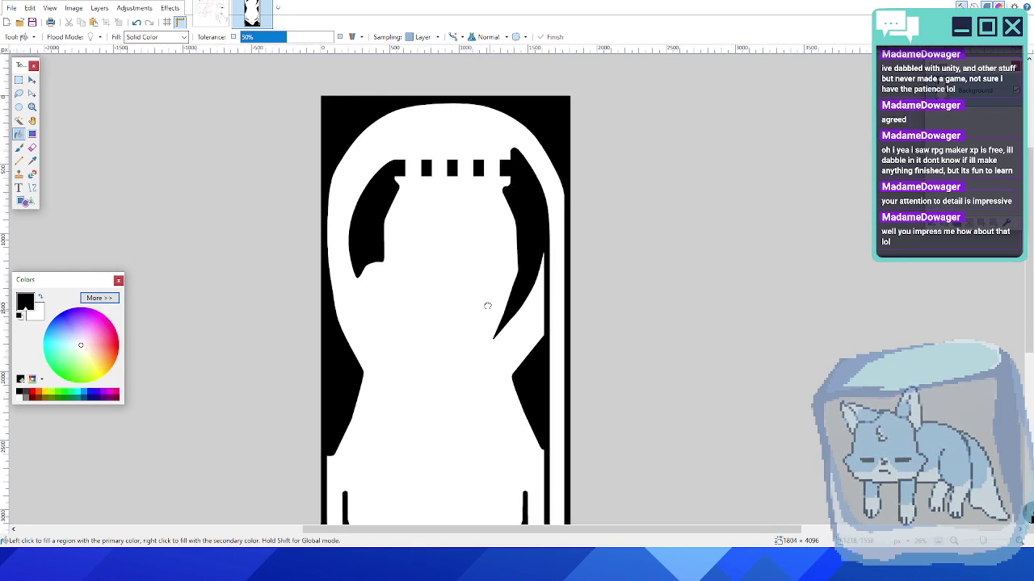
scroll(484, 242, "up", 3)
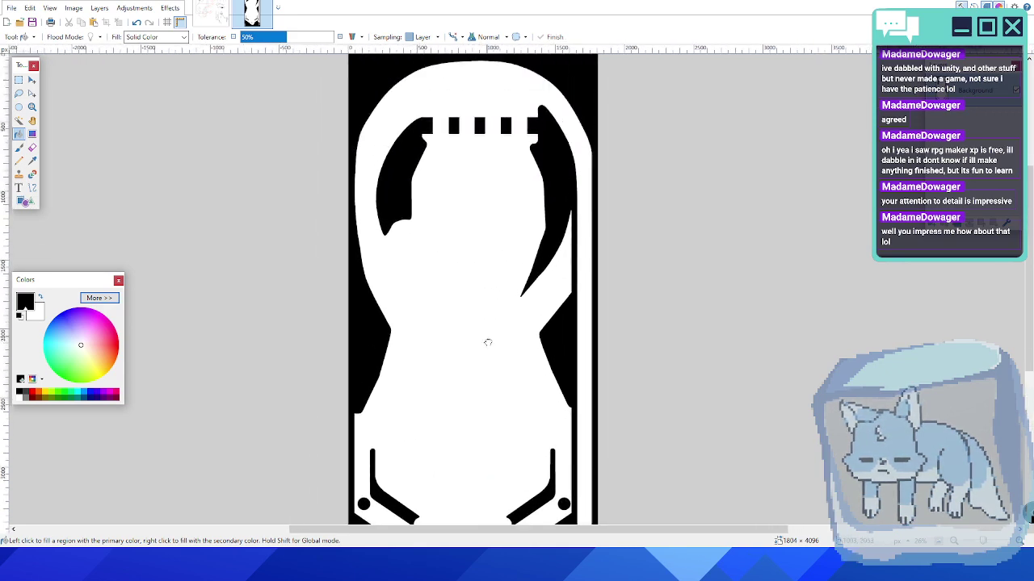
middle_click_drag(488, 360, 512, 229)
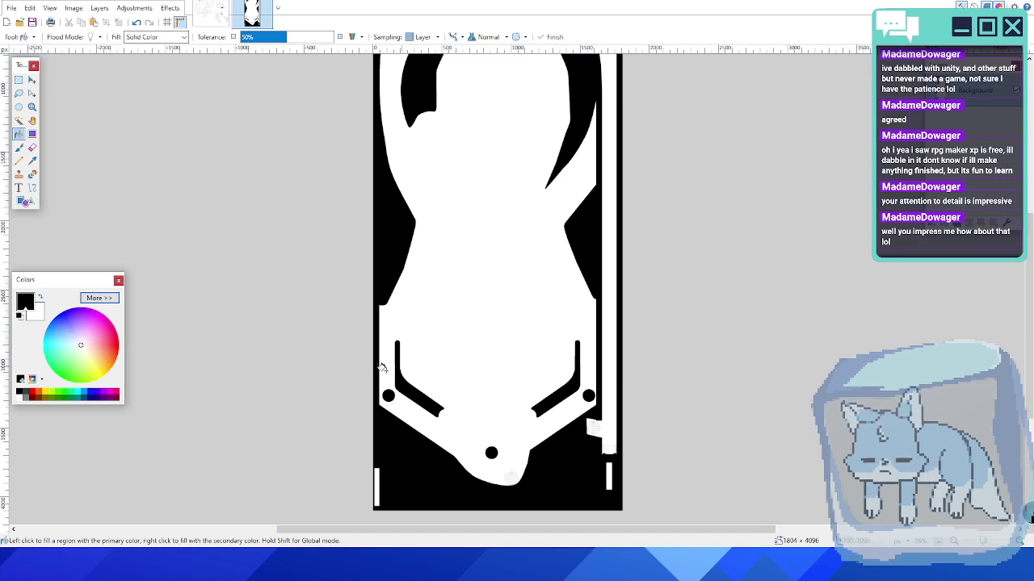
- Swap the primary colour to white and cover the black circle in the left outlane with filled rectangles
scroll(382, 368, "up", 4, "ctrl")
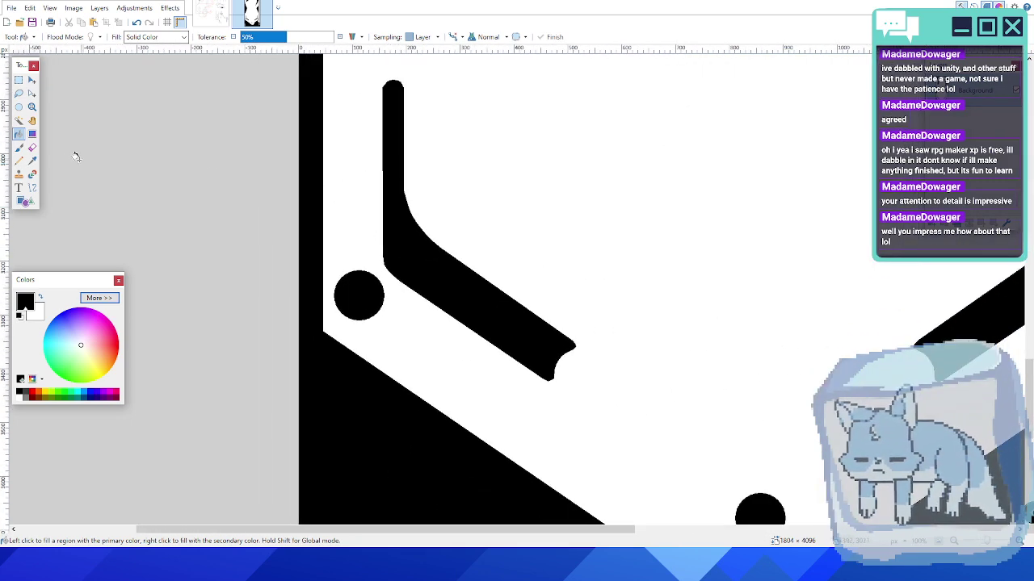
left_click(25, 201)
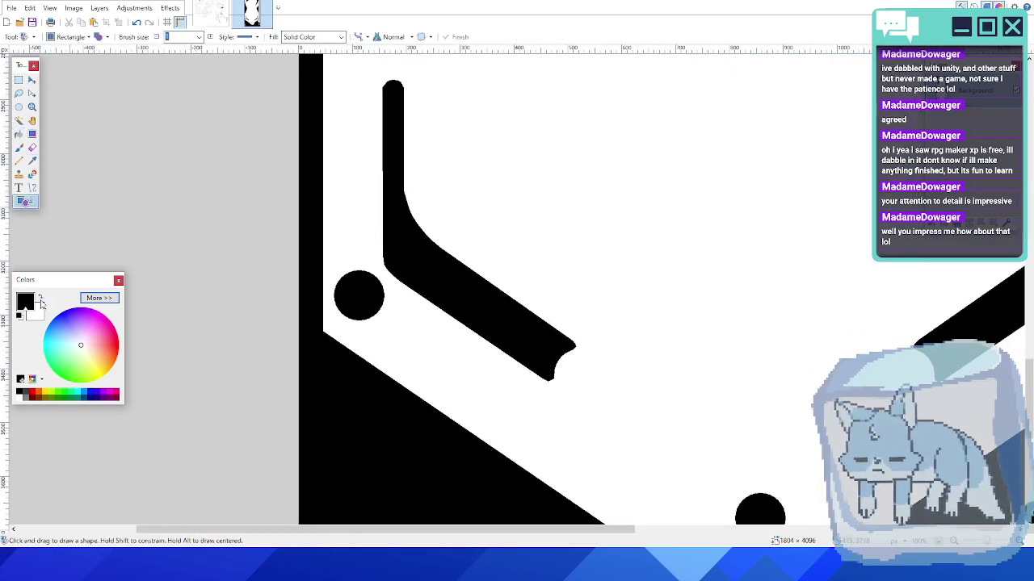
left_click(40, 299)
scroll(339, 282, "up", 3, "ctrl")
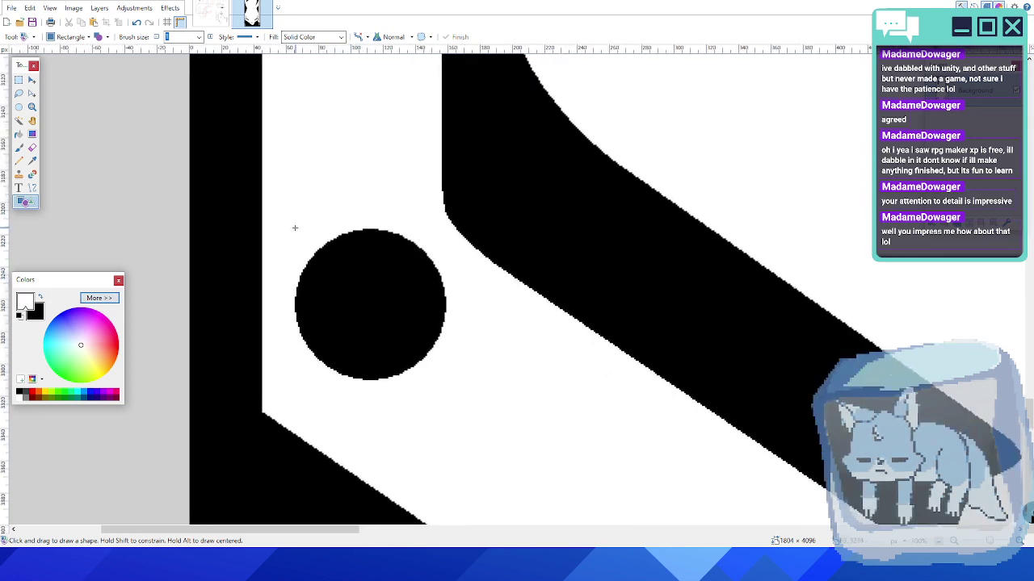
mouse_move(295, 228)
left_mouse_down()
mouse_move(358, 379)
mouse_move(384, 380)
left_mouse_up()
left_click_drag(373, 219, 416, 378)
mouse_move(450, 259)
left_mouse_down()
mouse_move(422, 288)
mouse_move(392, 381)
left_mouse_up()
- Cover the black circle in the centre above the drain with a white rectangle
middle_click_drag(696, 396, 363, 170)
middle_click_drag(585, 347, 274, 152)
middle_click_drag(606, 252, 246, 79)
middle_click_drag(570, 297, 476, 190)
left_click_drag(394, 186, 638, 410)
- Cover the black circle in the right outlane with a white rectangle and commit it
middle_click_drag(801, 209, 543, 408)
middle_click_drag(744, 224, 751, 241)
scroll(751, 242, "up", 3)
scroll(657, 233, "right", 10, "shift")
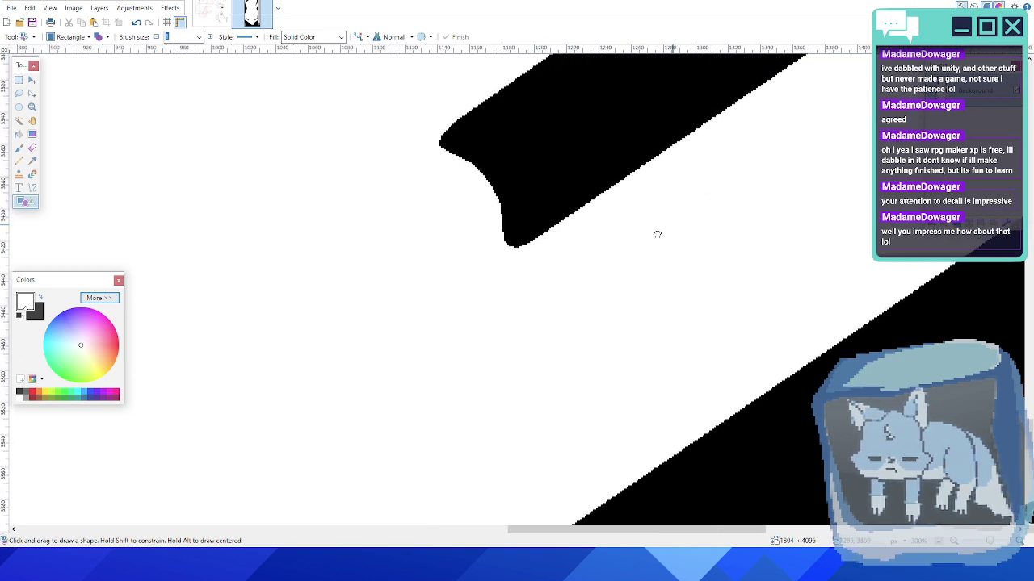
left_click_drag(578, 144, 725, 316)
key("Return")
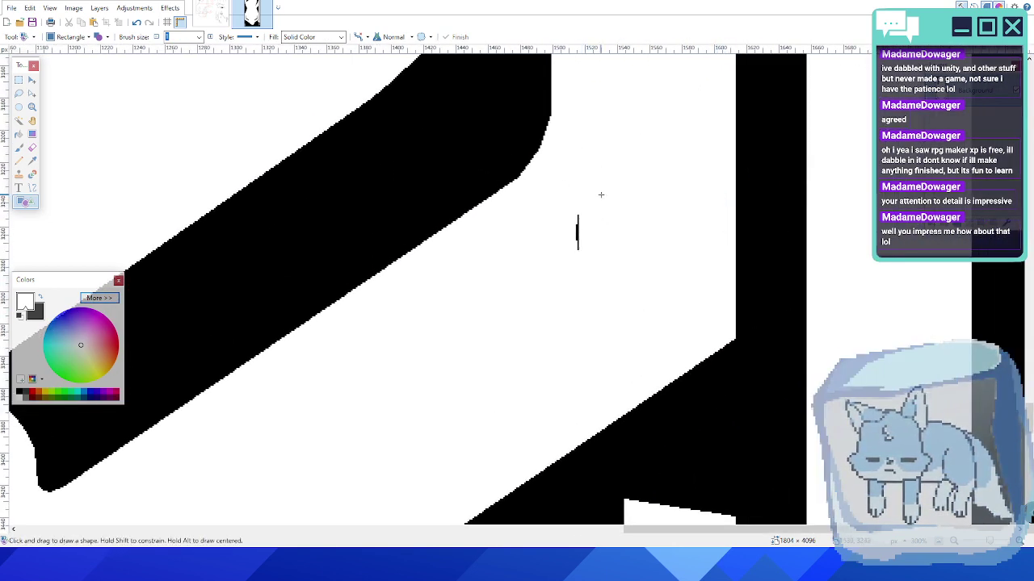
- Cover the upper part of the ring marker at the drain's bottom with a white rectangle, undoing a second rectangle below it
scroll(594, 280, "down", 3)
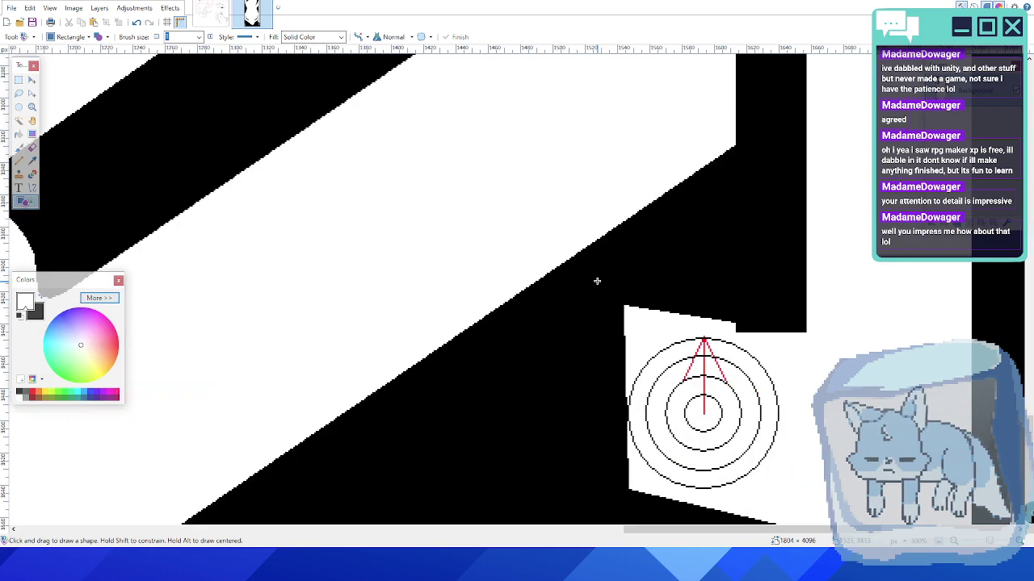
scroll(459, 283, "down", 4, "ctrl")
middle_click_drag(344, 316, 598, 173)
middle_click_drag(496, 279, 536, 189)
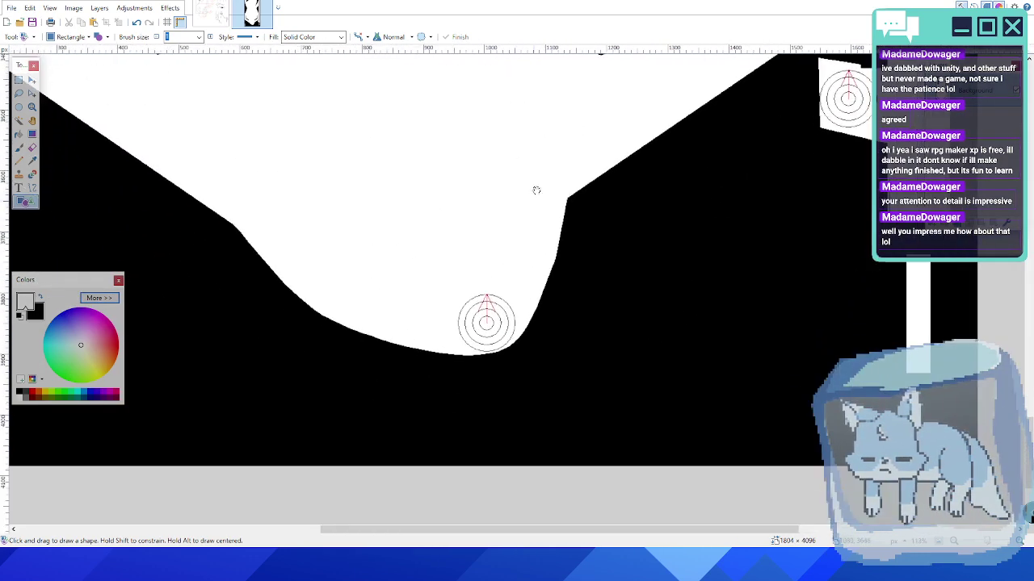
scroll(480, 326, "up", 2, "ctrl")
scroll(480, 325, "up", 2, "ctrl")
mouse_move(406, 225)
left_mouse_down()
mouse_move(560, 358)
mouse_move(588, 357)
left_mouse_up()
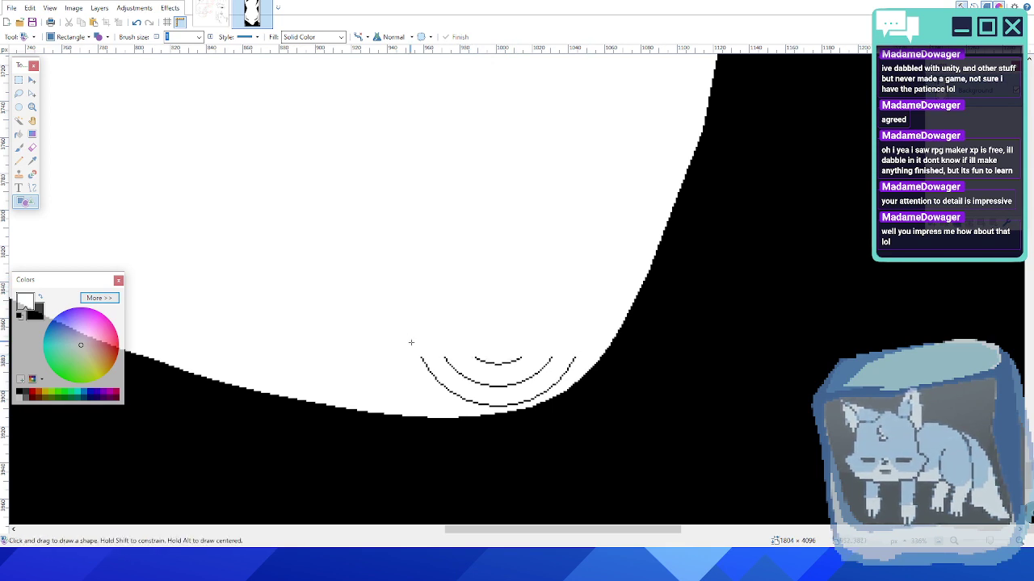
left_click_drag(411, 342, 577, 375)
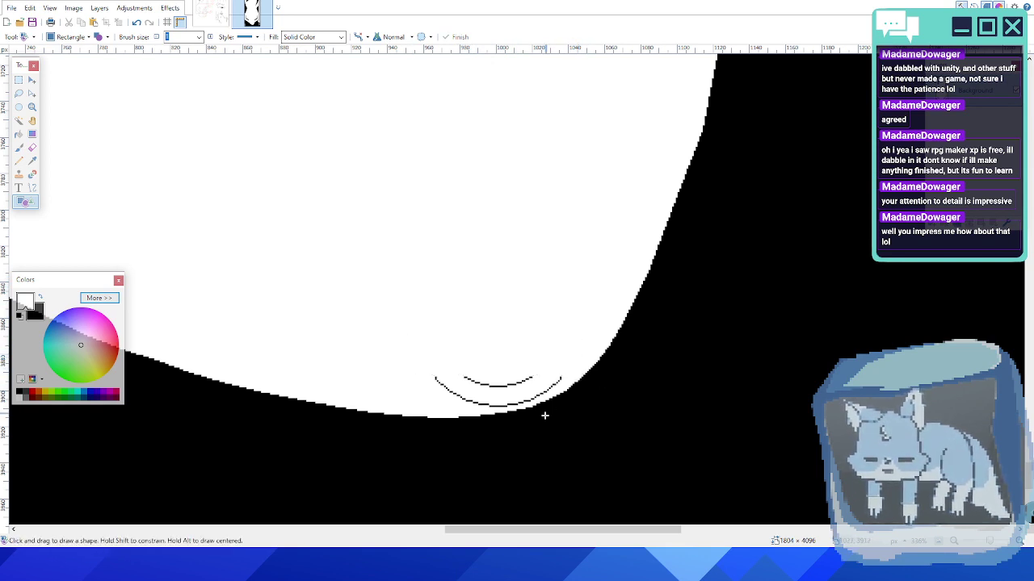
key("ctrl+z")
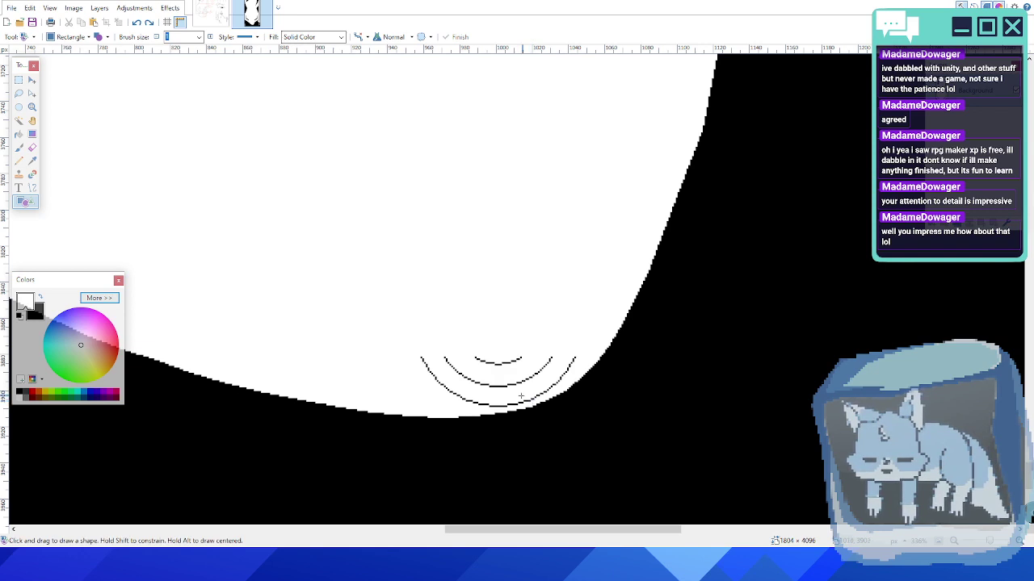
- Cover the remaining arcs of the drain's ring marker with small white rectangles that stay inside the curved wall
scroll(521, 396, "up", 3, "ctrl")
mouse_move(296, 311)
left_mouse_down()
mouse_move(494, 377)
mouse_move(496, 423)
mouse_move(526, 387)
mouse_move(526, 300)
left_mouse_up()
key("Return")
key("Return")
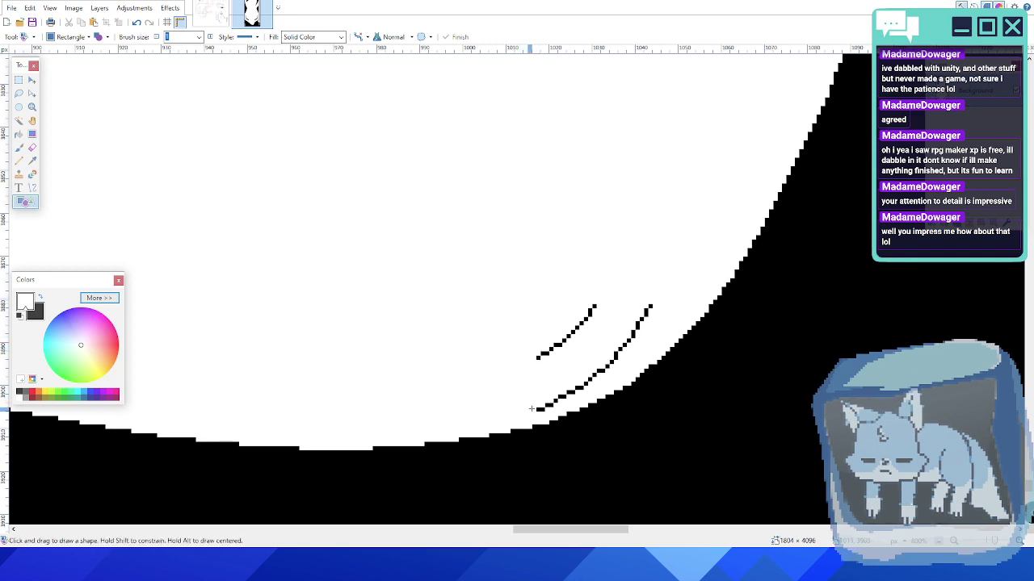
mouse_move(535, 410)
left_mouse_down()
mouse_move(572, 333)
mouse_move(551, 290)
left_mouse_up()
key("Return")
mouse_move(587, 405)
left_mouse_down()
mouse_move(538, 363)
mouse_move(511, 296)
left_mouse_up()
key("Return")
left_click_drag(617, 379, 551, 300)
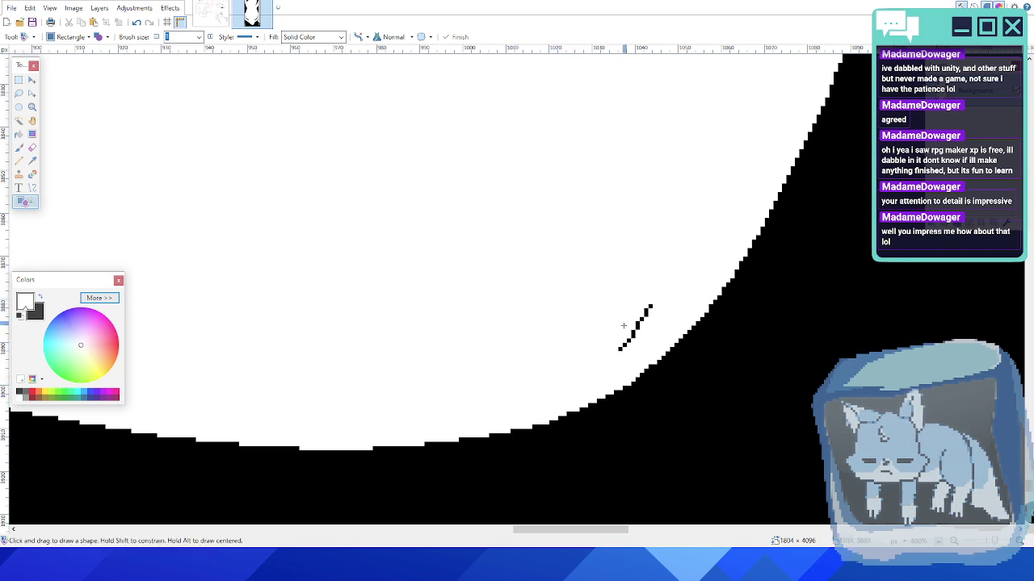
left_click_drag(661, 355, 606, 275)
key("Return")
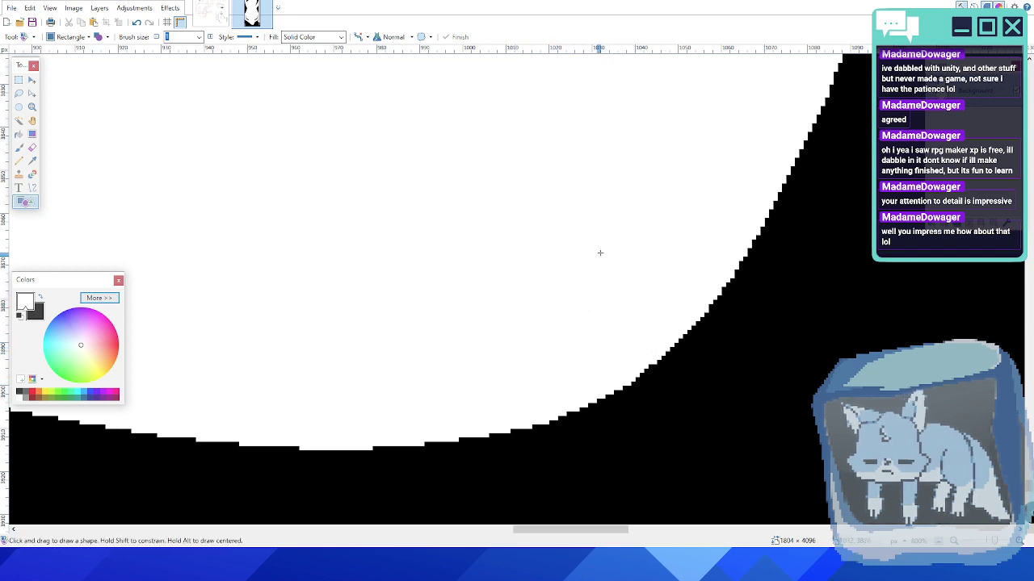
- Cover the plunger outline at the lower end of the shooter lane with a white rectangle of about 100 × 65 pixels
scroll(655, 199, "down", 5, "ctrl")
middle_click_drag(655, 199, 178, 407)
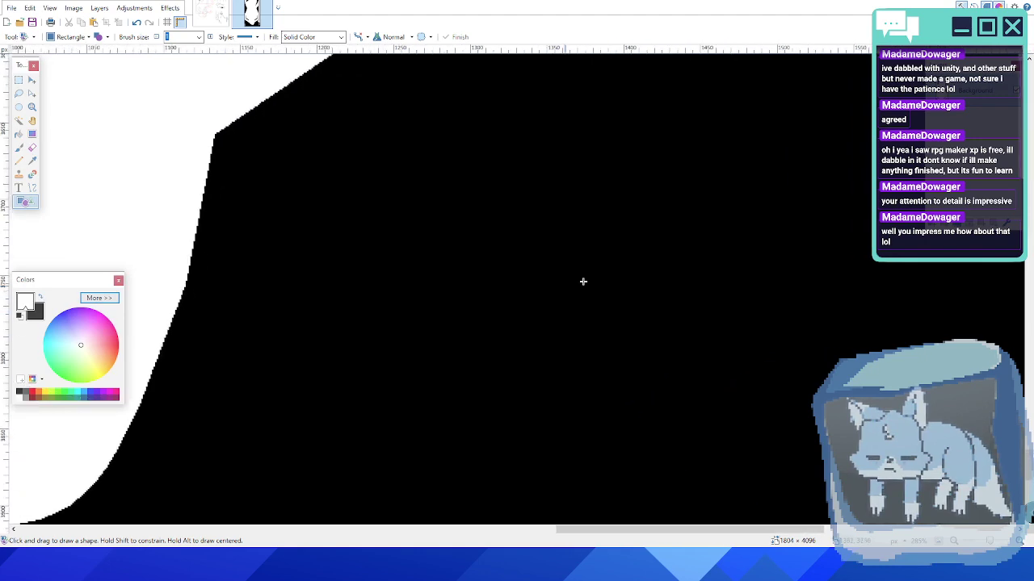
scroll(667, 247, "down", 7, "ctrl")
middle_click_drag(707, 229, 563, 297)
scroll(623, 163, "up", 1, "ctrl")
scroll(623, 162, "up", 4, "ctrl")
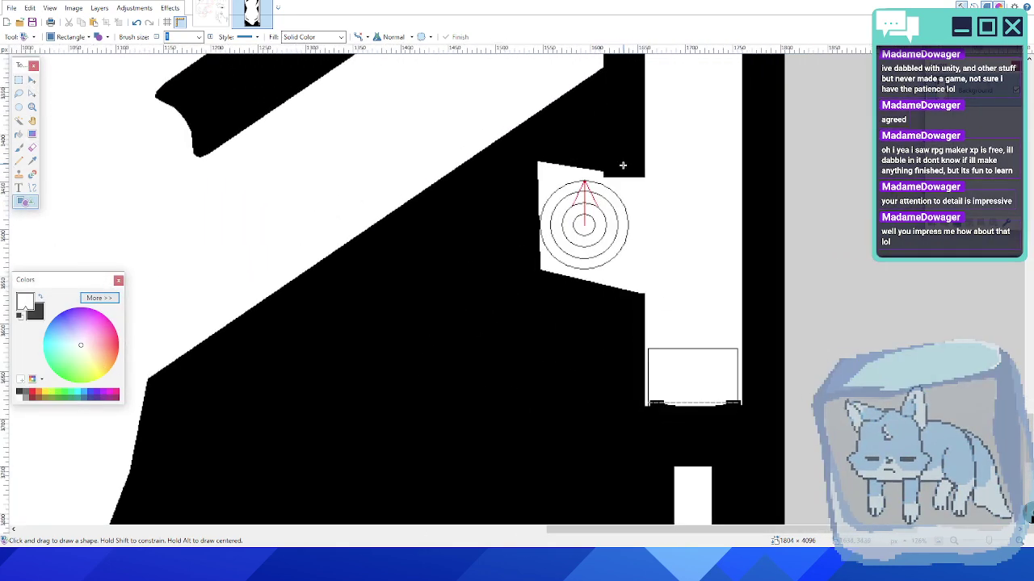
scroll(607, 300, "up", 3, "ctrl")
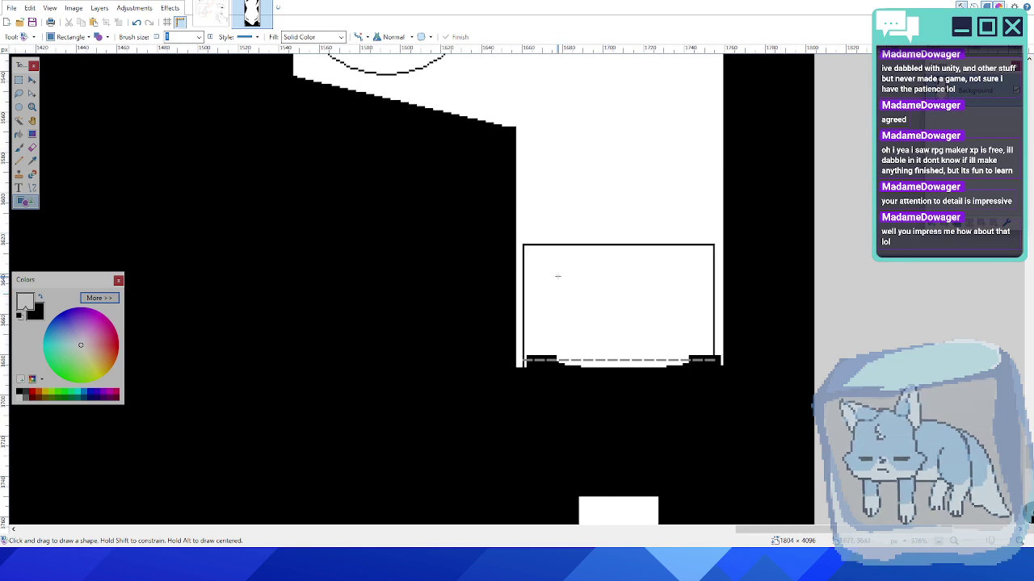
left_click_drag(520, 235, 721, 368)
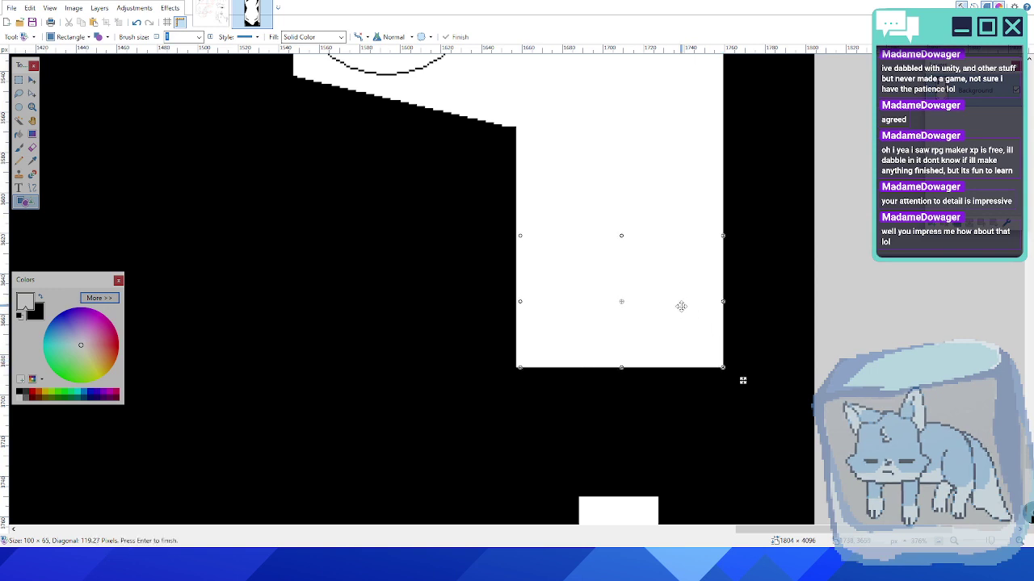
key("Return")
- Try to cover the ring marker in the pocket beside the shooter lane with a white rectangle, and undo it
middle_click_drag(612, 153, 685, 346)
middle_click_drag(608, 206, 615, 303)
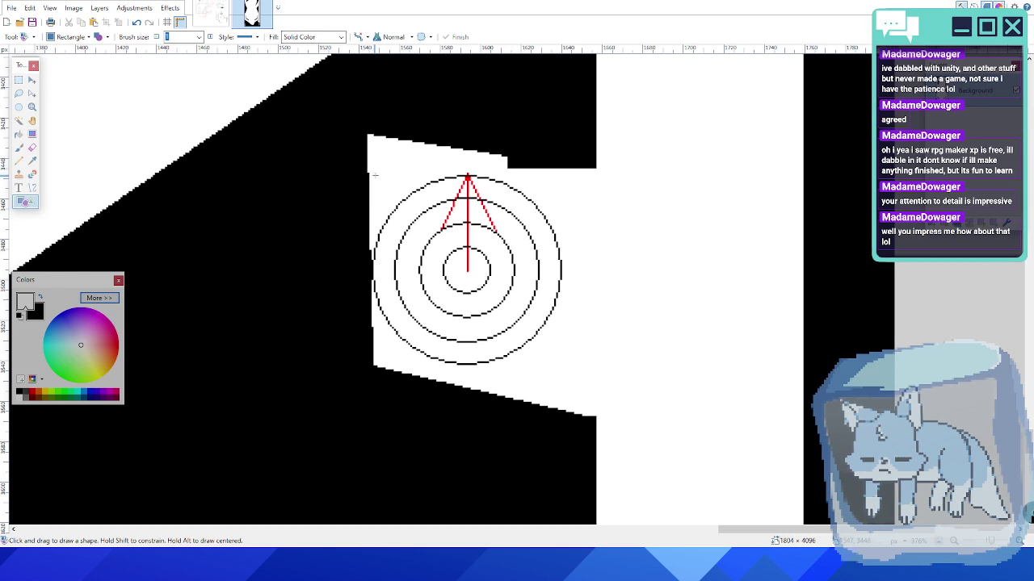
left_click_drag(375, 175, 563, 349)
key("Return")
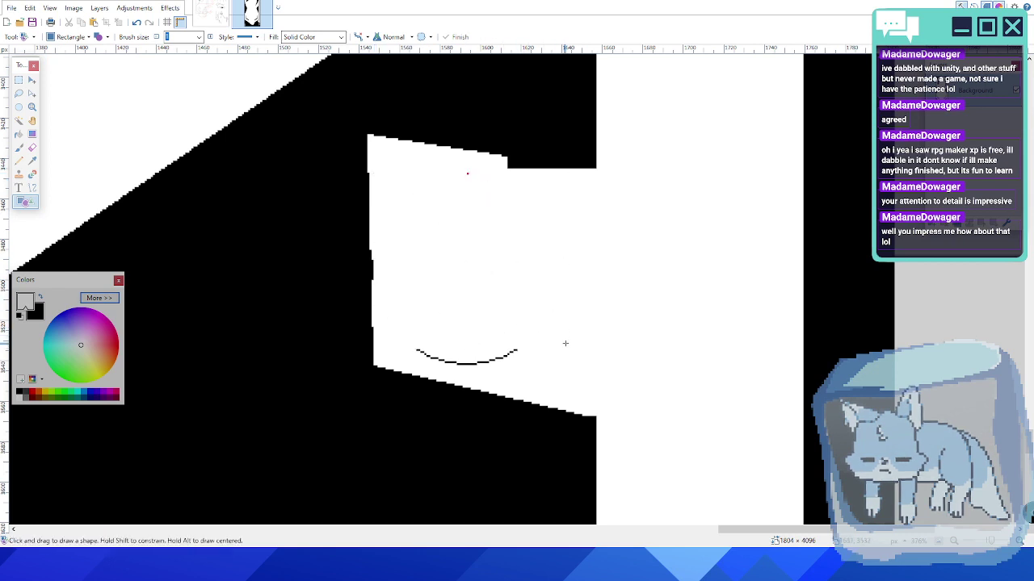
key("ctrl+z")
key("ctrl+z")
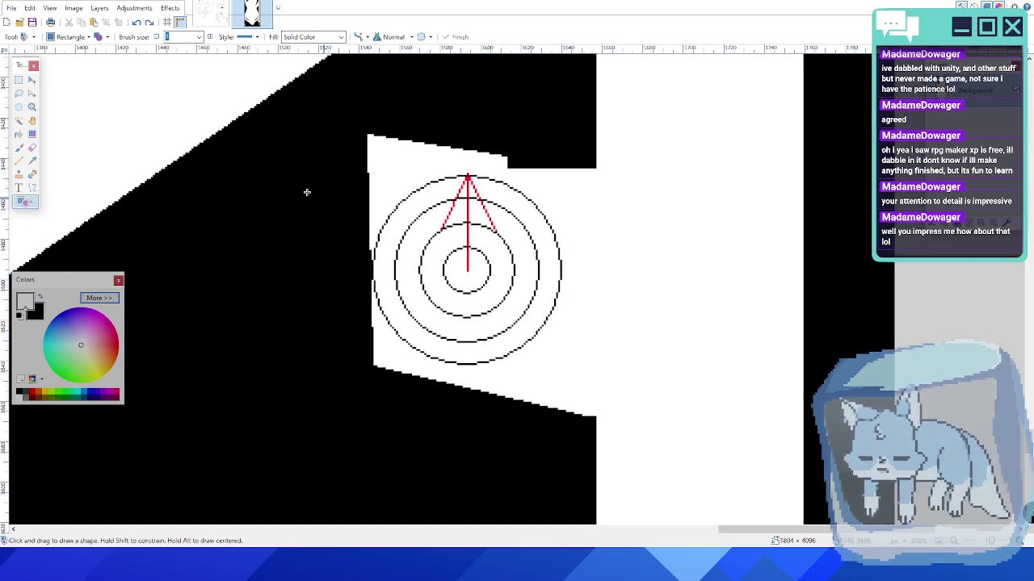
- Swap the primary colour to black and cover the whole pocket beside the shooter lane with a filled rectangle
left_click(41, 298)
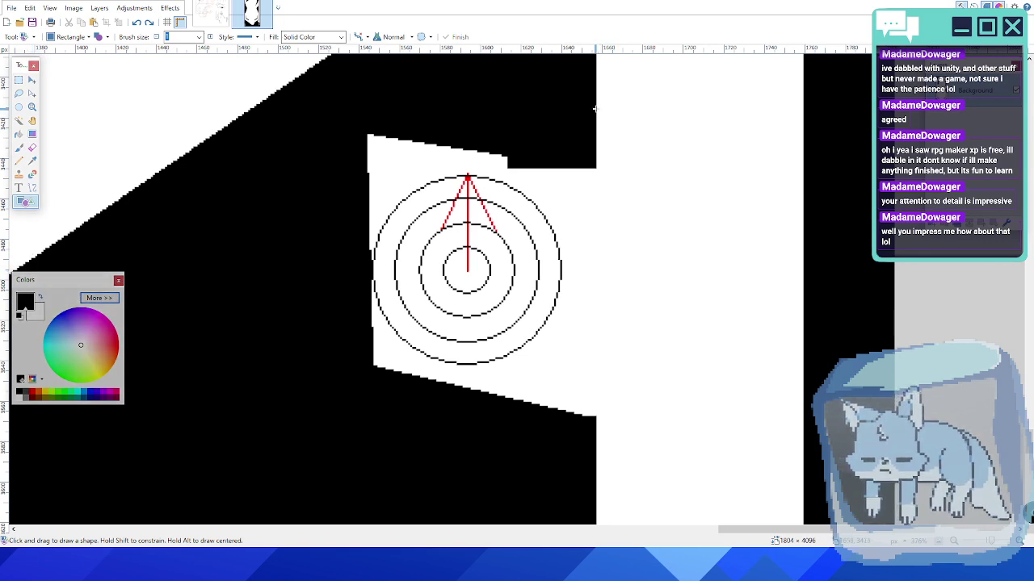
left_click_drag(595, 108, 363, 415)
key("Return")
- Cover the white vertical bar below the shooter lane with a black rectangle
scroll(519, 383, "down", 8)
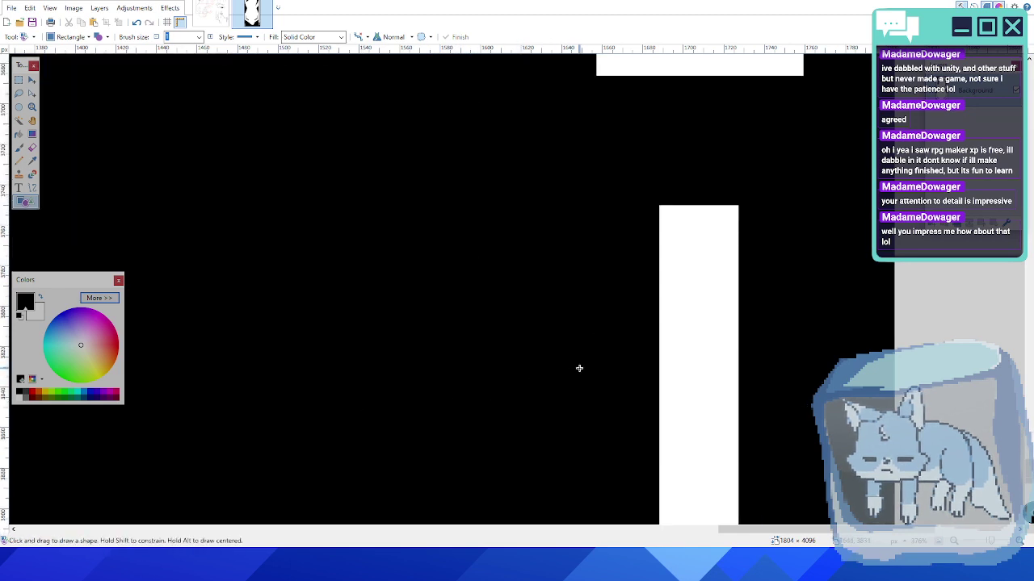
scroll(579, 368, "down", 3, "ctrl")
left_click_drag(617, 197, 659, 368)
- Cover the white bar in the table's lower-left corner with a black rectangle of about 42 × 298 pixels and save the image
scroll(385, 303, "down", 3, "ctrl")
middle_click_drag(339, 243, 626, 226)
scroll(298, 358, "up", 2, "ctrl")
scroll(298, 359, "down", 4, "ctrl")
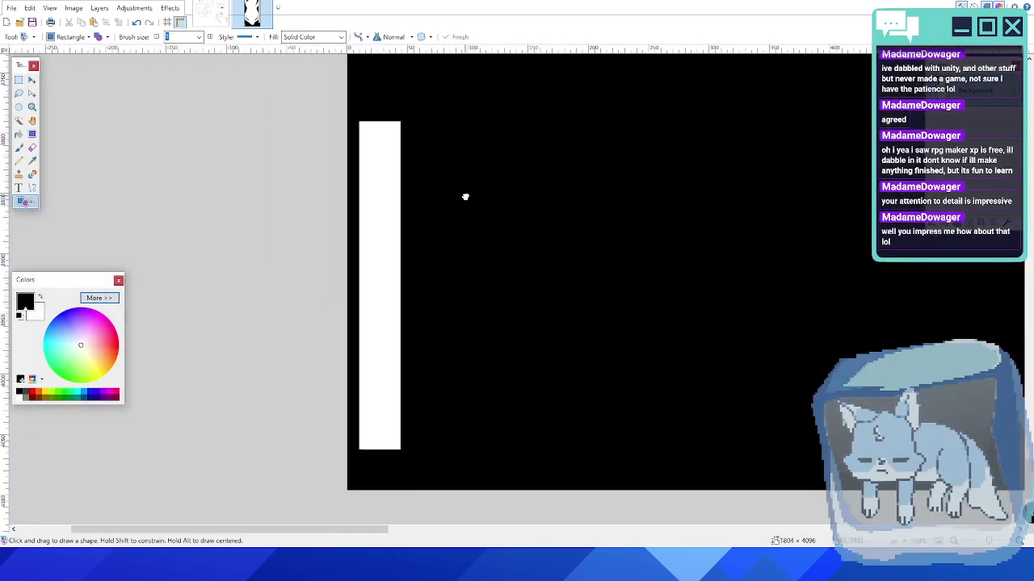
left_click_drag(406, 113, 358, 473)
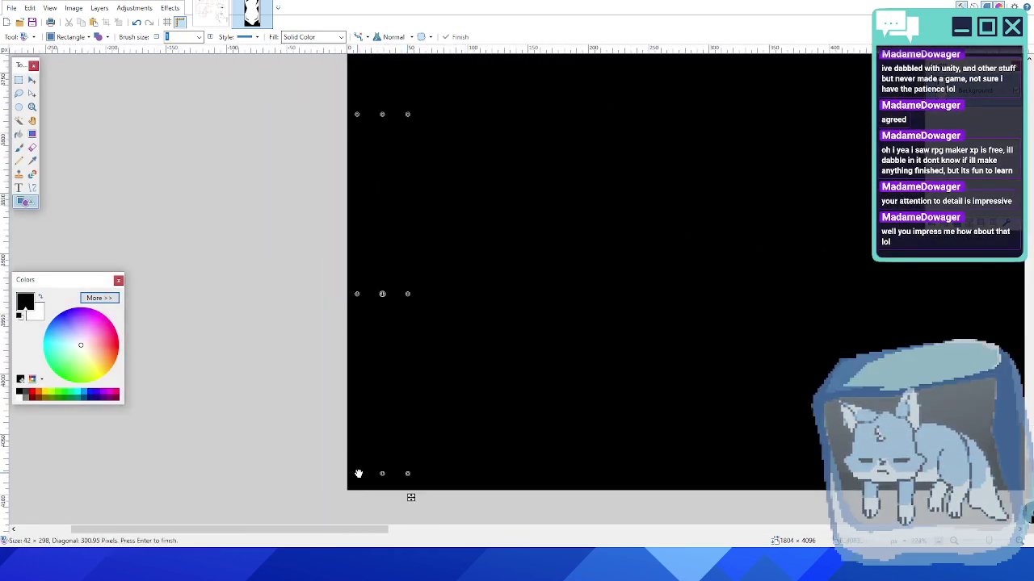
key("Return")
key("ctrl+s")
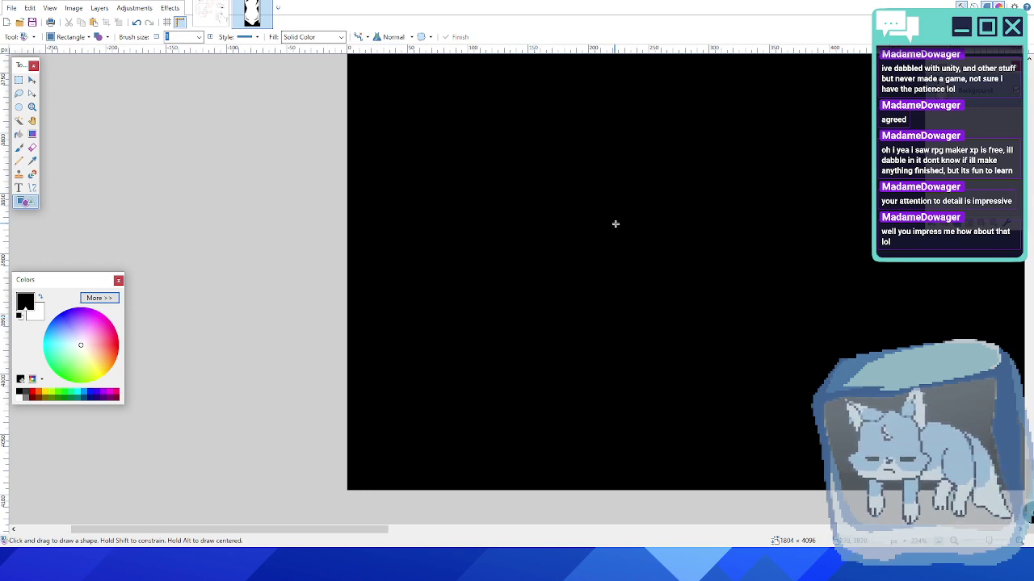
- Examine the whole table outline from the top arch down to the drain for leftover marks
scroll(618, 222, "down", 7, "ctrl")
mouse_move(681, 154)
middle_mouse_down()
mouse_move(684, 172)
mouse_move(520, 360)
middle_mouse_up()
mouse_move(586, 180)
middle_mouse_down()
mouse_move(519, 351)
mouse_move(526, 337)
middle_mouse_up()
middle_click_drag(508, 147, 495, 326)
scroll(484, 311, "down", 2, "ctrl")
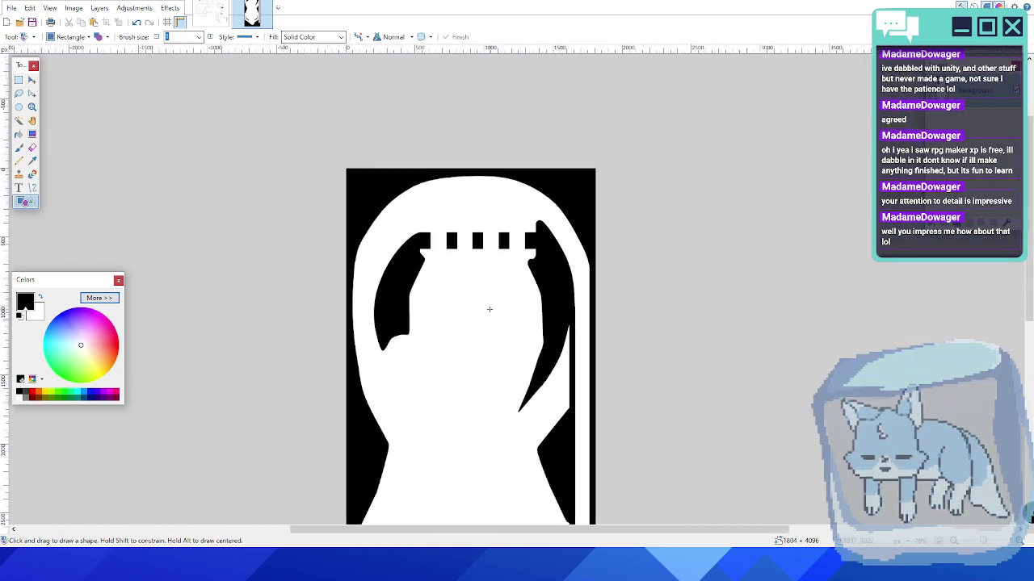
scroll(487, 274, "down", 3)
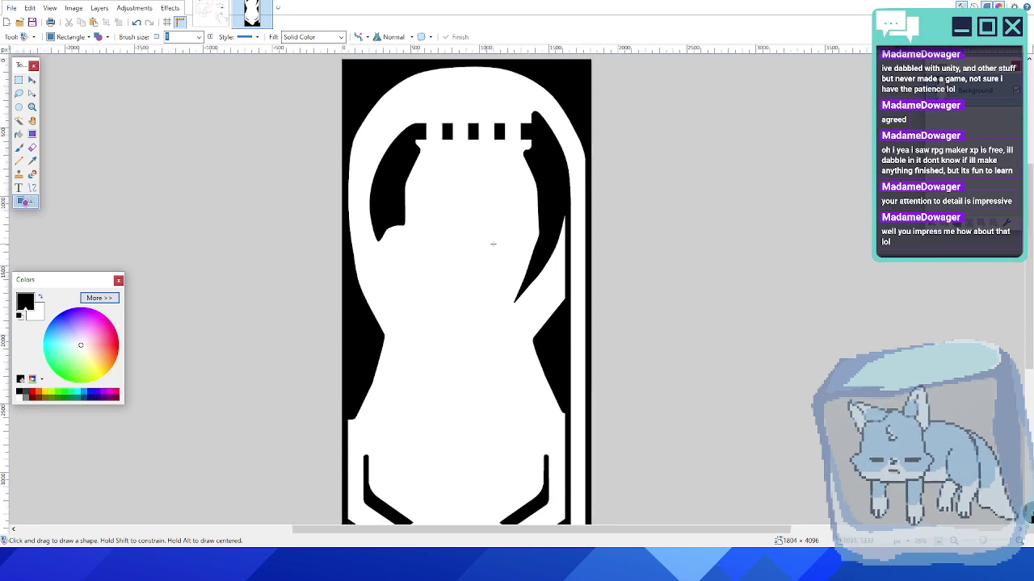
scroll(492, 245, "down", 5)
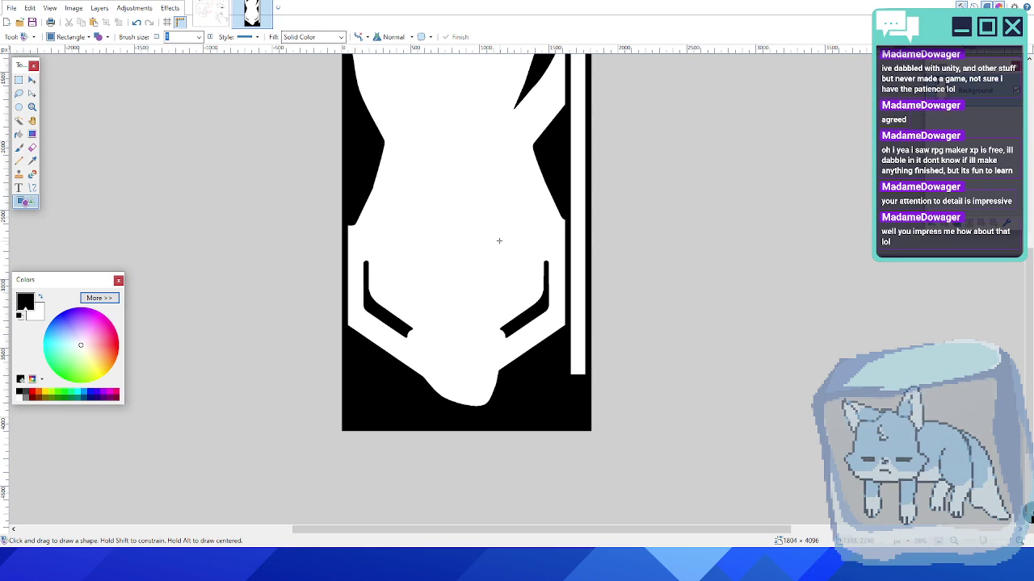
scroll(499, 240, "up", 5)
scroll(501, 236, "down", 2)
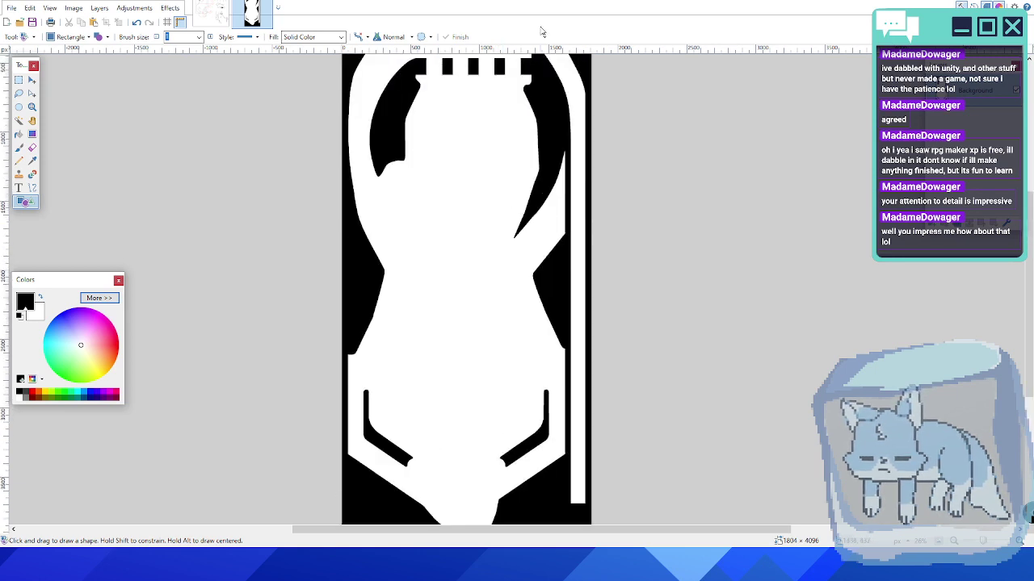
scroll(532, 175, "up", 2)
- Save the image, switch to the Godot editor and open the project's assets folder
key("ctrl+s")
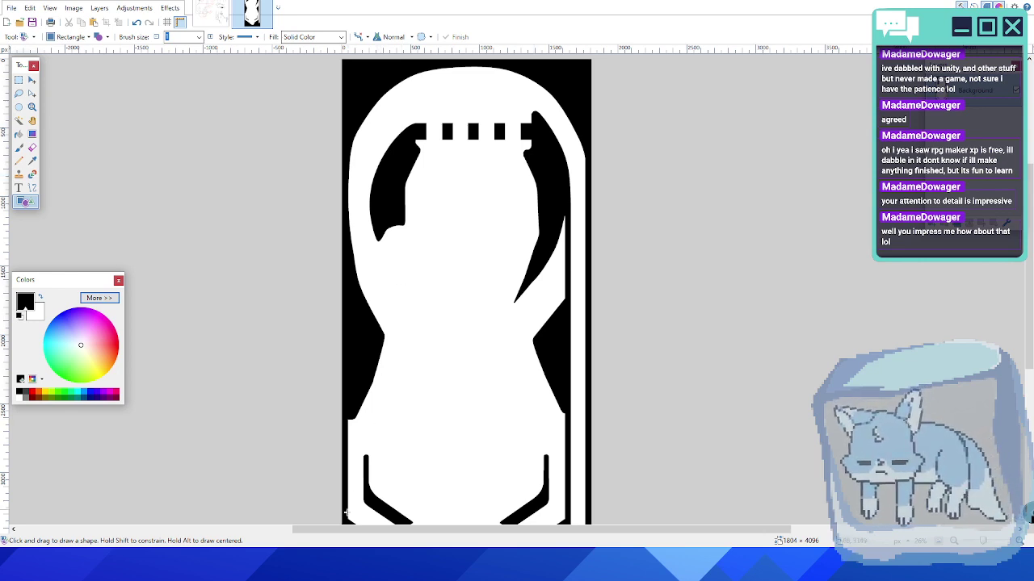
key("alt+Tab")
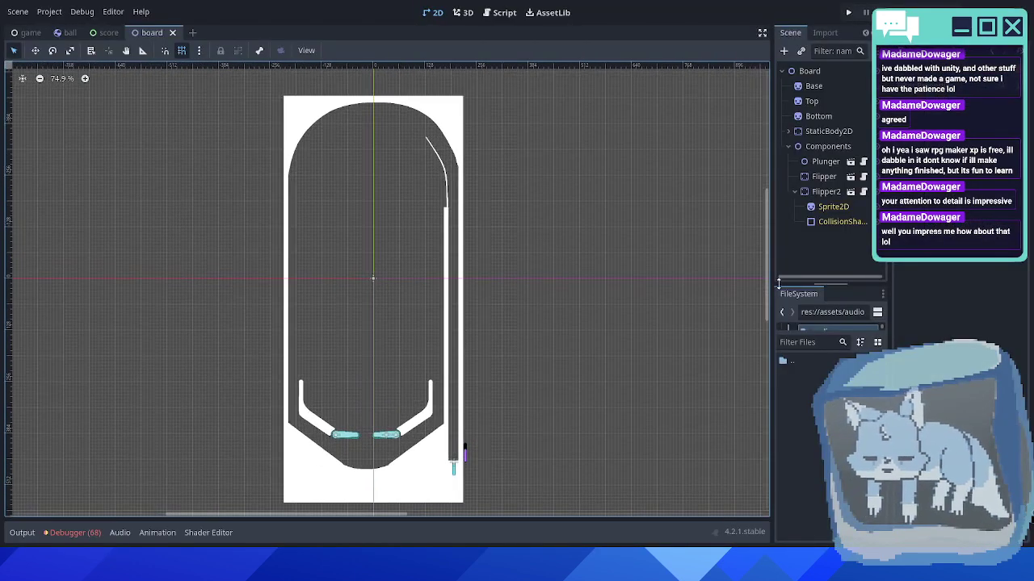
double_click(801, 368)
scroll(815, 423, "down", 2)
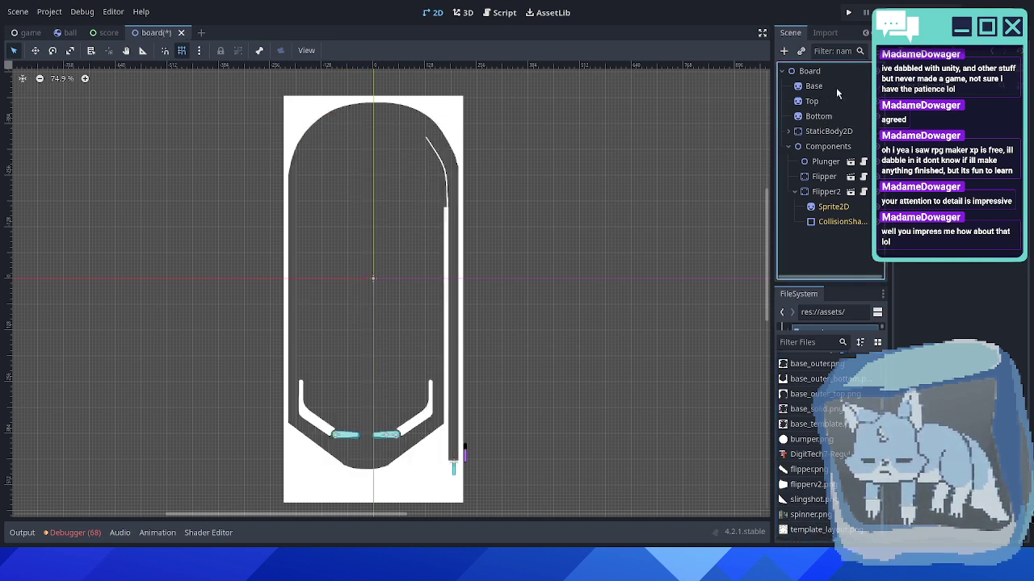
- Inspect the texture and properties of the board scene's Top sprite, and deselect the sprite
left_click(811, 101)
left_click(987, 125)
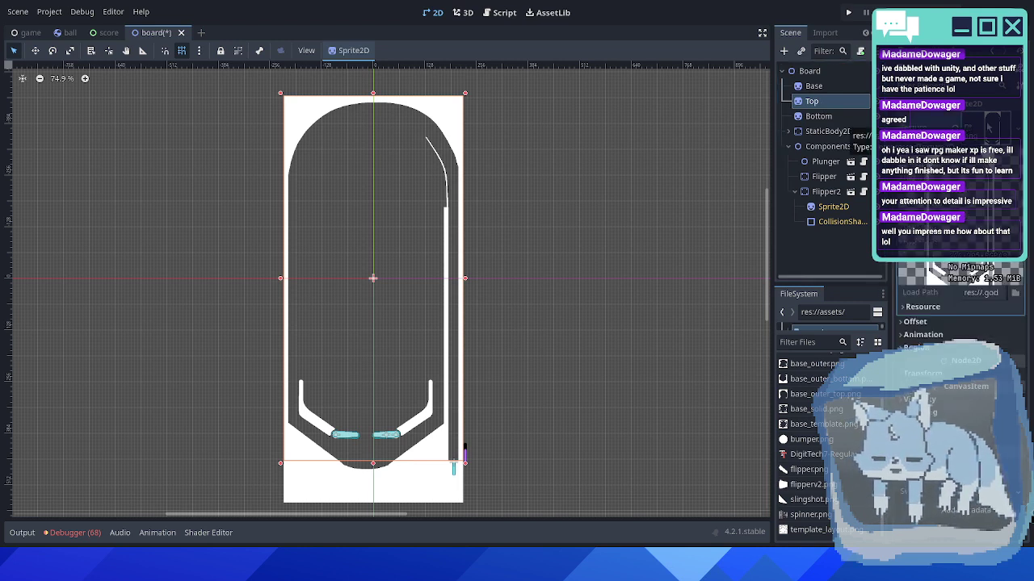
scroll(974, 129, "down", 10)
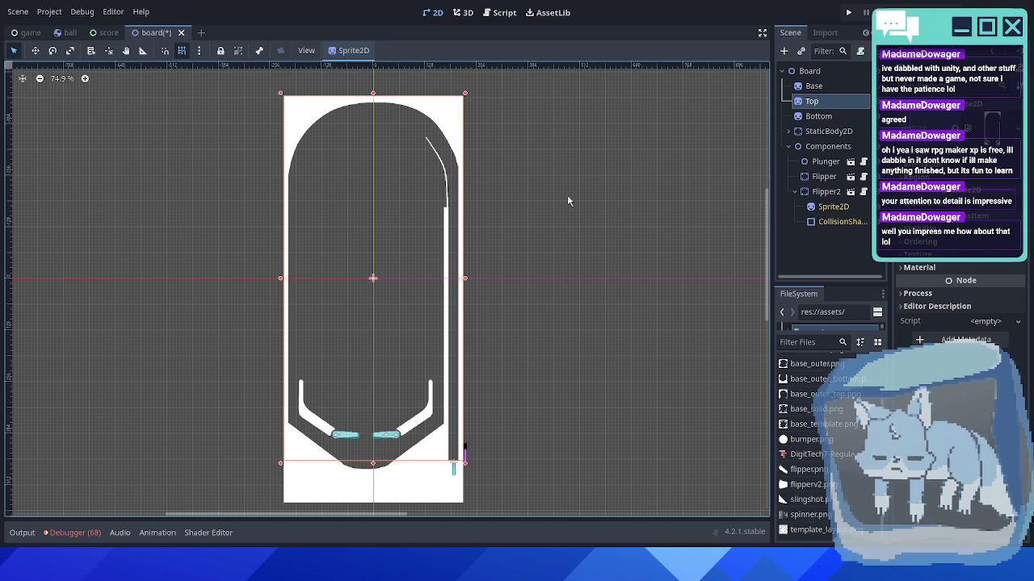
middle_click_drag(519, 252, 536, 226)
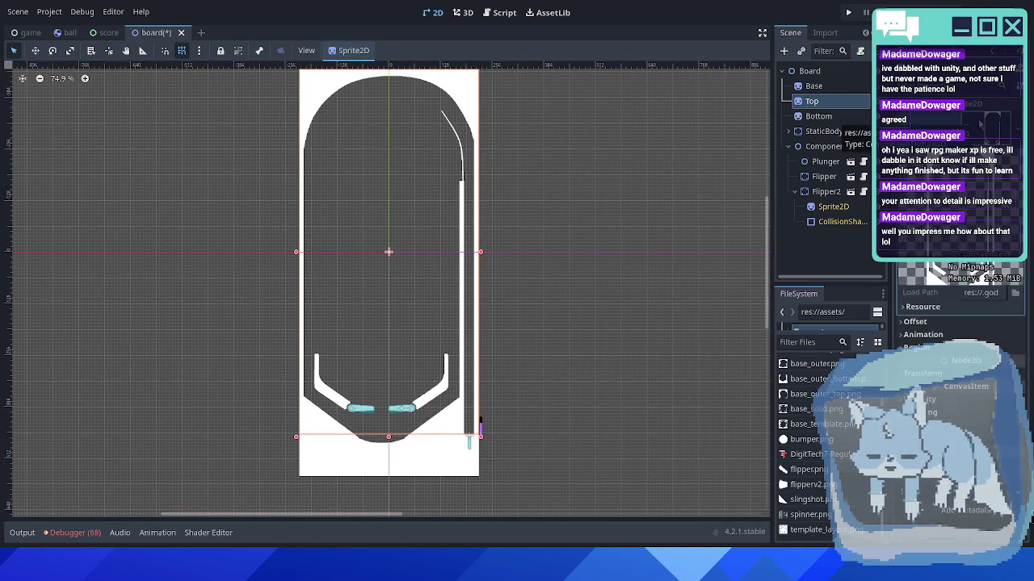
middle_click_drag(569, 260, 523, 277)
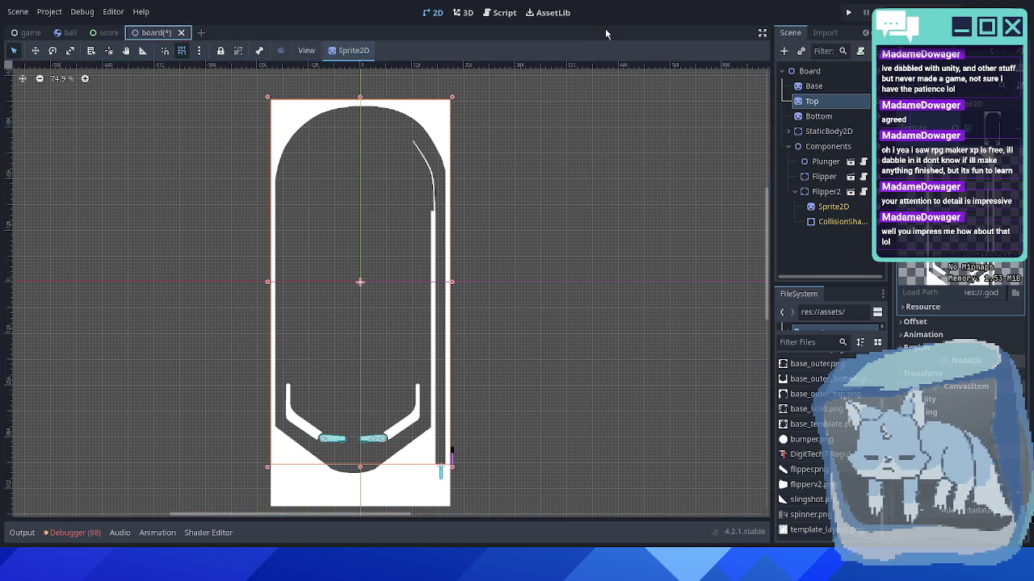
left_click(557, 201)
middle_click_drag(513, 215, 529, 186)
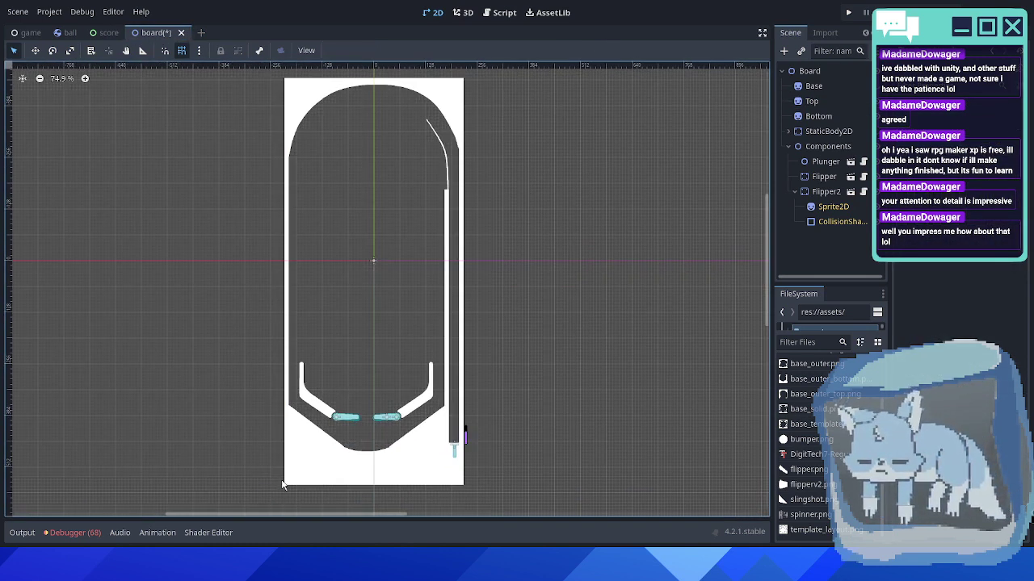
- Switch back to the table image in paint.net and save it again
mouse_move(279, 565)
left_click(329, 490)
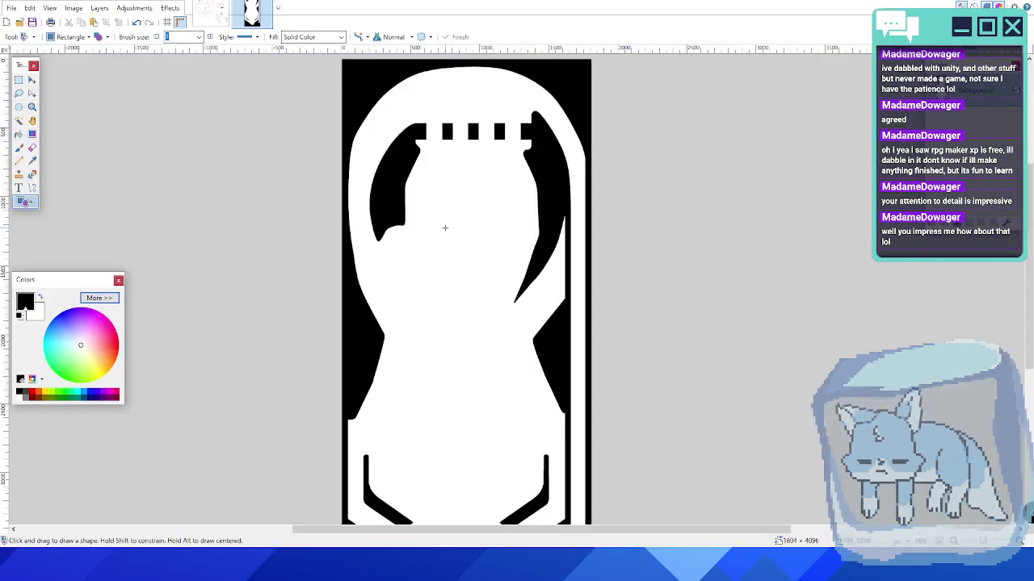
mouse_move(448, 249)
middle_mouse_down()
mouse_move(475, 205)
mouse_move(448, 243)
middle_mouse_up()
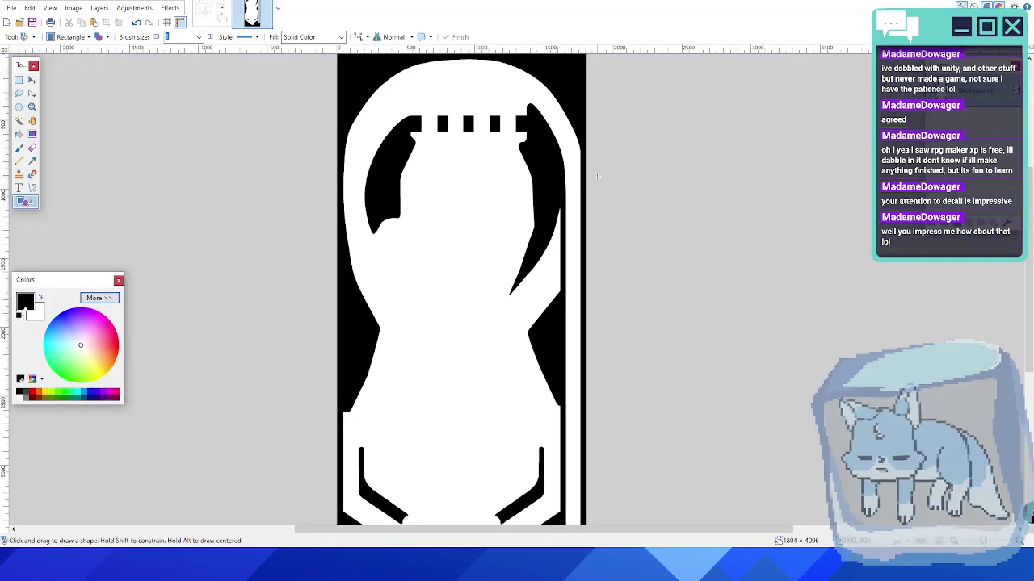
key("ctrl+s")
mouse_move(621, 191)
middle_mouse_down()
mouse_move(607, 241)
mouse_move(595, 205)
middle_mouse_up()
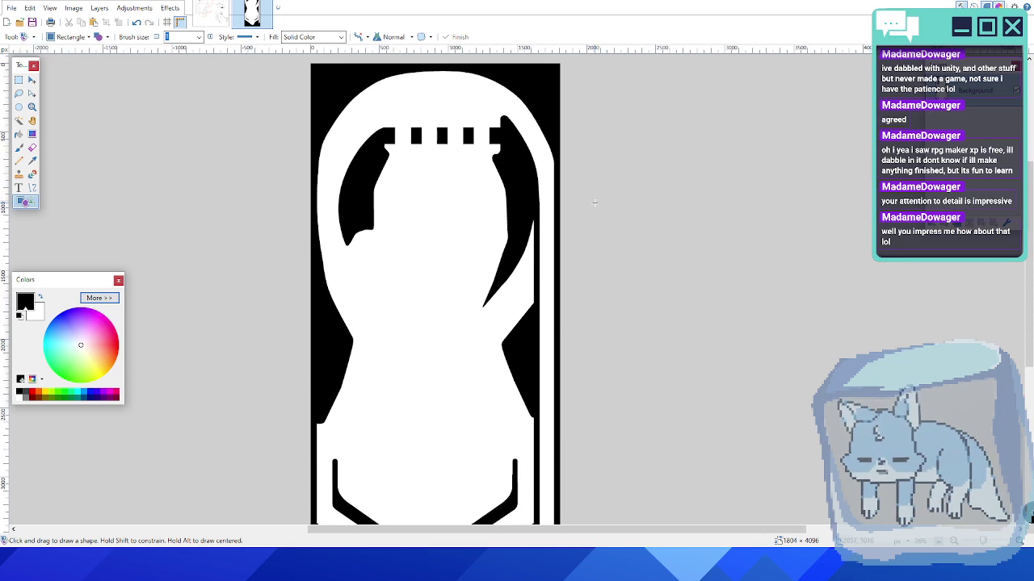
- Start resizing the table image, switch to the Godot editor and inspect the texture and properties of the board scene's Base sprite
left_click(74, 8)
left_click(86, 36)
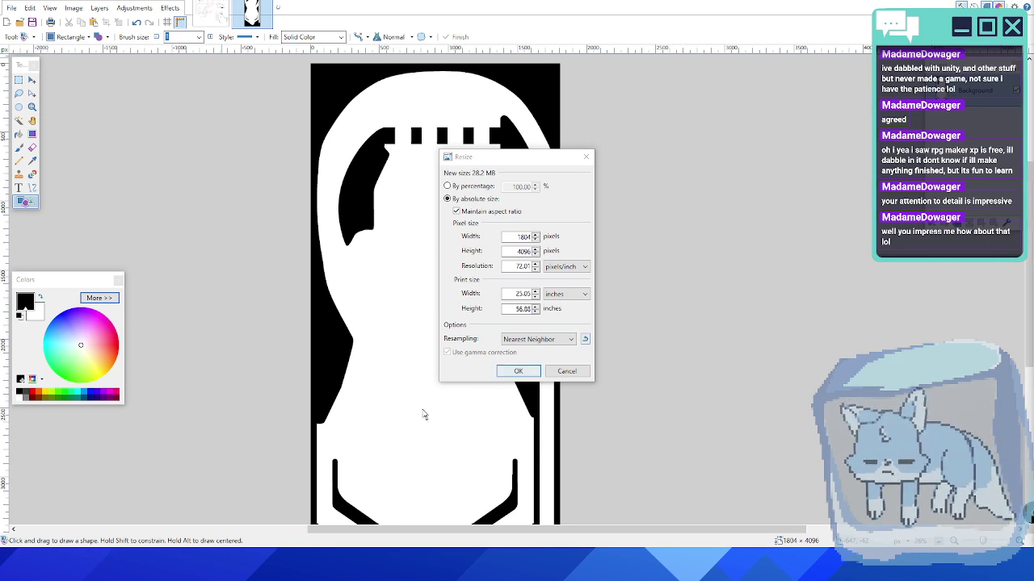
left_click(334, 558)
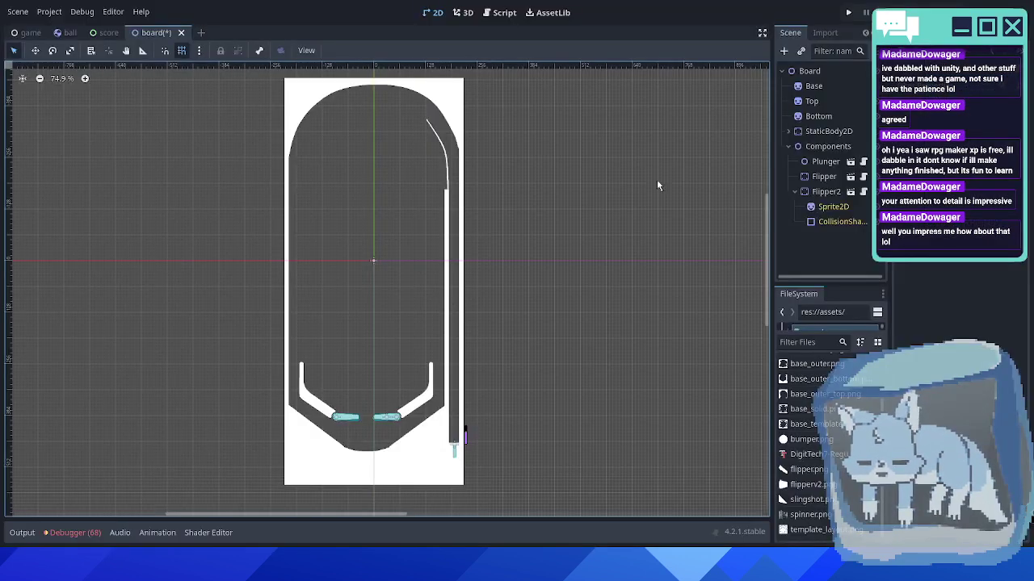
left_click(823, 86)
left_click(980, 126)
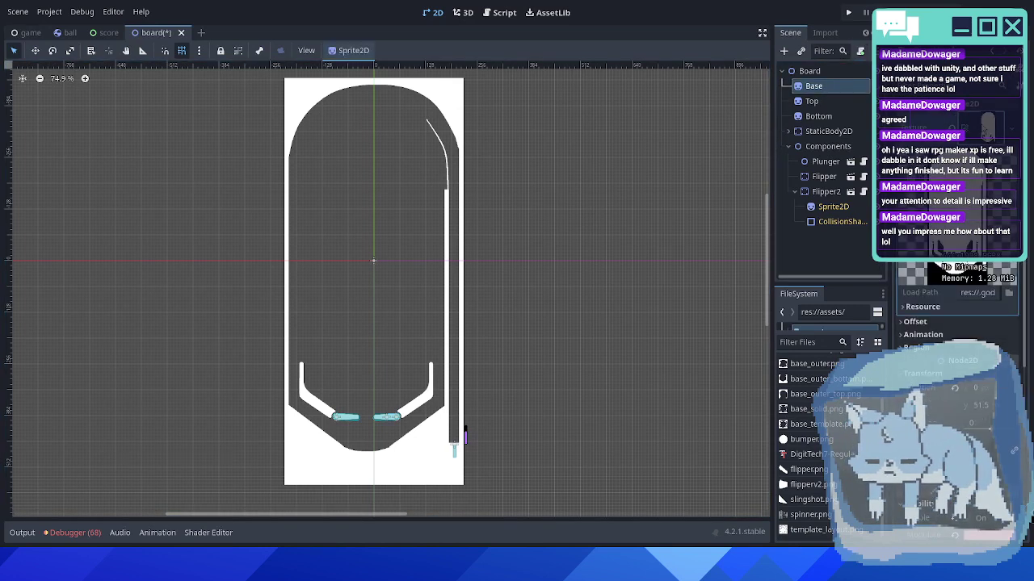
scroll(957, 322, "down", 5)
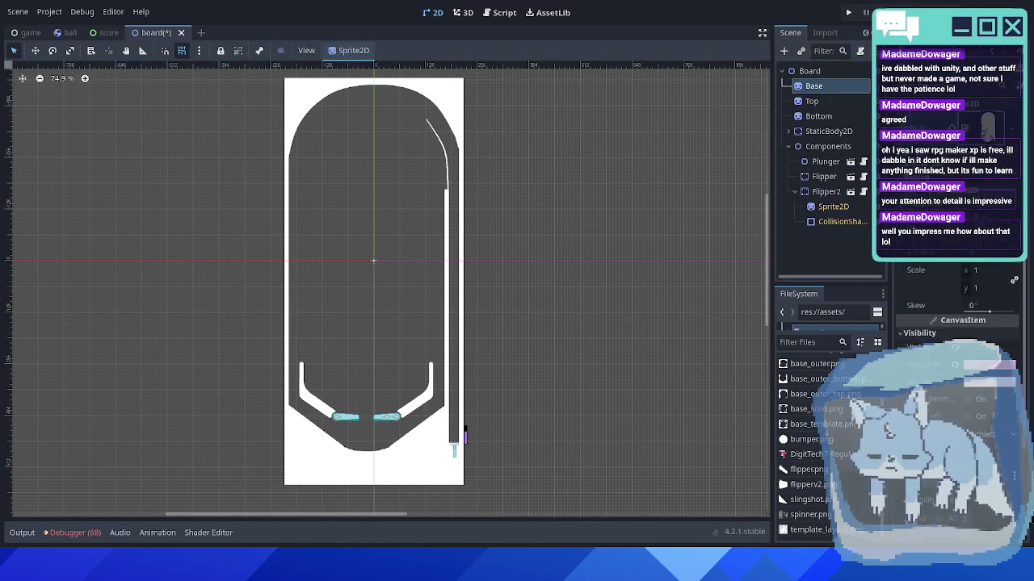
- Switch back to paint.net and resize the table image to 444 × 1008 pixels with the aspect ratio maintained
left_click(319, 525)
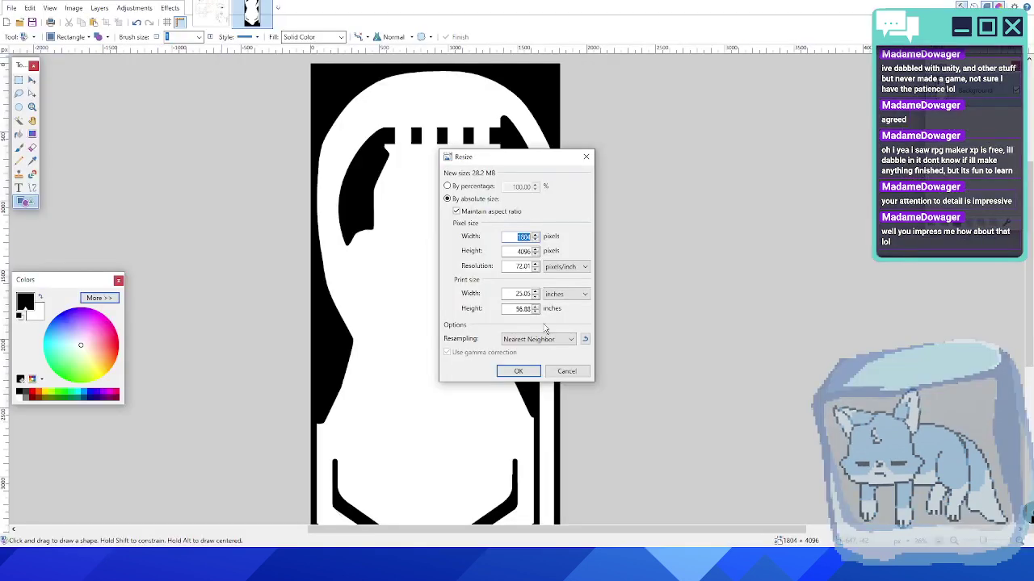
type("4")
double_click(527, 251)
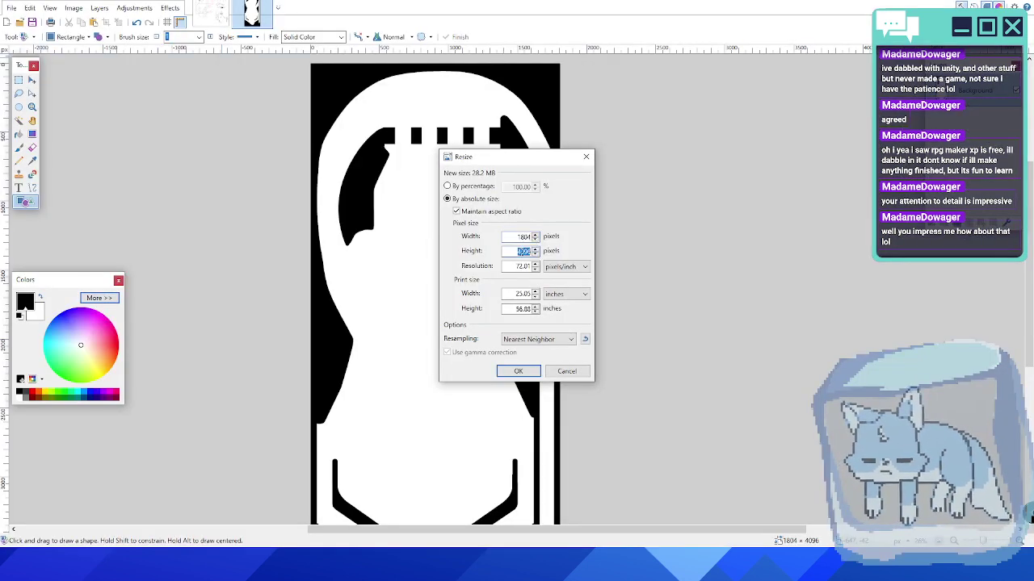
type("1008")
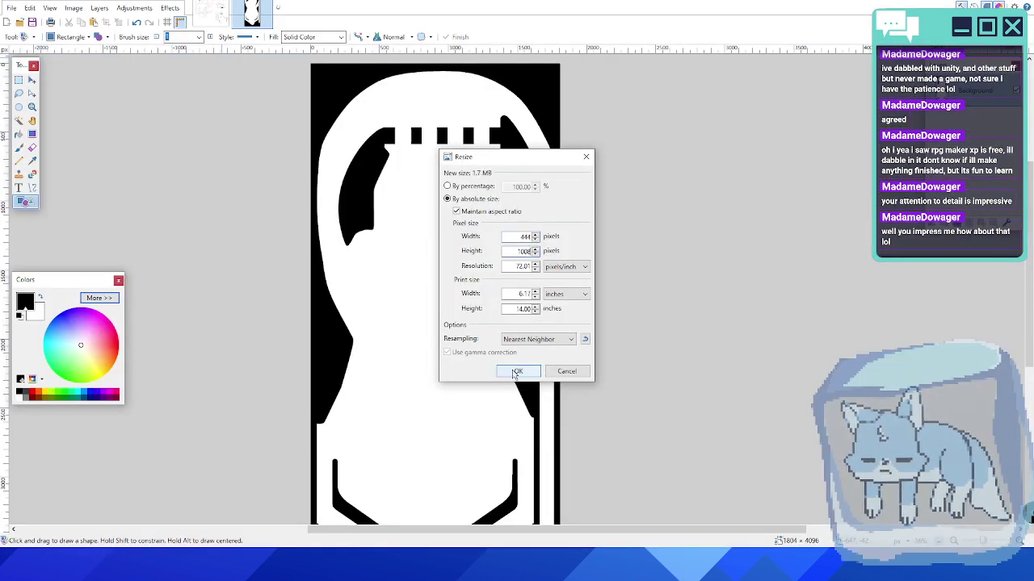
left_click(512, 369)
- Select the table's connected white play area with the Magic Wand at 50% tolerance and delete it, leaving transparency
scroll(346, 104, "up", 5, "ctrl")
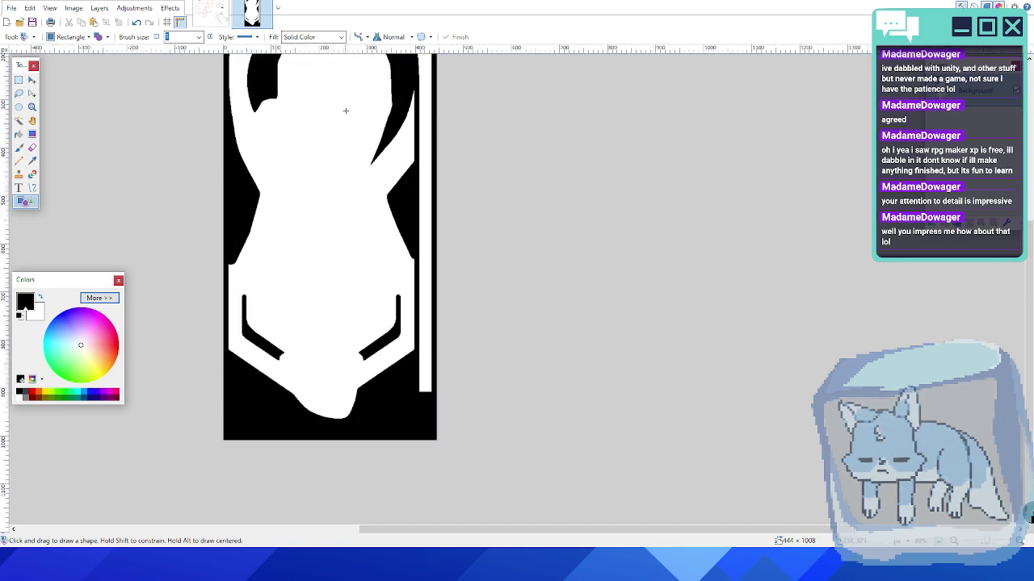
middle_click_drag(408, 235, 415, 228)
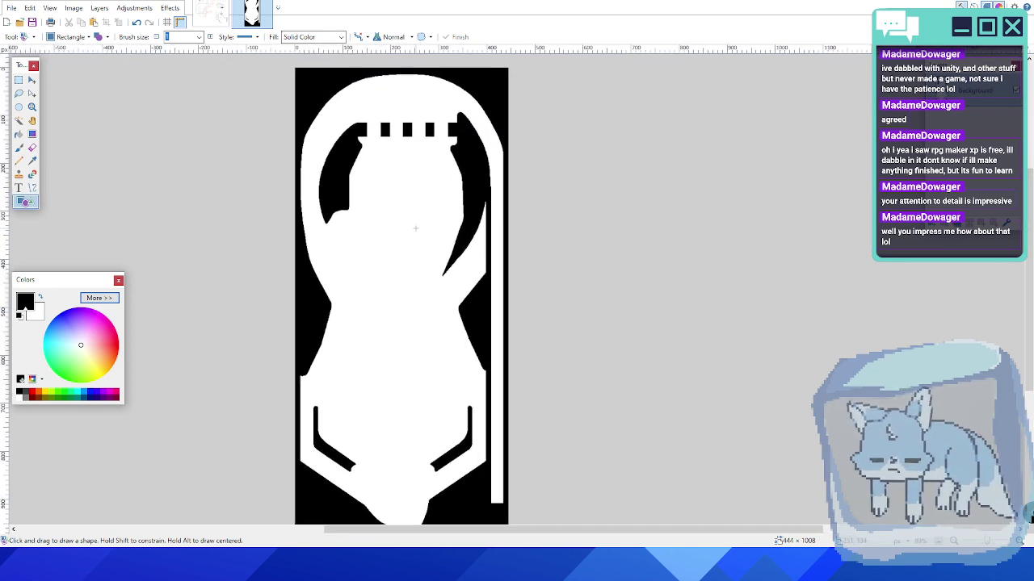
left_click(19, 121)
left_click(383, 114)
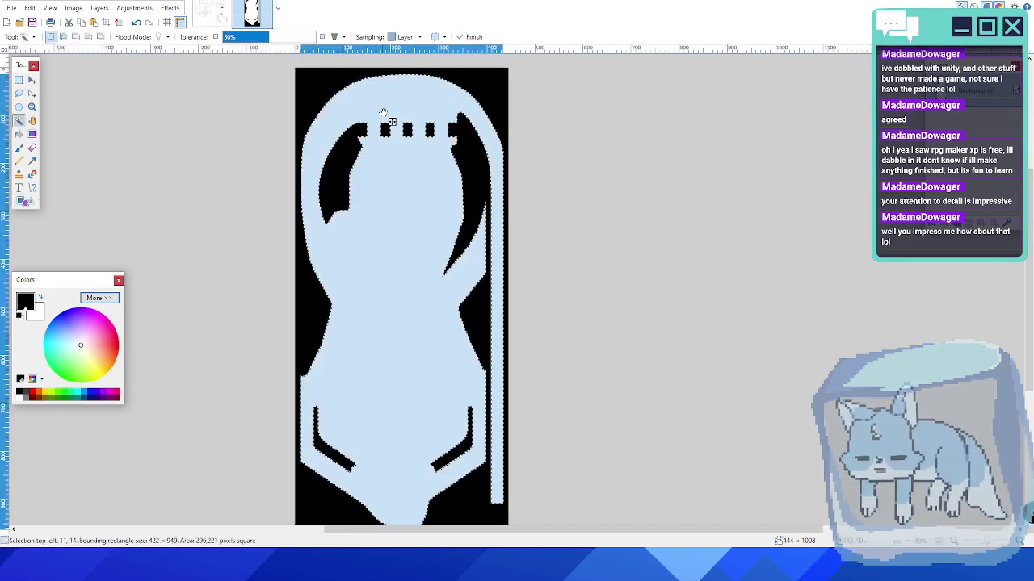
key("Delete")
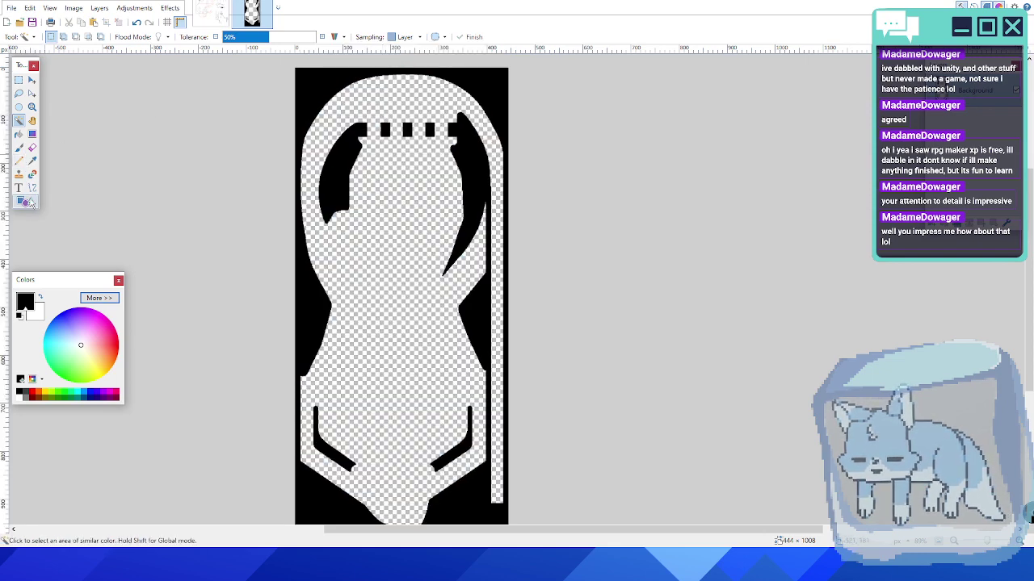
- Make white the primary colour and fill the outer wall, curved inner walls, small blocks in the top row and both flipper guides
left_click(19, 134)
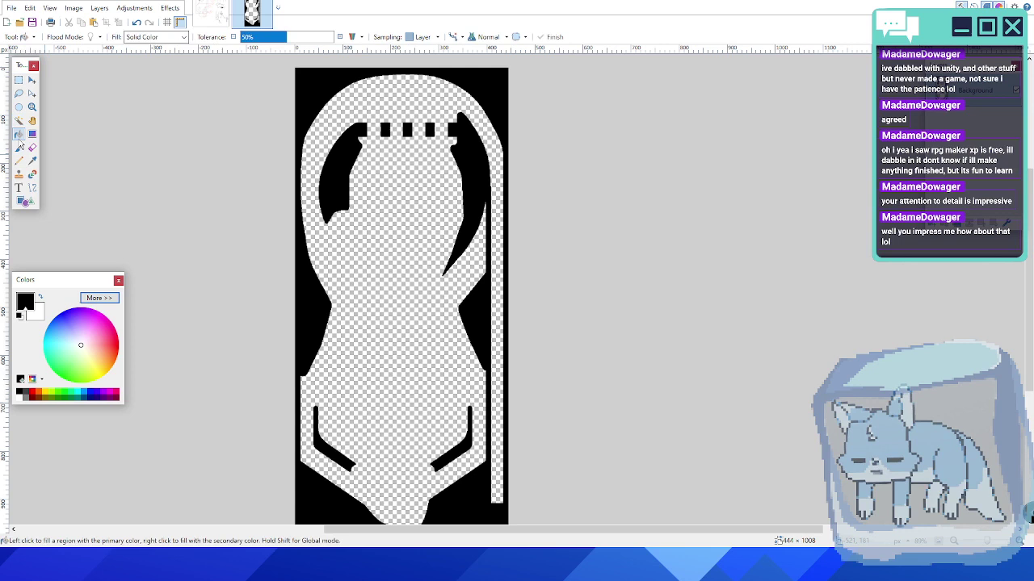
left_click(39, 297)
left_click(325, 88)
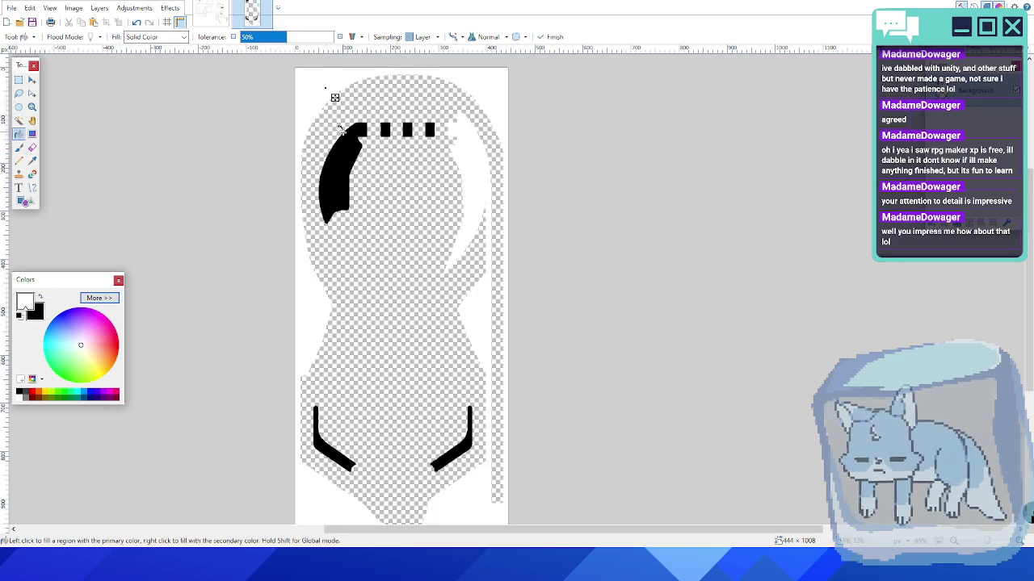
left_click(347, 149)
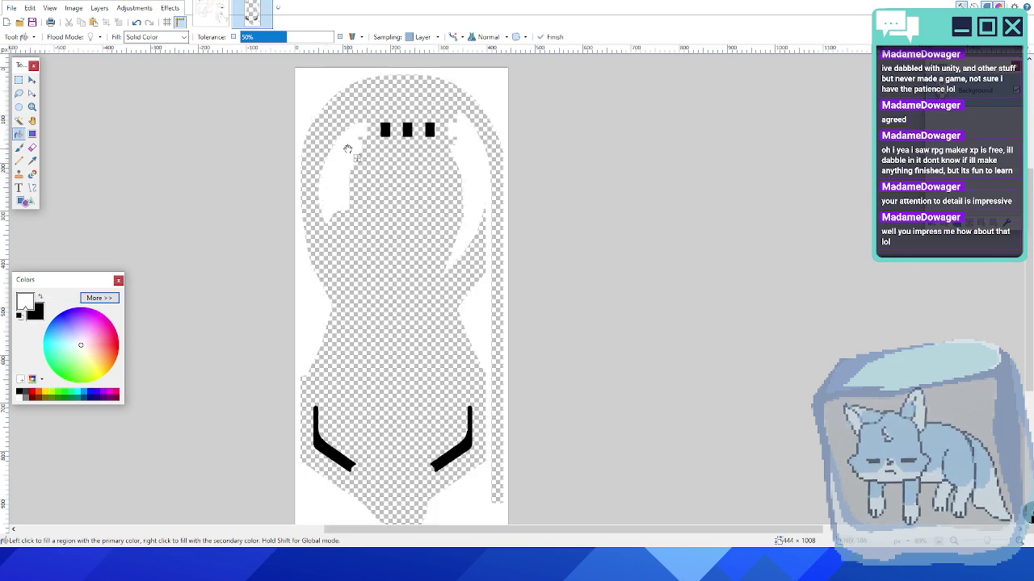
left_click(385, 129)
left_click(407, 129)
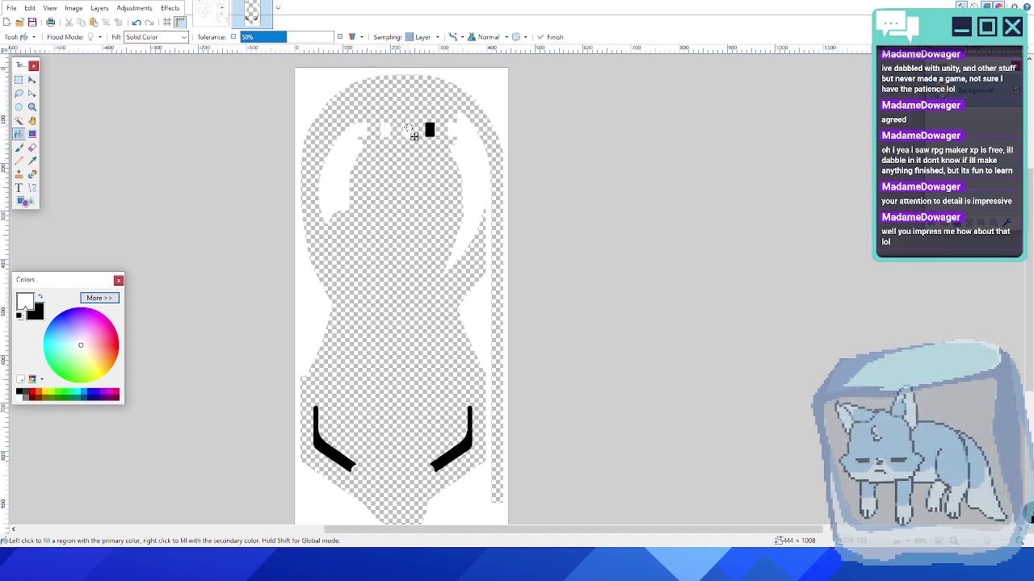
left_click(429, 129)
left_click(455, 452)
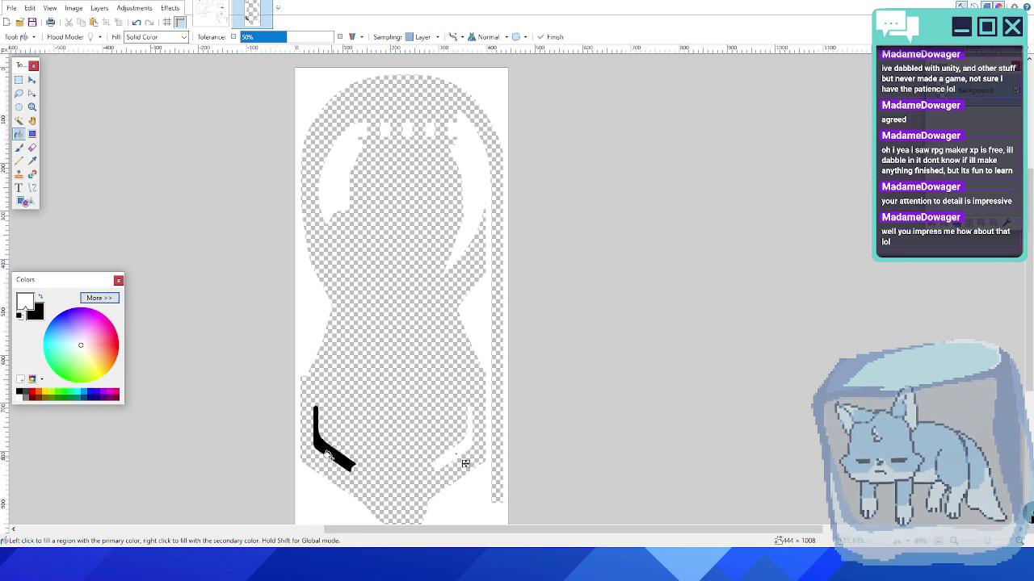
left_click(339, 457)
scroll(375, 379, "down", 2)
scroll(376, 379, "up", 2)
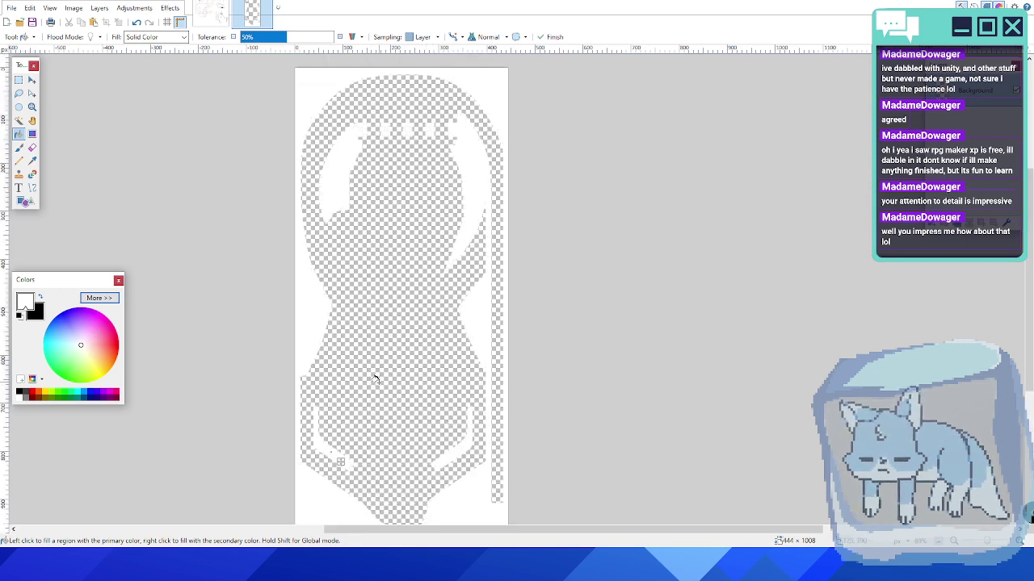
scroll(422, 312, "up", 1)
scroll(421, 312, "down", 2)
scroll(421, 311, "up", 1)
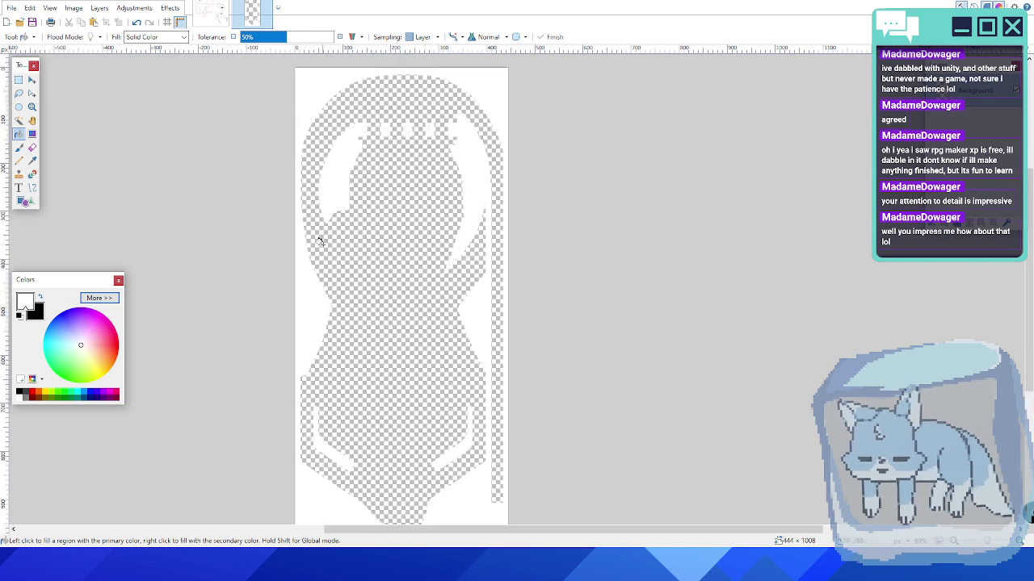
- Reduce the canvas height to 905 pixels, keeping the 444-pixel width and the top anchor
left_click(72, 11)
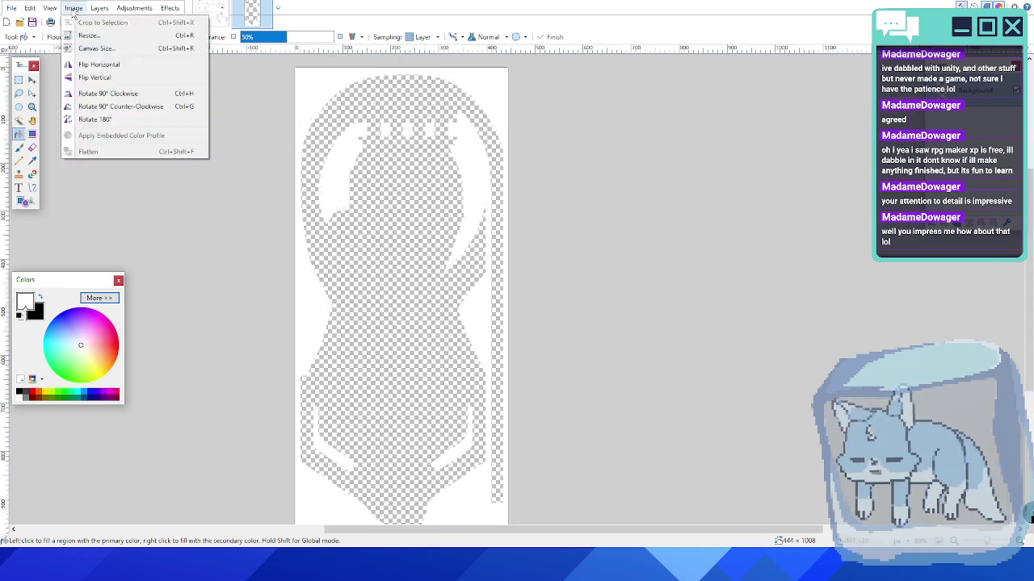
left_click(96, 48)
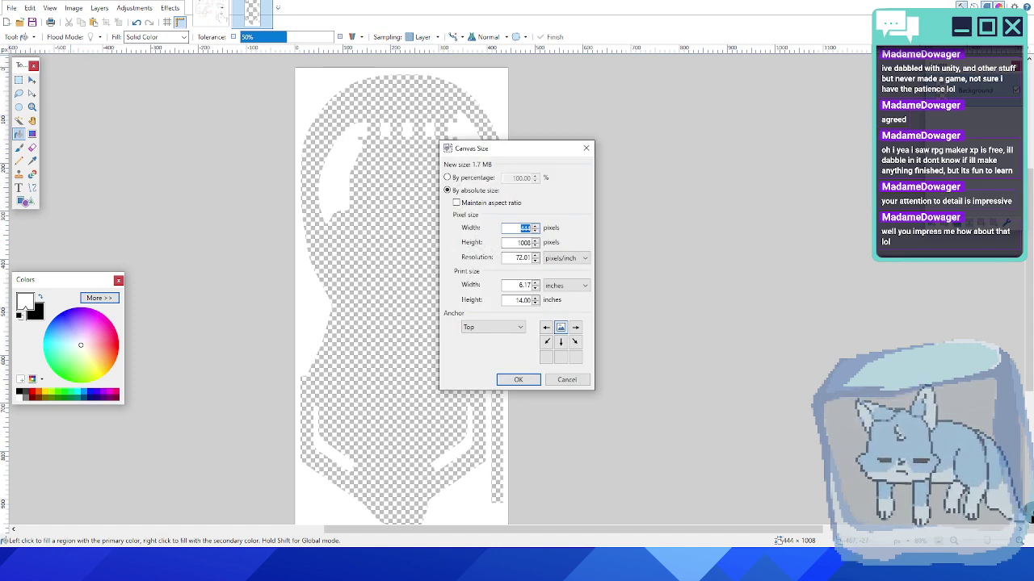
key("alt+Tab")
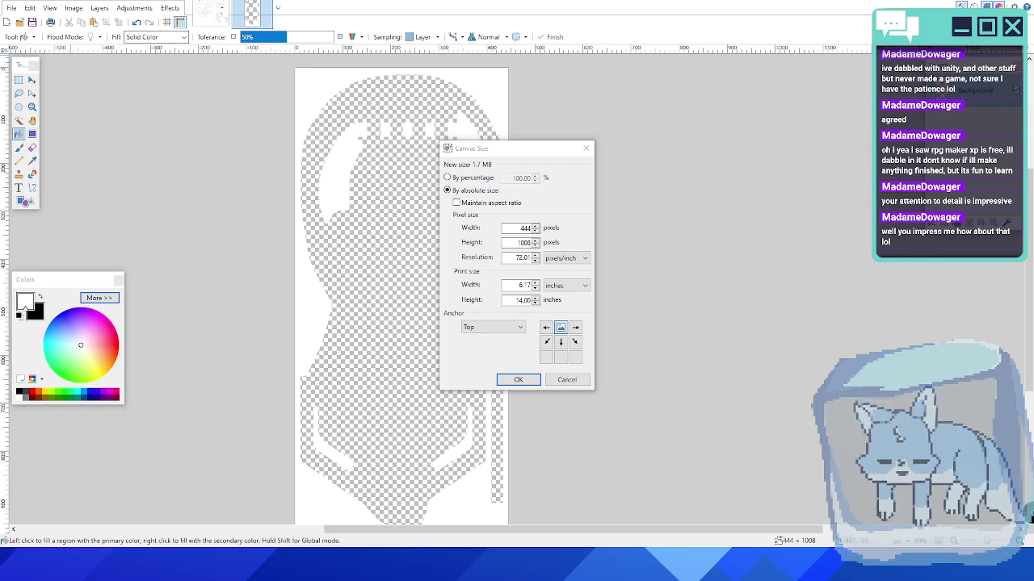
double_click(523, 242)
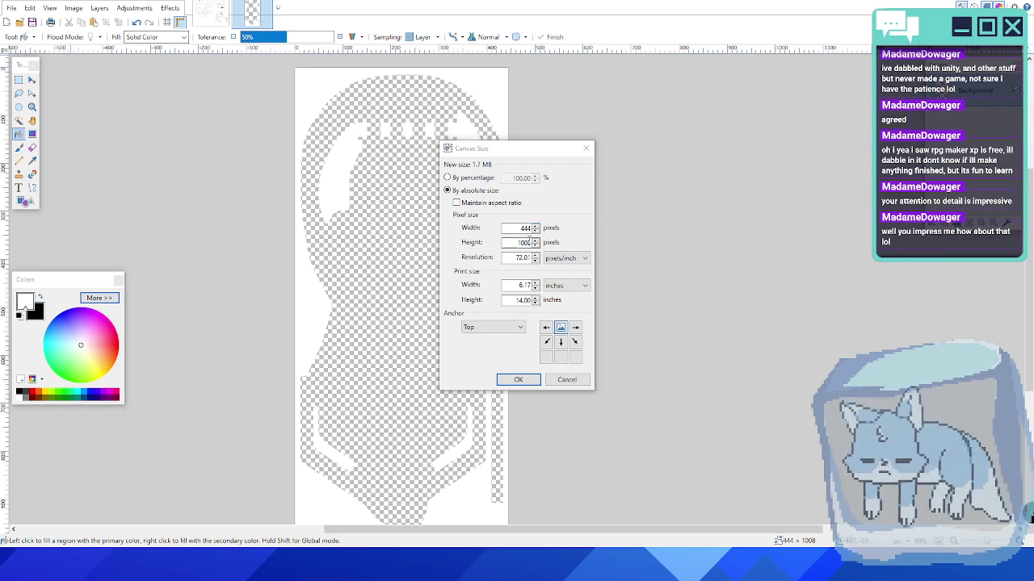
type("905")
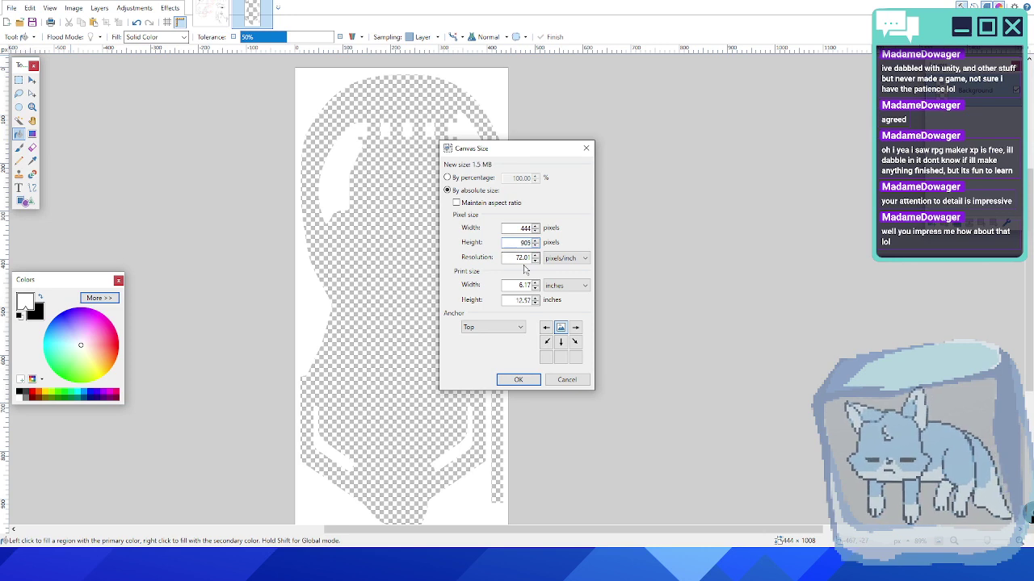
left_click(520, 380)
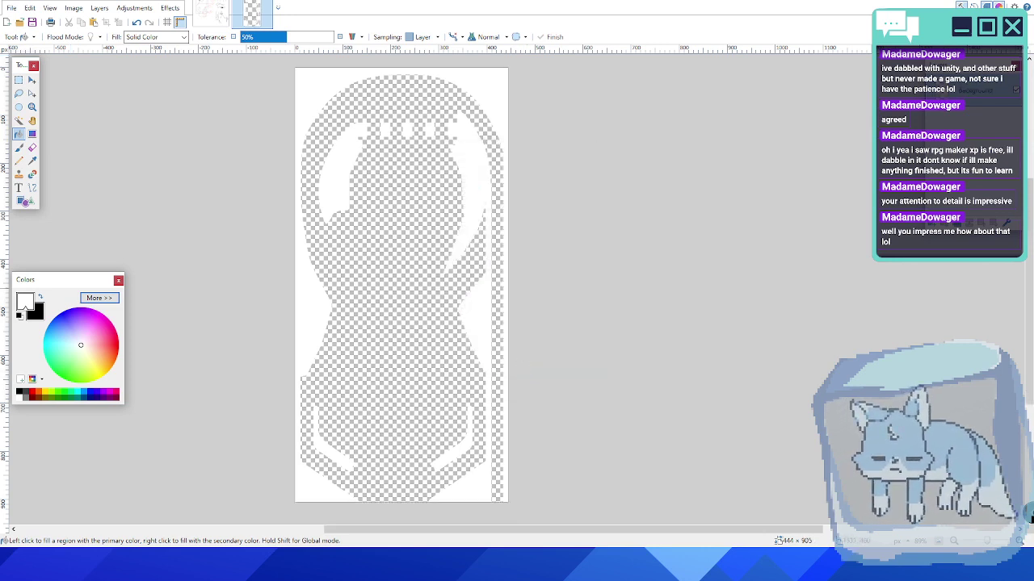
- Examine the cropped table image, especially the flipper guides and the cut at its lower edge
middle_click_drag(549, 351, 626, 308)
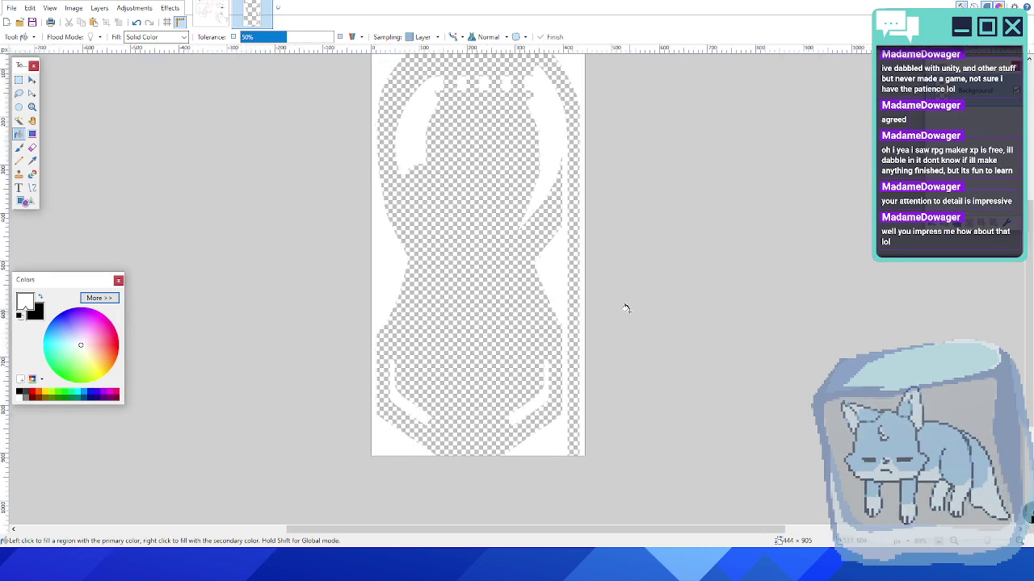
scroll(644, 266, "up", 1, "ctrl")
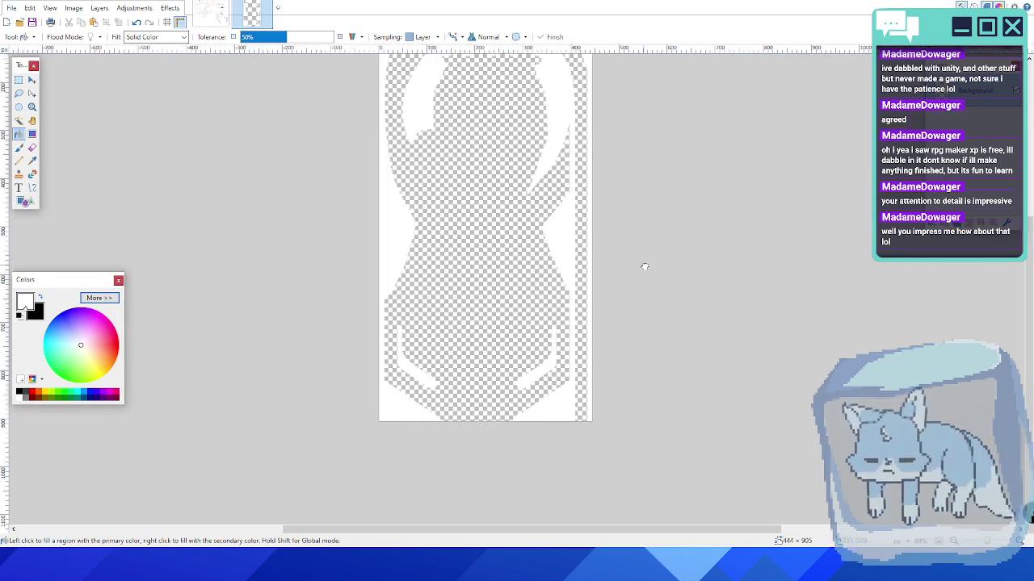
scroll(492, 376, "up", 1, "ctrl")
scroll(492, 375, "up", 1, "ctrl")
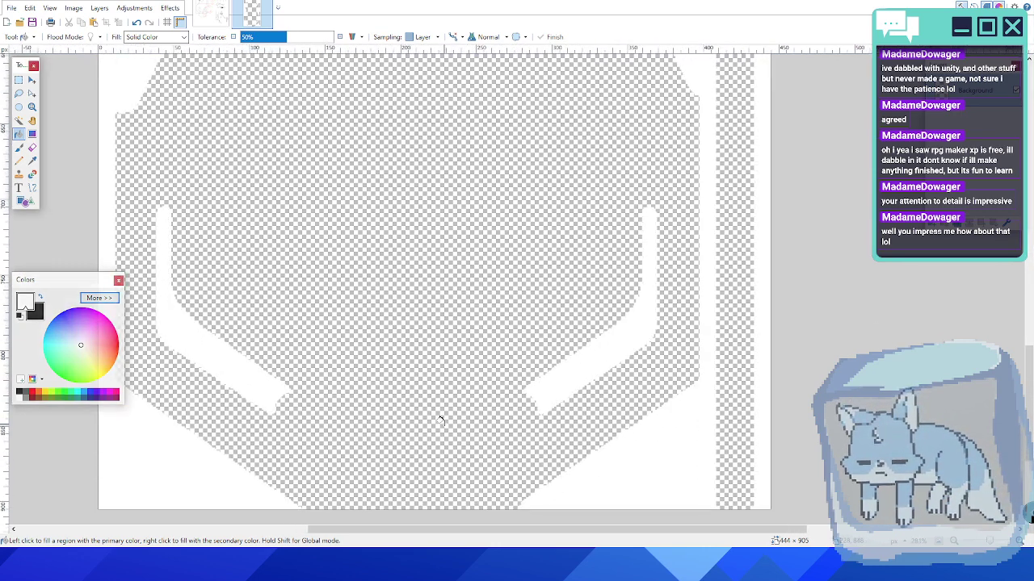
scroll(362, 397, "down", 4, "ctrl")
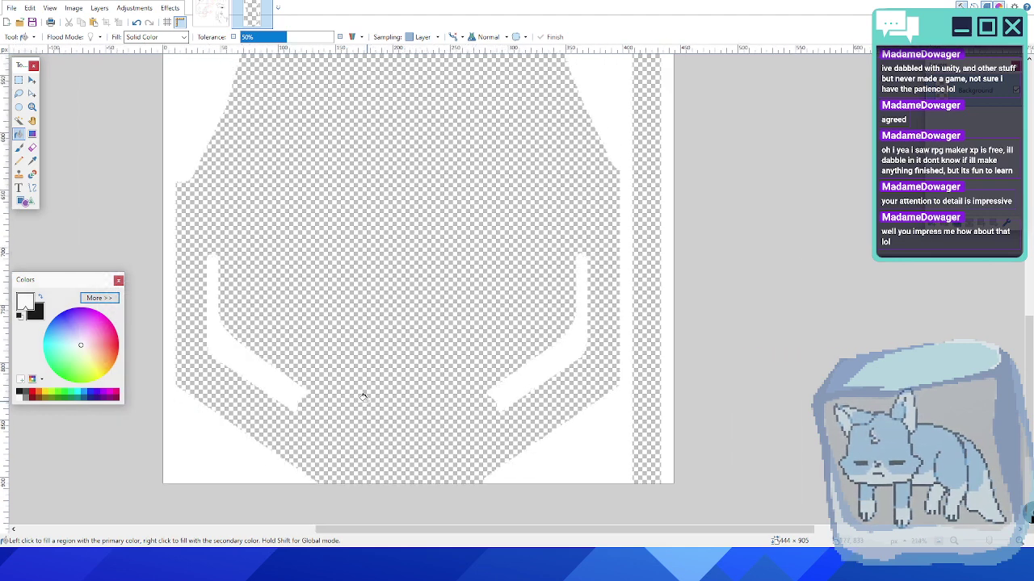
scroll(394, 242, "down", 5, "ctrl")
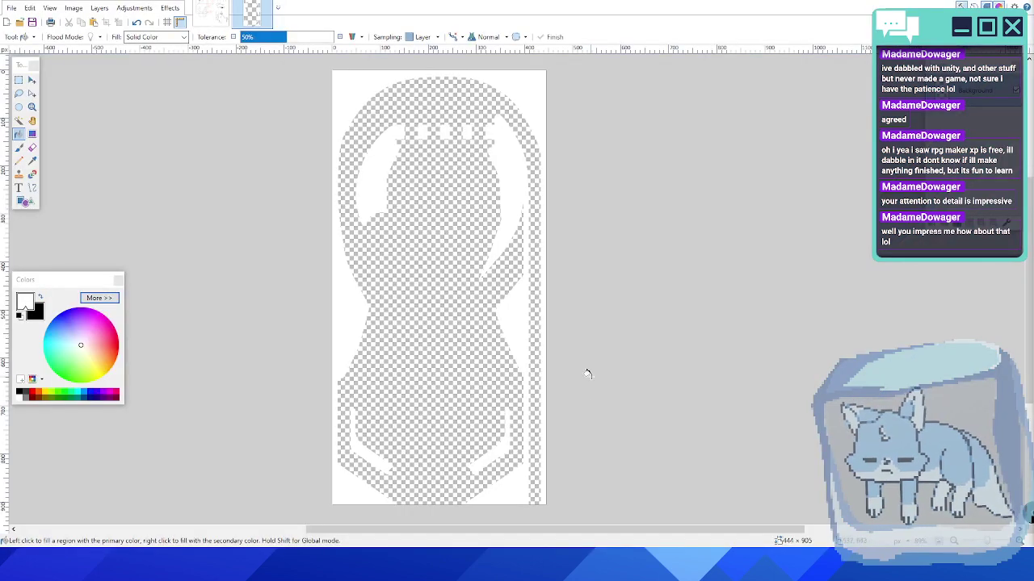
key("ctrl+Tab")
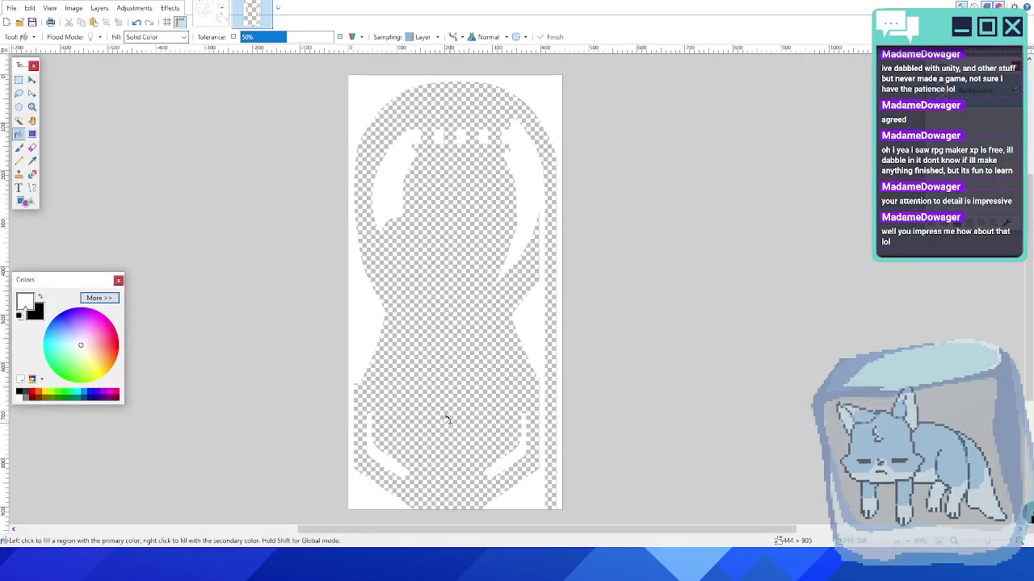
- Switch to the Godot editor and make the board scene's Base sprite visible
key("alt+Tab")
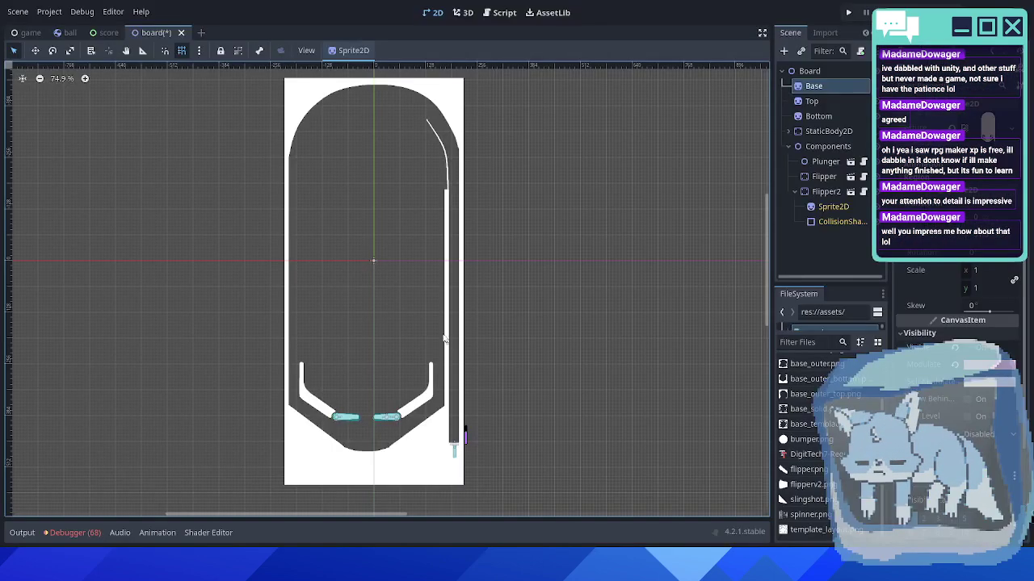
middle_click_drag(478, 252, 496, 281)
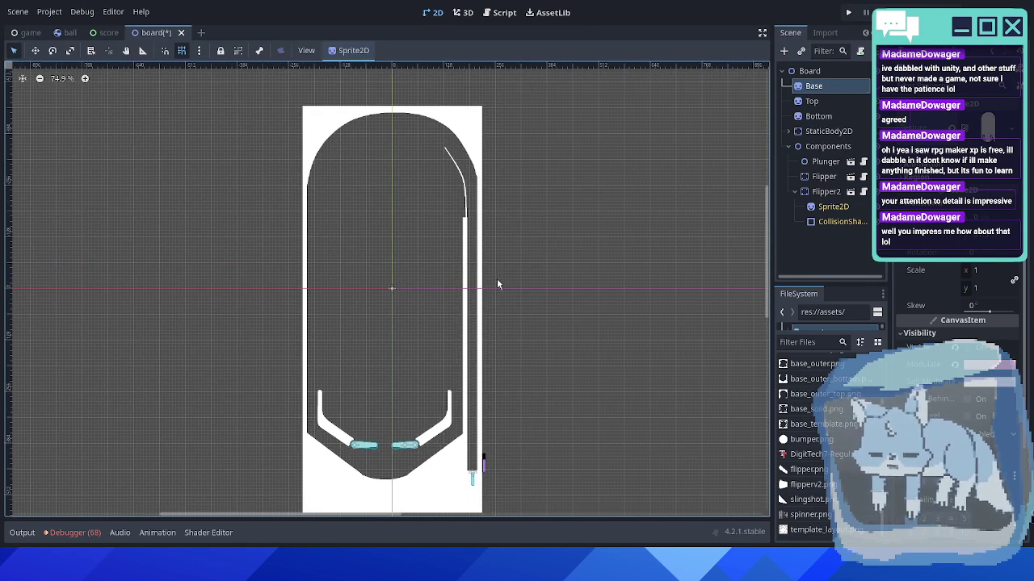
middle_click_drag(517, 247, 534, 234)
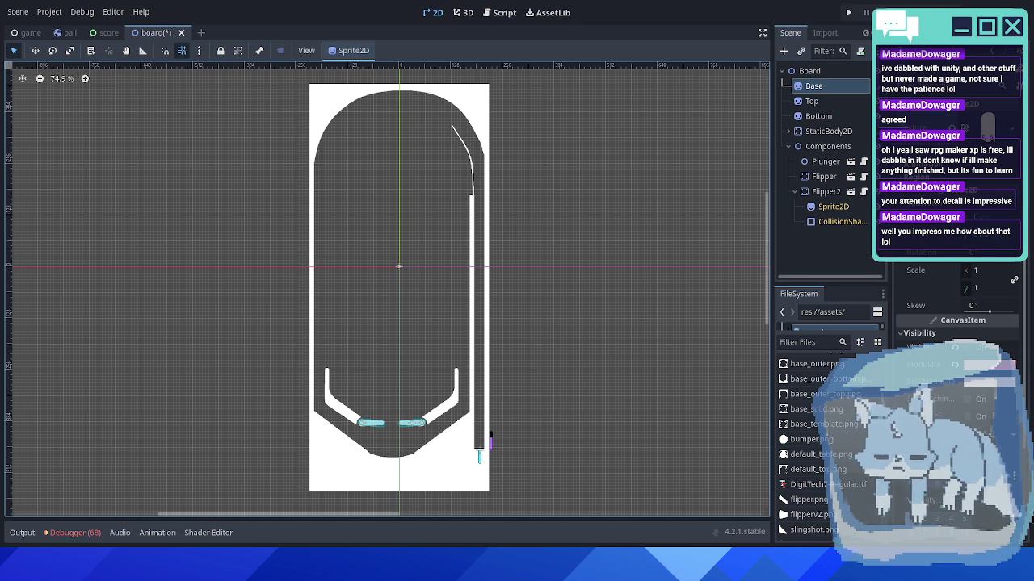
middle_click_drag(503, 282, 562, 275)
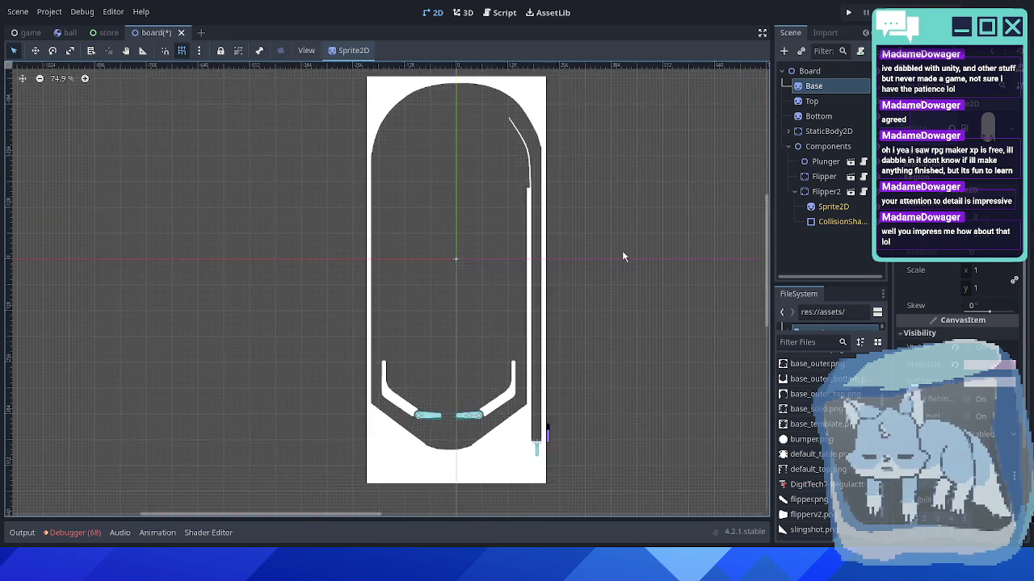
left_click(874, 86)
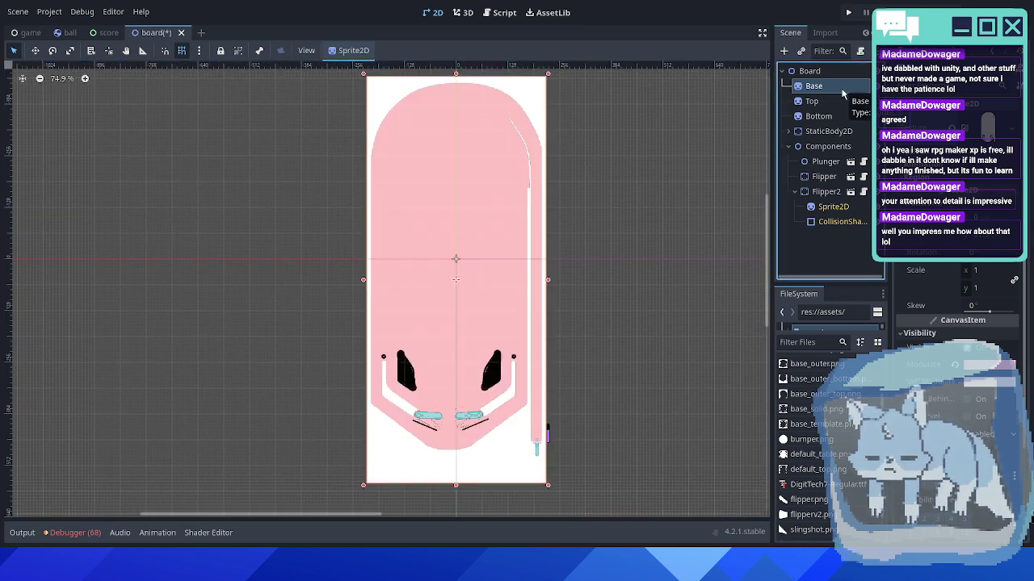
- Replace the Top sprite's texture with default_top.png from the assets folder
left_click(839, 103)
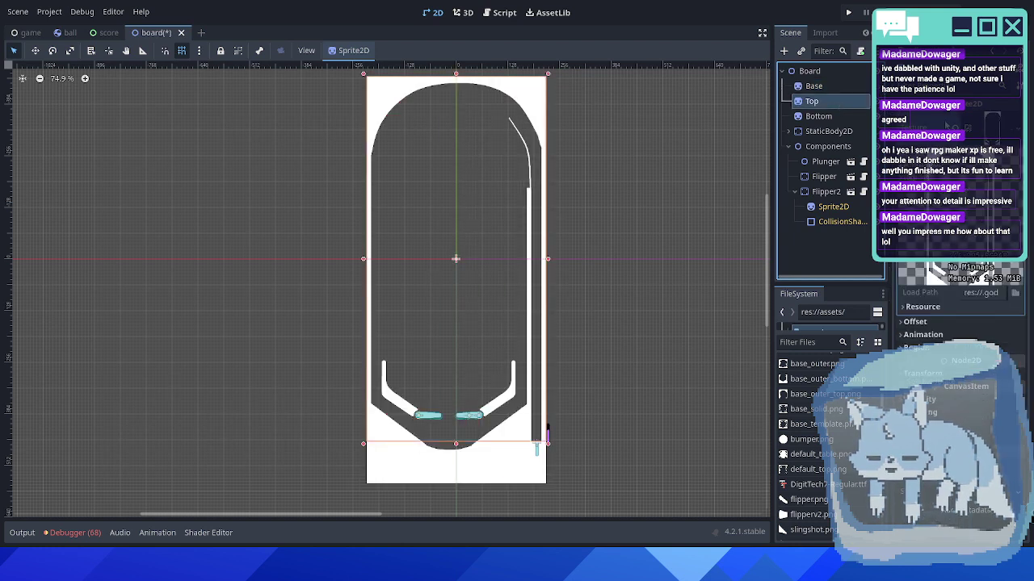
scroll(791, 481, "up", 3)
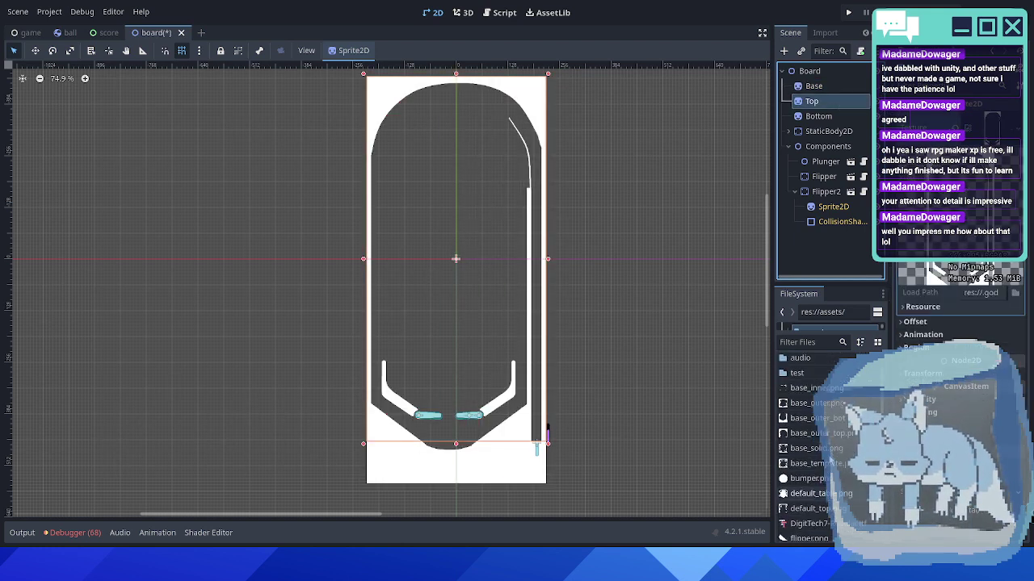
scroll(826, 440, "down", 3)
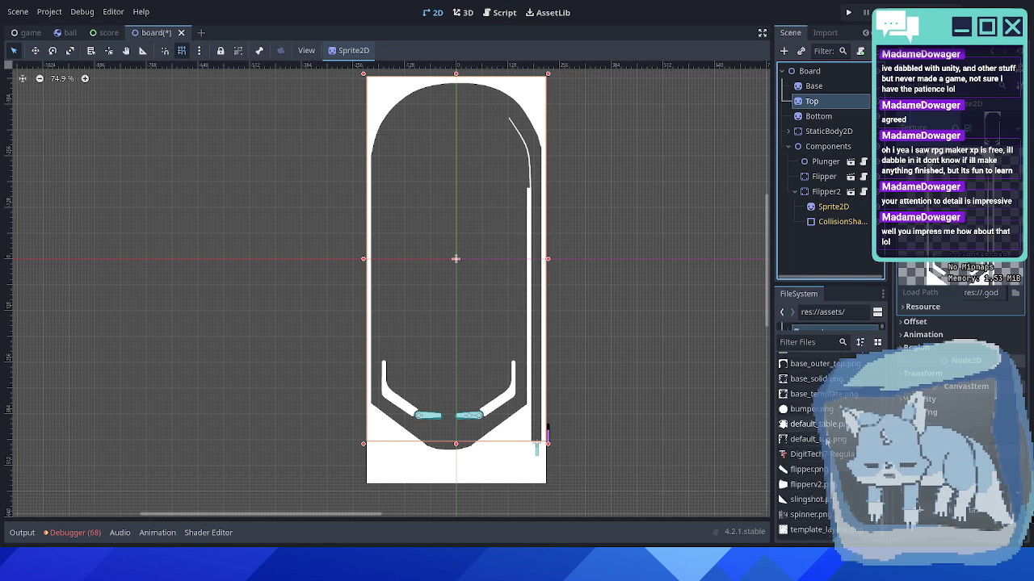
scroll(791, 452, "up", 3)
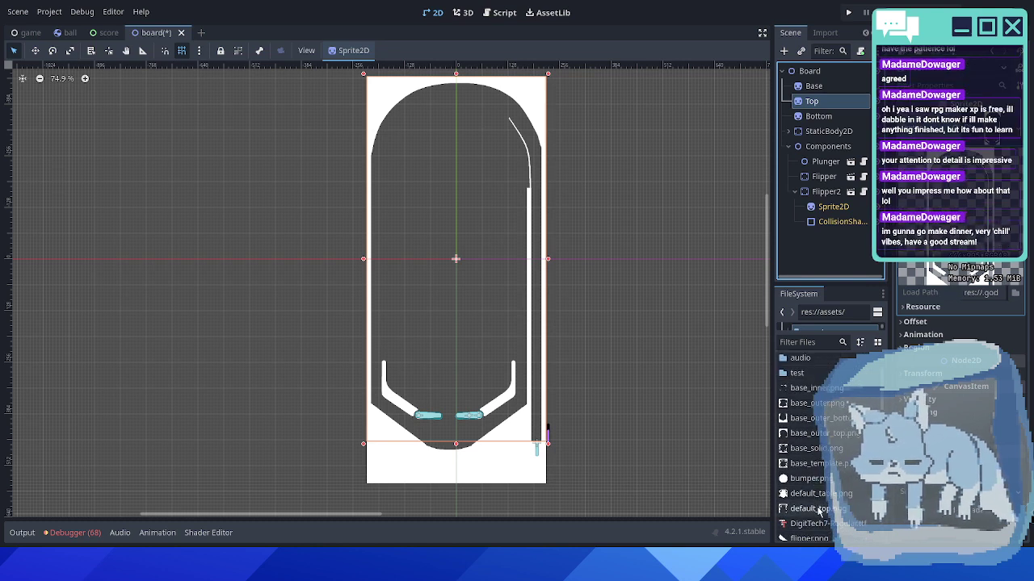
left_click_drag(818, 511, 1002, 136)
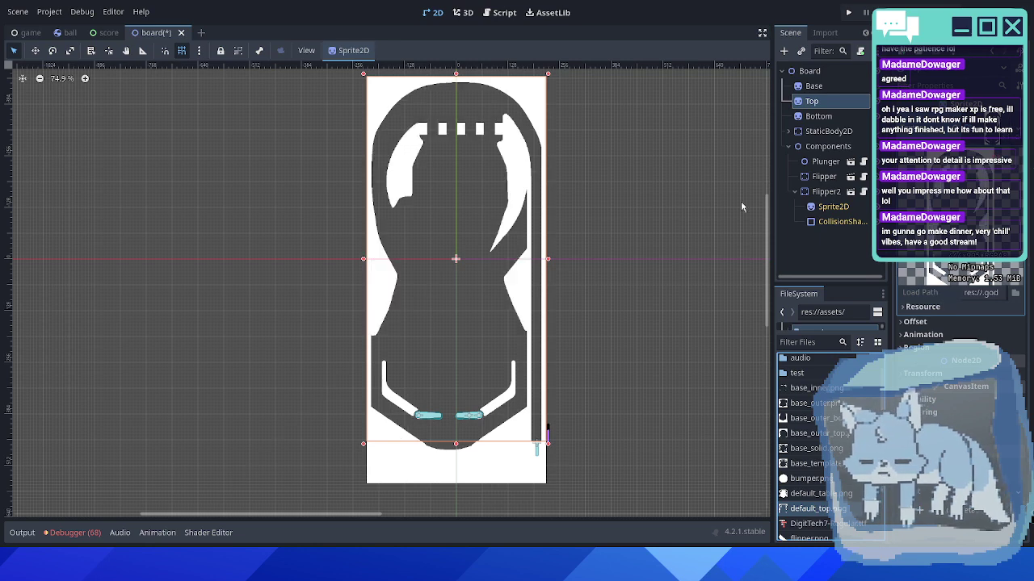
- Examine the seam between the Top and Bottom sprites around the drain and the flipper guides
left_click(609, 260)
scroll(519, 364, "up", 5)
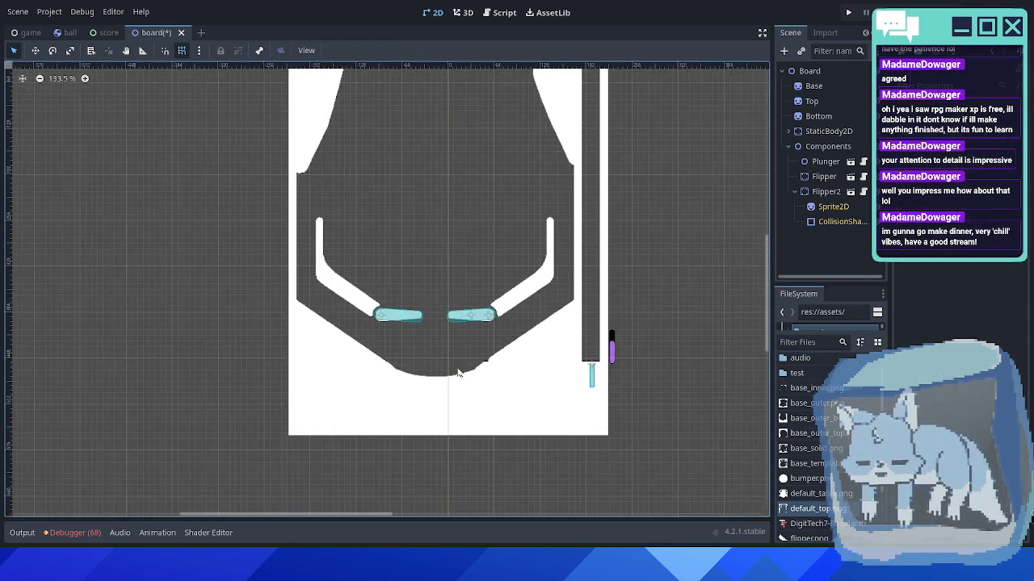
scroll(456, 369, "up", 9)
left_click(546, 368)
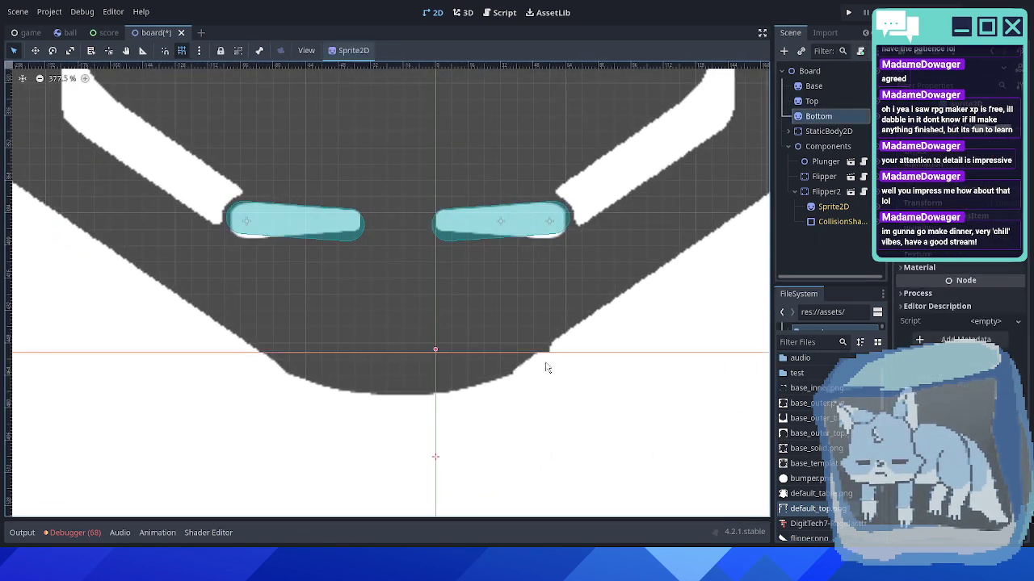
left_click(611, 342)
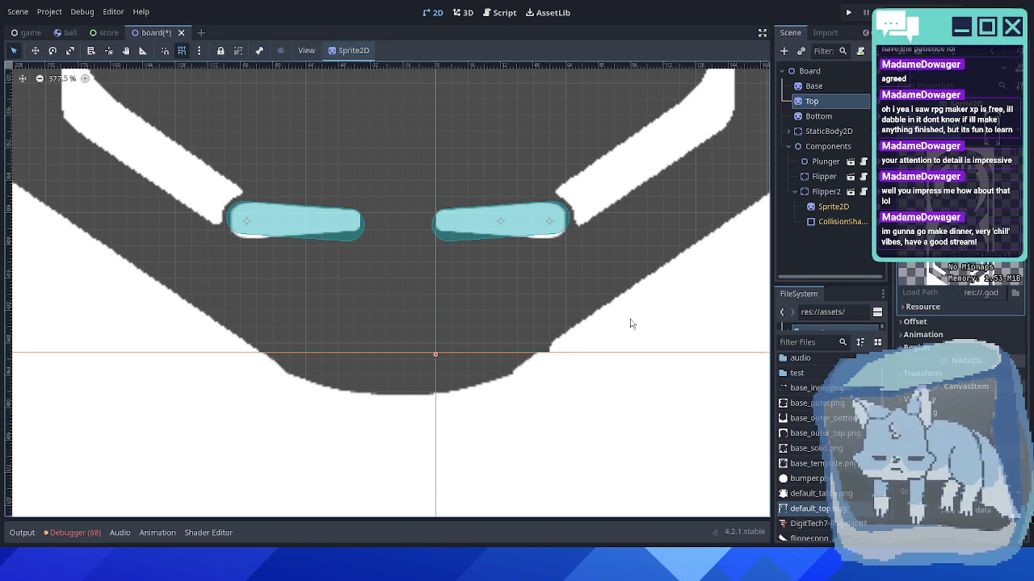
middle_click_drag(538, 248, 574, 235)
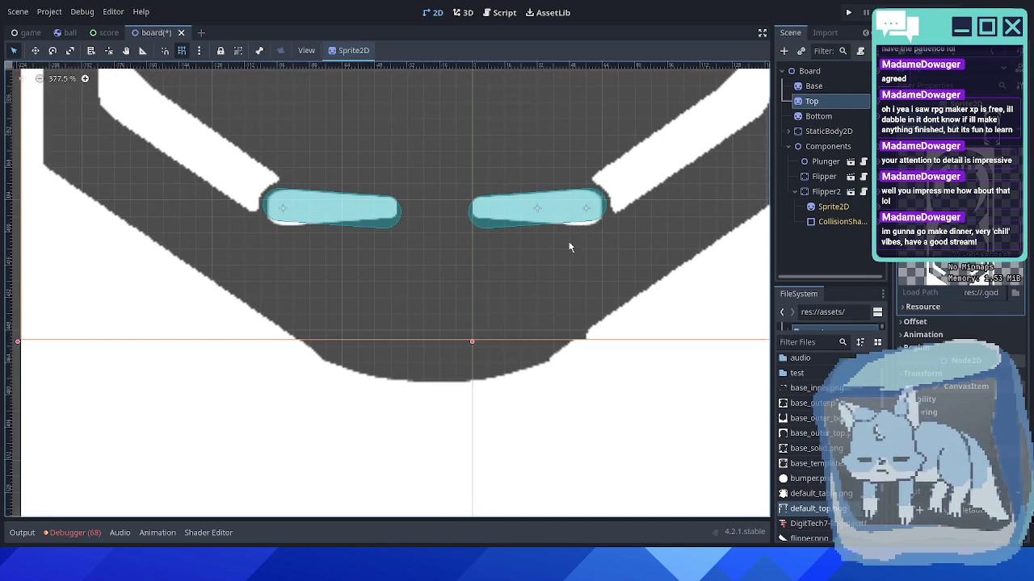
left_click(473, 289)
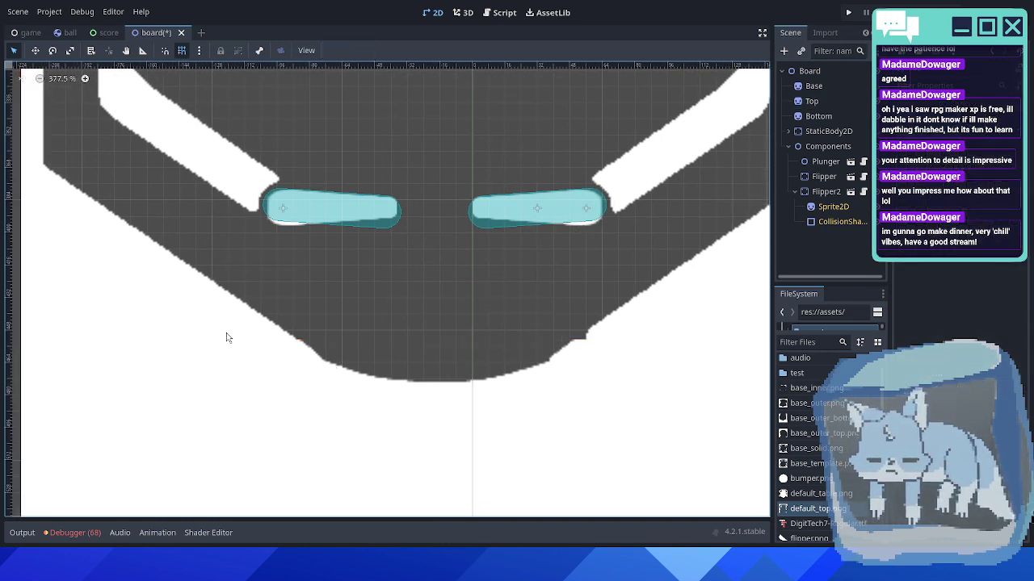
left_click(256, 355)
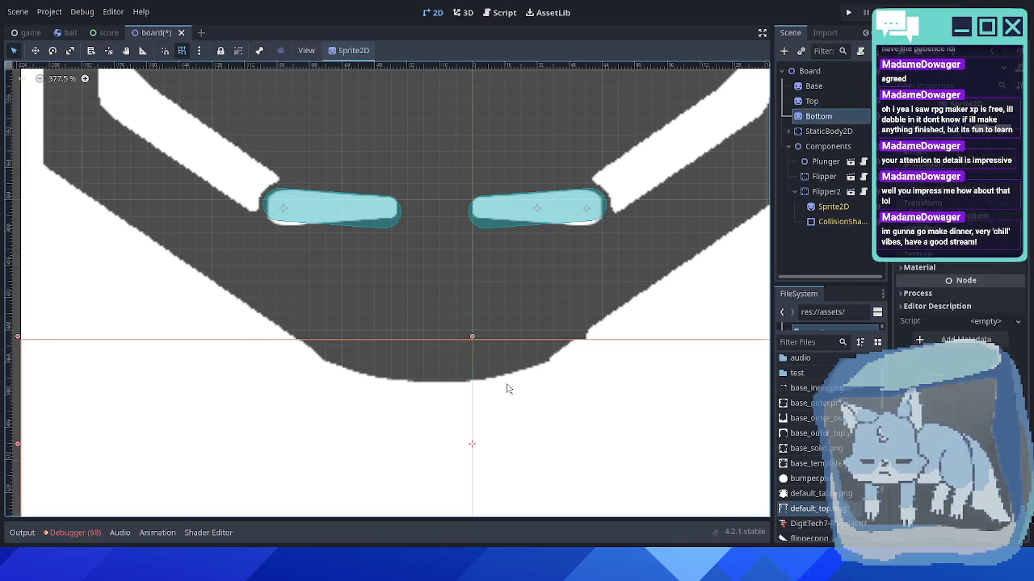
middle_click_drag(580, 313, 508, 302)
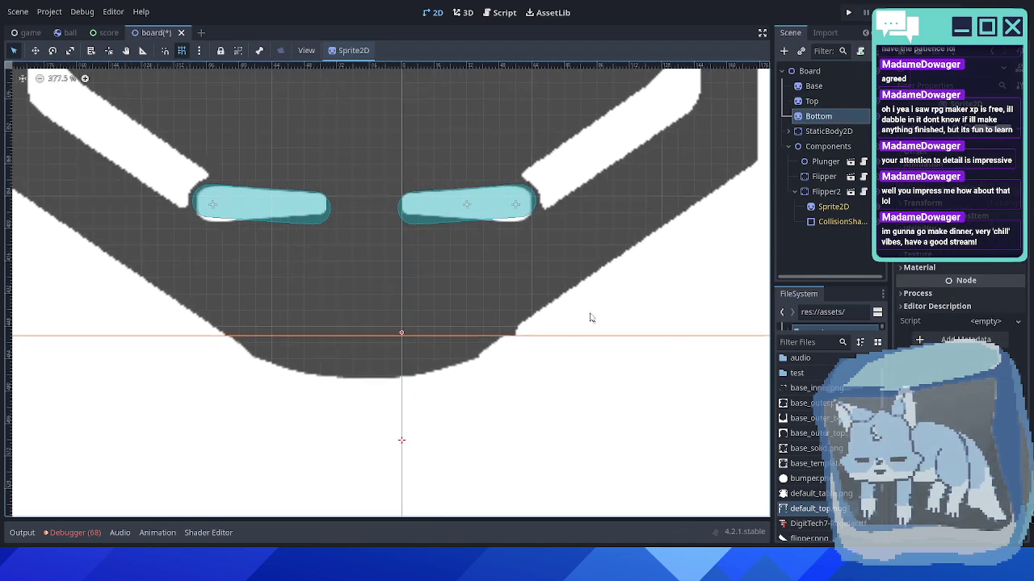
left_click(521, 291)
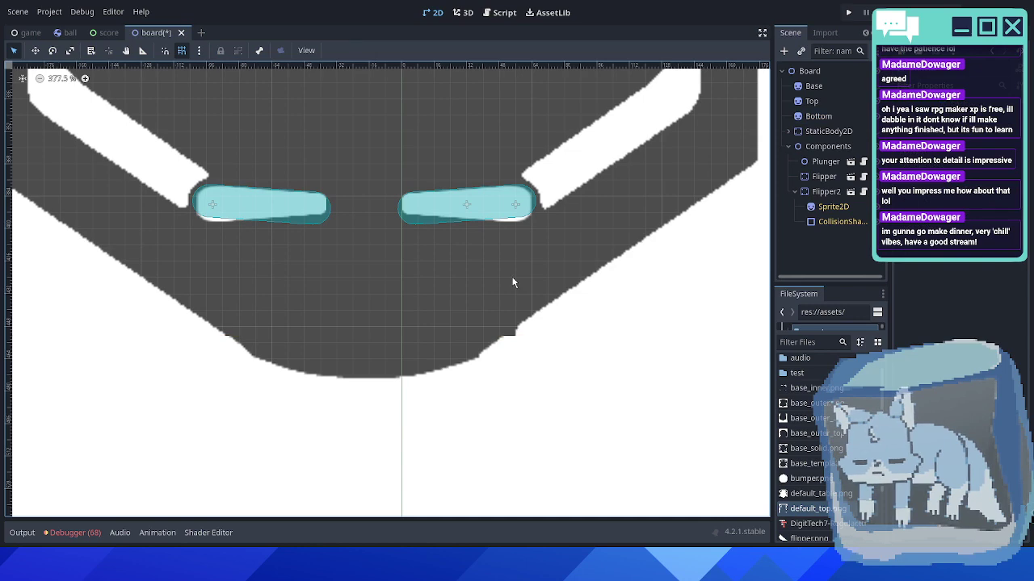
scroll(531, 286, "down", 2)
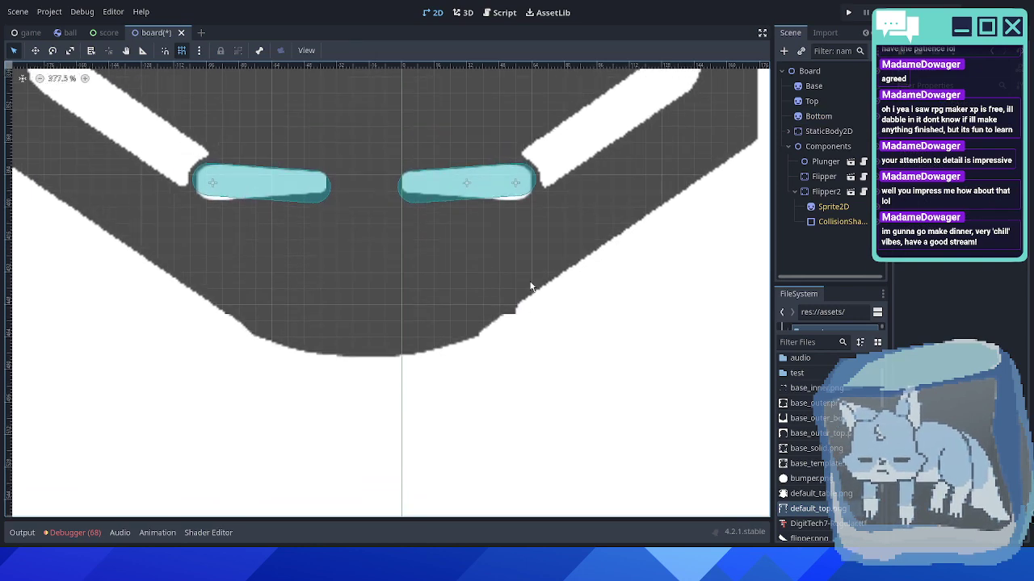
scroll(530, 286, "down", 8, "ctrl")
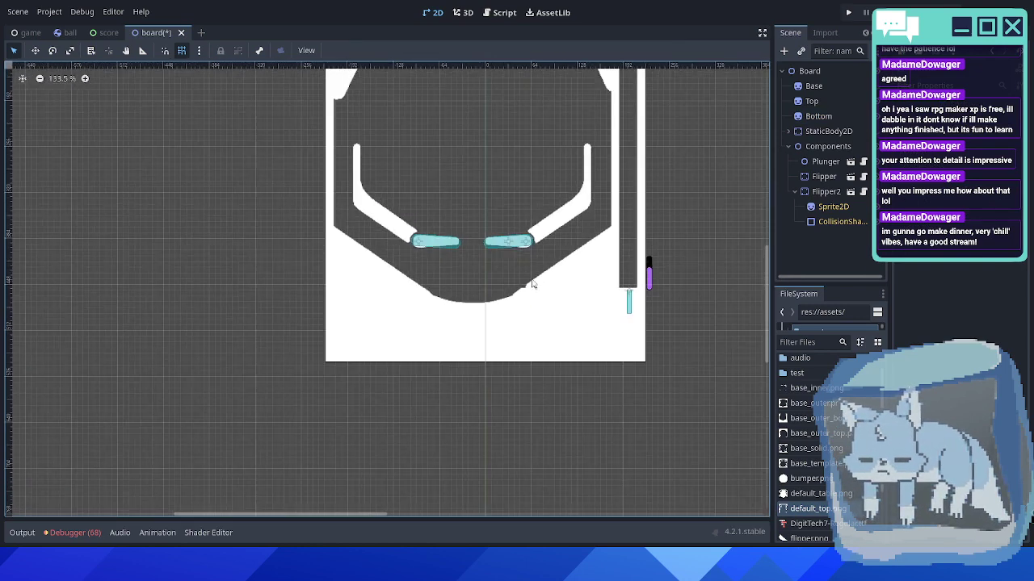
scroll(543, 293, "up", 7, "ctrl")
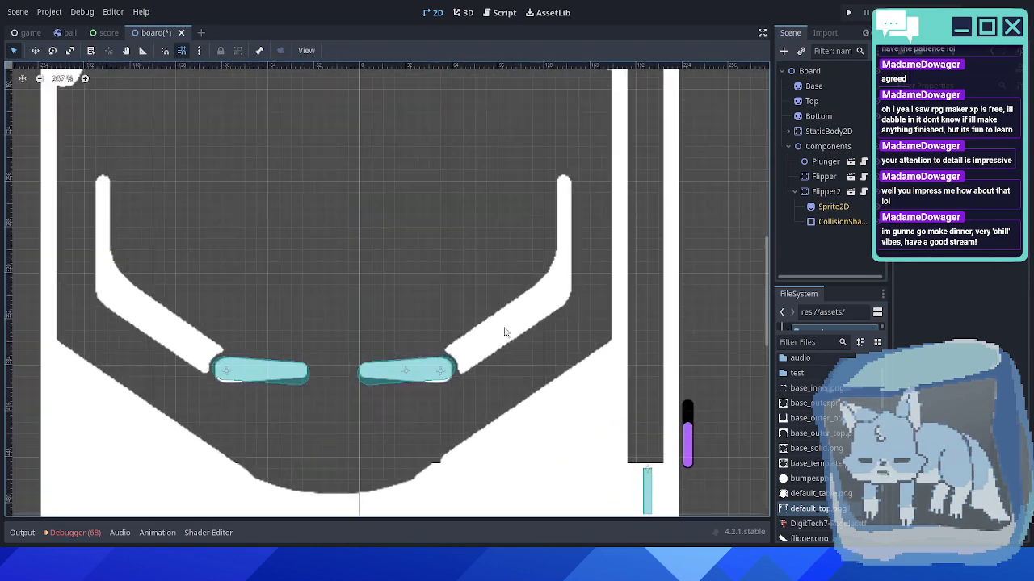
scroll(504, 331, "down", 11, "ctrl")
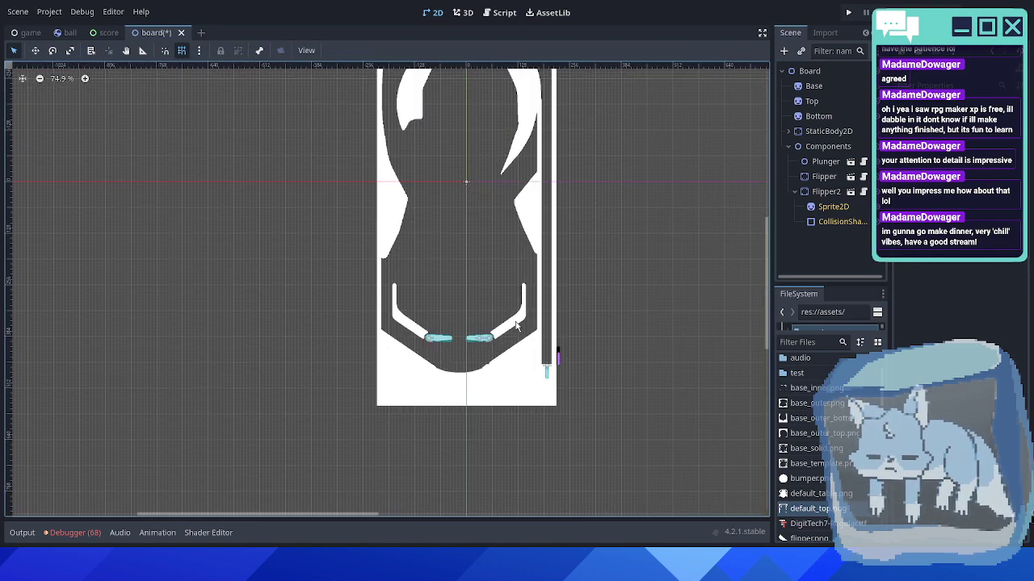
middle_click_drag(560, 206, 553, 290)
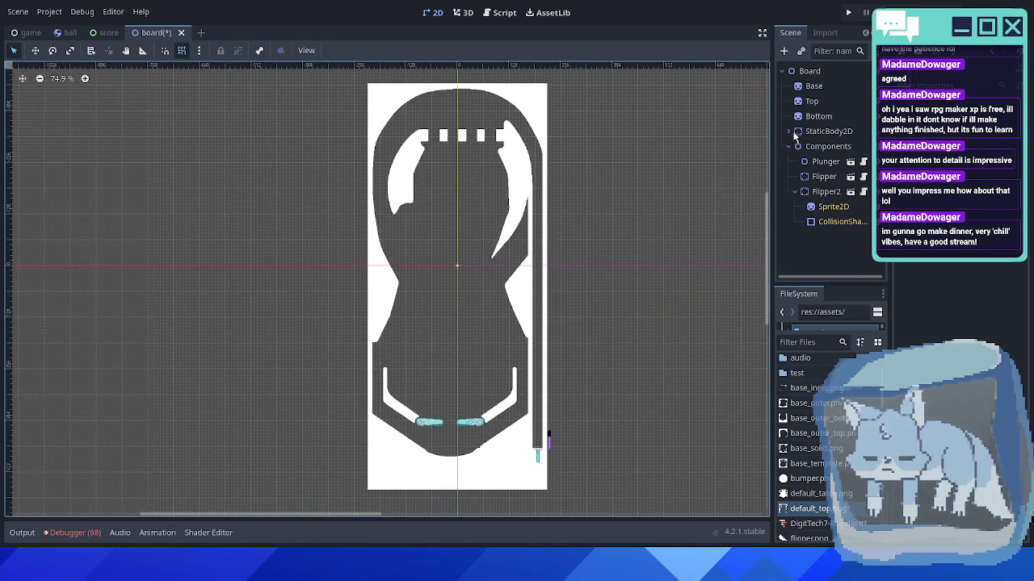
- Show the StaticBody2D collision shapes and delete its first three collision polygons, which cover the upper outer wall and launch lane
left_click(789, 134)
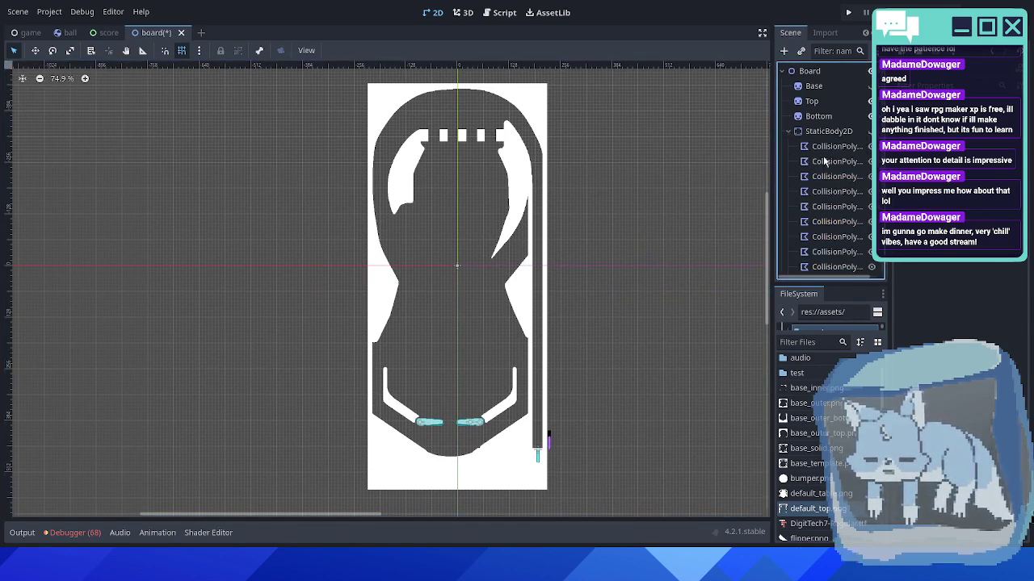
left_click(870, 130)
middle_click_drag(716, 203, 694, 191)
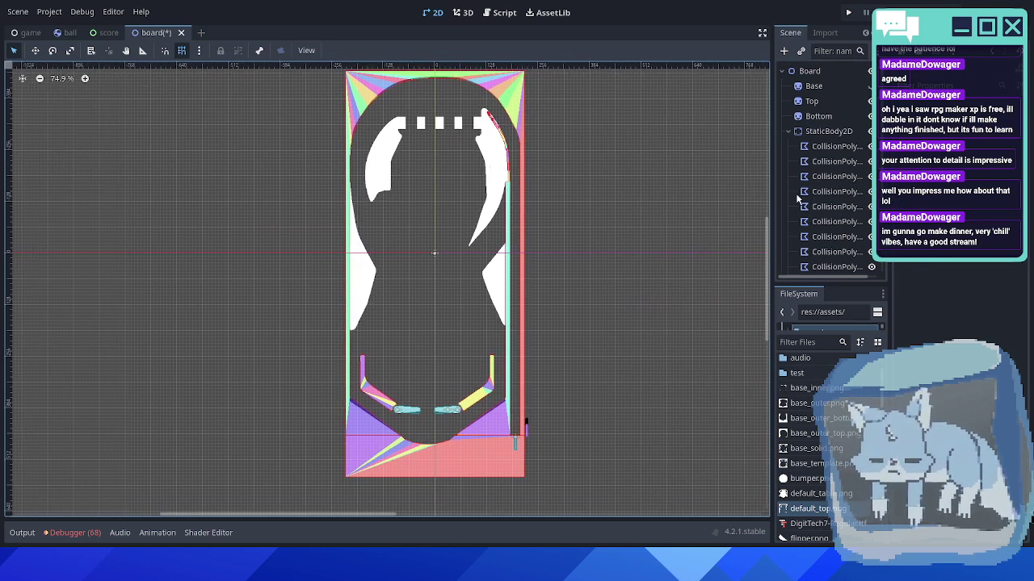
left_click(824, 147)
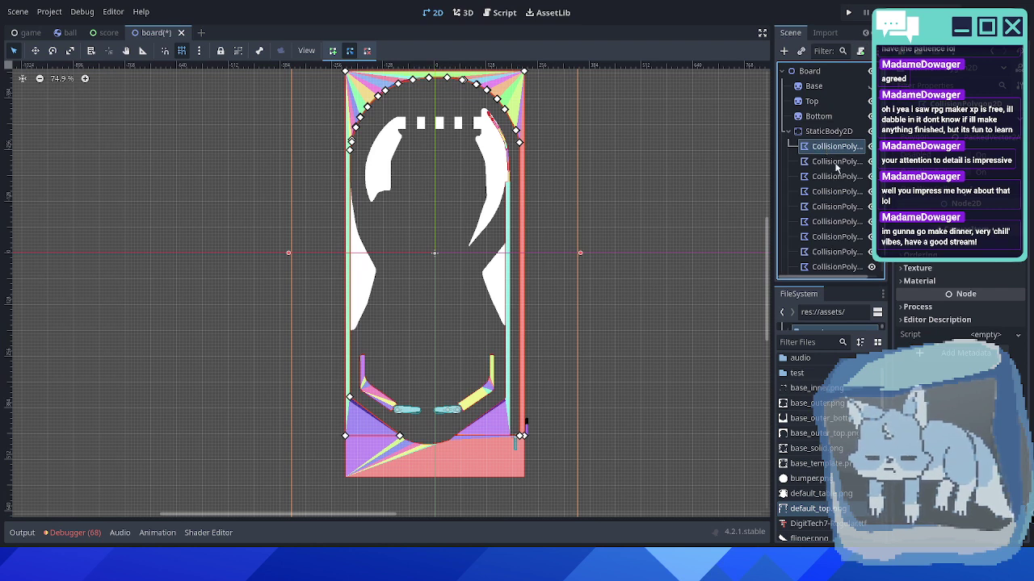
left_click(836, 176, "shift")
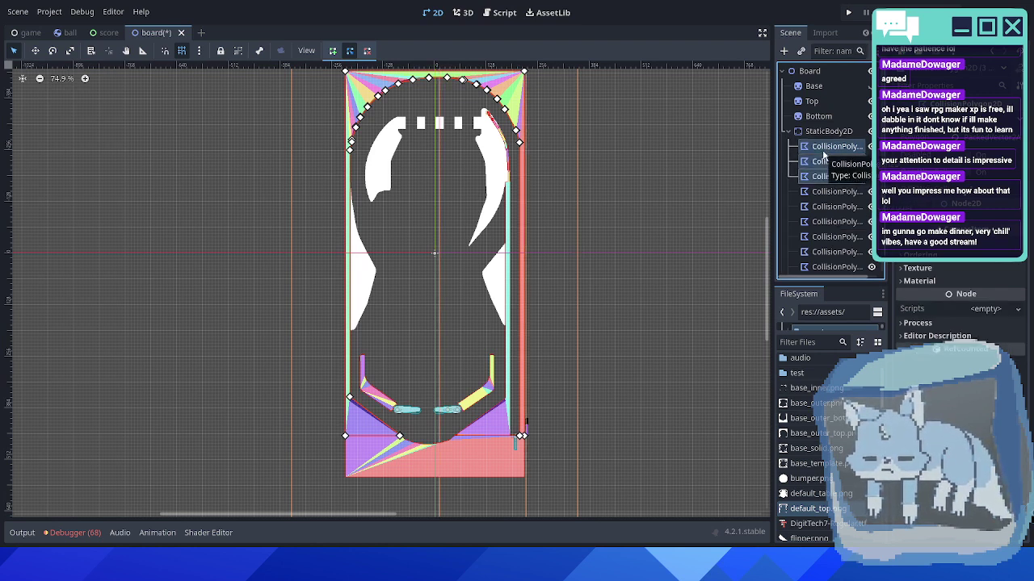
key("Delete")
key("Return")
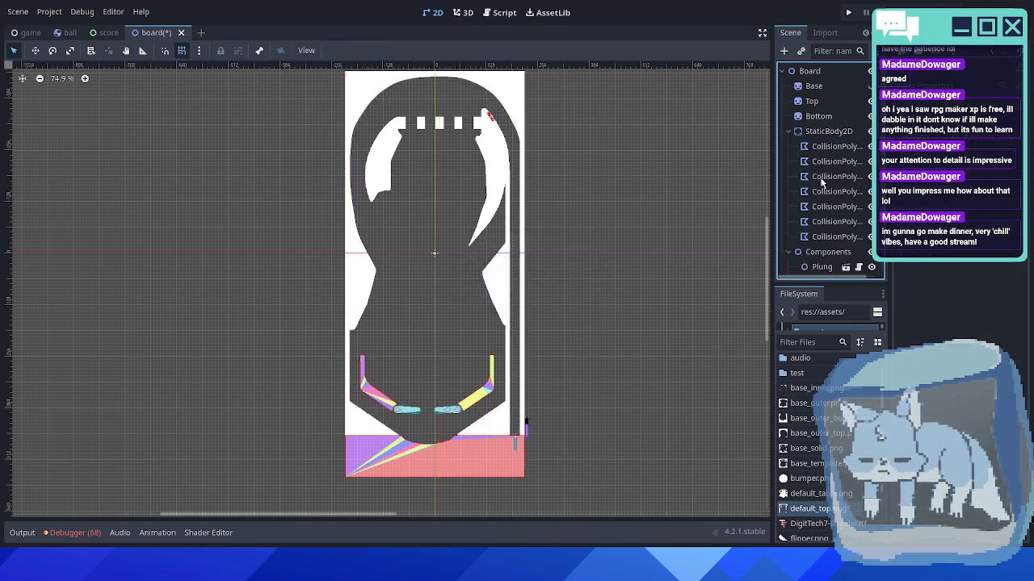
- Delete the four small collision polygons at the upper end of the launch lane's curved wall
left_click(824, 150)
key("Delete")
key("Return")
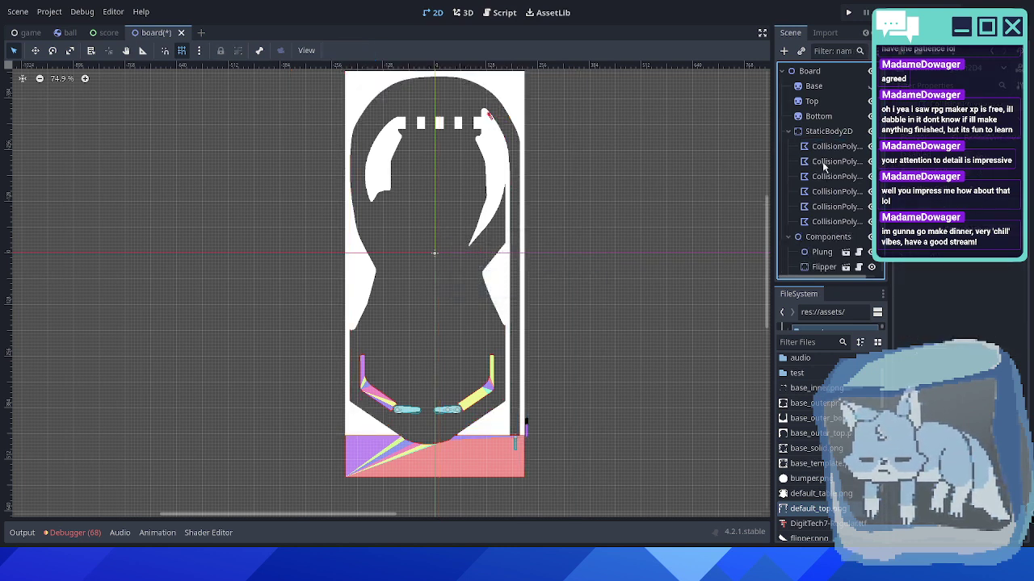
left_click(819, 149)
key("Delete")
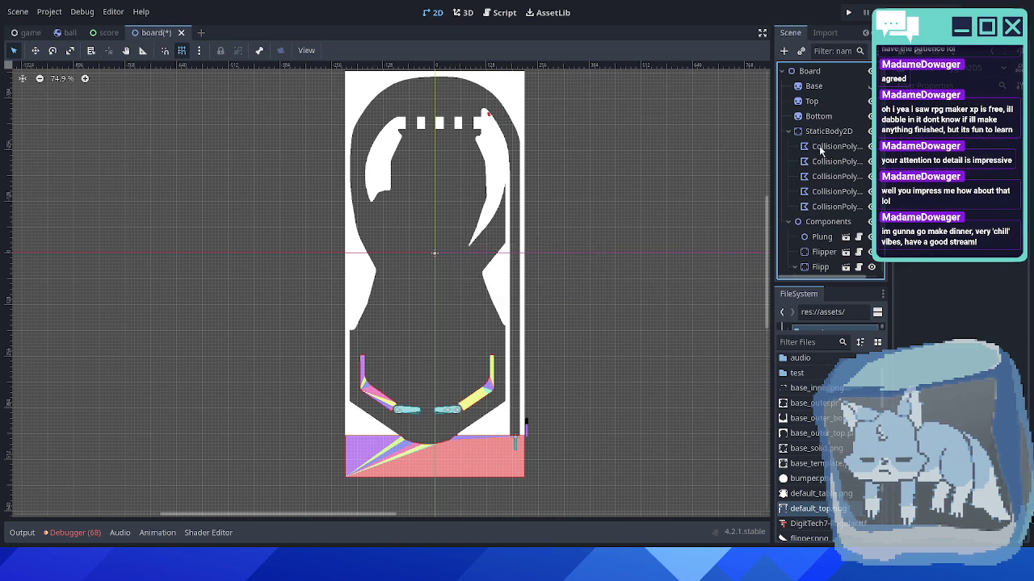
left_click(823, 150)
key("Delete")
key("Return")
left_click(824, 150)
key("Delete")
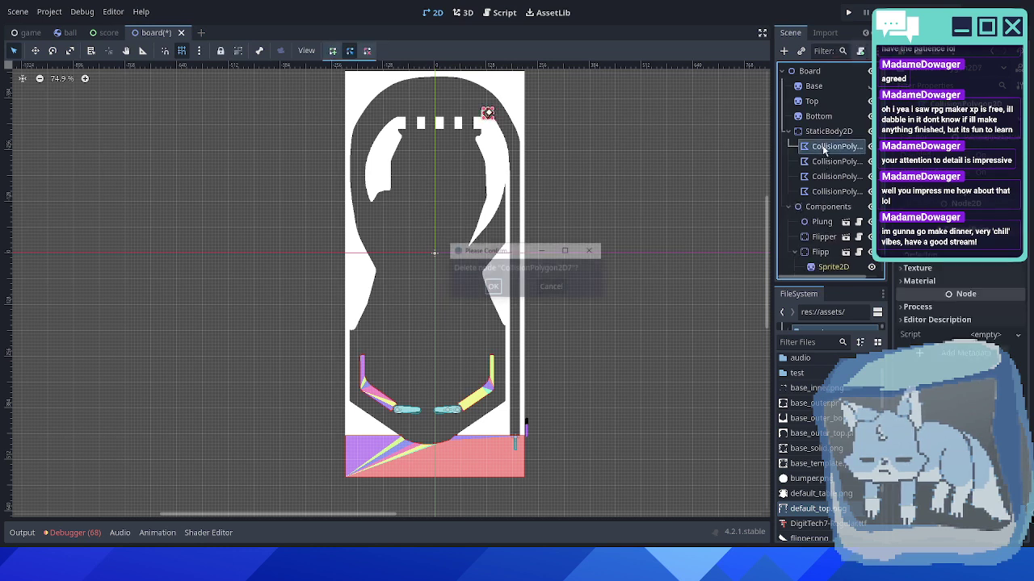
key("Return")
- Delete the two flipper guides' collision polygons together, keeping the polygon of the bottom section
left_click(824, 149)
left_click(824, 166)
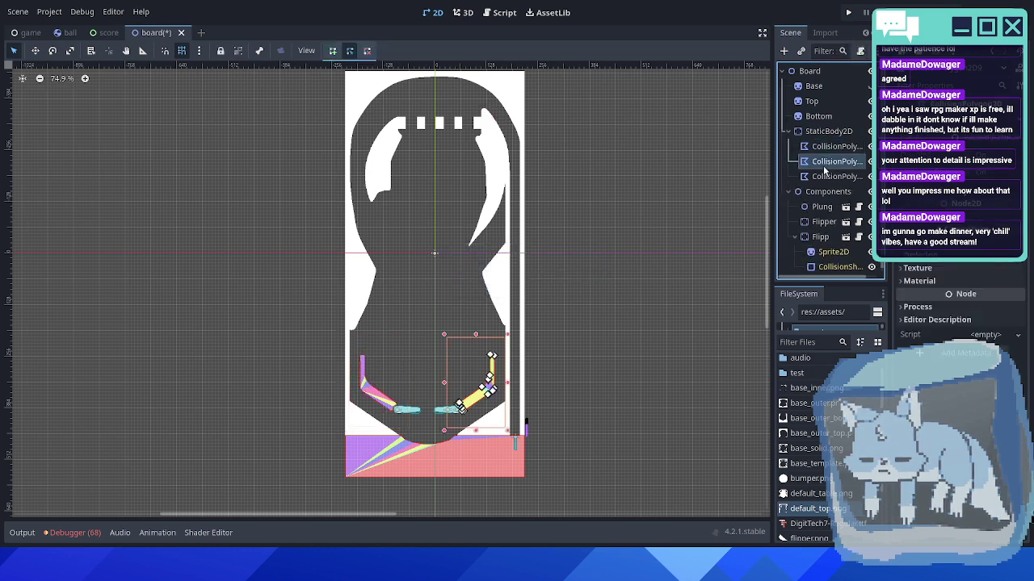
left_click(822, 149, "shift")
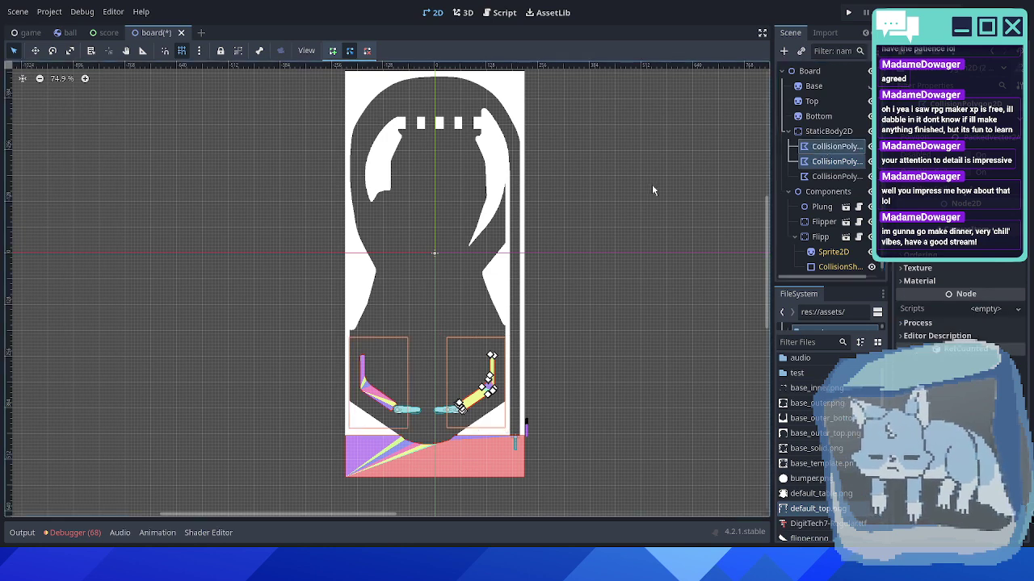
key("Delete")
key("Return")
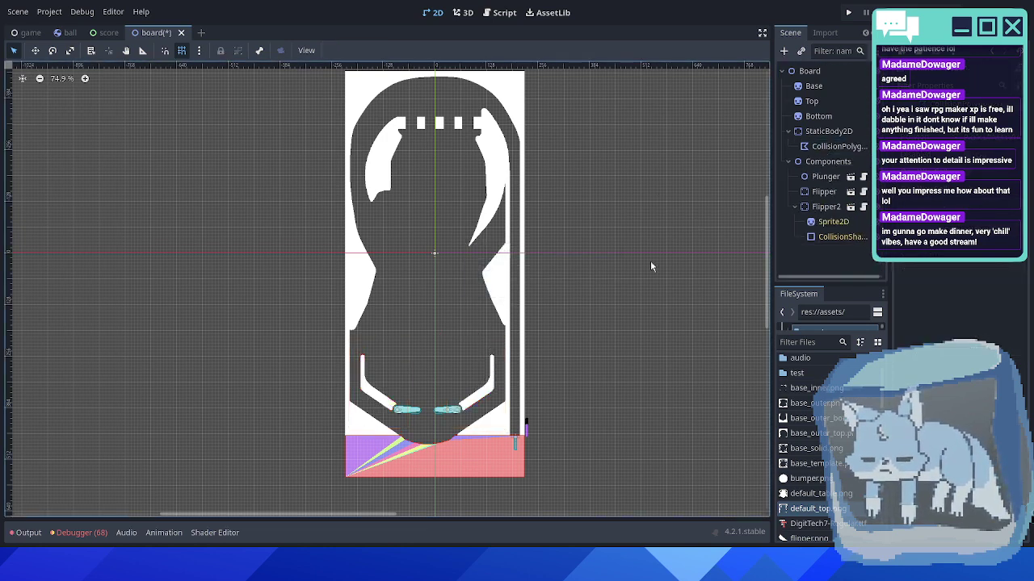
- Open the CollisionPolygon2D sibling preview for the Top sprite and examine its outline along the whole table
mouse_move(594, 340)
middle_mouse_down()
mouse_move(616, 296)
mouse_move(580, 334)
middle_mouse_up()
middle_click_drag(531, 426, 550, 360)
middle_click_drag(519, 302, 520, 356)
scroll(520, 355, "up", 6)
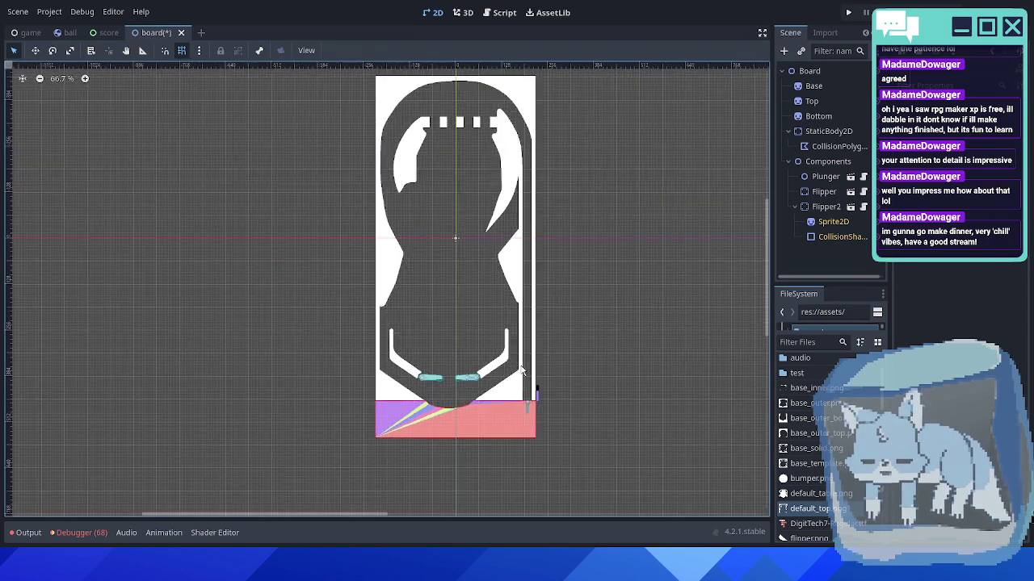
scroll(516, 386, "down", 8)
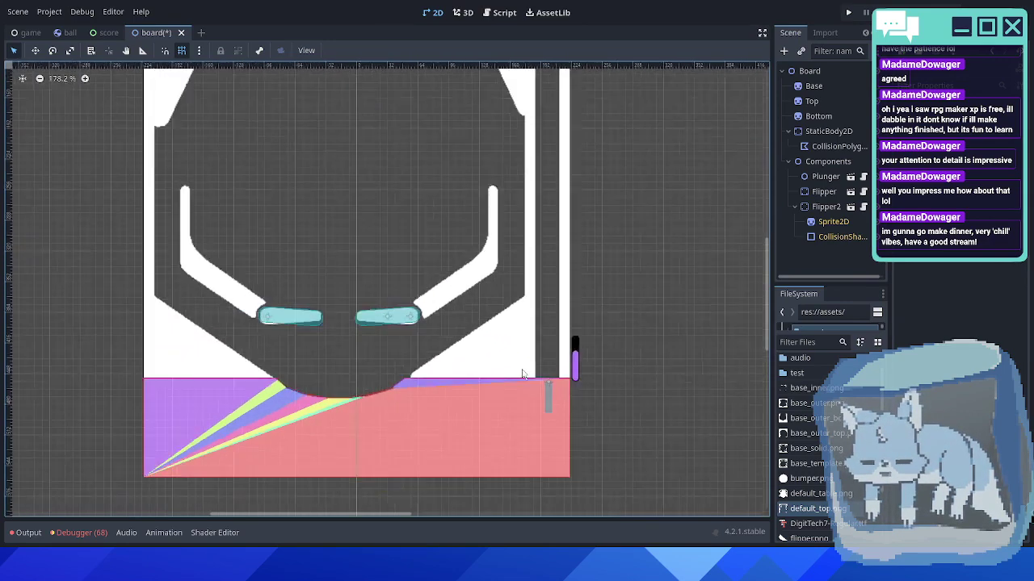
middle_click_drag(543, 253, 541, 254)
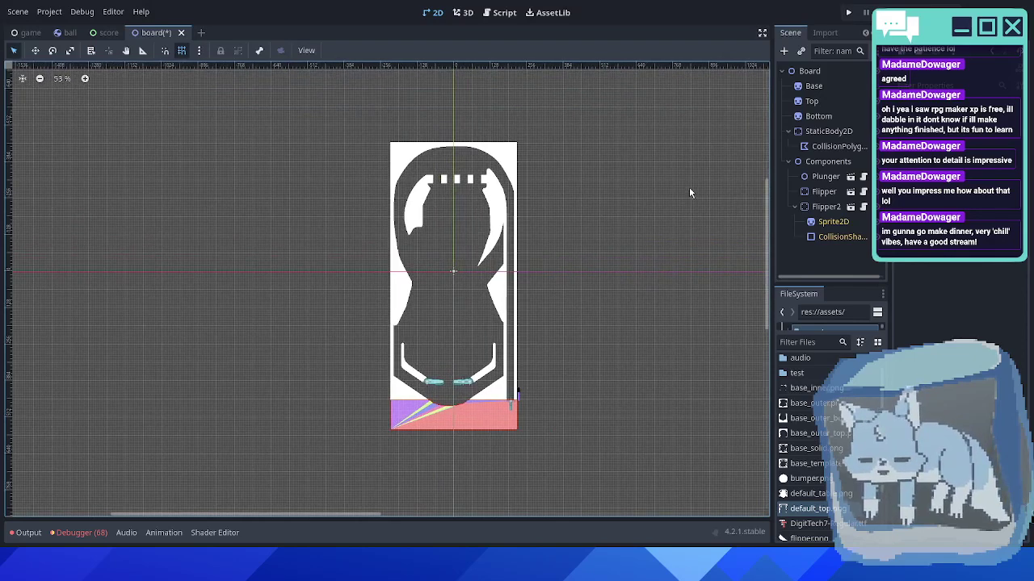
left_click(816, 101)
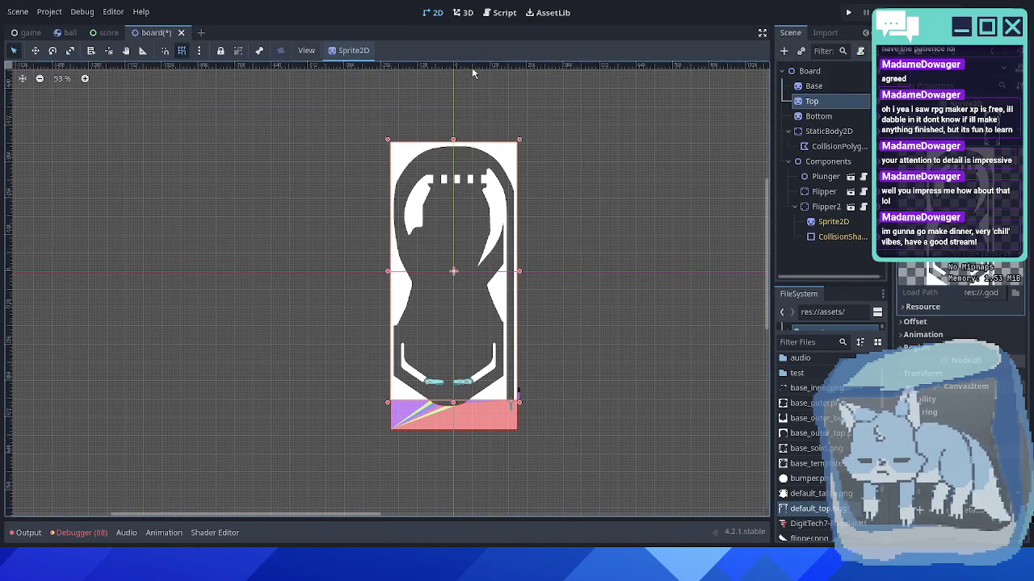
left_click(355, 51)
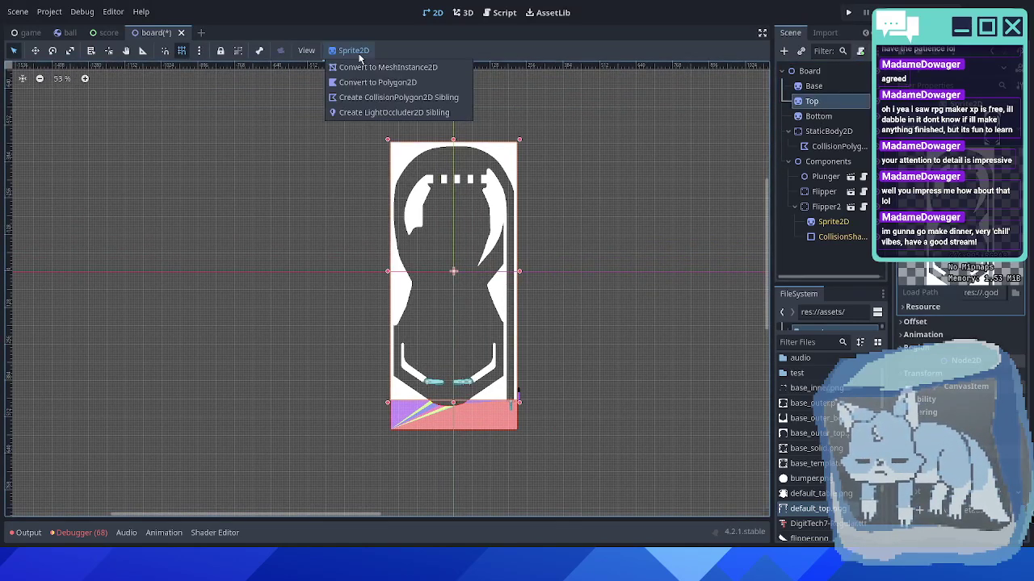
left_click(356, 98)
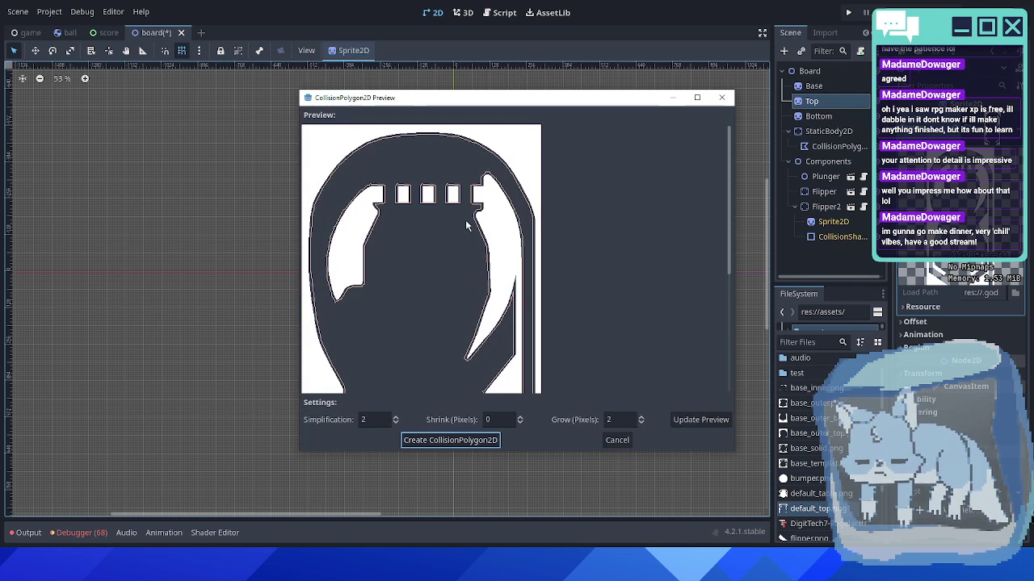
scroll(697, 224, "down", 10)
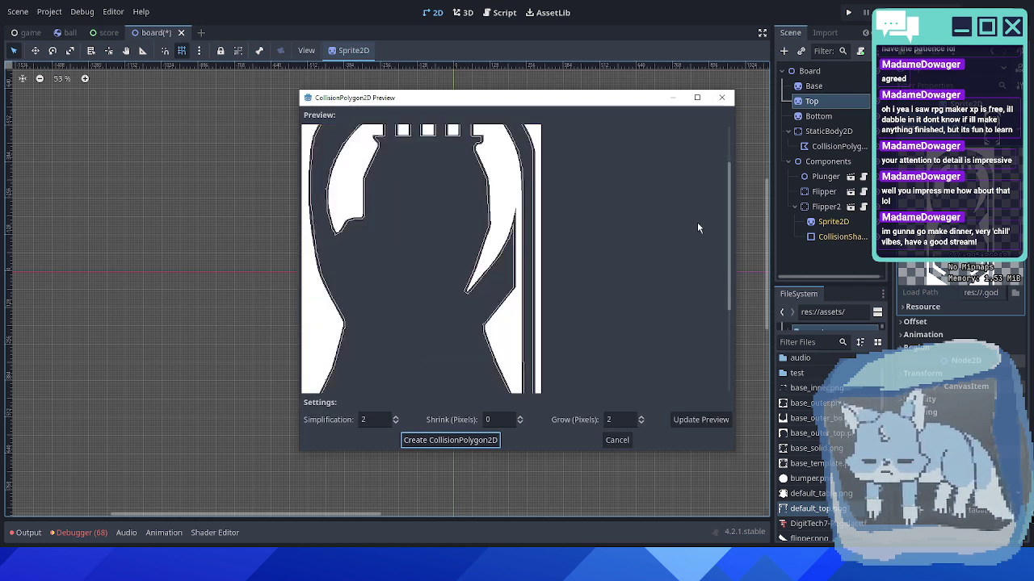
scroll(683, 233, "down", 2)
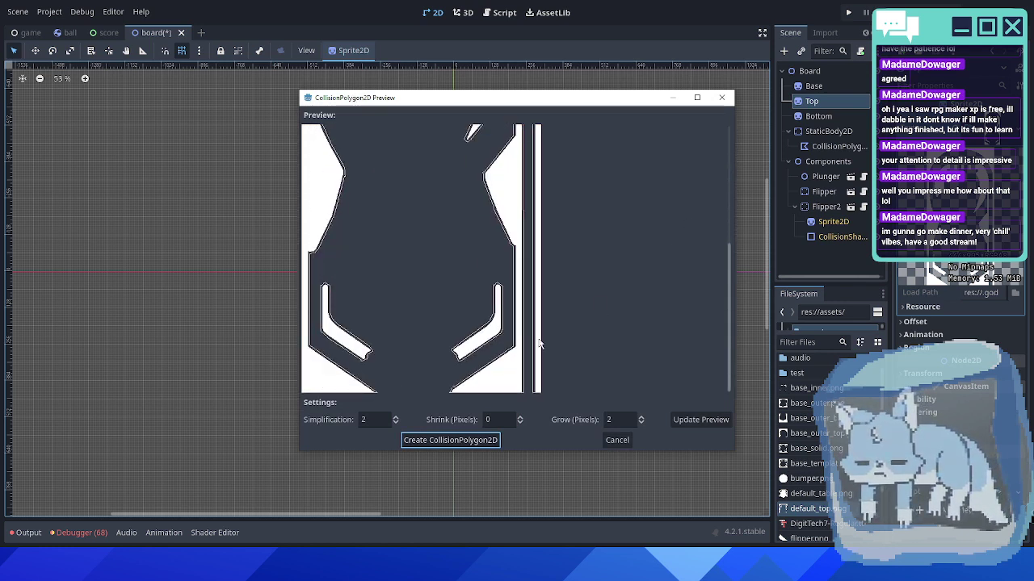
- Compare the collision outline previews with Grow set to 1, 0, 1 and 2 pixels
left_click(639, 426)
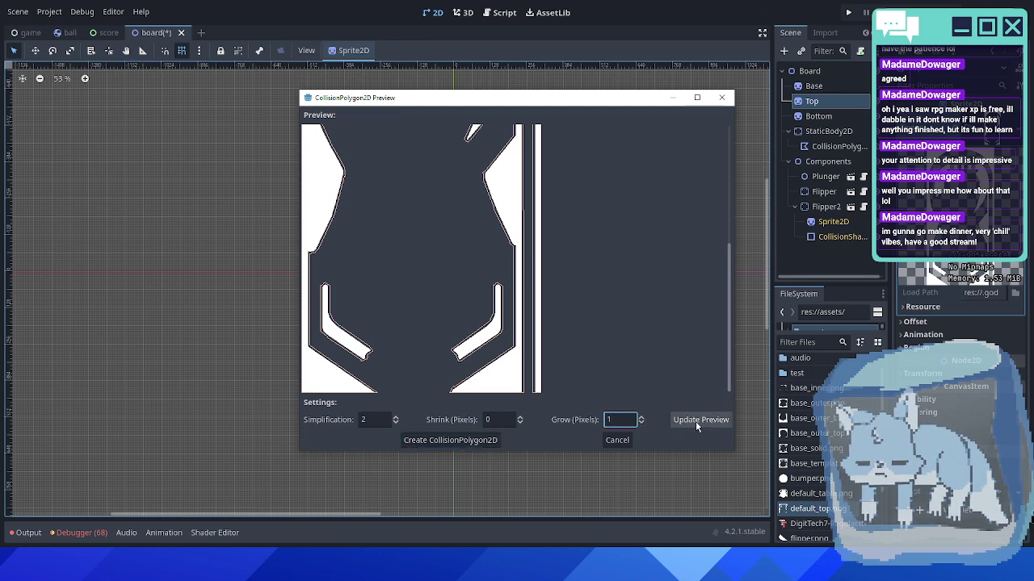
left_click(695, 421)
left_click(639, 425)
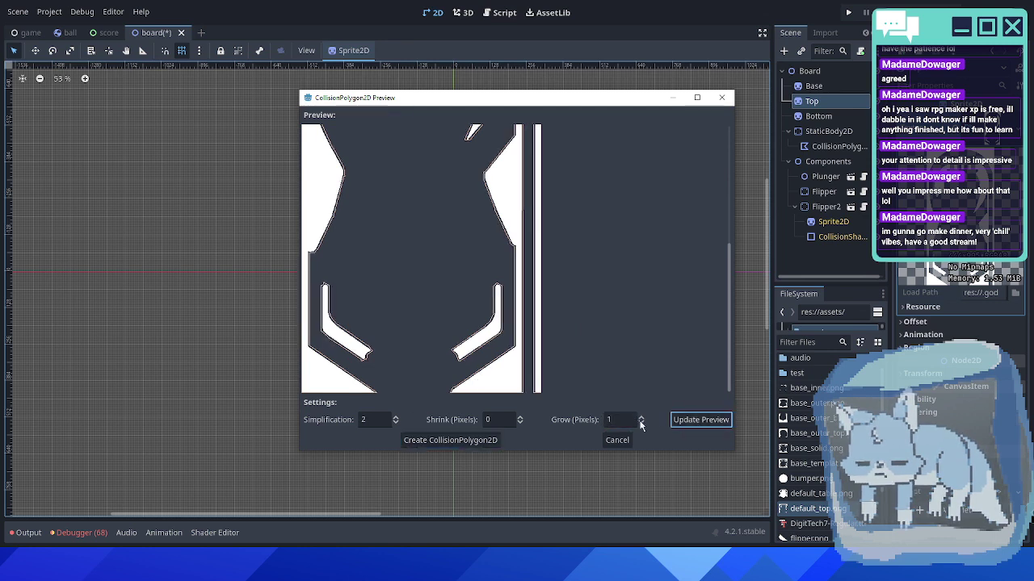
left_click(693, 420)
scroll(576, 279, "up", 8)
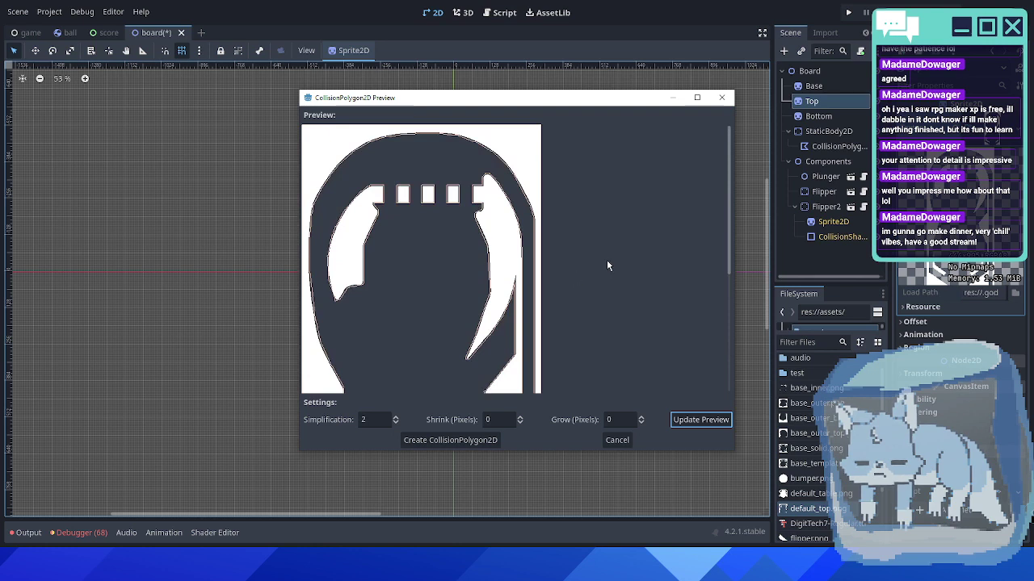
left_click(641, 416)
left_click(699, 418)
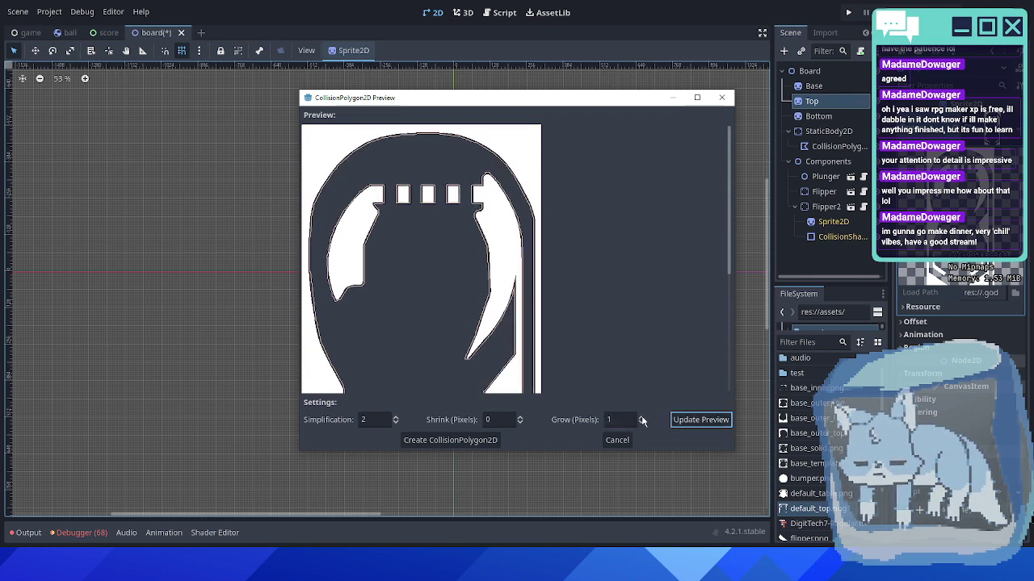
left_click(640, 416)
left_click(699, 420)
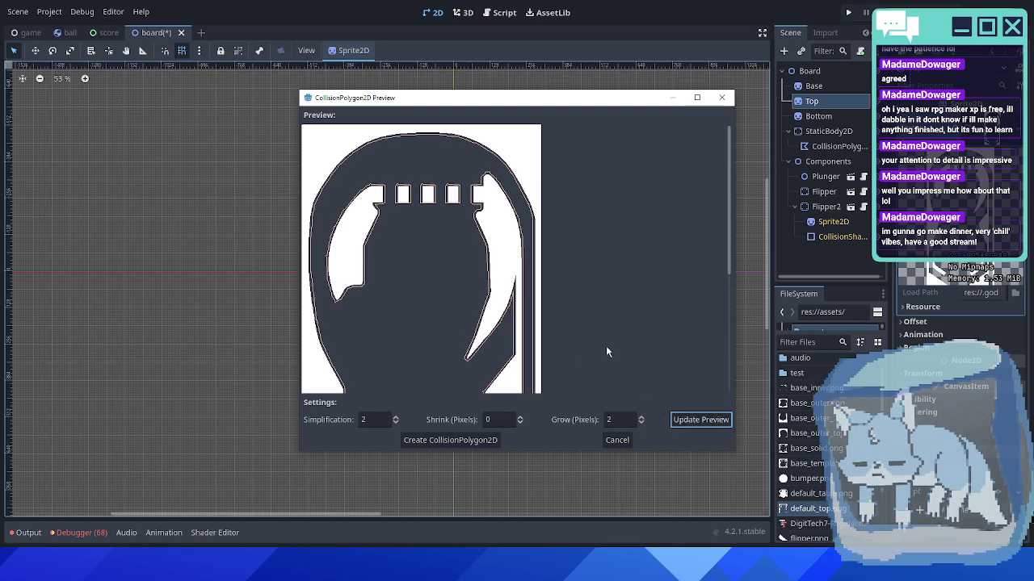
- Set the collision outline's Simplification to 3, Grow to 0 and Shrink to 2 pixels, updating the preview
double_click(374, 419)
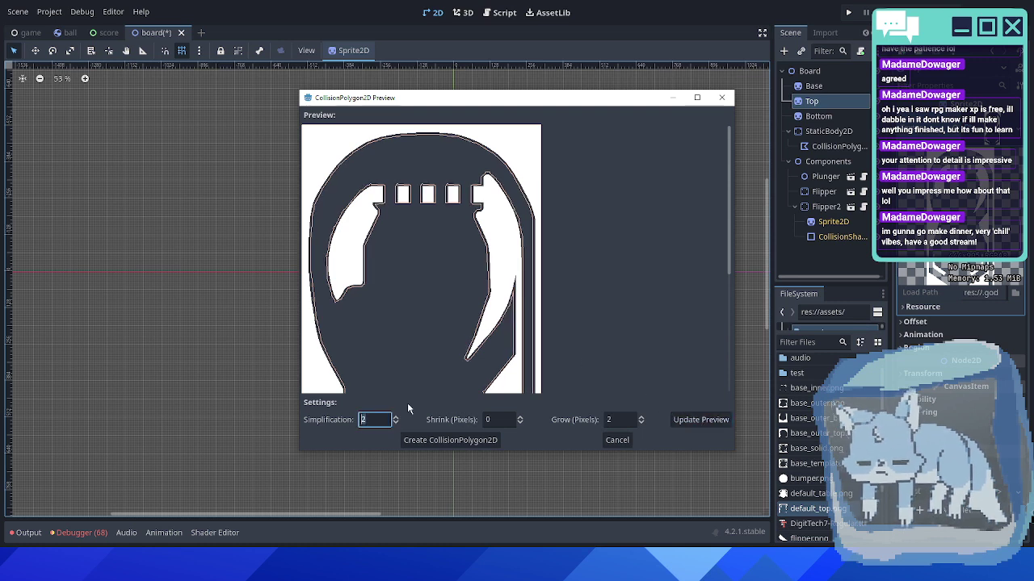
type("3")
left_click(702, 418)
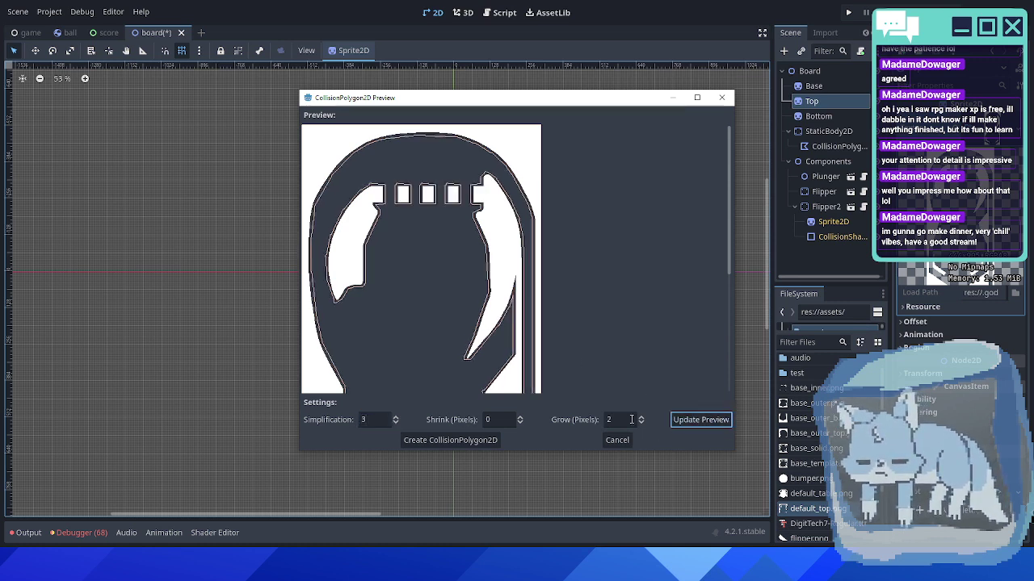
double_click(631, 419)
type("0")
left_click(709, 420)
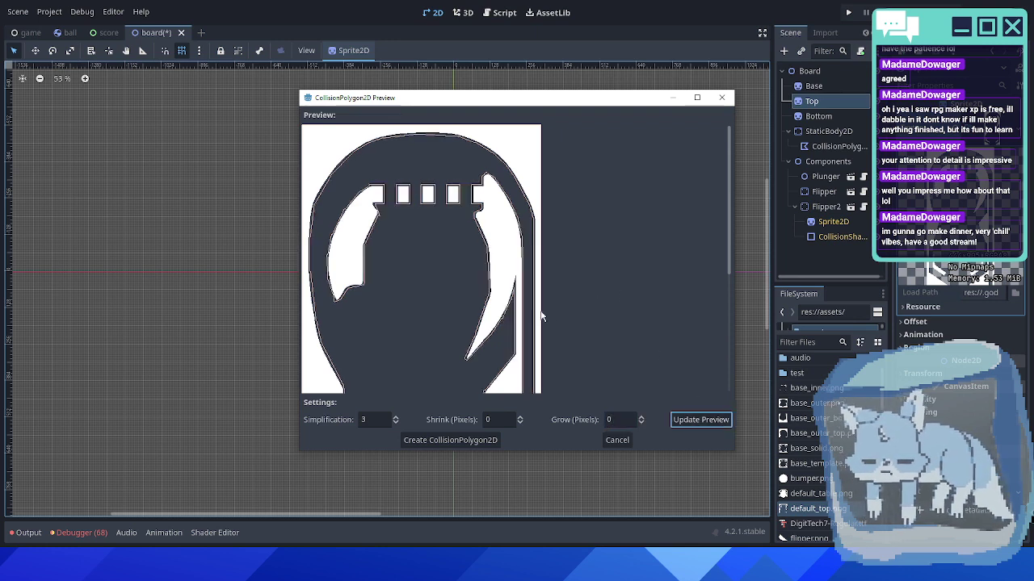
left_click(519, 416)
left_click(696, 421)
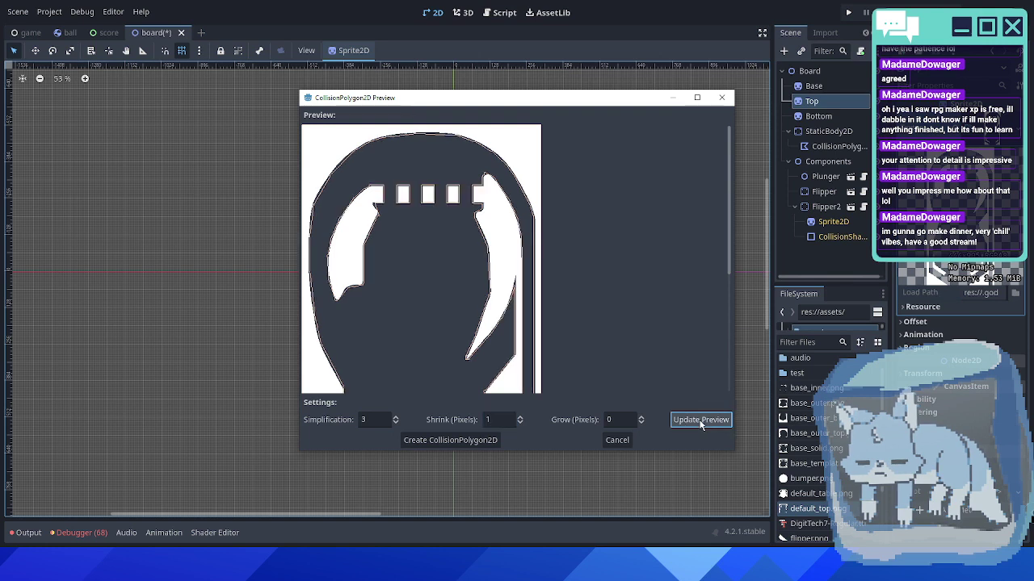
left_click(520, 417)
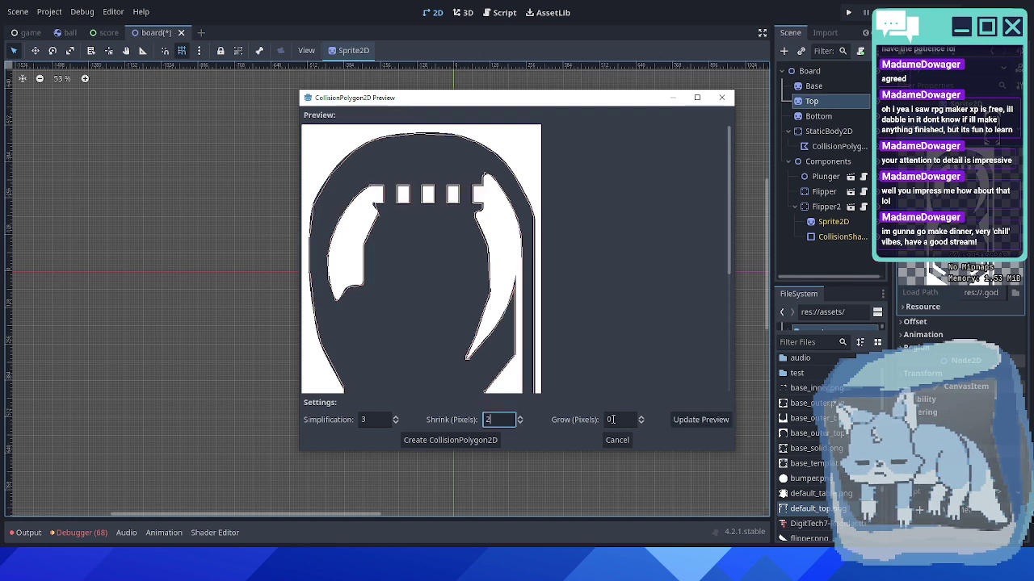
left_click(699, 420)
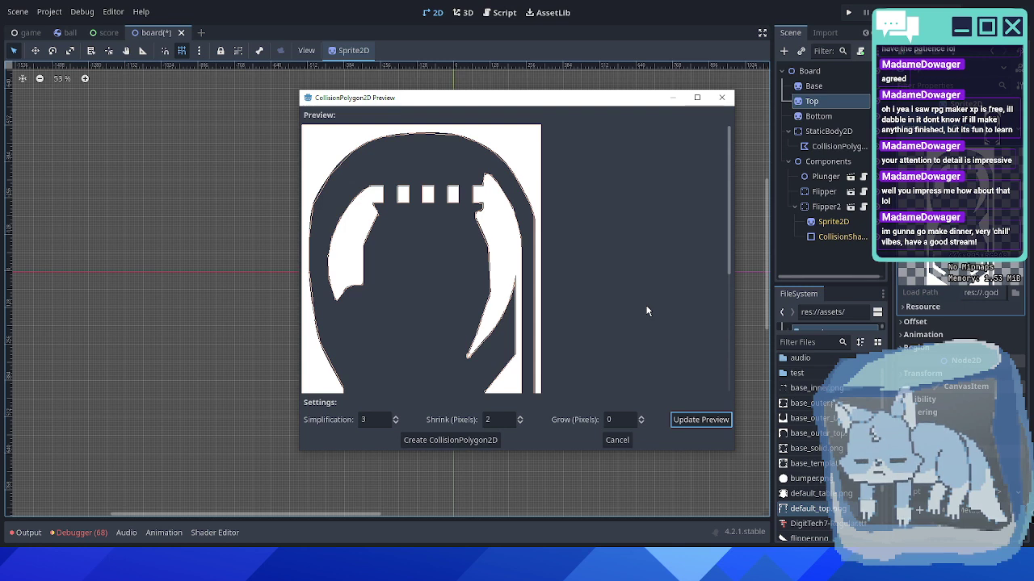
- Check the adjusted outline over the full table and create the collision polygons from the Top sprite
scroll(646, 311, "down", 5)
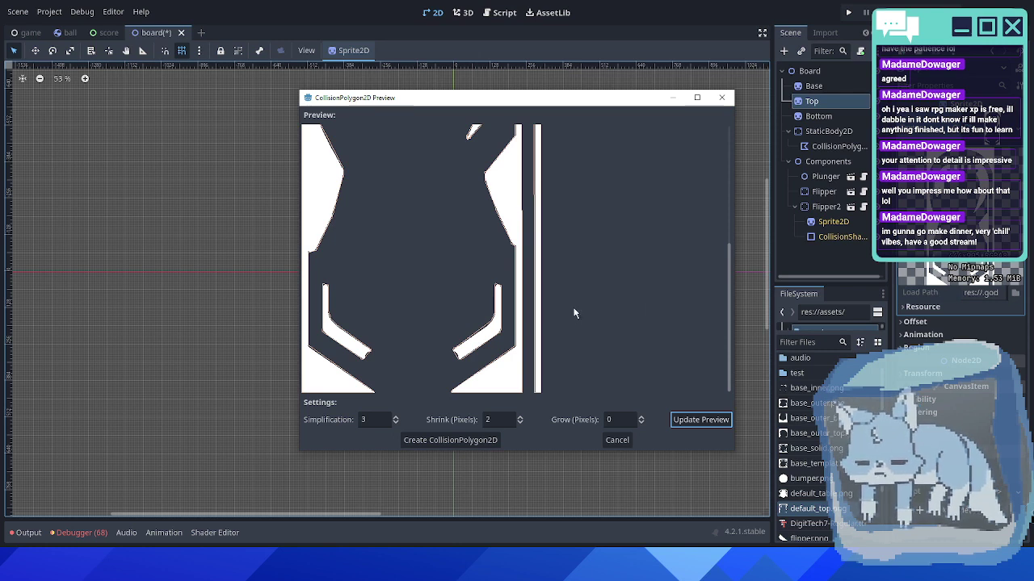
scroll(574, 314, "up", 5)
scroll(574, 313, "down", 4)
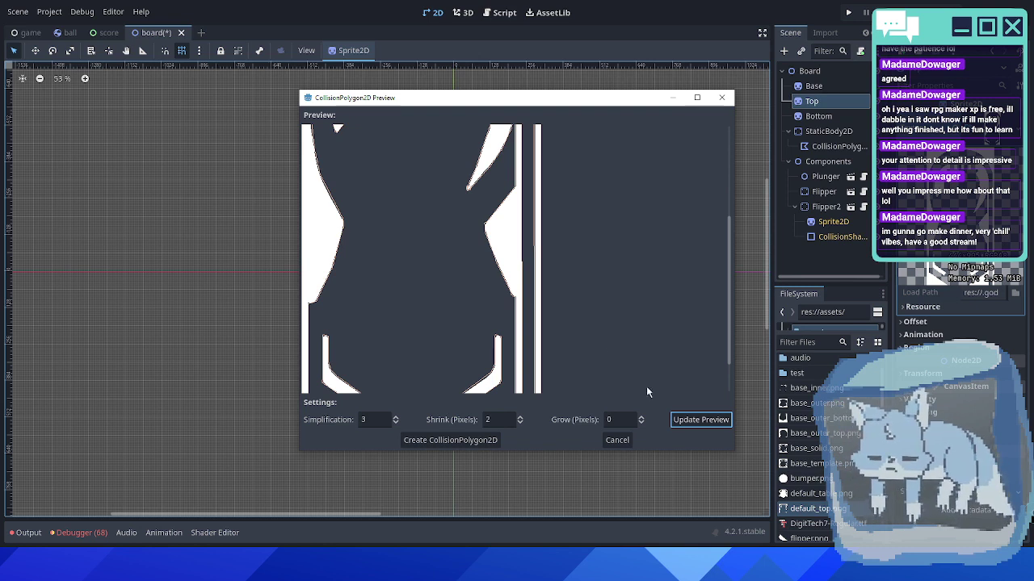
left_click(462, 440)
- Select all the newly generated collision polygons and make them children of the StaticBody2D node
scroll(835, 185, "down", 3)
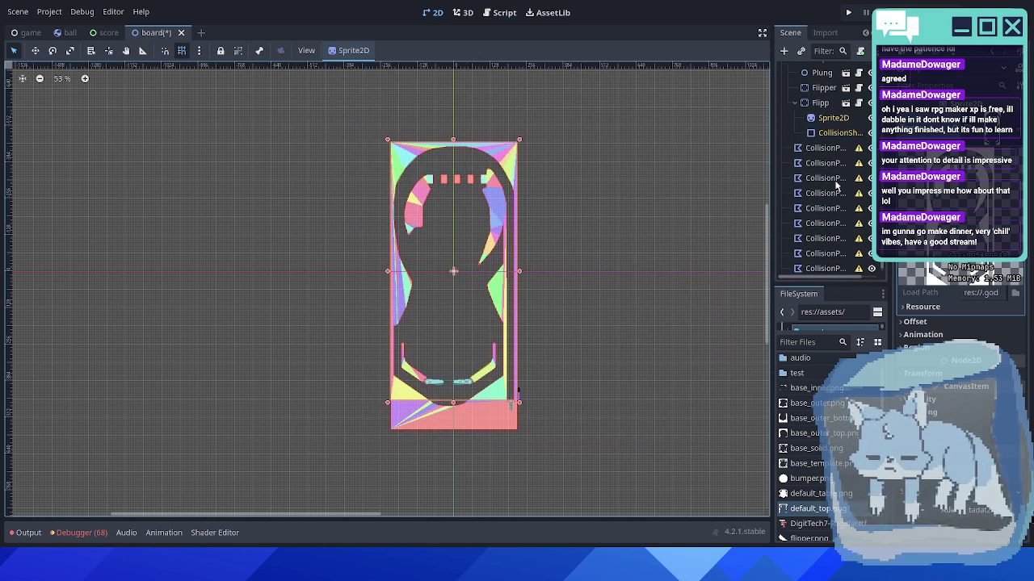
left_click(827, 150)
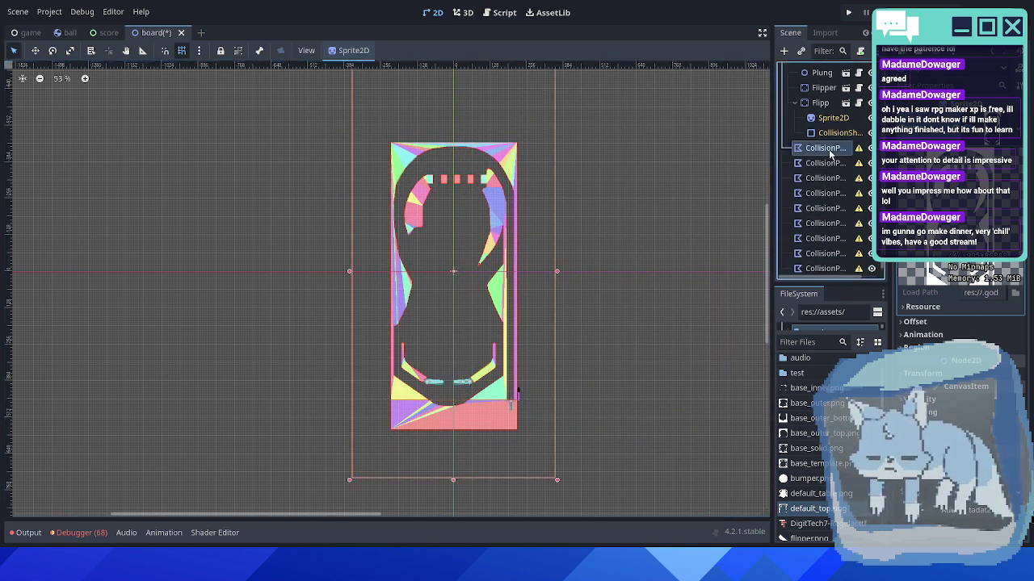
left_click(811, 265, "shift")
scroll(820, 243, "up", 3)
left_click_drag(819, 248, 818, 133)
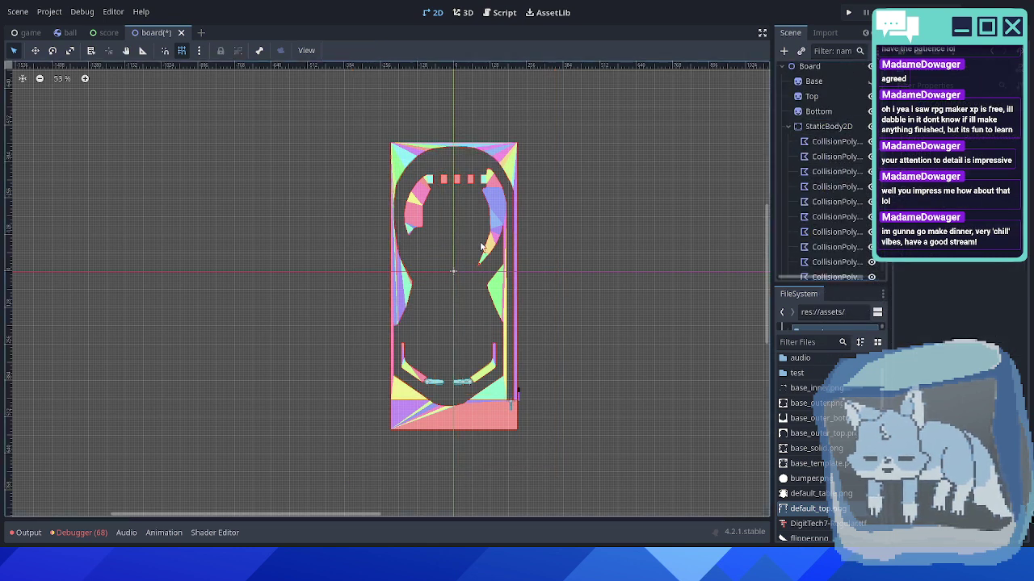
- Examine the new collision polygons one by one, including the tiny one at the lower tip of the curved inner wall beside the launch lane
scroll(489, 225, "up", 3)
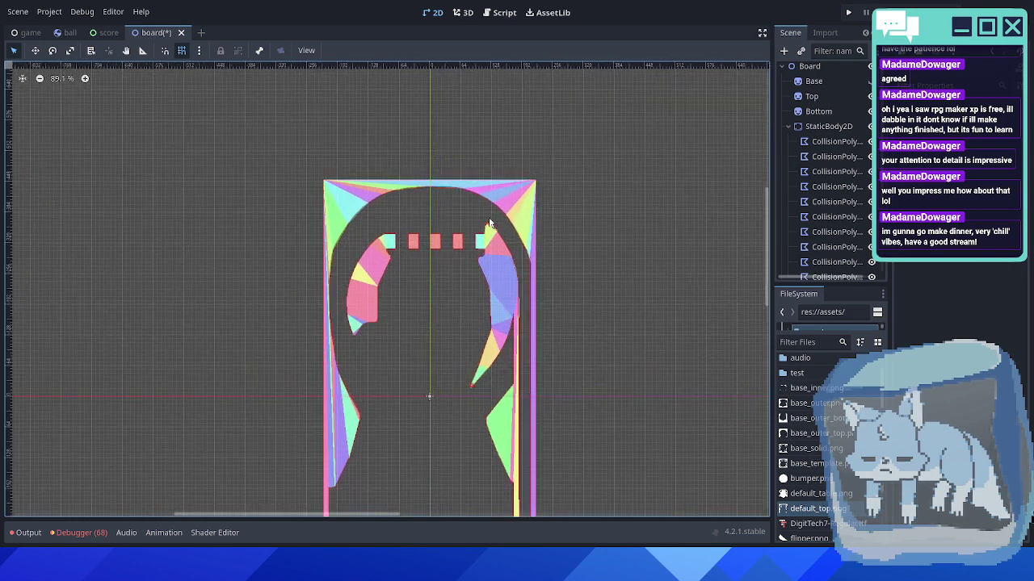
scroll(490, 225, "up", 1)
left_click(836, 156)
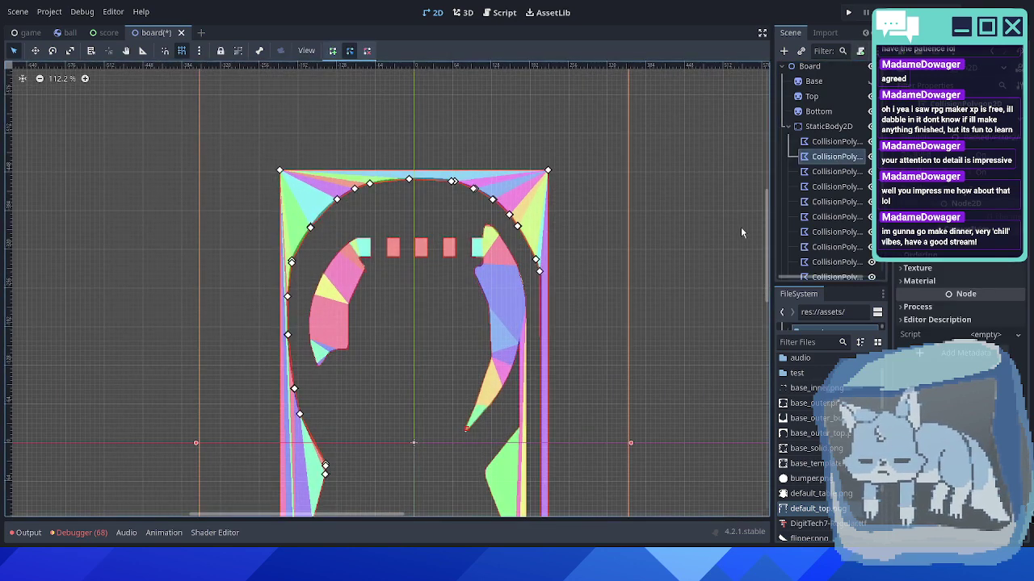
left_click(837, 175)
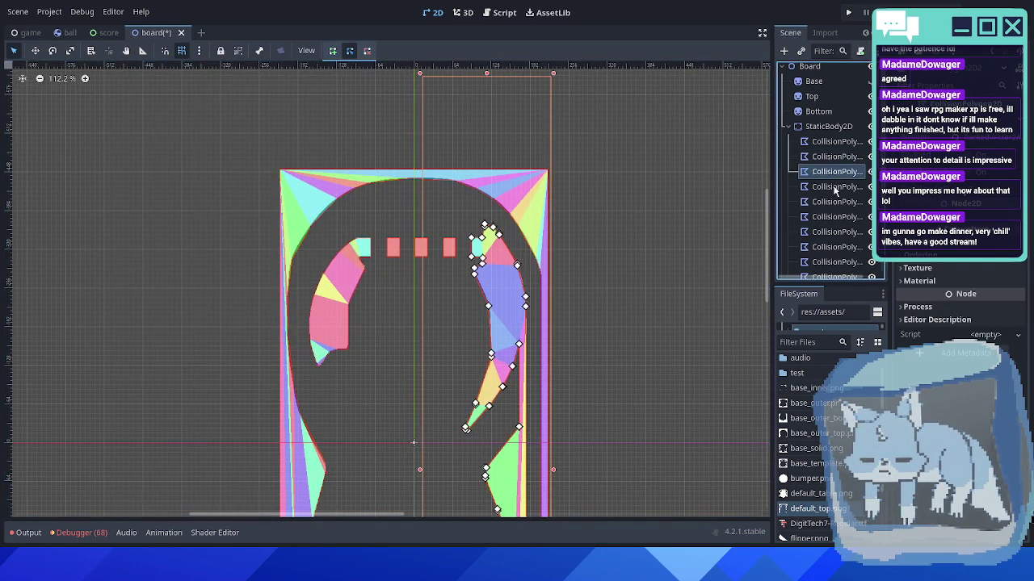
left_click(833, 191)
middle_click_drag(610, 342, 653, 167)
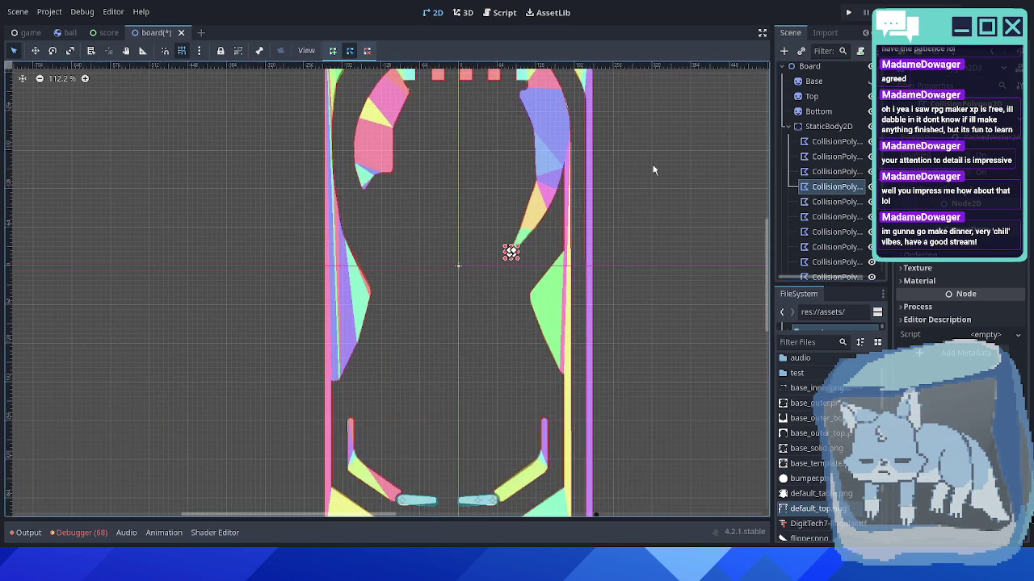
scroll(485, 263, "up", 5)
scroll(537, 254, "up", 5)
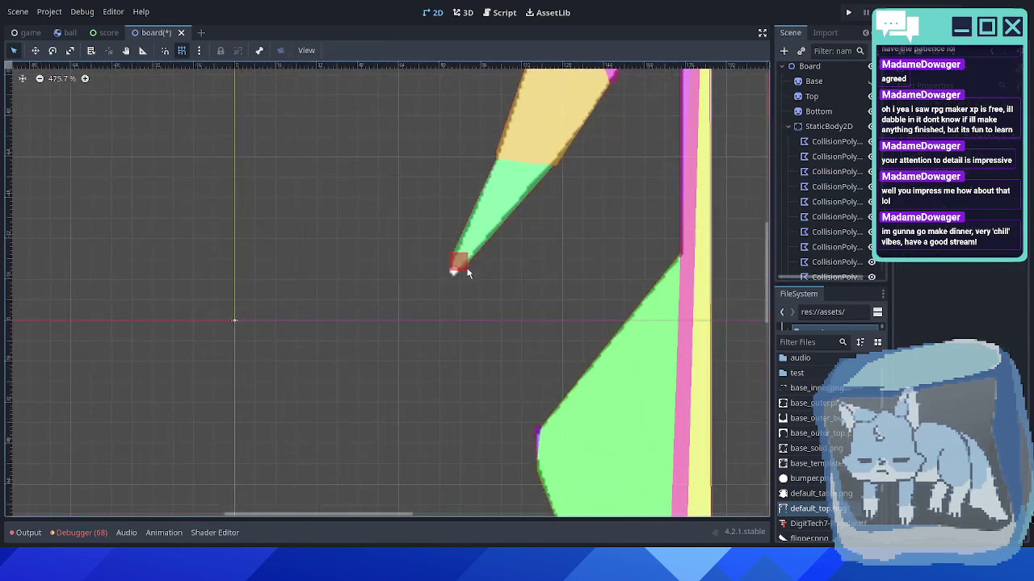
left_click(467, 270)
left_click(844, 177)
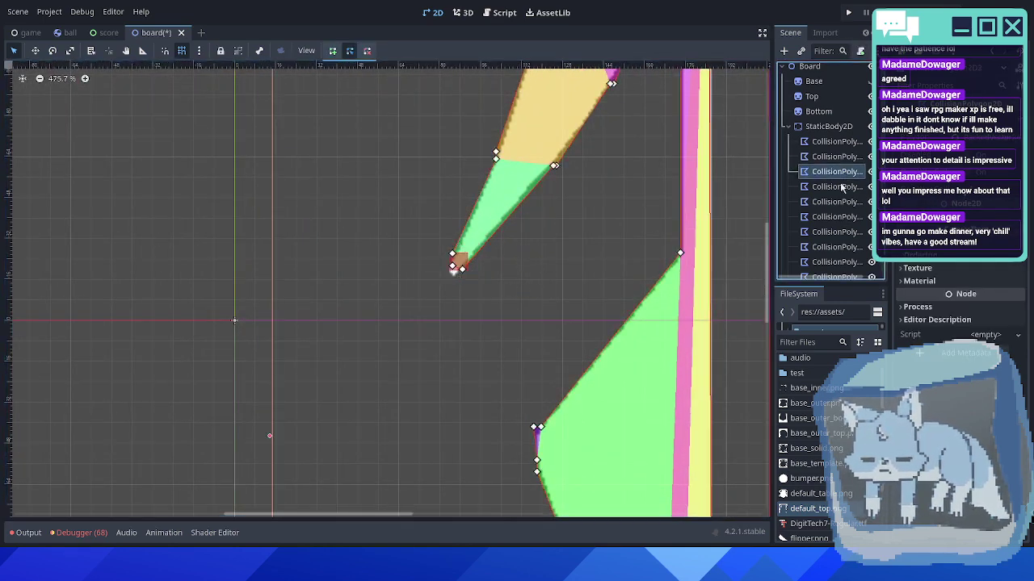
- Delete the tiny collision polygon CollisionPolygon2D3 at the lower tip of the board's curved right wall
left_click(836, 187)
key("Delete")
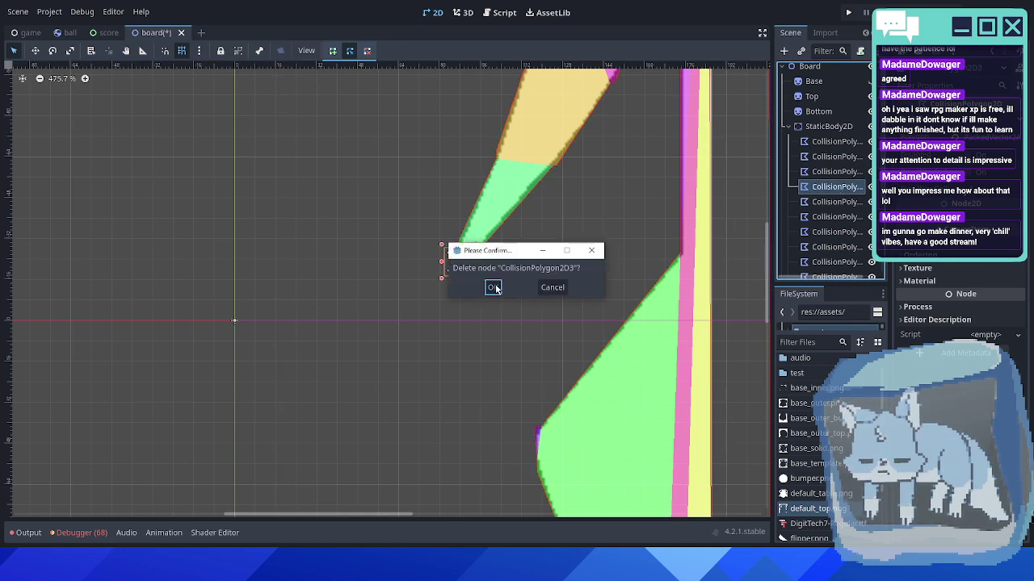
left_click(493, 288)
- Examine the remaining collision polygons under StaticBody2D one by one across the upper and lower parts of the board
left_click(836, 171)
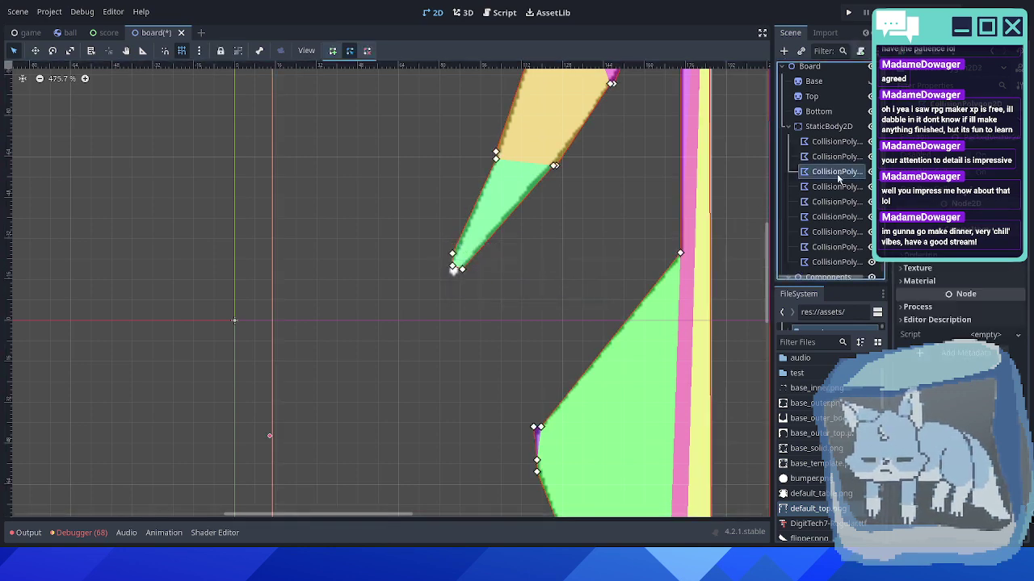
left_click(836, 187)
scroll(460, 244, "down", 3)
scroll(460, 245, "down", 5)
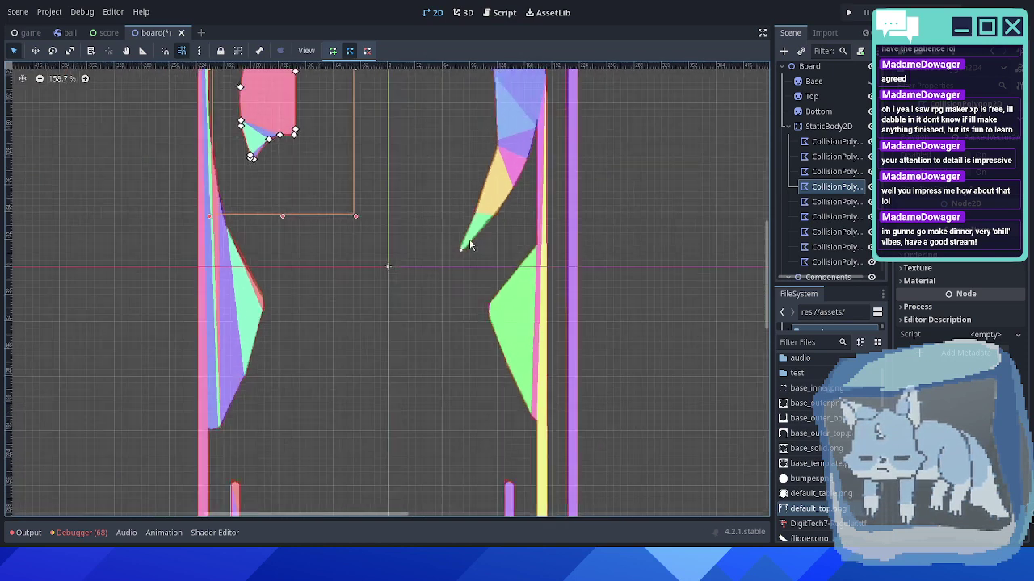
left_click(835, 202)
left_click(836, 216)
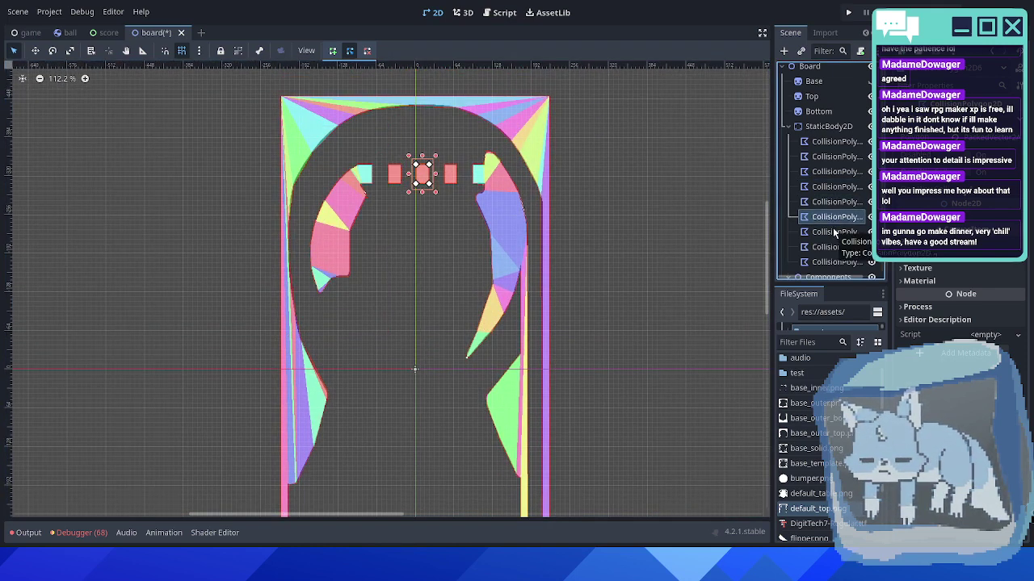
left_click(834, 232)
left_click(832, 246)
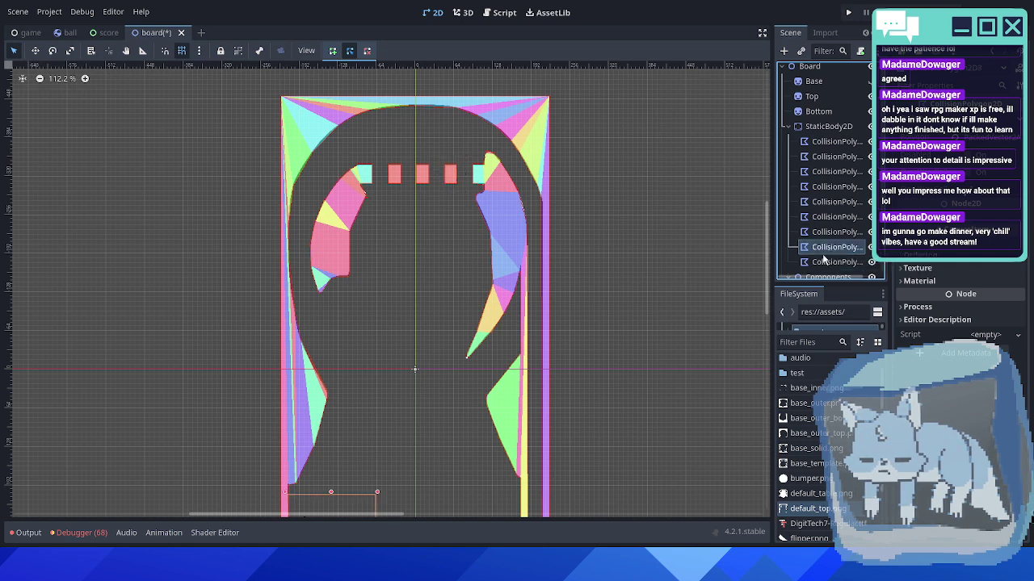
middle_click_drag(598, 284, 609, 141)
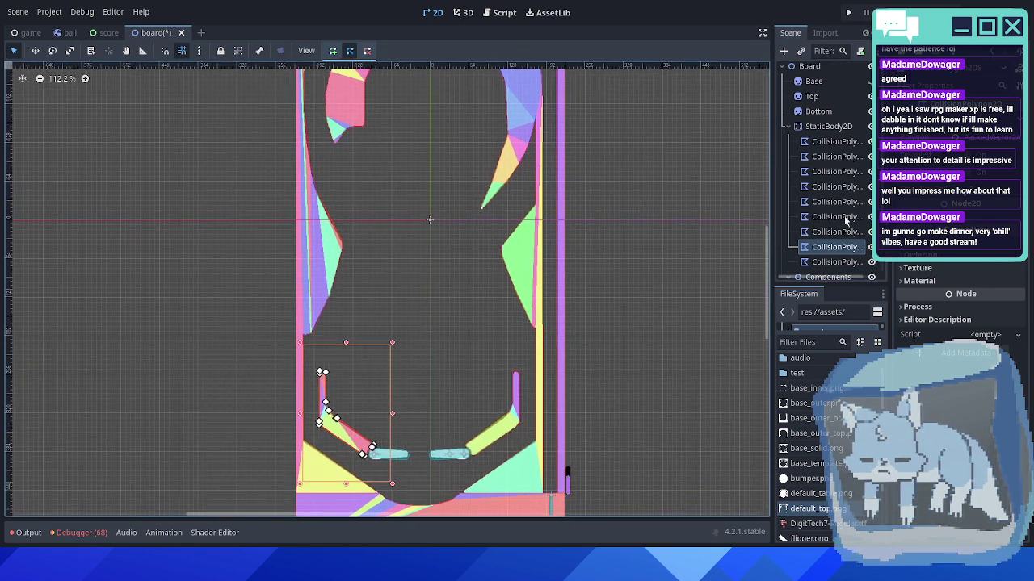
left_click(834, 261)
middle_click_drag(599, 223, 582, 211)
middle_click_drag(637, 185, 619, 192)
left_click(662, 166)
middle_click_drag(671, 154, 662, 215)
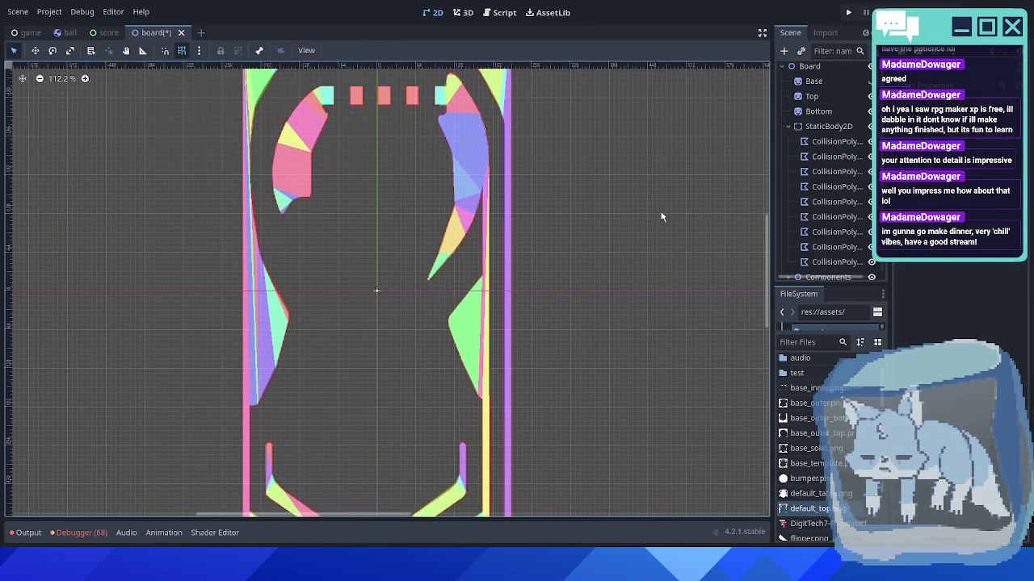
- Hide the StaticBody2D node, collapse its list of collision polygons and save the board scene
key("ctrl+s")
left_click(873, 126)
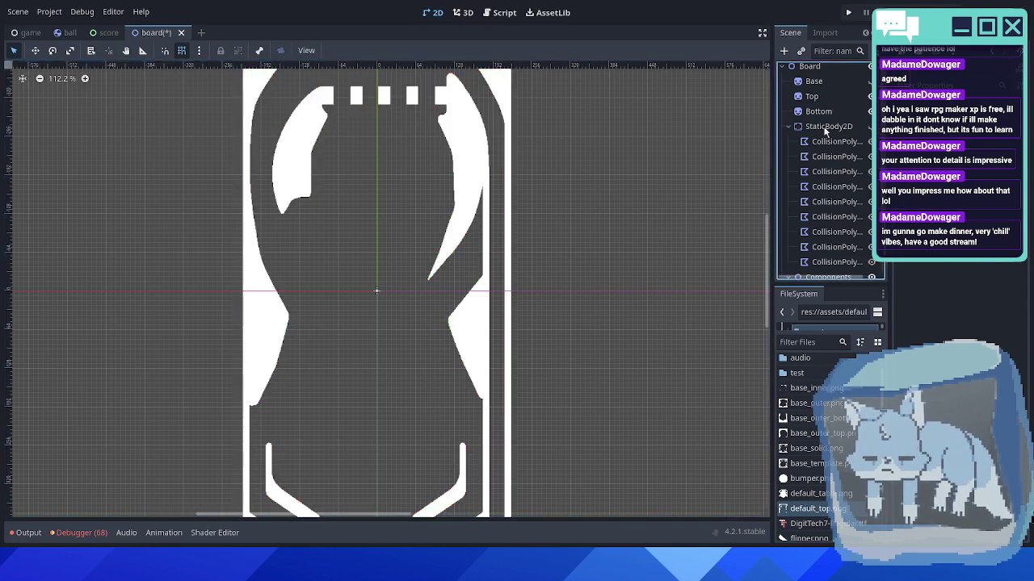
left_click(790, 127)
middle_click_drag(539, 270, 544, 168)
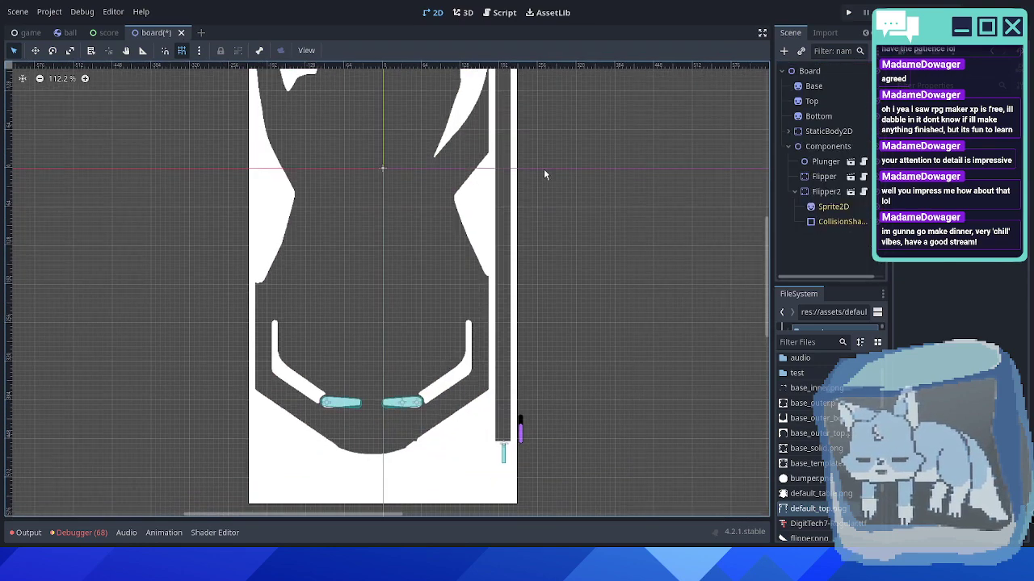
mouse_move(603, 226)
middle_mouse_down()
mouse_move(614, 201)
mouse_move(610, 235)
middle_mouse_up()
middle_click_drag(600, 119, 597, 257)
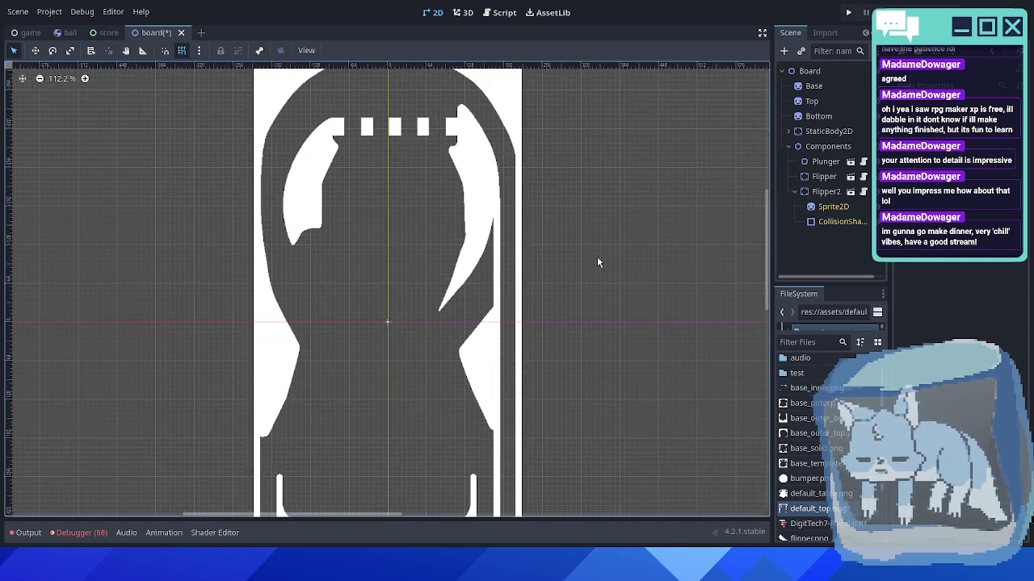
key("ctrl+s")
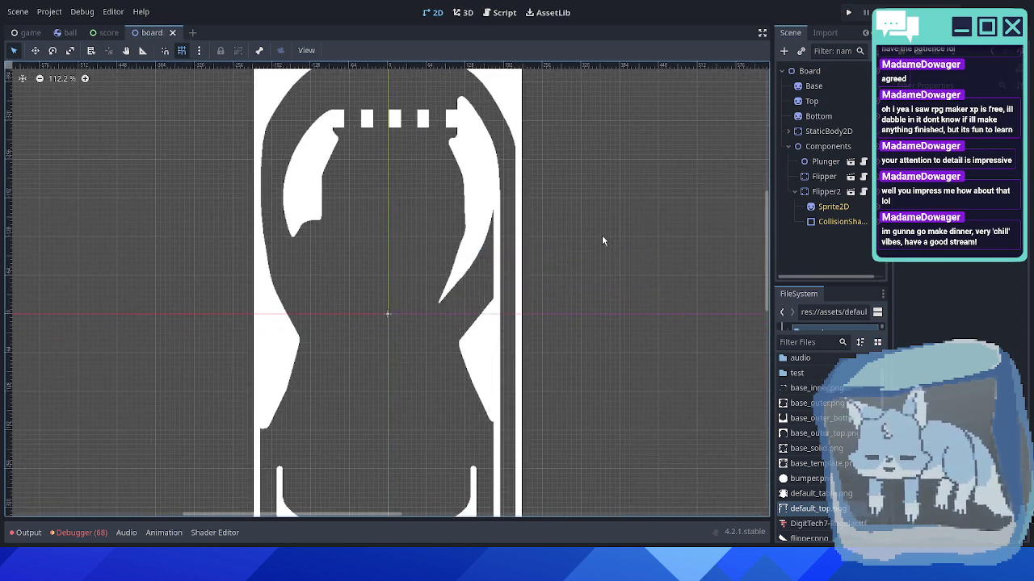
- Run the project from the game scene, launch the ball to test the board's collisions, and close the game window
scroll(602, 235, "down", 3)
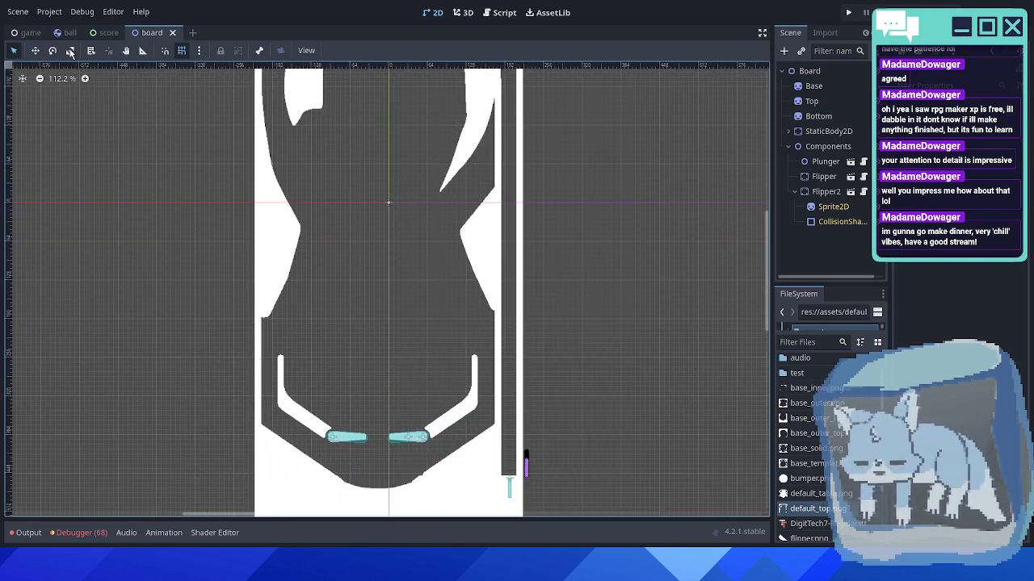
left_click(31, 32)
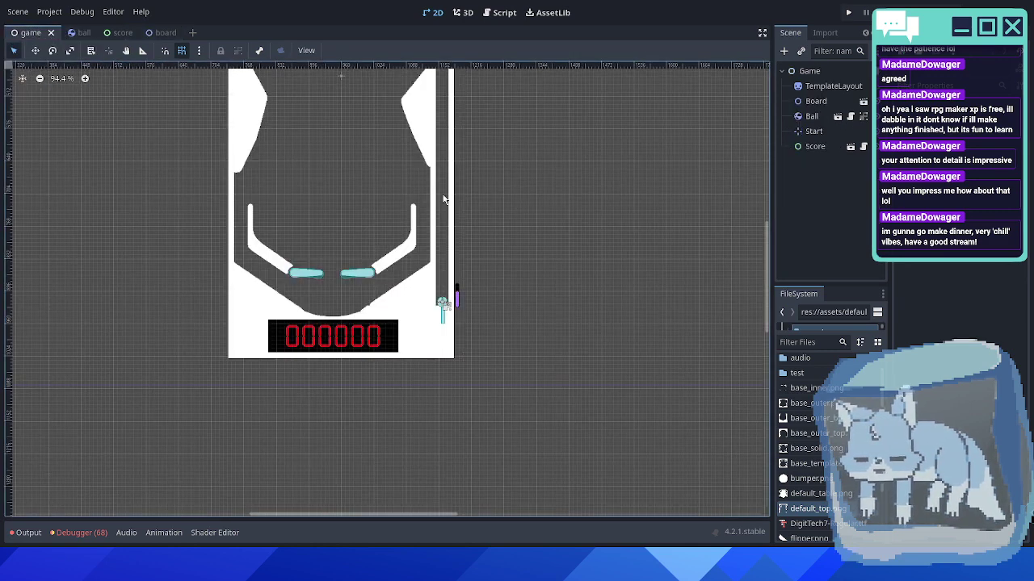
middle_click_drag(442, 199, 524, 342)
middle_click_drag(431, 247, 450, 333)
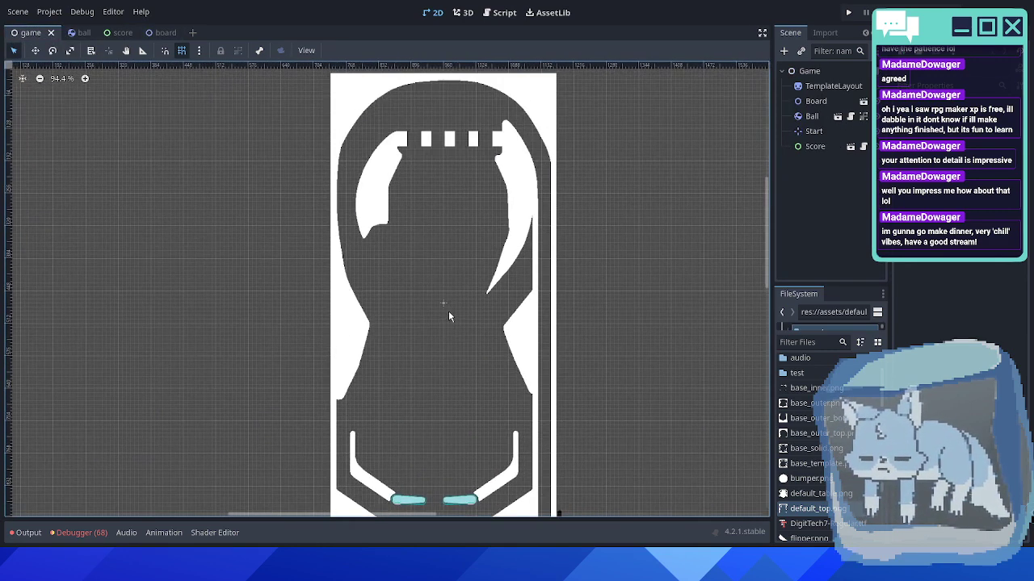
key("F5")
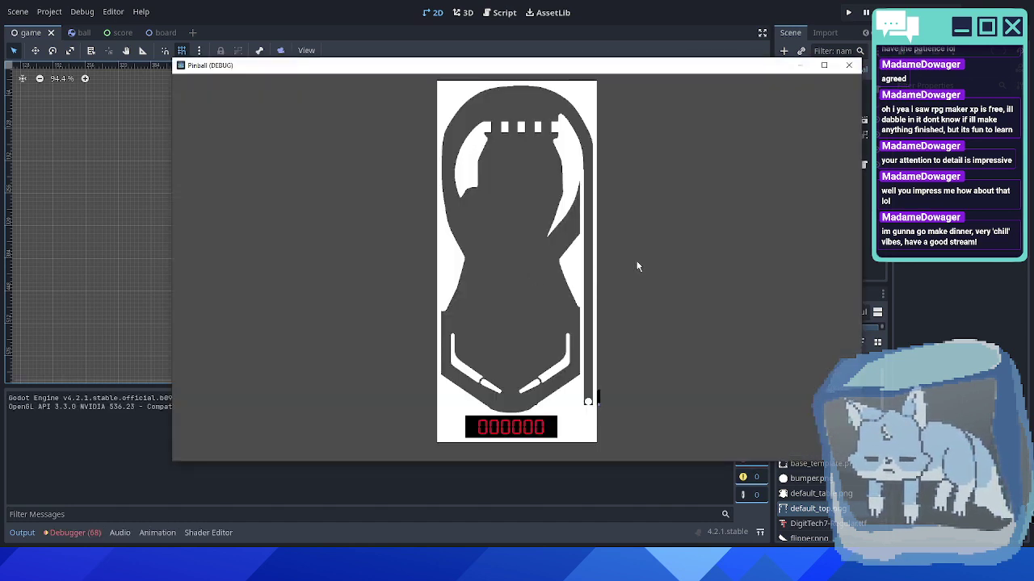
key("space")
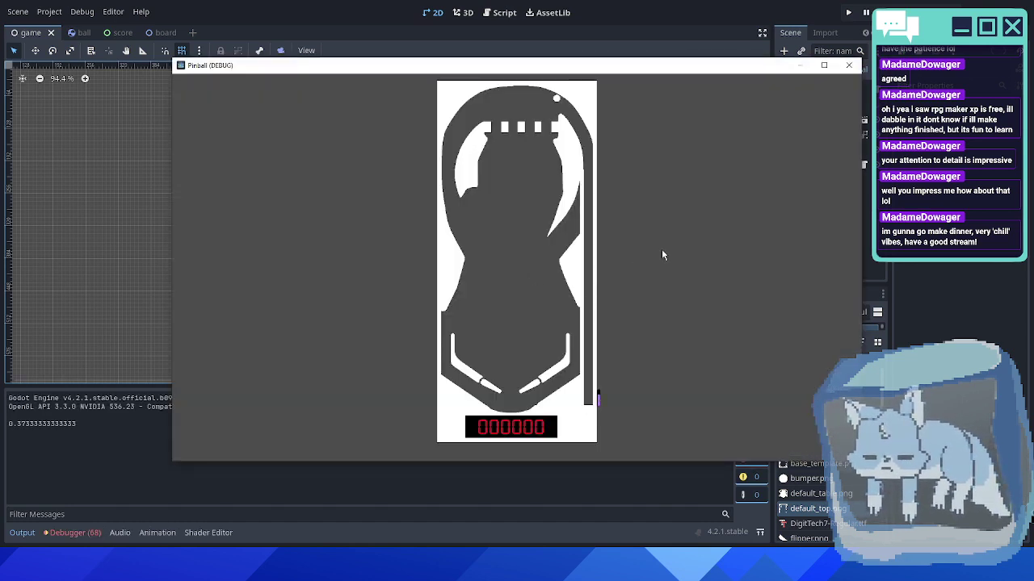
key("Right")
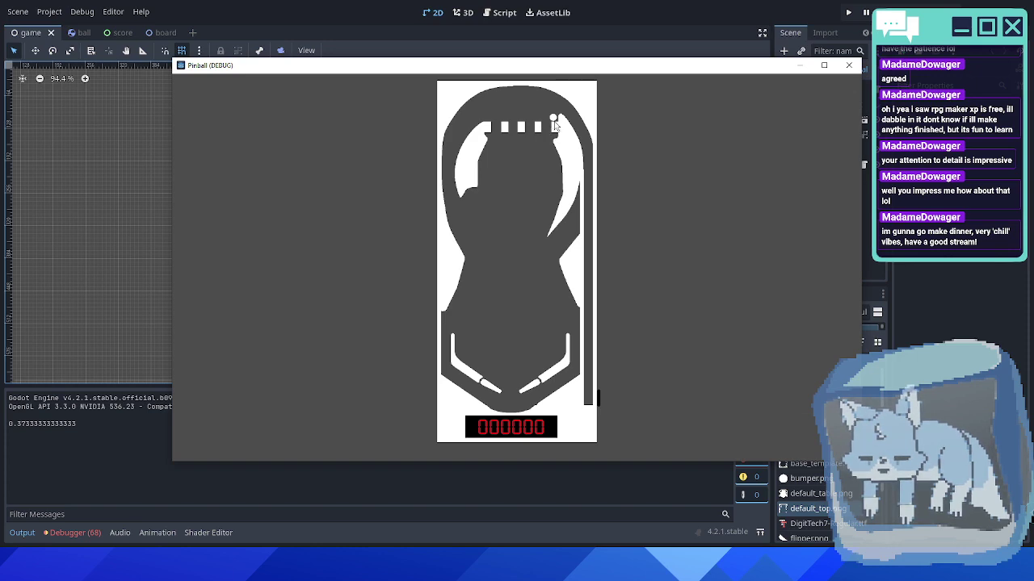
left_click(848, 65)
middle_click_drag(512, 257, 534, 290)
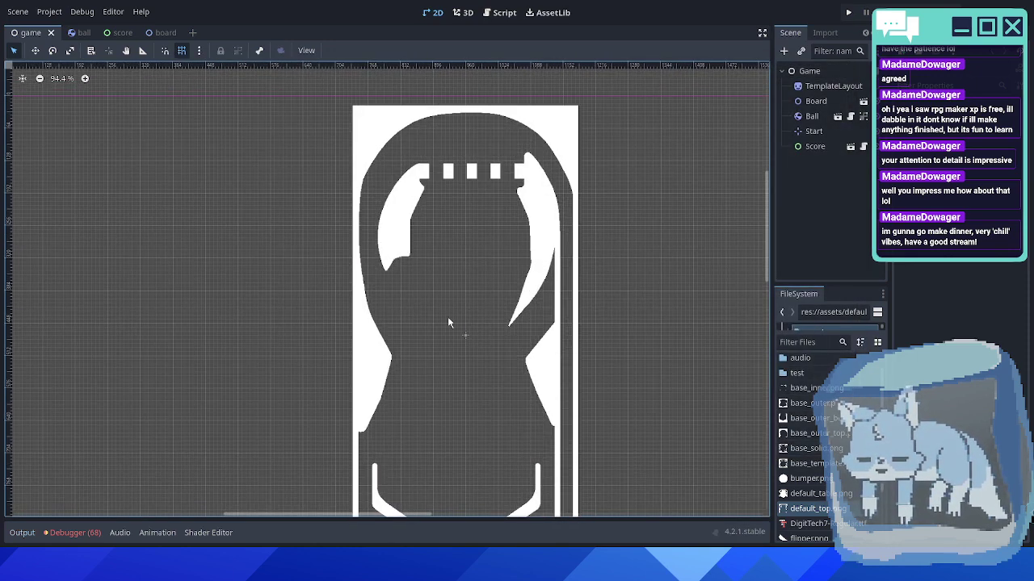
- Switch to the board template image in Paint.NET and choose the Triangle shape for the row of blocks near the board's top
key("alt+Tab")
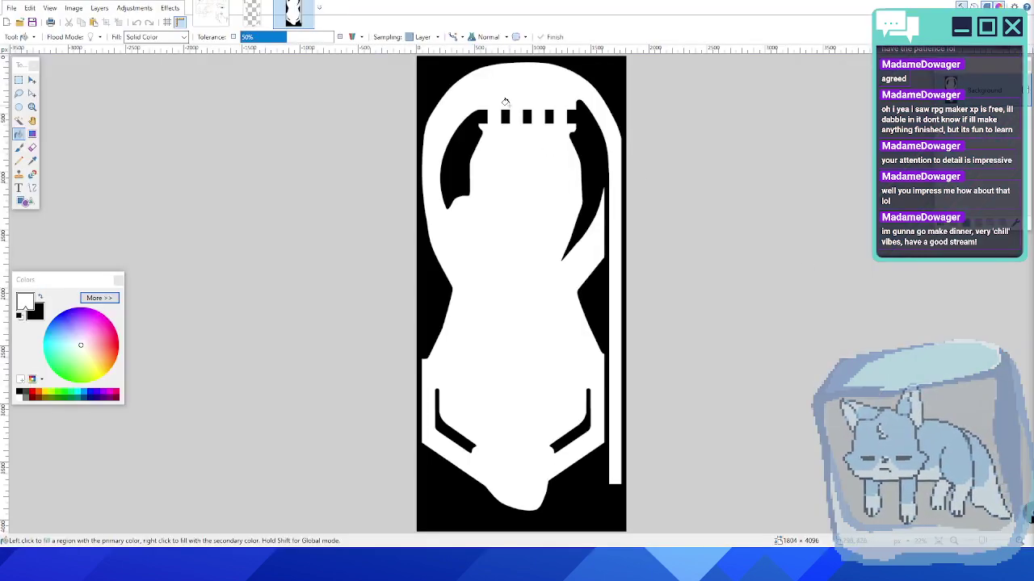
scroll(504, 102, "up", 8, "ctrl")
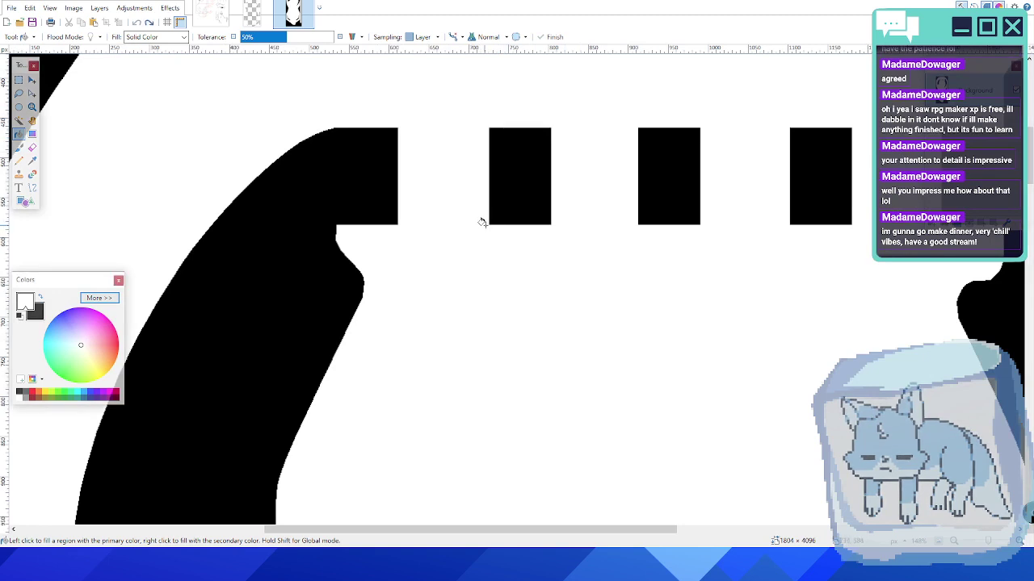
mouse_move(600, 173)
middle_mouse_down()
mouse_move(396, 304)
mouse_move(453, 288)
middle_mouse_up()
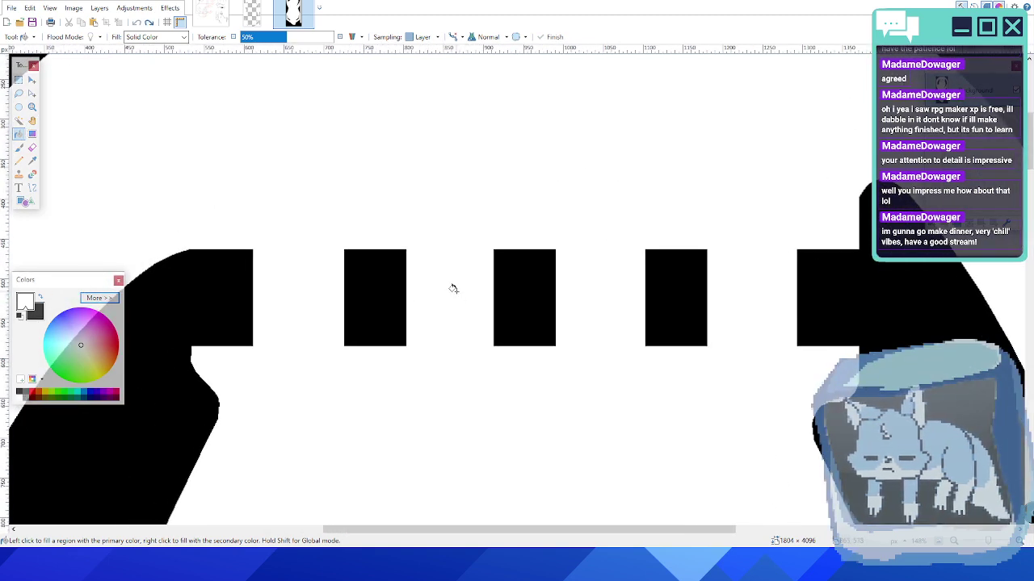
left_click(31, 205)
left_click(71, 37)
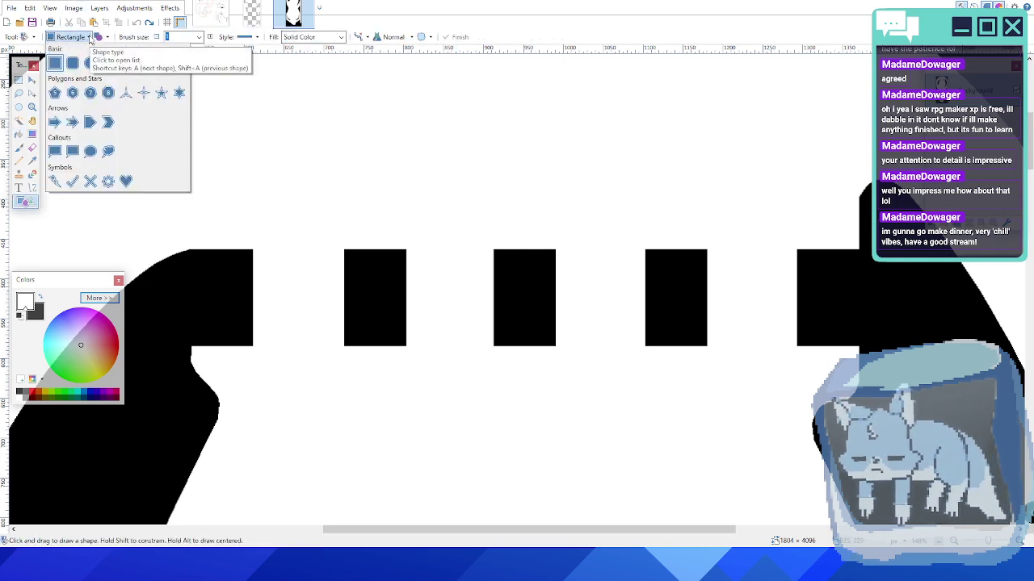
left_click(161, 63)
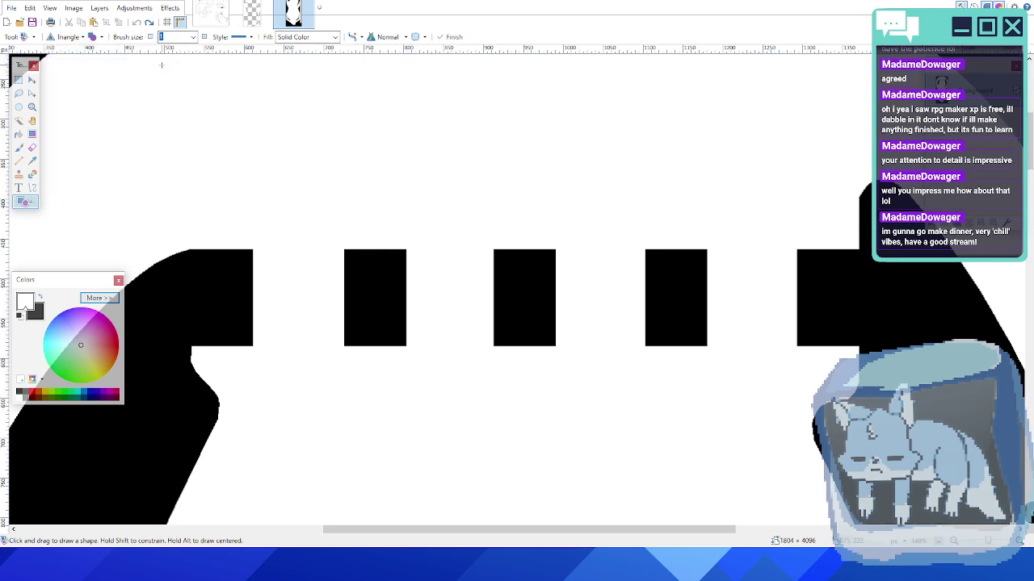
- Swap the colours so black is primary, and try out freehand triangles above the leftmost block, undoing each one
left_click_drag(222, 194, 295, 323)
key("ctrl+z")
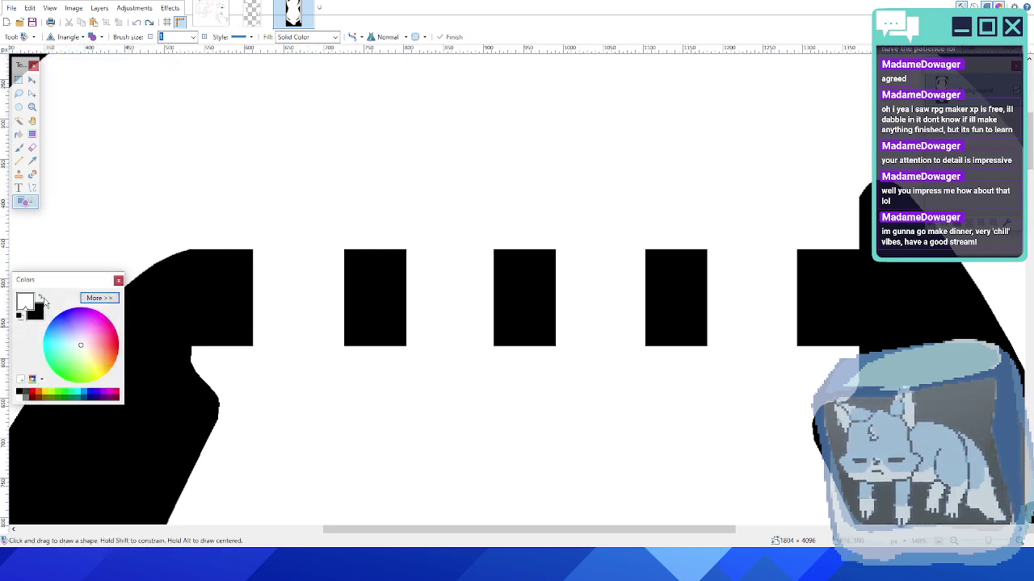
left_click(41, 297)
mouse_move(197, 218)
left_mouse_down()
mouse_move(248, 251)
mouse_move(253, 242)
left_mouse_up()
key("ctrl+z")
- Draw a black triangle about 78 × 9 pixels across the full top edge of the first free-standing block
middle_click_drag(442, 274, 358, 259)
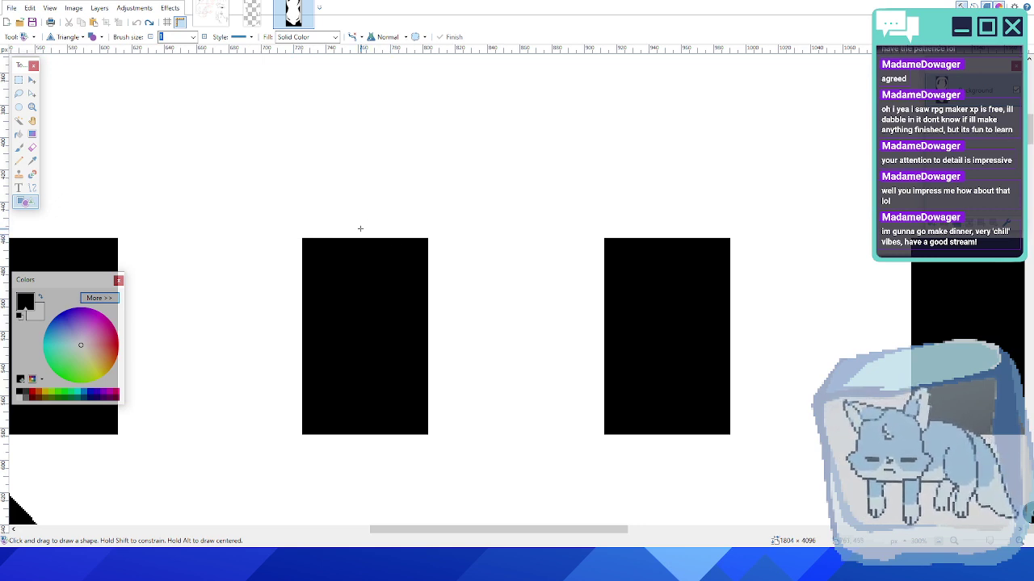
scroll(318, 246, "up", 2, "ctrl")
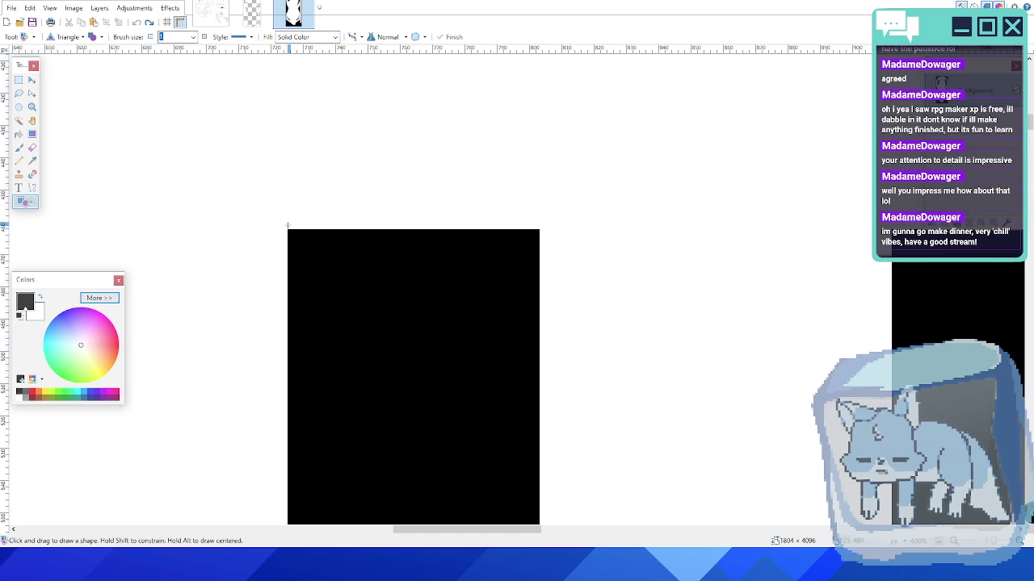
left_click_drag(287, 226, 539, 219)
scroll(369, 225, "up", 3, "ctrl")
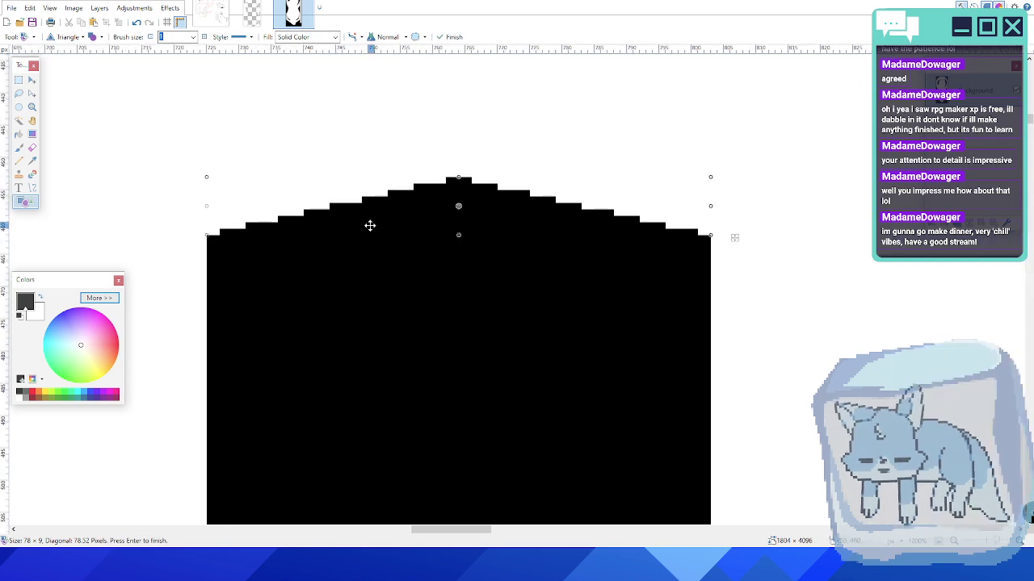
- Raise the peak of the triangle on the block so that its size becomes 78 × 10 pixels
left_click_drag(207, 206, 207, 207)
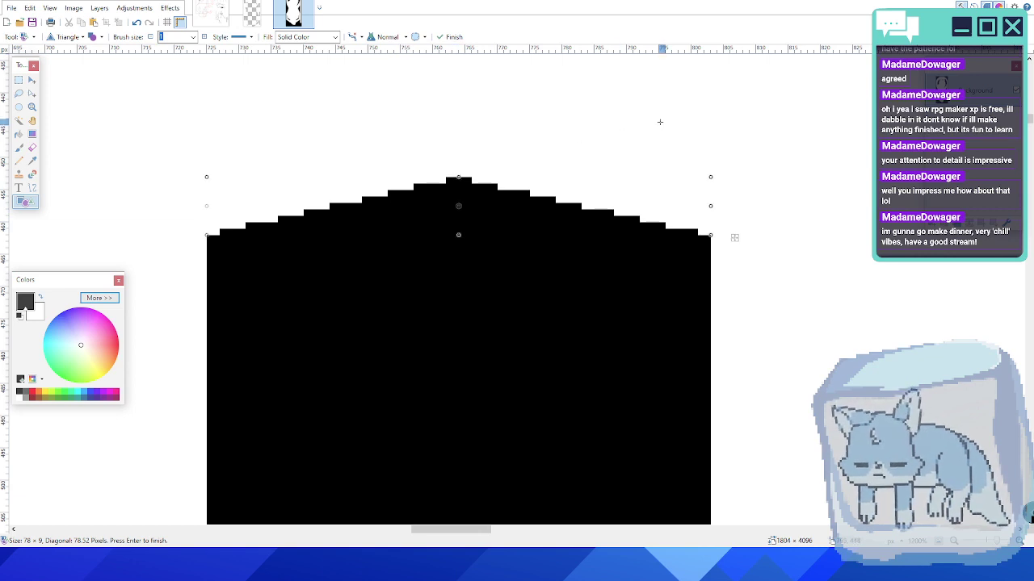
mouse_move(458, 177)
left_mouse_down()
mouse_move(464, 157)
mouse_move(462, 169)
left_mouse_up()
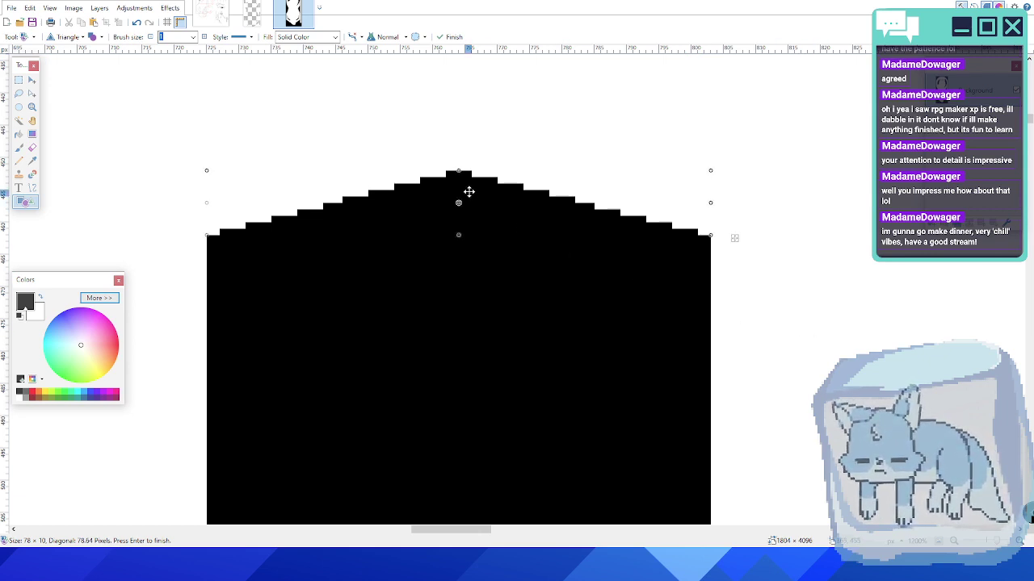
scroll(469, 191, "down", 3)
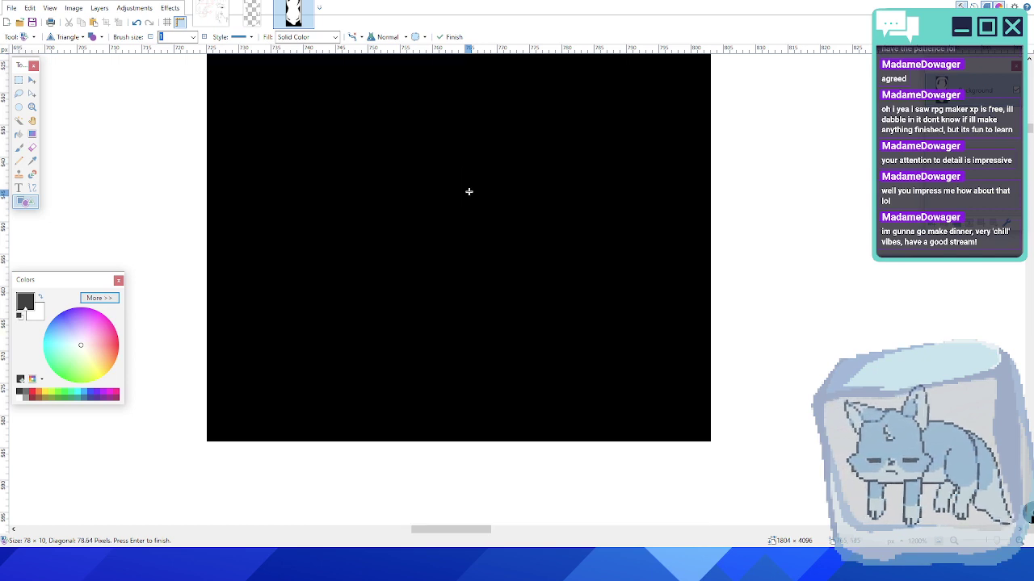
scroll(468, 192, "up", 3)
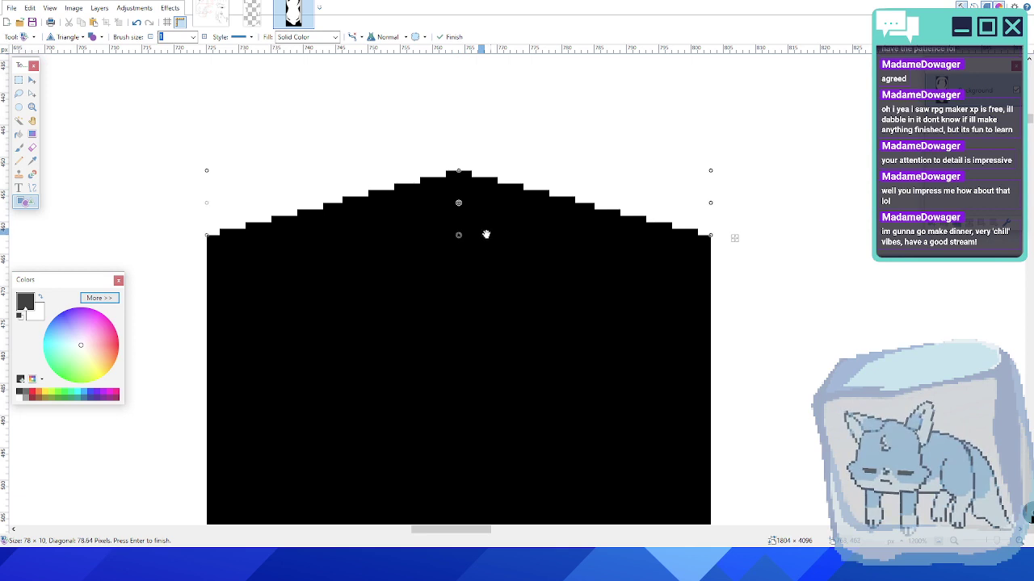
scroll(487, 233, "down", 2)
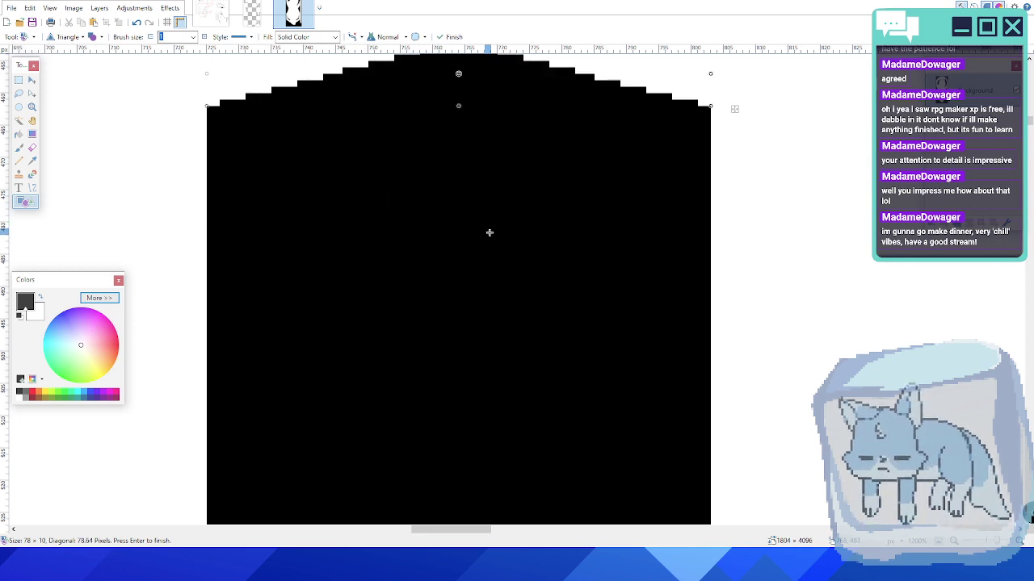
scroll(489, 233, "down", 5, "ctrl")
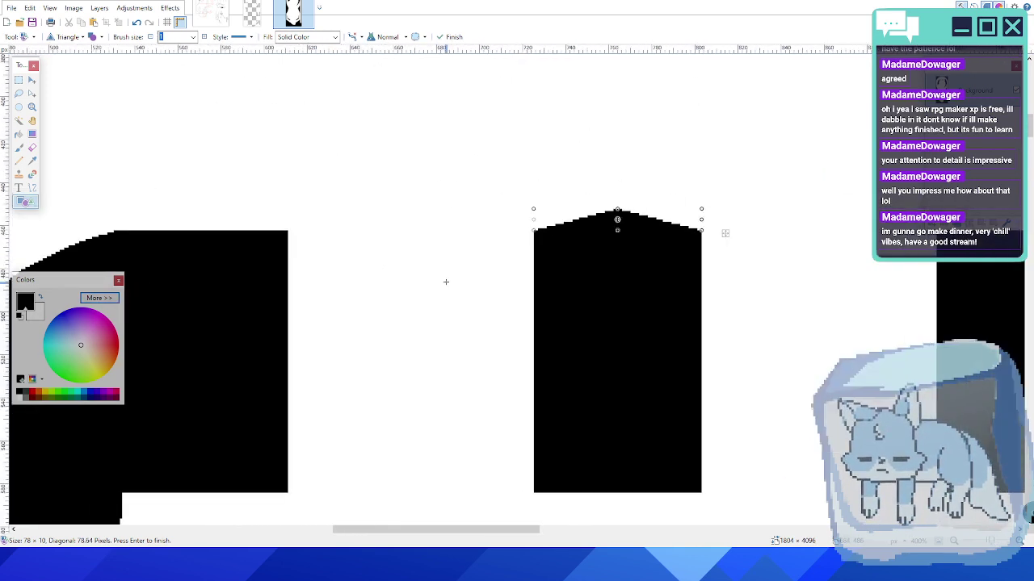
key("m")
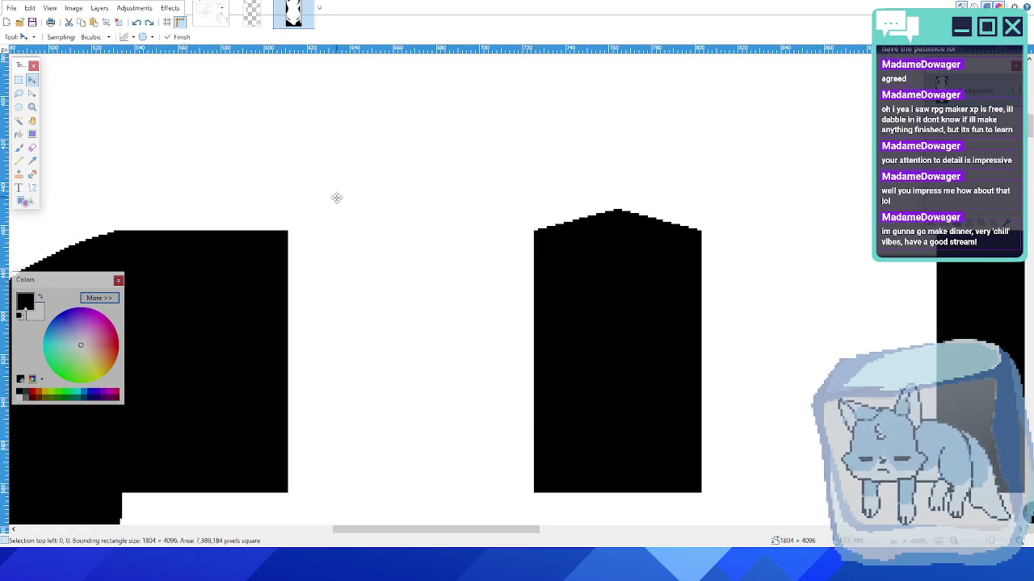
key("ctrl+z")
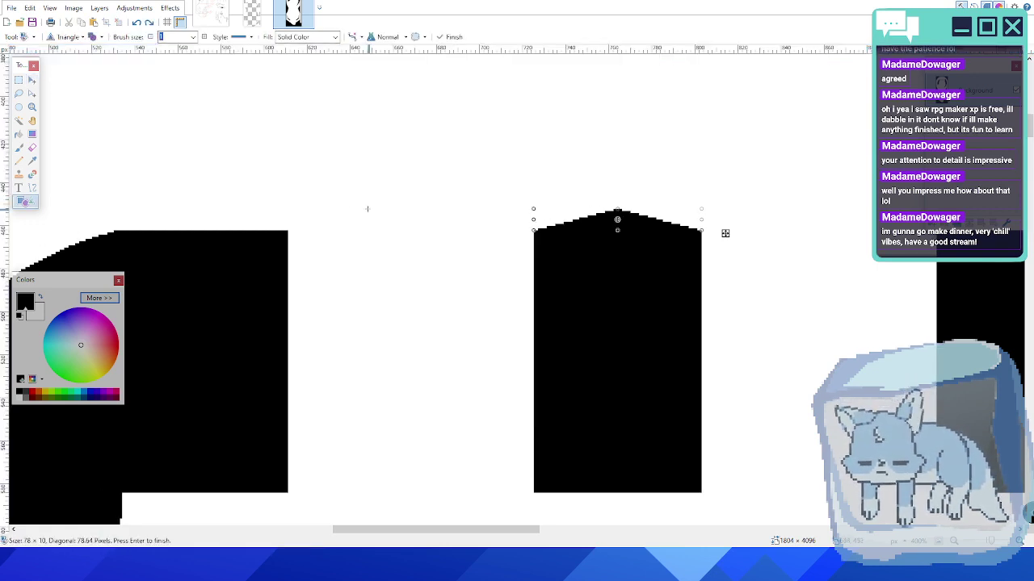
- Finish the triangle and select the 78 × 10 pixel area containing the peak of the first free-standing block
key("m")
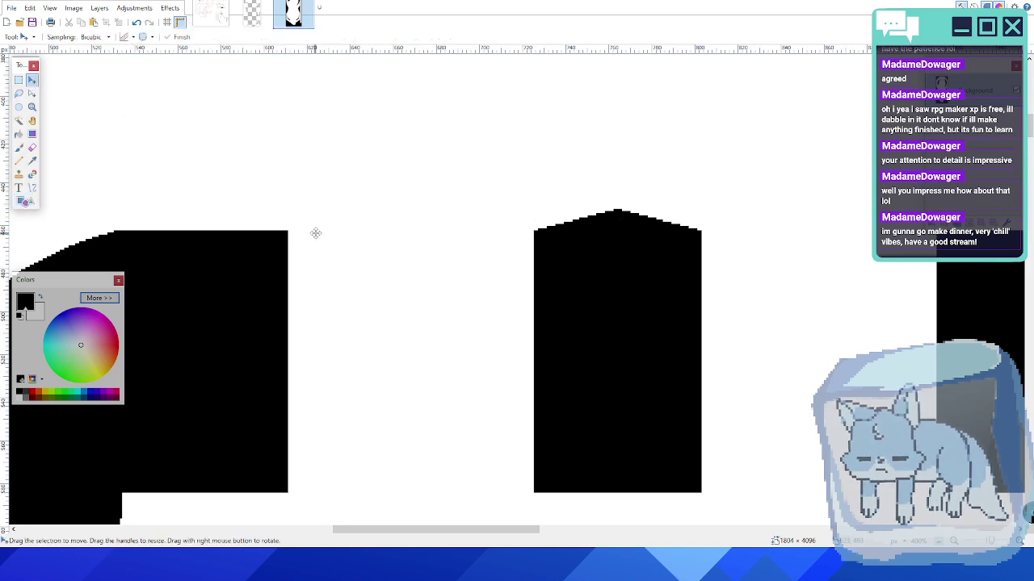
scroll(655, 229, "up", 2, "ctrl")
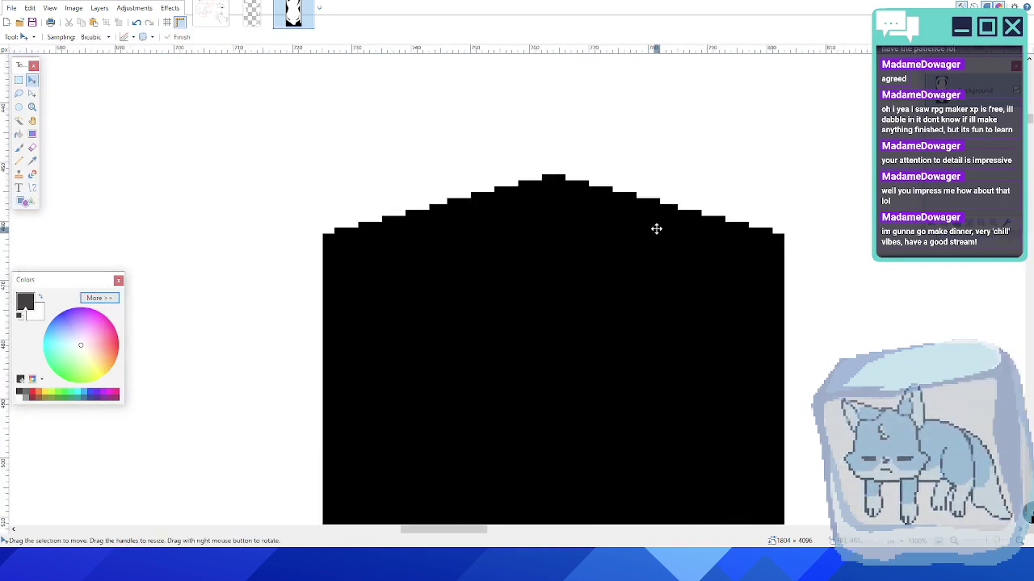
left_click(19, 79)
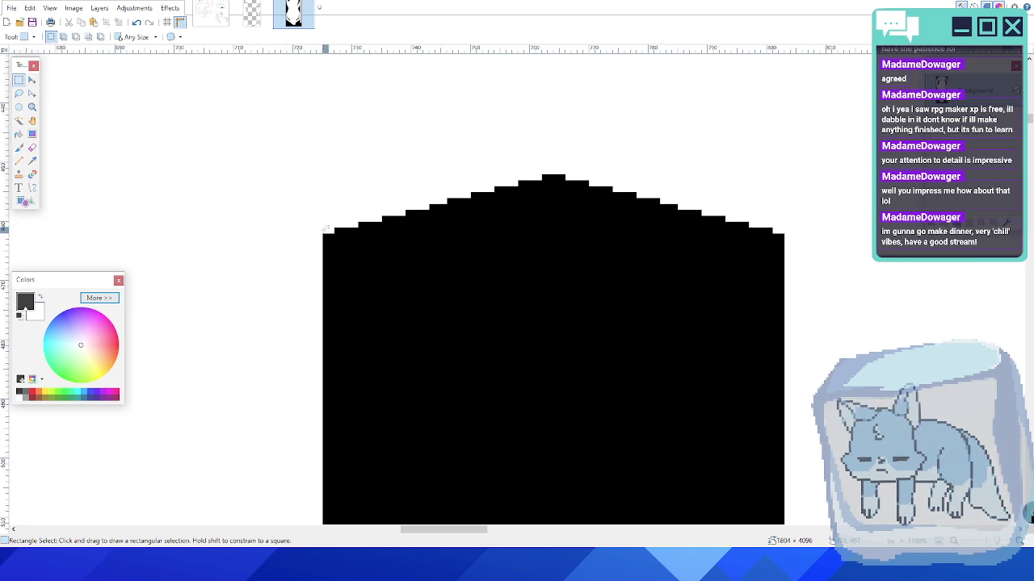
left_click_drag(323, 175, 784, 239)
left_click(32, 93)
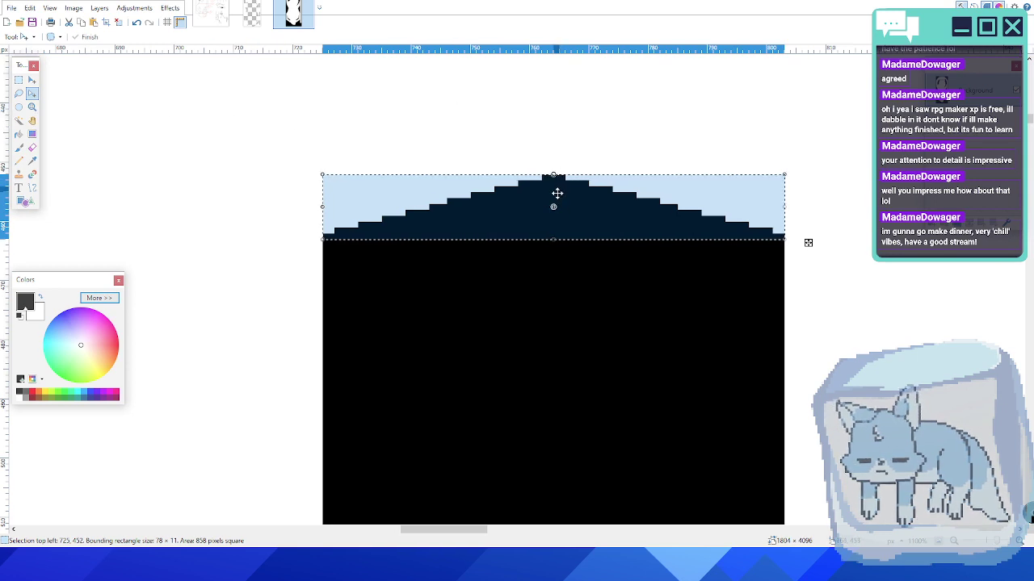
left_click_drag(554, 238, 554, 234)
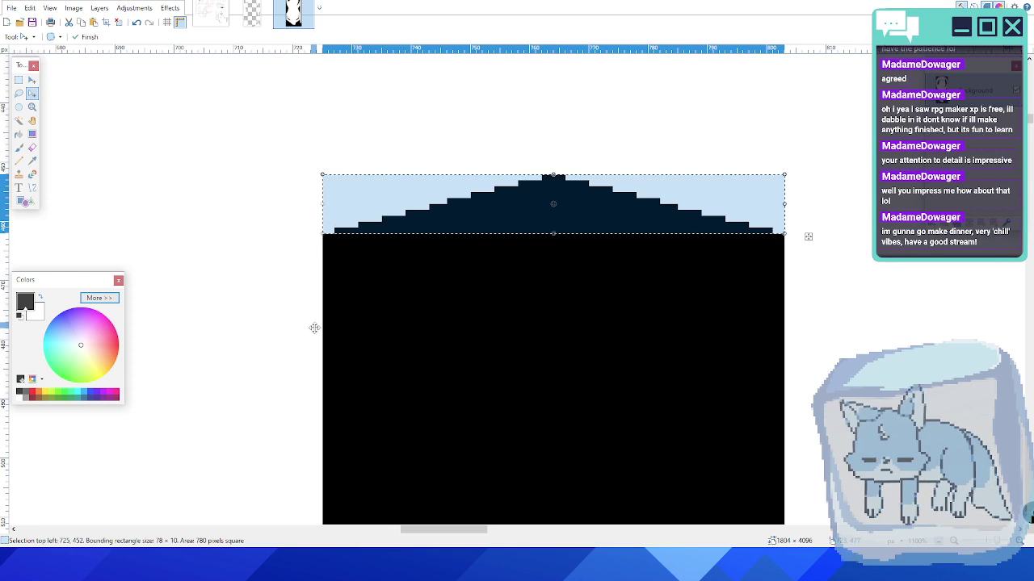
- Place a copy of the selected peak on top of the leftmost block, flush with its right edge at 535, 452, and deselect
left_click(33, 79)
scroll(202, 250, "down", 5, "ctrl")
middle_click_drag(205, 251, 477, 291)
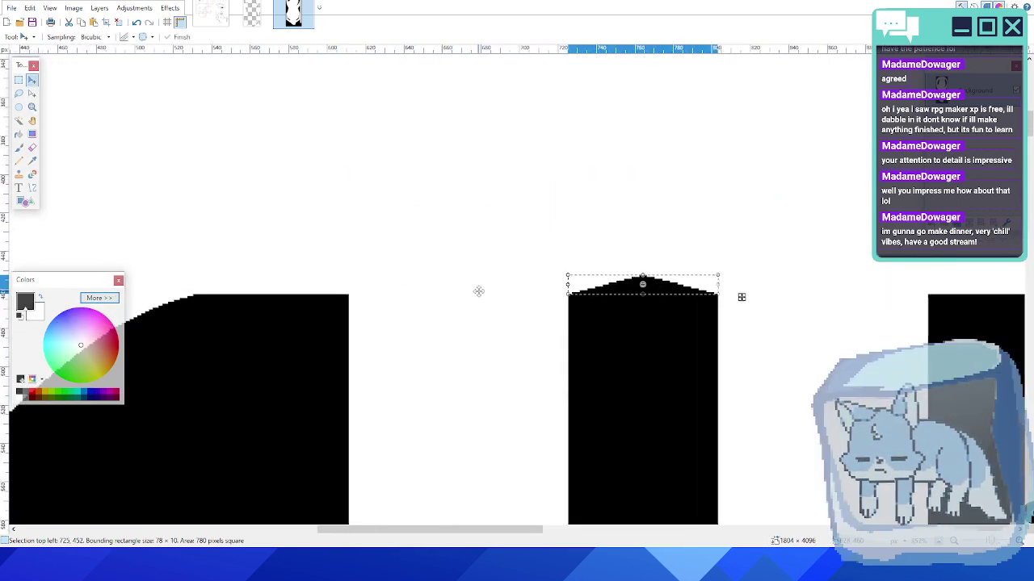
key("ctrl+Left")
key("ctrl+Left")
key("ctrl+Left")
key("ctrl+Left")
key("ctrl+Left")
key("ctrl+Left")
key("ctrl+Left")
key("ctrl+Left")
key("ctrl+Left")
key("ctrl+Left")
key("ctrl+Left")
key("ctrl+Left")
key("ctrl+Left")
key("ctrl+Left")
key("ctrl+Left")
key("ctrl+Left")
key("ctrl+Left")
key("ctrl+Left")
key("ctrl+Left")
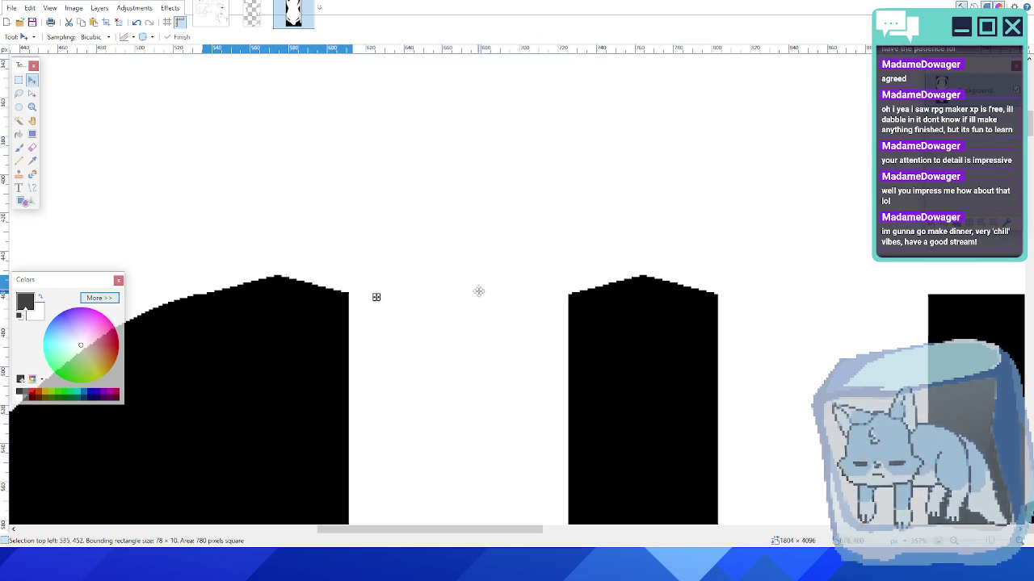
key("ctrl+d")
- Paste the peak and place it across the top edge of the second free-standing block at 912, 452
middle_click_drag(450, 329, 390, 282)
middle_click_drag(738, 292, 504, 281)
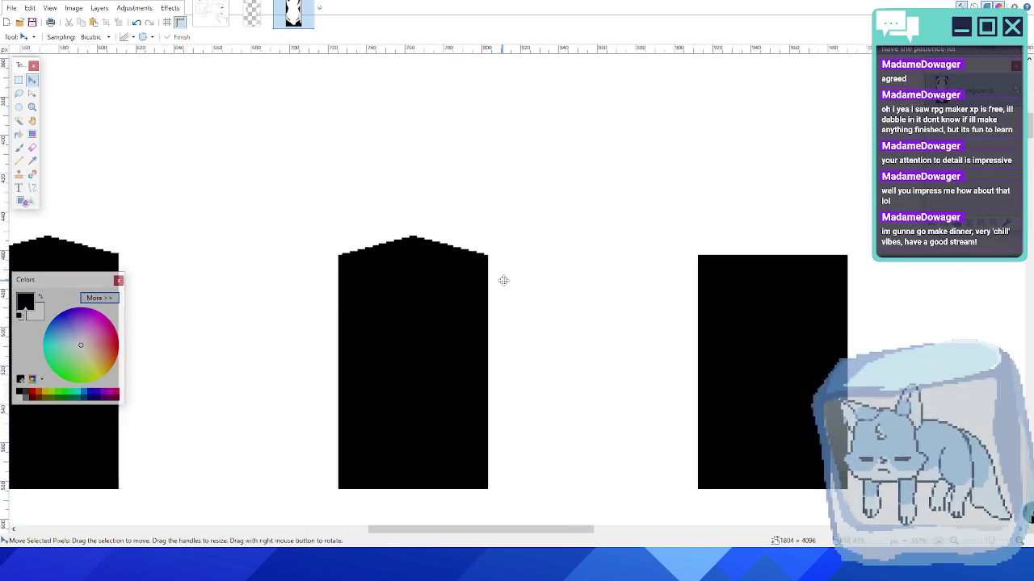
key("ctrl+v")
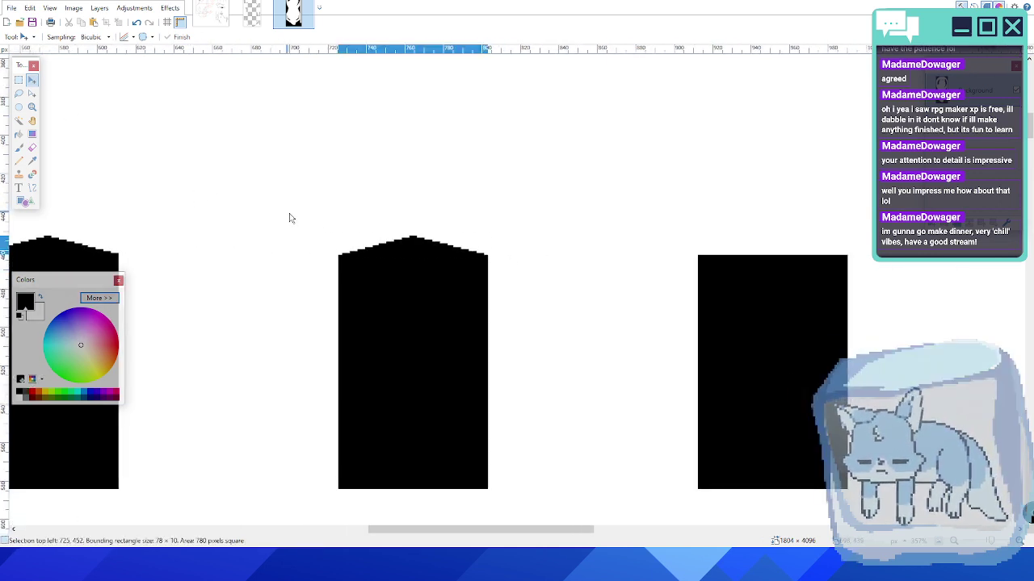
left_click_drag(483, 257, 870, 257)
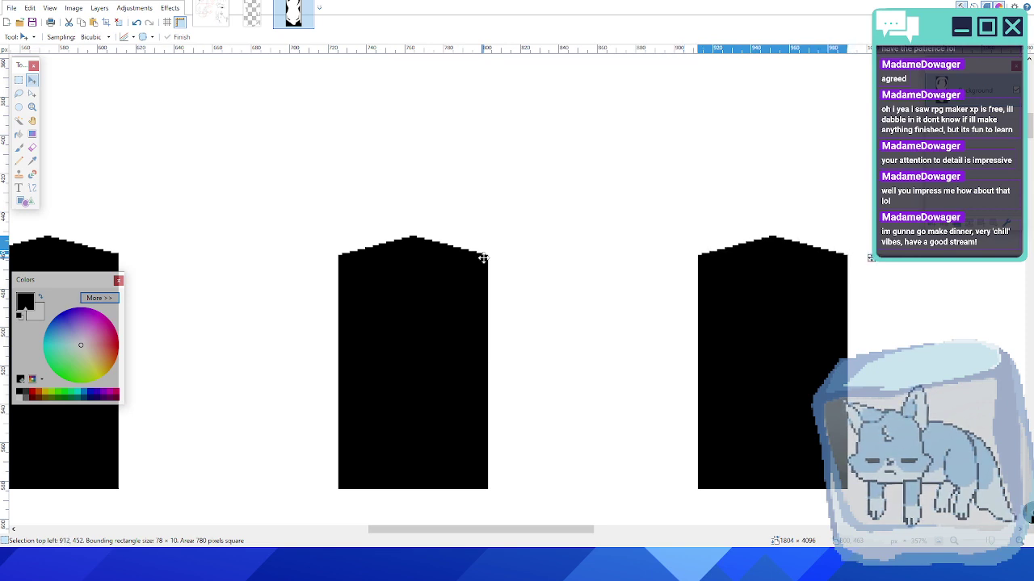
key("Right")
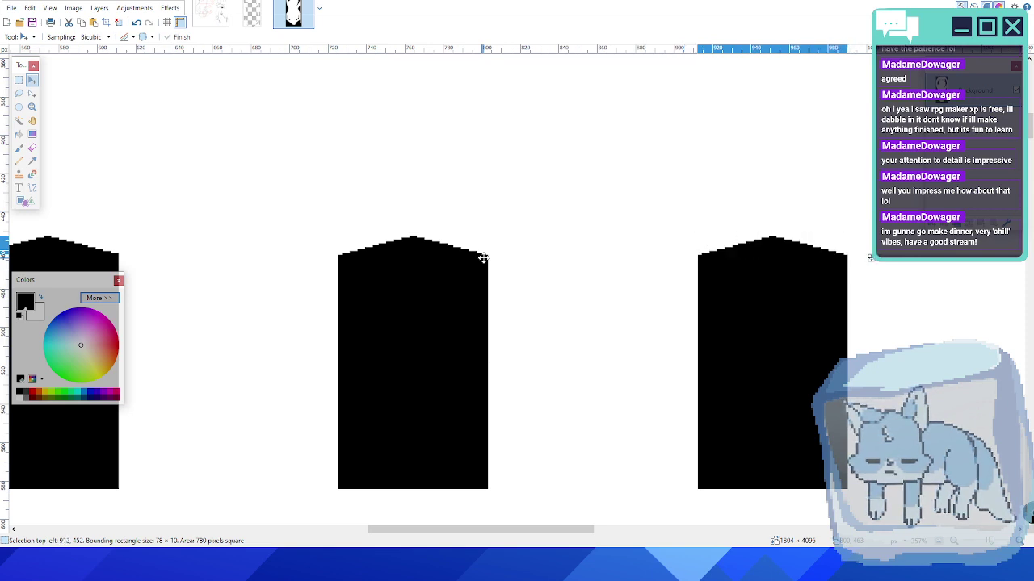
- Paste another peak, align it with the top edge of the third free-standing block at 1102, 452, and deselect
middle_click_drag(742, 302, 391, 301)
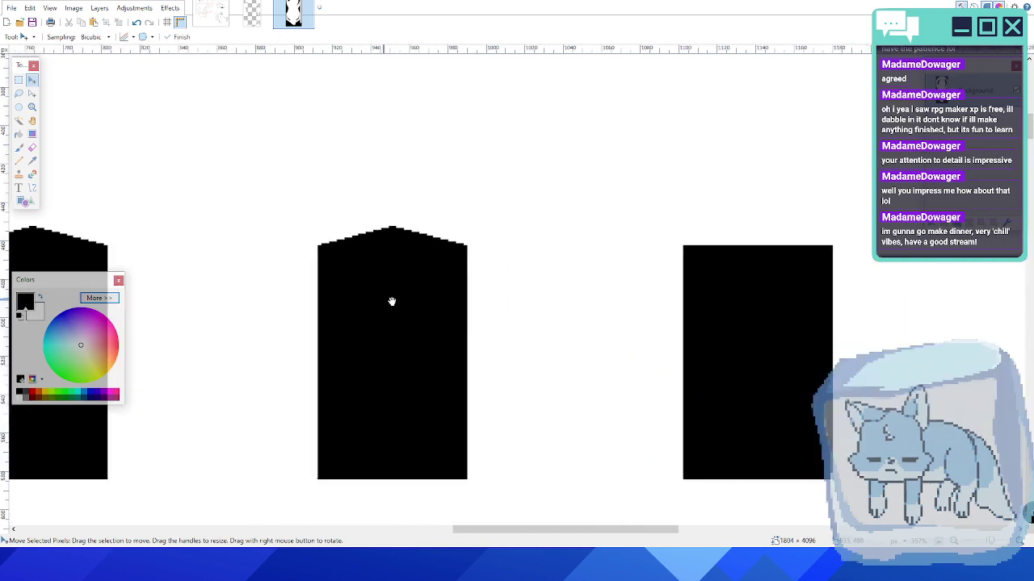
key("ctrl+v")
left_click_drag(183, 248, 856, 248)
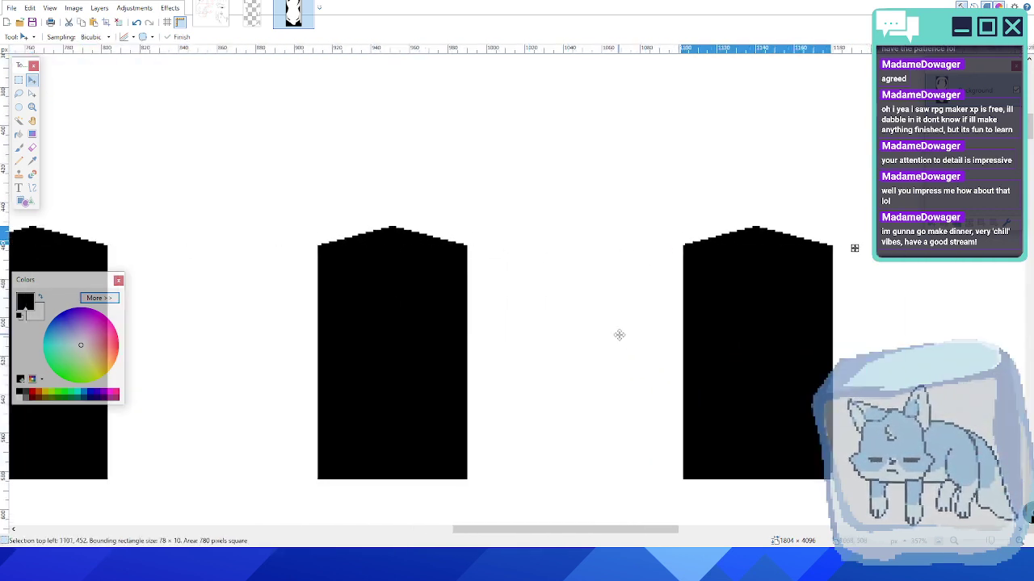
key("Right")
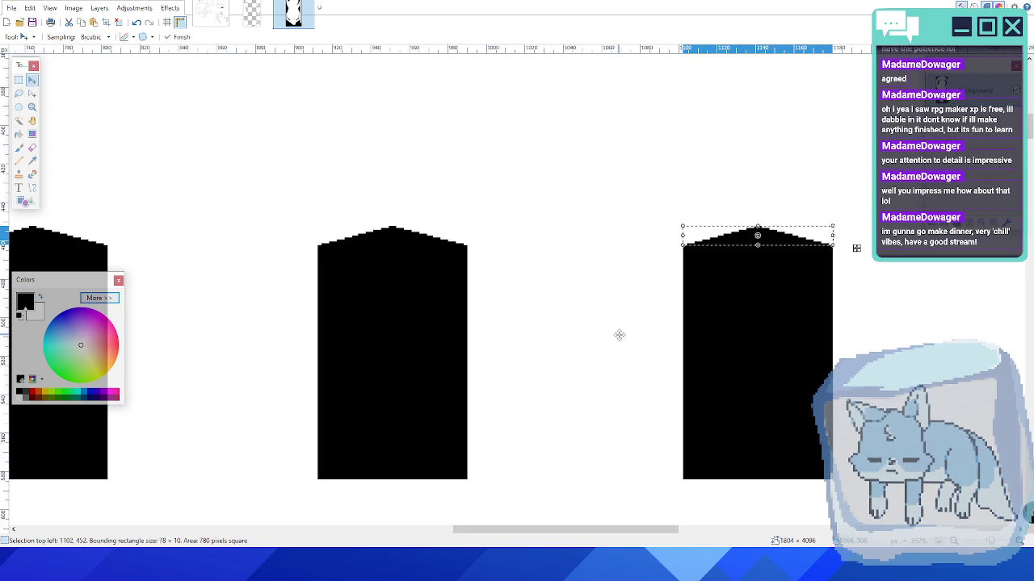
key("ctrl+d")
- Restore the peak selection and place a copy on the rightmost block beside the rounded column at 1292, 452, then deselect
scroll(619, 335, "down", 2, "ctrl")
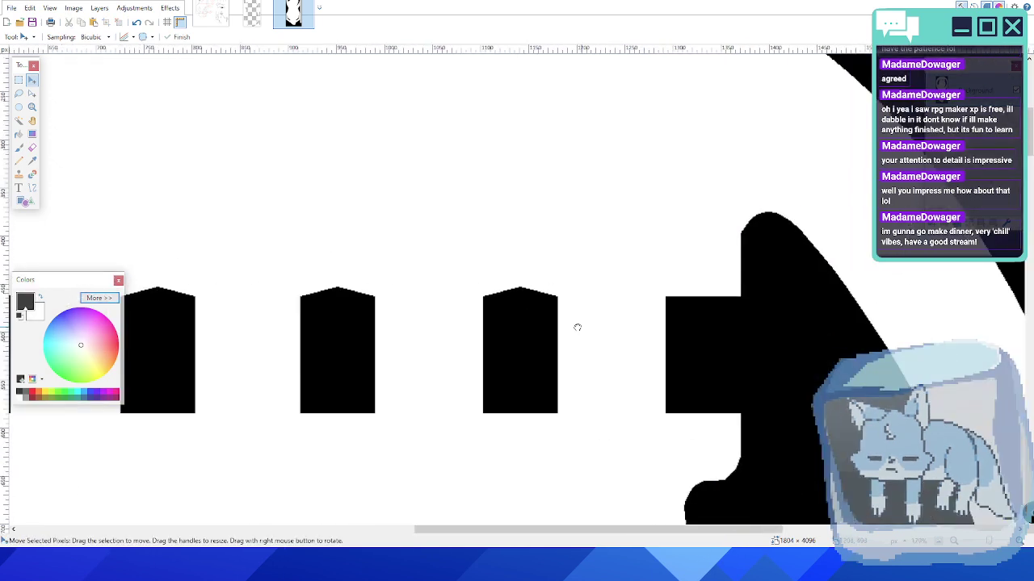
scroll(591, 348, "up", 2, "ctrl")
key("ctrl+z")
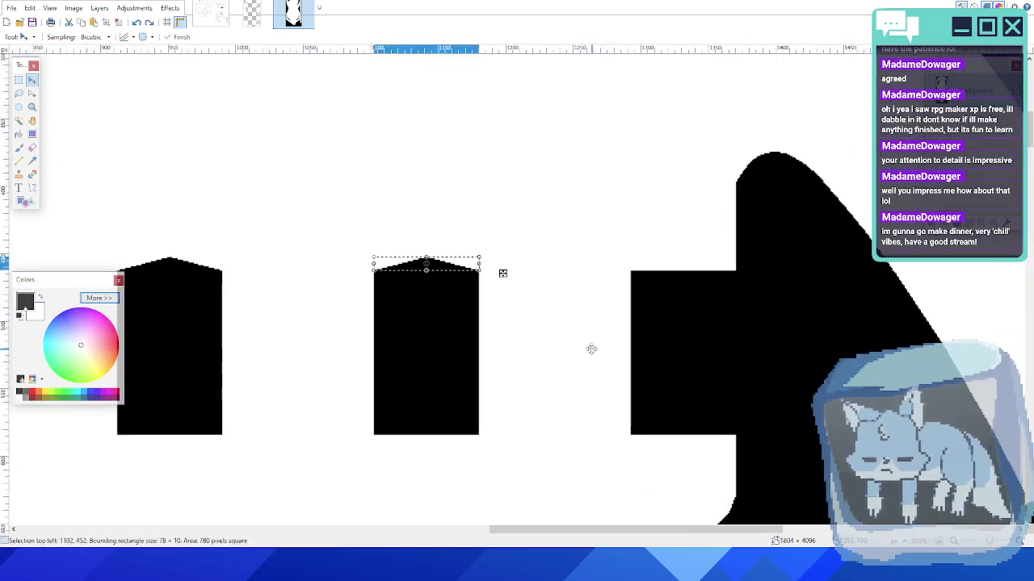
left_click_drag(501, 272, 759, 273)
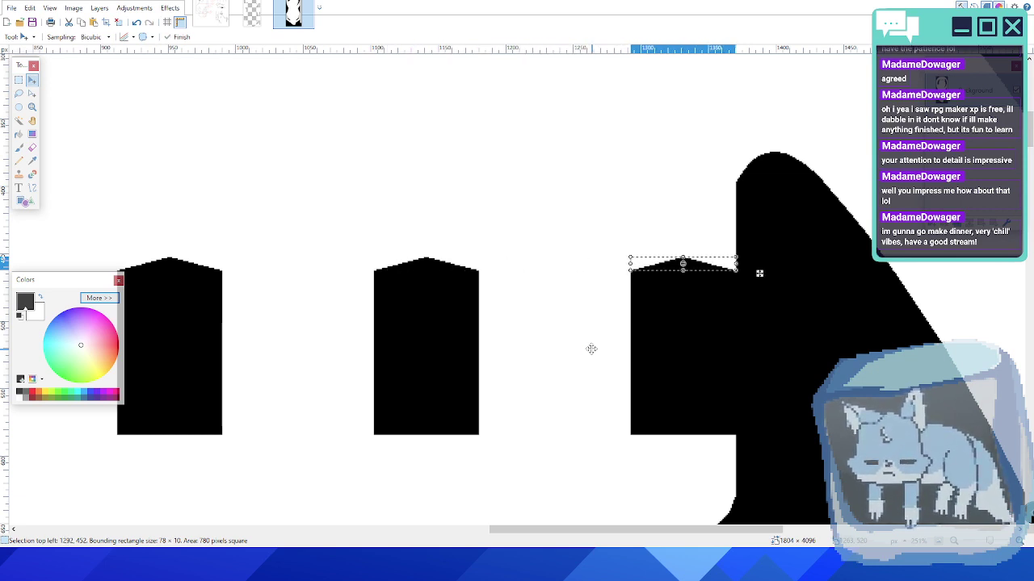
key("ctrl+d")
- Draw a black concave curve about 79 pixels long from the rightmost block's peak up to the rounded column's left edge
scroll(678, 293, "up", 2, "ctrl")
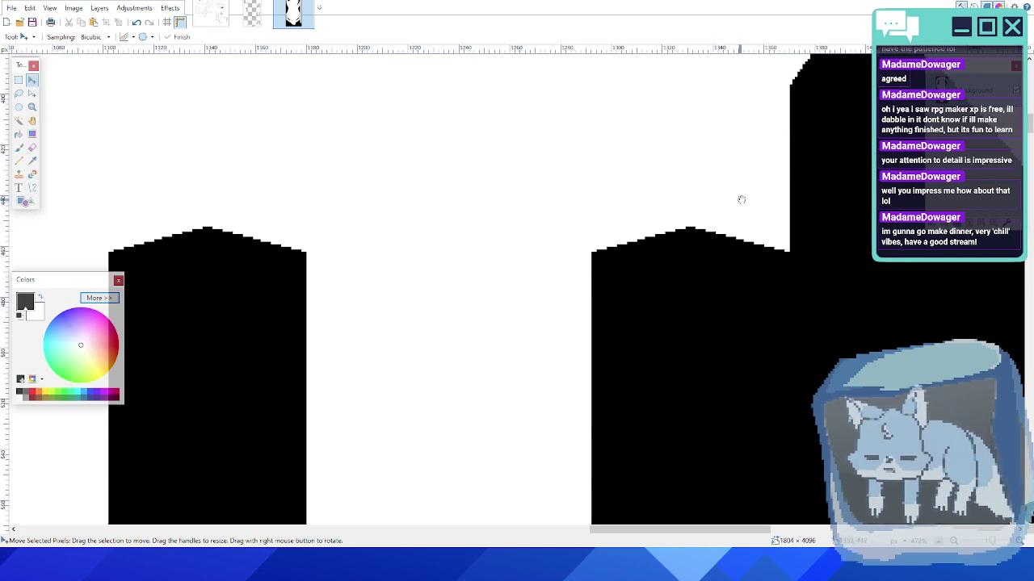
middle_click_drag(738, 199, 652, 317)
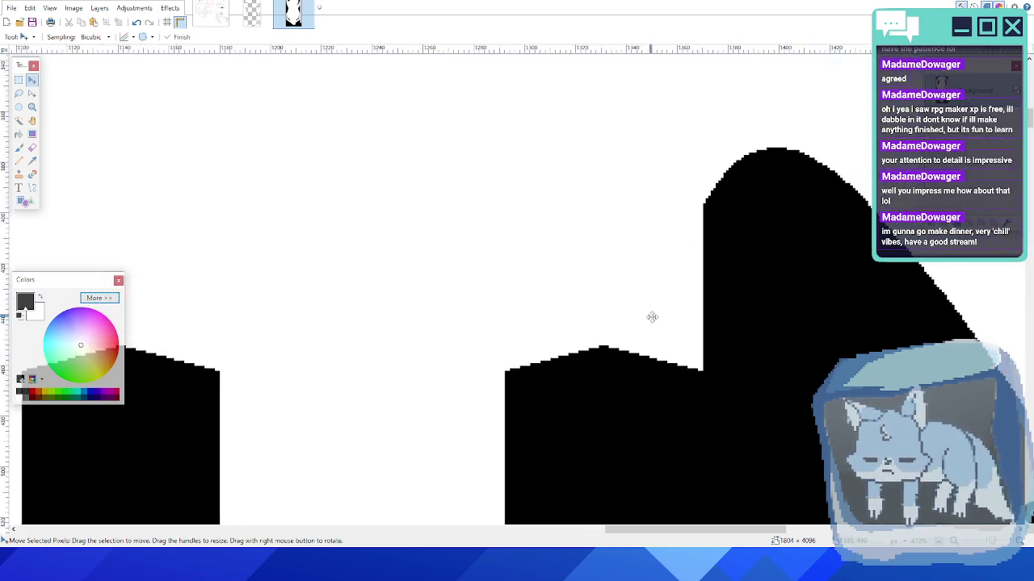
scroll(584, 283, "down", 5, "ctrl")
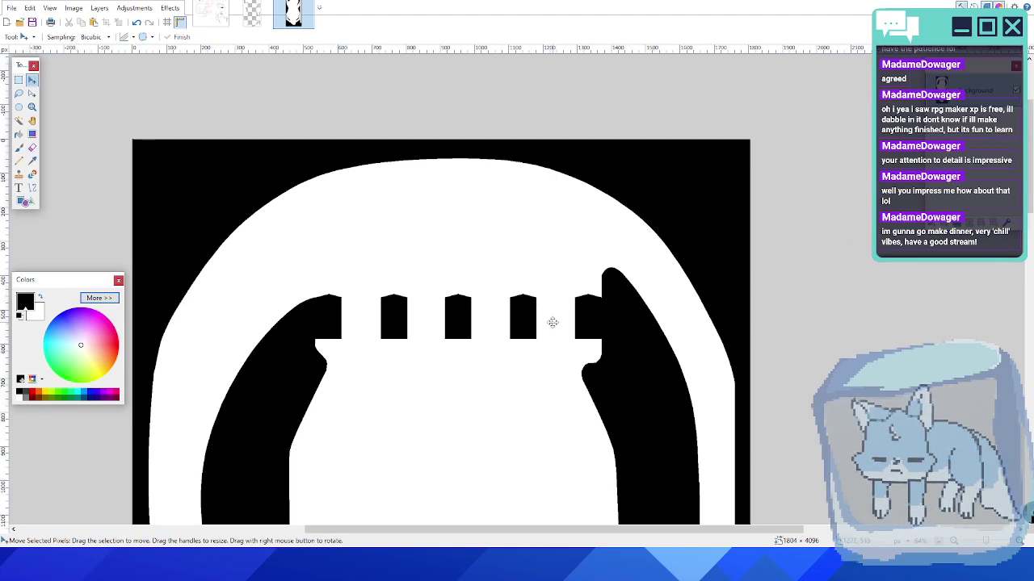
scroll(566, 308, "up", 6, "ctrl")
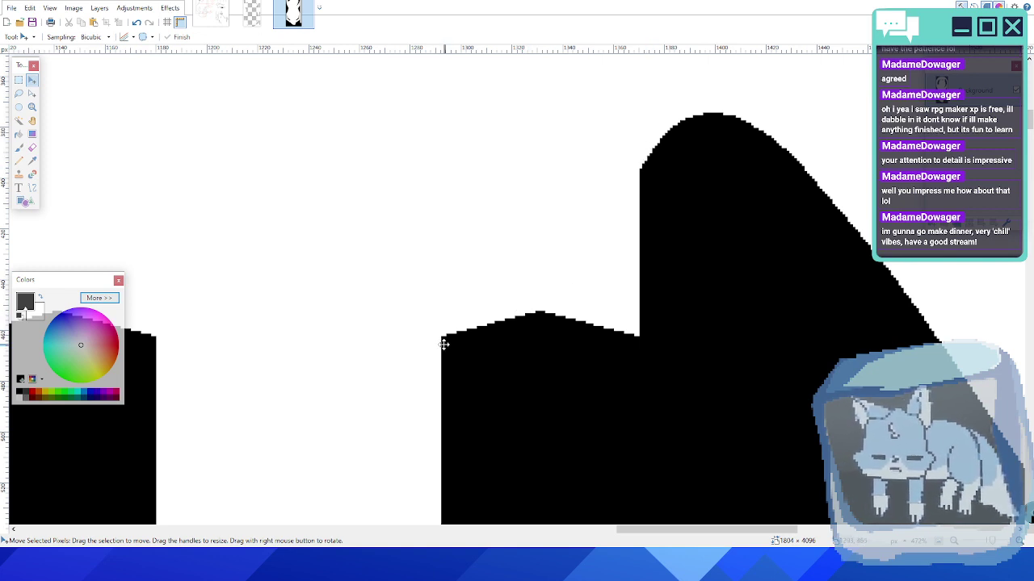
left_click(34, 188)
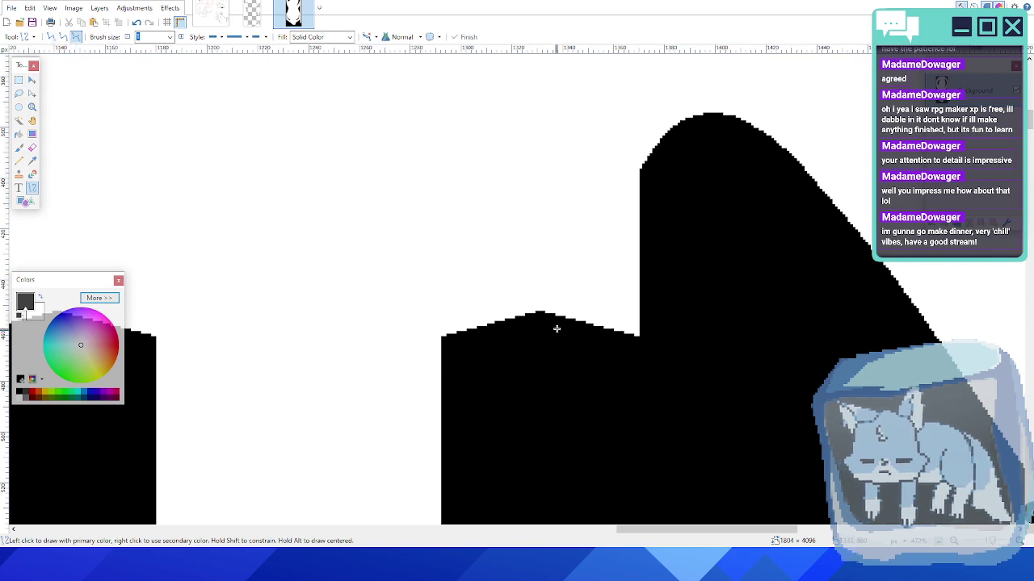
scroll(556, 330, "up", 2, "ctrl")
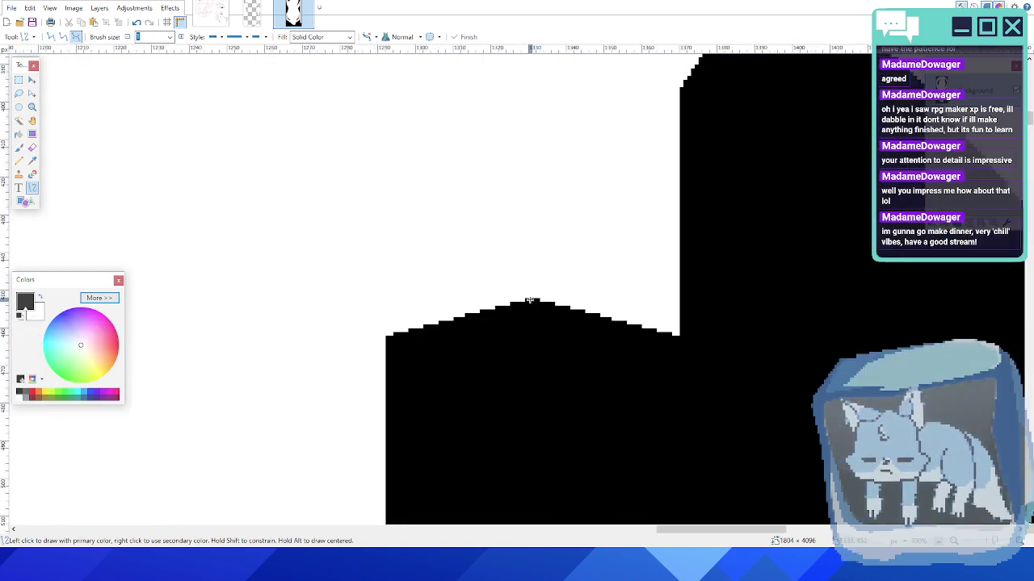
left_click_drag(529, 300, 685, 82)
left_click_drag(580, 227, 613, 262)
left_click_drag(633, 155, 682, 205)
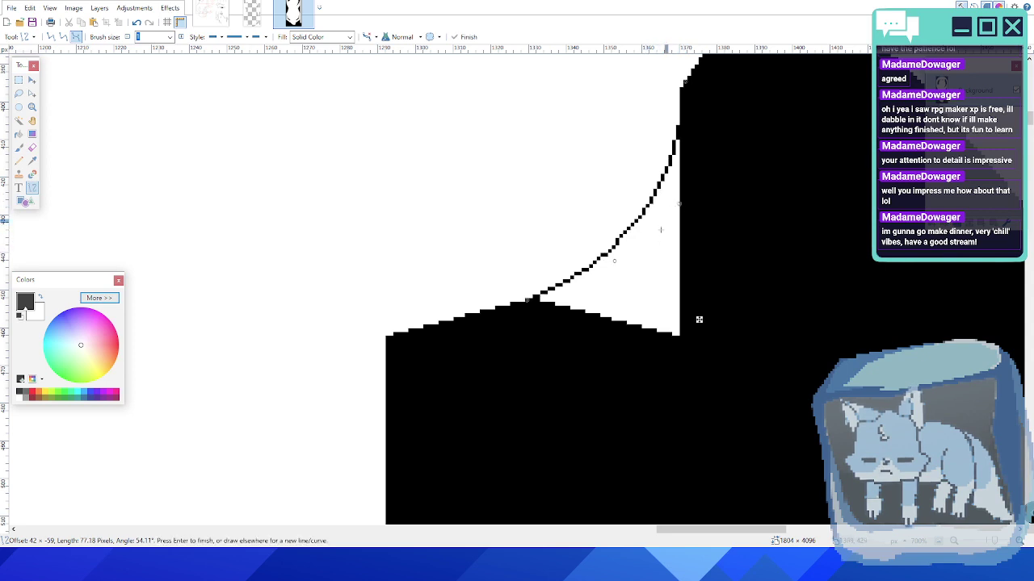
left_click_drag(613, 261, 627, 276)
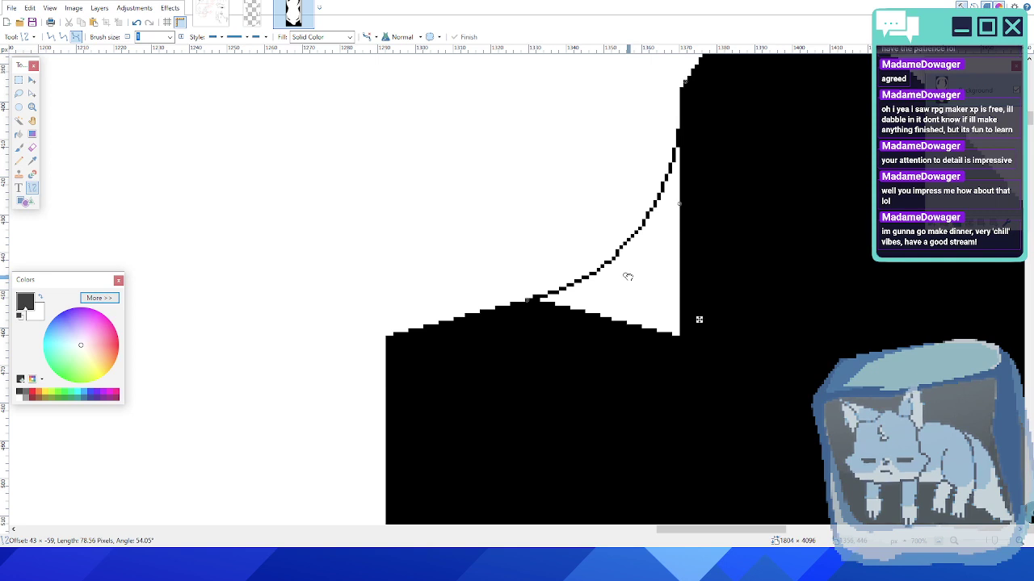
scroll(622, 275, "down", 2, "ctrl")
key("Return")
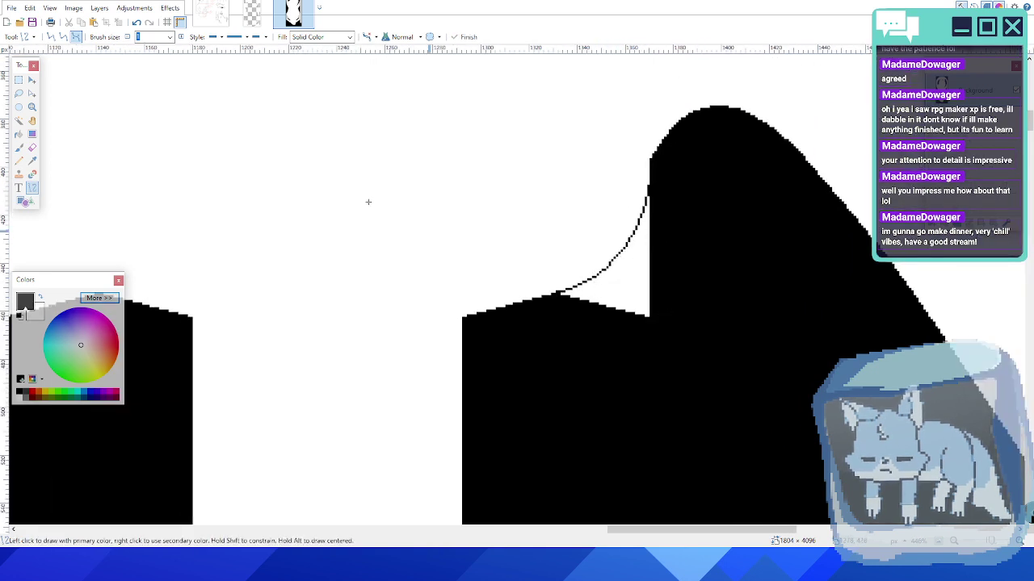
- Fill the gap enclosed by the curve with black and smooth a jagged spot on its edge with a short line
left_click(18, 134)
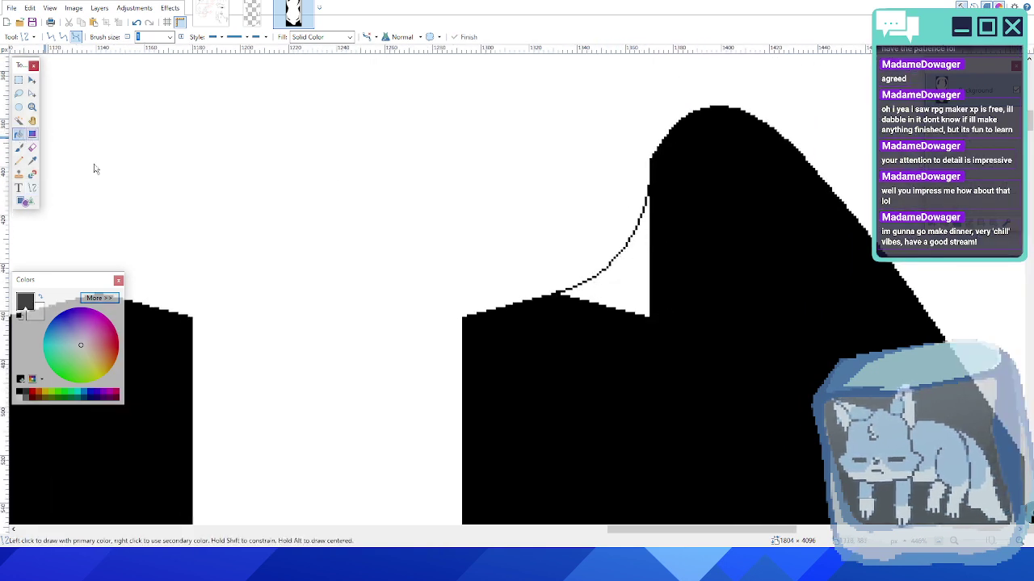
left_click(624, 289)
scroll(624, 291, "up", 3, "ctrl")
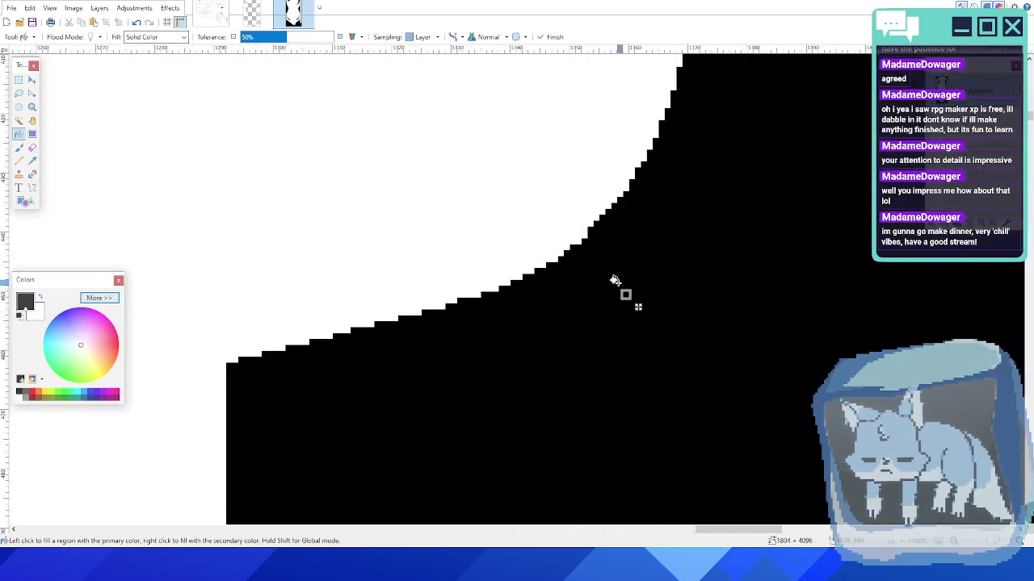
left_click(32, 187)
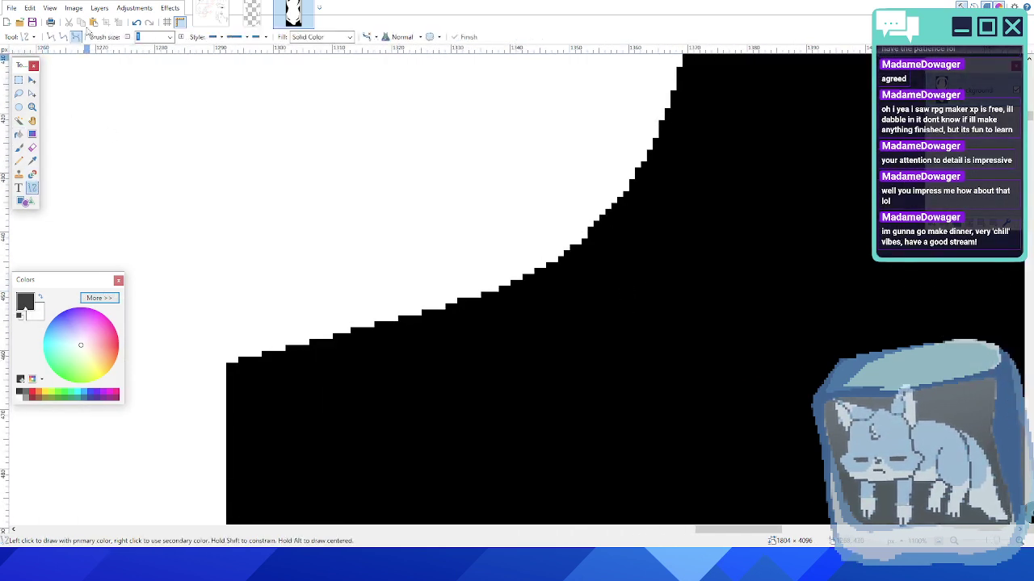
left_click_drag(578, 245, 586, 237)
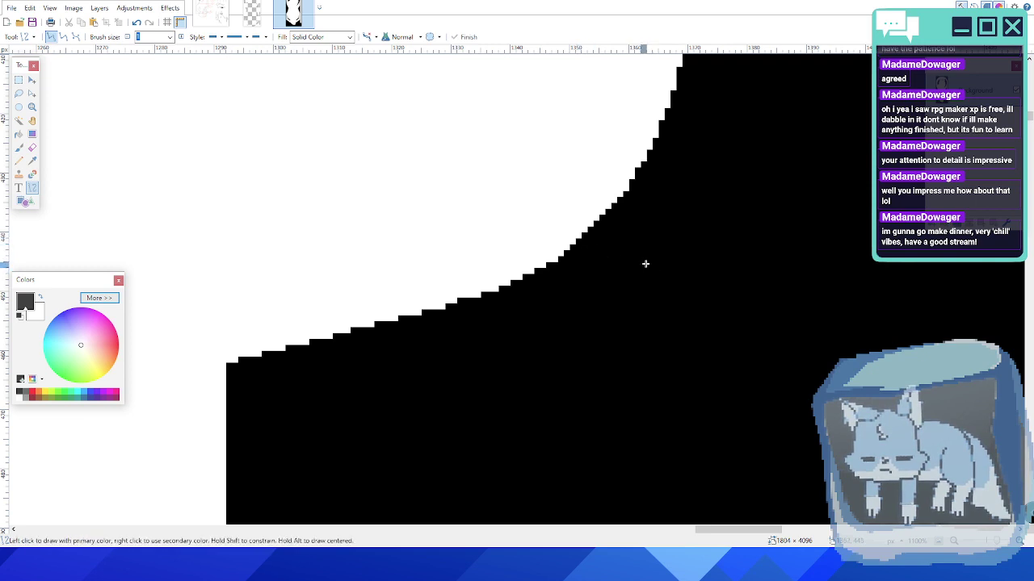
scroll(629, 262, "down", 4, "ctrl")
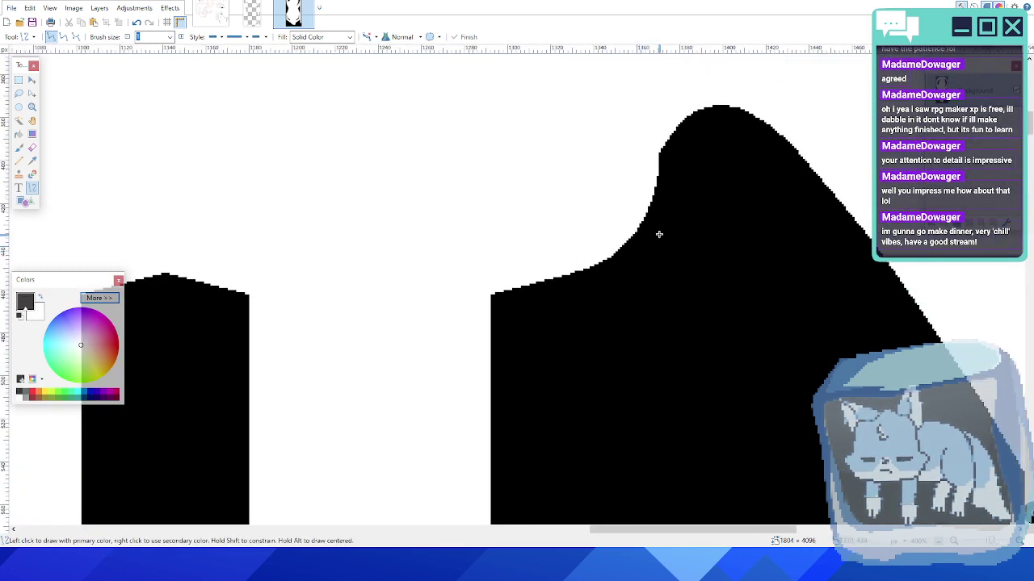
scroll(572, 292, "down", 3, "ctrl")
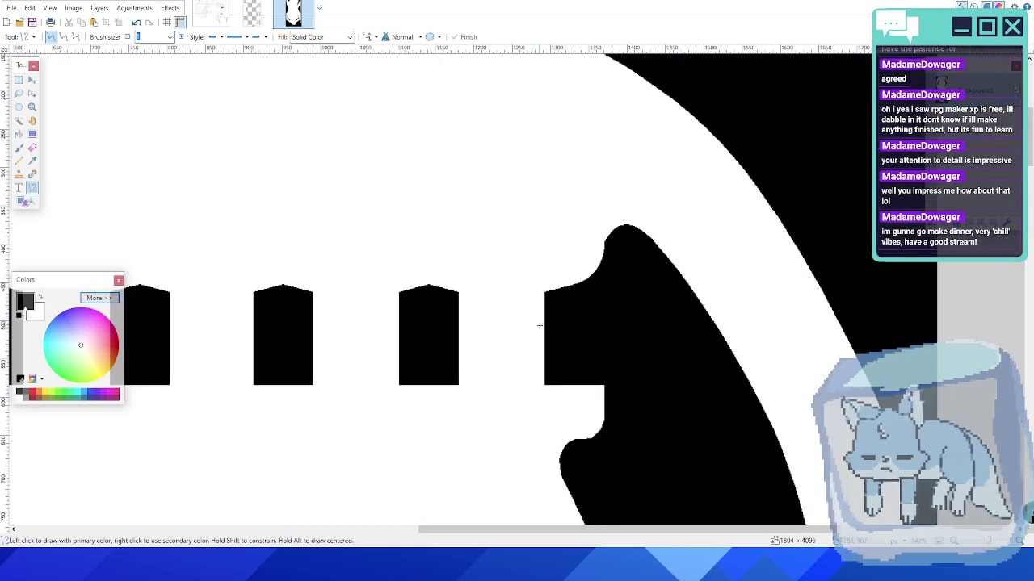
middle_click_drag(540, 326, 613, 314)
scroll(674, 277, "up", 5, "ctrl")
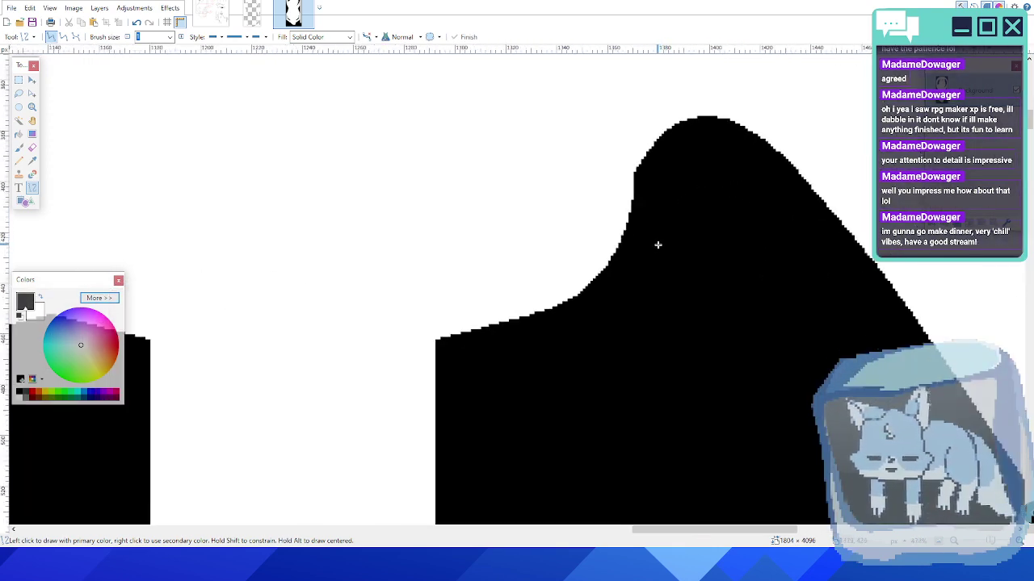
scroll(428, 358, "down", 5, "ctrl")
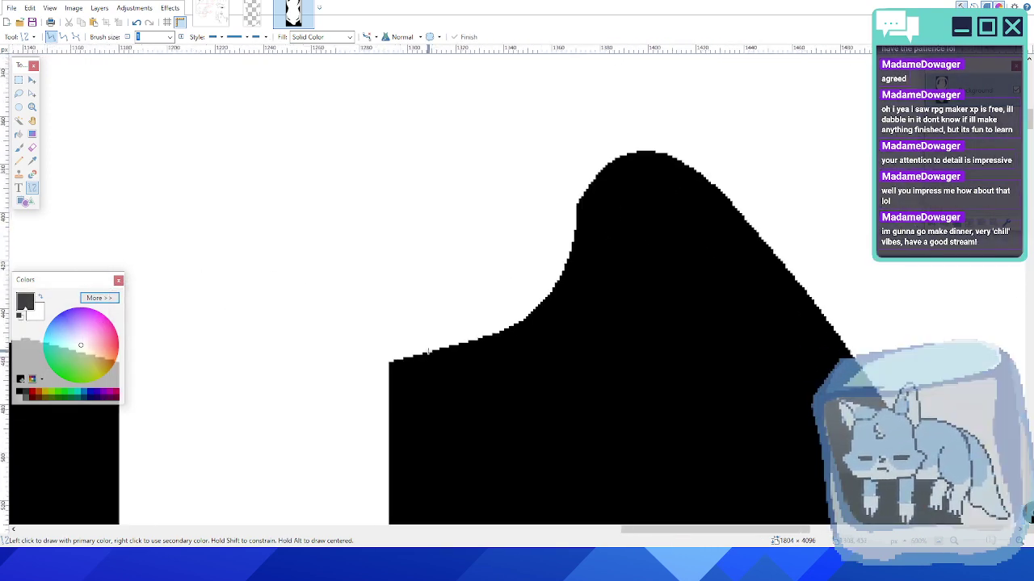
middle_click_drag(374, 381, 533, 294)
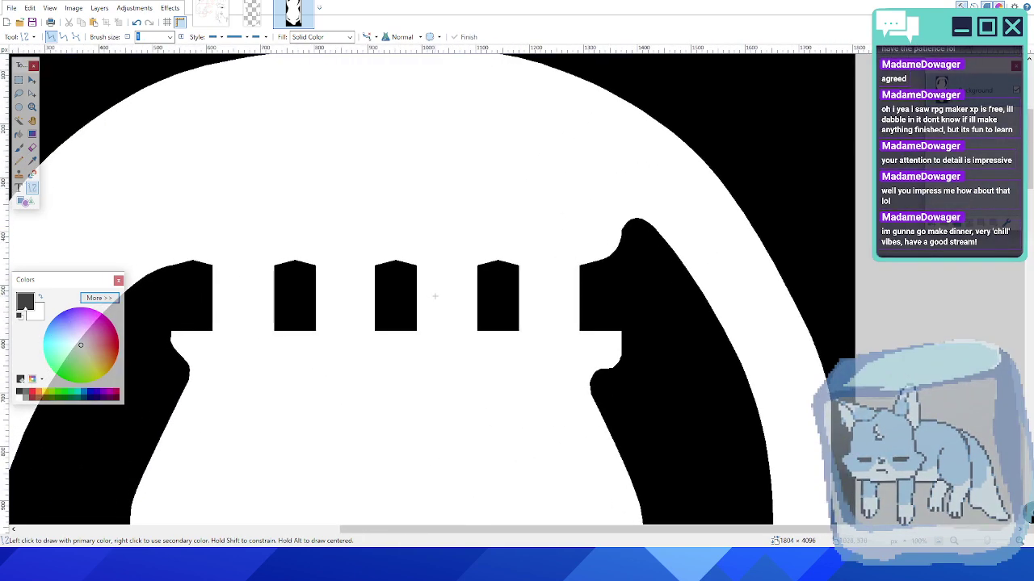
- Activate the Shapes tool with the triangle shape for the bottom edge of the first free-standing block
middle_click_drag(435, 297, 536, 226)
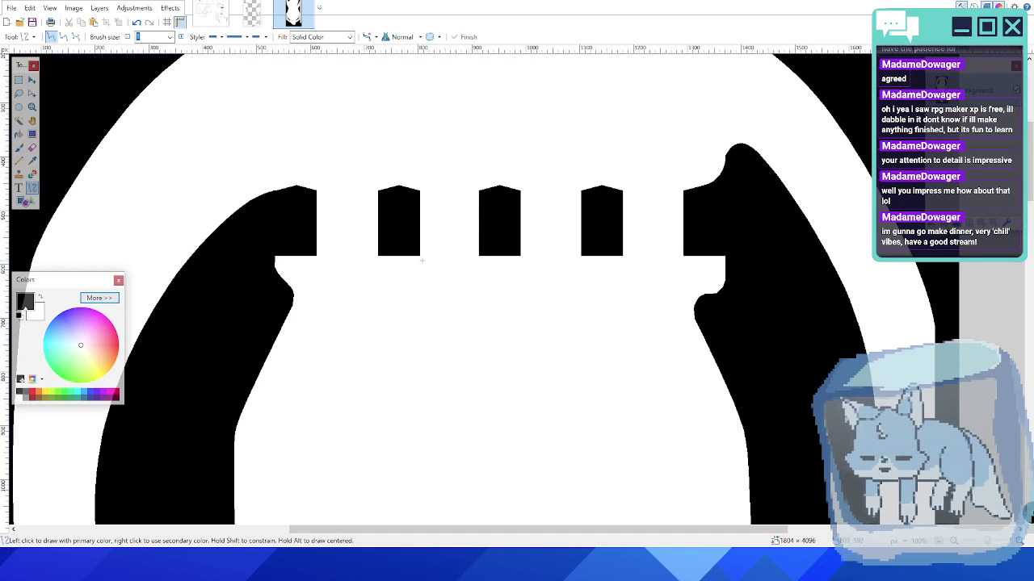
scroll(345, 271, "up", 2, "ctrl")
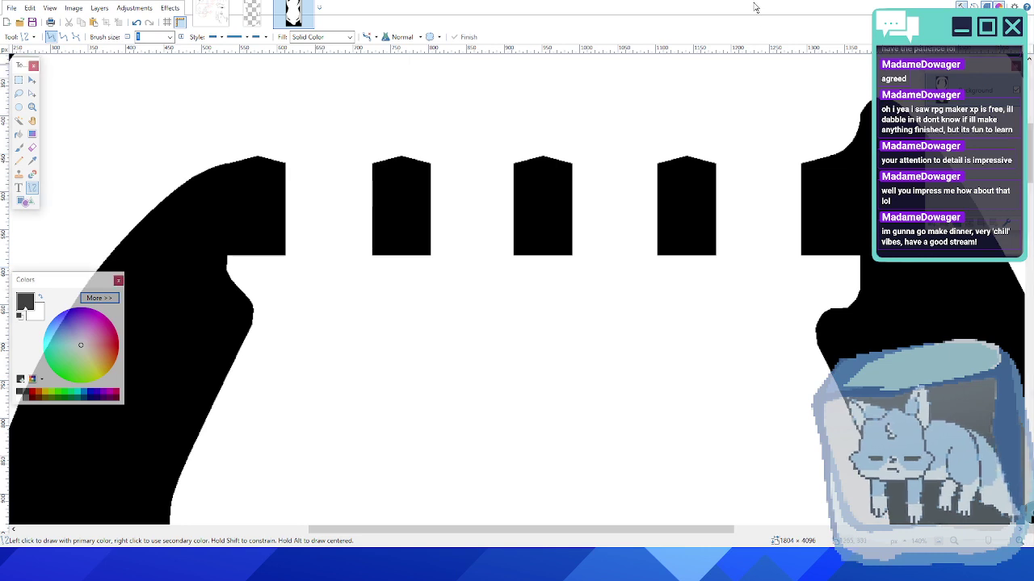
scroll(457, 223, "up", 1, "ctrl")
left_click(24, 201)
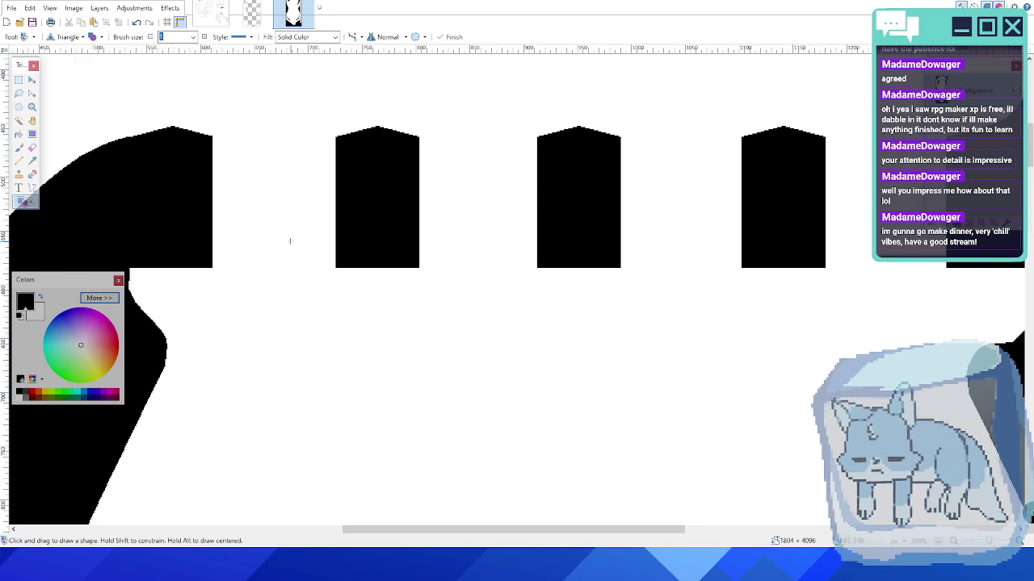
scroll(372, 269, "up", 2, "ctrl")
scroll(288, 266, "up", 2, "ctrl")
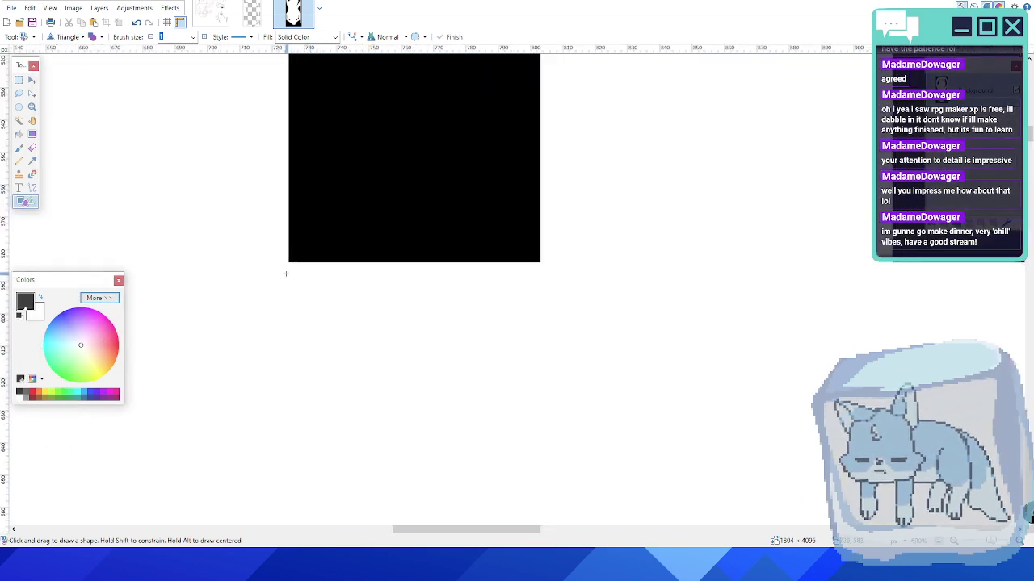
mouse_move(288, 260)
left_mouse_down()
mouse_move(403, 274)
mouse_move(484, 345)
mouse_move(438, 189)
left_mouse_up()
key("ctrl+z")
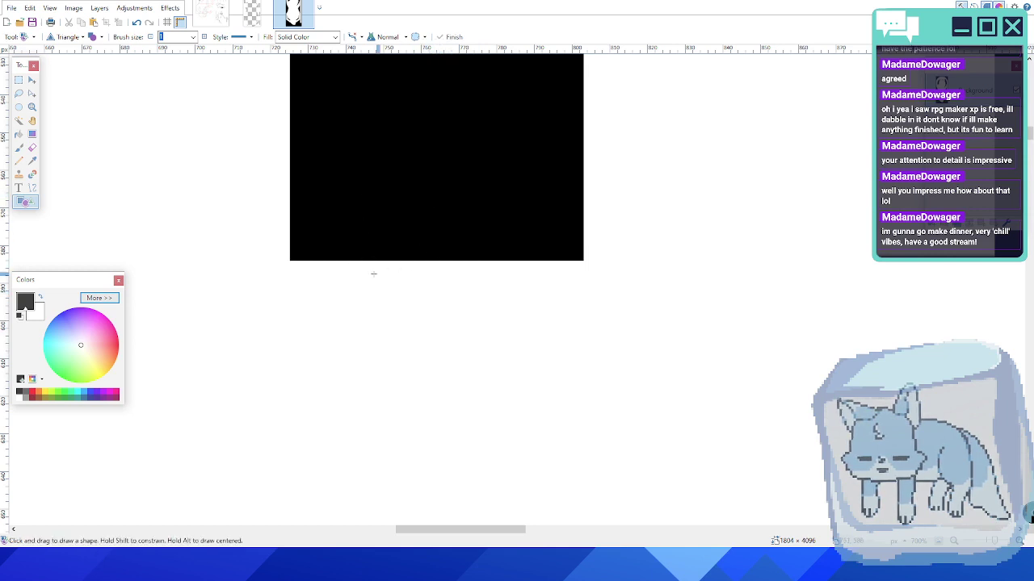
left_click_drag(348, 358, 436, 330)
key("ctrl+z")
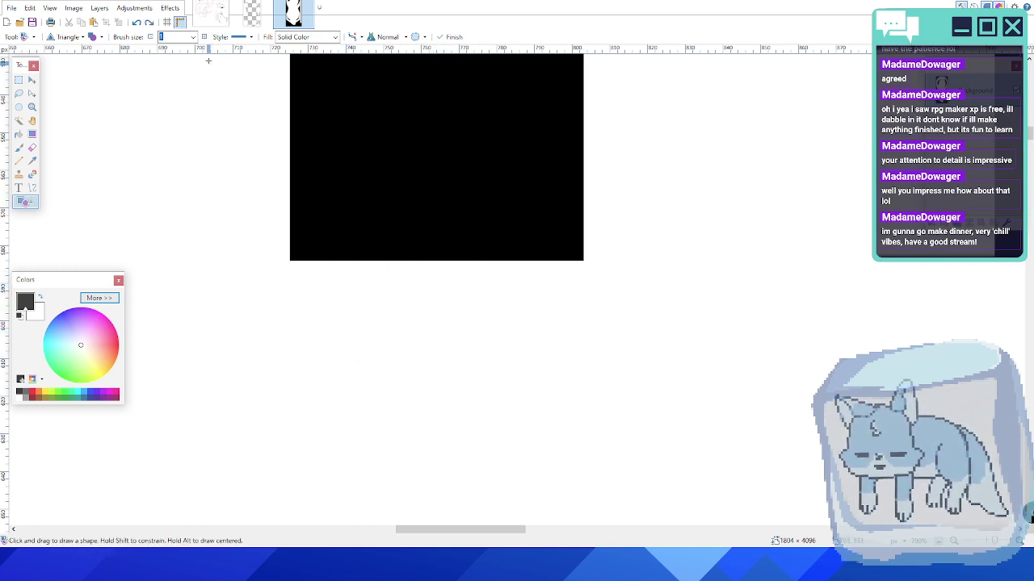
left_click(101, 38)
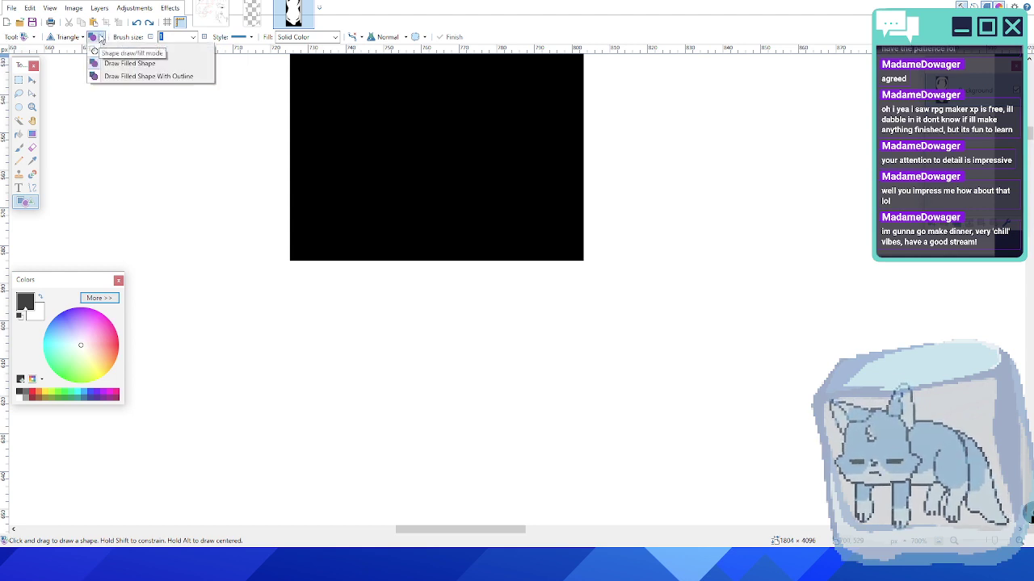
left_click(101, 38)
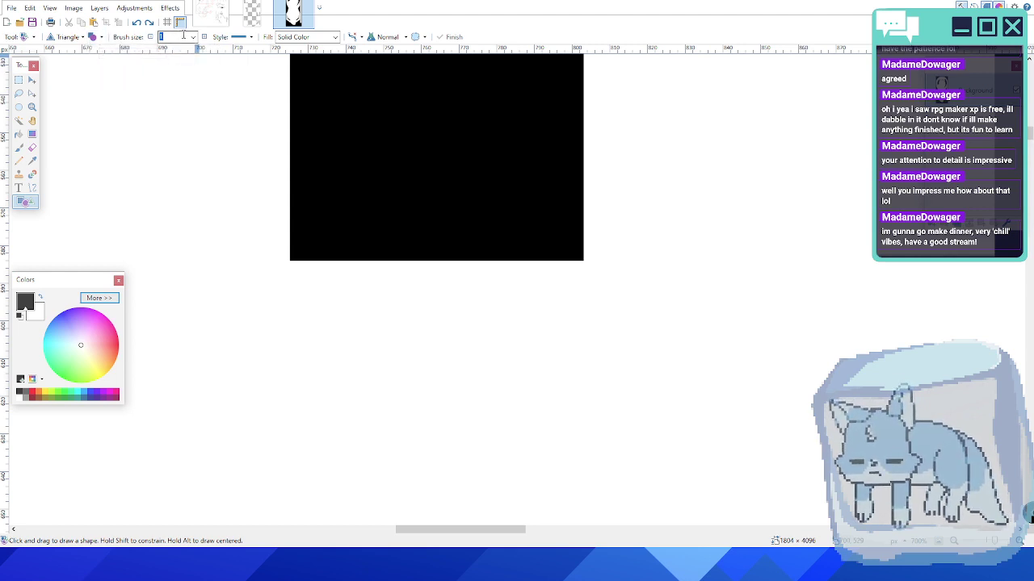
left_click(244, 38)
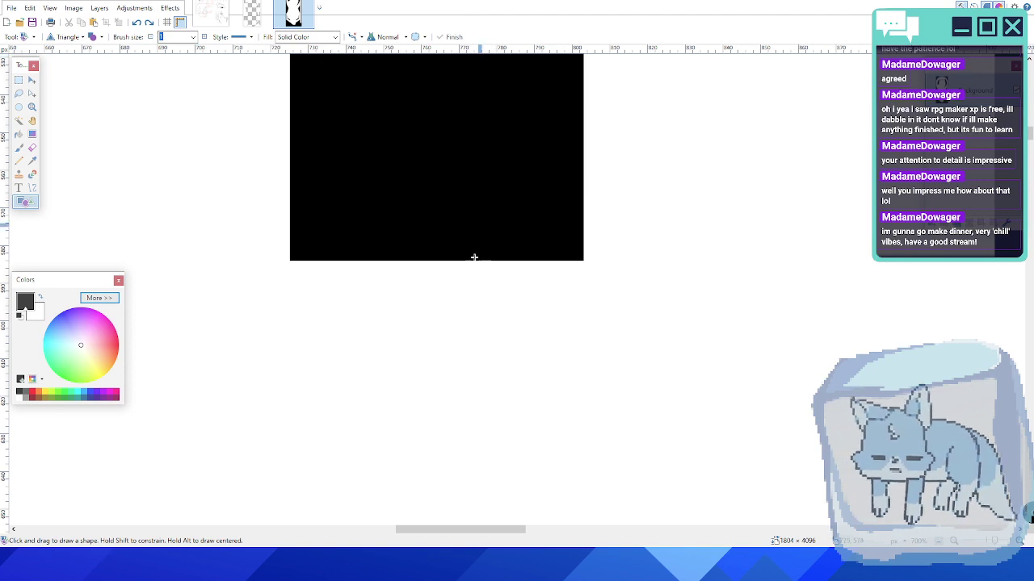
- Add a black triangle rotated 180° to point downward, 78 × 13 pixels, flush with the first free-standing block's bottom edge
left_click_drag(418, 289, 661, 332)
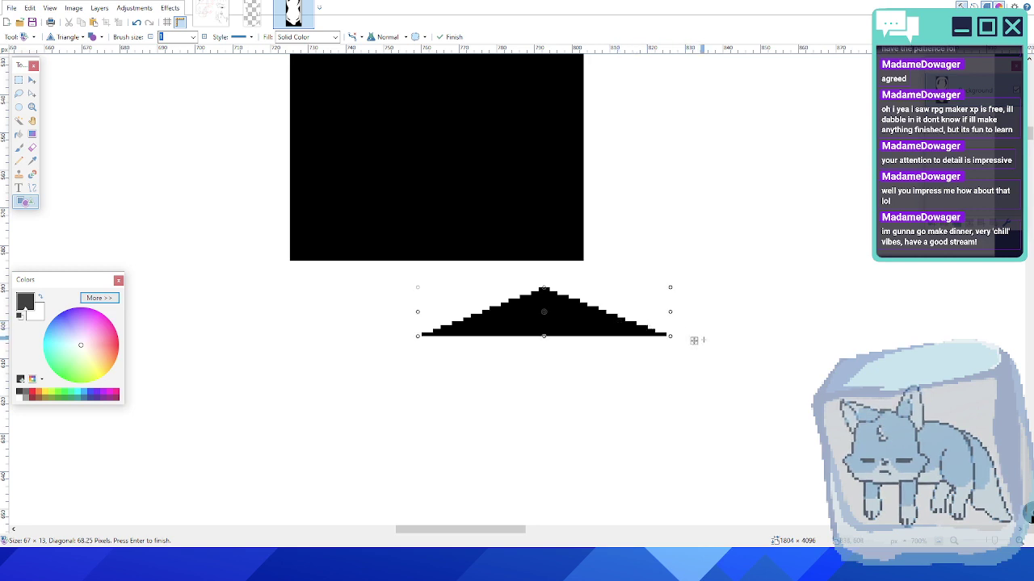
left_click_drag(683, 339, 416, 289)
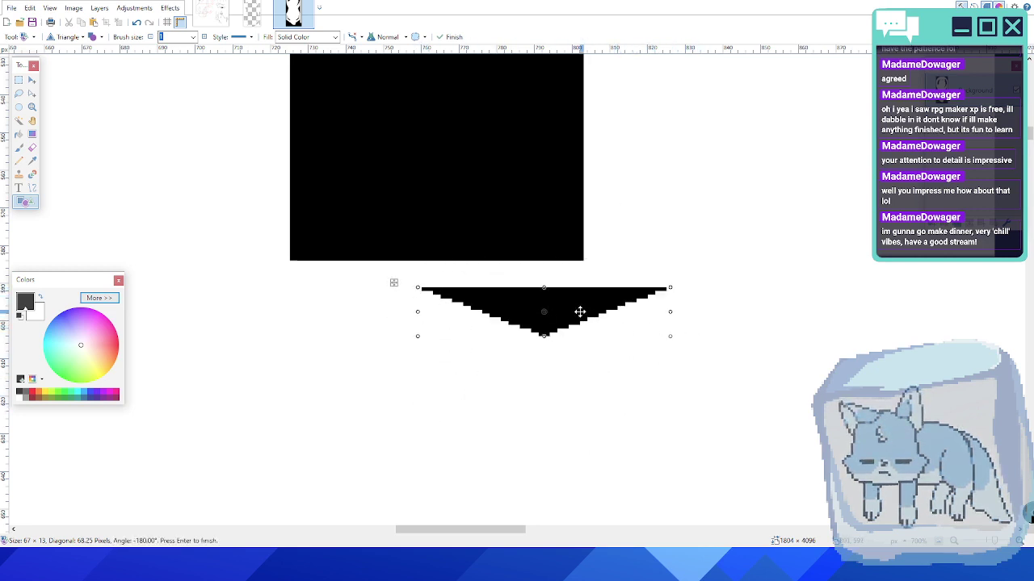
left_click_drag(579, 309, 472, 284)
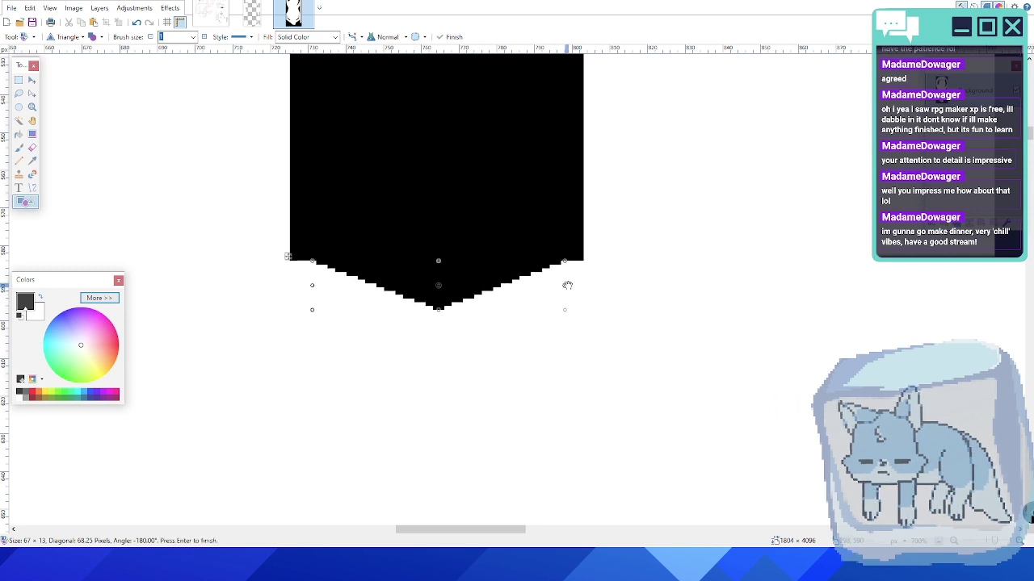
left_click_drag(564, 285, 585, 285)
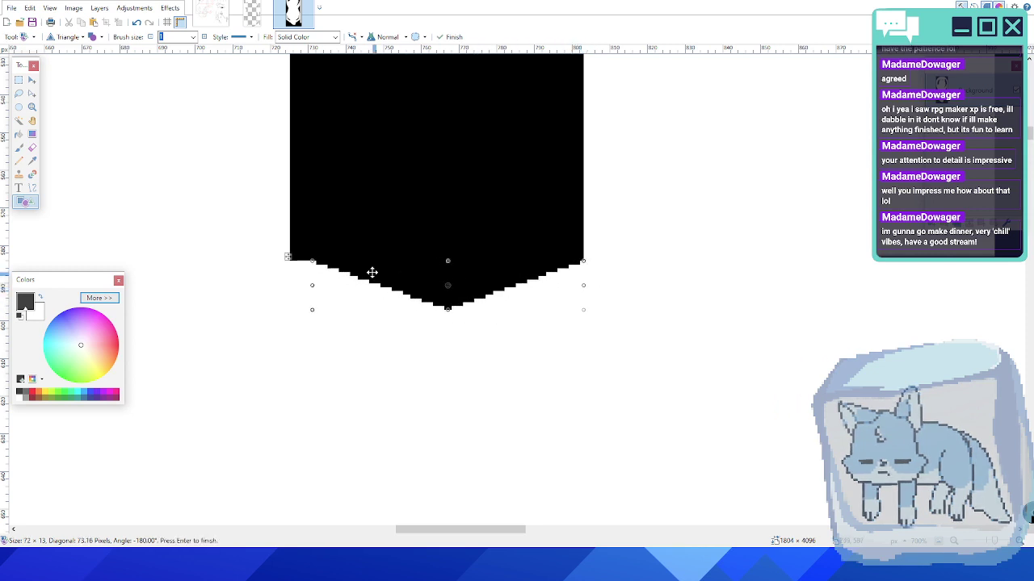
left_click_drag(311, 285, 292, 285)
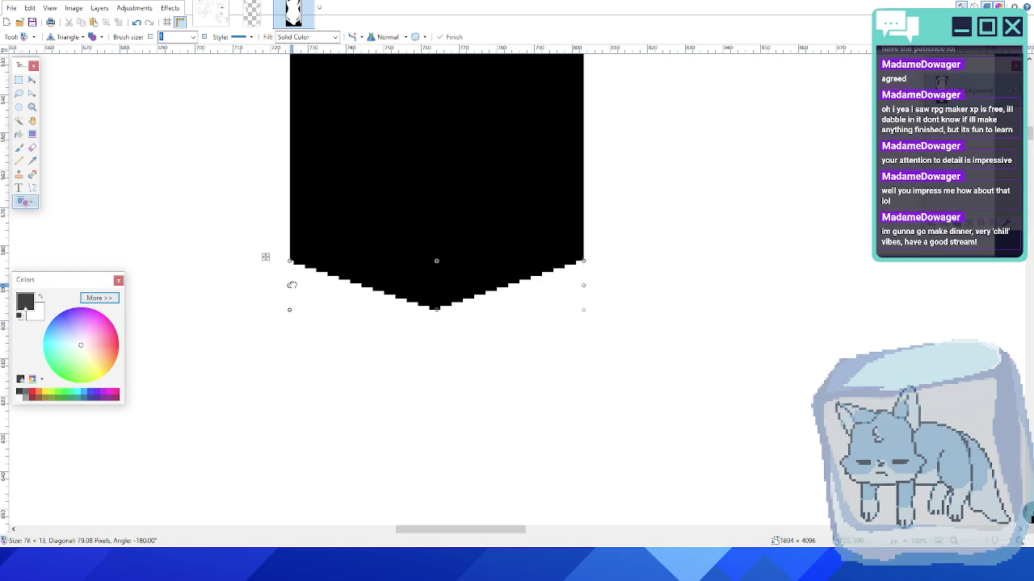
scroll(410, 323, "down", 2, "ctrl")
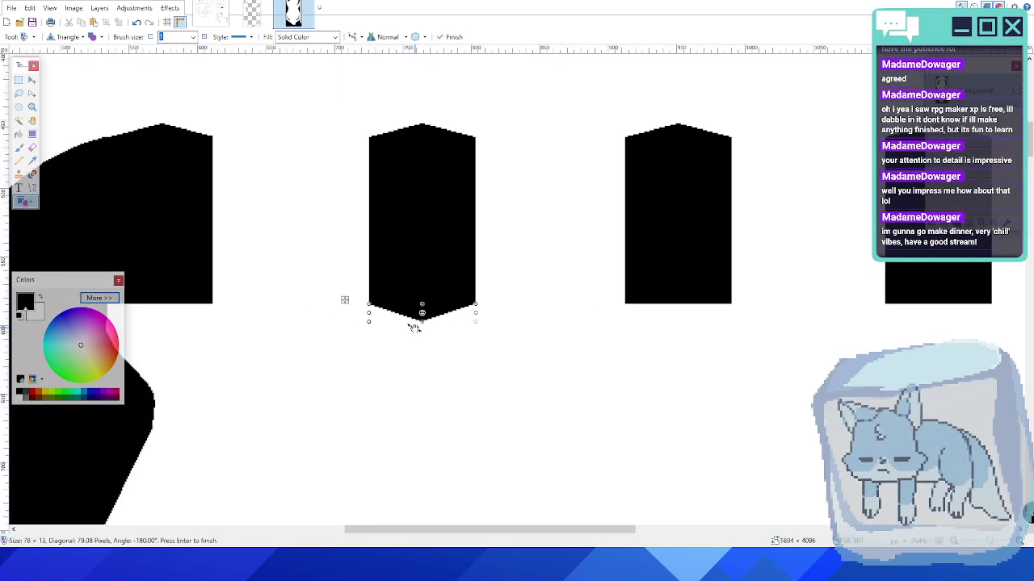
scroll(433, 320, "up", 2, "ctrl")
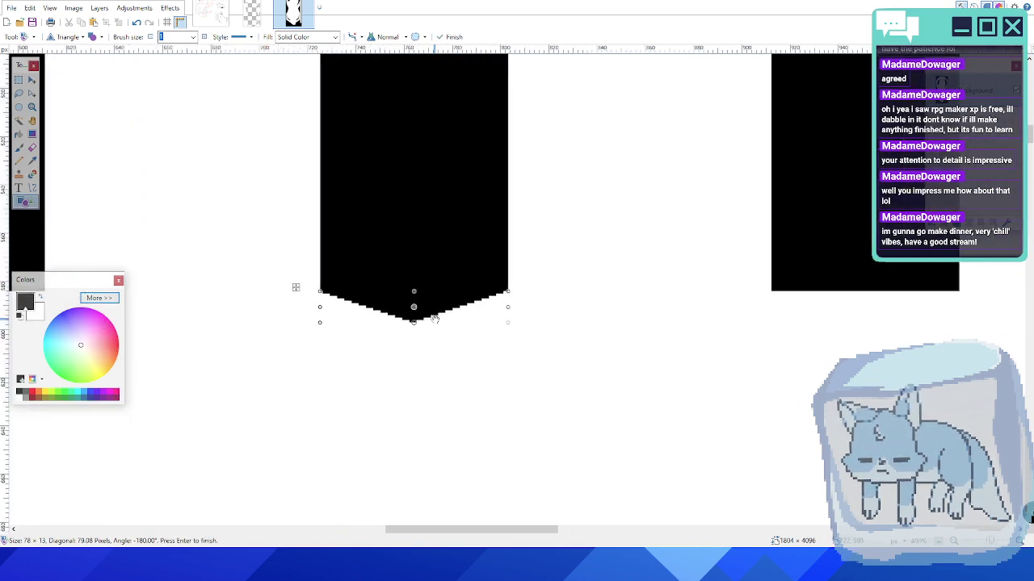
scroll(435, 320, "up", 1, "ctrl")
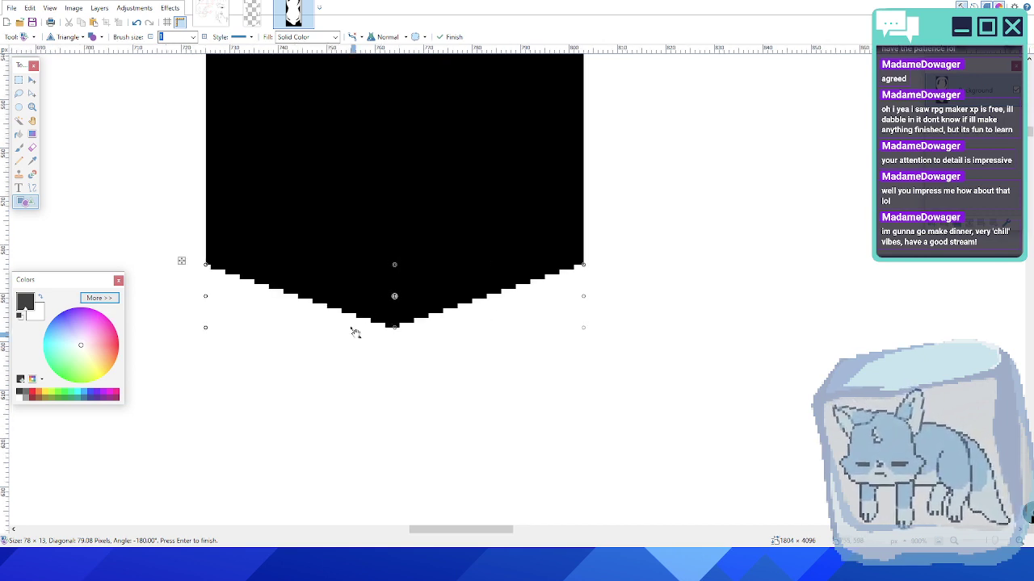
- Select the 78 × 13 pixel downward tip at 725, 584 and place a copy beneath the second free-standing block
left_click(19, 82)
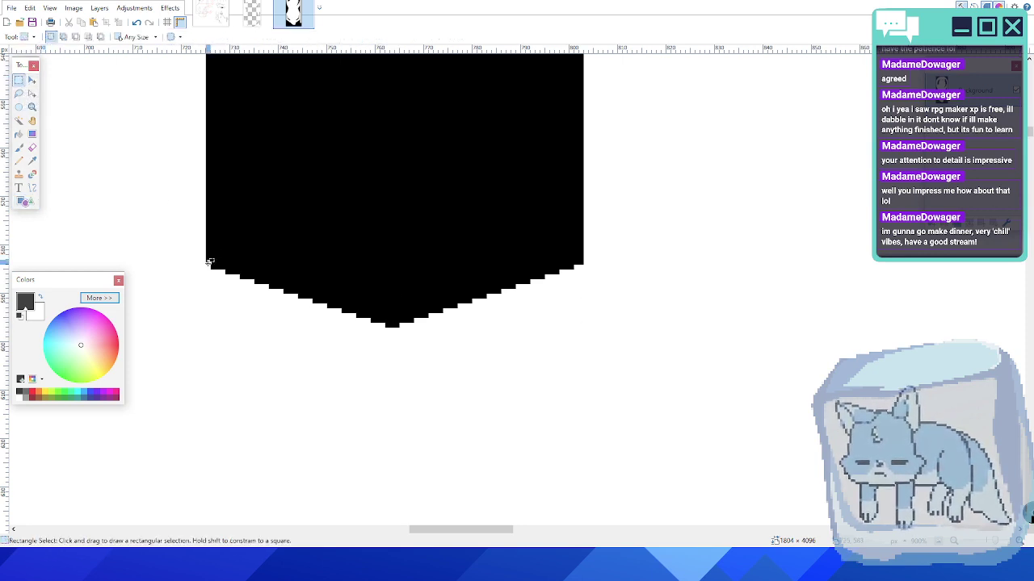
left_click_drag(209, 264, 583, 328)
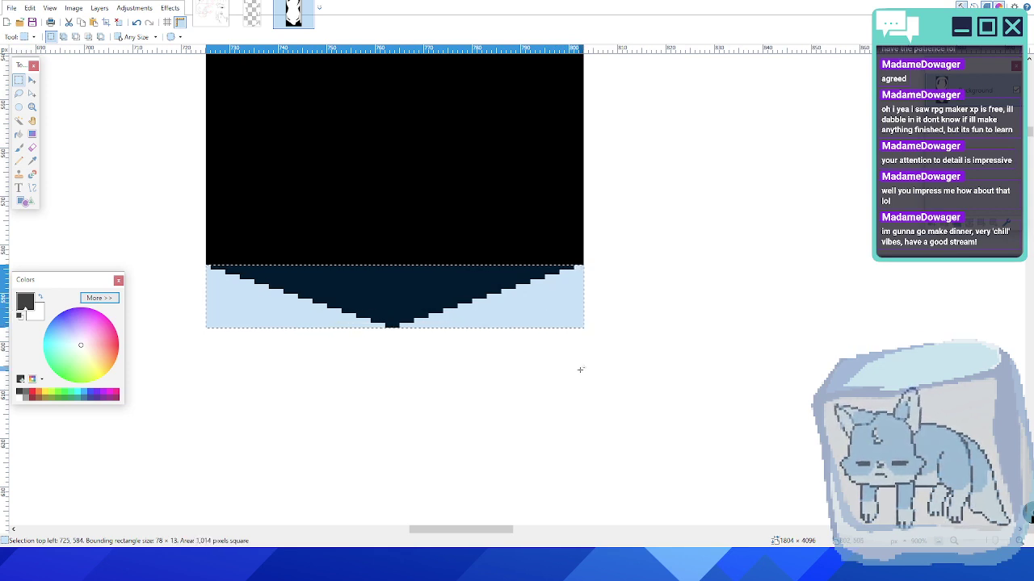
left_click(32, 80)
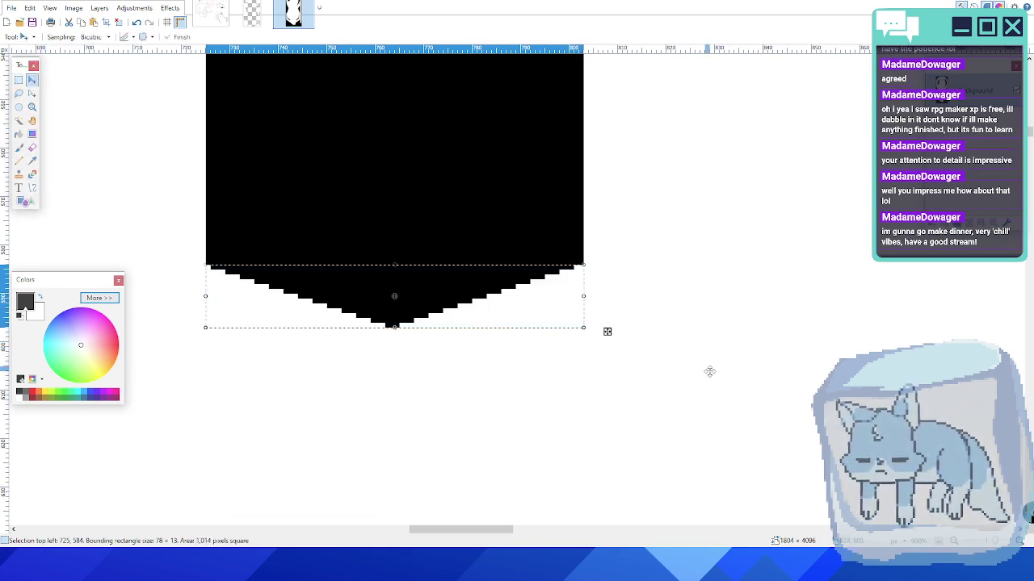
scroll(709, 372, "down", 4, "ctrl")
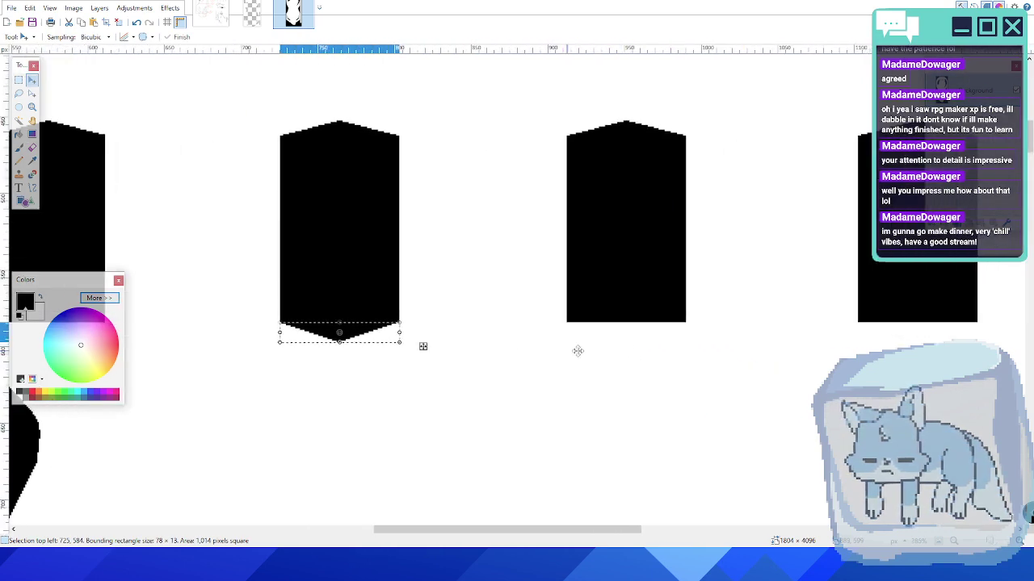
scroll(700, 346, "down", 3, "ctrl")
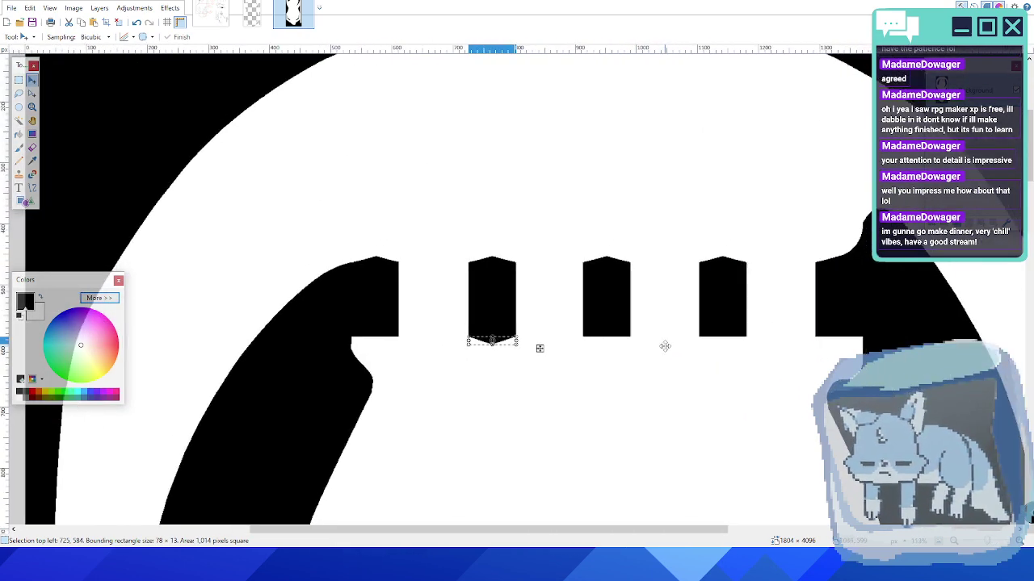
left_click_drag(540, 348, 656, 348)
scroll(656, 348, "up", 4, "ctrl")
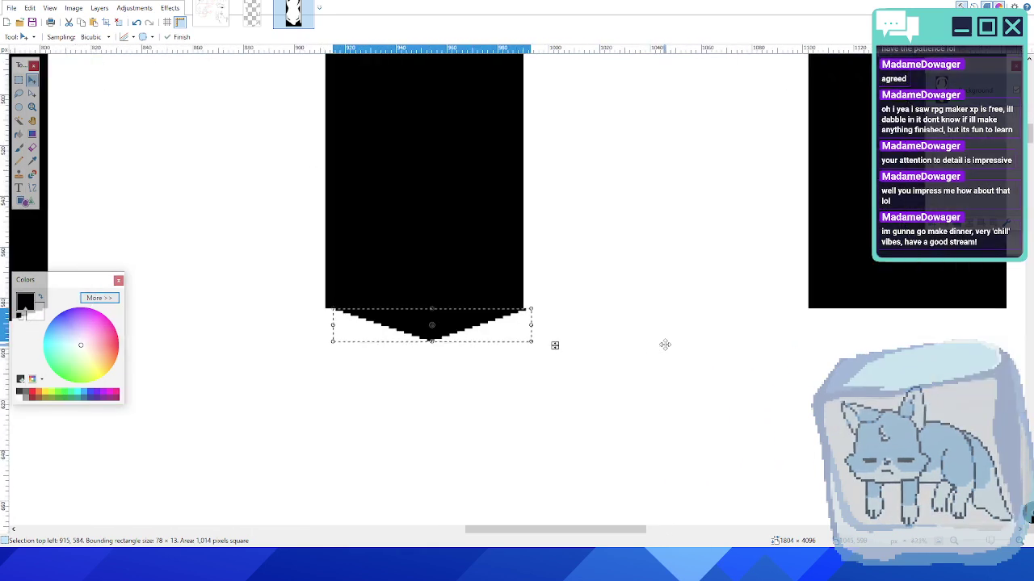
- Align the copy with the second block's bottom edge, place another under the third free-standing block at 1102, 584, and deselect
left_click_drag(555, 345, 1030, 346)
key("ctrl+d")
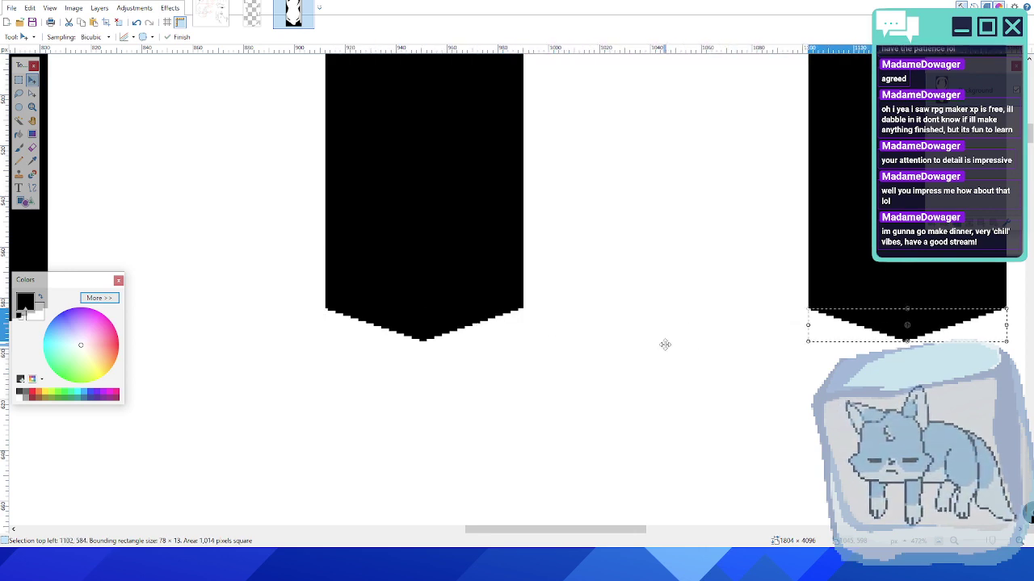
key("ctrl+d")
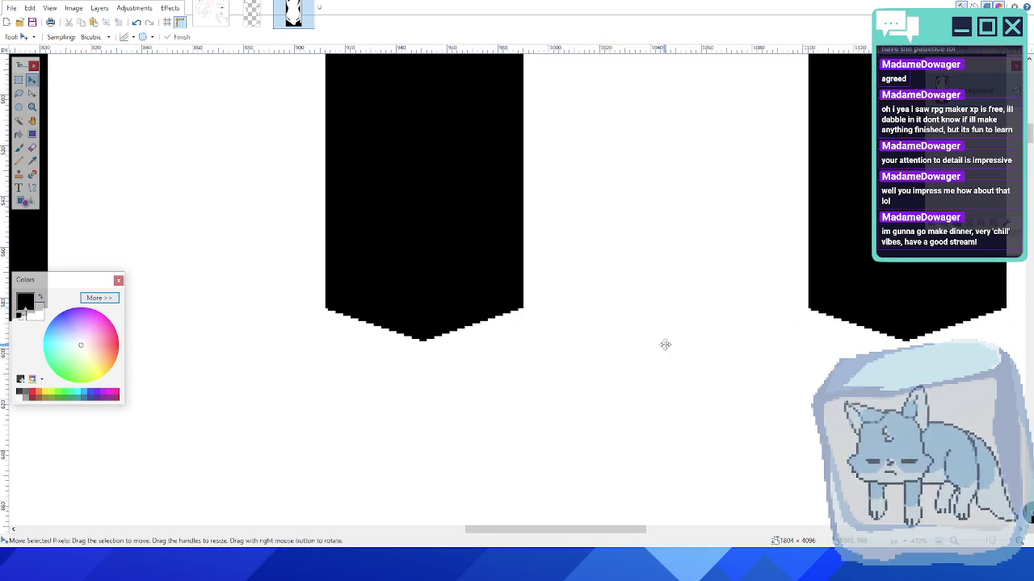
scroll(665, 345, "down", 6, "ctrl")
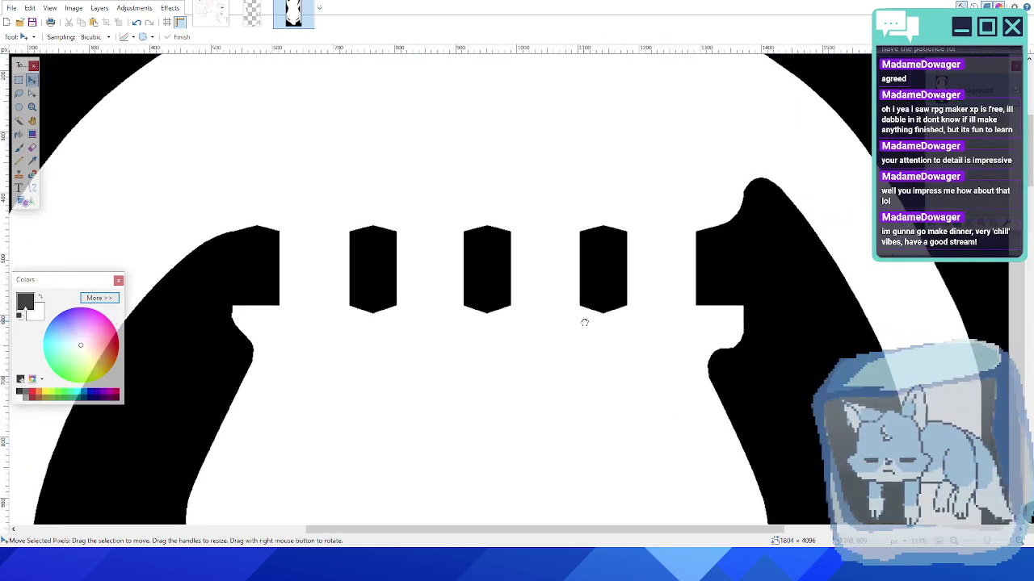
middle_click_drag(613, 303, 603, 295)
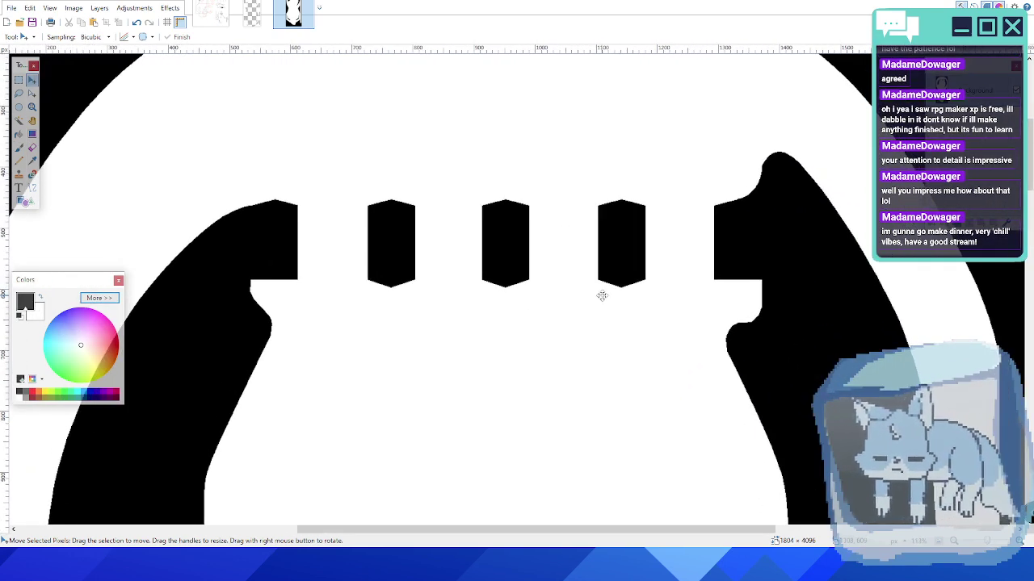
scroll(604, 289, "up", 3)
scroll(626, 266, "down", 5)
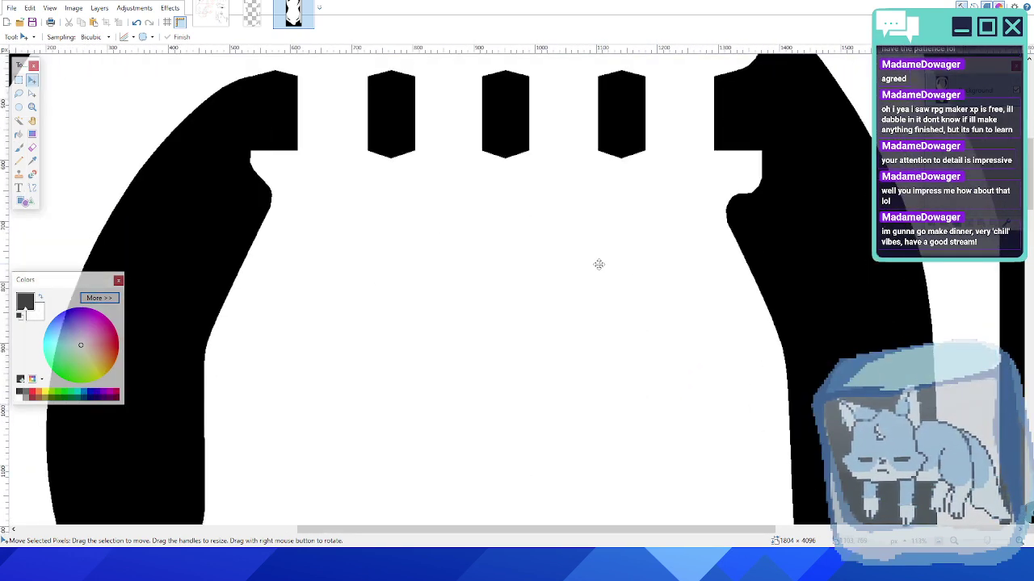
scroll(331, 189, "down", 5)
scroll(330, 189, "up", 6)
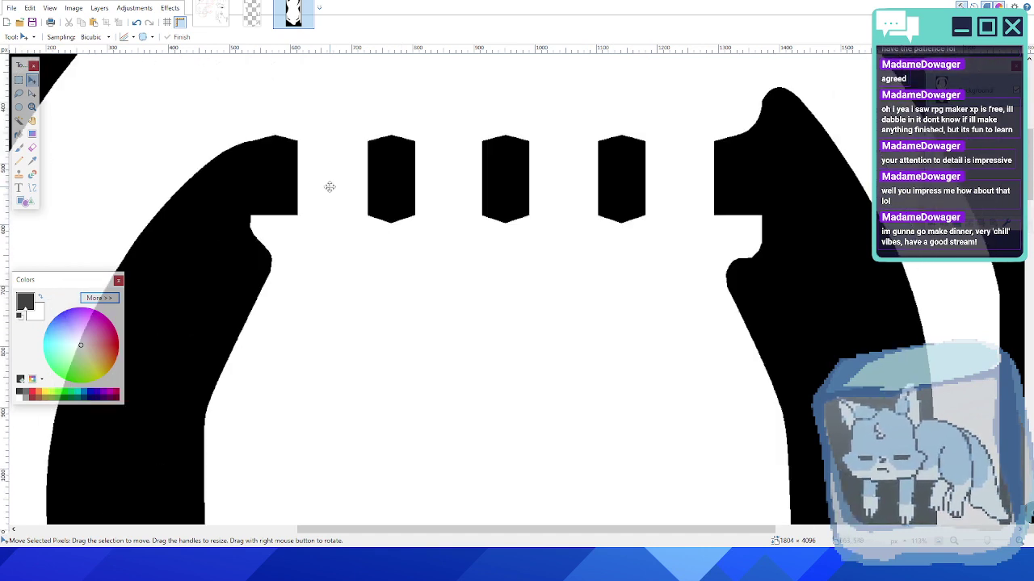
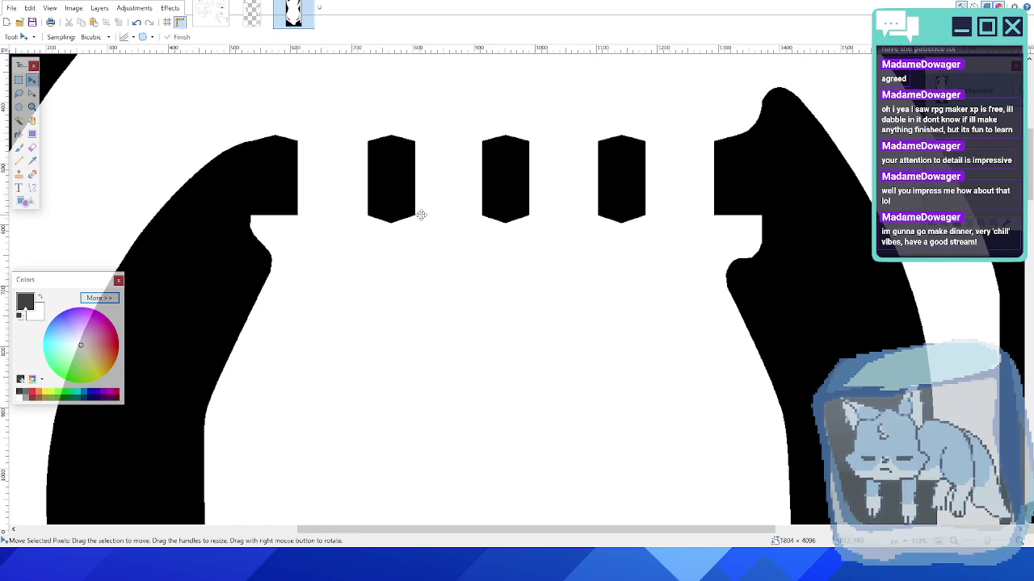
- With the Line/Curve tool in Bezier mode, draw a black line about 108 pixels long from the left lane wall's lower corner to its sloped edge
scroll(275, 242, "up", 2, "ctrl")
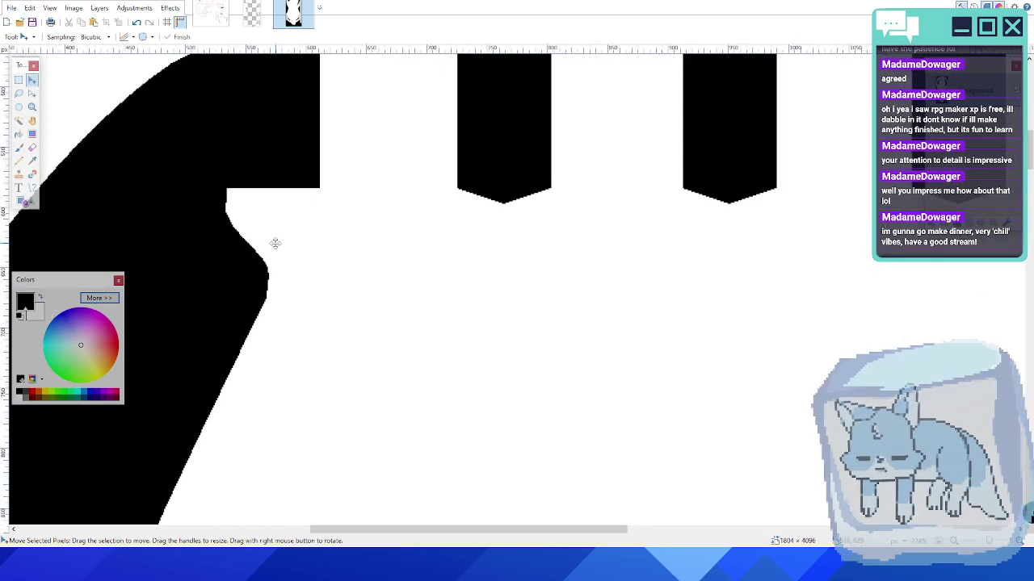
left_click(33, 188)
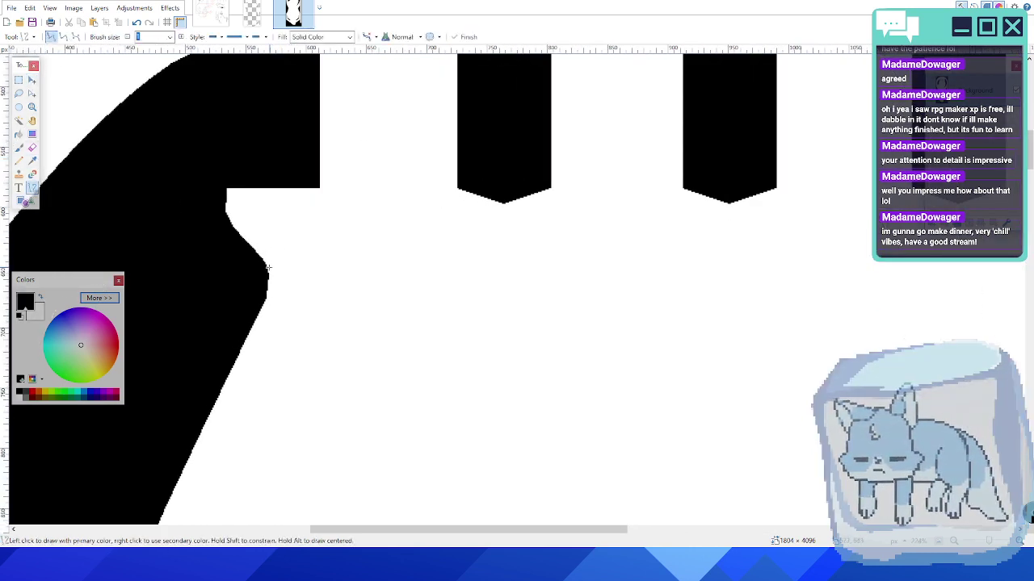
scroll(275, 290, "up", 2, "ctrl")
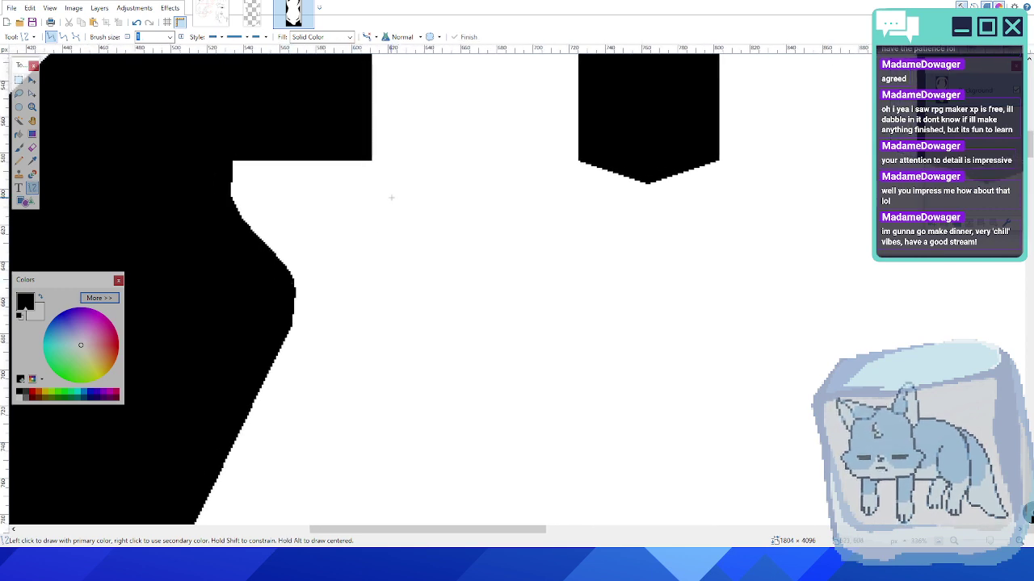
left_click(76, 36)
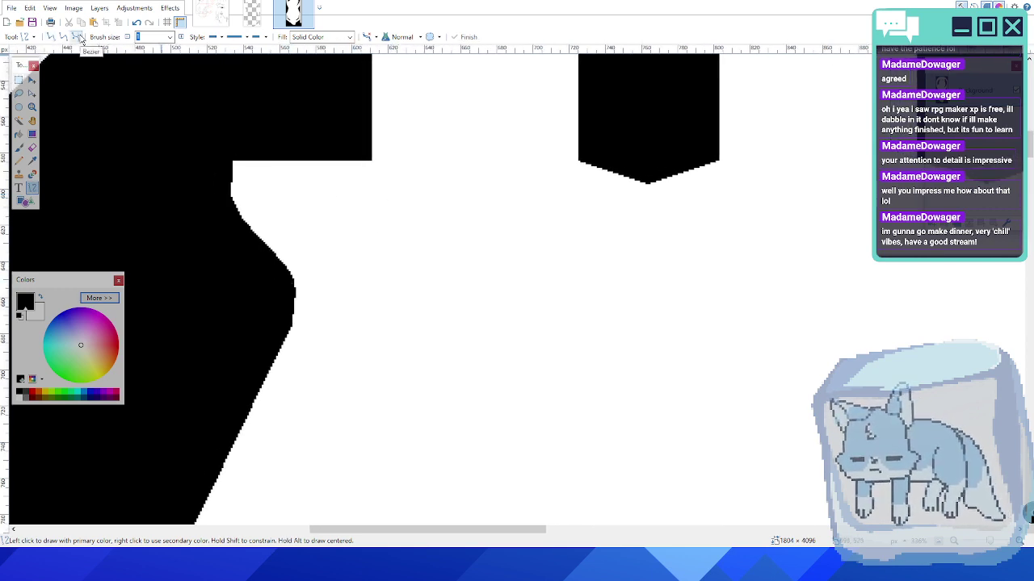
scroll(291, 217, "up", 1, "ctrl")
middle_click_drag(310, 222, 391, 224)
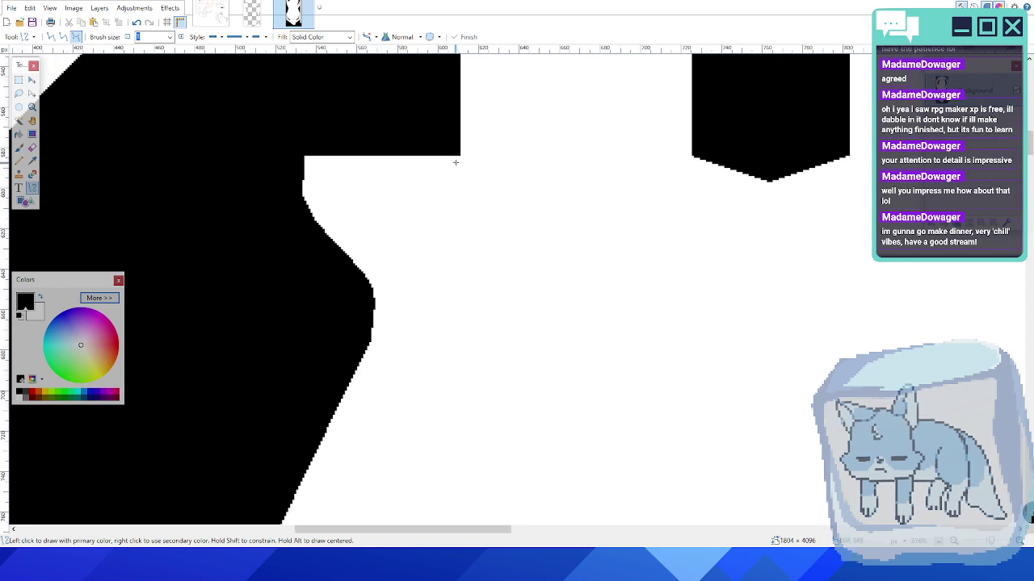
left_click_drag(458, 154, 365, 350)
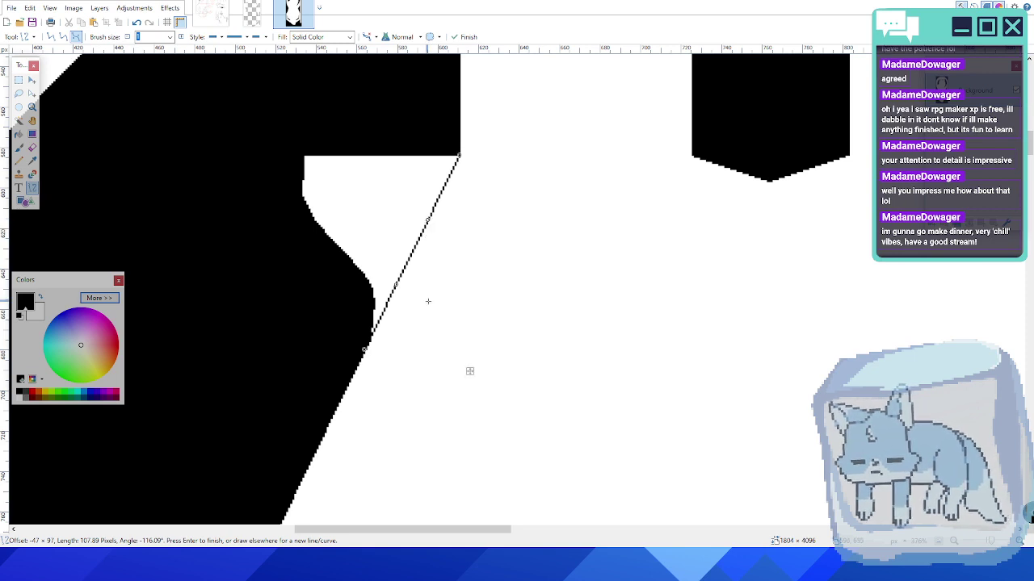
scroll(428, 301, "down", 2)
scroll(428, 301, "up", 3)
scroll(428, 302, "down", 1)
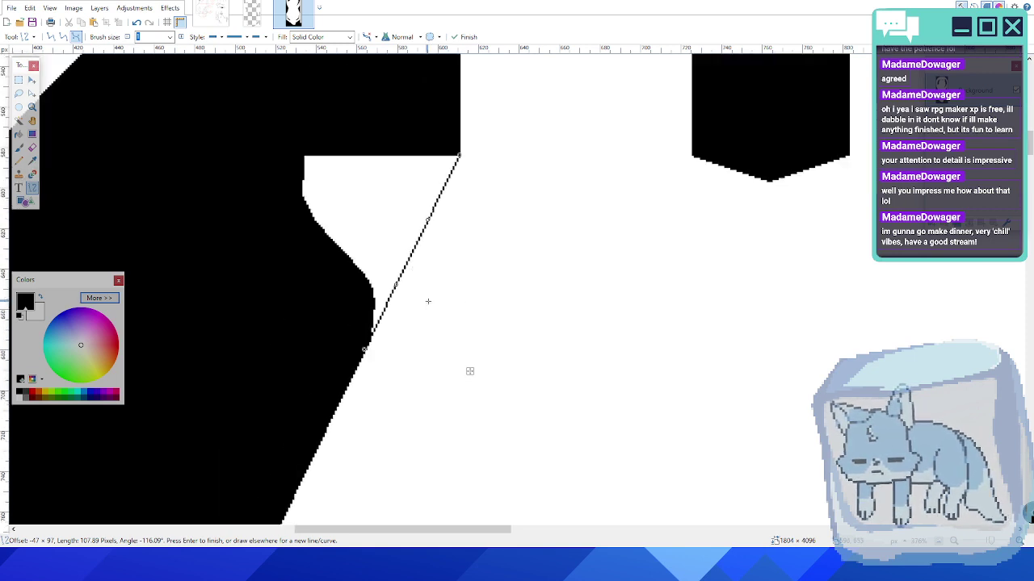
scroll(428, 301, "up", 2)
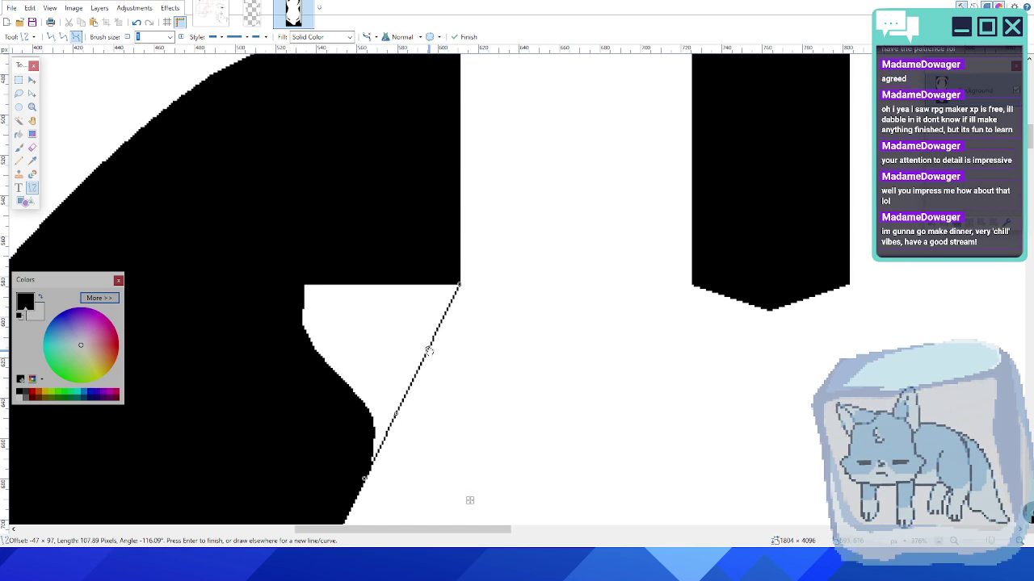
left_click_drag(428, 351, 465, 322)
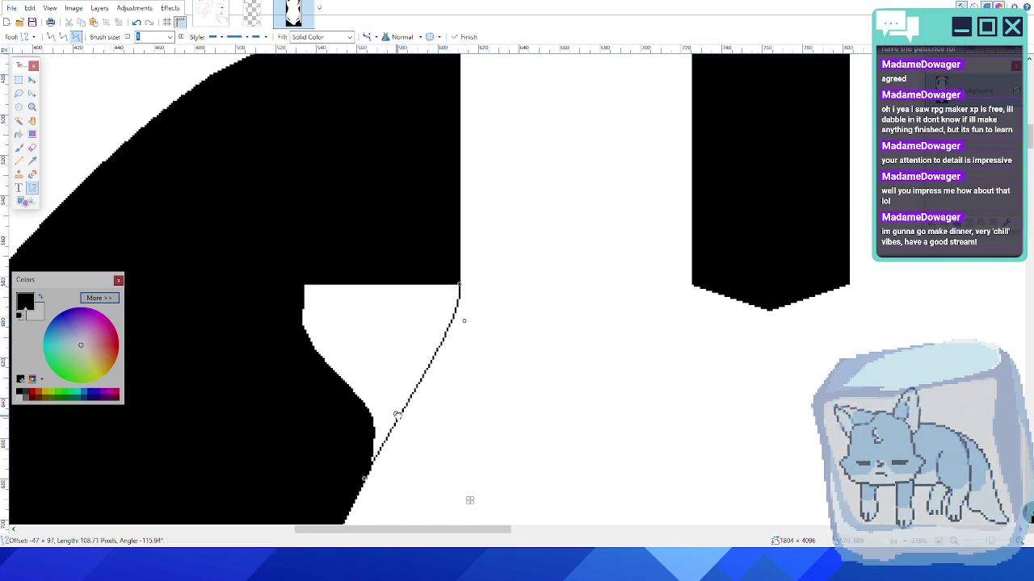
left_click_drag(396, 416, 402, 381)
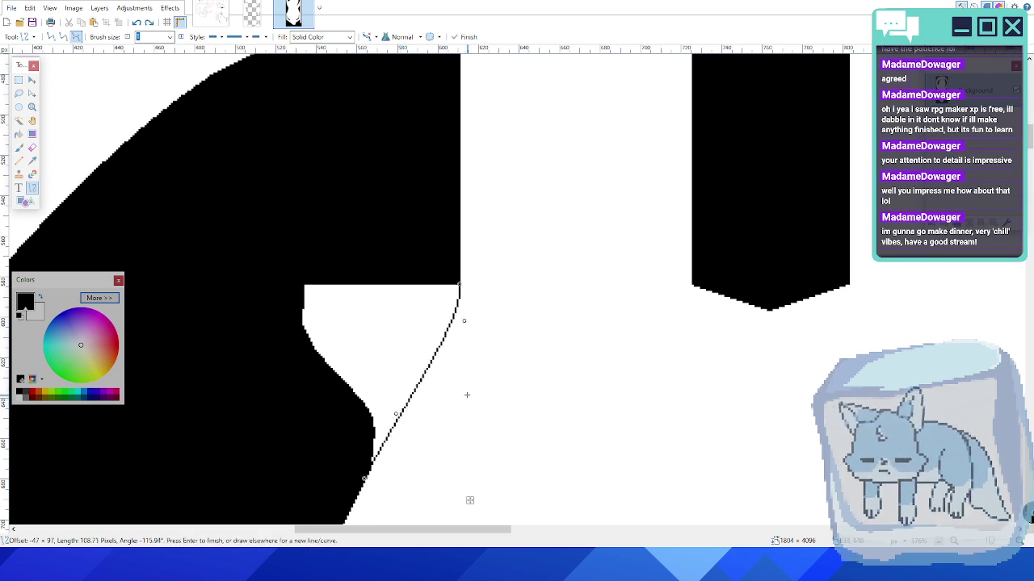
key("ctrl+z")
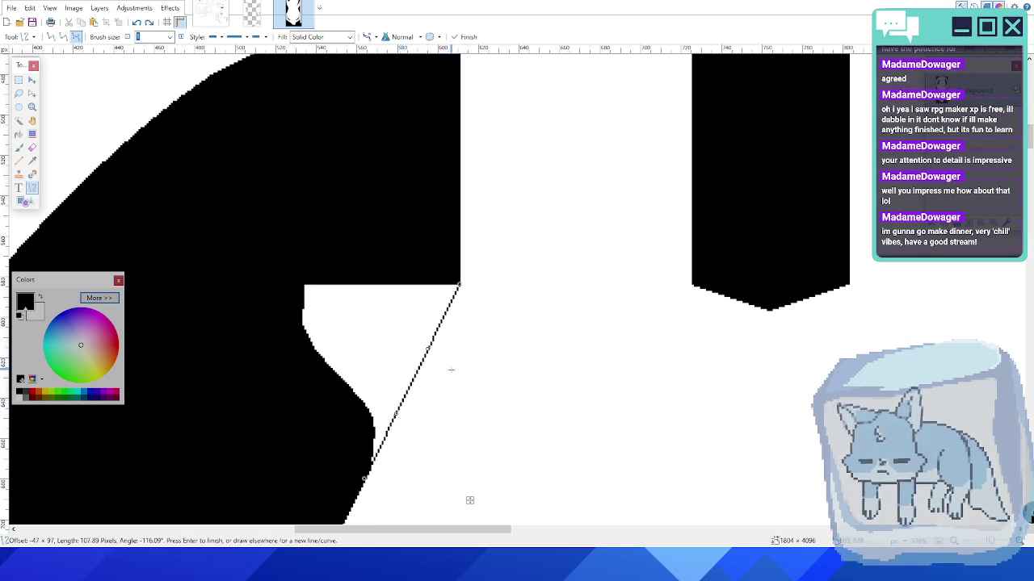
- Finish the straight line and fill the enclosed notch under the left lane wall with solid black
key("Return")
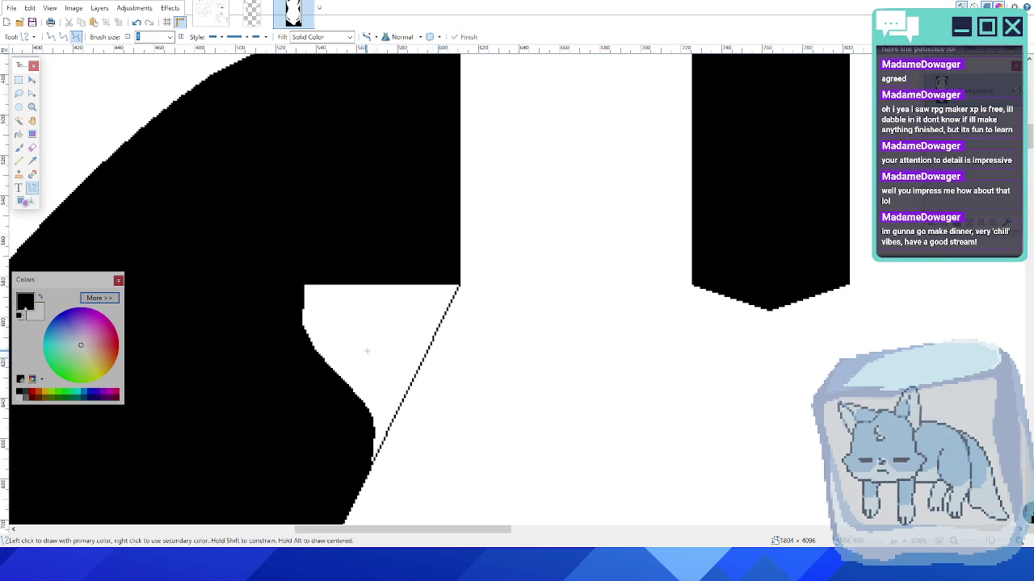
left_click(19, 135)
left_click(380, 327)
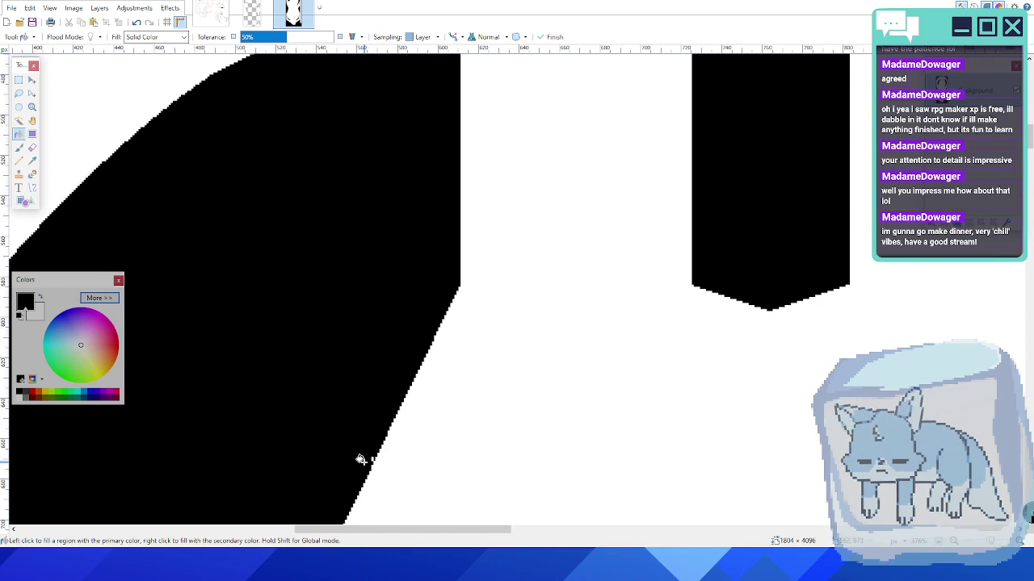
scroll(364, 456, "up", 3, "ctrl")
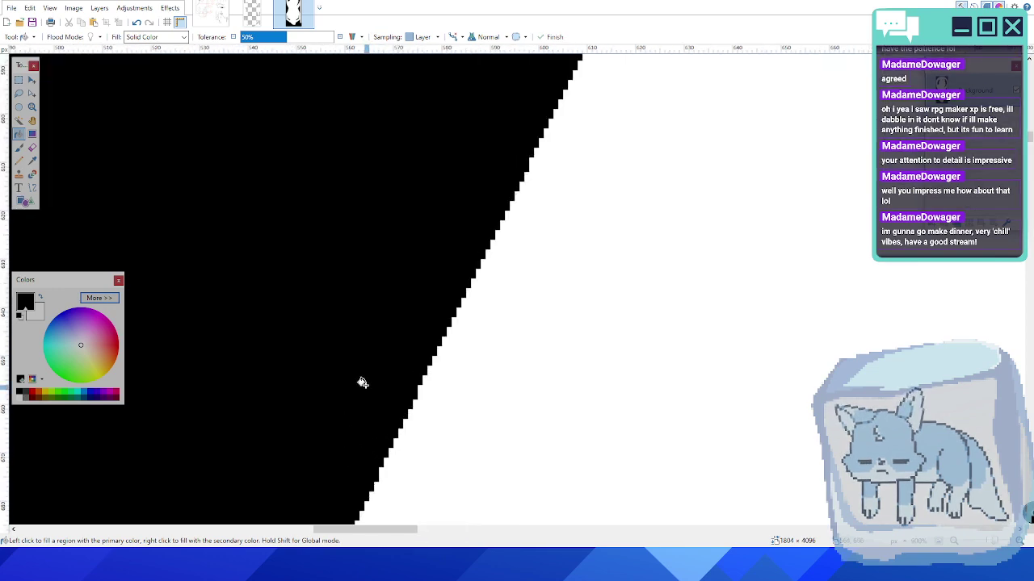
- Draw a straight black line about 121 pixels long from the right lane wall's lower corner to the start of its sloped inner edge
scroll(363, 380, "down", 4, "ctrl")
scroll(363, 380, "down", 2, "ctrl")
middle_click_drag(401, 415, 238, 268)
middle_click_drag(582, 207, 544, 247)
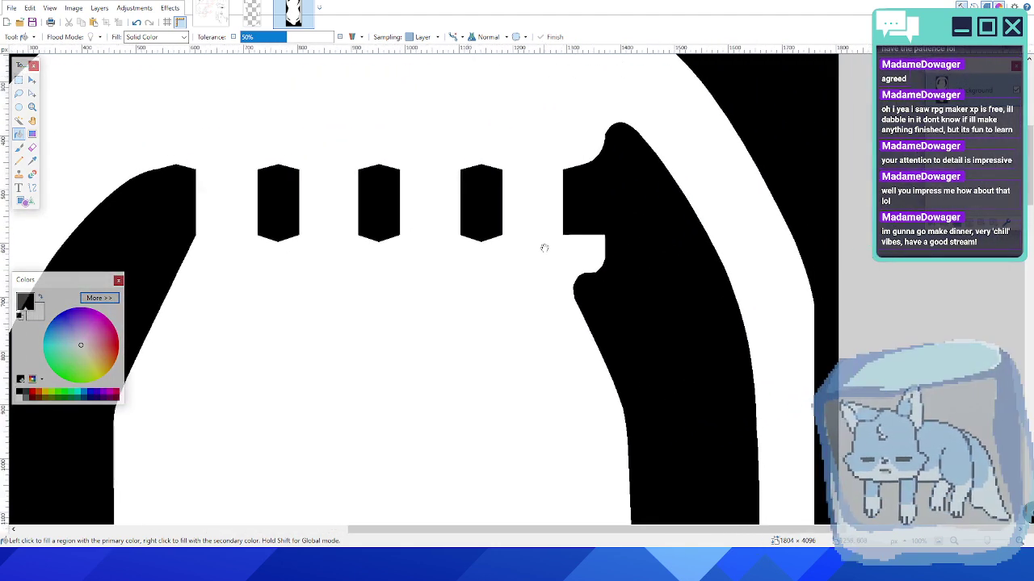
scroll(583, 279, "up", 5, "ctrl")
scroll(563, 293, "up", 1, "ctrl")
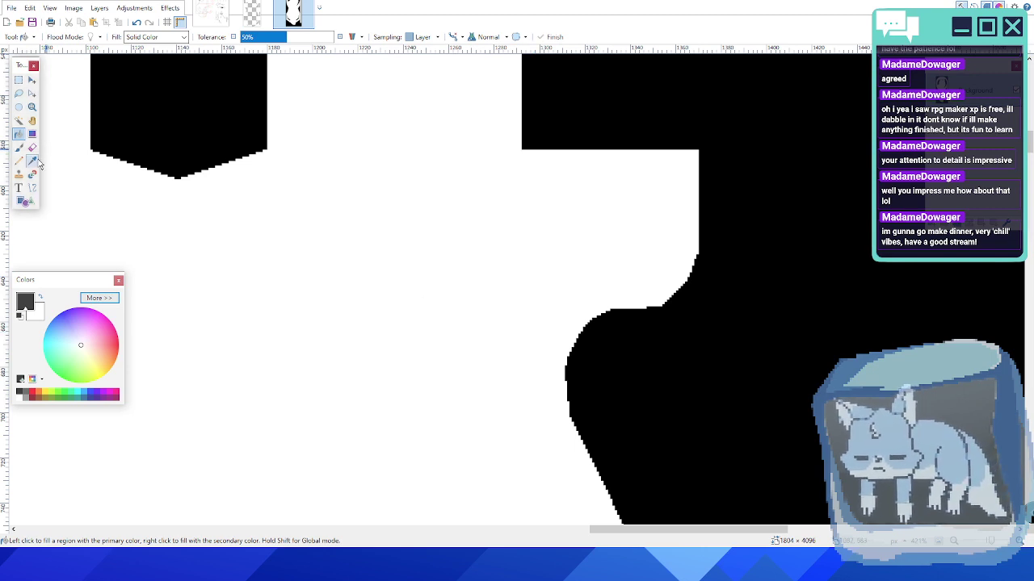
left_click(33, 187)
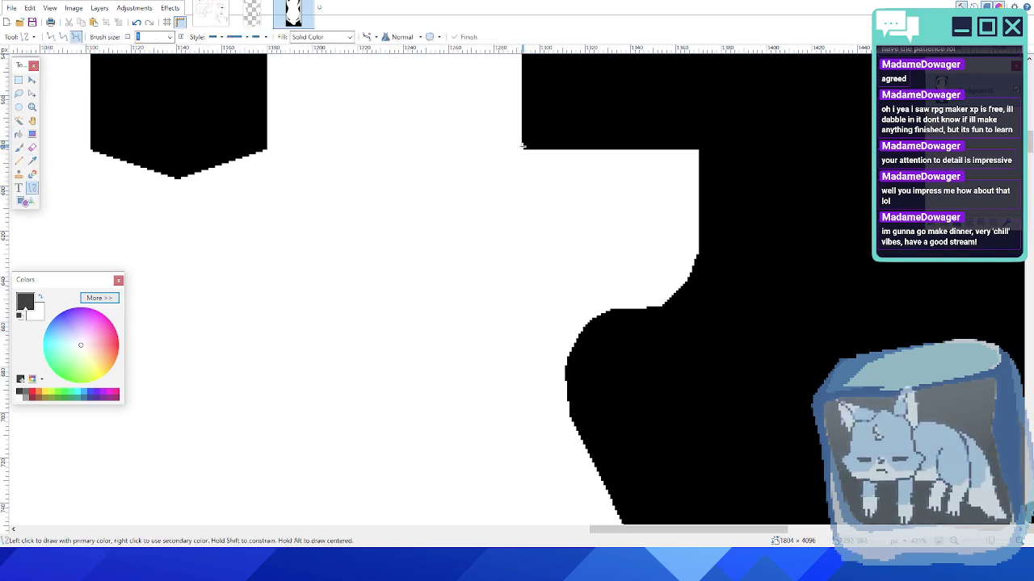
mouse_move(523, 147)
left_mouse_down()
mouse_move(542, 380)
mouse_move(558, 417)
mouse_move(569, 416)
left_mouse_up()
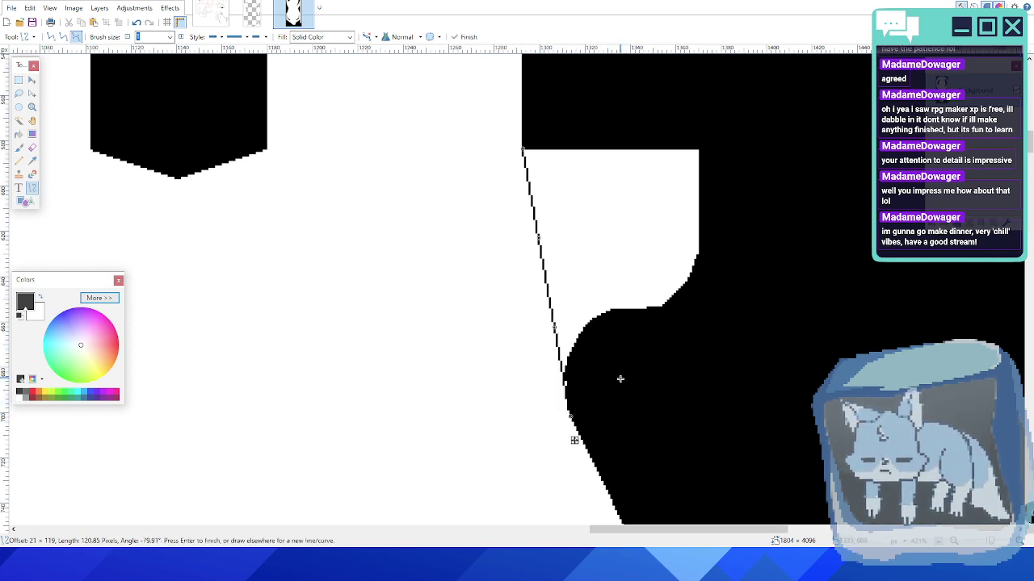
- Fill the enclosed notch under the right lane wall with solid black
left_click(18, 134)
left_click(563, 208)
scroll(562, 387, "up", 2, "ctrl")
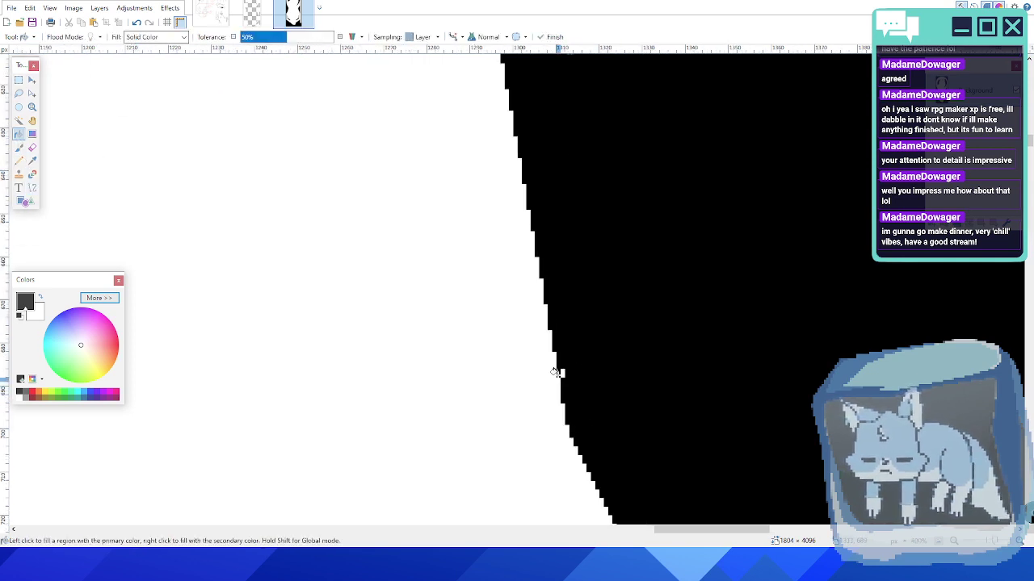
scroll(619, 374, "down", 6, "ctrl")
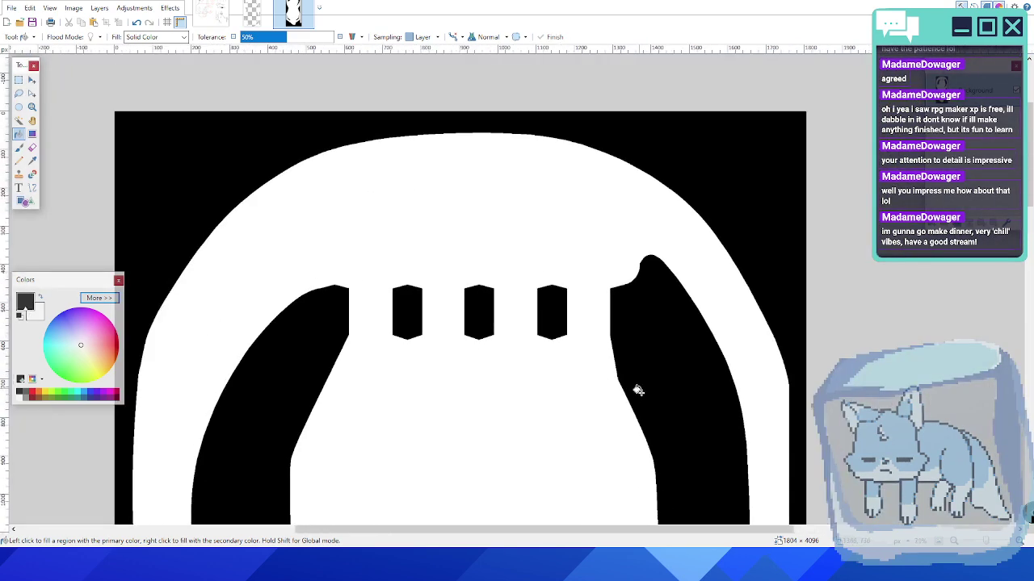
- Examine the reshaped lane walls, pointed blocks and the rest of the board outline from top to bottom
middle_click_drag(593, 412, 572, 335)
scroll(592, 304, "up", 2)
scroll(593, 304, "down", 3)
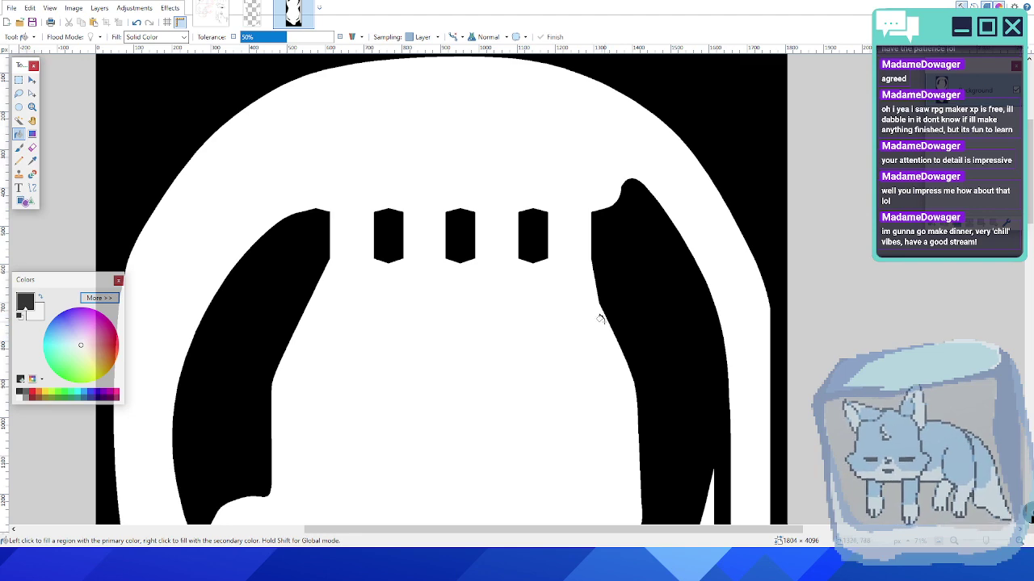
scroll(599, 315, "up", 2, "ctrl")
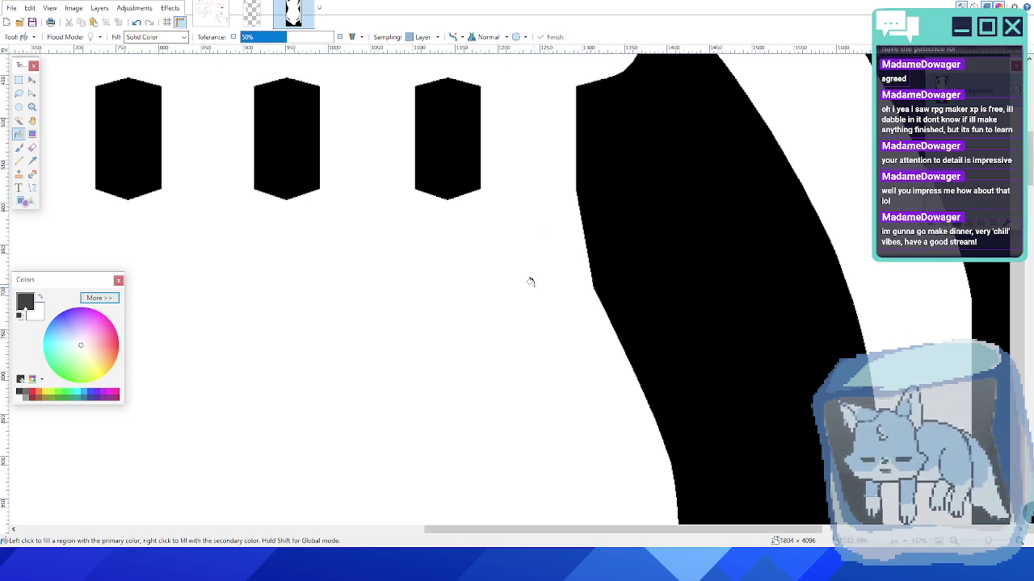
scroll(530, 281, "down", 10)
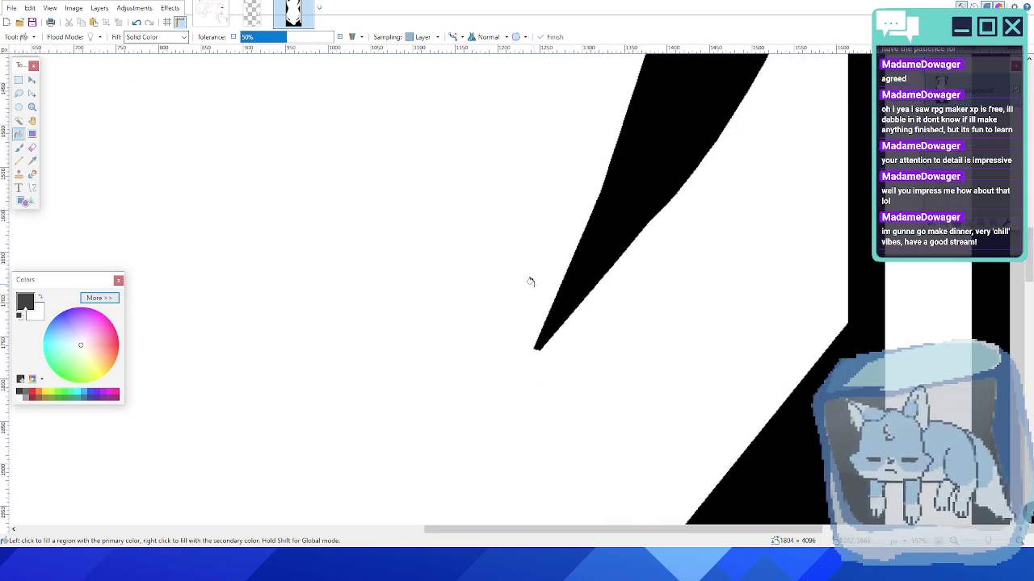
scroll(531, 280, "down", 10)
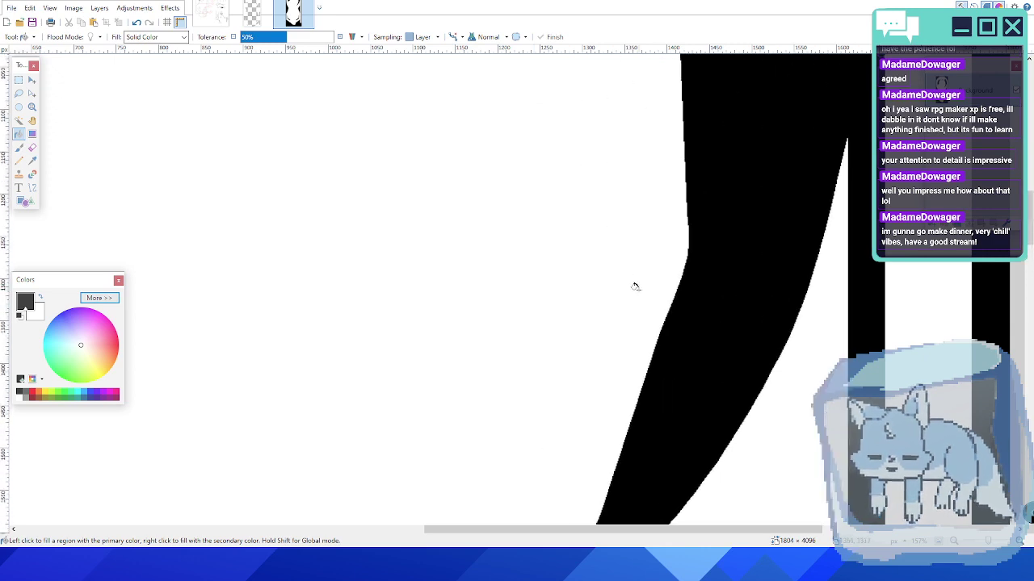
scroll(635, 286, "down", 5, "ctrl")
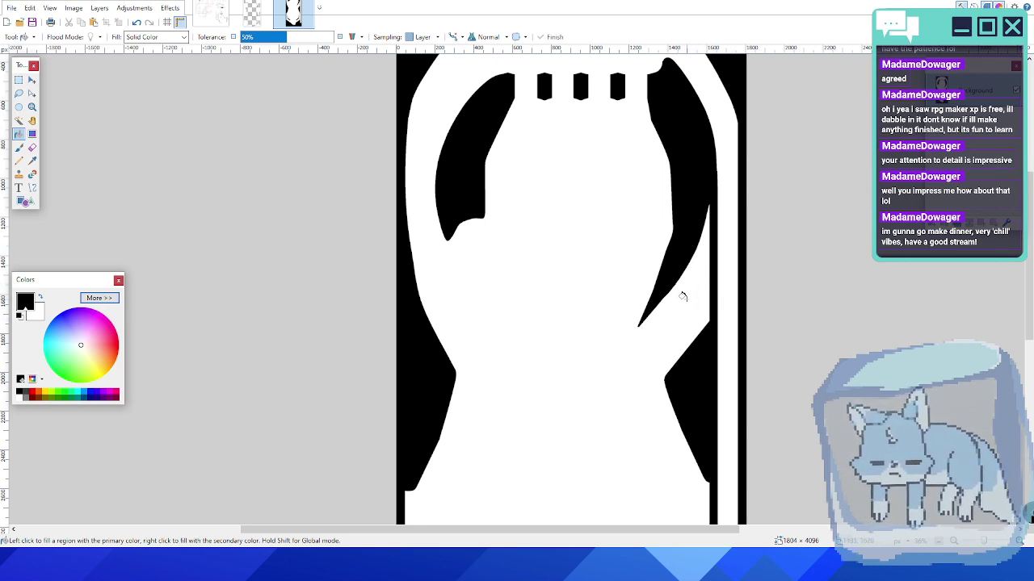
scroll(682, 295, "up", 3)
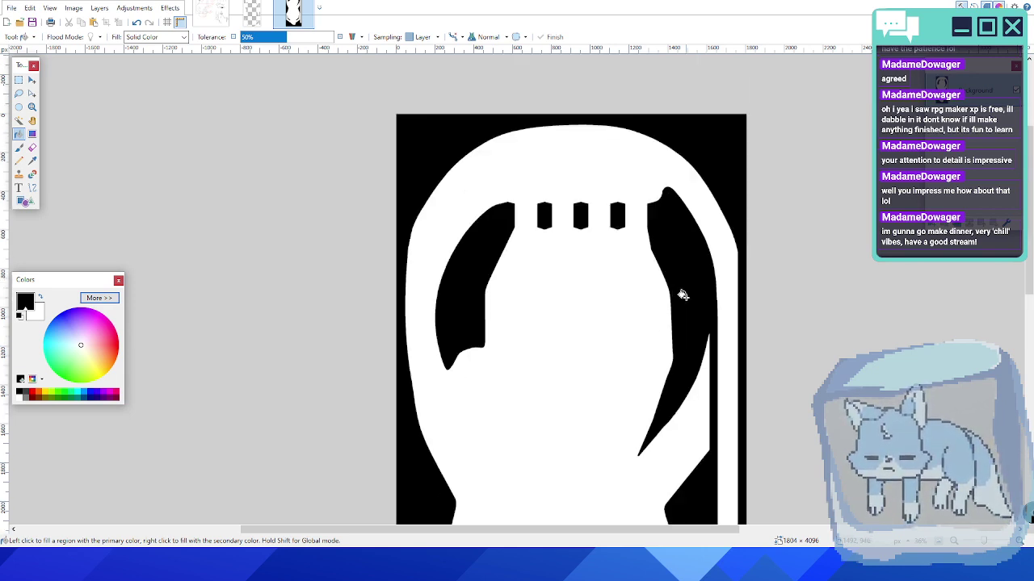
scroll(652, 221, "up", 5, "ctrl")
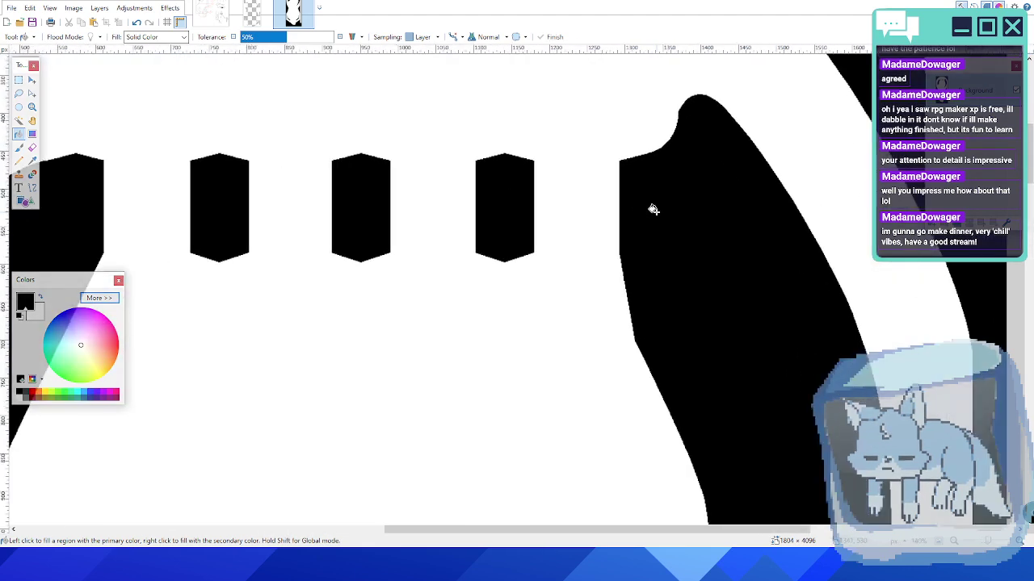
scroll(654, 208, "down", 6, "ctrl")
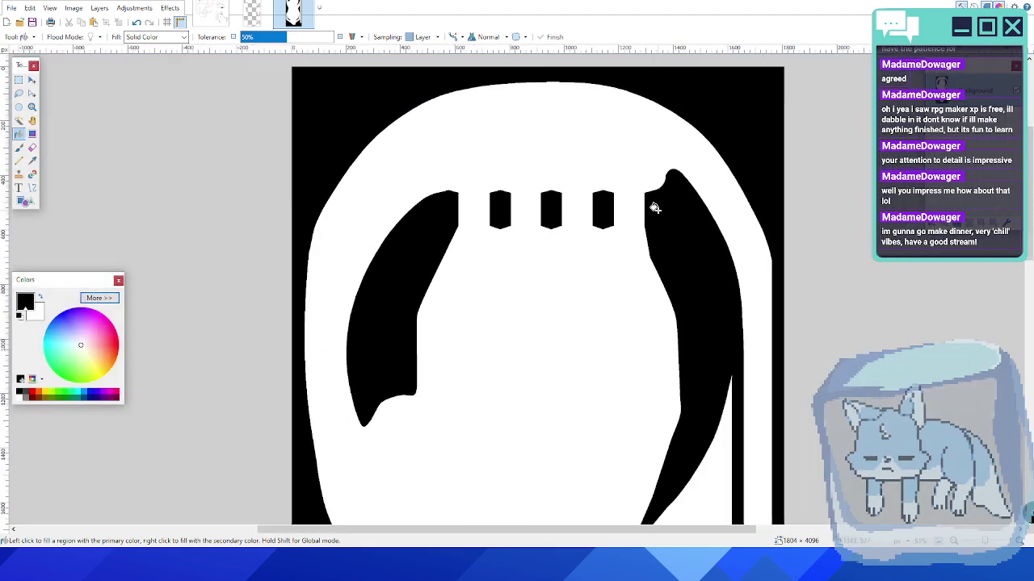
scroll(663, 293, "down", 8)
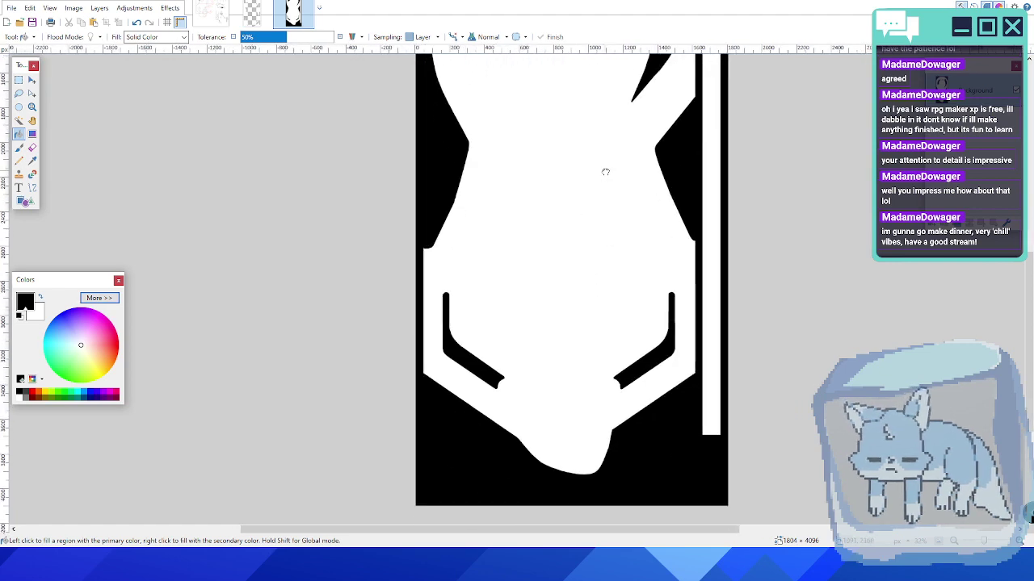
scroll(605, 172, "up", 7)
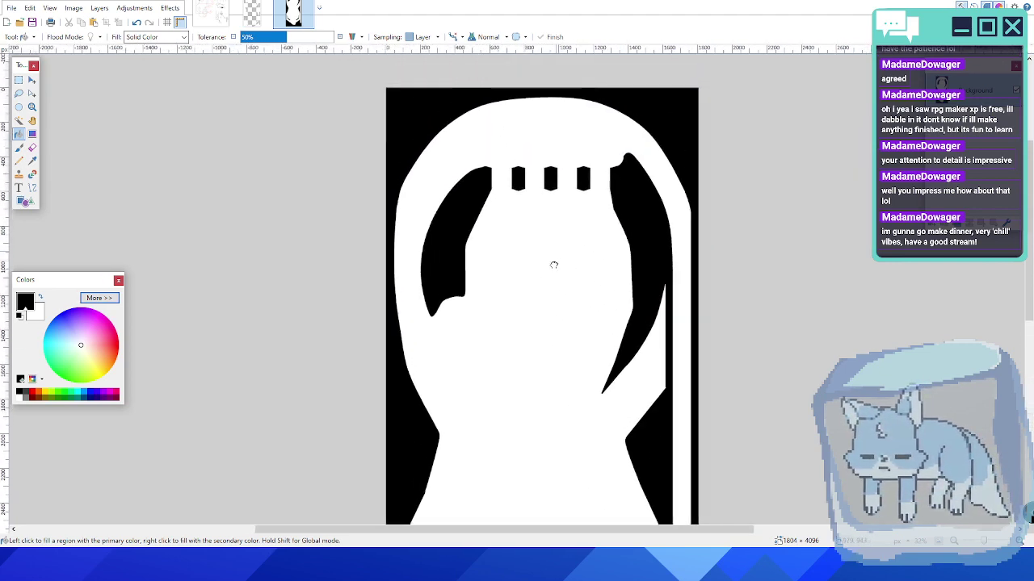
- Save the template image with the auto-detect bit depth
key("ctrl+s")
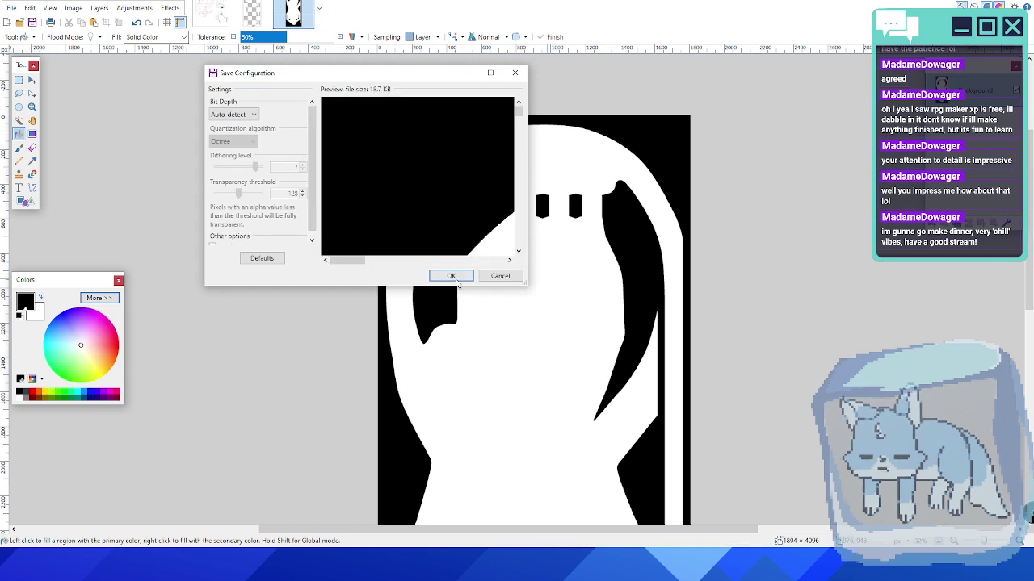
left_click(451, 276)
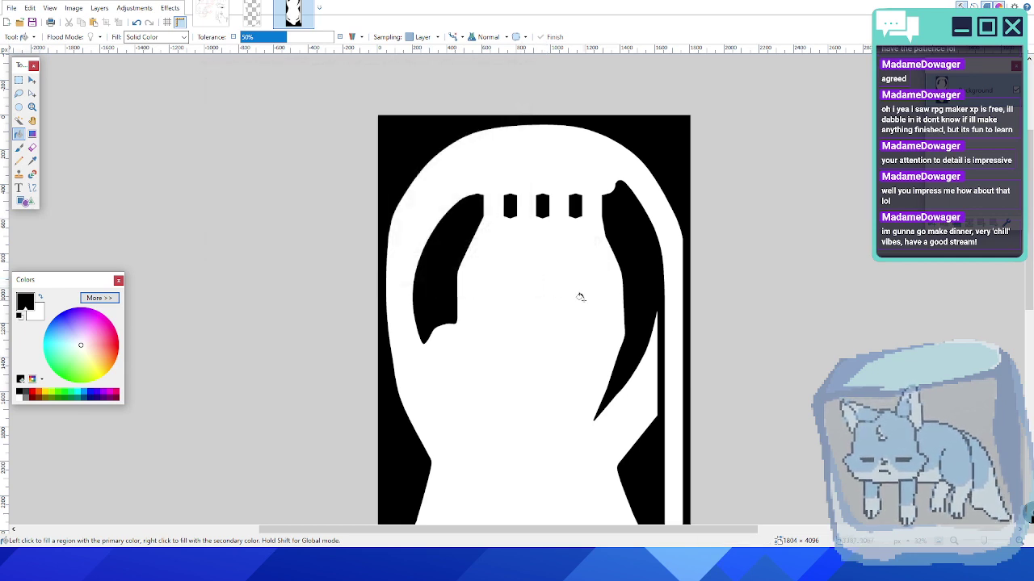
scroll(580, 296, "down", 11)
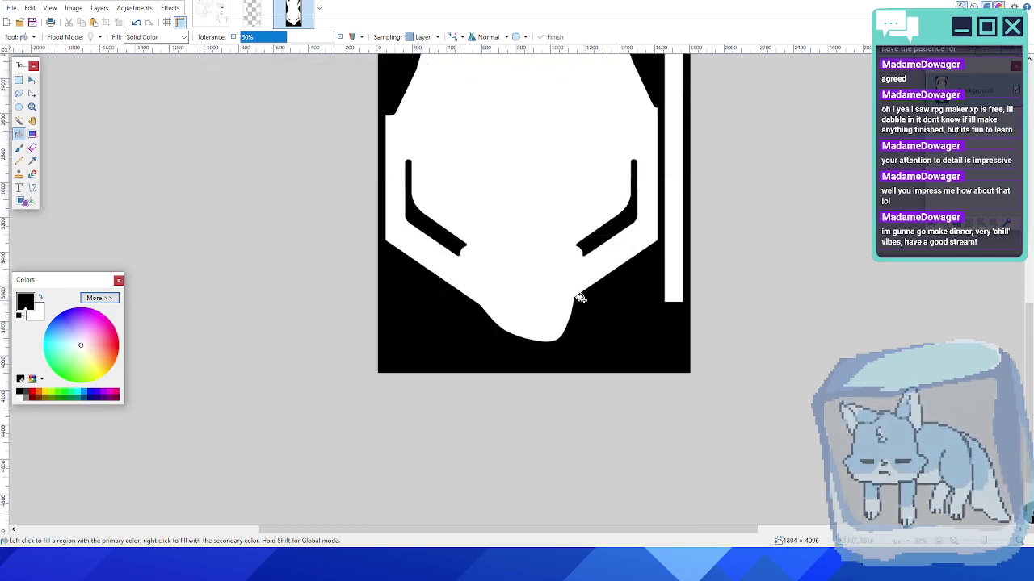
scroll(580, 298, "up", 6)
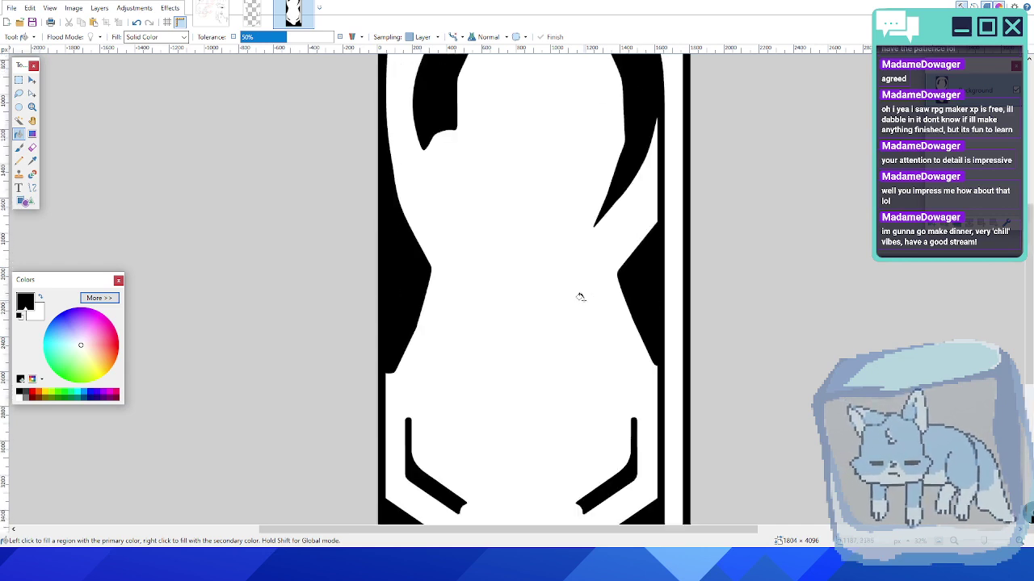
scroll(580, 296, "up", 5)
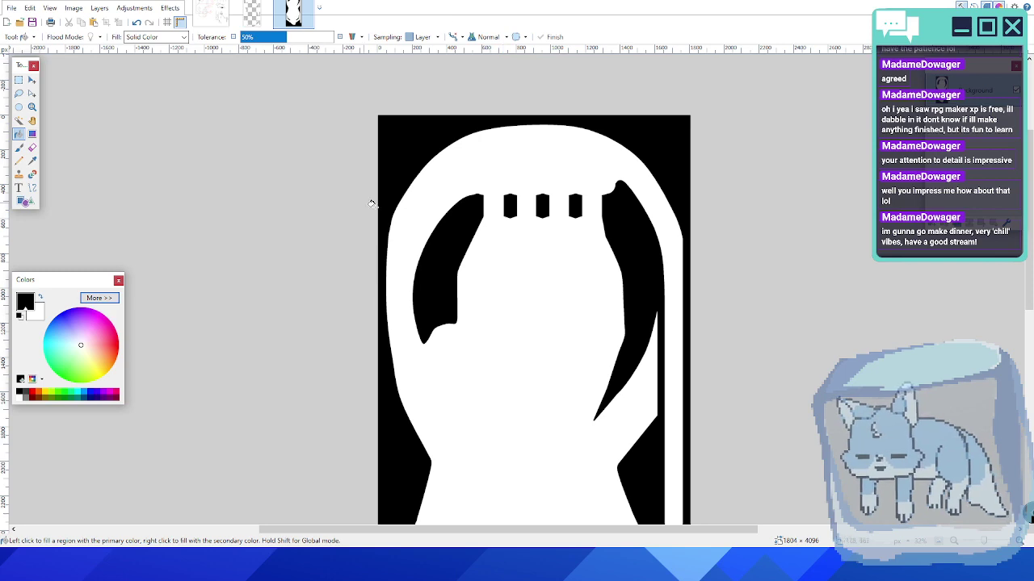
- Save the template image, then select its white playfield area with the Magic Wand and delete it to transparency
key("ctrl+s")
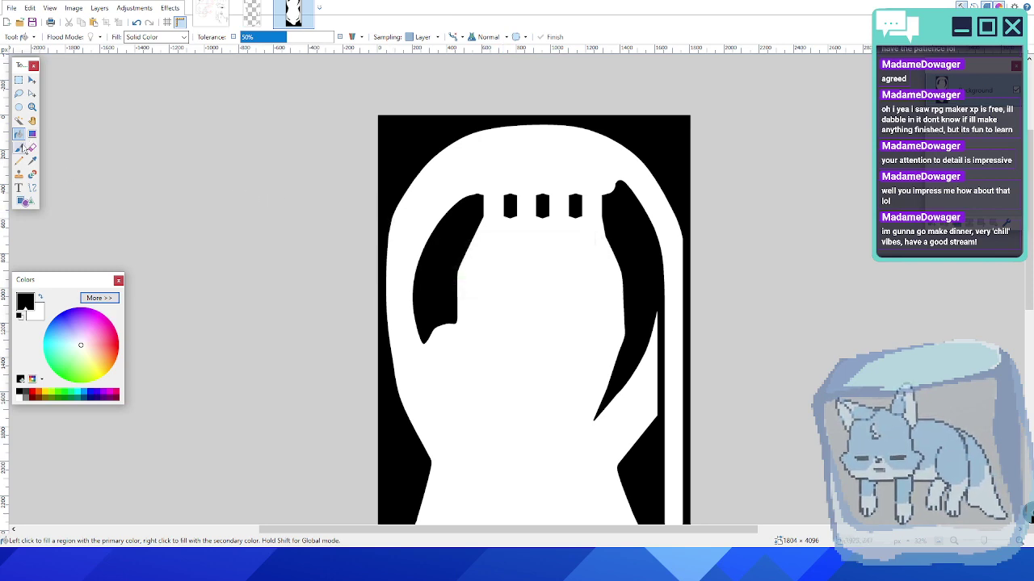
left_click(19, 121)
left_click(504, 174)
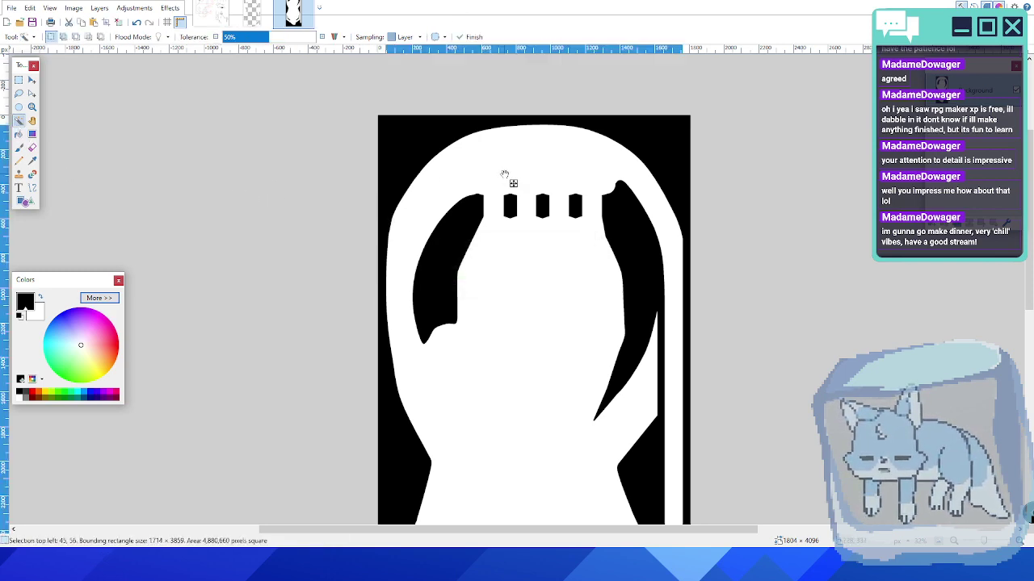
key("Delete")
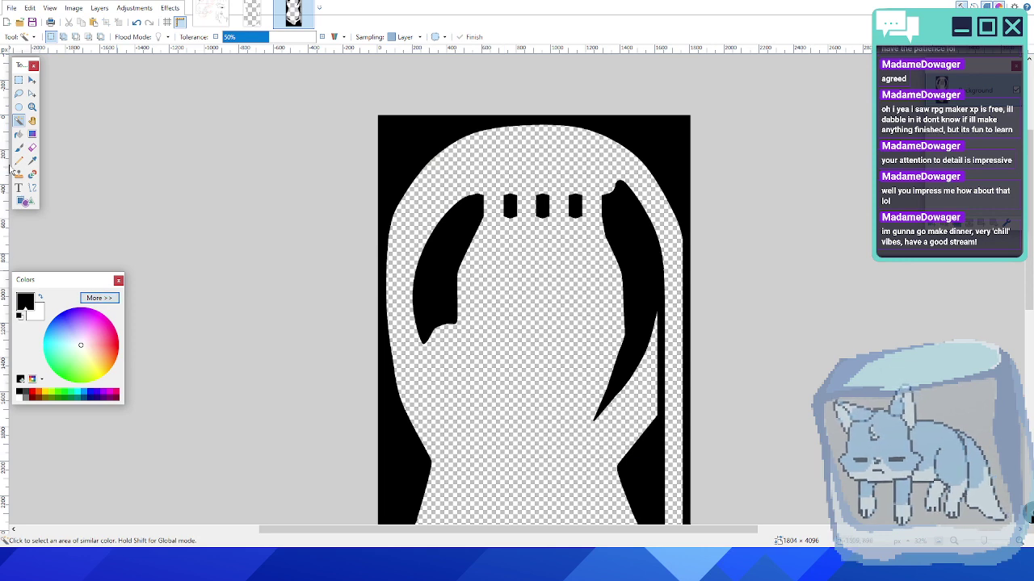
- Fill the three lane blocks, both upper lane walls and the outer border with white
left_click(19, 134)
left_click(41, 298)
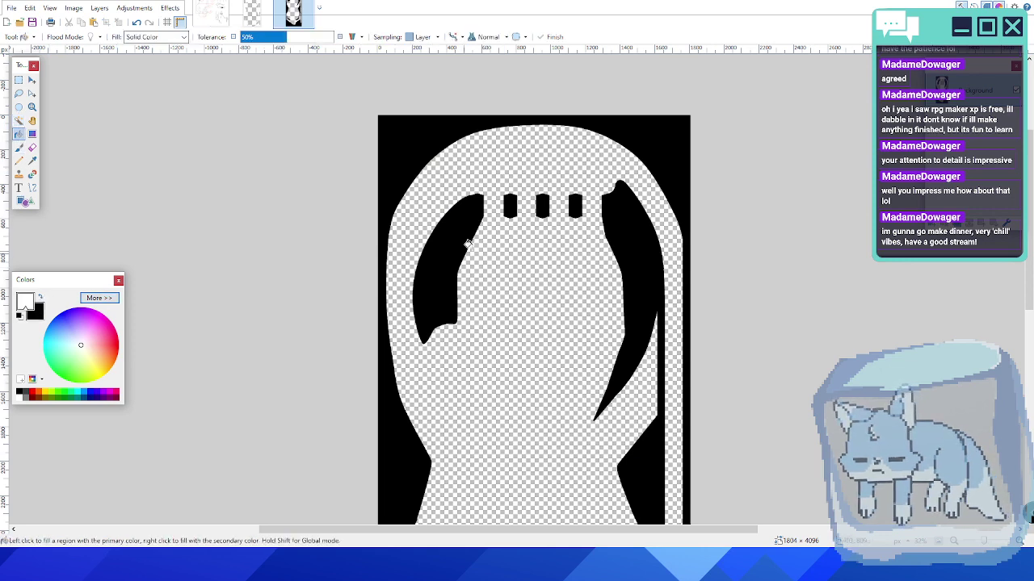
left_click(511, 207)
left_click(541, 207)
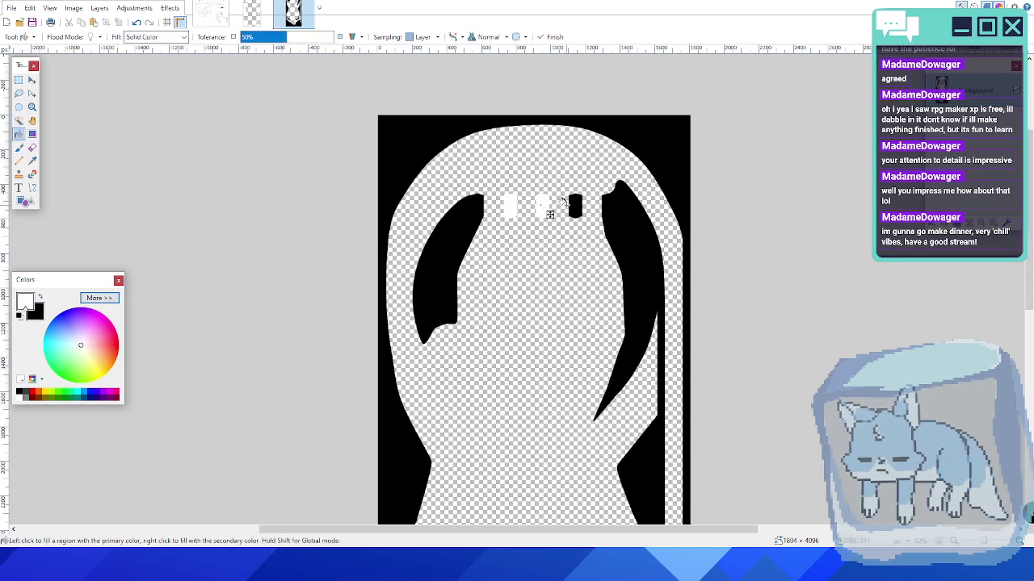
left_click(574, 206)
left_click(620, 222)
left_click(465, 254)
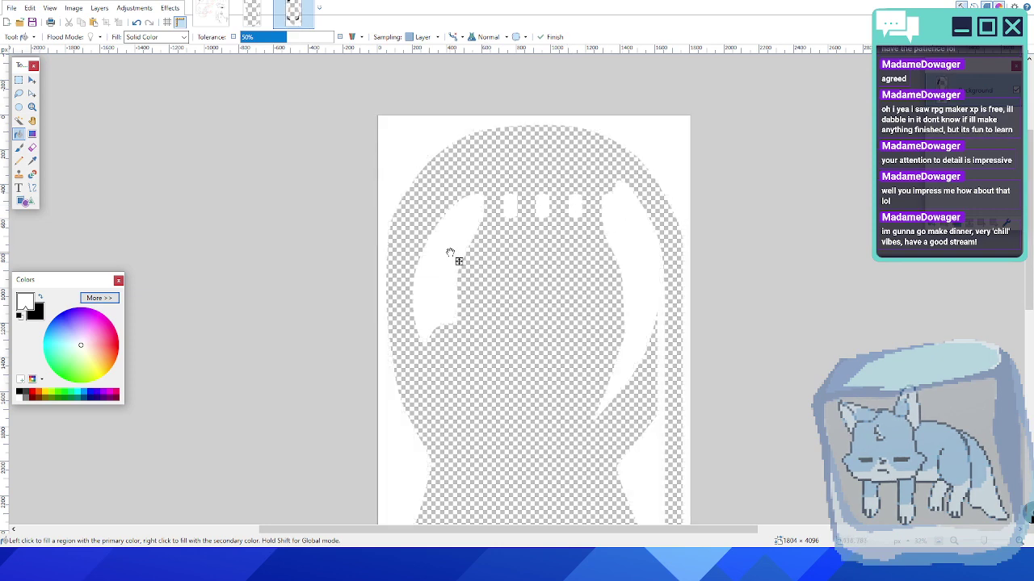
- Fill the two angled guide rails above the drain with white
scroll(485, 266, "down", 5)
left_click(423, 417)
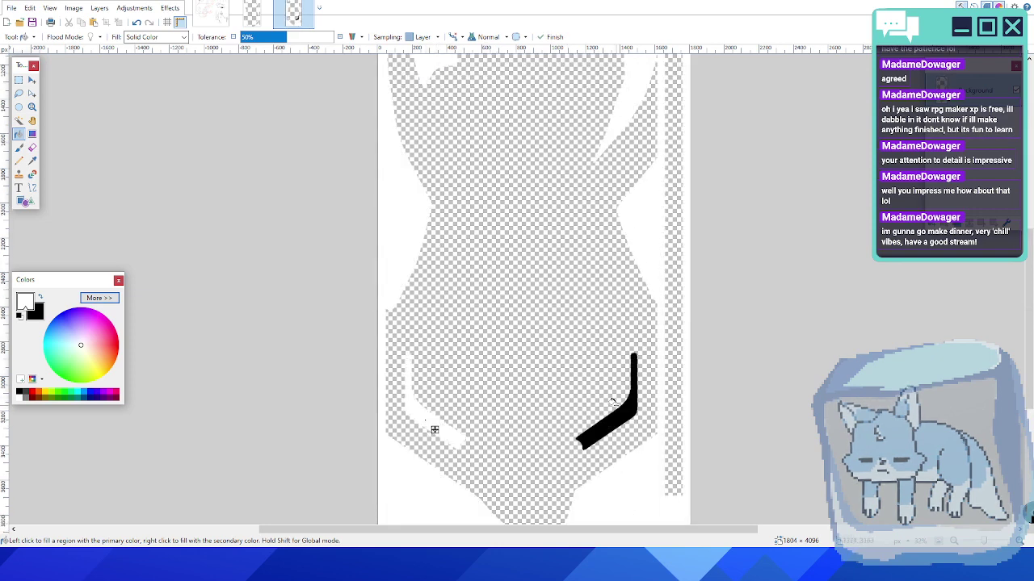
left_click(616, 414)
scroll(520, 317, "up", 3)
scroll(520, 317, "up", 3)
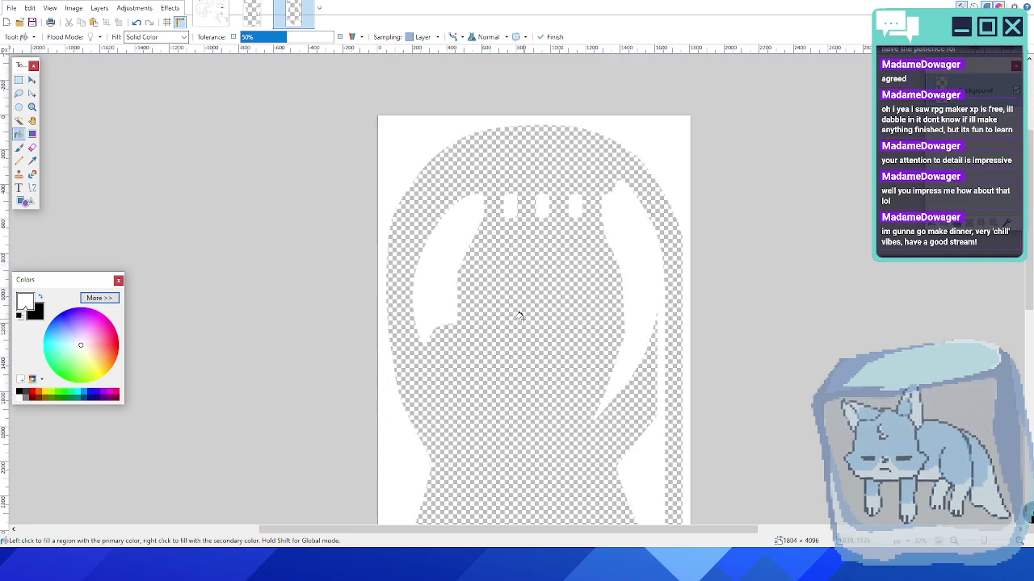
- Resize the image to 444 × 1008 pixels with the aspect ratio kept and Nearest Neighbor resampling
left_click(76, 10)
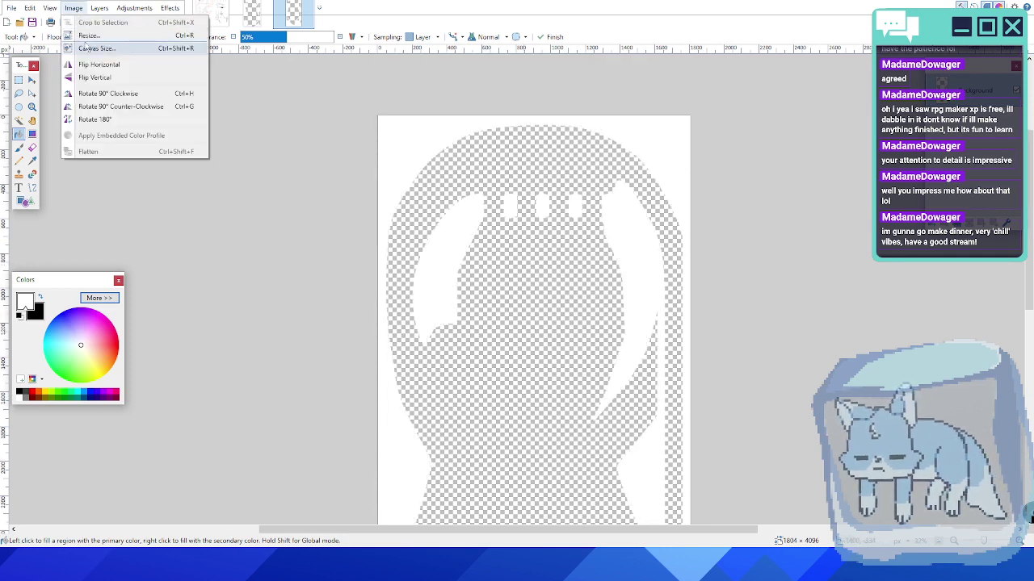
left_click(89, 36)
double_click(523, 251)
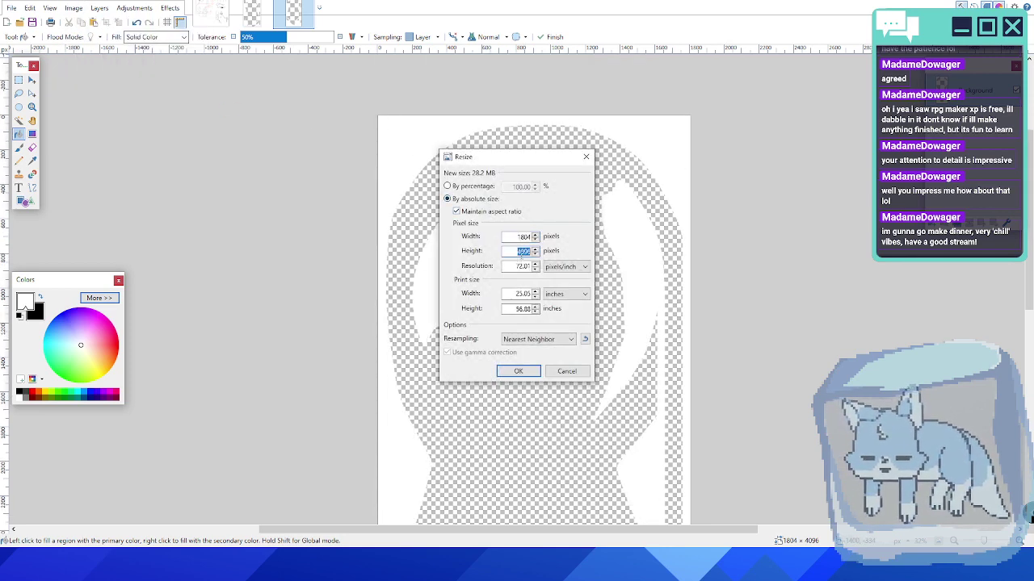
type("1008")
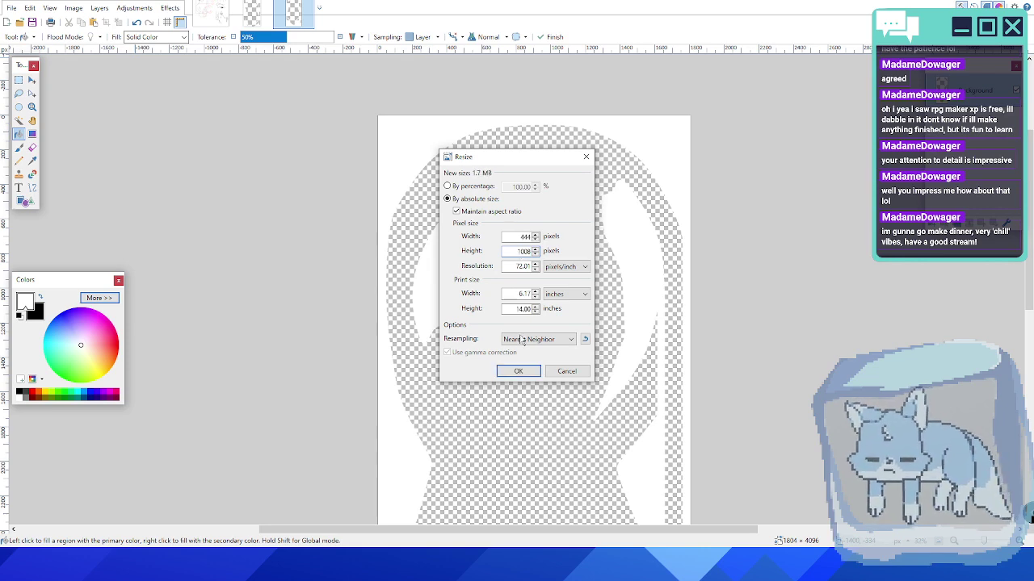
left_click(518, 372)
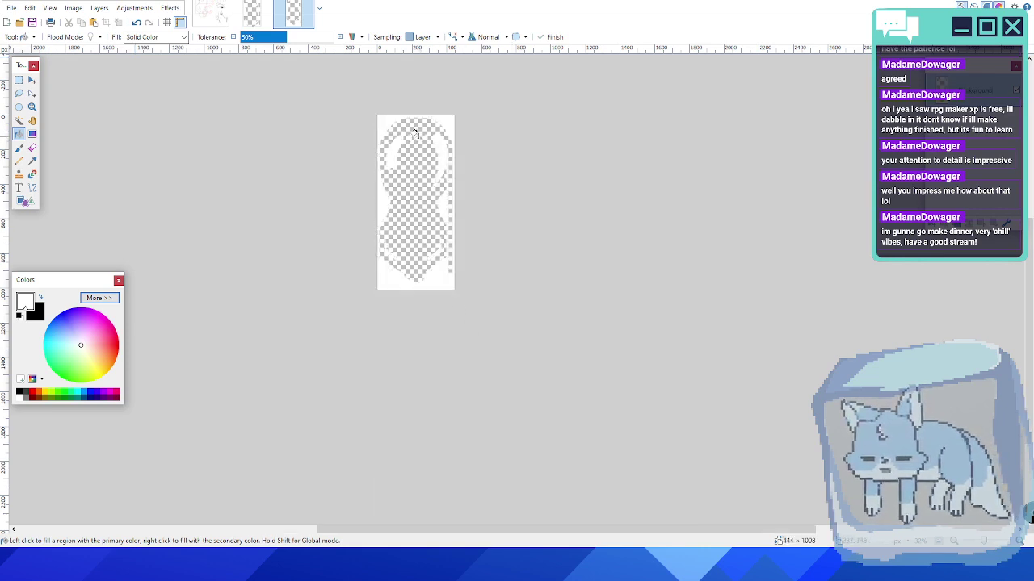
- Crop the canvas height to 905 pixels, anchored at the top
scroll(415, 130, "up", 2, "ctrl")
left_click(74, 8)
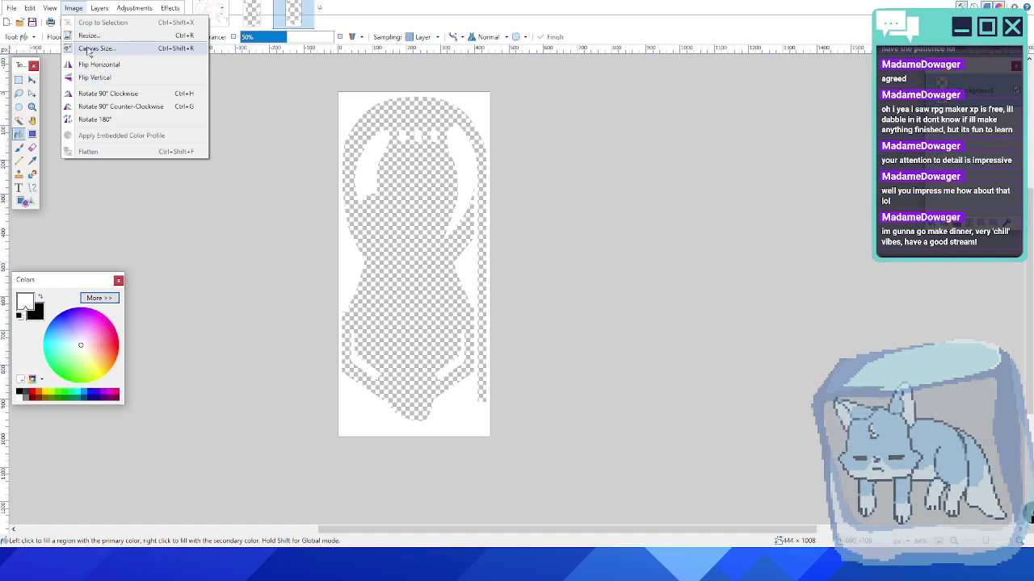
left_click(95, 48)
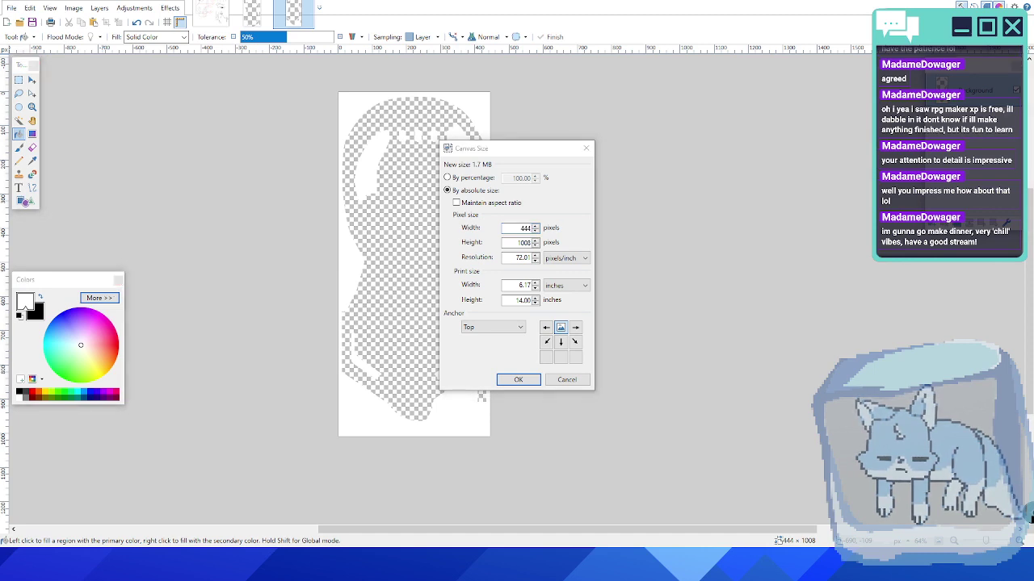
double_click(521, 241)
type("905")
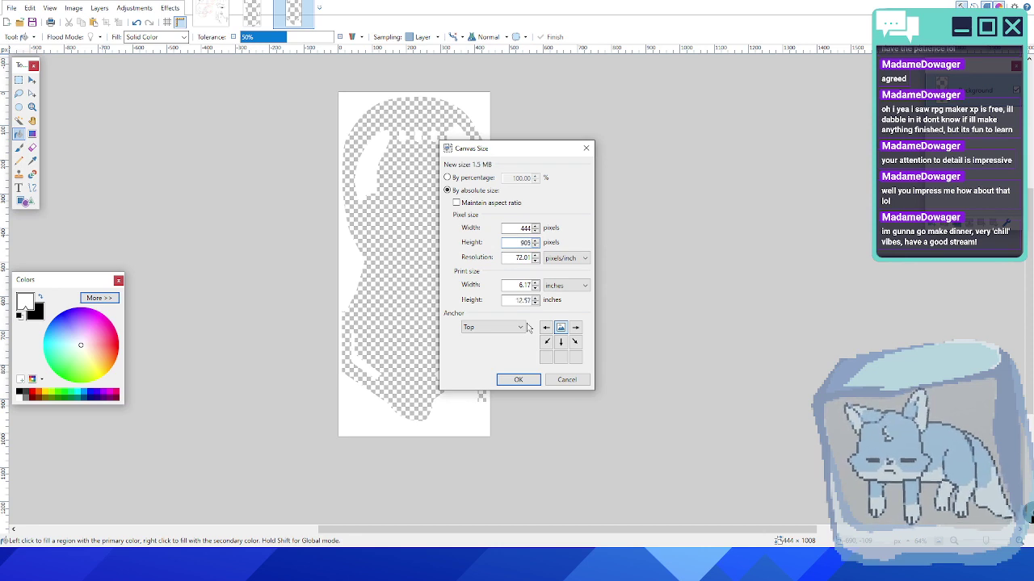
left_click(518, 378)
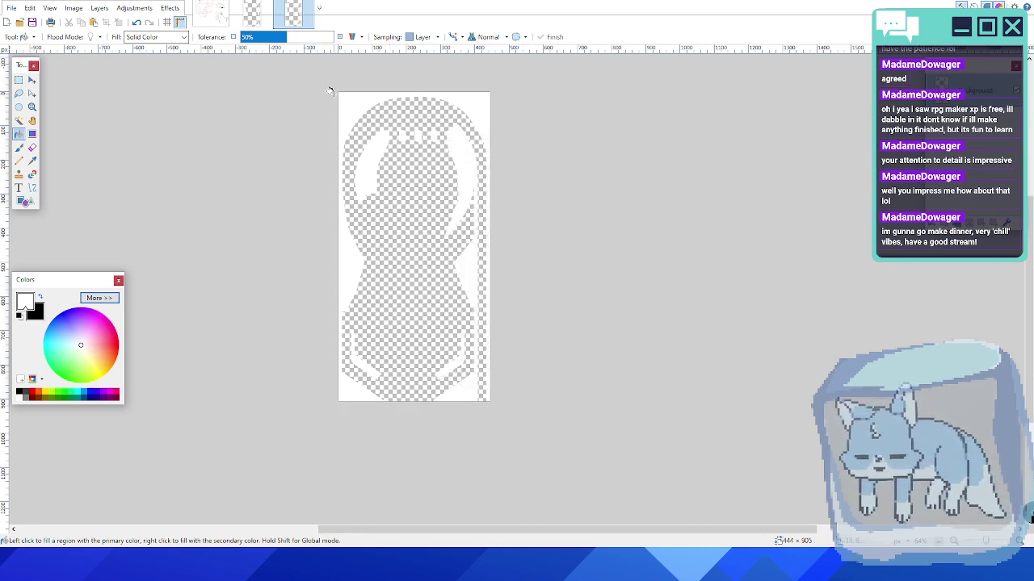
- Switch to Godot and check the updated board artwork in the game scene
left_click(269, 7)
left_click(269, 3)
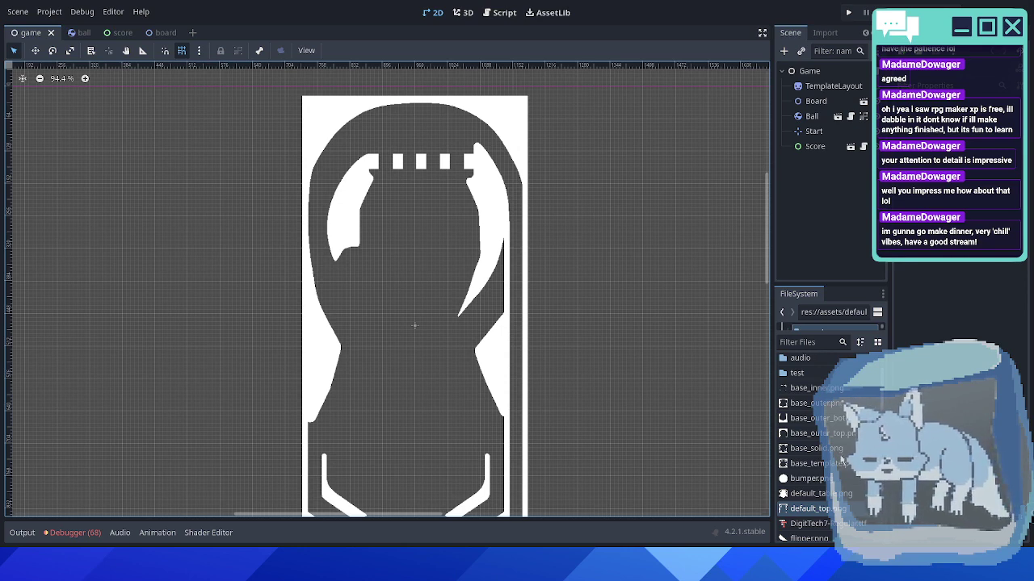
middle_click_drag(580, 238, 547, 250)
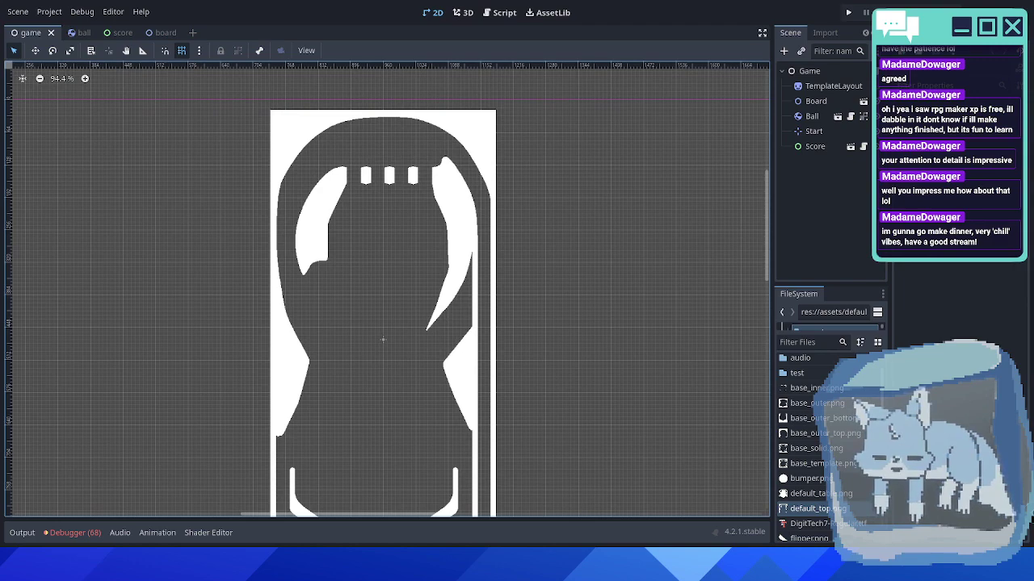
middle_click_drag(550, 283, 512, 281)
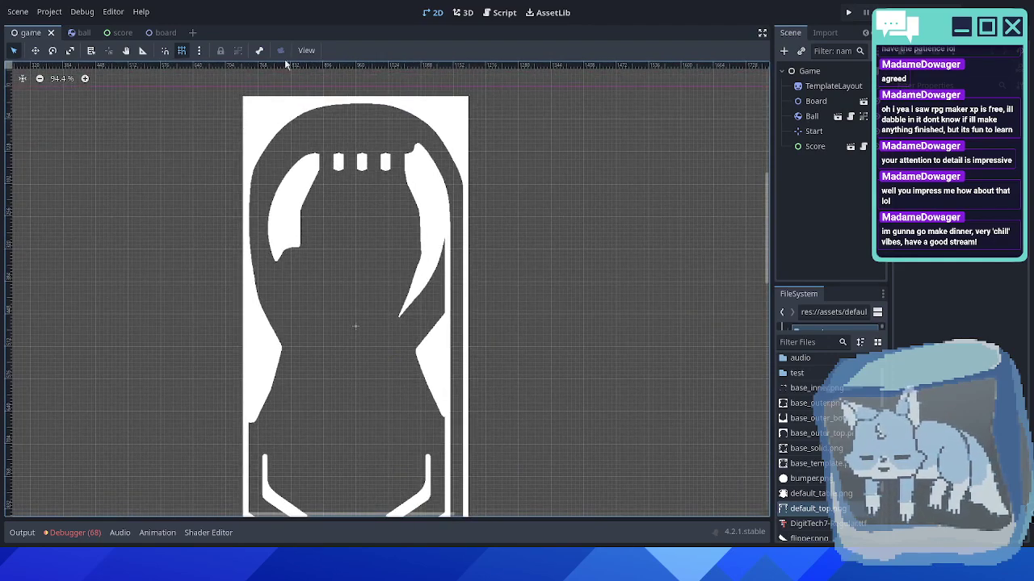
- Open the board scene and show the collision polygons of its StaticBody2D
left_click(167, 37)
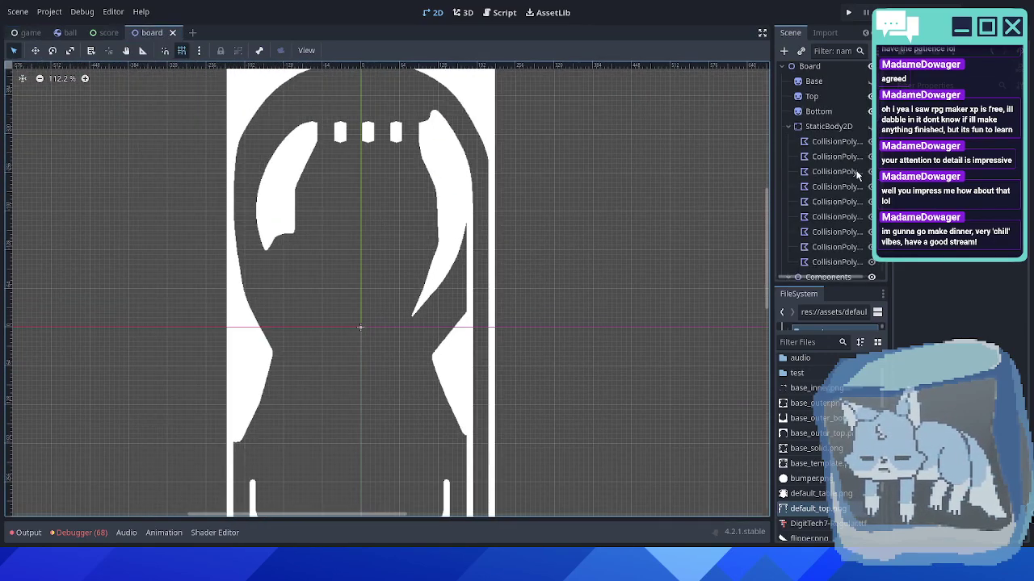
scroll(565, 291, "down", 5)
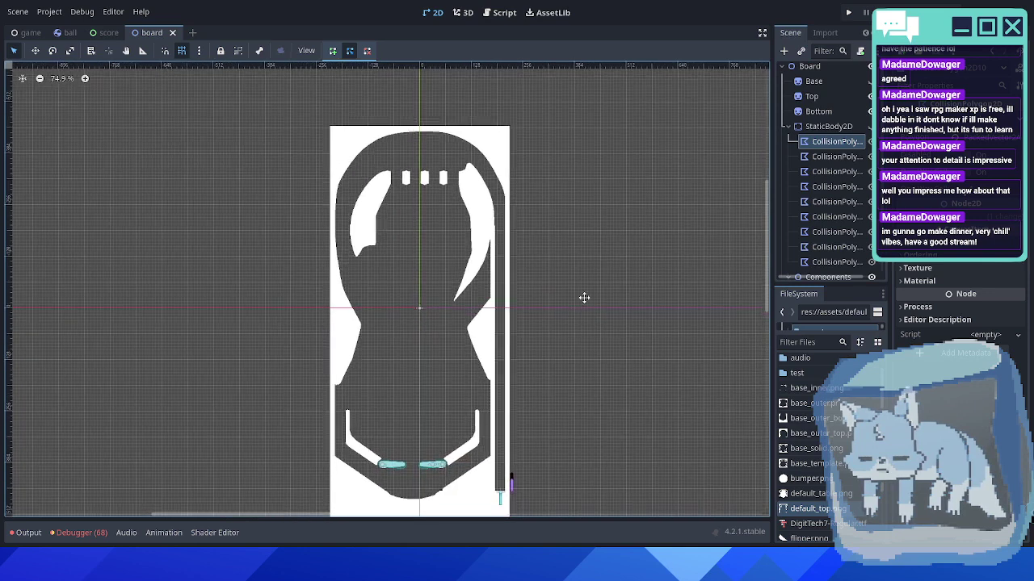
left_click(871, 127)
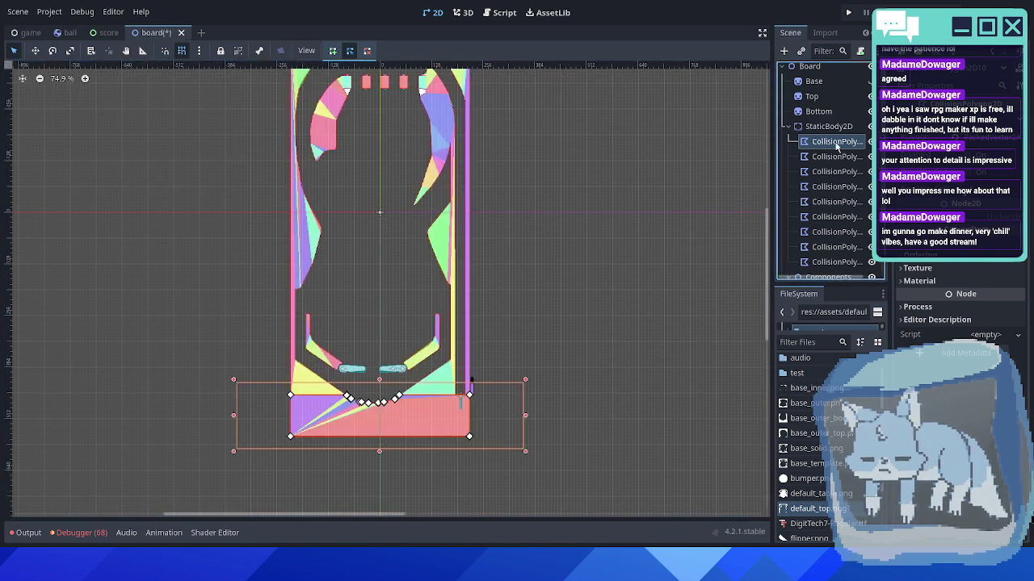
- Rename the collision polygon that covers the drain area as BottomCollision
left_click(826, 154)
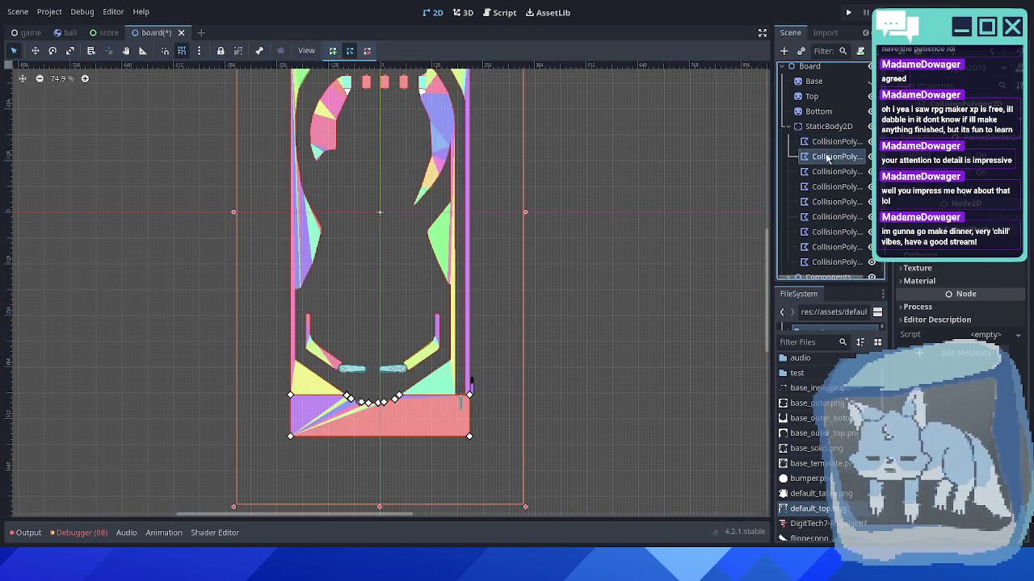
double_click(826, 141)
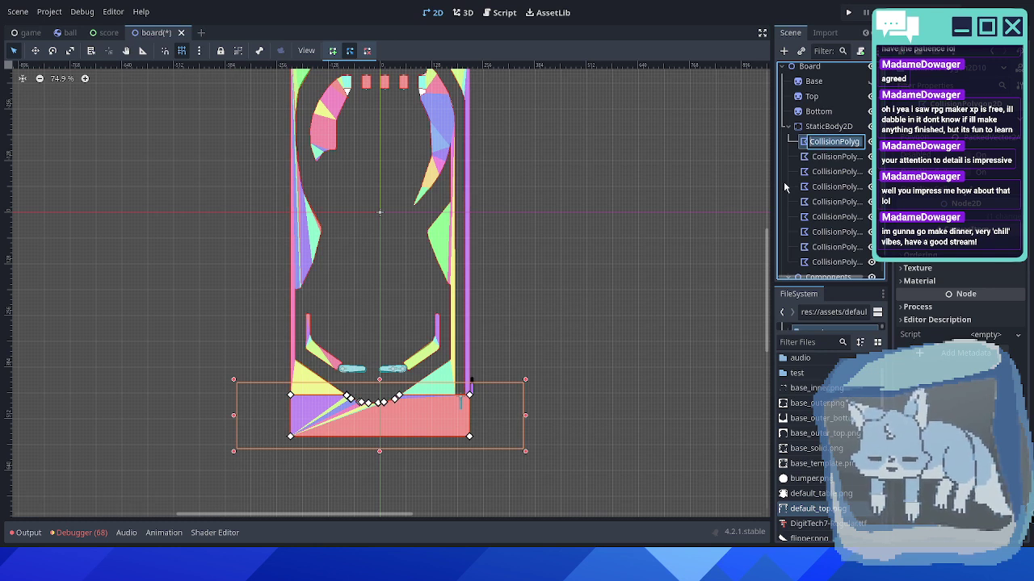
type("Botto")
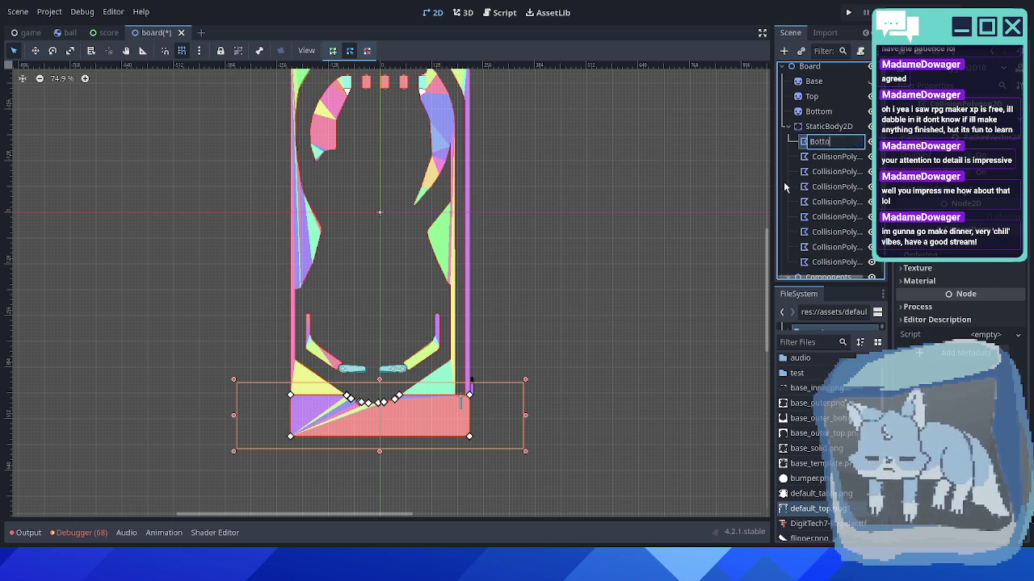
type("mCollision")
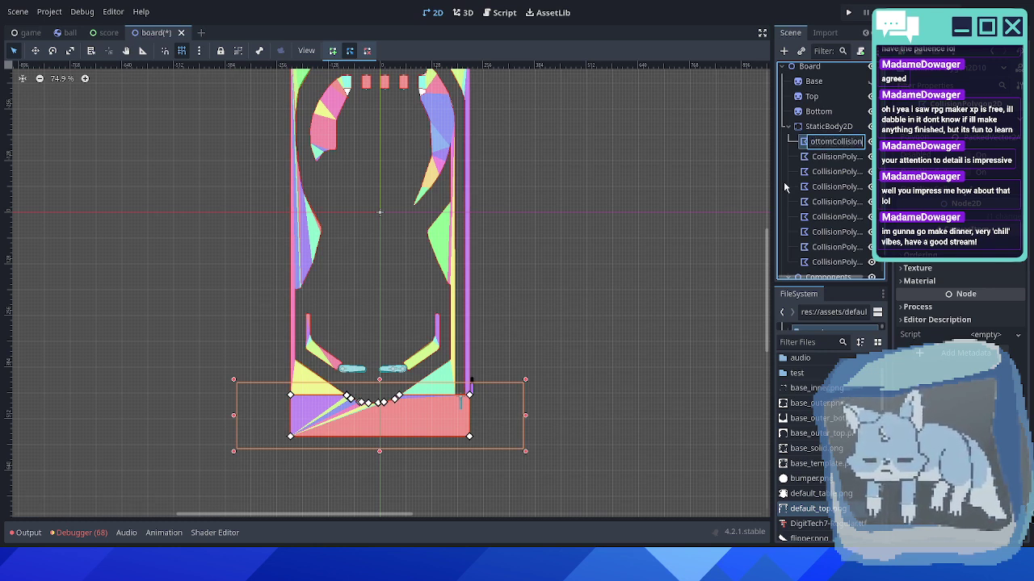
key("Return")
- Delete all the other collision polygons under StaticBody2D, keeping only BottomCollision
left_click(824, 160)
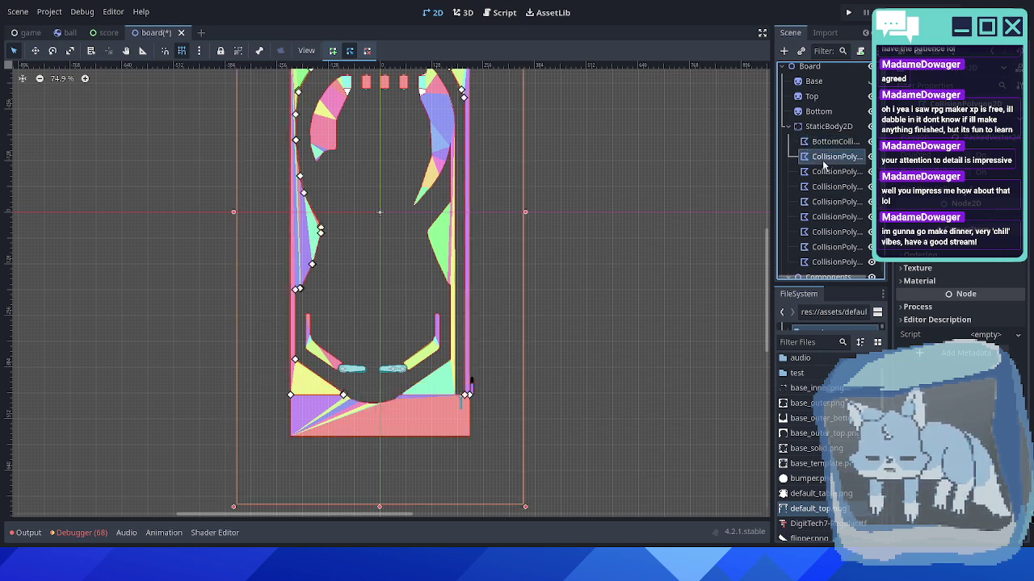
scroll(825, 167, "down", 3)
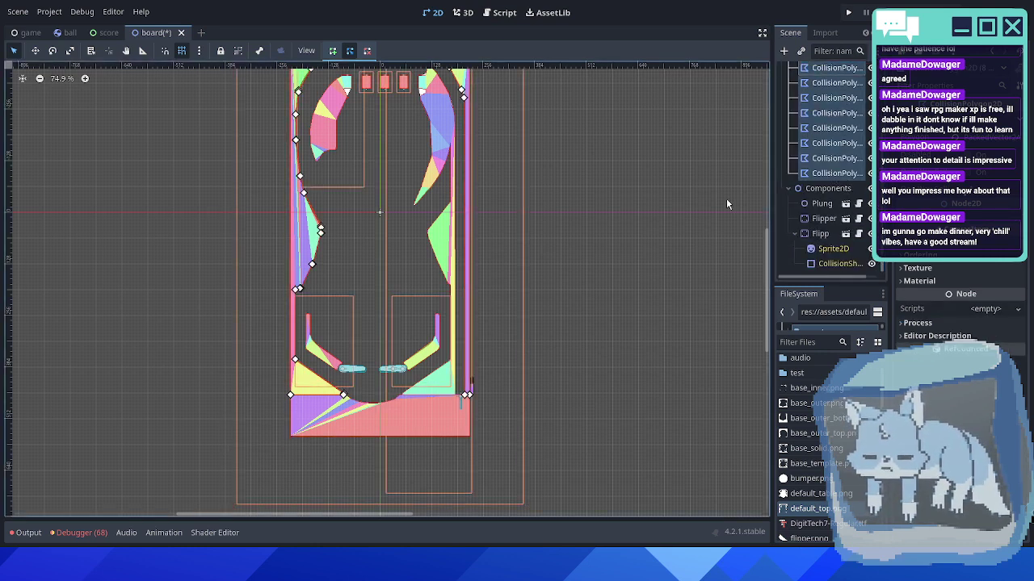
key("Delete")
key("Return")
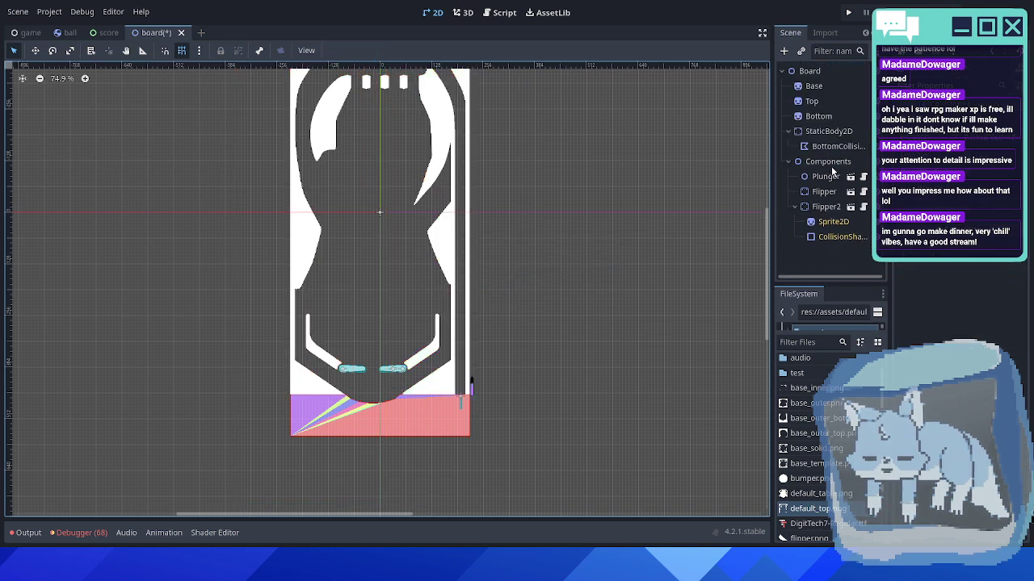
- Generate CollisionPolygon2D siblings from the Top sprite with simplification 3, shrink 2 pixels and grow 0 pixels
middle_click_drag(554, 256, 545, 284)
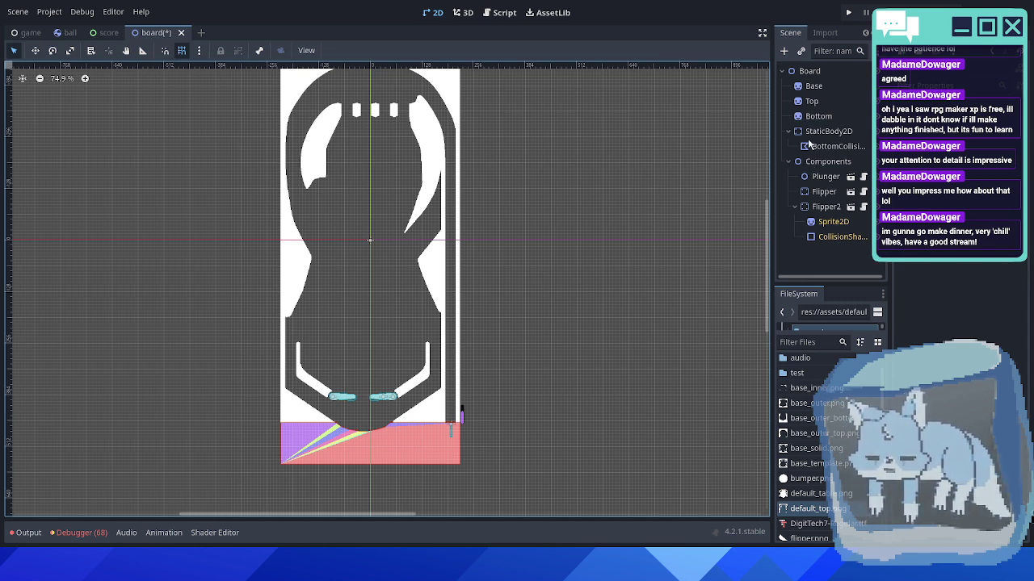
left_click(811, 101)
middle_click_drag(470, 191, 461, 233)
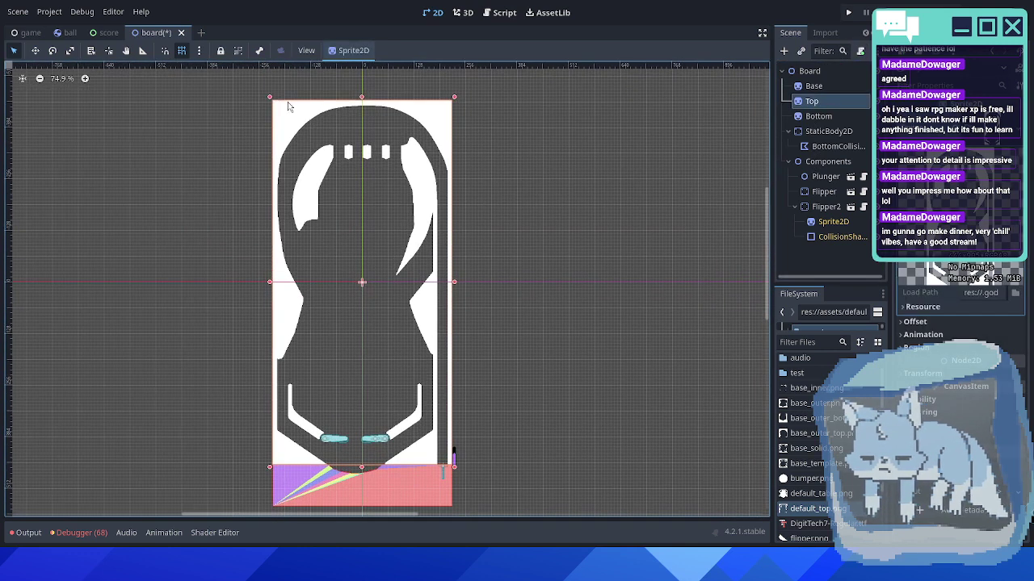
left_click(353, 50)
left_click(355, 94)
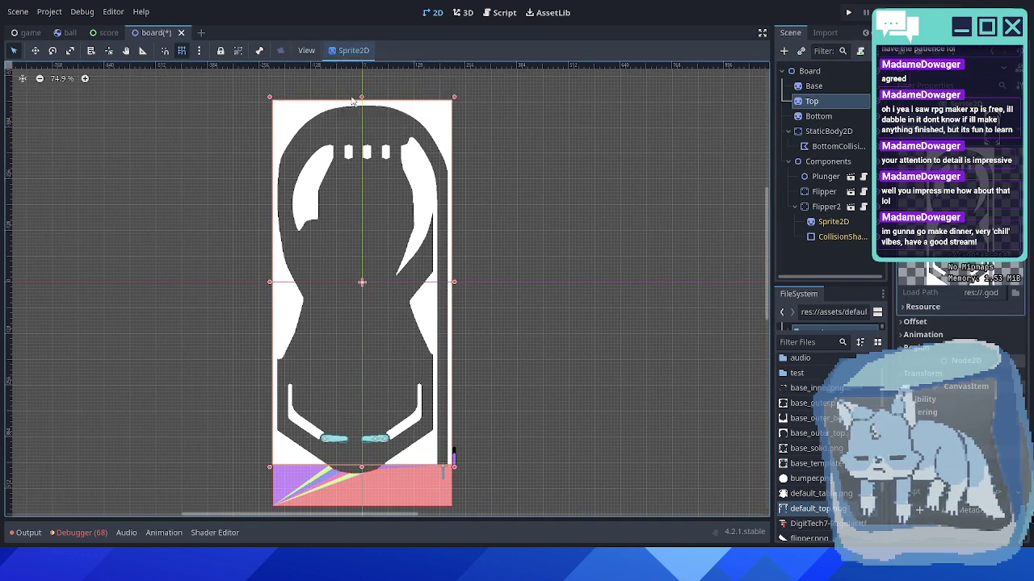
scroll(598, 294, "down", 2)
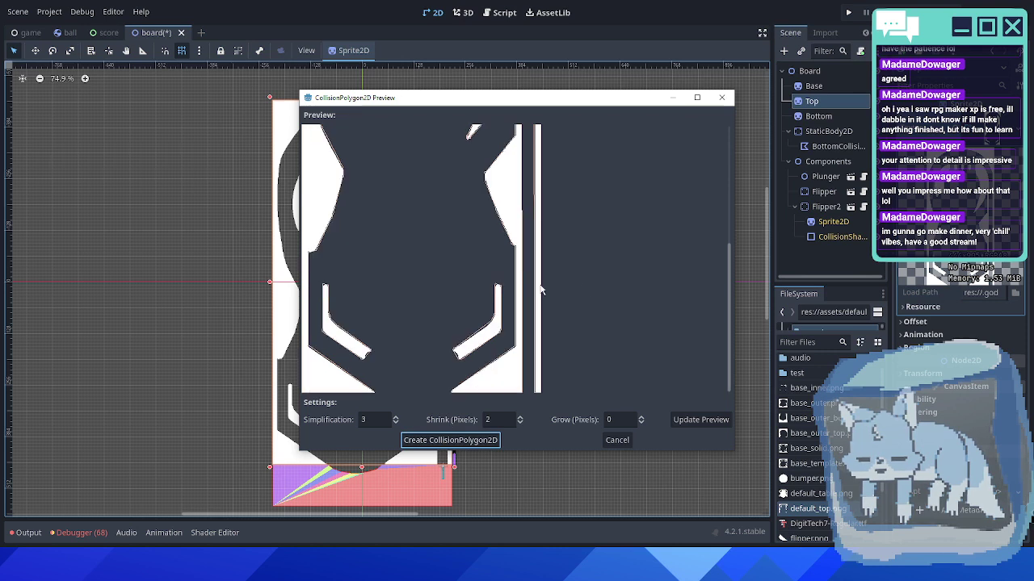
scroll(599, 293, "up", 5)
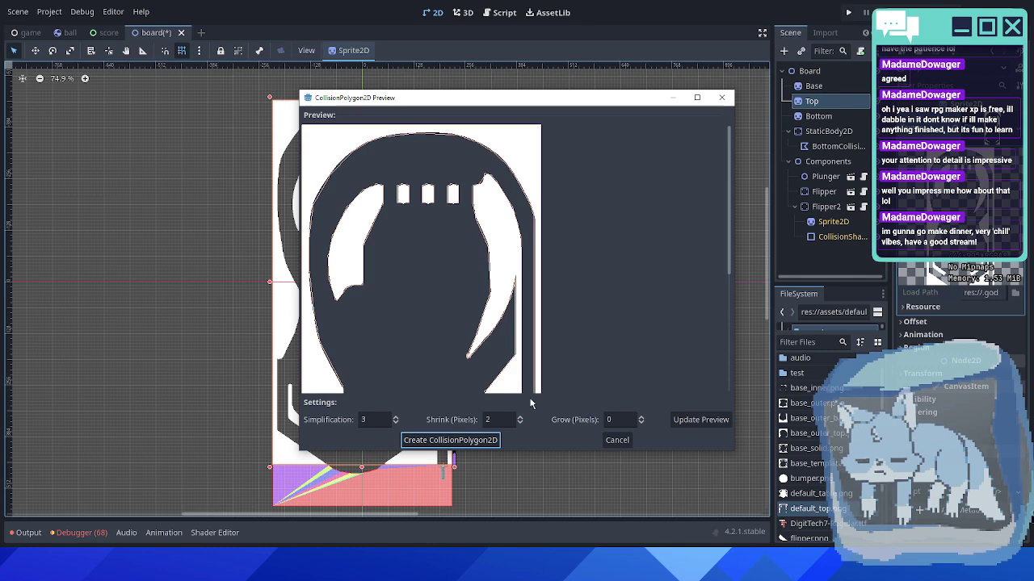
left_click(432, 441)
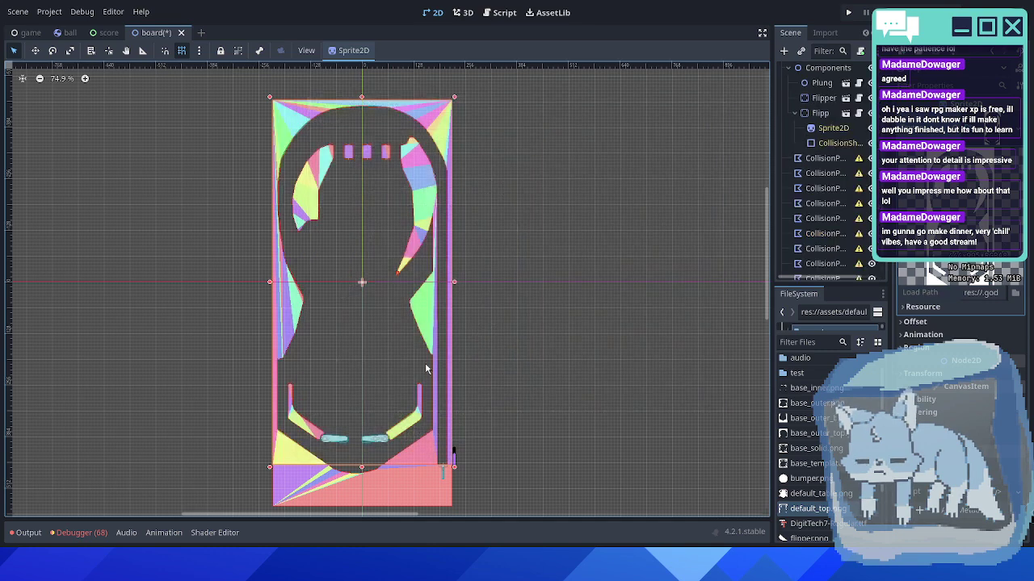
- Delete all the collision polygons just generated from the Top sprite, keeping BottomCollision under StaticBody2D
scroll(359, 143, "up", 4)
scroll(359, 144, "up", 3)
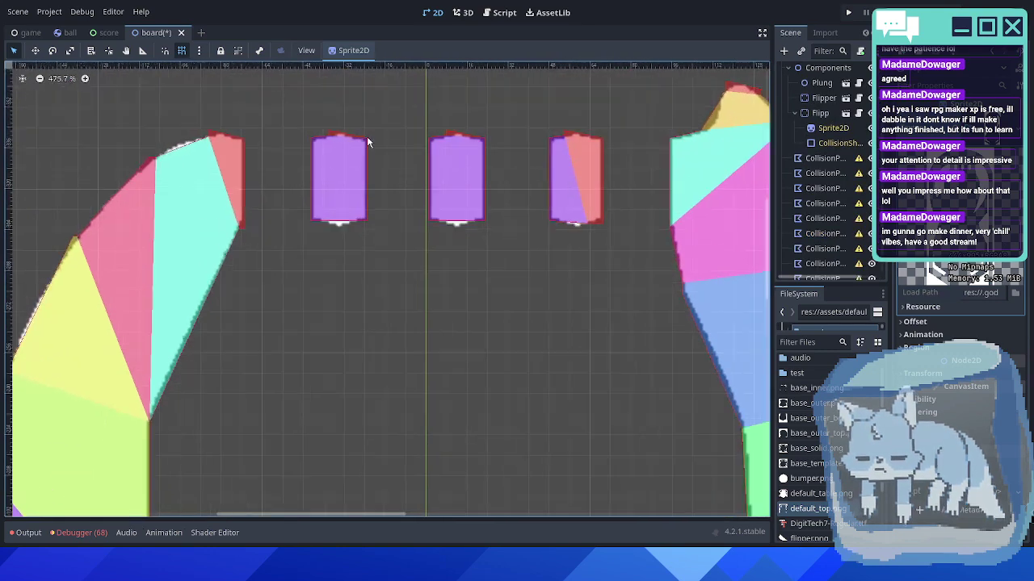
scroll(325, 214, "up", 5)
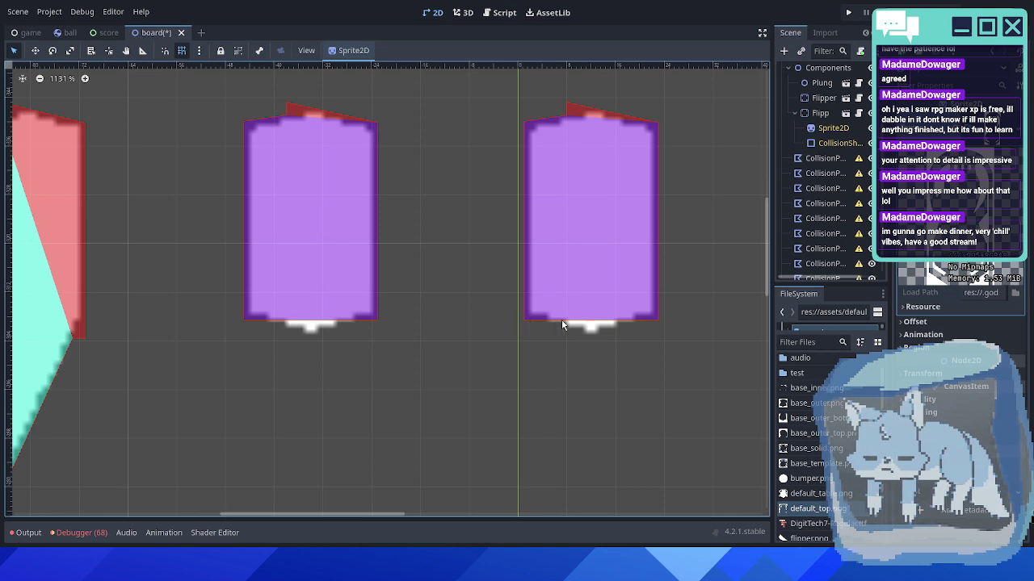
left_click(838, 161)
scroll(816, 247, "down", 1)
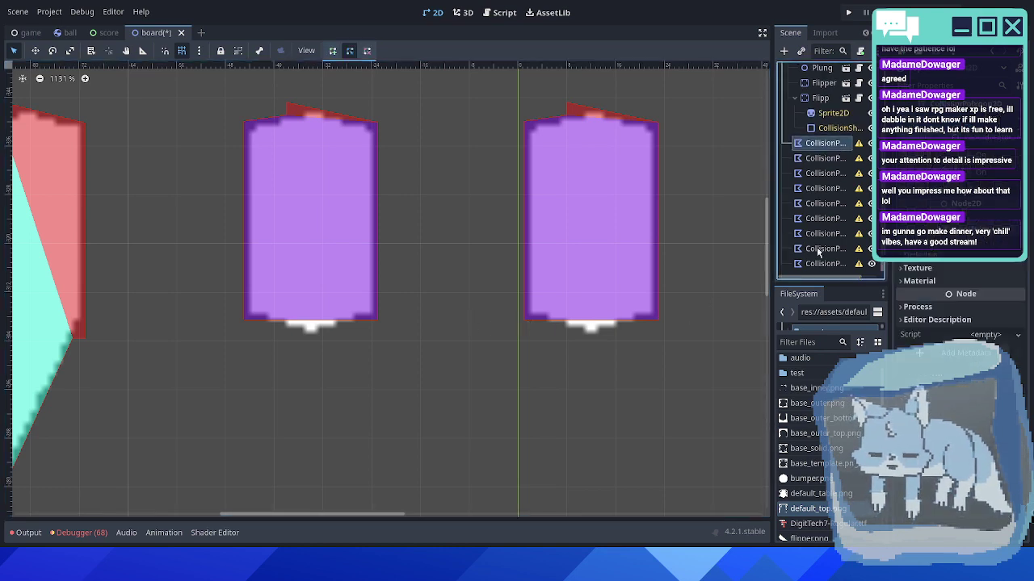
left_click(818, 263, "shift")
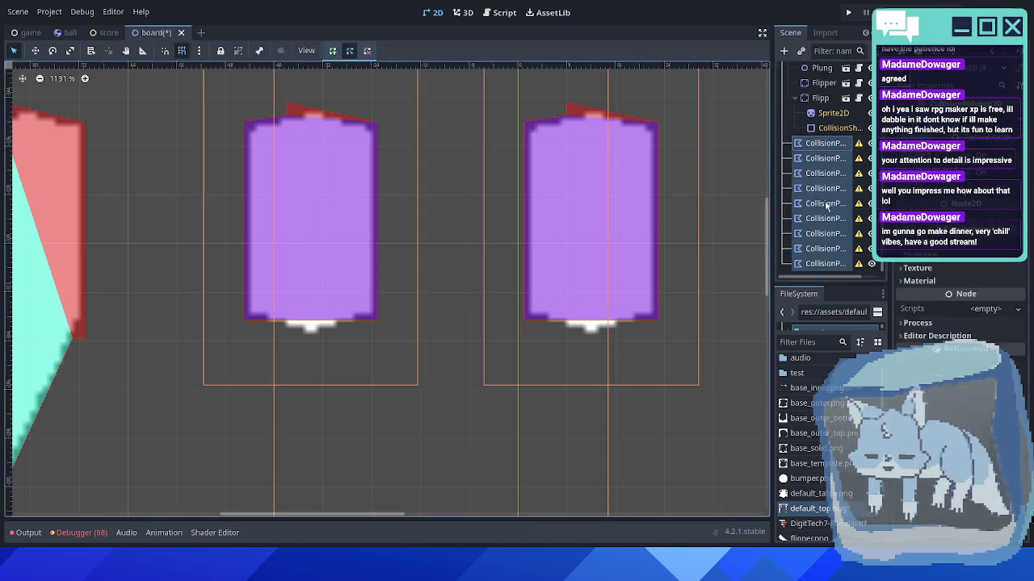
key("Delete")
key("Return")
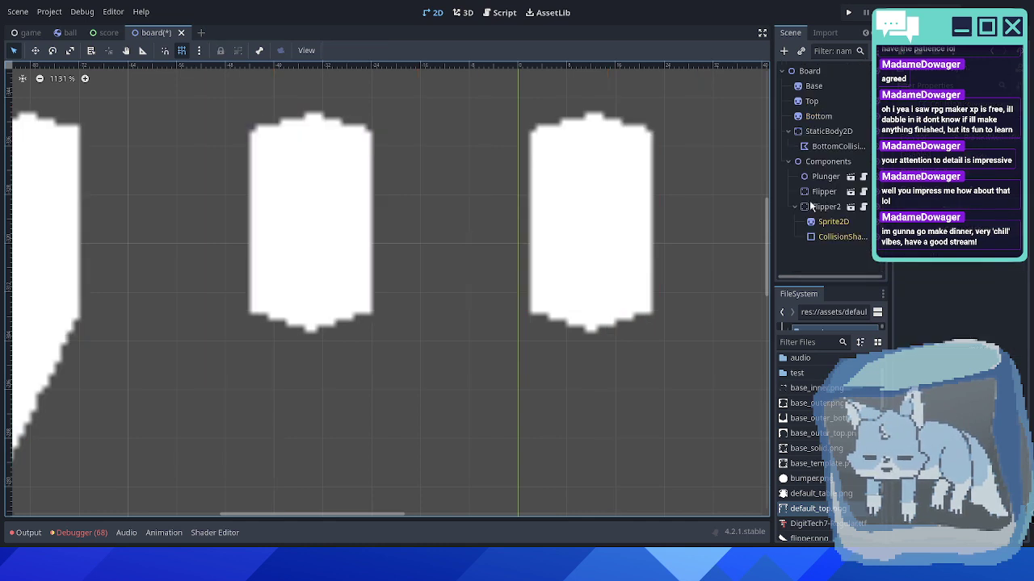
- Set the Top sprite's texture filter to Nearest
double_click(814, 509)
left_click(821, 33)
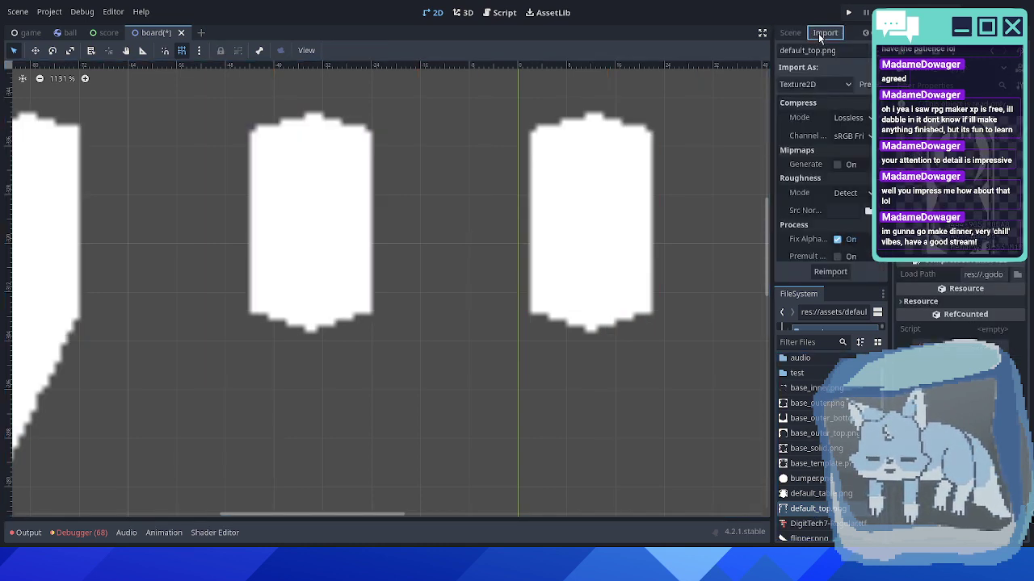
left_click(794, 36)
left_click(806, 101)
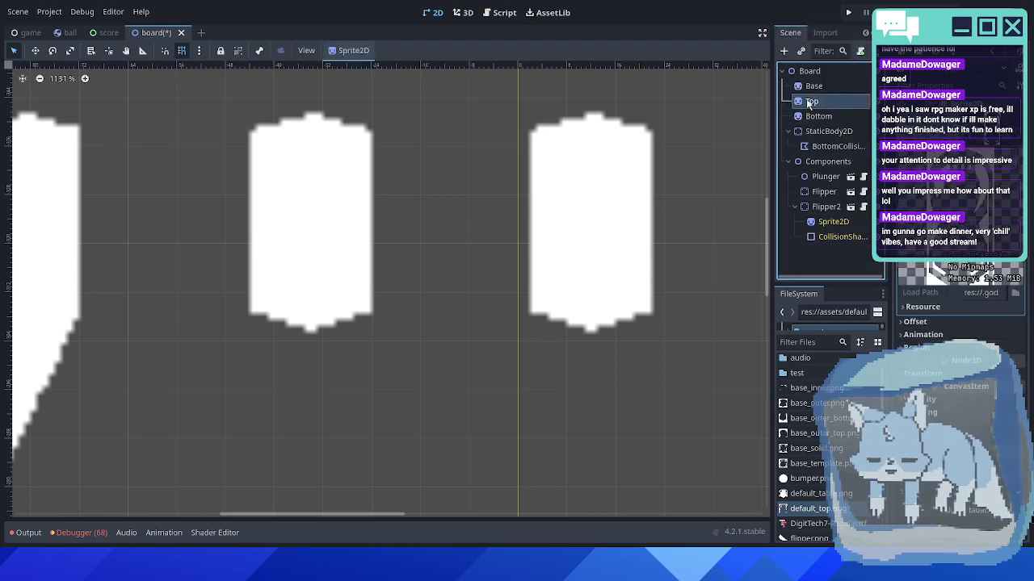
left_click(991, 133)
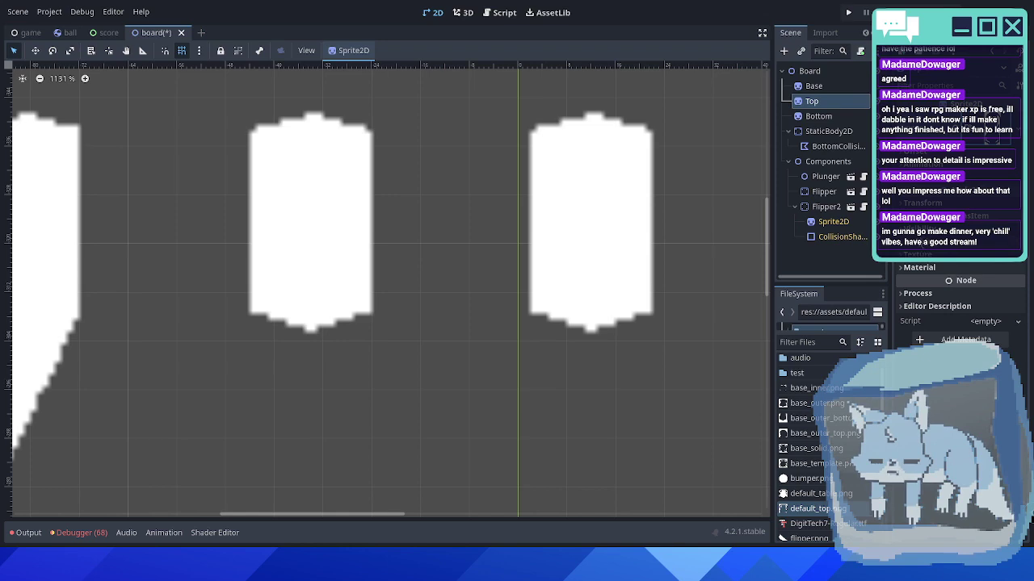
scroll(961, 298, "up", 1)
left_click(984, 271)
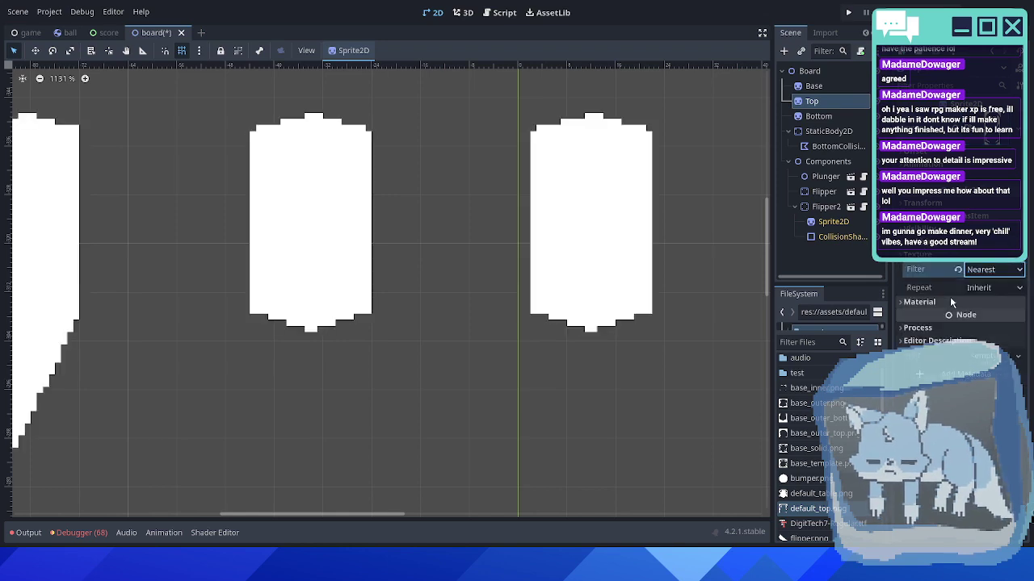
left_click(950, 296)
scroll(612, 244, "up", 1)
- Generate the CollisionPolygon2D siblings from the Top sprite again with simplification 3, shrink 2 pixels and grow 0 pixels
scroll(612, 245, "down", 10)
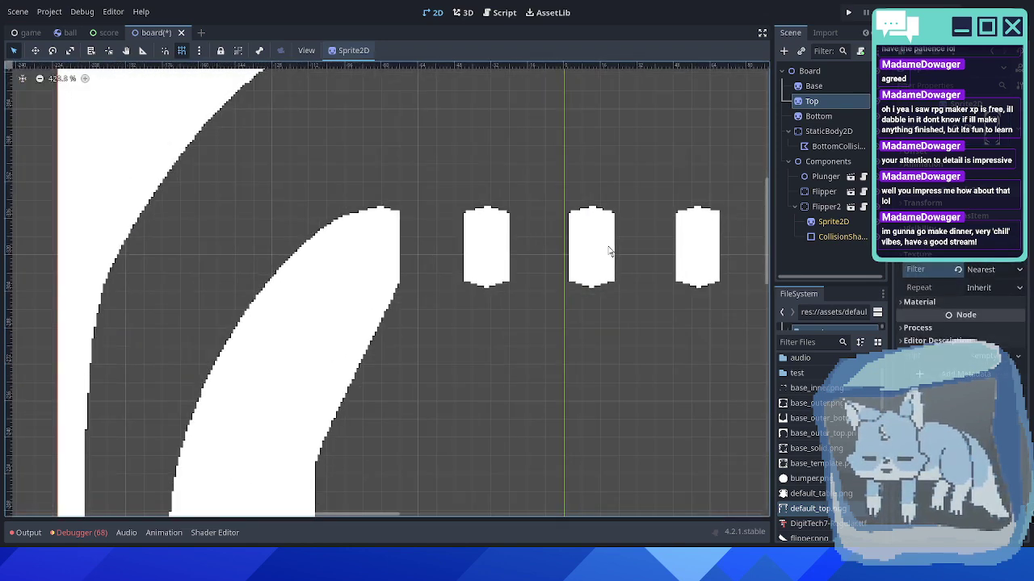
middle_click_drag(618, 243, 535, 246)
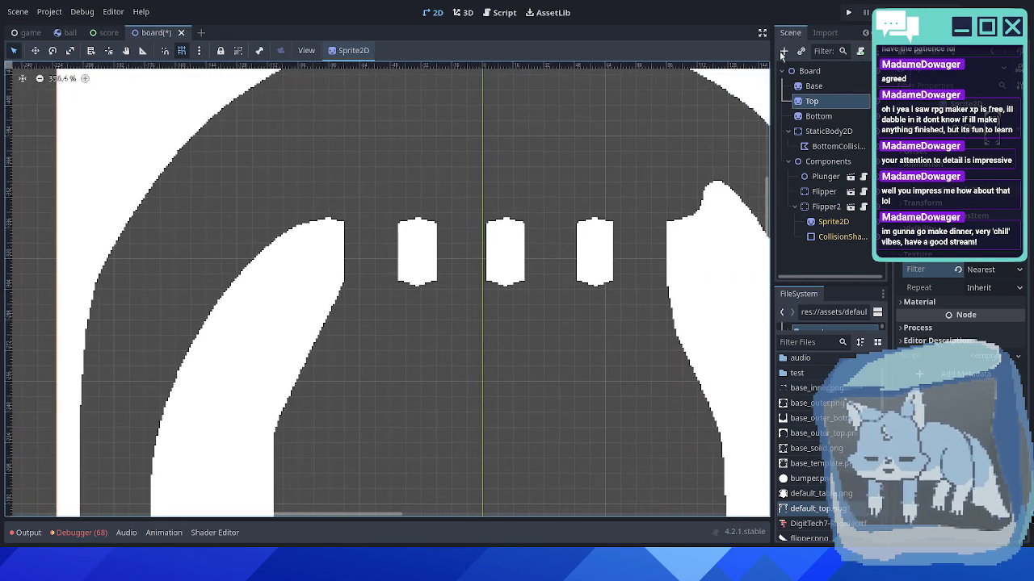
left_click(353, 50)
left_click(364, 97)
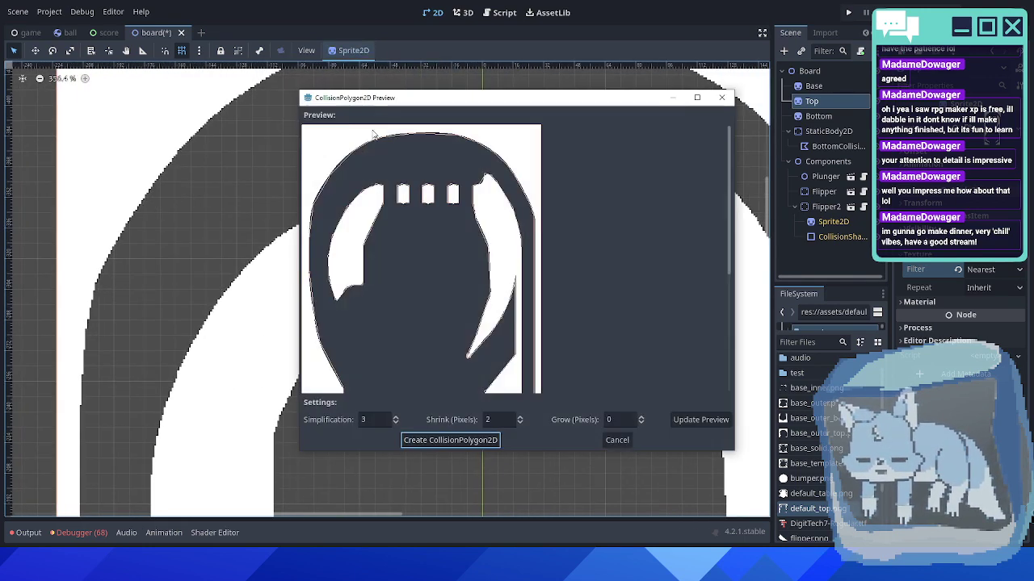
left_click(450, 440)
- With grid snapping off, spread the two upper middle vertices of the leftmost small post's collision polygon apart above the post's peak
scroll(447, 234, "up", 7)
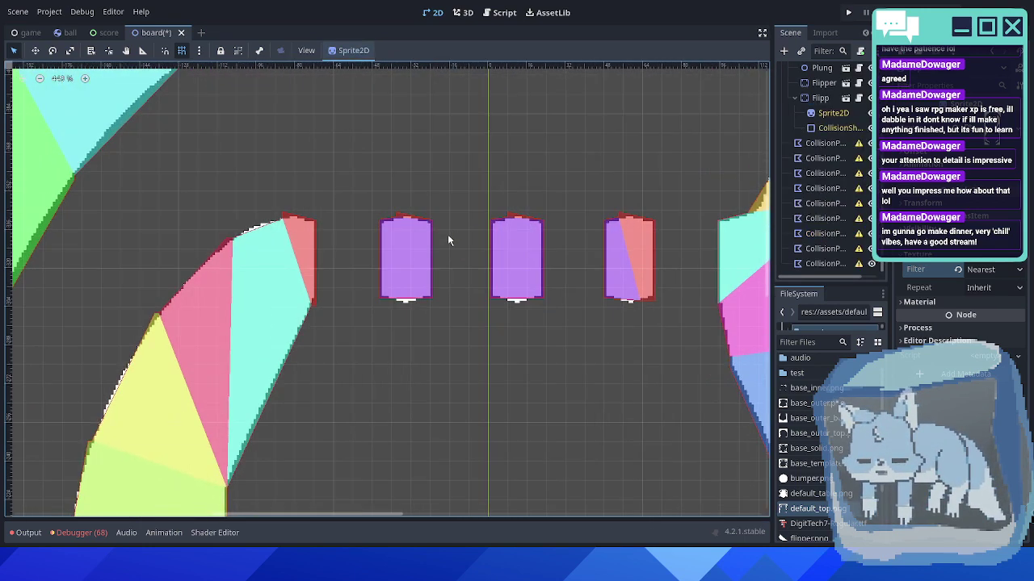
scroll(441, 257, "up", 1)
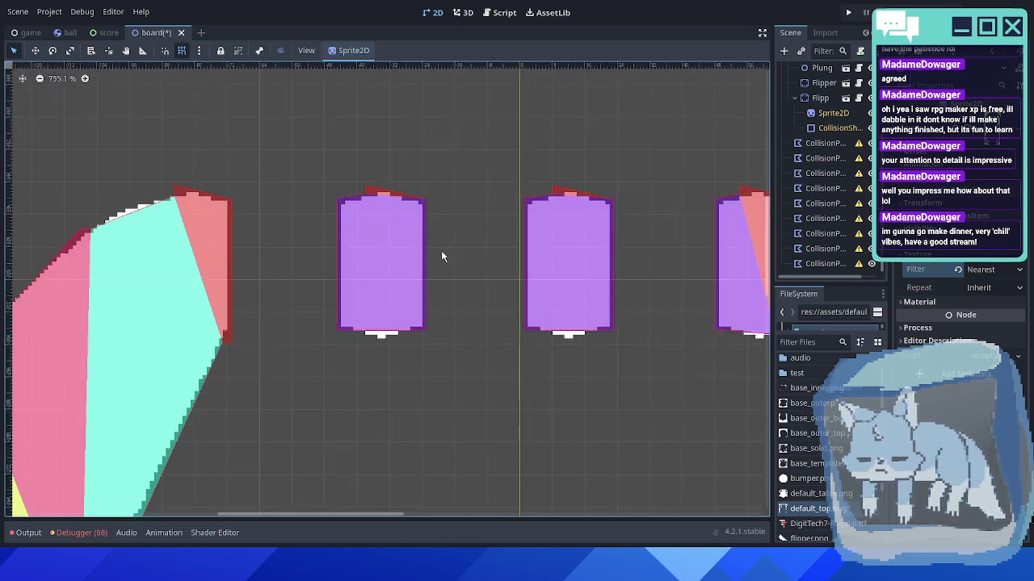
middle_click_drag(538, 247, 468, 247)
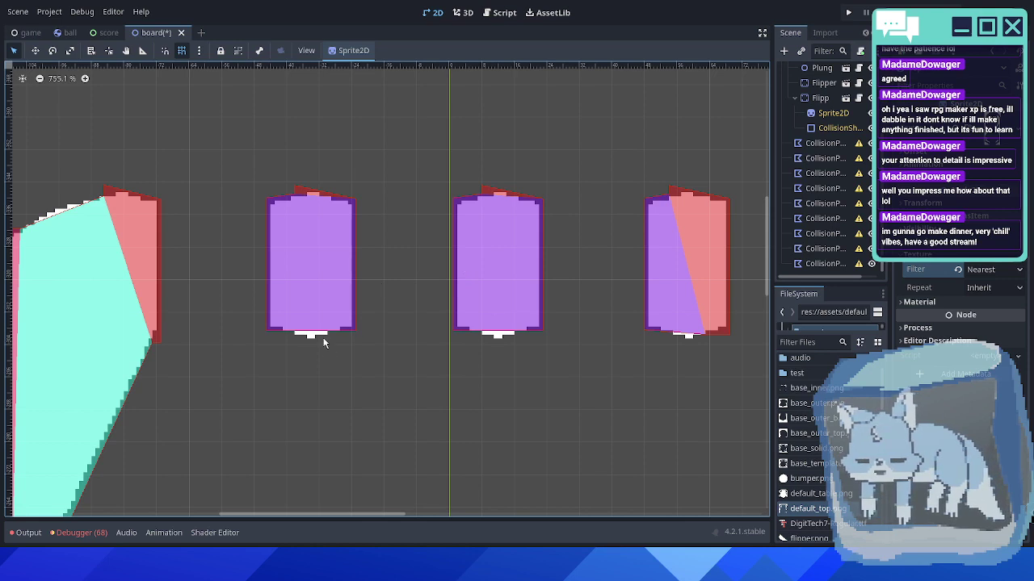
left_click(306, 267)
scroll(302, 210, "up", 9)
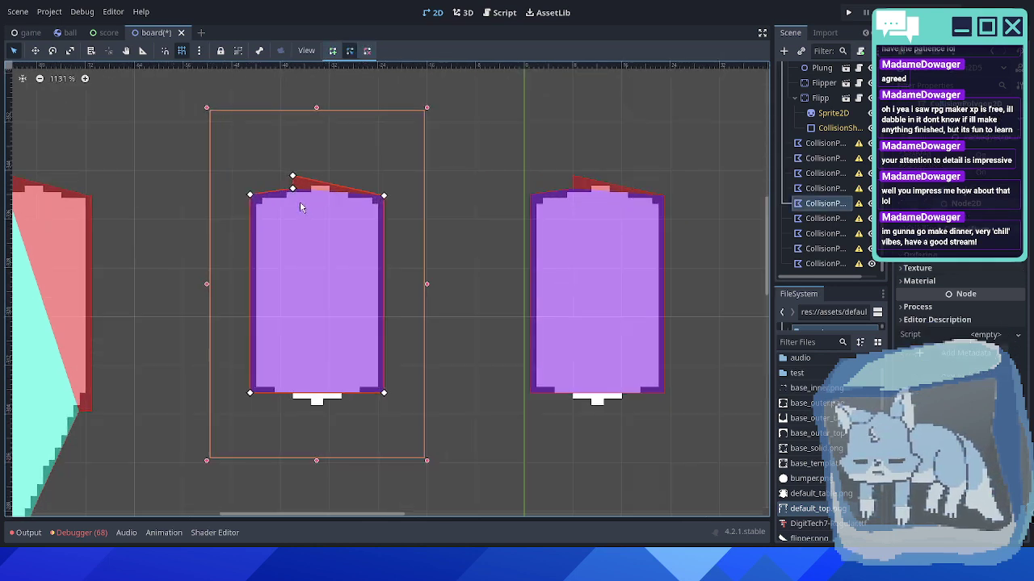
left_click_drag(292, 173, 278, 168)
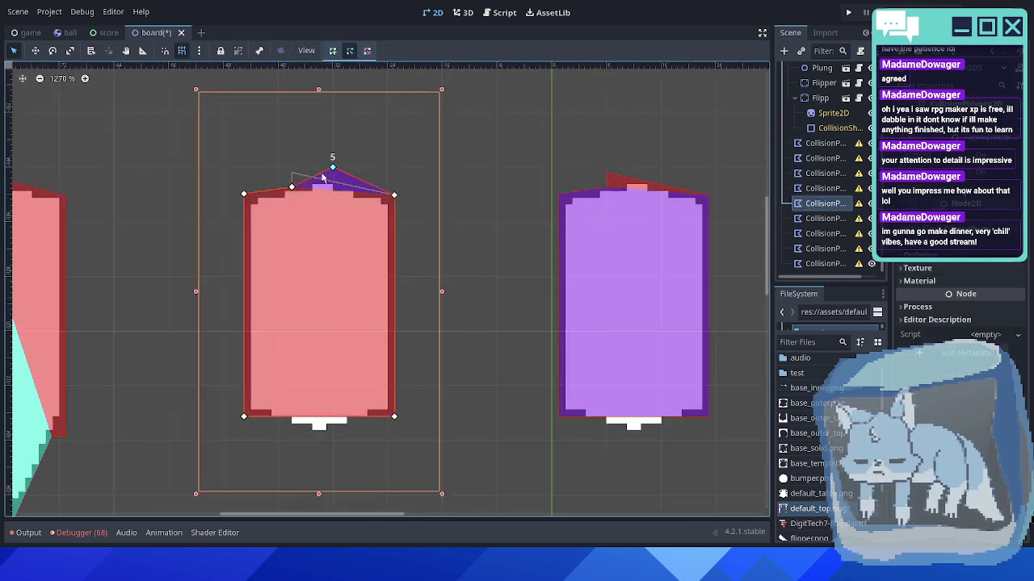
key("ctrl+z")
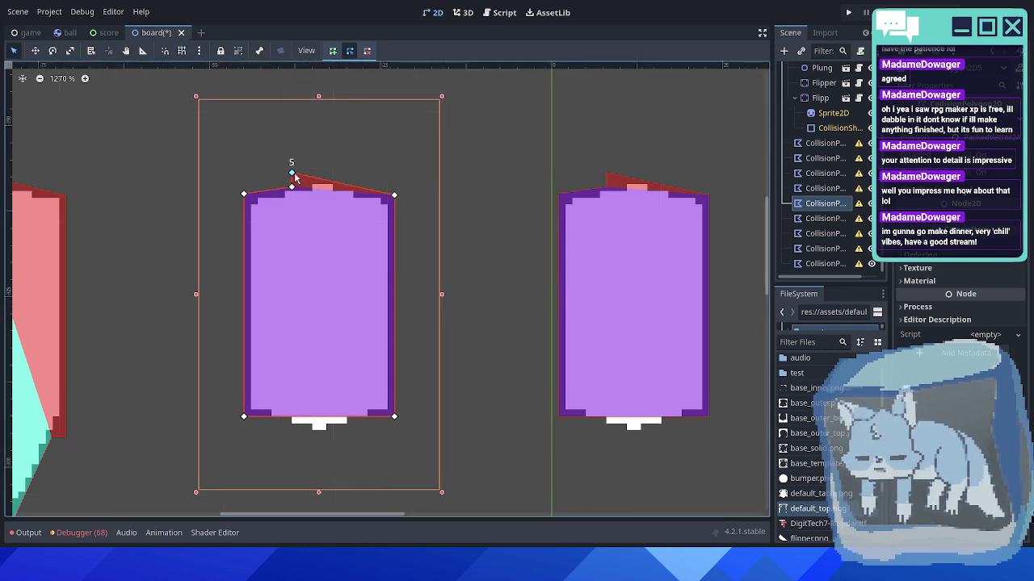
left_click(199, 51)
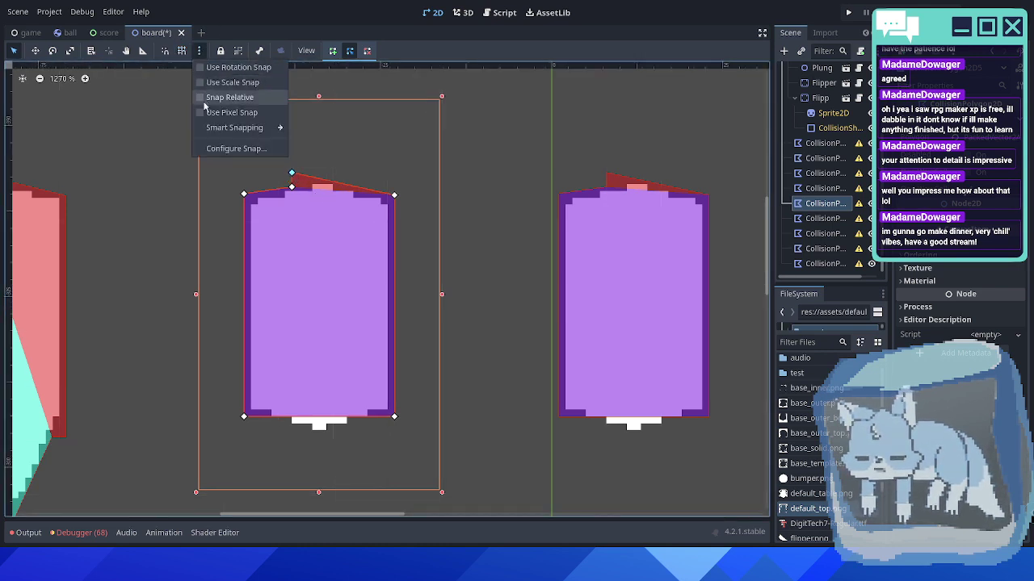
left_click(249, 36)
mouse_move(292, 174)
left_mouse_down()
mouse_move(333, 174)
mouse_move(312, 173)
left_mouse_up()
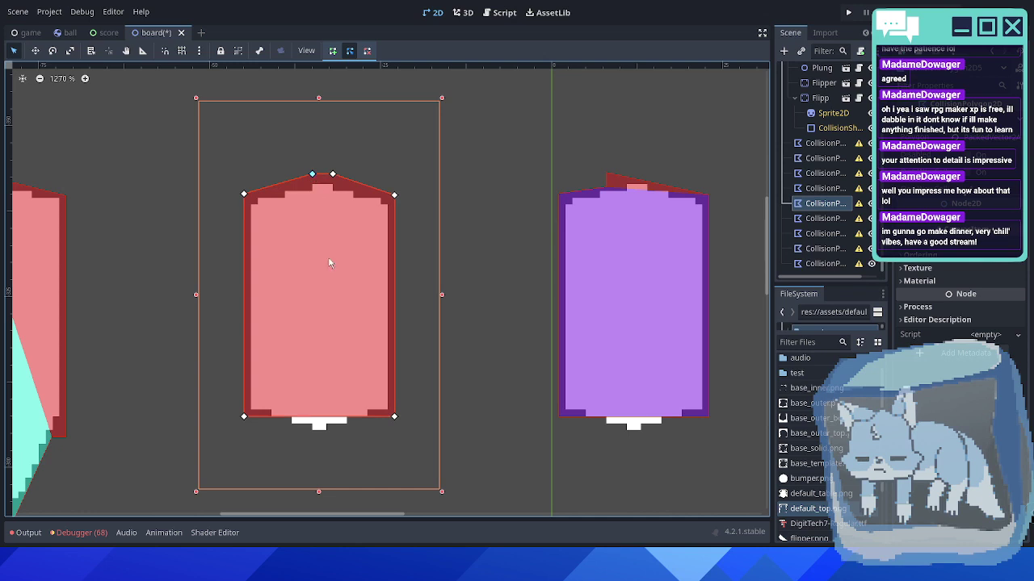
scroll(327, 242, "down", 3)
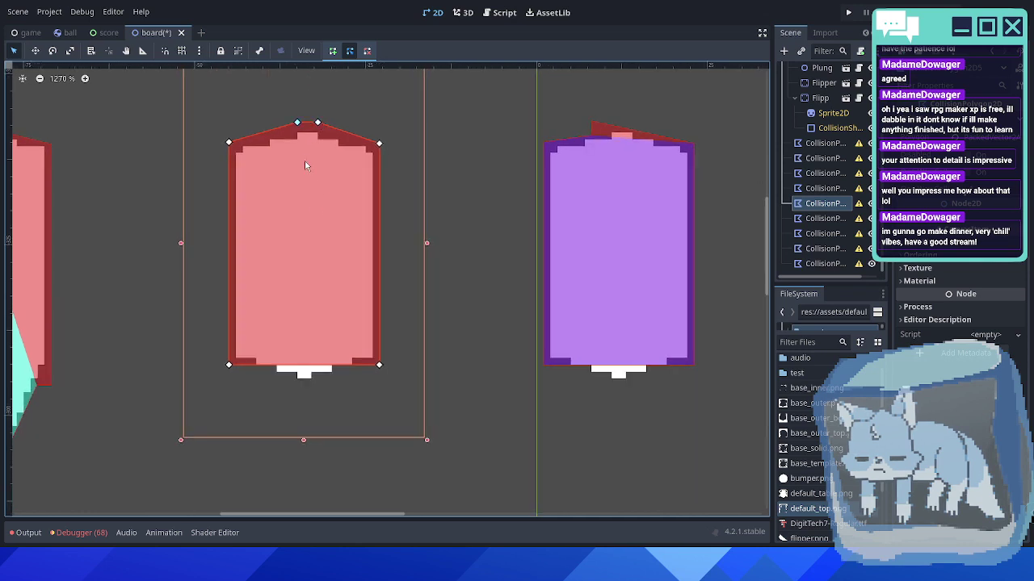
scroll(295, 126, "up", 2)
left_click_drag(297, 118, 286, 121)
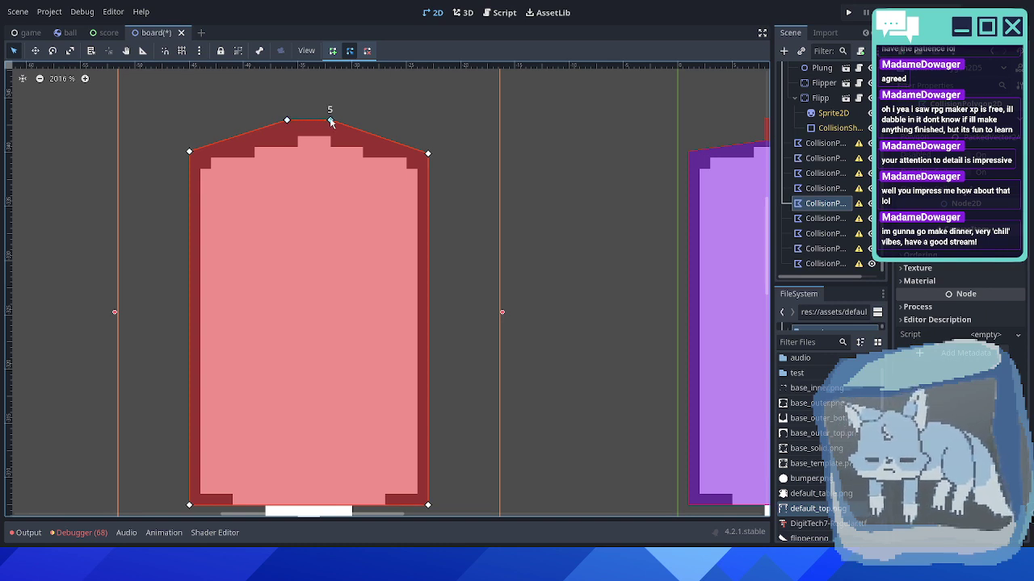
- Try to reduce the post polygon's peak to one vertex by deleting one upper middle vertex and moving the other onto the peak
scroll(352, 216, "down", 2)
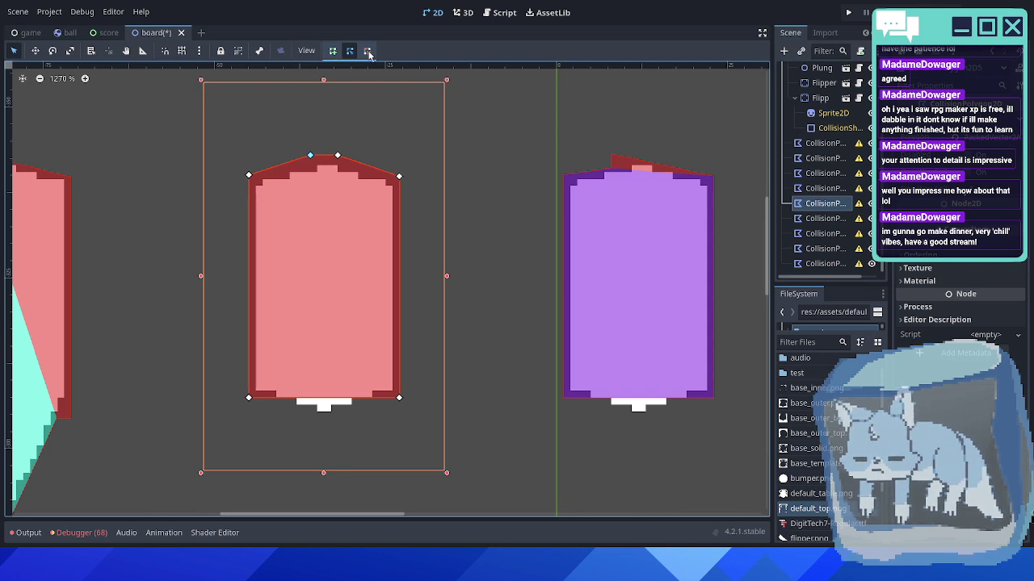
right_click(338, 156)
scroll(339, 173, "up", 2)
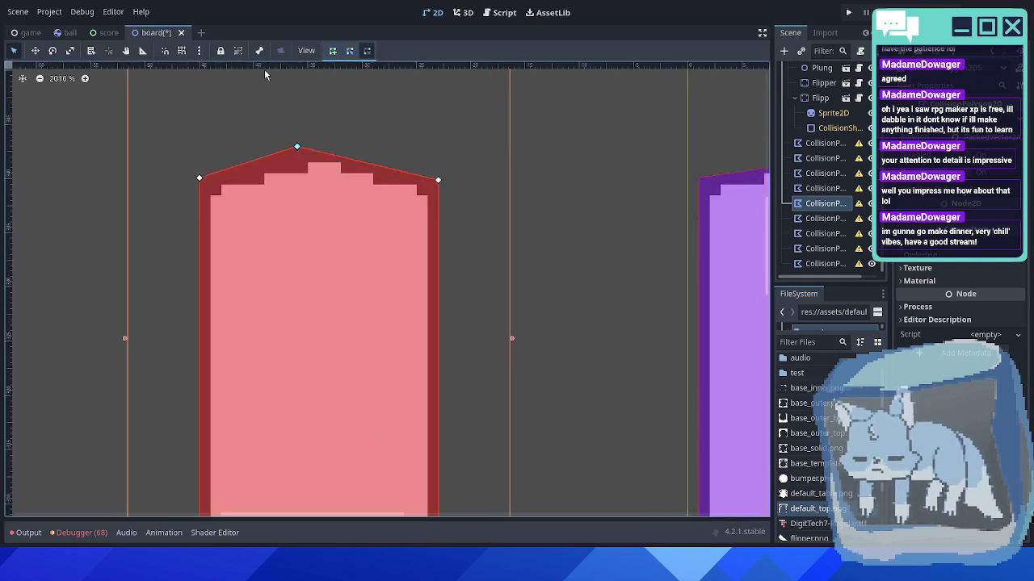
left_click(348, 52)
left_click_drag(301, 150, 323, 166)
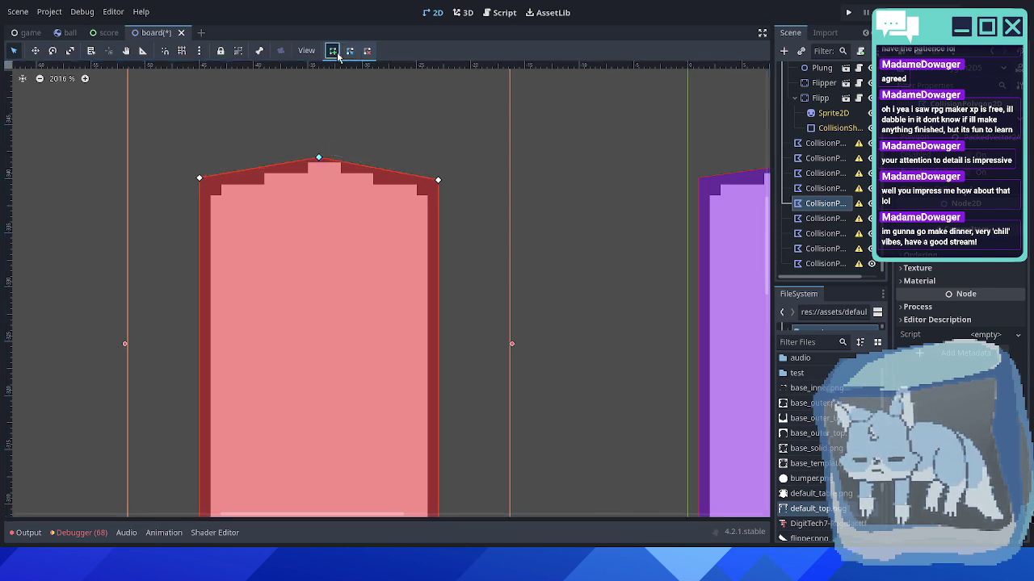
- Try to add a second peak vertex to the post's collision polygon, and undo back to the two upper middle vertices
left_click(332, 51)
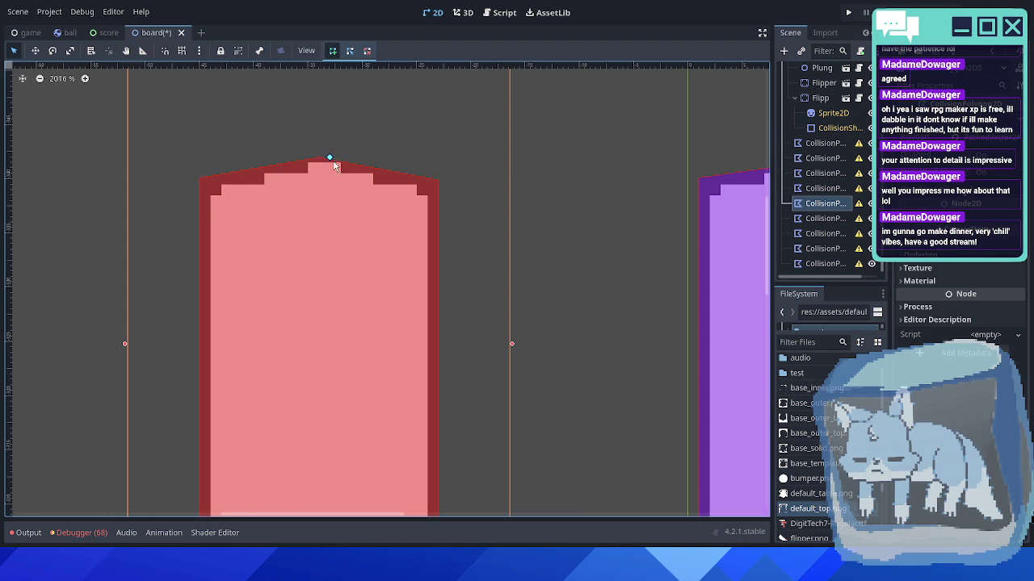
left_click(330, 156)
right_click(342, 138)
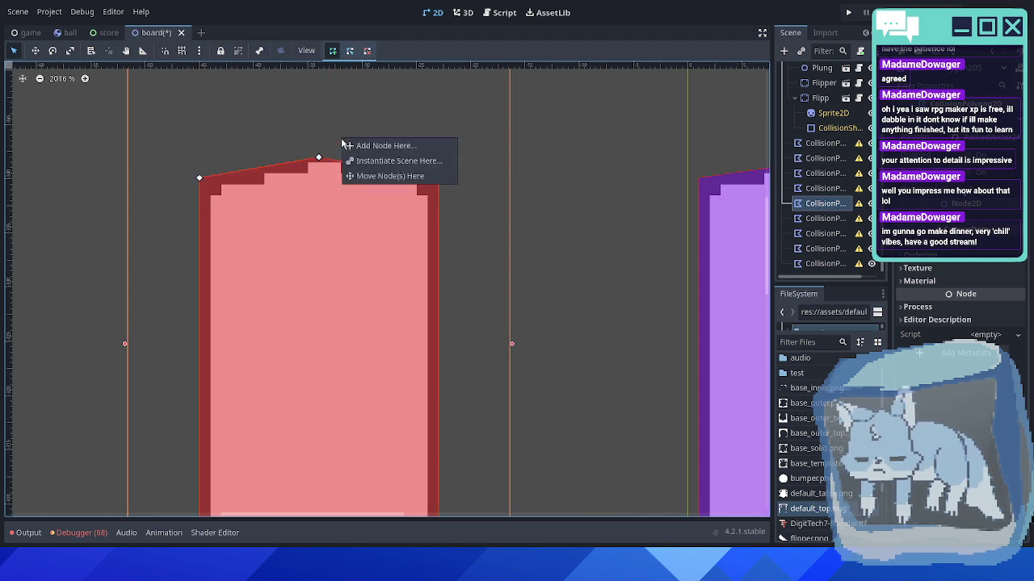
left_click(327, 46)
left_click(339, 158)
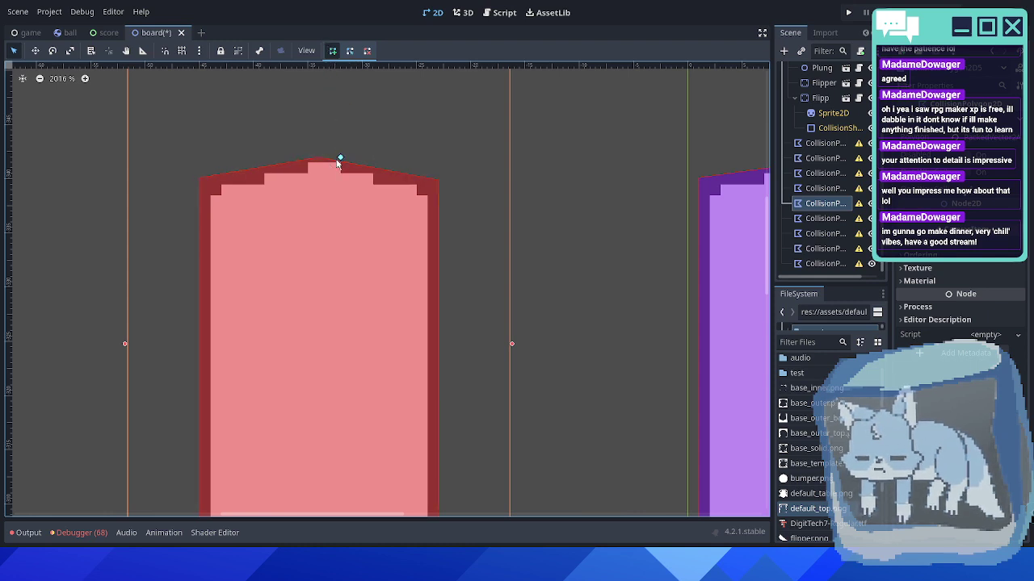
key("Escape")
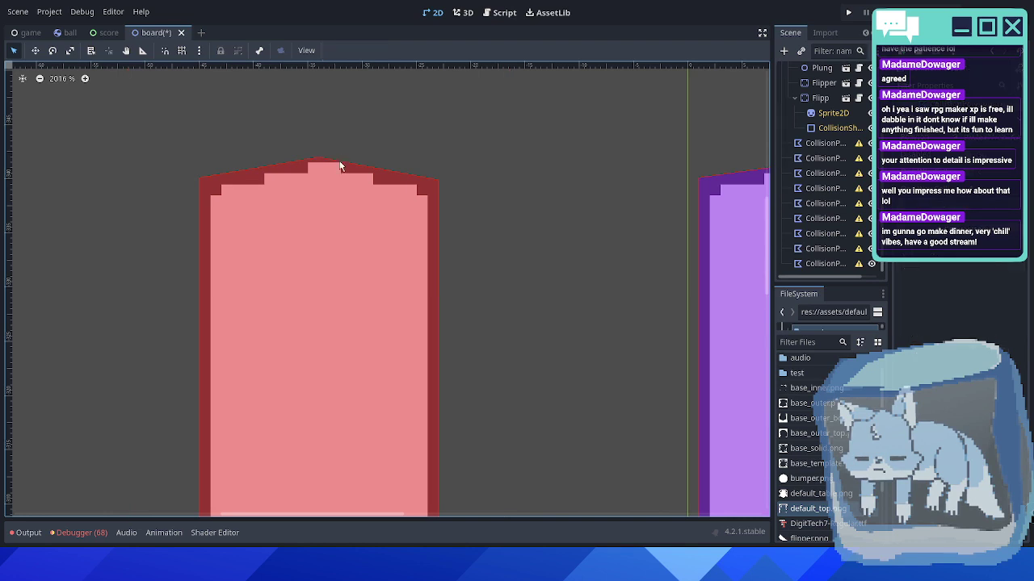
left_click(326, 168)
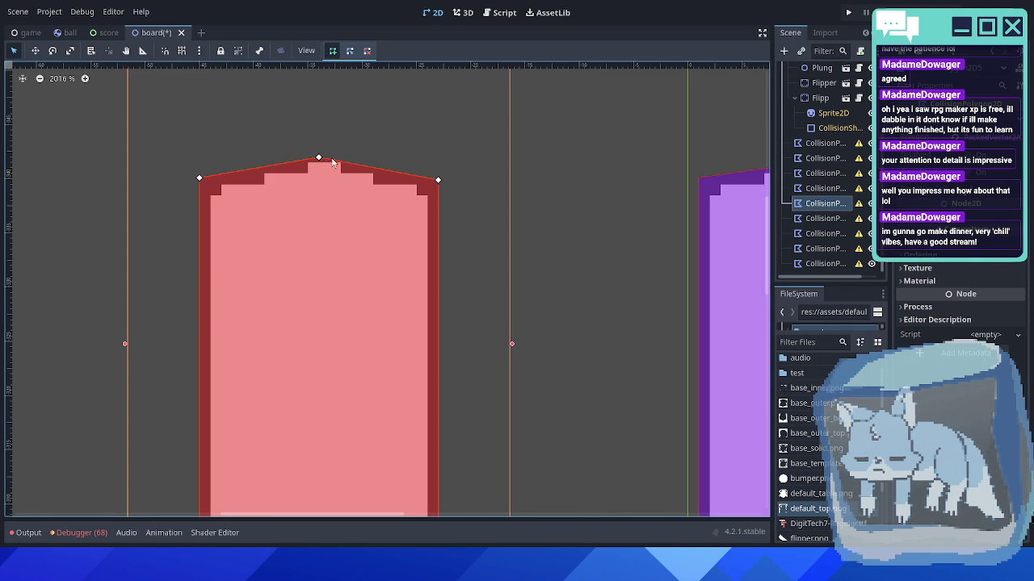
left_click(339, 159)
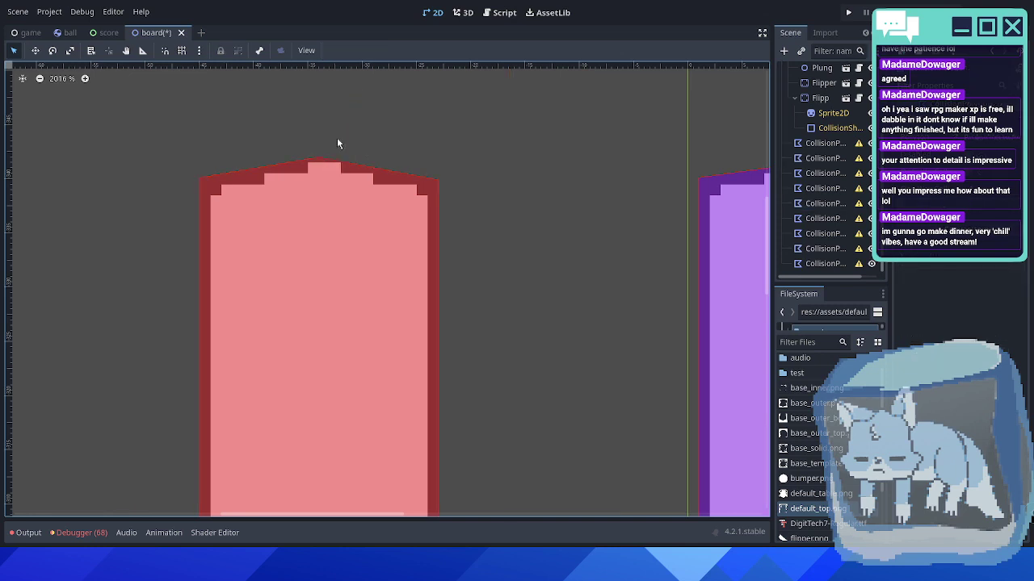
key("Escape")
key("ctrl+z")
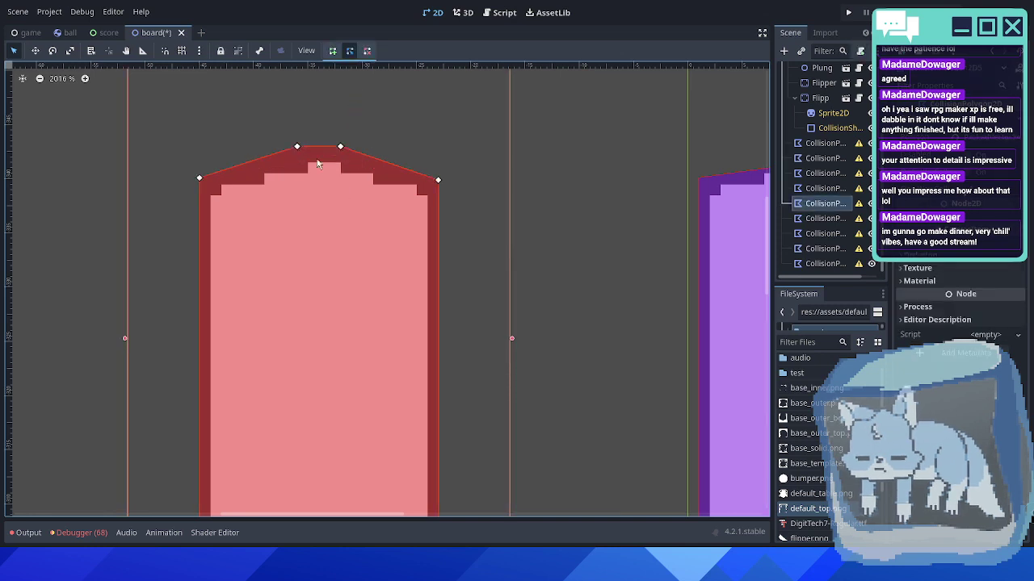
- Move the post polygon's two upper middle vertices down to sit just above the corners of the sprite's peak
left_click(349, 51)
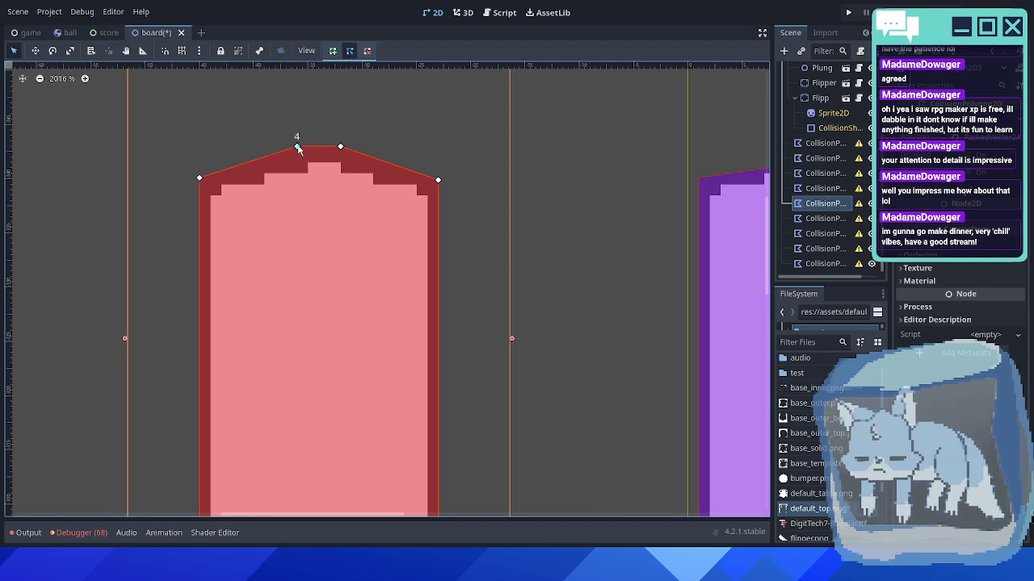
left_click_drag(298, 149, 340, 160)
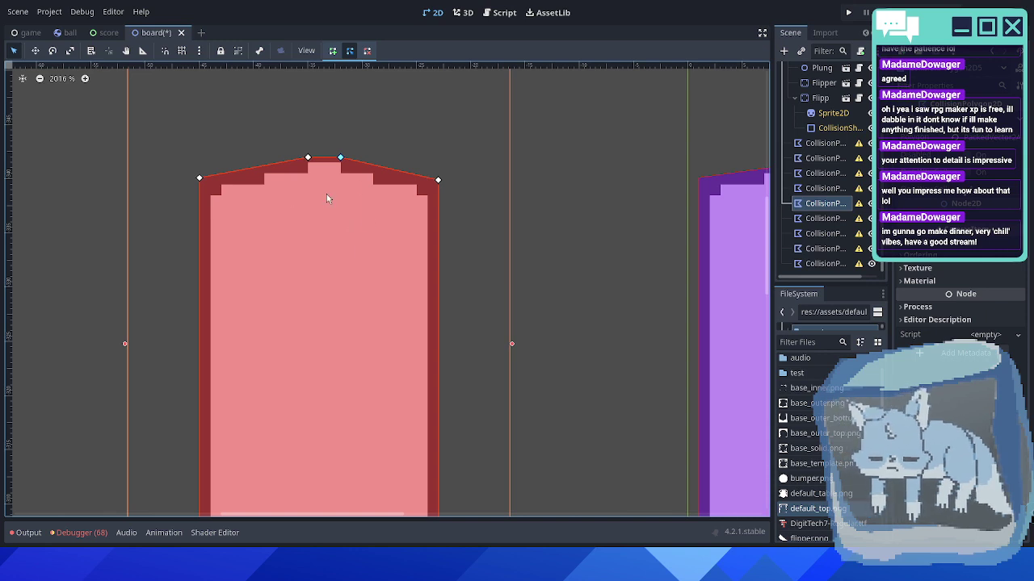
scroll(327, 194, "down", 1)
scroll(309, 266, "down", 1, "ctrl")
scroll(311, 265, "down", 3, "ctrl")
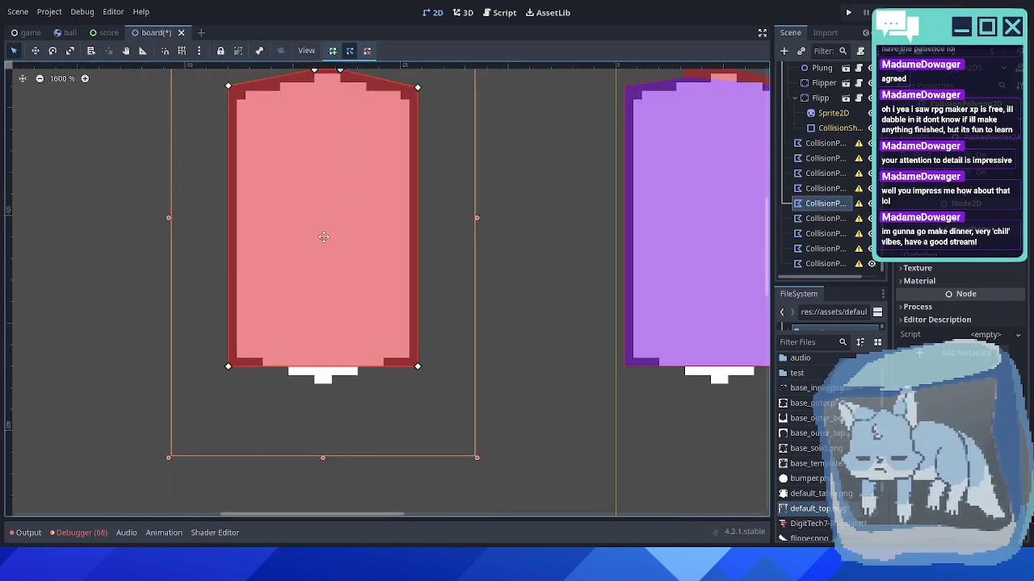
- Add a vertex in the middle of the leftmost post polygon's bottom edge and pull it down onto the sprite's lower tip
scroll(323, 237, "up", 1, "ctrl")
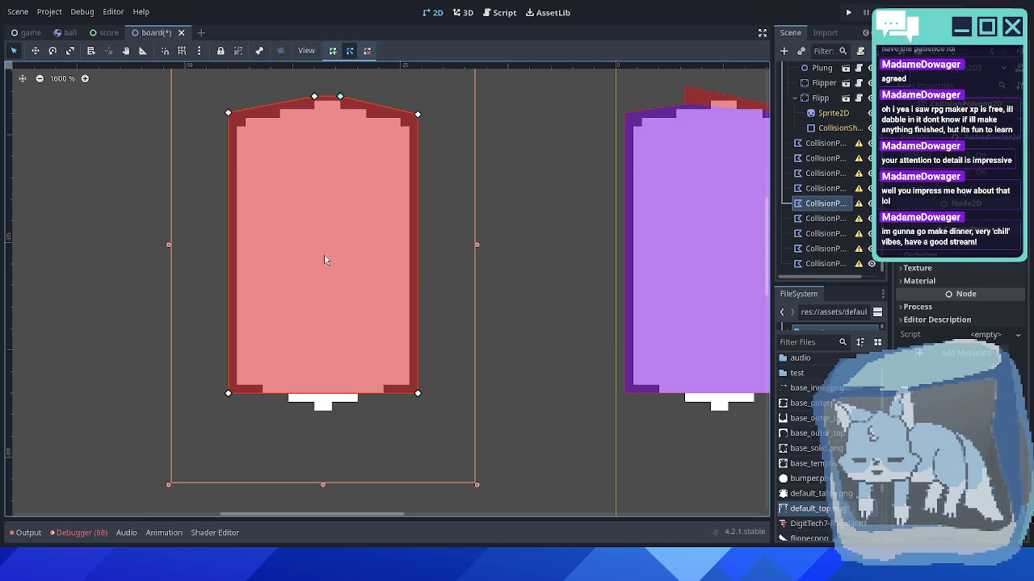
scroll(318, 246, "down", 2, "ctrl")
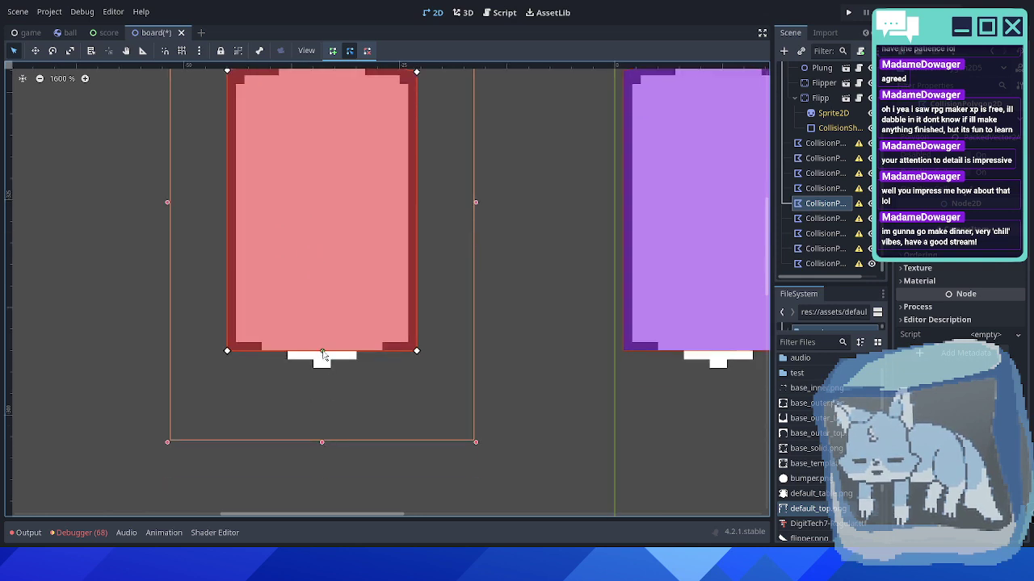
scroll(322, 355, "up", 3)
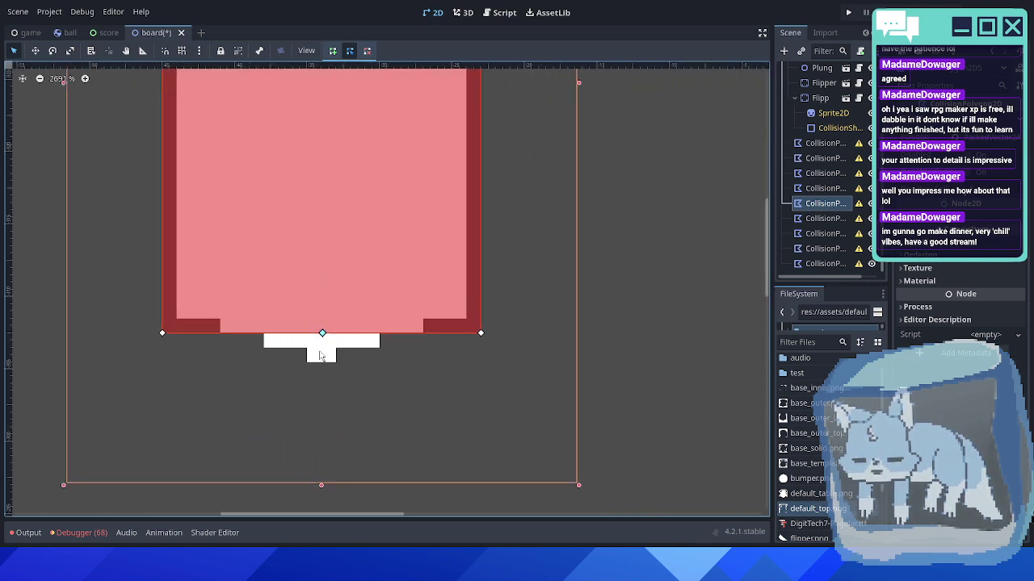
scroll(322, 293, "up", 1)
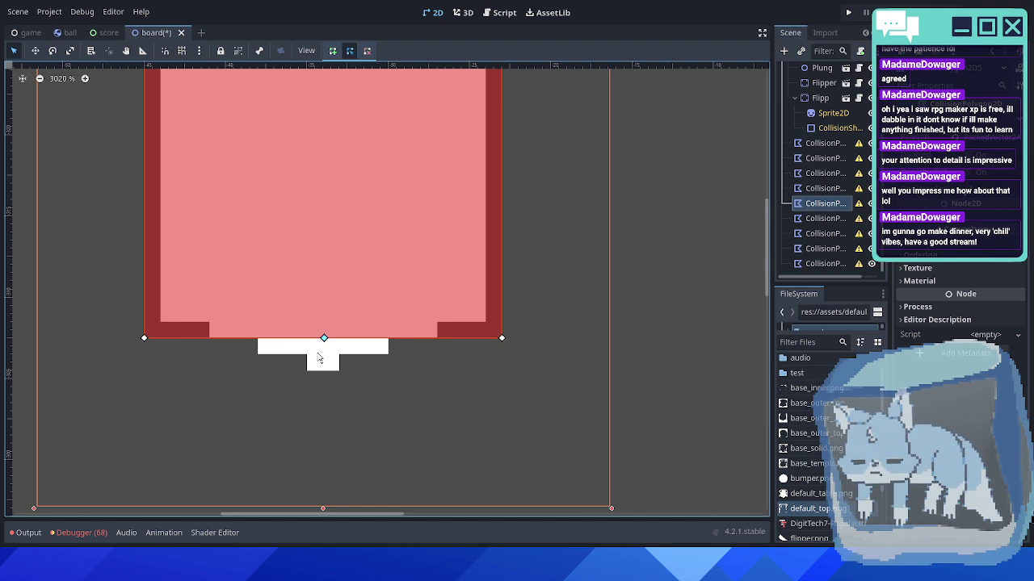
left_click_drag(323, 338, 323, 369)
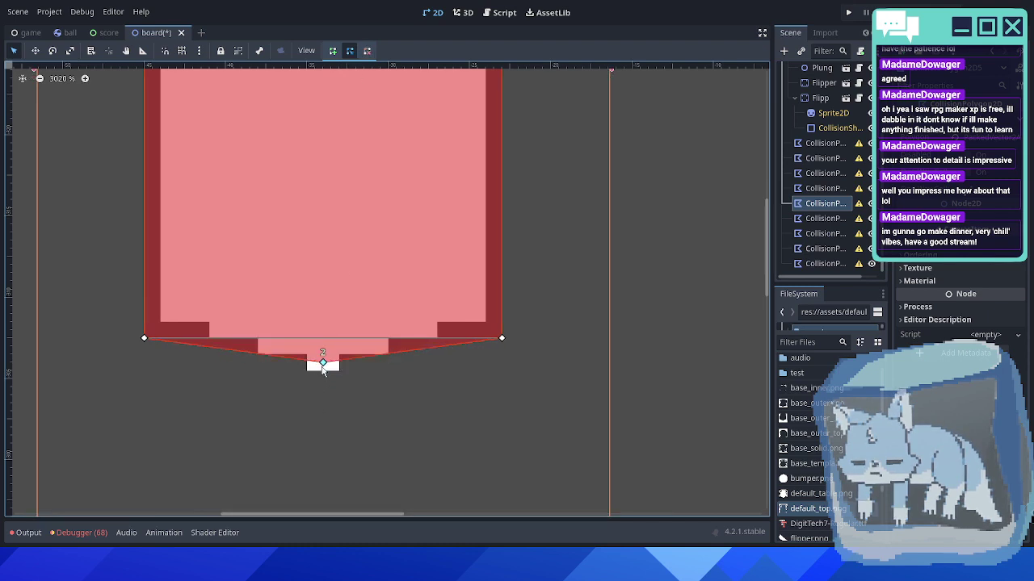
scroll(383, 313, "down", 8)
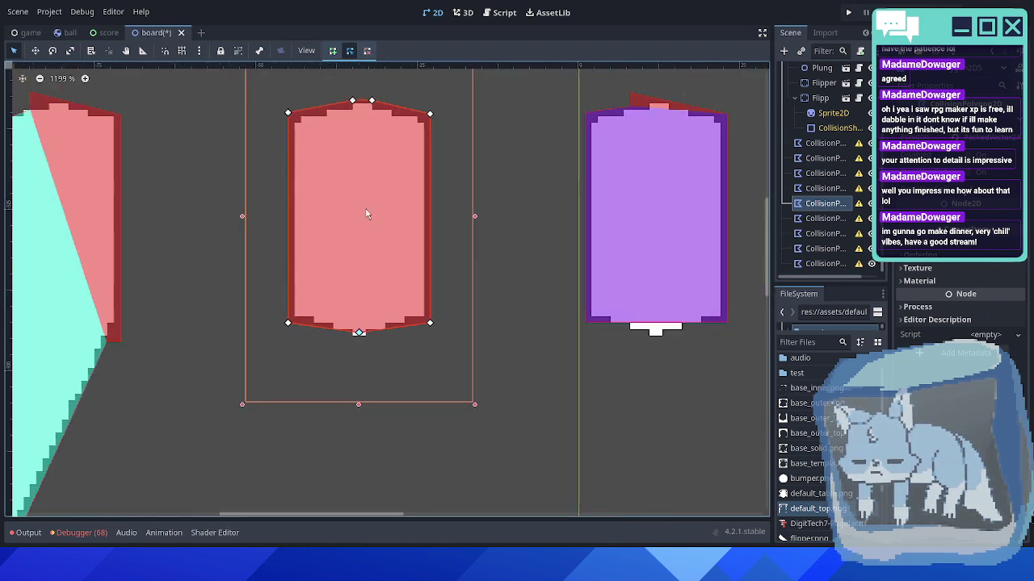
middle_click_drag(364, 212, 366, 269)
scroll(366, 269, "up", 7)
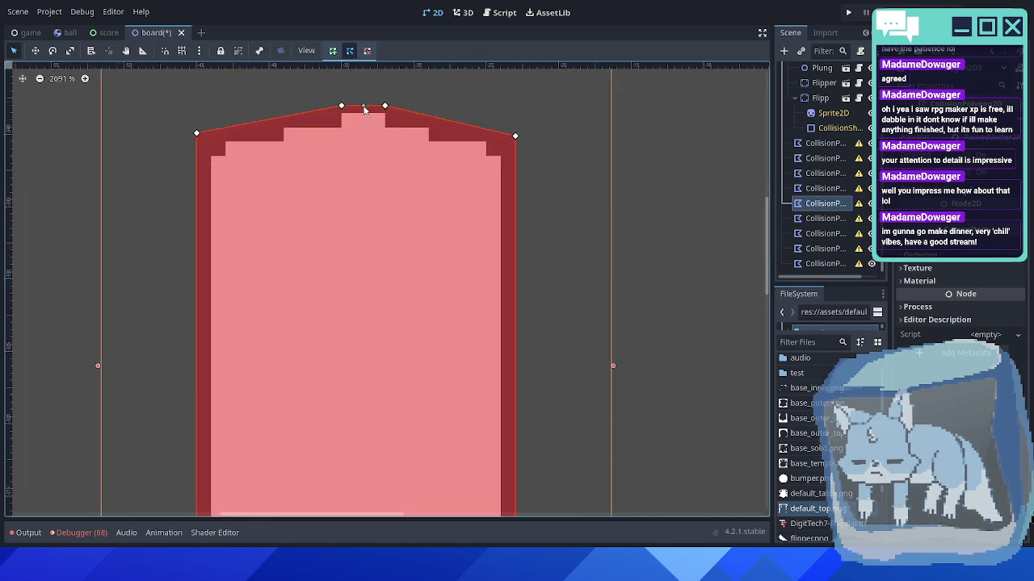
scroll(379, 311, "down", 7)
middle_click_drag(374, 302, 338, 159)
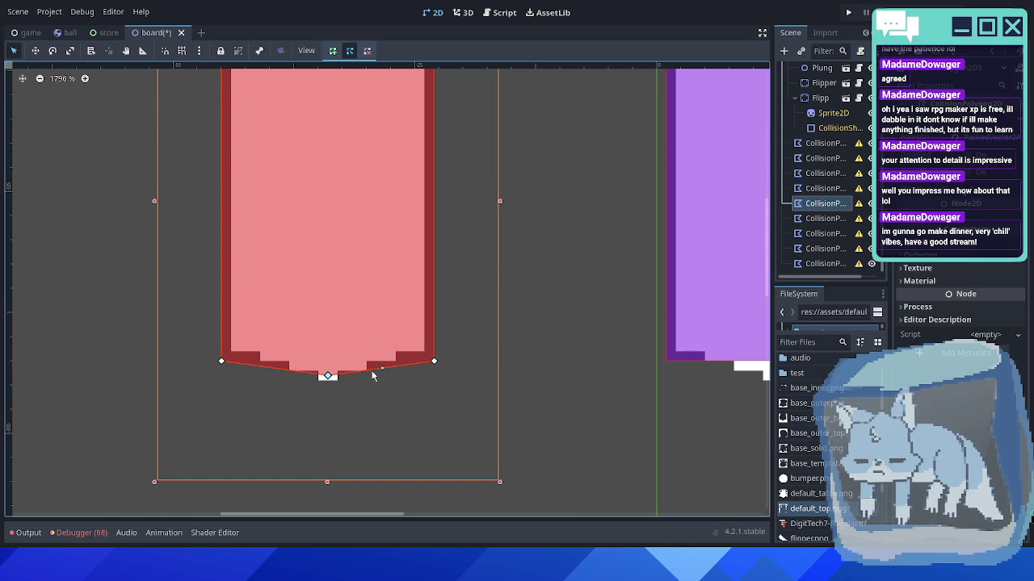
middle_click_drag(525, 321, 279, 324)
middle_click_drag(588, 260, 447, 244)
scroll(390, 347, "up", 13)
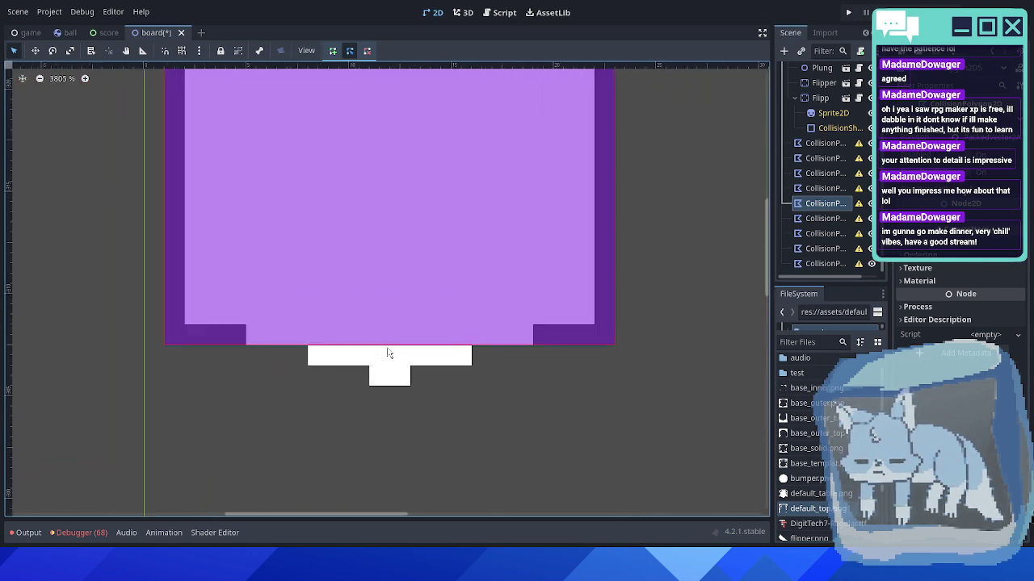
scroll(388, 353, "up", 1)
left_click(183, 51)
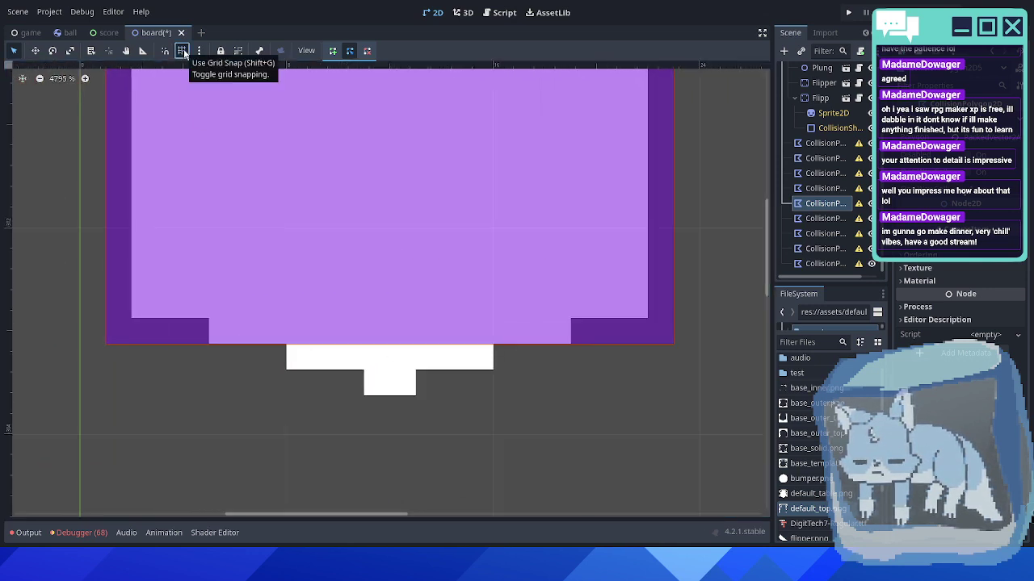
left_click(183, 51)
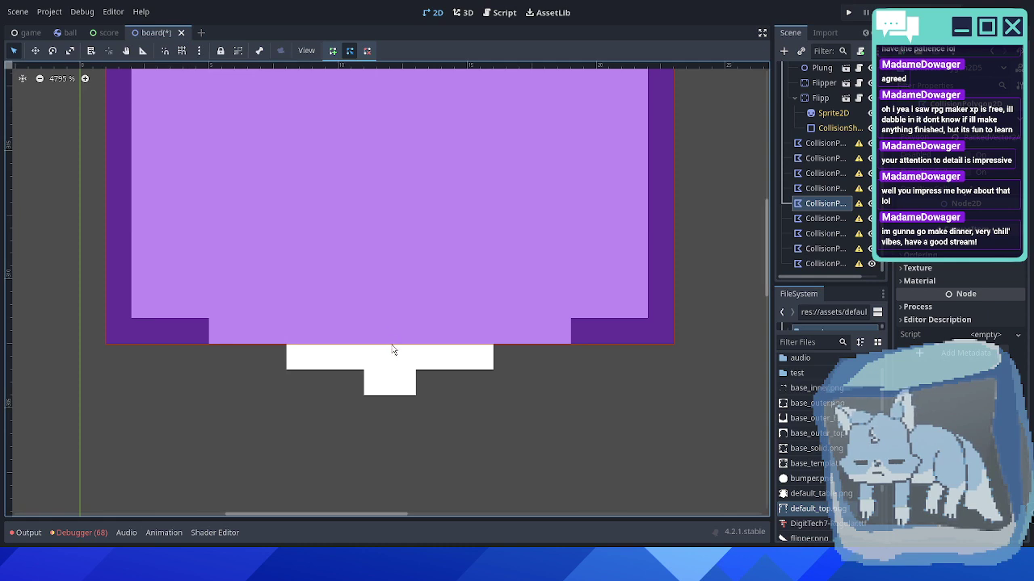
left_click(393, 350)
scroll(396, 293, "down", 5)
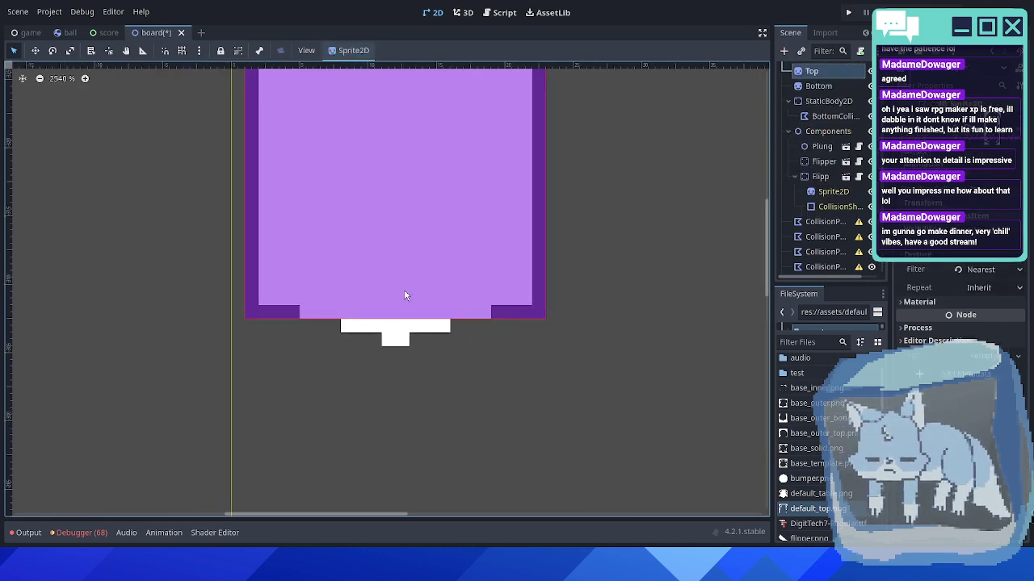
middle_click_drag(247, 231, 363, 332)
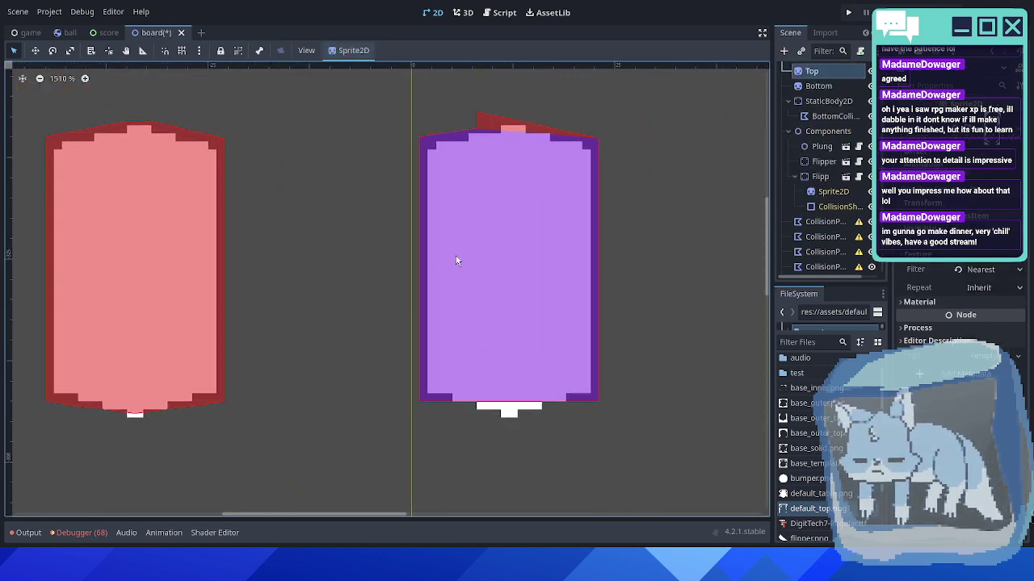
- Move the middle post polygon's two upper middle vertices to just above the corners of the sprite's peak
left_click(559, 207)
middle_click_drag(524, 162, 449, 198)
scroll(410, 207, "up", 12)
scroll(371, 147, "up", 2)
middle_click_drag(341, 215, 403, 212)
scroll(347, 218, "down", 11)
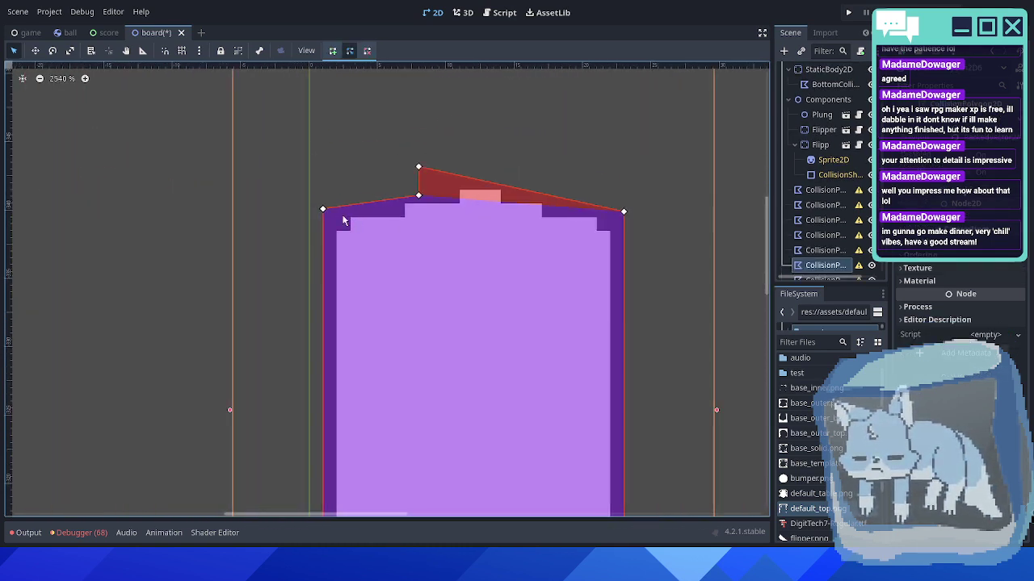
middle_click_drag(355, 257, 258, 242)
scroll(249, 194, "up", 3)
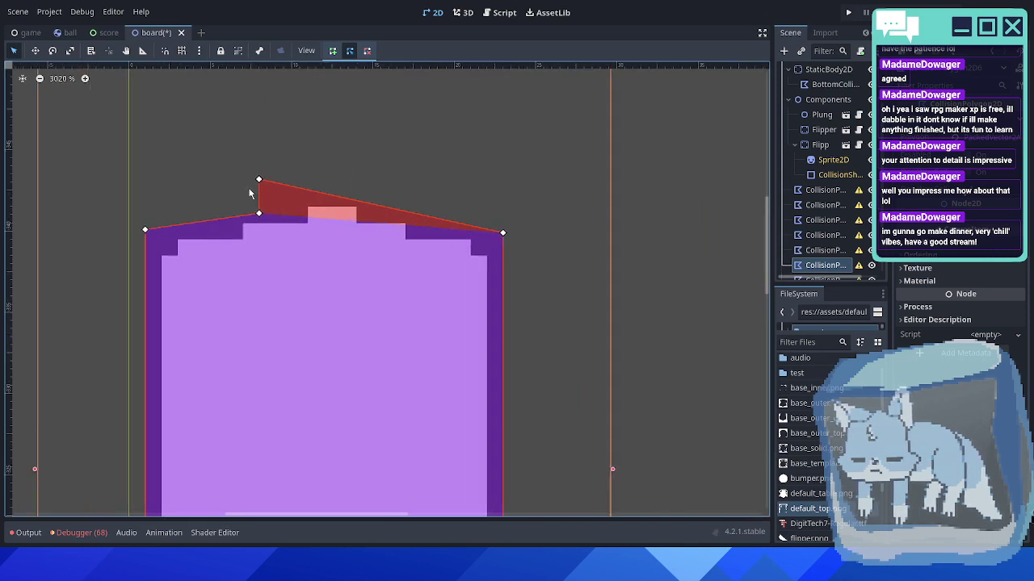
left_click_drag(258, 179, 356, 199)
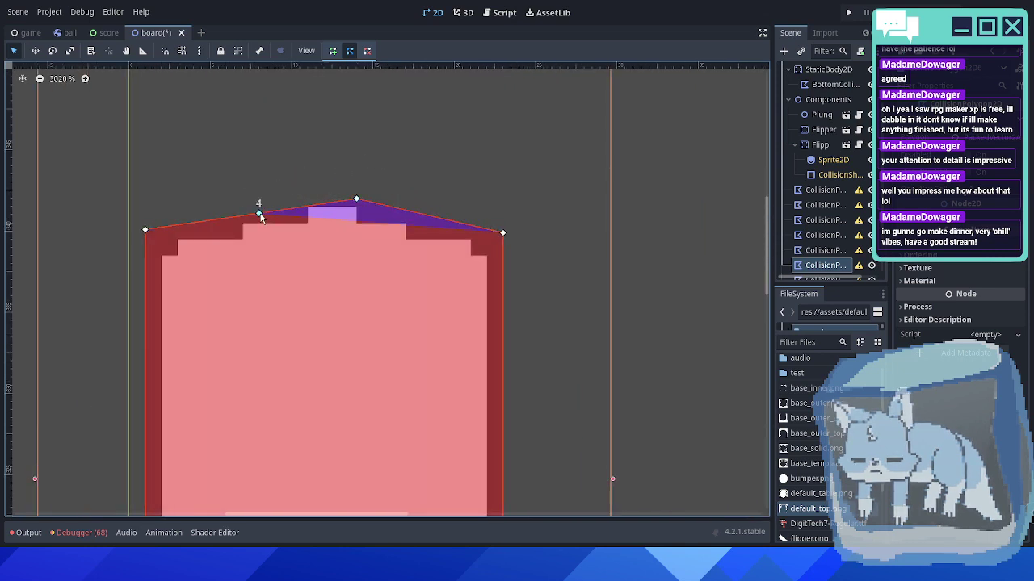
left_click_drag(259, 212, 310, 199)
scroll(333, 217, "up", 14)
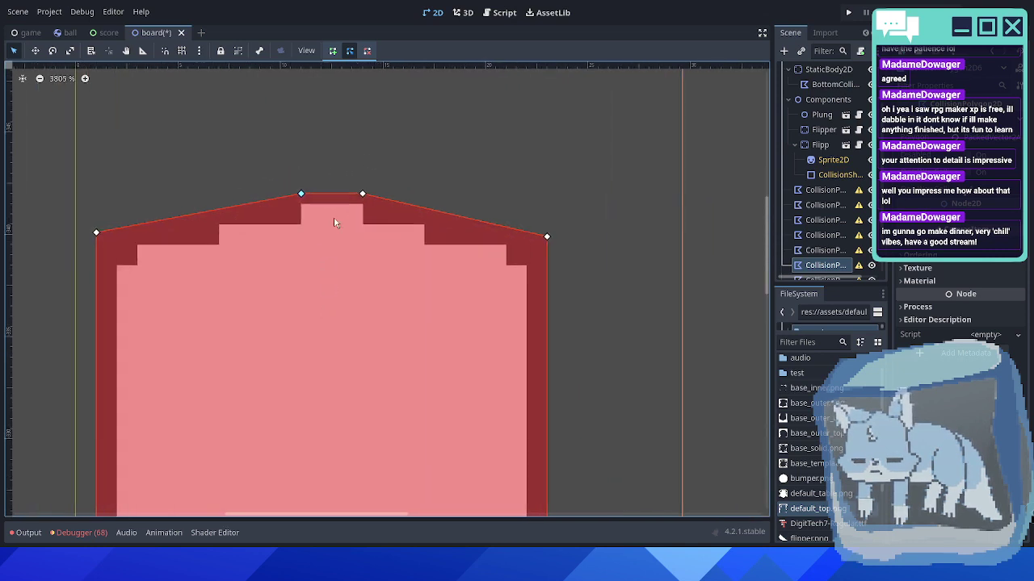
- Add a vertex in the middle of the middle post polygon's bottom edge and pull it down onto the sprite's lower tip
scroll(340, 228, "down", 15)
mouse_move(315, 376)
middle_mouse_down()
mouse_move(311, 388)
mouse_move(320, 182)
middle_mouse_up()
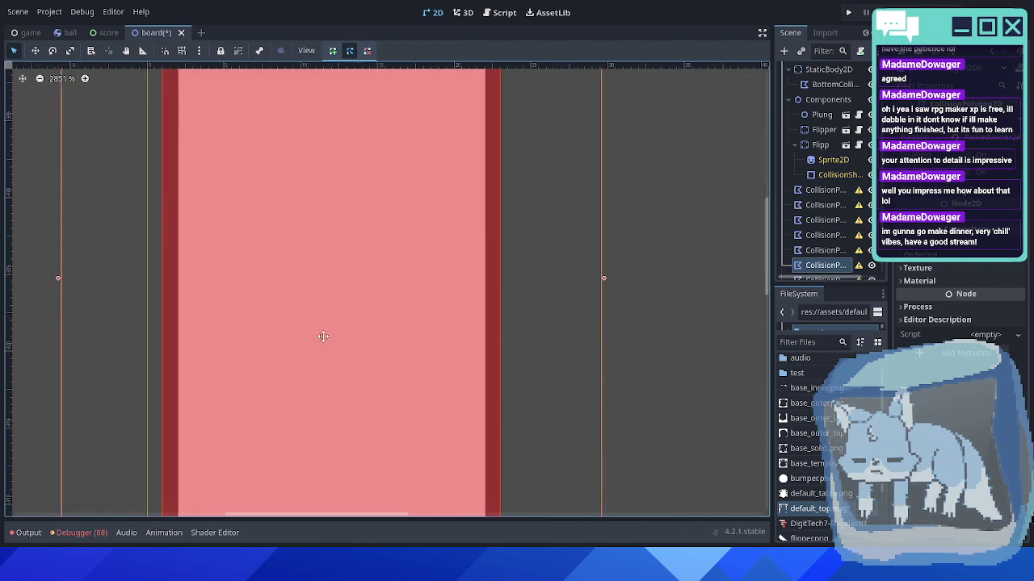
middle_click_drag(321, 334, 304, 102)
scroll(320, 311, "up", 6)
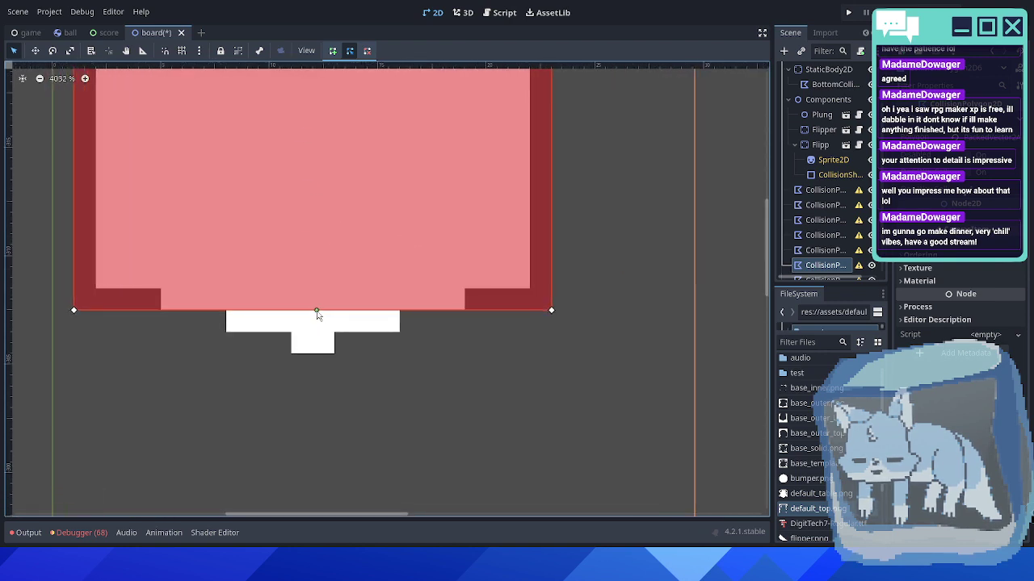
left_click_drag(317, 316, 319, 347)
scroll(317, 348, "down", 6)
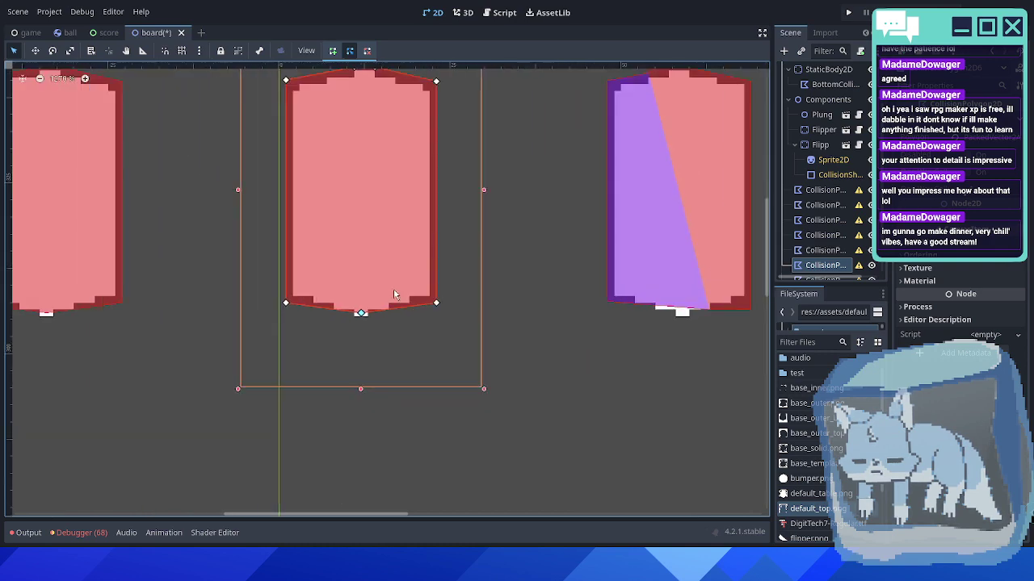
- Move the rightmost post polygon's two upper middle vertices to just above the corners of the sprite's peak
scroll(431, 247, "right", 3)
left_click(384, 235)
scroll(384, 136, "up", 9)
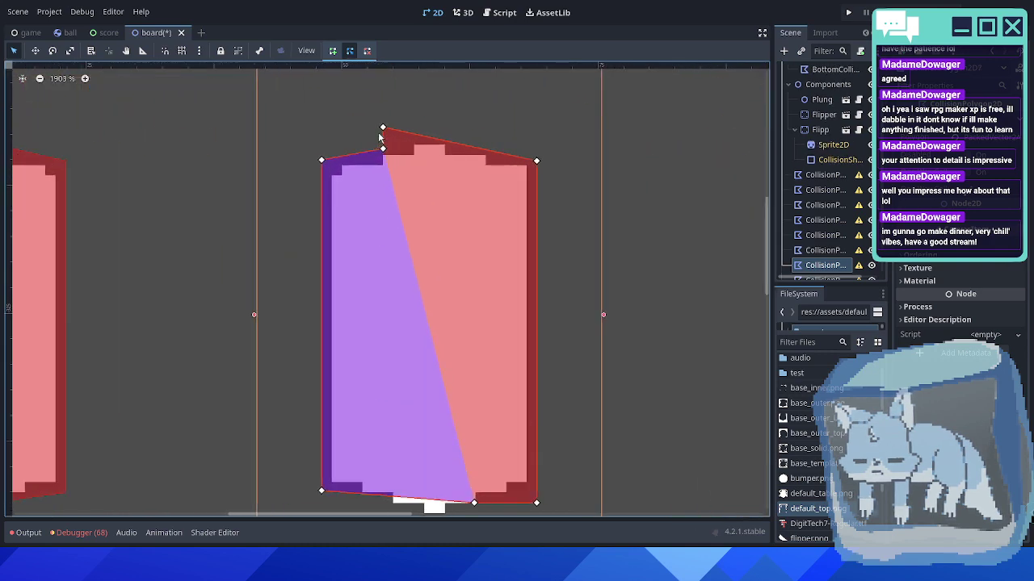
left_click_drag(468, 150, 469, 149)
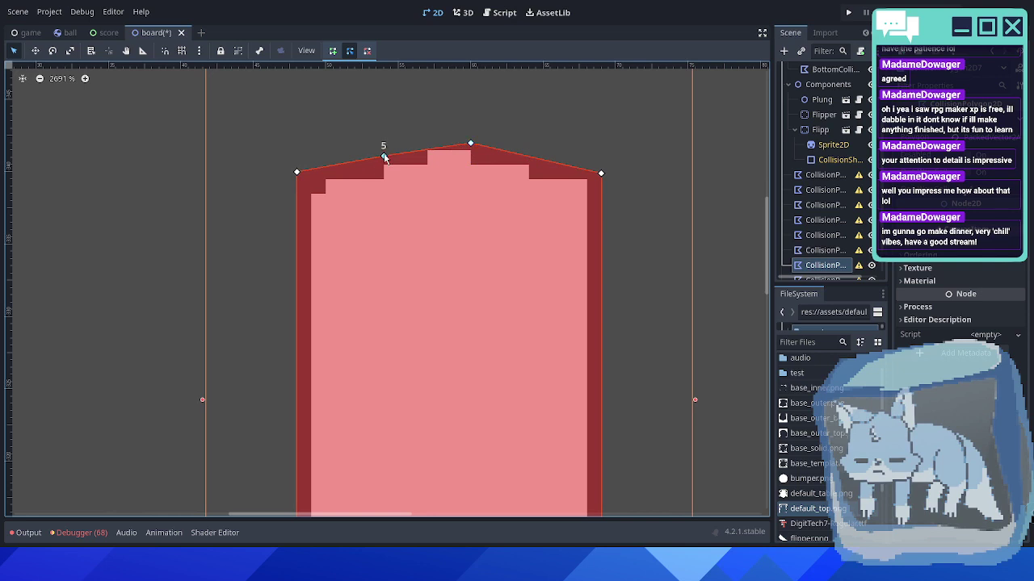
left_click_drag(383, 156, 425, 142)
- Move the rightmost post polygon's bottom middle vertex onto the sprite's lower tip and raise its lower right corner slightly
scroll(455, 264, "down", 4)
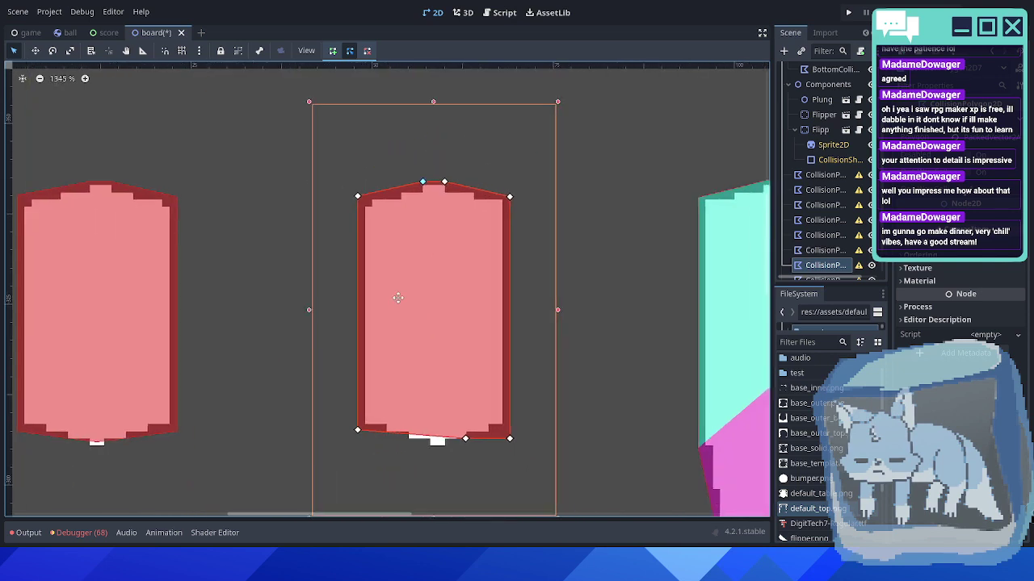
scroll(378, 380, "up", 4)
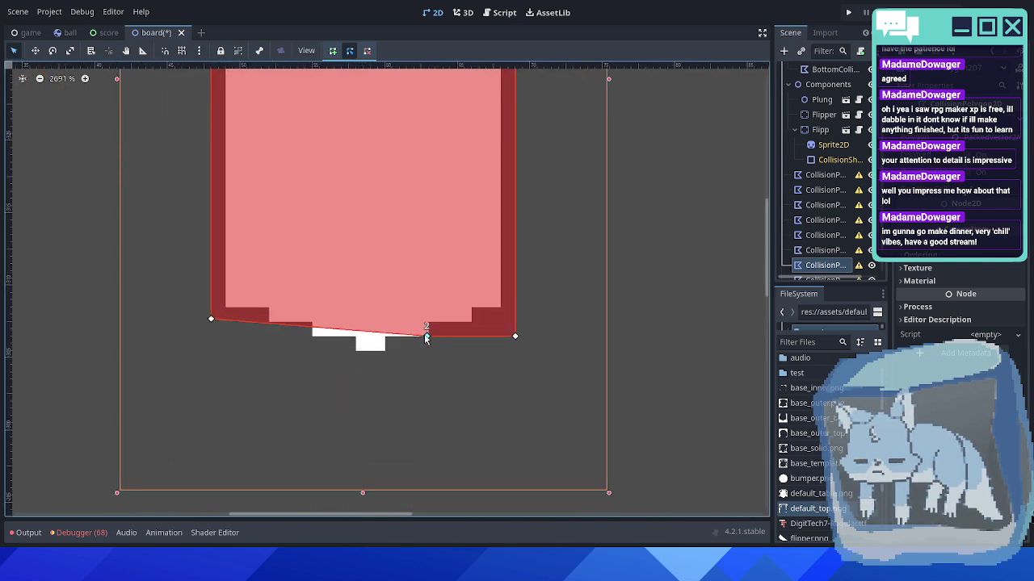
left_click_drag(426, 338, 370, 347)
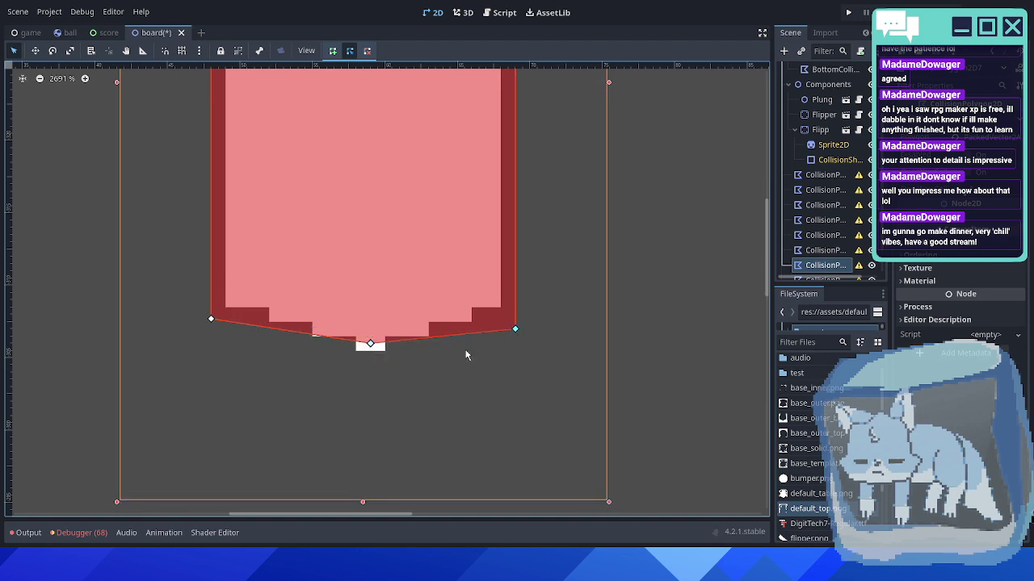
- On the large curved wall polygon left of the posts, move the short vertical side's lower corner up and inward onto the sprite's edge
scroll(404, 348, "down", 3)
scroll(394, 347, "down", 4)
middle_click_drag(185, 346, 499, 314)
scroll(497, 344, "down", 5)
scroll(437, 348, "down", 5)
scroll(192, 315, "up", 1)
scroll(212, 209, "up", 3)
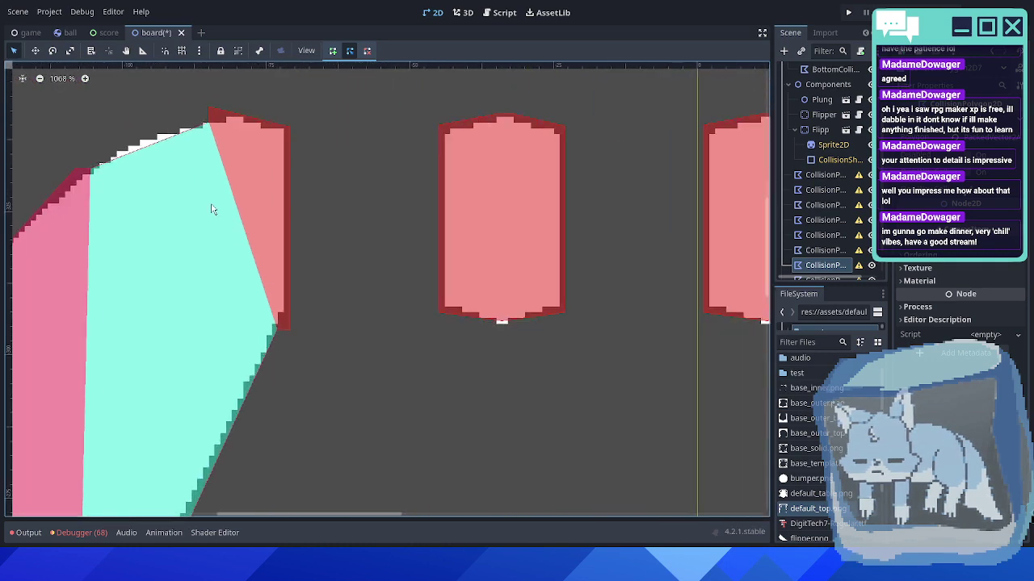
scroll(277, 329, "up", 2)
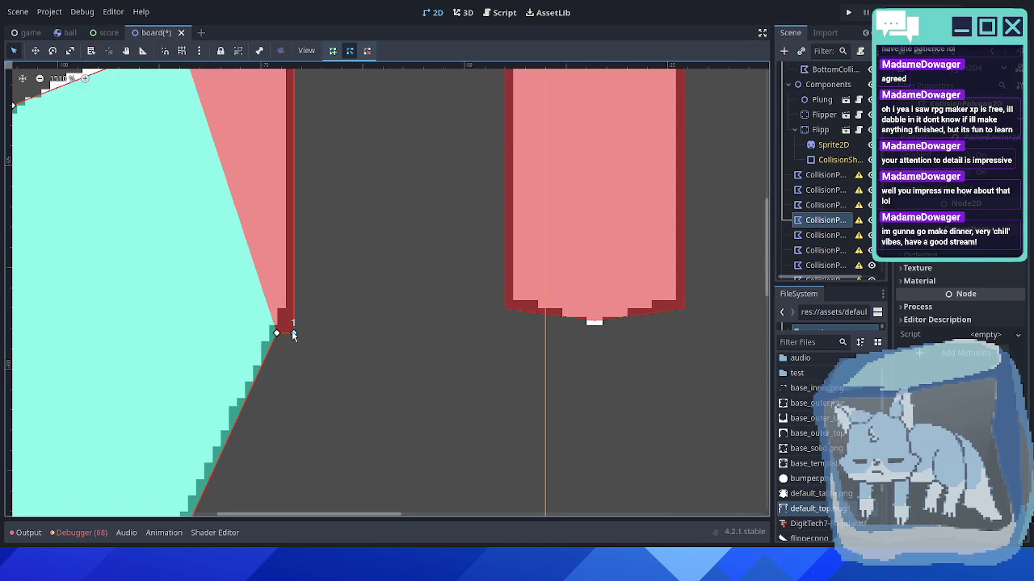
left_click_drag(293, 333, 285, 312)
scroll(239, 323, "down", 10)
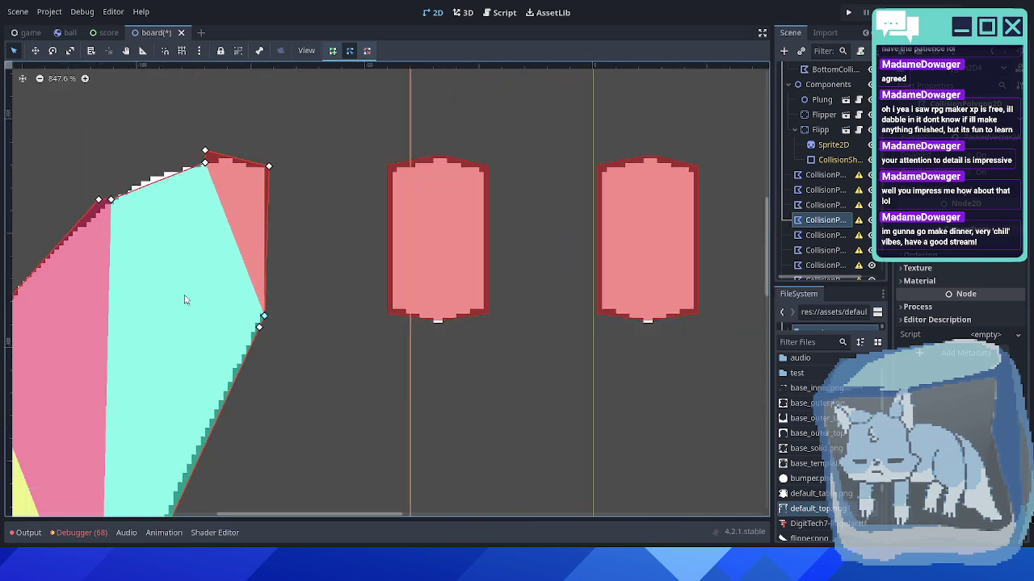
- Reposition the curved wall polygon's upper right corner, peak and upper left shoulder vertices to follow the sprite's rounded top
middle_click_drag(185, 299, 387, 348)
scroll(449, 238, "up", 4)
left_click_drag(478, 210, 473, 209)
left_click_drag(396, 189, 380, 207)
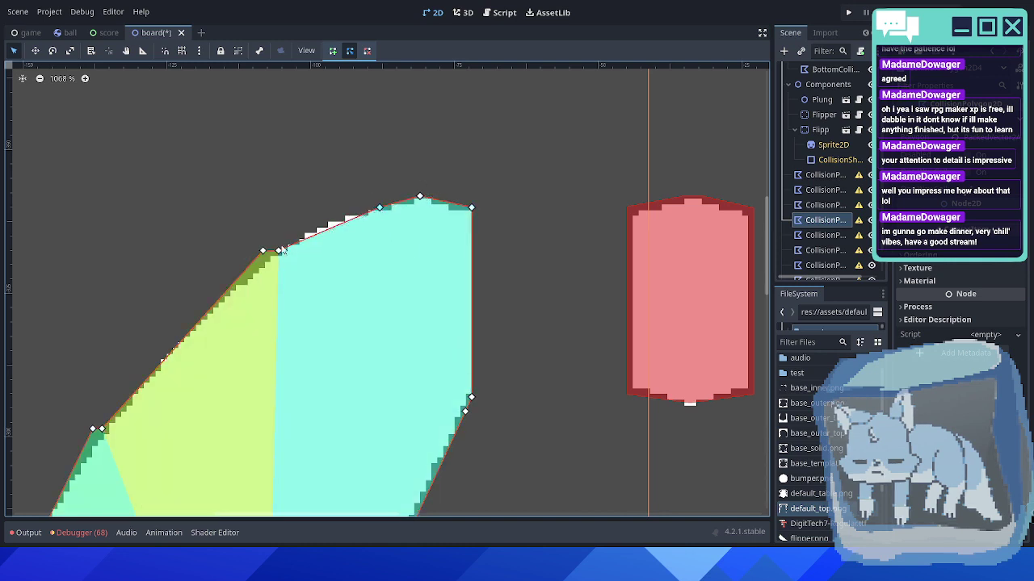
mouse_move(279, 250)
left_mouse_down()
mouse_move(314, 233)
mouse_move(274, 260)
left_mouse_up()
scroll(307, 248, "down", 1)
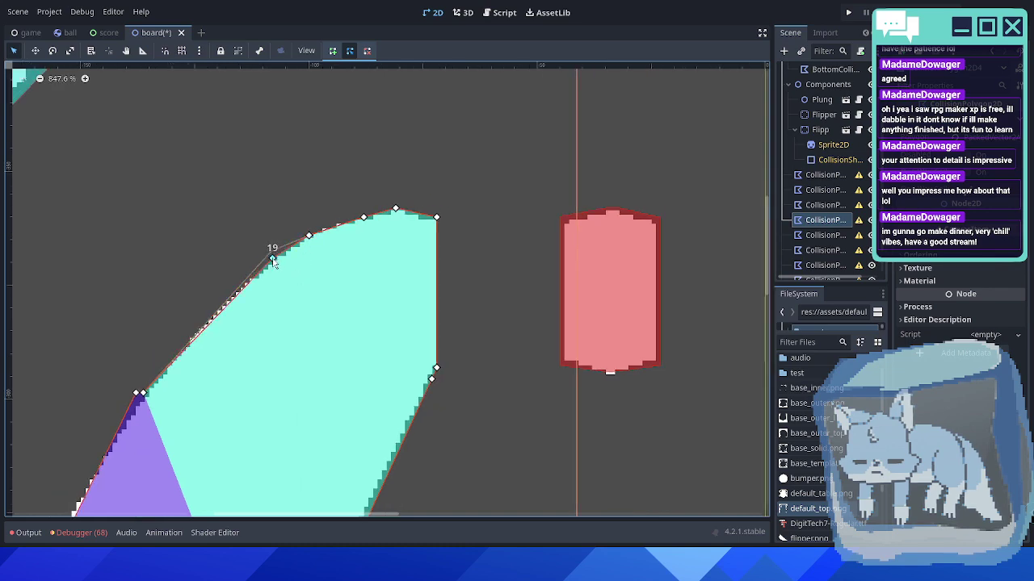
- Lower the outer vertex of the doubled pair below the wall polygon's shoulder onto the sprite's left contour
scroll(185, 417, "down", 1)
middle_click_drag(185, 417, 426, 281)
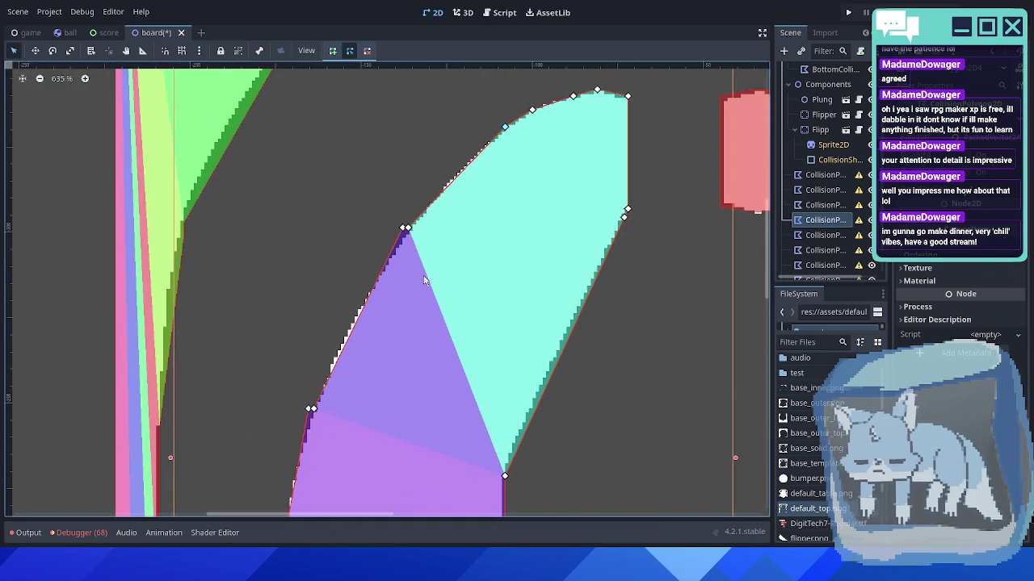
scroll(417, 226, "up", 4)
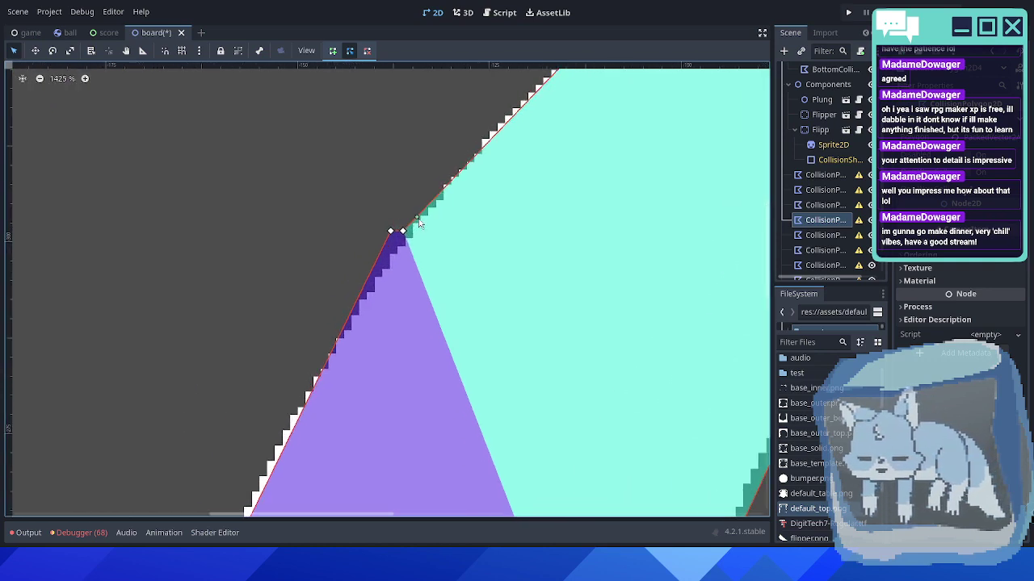
scroll(419, 225, "up", 1)
left_click_drag(385, 233, 385, 254)
scroll(381, 323, "down", 10)
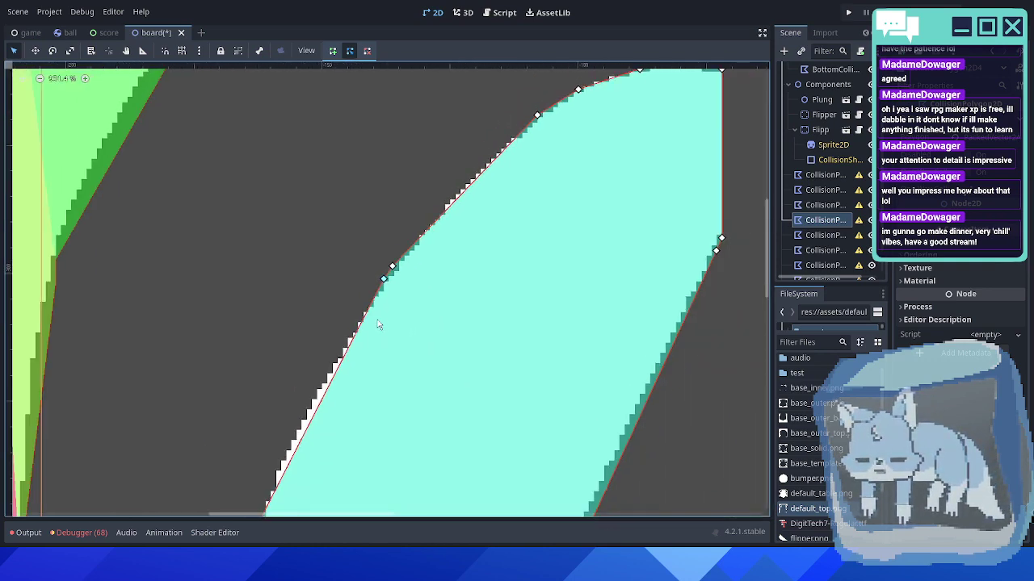
- Spread the next doubled vertex pair down the wall polygon's left edge, moving the inner one up along the sprite's contour
middle_click_drag(363, 353, 403, 157)
left_click_drag(305, 326, 334, 245)
left_click_drag(300, 329, 298, 332)
- Delete the outer vertex of the doubled pair farther down the wall polygon's left edge
scroll(316, 355, "down", 11)
middle_click_drag(331, 398, 331, 206)
scroll(301, 243, "up", 3)
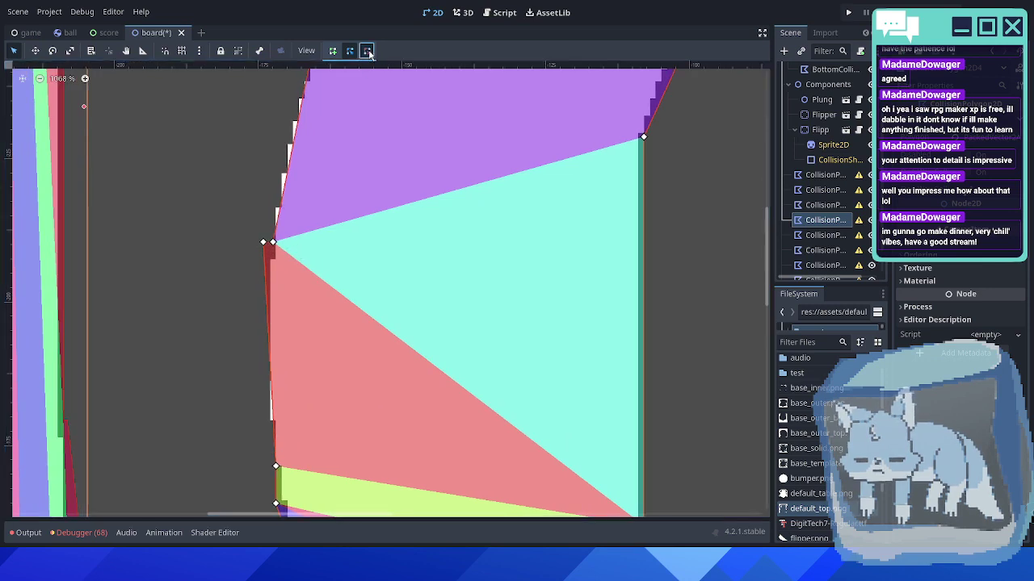
right_click(264, 242)
scroll(315, 291, "down", 4)
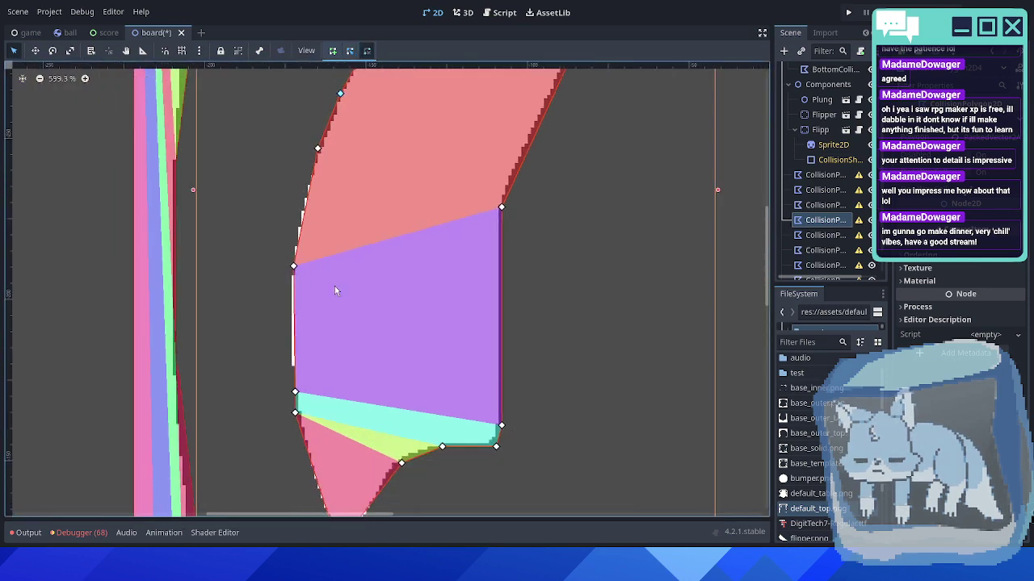
- Delete the lower vertex of the doubled pair on the curved wall polygon's right edge and of the pair on its lower left edge
scroll(320, 251, "up", 2)
scroll(296, 251, "up", 1)
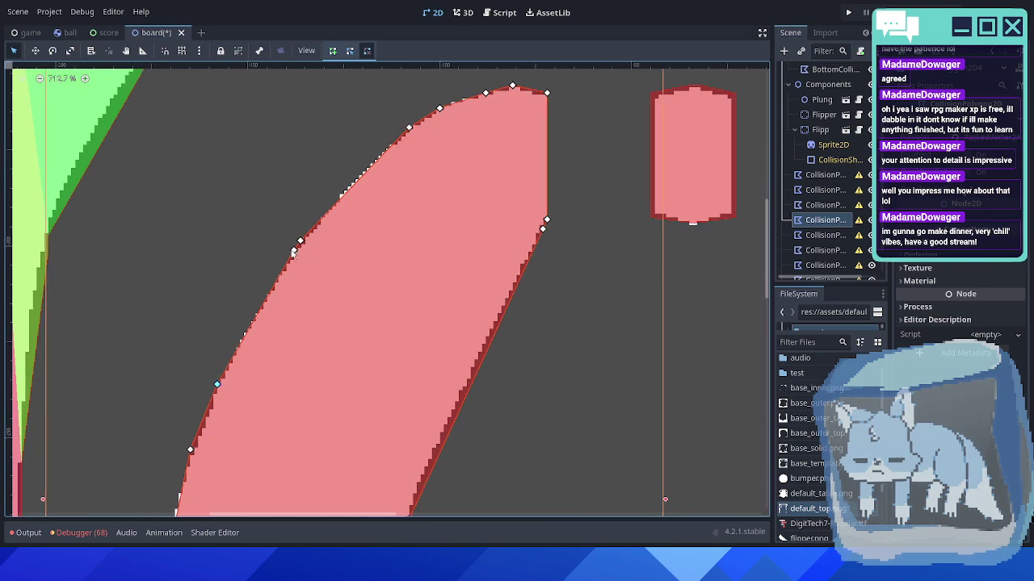
right_click(544, 229)
scroll(500, 269, "down", 5)
middle_click_drag(479, 351, 461, 190)
middle_click_drag(449, 397, 511, 279)
left_click(320, 462)
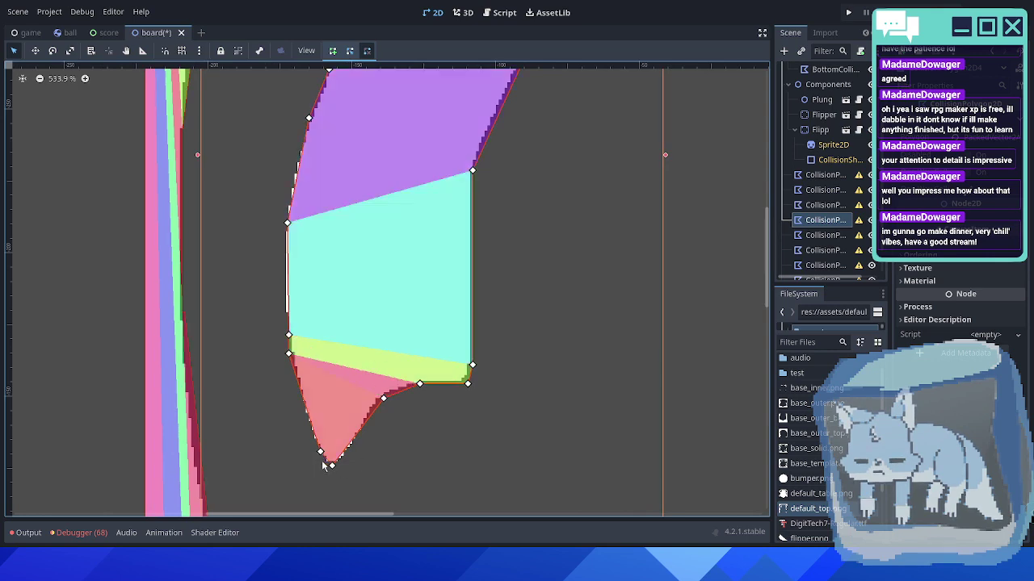
right_click(290, 358)
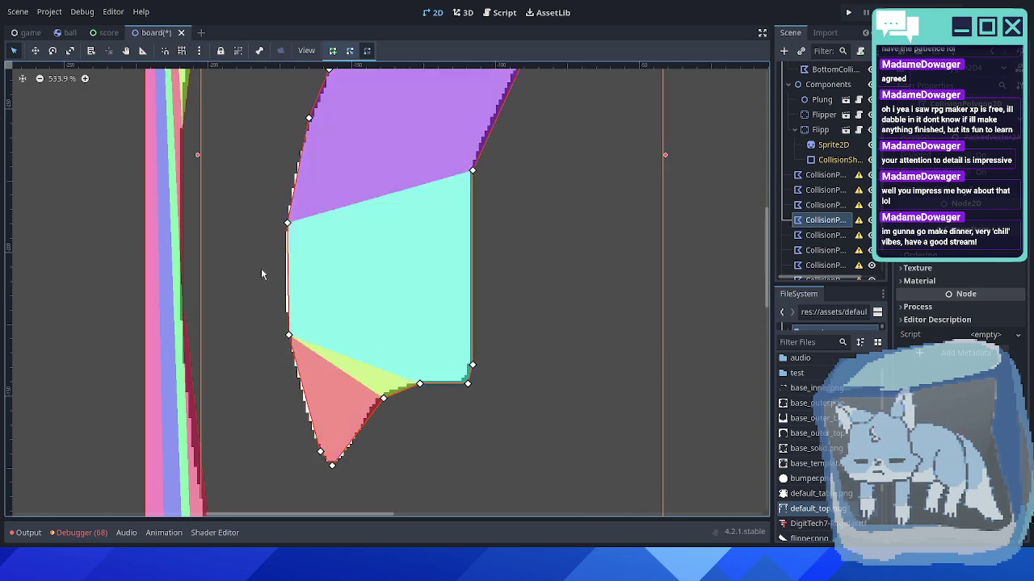
- Select the collision polygon of the curved wall on the right side of the board
middle_click_drag(297, 83, 357, 235)
middle_click_drag(401, 105, 398, 271)
middle_click_drag(459, 198, 305, 322)
scroll(529, 231, "down", 3)
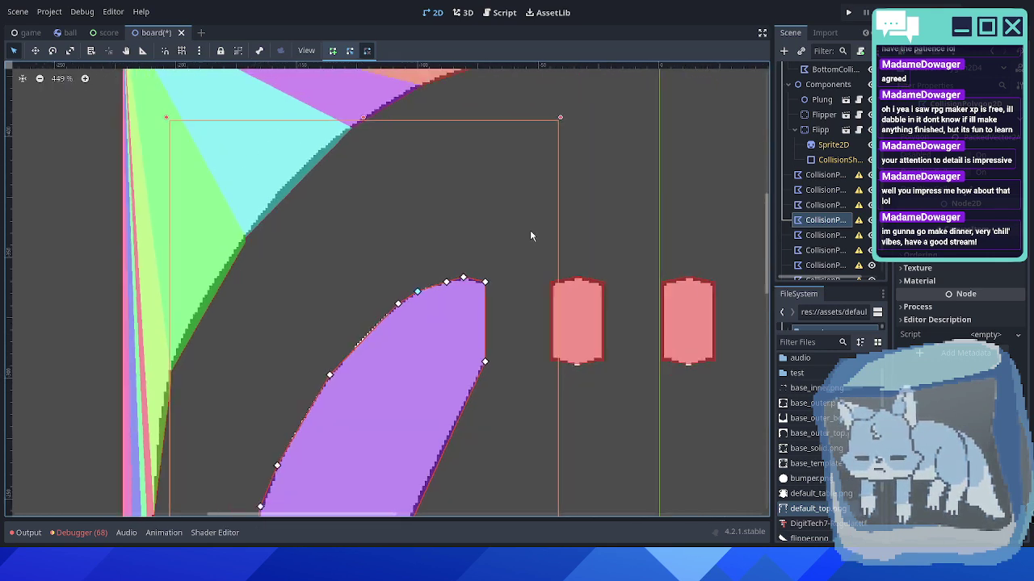
scroll(662, 220, "right", 10)
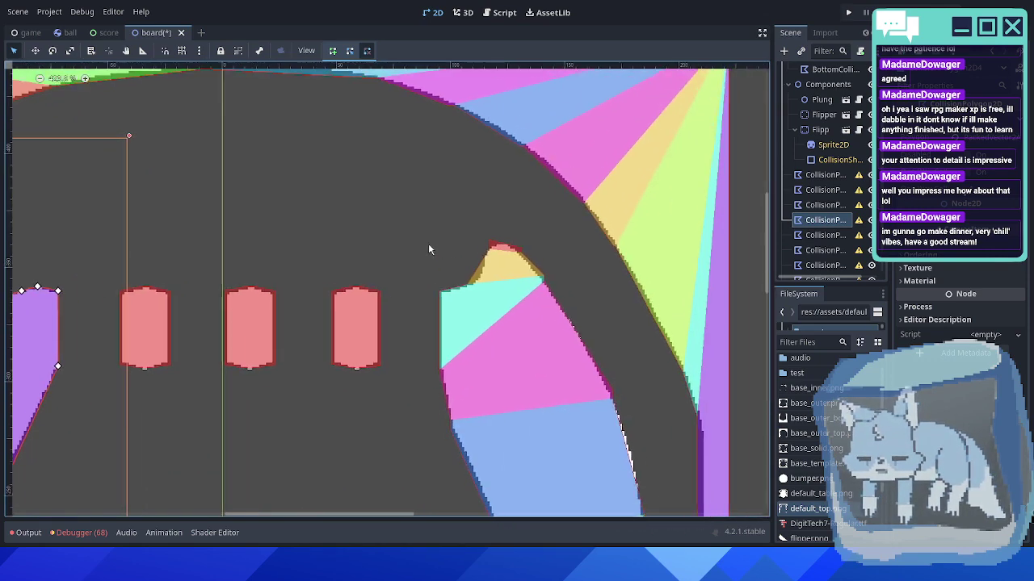
scroll(512, 308, "up", 2, "ctrl")
left_click(513, 308)
scroll(520, 254, "up", 4, "ctrl")
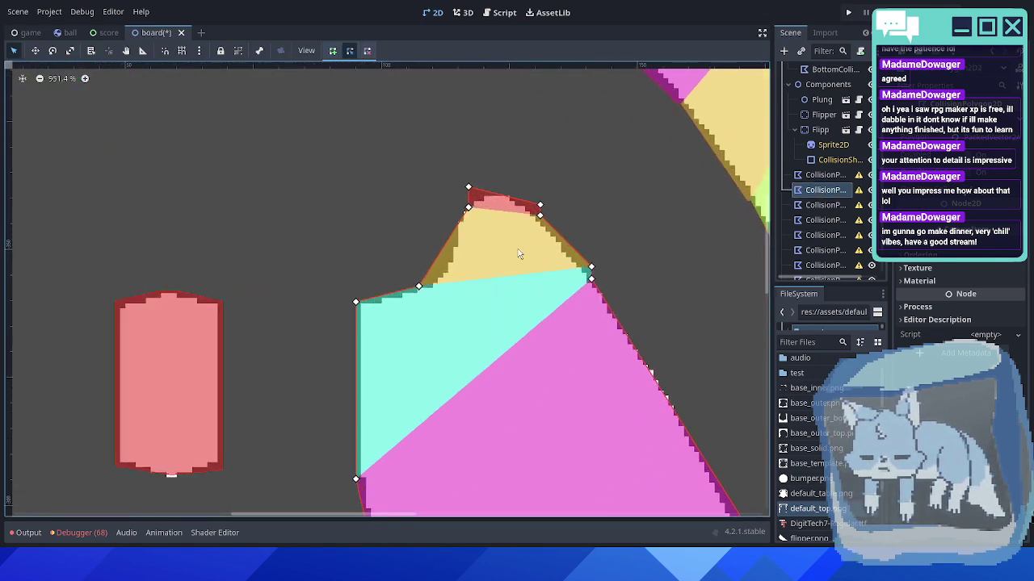
- Move all the loose collision polygon nodes under StaticBody2D and reselect the right curved wall's polygon
left_click(824, 175)
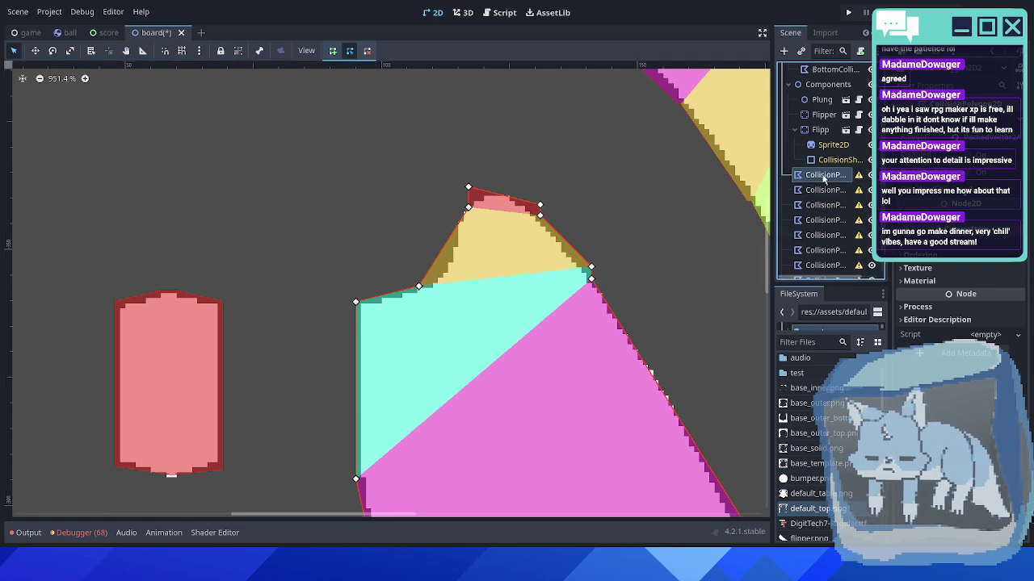
scroll(828, 210, "down", 1)
left_click(826, 264)
scroll(838, 252, "up", 3)
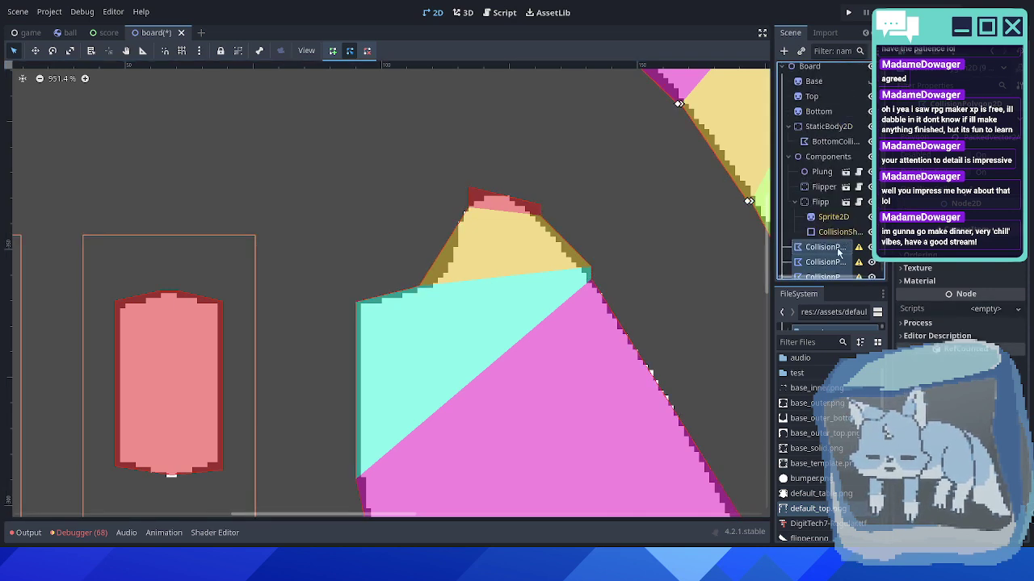
left_click_drag(835, 248, 830, 129)
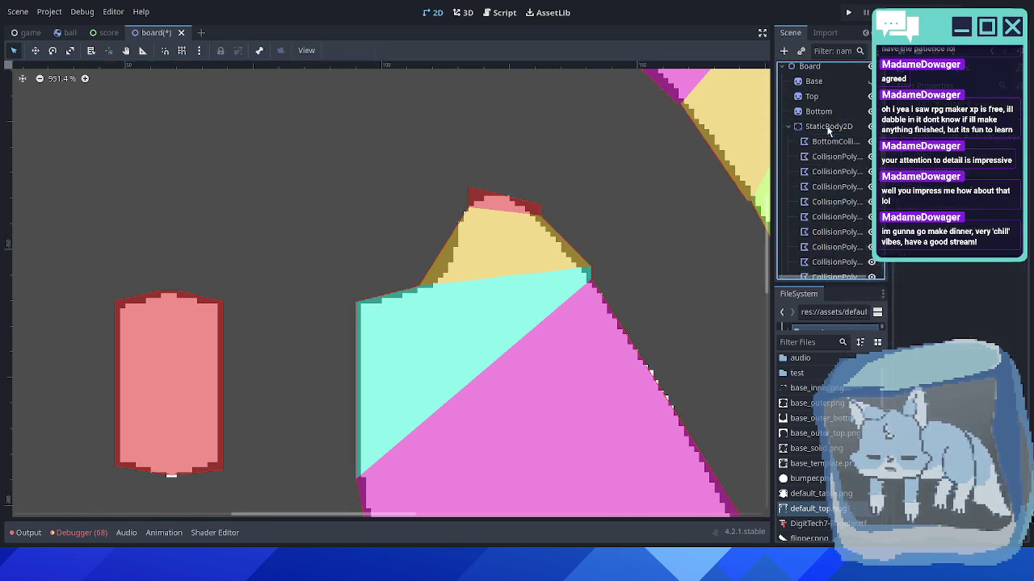
left_click(828, 176)
middle_click_drag(511, 293, 438, 315)
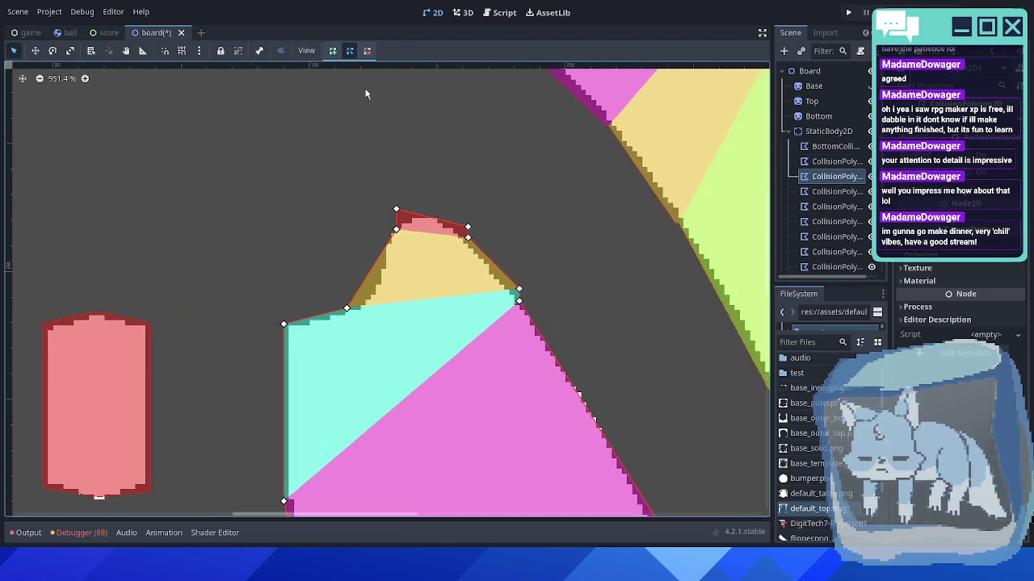
- Try to delete the surplus corner vertices around the right curved wall polygon's top
left_click(366, 51)
left_click(395, 210)
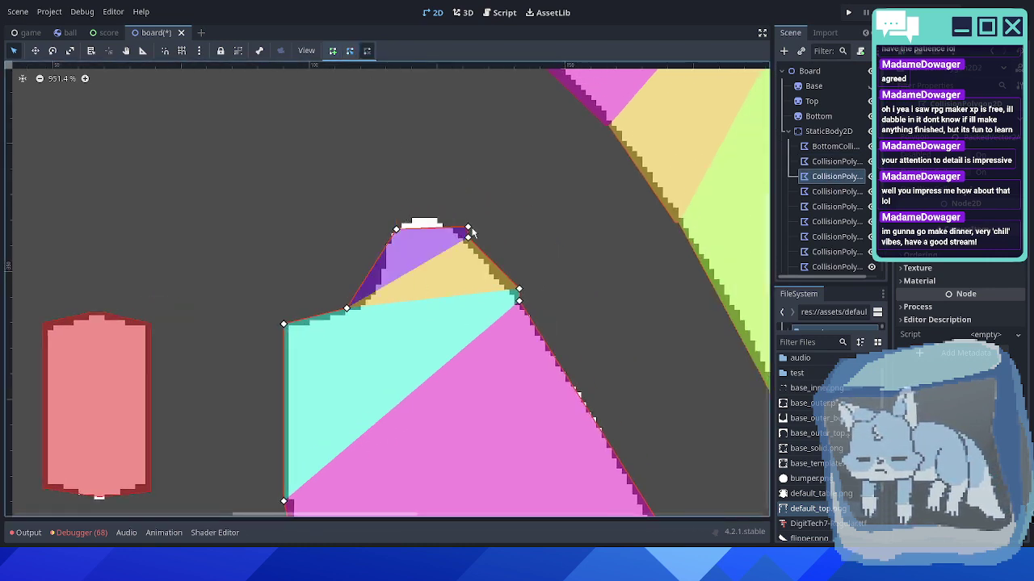
scroll(421, 251, "up", 3)
key("ctrl+z")
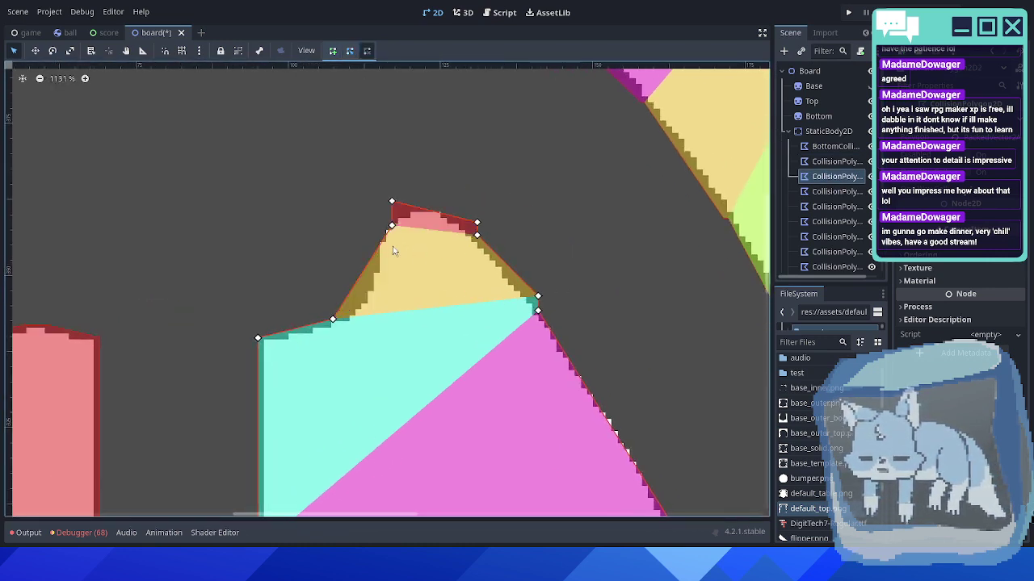
left_click(390, 225)
left_click(477, 224)
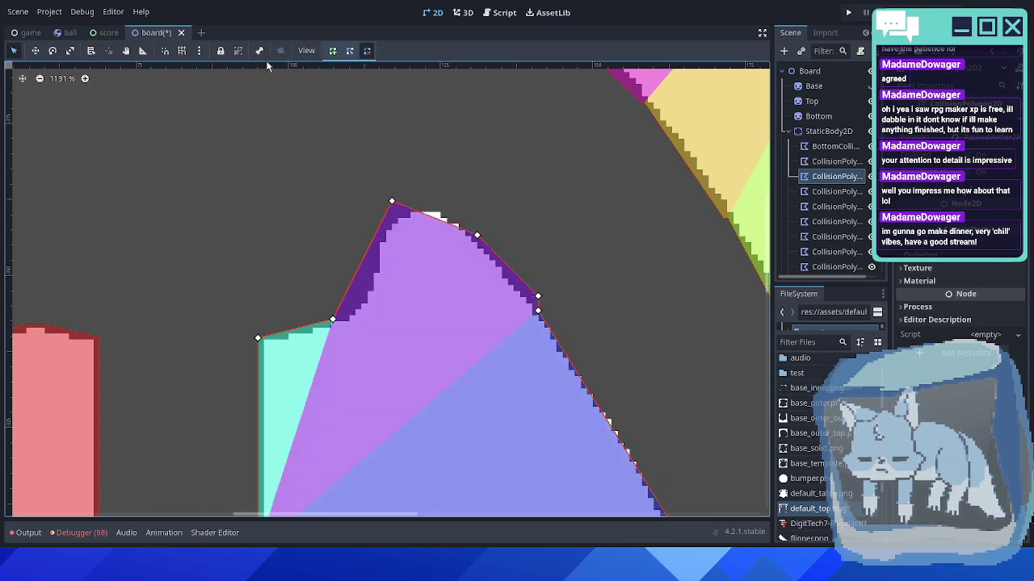
- Undo the corner vertex deletions and move the wall polygon's topmost vertex right onto the sprite's peak
left_click(349, 51)
left_click_drag(391, 202, 428, 209)
key("ctrl+z")
key("ctrl+z")
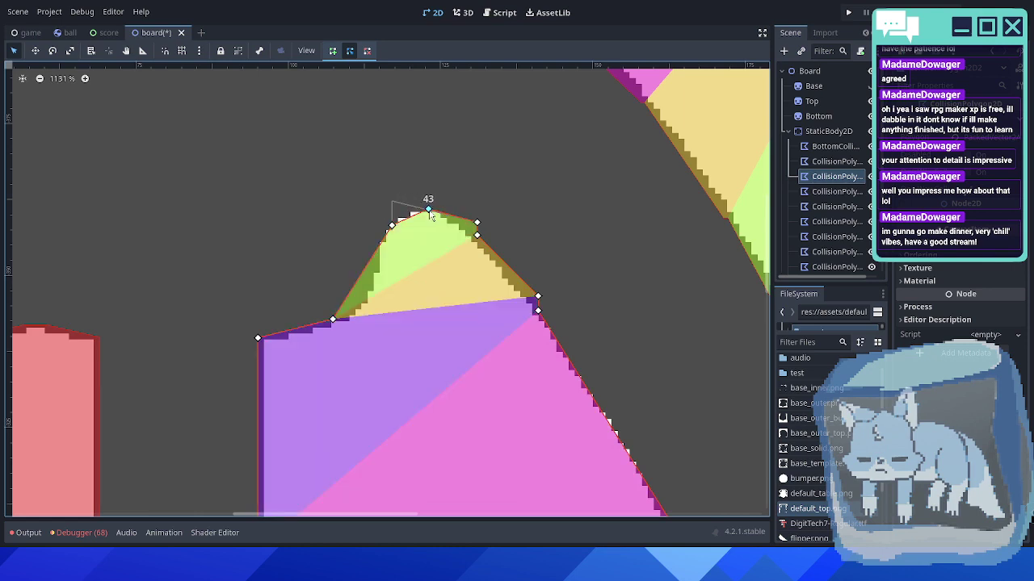
- Delete the upper vertices of the doubled pairs at the wall polygon's upper right shoulder and the corner below it
left_click(366, 51)
left_click(477, 223)
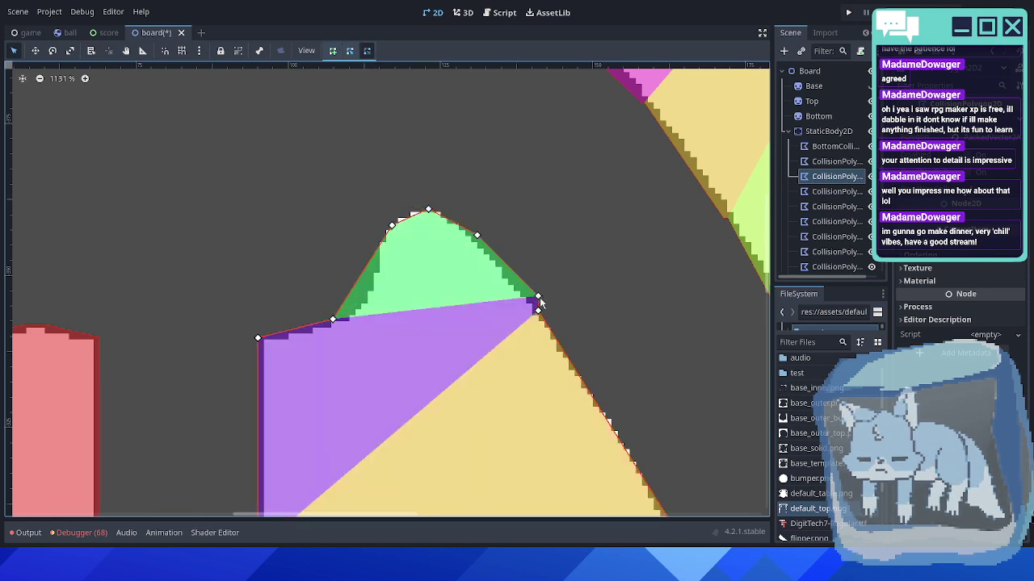
left_click(538, 298)
- Delete the lower vertex of the doubled pair where the wall polygon's curved right edge meets its straight section
scroll(593, 342, "down", 3)
scroll(565, 307, "left", 1)
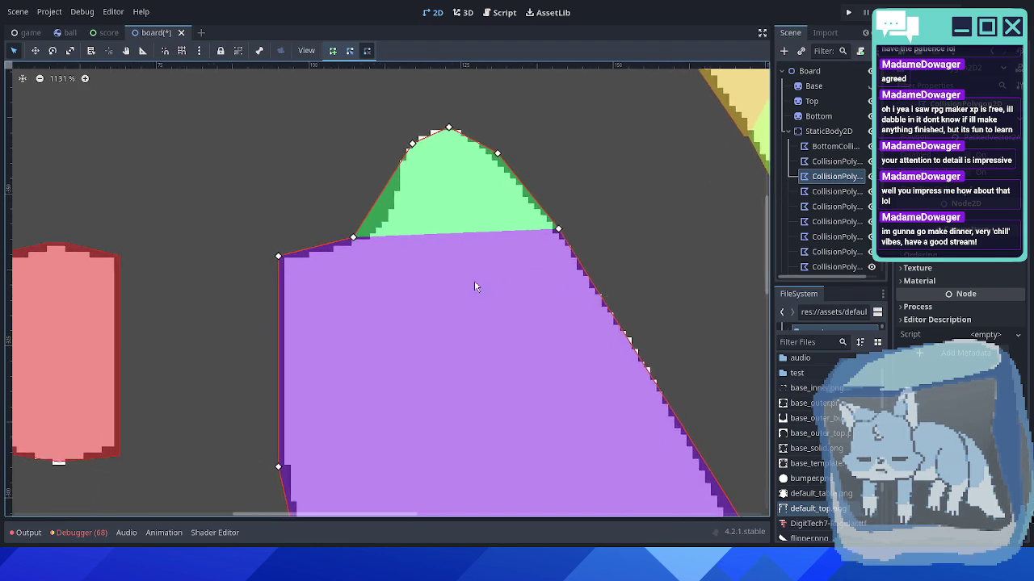
scroll(375, 326, "down", 14)
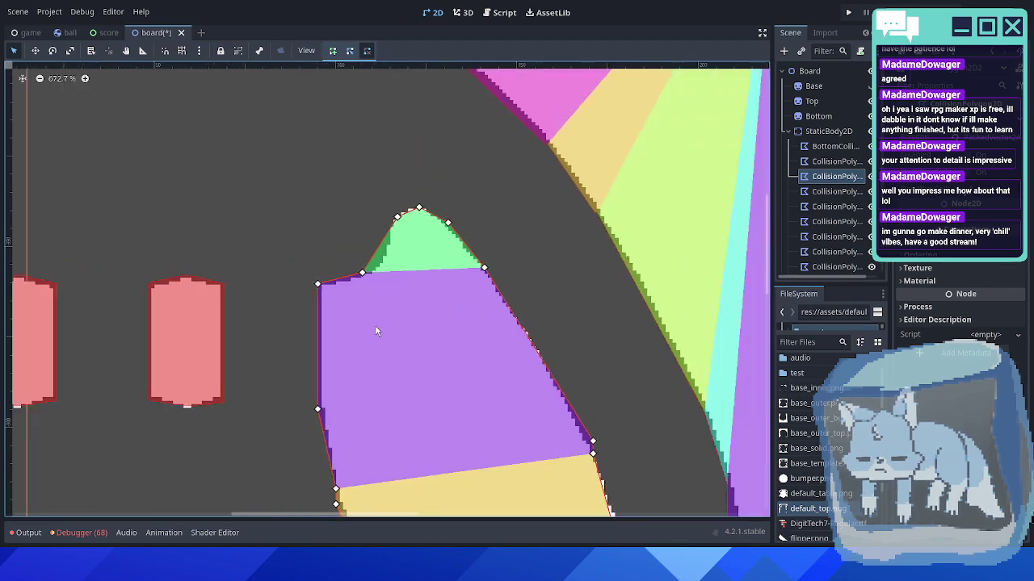
middle_click_drag(535, 429, 473, 274)
scroll(473, 274, "up", 12)
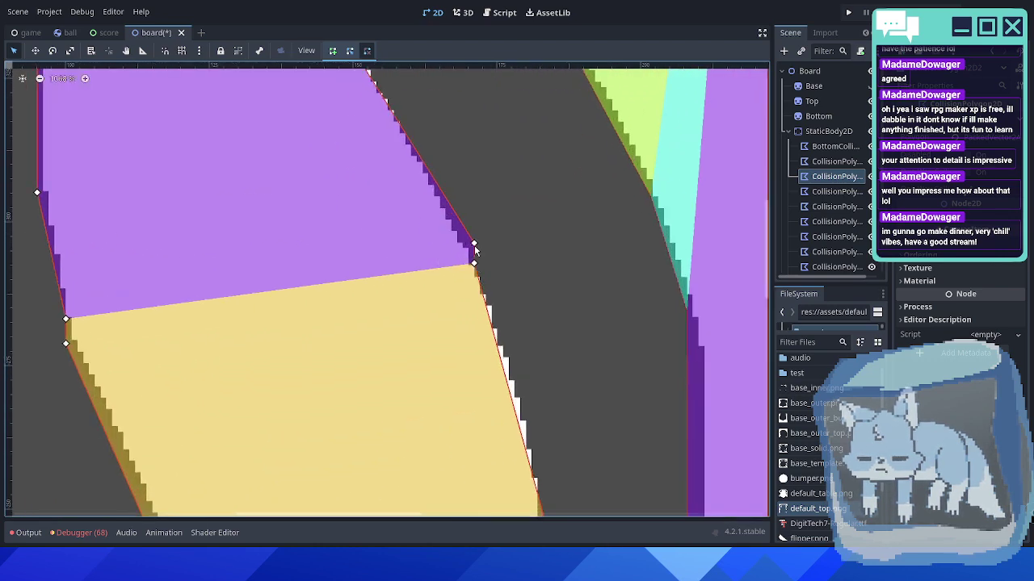
scroll(475, 272, "down", 4, "ctrl")
scroll(453, 259, "down", 4)
scroll(455, 284, "right", 1)
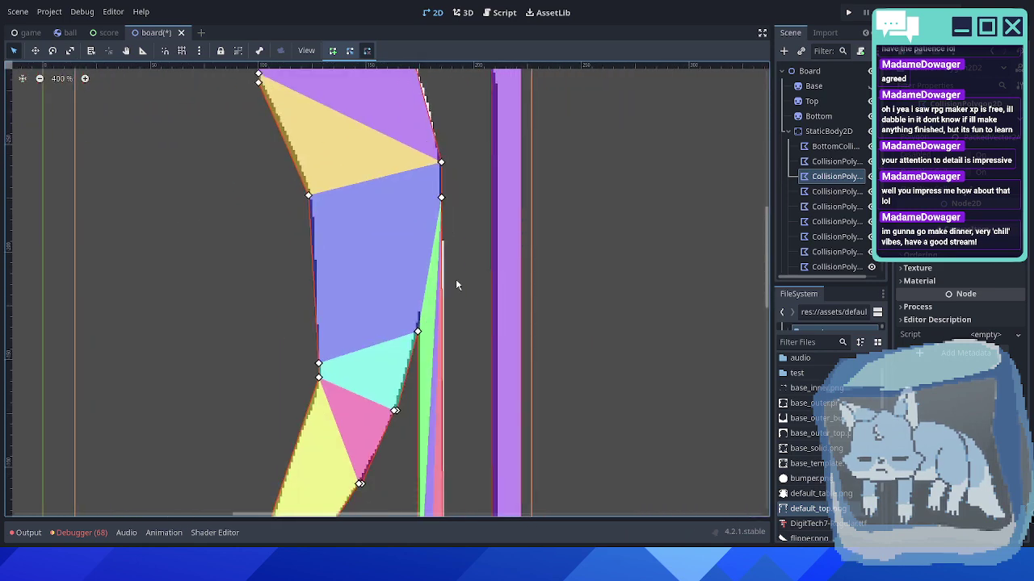
right_click(441, 199)
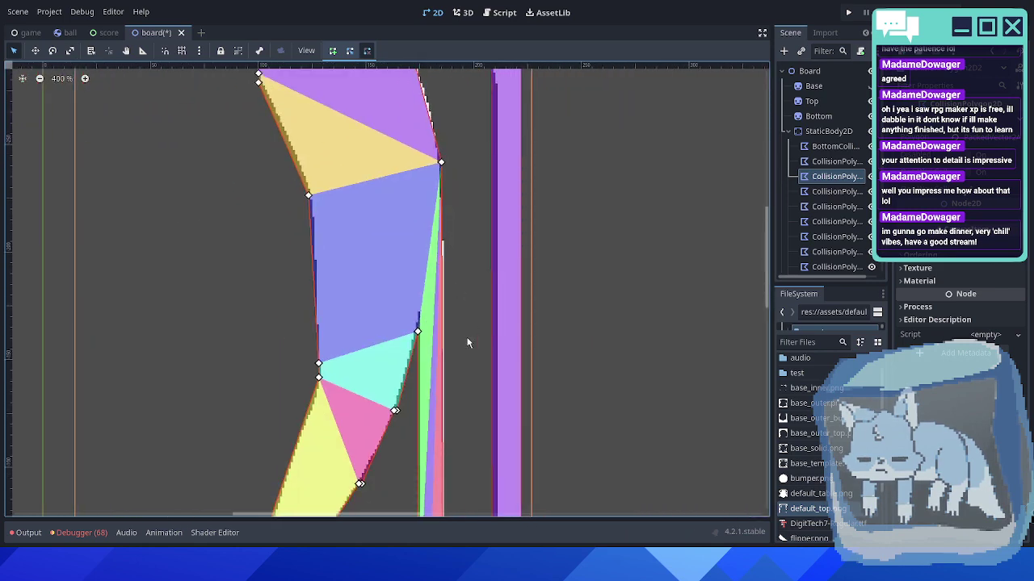
- Move the wall polygon's bottom right corner vertex left onto the sprite's edge beside the plunger lane
scroll(466, 343, "down", 3)
scroll(469, 307, "down", 6)
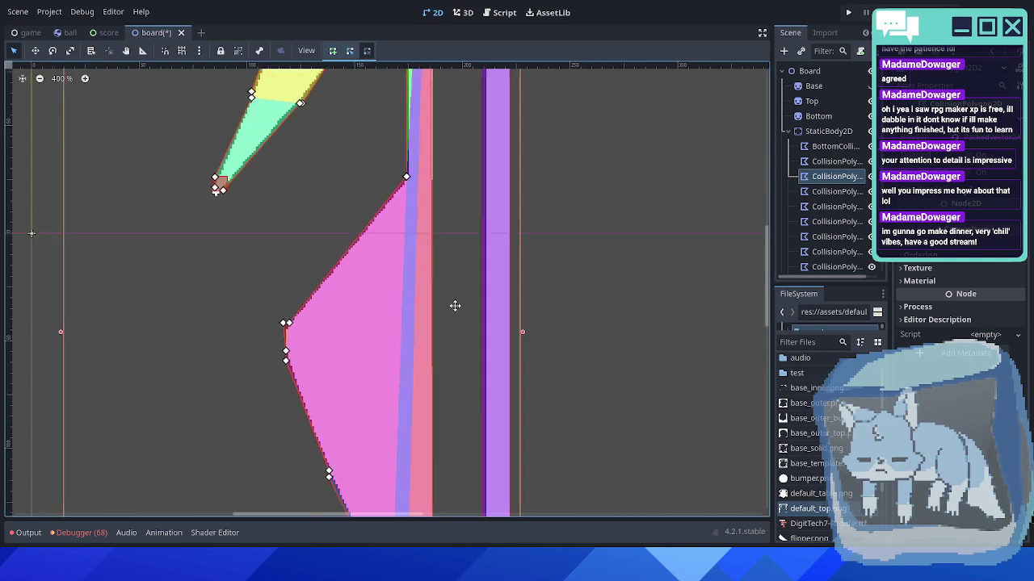
scroll(454, 305, "down", 10)
scroll(450, 194, "right", 1)
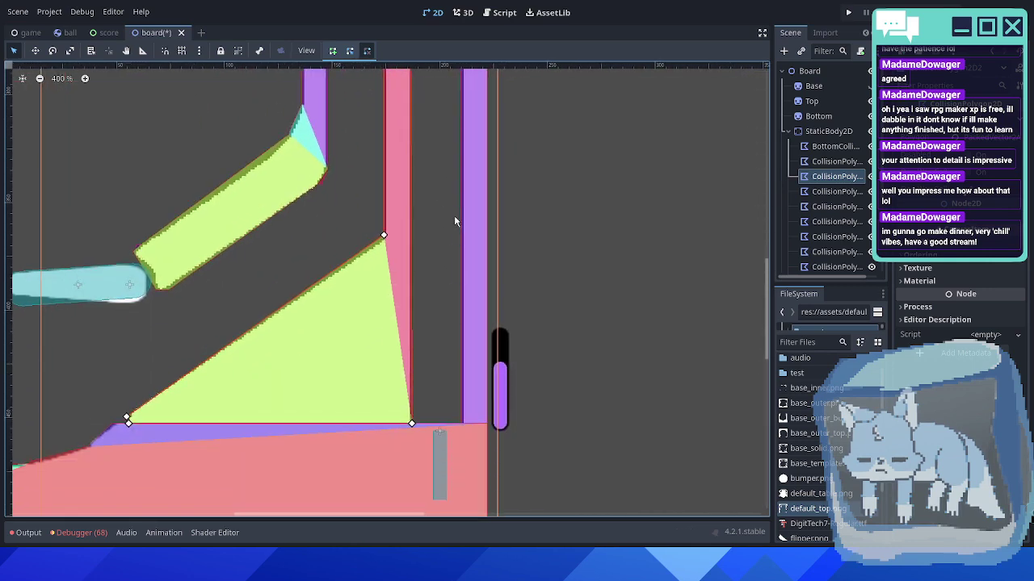
scroll(416, 420, "up", 7, "ctrl")
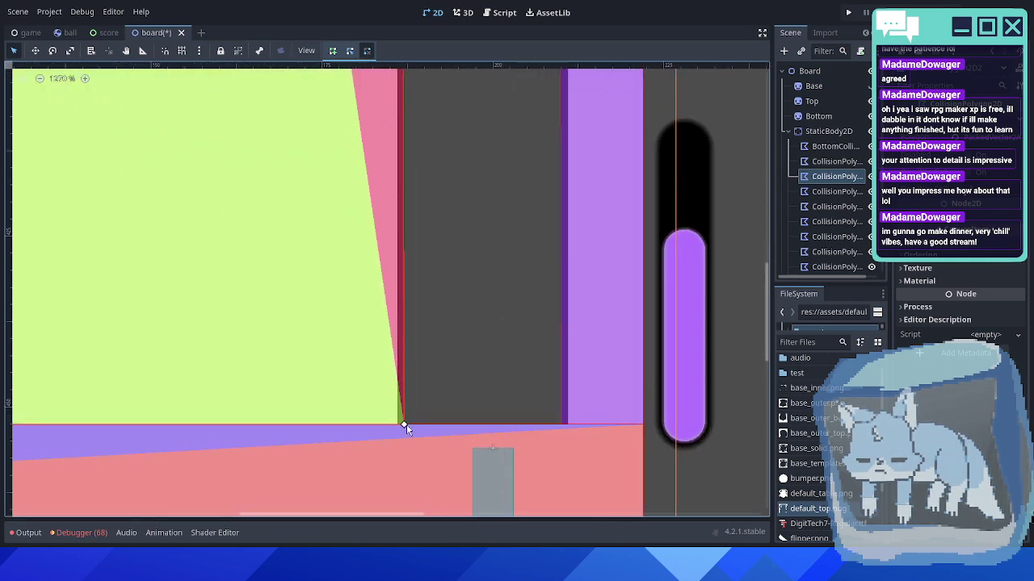
left_click(406, 424)
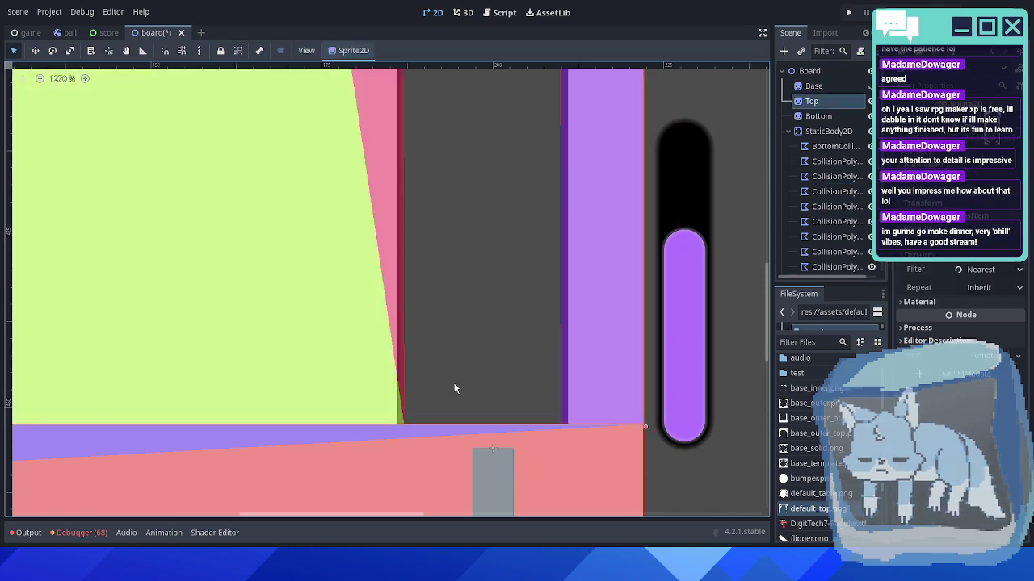
left_click(377, 153)
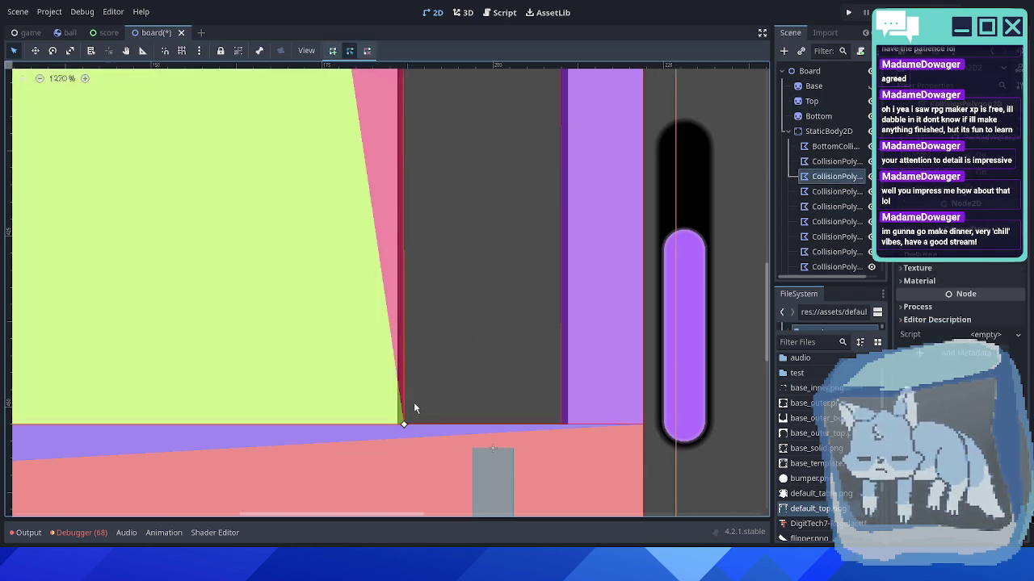
mouse_move(404, 423)
left_mouse_down()
mouse_move(389, 423)
mouse_move(399, 428)
left_mouse_up()
- Select the outer wall polygon right of the plunger lane and adjust its two bottom vertices to the sprite's edges
left_click(606, 356)
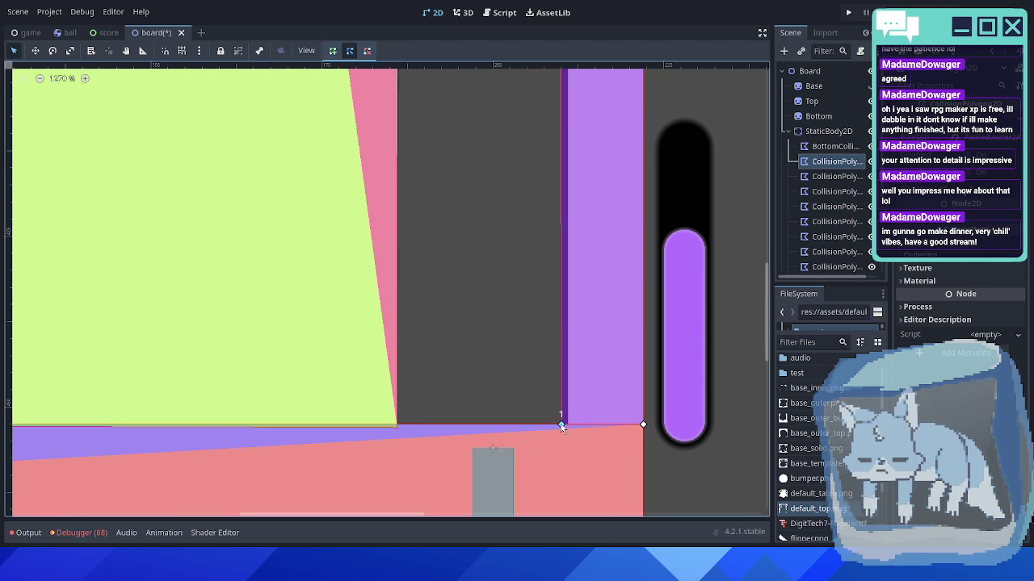
left_click_drag(561, 426, 568, 429)
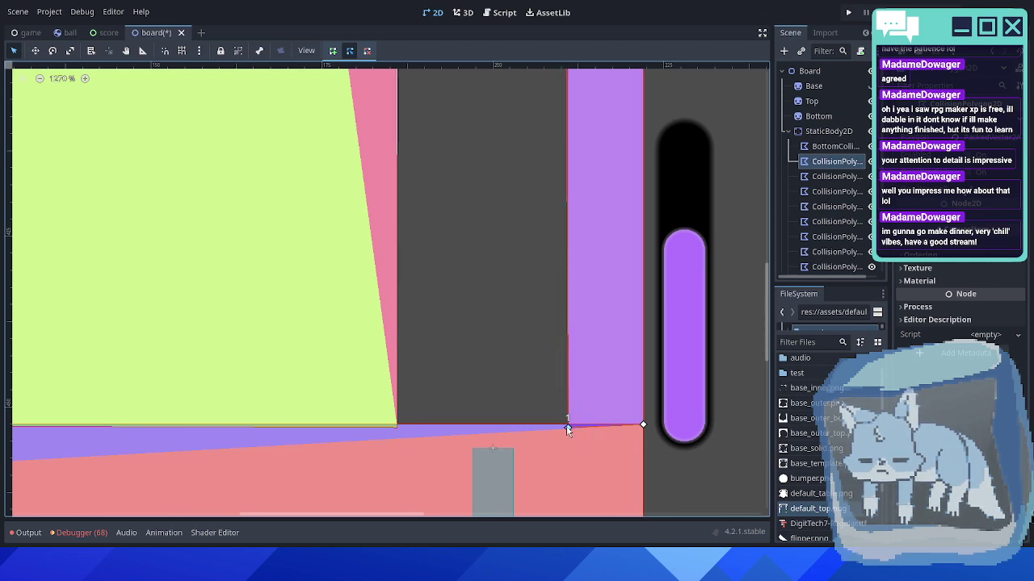
scroll(588, 386, "down", 4)
scroll(614, 395, "up", 5)
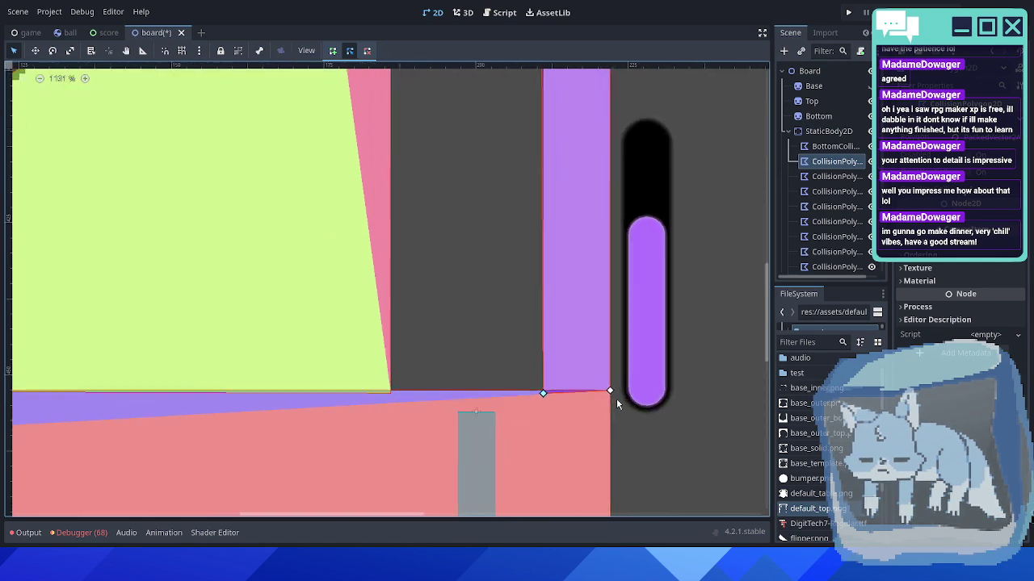
left_click_drag(610, 390, 610, 393)
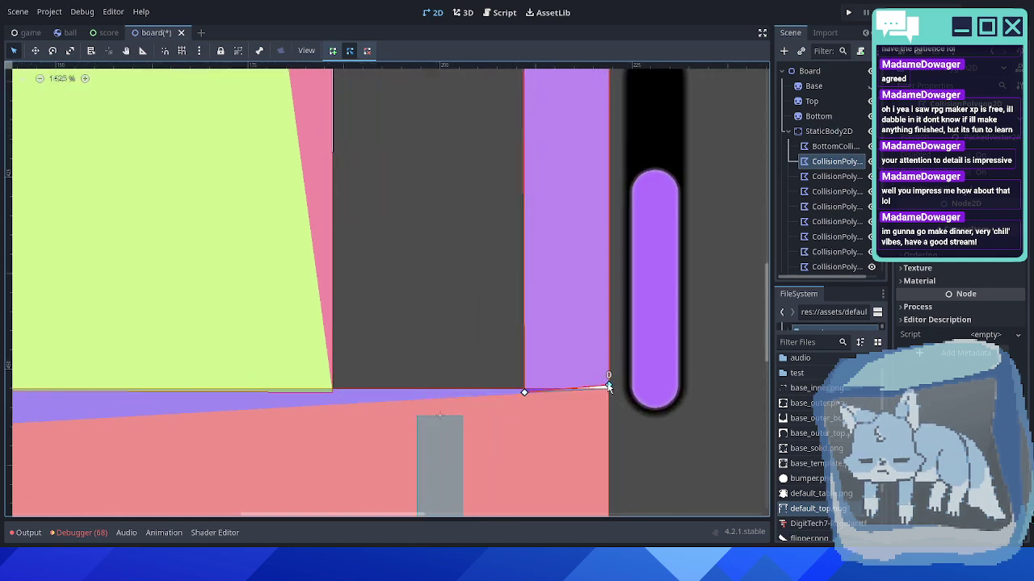
- Move the vertex at the upper end of the outer wall polygon's straight left edge down and right onto the sprite's contour
scroll(563, 307, "down", 6)
middle_click_drag(531, 161, 482, 407)
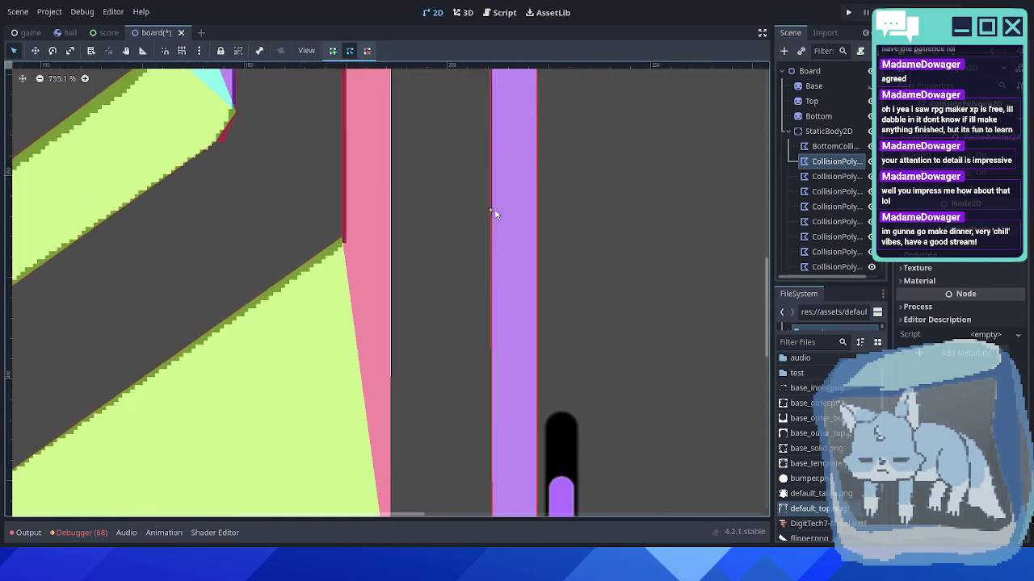
scroll(495, 212, "up", 7)
middle_click_drag(503, 221, 469, 445)
middle_click_drag(473, 189, 449, 420)
middle_click_drag(434, 240, 421, 428)
middle_click_drag(459, 196, 454, 424)
middle_click_drag(451, 179, 450, 392)
middle_click_drag(449, 217, 441, 422)
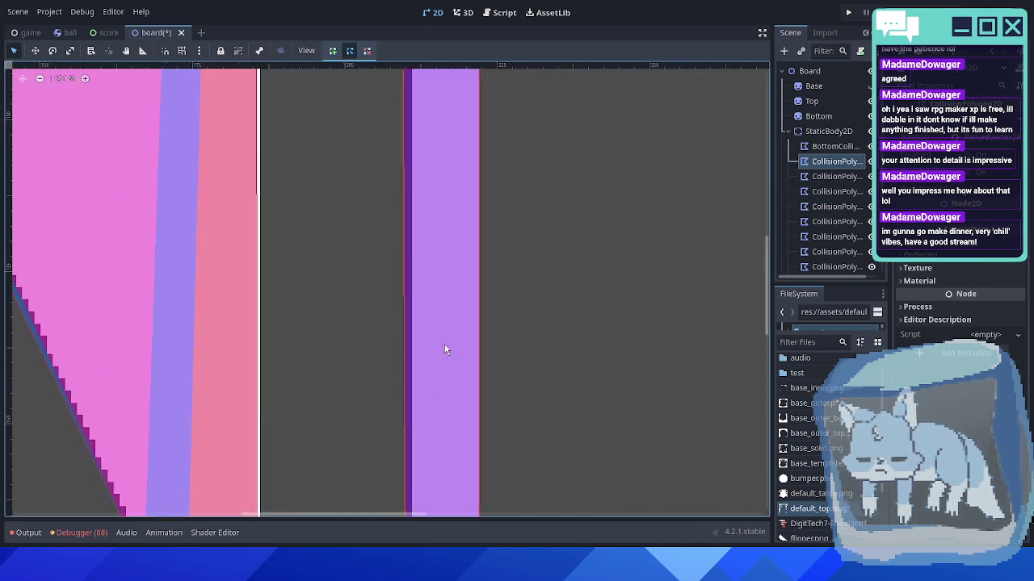
scroll(459, 300, "down", 10)
scroll(460, 300, "up", 6)
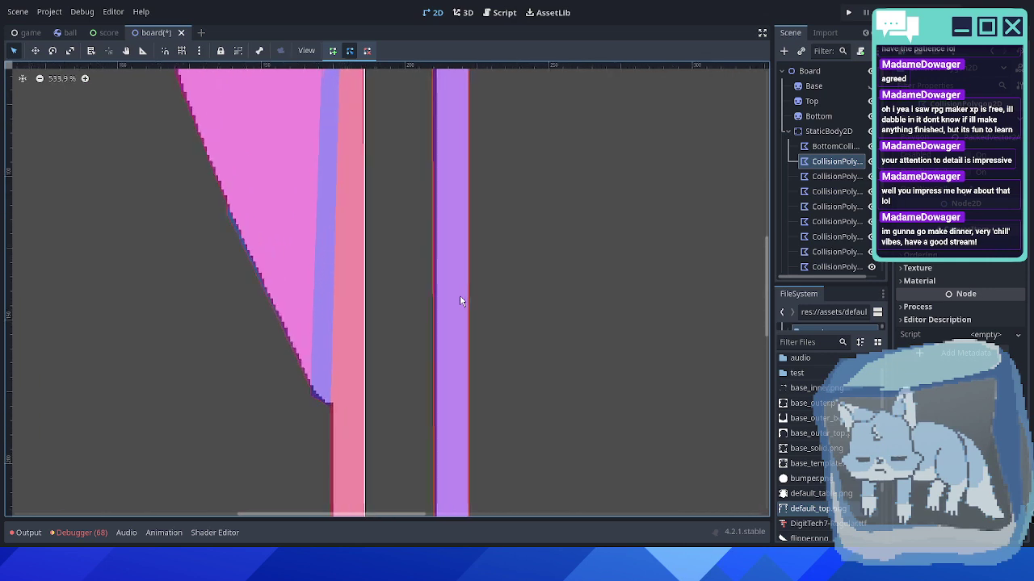
middle_click_drag(462, 404, 463, 431)
middle_click_drag(477, 194, 477, 338)
middle_click_drag(486, 258, 487, 461)
scroll(450, 199, "up", 5)
scroll(450, 203, "up", 9)
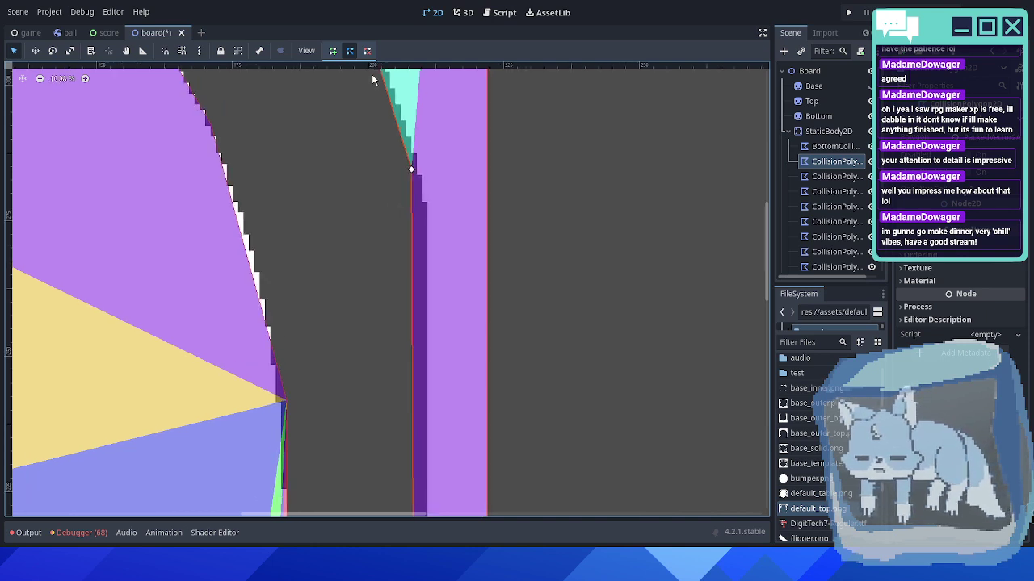
left_click_drag(411, 169, 423, 209)
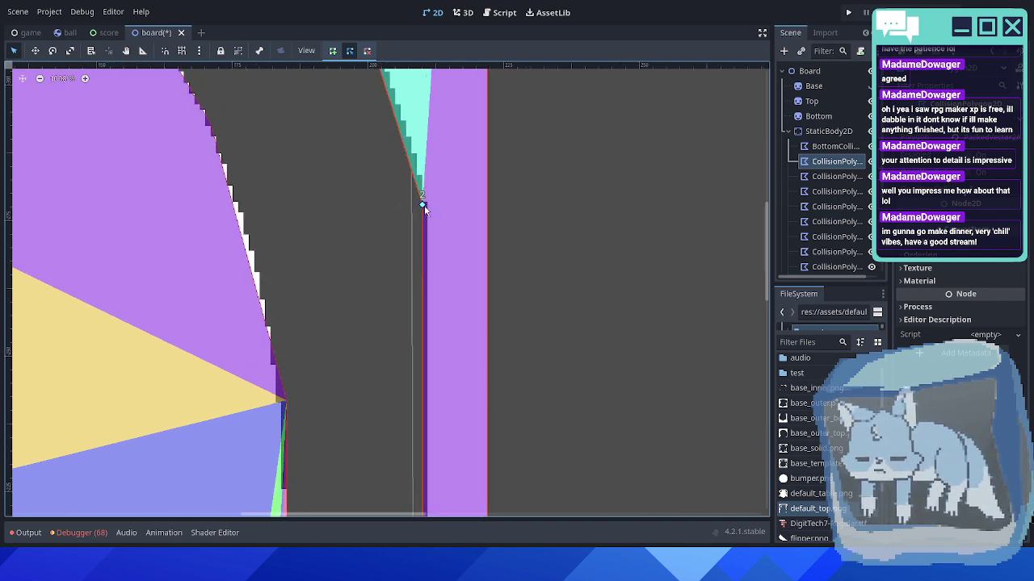
middle_click_drag(385, 81, 446, 278)
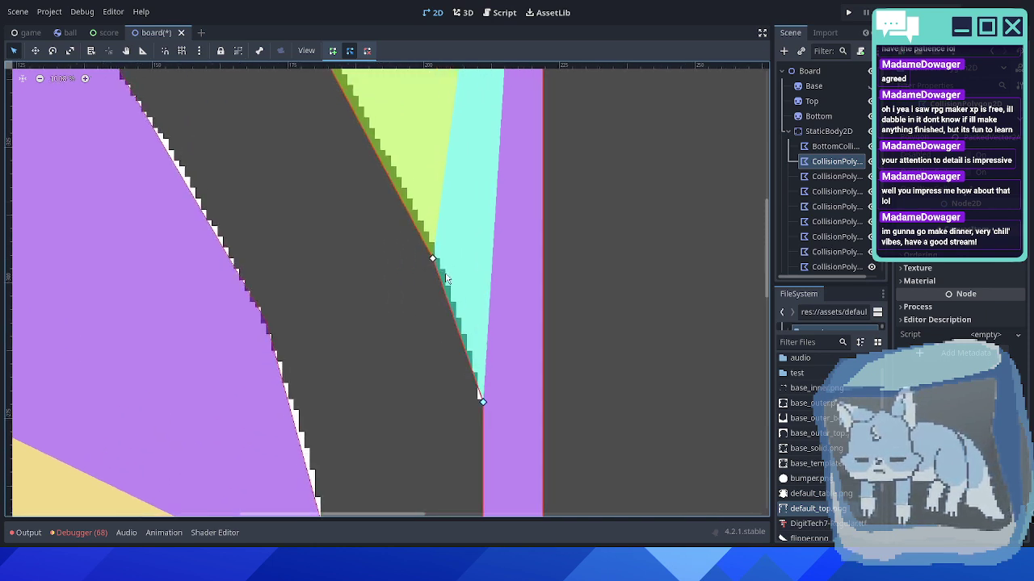
- Move the vertex partway down the outer wall polygon's upper right arc further along the curve onto the sprite's edge
scroll(393, 230, "down", 9)
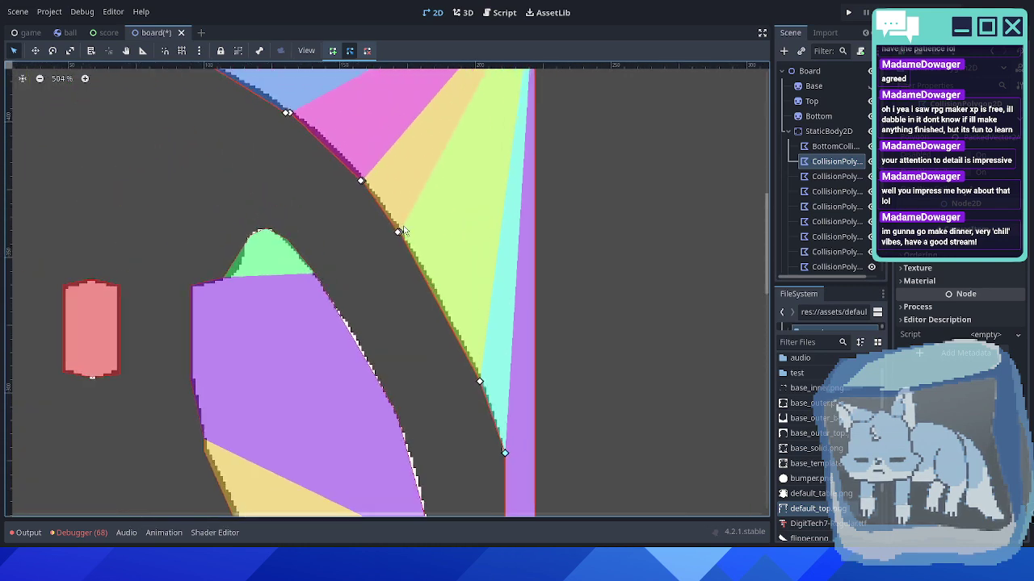
scroll(402, 232, "up", 6)
left_click_drag(398, 233, 466, 350)
middle_click_drag(503, 388, 499, 250)
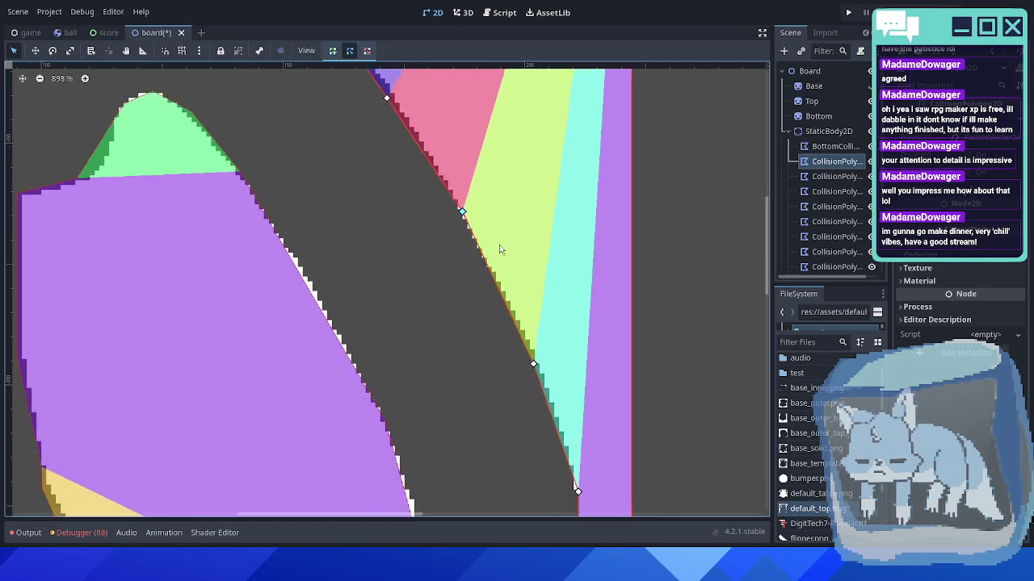
- Delete the extra vertex of each doubled pair along the outer wall polygon's upper right arc up to the top
middle_click_drag(377, 154, 505, 412)
scroll(494, 315, "up", 3)
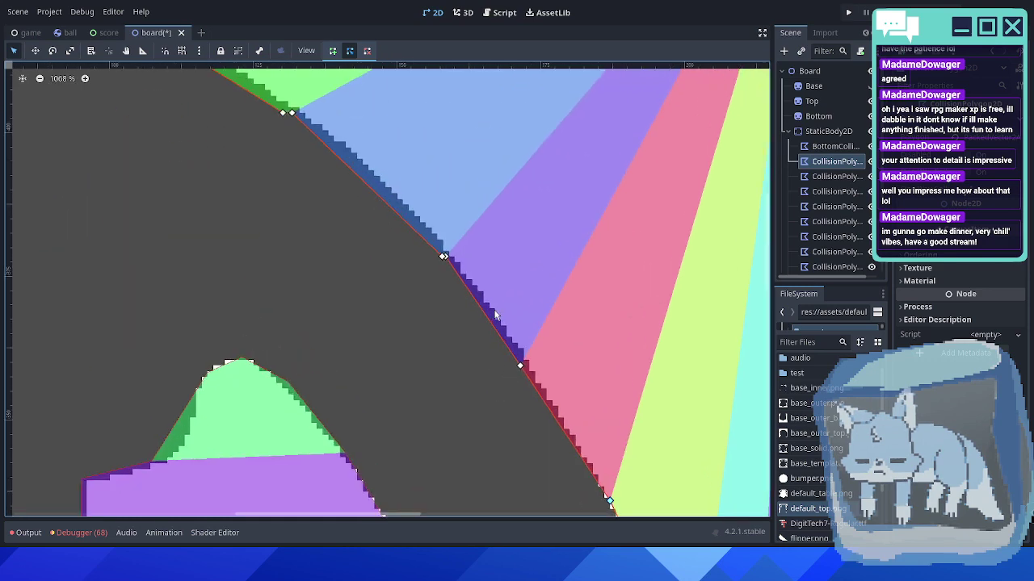
scroll(496, 315, "up", 1)
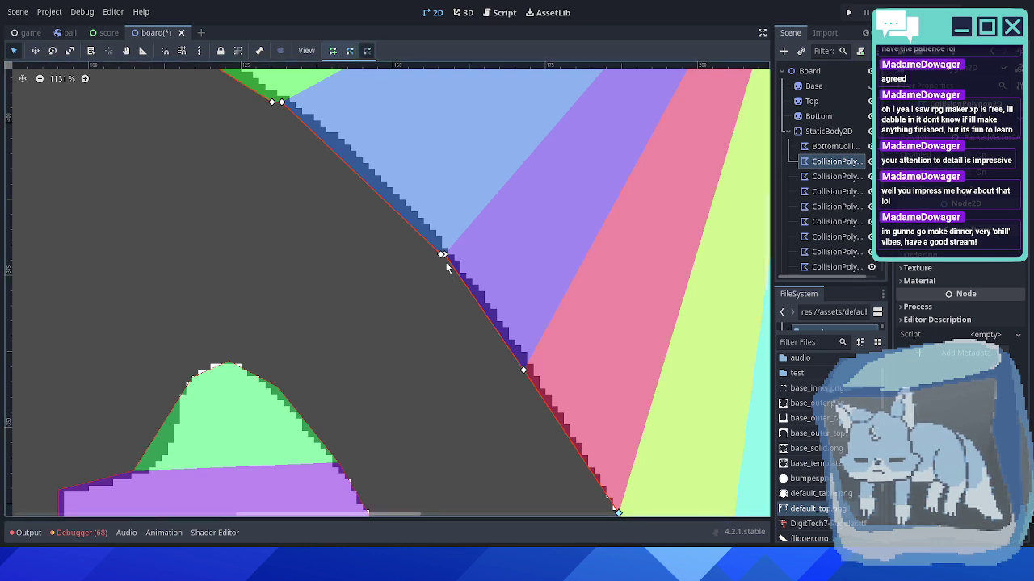
middle_click_drag(281, 103, 473, 240)
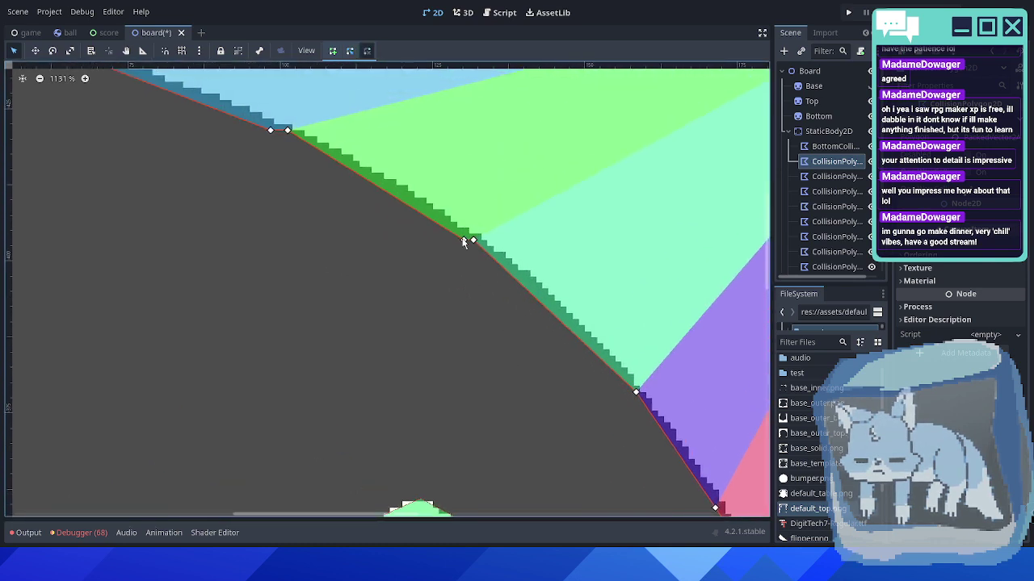
right_click(464, 240)
middle_click_drag(303, 222, 537, 324)
right_click(504, 233)
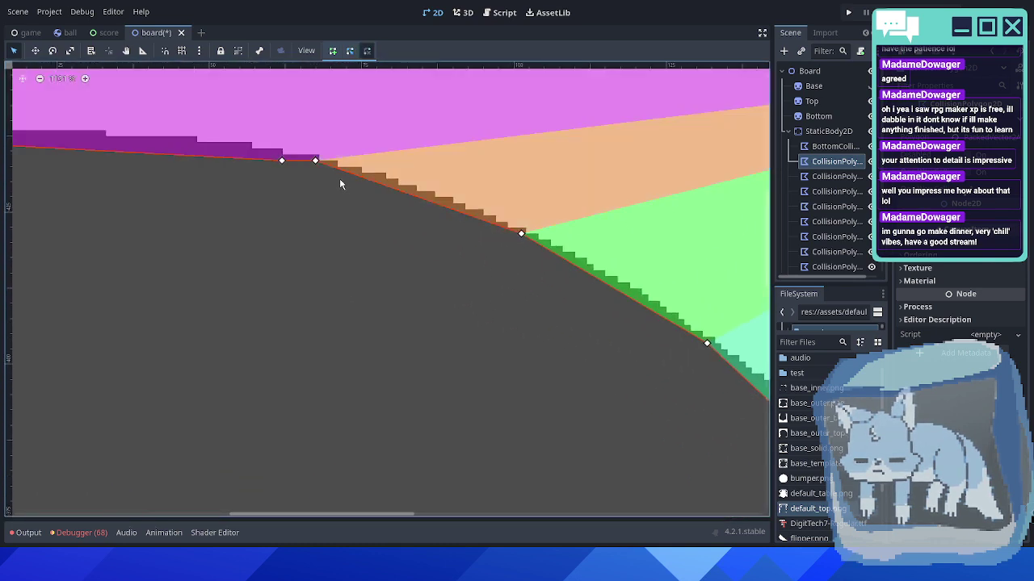
middle_click_drag(242, 192, 748, 338)
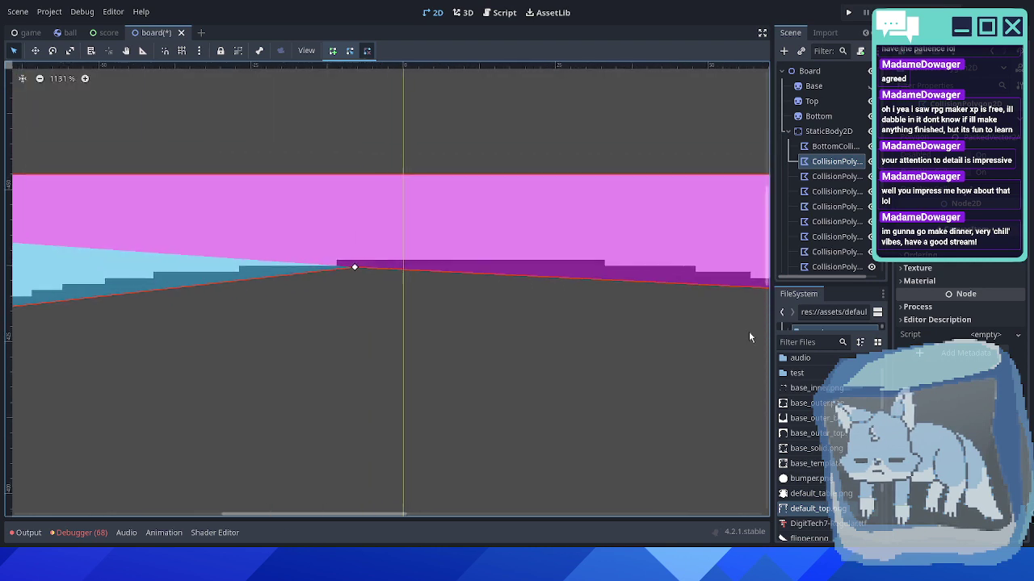
- Try to delete the lower vertex of the doubled pair on the outer wall polygon's upper left arc
scroll(440, 320, "down", 10)
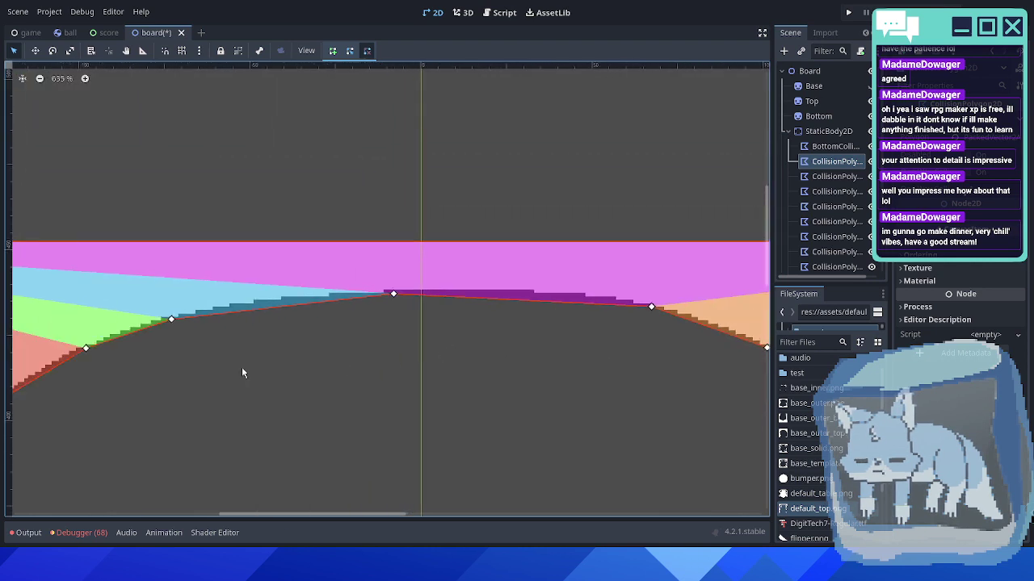
middle_click_drag(125, 379, 386, 319)
middle_click_drag(267, 384, 439, 251)
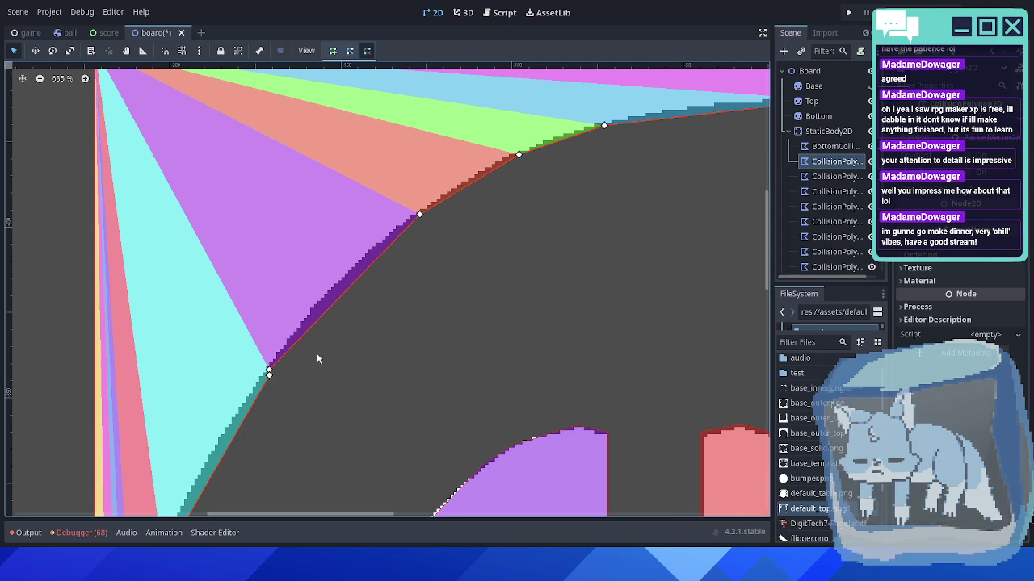
right_click(269, 375)
scroll(318, 385, "down", 4)
scroll(317, 385, "left", 3)
scroll(379, 386, "up", 3)
scroll(379, 386, "right", 1)
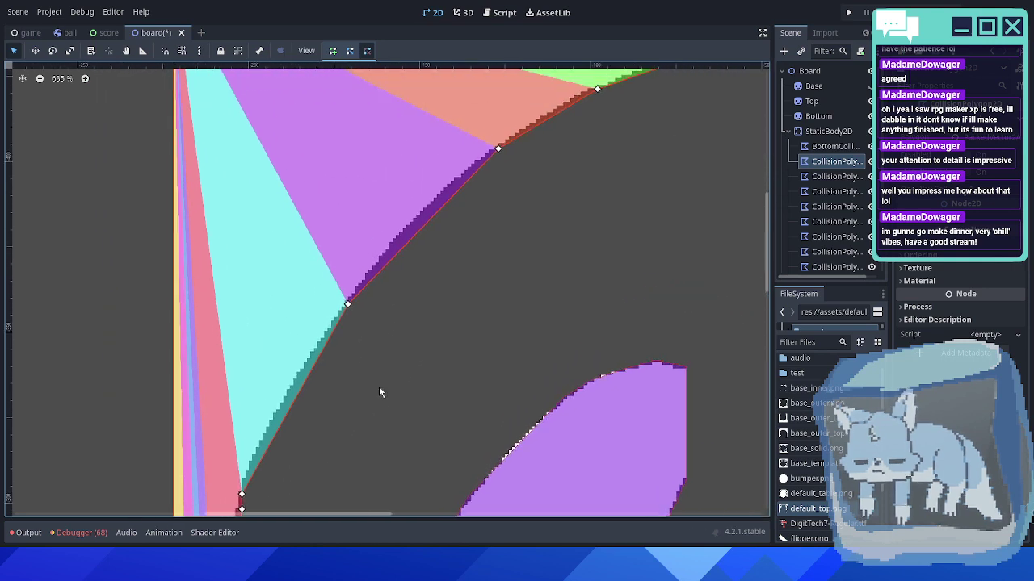
left_click_drag(347, 307, 347, 310)
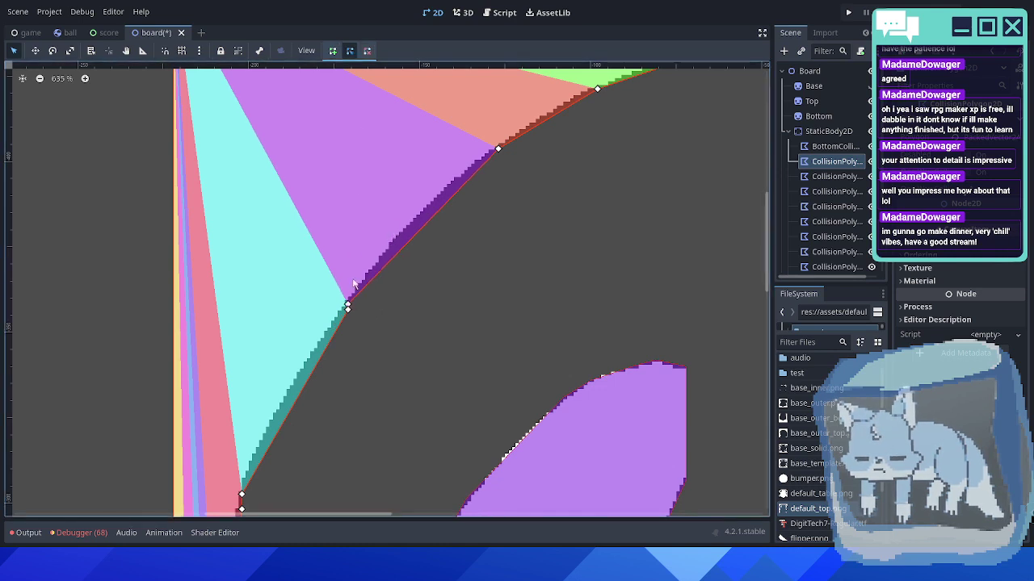
- Spread the doubled vertices on the upper left arc apart along the sprite's curve, one upward and one downward
left_click(348, 304)
left_click_drag(348, 304, 408, 223)
left_click_drag(347, 310, 314, 351)
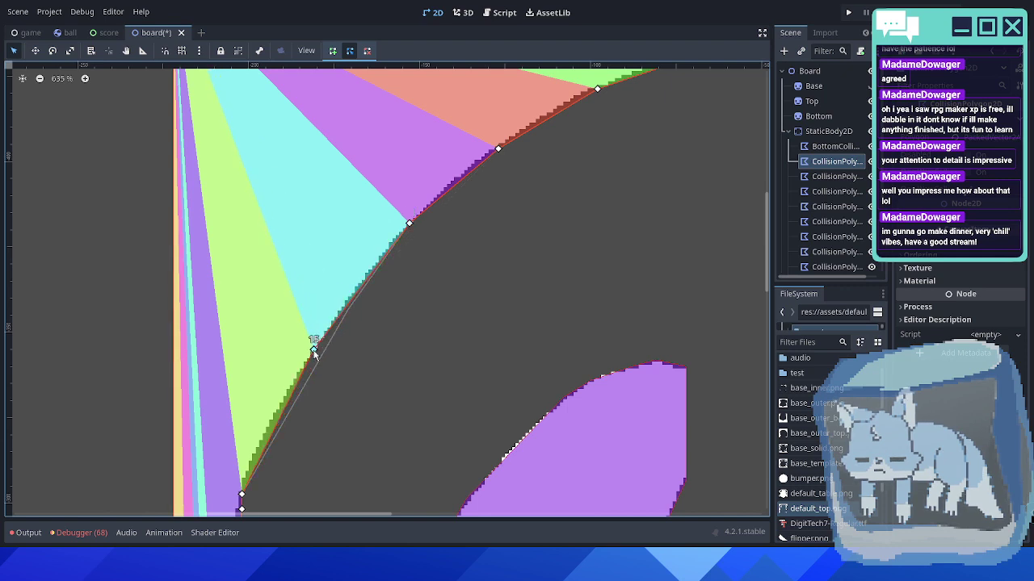
- Move one vertex of the doubled pairs at both ends of the left wall's narrow section down onto the sprite's contour
middle_click_drag(408, 402, 459, 249)
middle_click_drag(365, 339, 442, 169)
left_click_drag(367, 191, 349, 281)
scroll(376, 256, "down", 6)
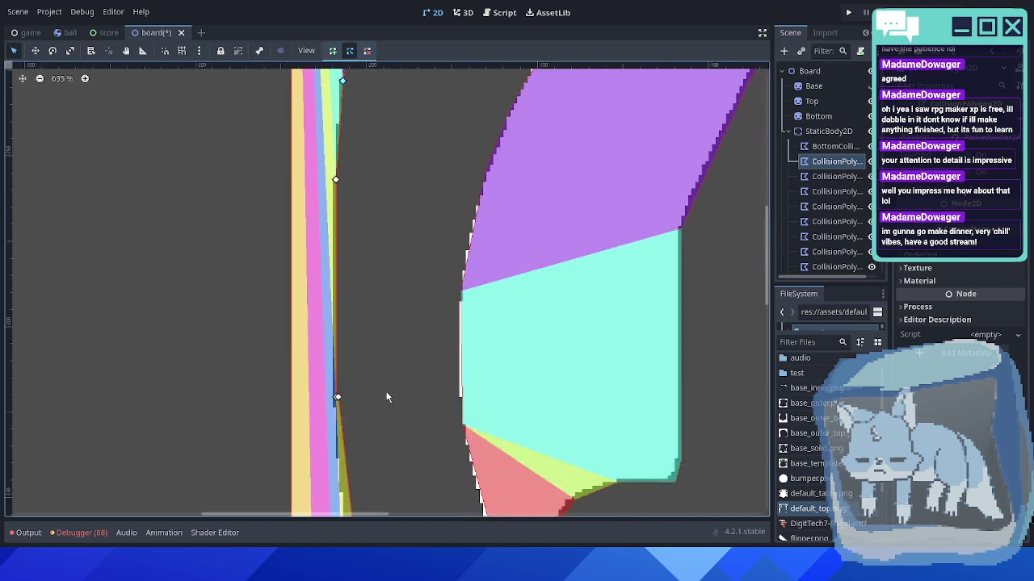
scroll(391, 185, "down", 1)
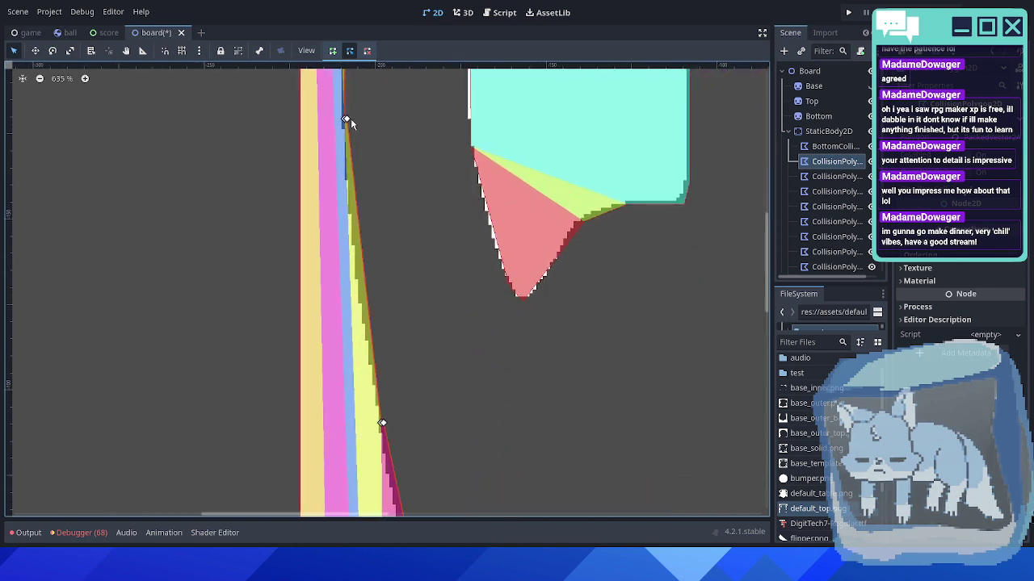
left_click_drag(348, 120, 358, 290)
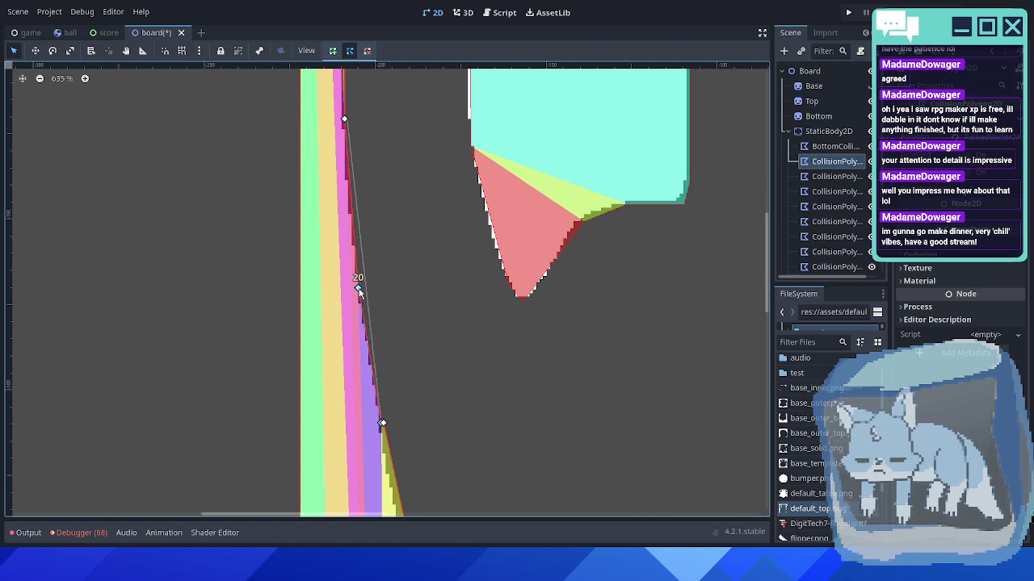
- Reposition three vertices along the left wall's slope leading down to its protruding tip so the outline follows the sprite
scroll(447, 407, "down", 5)
middle_click_drag(447, 396, 392, 158)
scroll(370, 189, "up", 7)
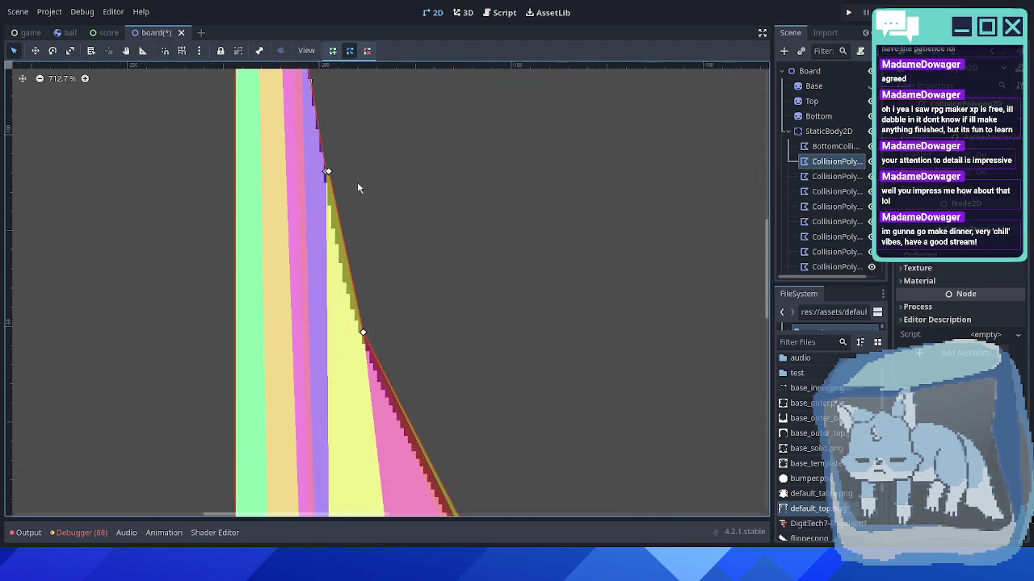
left_click_drag(327, 172, 342, 266)
middle_click_drag(452, 435, 378, 227)
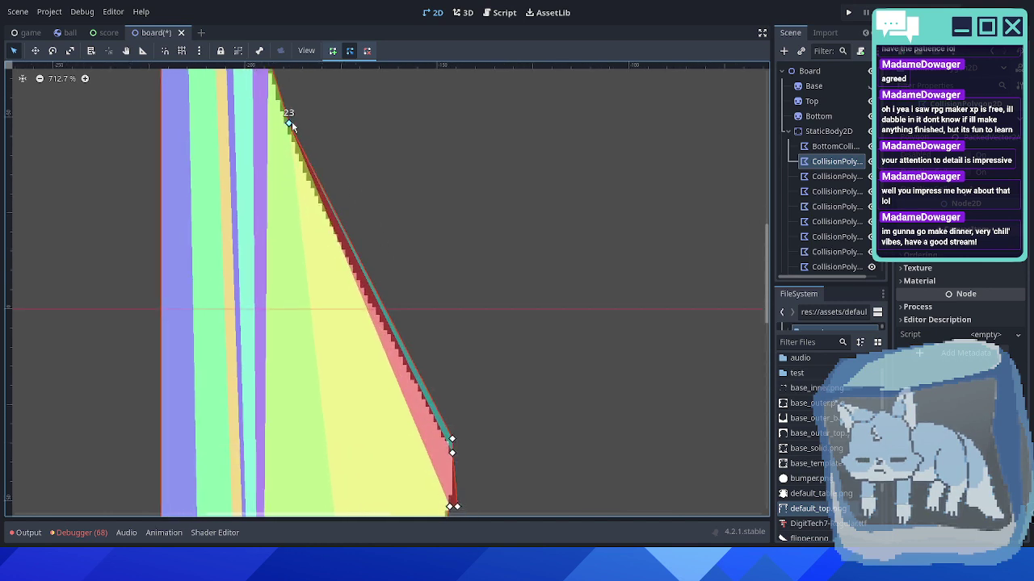
left_click_drag(289, 124, 312, 188)
left_click_drag(453, 441, 403, 360)
- Delete the outer vertex of the doubled pair just below the left wall's protruding tip
scroll(565, 420, "down", 5)
middle_click_drag(531, 440, 467, 251)
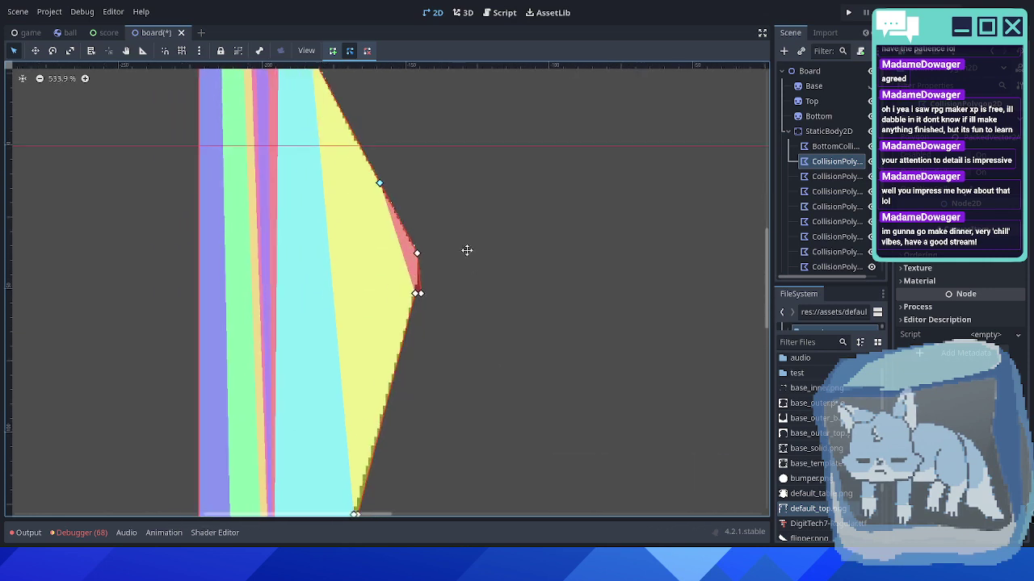
scroll(430, 281, "up", 2)
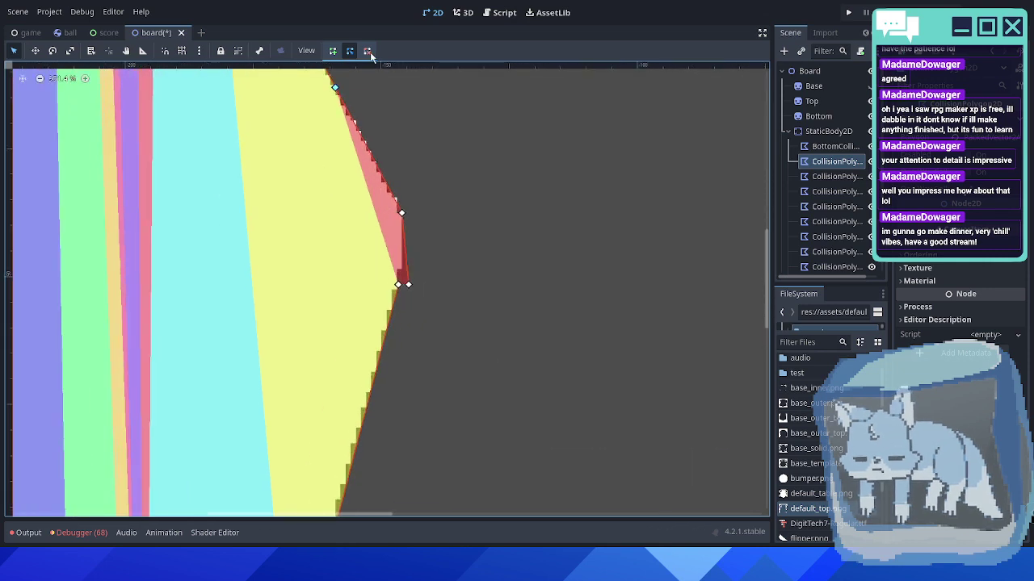
left_click(368, 51)
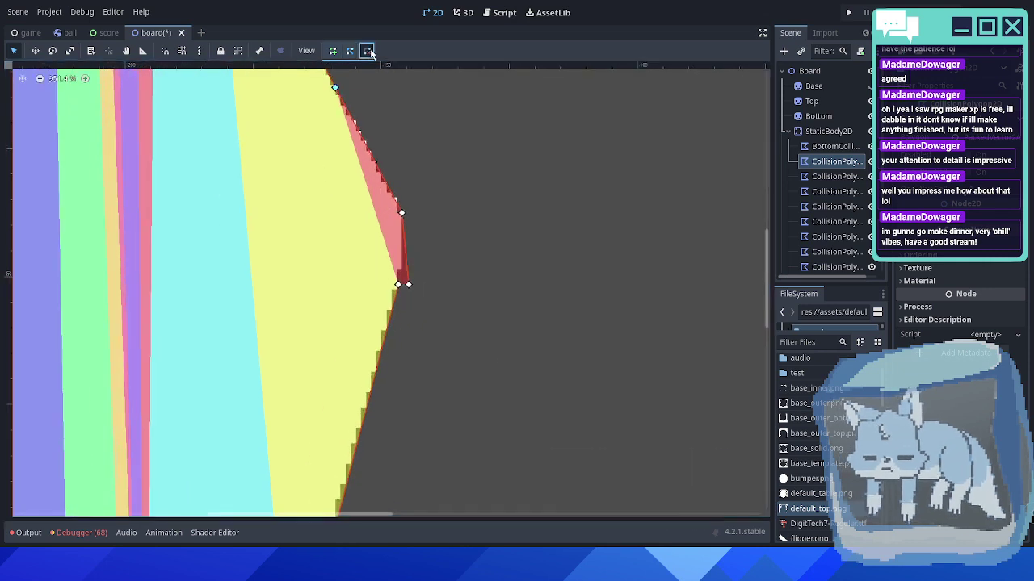
left_click(409, 285)
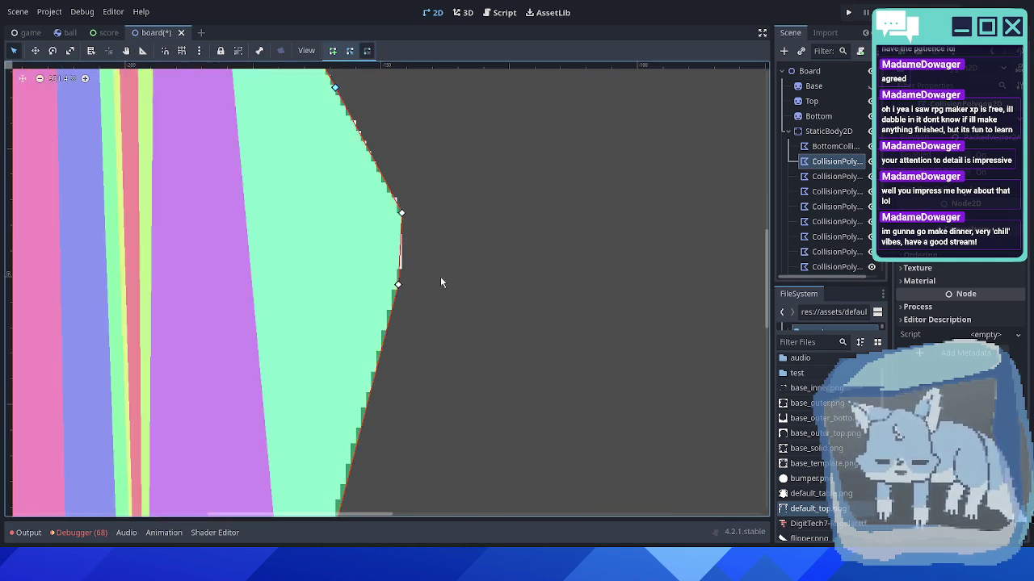
- Delete the outer vertices of the two doubled pairs on the left wall's inward slope below the protruding tip
scroll(546, 259, "down", 2)
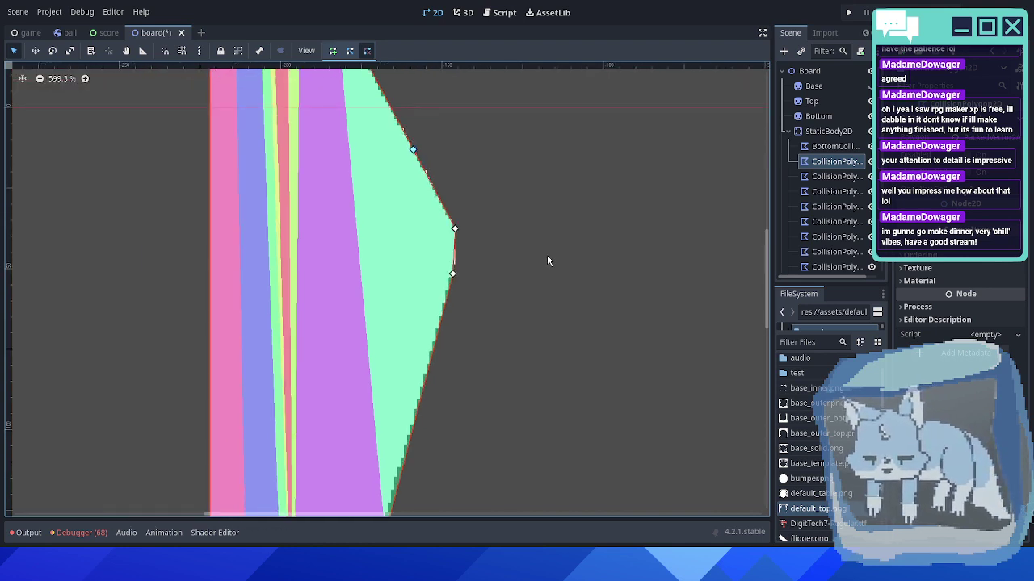
scroll(547, 254, "down", 1)
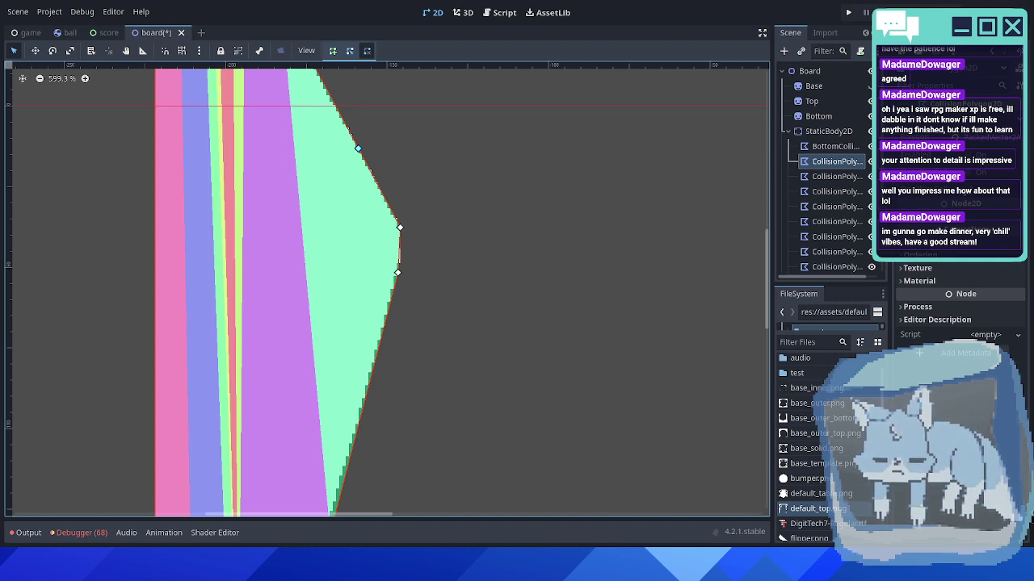
scroll(554, 292, "down", 11)
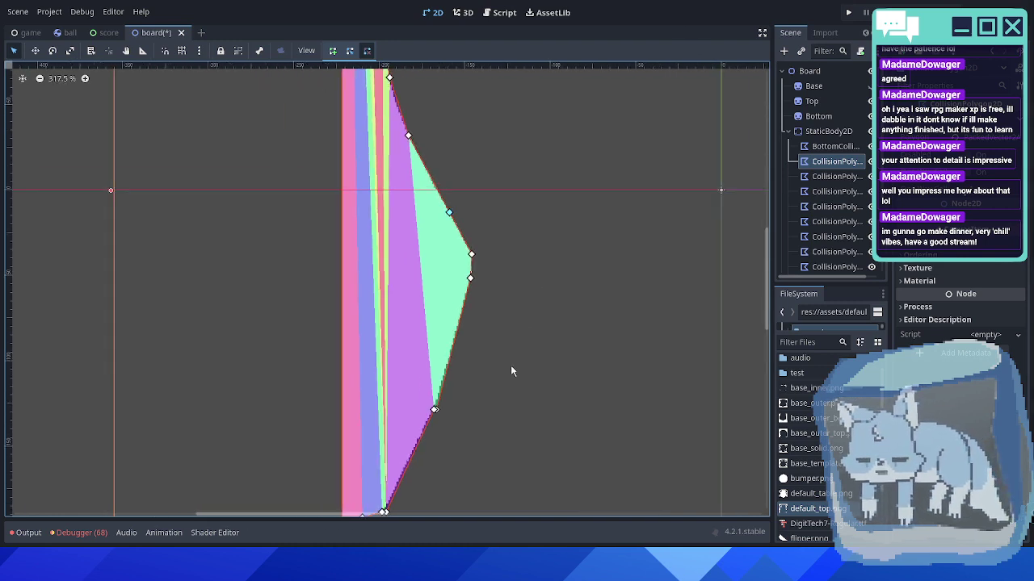
middle_click_drag(452, 406, 449, 247)
scroll(444, 249, "up", 9)
scroll(436, 255, "up", 3)
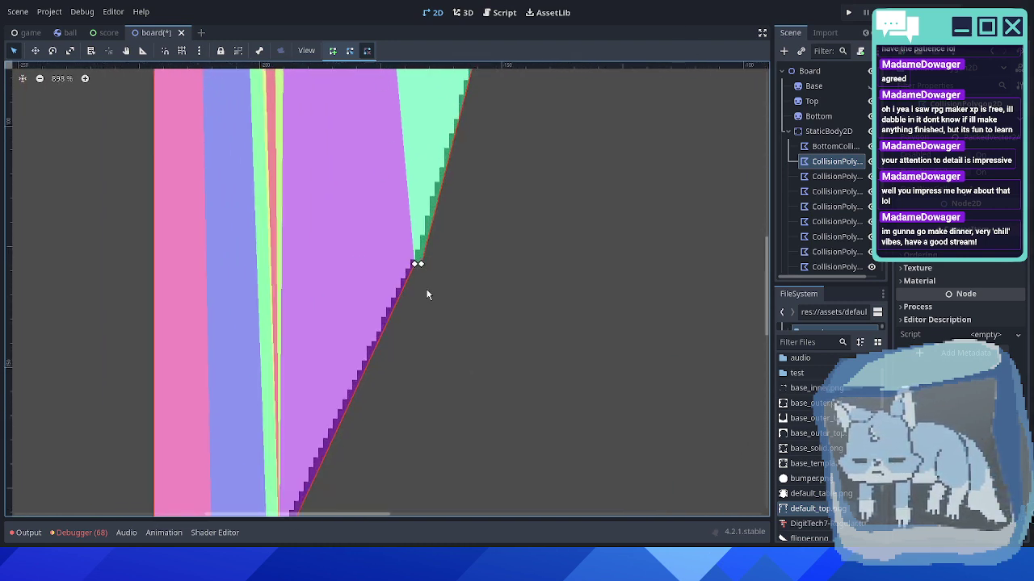
scroll(417, 267, "down", 3)
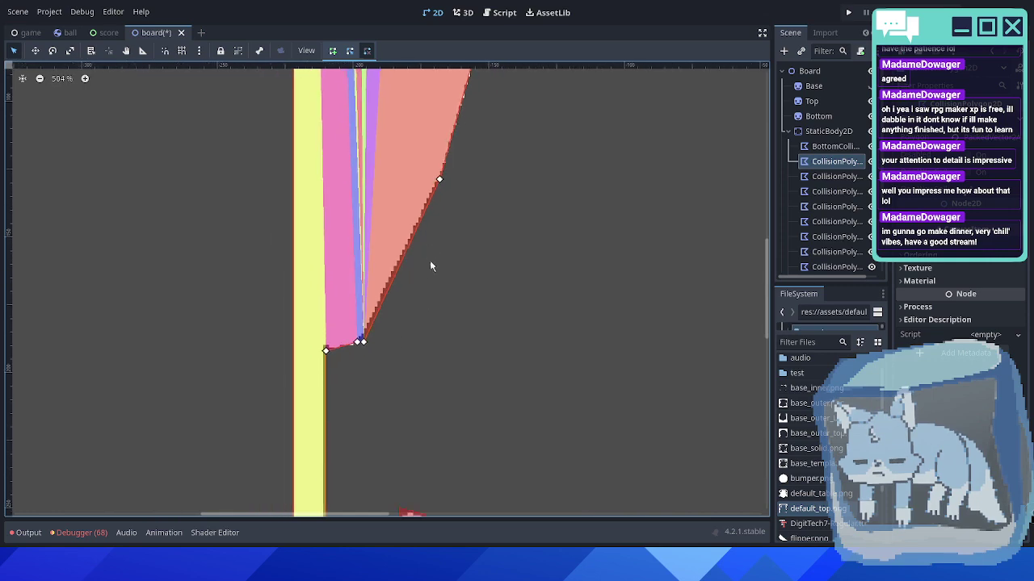
right_click(363, 340)
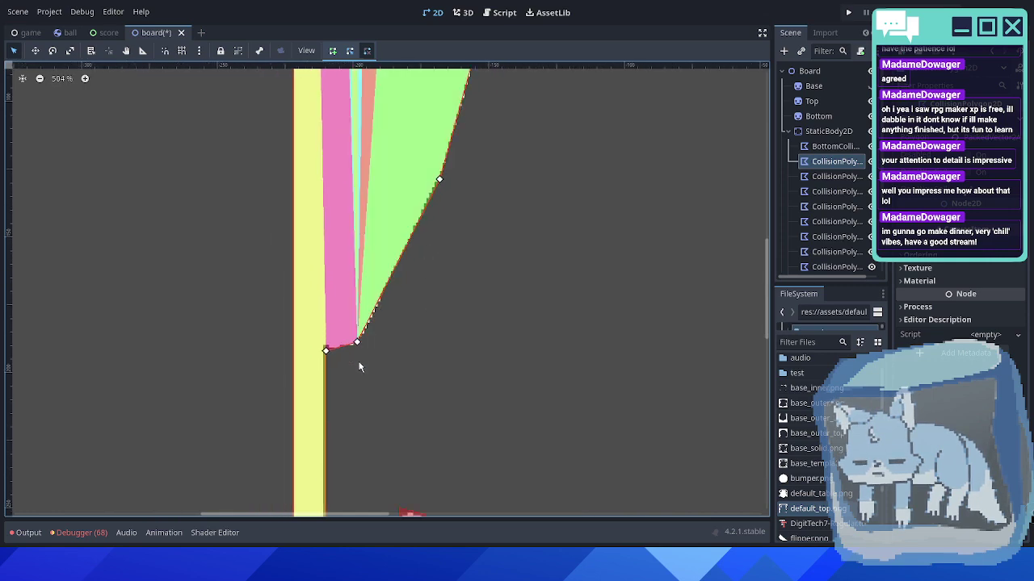
- Select the wall polygon left of the plunger lane and move its lower slope's upper vertex onto the sprite's corner
middle_click_drag(359, 362, 388, 232)
scroll(381, 364, "down", 10)
middle_click_drag(377, 392, 392, 161)
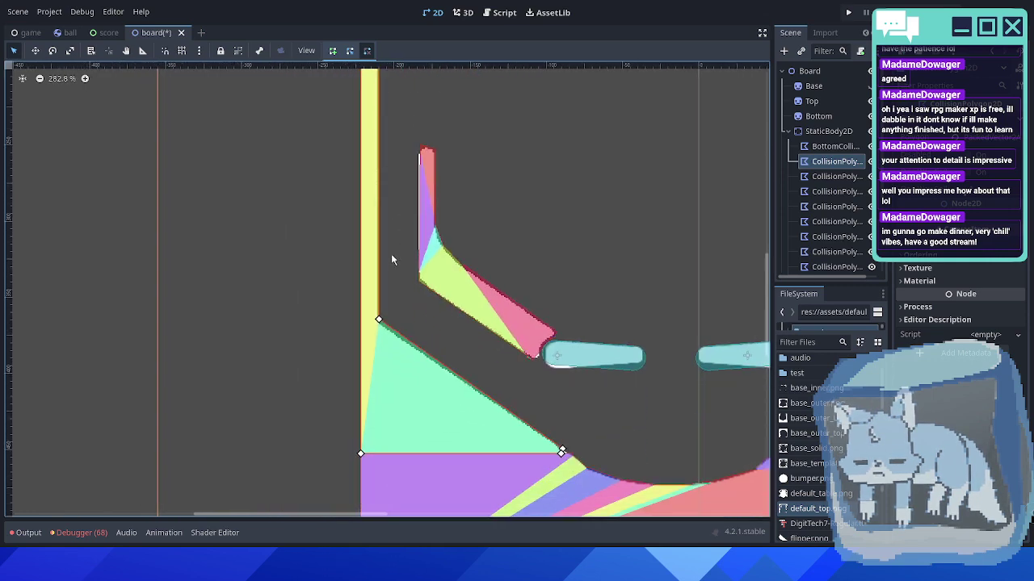
middle_click_drag(541, 401, 390, 251)
middle_click_drag(645, 247, 472, 247)
scroll(476, 279, "up", 4)
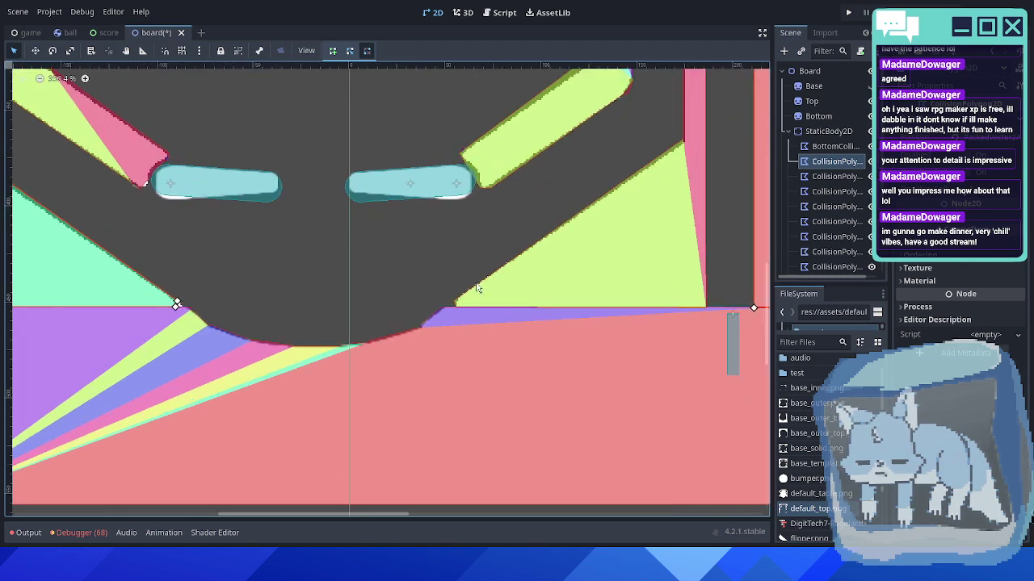
scroll(476, 288, "up", 5)
middle_click_drag(540, 202, 386, 255)
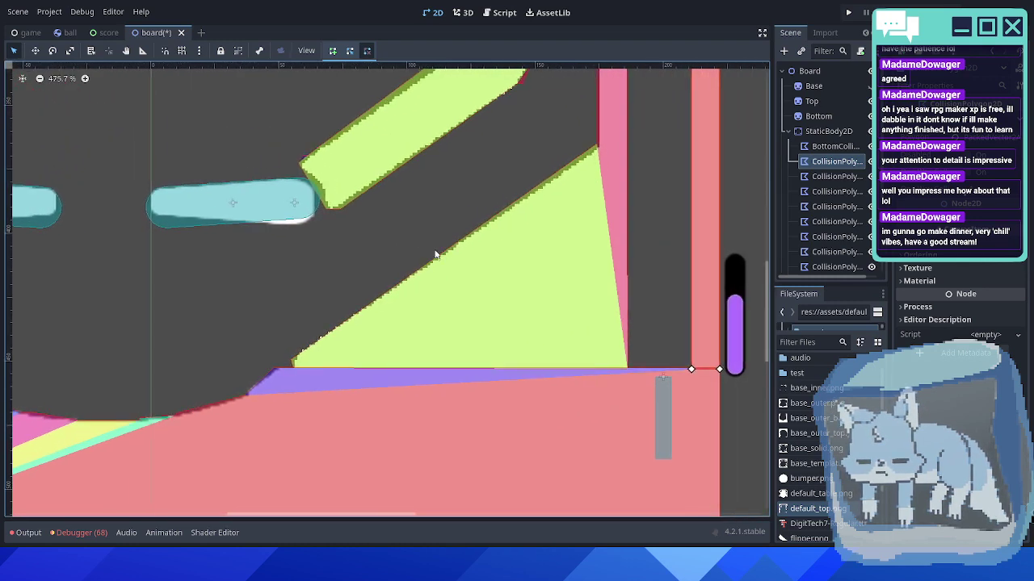
left_click(528, 252)
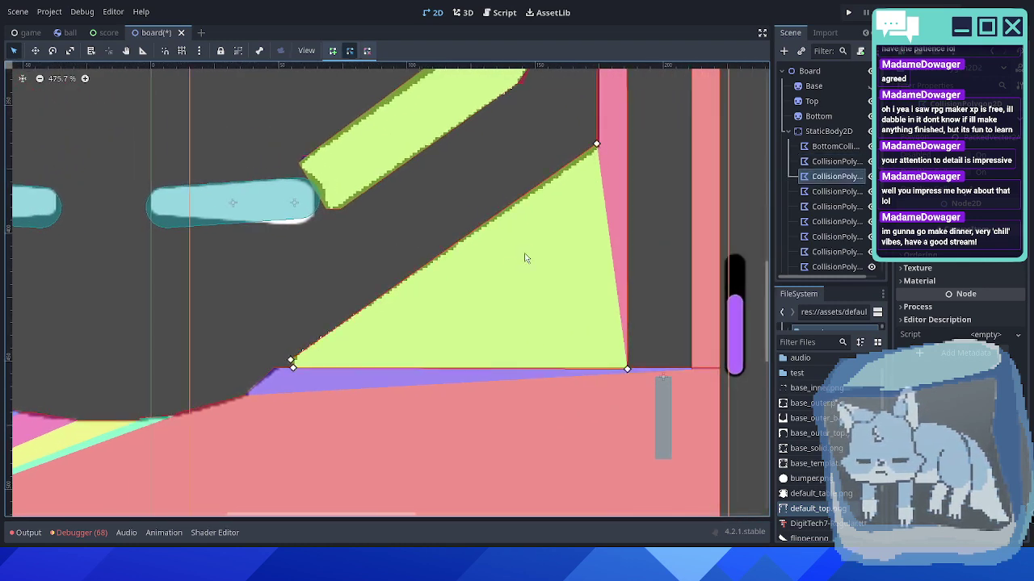
scroll(596, 145, "up", 4, "ctrl")
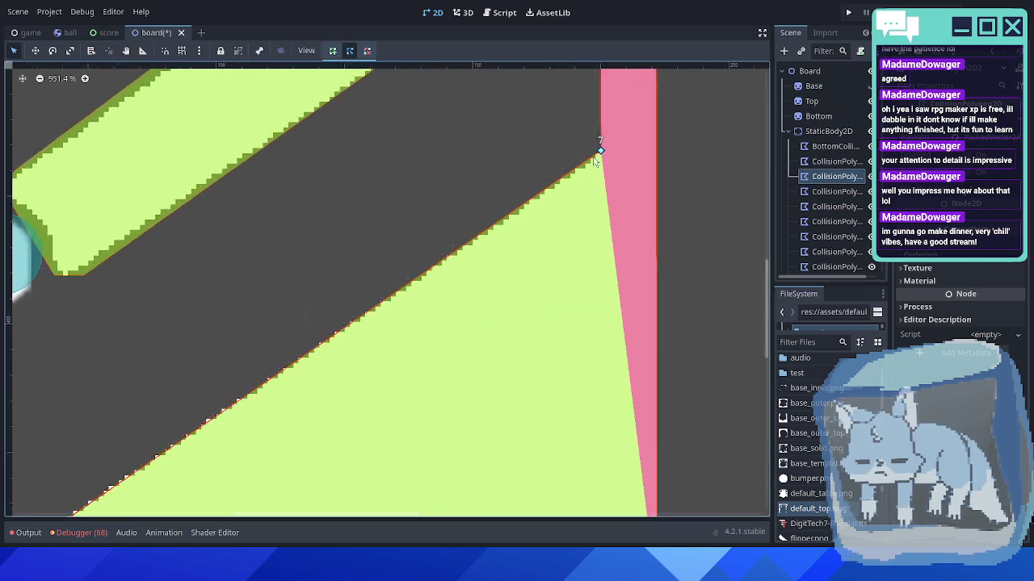
- Move a vertex at the right wall bulge's bottom and the lower vertex of its doubled mid-slope pair onto the sprite's edge
scroll(502, 240, "down", 2, "ctrl")
scroll(470, 355, "down", 2, "ctrl")
scroll(471, 379, "up", 8)
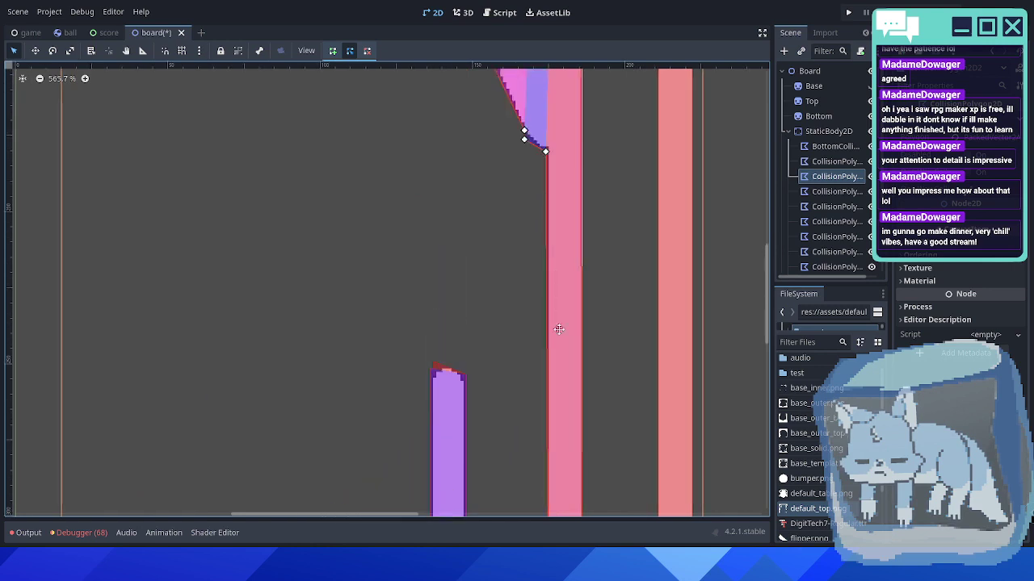
scroll(563, 239, "up", 1, "ctrl")
scroll(546, 212, "up", 2, "ctrl")
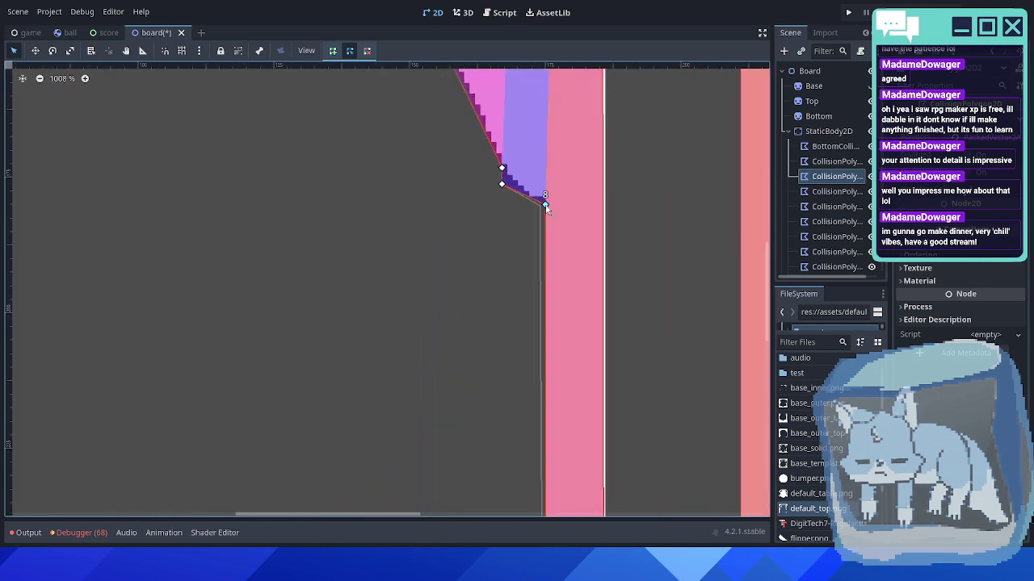
left_click_drag(546, 205, 517, 188)
middle_click_drag(462, 211, 549, 396)
middle_click_drag(476, 165, 483, 178)
scroll(483, 178, "up", 4)
scroll(537, 225, "left", 2)
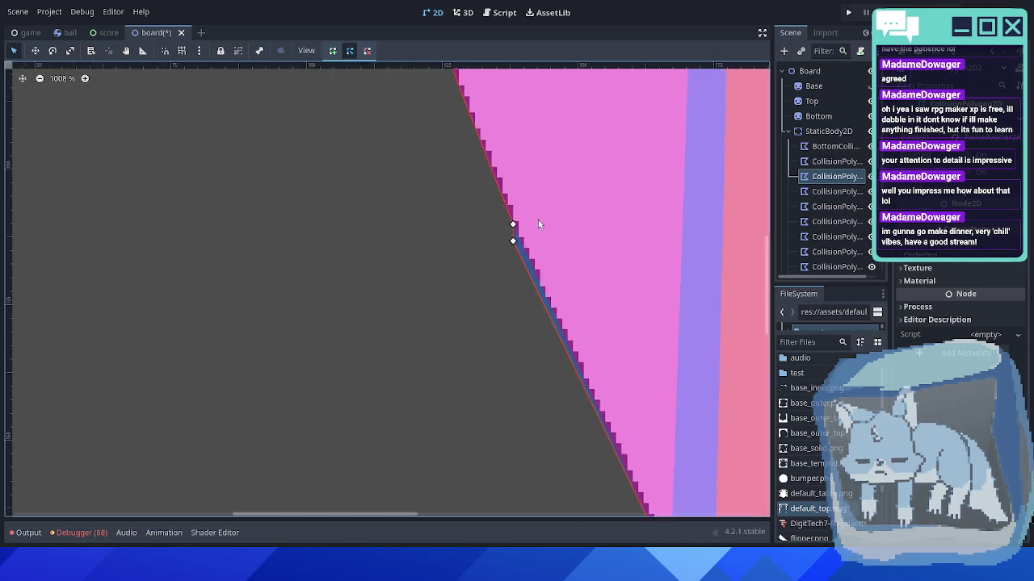
left_click_drag(515, 244, 522, 244)
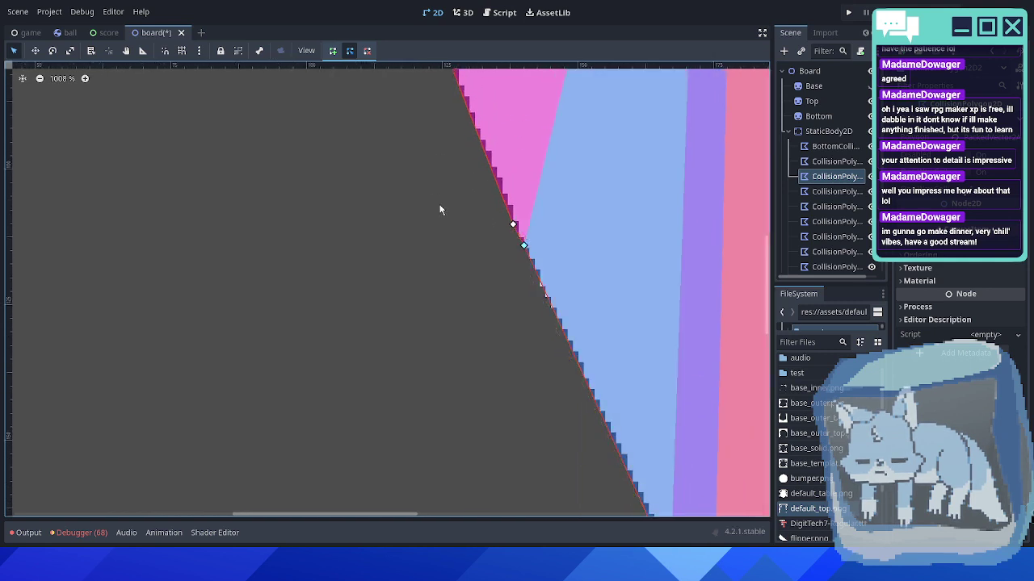
- Move the vertex just below the right bulge's tip onto the sprite's edge and delete the upper vertex of the doubled mid-slope pair
scroll(441, 207, "down", 4)
middle_click_drag(452, 166, 502, 290)
scroll(501, 288, "down", 3)
scroll(472, 173, "up", 4)
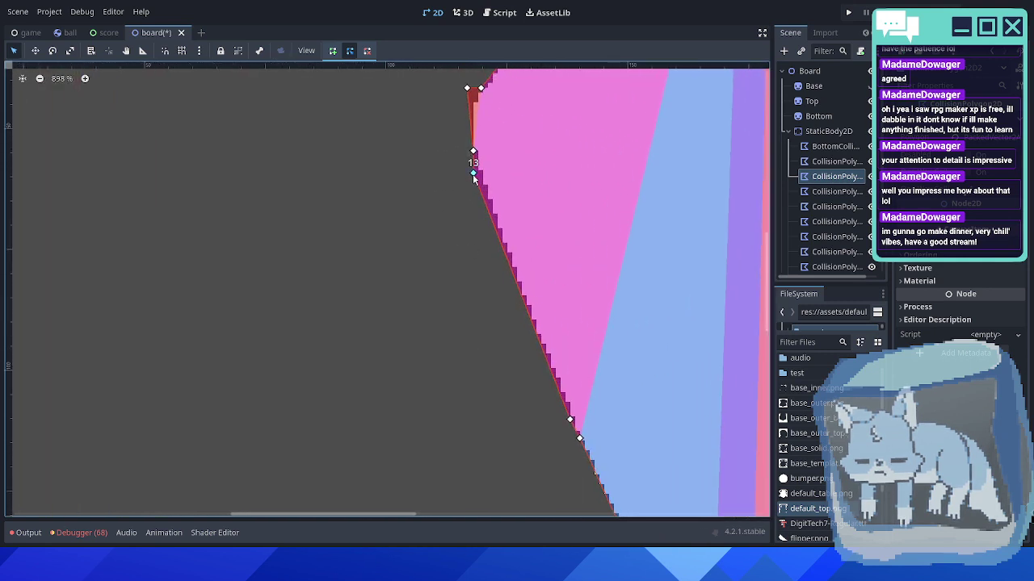
left_click_drag(473, 173, 478, 178)
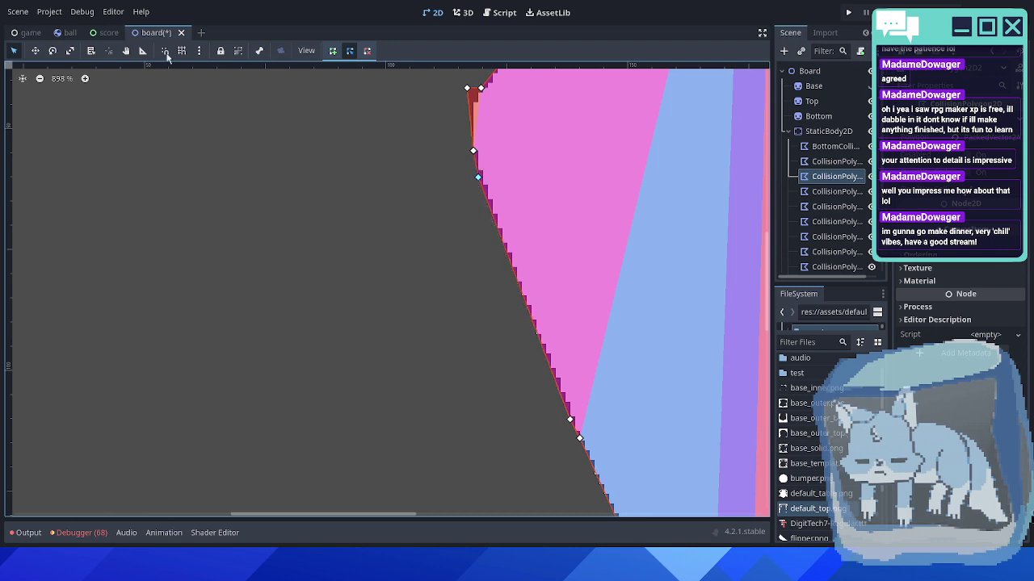
left_click(366, 50)
right_click(569, 420)
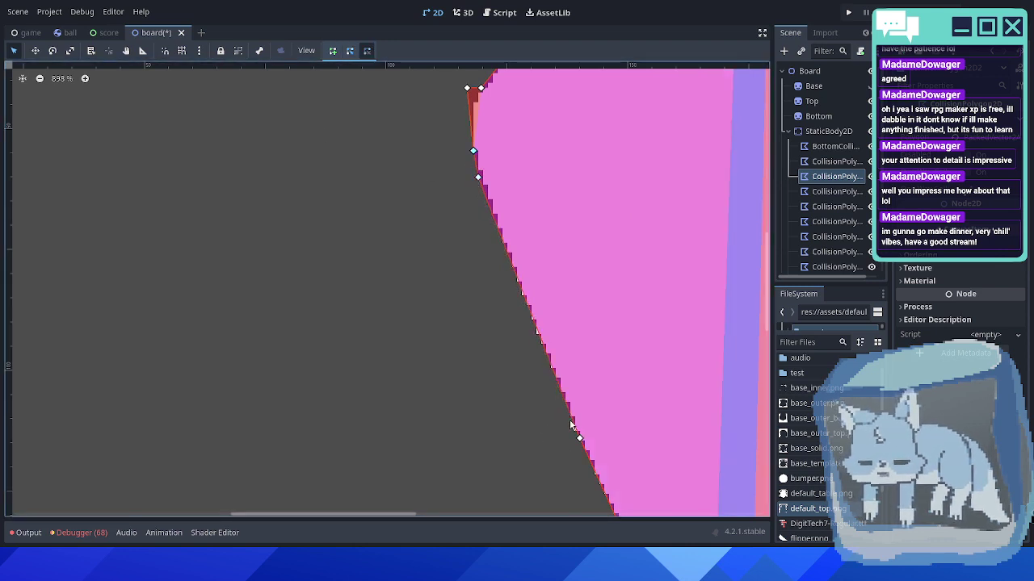
- Reposition the right bulge's outer tip vertex and its upper slope's lower and top corner vertices to follow the sprite
scroll(392, 224, "up", 3)
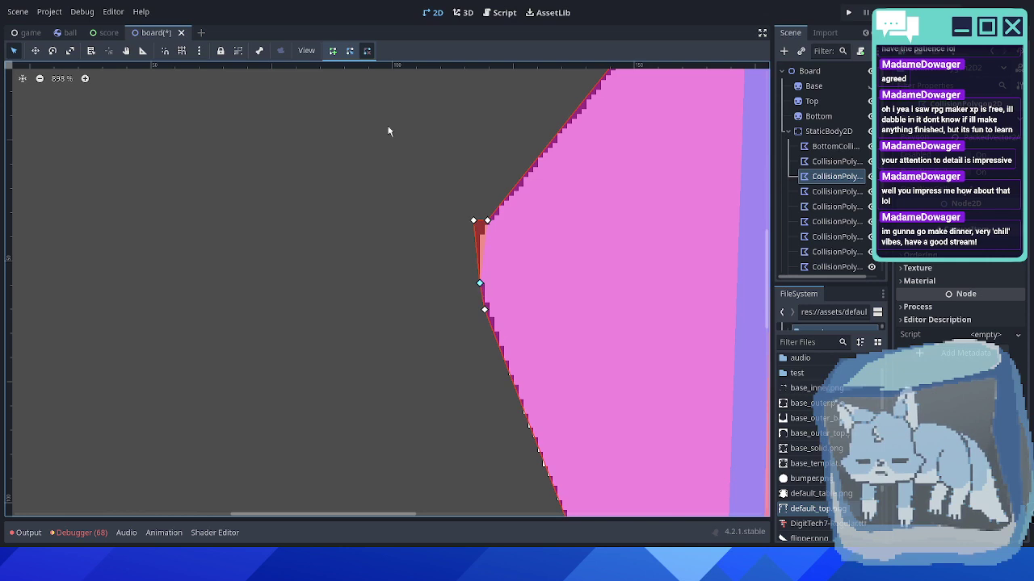
left_click(349, 51)
left_click_drag(473, 220, 480, 237)
middle_click_drag(525, 228, 427, 353)
left_click_drag(391, 352, 424, 318)
middle_click_drag(577, 144, 510, 306)
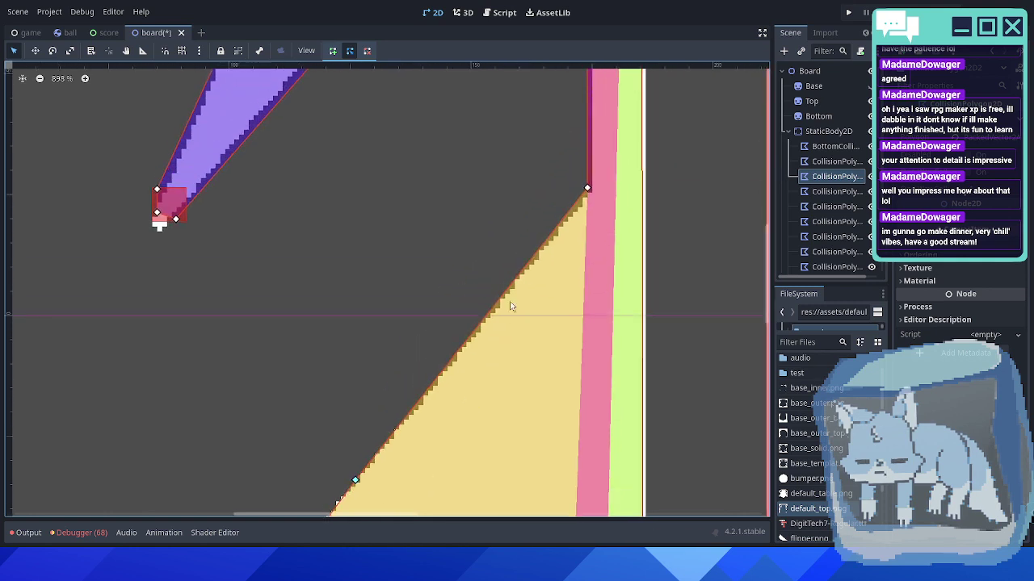
middle_click_drag(583, 195, 544, 340)
left_click_drag(549, 331, 553, 334)
- Move the vertex where the right curved arm's outer edge meets the plunger lane wall onto the sprite's corner
middle_click_drag(427, 196, 443, 327)
scroll(518, 157, "down", 8)
middle_click_drag(527, 128, 495, 300)
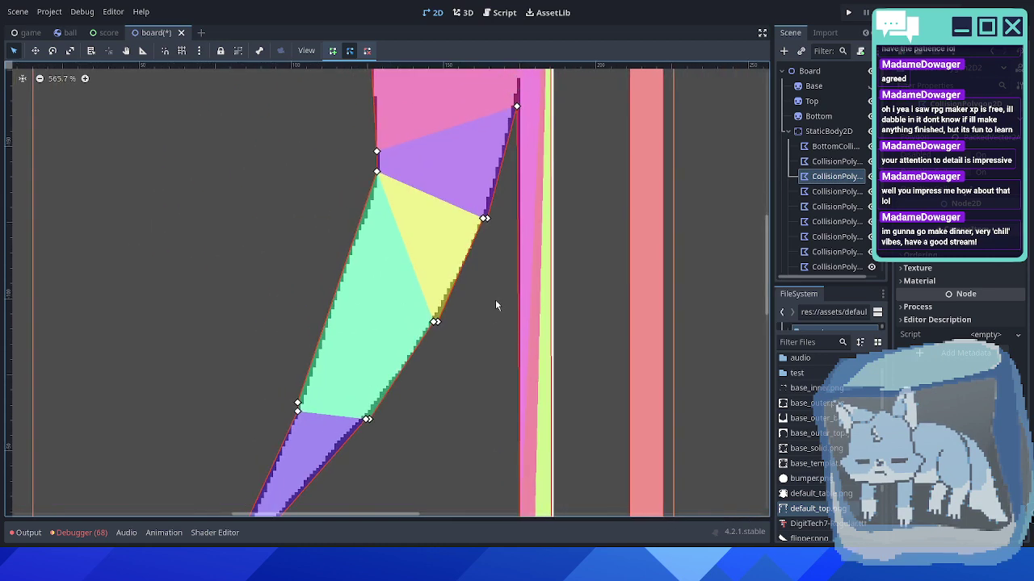
scroll(521, 177, "up", 4)
middle_click_drag(529, 79, 506, 249)
scroll(507, 249, "up", 4)
left_click_drag(485, 258, 490, 250)
middle_click_drag(437, 399, 457, 298)
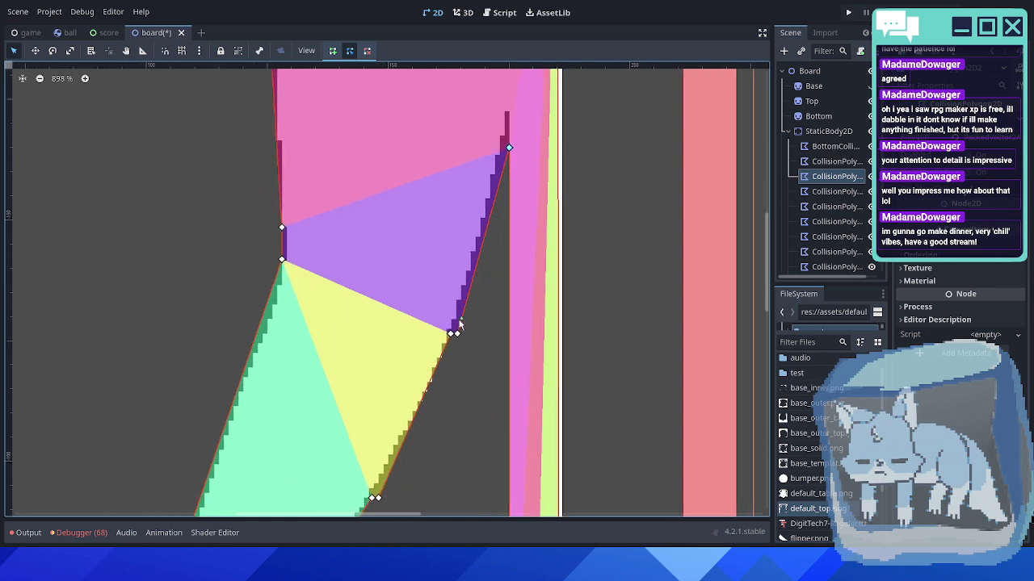
- Delete the outer vertices of the three doubled pairs along the right curved arm's lower outer edge
left_click(366, 51)
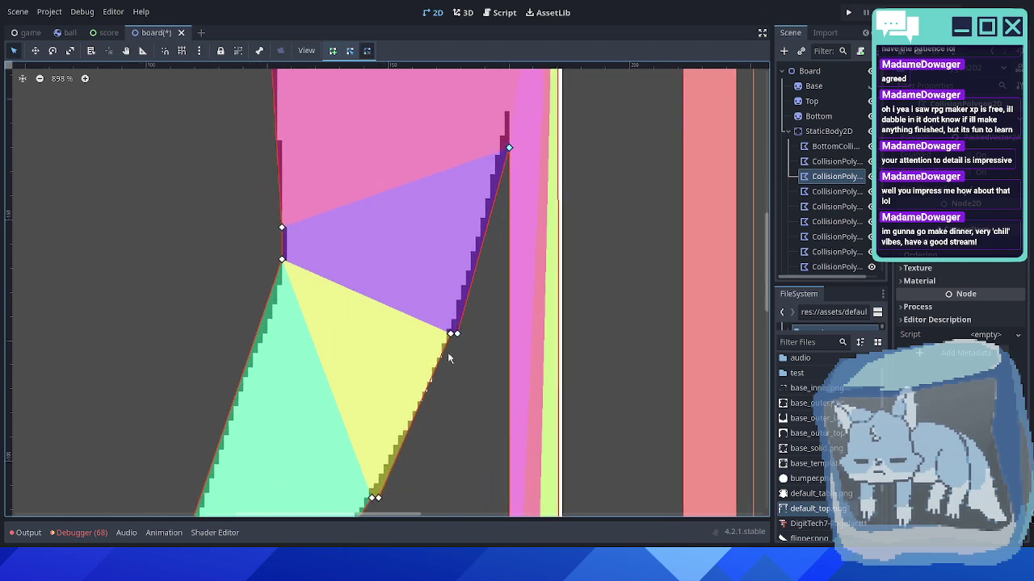
right_click(456, 335)
middle_click_drag(398, 411, 478, 248)
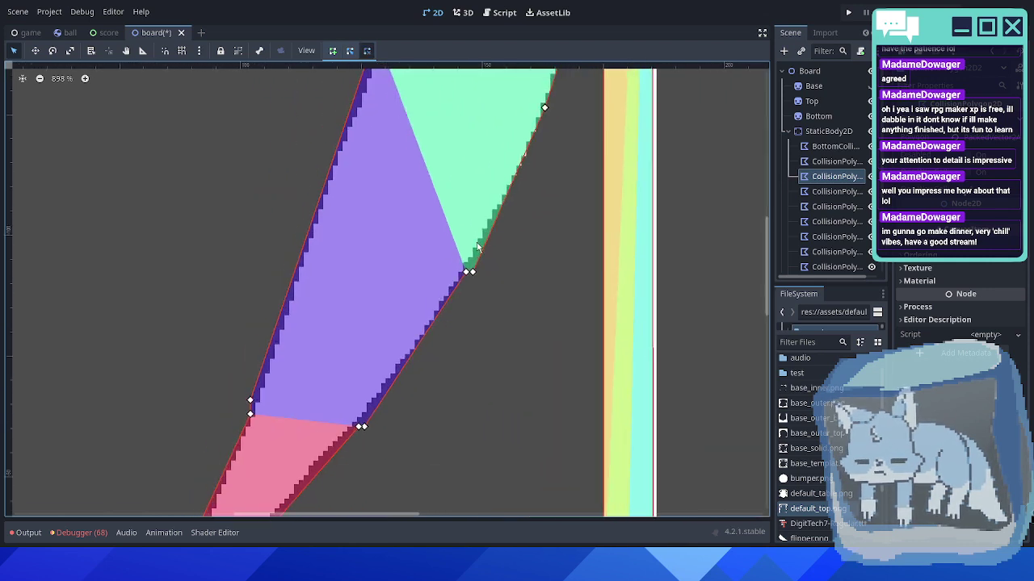
right_click(472, 273)
middle_click_drag(358, 458, 435, 339)
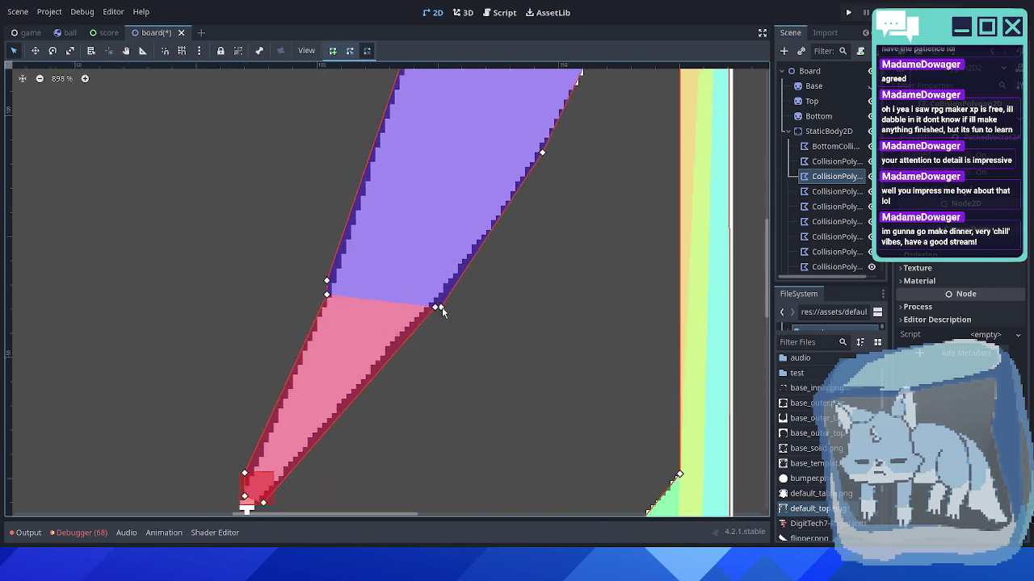
right_click(441, 310)
- Delete the stray square collision polygon at the right curved arm's lower tip
middle_click_drag(377, 401, 436, 291)
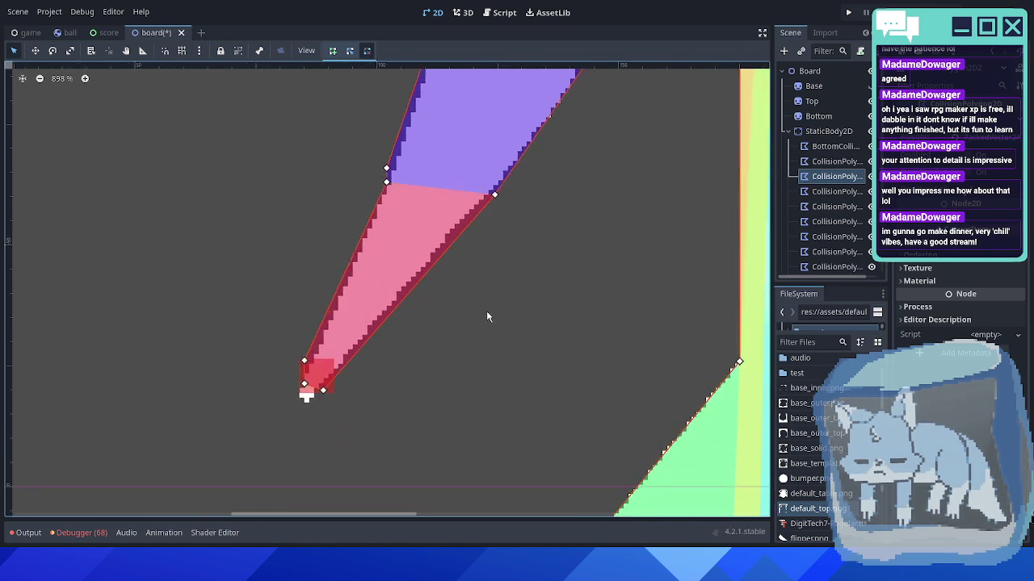
left_click(310, 394)
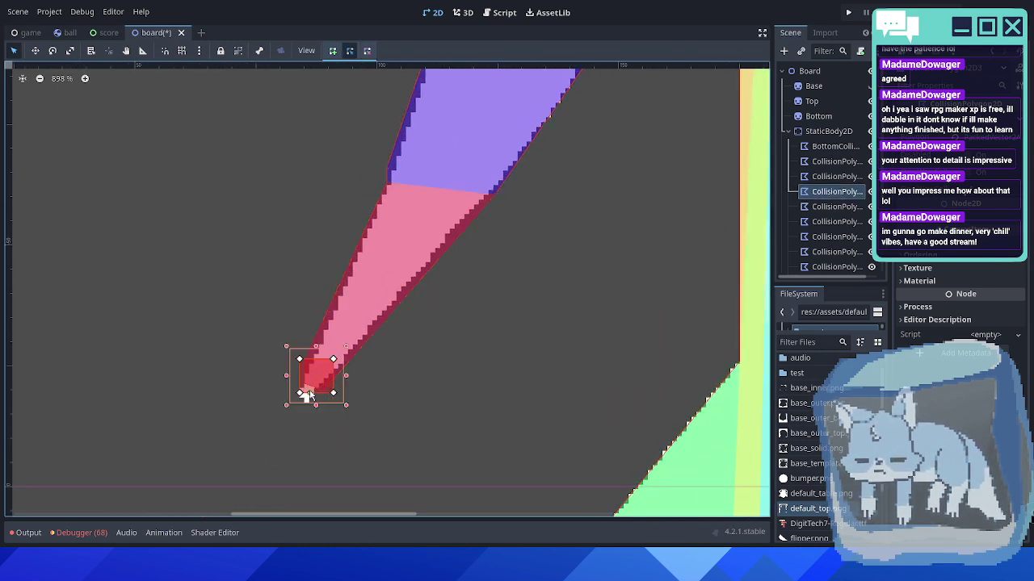
key("Delete")
key("Return")
middle_click_drag(399, 381, 454, 344)
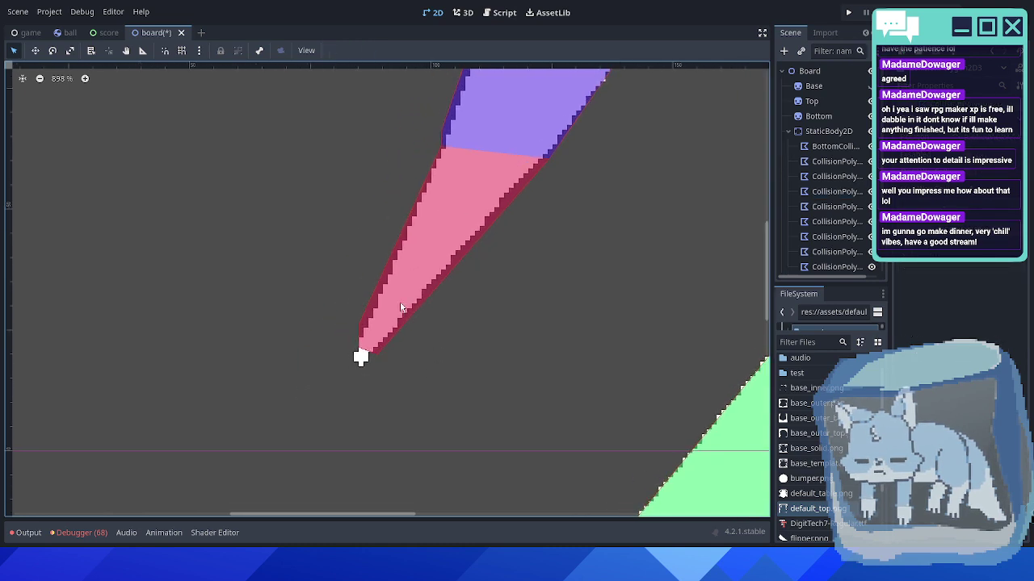
- Select the right curved arm's polygon, extend its lower tip vertex around the sprite and pull the nearest outer-edge vertex inward
left_click(400, 307)
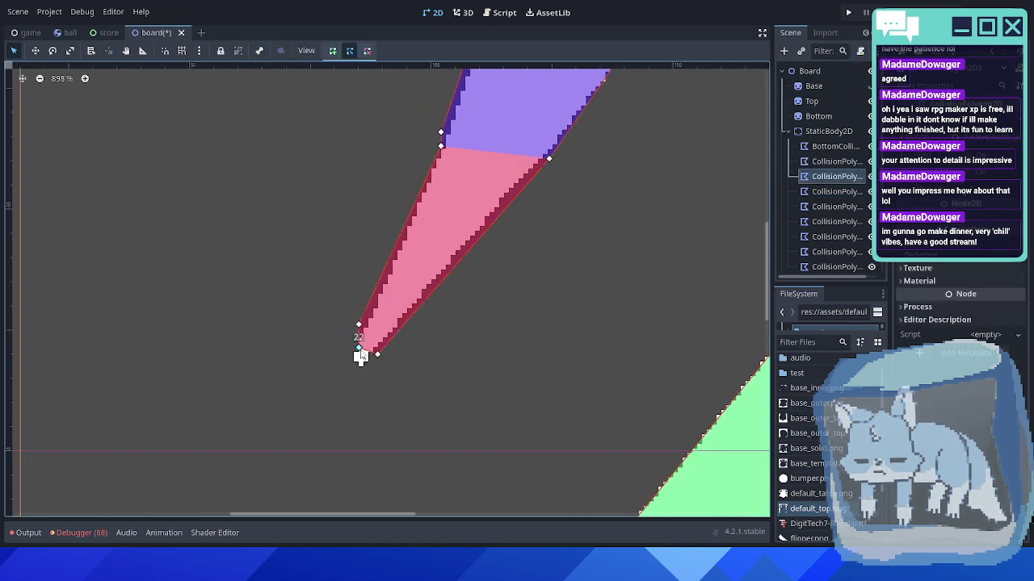
left_click_drag(360, 350, 356, 370)
left_click_drag(550, 160, 542, 160)
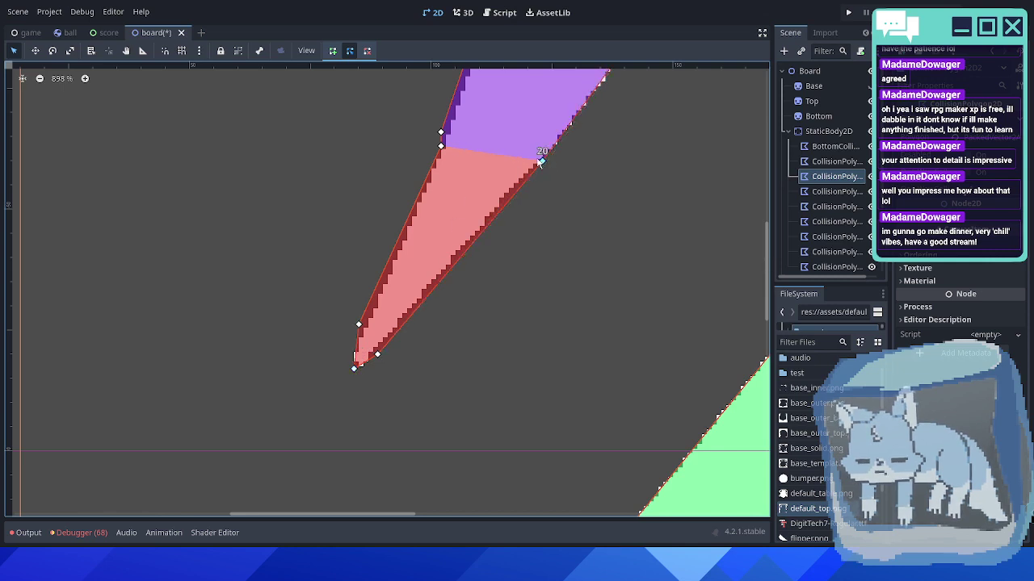
- Delete the upper vertex of the doubled pair on the right curved arm's inner edge above the tip
middle_click_drag(480, 170, 452, 321)
middle_click_drag(459, 260, 451, 347)
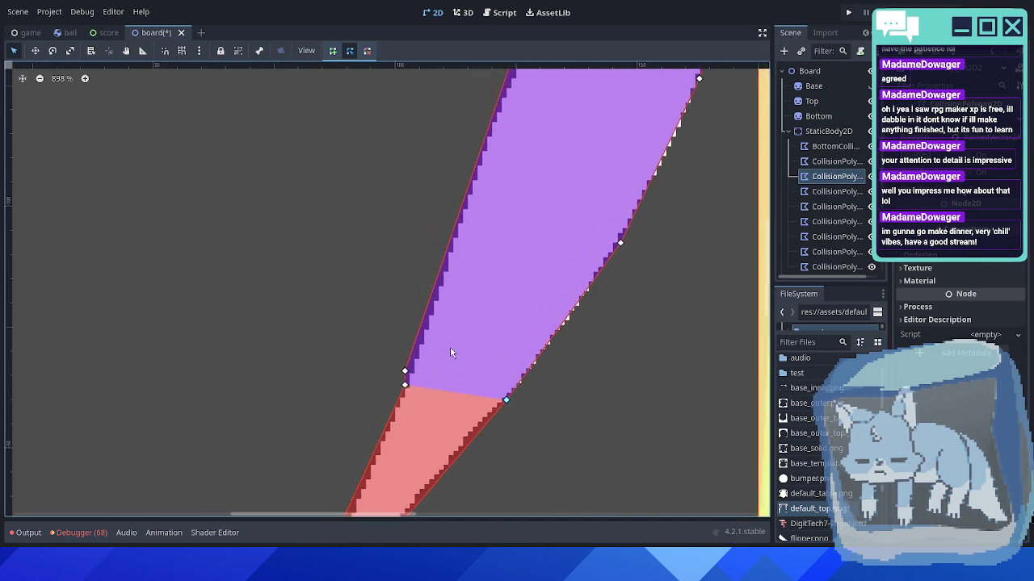
left_click(365, 51)
left_click(405, 371)
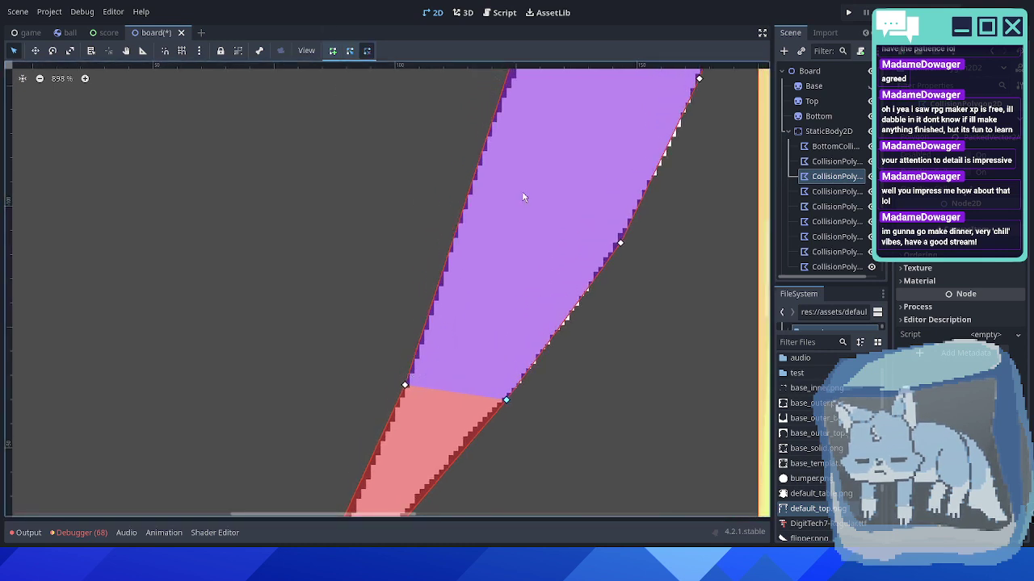
- Adjust two vertices on the right curved arm's upper inner edge, then delete the one left midway along the slanted section
middle_click_drag(522, 192, 507, 344)
middle_click_drag(521, 153, 507, 321)
middle_click_drag(497, 192, 498, 402)
scroll(497, 262, "down", 10)
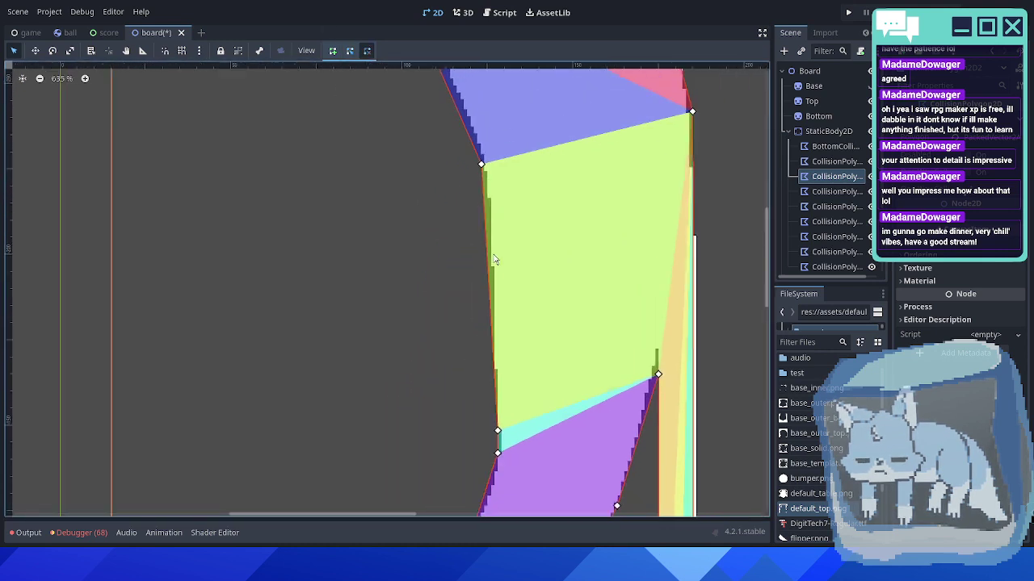
middle_click_drag(469, 185, 491, 323)
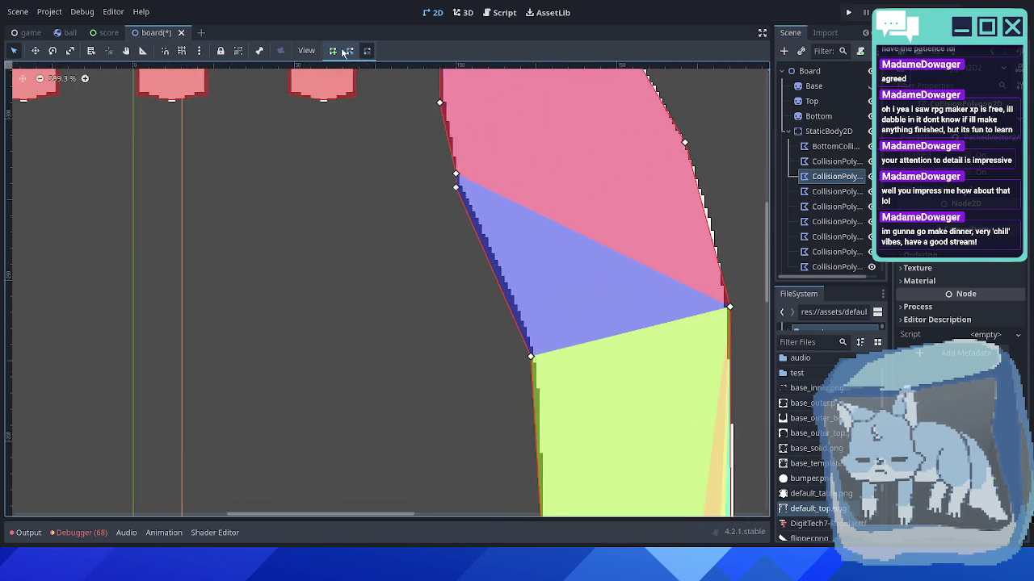
scroll(406, 145, "up", 1)
left_click_drag(454, 179, 490, 240)
left_click_drag(550, 393, 552, 390)
left_click(367, 50)
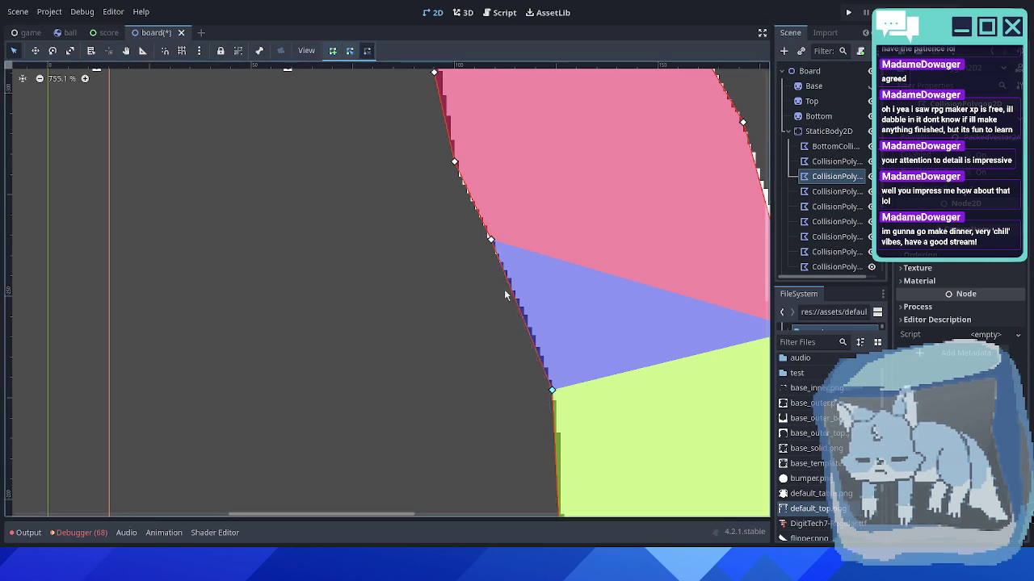
left_click(492, 239)
- Inspect the collision outlines over the whole board, selecting the outer wall, right arm and left curved polygons in turn
middle_click_drag(504, 195, 559, 452)
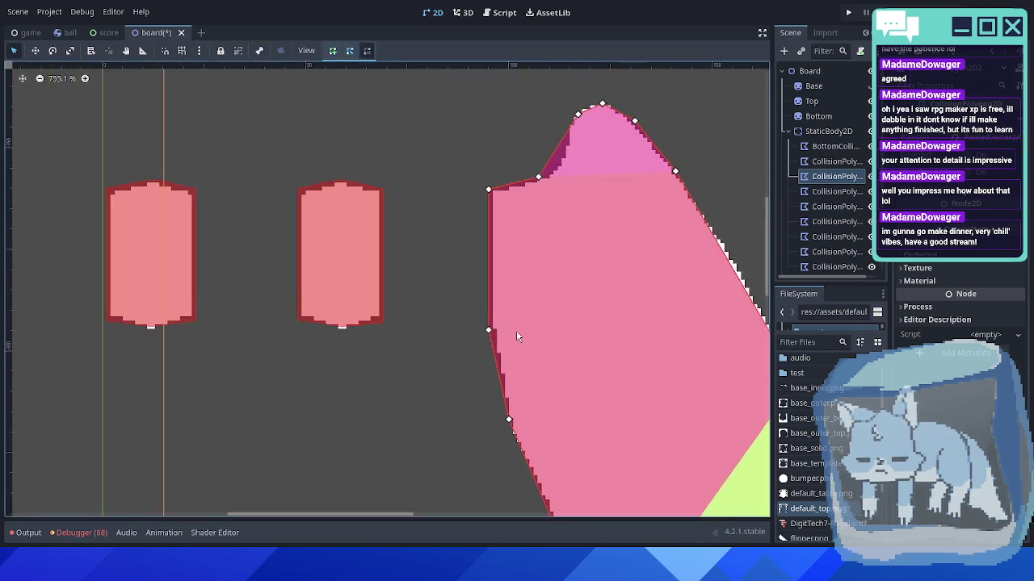
scroll(495, 307, "down", 5)
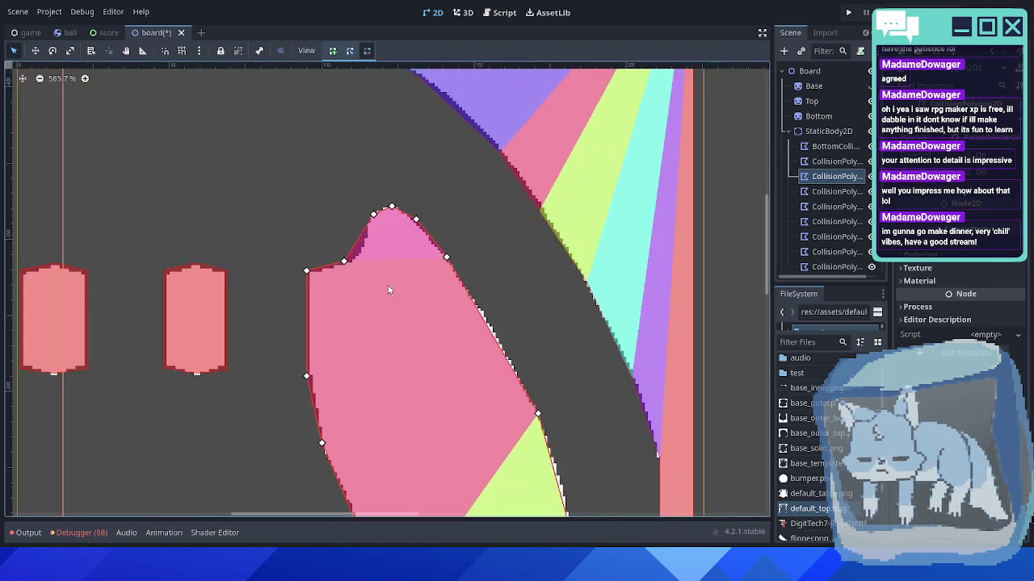
scroll(403, 295, "down", 4)
scroll(447, 248, "up", 1)
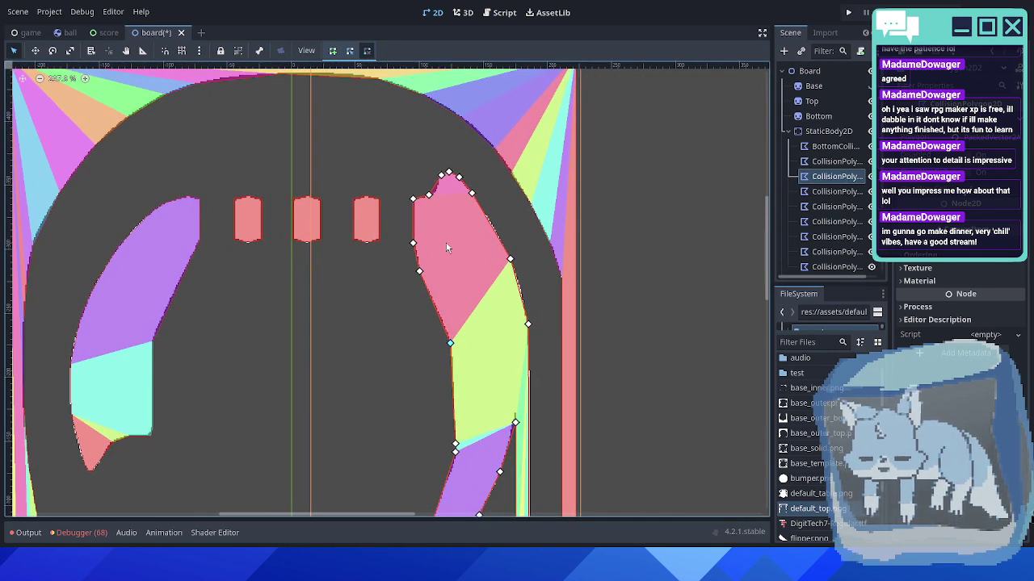
scroll(434, 296, "down", 8)
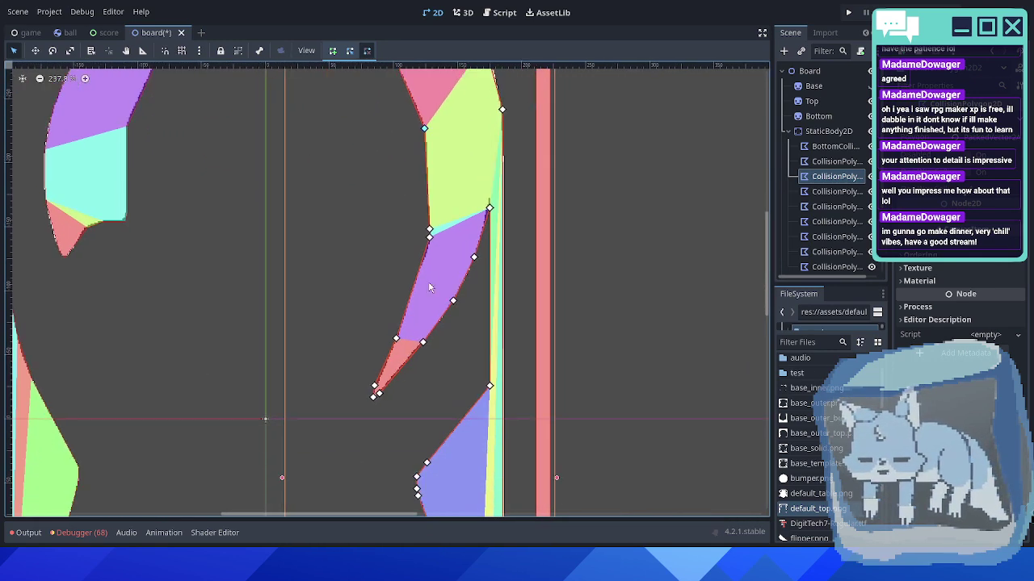
scroll(501, 276, "down", 4)
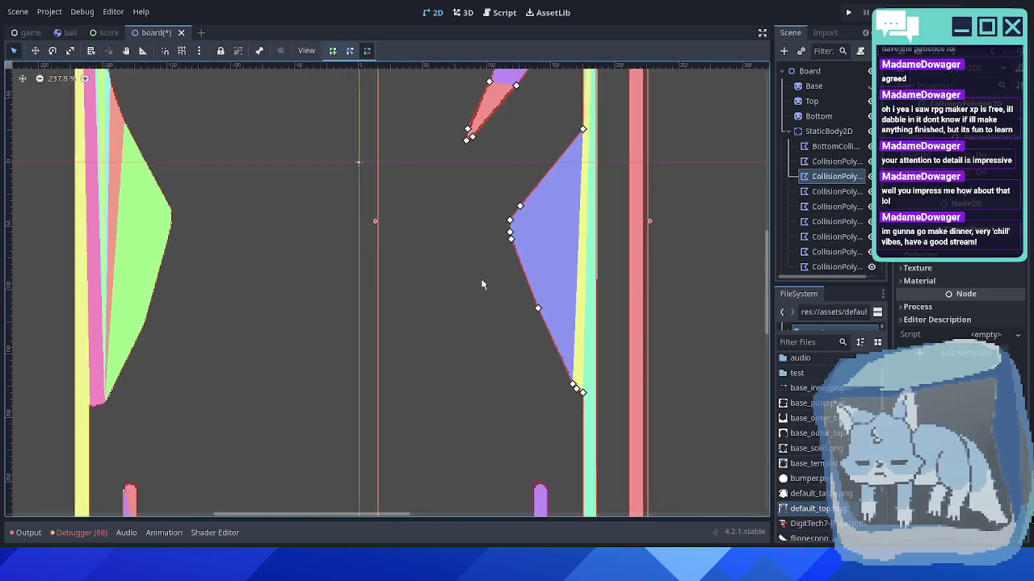
scroll(492, 290, "down", 4)
scroll(513, 276, "down", 11)
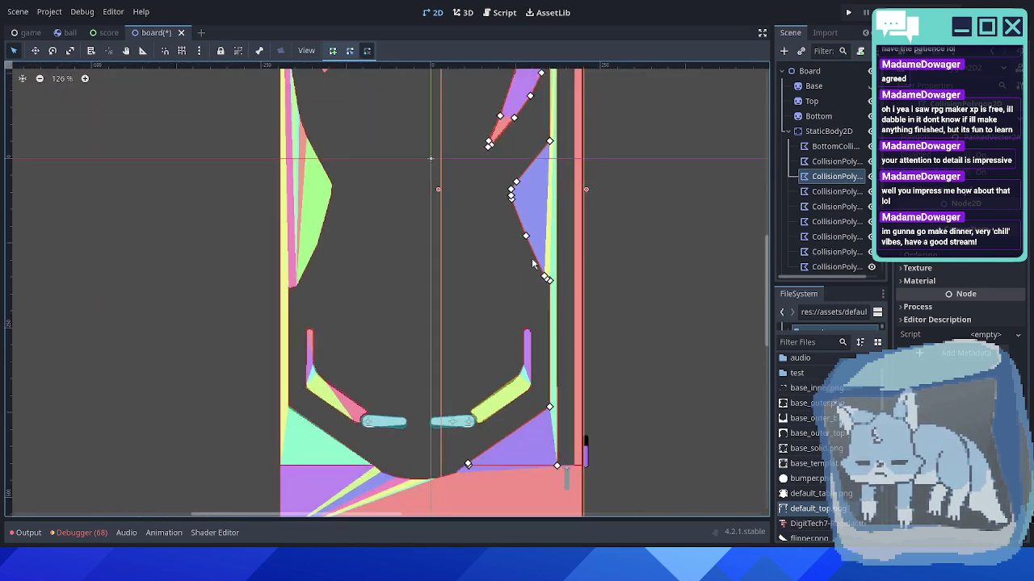
left_click(581, 234)
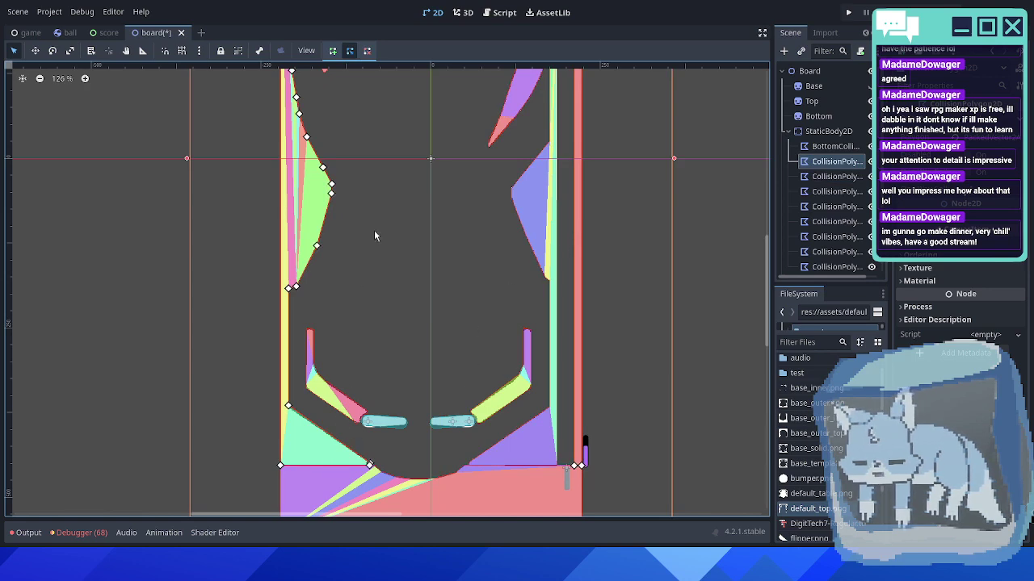
scroll(392, 193, "up", 6)
left_click(537, 210)
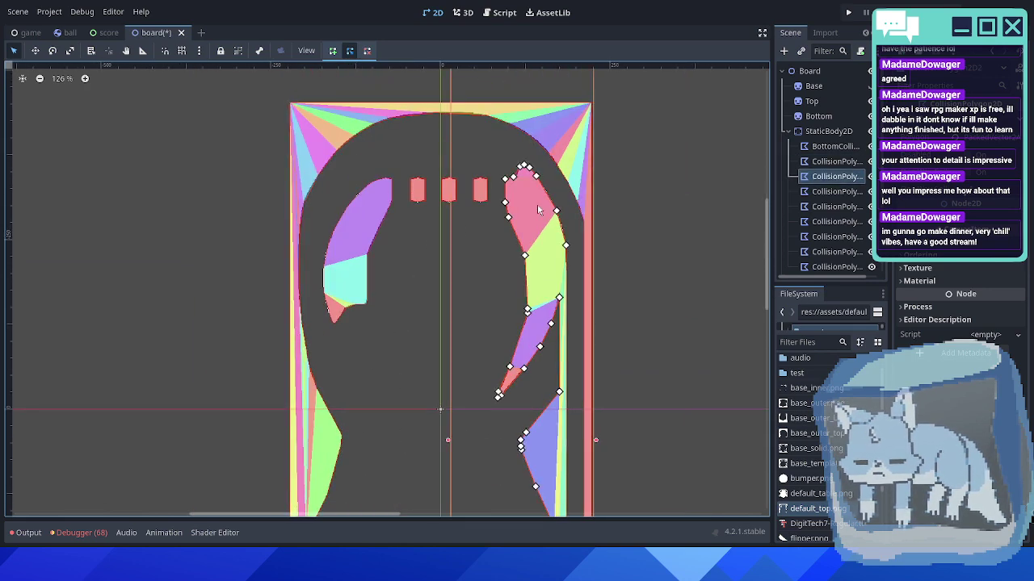
left_click(398, 241)
scroll(556, 179, "up", 3)
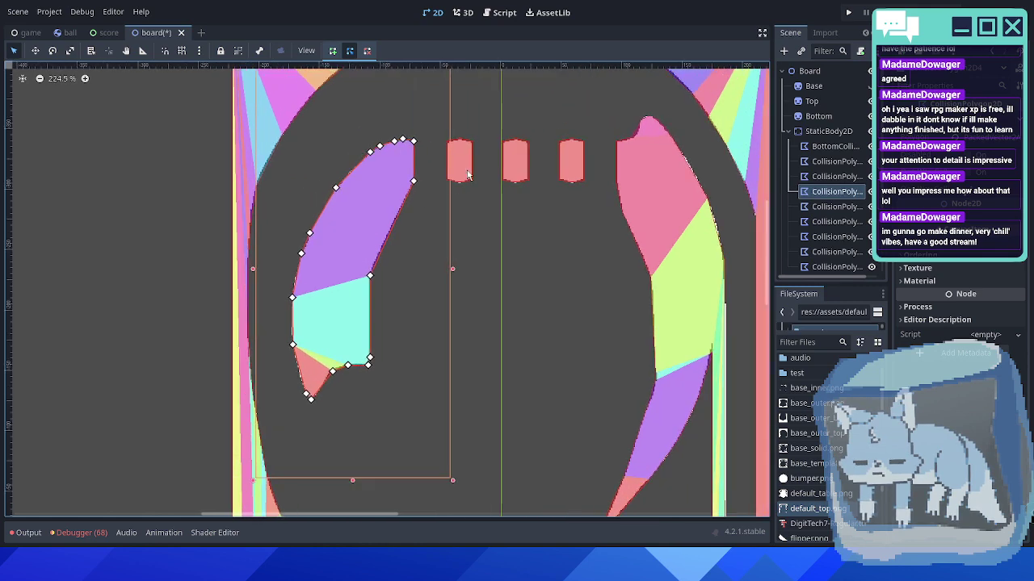
scroll(556, 179, "down", 6)
- Deselect the polygons, save the board scene and hide StaticBody2D with its collision shapes
left_click(646, 262)
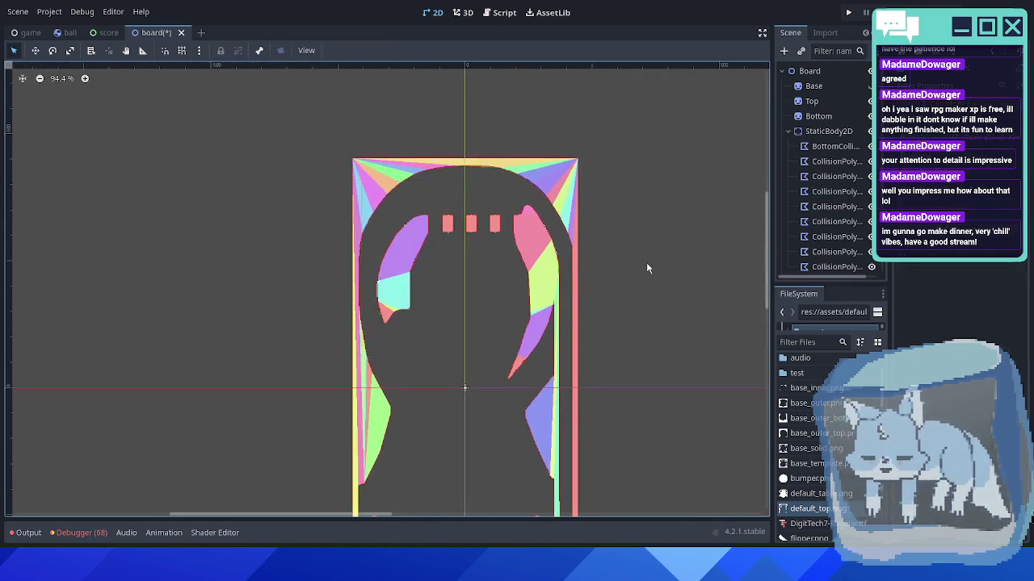
key("ctrl+s")
left_click(870, 131)
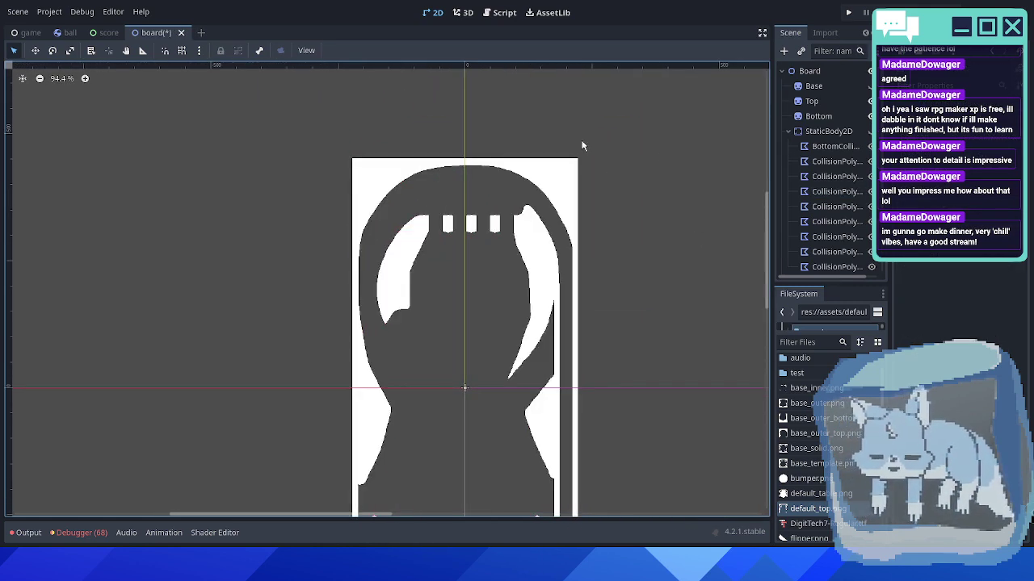
- Run the pinball project from the game scene, launch a ball and play it with the right flipper to test the board's collisions
left_click(30, 32)
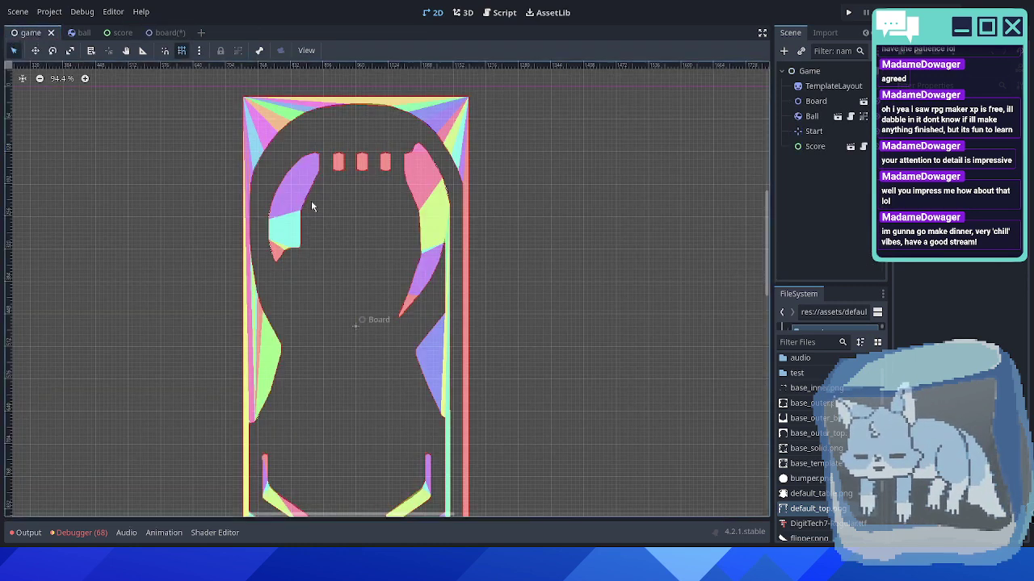
key("F5")
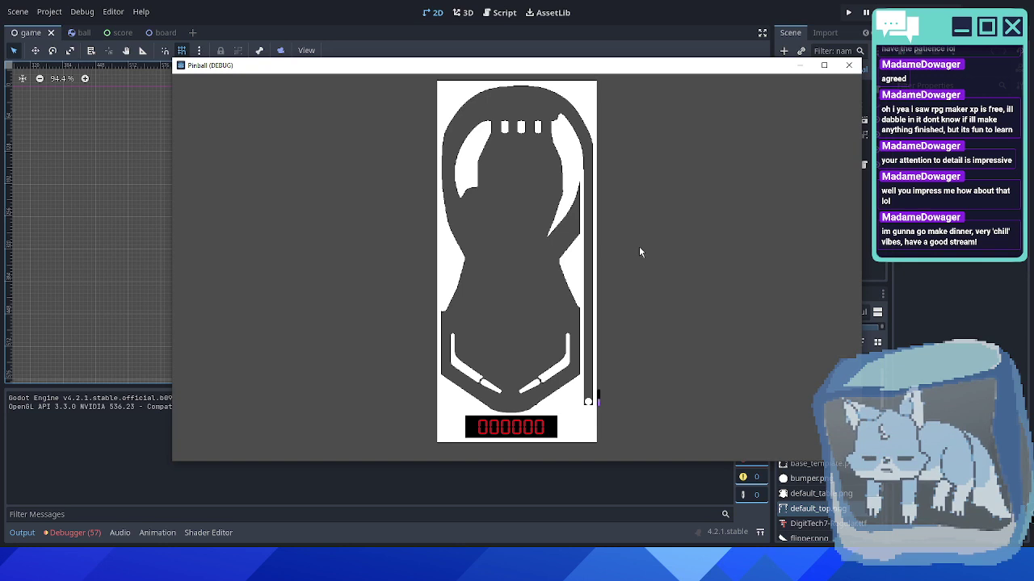
key("space")
key("Right")
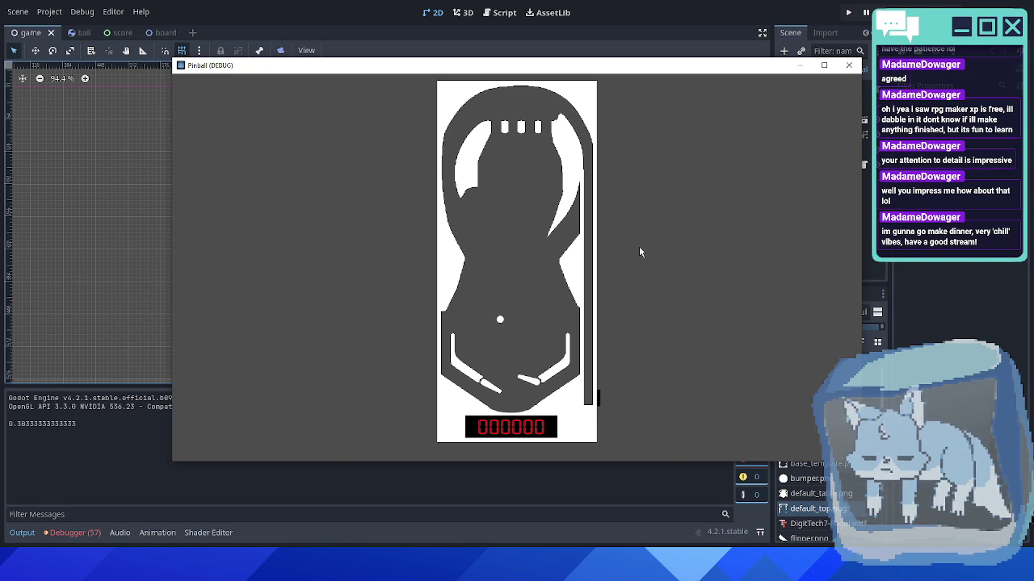
key("Right")
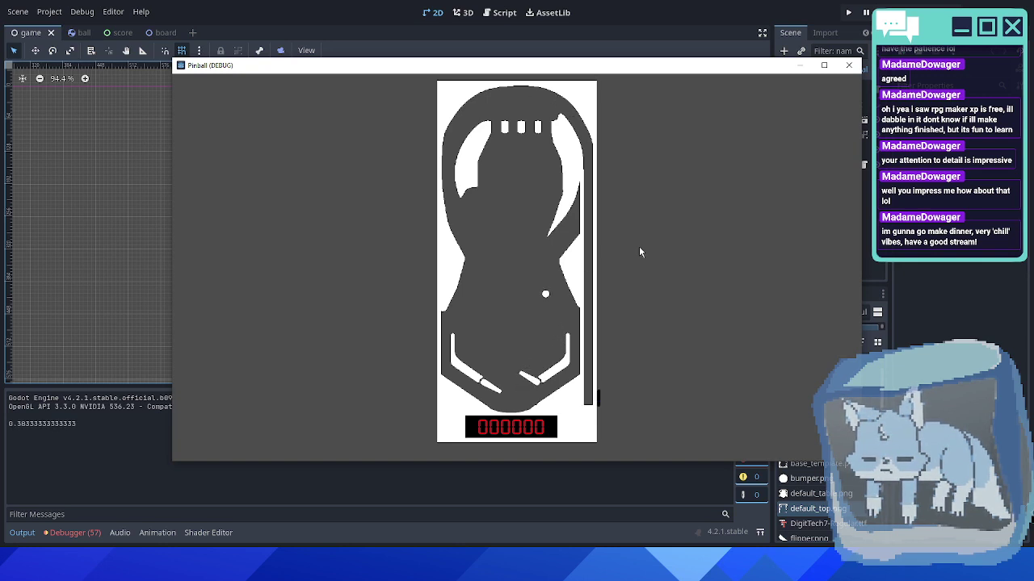
key("Right")
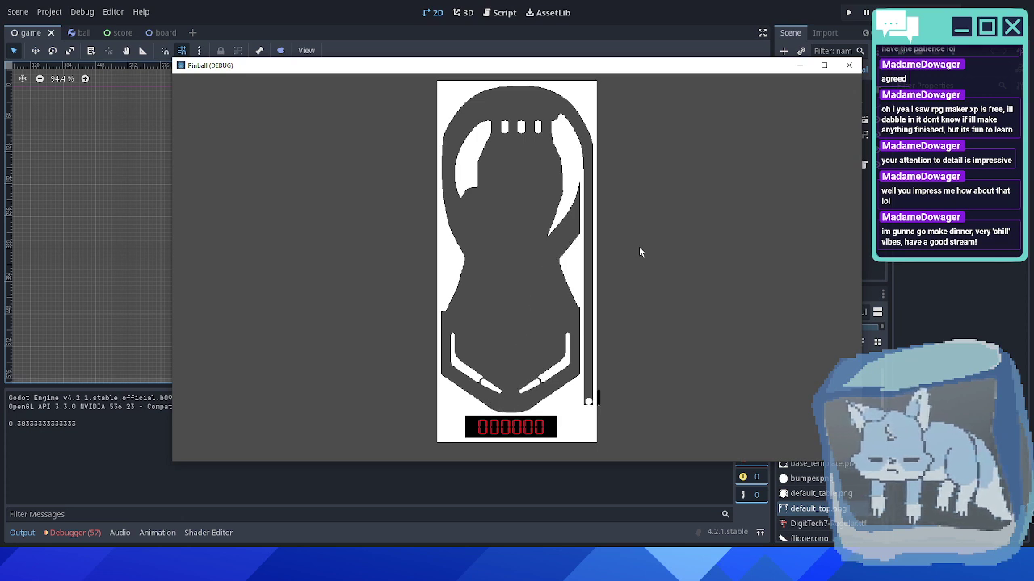
- Relaunch the ball and keep it in play with both flippers to test its rebounds off the curved arms and outer walls
key("space")
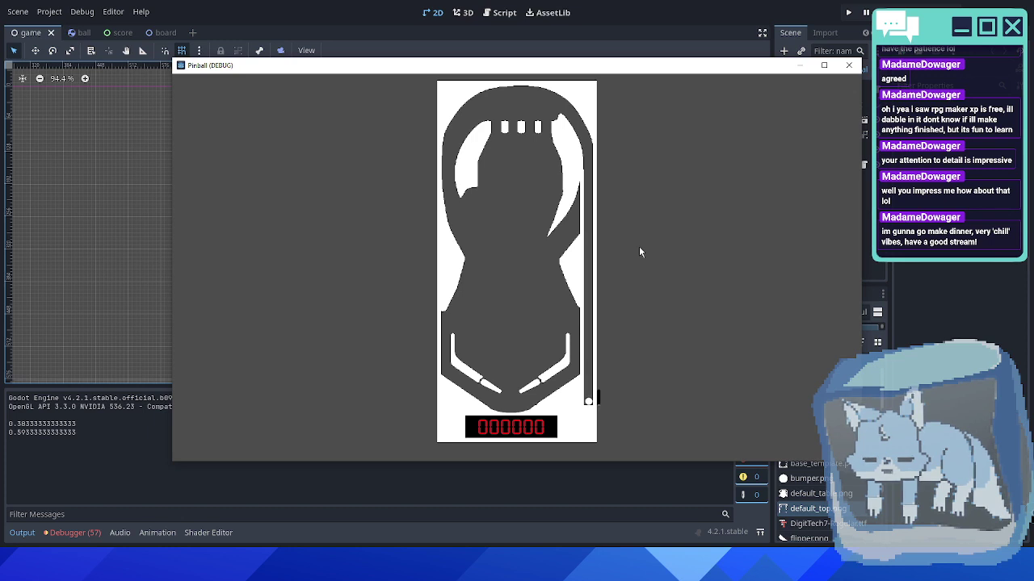
key("space")
key("Right")
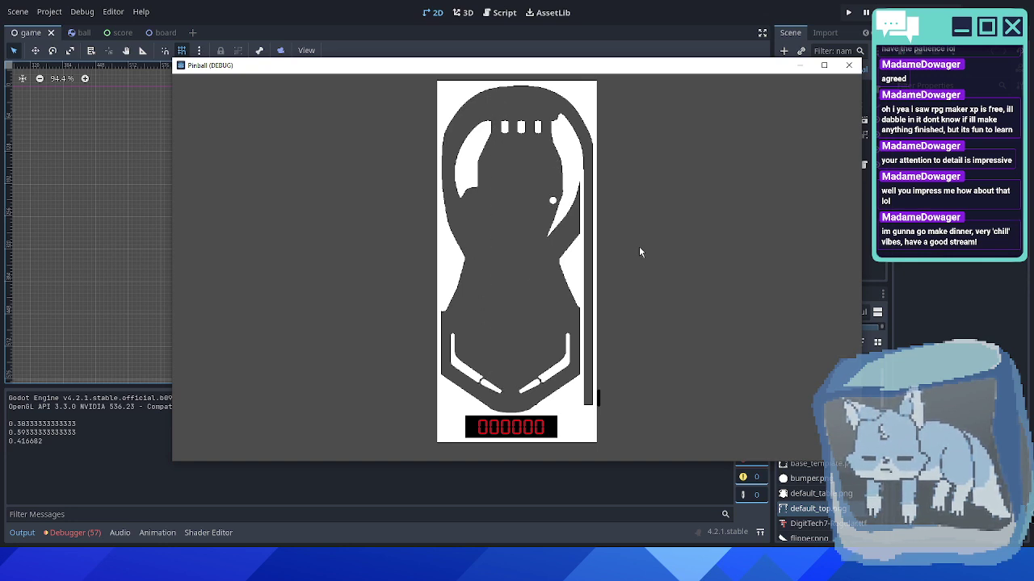
key("Left")
key("Left")
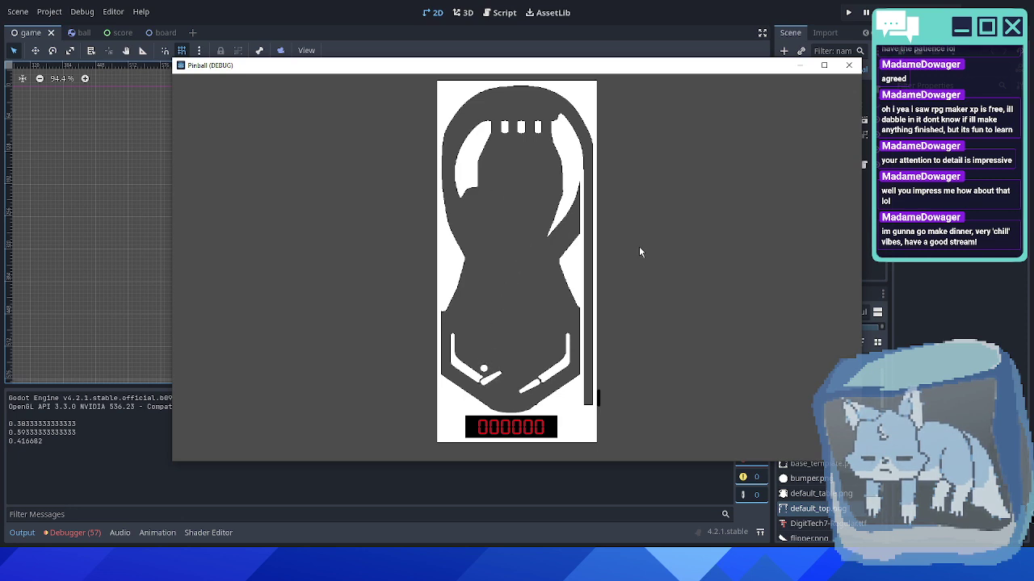
key("Right")
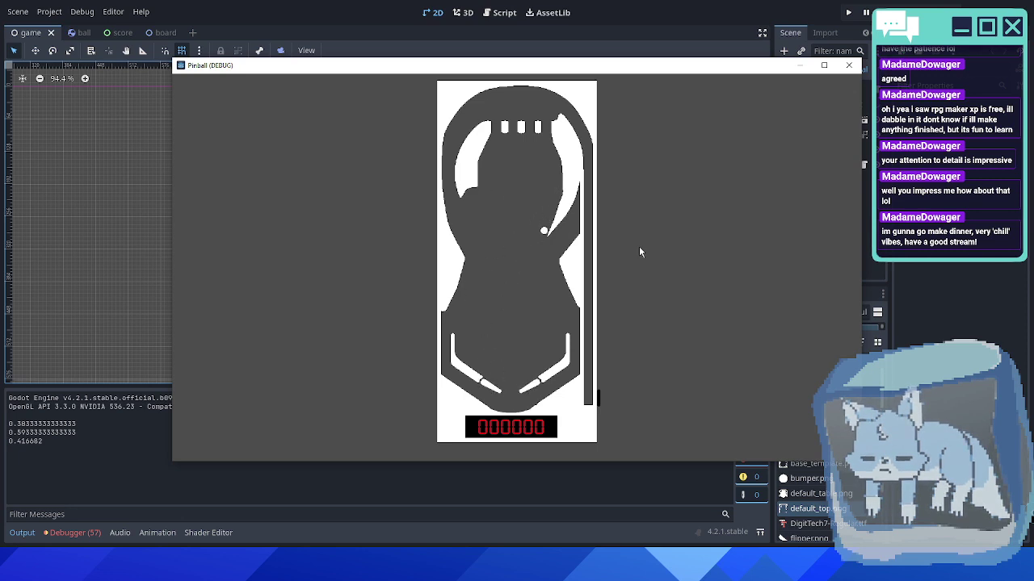
key("Right")
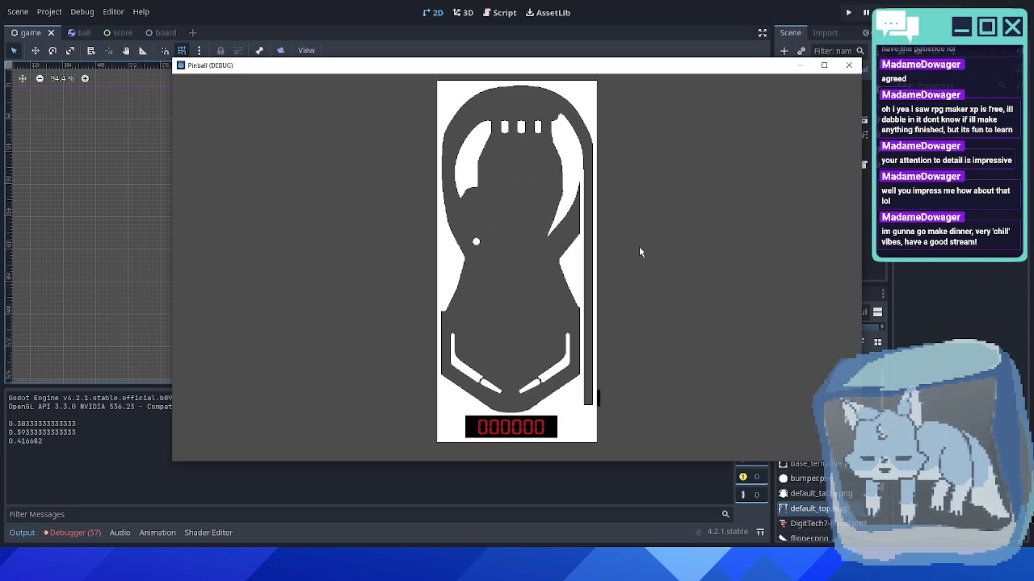
key("Right")
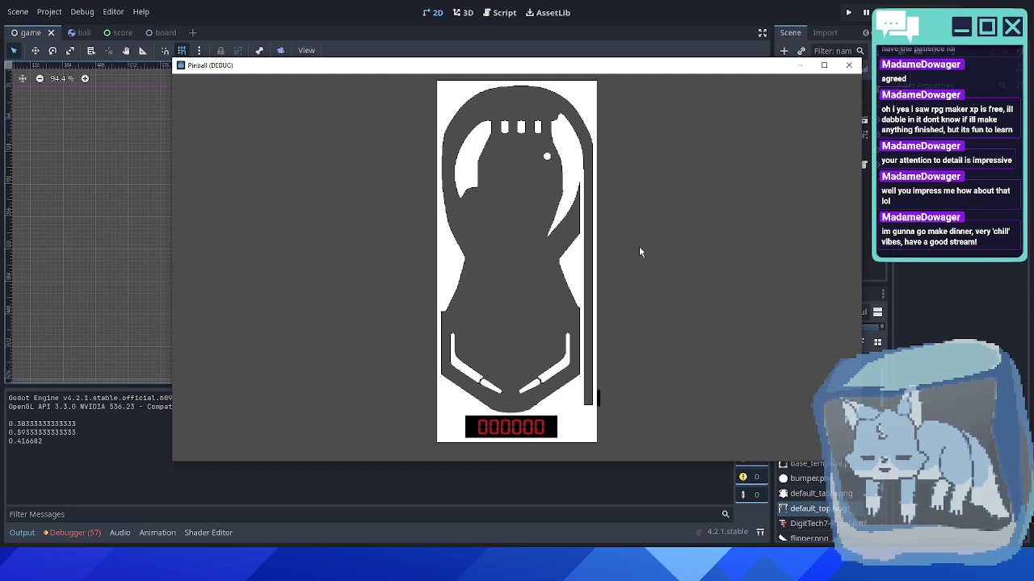
key("Left")
key("Left")
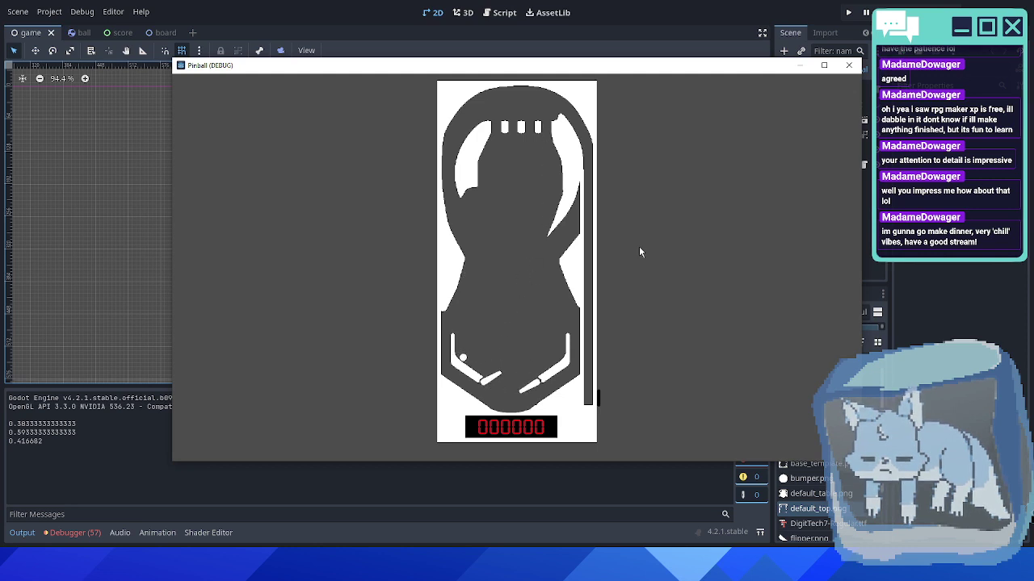
key("Left")
key("Right")
key("Right")
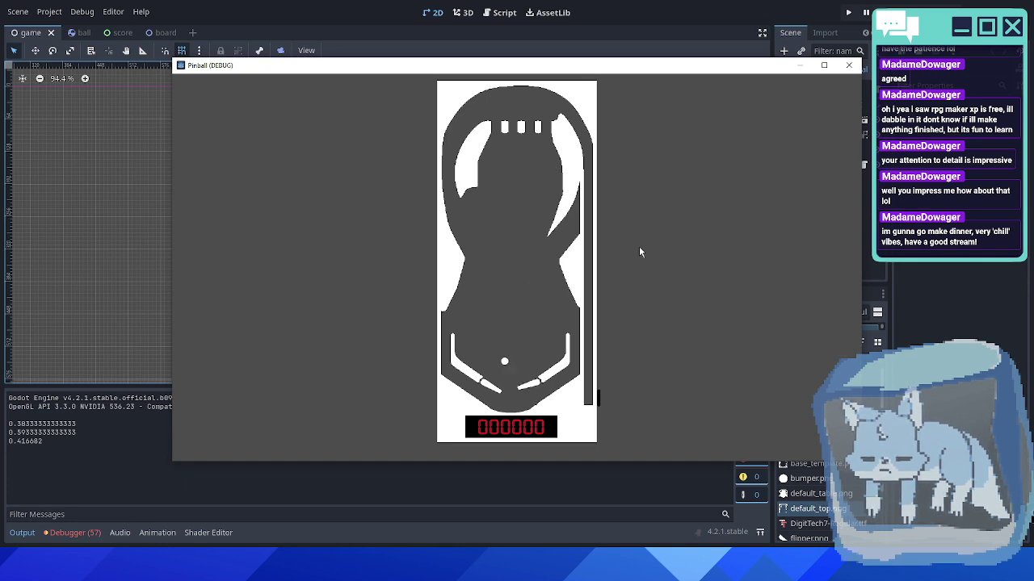
key("Left")
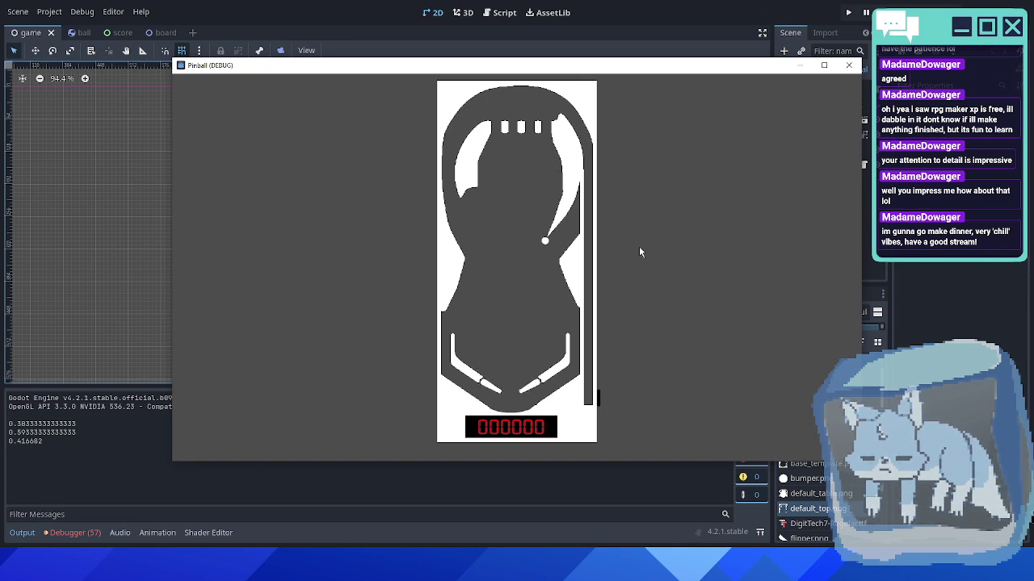
key("Left")
key("Right")
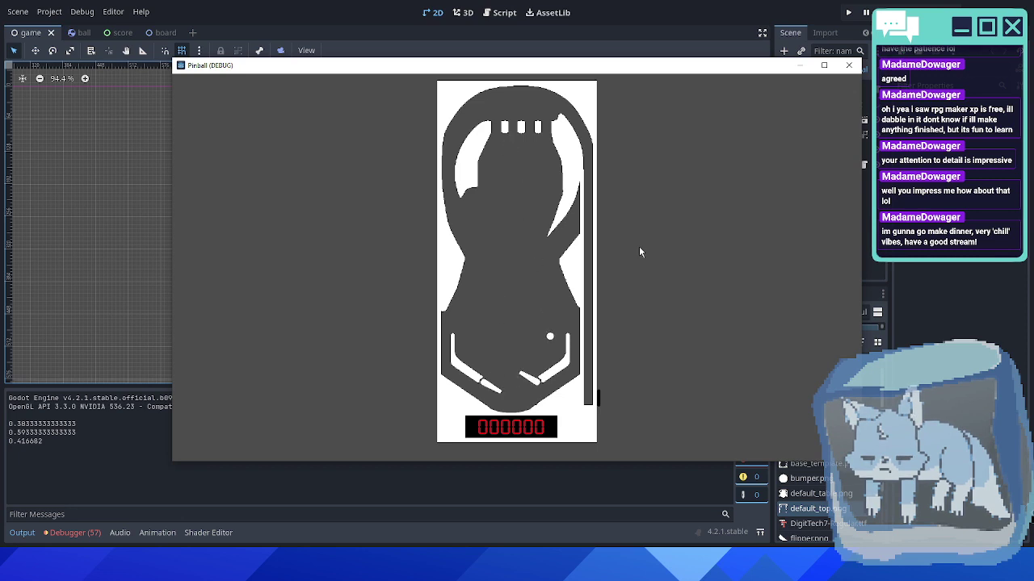
key("Left")
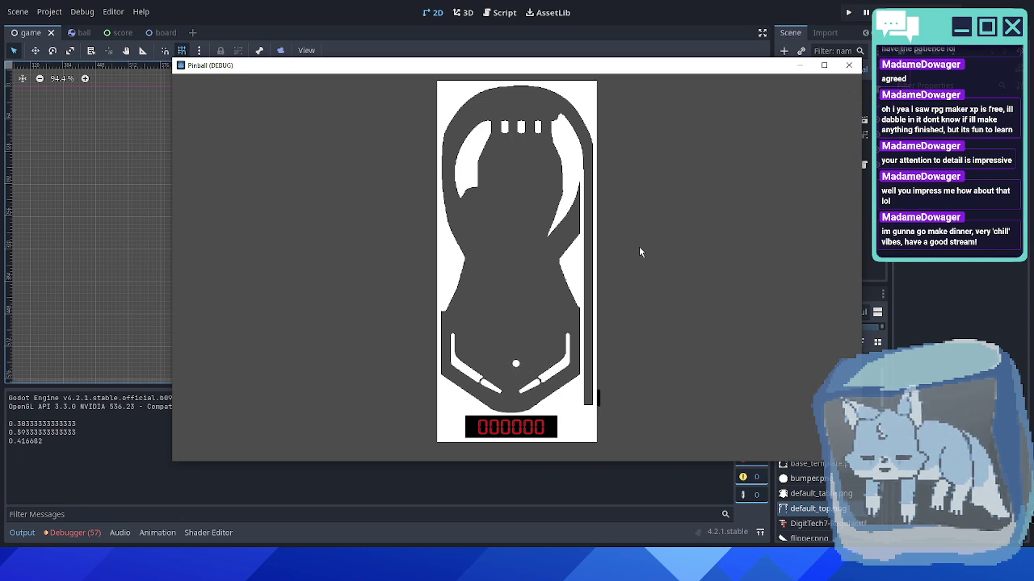
key("Right")
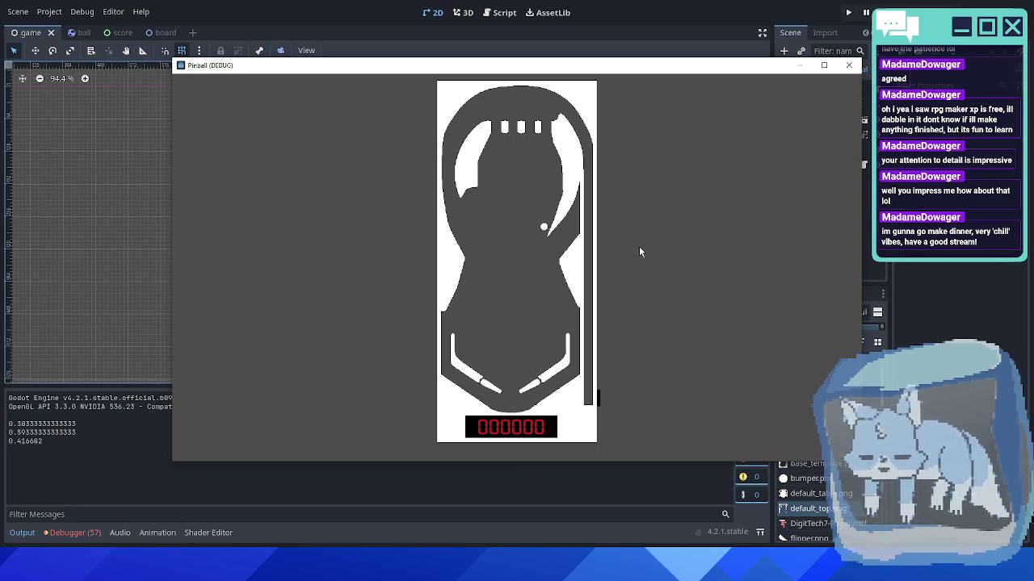
key("Right")
key("Left")
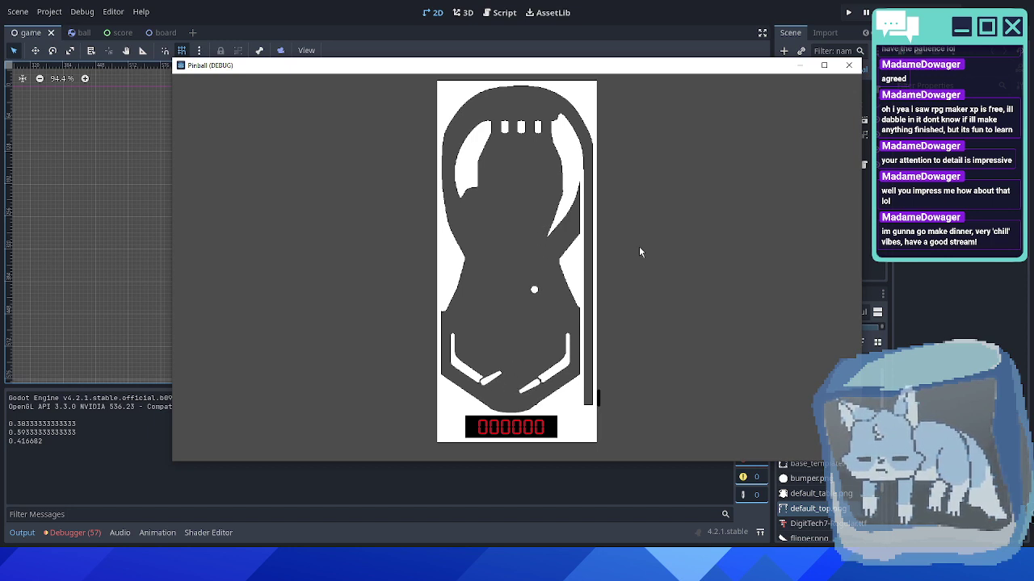
key("Right")
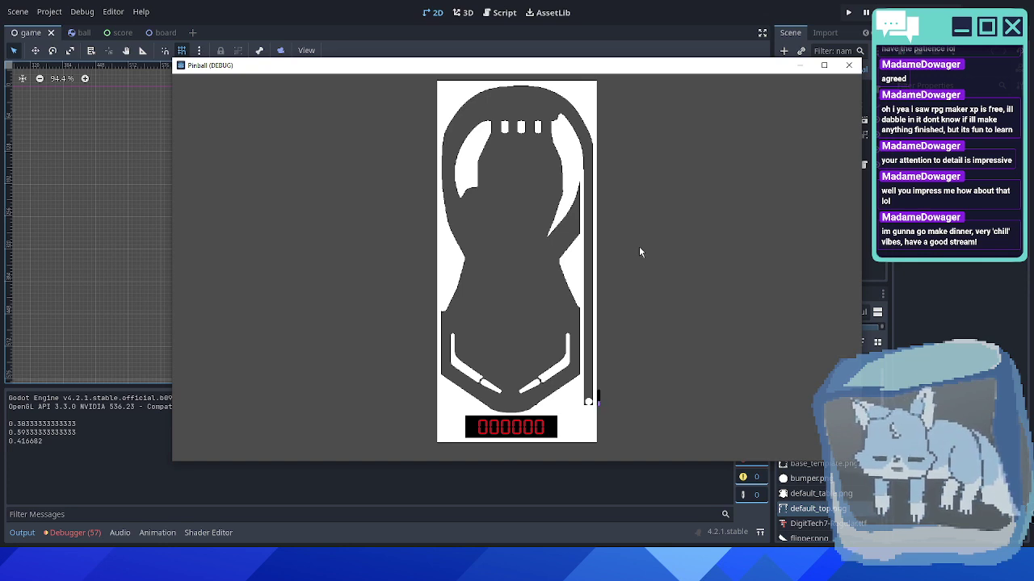
- Launch more balls up the launch lane and play them with the flippers to recheck the upper curve and both arms
key("space")
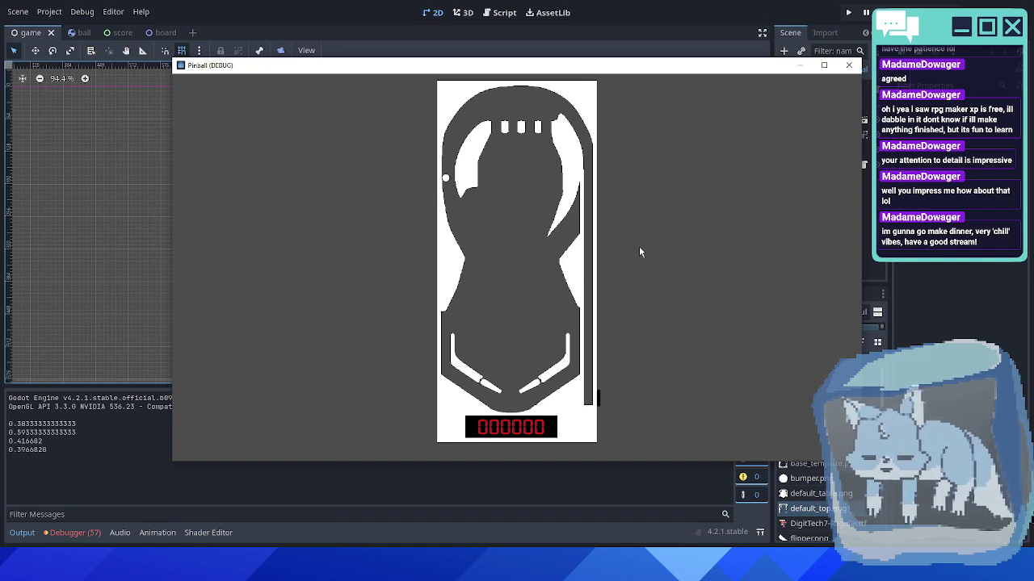
key("Right")
key("Left")
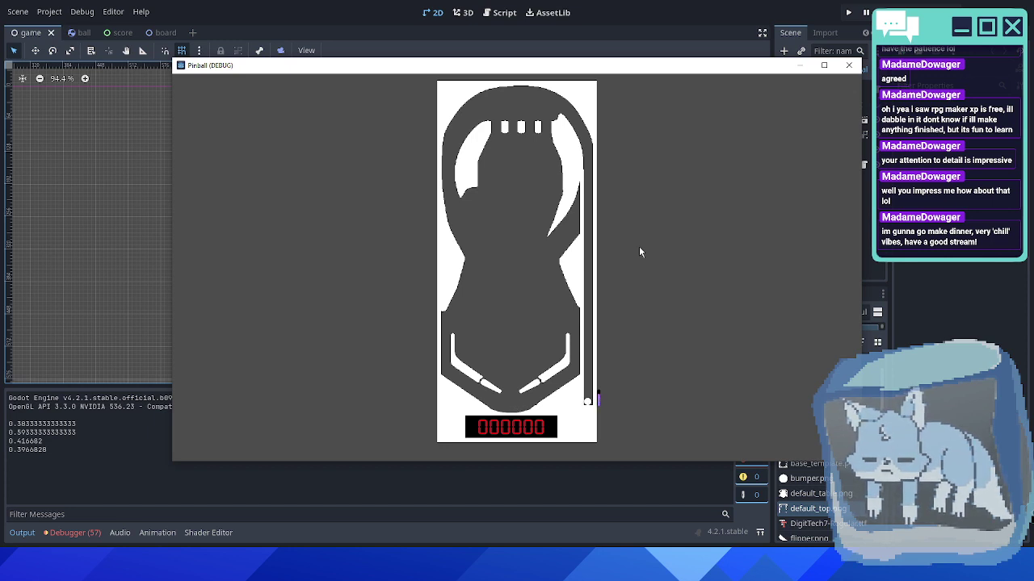
key("space")
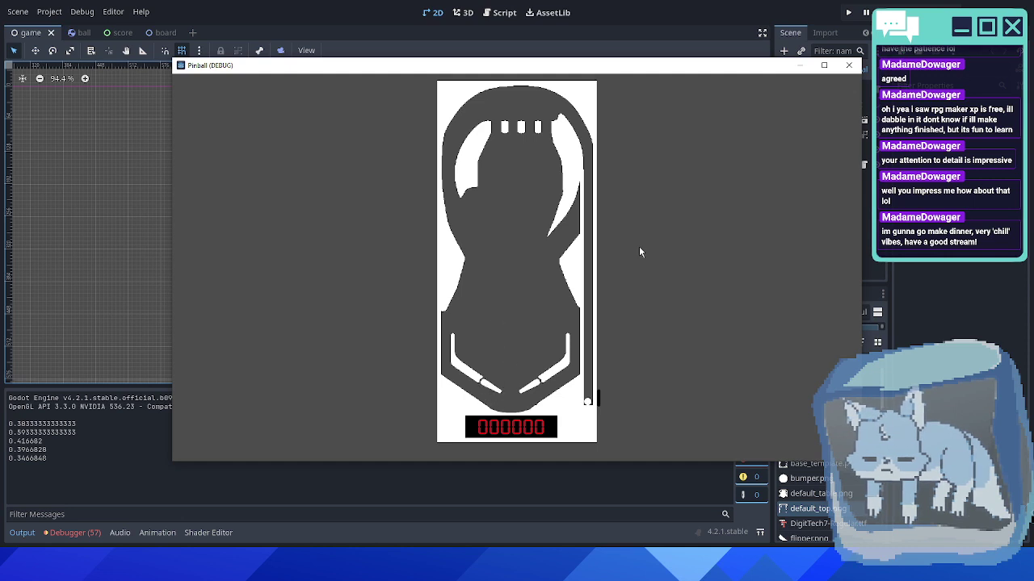
key("space")
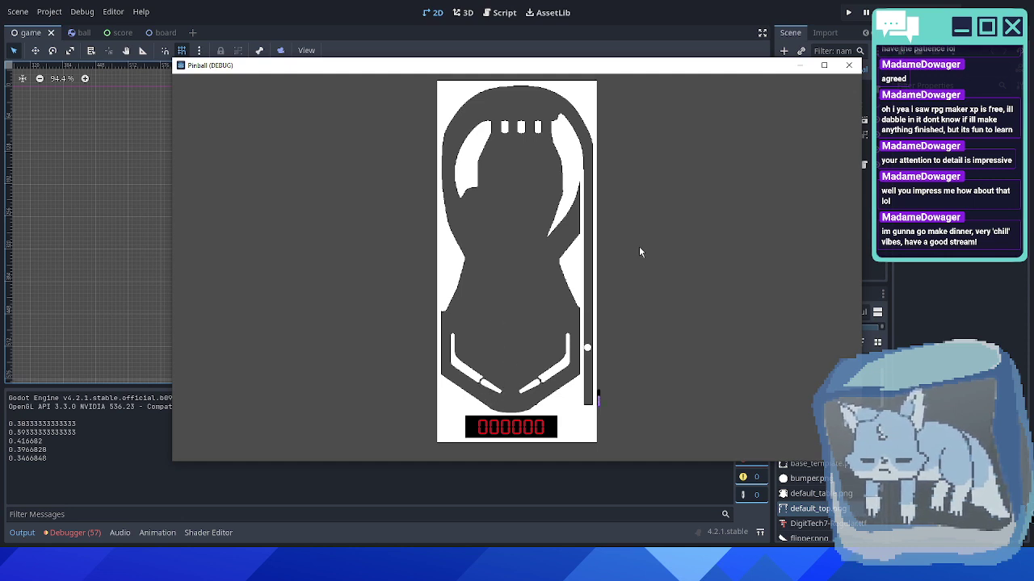
key("Right")
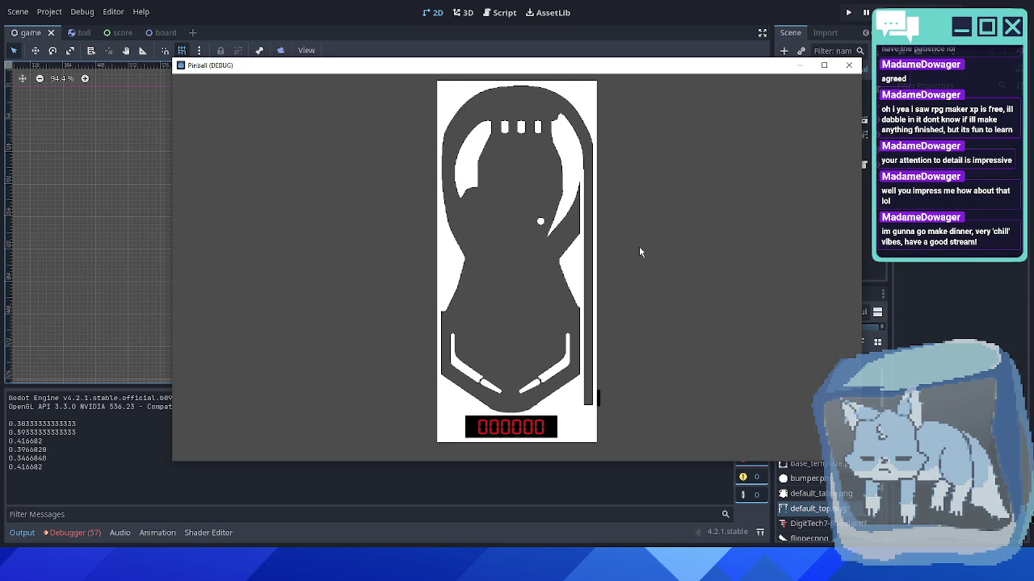
- Playtest the pinball table in the maximized game window, launching balls and working the flippers, and close the game
key("Left")
key("Right")
key("Left")
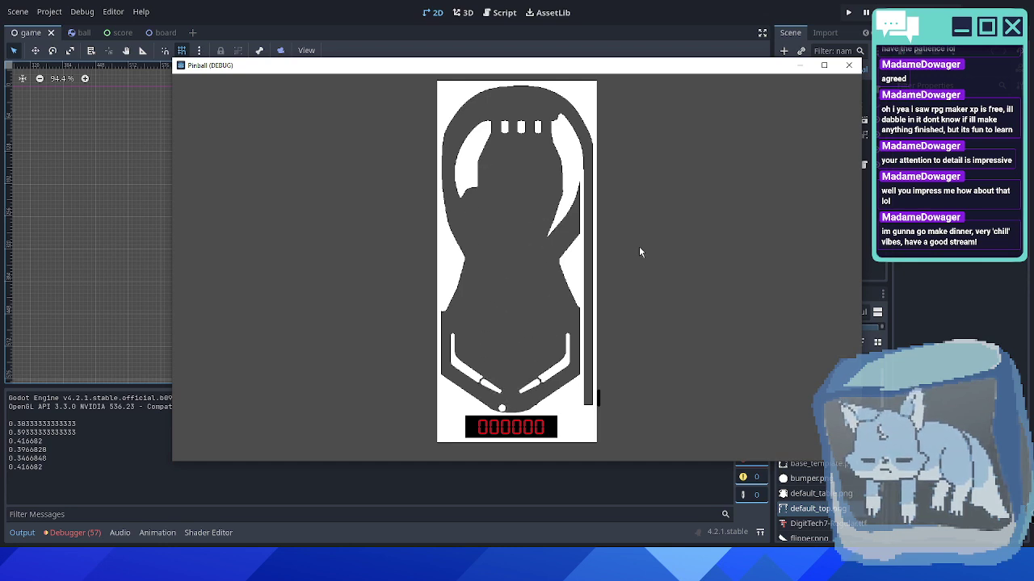
double_click(672, 68)
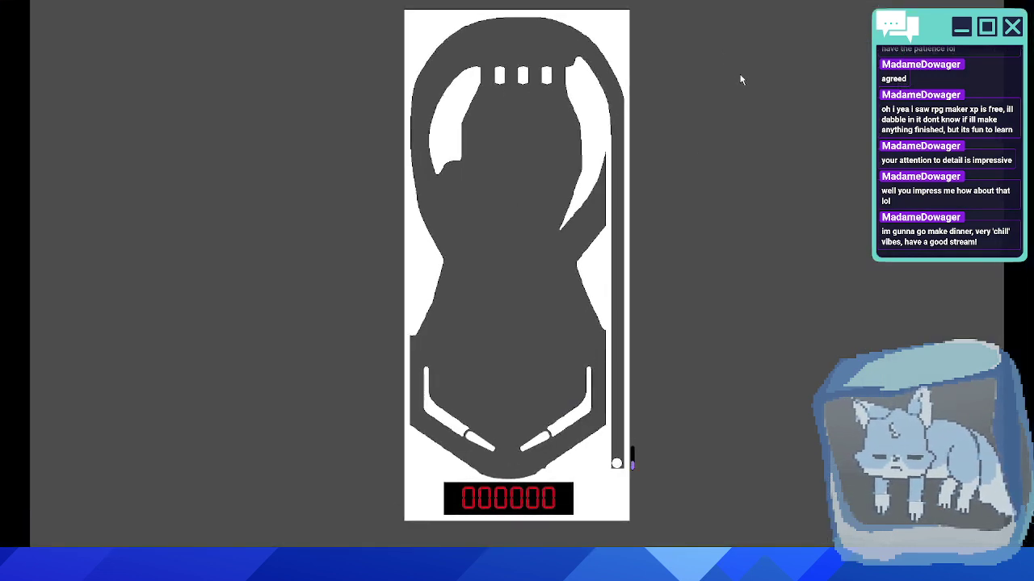
key("space")
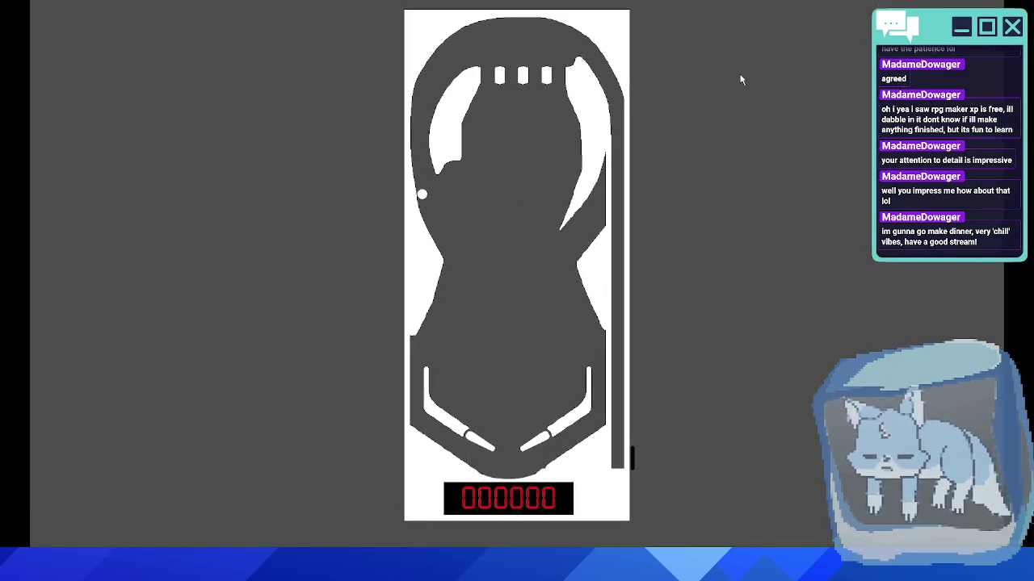
key("Right")
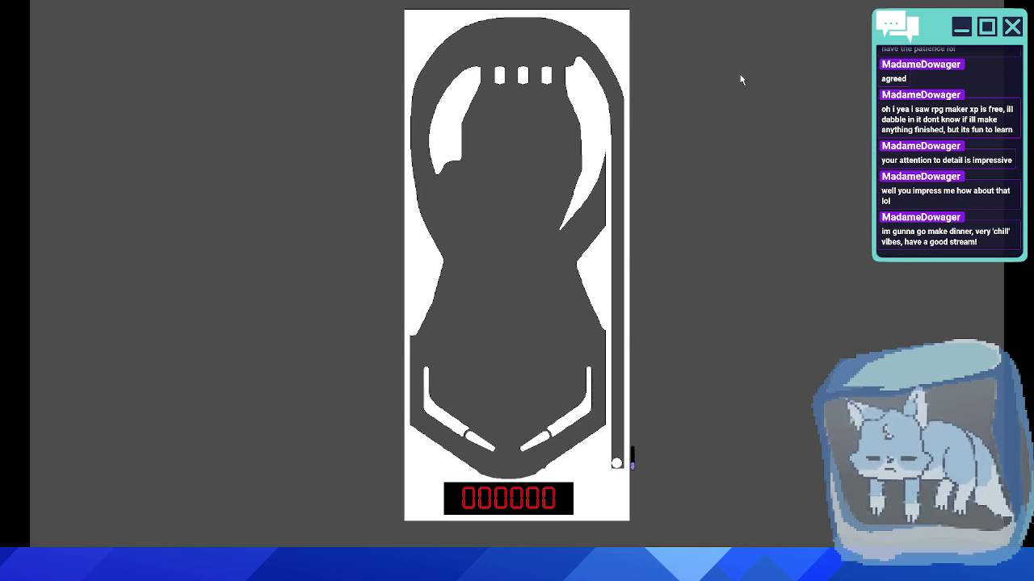
key("space")
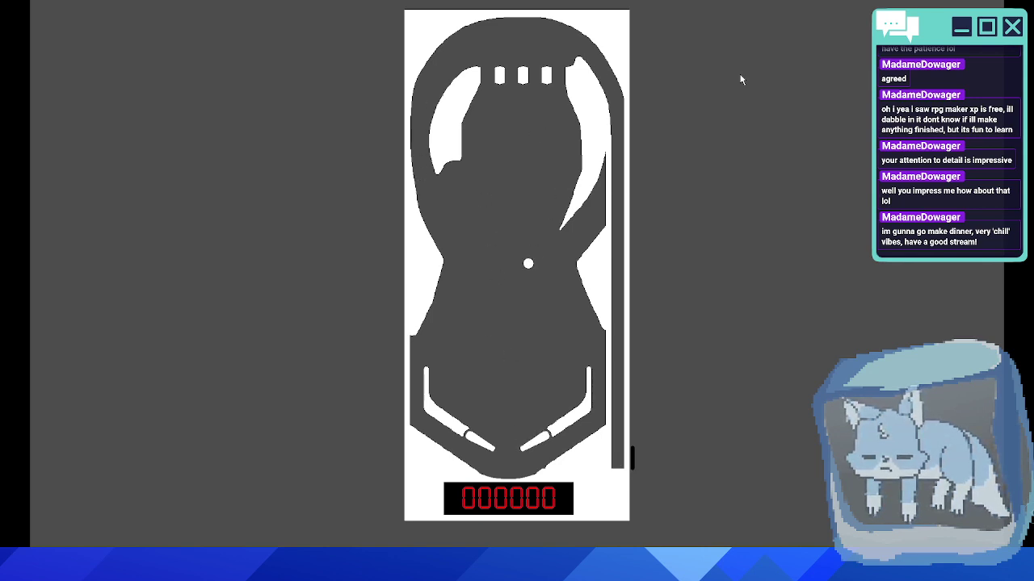
key("Left")
key("Left")
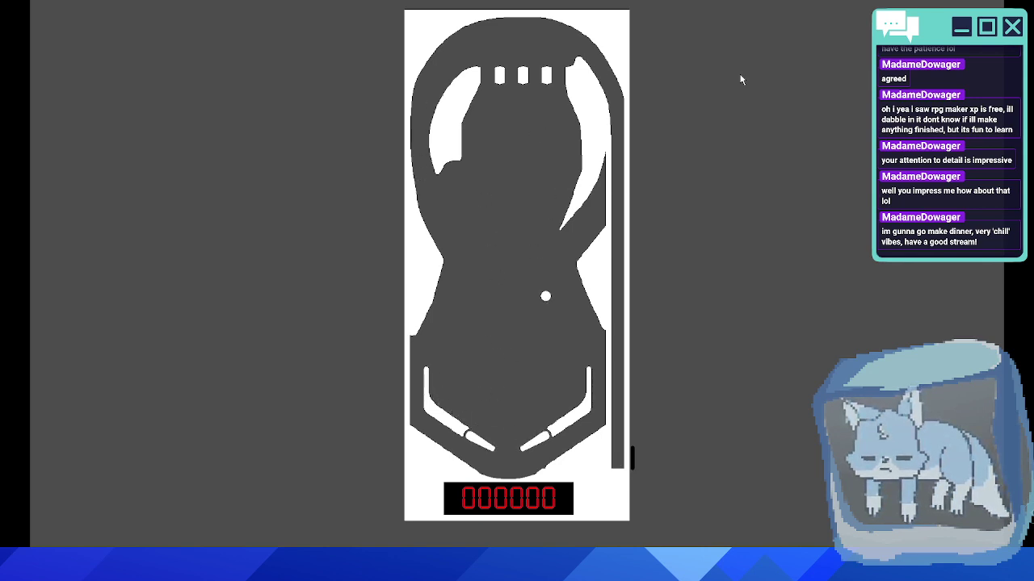
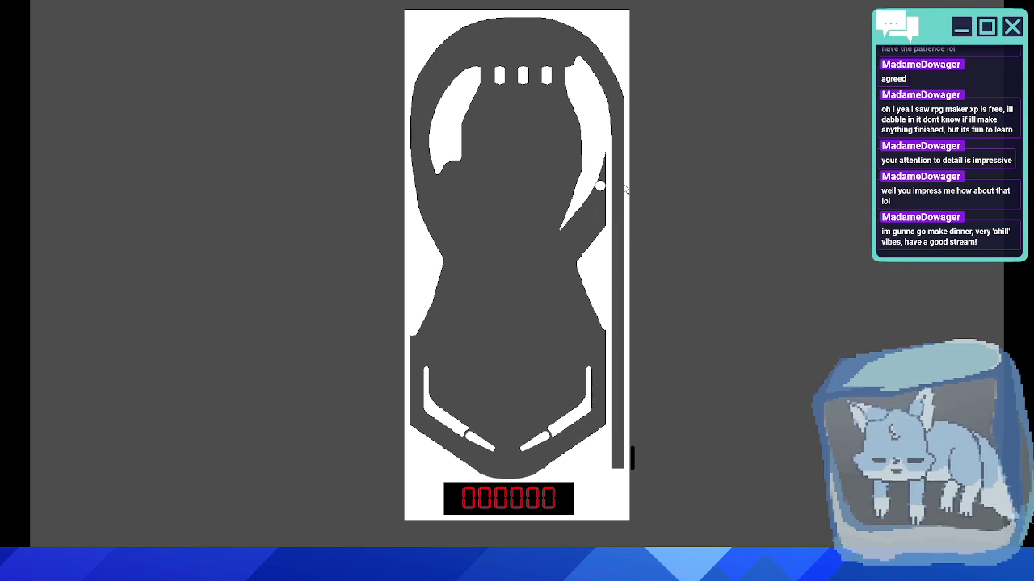
left_click_drag(760, 2, 631, 74)
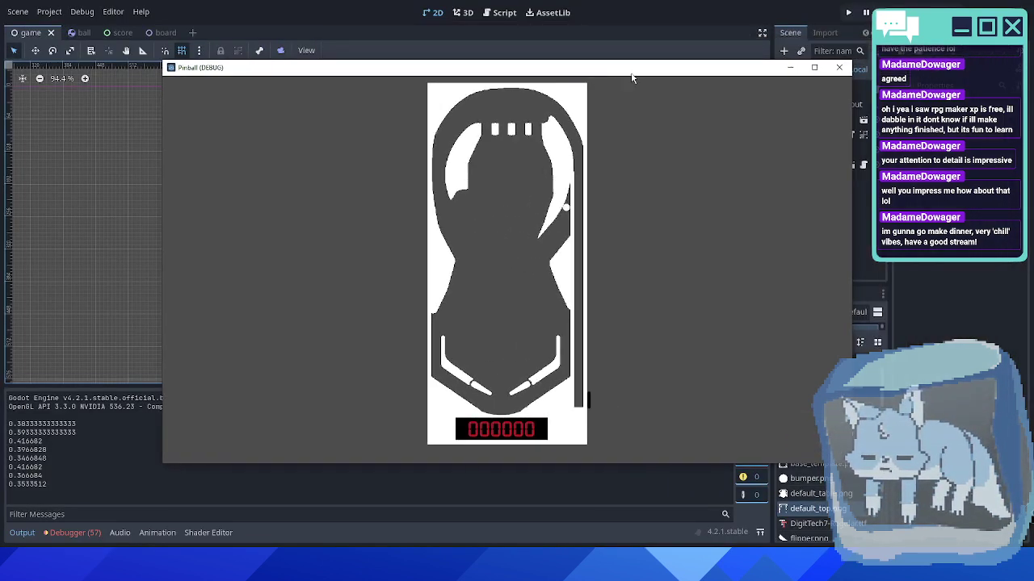
left_click(840, 68)
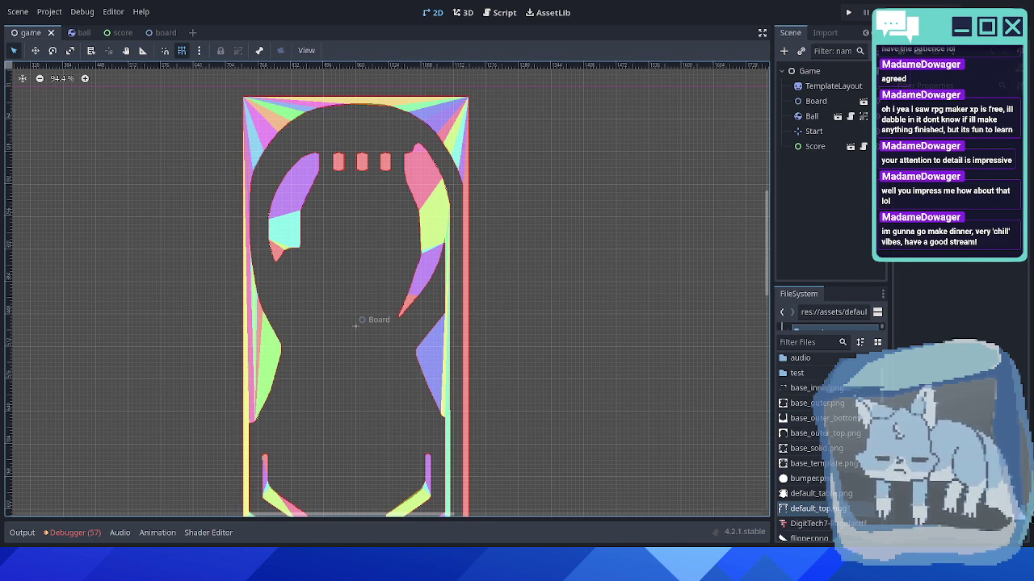
- Reset the Top sprite's texture filter to Inherit in the board scene and save the scene
middle_click_drag(487, 247, 565, 234)
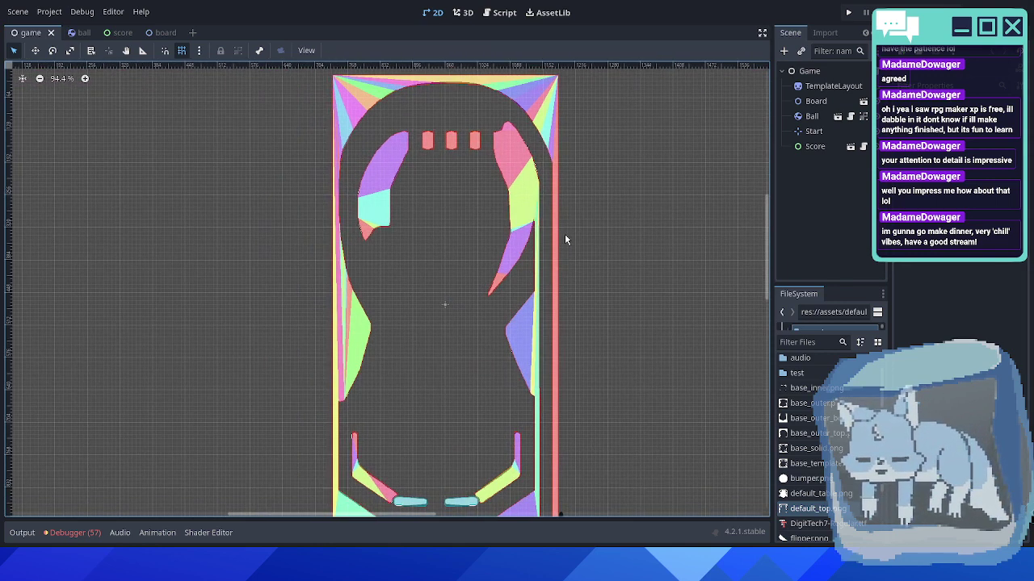
left_click(166, 33)
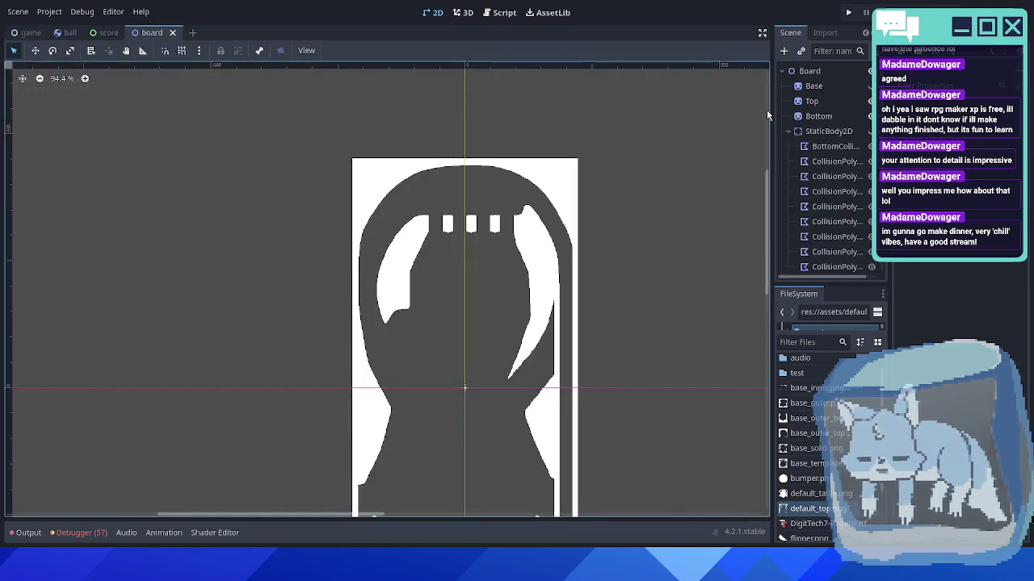
left_click(810, 102)
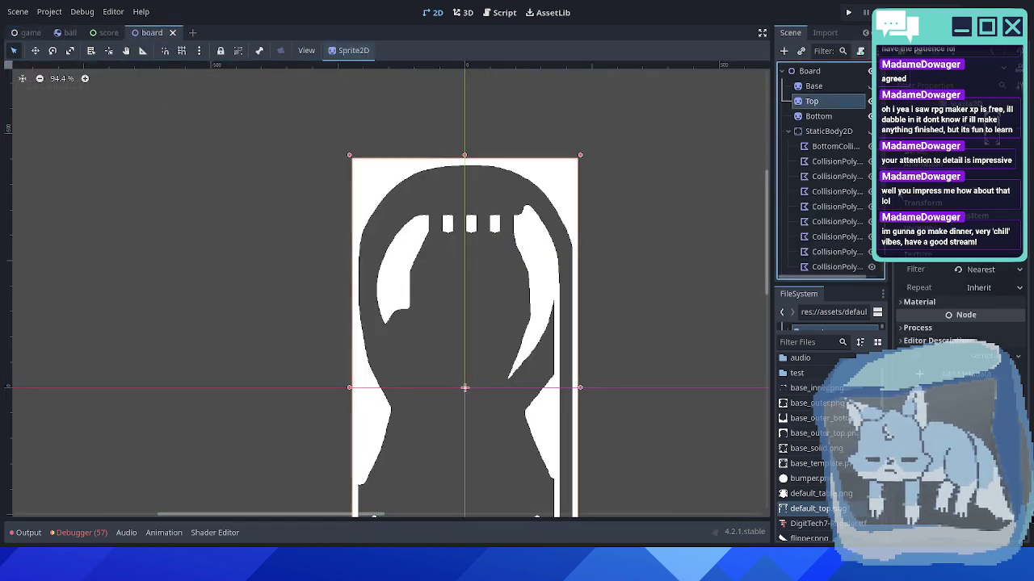
left_click(959, 271)
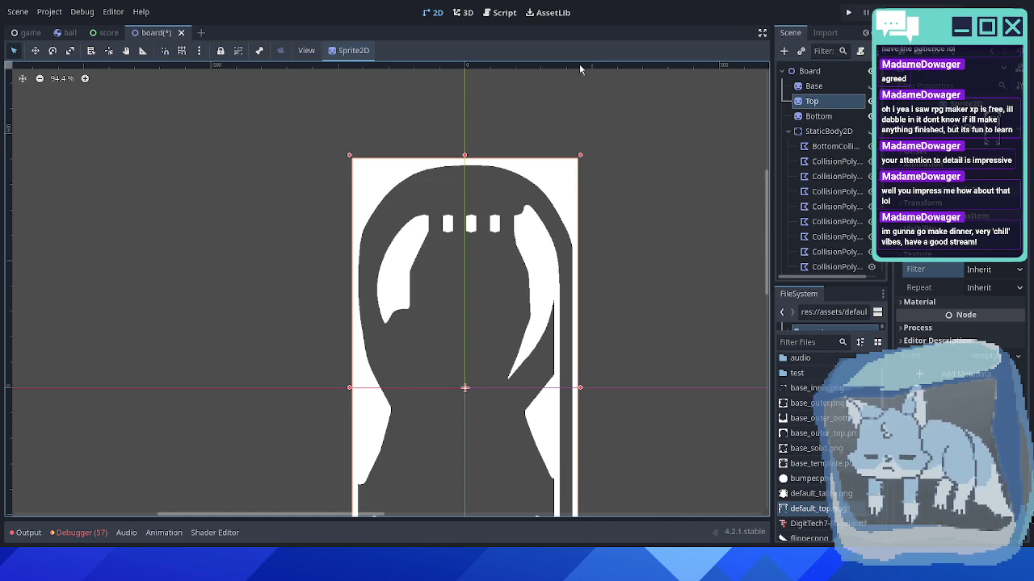
key("ctrl+s")
- Inspect the ball scene's Bumper sprite and CollisionShape2D against the ball's outline
scroll(489, 236, "up", 7)
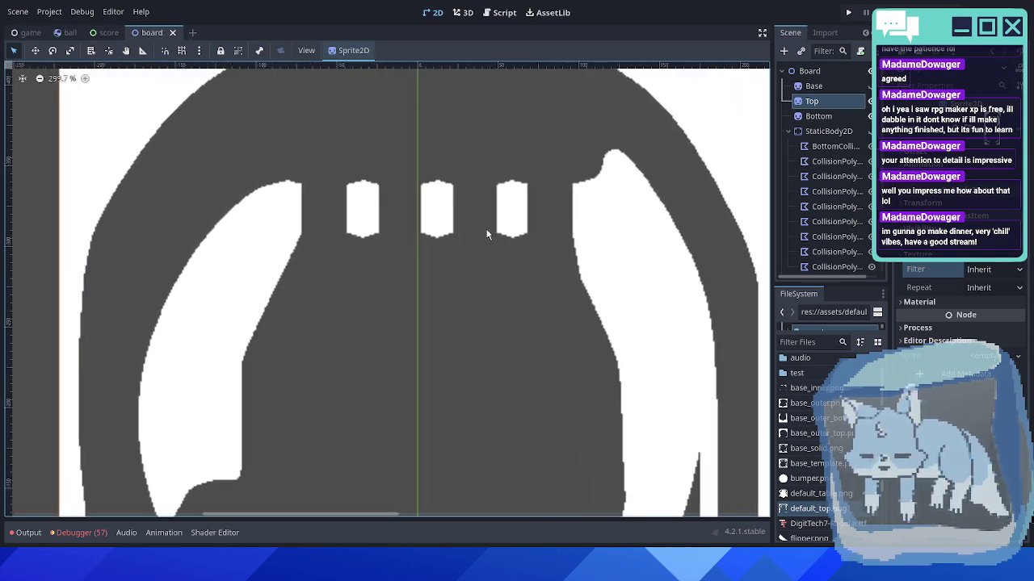
left_click(67, 32)
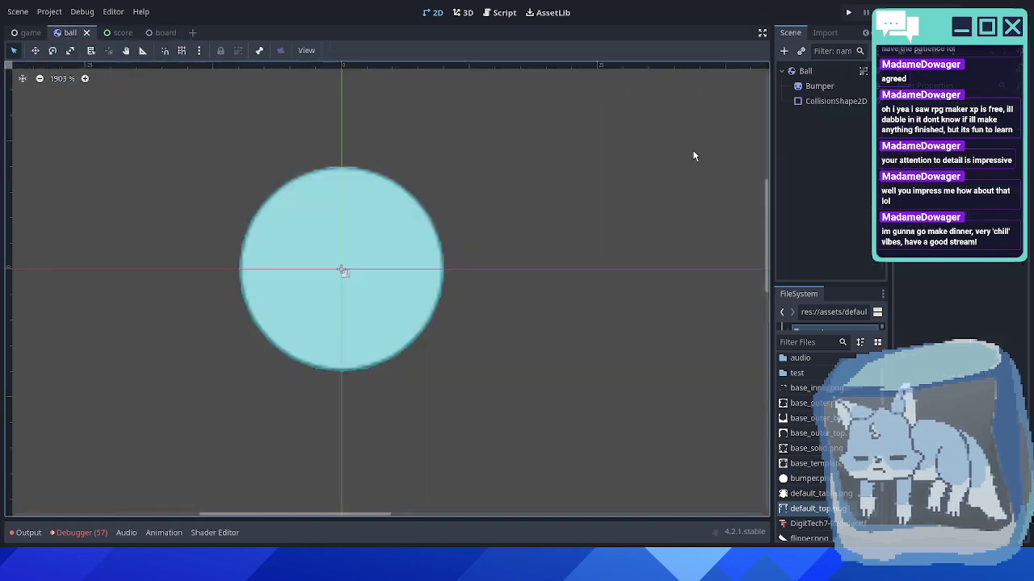
scroll(694, 155, "up", 1)
middle_click_drag(520, 243, 673, 240)
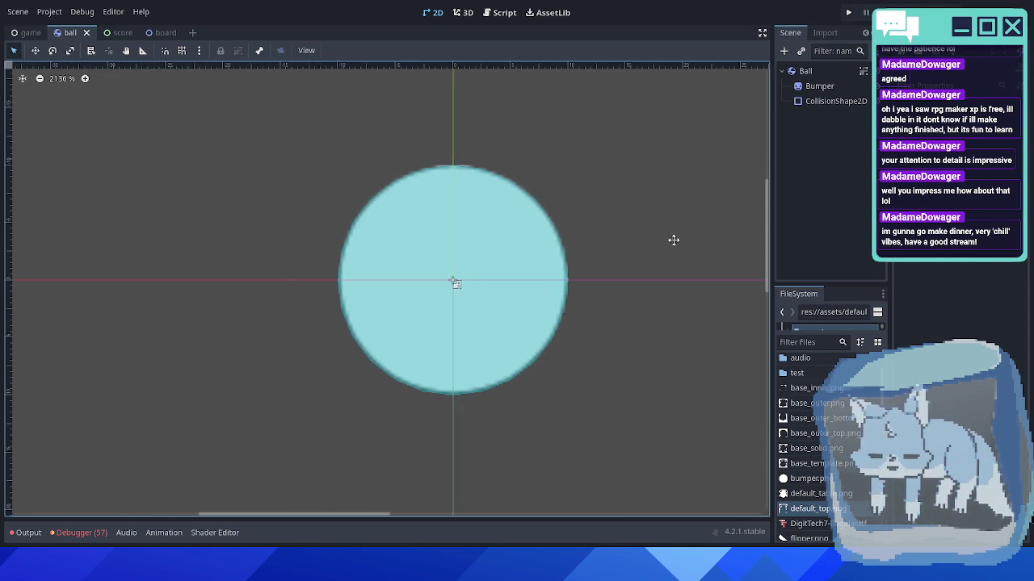
left_click(819, 87)
left_click(818, 101)
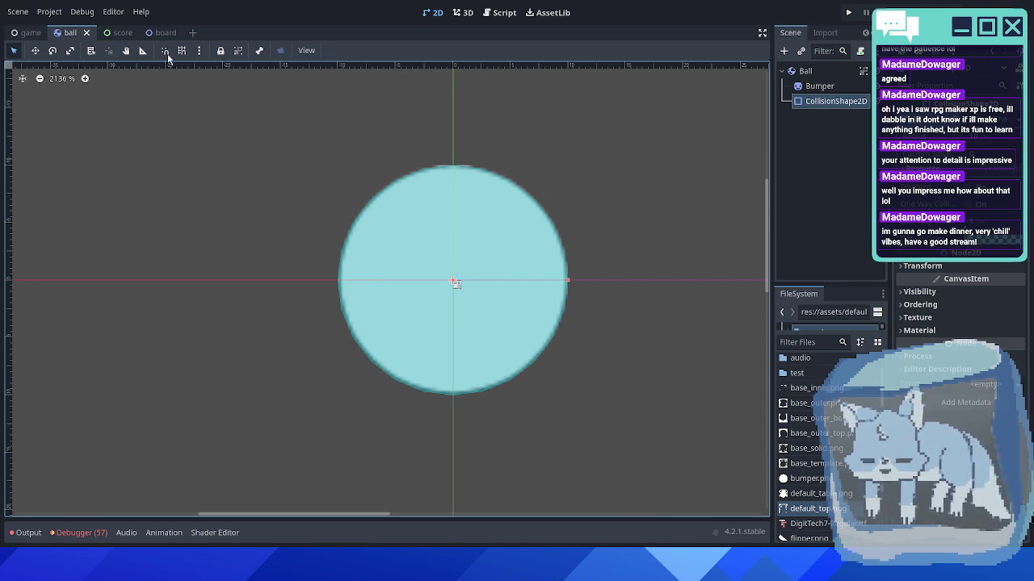
- Make the StaticBody2D node and its collision polygons visible in the board scene
left_click(158, 32)
scroll(276, 149, "up", 4)
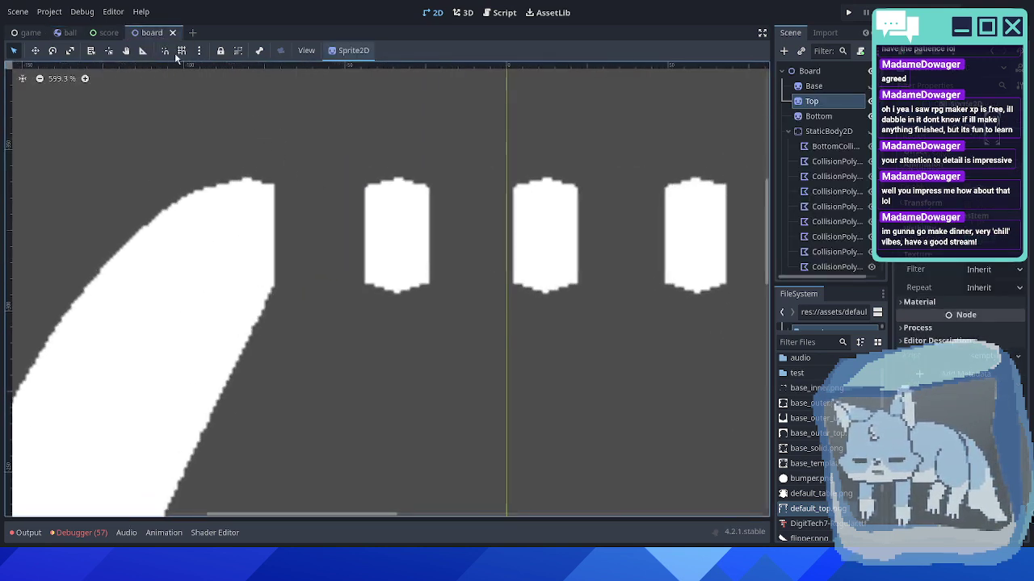
left_click(142, 51)
scroll(279, 200, "up", 2)
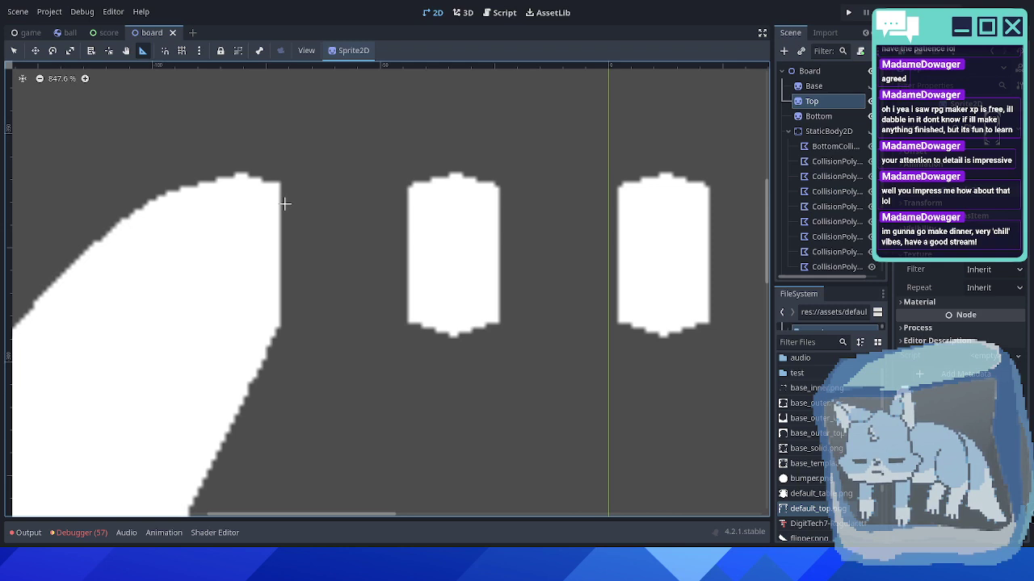
left_click(868, 133)
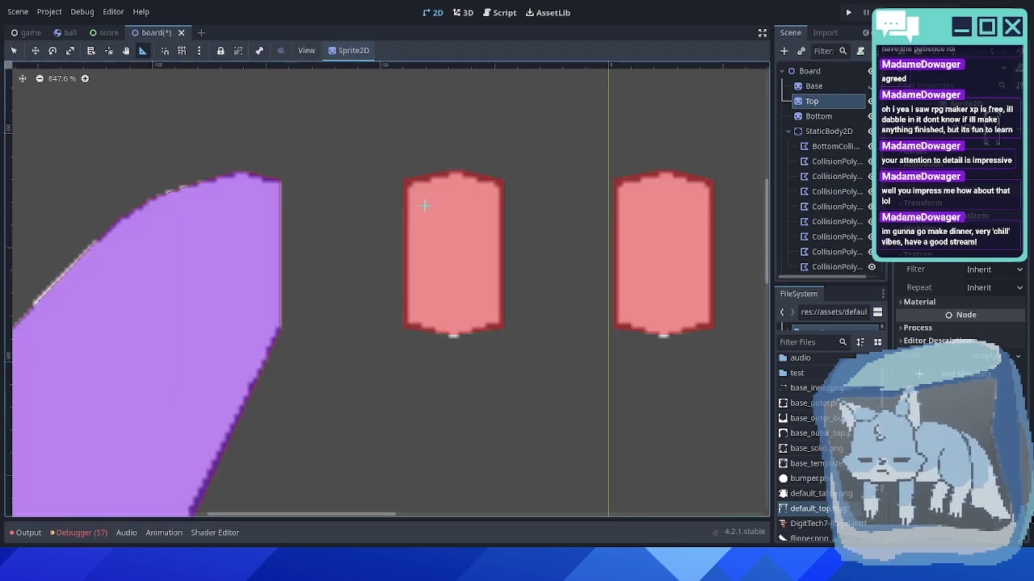
- Measure the horizontal gap between the curved left guide and the leftmost top-lane post with the ruler
scroll(350, 193, "up", 6)
left_click_drag(251, 191, 421, 191)
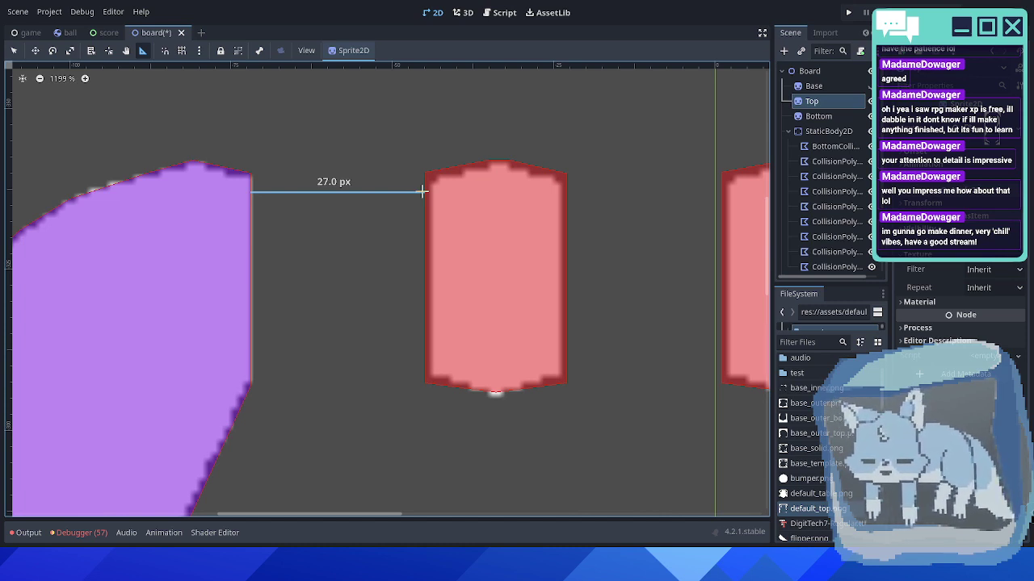
left_click_drag(421, 192, 421, 192)
scroll(454, 253, "down", 9)
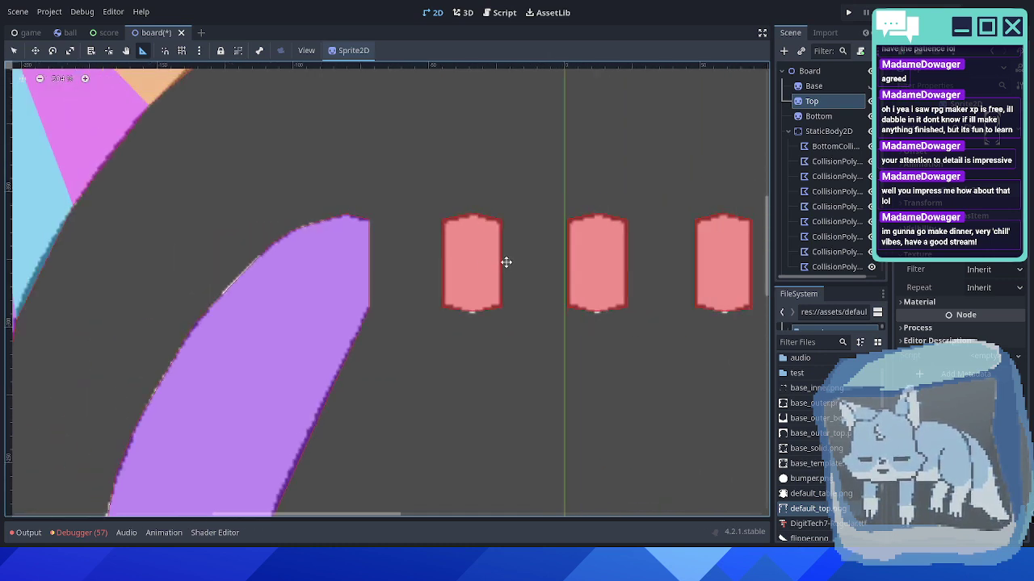
middle_click_drag(507, 261, 469, 261)
key("q")
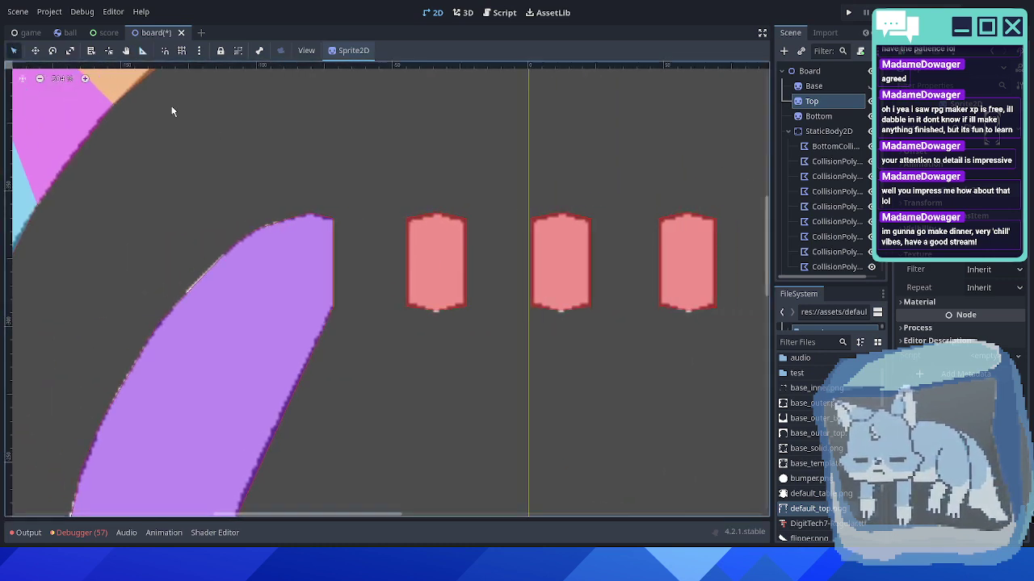
- Pull the two upper corner points of the leftmost post's collision polygon inward to the sprite's side edges
left_click(422, 239)
scroll(421, 235, "up", 5)
scroll(415, 231, "up", 1)
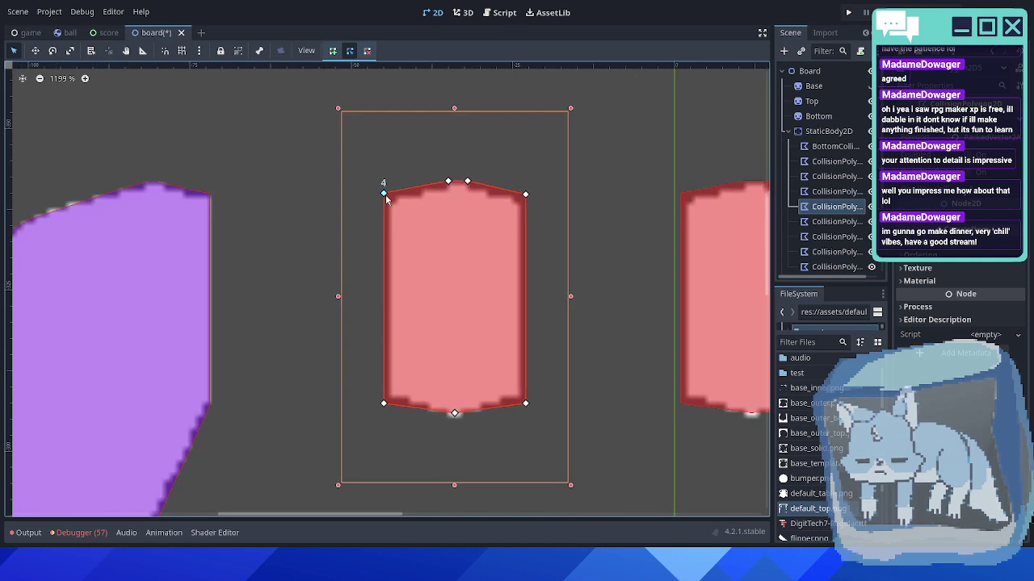
left_click_drag(384, 194, 388, 190)
scroll(432, 211, "up", 12)
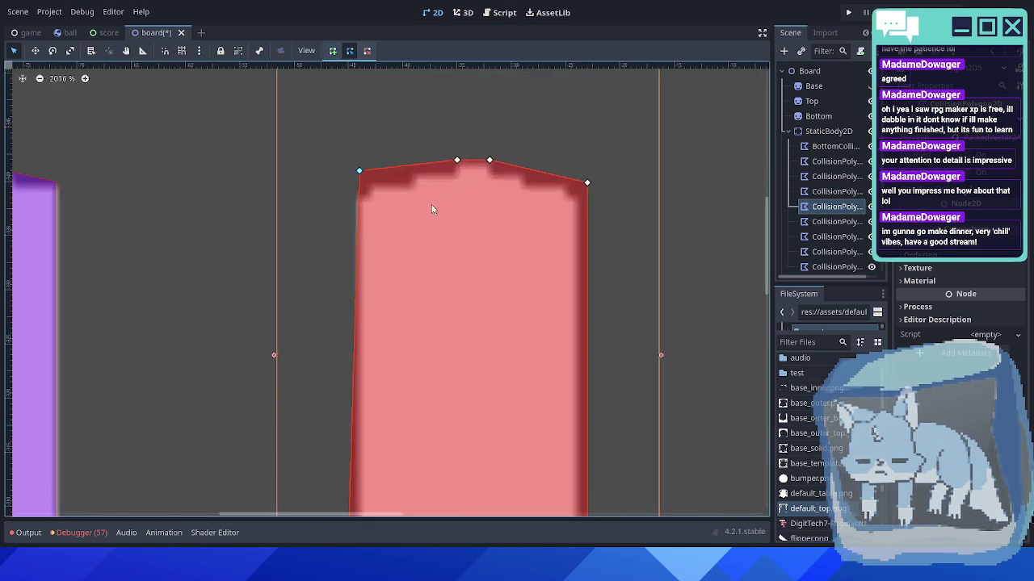
left_click_drag(350, 173, 350, 179)
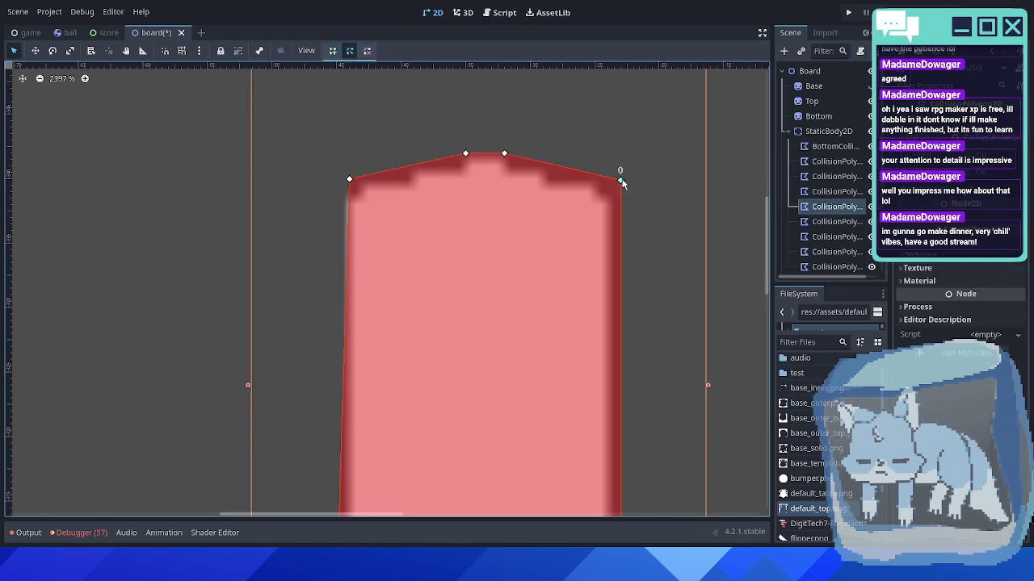
left_click_drag(619, 180, 612, 182)
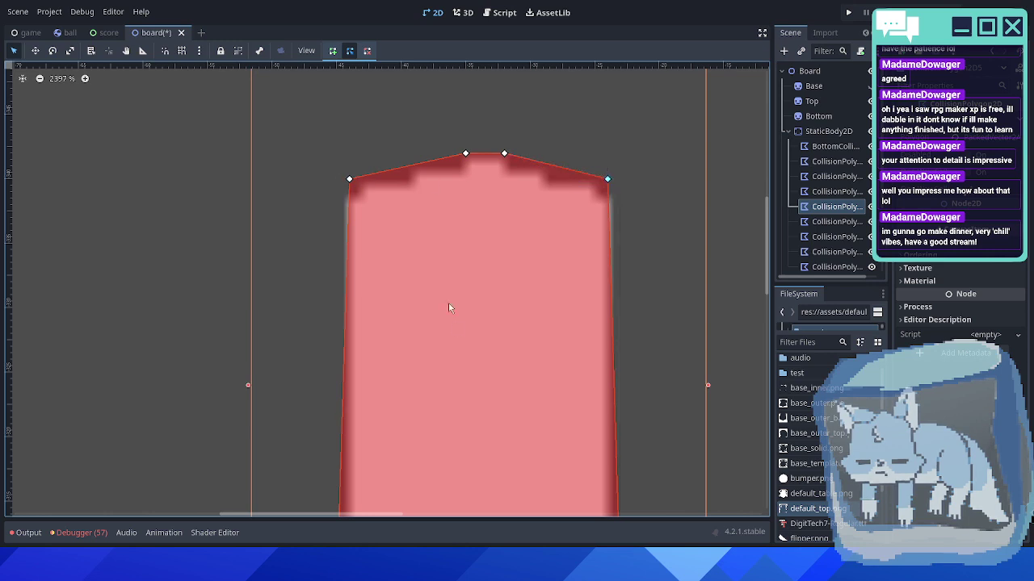
- Pull the two lower corner points of the leftmost post's collision polygon inward to straighten its sides, and deselect it
middle_click_drag(451, 308, 409, 204)
scroll(407, 205, "down", 5)
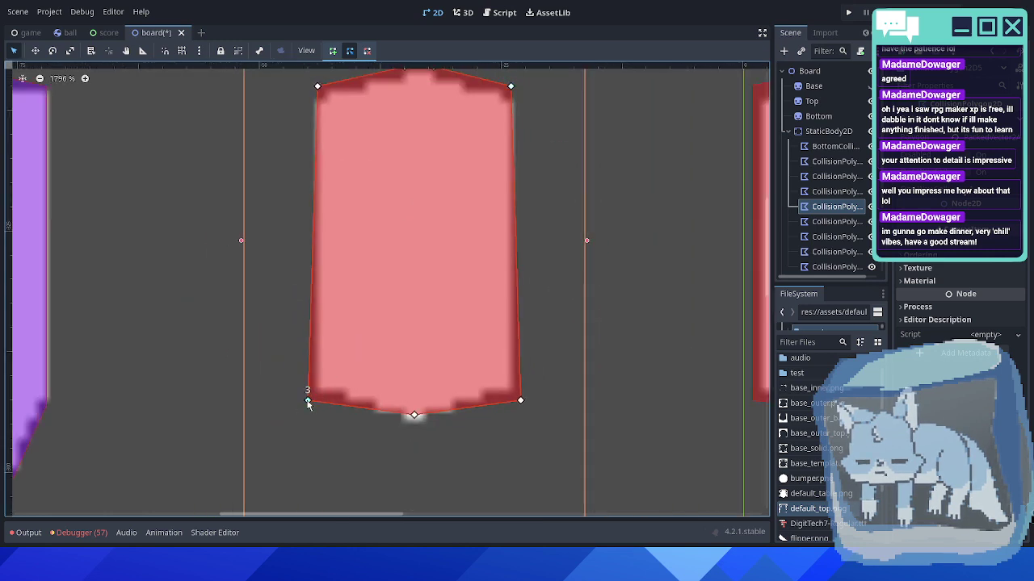
left_click_drag(308, 402, 319, 404)
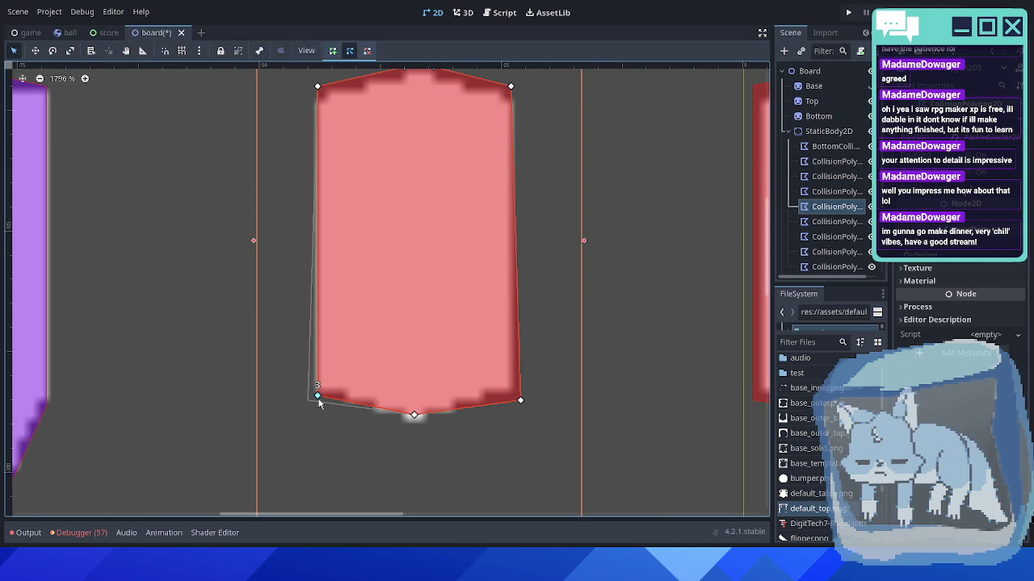
left_click_drag(522, 407, 514, 404)
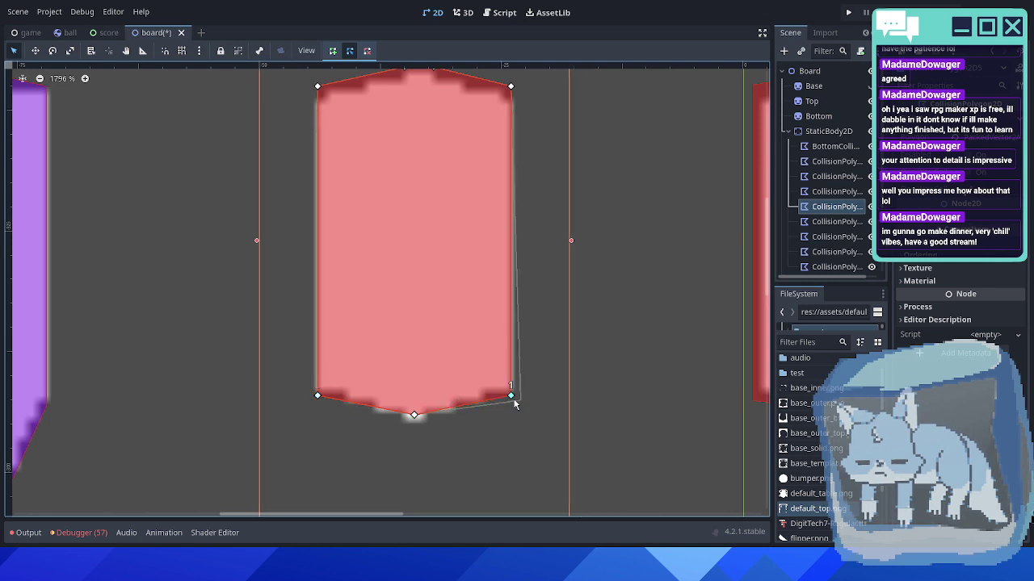
left_click(553, 323)
- Select the middle top-lane post's collision polygon and pull its two left corner points inward to the sprite's side edge
scroll(553, 323, "down", 3)
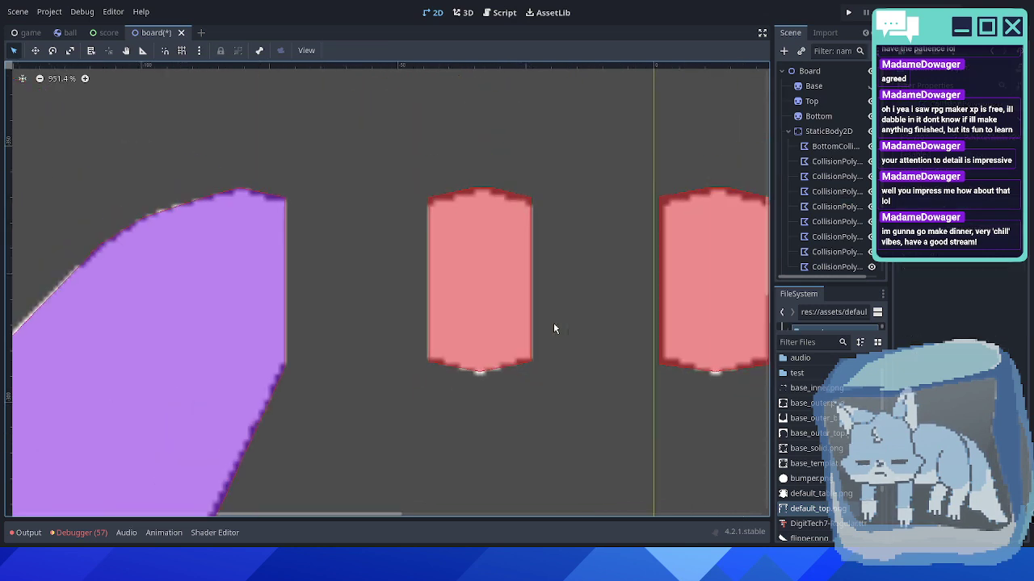
scroll(554, 323, "down", 1)
middle_click_drag(570, 304, 410, 304)
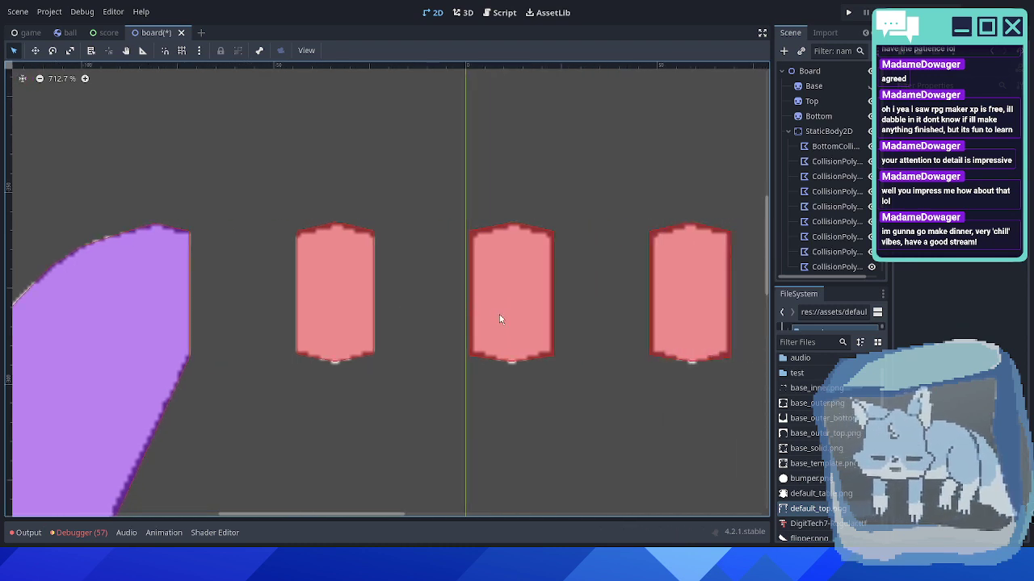
scroll(528, 307, "up", 1)
left_click(501, 281)
scroll(502, 281, "up", 4)
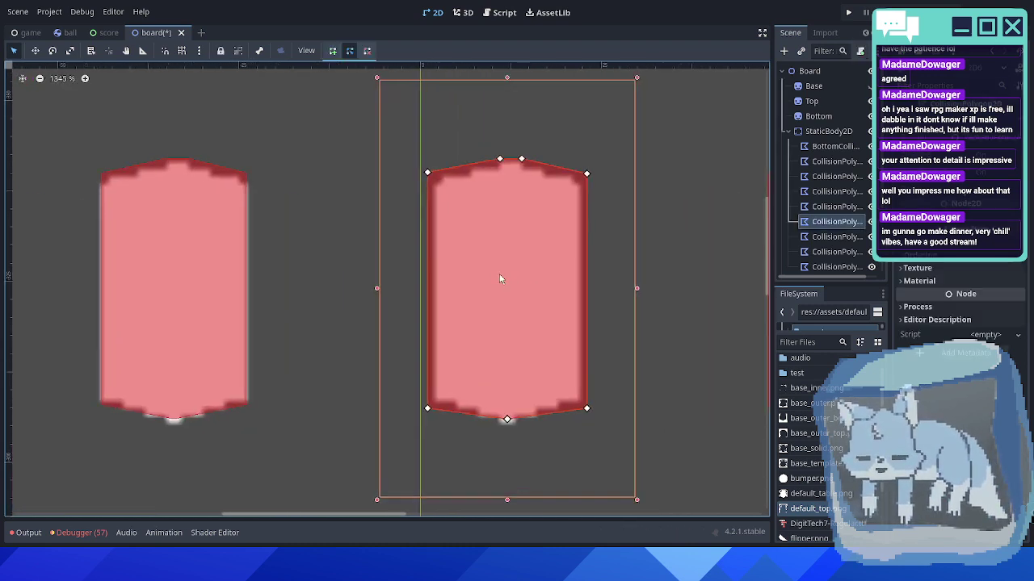
left_click_drag(415, 154, 419, 154)
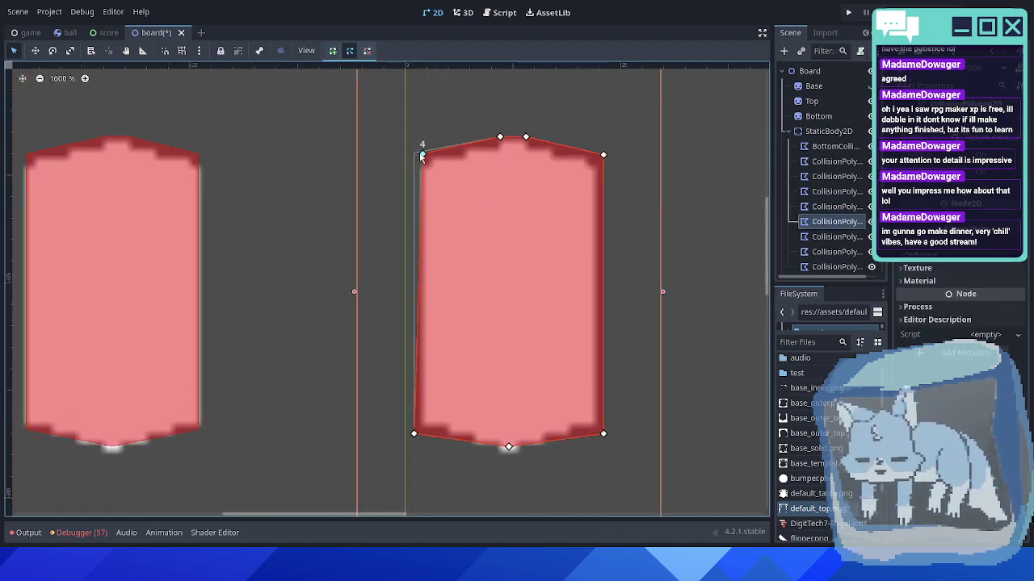
mouse_move(414, 433)
left_mouse_down()
mouse_move(429, 430)
mouse_move(422, 433)
left_mouse_up()
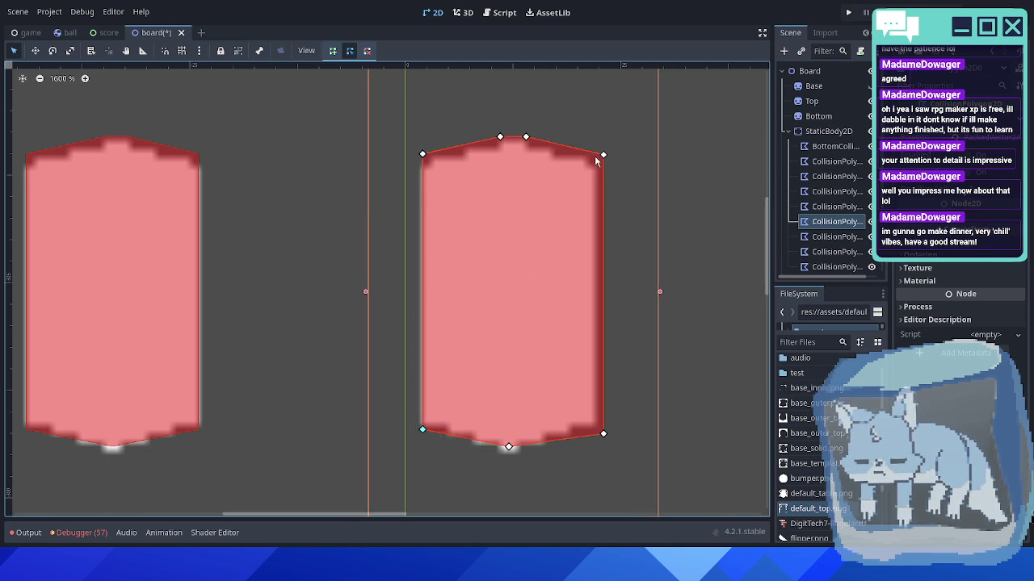
- Pull the two right corner points of the middle post's collision polygon inward to the sprite's side edge, and deselect it
left_click_drag(602, 153, 592, 161)
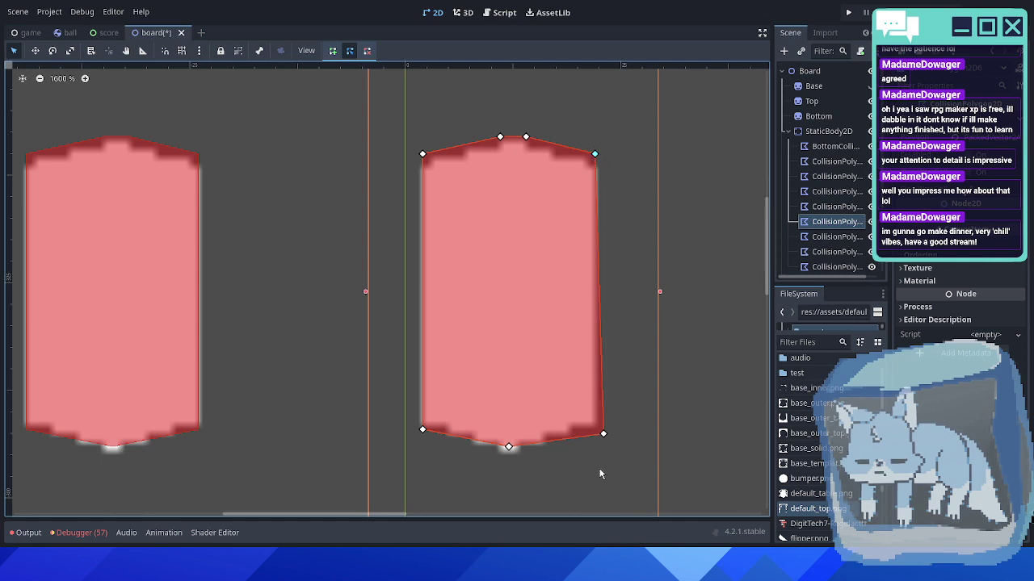
left_click_drag(601, 436, 596, 428)
left_click(635, 408)
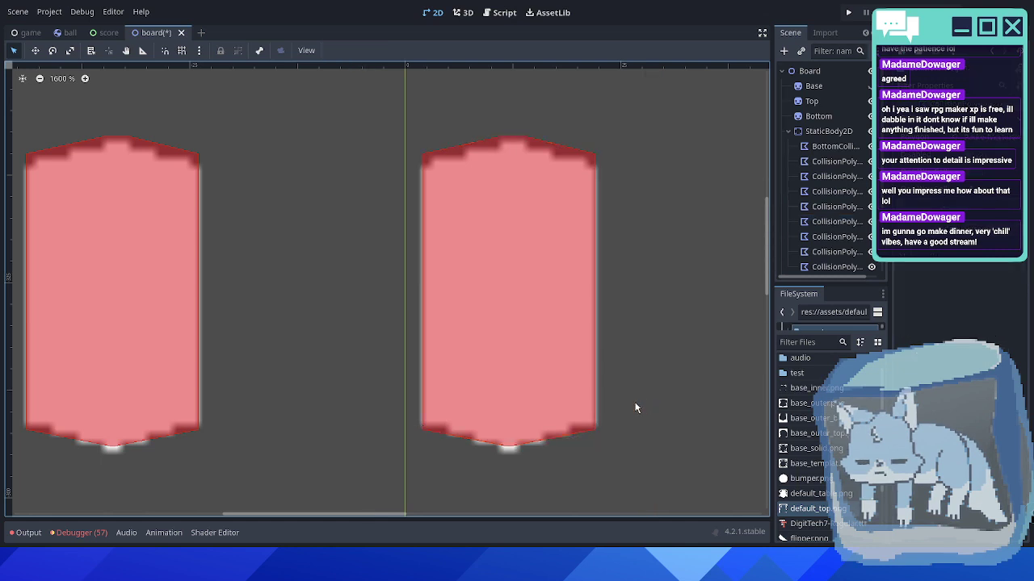
- Measure the horizontal gap between the middle top-lane post and its neighbour with the ruler
scroll(567, 362, "down", 3)
scroll(540, 255, "up", 3)
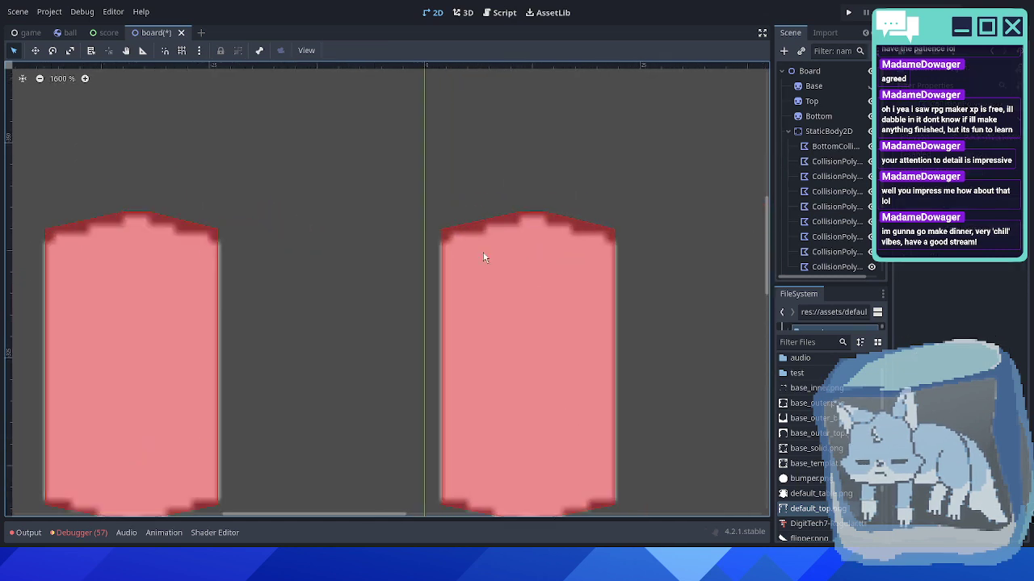
left_click(142, 51)
scroll(485, 247, "up", 2)
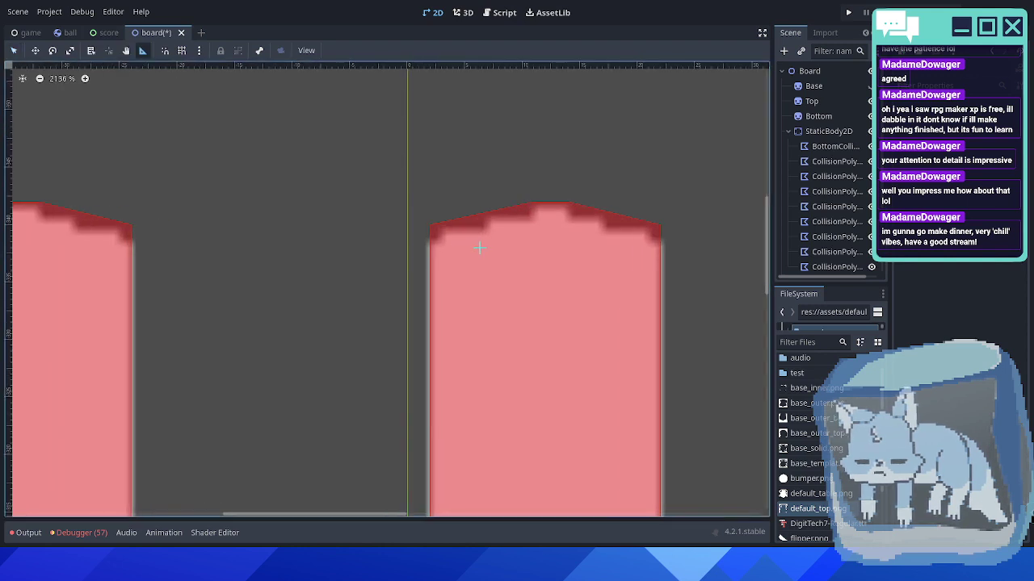
scroll(464, 249, "right", 3, "shift")
left_click_drag(297, 220, 566, 222)
scroll(417, 279, "down", 5)
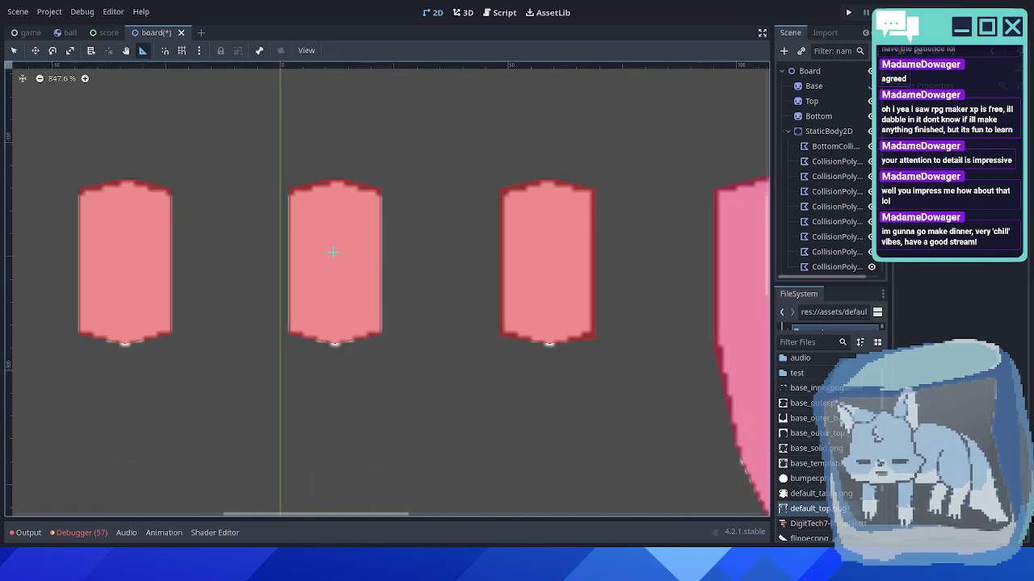
- Select the rightmost top-lane post's collision polygon and pull its two left corner points inward to the sprite's side edge
left_click(15, 50)
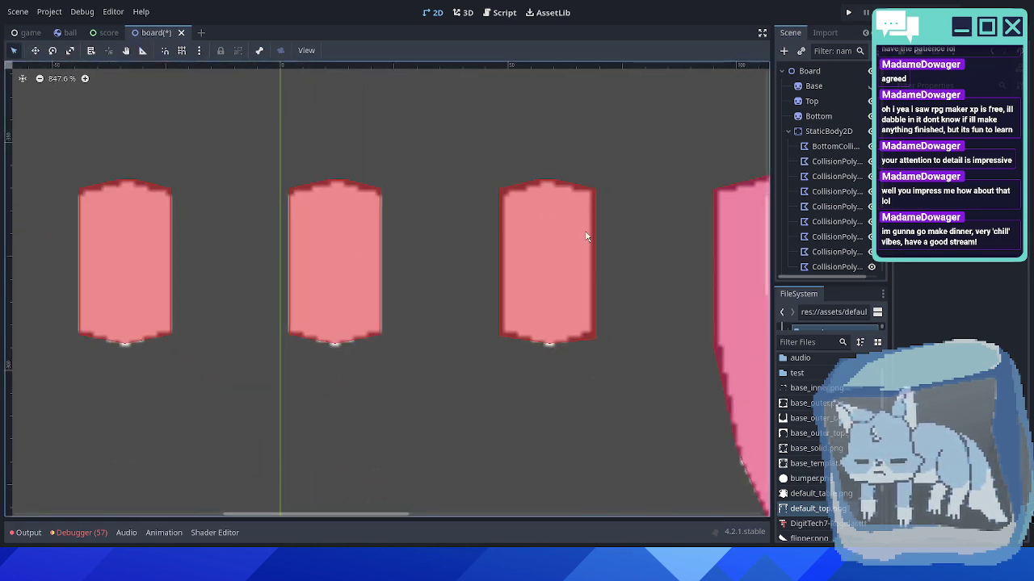
left_click(546, 229)
scroll(547, 229, "up", 8)
middle_click_drag(560, 225, 467, 224)
scroll(467, 224, "up", 1)
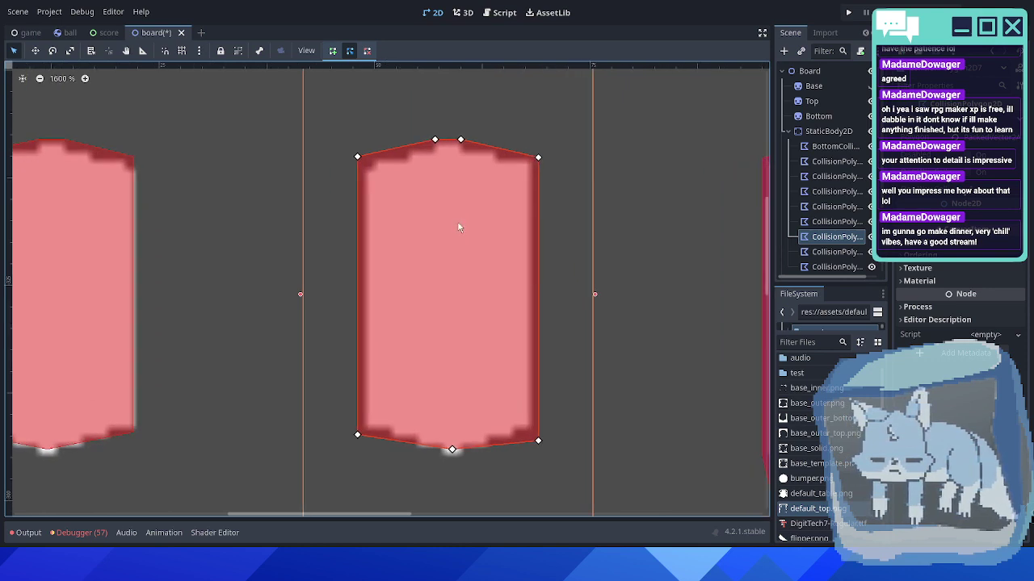
left_click_drag(358, 159, 366, 159)
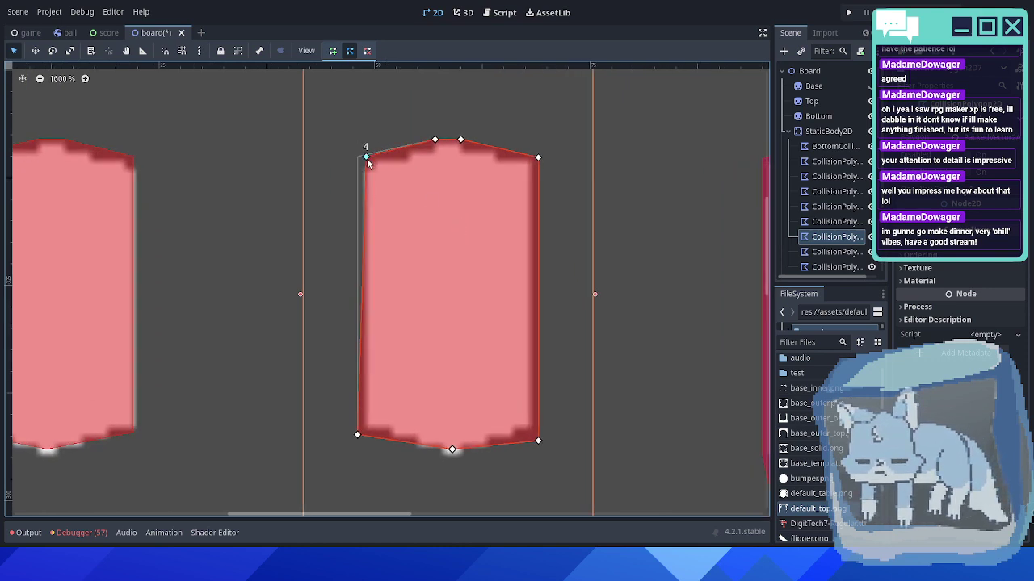
left_click_drag(358, 436, 368, 434)
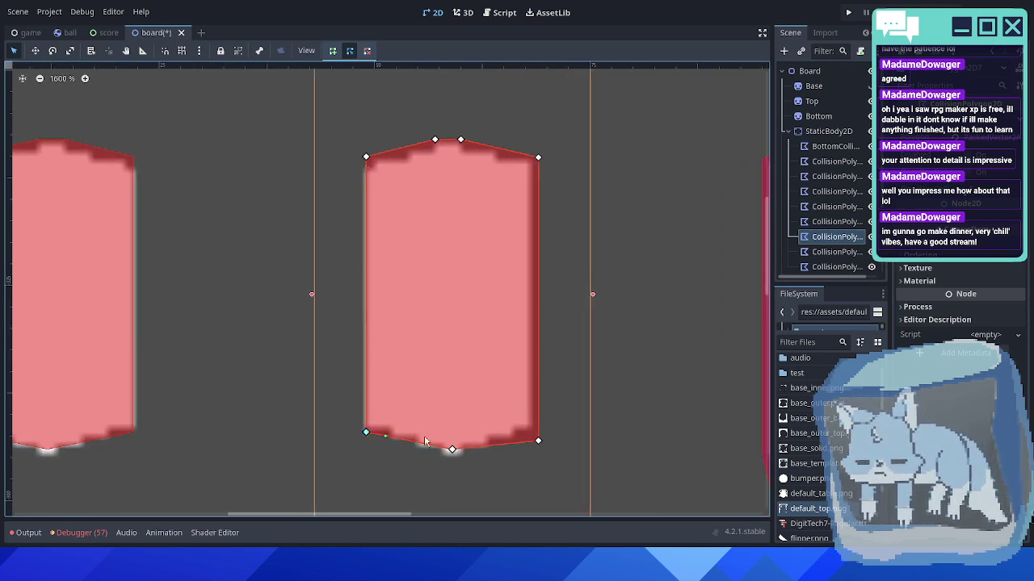
- Pull the two right corner points of the rightmost post's collision polygon inward to straighten its right side
left_click_drag(538, 440, 529, 440)
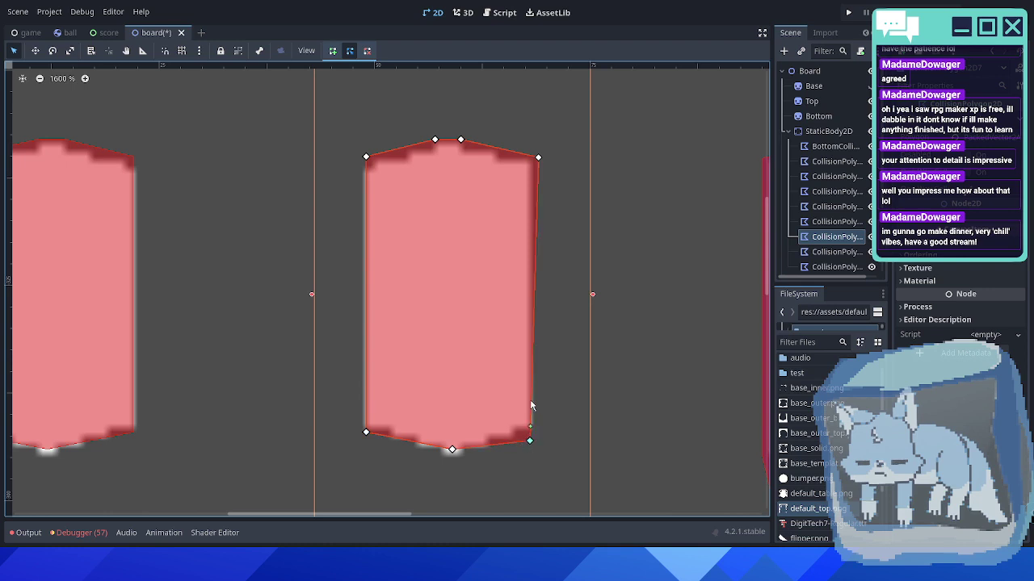
mouse_move(538, 157)
left_mouse_down()
mouse_move(522, 157)
mouse_move(532, 165)
left_mouse_up()
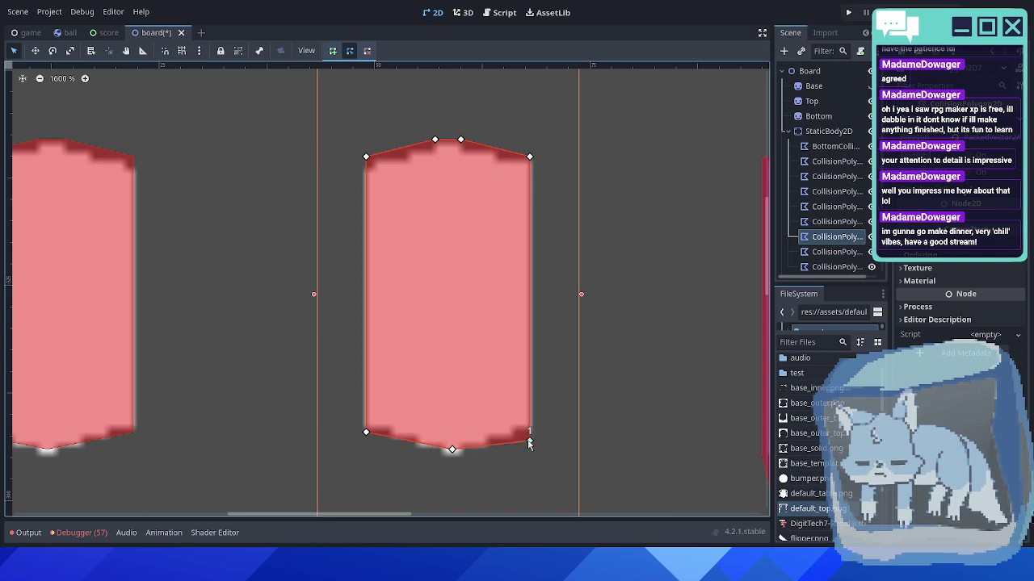
scroll(572, 363, "up", 1)
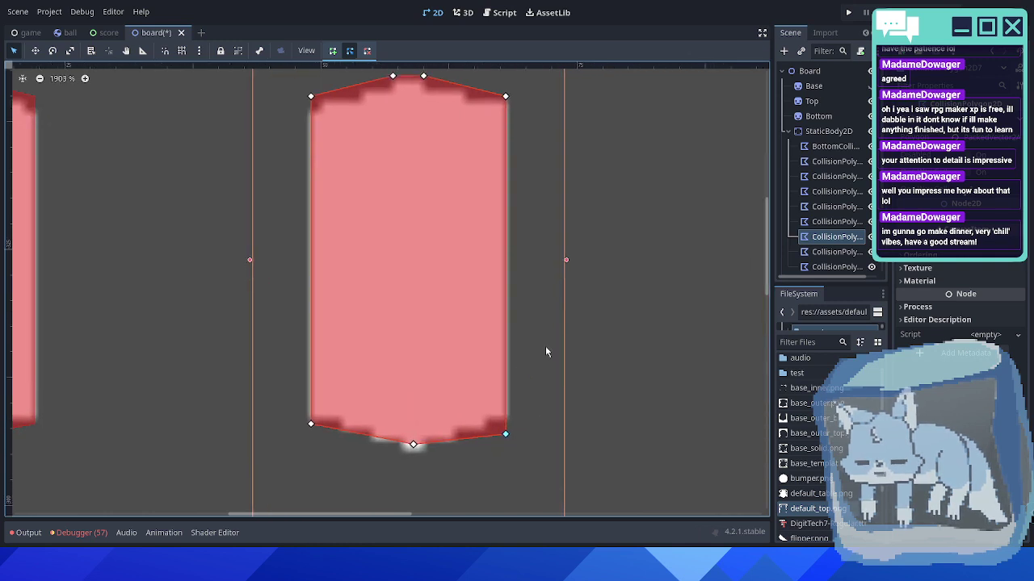
scroll(531, 431, "down", 6)
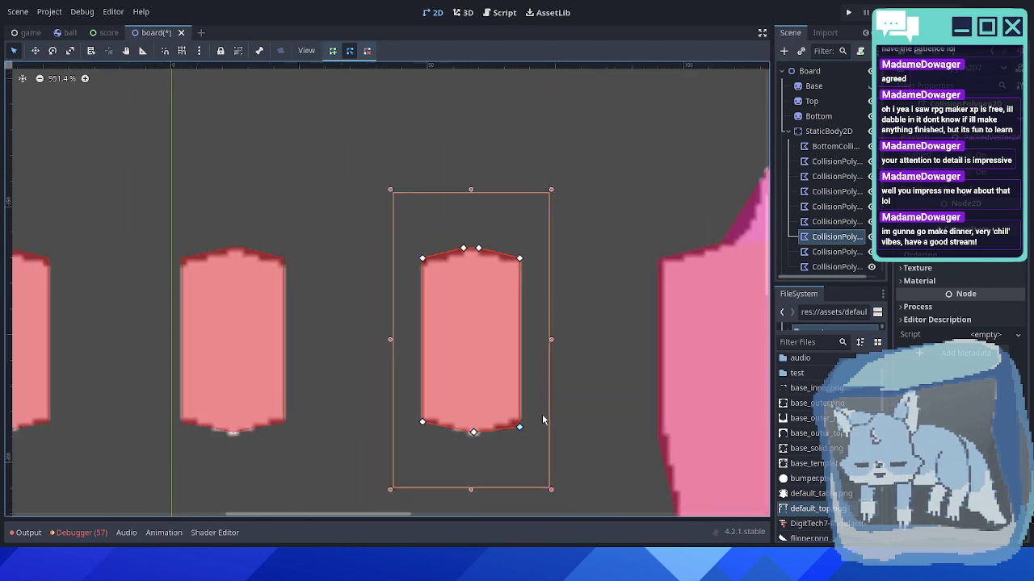
scroll(541, 422, "up", 5)
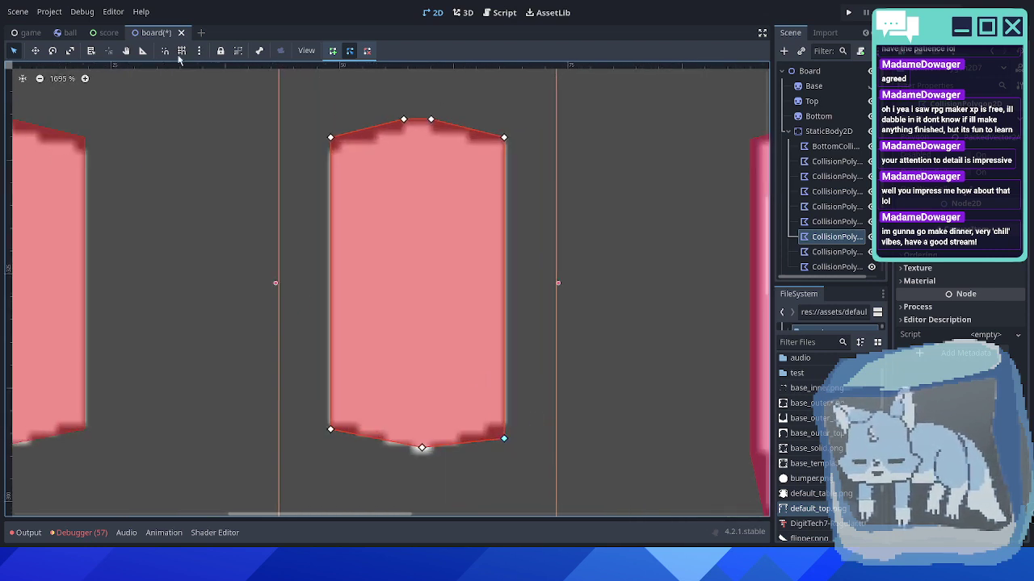
- Measure between the two lower corner points of the rightmost post's collision polygon with the ruler
left_click(142, 50)
scroll(379, 331, "up", 2)
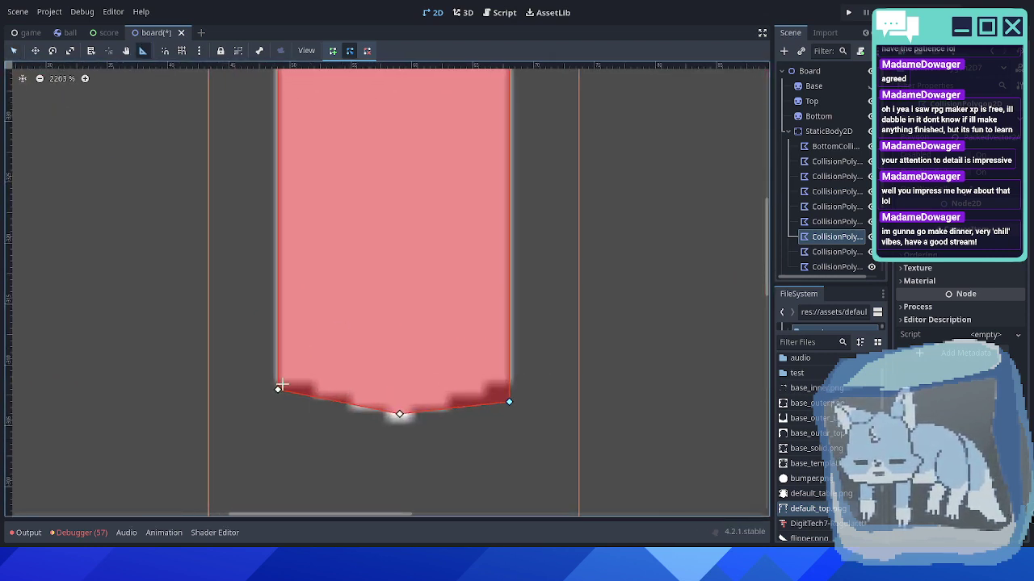
left_click_drag(277, 391, 509, 401)
left_click(15, 51)
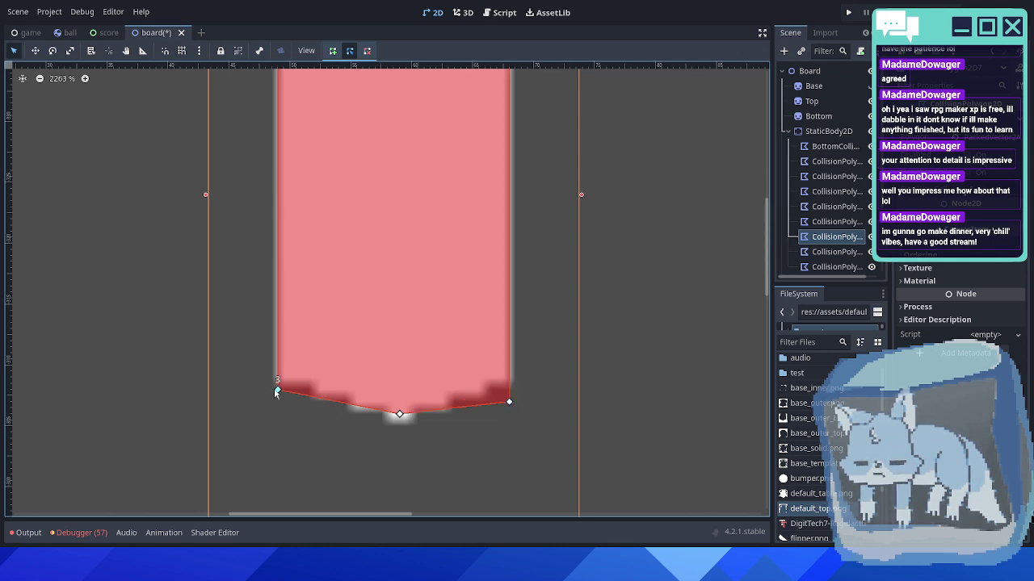
- Set the y coordinate of point 3, the rightmost post polygon's lower-left corner, to -307
left_click(971, 140)
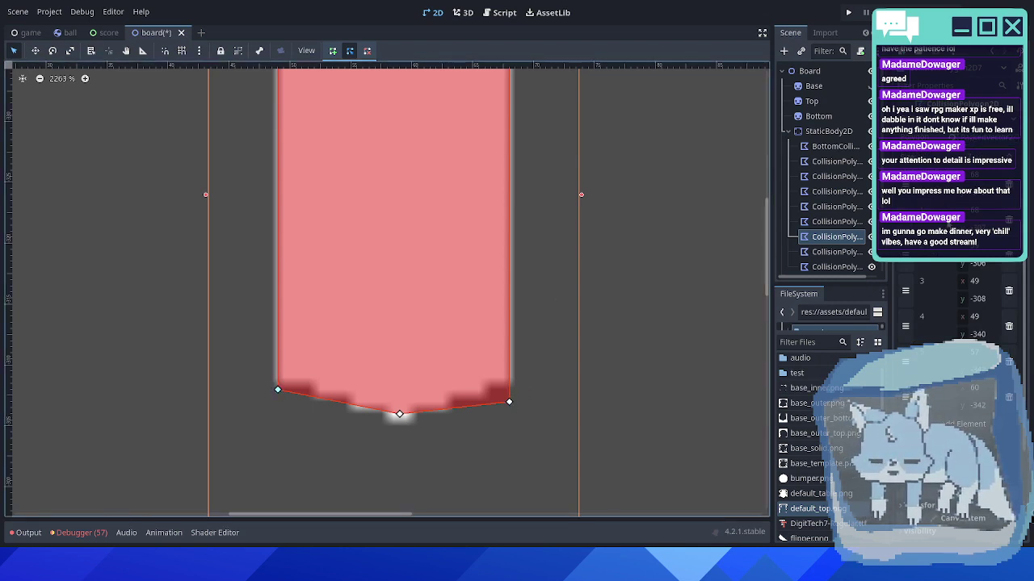
left_click(988, 298)
left_click(990, 300)
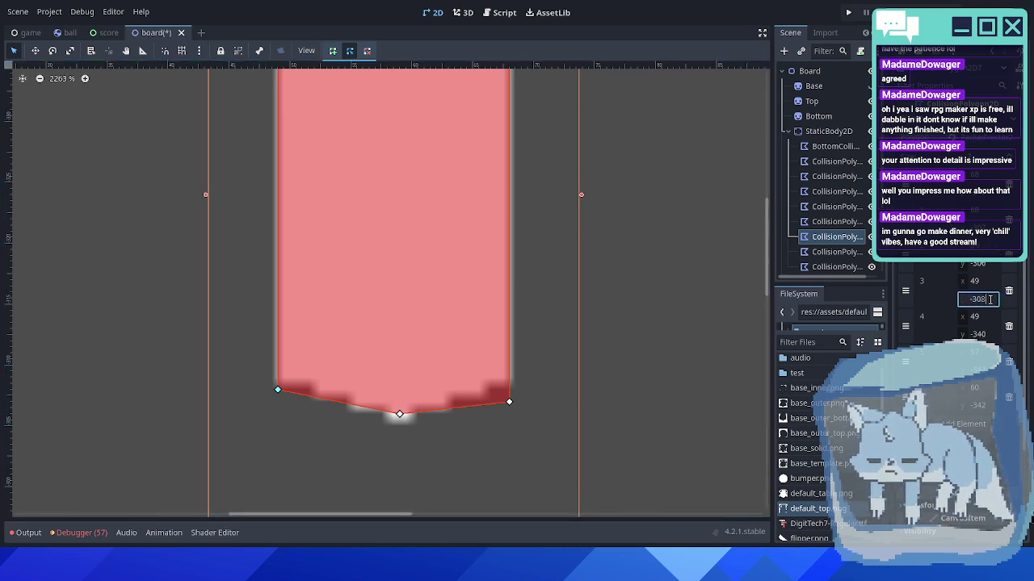
key("Return")
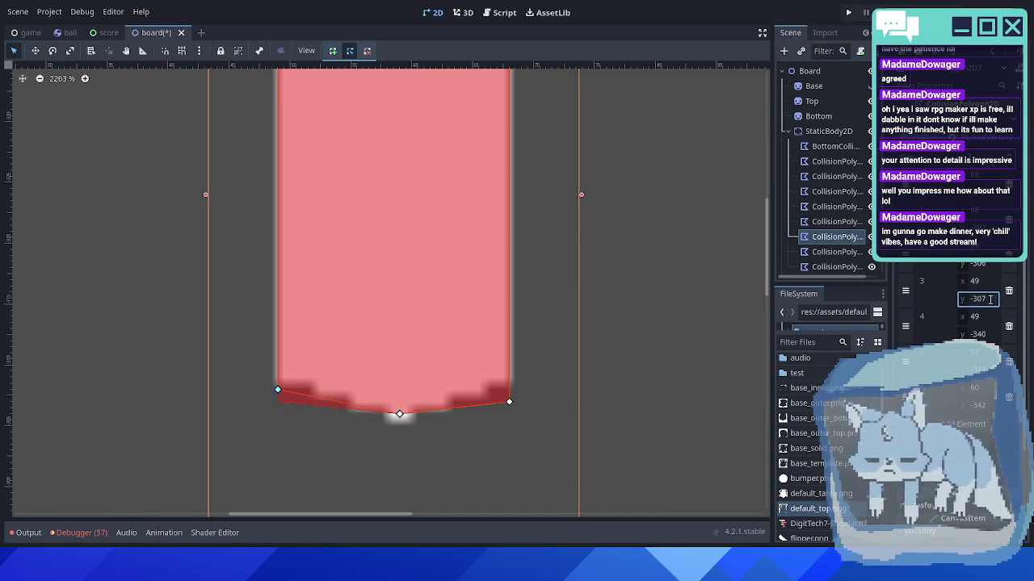
left_click(529, 326)
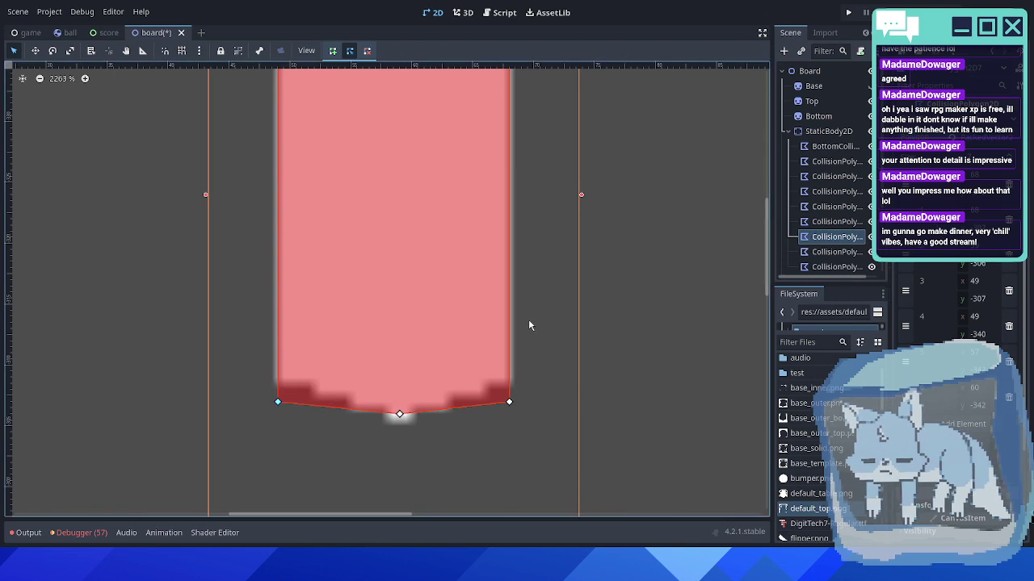
- Recheck the alignment of the rightmost post's lower corner points by measuring across them with the ruler again
scroll(418, 394, "up", 5)
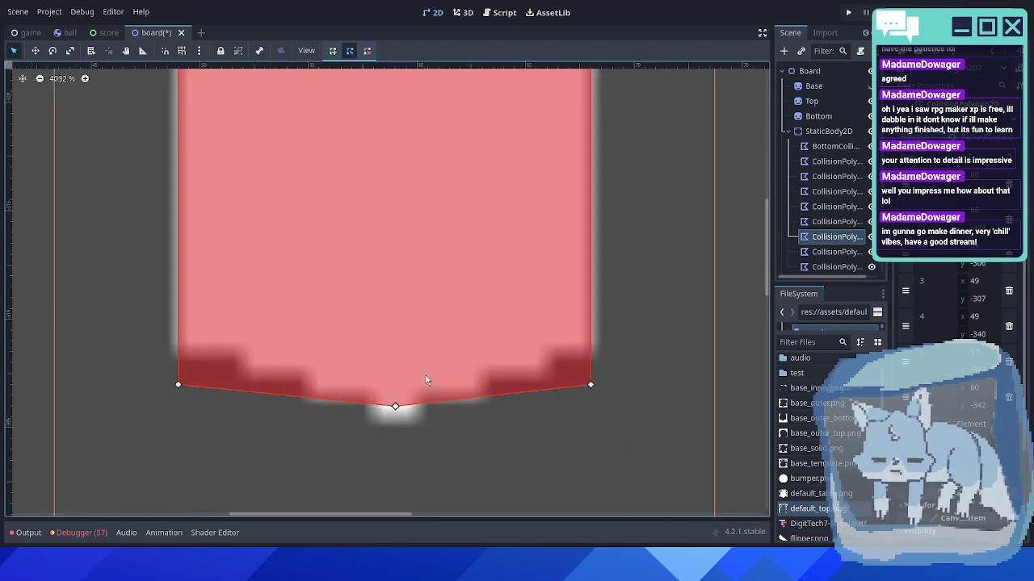
scroll(424, 372, "down", 3)
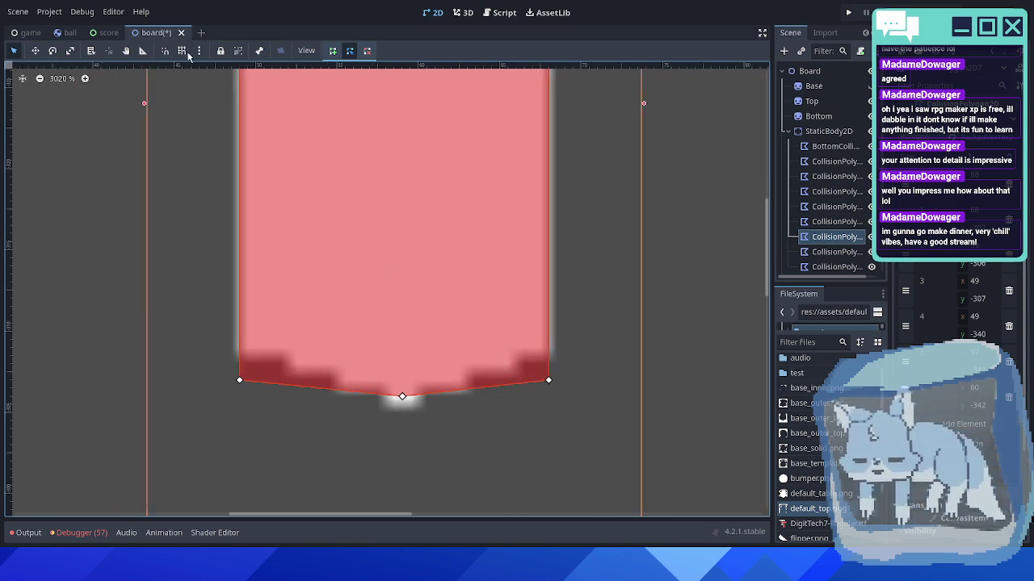
left_click(147, 51)
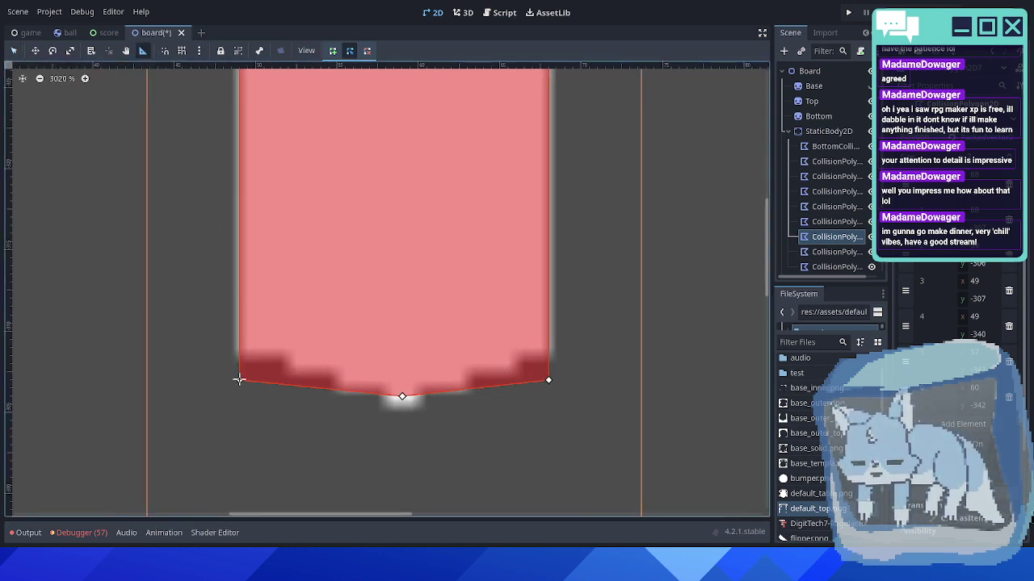
left_click_drag(239, 380, 549, 378)
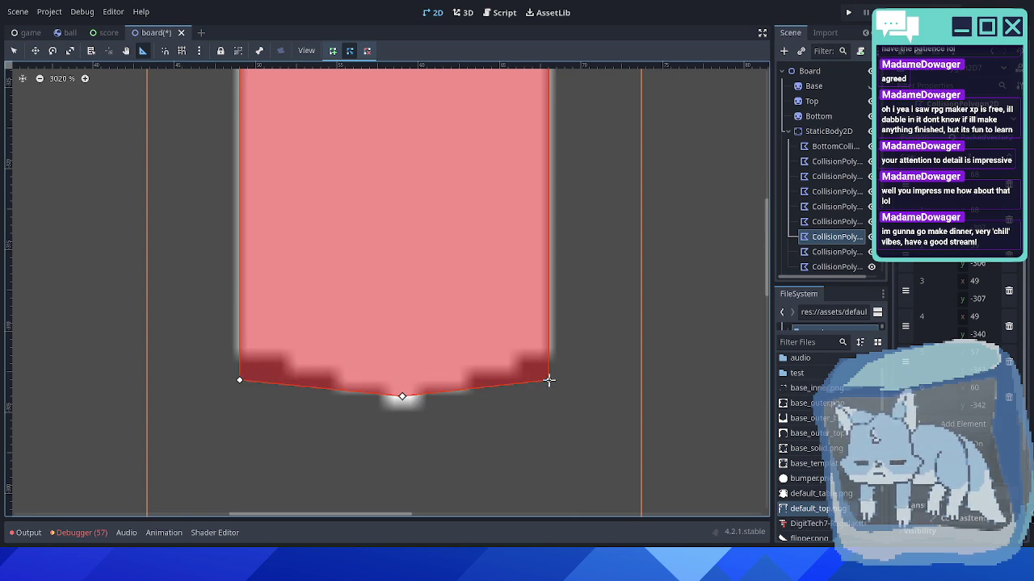
scroll(495, 363, "down", 3)
scroll(496, 353, "down", 6)
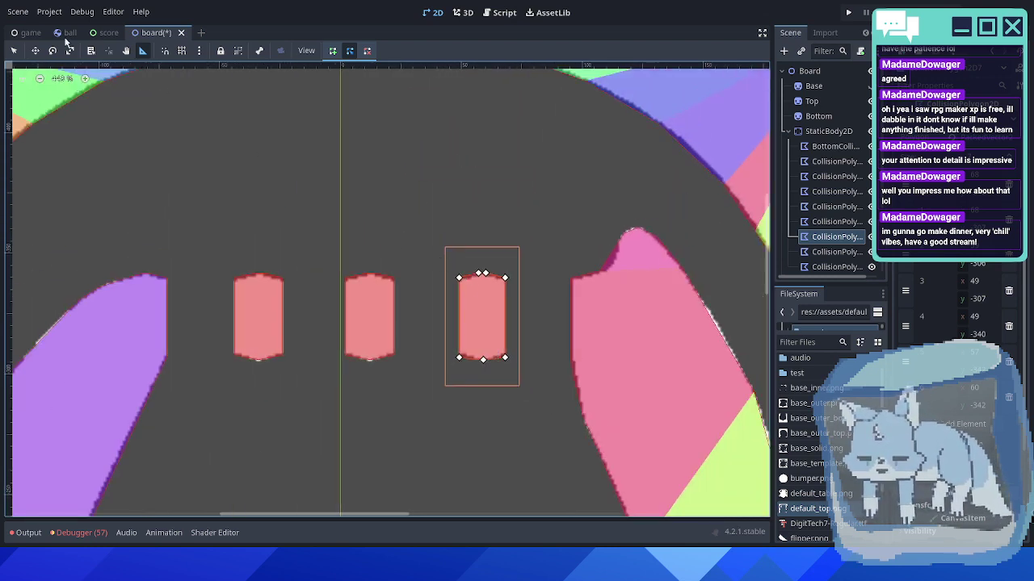
- Return to select mode, deselect the rightmost post's collision polygon, and save the board scene
left_click(14, 50)
middle_click_drag(201, 198, 334, 231)
left_click(334, 231)
scroll(355, 241, "down", 2)
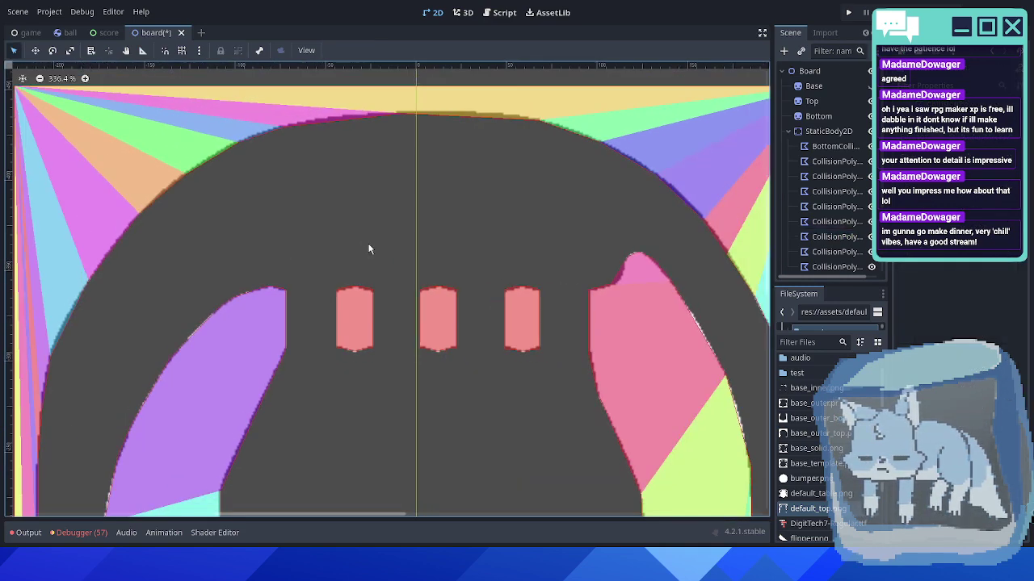
key("ctrl+s")
scroll(451, 277, "down", 5)
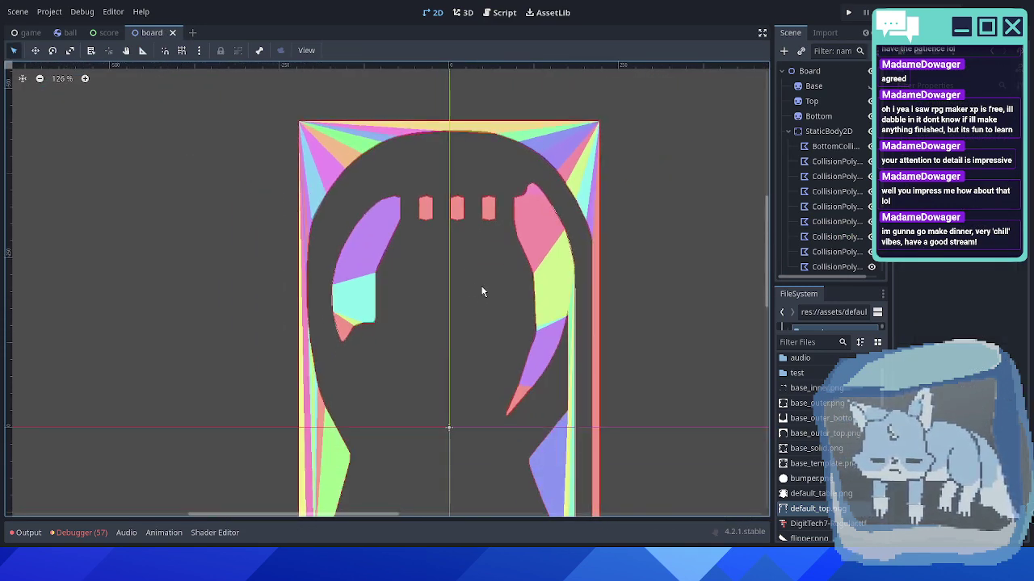
scroll(482, 292, "down", 5)
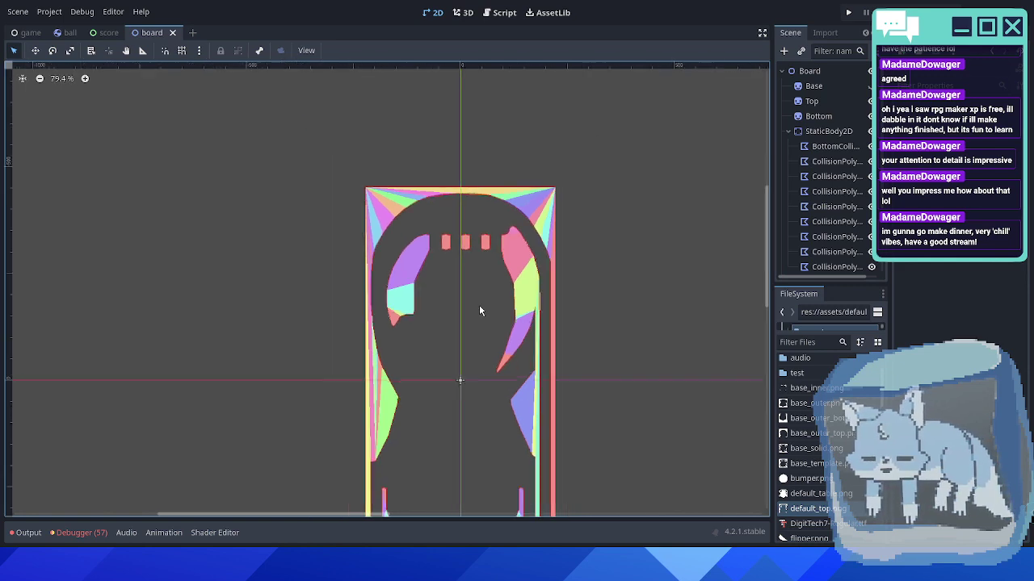
- Switch to the game scene and run the project to playtest the adjusted pinball table
left_click(30, 33)
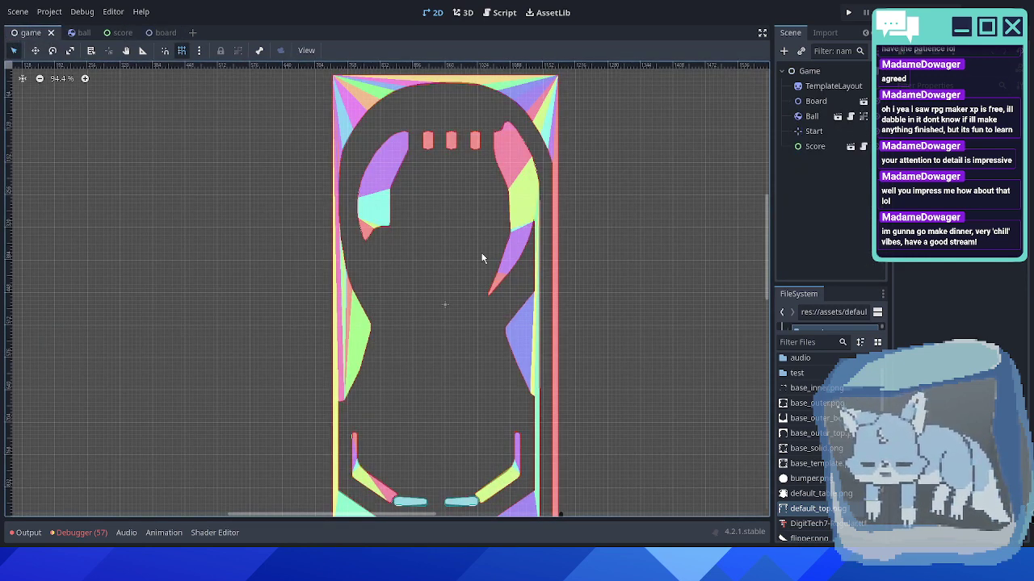
key("F5")
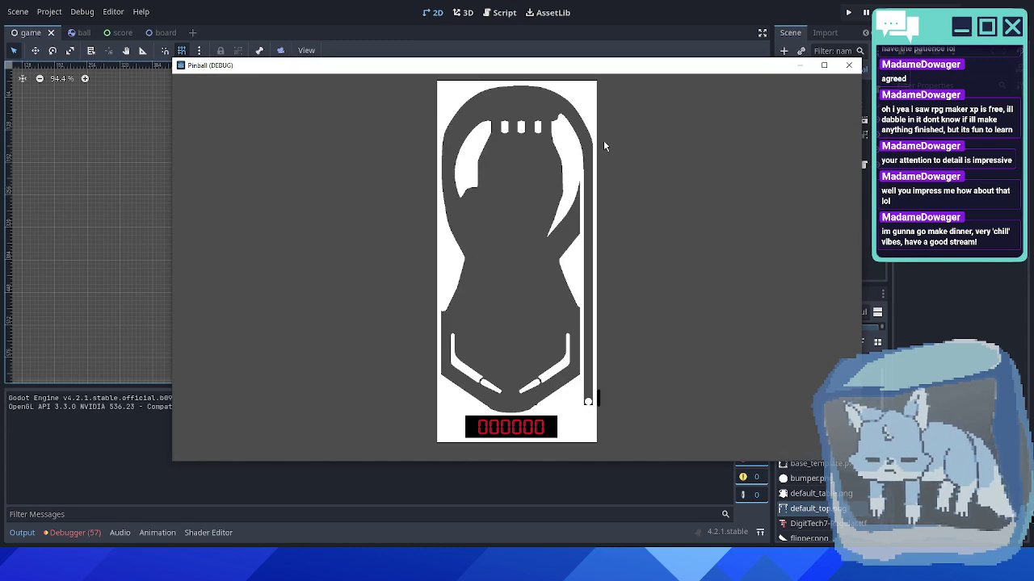
- Maximize the game window and playtest the pinball table, repeatedly launching the ball and working both flippers, and close the game
double_click(629, 71)
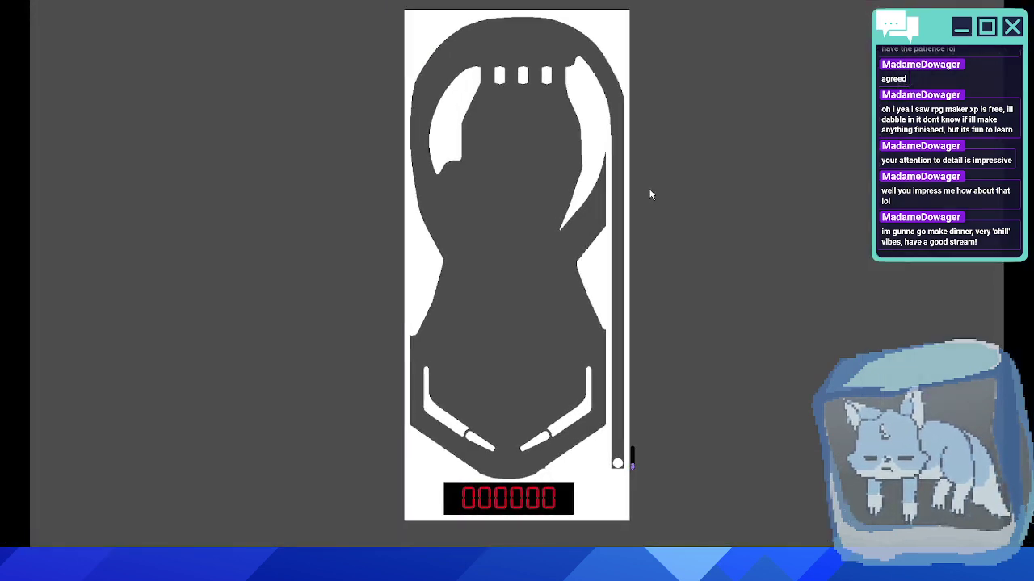
key("space")
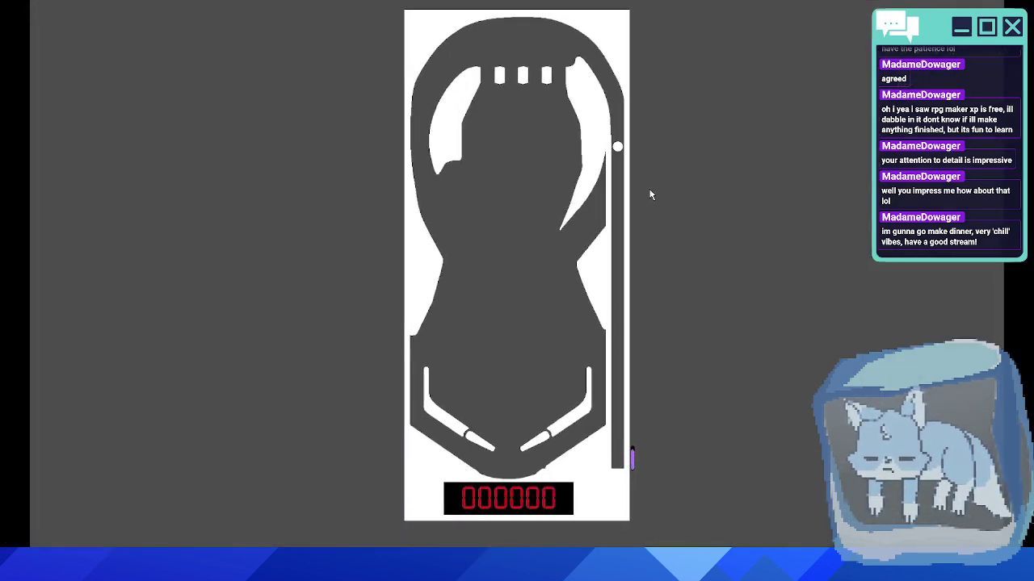
key("Left")
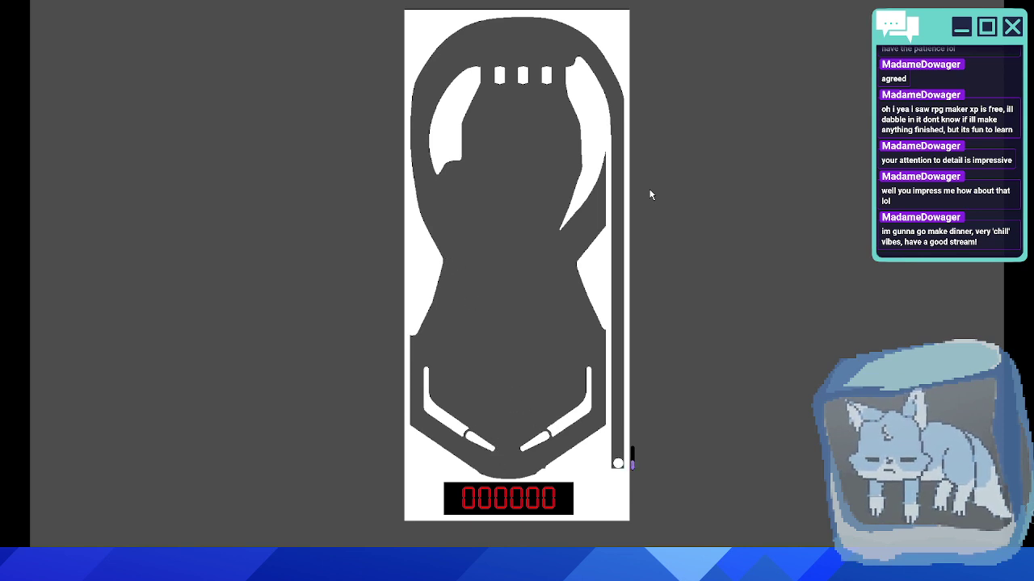
key("space")
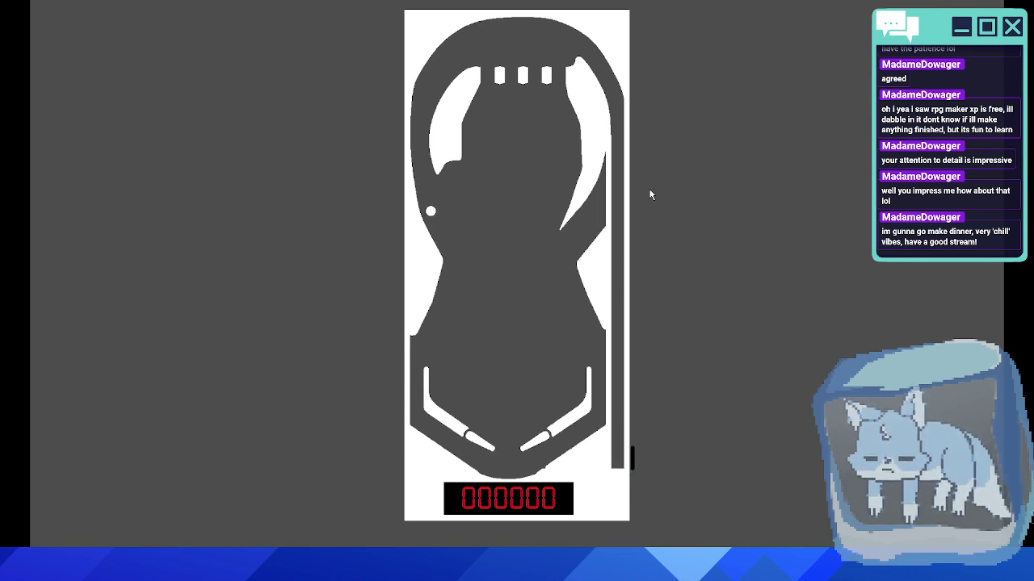
key("Right")
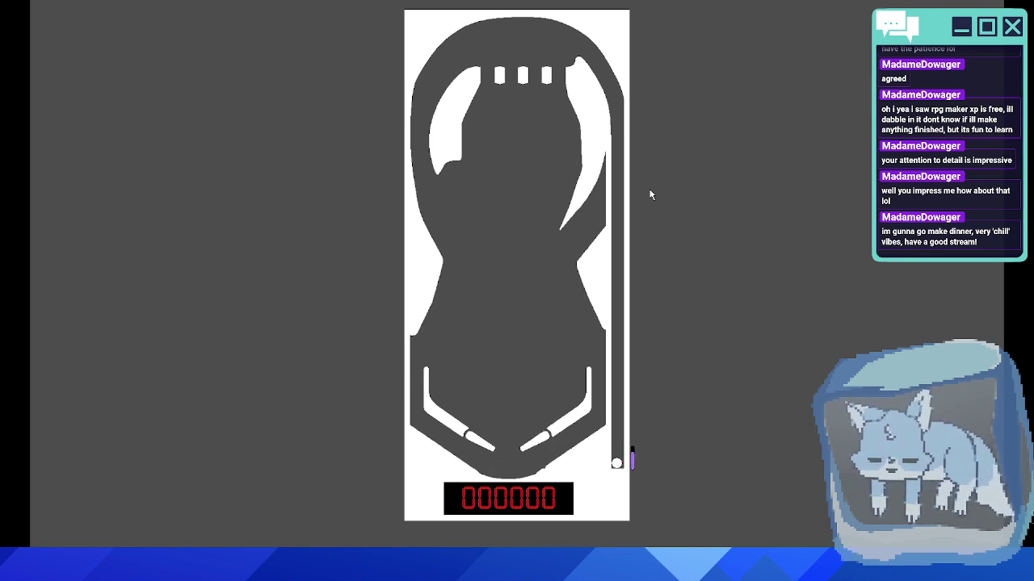
key("space")
key("Right")
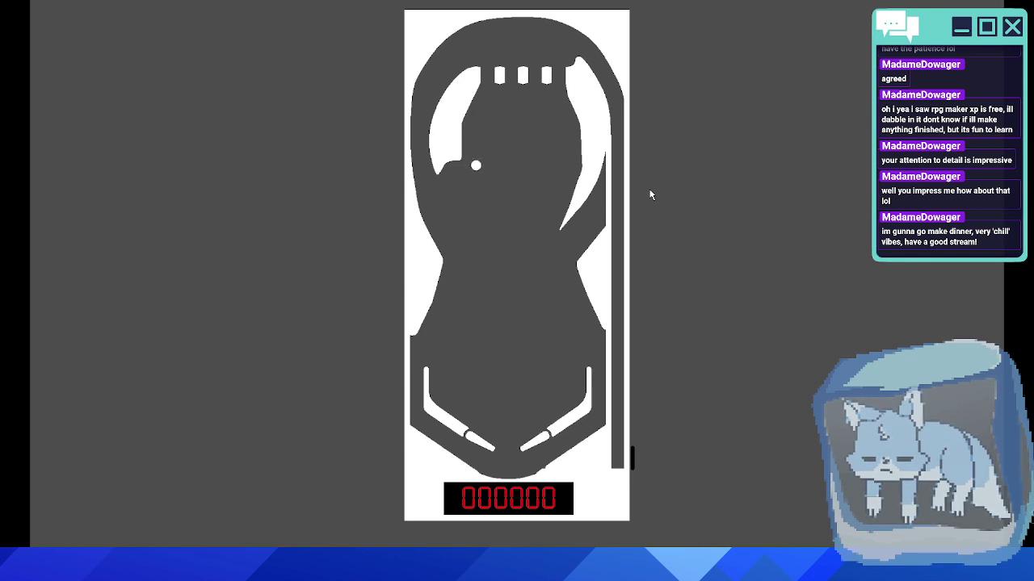
key("Right")
key("Left")
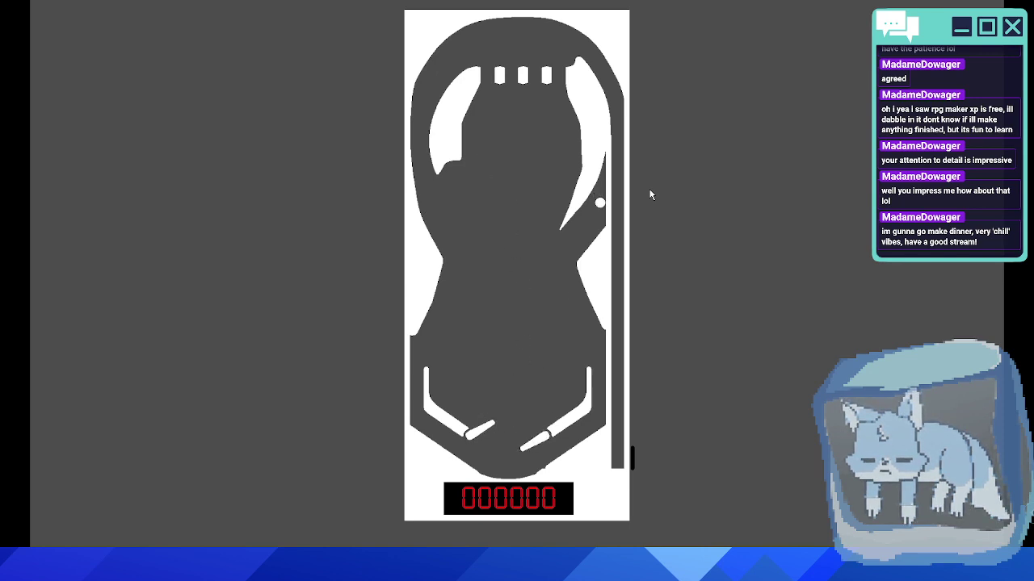
key("Right")
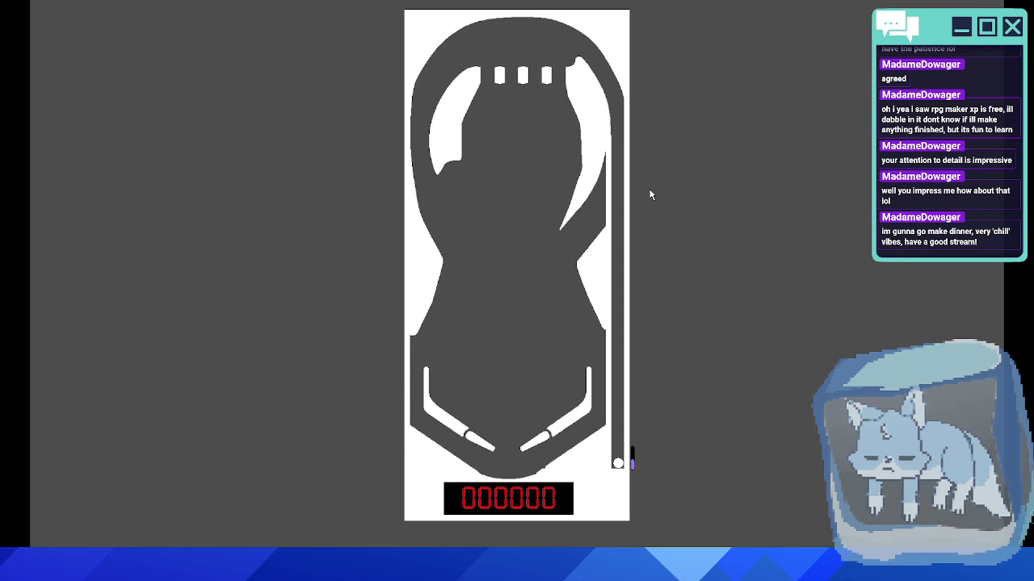
key("space")
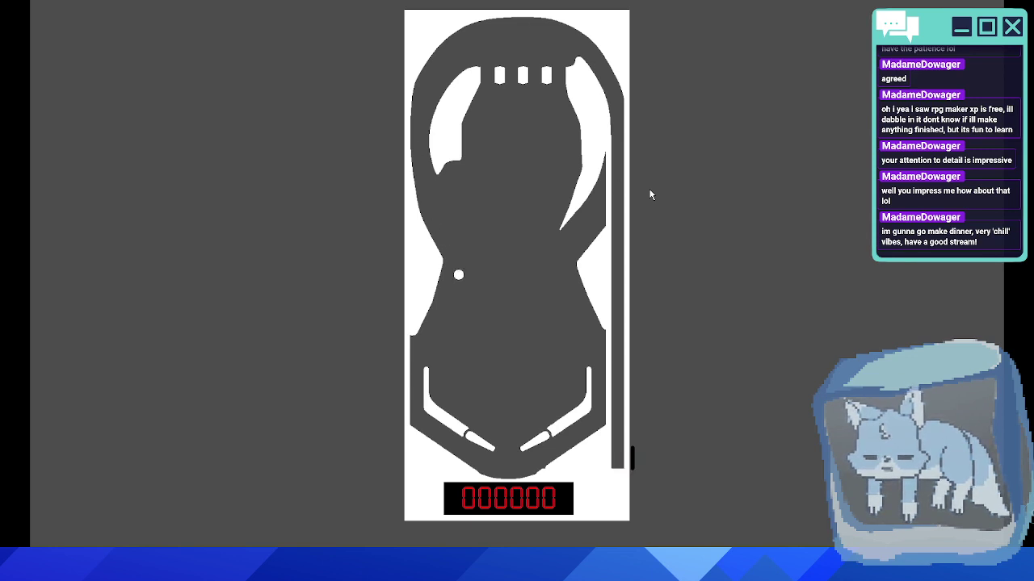
key("Right")
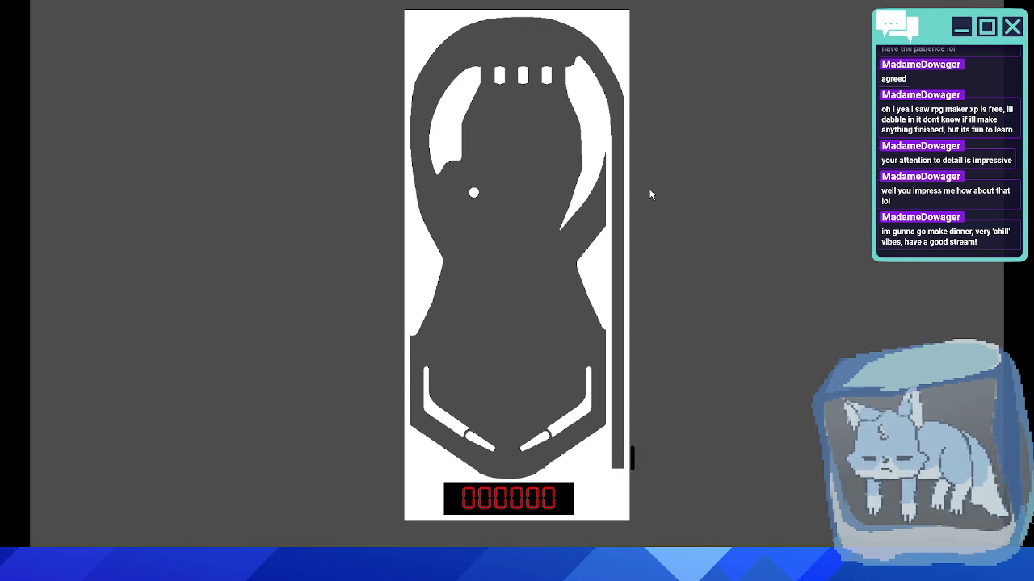
key("Left")
key("Left")
key("Left")
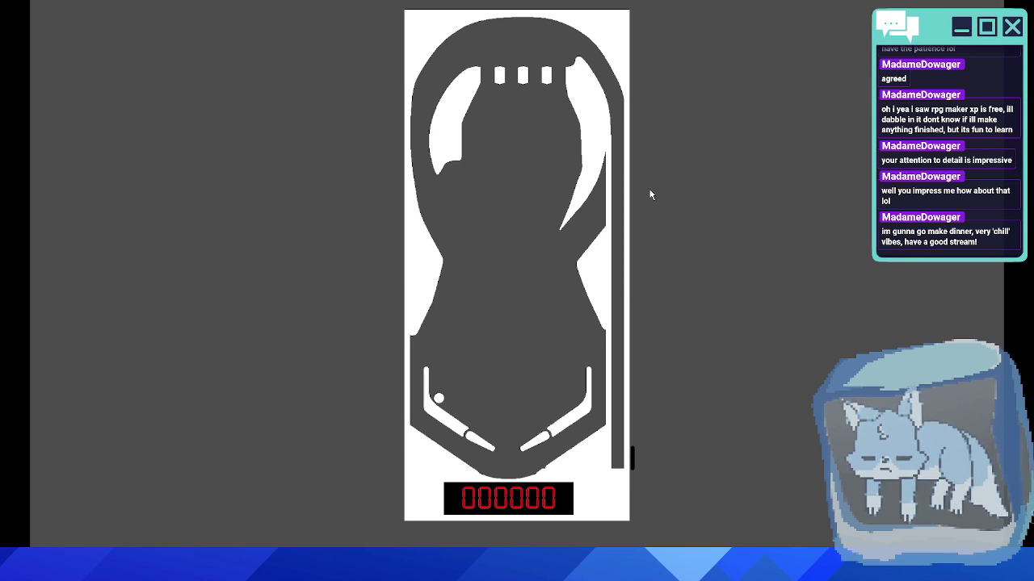
key("Right")
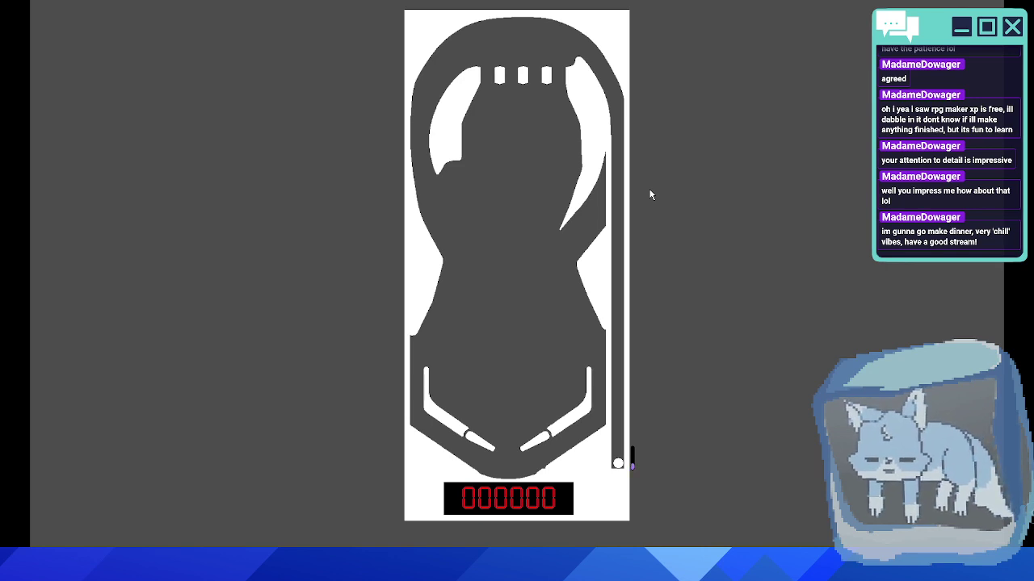
key("space")
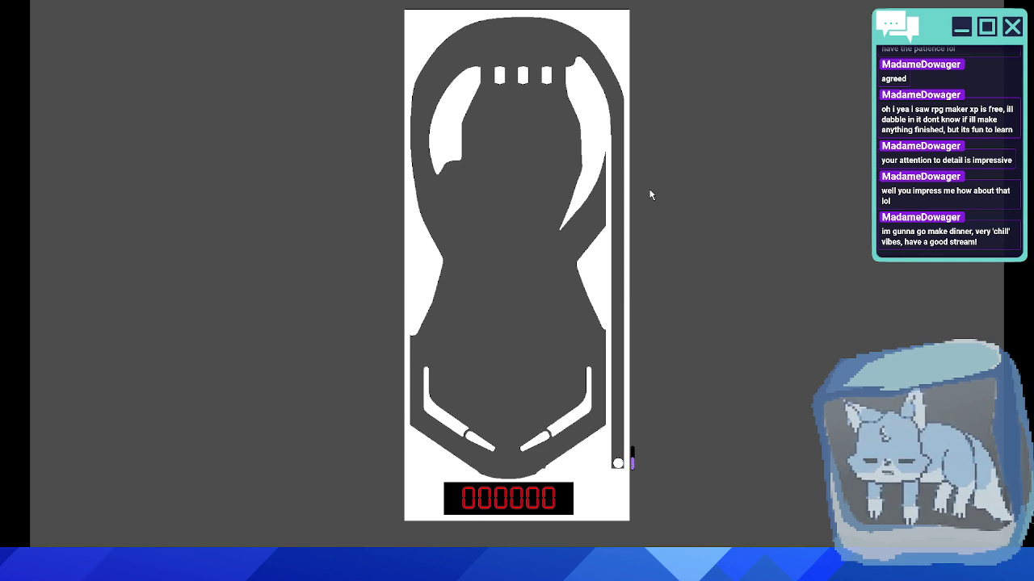
key("space")
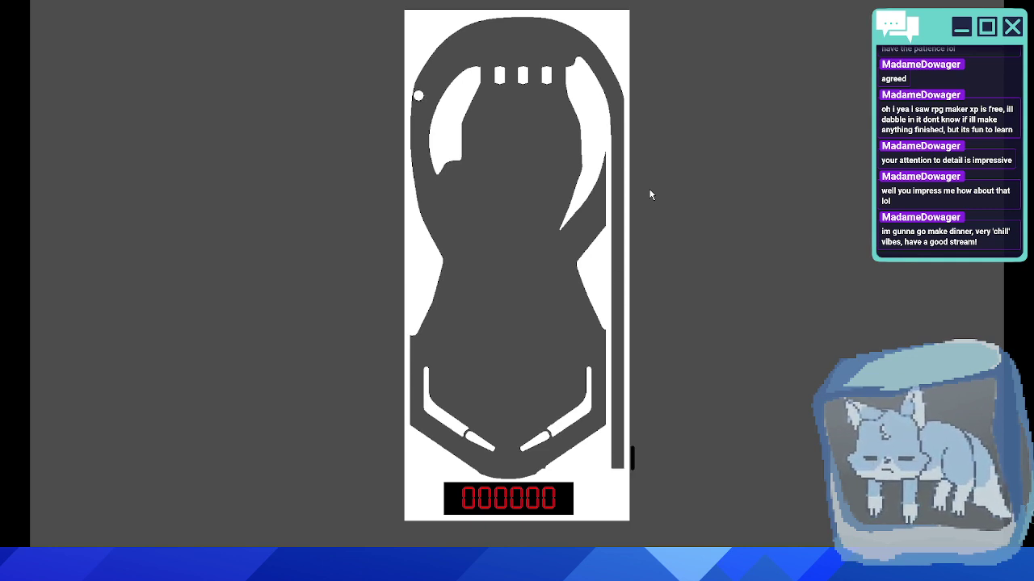
key("Right")
key("Right")
key("Right")
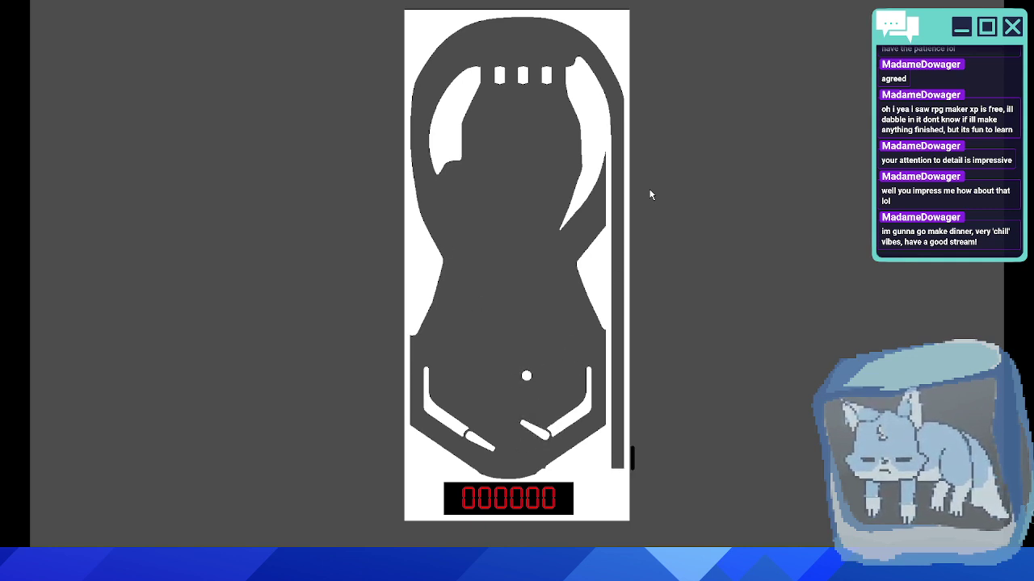
key("Left")
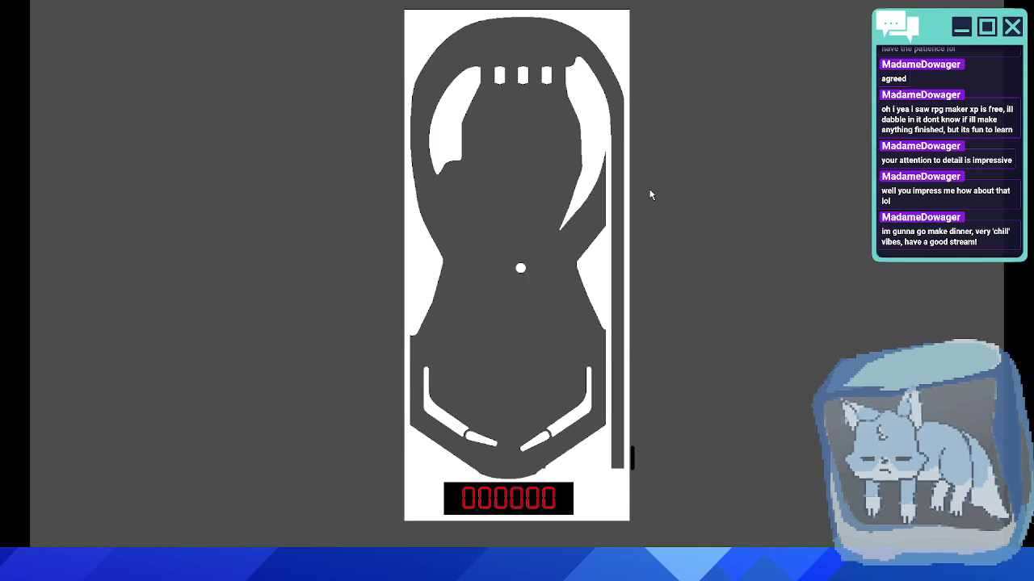
key("Left")
key("Right")
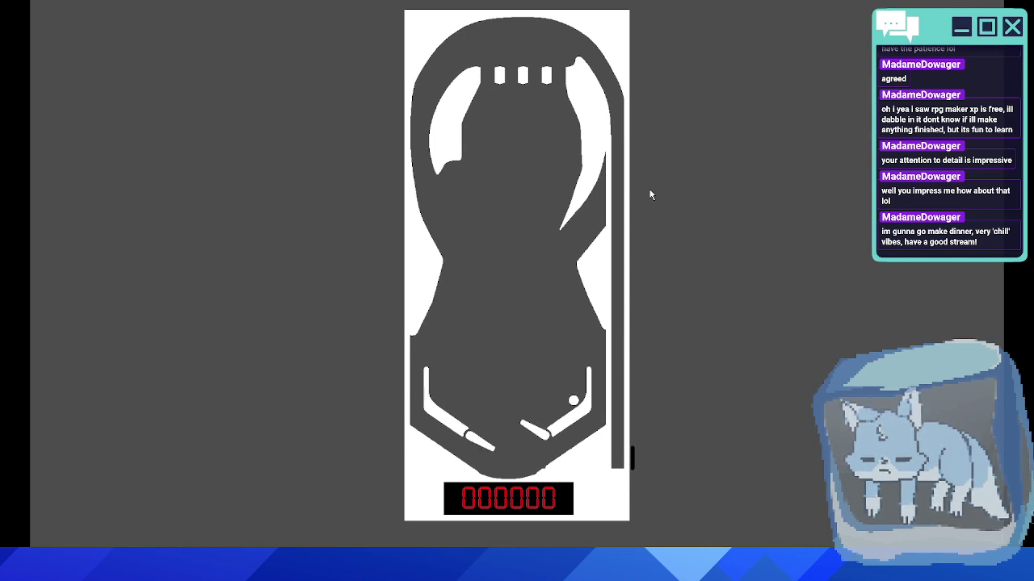
key("Right")
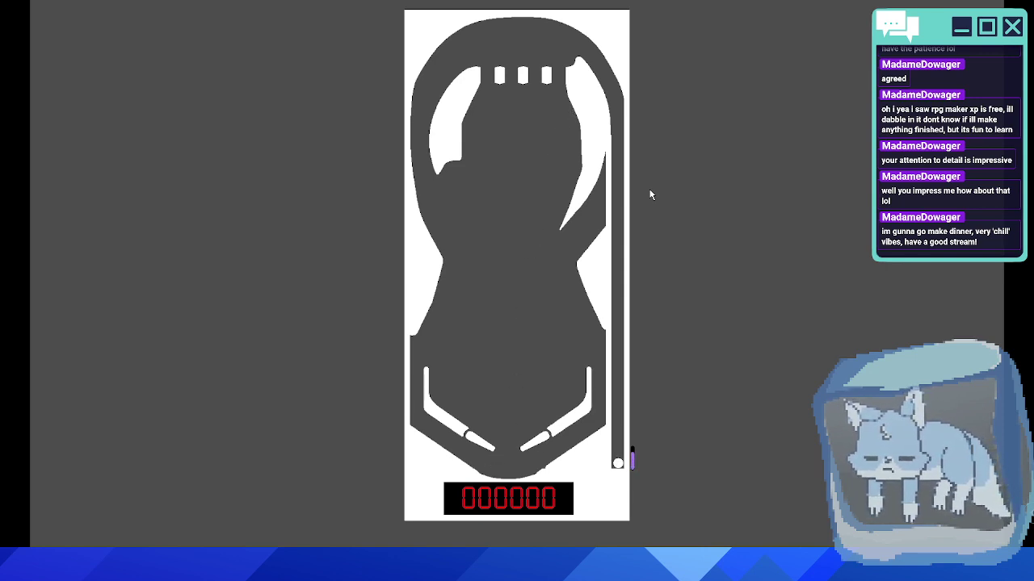
key("space")
key("Right")
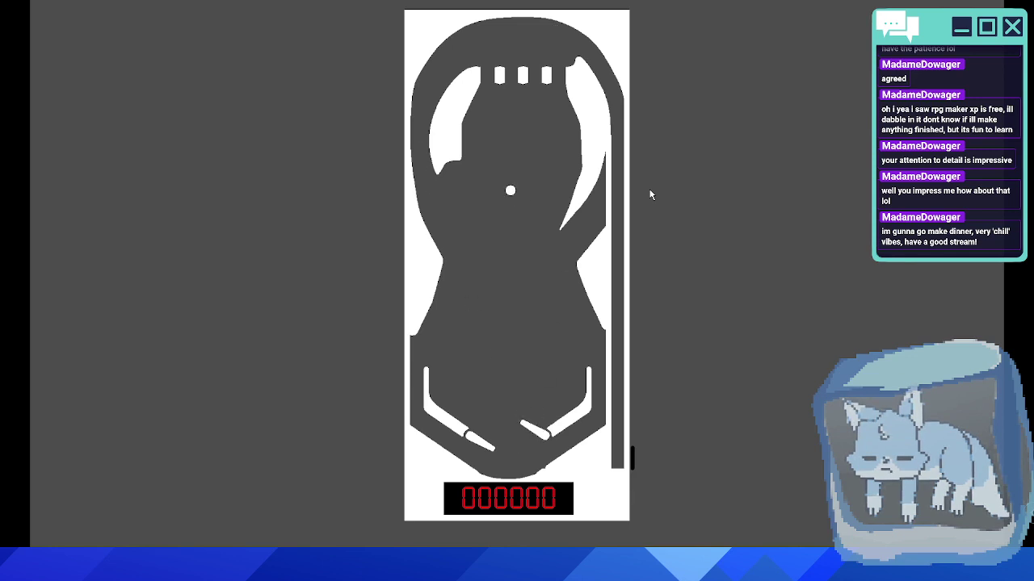
key("Right")
key("Left")
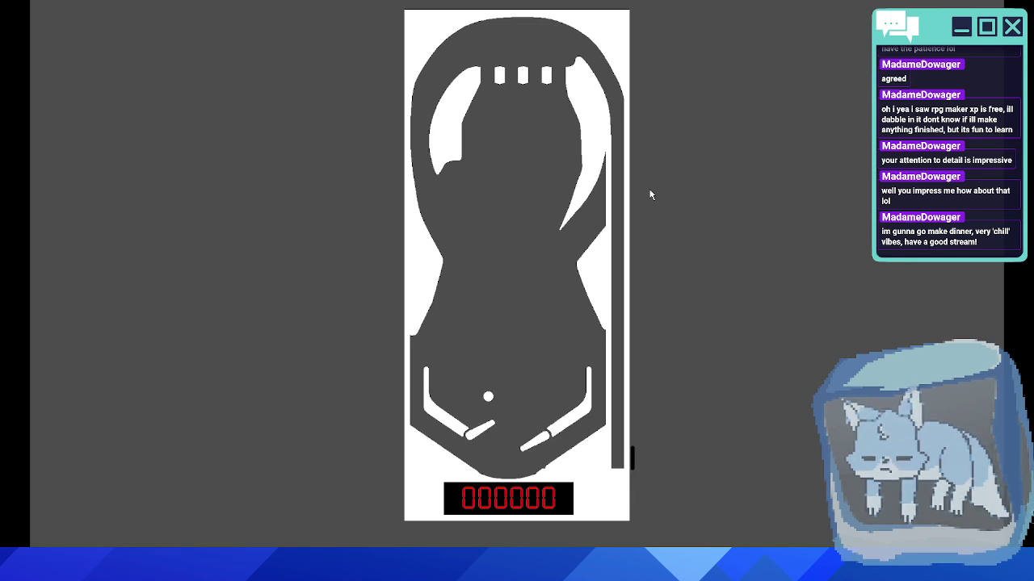
key("Left")
key("Left")
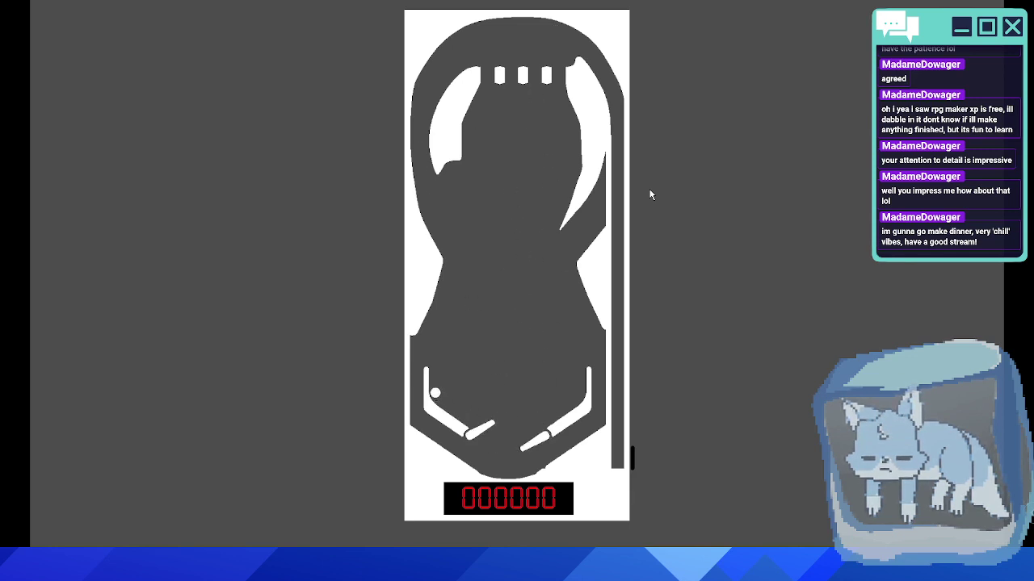
key("Right")
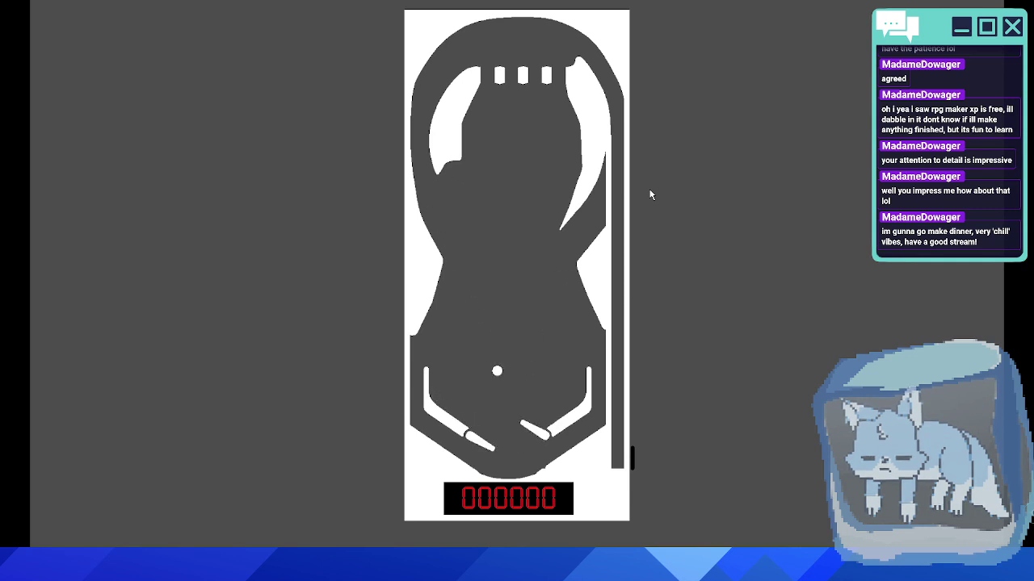
key("Left")
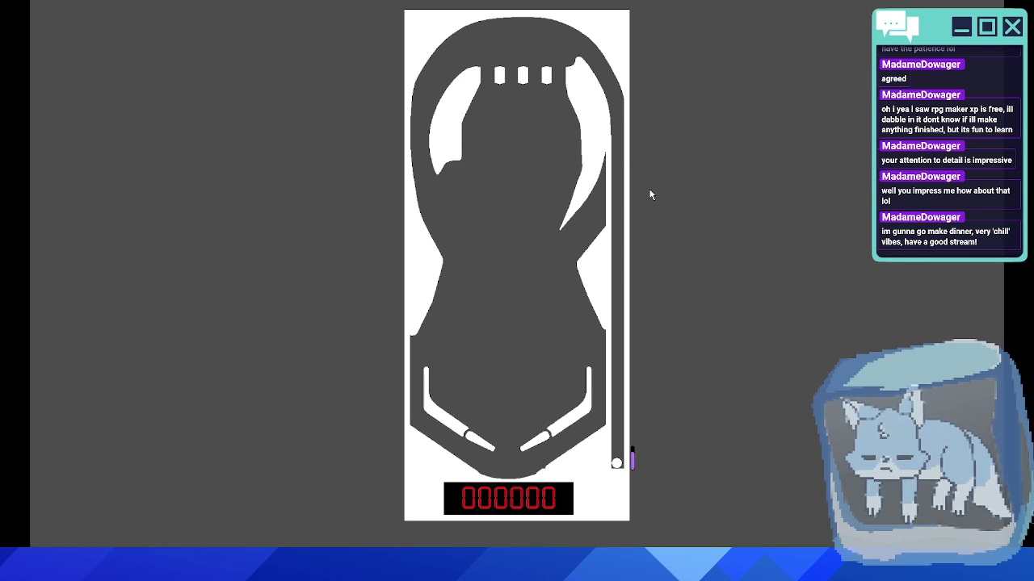
key("space")
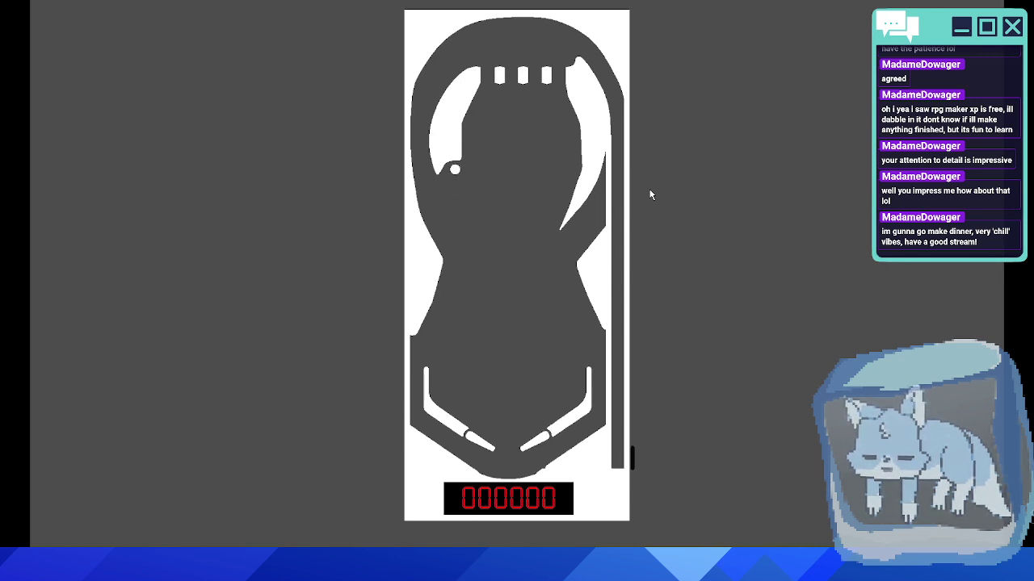
key("Right")
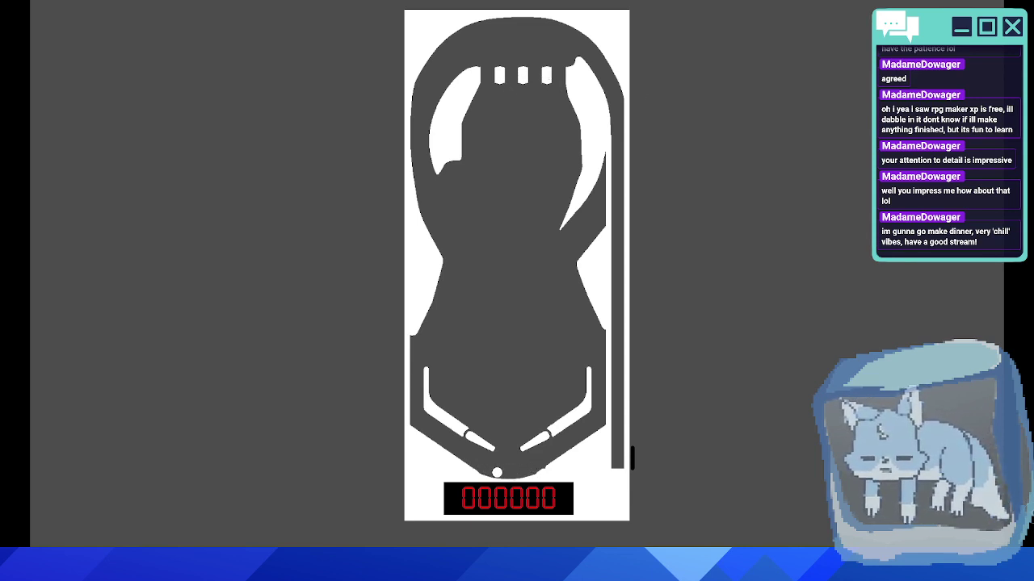
left_click(1019, 3)
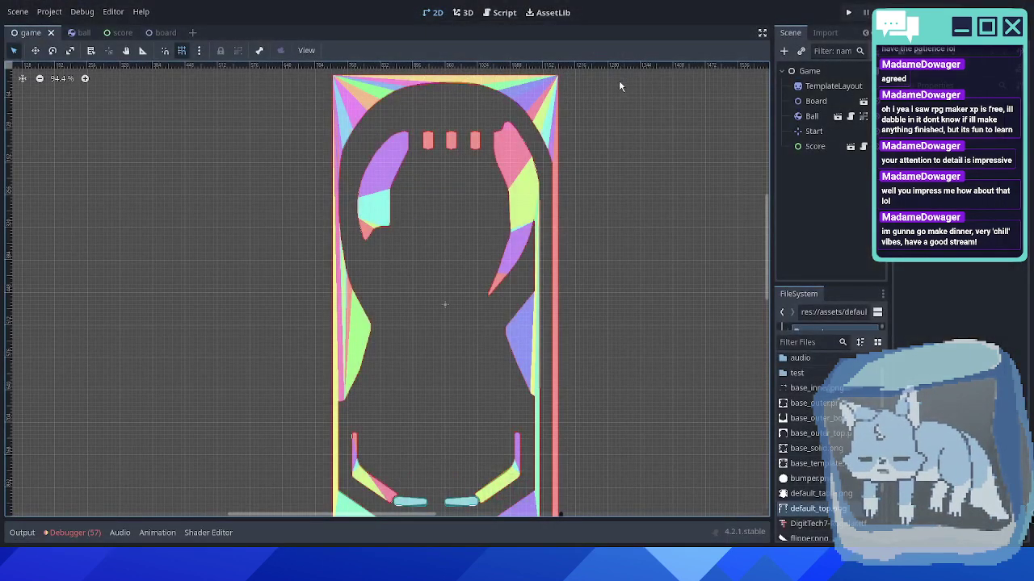
- Switch to paint.net and open the full-size 1804 × 4096 black-and-white pinball table image as a separate image
mouse_move(595, 209)
middle_mouse_down()
mouse_move(616, 212)
mouse_move(590, 216)
middle_mouse_up()
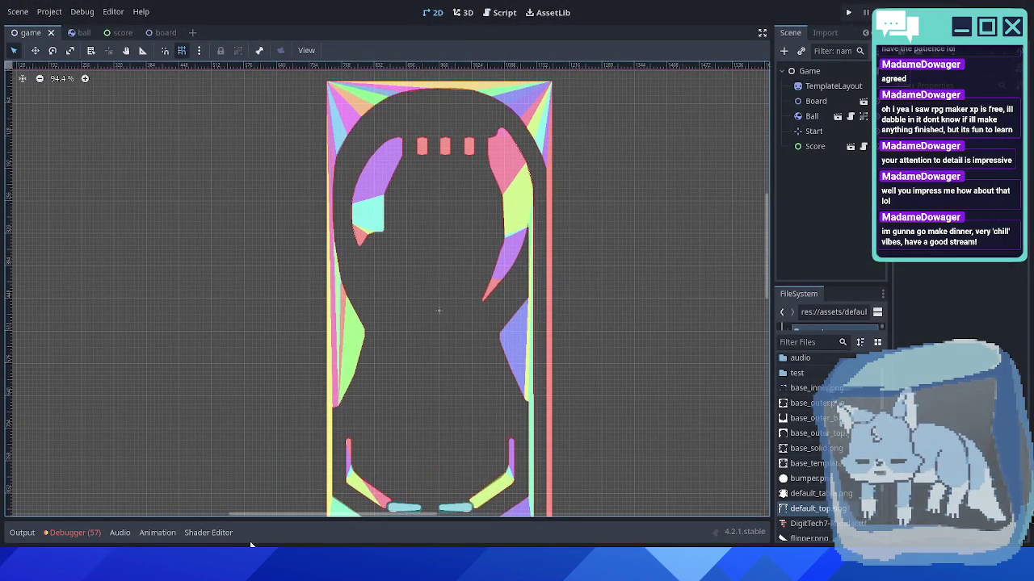
left_click(303, 513)
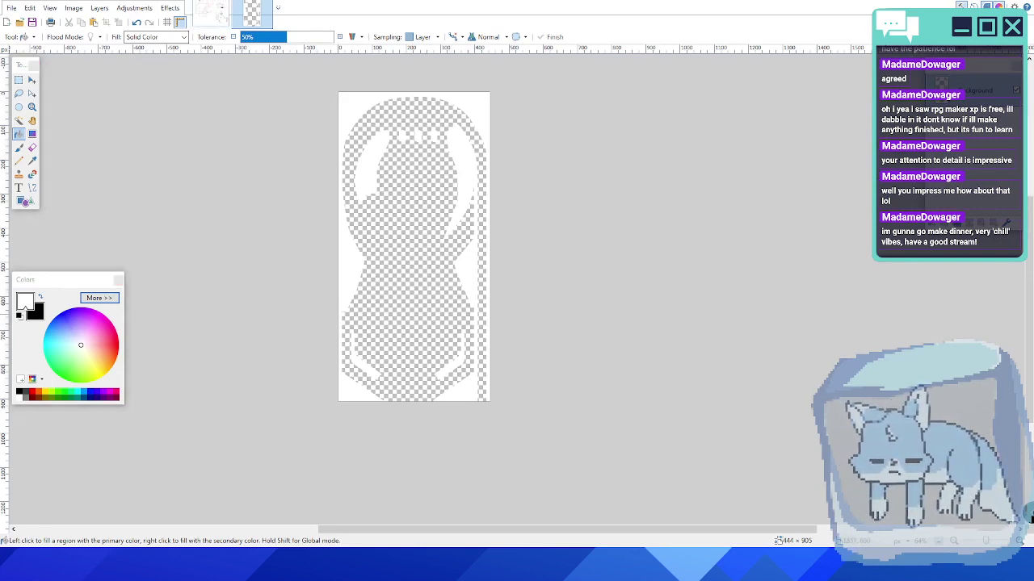
left_click_drag(937, 287, 792, 279)
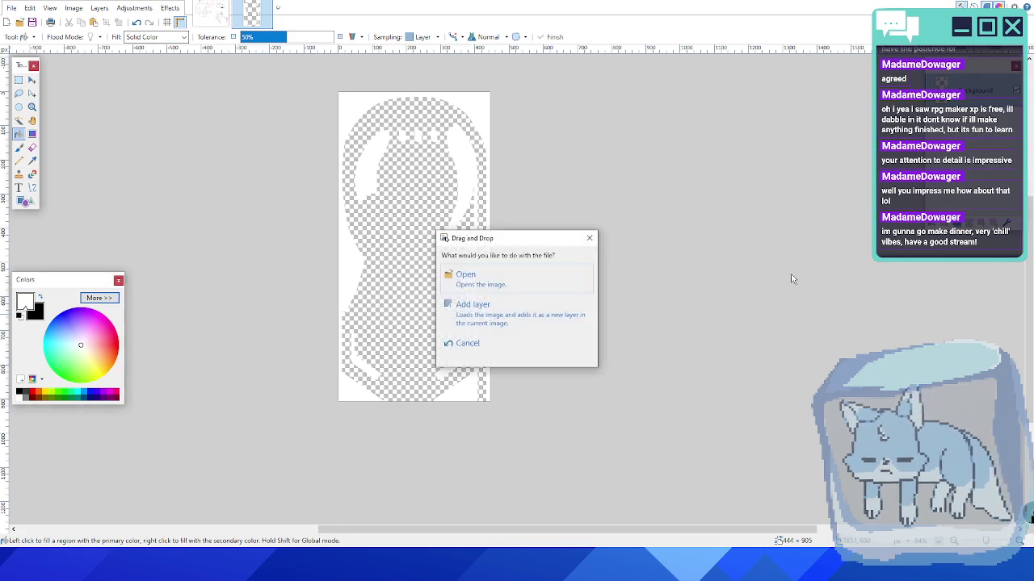
left_click(477, 278)
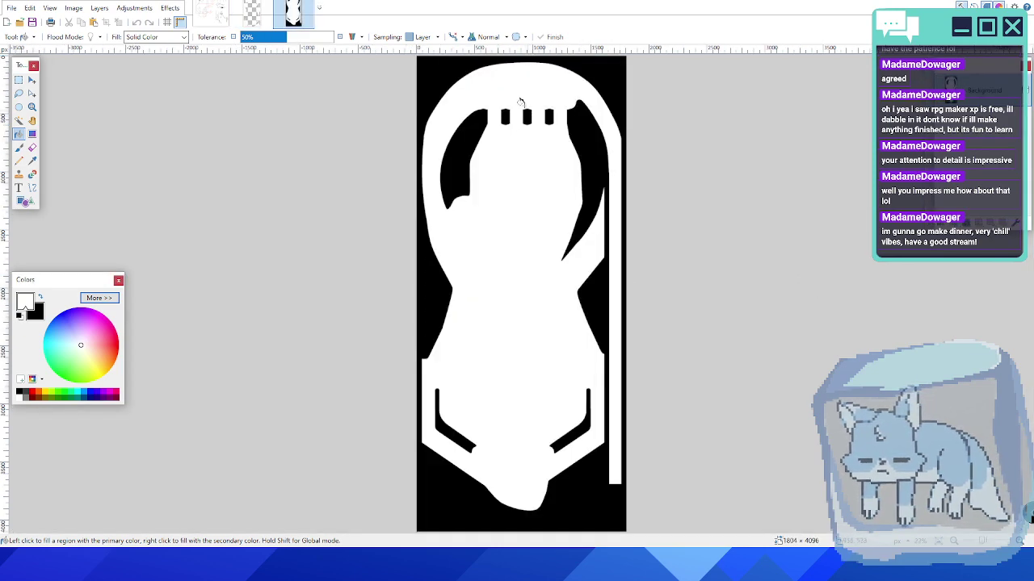
- Activate the Shapes tool for editing the first of the three top-lane posts in the table image
scroll(502, 121, "up", 6, "ctrl")
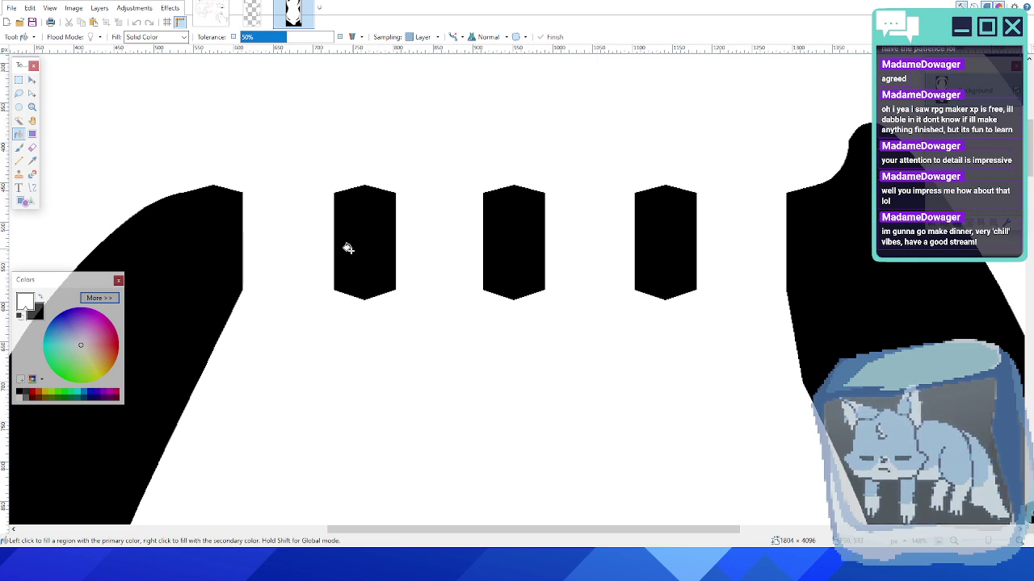
scroll(346, 247, "up", 3, "ctrl")
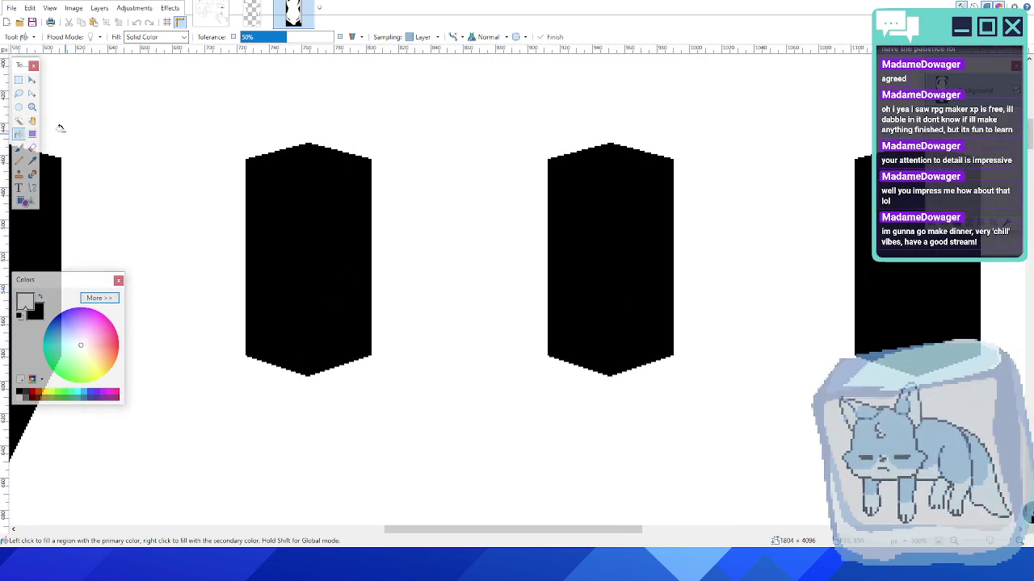
left_click(25, 201)
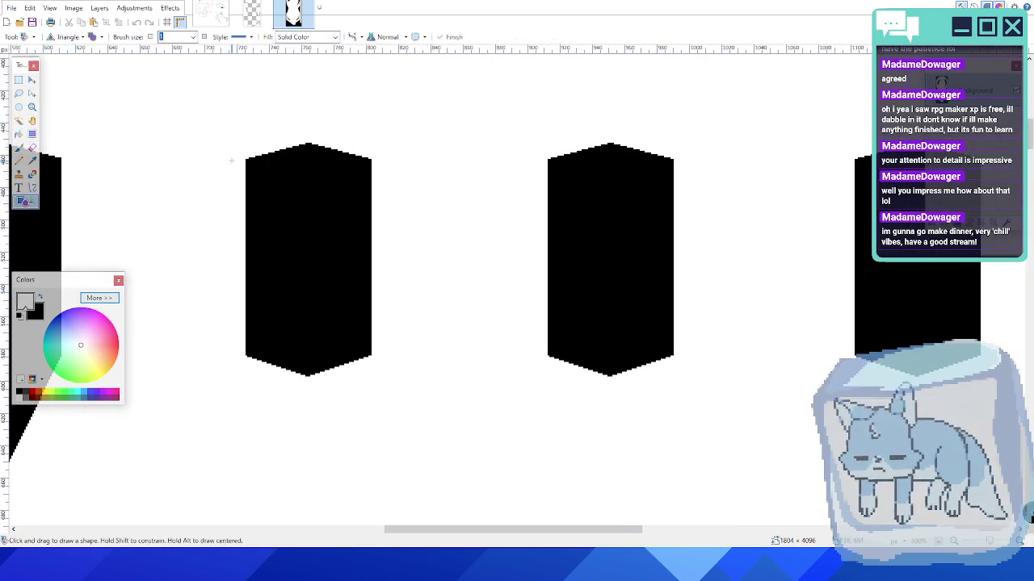
scroll(234, 339, "up", 1, "ctrl")
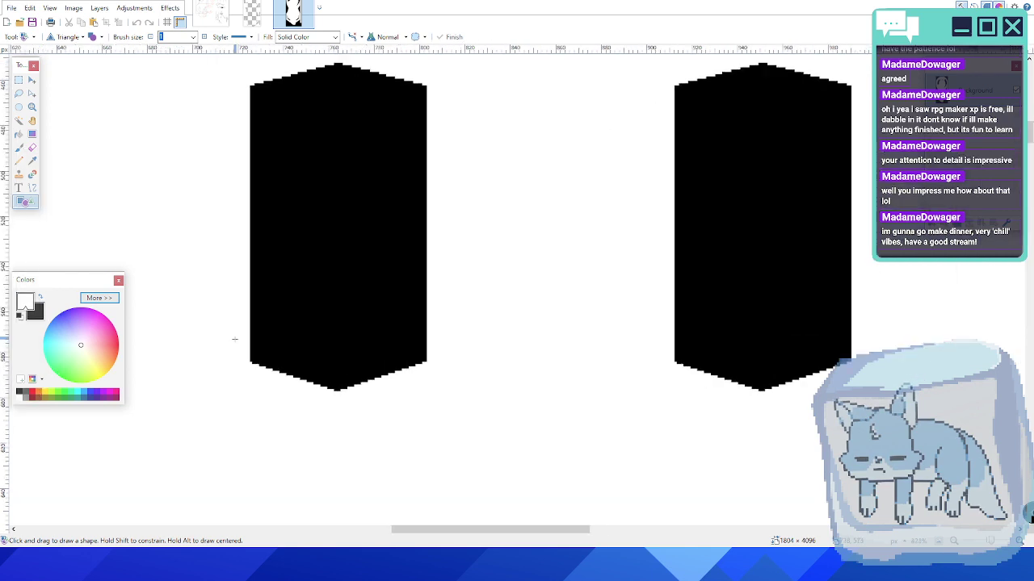
- Try to trim the first top-lane post by drawing a white rectangle about 5 × 129 pixels over its left edge
left_click_drag(251, 363, 153, 99)
key("ctrl+z")
left_click(71, 37)
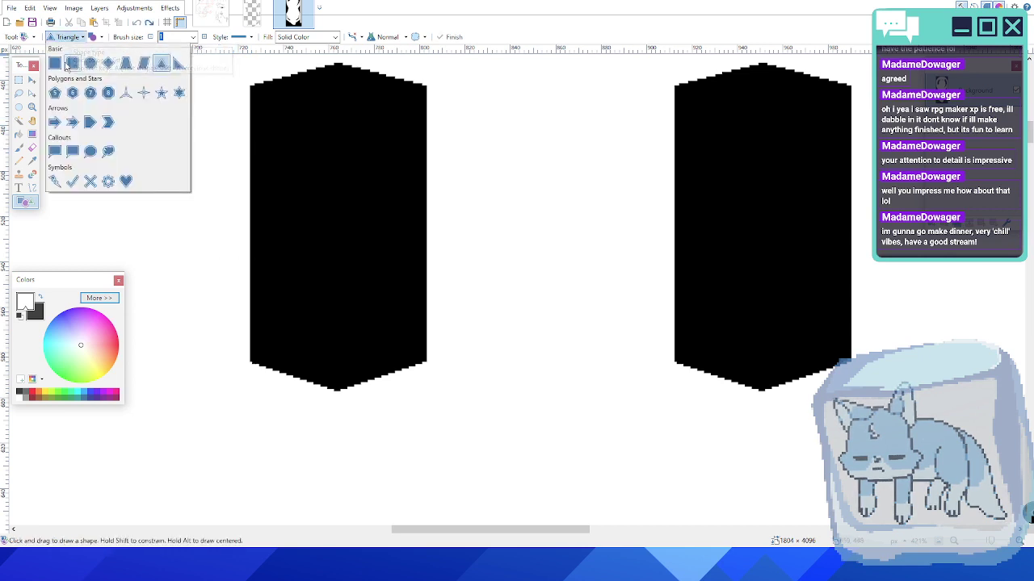
left_click(60, 64)
mouse_move(250, 362)
left_mouse_down()
mouse_move(250, 74)
mouse_move(260, 72)
left_mouse_up()
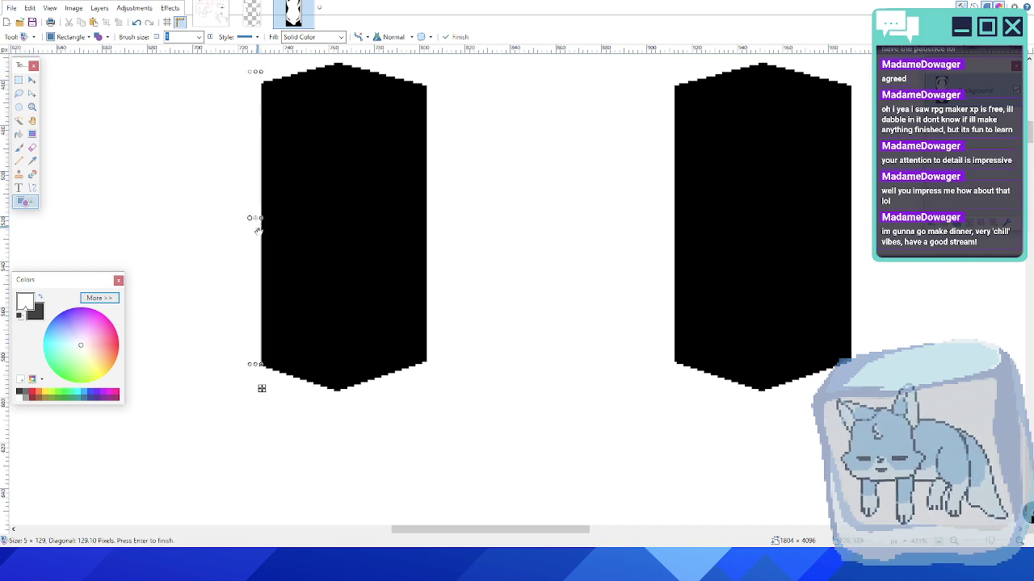
middle_click_drag(304, 334, 415, 307)
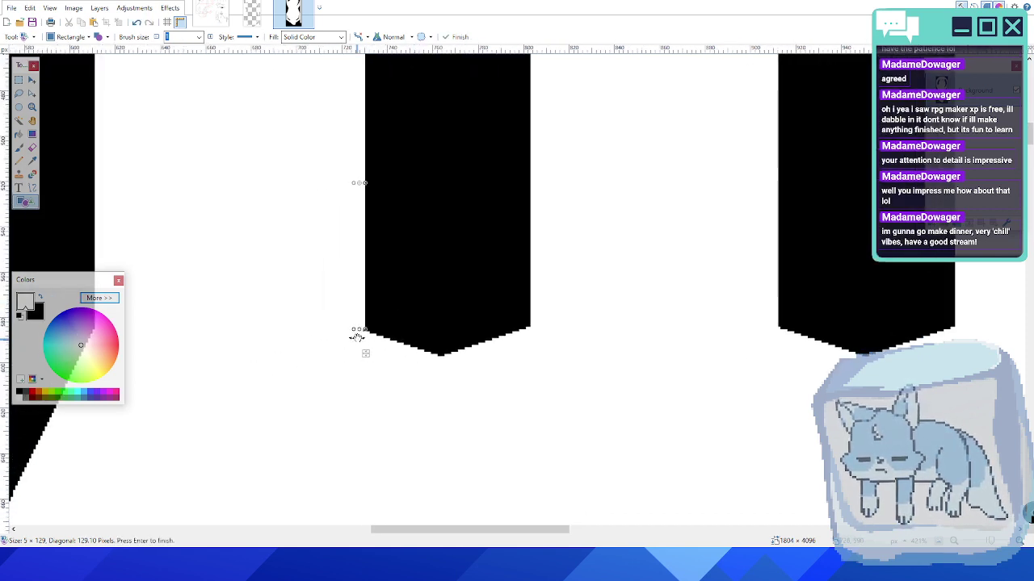
key("Return")
middle_click_drag(445, 231, 451, 301)
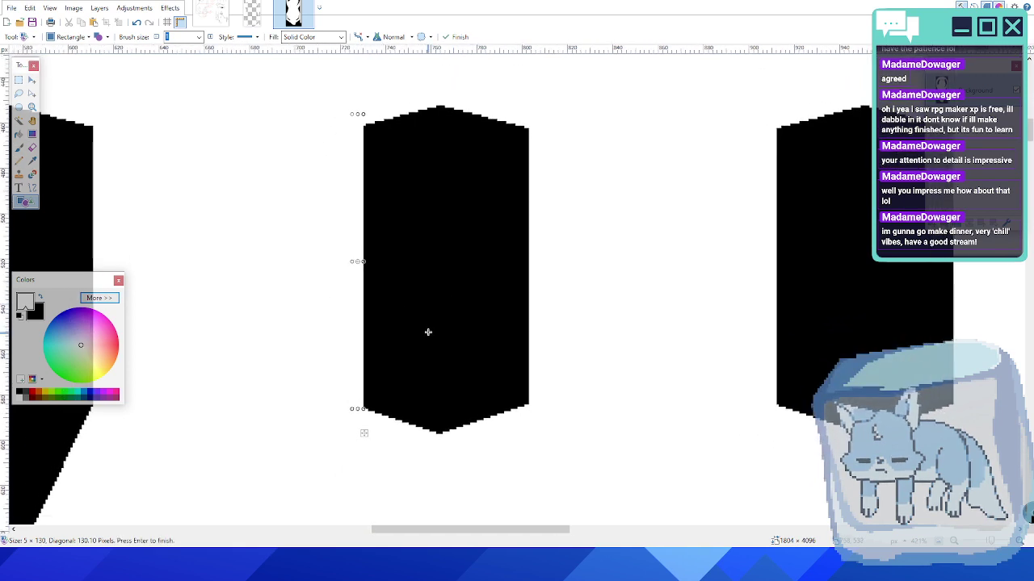
key("Return")
scroll(554, 166, "up", 1, "ctrl")
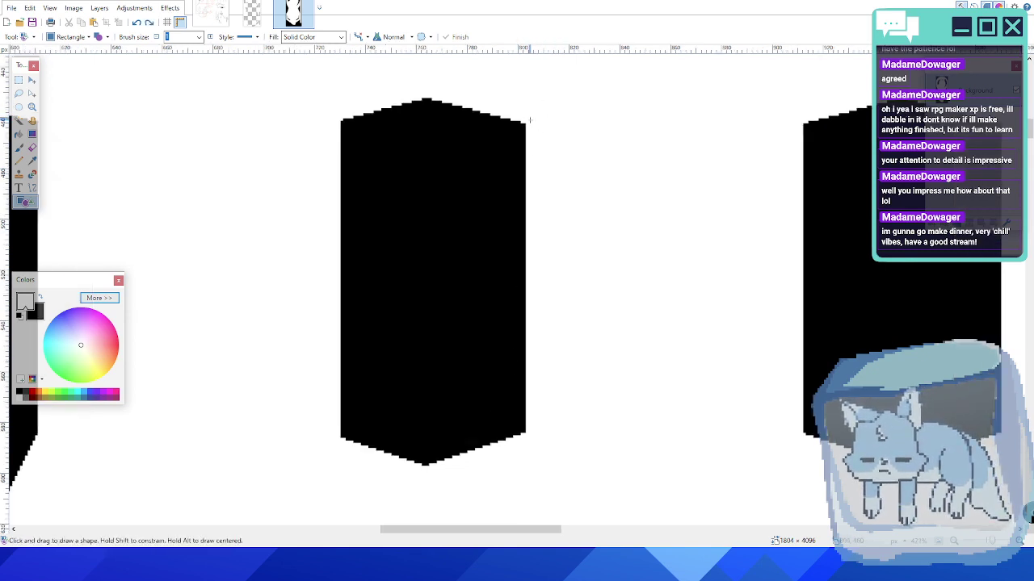
- Try a matching white rectangle over the first post's right edge and undo the rectangles drawn on both sides
left_click_drag(525, 117, 527, 433)
key("ctrl+z")
key("ctrl+z")
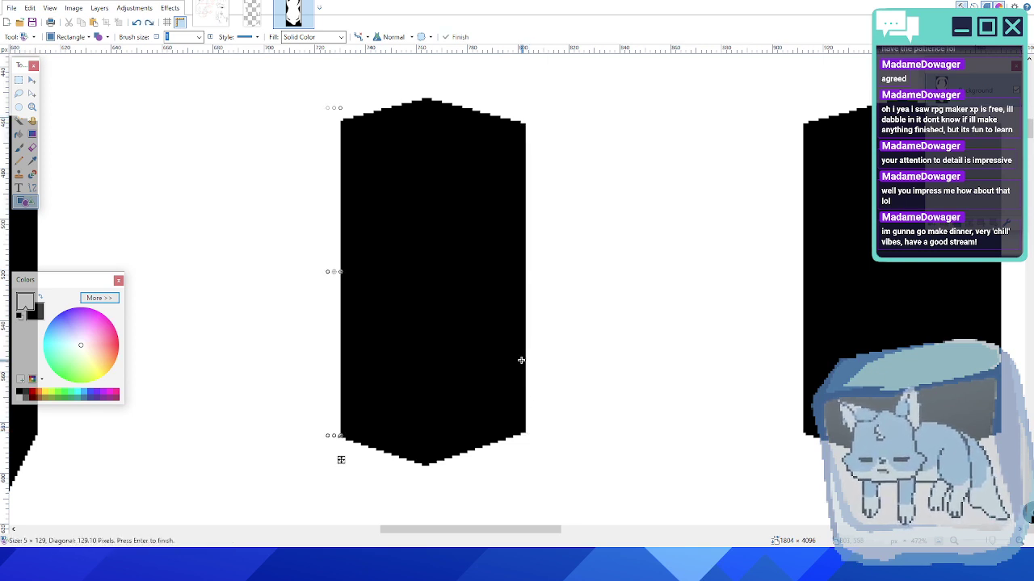
key("Return")
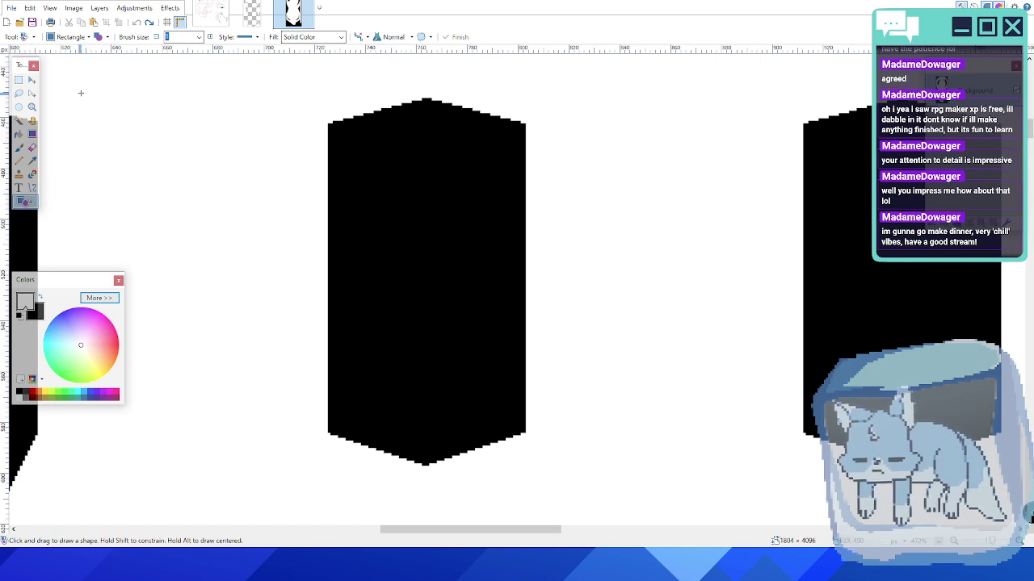
- Select a strip about 5 × 131 pixels along the first top-lane post's left edge and fill it with white
left_click(18, 80)
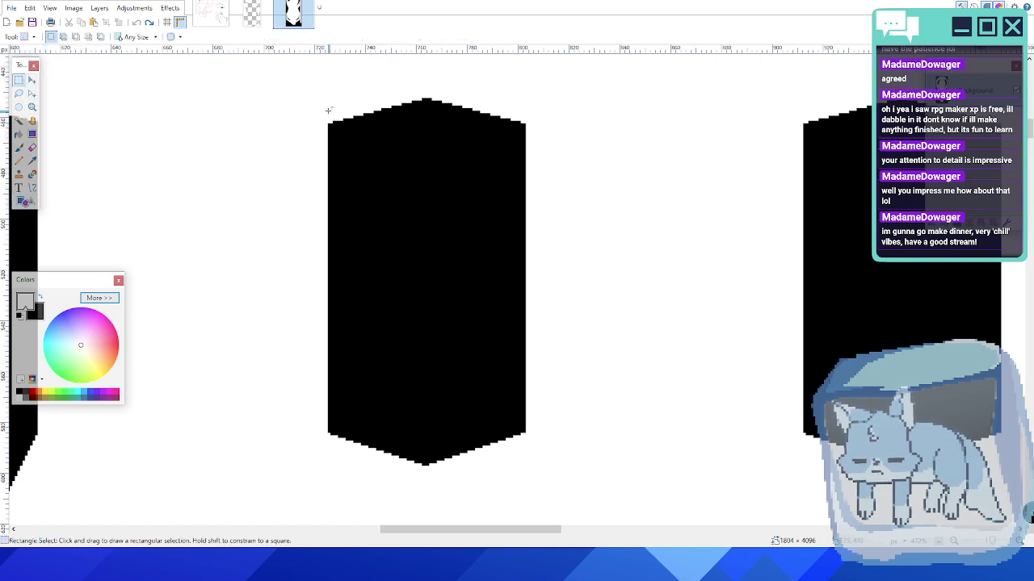
left_click_drag(328, 110, 340, 442)
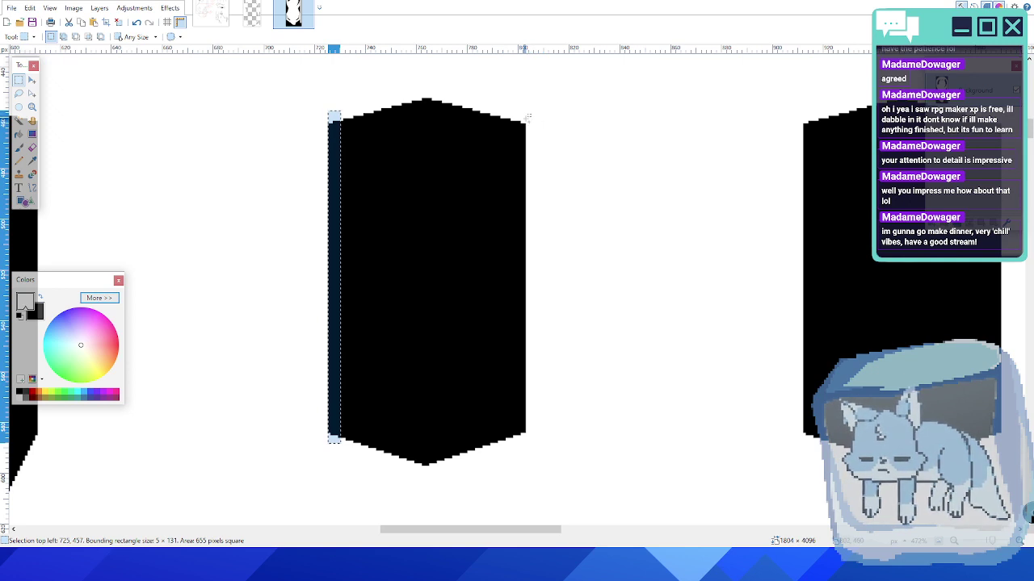
left_click_drag(526, 115, 529, 436, "ctrl")
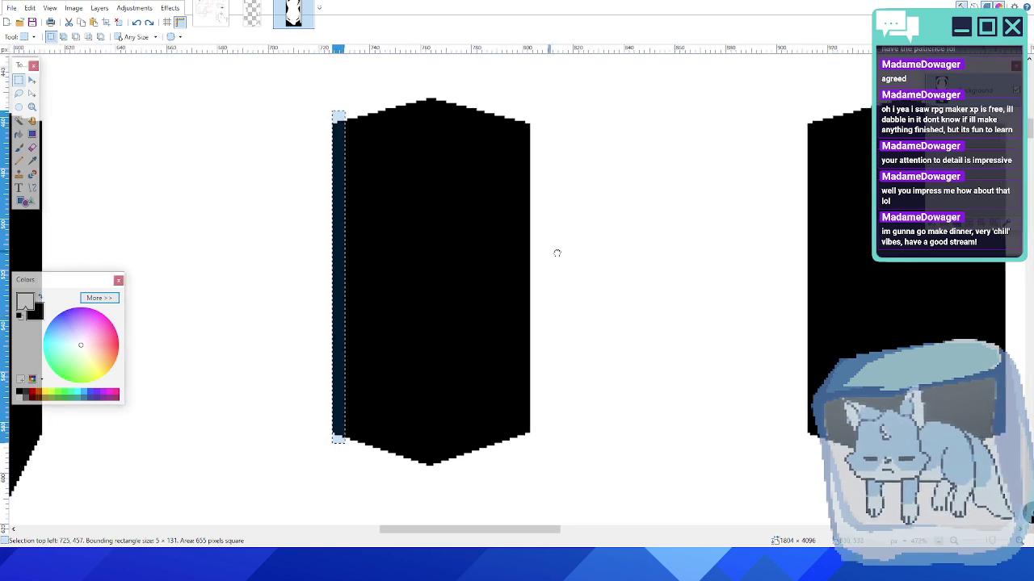
middle_click_drag(555, 248, 615, 242)
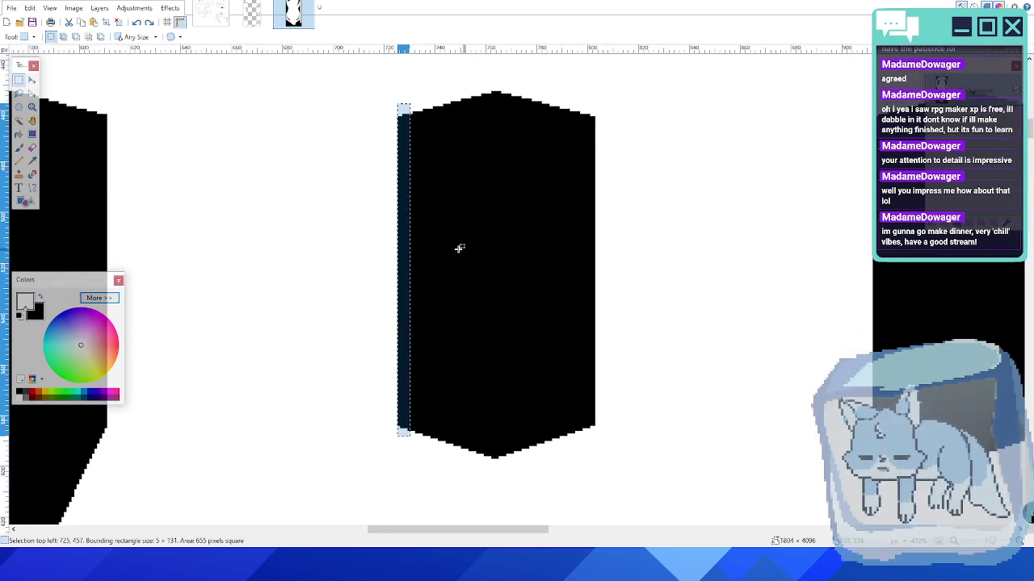
left_click(19, 134)
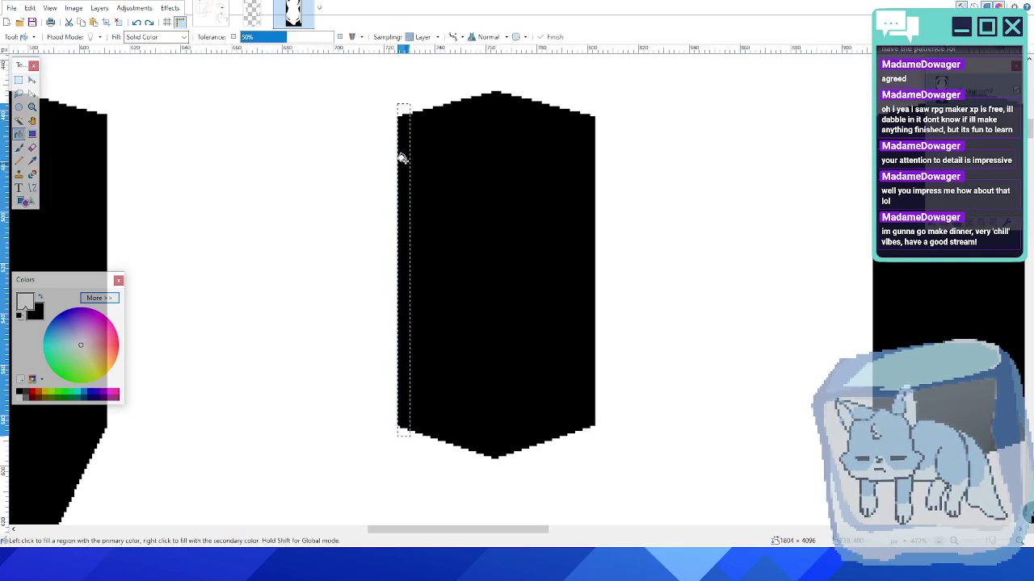
left_click(402, 159)
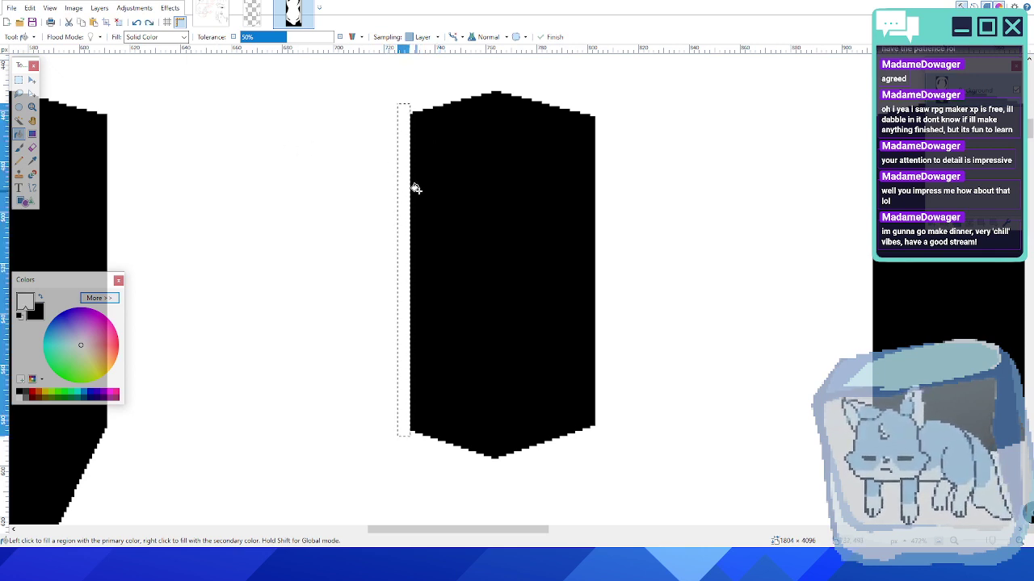
- Move the selection outline, without its pixels, flush with the first post's right edge and fill that strip with white
left_click(33, 93)
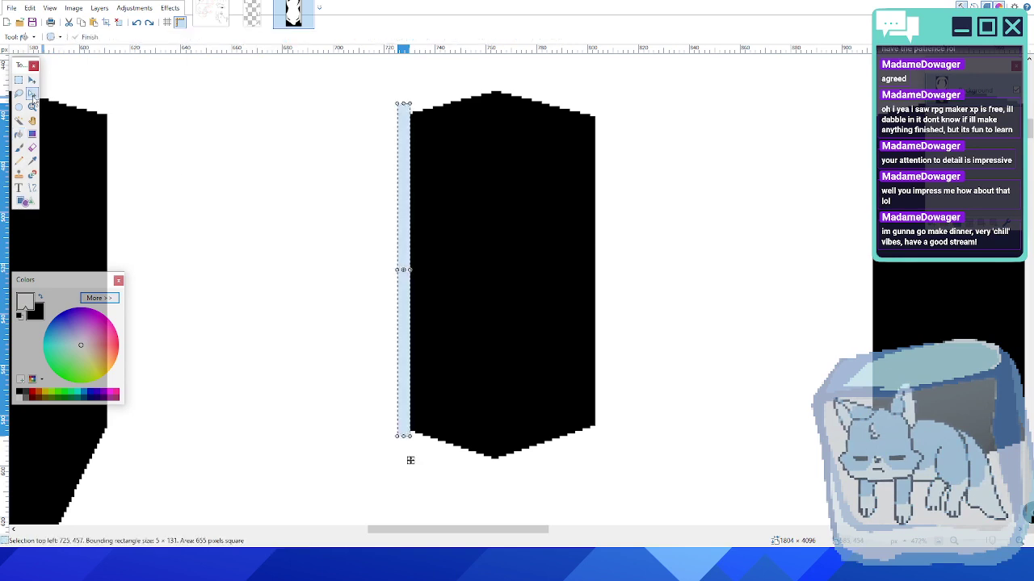
left_click_drag(412, 460, 596, 460)
scroll(254, 100, "up", 3)
scroll(613, 325, "down", 3)
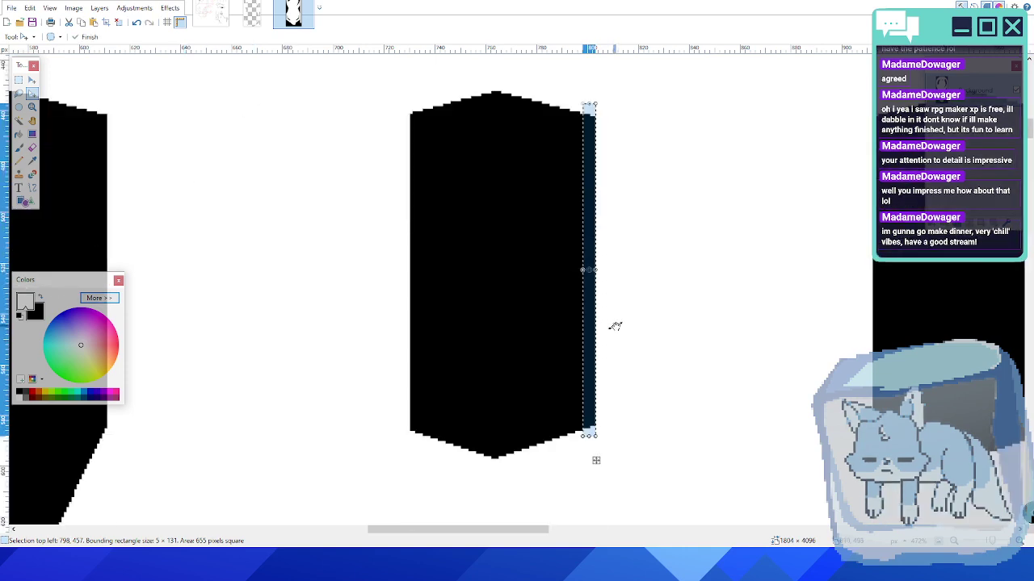
scroll(608, 323, "up", 1)
scroll(609, 322, "up", 1, "ctrl")
scroll(572, 320, "up", 2, "ctrl")
scroll(570, 318, "down", 3, "ctrl")
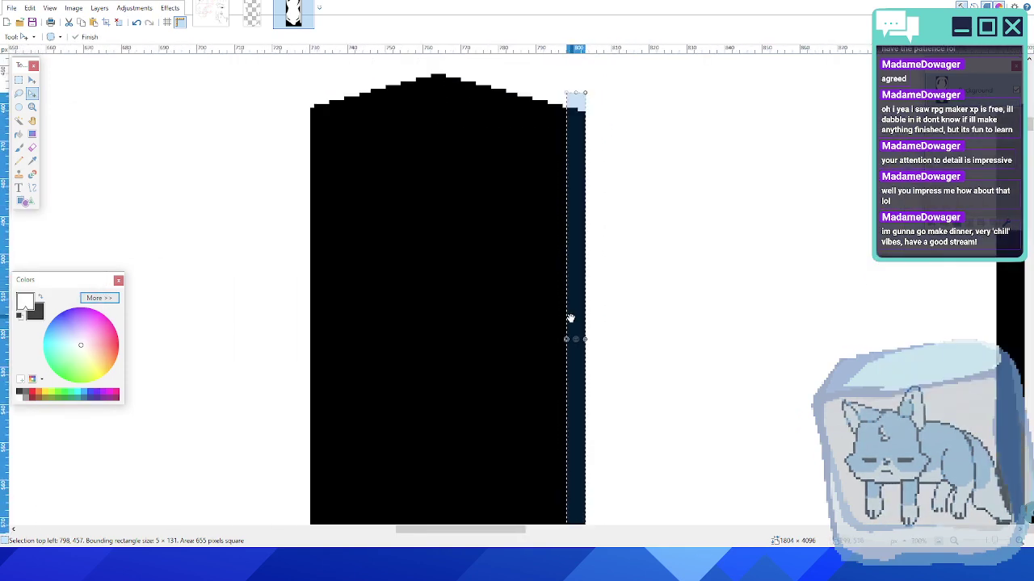
middle_click_drag(665, 321, 587, 268)
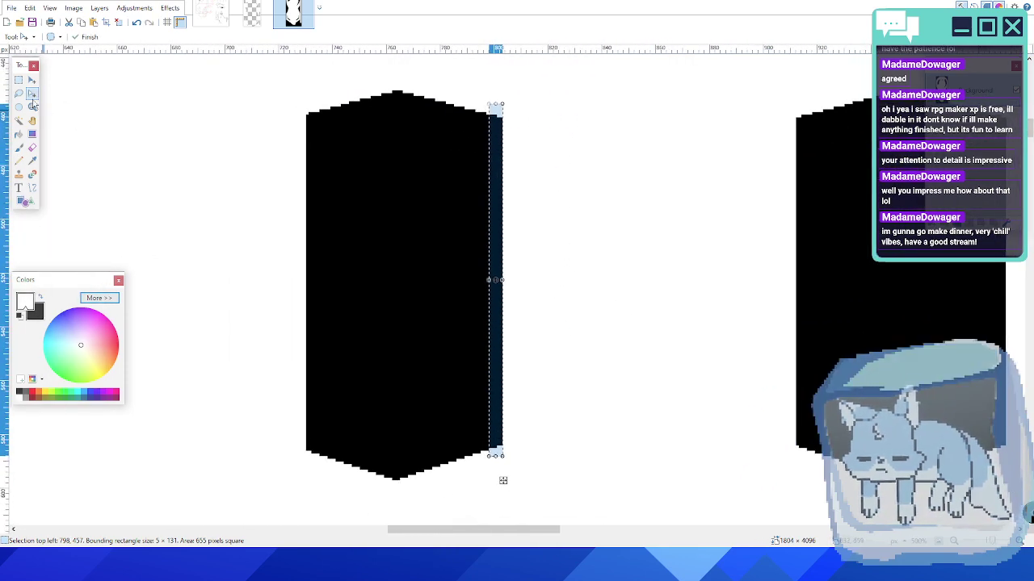
left_click(19, 134)
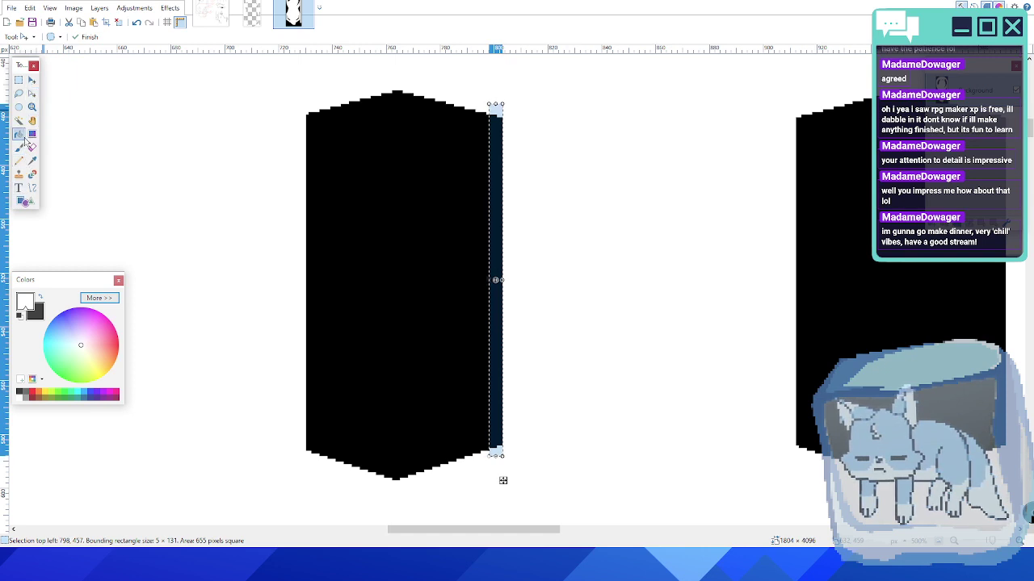
left_click(479, 186)
- Shift the same selection outline to the second top-lane post's left edge and fill the enclosed strip with white
key("m")
key("m")
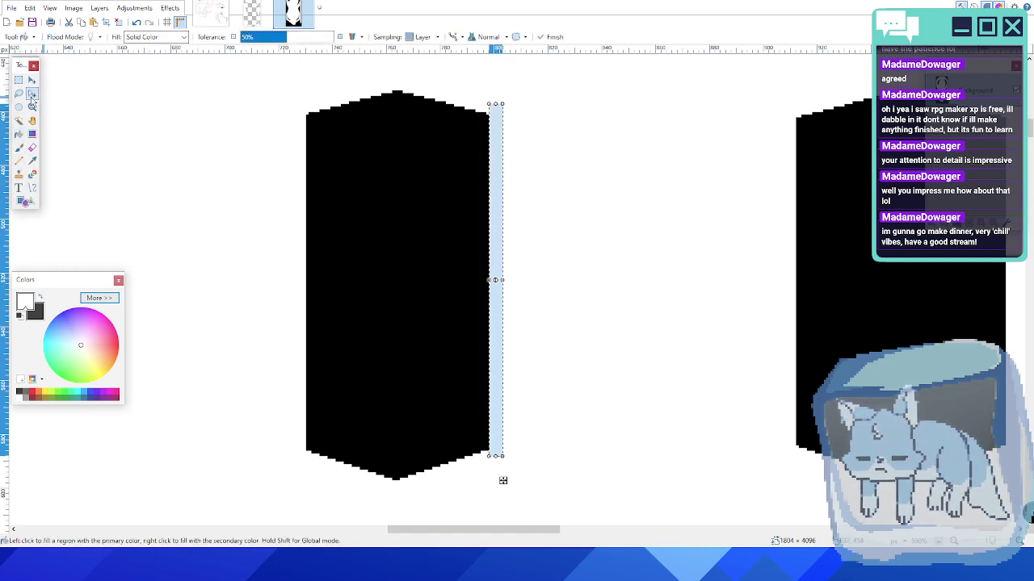
middle_click_drag(630, 261, 492, 261)
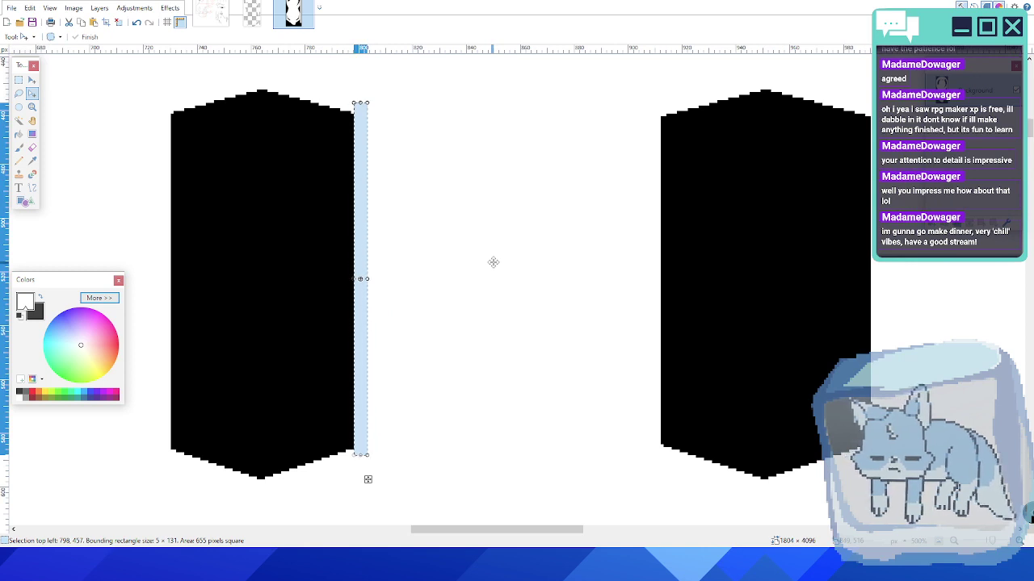
key("Right")
key("Left")
key("Left")
key("Left")
key("Left")
key("Left")
key("Left")
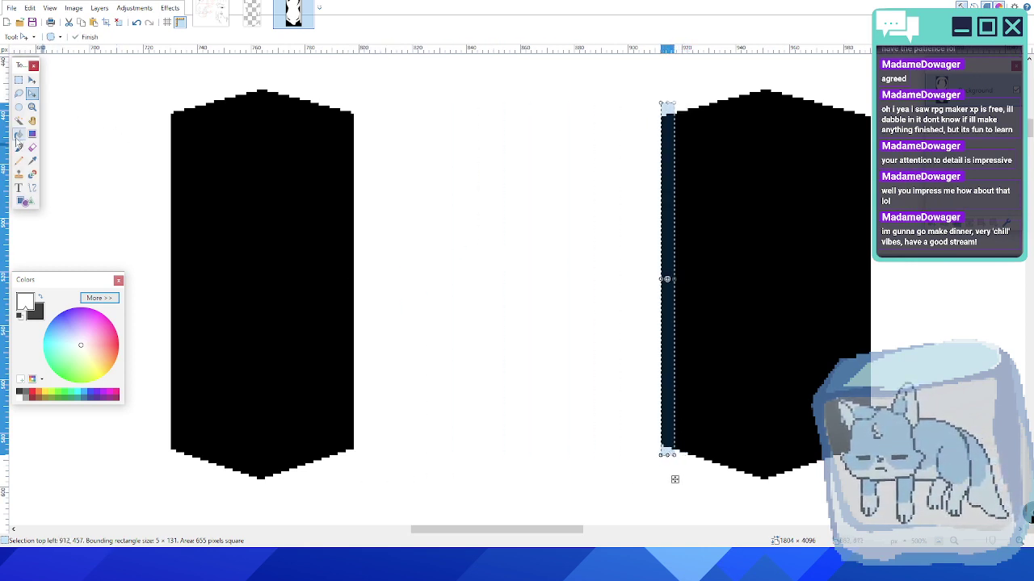
key("f")
left_click(662, 166)
- Shift the selection outline across the second post to its right edge and fill the enclosed strip with white
key("m")
key("m")
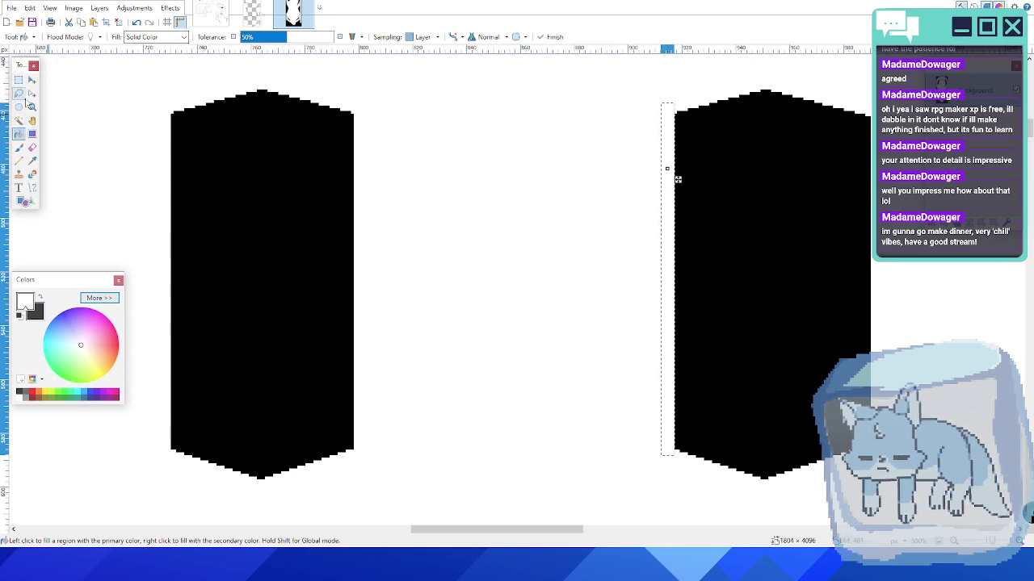
middle_click_drag(714, 201, 503, 194)
key("Right")
key("Right")
key("Right")
key("Right")
key("Right")
key("Right")
key("Right")
key("Right")
key("Right")
key("Right")
key("Right")
key("Right")
key("Right")
key("Right")
key("Right")
key("Right")
key("Right")
key("Right")
key("Right")
key("Right")
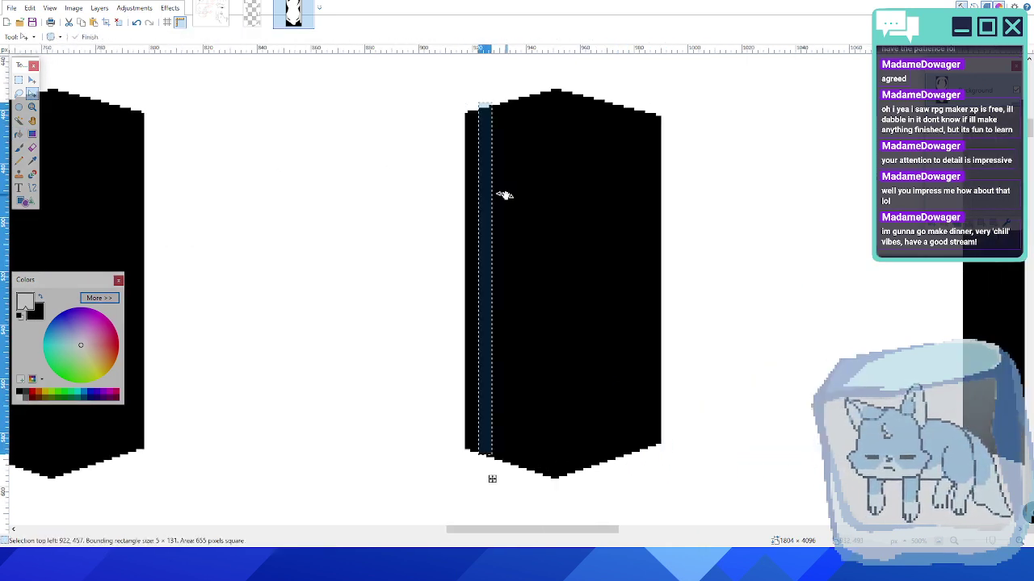
key("Right")
key("Right")
key("Right")
key("Right")
key("Right")
key("Right")
key("Right")
key("Right")
key("Right")
key("Right")
key("Right")
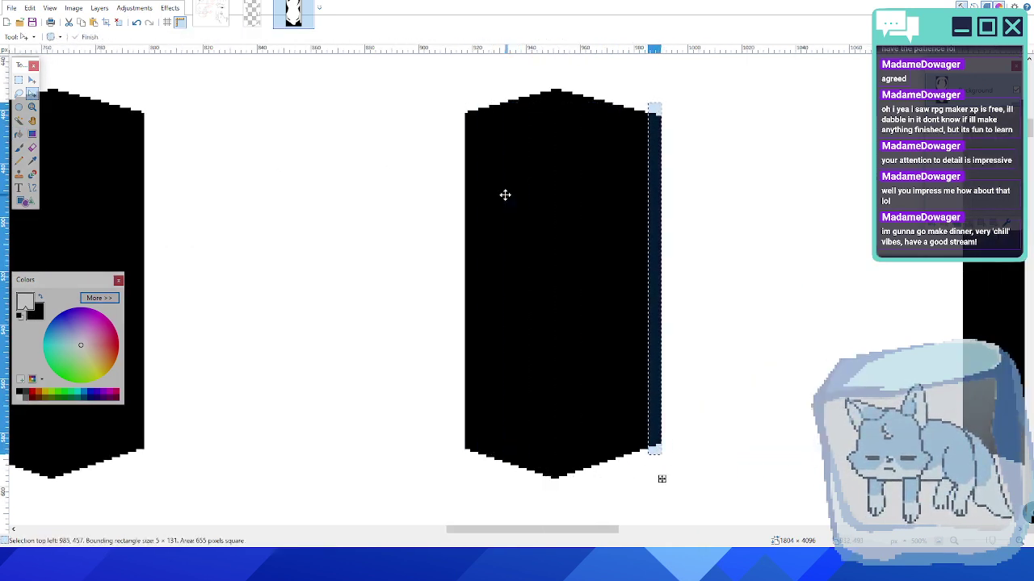
left_click(18, 134)
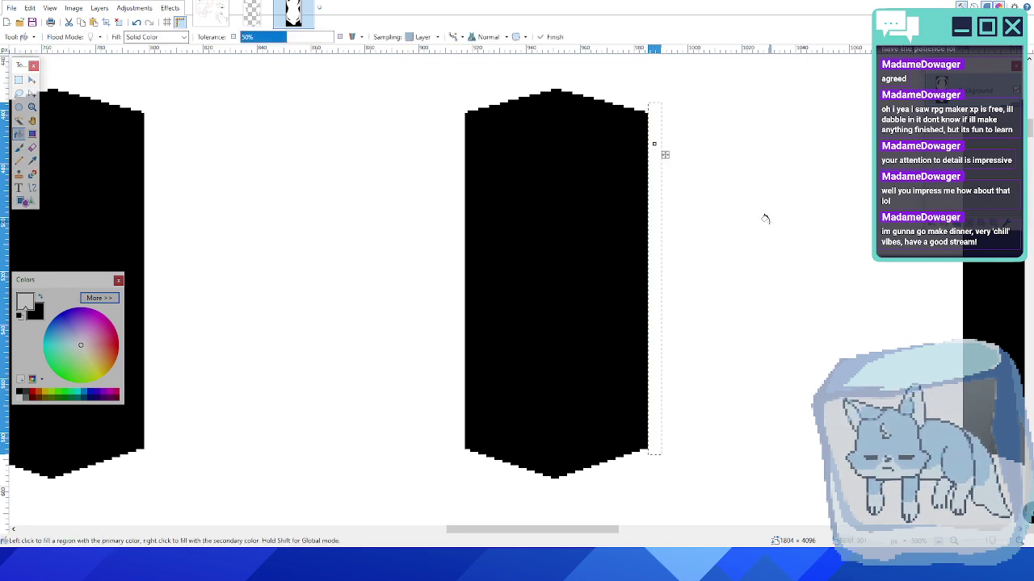
- Shift the selection outline to the third top-lane post's left edge and fill the enclosed strip with white
scroll(764, 218, "down", 3)
middle_click_drag(766, 219, 512, 357)
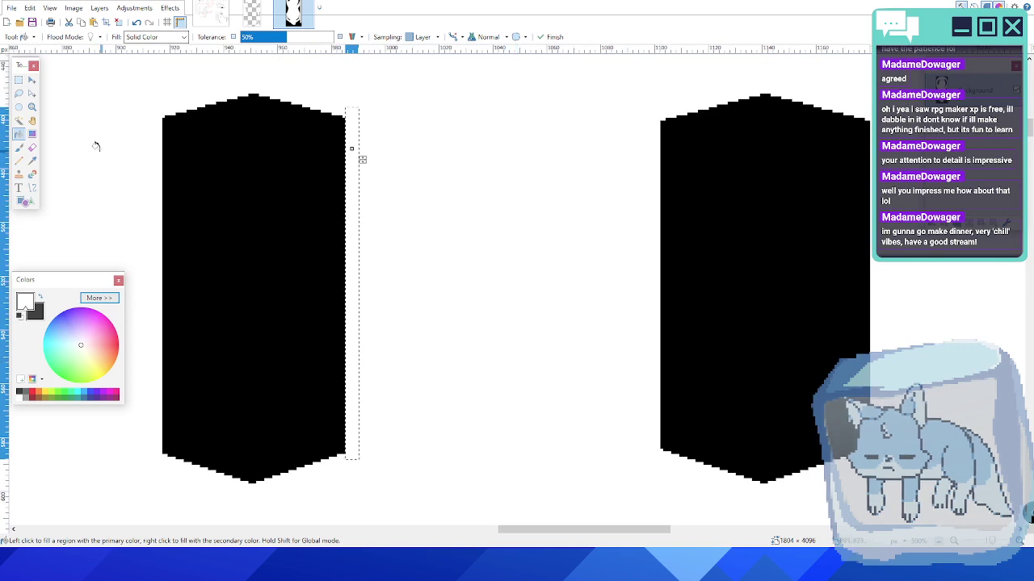
left_click(32, 94)
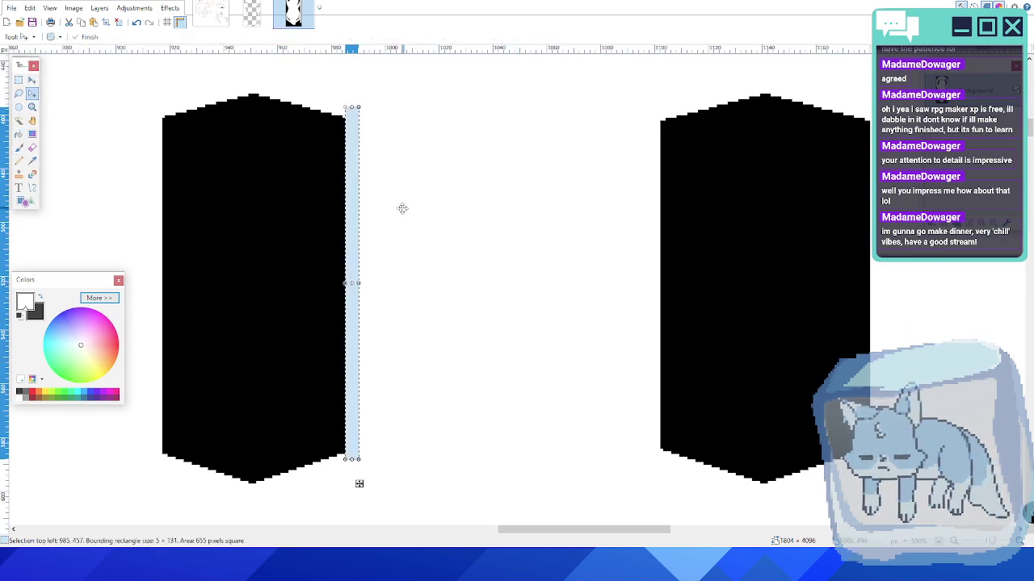
key("ctrl+Right")
key("Right")
key("Right")
key("Right")
key("Right")
key("Right")
key("Right")
key("Right")
key("Right")
key("Right")
key("Right")
key("Right")
key("Right")
key("Right")
key("Right")
key("Right")
key("Right")
key("Right")
key("Right")
key("Right")
key("Right")
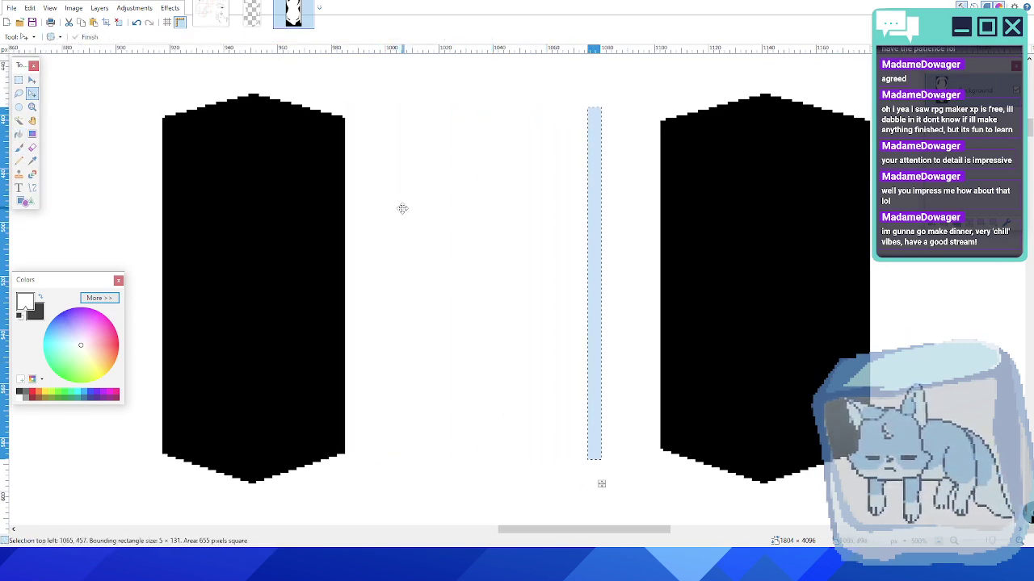
key("Right")
key("Right")
key("Right")
key("Right")
key("Right")
key("Right")
key("Right")
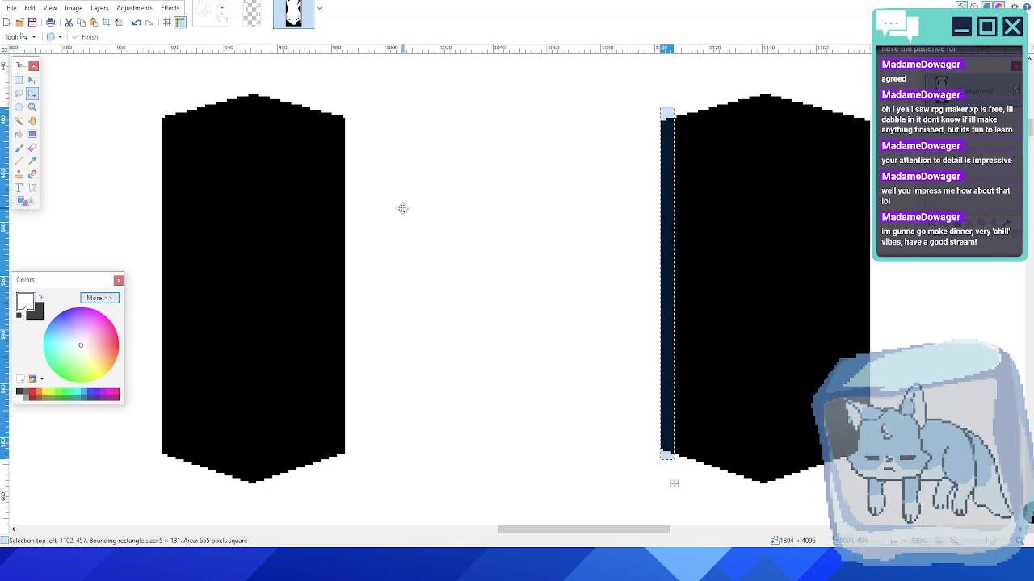
left_click(18, 135)
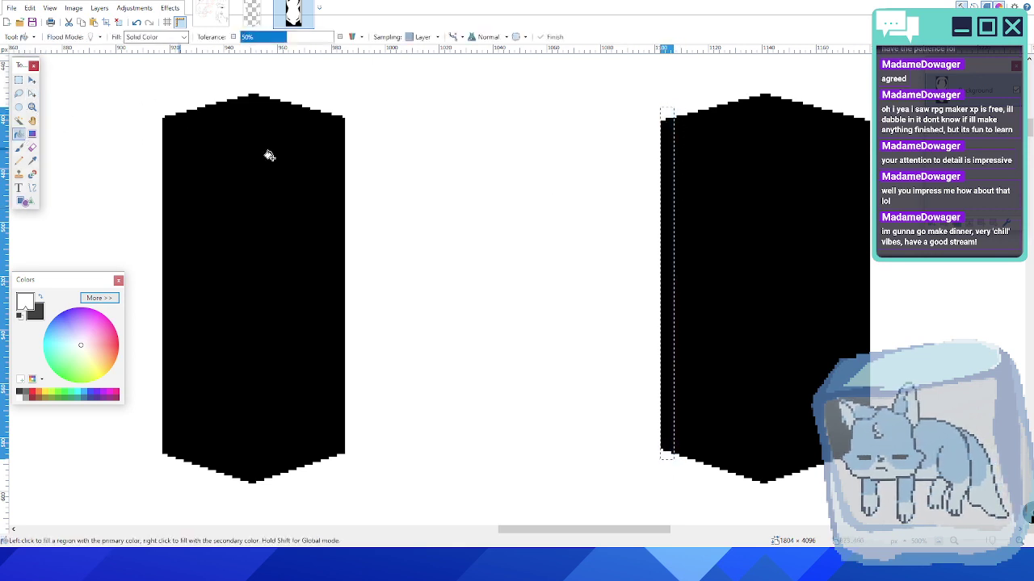
left_click(667, 194)
- Shift the selection outline to the third post's right edge, fill the enclosed strip with white, and deselect
middle_click_drag(735, 203, 385, 213)
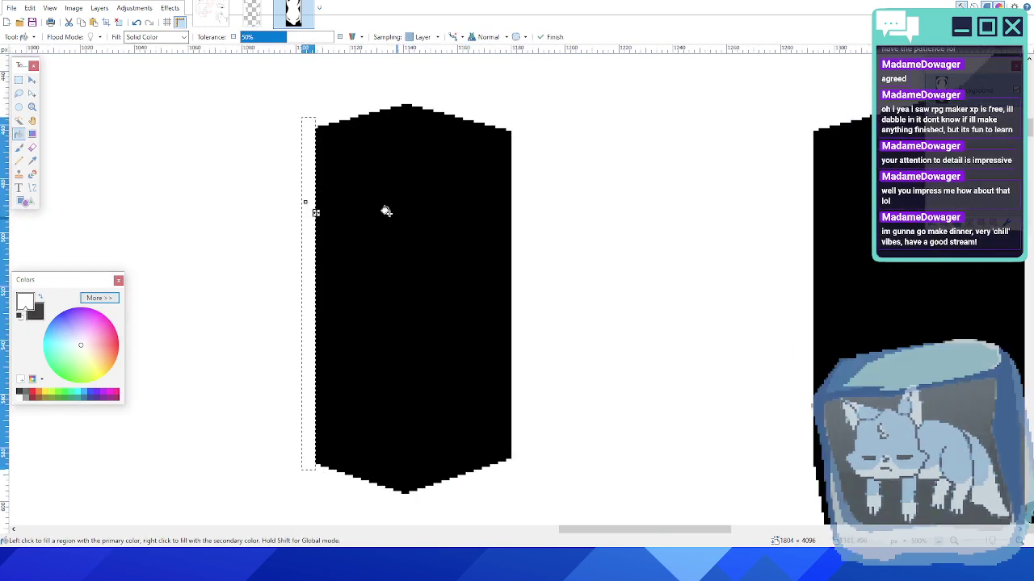
left_click(32, 94)
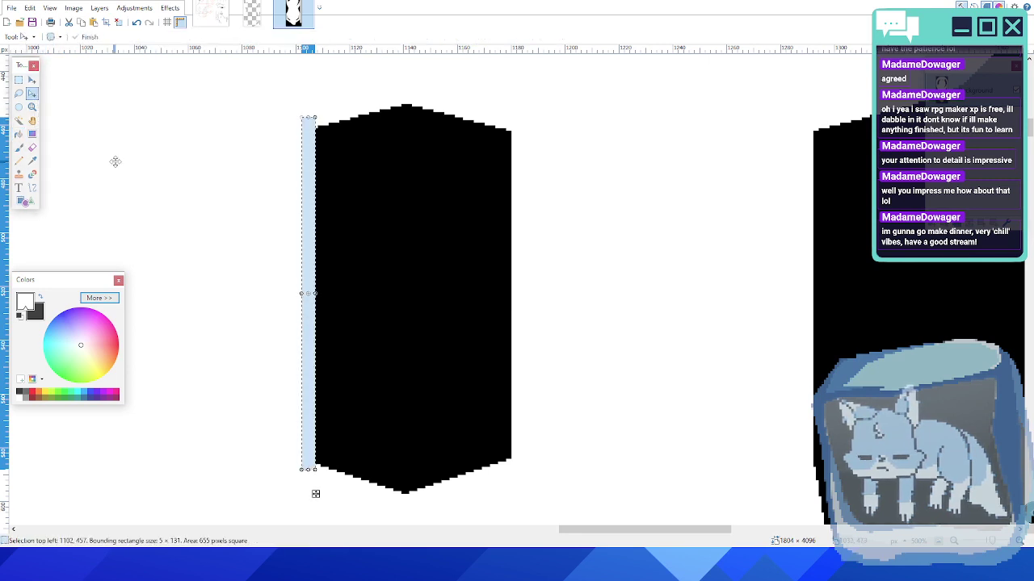
key("Right")
key("Right")
key("Right")
key("Right")
key("Right")
key("Right")
key("Right")
key("Right")
key("Right")
key("Right")
key("Right")
key("Right")
key("Right")
key("Right")
key("Right")
key("Right")
key("Right")
key("Right")
key("Right")
key("Right")
key("Right")
key("Right")
key("Right")
key("Right")
key("Right")
key("Right")
key("Right")
key("Right")
key("Right")
key("Right")
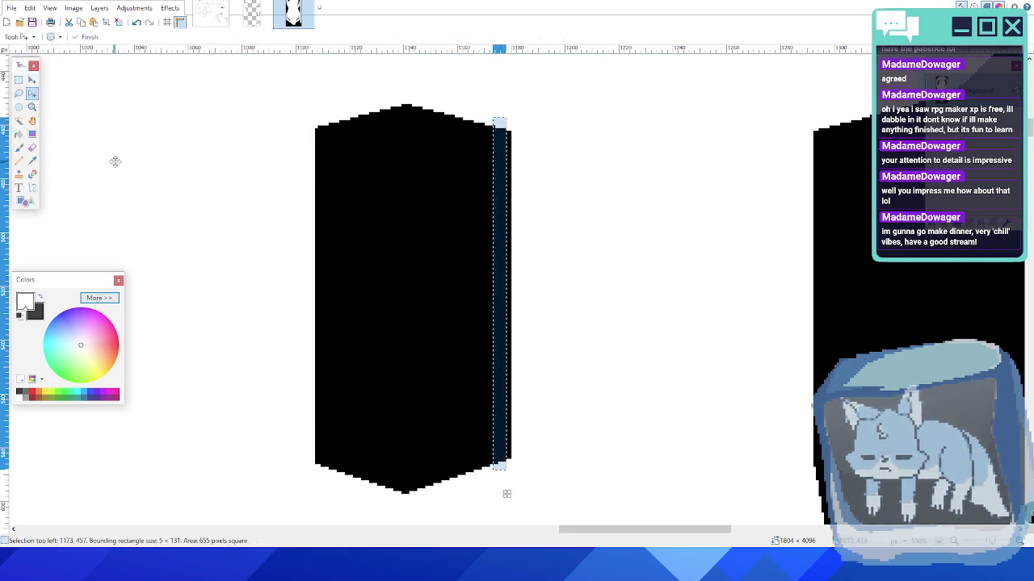
left_click(18, 134)
left_click(496, 167)
left_click(508, 180)
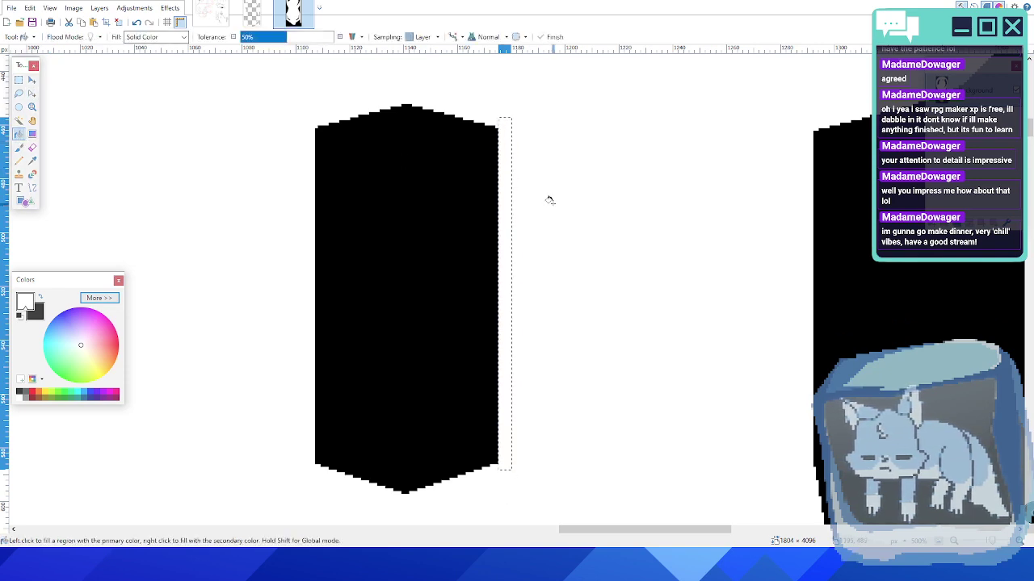
key("ctrl+d")
scroll(540, 237, "down", 5, "ctrl")
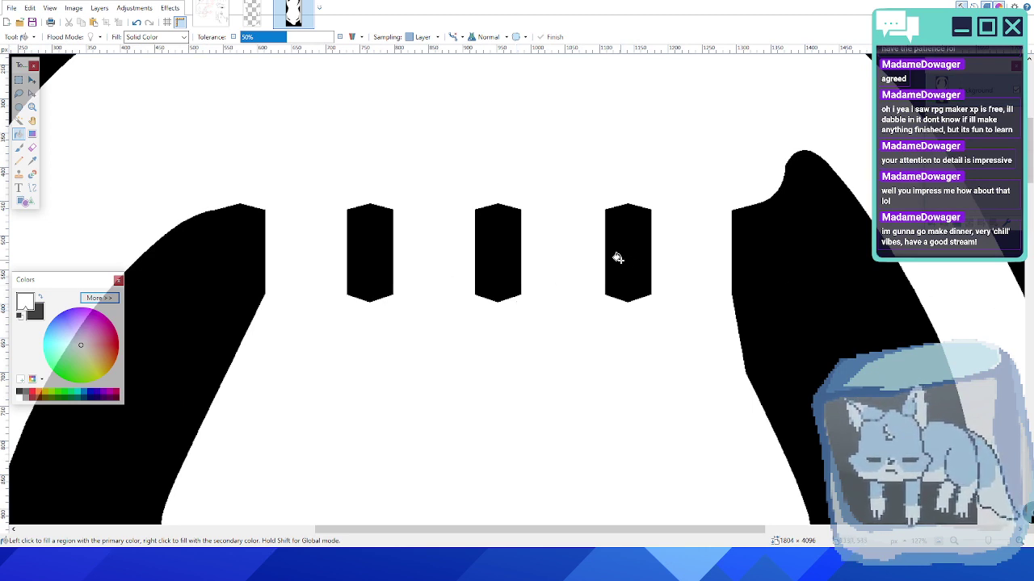
- Save the full-size table image with the three narrowed top-lane posts
middle_click_drag(620, 260, 617, 257)
middle_click_drag(609, 171, 575, 179)
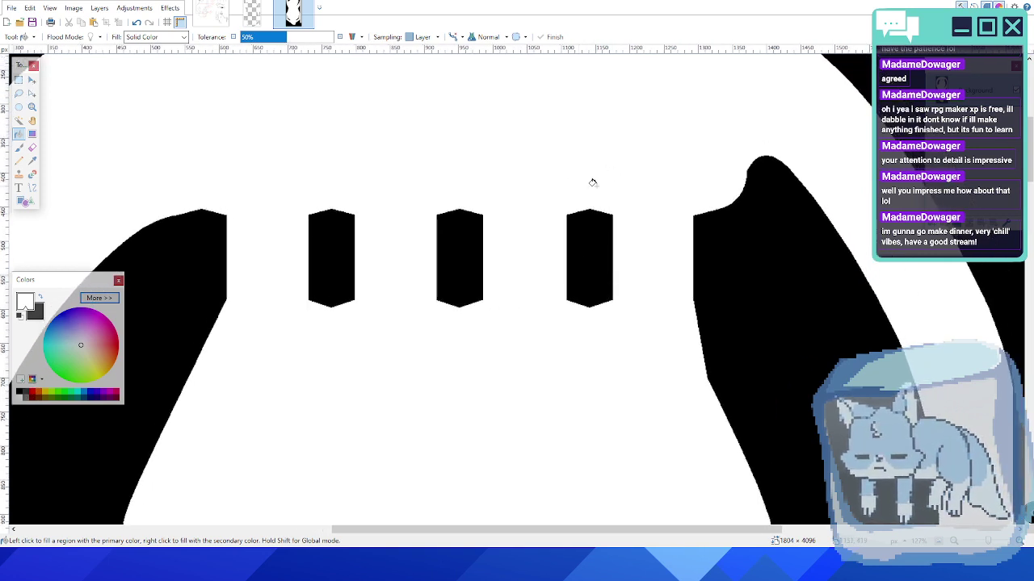
key("ctrl+s")
left_click(457, 274)
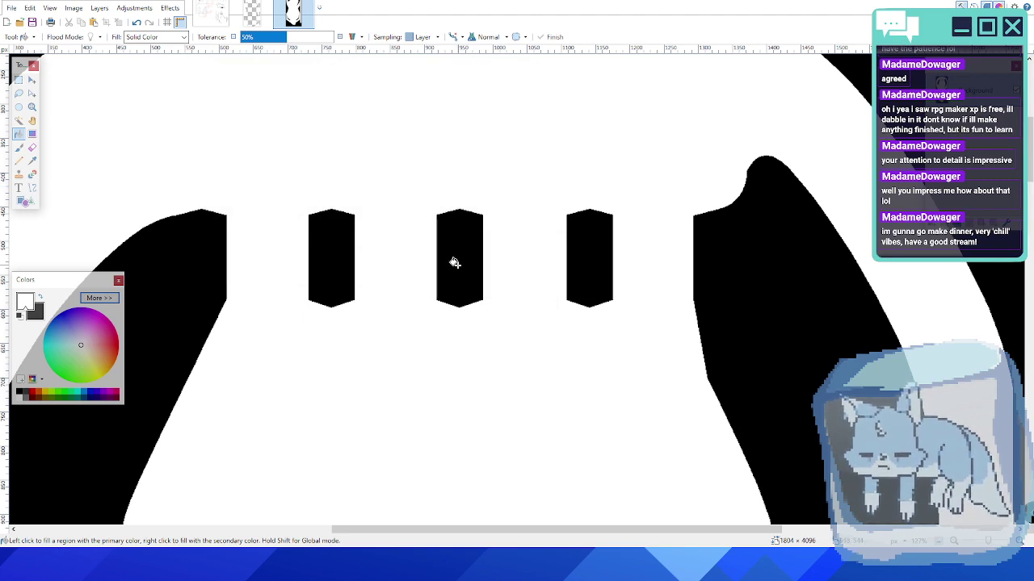
scroll(457, 265, "down", 4, "ctrl")
scroll(461, 339, "down", 2)
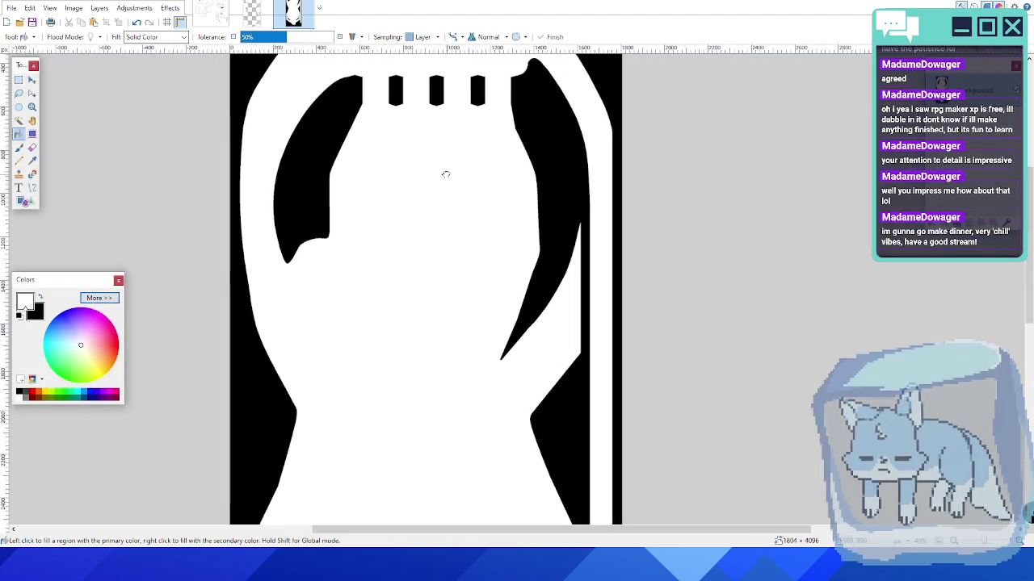
scroll(460, 243, "down", 1, "ctrl")
scroll(476, 166, "up", 3, "ctrl")
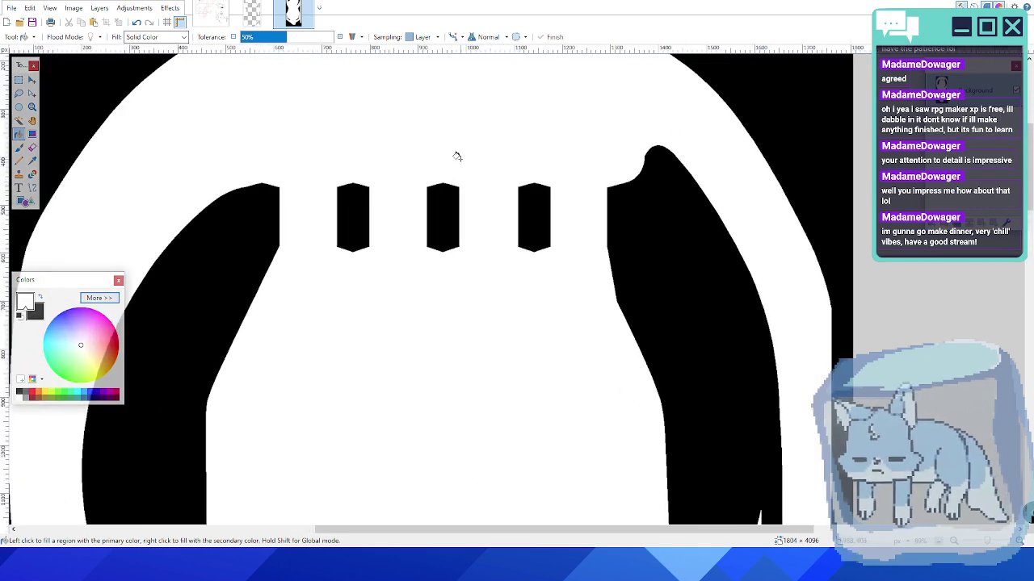
left_click(74, 8)
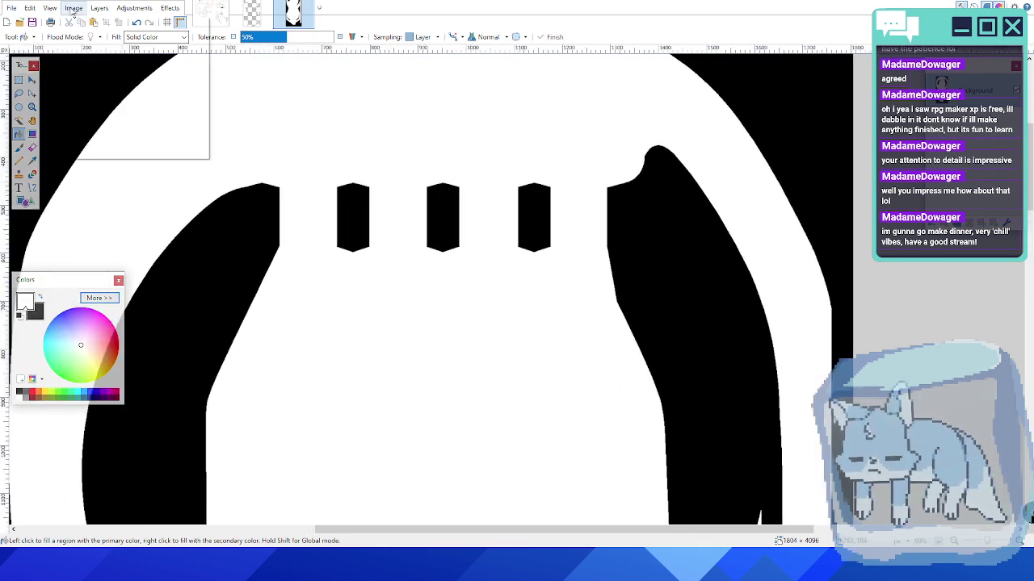
left_click(90, 37)
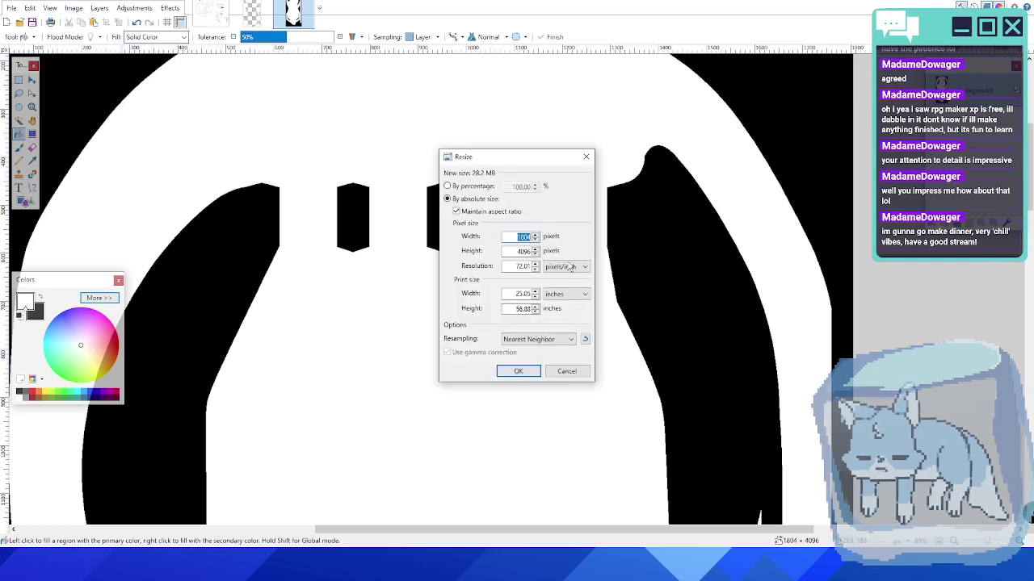
type("444")
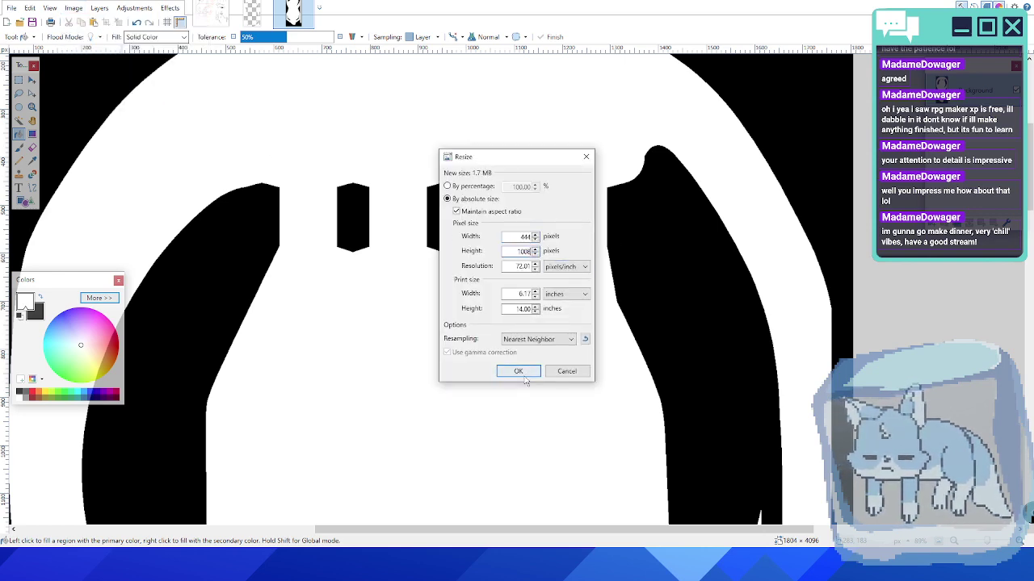
left_click(517, 368)
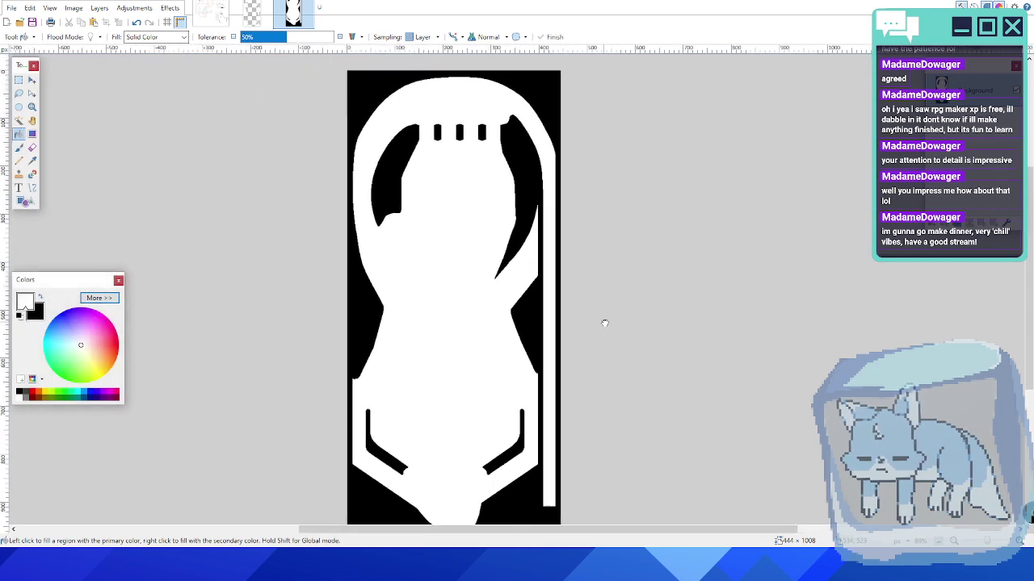
left_click(19, 120)
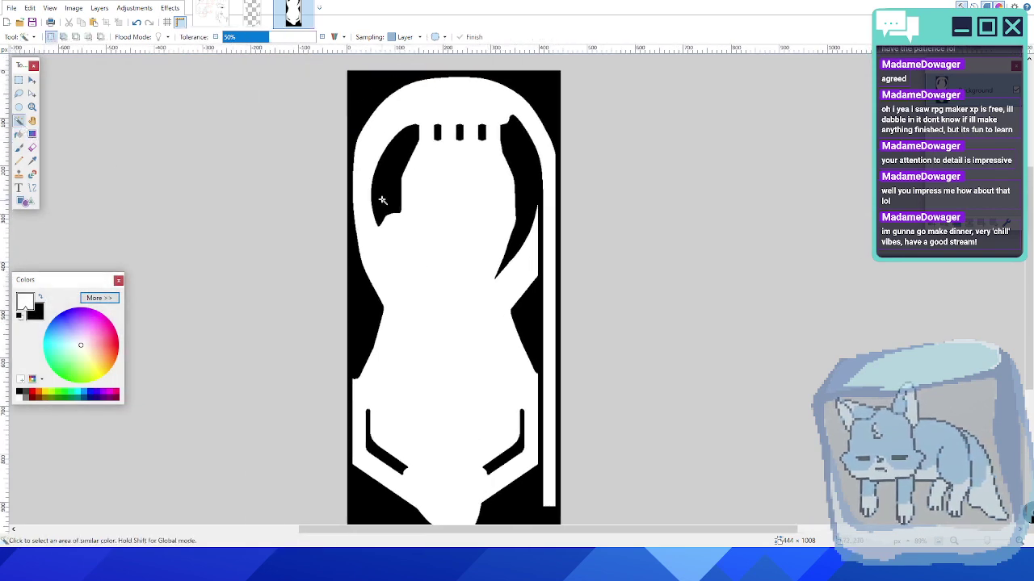
key("ctrl+z")
- Select the connected white playfield area by colour and delete it to leave transparency
left_click(662, 231)
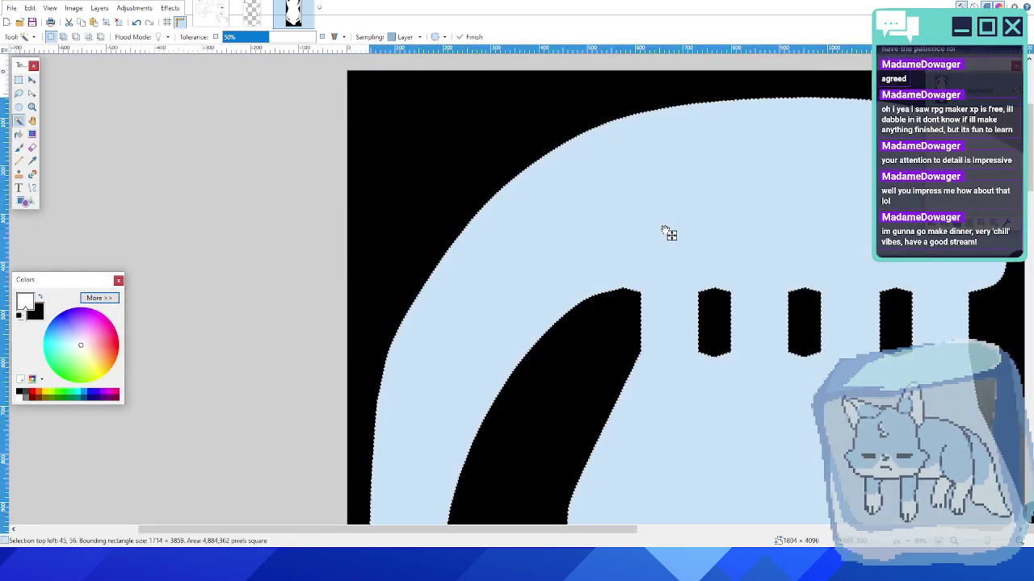
key("Delete")
scroll(669, 270, "down", 6, "ctrl")
mouse_move(686, 292)
middle_mouse_down()
mouse_move(567, 247)
mouse_move(519, 196)
middle_mouse_up()
- Fill the three top-lane posts and the large black wall shapes around the playfield with white
left_click(19, 134)
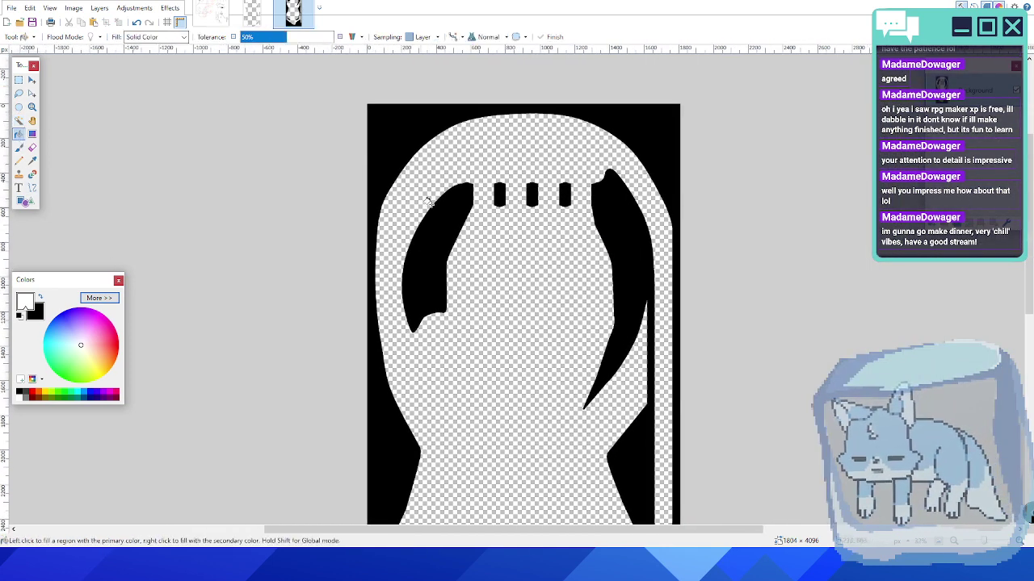
left_click(499, 190)
left_click(531, 194)
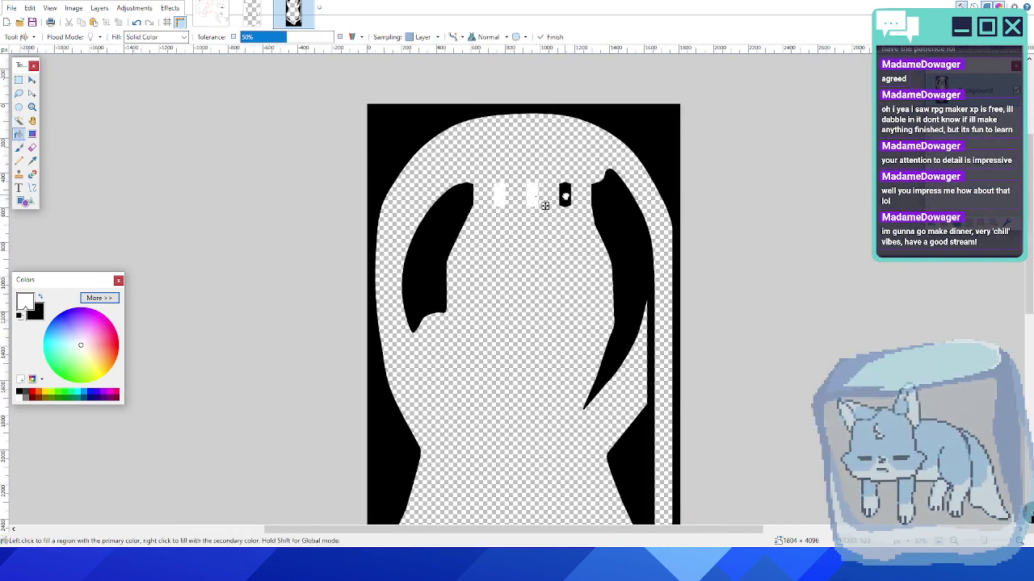
left_click(564, 196)
left_click(609, 202)
left_click(444, 213)
- Fill the two angled black guides at the lower end of the playfield with white
scroll(472, 254, "down", 5)
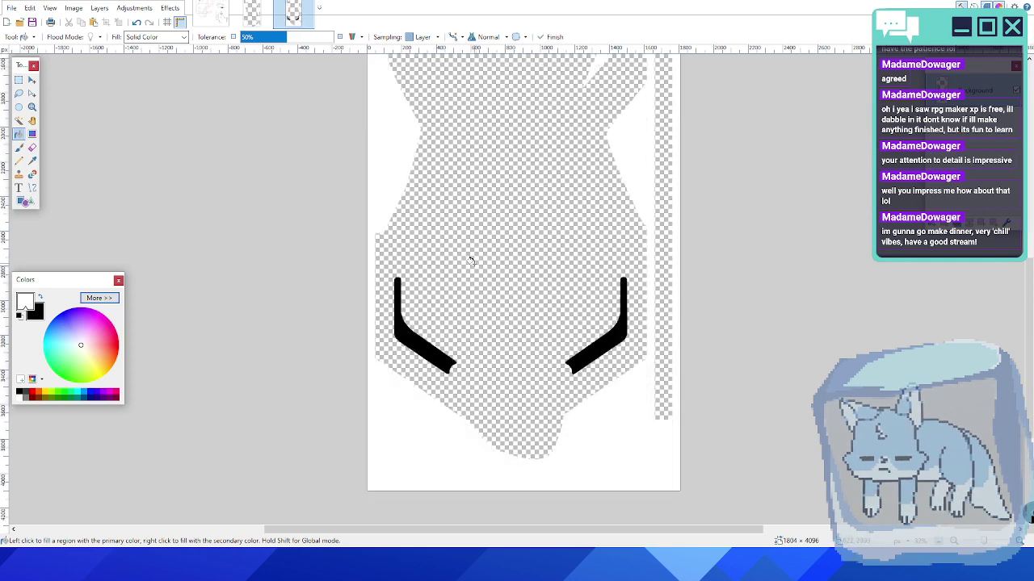
left_click(425, 345)
left_click(612, 332)
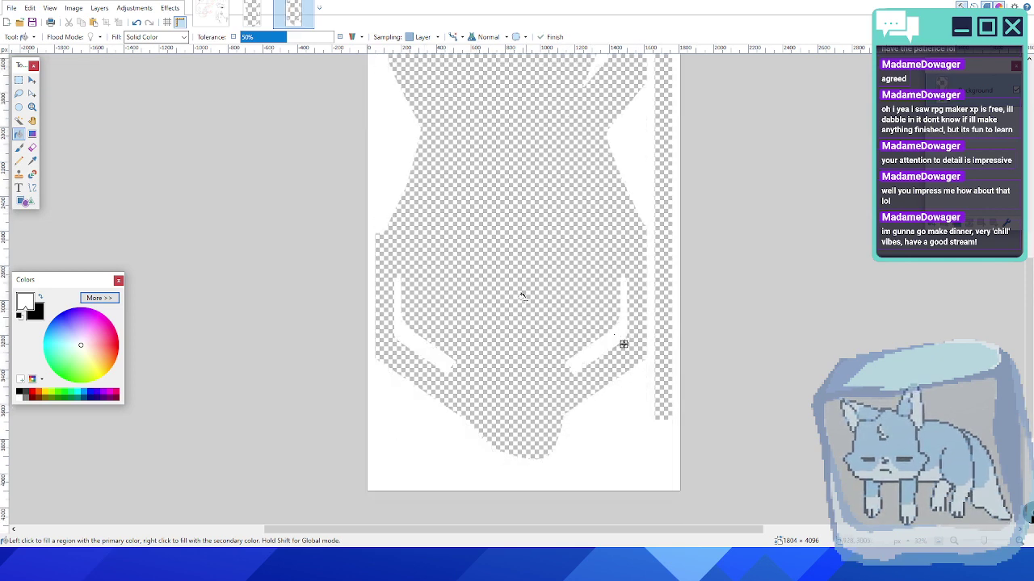
scroll(517, 292, "down", 2)
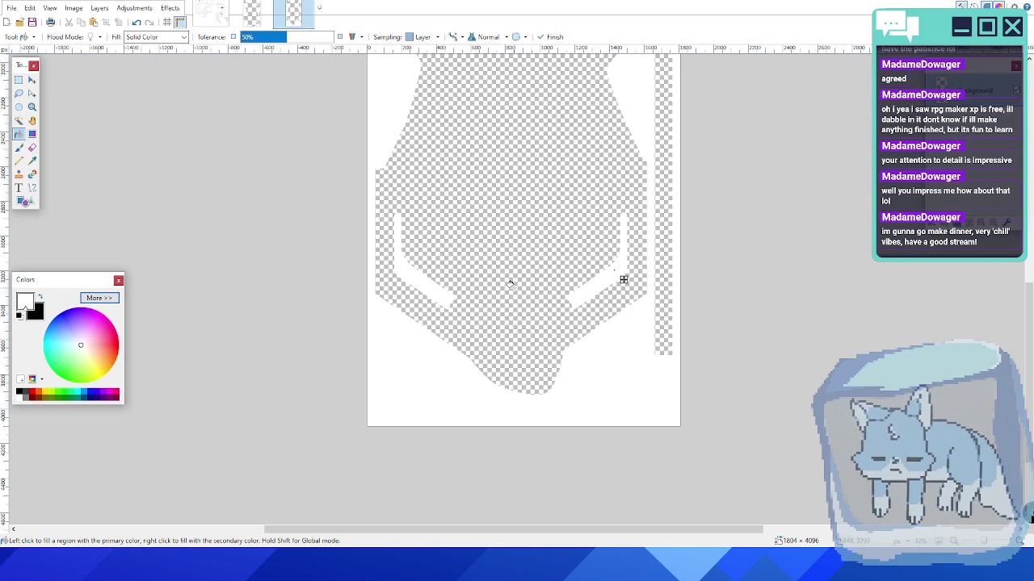
scroll(510, 283, "up", 10)
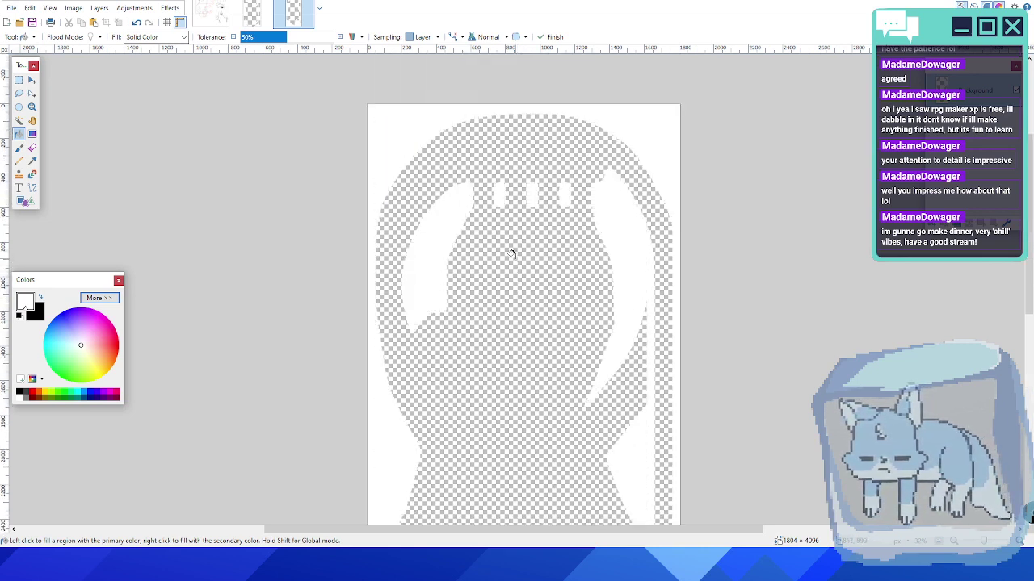
- Resize the image to a height of 1008 pixels, keeping the aspect ratio and Nearest Neighbor resampling
left_click(74, 9)
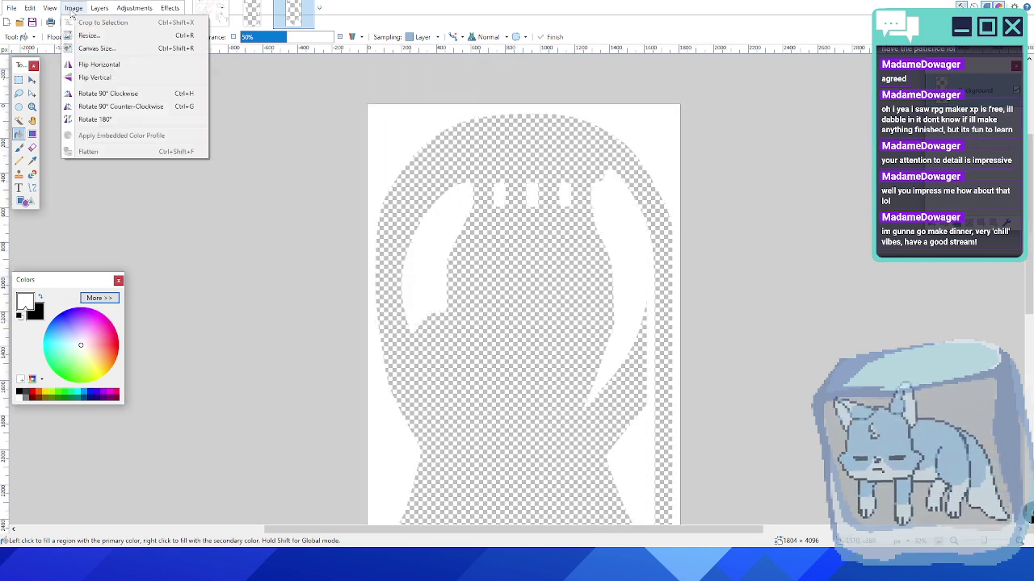
left_click(80, 37)
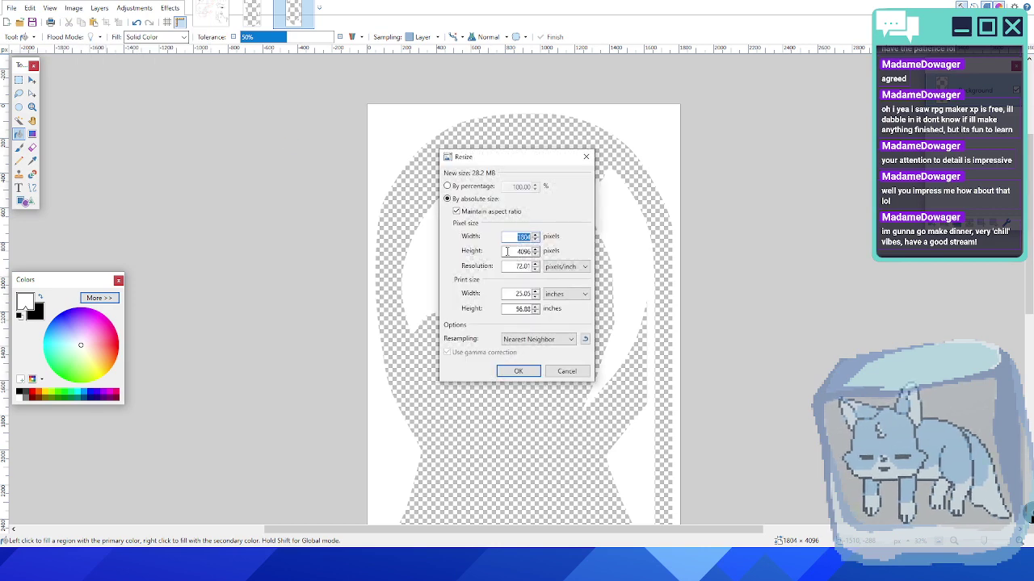
left_click_drag(507, 251, 593, 253)
type("1008")
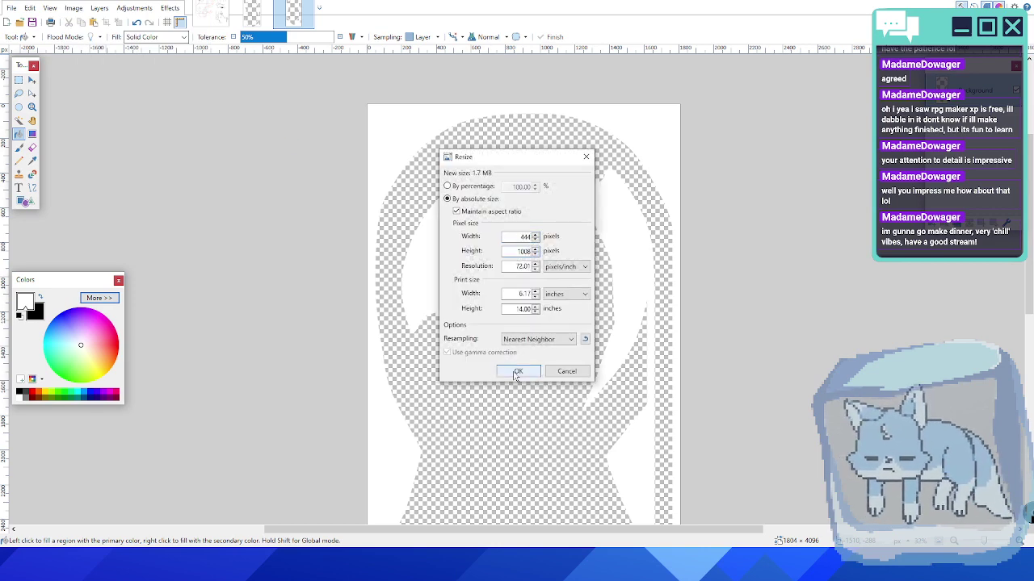
left_click(516, 372)
- Set the canvas height to 905 pixels with the image anchored at the top
left_click(73, 9)
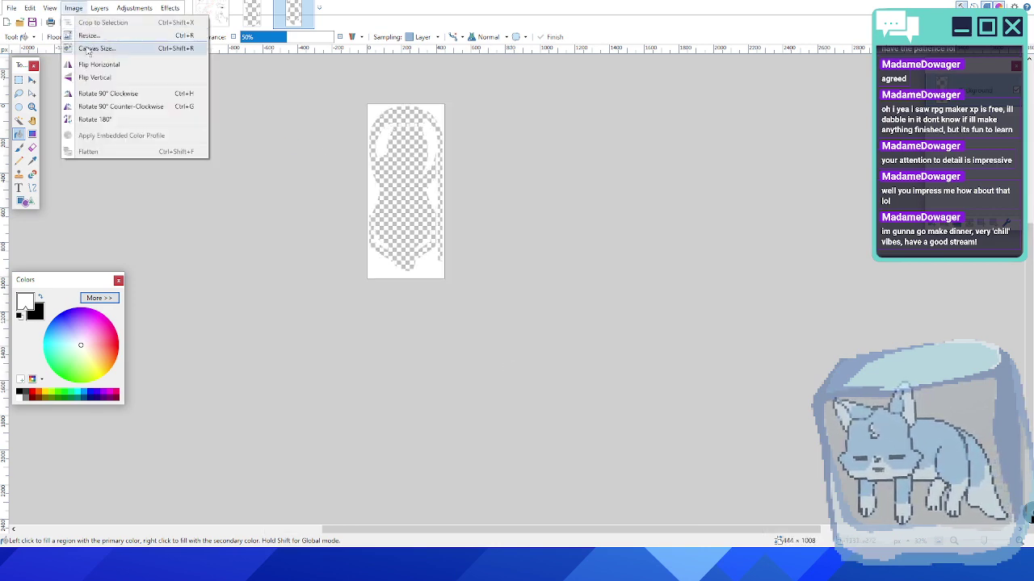
left_click(89, 49)
left_click_drag(507, 242, 587, 248)
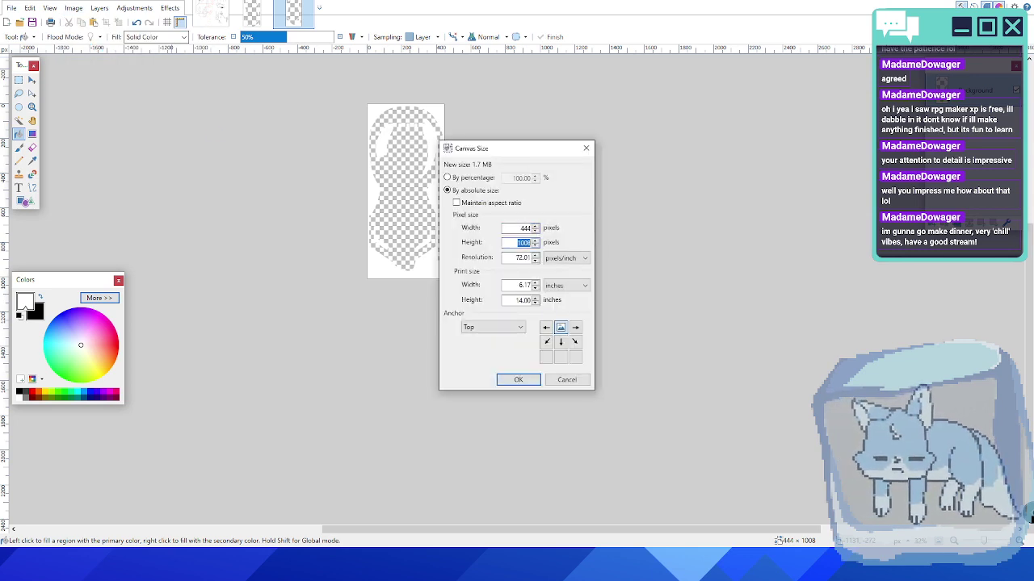
key("alt+Tab")
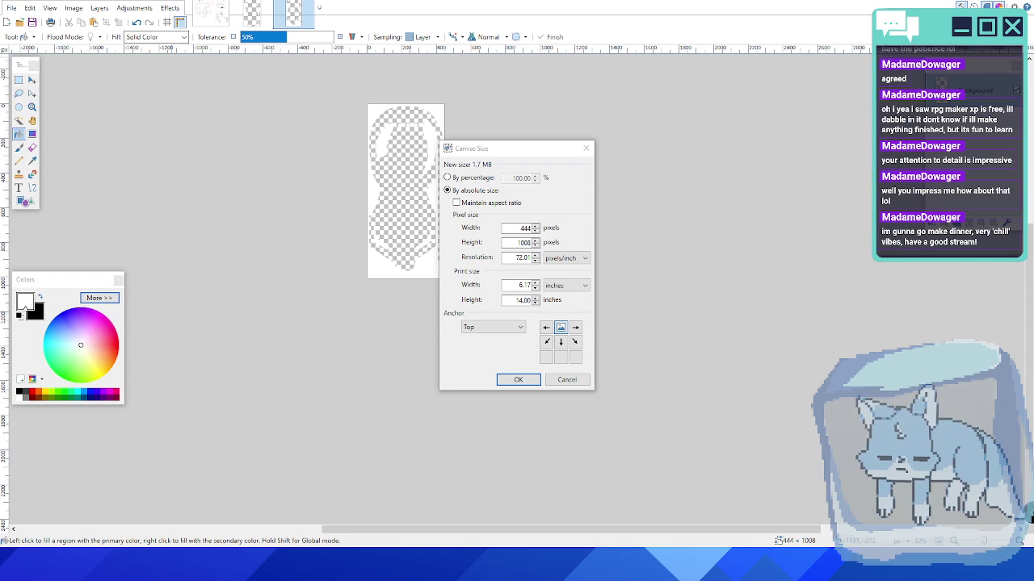
key("alt+Tab")
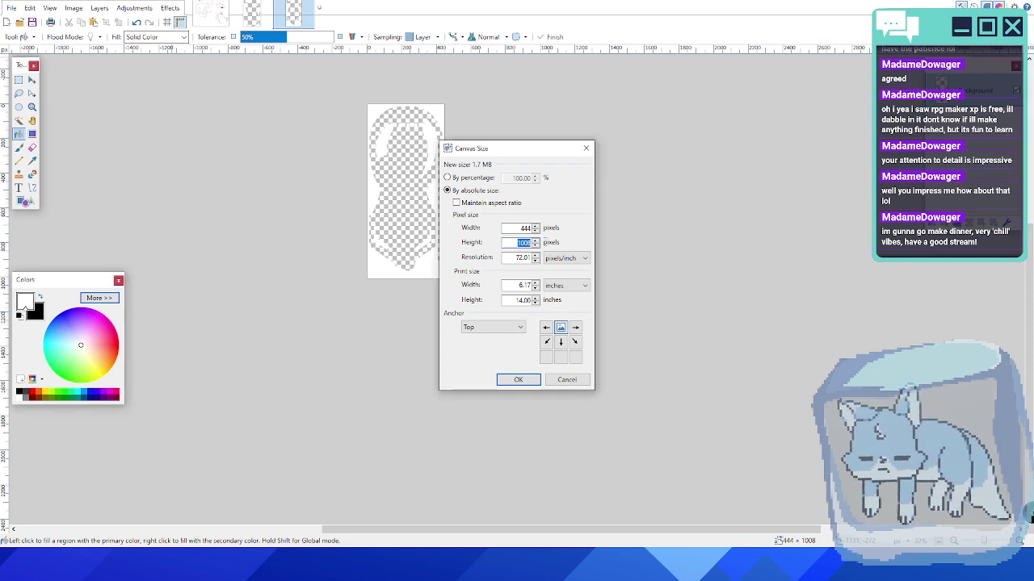
type("905")
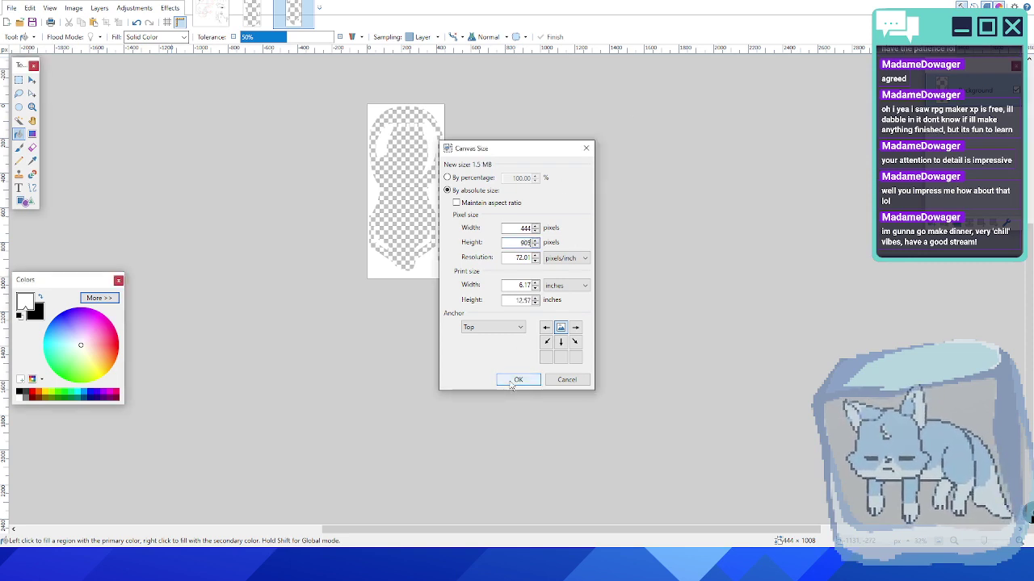
left_click(516, 380)
- Draw a short diagonal white line continuing the right drain wall to the image's bottom edge and fill the gap behind it with white
scroll(397, 233, "up", 3)
scroll(406, 286, "down", 3)
scroll(403, 243, "up", 5, "ctrl")
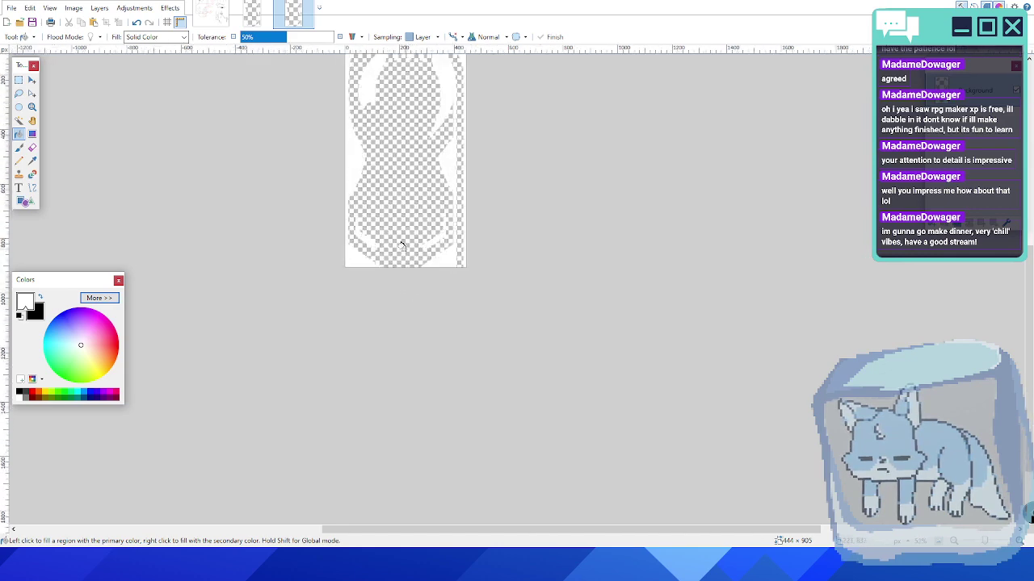
scroll(401, 254, "up", 6, "ctrl")
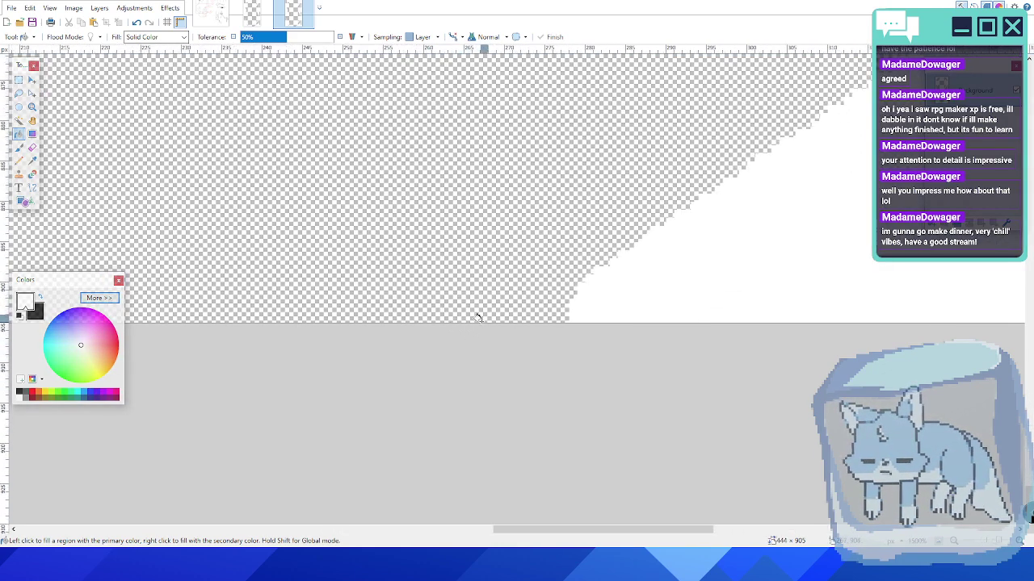
scroll(459, 310, "left", 3, "shift")
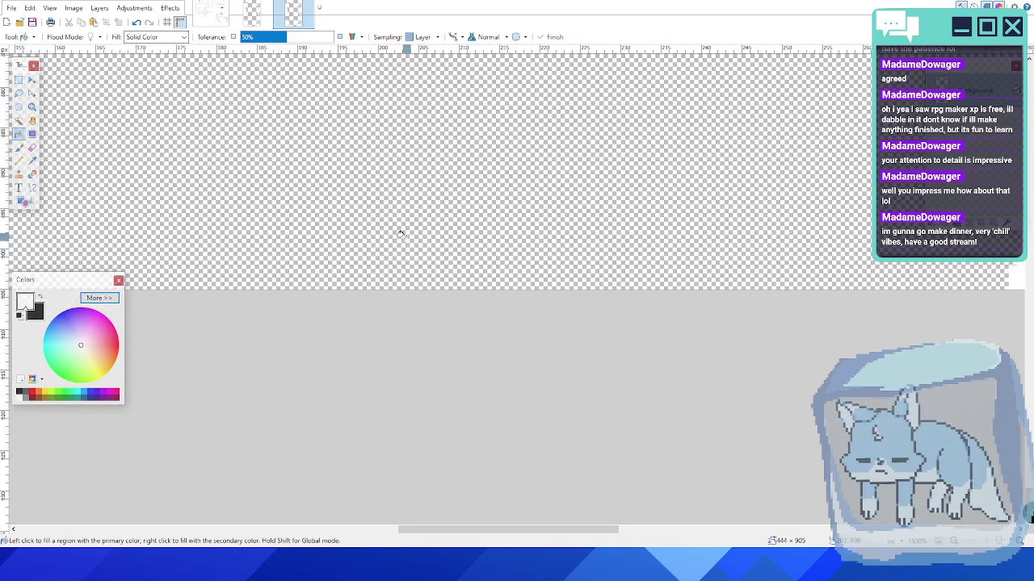
scroll(401, 228, "left", 5, "shift")
scroll(809, 253, "right", 6, "shift")
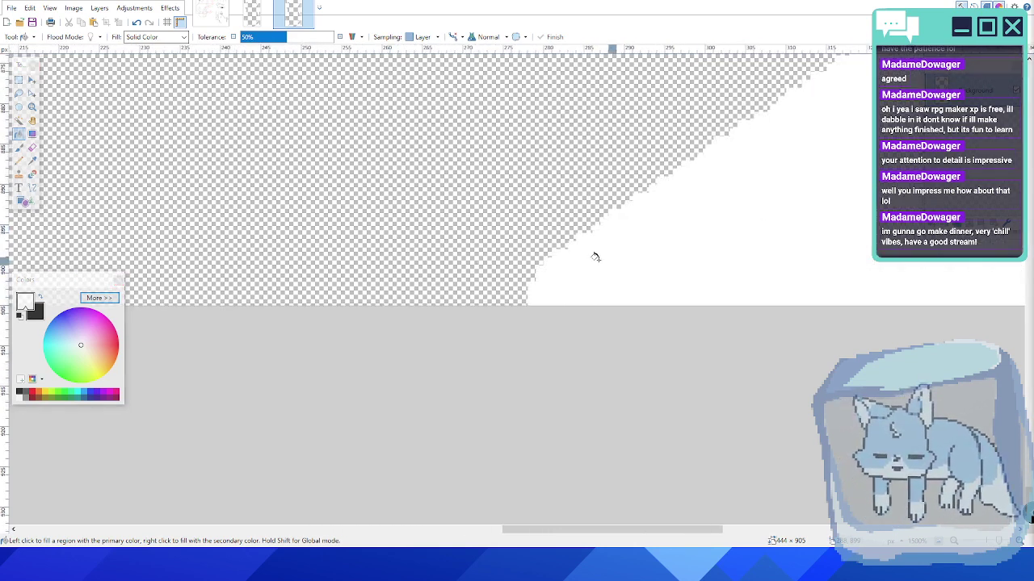
left_click(33, 187)
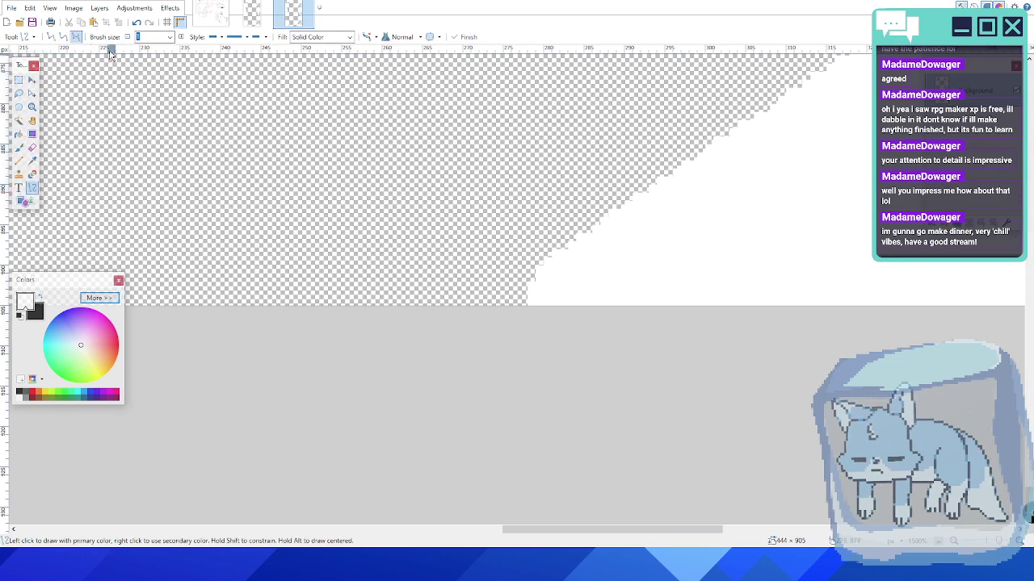
left_click(50, 36)
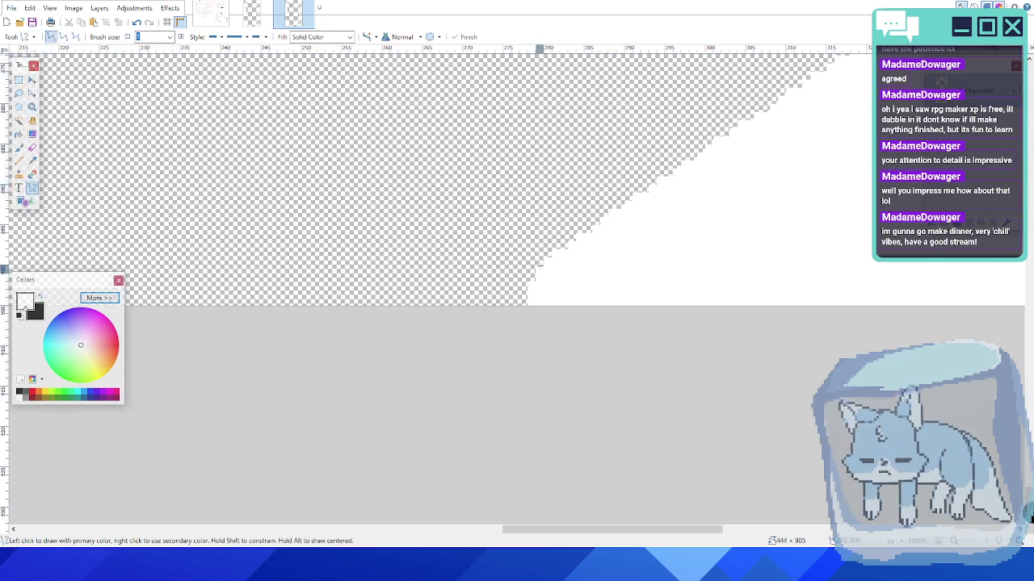
left_click_drag(537, 263, 497, 312)
key("Return")
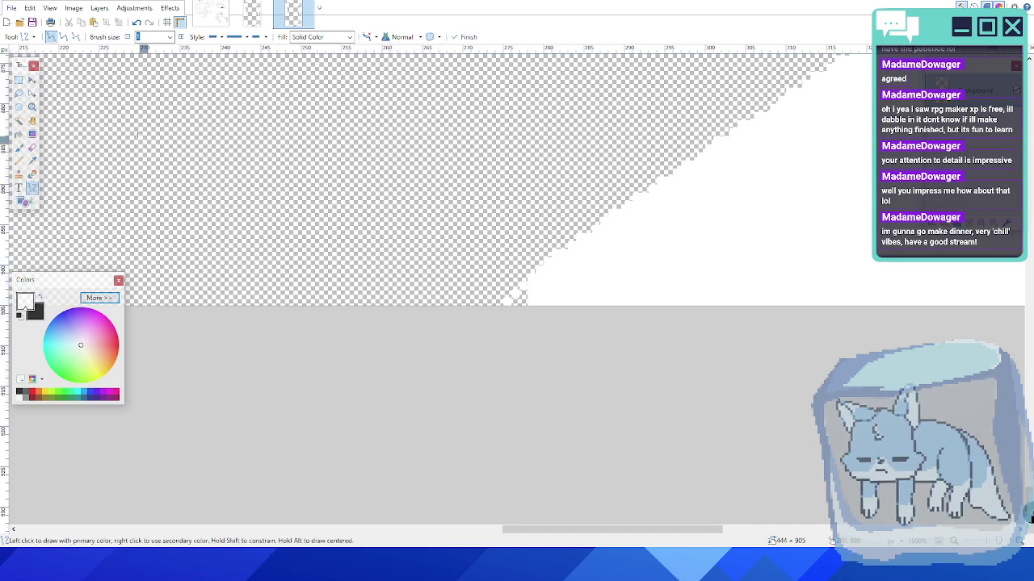
left_click(19, 133)
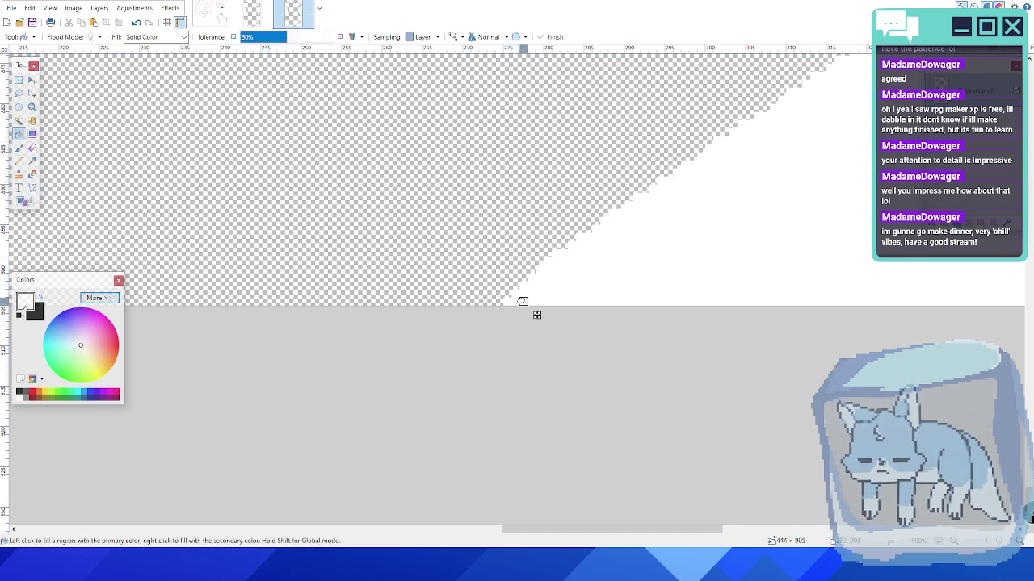
scroll(578, 316, "down", 5, "ctrl")
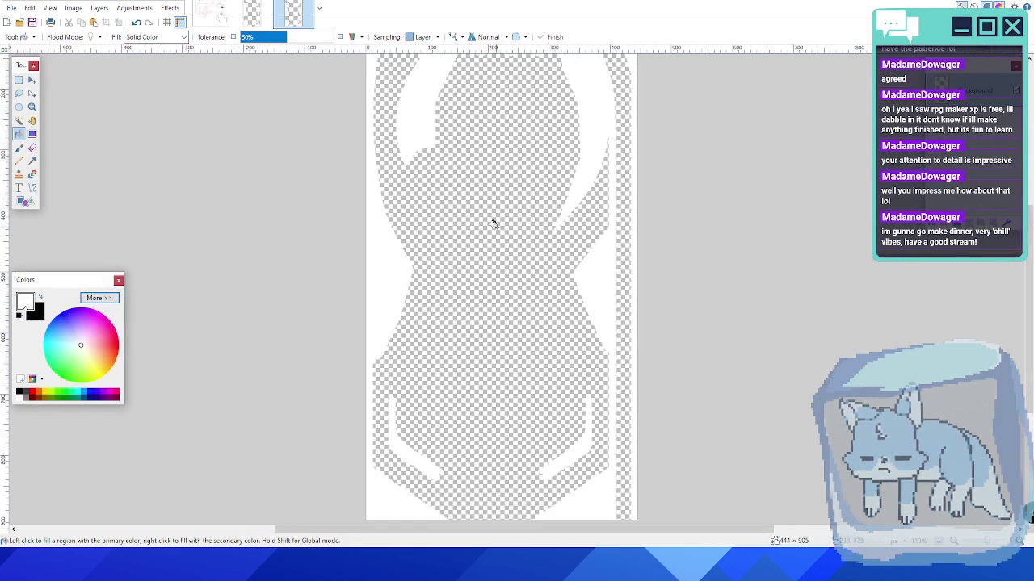
scroll(498, 169, "up", 3)
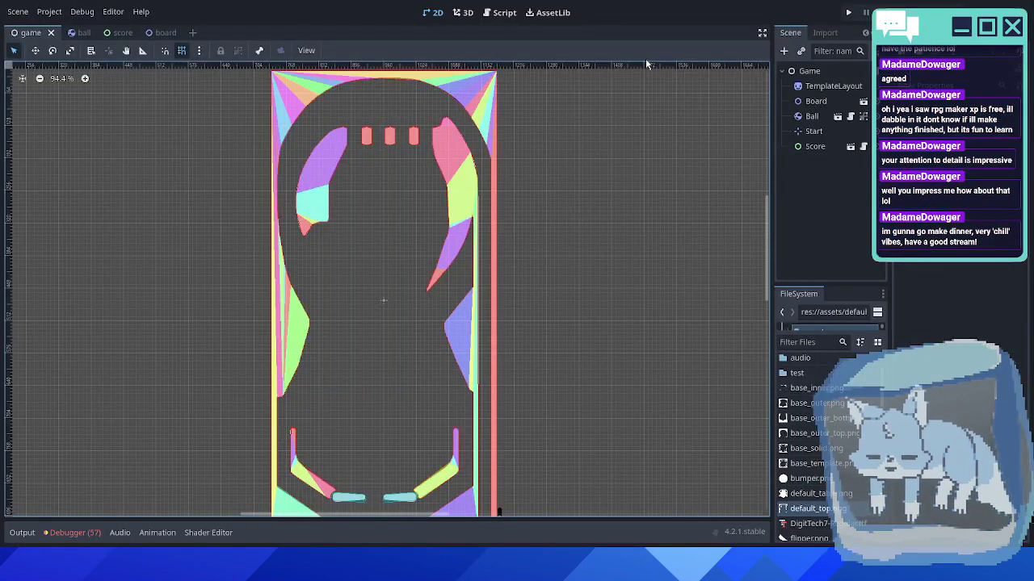
scroll(501, 121, "down", 1)
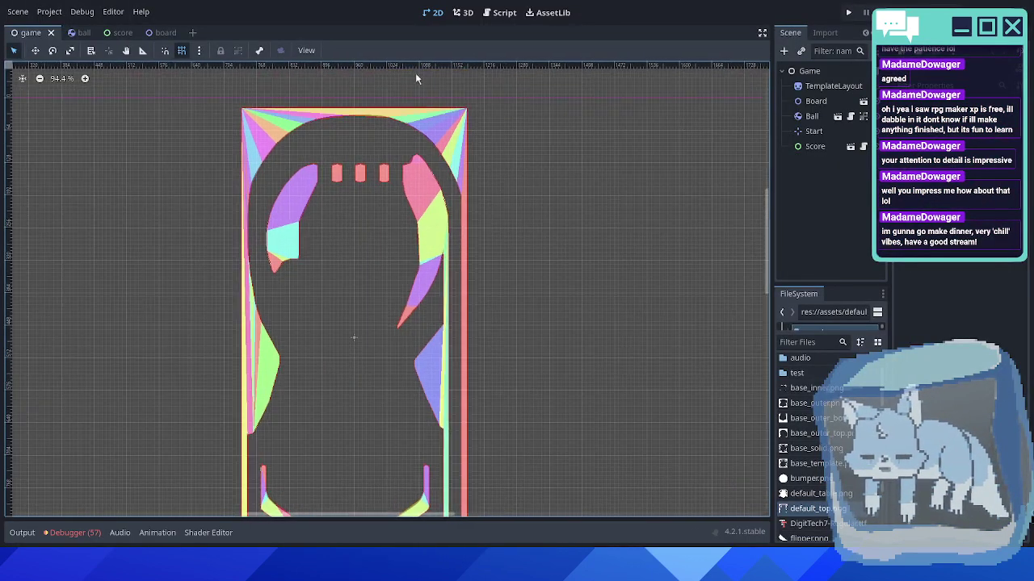
- In the board scene, assign default_top.png as the Top sprite's texture
left_click(152, 33)
middle_click_drag(594, 278, 533, 263)
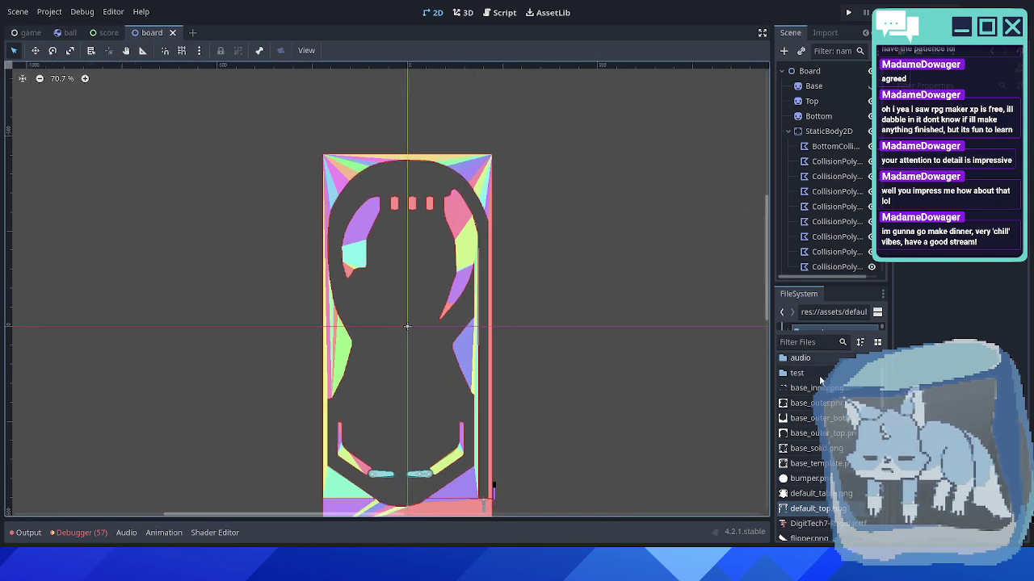
left_click(813, 101)
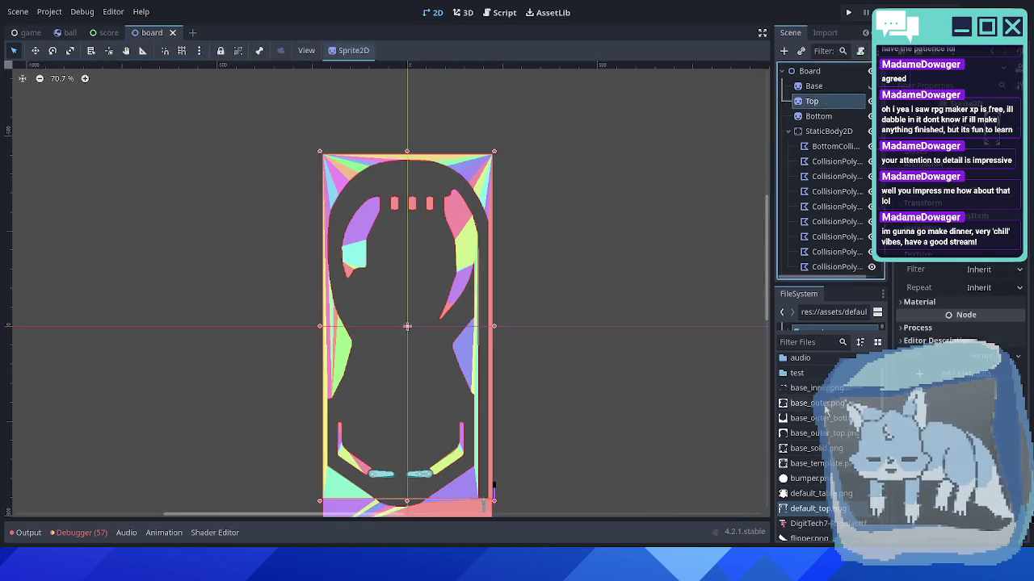
left_click(813, 510)
left_click_drag(804, 515, 985, 143)
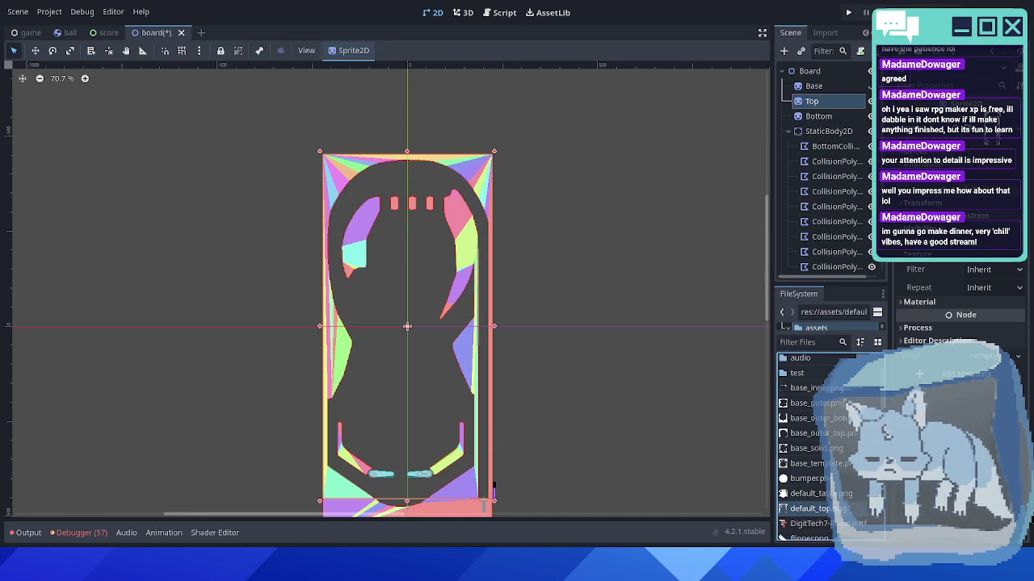
- Compare the collision polygons around the three posts and the playfield with the new top texture and the source table image in the image editor
scroll(407, 194, "up", 6)
scroll(411, 192, "up", 6)
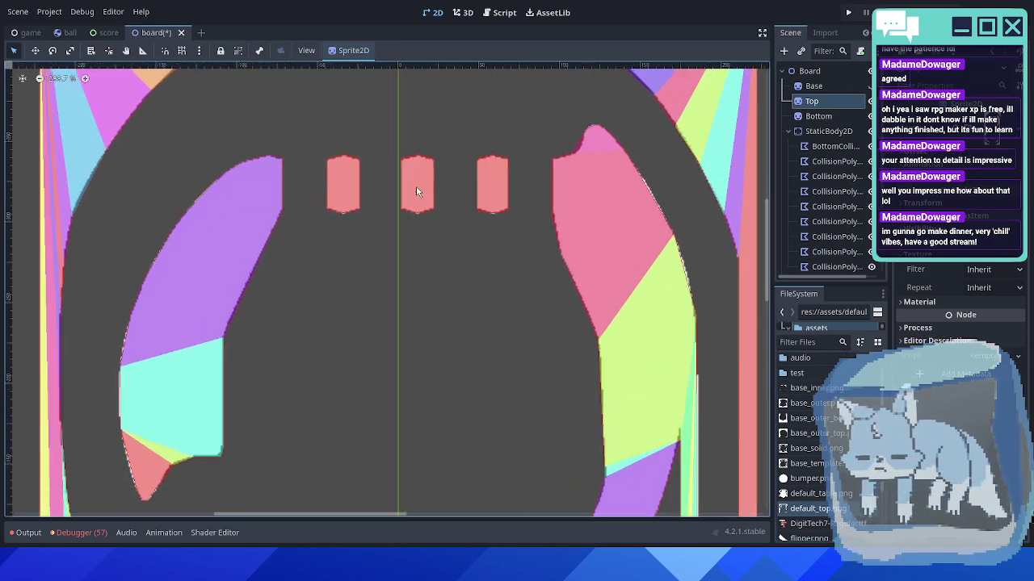
middle_click_drag(555, 232, 530, 257)
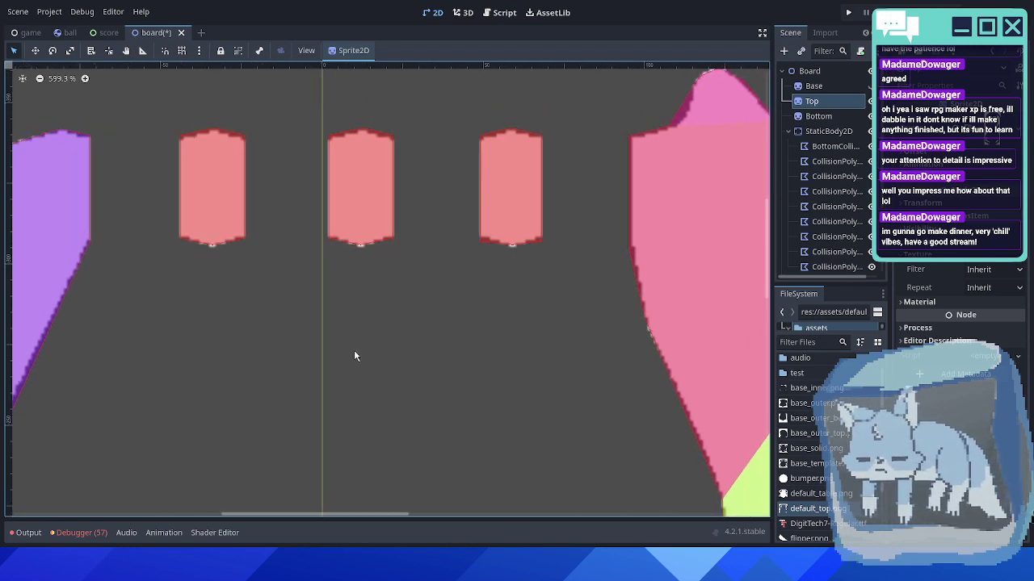
key("alt+Tab")
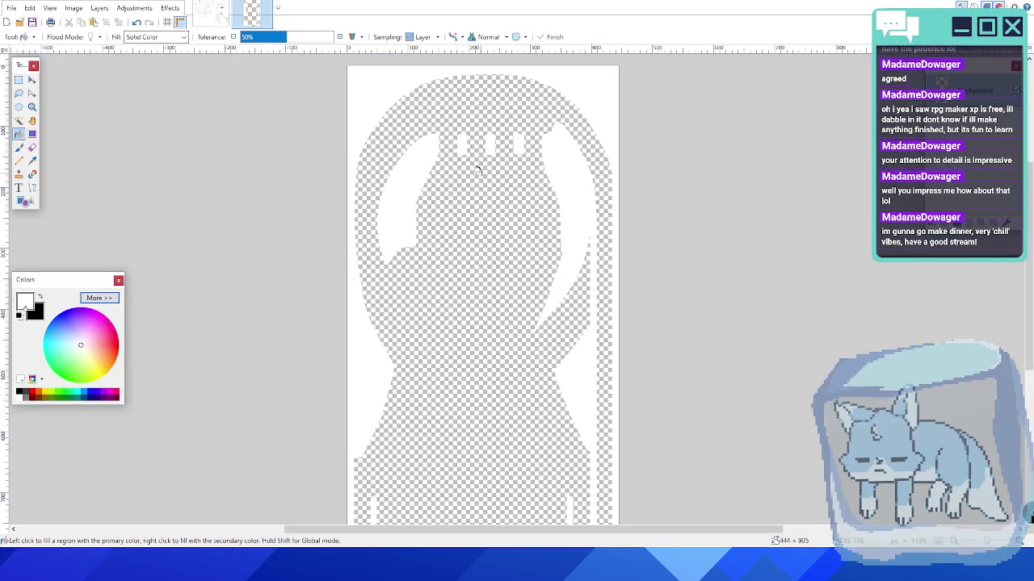
scroll(478, 194, "up", 3)
scroll(477, 226, "down", 2)
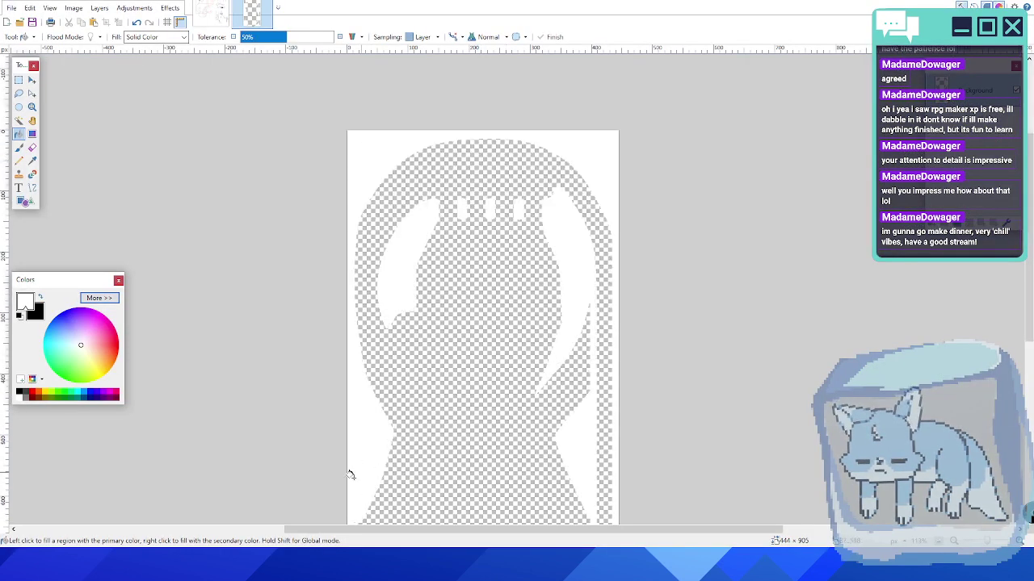
key("alt+Tab")
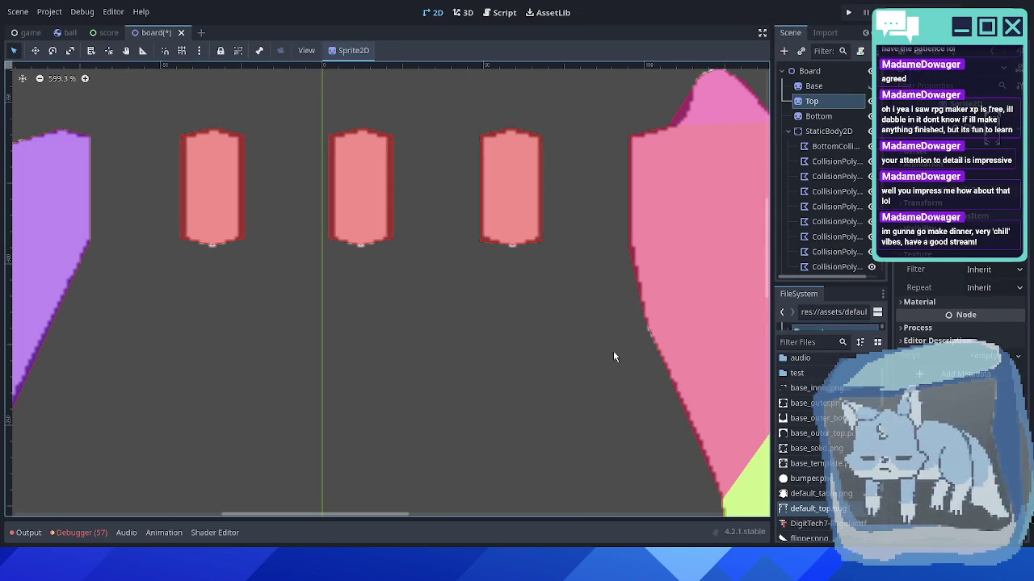
scroll(613, 339, "down", 5)
scroll(613, 329, "down", 18)
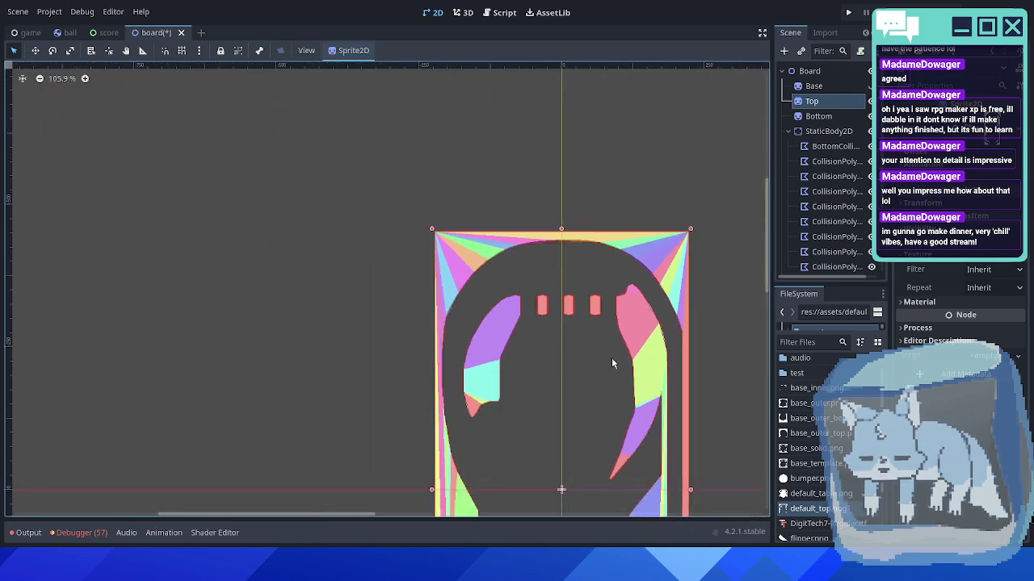
middle_click_drag(611, 357, 497, 264)
middle_click_drag(490, 333, 500, 217)
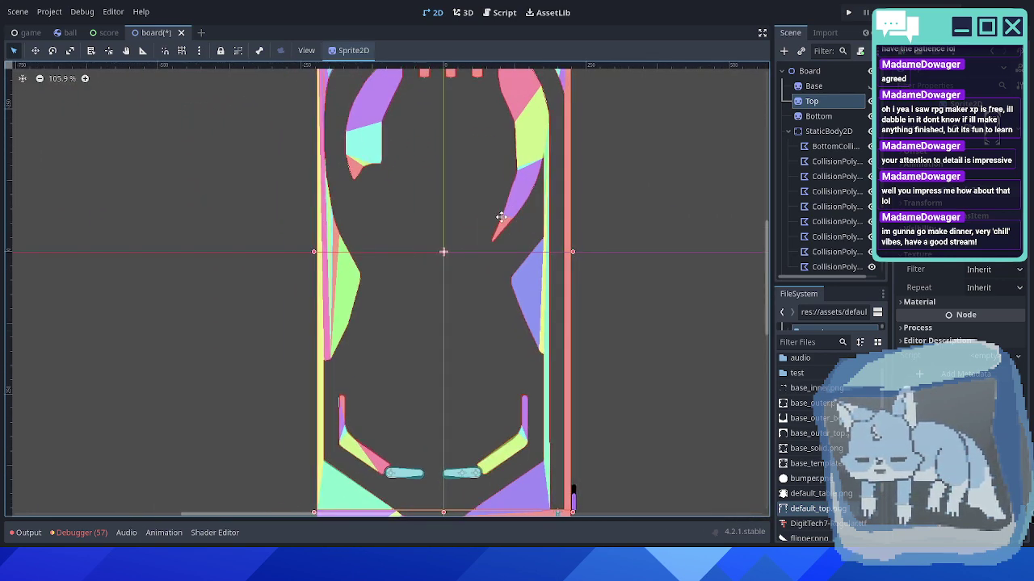
scroll(441, 143, "up", 5)
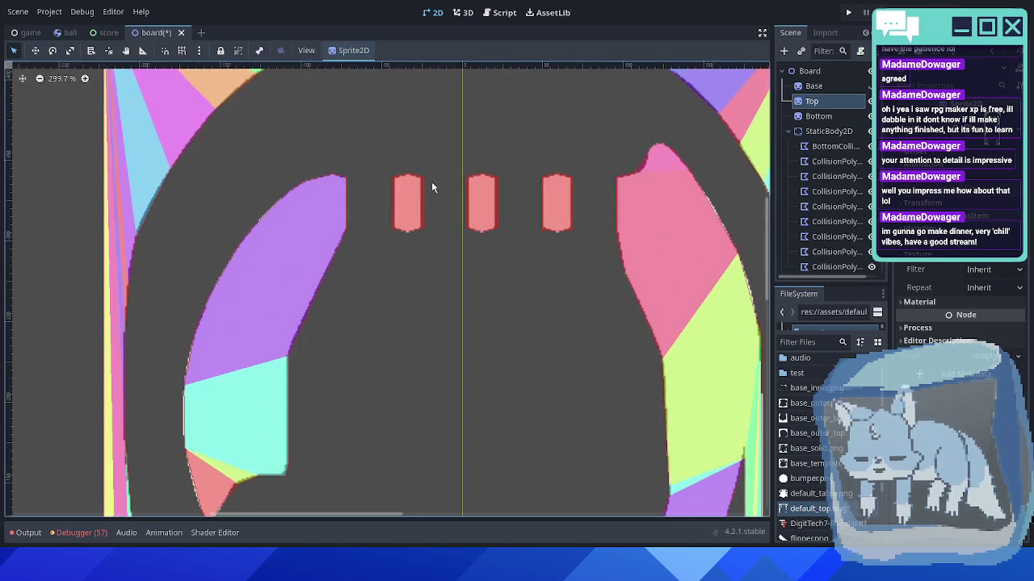
- Narrow the left post's collision polygon by moving its four side corners inward to the edges of the new post texture
scroll(420, 190, "up", 1)
left_click(411, 197)
scroll(459, 191, "up", 4)
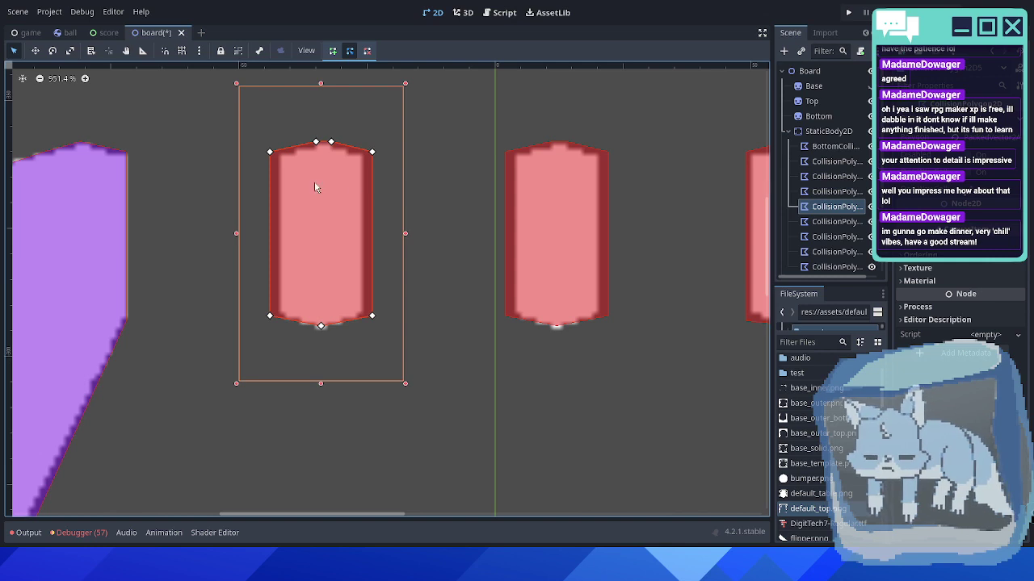
scroll(268, 162, "up", 2)
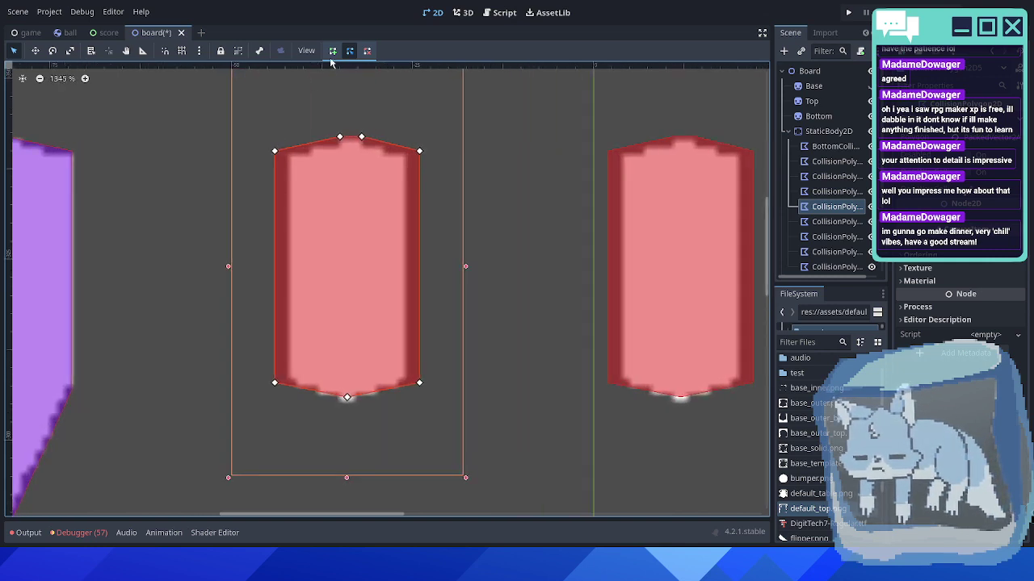
left_click_drag(275, 155, 289, 159)
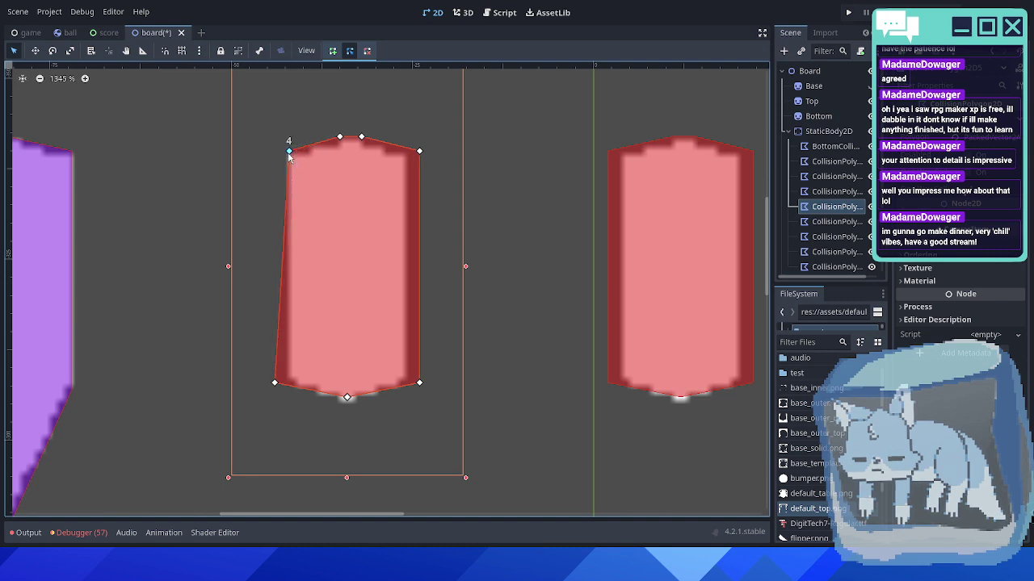
left_click_drag(276, 384, 291, 386)
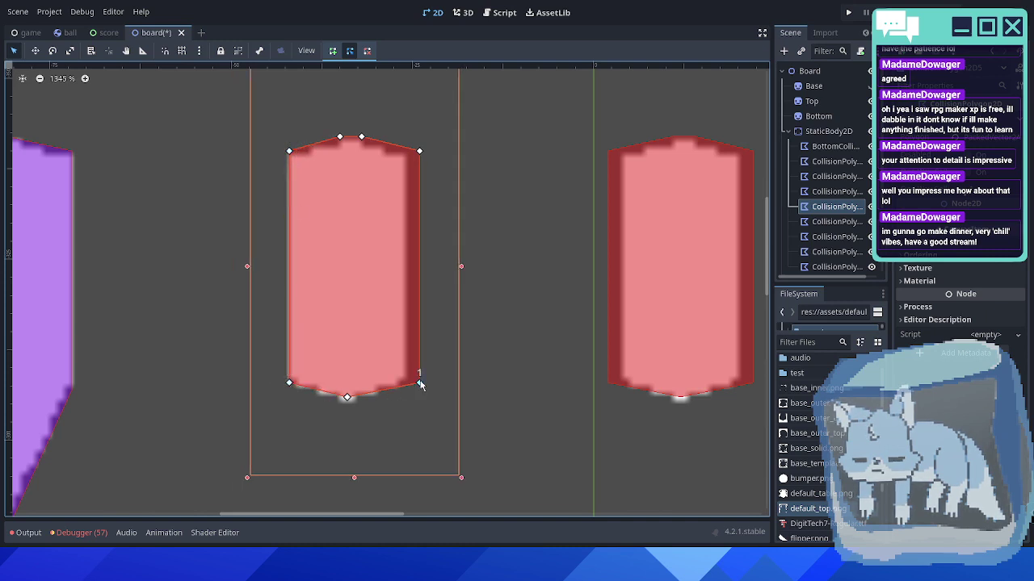
left_click_drag(418, 385, 405, 383)
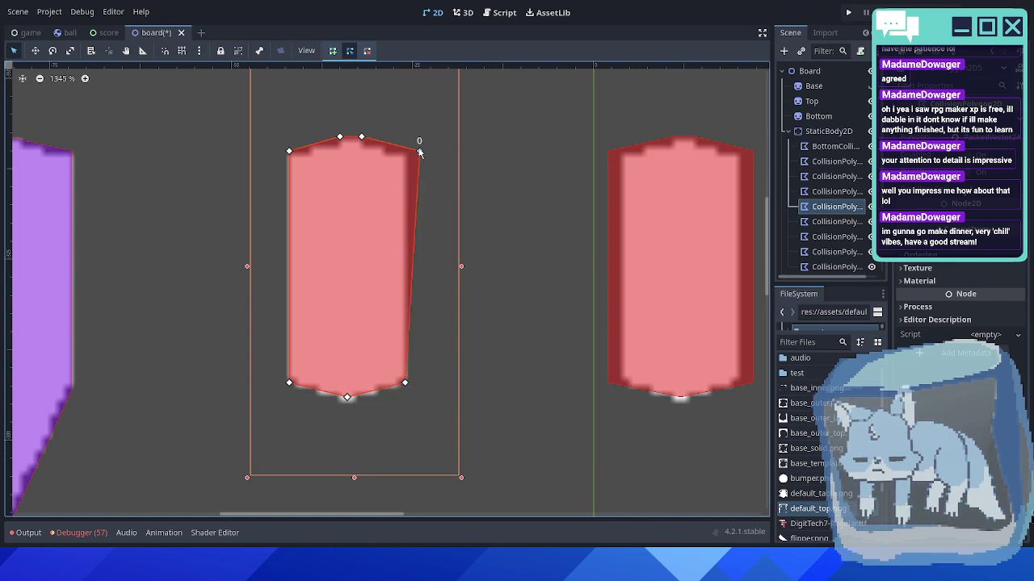
left_click_drag(418, 153, 405, 152)
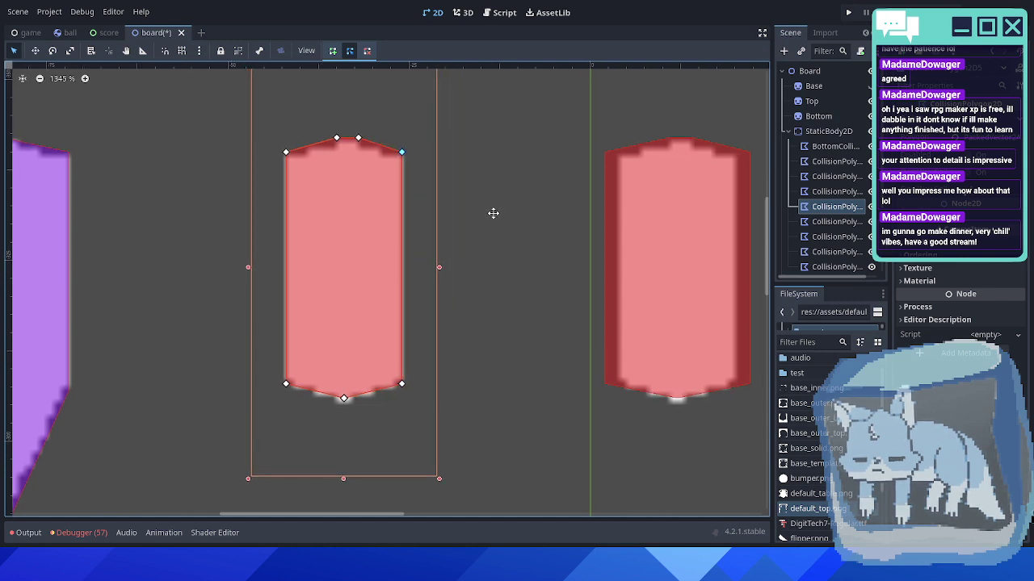
- Move the four side corners of the middle post's collision polygon inward to match the narrowed post texture
middle_click_drag(492, 212, 296, 212)
left_click(466, 172)
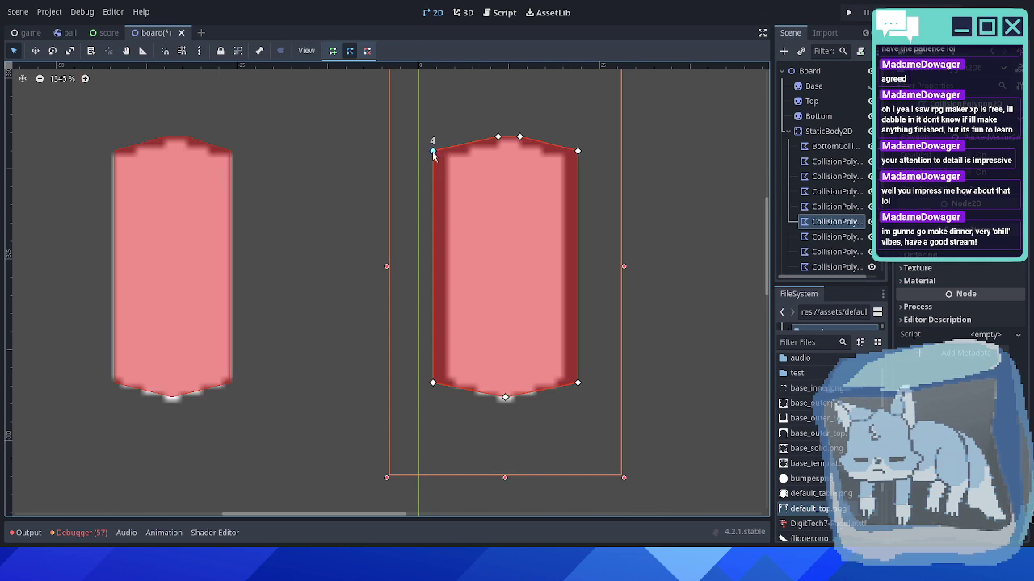
left_click_drag(433, 152, 450, 159)
left_click_drag(433, 385, 447, 383)
left_click_drag(578, 151, 563, 151)
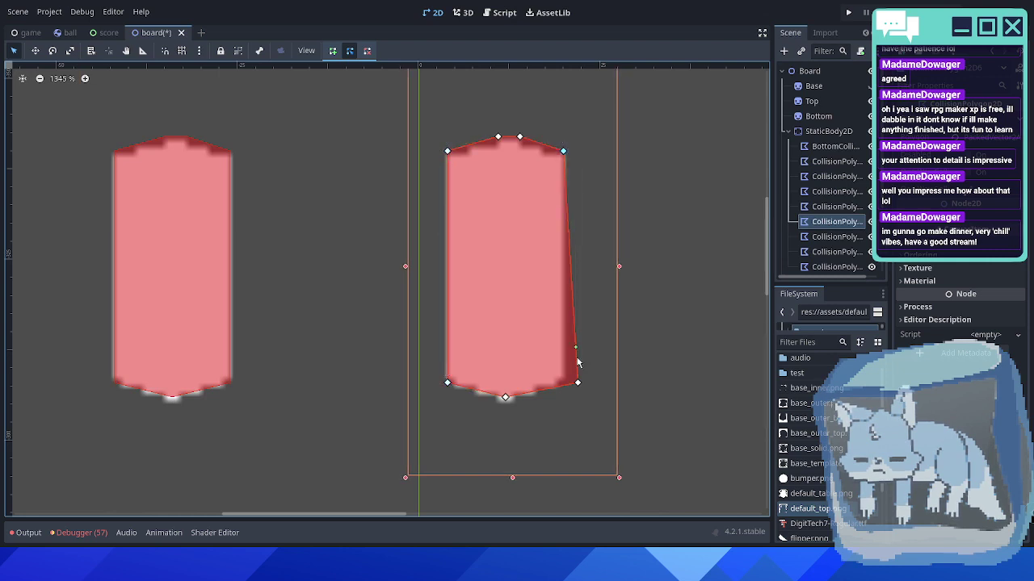
left_click_drag(578, 383, 563, 383)
- Fit the right post's collision polygon to the texture by moving its left corners to x 50 and right corners to x 67, and save the board scene
middle_click_drag(655, 307, 249, 309)
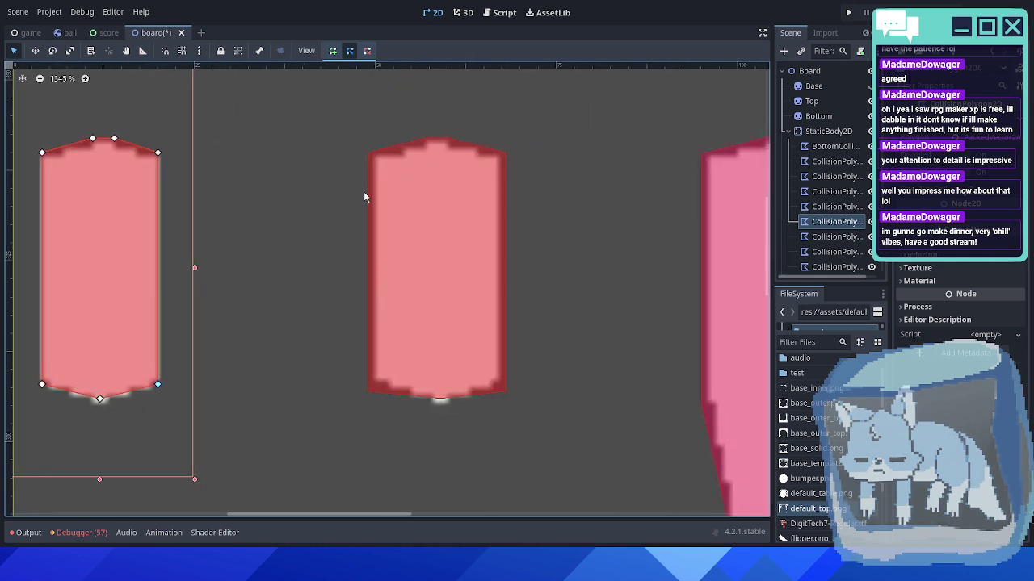
left_click(394, 164)
left_click_drag(368, 153, 375, 152)
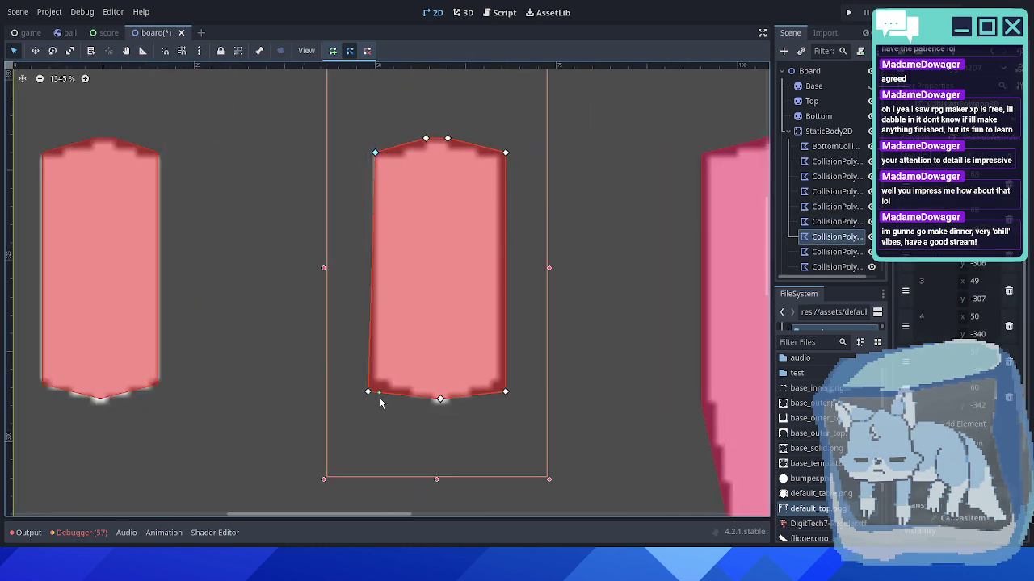
left_click_drag(368, 394, 374, 392)
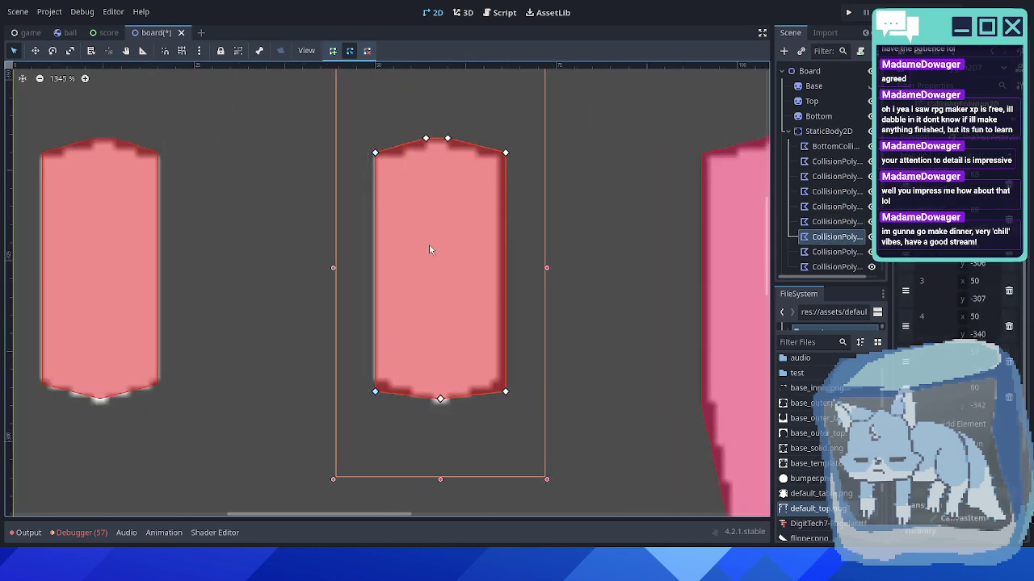
left_click_drag(505, 153, 499, 153)
left_click_drag(505, 392, 498, 392)
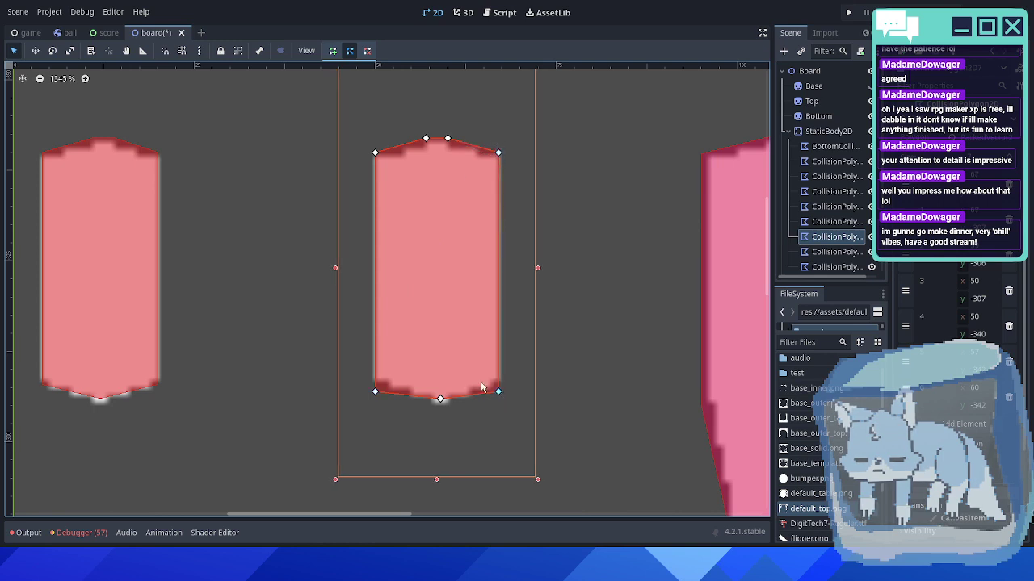
scroll(504, 376, "down", 1)
scroll(561, 340, "down", 6)
left_click(562, 337)
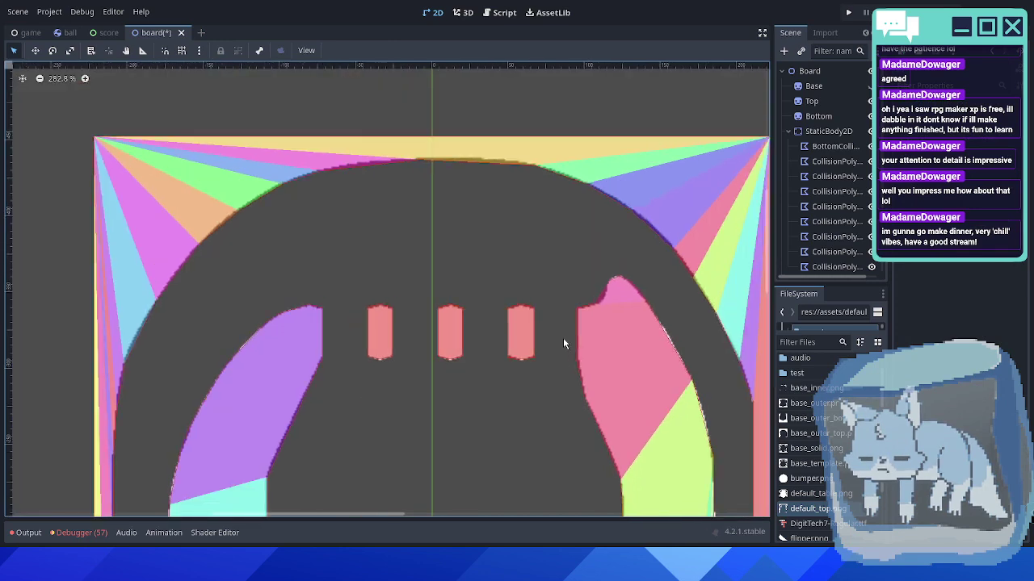
key("ctrl+s")
- Examine how the adjusted post collision polygons fit the texture, and look over the whole board
scroll(562, 339, "down", 1)
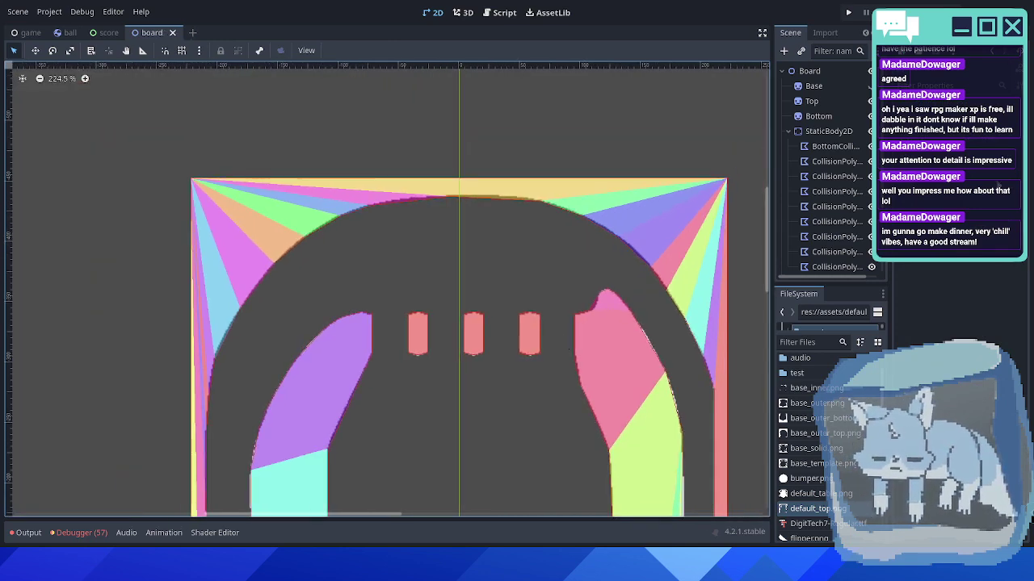
middle_click_drag(491, 406, 474, 280)
scroll(484, 235, "up", 2)
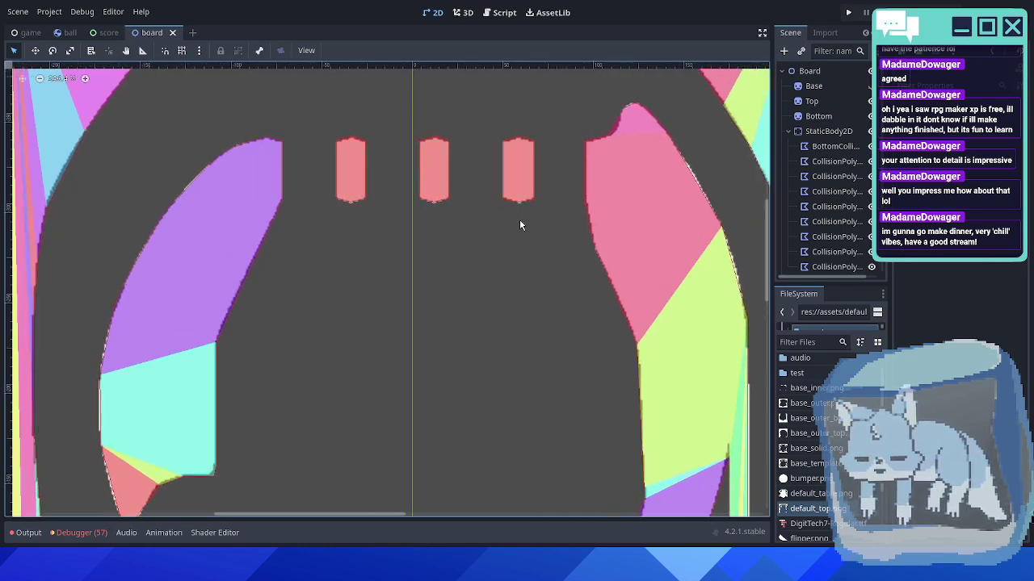
scroll(519, 221, "up", 1)
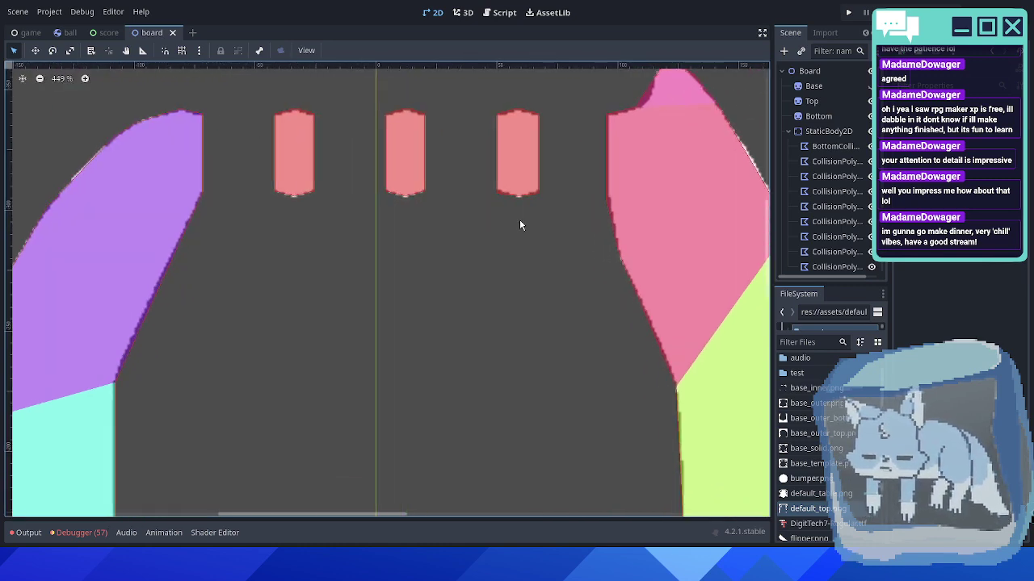
scroll(344, 242, "down", 4)
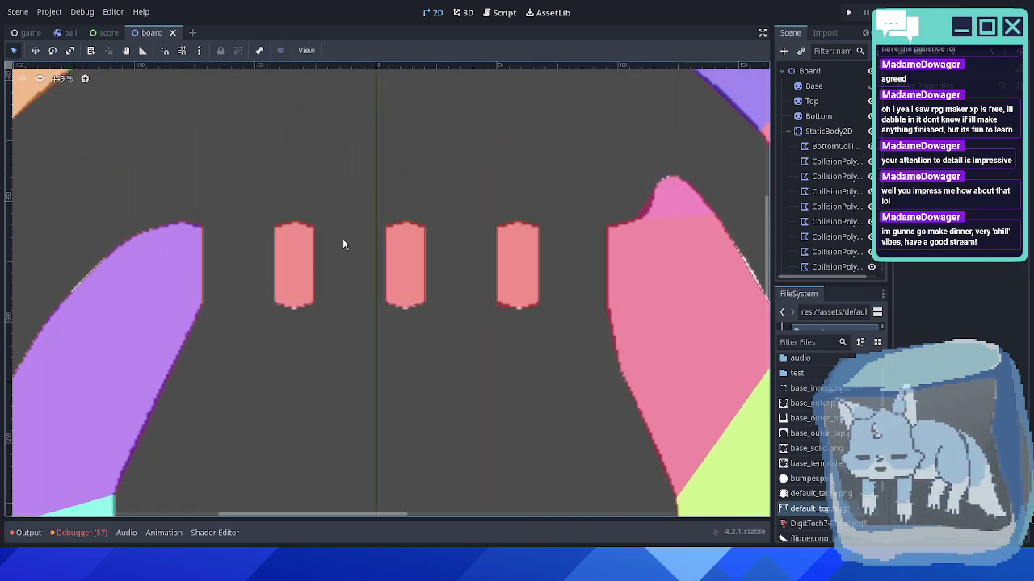
scroll(387, 272, "down", 5)
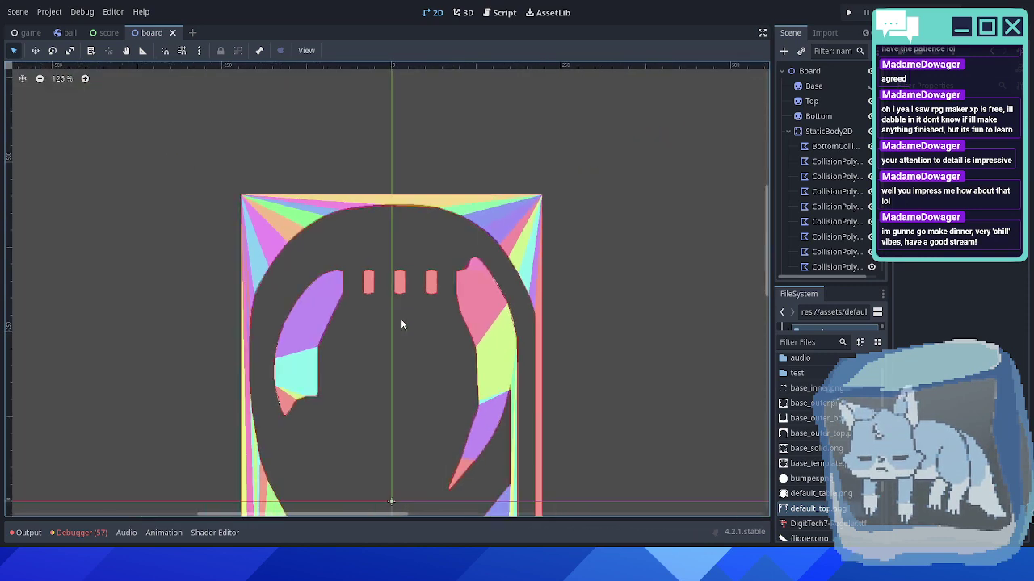
middle_click_drag(401, 318, 388, 216)
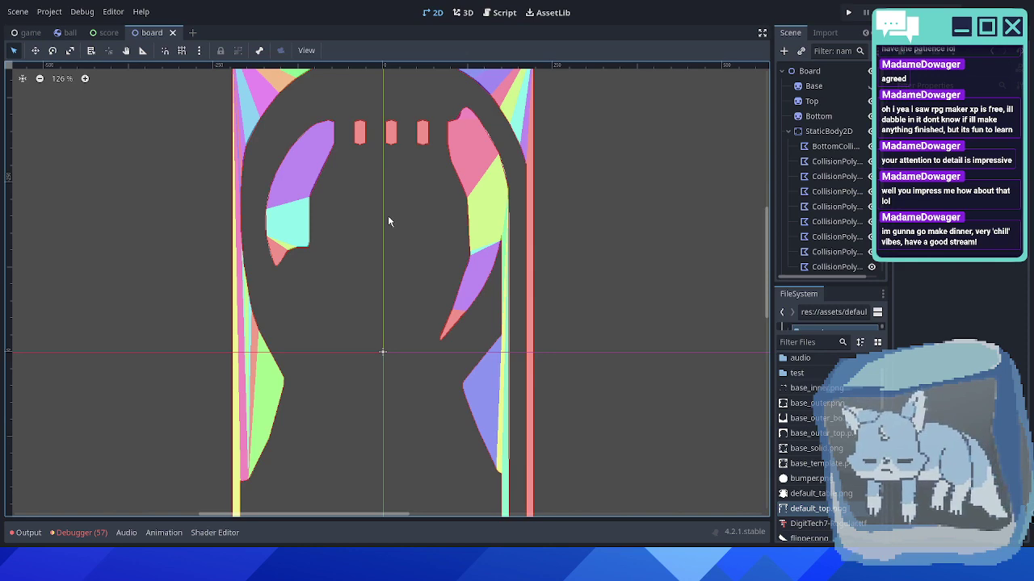
scroll(388, 225, "down", 3)
middle_click_drag(379, 239, 424, 228)
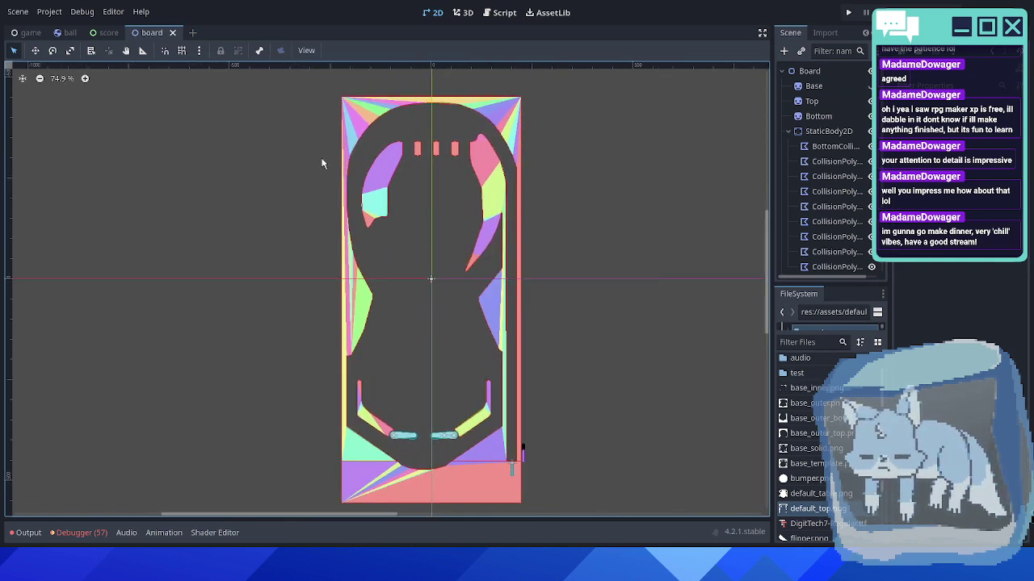
- Switch to the game scene, run the project, and launch a first ball to test the narrowed posts and wider top lanes
left_click(42, 33)
middle_click_drag(512, 180, 545, 189)
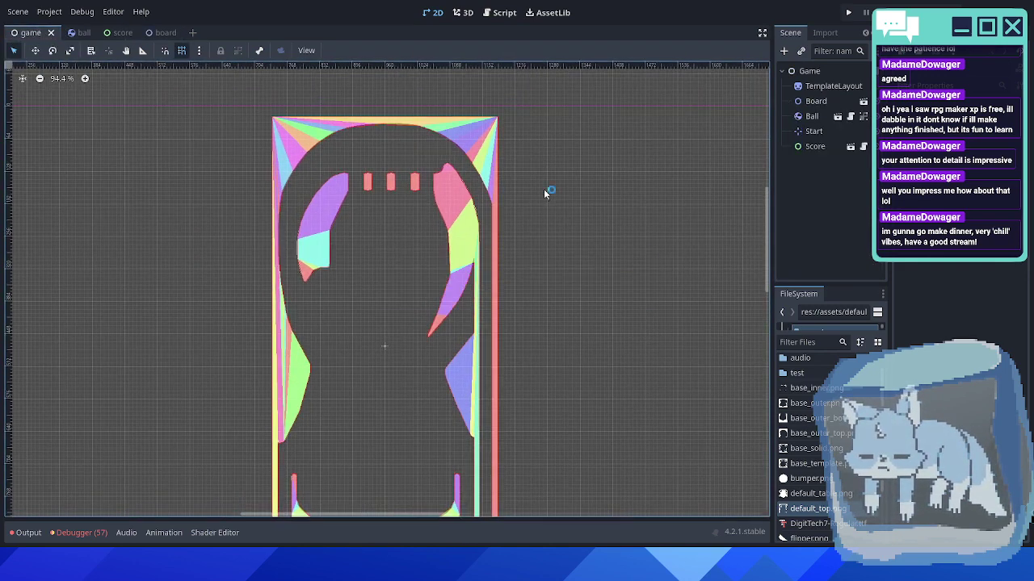
key("F5")
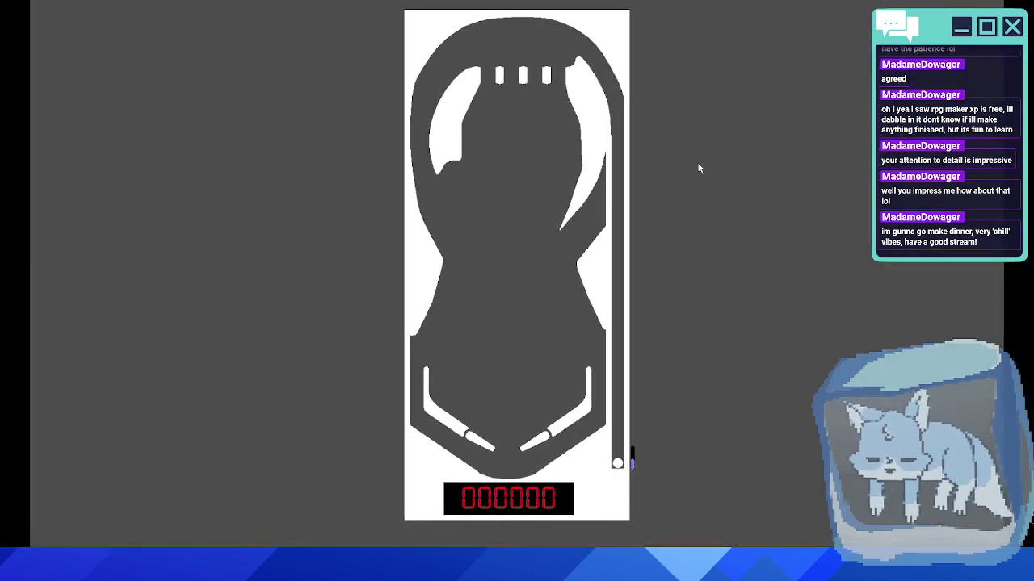
key("space")
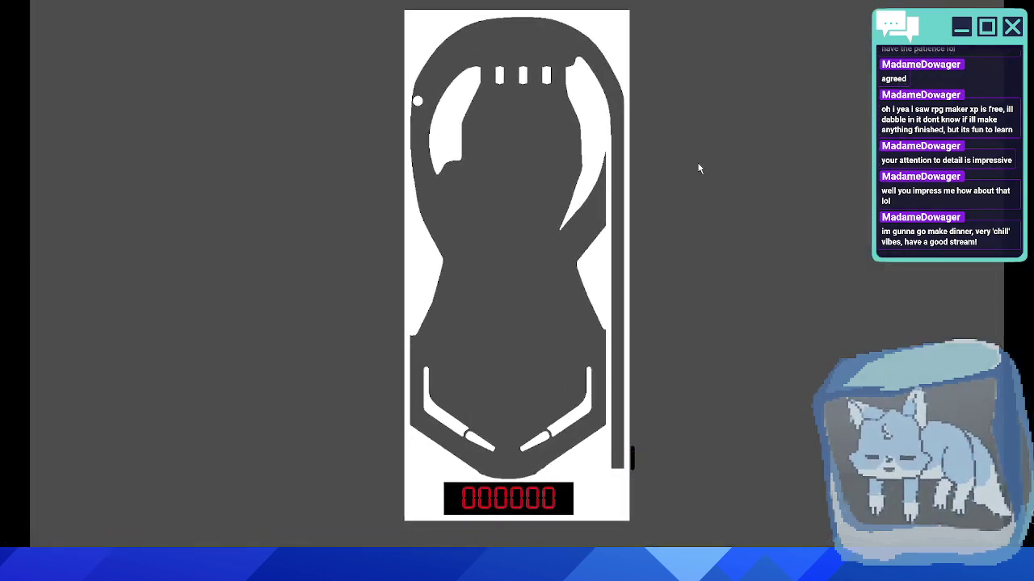
key("Right")
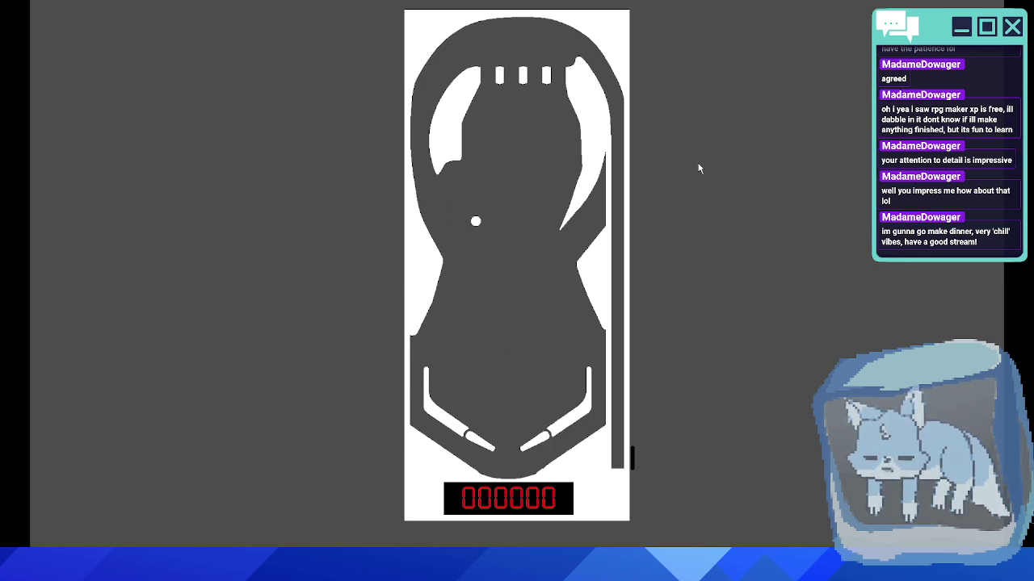
key("Right")
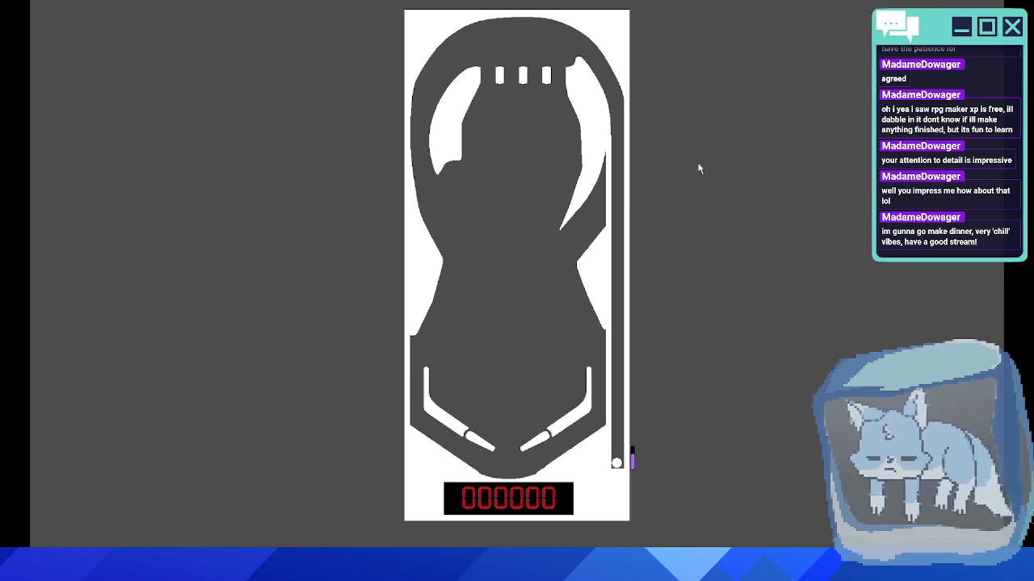
- Launch three more balls in succession and work both flippers to test how each travels around the upper board
key("space")
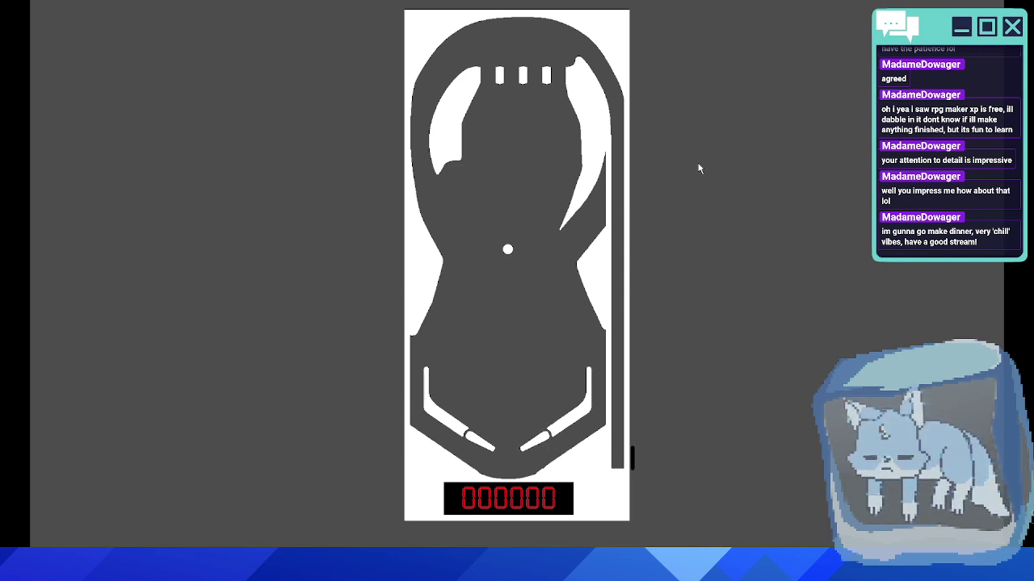
key("Left")
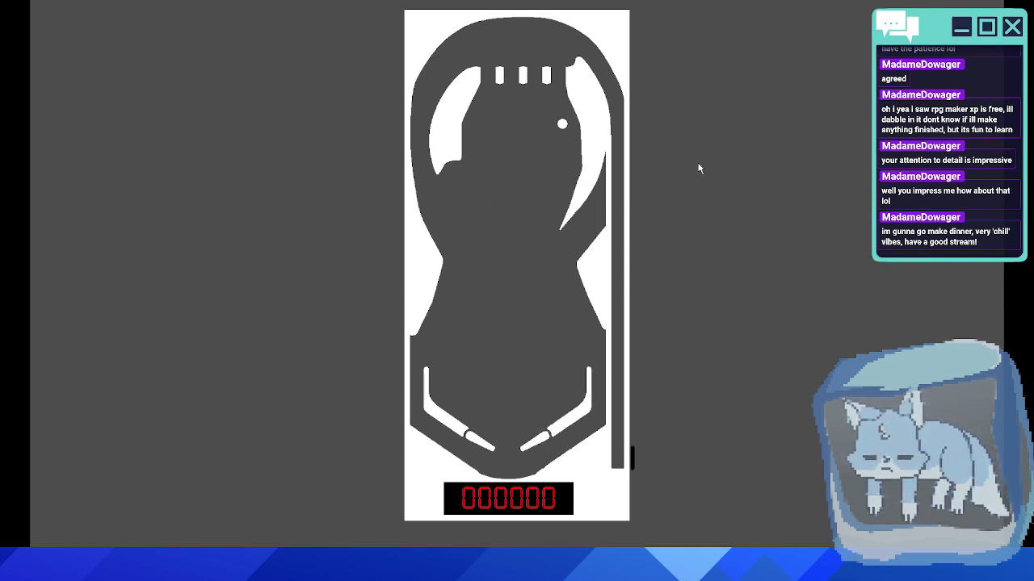
key("Right")
key("Left")
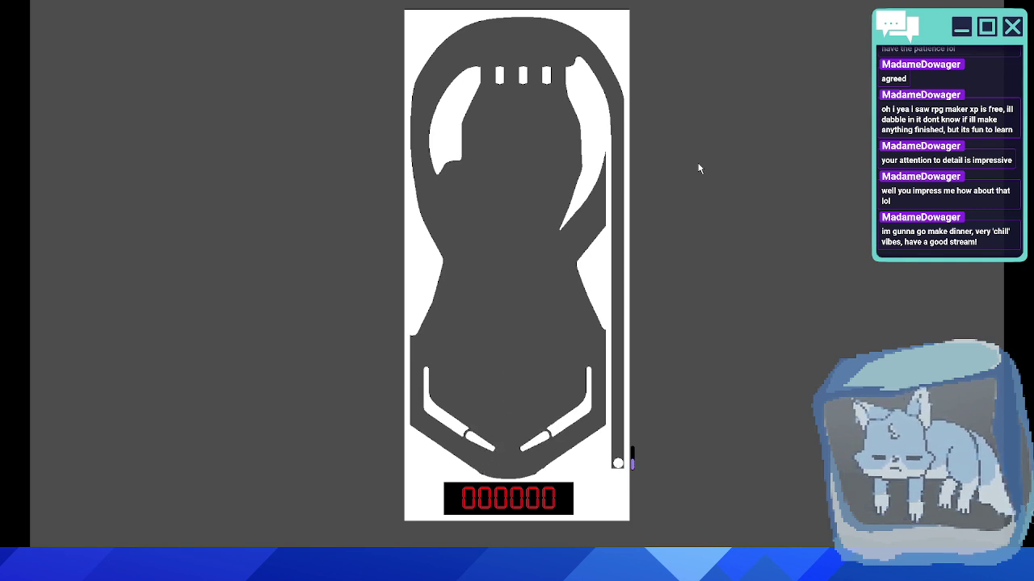
key("space")
key("Right")
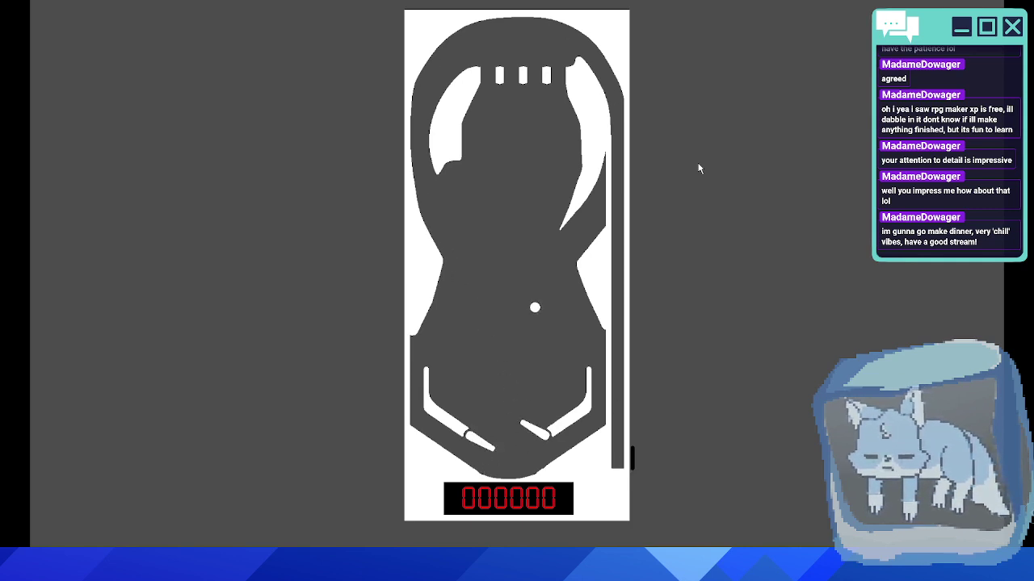
key("Left")
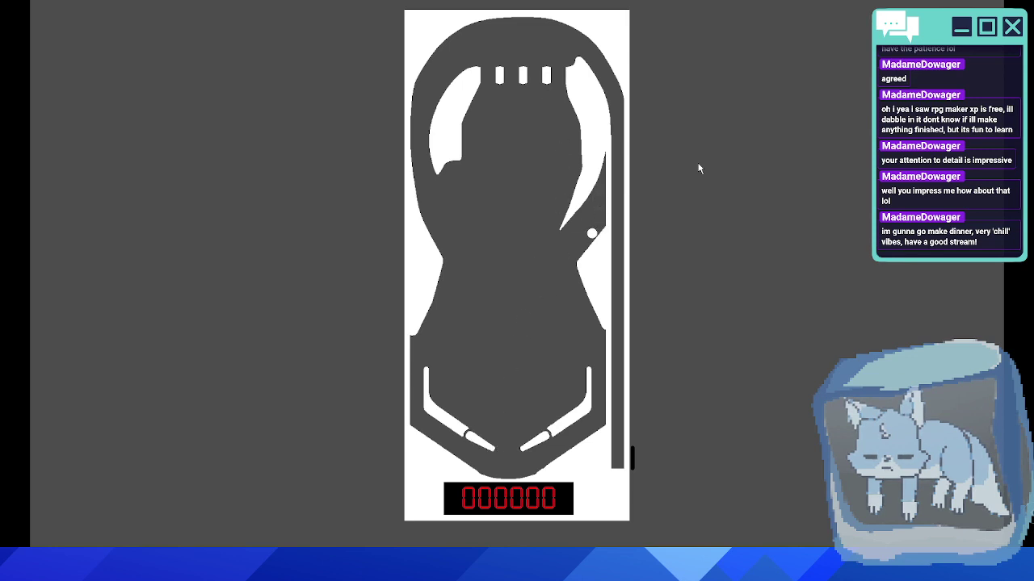
key("Left")
key("Right")
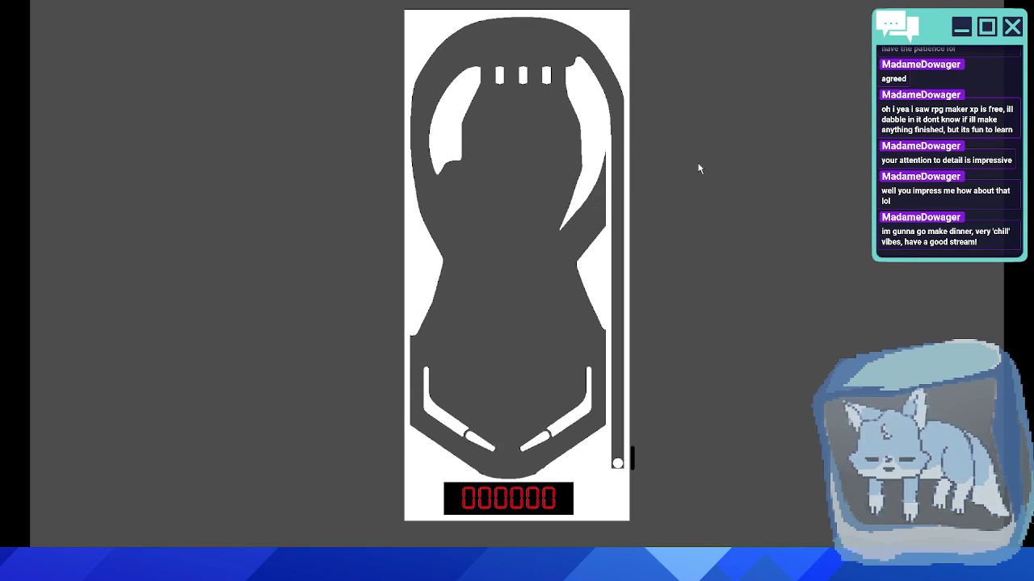
key("space")
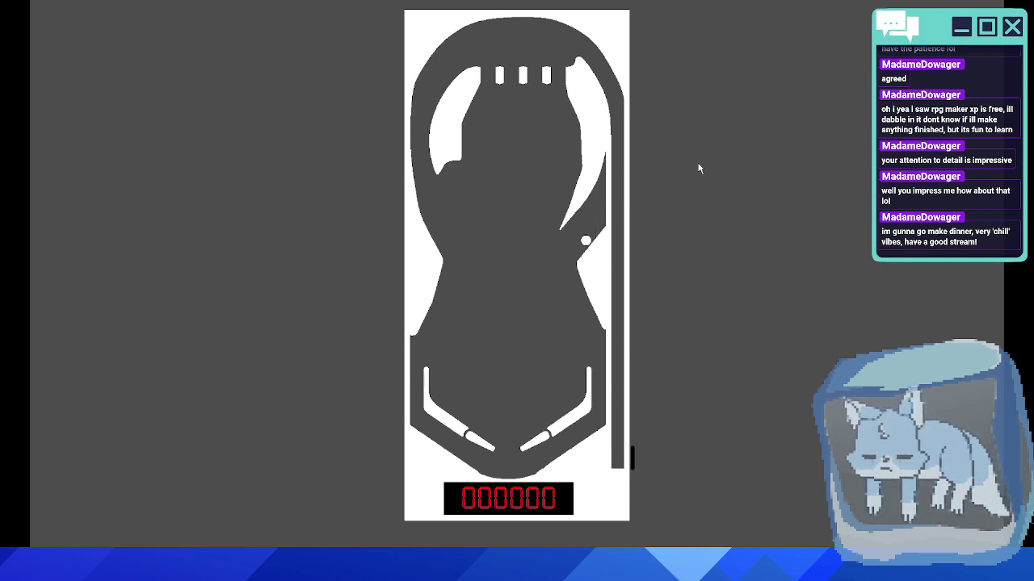
key("Right")
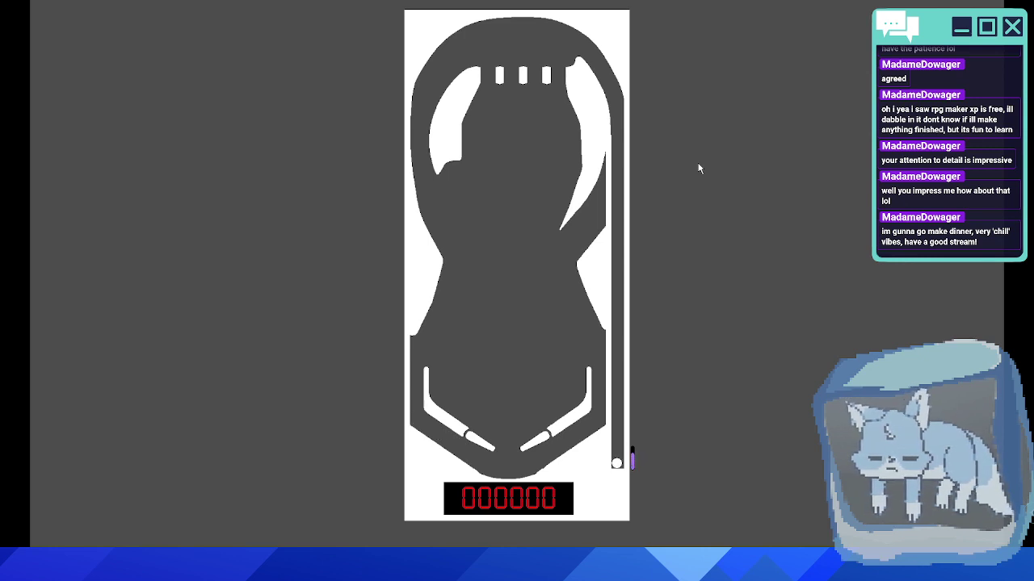
- Launch another ball and rally it with both flippers, aiming shots back up towards the top lanes until it drains
key("space")
key("Right")
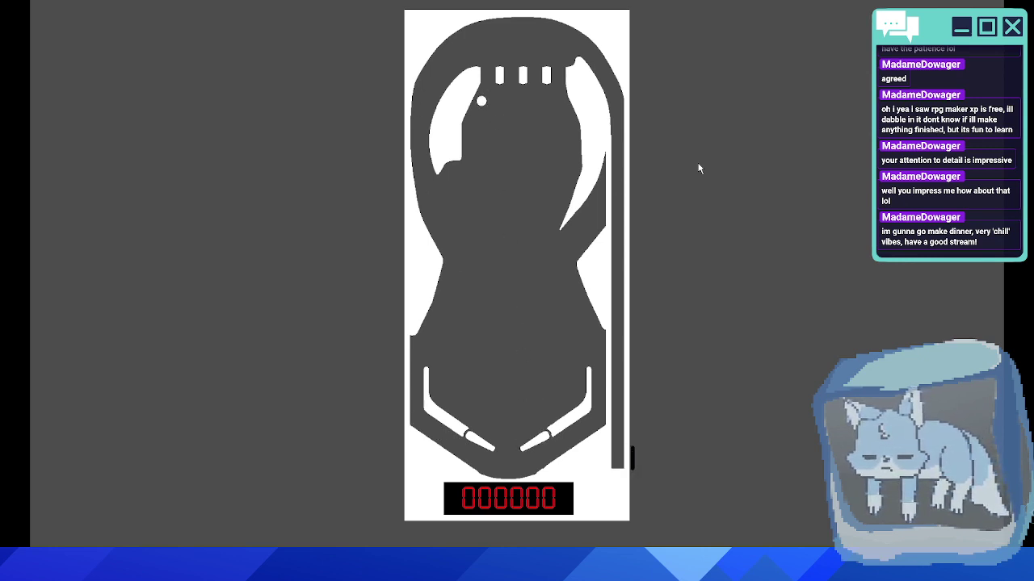
key("Left")
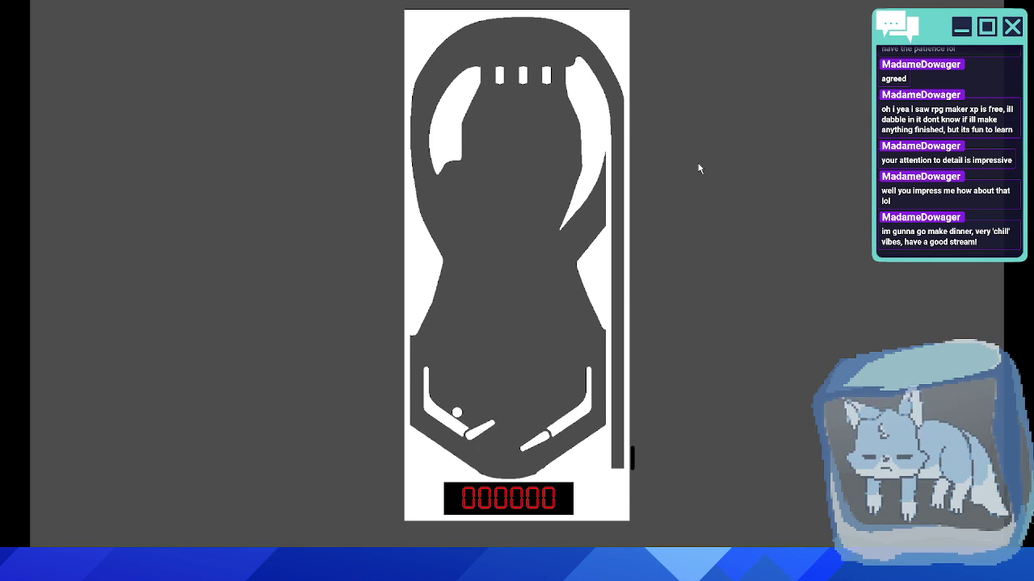
key("Left")
key("Left")
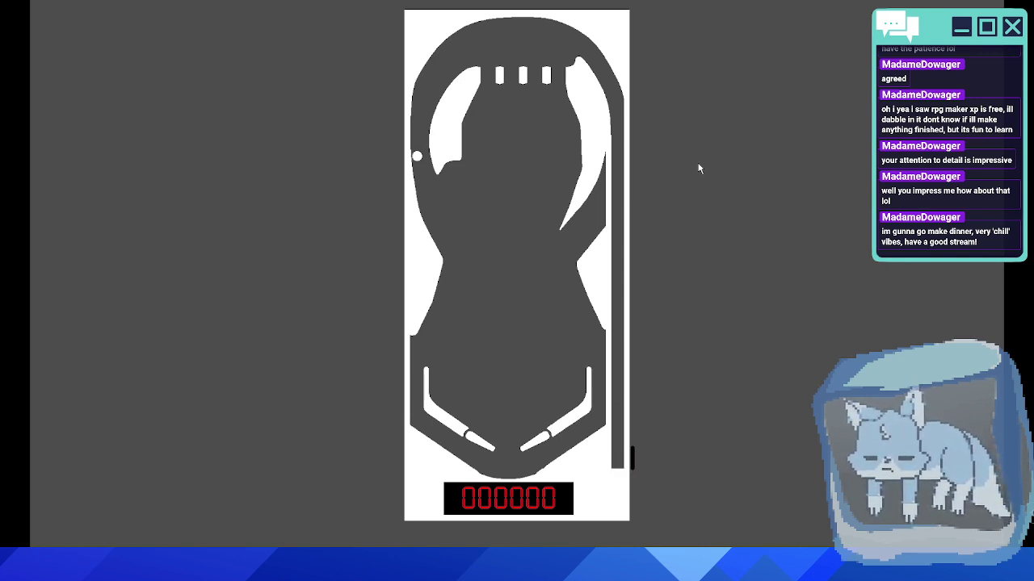
key("Right")
key("Right")
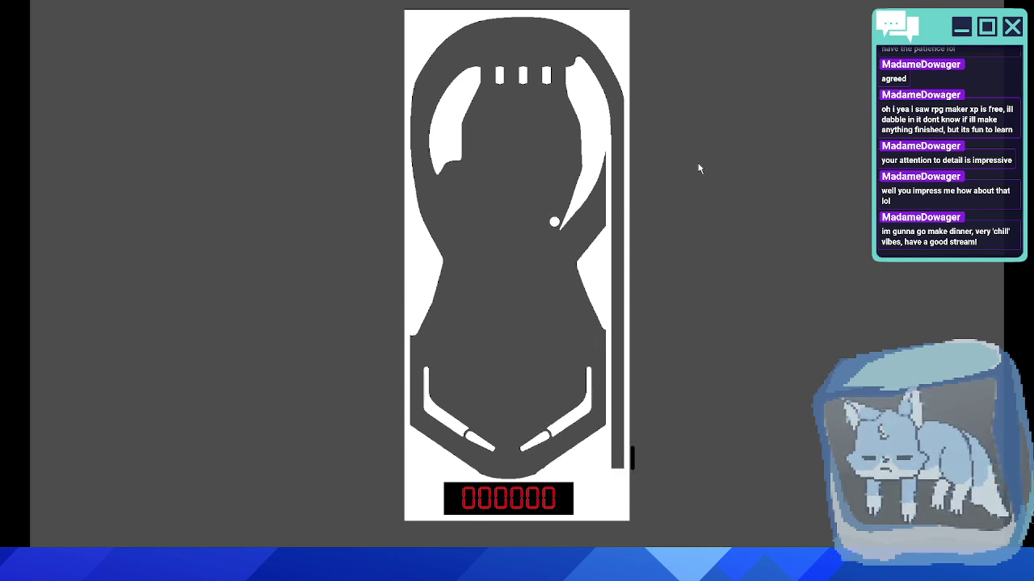
key("Right")
key("Left")
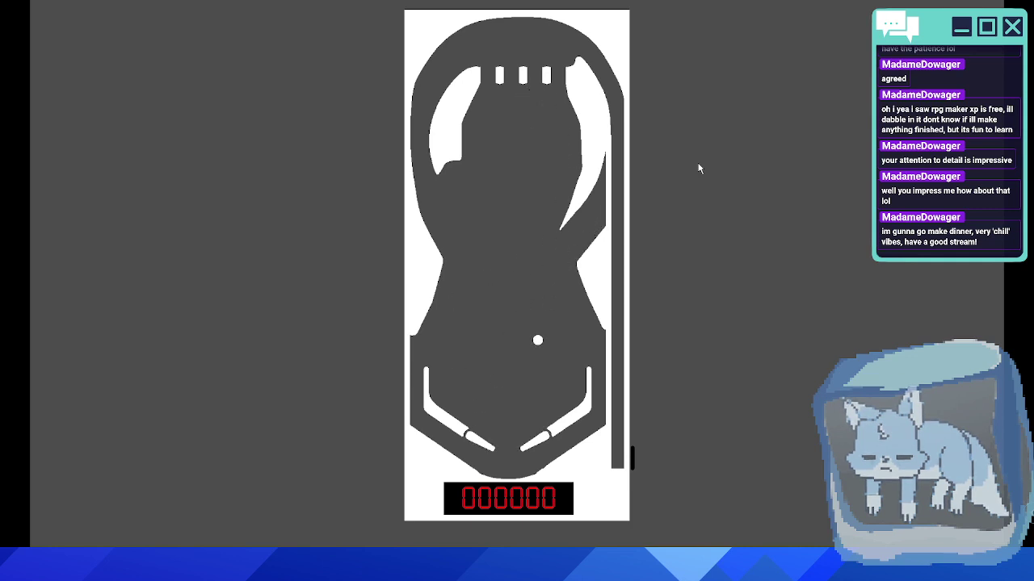
key("Right")
key("Left")
key("Left")
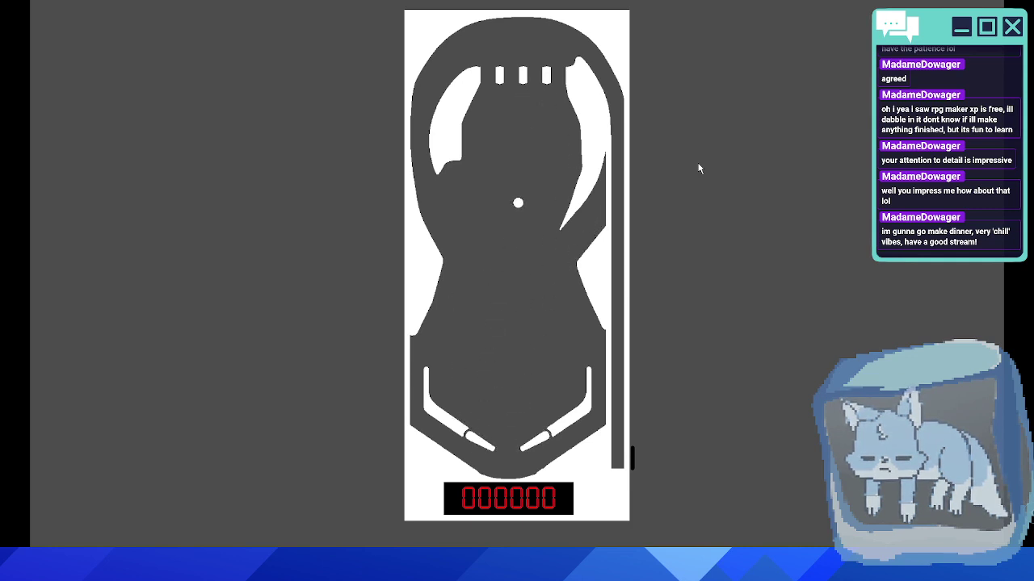
key("Right")
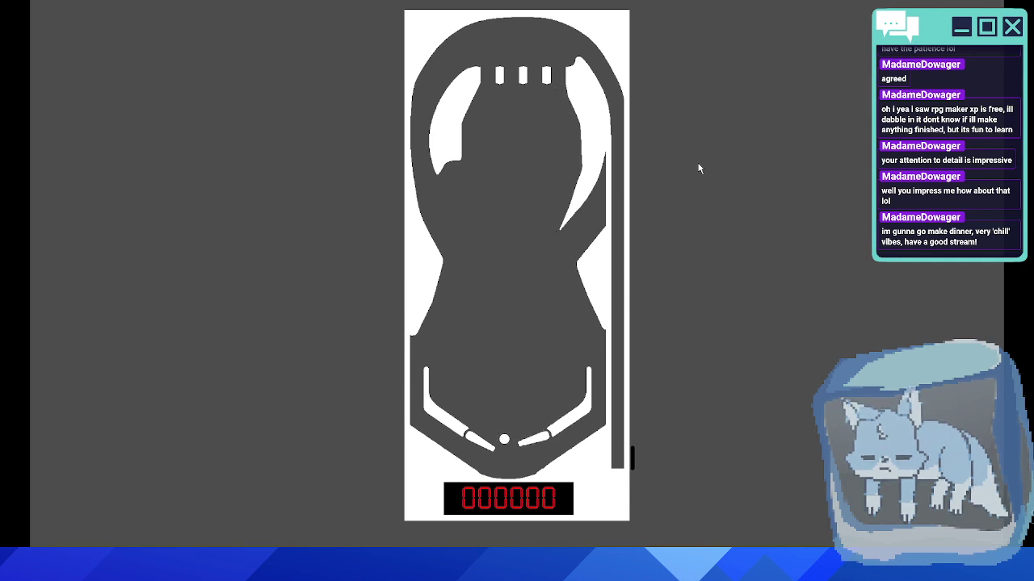
key("Left")
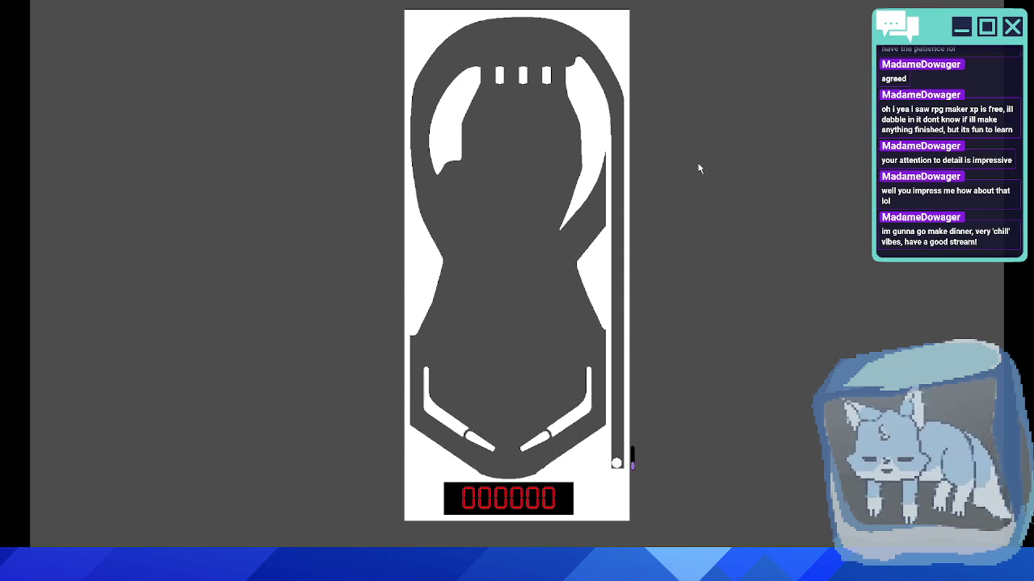
- Play one more ball from the plunger, alternating the flippers to test rebounds off the side walls and the posts
key("space")
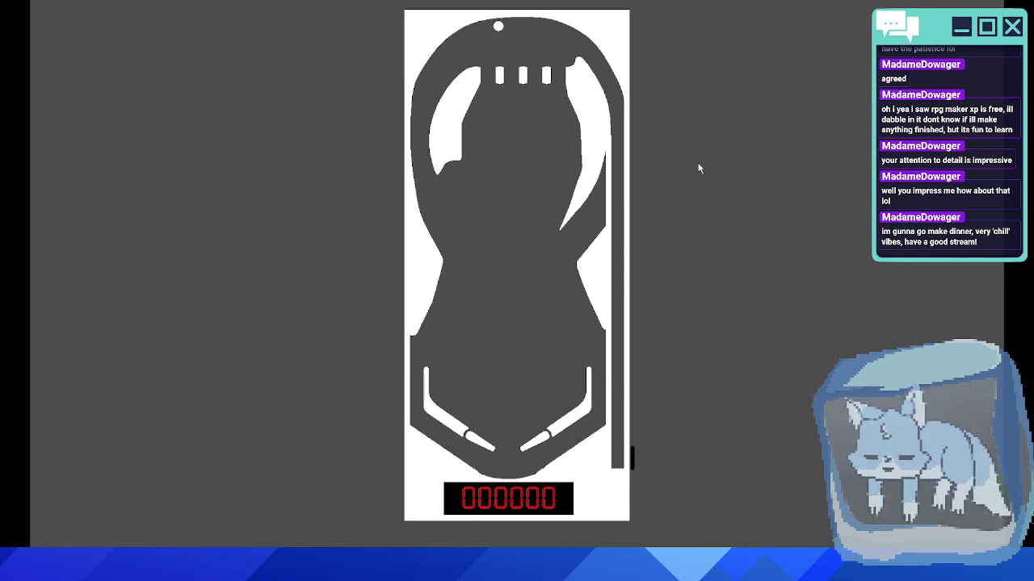
key("Right")
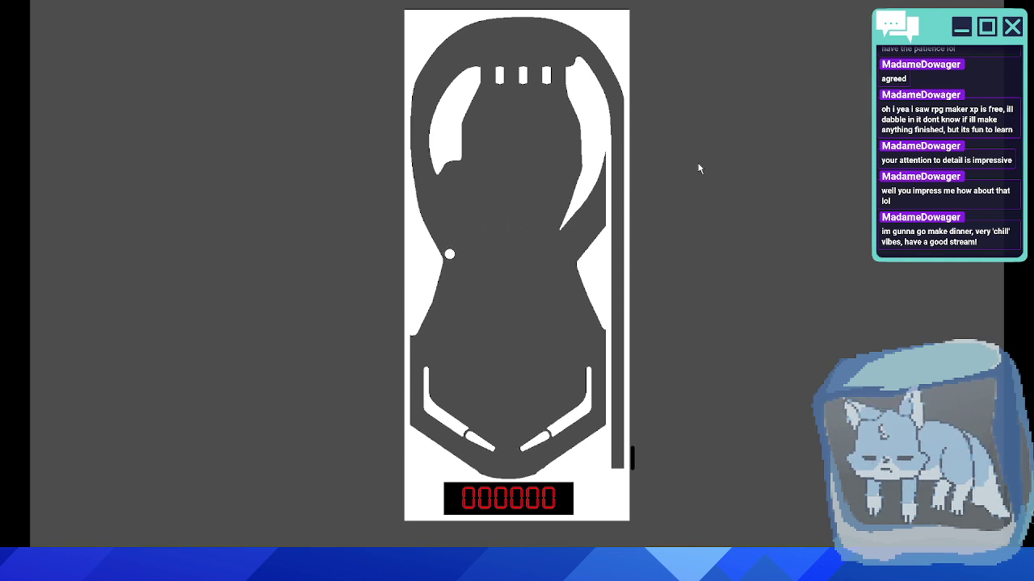
key("Left")
key("Right")
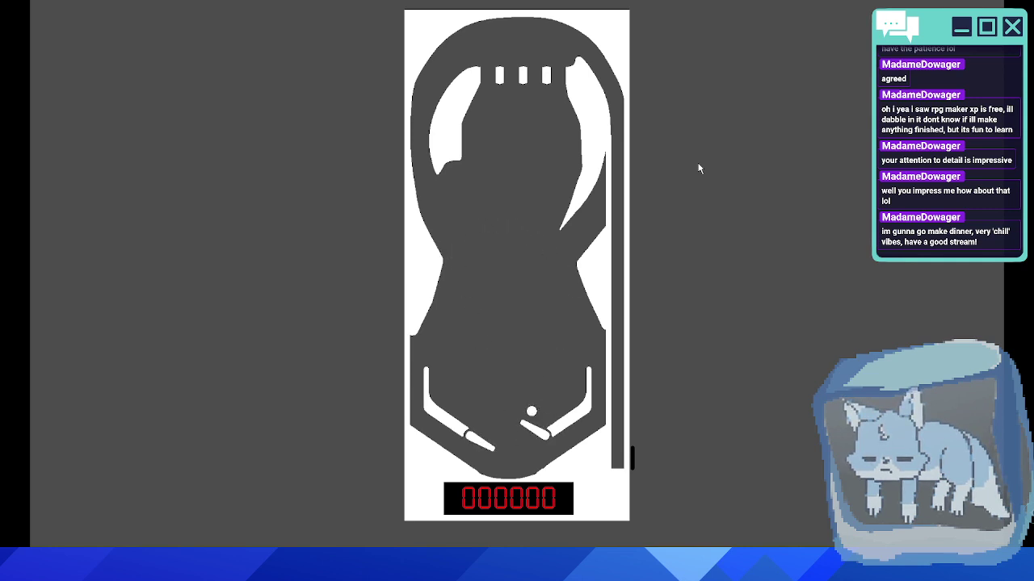
key("Left")
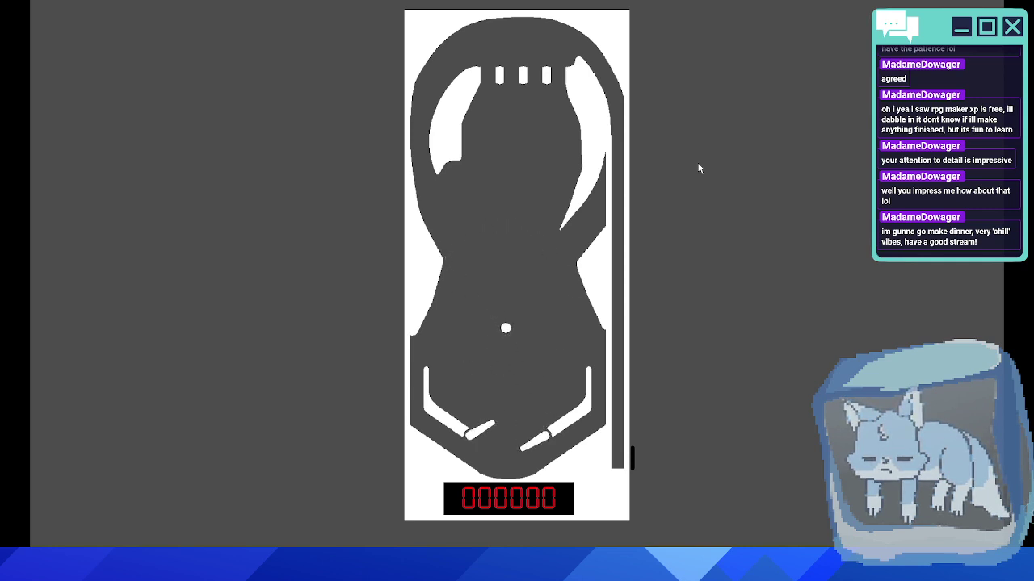
key("Right")
key("Left")
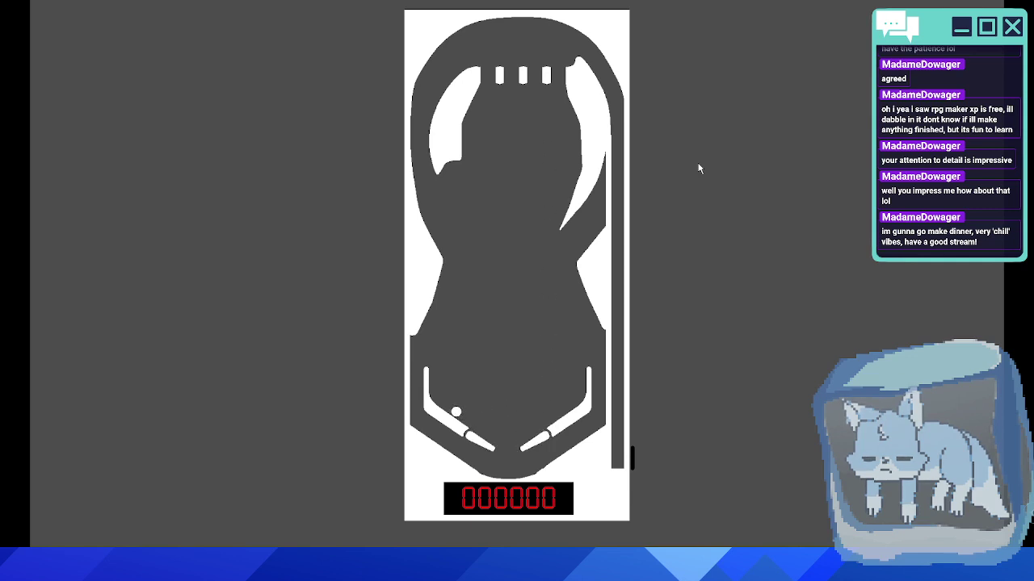
key("Left")
key("Right")
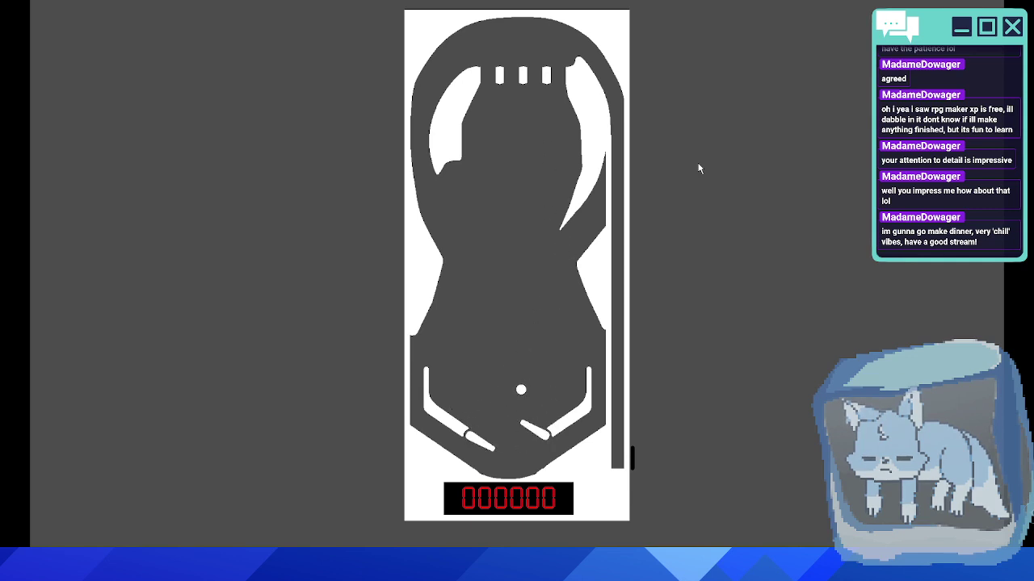
key("Left")
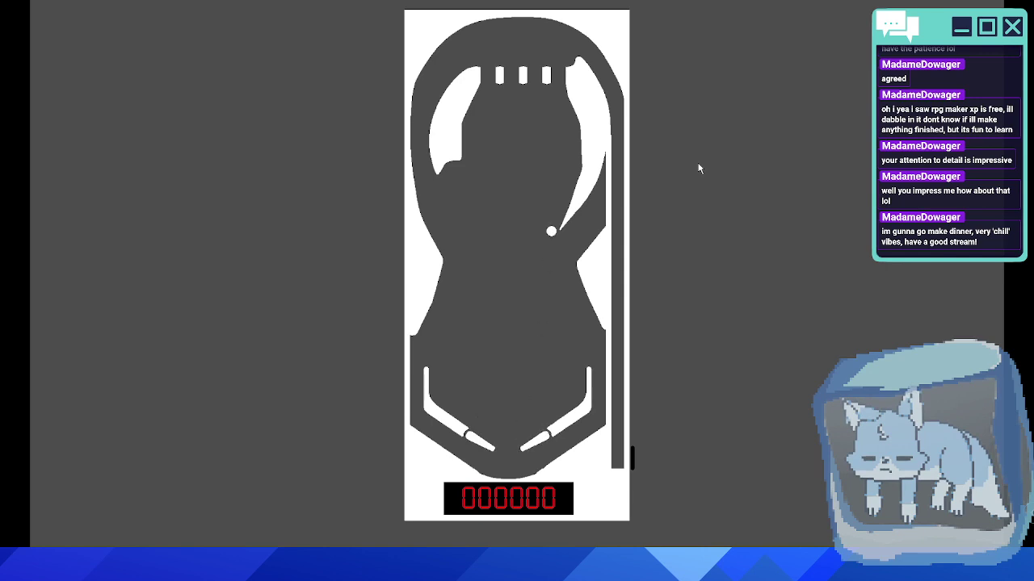
key("Left")
key("Right")
key("Left")
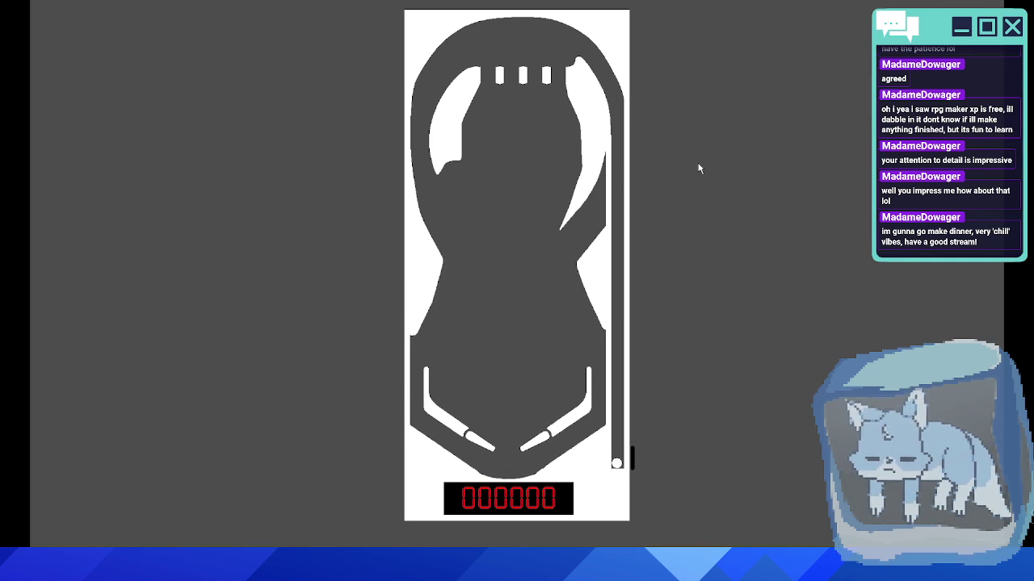
- Test two final plunger launches, stop the running game, and view the whole table in the game scene
key("space")
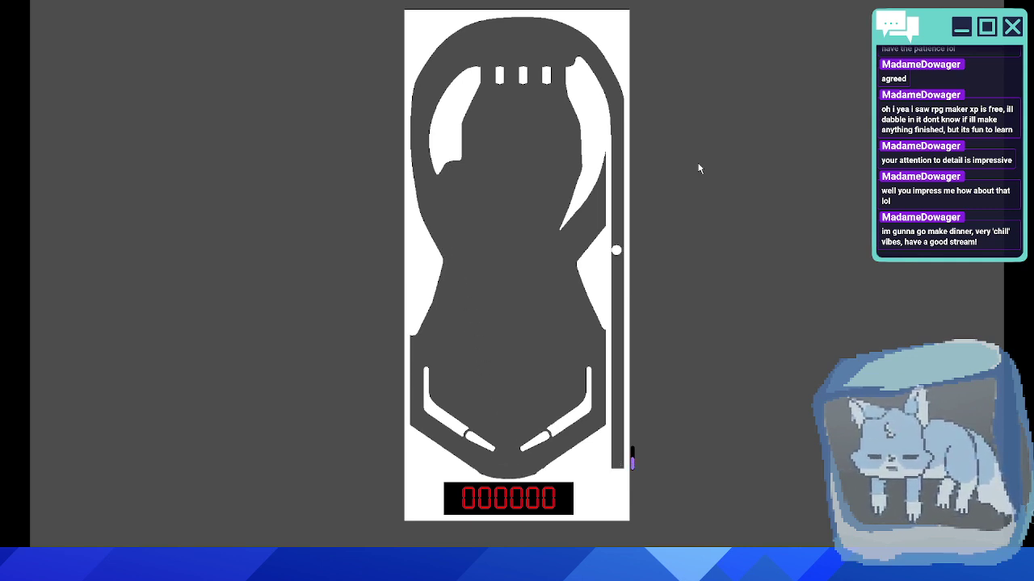
key("Right")
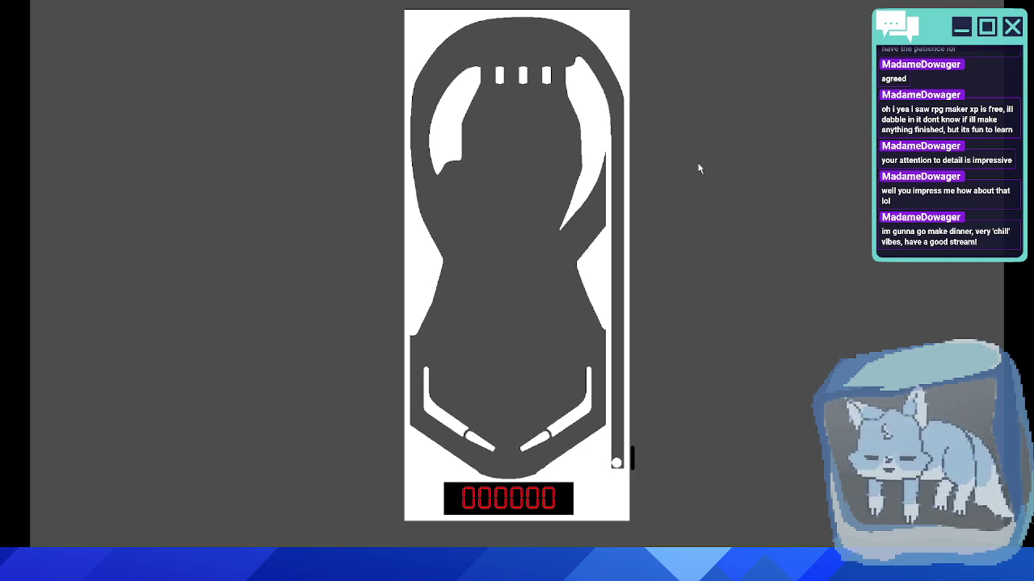
key("space")
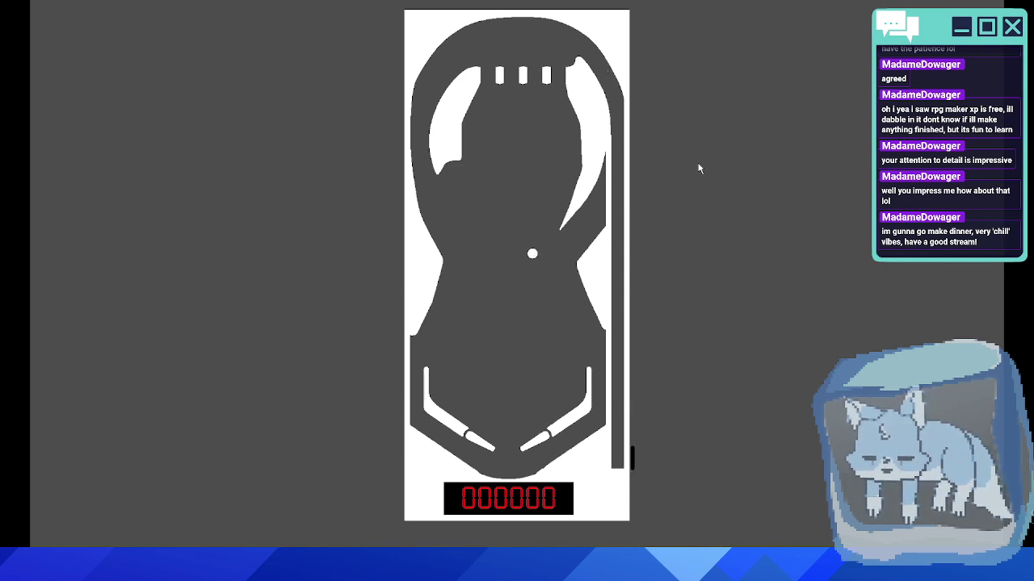
key("Right")
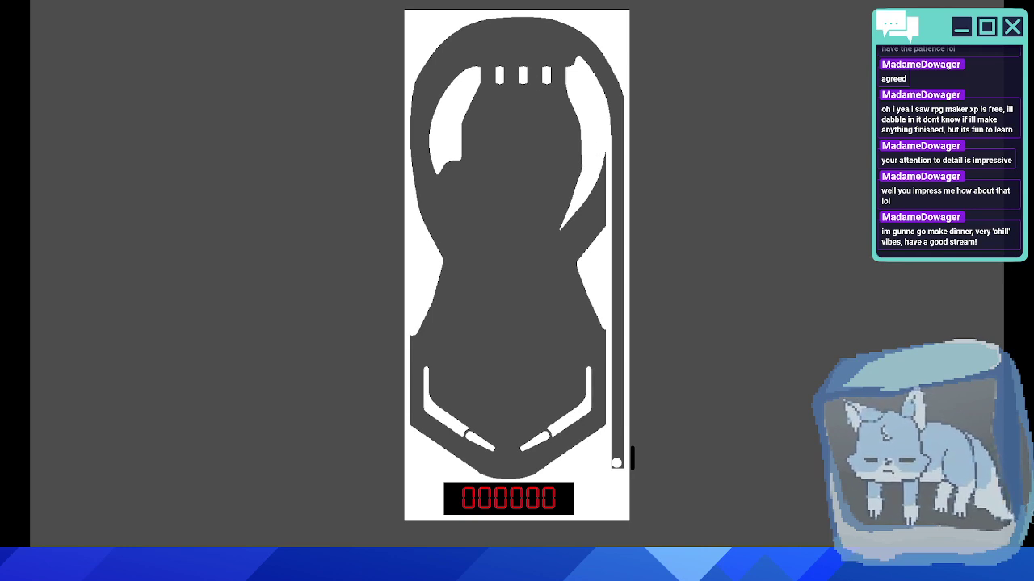
key("F8")
scroll(622, 302, "down", 5)
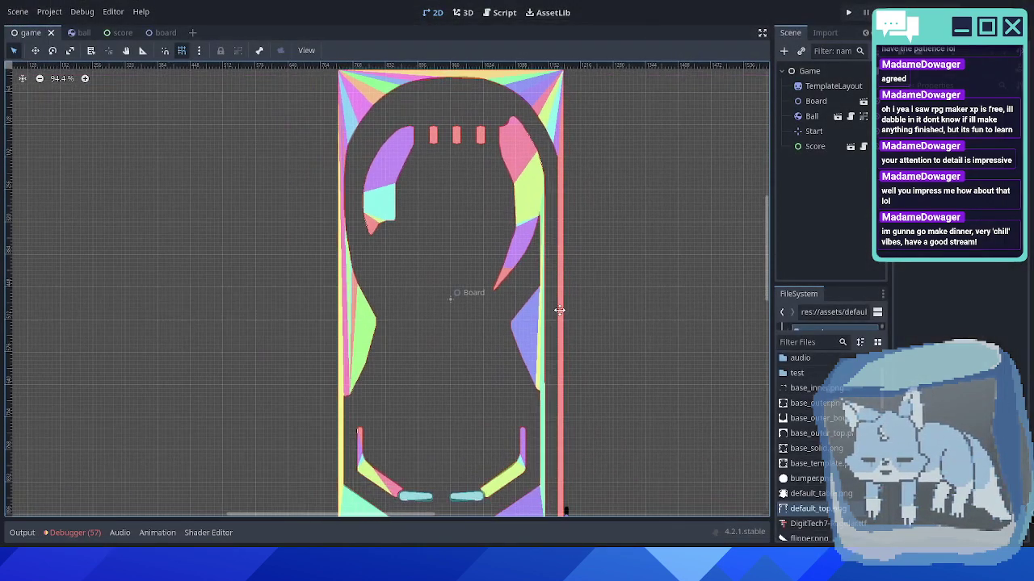
middle_click_drag(631, 310, 570, 307)
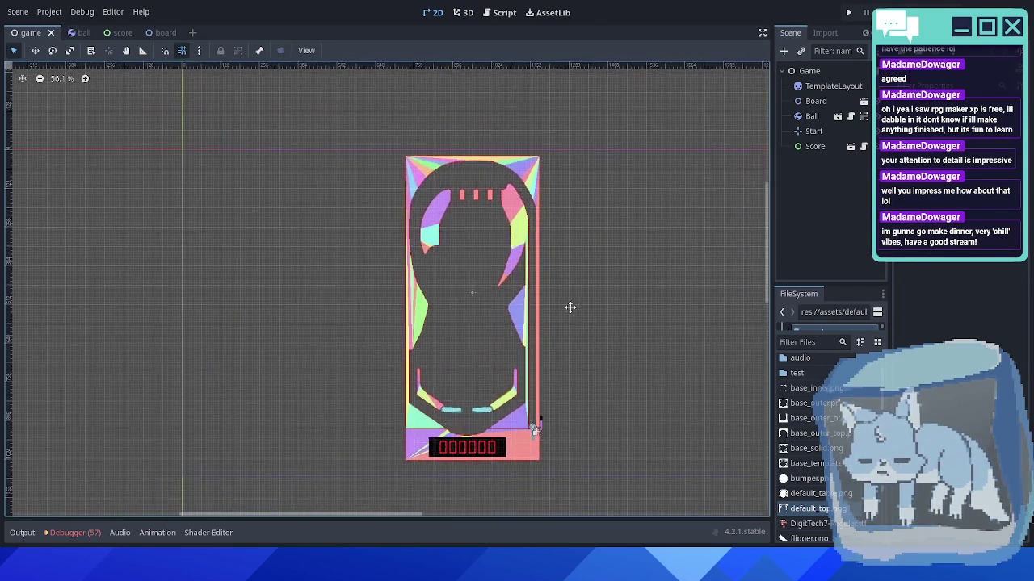
- Examine the whole table in the game scene, from the flippers up to the top lanes and the curved upper-right lane
scroll(549, 315, "up", 4)
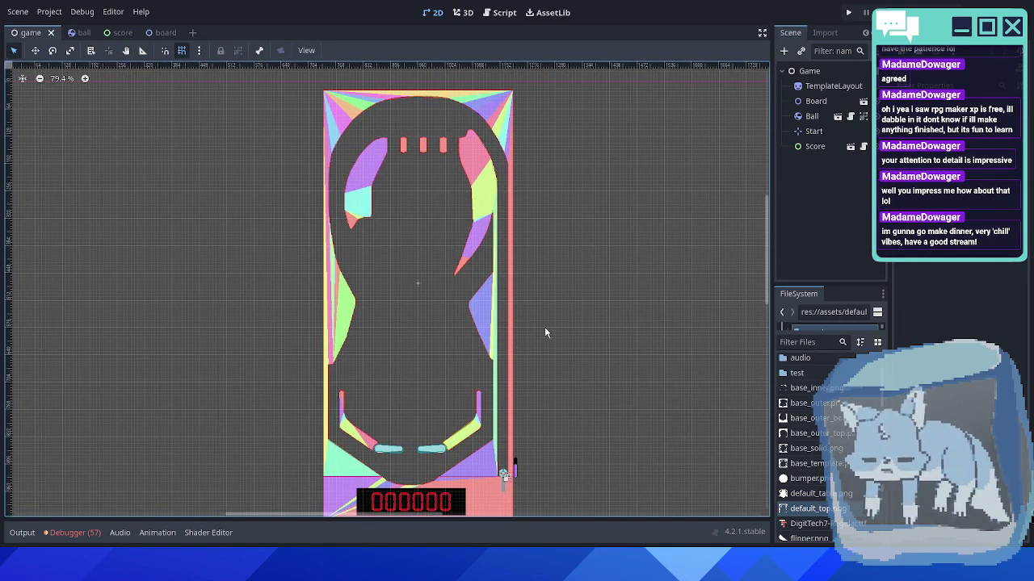
scroll(547, 325, "up", 1)
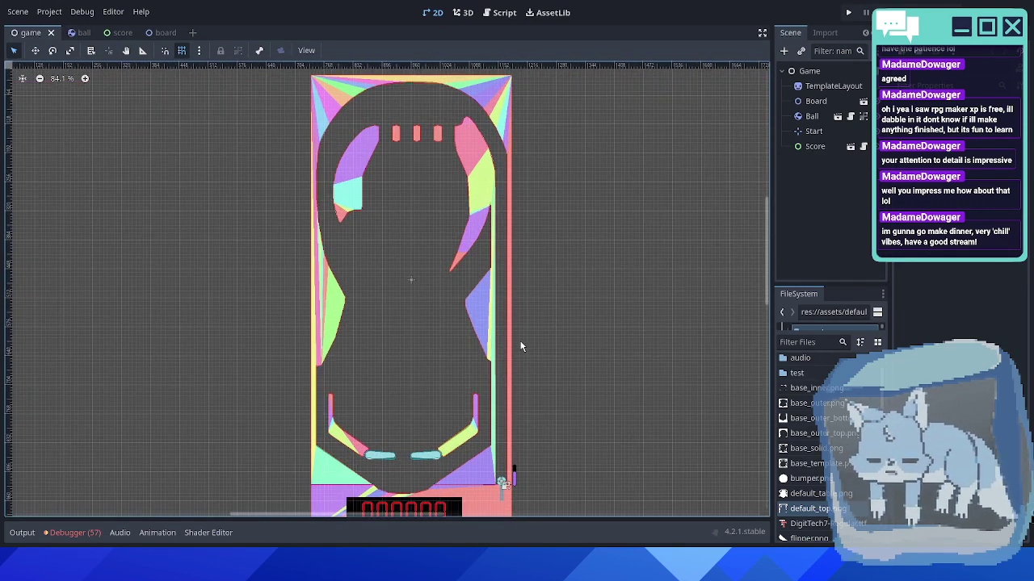
middle_click_drag(575, 285, 560, 314)
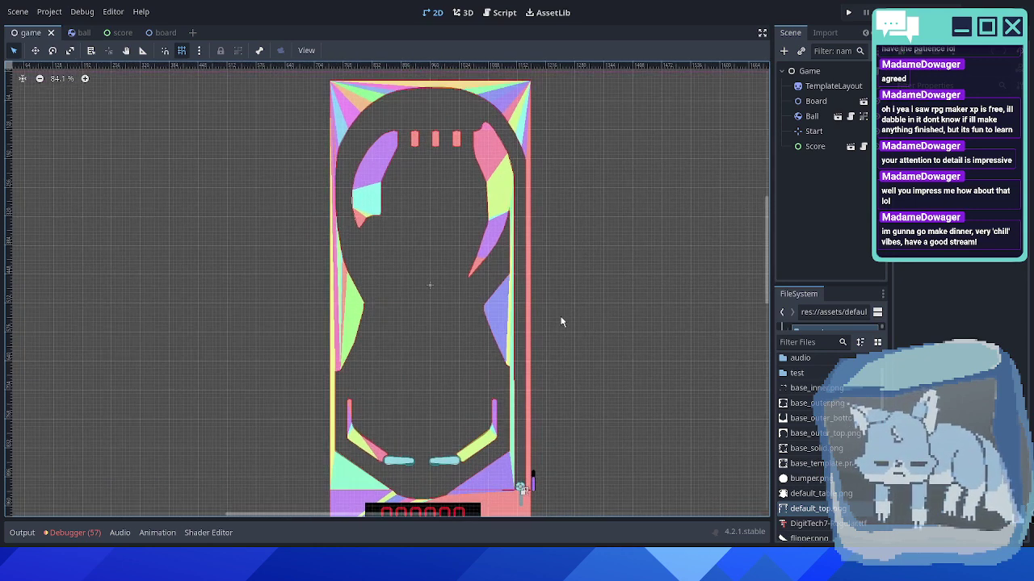
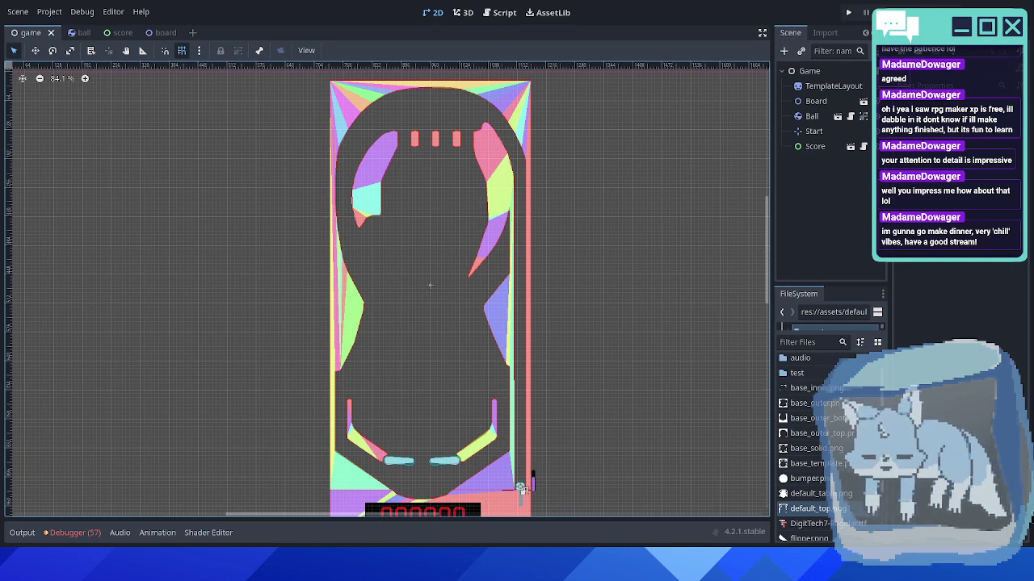
middle_click_drag(619, 293, 595, 276)
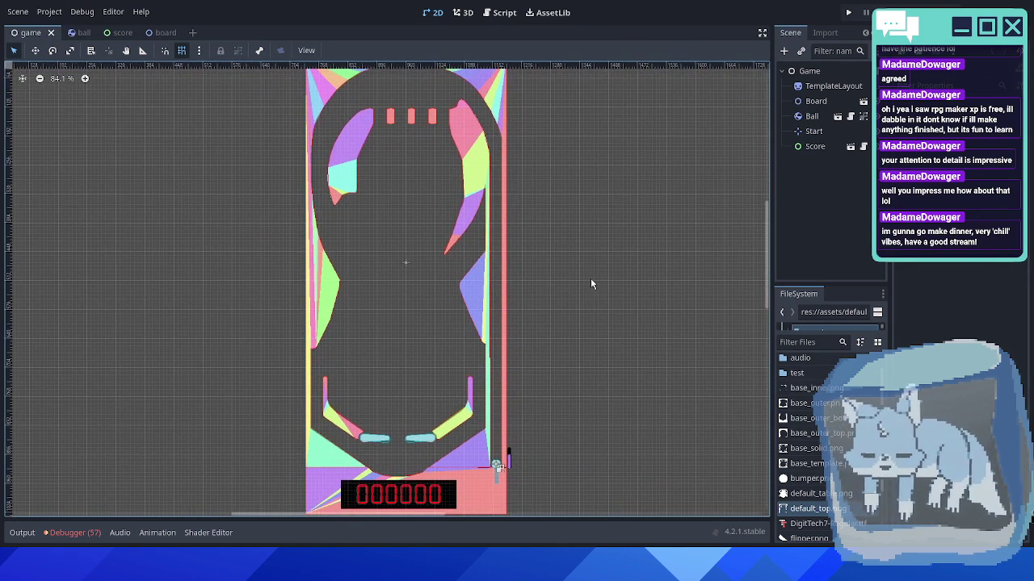
middle_click_drag(507, 231, 475, 262)
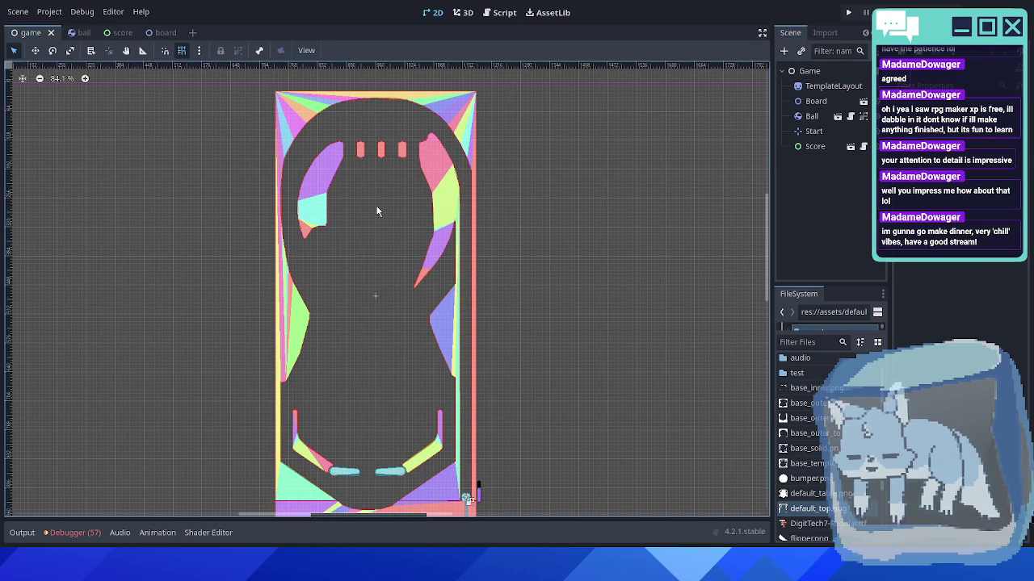
middle_click_drag(377, 258, 410, 275)
scroll(420, 214, "up", 2)
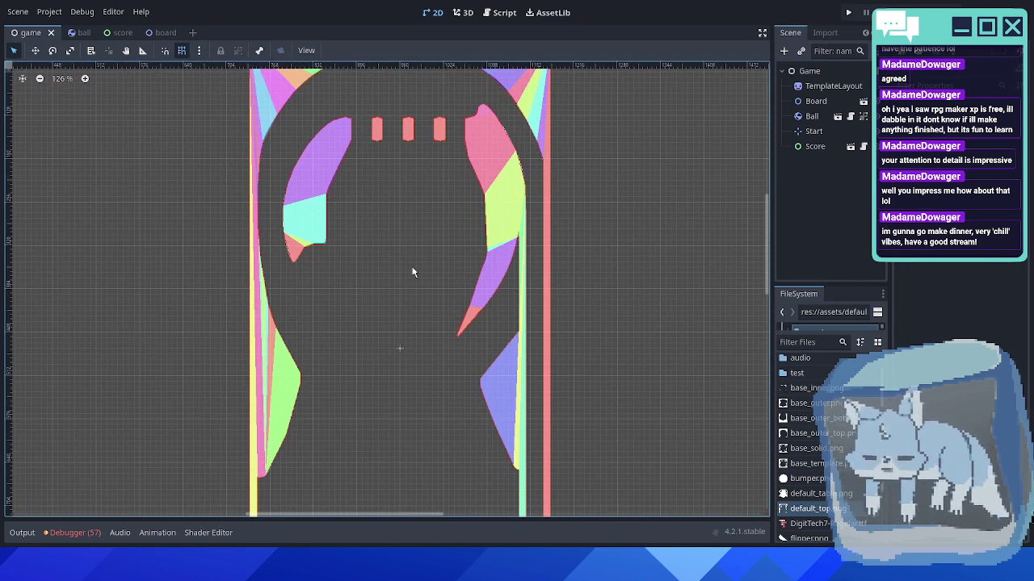
scroll(412, 267, "down", 5)
scroll(404, 315, "down", 2)
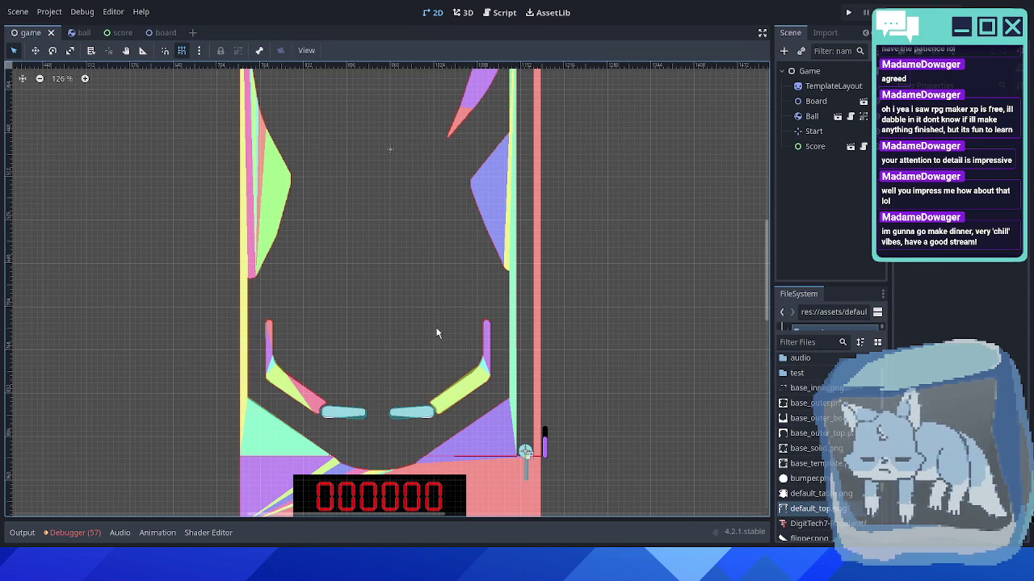
scroll(442, 254, "up", 5)
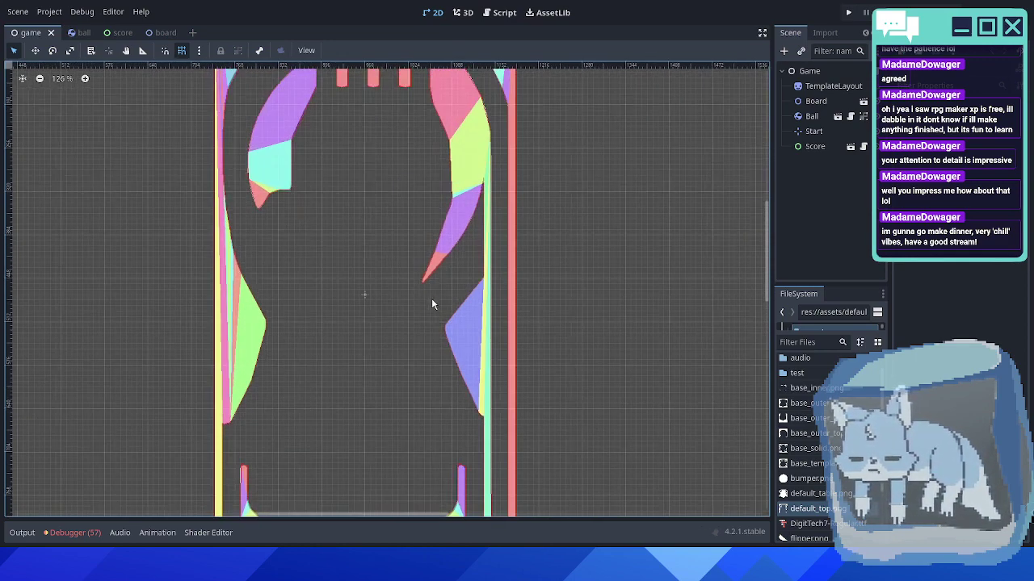
scroll(434, 215, "up", 3)
scroll(444, 205, "up", 6, "ctrl")
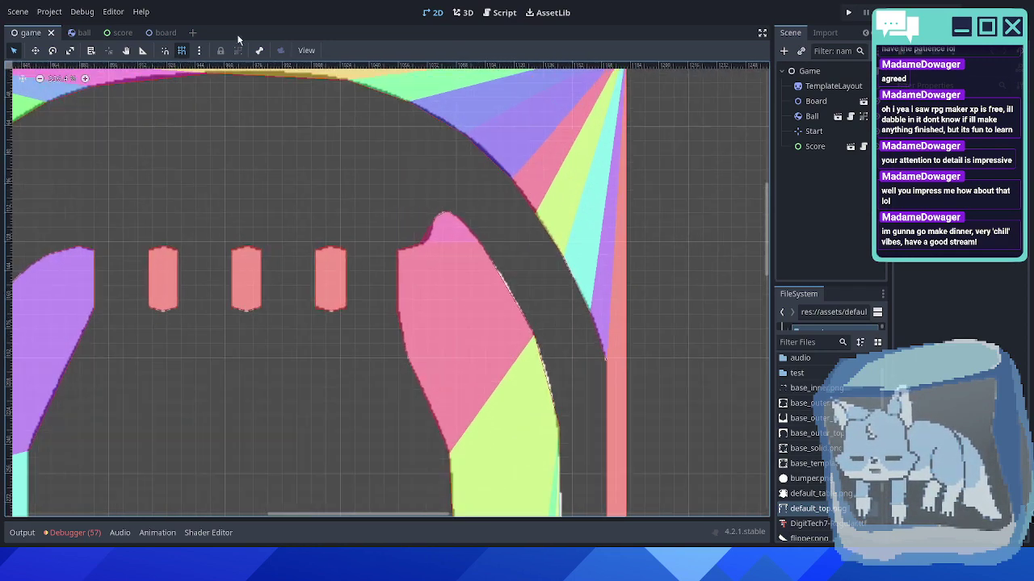
- Open the board scene at the upper-right curved lane, hide the StaticBody2D collision shapes and collapse that node
left_click(161, 32)
scroll(450, 242, "up", 4, "ctrl")
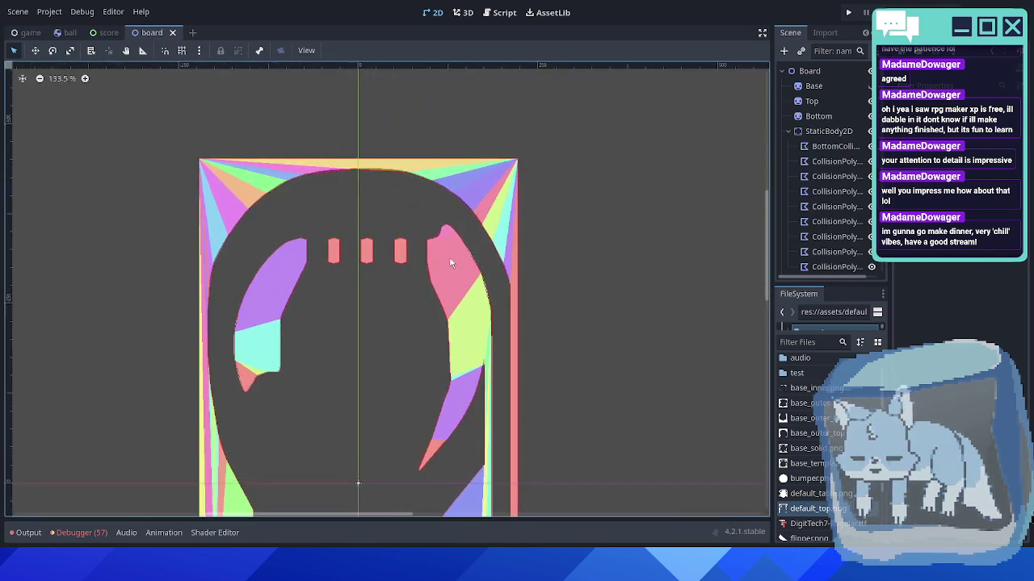
scroll(451, 262, "up", 5, "ctrl")
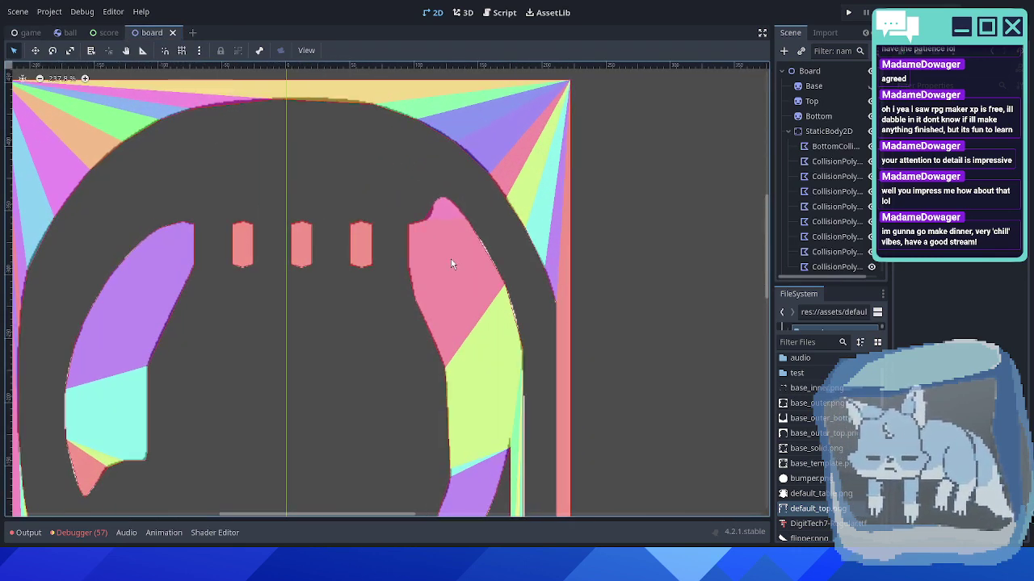
scroll(451, 263, "up", 3, "ctrl")
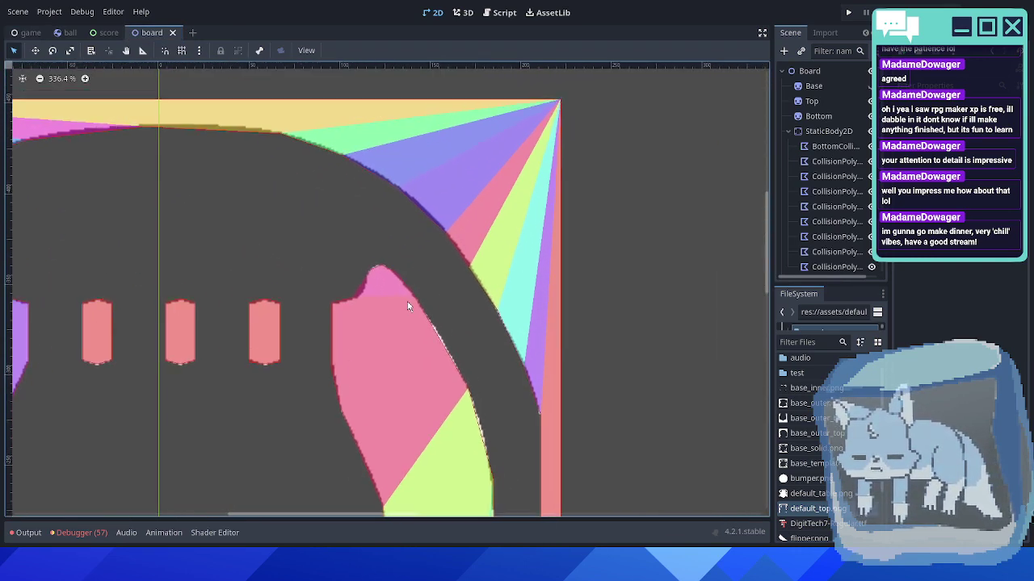
scroll(395, 284, "up", 2, "ctrl")
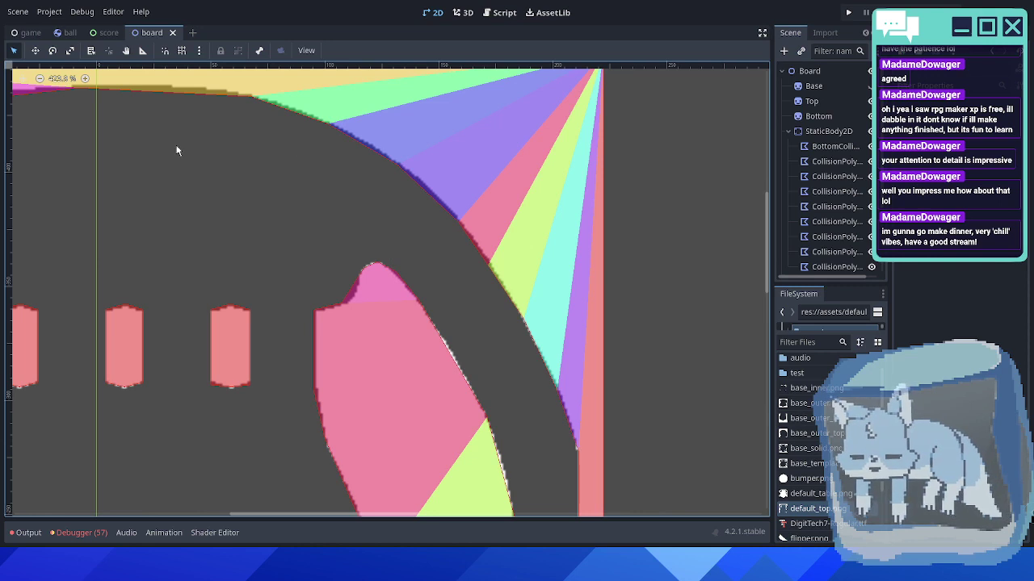
middle_click_drag(429, 233, 490, 213)
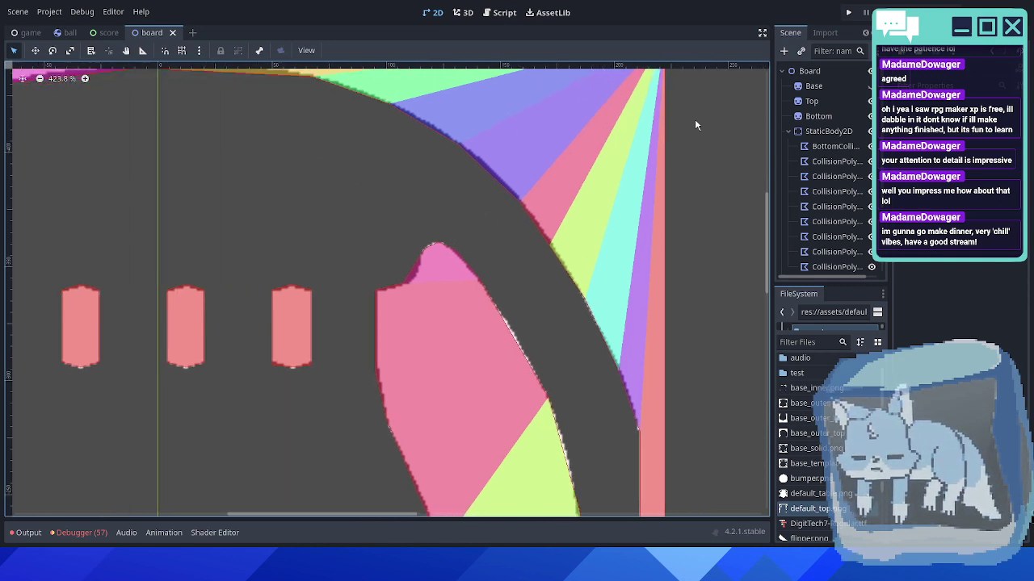
left_click(869, 132)
left_click(788, 131)
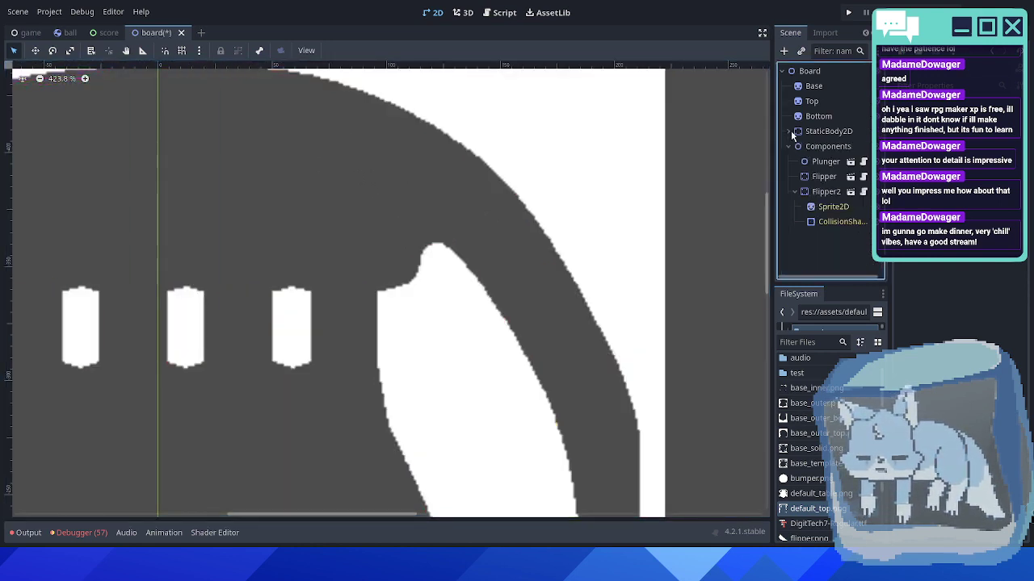
- Add a Polygon2D node as a child of the Board root
left_click(794, 70)
left_click(784, 51)
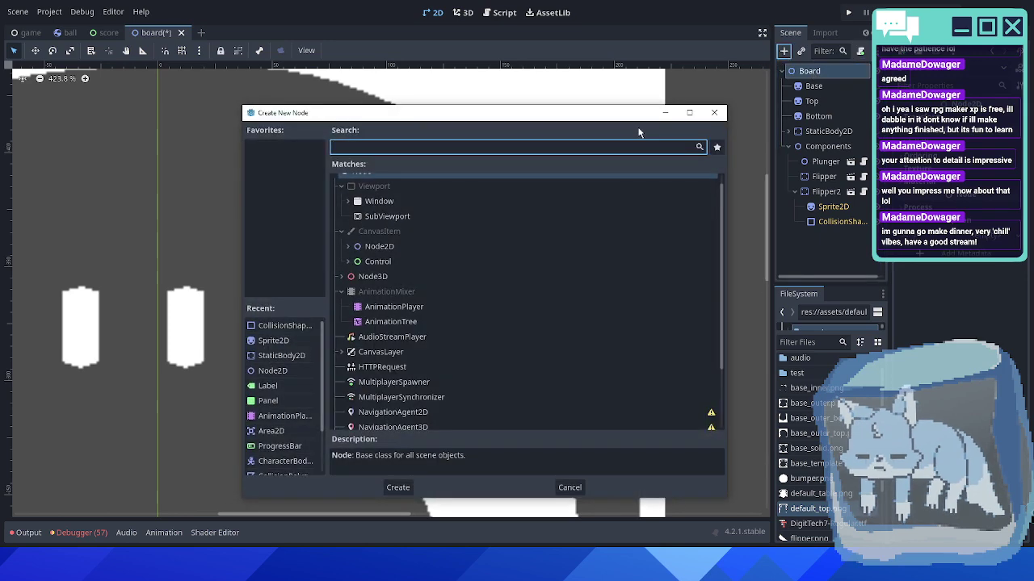
type("polyg")
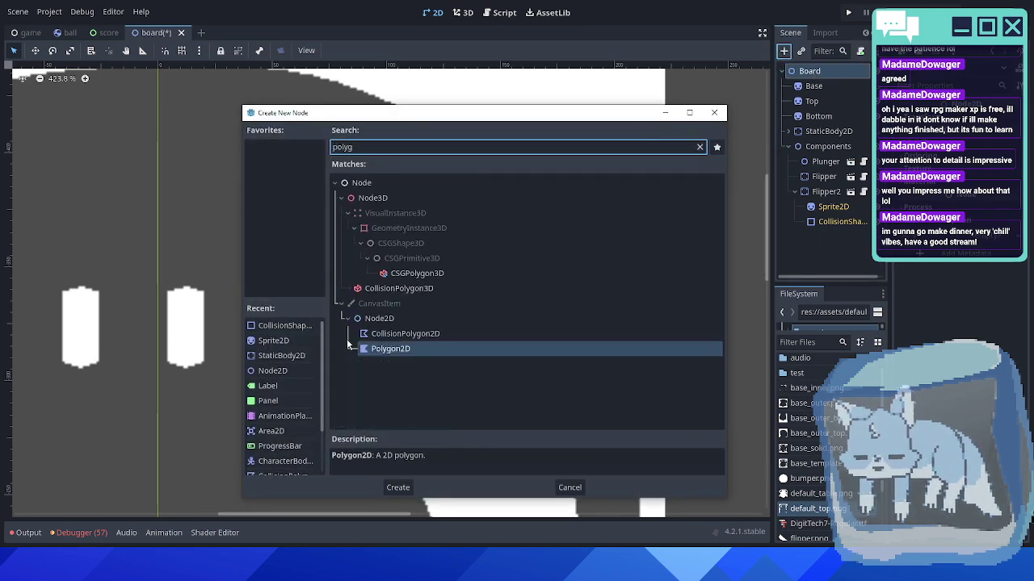
double_click(381, 348)
- Draw a thin four-point polygon across the upper-right lane, from the tip of the inner wall to the curved outer wall
scroll(446, 256, "down", 5)
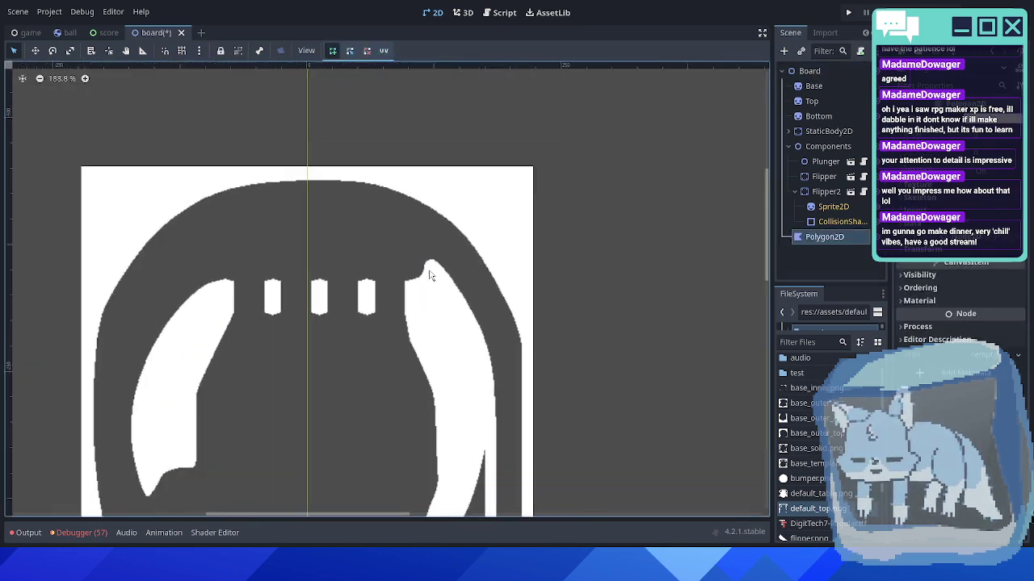
scroll(526, 260, "up", 3)
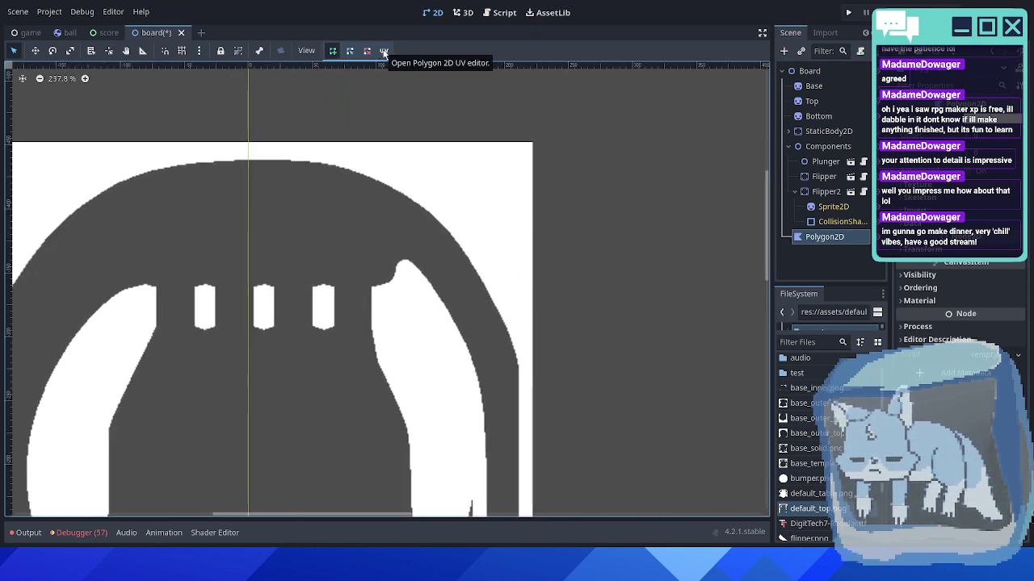
left_click(384, 51)
left_click(570, 243)
scroll(454, 246, "up", 3)
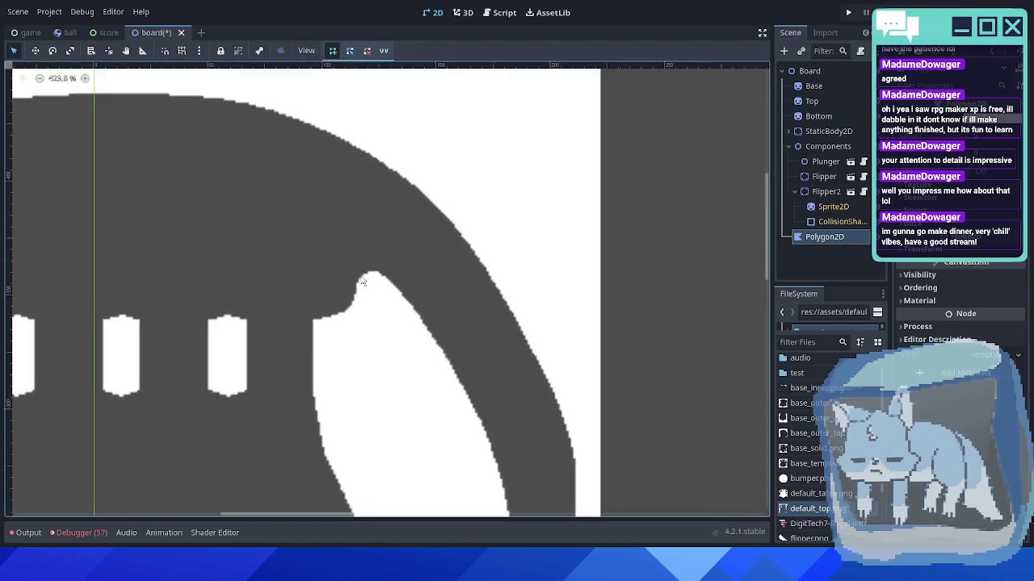
left_click(361, 275)
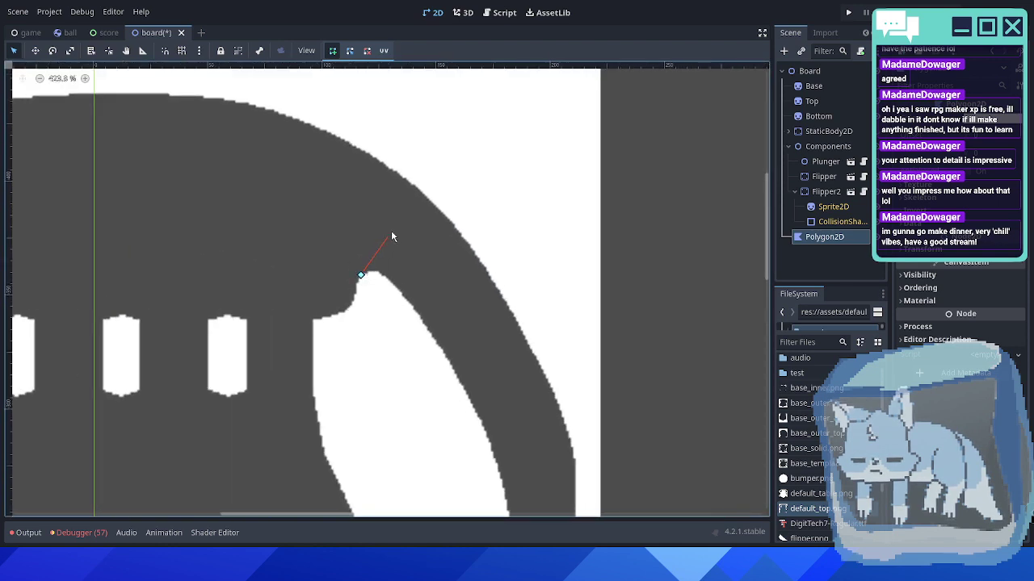
left_click(423, 197)
scroll(428, 202, "up", 1)
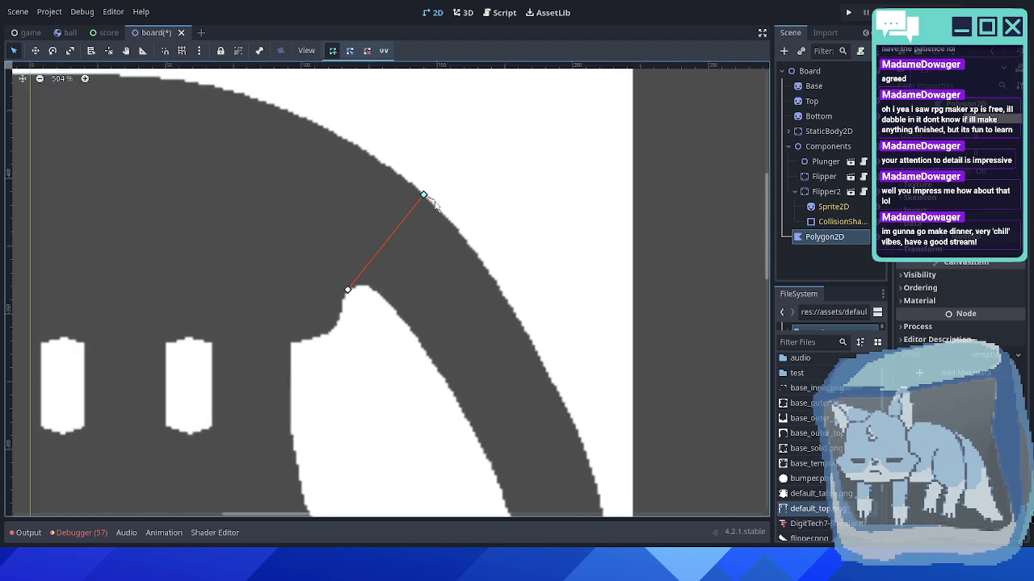
scroll(435, 204, "up", 2)
left_click(436, 204)
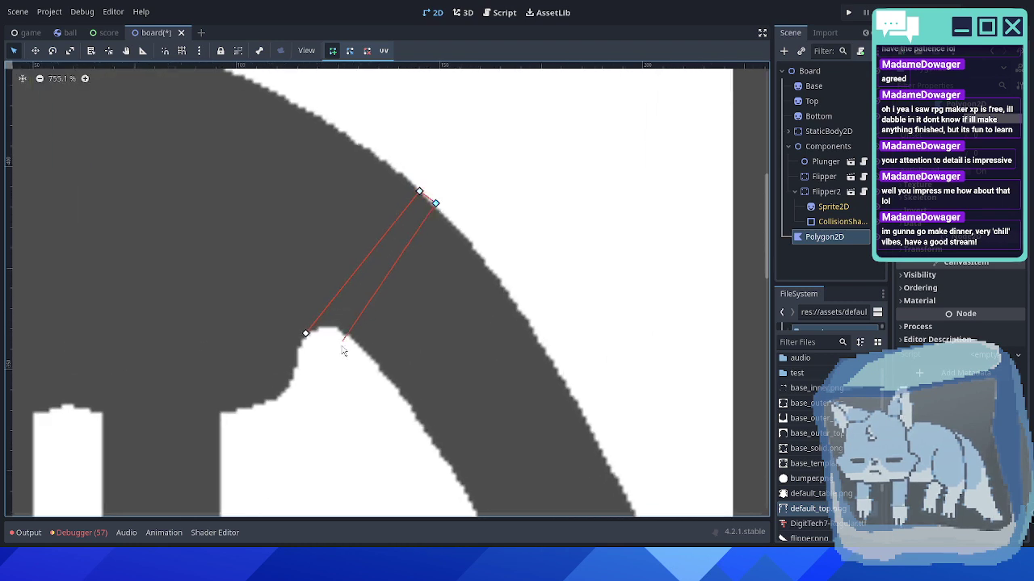
left_click(318, 332)
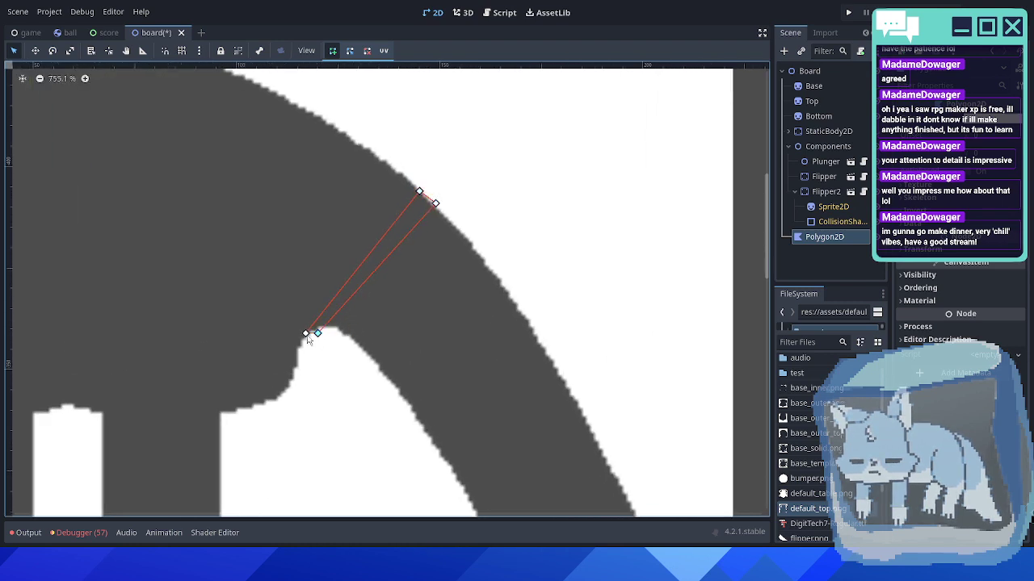
left_click(306, 334)
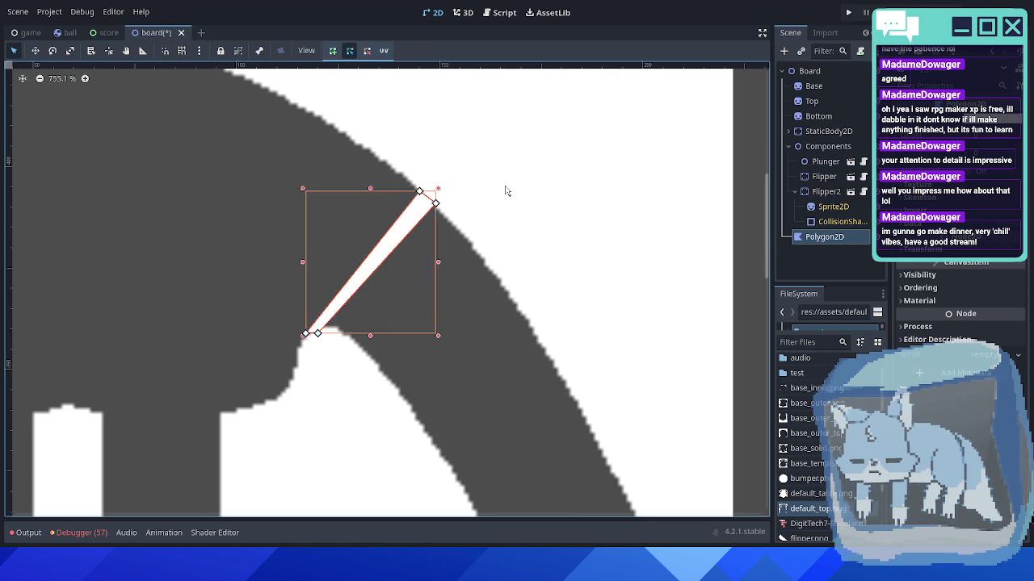
- Look through the lane polygon's visibility, ordering and other inspector properties, and check its edges up close
left_click(744, 165)
scroll(345, 297, "up", 4)
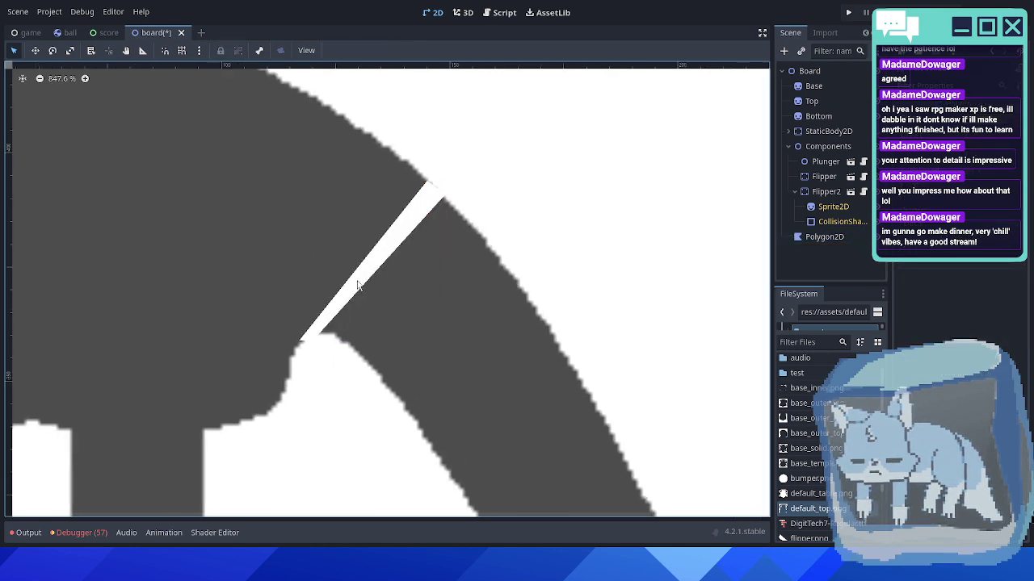
left_click(324, 326)
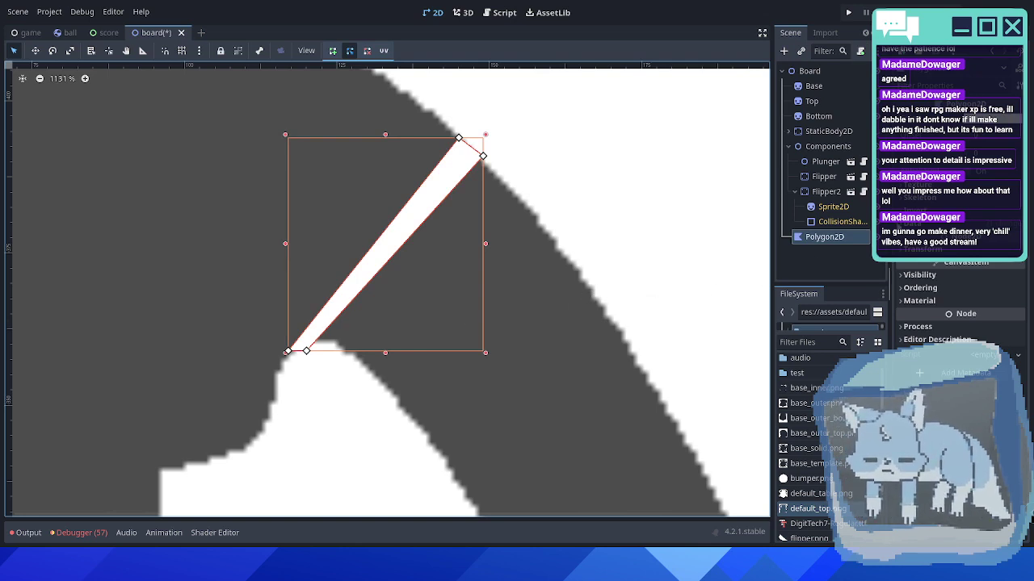
scroll(927, 207, "down", 5)
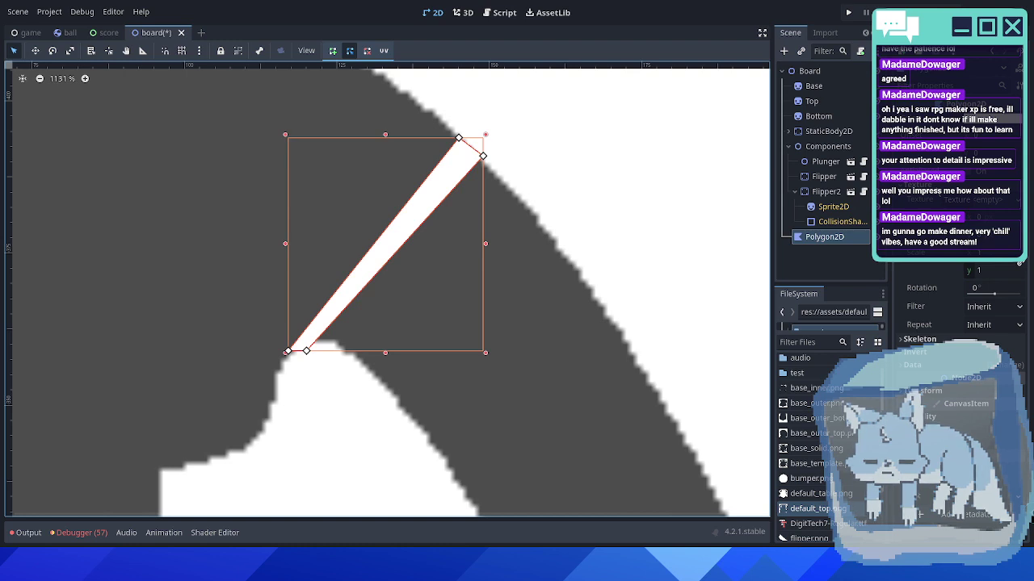
scroll(925, 305, "down", 4)
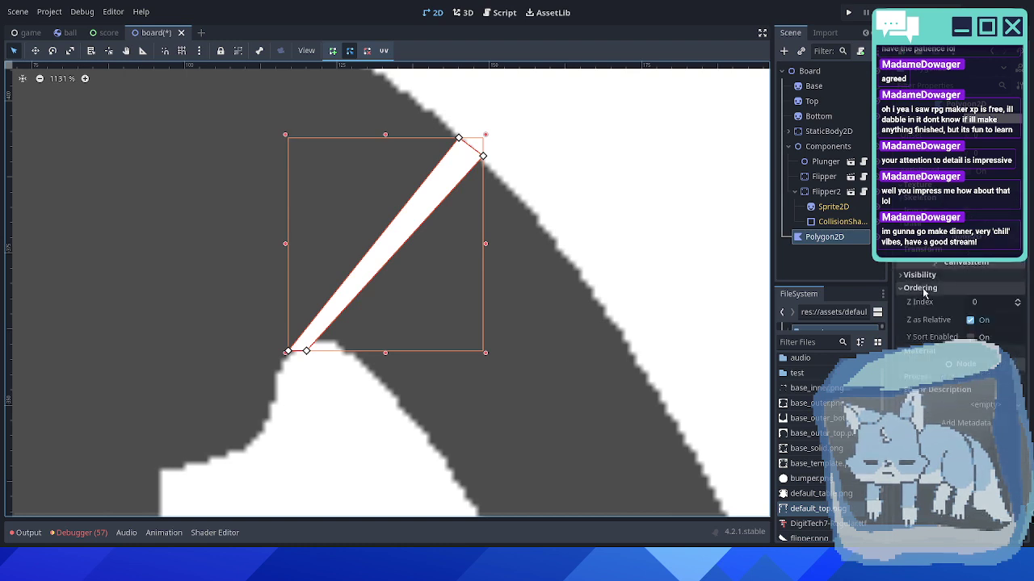
left_click(920, 275)
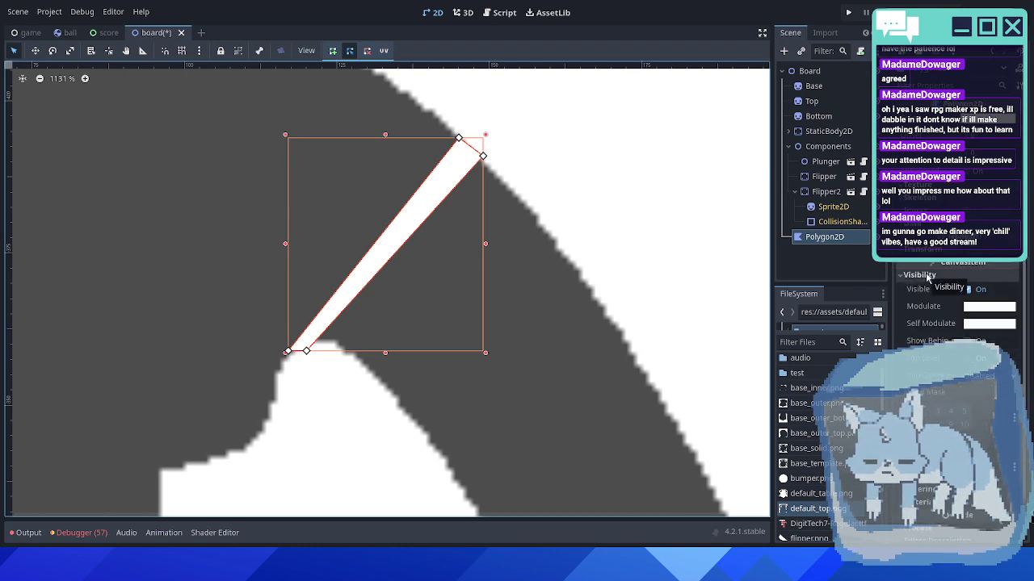
left_click(921, 276)
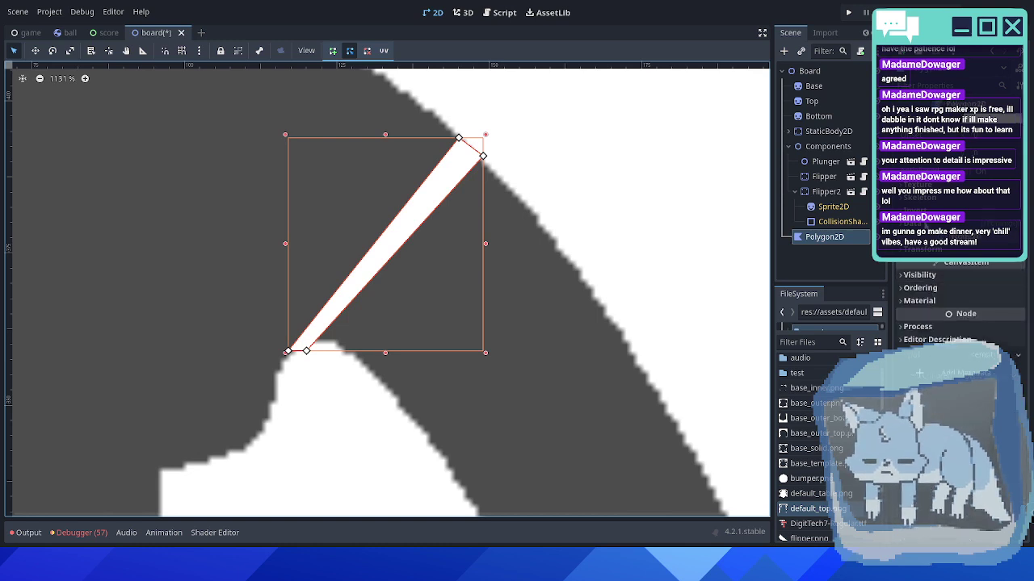
left_click(920, 197)
left_click(965, 225)
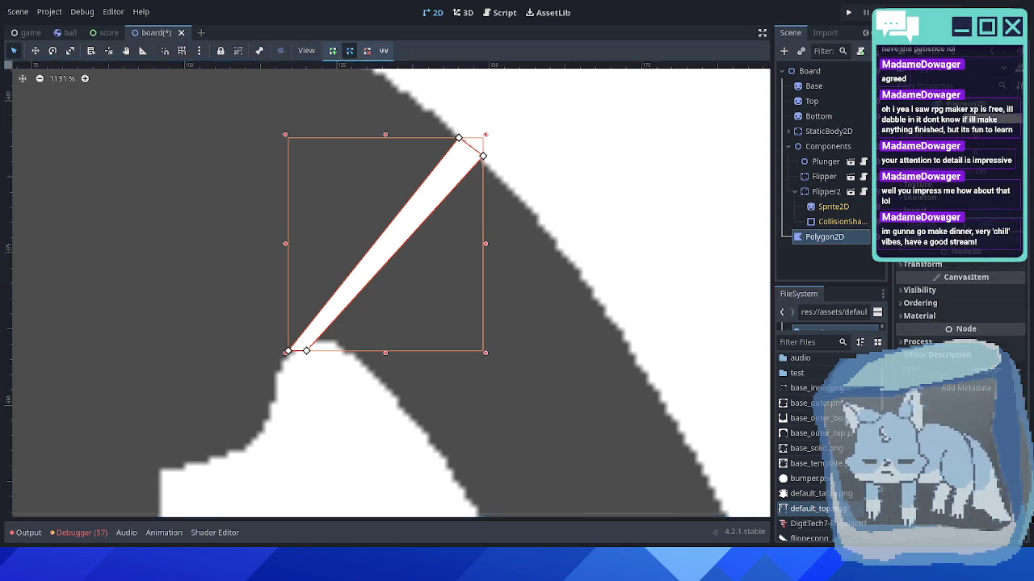
left_click(967, 226)
- Try the Nearest texture filter on the lane polygon, and set the filter to Linear
scroll(953, 323, "up", 8)
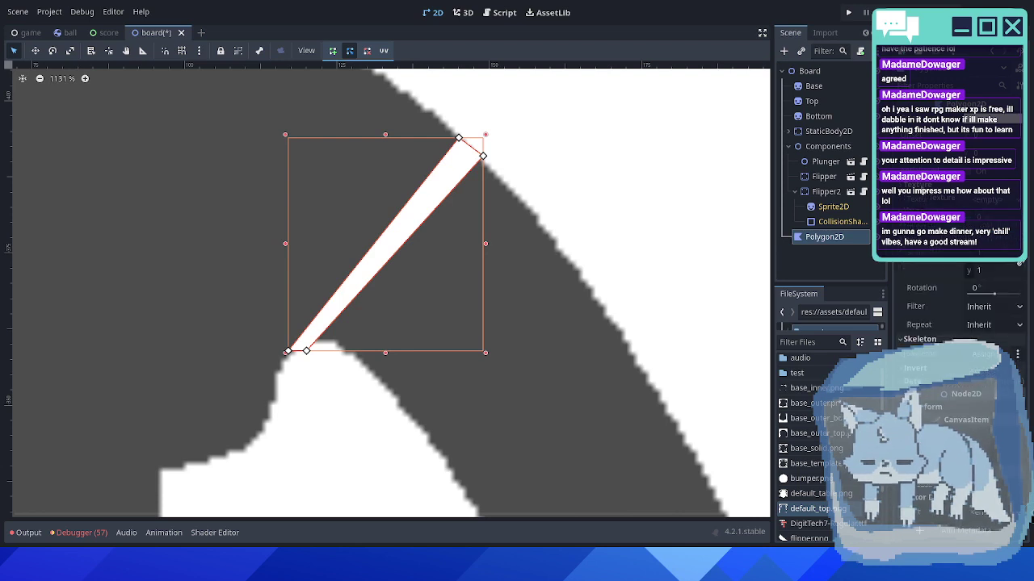
left_click(978, 308)
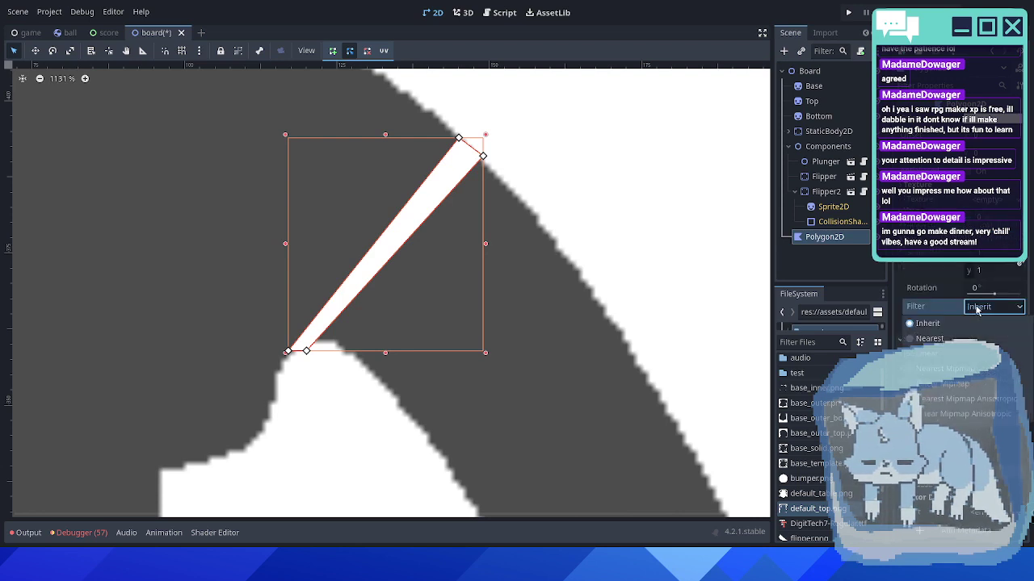
left_click(933, 338)
left_click(520, 287)
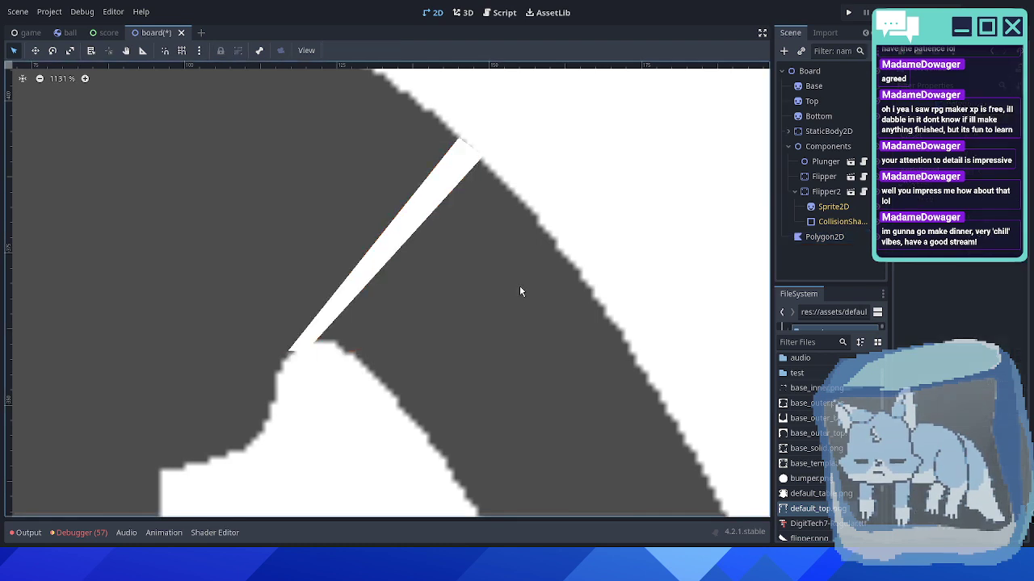
left_click(448, 186)
left_click(975, 309)
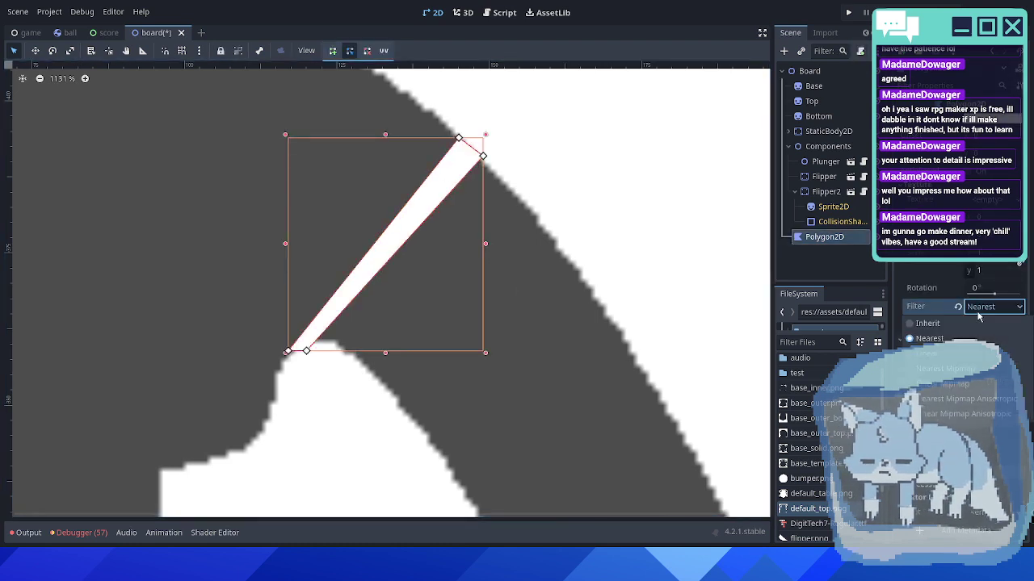
left_click(929, 338)
left_click(503, 346)
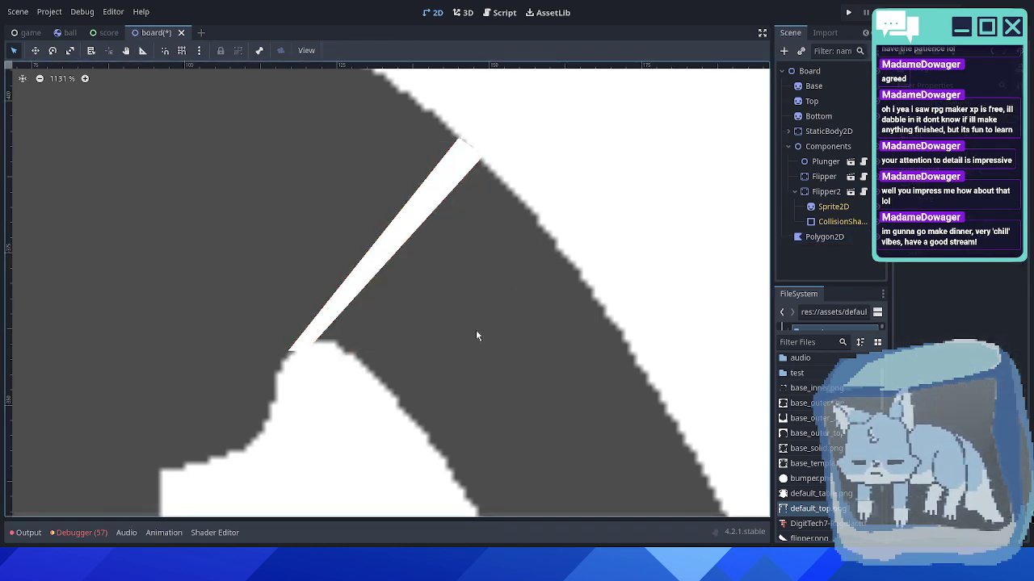
- Move the polygon's two lower points slightly down so that end sinks into the tip of the inner wall
left_click(319, 327)
left_click_drag(311, 347, 288, 357)
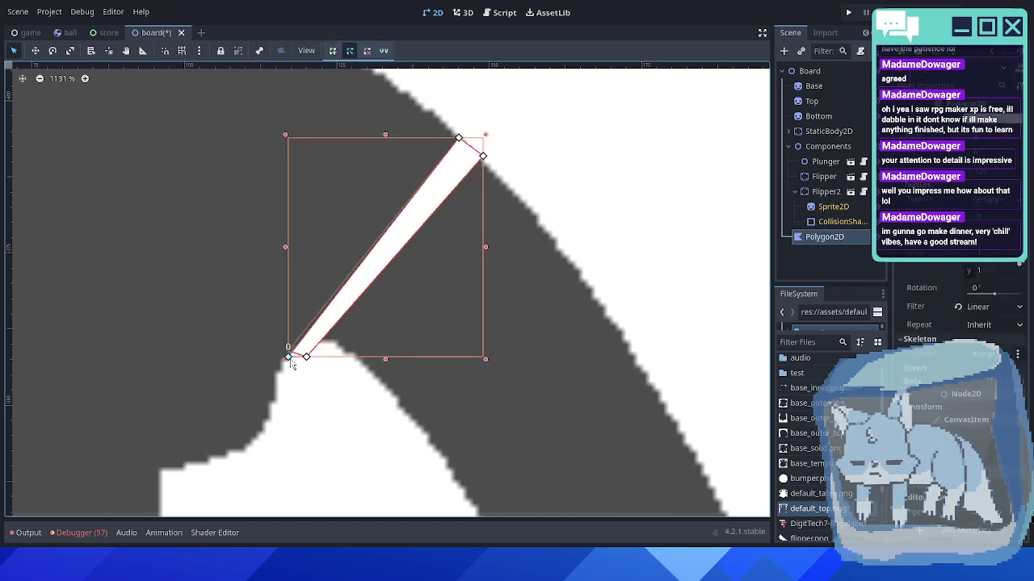
left_click(323, 379)
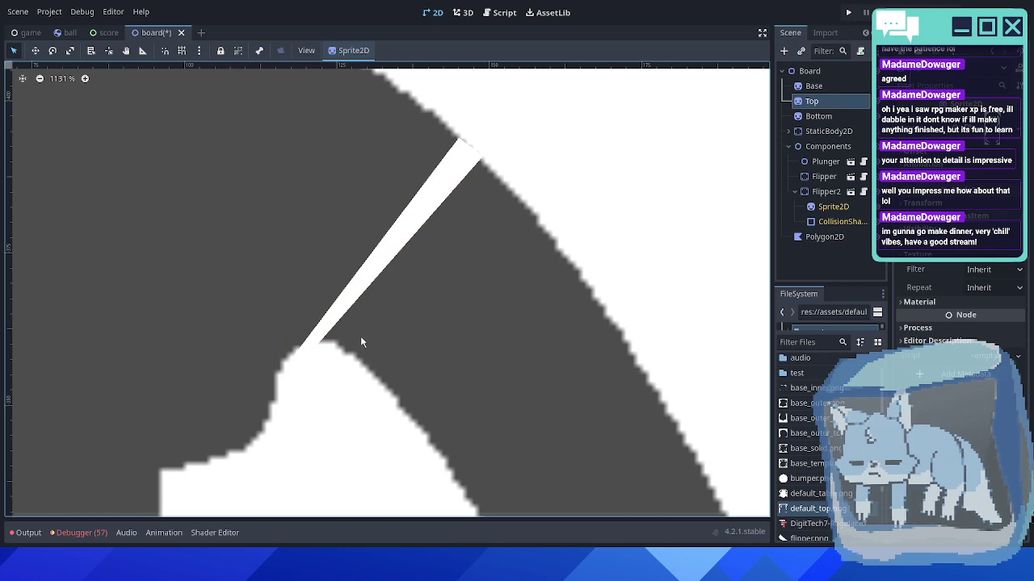
scroll(364, 334, "down", 3)
scroll(396, 313, "up", 4)
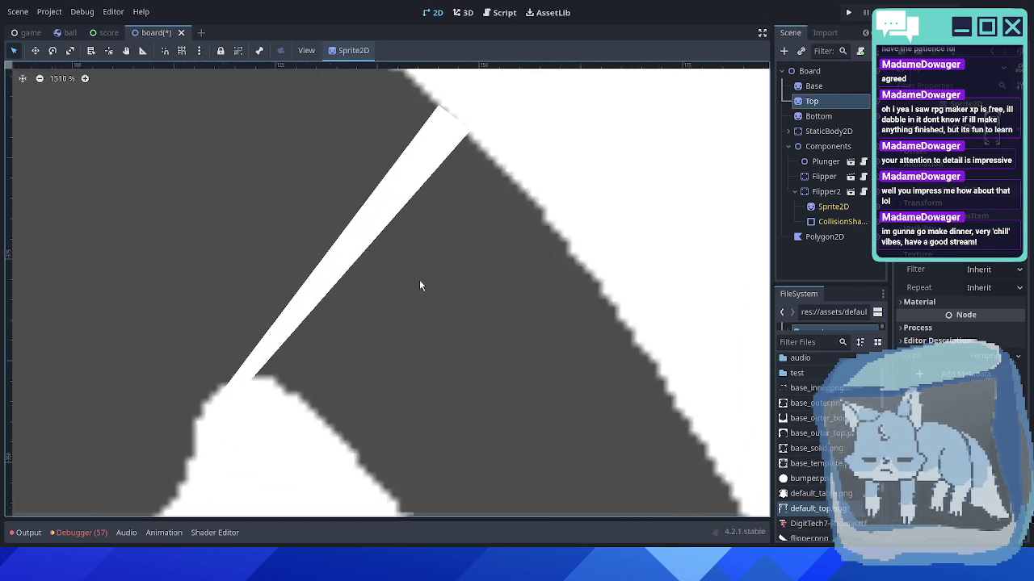
- Move the polygon's two upper points slightly outward so that end sinks into the curved outer wall
left_click(418, 166)
middle_click_drag(439, 107, 458, 159)
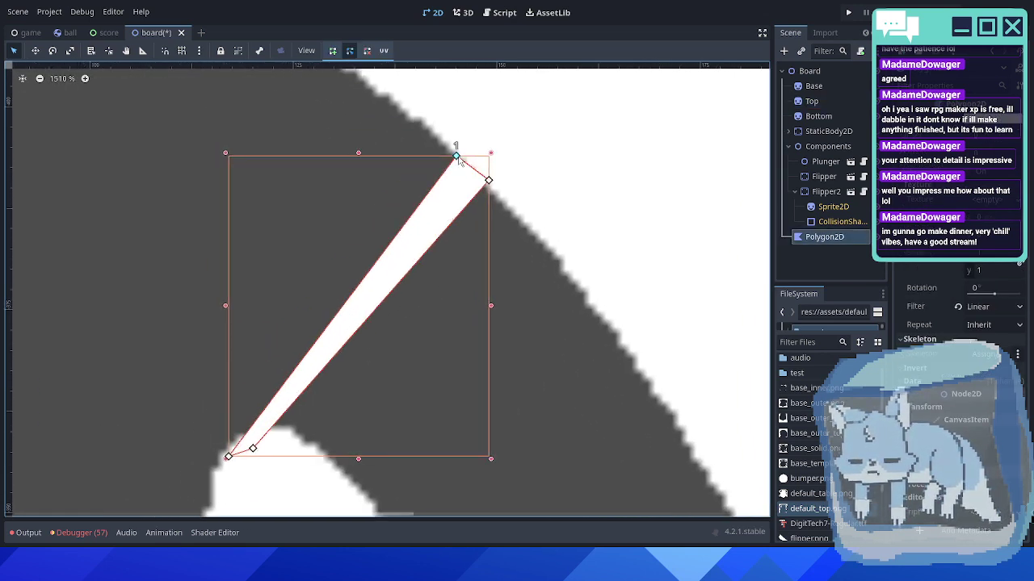
left_click_drag(458, 159, 466, 152)
left_click_drag(491, 185, 492, 177)
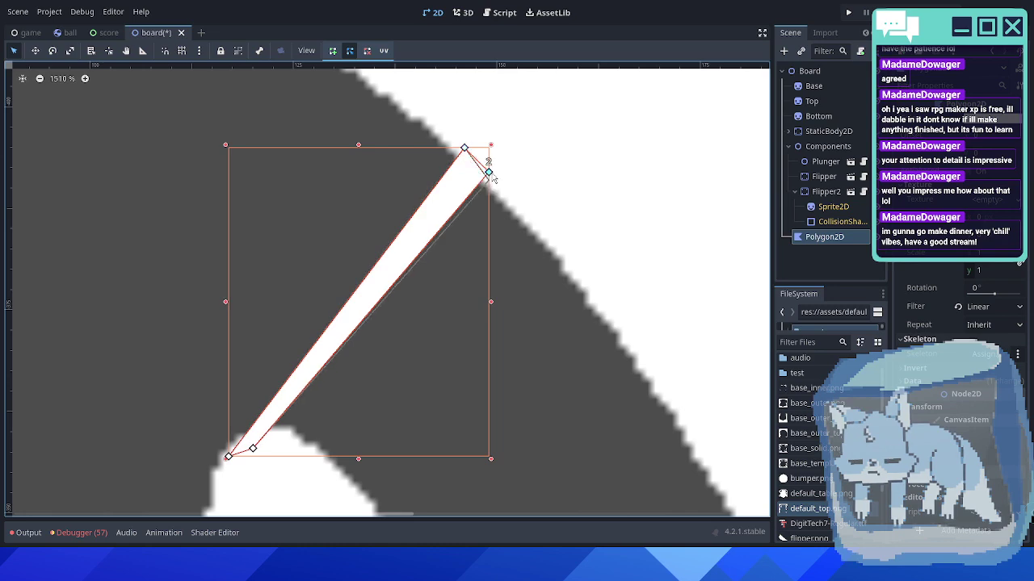
left_click(519, 319)
- Examine how the bar closes the upper-right lane, both within the whole table top and up close
scroll(519, 319, "down", 6)
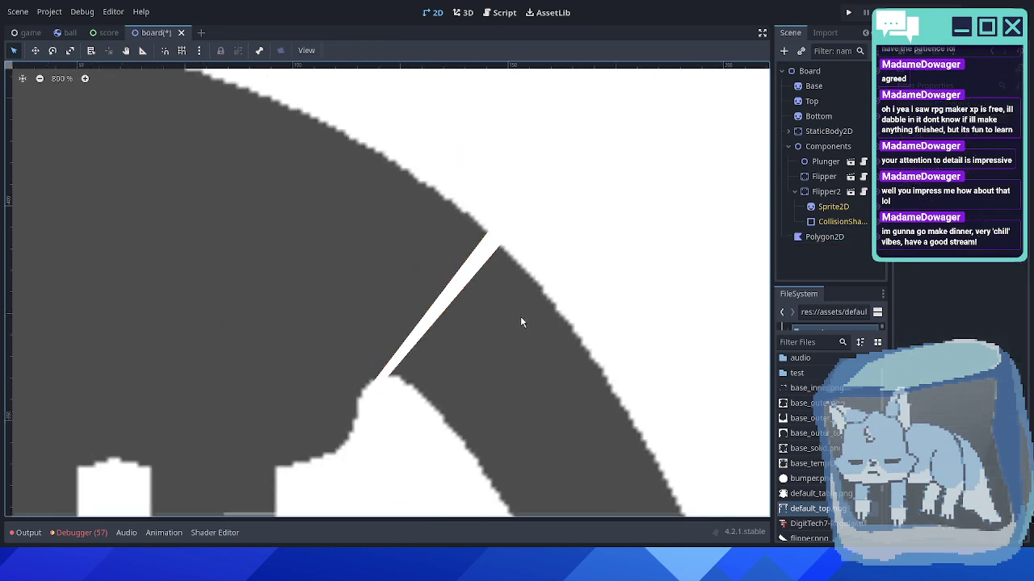
scroll(519, 327, "down", 5)
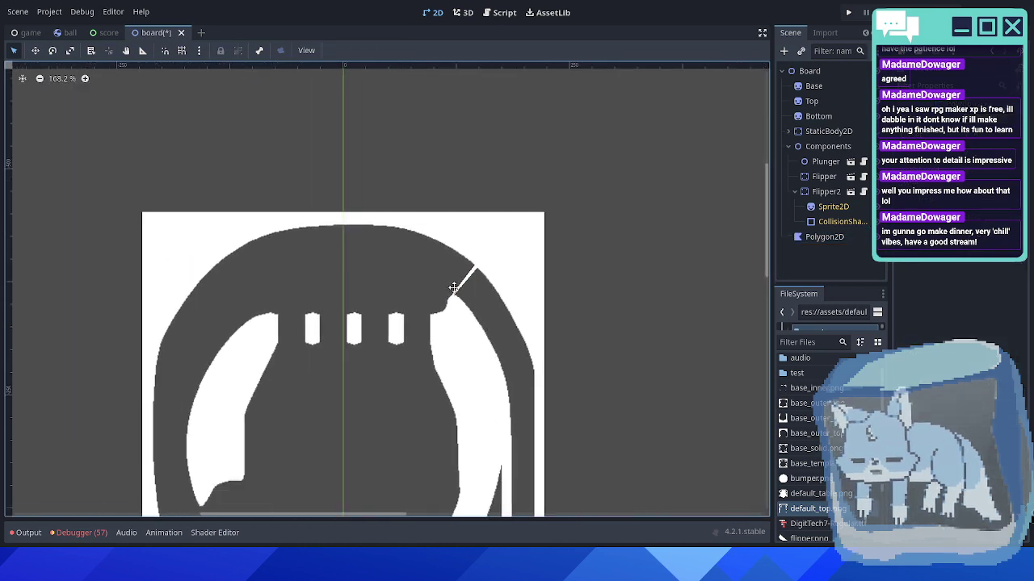
scroll(411, 233, "up", 8)
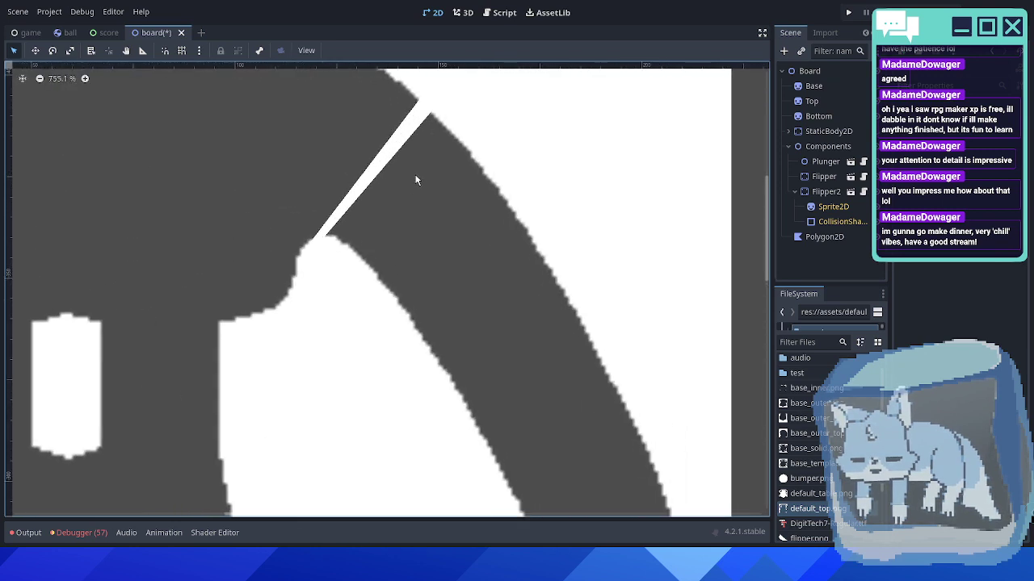
left_click(428, 236)
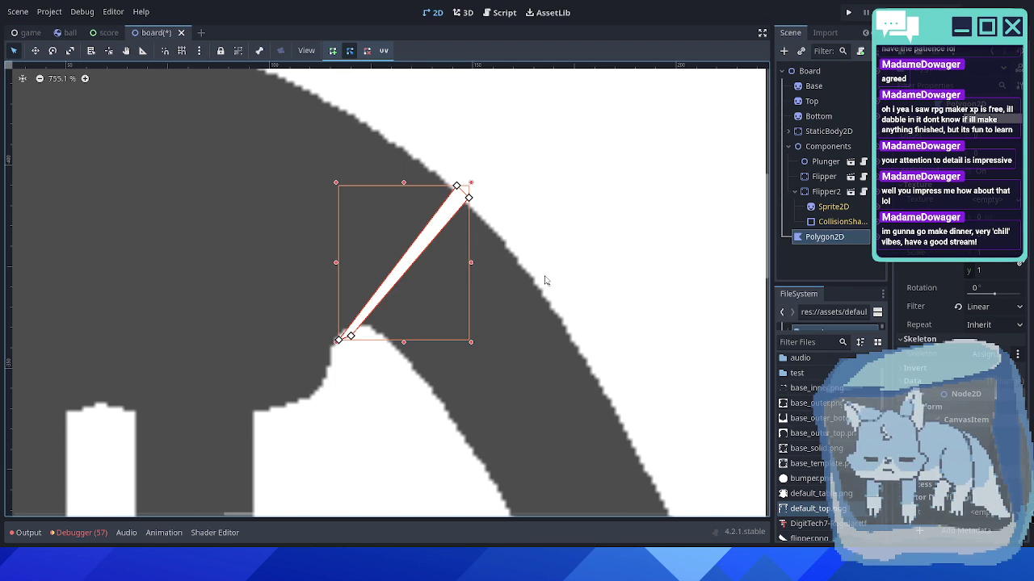
scroll(545, 280, "up", 1)
left_click(537, 288)
middle_click_drag(541, 216, 592, 269)
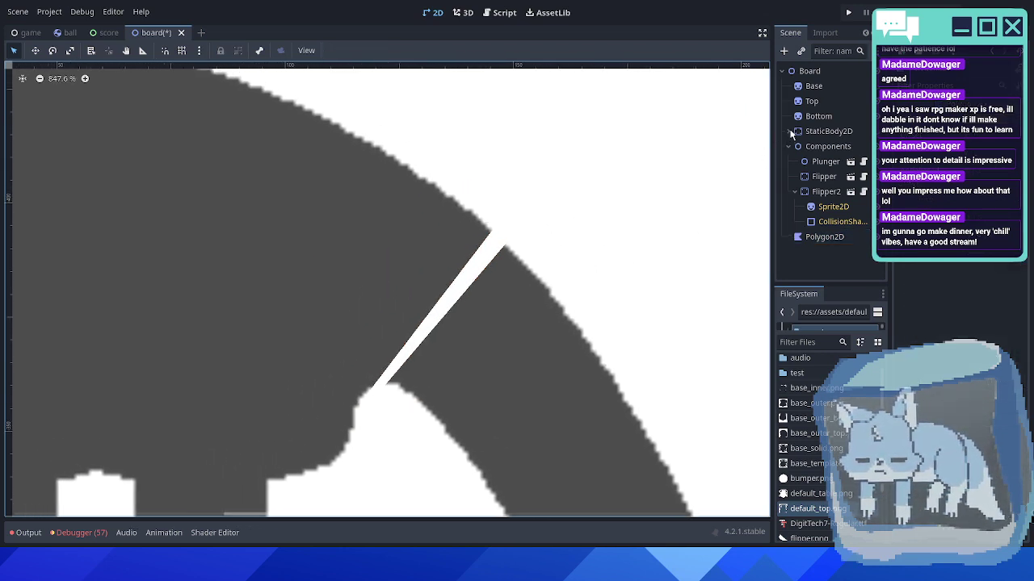
- Make the StaticBody2D collision shapes visible again and collapse that node
left_click(790, 132)
left_click(870, 132)
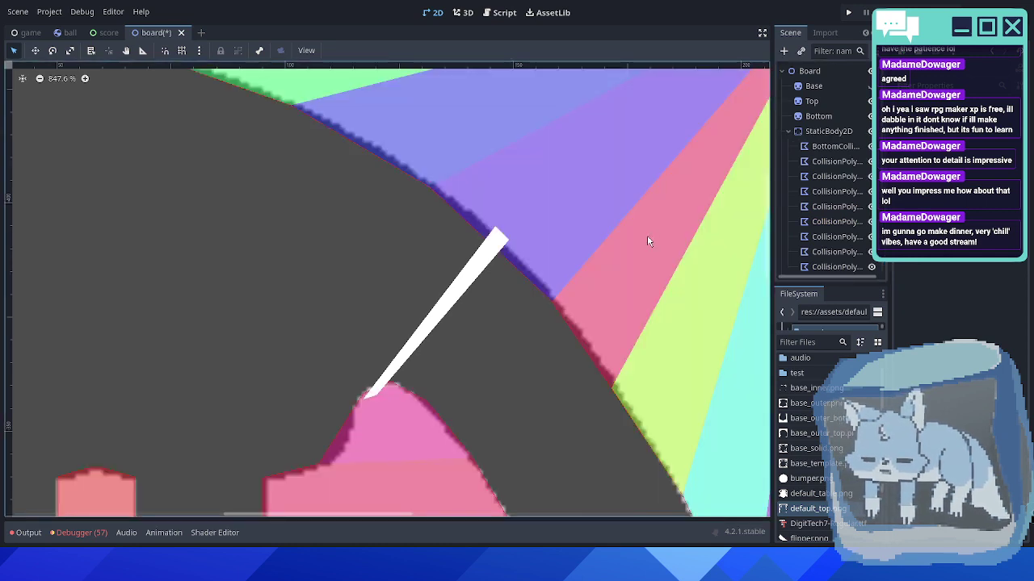
left_click(817, 132)
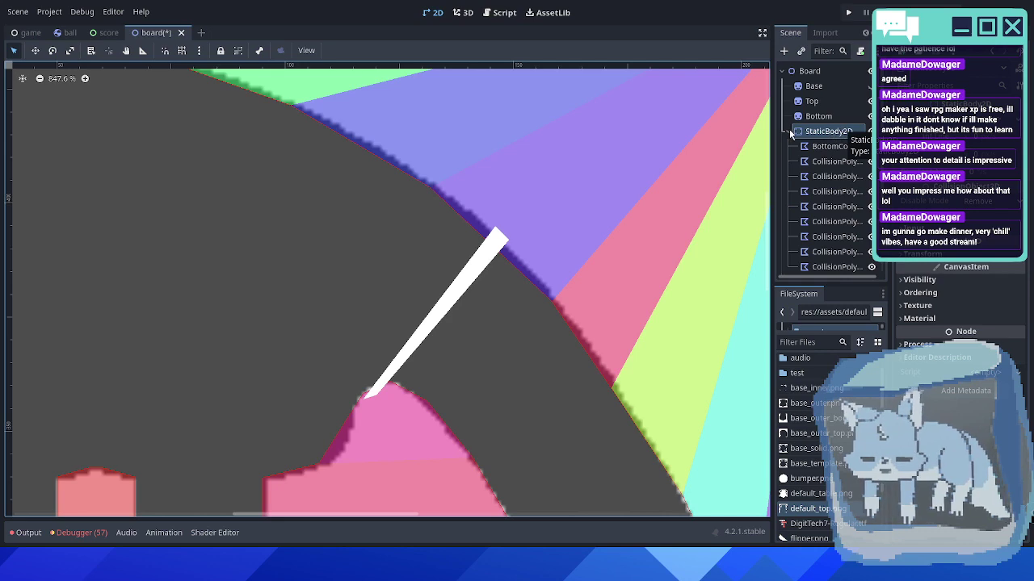
left_click(790, 132)
- Add a StaticBody2D node as a child of the Board root and rename it Gate
left_click(807, 71)
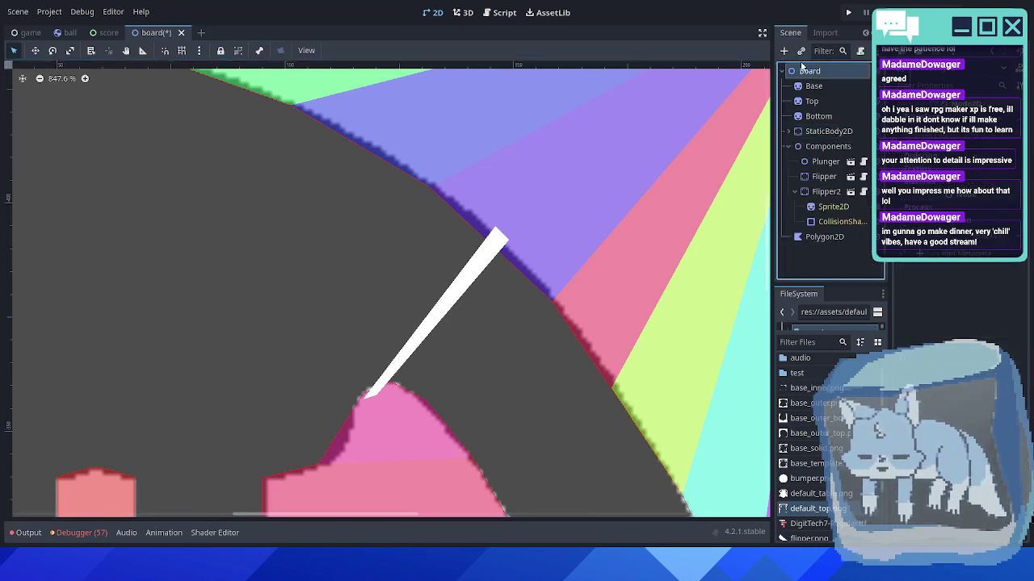
left_click(783, 51)
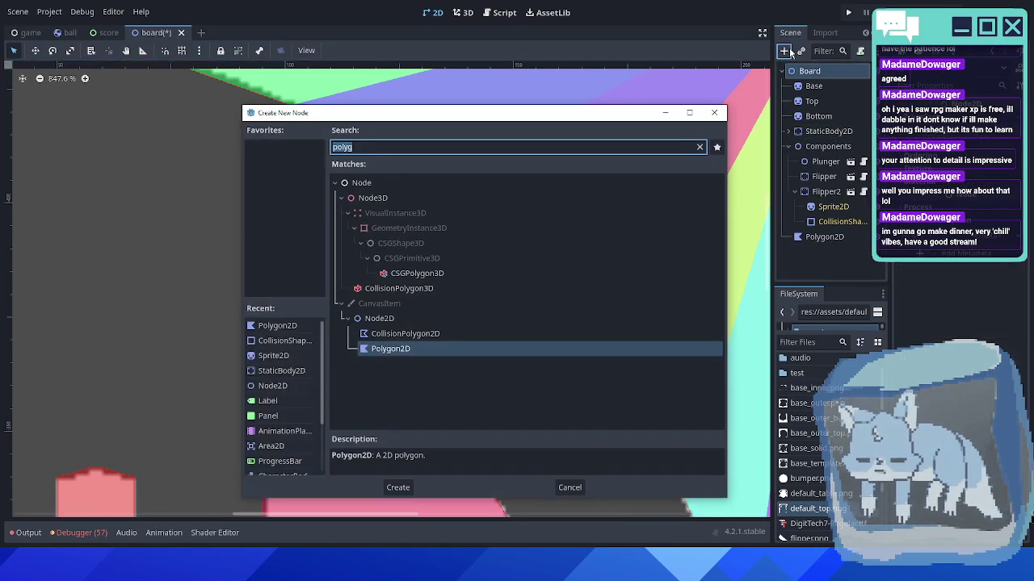
double_click(282, 370)
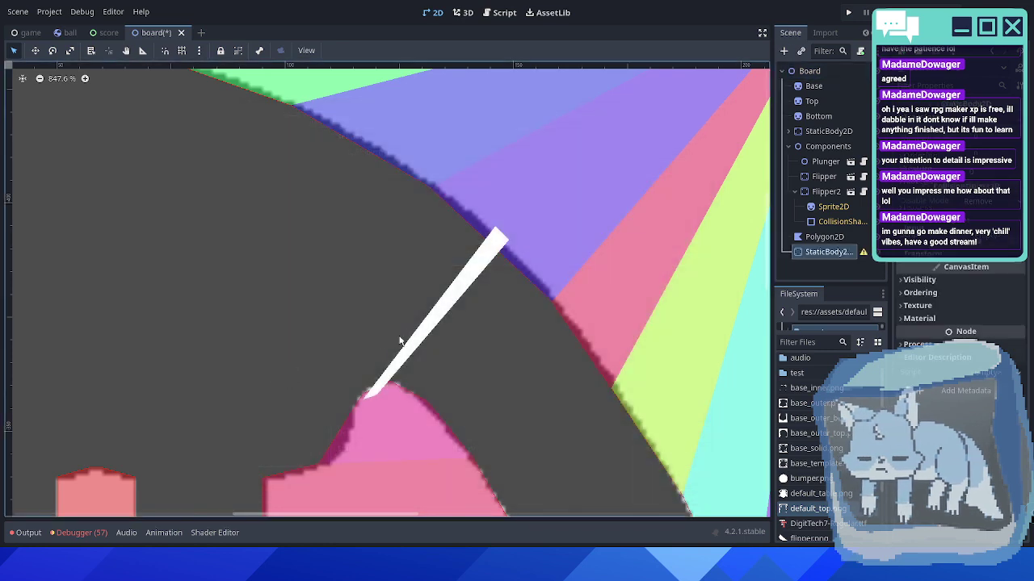
double_click(825, 252)
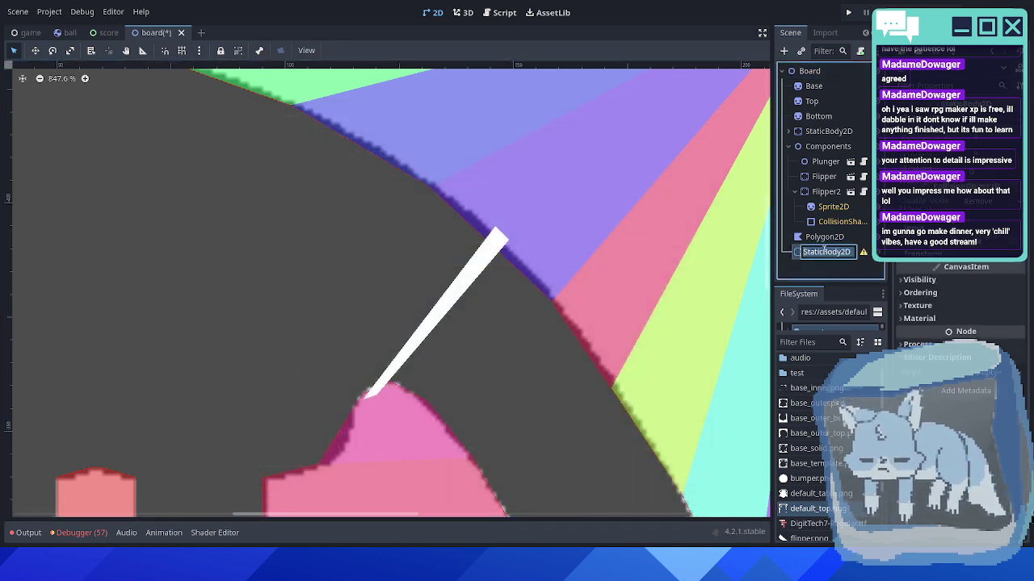
type("Gate")
key("Return")
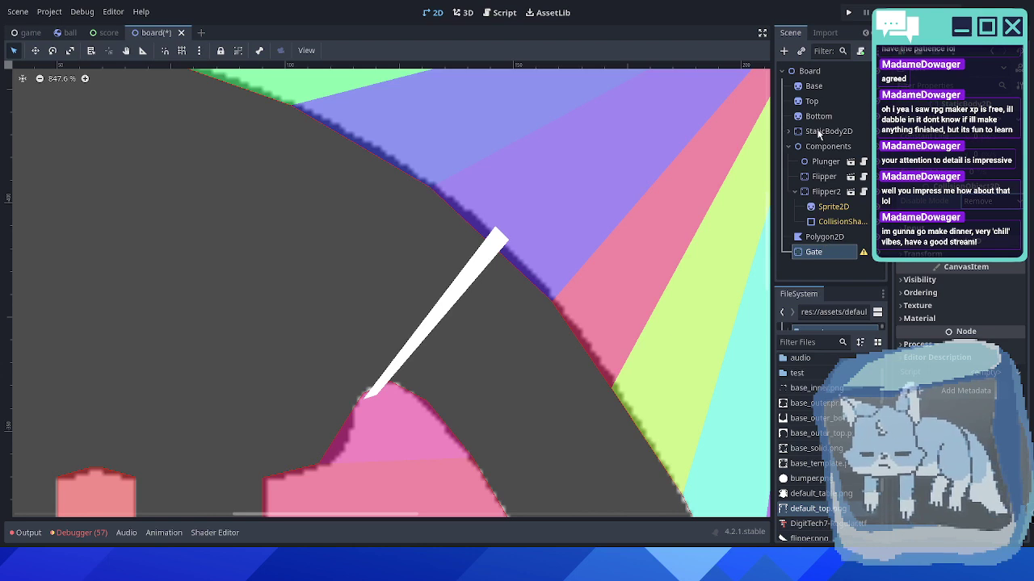
- Check the collision nodes under the existing StaticBody2D and delete the Gate node
left_click(788, 131)
left_click(817, 147)
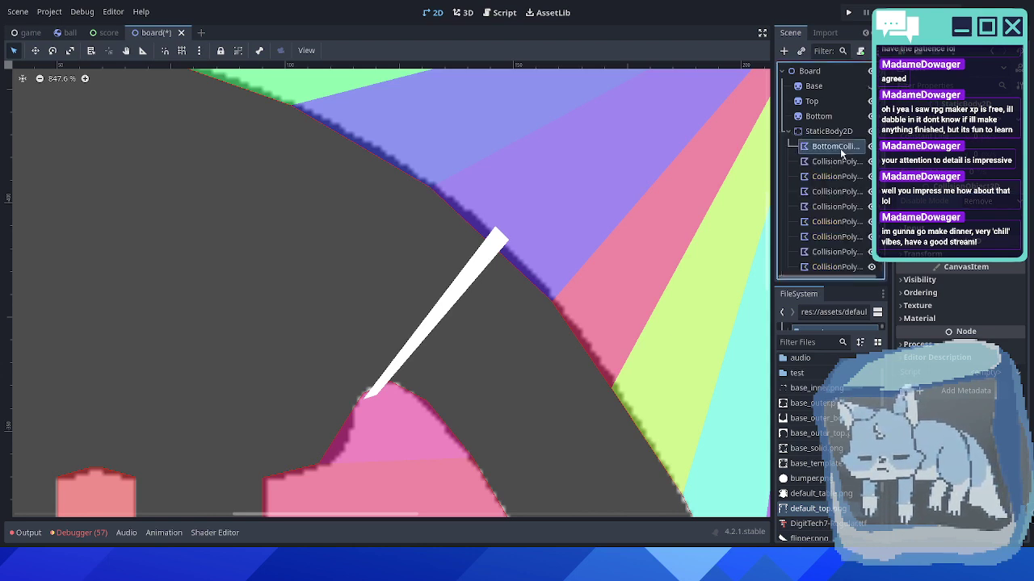
left_click(788, 132)
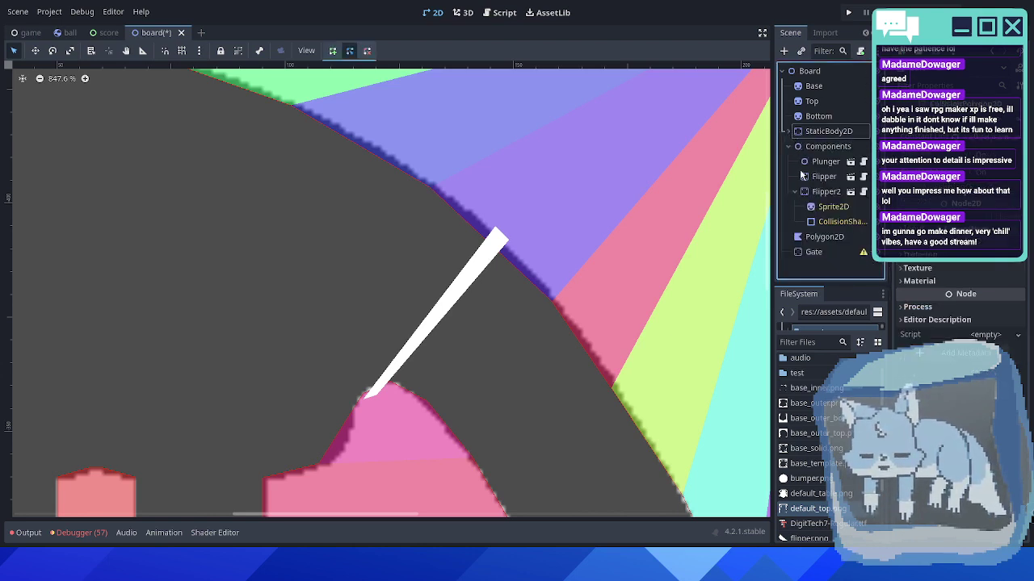
left_click(824, 252)
key("Delete")
- Add a CollisionShape2D node as a child of the existing StaticBody2D
left_click(797, 132)
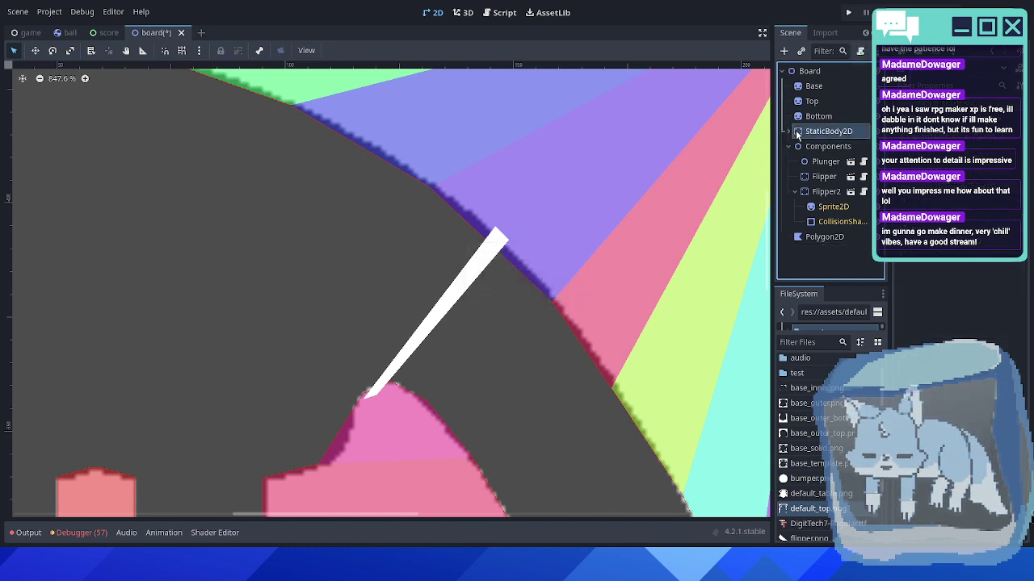
left_click(788, 131)
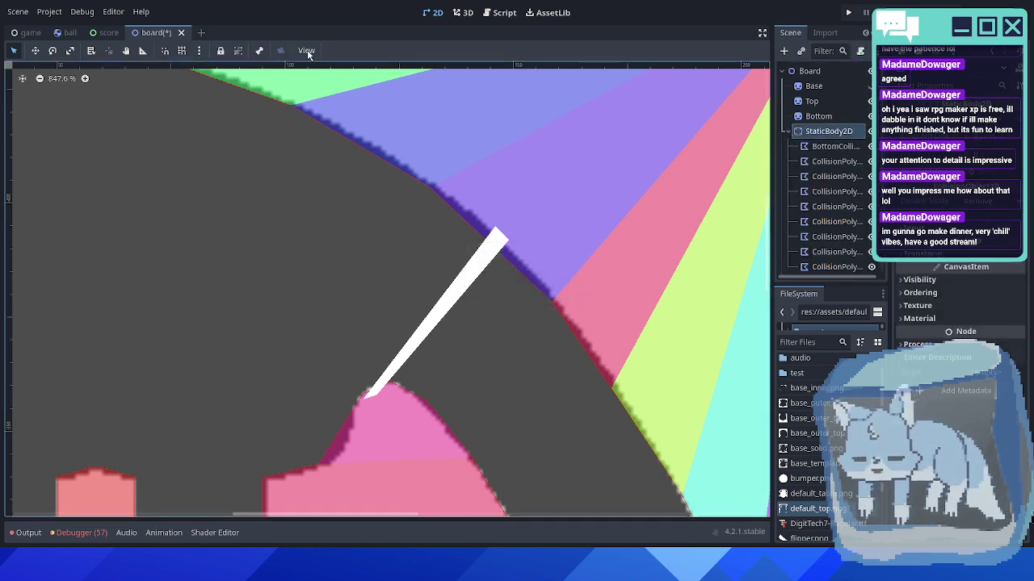
left_click(784, 50)
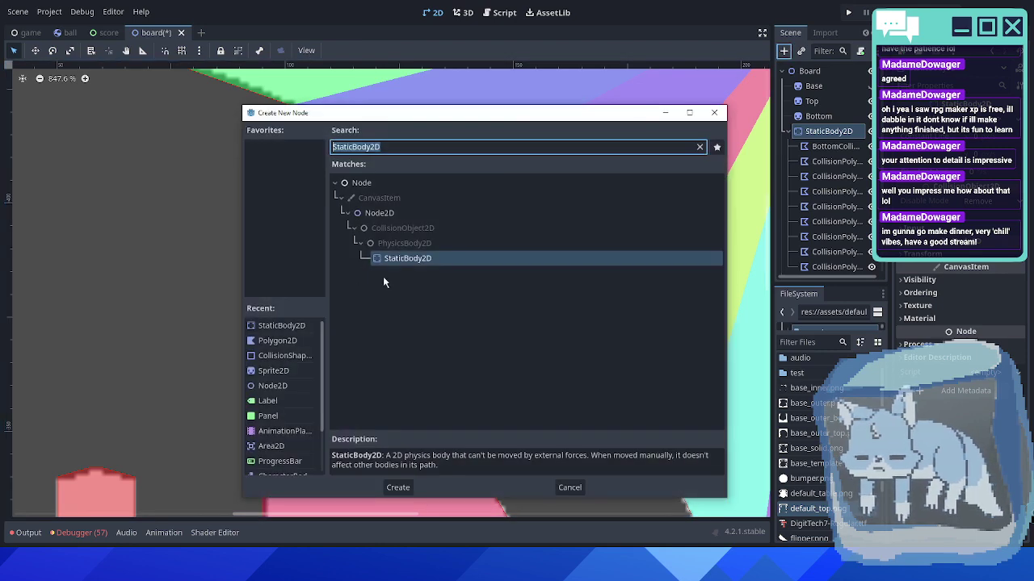
type("colli")
double_click(424, 243)
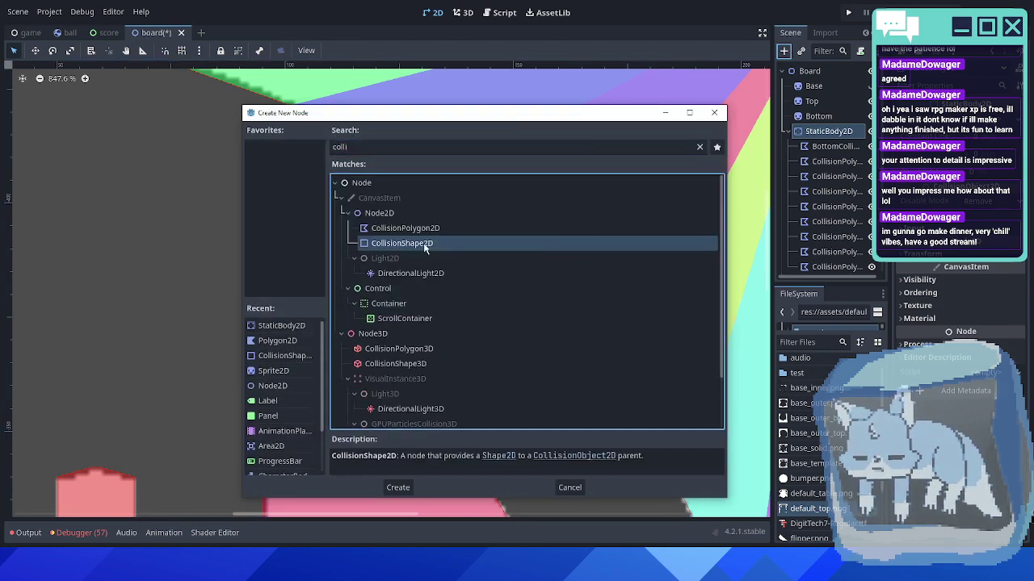
- Rename the new CollisionShape2D under StaticBody2D to Gate and assign it a rectangle shape
type("ate")
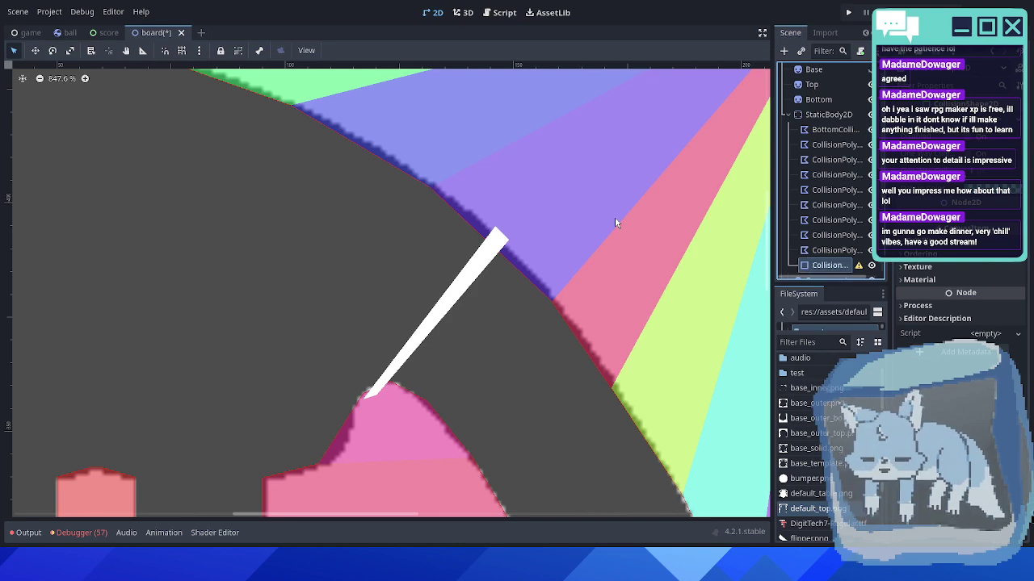
key("Return")
scroll(622, 222, "down", 3)
scroll(630, 218, "down", 5)
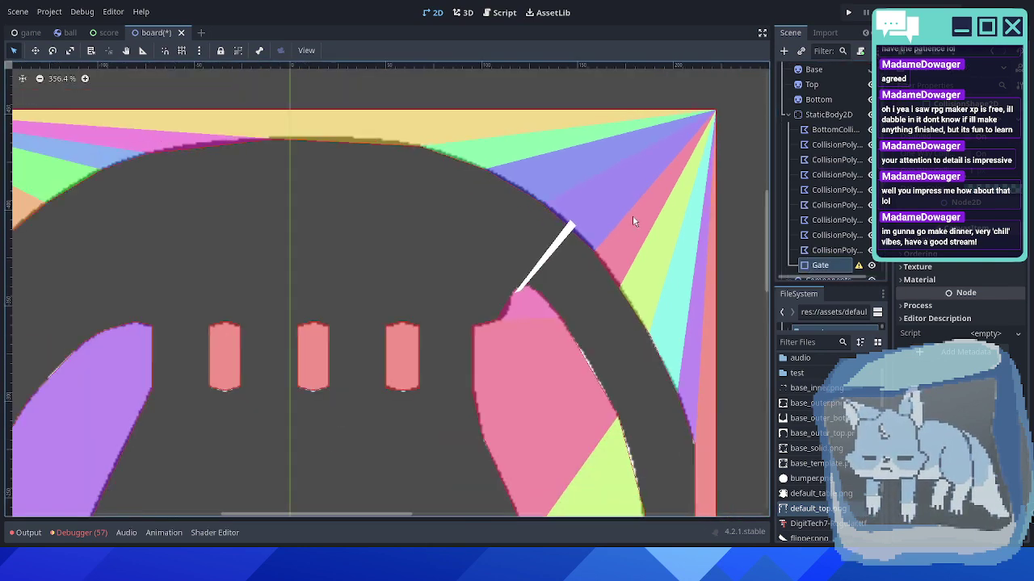
left_click_drag(433, 240, 569, 288)
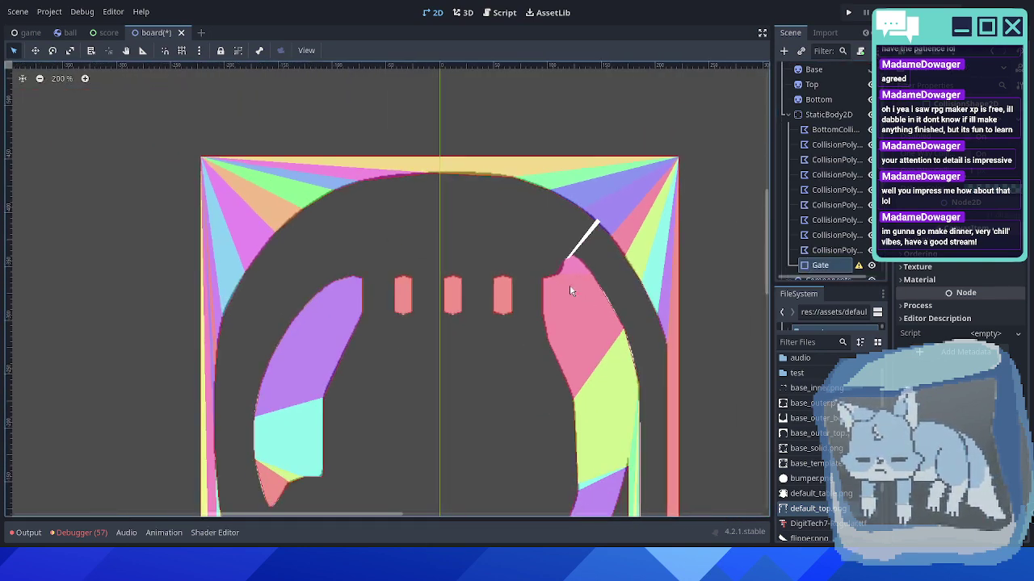
left_click(982, 122)
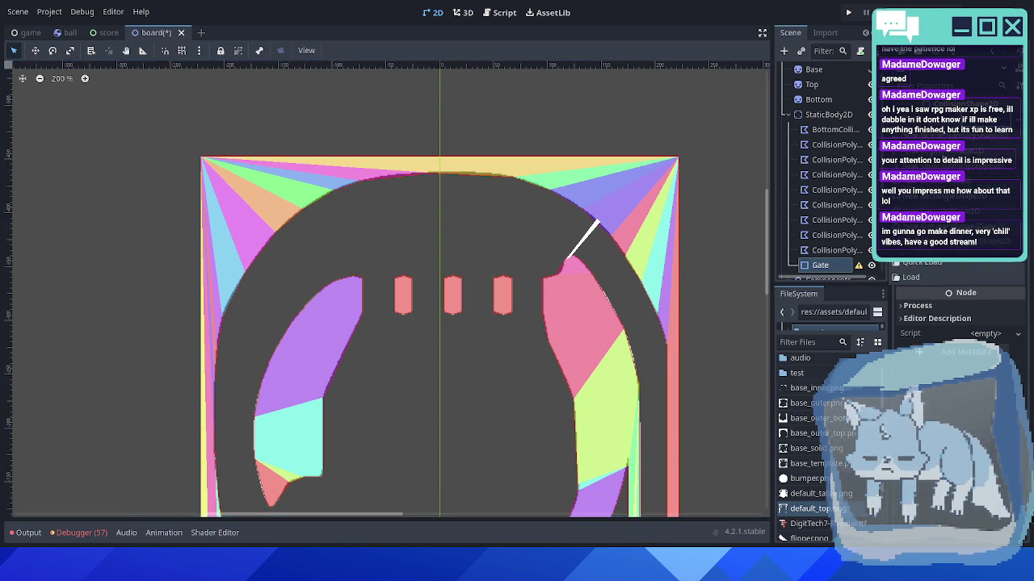
left_click(923, 197)
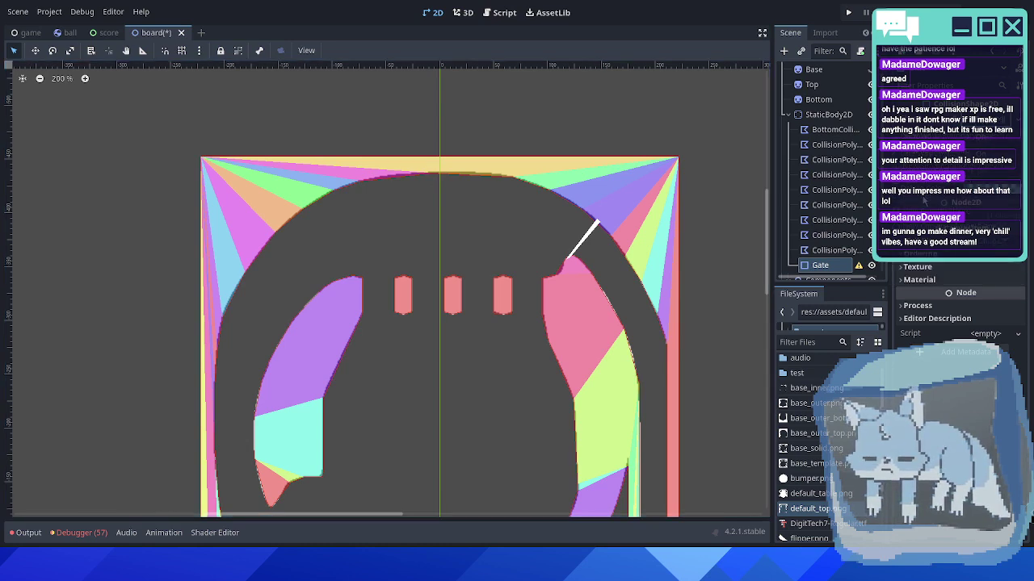
- Move the Gate collision rectangle up to the white gate bar and enable one-way collision on it
scroll(553, 248, "down", 5)
scroll(552, 245, "down", 3)
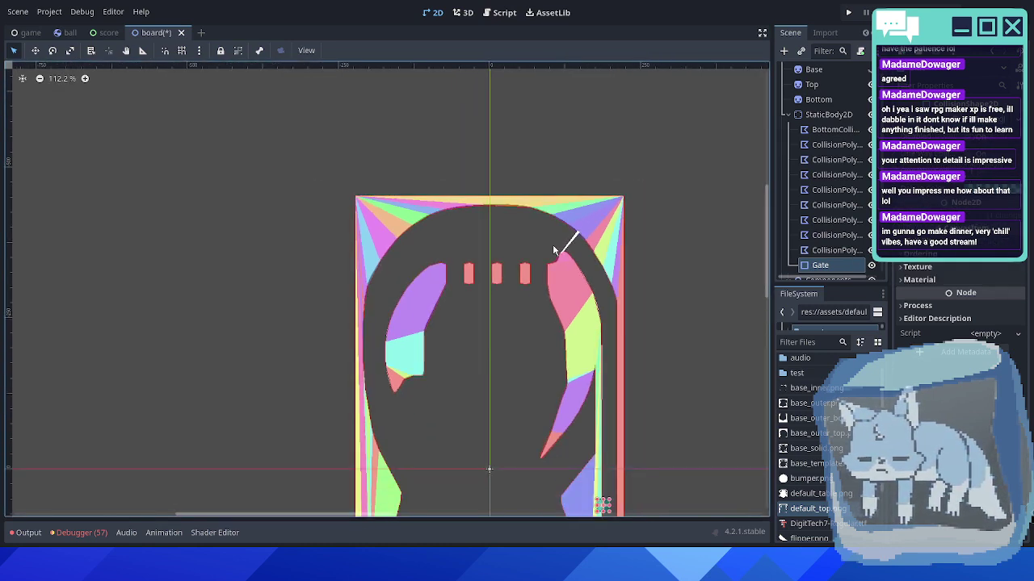
scroll(819, 180, "down", 3)
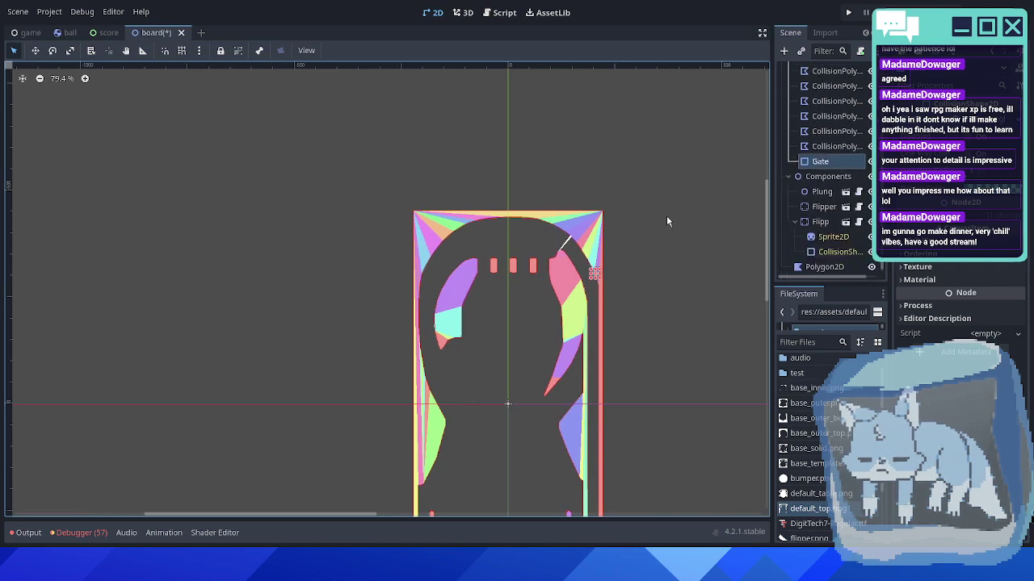
scroll(565, 241, "up", 3)
scroll(574, 242, "up", 6)
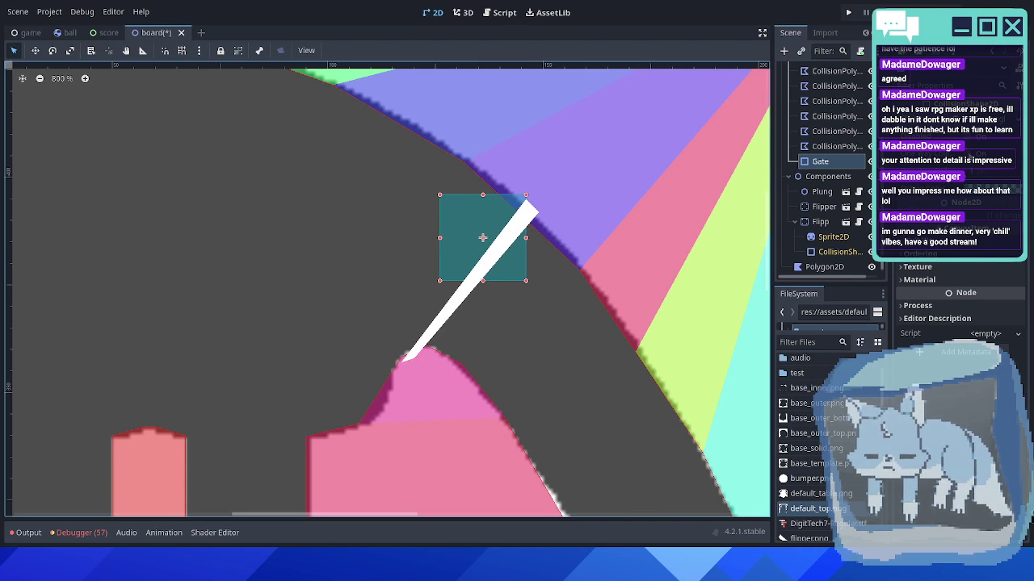
left_click(968, 153)
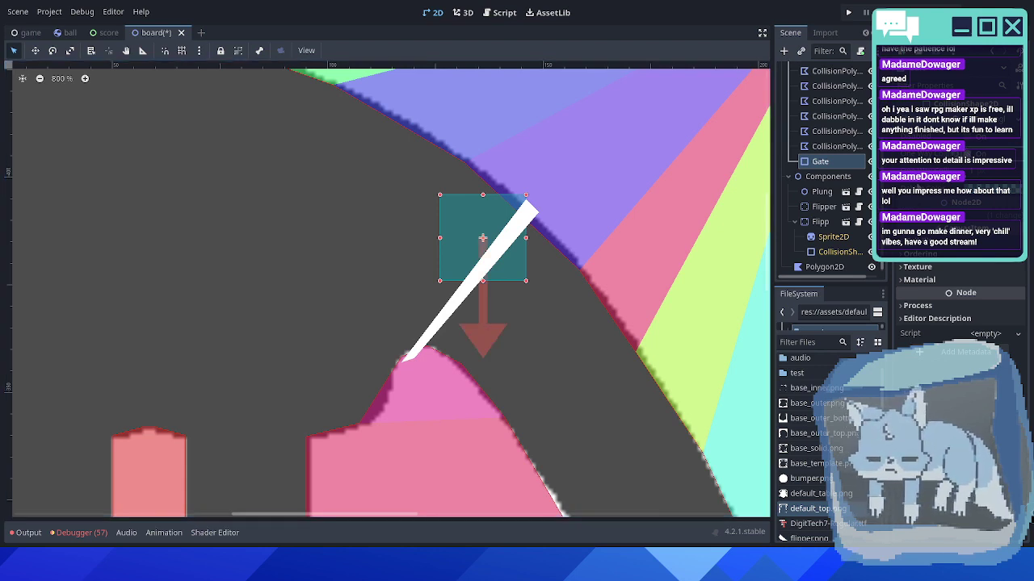
- Flatten the Gate rectangle into a thin strip centred on the white bar and set its rotation to -45 degrees
scroll(554, 259, "up", 1)
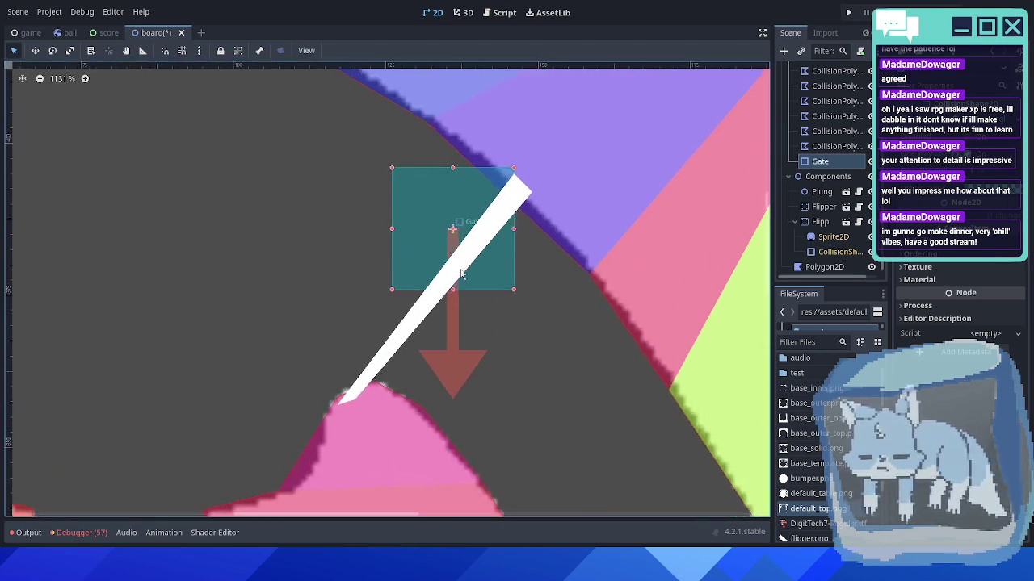
left_click_drag(454, 290, 420, 293)
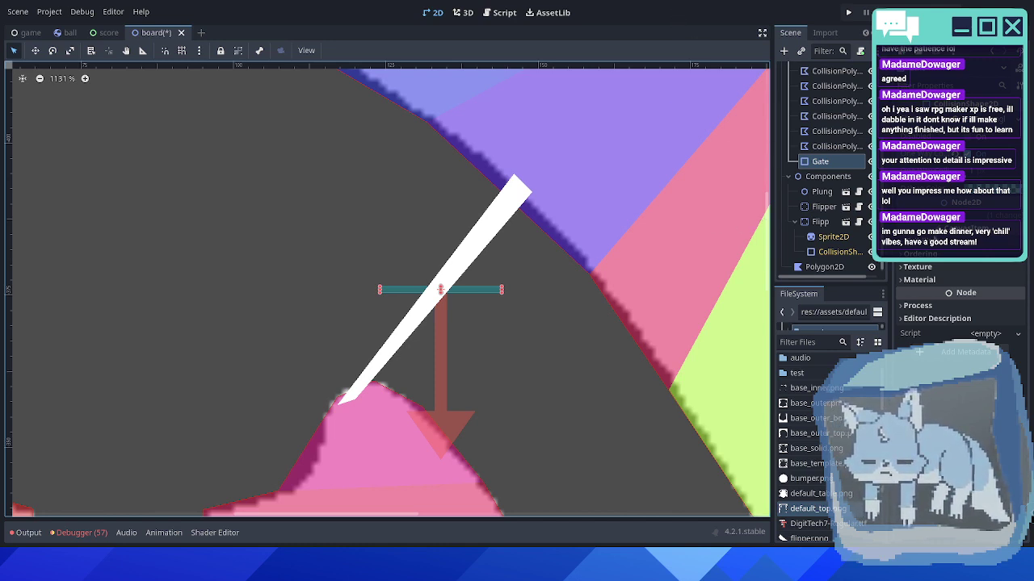
scroll(969, 307, "up", 3)
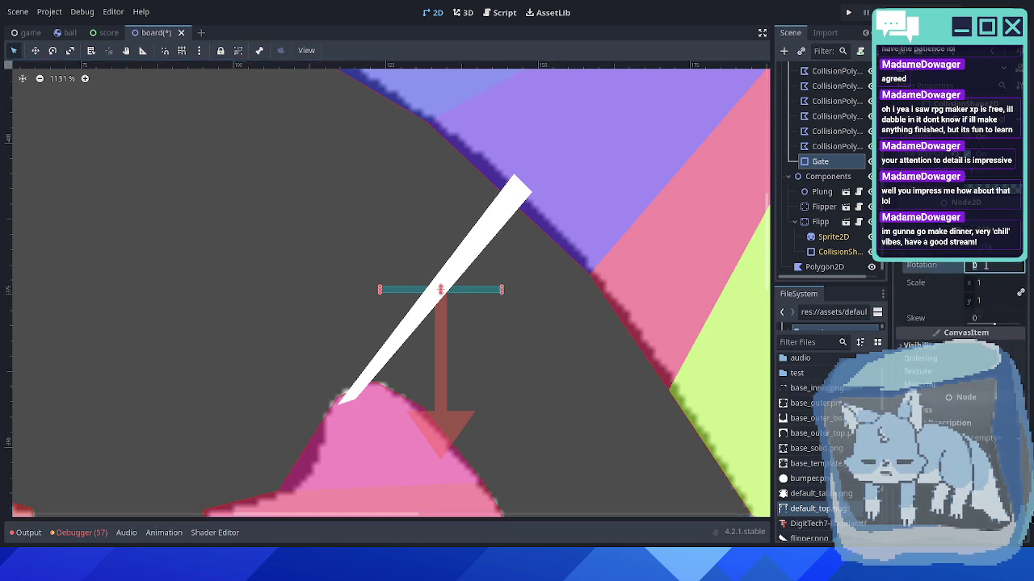
type("0")
key("Return")
left_click(986, 265)
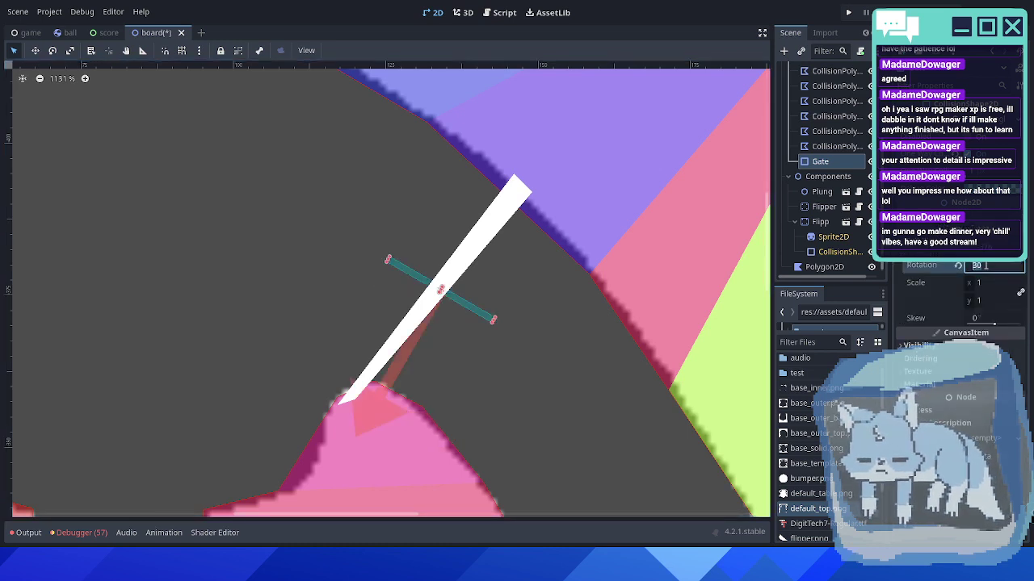
type("-45")
key("Return")
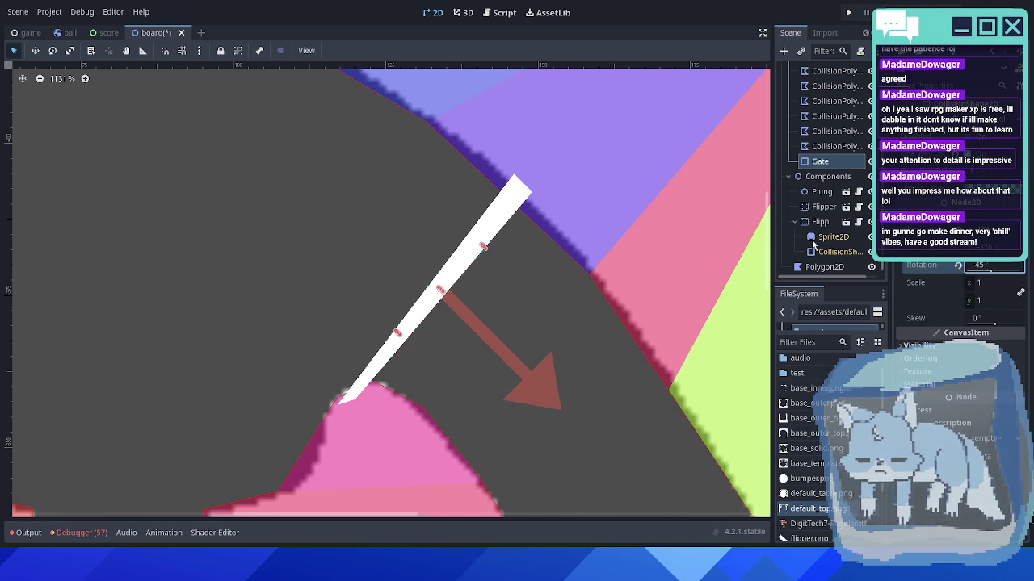
- Stretch both ends of the Gate strip so it spans from the outer wall to the tip of the pink island
scroll(441, 300, "up", 4)
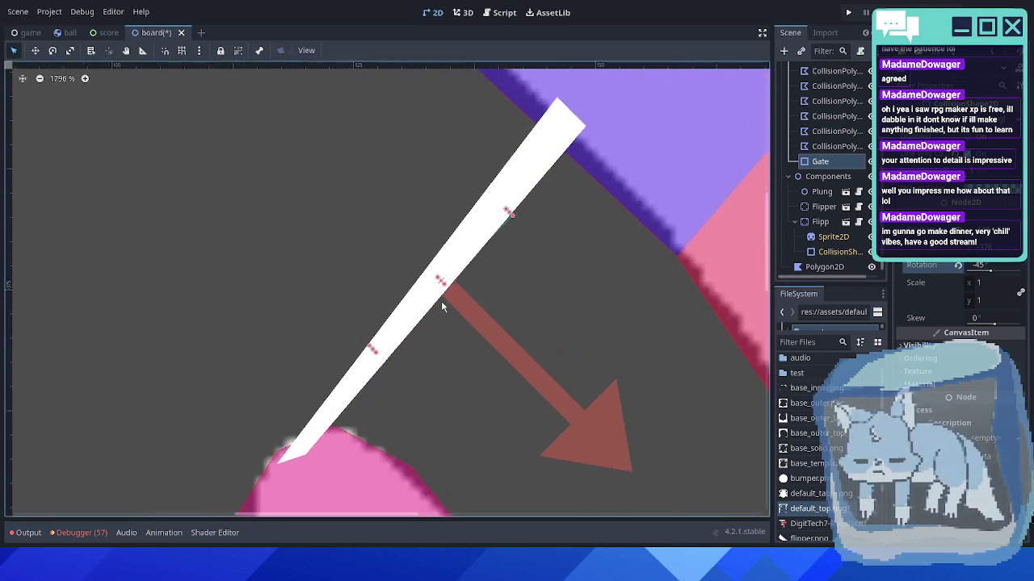
left_click_drag(549, 168, 622, 89)
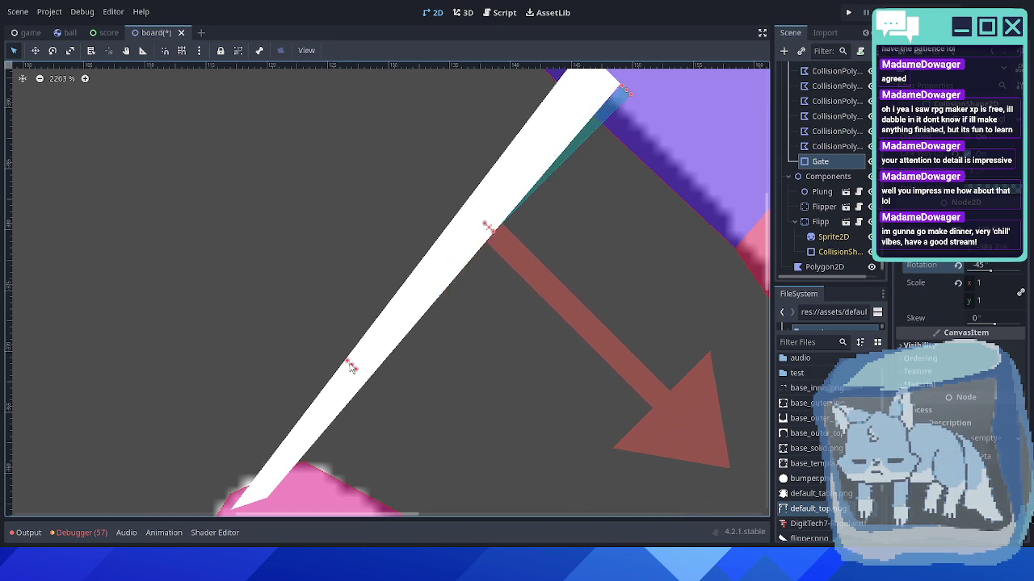
left_click_drag(351, 368, 261, 500)
scroll(459, 338, "down", 3)
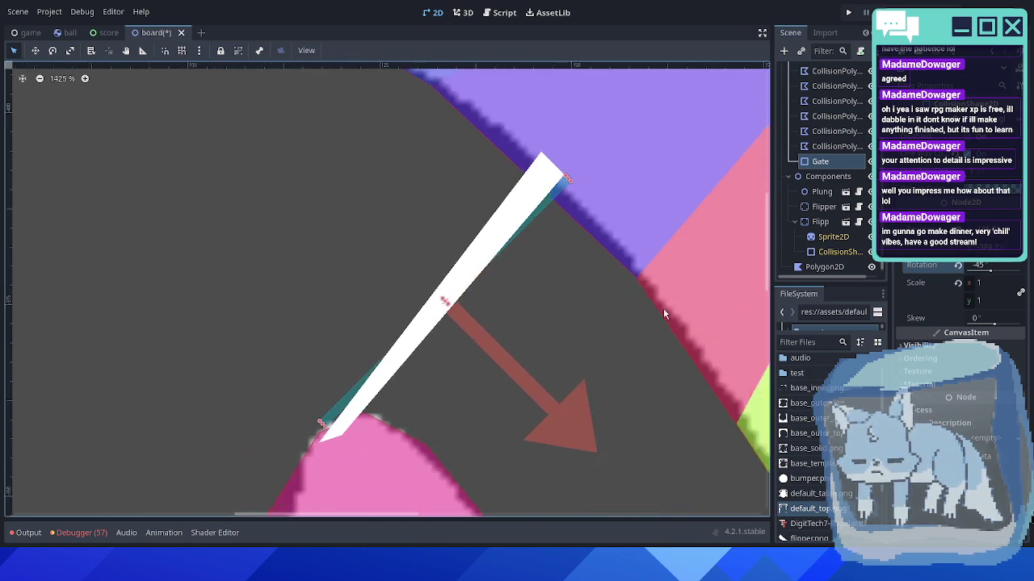
- Set the Gate strip's rotation to -51 degrees to follow the slope of the white bar
left_click(987, 266)
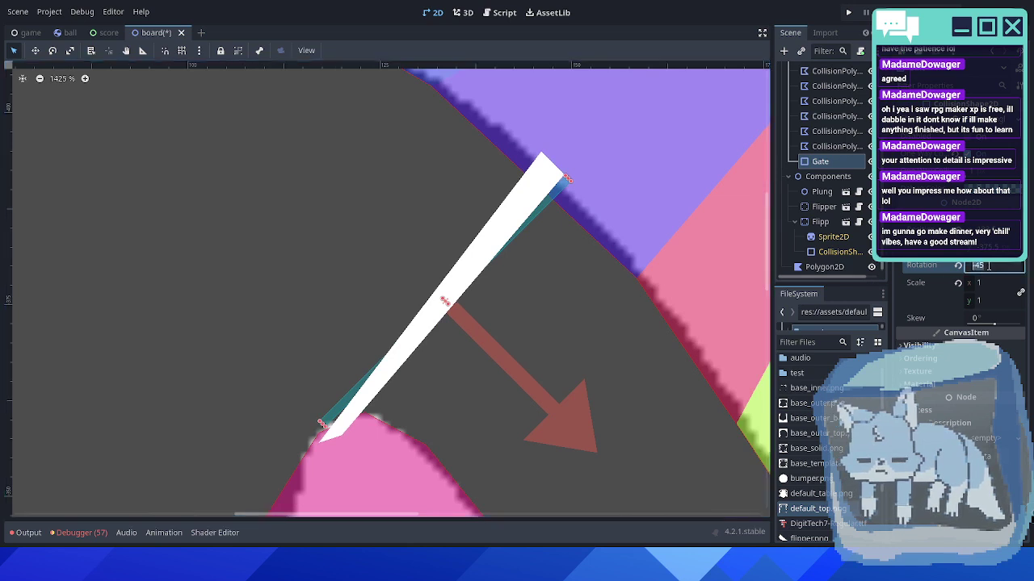
key("Up")
key("Down")
key("Down")
key("Down")
key("Down")
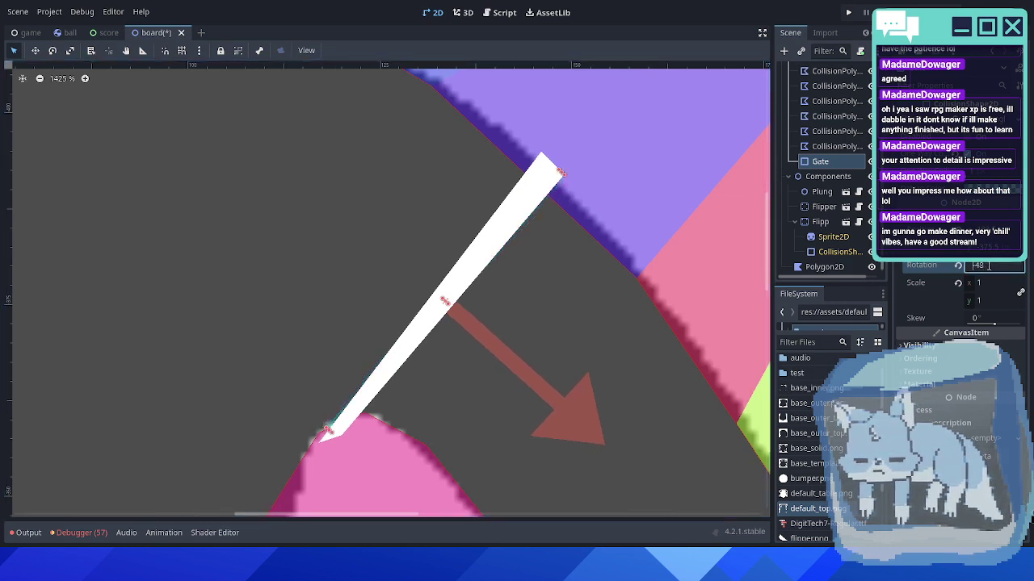
key("Down")
key("Down")
key("Down")
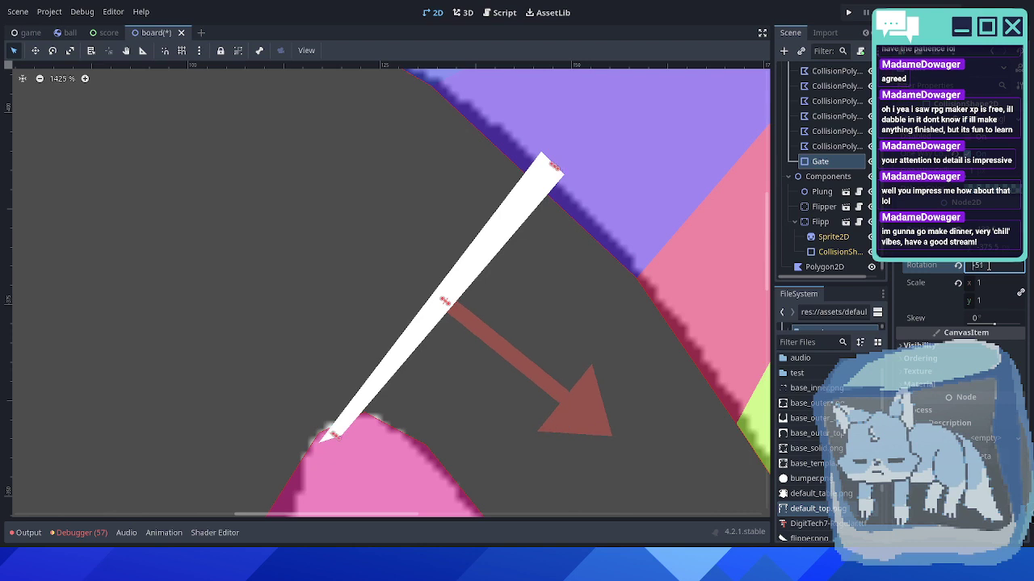
- Make the white Polygon2D bar semi-transparent so the collision strip underneath can be seen
left_click(872, 267)
left_click(871, 267)
left_click(839, 267)
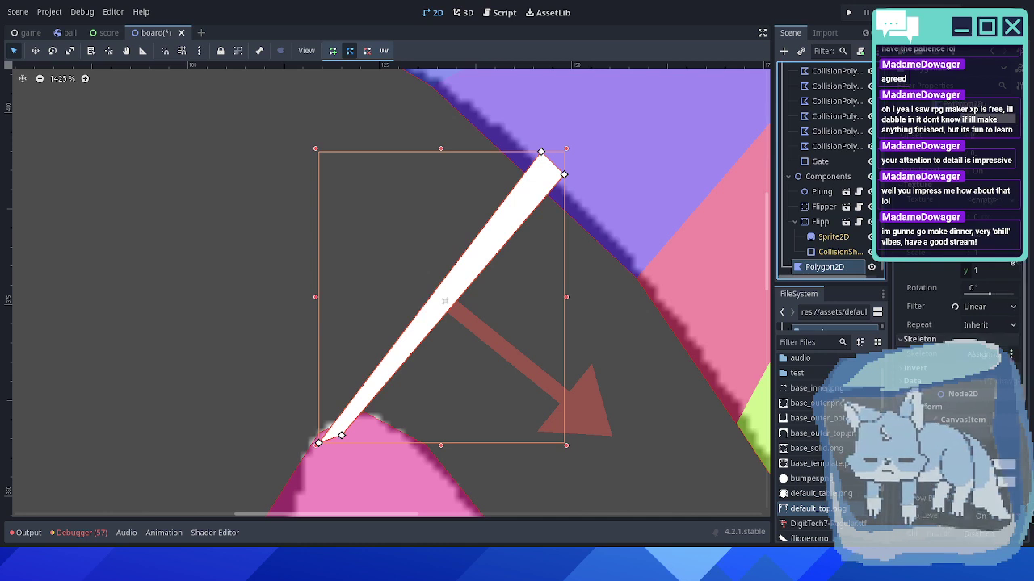
left_click(988, 119)
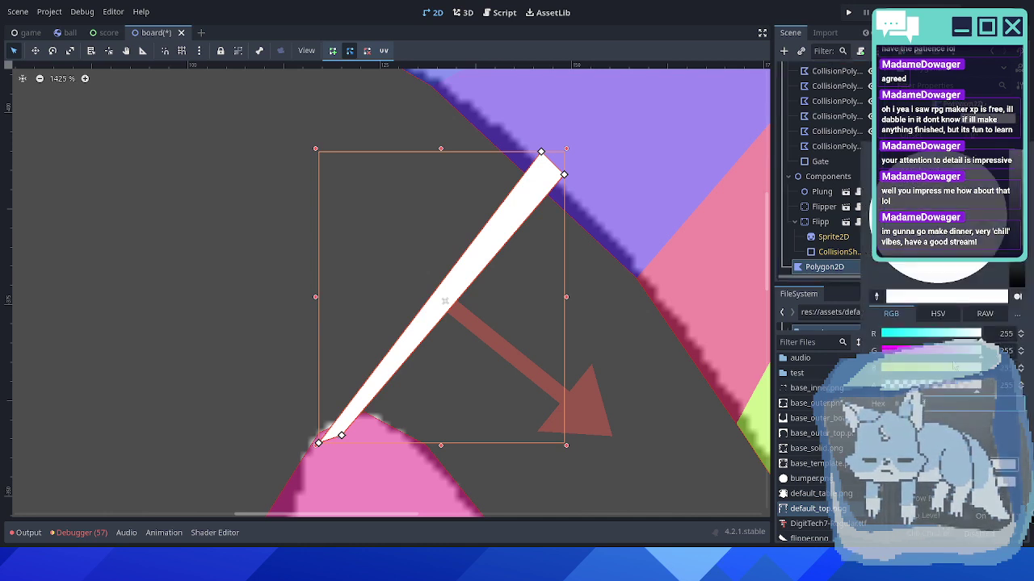
left_click_drag(960, 385, 932, 388)
left_click(676, 18)
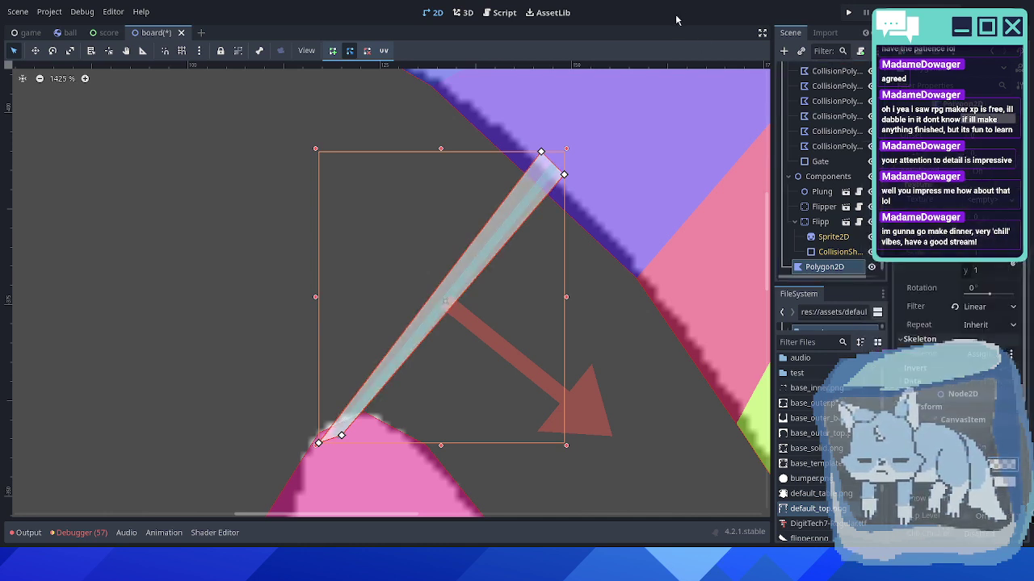
middle_click_drag(596, 278, 619, 266)
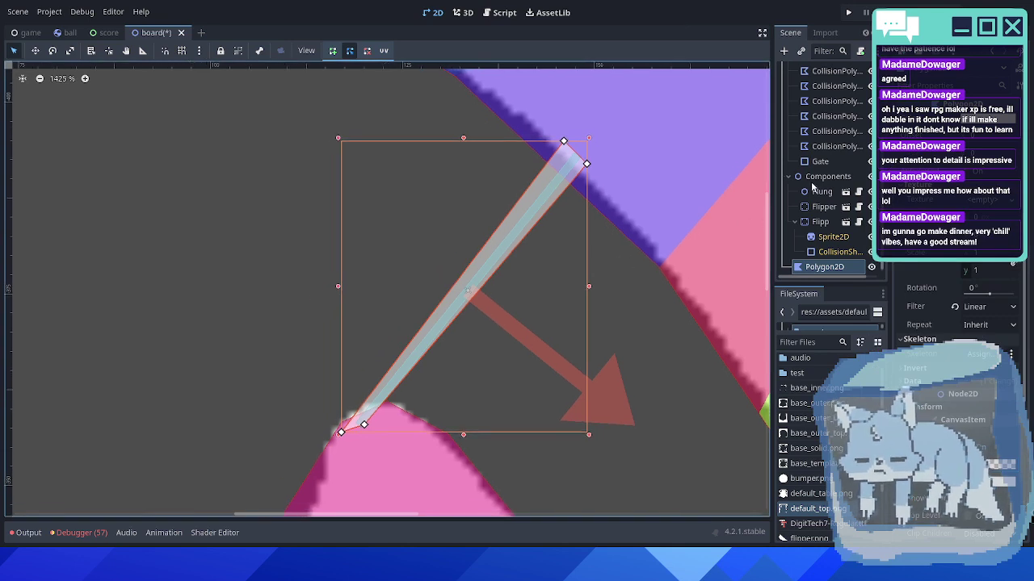
- Align the Gate strip with the bar's upper edge by rotating it to -53 degrees and nudging it one pixel left and one up
left_click(821, 161)
scroll(603, 283, "up", 1)
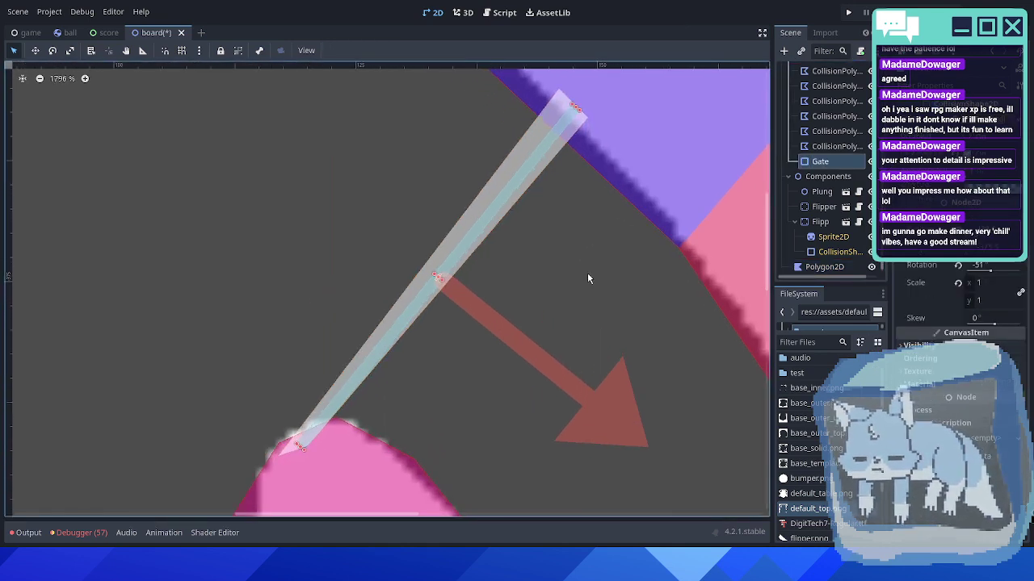
key("Left")
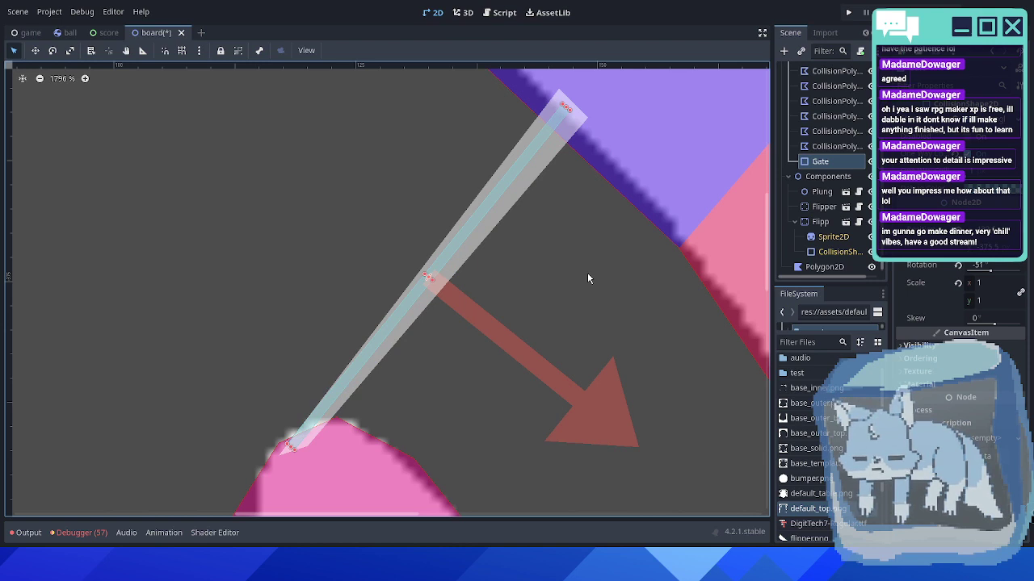
left_click(993, 266)
key("Down")
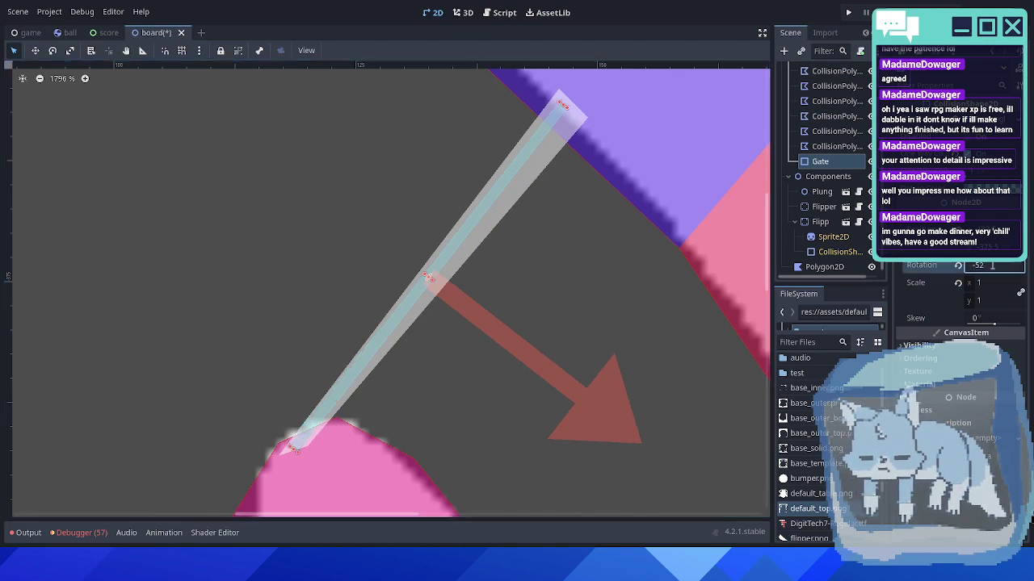
left_click_drag(972, 265, 969, 265)
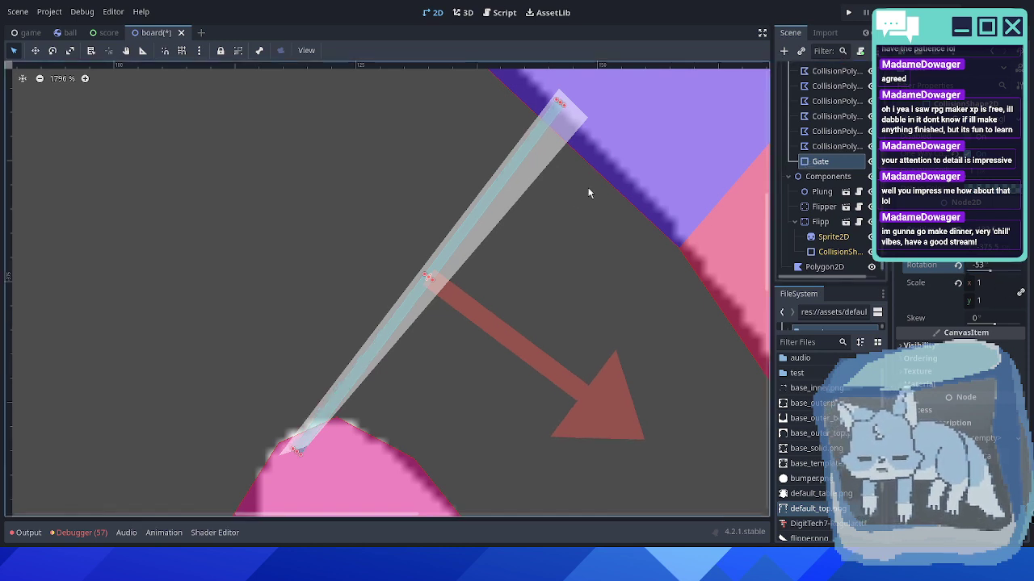
key("Up")
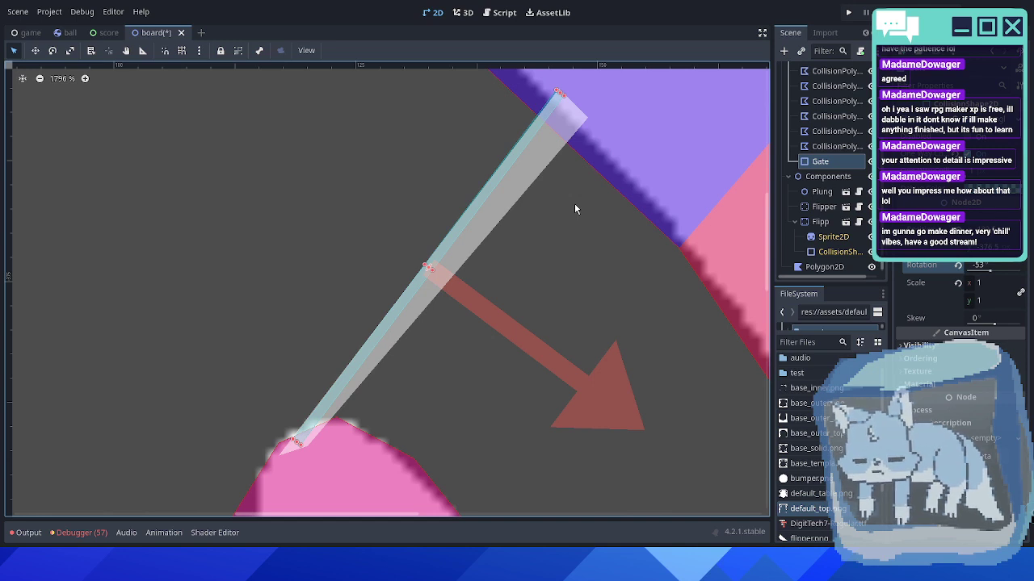
- Restore the Polygon2D bar to full opacity, and save and run the project to test the gate
scroll(576, 210, "down", 5)
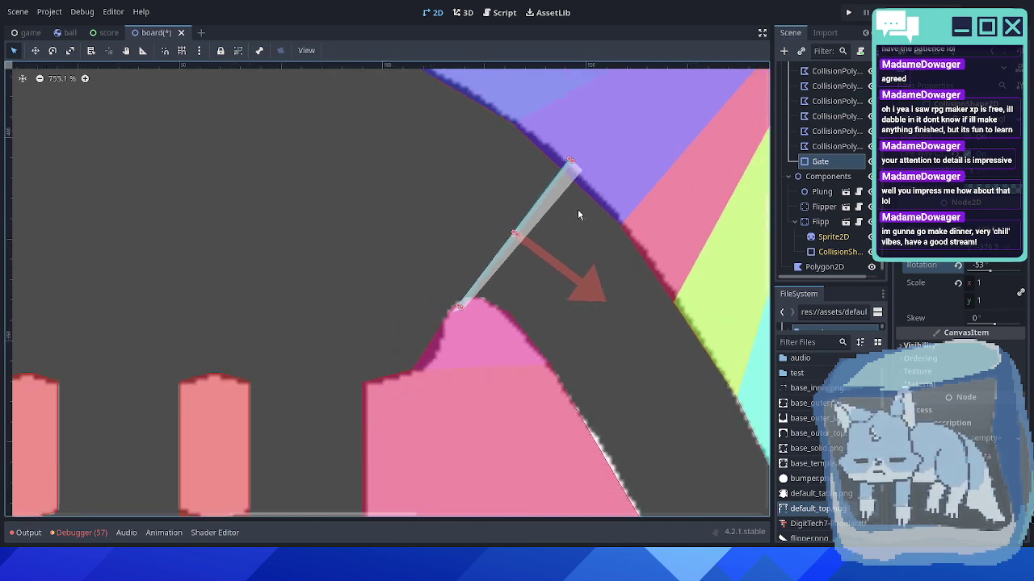
scroll(577, 214, "down", 2)
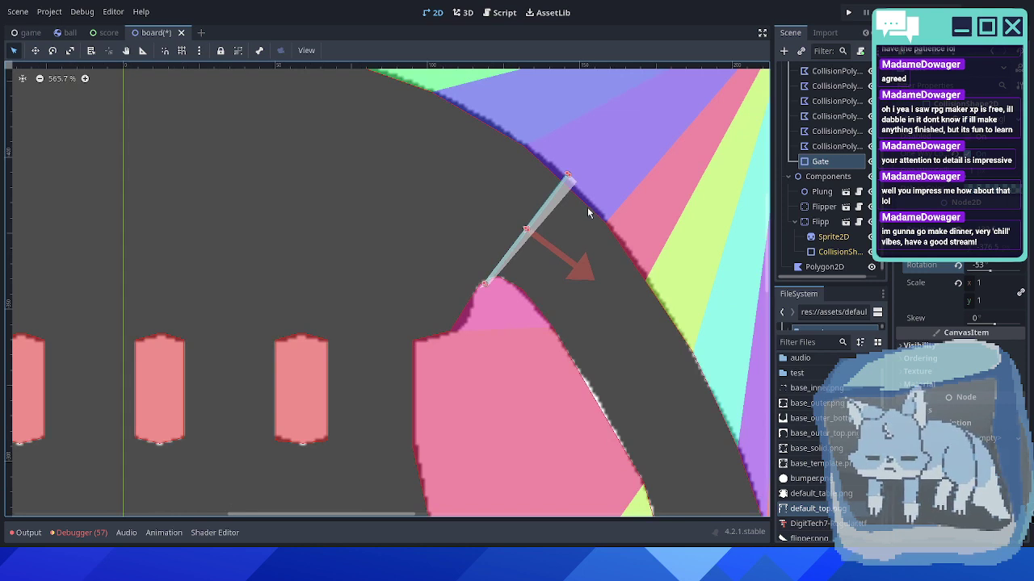
middle_click_drag(587, 212, 514, 246)
scroll(840, 244, "down", 1)
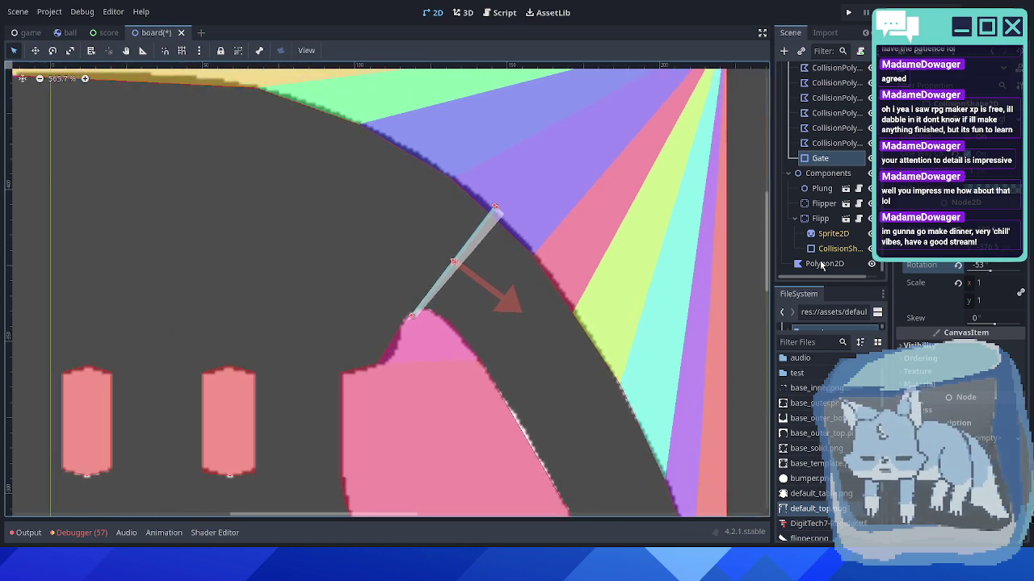
left_click(821, 265)
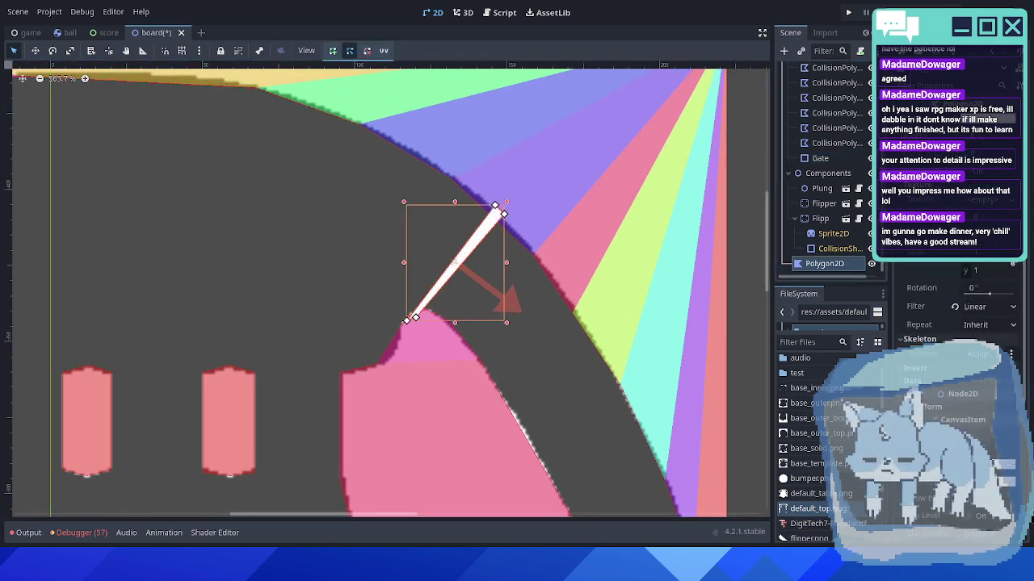
left_click(526, 285)
key("ctrl+s")
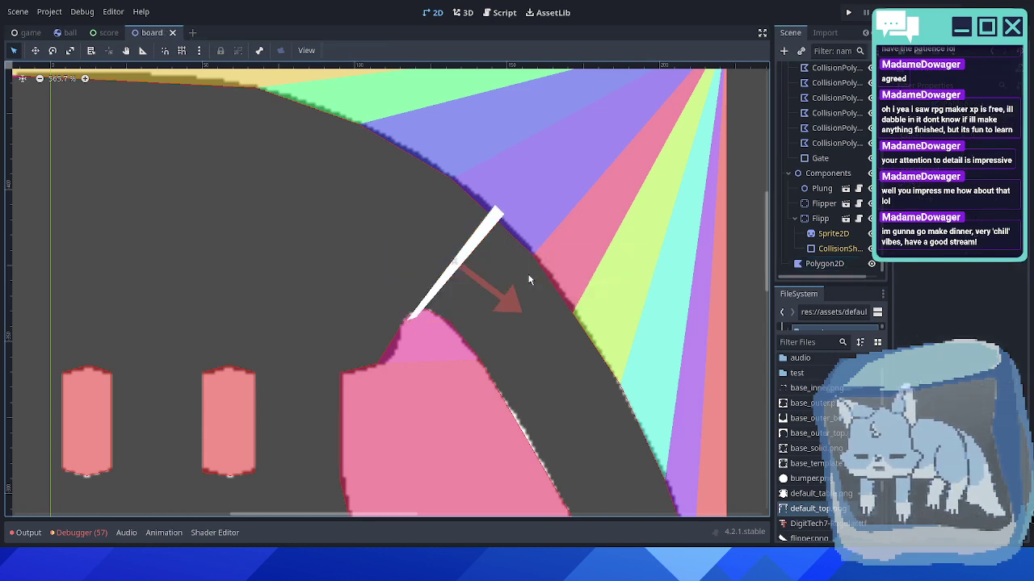
key("F5")
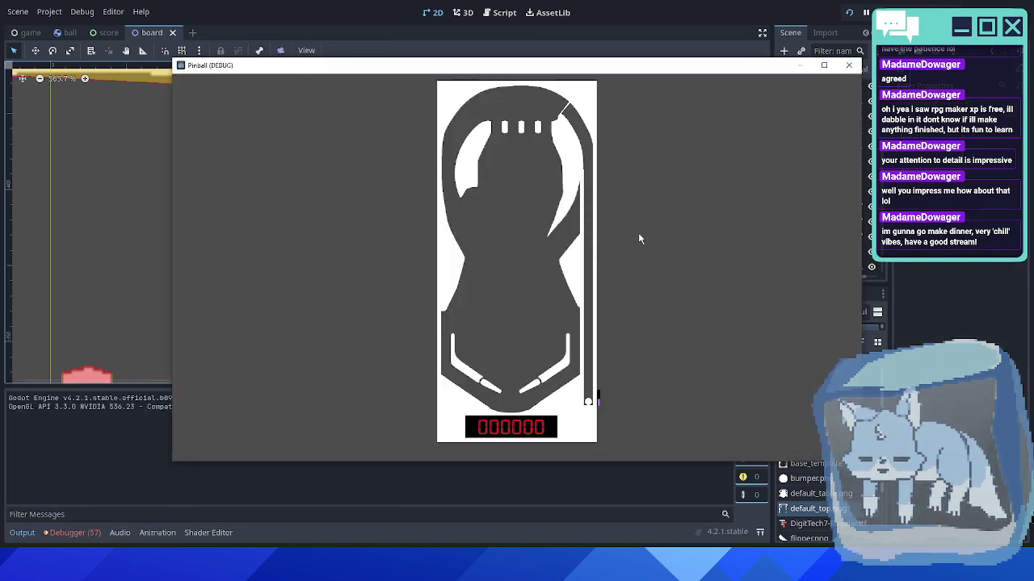
- Test the gate in the running game by launching the ball and playing it with both flippers, and close the game
key("space")
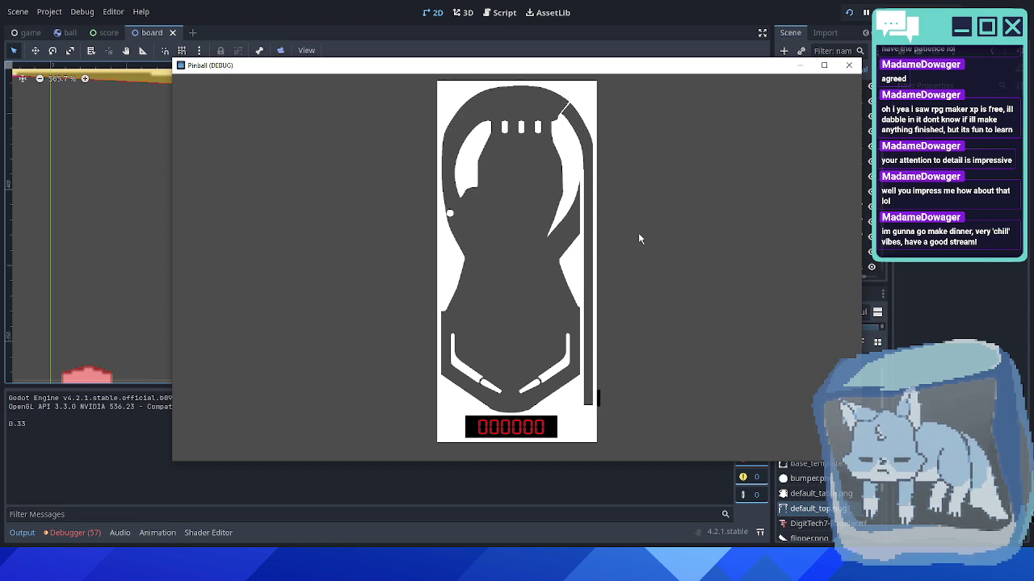
key("Right")
key("Right")
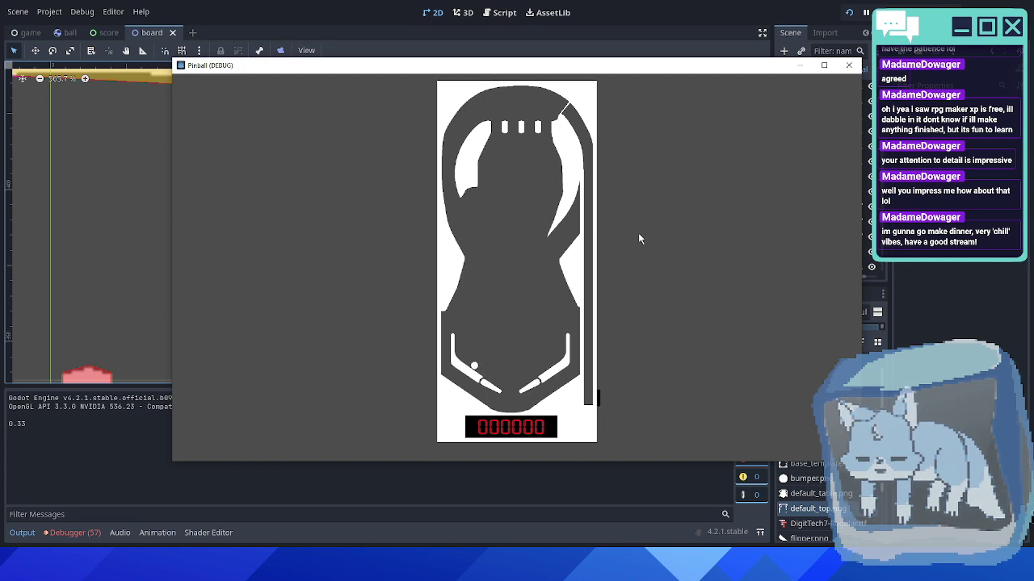
key("Left")
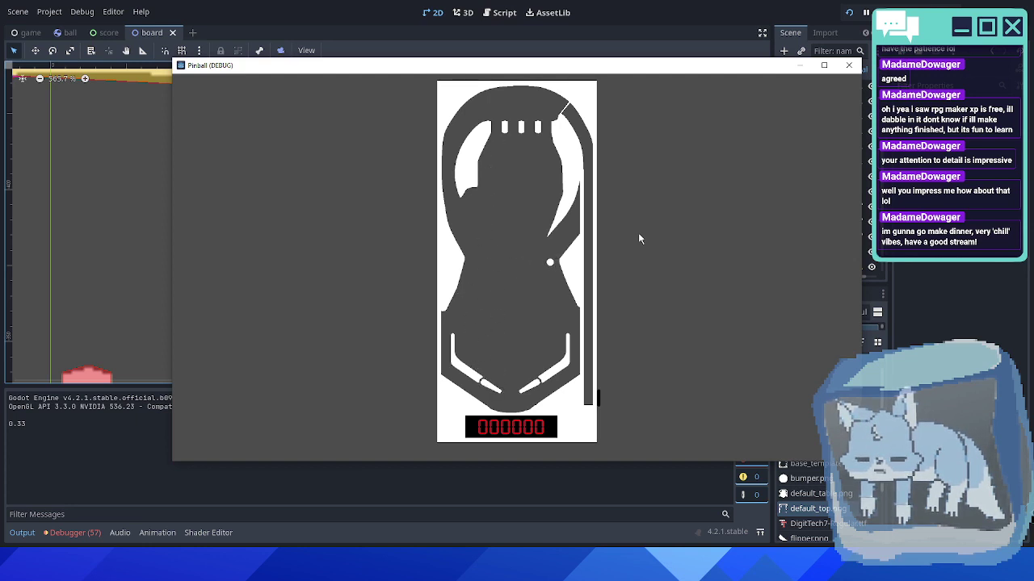
key("Right")
key("Left")
key("Right")
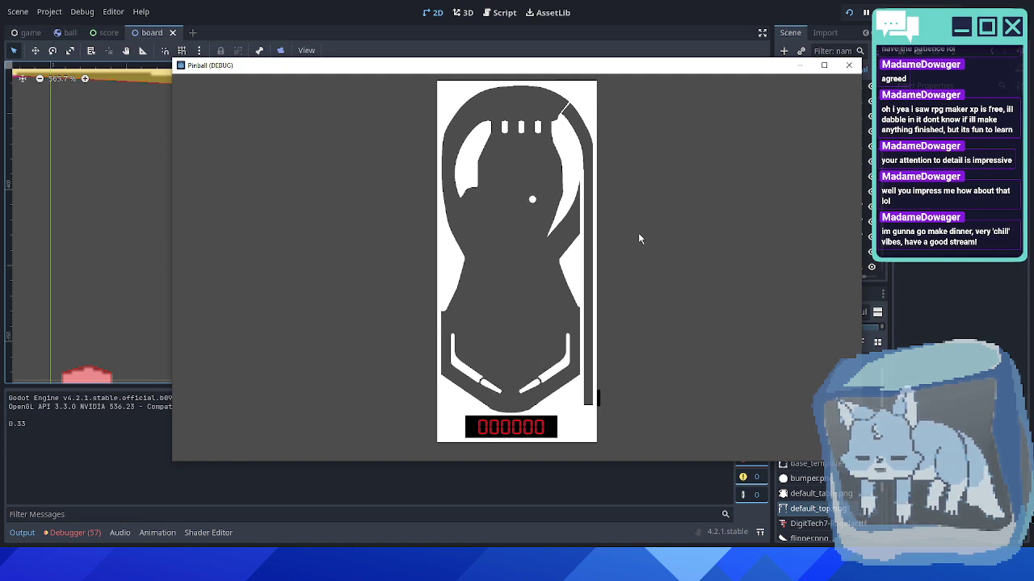
key("Left")
key("Left")
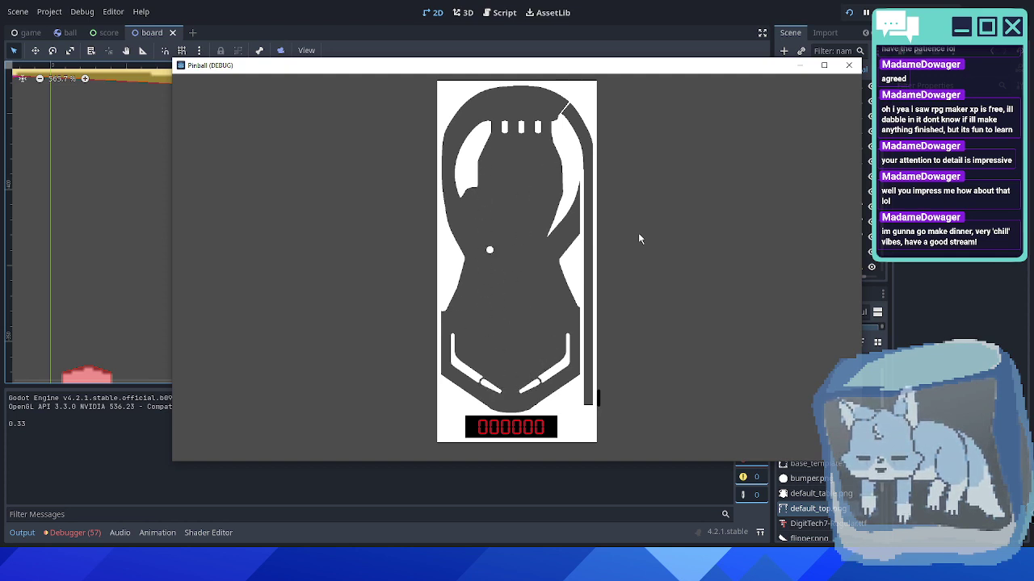
key("Left")
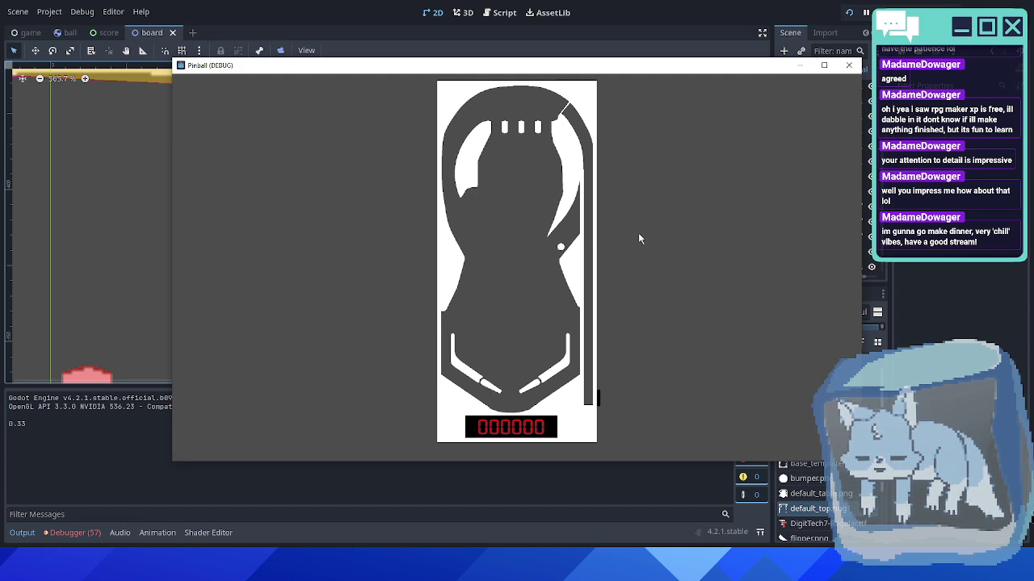
key("Right")
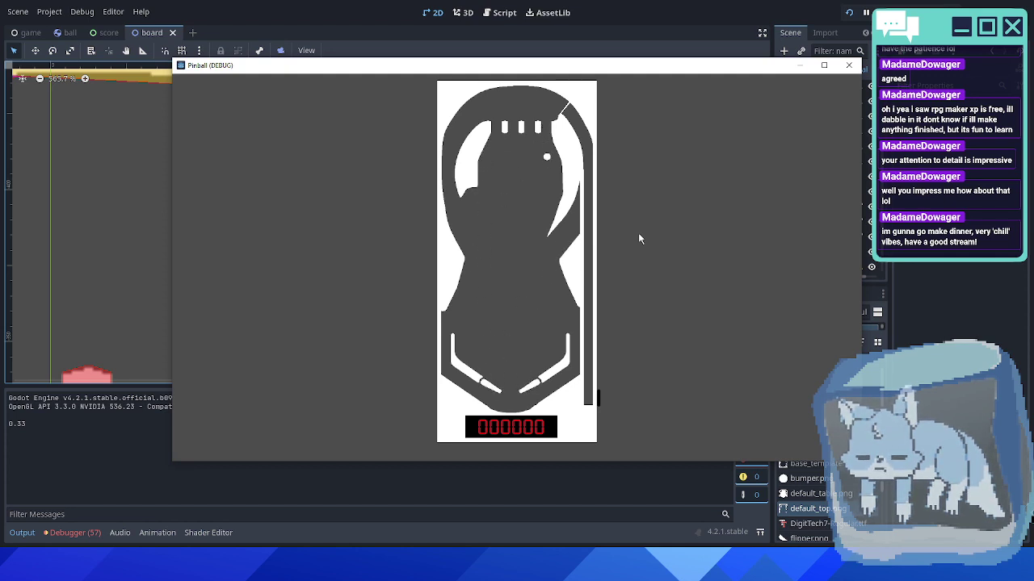
key("Left")
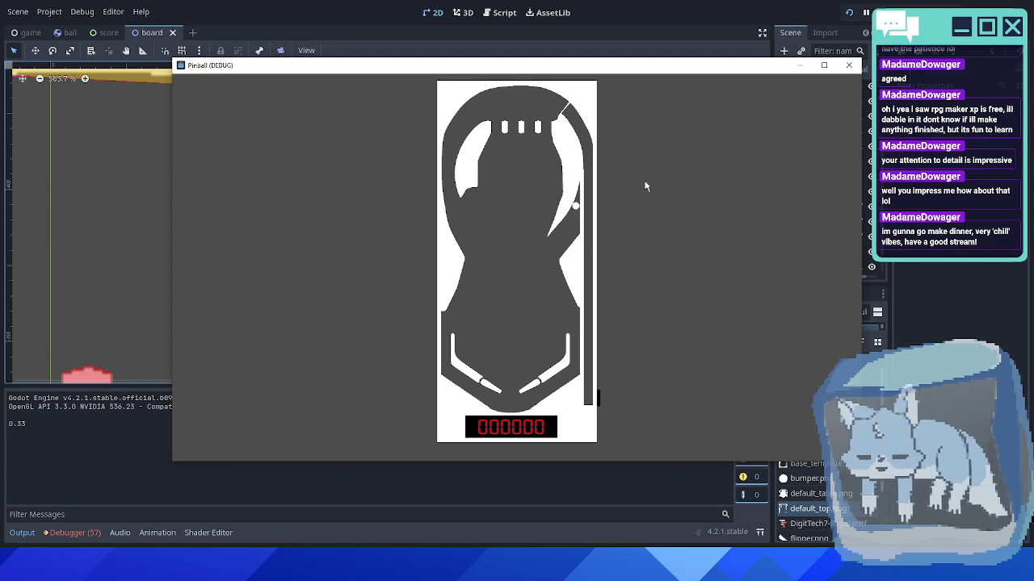
left_click(851, 66)
- Collapse the StaticBody2D and Components branches of the board's scene tree
scroll(463, 202, "down", 3)
scroll(462, 202, "down", 12)
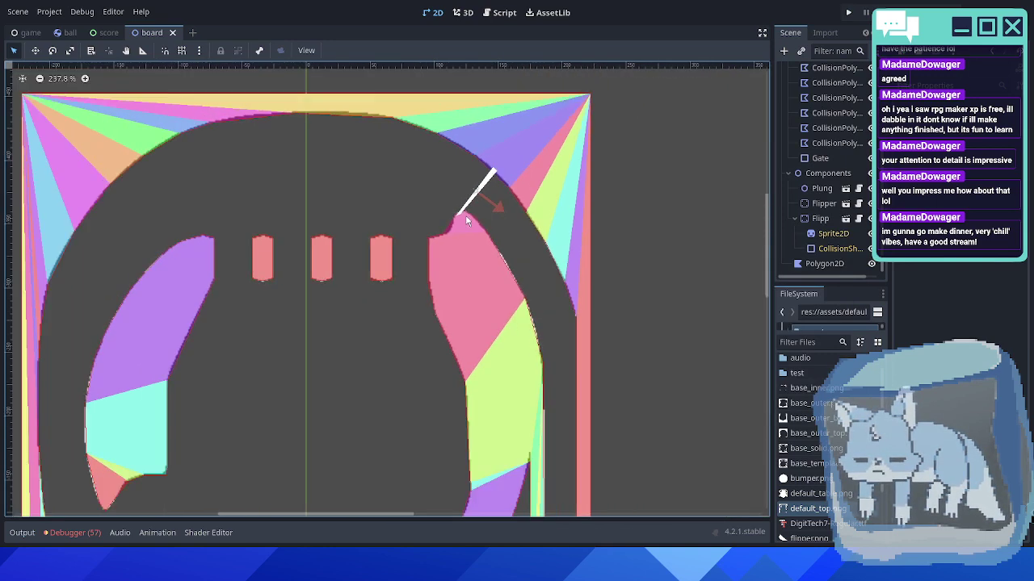
scroll(828, 188, "up", 4)
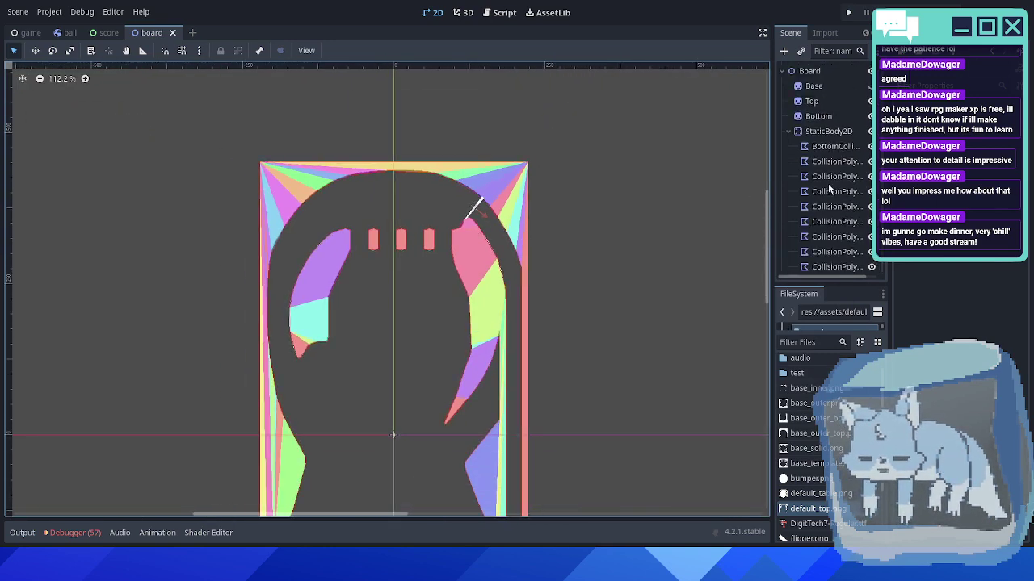
left_click(789, 132)
middle_click_drag(488, 389, 515, 218)
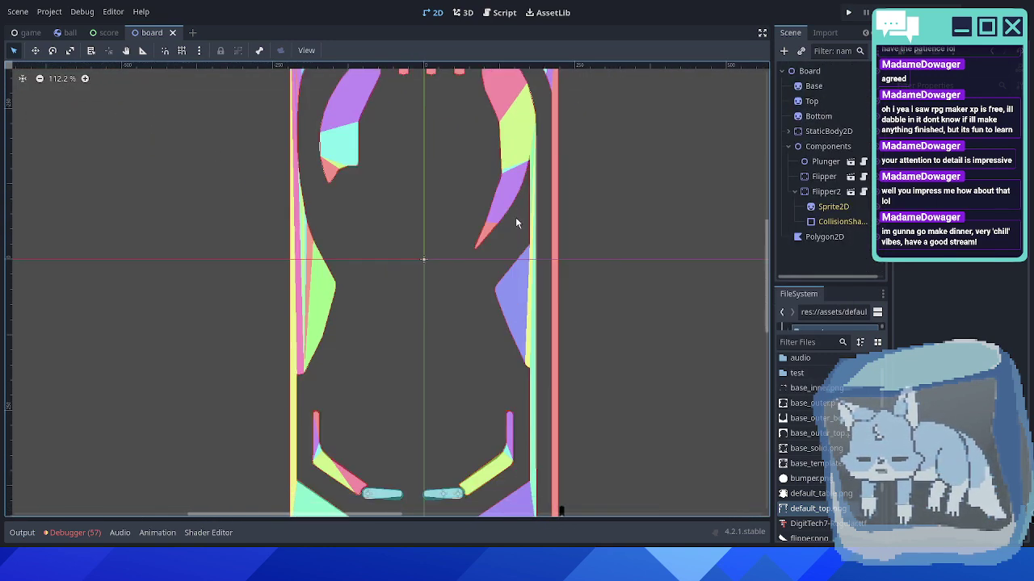
left_click(788, 147)
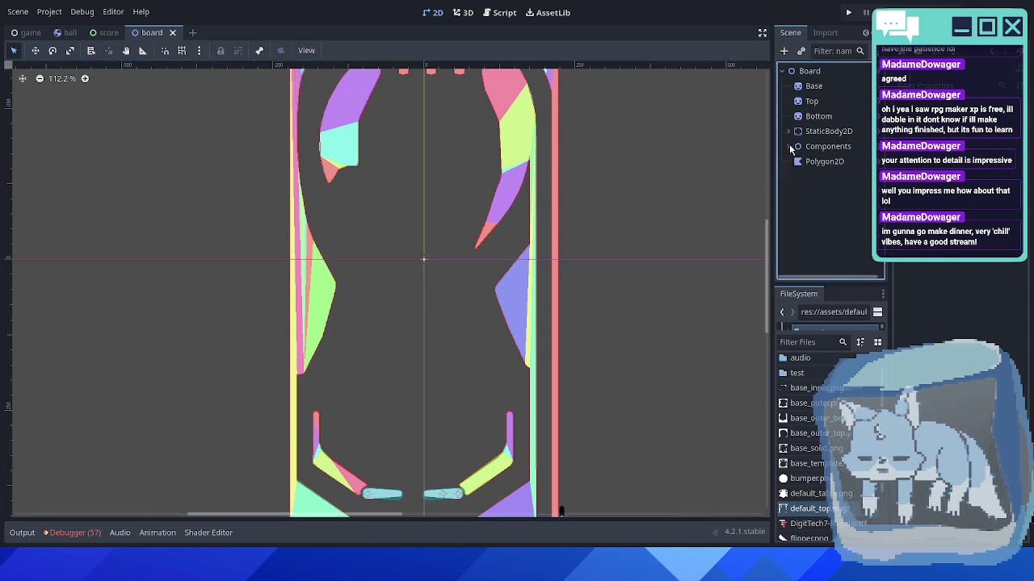
- Add a Polygon2D under Board and draw a thin four-point bar from the curved wall's lower tip to the wedge corner below it
scroll(470, 271, "up", 4)
scroll(497, 234, "up", 2)
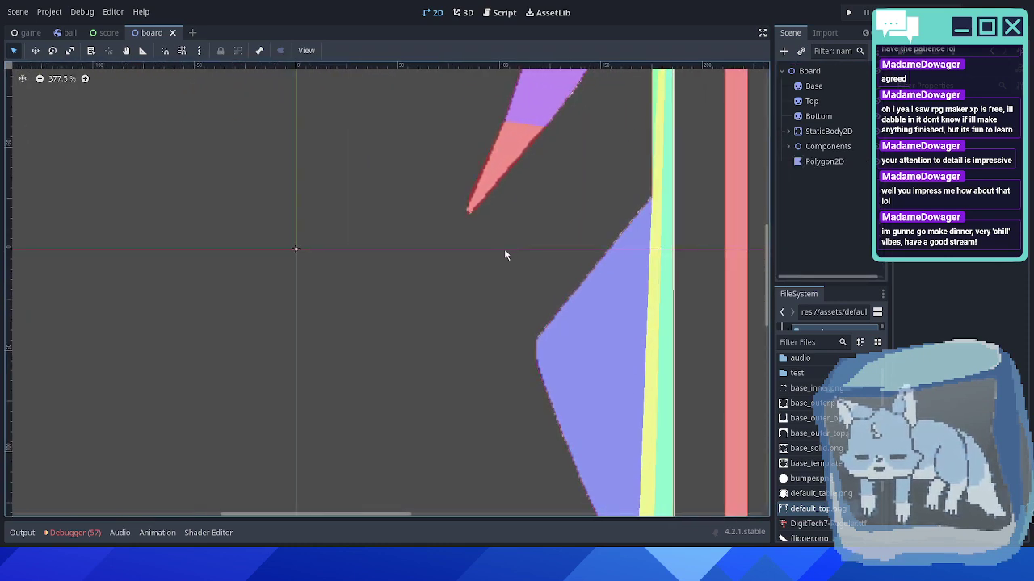
middle_click_drag(506, 249, 417, 217)
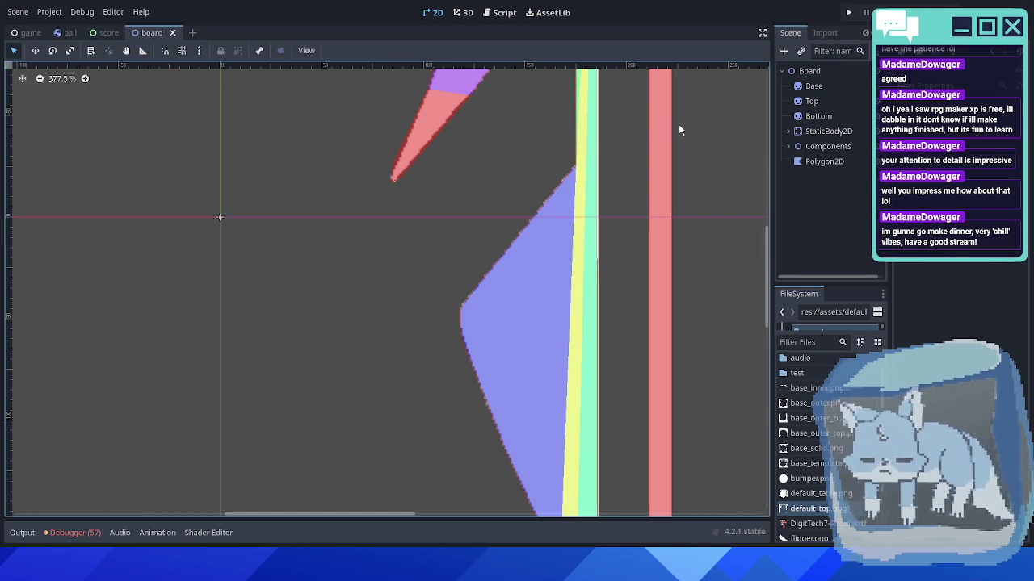
left_click(803, 73)
left_click(785, 52)
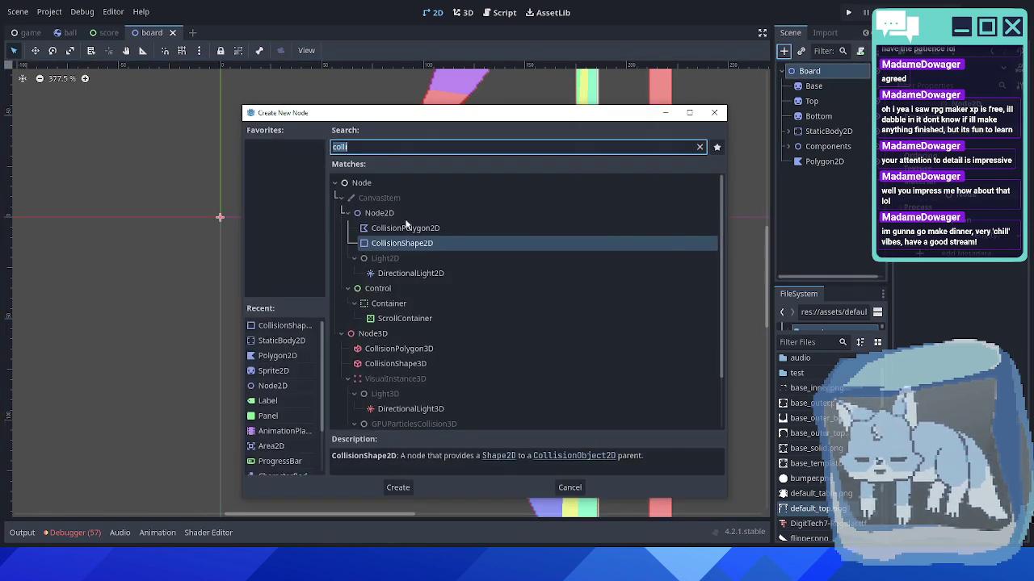
double_click(275, 356)
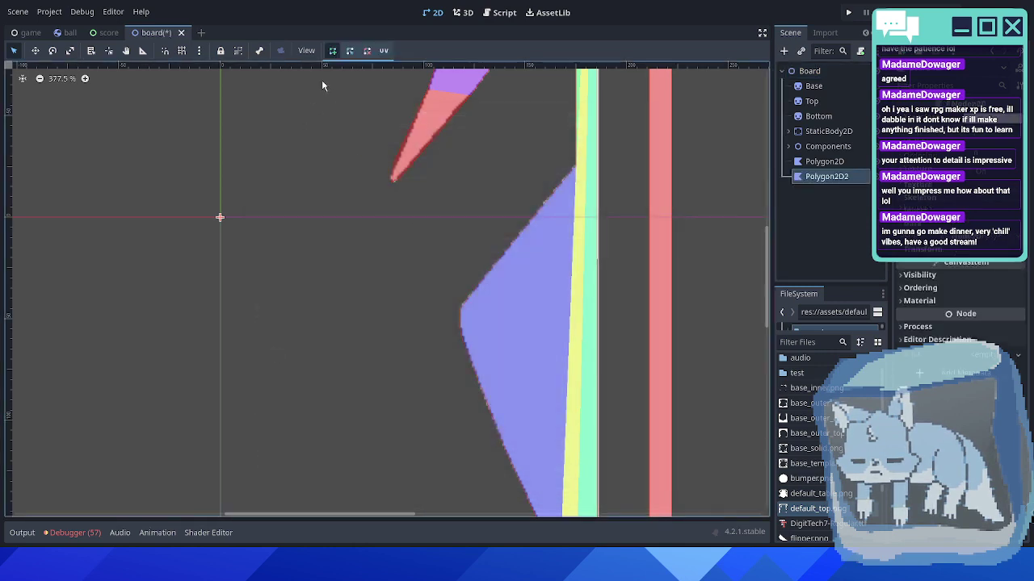
scroll(388, 185, "up", 2)
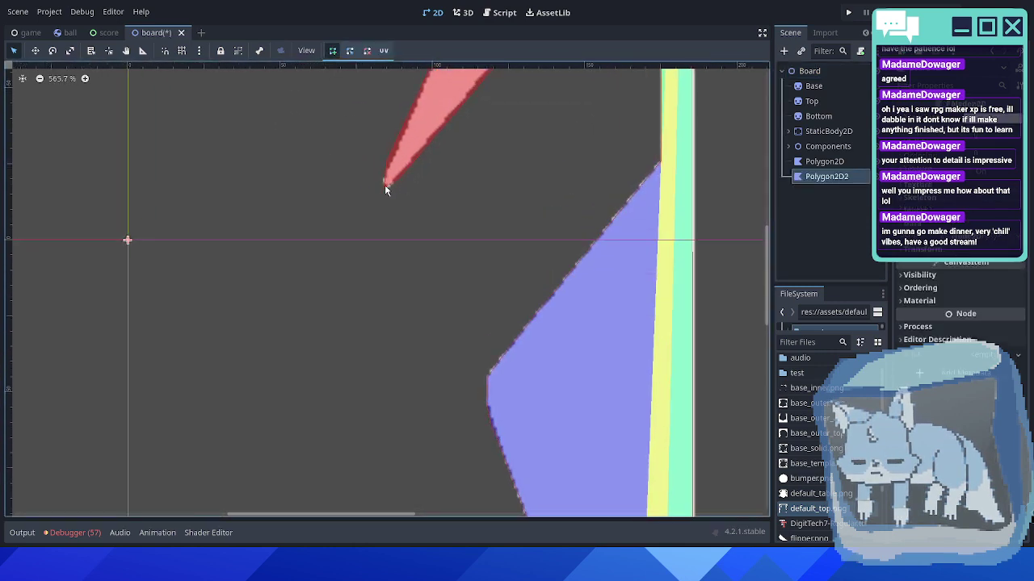
left_click(387, 184)
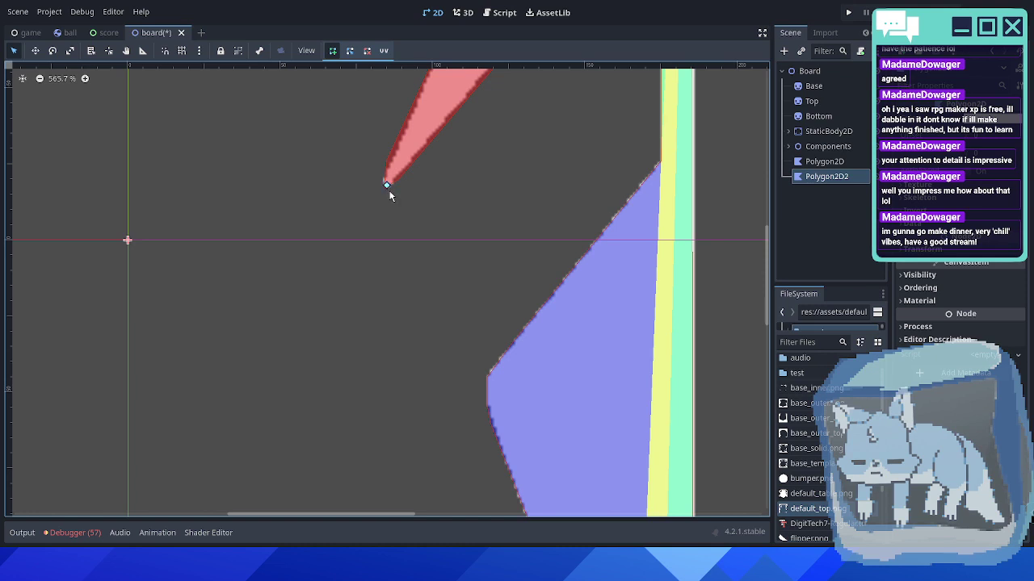
left_click(490, 380)
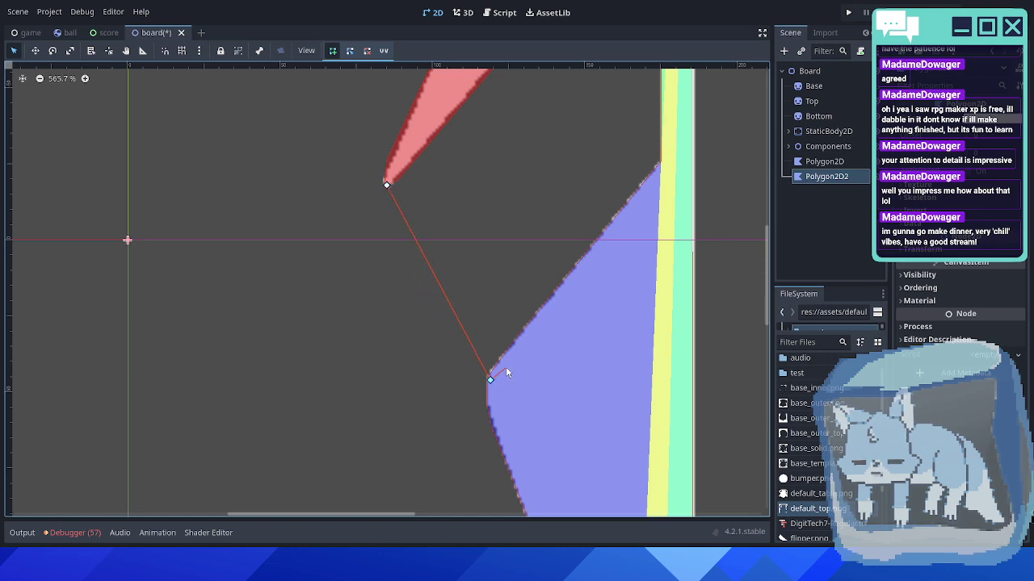
left_click(506, 367)
left_click(391, 176)
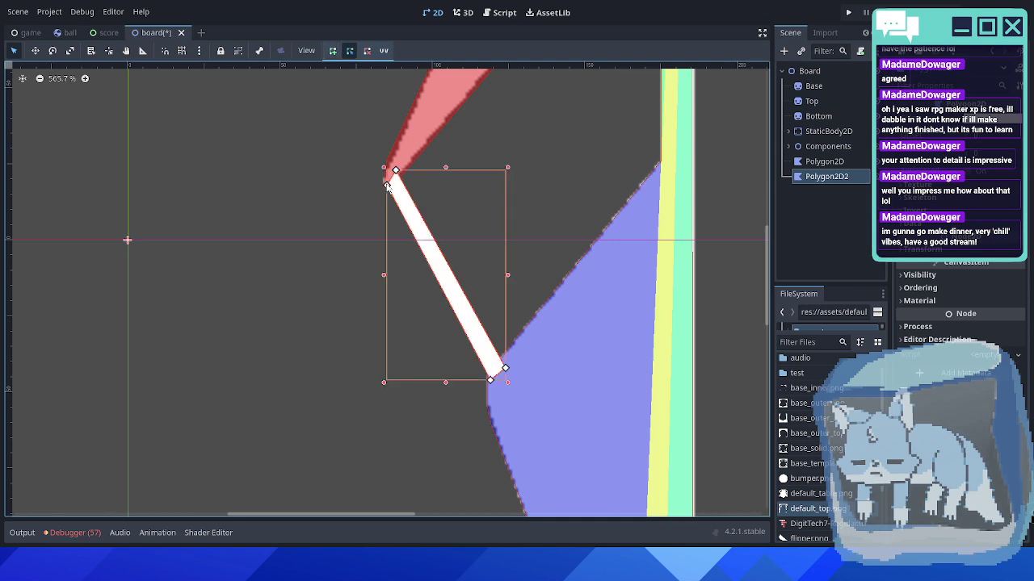
- Check the new polygon's UV editor and the 2D view options
left_click(383, 50)
left_click(574, 246)
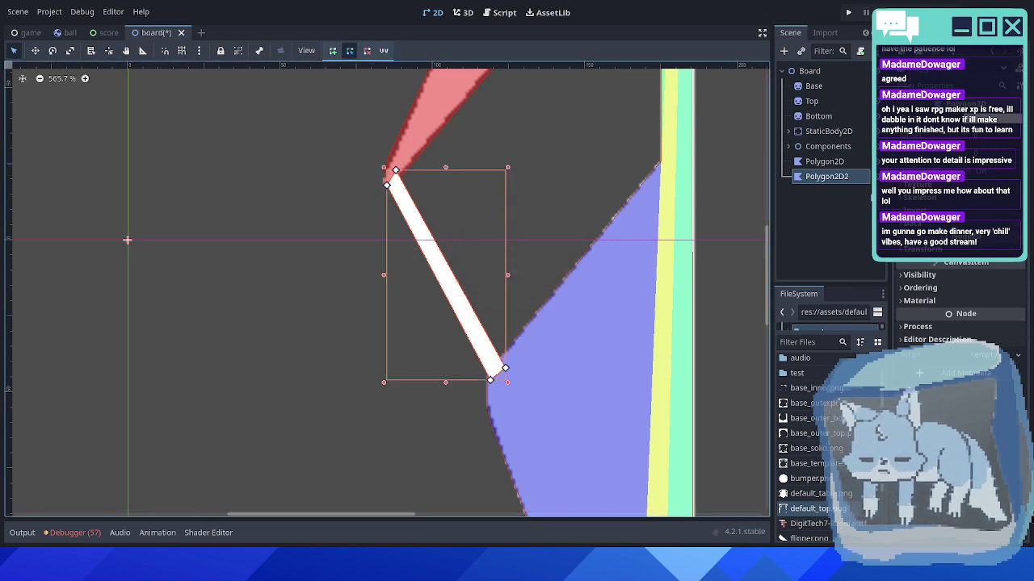
left_click(818, 178)
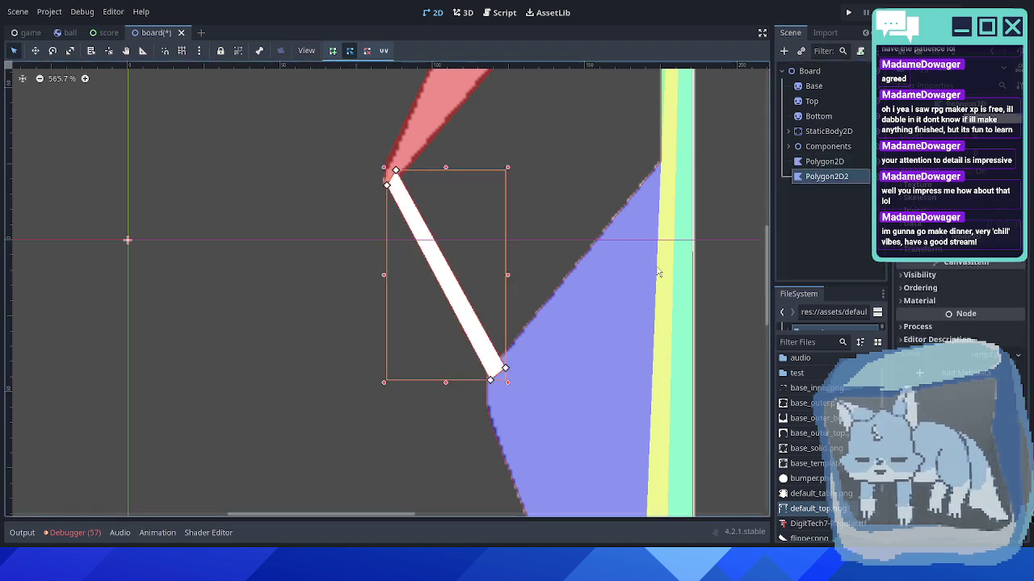
scroll(662, 262, "down", 11)
middle_click_drag(664, 260, 539, 254)
left_click(309, 51)
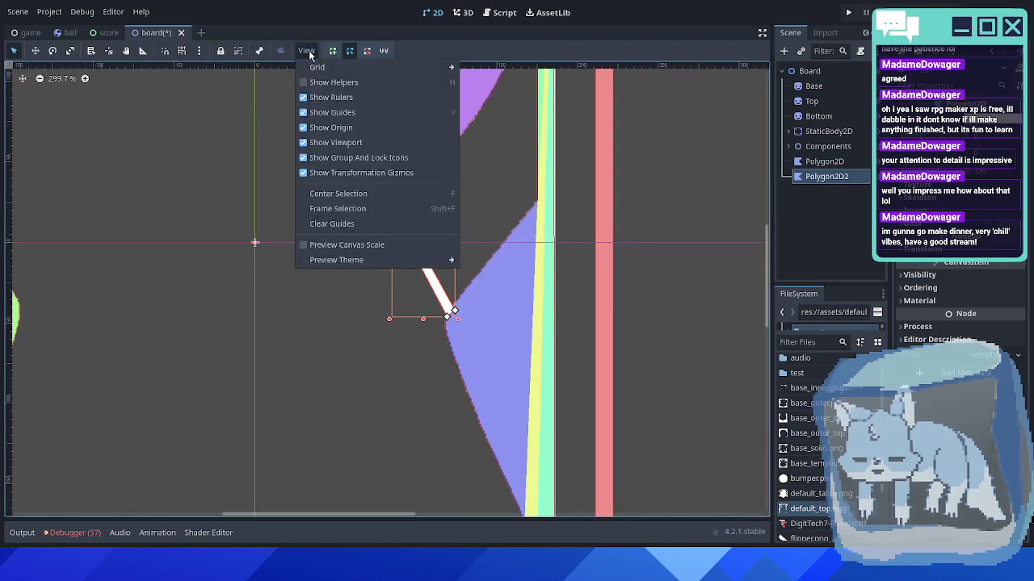
left_click(308, 50)
scroll(582, 192, "up", 5)
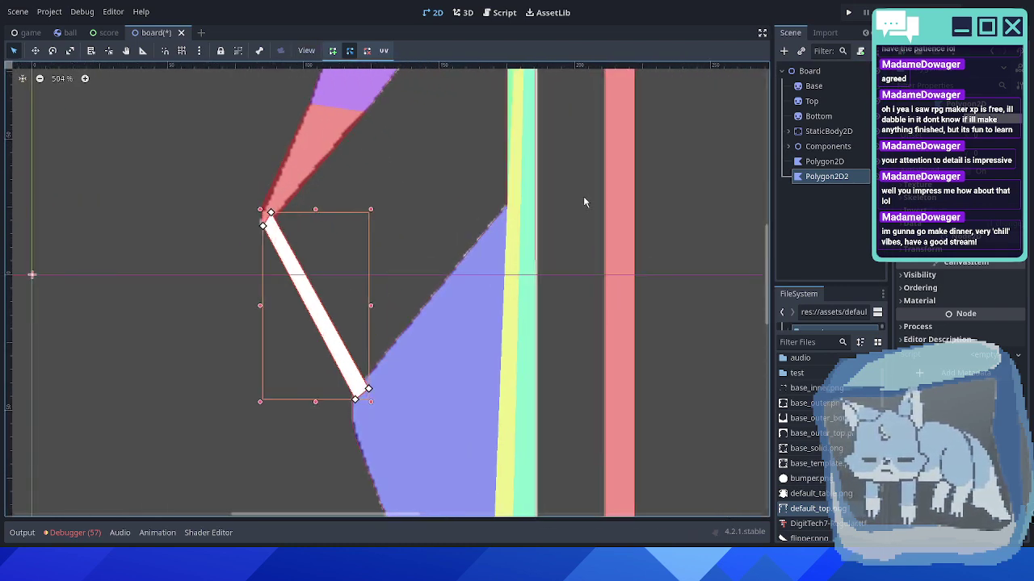
- Examine the new bar's Polygons array property and its fit between the wall tip and the wedge
scroll(960, 323, "up", 3)
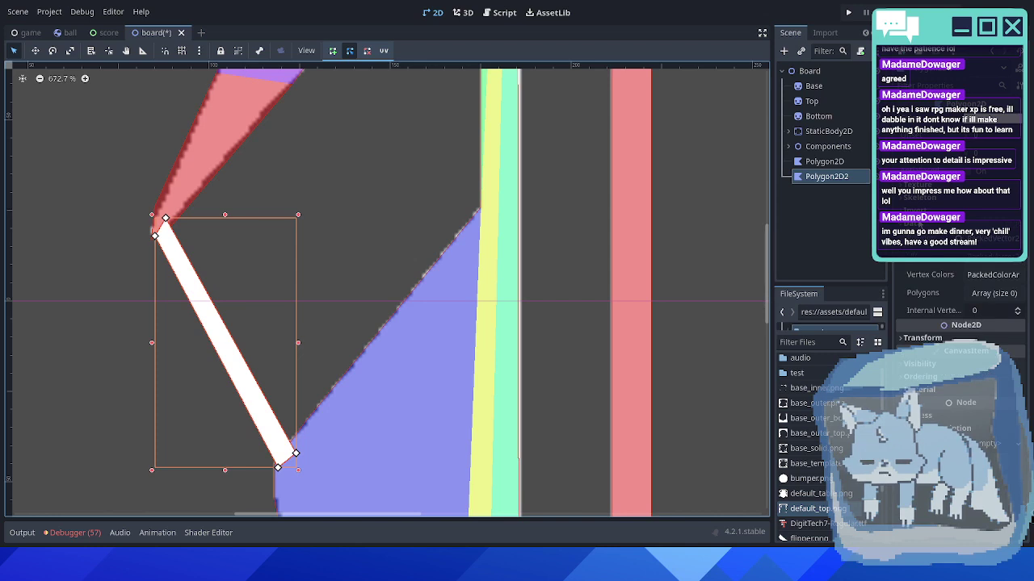
left_click(992, 293)
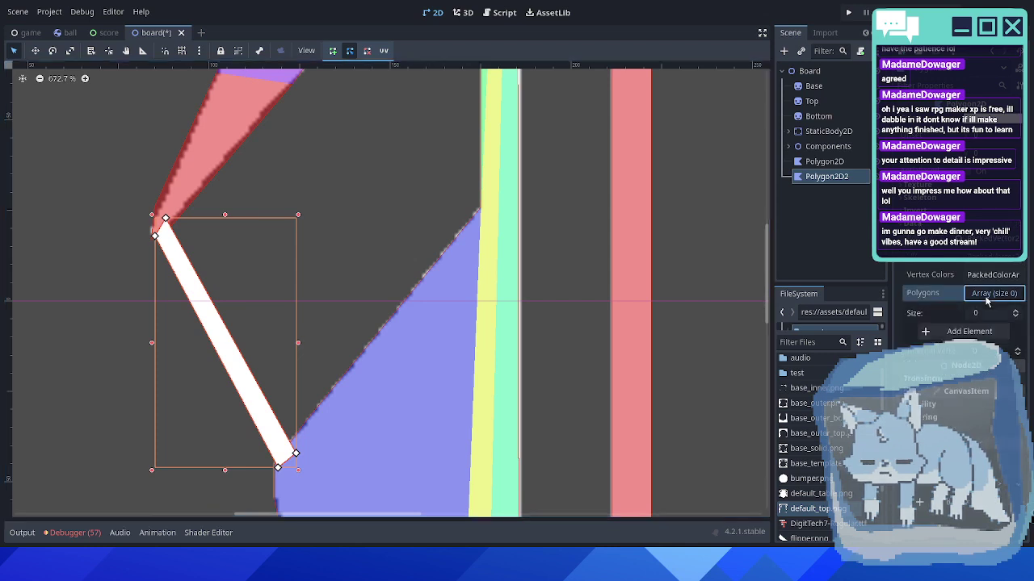
left_click(989, 296)
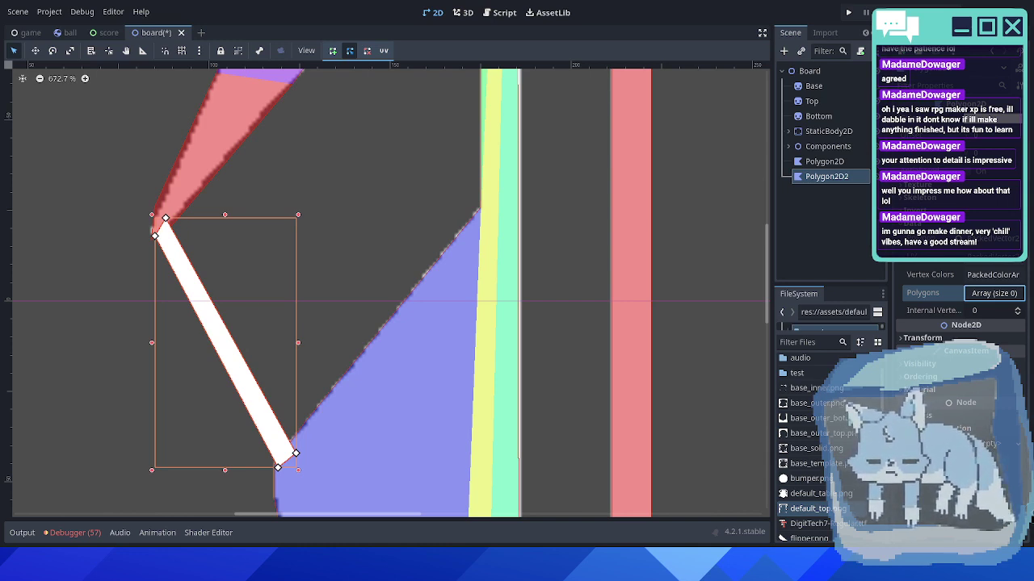
middle_click_drag(399, 301, 543, 296)
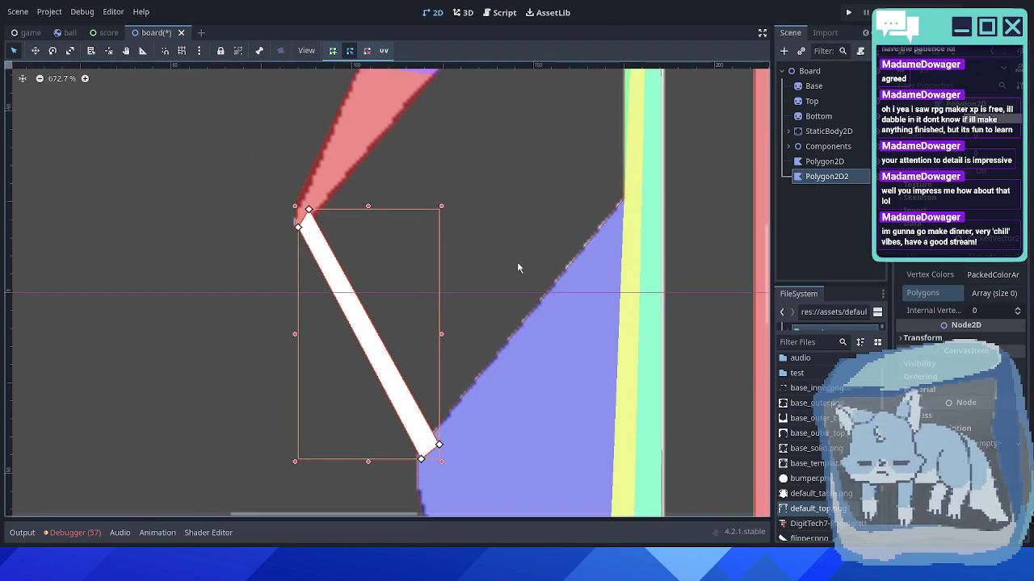
scroll(517, 268, "down", 2)
left_click(820, 132)
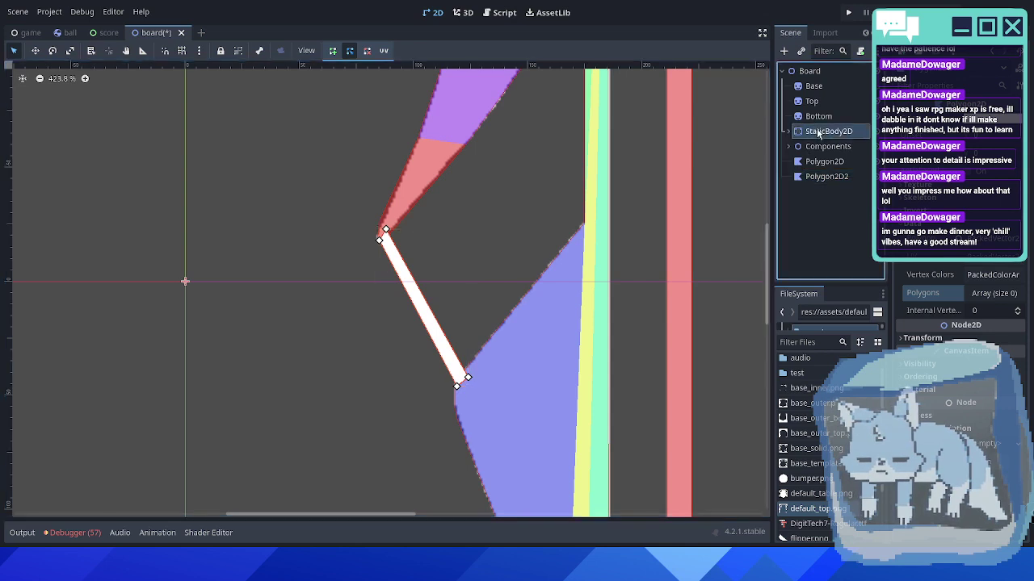
left_click(820, 175)
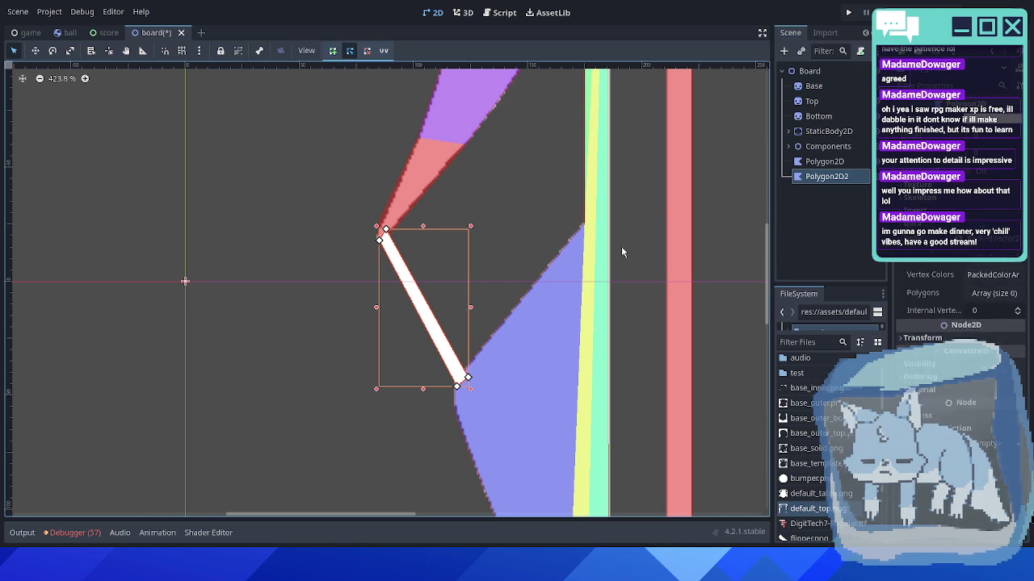
middle_click_drag(621, 252, 575, 242)
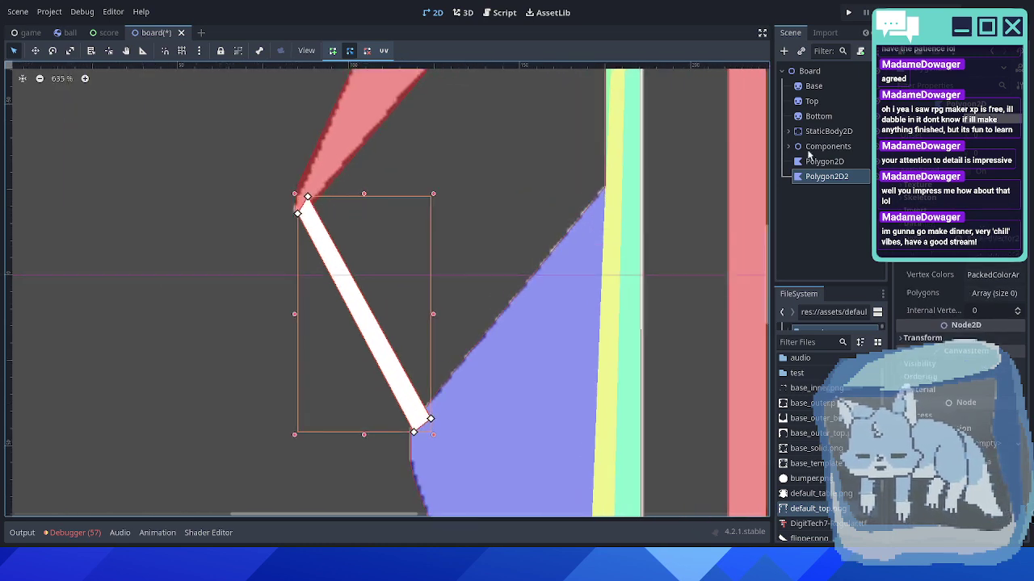
- Delete the newly drawn Polygon2D2 bar
left_click(822, 176)
key("Delete")
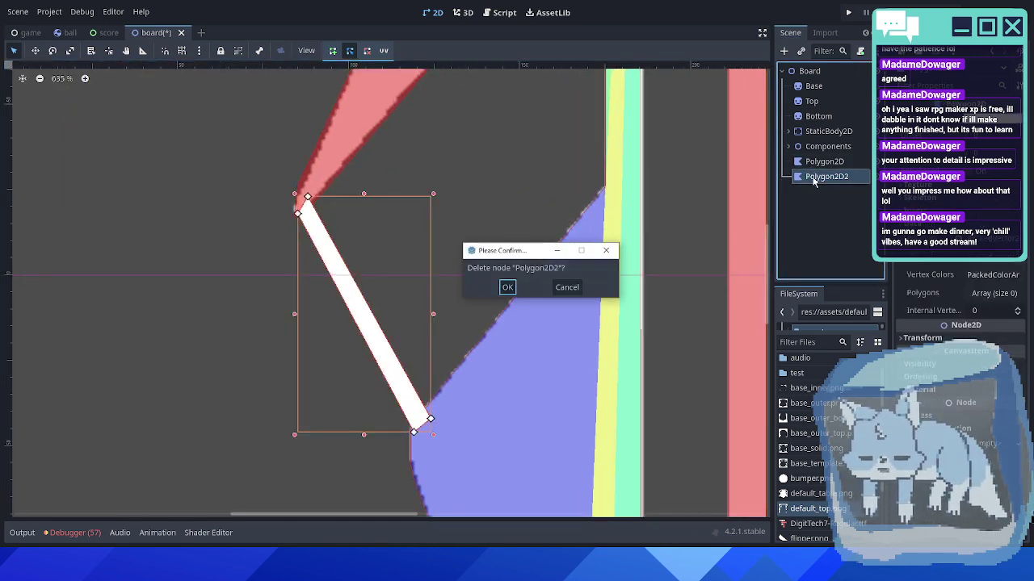
key("Return")
- Select StaticBody2D and expand it to review its collision shapes, and check the 2D view options
left_click(807, 133)
left_click(789, 131)
scroll(828, 165, "down", 1)
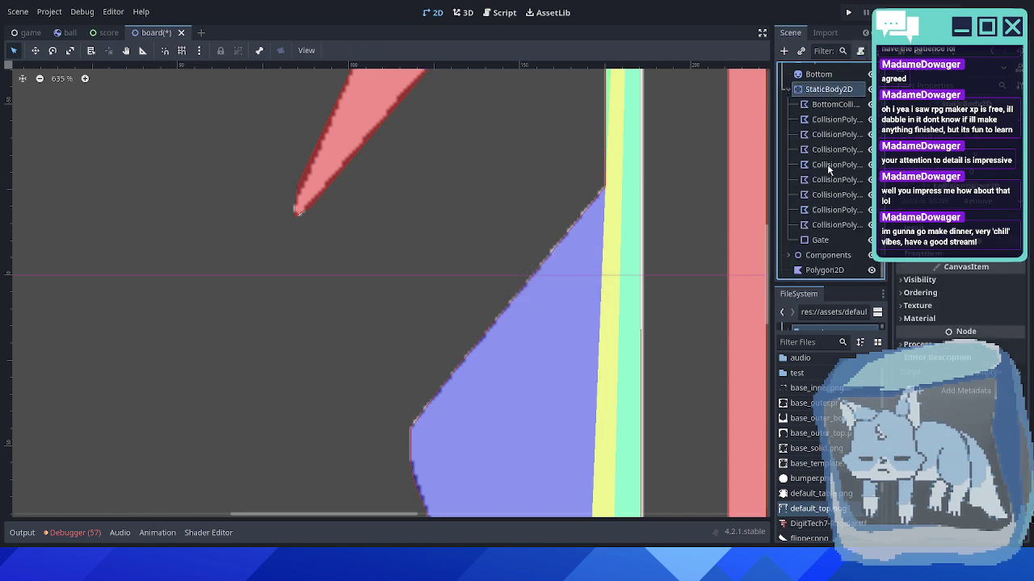
scroll(827, 164, "up", 1)
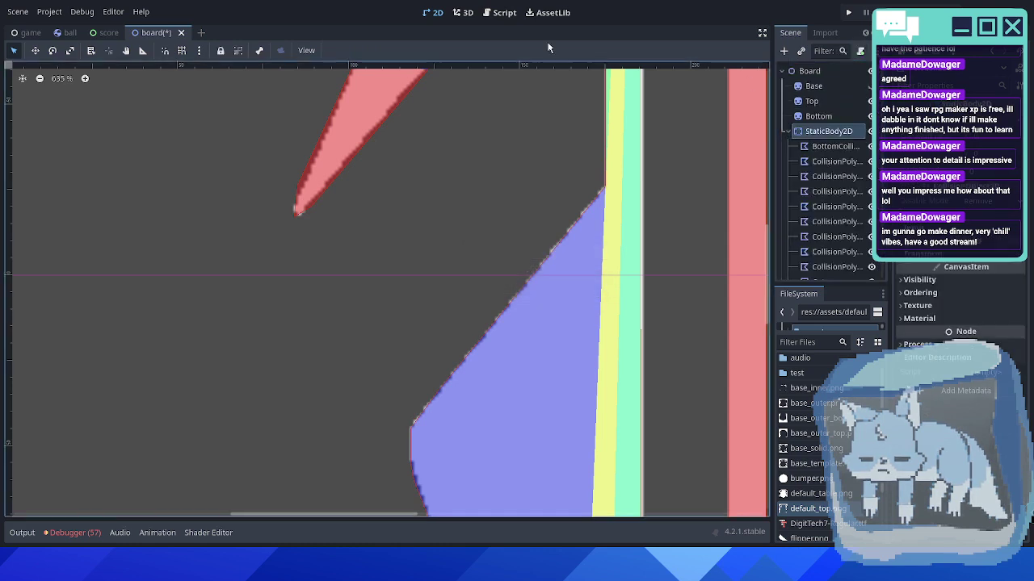
left_click(306, 50)
left_click(382, 53)
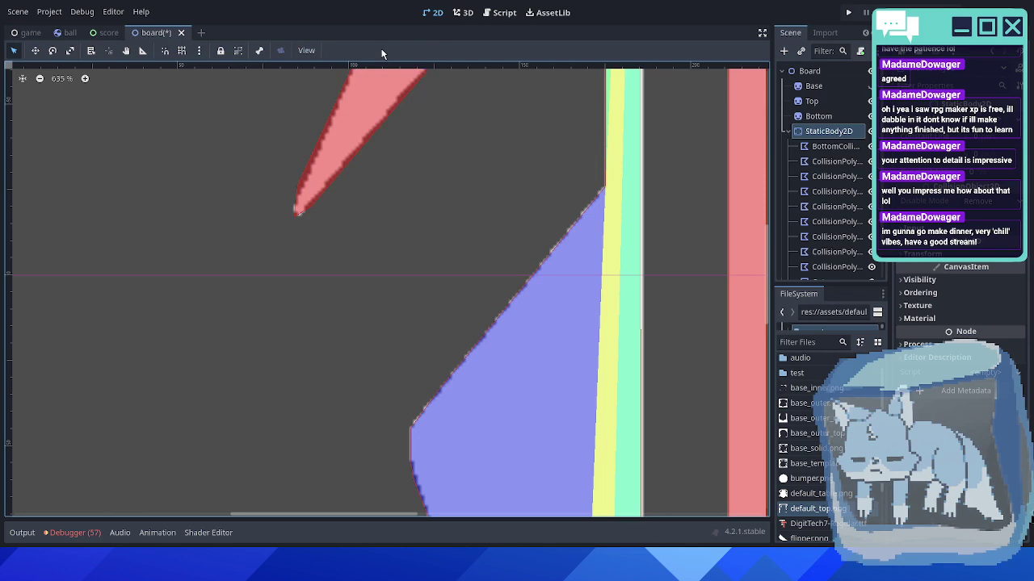
- Add a CollisionShape2D node to the StaticBody2D and give it a rectangle shape
left_click(784, 50)
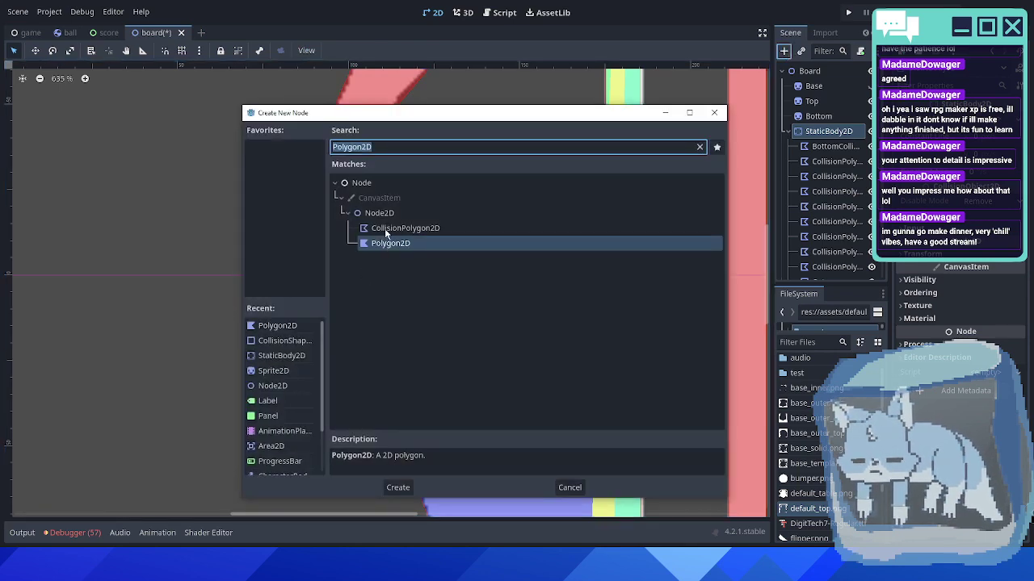
double_click(291, 341)
scroll(525, 218, "down", 2)
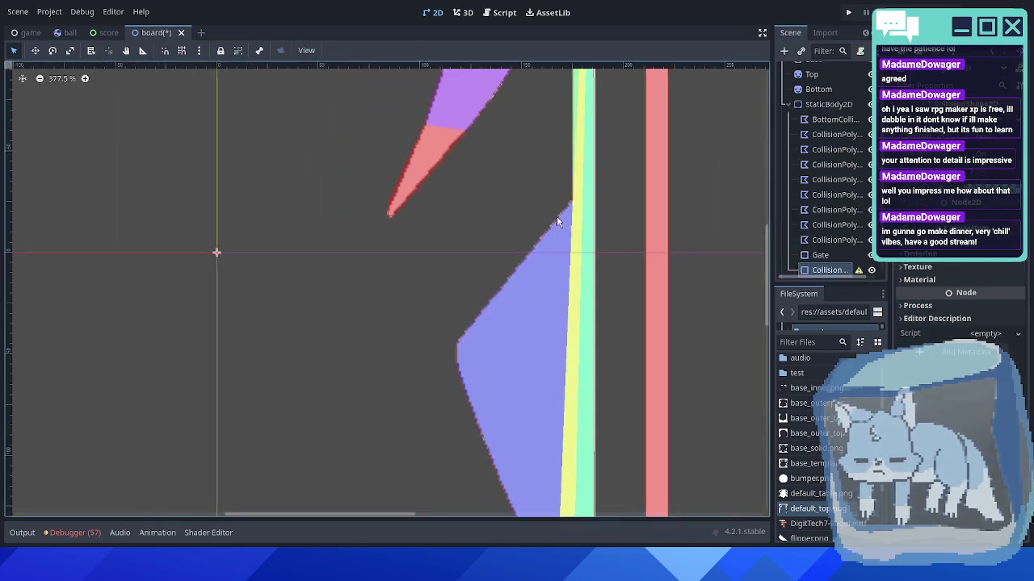
left_click(979, 122)
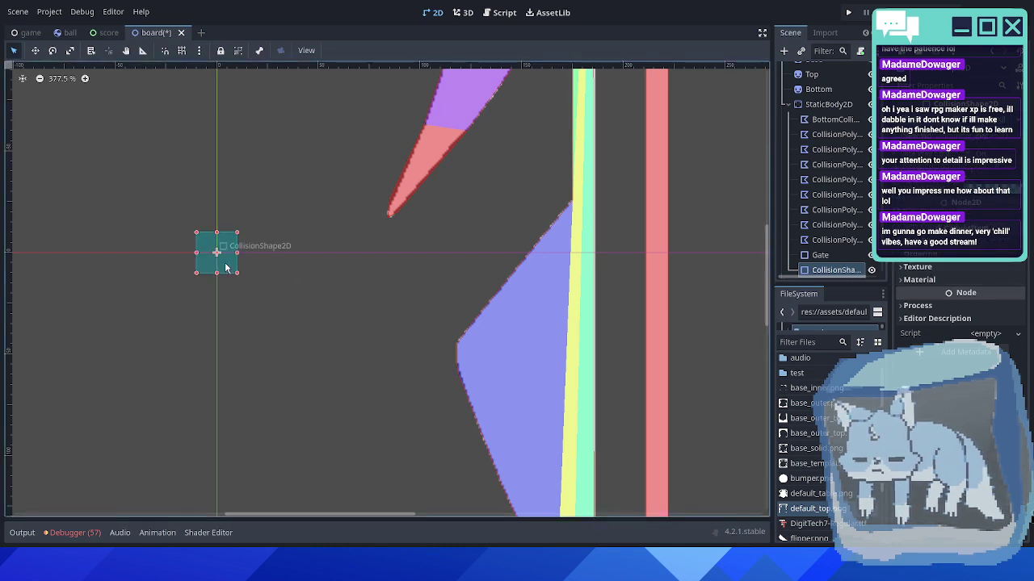
- Move the rectangle between the red polygon's tip and the blue polygon, narrowing and lengthening it into a tall thin bar
left_click_drag(228, 265, 427, 253)
scroll(452, 270, "up", 3)
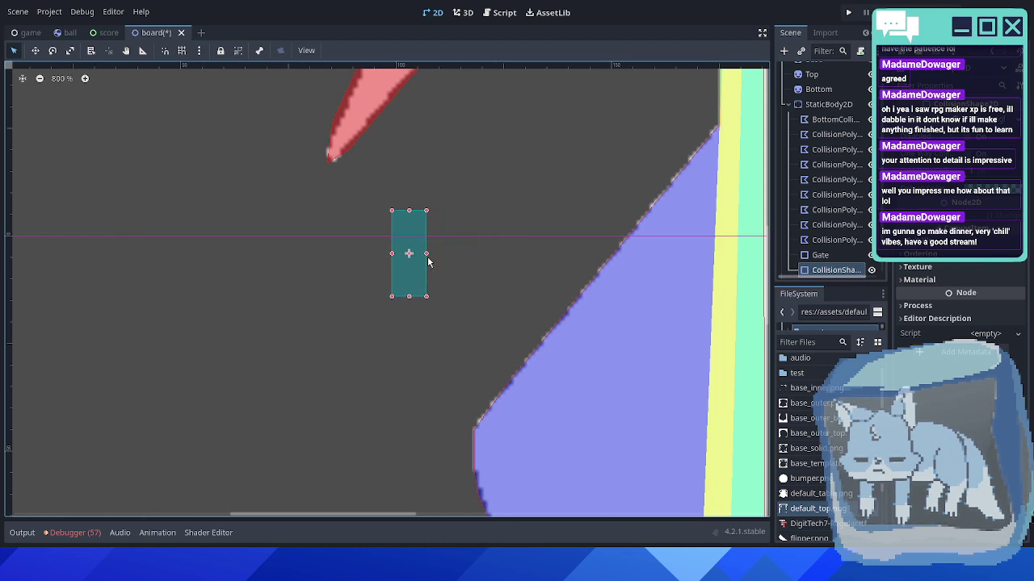
left_click_drag(408, 298, 423, 393)
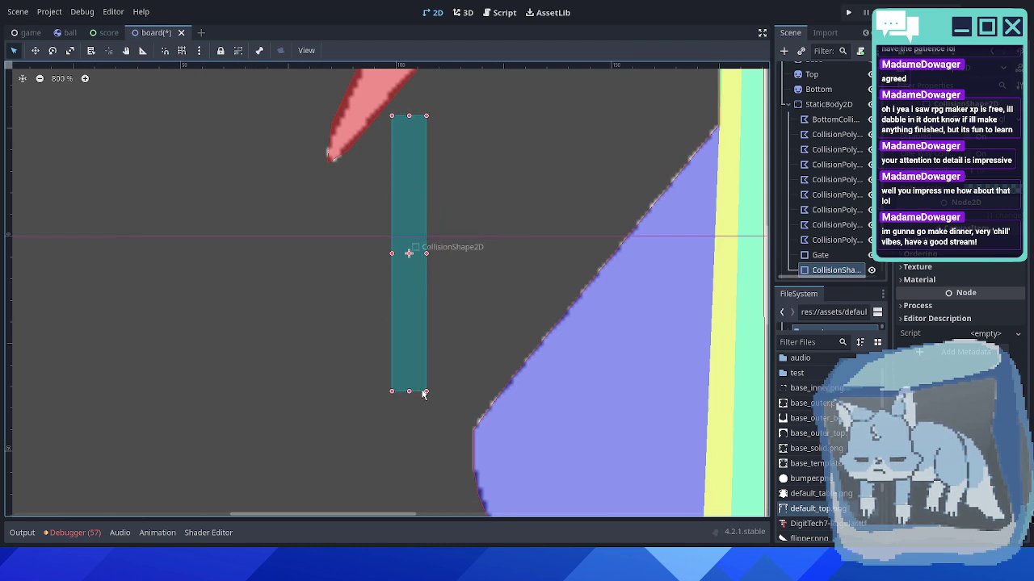
left_click(53, 52)
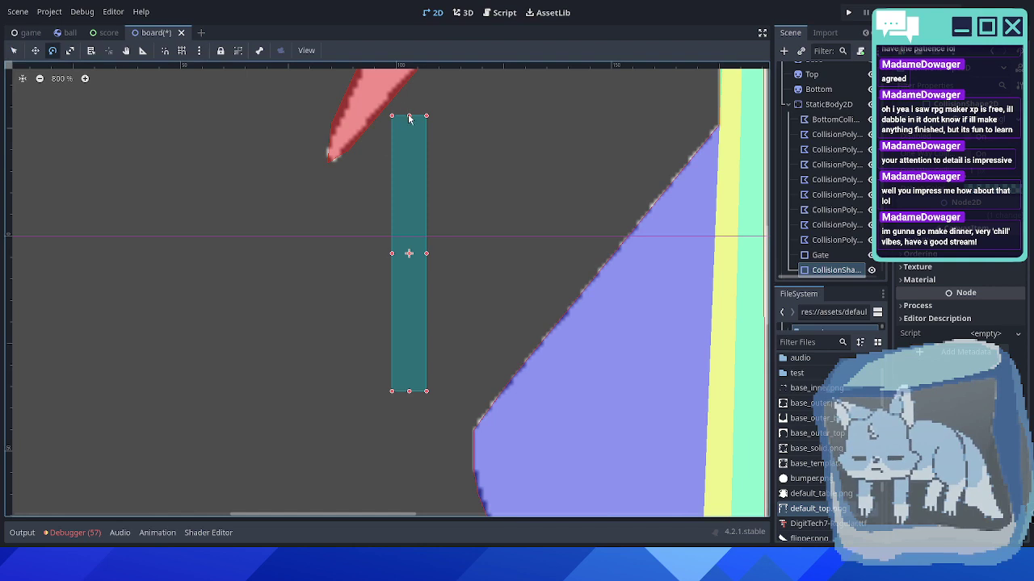
left_click(13, 51)
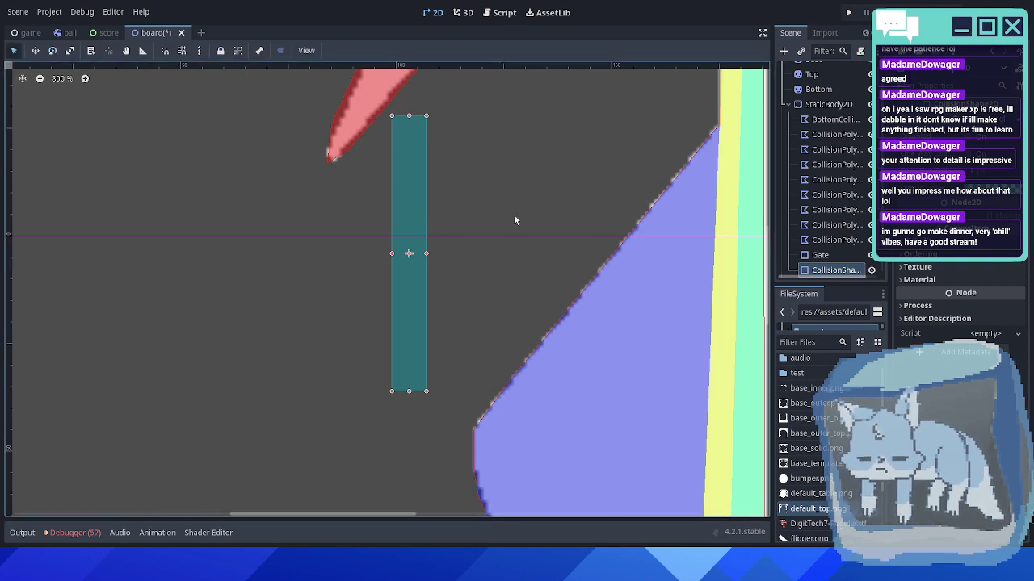
- Rotate the bar to about -29° and stretch and shift it to span the gap from the red tip to the blue polygon
left_click(966, 215)
left_click_drag(994, 272, 992, 272)
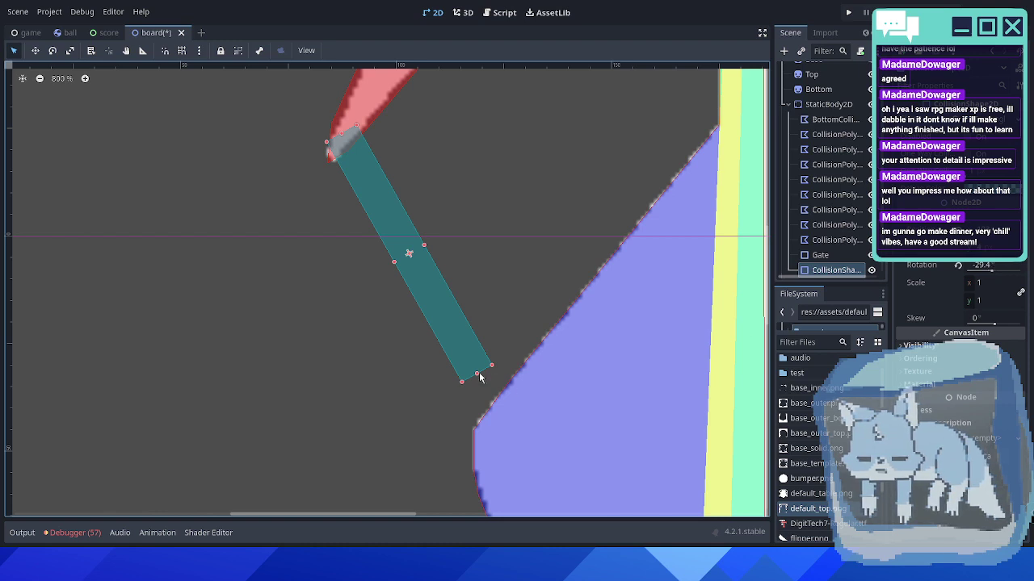
left_click_drag(477, 376, 502, 420)
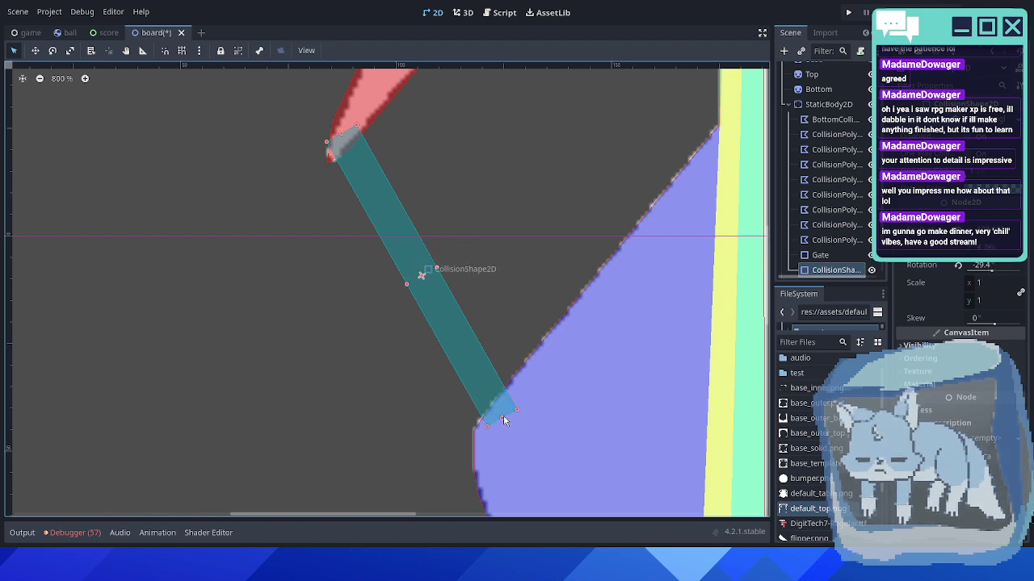
left_click_drag(465, 365, 466, 373)
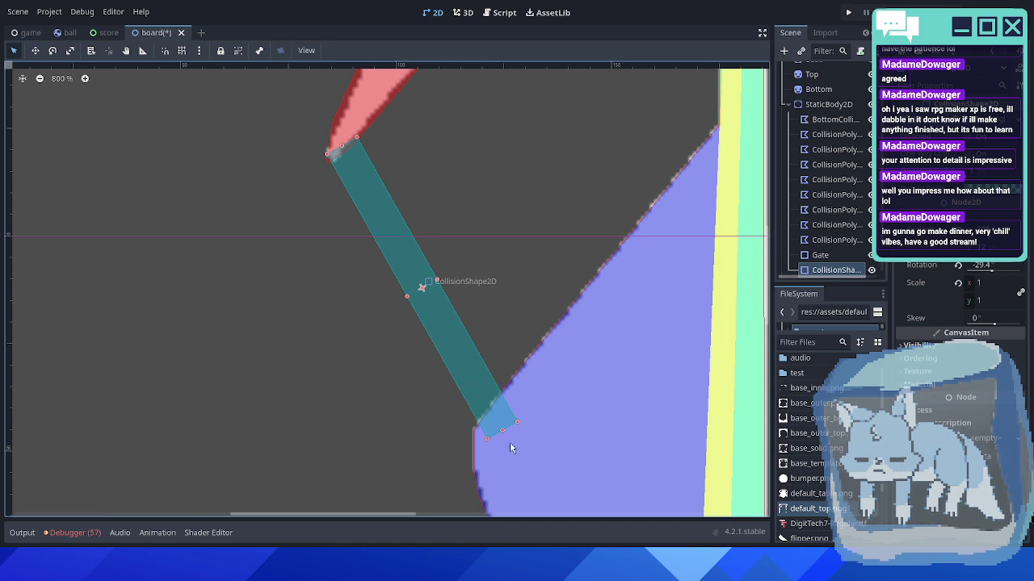
- Set the bar's rotation to -27° and adjust both its ends to fit the gap between the red and blue polygons
left_click(989, 266)
double_click(998, 265)
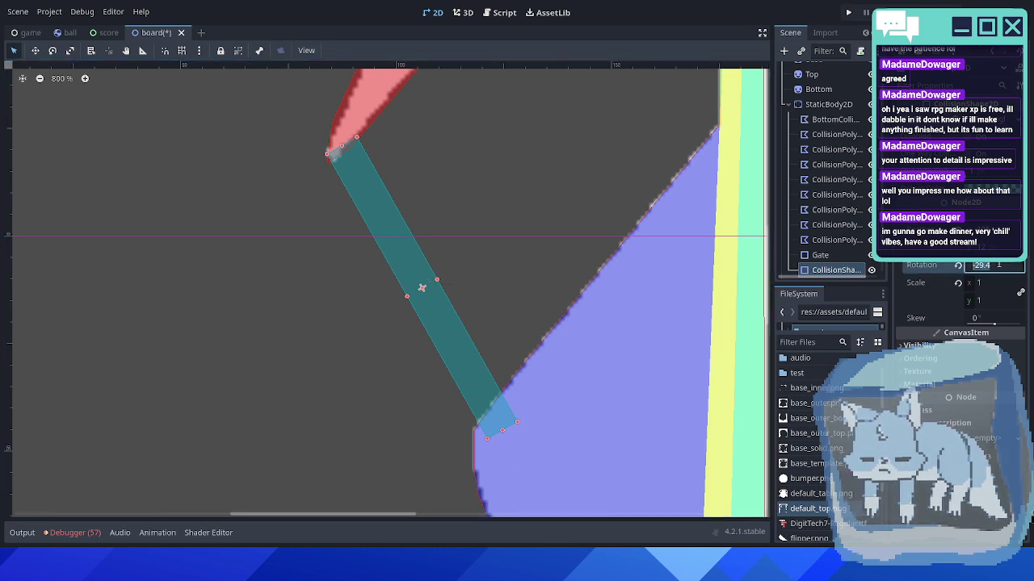
type("-30")
key("Return")
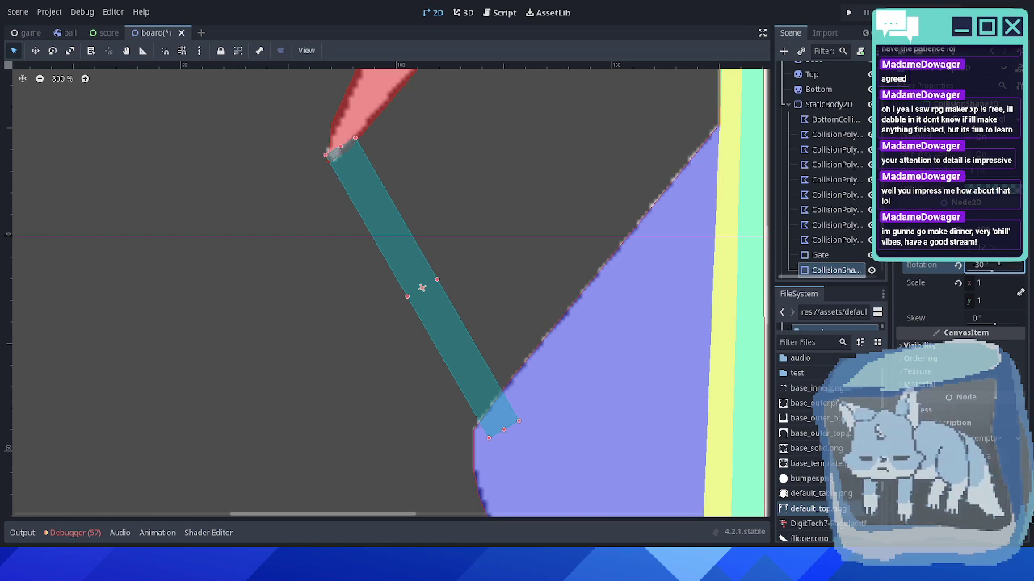
left_click(996, 265)
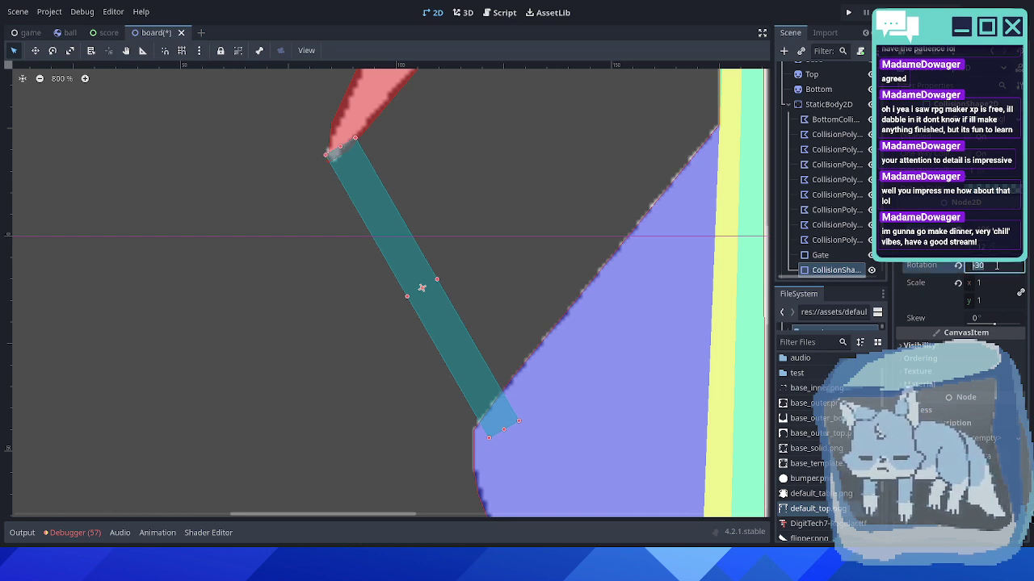
key("Up")
key("Up")
key("Up")
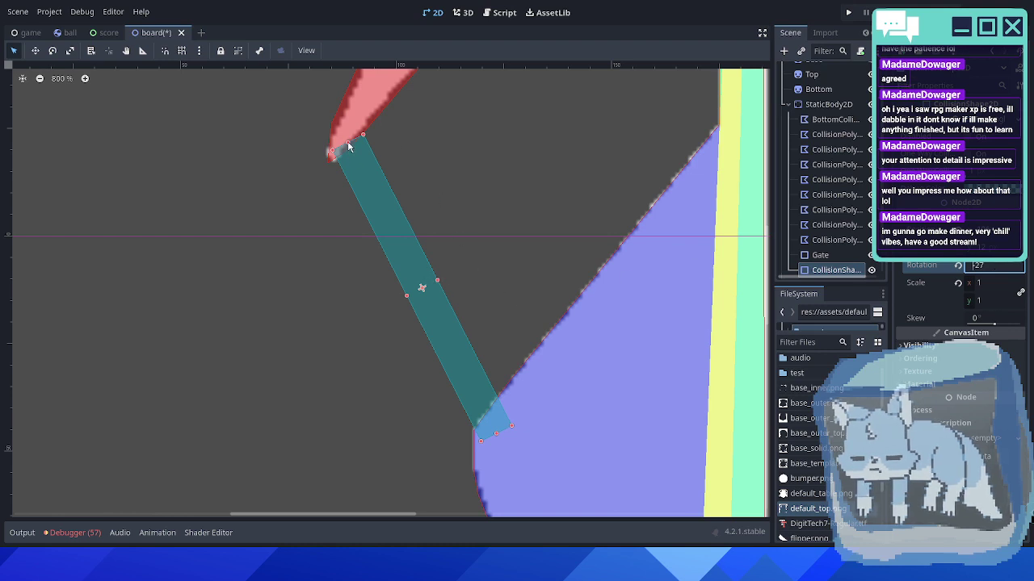
left_click_drag(348, 142, 346, 138)
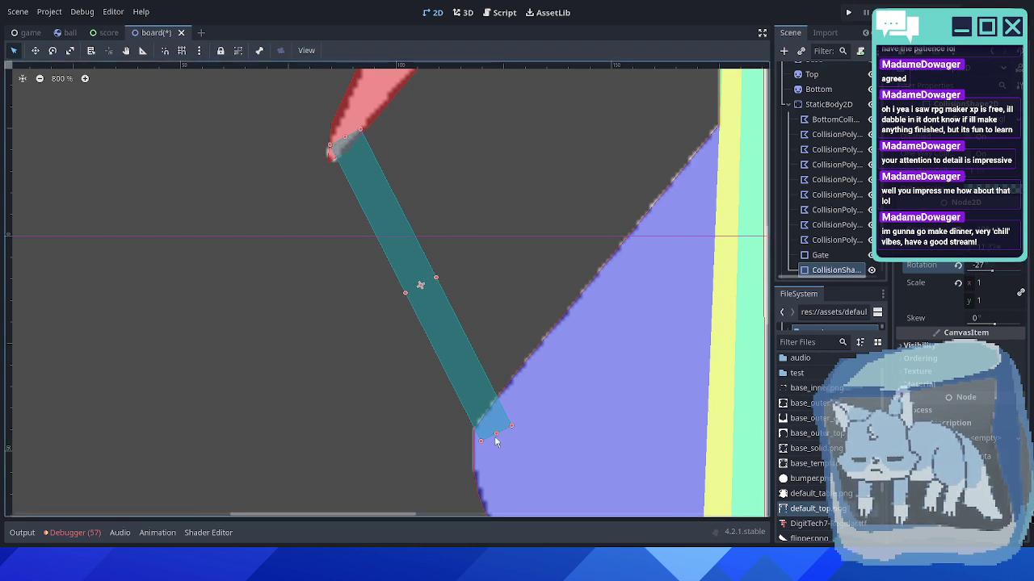
left_click_drag(496, 432, 494, 424)
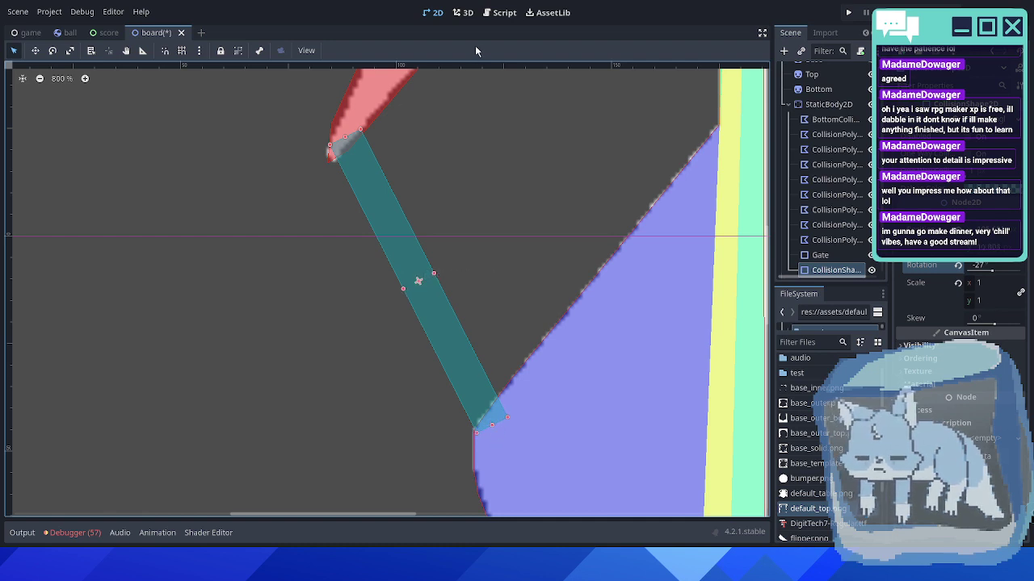
left_click(837, 104)
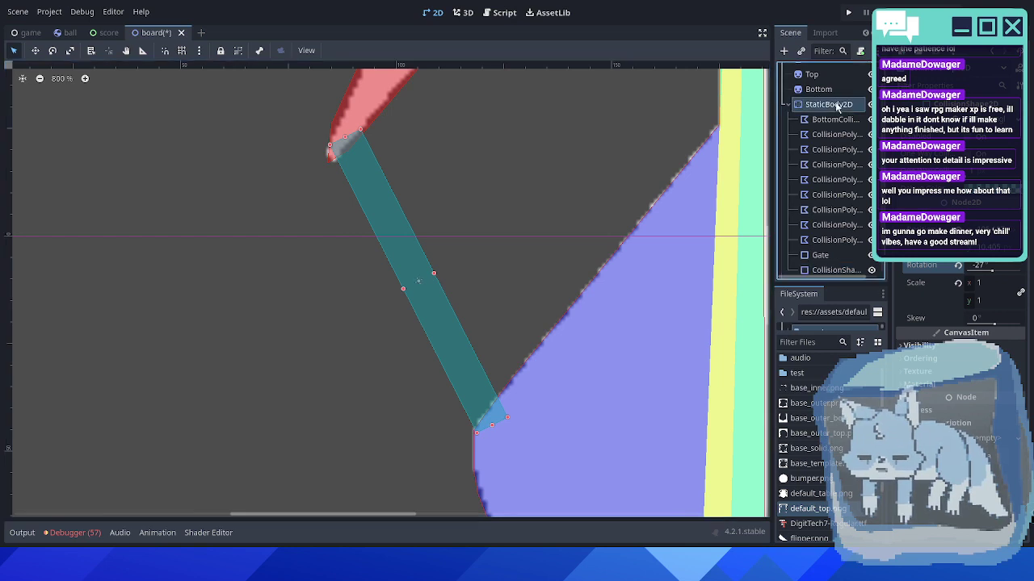
scroll(835, 174, "down", 2)
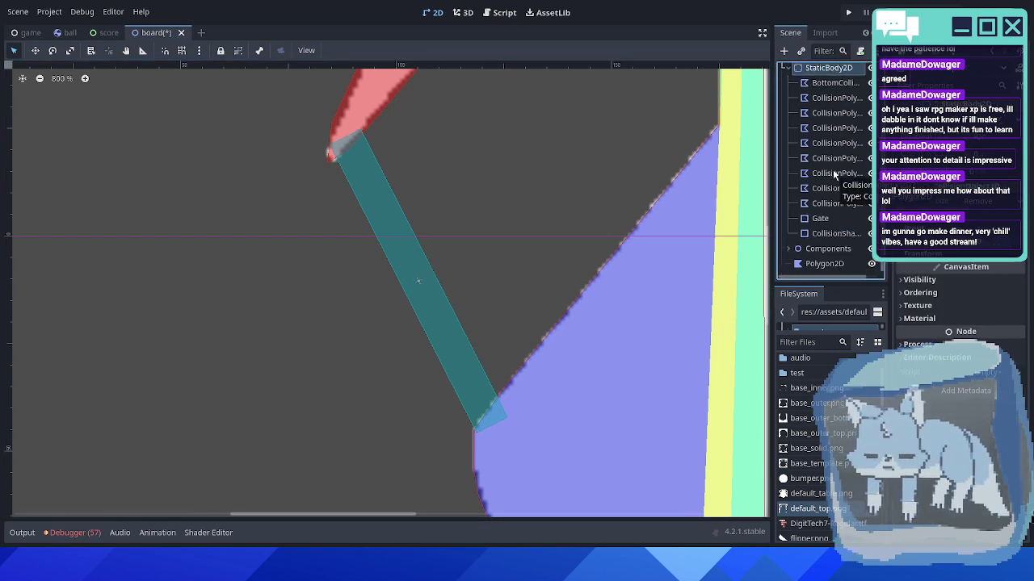
scroll(512, 262, "down", 5)
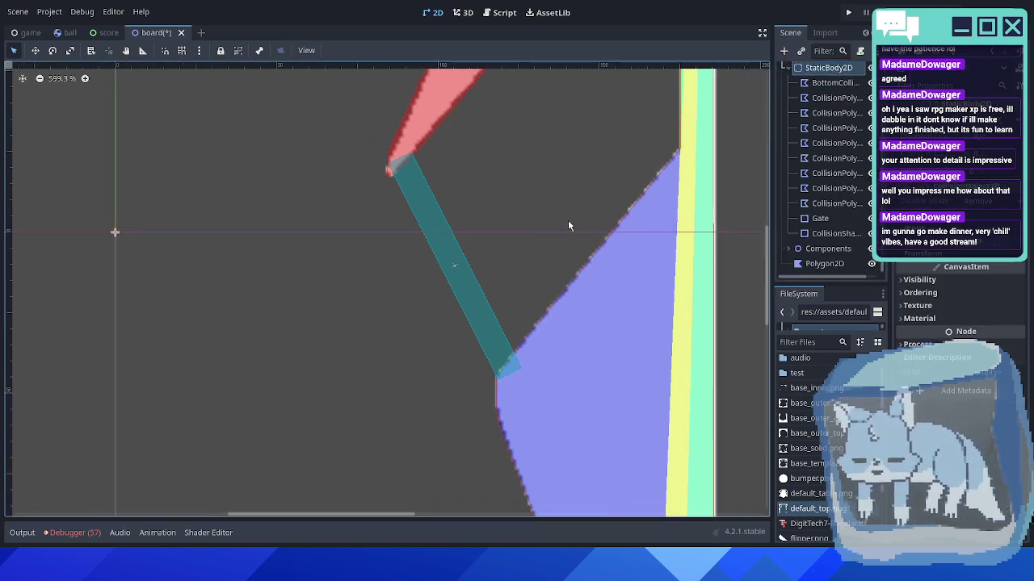
middle_click_drag(511, 262, 491, 272)
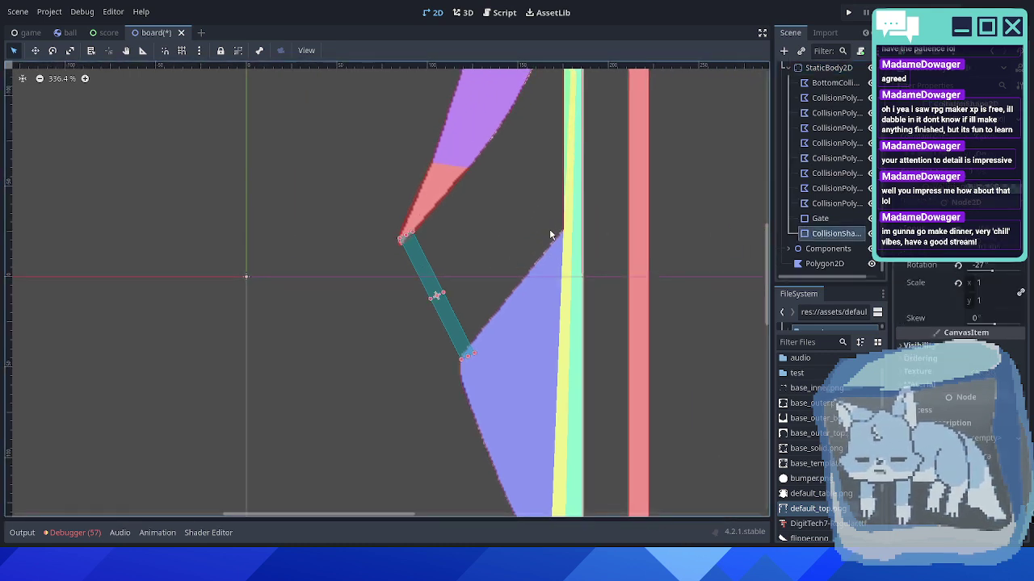
scroll(507, 266, "up", 1)
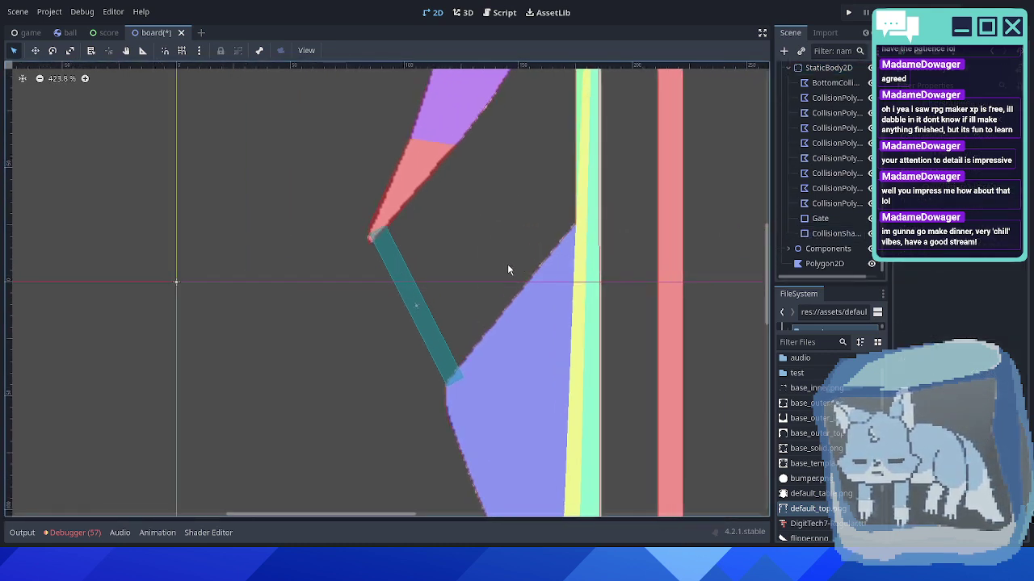
- Duplicate the bar and place the copy between the pink wall's lower end and the top of the left flipper-lane guide
left_click(400, 283)
scroll(503, 255, "down", 3)
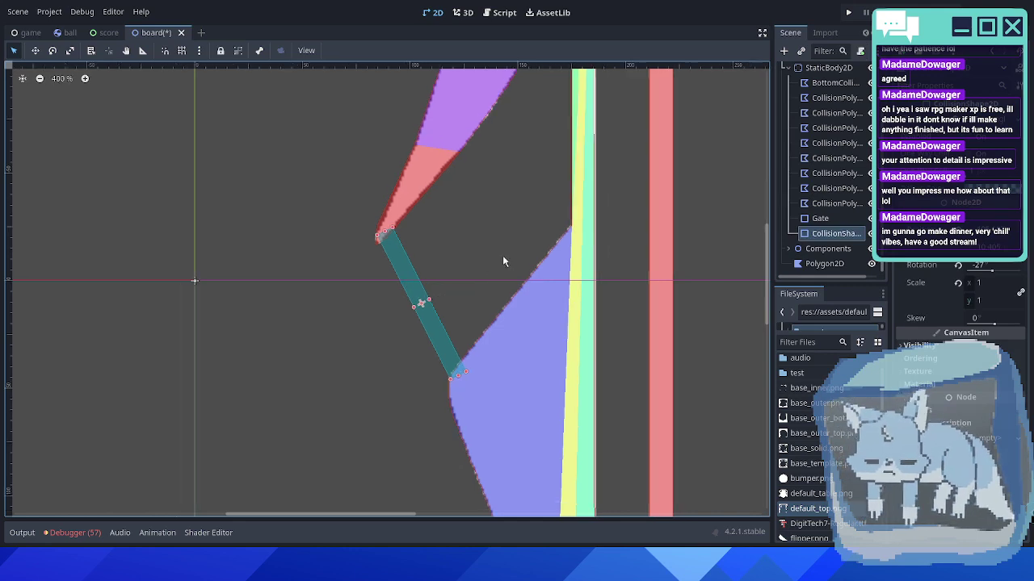
scroll(497, 226, "down", 5)
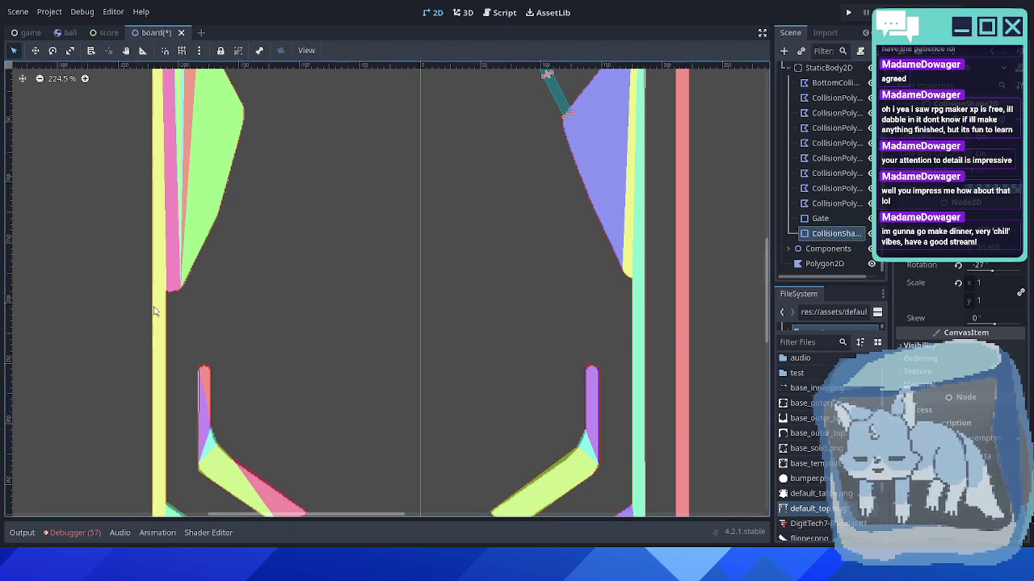
middle_click_drag(497, 309, 437, 332)
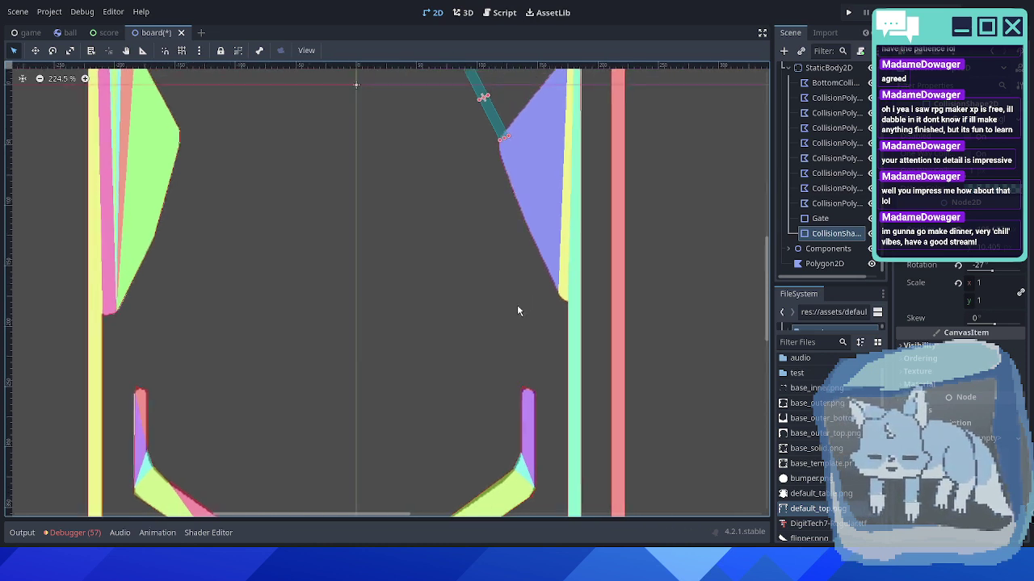
key("ctrl+d")
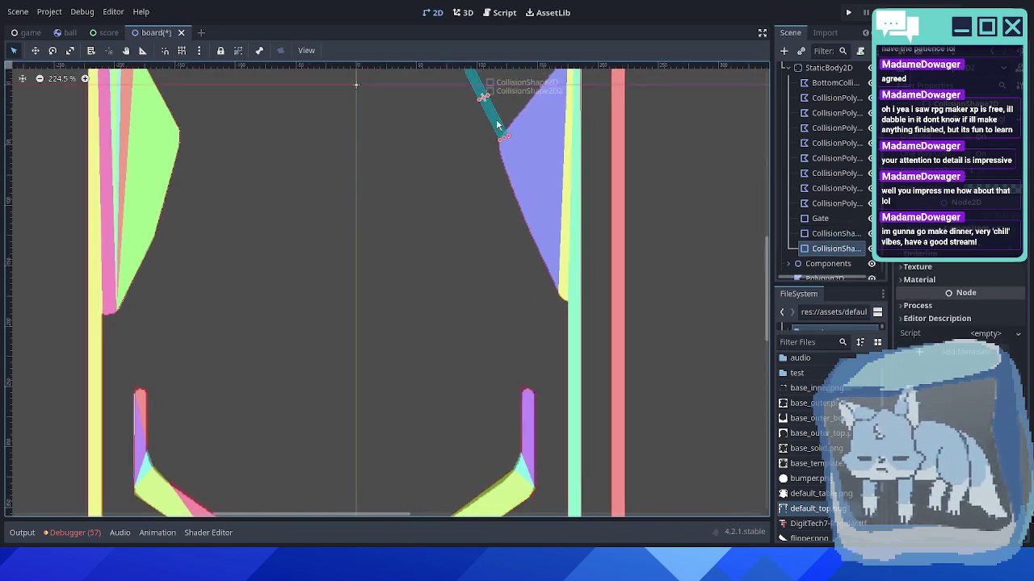
left_click_drag(490, 125, 132, 374)
scroll(132, 375, "up", 5)
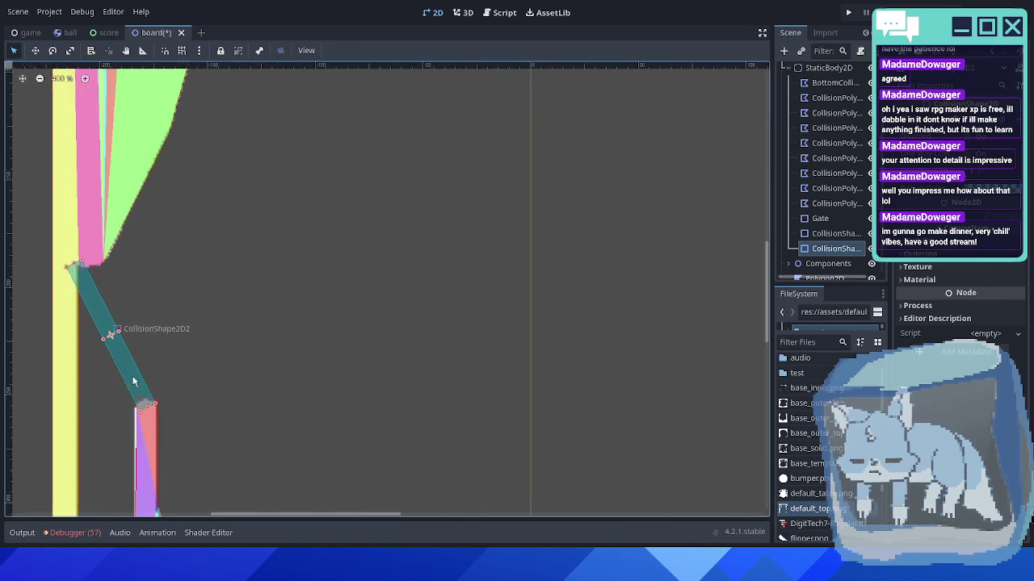
- Duplicate the lower-left bar, move the copy above the right flipper-lane guide, and set its rotation to 27°
scroll(200, 360, "down", 16)
middle_click_drag(466, 301, 344, 306)
key("ctrl+d")
left_click_drag(174, 390, 622, 380)
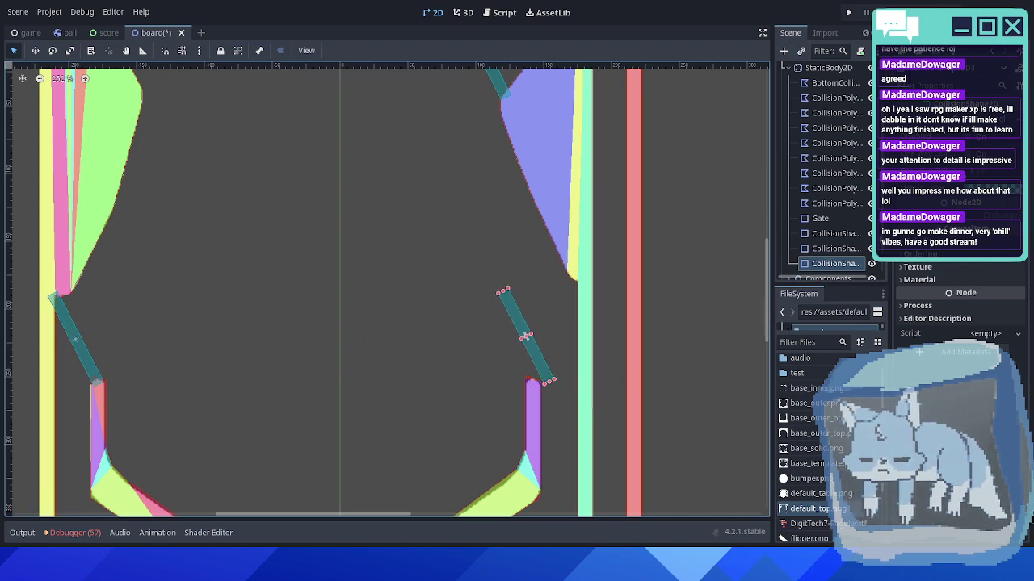
scroll(989, 266, "up", 3)
left_click(989, 265)
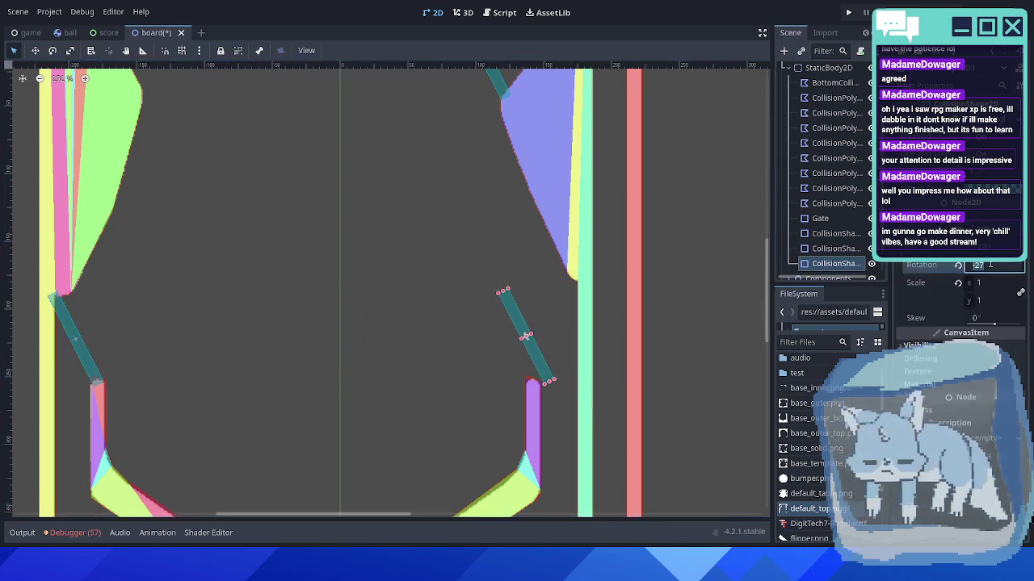
type("27")
key("Return")
- Nudge the mirrored bar until it spans from the top of the purple right guide to the green side wall
scroll(504, 338, "up", 8)
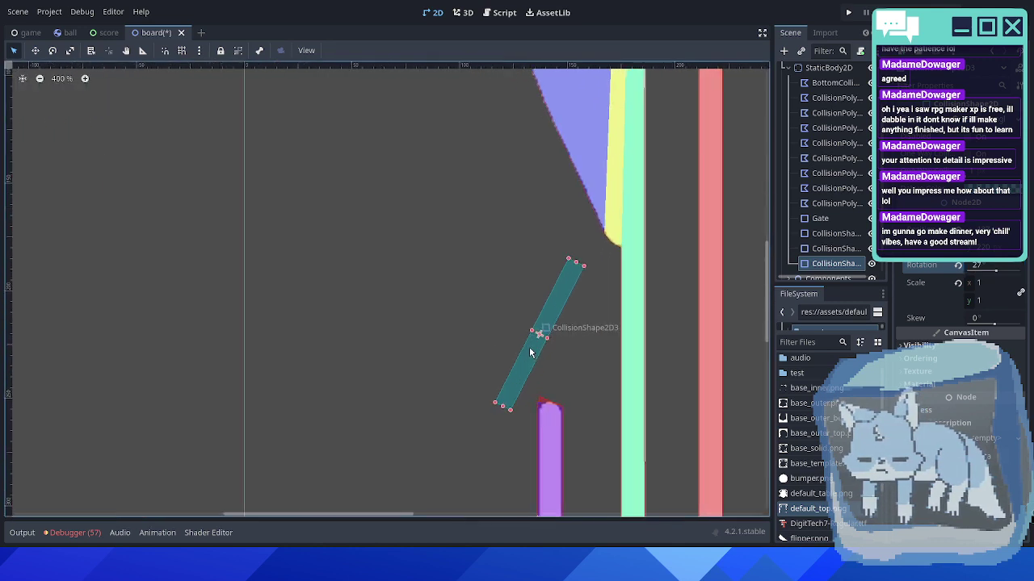
scroll(530, 349, "up", 5)
key("Right")
key("Right")
key("Right")
key("Right")
key("Right")
key("Right")
key("Right")
key("Right")
key("Right")
key("Right")
key("Right")
key("Right")
key("Right")
key("Right")
key("Right")
key("Right")
key("Right")
key("Right")
key("Right")
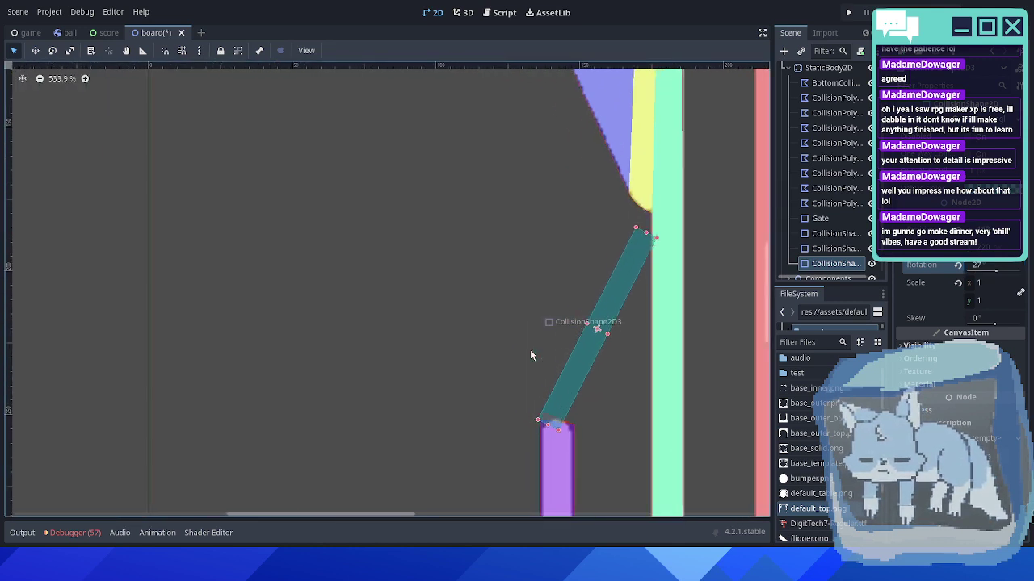
key("Right")
key("Right")
key("Up")
key("Up")
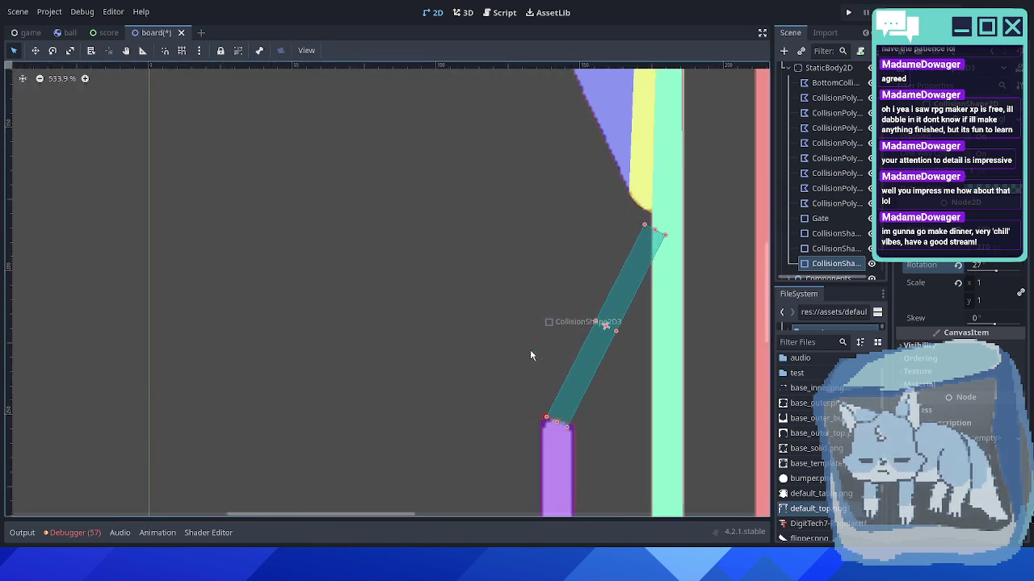
key("Left")
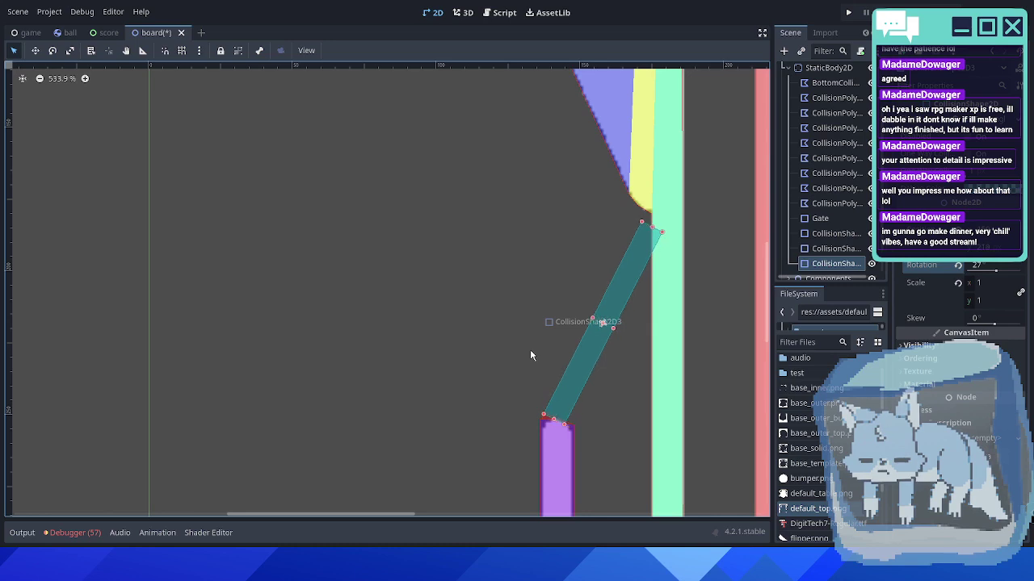
- Look over the whole board to check how the three collision bars sit between the walls and guides
scroll(531, 353, "down", 3)
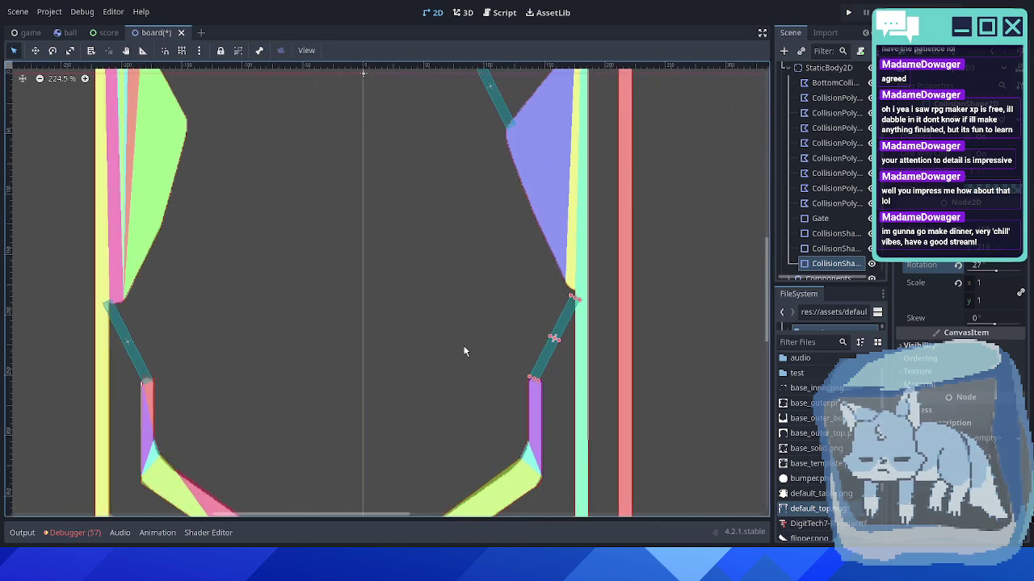
scroll(450, 343, "down", 4)
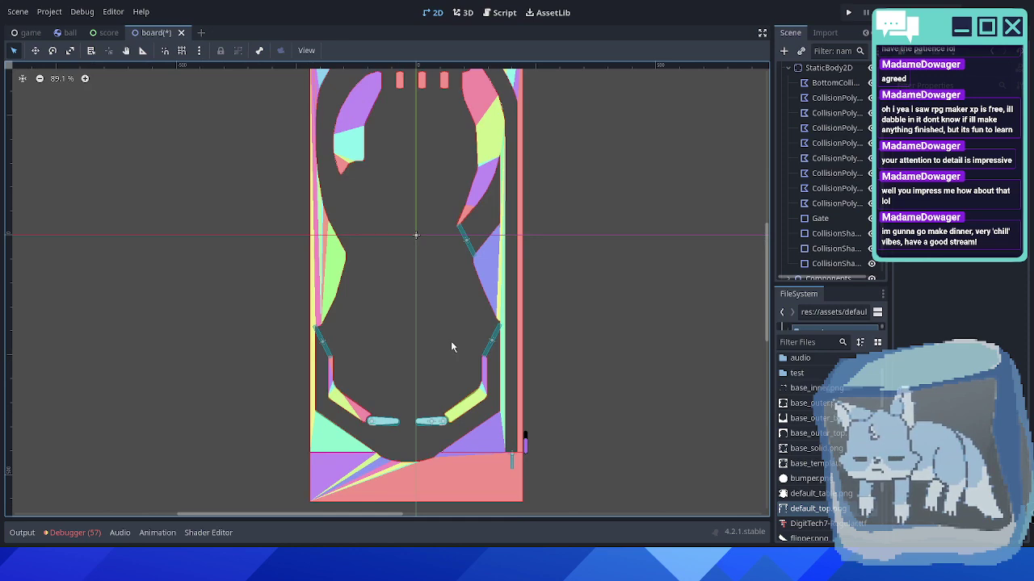
scroll(451, 341, "up", 3)
middle_click_drag(444, 236, 419, 312)
scroll(463, 344, "down", 10)
middle_click_drag(407, 228, 416, 189)
scroll(616, 254, "up", 2)
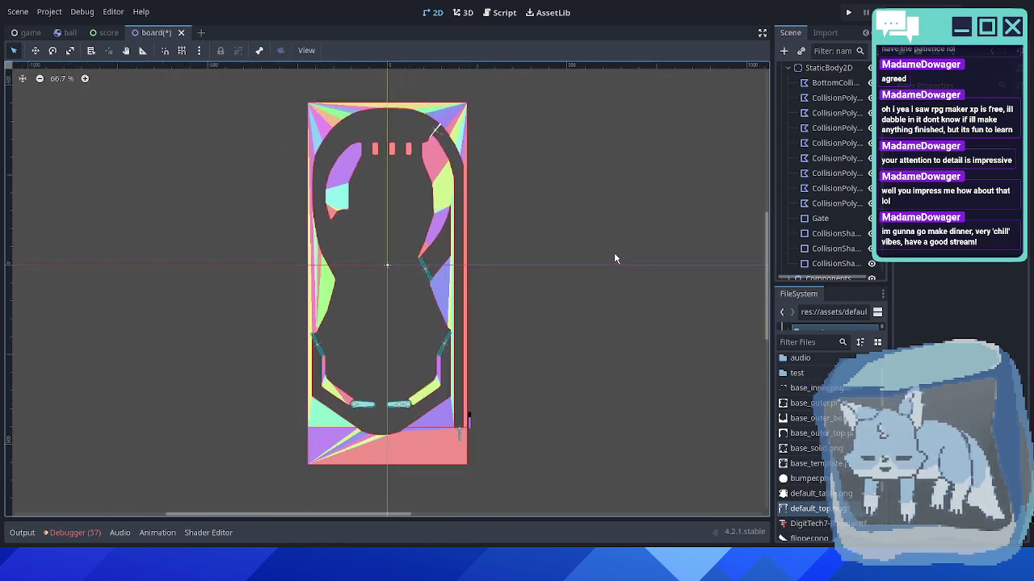
- Run the pinball game and launch the ball up the plunger lane
key("F5")
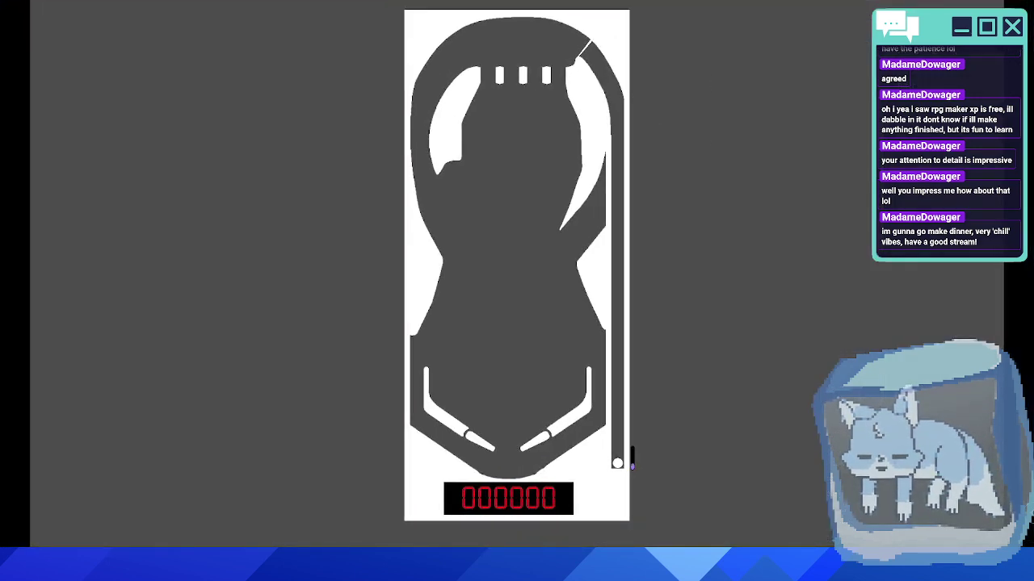
key("space")
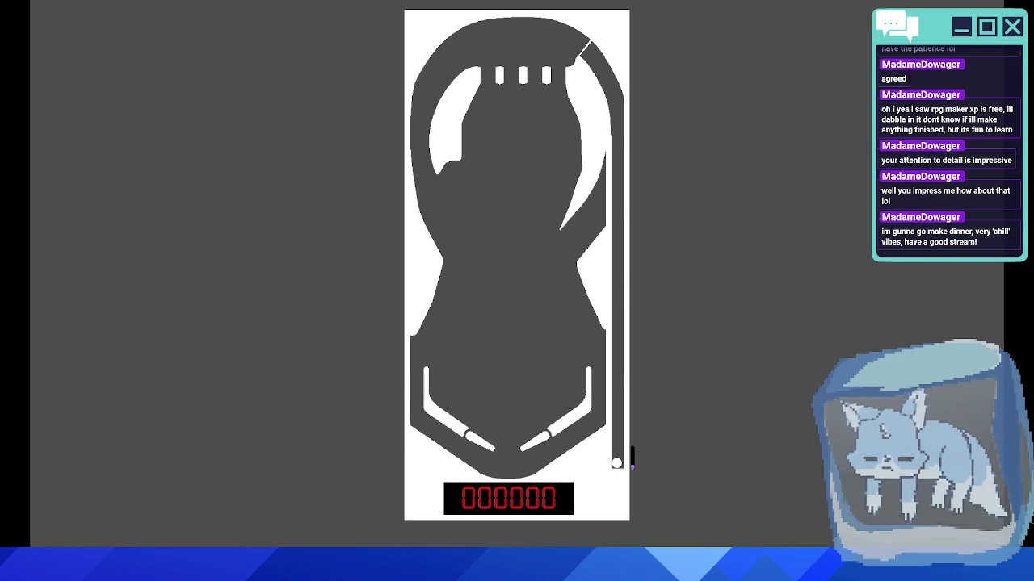
key("space")
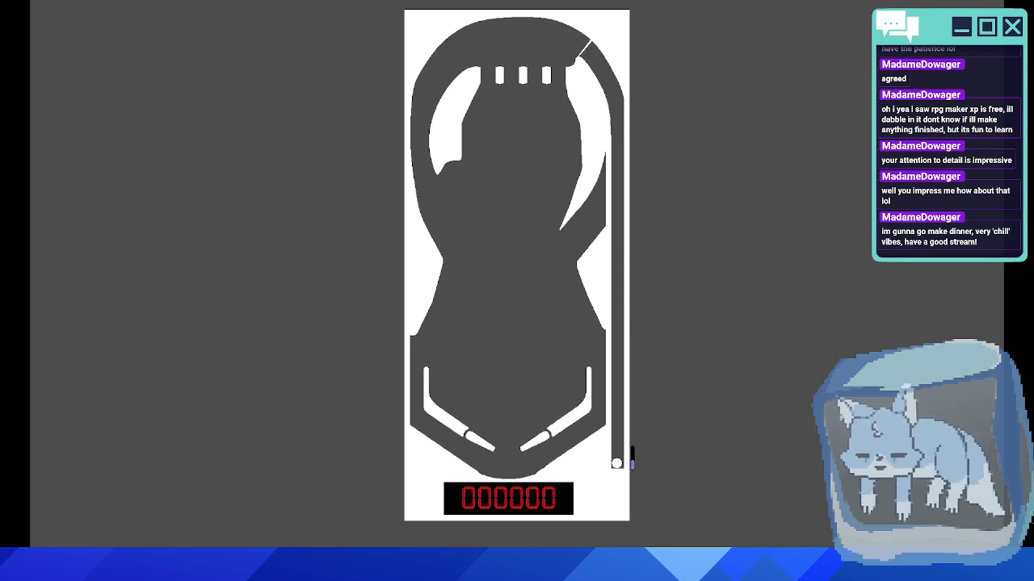
key("space")
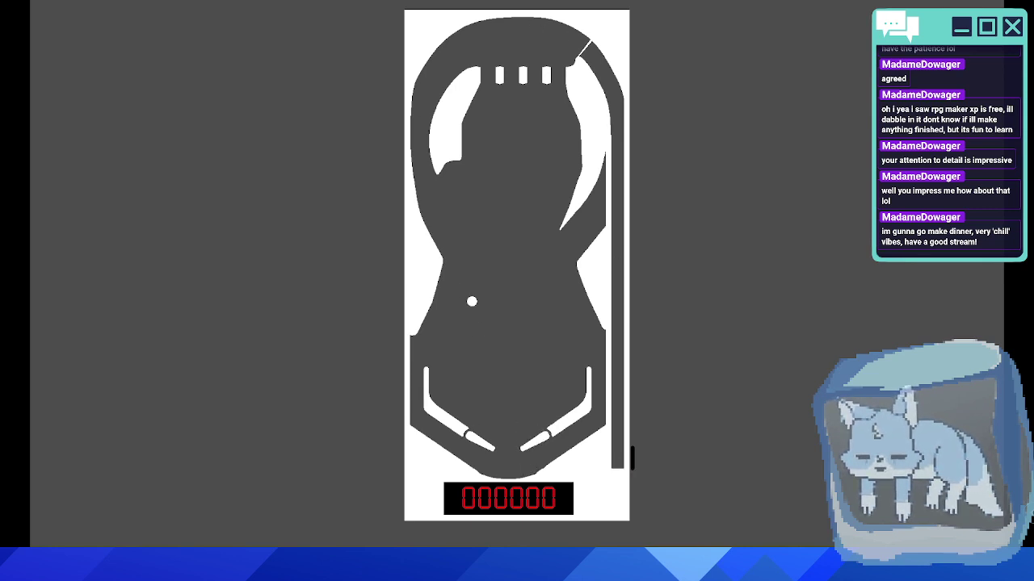
- Play the ball with both flippers to test the new collision bars until it drains, and close the game
key("Left")
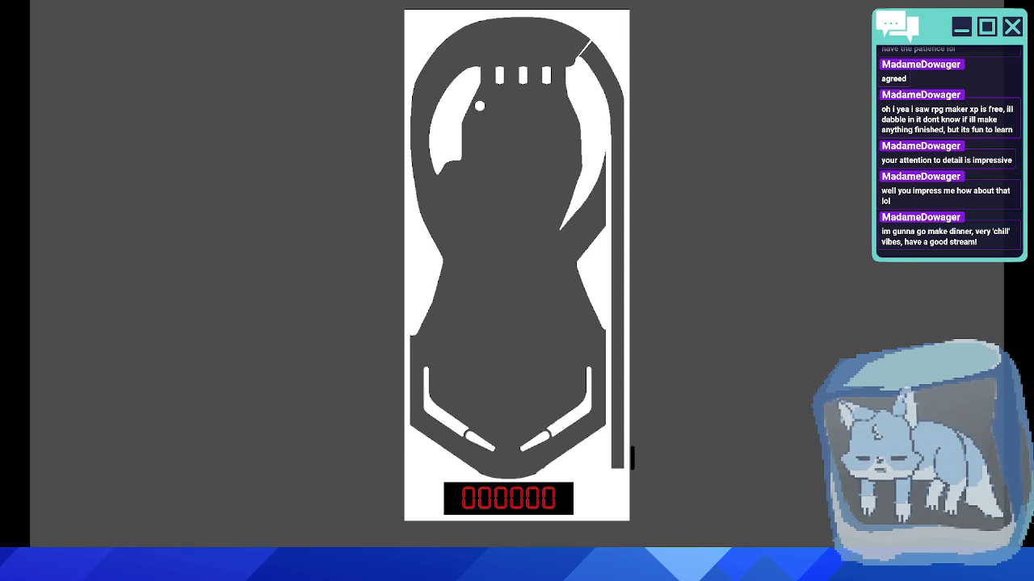
key("Left")
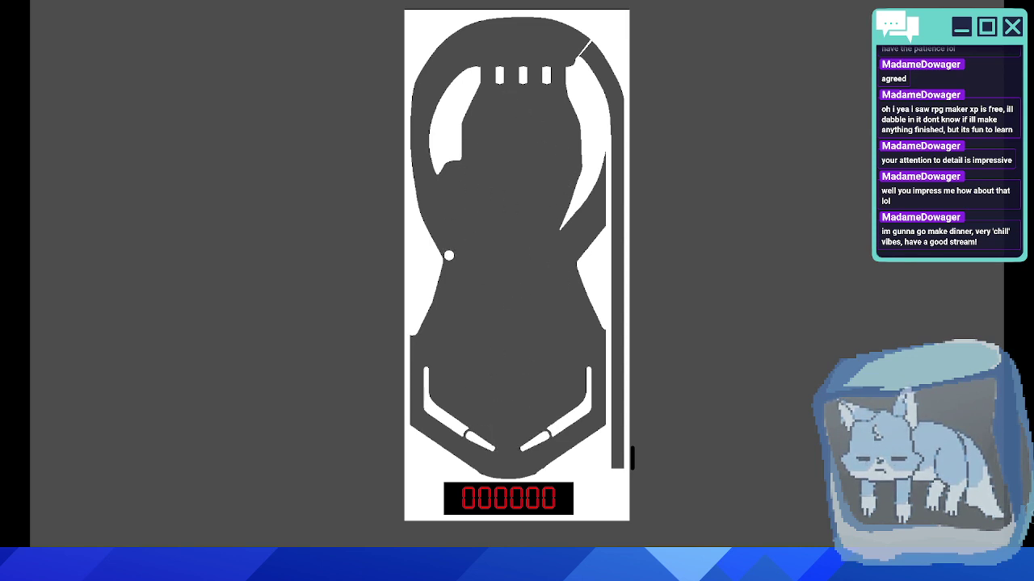
key("Right")
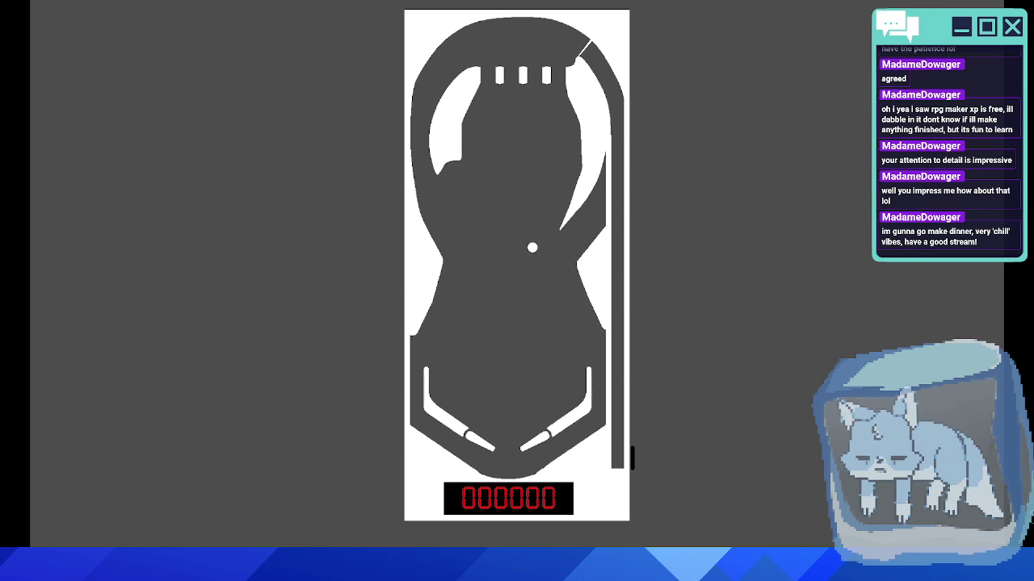
key("Right")
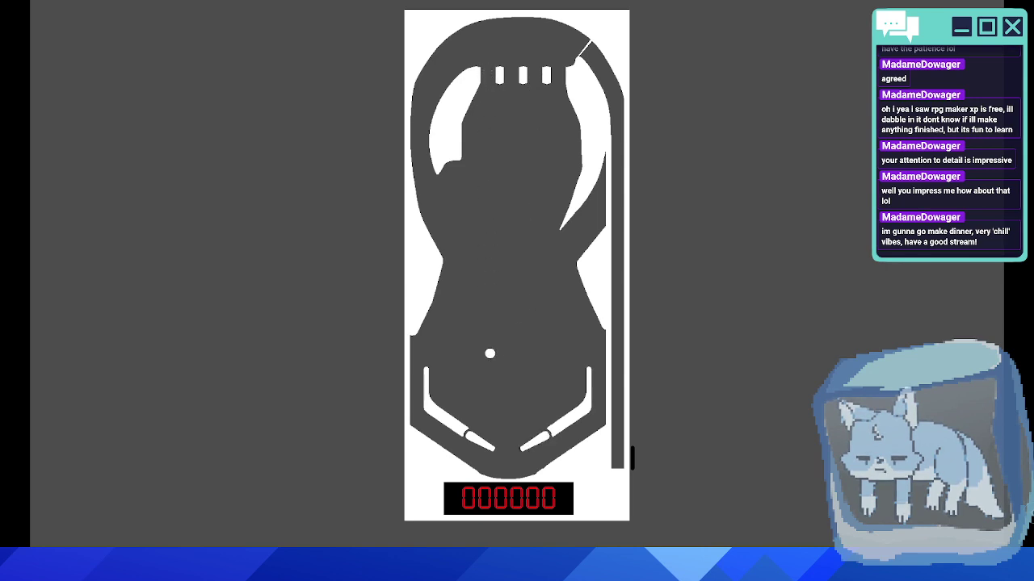
key("Left")
key("Right")
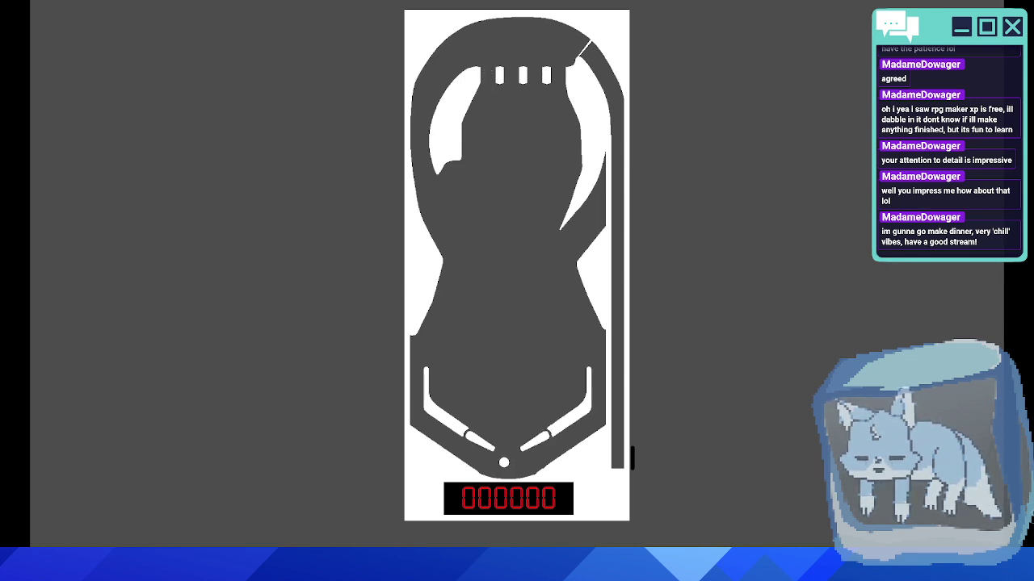
key("Right")
key("Left")
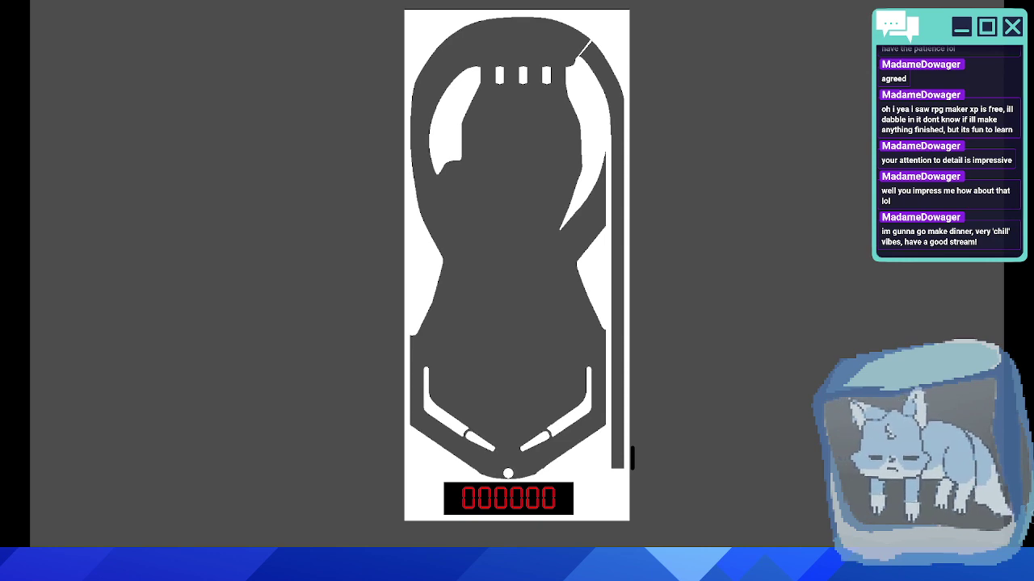
left_click(1019, 3)
- In the ball scene, replace the Bumper sprite's texture with ball_a.png
middle_click_drag(544, 285, 554, 281)
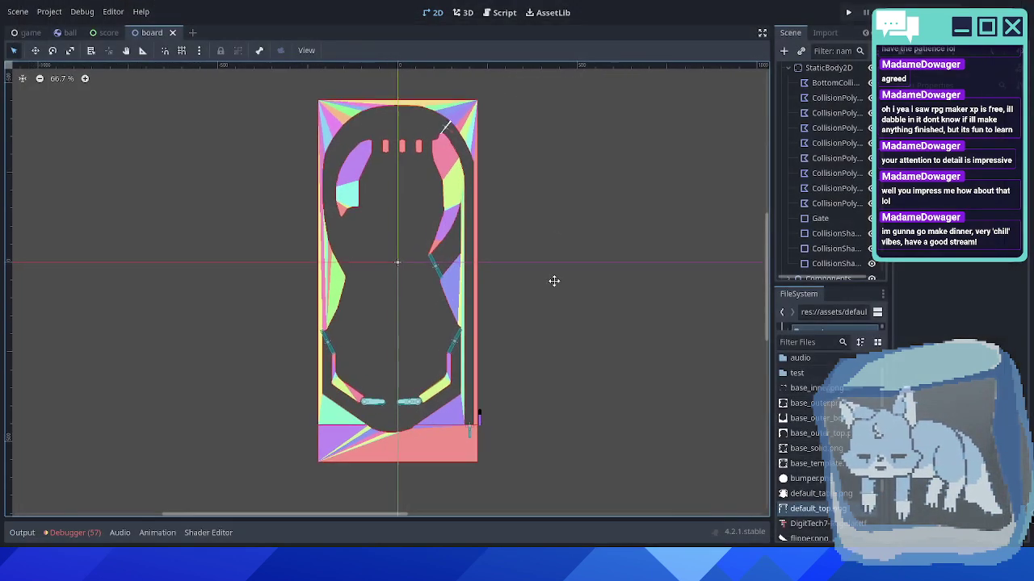
middle_click_drag(577, 219, 512, 233)
scroll(495, 240, "up", 1)
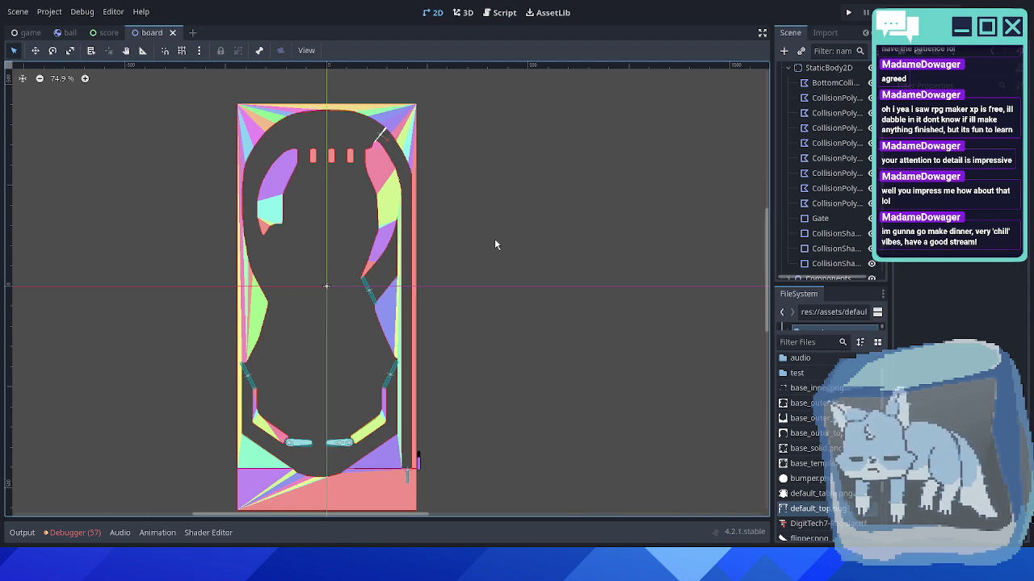
left_click(70, 33)
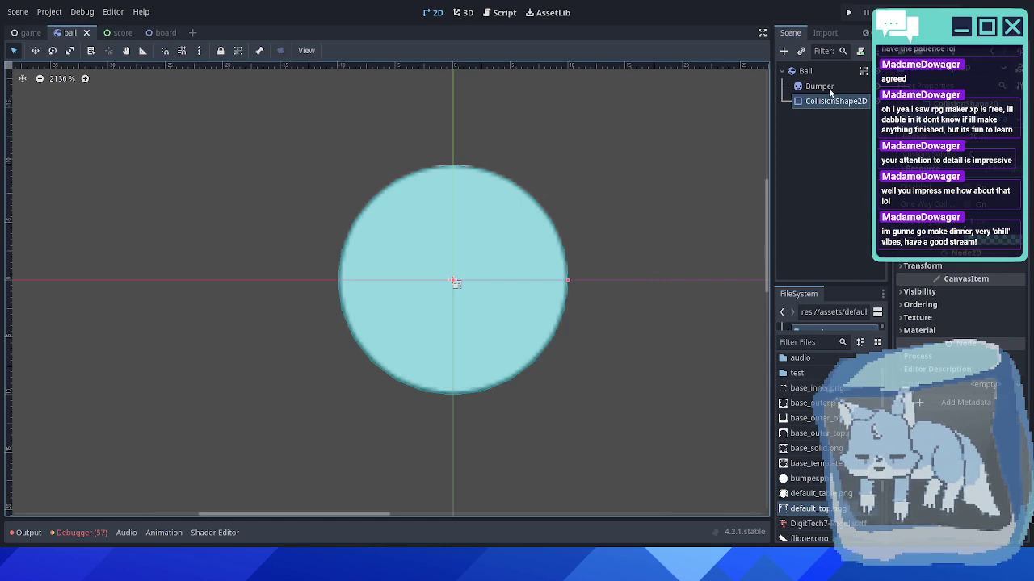
left_click(830, 92)
middle_click_drag(588, 205, 488, 224)
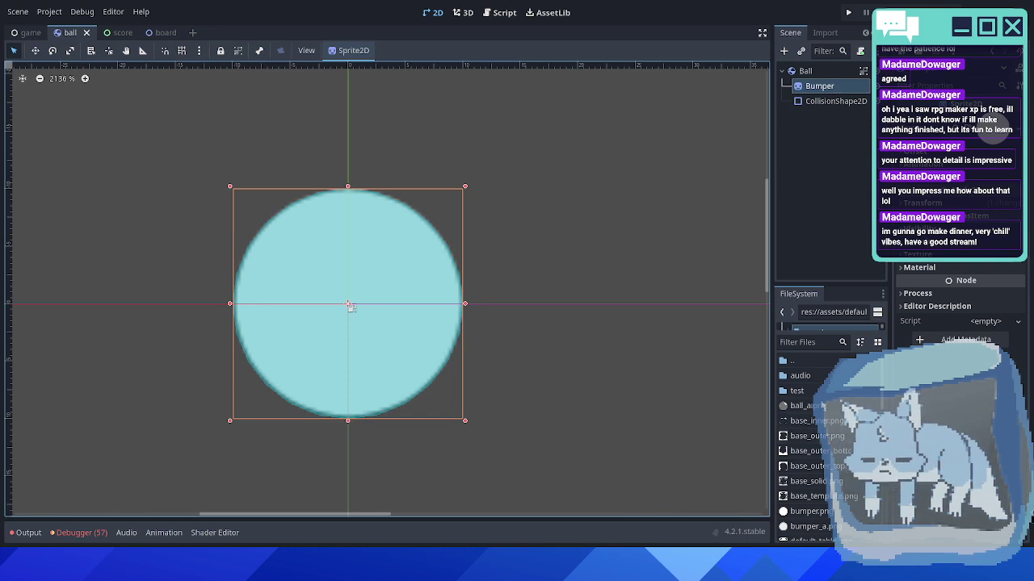
left_click_drag(812, 406, 961, 132)
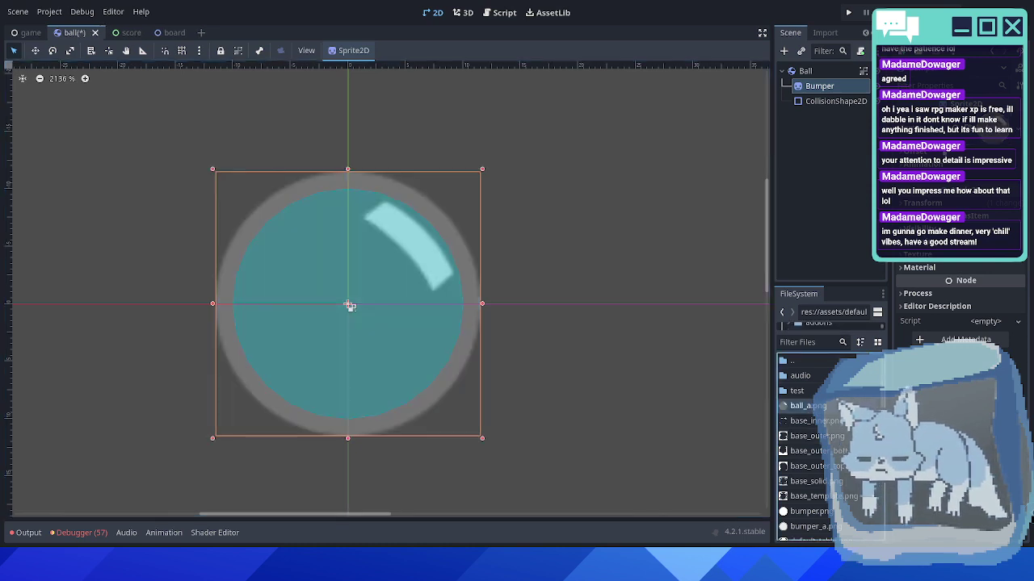
- Set the ball sprite's scale to 0.25 to match its collision circle
scroll(656, 233, "down", 11)
middle_click_drag(654, 233, 523, 239)
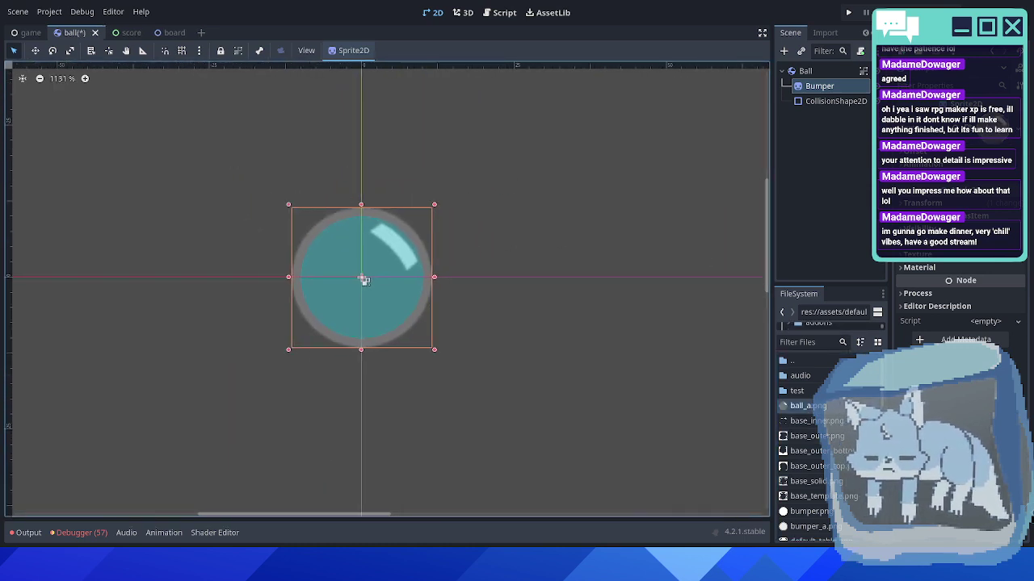
scroll(484, 280, "up", 3)
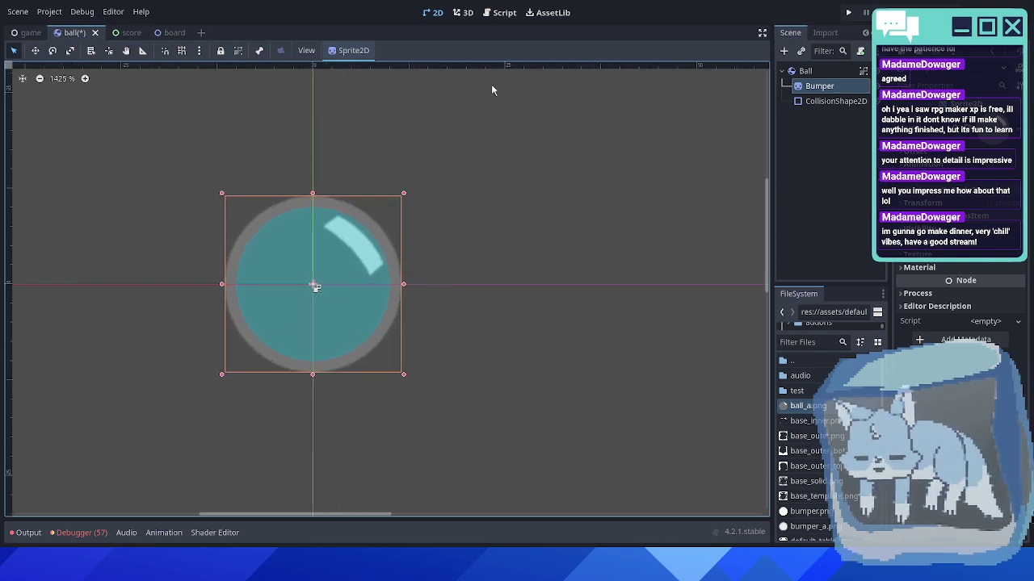
middle_click_drag(428, 303, 483, 292)
left_click(939, 205)
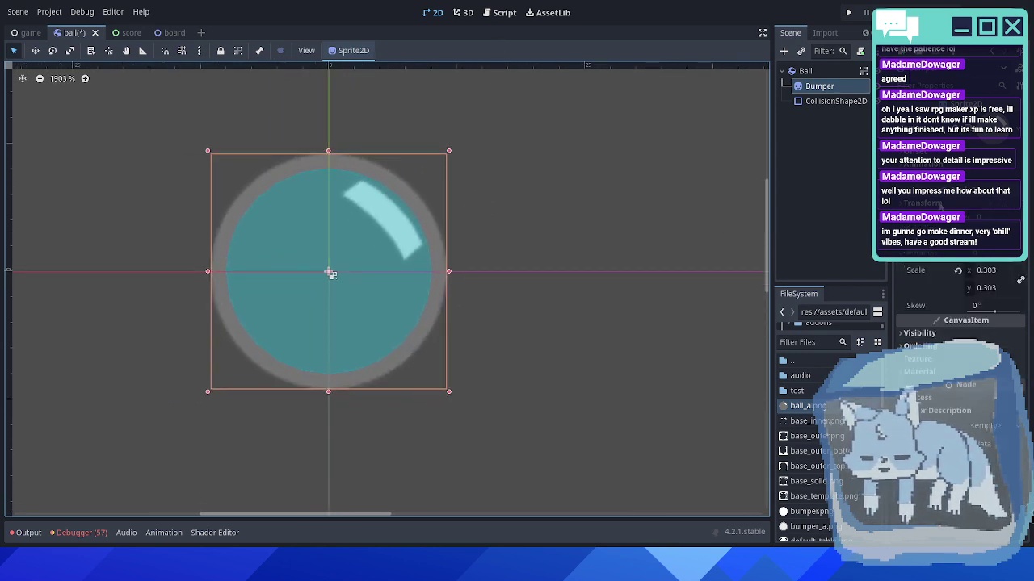
left_click(996, 270)
type(".")
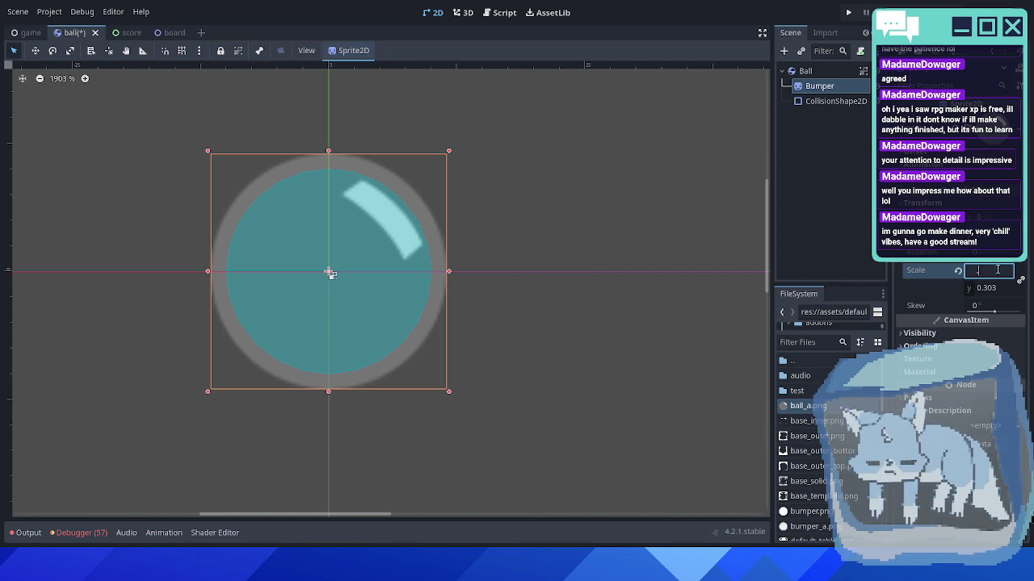
type(".25")
key("Return")
- Toggle the ball's collision shape visibility to check the sprite's fit, and save the ball scene
left_click(468, 242)
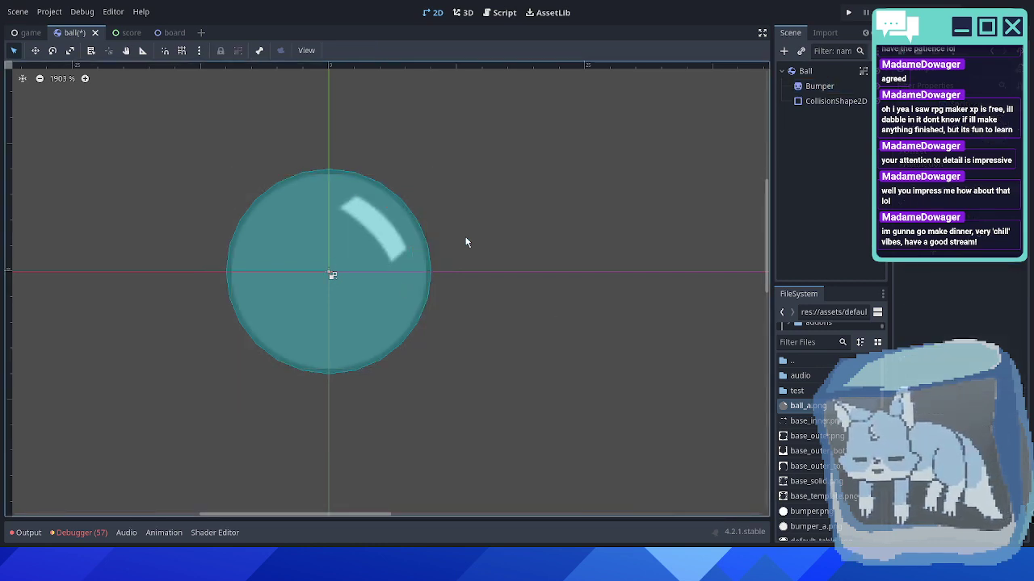
left_click(877, 101)
left_click(876, 101)
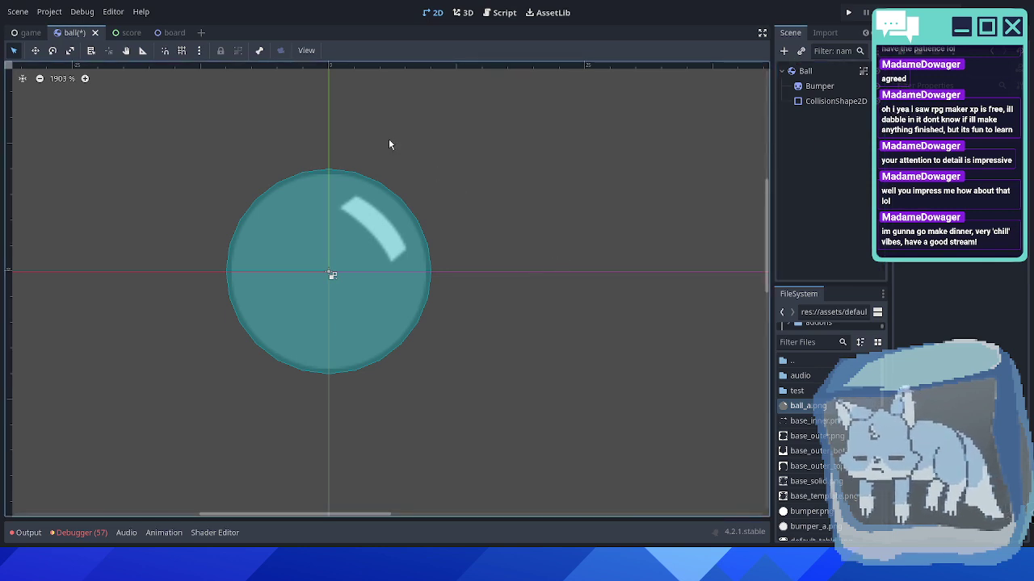
key("ctrl+s")
- Filter the project files for "flipp" and open the flipper.tscn scene
left_click(30, 32)
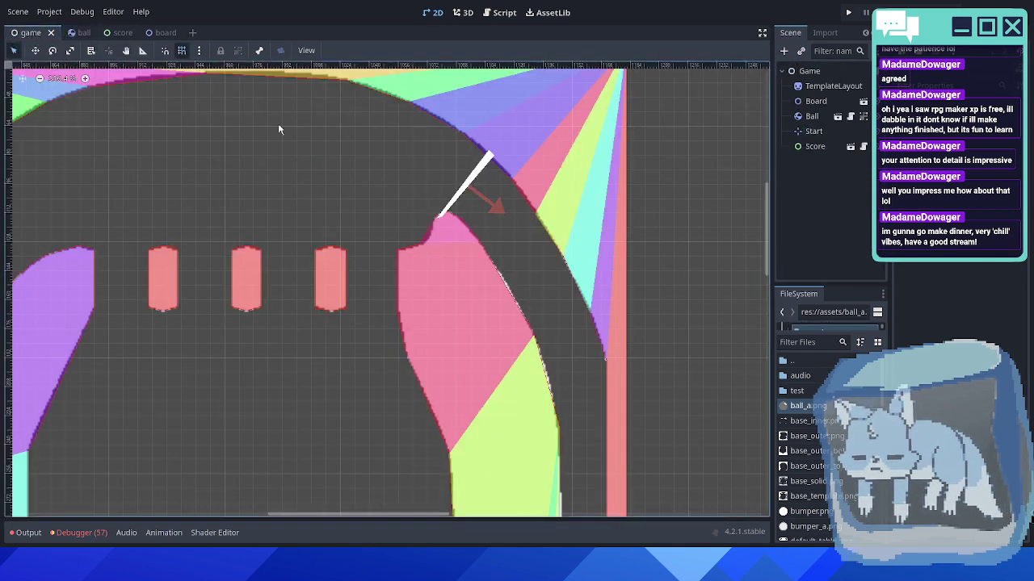
scroll(816, 428, "down", 3)
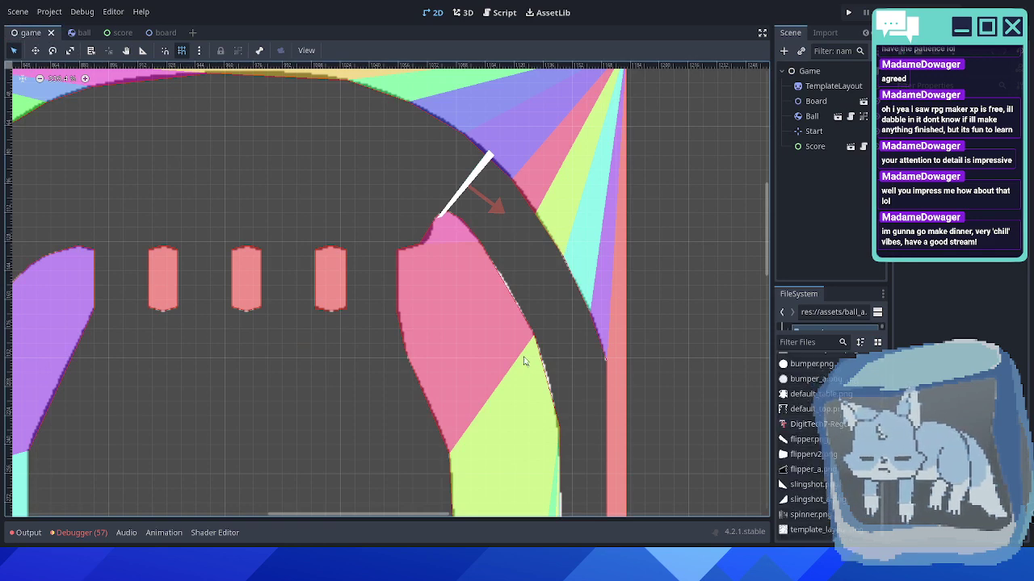
scroll(526, 357, "down", 4)
left_click(799, 343)
type("flipp")
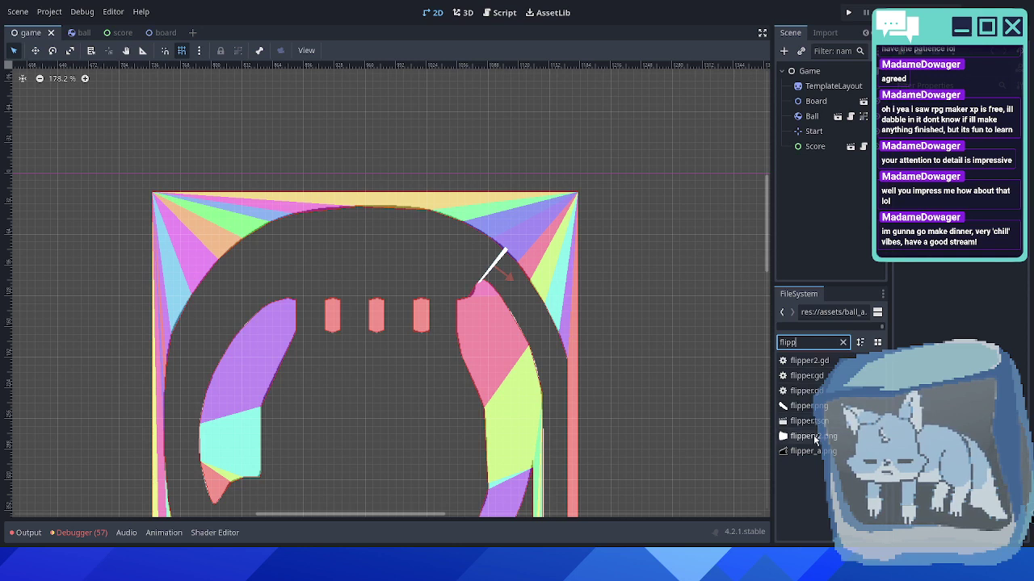
double_click(808, 421)
scroll(436, 314, "up", 3)
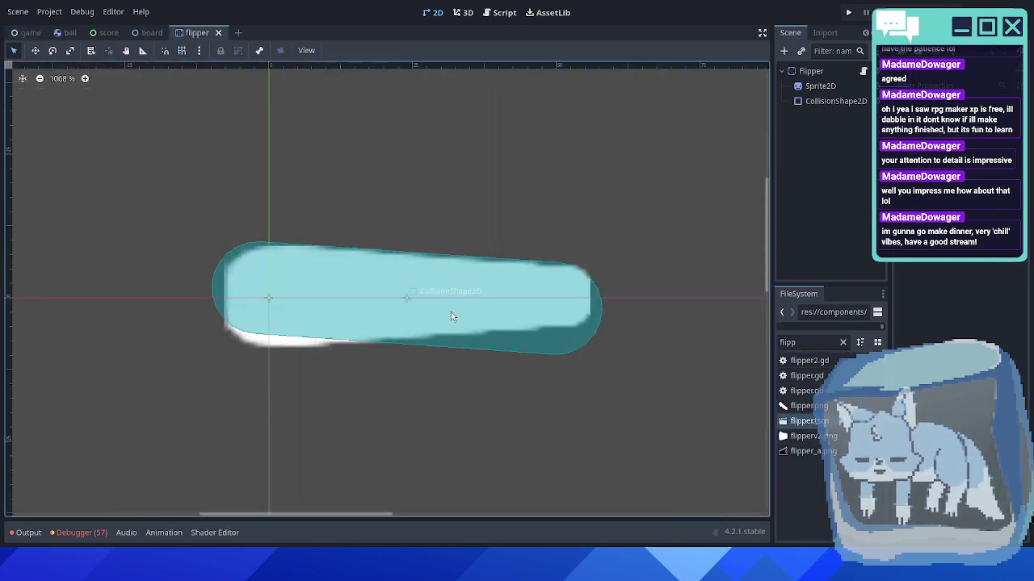
middle_click_drag(452, 315, 401, 315)
- Replace the texture of the flipper's Sprite2D with flipper_a.png
double_click(795, 452)
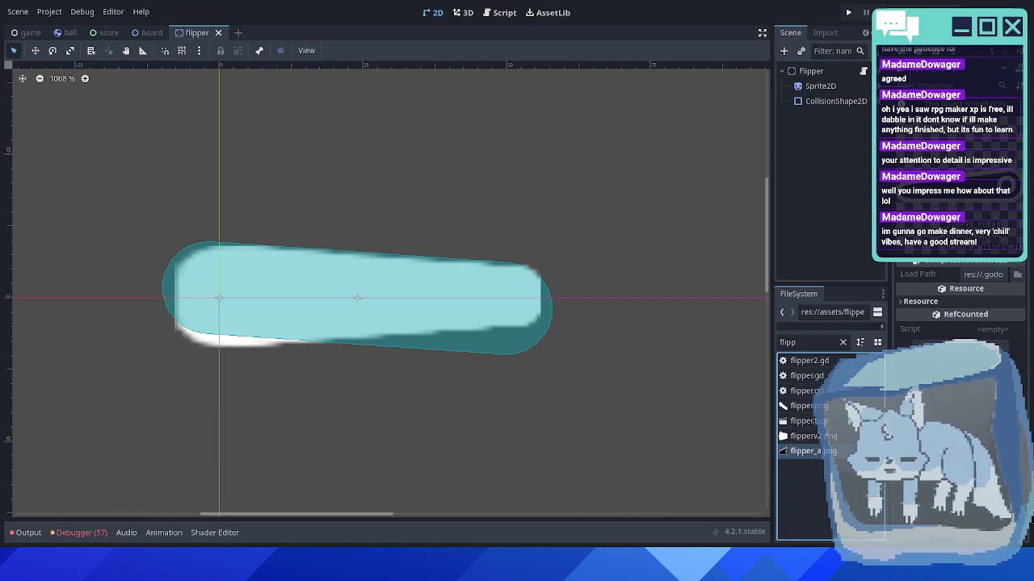
left_click(819, 86)
scroll(603, 289, "right", 1)
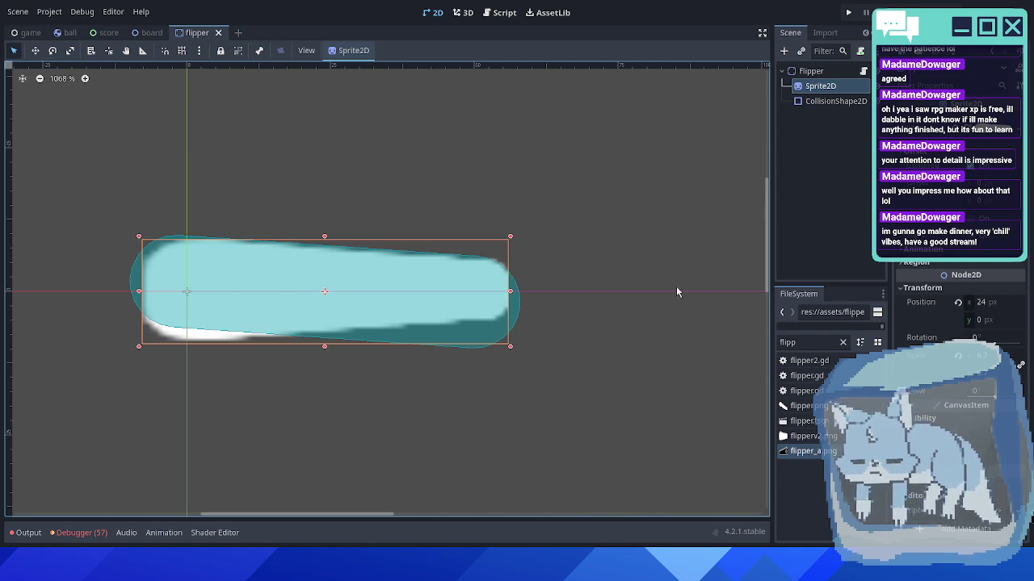
left_click_drag(798, 448, 979, 134)
- Scale the flipper sprite down to 0.2 to match the length of its collision shape
scroll(503, 273, "down", 20)
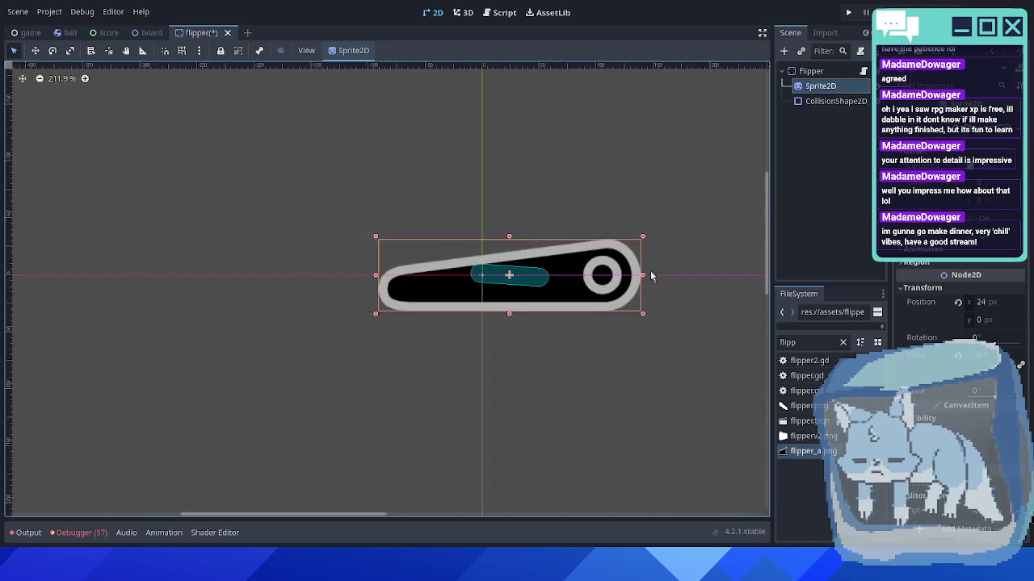
scroll(651, 276, "up", 5)
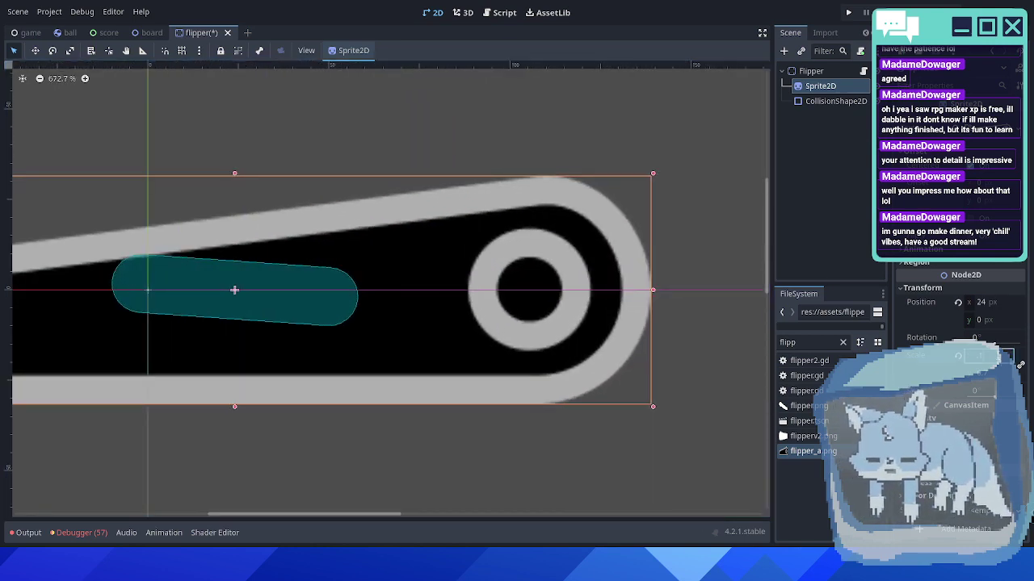
key("Return")
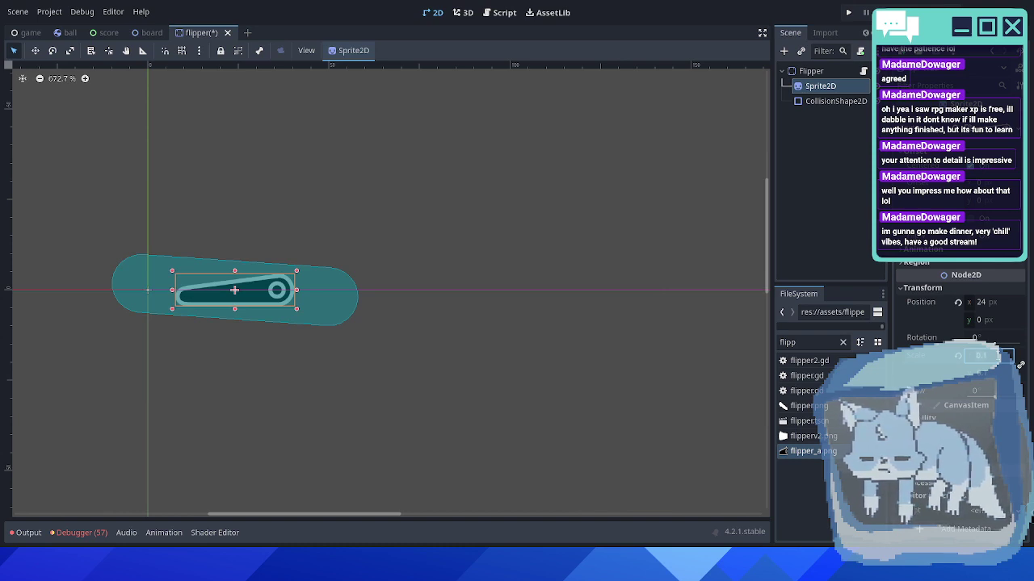
type(".2")
key("Return")
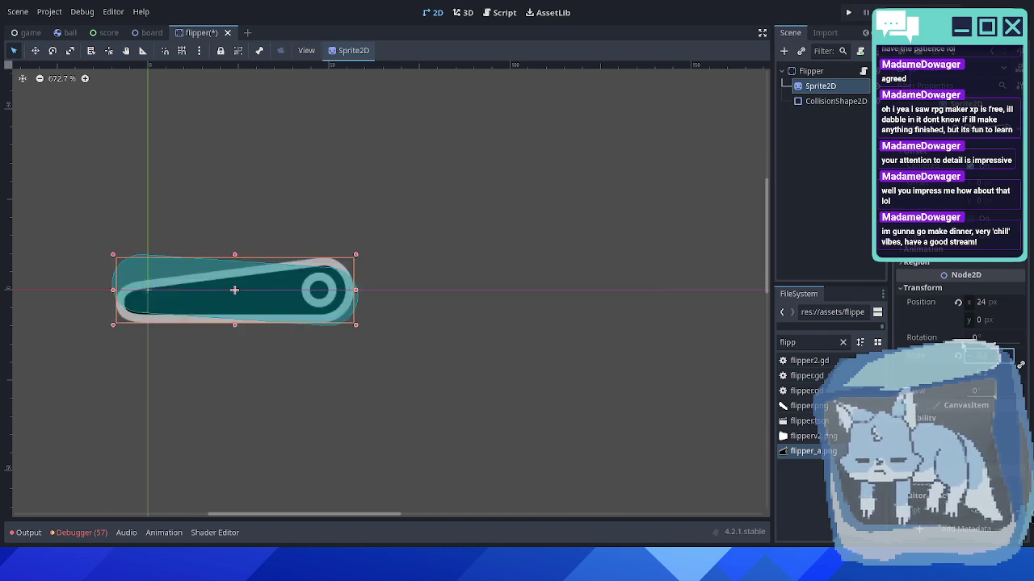
- Flip the flipper sprite horizontally so its pivot ring lies at the scene origin
left_click(969, 219)
scroll(440, 356, "up", 4)
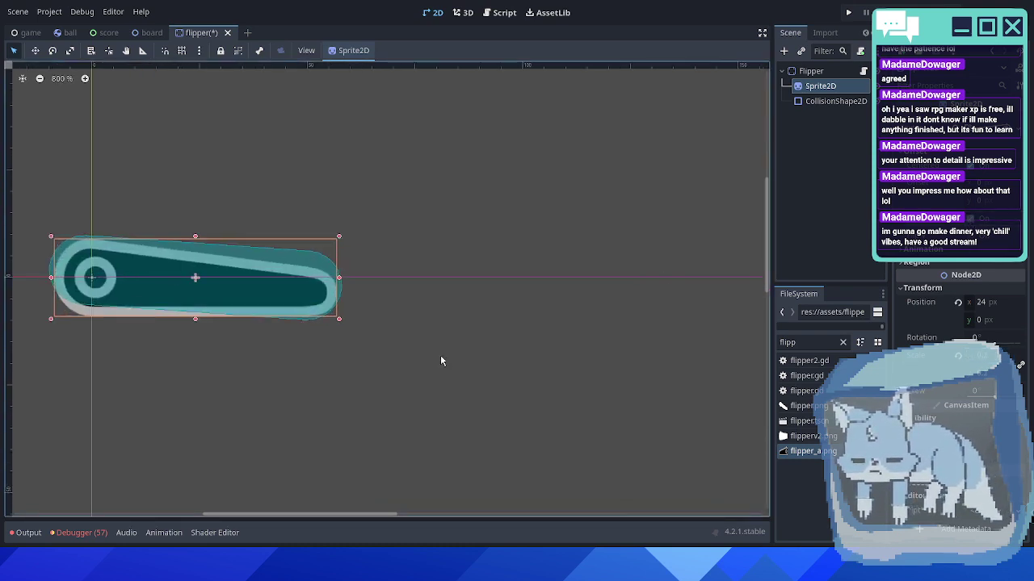
middle_click_drag(328, 333, 482, 344)
scroll(312, 347, "up", 2)
middle_click_drag(311, 348, 364, 347)
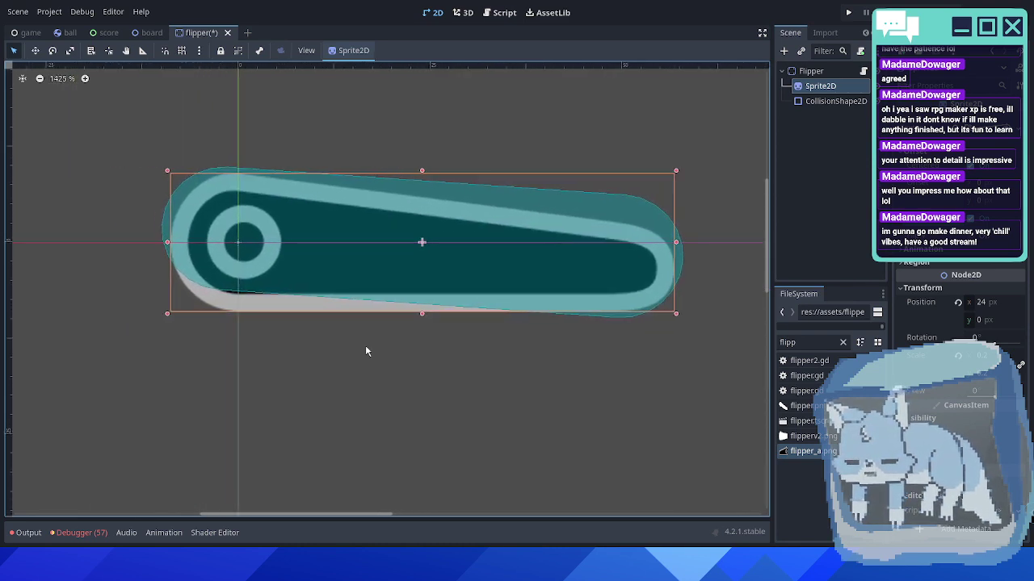
- Nudge the flipper sprite over its collision shape to position x 24, y -1 px
left_click(817, 101)
left_click(818, 86)
key("Left")
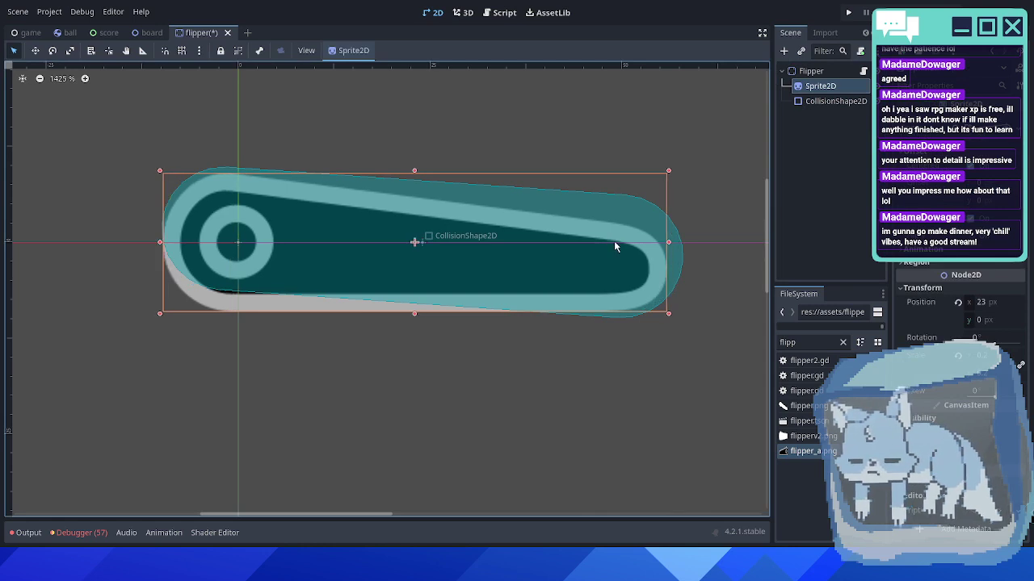
key("Up")
key("Right")
key("Down")
key("Up")
key("Up")
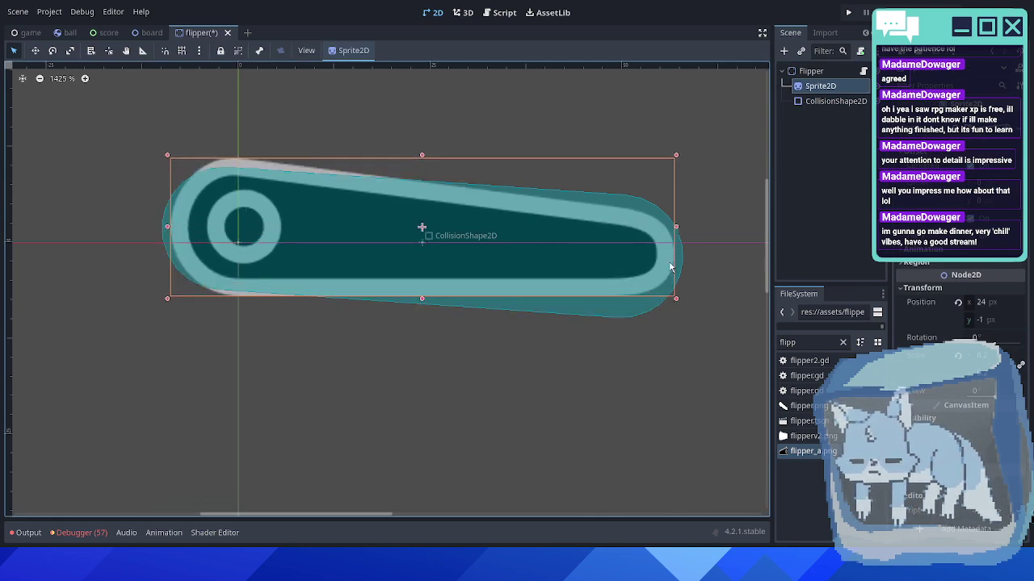
- Nudge the flipper sprite over its collision shape to position x 23, y -1 px
key("Left")
key("Left")
key("Down")
key("Right")
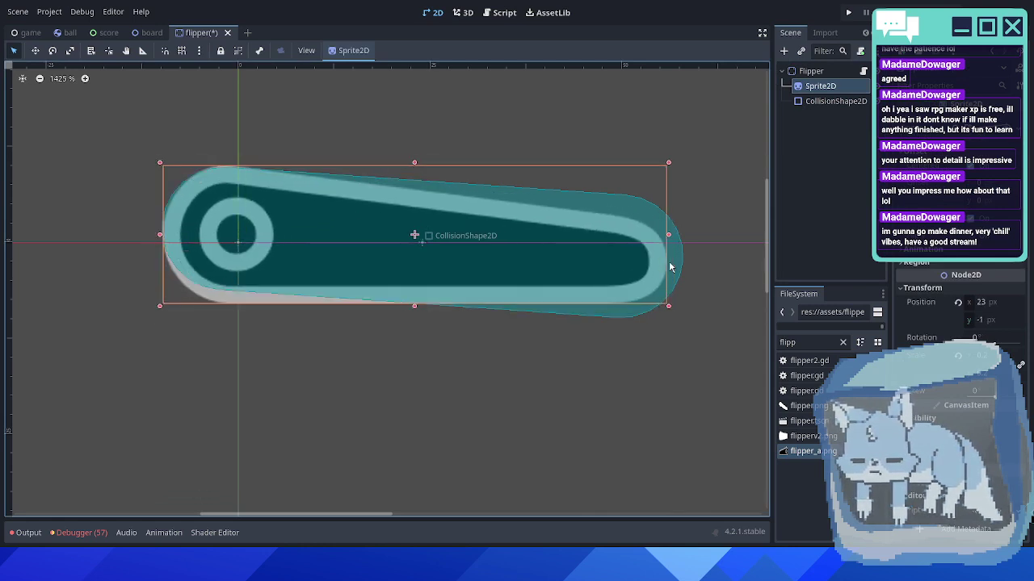
- Set the flipper sprite's rotation to -3° so its upper edge follows the slope of the collision shape
middle_click_drag(687, 261, 621, 283)
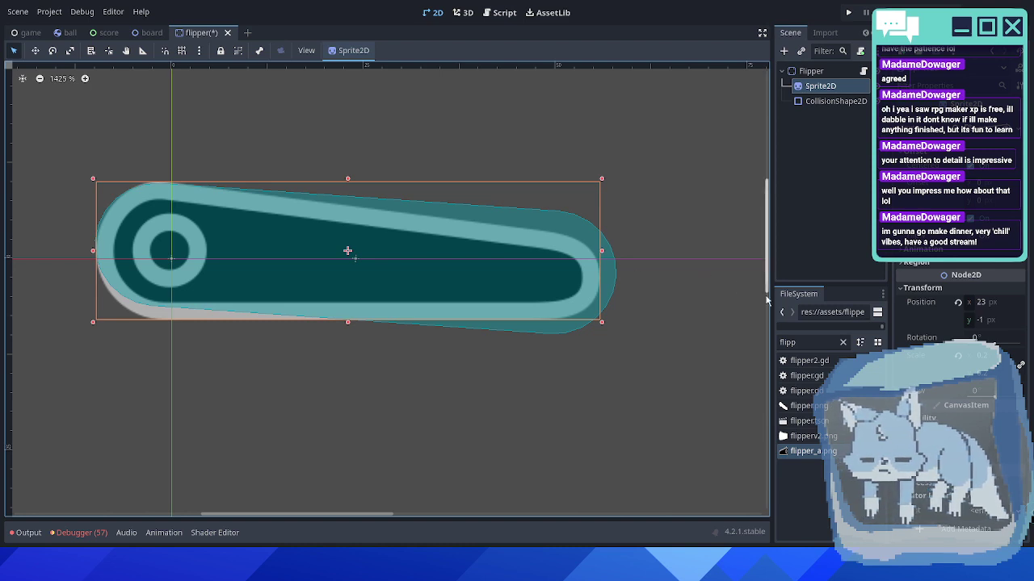
left_click(986, 337)
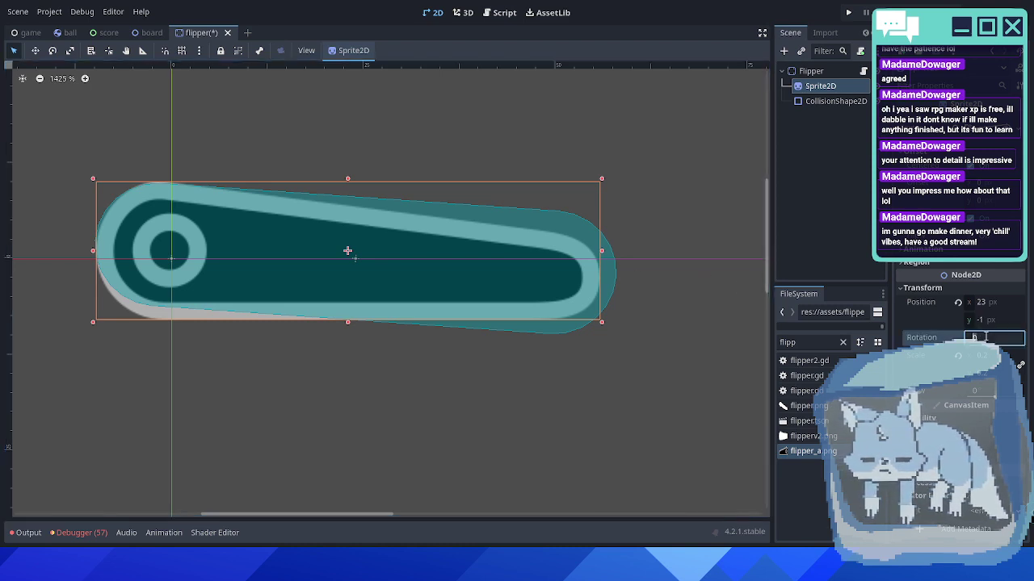
key("Down")
key("Down")
key("Down")
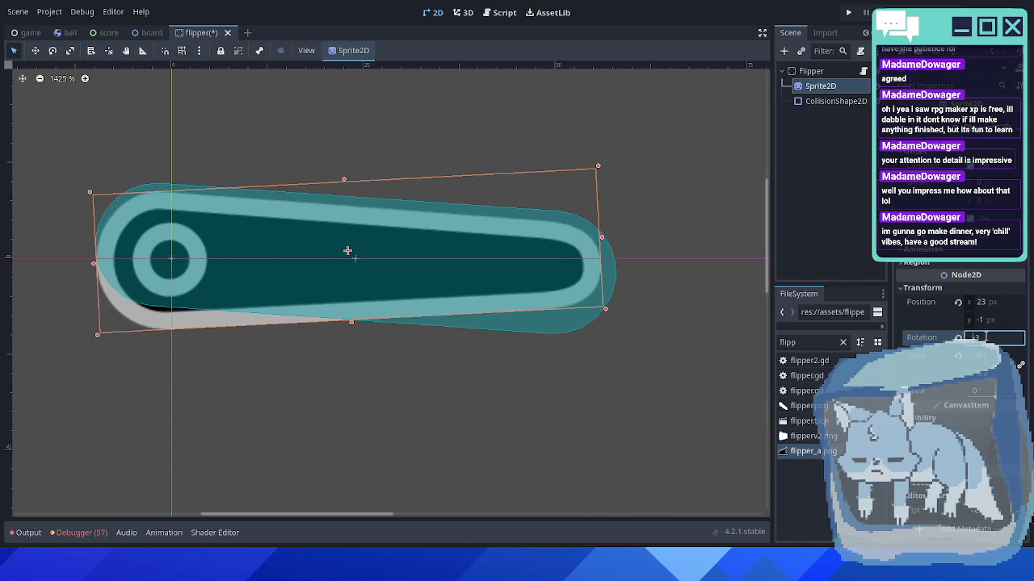
key("Up")
key("Up")
key("Up")
key("BackSpace")
type("-2")
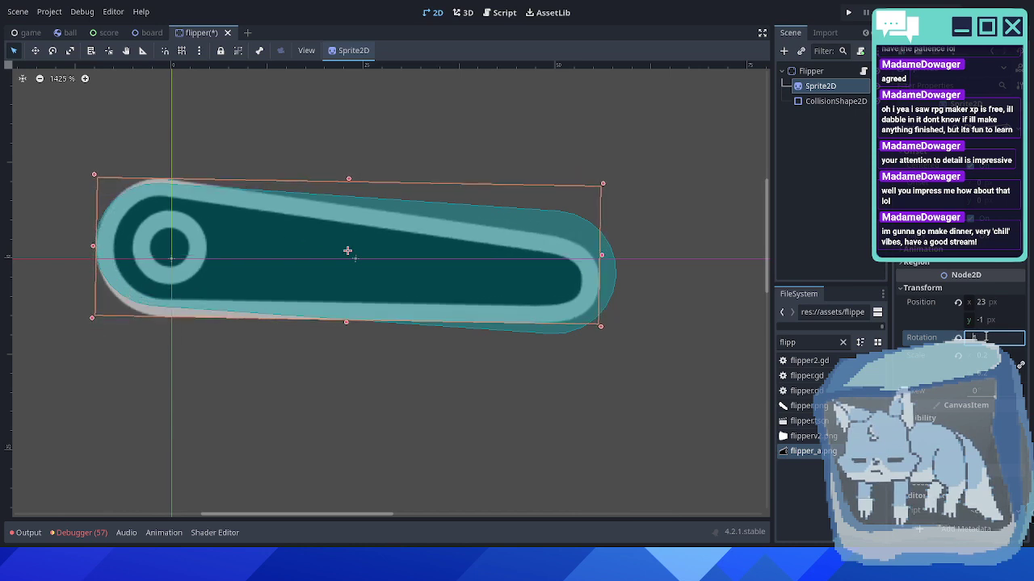
key("BackSpace")
type("3")
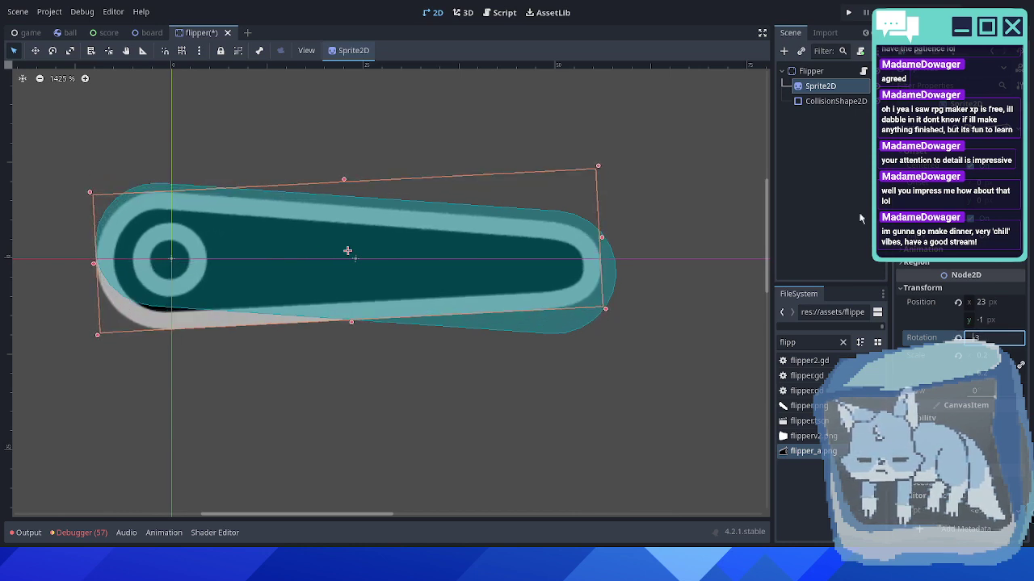
key("Return")
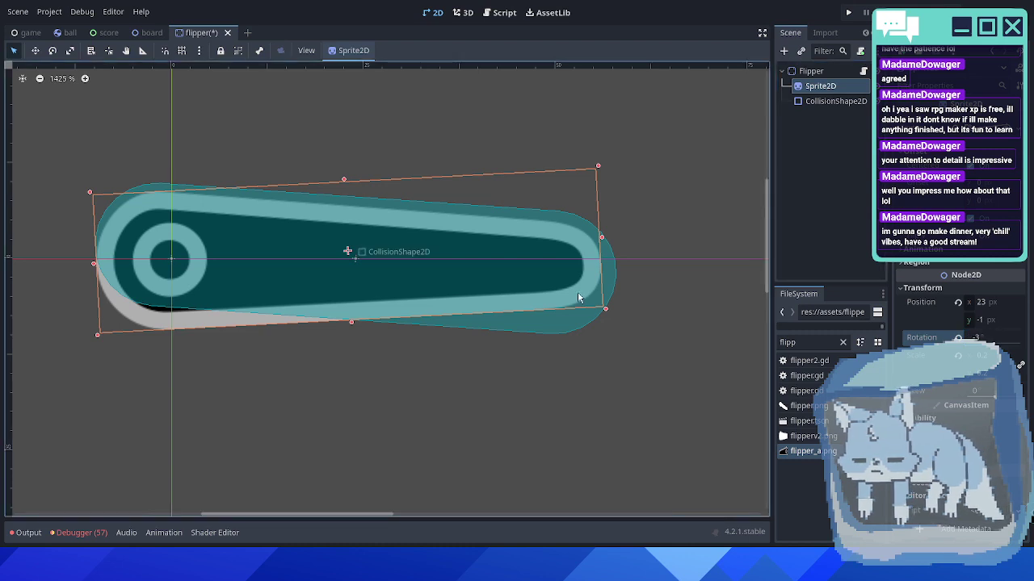
- Try shifting the flipper sprite to position x 24 px over the collision shape, then return it to x 23 px
key("Right")
key("Up")
key("Left")
key("Down")
key("Right")
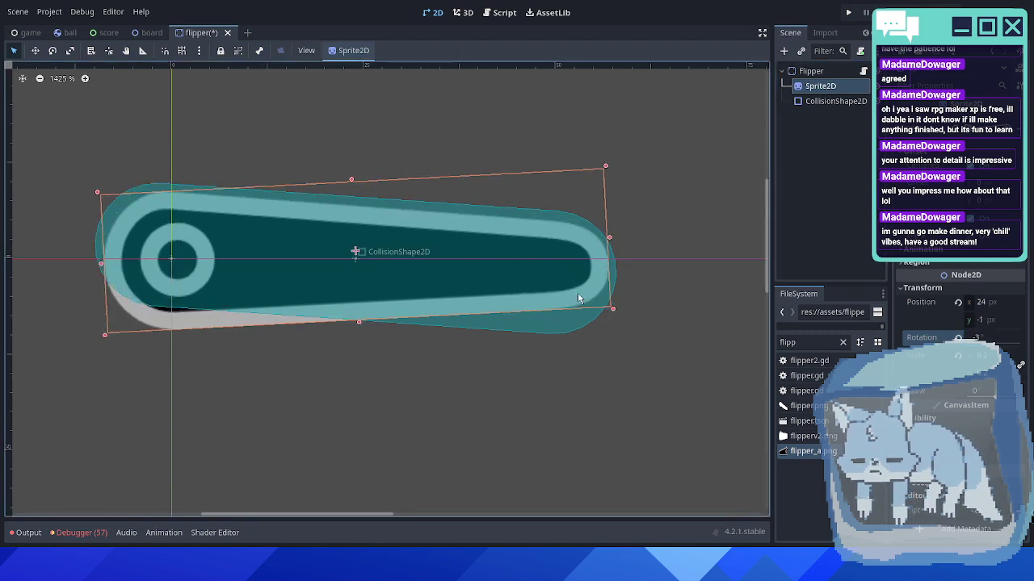
key("Left")
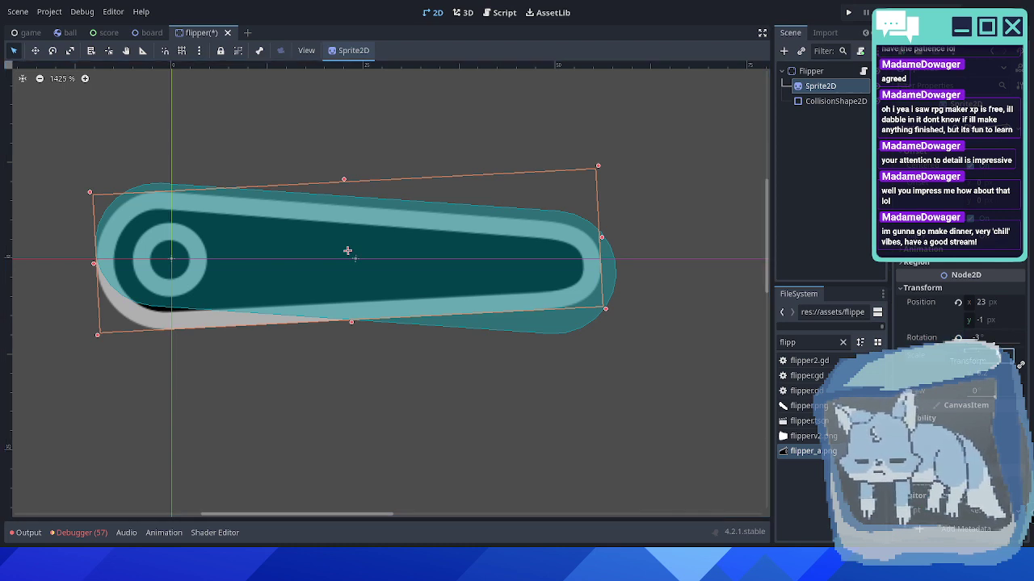
- Try enlarging the flipper sprite to a scale of 0.21 to reach the collision shape's narrow end
key("Return")
left_click(811, 101)
left_click(818, 86)
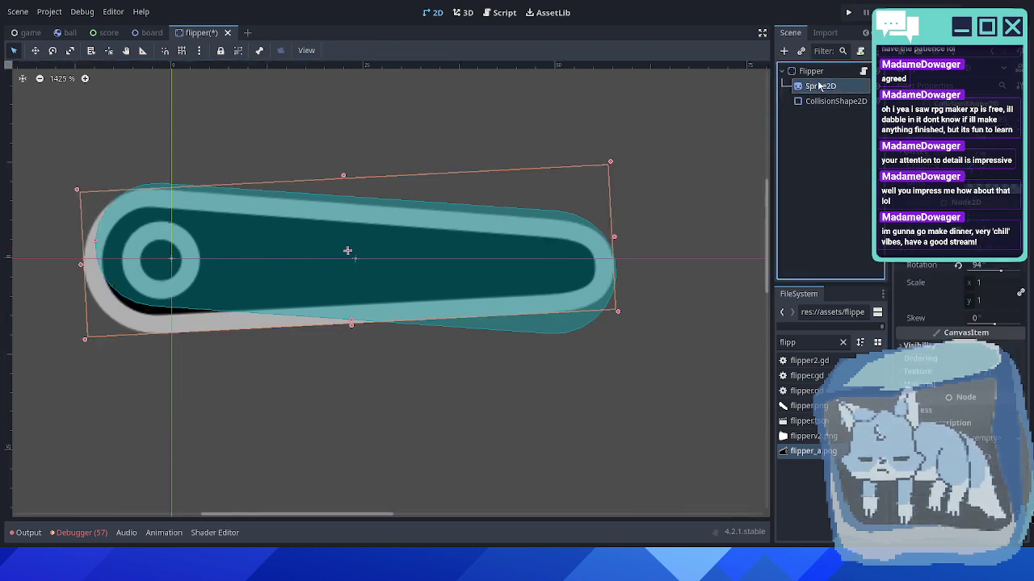
- Nudge the enlarged flipper sprite to position x 25, y -3 px to compare its fit with the collision shape
key("Right")
key("Right")
key("Left")
key("Up")
key("Right")
key("Down")
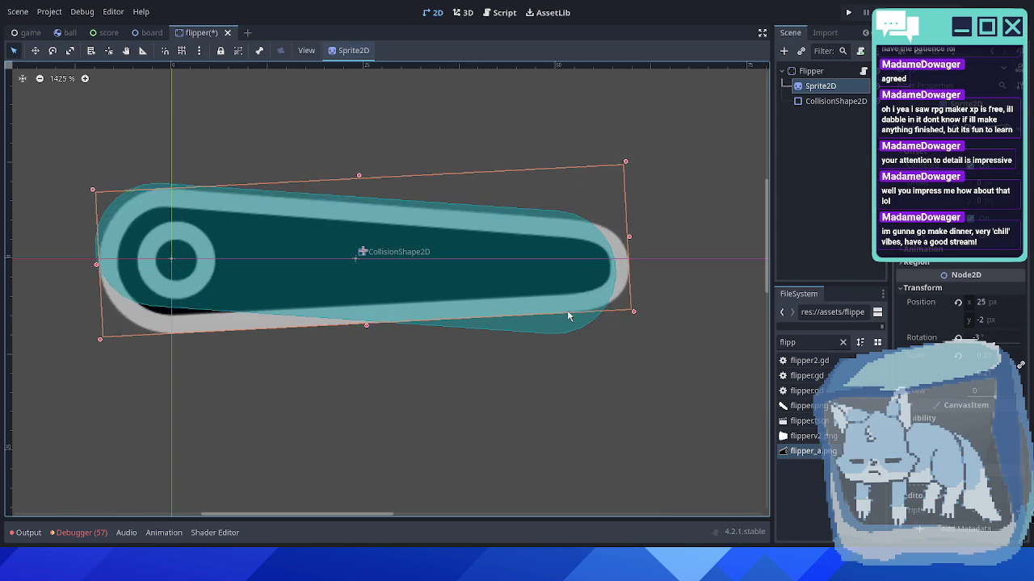
key("Left")
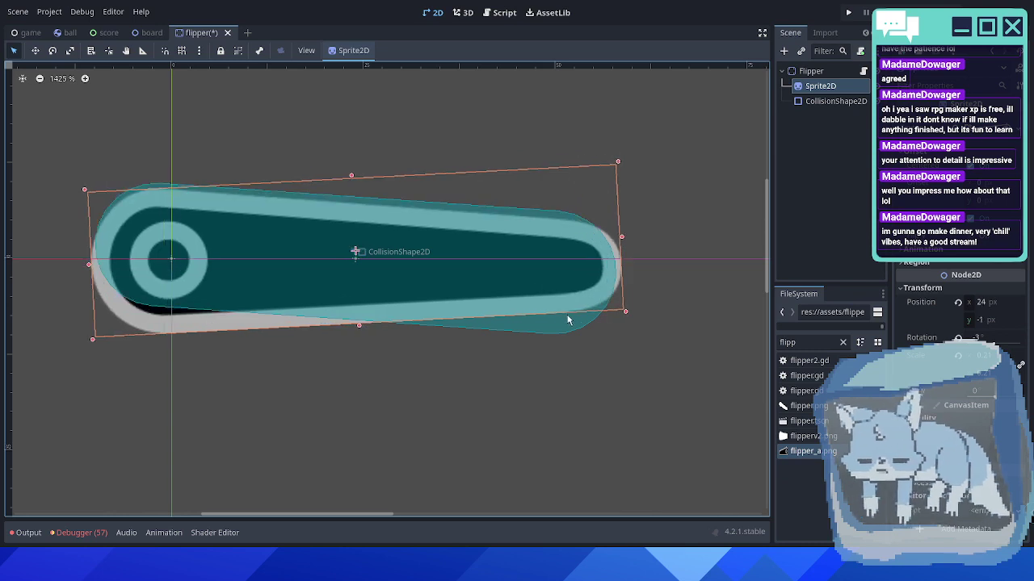
key("Up")
key("Up")
key("Right")
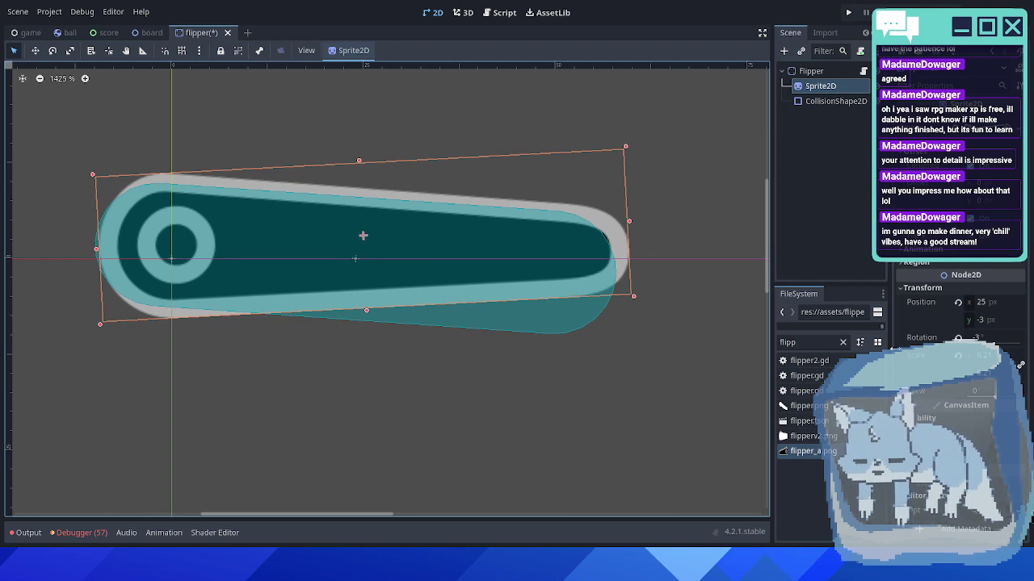
- Try smaller scale values for the flipper sprite and settle on 0.2
left_click(990, 357)
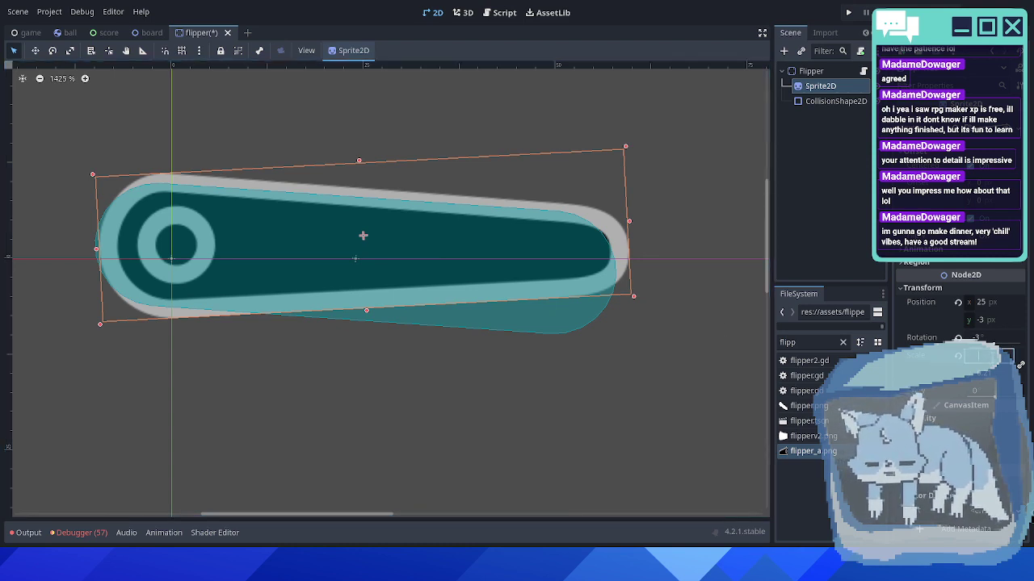
key("Return")
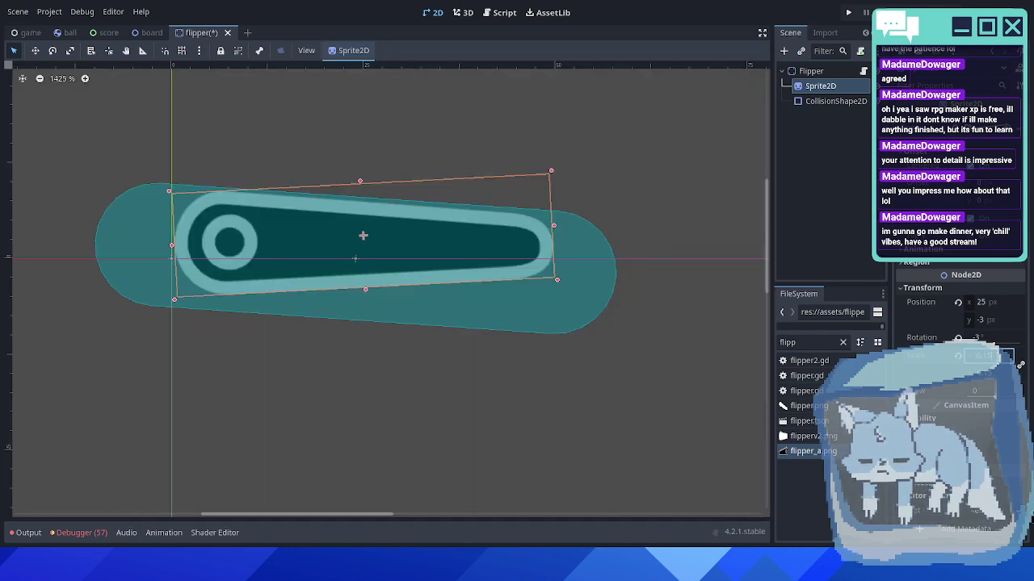
key("Return")
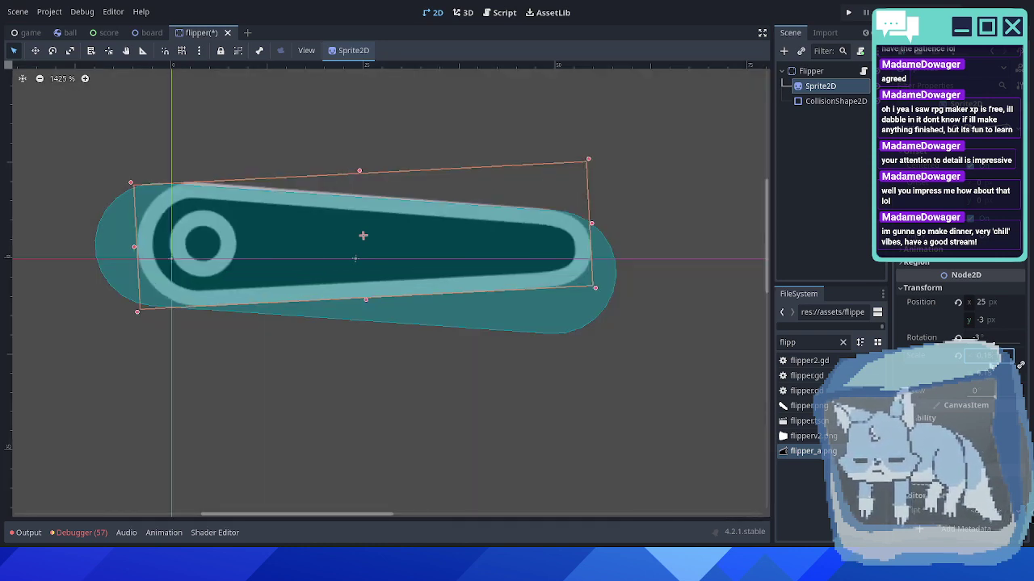
key("Return")
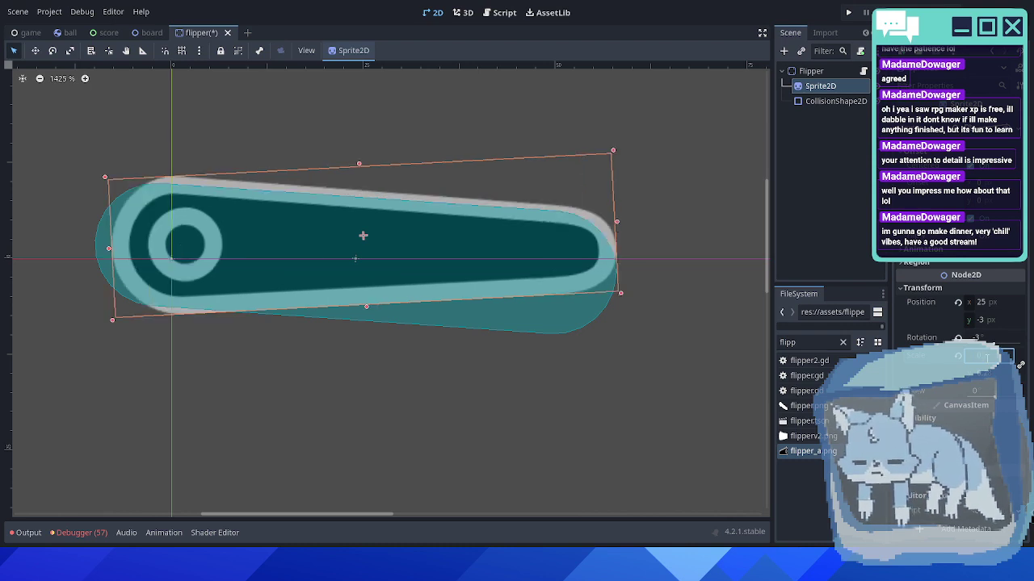
left_click(809, 100)
left_click(812, 87)
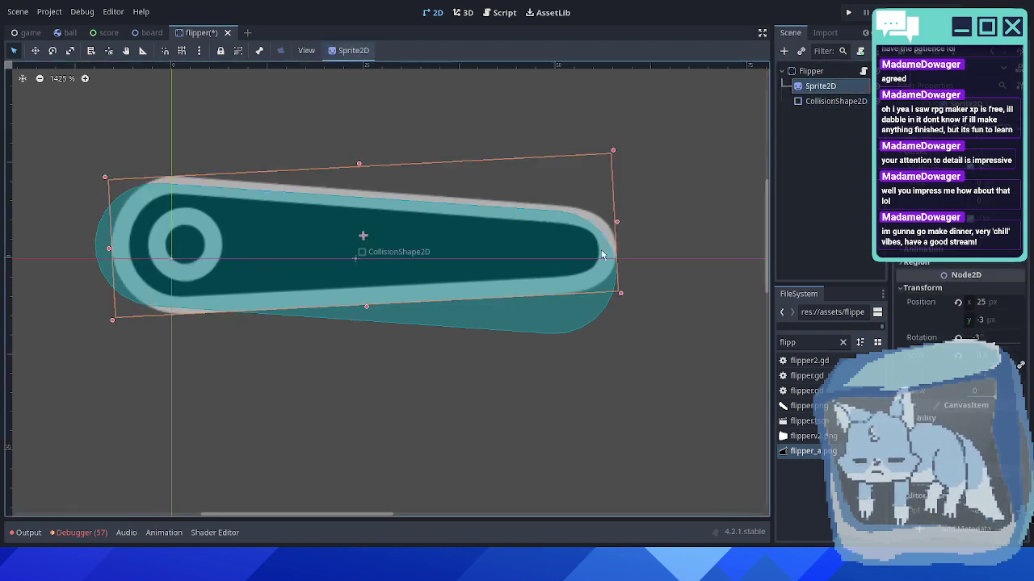
- Move the flipper sprite to position x 23, y -2 px so its rounded pivot end meets the collision shape
key("Left")
key("Left")
key("Down")
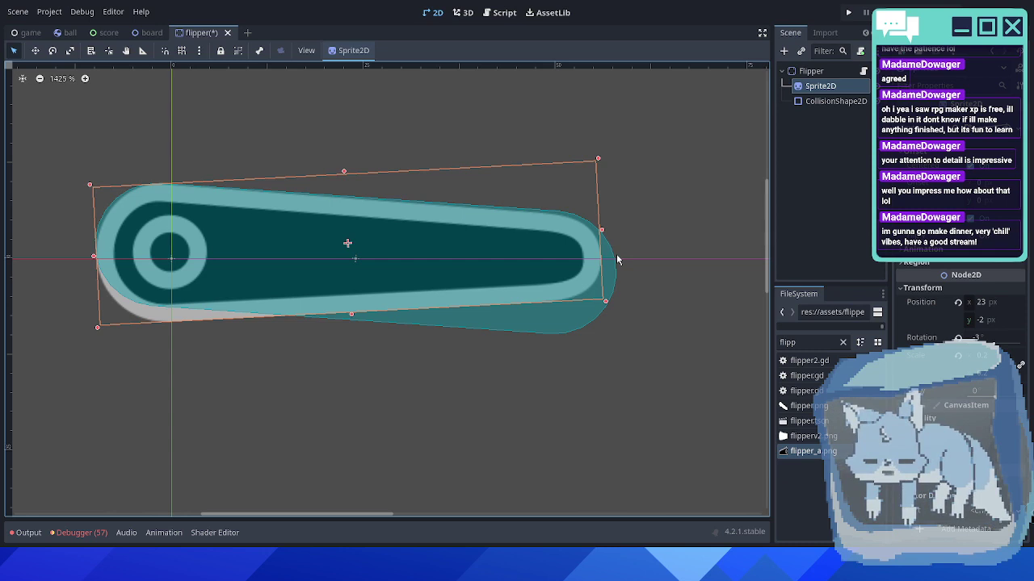
- Examine how the flipper sprite's outline fits its collision shape along the lower edge and at both rounded ends
scroll(616, 260, "down", 2)
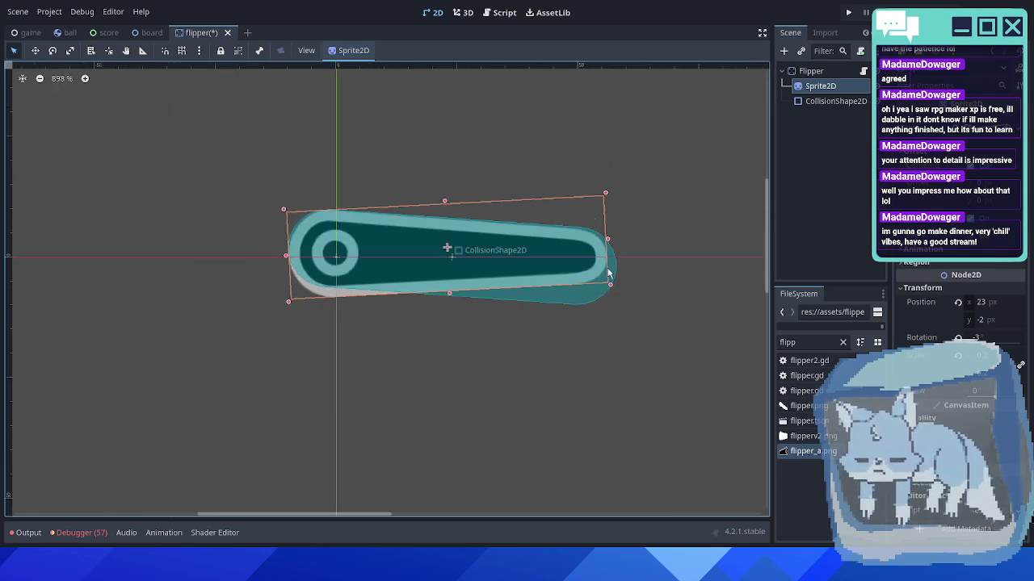
scroll(370, 316, "up", 2)
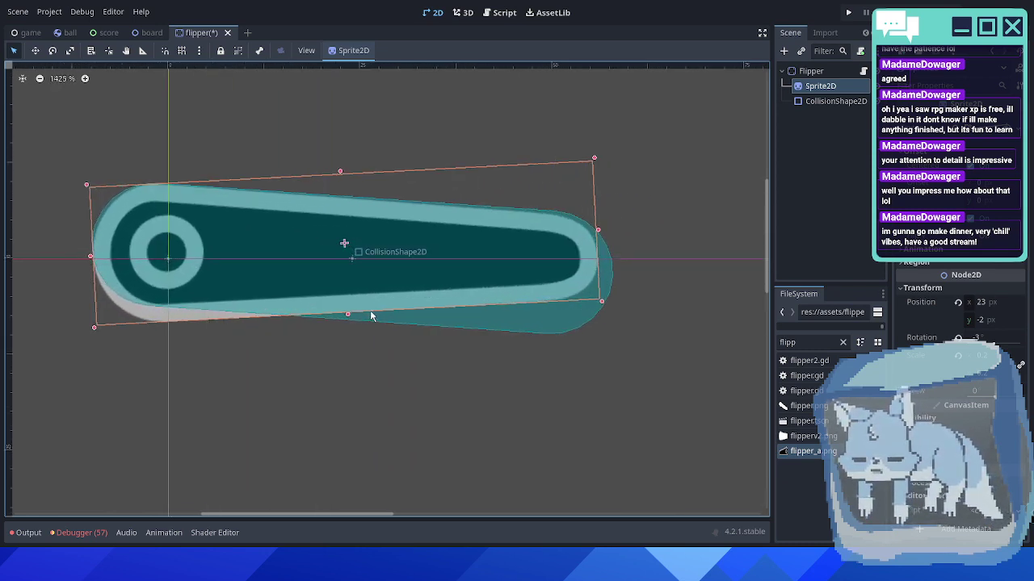
left_click(532, 326)
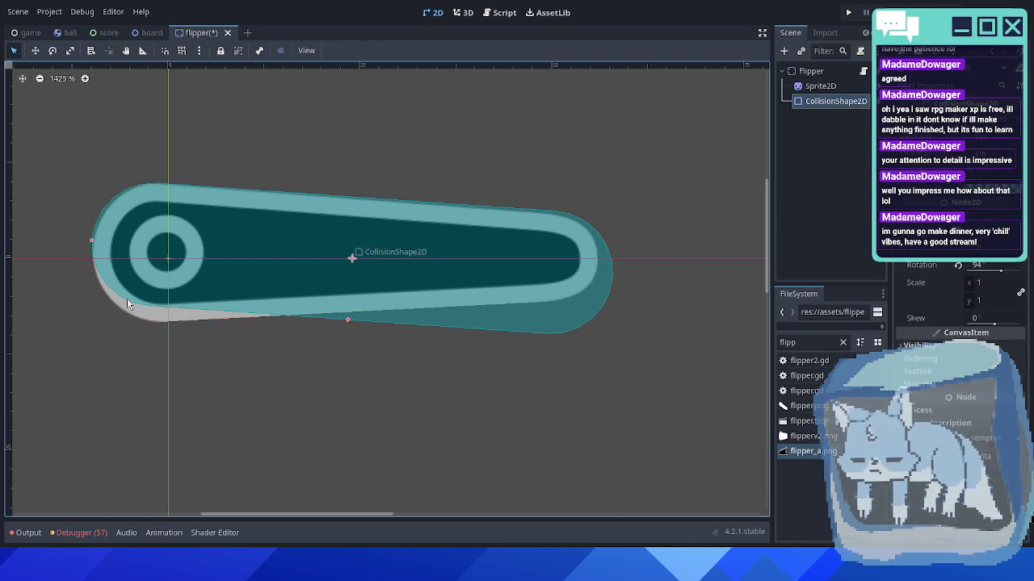
scroll(121, 297, "up", 1)
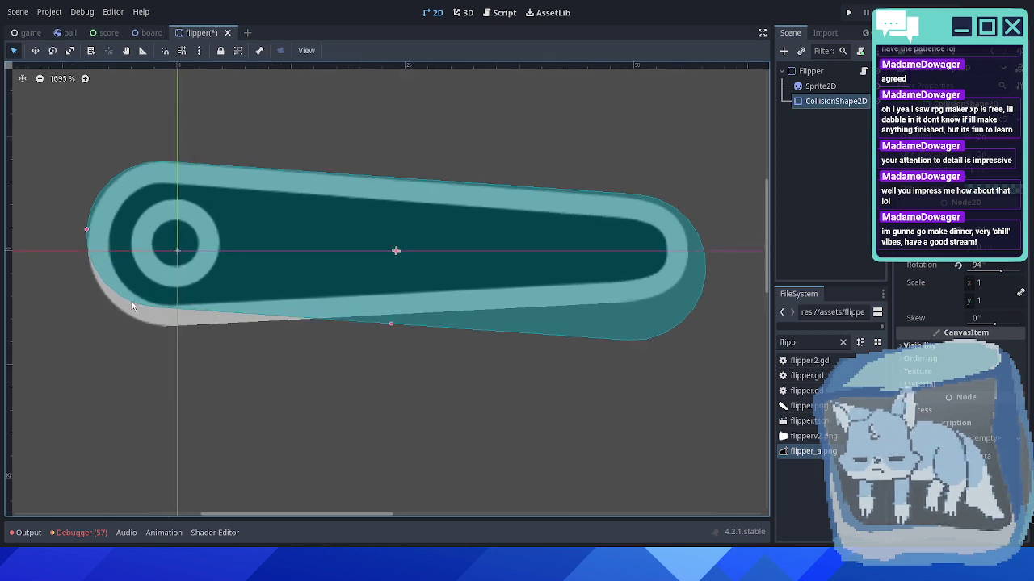
left_click(385, 231)
scroll(526, 260, "down", 1)
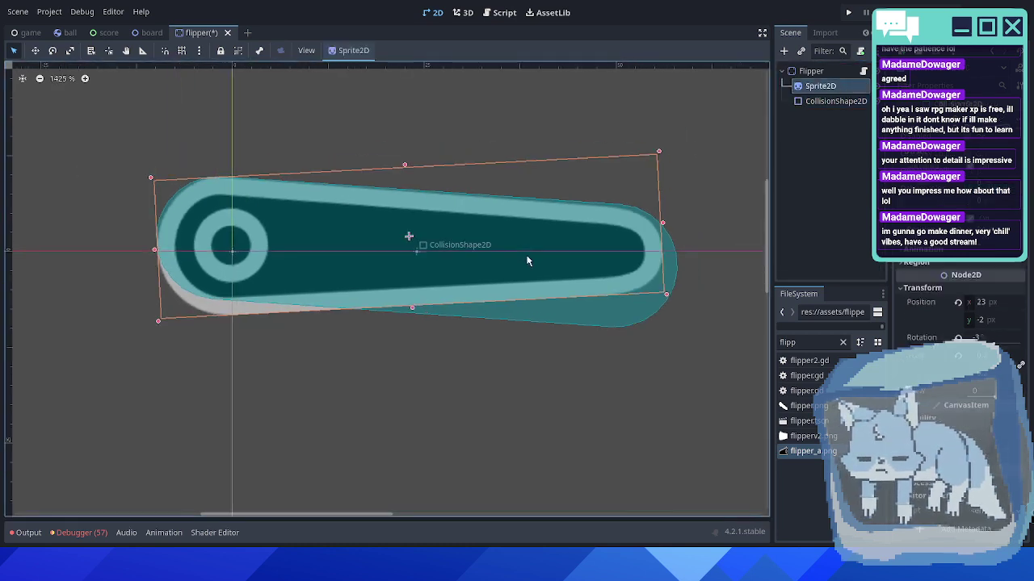
scroll(528, 258, "down", 4)
scroll(530, 253, "up", 3)
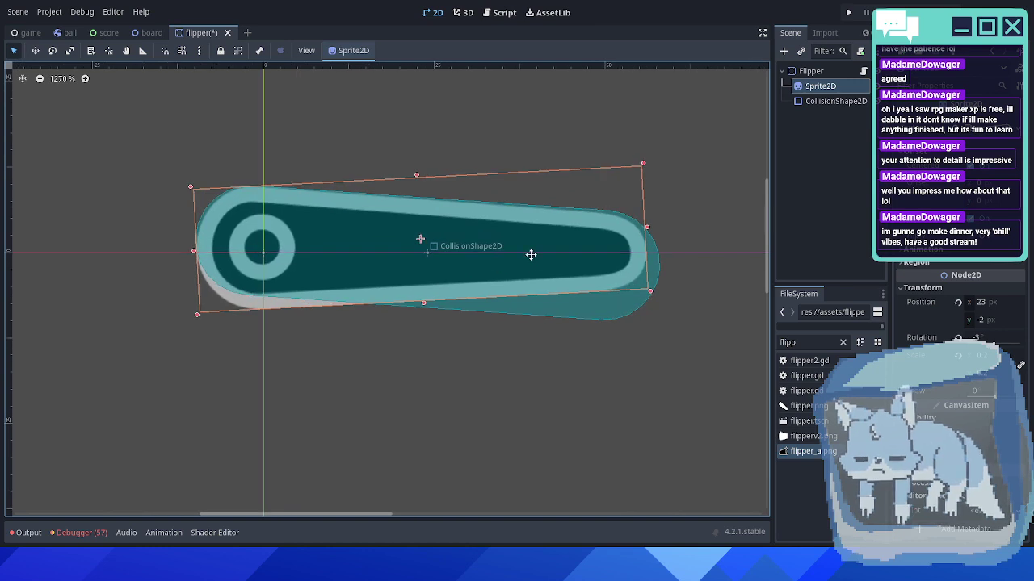
middle_click_drag(531, 255, 458, 265)
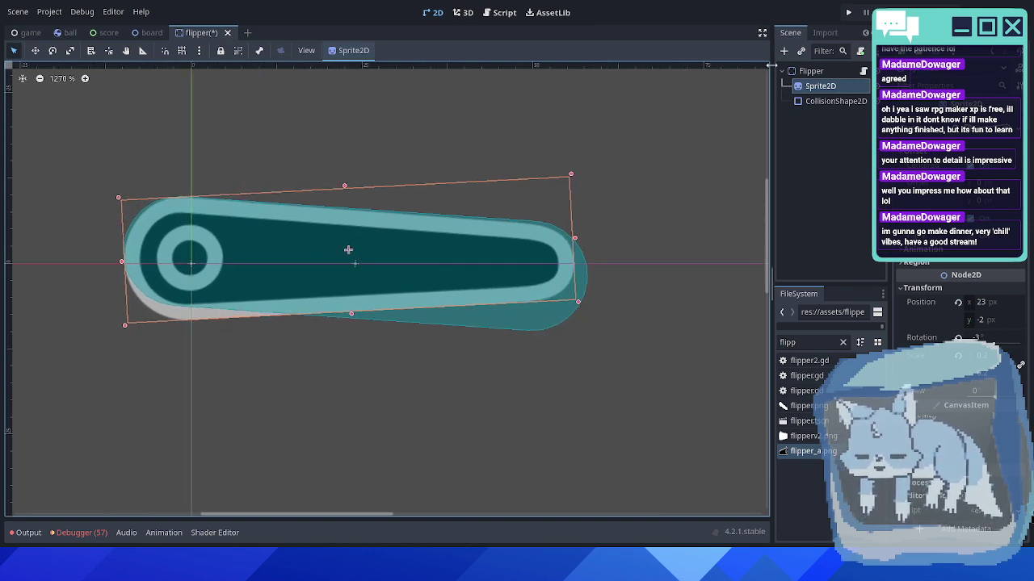
left_click(836, 101)
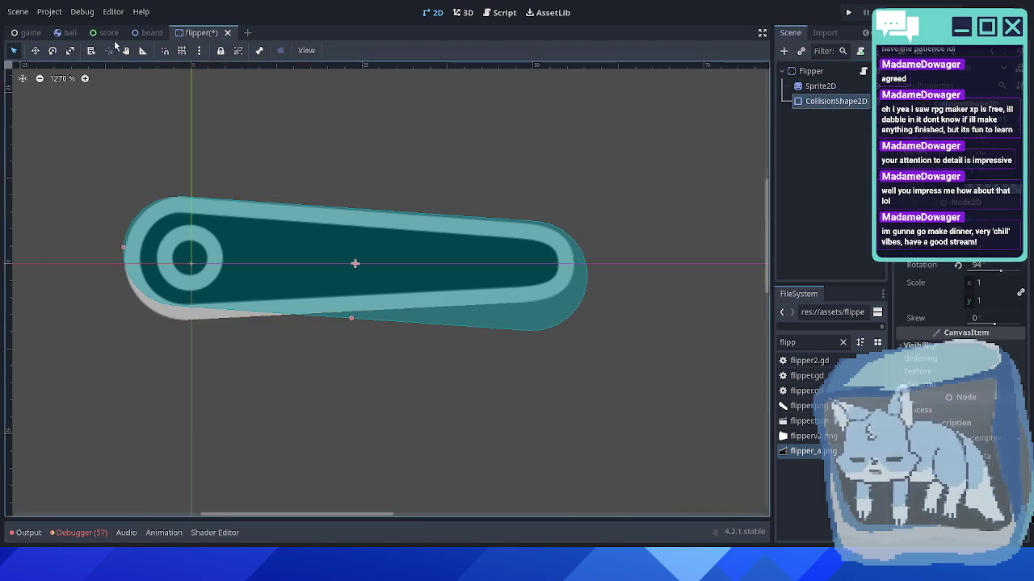
- In the board scene, delete the two surplus points at the flipper-side tip of the right guide rail's collision polygon
left_click(139, 33)
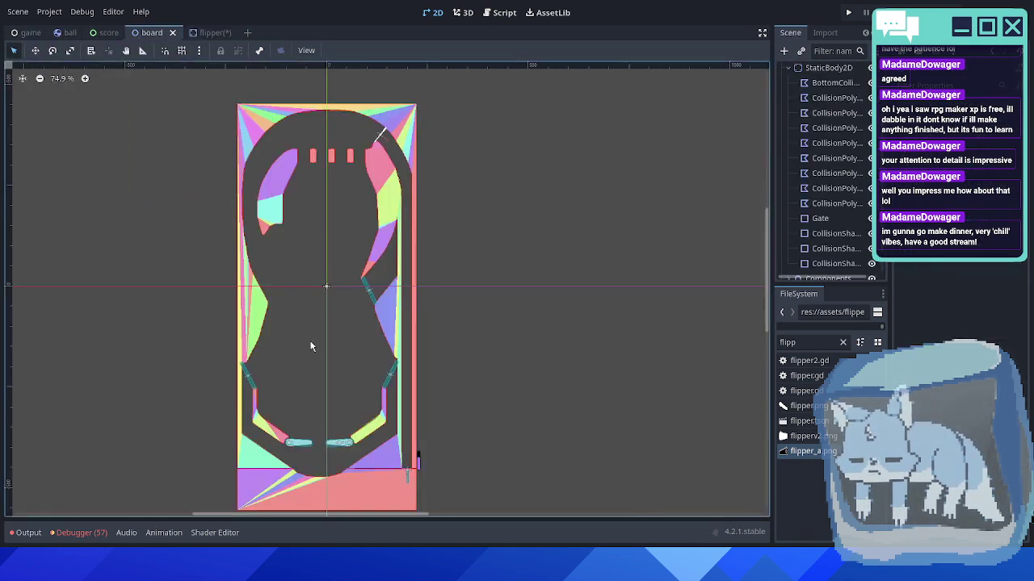
scroll(317, 411, "up", 6)
scroll(320, 275, "up", 7)
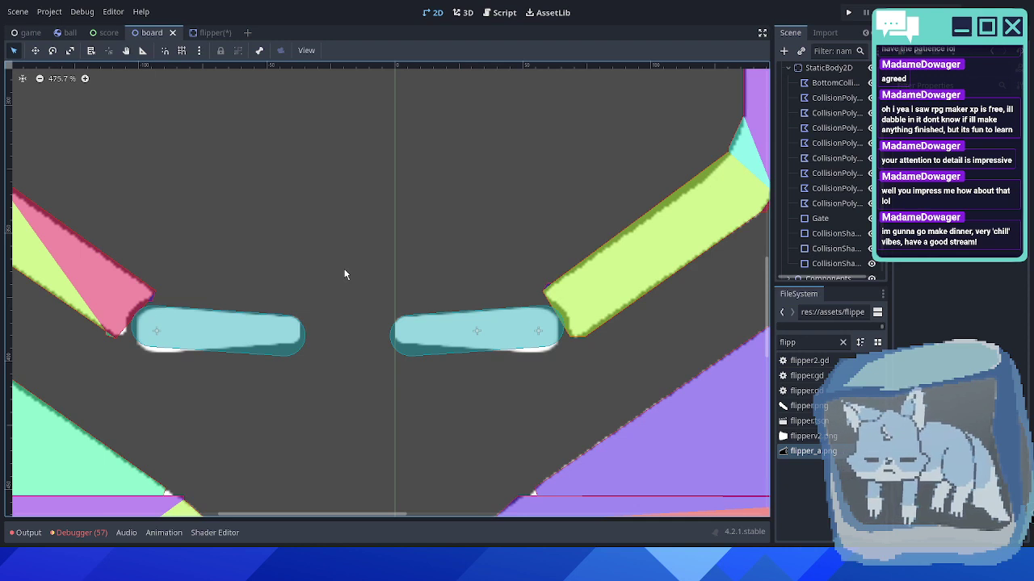
left_click(597, 300)
scroll(587, 293, "up", 8)
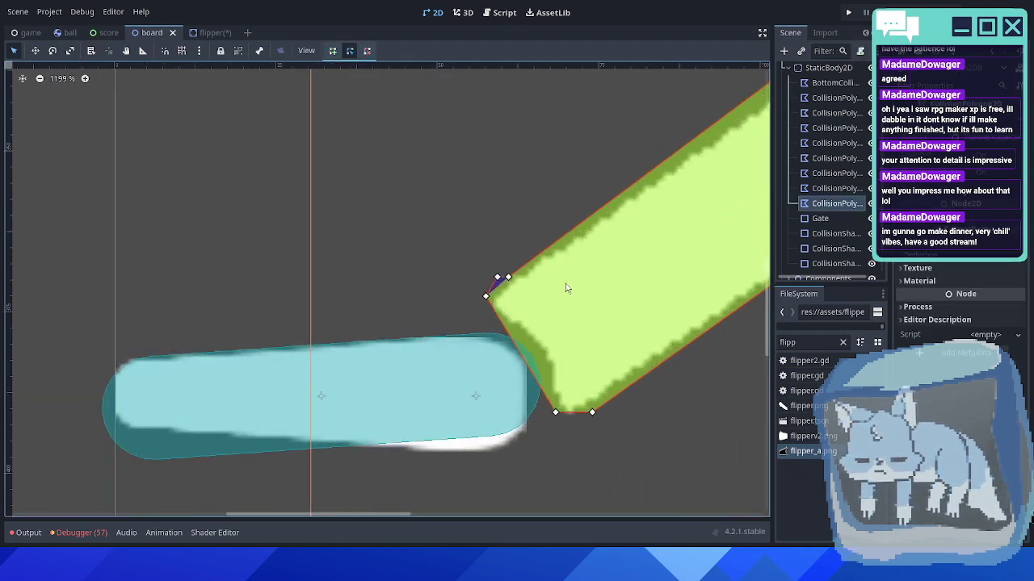
left_click(365, 54)
left_click(497, 276)
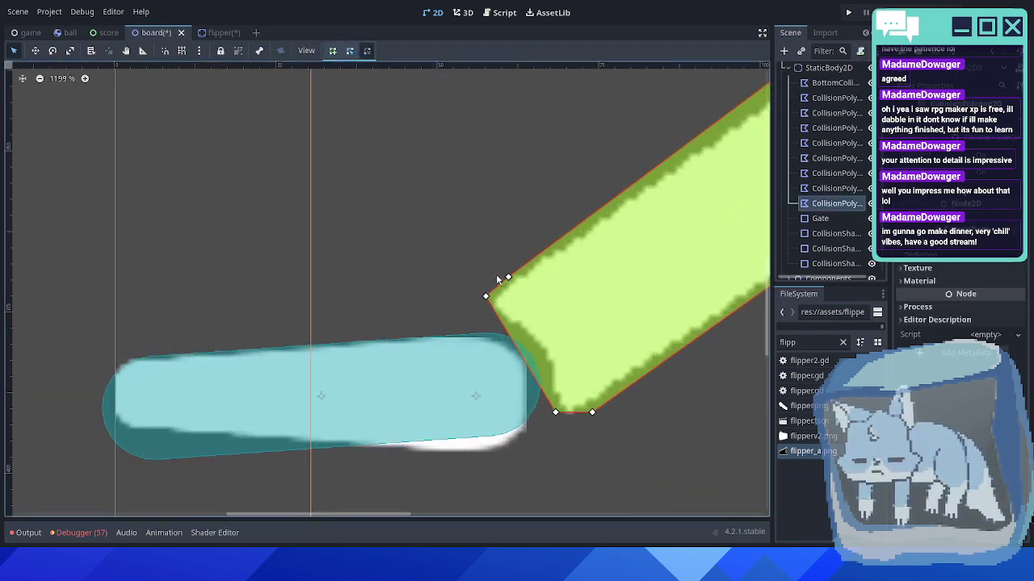
scroll(452, 311, "down", 5)
left_click(493, 284)
- Delete the duplicate points on the inner and outer sides of the right guide rail polygon's bend
scroll(488, 294, "down", 5)
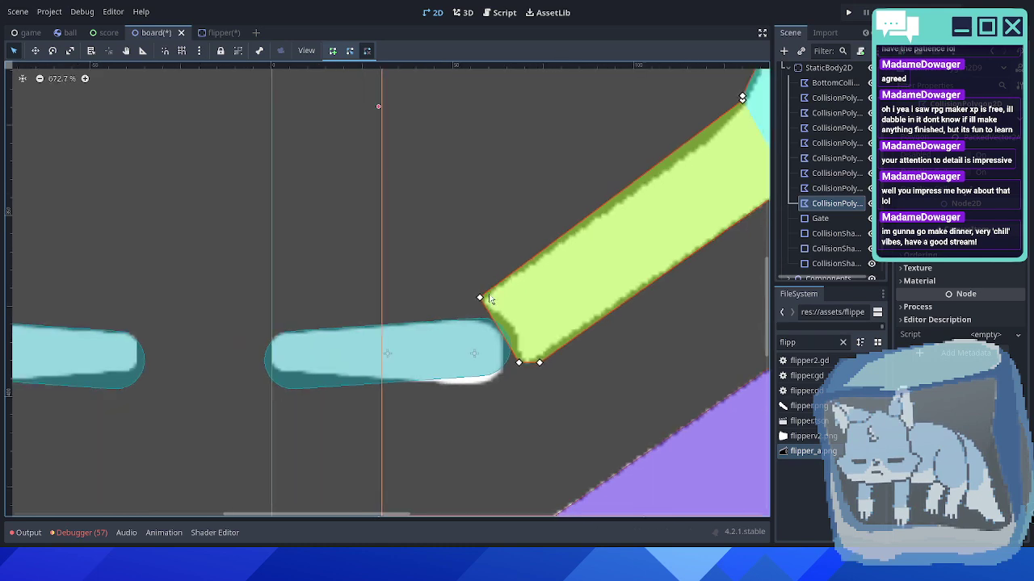
scroll(491, 300, "down", 1)
middle_click_drag(316, 248, 116, 265)
middle_click_drag(406, 194, 371, 244)
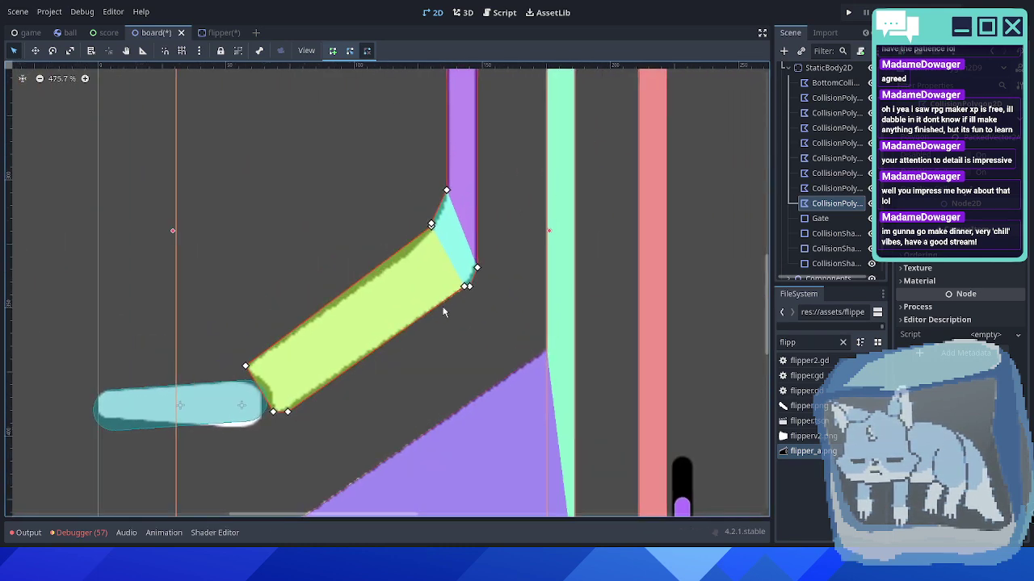
scroll(445, 226, "up", 2)
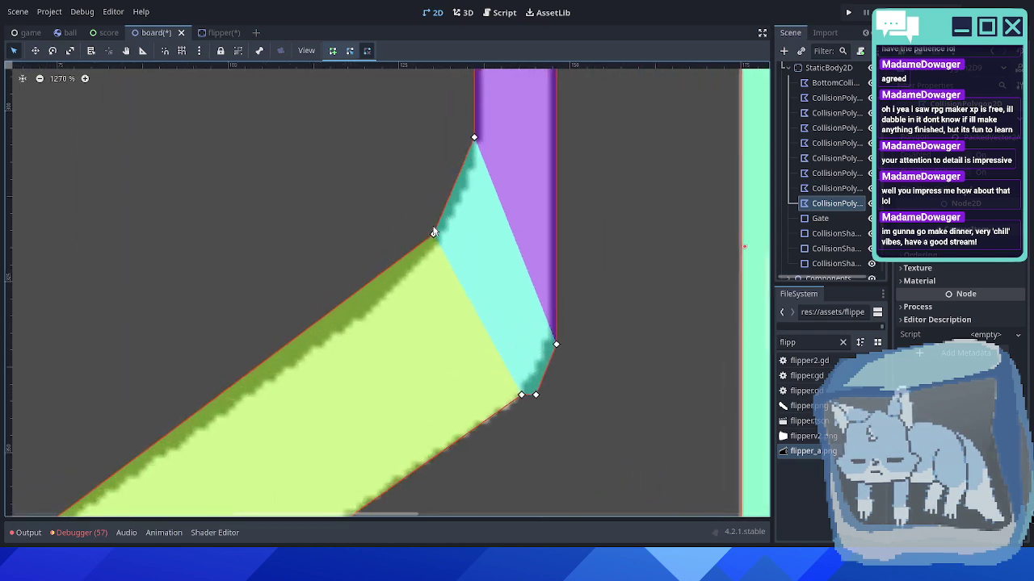
scroll(363, 213, "down", 1)
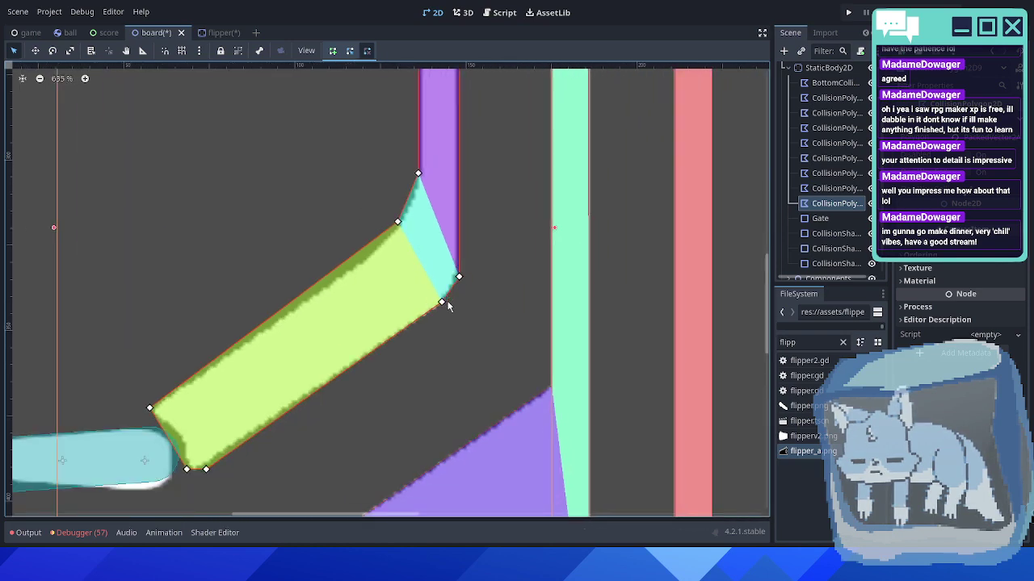
- Reshape the upper end of the right guide rail's collision polygon, removing the duplicate corner point and moving the top point to the artwork's peak
scroll(297, 263, "down", 9)
middle_click_drag(269, 205, 319, 352)
scroll(403, 283, "up", 16)
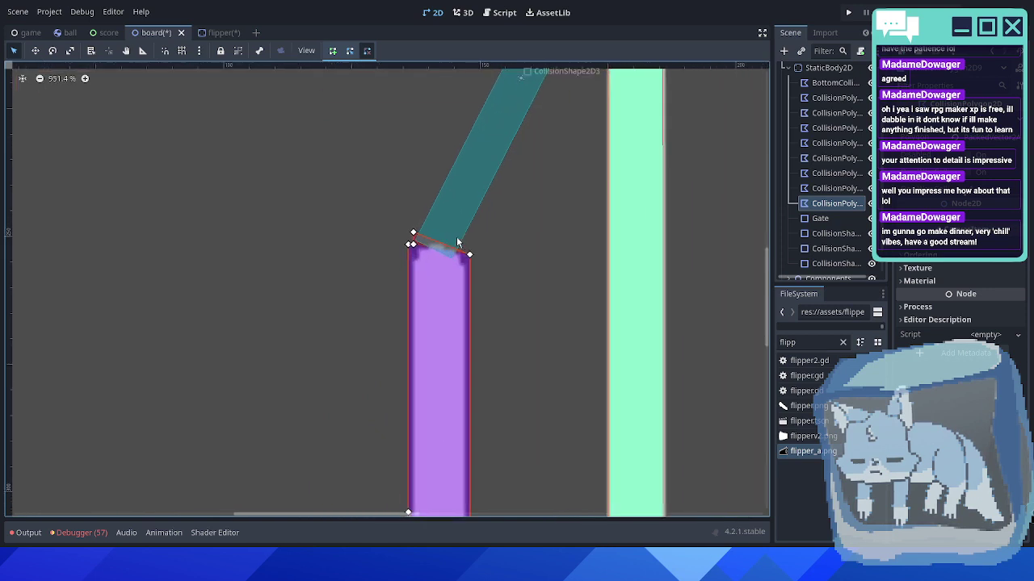
scroll(415, 251, "up", 2)
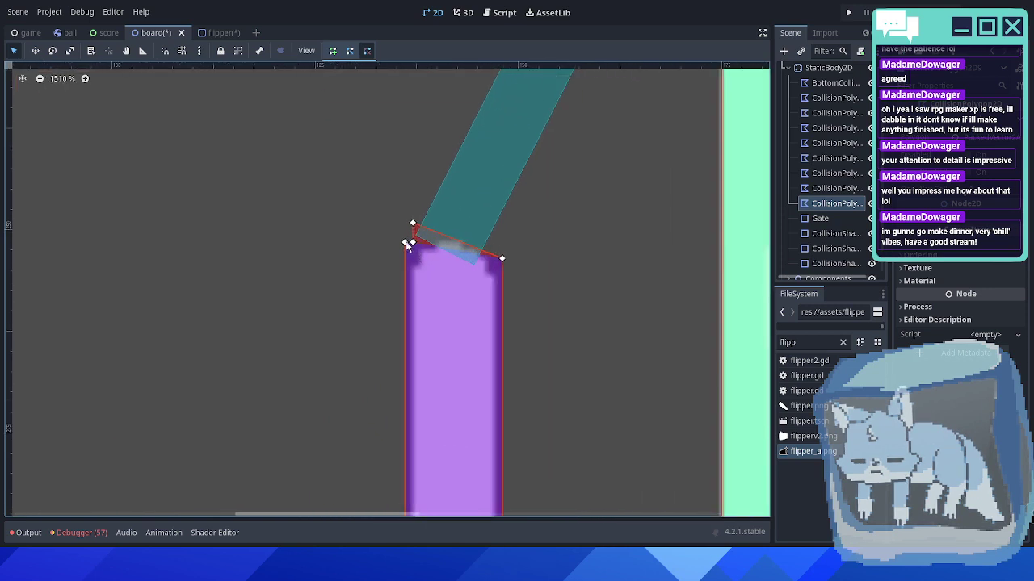
left_click(350, 51)
left_click_drag(412, 223, 412, 257)
- Move the two points on the inner side of the right guide rail polygon's bend to follow the artwork's curve
scroll(414, 299, "down", 6)
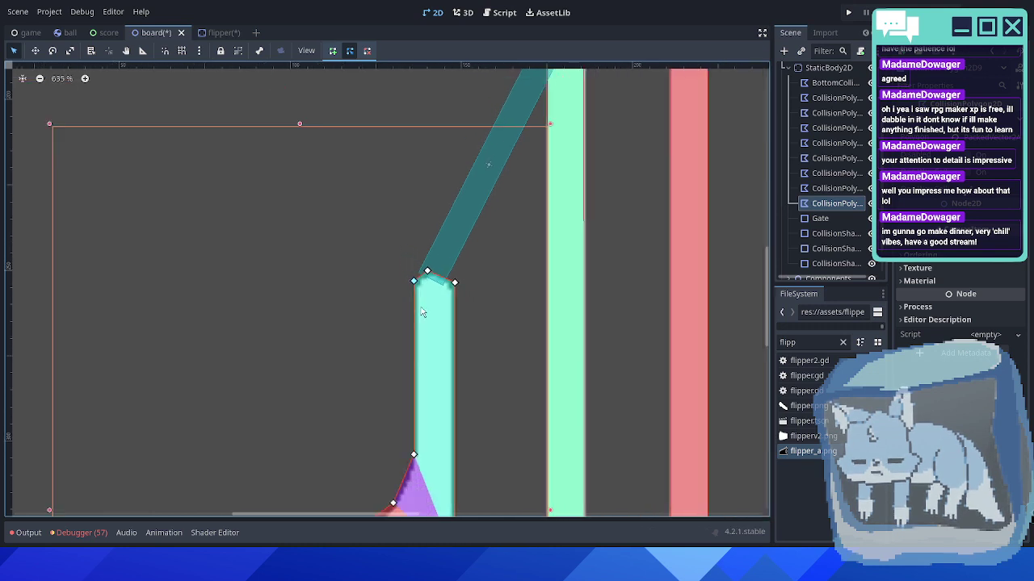
middle_click_drag(341, 373, 439, 253)
scroll(512, 317, "up", 4)
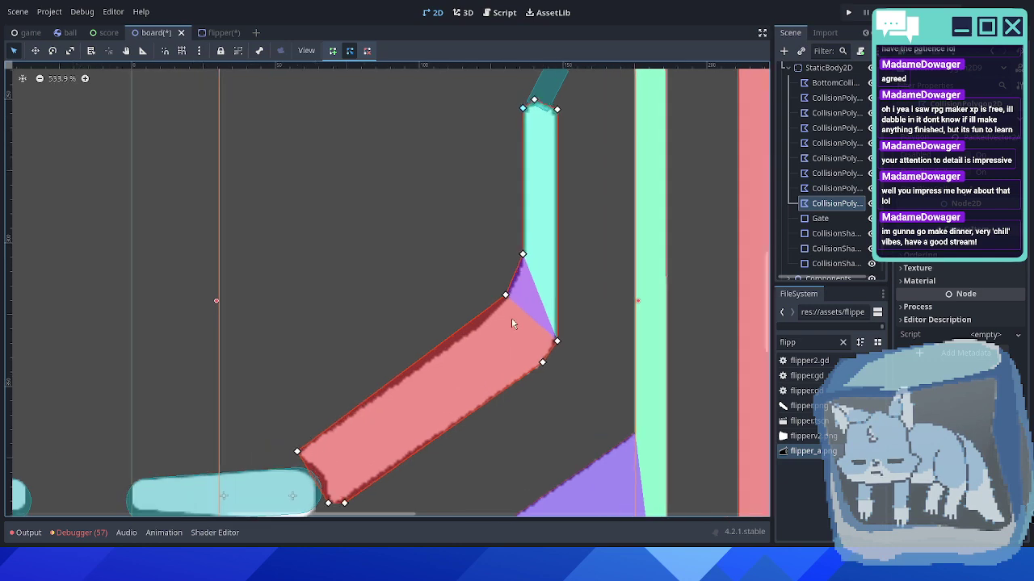
scroll(426, 327, "down", 4)
middle_click_drag(420, 338, 590, 283)
scroll(263, 306, "down", 10)
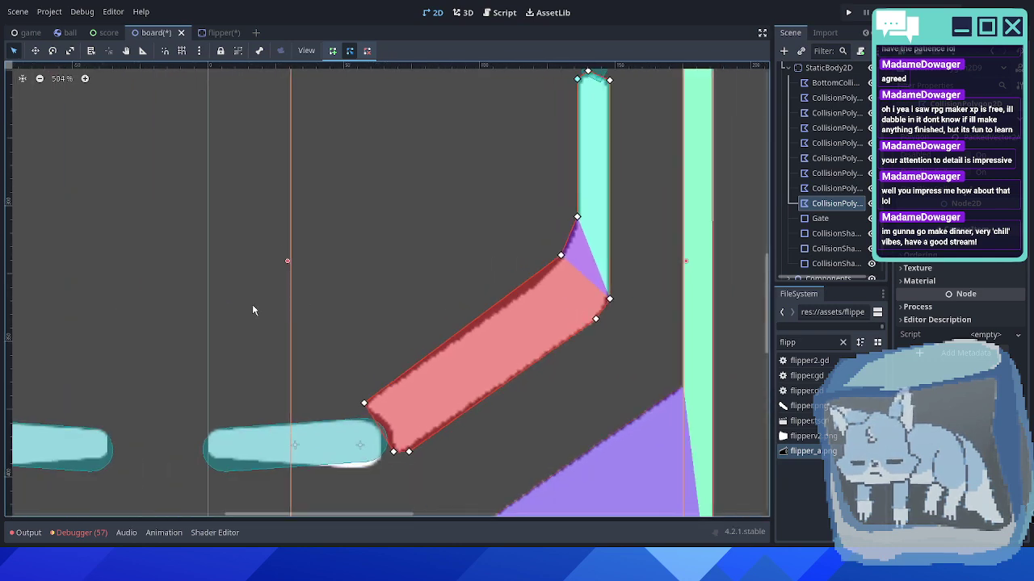
middle_click_drag(252, 304, 182, 304)
scroll(470, 306, "up", 9)
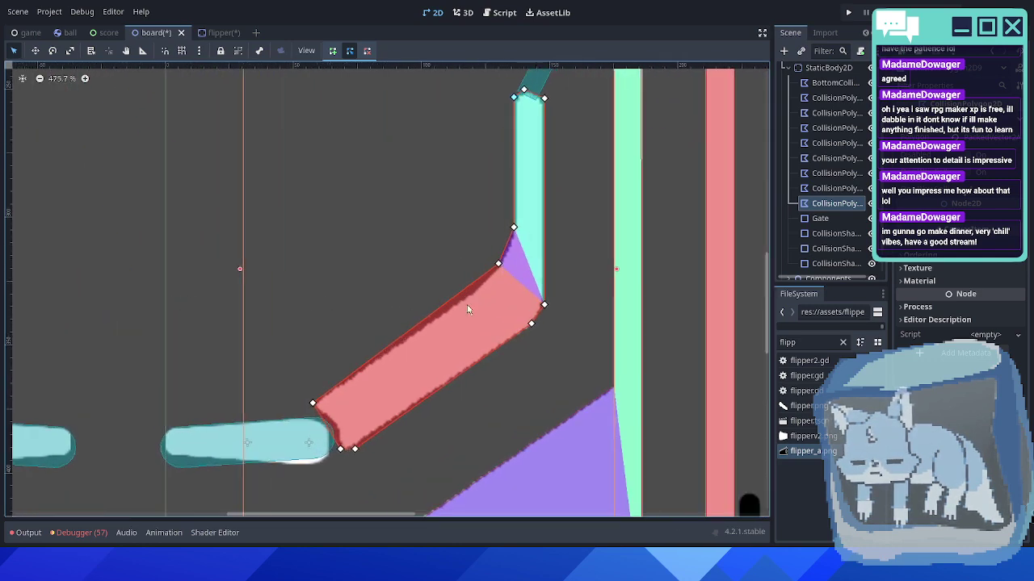
scroll(498, 301, "up", 1)
left_click_drag(503, 250, 490, 271)
left_click_drag(526, 193, 528, 209)
- Reshape the upper end of the left guide rail's collision polygon to match the artwork's two corners and central peak
middle_click_drag(527, 209, 581, 291)
middle_click_drag(249, 317, 505, 372)
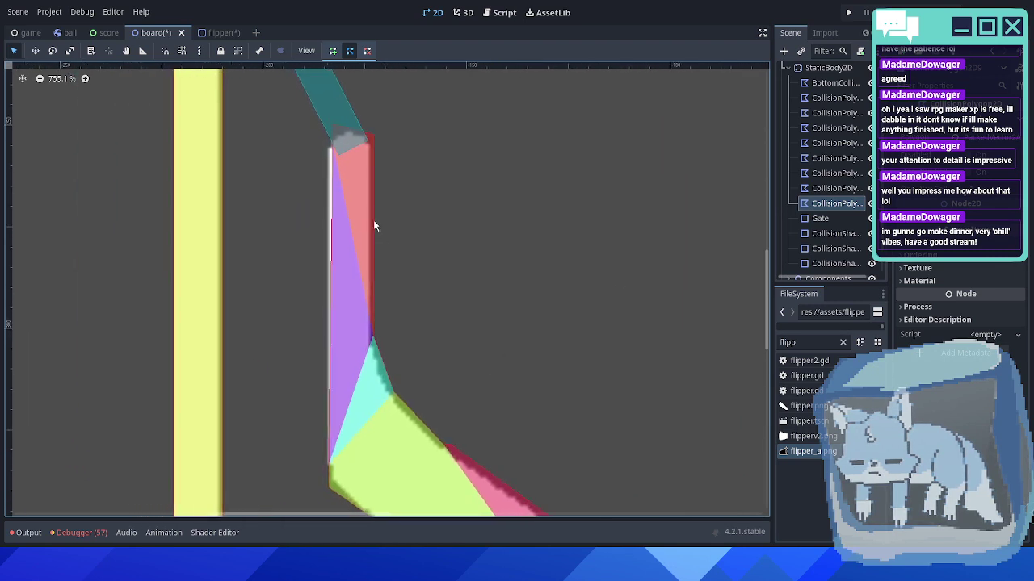
left_click(337, 165)
scroll(332, 144, "up", 7)
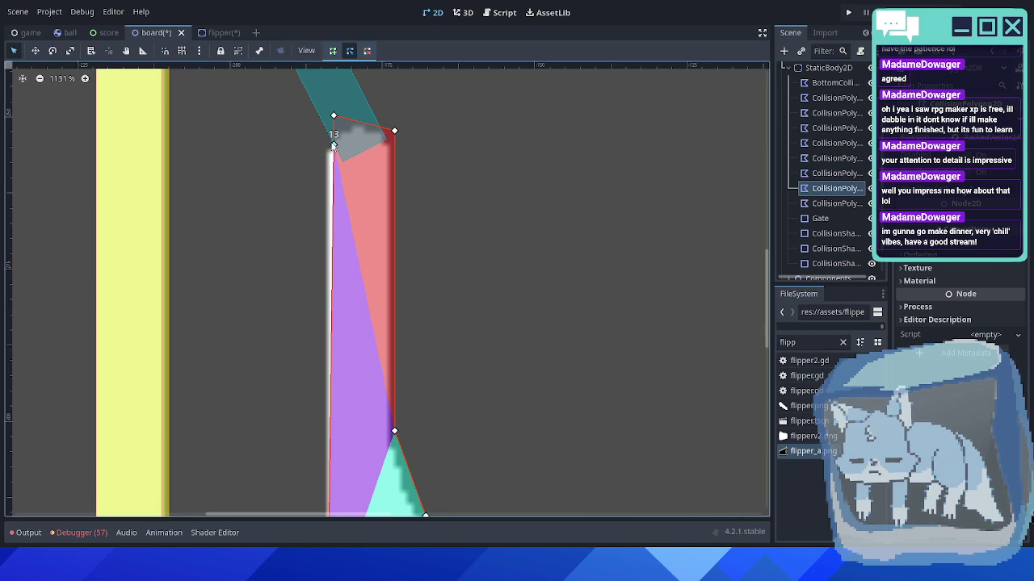
left_click_drag(333, 144, 391, 138)
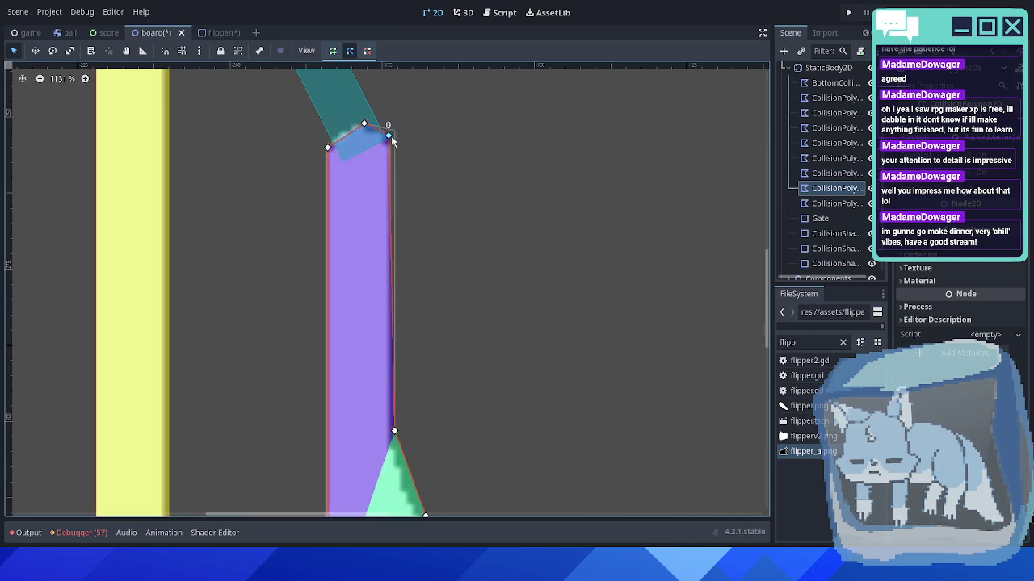
- Move the two upper points on the inner side of the left guide rail polygon's bend onto the artwork's edge
middle_click_drag(431, 417, 347, 243)
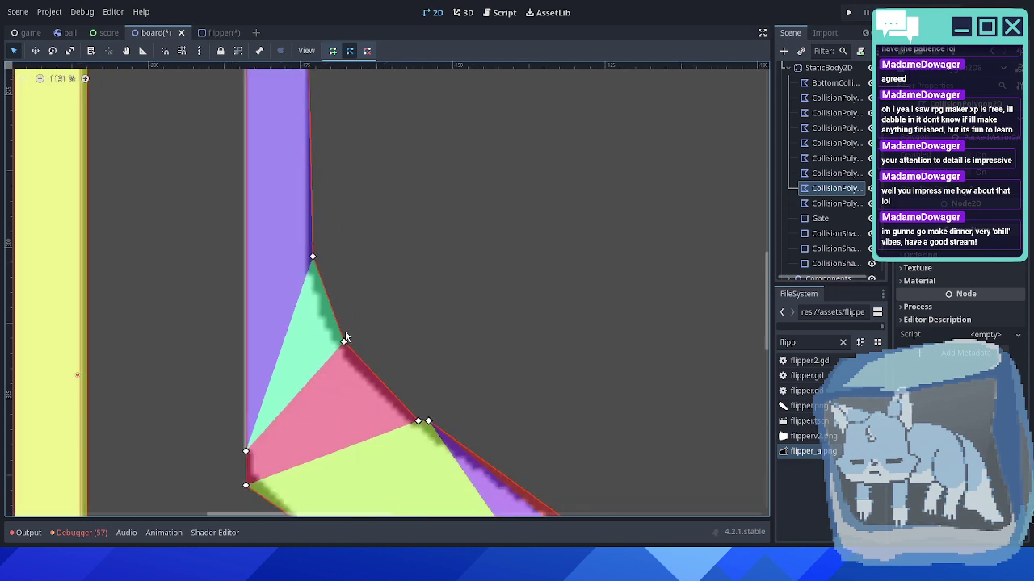
scroll(343, 331, "up", 3)
left_click_drag(308, 243, 306, 254)
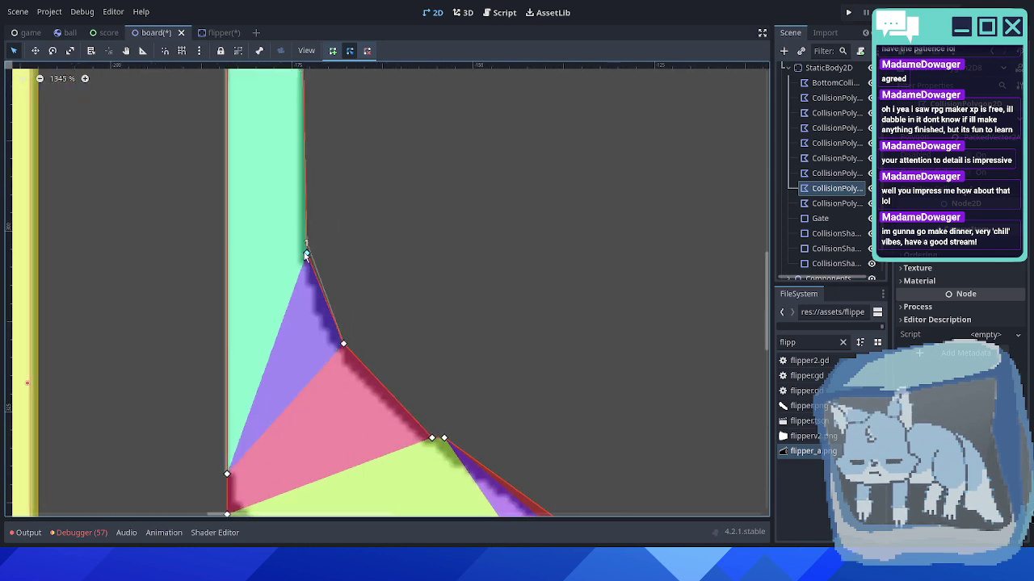
left_click_drag(343, 344, 338, 347)
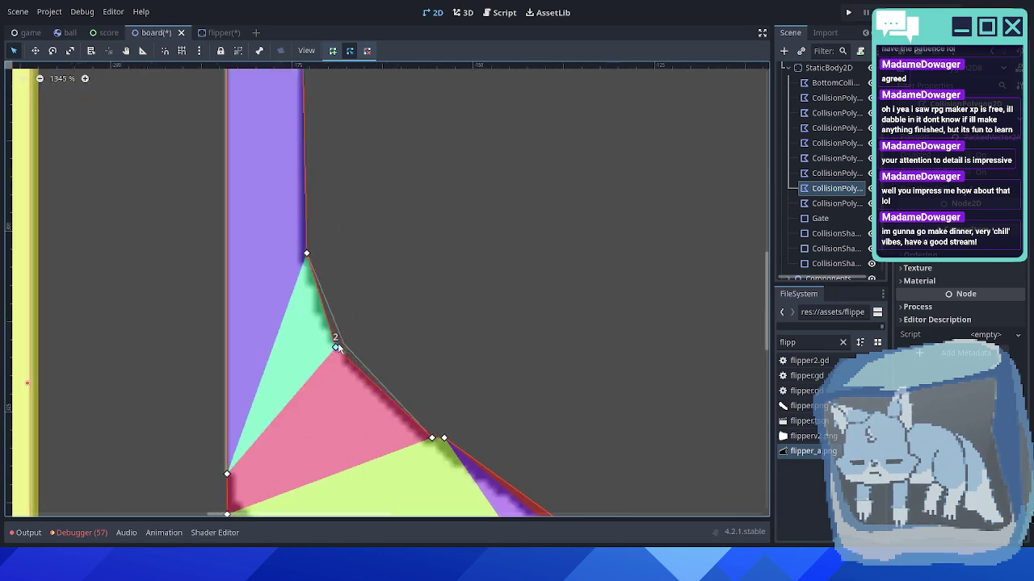
- Delete the duplicate point at the lower end of the left guide rail polygon's inner bend
middle_click_drag(415, 367, 257, 195)
scroll(381, 282, "up", 3)
scroll(398, 331, "down", 15)
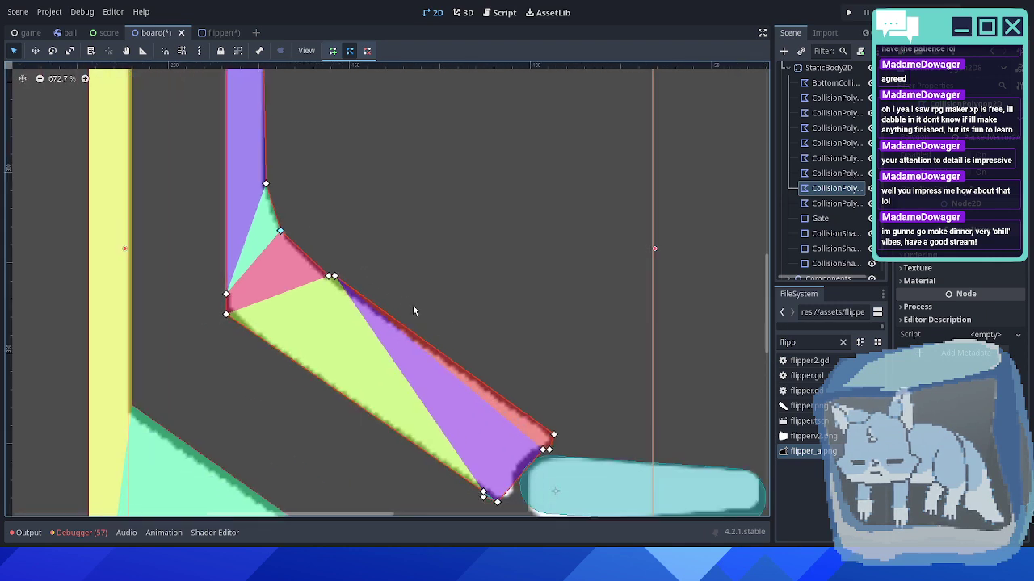
middle_click_drag(412, 311, 369, 247)
scroll(369, 247, "up", 1)
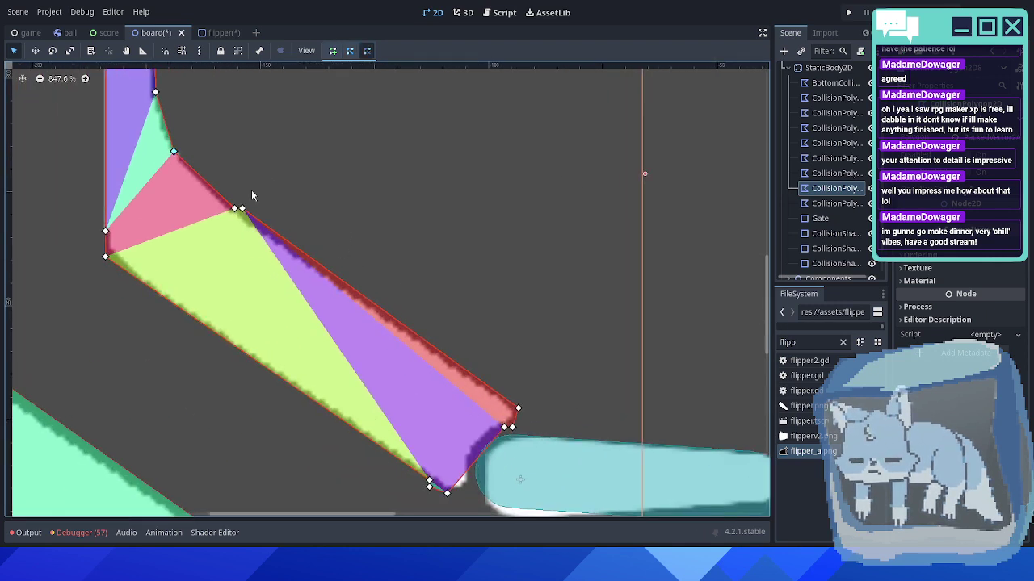
right_click(242, 209)
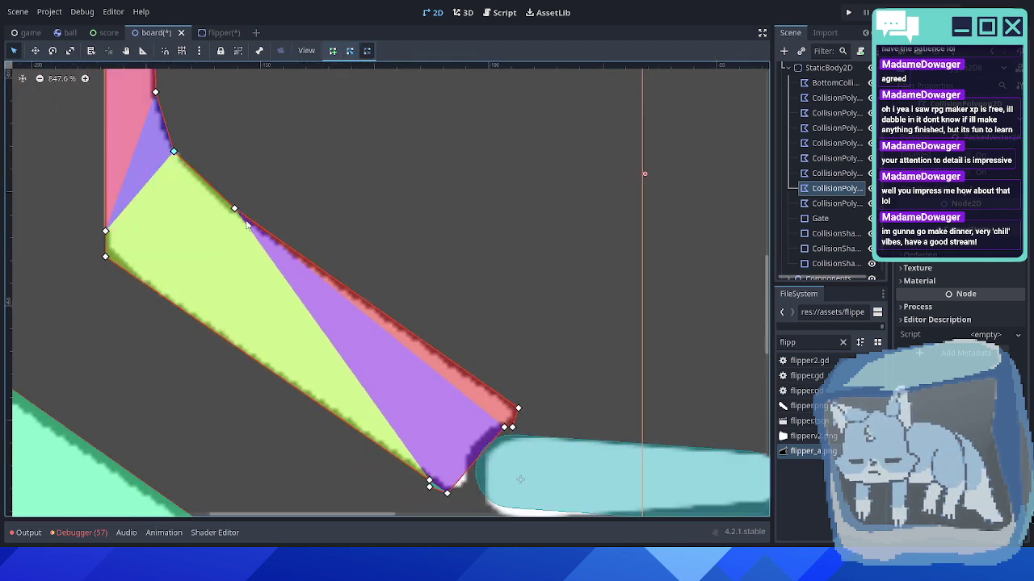
- Move the upper corner of the left guide rail polygon's flipper-side tip onto the artwork and delete the two surplus points beneath it
left_click(352, 51)
middle_click_drag(520, 409, 452, 329)
scroll(452, 329, "up", 9)
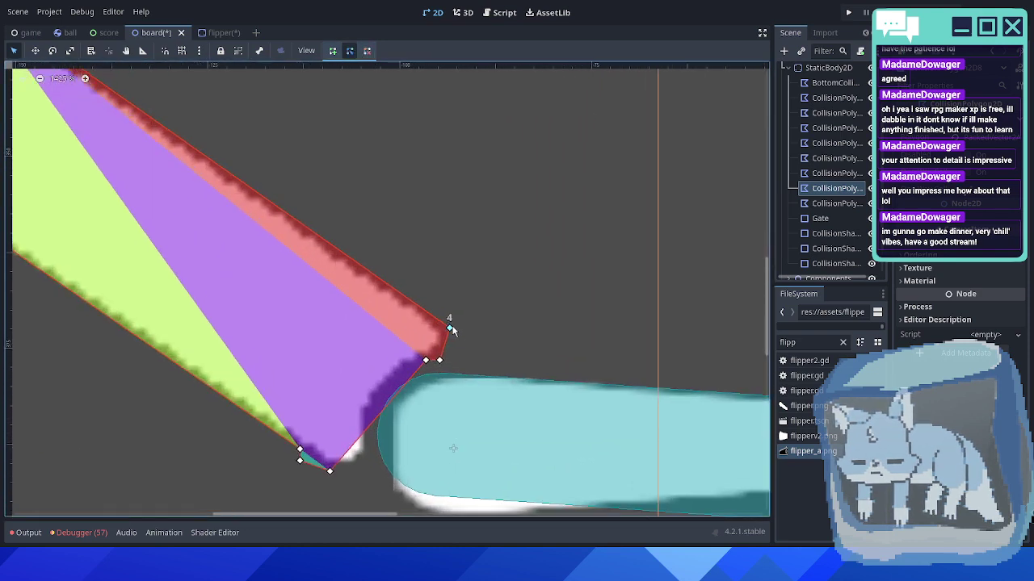
left_click_drag(450, 330, 449, 333)
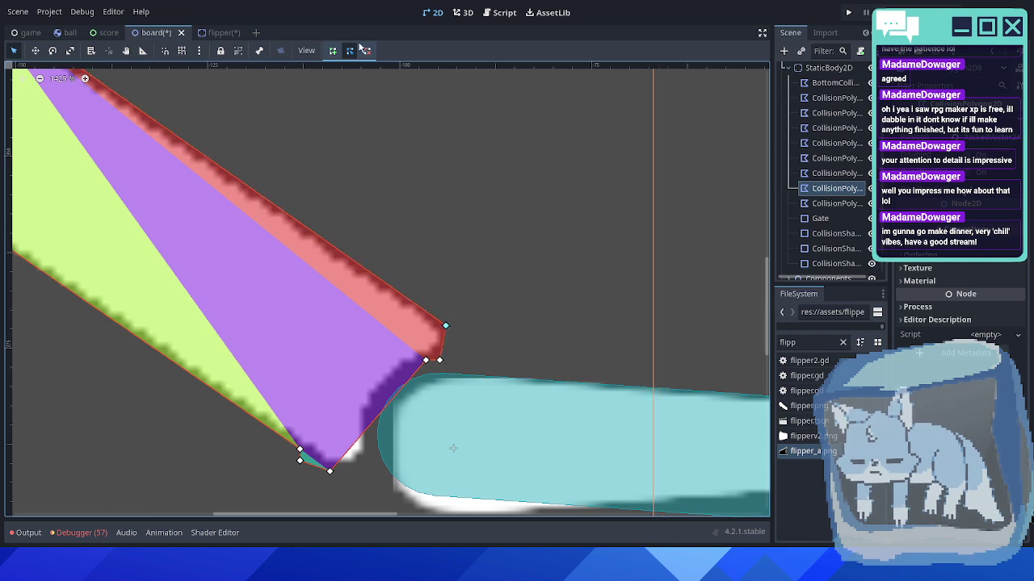
right_click(440, 364)
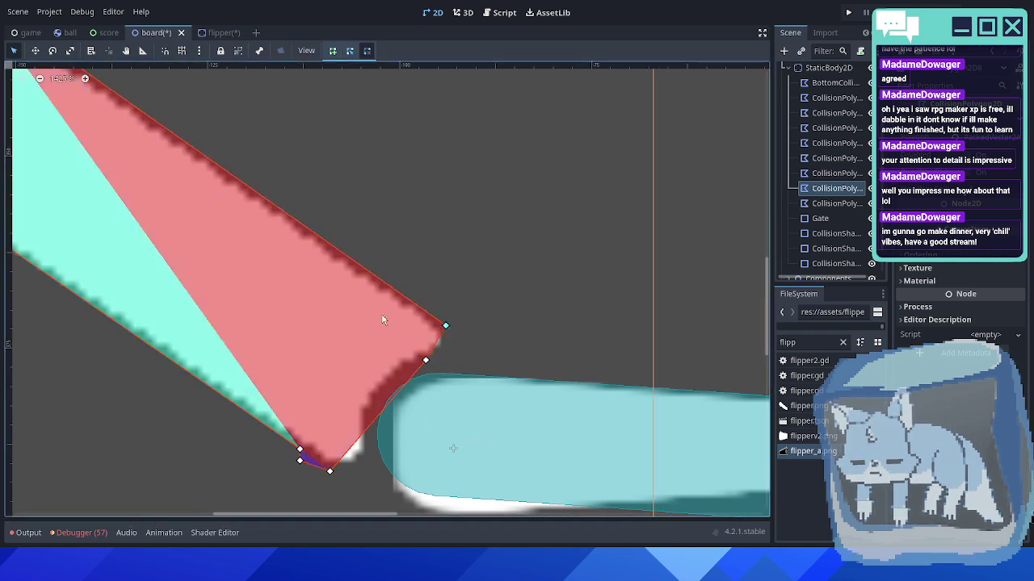
right_click(426, 364)
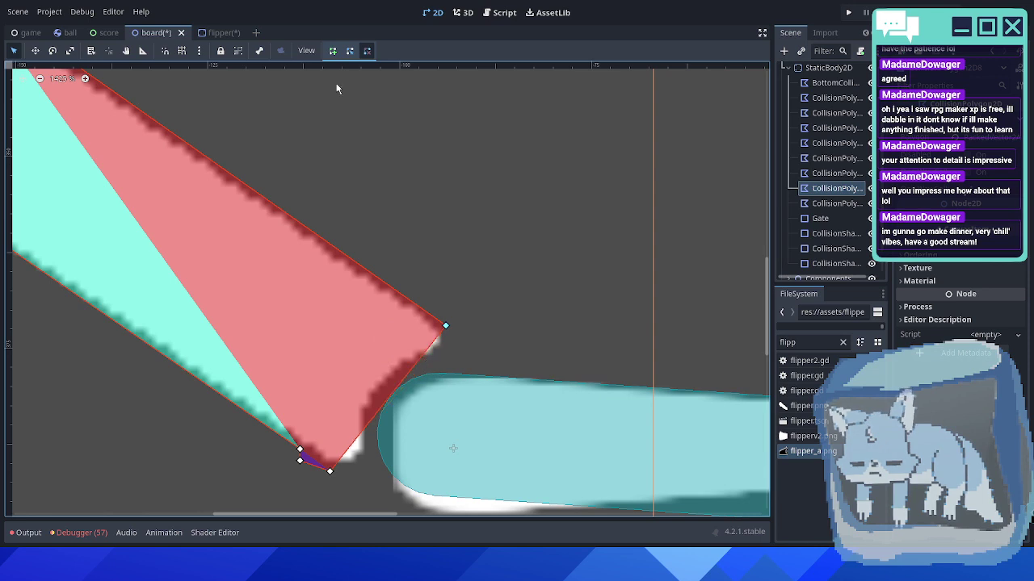
- Move the lowest tip point of the left guide rail polygon to the artwork's lower corner and delete the surplus point beside it
left_click_drag(330, 470, 361, 463)
left_click(368, 52)
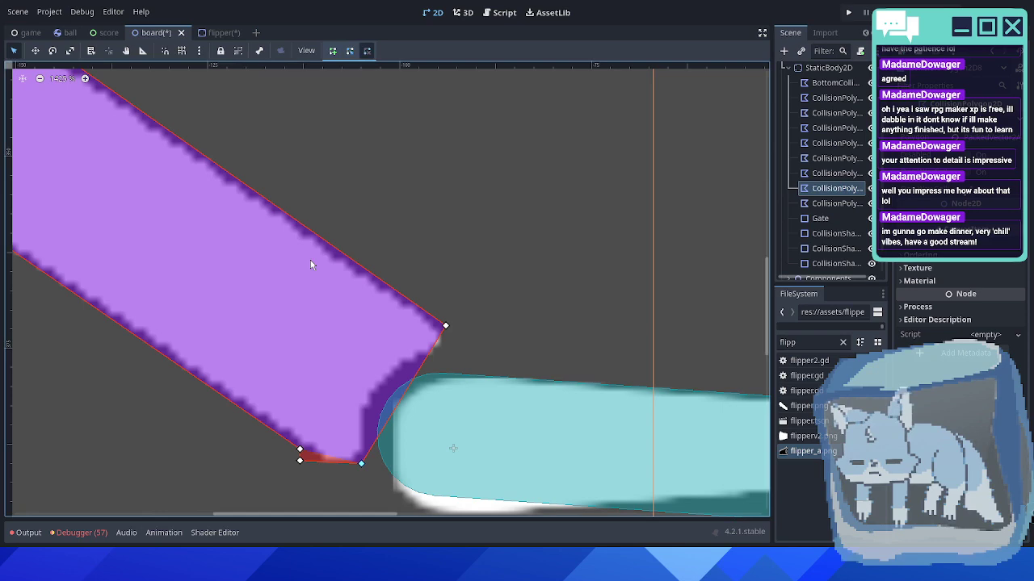
right_click(301, 460)
- Delete the upper duplicate point on the outer side of the left guide rail polygon's bend and move the remaining corner point slightly up
scroll(307, 428, "down", 8)
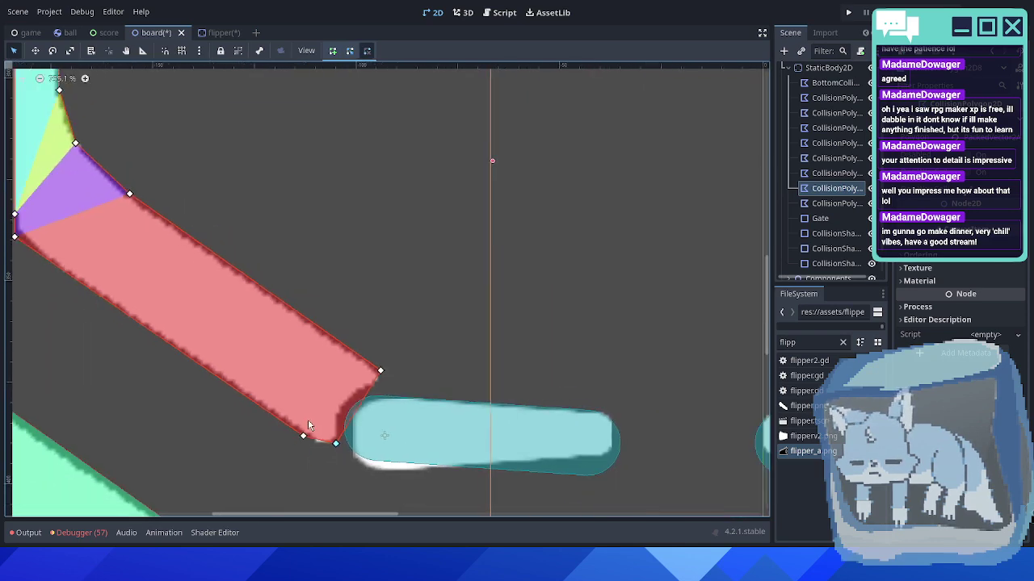
scroll(345, 347, "up", 4)
scroll(345, 343, "up", 9)
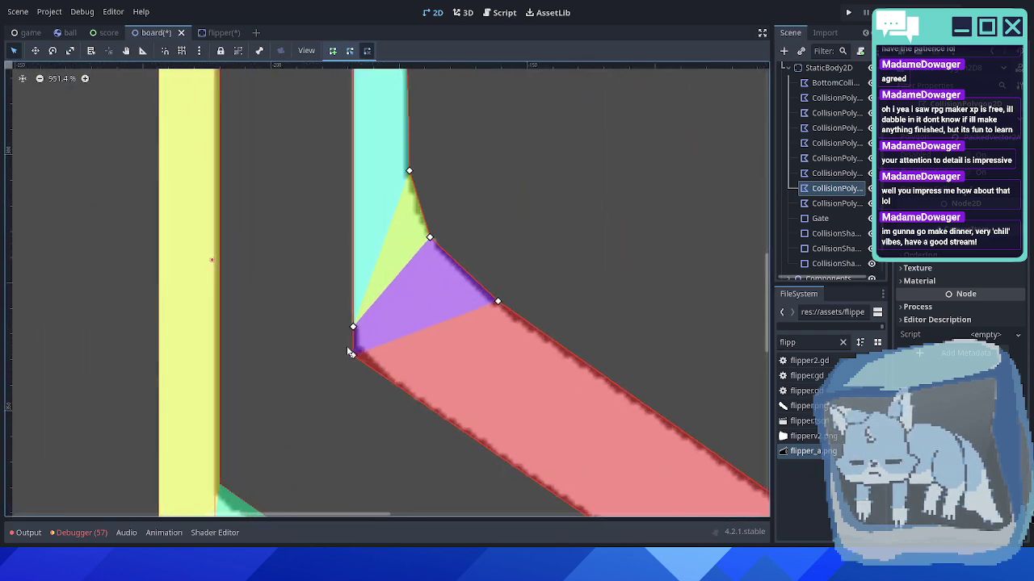
left_click(353, 328)
scroll(352, 328, "down", 10)
scroll(353, 333, "down", 2)
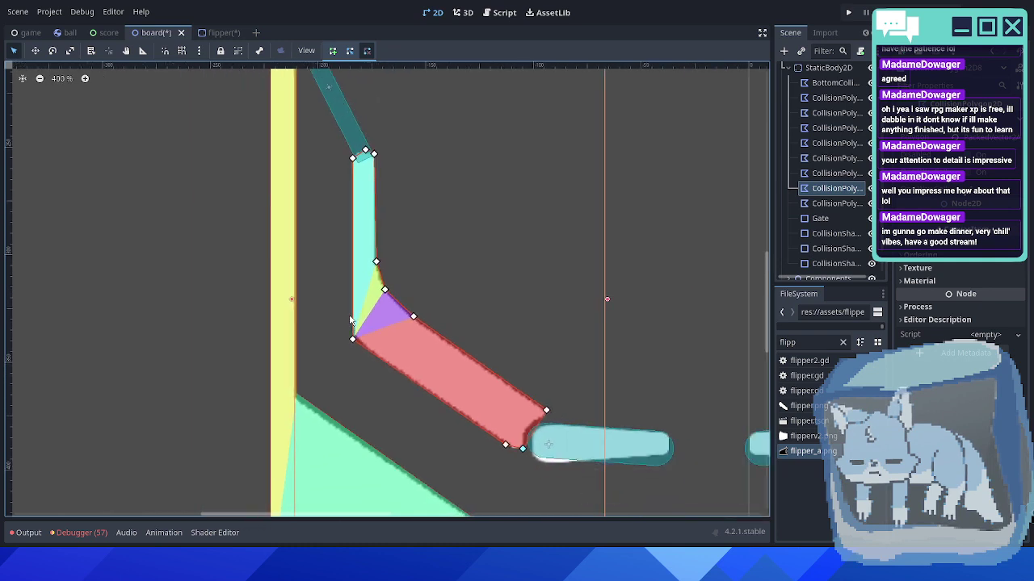
scroll(350, 322, "up", 1)
scroll(347, 370, "up", 4)
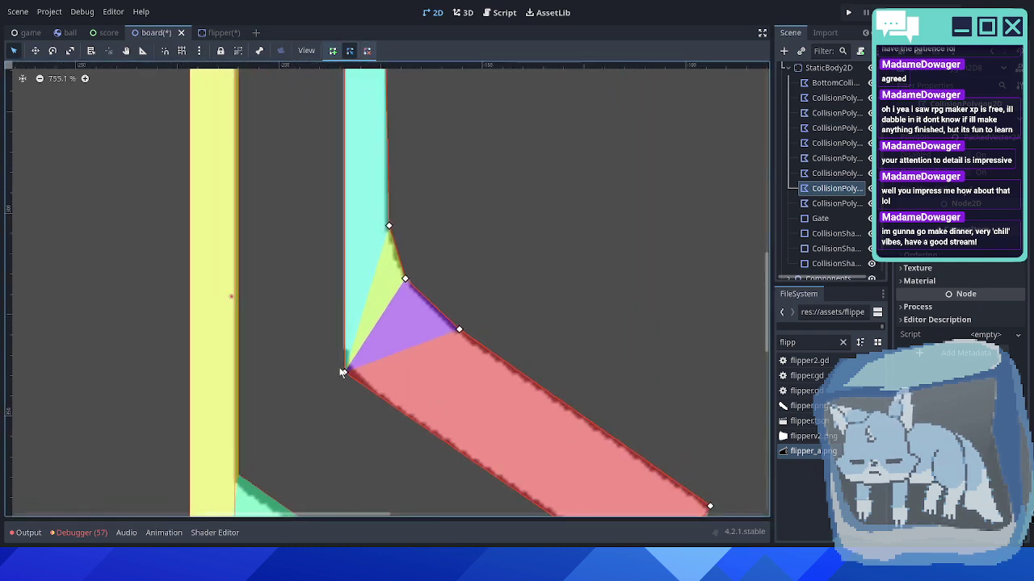
left_click_drag(347, 370, 346, 367)
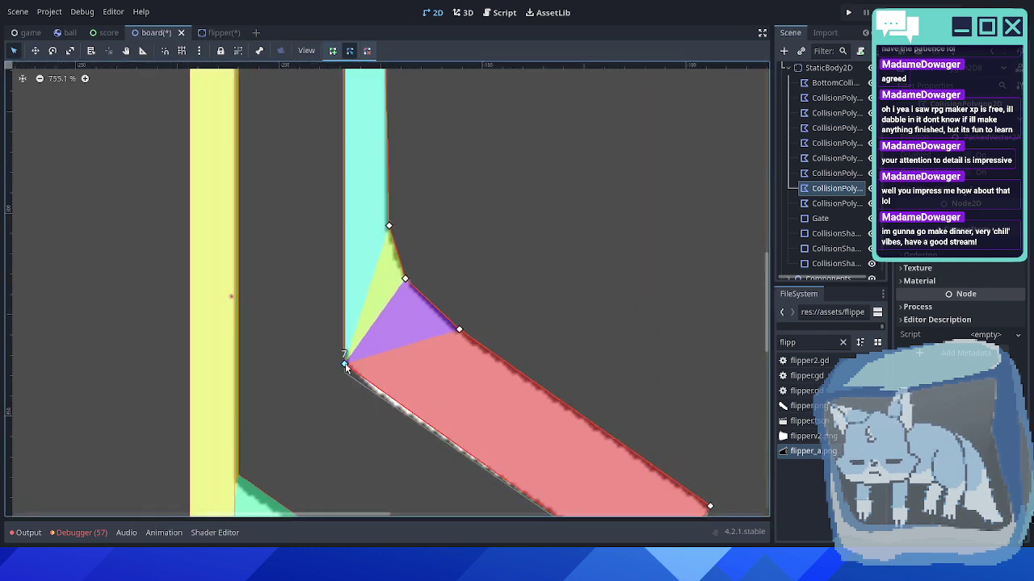
- Deselect the left guide rail polygon, save the board scene and check both guide rails around the flippers
scroll(349, 361, "down", 5)
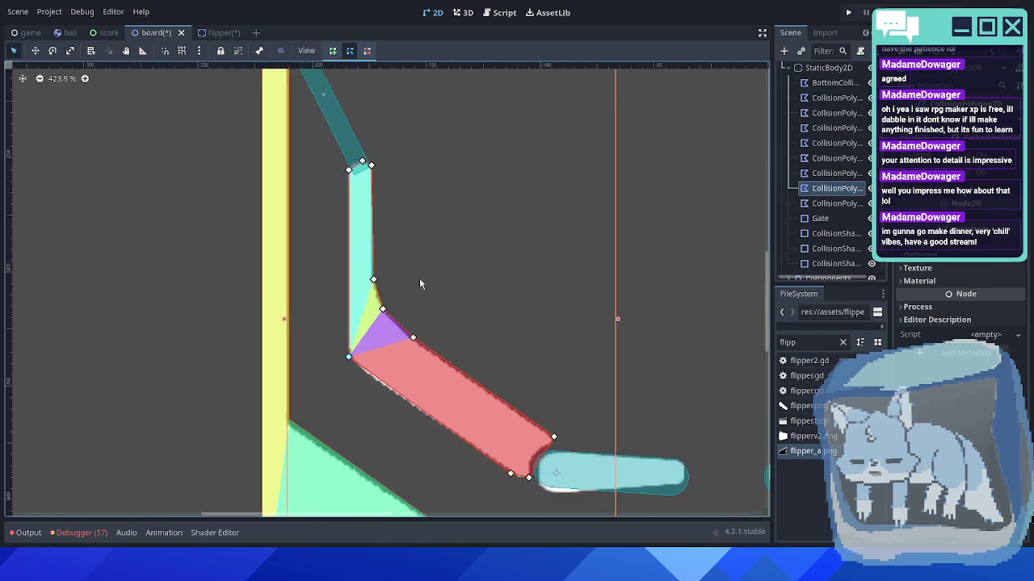
middle_click_drag(472, 279, 311, 289)
left_click(365, 274)
scroll(416, 271, "down", 5)
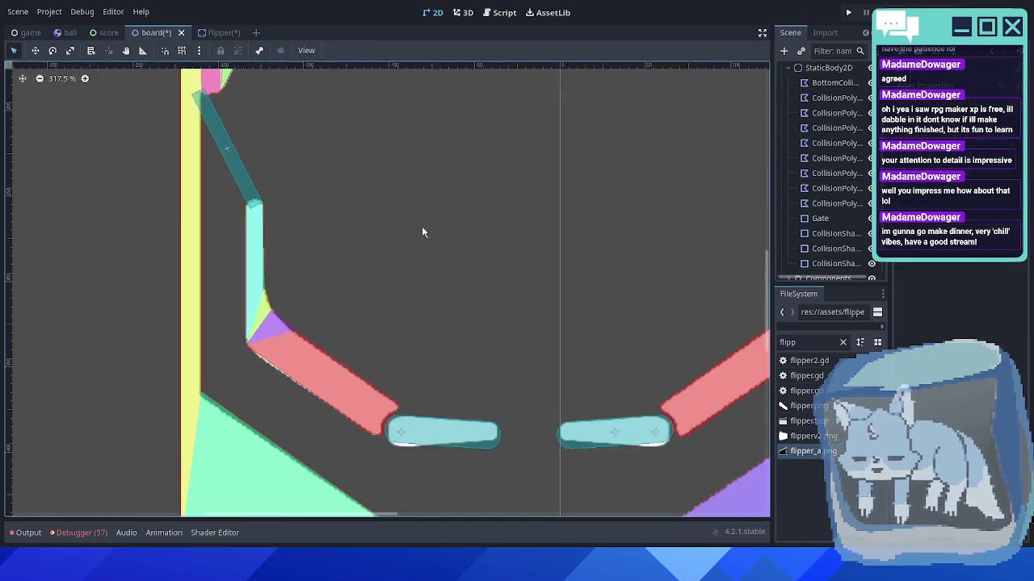
middle_click_drag(422, 232, 309, 323)
key("ctrl+s")
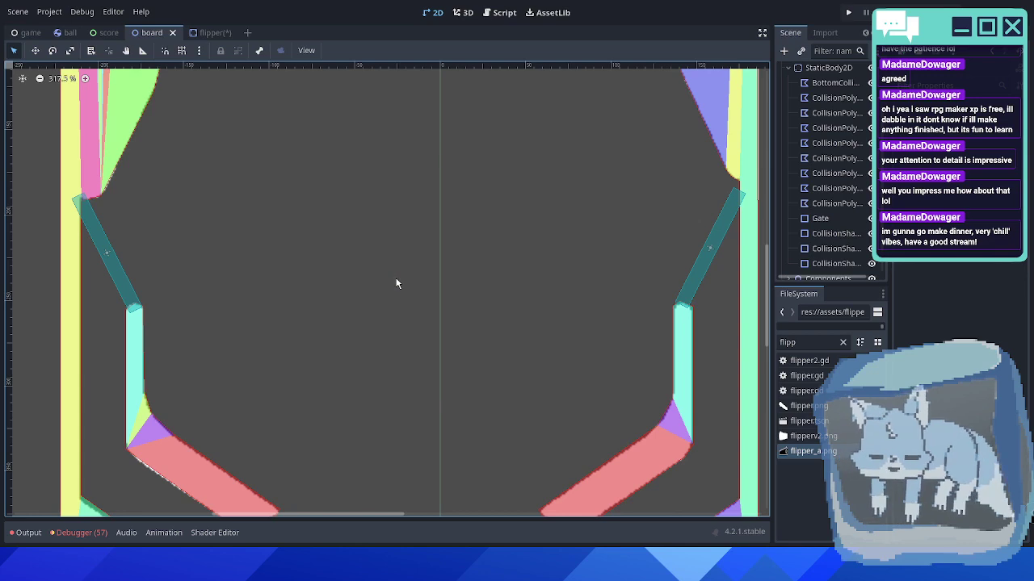
scroll(417, 277, "down", 5)
scroll(484, 266, "up", 3)
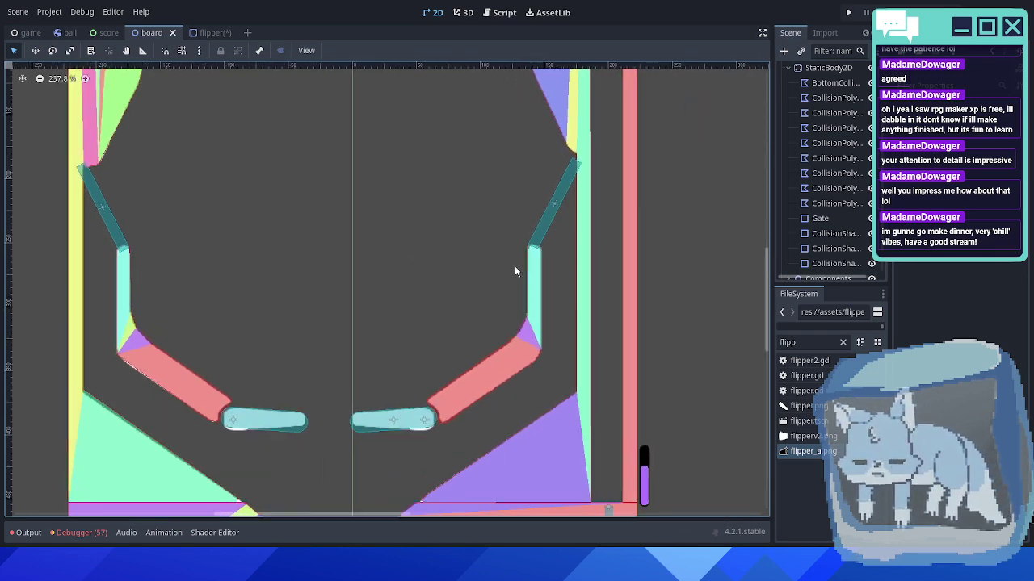
scroll(515, 271, "up", 2)
scroll(466, 315, "down", 5)
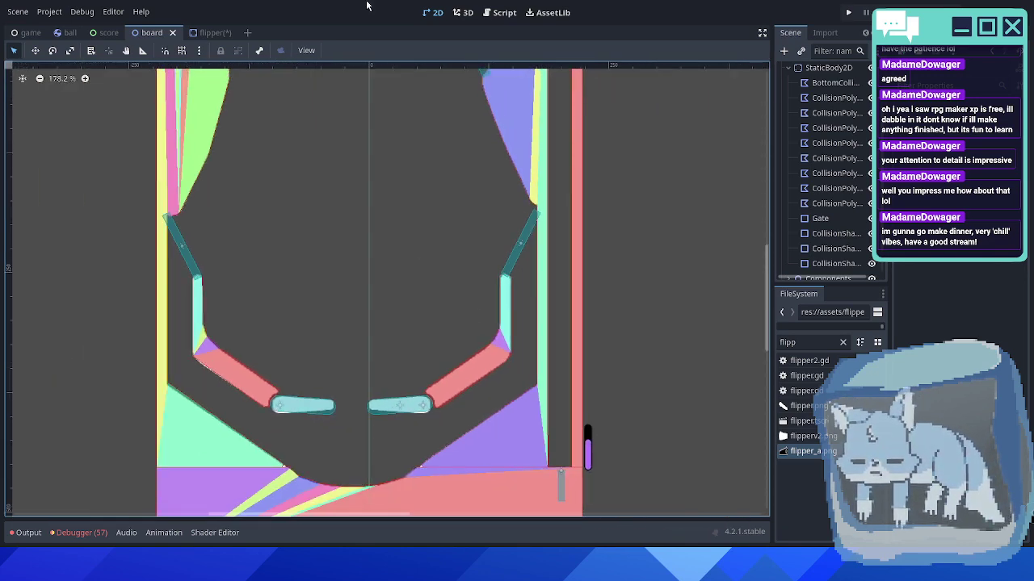
- In the flipper scene, reset the flipper sprite's rotation to 0°
left_click(210, 32)
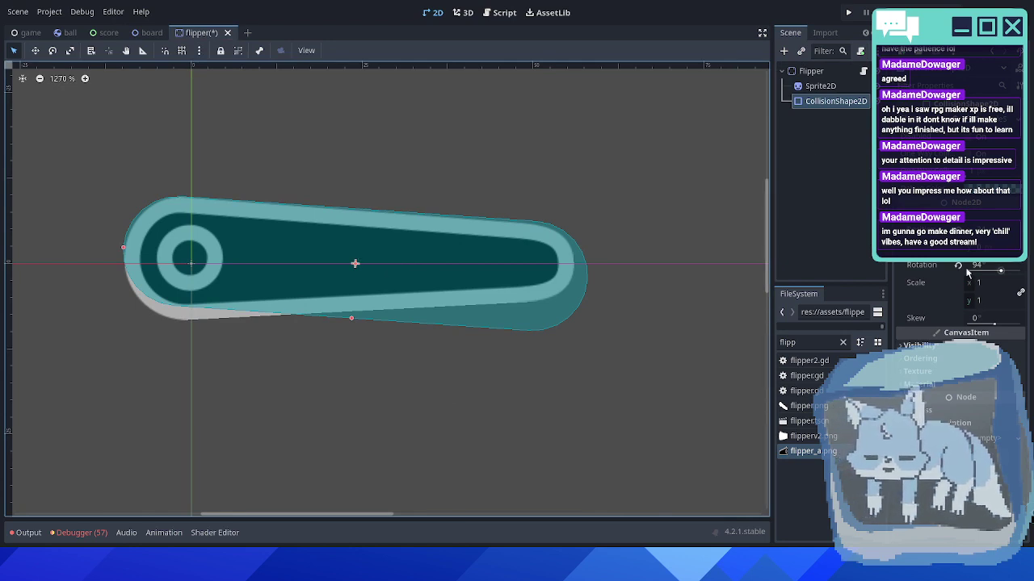
left_click(830, 85)
middle_click_drag(633, 249, 582, 245)
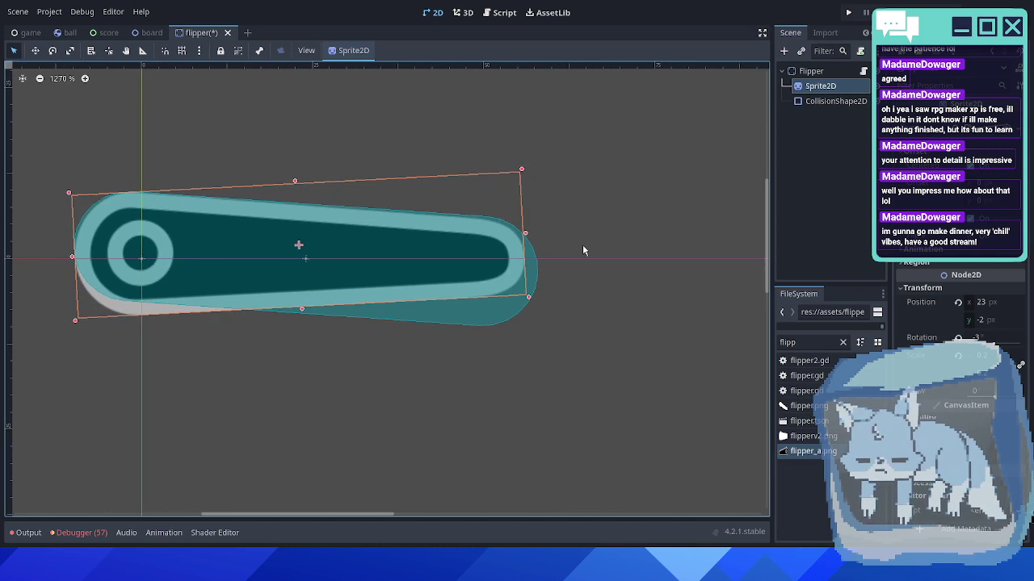
left_click(958, 337)
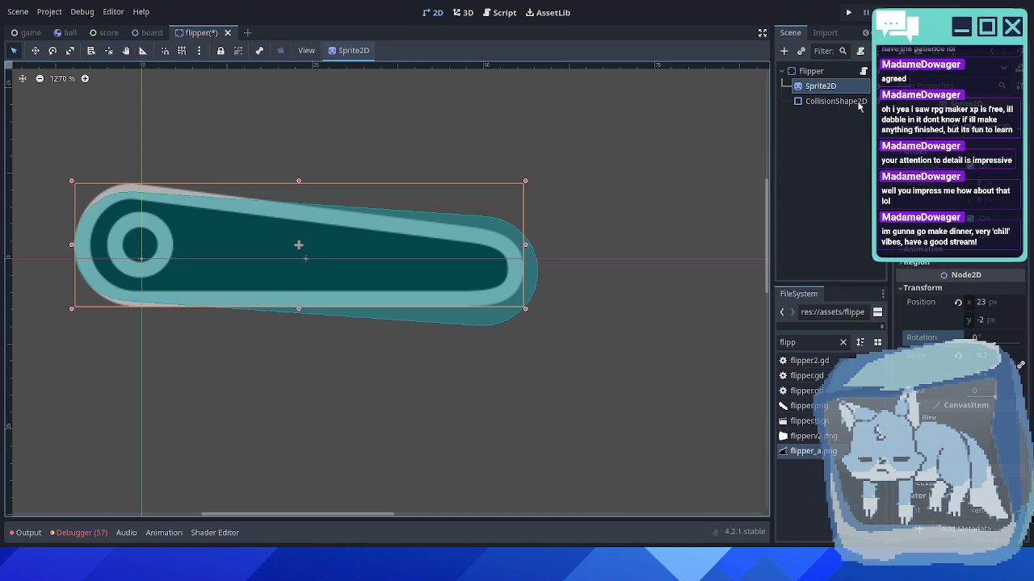
- Hide the flipper's collision shape and examine the sprite's outline on its own
scroll(533, 223, "down", 1)
scroll(535, 224, "down", 4)
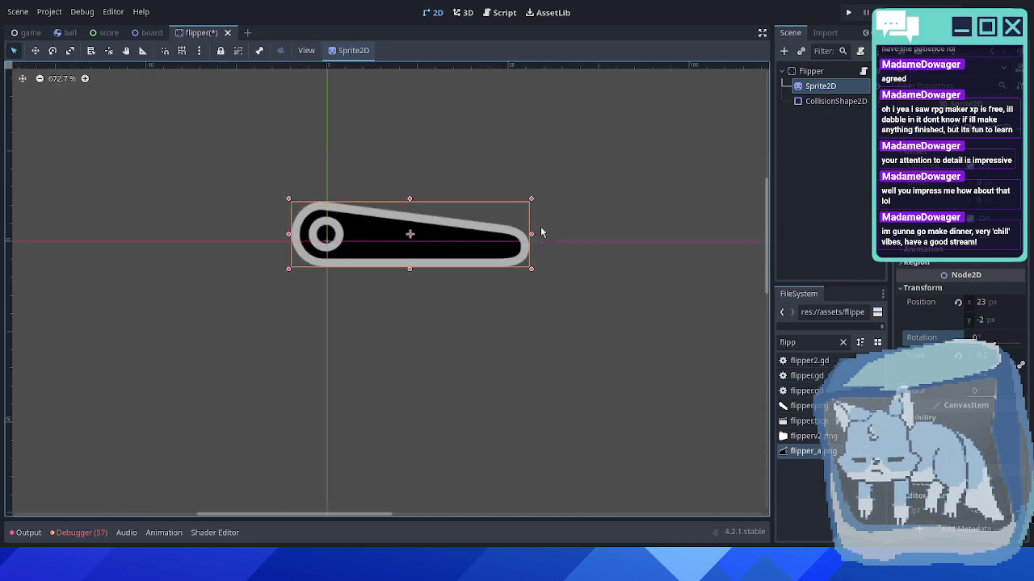
scroll(541, 226, "up", 4)
middle_click_drag(543, 231, 492, 235)
scroll(242, 275, "up", 7)
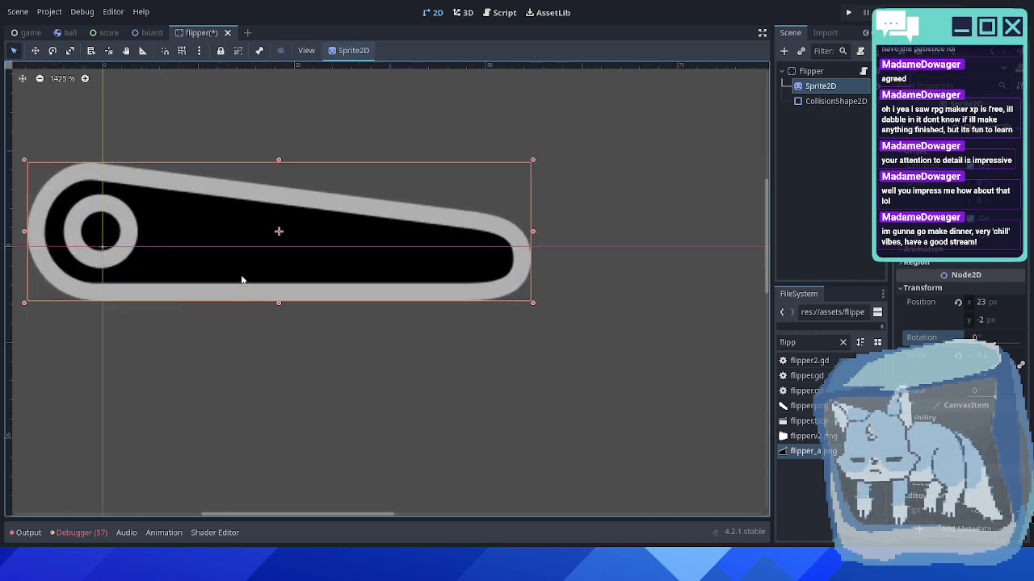
- Show and hide the flipper's collision shape to compare it with the outline of the new flipper sprite
middle_click_drag(191, 269, 382, 273)
scroll(381, 272, "up", 3)
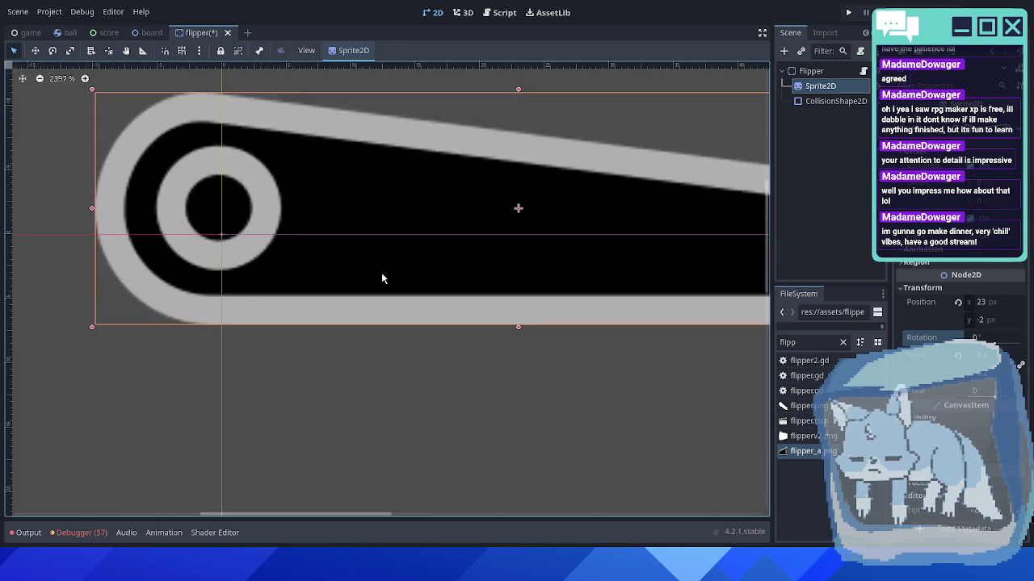
left_click(809, 117)
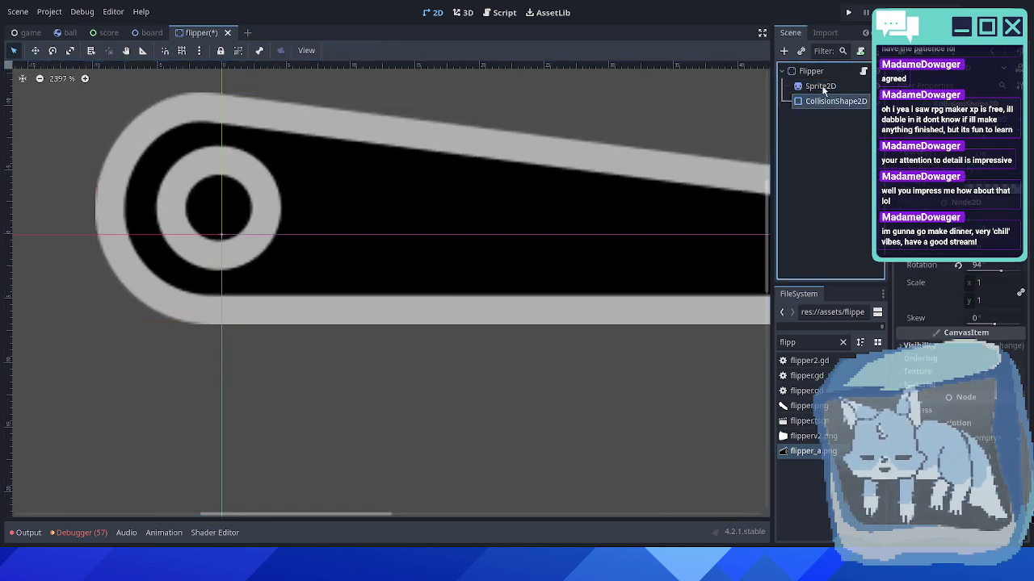
left_click(821, 88)
middle_click_drag(481, 239, 433, 254)
scroll(433, 254, "down", 2)
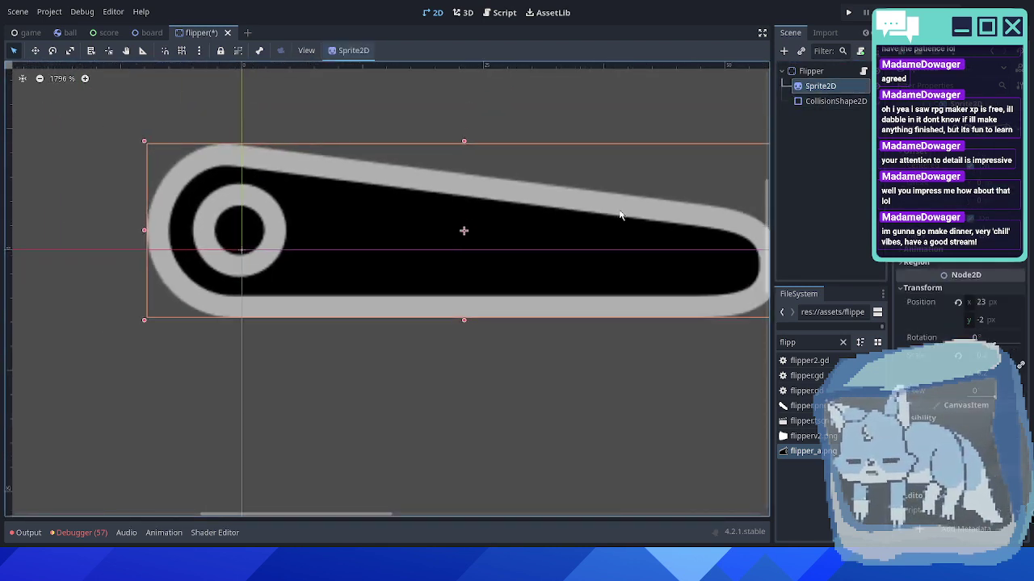
left_click(877, 101)
scroll(611, 240, "down", 9)
middle_click_drag(588, 236, 527, 234)
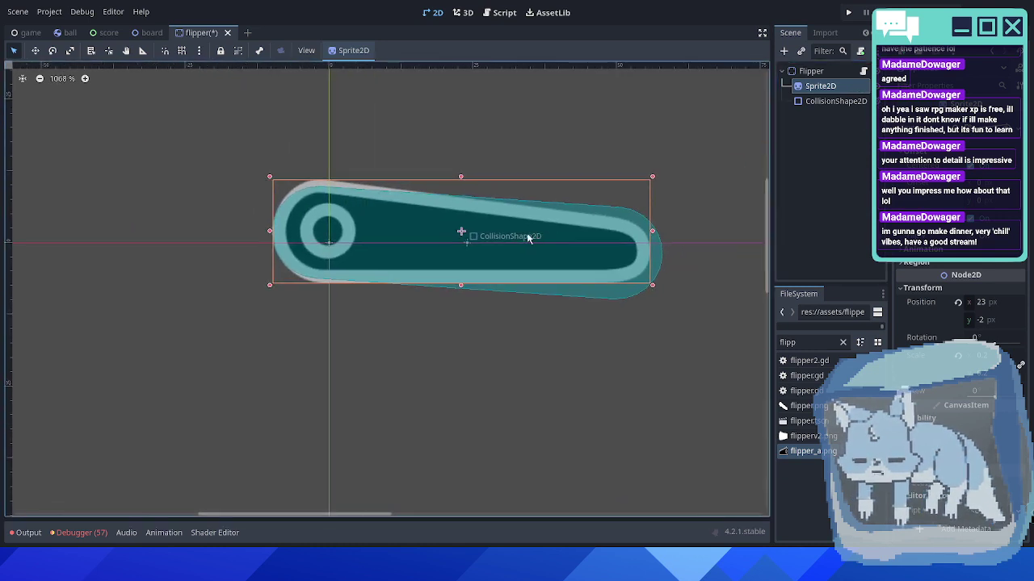
scroll(514, 238, "up", 2)
left_click(879, 102)
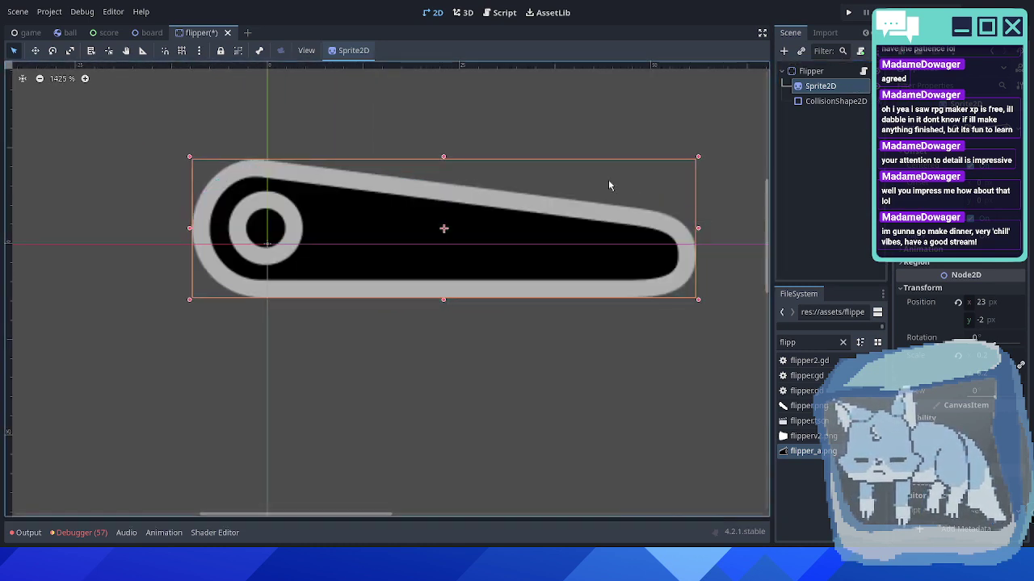
- Move the flipper sprite to position x 23.5, y 0 px so its pivot circle centres on the scene origin
key("Down")
key("Down")
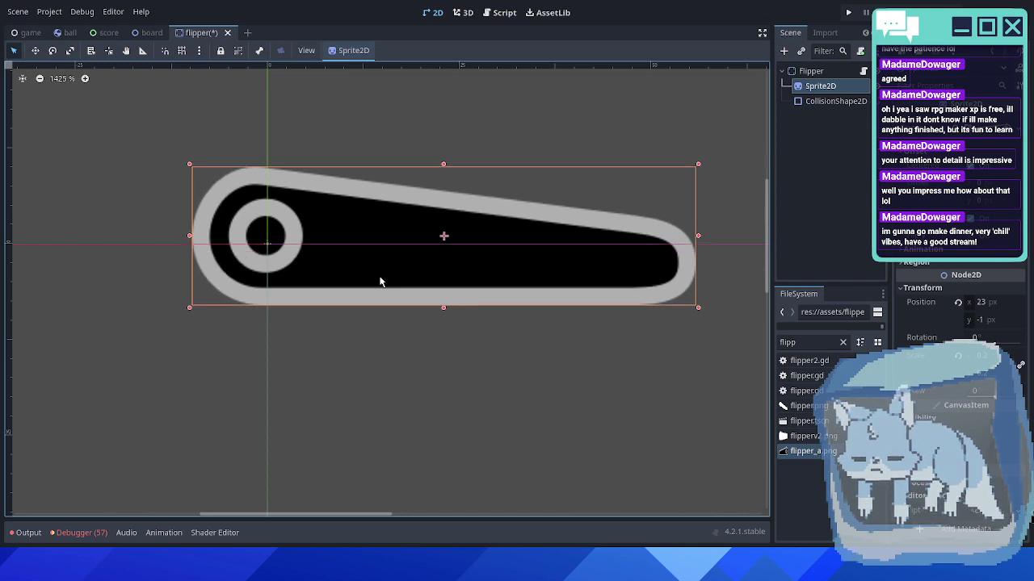
scroll(313, 275, "up", 3)
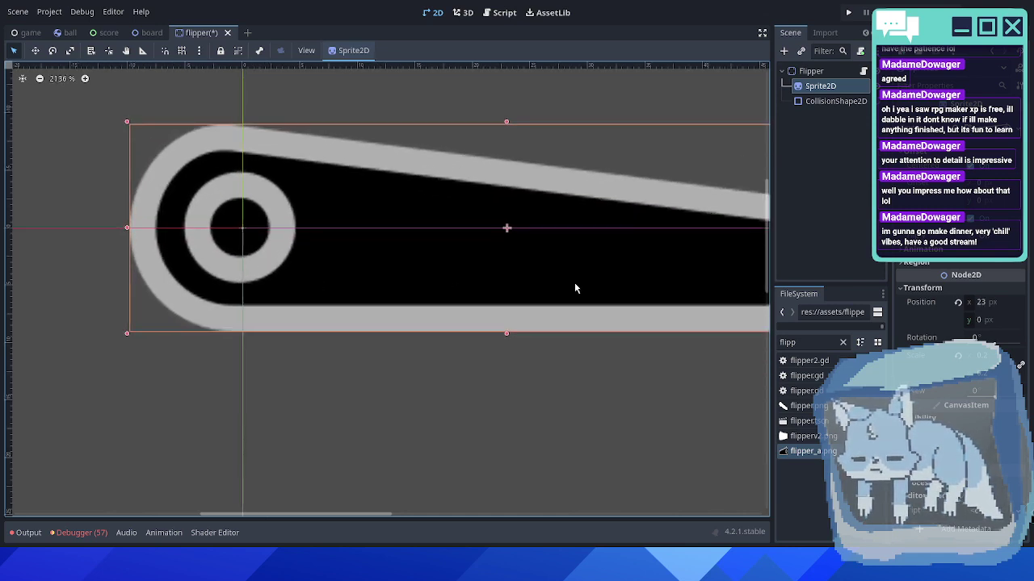
left_click(1002, 302)
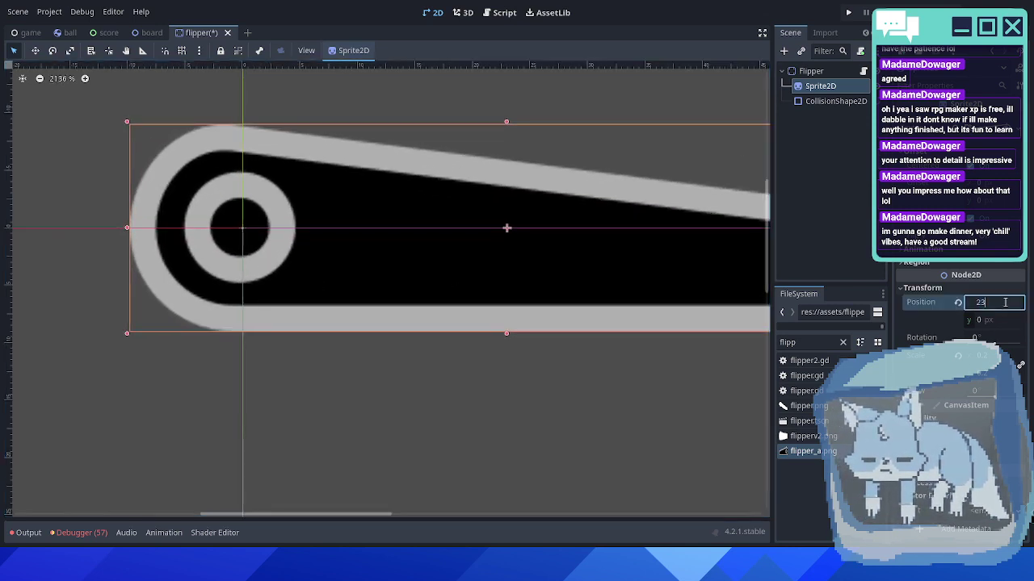
type(".5")
key("Return")
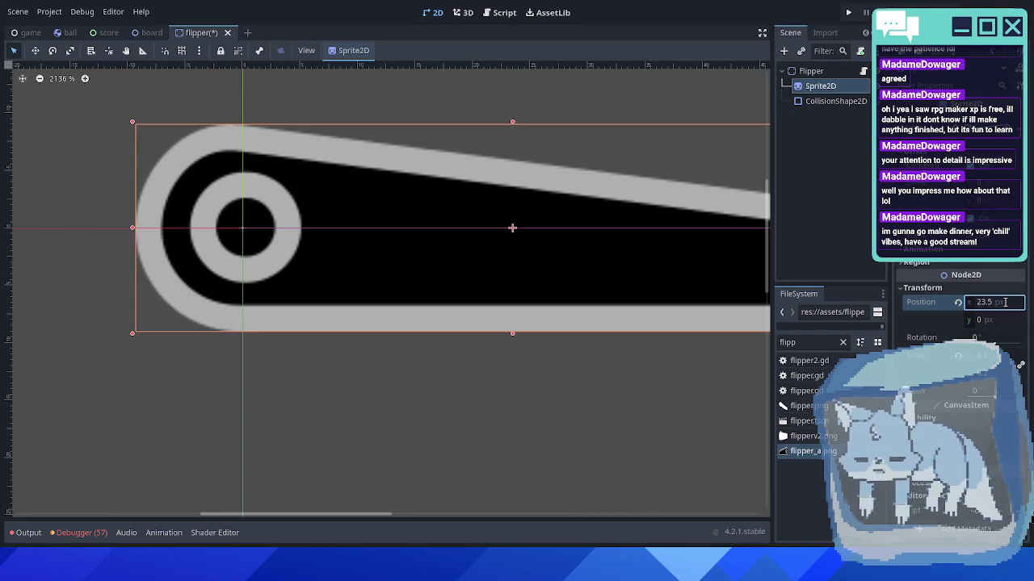
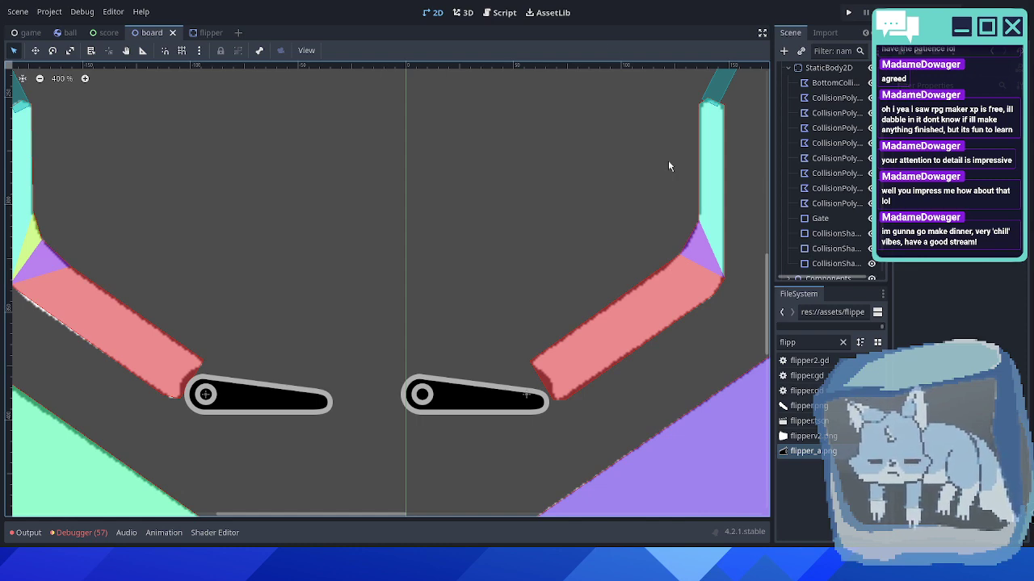
- Make the flipper's collision shape visible again, save the flipper scene and check both flippers on the board
scroll(445, 304, "down", 3)
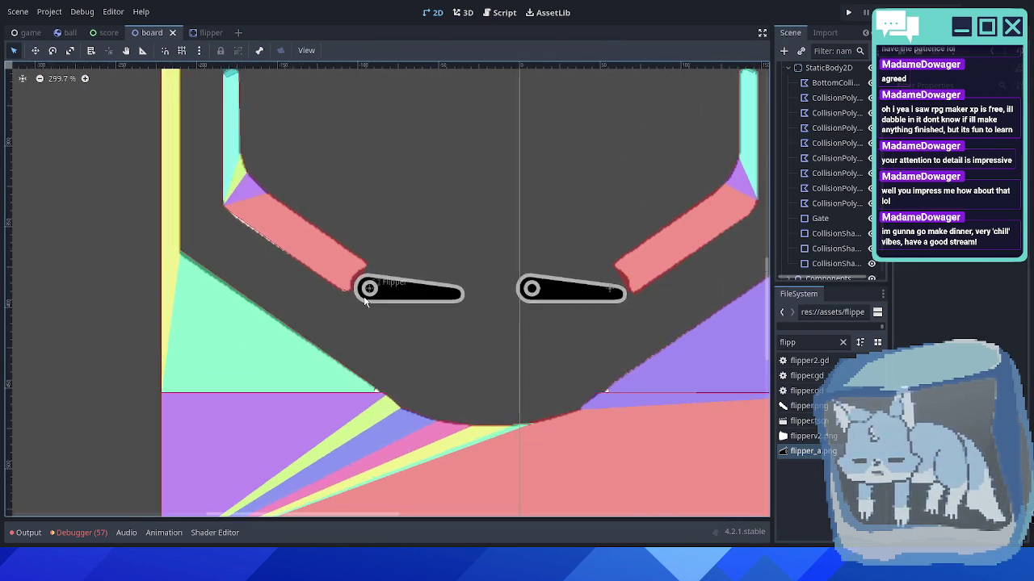
scroll(365, 300, "up", 7)
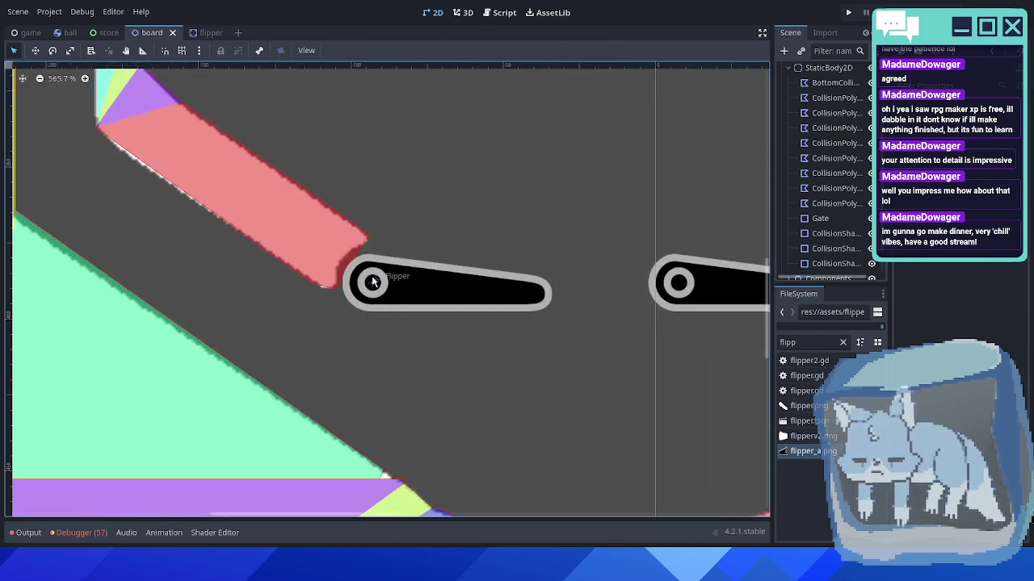
left_click(199, 36)
left_click(869, 102)
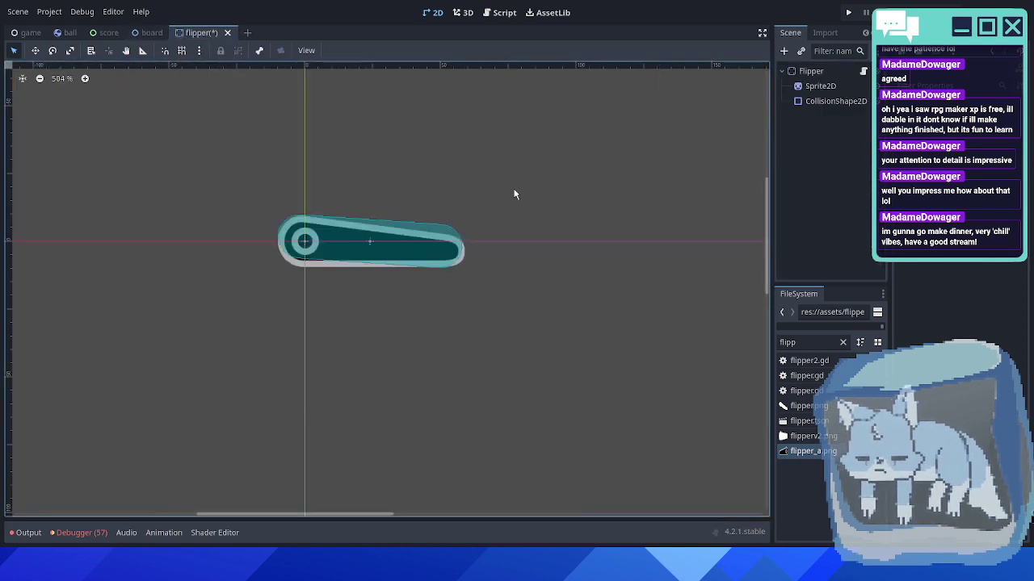
key("ctrl+s")
left_click(151, 32)
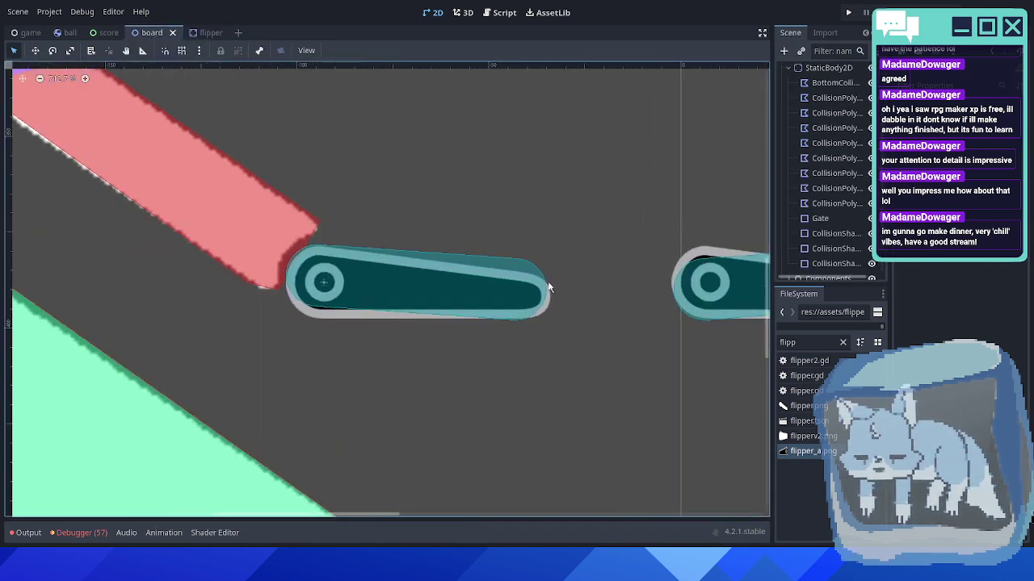
middle_click_drag(548, 289, 367, 278)
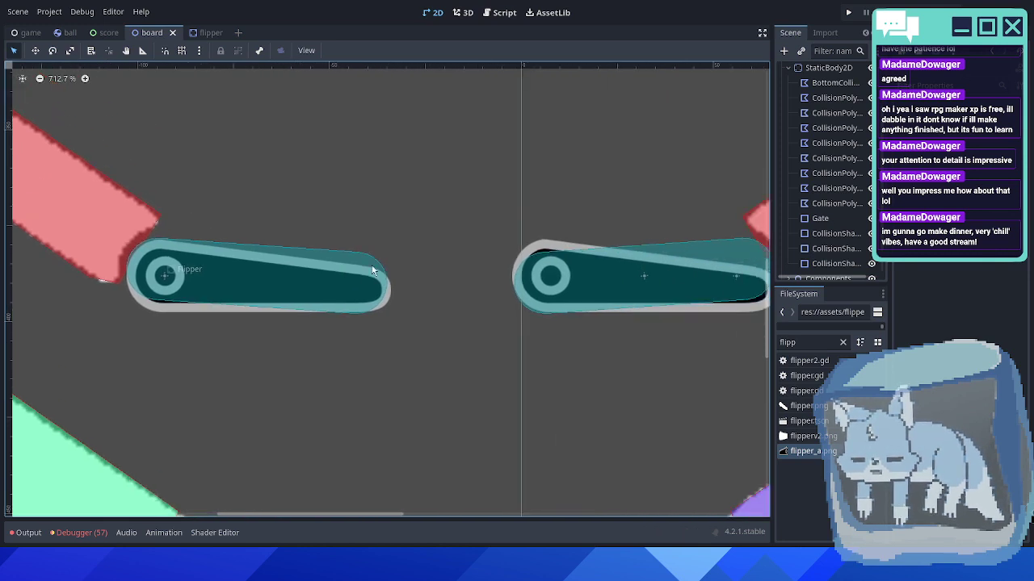
scroll(373, 270, "down", 4)
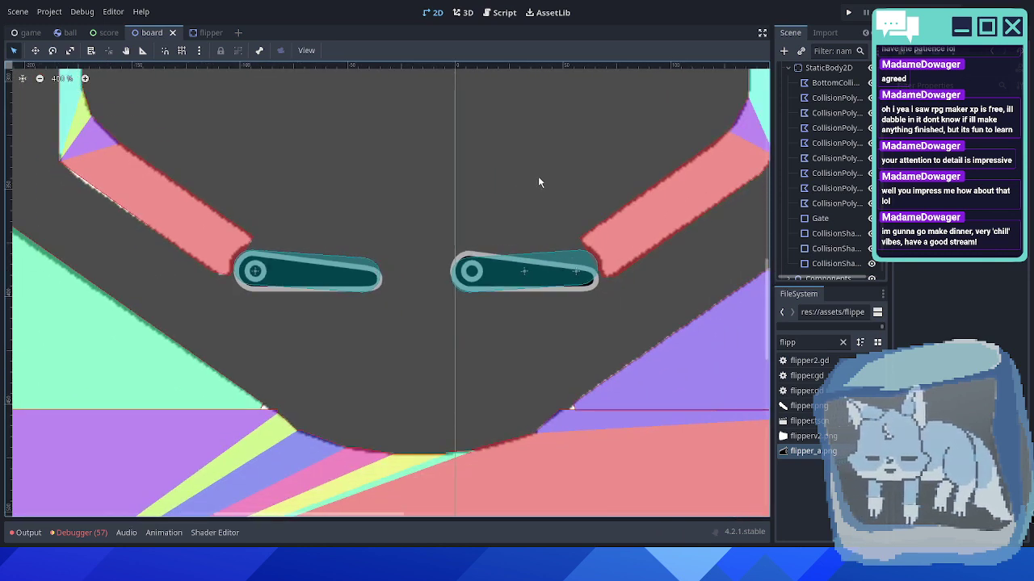
scroll(838, 130, "up", 2)
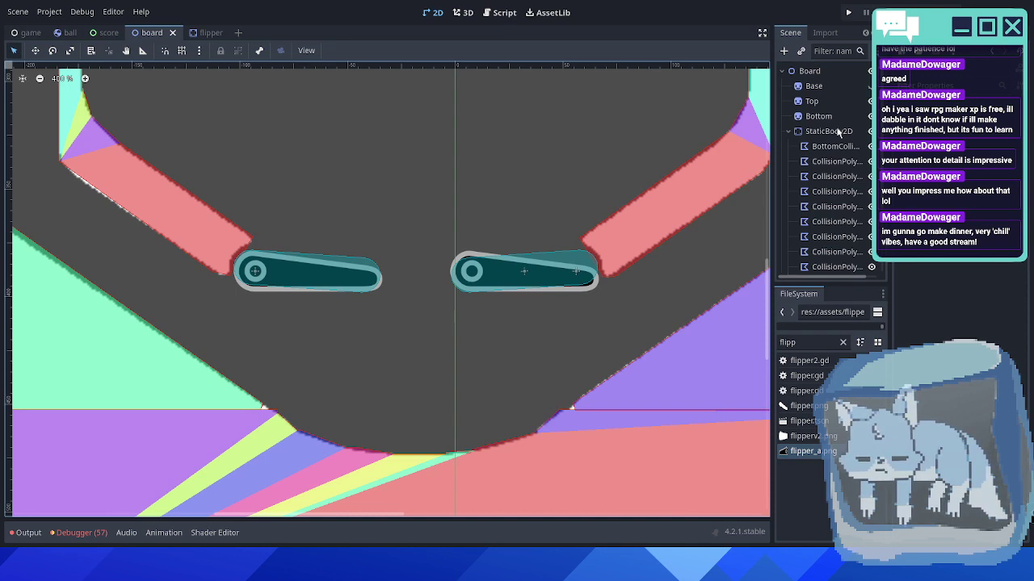
- Reset the board's Base sprite modulate colour and view the reference images default_table.png and default.png before closing them
left_click(838, 86)
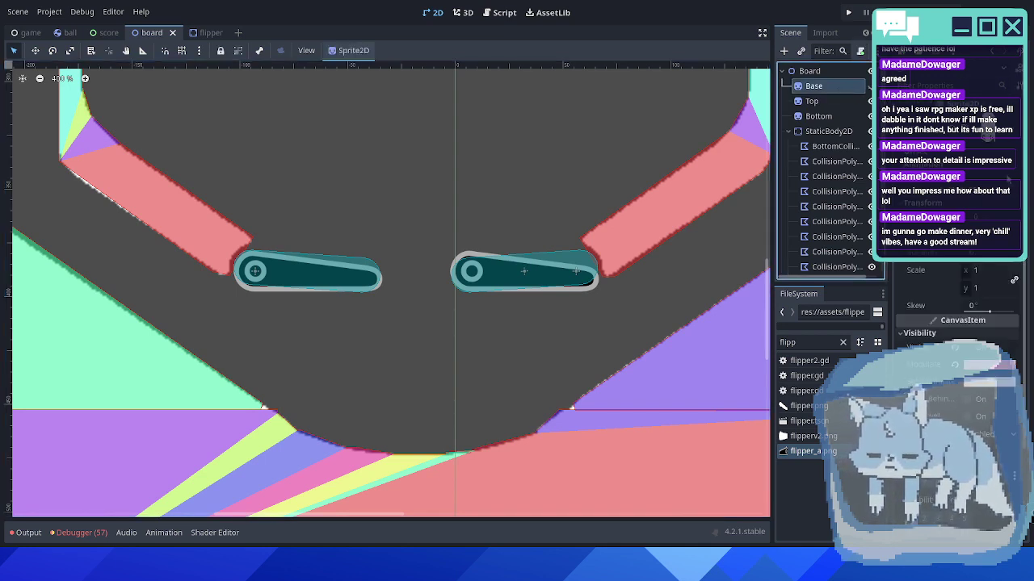
left_click(958, 366)
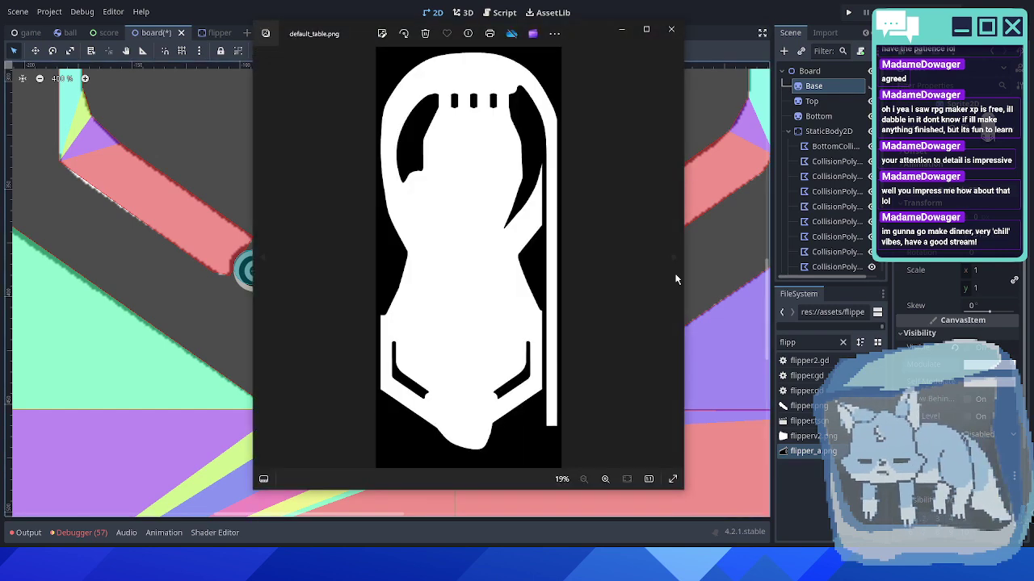
left_click(669, 34)
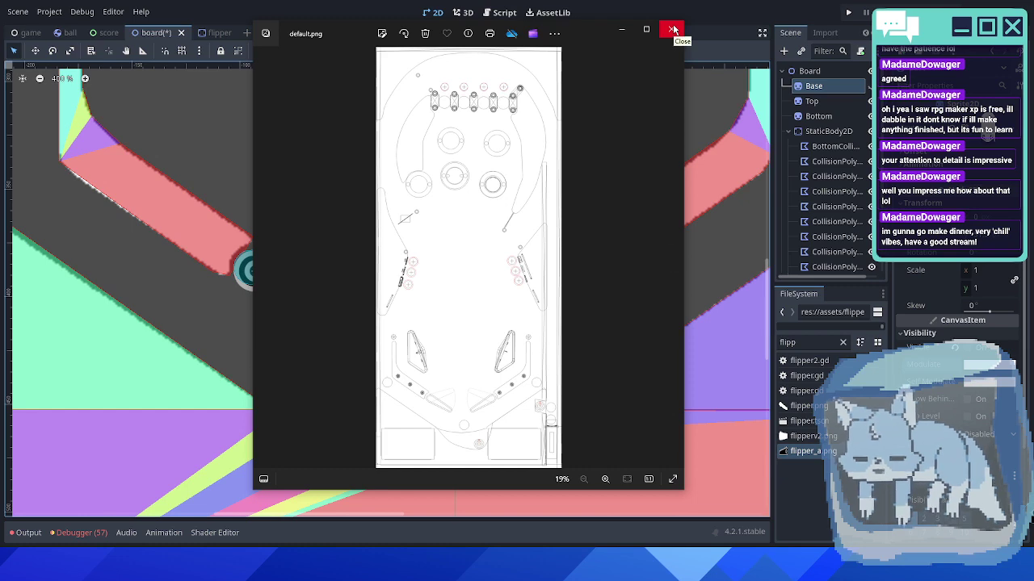
left_click(672, 30)
- Clear the file filter, assign default.png as the Base sprite's texture and make the sprite visible
scroll(630, 150, "down", 2)
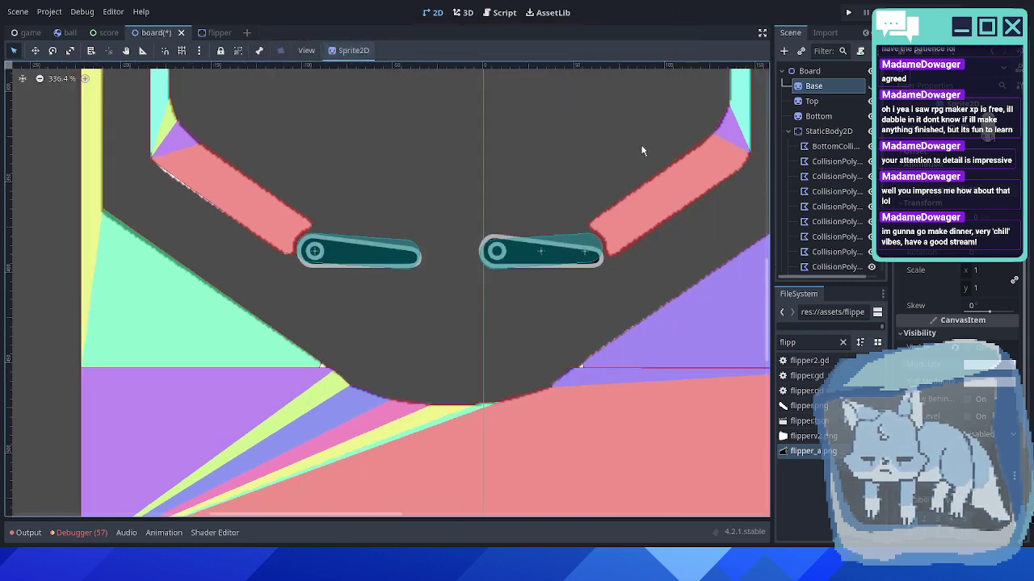
middle_click_drag(653, 119, 448, 323)
left_click(813, 85)
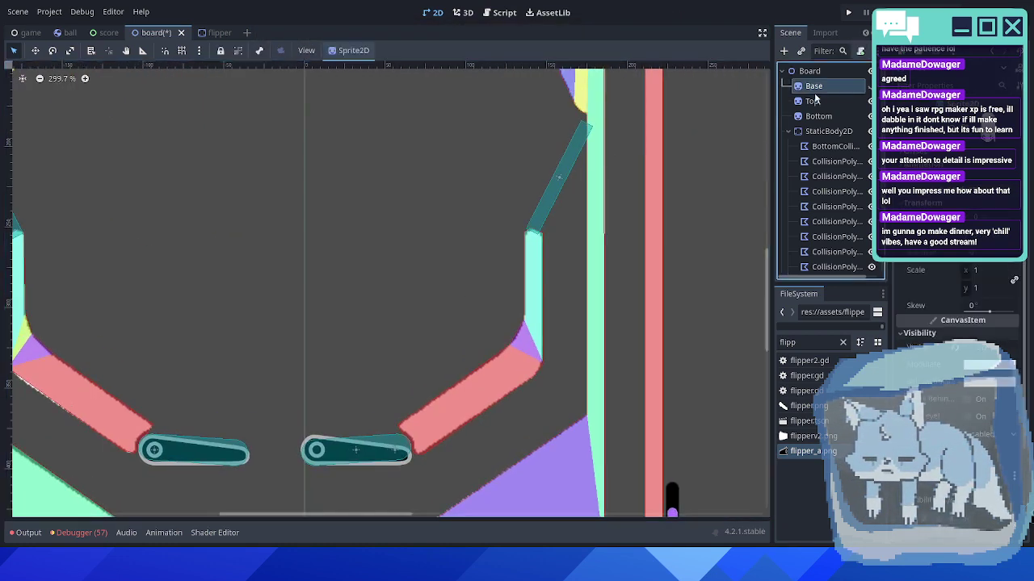
left_click(842, 343)
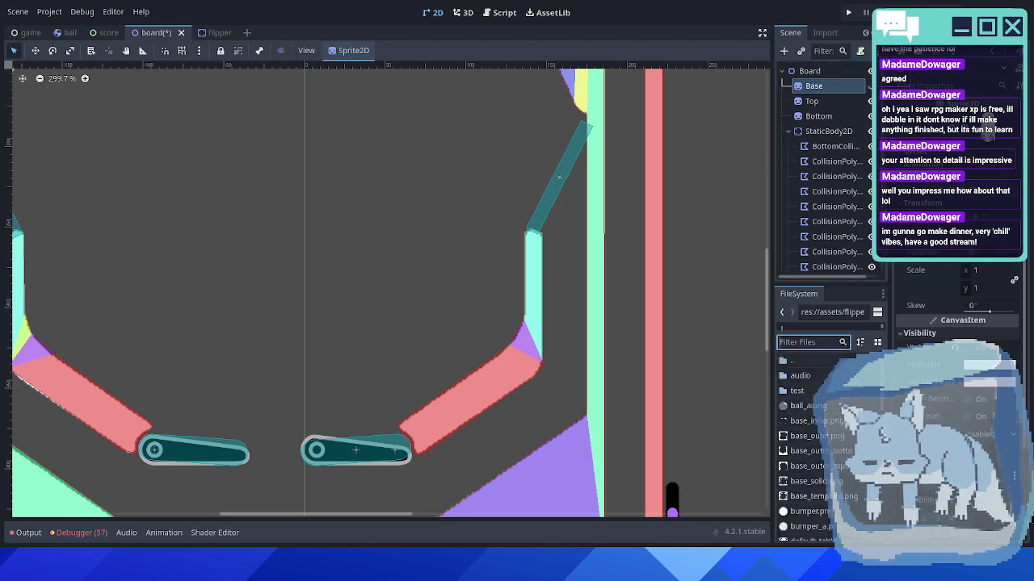
scroll(812, 514, "down", 5)
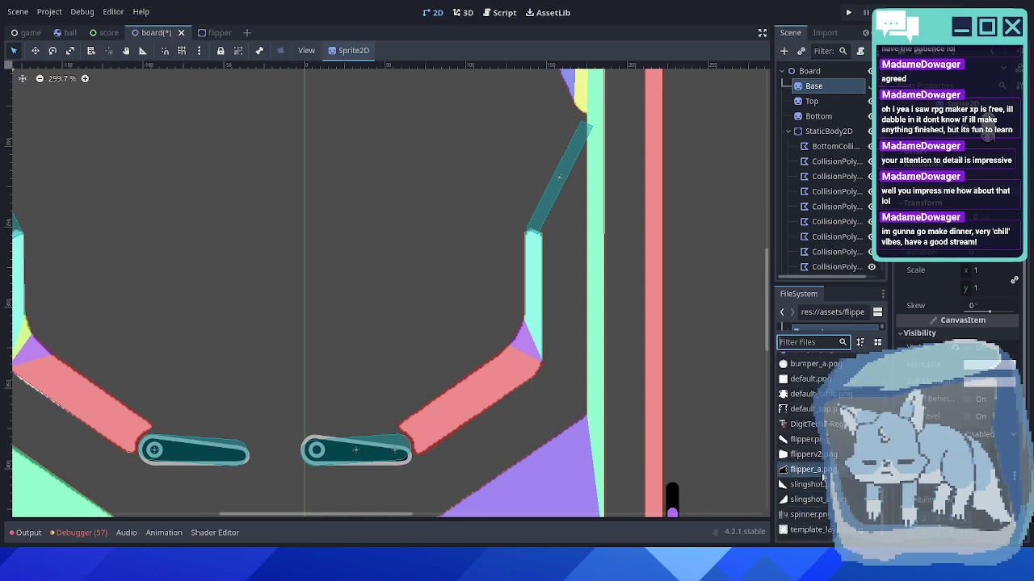
scroll(813, 509, "up", 4)
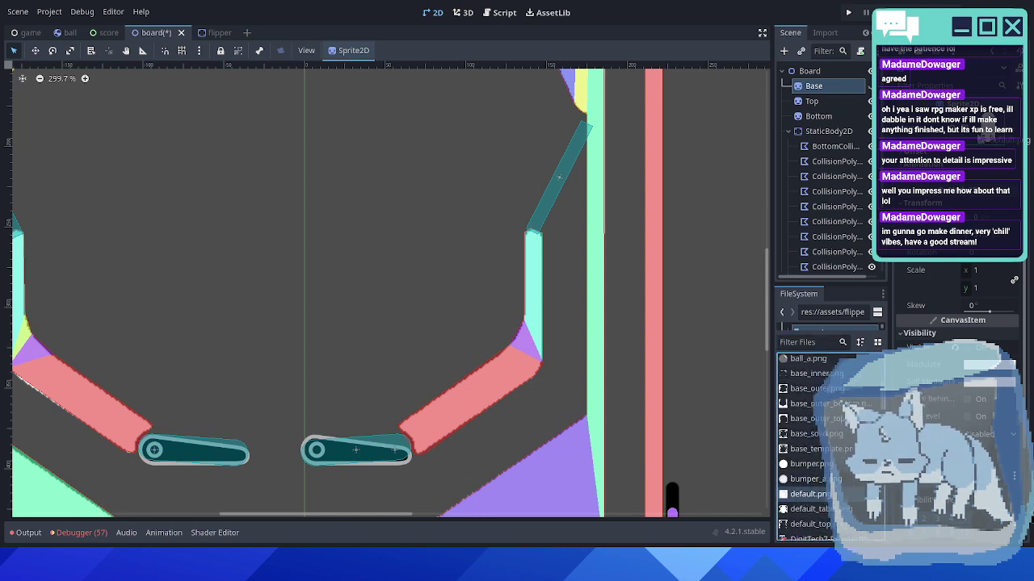
scroll(638, 109, "down", 6)
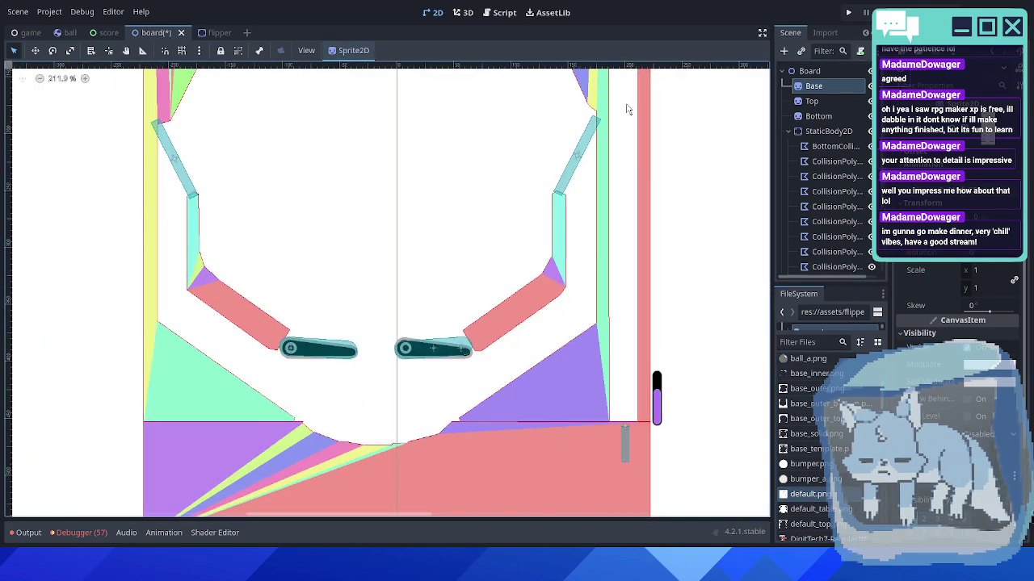
- Reset the Base sprite's position so the reference drawing is centred on the board origin
scroll(636, 110, "down", 8)
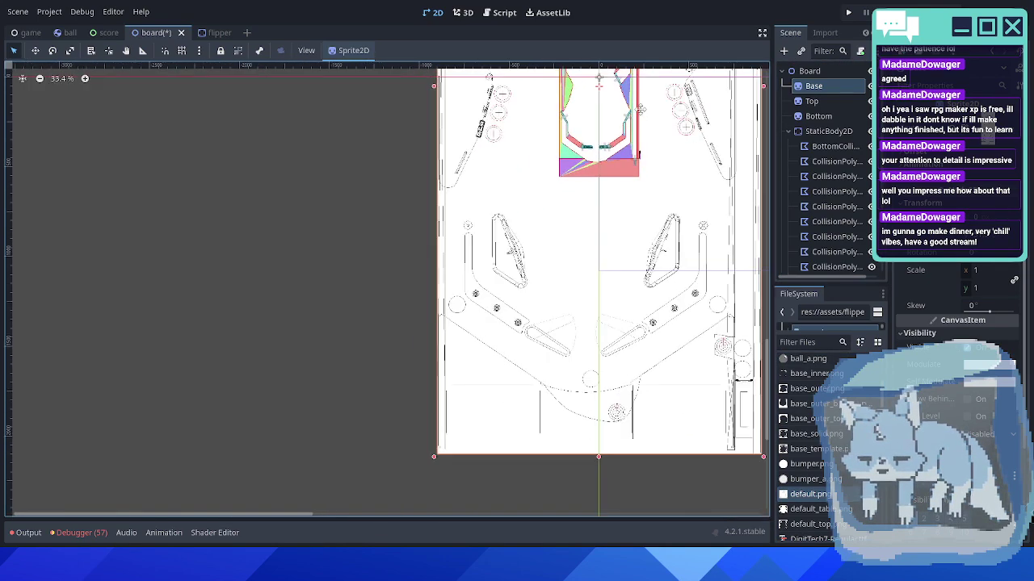
middle_click_drag(636, 111, 554, 317)
middle_click_drag(606, 189, 527, 310)
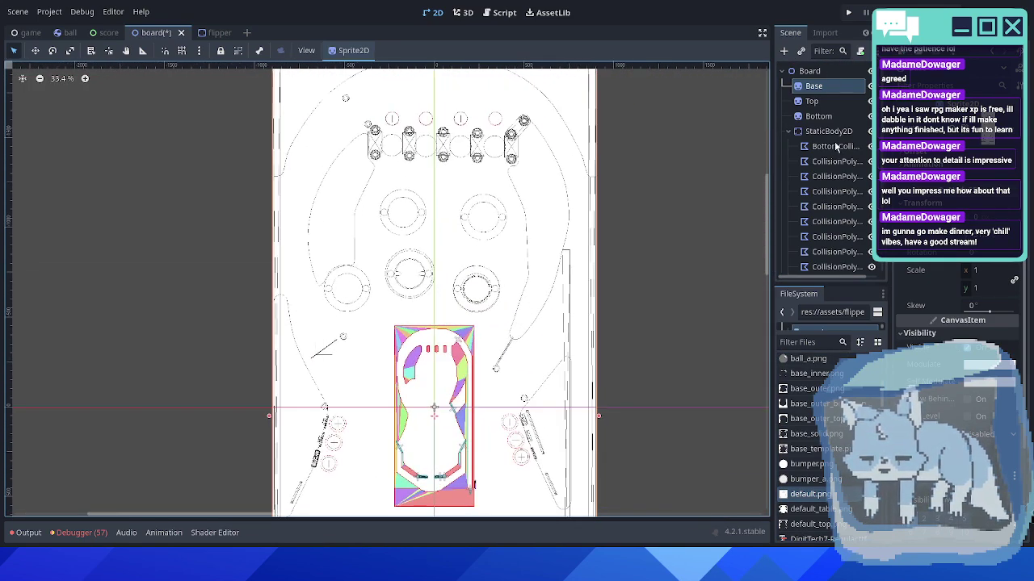
left_click(955, 225)
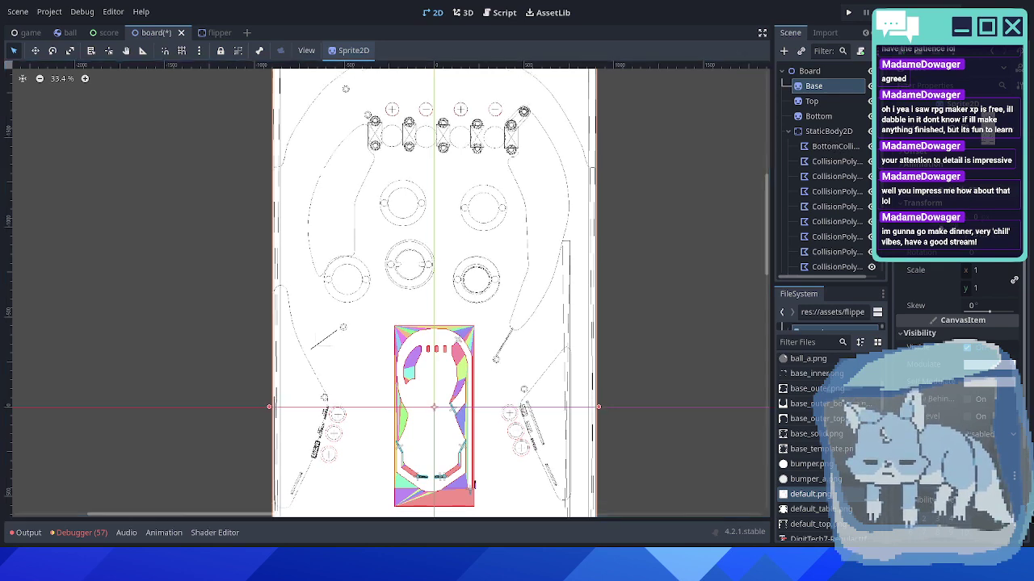
scroll(534, 338, "up", 1)
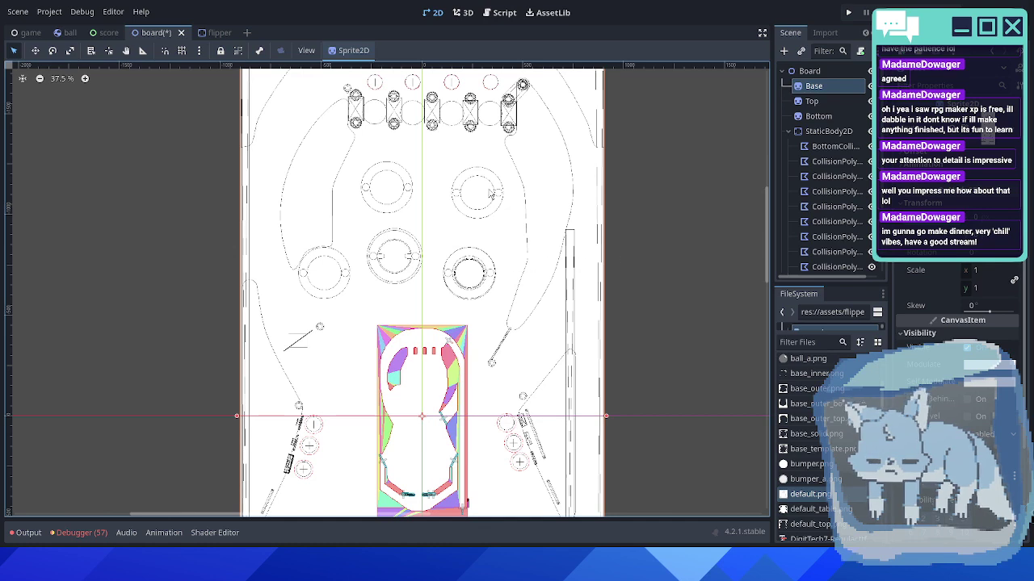
- Scale the Base sprite vertically to about 0.61 so its top edge meets the top of the board's collision frame
middle_click_drag(497, 112, 528, 278)
middle_click_drag(531, 317, 505, 212)
middle_click_drag(458, 71, 456, 120)
left_click_drag(440, 91, 440, 416)
scroll(465, 371, "up", 2)
scroll(453, 379, "up", 6)
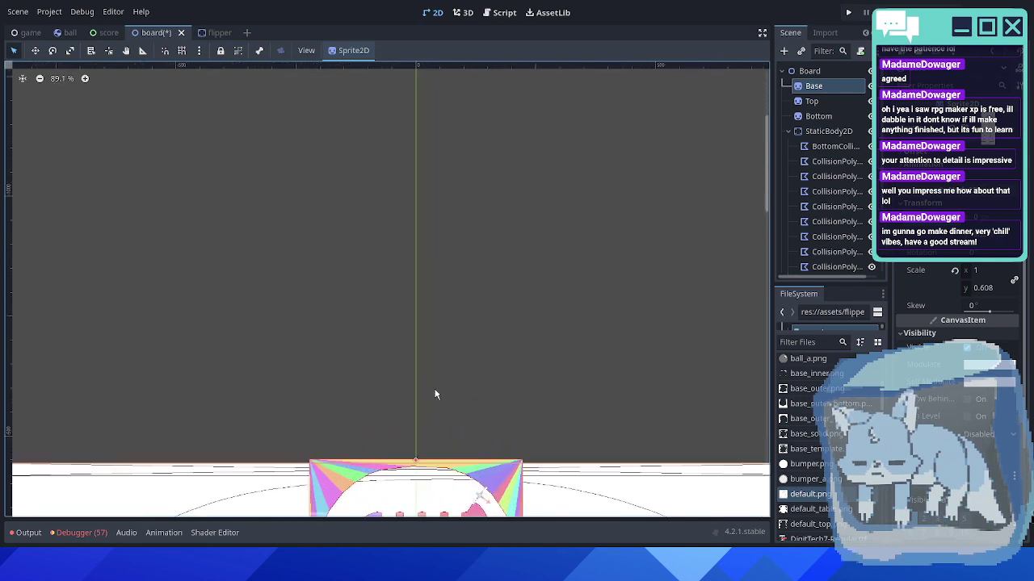
scroll(502, 197, "up", 1)
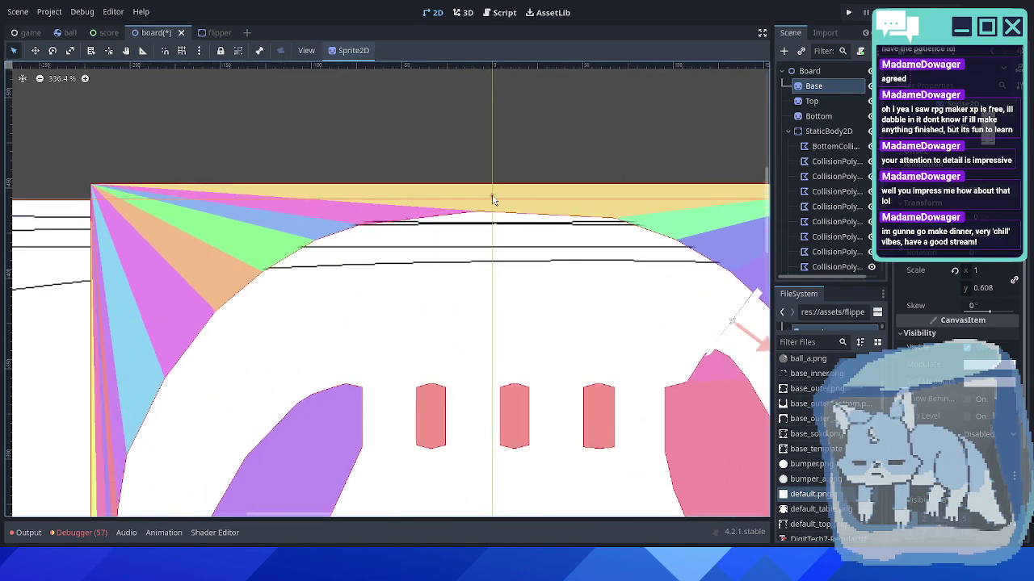
left_click_drag(491, 199, 491, 179)
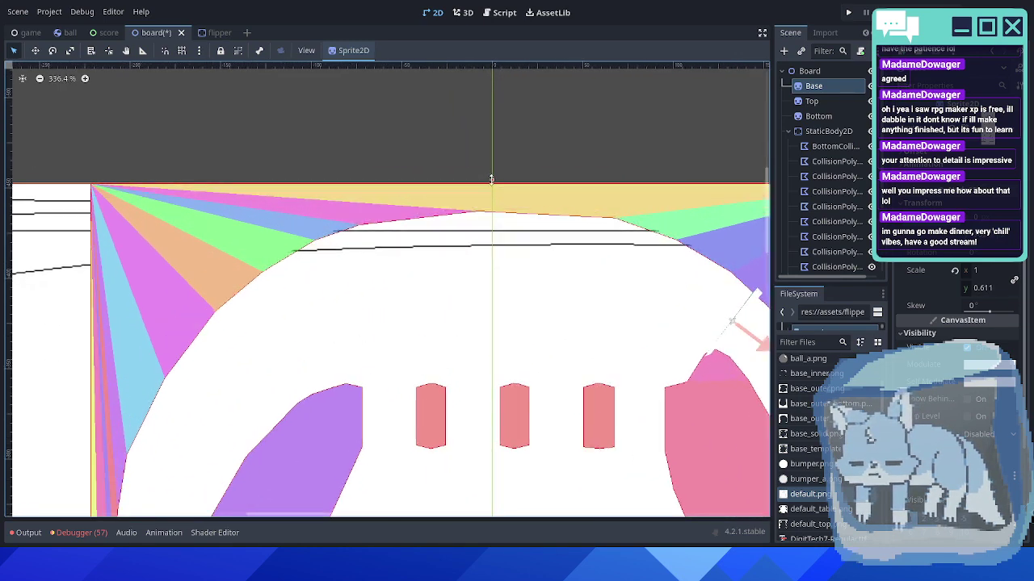
- Check the reference drawing's top edge against the collision frame's corner and hide the StaticBody2D collision polygons
scroll(111, 179, "up", 4)
scroll(85, 209, "up", 1)
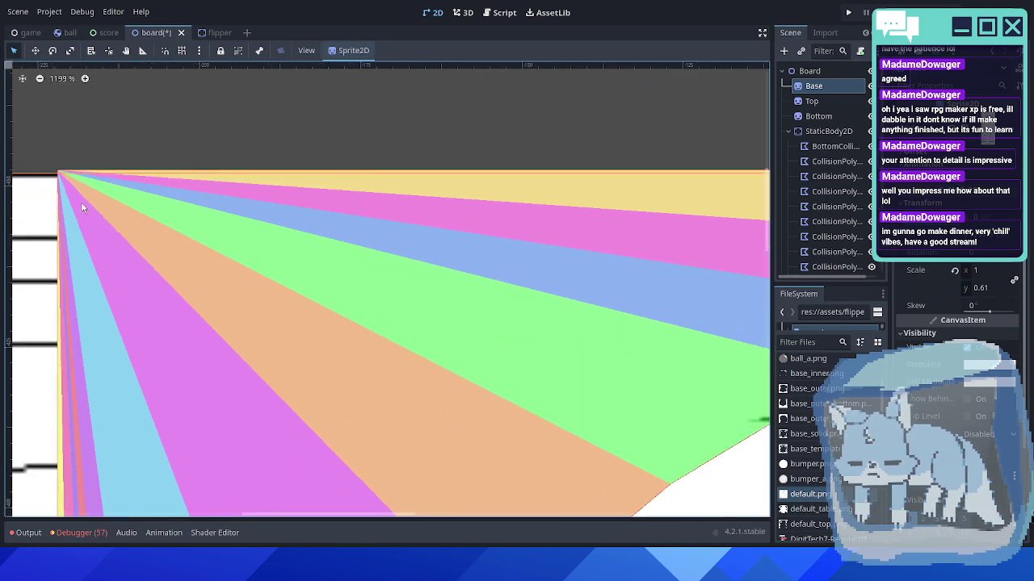
middle_click_drag(82, 202, 166, 219)
middle_click_drag(635, 273, 473, 282)
left_click(870, 131)
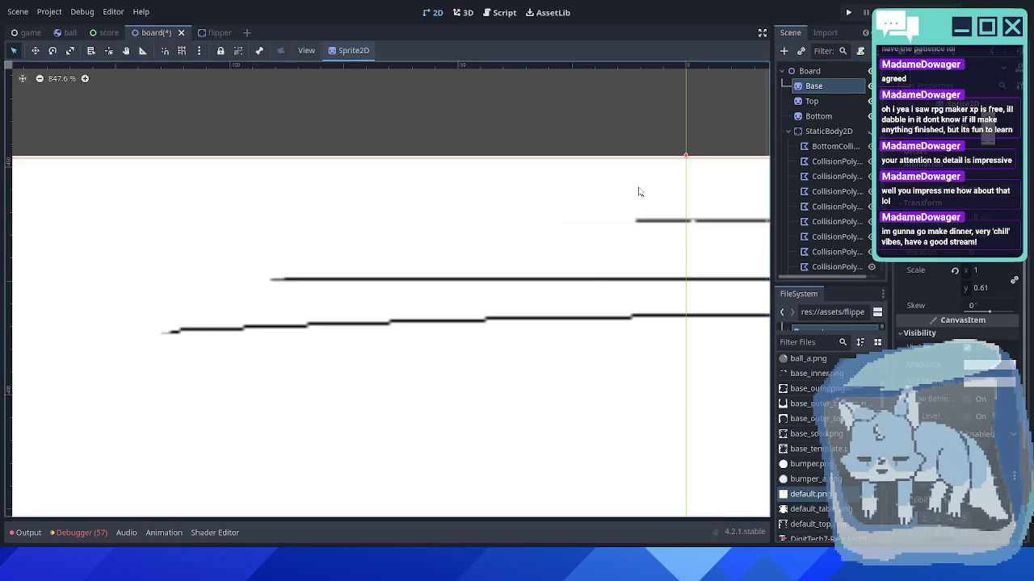
- Examine the default.png reference drawing from its top edge down to the flipper area and bottom edge
middle_click_drag(631, 201, 374, 207)
scroll(497, 201, "down", 18)
scroll(499, 209, "down", 12)
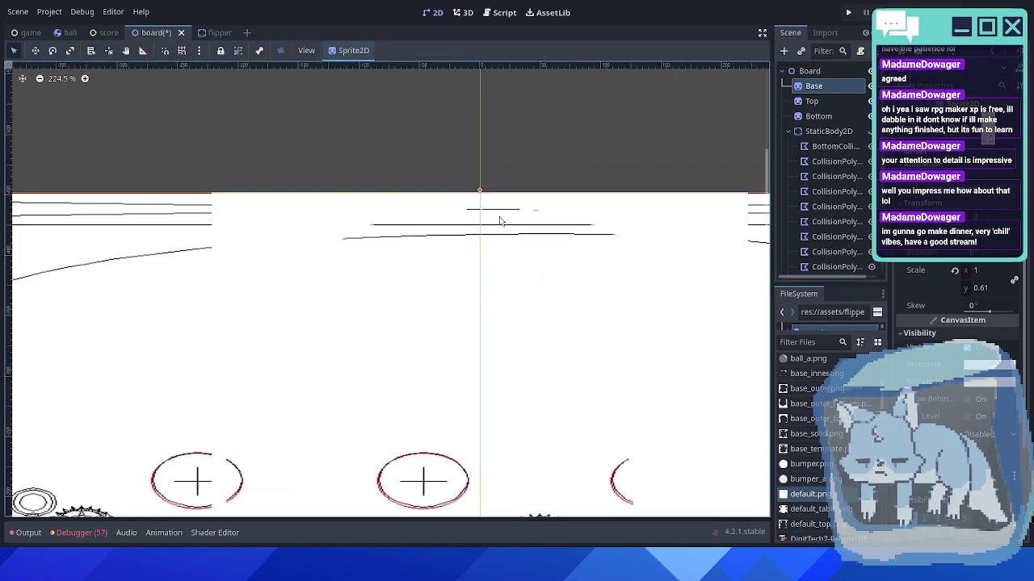
scroll(481, 321, "down", 6)
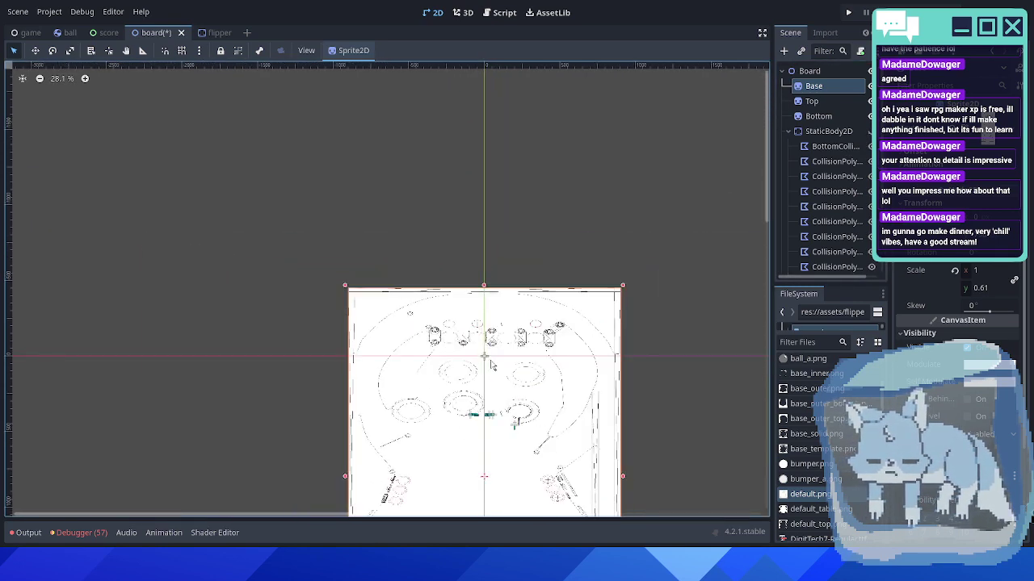
middle_click_drag(496, 513, 487, 358)
middle_click_drag(478, 491, 443, 369)
scroll(443, 370, "up", 9)
scroll(442, 375, "up", 2)
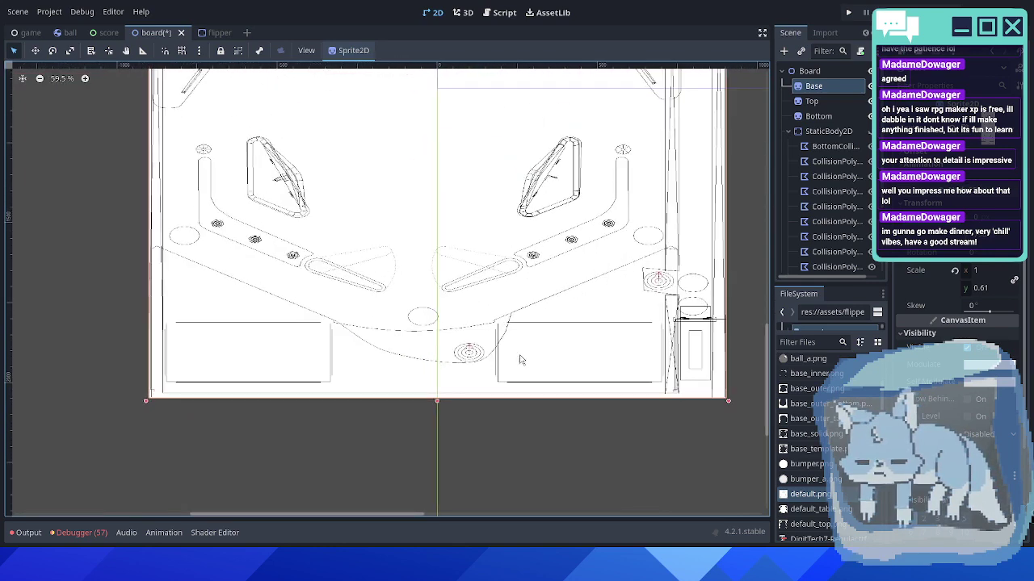
- Hide and reshow the Base sprite to compare the reference drawing's size with the board silhouette
left_click(869, 100)
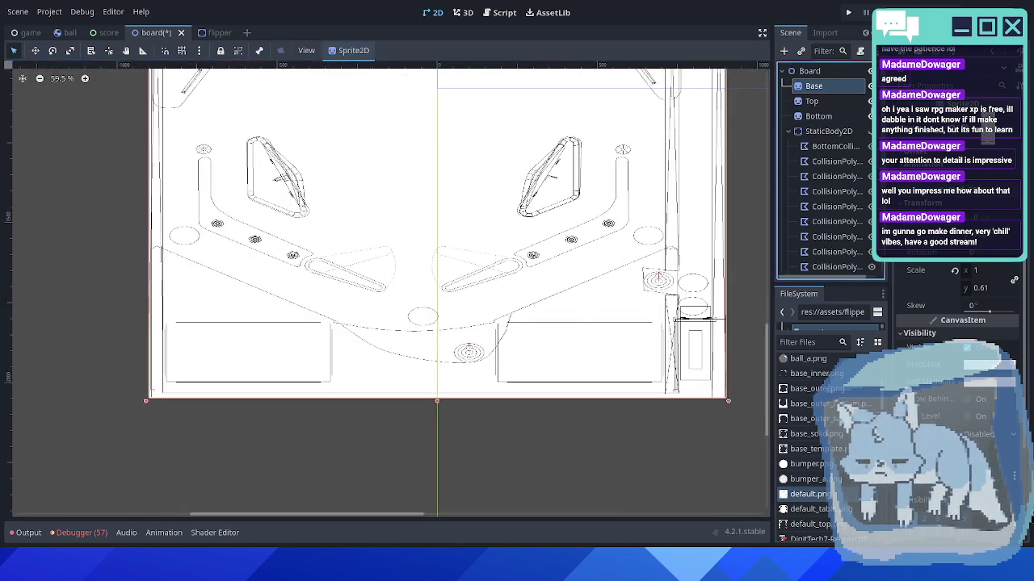
left_click(869, 86)
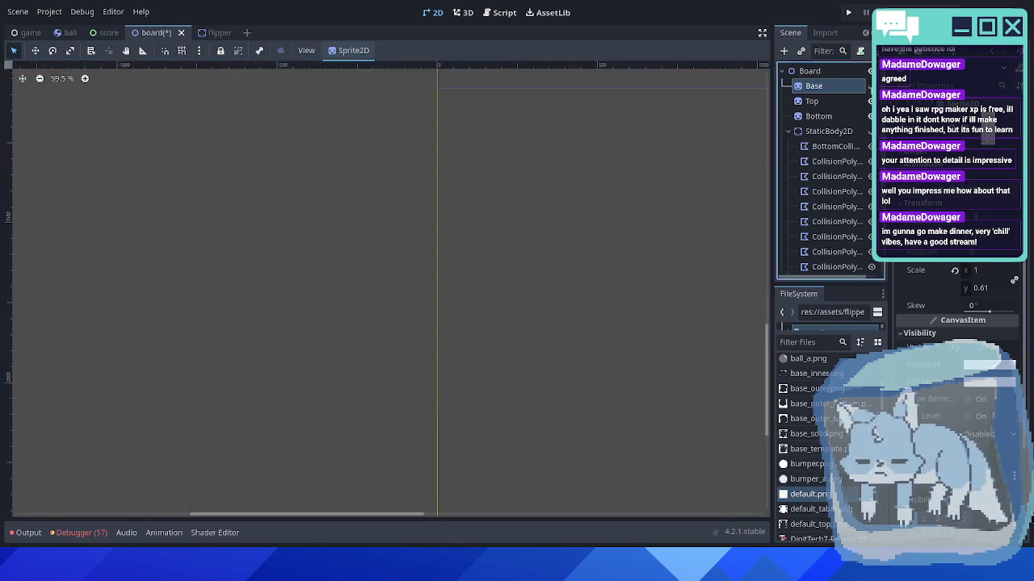
scroll(522, 165, "down", 11)
middle_click_drag(558, 158, 448, 391)
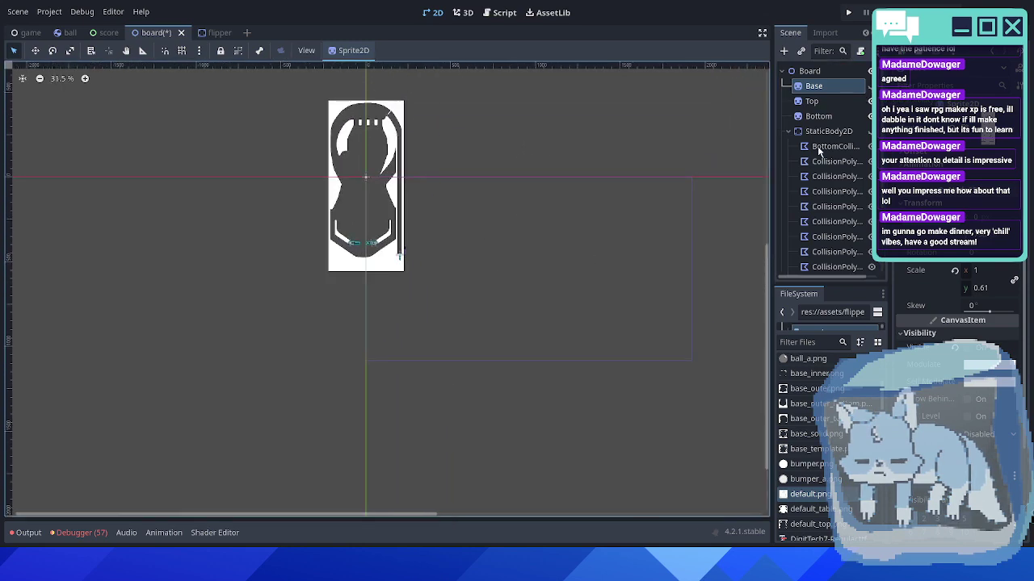
left_click(871, 85)
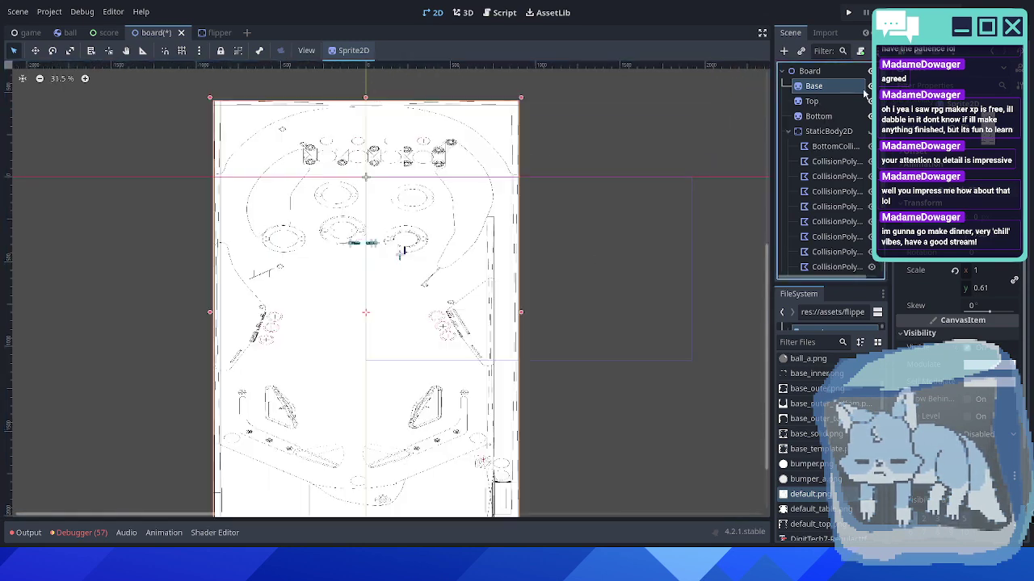
scroll(390, 376, "down", 3)
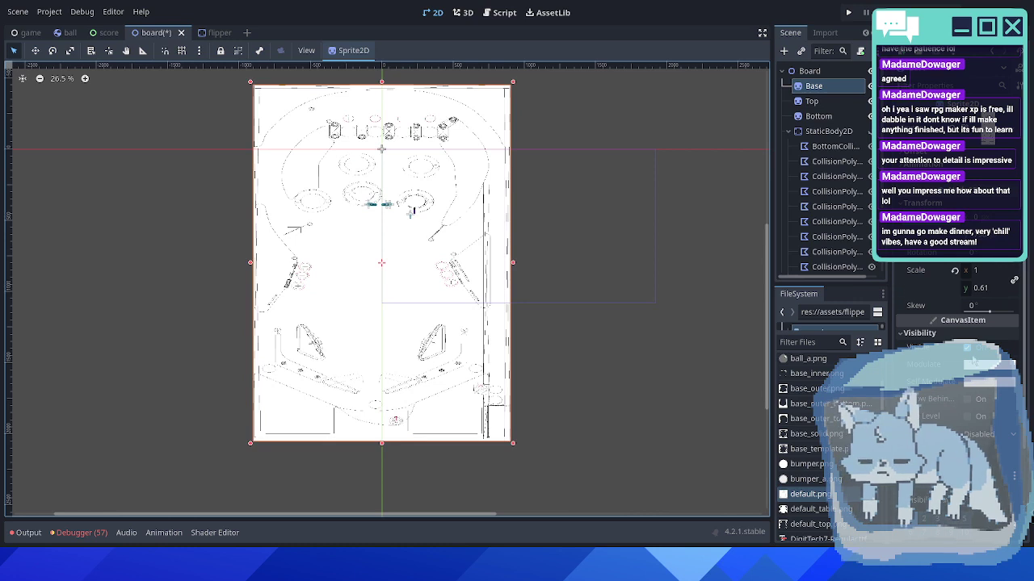
- Set the Base sprite's Modulate colour to black (000000) so its extent contrasts with the white board artwork
left_click(981, 368)
left_click_drag(1018, 177, 1016, 201)
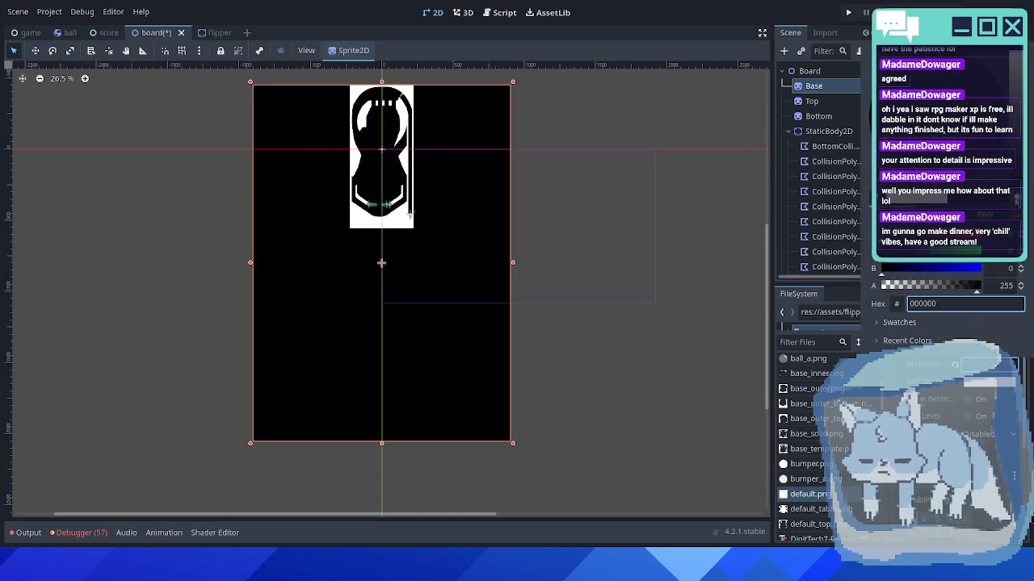
left_click(506, 46)
- Scale the Base sprite vertically to about 0.246 so its bottom edge meets the bottom of the board artwork
left_click_drag(380, 443, 398, 230)
scroll(398, 230, "up", 10)
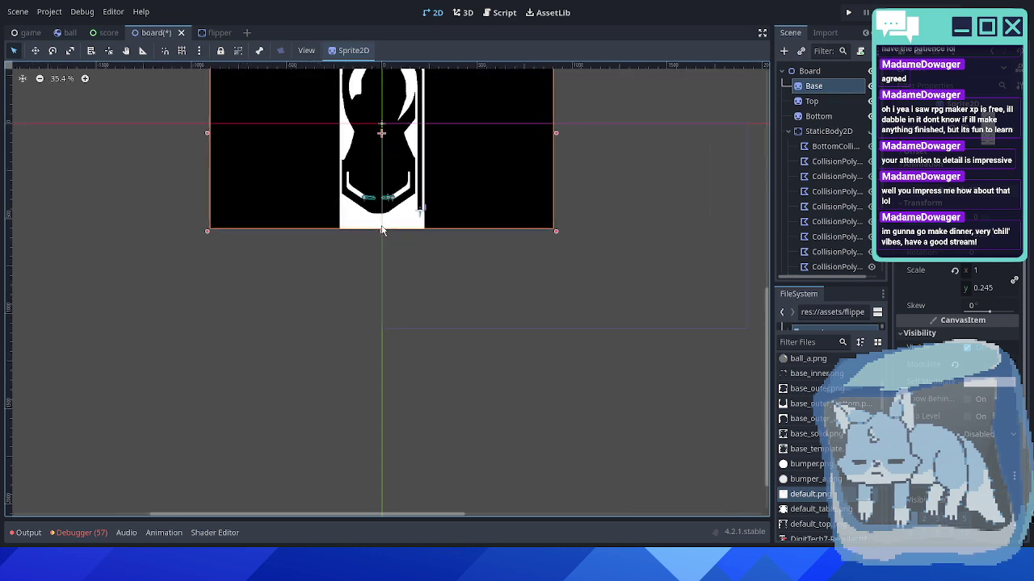
scroll(386, 236, "up", 9)
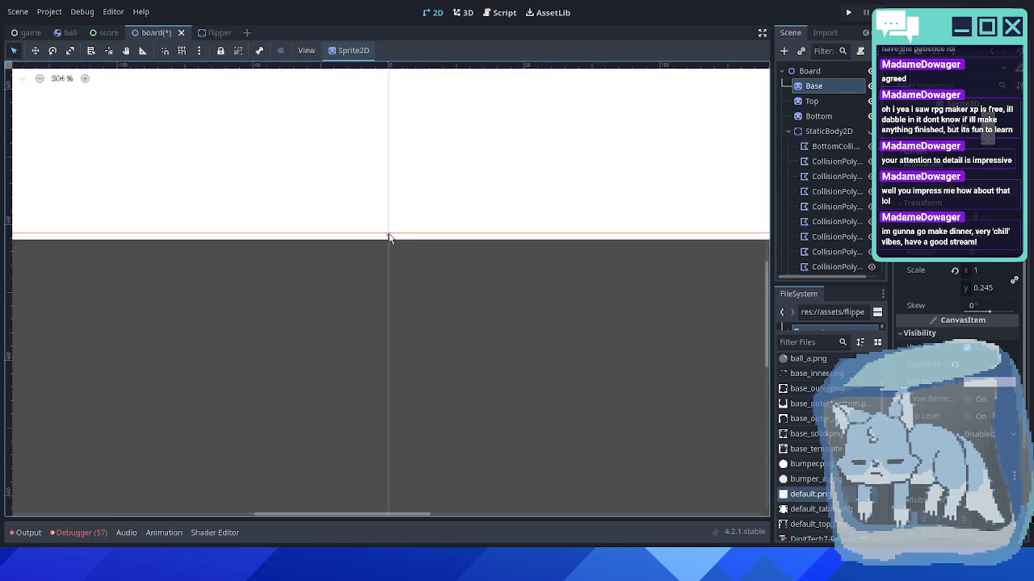
left_click_drag(389, 234, 387, 240)
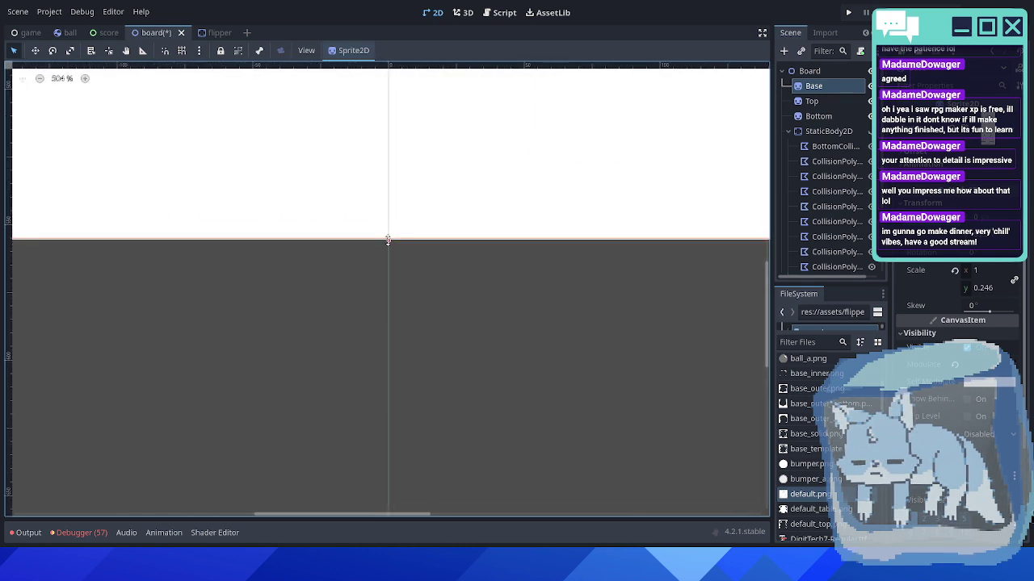
scroll(389, 243, "down", 10)
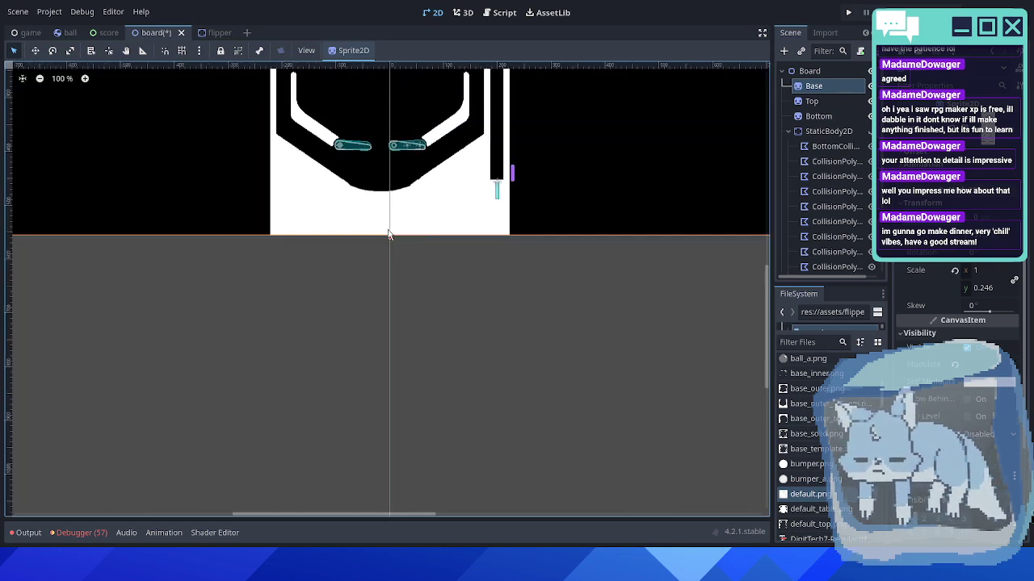
- Scale the Base sprite horizontally to about 0.246 so its left edge meets the board artwork's left side
scroll(388, 230, "down", 2)
middle_click_drag(457, 177, 450, 356)
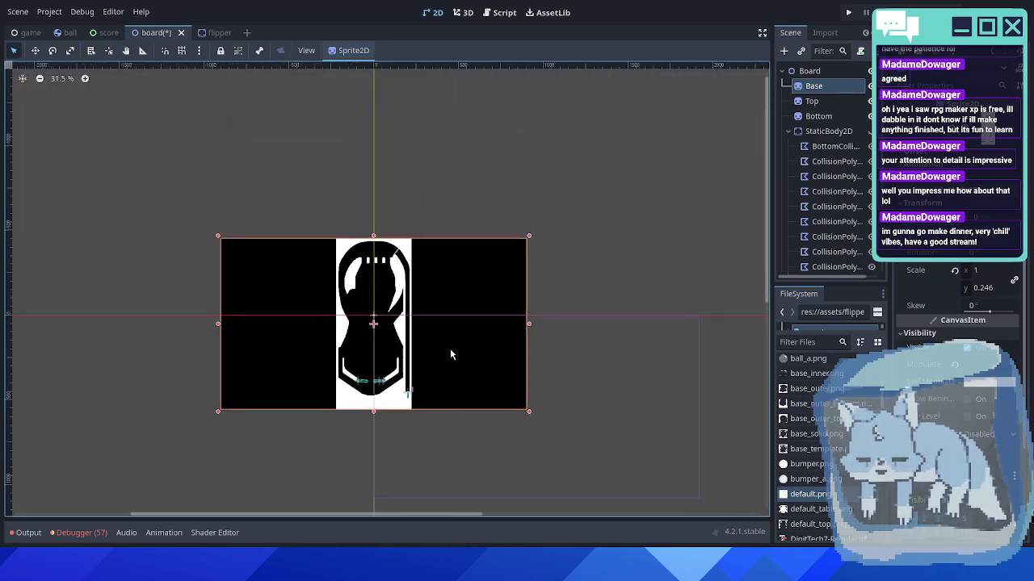
scroll(449, 347, "up", 1)
scroll(290, 217, "up", 10)
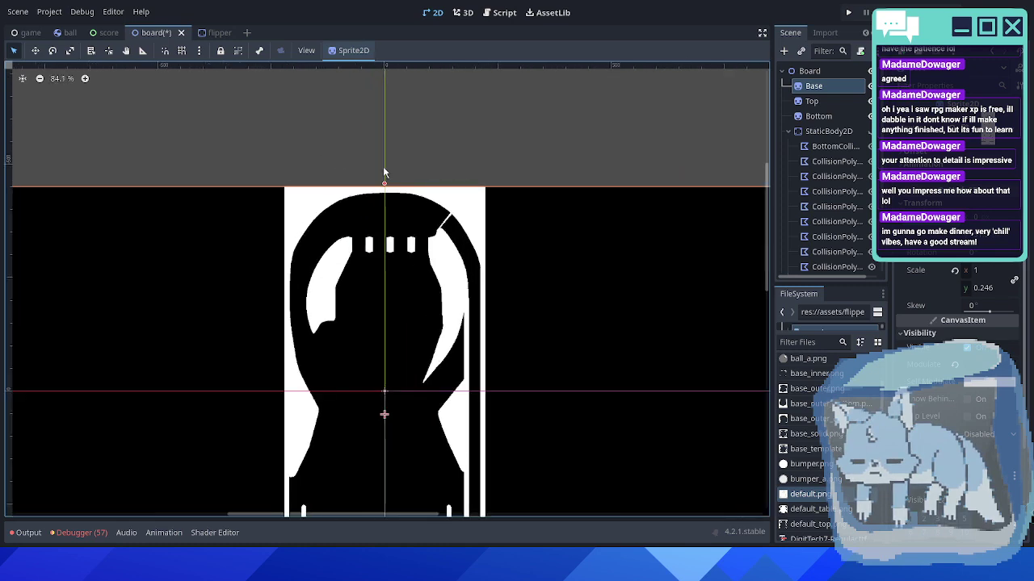
scroll(335, 230, "up", 2)
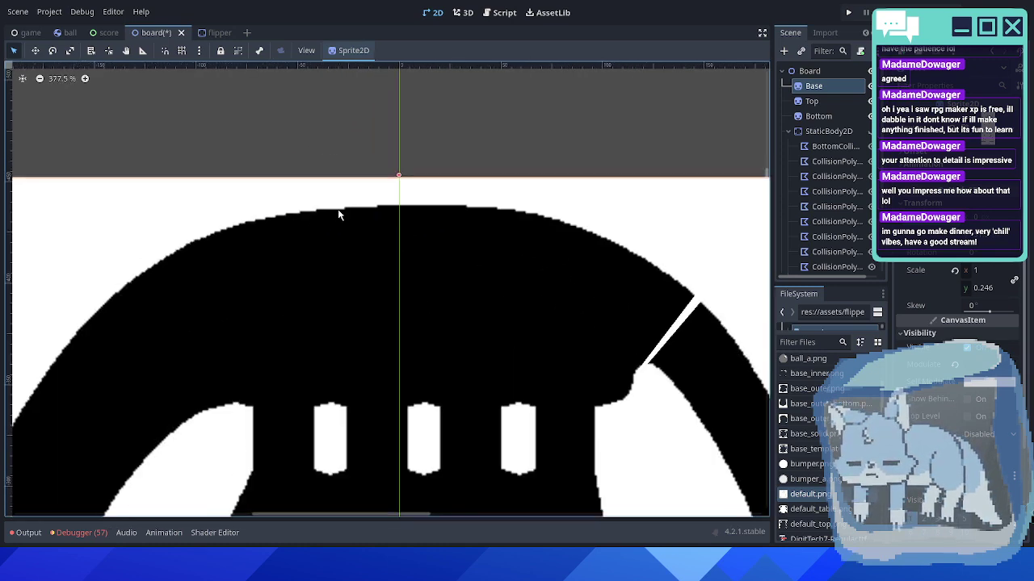
scroll(230, 313, "down", 8)
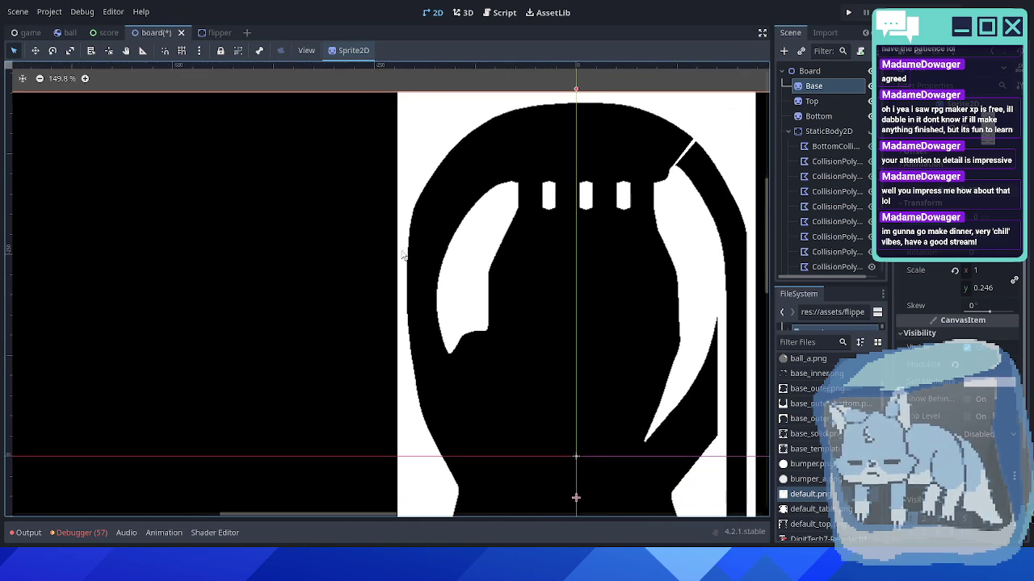
middle_click_drag(202, 315, 307, 277)
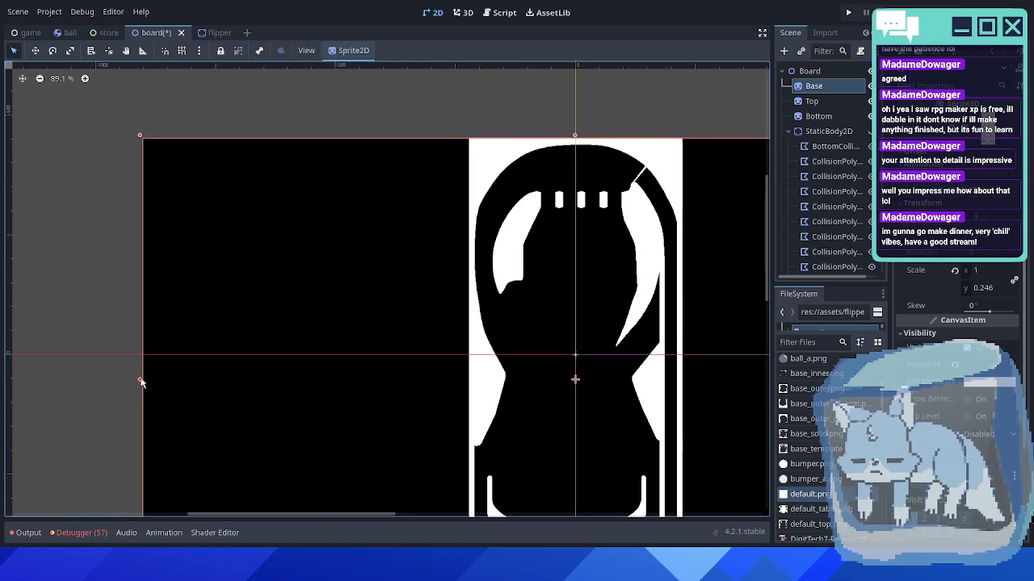
left_click_drag(140, 381, 467, 378)
scroll(462, 388, "up", 6)
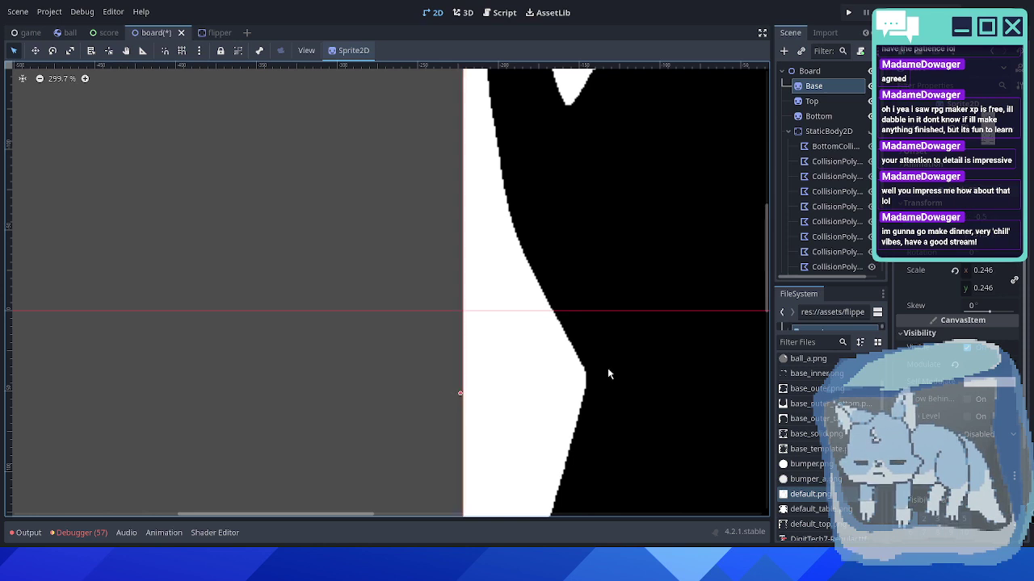
- Check the Base sprite's right and bottom edges against the edges of the board artwork
middle_click_drag(608, 373, 158, 341)
middle_click_drag(551, 342, 302, 342)
scroll(521, 354, "up", 8)
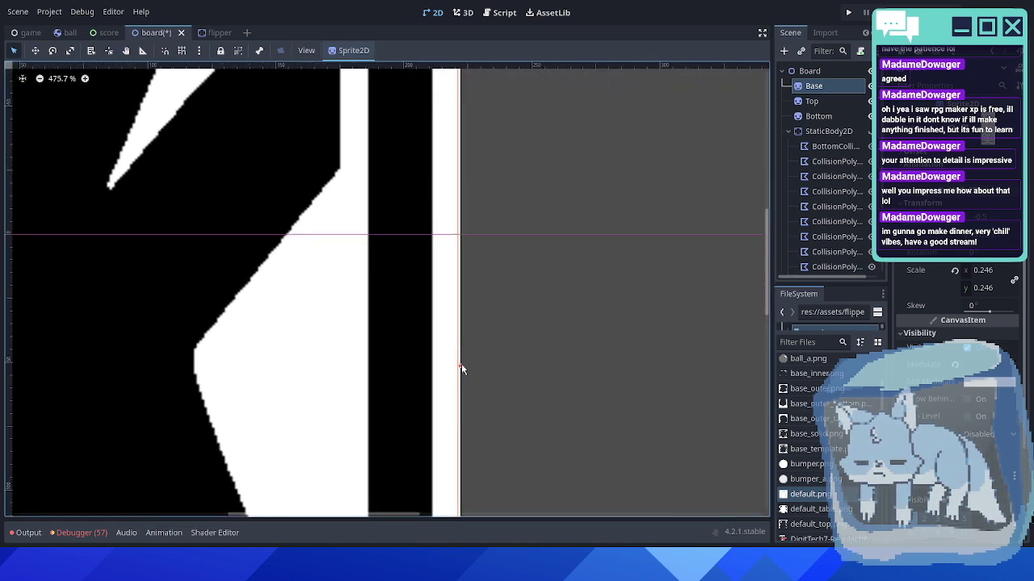
scroll(461, 364, "down", 5)
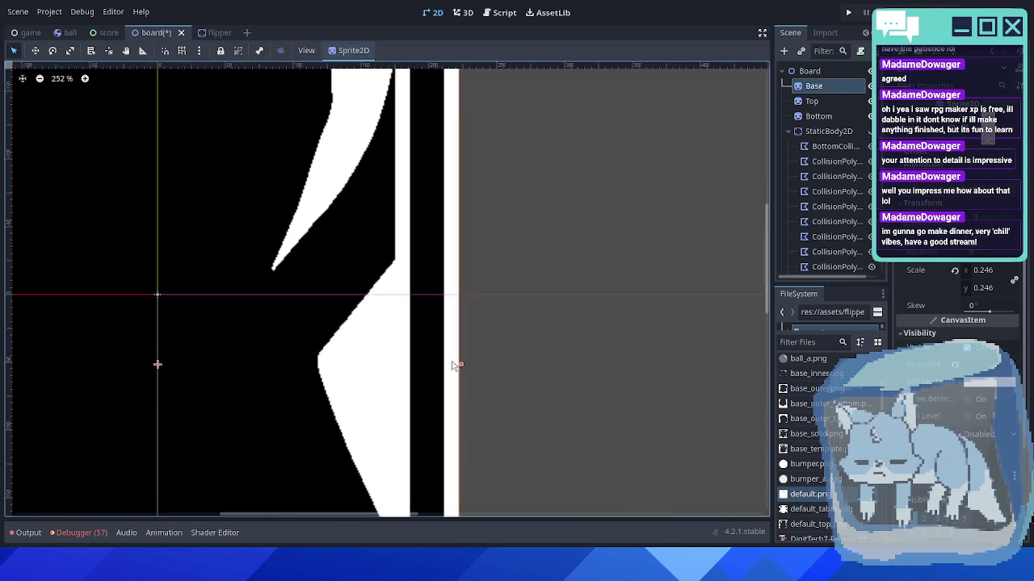
scroll(493, 290, "down", 5, "ctrl")
scroll(411, 392, "up", 3)
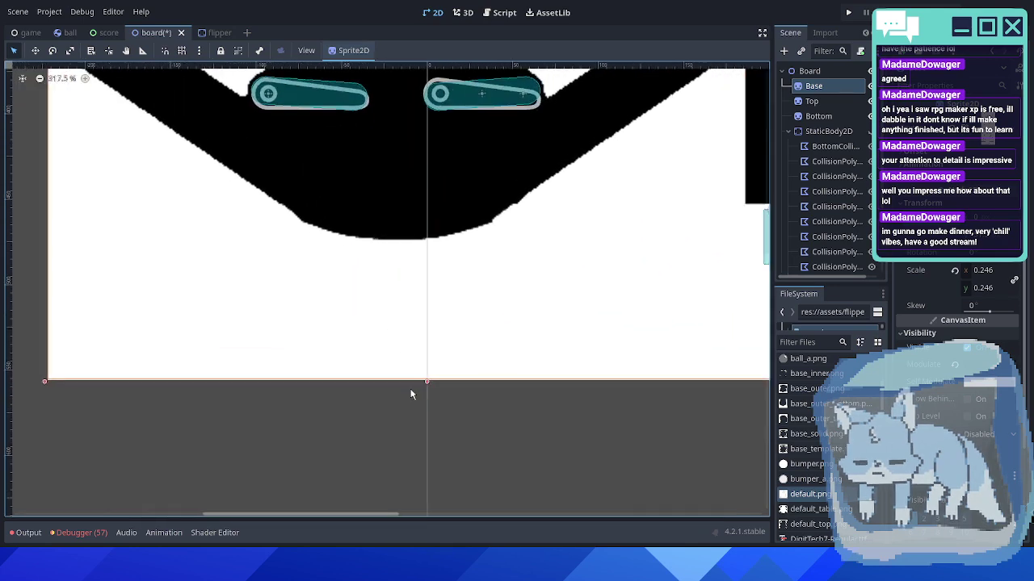
scroll(417, 382, "up", 3)
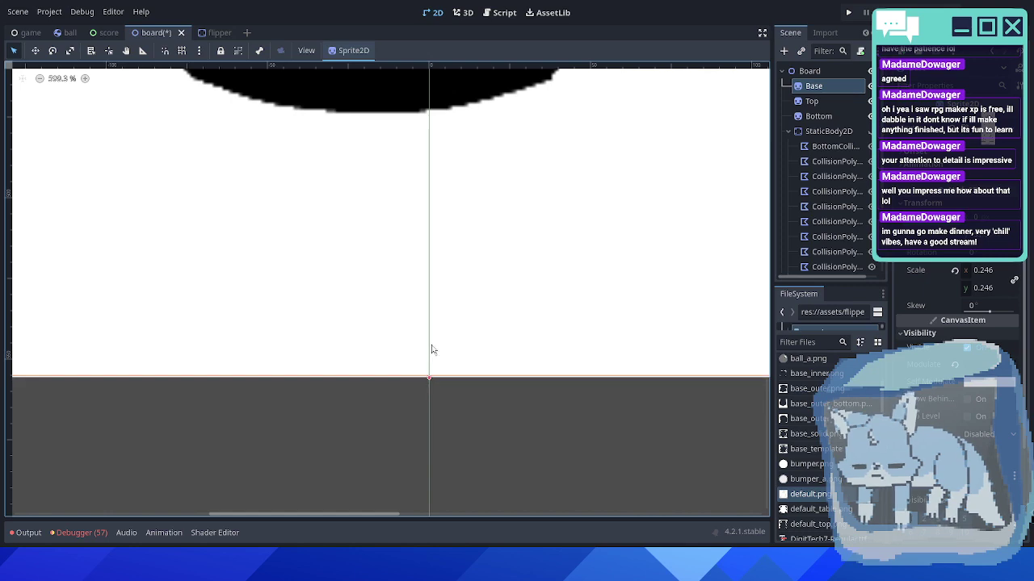
scroll(512, 235, "down", 10)
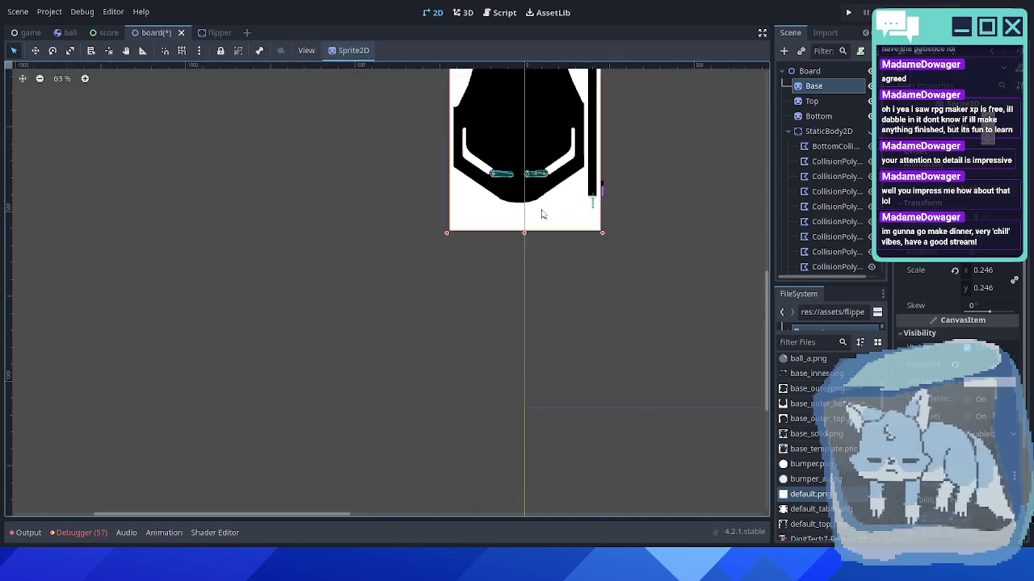
scroll(542, 213, "up", 10)
middle_click_drag(549, 160, 490, 346)
scroll(522, 232, "down", 11)
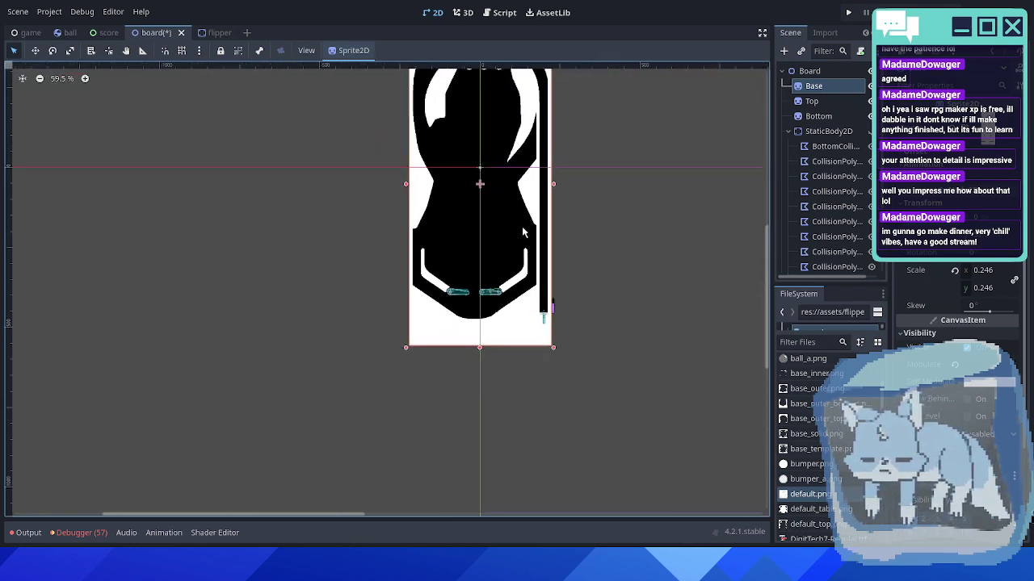
- Reset the Base sprite's Modulate colour and hide the Top and Bottom artwork to expose the whole reference drawing
middle_click_drag(505, 214, 435, 338)
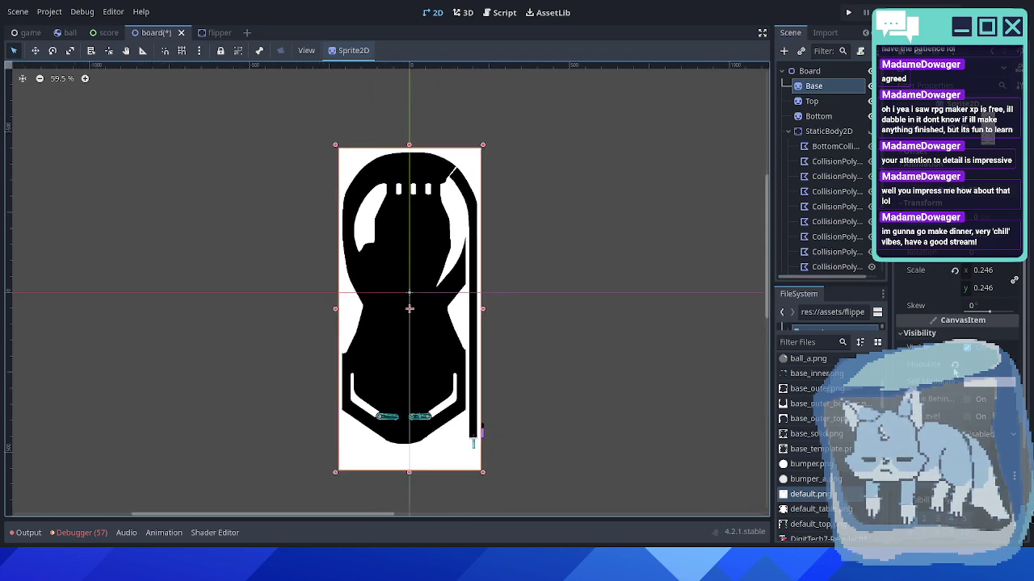
scroll(440, 382, "up", 5)
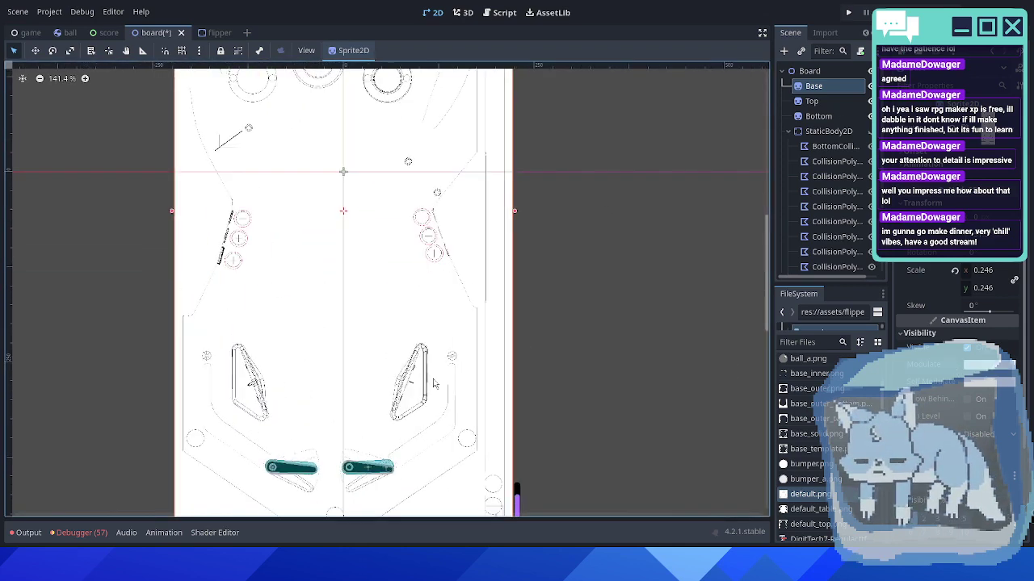
scroll(433, 379, "up", 6)
middle_click_drag(425, 378, 500, 273)
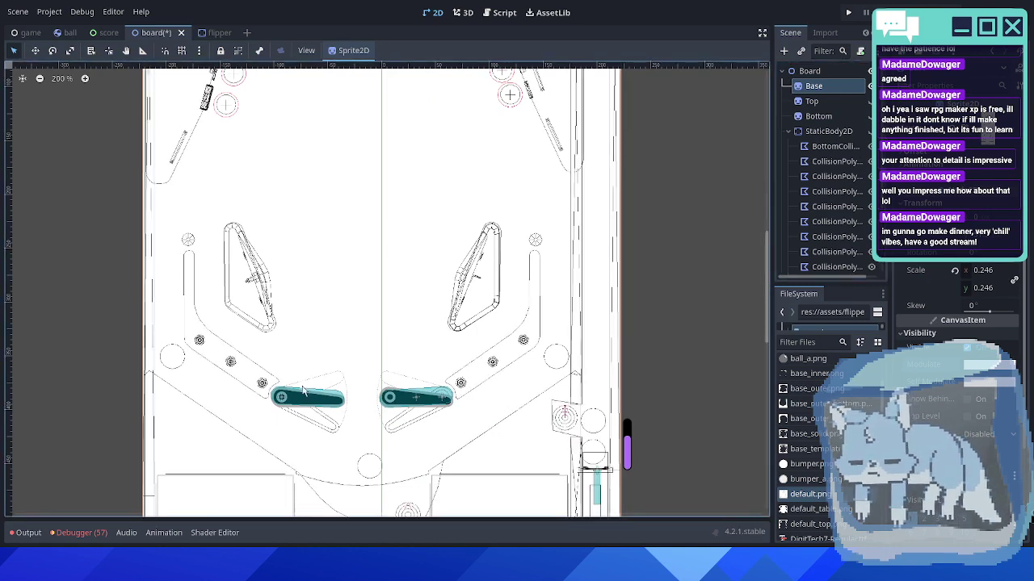
- Compare the board's flippers with the flipper outlines in the reference drawing and open the flipper scene
scroll(307, 386, "up", 6)
middle_click_drag(309, 386, 317, 282)
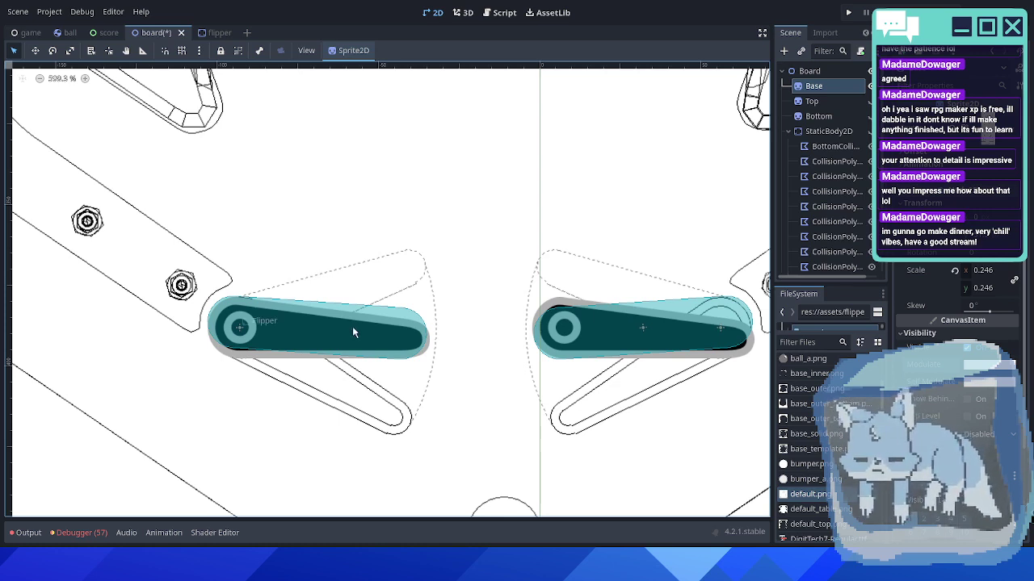
scroll(353, 327, "up", 2)
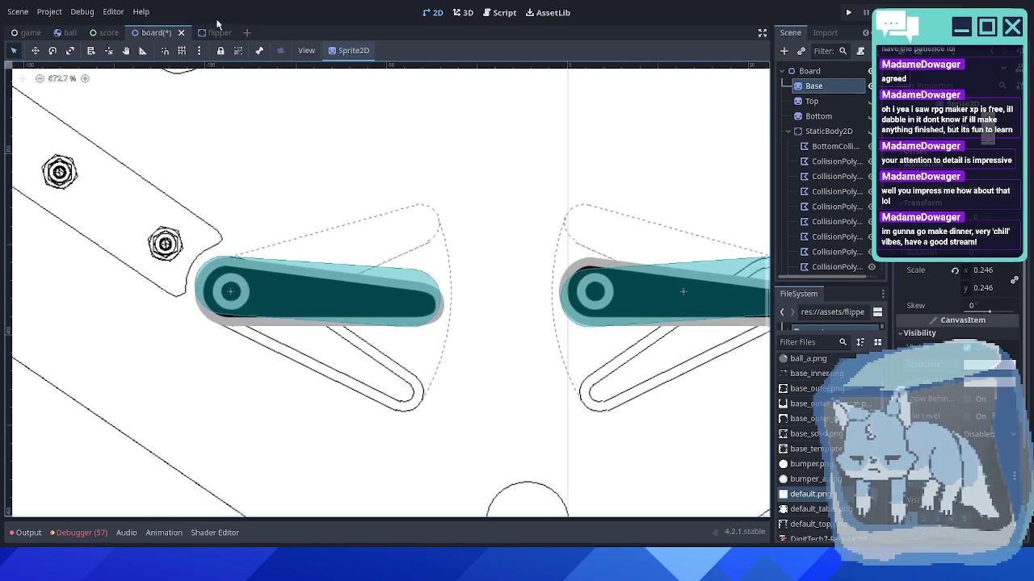
scroll(494, 242, "down", 8)
scroll(494, 237, "down", 1)
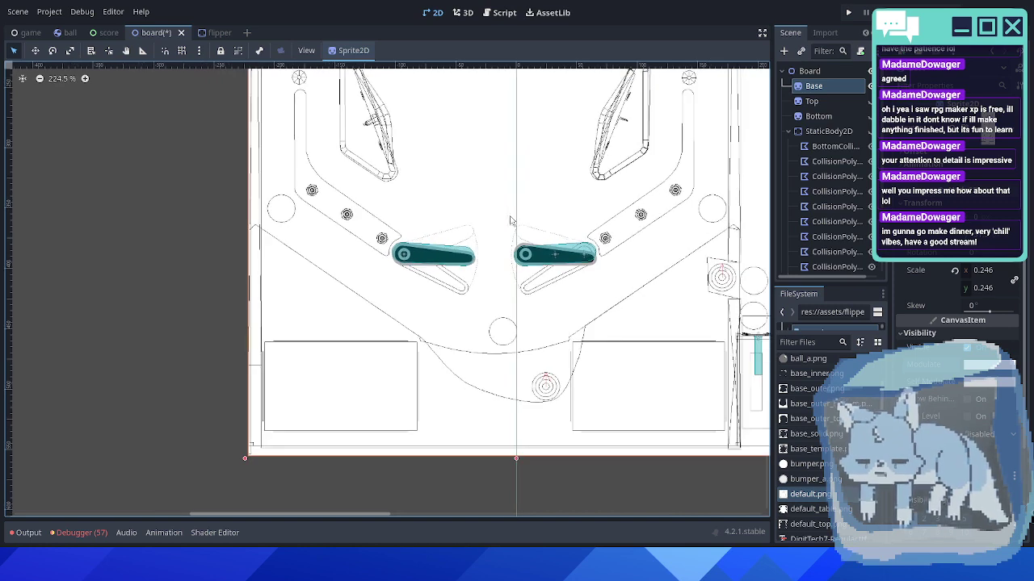
middle_click_drag(514, 218, 395, 265)
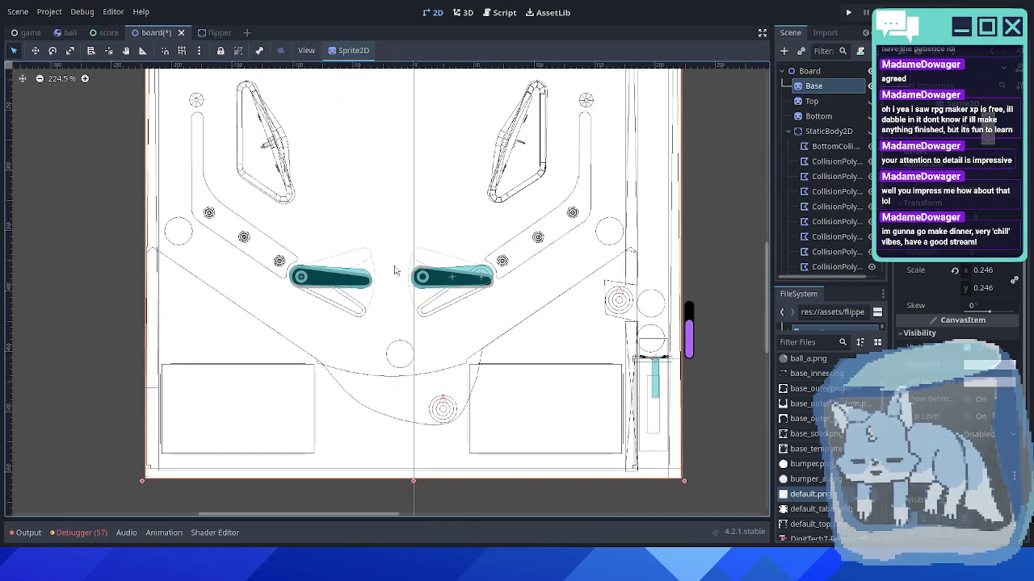
scroll(395, 270, "up", 3)
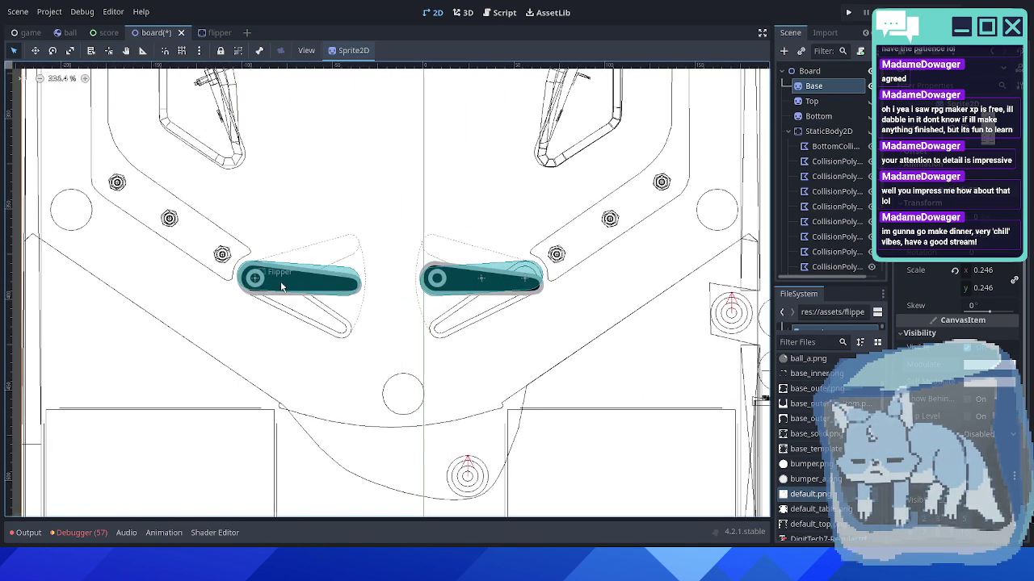
scroll(281, 287, "up", 1)
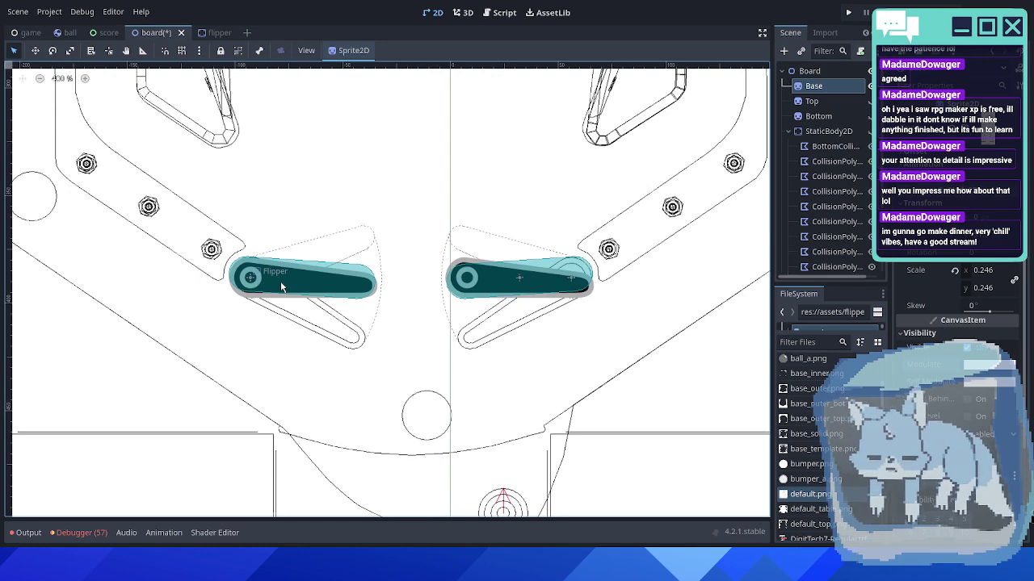
scroll(280, 281, "up", 1)
left_click(226, 32)
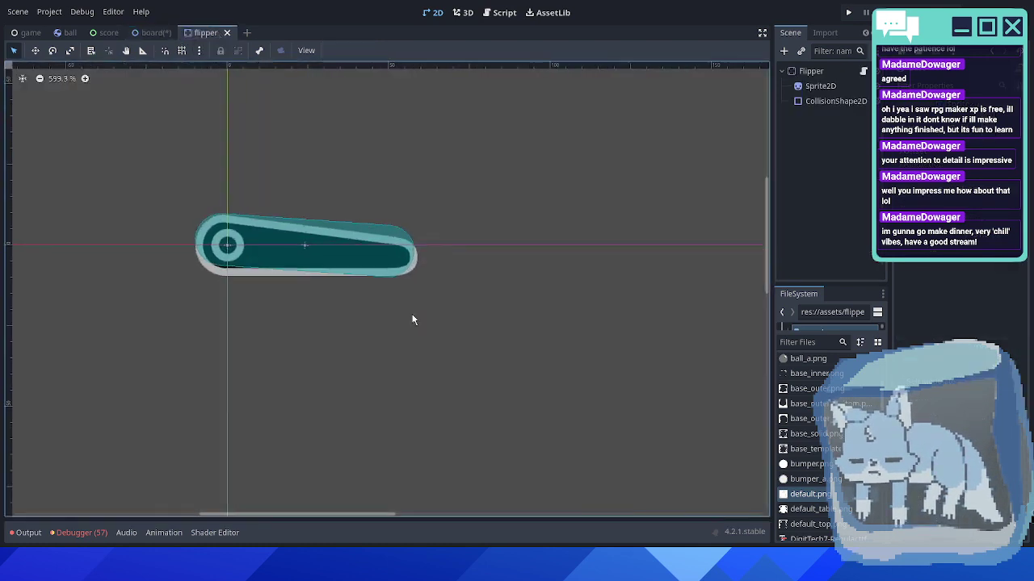
- Enlarge the flipper's Sprite2D, set its X position to 25.5 px, hide the collision shape and save the scene
left_click(832, 85)
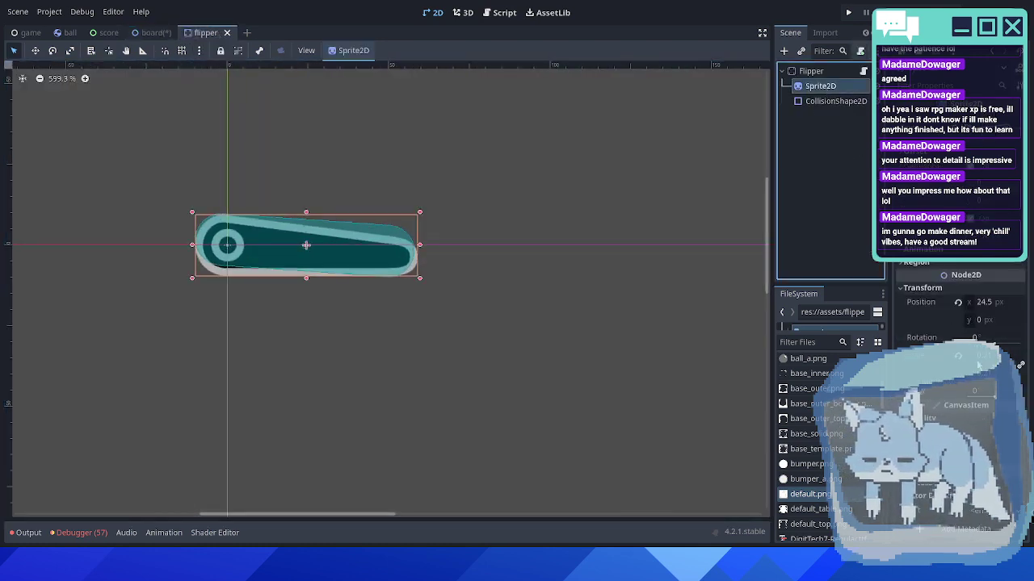
key("Return")
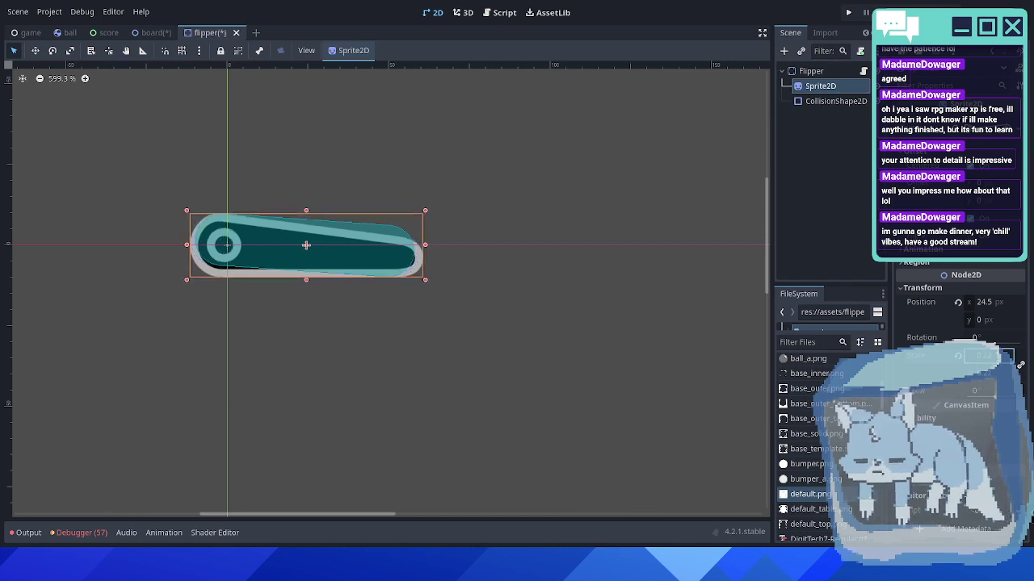
scroll(346, 285, "up", 9)
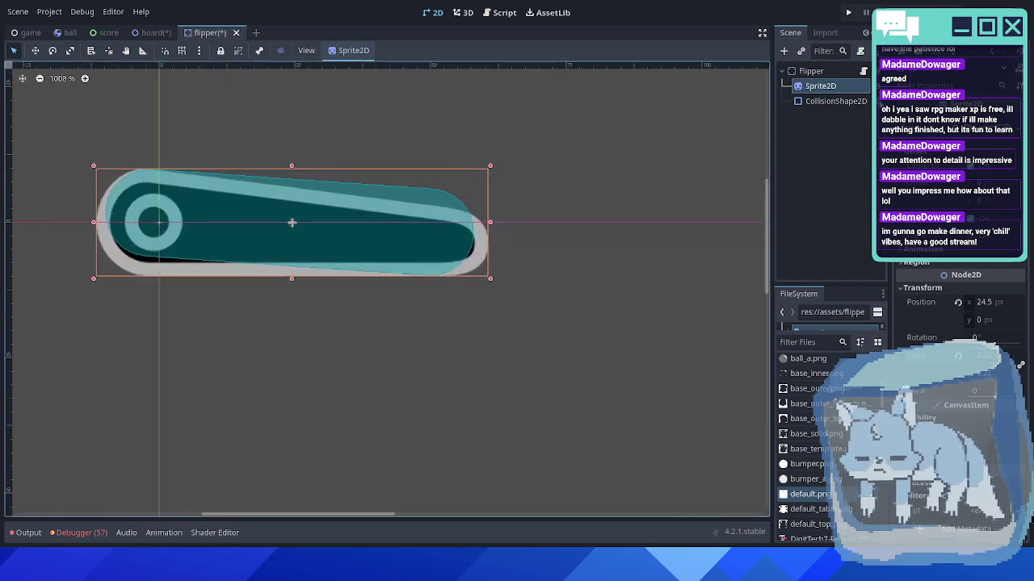
scroll(247, 253, "up", 3)
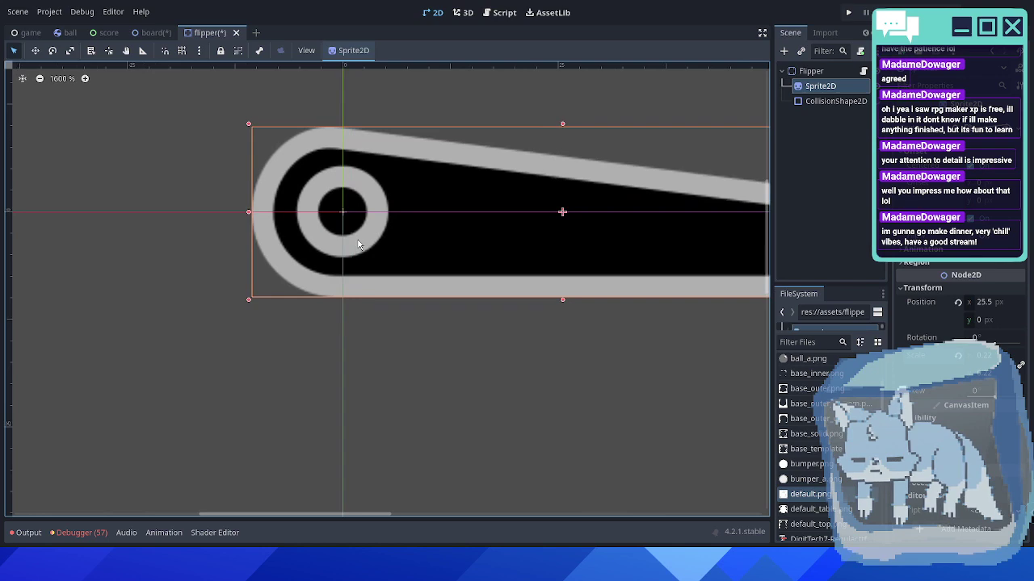
key("ctrl+s")
- Compare the enlarged flippers with the flipper outlines of the reference drawing in the board scene
left_click(154, 33)
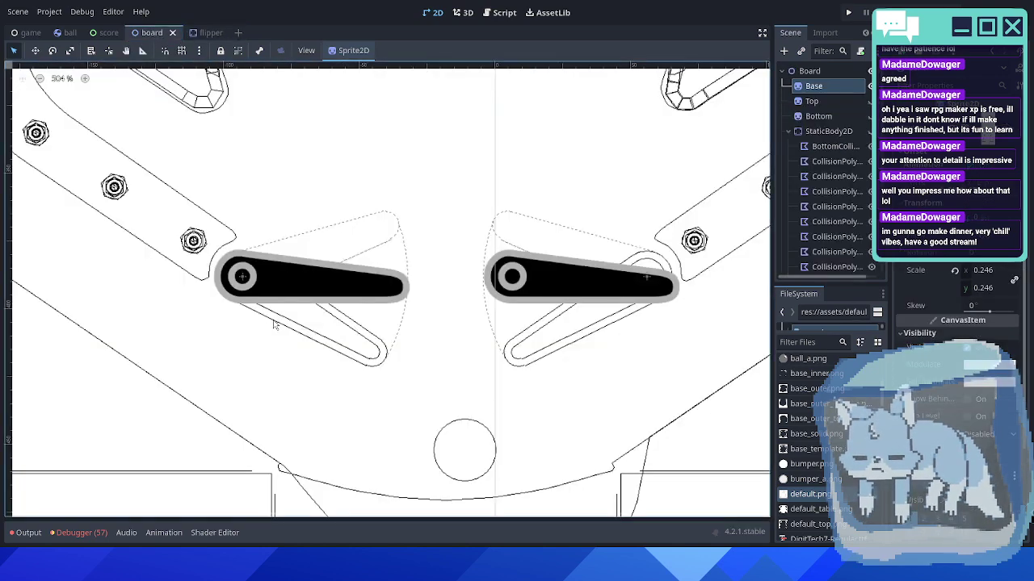
scroll(236, 289, "up", 1)
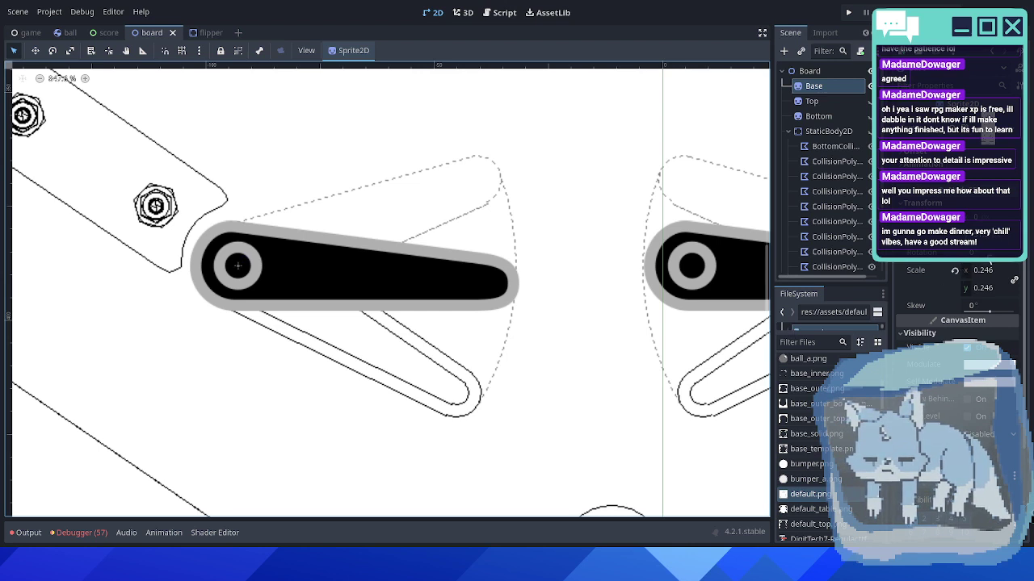
left_click(986, 252)
key("Down")
key("Up")
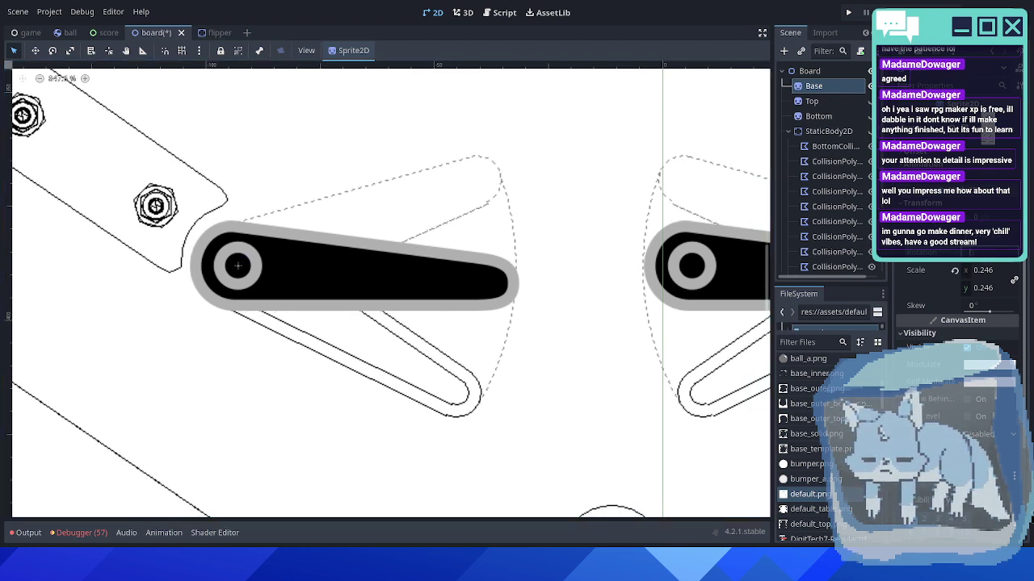
- Rotate the board's left flipper downward onto its resting outline in the reference drawing to test the fit
left_click(369, 288)
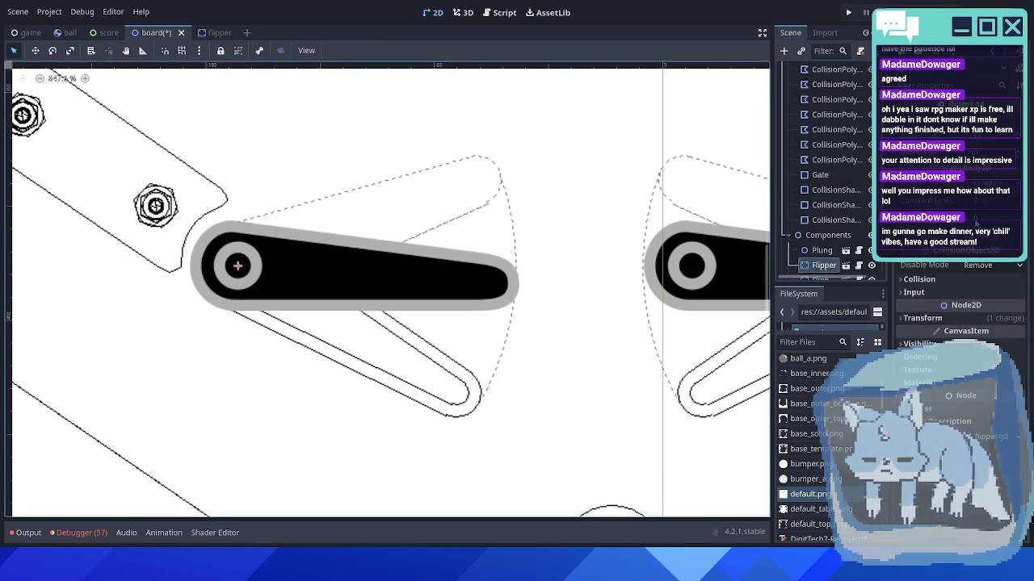
left_click(938, 278)
left_click(939, 278)
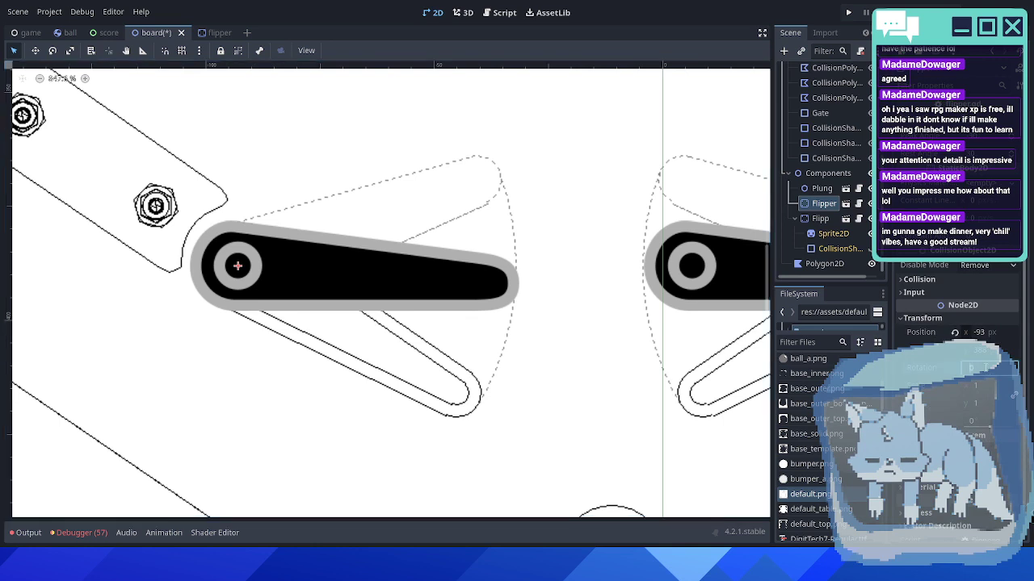
left_click_drag(987, 367, 1015, 367)
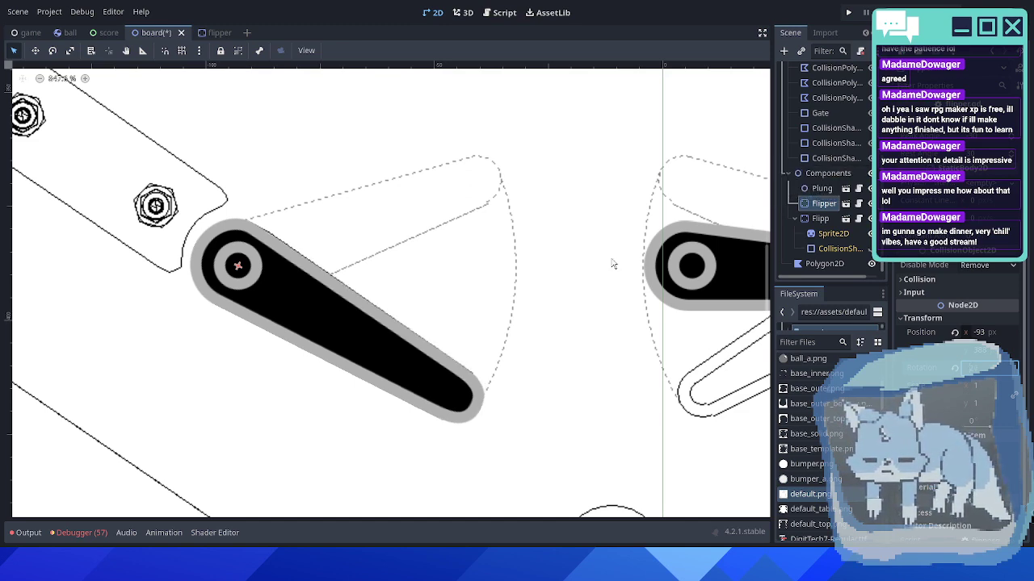
scroll(443, 300, "down", 3)
scroll(458, 304, "down", 3)
scroll(458, 304, "up", 5)
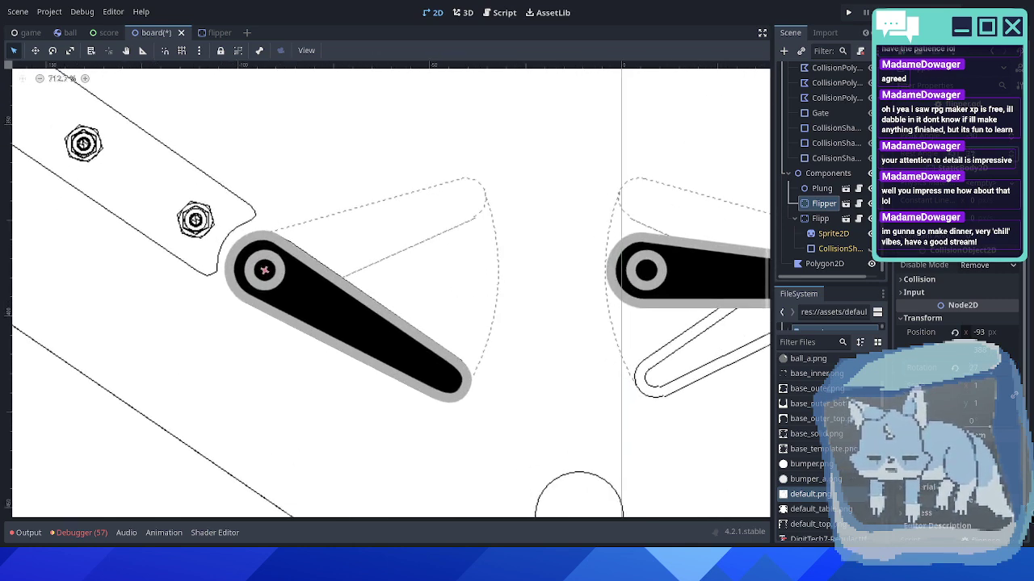
- Rotate the left flipper up to its dashed raised outline as a test and reset its rotation
middle_click_drag(694, 253, 627, 257)
left_click_drag(975, 368, 967, 368)
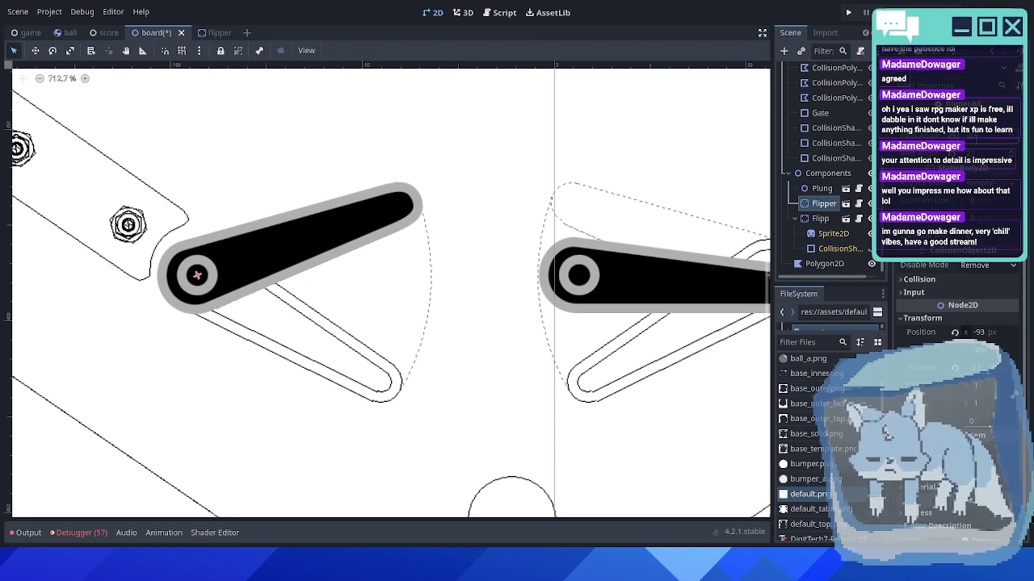
scroll(554, 219, "down", 4)
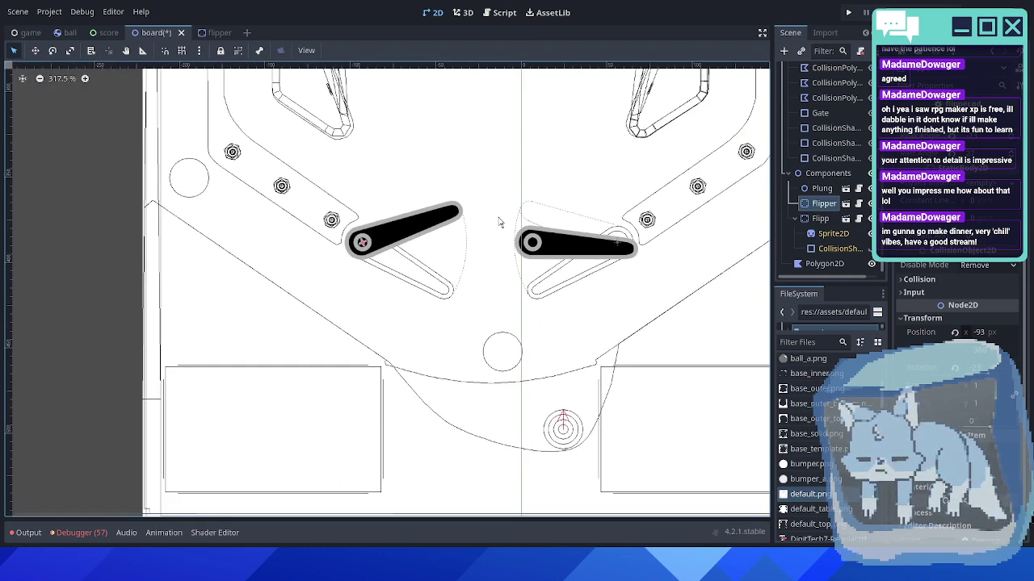
scroll(563, 221, "up", 2)
left_click(953, 368)
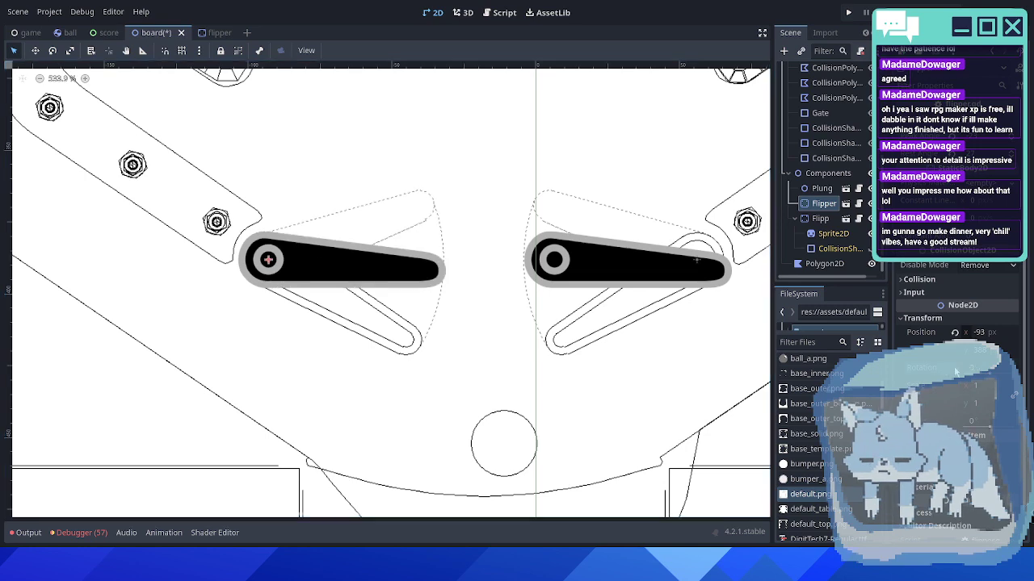
scroll(429, 294, "up", 4)
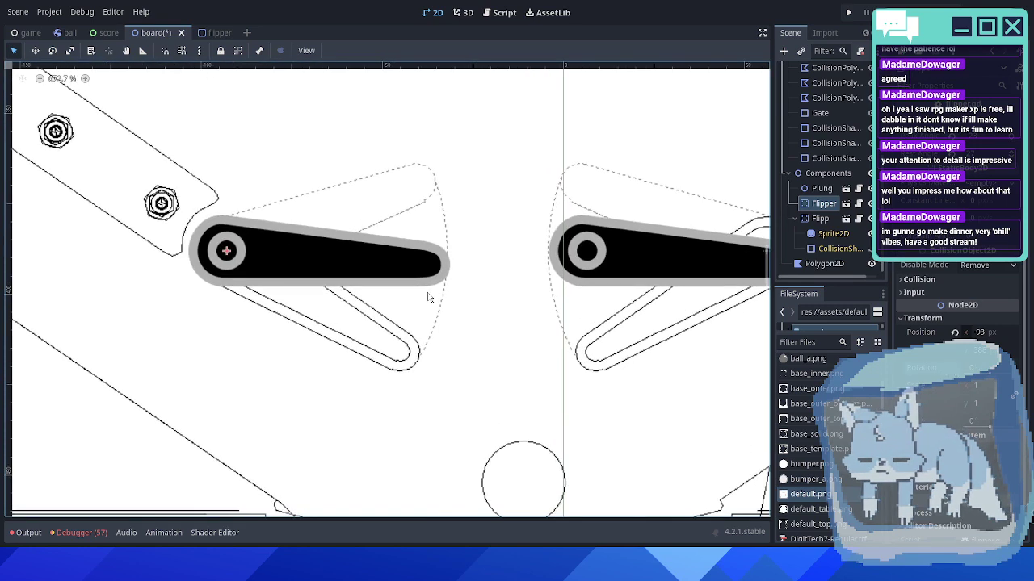
- Reopen the flipper scene and make its CollisionShape2D visible over the enlarged sprite
left_click(201, 33)
scroll(331, 268, "down", 3)
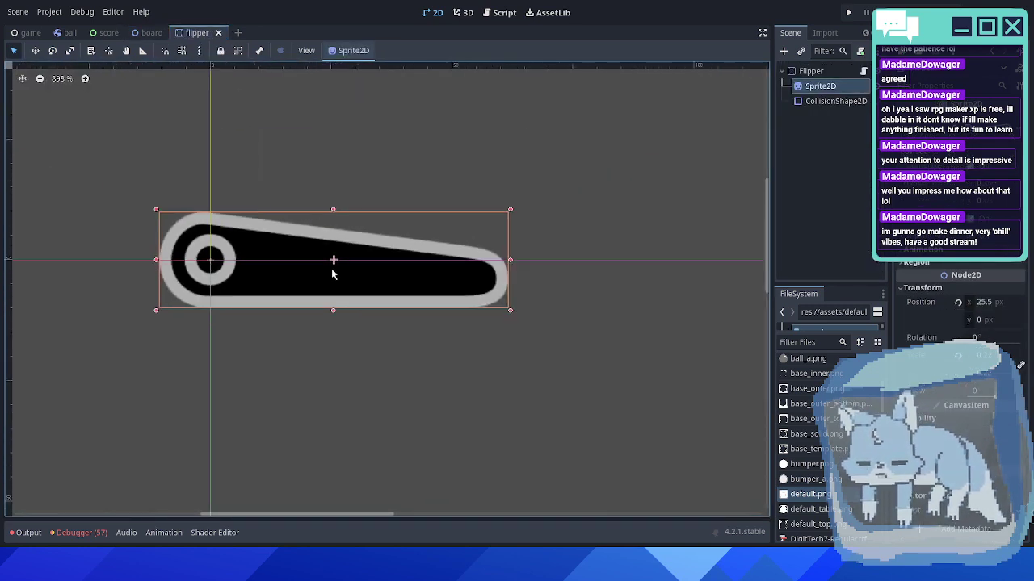
scroll(331, 275, "up", 1)
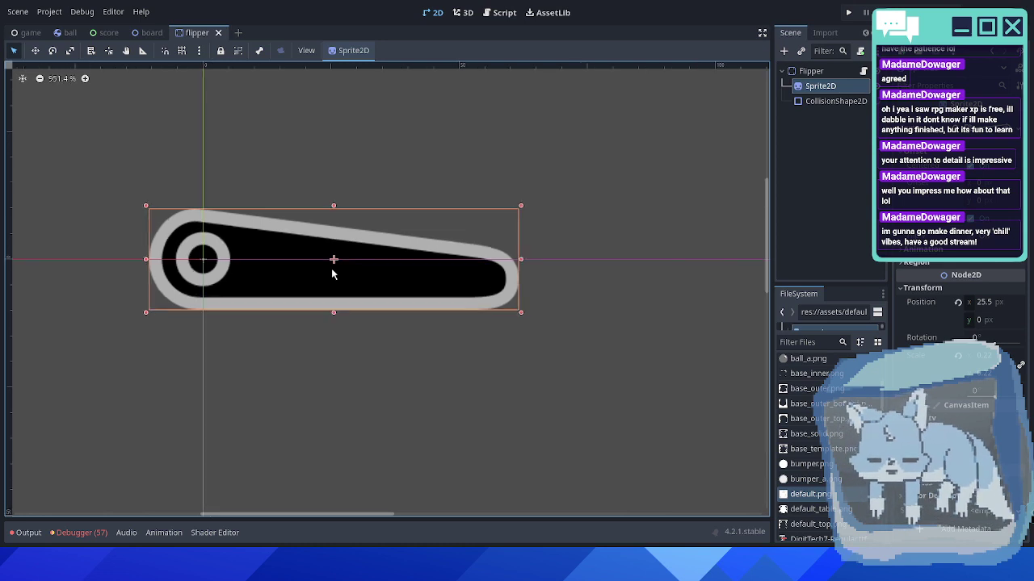
left_click(831, 101)
left_click(862, 102)
scroll(441, 311, "up", 1)
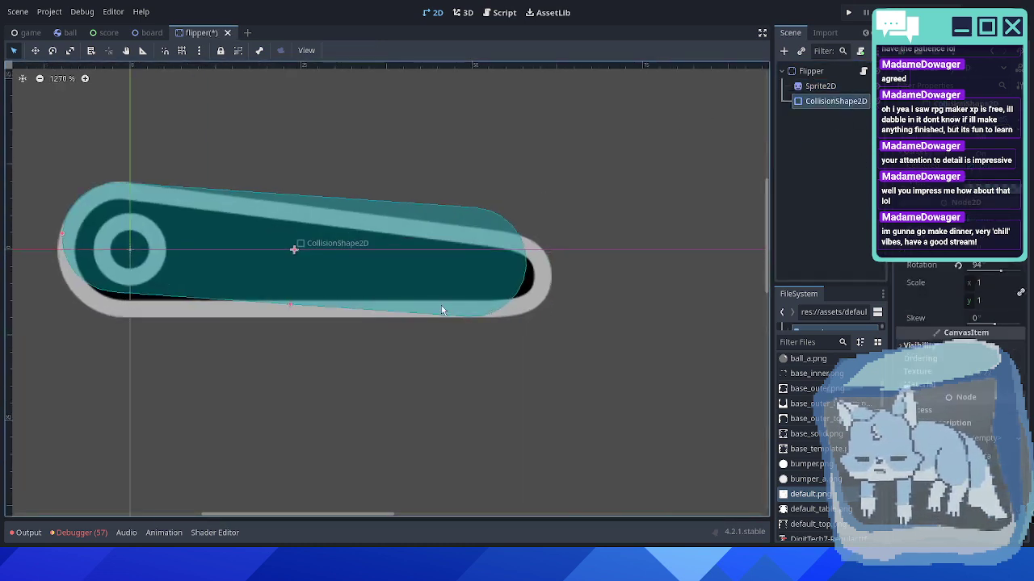
- Lengthen the collision capsule slightly and shift it about 1 px toward the flipper's tip
scroll(411, 284, "up", 2)
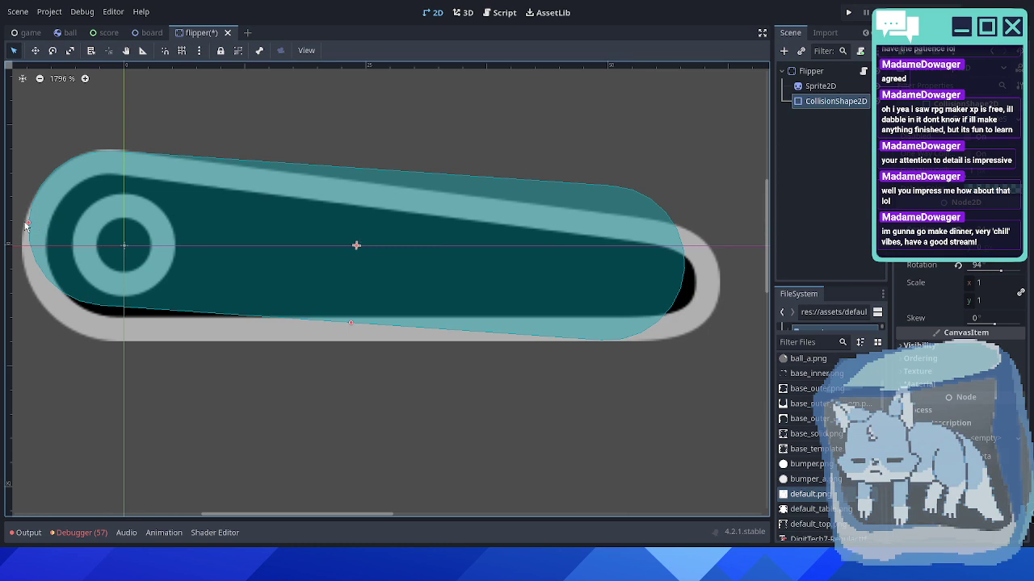
left_click_drag(30, 221, 19, 221)
key("Right")
key("Right")
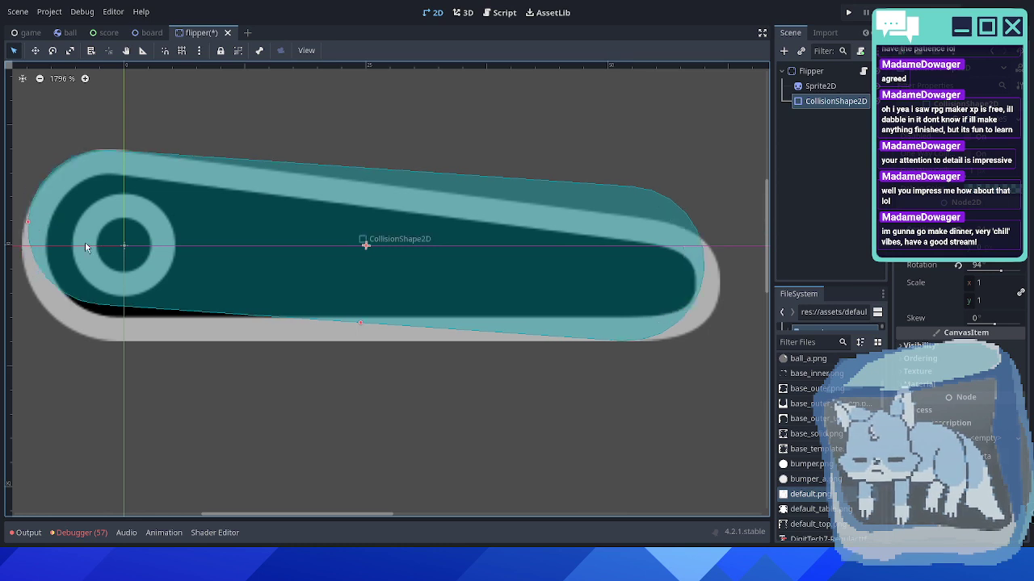
key("Down")
key("Left")
key("Up")
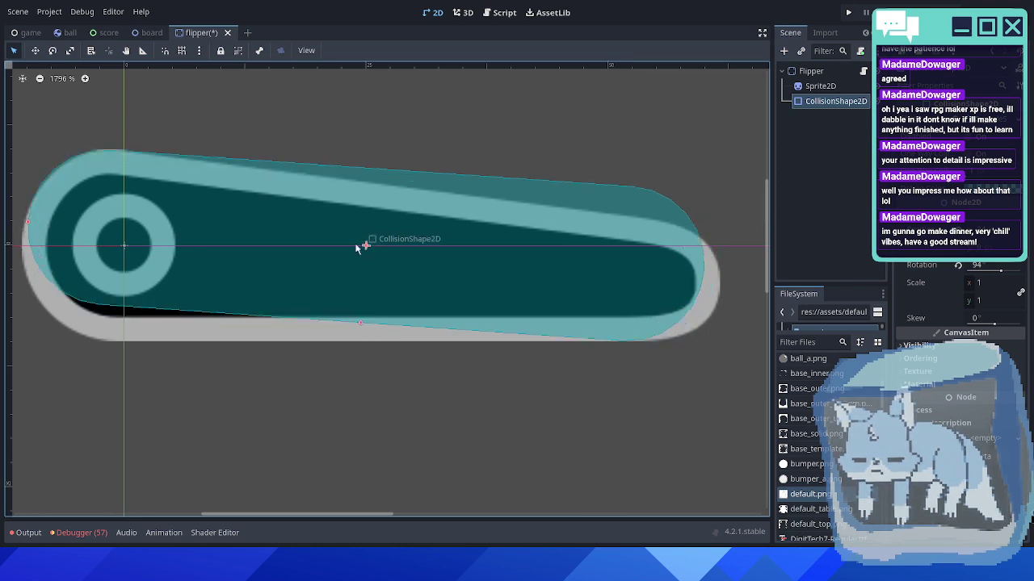
- Set the collision shape's rotation to 97° and nudge it down by about 1 px
left_click(985, 267)
key("Down")
key("Up")
key("Up")
key("Up")
key("Up")
key("Up")
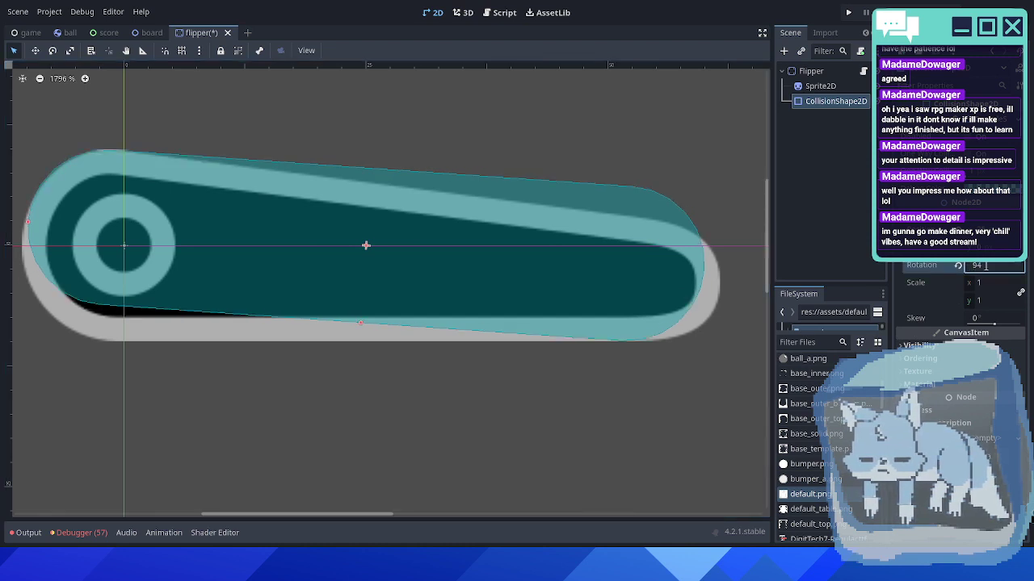
key("Down")
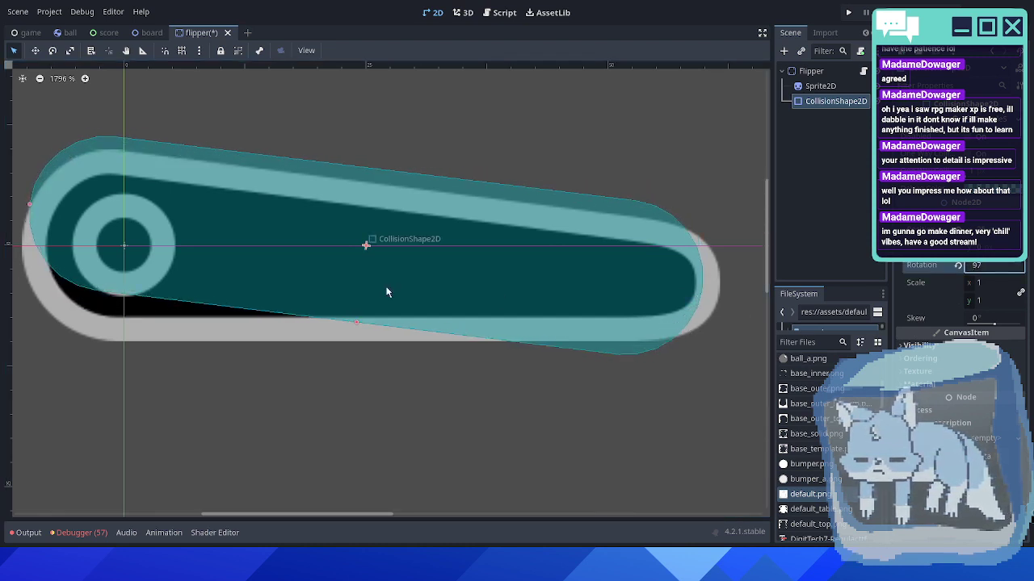
left_click(384, 292)
key("Down")
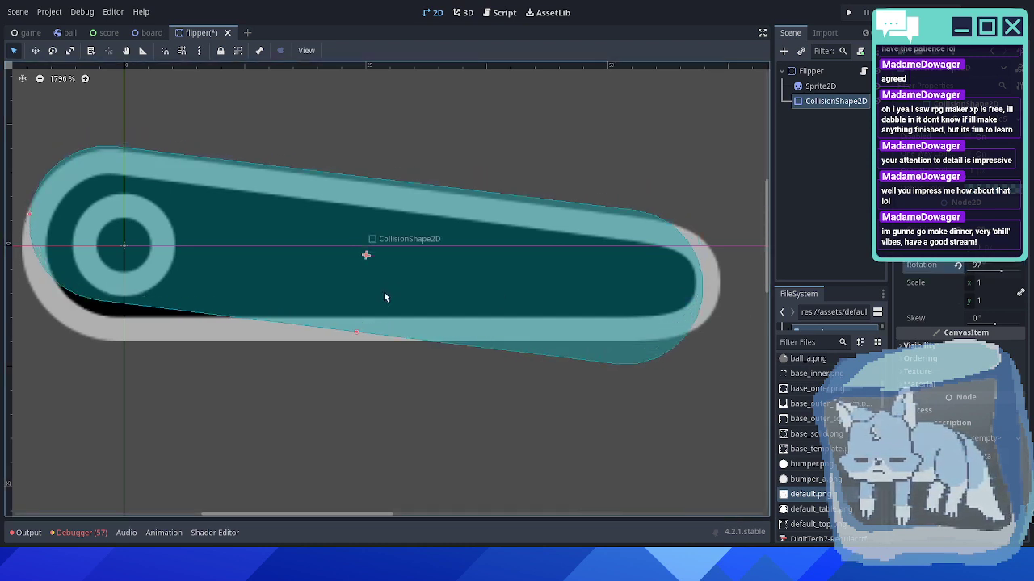
- Extend the collision capsule past the flipper's pivot end and reduce its radius to match the sloped upper edge
middle_click_drag(153, 259, 233, 251)
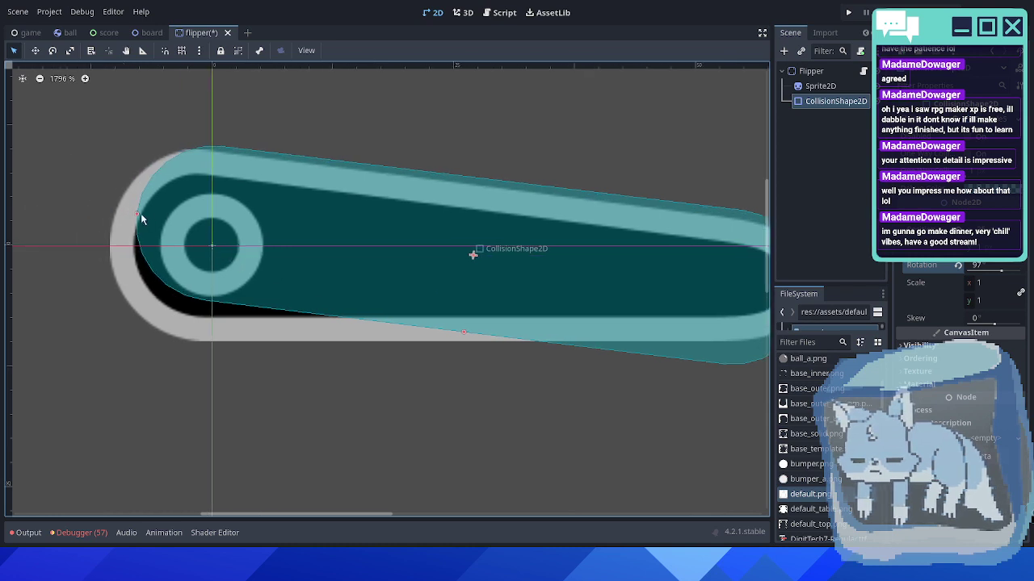
left_click_drag(137, 214, 109, 211)
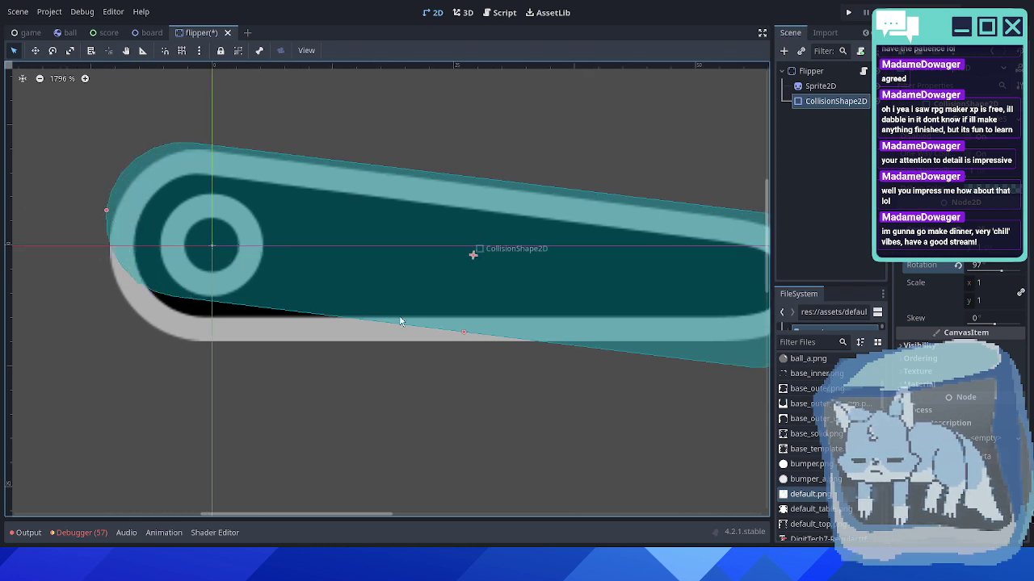
left_click_drag(462, 330, 466, 321)
middle_click_drag(547, 298, 419, 291)
scroll(495, 296, "left", 4)
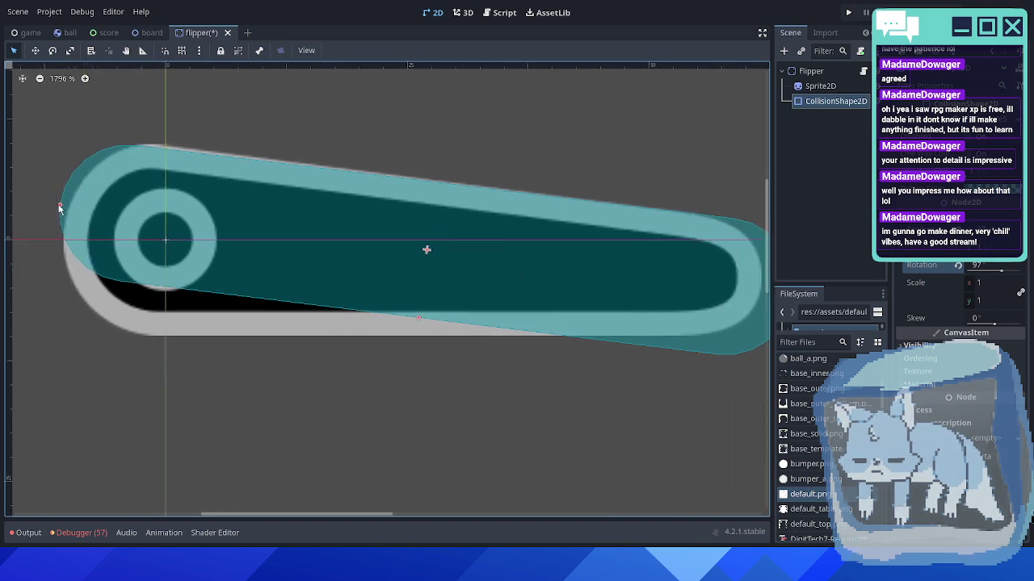
- Shorten the collision capsule and shift it about 1 px toward the pivot so both rounded ends follow the sprite
left_click_drag(69, 209, 91, 215)
key("Left")
key("Right")
key("Right")
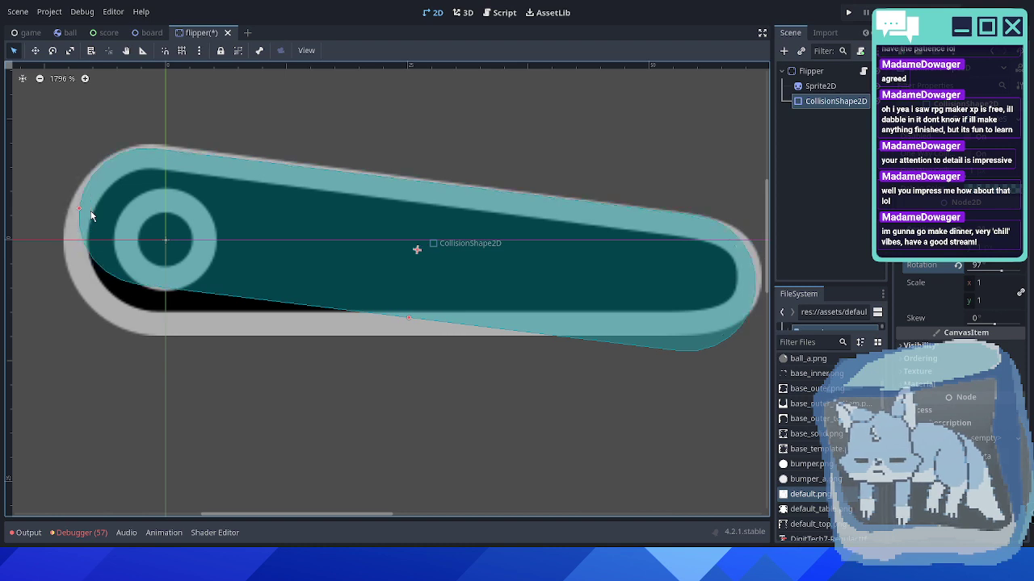
left_click_drag(86, 211, 82, 212)
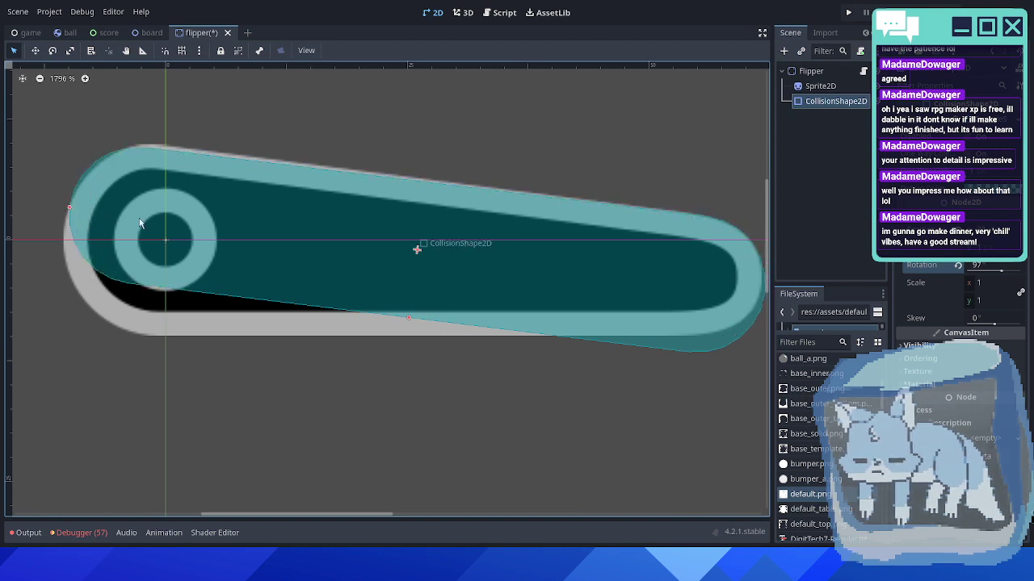
- Try a 96° rotation on the collision shape and return it to 97°
middle_click_drag(246, 228, 178, 224)
left_click(976, 265)
key("Down")
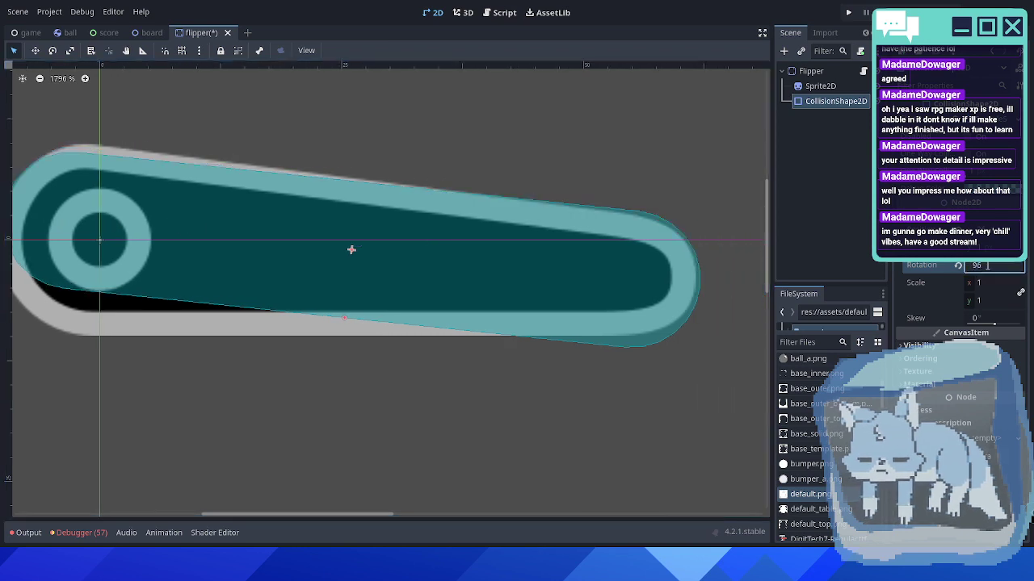
key("Up")
key("Up")
key("Down")
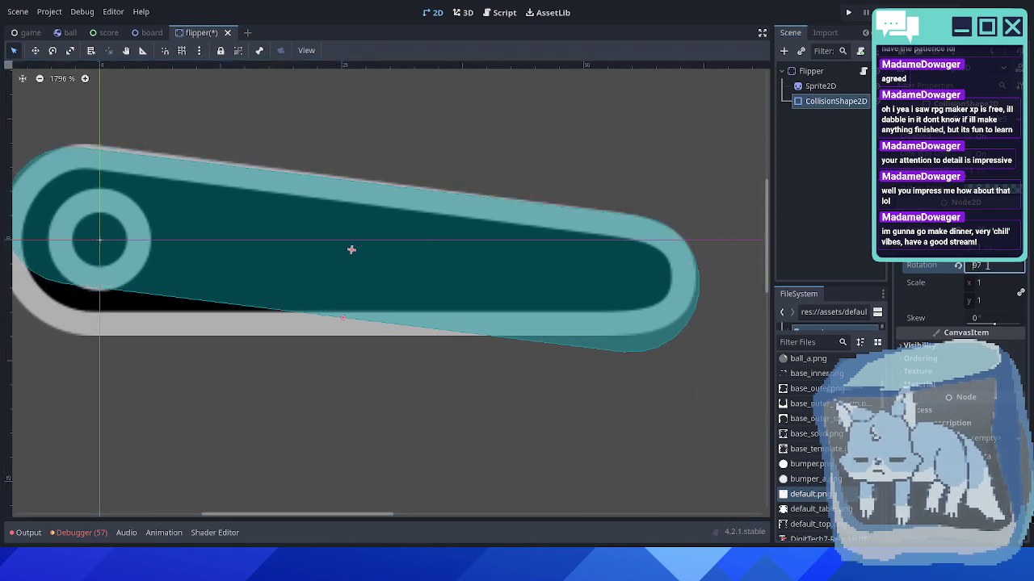
- Check the whole collision capsule against the flipper sprite and save the flipper scene
scroll(508, 261, "down", 1)
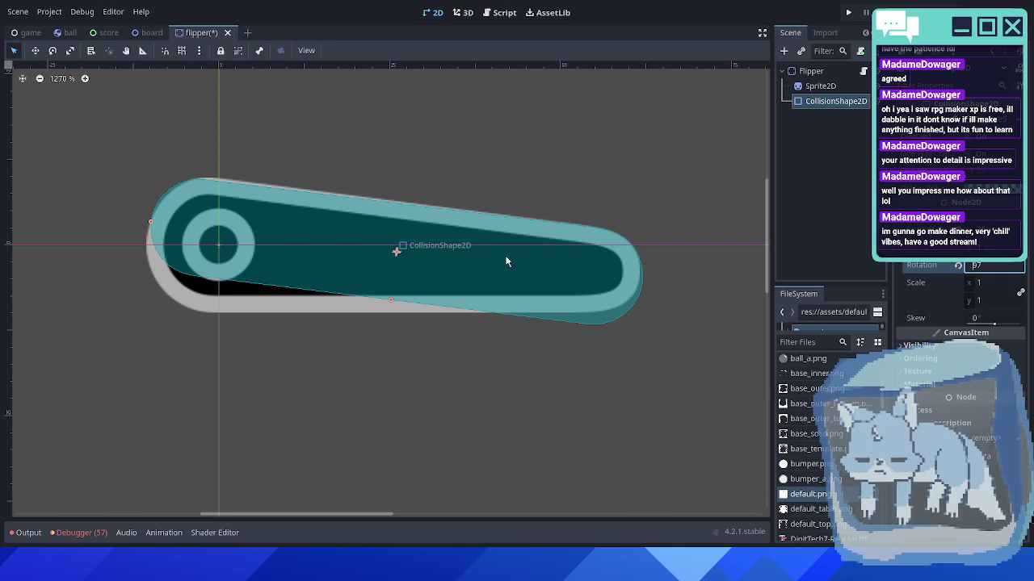
scroll(508, 261, "down", 2)
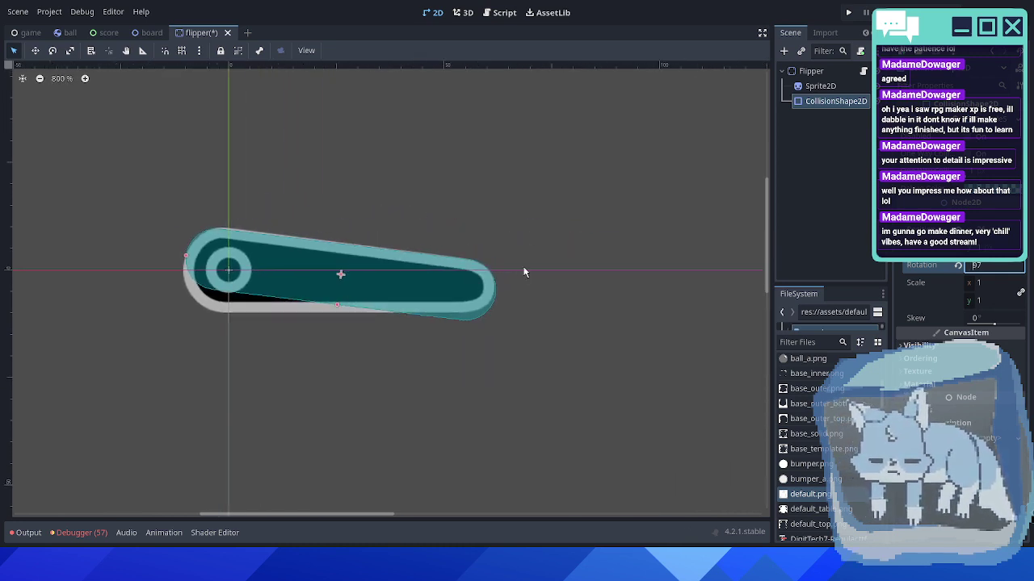
scroll(443, 280, "up", 1)
left_click(539, 210)
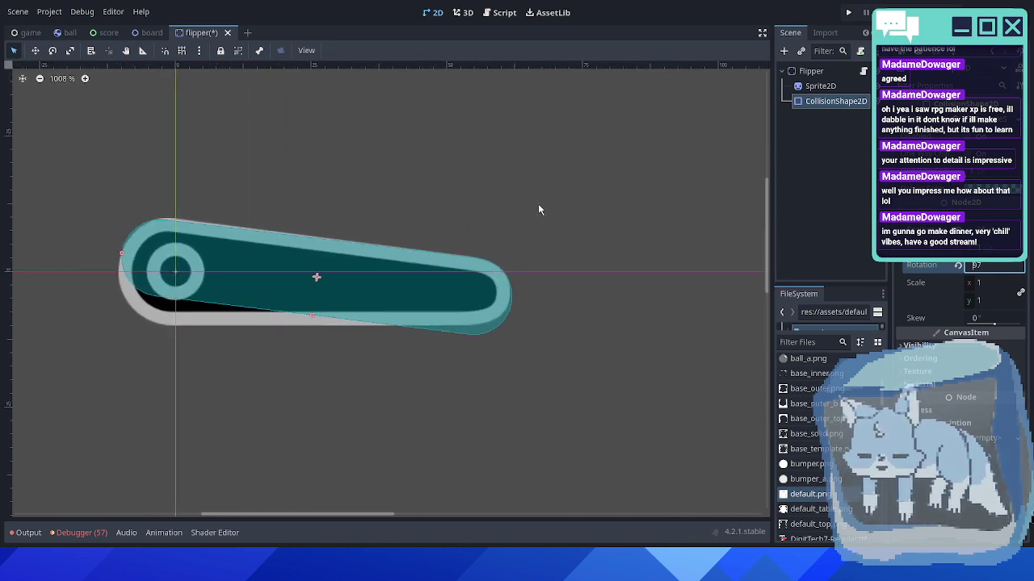
key("ctrl+s")
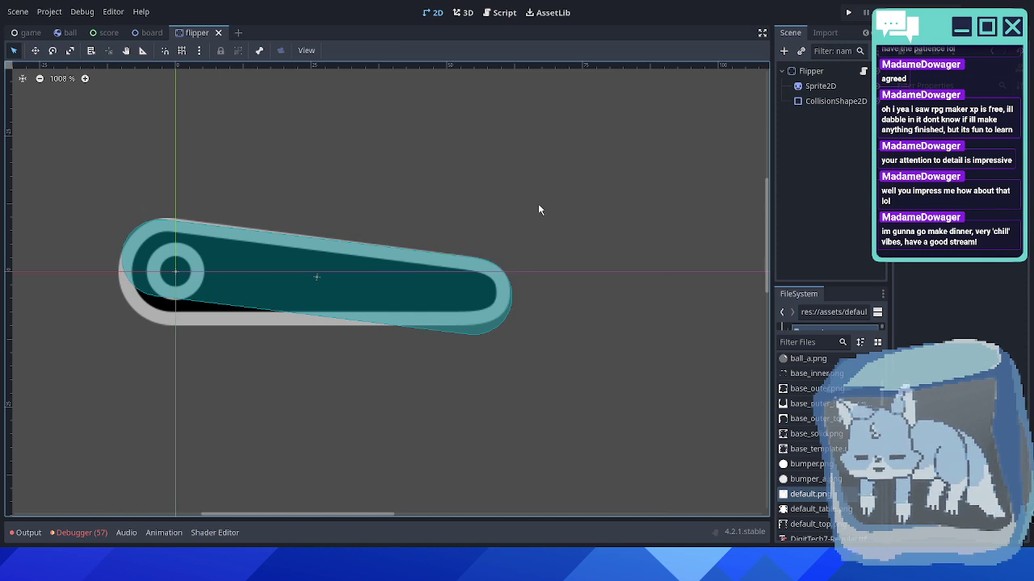
- On the board scene, flip the right flipper's sprite horizontally so its pivot circle sits at the outer end
left_click(149, 32)
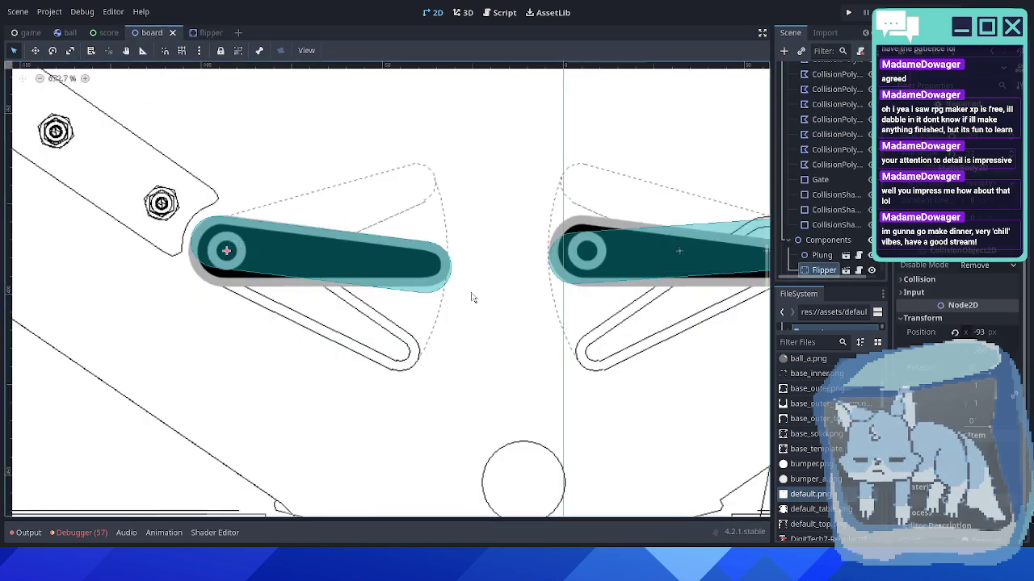
scroll(473, 295, "down", 2)
scroll(473, 295, "up", 1)
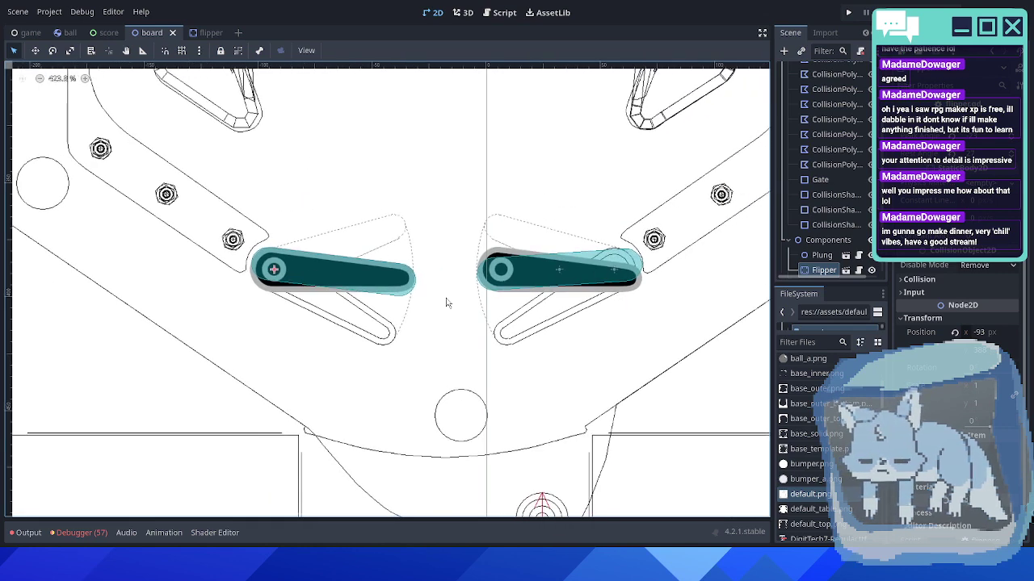
scroll(446, 303, "up", 2)
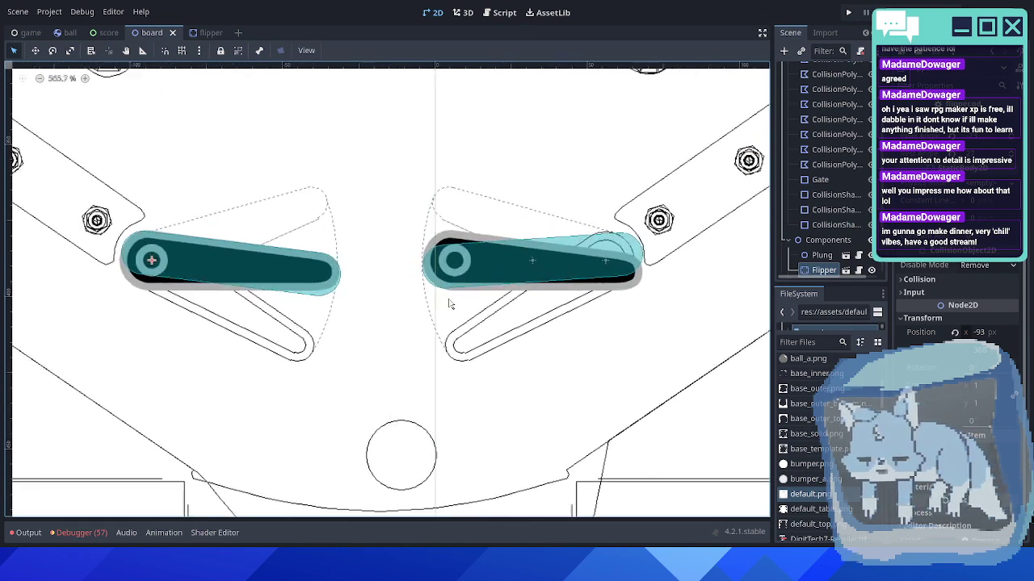
scroll(858, 220, "down", 2)
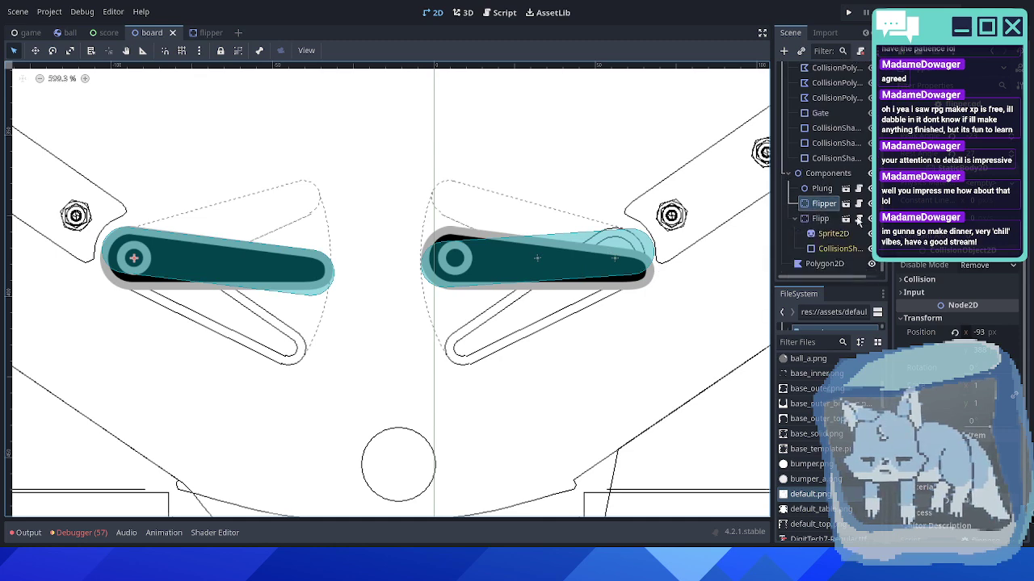
left_click(820, 219)
middle_click_drag(559, 279, 462, 276)
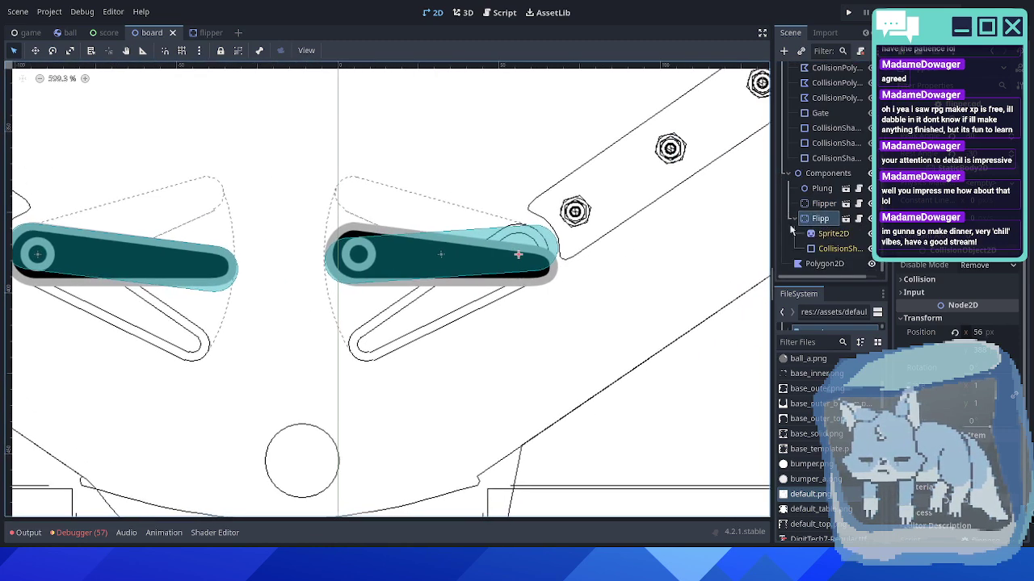
left_click(833, 235)
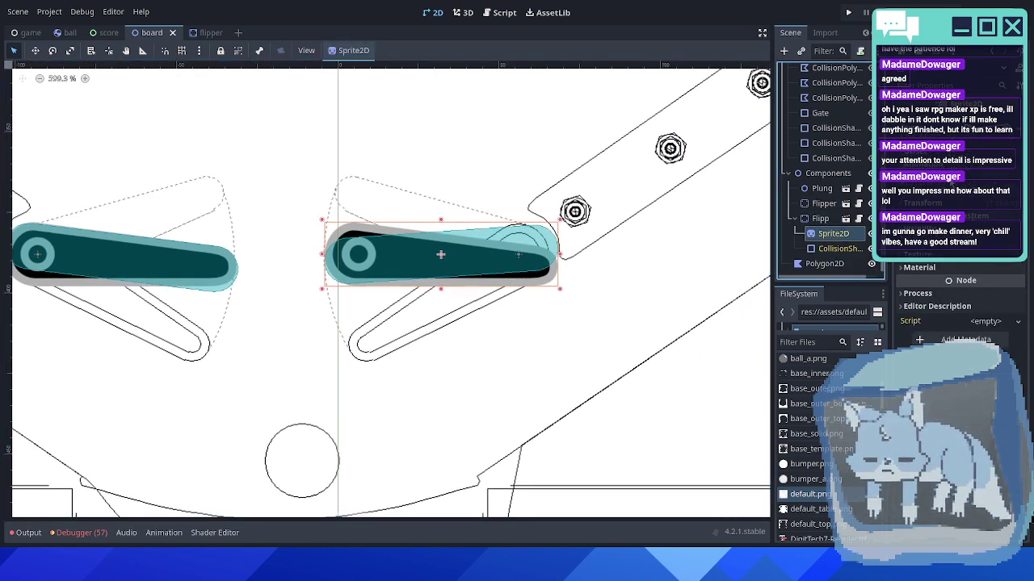
scroll(961, 307, "up", 2)
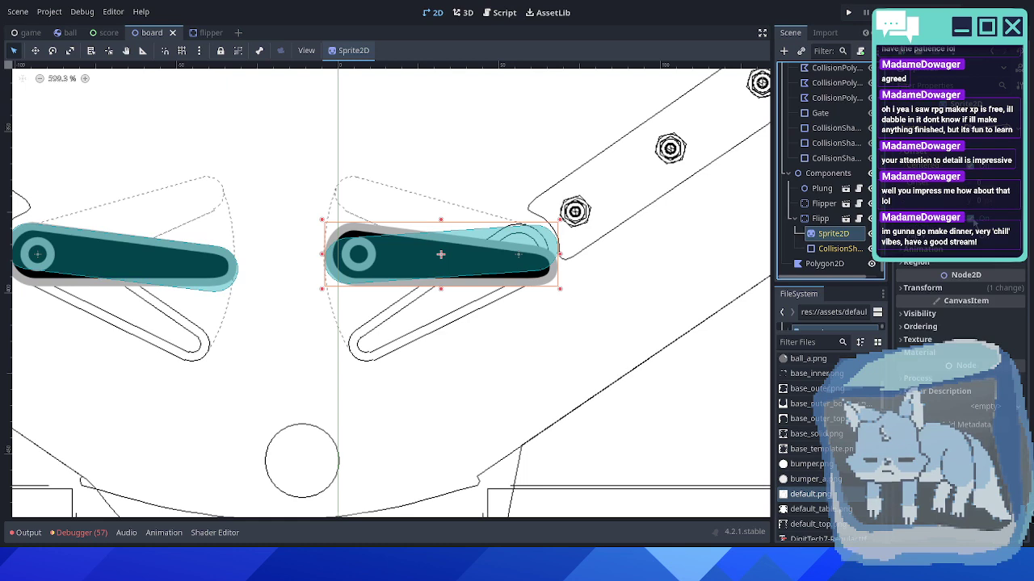
left_click(974, 222)
- Rotate the right flipper's collision shape to 82° and compare it with the collision shape's rotation in the flipper scene
left_click(858, 250)
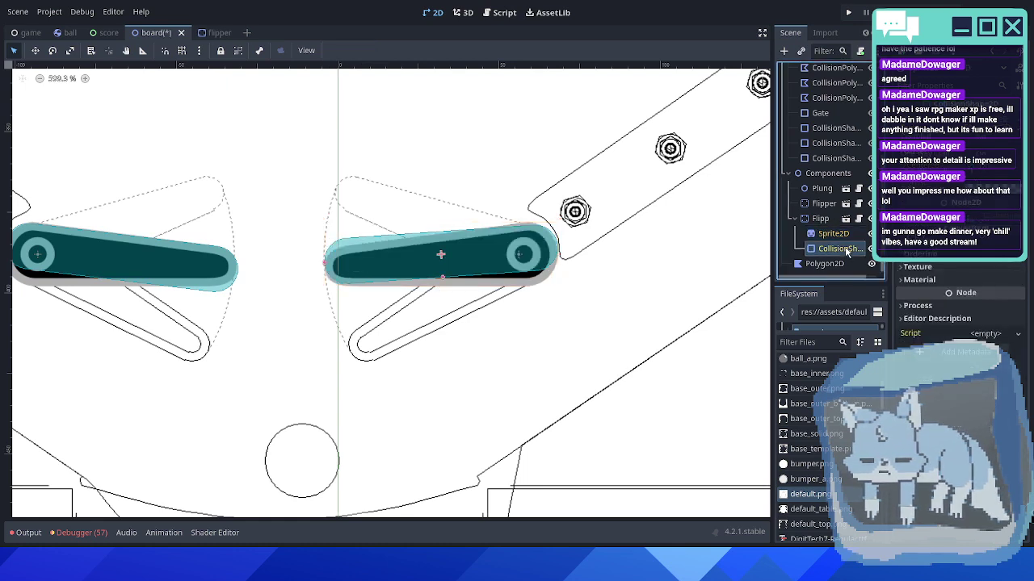
scroll(619, 279, "up", 2)
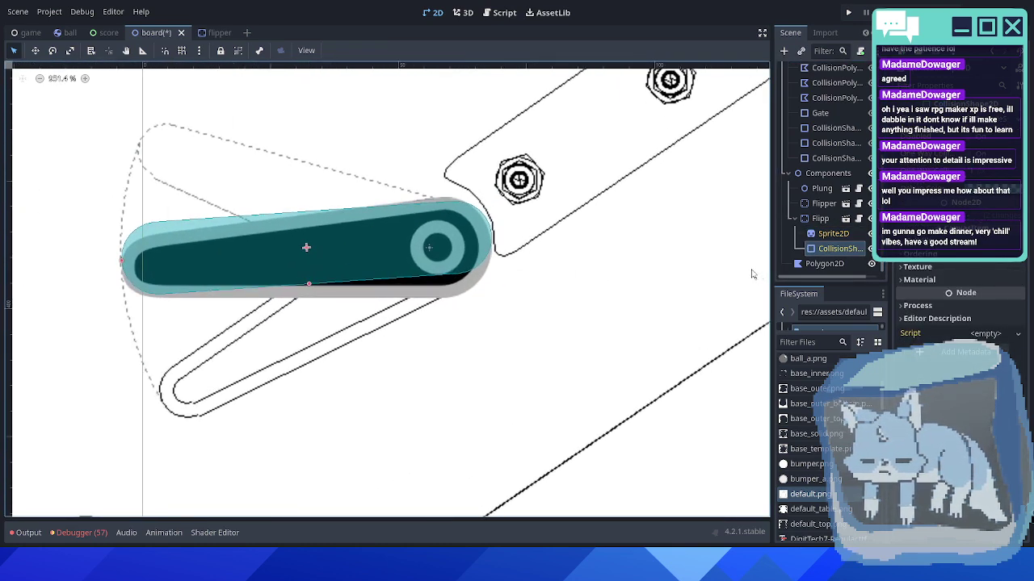
scroll(961, 314, "up", 3)
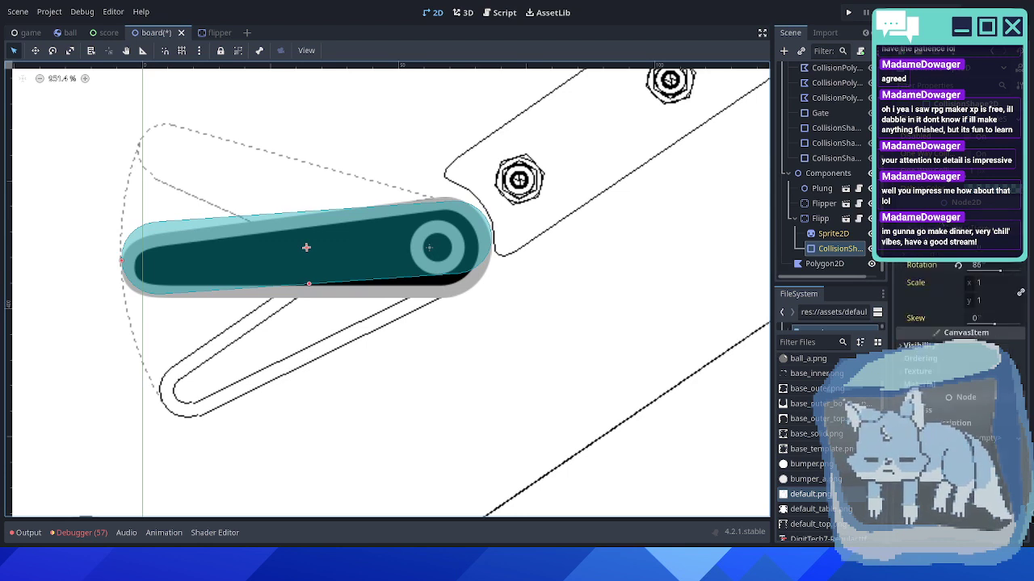
left_click(977, 267)
key("Down")
key("Down")
key("Down")
key("Down")
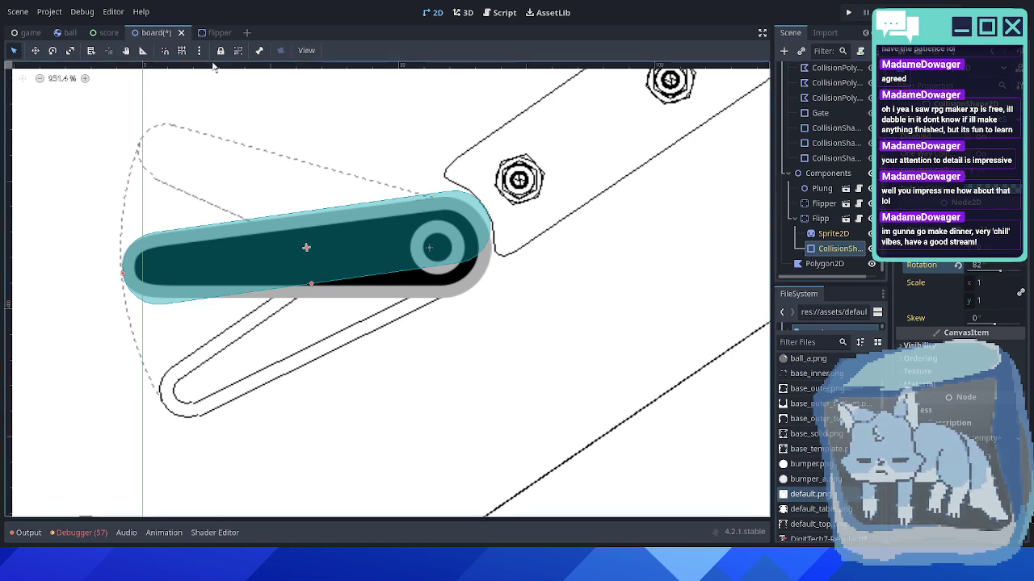
left_click(212, 34)
left_click(820, 101)
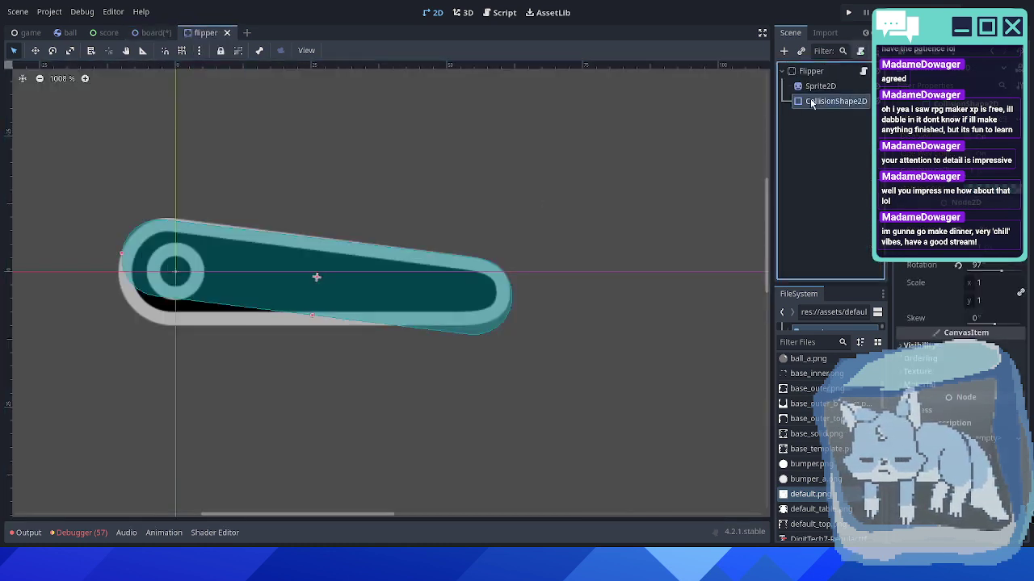
left_click(154, 32)
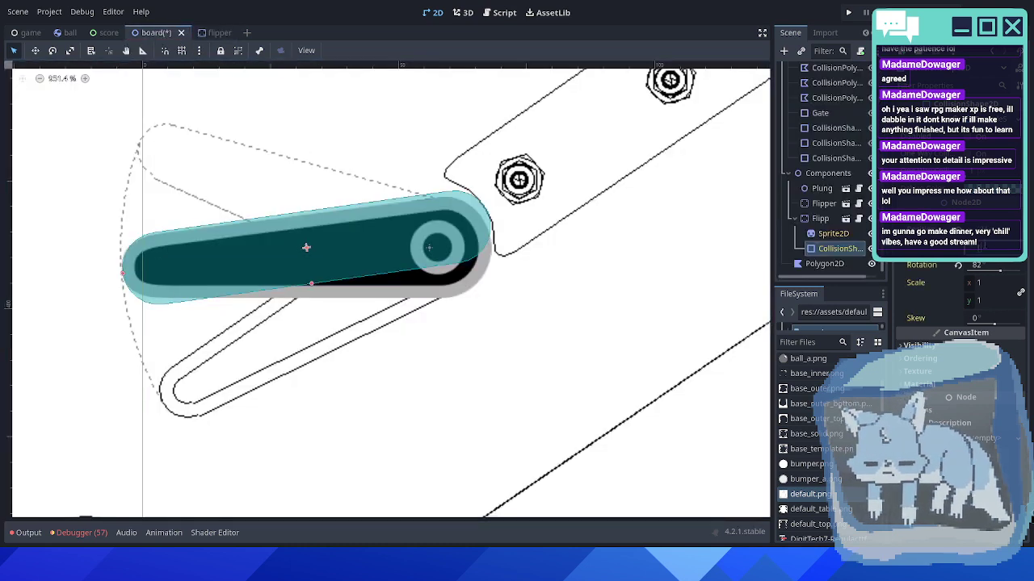
- Shift the right flipper's collision shape about 1 px down and about 2 px toward the flipper's tip
left_click_drag(306, 247, 306, 252)
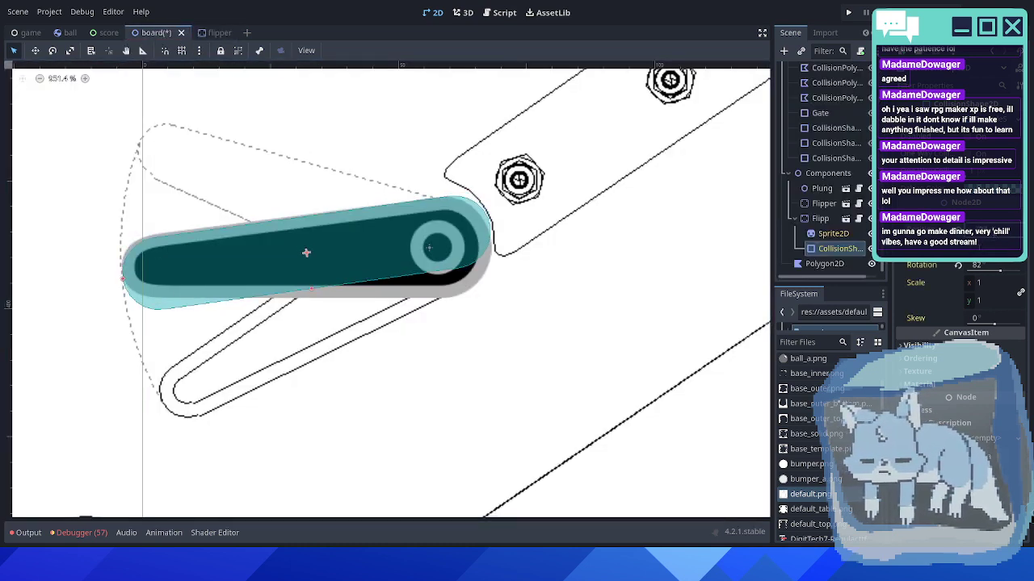
left_click_drag(306, 253, 296, 252)
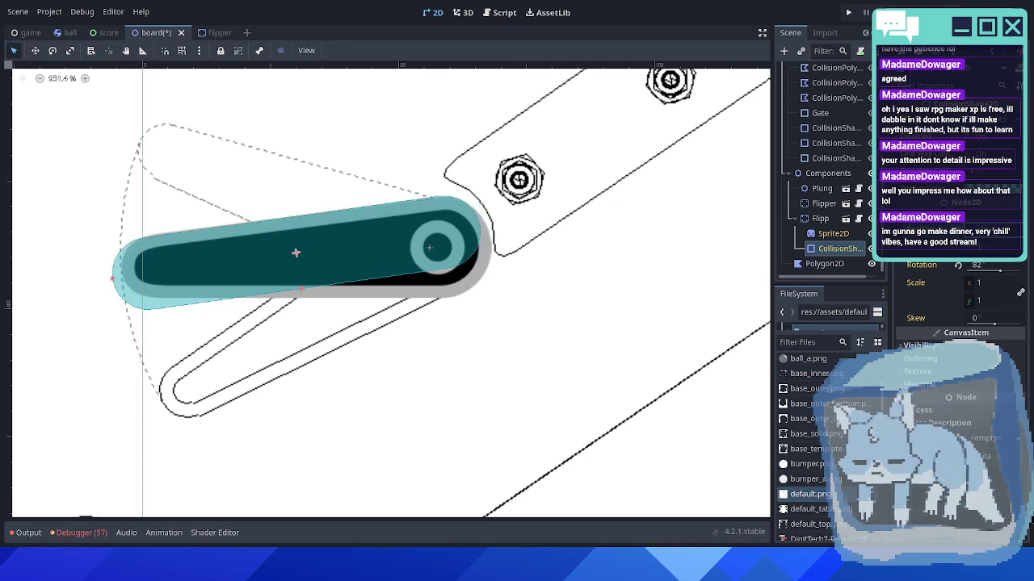
scroll(239, 266, "down", 5)
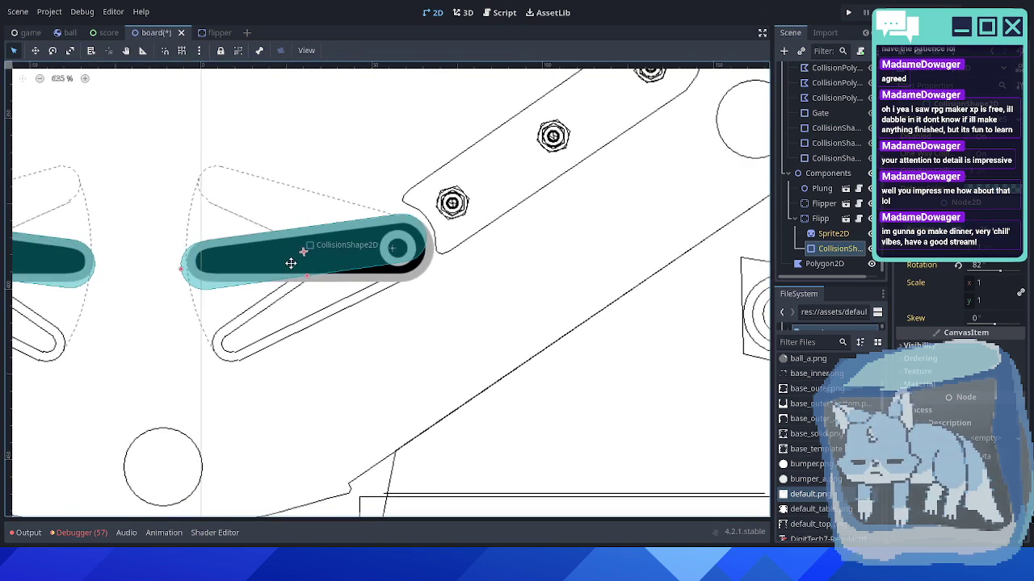
middle_click_drag(492, 262, 393, 268)
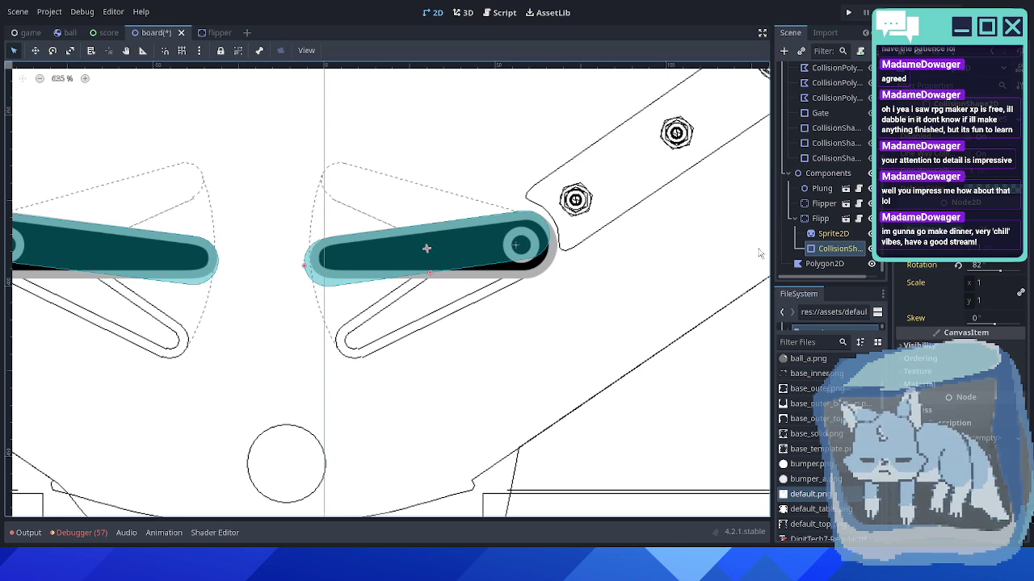
- Copy the sprite's x position from the flipper scene and apply it negated, -25.5 px, to the right flipper's sprite on the board
left_click(833, 234)
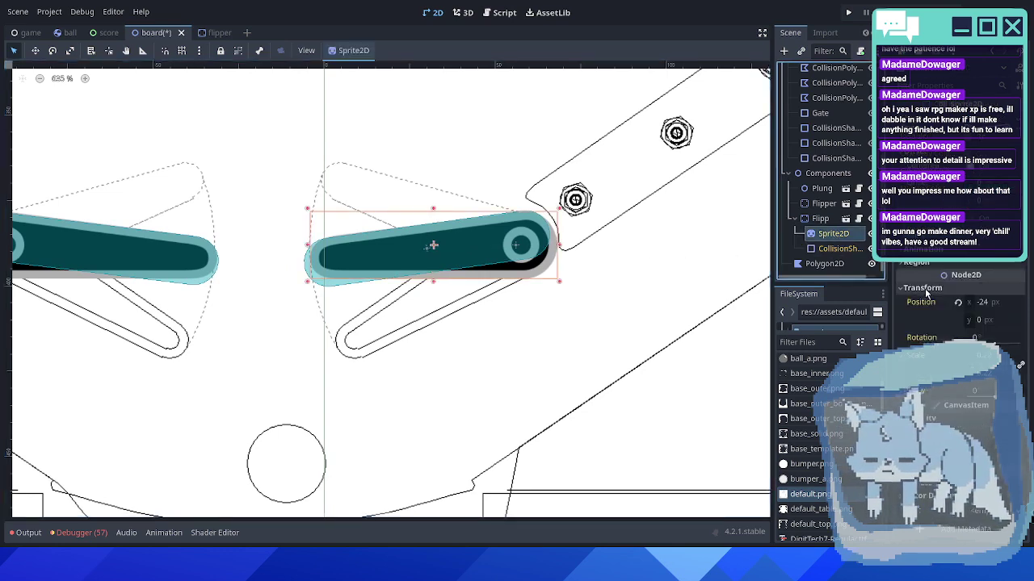
left_click(212, 33)
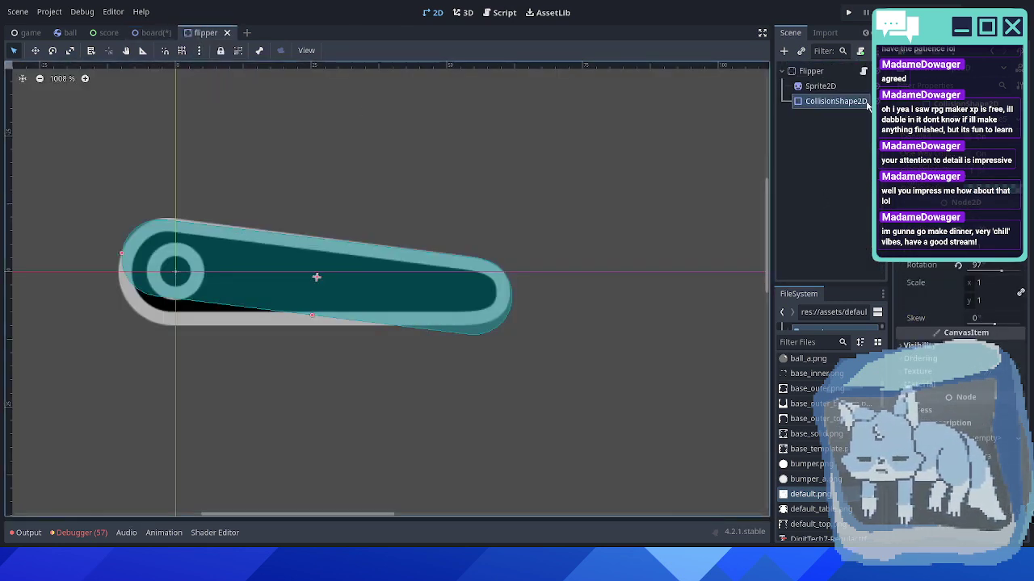
left_click(818, 86)
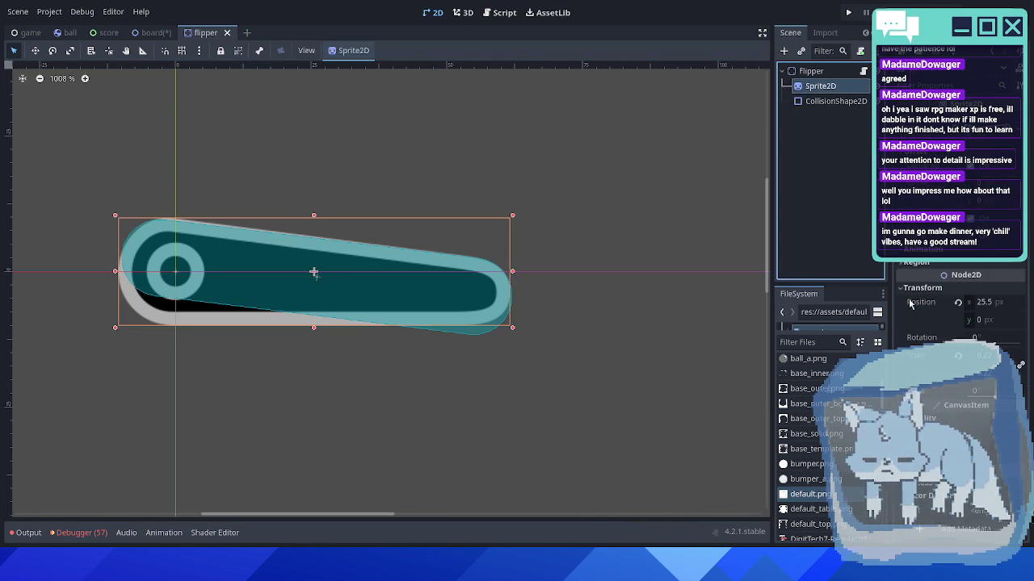
left_click(996, 302)
key("ctrl+c")
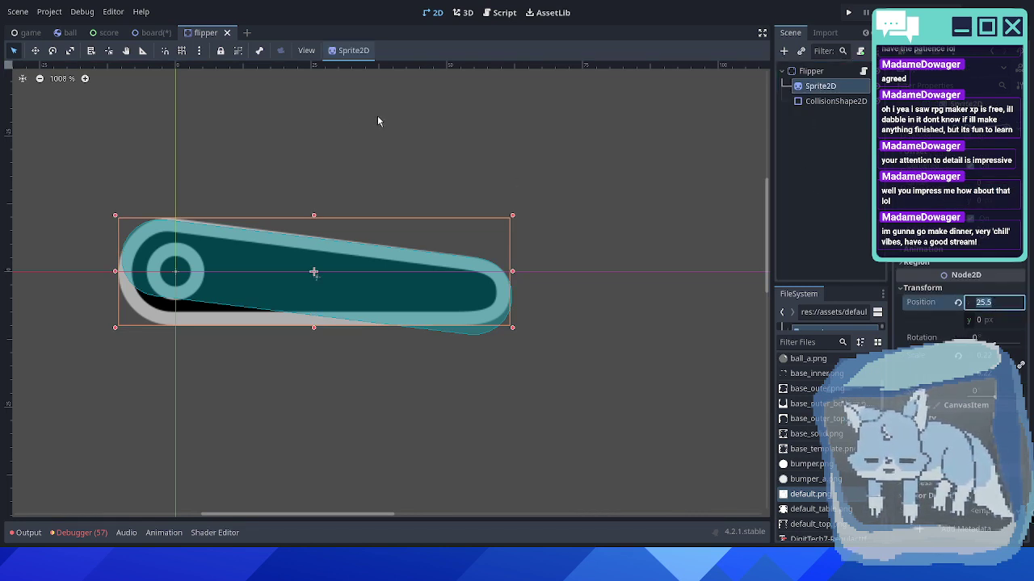
left_click(155, 33)
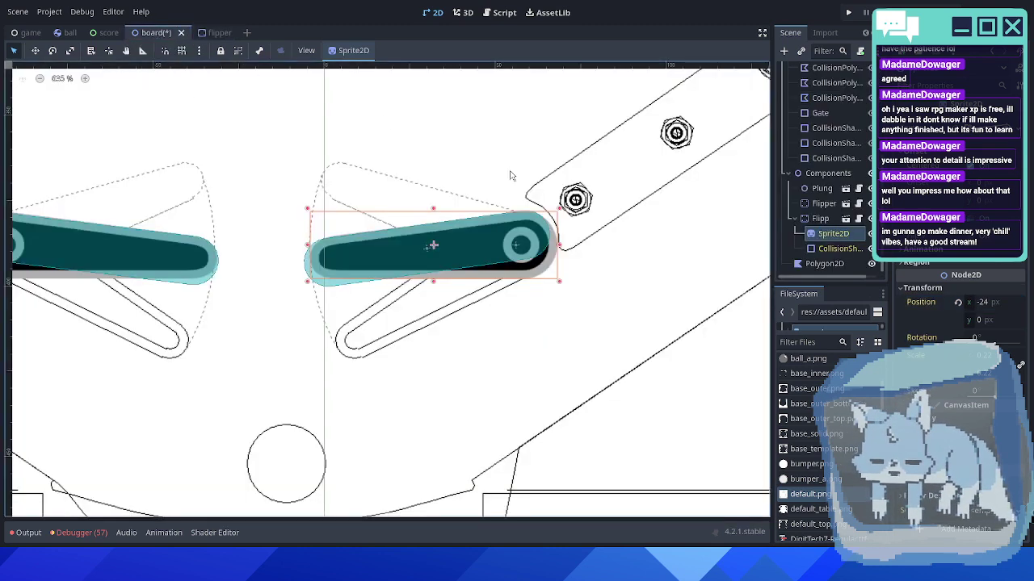
left_click(993, 302)
key("ctrl+v")
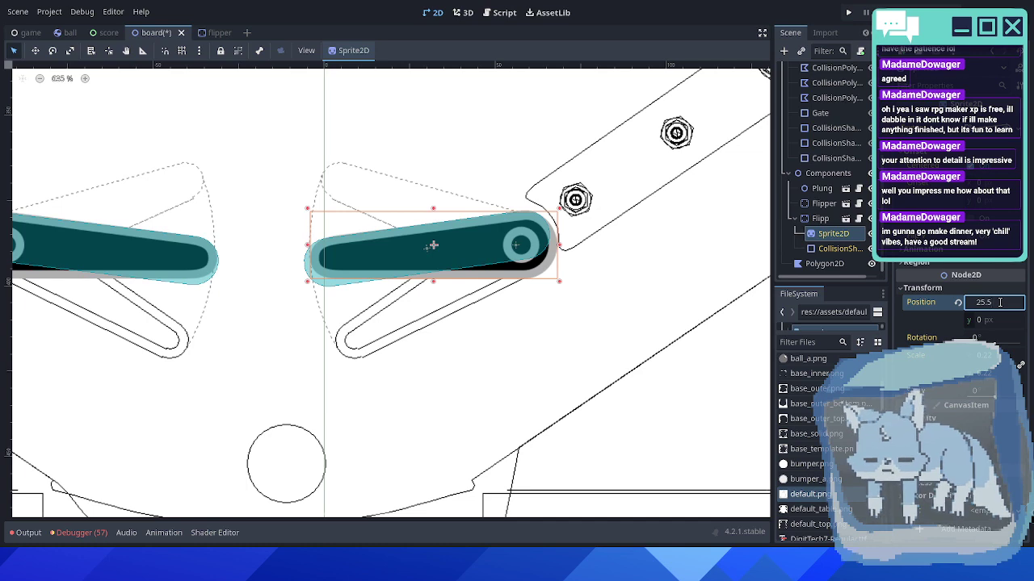
key("Return")
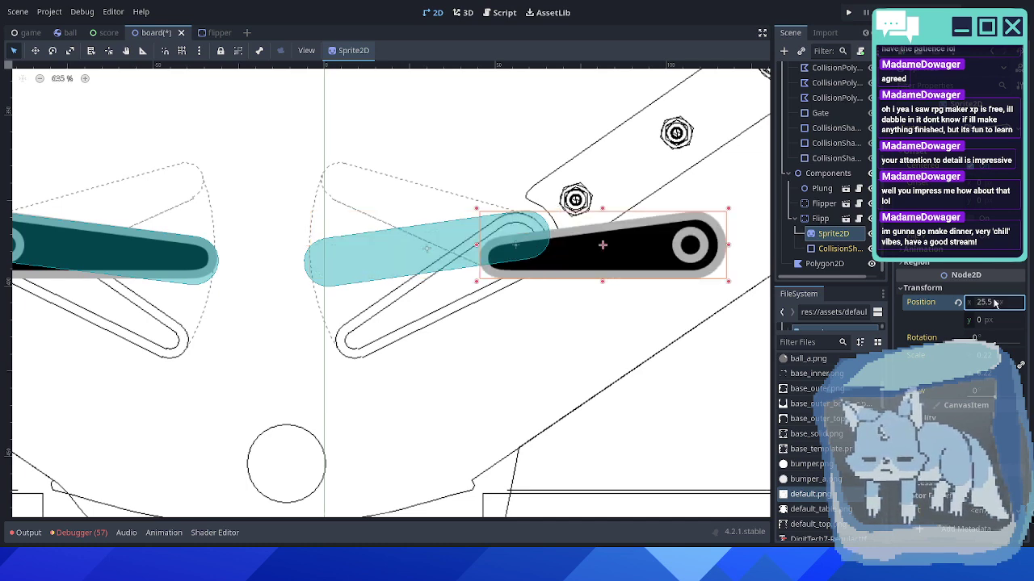
left_click(995, 302)
type("-")
key("Return")
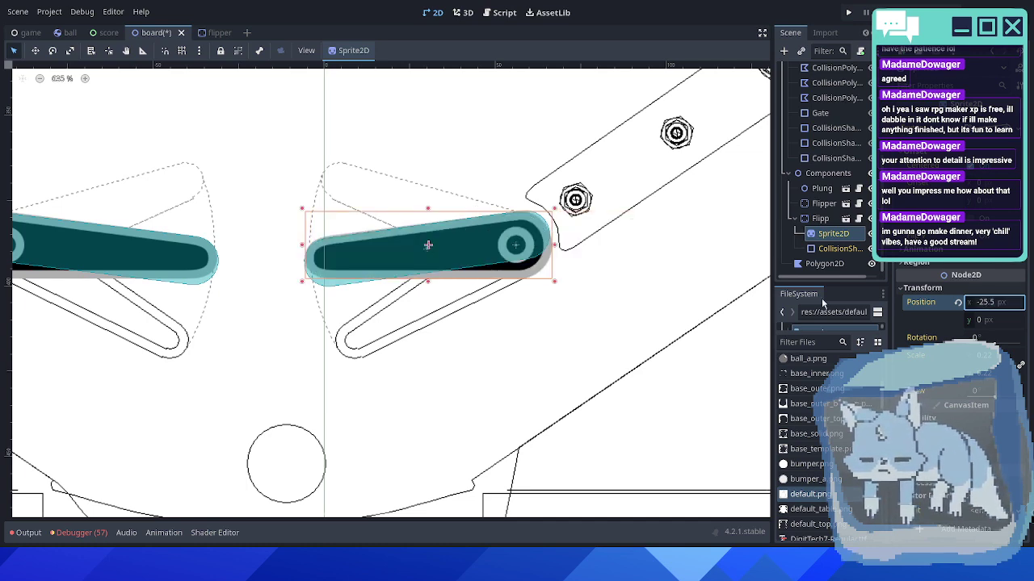
- Fine-tune the right flipper's collision shape rotation to 83° so it follows the sprite's sloped upper edge
scroll(497, 175, "up", 2)
left_click(465, 190)
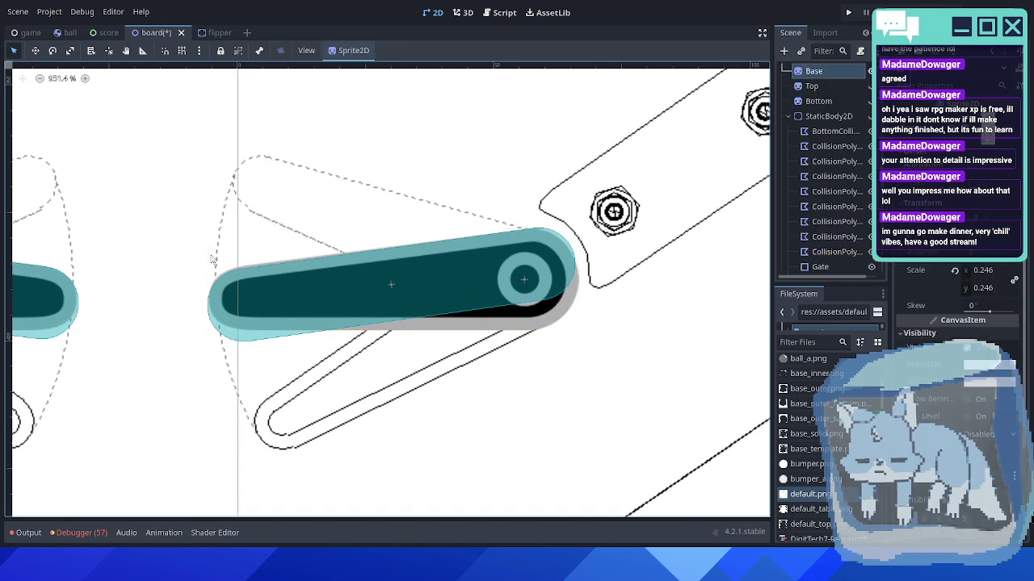
middle_click_drag(211, 257, 303, 253)
left_click(512, 305)
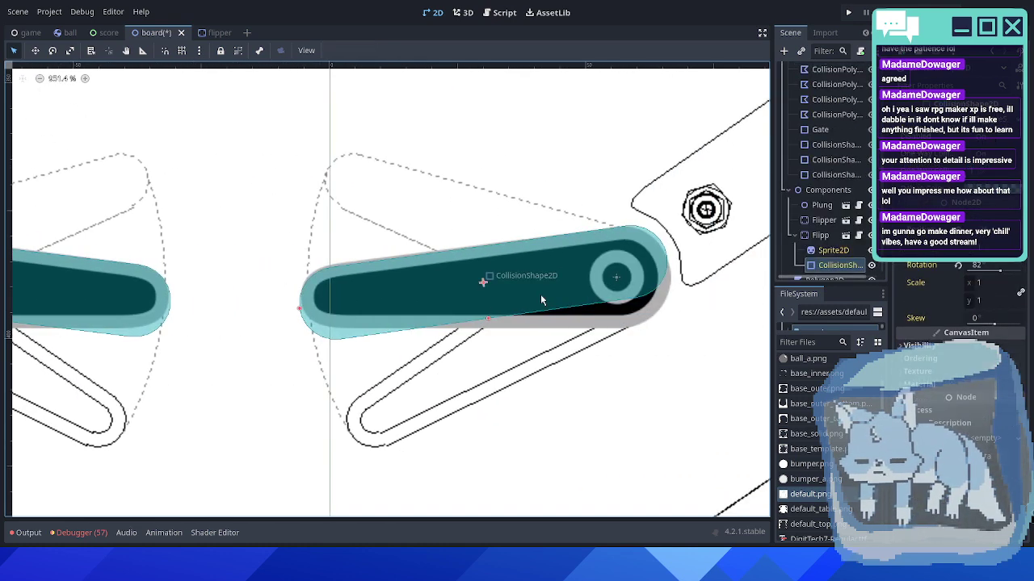
middle_click_drag(554, 296, 522, 296)
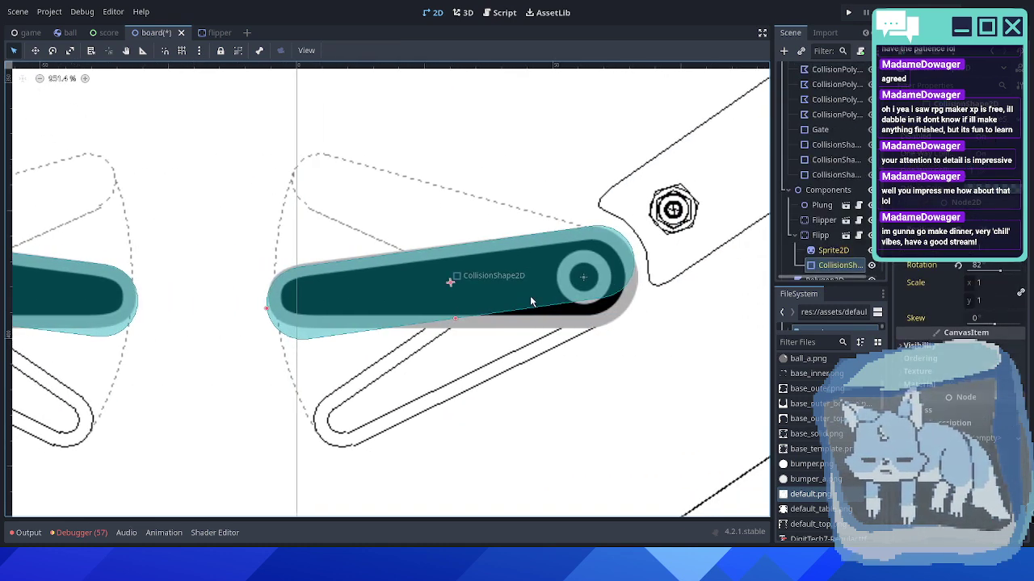
left_click(982, 267)
key("Down")
key("Up")
key("Up")
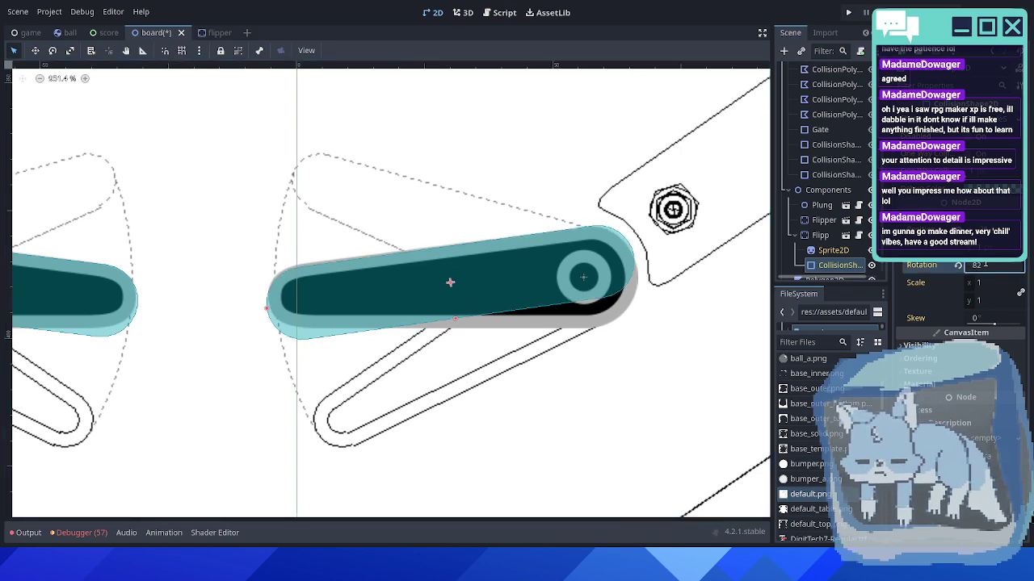
- Compare the collision capsules, sprites and tip positions of both flippers against the table drawing
scroll(329, 296, "down", 5)
middle_click_drag(134, 302, 269, 306)
scroll(420, 278, "up", 1)
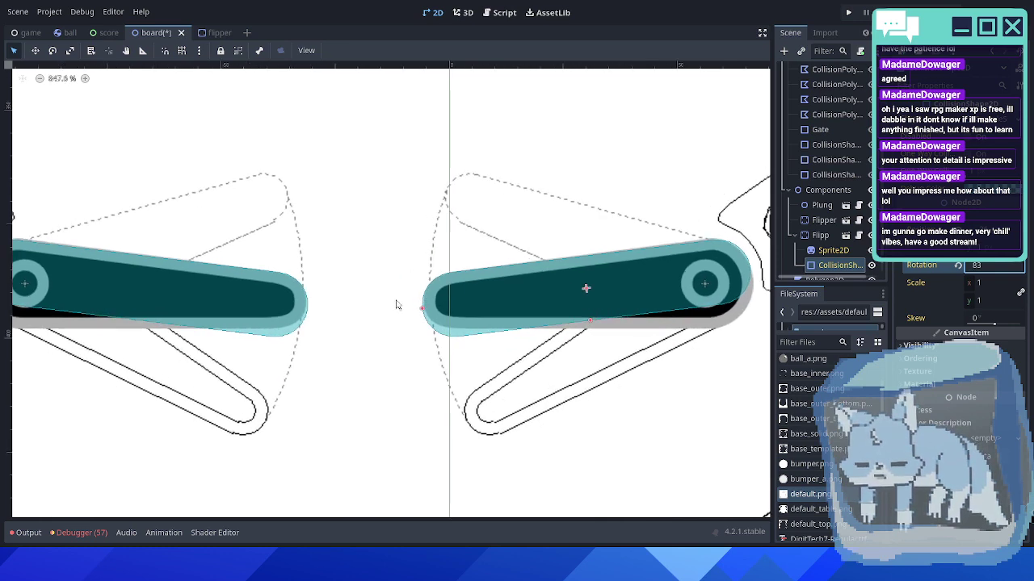
scroll(396, 302, "up", 1)
left_click(369, 298)
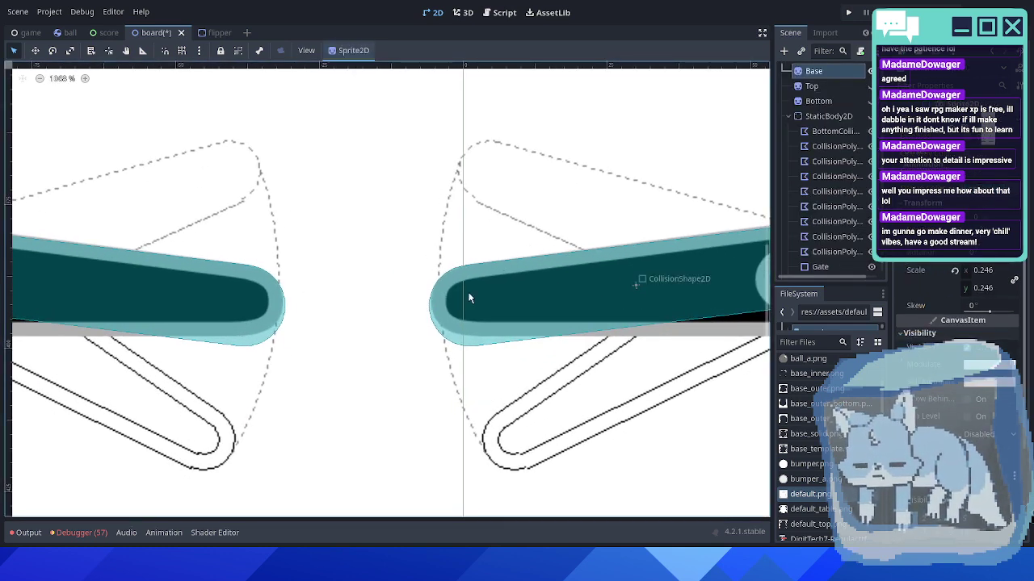
scroll(473, 297, "down", 4)
scroll(555, 289, "up", 2)
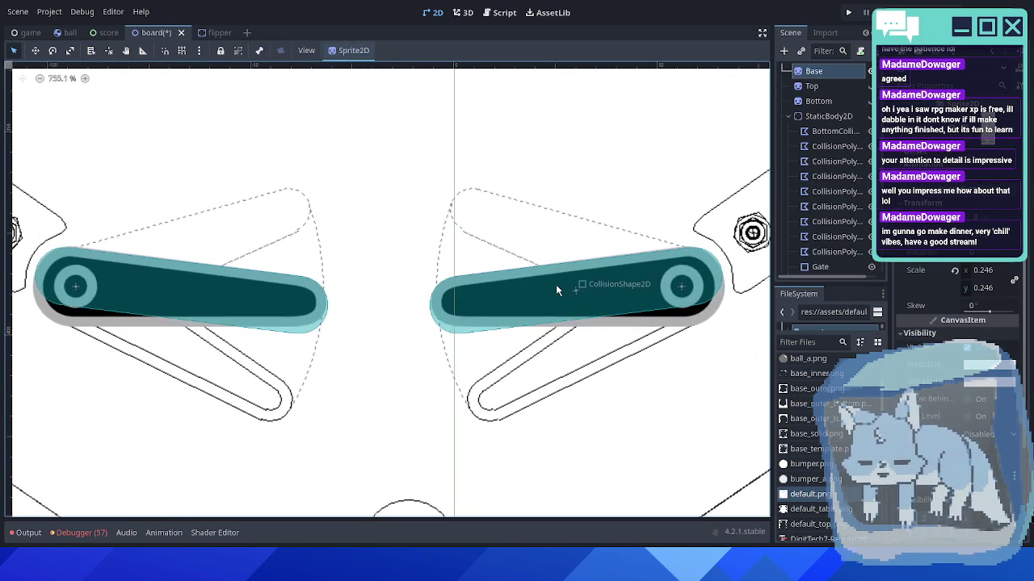
middle_click_drag(579, 283, 474, 285)
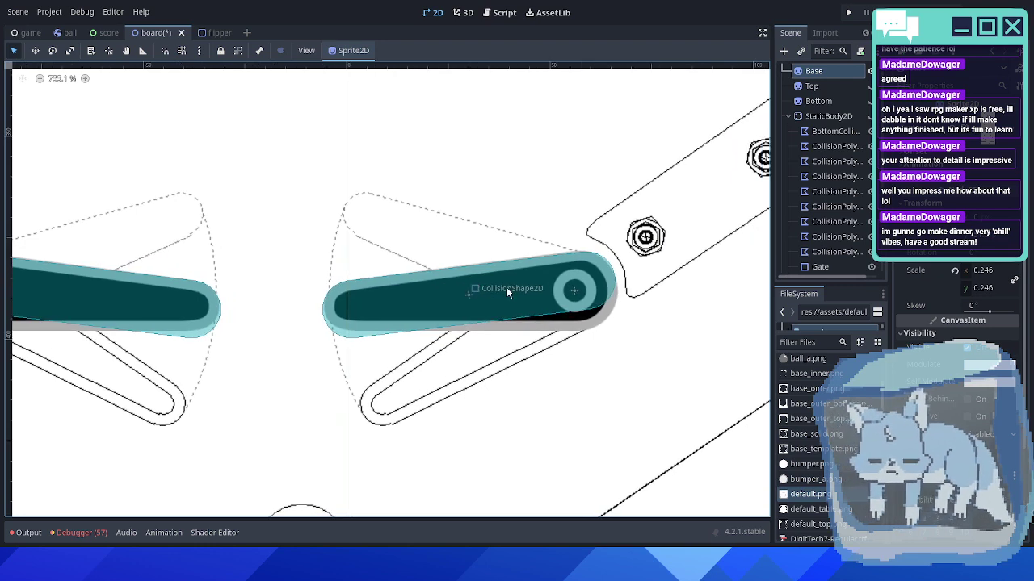
scroll(506, 287, "down", 5)
scroll(506, 287, "up", 2)
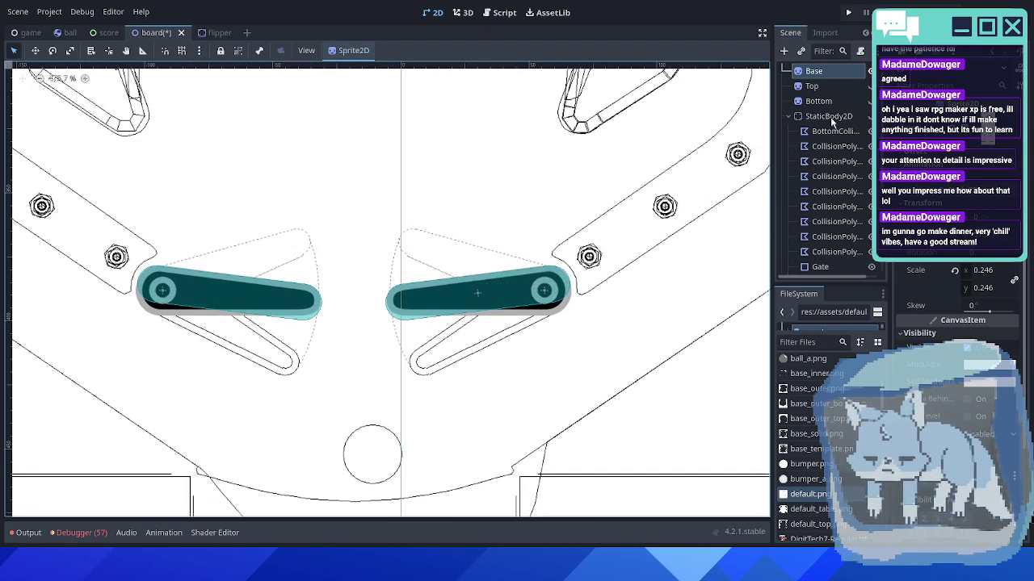
scroll(832, 198, "down", 5)
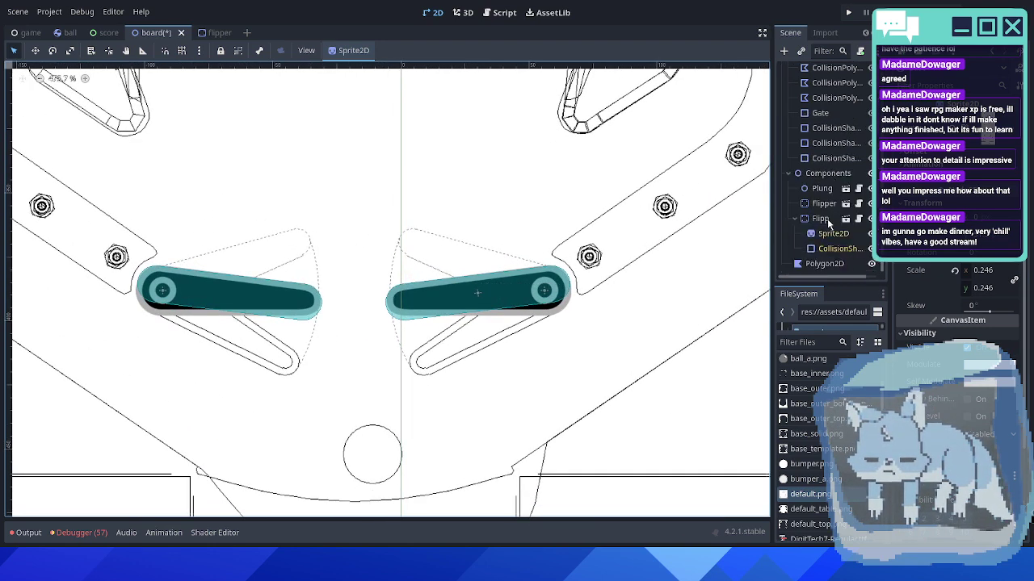
- Try rotating the right flipper as a whole down toward the resting outline in the table drawing
left_click(831, 233)
left_click(837, 248)
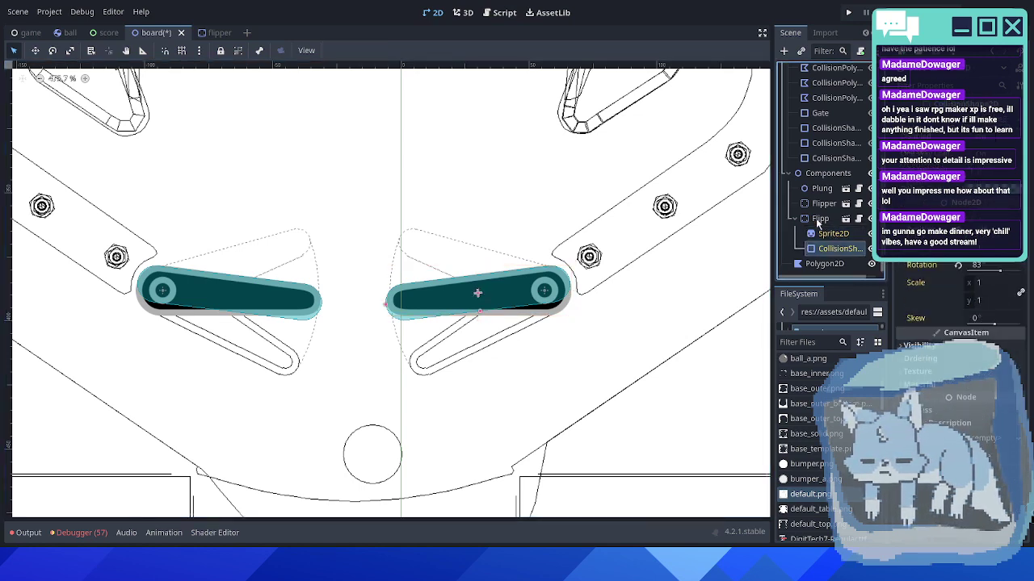
left_click(815, 218)
middle_click_drag(642, 239, 565, 232)
scroll(546, 280, "up", 8)
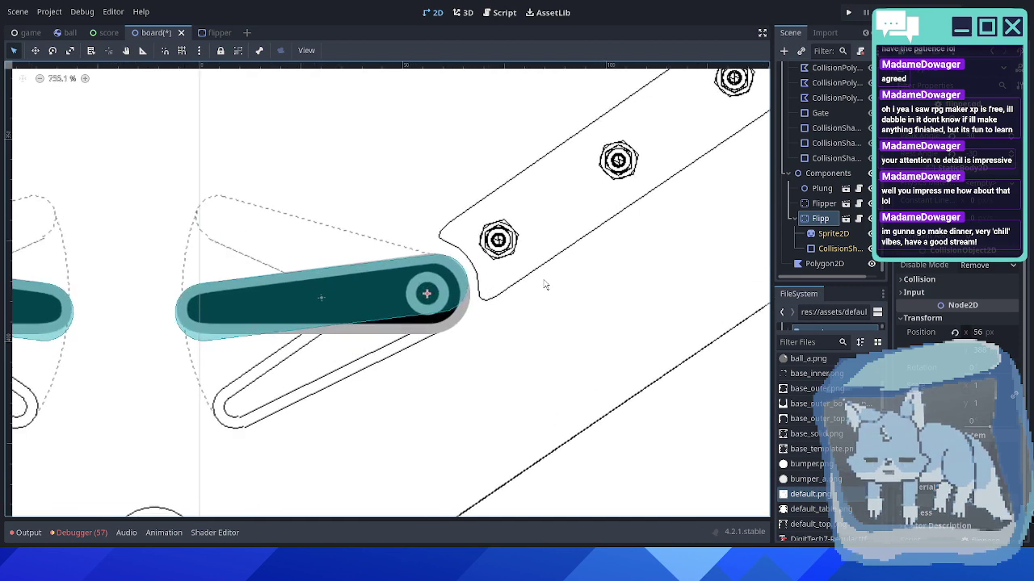
middle_click_drag(489, 292, 566, 287)
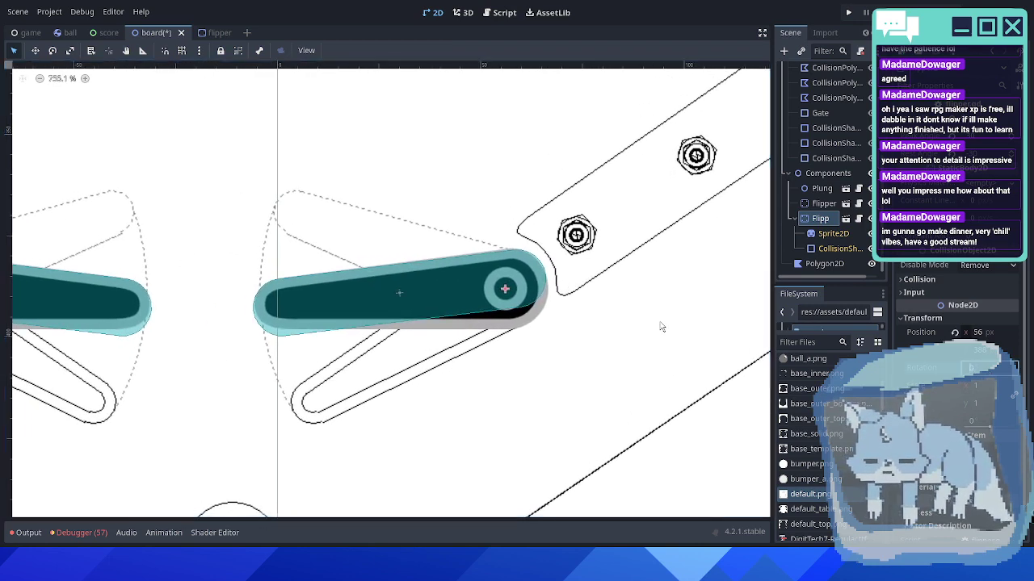
key("Up")
key("Up")
key("Down")
key("Down")
key("Down")
key("Down")
key("Down")
key("Down")
key("Down")
key("Down")
key("Down")
key("Down")
key("Down")
key("Down")
key("Down")
key("Down")
key("Down")
key("Down")
key("Down")
key("Down")
key("Down")
key("Down")
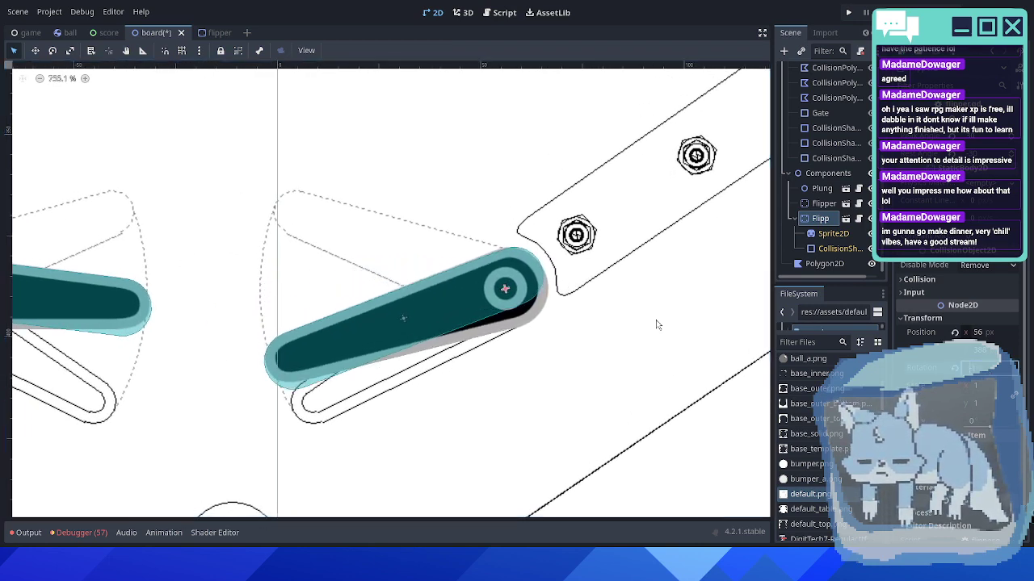
- Hide the right flipper's collision shape and fine-tune the flipper's rotation against the lower outline
left_click(871, 249)
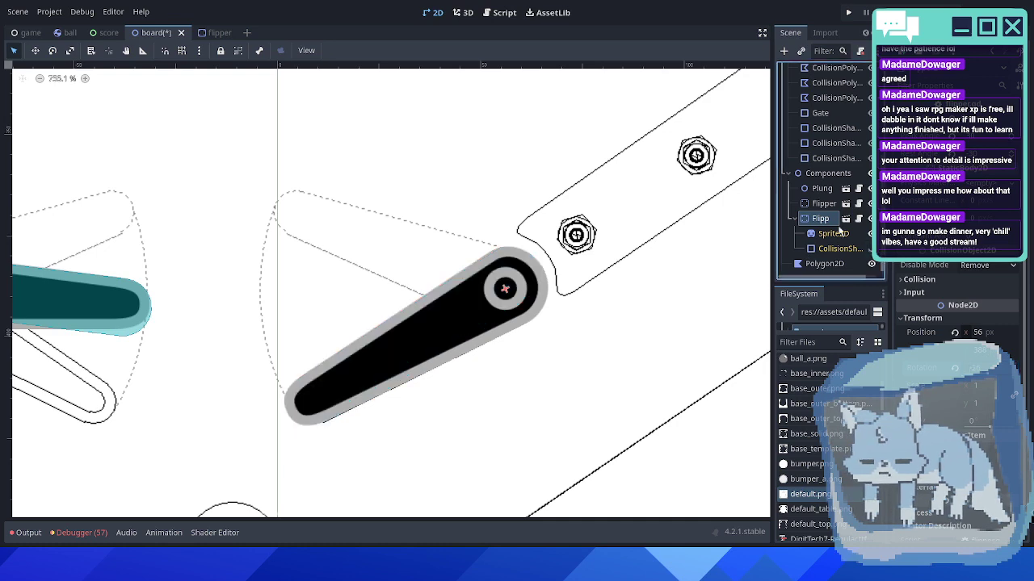
left_click(977, 370)
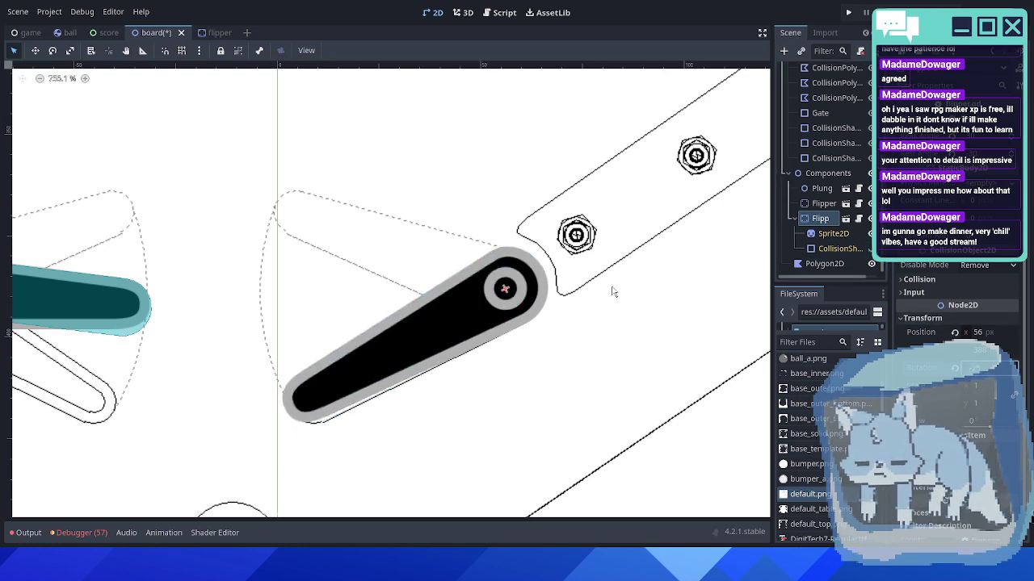
scroll(466, 298, "down", 3)
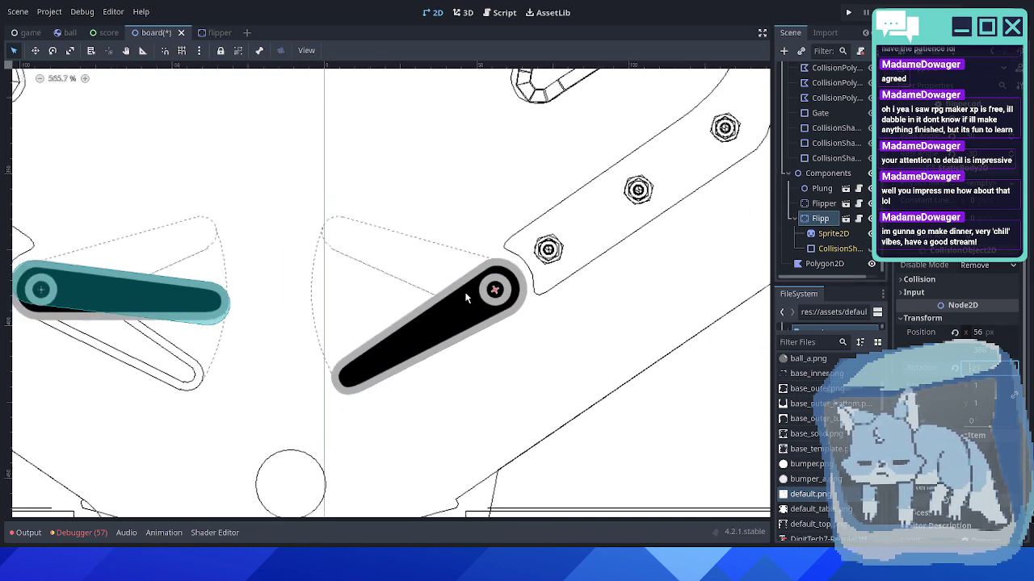
- Compare both flippers' settings, and try rotating the right flipper up onto the drawing's dashed raised outline
left_click(820, 204)
left_click(820, 218)
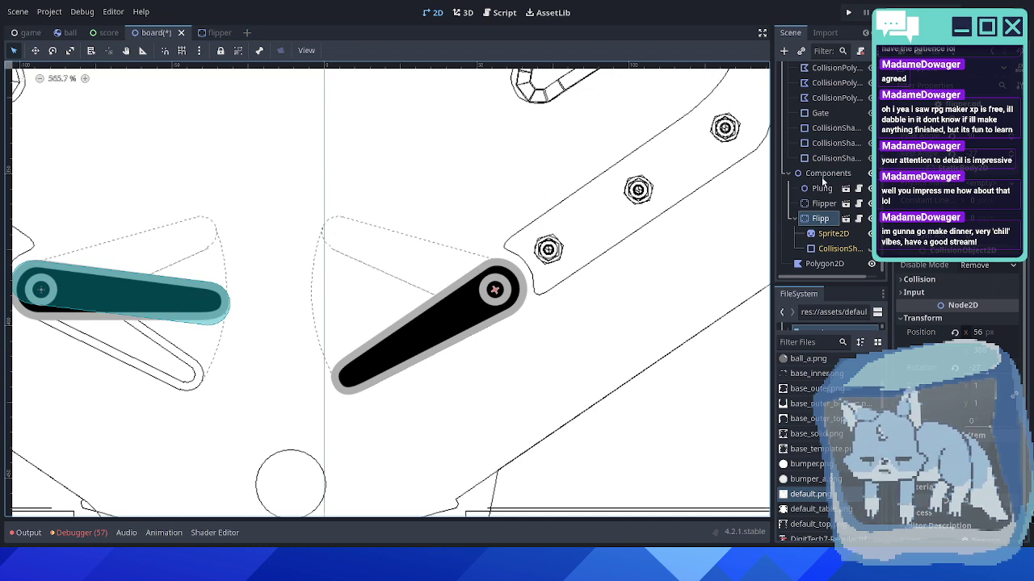
left_click(820, 204)
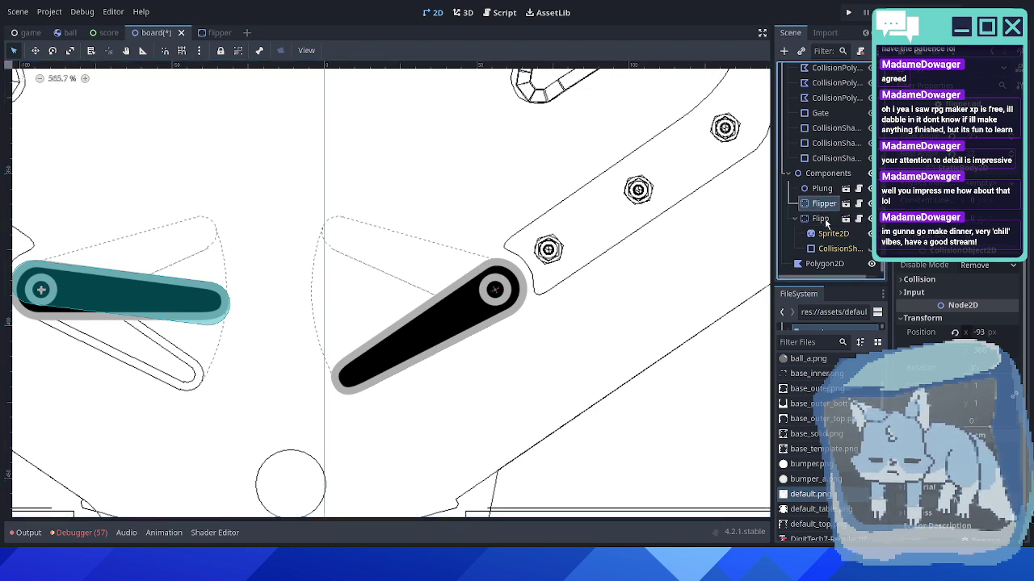
left_click(822, 220)
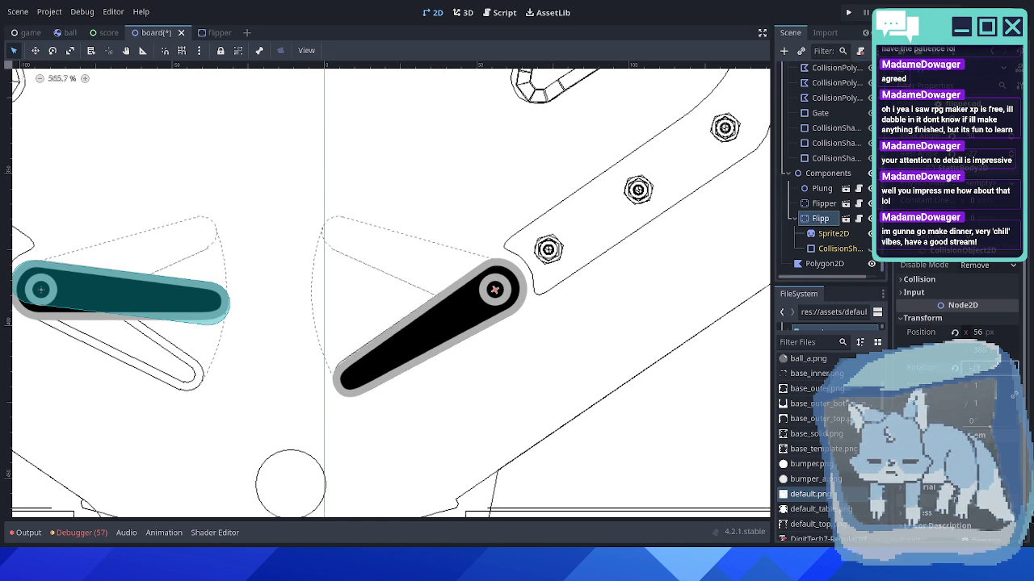
left_click_drag(981, 368, 1018, 368)
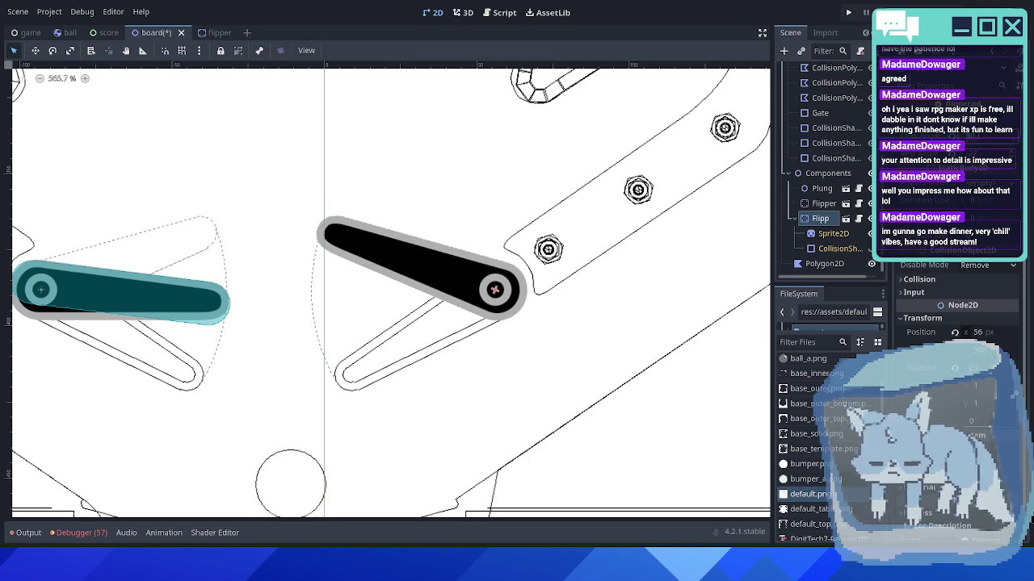
- Show the right flipper's collision shape again and save the board scene
left_click(871, 249)
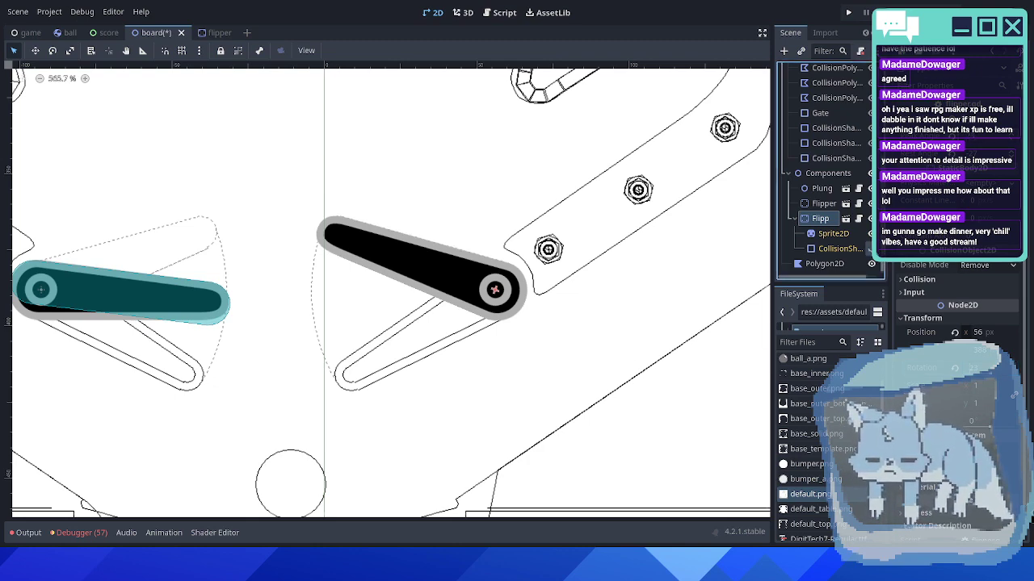
scroll(485, 233, "down", 16)
key("ctrl+s")
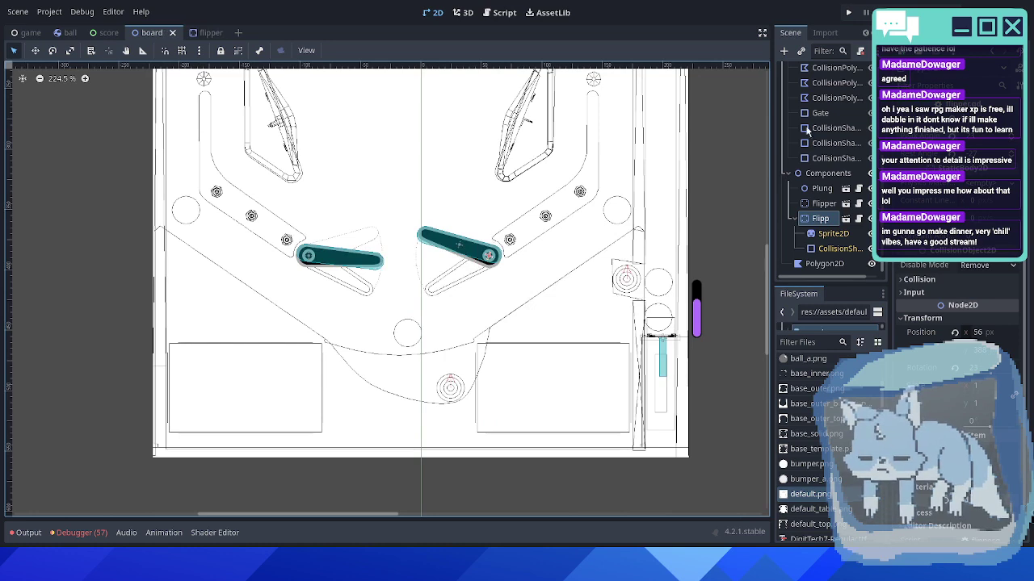
- Collapse the StaticBody2D branch and hide the table drawing, keeping the board's own artwork visible
scroll(806, 129, "up", 5)
left_click(791, 131)
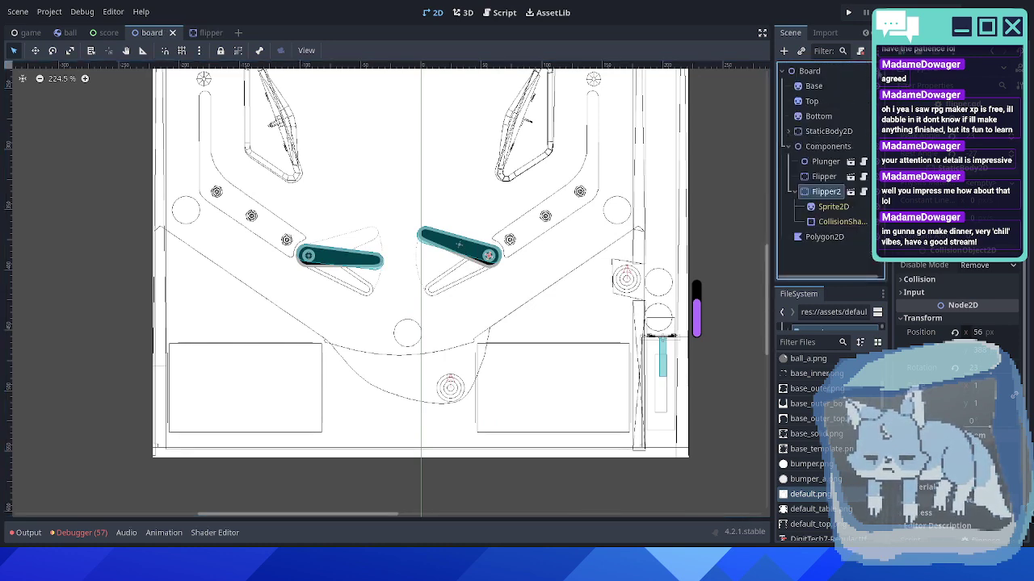
left_click(877, 71)
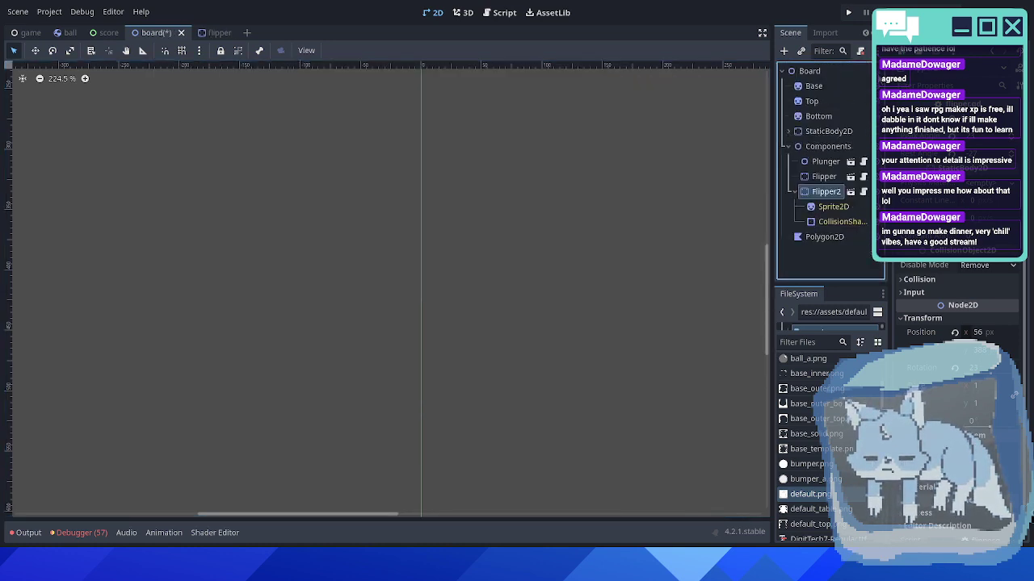
left_click(878, 71)
scroll(549, 228, "down", 5)
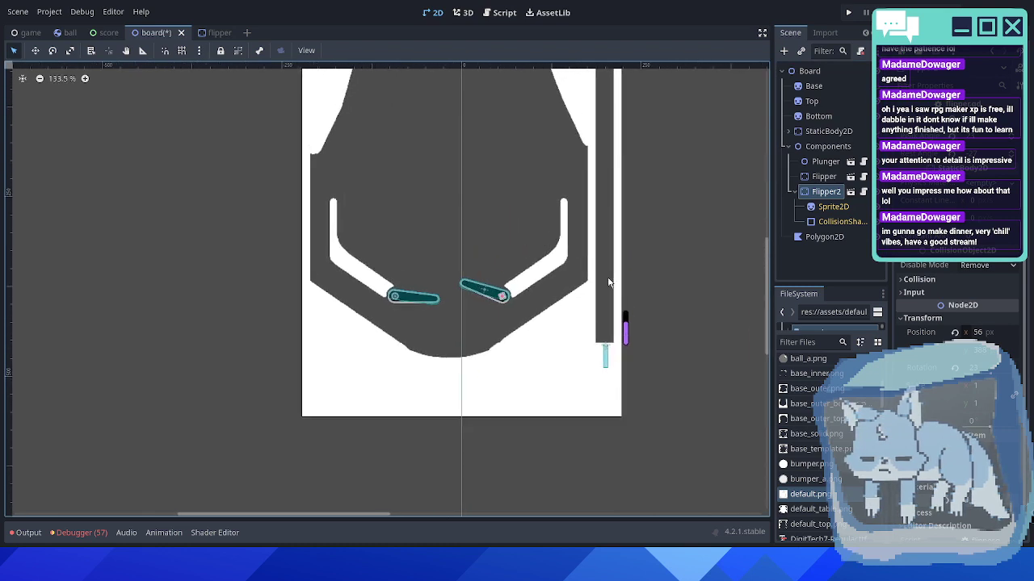
scroll(628, 276, "up", 2)
- Reset the right flipper's rotation to 0 and run the pinball game in a maximized window
left_click(954, 367)
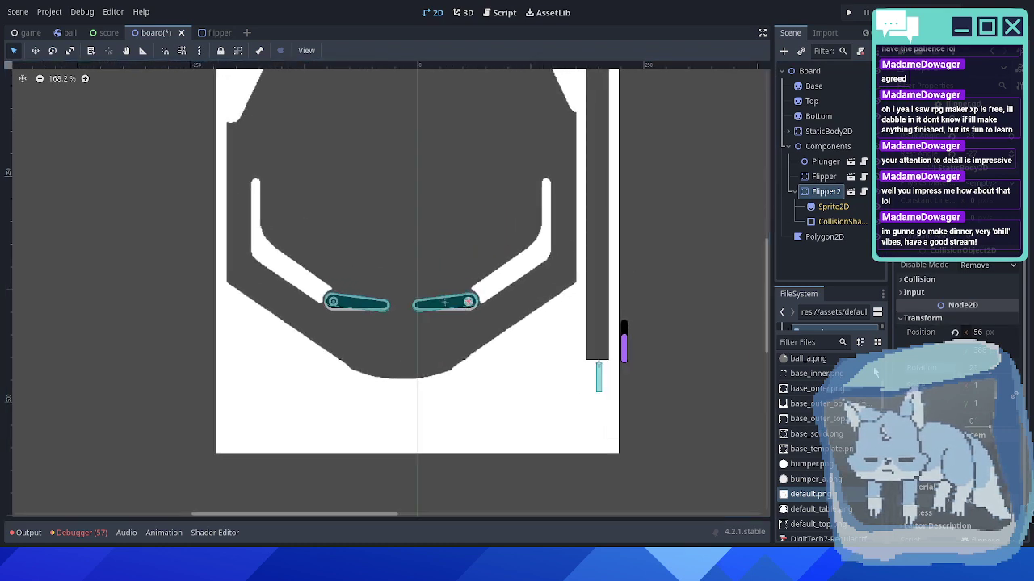
key("F5")
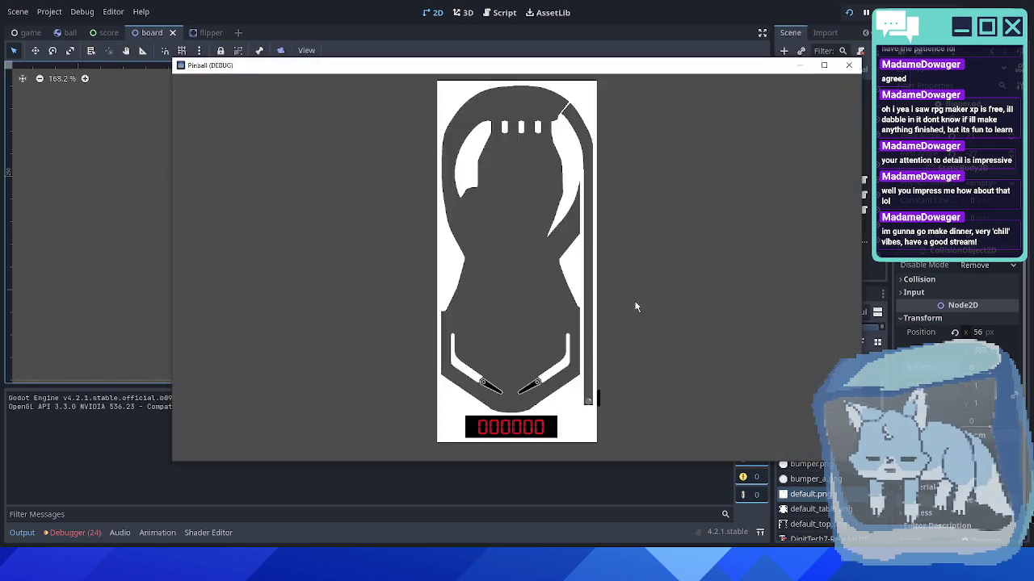
double_click(659, 65)
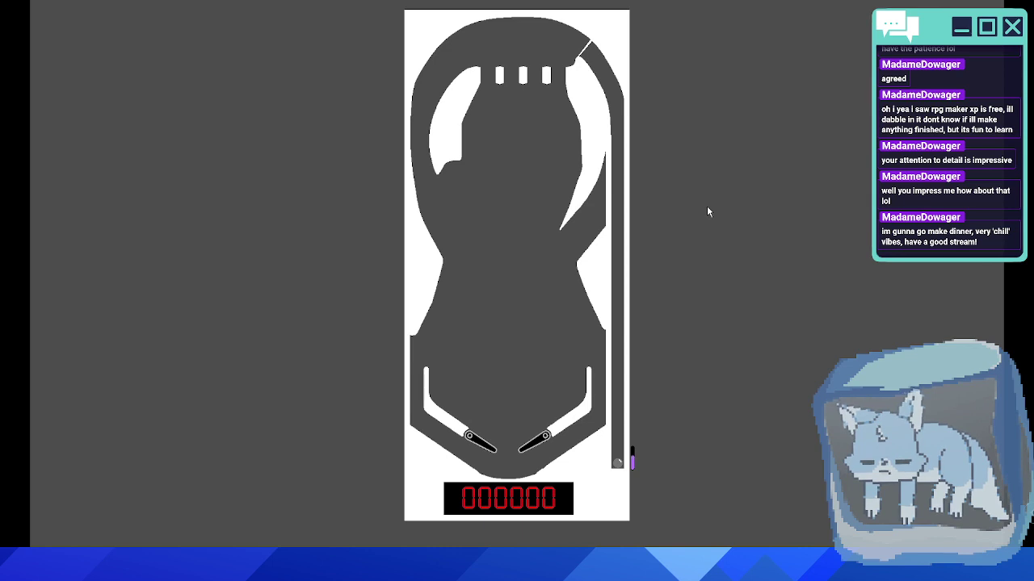
- Launch the ball and swing both flippers to test their motion and contact with the ball
key("space")
key("Right")
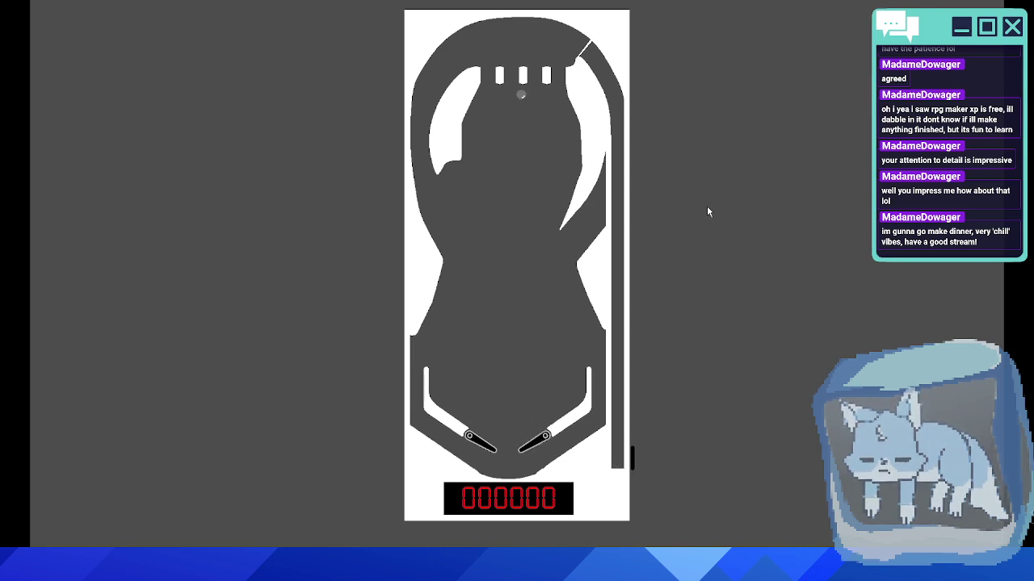
key("Right")
key("Left")
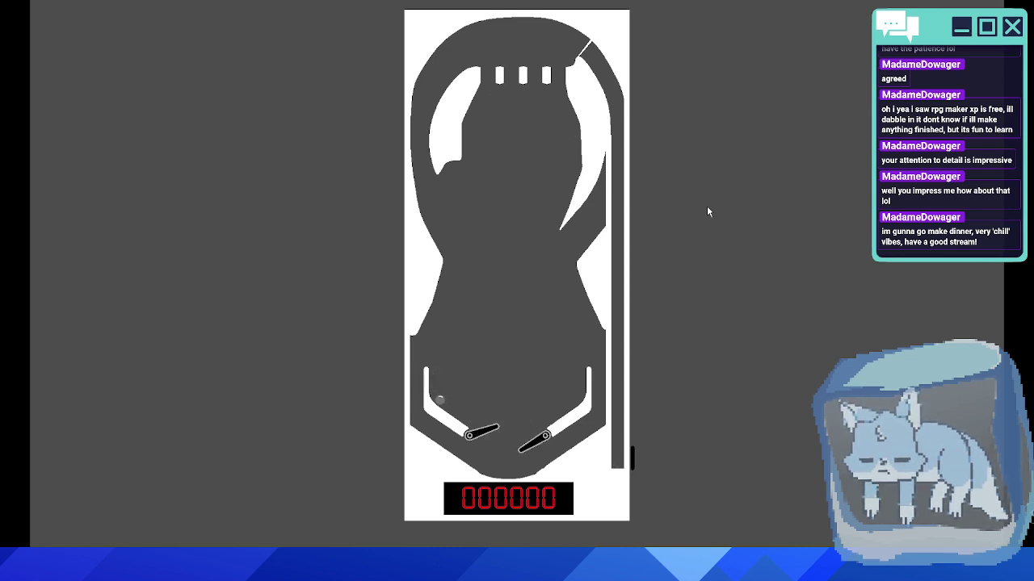
key("Left")
key("Left")
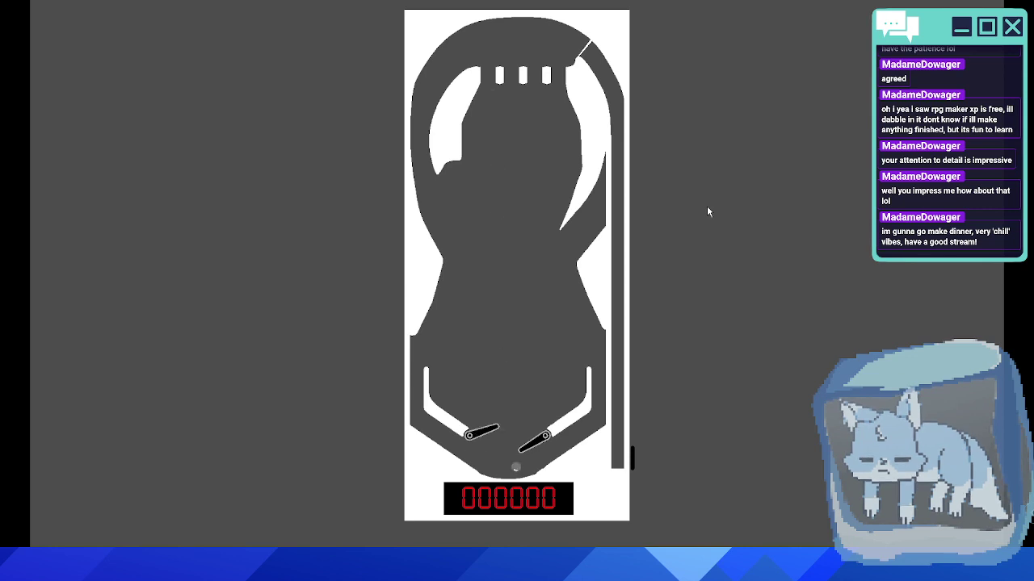
key("Right")
key("Left")
key("Right")
key("Right")
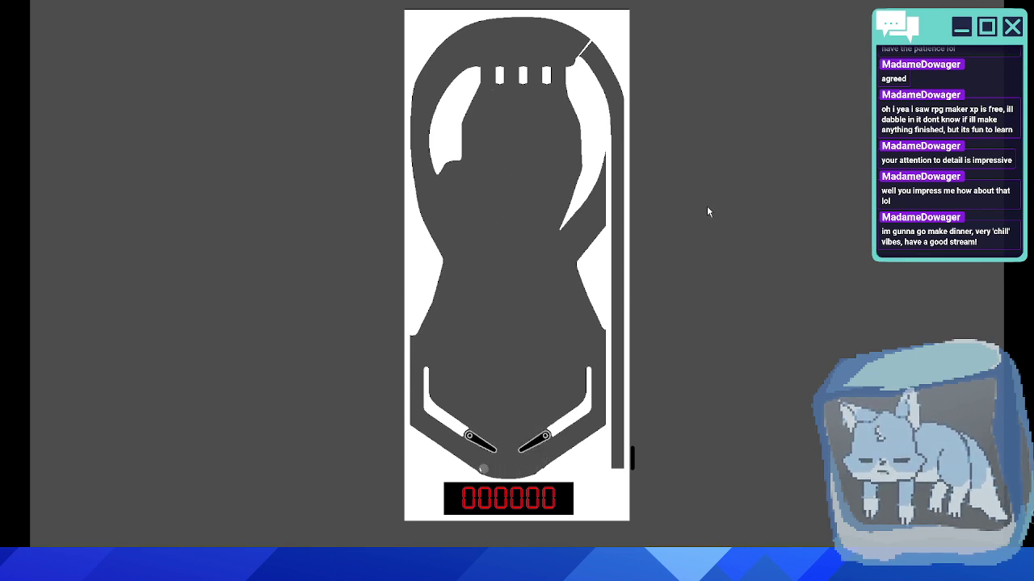
key("Left")
key("Right")
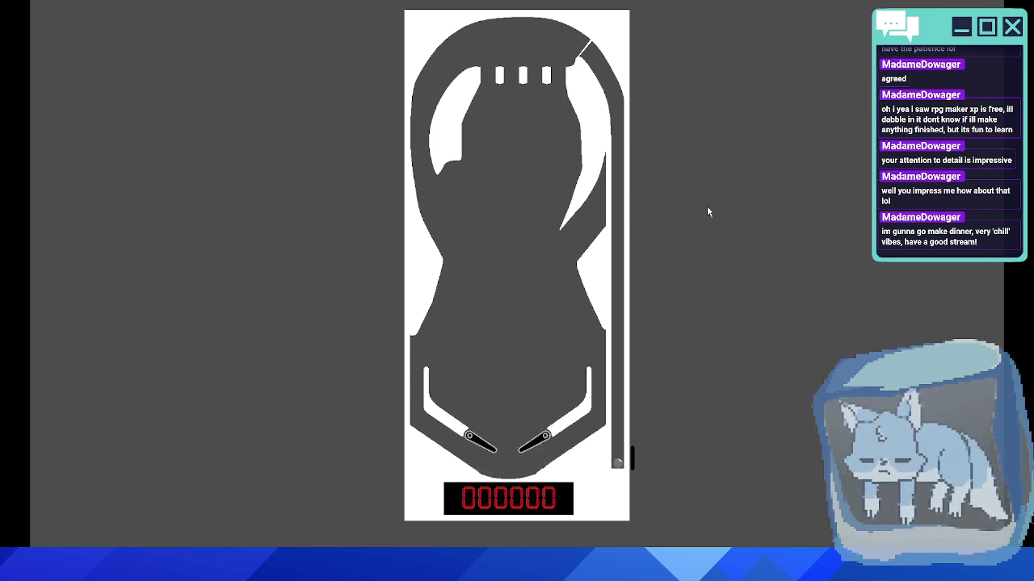
- Launch several balls and bat them with both flippers to check the swing and rebound, ending by closing the game window
key("space")
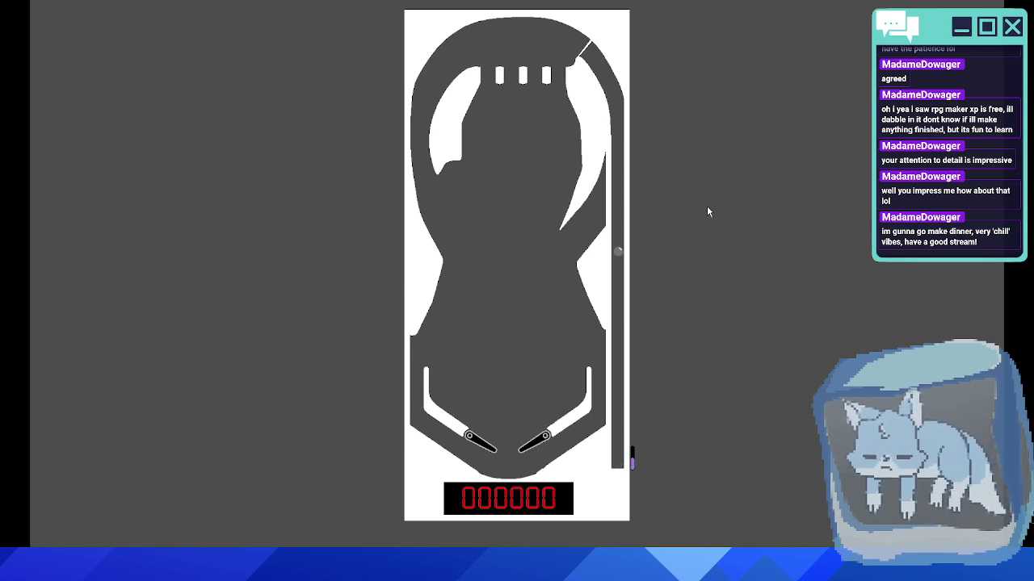
key("Right")
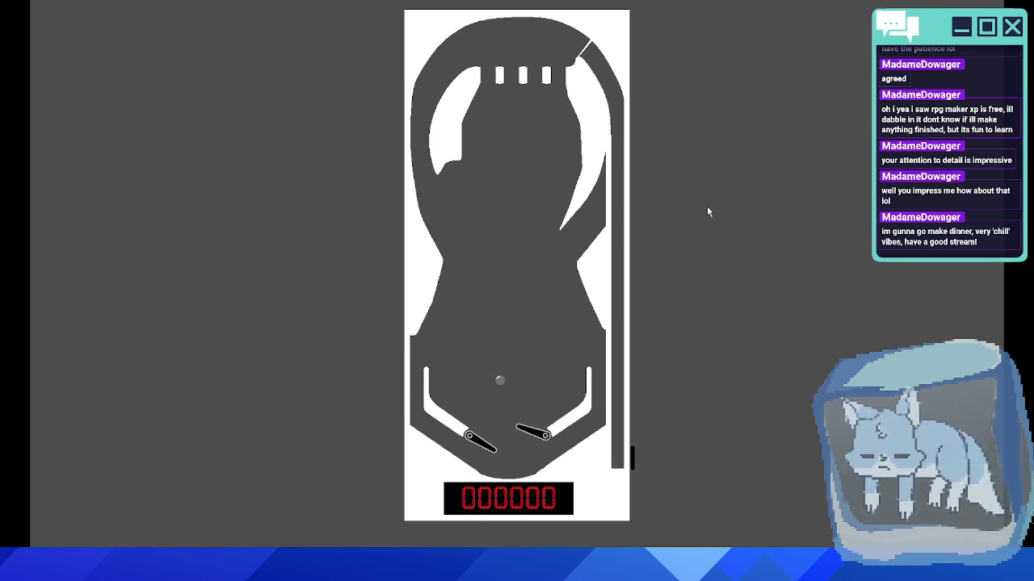
key("Left")
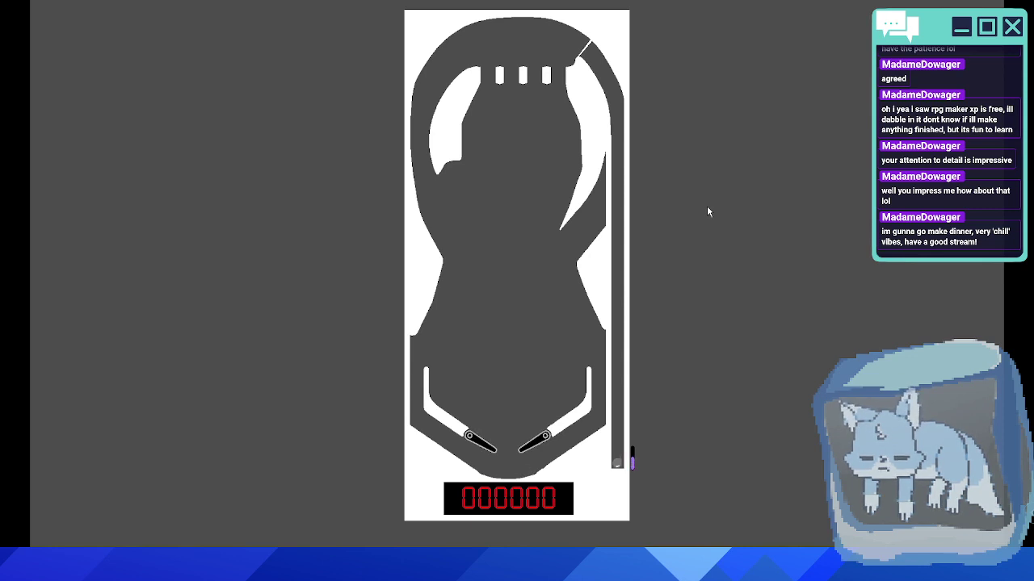
key("Right")
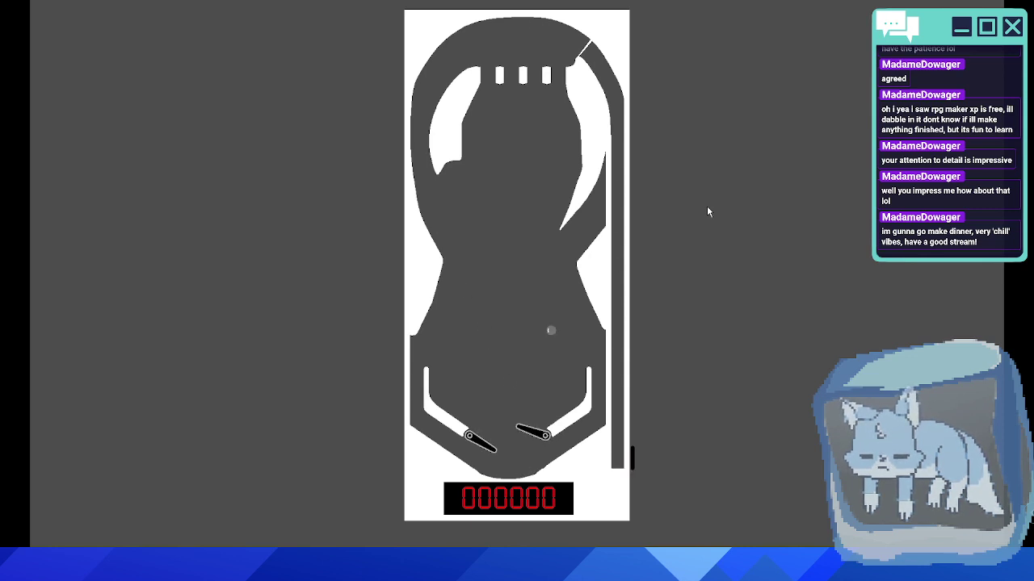
key("Right")
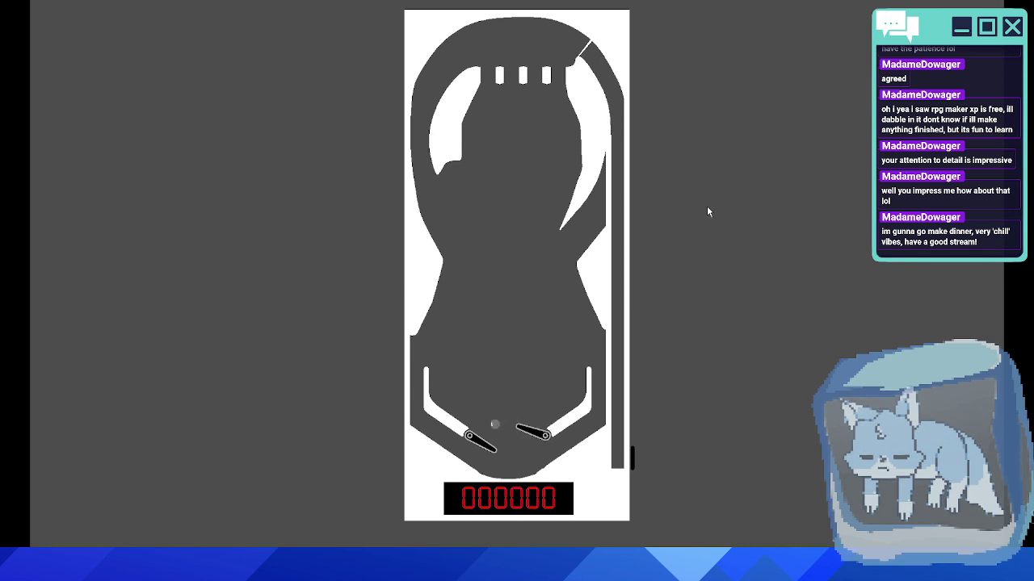
key("Left")
key("Left")
key("Left")
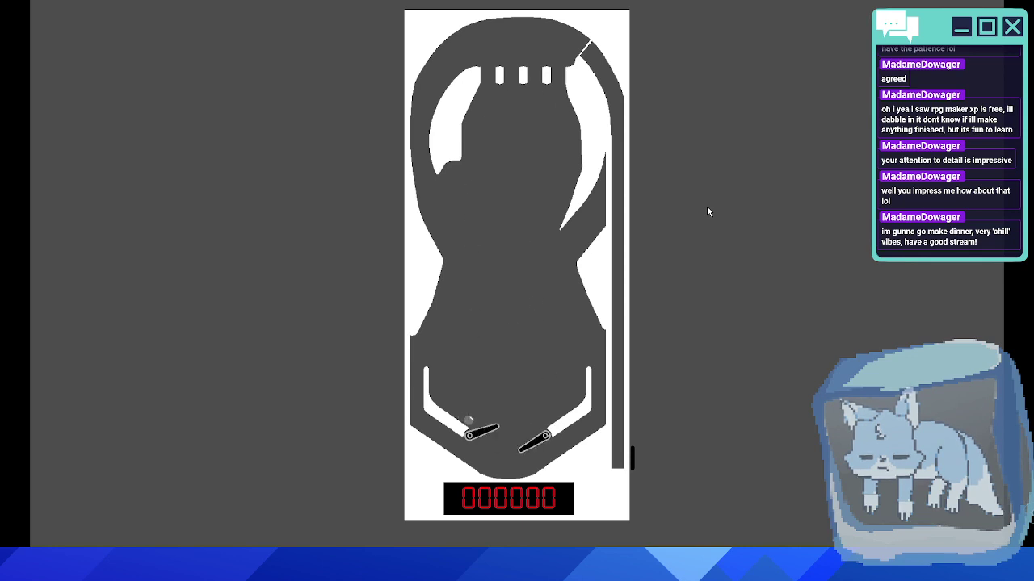
key("Left")
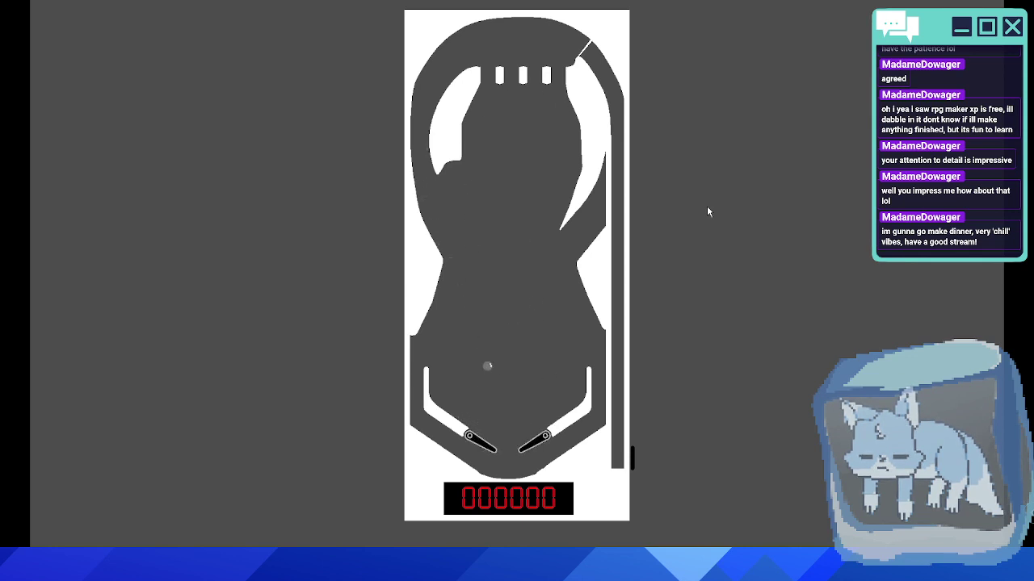
key("Left")
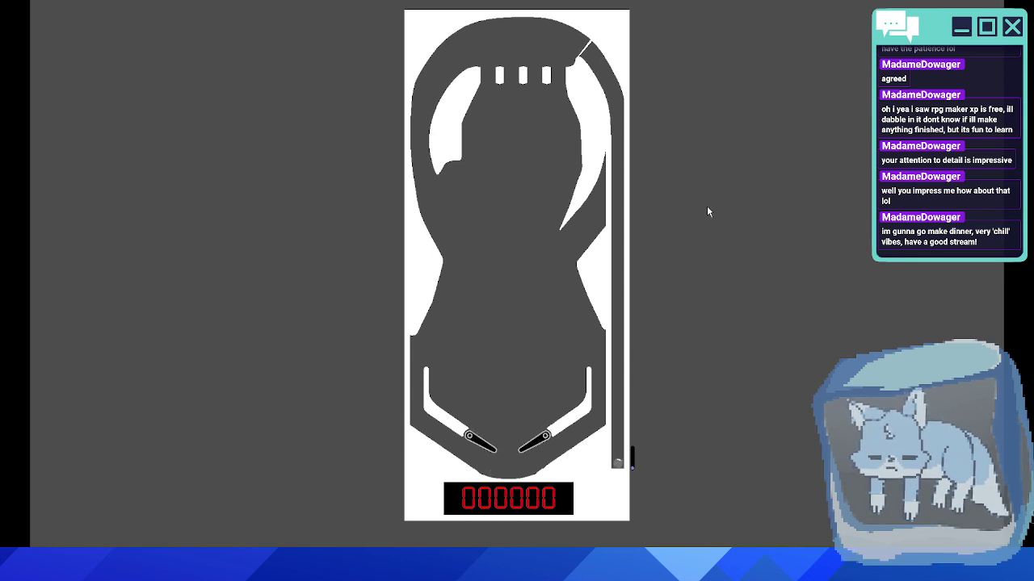
key("space")
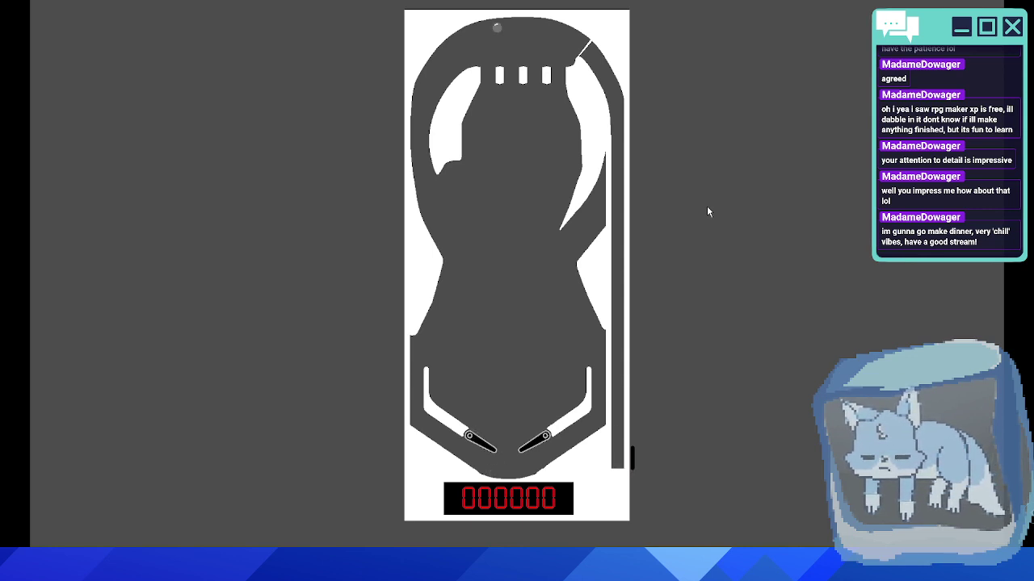
key("Right")
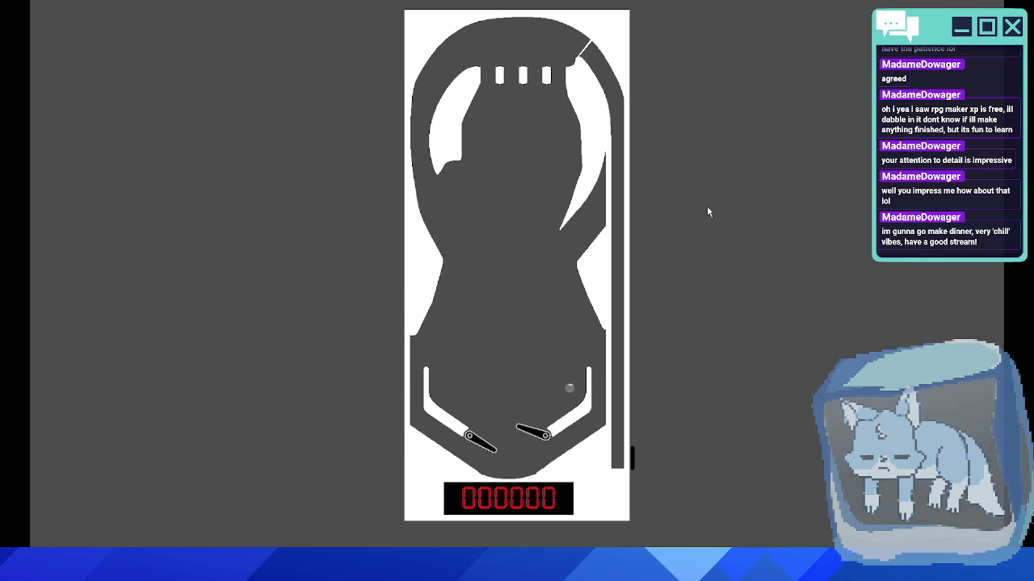
key("Right")
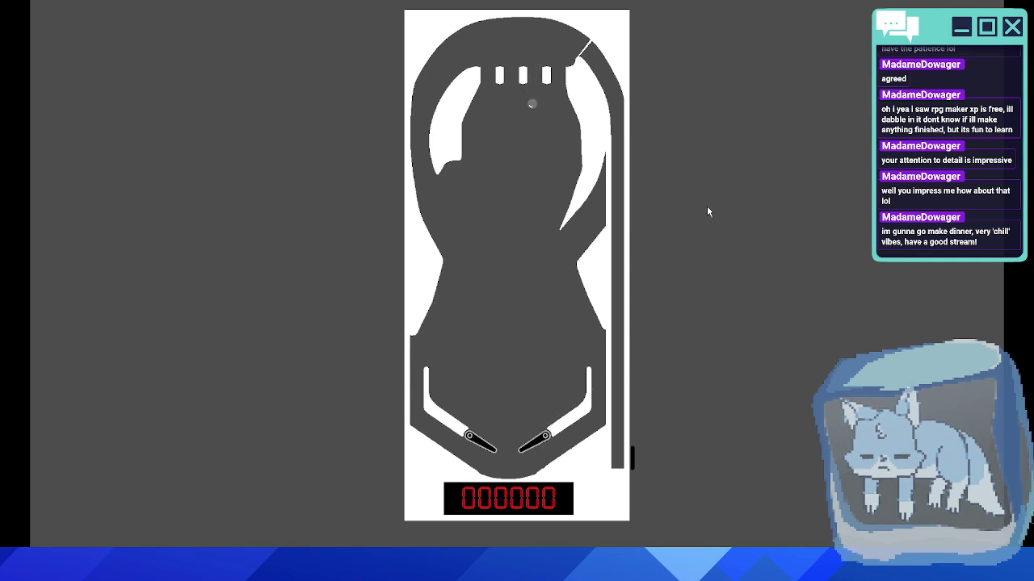
key("Right")
key("Left")
key("Right")
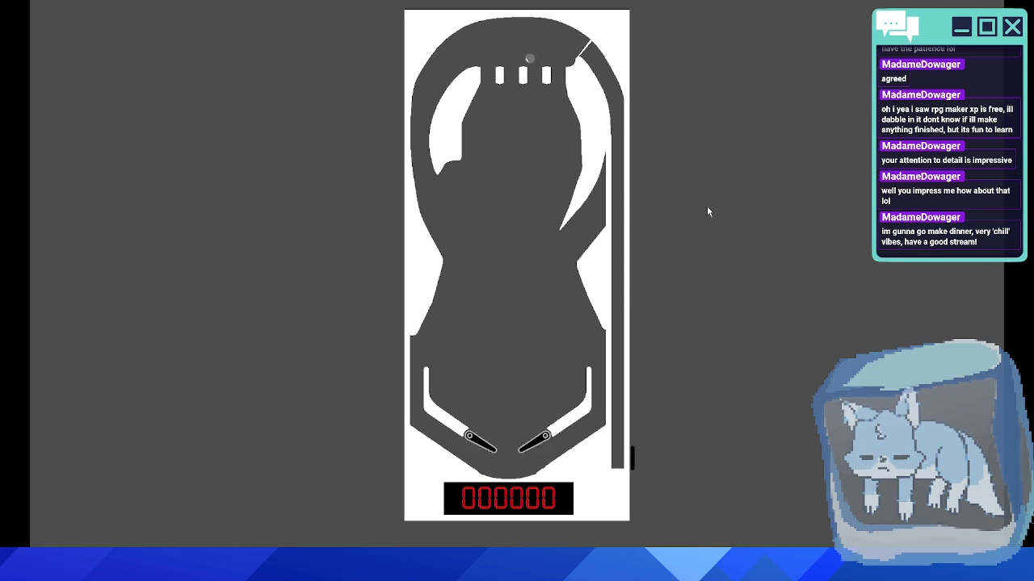
key("Right")
key("Left")
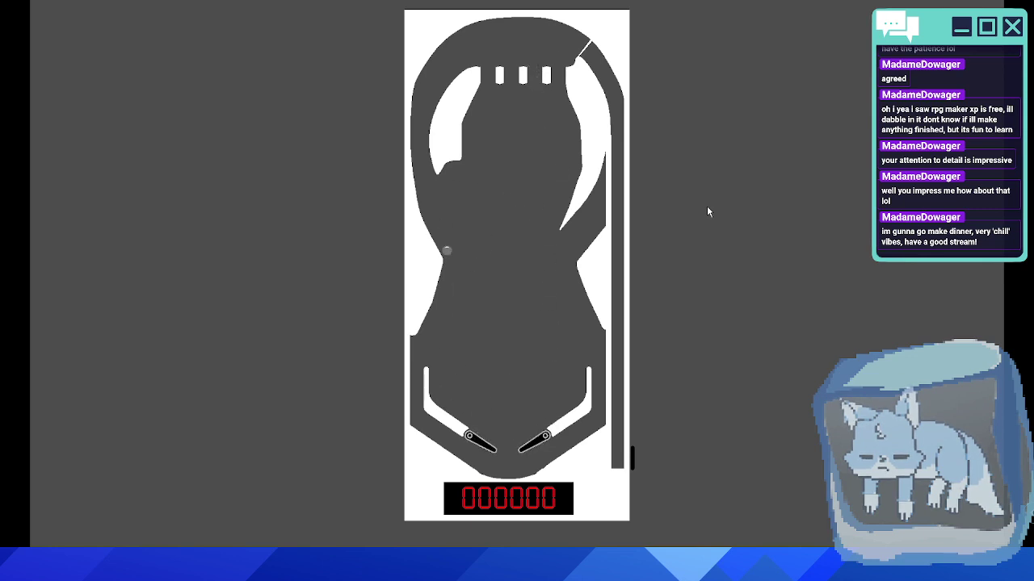
key("Right")
key("Left")
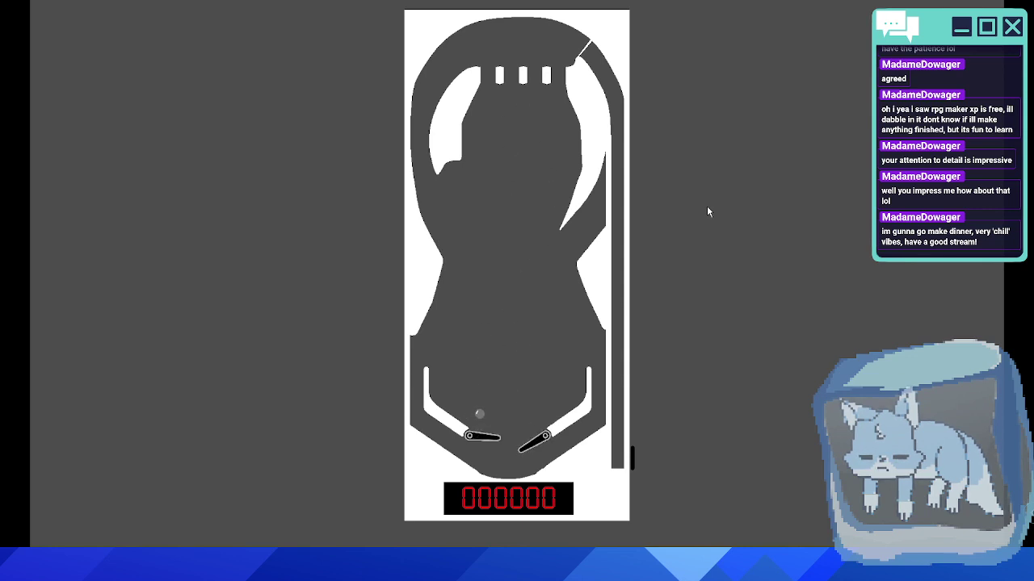
key("Left")
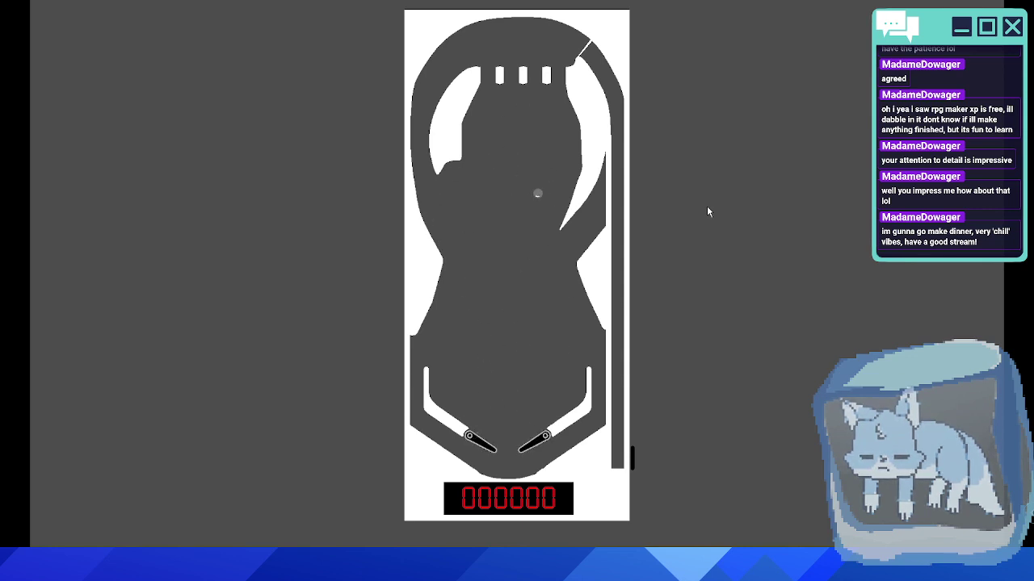
key("Left")
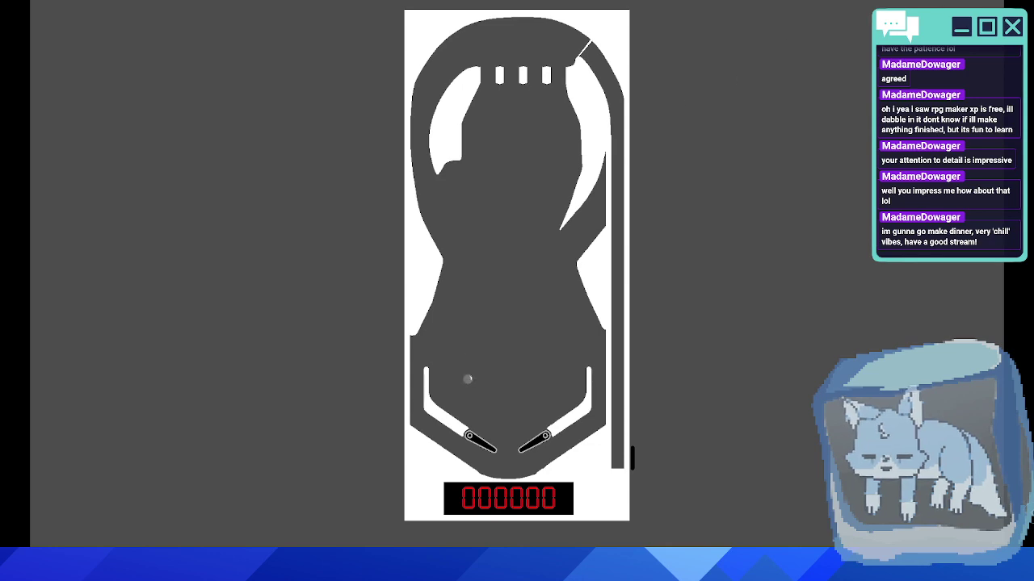
left_click(1012, 5)
- Hide the board's own artwork and show the table drawing again around the flippers and slingshots
scroll(499, 274, "down", 3)
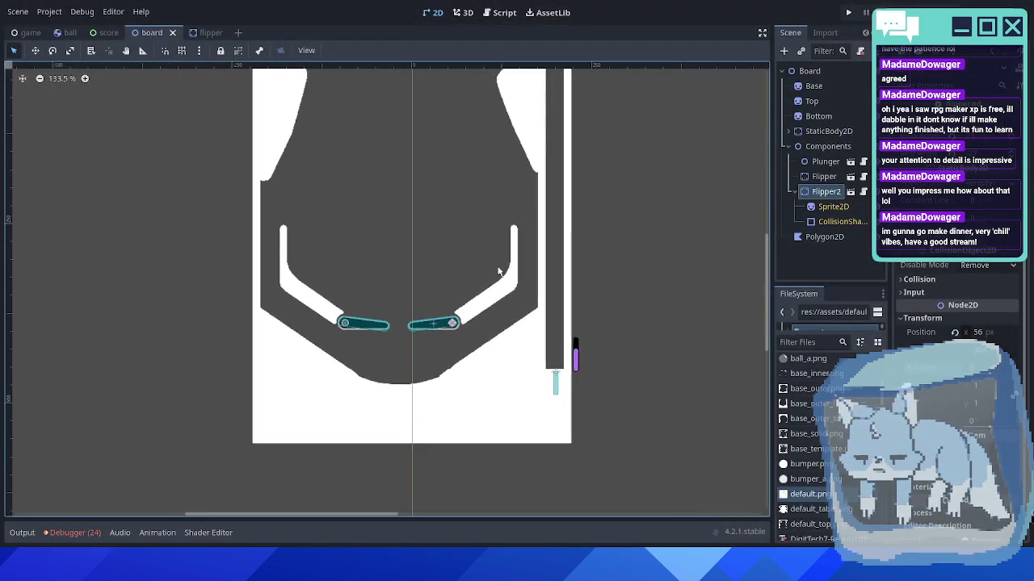
middle_click_drag(442, 162, 407, 300)
left_click(876, 86)
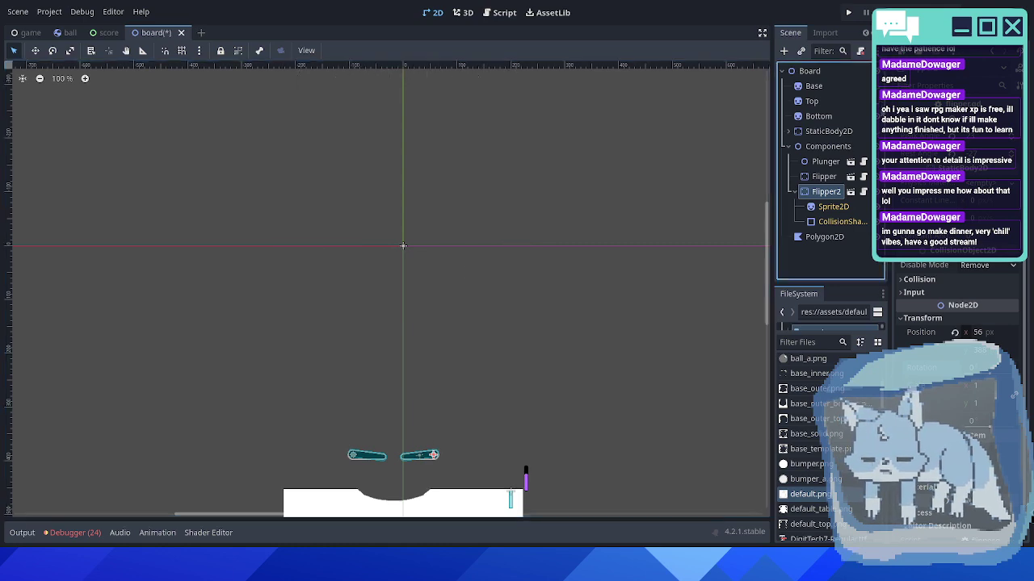
left_click(876, 116)
left_click(876, 86)
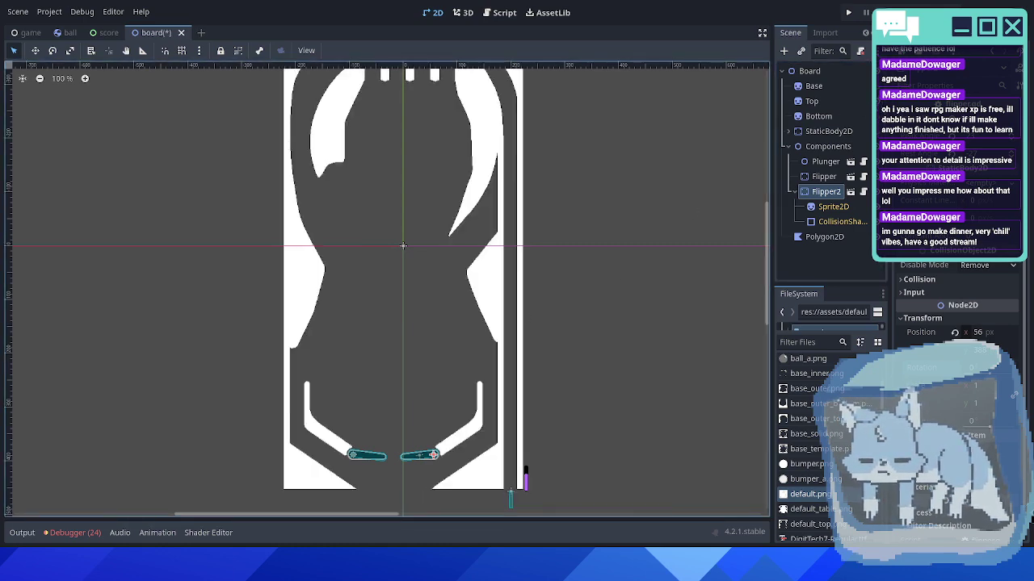
left_click(876, 86)
left_click(876, 115)
middle_click_drag(397, 333, 392, 247)
scroll(353, 327, "up", 15)
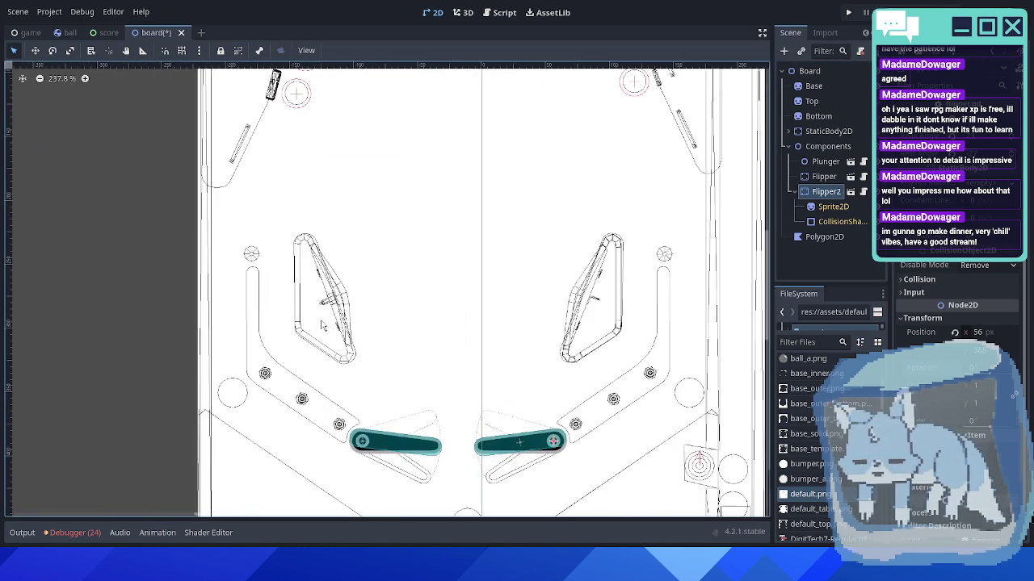
scroll(322, 320, "up", 4)
middle_click_drag(352, 286, 327, 276)
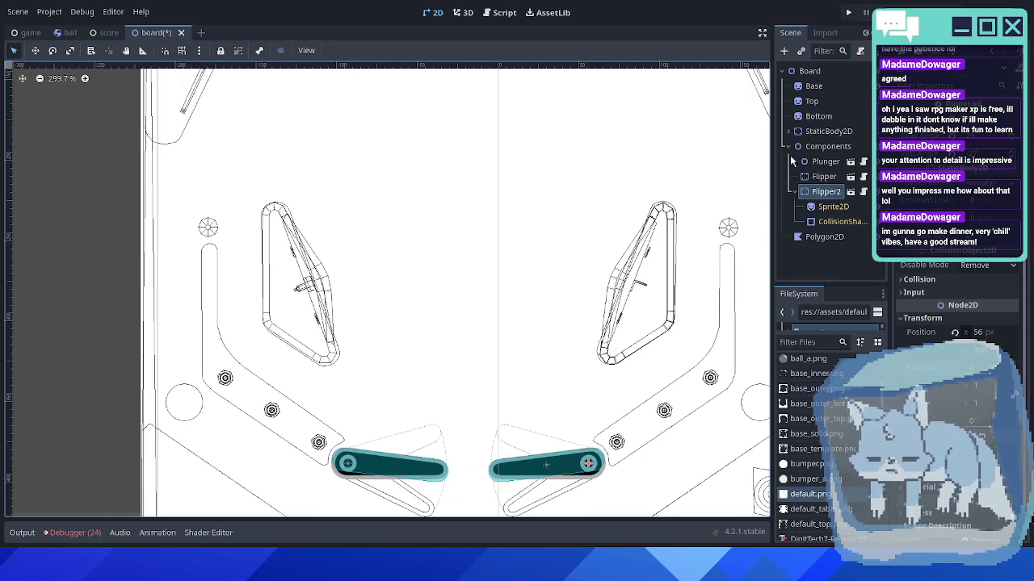
- Instantiate the components/slingshot.tscn scene as a child of the Components node
left_click(829, 148)
left_click(801, 51)
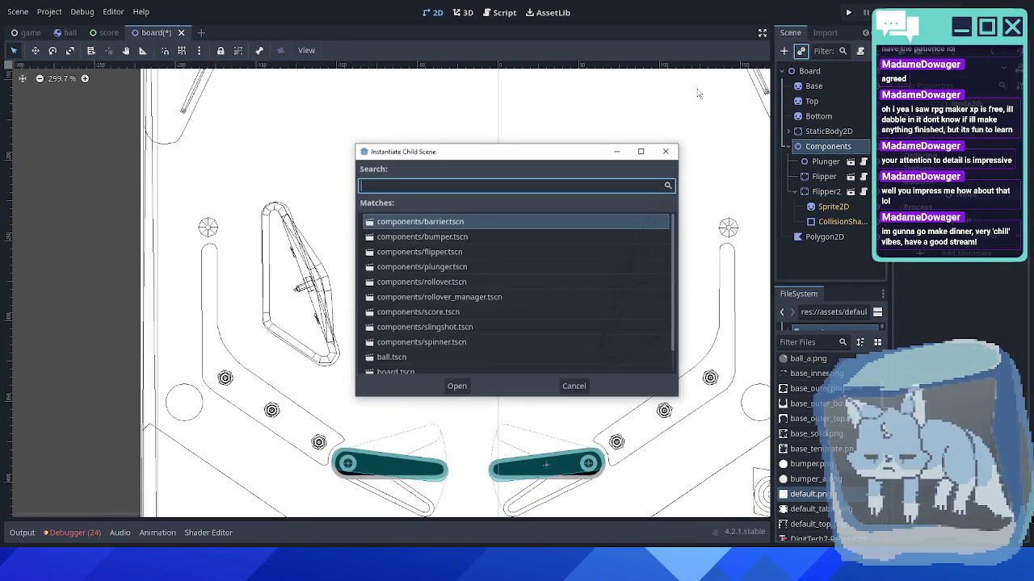
type("sling")
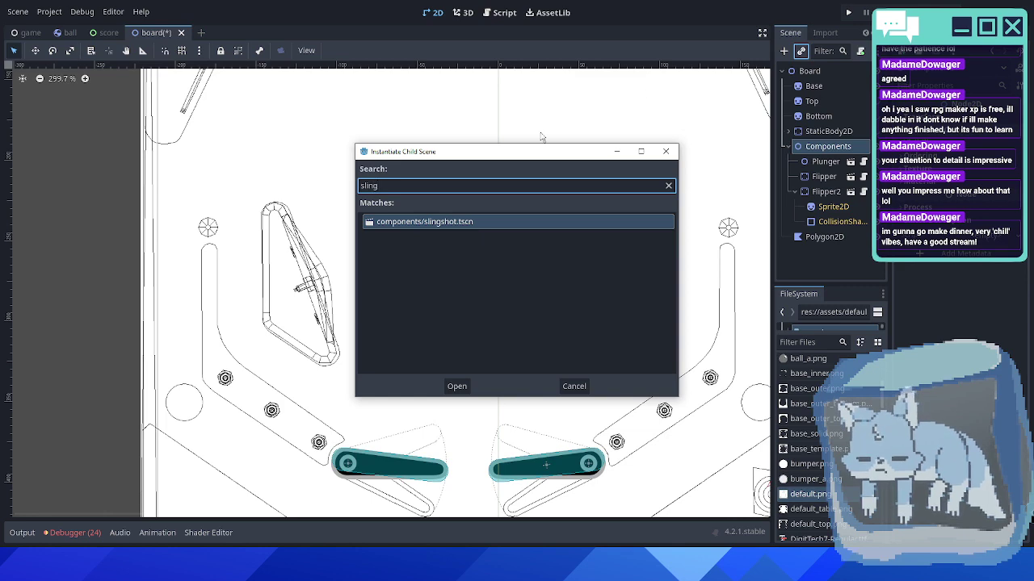
double_click(454, 223)
- Move the new slingshot onto the left slingshot outline in the table drawing, above the left flipper
scroll(456, 227, "down", 3)
scroll(456, 227, "down", 11)
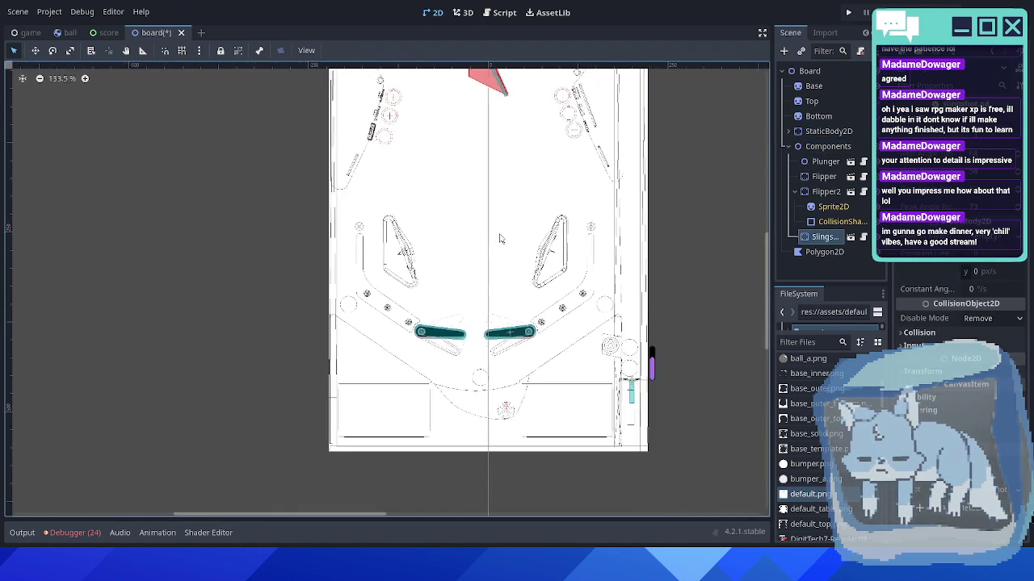
left_click_drag(492, 123, 436, 242)
left_click_drag(436, 294, 458, 277)
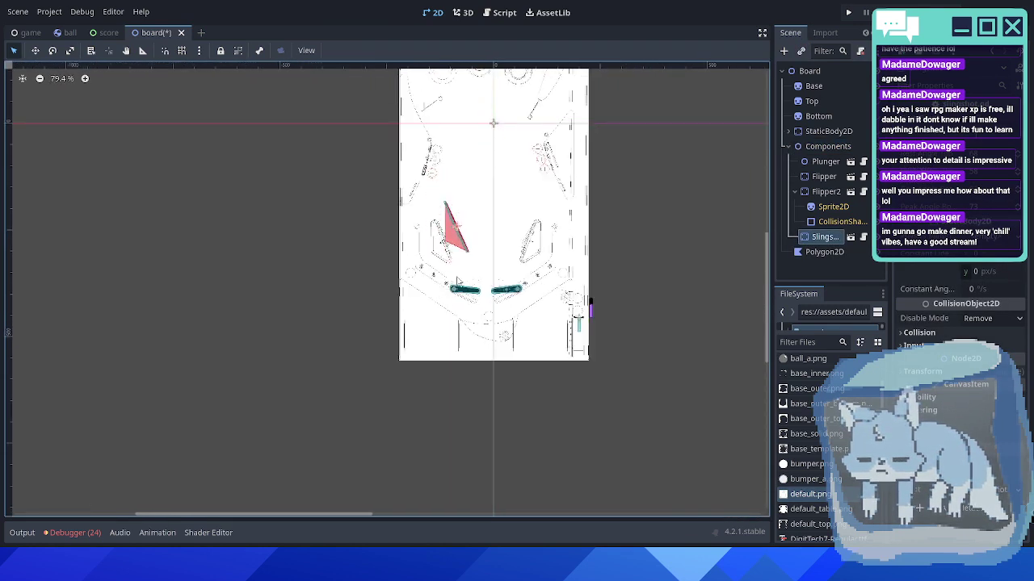
scroll(458, 275, "up", 12)
left_click_drag(476, 233, 439, 270)
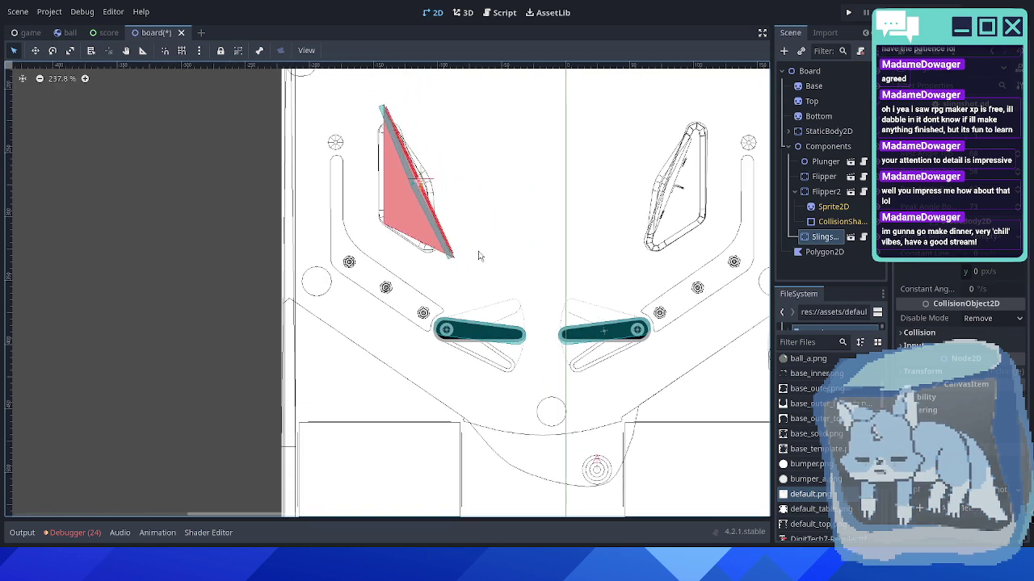
- Open the slingshot's own scene for editing and locate the slingshot images among the project's assets
left_click(851, 237)
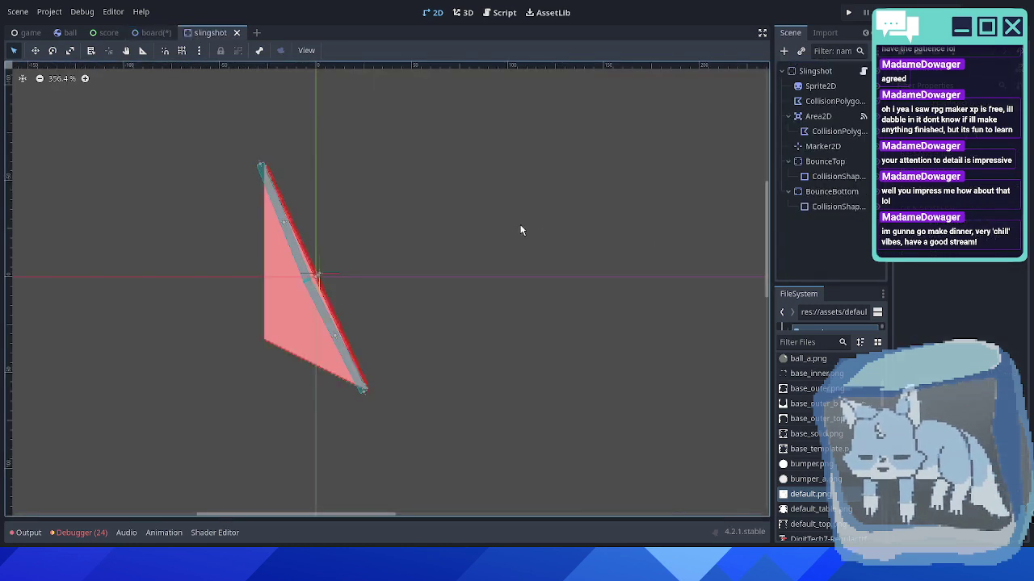
scroll(448, 263, "up", 6)
middle_click_drag(388, 294, 450, 257)
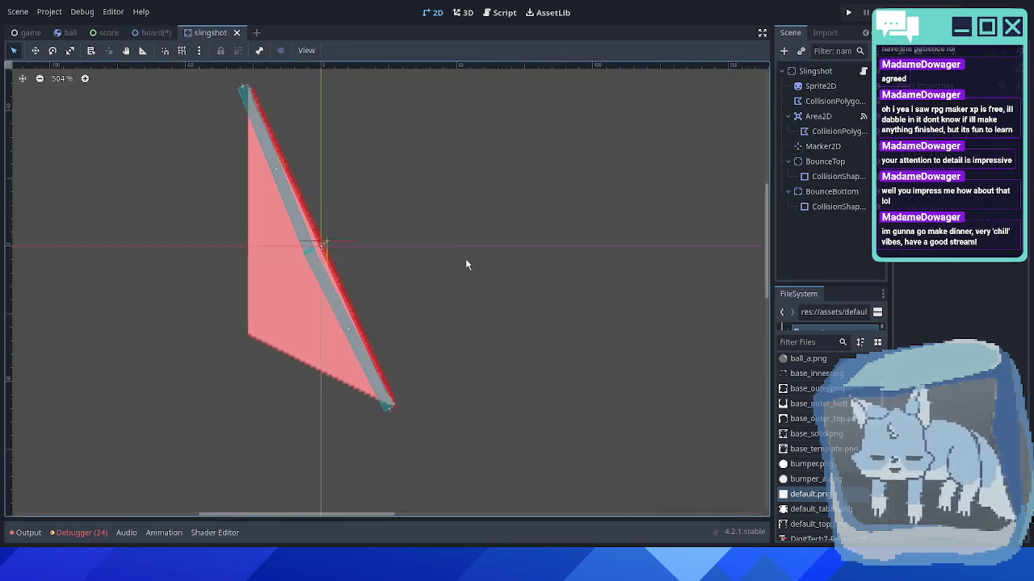
scroll(823, 413, "down", 3)
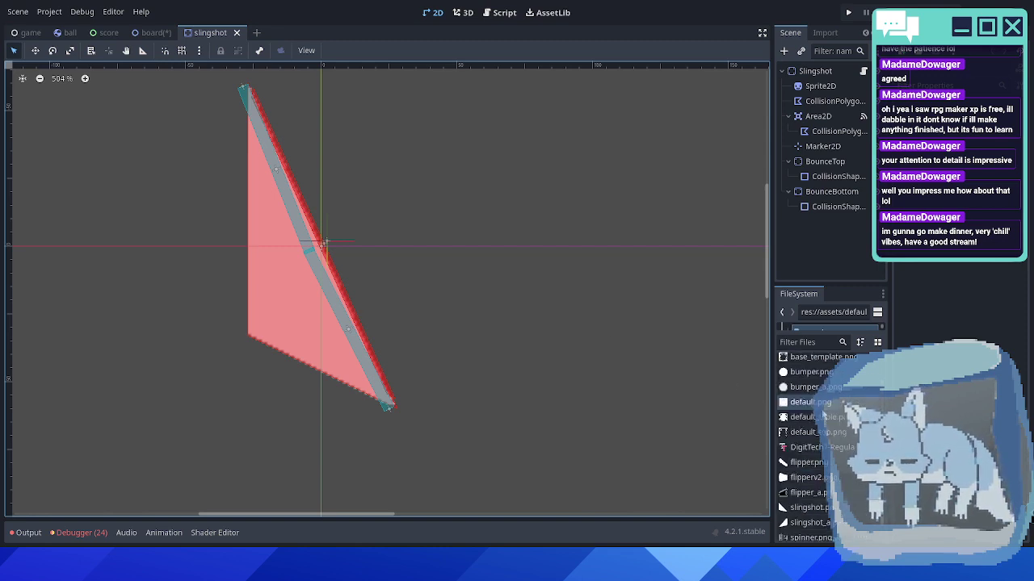
- Replace the texture of the slingshot's Sprite2D with slingshot_a.png
left_click(816, 89)
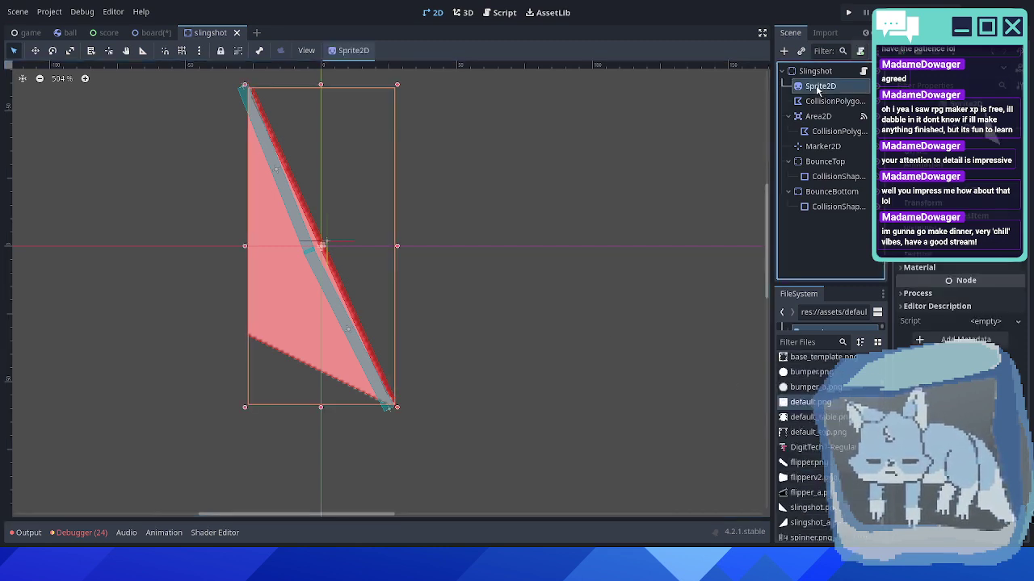
scroll(811, 476, "down", 1)
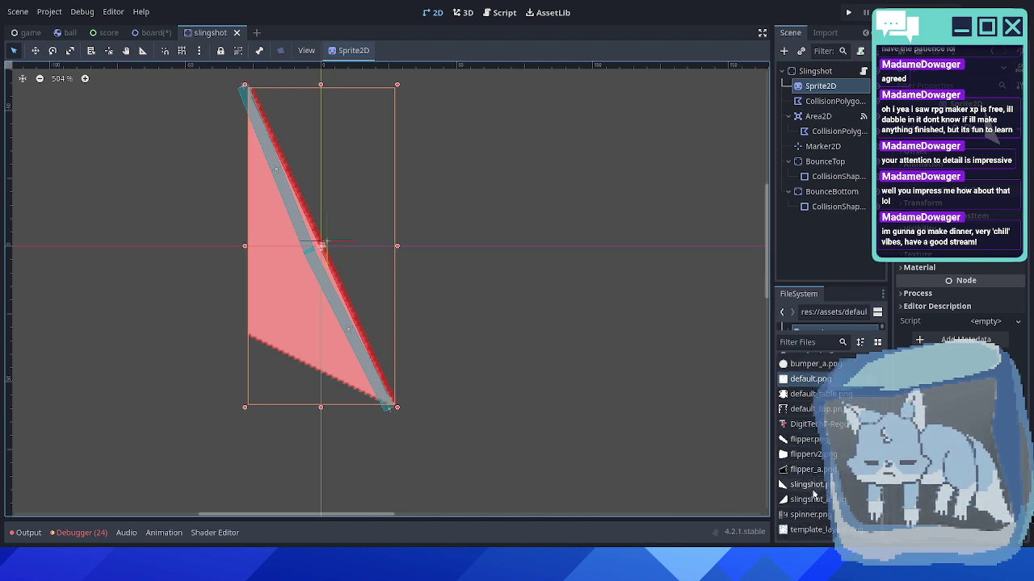
left_click(807, 504)
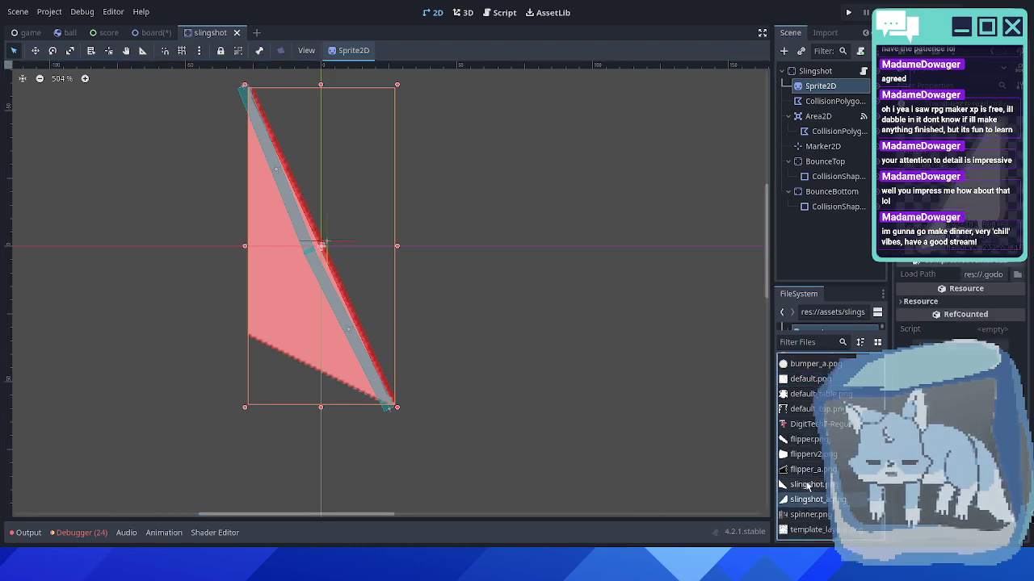
left_click(813, 89)
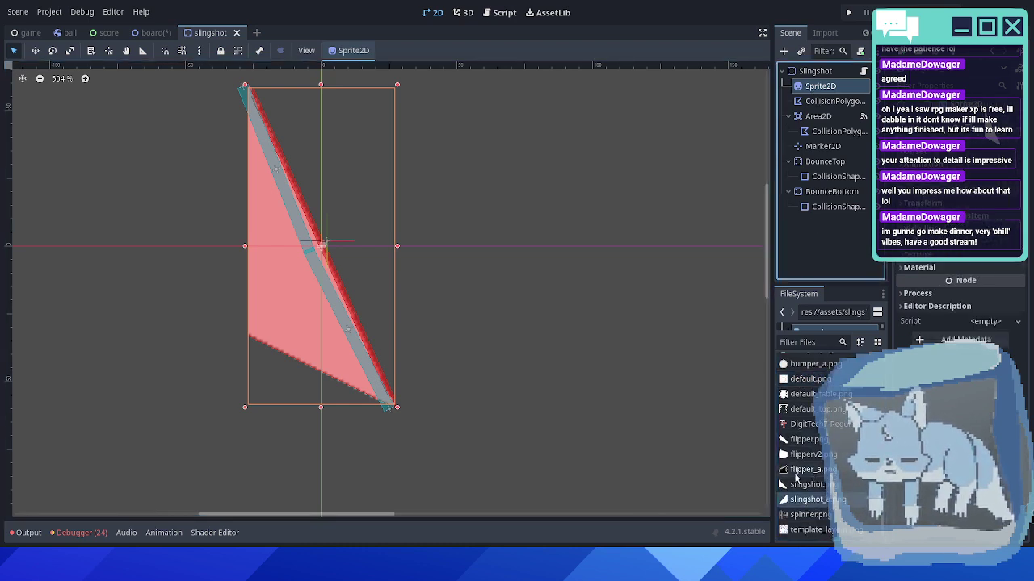
left_click_drag(990, 136, 987, 134)
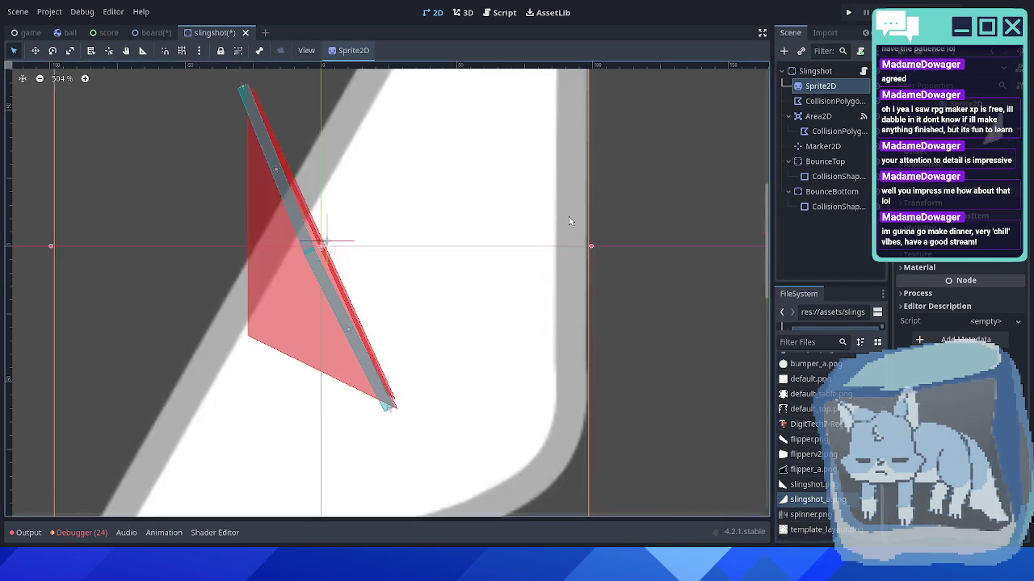
scroll(572, 214, "down", 20)
scroll(605, 218, "up", 5)
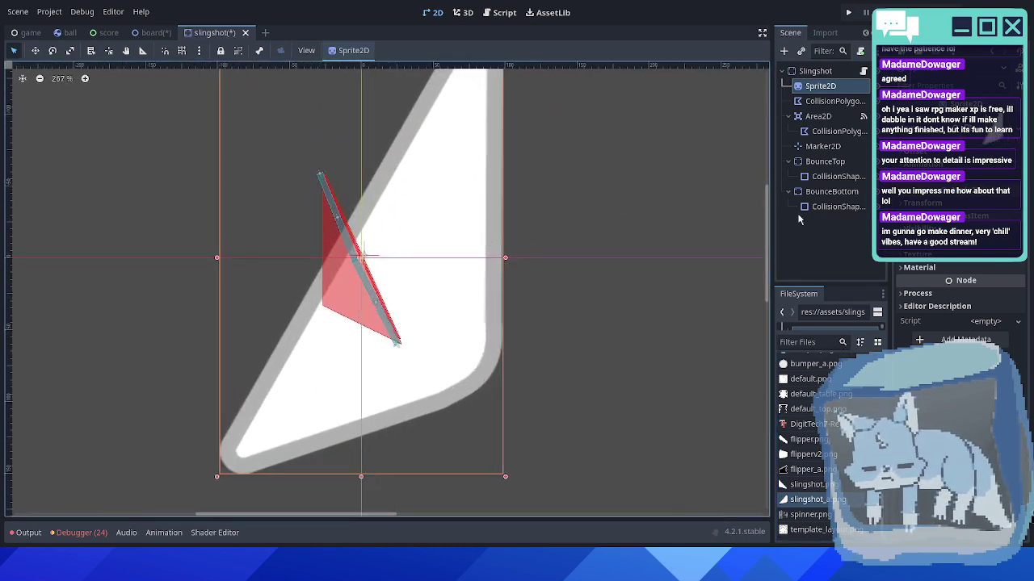
- Flip the slingshot's Sprite2D horizontally so its slanted edge faces the opposite way
left_click(918, 152)
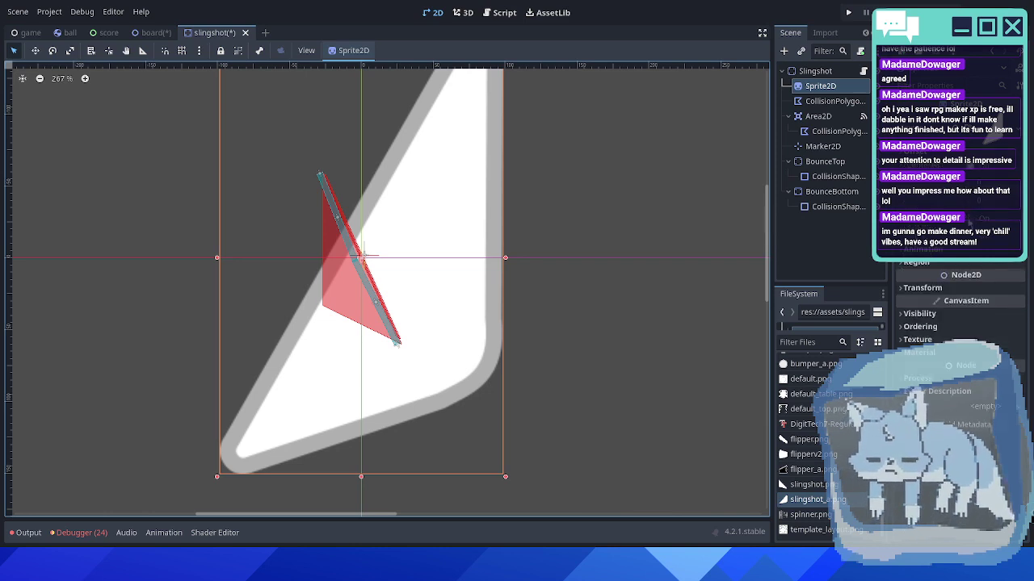
left_click(967, 219)
middle_click_drag(591, 249, 544, 268)
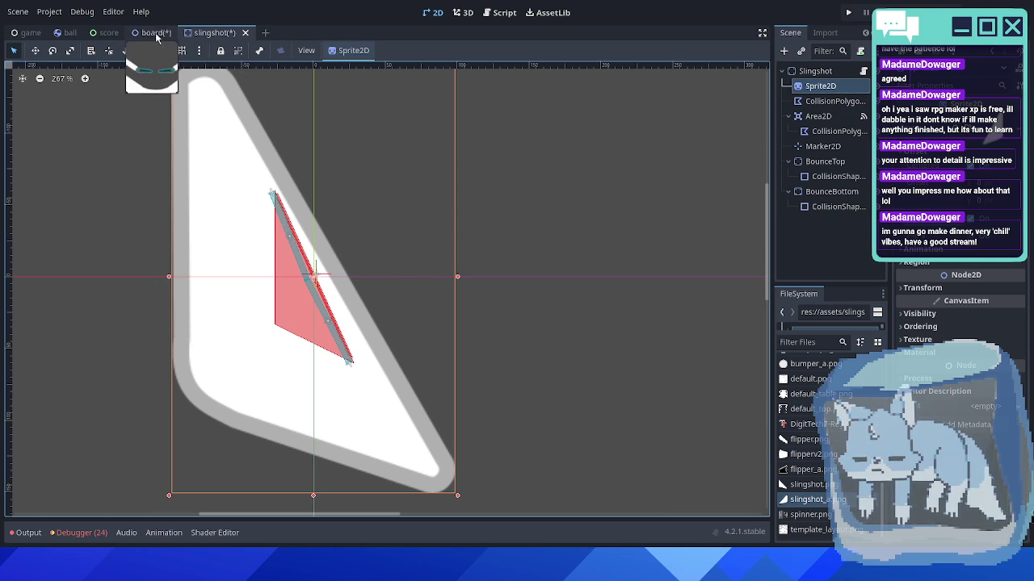
- Hide the CollisionPolygon2D directly under the Slingshot root and save the slingshot scene
scroll(457, 241, "up", 1)
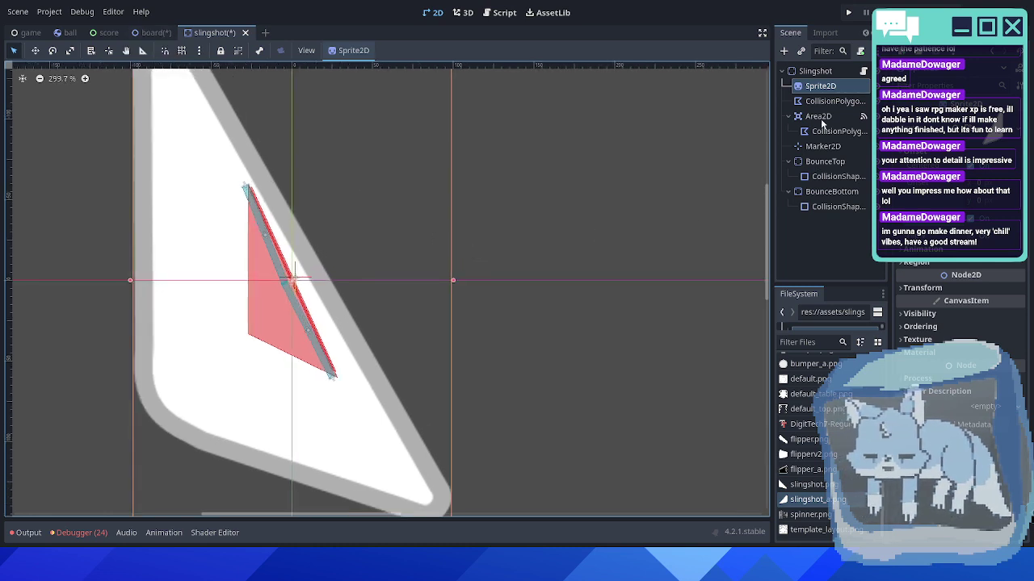
left_click(823, 164)
left_click(825, 192)
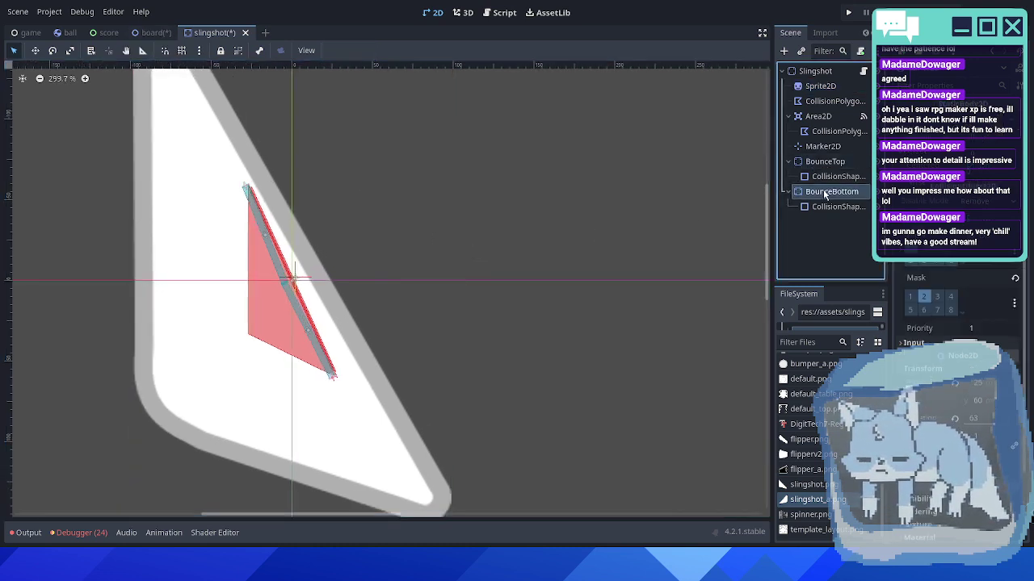
left_click(817, 101)
left_click(878, 101)
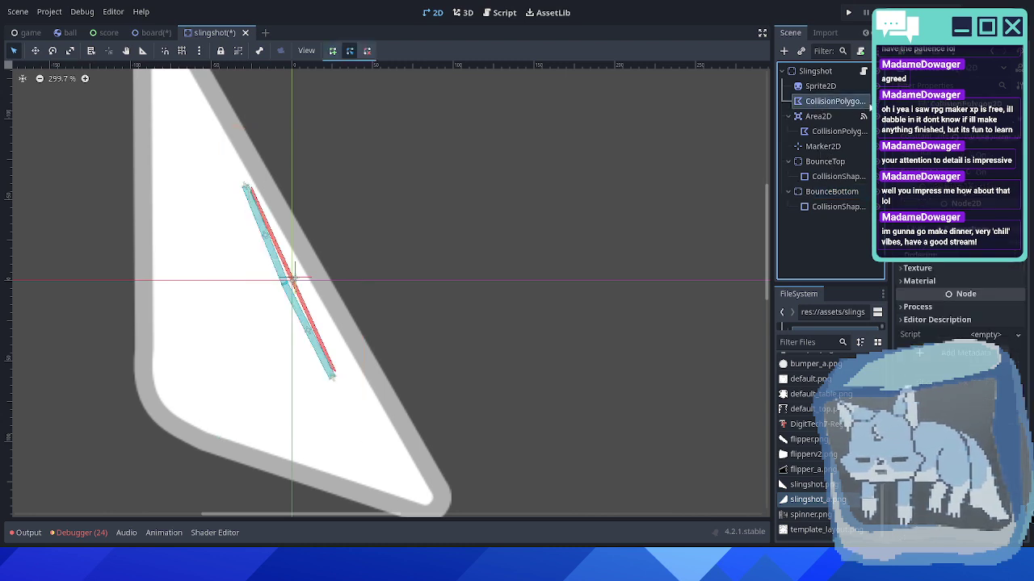
scroll(497, 303, "down", 2)
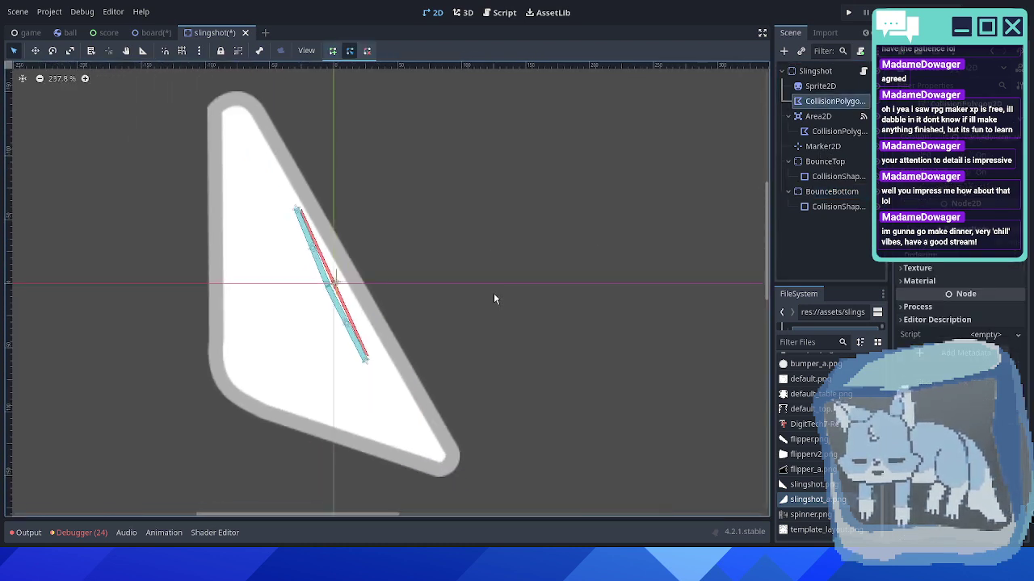
key("ctrl+s")
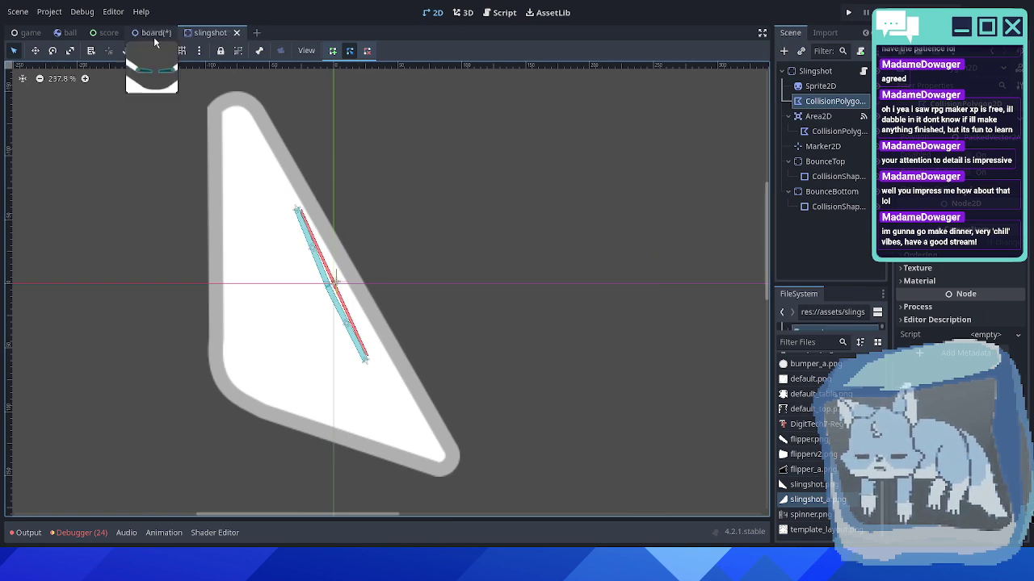
- Compare the slingshot with the table outline on the board, scale its Sprite2D to 0.2 and save the slingshot scene
left_click(154, 33)
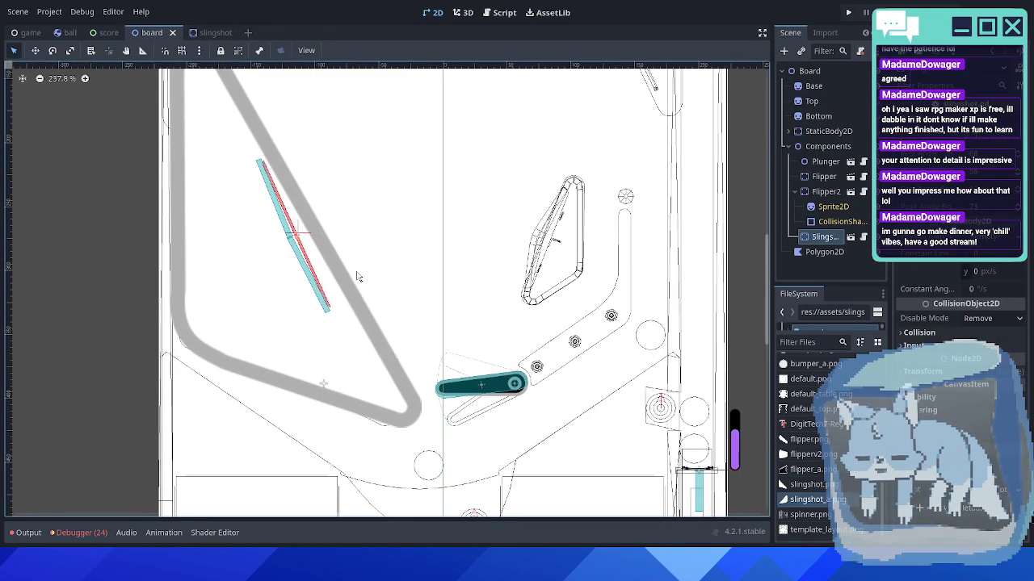
left_click(794, 191)
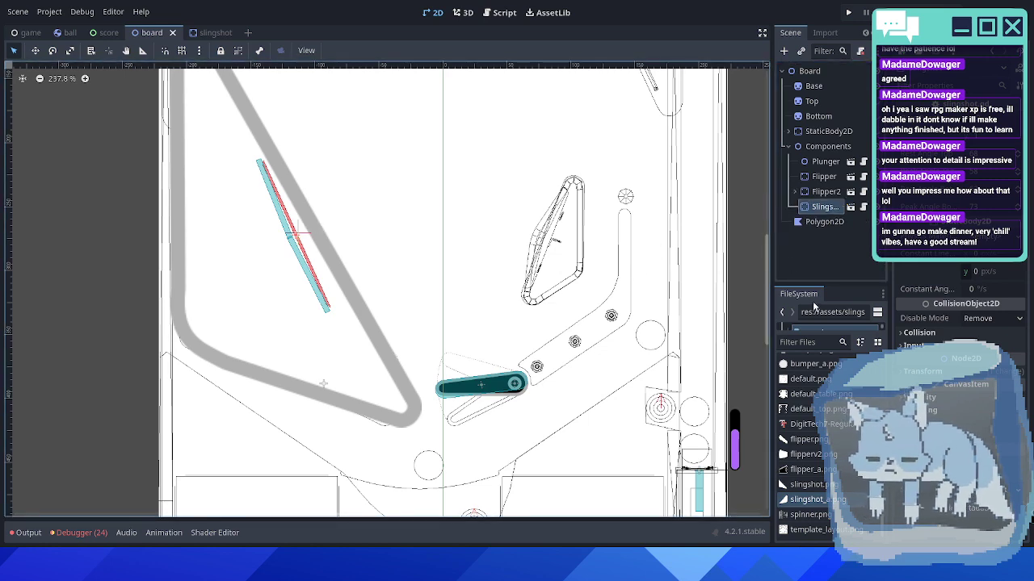
left_click(213, 33)
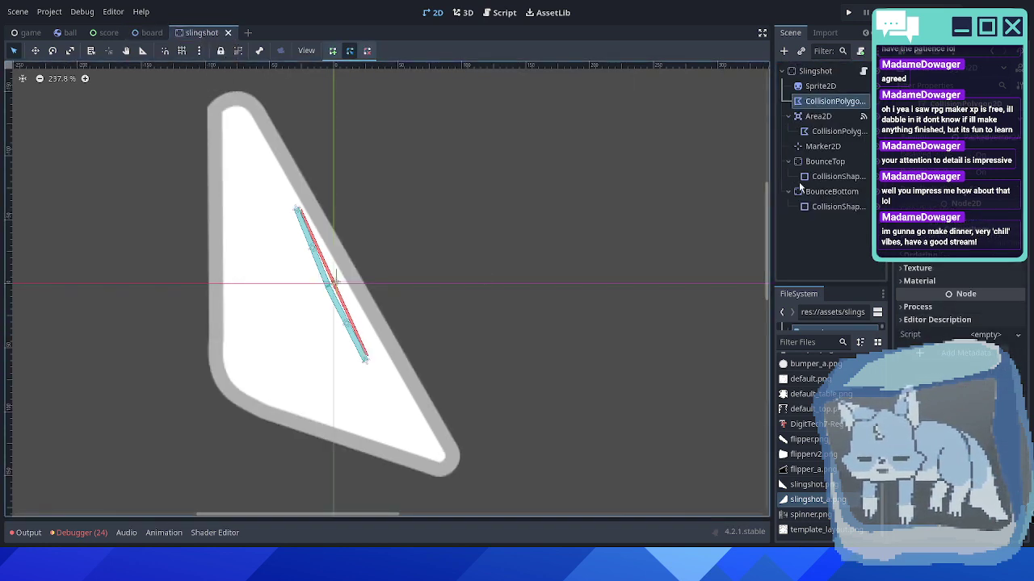
left_click(808, 87)
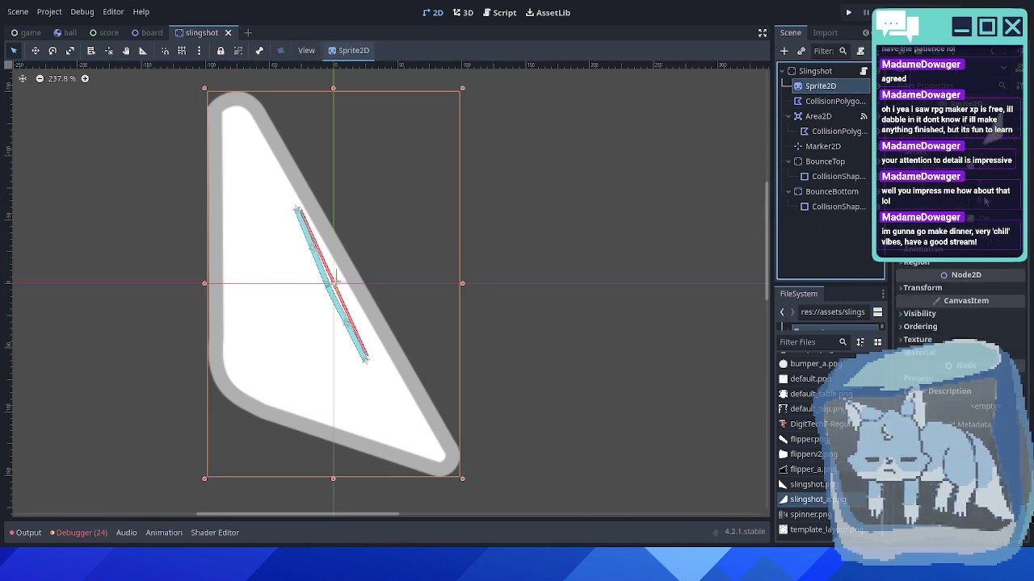
left_click(925, 288)
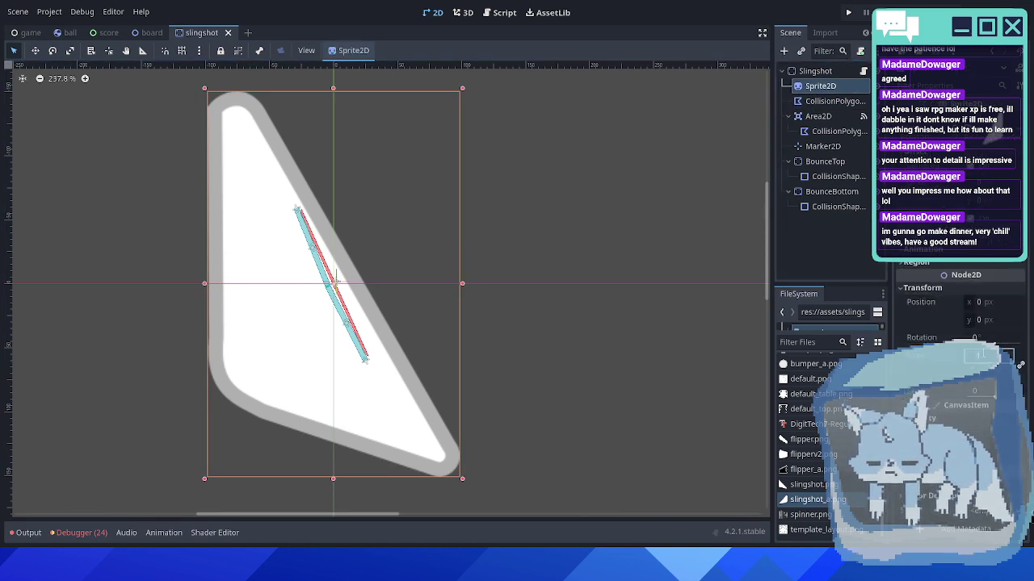
type("0.2")
key("Return")
scroll(380, 279, "up", 16)
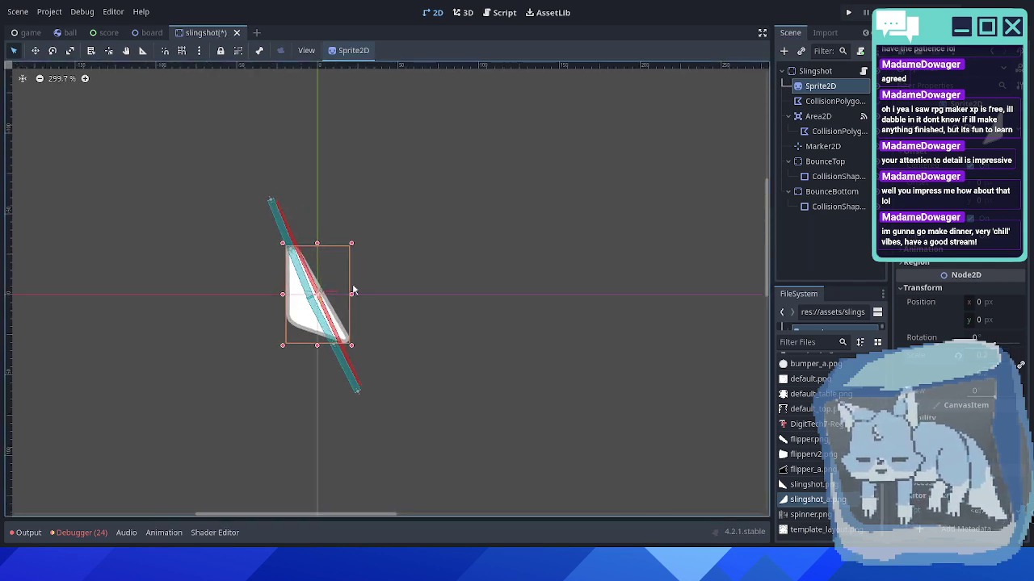
key("ctrl+s")
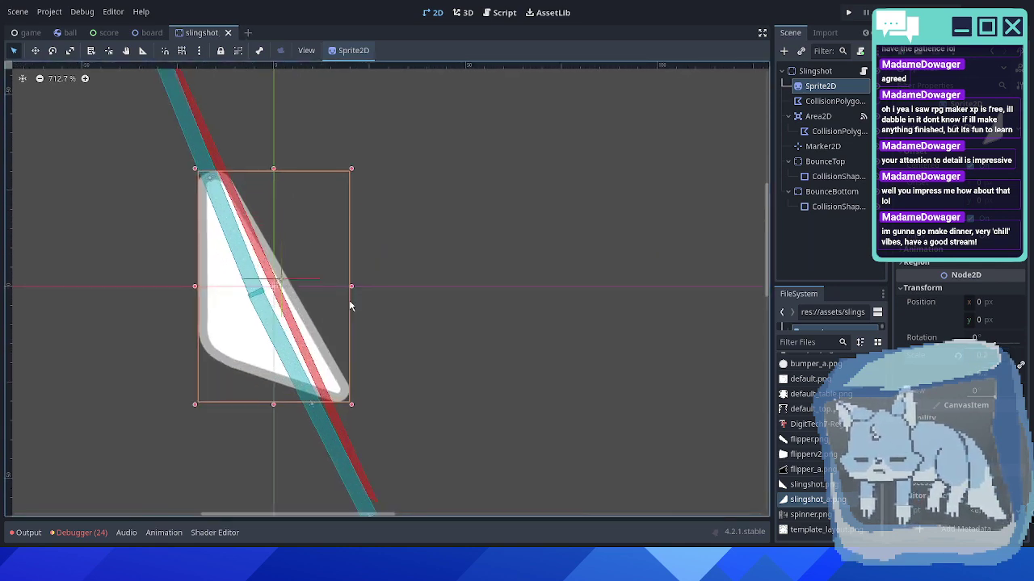
- On the board, nudge the slingshot leftward and down inside the left slingshot outline
left_click(138, 33)
scroll(375, 286, "up", 3)
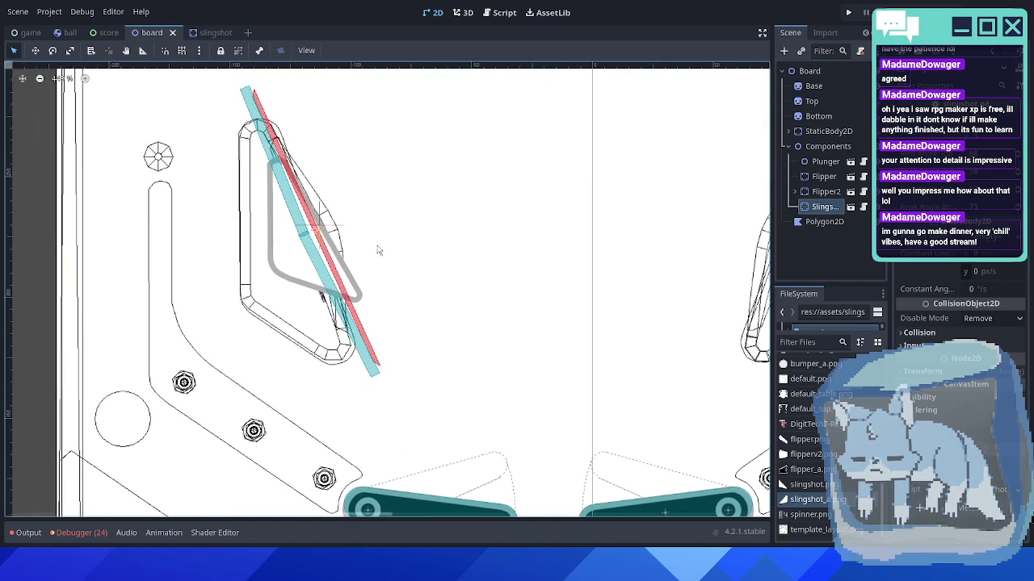
key("Left")
key("Left")
key("Left")
key("Left")
key("Left")
key("Left")
key("Left")
key("Left")
key("Left")
key("Left")
key("Left")
key("Left")
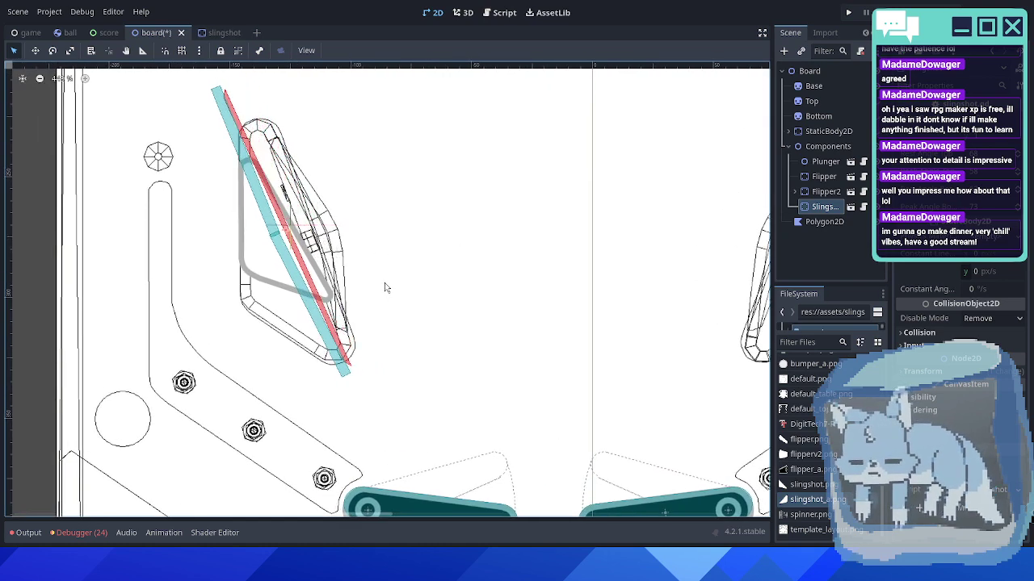
key("Down")
key("Down")
key("Down")
key("Down")
key("Down")
key("Down")
key("Down")
key("Down")
key("Down")
key("Down")
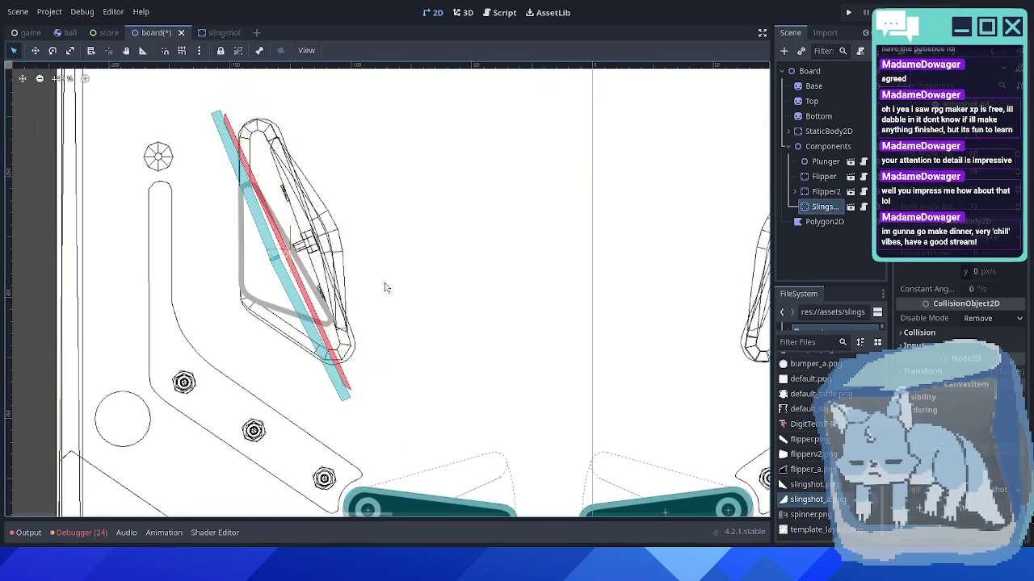
key("Down")
key("Down")
key("Down")
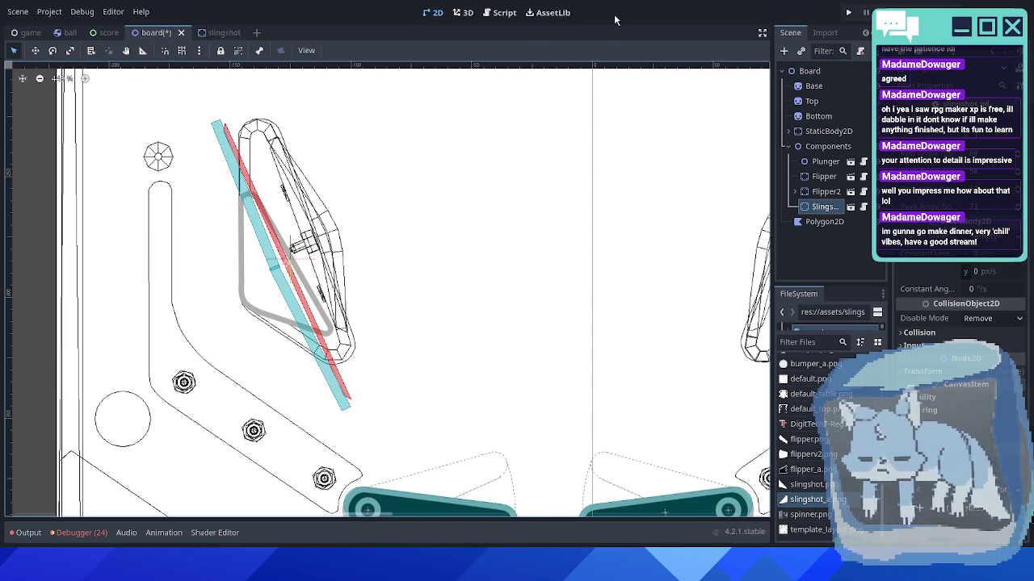
- Scale the slingshot's Sprite2D to 0.5, save its scene and compare its size with the outline on the board
scroll(528, 217, "down", 1)
scroll(529, 217, "up", 2)
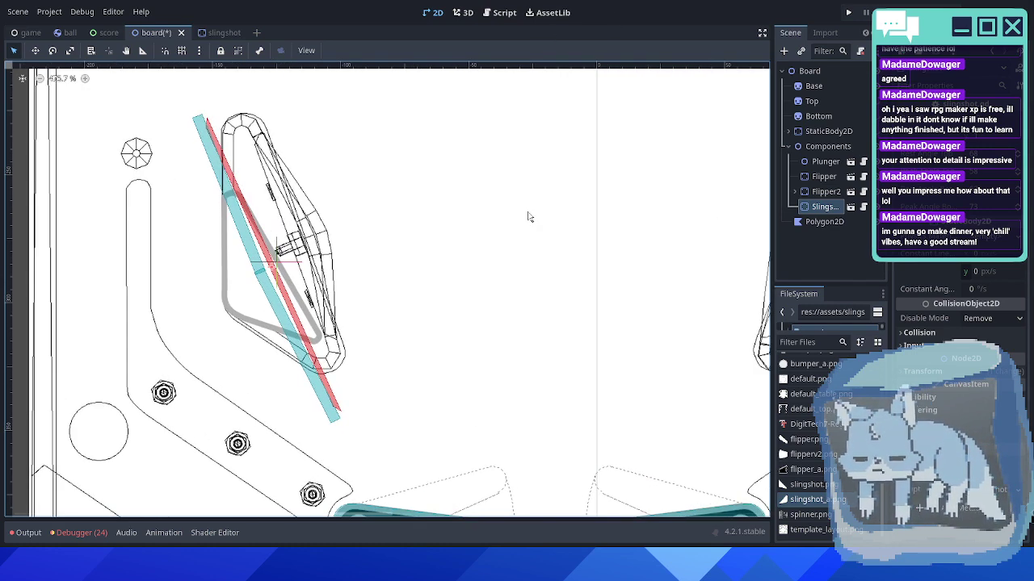
left_click(218, 32)
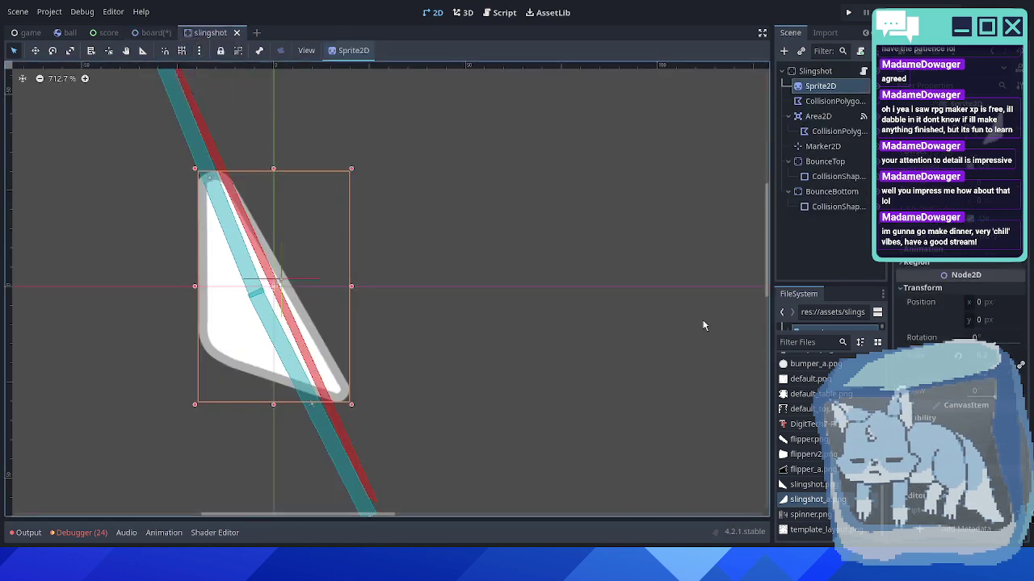
type(".5")
key("Return")
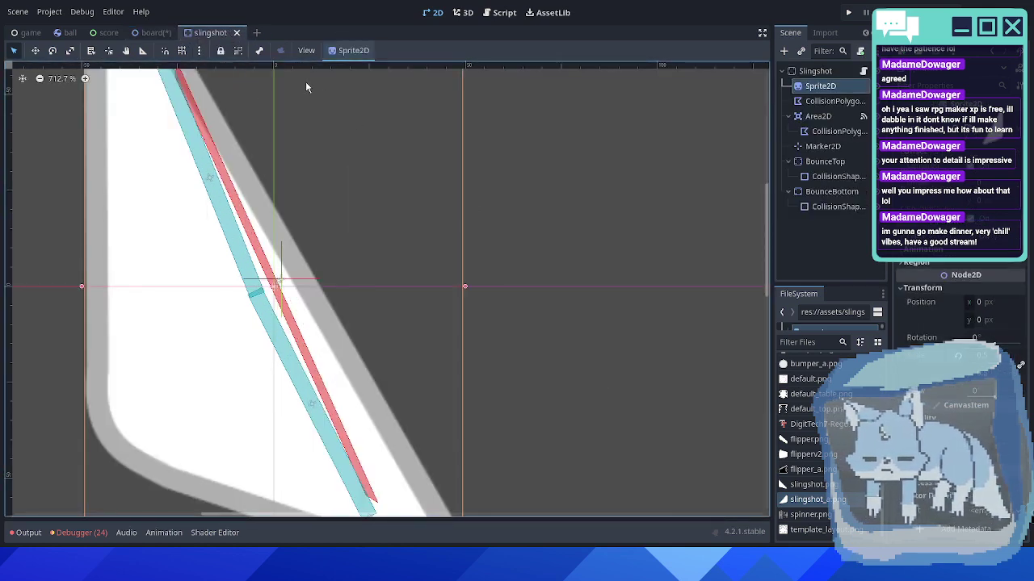
left_click(152, 32)
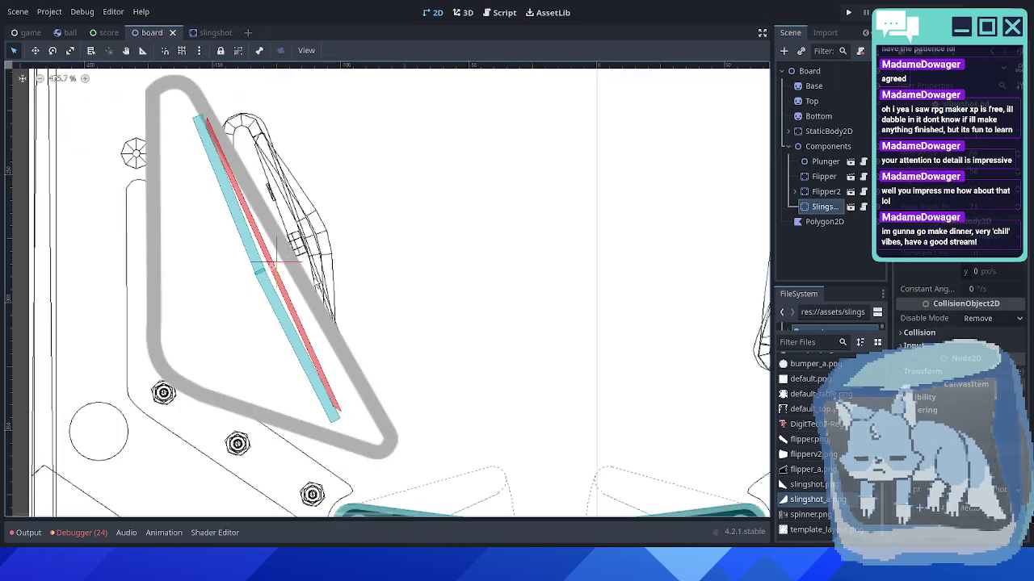
- Set the scale of the slingshot's Sprite2D to 0.35 and save the slingshot scene
left_click(223, 32)
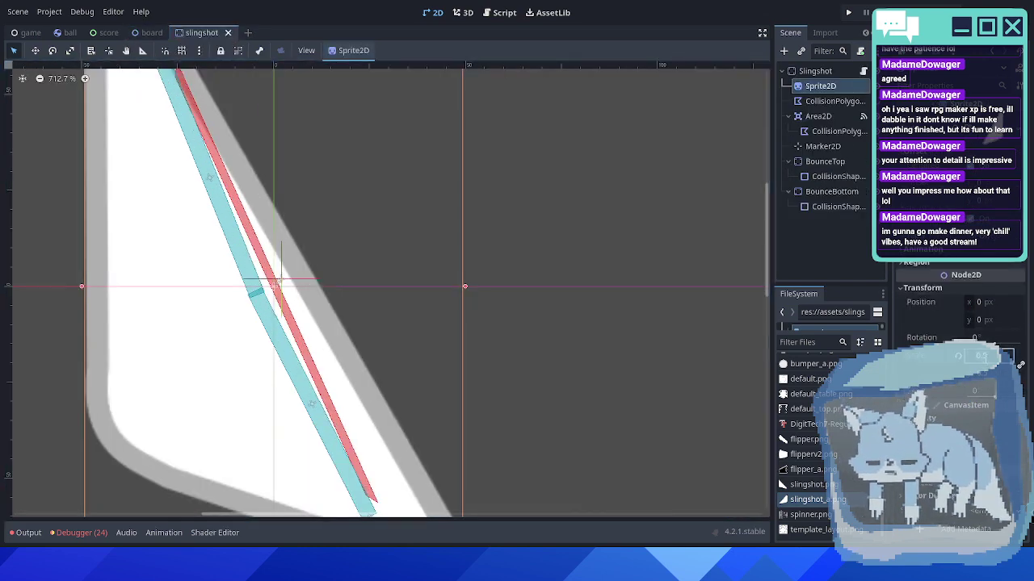
key("ctrl+z")
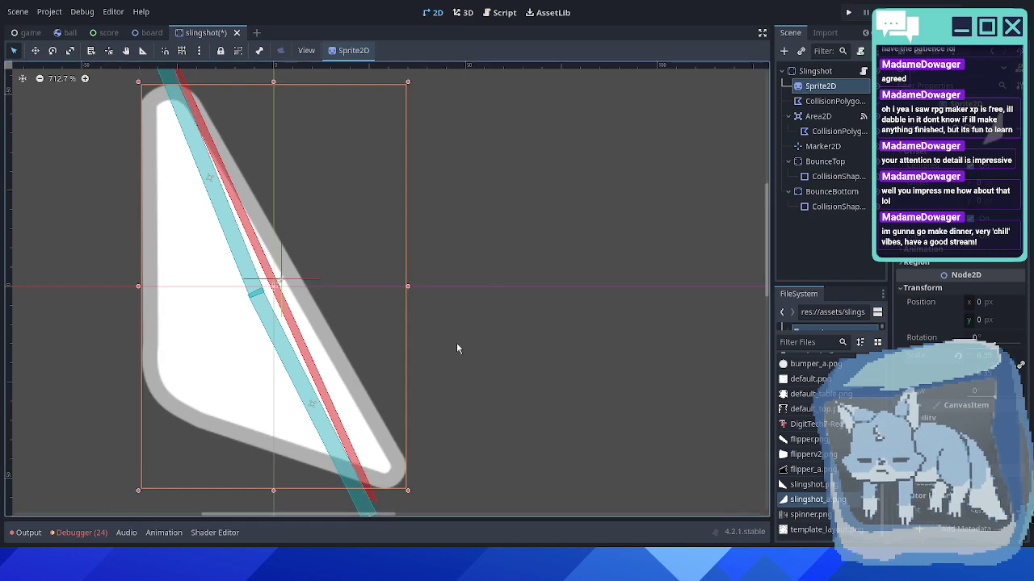
key("ctrl+s")
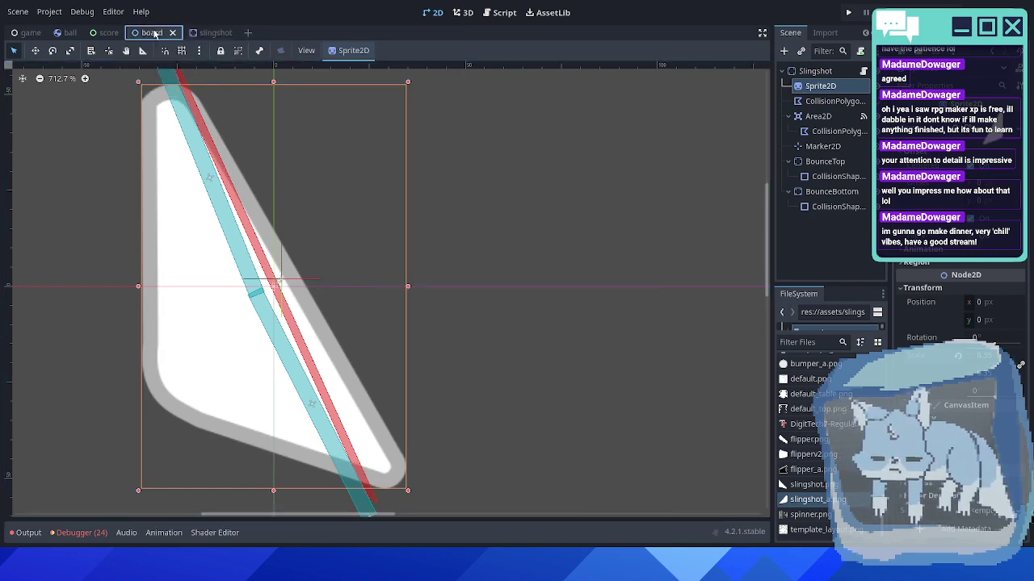
- On the board, nudge the resized slingshot rightward and up onto the left slingshot outline
left_click(151, 32)
key("Right")
key("Right")
key("Up")
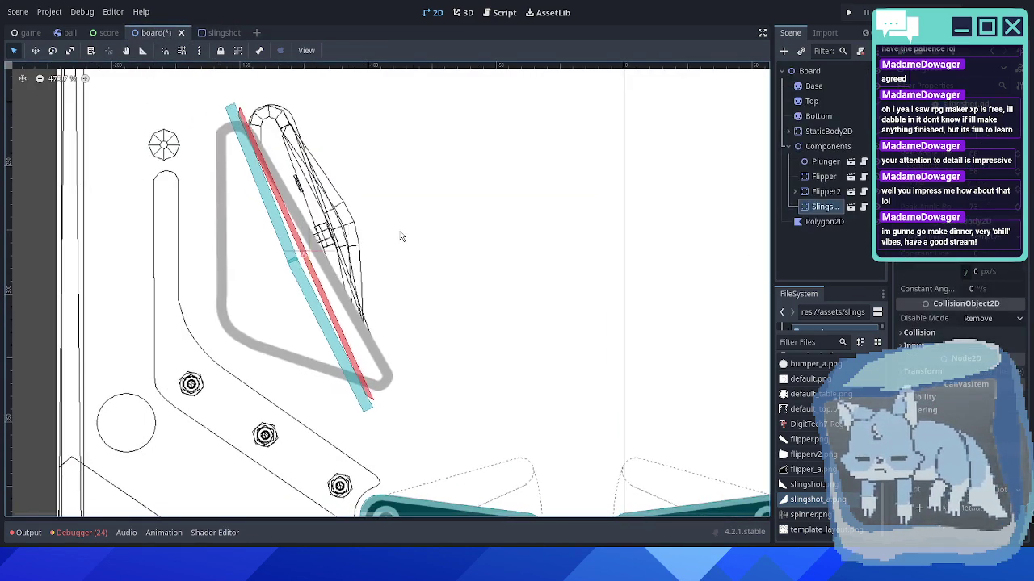
key("Right")
key("Right")
key("Right")
key("Right")
key("Right")
key("Right")
key("Right")
key("Right")
key("Right")
key("Right")
key("Right")
key("Right")
key("Right")
key("Right")
key("Right")
key("Right")
key("Right")
key("Up")
key("Up")
key("Up")
key("Up")
key("Up")
key("Up")
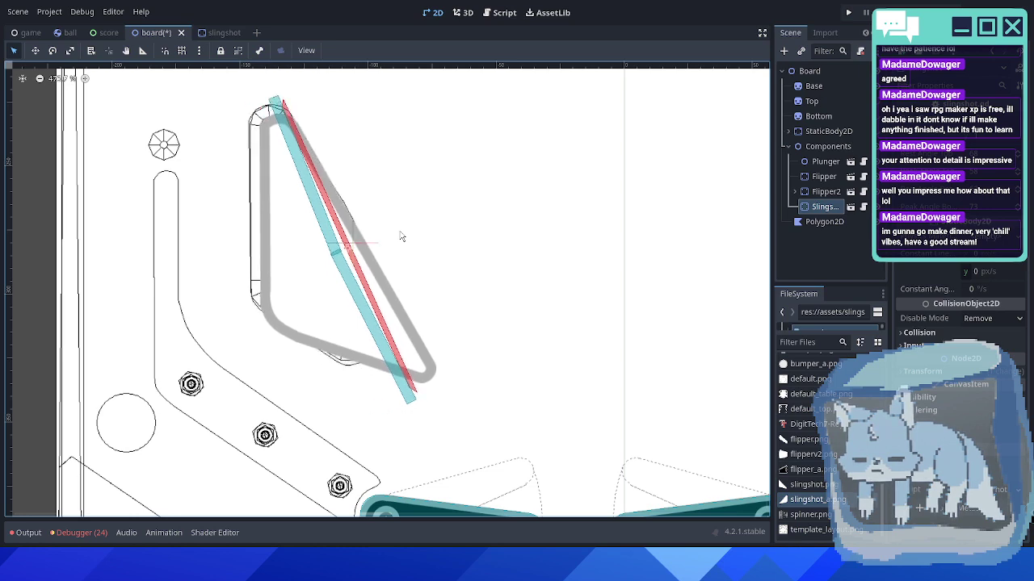
- Nudge the Slingshot instance left and up until its vertical side lies over the left slingshot outline on the board
key("Left")
key("Left")
key("Left")
key("Left")
key("Left")
key("Left")
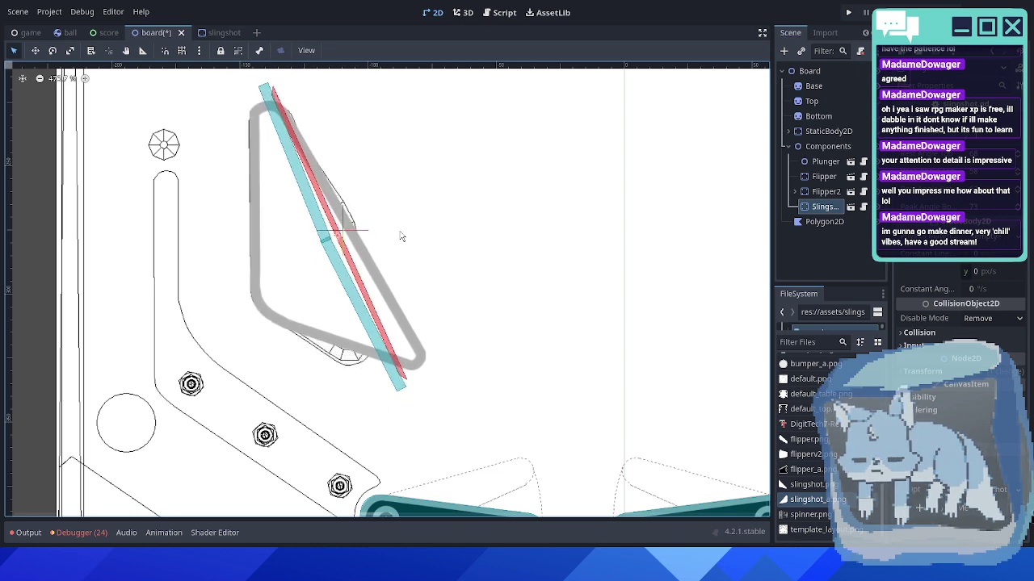
scroll(417, 285, "down", 3)
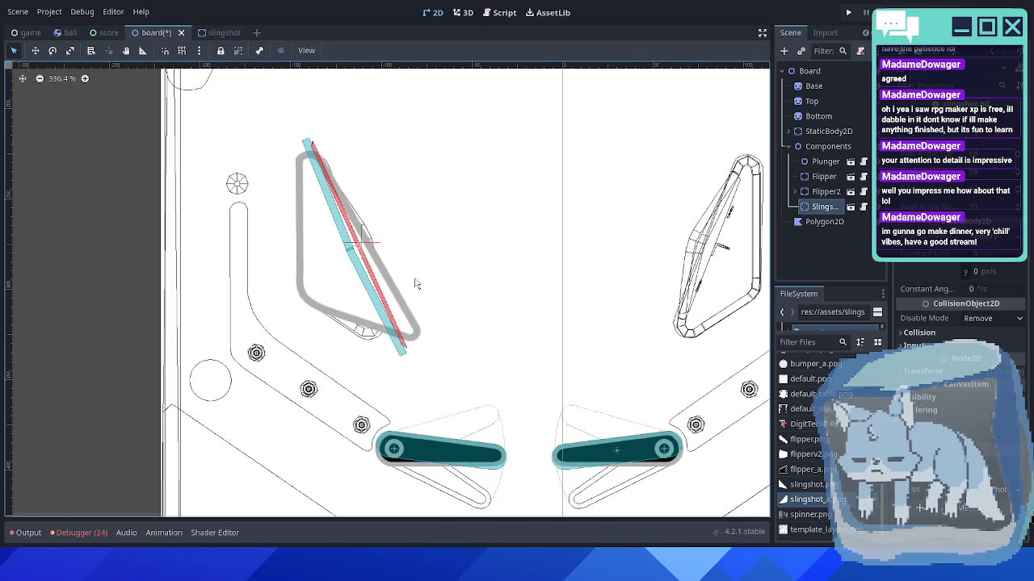
scroll(418, 286, "up", 1)
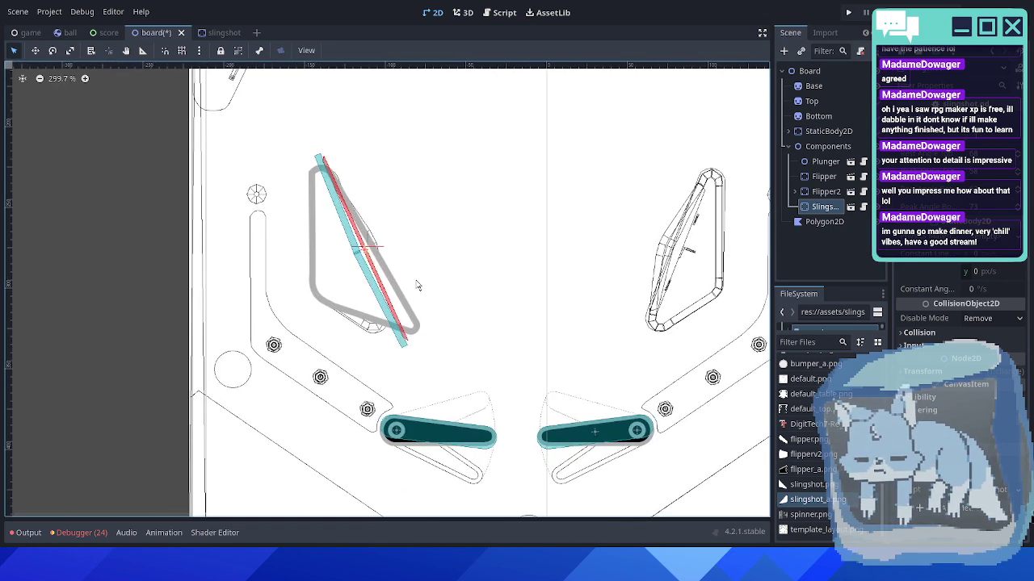
scroll(472, 289, "up", 1)
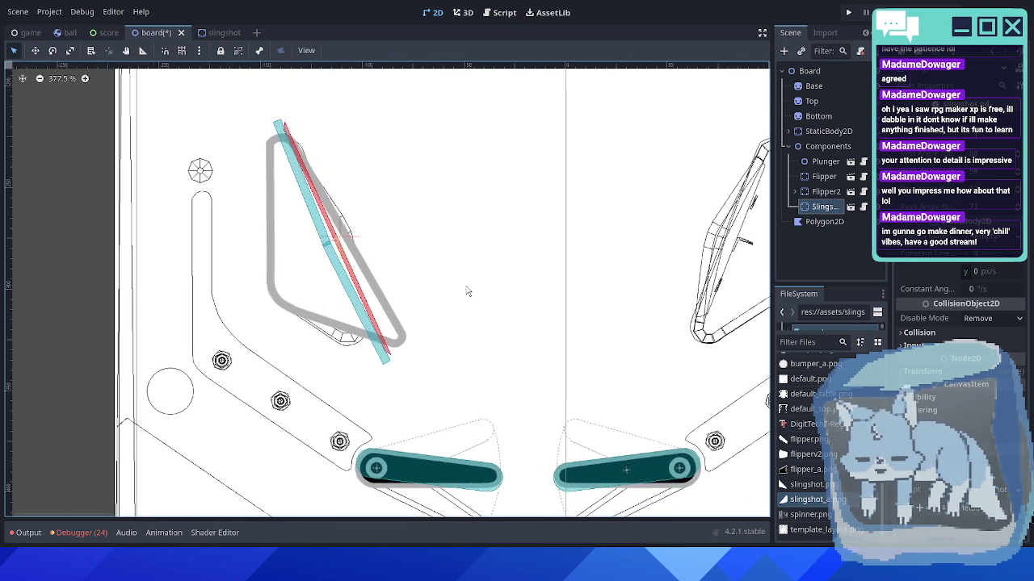
scroll(416, 293, "up", 1)
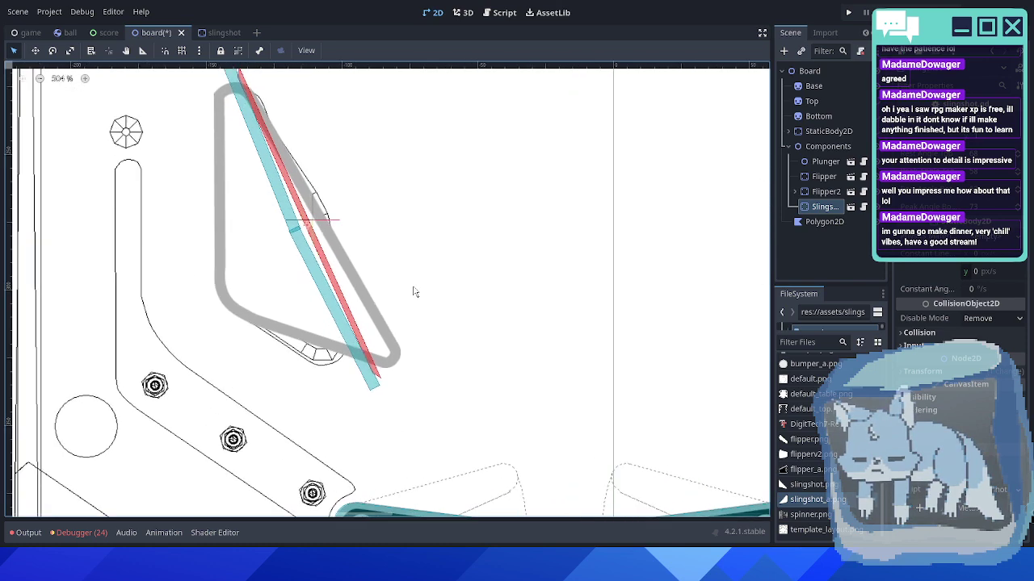
- In the slingshot scene, set the Sprite2D's horizontal scale to 0.25
left_click(223, 32)
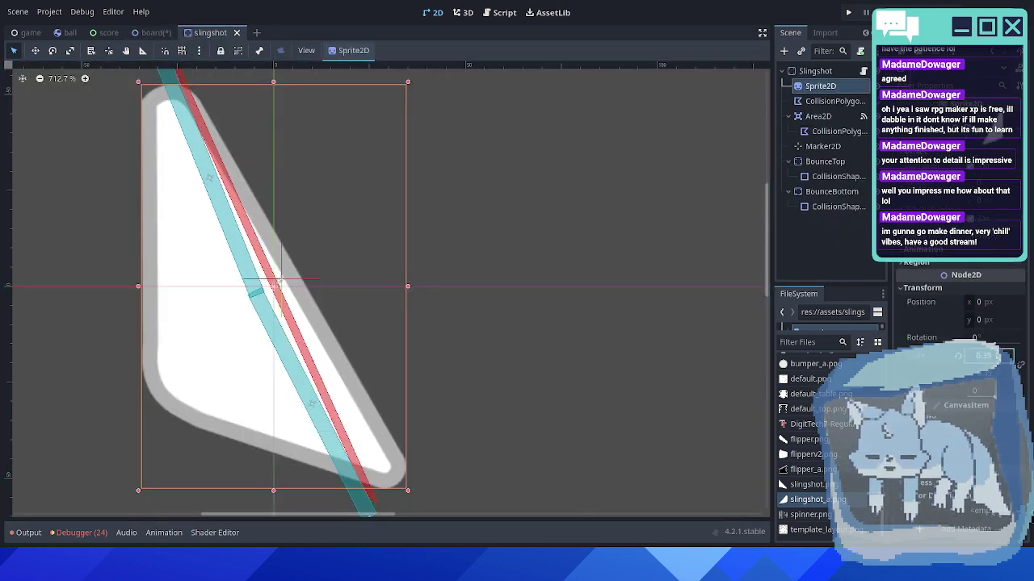
left_click(996, 355)
type(".25")
key("Return")
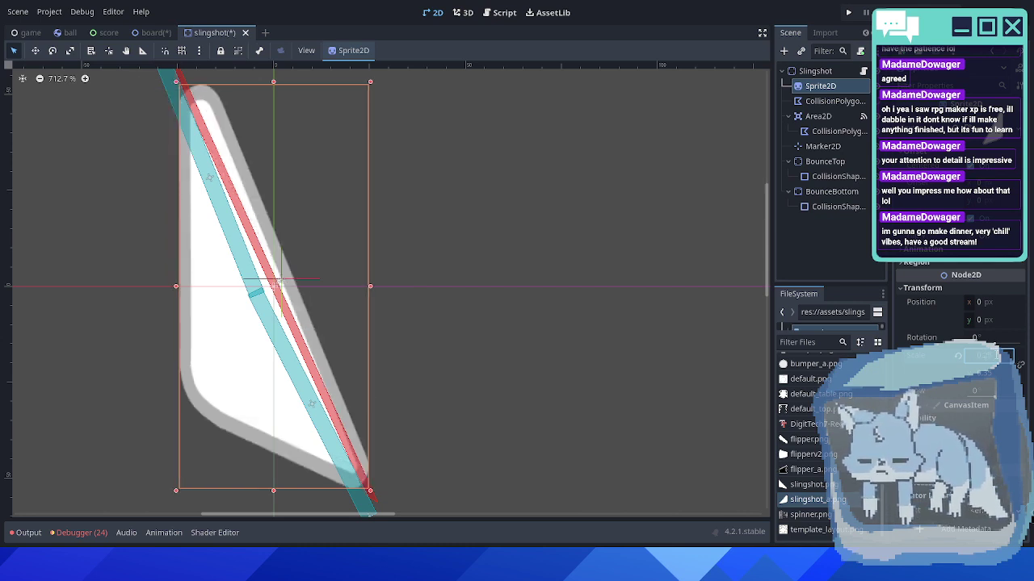
scroll(458, 191, "down", 1)
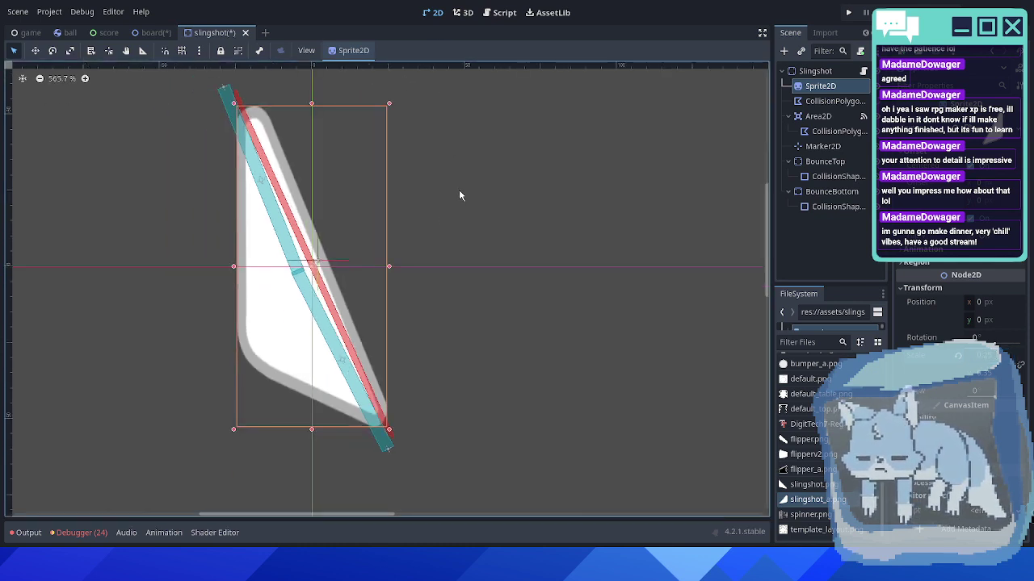
- In the board scene, nudge the narrowed Slingshot left and up to line it up with the left slingshot outline
left_click(155, 32)
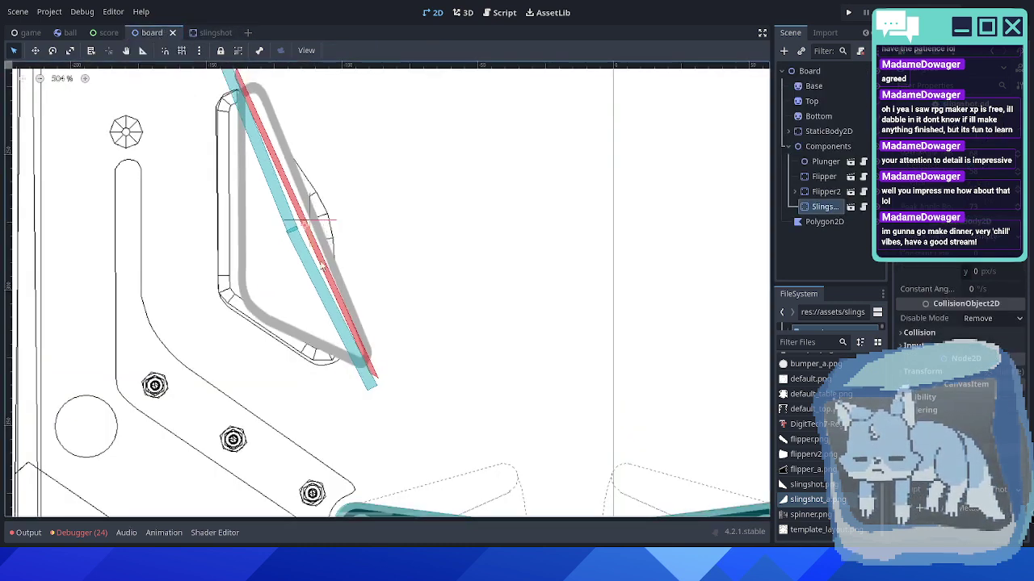
key("Left")
key("Left")
key("Left")
key("Left")
key("Up")
key("Up")
key("Left")
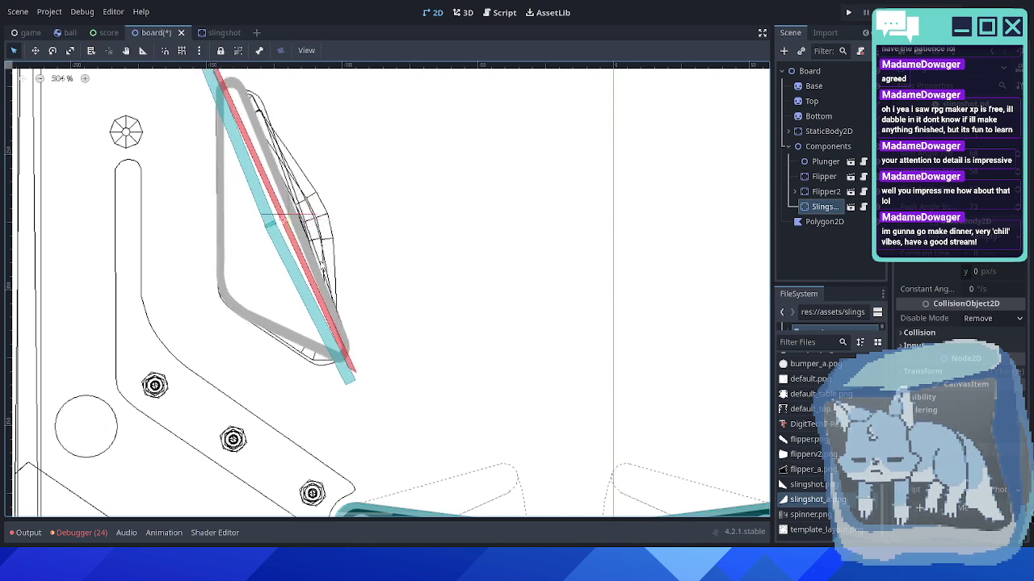
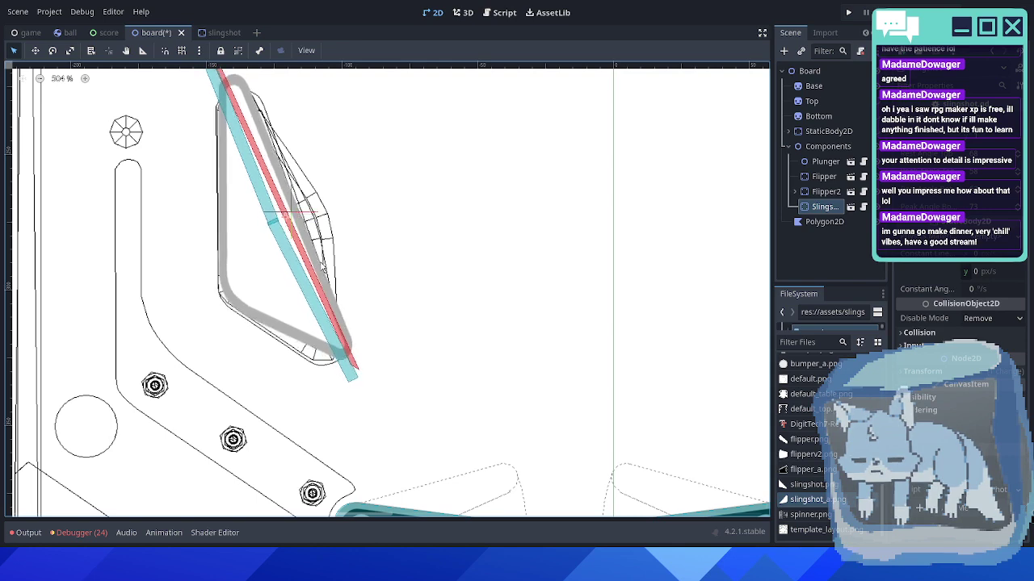
scroll(291, 262, "down", 2)
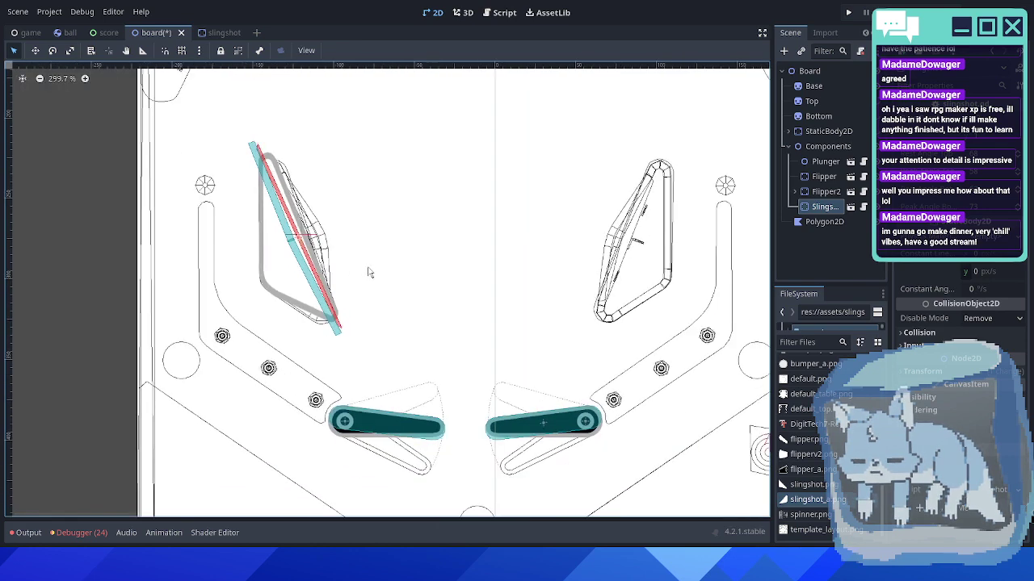
scroll(380, 231, "up", 2)
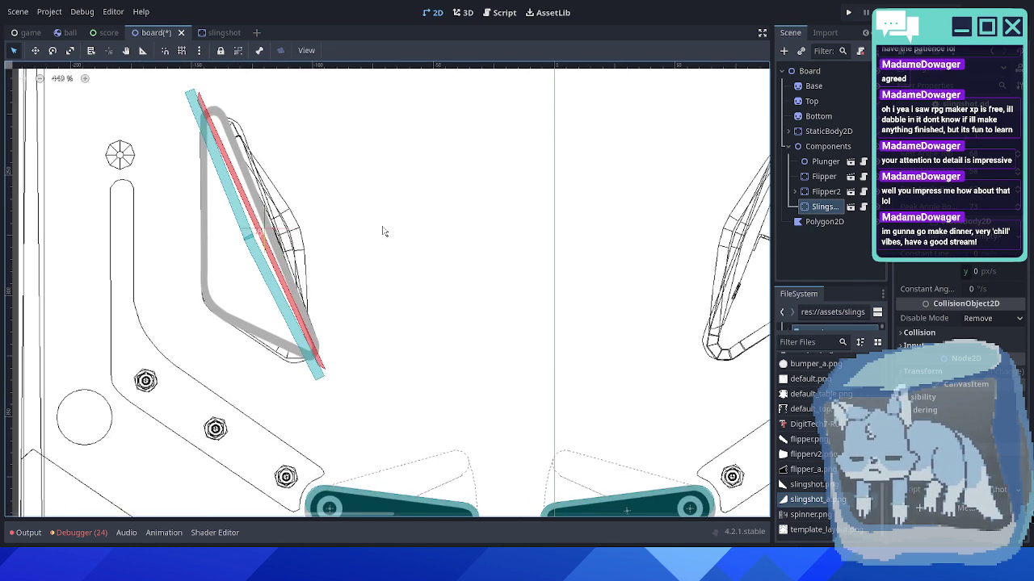
scroll(384, 231, "down", 4)
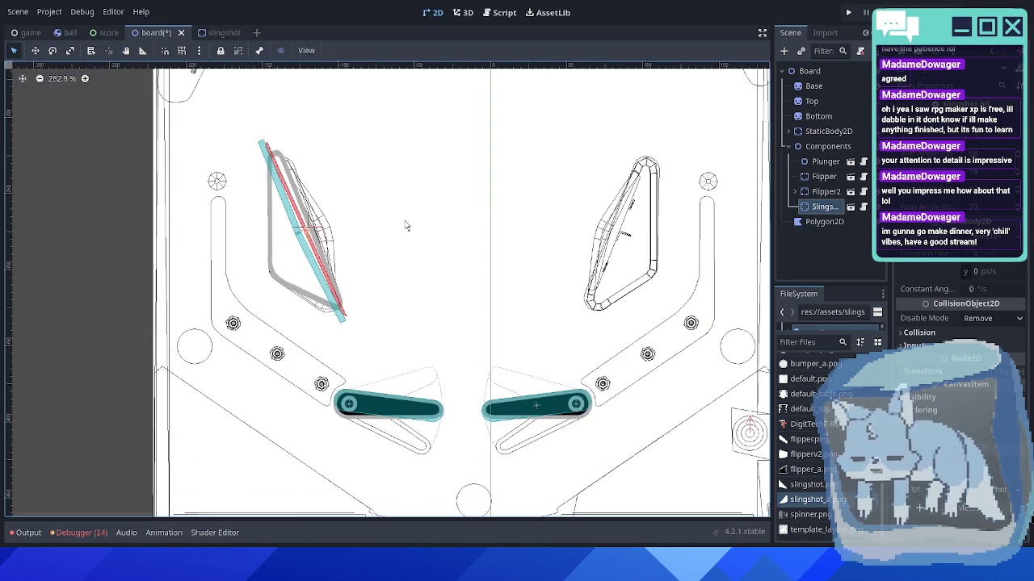
- Return to the slingshot scene and save it with the rescaled sprite
left_click(206, 32)
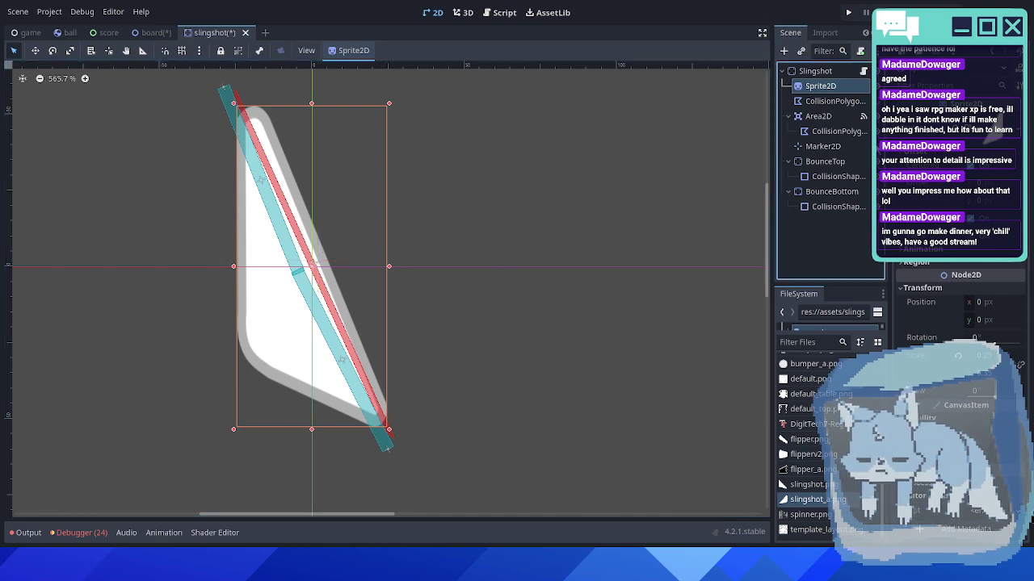
scroll(507, 283, "up", 1)
scroll(507, 289, "down", 1)
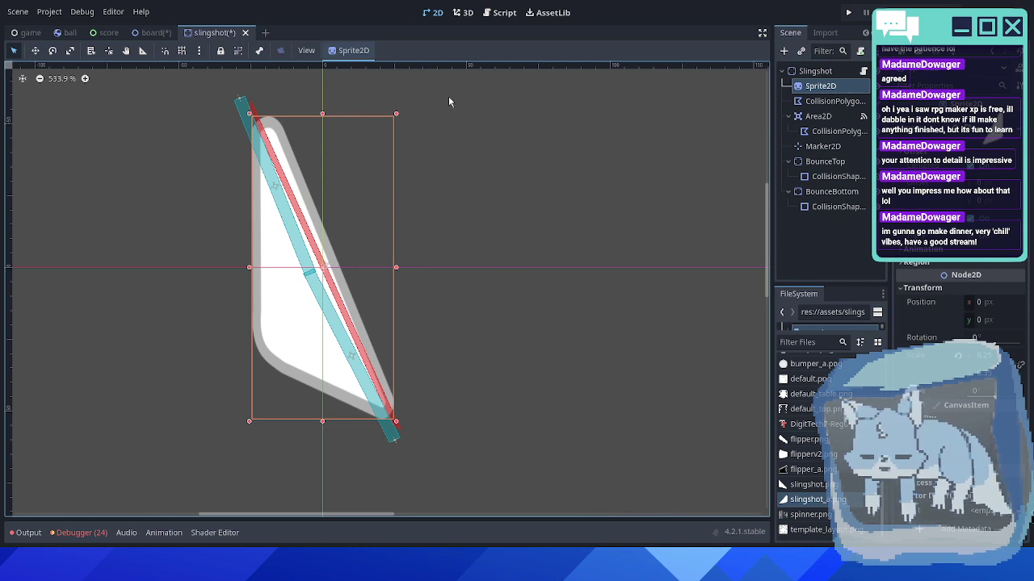
scroll(486, 176, "up", 1)
key("ctrl+s")
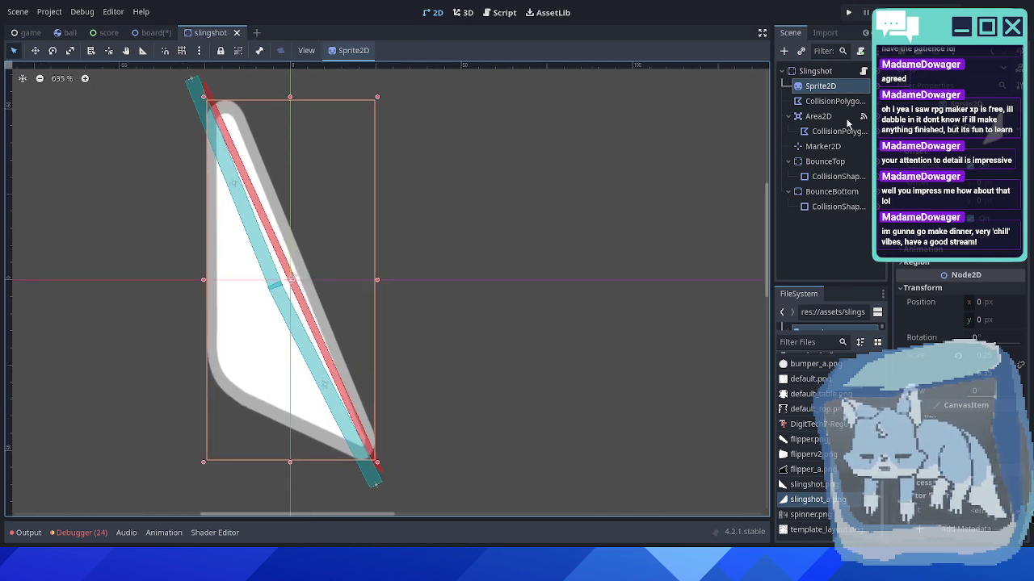
- Select the Slingshot's own collision polygon and hide the Area2D, BounceTop and BounceBottom nodes
left_click(835, 101)
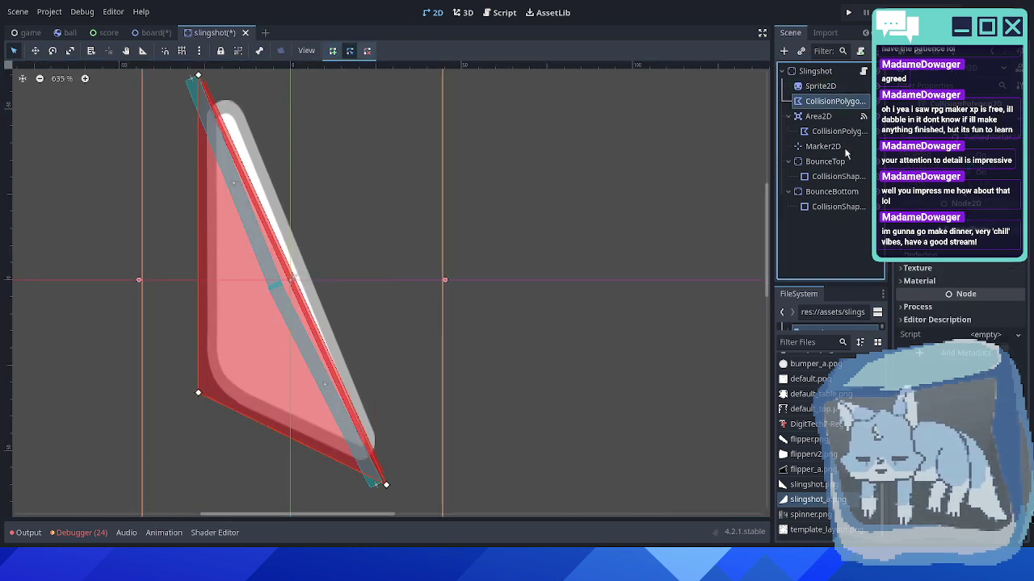
left_click(877, 117)
left_click(876, 162)
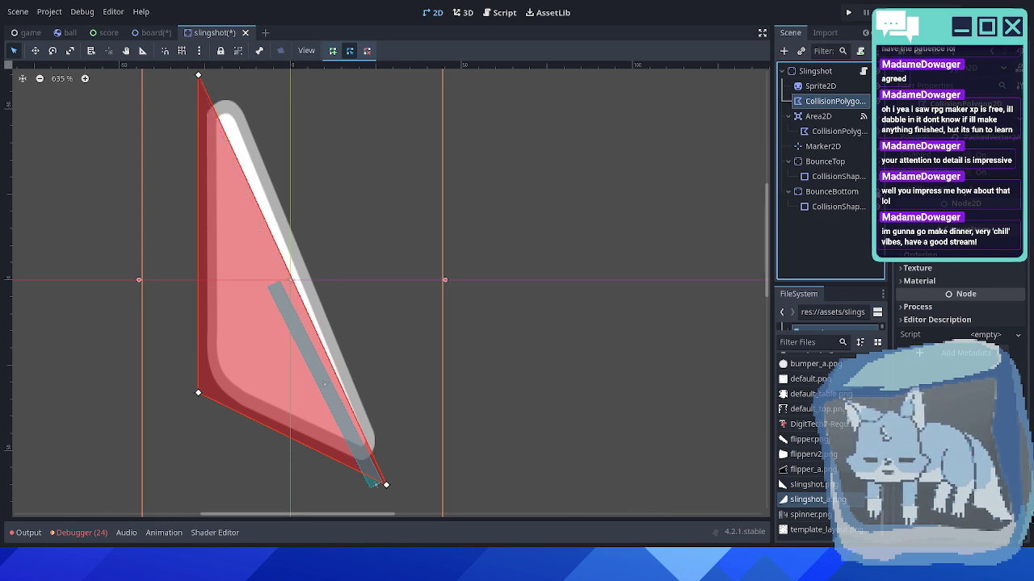
left_click(877, 192)
- Try to move the collision polygon's top vertex onto the upper tip of the slingshot sprite
scroll(207, 173, "up", 1)
middle_click_drag(207, 175, 229, 270)
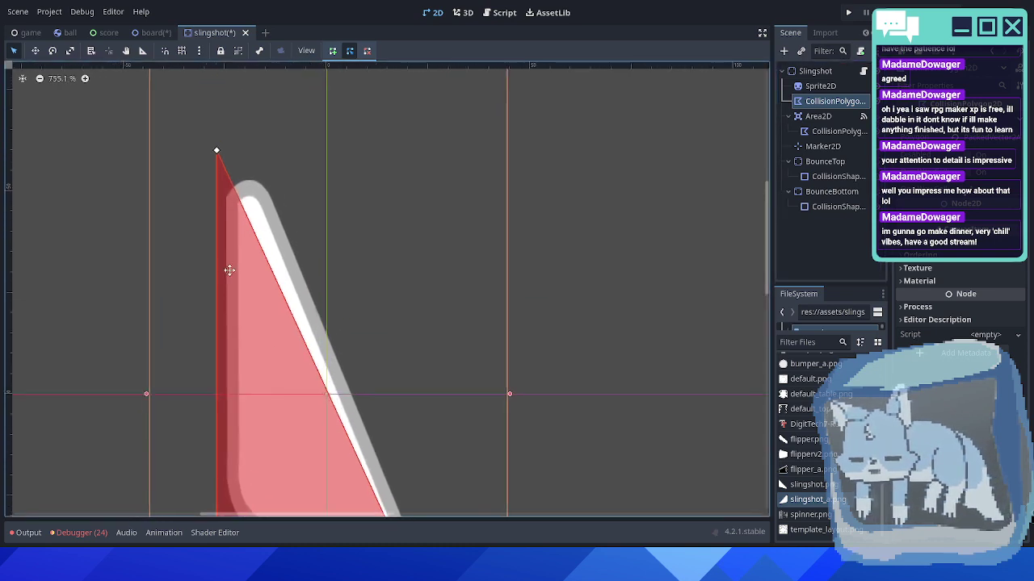
scroll(219, 165, "up", 1)
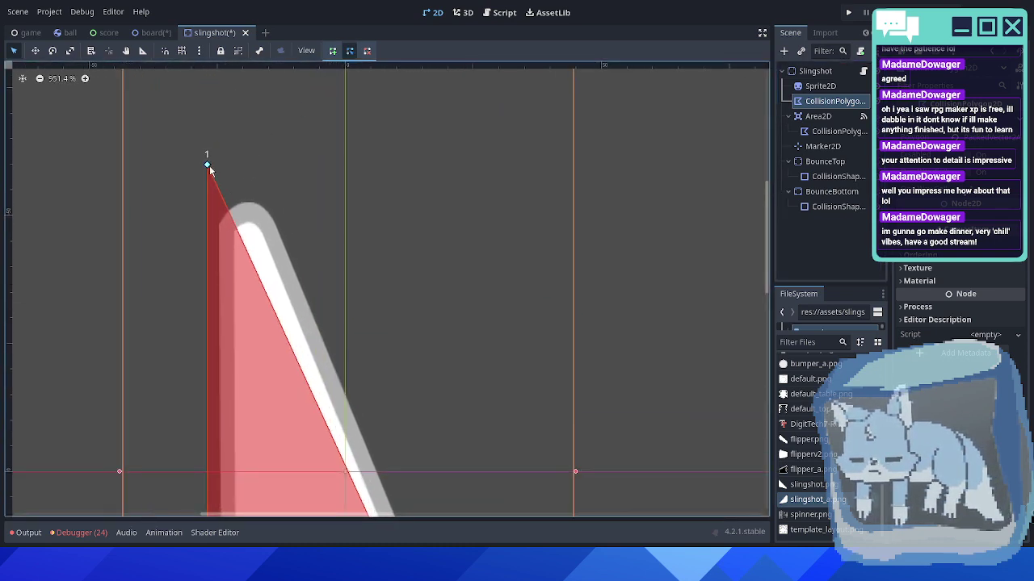
left_click_drag(208, 167, 219, 224)
scroll(238, 204, "down", 4)
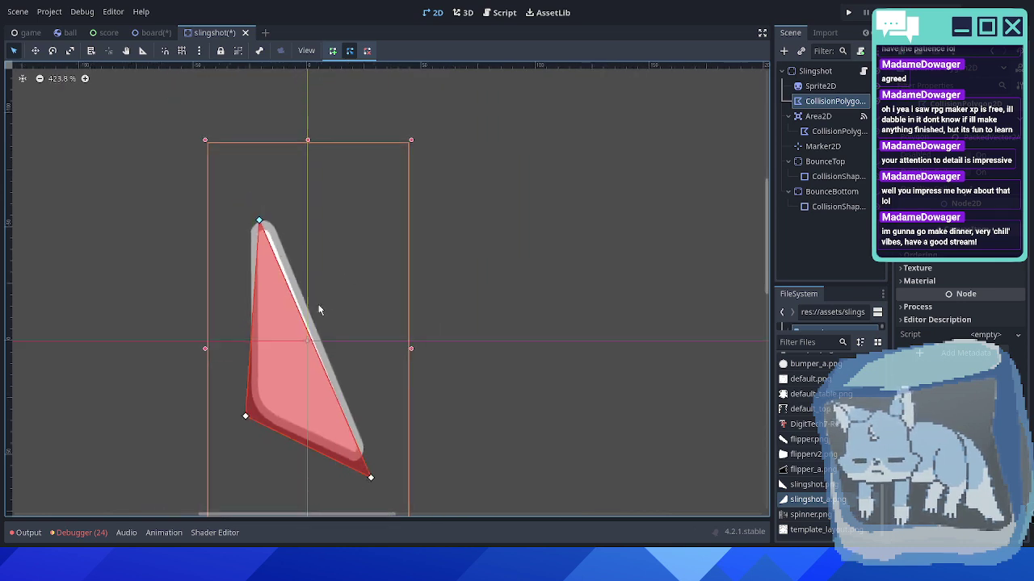
scroll(271, 330, "up", 5)
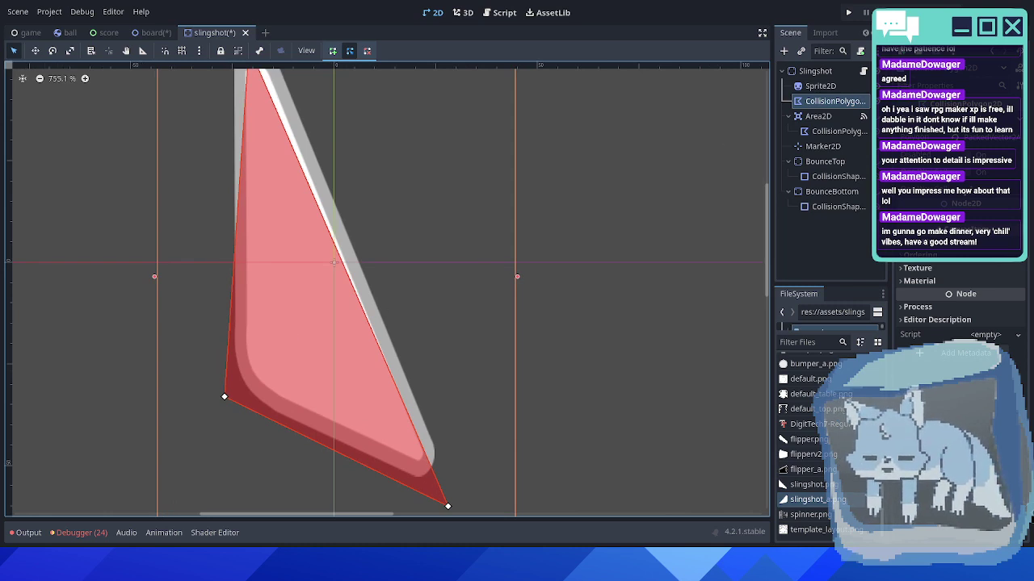
- Clear the collision polygon's points and start a new outline with three points around the sprite's rounded upper tip
left_click(954, 137)
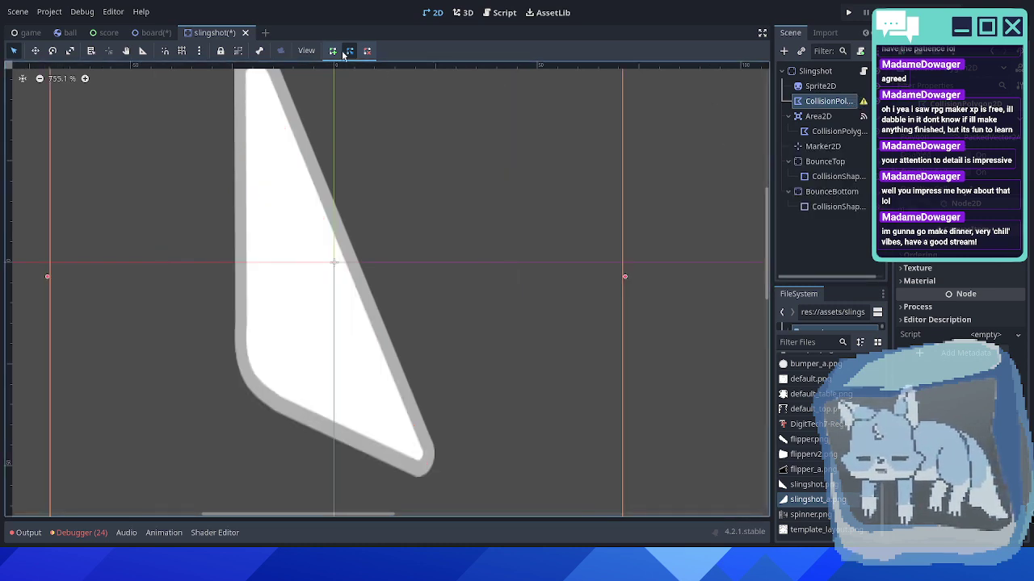
middle_click_drag(305, 124, 300, 241)
scroll(253, 194, "up", 4)
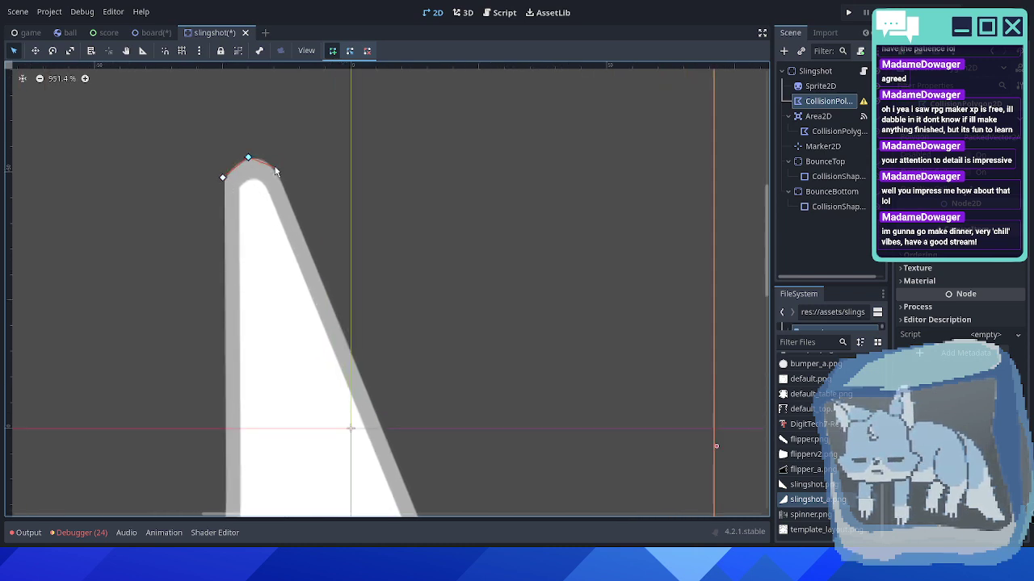
middle_click_drag(454, 507, 381, 292)
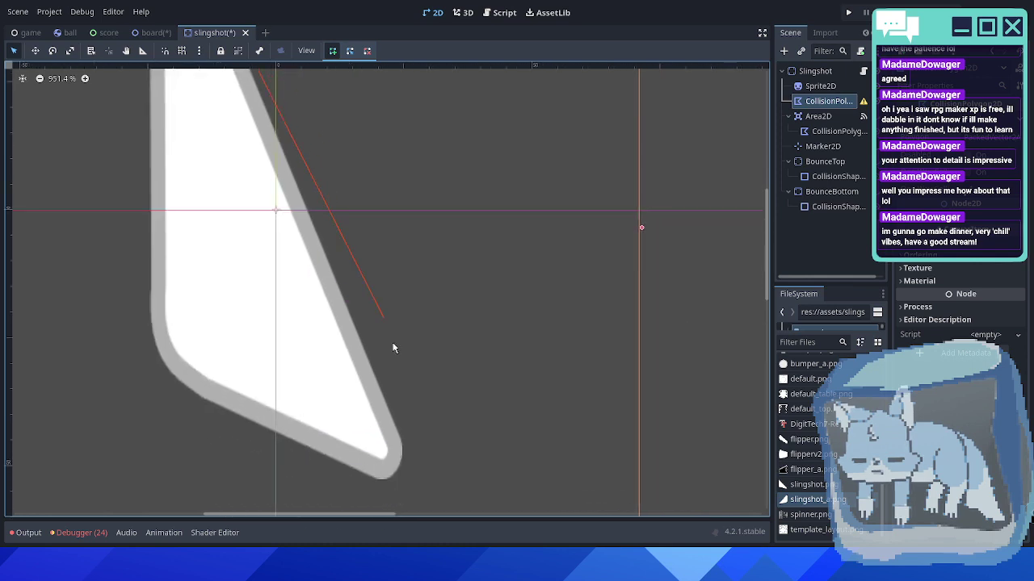
- Continue the collision outline down the slanted edge and place three points around the sprite's lower-right tip
scroll(404, 440, "up", 2)
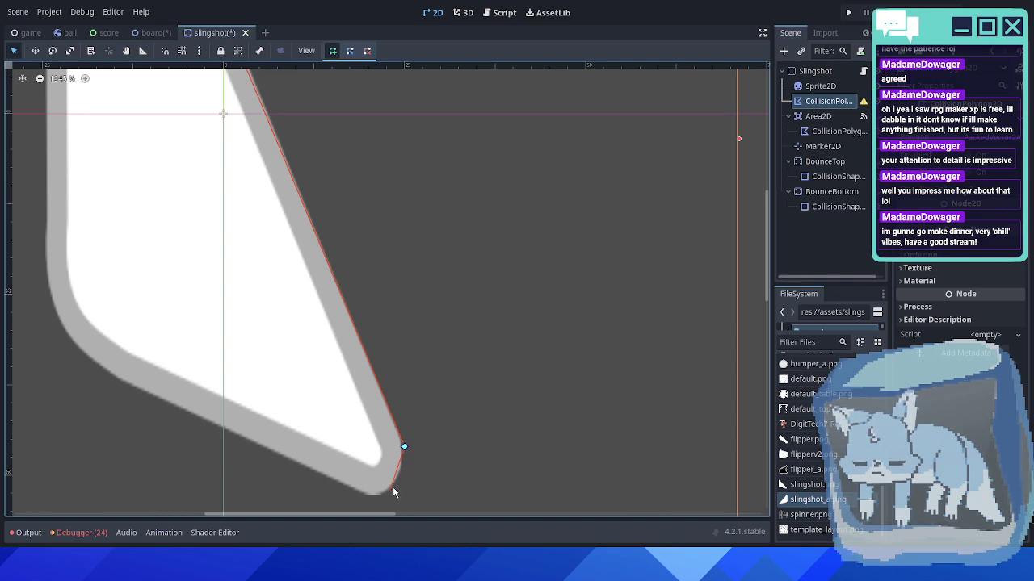
left_click(397, 484)
left_click(368, 496)
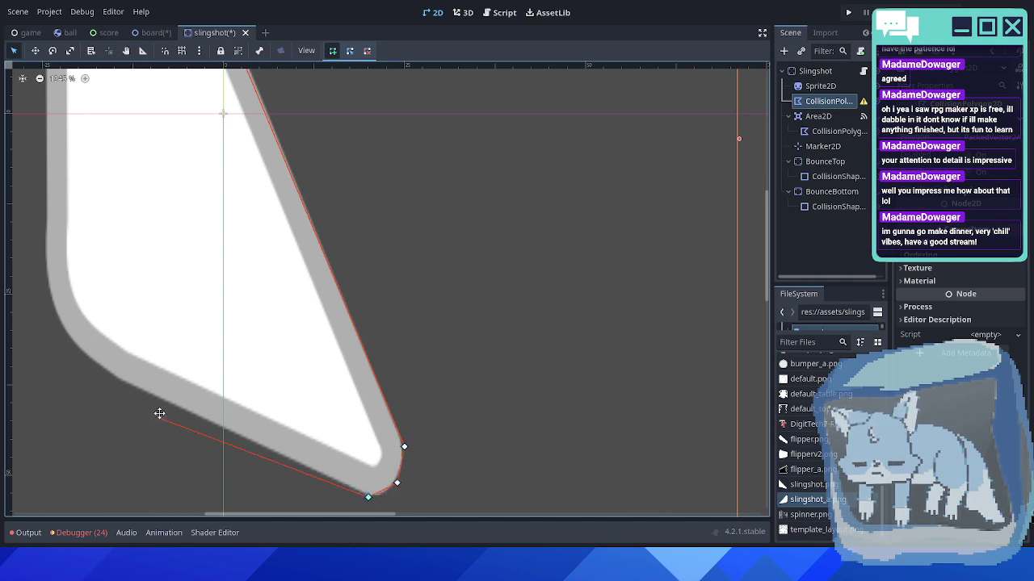
- Place points around the sprite's rounded lower-left corner and close the collision polygon at its first point
middle_click_drag(109, 376, 365, 353)
left_click(349, 338)
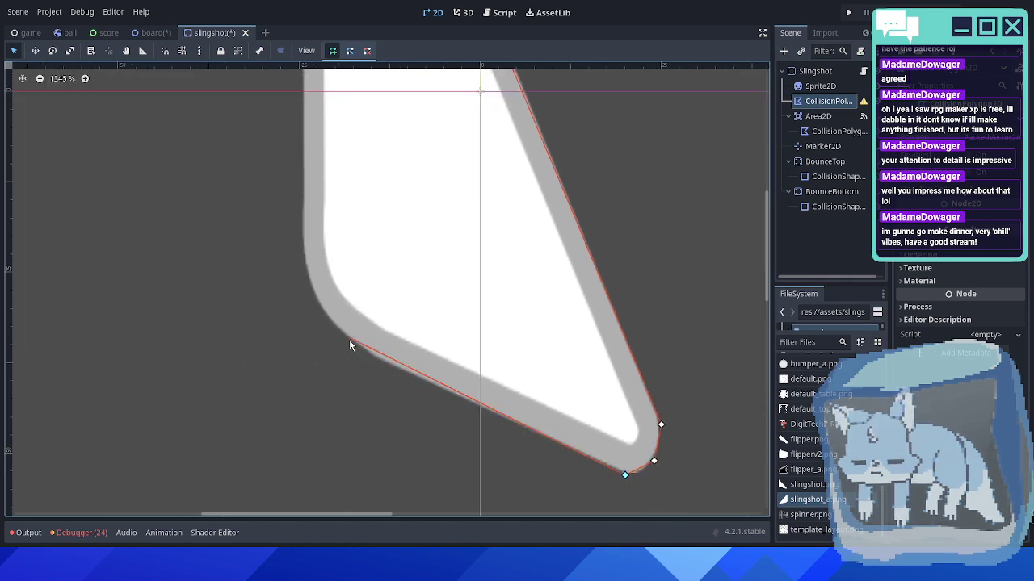
left_click(313, 292)
left_click(300, 242)
middle_click_drag(312, 81, 314, 358)
scroll(313, 129, "down", 4)
middle_click_drag(314, 101, 322, 256)
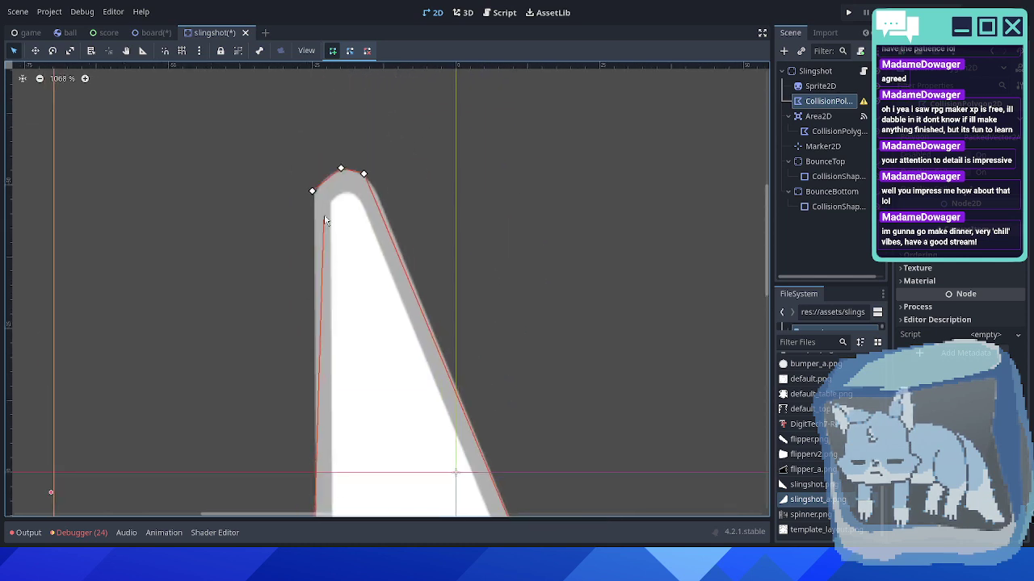
left_click(314, 193)
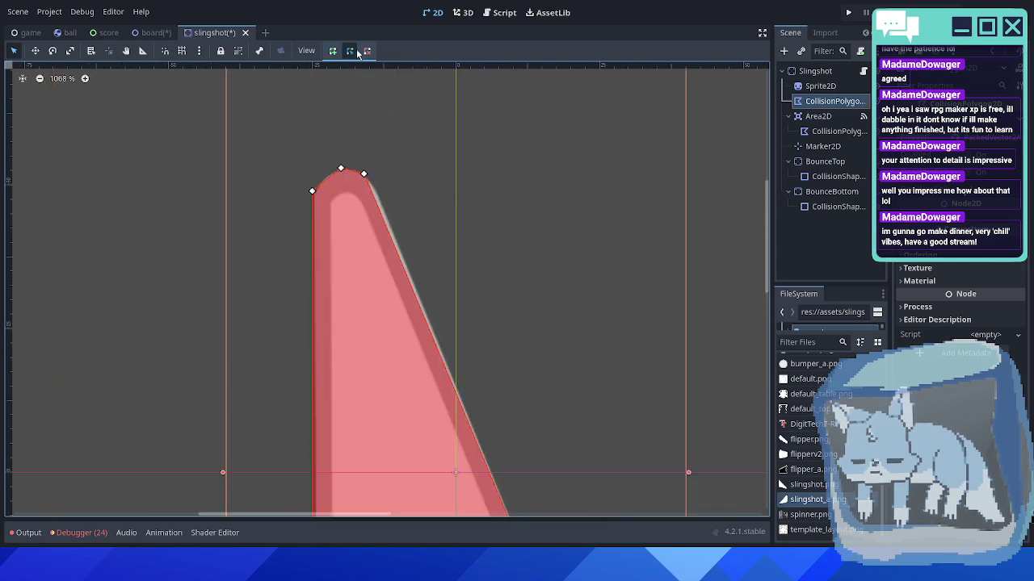
- Examine how closely the new collision polygon follows the sprite's edge at the upper tip and the lower-left corner
scroll(312, 254, "up", 1, "ctrl")
scroll(314, 177, "up", 3, "ctrl")
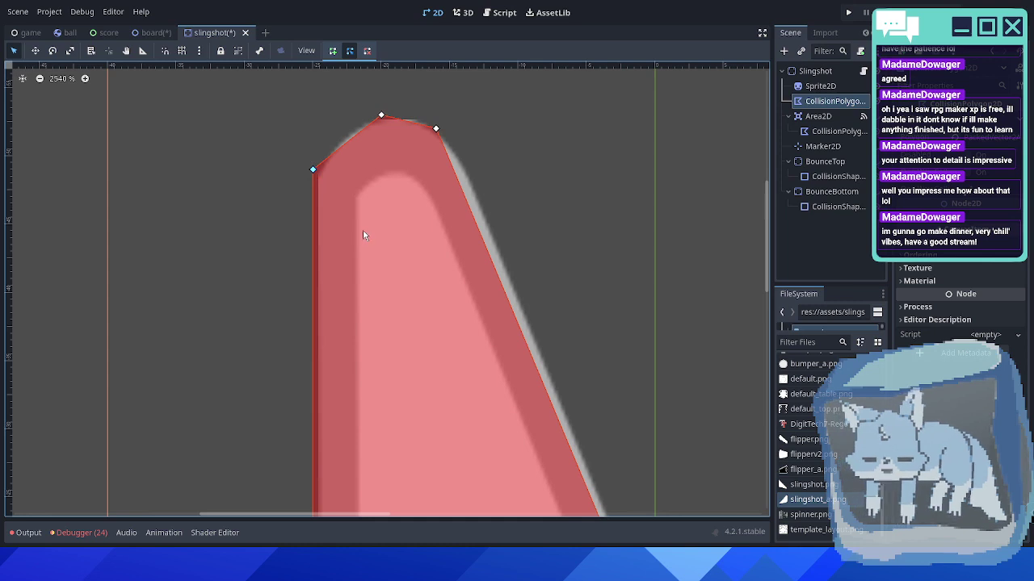
scroll(365, 236, "down", 2)
middle_click_drag(385, 223, 384, 193)
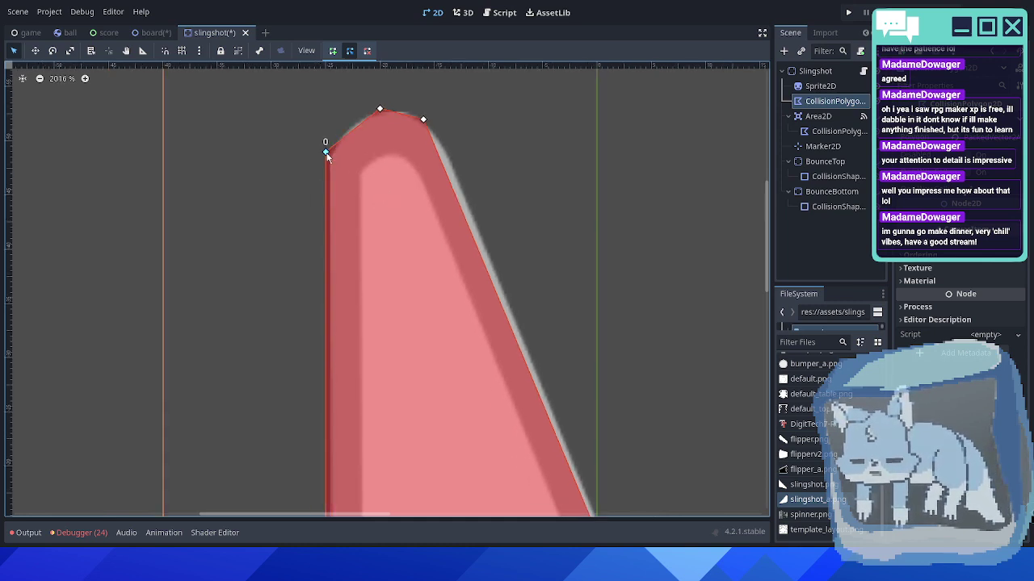
scroll(401, 214, "down", 2)
scroll(402, 219, "down", 2)
scroll(381, 281, "down", 6, "ctrl")
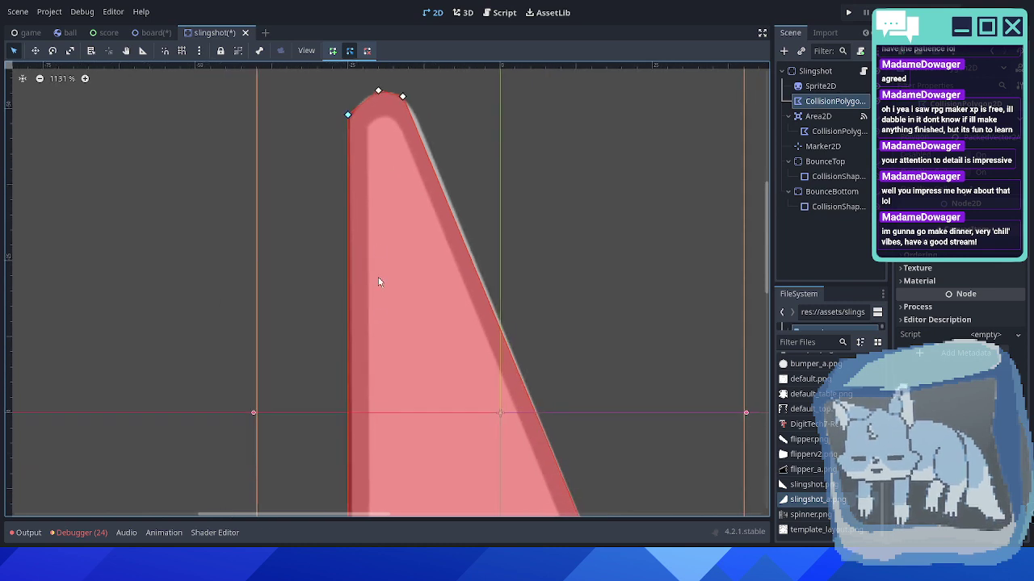
scroll(334, 355, "up", 5)
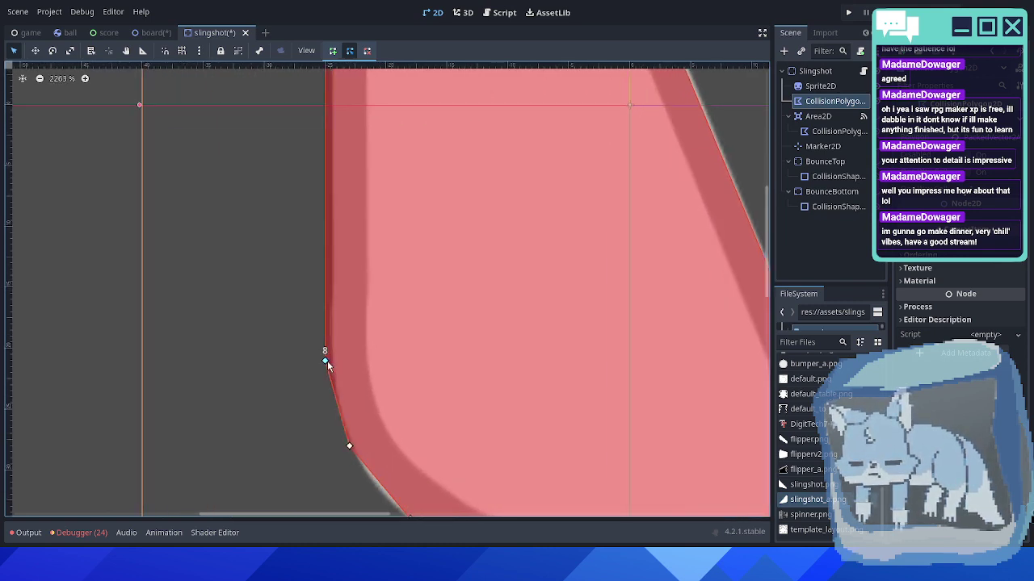
- Move two points of the collision polygon at the sprite's lower-left corner so the outline follows the rounded edge more closely
scroll(339, 390, "down", 2)
scroll(400, 456, "down", 1)
middle_click_drag(402, 469, 287, 248)
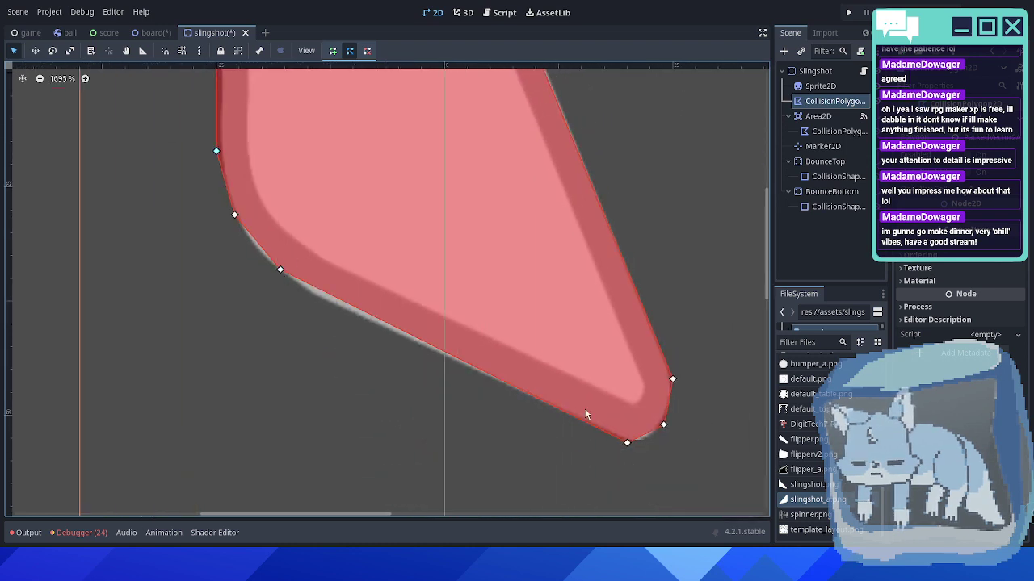
left_click_drag(286, 279, 311, 297)
left_click_drag(236, 216, 249, 245)
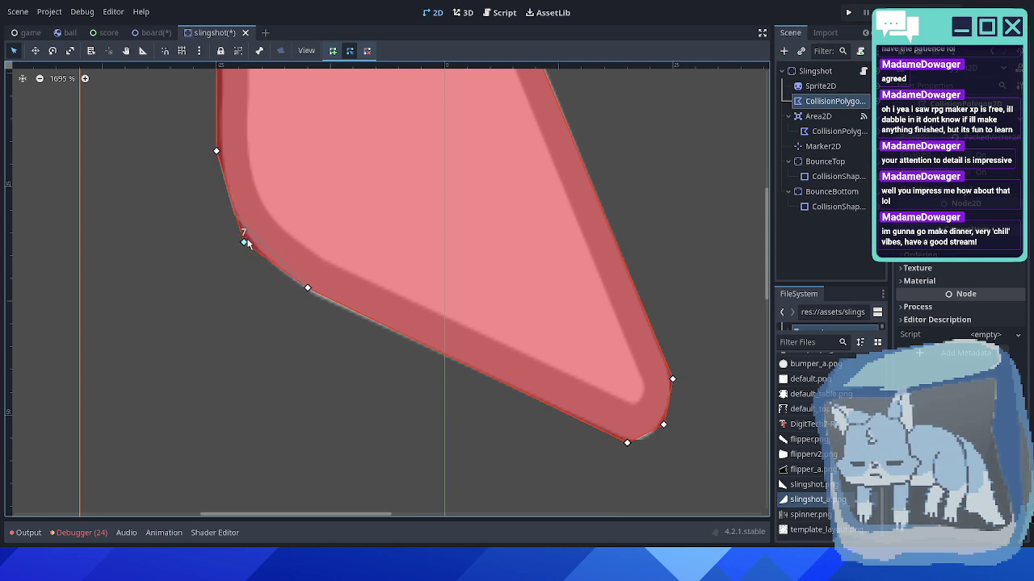
- Move the collision polygon's point beside the upper tip outward so the long side lines up with the sprite's slanted edge
scroll(254, 243, "down", 9)
scroll(512, 341, "up", 10)
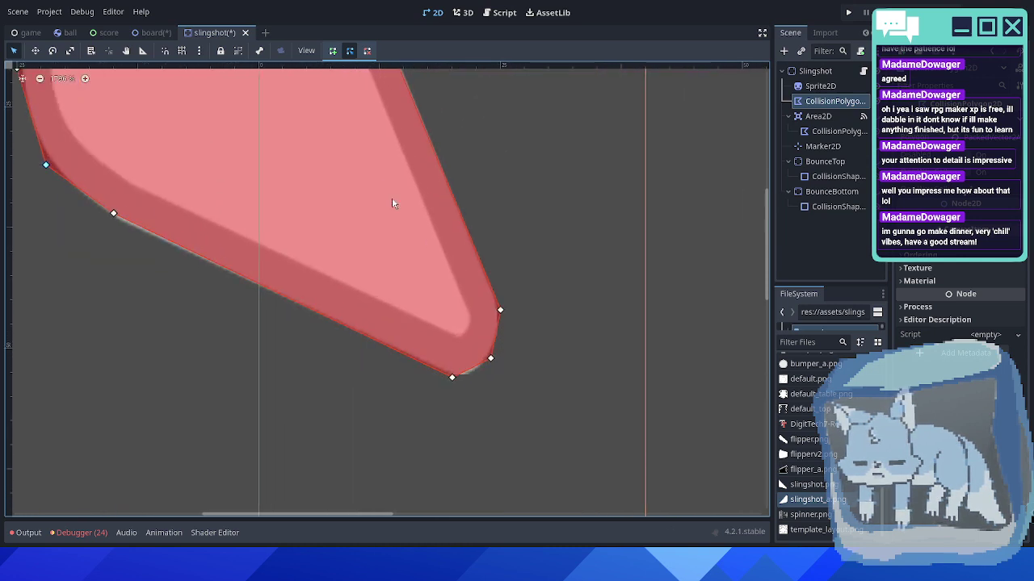
middle_click_drag(391, 224, 432, 428)
middle_click_drag(377, 232, 436, 453)
middle_click_drag(326, 185, 395, 436)
middle_click_drag(327, 183, 348, 325)
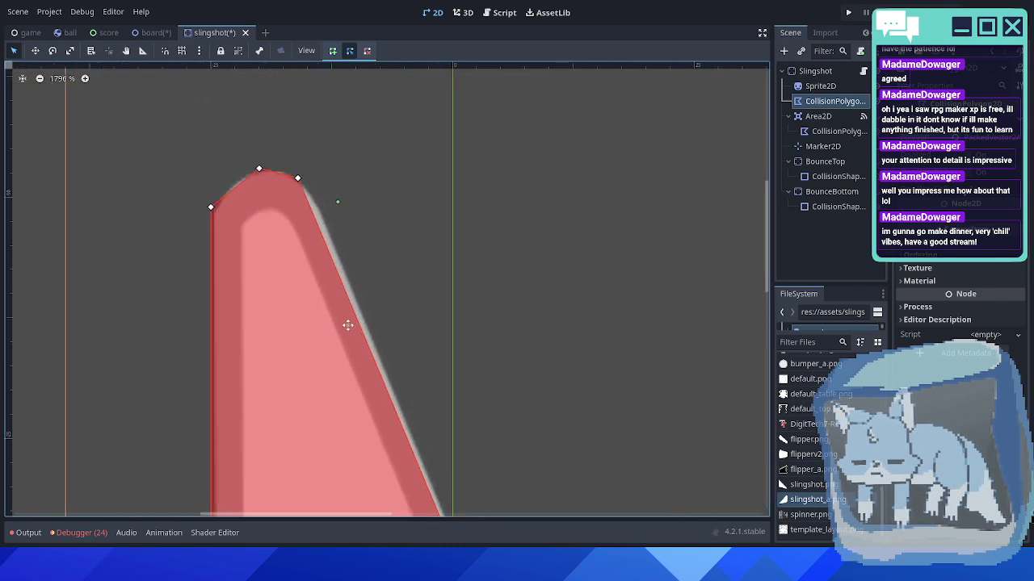
scroll(306, 194, "up", 1, "ctrl")
left_click_drag(295, 195, 317, 220)
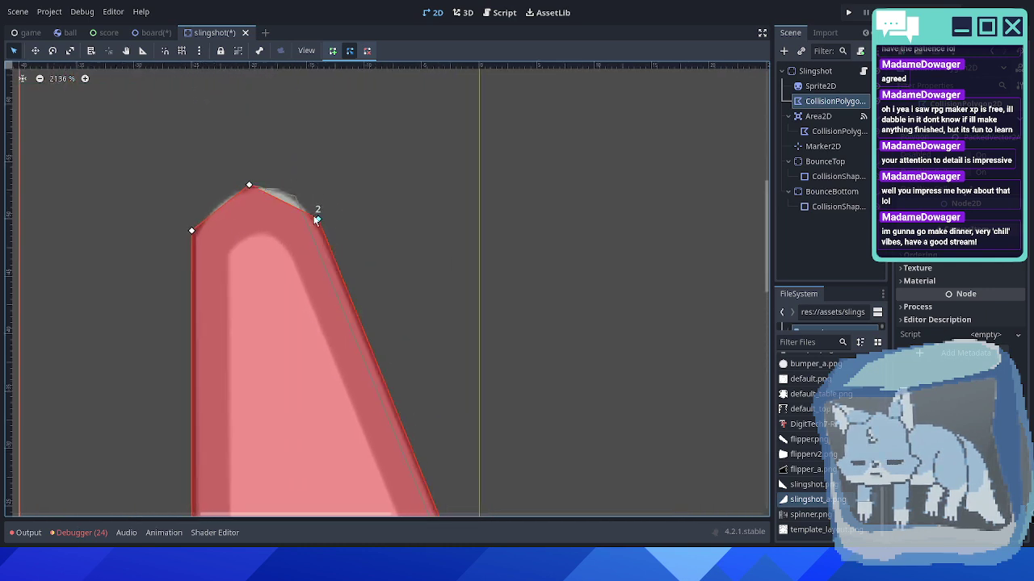
- Check the adjusted outline around the whole sprite, then deselect the collision polygon and save the slingshot scene
scroll(397, 286, "down", 5, "ctrl")
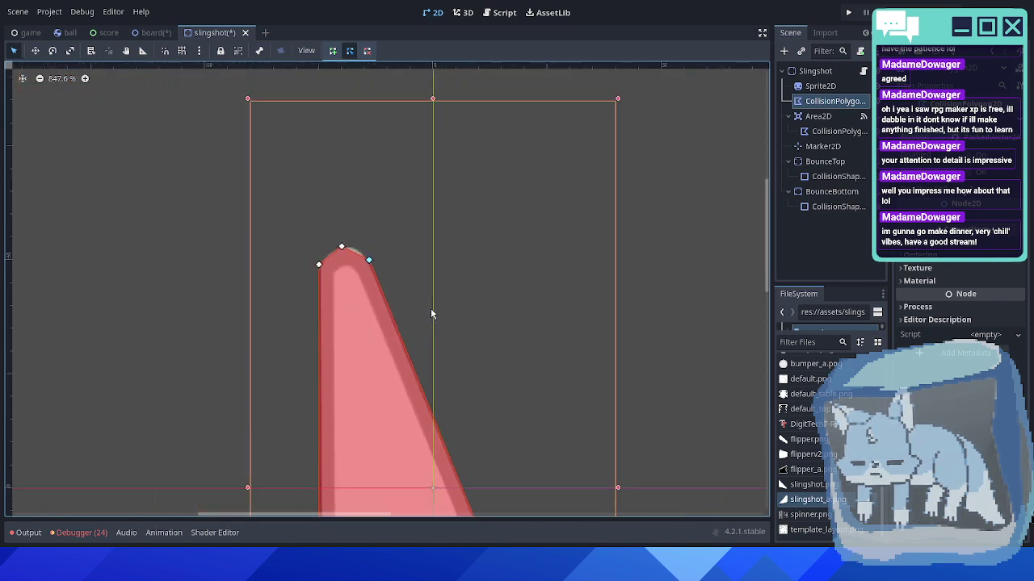
scroll(428, 308, "down", 3)
scroll(428, 307, "right", 1)
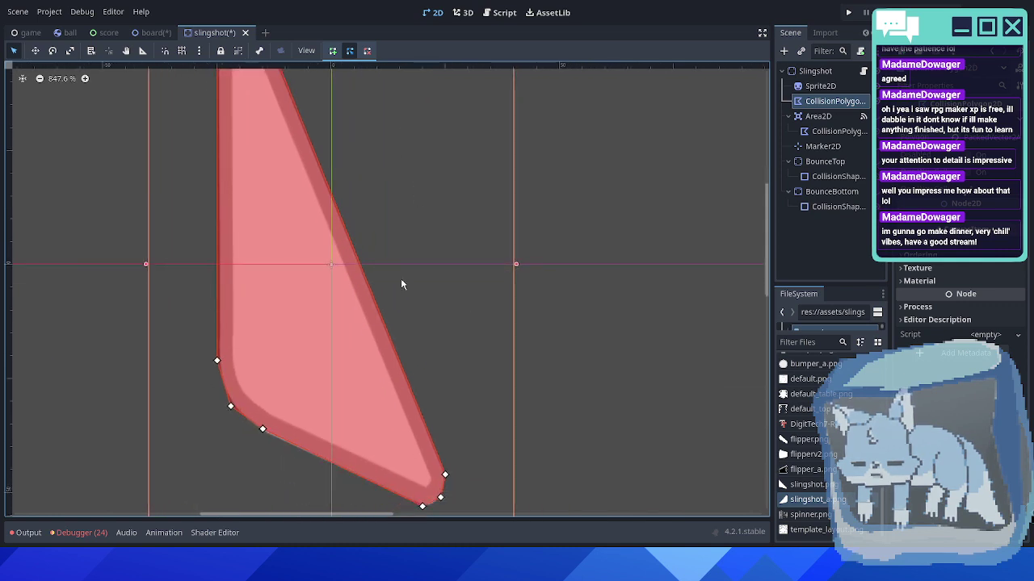
scroll(401, 285, "up", 3)
scroll(401, 284, "left", 1)
scroll(380, 249, "down", 3)
scroll(381, 250, "right", 1)
scroll(380, 250, "down", 2, "ctrl")
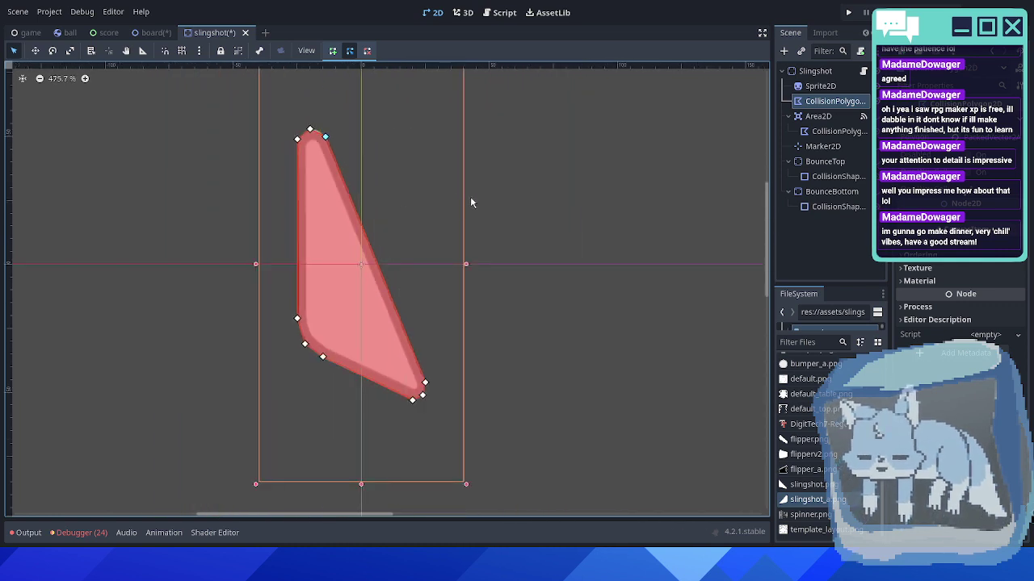
scroll(485, 214, "up", 2)
scroll(484, 214, "right", 1)
left_click(501, 223)
key("ctrl+s")
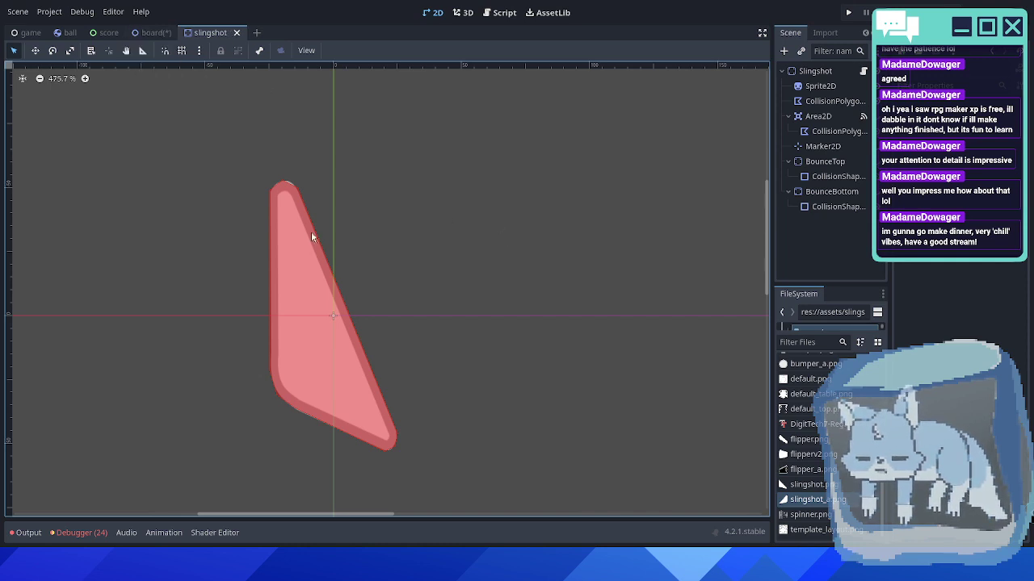
- Examine the collision polygon's fit along the straight vertical edge and inspect its list of point coordinates
scroll(290, 363, "up", 4, "ctrl")
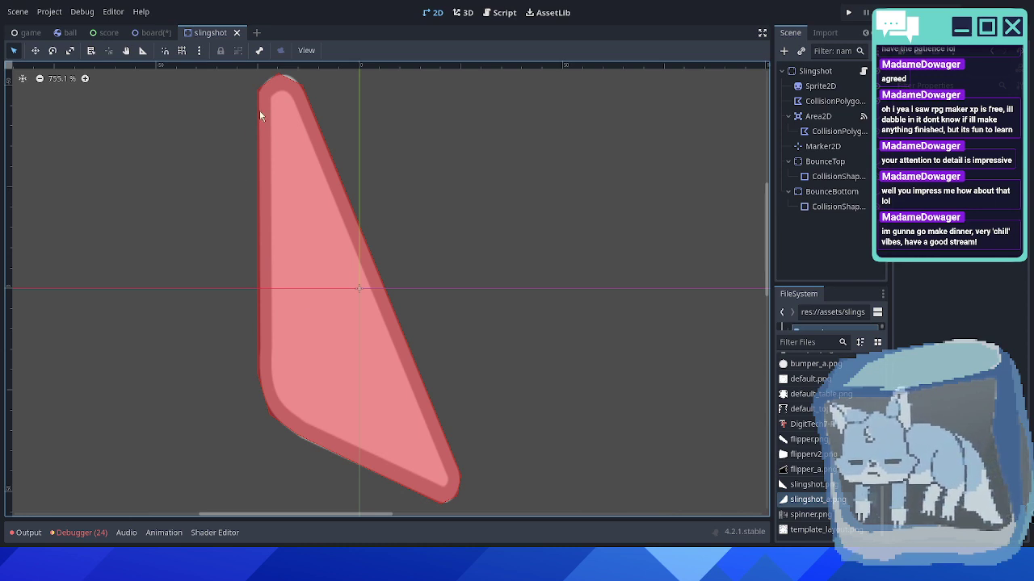
left_click(265, 369)
scroll(271, 367, "up", 1)
middle_click_drag(295, 409, 313, 439)
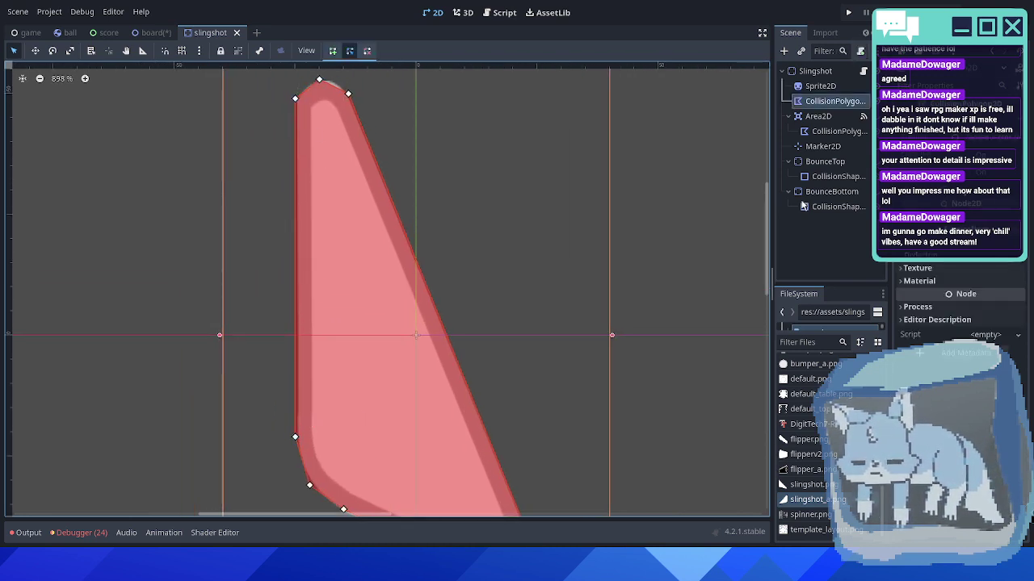
left_click(981, 139)
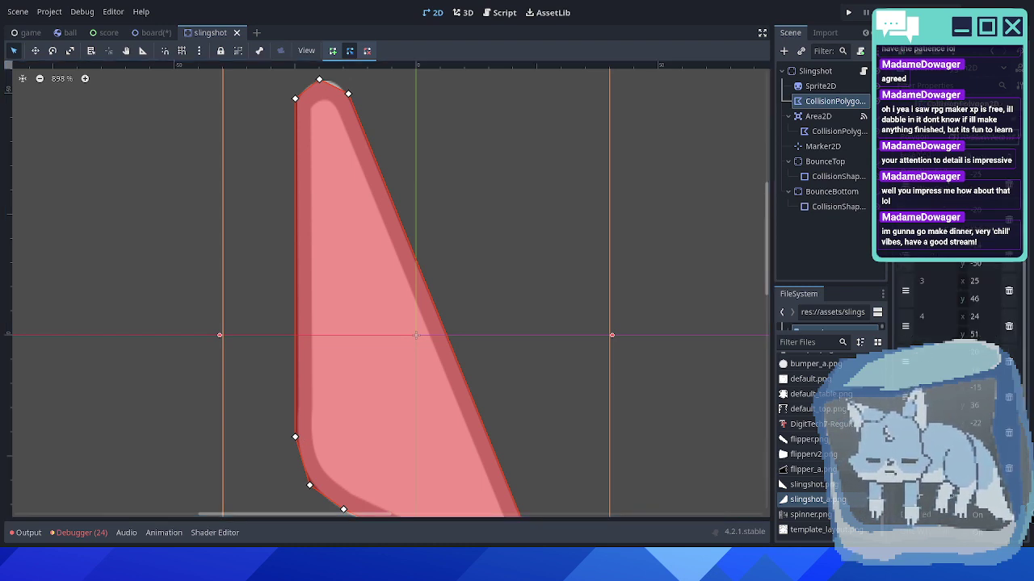
left_click(985, 139)
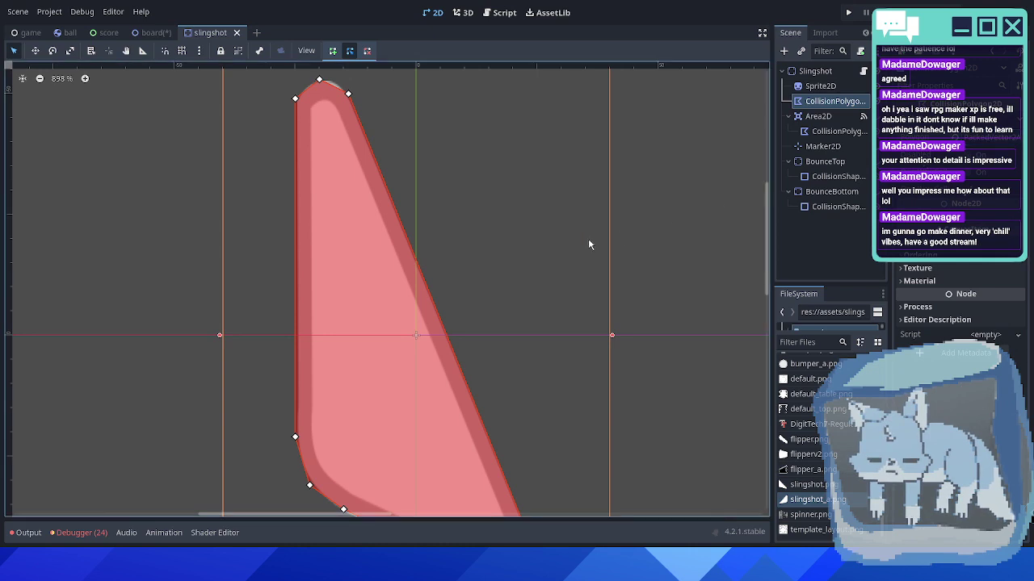
middle_click_drag(438, 291, 368, 206)
scroll(368, 206, "down", 4)
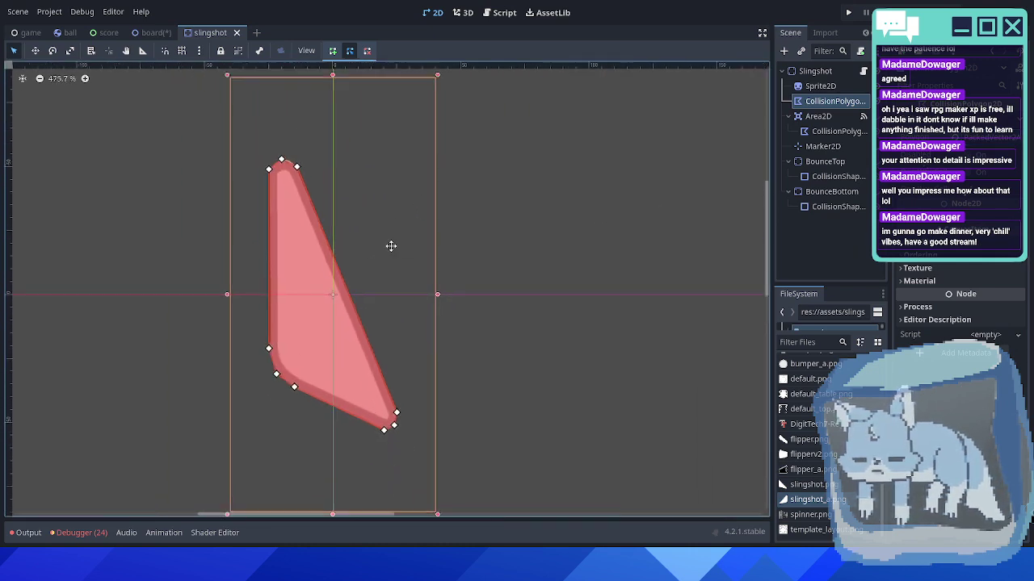
- Hide the slingshot's main collision polygon and show the Area2D's collision polygon over the sprite
left_click(877, 101)
left_click(877, 131)
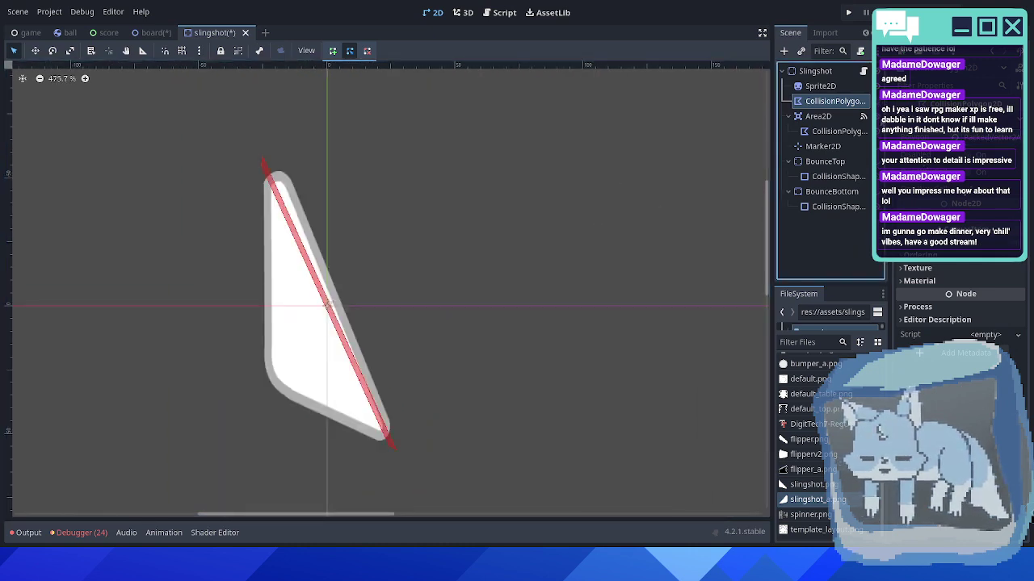
scroll(415, 306, "up", 1)
scroll(415, 306, "up", 1)
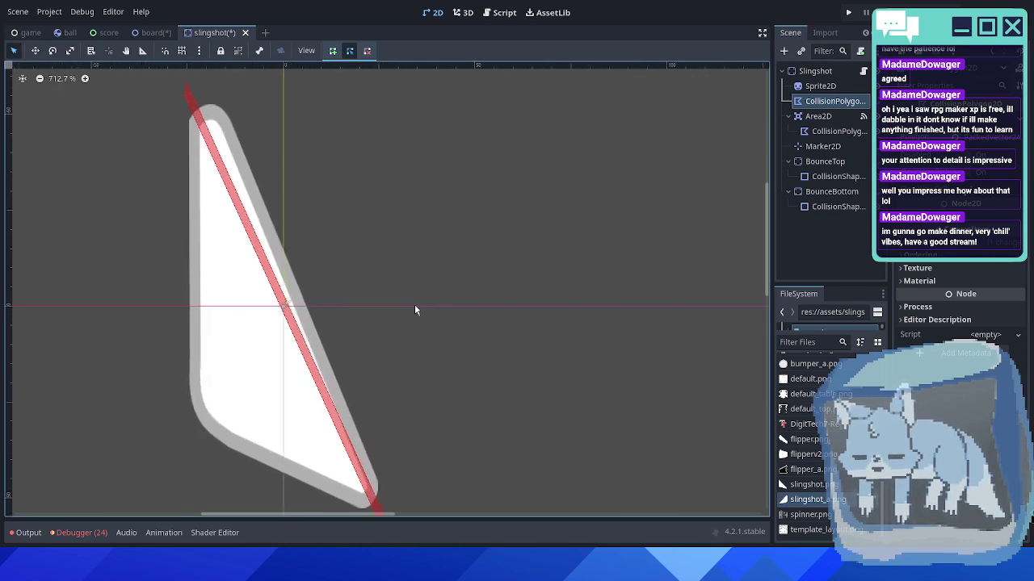
middle_click_drag(393, 303, 432, 258)
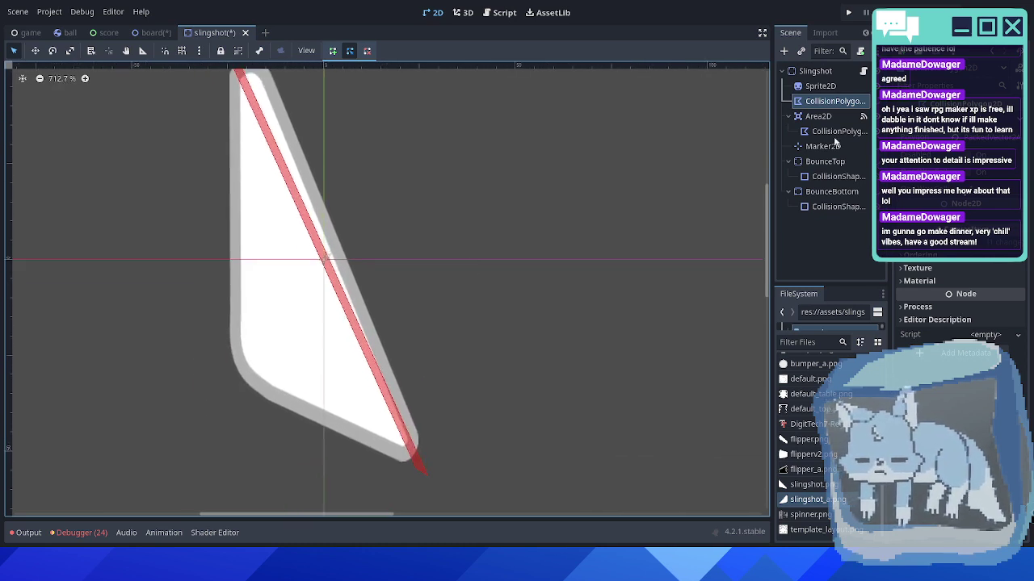
- Try to fit the Area2D's collision polygon to the sprite by moving its upper end points onto the slanted edge
left_click(828, 131)
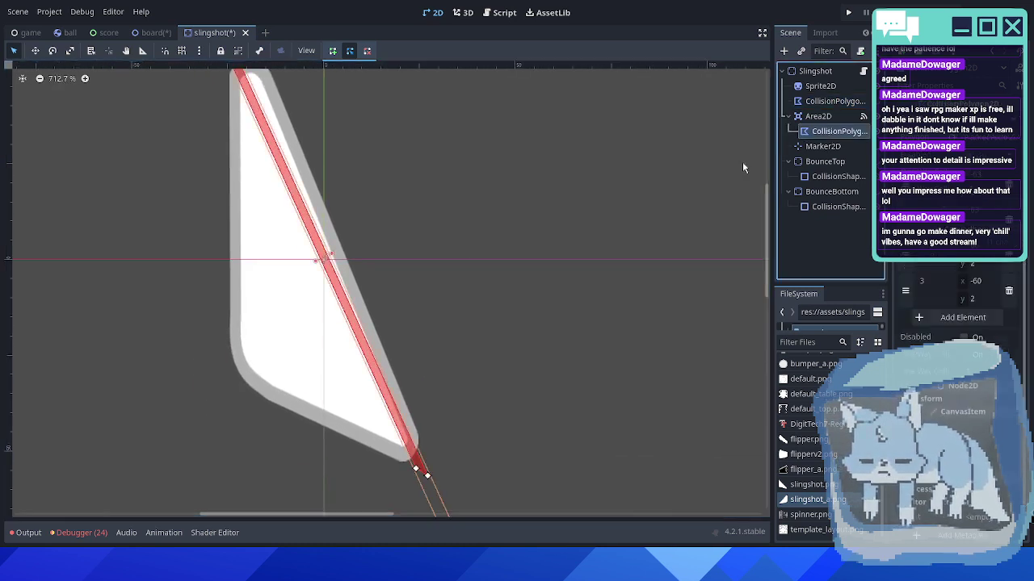
middle_click_drag(399, 300, 491, 186)
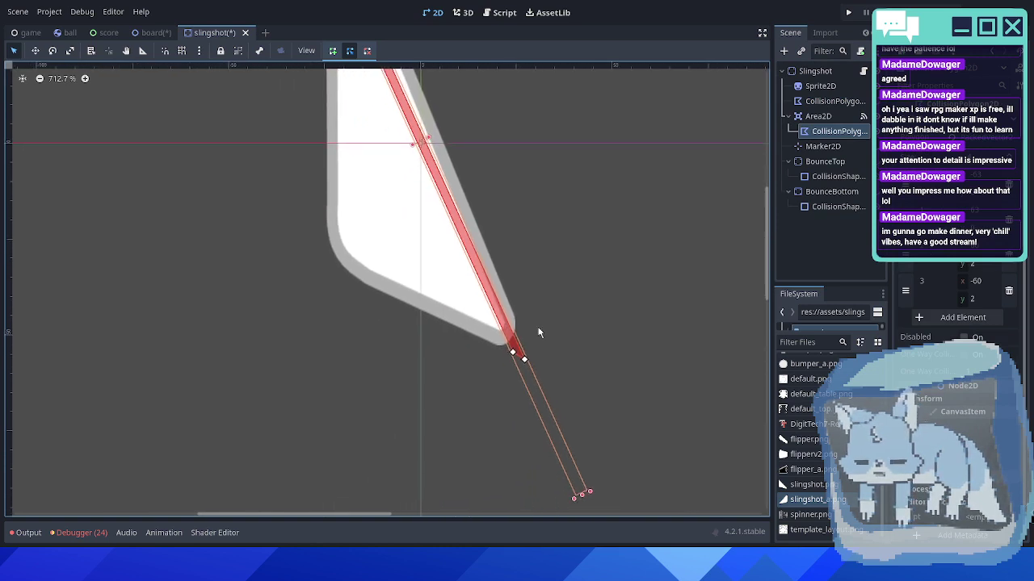
scroll(482, 254, "up", 4)
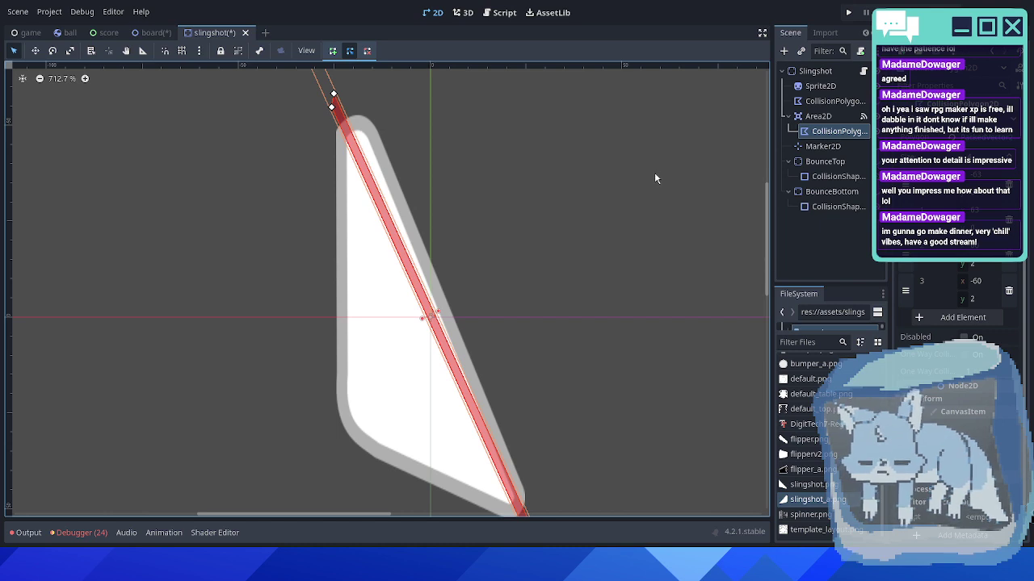
left_click_drag(335, 94, 361, 121)
scroll(496, 307, "down", 3)
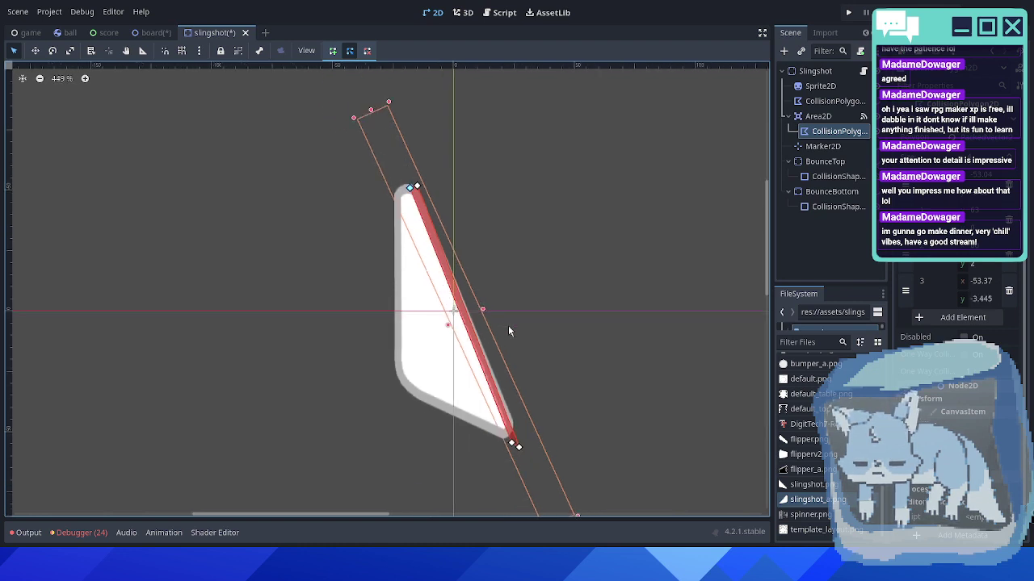
scroll(520, 333, "up", 2)
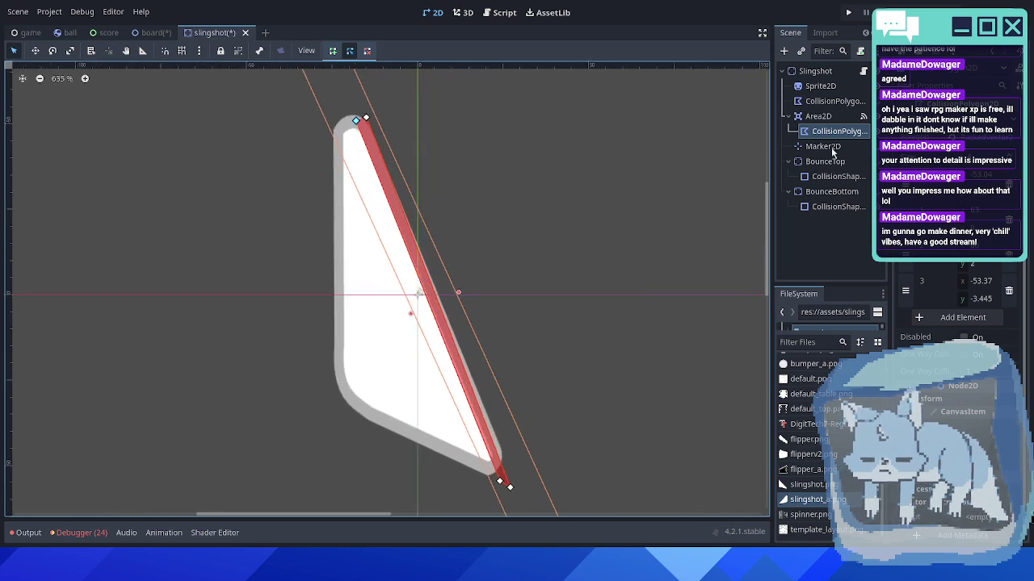
- Delete the CollisionPolygon2D node under the Area2D
left_click(831, 147)
left_click(827, 129)
key("Delete")
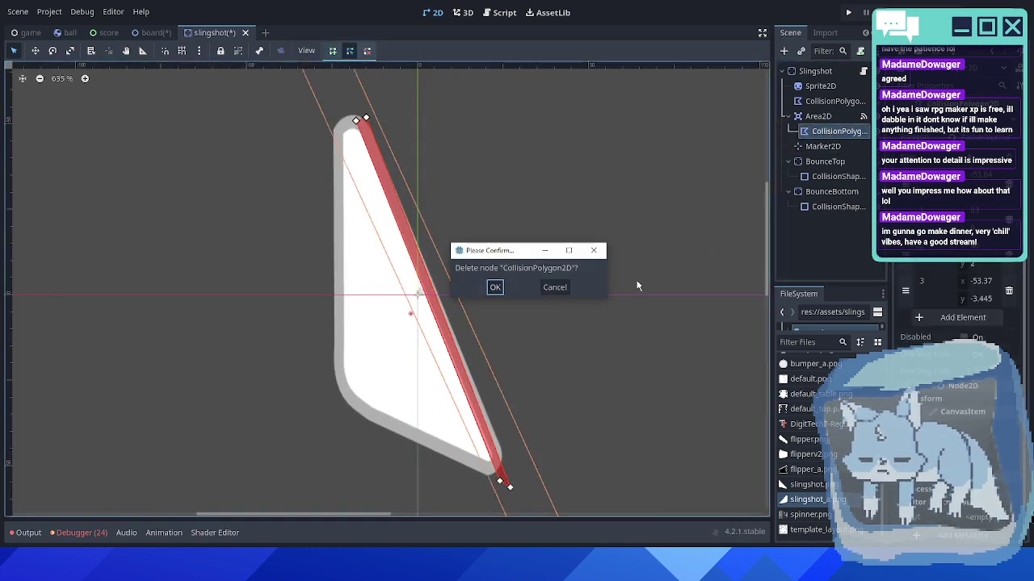
key("Return")
- Add a CollisionShape2D node to the Area2D and give it a new rectangle shape
left_click(818, 116)
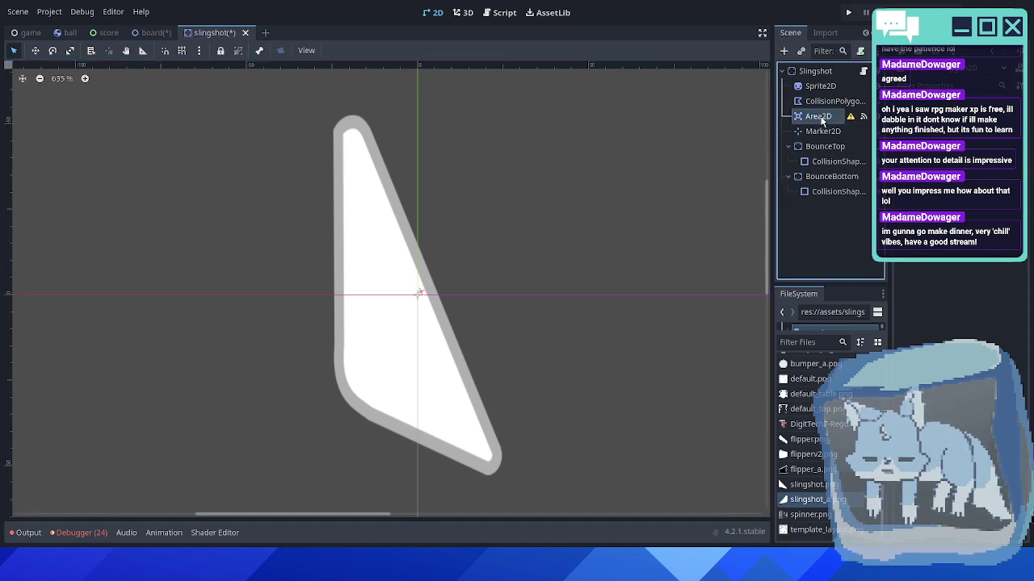
left_click(783, 50)
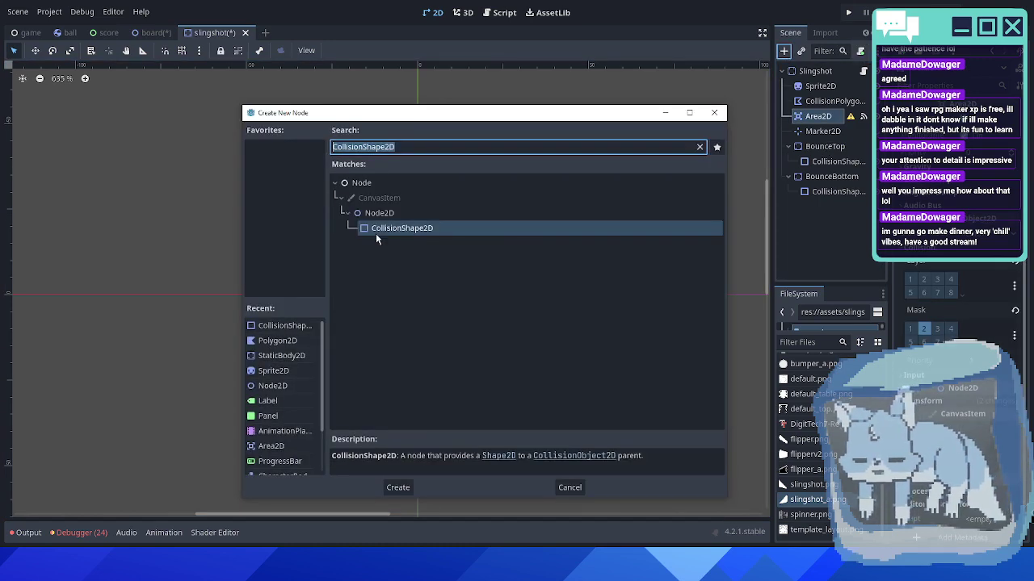
double_click(376, 231)
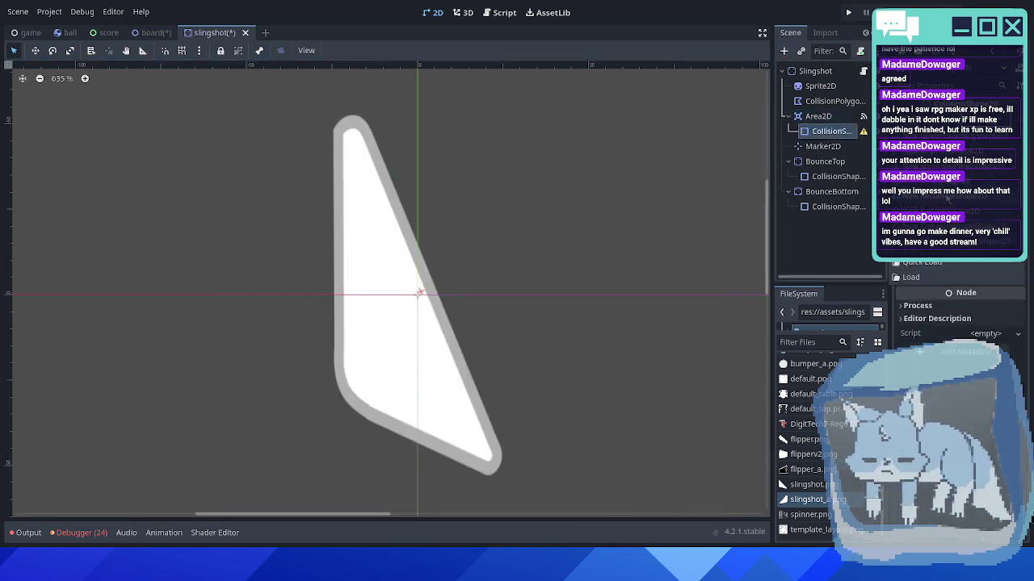
left_click(947, 198)
- Resize the rectangle collision shape into a narrow strip running along the sprite's slanted edge from upper tip to lower tip
scroll(466, 312, "up", 4)
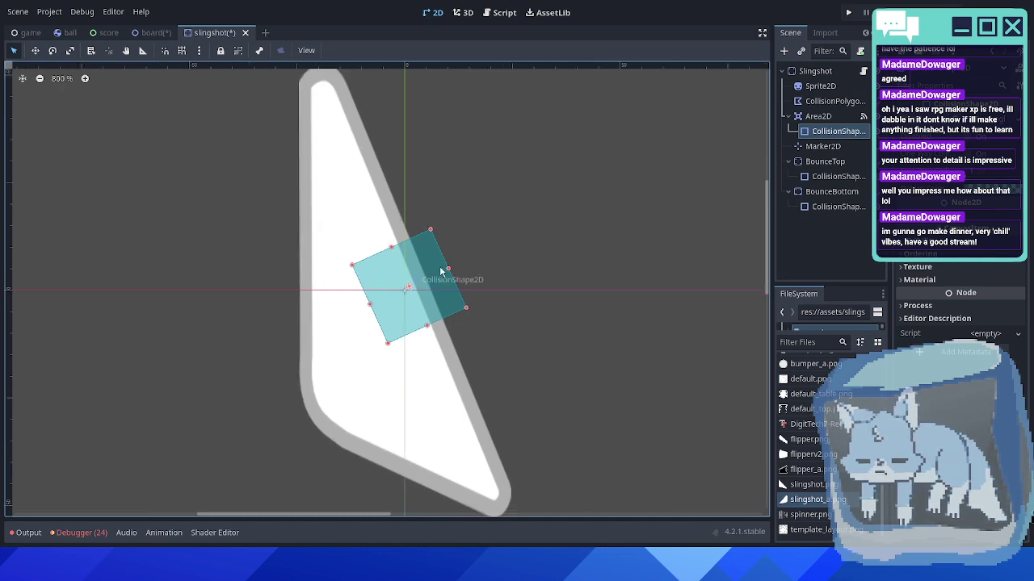
scroll(442, 272, "up", 2)
left_click_drag(449, 266, 419, 284)
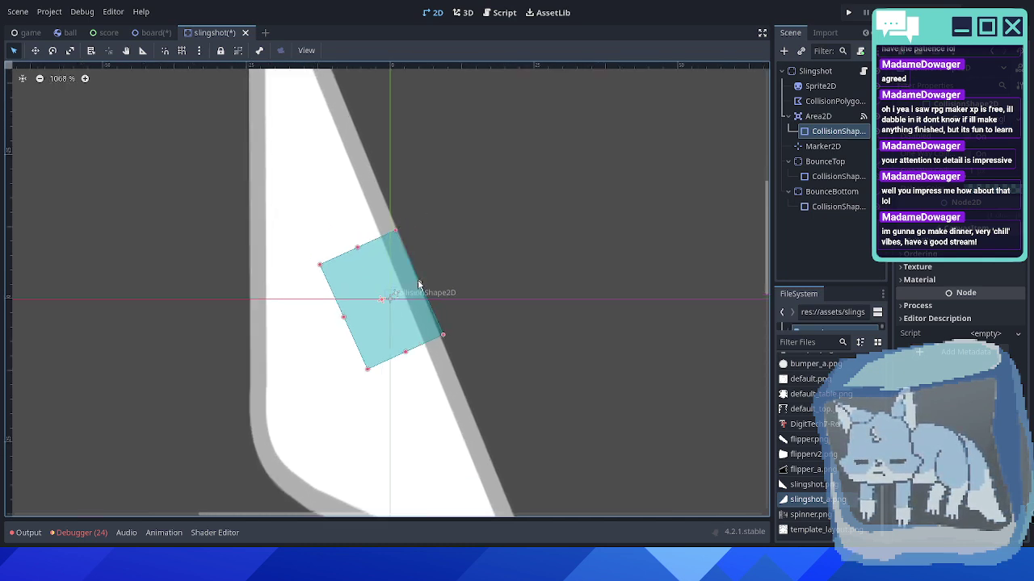
left_click_drag(344, 317, 452, 431)
scroll(388, 308, "down", 6)
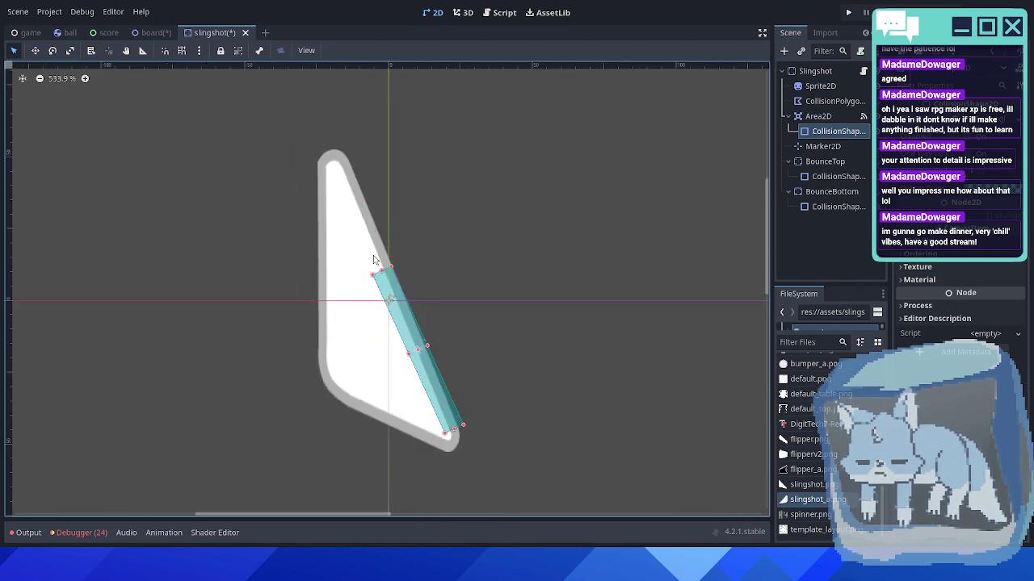
left_click_drag(381, 273, 330, 159)
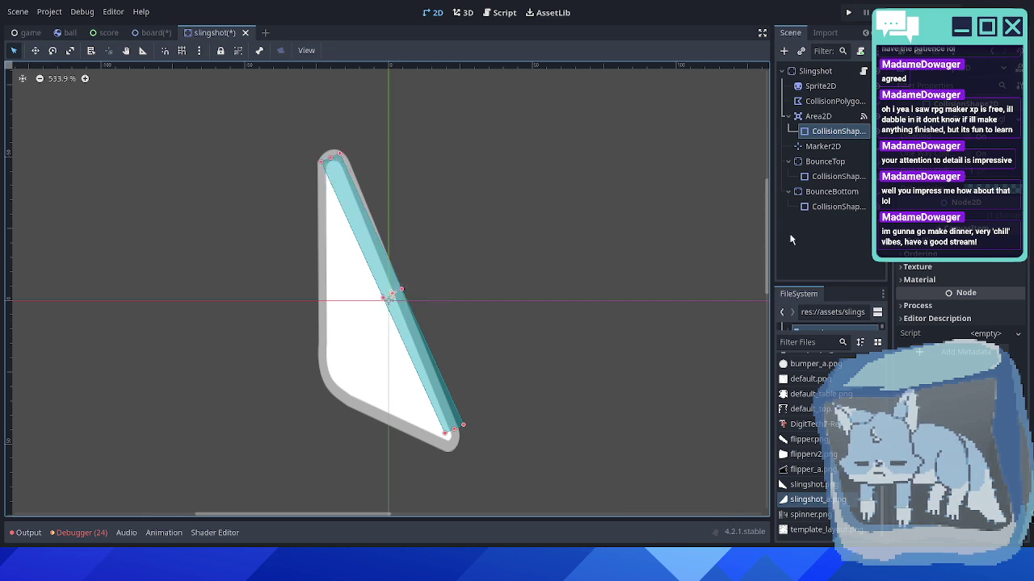
- Adjust the Area2D's rotation slightly so the narrow collision rectangle runs parallel to the sprite's slanted edge
scroll(993, 271, "up", 3)
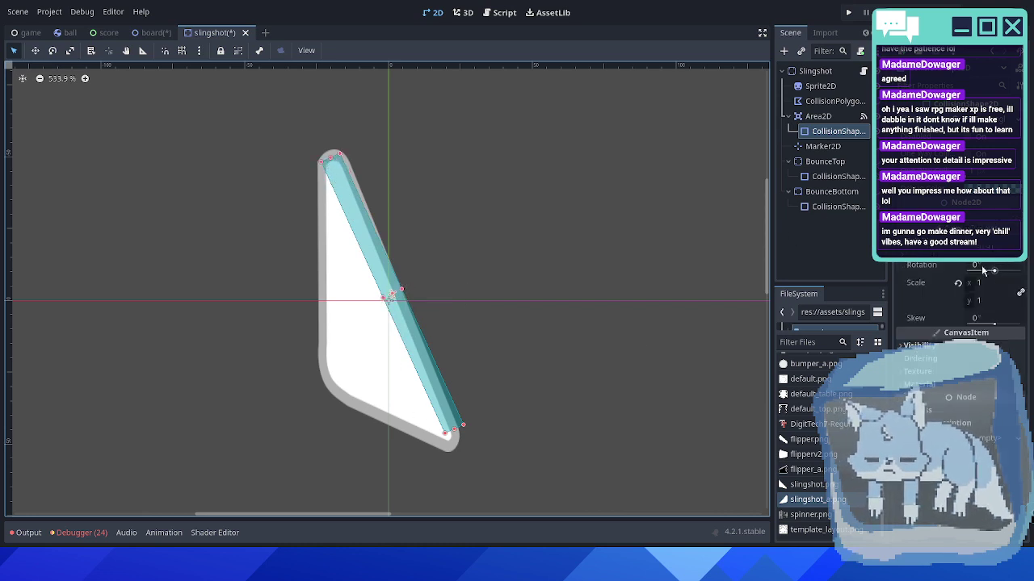
scroll(464, 239, "up", 1)
left_click(811, 116)
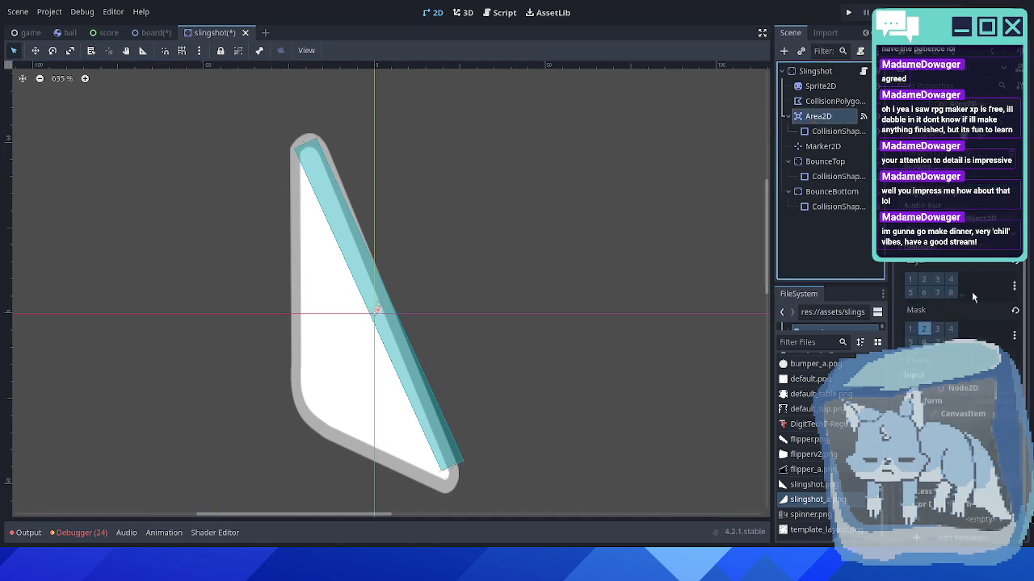
left_click(939, 402)
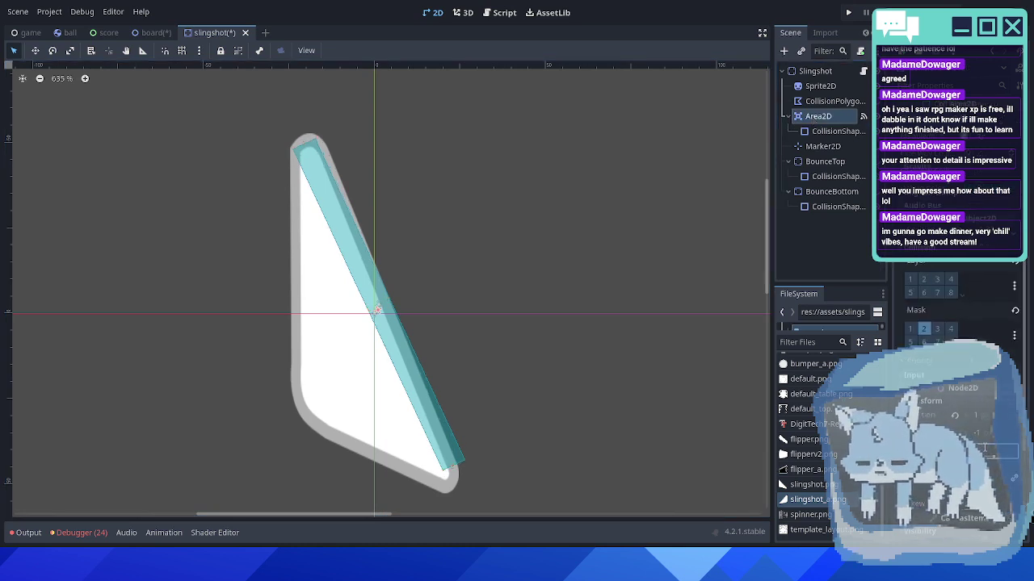
key("Up")
key("Up")
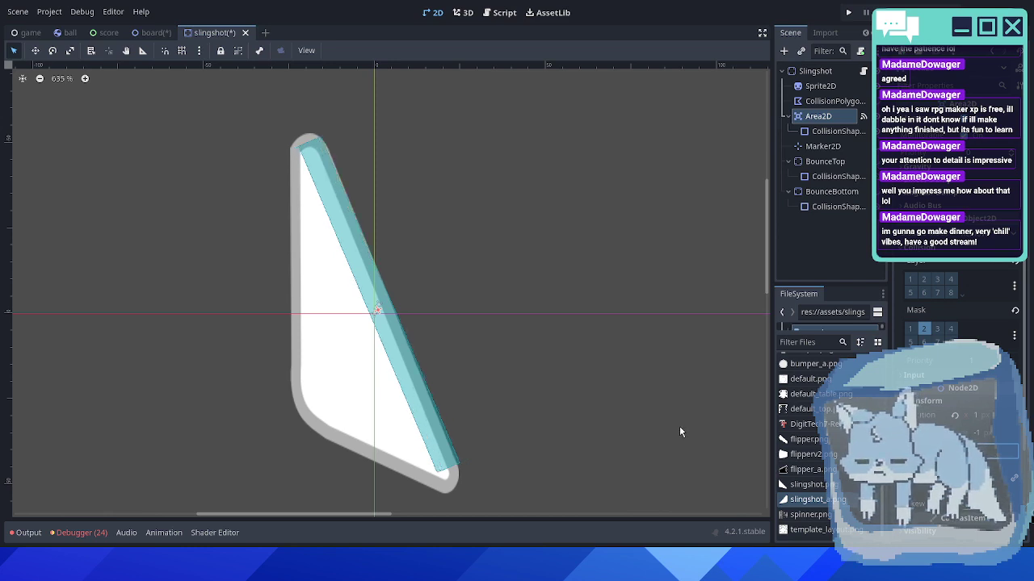
scroll(511, 371, "up", 2)
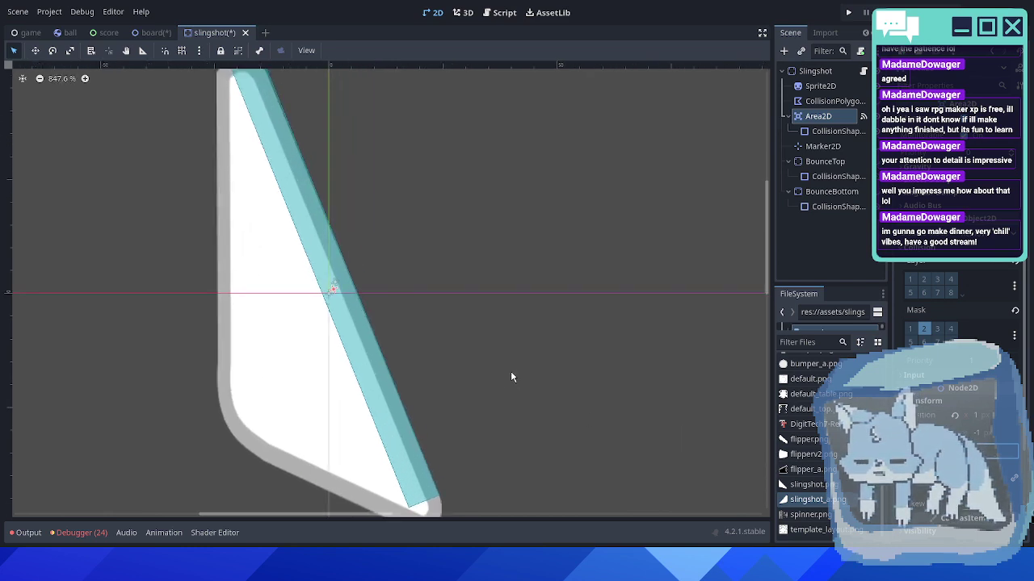
- Nudge the Area2D's collision rectangle slightly outward across the sprite's slanted edge
middle_click_drag(511, 370, 598, 358)
scroll(598, 359, "down", 1)
scroll(597, 357, "down", 1)
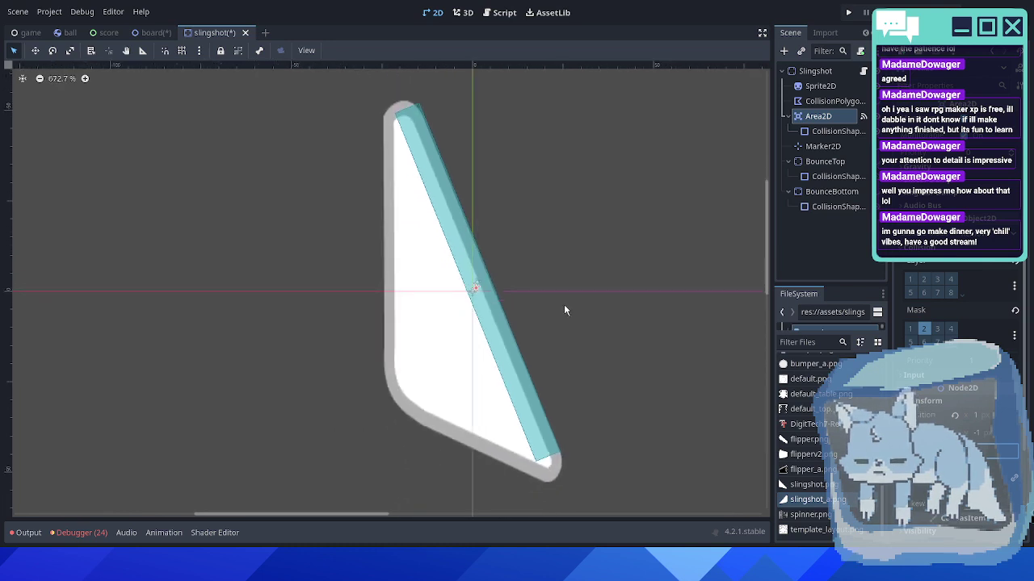
left_click(427, 152)
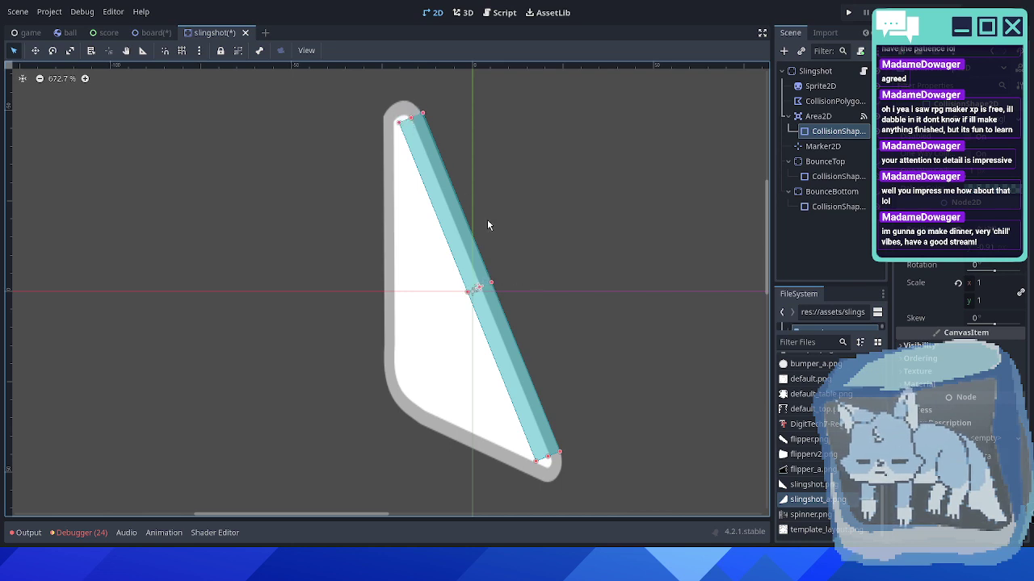
scroll(528, 310, "up", 3)
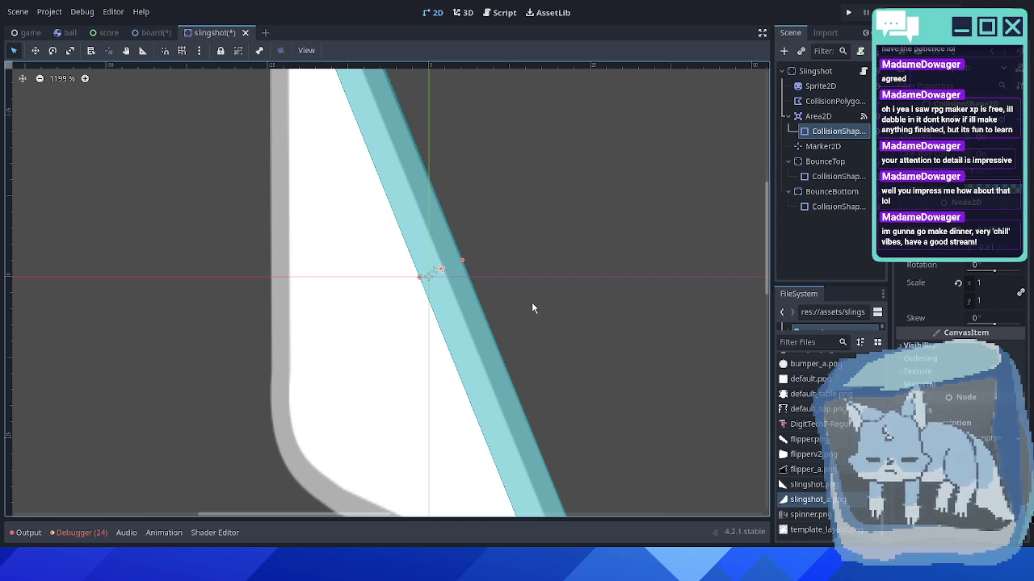
scroll(596, 287, "down", 4)
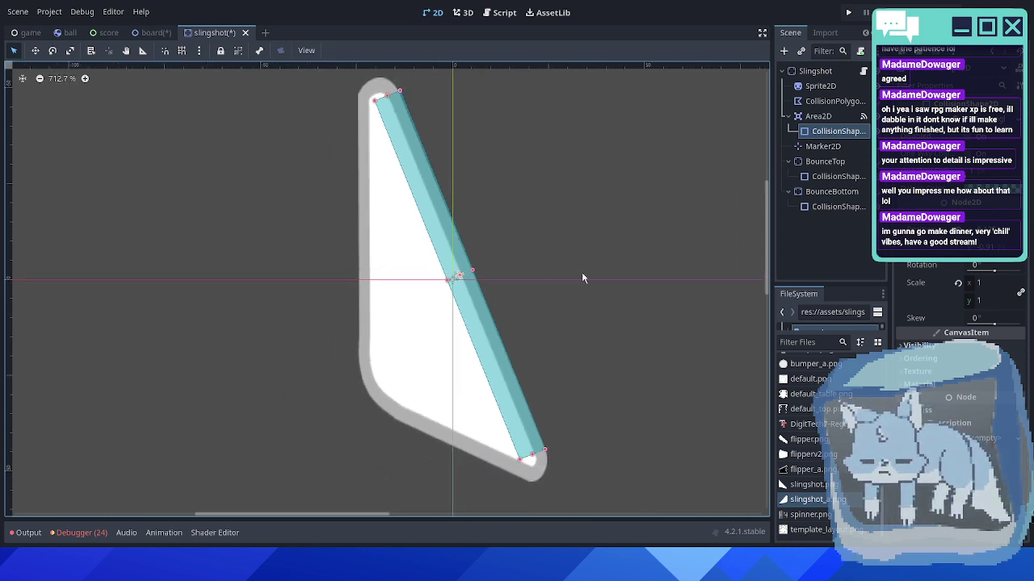
scroll(582, 272, "up", 3)
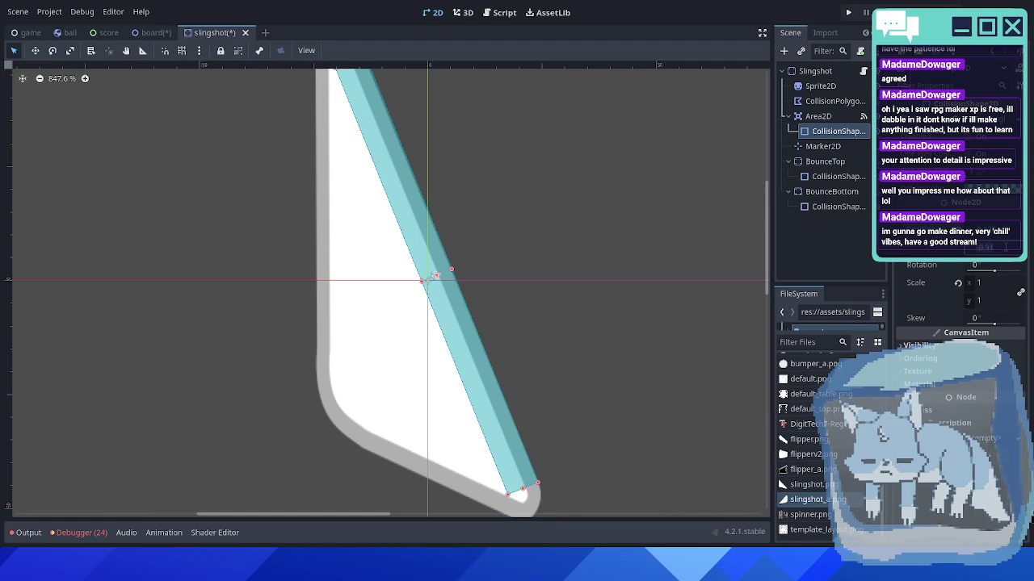
left_click_drag(436, 273, 441, 273)
scroll(569, 323, "down", 1)
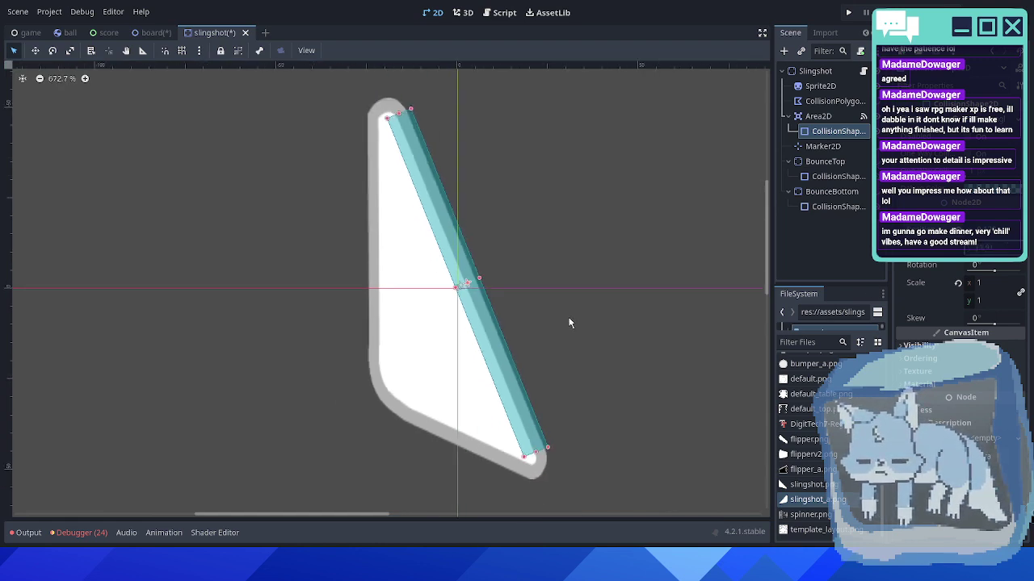
scroll(569, 323, "up", 1)
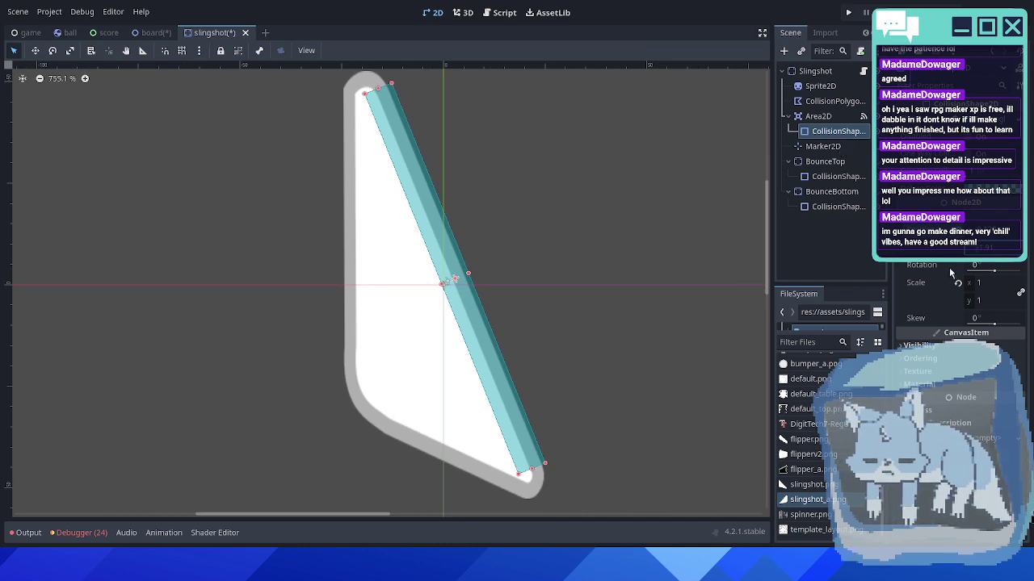
- Try a slightly larger rotation on the Area2D, revert it, and reset the node's position to 0, 0
left_click(818, 116)
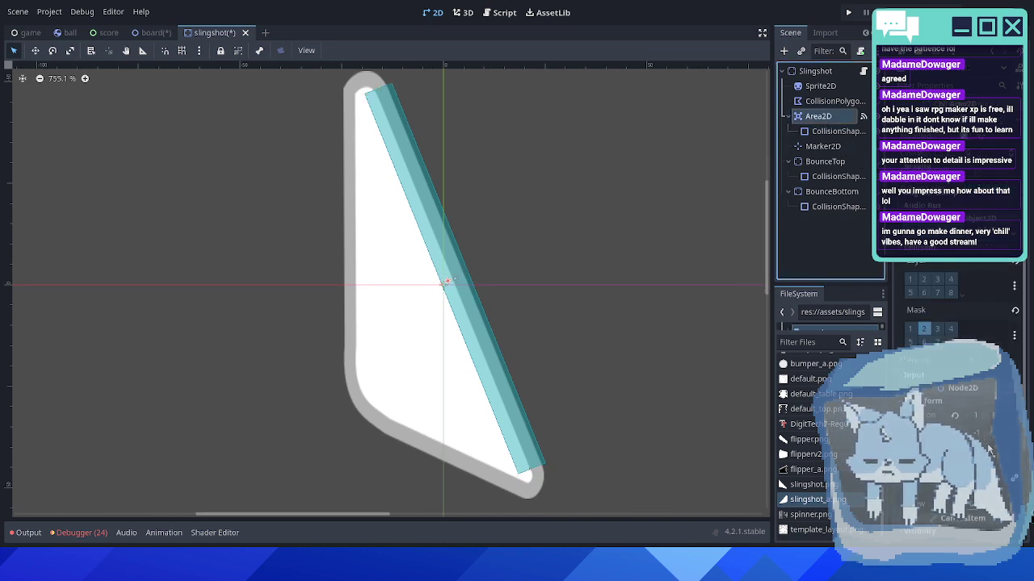
key("Down")
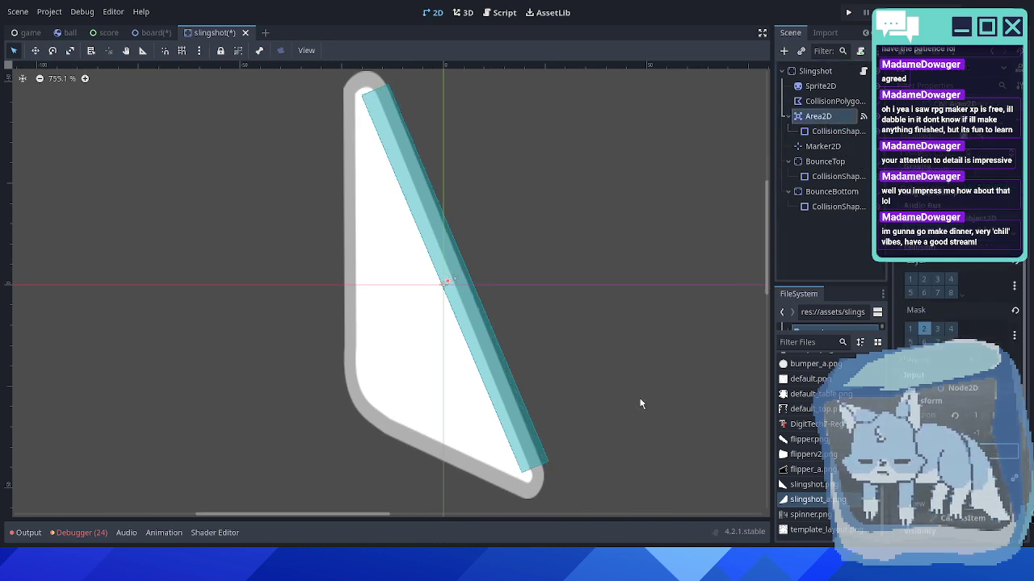
key("ctrl+z")
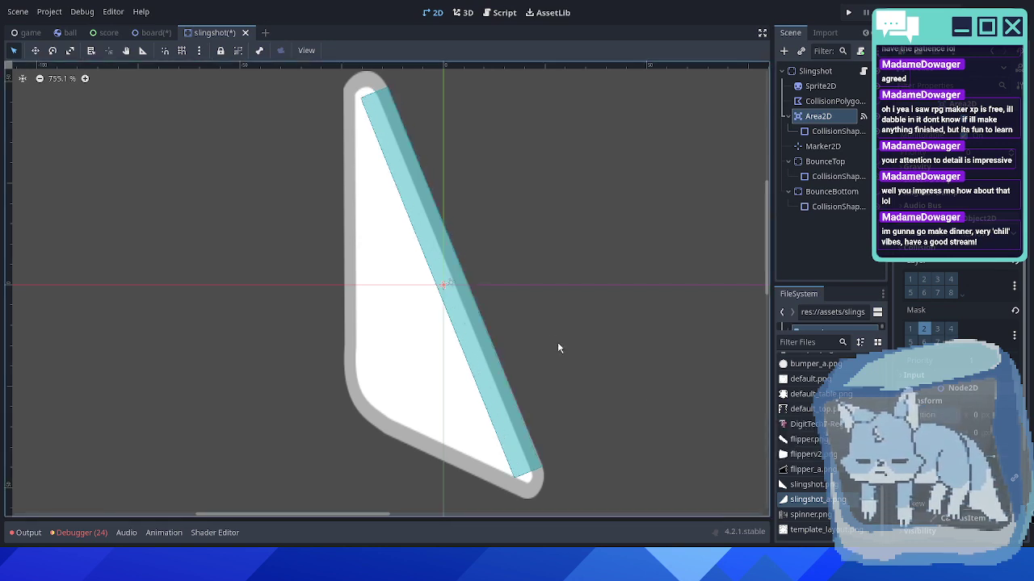
- Set the Area2D's position to x 0.5, y -0.5 and check the rectangle against the sprite's slanted edge
scroll(446, 287, "up", 1)
scroll(446, 287, "up", 1)
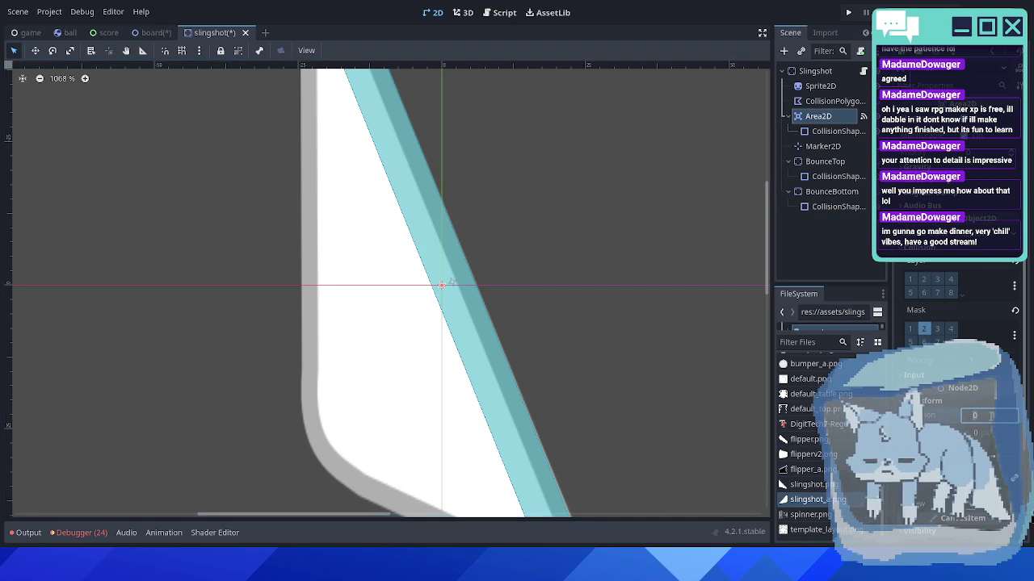
left_click_drag(449, 282, 452, 284)
key("Return")
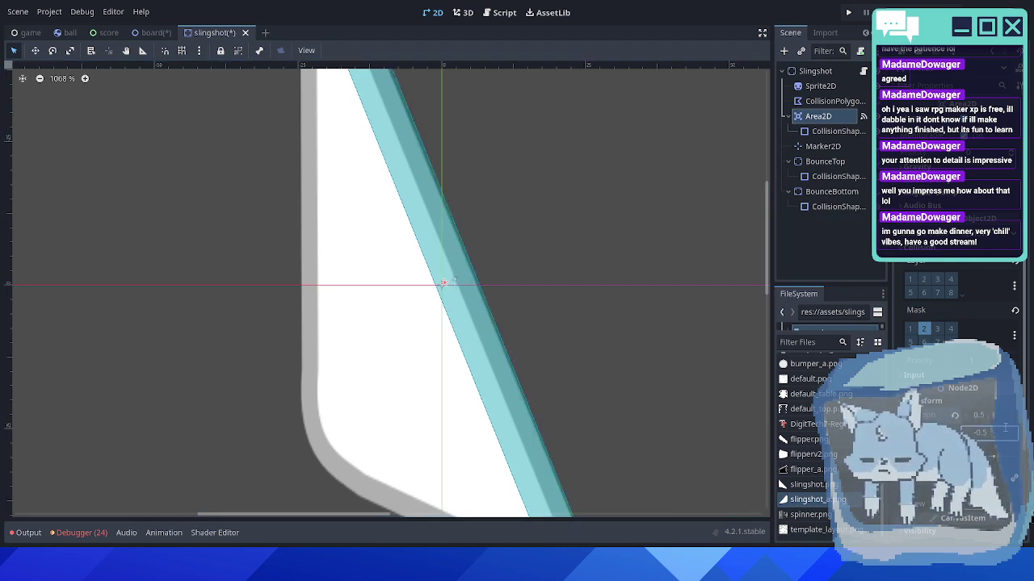
scroll(493, 290, "down", 2)
scroll(553, 311, "up", 5)
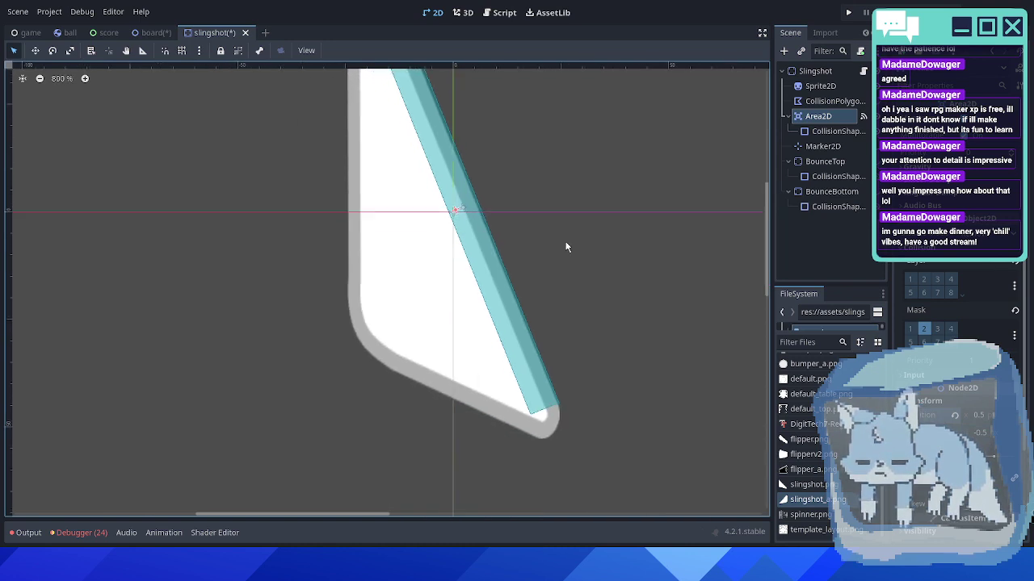
scroll(565, 293, "down", 1)
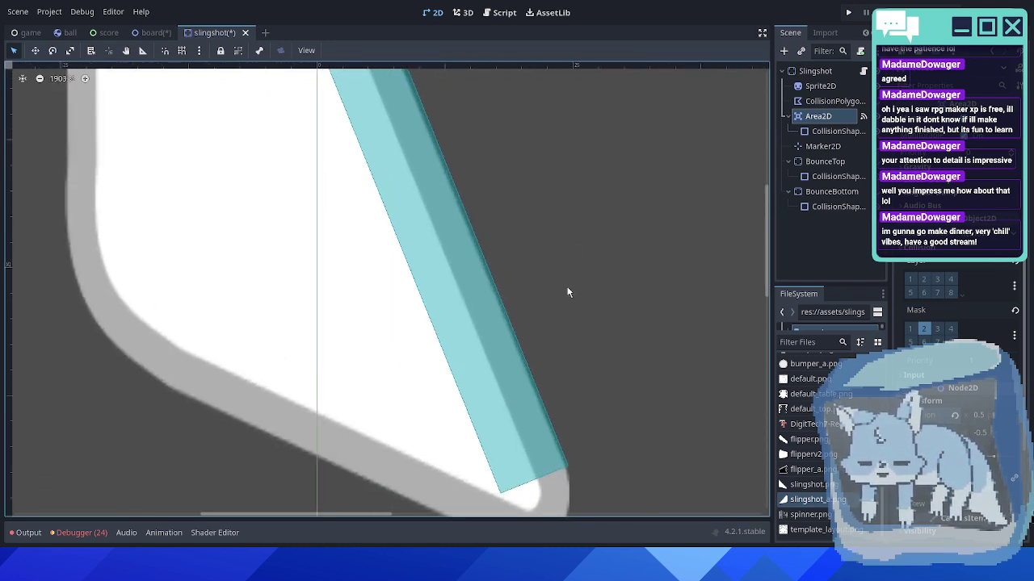
scroll(571, 237, "down", 1)
scroll(571, 239, "down", 1)
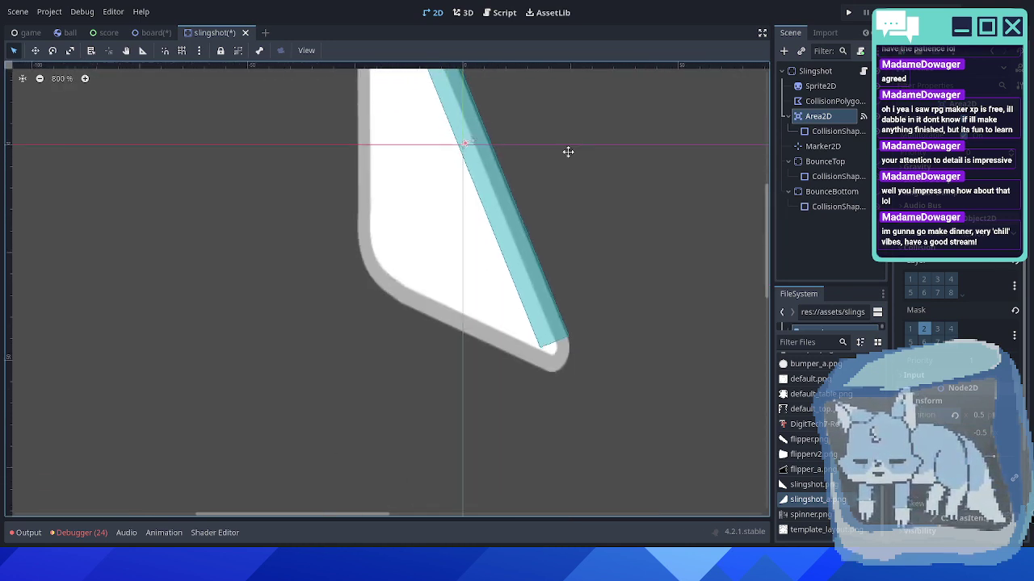
scroll(444, 131, "up", 4, "ctrl")
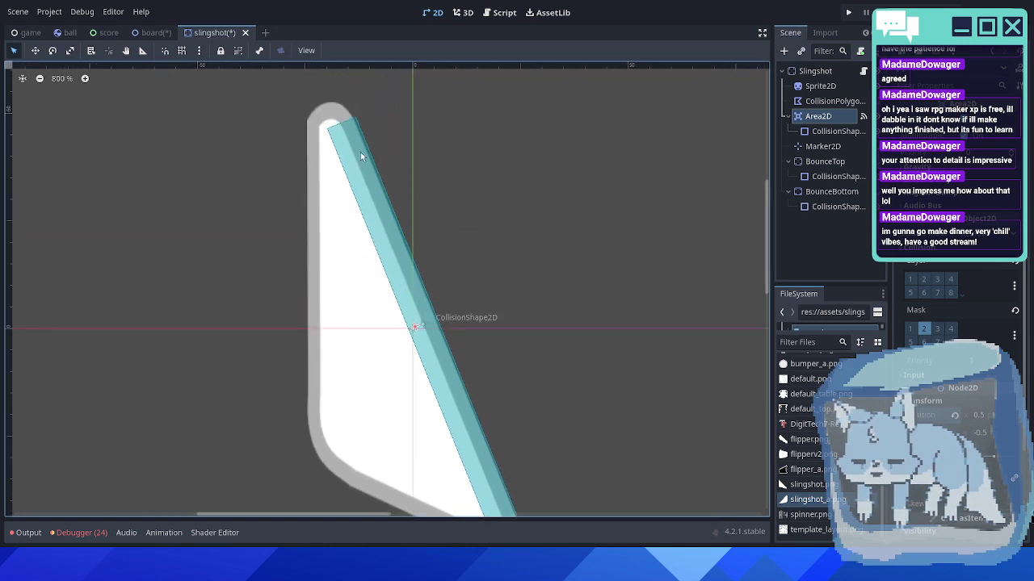
- Fine-tune the Area2D's rotation, comparing the collision rectangle with the sprite's slanted edge at the upper and lower tips
scroll(557, 248, "down", 1, "ctrl")
scroll(558, 247, "down", 2, "ctrl")
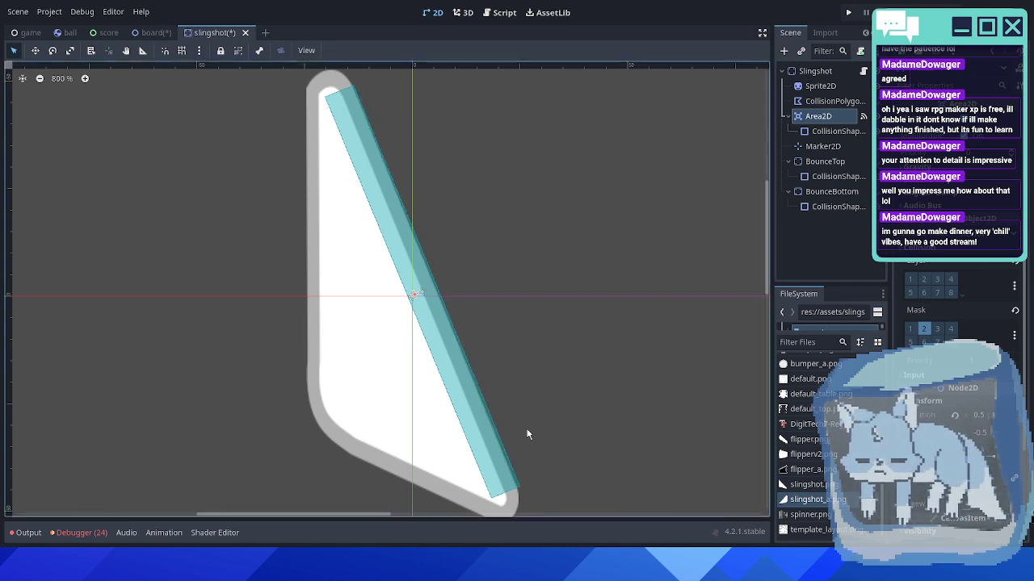
scroll(443, 398, "up", 4)
middle_click_drag(424, 310, 433, 373)
middle_click_drag(408, 233, 419, 350)
scroll(419, 349, "up", 3)
scroll(445, 355, "down", 3)
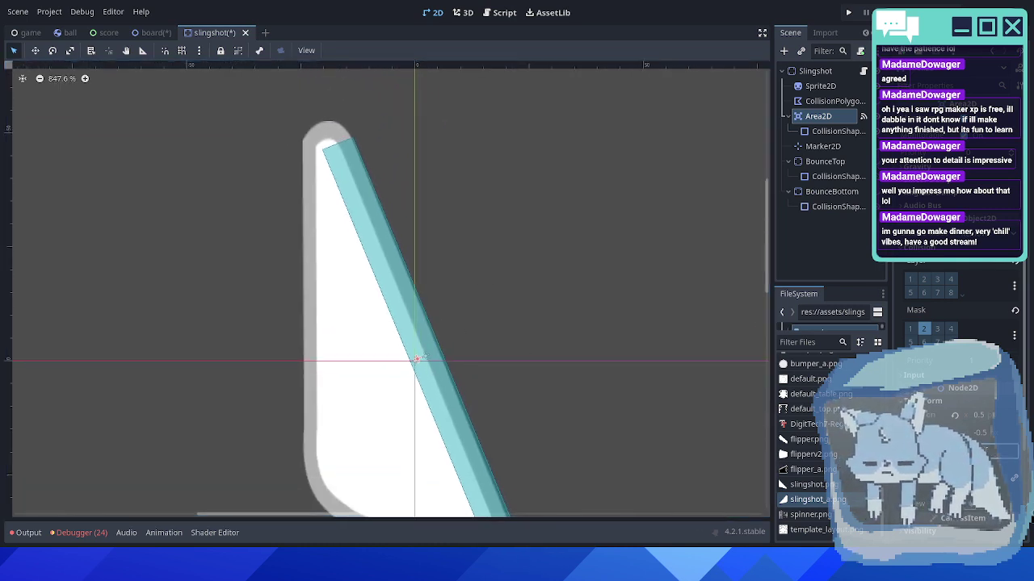
scroll(538, 307, "down", 3)
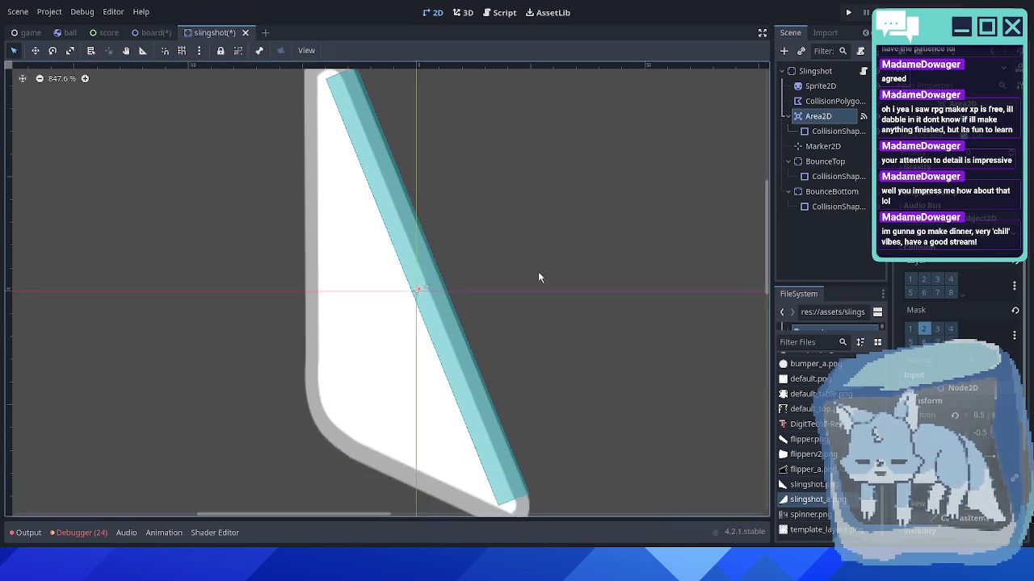
scroll(457, 228, "up", 1)
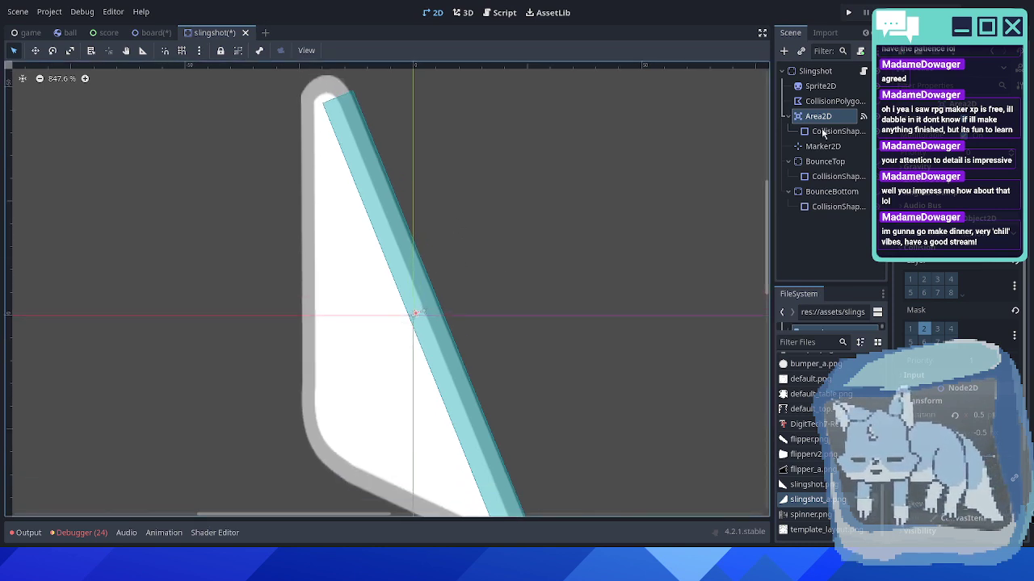
- Measure along the sprite's slanted edge with the ruler while the Area2D is temporarily hidden
left_click(876, 116)
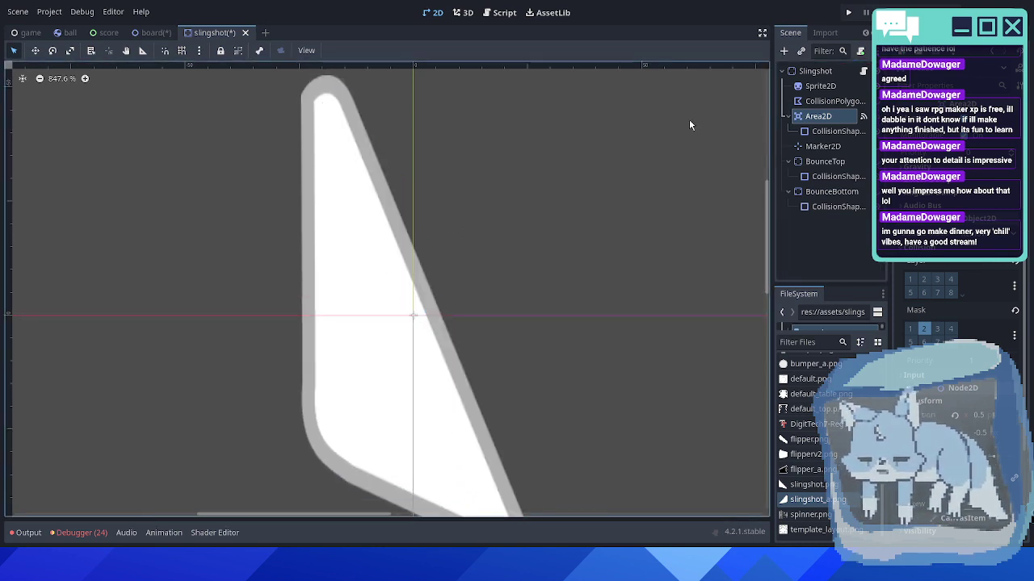
left_click(142, 50)
scroll(352, 154, "up", 3, "ctrl")
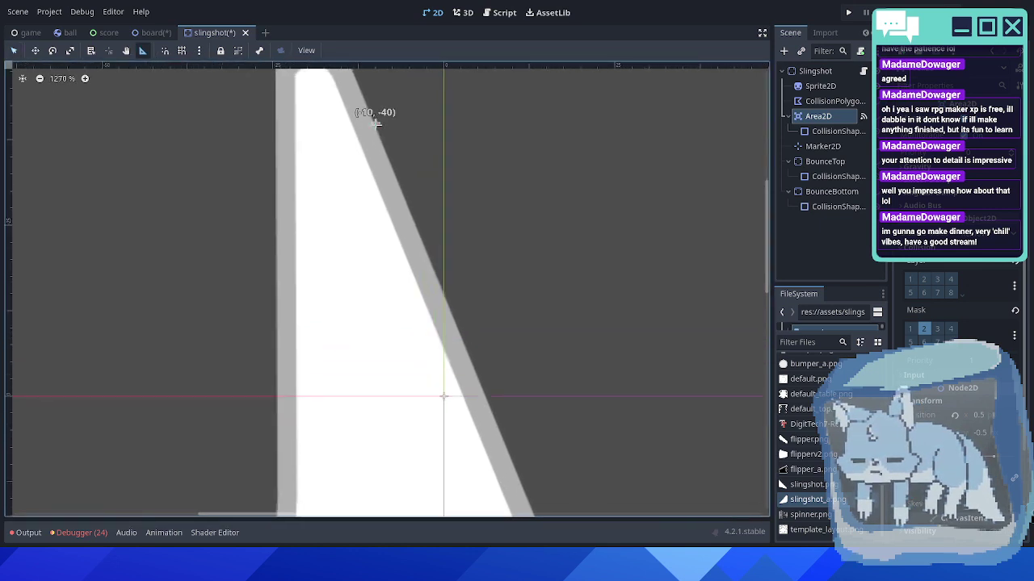
left_click_drag(375, 123, 460, 327)
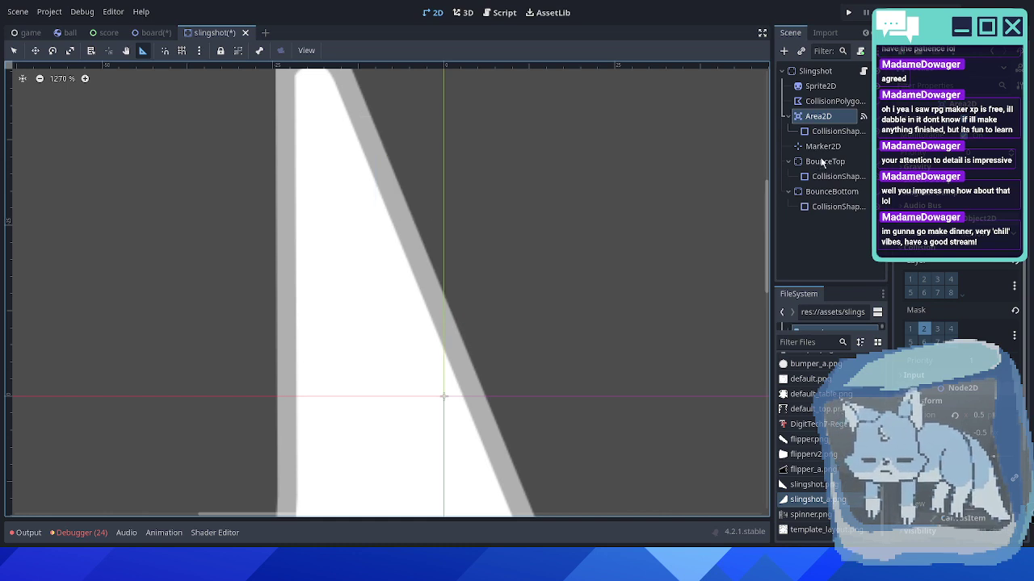
left_click(876, 119)
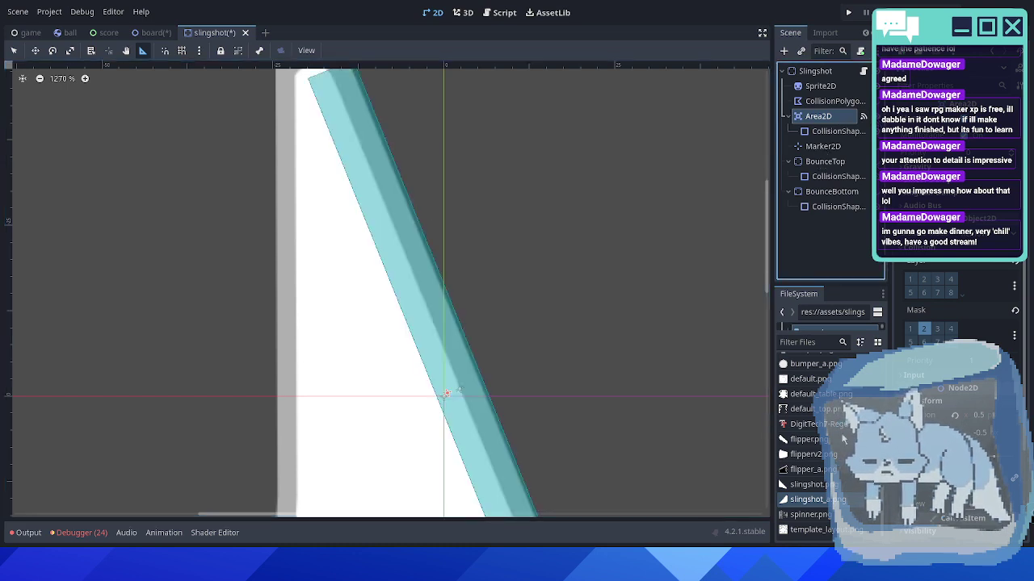
- Reset the positions of the Area2D and its CollisionShape2D to 0, 0
scroll(538, 310, "down", 5)
scroll(485, 254, "up", 3)
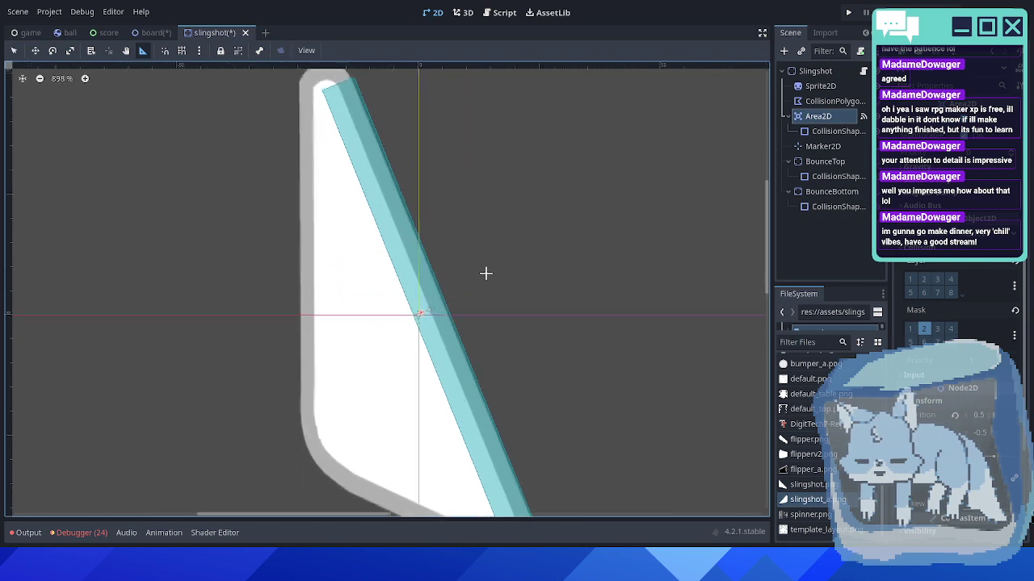
scroll(486, 274, "up", 1)
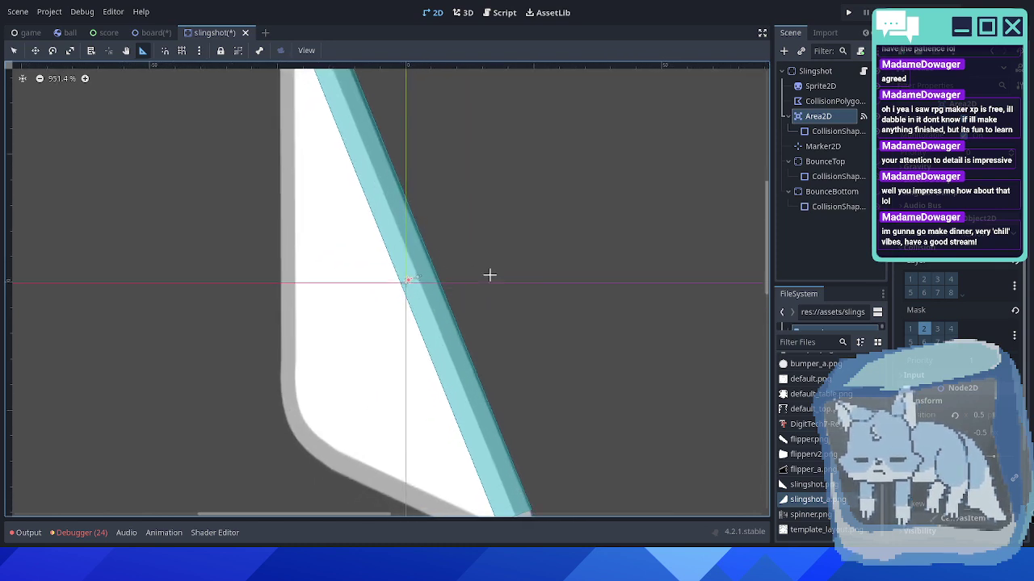
left_click(956, 417)
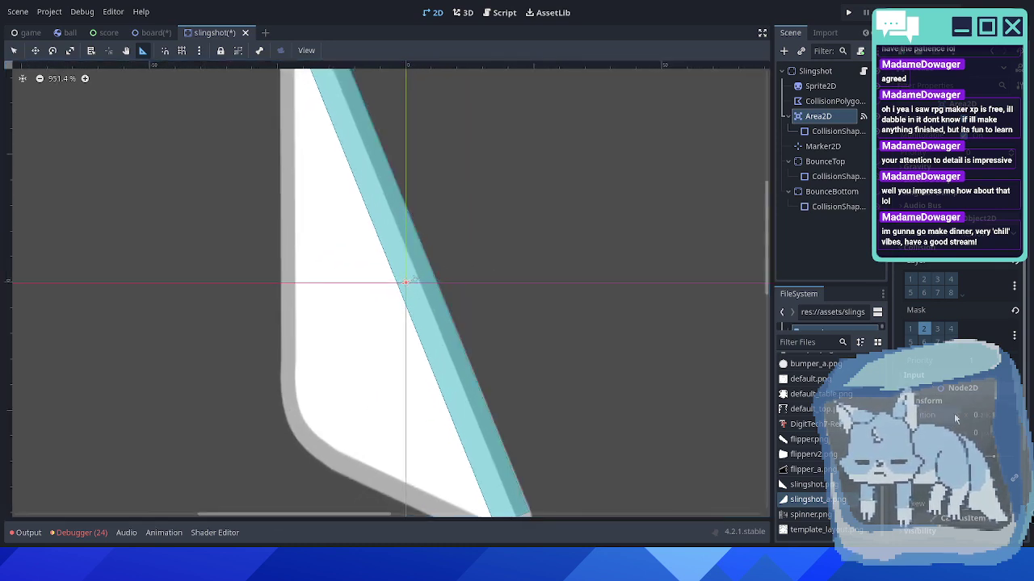
left_click(831, 130)
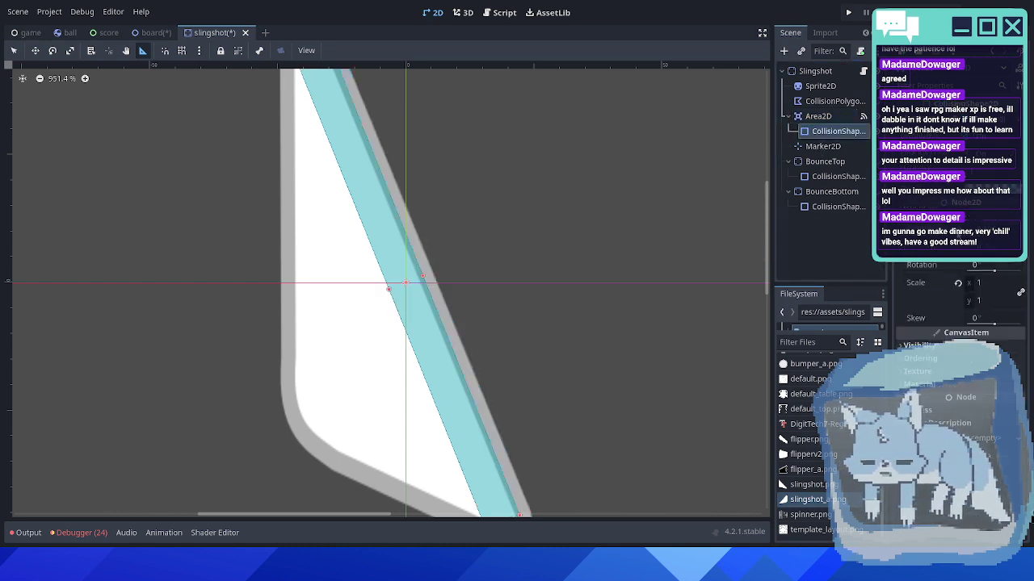
- Extend the collision rectangle's outer long side to the outer boundary of the sprite's slanted grey border
scroll(440, 277, "down", 1)
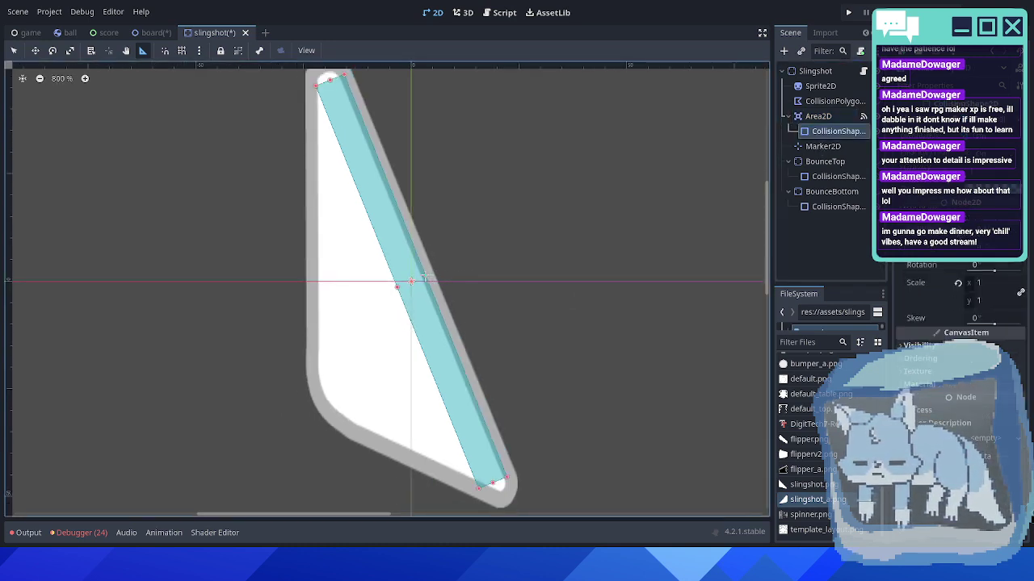
left_click(14, 51)
scroll(452, 294, "up", 2)
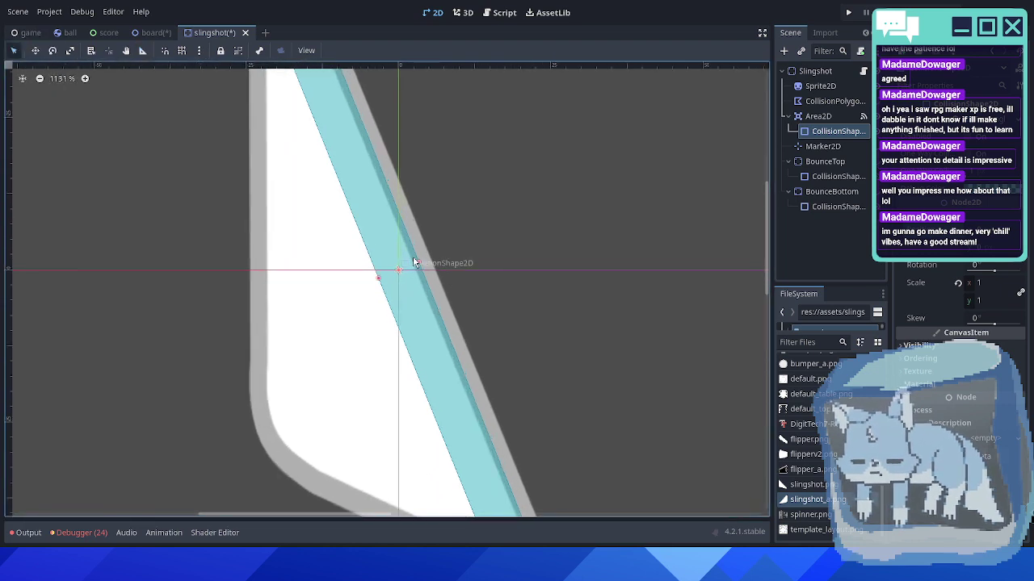
left_click_drag(419, 262, 436, 254)
scroll(436, 254, "down", 4)
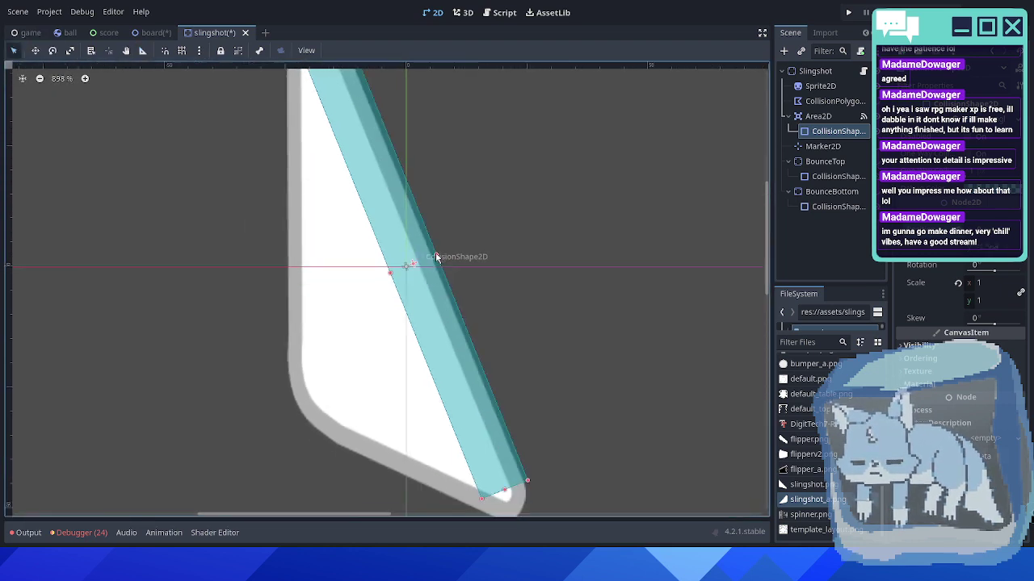
- Pull the collision rectangle's inner long side outward so the strip covers only the sprite's slanted grey border
scroll(369, 219, "down", 1)
scroll(392, 284, "down", 1)
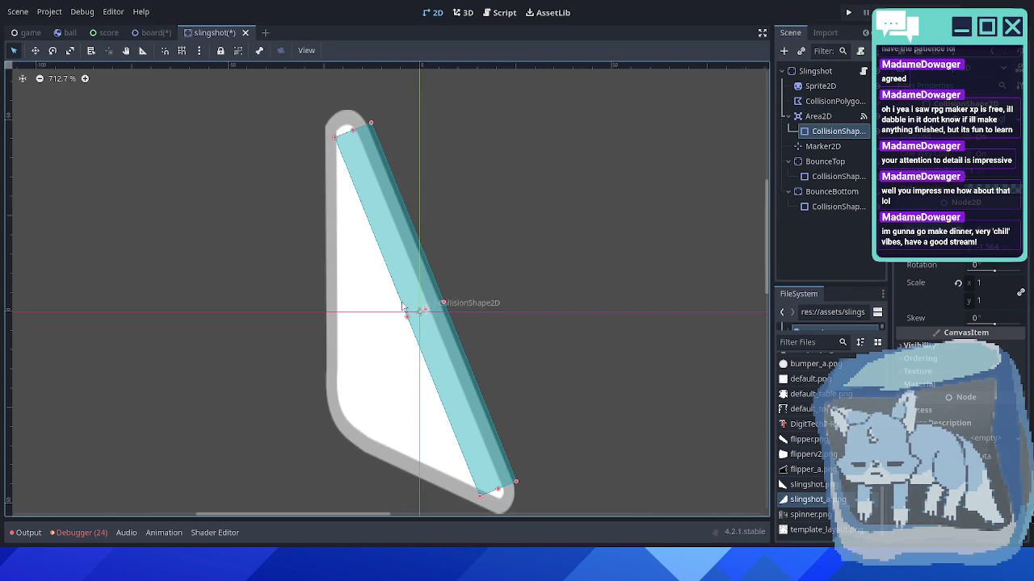
scroll(404, 327, "up", 1)
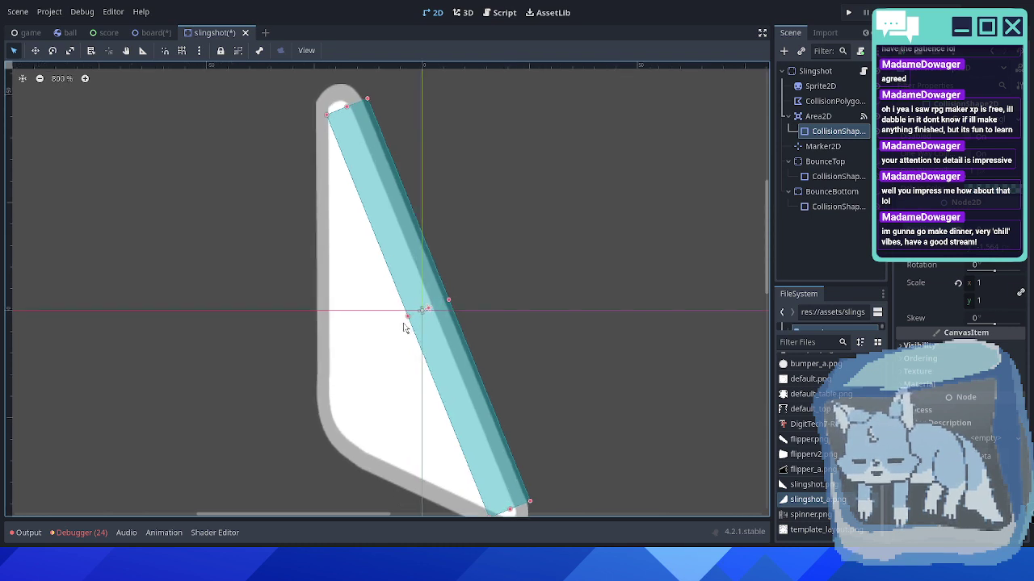
scroll(405, 327, "down", 1)
left_click_drag(407, 318, 429, 313)
scroll(428, 313, "up", 2)
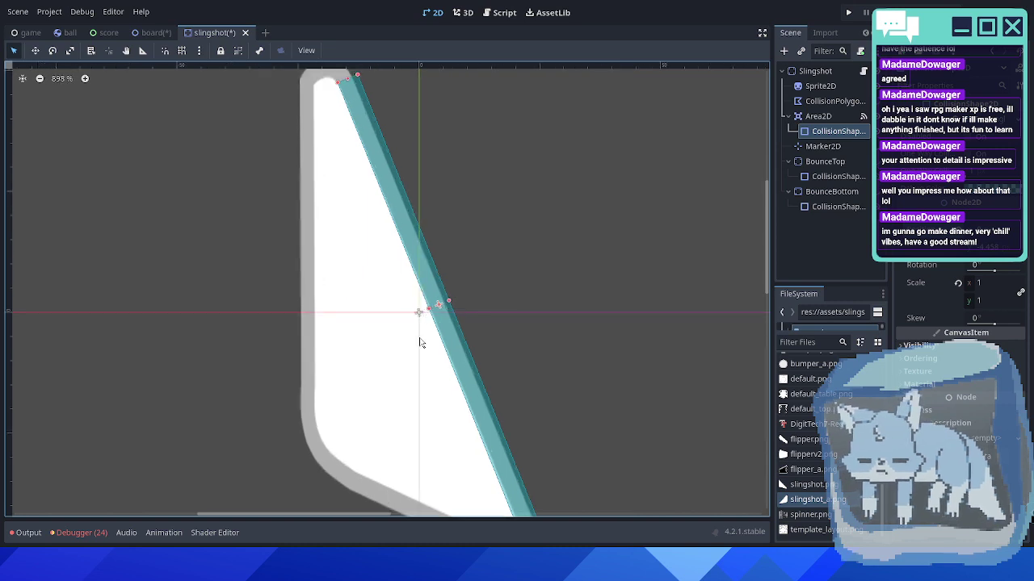
middle_click_drag(420, 342, 369, 330)
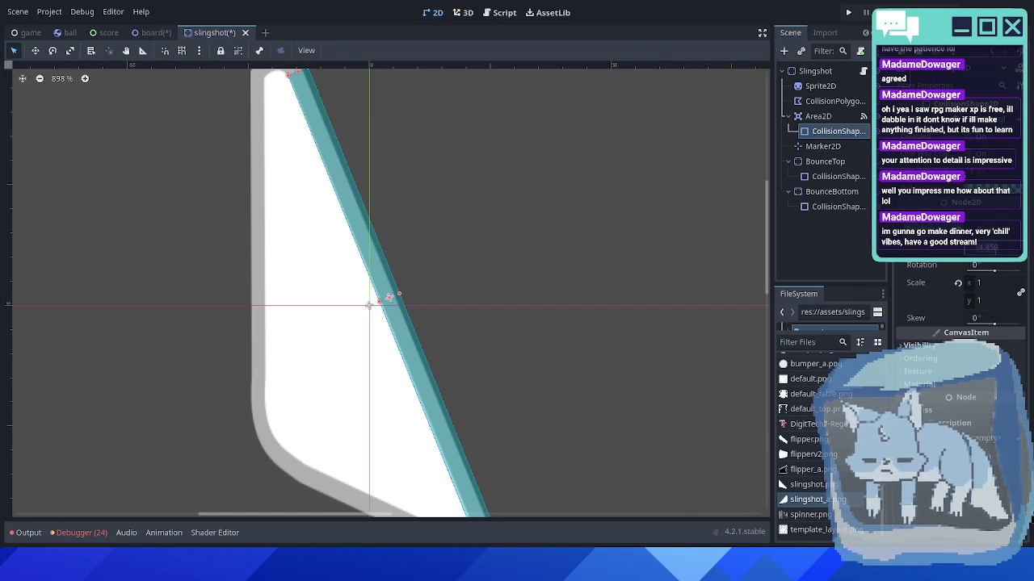
- Set the Area2D collision rectangle's y position to -4 so the strip lines up with the sprite's slanted grey border
type("-4")
key("Return")
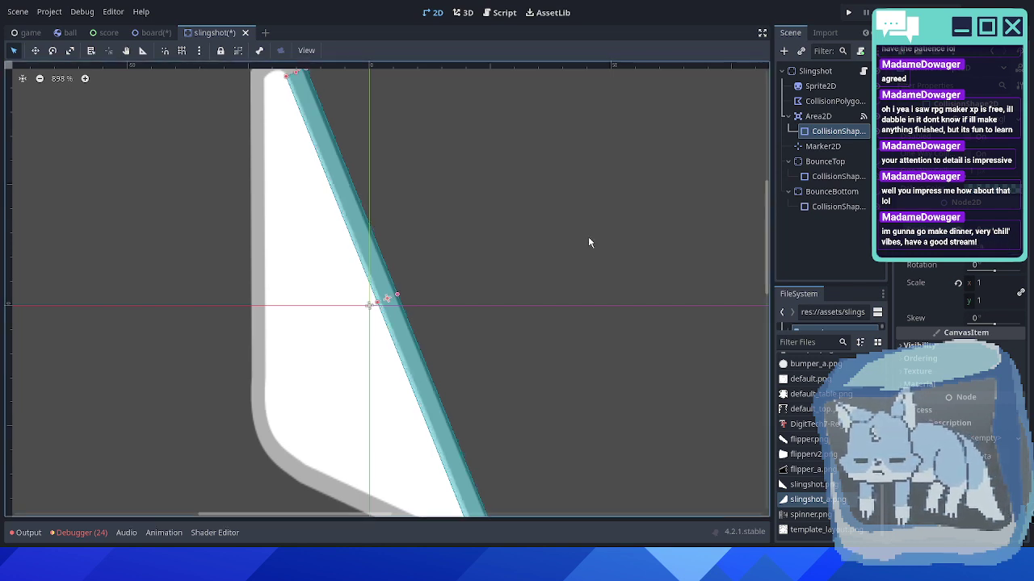
middle_click_drag(433, 300, 442, 264)
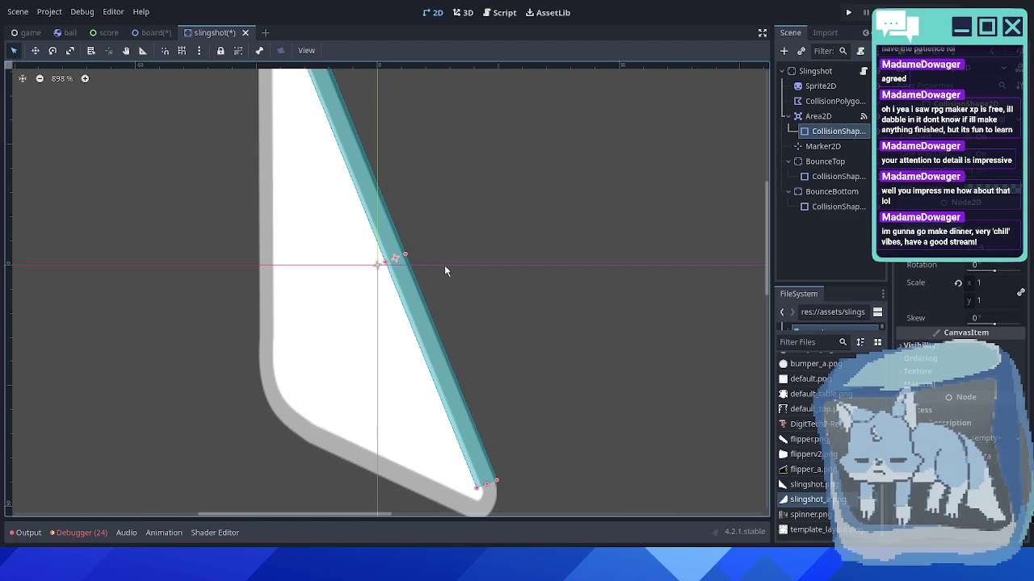
left_click(981, 266)
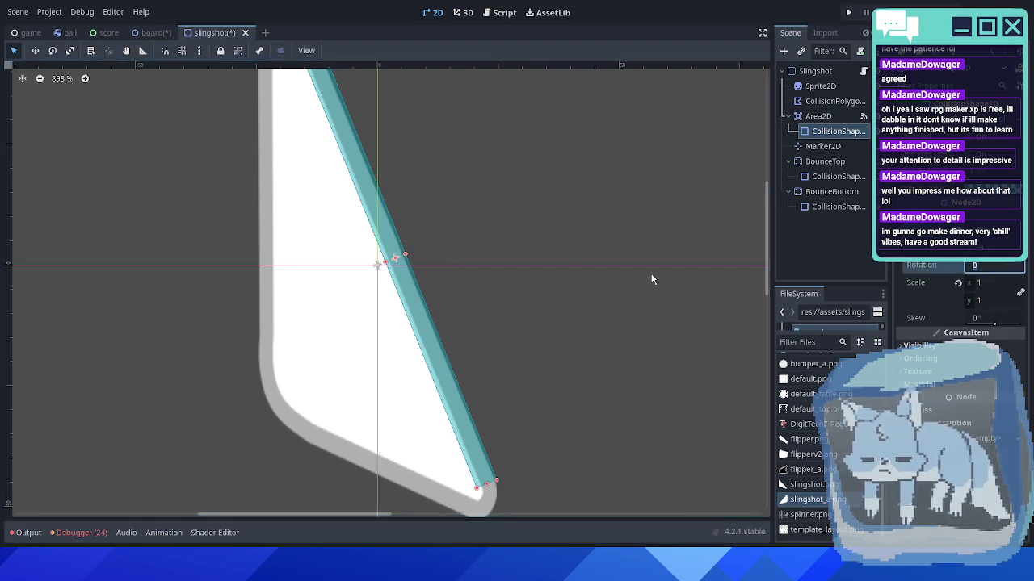
type("1")
middle_click_drag(449, 233, 476, 270)
key("Return")
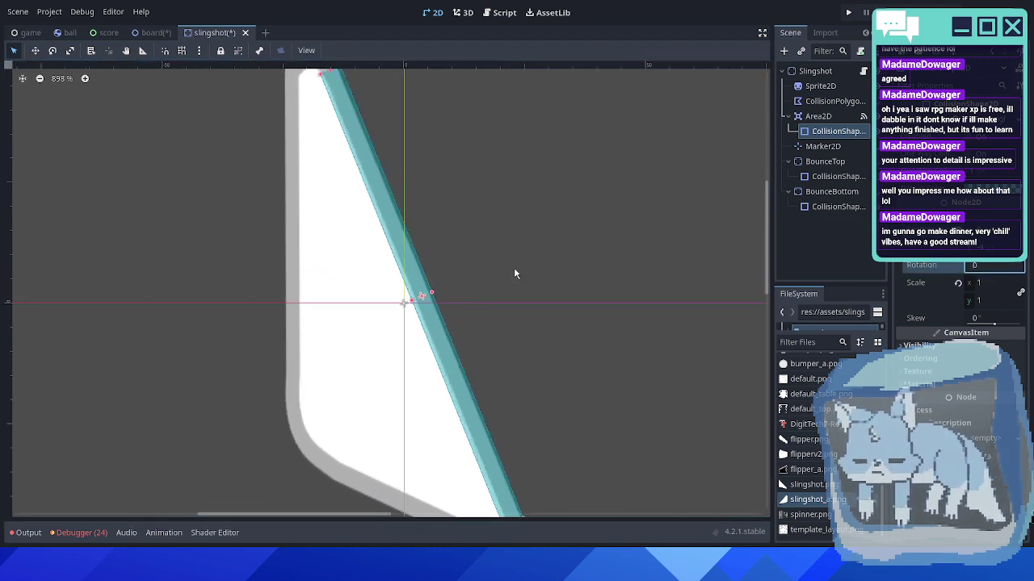
scroll(514, 268, "down", 4)
left_click(514, 268)
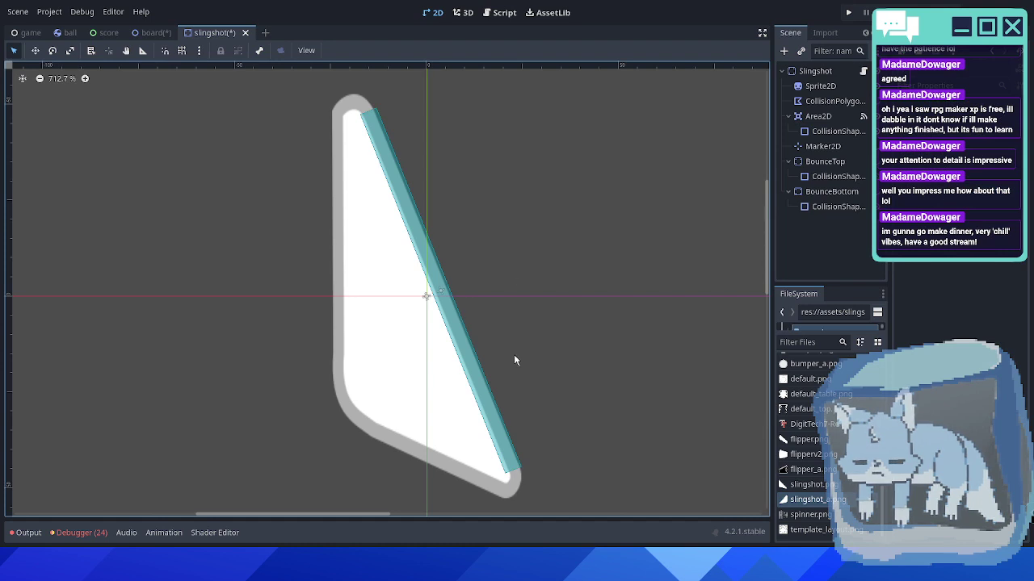
- Check the trigger strip's fit along the whole slanted border and save the slingshot scene
scroll(514, 357, "up", 2)
middle_click_drag(511, 363, 527, 284)
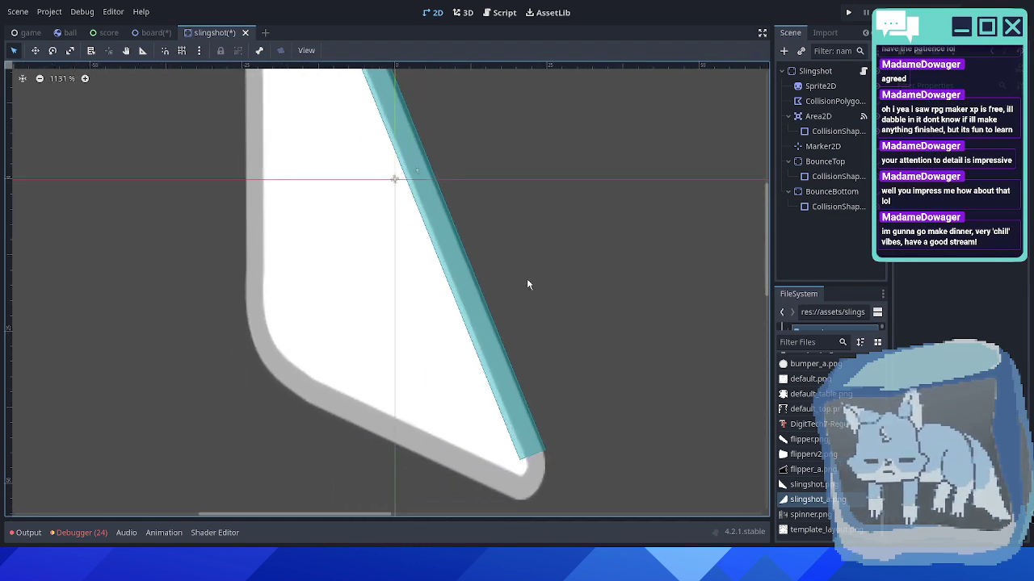
middle_click_drag(540, 236, 533, 277)
scroll(531, 271, "down", 1)
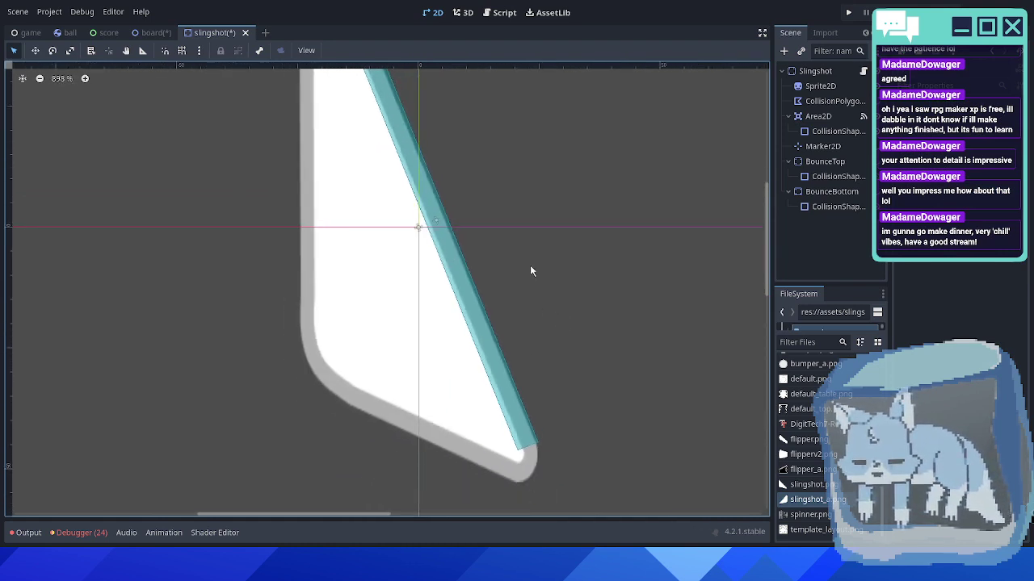
scroll(530, 266, "down", 4)
middle_click_drag(520, 222, 482, 270)
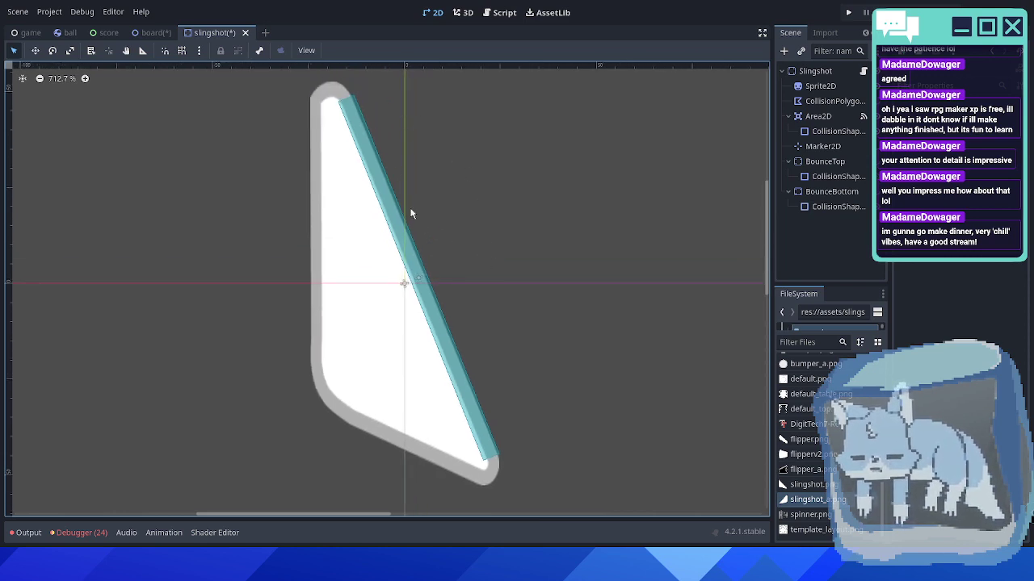
scroll(415, 212, "down", 5)
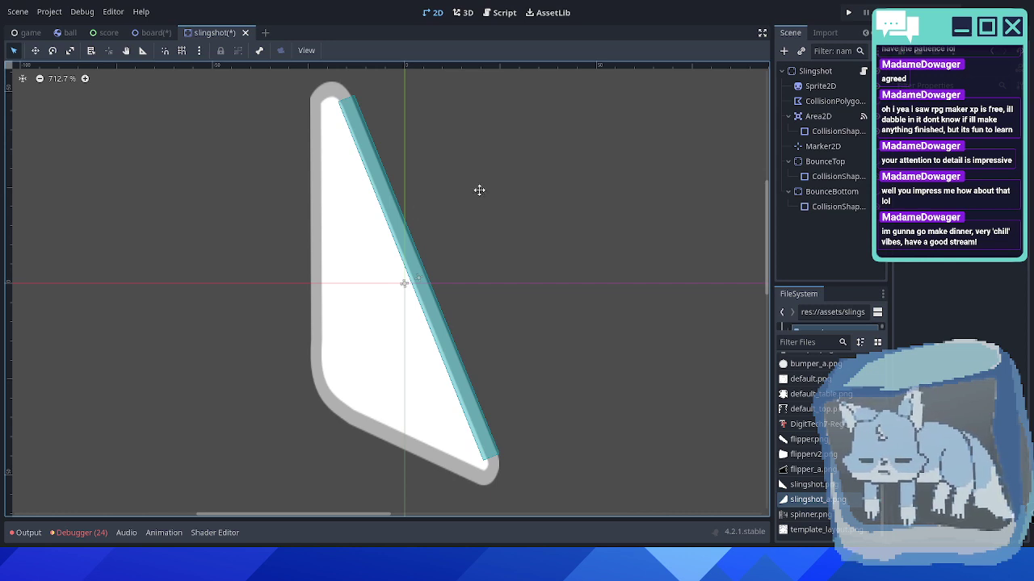
key("ctrl+s")
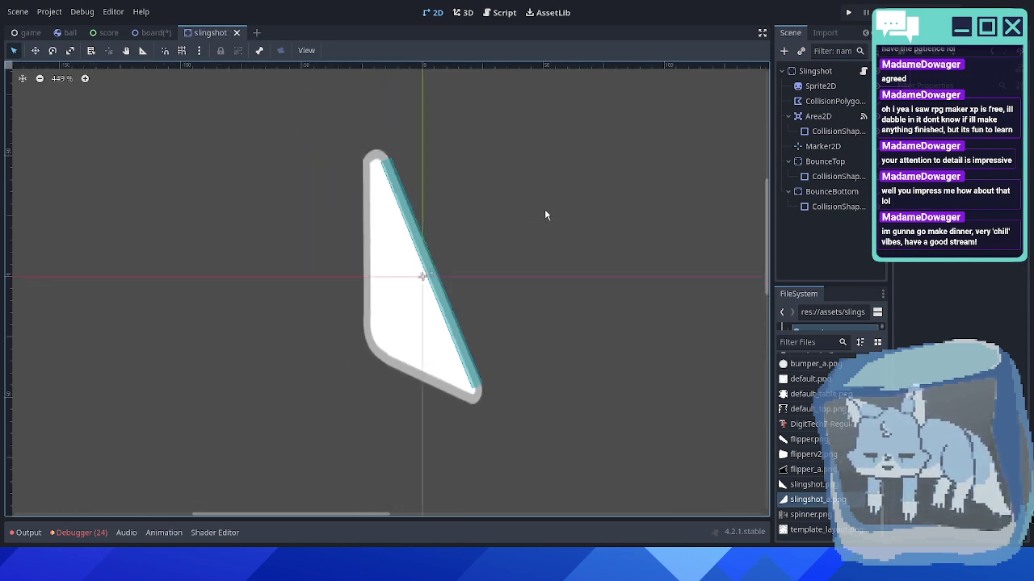
middle_click_drag(547, 215, 496, 229)
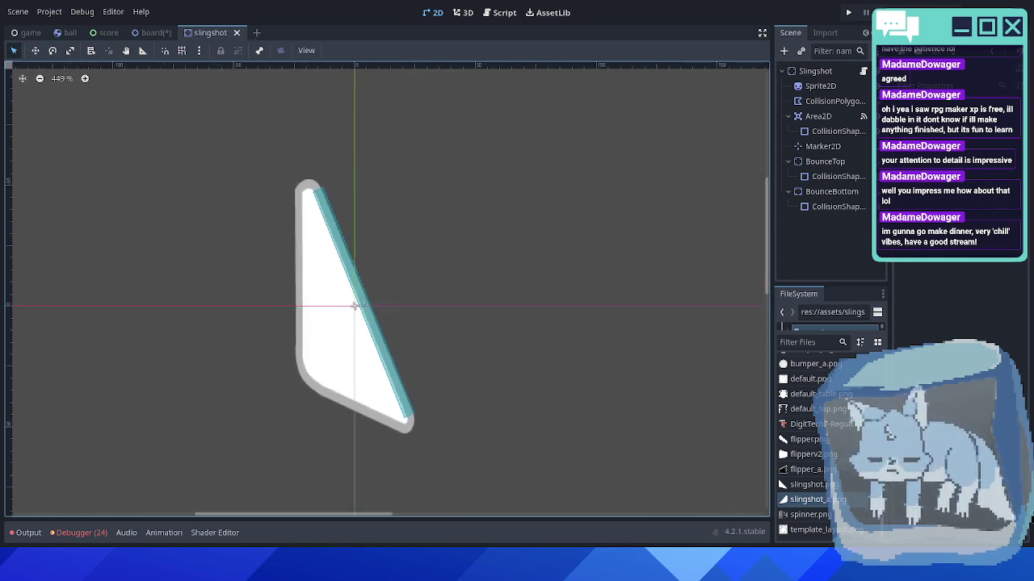
middle_click_drag(630, 270, 570, 276)
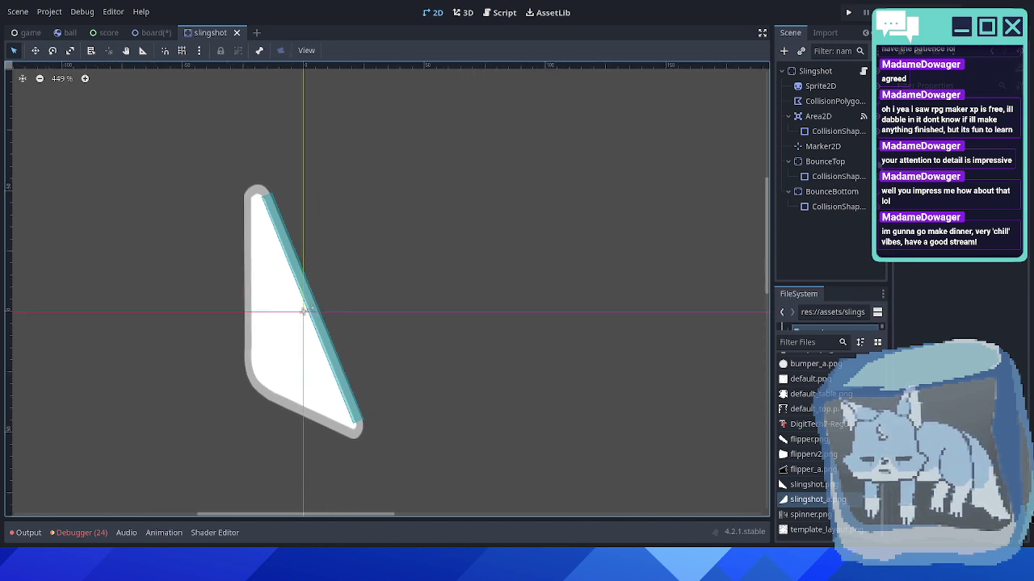
- Hide the Area2D and show the BounceTop and BounceBottom bodies over the sprite
left_click(818, 71)
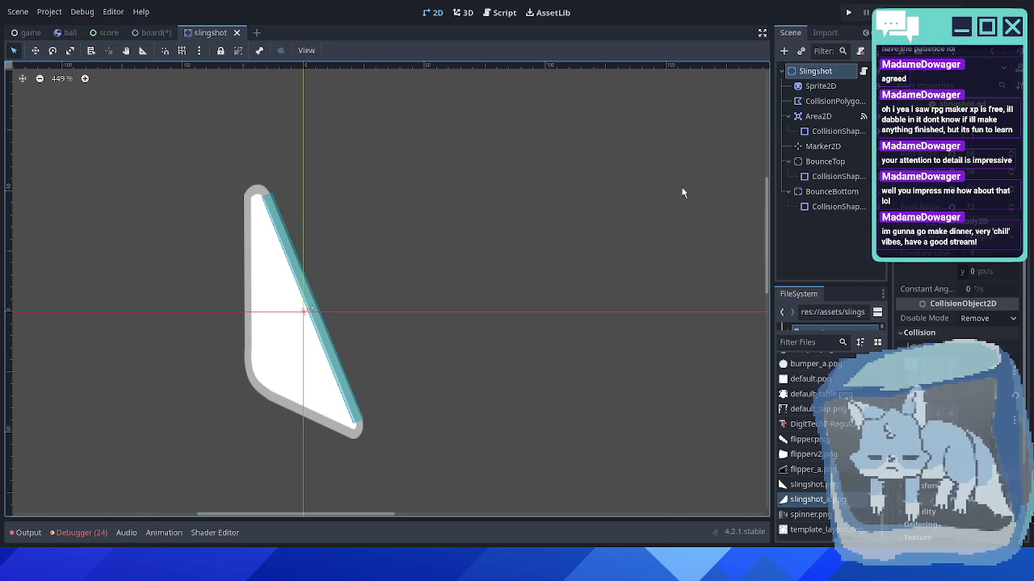
scroll(402, 300, "up", 2)
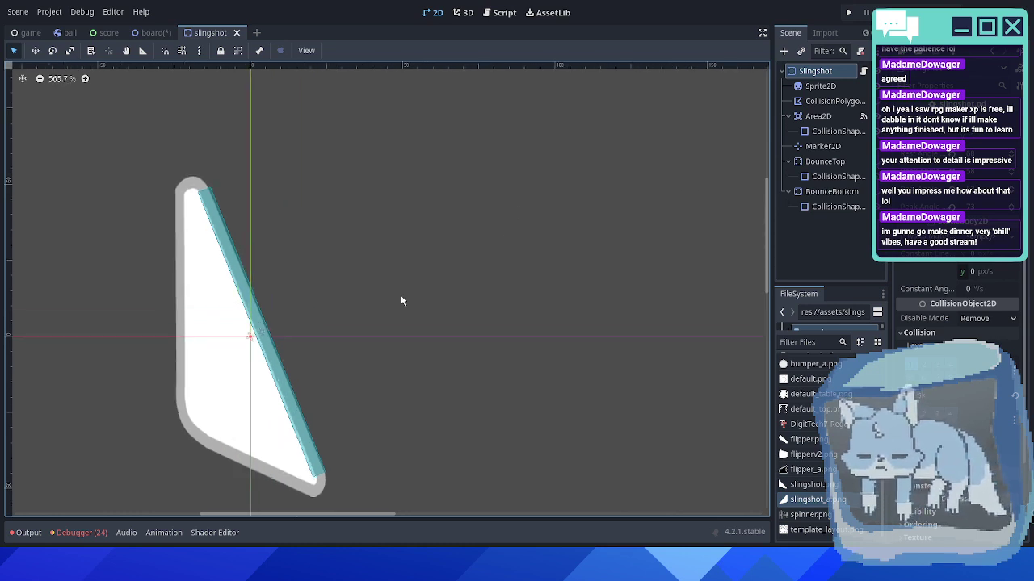
middle_click_drag(401, 300, 445, 242)
scroll(445, 243, "up", 2)
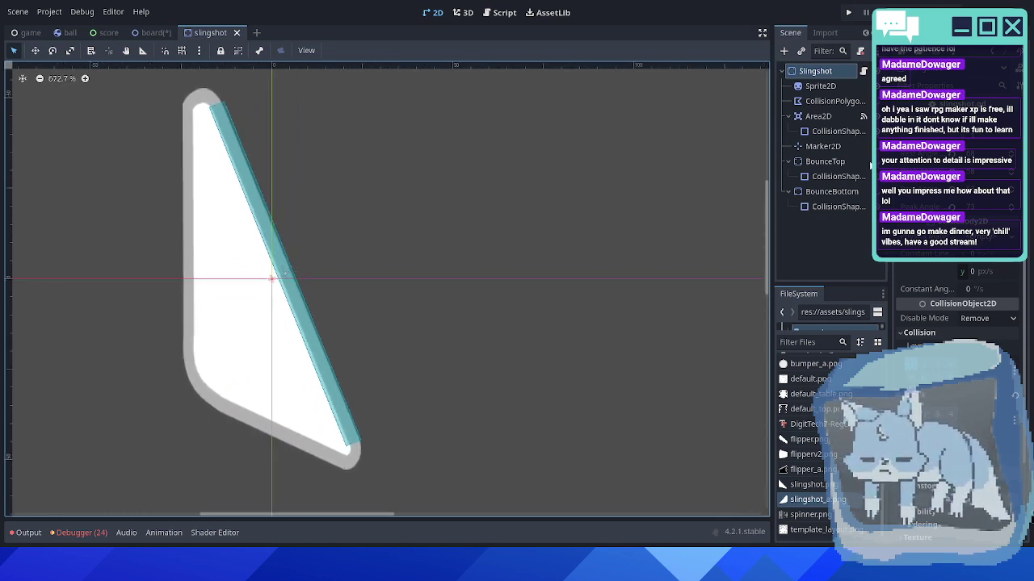
left_click(874, 116)
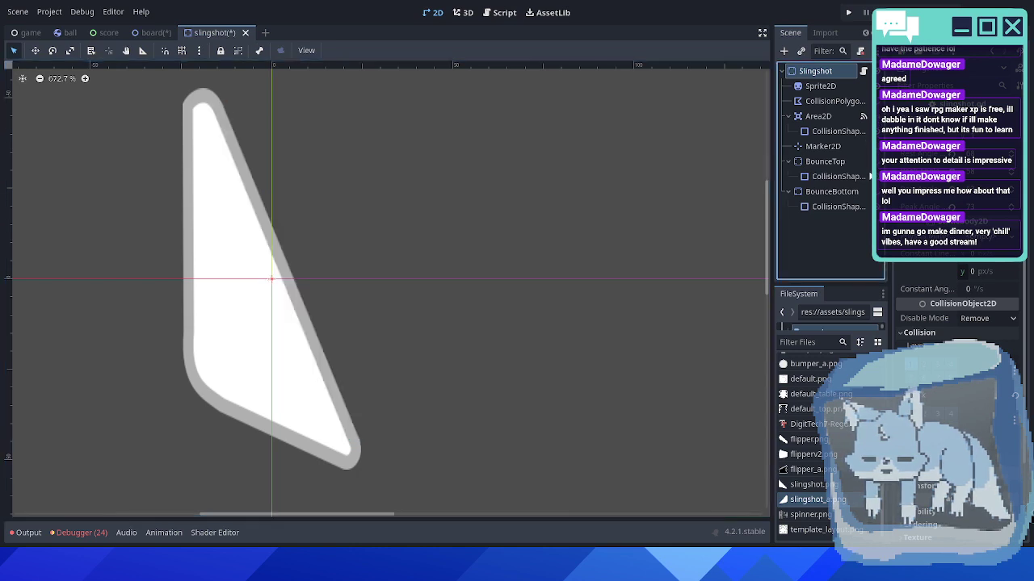
left_click(874, 161)
left_click(875, 191)
scroll(366, 271, "down", 5)
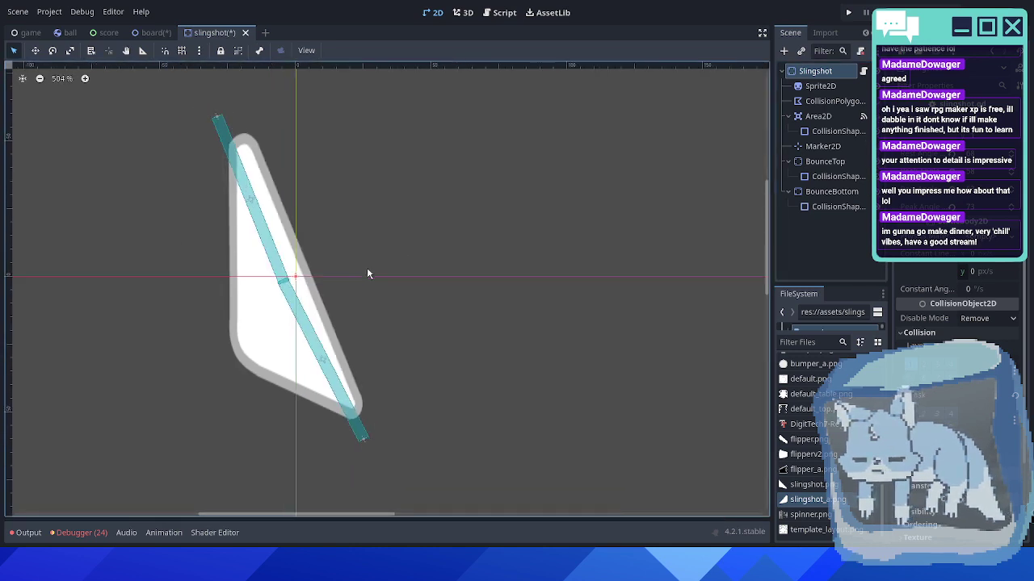
scroll(368, 272, "up", 4)
middle_click_drag(361, 272, 442, 258)
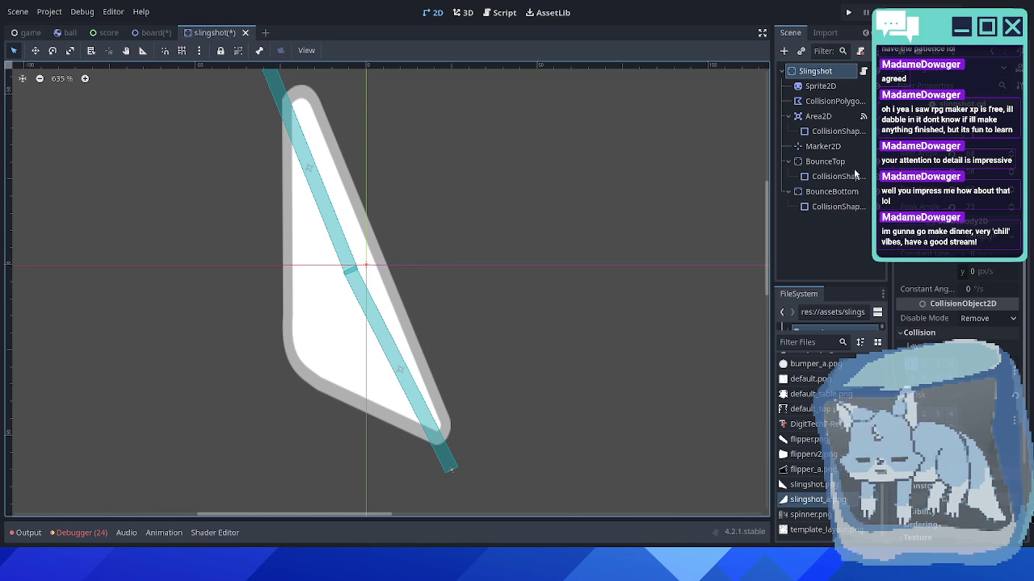
- Shorten BounceTop's collision rectangle so it ends near the sprite's upper corner, and extend its inner end down to the horizontal axis
left_click(829, 165)
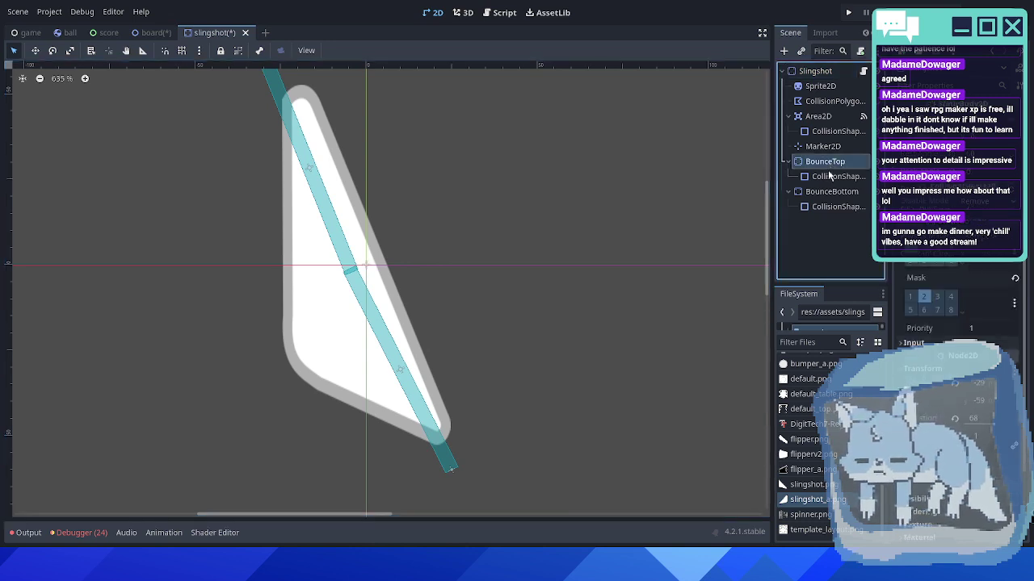
left_click(821, 176)
middle_click_drag(459, 202, 488, 278)
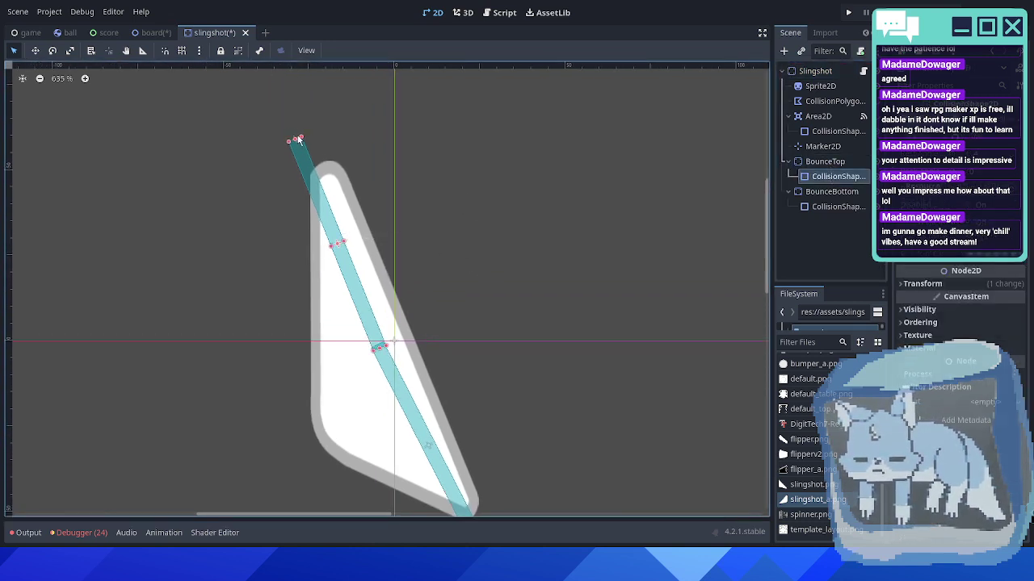
key("ctrl+z")
left_click_drag(295, 142, 316, 177)
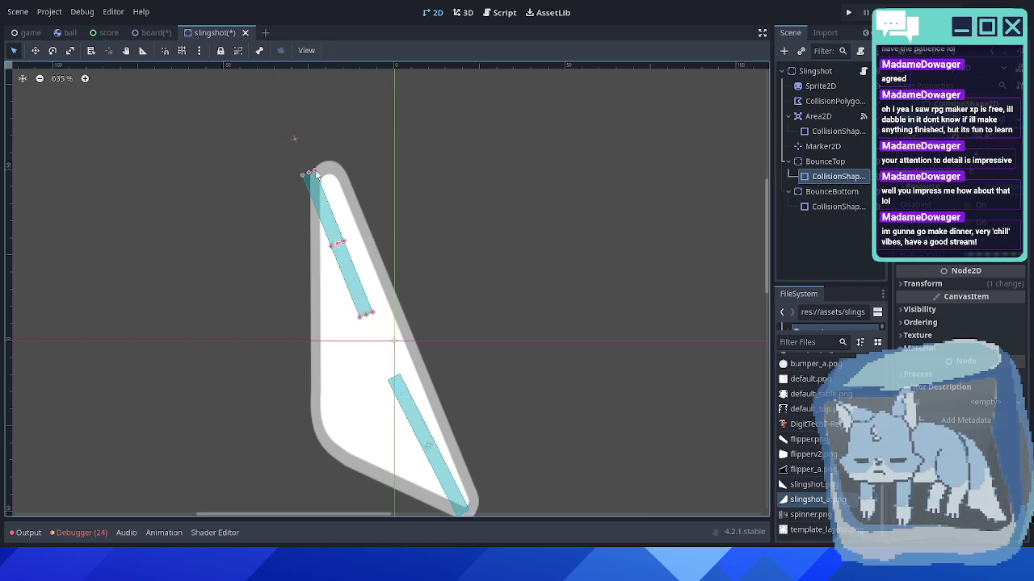
scroll(302, 169, "down", 2, "ctrl")
left_click_drag(368, 261, 377, 290)
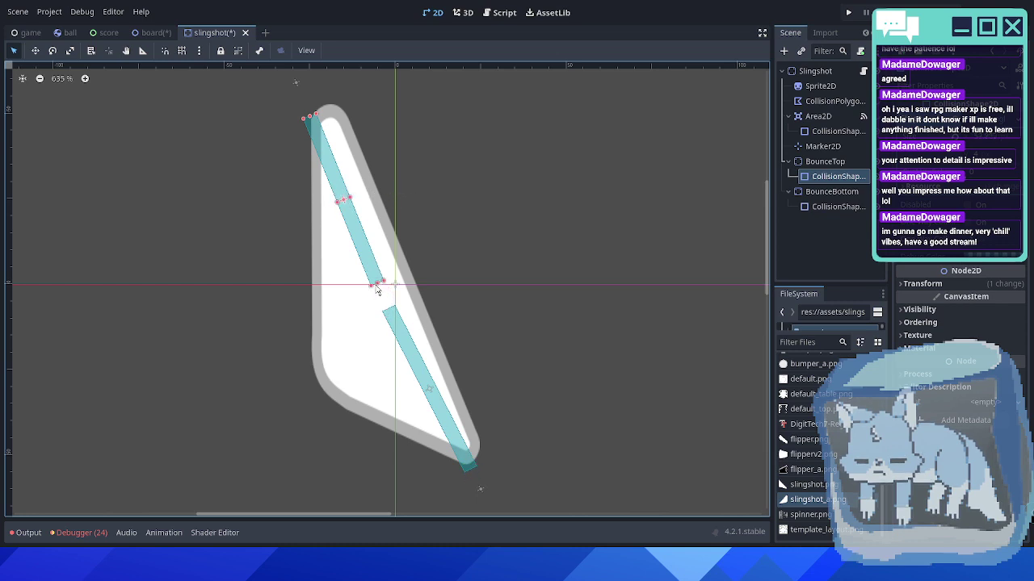
- Examine how the shortened bounce rectangles sit against the slingshot sprite and its slanted edge
scroll(390, 254, "up", 1, "ctrl")
scroll(390, 254, "up", 2, "ctrl")
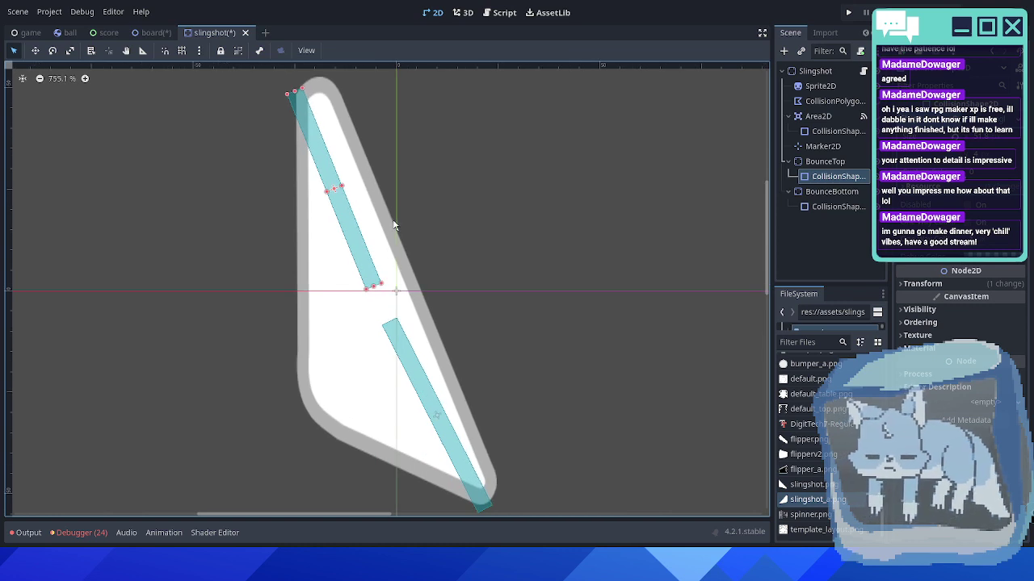
scroll(389, 222, "up", 2)
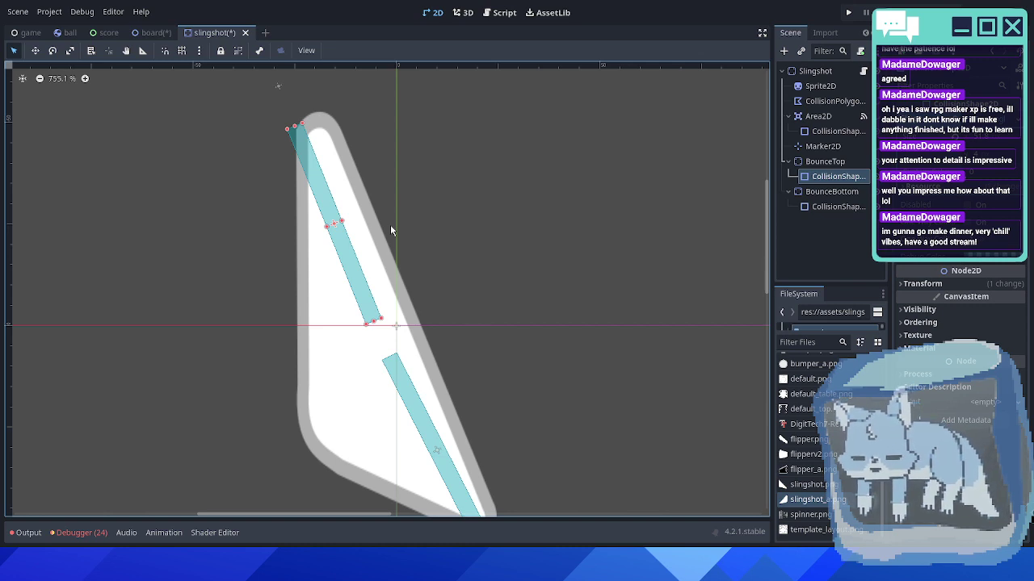
middle_click_drag(444, 240, 353, 178)
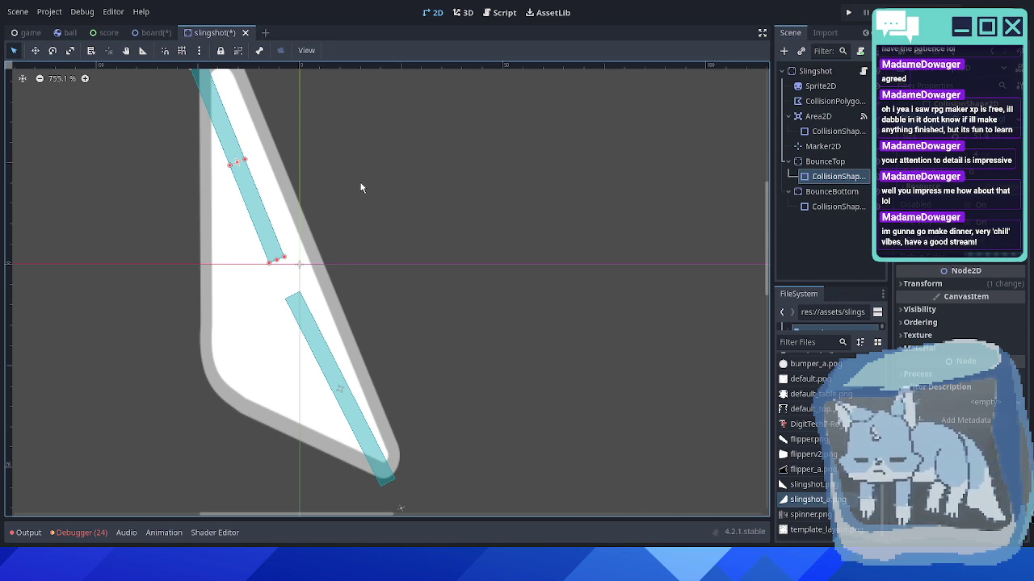
scroll(360, 193, "down", 4)
middle_click_drag(359, 215, 387, 231)
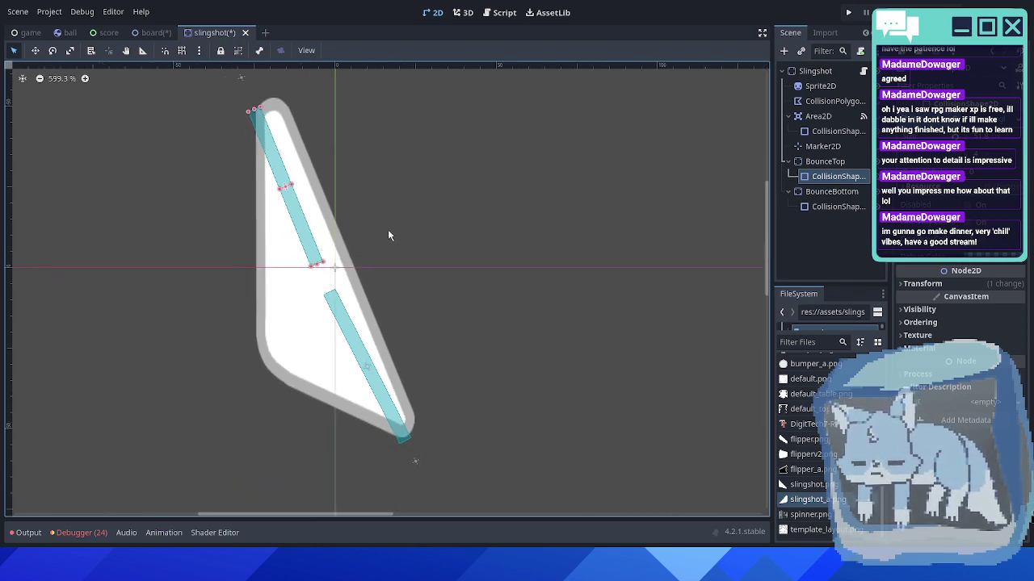
scroll(389, 229, "up", 1)
scroll(389, 234, "up", 1)
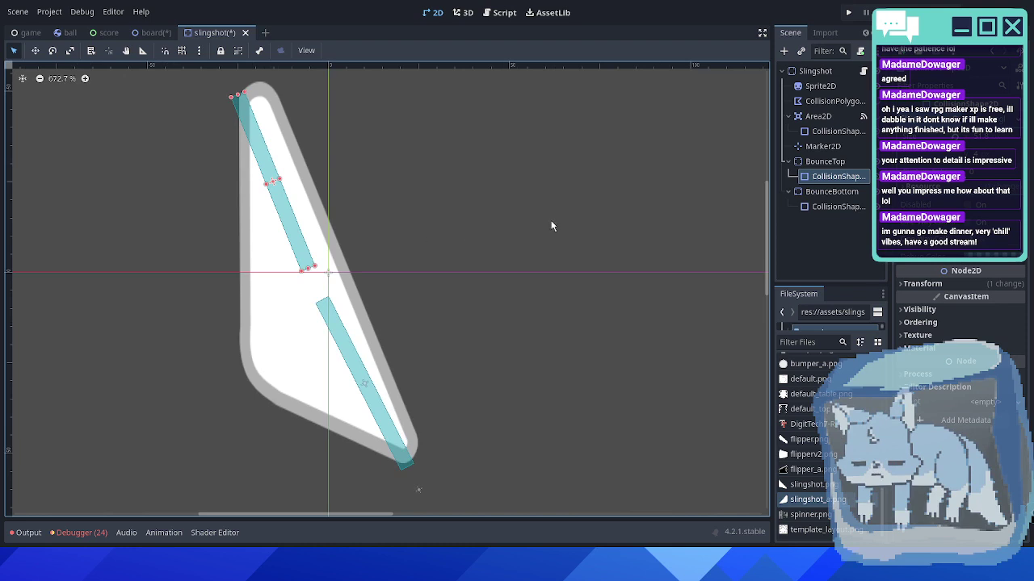
- Select BounceBottom's collision shape and compare the slingshot instance in the board scene with the background table outline
left_click(829, 206)
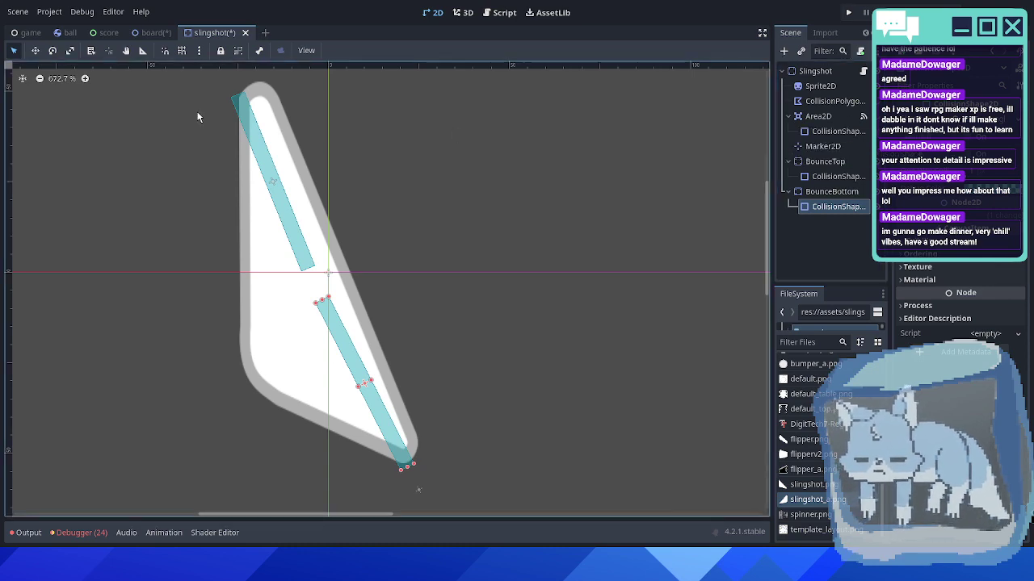
left_click(153, 32)
scroll(276, 275, "up", 6)
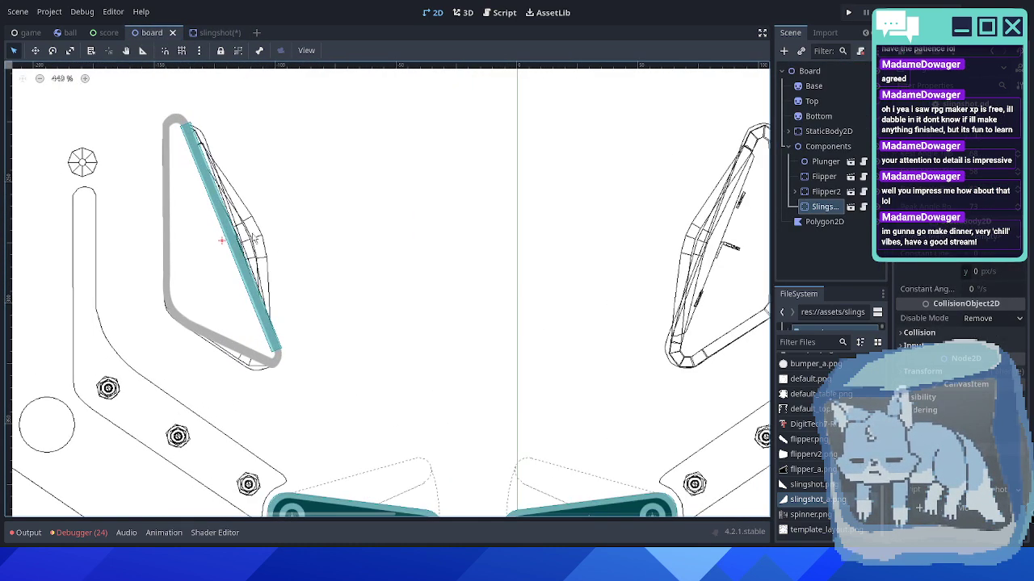
scroll(399, 276, "down", 3)
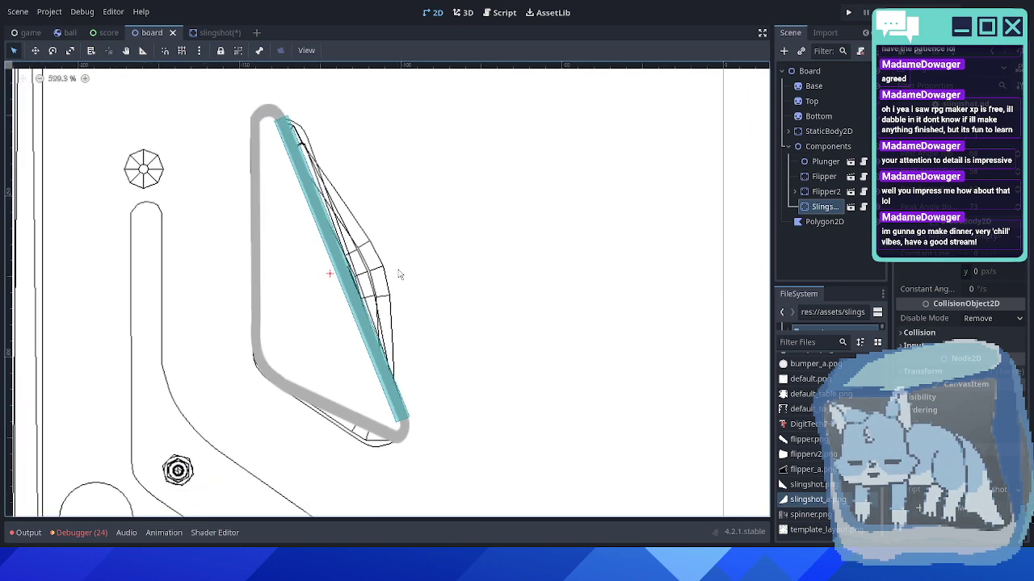
scroll(399, 277, "up", 4)
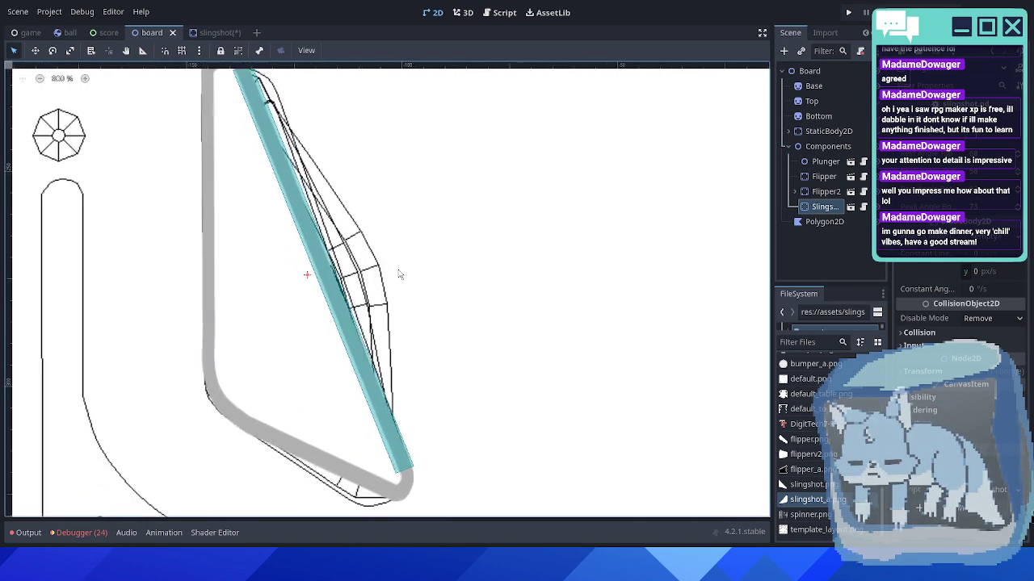
scroll(383, 249, "down", 2)
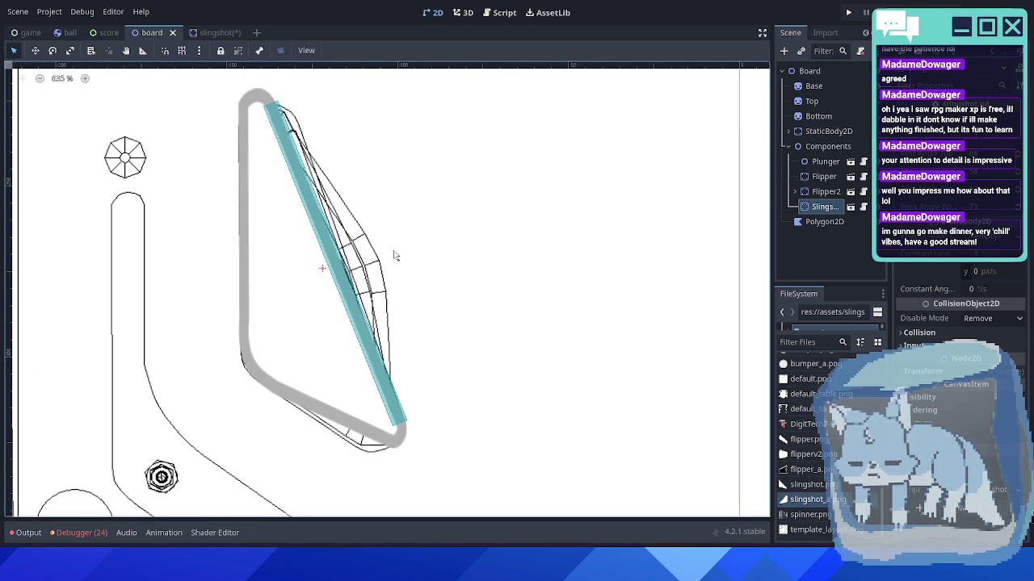
- Save the slingshot scene with the shortened bounce shapes and return to the board scene
left_click(216, 32)
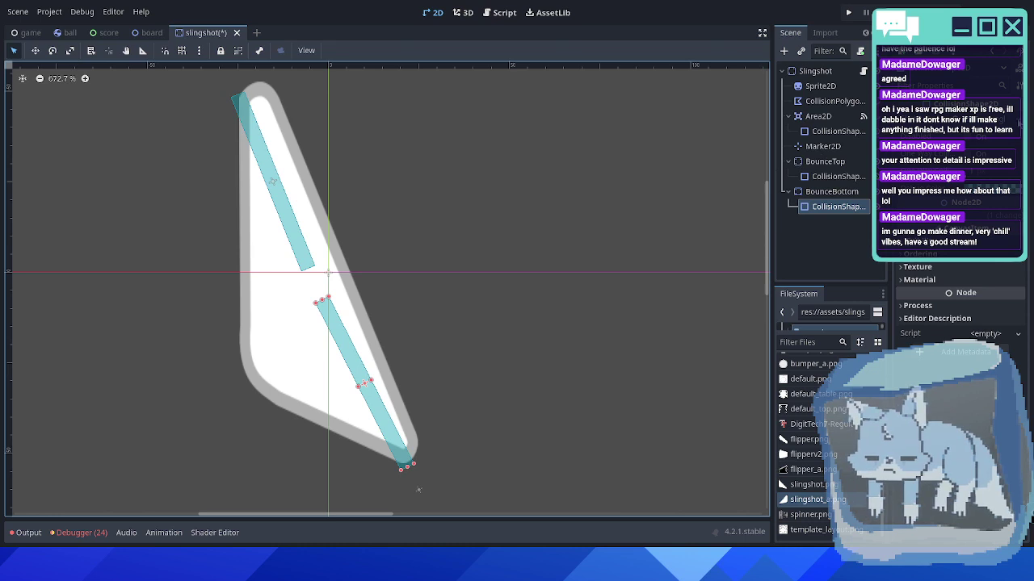
left_click(1018, 123)
left_click(922, 325)
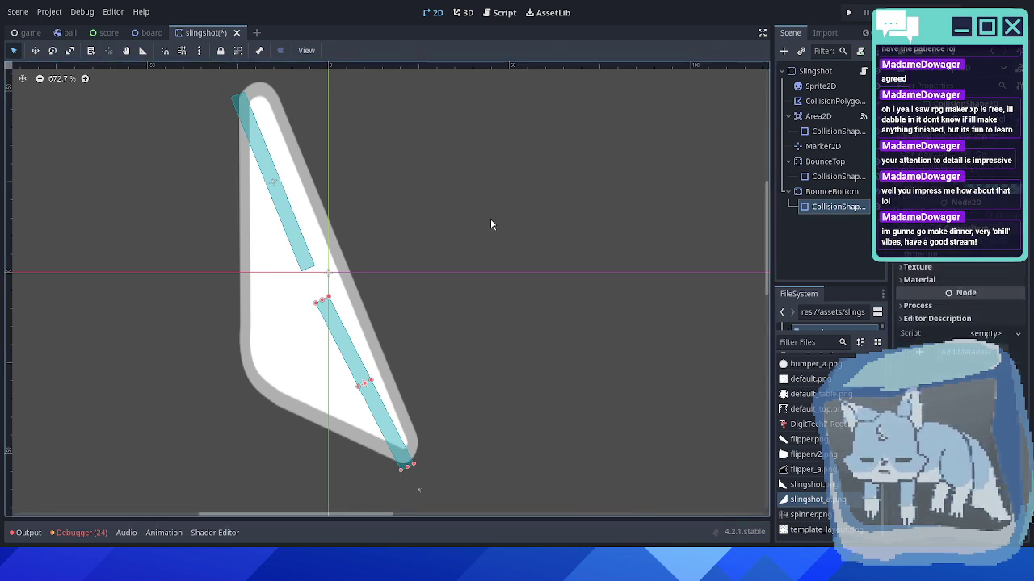
left_click(152, 32)
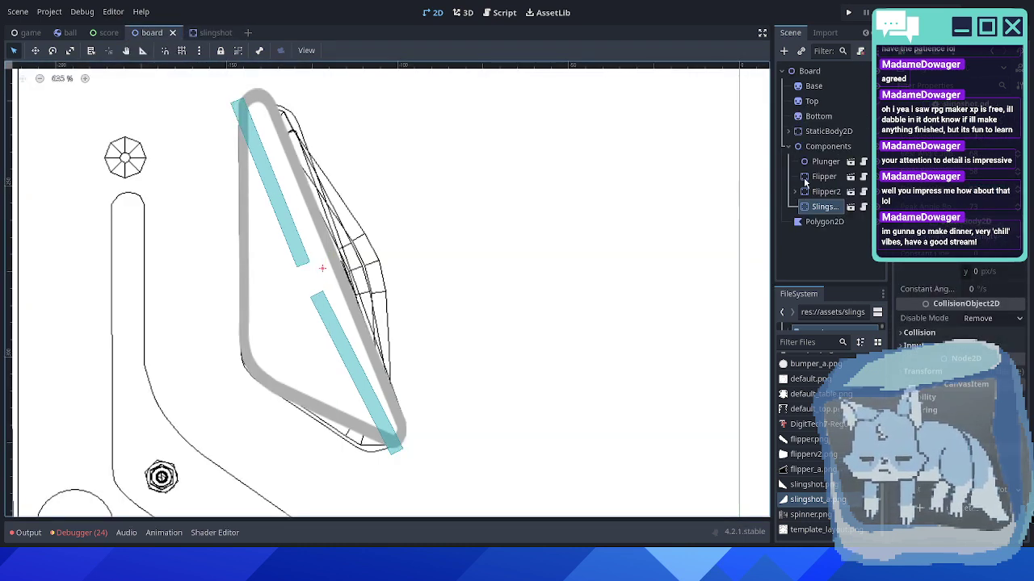
- Make the slingshot instance's child nodes editable in the board scene
right_click(815, 212)
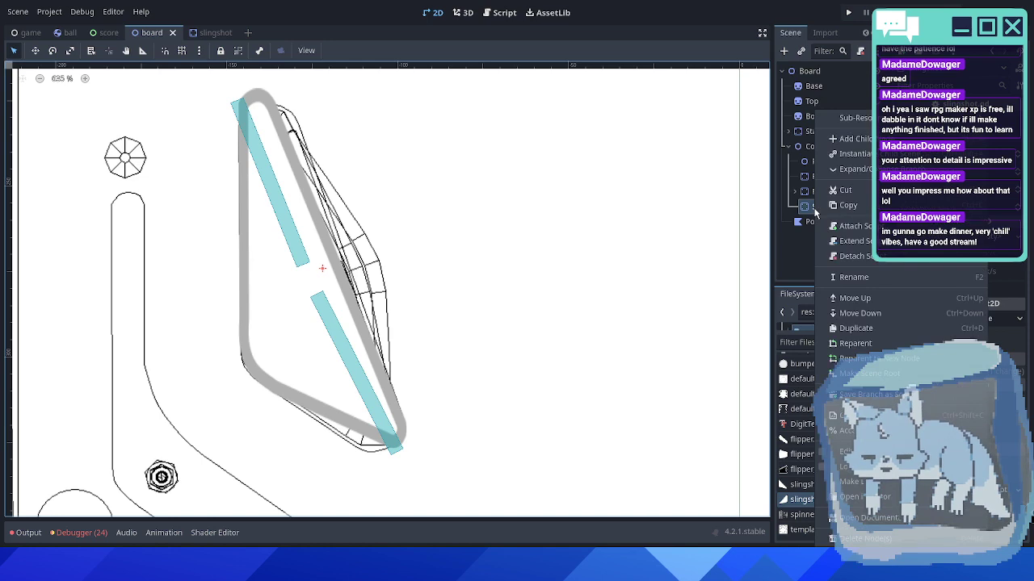
left_click(826, 452)
scroll(817, 205, "down", 3)
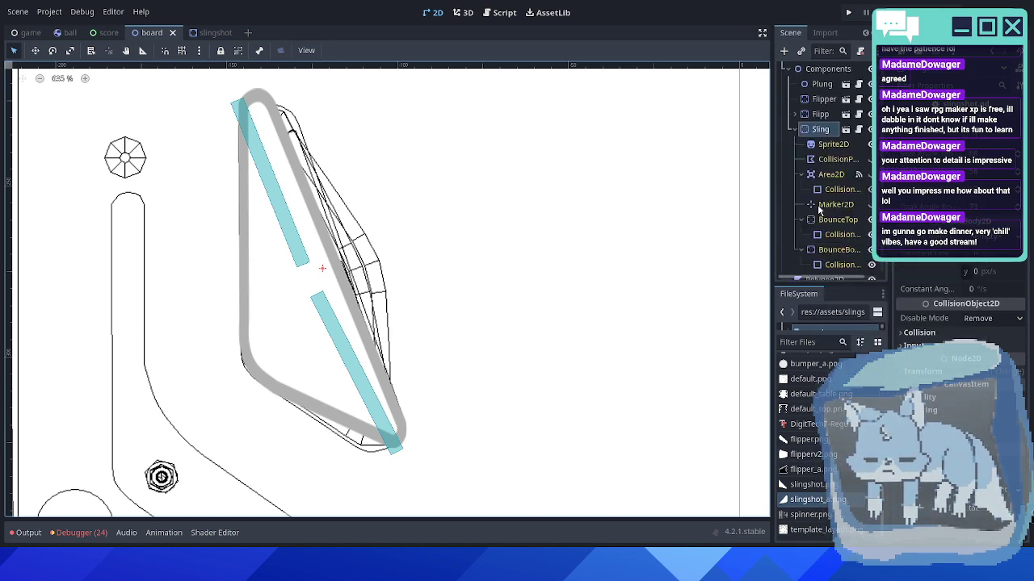
- Nudge BounceTop's collision shape horizontally inward so its upper end sits inside the sprite's upper corner
left_click(817, 204)
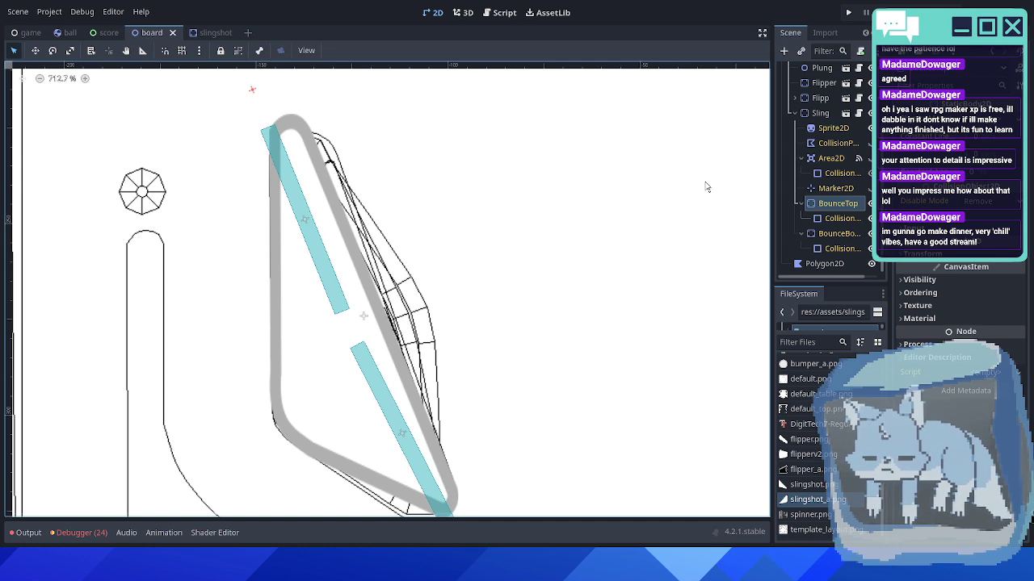
left_click(826, 220)
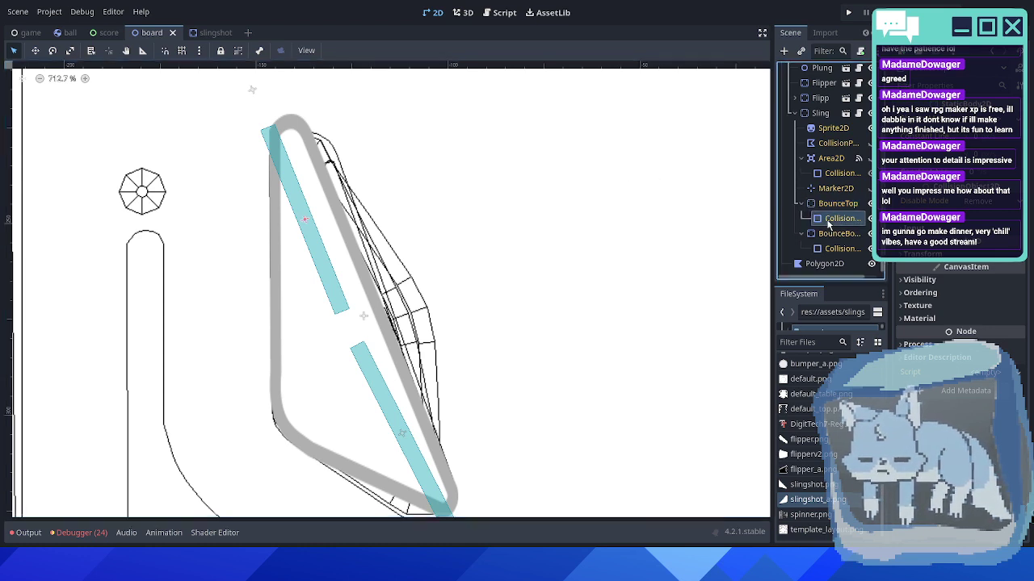
left_click(825, 204)
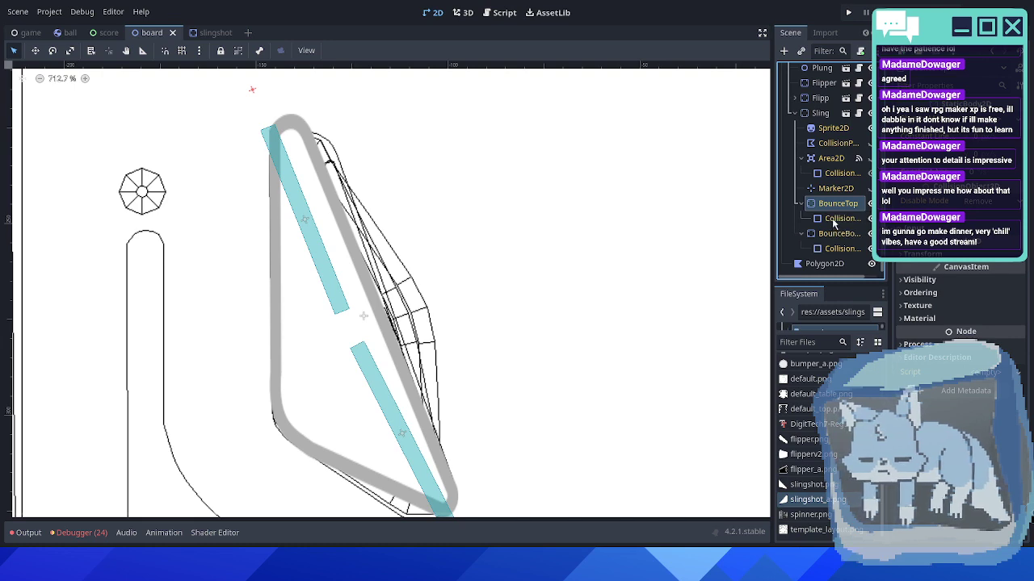
left_click(831, 218)
middle_click_drag(332, 231, 343, 250)
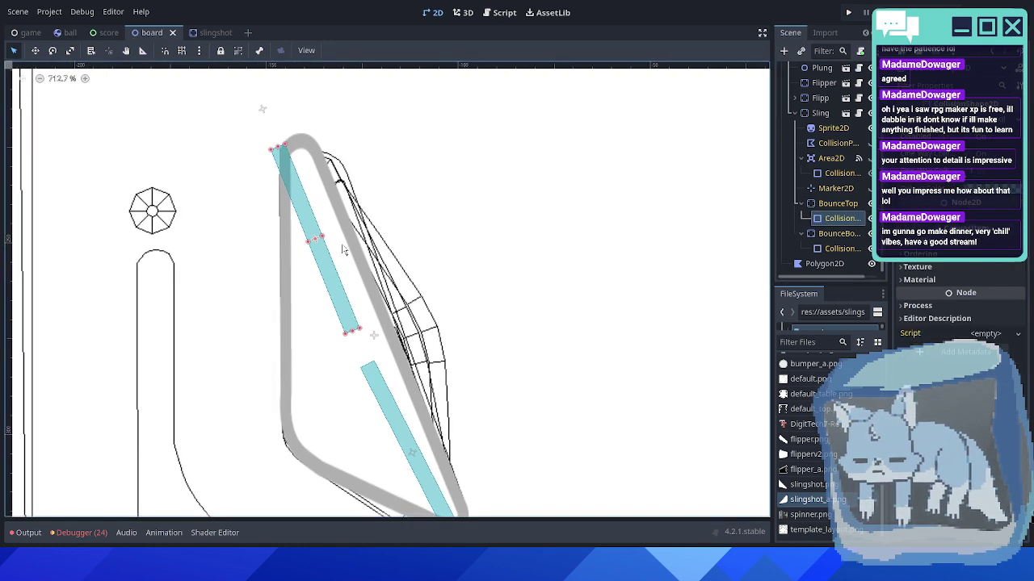
key("Right")
key("Right")
key("Right")
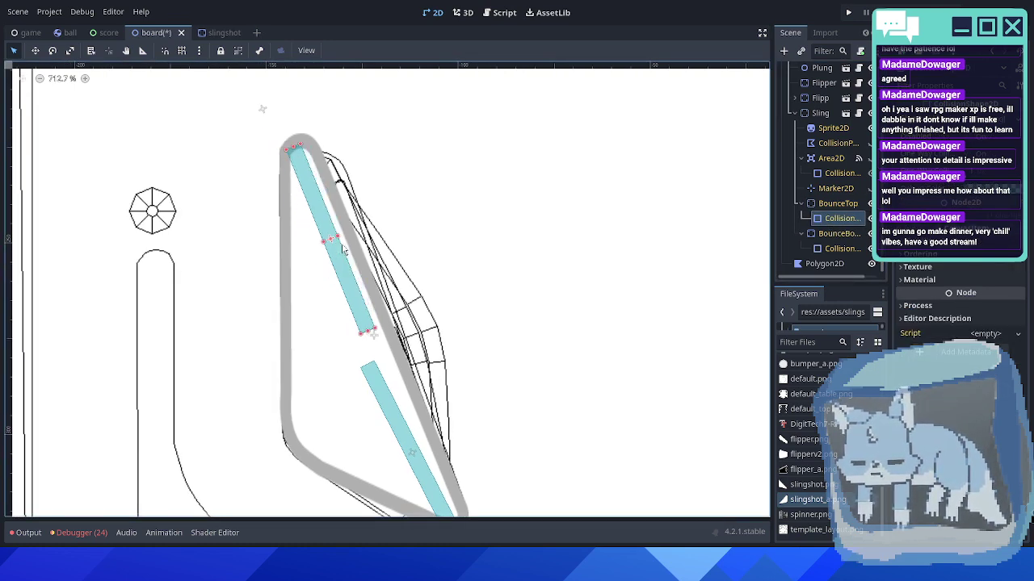
- Move the BounceTop node down and inward until its origin lies on the slanted edge beside the sprite's upper corner
left_click(839, 204)
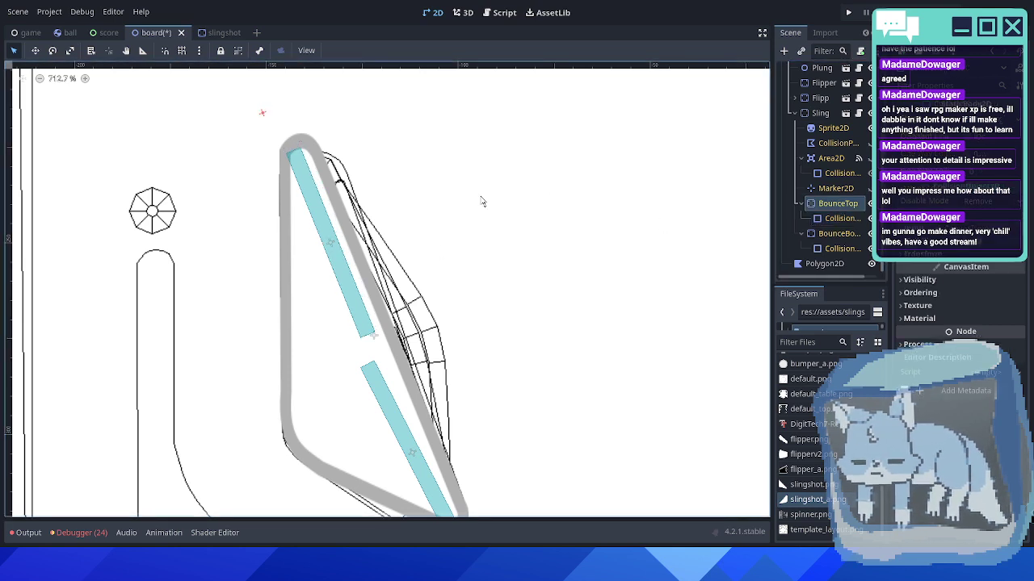
key("Down")
key("Down")
key("Down")
key("Down")
key("Down")
key("Right")
key("Right")
key("Right")
key("Right")
key("Right")
key("Right")
key("Right")
key("Right")
key("Right")
key("Right")
key("Right")
key("Down")
key("Right")
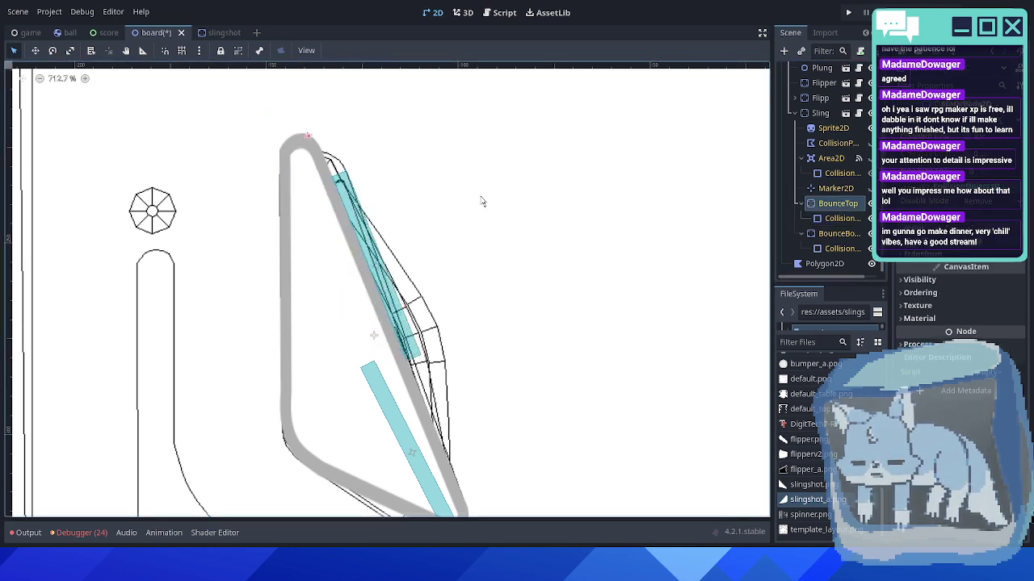
key("Right")
key("Down")
key("Right")
key("Down")
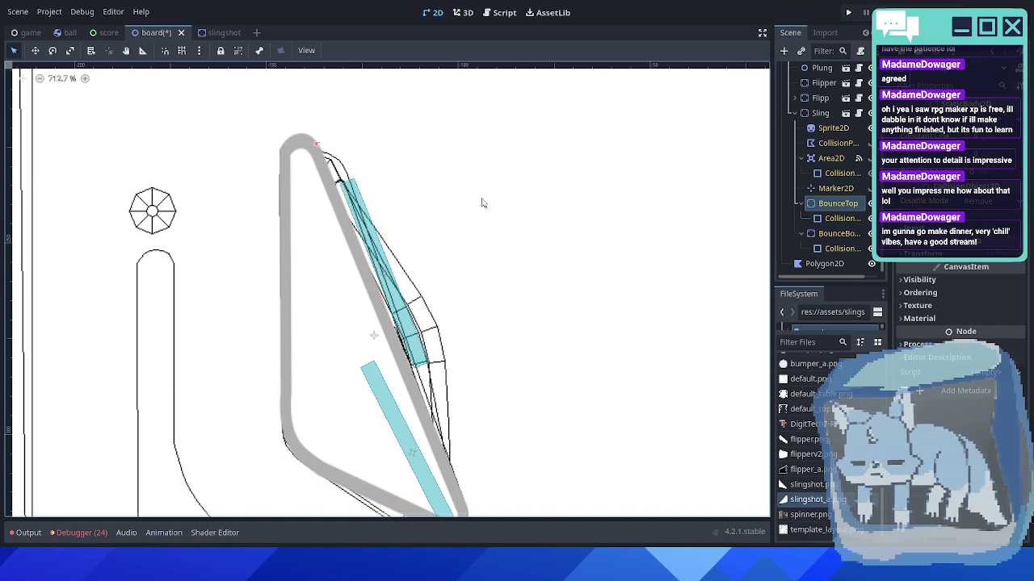
- Shift BounceTop's collision shape back up and to the left until it lies along the upper half of the sprite's slanted edge
left_click(832, 218)
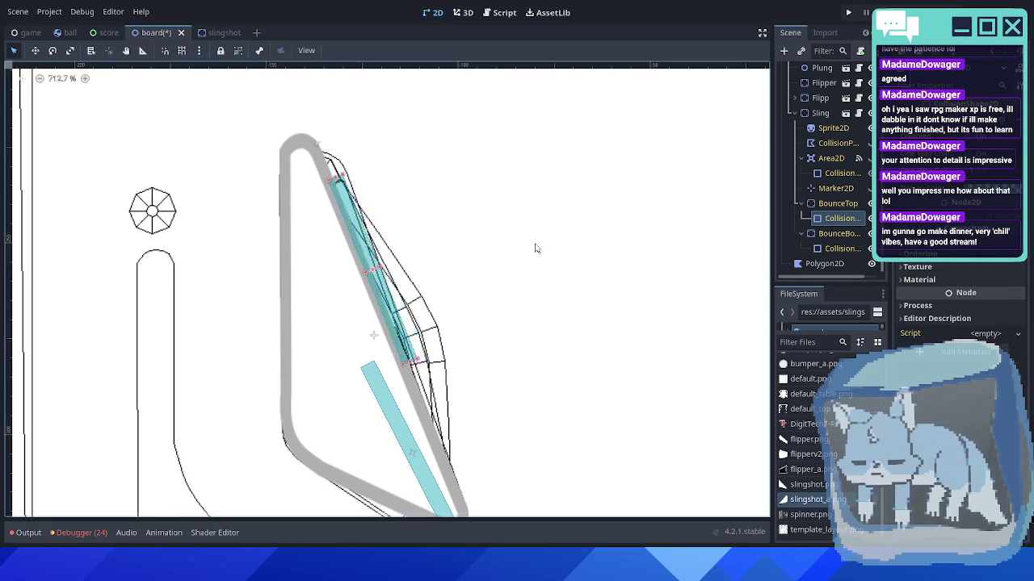
key("Left")
key("Up")
key("Left")
key("Up")
key("Left")
key("Up")
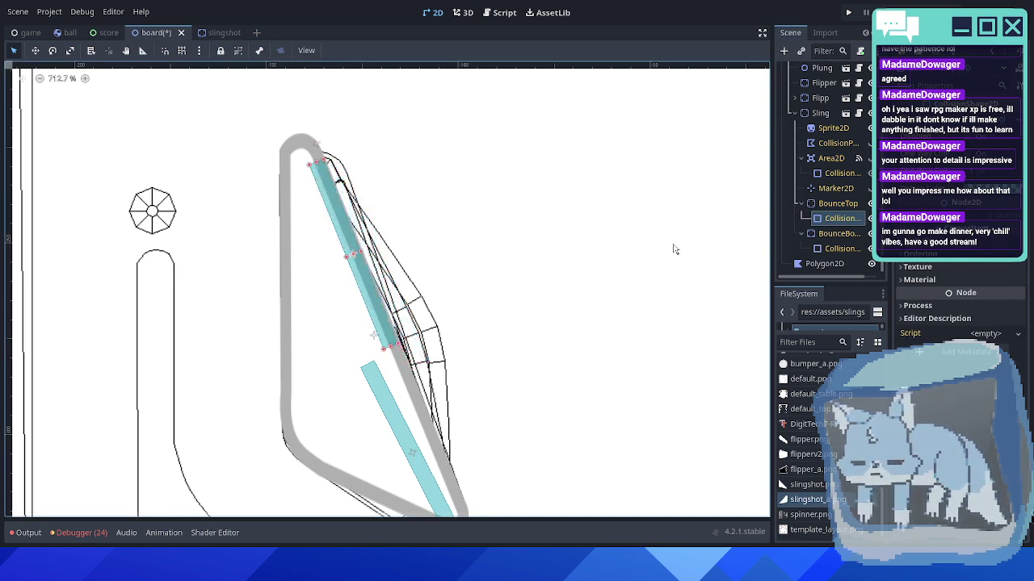
key("Up")
key("Up")
key("Up")
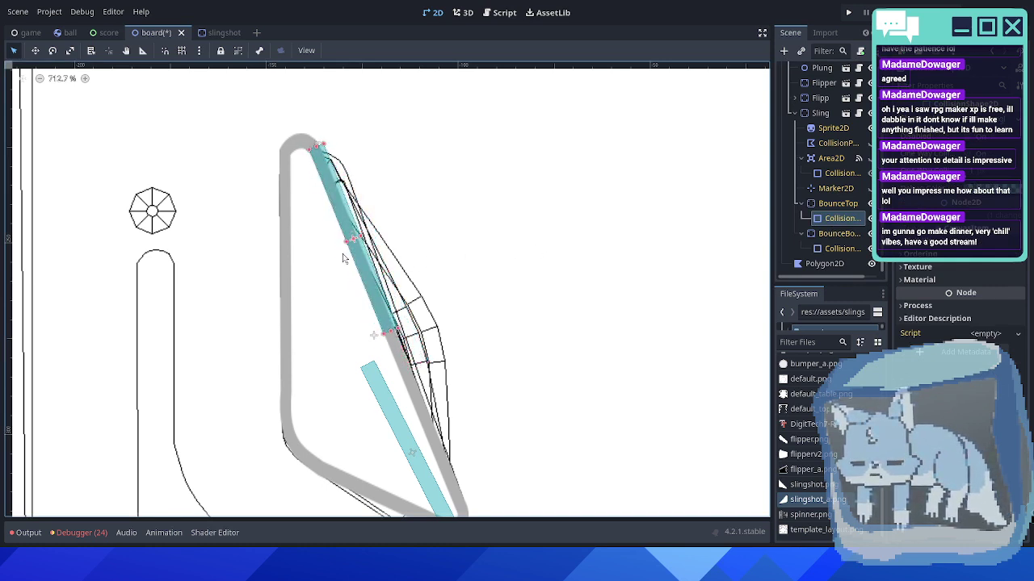
key("Left")
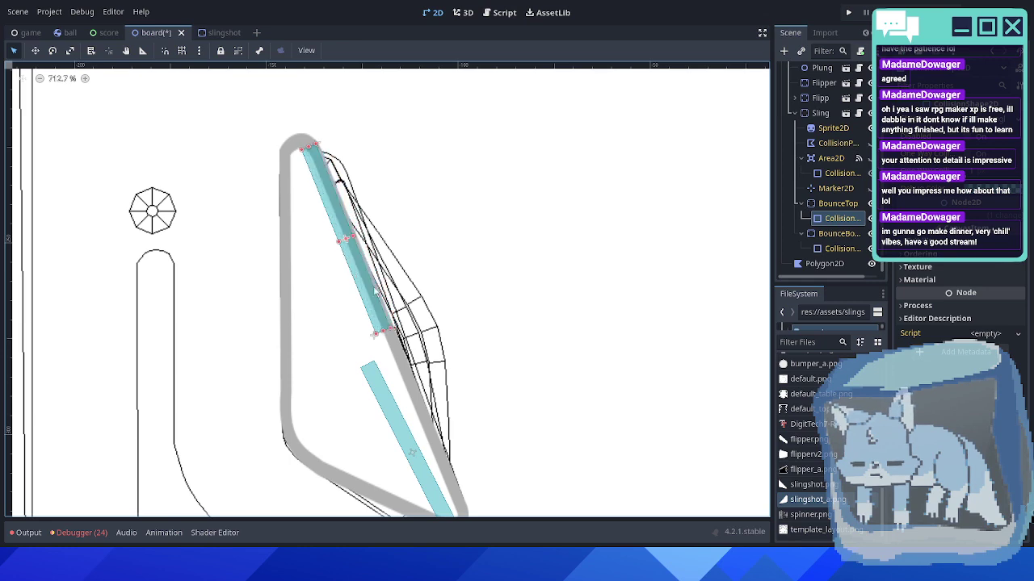
- Examine BounceTop's fit along the slanted edge, and compare its transform values with the slingshot's exported properties
scroll(388, 311, "up", 3)
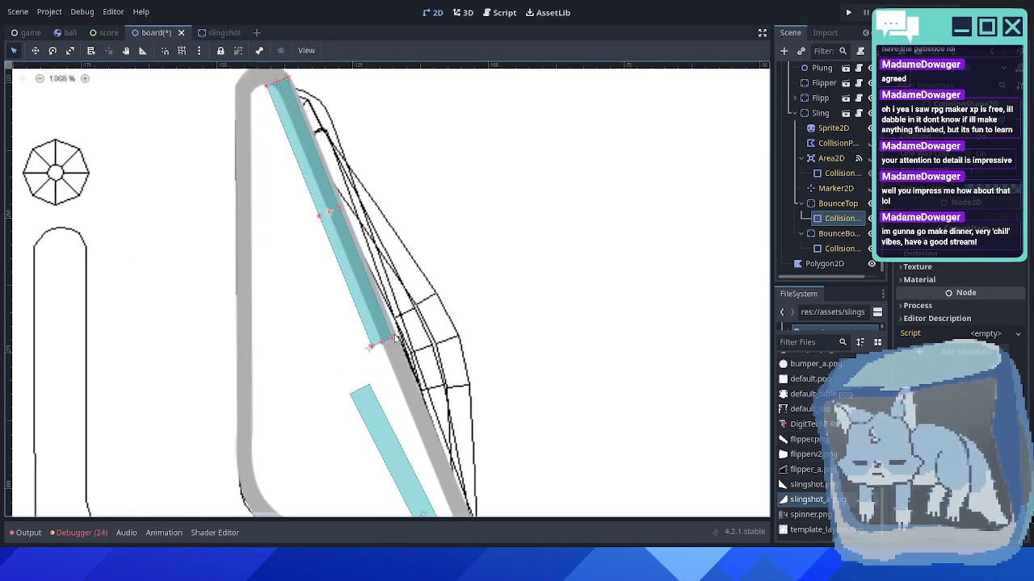
scroll(952, 315, "up", 3)
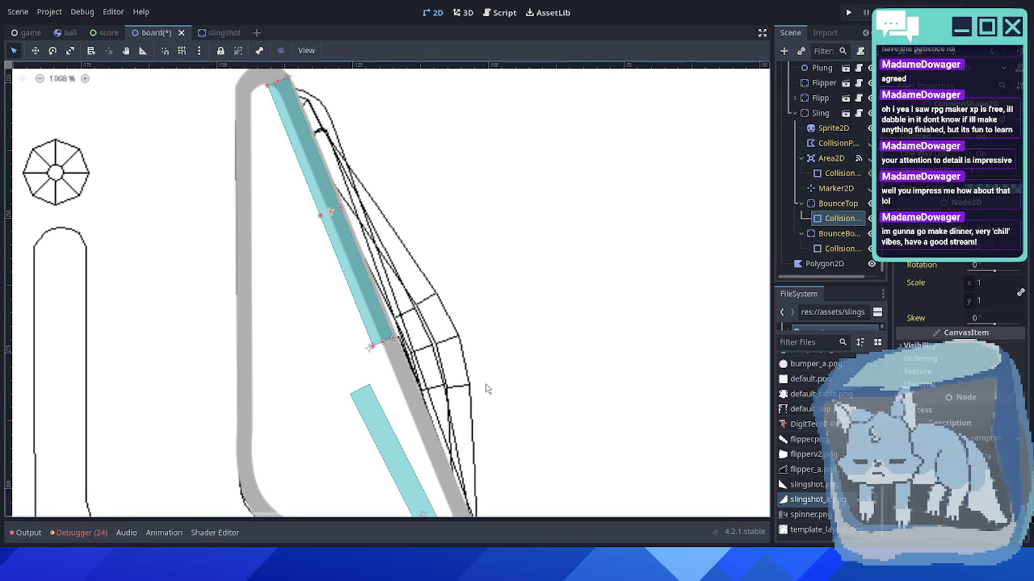
scroll(488, 382, "down", 3)
scroll(488, 383, "down", 3)
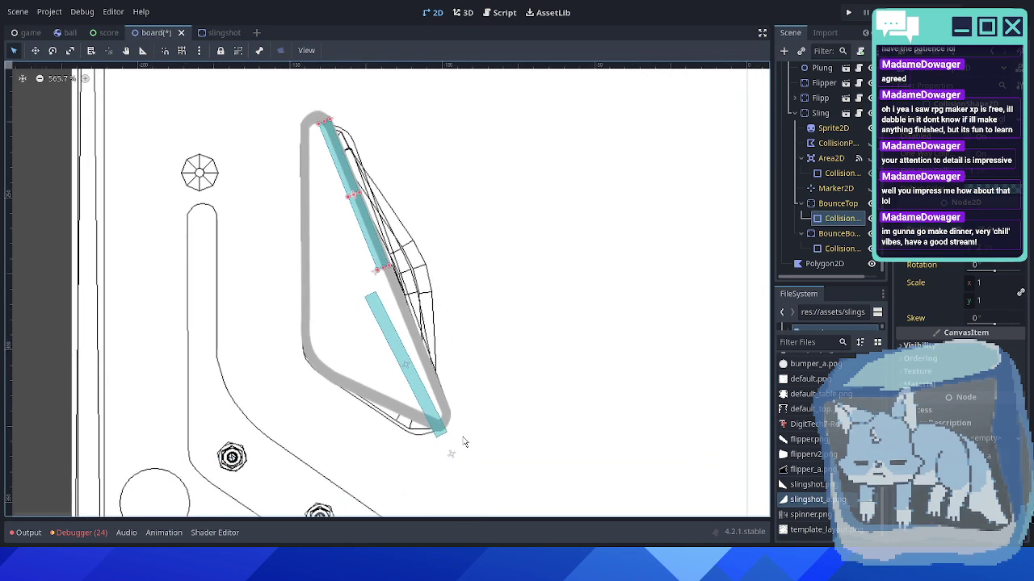
scroll(402, 288, "up", 1)
middle_click_drag(464, 242, 477, 327)
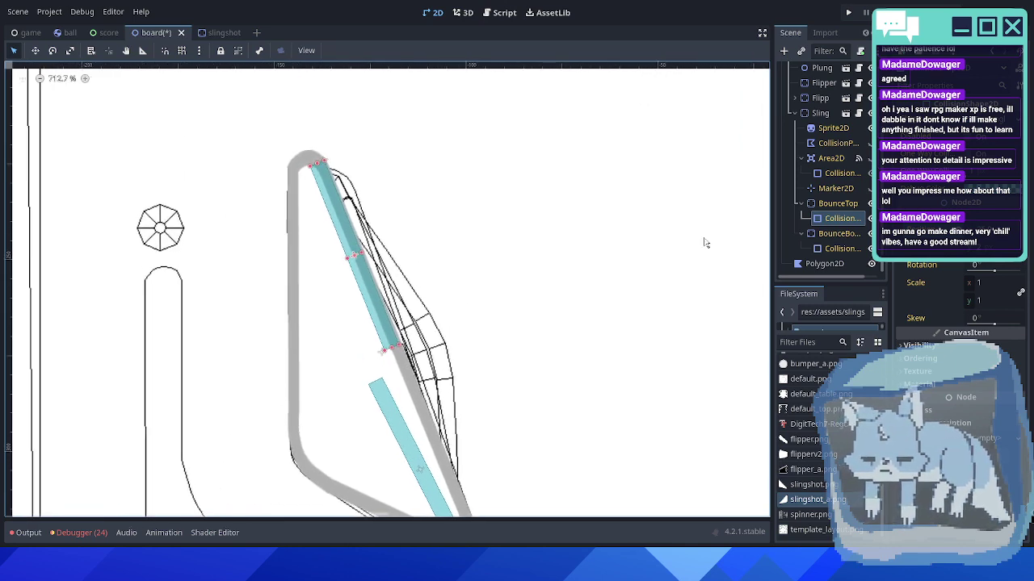
left_click(820, 205)
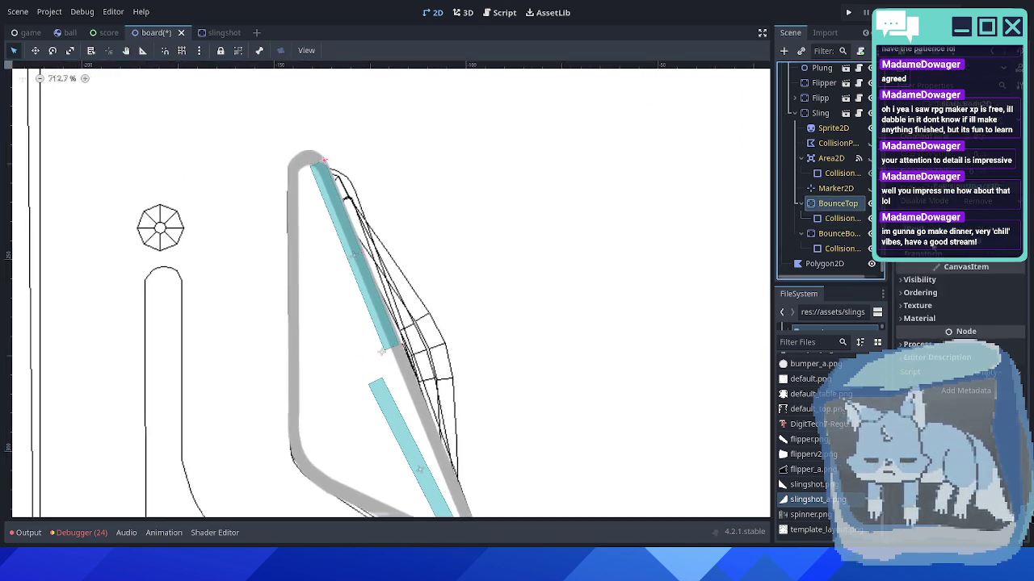
left_click(924, 253)
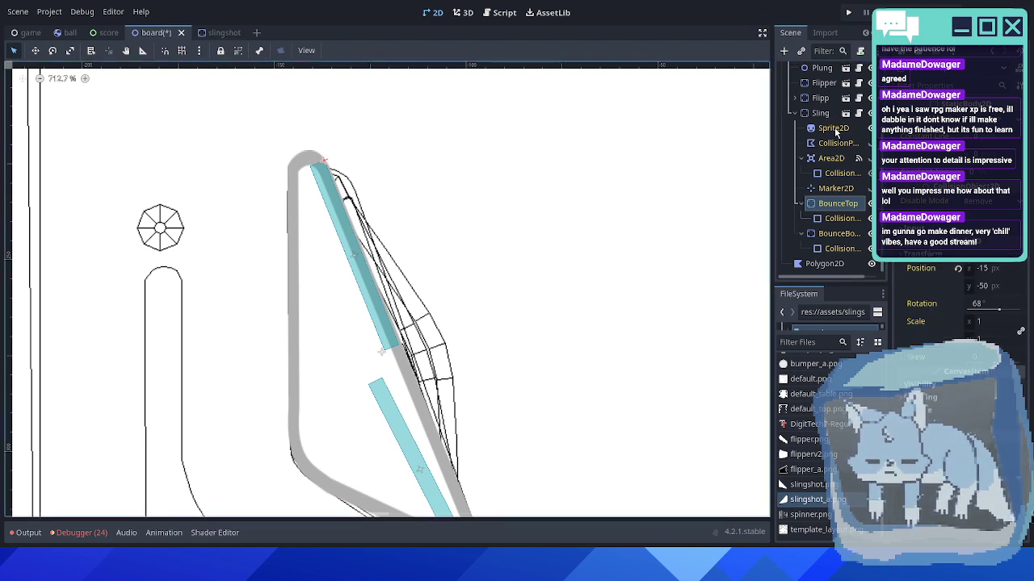
left_click(821, 114)
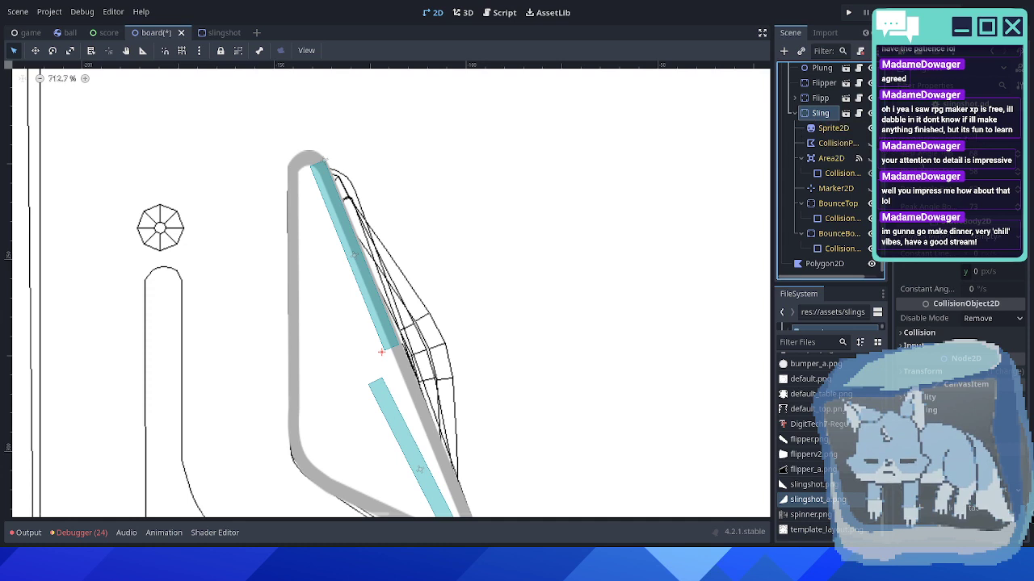
scroll(461, 291, "down", 1)
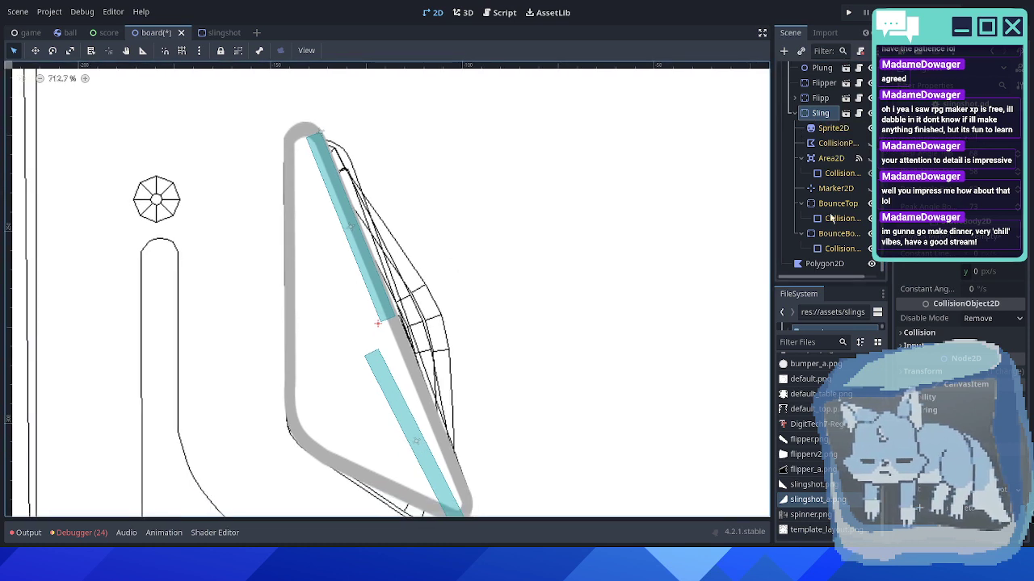
- Set BounceTop's rotation to 58 degrees and compare it with the upper slanted line of the background table outline
left_click(830, 202)
left_click(980, 304)
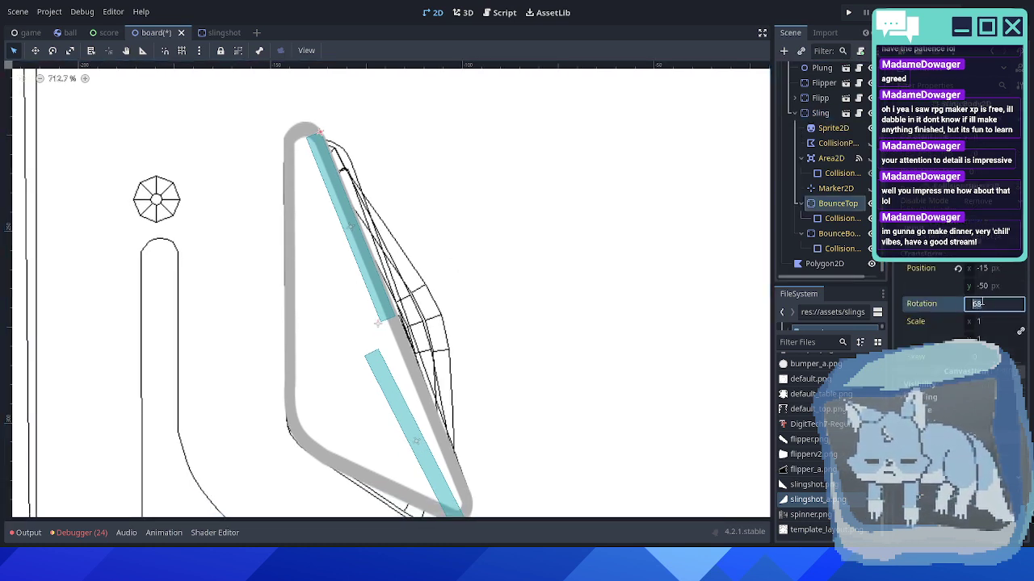
type("58")
key("Return")
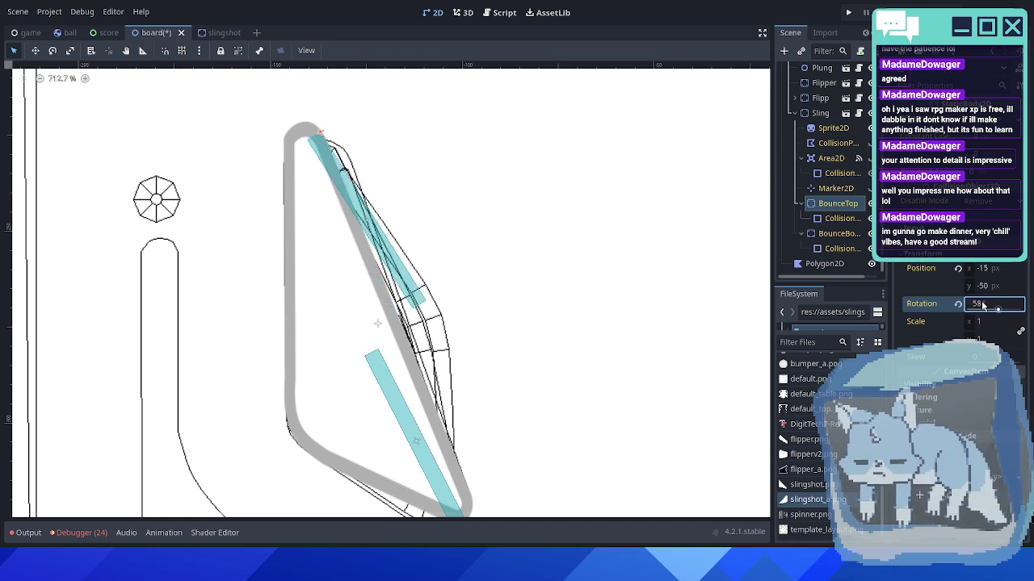
scroll(390, 251, "up", 1)
scroll(473, 284, "up", 1)
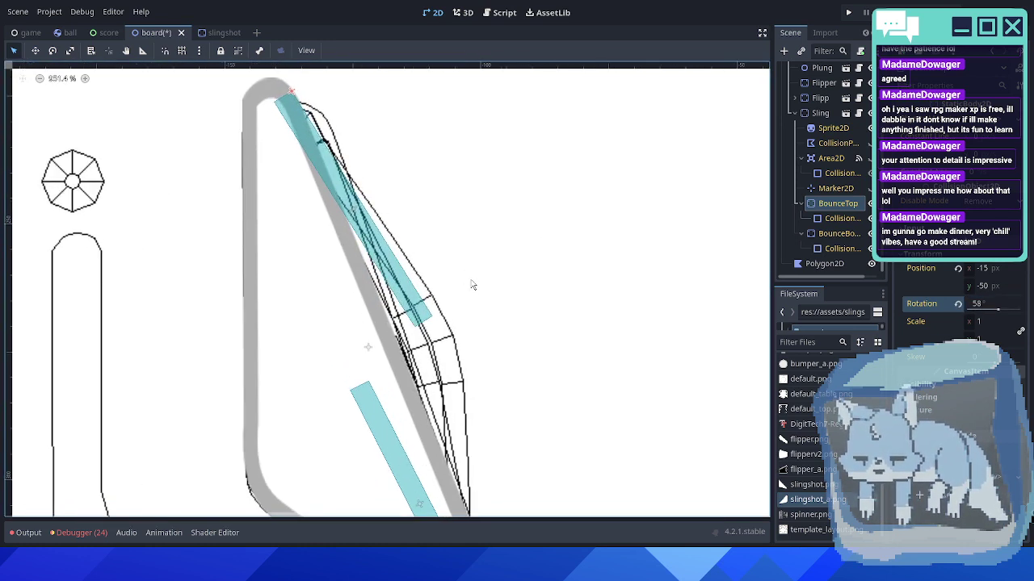
middle_click_drag(574, 298, 522, 291)
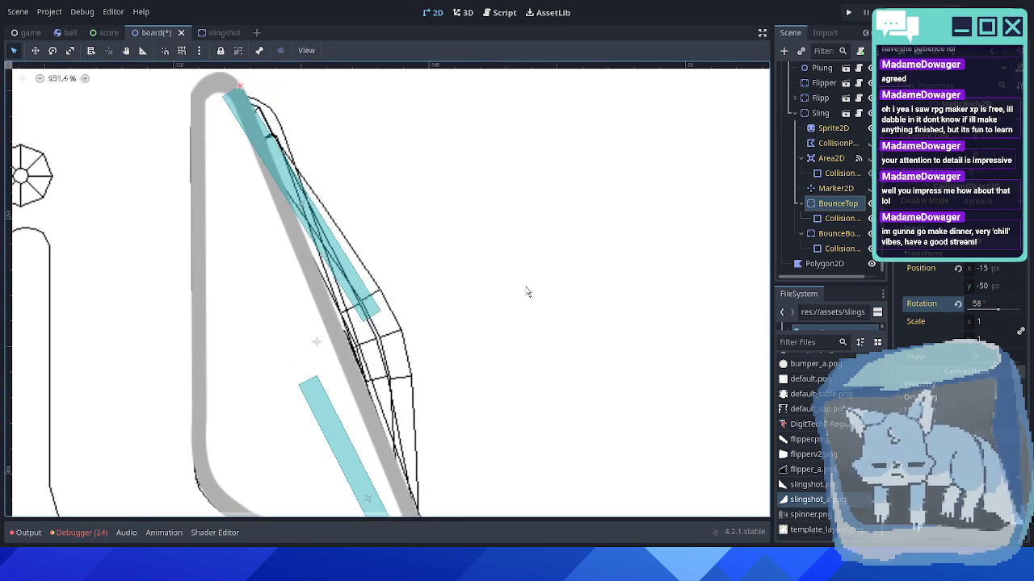
- Fine-tune BounceTop's rotation to 56 degrees so it follows the upper slanted line of the background outline
left_click(991, 303)
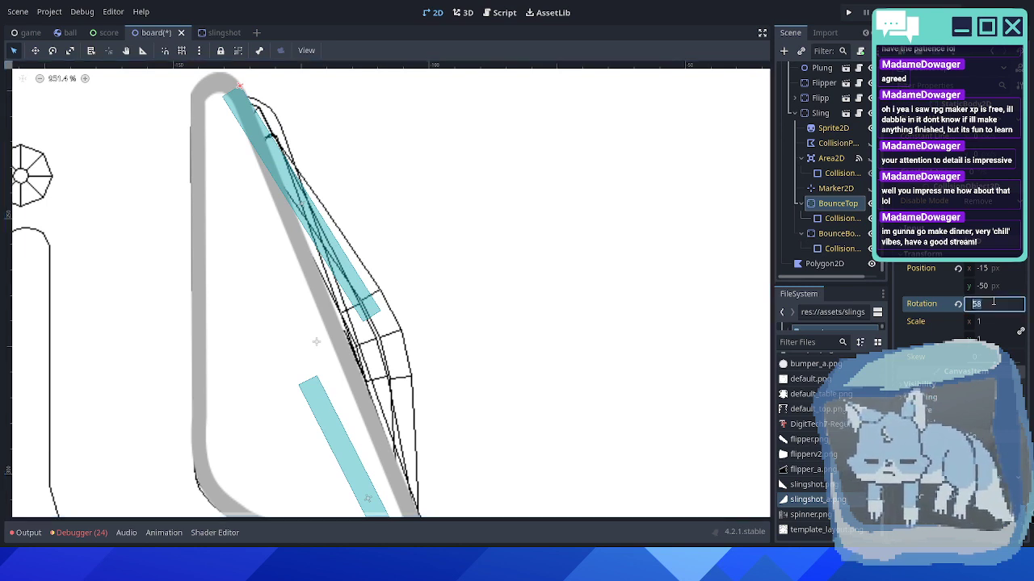
type("57")
key("Return")
key("Up")
key("Up")
key("Up")
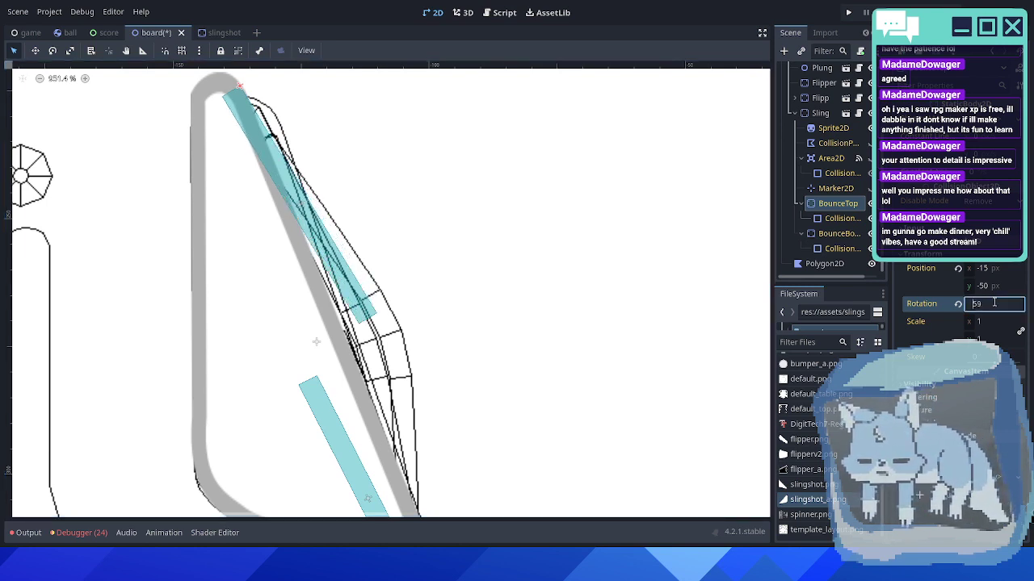
key("Down")
key("Down")
key("Down")
key("Down")
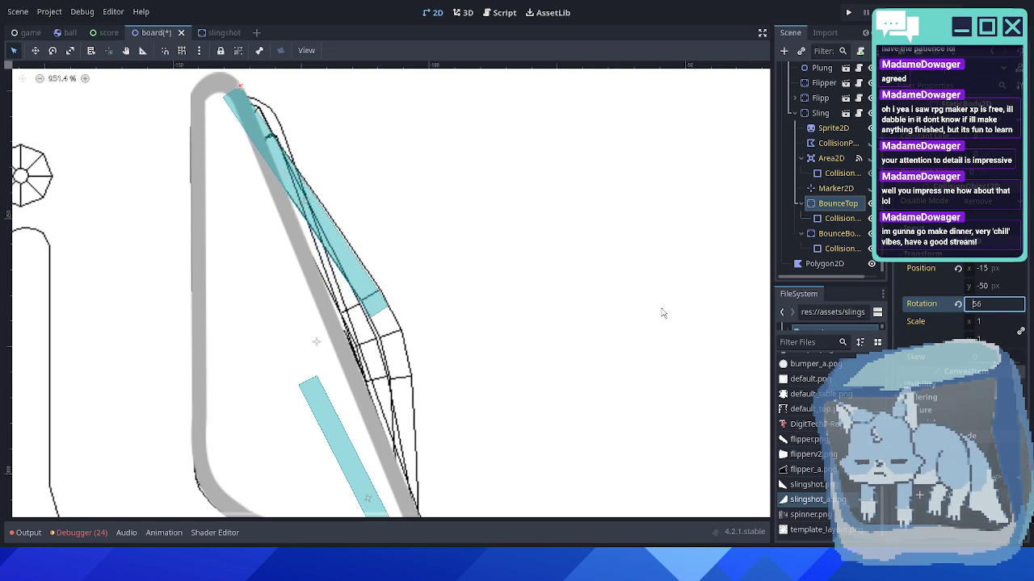
middle_click_drag(358, 332, 374, 305)
key("Down")
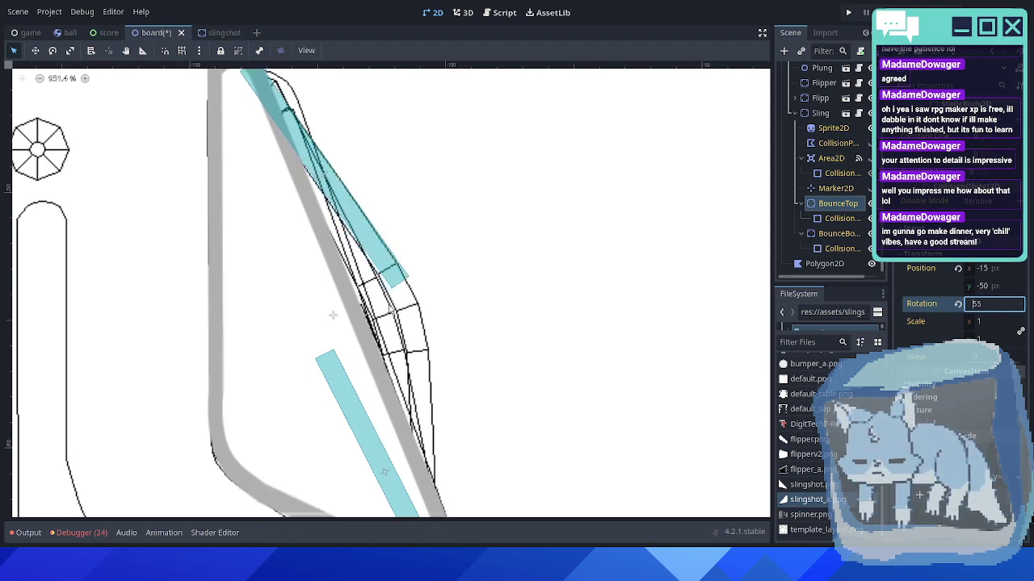
key("Up")
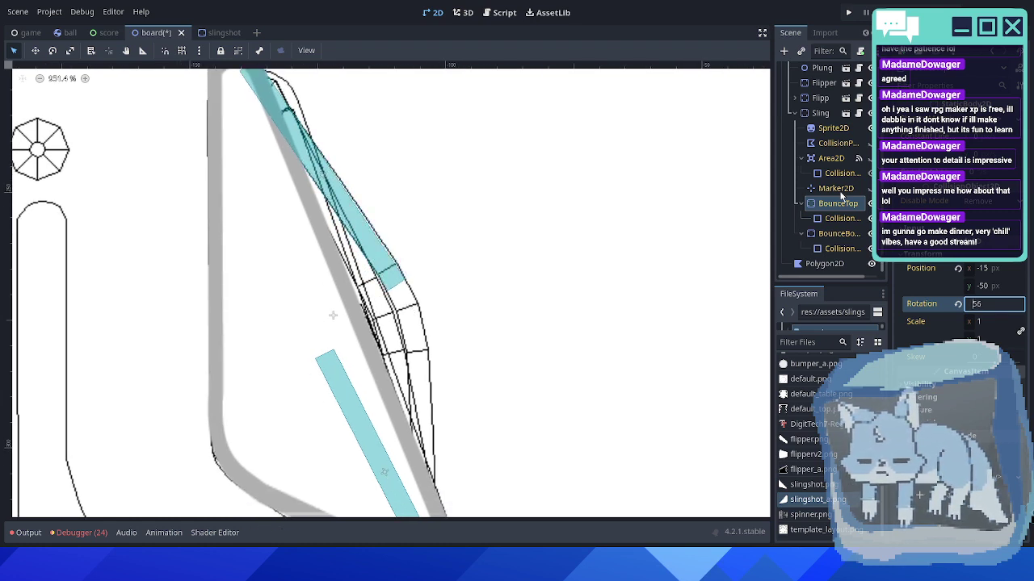
- Extend the lower end of BounceTop's collision rectangle to the bend in the background outline
left_click(835, 220)
left_click_drag(396, 289, 409, 308)
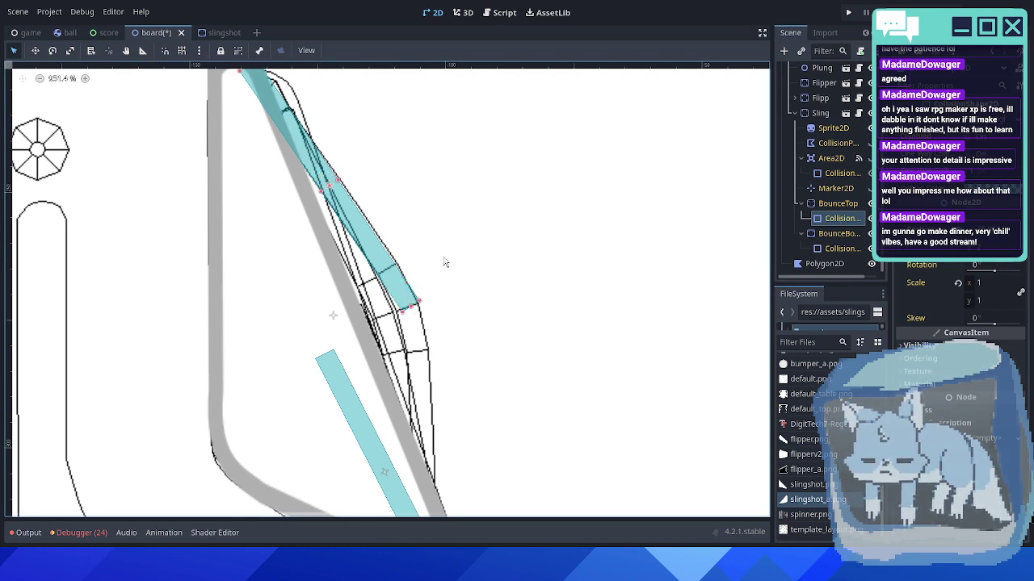
scroll(444, 261, "down", 2)
scroll(445, 261, "up", 1)
- Set the slingshot's exported top bounce angle to 56, matching BounceTop's rotation
left_click(832, 204)
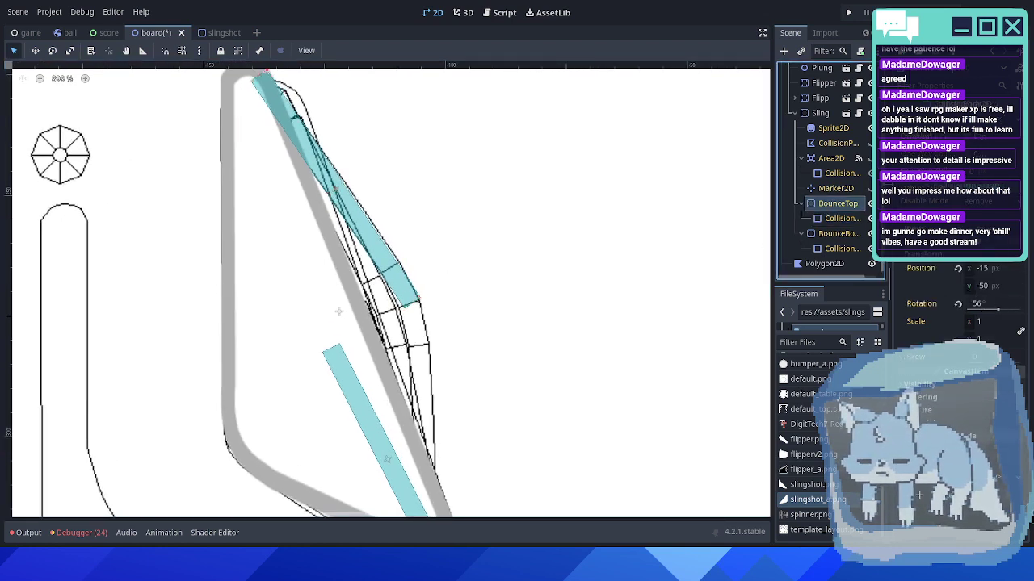
left_click(820, 113)
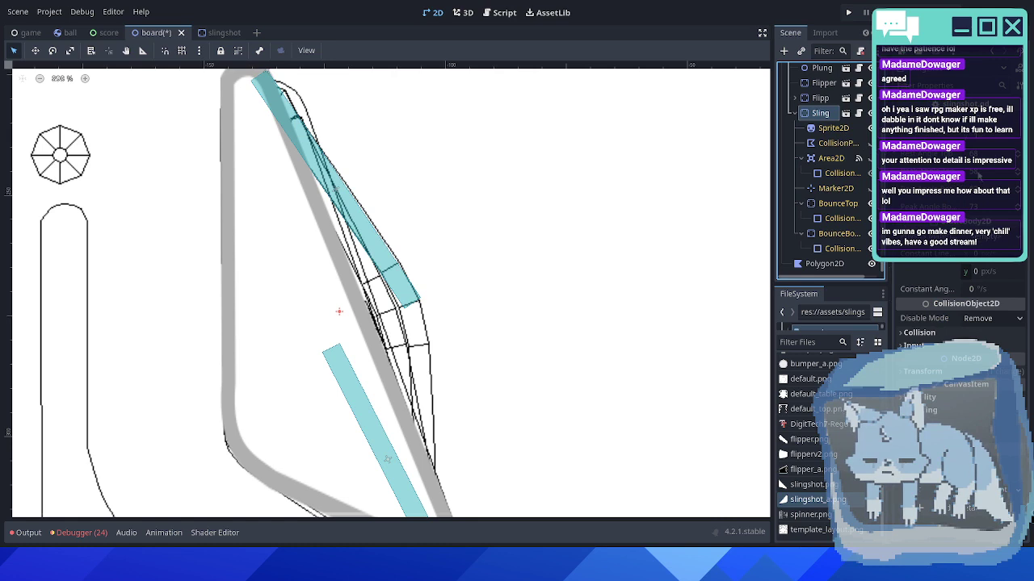
left_click(992, 179)
type("56")
key("Return")
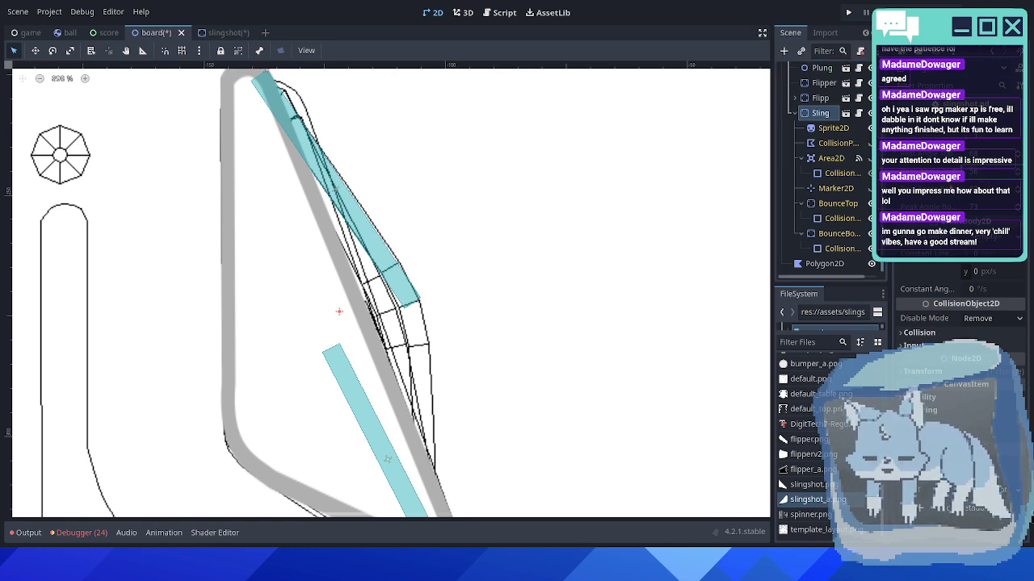
left_click(832, 203)
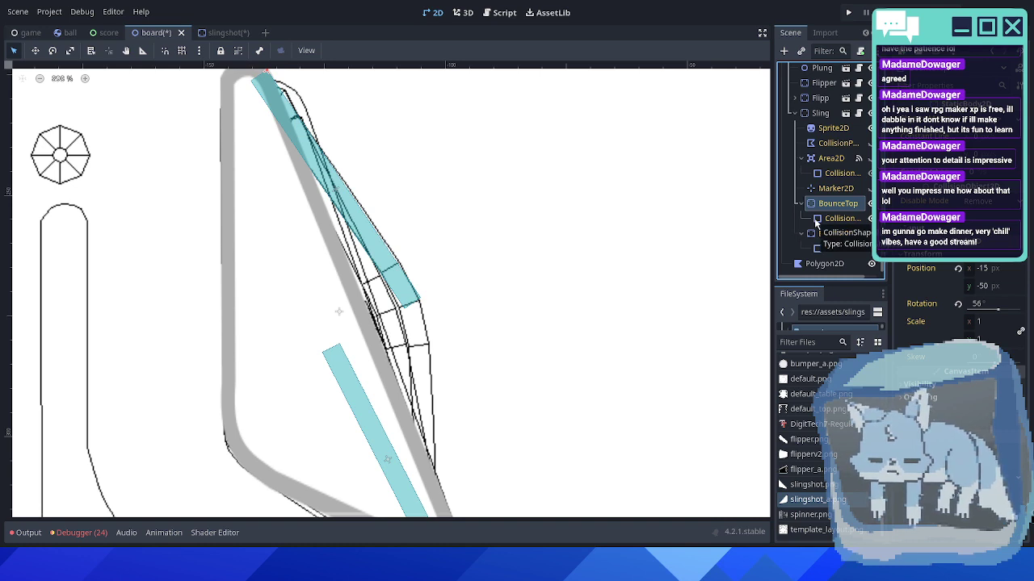
right_click(822, 120)
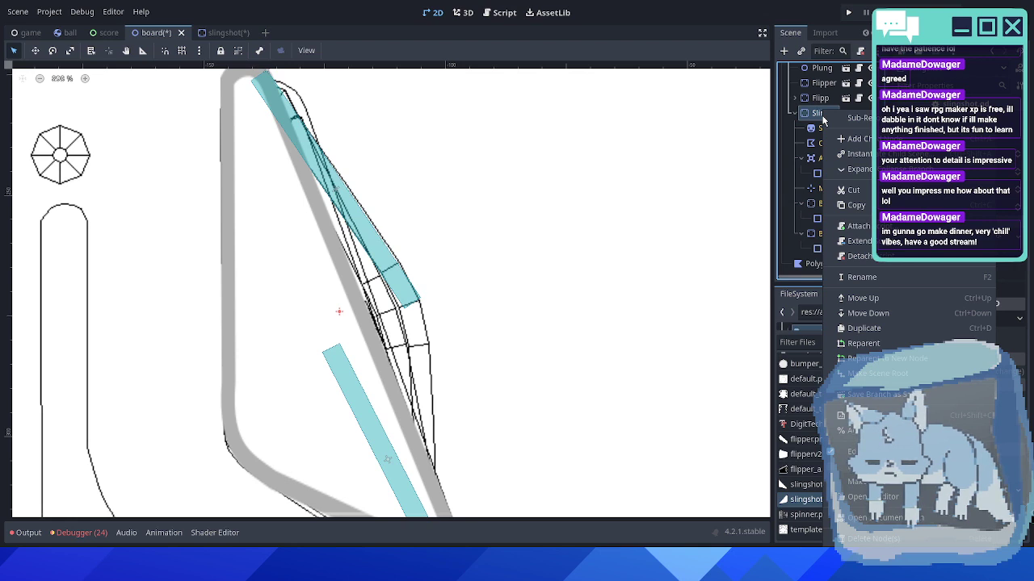
left_click(712, 43)
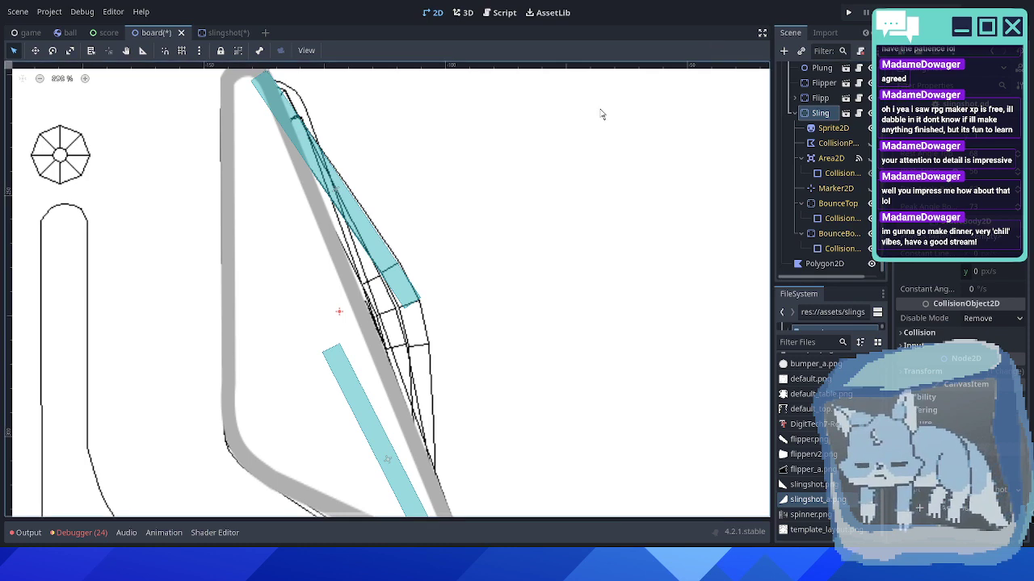
scroll(625, 234, "down", 1)
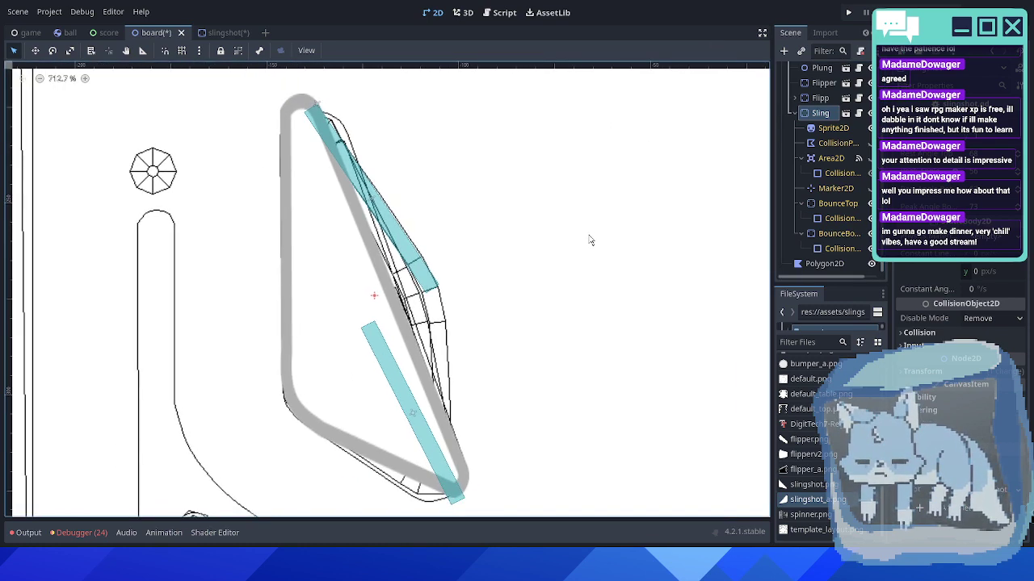
scroll(533, 305, "up", 1)
middle_click_drag(532, 301, 509, 289)
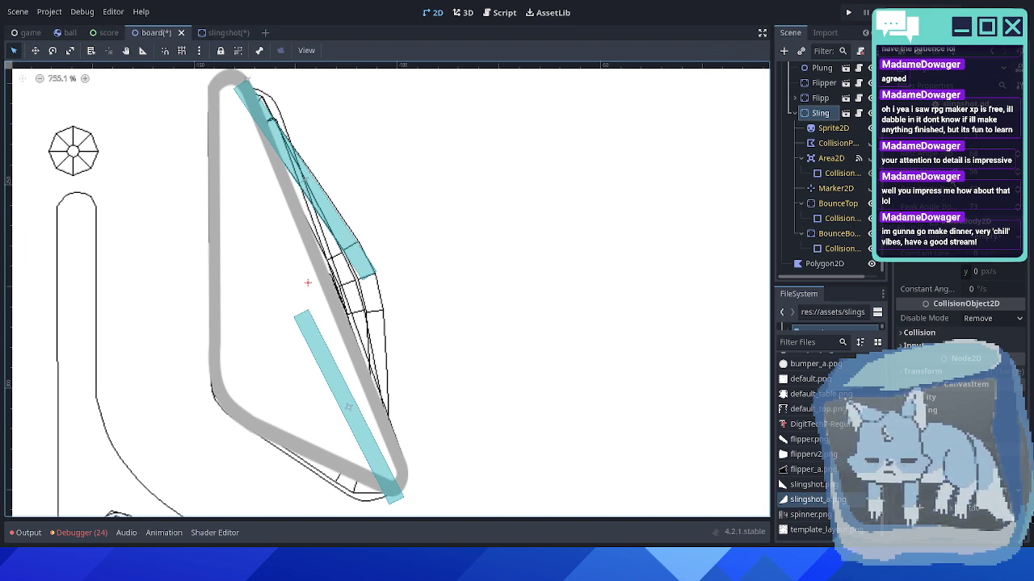
- Set BounceTop's rotation to 68 degrees so it lies along the slingshot sprite's slanted edge
left_click(830, 204)
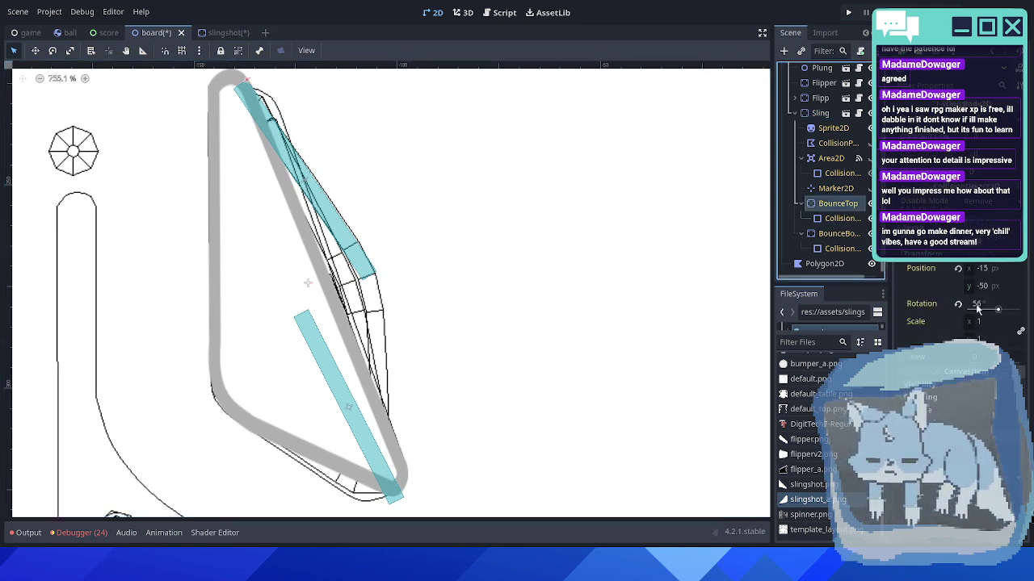
left_click(817, 114)
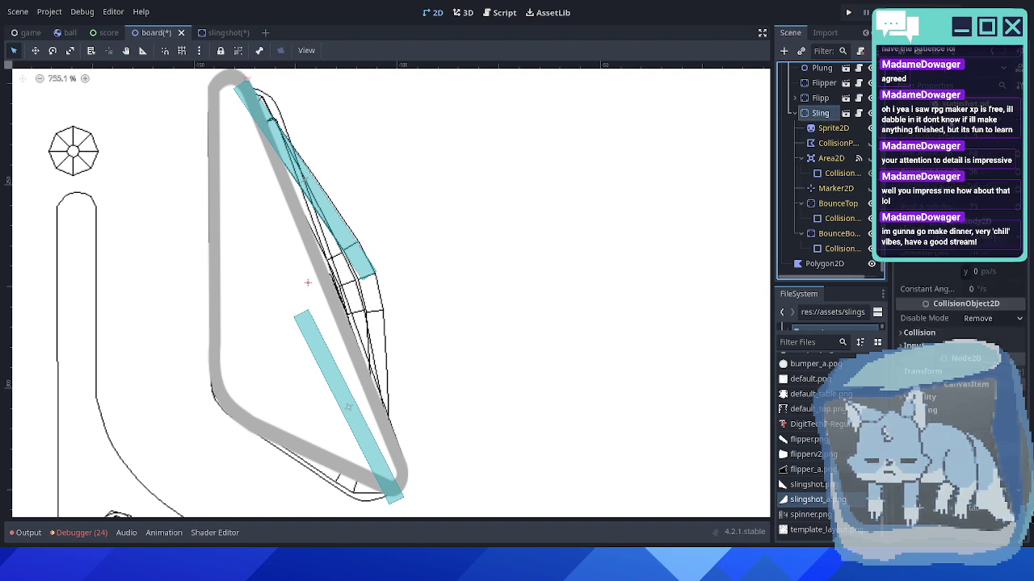
left_click(832, 204)
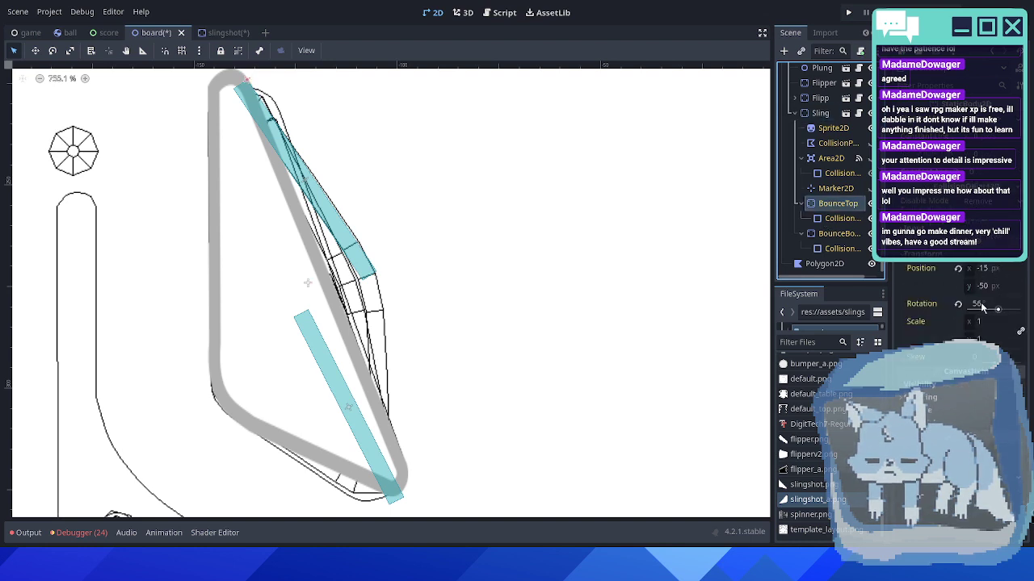
left_click(982, 304)
type("68")
key("Return")
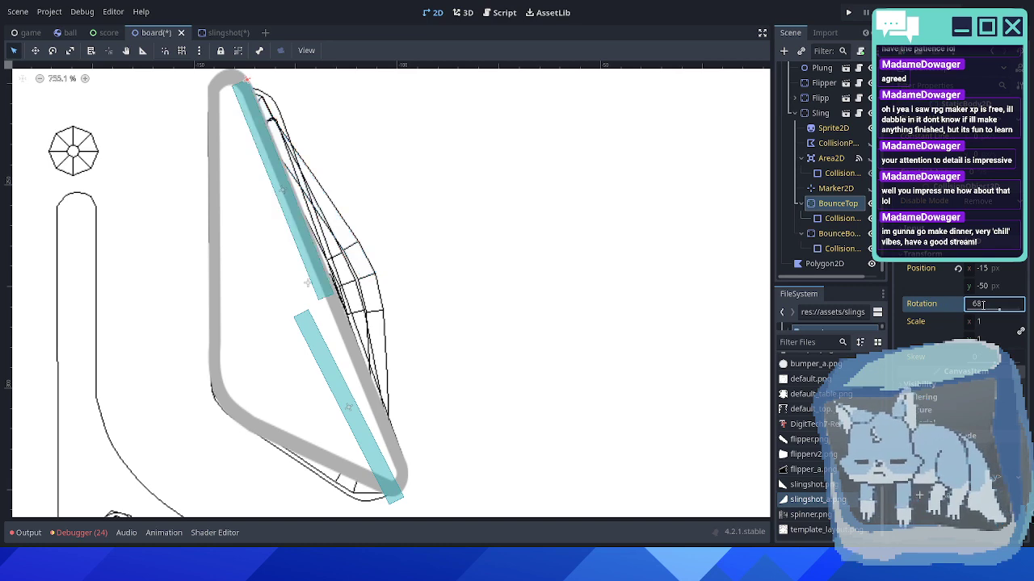
scroll(479, 282, "down", 2)
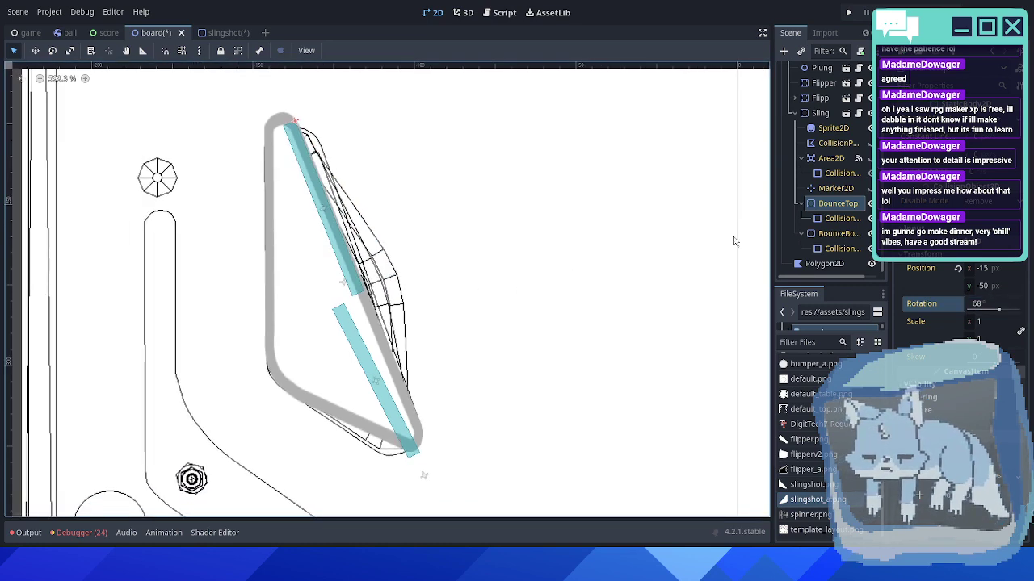
- Move BounceBottom up to position x 24, y 47 so its pivot sits at the slingshot sprite's lower tip
left_click(840, 249)
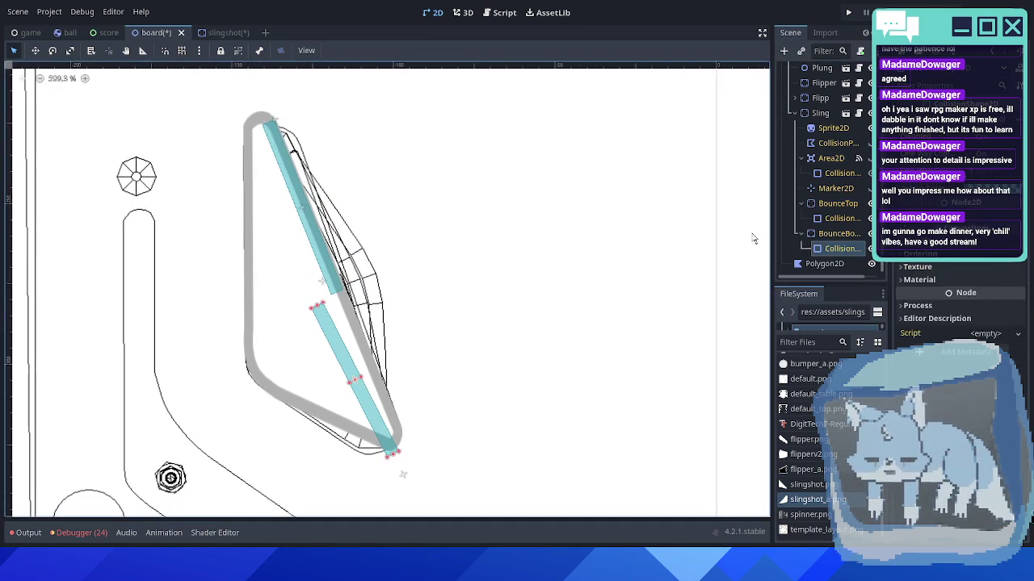
left_click(837, 235)
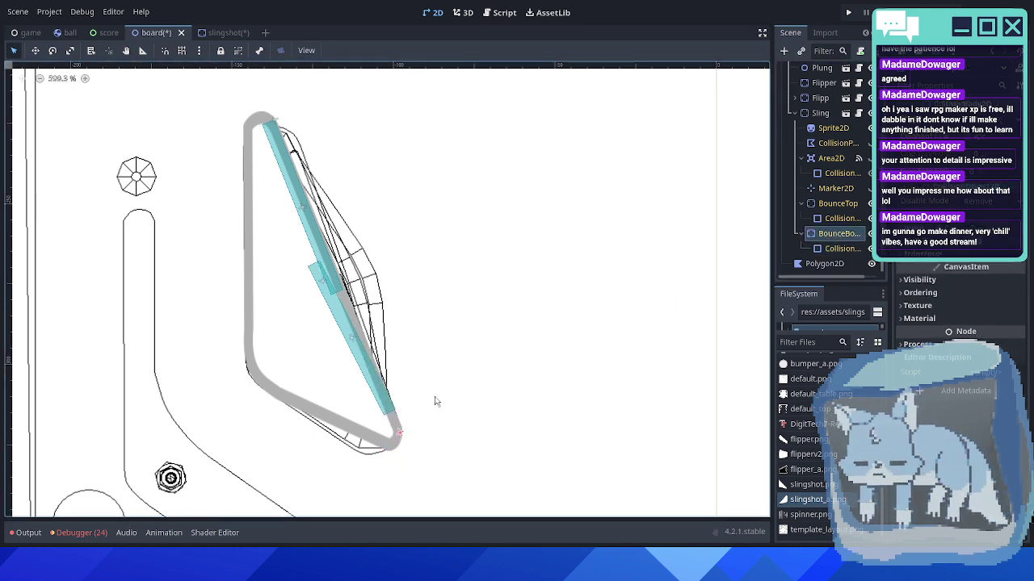
scroll(391, 397, "up", 6)
middle_click_drag(315, 299, 386, 378)
middle_click_drag(384, 340, 348, 259)
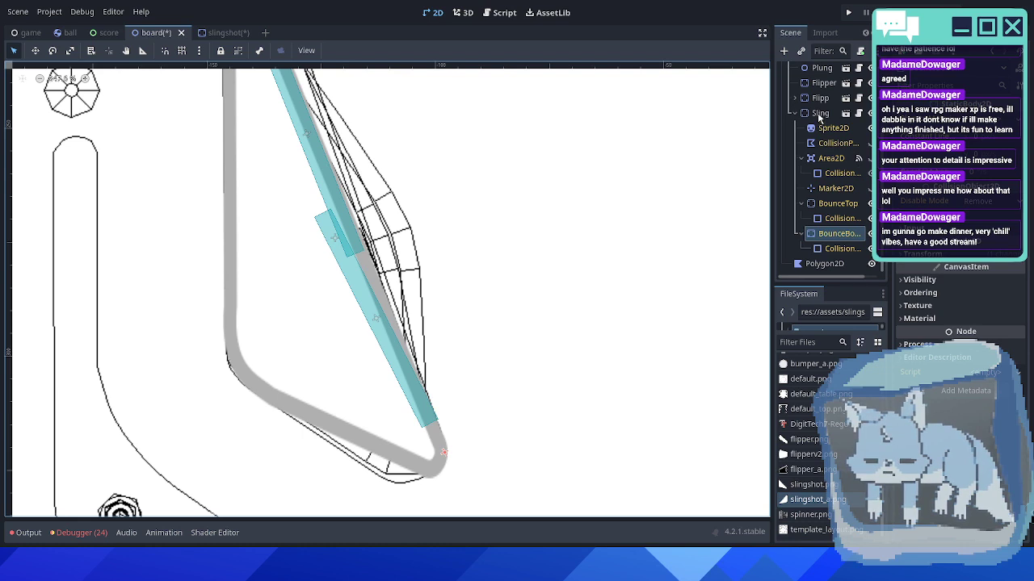
- Adjust BounceBottom's rotation to 66 degrees, towards the slope of the sprite's slanted edge
left_click(817, 112)
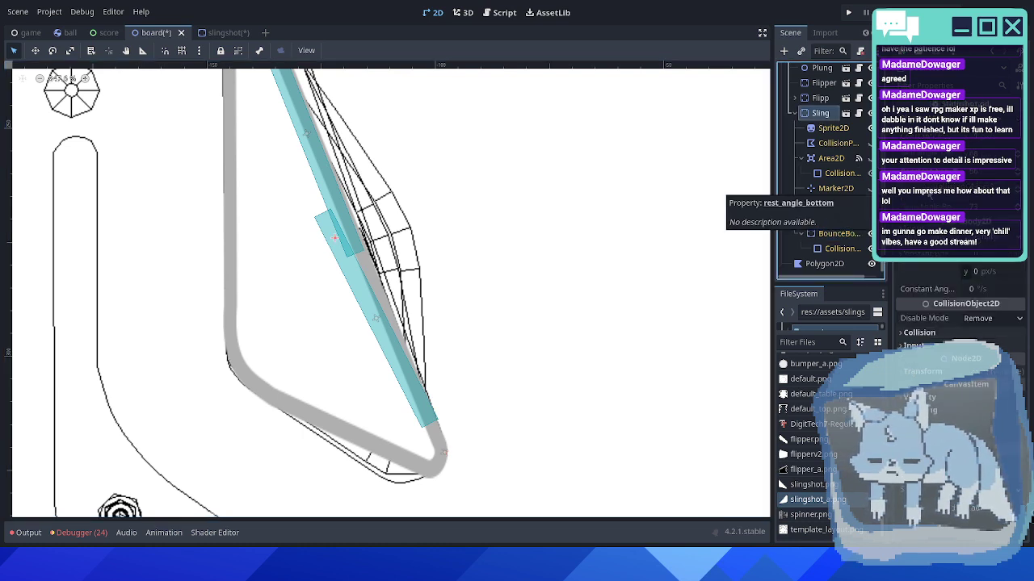
left_click(829, 234)
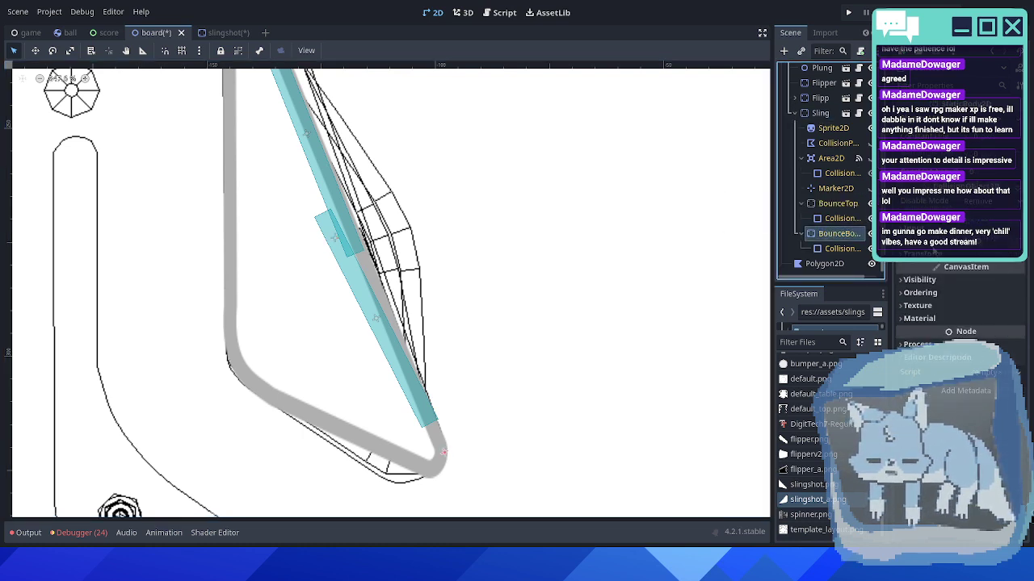
left_click(923, 253)
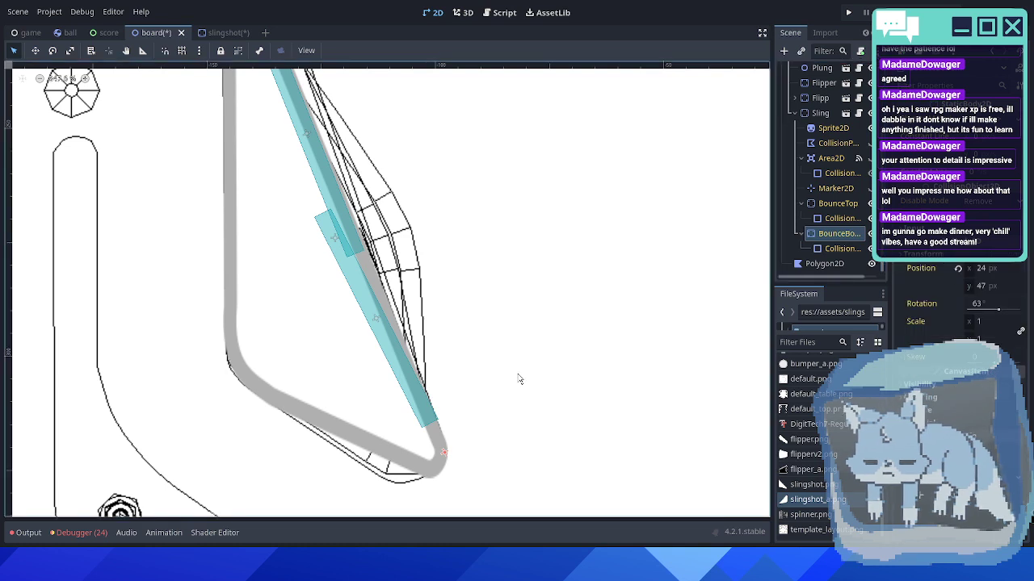
left_click(998, 307)
key("Down")
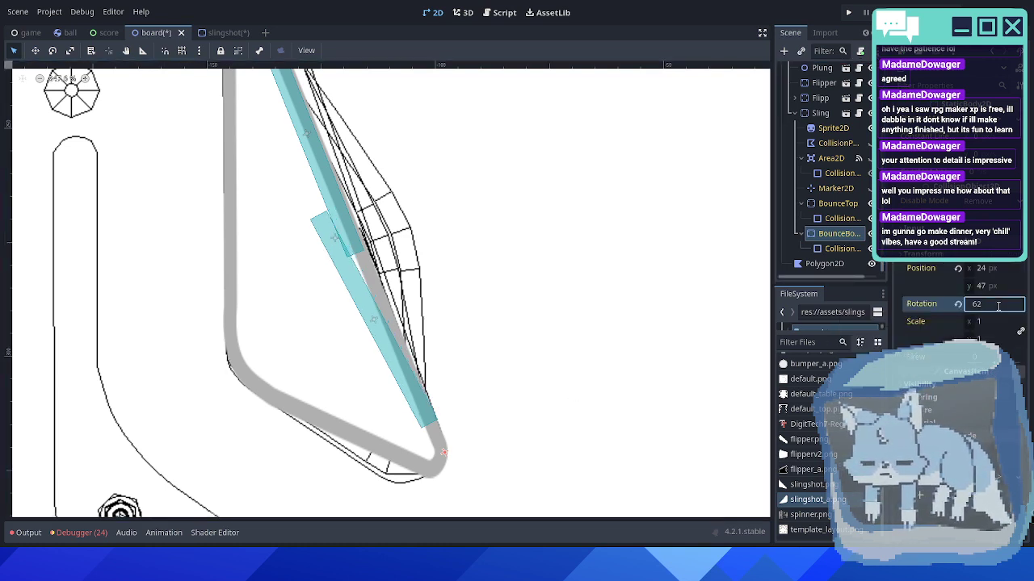
key("Up")
key("Up")
key("Up")
key("Up")
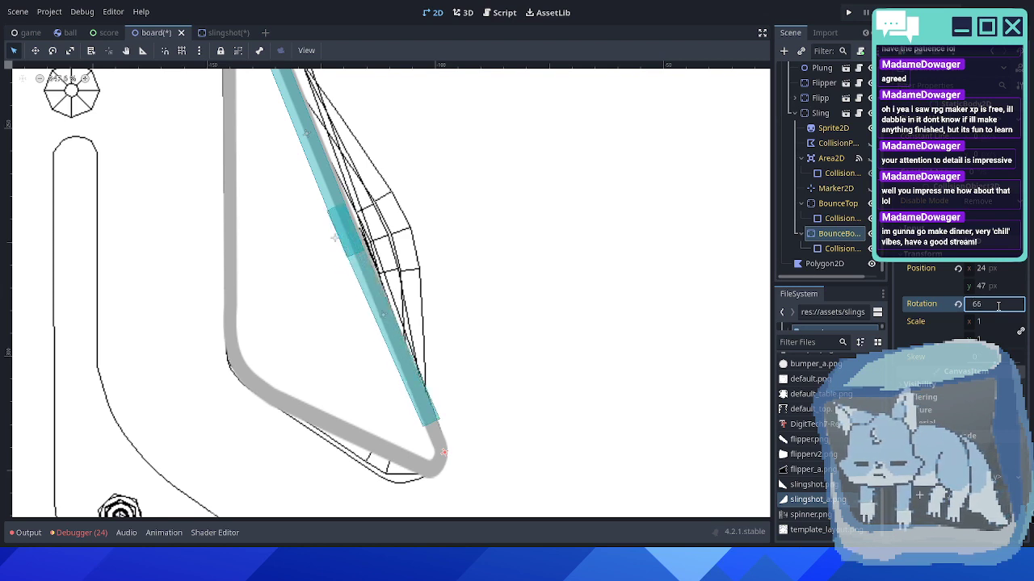
- Nudge BounceBottom's collision rectangle down and slightly right so its lower end reaches the slingshot's lower tip
left_click(840, 248)
key("Down")
key("Down")
key("Down")
key("Down")
key("Down")
key("Down")
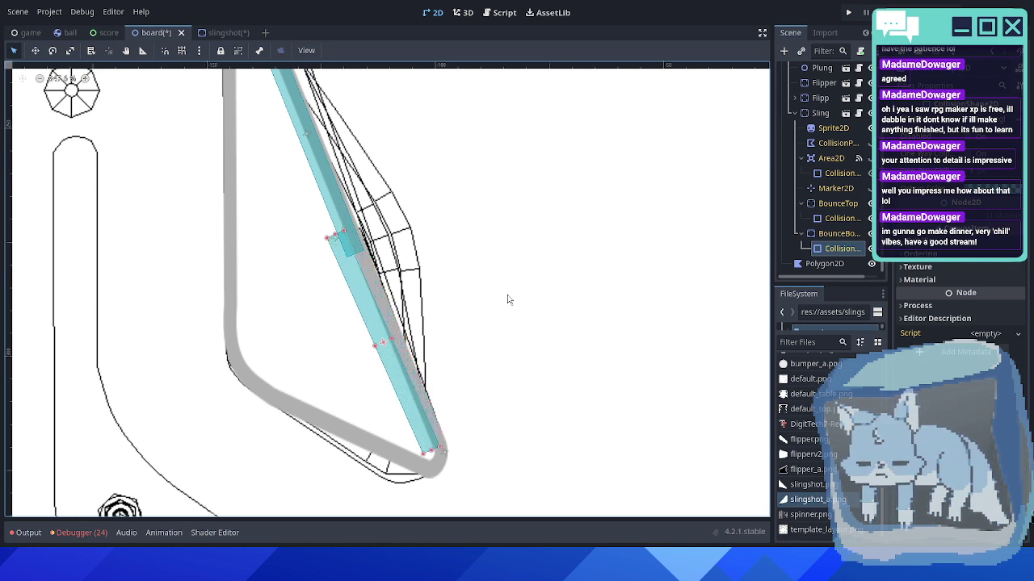
key("Right")
key("Right")
key("Up")
key("Left")
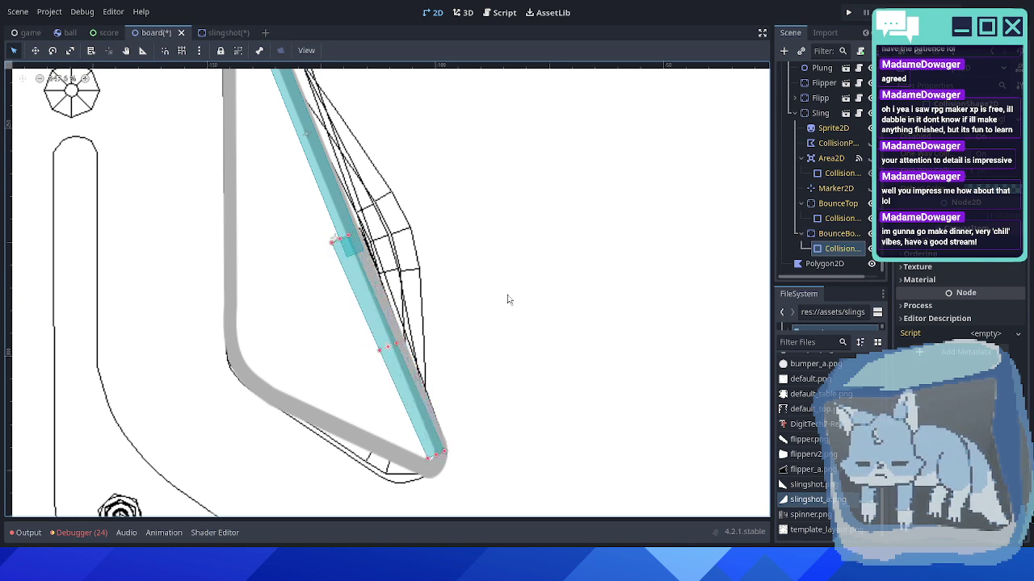
- Fine-tune BounceBottom's rotation to 68 degrees so its rectangle lines up with BounceTop's along the slanted edge
left_click(833, 232)
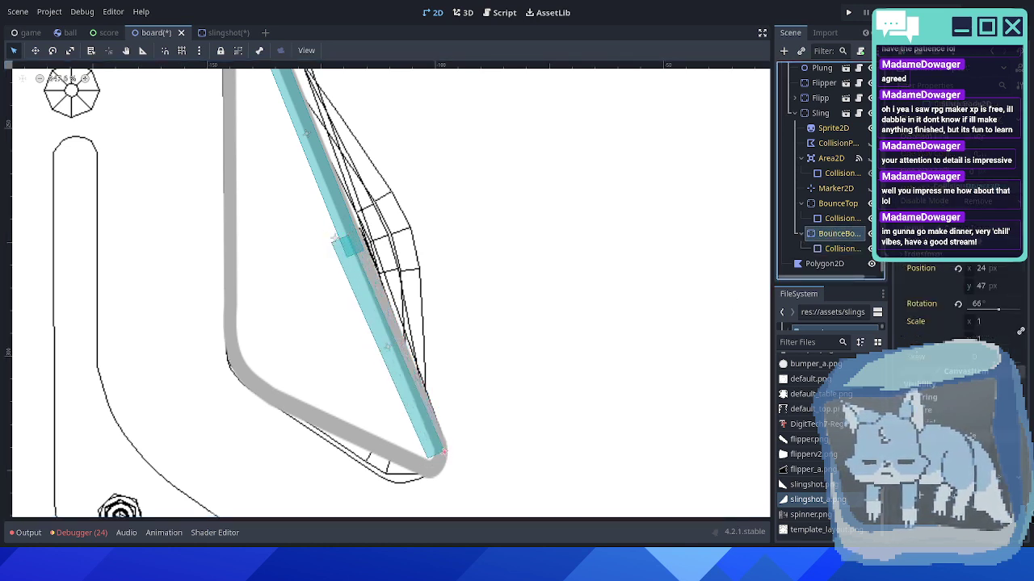
left_click(984, 303)
key("Down")
key("Up")
key("Up")
key("Up")
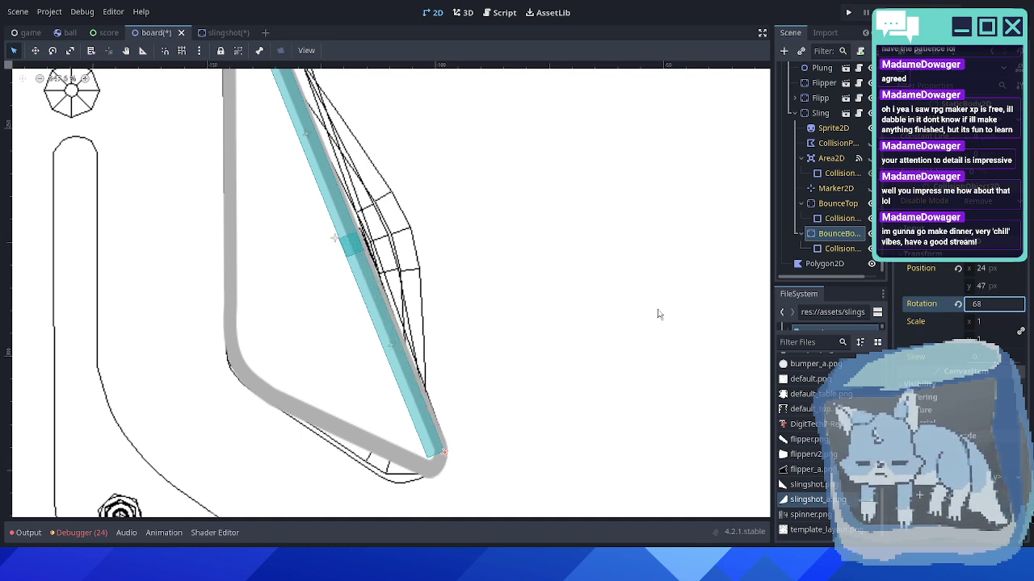
left_click(836, 236)
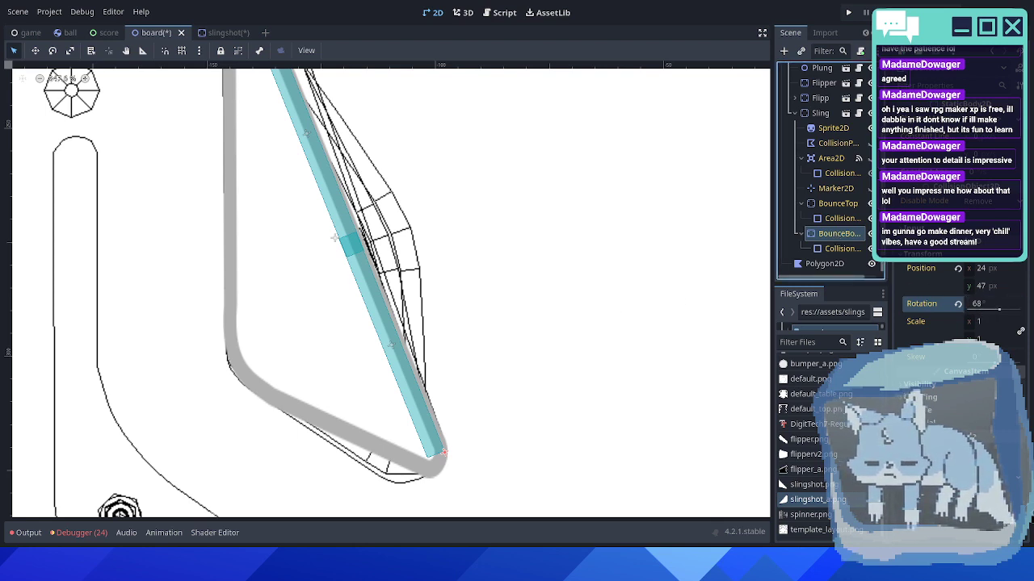
- Save the board and slingshot scenes, and close the slingshot scene
left_click(817, 114)
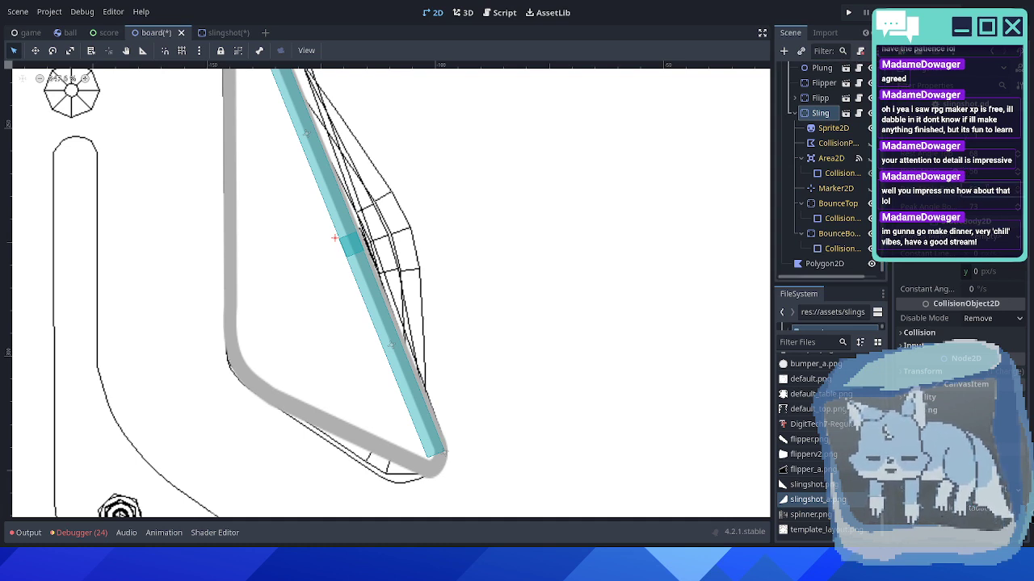
key("ctrl+s")
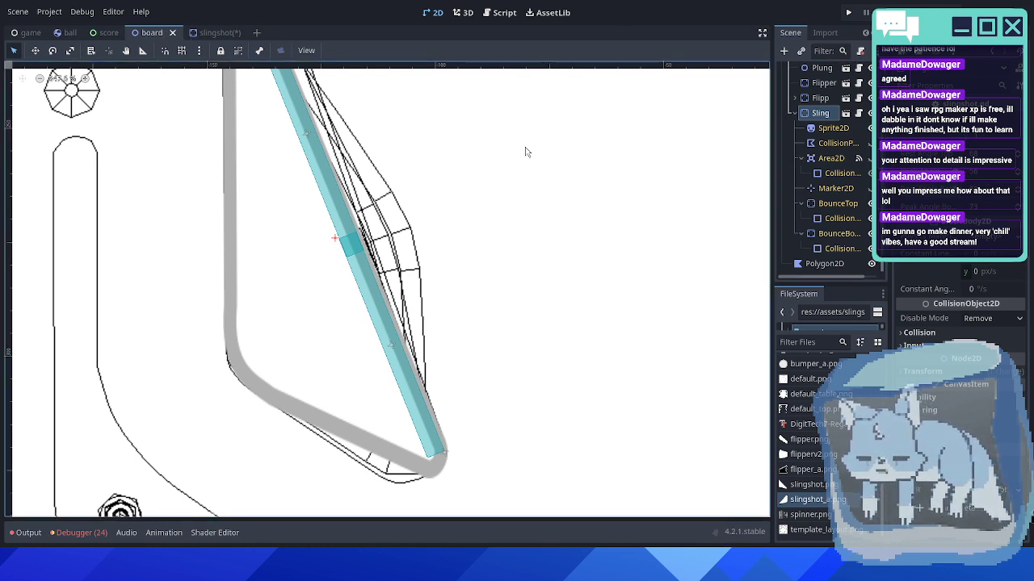
left_click(209, 33)
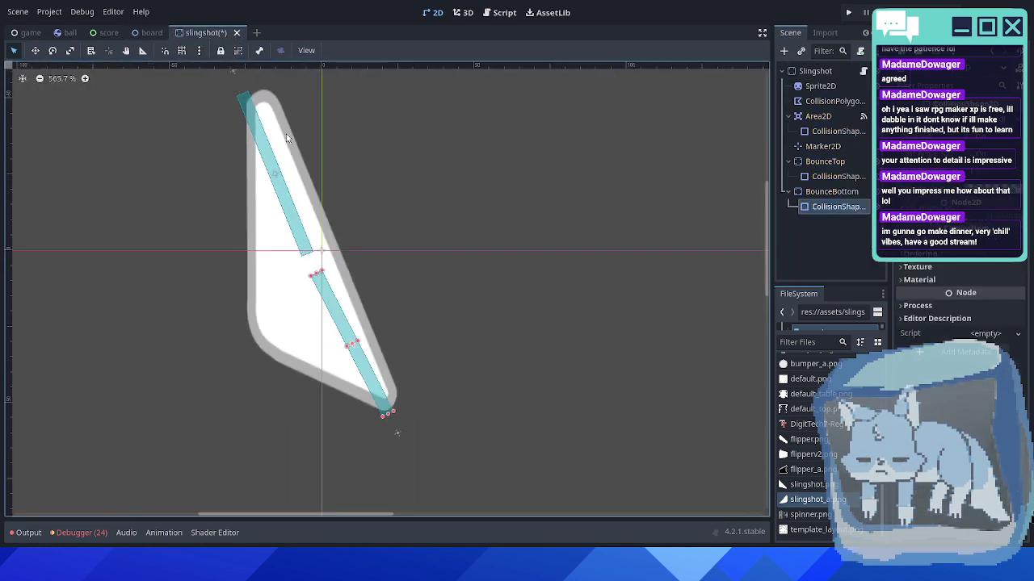
key("ctrl+s")
left_click(153, 33)
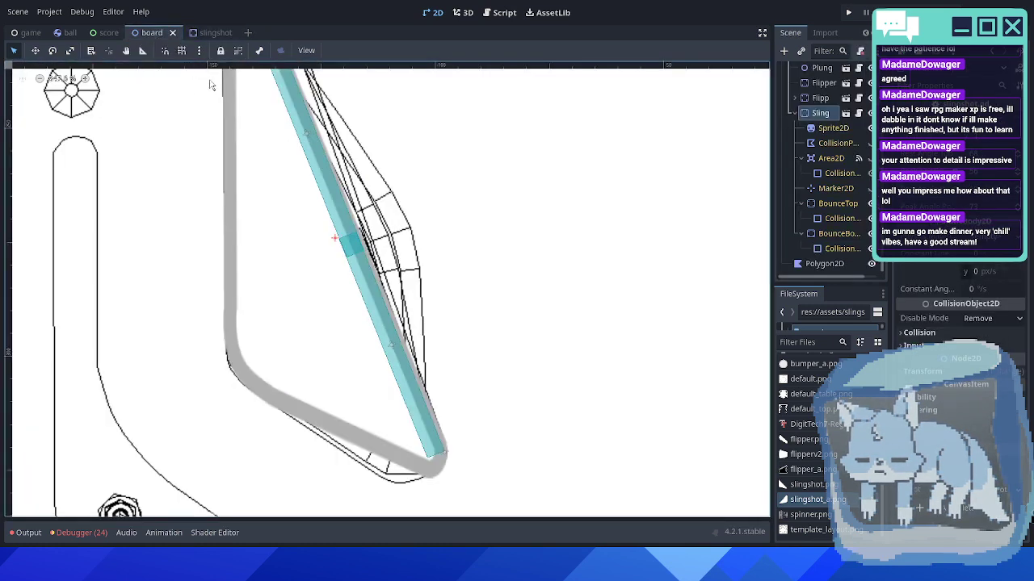
middle_click(218, 33)
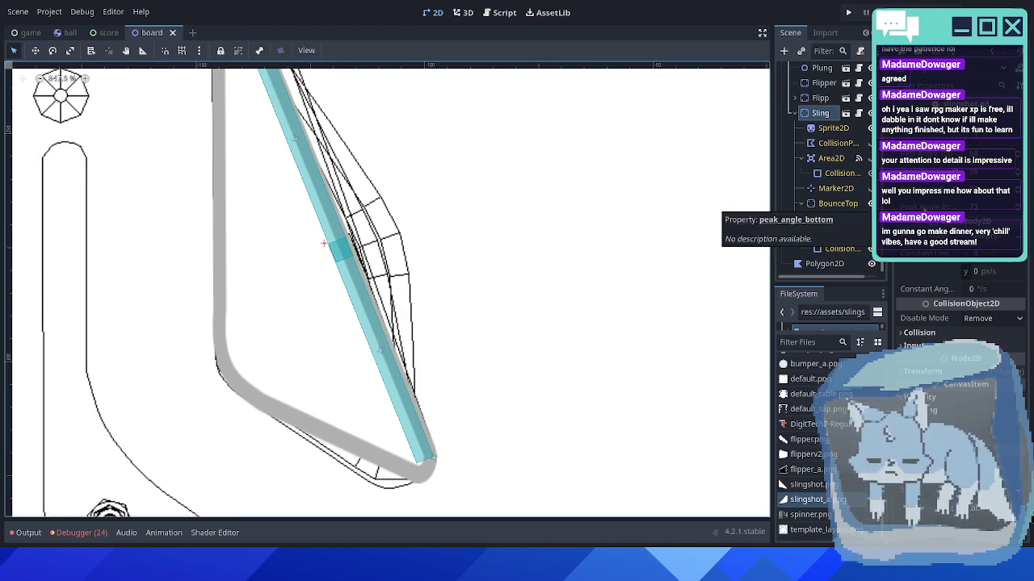
- Rotate BounceBottom to 82 degrees so its rectangle follows the lower slanted line of the background table outline
left_click(840, 234)
left_click(950, 252)
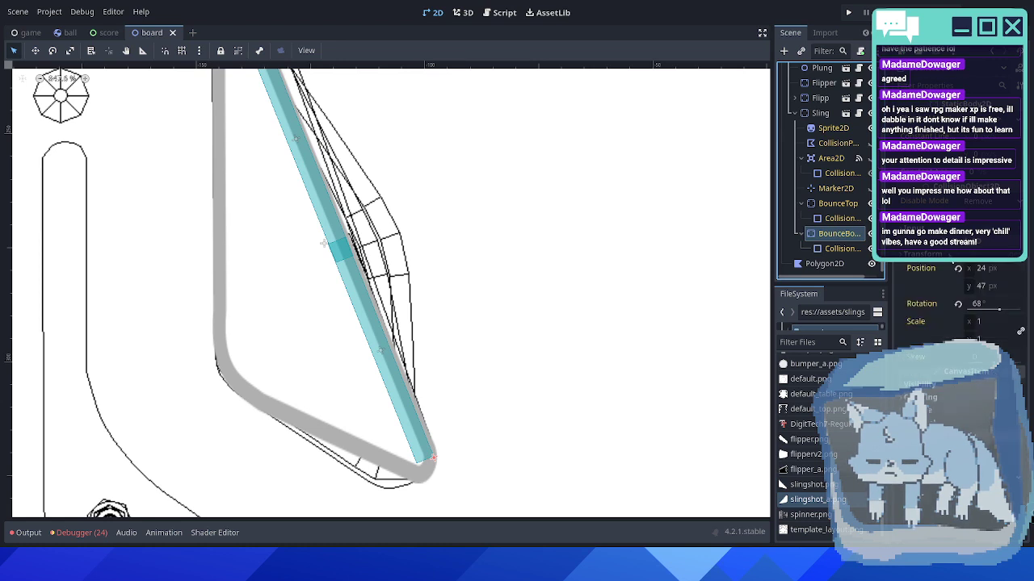
left_click(993, 307)
key("Up")
key("Up")
key("Up")
key("Up")
key("Up")
key("Up")
key("Up")
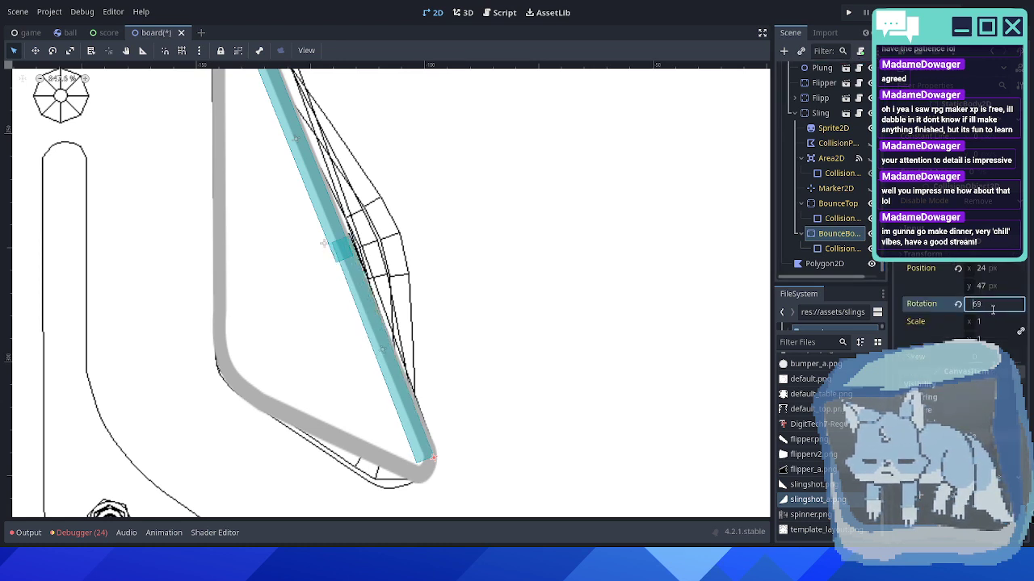
key("Up")
key("Up")
key("Up")
key("Up")
key("Up")
key("Up")
key("Up")
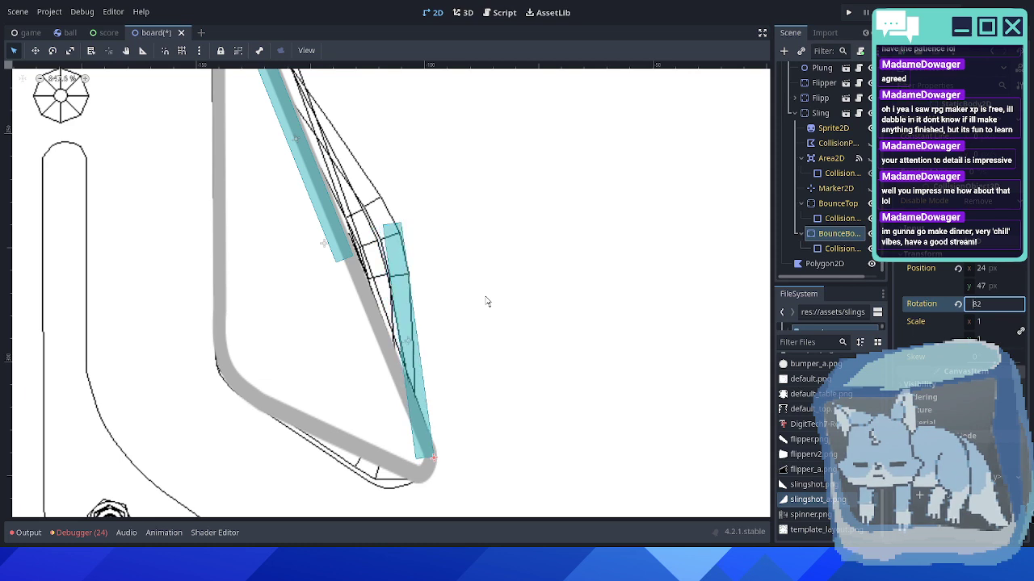
- Set the slingshot's exported peak bottom angle to 82, matching BounceBottom's rotation
left_click(819, 115)
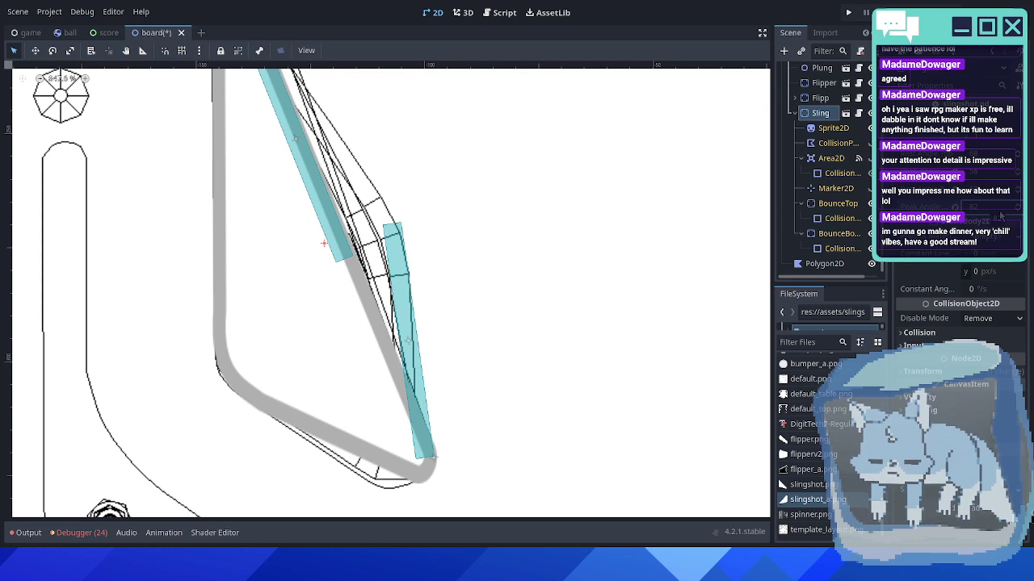
left_click(835, 249)
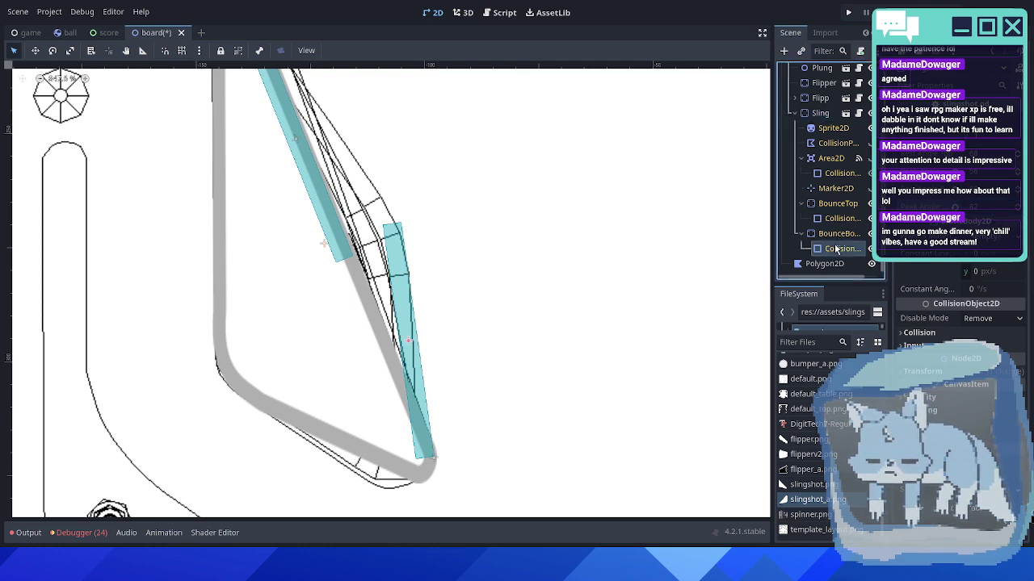
scroll(395, 239, "up", 5)
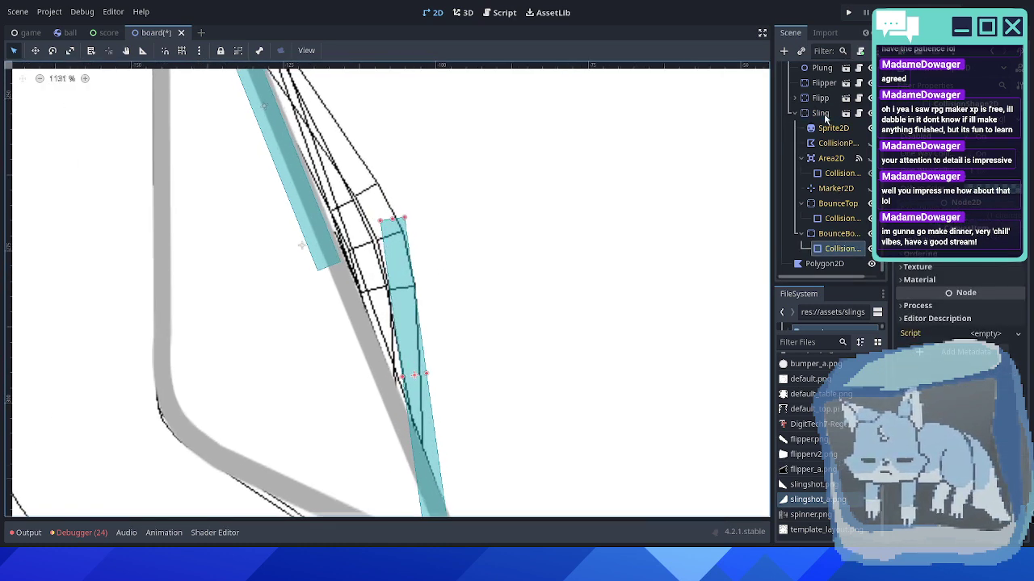
left_click(823, 113)
left_click(836, 203)
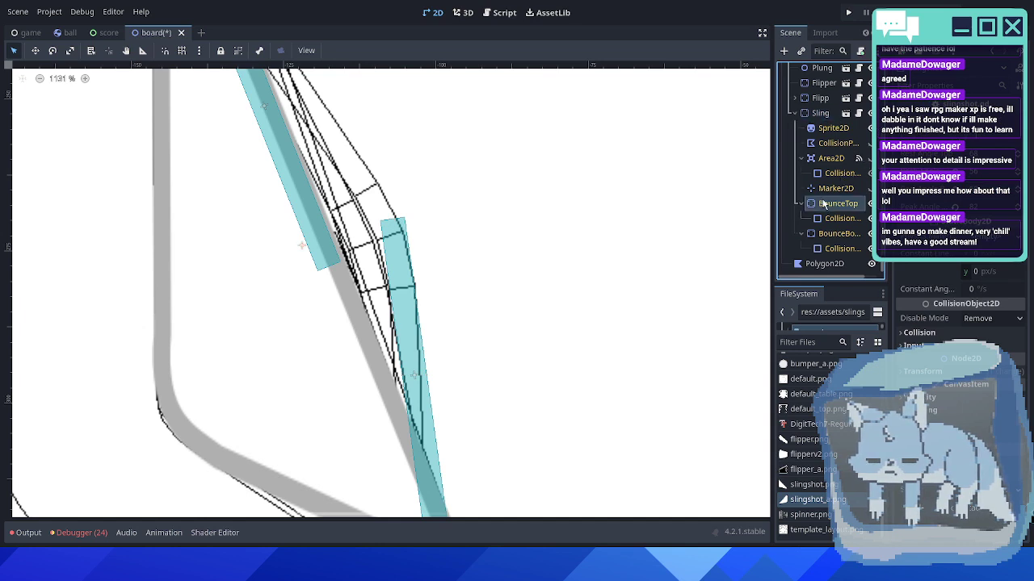
- Rotate BounceTop to its peak angle of 56 degrees to test its rectangle against the upper slanted line of the table outline
scroll(969, 299, "up", 2)
left_click(989, 309)
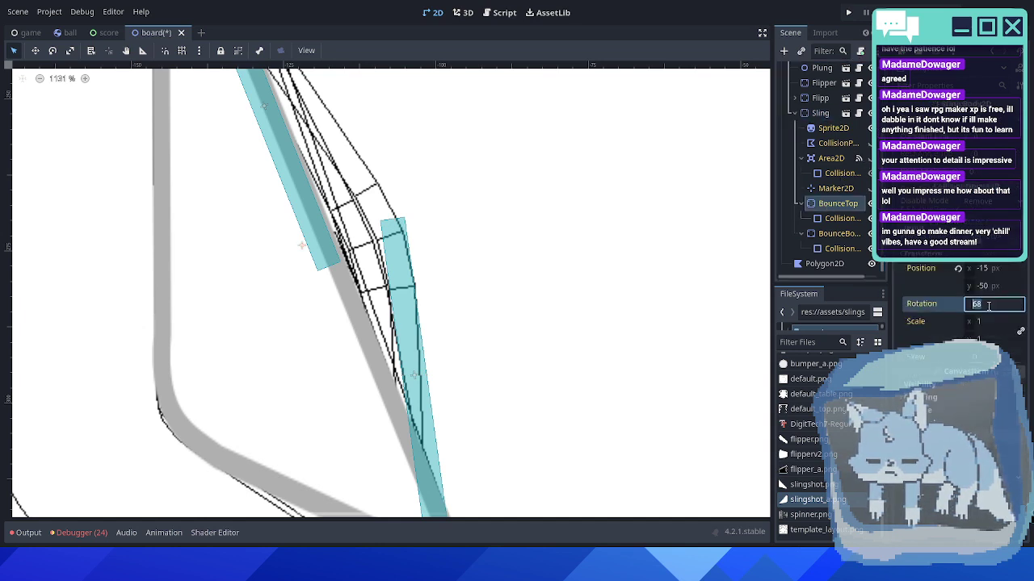
type("56")
key("Return")
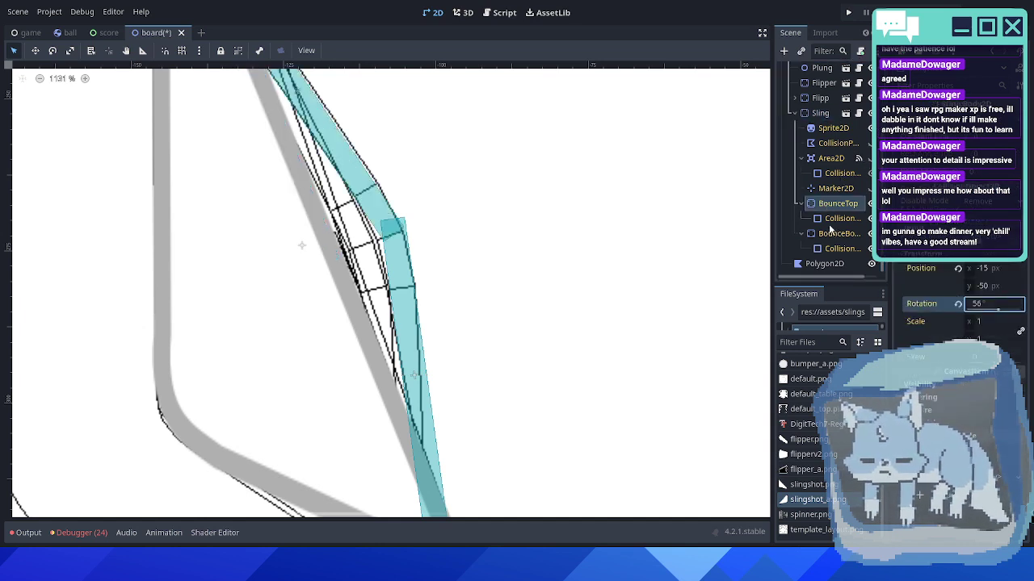
- Shorten the upper end of BounceBottom's collision rectangle so it overlaps less with the lower end of BounceTop's rectangle
left_click(836, 248)
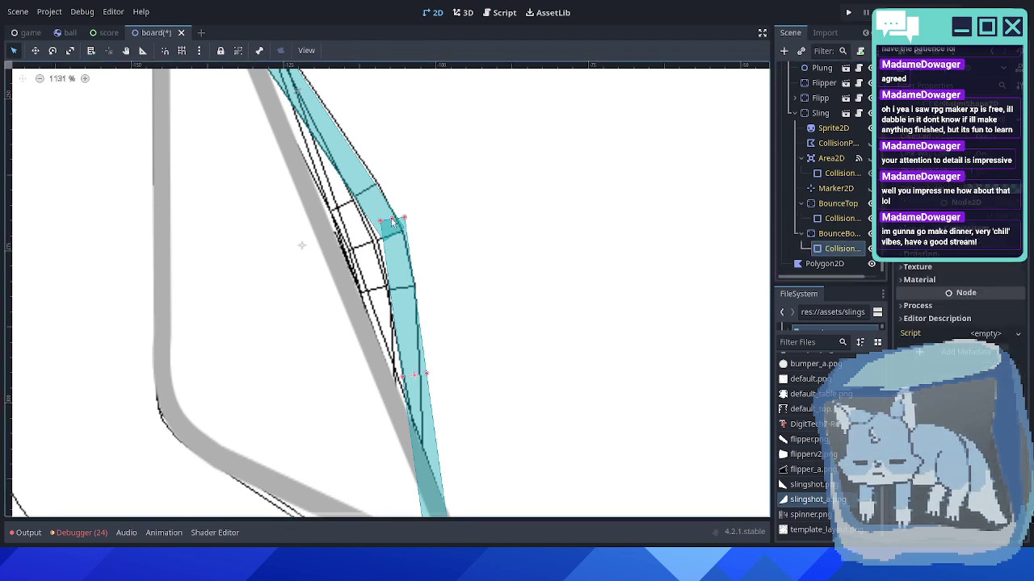
left_click_drag(391, 222, 393, 236)
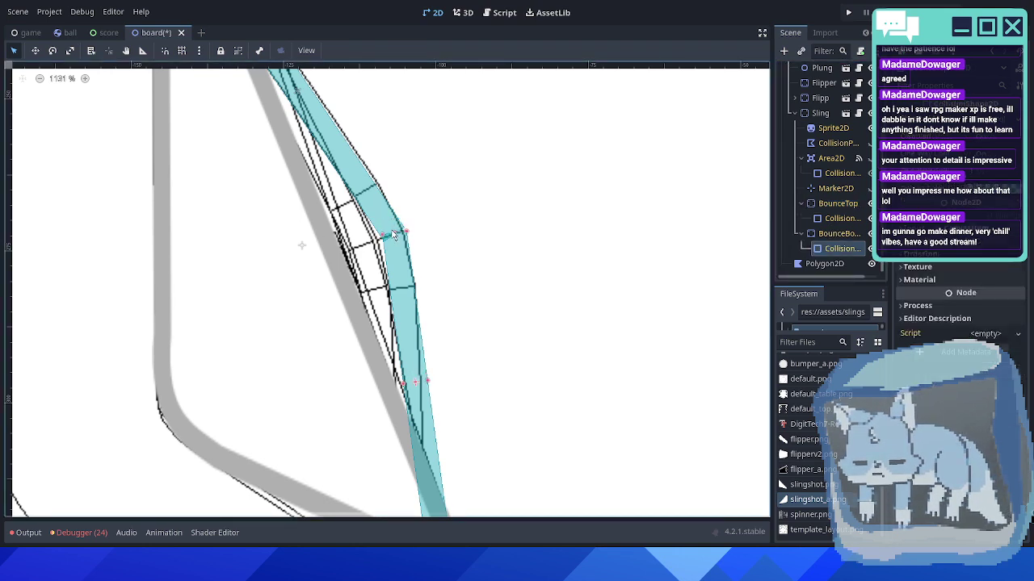
left_click(480, 239)
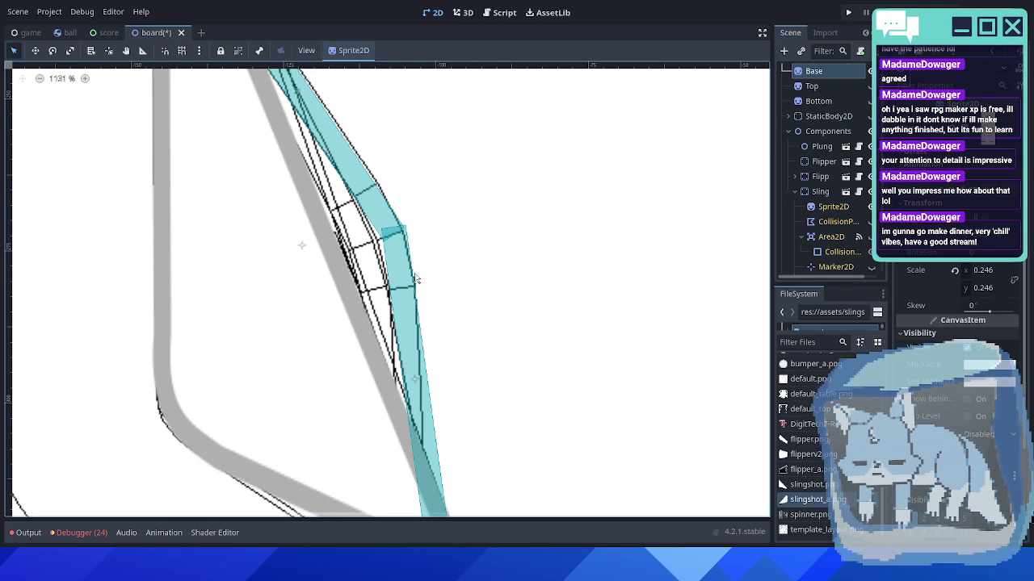
- Check how the BounceTop and BounceBottom rectangles fit the table outline at their peak angles, and review the slingshot's exported angles
scroll(827, 245, "down", 3)
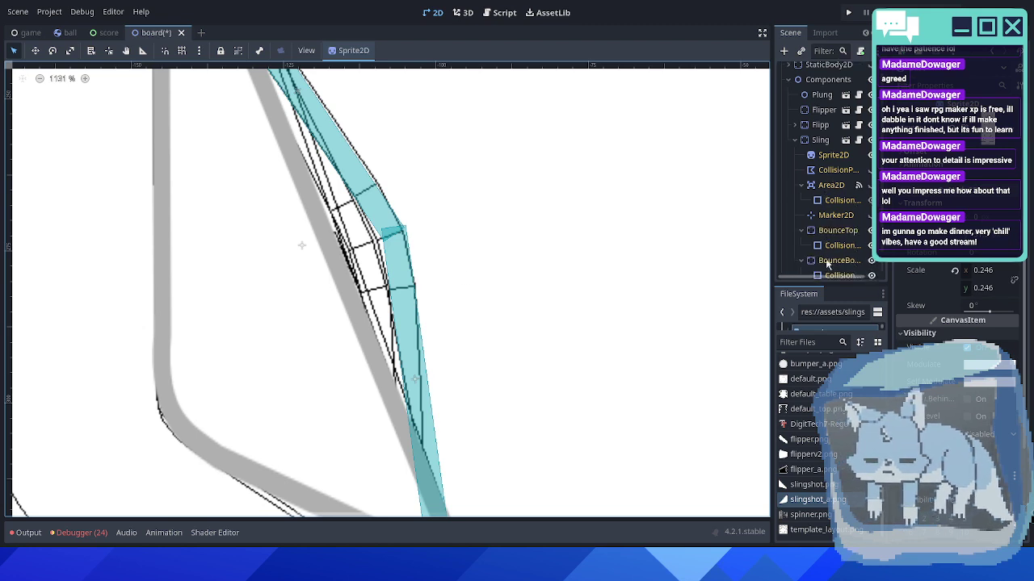
left_click(825, 262)
left_click(977, 311)
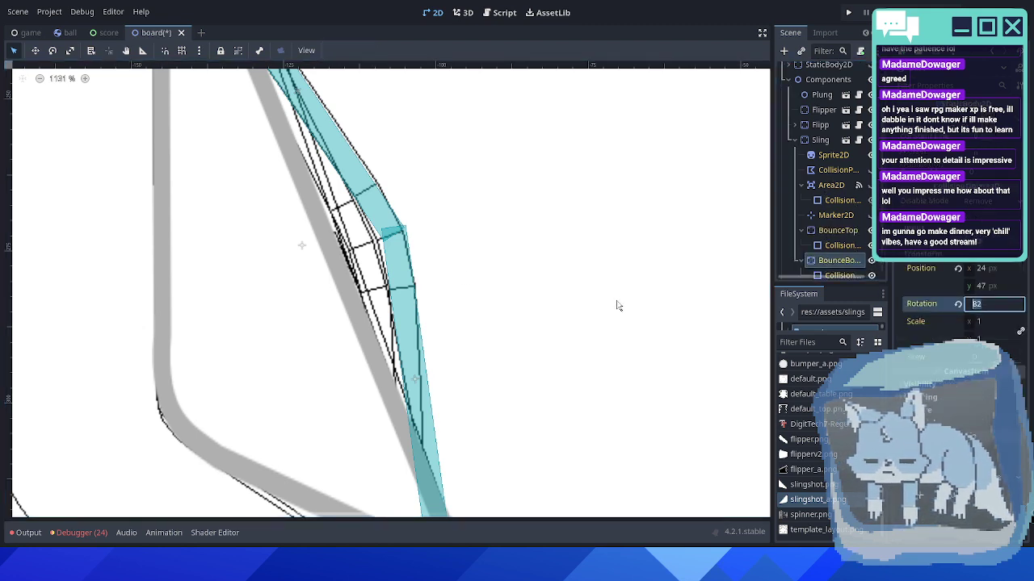
key("Down")
key("Up")
scroll(610, 301, "down", 10)
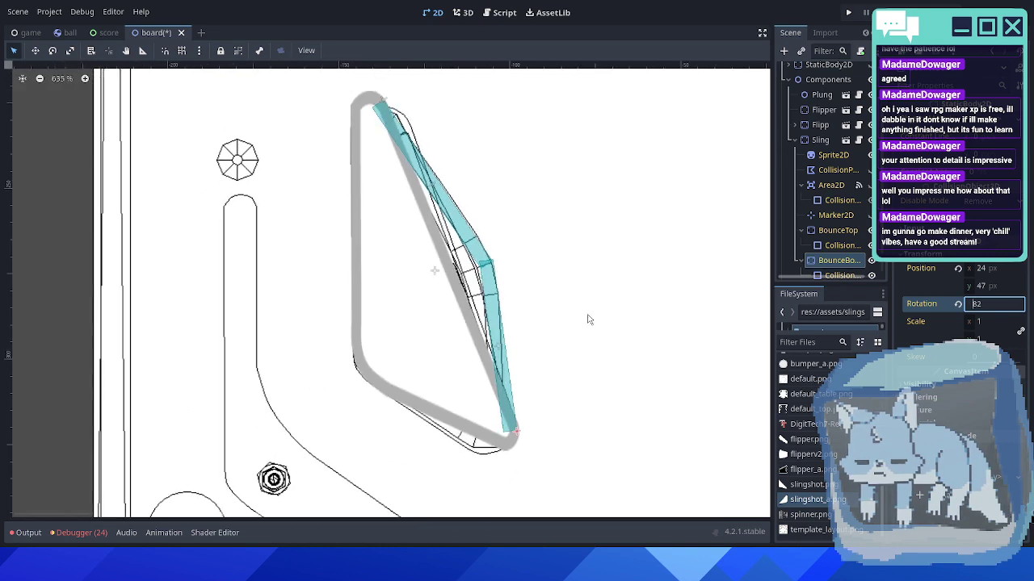
middle_click_drag(579, 248, 557, 259)
left_click(568, 248)
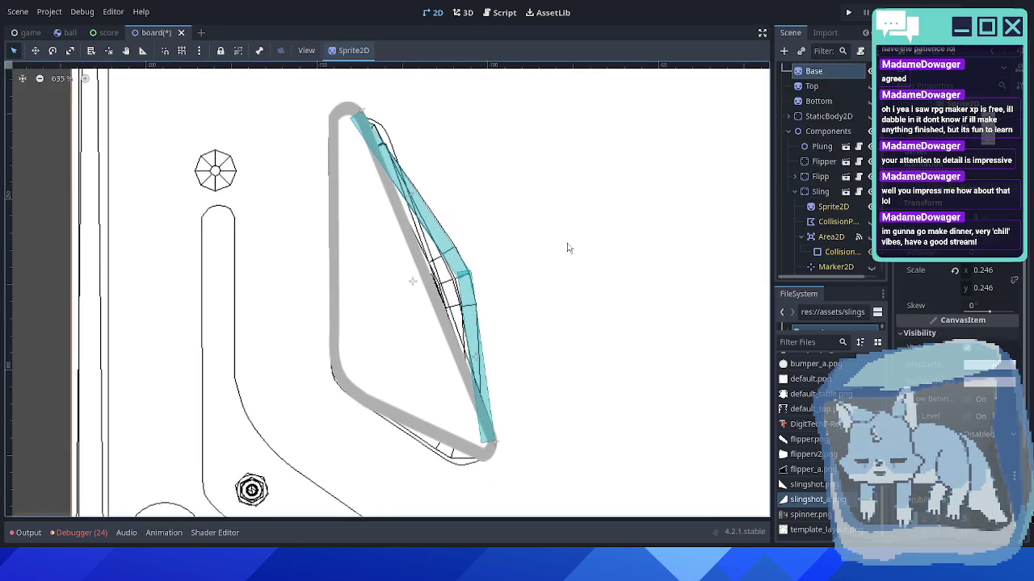
scroll(566, 247, "down", 1)
scroll(528, 274, "up", 2)
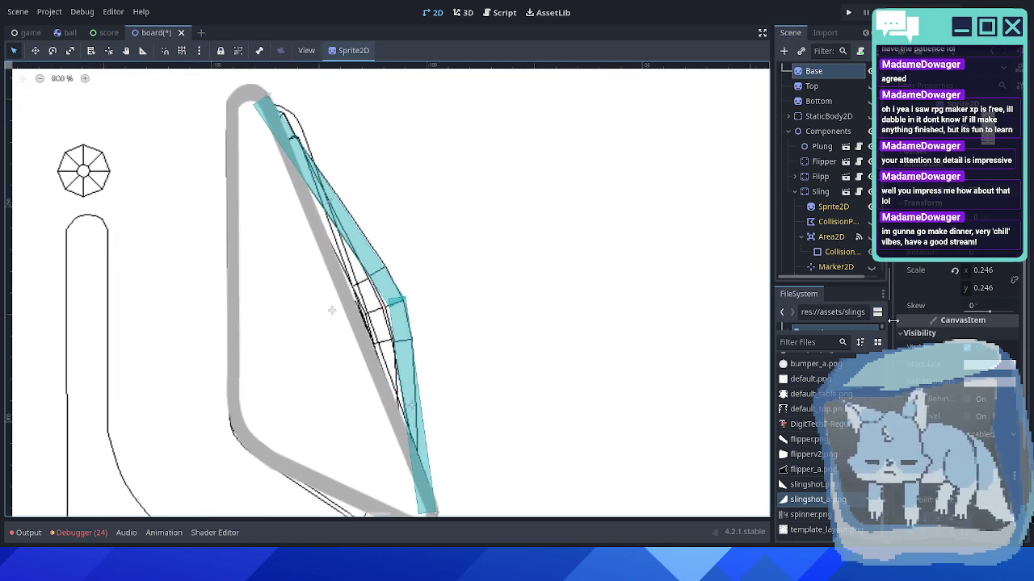
scroll(834, 243, "down", 2)
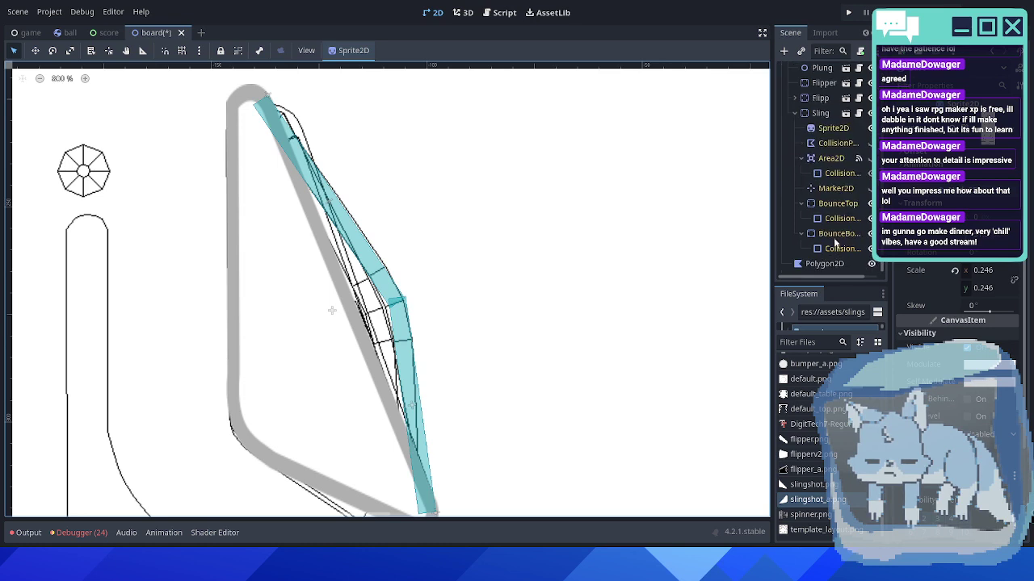
scroll(836, 236, "up", 2)
scroll(840, 230, "down", 2)
left_click(829, 234)
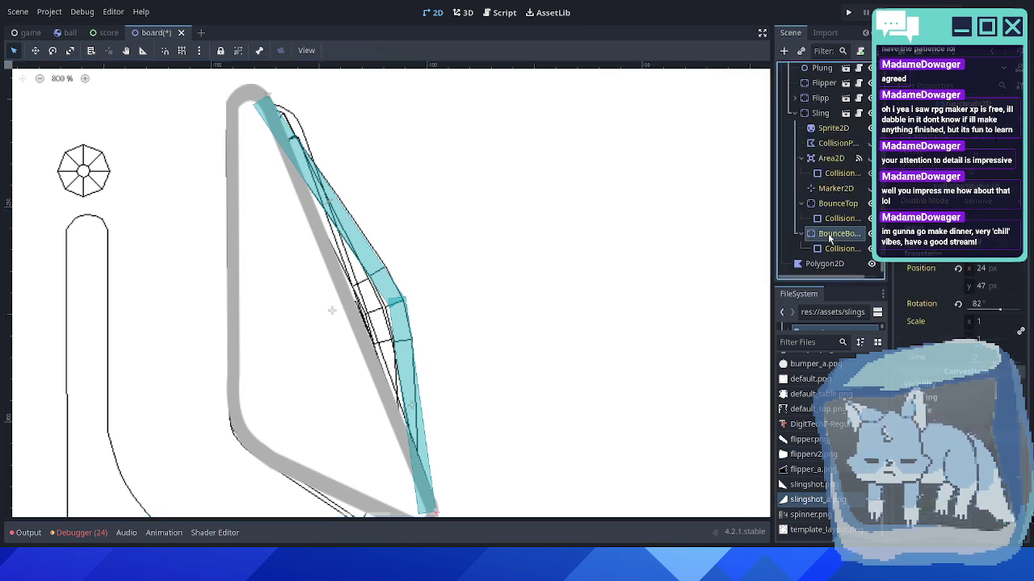
left_click(821, 115)
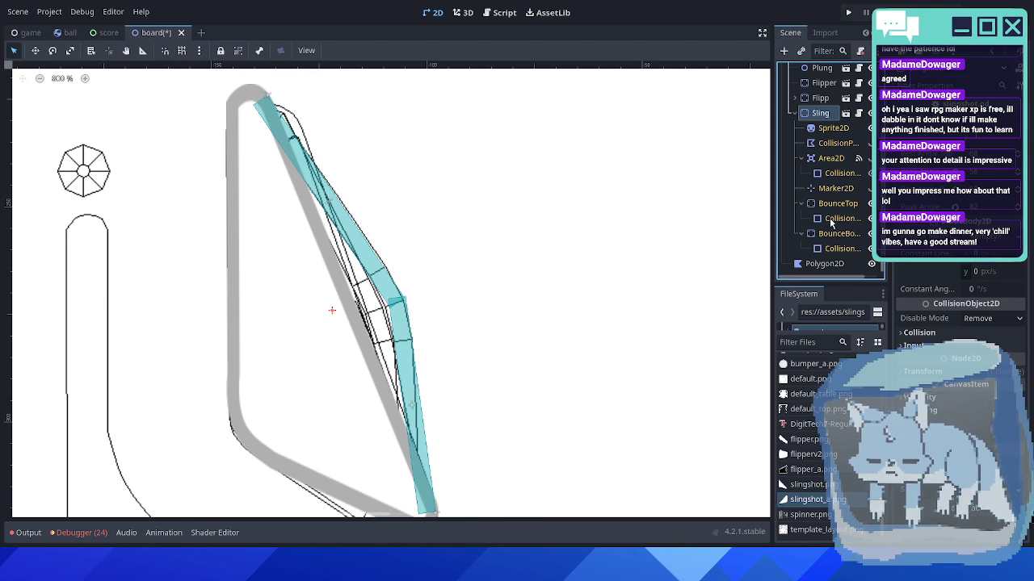
- Set the rotation of both BounceTop and BounceBottom to 68 degrees along the slingshot's slanted edge
left_click(831, 205)
left_click(980, 302)
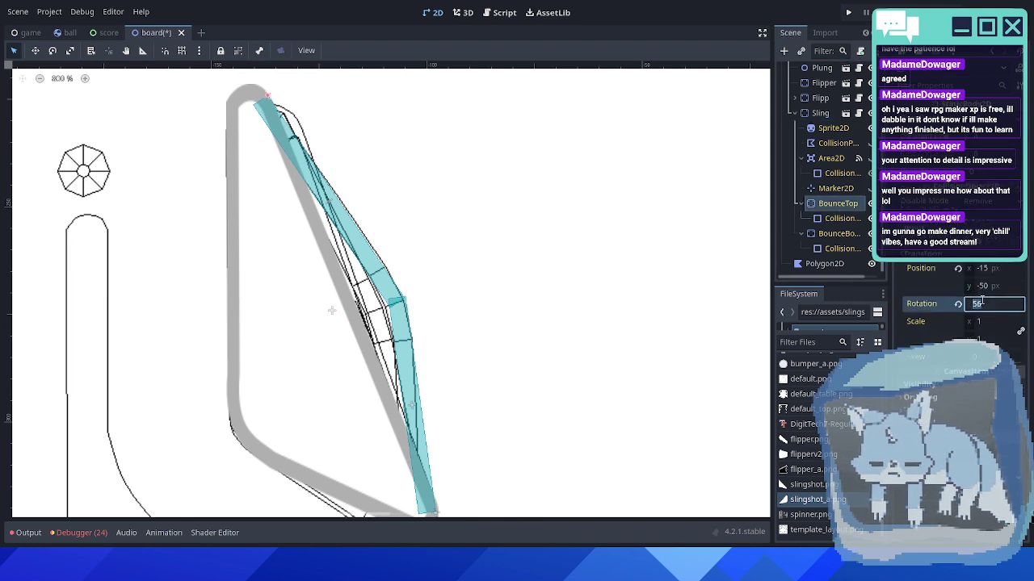
type("68")
key("Return")
left_click(838, 233)
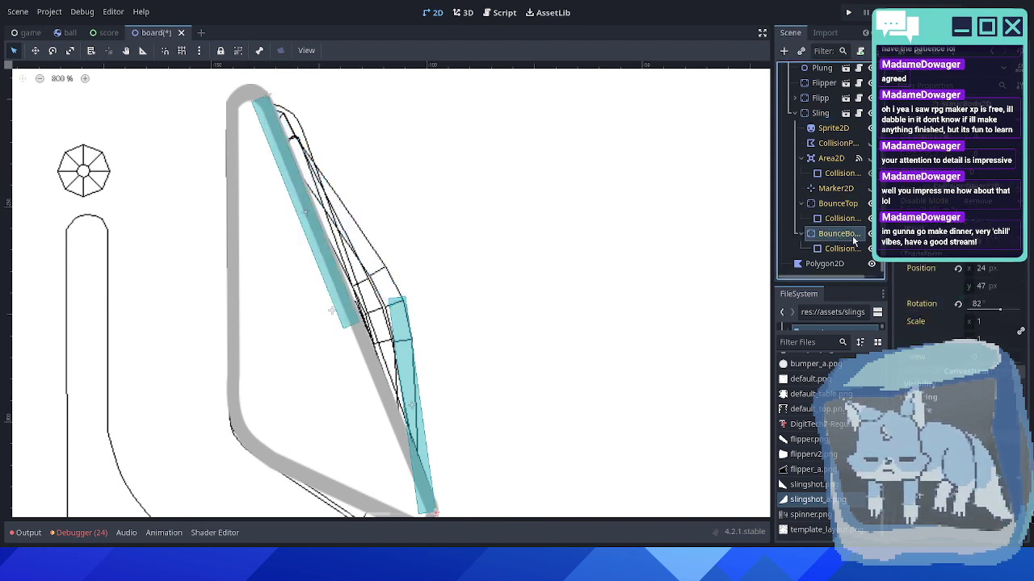
left_click(989, 304)
type("68")
key("Return")
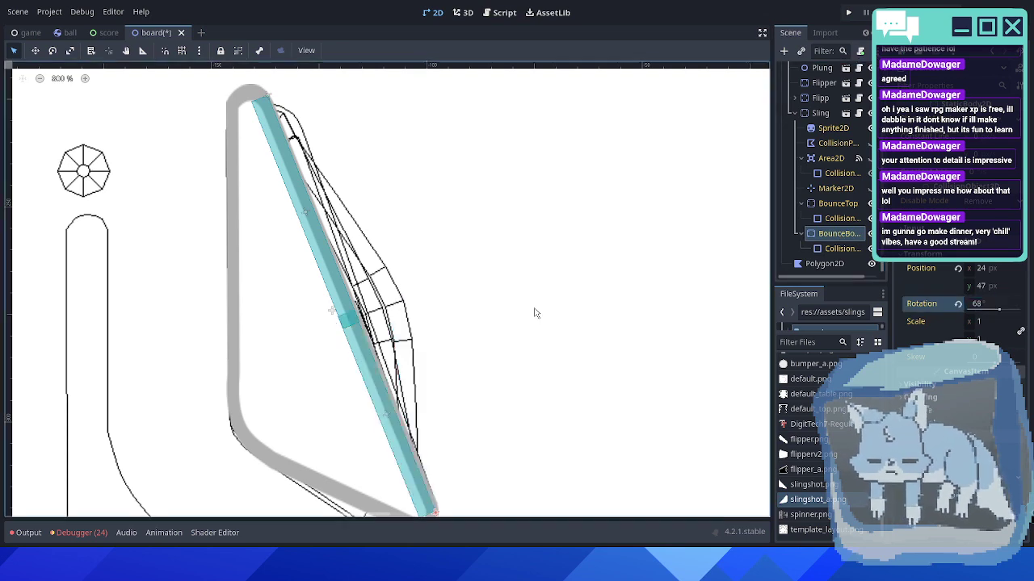
- Hide the BounceTop and BounceBottom nodes and save the board scene
scroll(536, 312, "down", 5)
scroll(542, 296, "up", 3)
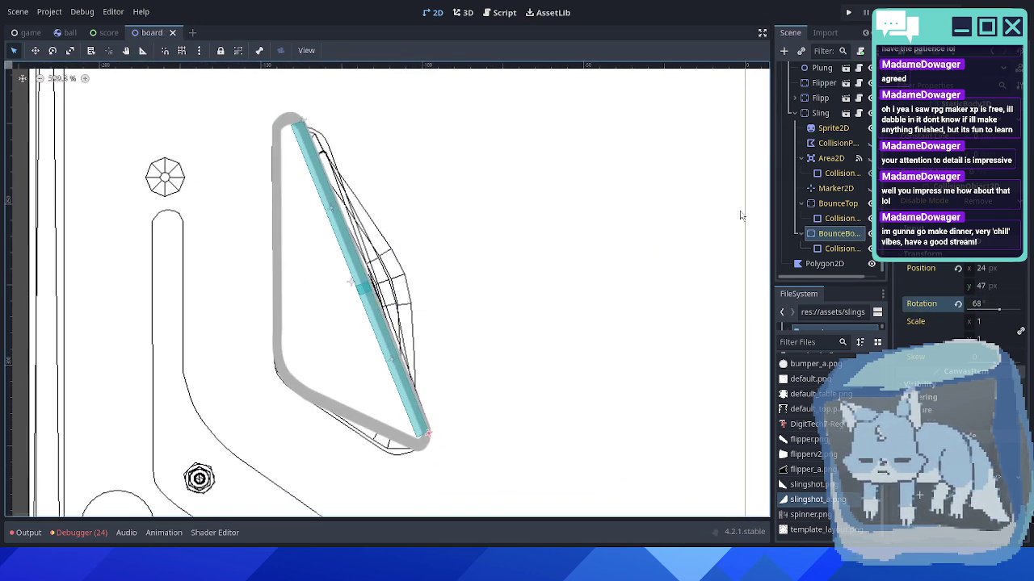
left_click(870, 159)
left_click(871, 159)
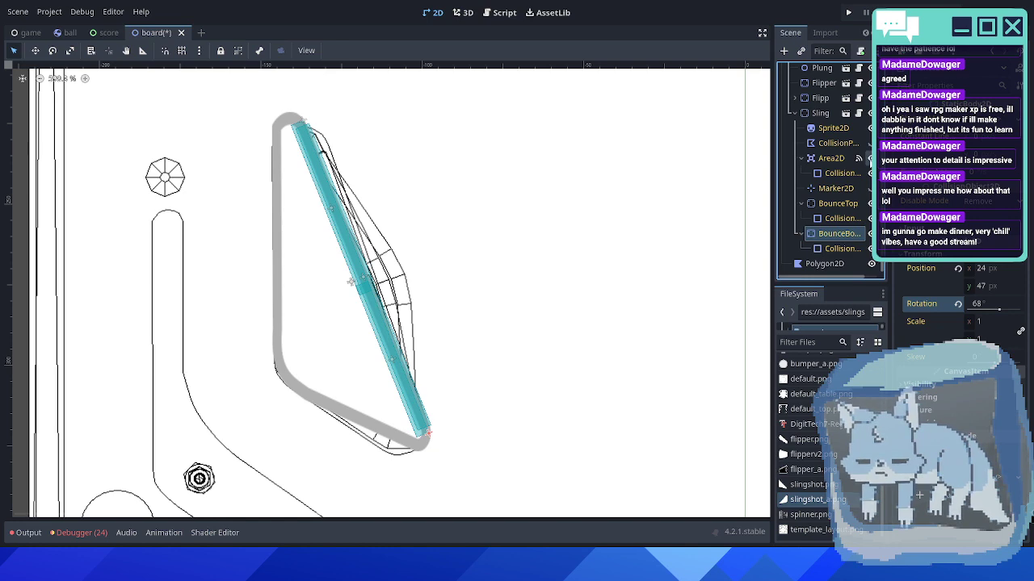
left_click(871, 204)
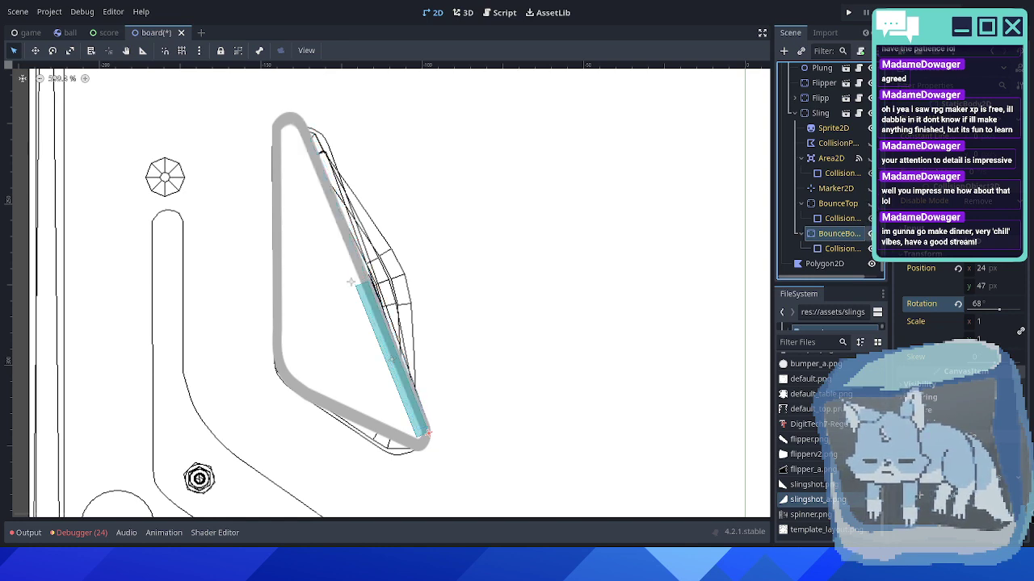
left_click(870, 233)
scroll(525, 242, "down", 10)
middle_click_drag(554, 228, 408, 248)
key("ctrl+s")
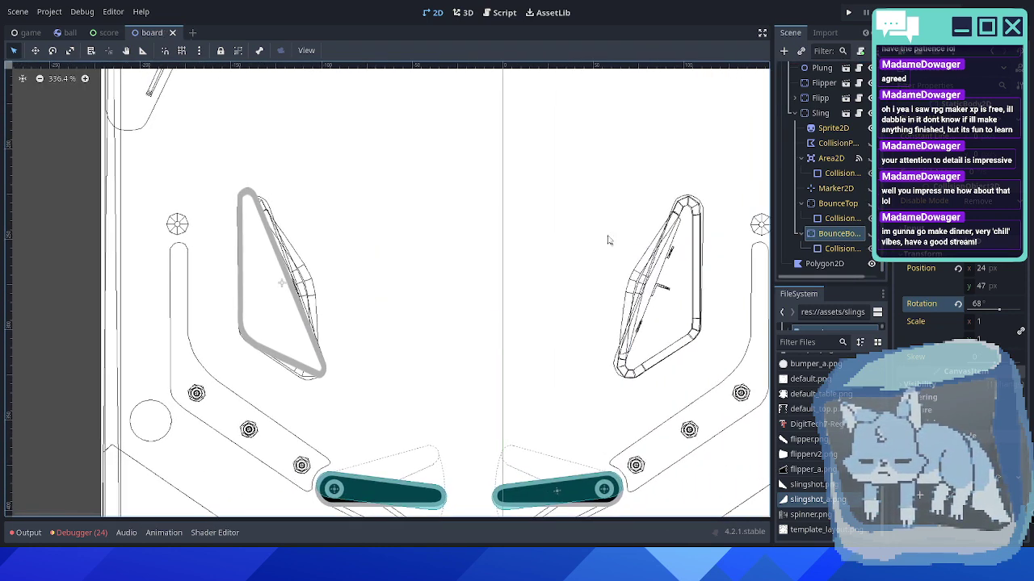
- Duplicate the slingshot node under Components and collapse the copy's children
left_click(795, 114)
left_click(824, 206)
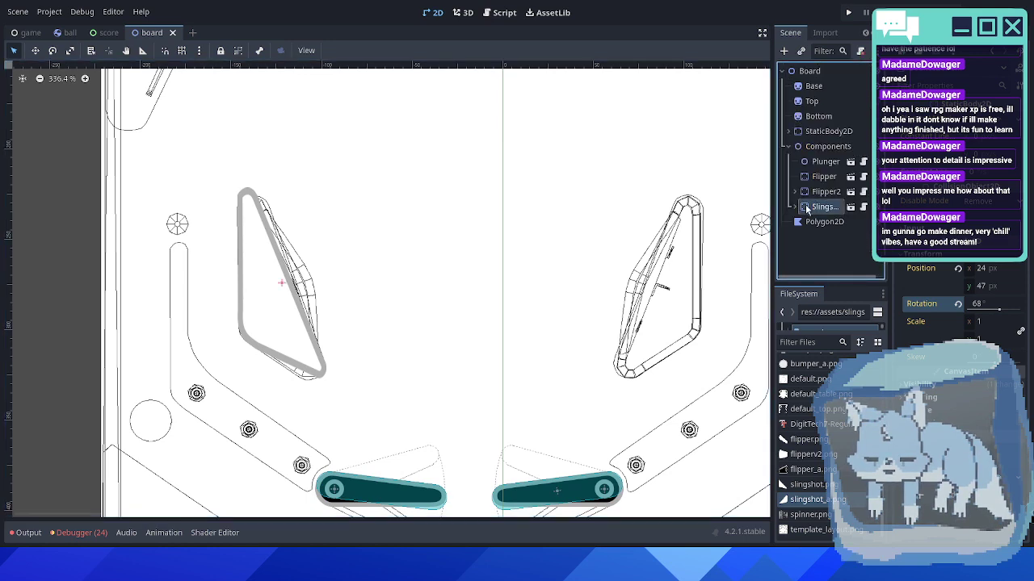
key("ctrl+d")
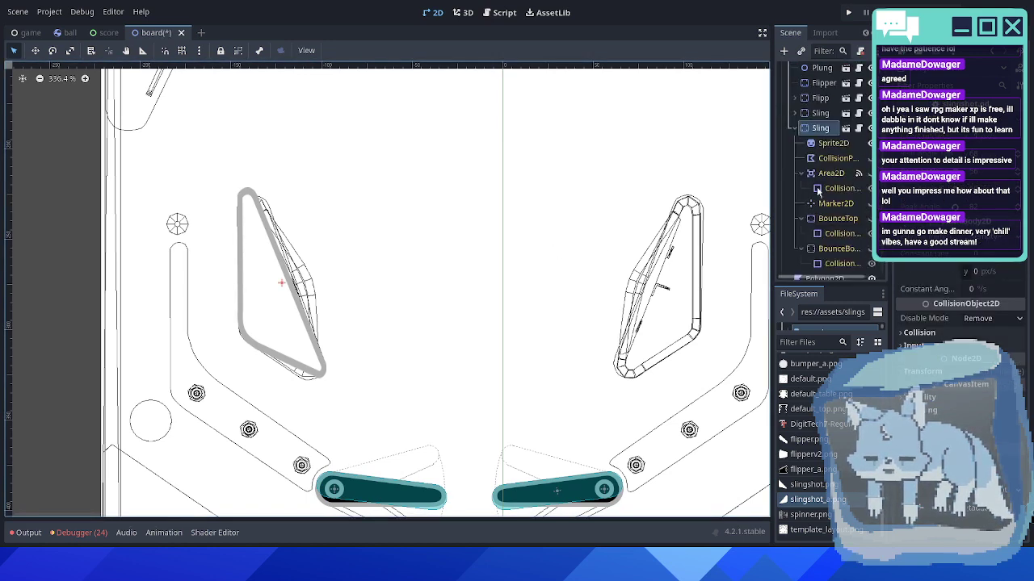
left_click(794, 129)
- Move the duplicated slingshot horizontally across the table onto the slingshot outline above the right flipper
middle_click_drag(593, 225, 444, 237)
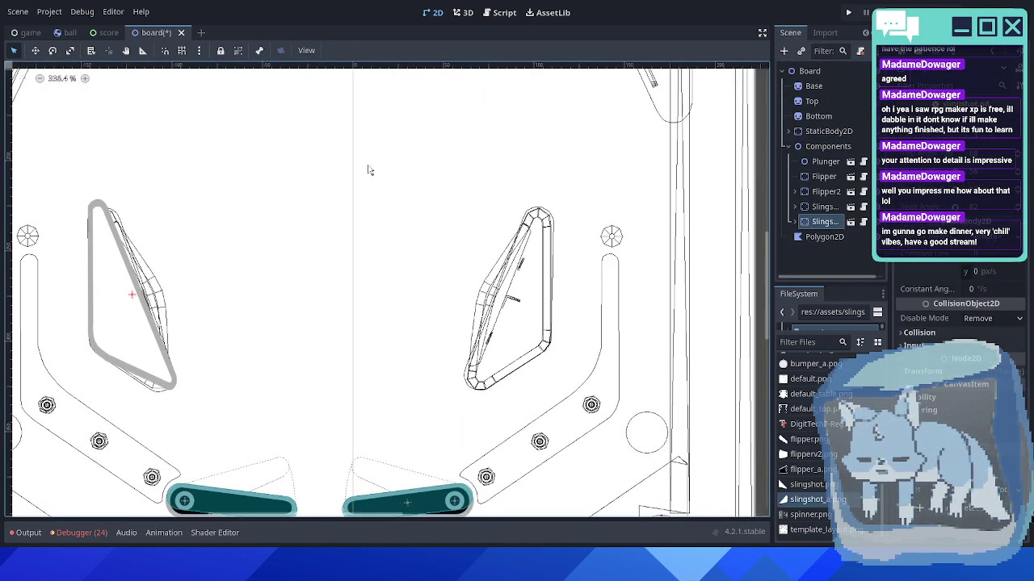
key("shift+Right")
key("shift+Right")
key("shift+Right")
key("shift+Right")
key("shift+Right")
key("shift+Right")
key("shift+Right")
key("shift+Right")
key("shift+Right")
key("shift+Right")
key("shift+Right")
key("shift+Right")
key("shift+Right")
key("shift+Right")
key("shift+Right")
key("shift+Right")
key("shift+Right")
key("shift+Right")
key("shift+Right")
key("shift+Right")
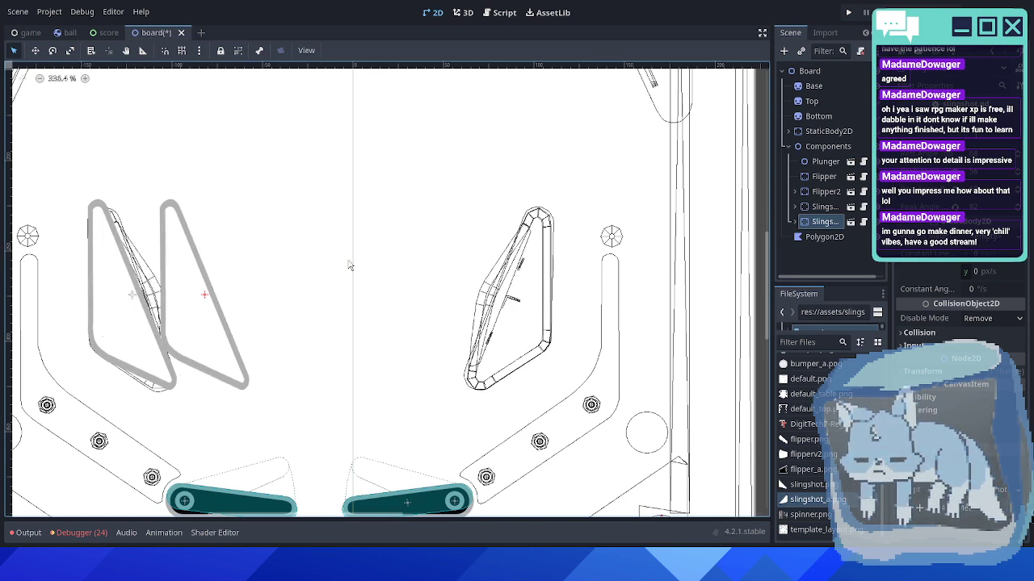
key("shift+Left")
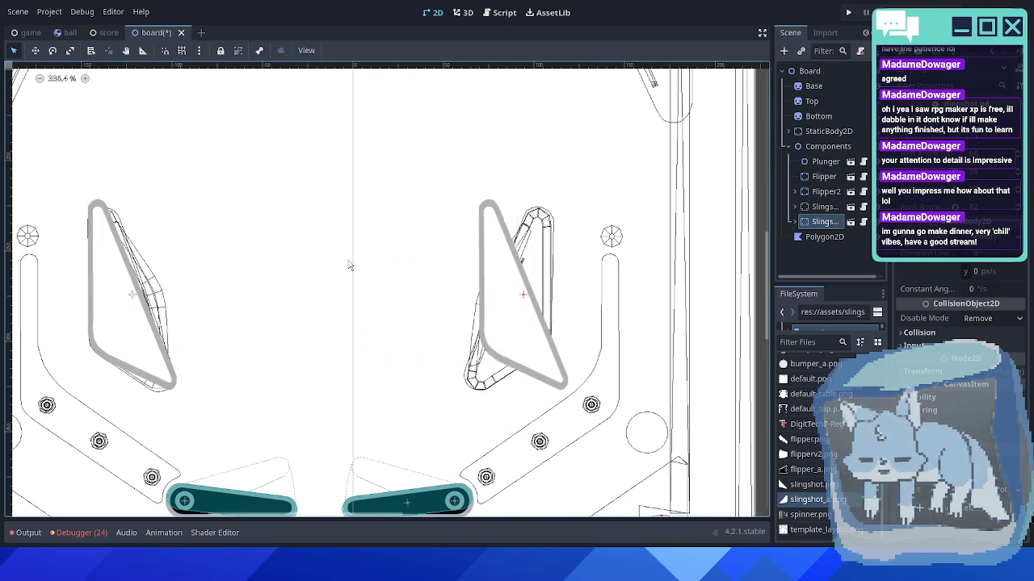
- Flip the duplicated slingshot's Sprite2D horizontally so it mirrors the original
left_click(796, 222)
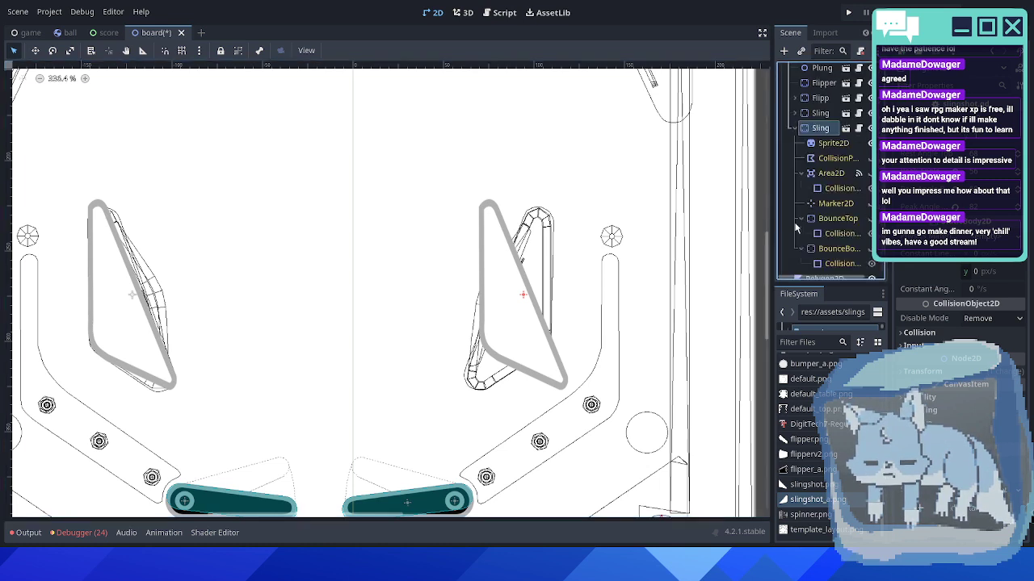
left_click(832, 143)
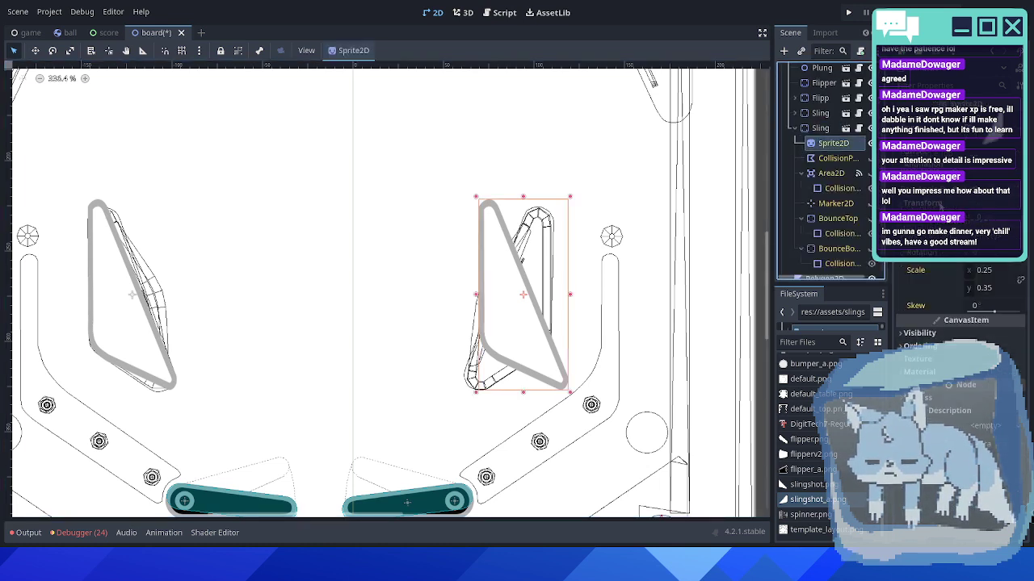
left_click(921, 164)
left_click(921, 164)
left_click(921, 151)
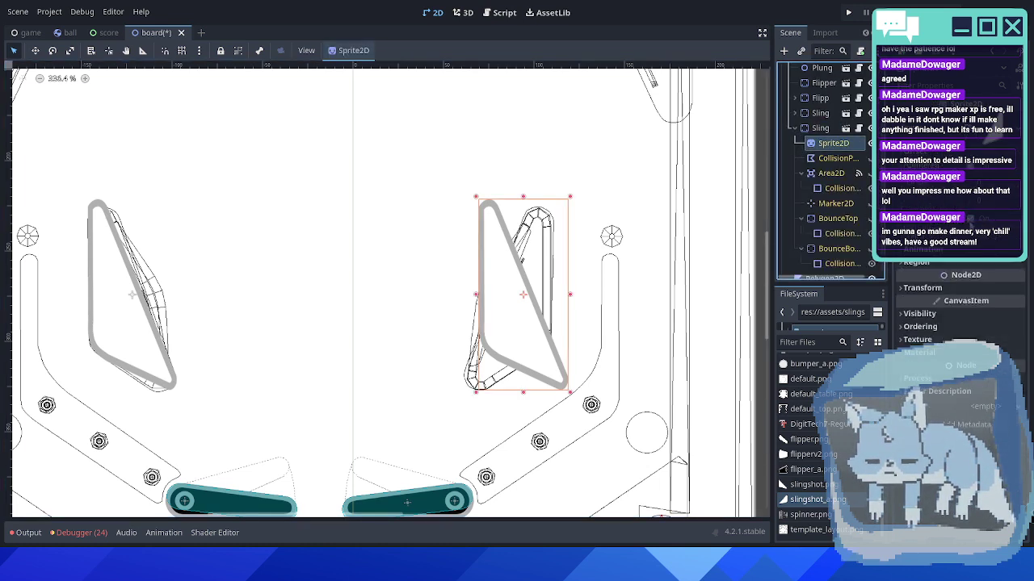
left_click(969, 219)
- Nudge the duplicated slingshot sideways to x 86 px so it fits the right-hand table outline, and show its transform values
scroll(689, 262, "up", 7)
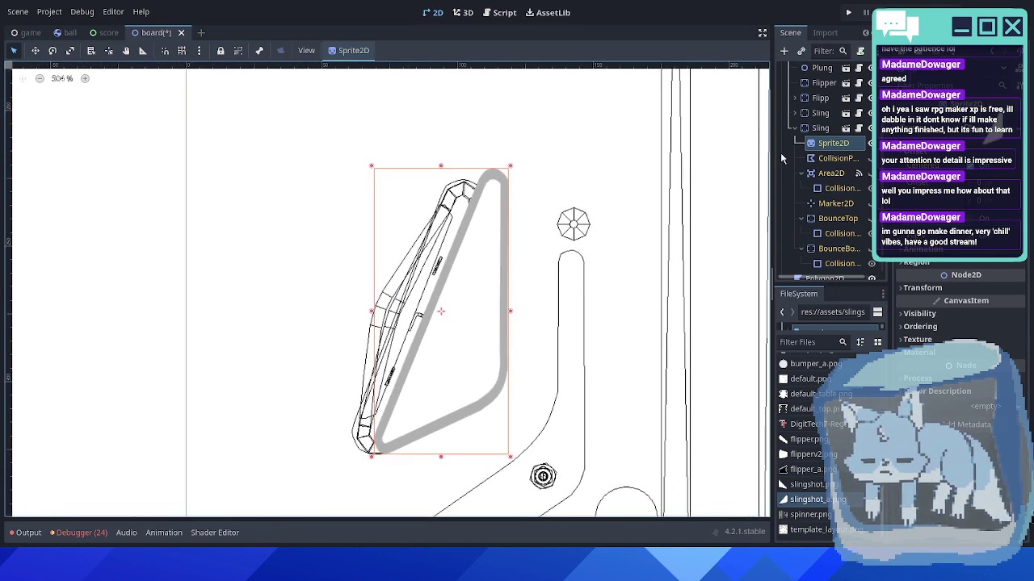
left_click(820, 129)
scroll(594, 300, "up", 1)
key("Left")
key("Left")
key("Left")
key("Left")
key("Left")
key("Left")
key("Left")
key("Left")
key("Left")
key("Left")
key("Left")
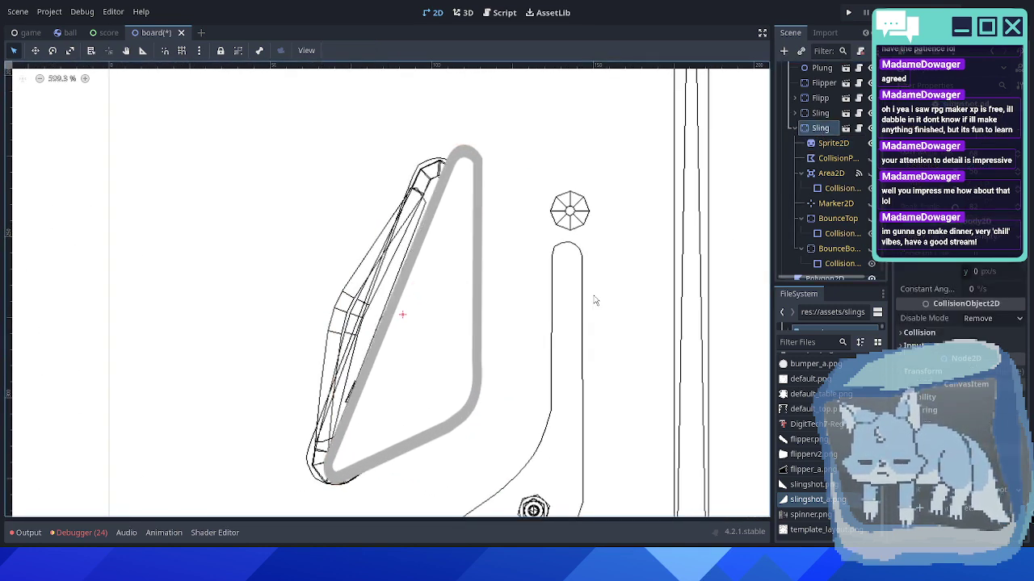
key("Right")
key("Right")
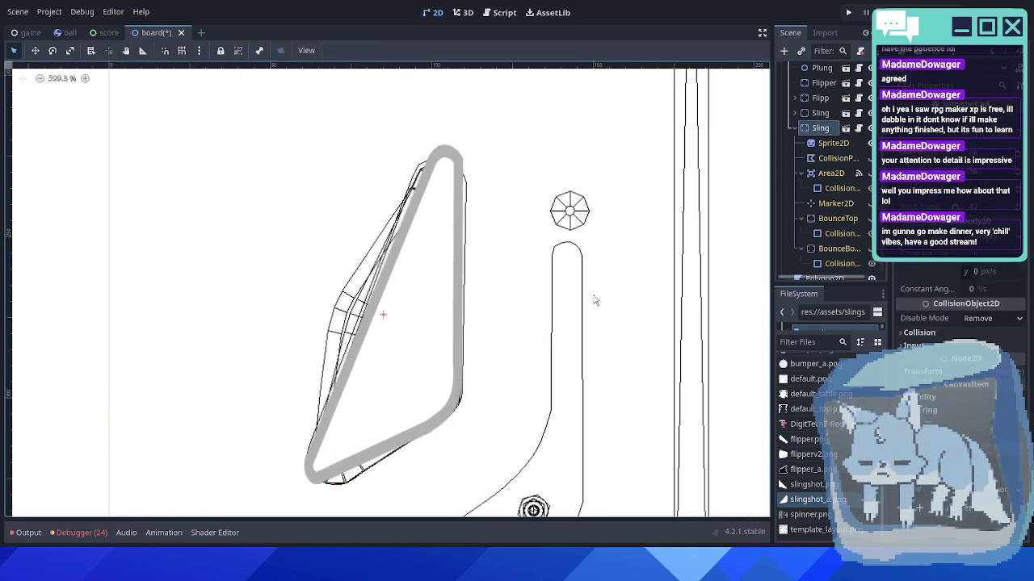
key("Right")
key("Left")
scroll(594, 301, "down", 4)
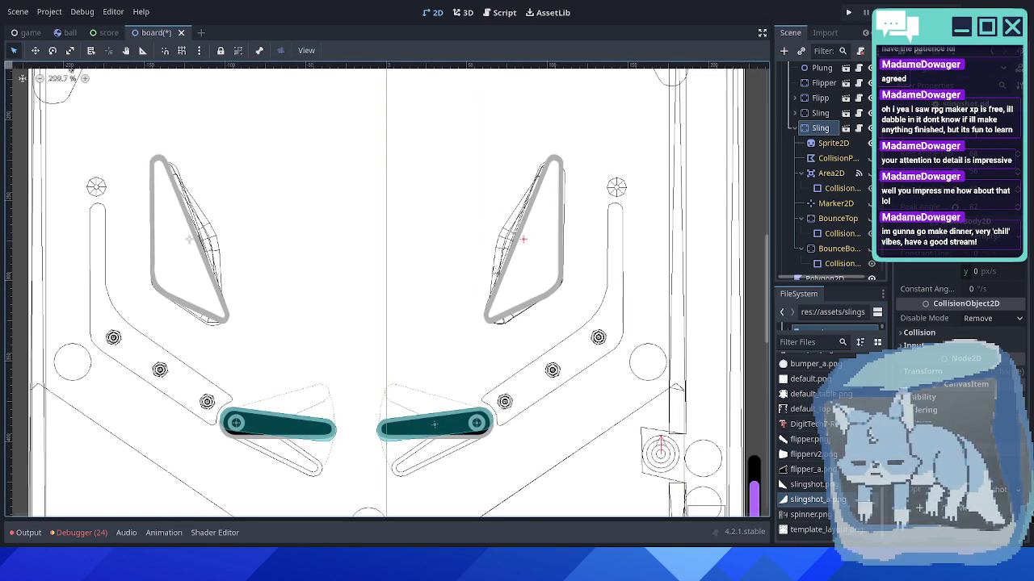
key("Right")
scroll(556, 272, "up", 2)
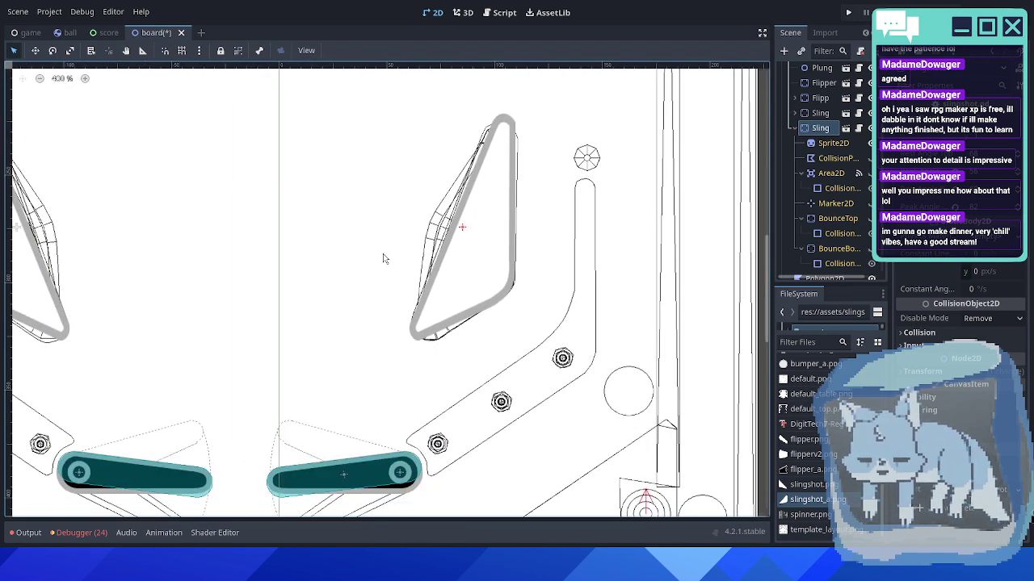
middle_click_drag(321, 272, 404, 272)
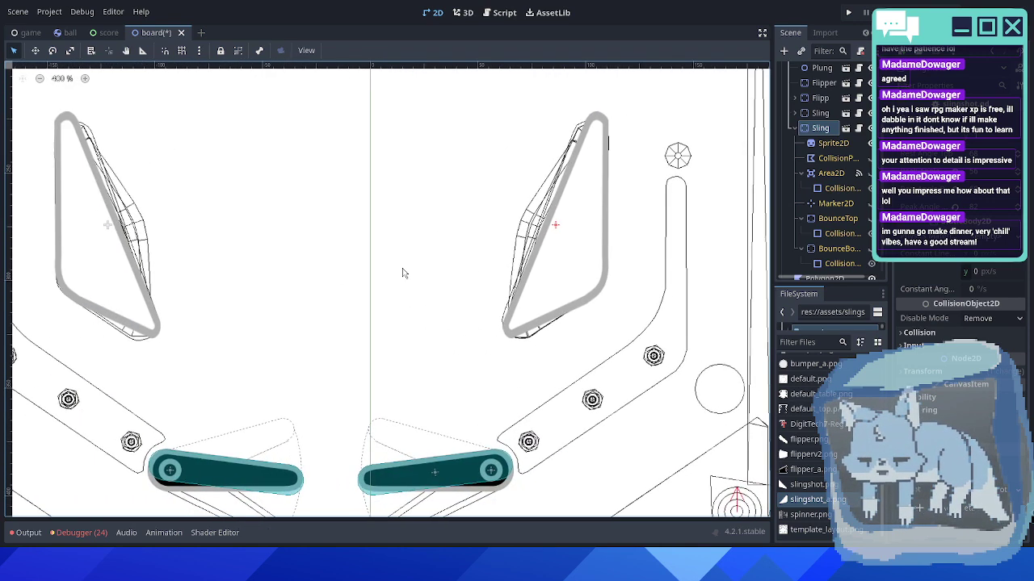
left_click(936, 372)
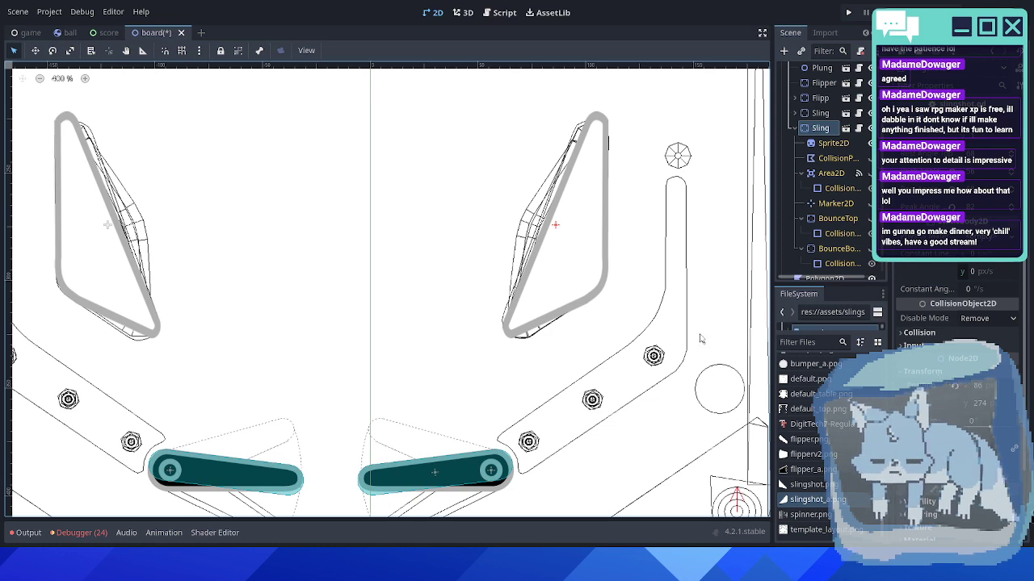
- Make the duplicated slingshot's Area2D visible on the board
scroll(492, 258, "down", 1)
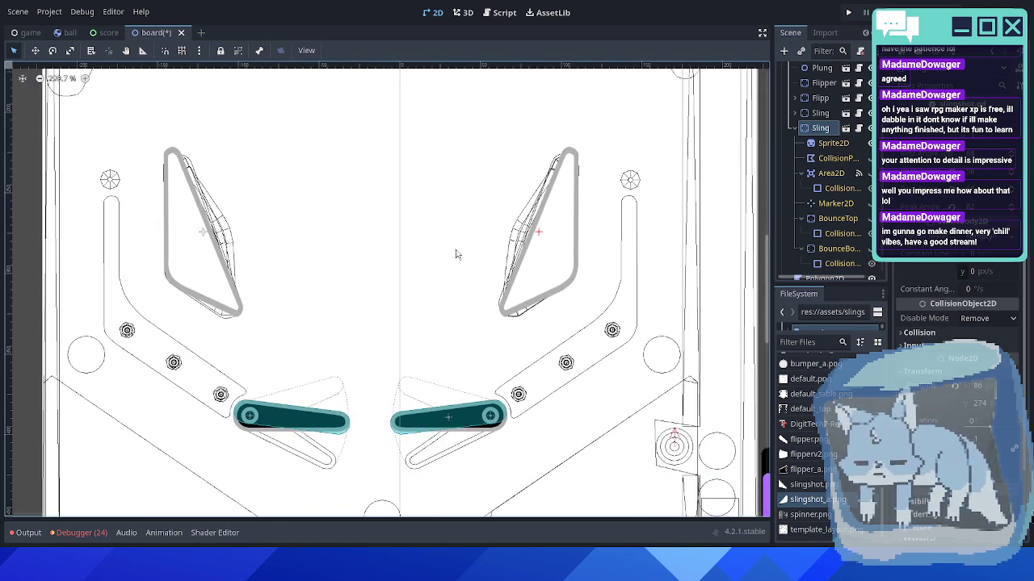
scroll(455, 254, "up", 1)
middle_click_drag(378, 269, 319, 273)
scroll(512, 245, "up", 6)
middle_click_drag(550, 230, 693, 228)
scroll(683, 221, "down", 1)
middle_click_drag(684, 221, 609, 232)
left_click(871, 173)
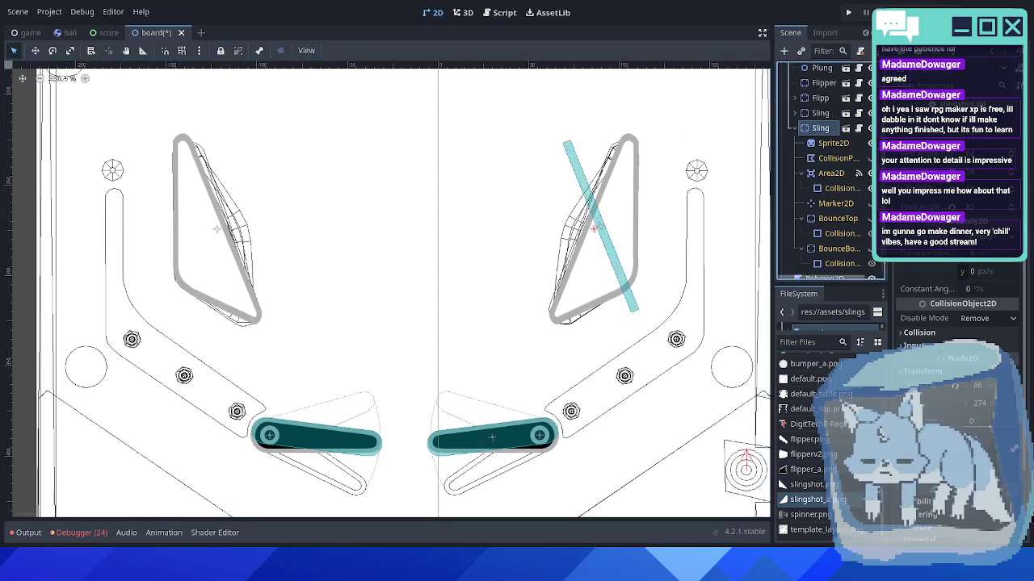
- Try rotating the duplicated slingshot's Area2D by subtracting 180 degrees from its rotation, and undo the change
scroll(629, 224, "up", 3)
scroll(579, 237, "up", 1)
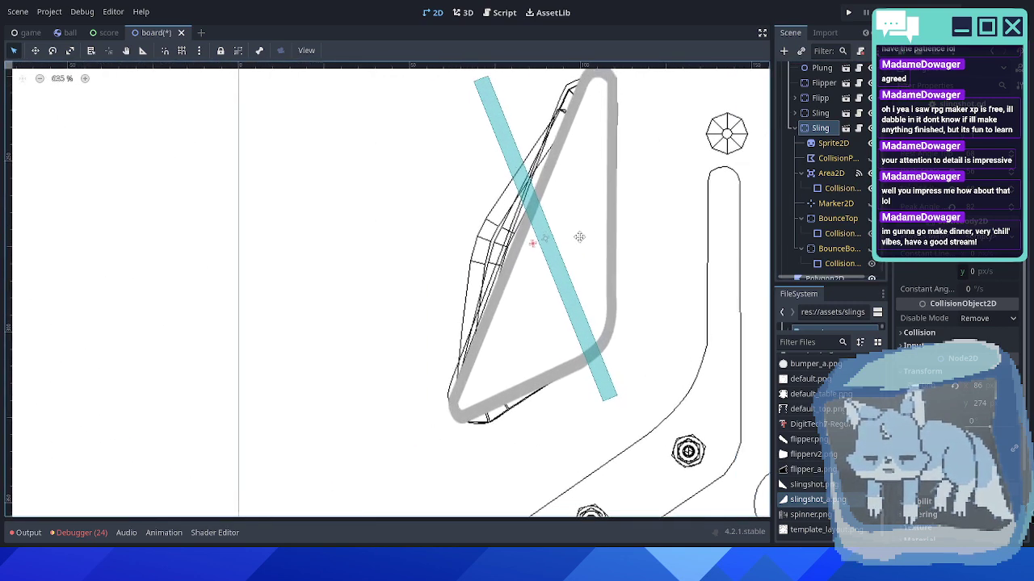
middle_click_drag(579, 236, 525, 245)
left_click(828, 174)
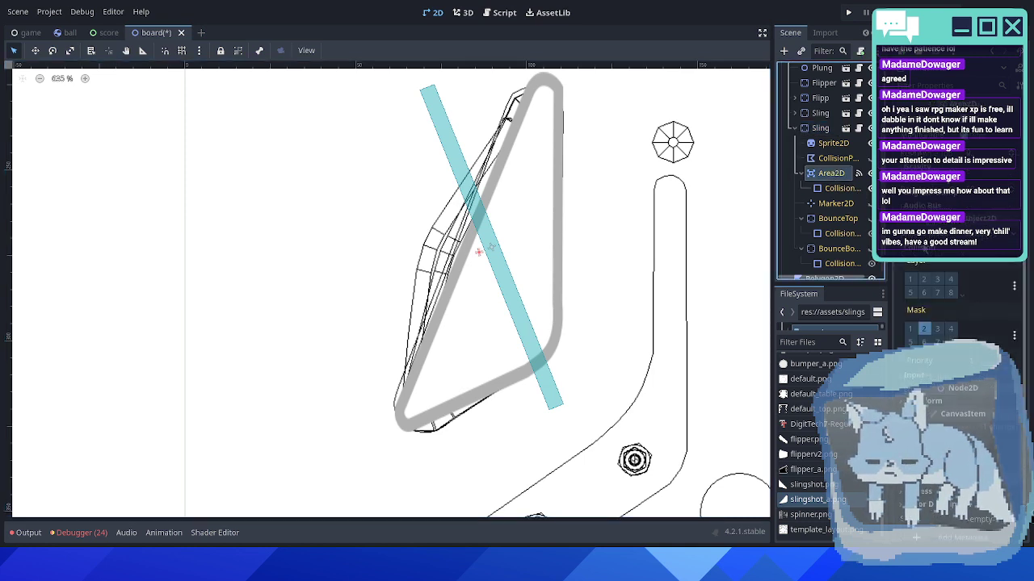
left_click(922, 287)
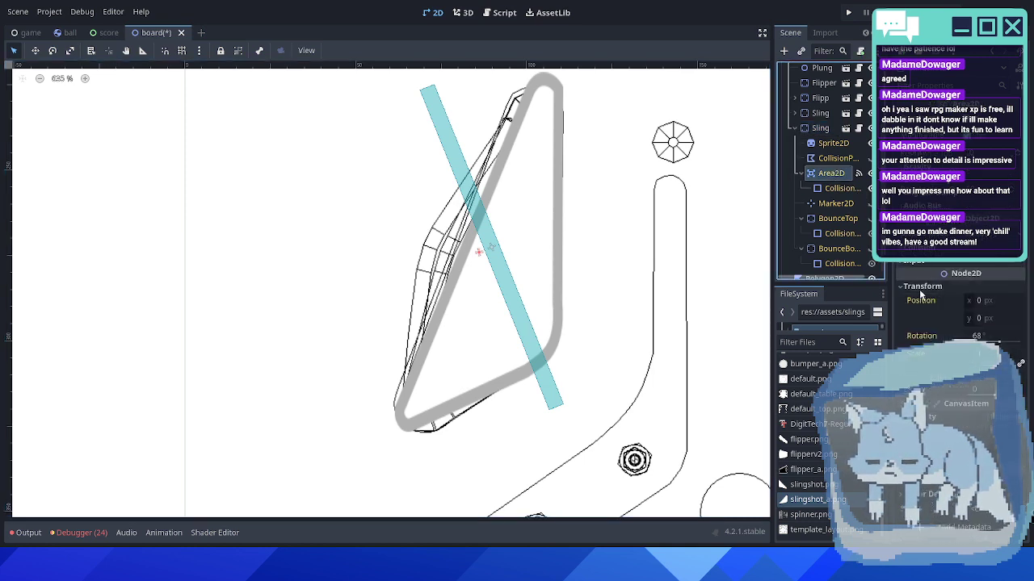
left_click(985, 338)
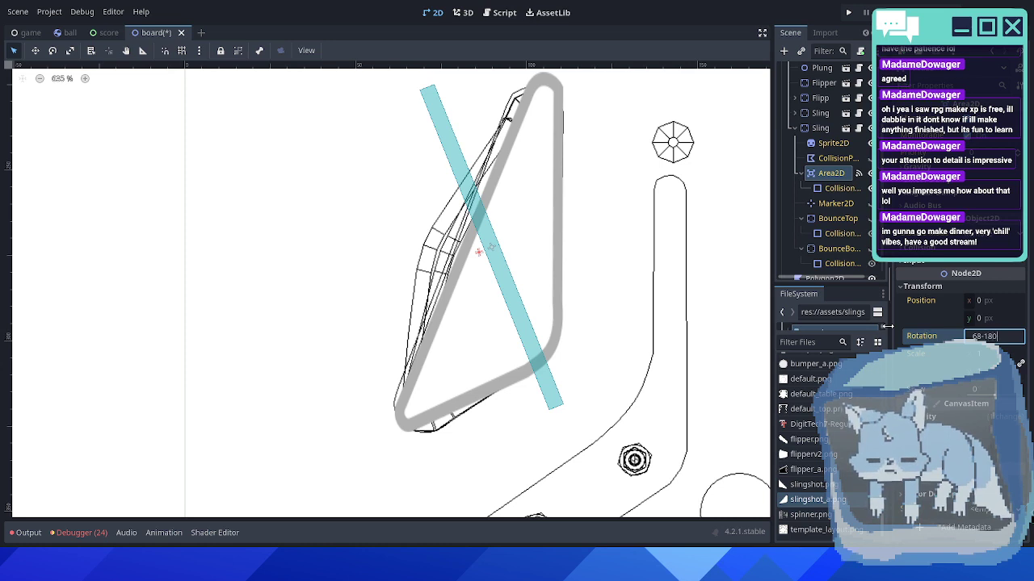
type("-180")
key("Return")
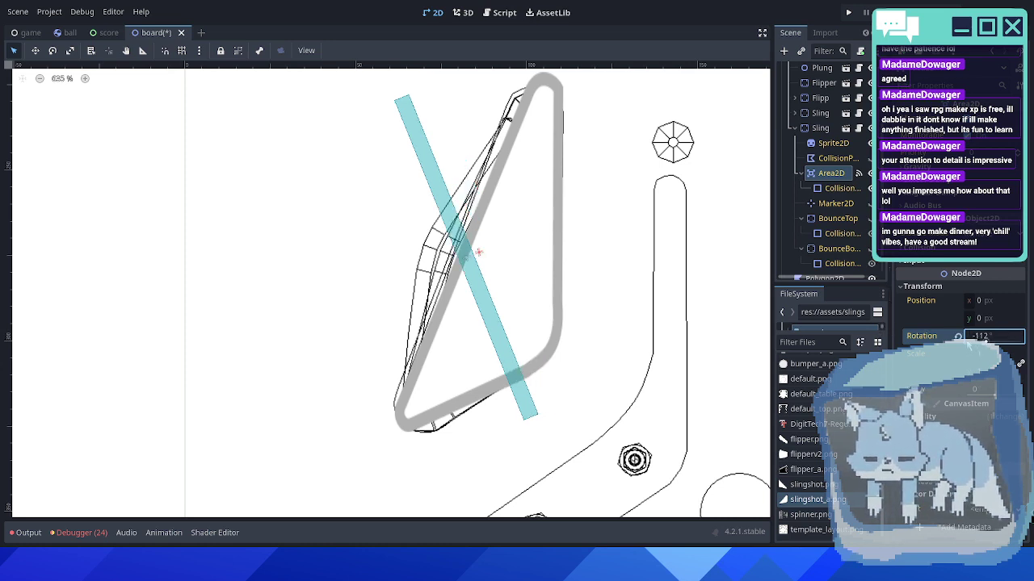
key("ctrl+z")
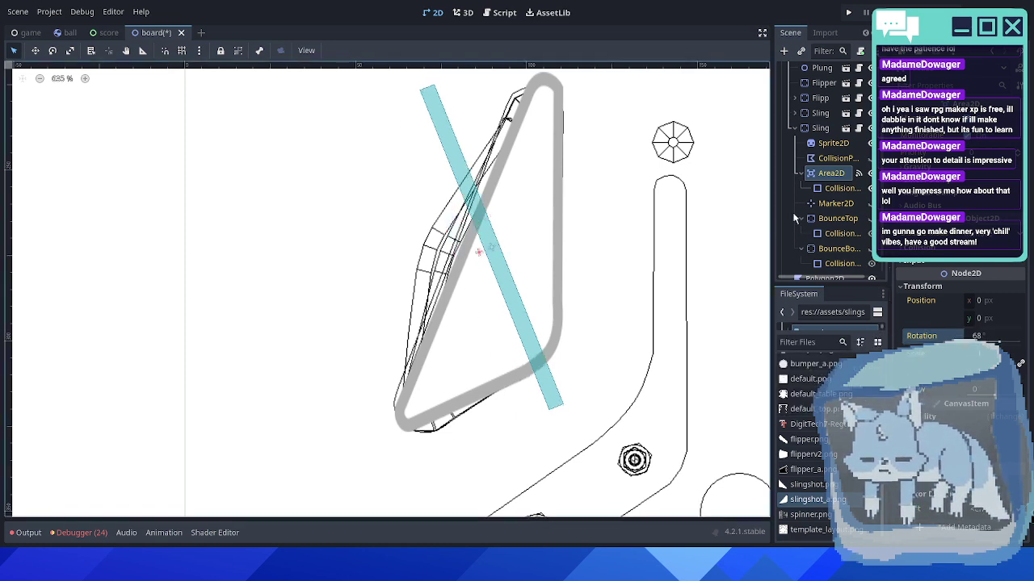
- Try rotations of 180 and 90 degrees on the collision shape under the duplicated slingshot's Area2D, and reset the rotation
left_click(836, 188)
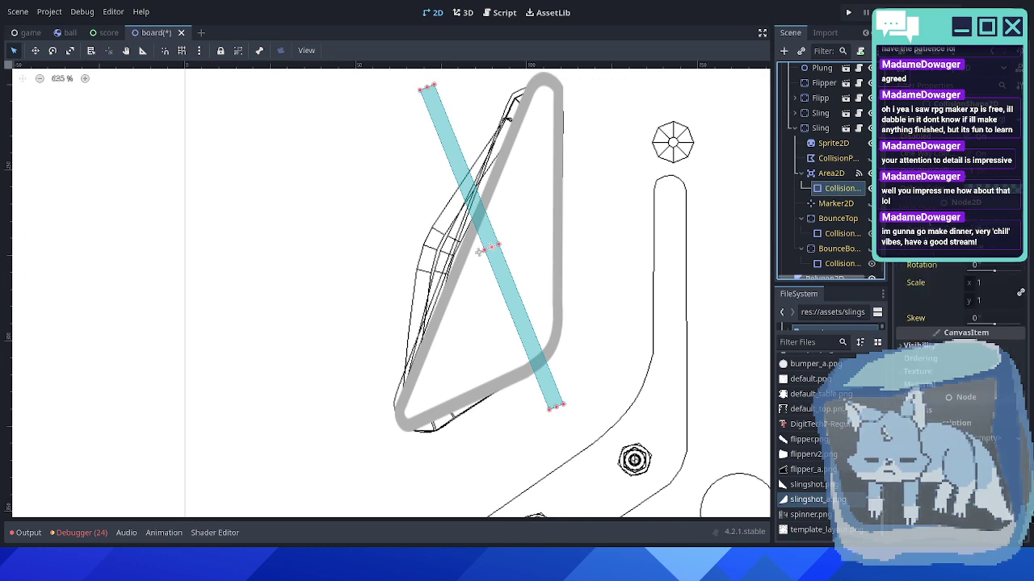
scroll(602, 271, "down", 2)
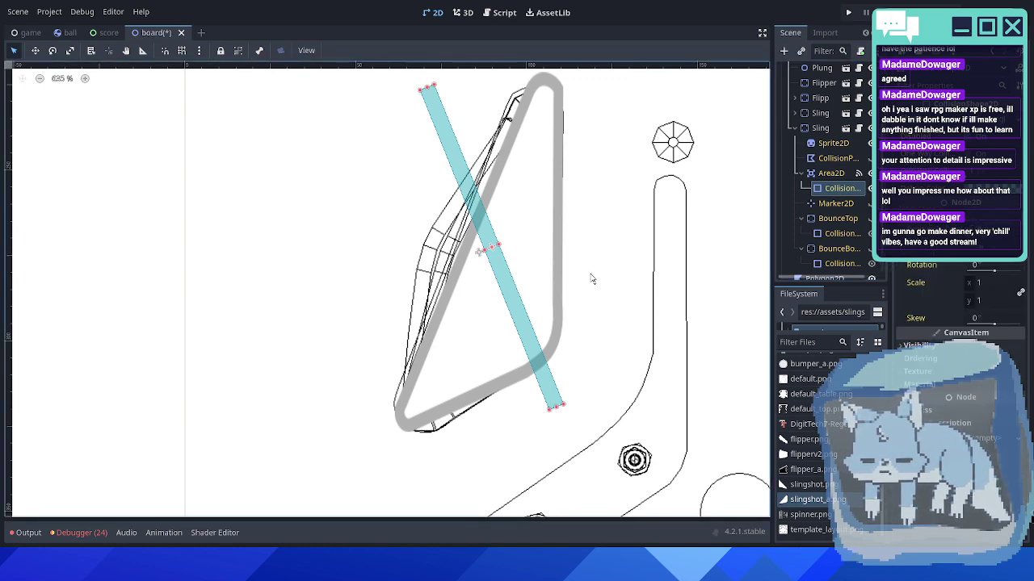
scroll(612, 267, "down", 1)
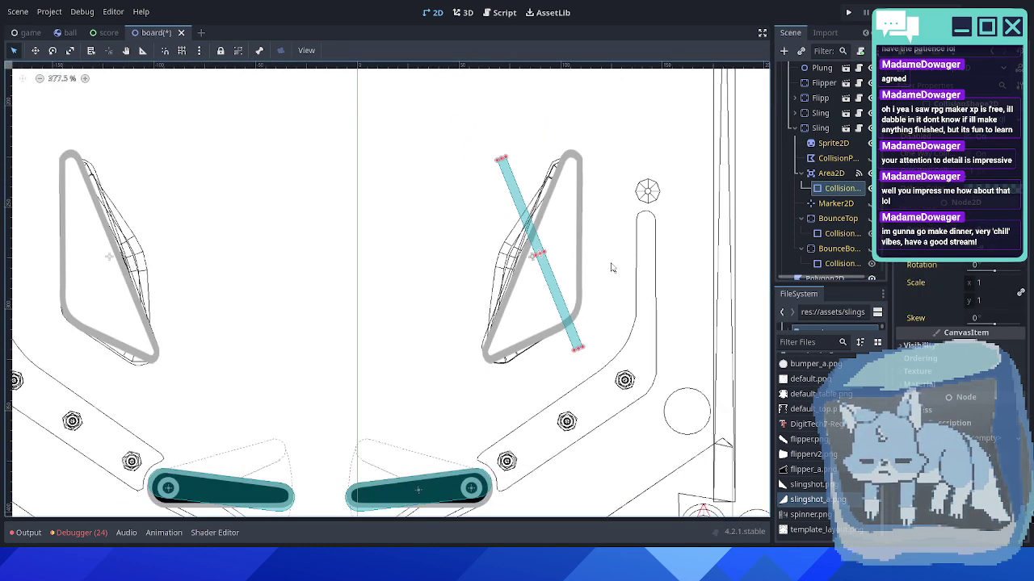
scroll(612, 267, "up", 2)
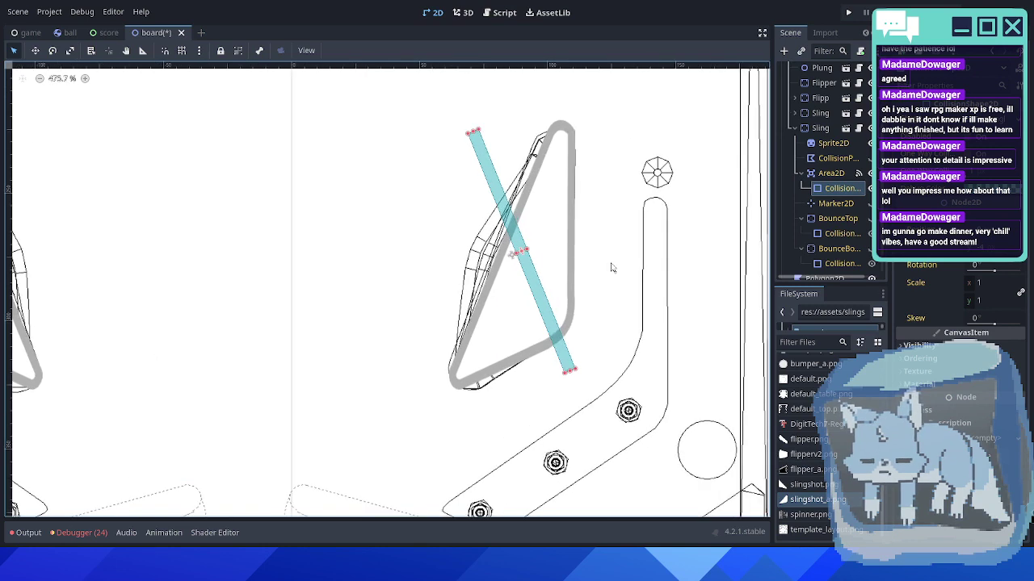
left_click(971, 265)
key("Return")
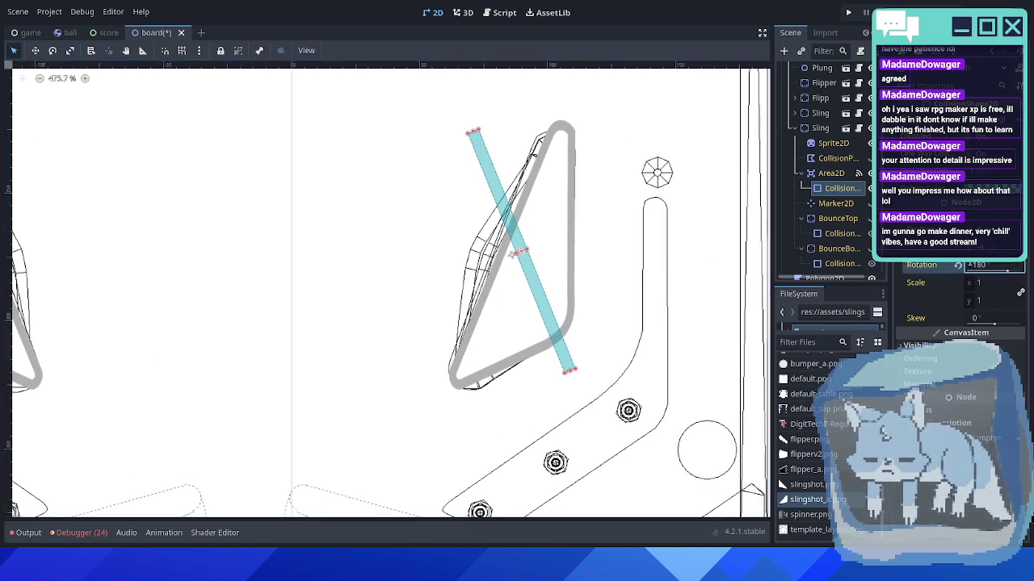
scroll(581, 228, "down", 2)
left_click(982, 265)
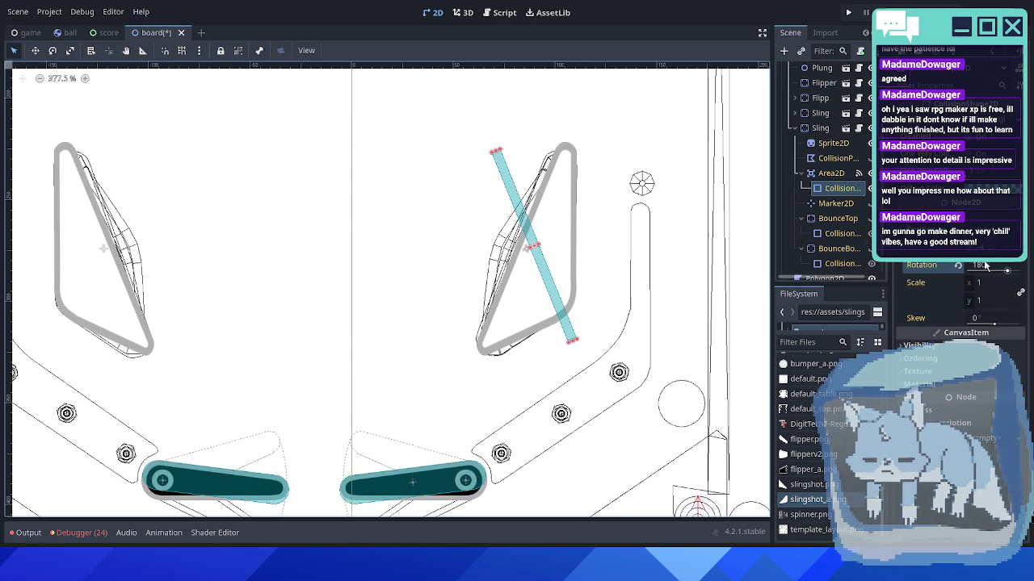
type("90")
key("Return")
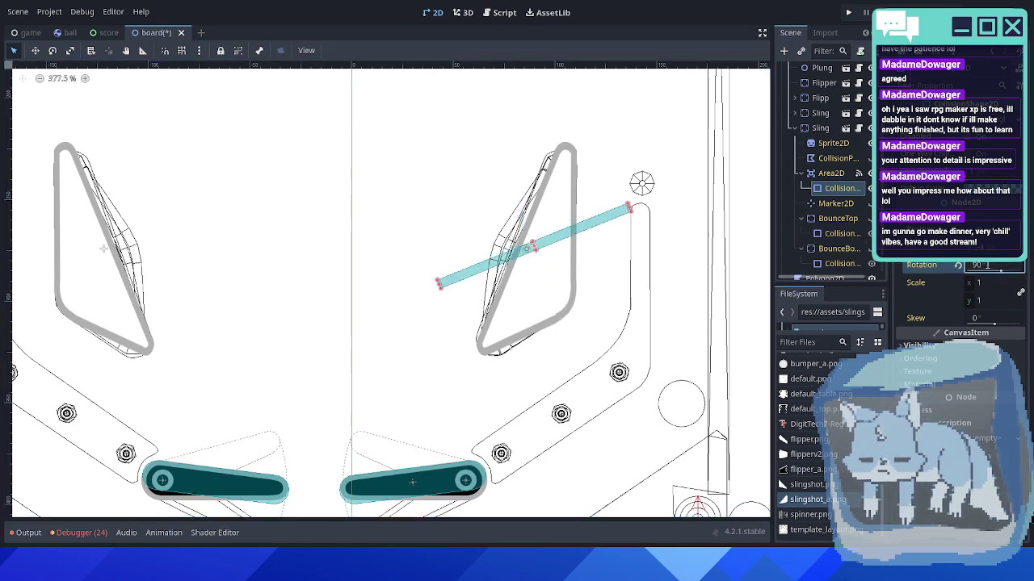
left_click(957, 266)
- Try rotations of 60 and 82 degrees on the Area2D's collision shape, resetting the rotation after each
scroll(638, 257, "up", 7)
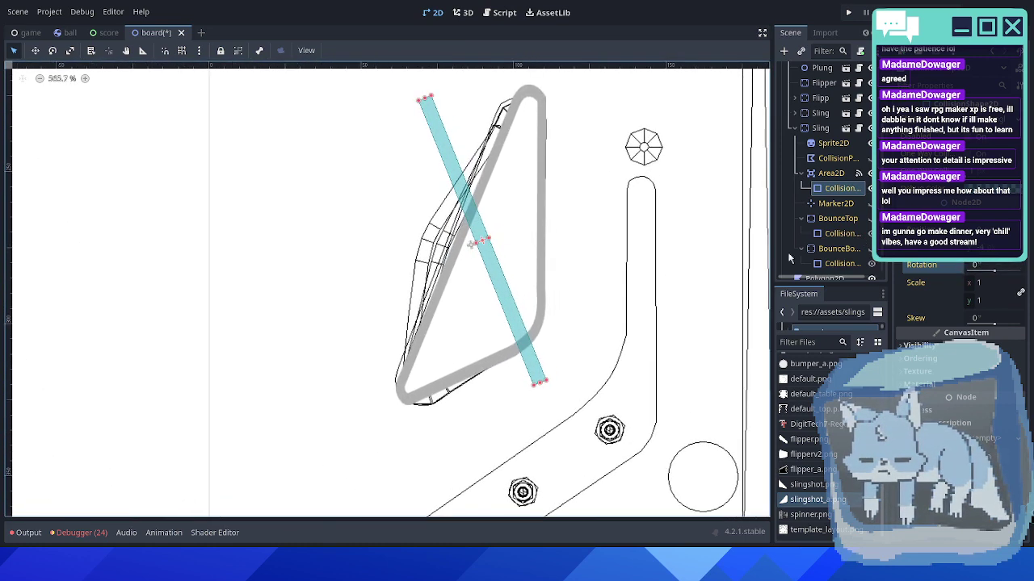
left_click(981, 265)
type("60")
key("Return")
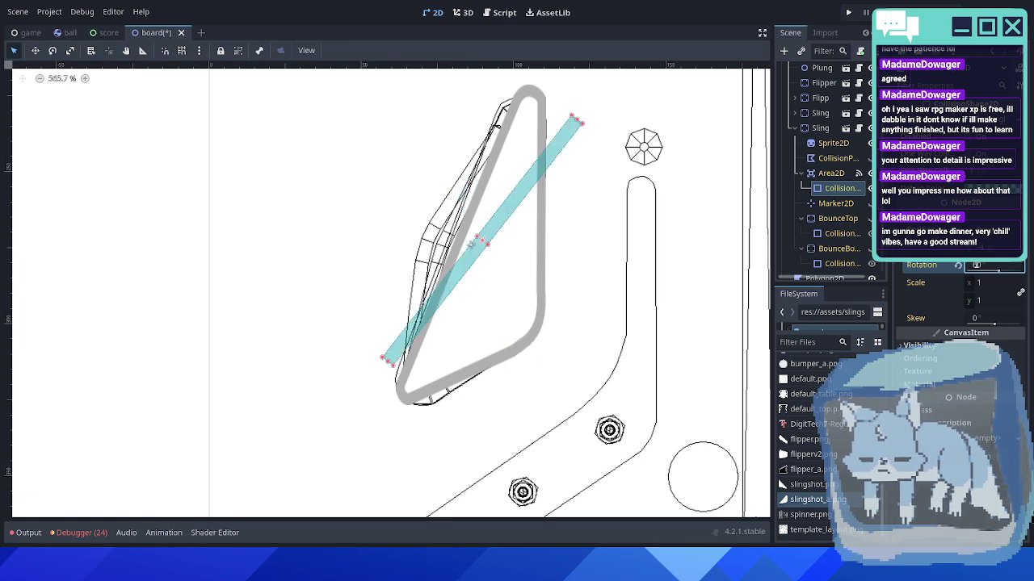
left_click(958, 267)
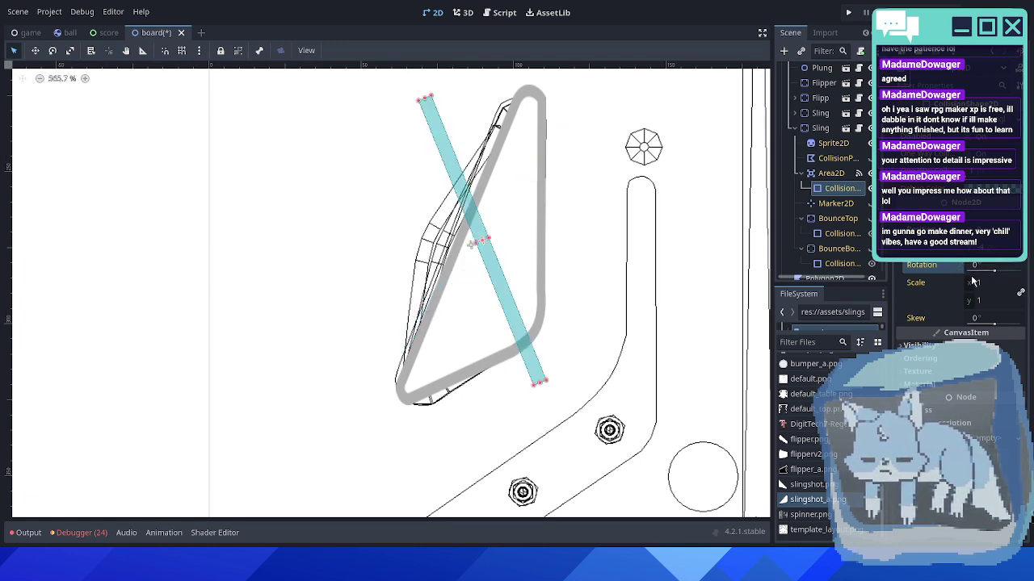
left_click(977, 265)
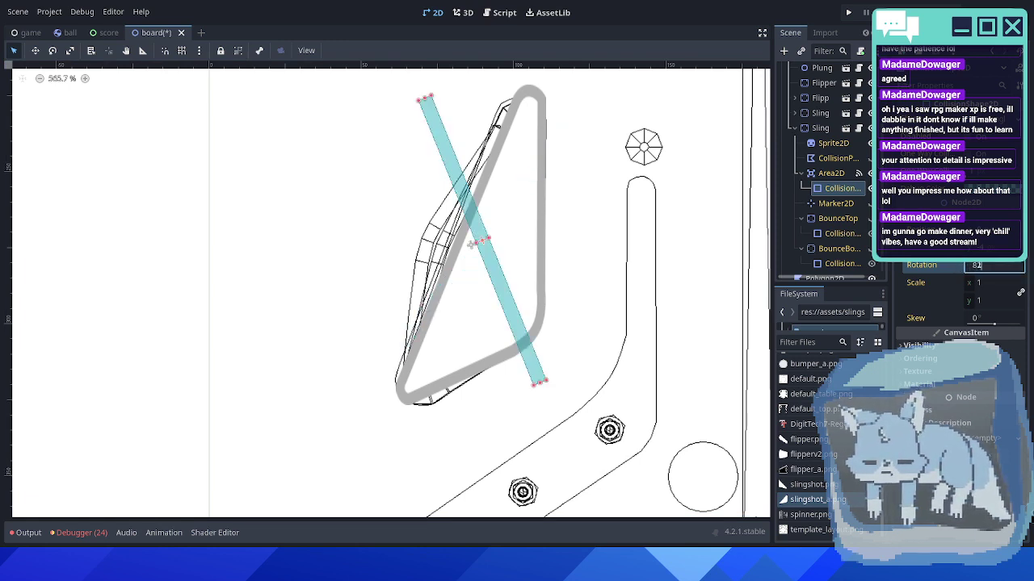
type("82")
key("Return")
left_click(957, 266)
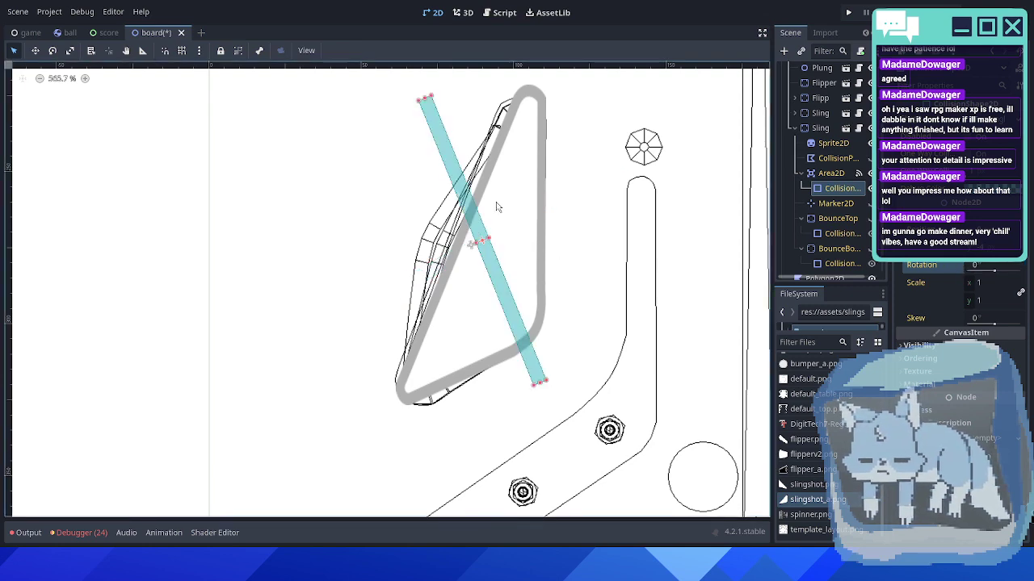
- Set the Area2D collision shape's rotation to 45 degrees and move the shape onto the duplicated slingshot's slanted inner edge
scroll(392, 277, "down", 4)
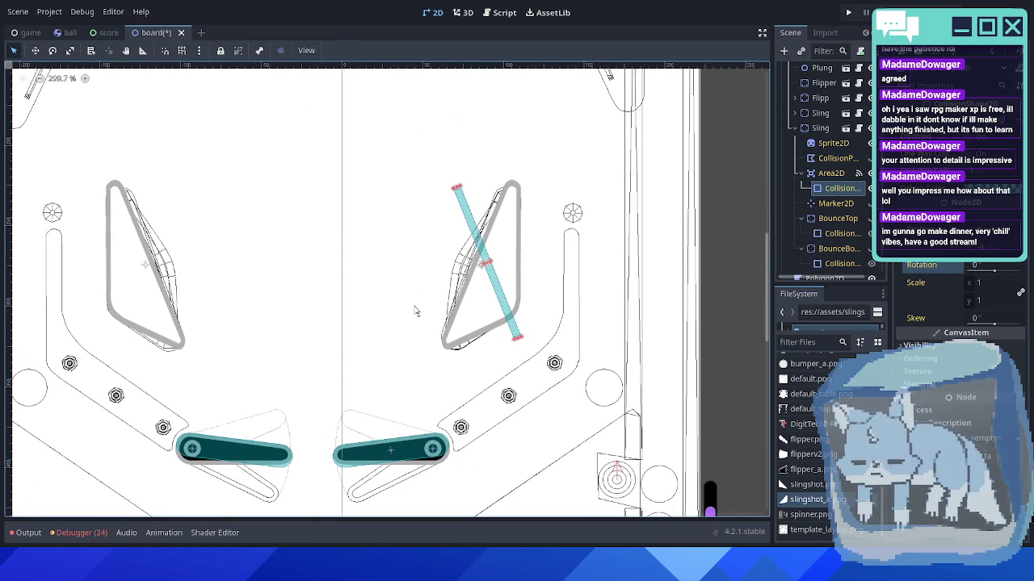
left_click(969, 267)
type("45")
key("Return")
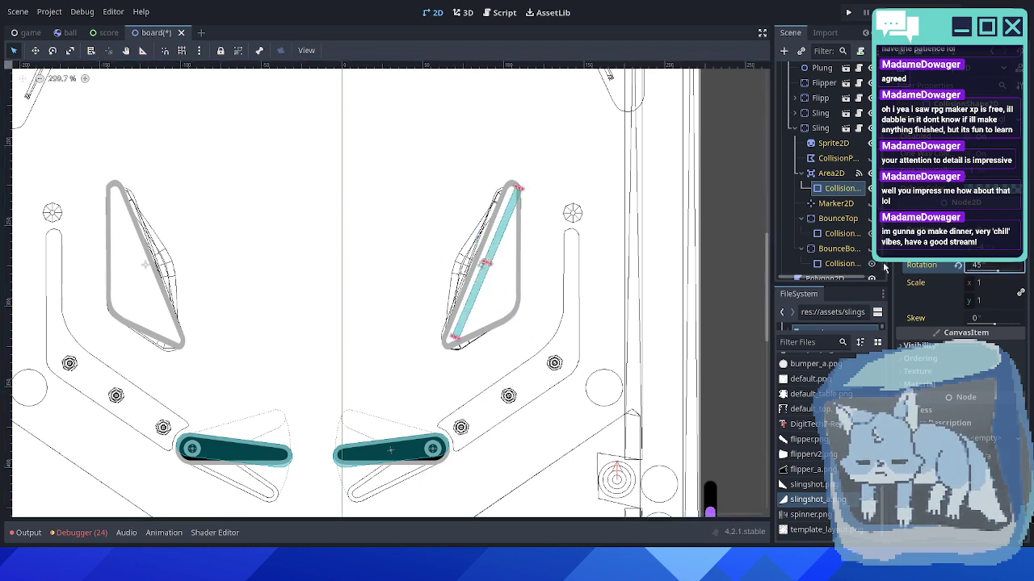
scroll(501, 267, "up", 5)
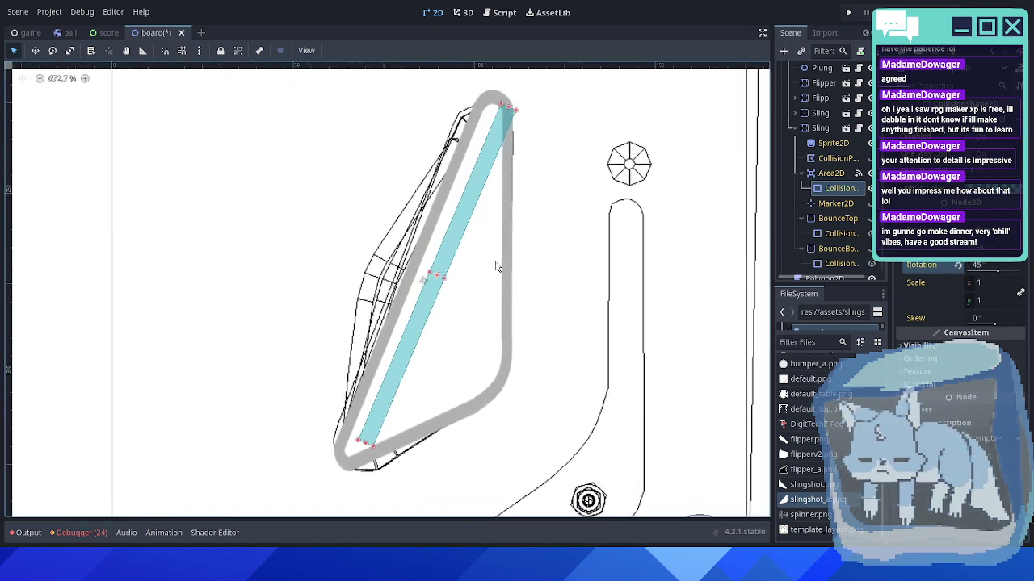
scroll(497, 267, "up", 1)
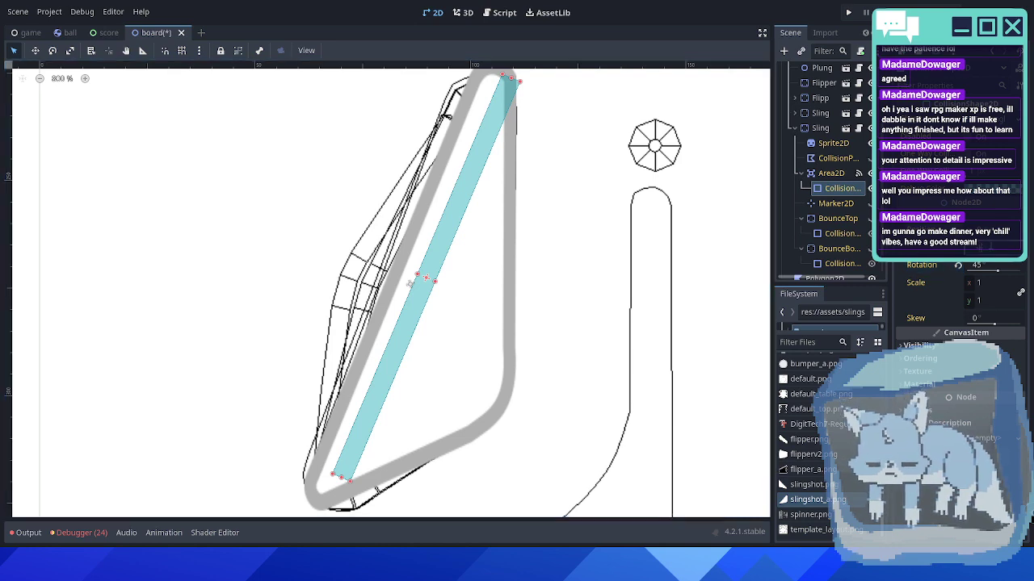
left_click_drag(426, 278, 394, 290)
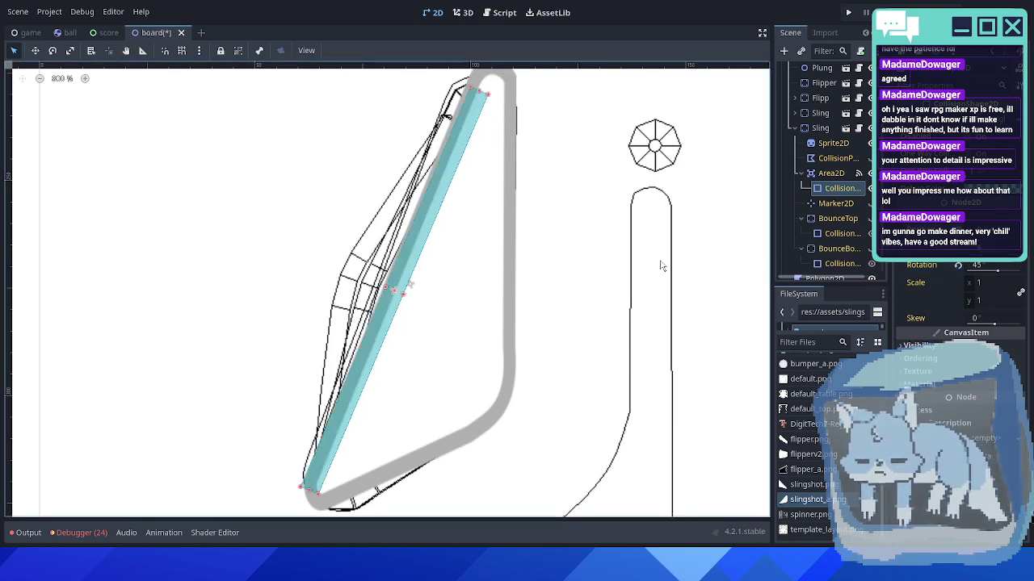
scroll(602, 250, "down", 1)
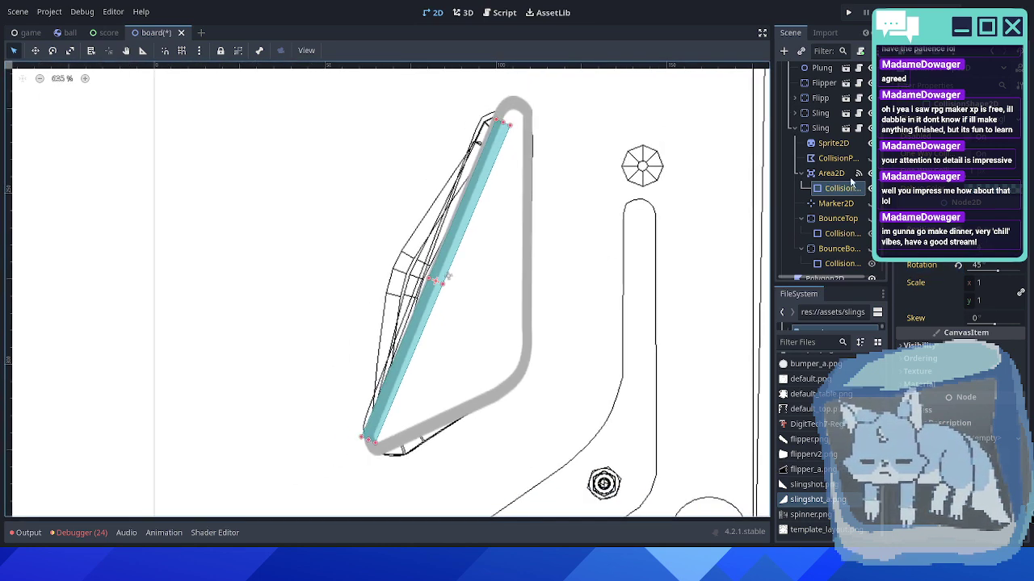
- Fine-tune the Area2D collision shape's rotation to 44 degrees and check both ends against the slingshot's slanted edge
left_click(841, 176)
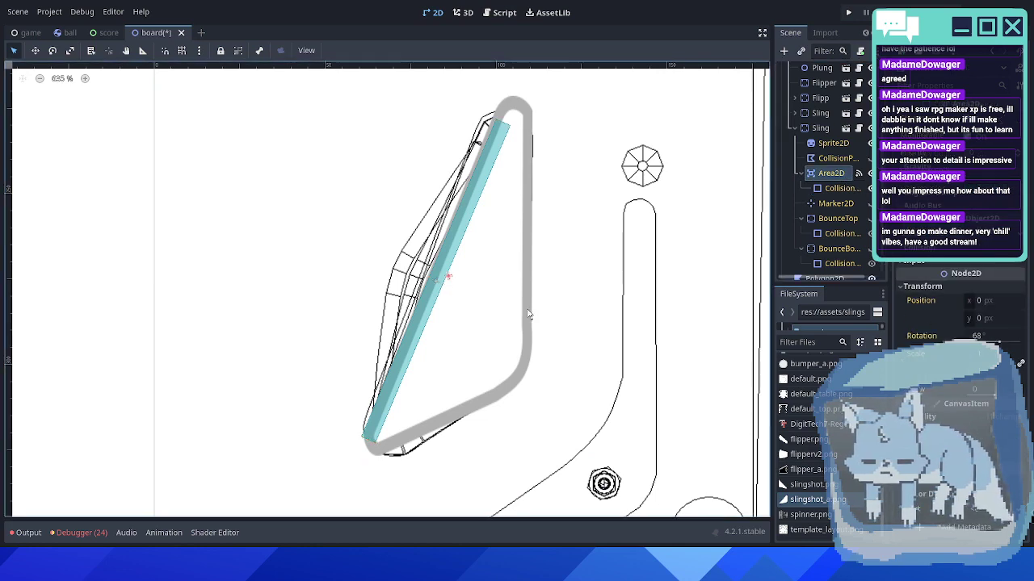
scroll(500, 298, "up", 2)
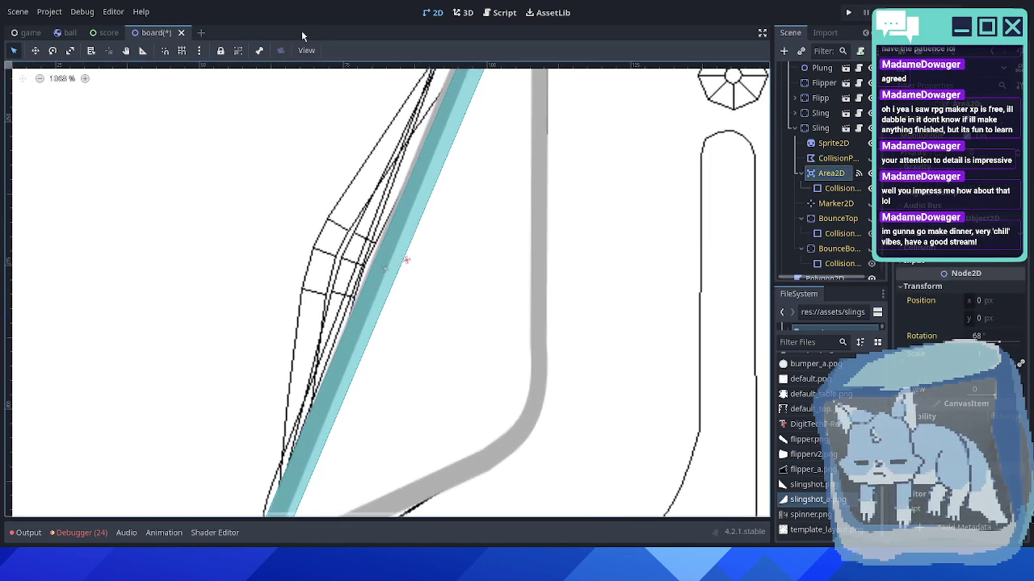
left_click(840, 188)
scroll(477, 267, "down", 1)
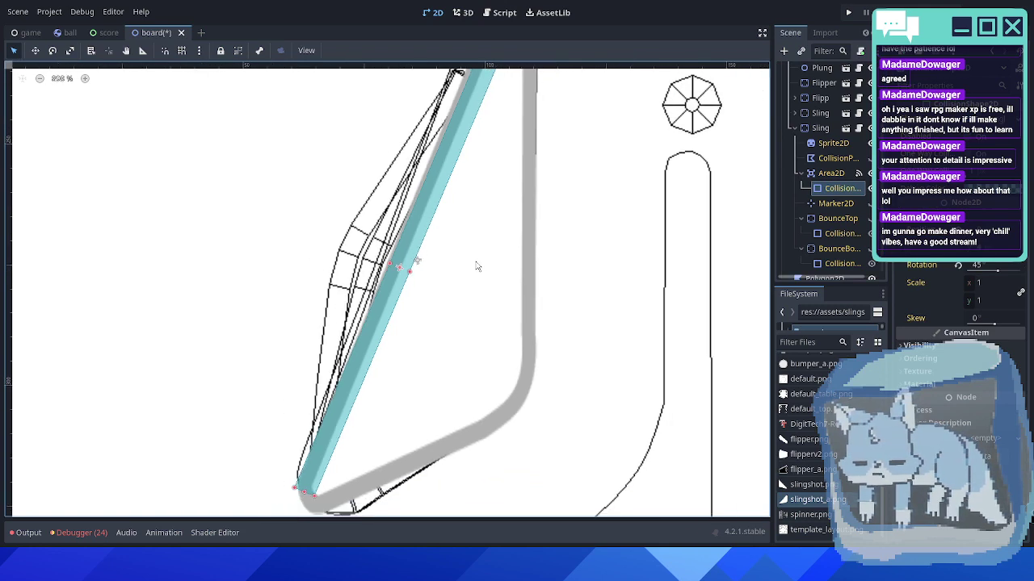
left_click(976, 270)
middle_click_drag(466, 244, 459, 290)
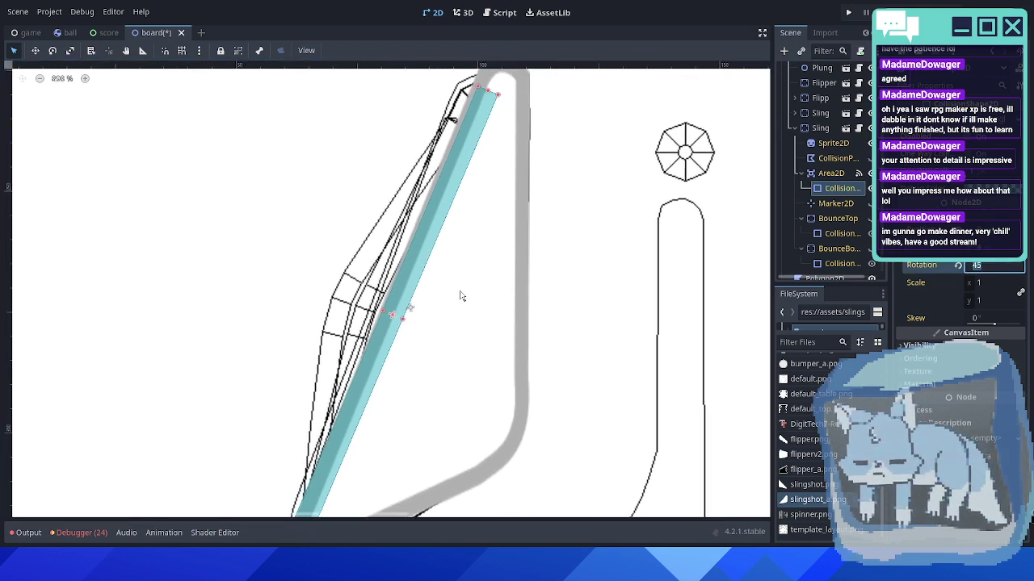
key("Down")
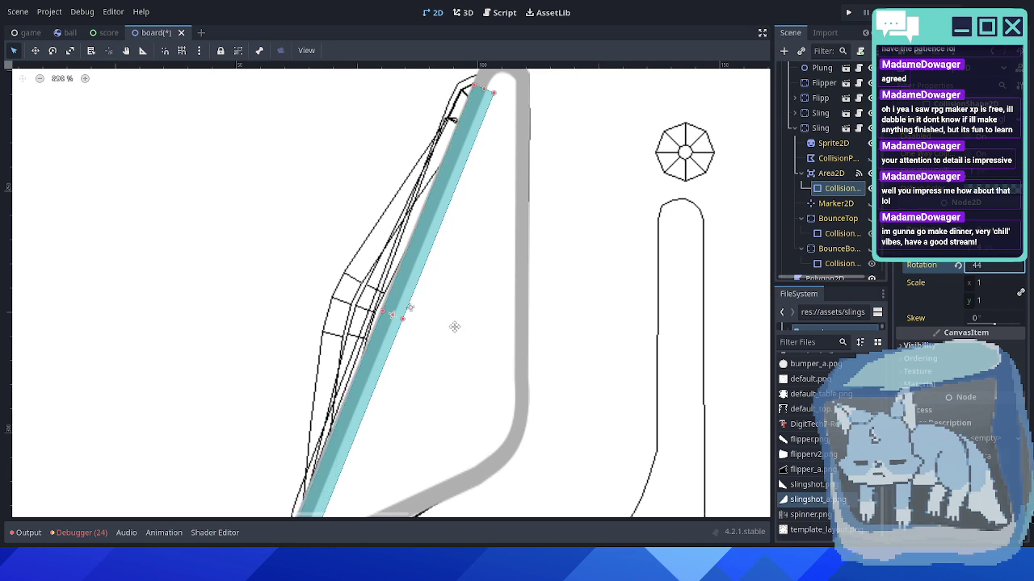
middle_click_drag(454, 325, 468, 296)
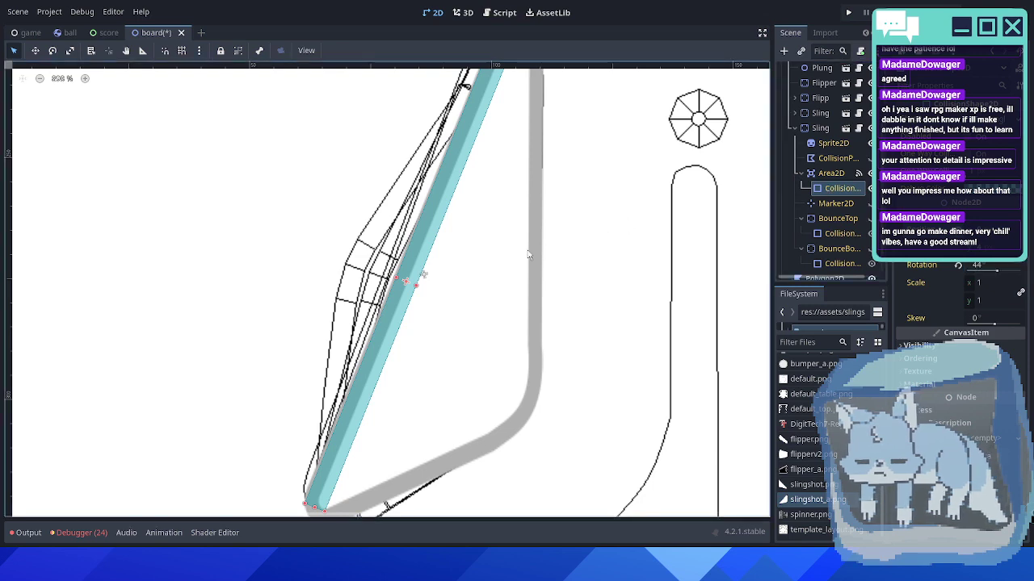
middle_click_drag(461, 295, 473, 331)
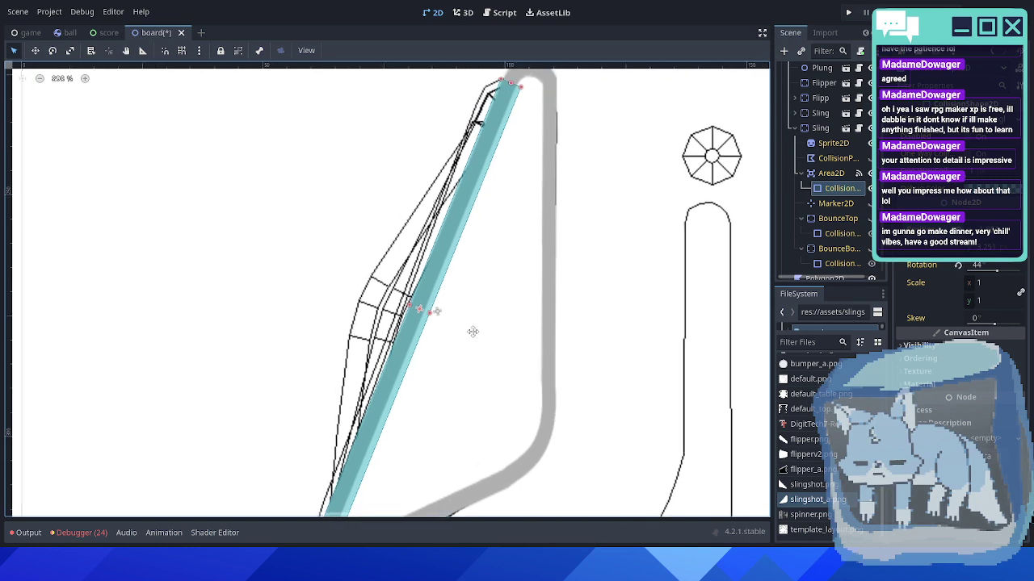
- Show the original slingshot's Area2D collision shape and examine how it sits along the sprite's slanted edge
left_click(520, 284)
scroll(588, 260, "down", 4)
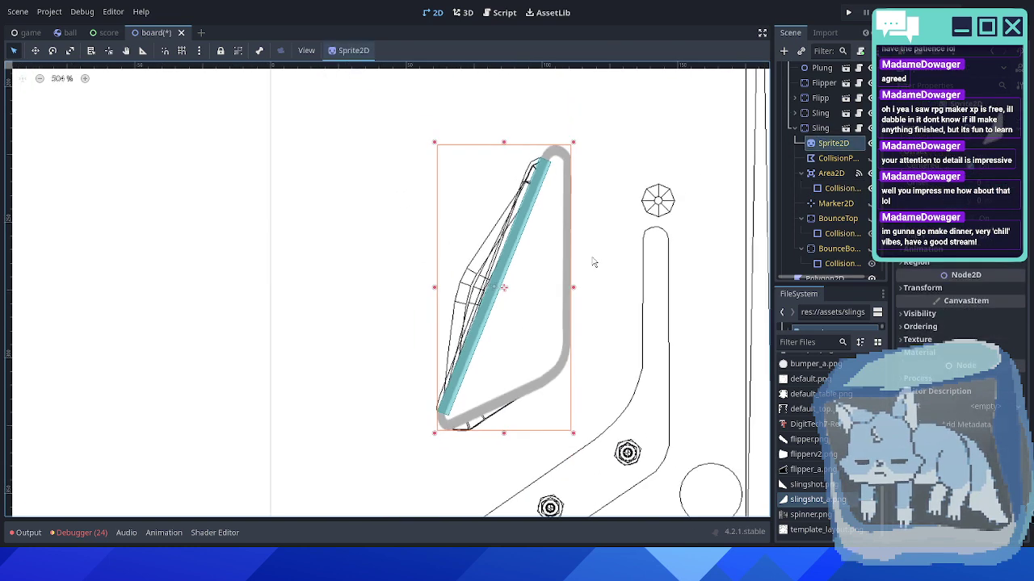
left_click(796, 113)
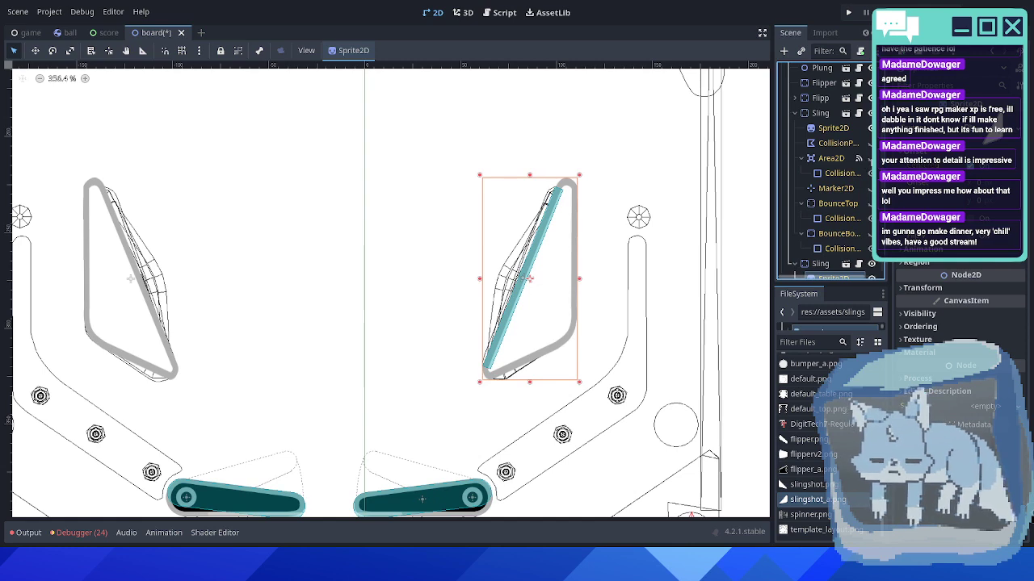
left_click(870, 158)
scroll(378, 283, "up", 9)
middle_click_drag(241, 301, 555, 327)
scroll(315, 274, "up", 8)
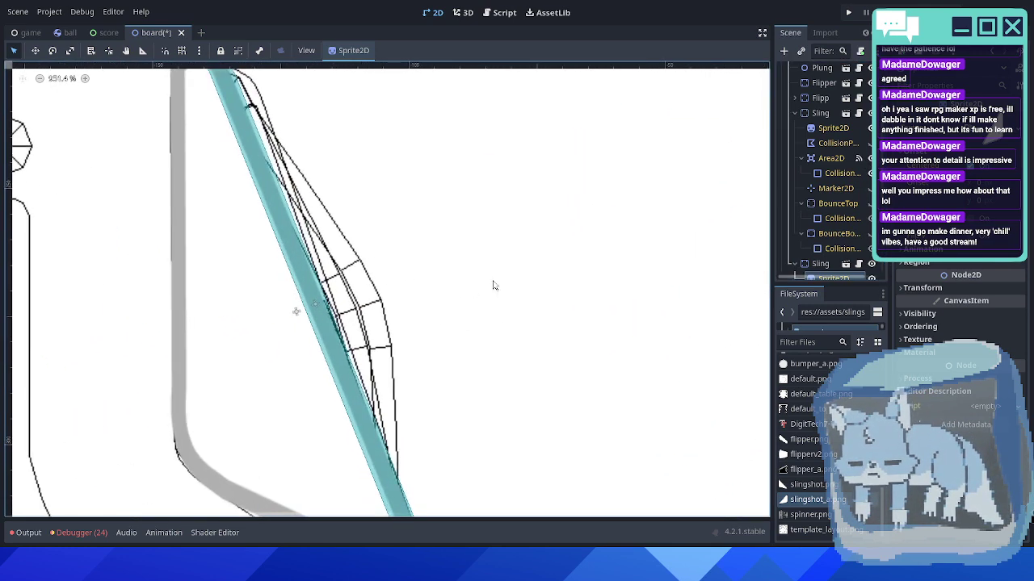
left_click(315, 307)
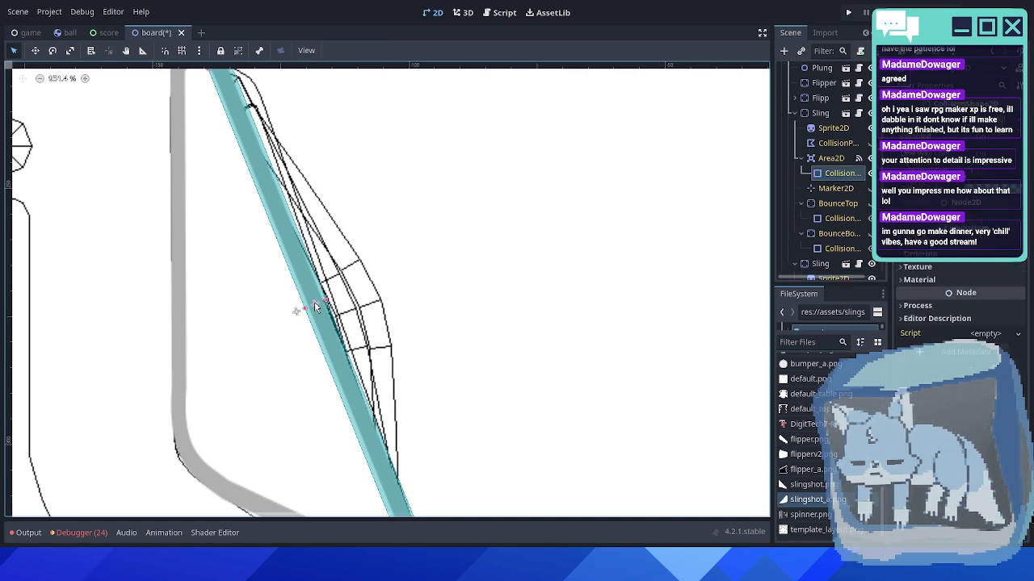
scroll(566, 269, "down", 5)
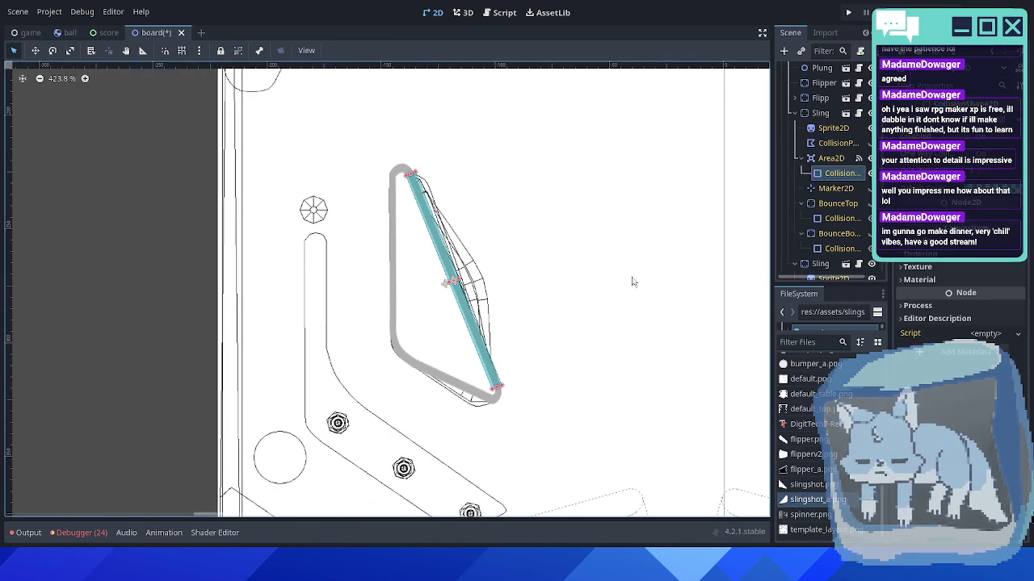
- Examine the duplicated slingshot's Area2D collision shape against its slanted edge for the same fit as the original
middle_click_drag(632, 277, 299, 272)
scroll(627, 259, "up", 11)
scroll(598, 266, "up", 3)
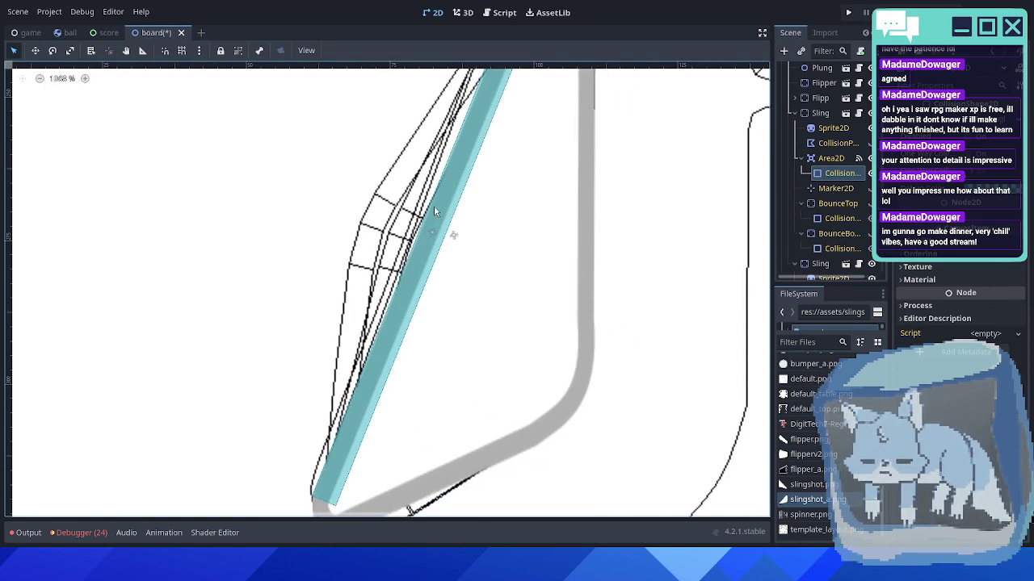
left_click(434, 232)
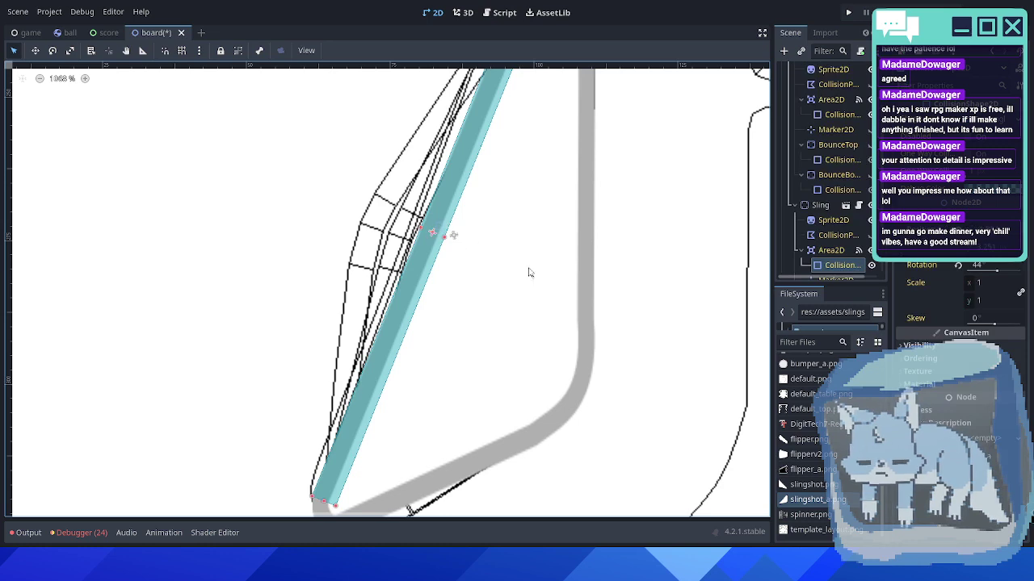
middle_click_drag(526, 247, 426, 342)
left_click(436, 317)
scroll(439, 315, "down", 5)
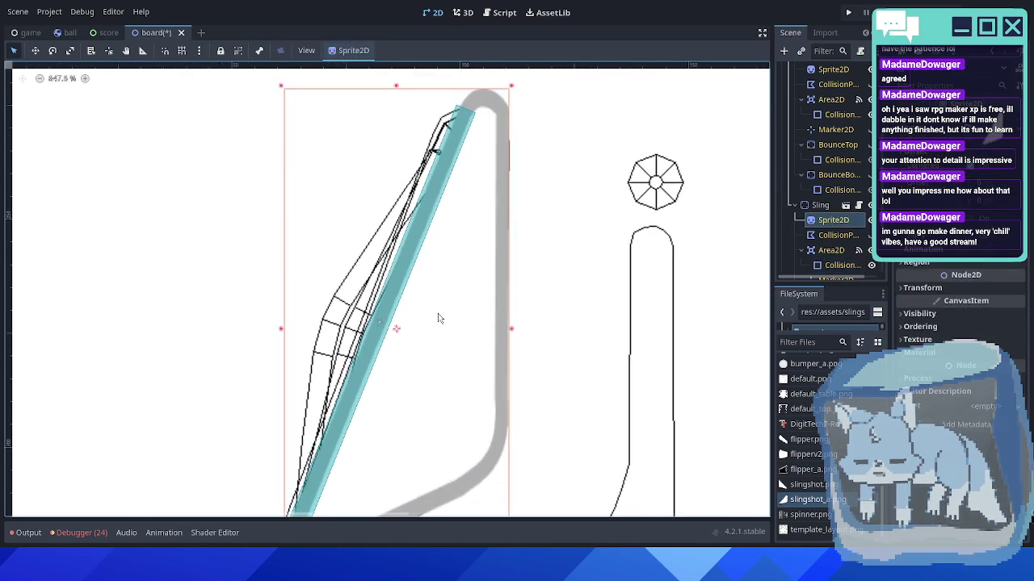
scroll(440, 319, "up", 6)
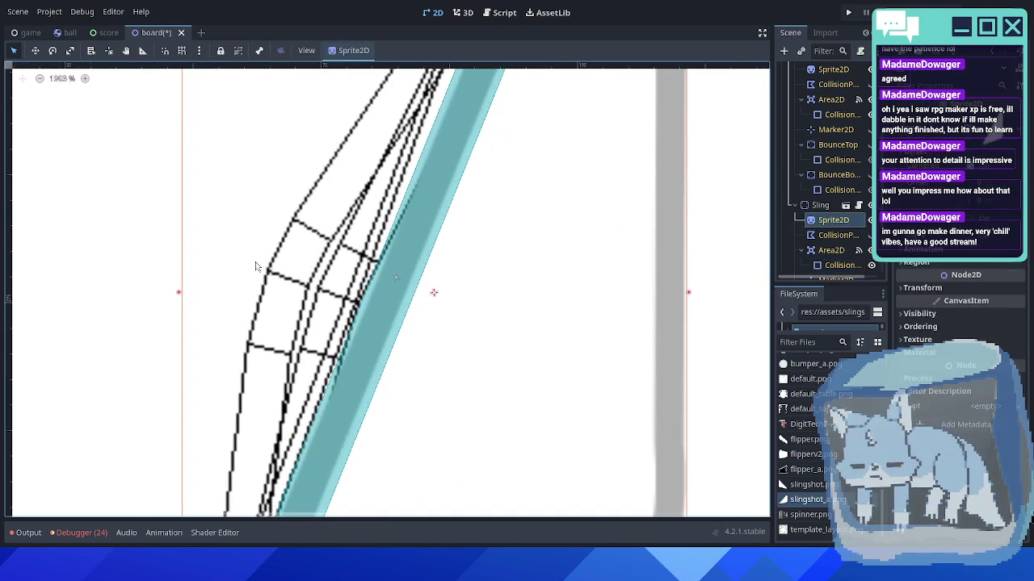
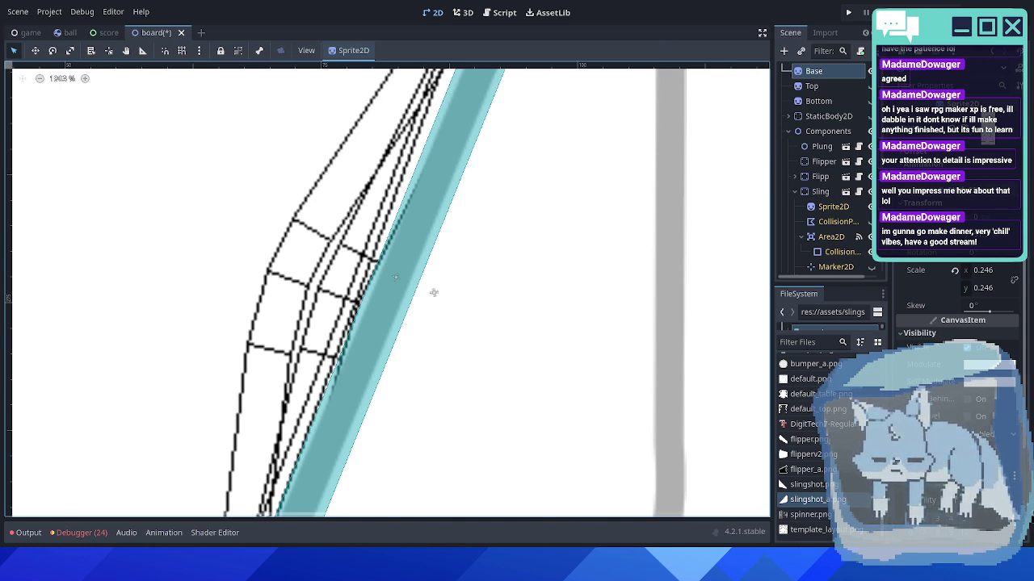
scroll(502, 289, "down", 4)
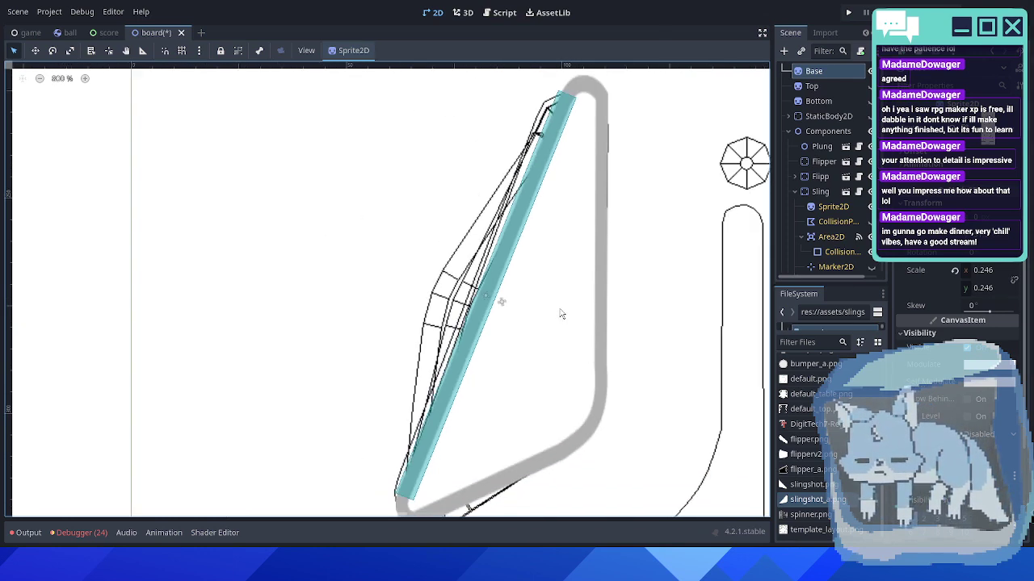
scroll(840, 214, "down", 3)
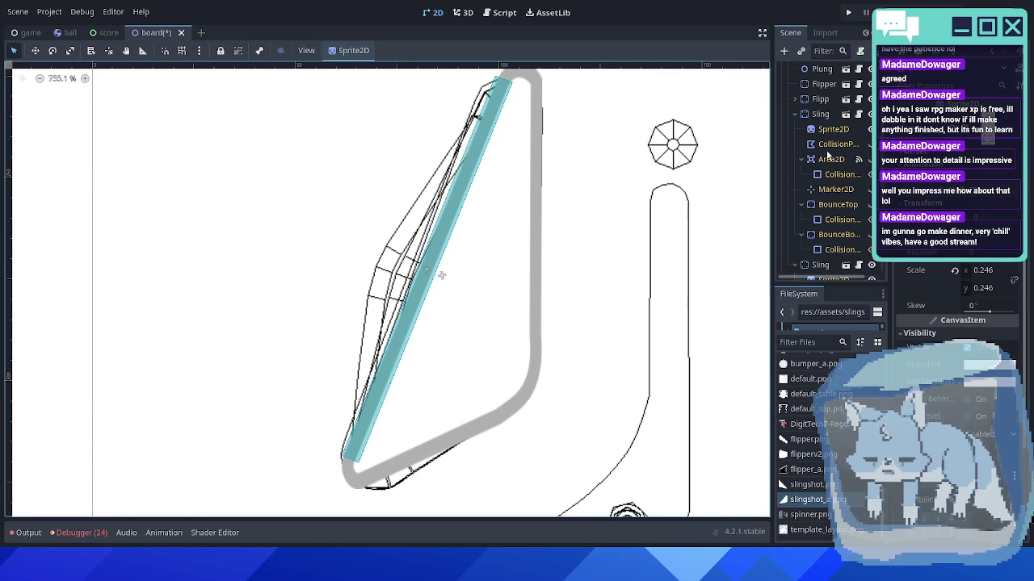
- Hide the duplicated slingshot's Area2D and save the board scene
left_click(795, 113)
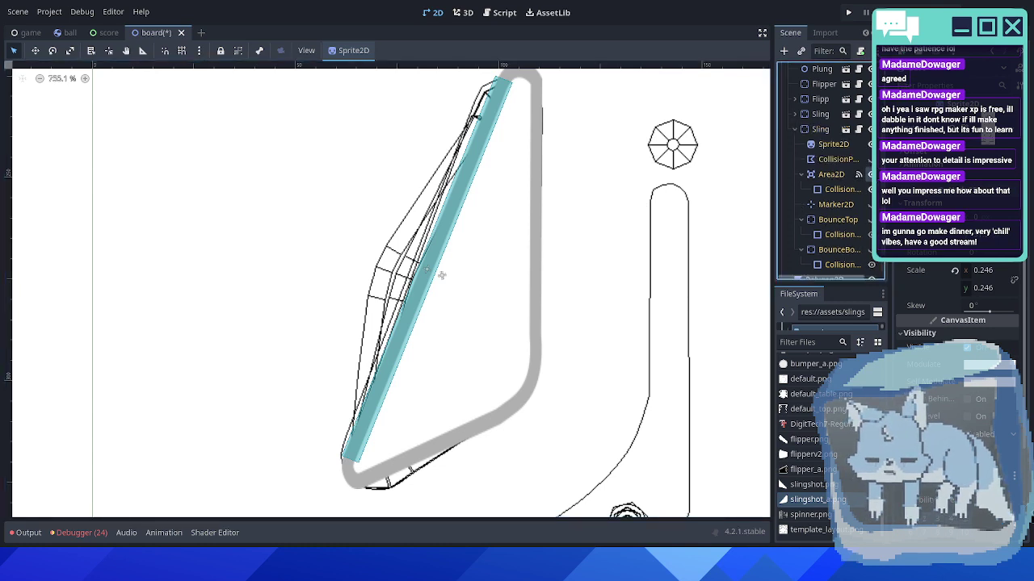
left_click(868, 174)
key("ctrl+s")
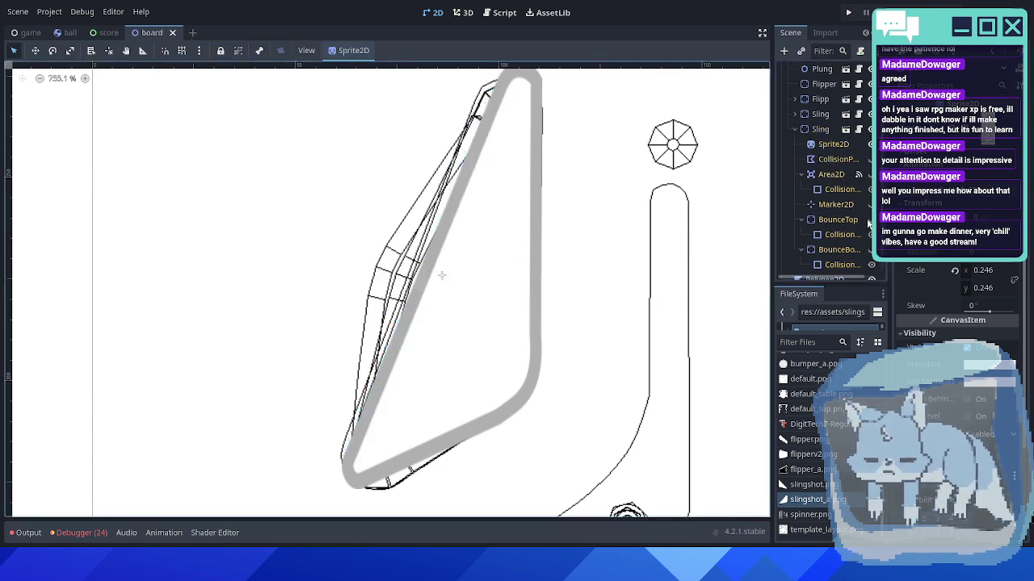
- Show the duplicated slingshot's BounceTop body and set its x position to 15 px
key("ctrl+z")
scroll(604, 243, "down", 3)
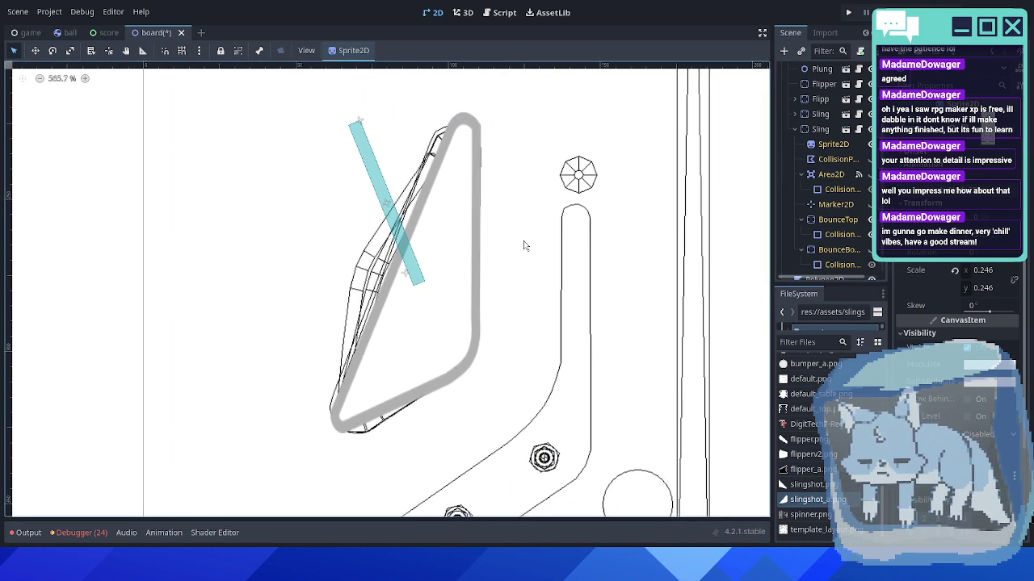
left_click(834, 219)
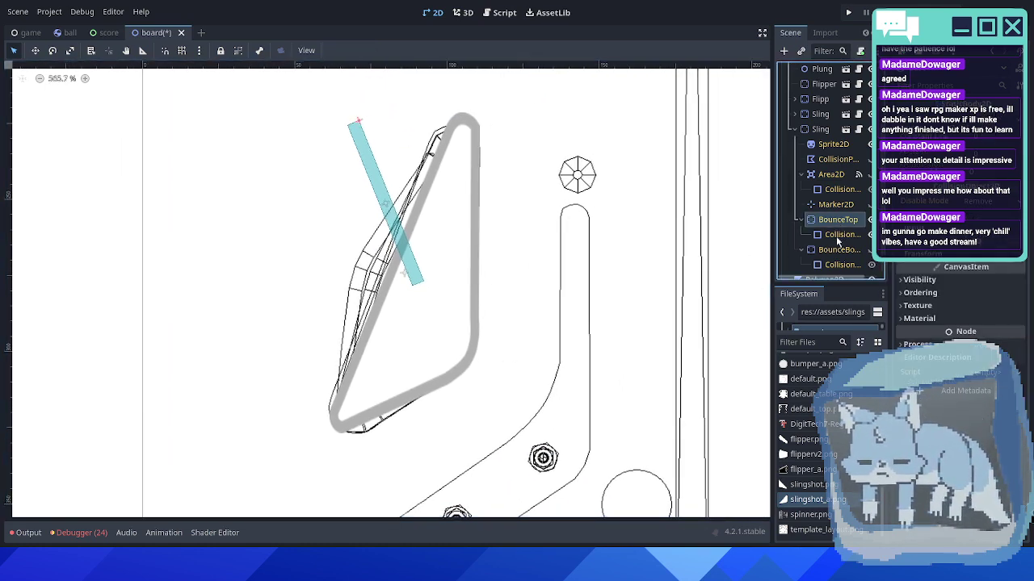
left_click(926, 253)
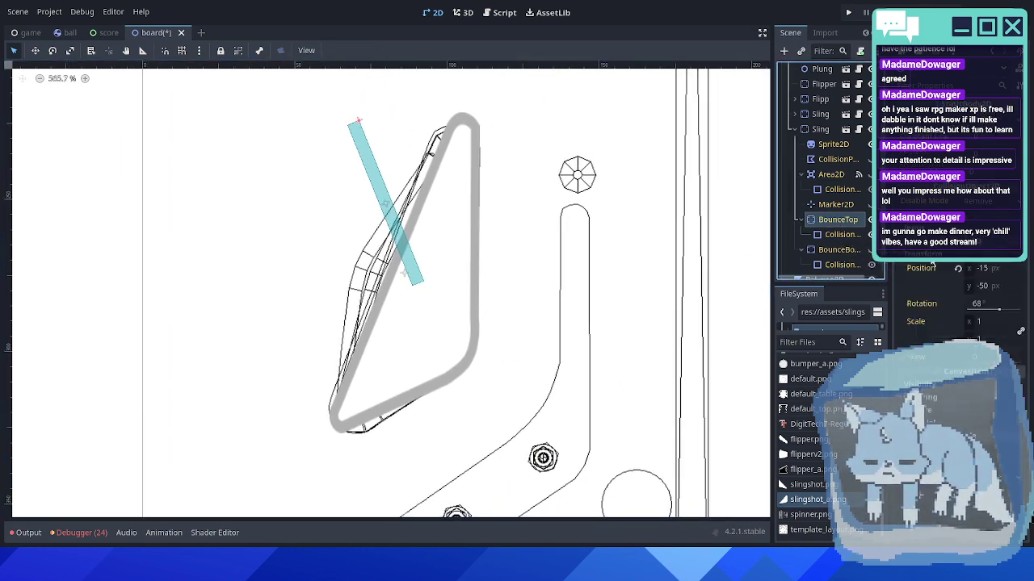
left_click(994, 268)
type("15")
key("Return")
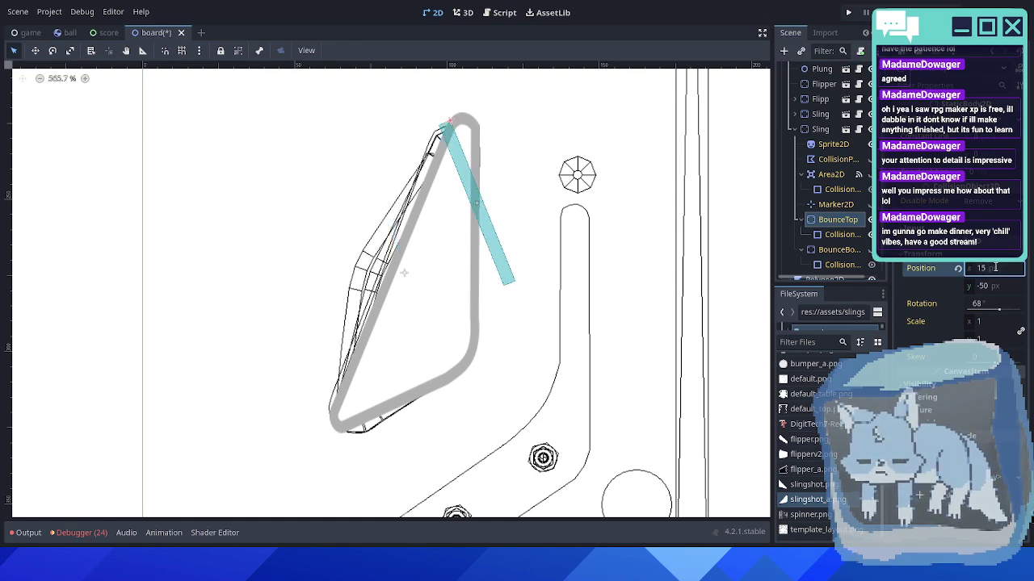
- Try nudging BounceTop's collision shape into the rounded upper corner of the duplicated slingshot, and return it to its starting position
scroll(490, 150, "up", 2)
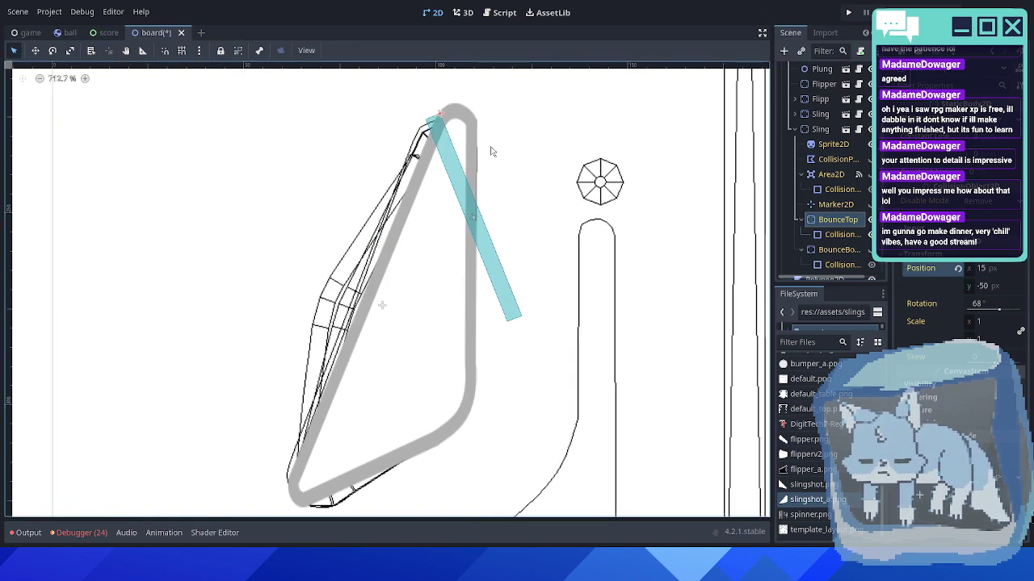
left_click(832, 235)
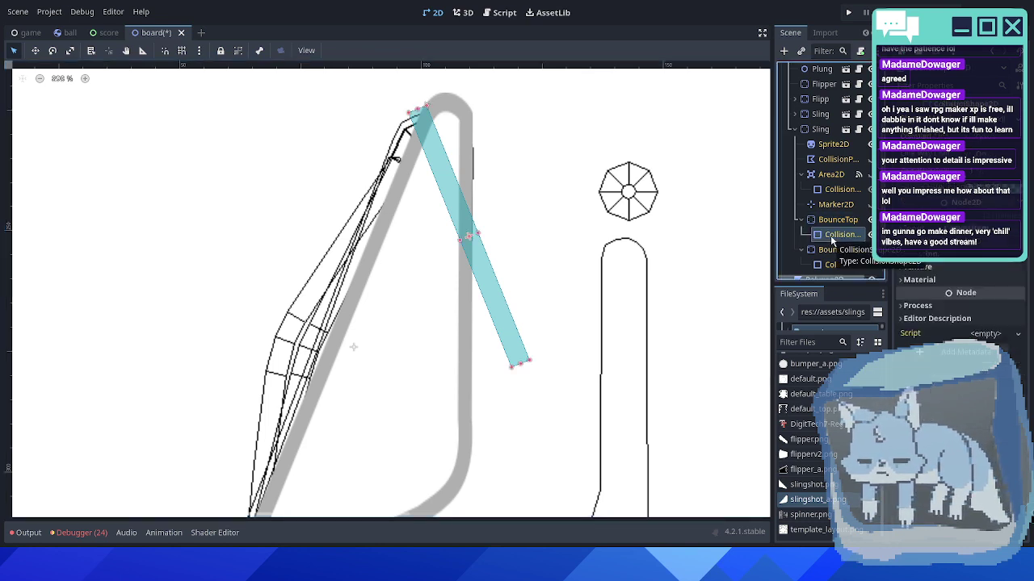
left_click(917, 214)
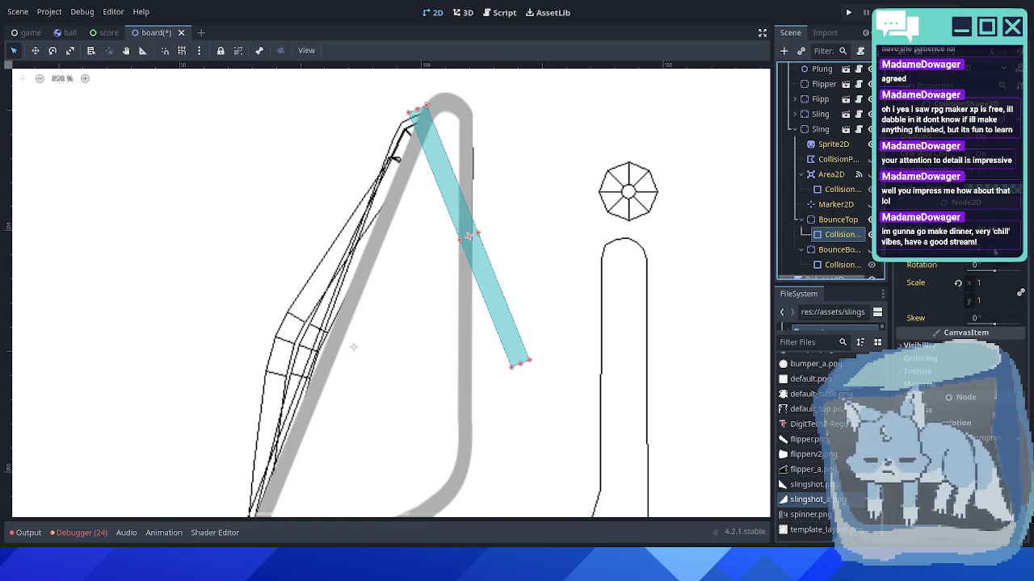
scroll(452, 210, "up", 10)
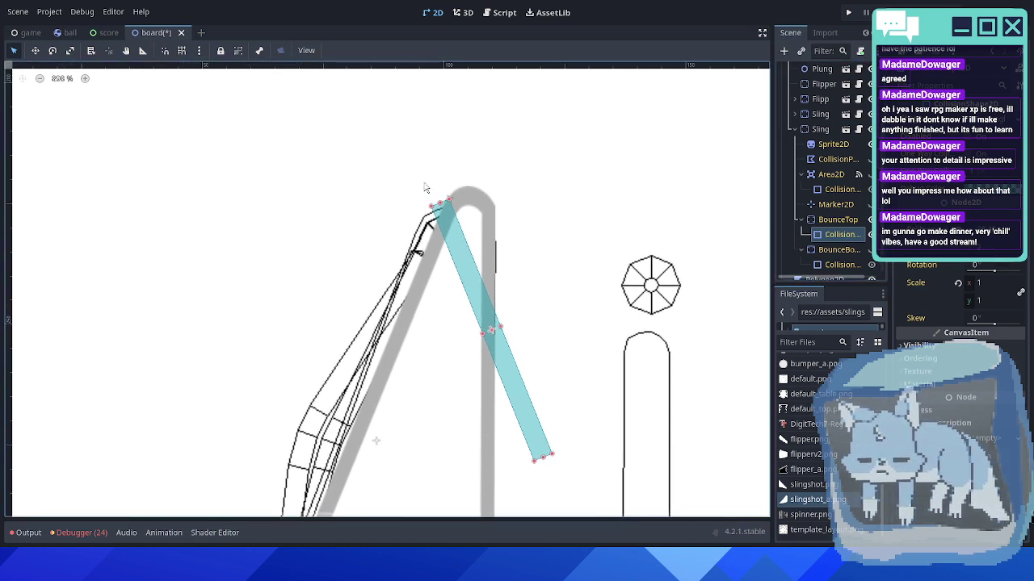
key("Right")
key("Right")
key("Right")
key("Up")
key("Up")
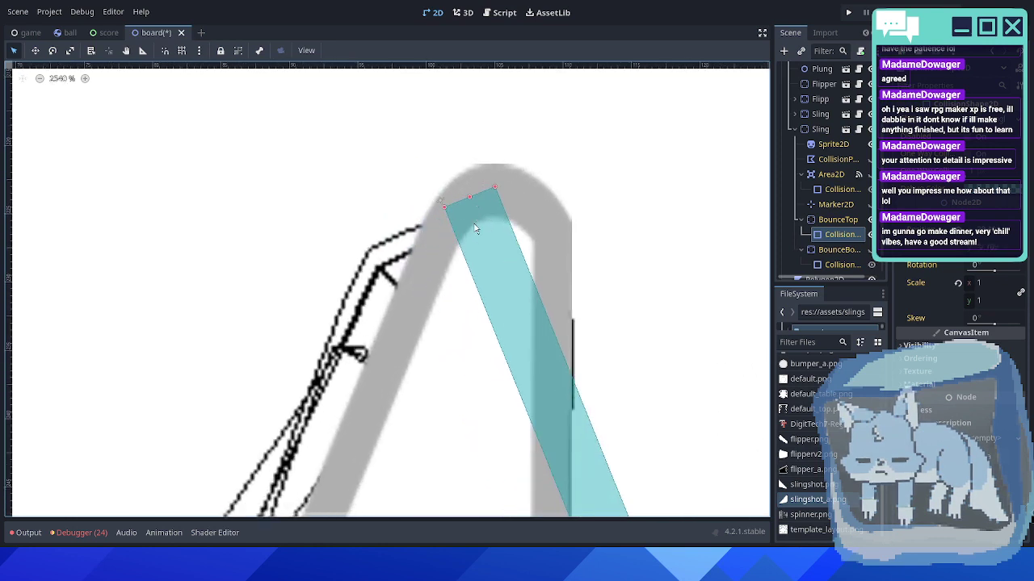
key("Left")
key("Right")
key("Down")
key("Left")
key("Right")
key("Up")
key("Down")
key("Up")
key("Down")
key("Left")
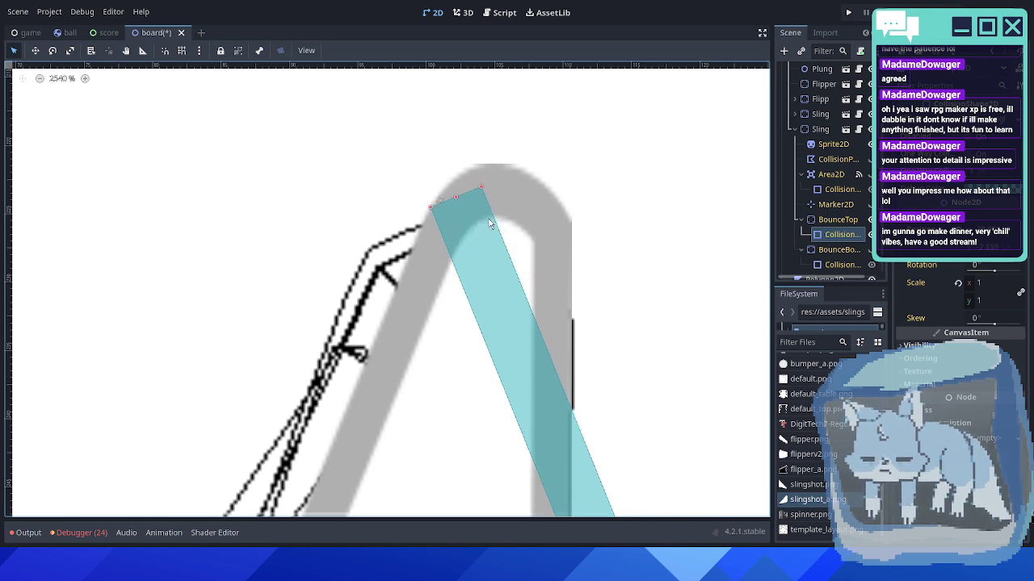
key("Right")
key("Up")
key("Left")
key("Right")
key("Down")
key("Down")
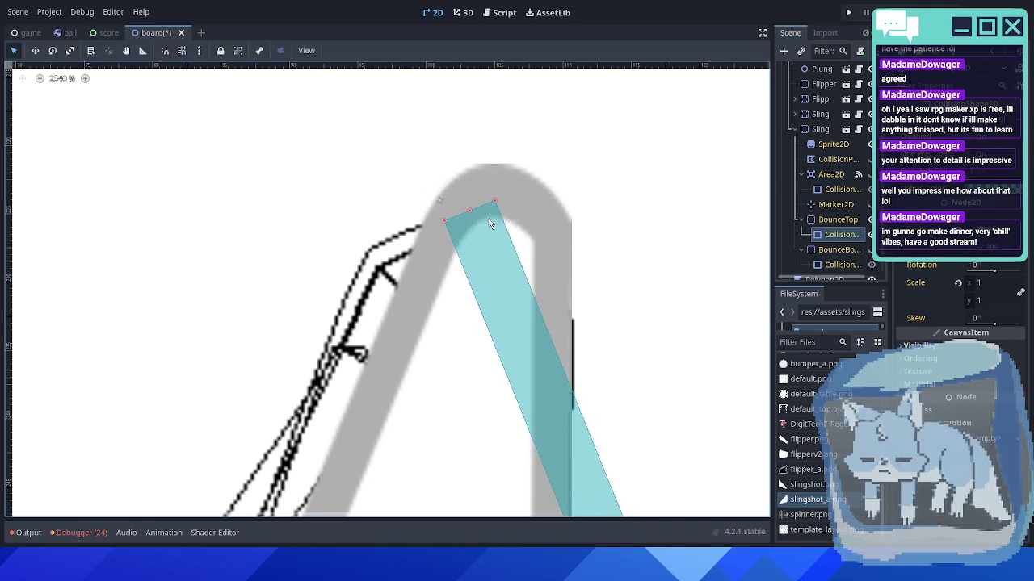
key("Left")
key("Left")
key("Left")
key("ctrl+z")
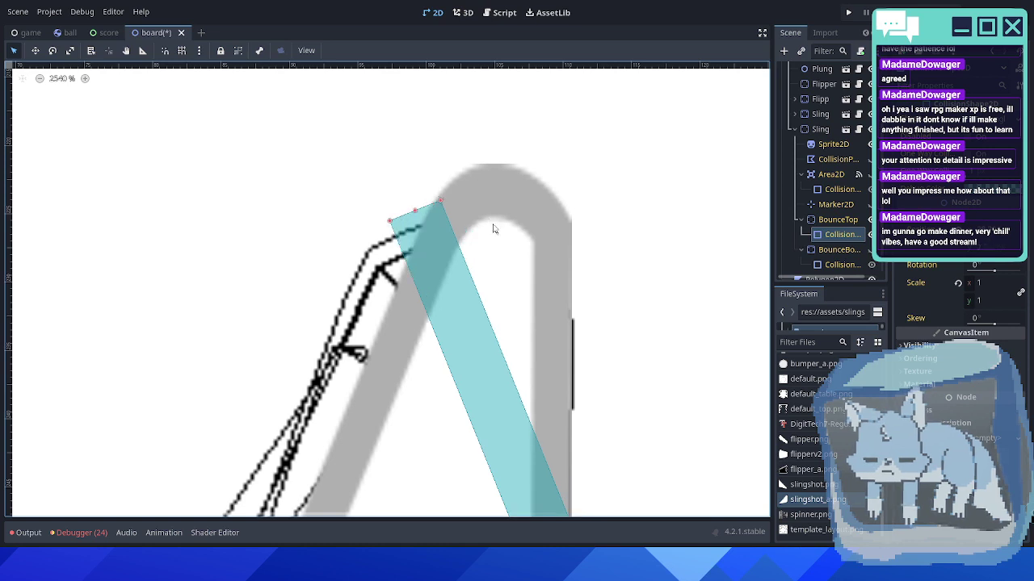
- Shift BounceTop's collision shape across its own width so its opposite end corner meets the BounceTop origin, and check the fit
scroll(517, 240, "down", 2)
scroll(629, 249, "up", 1)
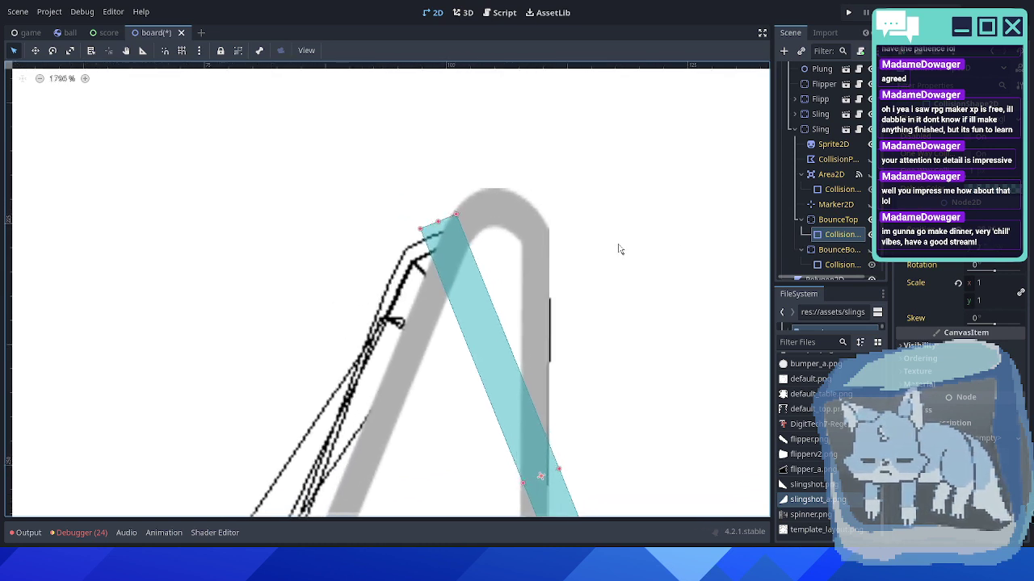
left_click(836, 219)
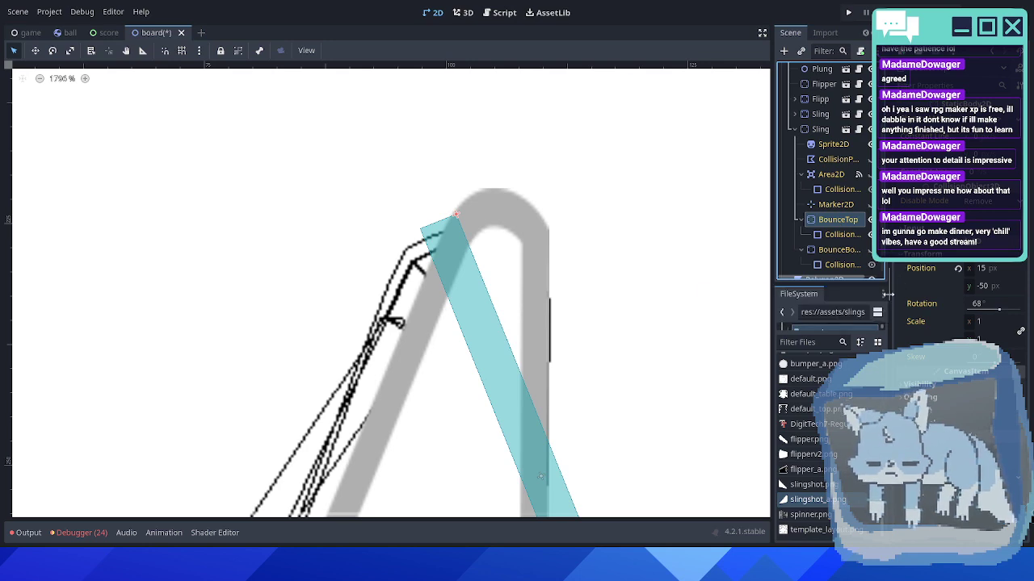
scroll(667, 303, "down", 2)
scroll(667, 303, "down", 4)
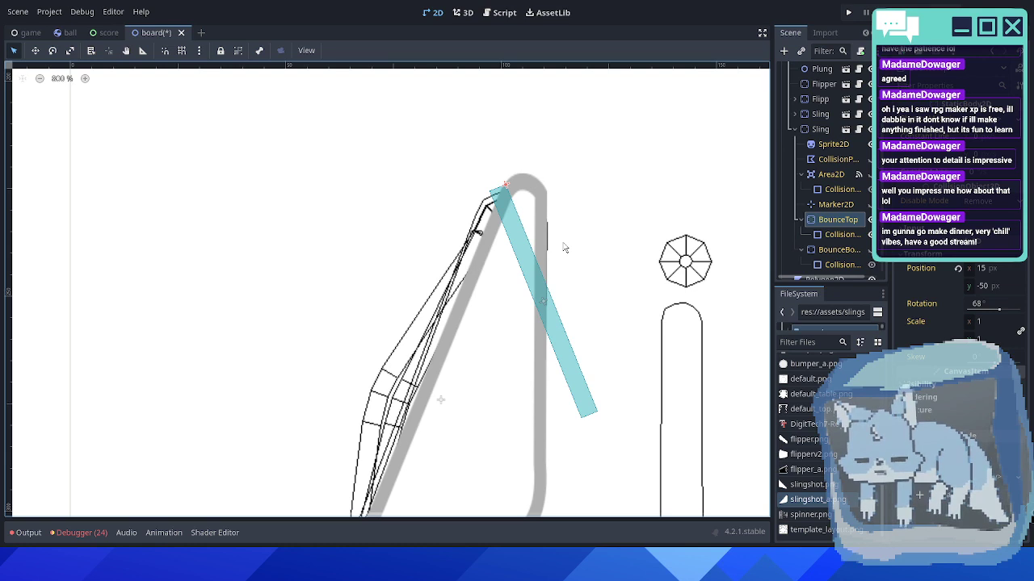
scroll(565, 248, "up", 3)
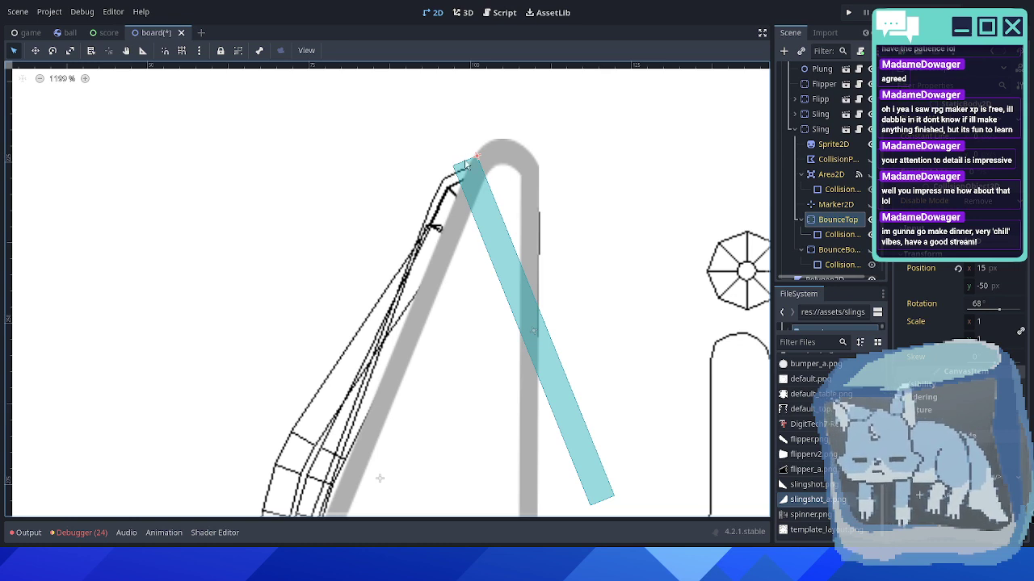
scroll(483, 159, "up", 1)
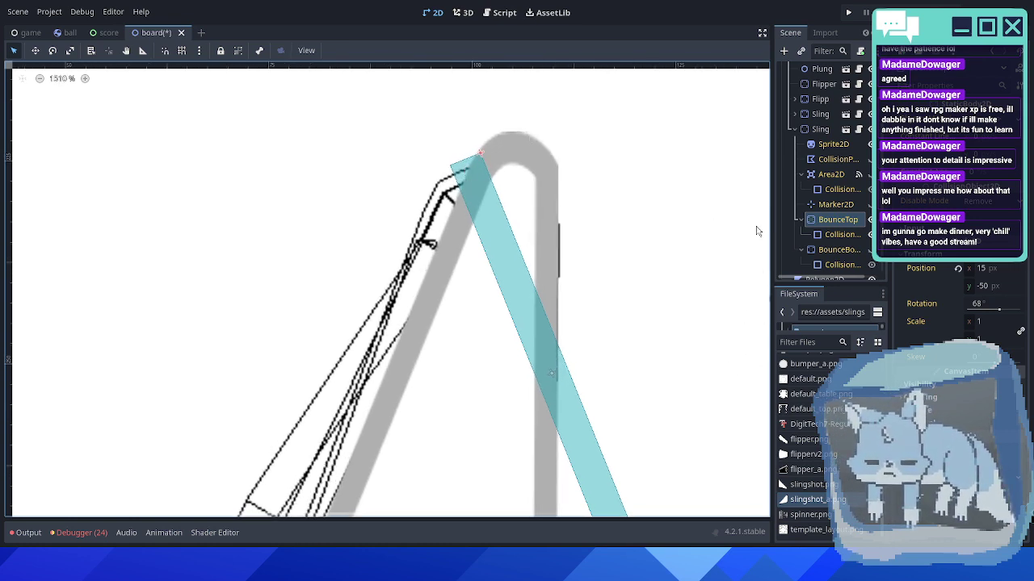
left_click(841, 234)
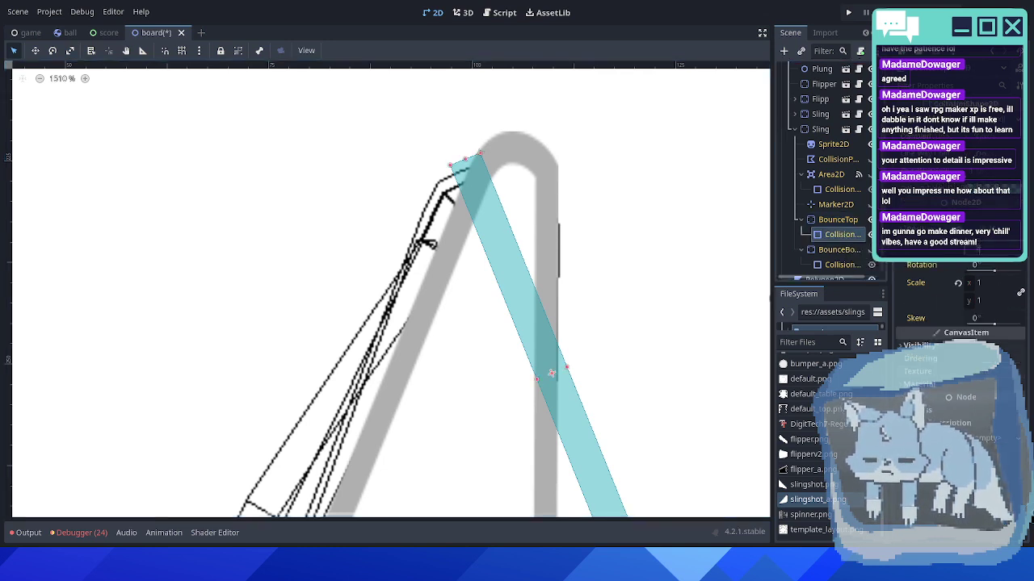
left_click_drag(550, 373, 583, 361)
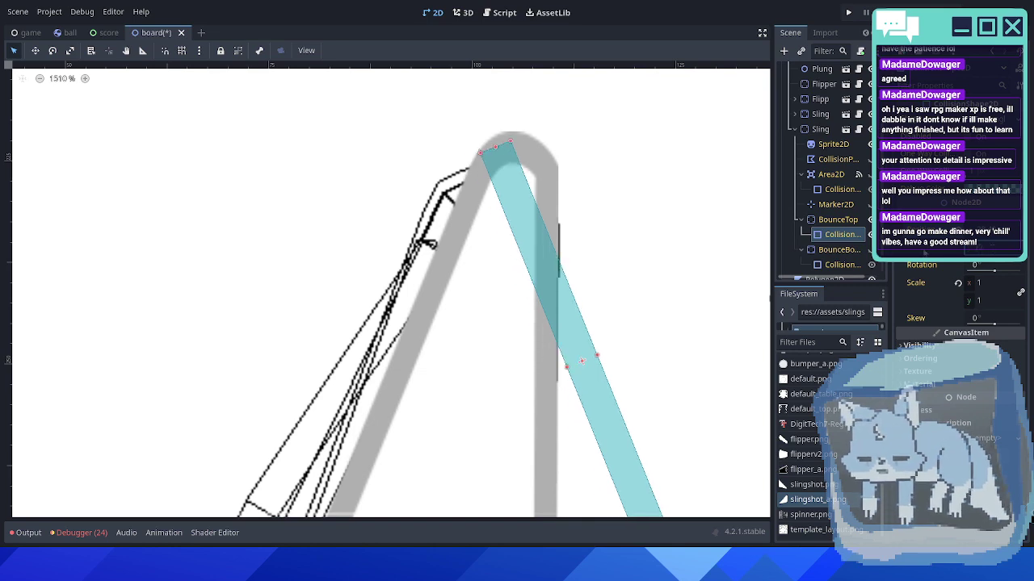
scroll(640, 178, "up", 3)
left_click(636, 180)
left_click(480, 187)
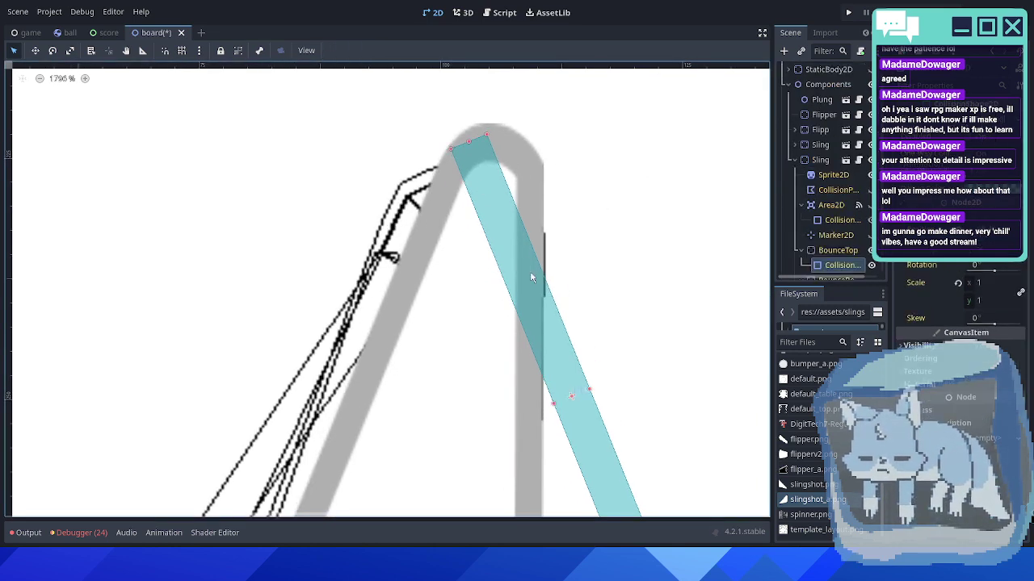
scroll(595, 357, "down", 3)
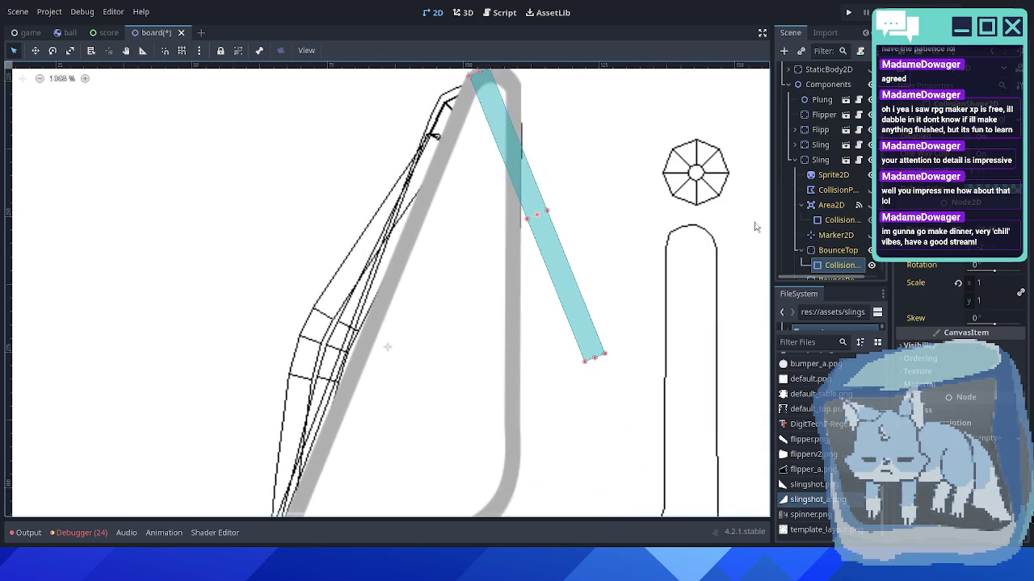
- Rotate the duplicated slingshot's BounceTop body to 112° so it lies along the slanted side of the outline
scroll(842, 246, "down", 2)
left_click(839, 204)
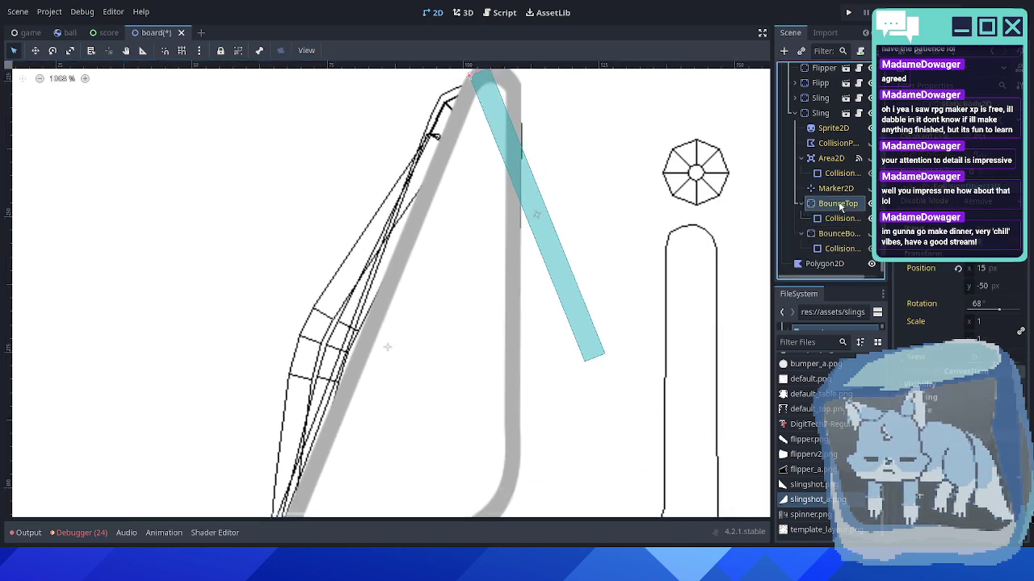
left_click(993, 306)
key("Down")
key("Down")
key("Down")
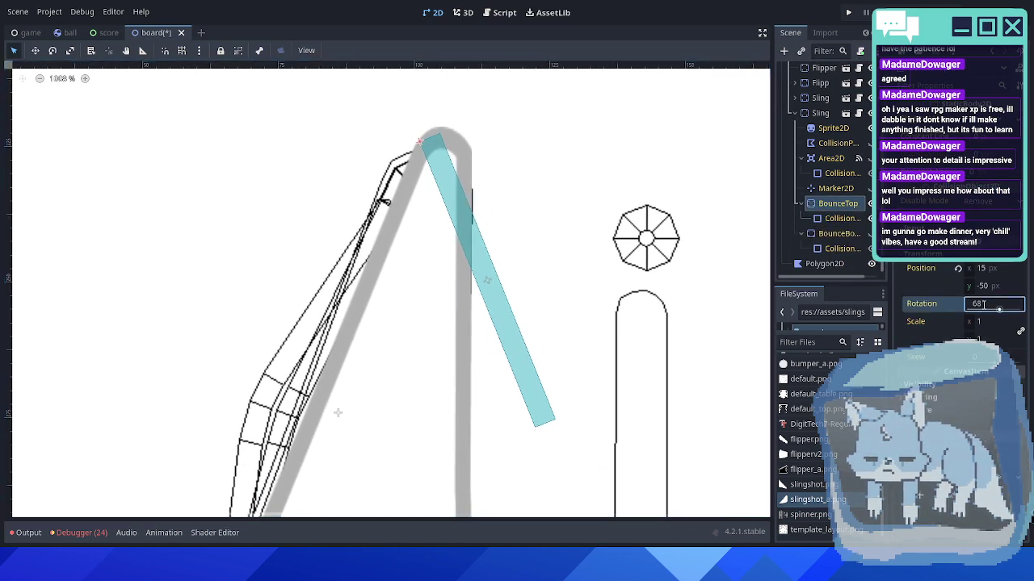
key("Up")
key("Up")
key("Up")
key("Up")
key("Up")
key("Up")
key("Up")
key("Up")
key("Up")
key("Up")
key("Up")
key("Up")
key("Up")
key("Up")
key("Up")
key("Up")
key("Up")
key("Up")
key("Up")
key("Up")
key("Up")
key("Up")
key("Up")
key("Up")
key("Up")
key("Up")
key("Up")
key("Up")
key("Up")
key("Up")
key("Up")
key("Up")
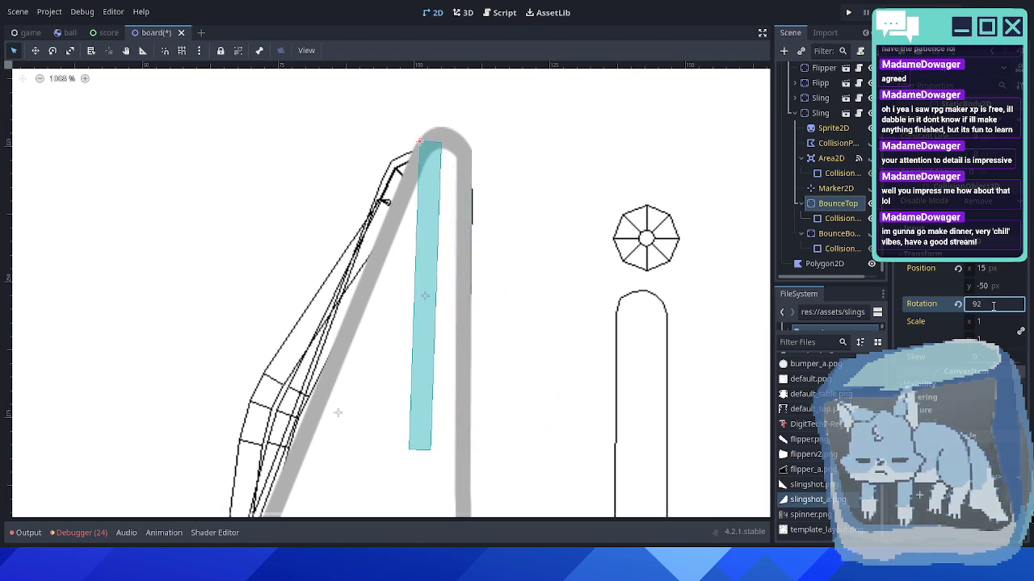
key("Down")
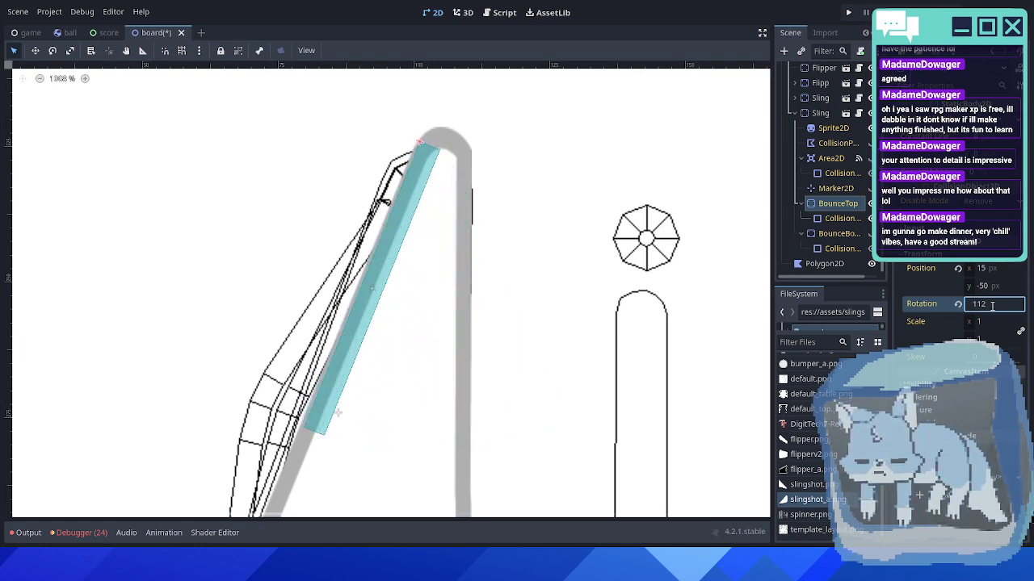
left_click(820, 114)
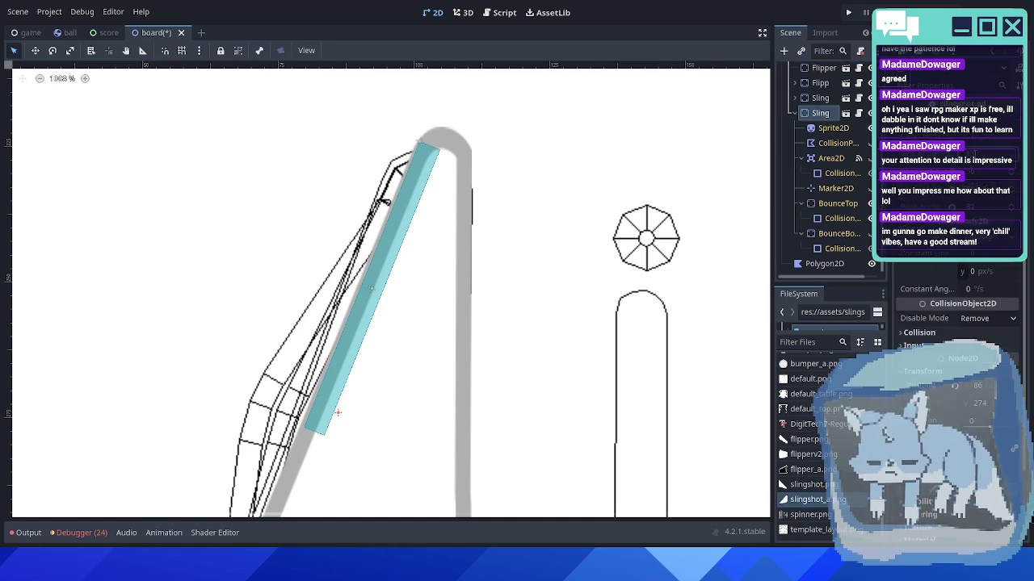
- Rotate BounceTop outward to 124° so its shape reaches the stretched slingshot outline drawn on the board
left_click(831, 206)
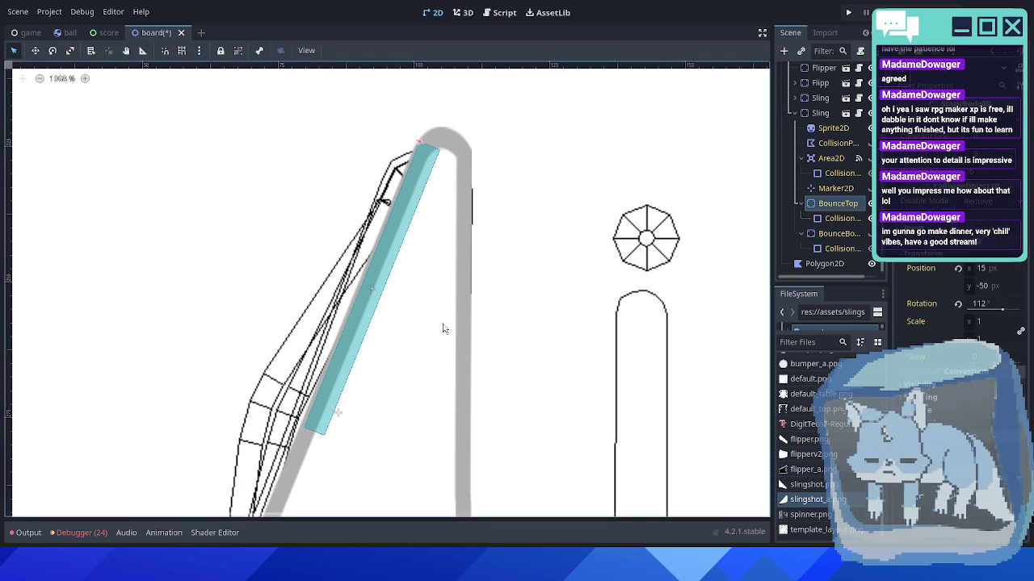
middle_click_drag(381, 344, 454, 313)
scroll(453, 312, "up", 1)
scroll(455, 313, "up", 1)
left_click(973, 304)
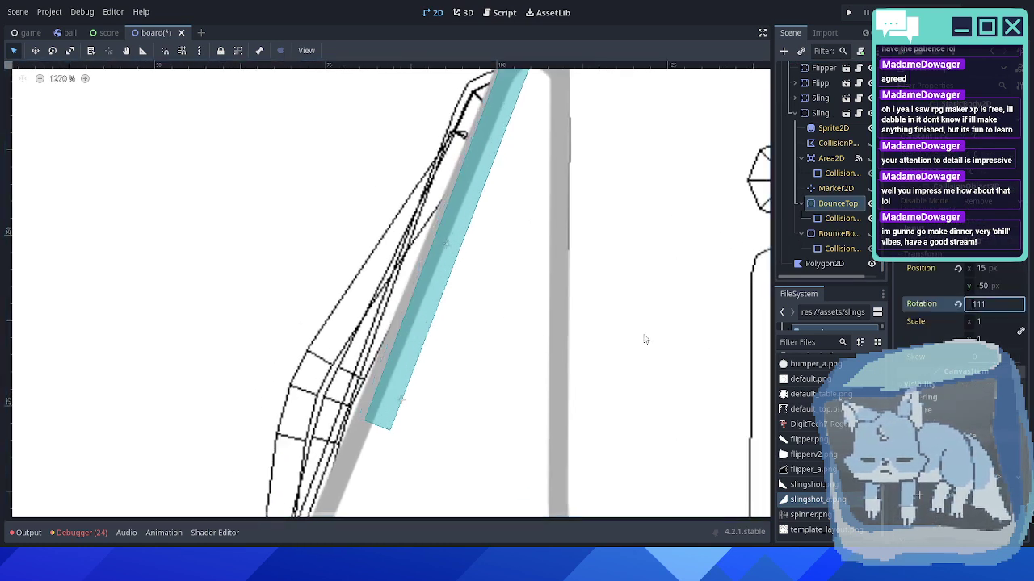
key("Up")
key("Up")
key("Up")
key("Up")
key("Up")
key("Up")
key("Up")
key("Up")
key("Up")
key("Up")
key("Up")
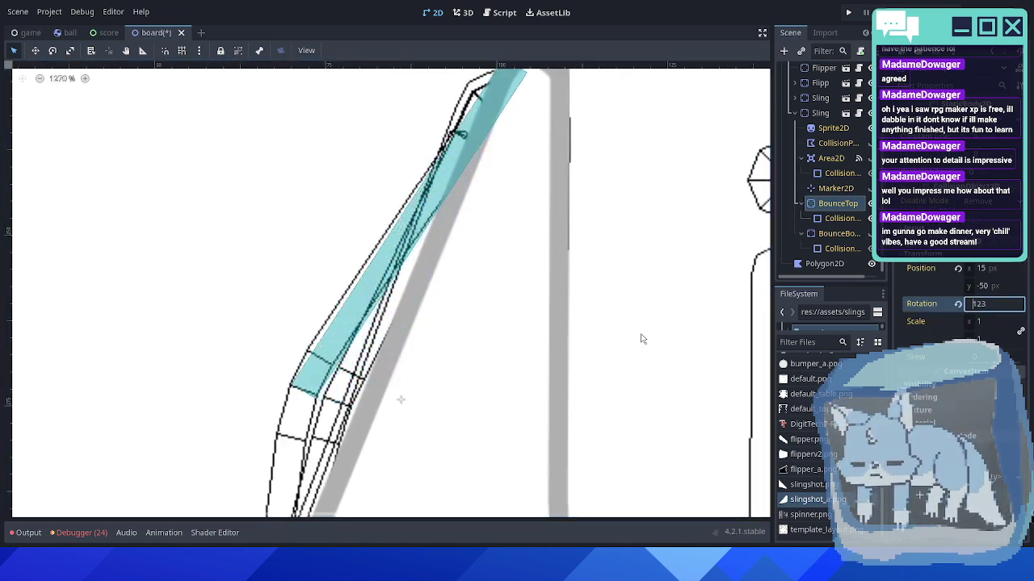
key("Up")
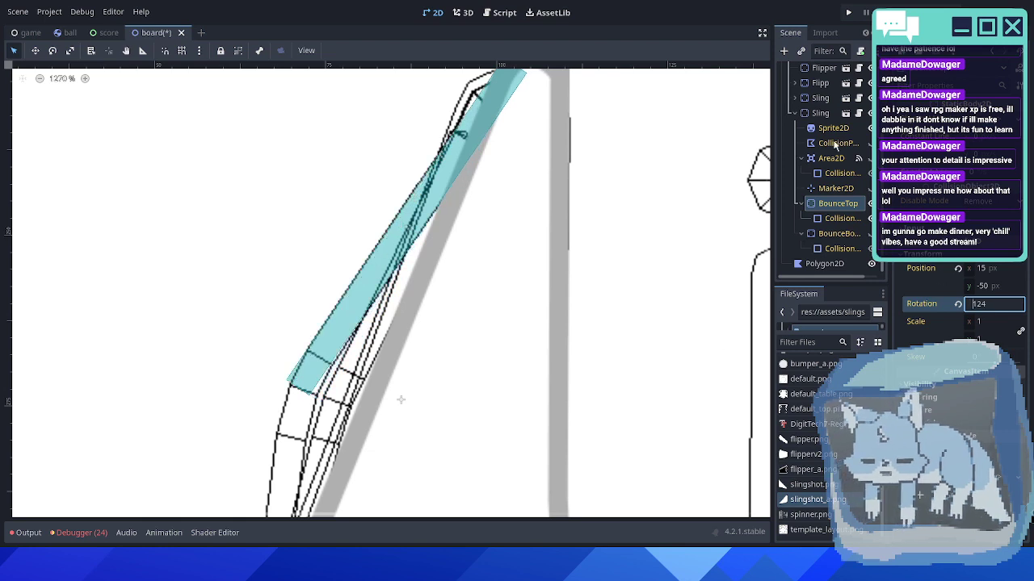
left_click(820, 113)
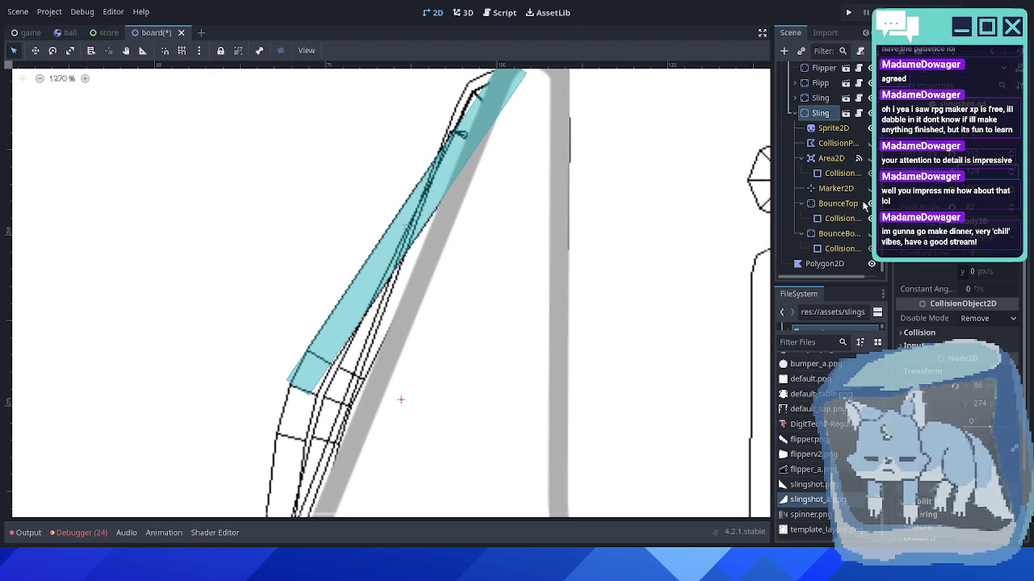
- Set BounceTop's rotation to 112° and save the board scene
left_click(838, 203)
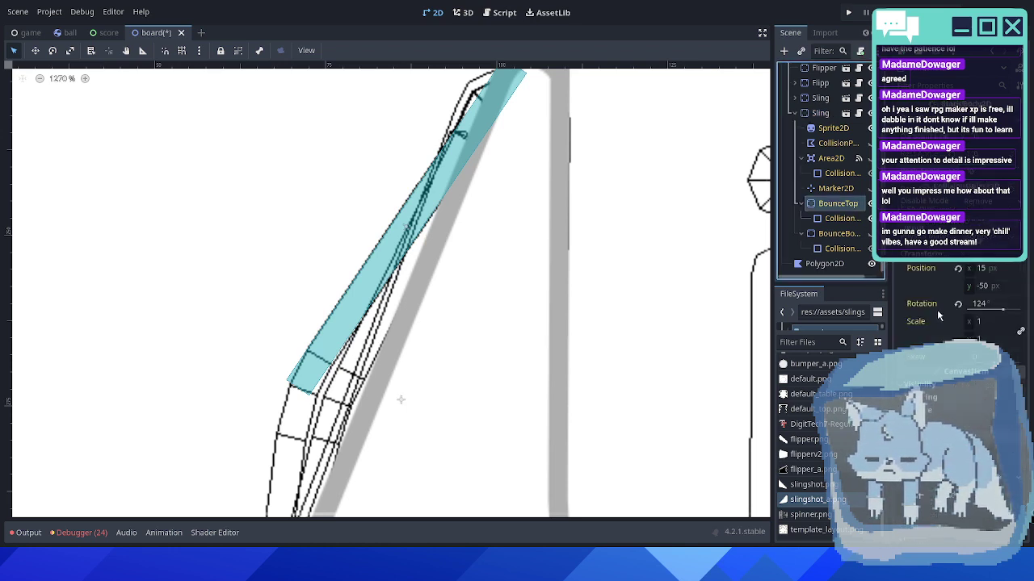
left_click(979, 304)
type("112")
key("Return")
scroll(494, 236, "down", 3)
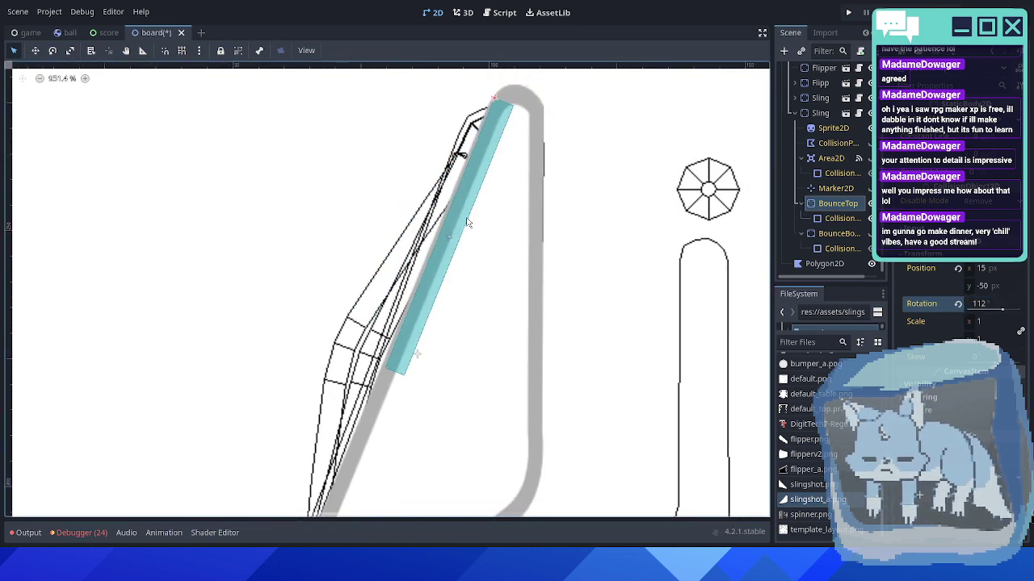
key("ctrl+s")
- Swing the duplicated slingshot's BounceTop back onto the stretched outline with a rotation of 124°
left_click(828, 234)
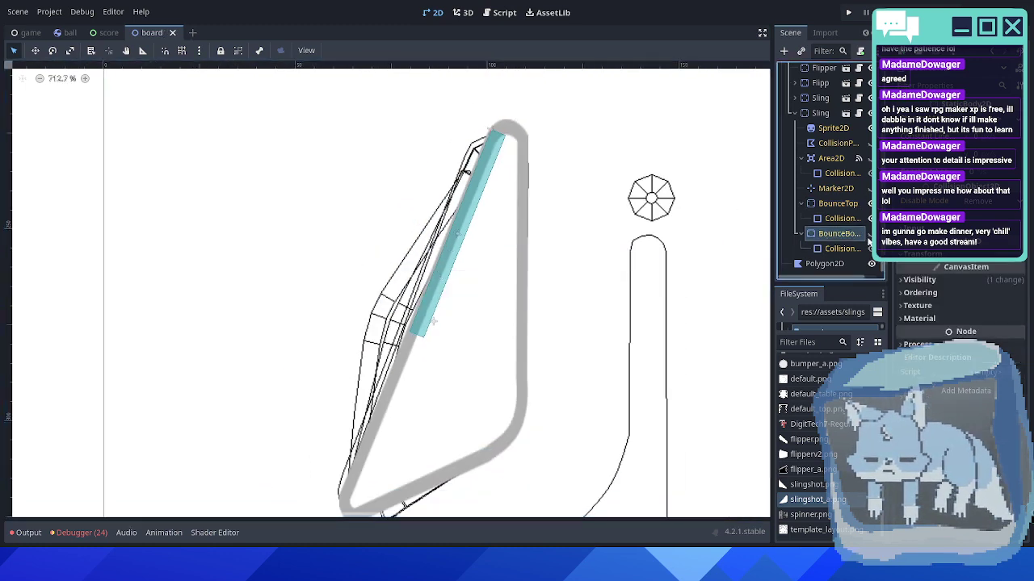
left_click(871, 233)
left_click(871, 234)
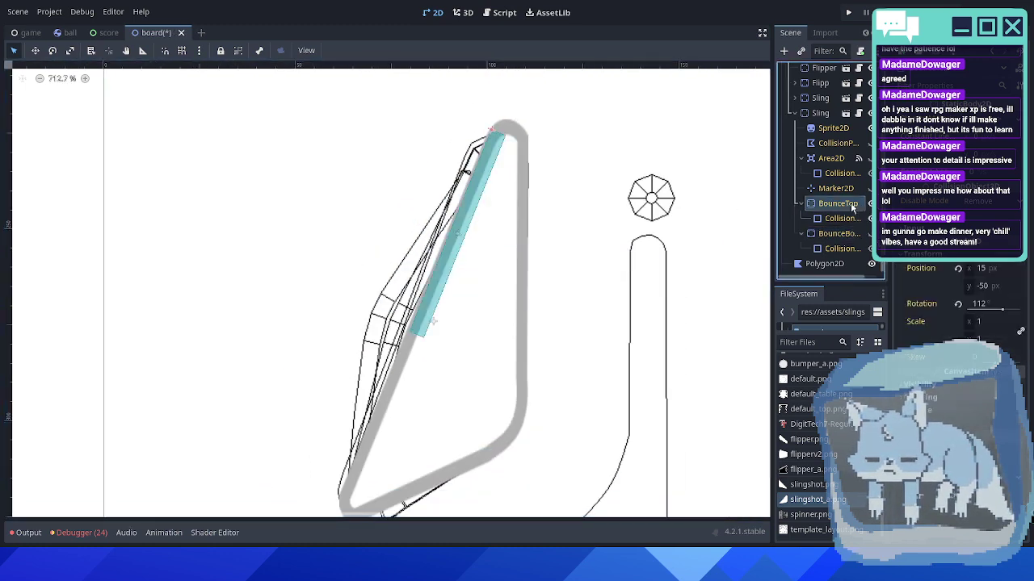
left_click(852, 207)
left_click(975, 304)
type("124")
key("Return")
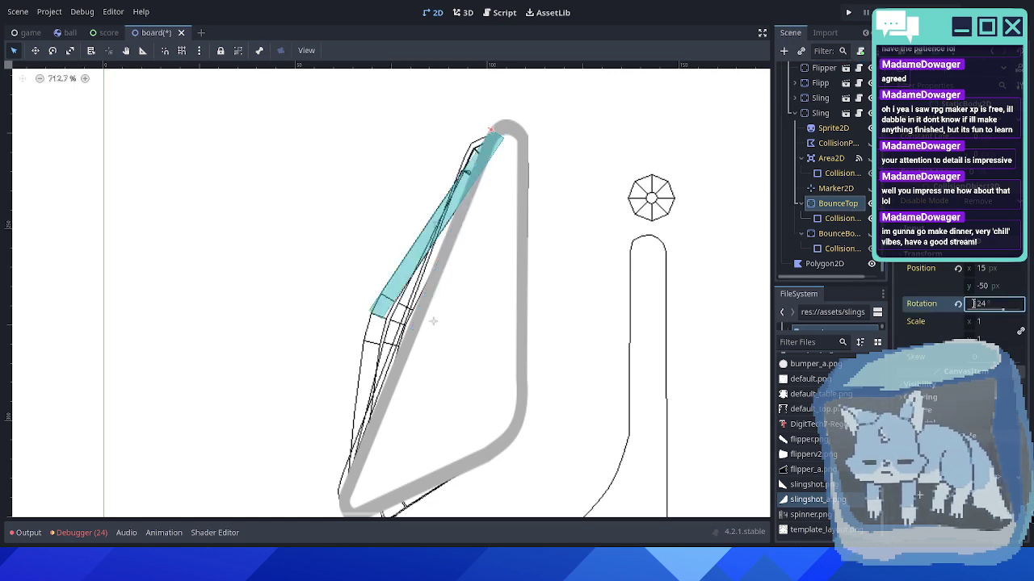
- Show the duplicated slingshot's bottom bounce body and expand its transform properties
left_click(853, 235)
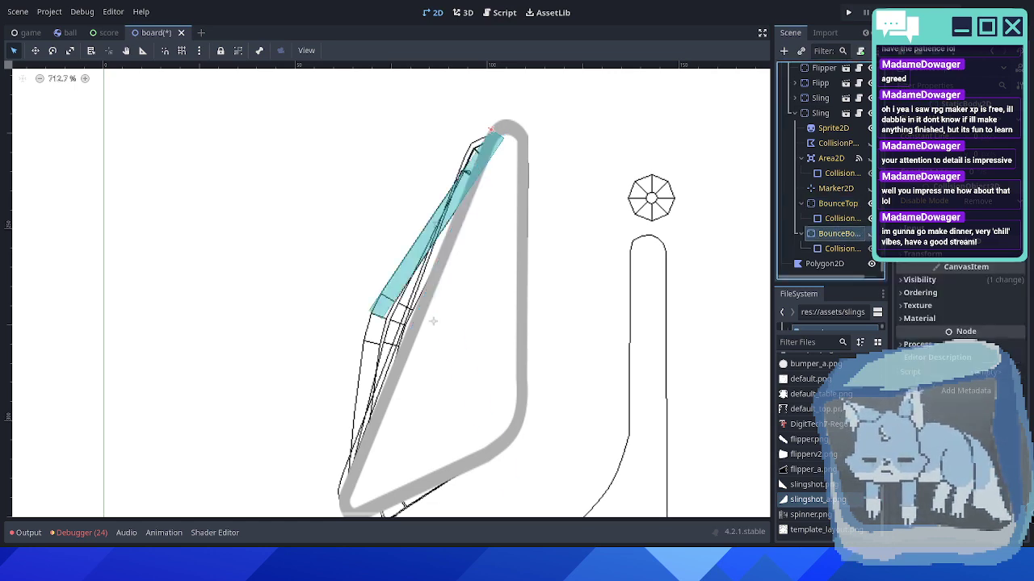
left_click(869, 234)
middle_click_drag(564, 318, 577, 196)
scroll(580, 269, "up", 3)
scroll(574, 247, "down", 3)
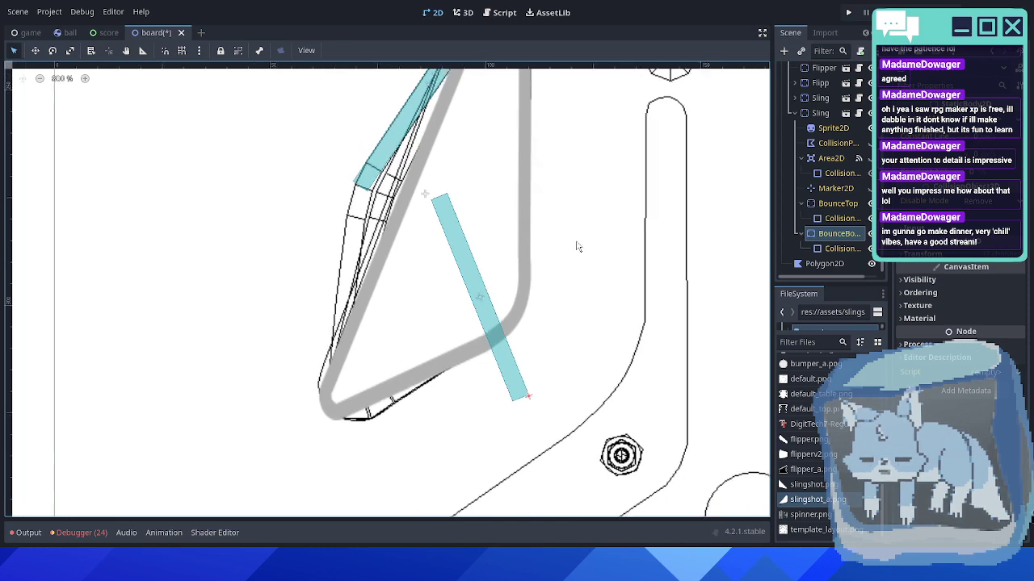
scroll(570, 246, "up", 1)
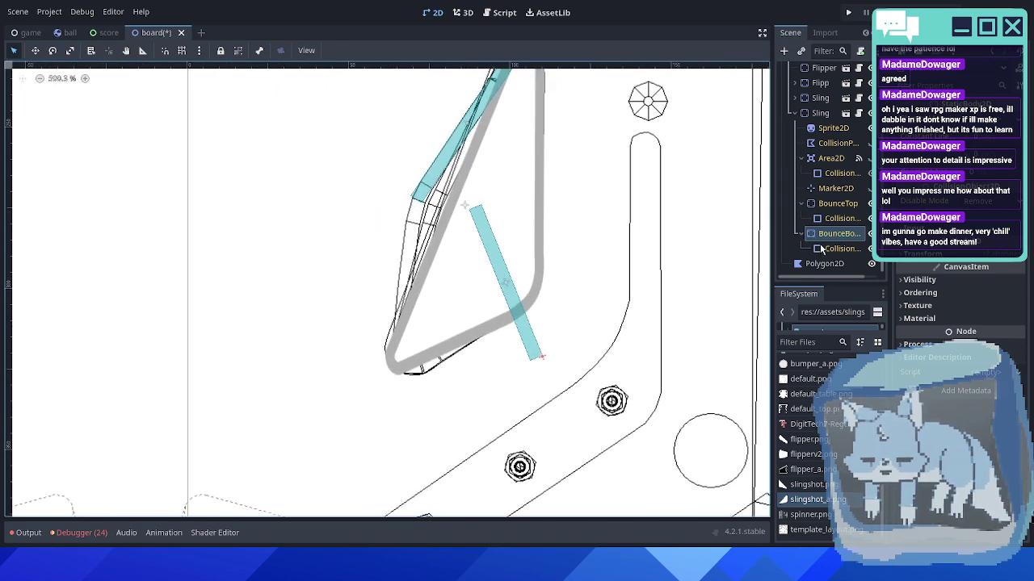
left_click(923, 256)
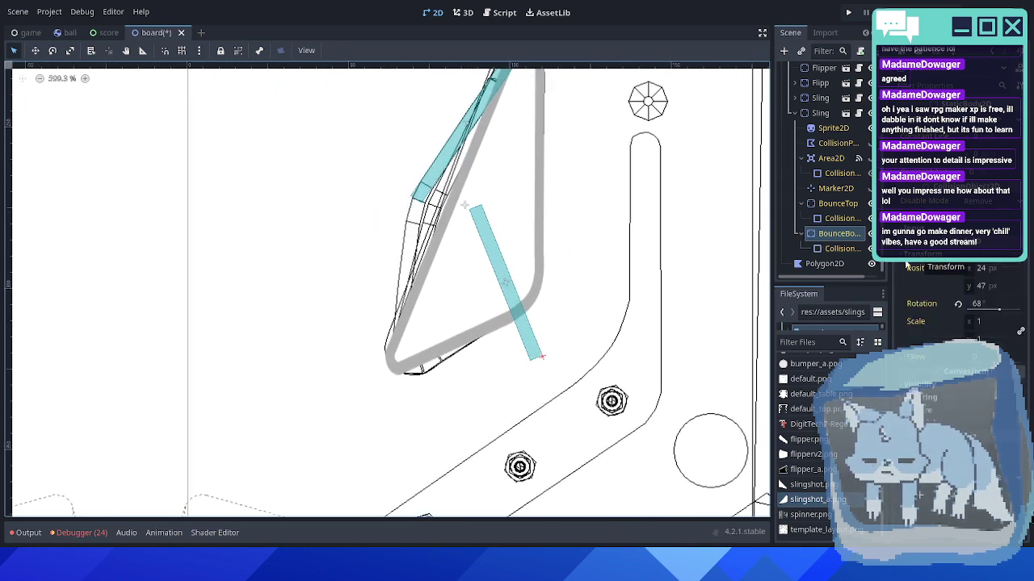
- Shift the bottom bounce body's collision shape across its own width so its opposite end corner meets the body's origin
left_click(853, 248)
left_click(937, 216)
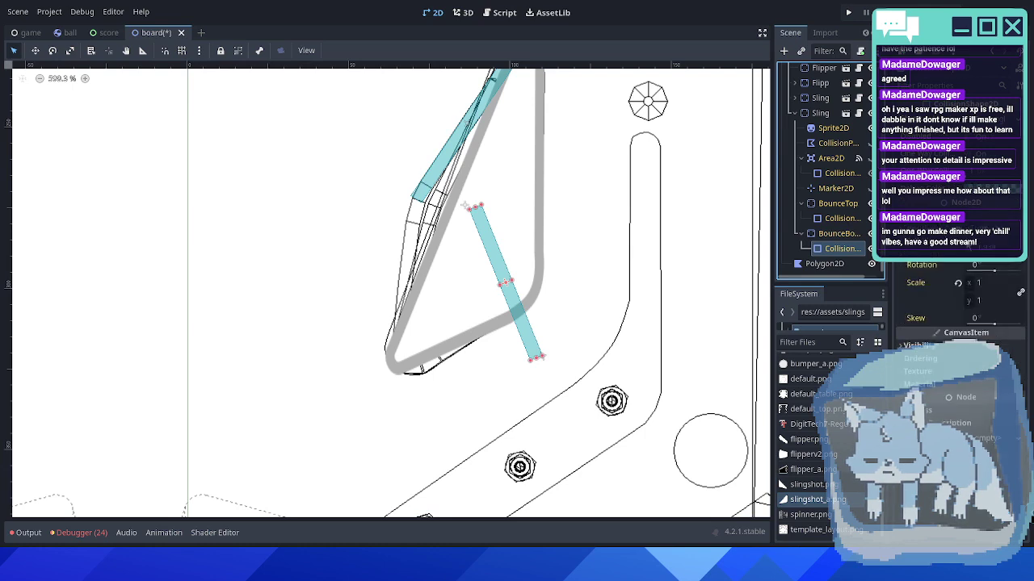
left_click(1009, 249)
key("Up")
key("Up")
key("Up")
key("Up")
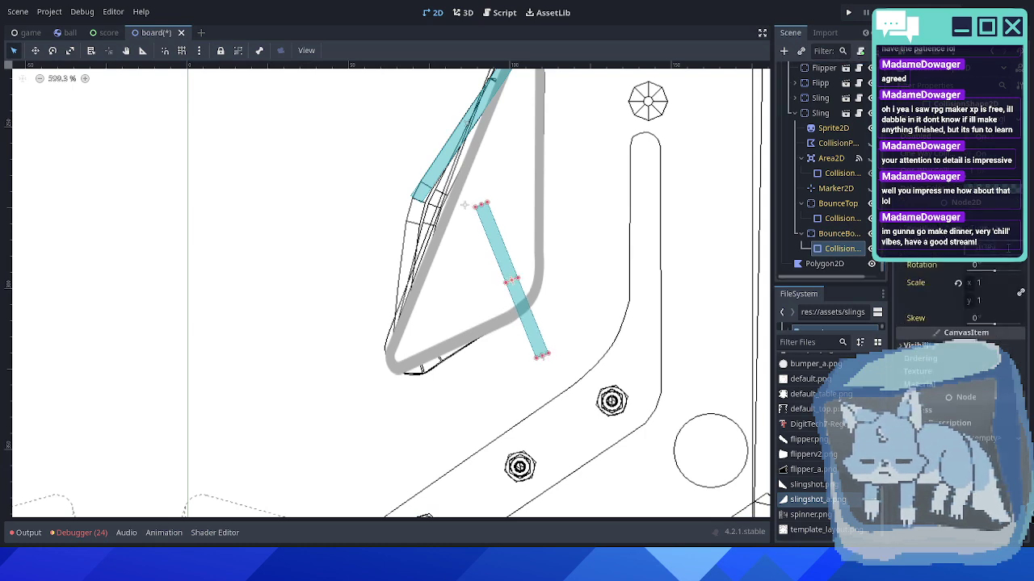
scroll(577, 362, "up", 5)
scroll(545, 347, "up", 3)
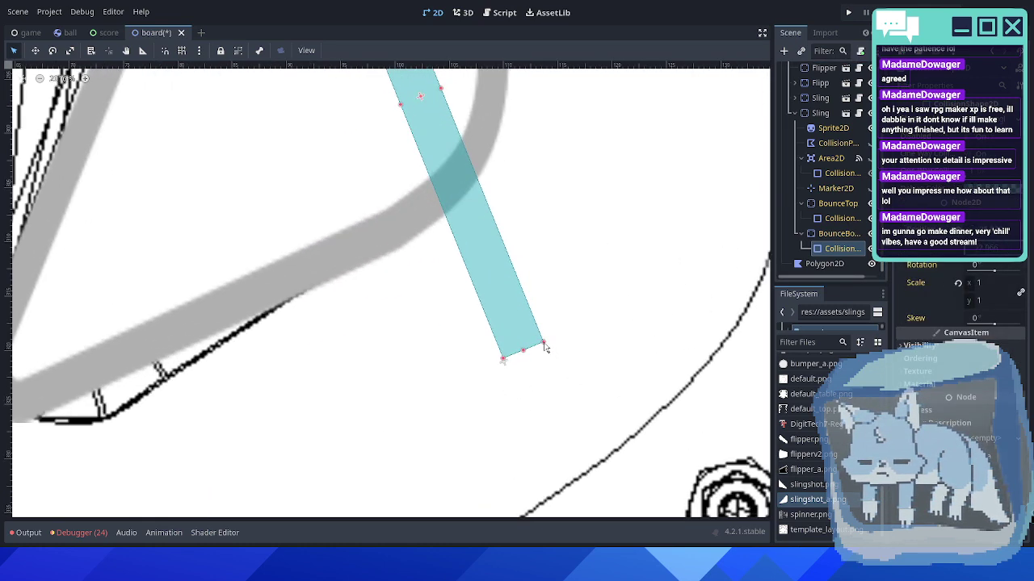
- Move the duplicated slingshot's bottom bounce body horizontally to x -22 px, at the outline's lower pointed corner
left_click(839, 234)
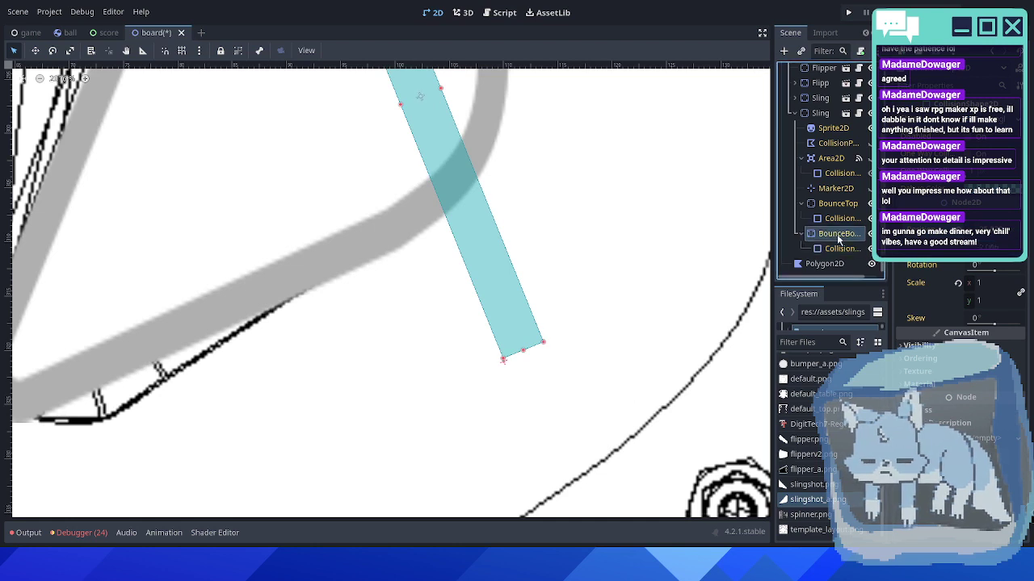
key("Left")
key("Left")
key("Left")
key("Left")
key("Left")
key("Left")
key("Left")
key("Left")
key("Left")
key("Left")
key("Left")
key("Left")
key("Left")
key("Left")
key("Left")
key("Left")
key("Left")
key("Left")
key("Left")
key("Left")
middle_click_drag(322, 316, 678, 283)
key("Left")
key("Left")
key("Left")
key("Left")
key("Left")
key("Left")
key("Left")
key("Left")
key("Left")
key("Left")
key("Left")
key("Left")
key("Left")
key("Left")
- Examine the original slingshot's BounceTop and bottom bounce bodies as a reference for placing the mirrored ones
scroll(590, 257, "down", 13)
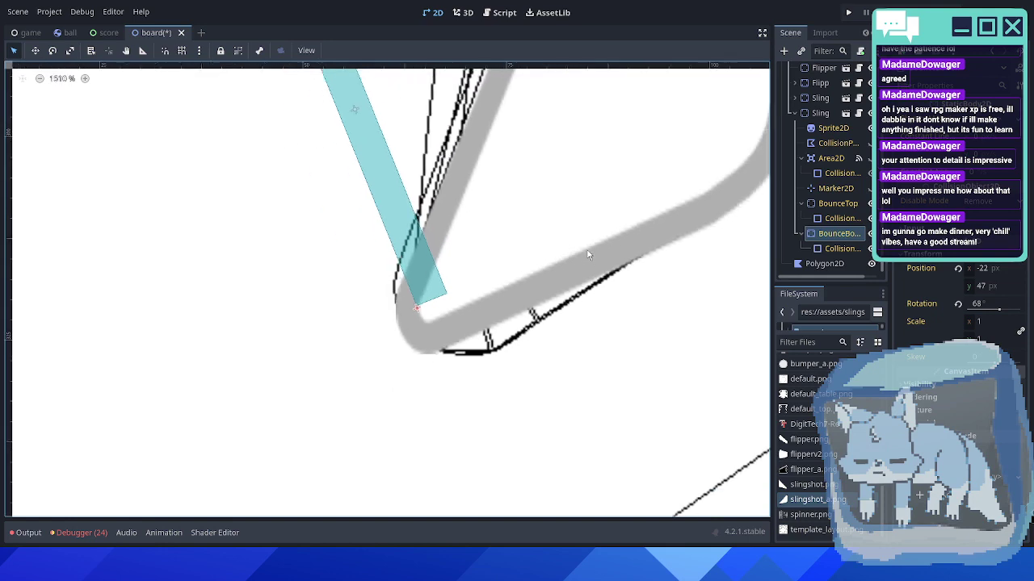
scroll(592, 269, "down", 2)
middle_click_drag(605, 172, 513, 430)
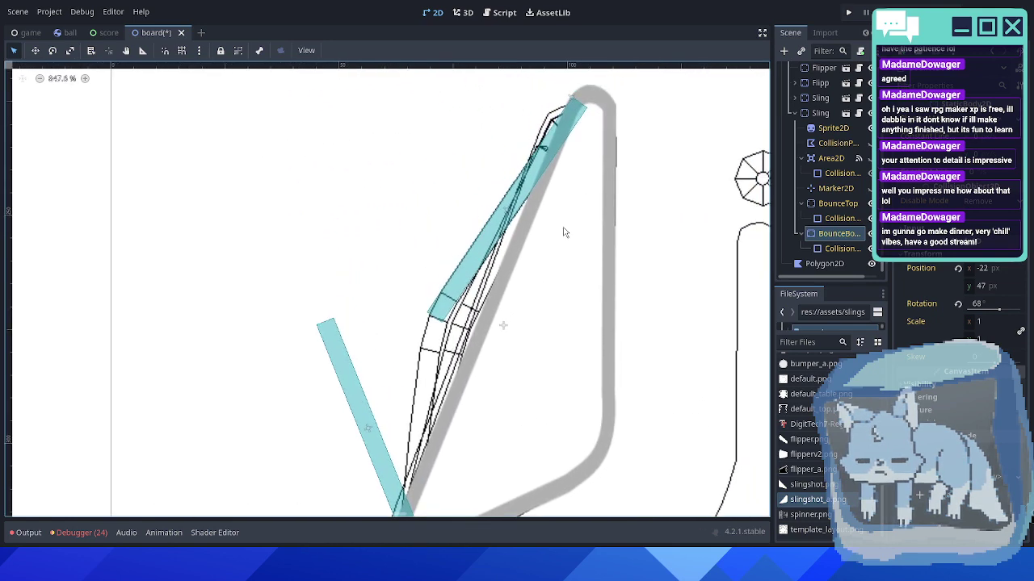
middle_click_drag(554, 334, 700, 288)
scroll(618, 301, "left", 3, "shift")
scroll(450, 296, "down", 5)
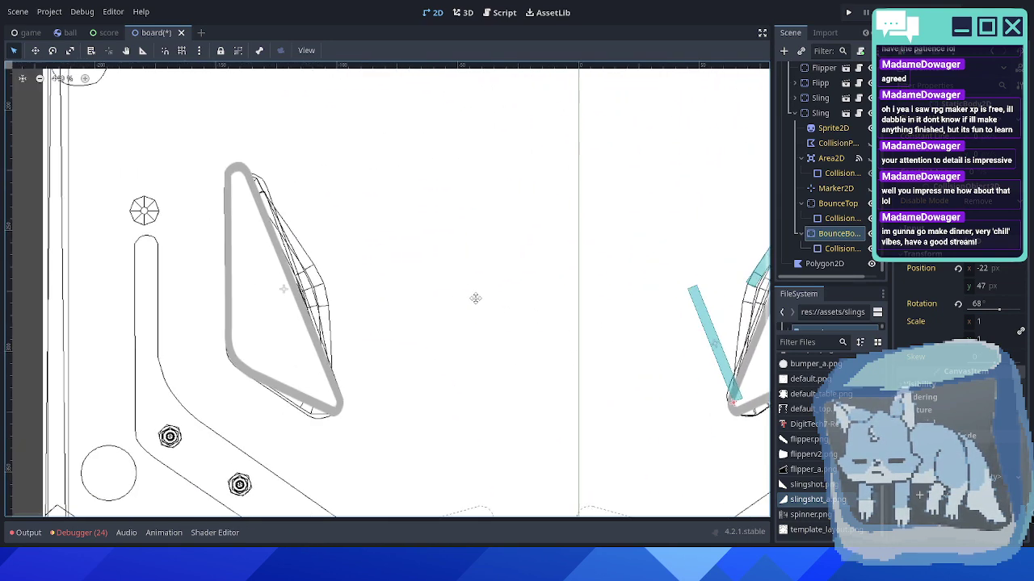
left_click(795, 97)
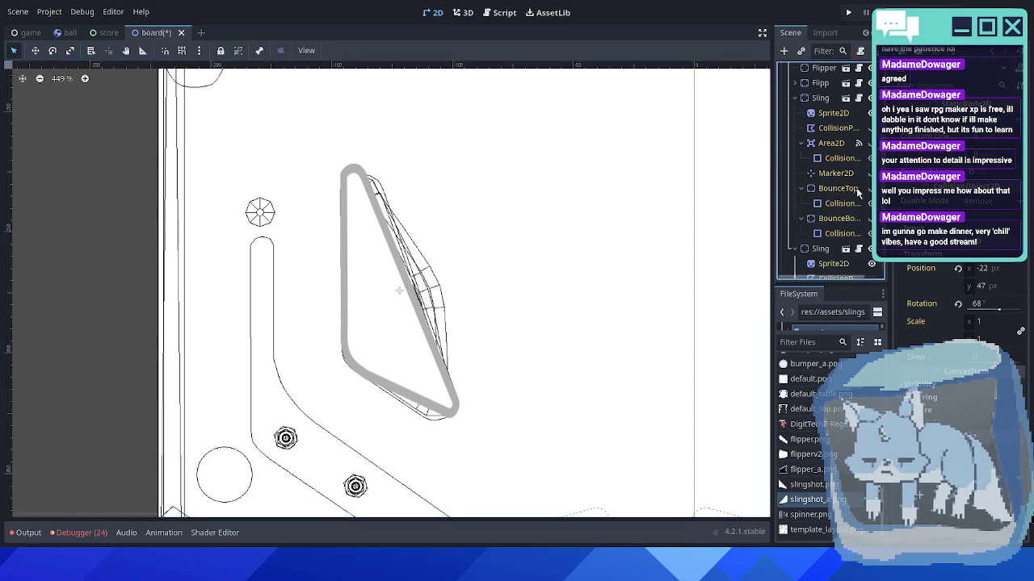
left_click(870, 188)
left_click(870, 189)
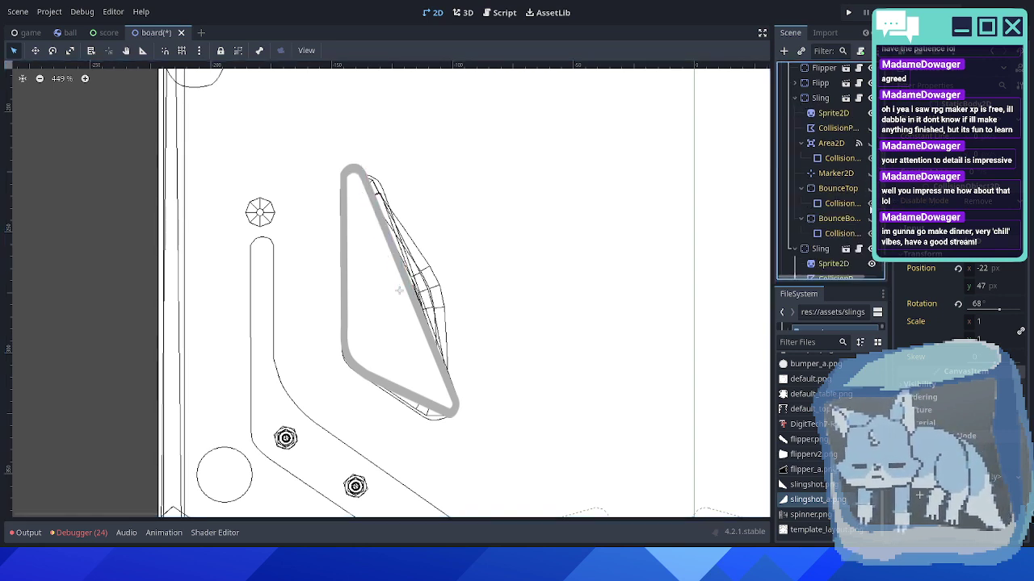
left_click(869, 219)
left_click(868, 220)
middle_click_drag(646, 309, 298, 248)
scroll(464, 321, "up", 6)
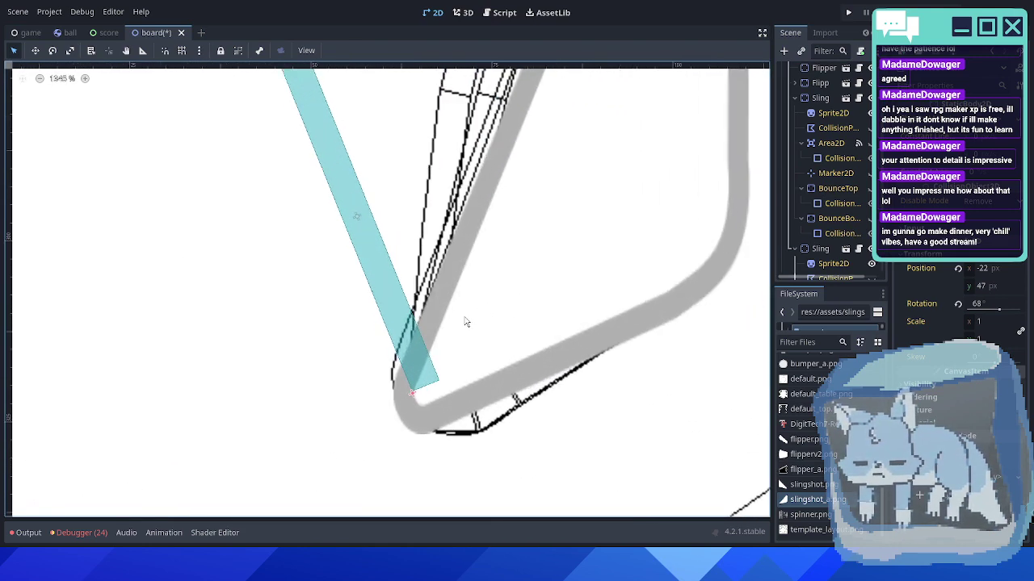
- Nudge the duplicated slingshot's bottom bounce body to x -24 px, against the edge of the rounded lower corner
key("Left")
key("Left")
key("Right")
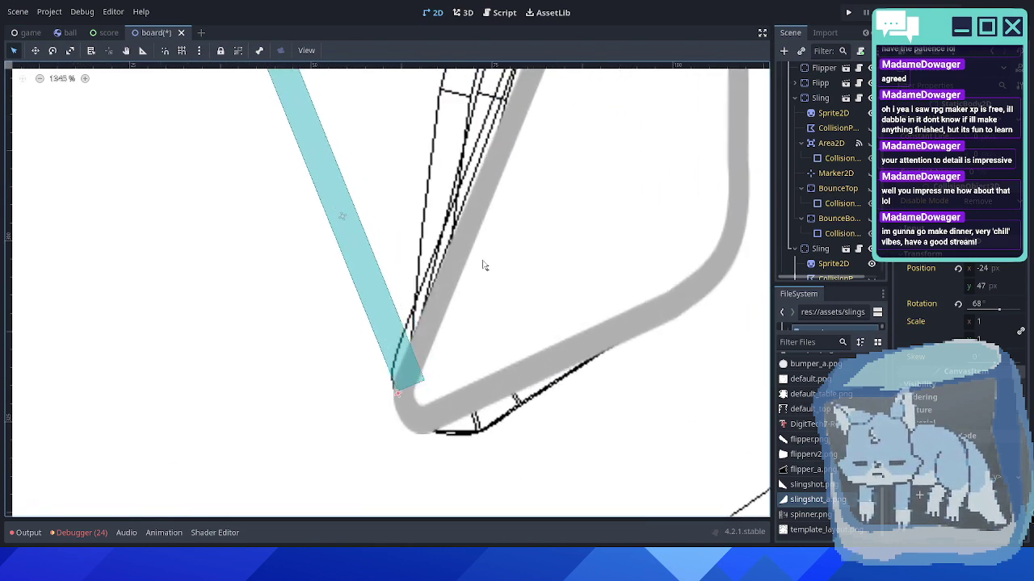
- Rotate the duplicated slingshot's bottom bounce body to 112°, alongside the slingshot's straight inner edge, as its resting pose
scroll(483, 323, "down", 3)
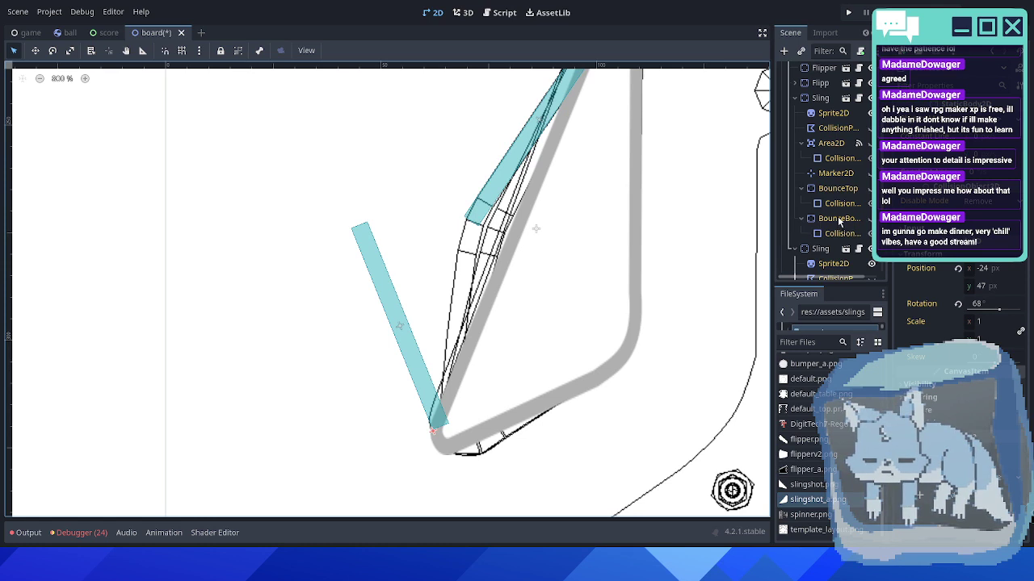
left_click(840, 223)
left_click(995, 305)
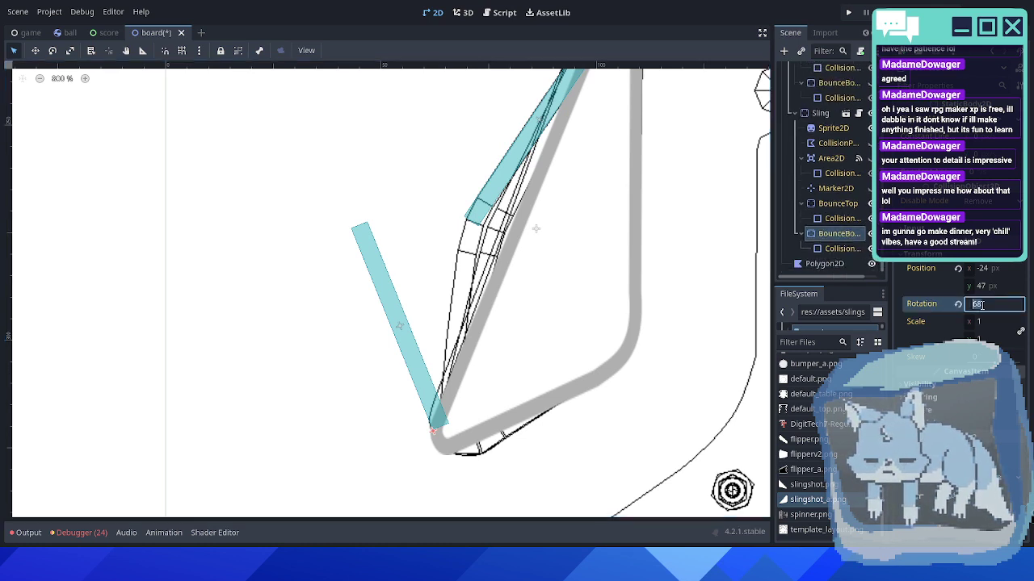
key("Up")
key("Up")
key("Up")
key("Up")
key("Up")
key("Up")
key("Up")
key("Up")
key("Up")
key("Up")
key("Up")
key("Up")
key("Up")
key("Up")
key("Up")
key("Up")
key("Up")
key("Up")
key("Up")
key("Up")
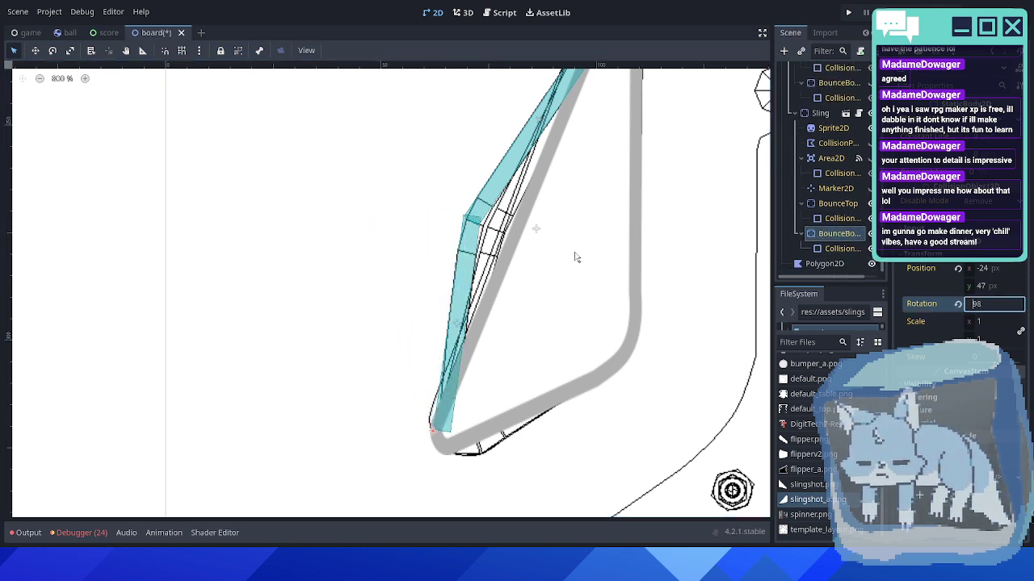
key("Up")
key("Up")
key("Up")
key("Up")
key("Up")
key("Up")
key("Up")
key("Up")
key("Up")
key("Up")
key("Up")
key("Up")
key("Up")
key("Up")
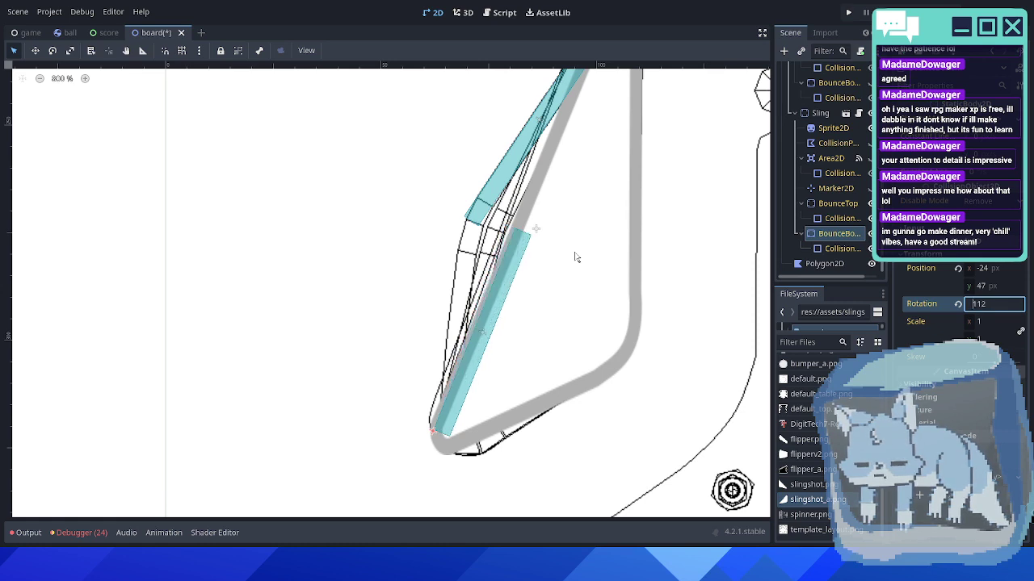
left_click(822, 117)
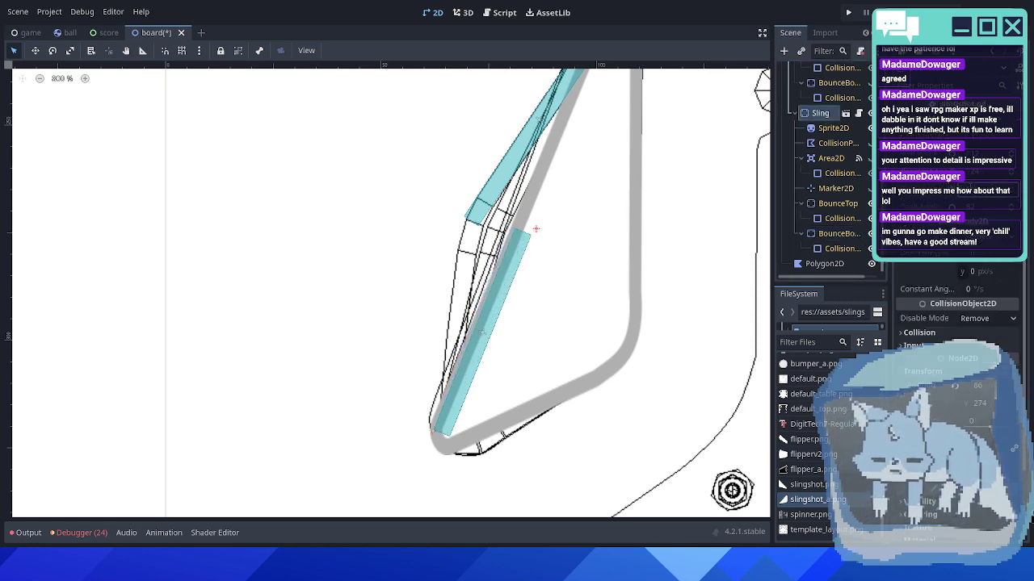
- Rotate the duplicated slingshot's bottom bounce body back to 98°, matching the outline's outermost bounce position
left_click(828, 234)
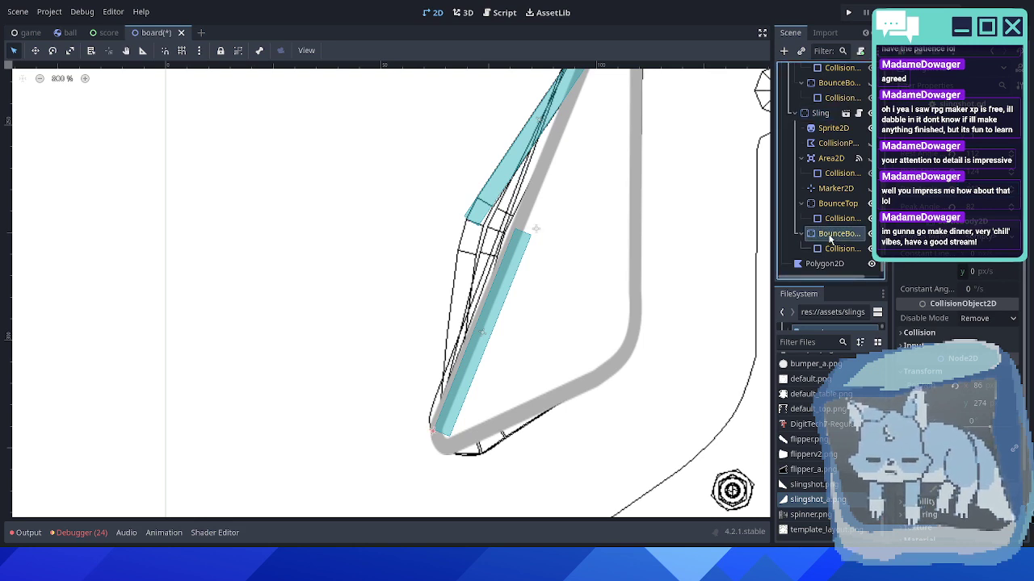
left_click(979, 304)
key("Down")
key("Down")
key("Down")
key("Down")
key("Down")
key("Down")
key("Down")
key("Down")
key("Down")
key("Down")
key("Down")
key("Down")
key("Down")
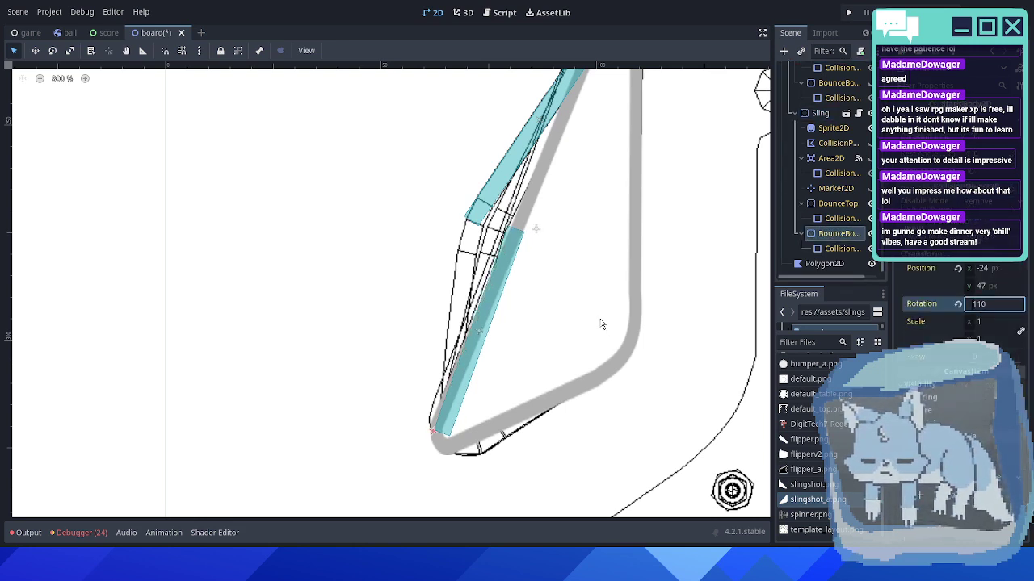
key("Down")
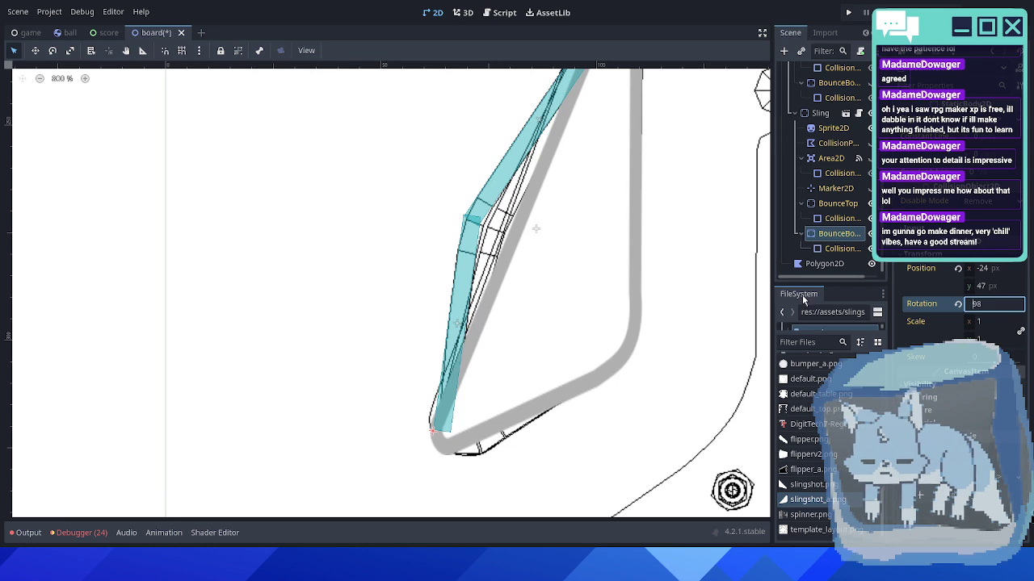
- Set the duplicated slingshot's bottom peak angle property to 98, matching the bottom bounce body's rotation
double_click(990, 307)
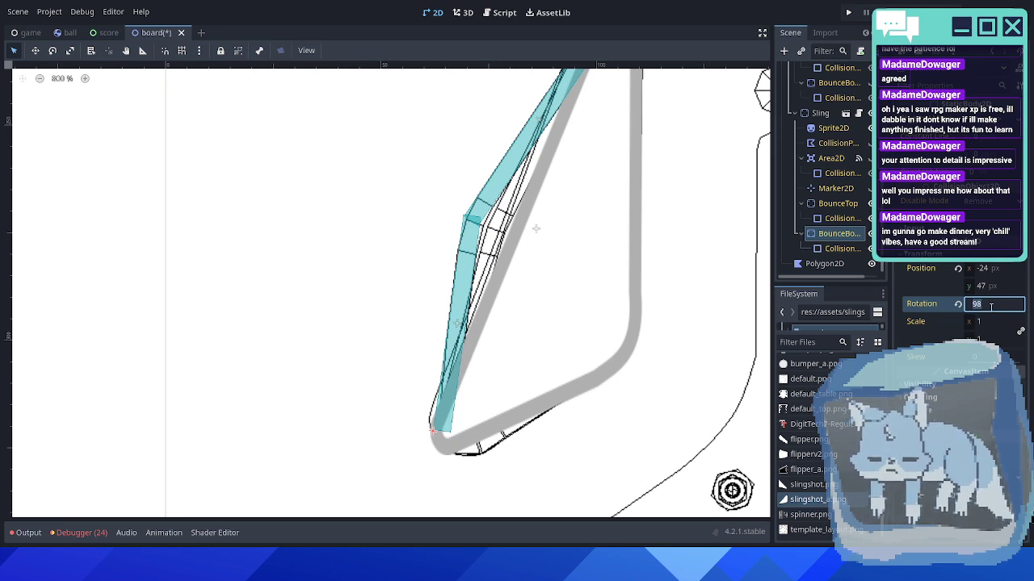
left_click(835, 116)
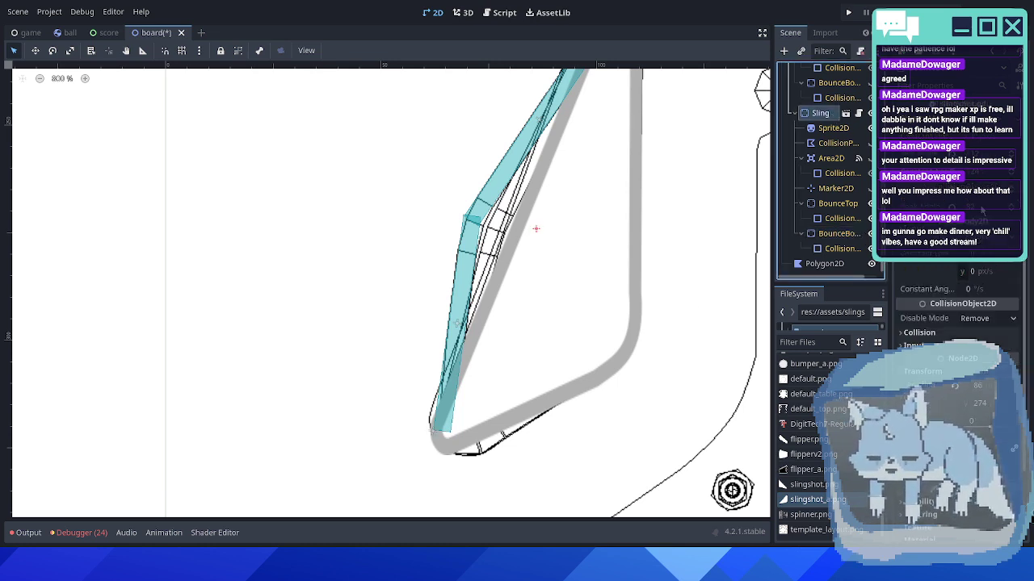
left_click(980, 209)
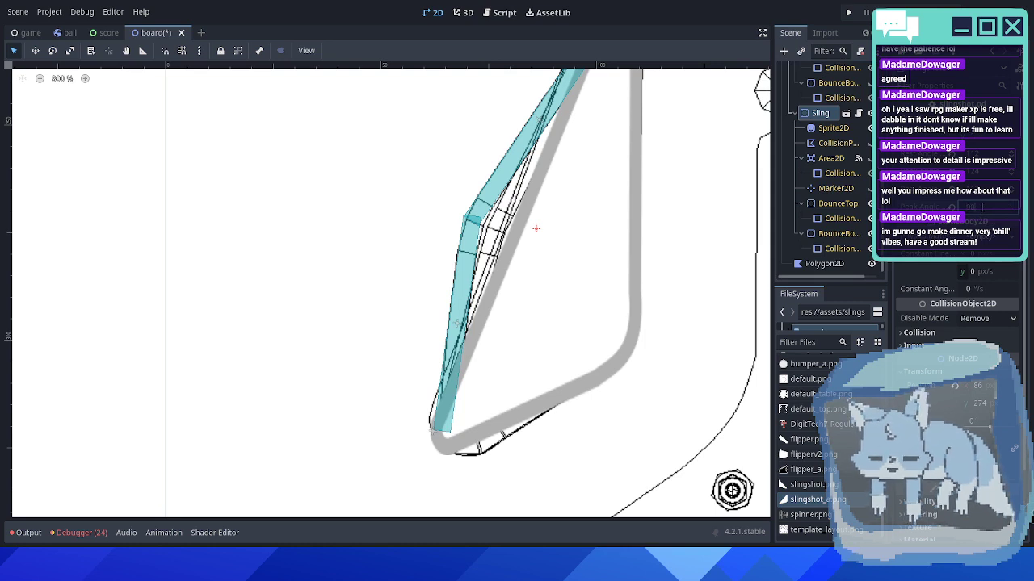
left_click(845, 232)
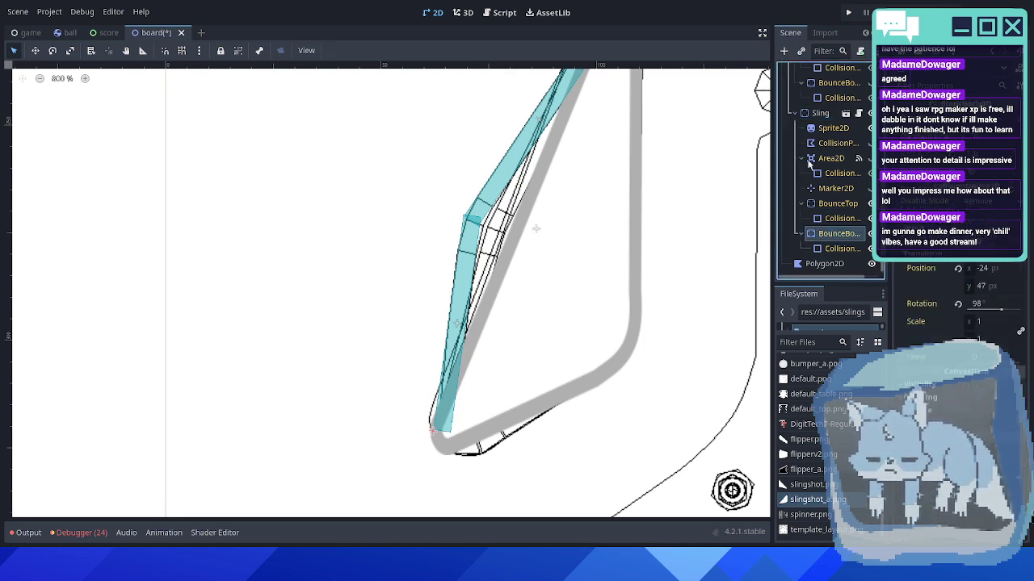
left_click(817, 115)
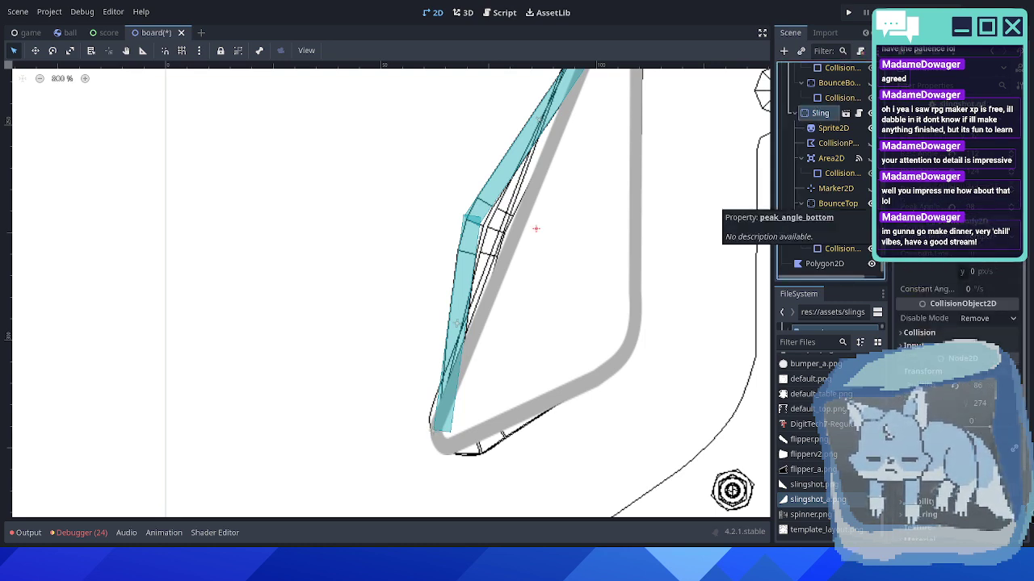
- Review the slingshot script's exported angle variables and how the physics process and bounce functions use them
left_click(859, 113)
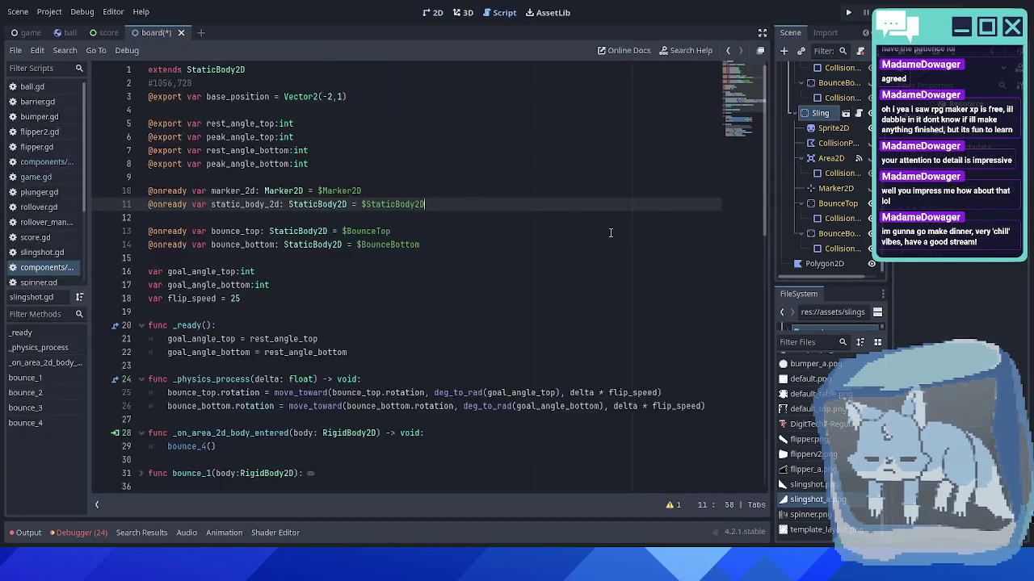
left_click(372, 151)
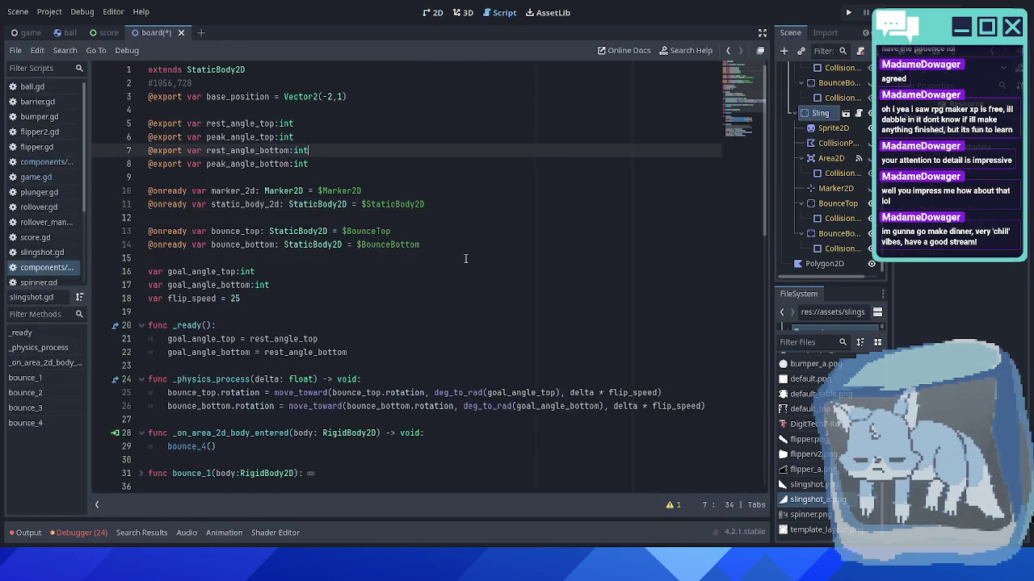
scroll(462, 309, "down", 5)
scroll(452, 266, "up", 5)
double_click(246, 96)
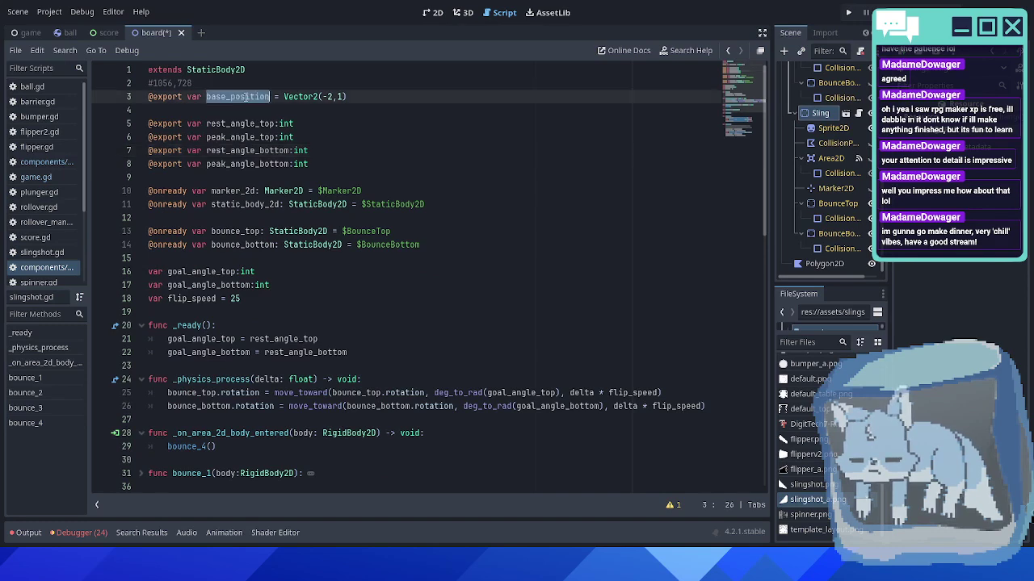
scroll(455, 238, "down", 15)
scroll(455, 238, "up", 8)
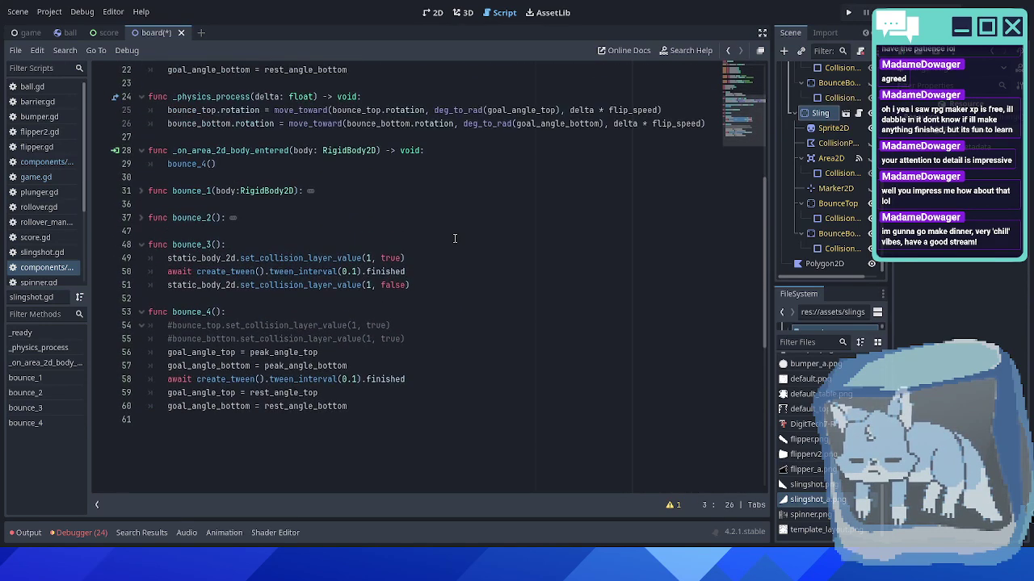
scroll(363, 256, "up", 7)
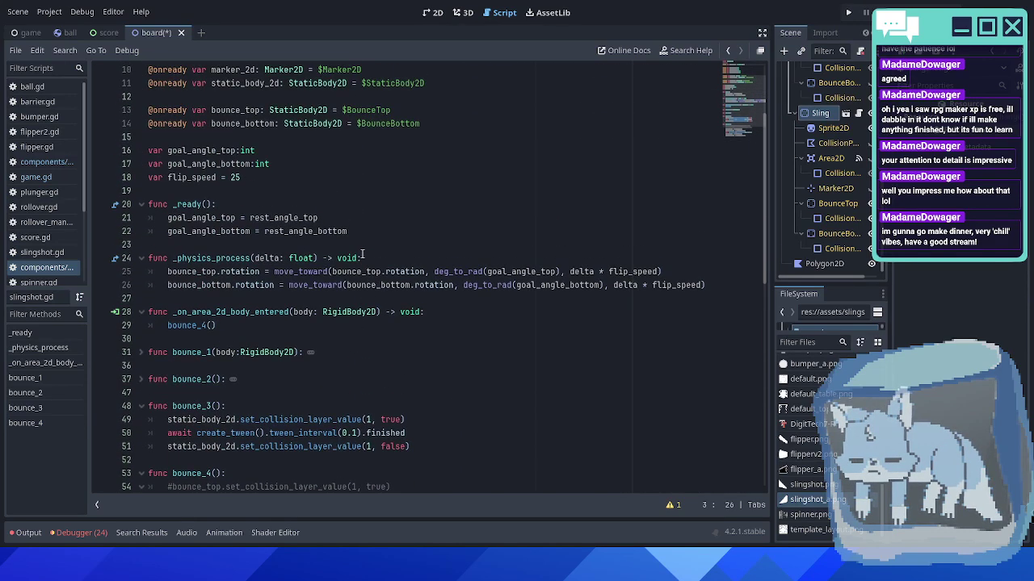
left_click(493, 232)
scroll(493, 233, "down", 4)
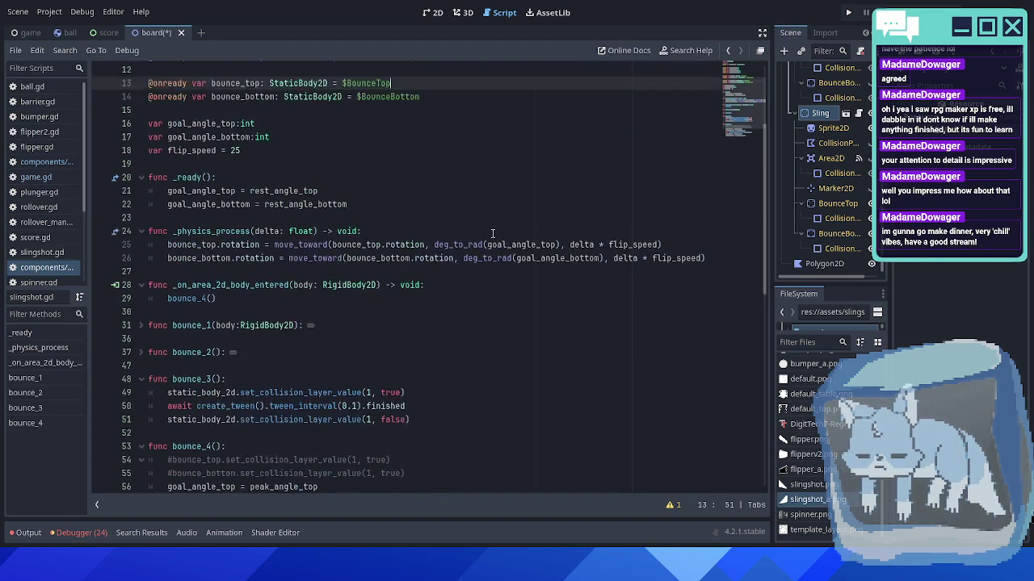
scroll(492, 232, "up", 4)
- Save the board scene and return to the 2D view with both slingshots in sight
key("ctrl+s")
left_click(437, 12)
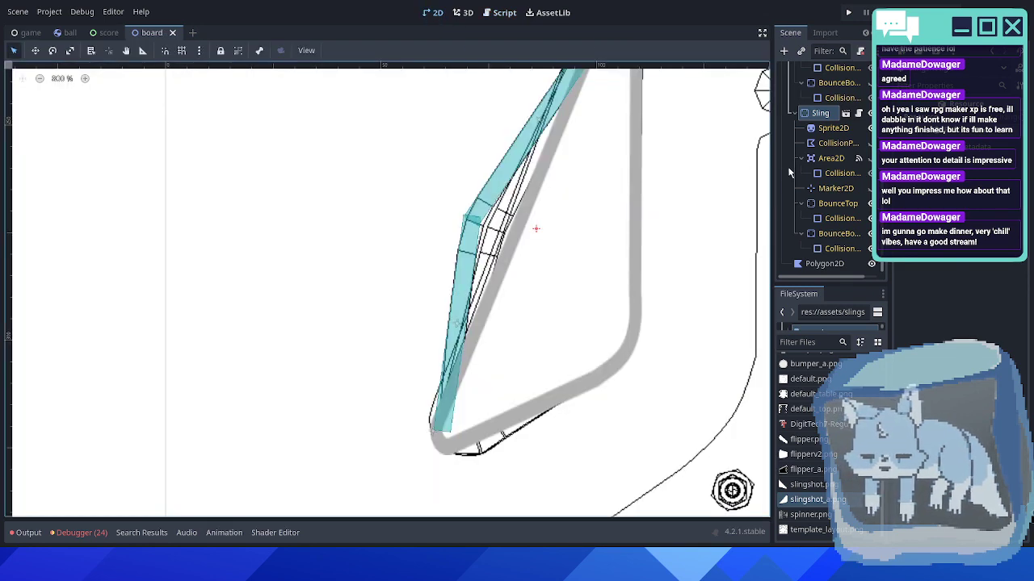
scroll(678, 178, "down", 5)
scroll(677, 179, "down", 3)
scroll(641, 173, "up", 4)
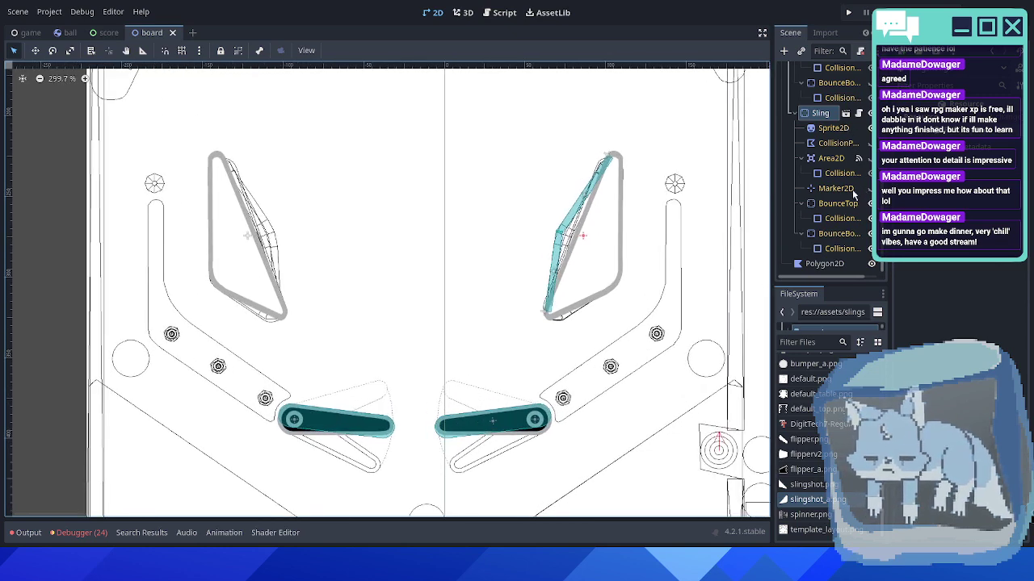
- Check the duplicated slingshot's angle properties against its BounceTop body's rotation
left_click(823, 114)
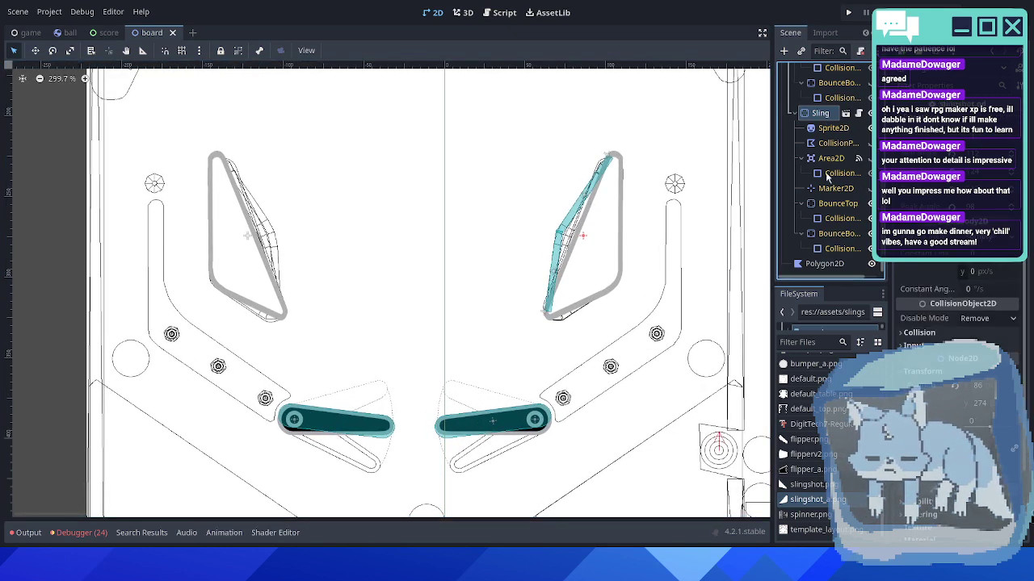
left_click(837, 204)
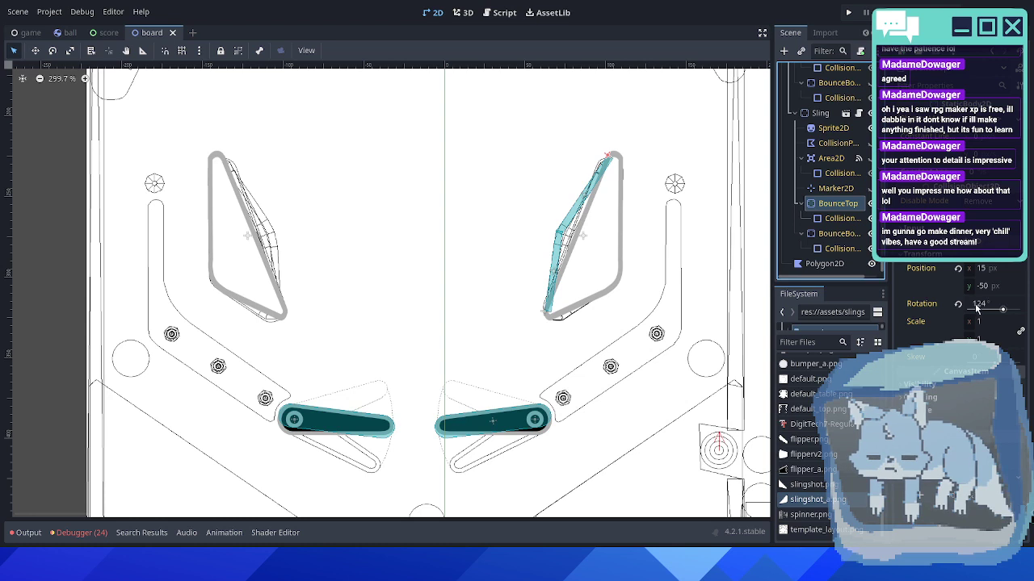
- Set the rotation of the right slingshot's BounceTop body and its lower bounce body to 112° and save the board scene
left_click(975, 307)
type("112")
key("Return")
left_click(845, 237)
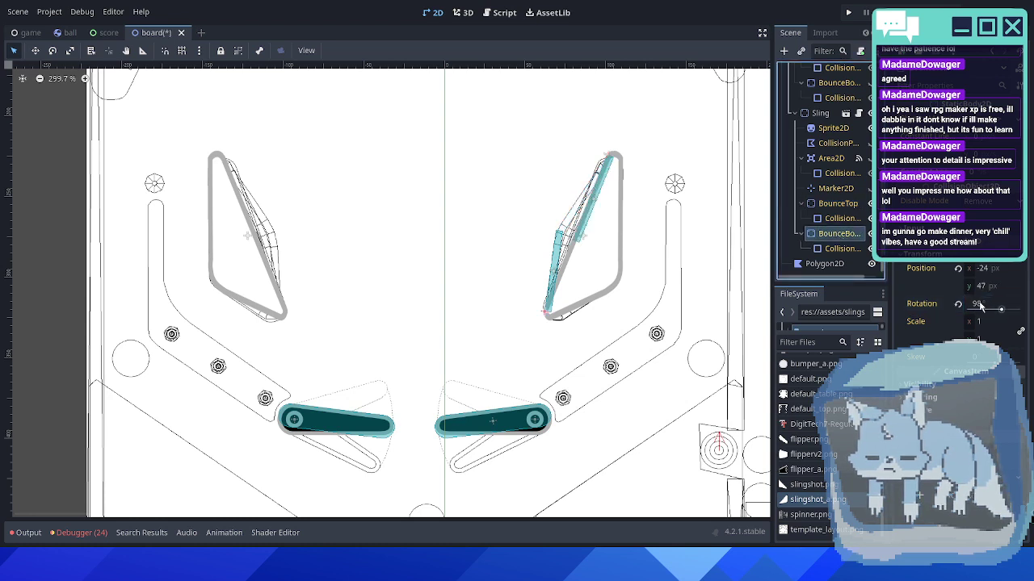
left_click_drag(980, 305, 988, 305)
key("ctrl+s")
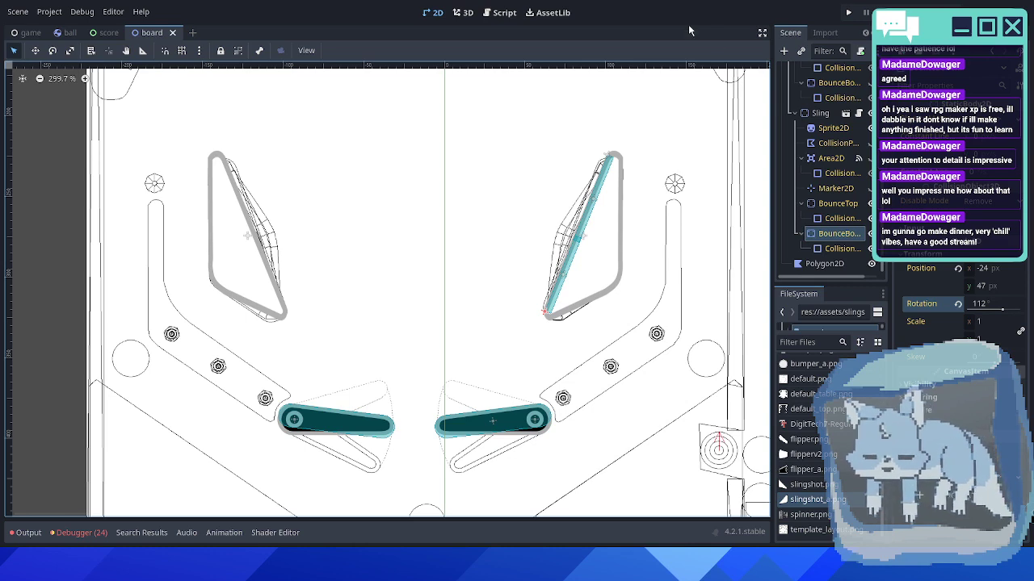
- Hide both bounce bodies of the right slingshot on the board
scroll(605, 206, "down", 1)
left_click(870, 233)
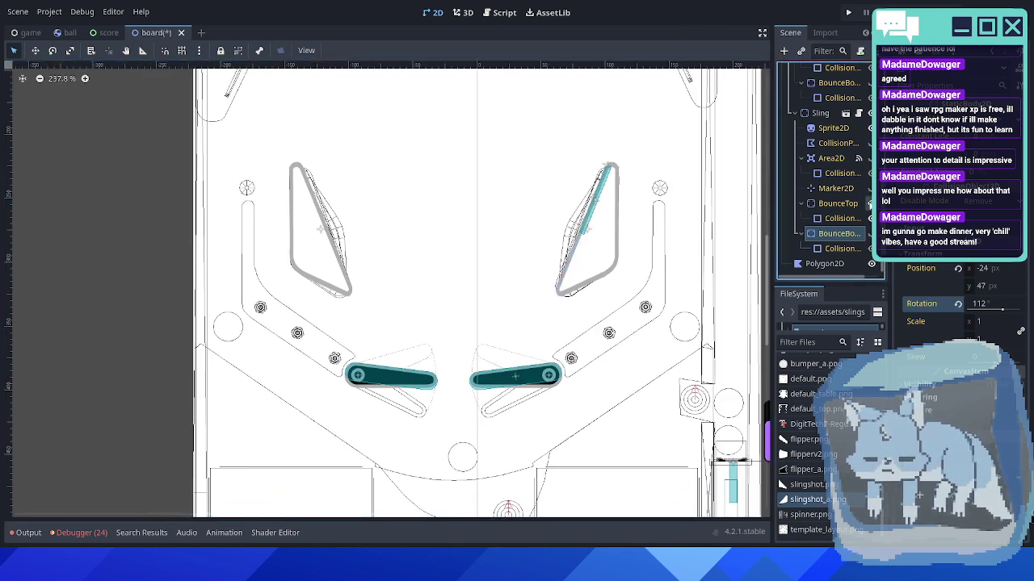
left_click(870, 204)
- Hide the board's Base layer and show its Bottom layer
middle_click_drag(615, 169, 538, 238)
scroll(816, 115, "up", 5)
scroll(822, 113, "up", 5)
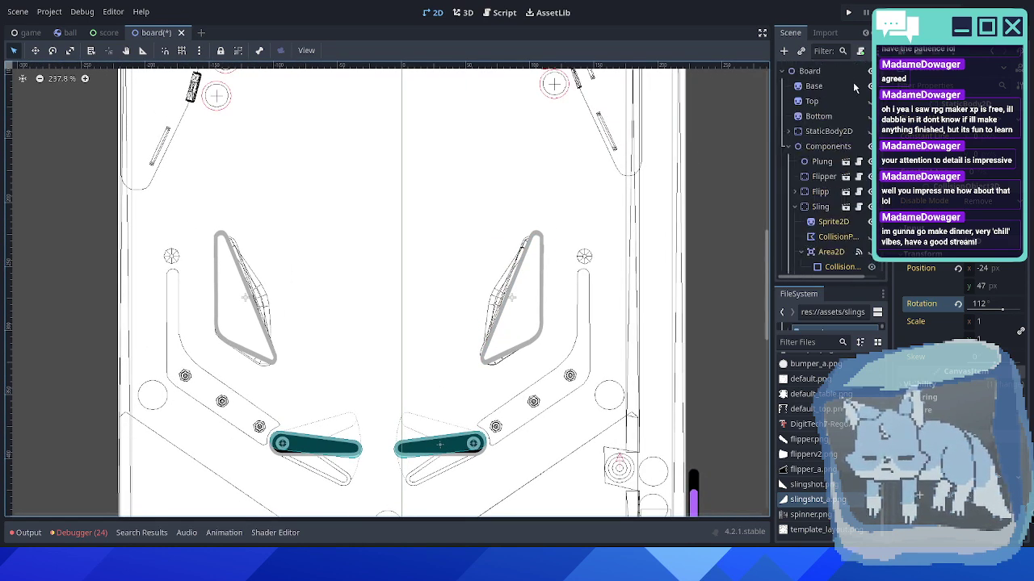
left_click(868, 86)
left_click(869, 116)
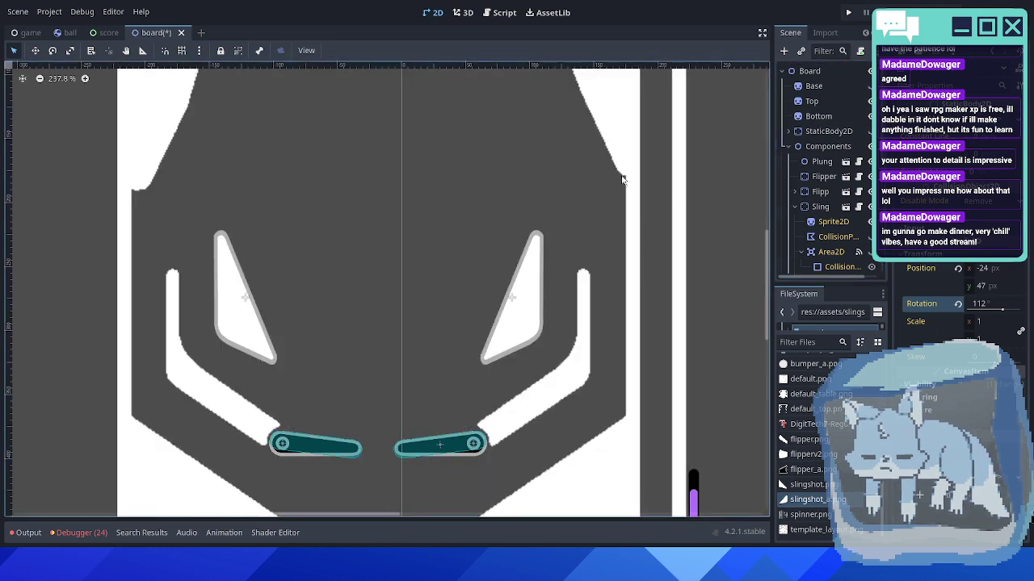
- Run the pinball game, launch the ball and work both flippers to test the slingshots, and stop the game
key("F5")
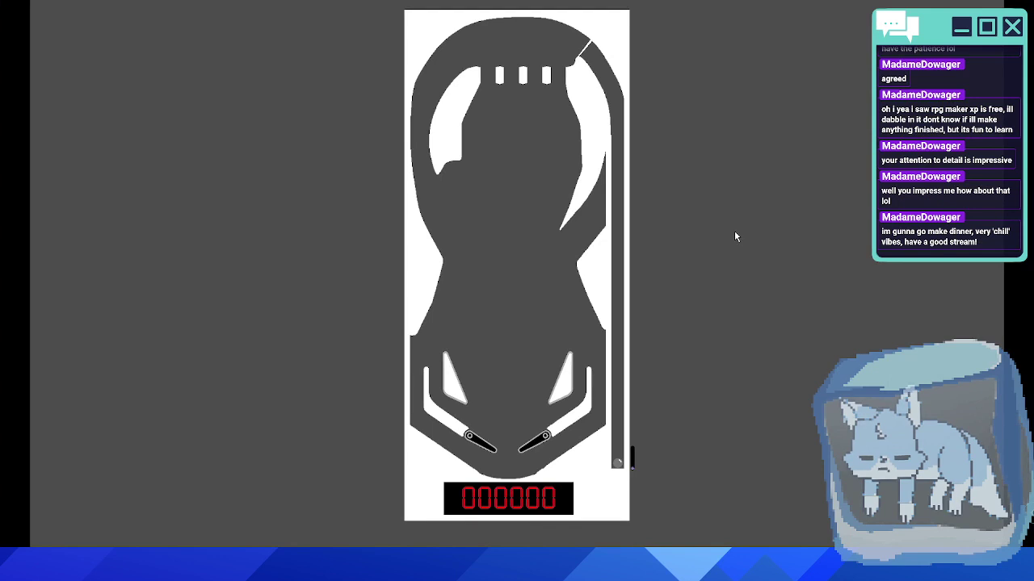
key("space")
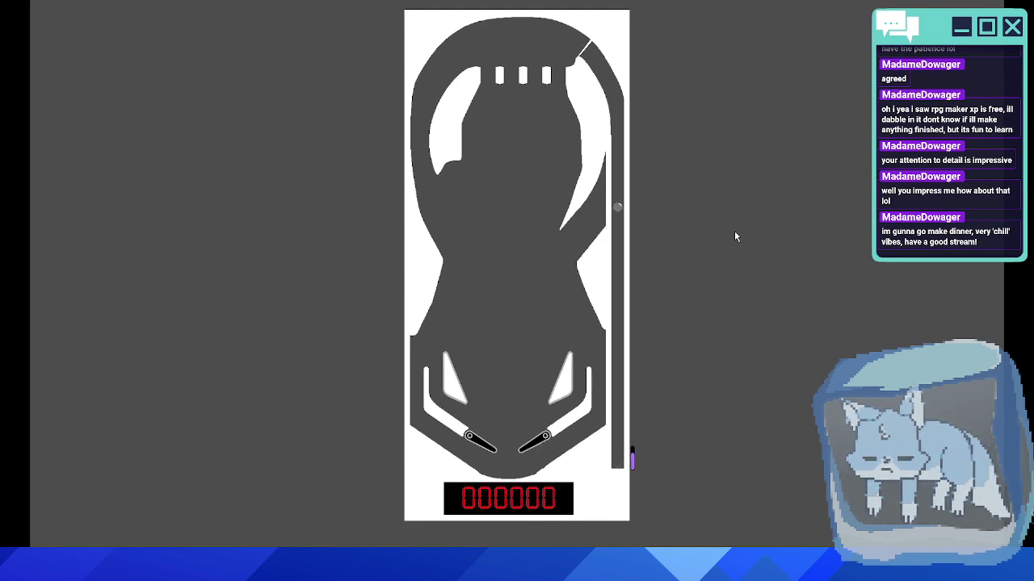
key("Right")
key("Right")
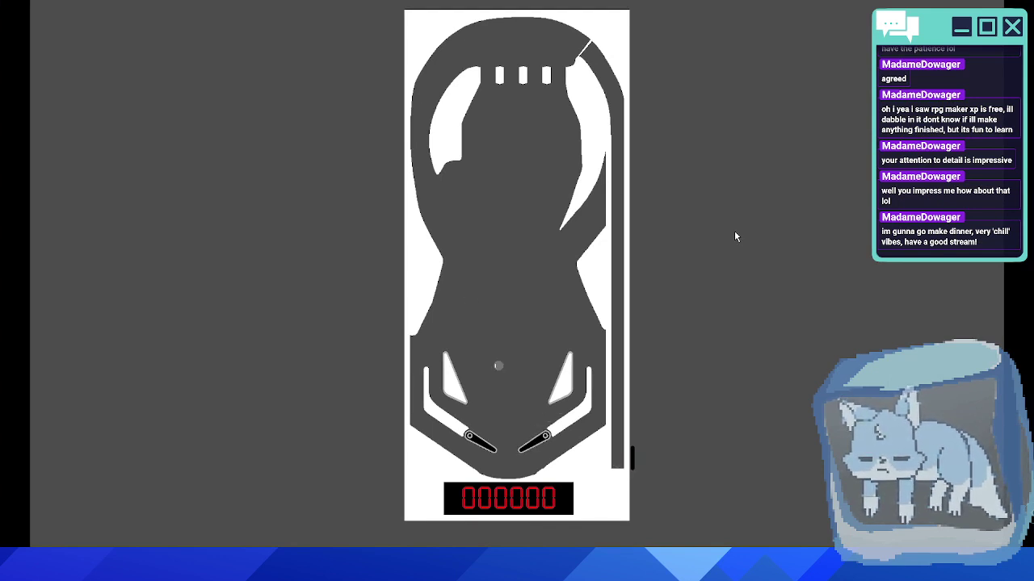
key("Right")
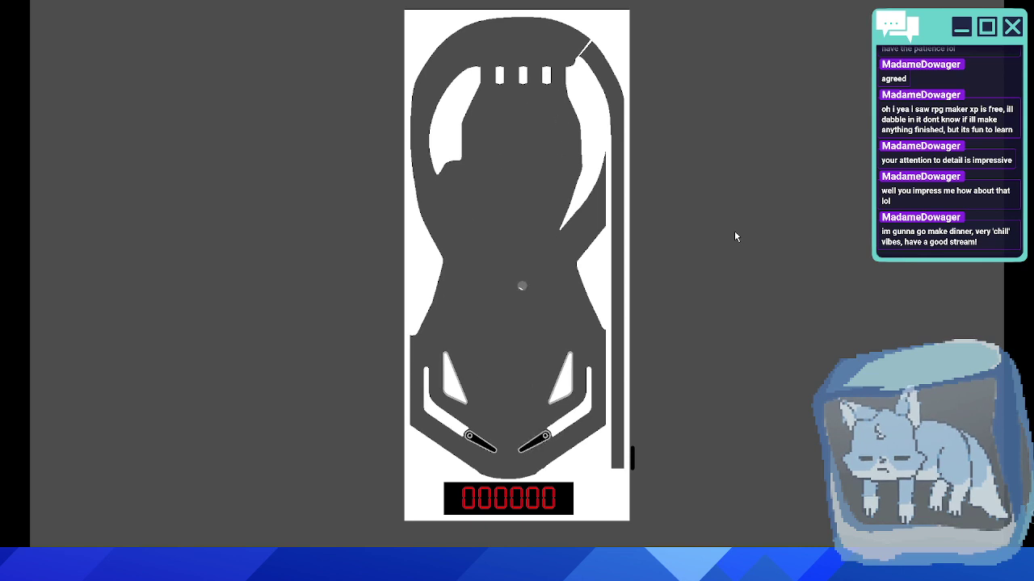
key("Left")
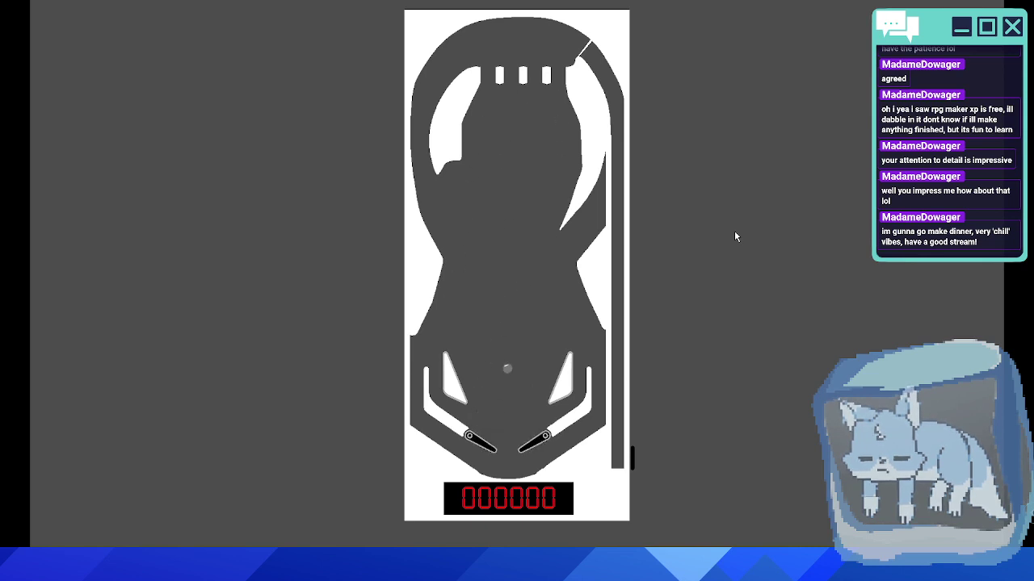
key("Left")
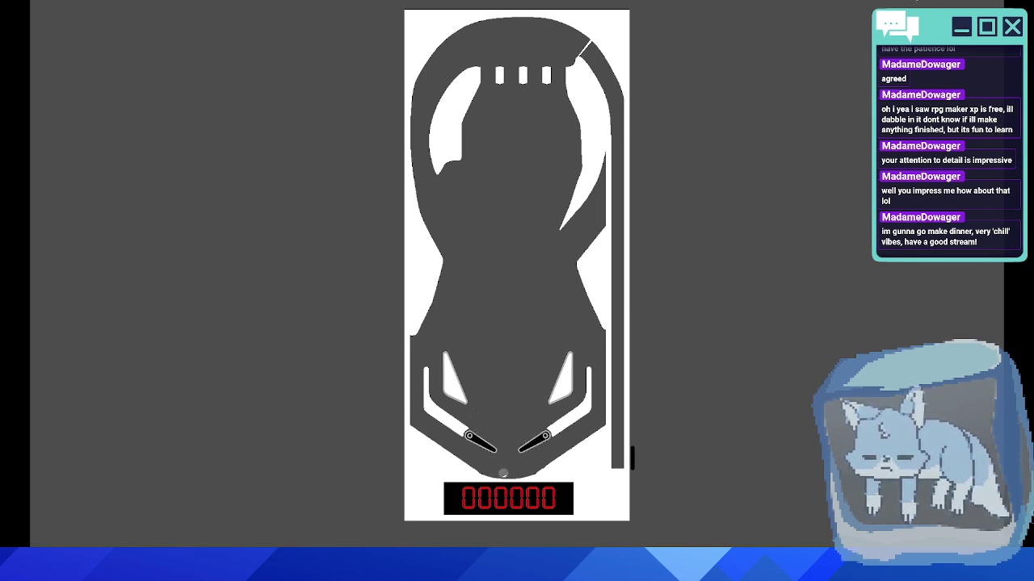
key("F8")
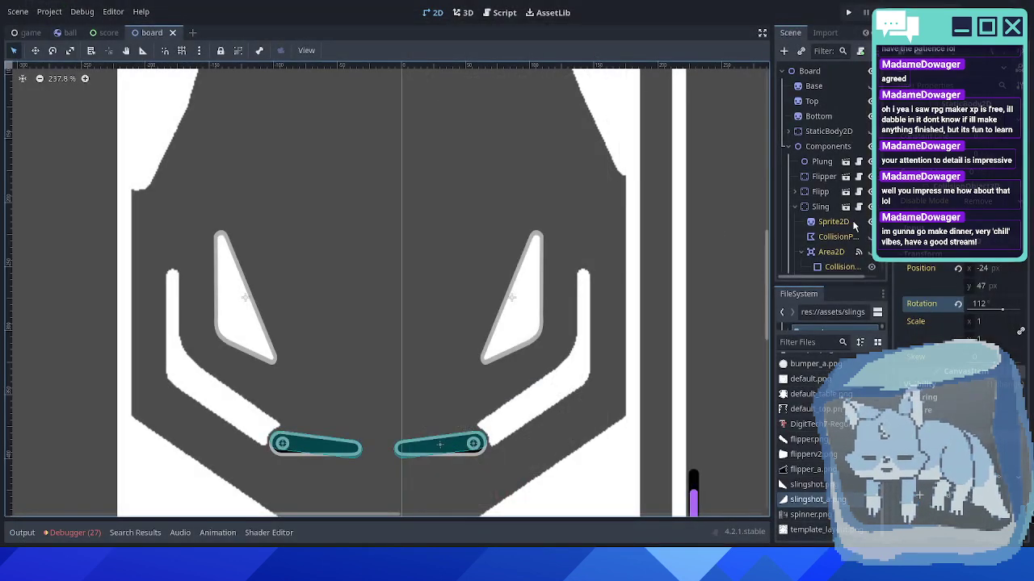
- Show the right slingshot's collision polygon over its sprite and select it for editing
scroll(854, 225, "down", 2)
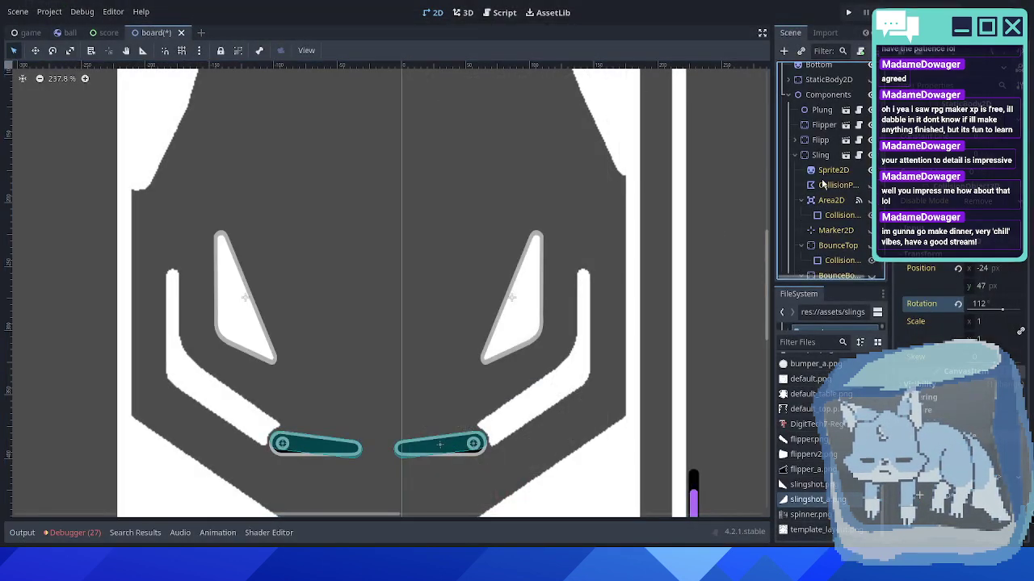
left_click(796, 156)
left_click(867, 199)
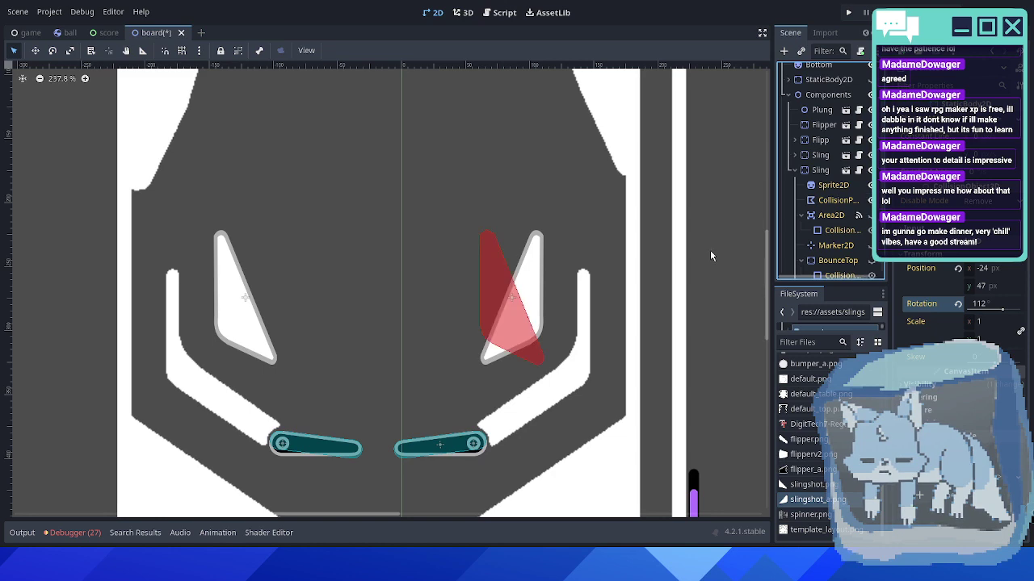
scroll(515, 253, "up", 3)
middle_click_drag(578, 306, 452, 286)
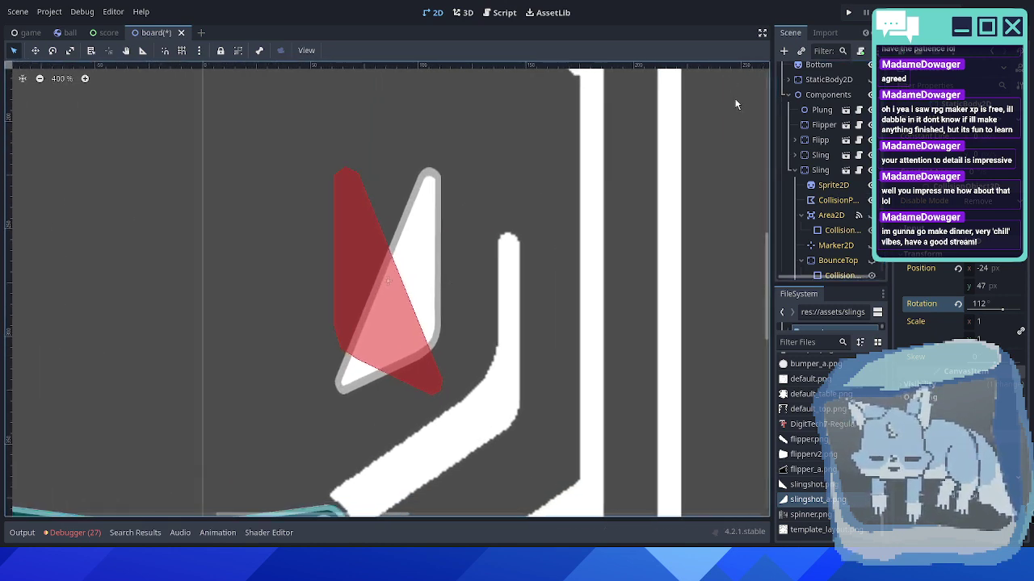
scroll(482, 243, "up", 2)
left_click(825, 200)
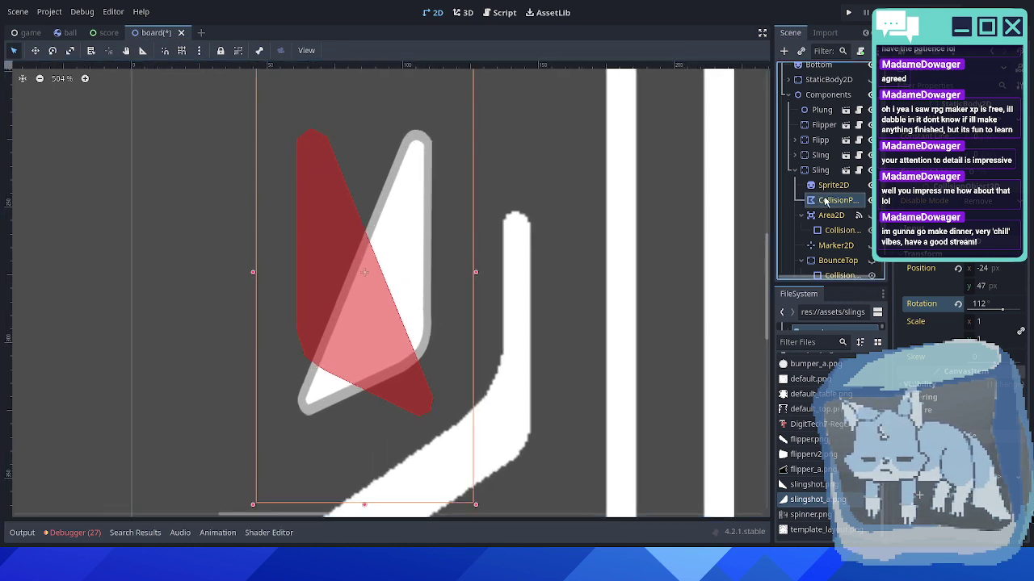
middle_click_drag(540, 253, 514, 291)
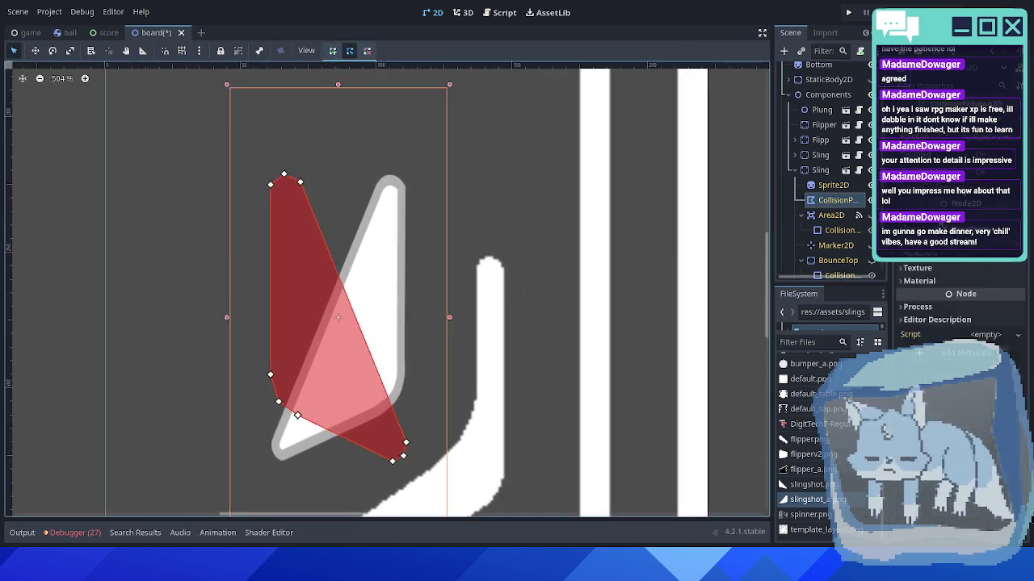
- Open the right collision polygon's point list and set the x values of points 0 and 1 to 25 and 20
left_click(975, 137)
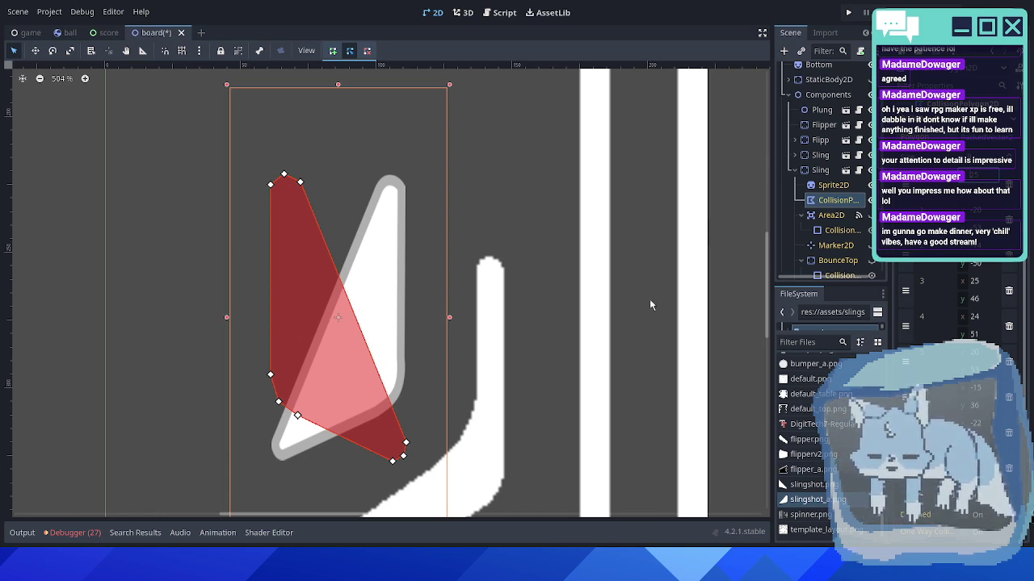
key("Return")
left_click(979, 214)
type("20")
key("Return")
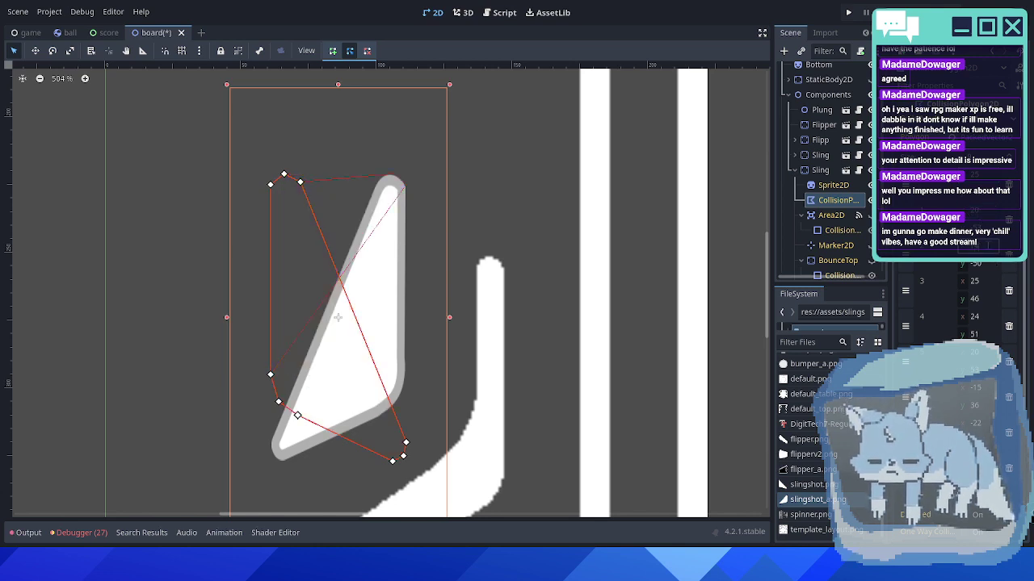
- Set the x values of polygon points 3, 4 and 5 to -25, -24 and -20
left_click(974, 281)
type("-2")
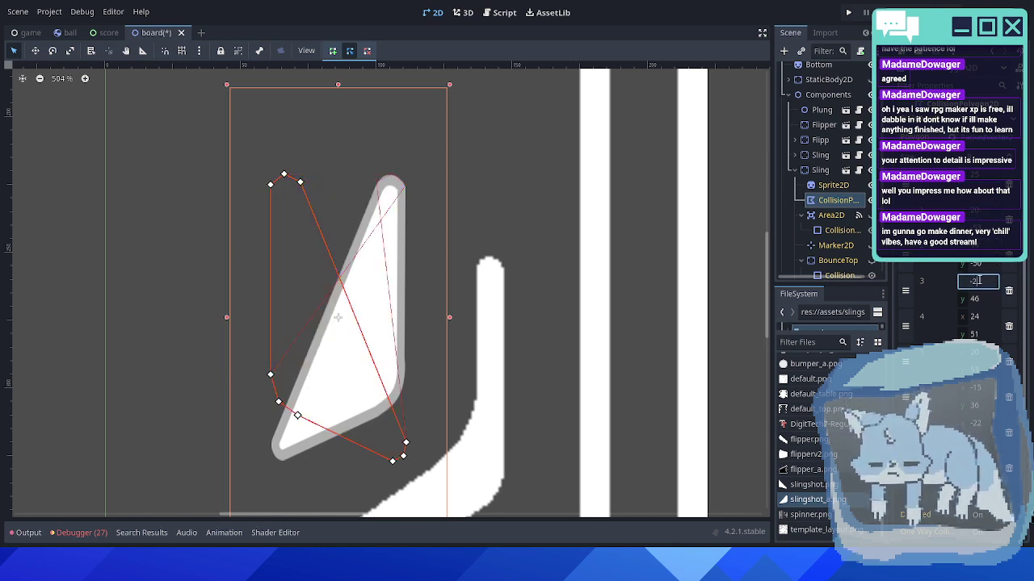
type("1")
key("Return")
left_click(986, 315)
type("-")
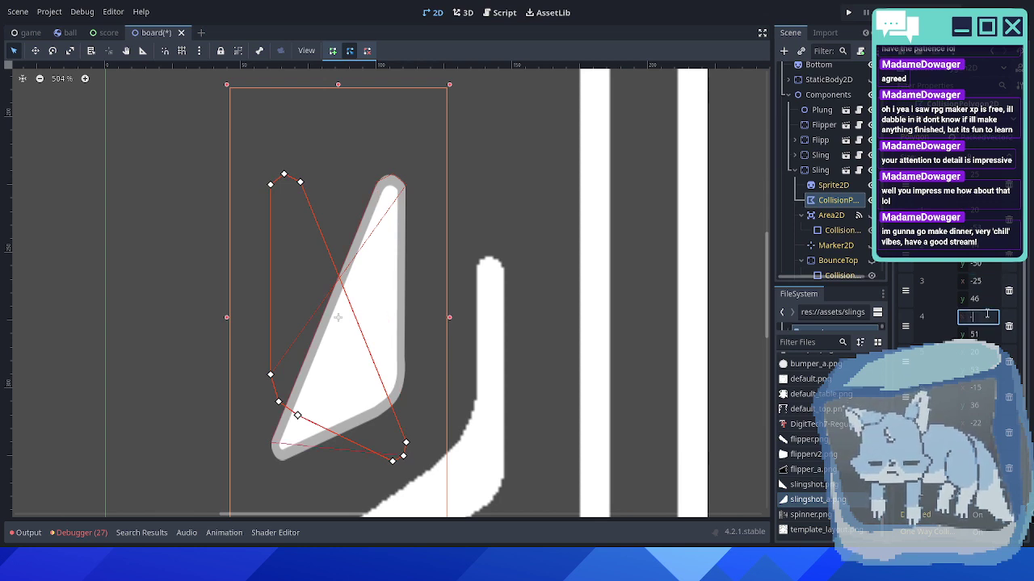
key("Return")
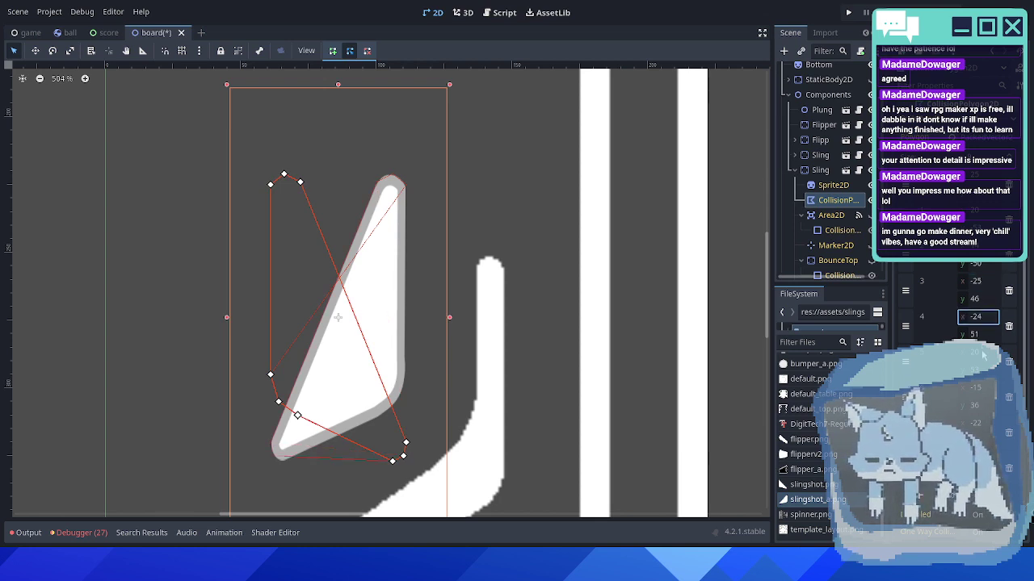
left_click(983, 355)
type("-20")
key("Return")
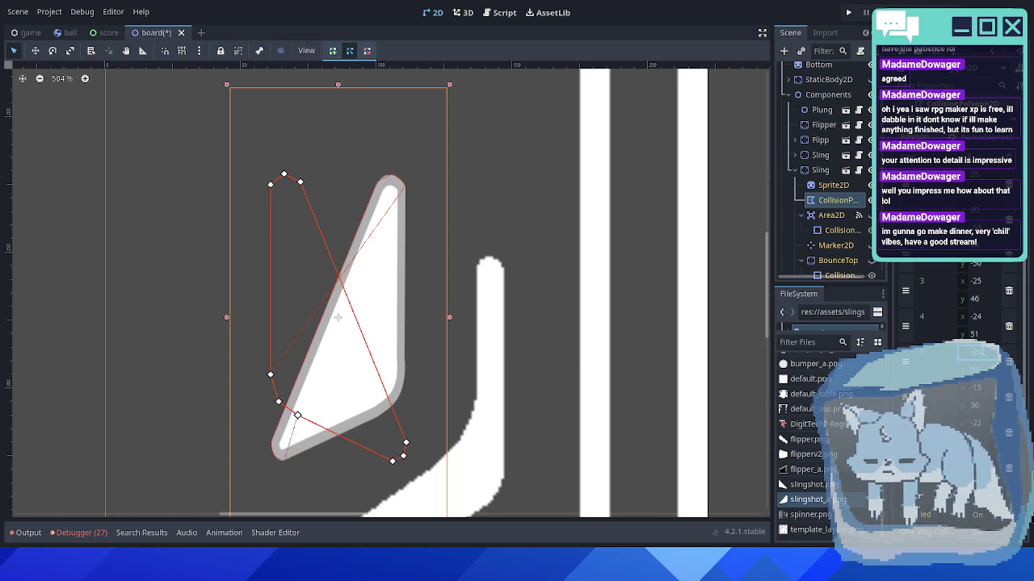
- Set the x values of polygon points 6 and 7 to 15 and 22, and mirror the last point to match the right slingshot
left_click(985, 388)
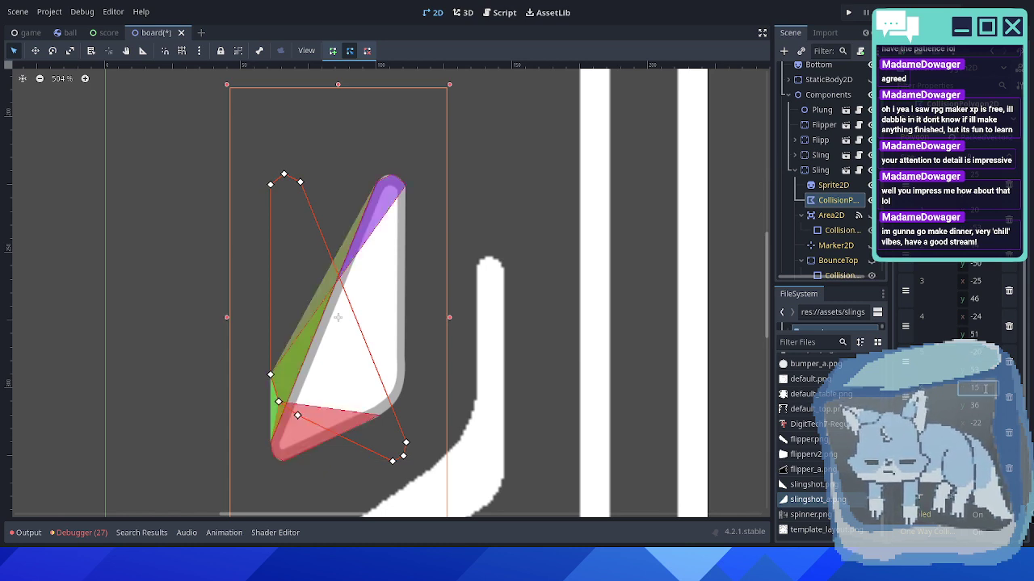
left_click(983, 424)
type("2")
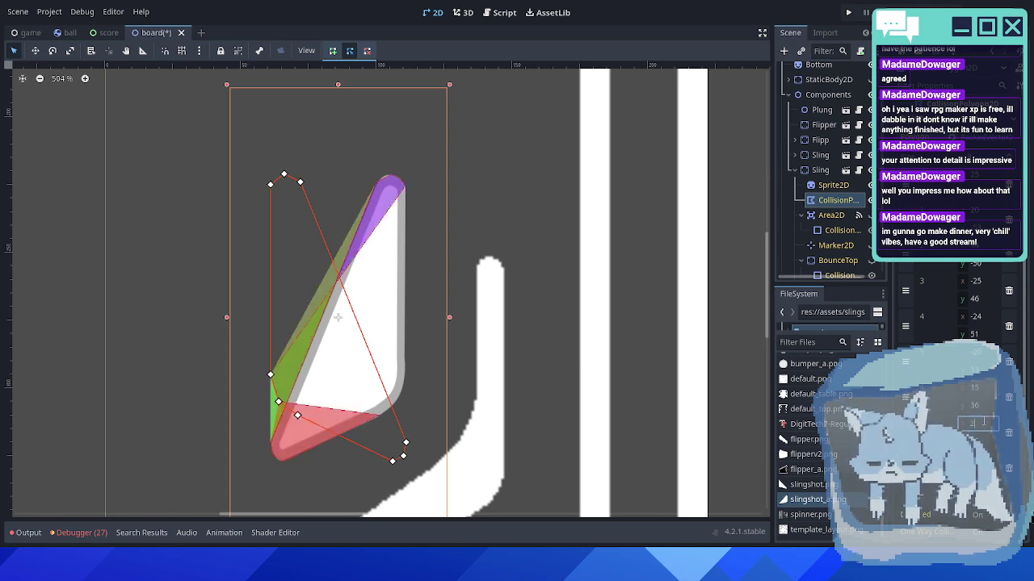
type("2")
key("Return")
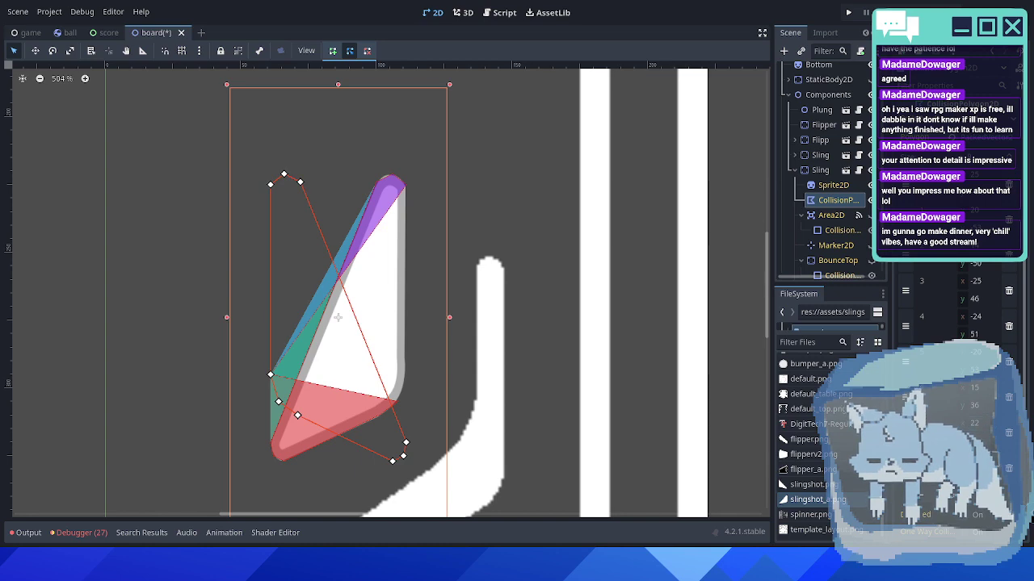
key("Return")
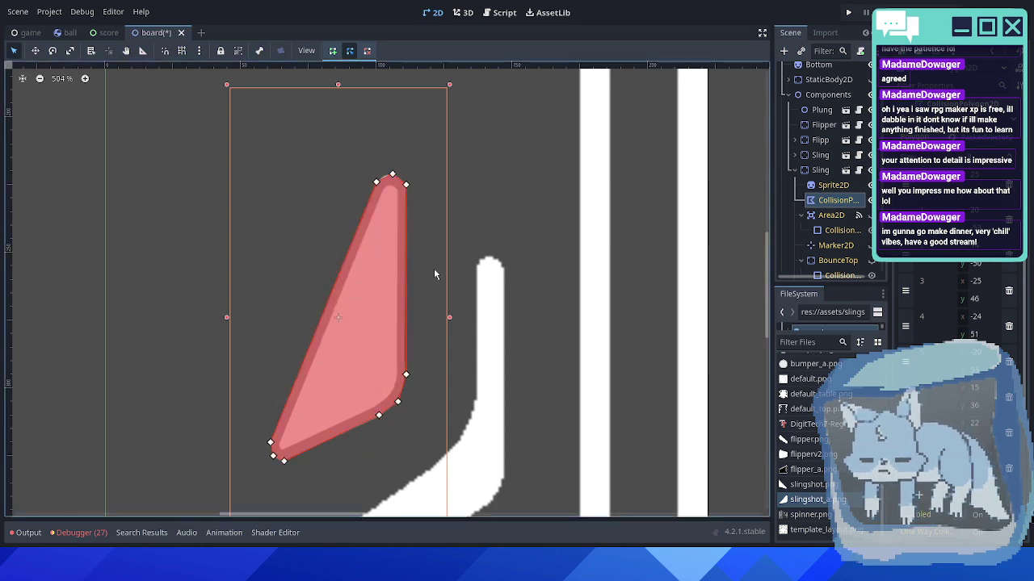
- Hide the right slingshot's collision polygon and save the board scene
scroll(491, 225, "down", 5)
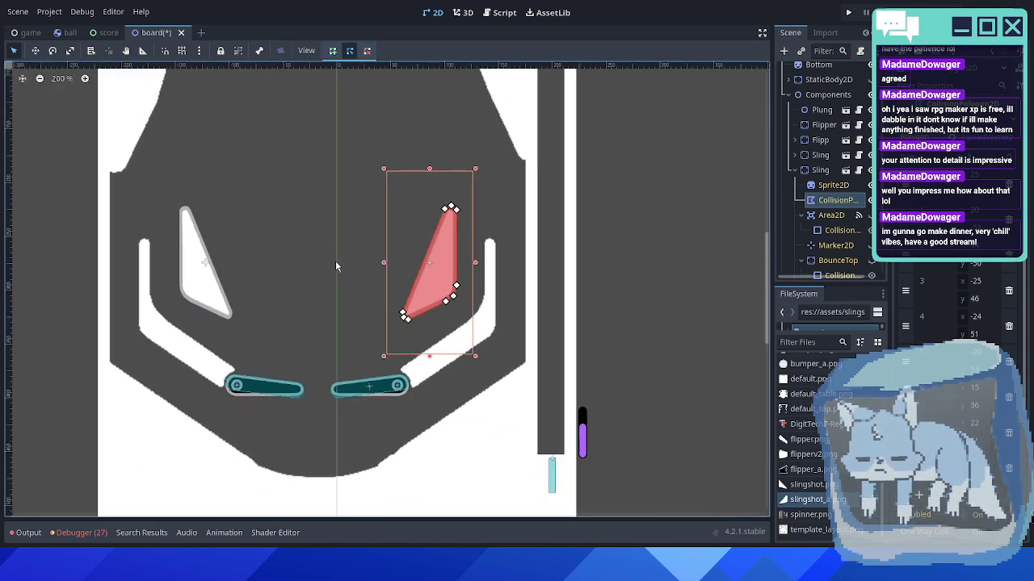
scroll(336, 262, "up", 1)
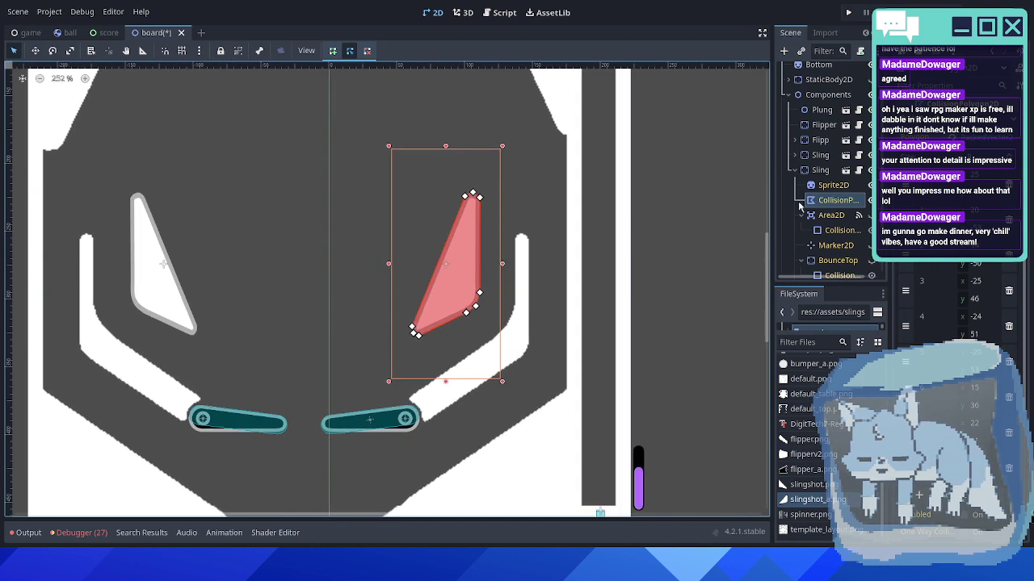
left_click(795, 155)
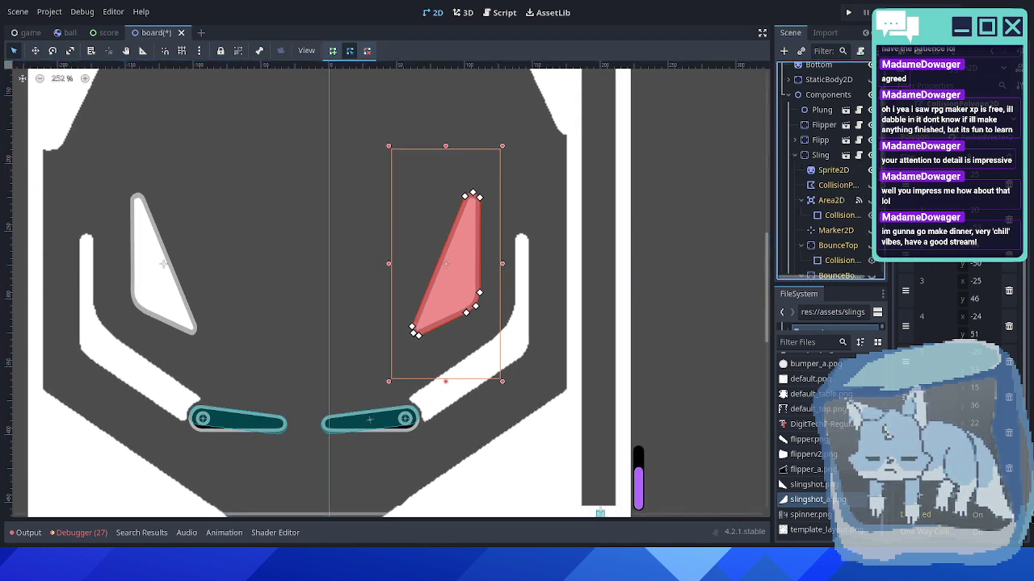
left_click(870, 185)
left_click(795, 156)
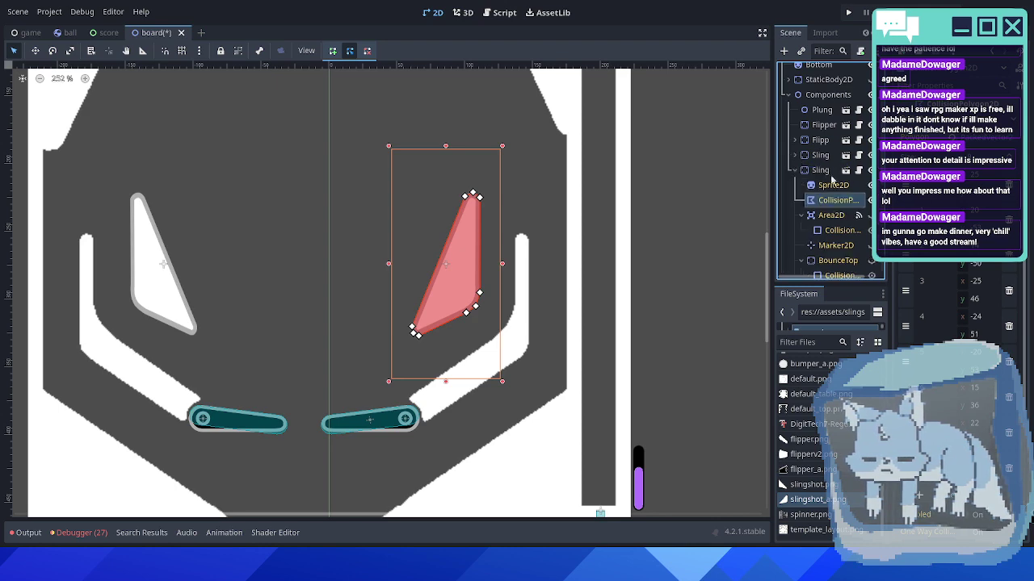
left_click(869, 200)
key("ctrl+s")
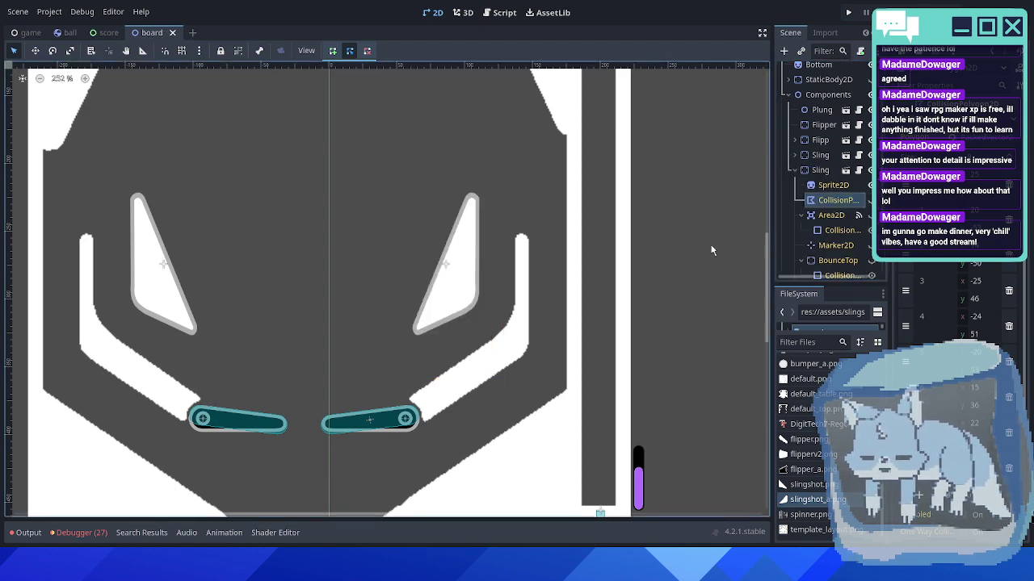
- Run the project, playtest the ball against both slingshots using the two flippers, and close the game
key("F5")
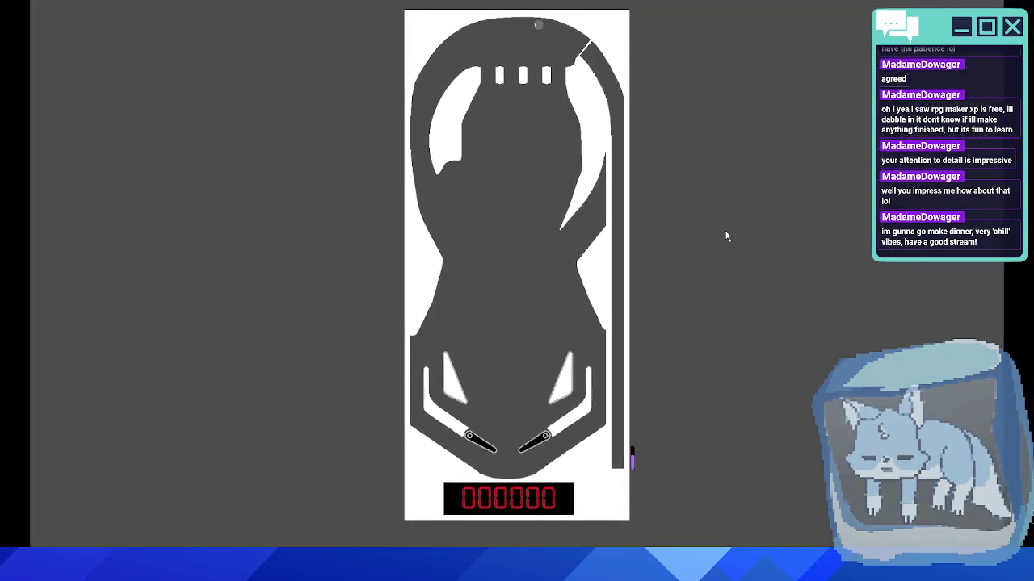
key("Right")
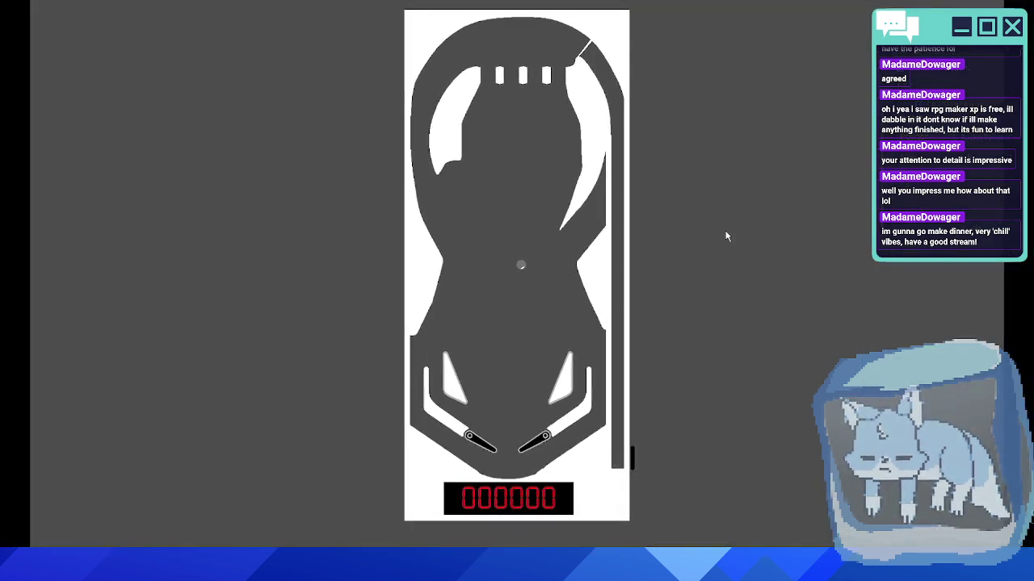
key("Left")
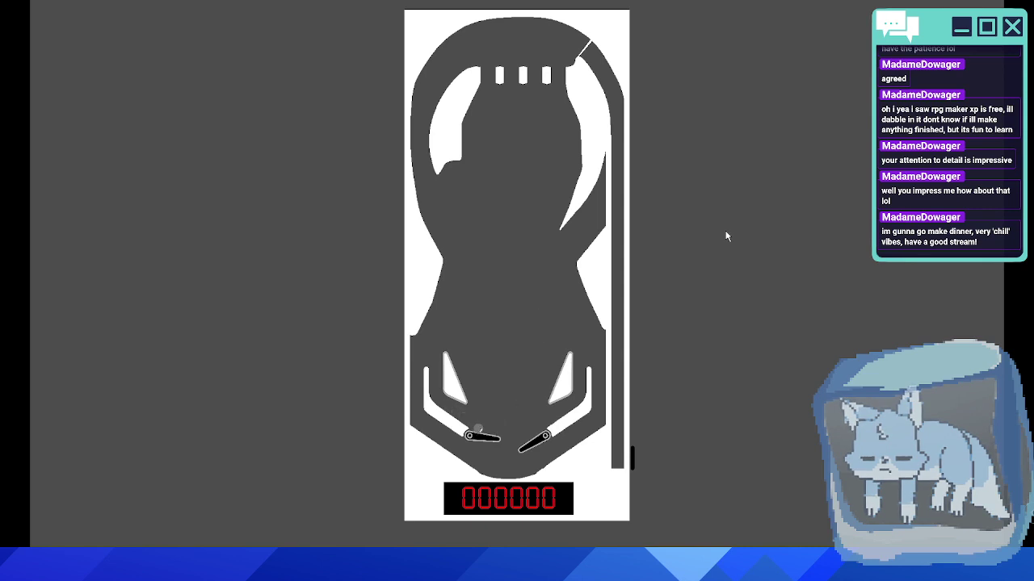
key("Left")
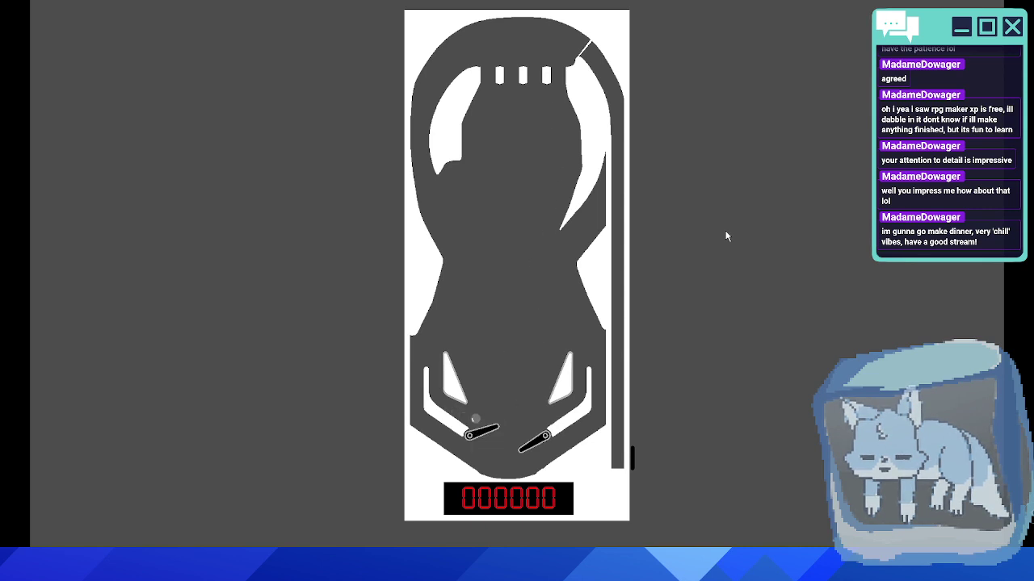
key("Left")
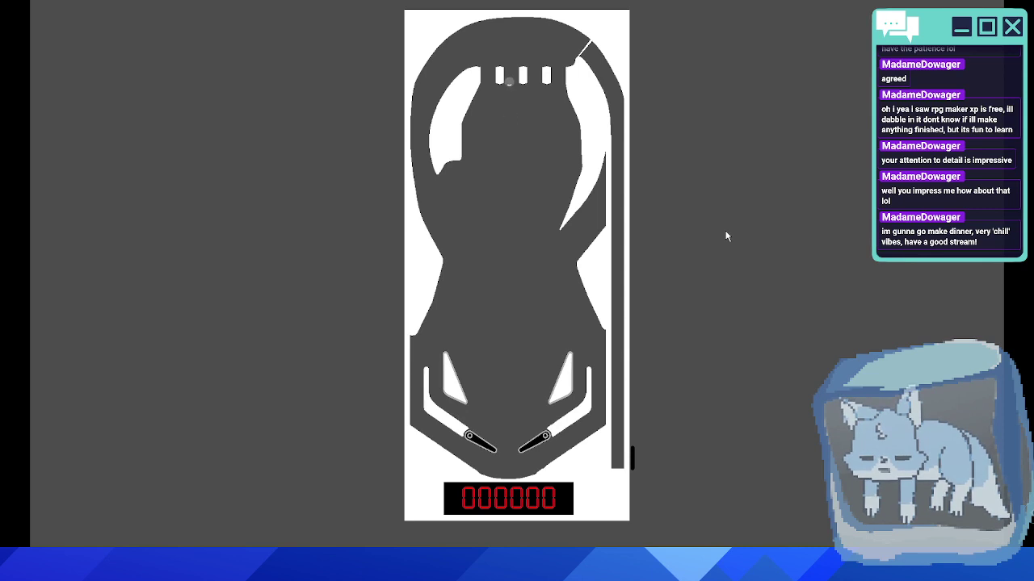
key("Right")
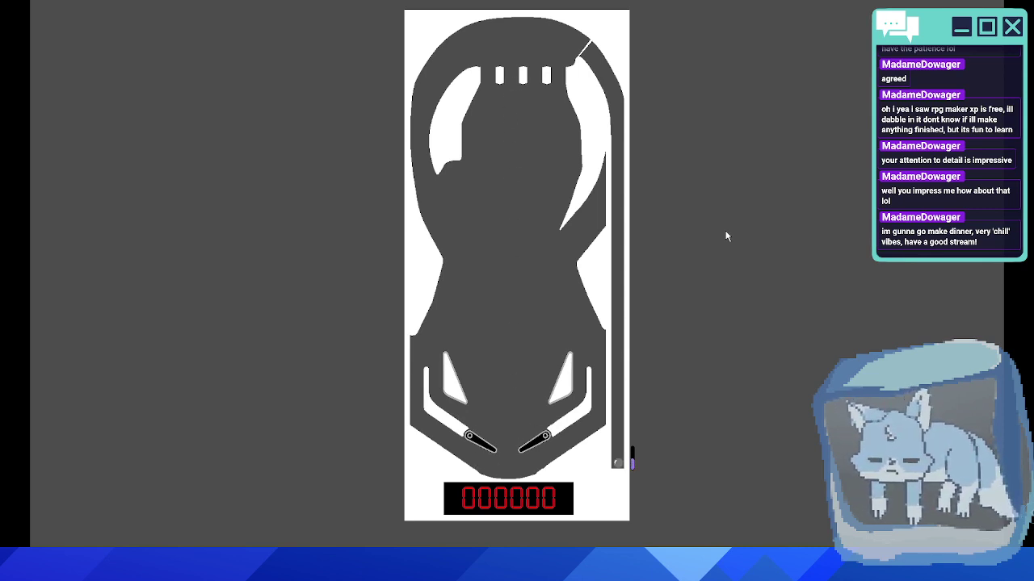
key("Right")
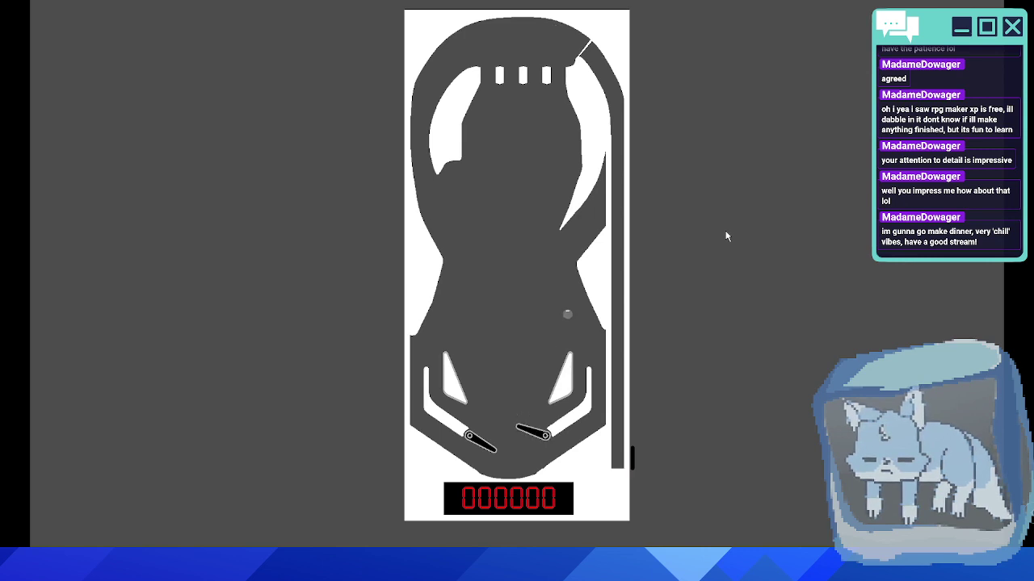
key("Left")
key("Right")
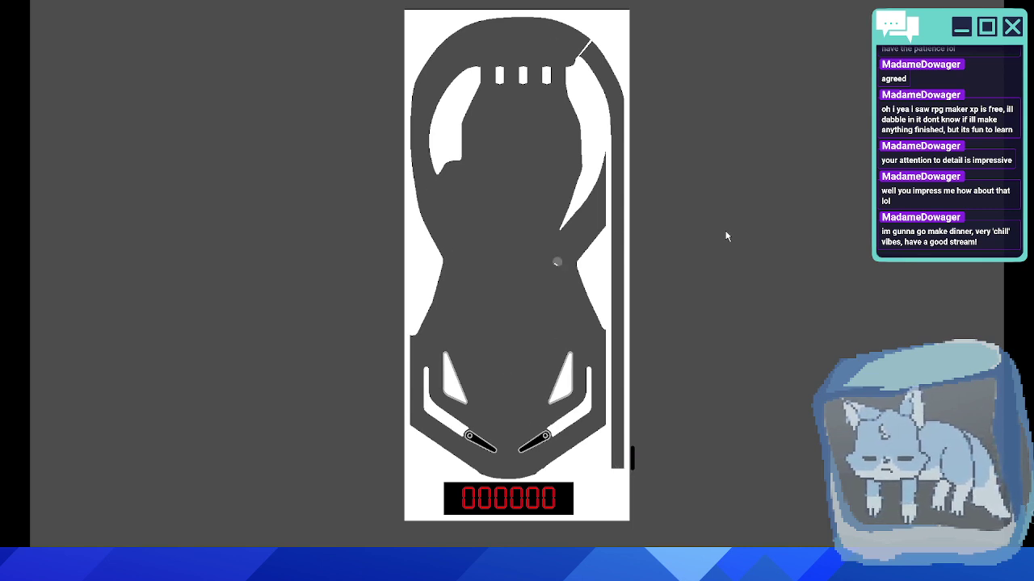
key("Left")
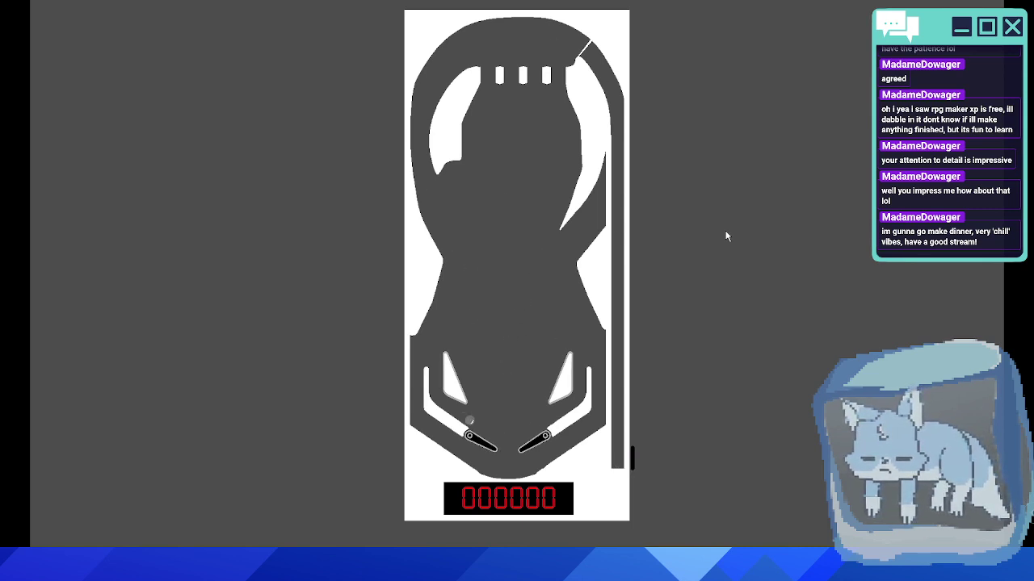
key("Left")
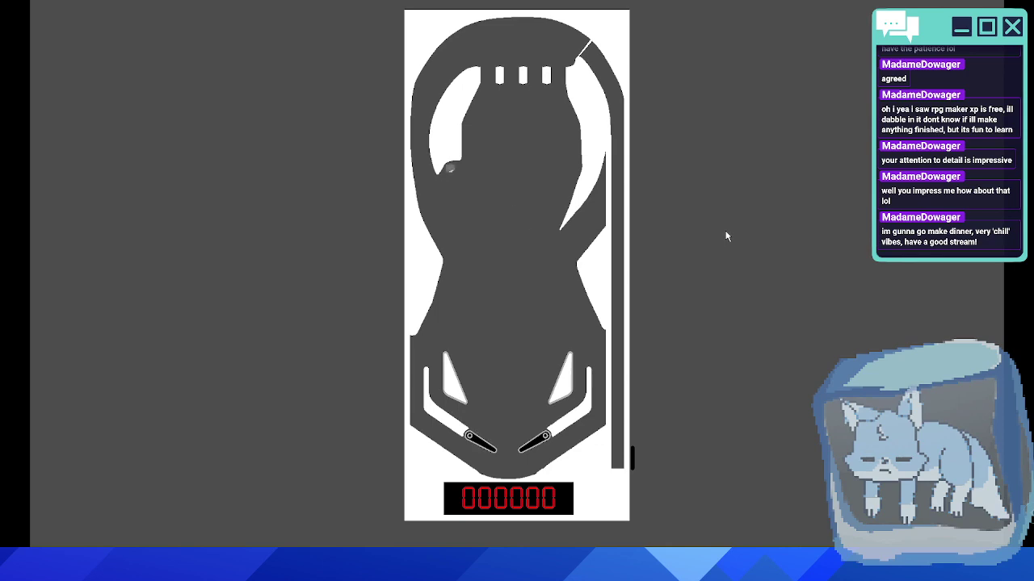
key("Left")
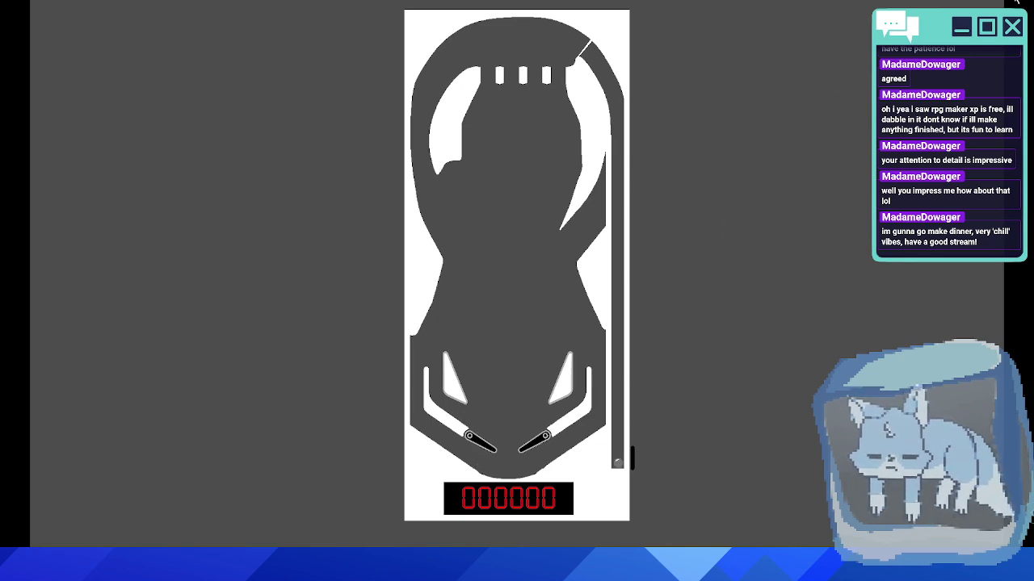
left_click(1016, 1)
- Turn on visible collision shapes for debug runs of the project
left_click(81, 12)
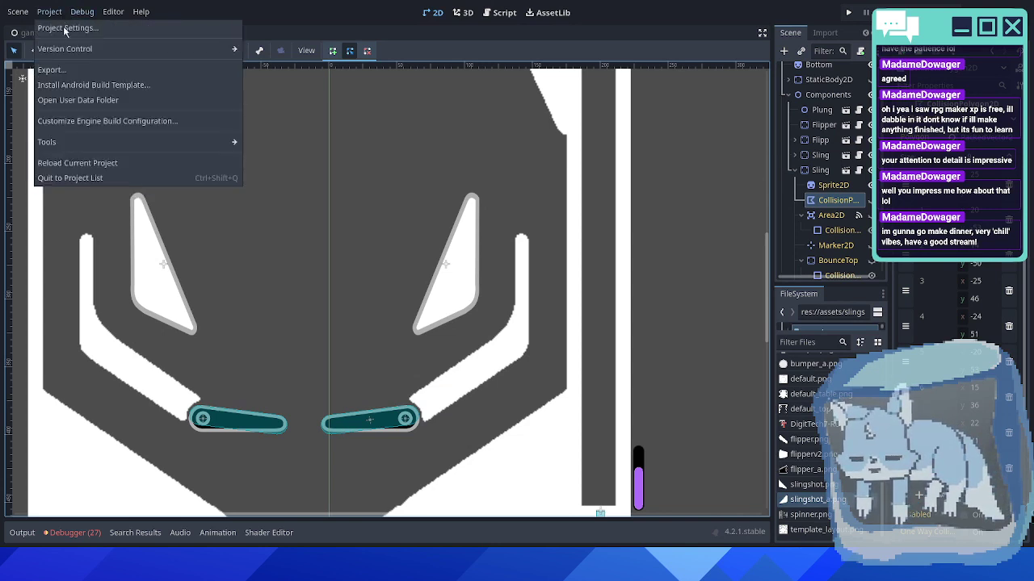
left_click(84, 66)
left_click(279, 30)
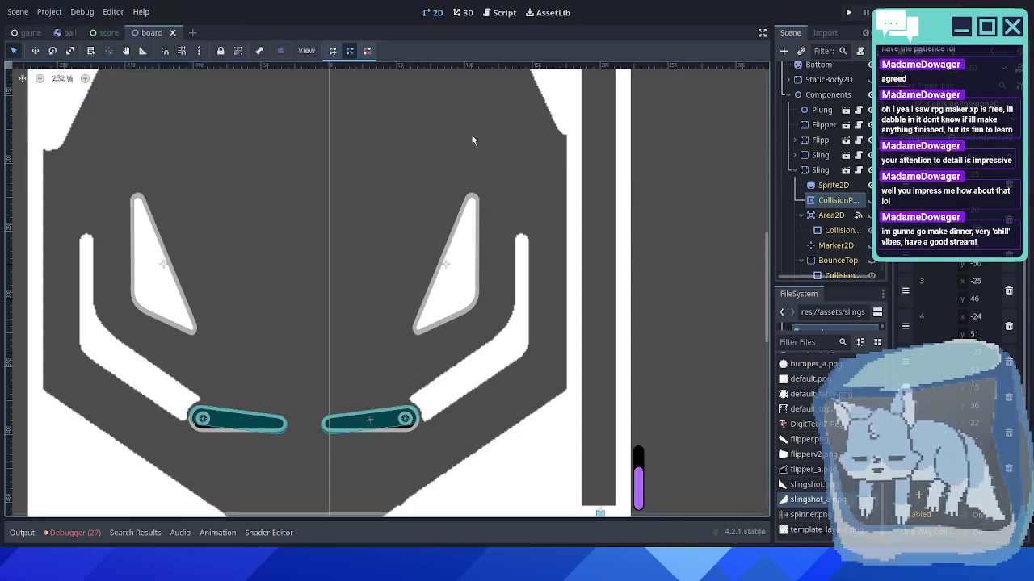
- Make the top and bottom bounce bodies visible in both the right and left slingshots
scroll(832, 209, "down", 2)
left_click(868, 209)
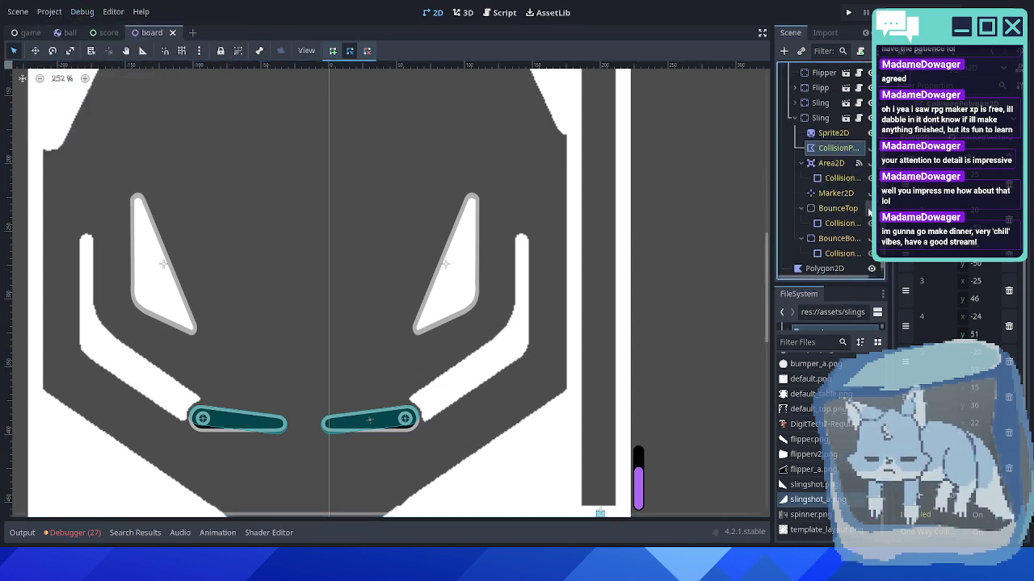
left_click(869, 238)
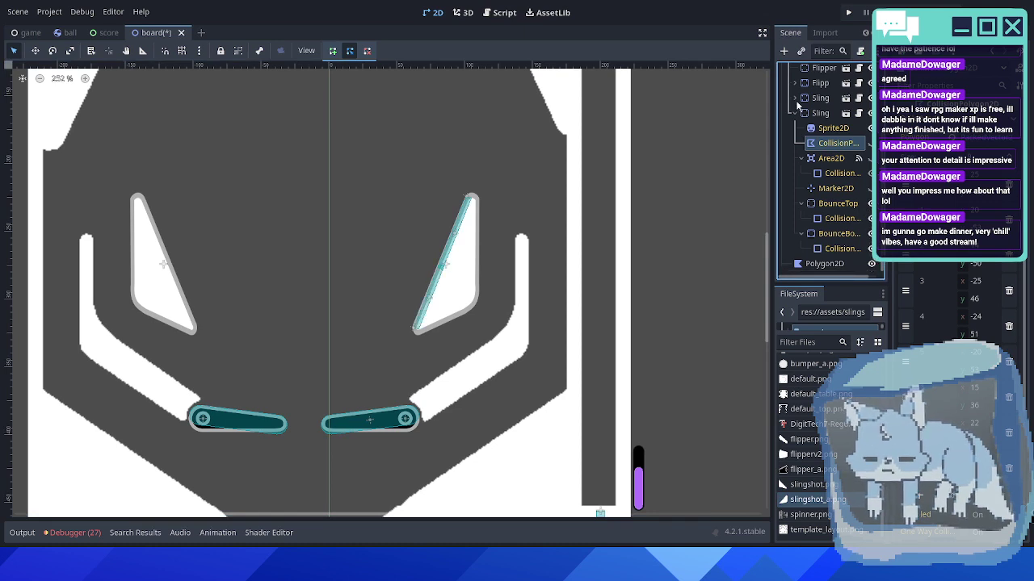
left_click(795, 99)
left_click(869, 189)
left_click(869, 218)
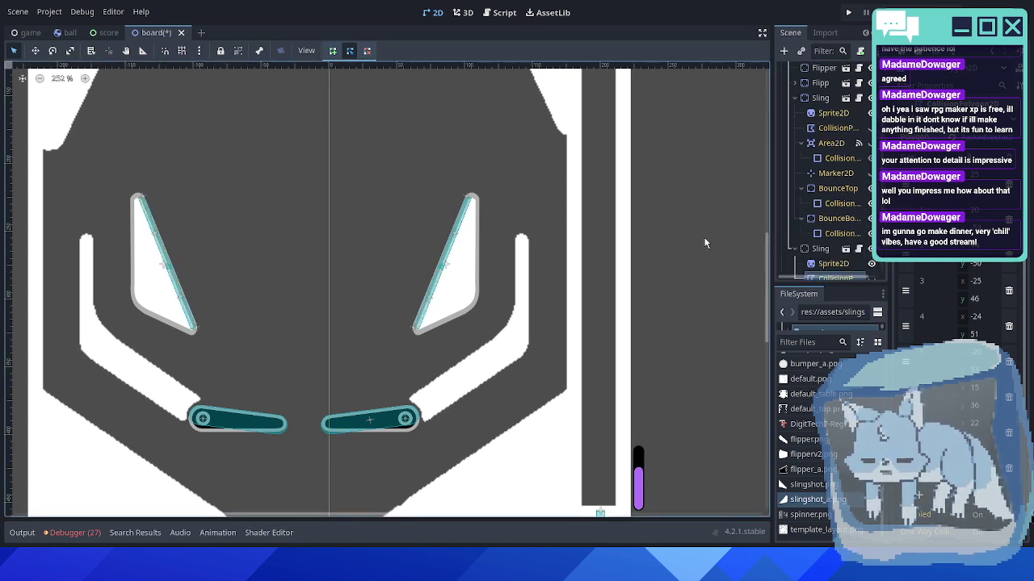
- Run the project with the game window maximized and playtest a ball against the slingshots' displayed collision shapes using both flippers
key("F5")
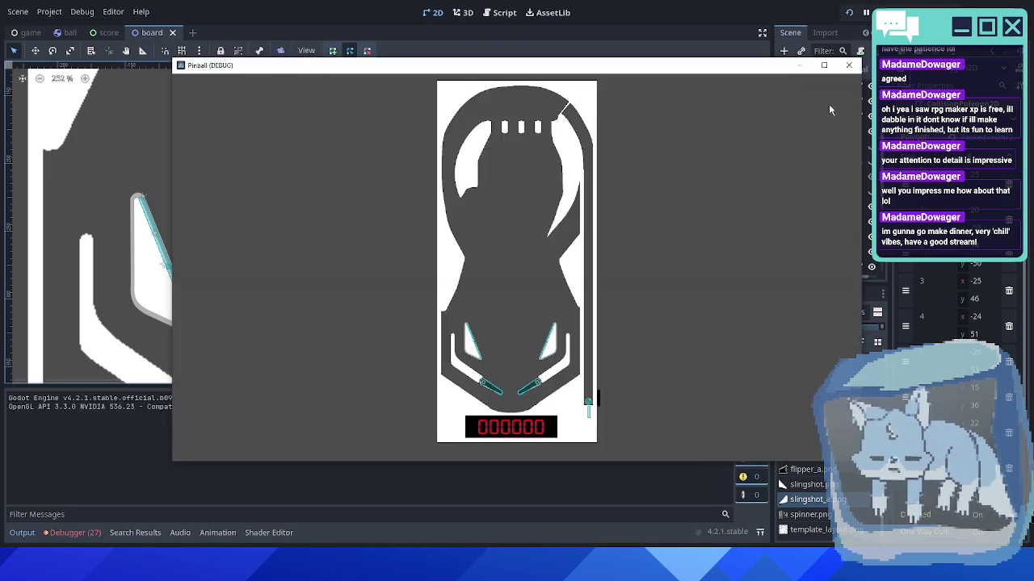
double_click(714, 68)
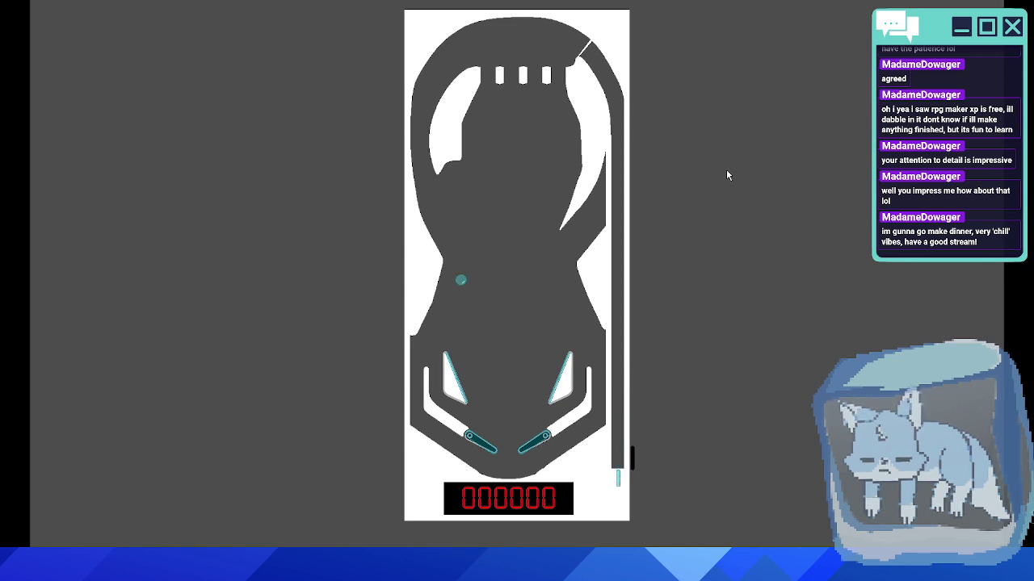
key("Right")
key("Right")
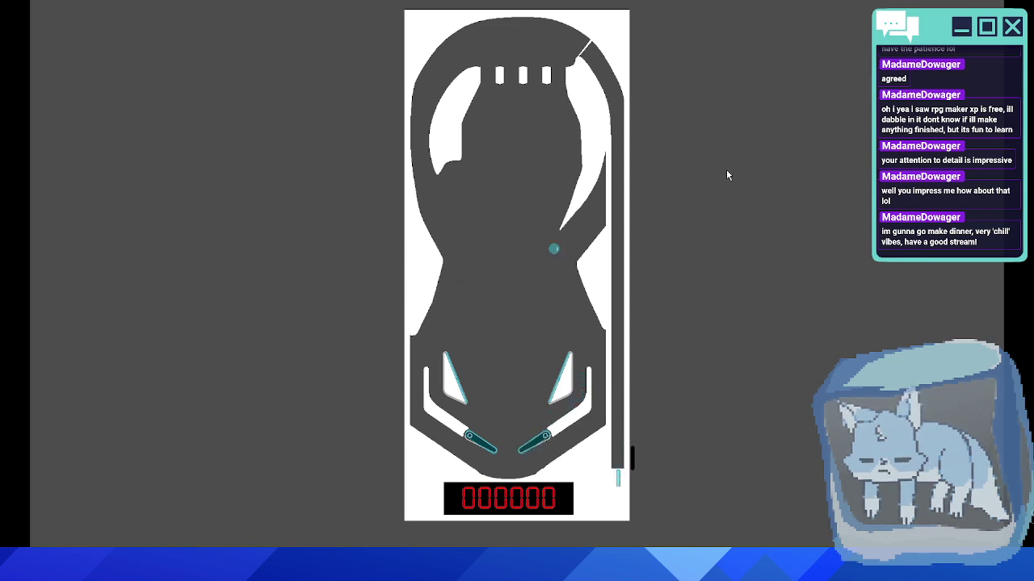
key("Left")
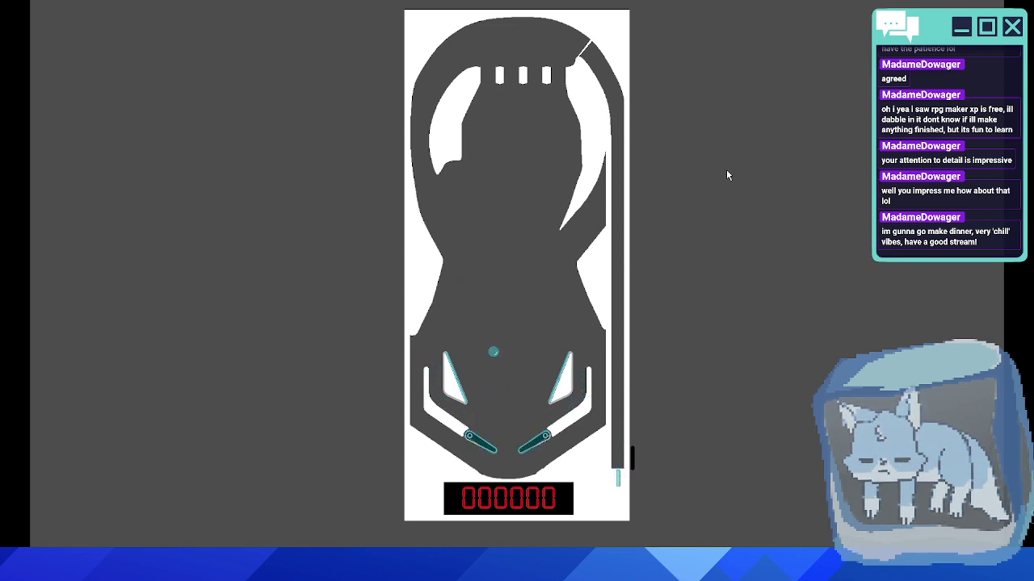
key("Left")
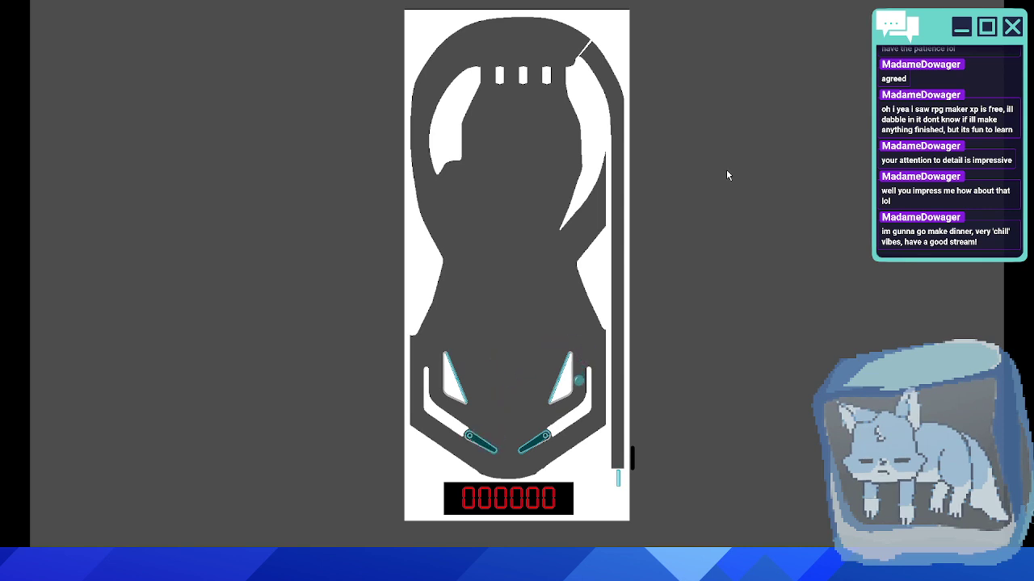
key("Right")
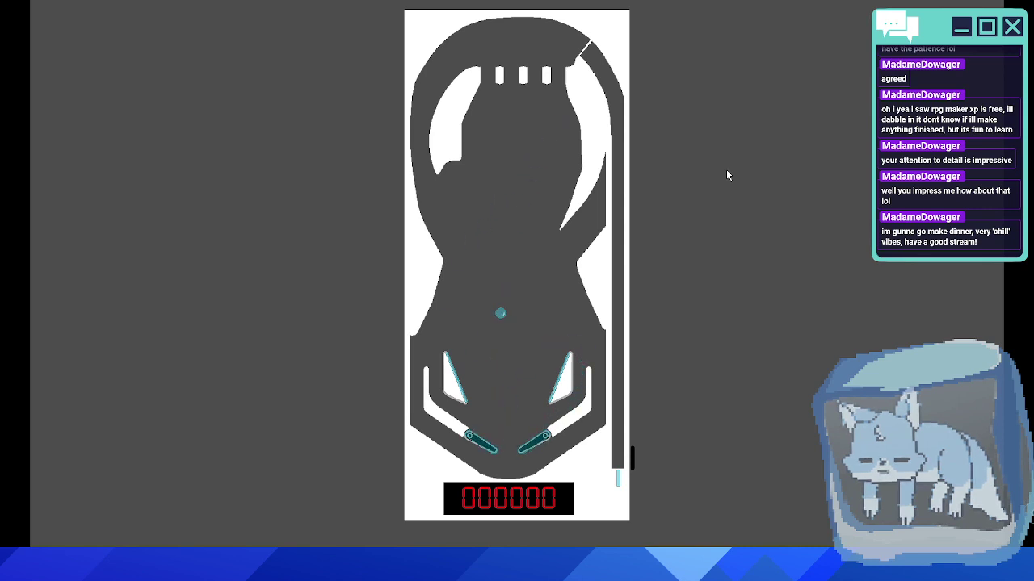
key("Left")
key("Left")
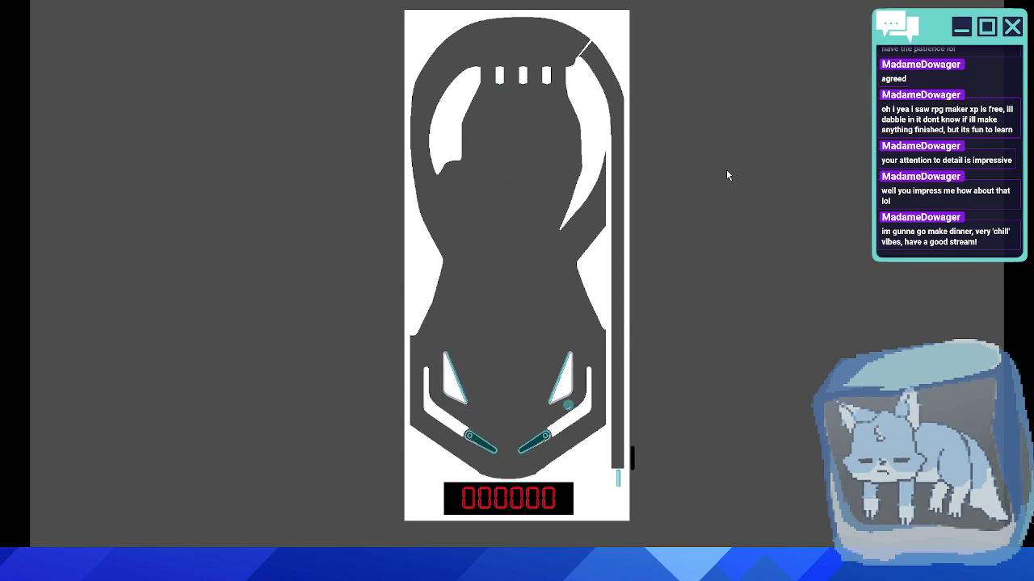
key("Right")
key("Right")
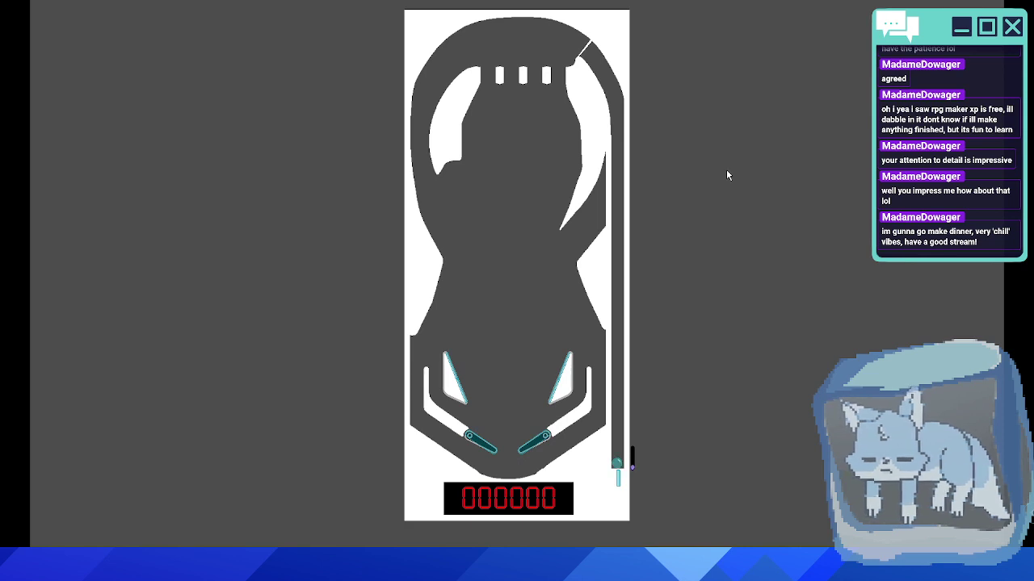
- Launch several balls, playtest them against both slingshots using the two flippers, and close the game
key("space")
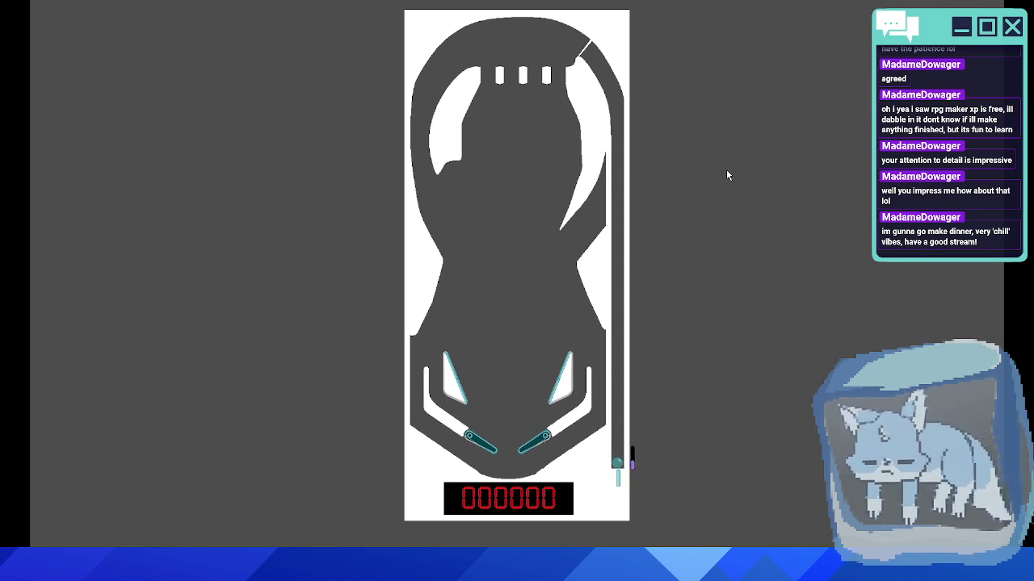
key("space")
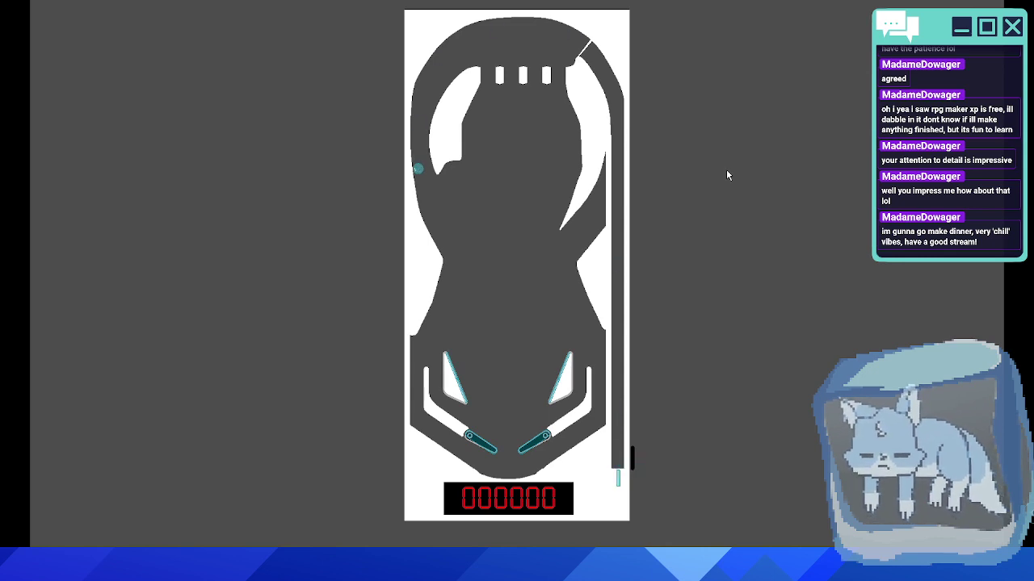
key("Right")
key("Right")
key("Right")
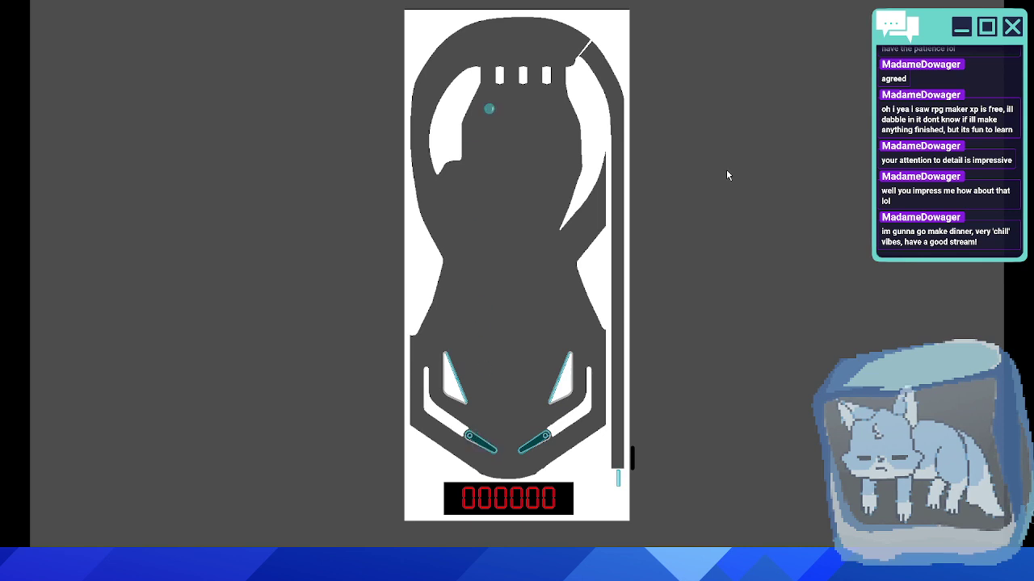
key("Left")
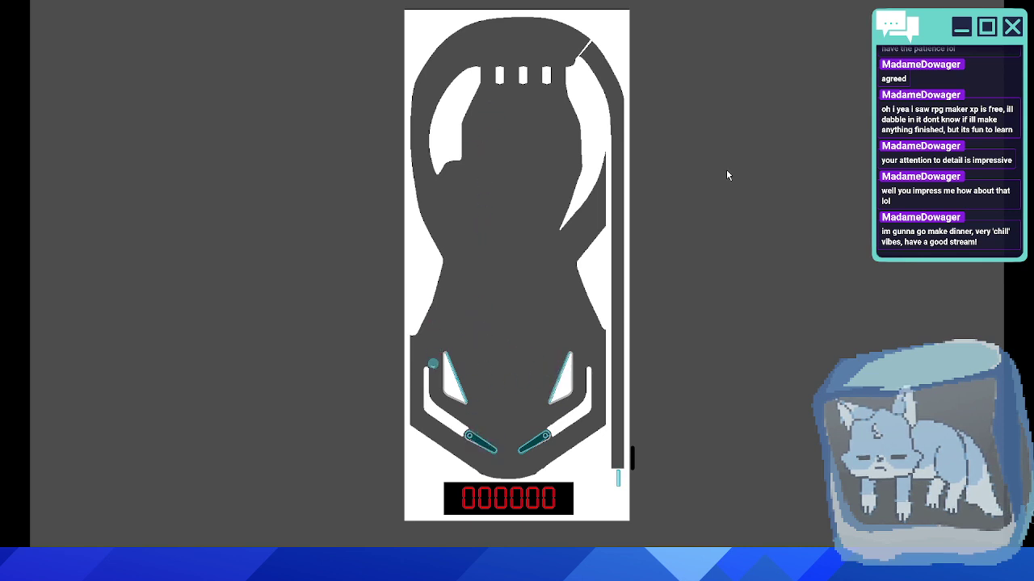
key("Left")
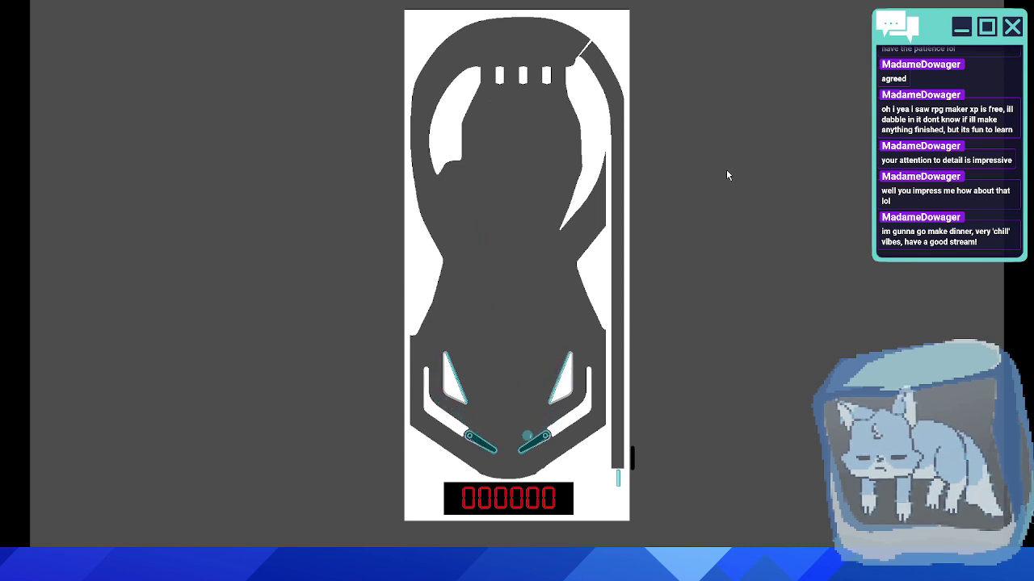
key("Left")
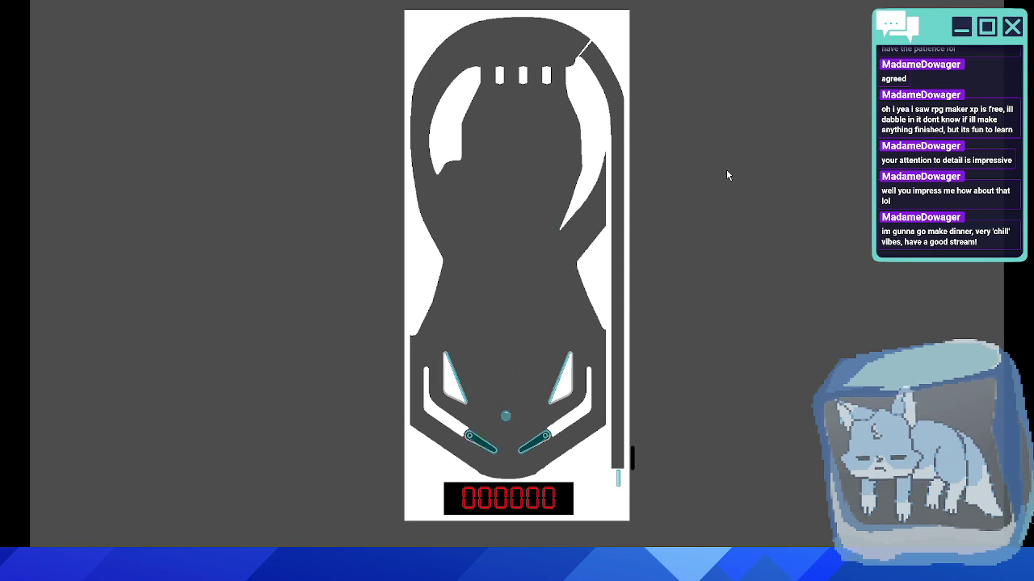
key("Right")
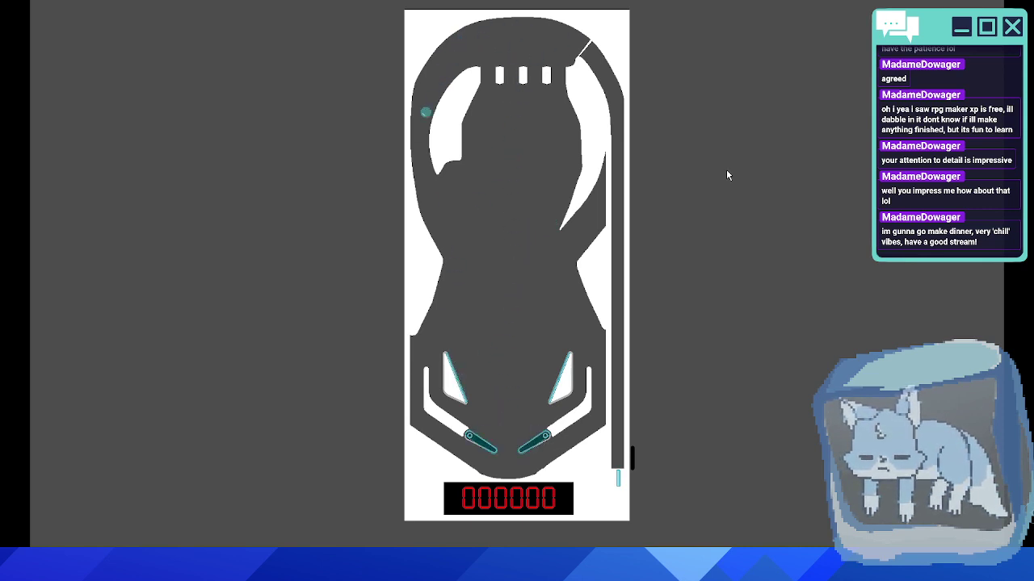
key("Left")
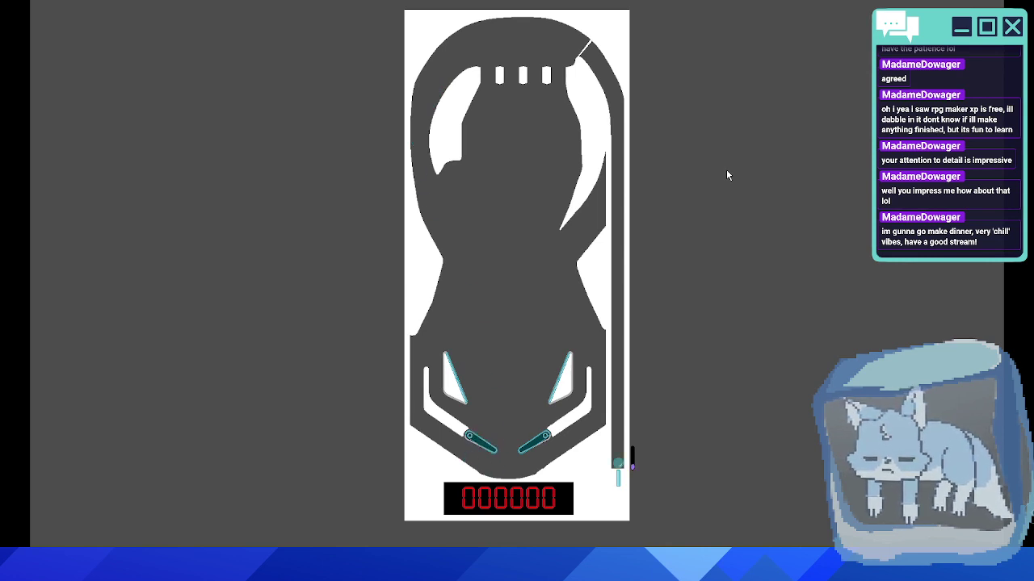
key("space")
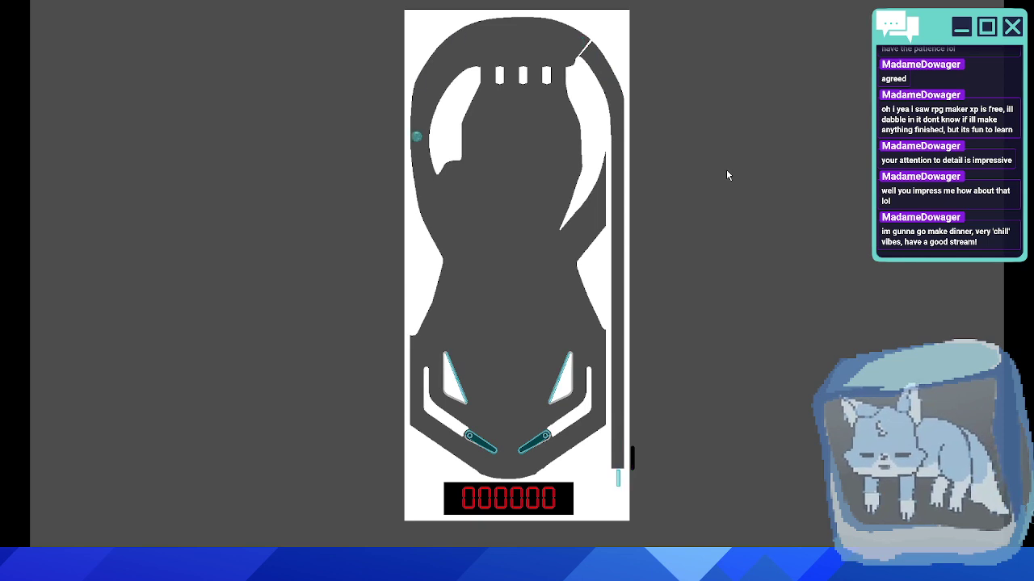
key("Right")
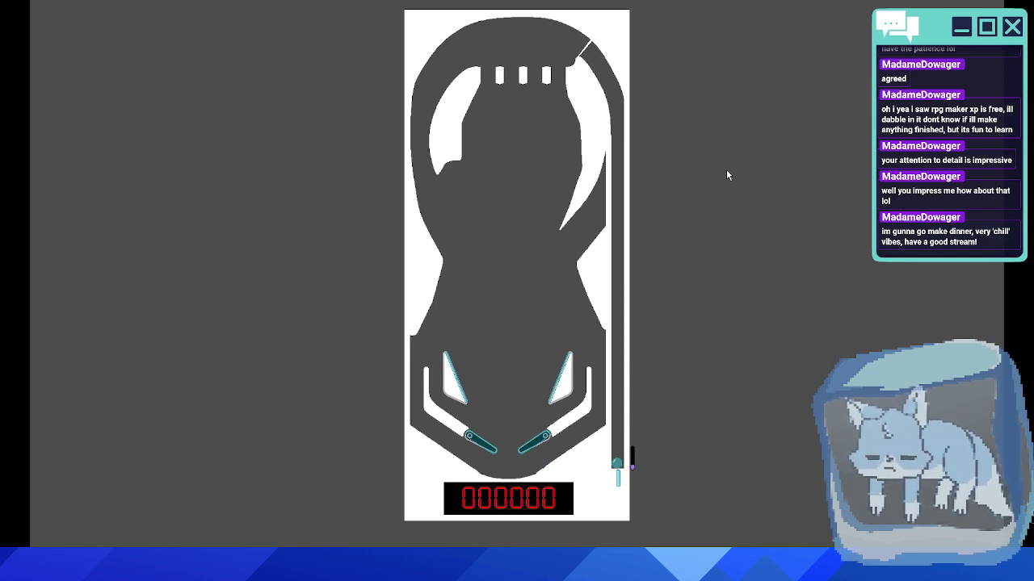
key("space")
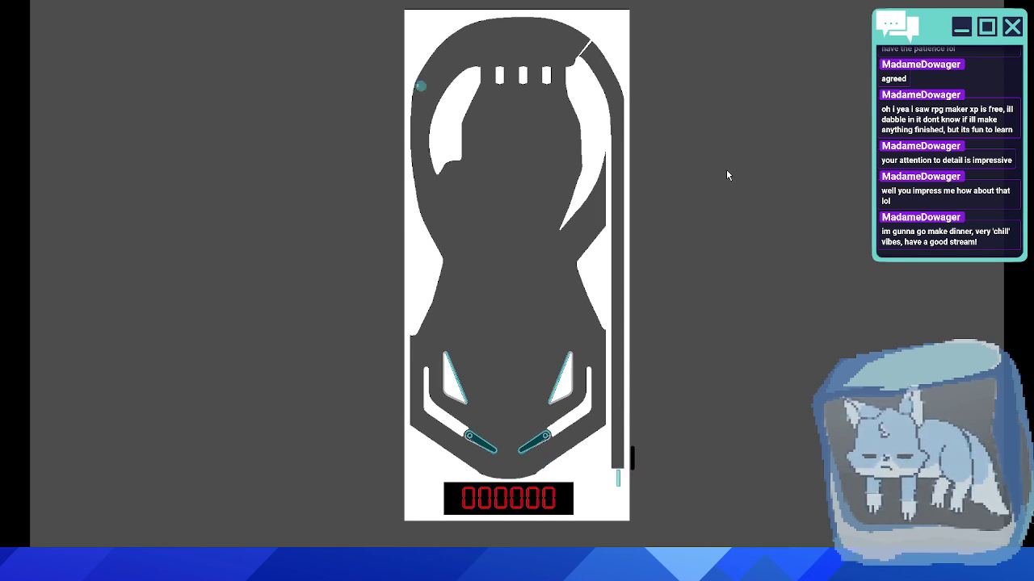
key("Right")
key("Left")
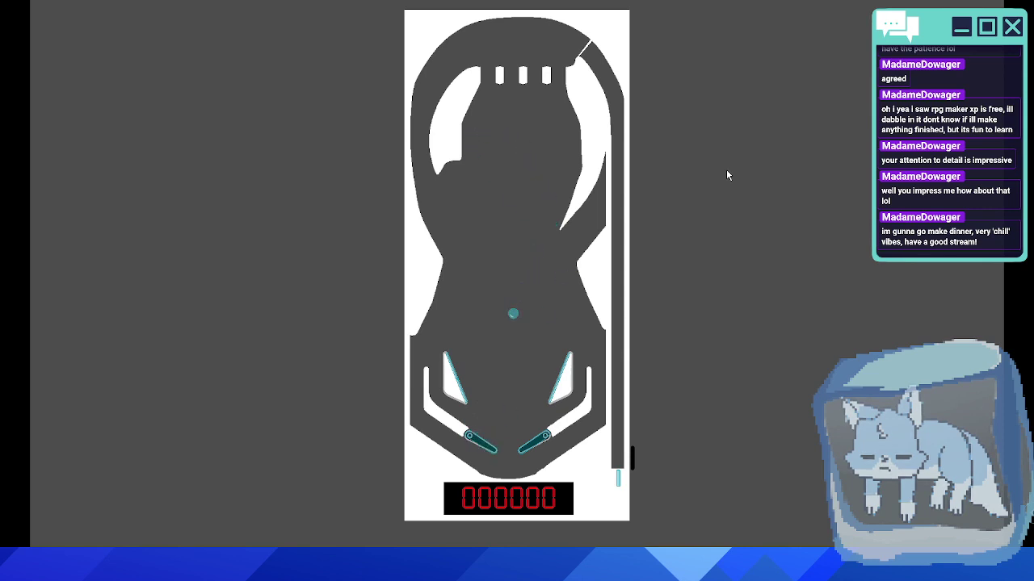
key("Left")
key("Left")
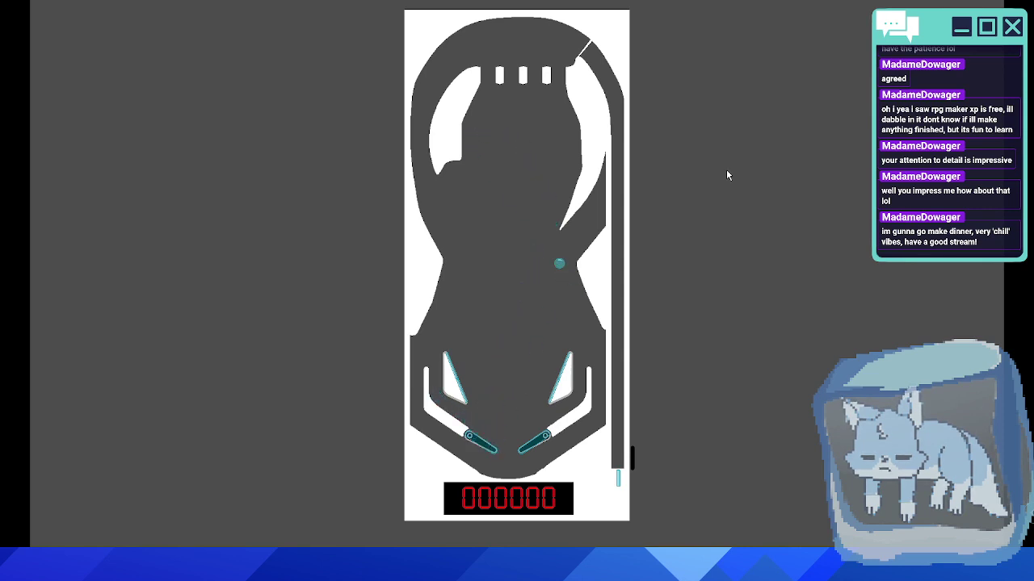
key("Right")
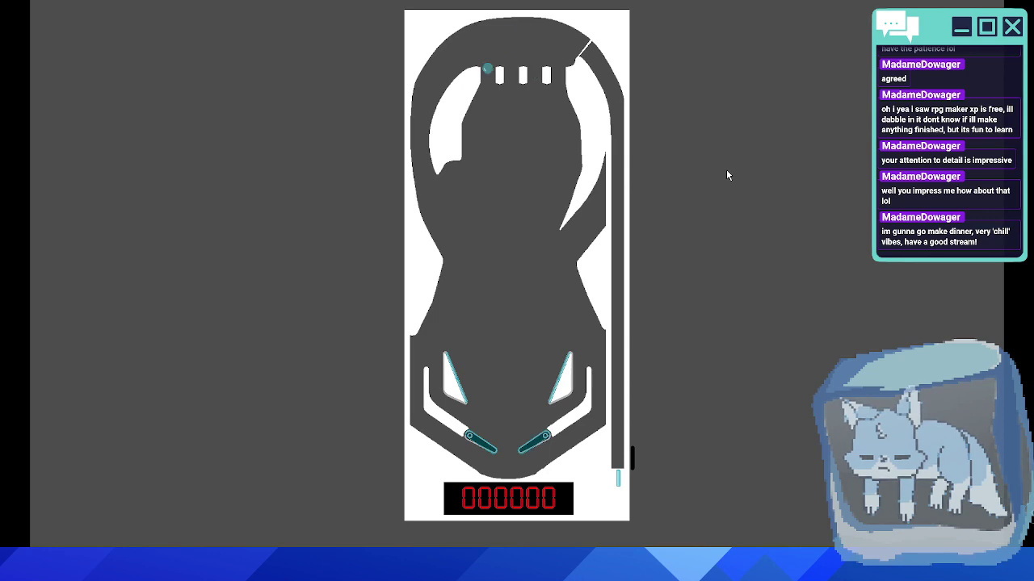
key("Right")
key("Left")
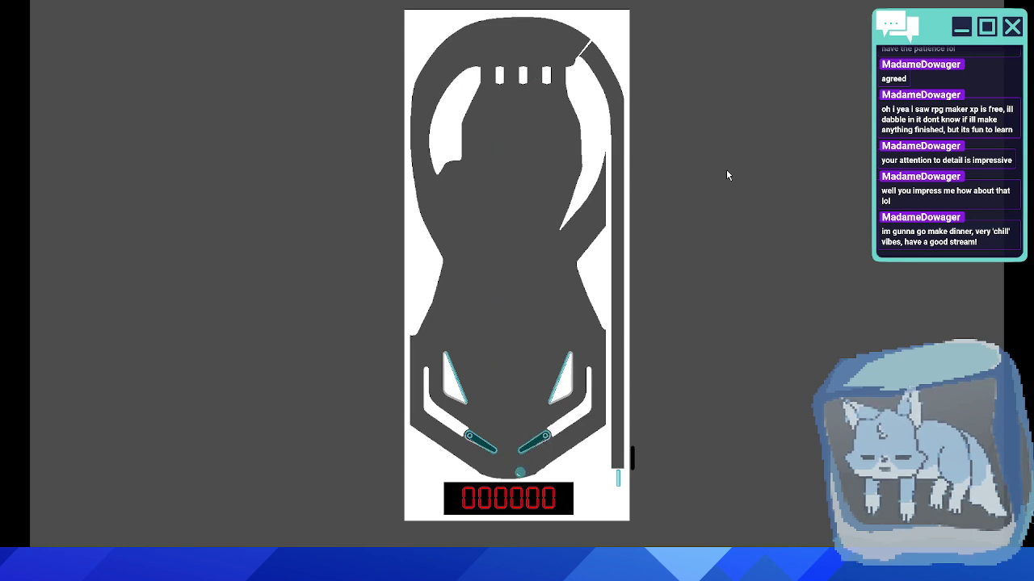
key("F8")
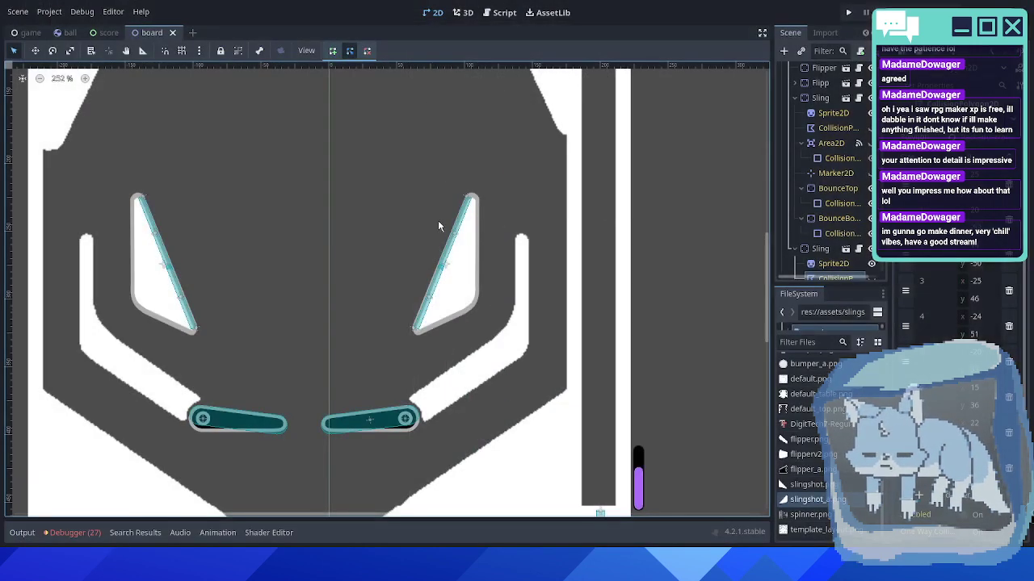
- Turn off visible collision shapes for debug runs and save the board scene
left_click(87, 12)
left_click(100, 68)
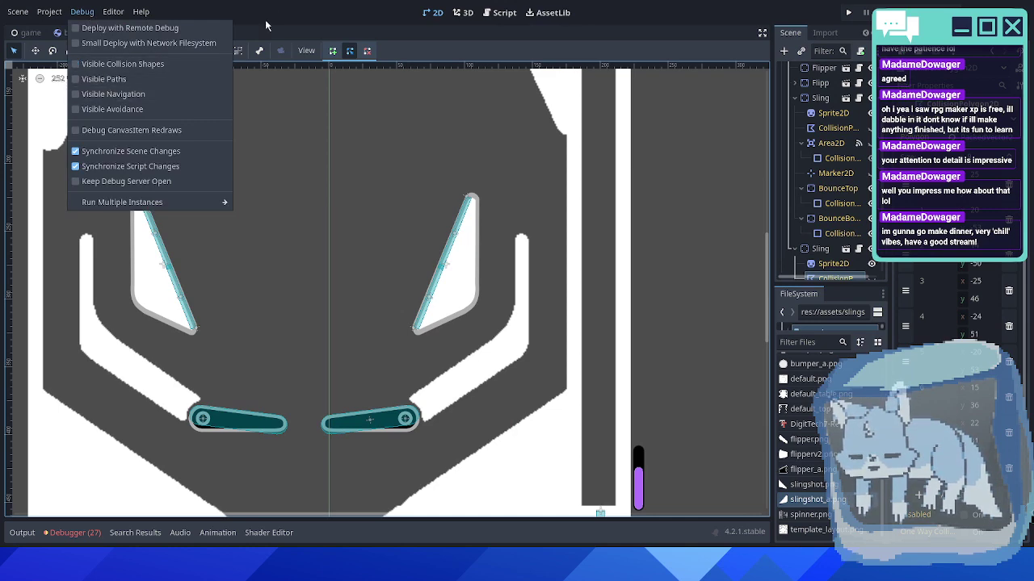
left_click(276, 14)
scroll(423, 247, "down", 10)
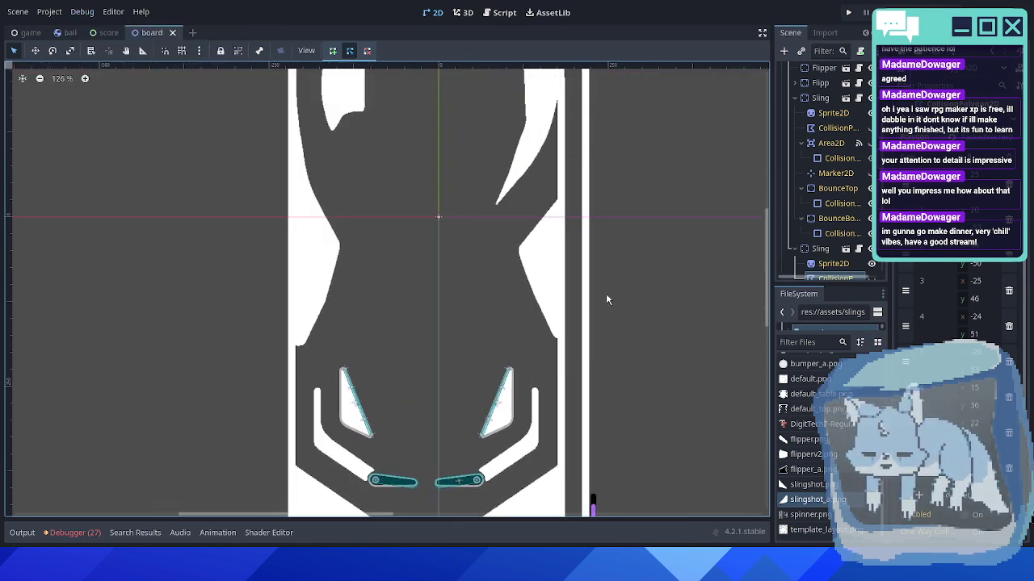
middle_click_drag(654, 250, 612, 277)
key("ctrl+s")
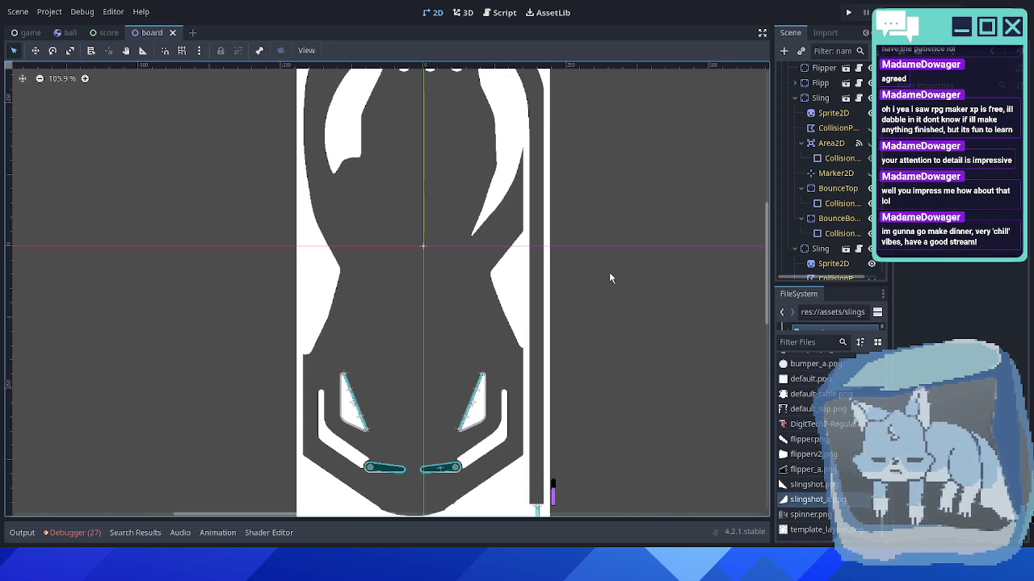
middle_click_drag(610, 278, 556, 275)
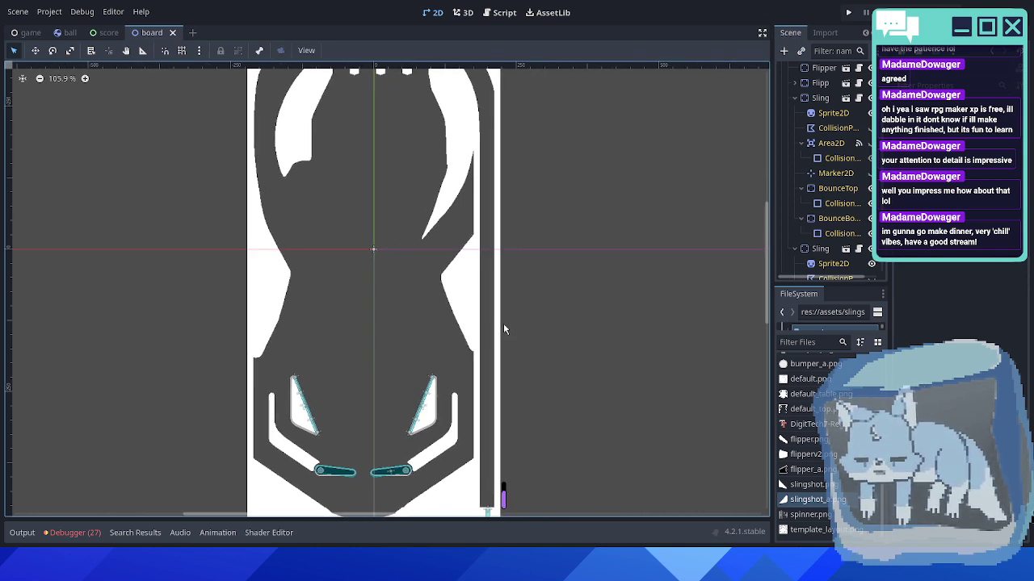
- Collapse both slingshot nodes, hide the Top and Bottom board sprites, and show the Base layout sprite
left_click(795, 99)
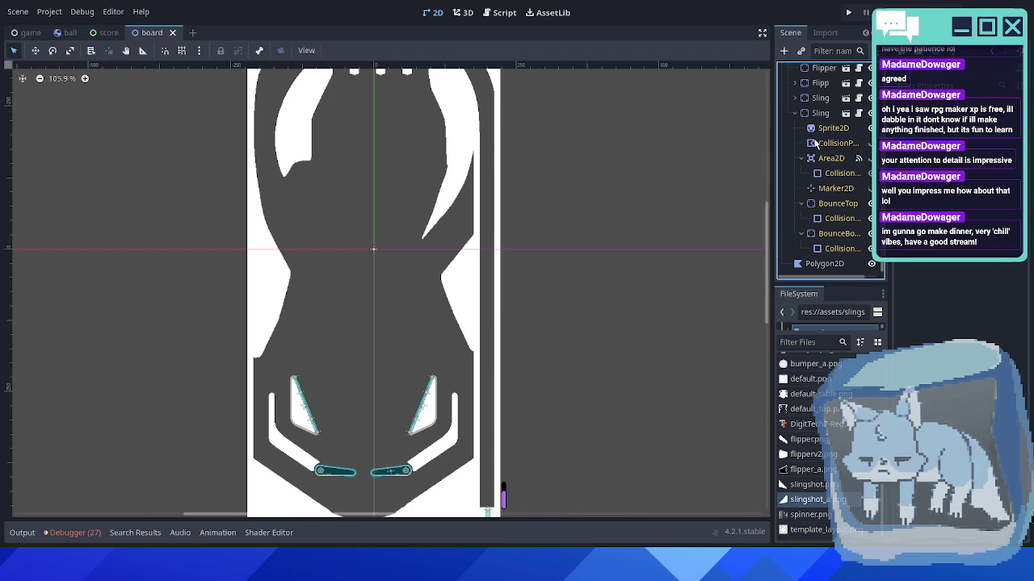
left_click(796, 221)
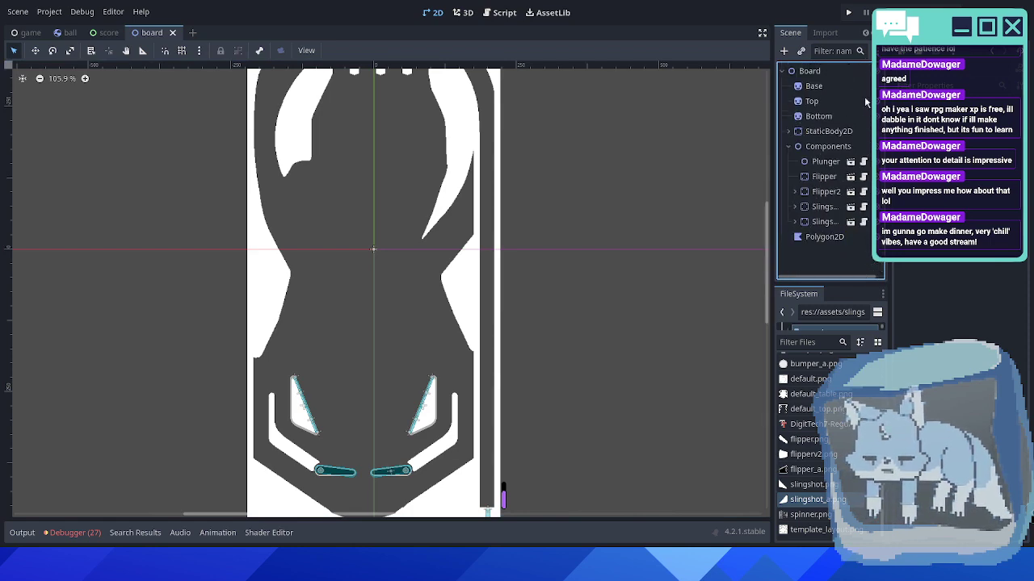
left_click(877, 101)
left_click(877, 116)
left_click(877, 86)
- Instantiate components/bumper.tscn as a child of the Components node on the board
middle_click_drag(395, 352, 409, 321)
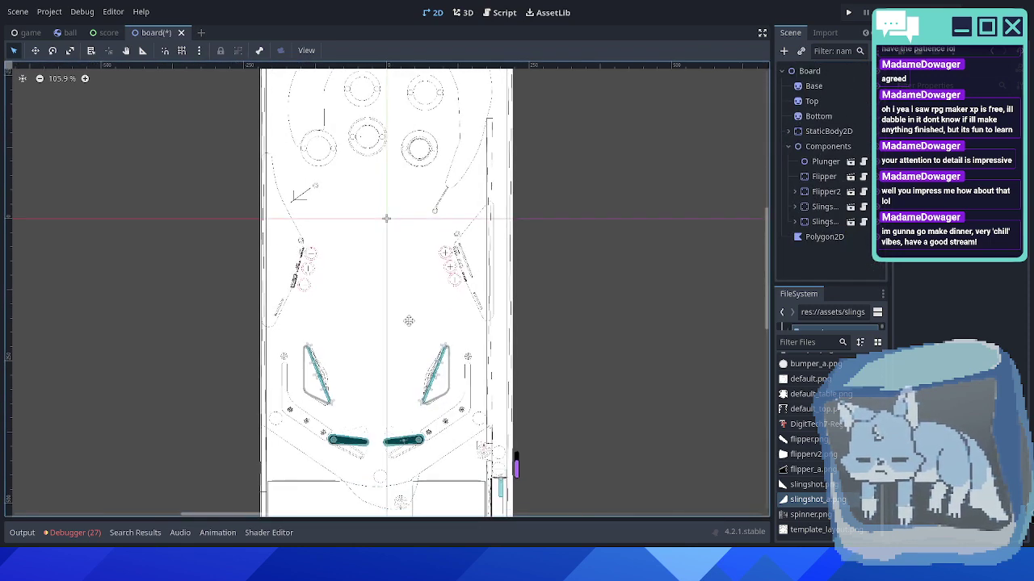
scroll(408, 235, "up", 3)
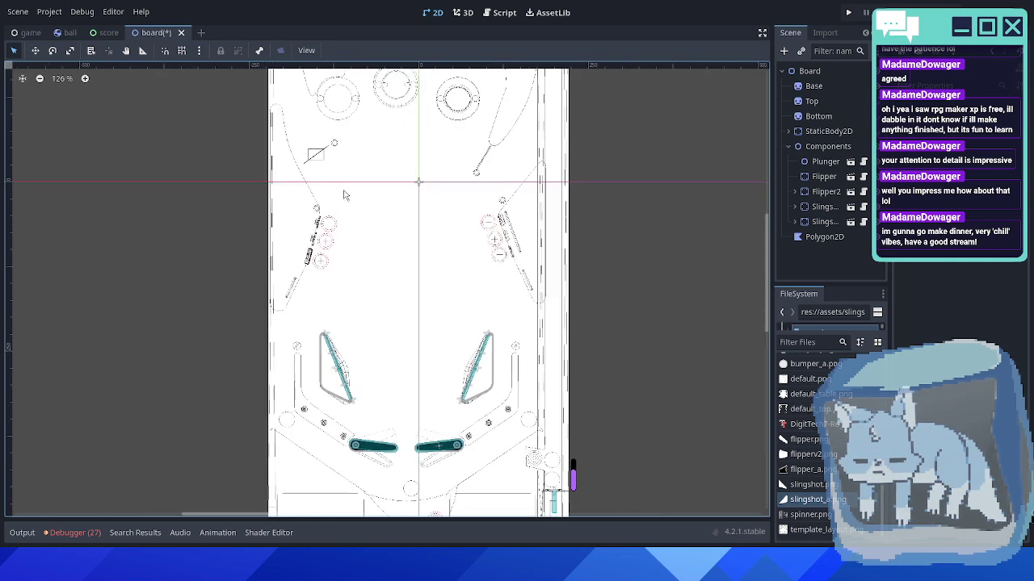
middle_click_drag(395, 177, 383, 336)
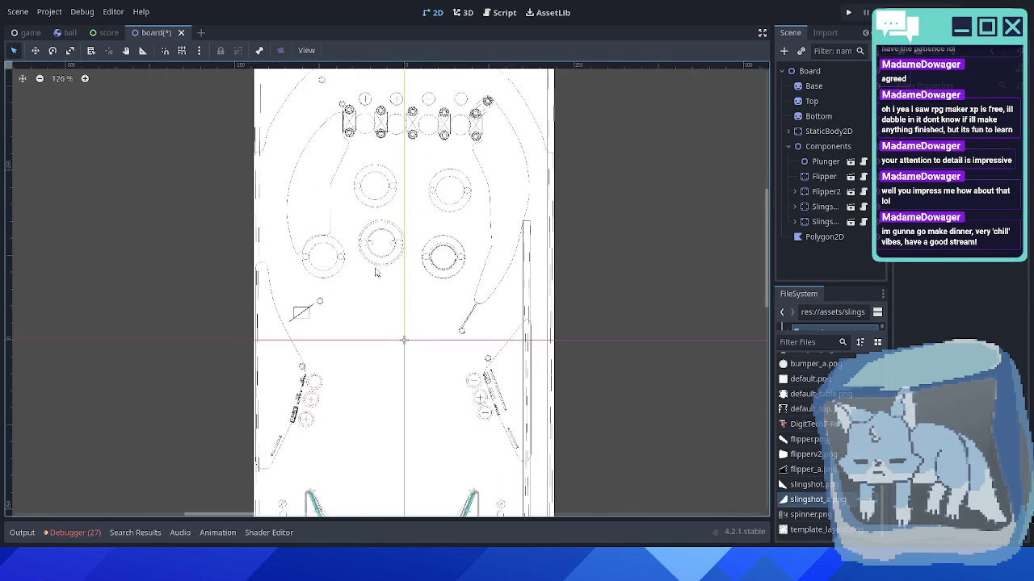
scroll(373, 260, "up", 3)
left_click(816, 147)
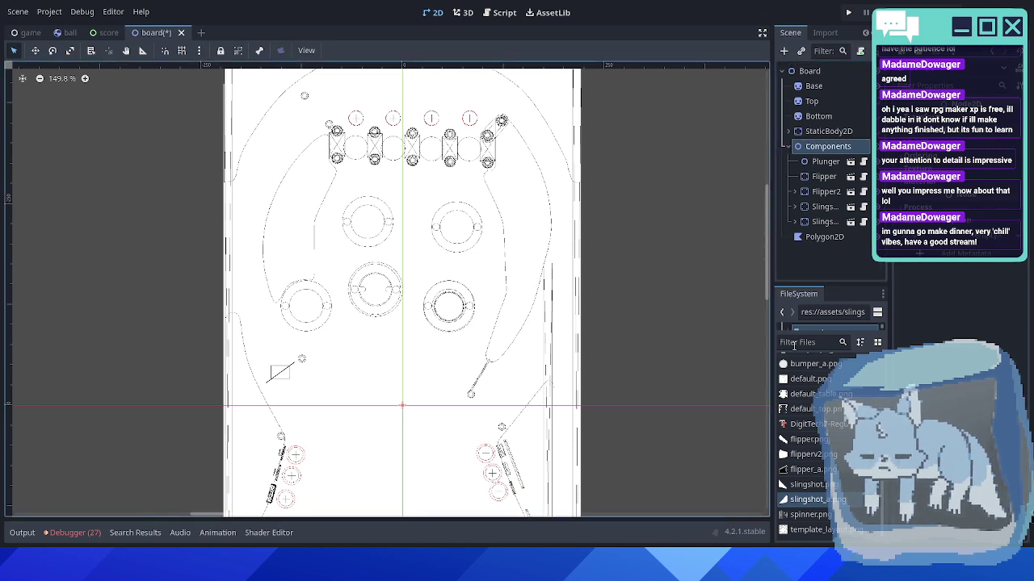
left_click(801, 51)
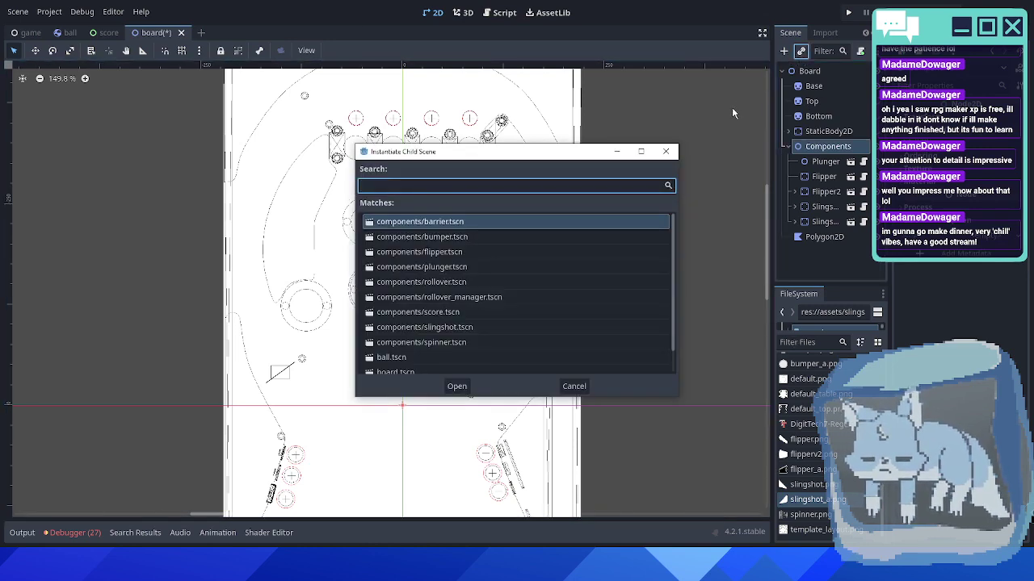
type("bump")
double_click(438, 221)
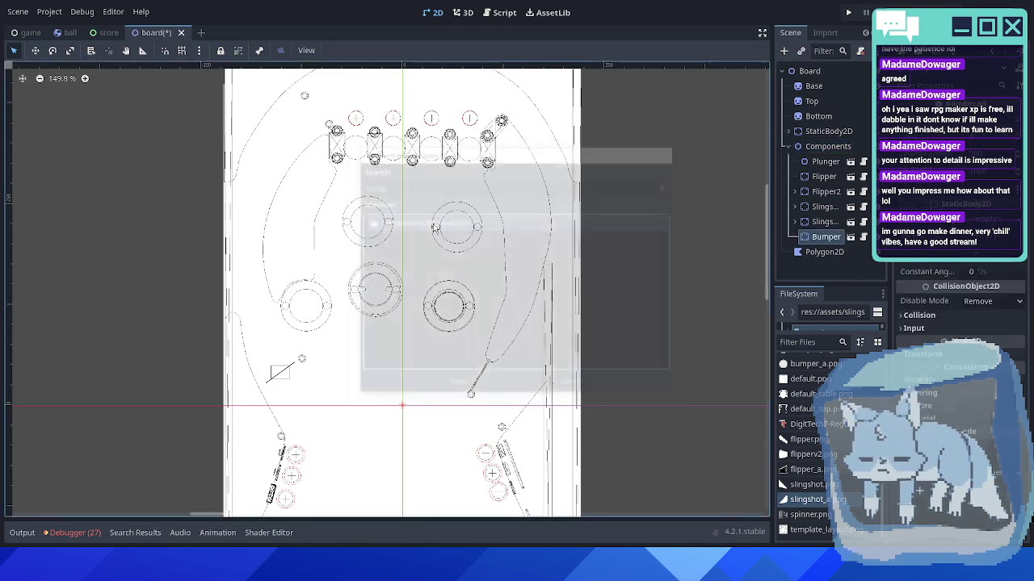
- Open the bumper scene, replace its Sprite2D texture with bumper_a.png, save, and return to the board scene
left_click(850, 237)
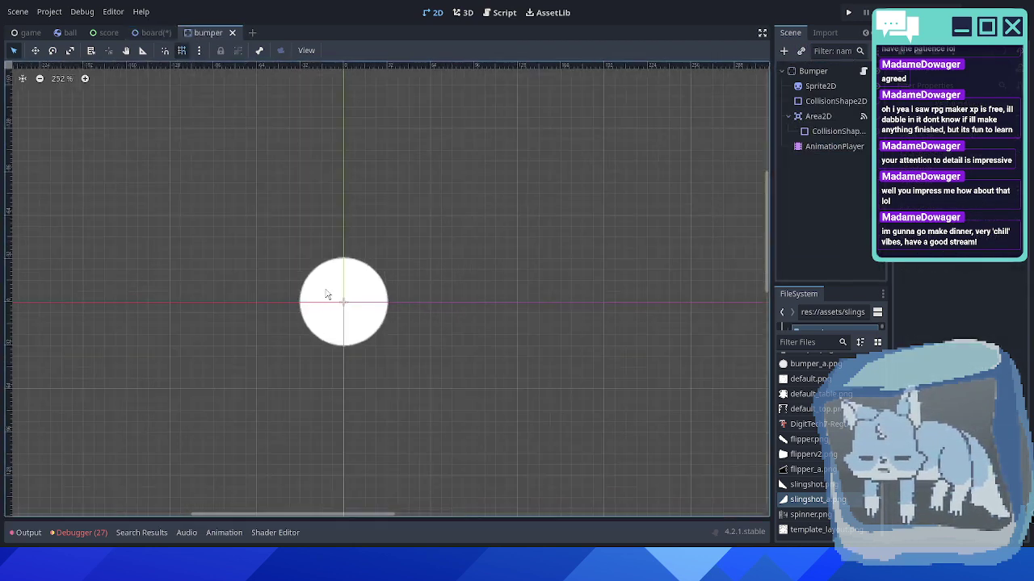
scroll(484, 322, "up", 3)
left_click(815, 87)
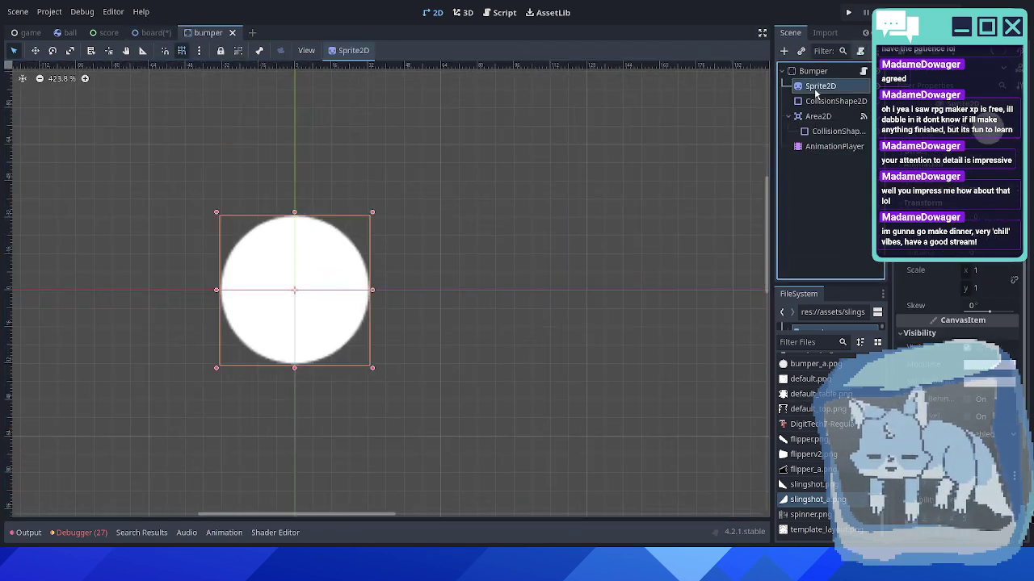
scroll(824, 443, "up", 4)
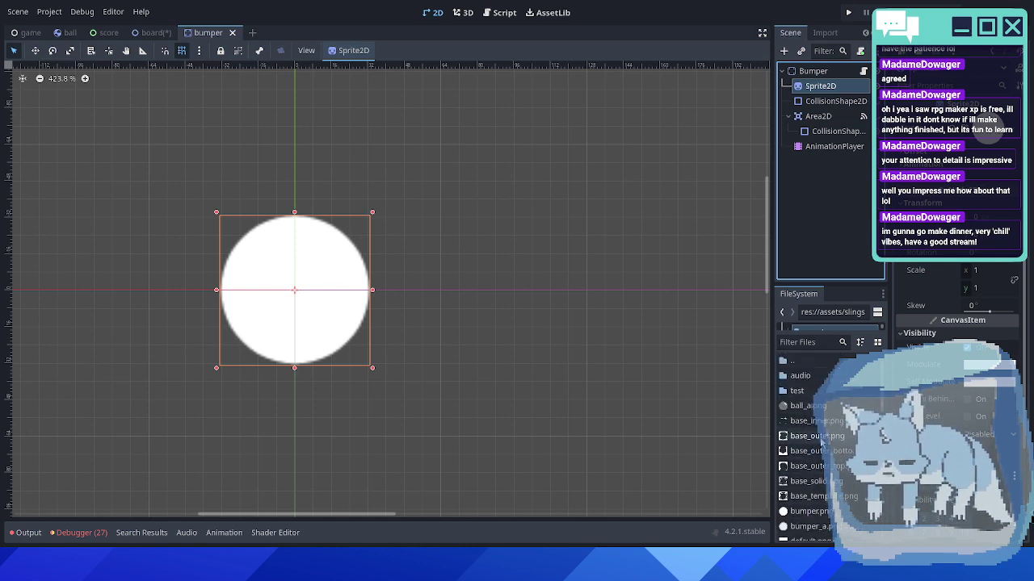
scroll(824, 443, "down", 1)
scroll(824, 442, "down", 1)
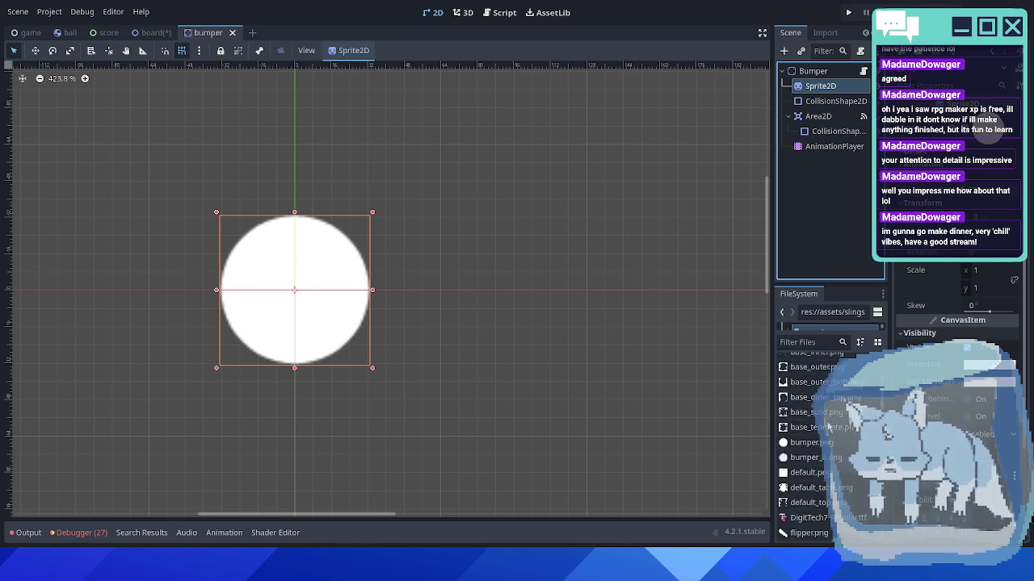
left_click_drag(814, 459, 987, 137)
scroll(570, 220, "down", 2)
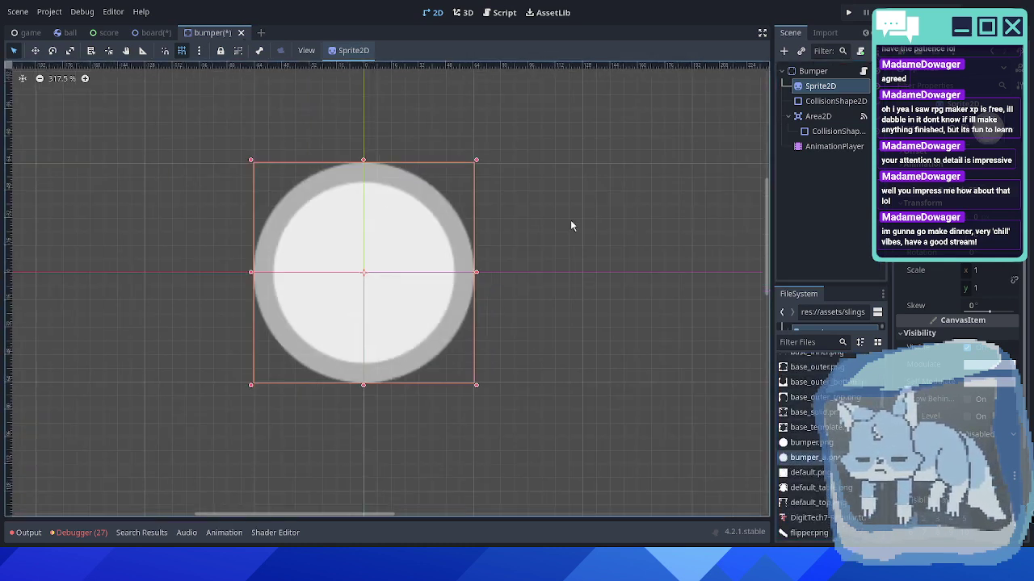
scroll(490, 213, "up", 1)
scroll(157, 96, "down", 1)
key("ctrl+s")
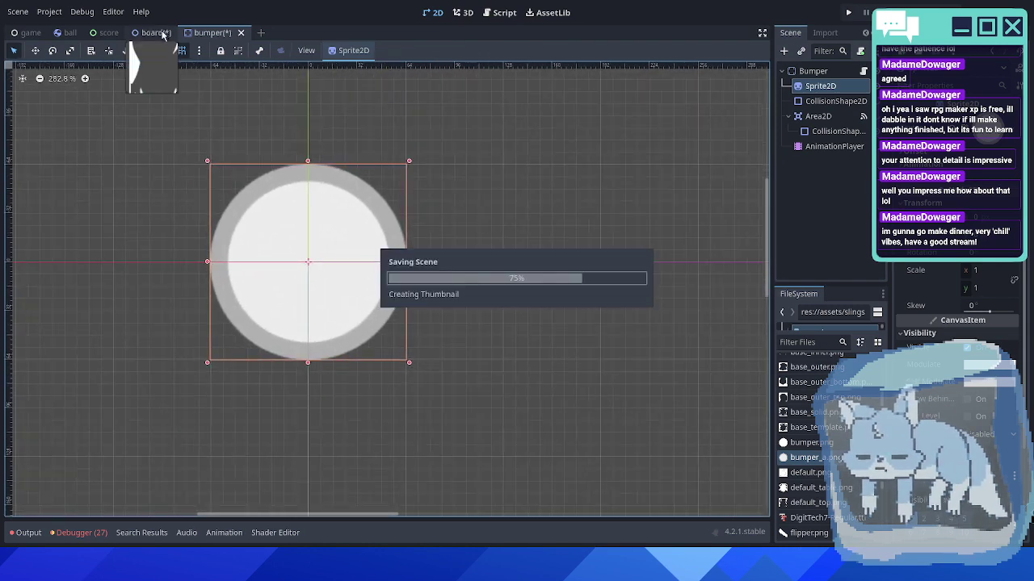
left_click(151, 32)
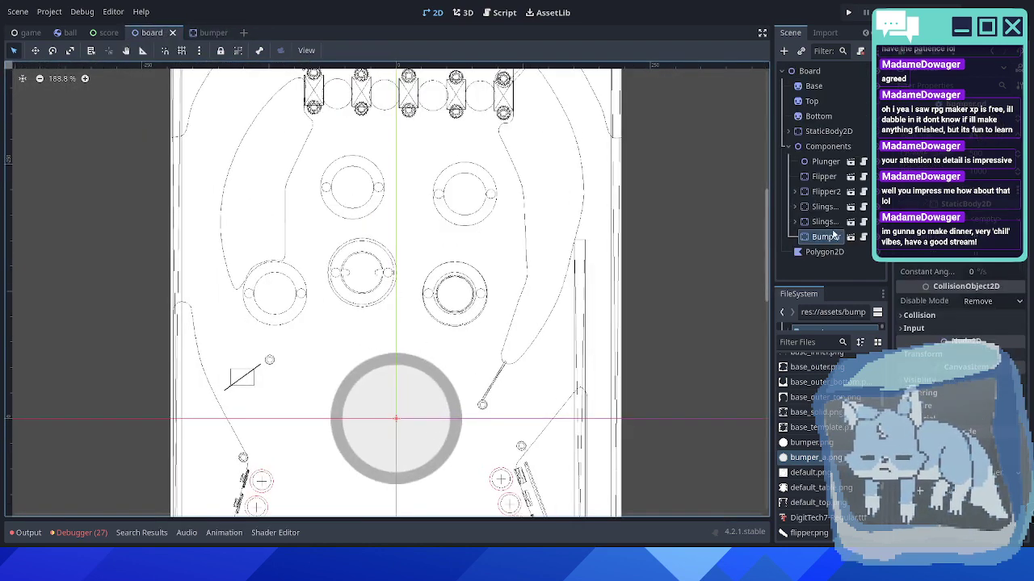
- Move the Bumper instance from the board origin onto the upper-left bumper outline of the layout template
left_click(832, 236)
left_click_drag(415, 429, 350, 175)
scroll(351, 174, "up", 16)
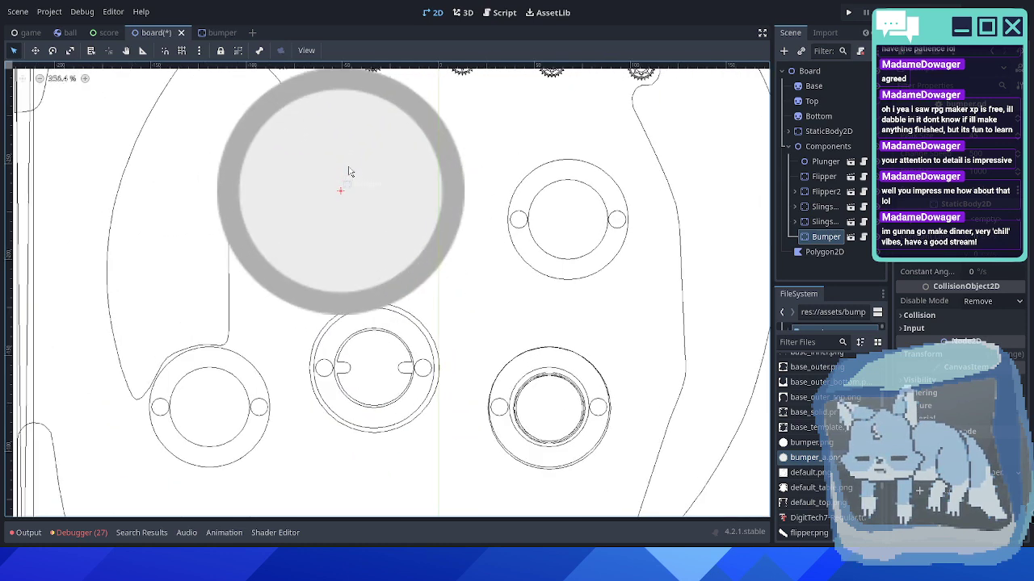
middle_click_drag(376, 198, 356, 270)
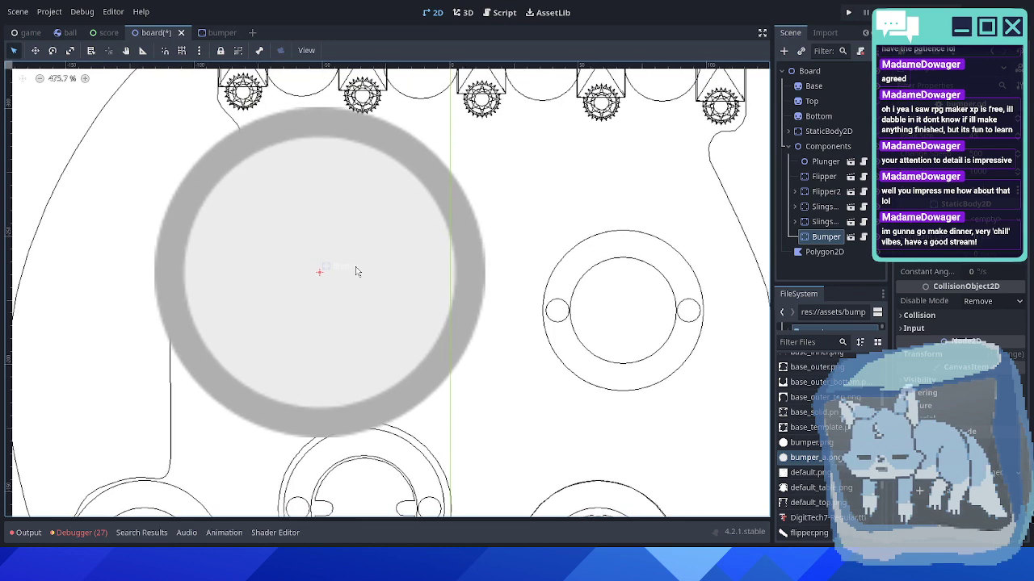
left_click(818, 239)
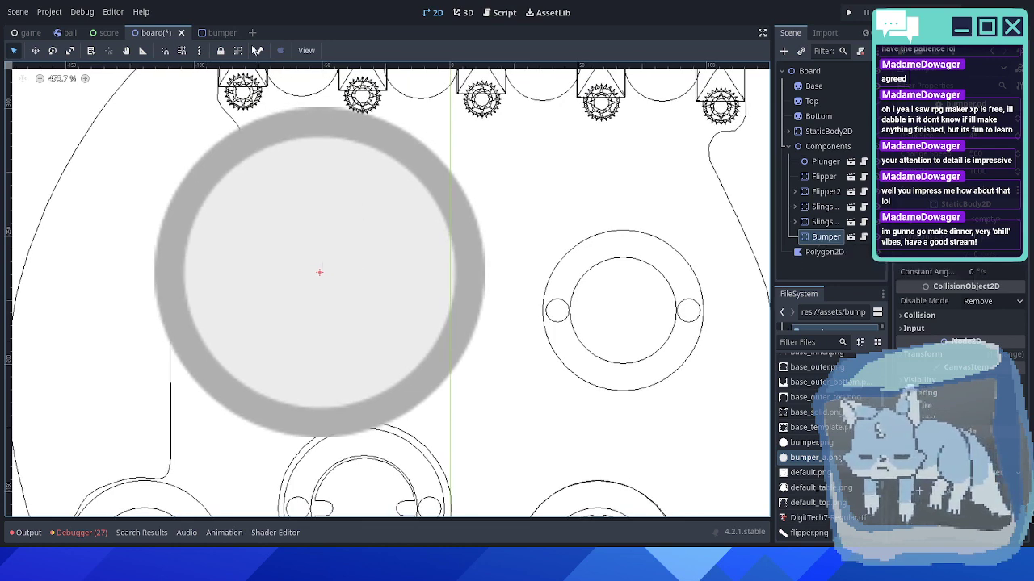
- In the bumper scene, set the Sprite2D modulate alpha to 140, save, and return to the board scene
left_click(850, 237)
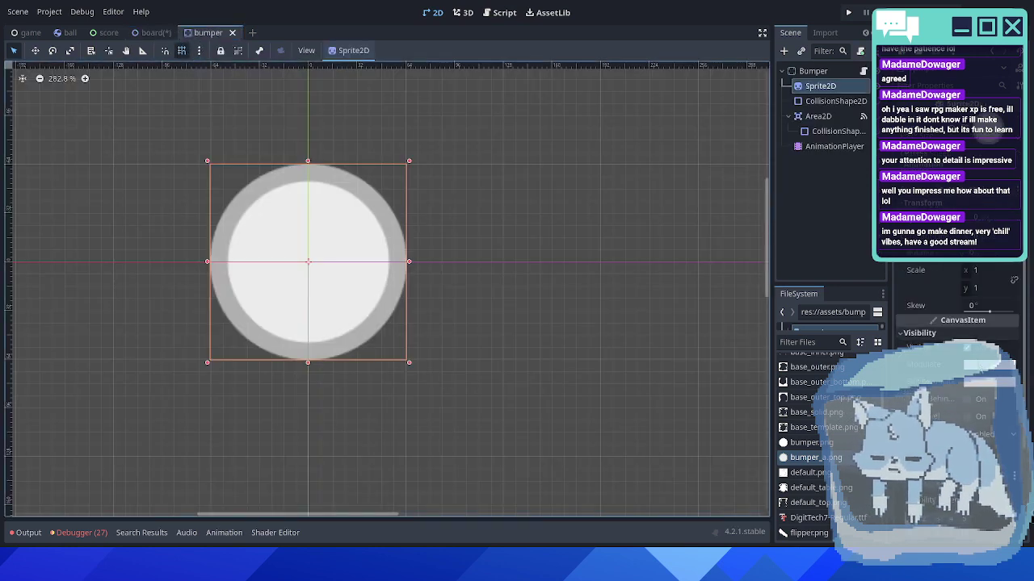
left_click(988, 365)
left_click(941, 286)
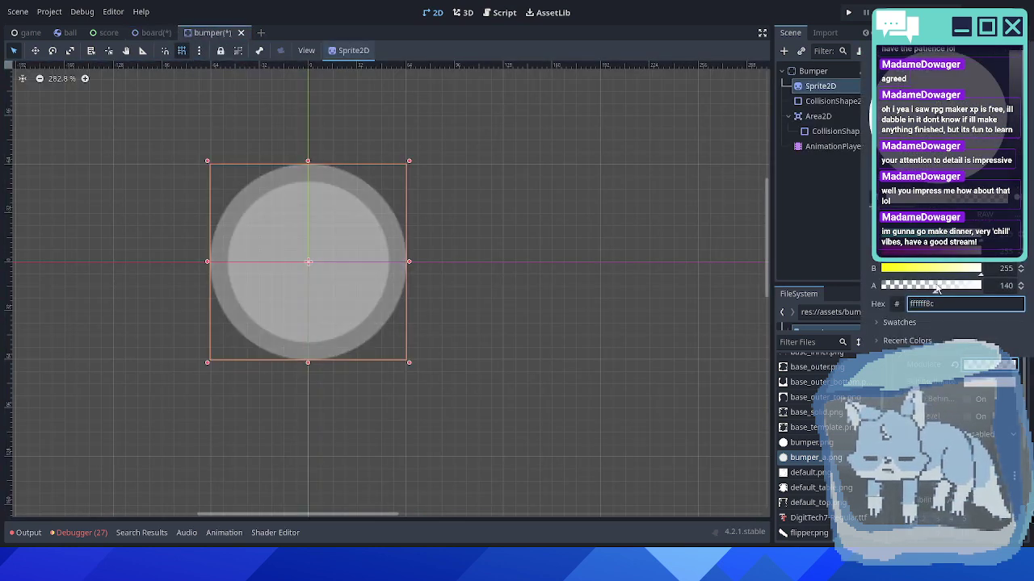
left_click(655, 35)
key("ctrl+s")
left_click(156, 34)
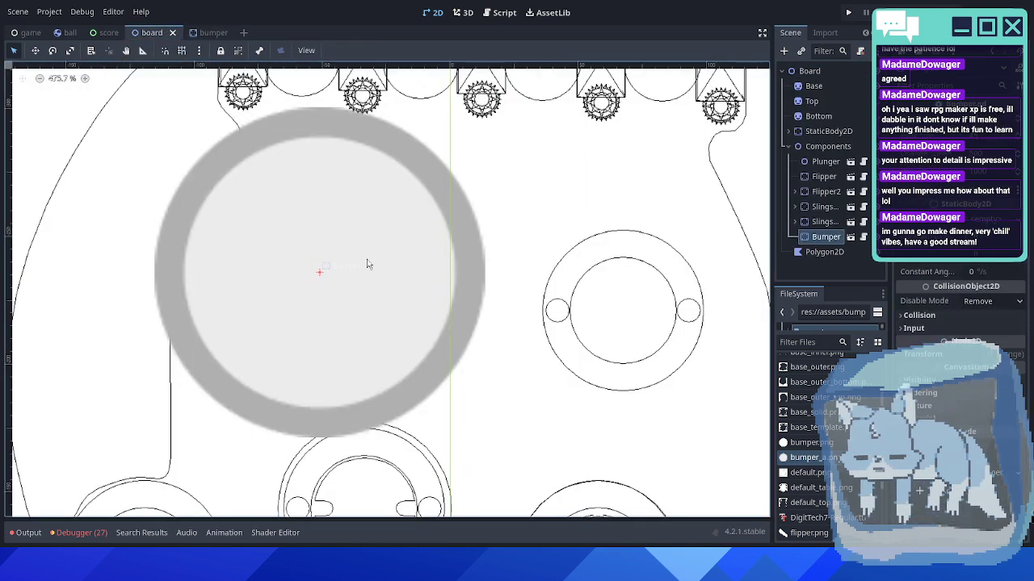
- Nudge the bumper sideways and slightly downward to try to align it with the upper-left outline
scroll(454, 290, "up", 3)
key("Right")
key("Right")
key("Right")
key("Right")
key("Right")
key("Right")
key("Right")
key("Right")
key("Right")
key("Right")
key("Right")
key("Right")
key("Right")
key("Right")
key("Right")
key("Right")
key("Right")
key("Right")
key("Right")
key("Right")
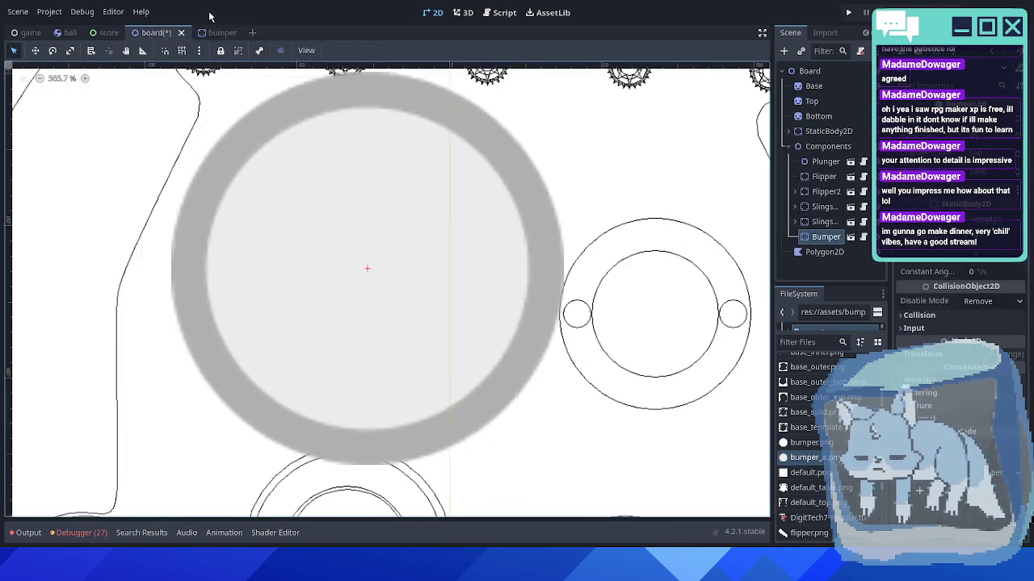
left_click(218, 32)
left_click(161, 33)
scroll(443, 288, "up", 1)
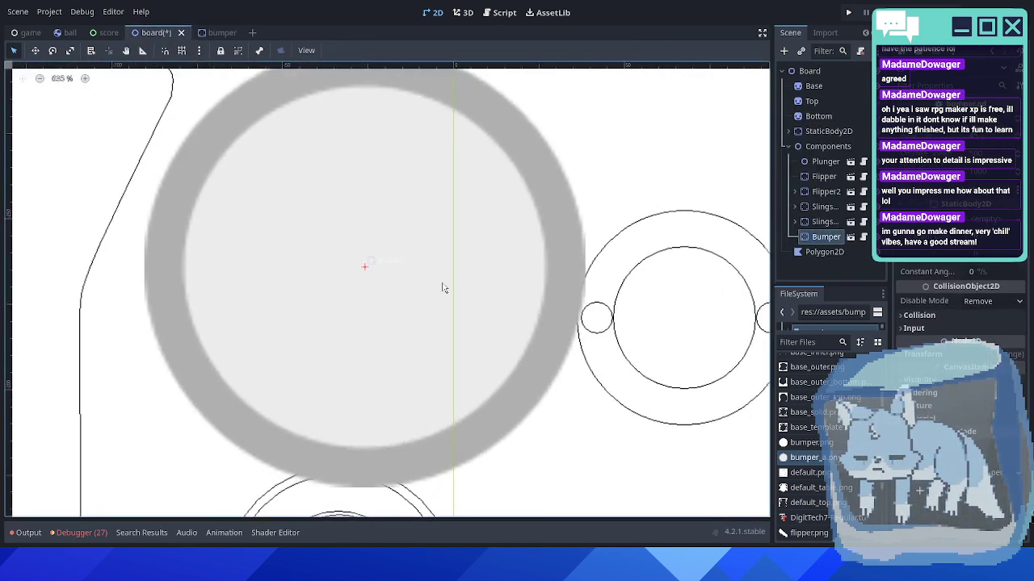
key("Right")
key("Right")
key("Right")
key("Right")
key("Right")
key("Right")
key("Right")
key("Right")
key("Right")
key("Right")
key("Right")
key("Right")
key("Right")
key("Right")
key("Right")
key("Right")
key("Right")
key("Right")
key("Right")
key("Right")
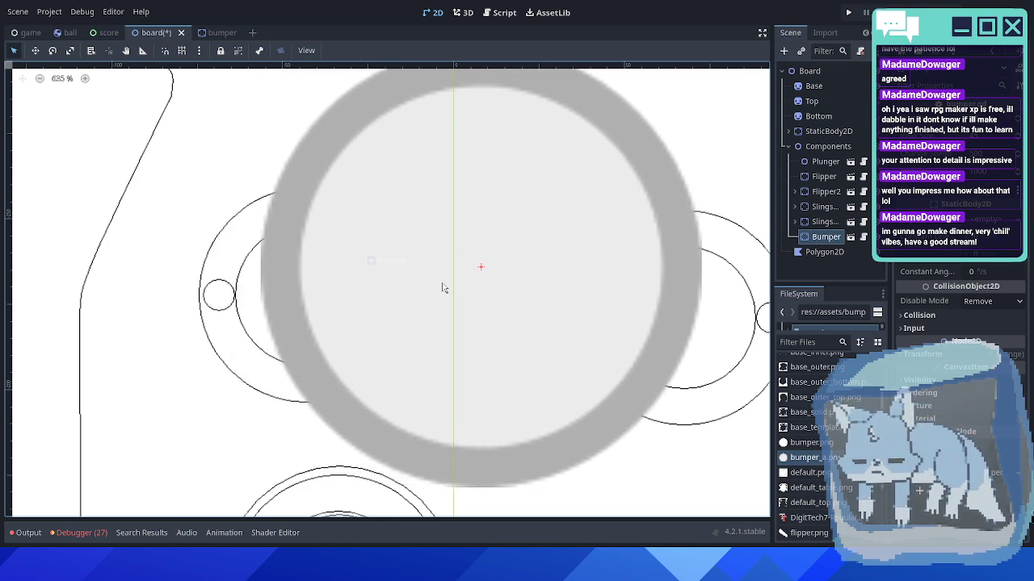
key("Left")
key("Left")
key("Left")
key("Left")
key("Left")
key("Left")
key("Left")
key("Left")
key("Left")
key("Left")
key("Left")
key("Left")
key("Left")
key("Left")
key("Left")
key("Left")
key("Left")
key("Left")
key("Left")
key("Left")
key("Down")
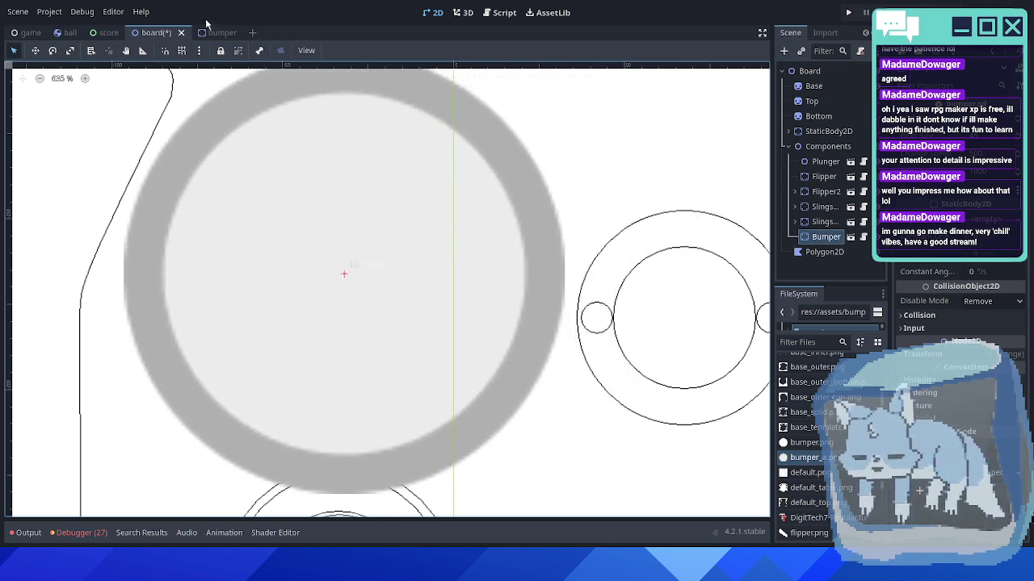
key("Left")
key("Left")
key("Left")
key("Left")
scroll(290, 97, "down", 2)
- Lower the bumper scene's Sprite2D modulate alpha to 62, save, and go back to the board scene
left_click(218, 33)
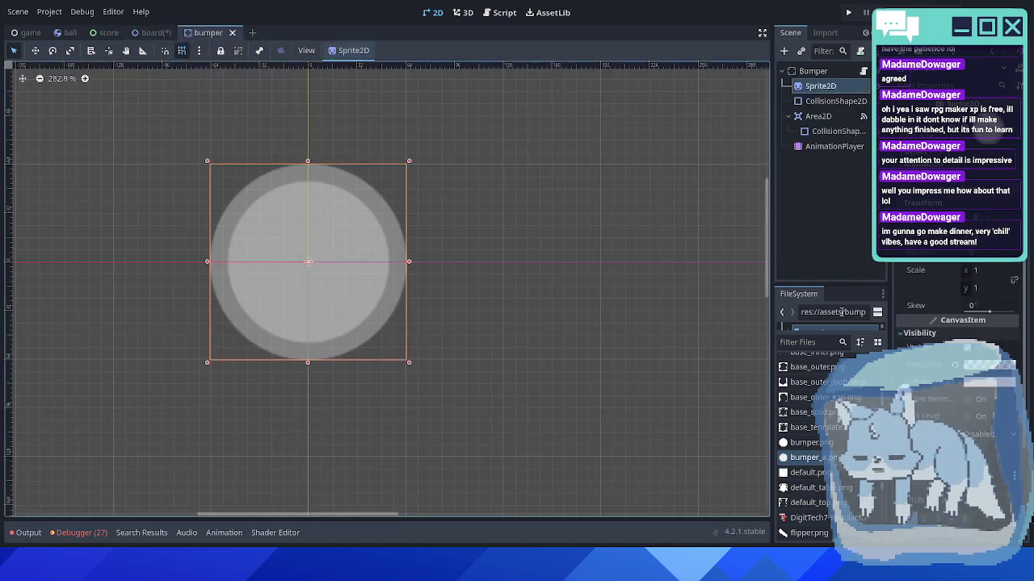
left_click(991, 365)
left_click(908, 290)
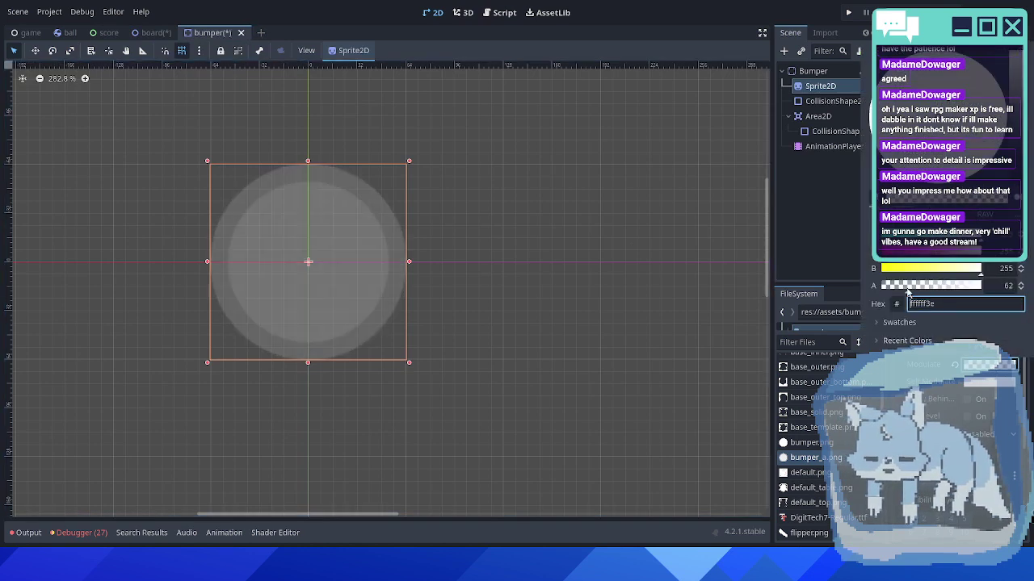
left_click(784, 243)
key("ctrl+s")
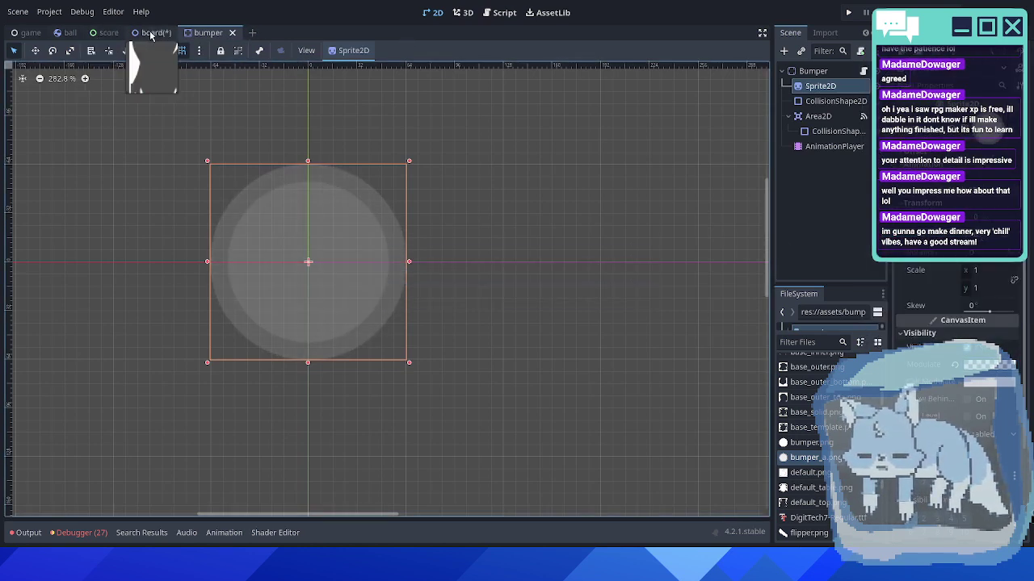
left_click(150, 33)
- Shift the bumper downward, reposition it over the upper-left bumper outline, and save the board scene
key("Down")
key("Down")
key("Down")
key("Down")
key("Down")
key("Down")
key("Down")
key("Down")
key("Down")
key("Down")
key("Down")
key("Down")
key("Down")
key("Down")
key("Down")
key("Down")
key("Down")
key("Down")
key("Down")
key("Down")
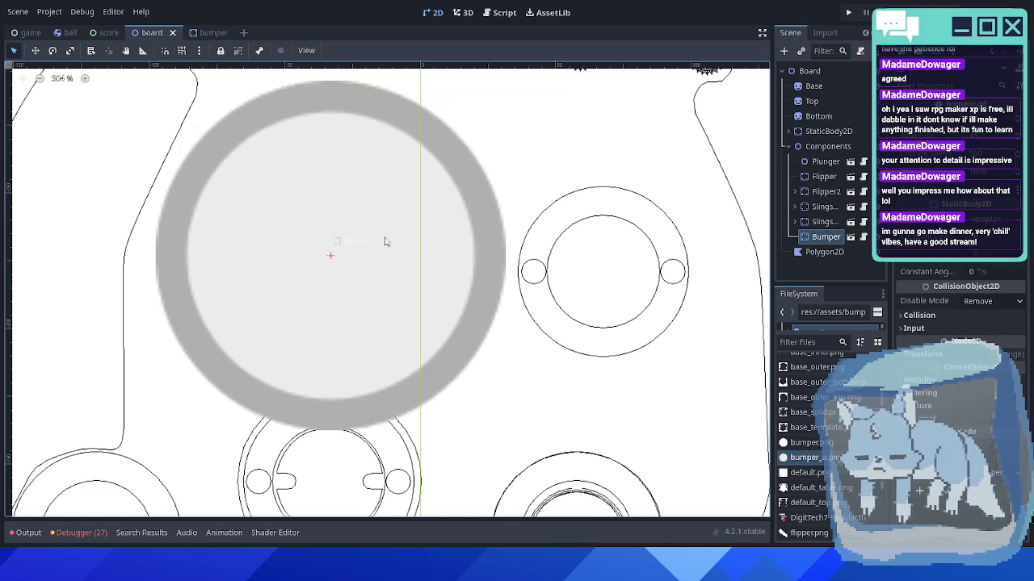
scroll(396, 325, "down", 5)
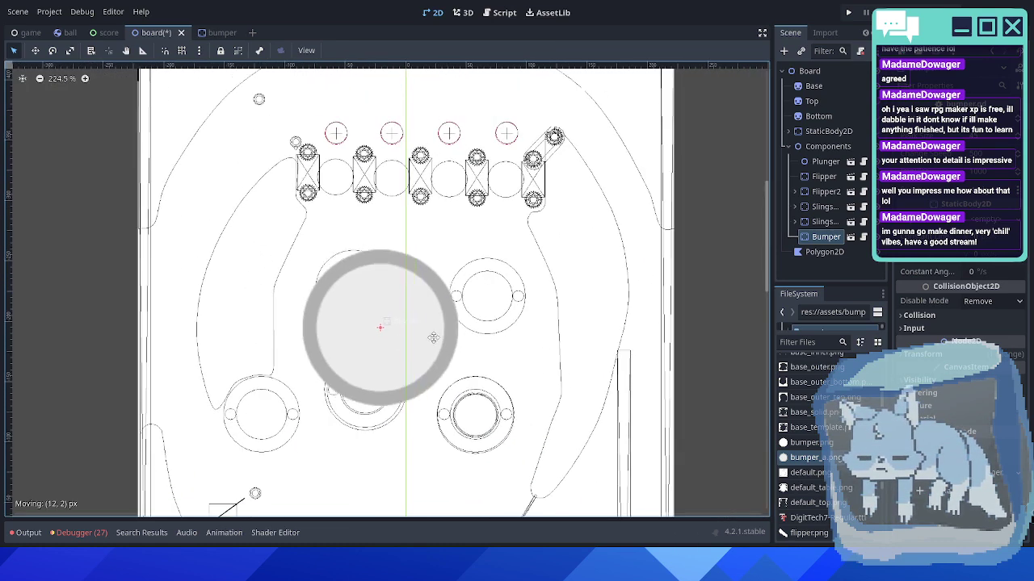
left_click_drag(399, 335, 356, 297)
scroll(404, 290, "up", 4)
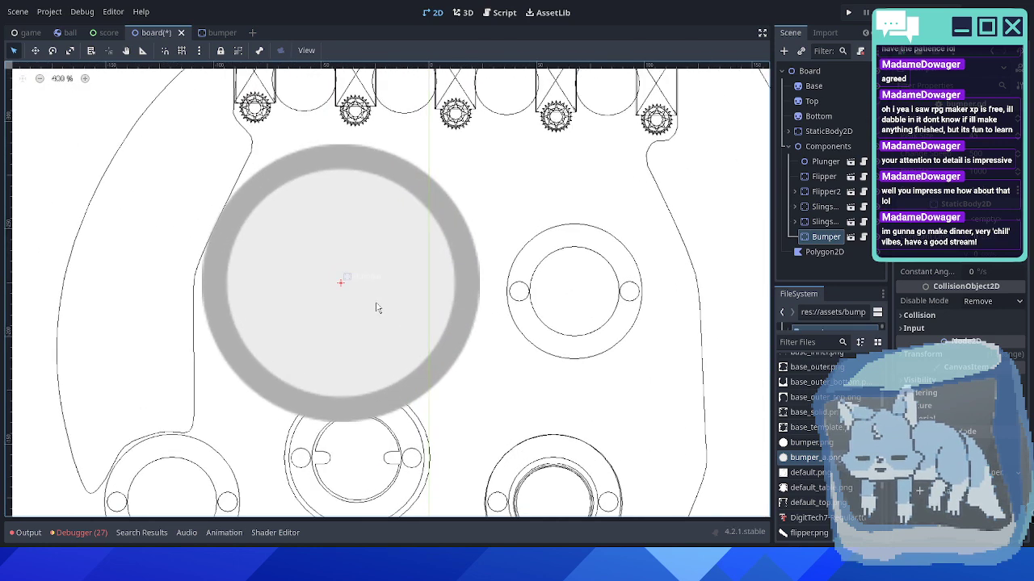
key("ctrl+s")
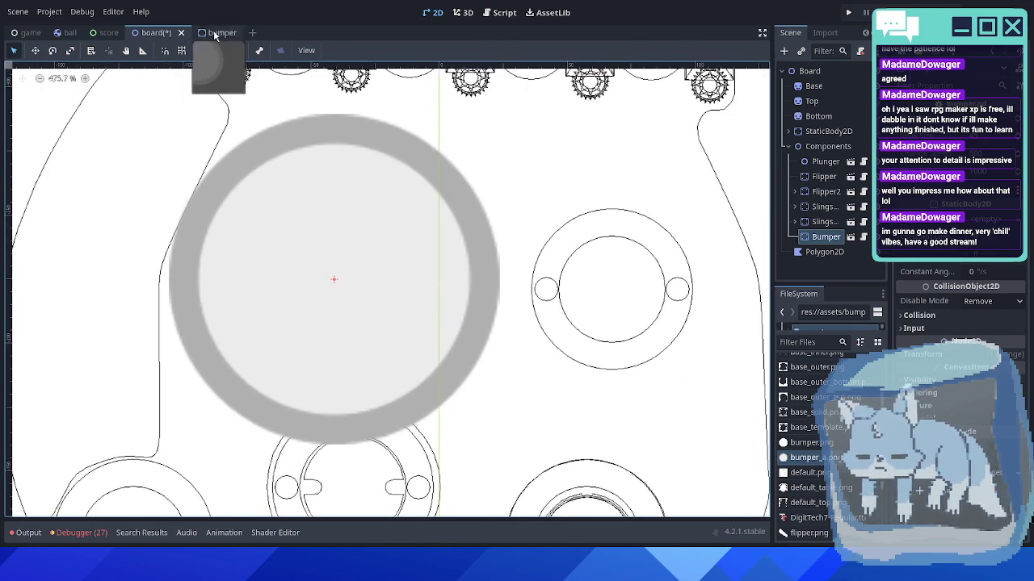
left_click(215, 34)
left_click(150, 33)
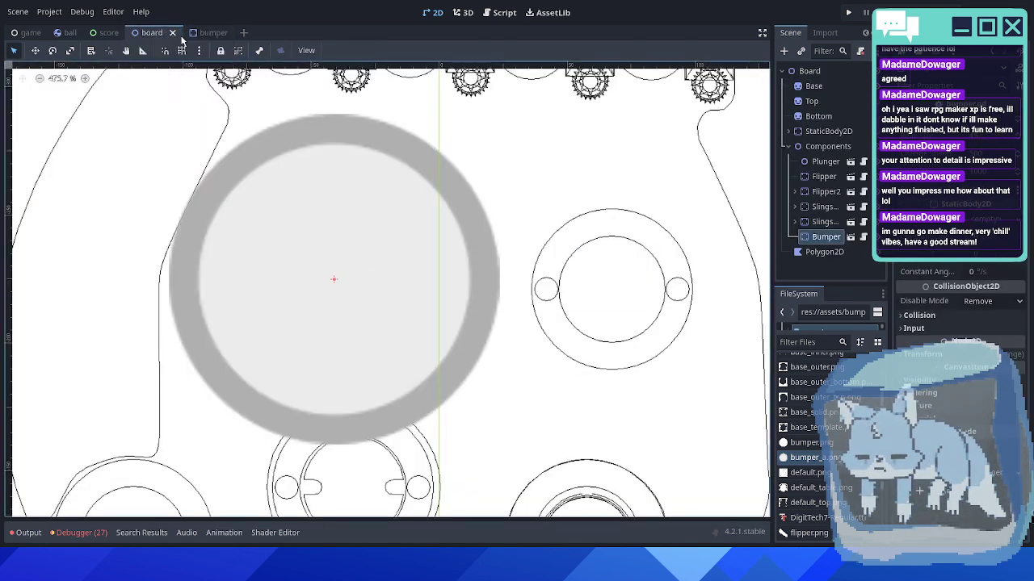
- Delete the Bumper node and instantiate components/bumper.tscn again under the Components node
key("Delete")
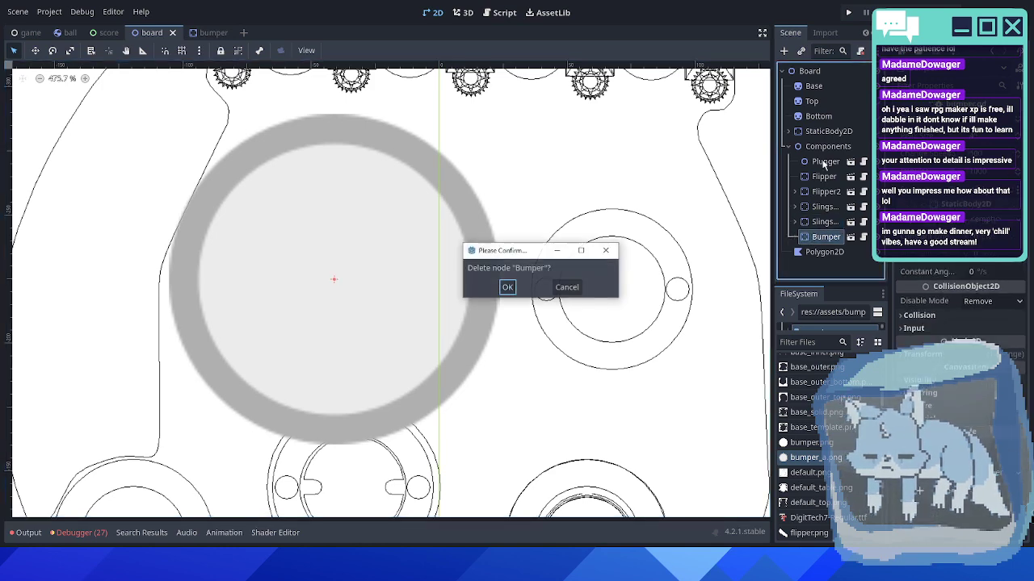
key("Return")
left_click(800, 50)
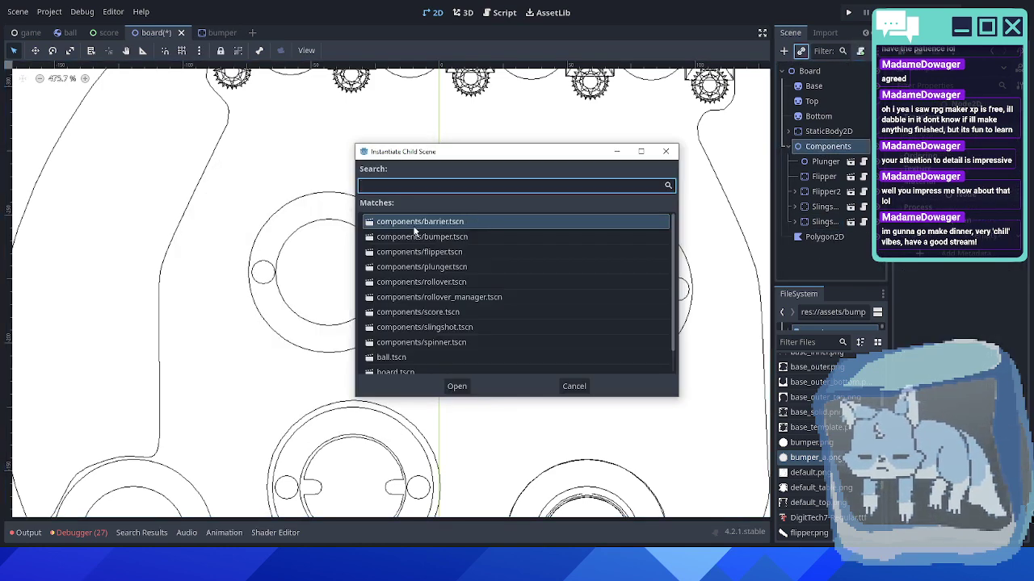
double_click(420, 237)
- Place the new Bumper instance over the upper-left bumper outline on the board
scroll(461, 294, "down", 5)
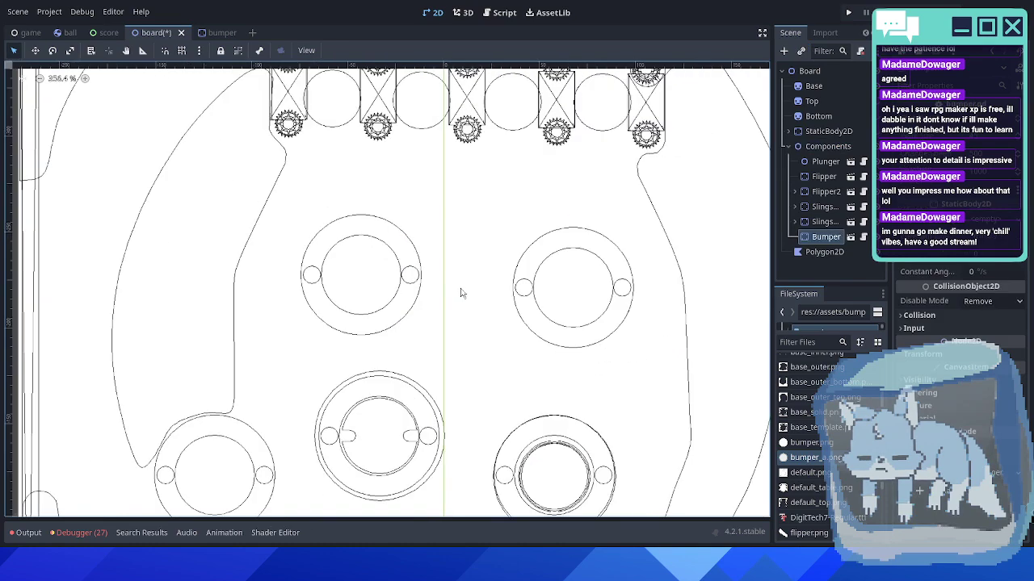
scroll(461, 293, "down", 4)
left_click_drag(514, 478, 477, 300)
scroll(474, 293, "up", 5)
scroll(457, 289, "up", 3)
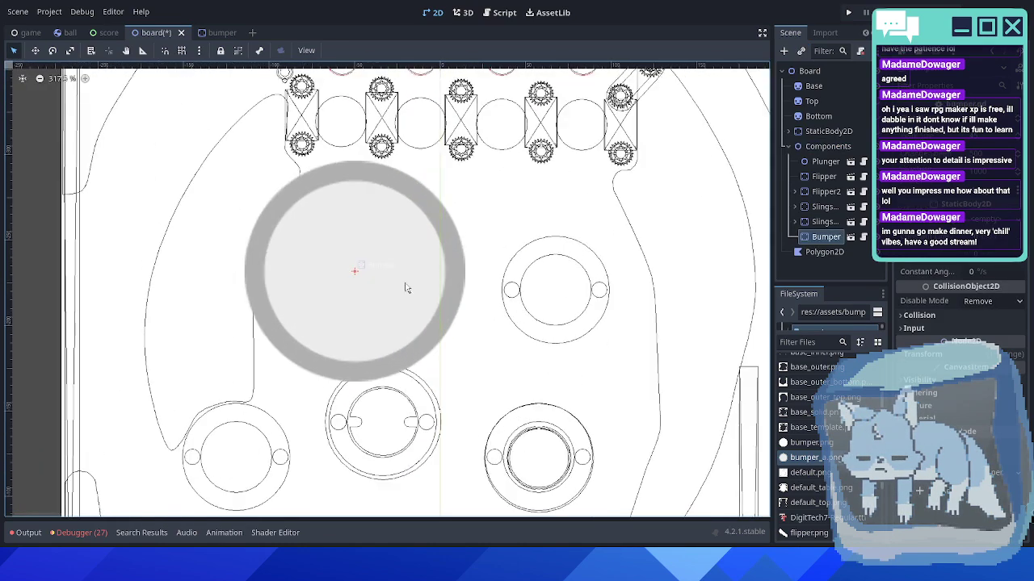
- Reset the Sprite2D modulate color to its default in the bumper scene and save it
left_click(221, 32)
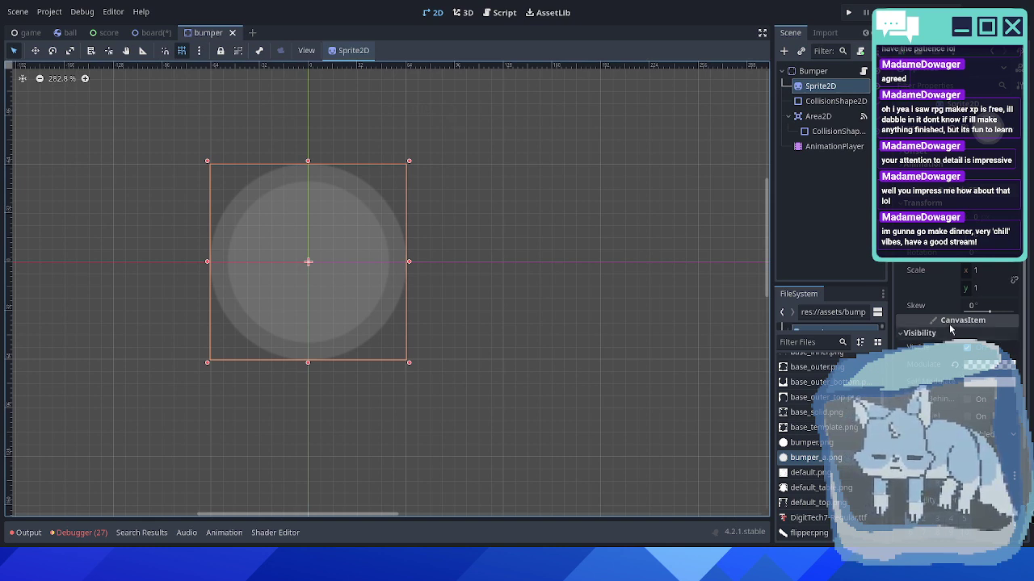
left_click(955, 364)
scroll(471, 195, "up", 1)
key("ctrl+s")
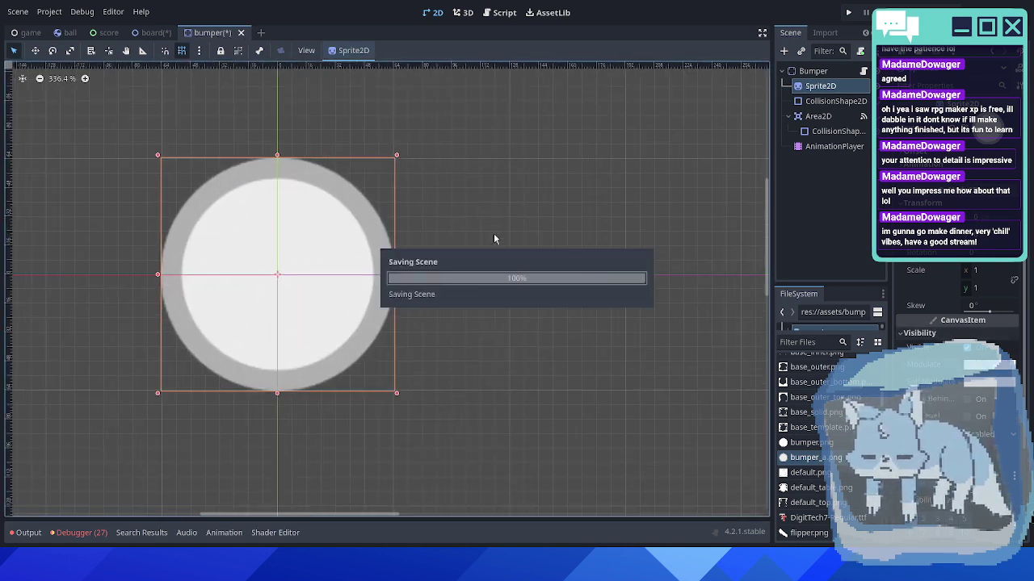
- Set the bumper's Sprite2D scale to 0.5 on both x and y, save, and return to the board scene
left_click(991, 271)
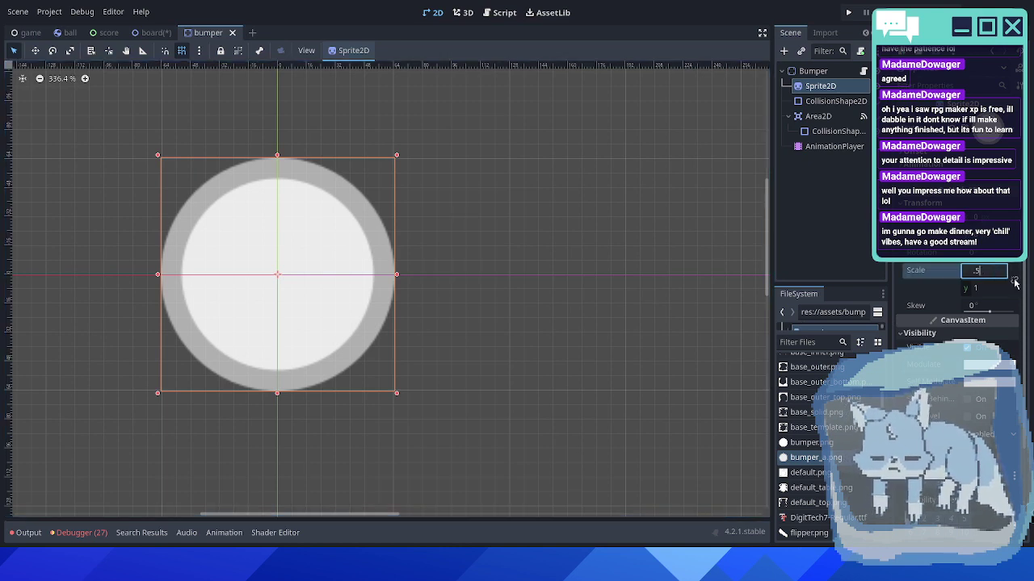
key("Return")
left_click(985, 289)
type(".5")
key("Return")
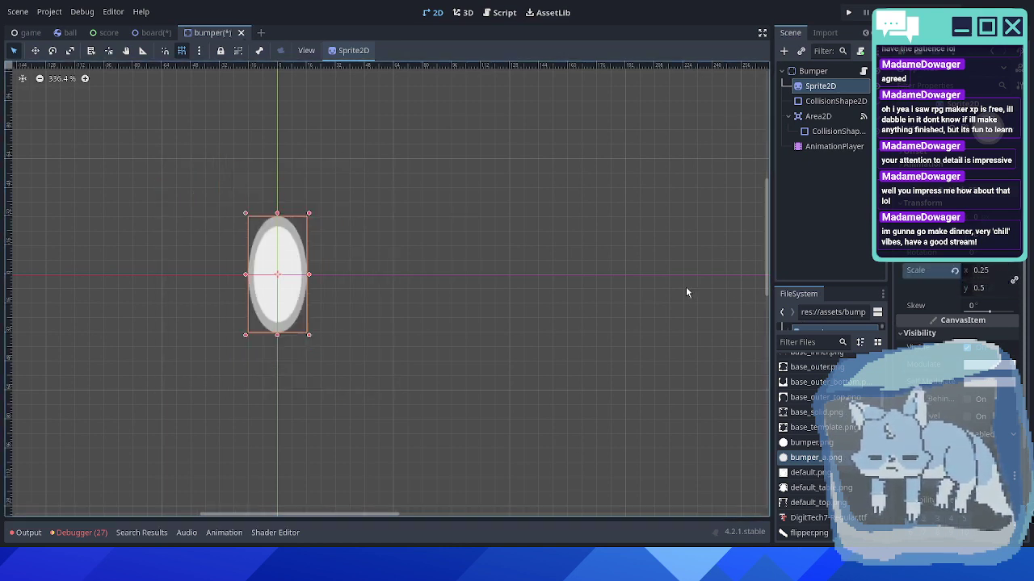
left_click(990, 271)
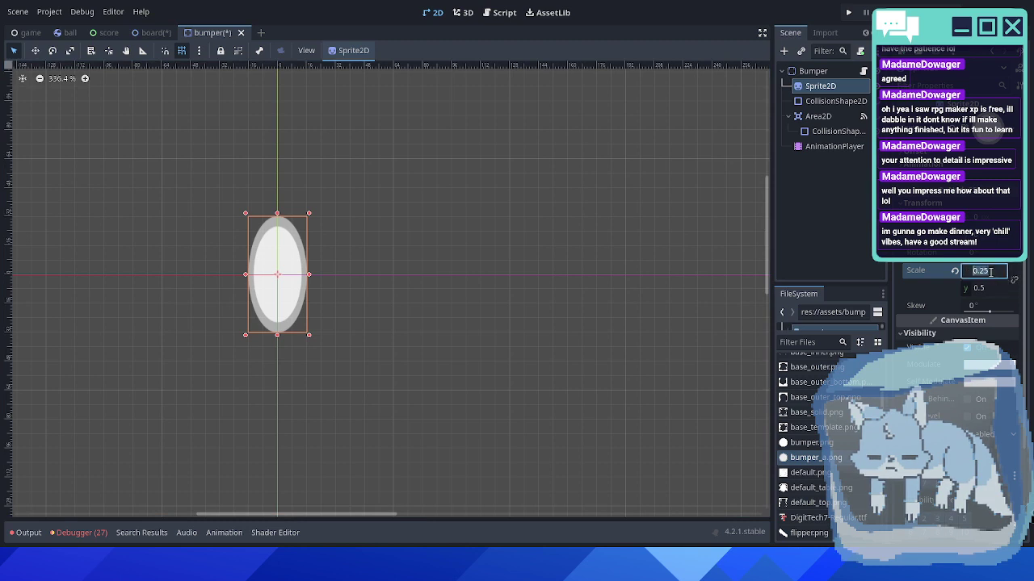
type(".5")
key("Return")
left_click(1013, 282)
scroll(546, 238, "up", 3)
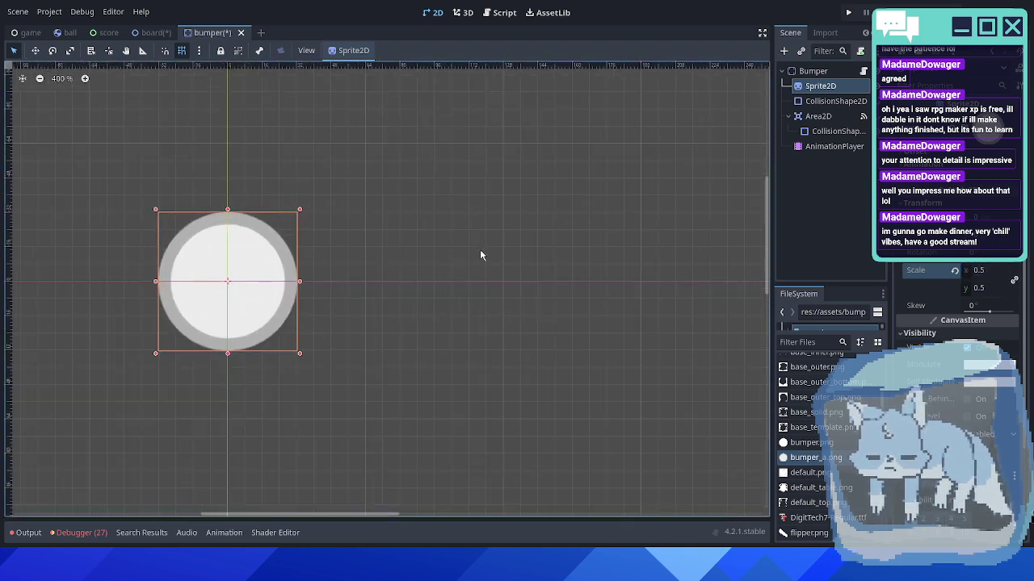
middle_click_drag(364, 243, 450, 258)
key("ctrl+s")
left_click(152, 32)
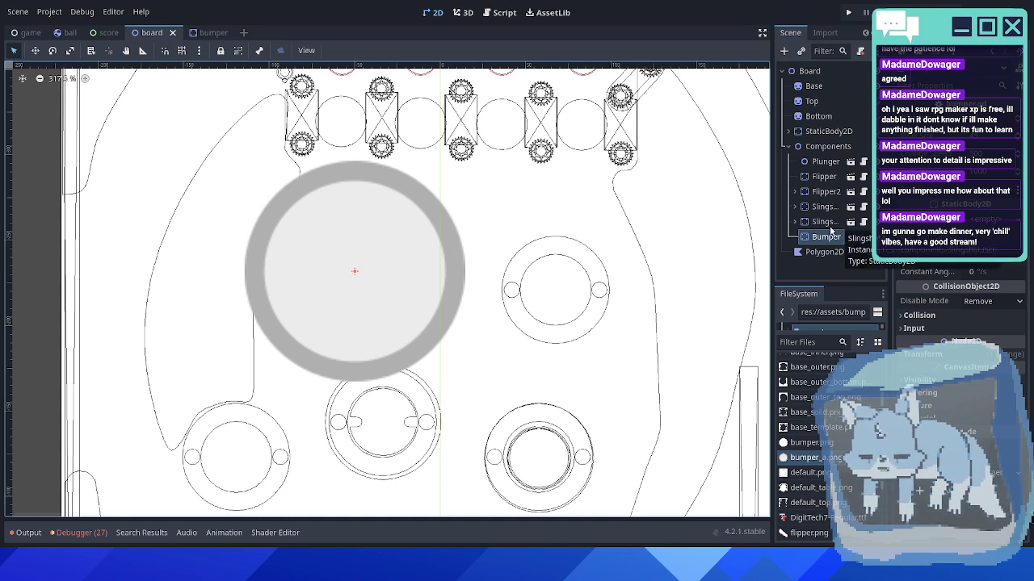
left_click(826, 223)
left_click(825, 237)
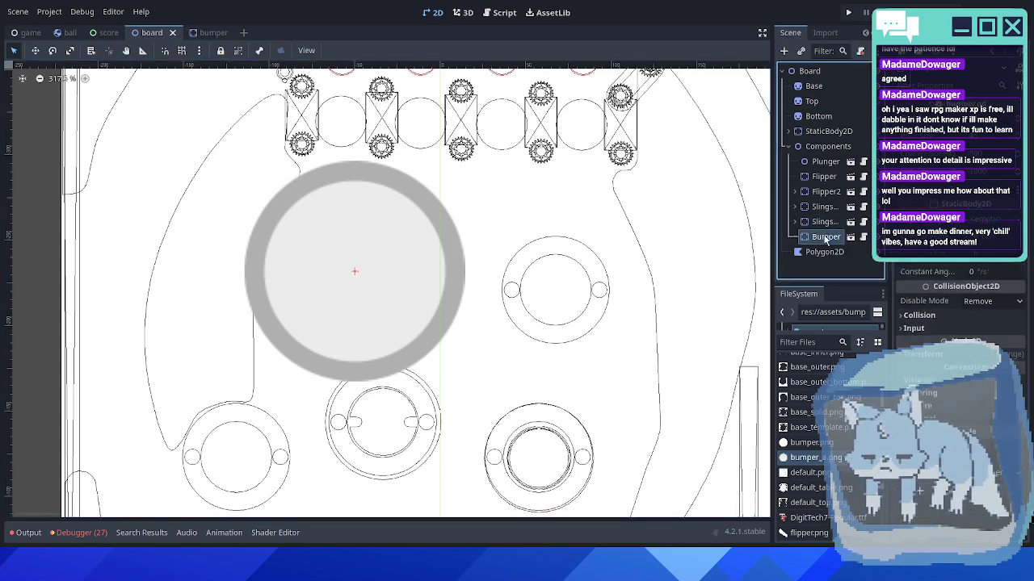
left_click(208, 32)
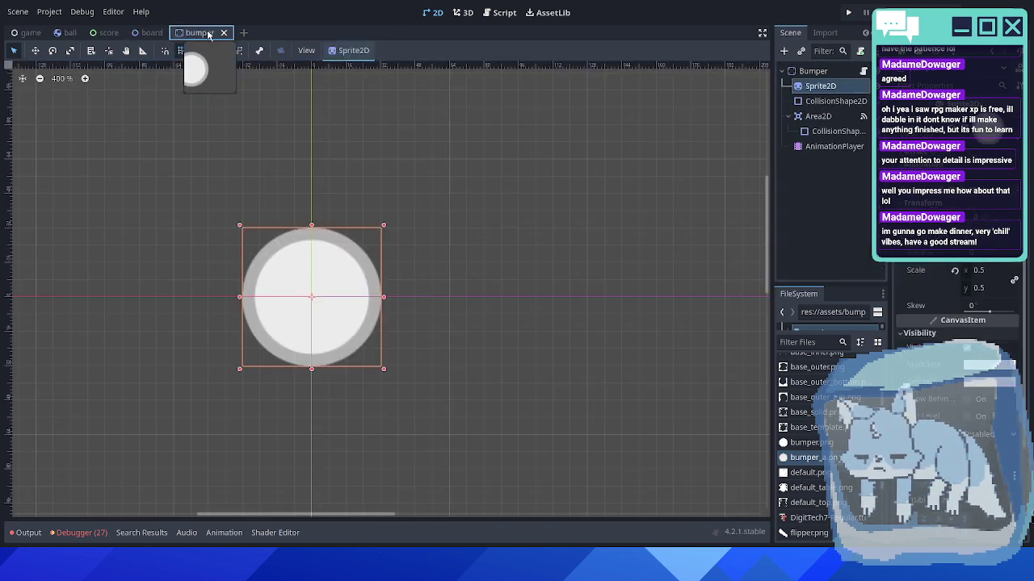
left_click(152, 32)
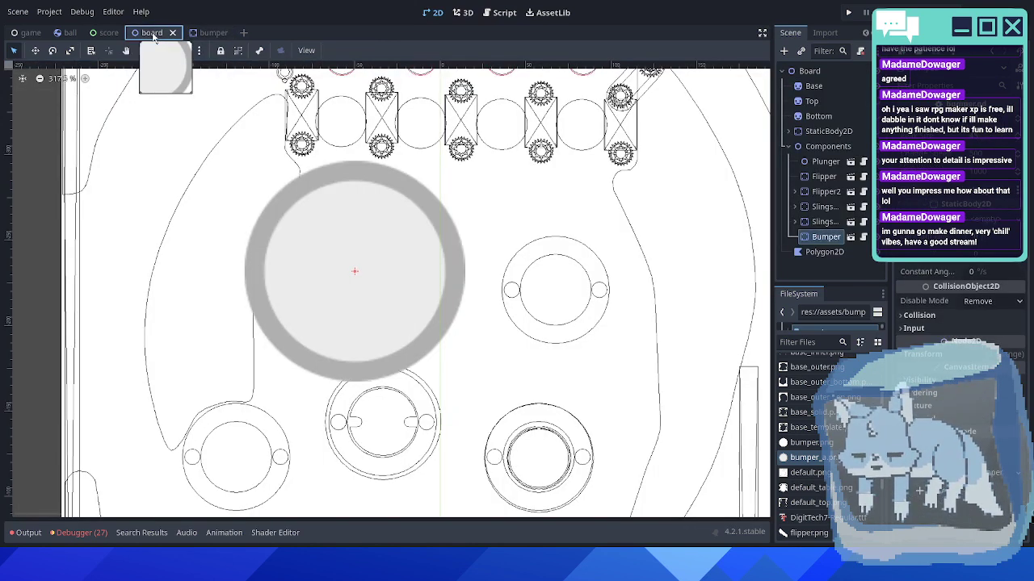
- Replace the Bumper node under Components with a fresh components/bumper.tscn instance placed over the upper-left bumper outline
left_click(821, 223)
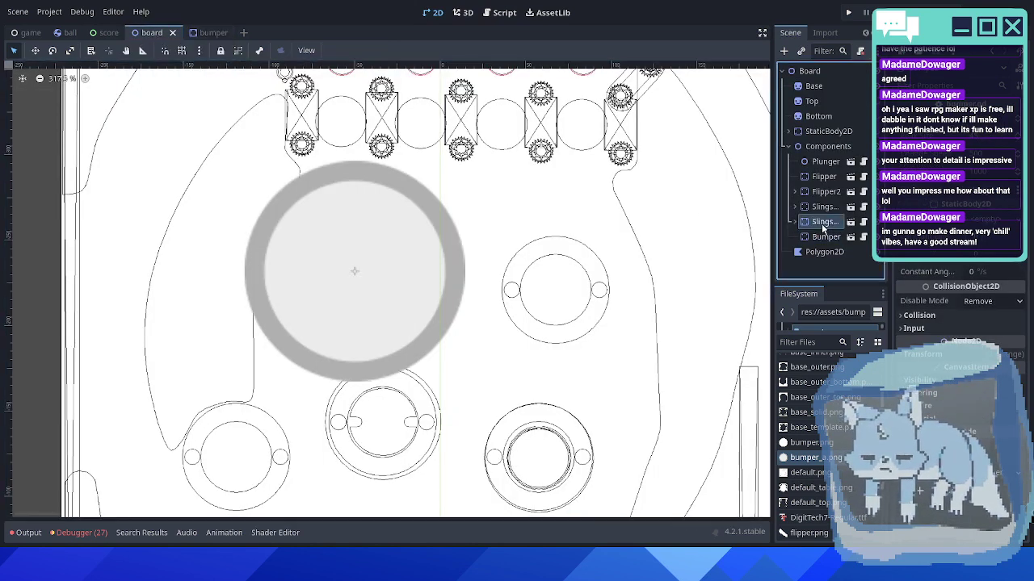
left_click(825, 145)
left_click(825, 236)
key("Delete")
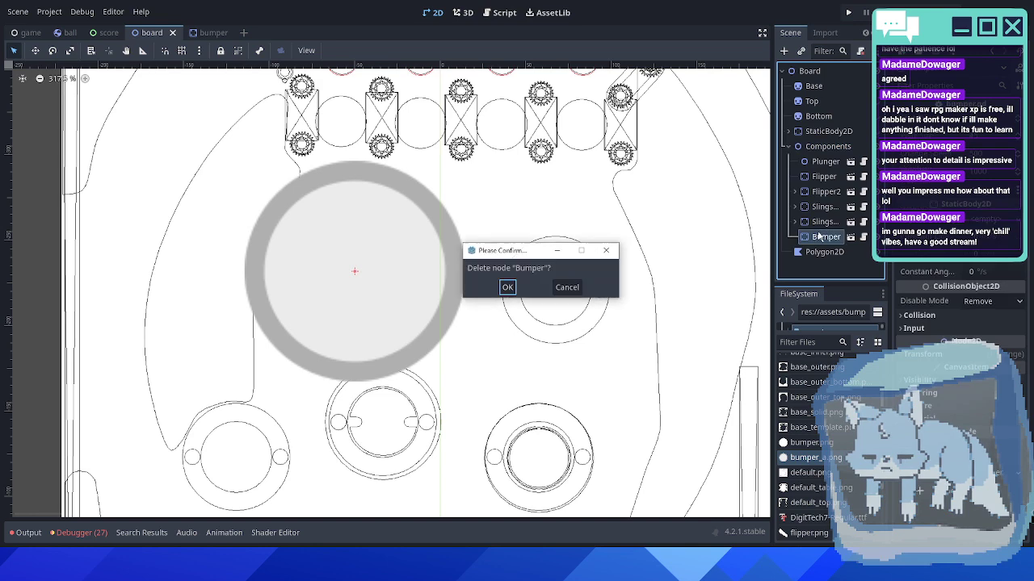
key("Return")
left_click(800, 50)
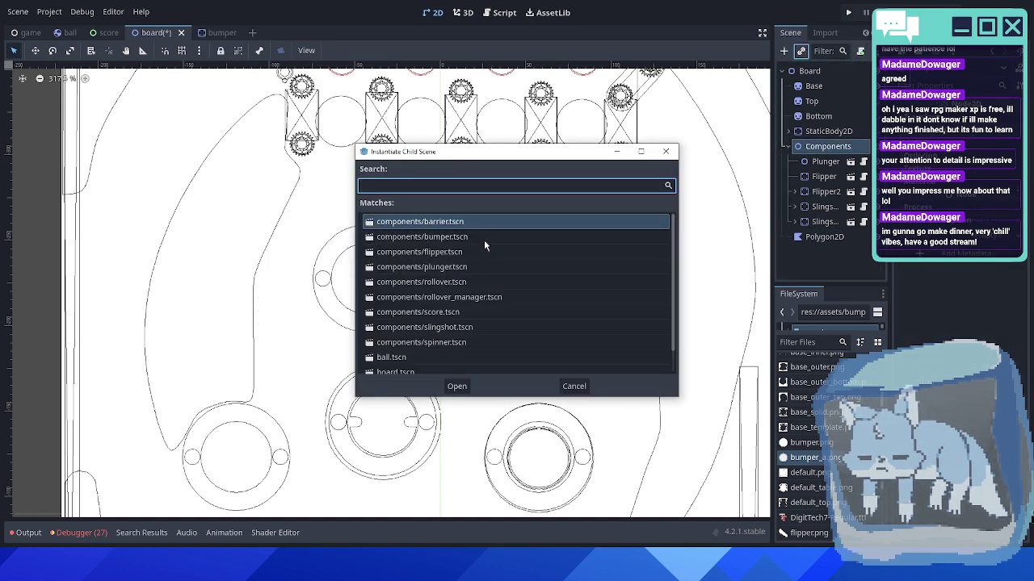
type("bumper")
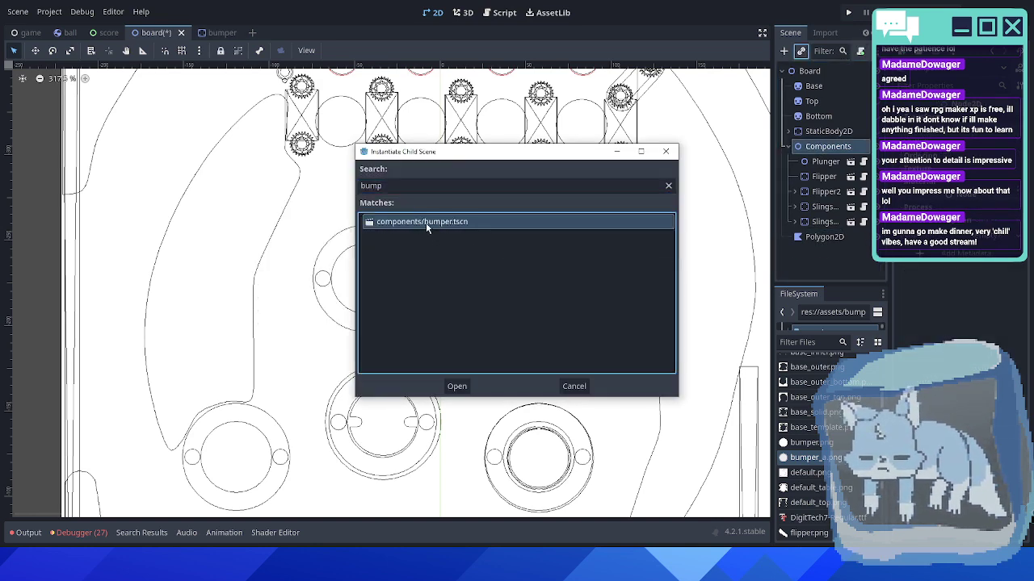
double_click(426, 222)
scroll(436, 290, "down", 9)
left_click_drag(474, 465, 428, 228)
- Compare the bumper in its own scene with its board instance, save the scene, and return to the board
left_click(219, 32)
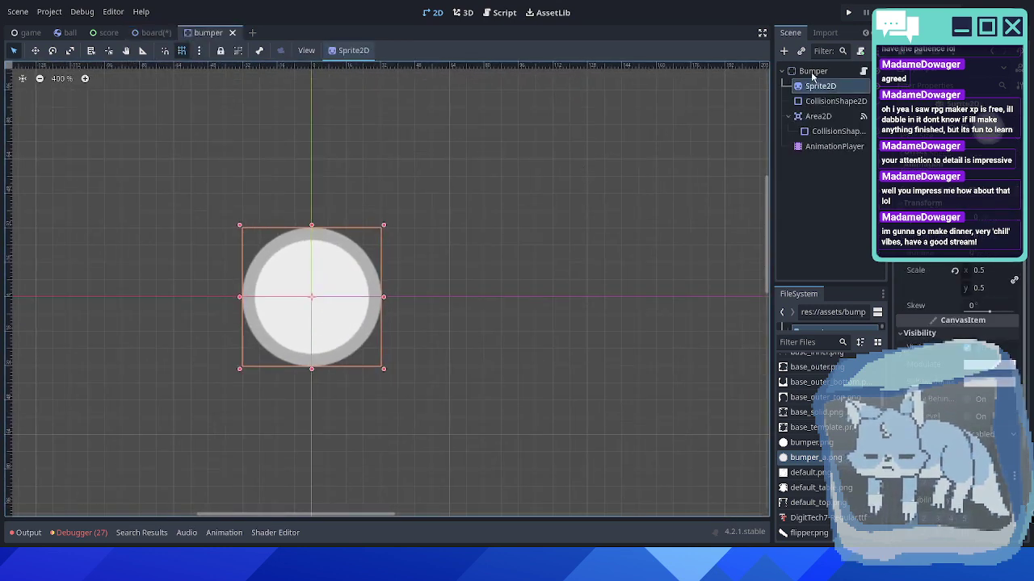
left_click(812, 73)
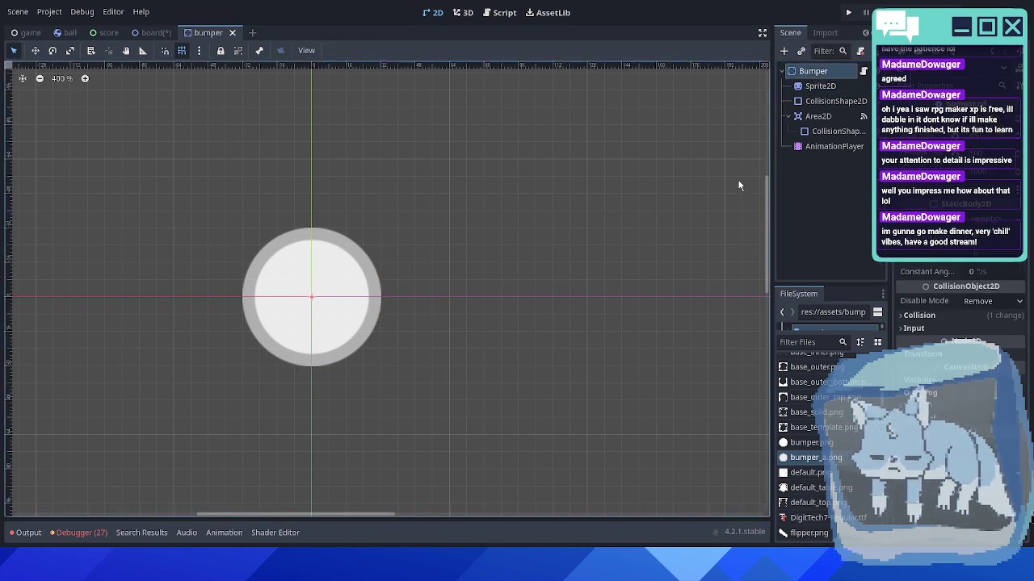
scroll(374, 270, "up", 2)
left_click(155, 33)
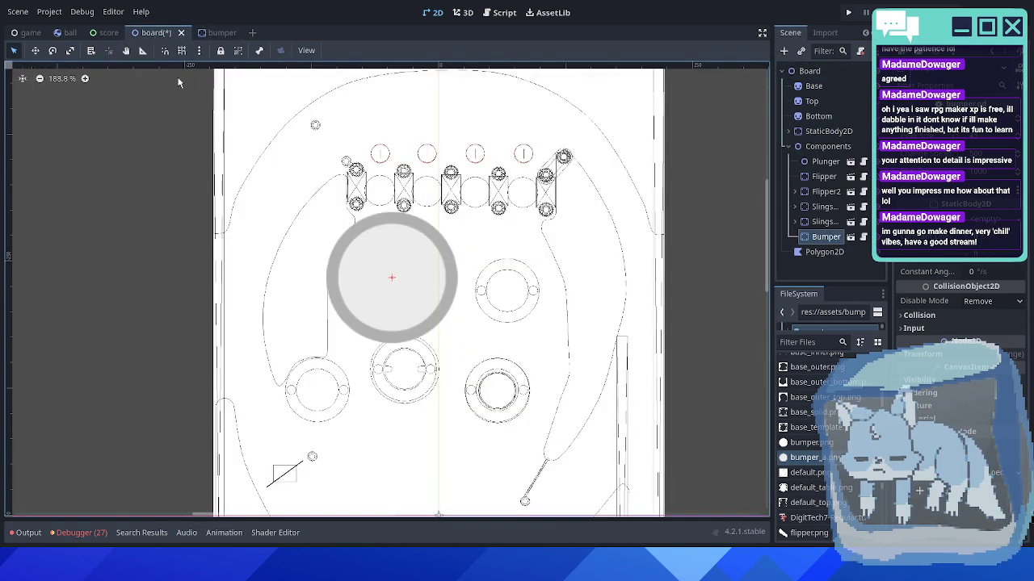
left_click(221, 34)
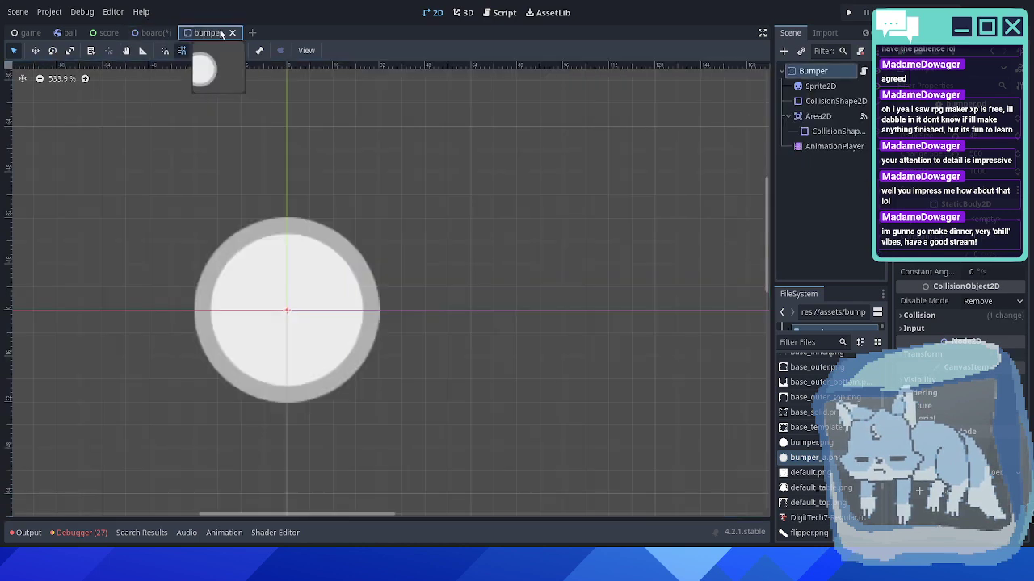
key("ctrl+s")
left_click(152, 33)
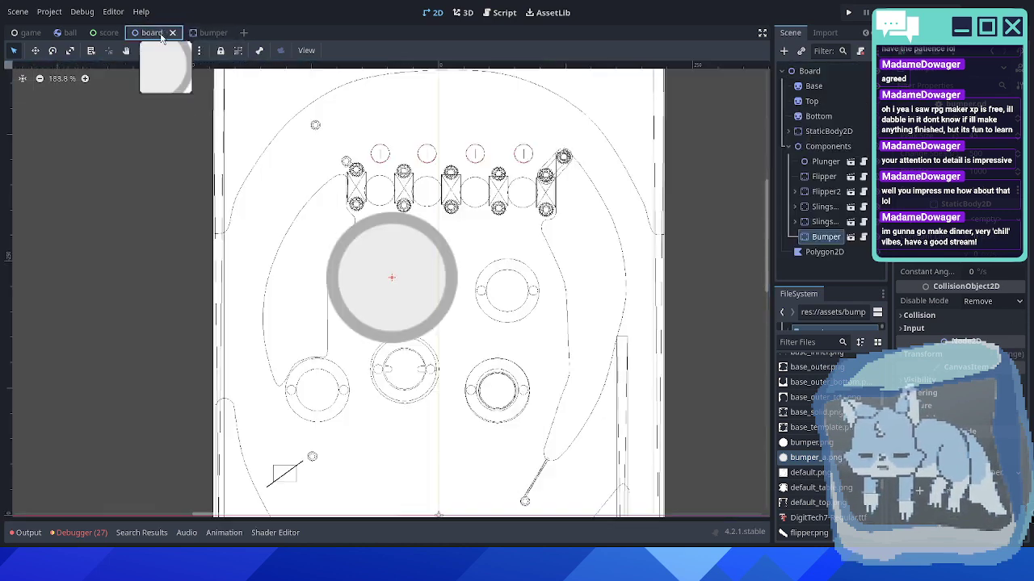
- Delete the Bumper node from the board and save the scene
key("Delete")
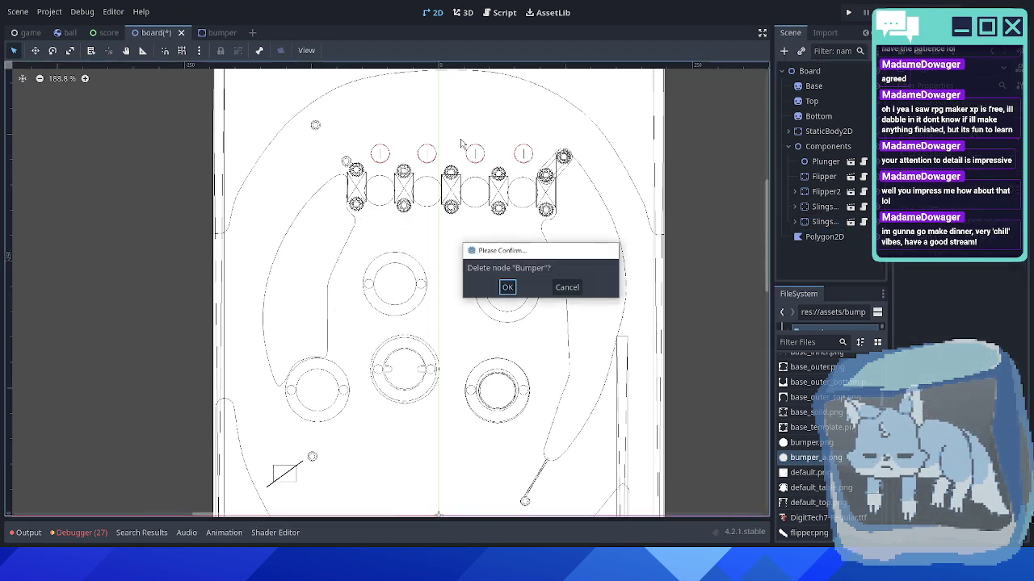
key("Return")
key("ctrl+s")
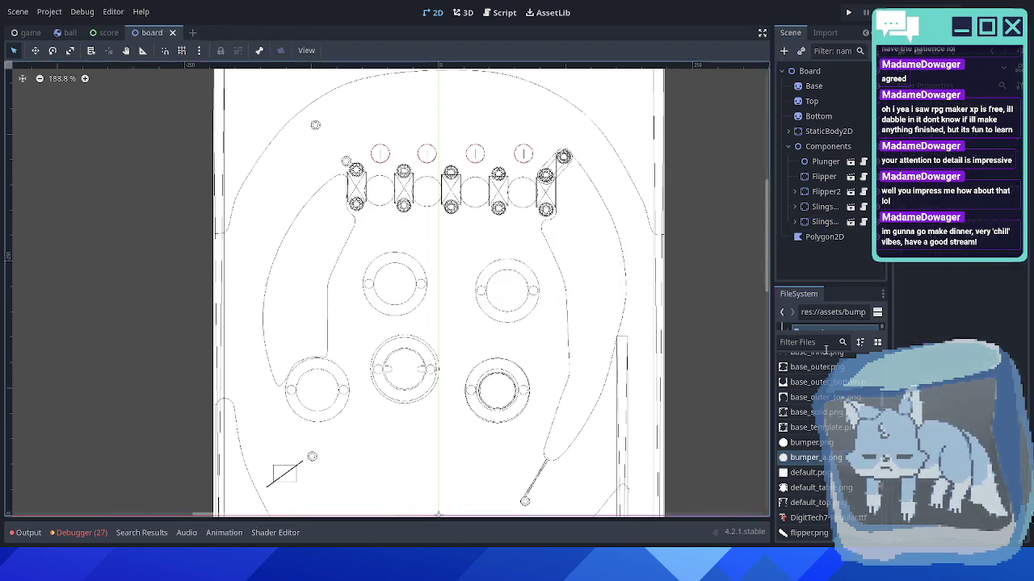
- Filter the project files for "bump" and open bumper.tscn
left_click(811, 343)
type("bum")
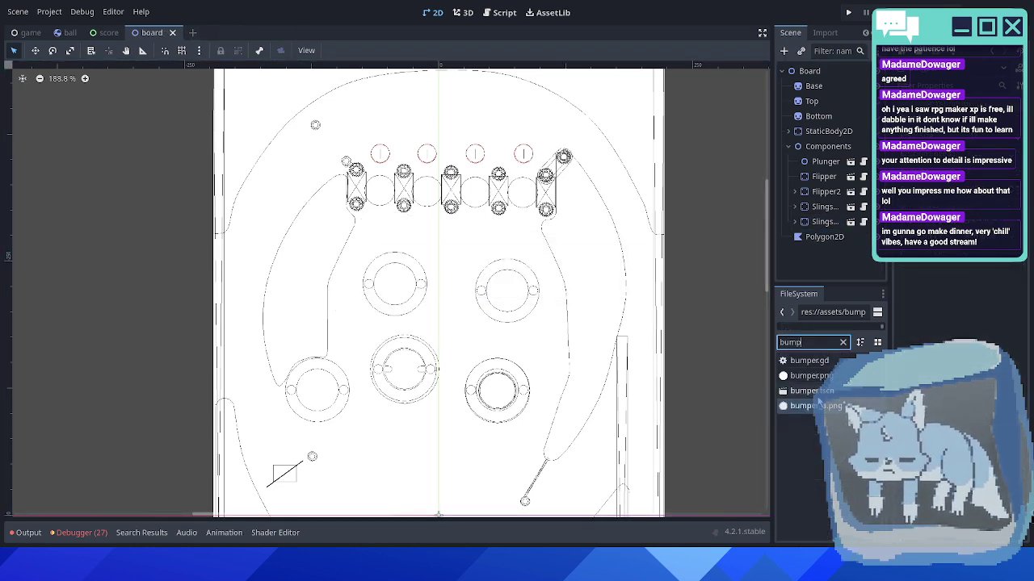
type("p")
double_click(812, 391)
scroll(415, 307, "down", 10)
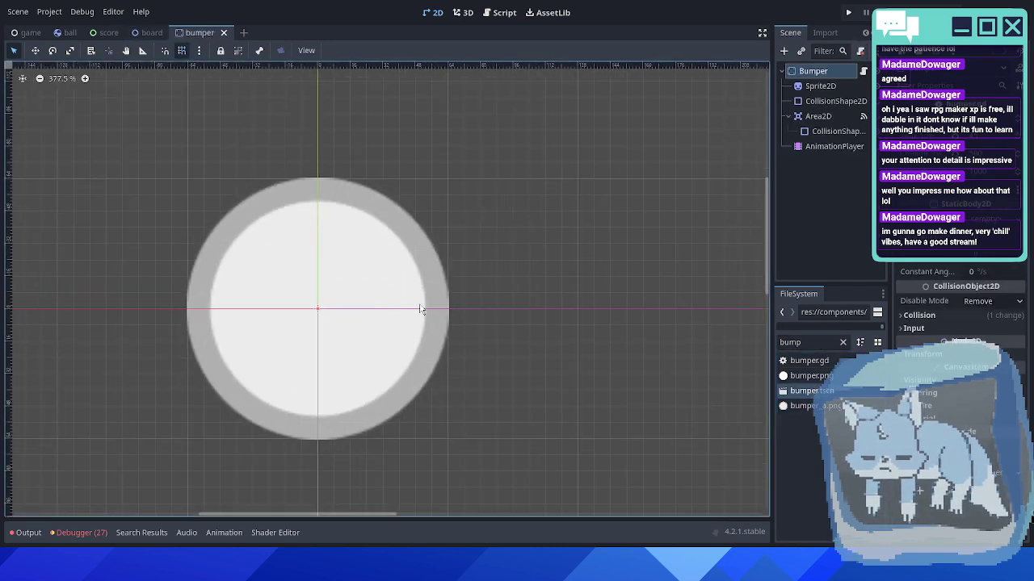
- Set the bumper's Sprite2D scale to 0.5 on both x and y, save, and return to the board scene
left_click(825, 85)
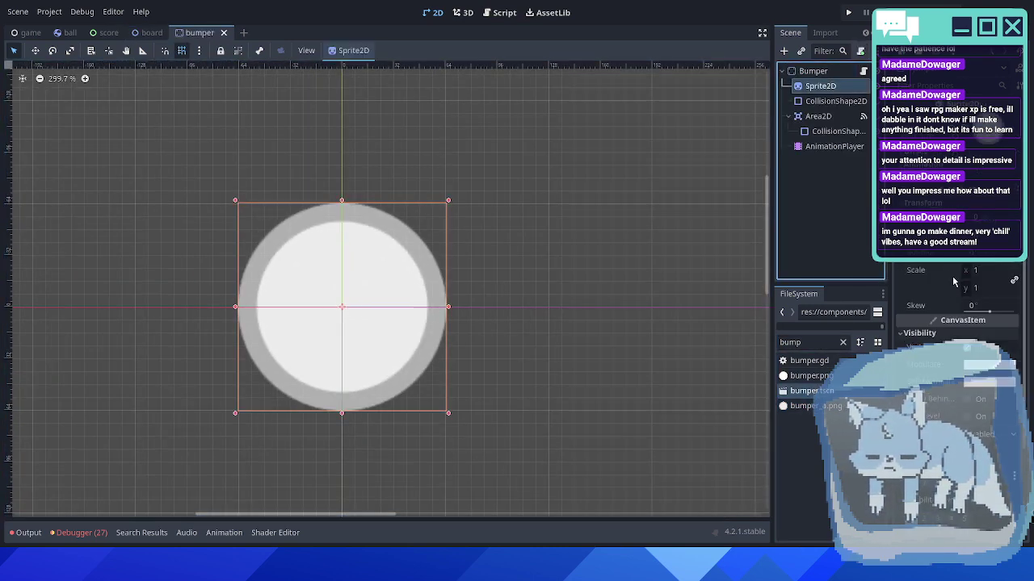
left_click(814, 72)
left_click(818, 86)
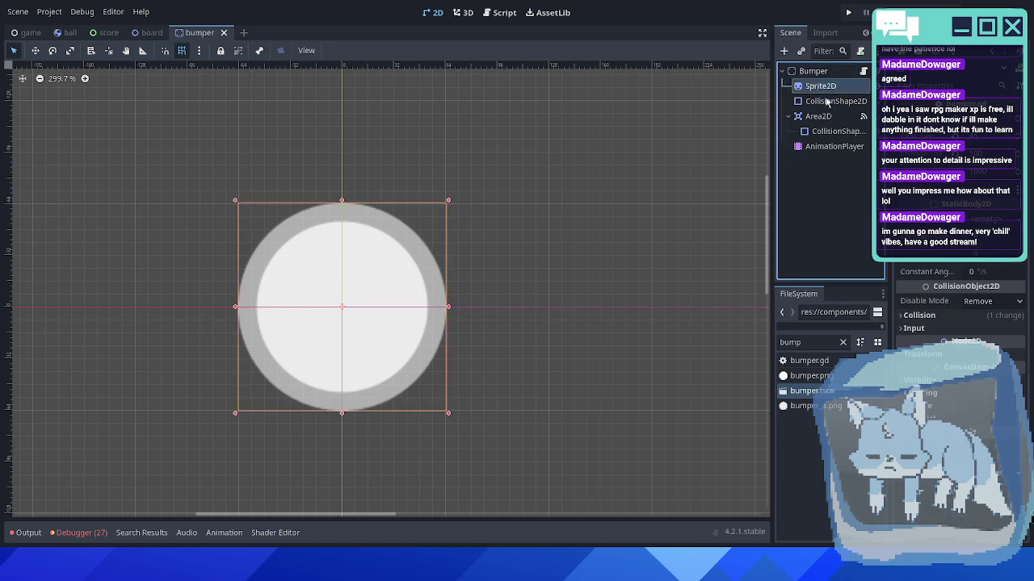
left_click(979, 272)
type(".5")
key("Return")
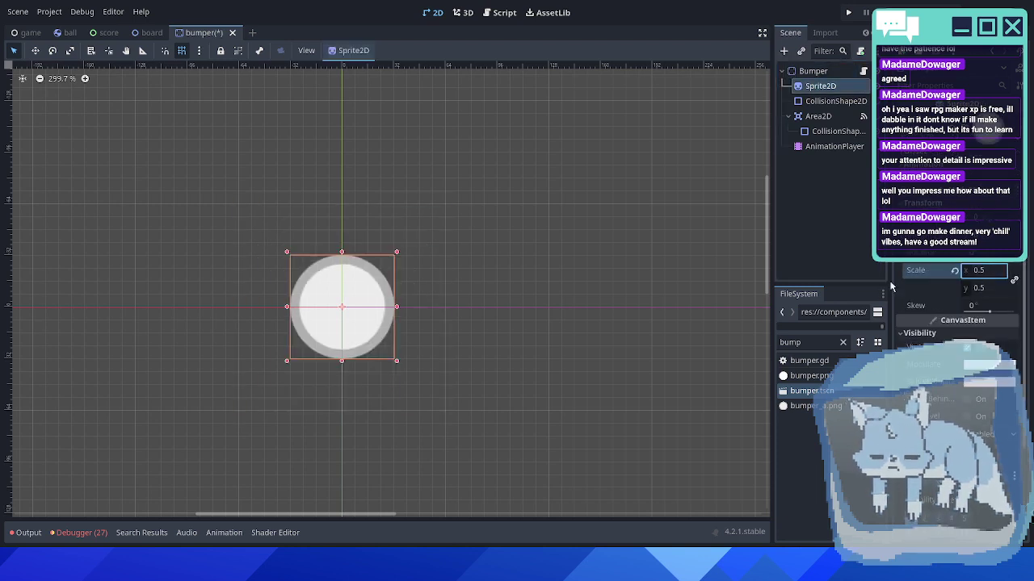
left_click(152, 33)
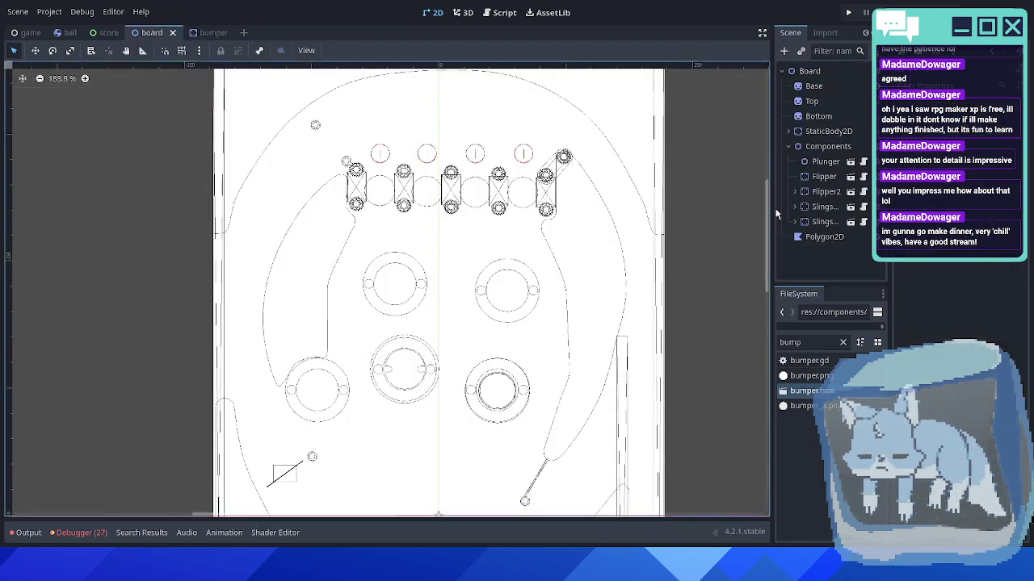
- Instantiate components/bumper.tscn under the Components node and place it over the upper-left bumper outline
left_click(825, 146)
left_click(801, 50)
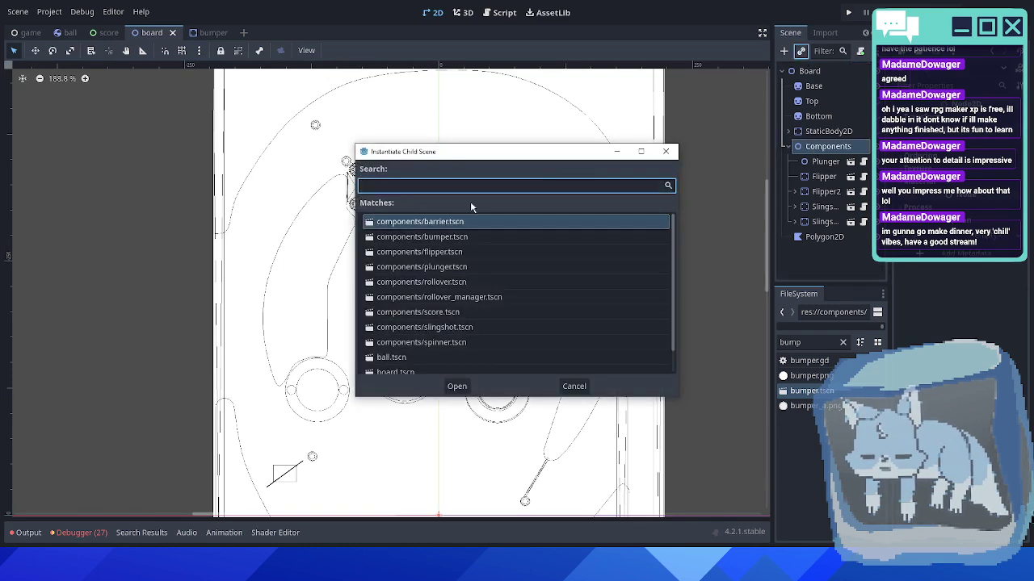
double_click(428, 237)
left_click_drag(461, 461, 428, 239)
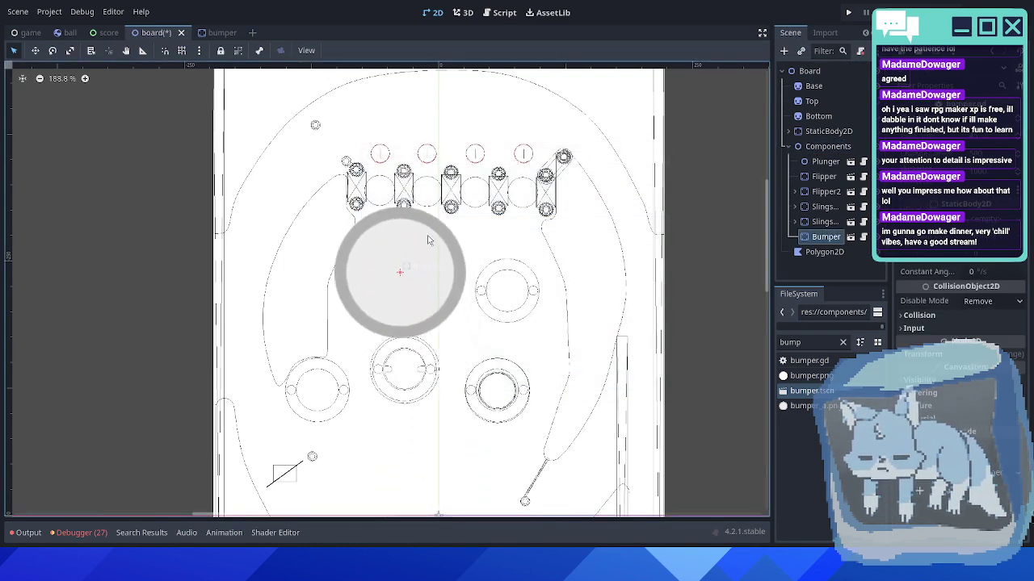
- Read through the debugger's error list and close it
left_click(81, 533)
left_click(86, 395)
scroll(240, 500, "down", 1)
scroll(256, 496, "down", 5)
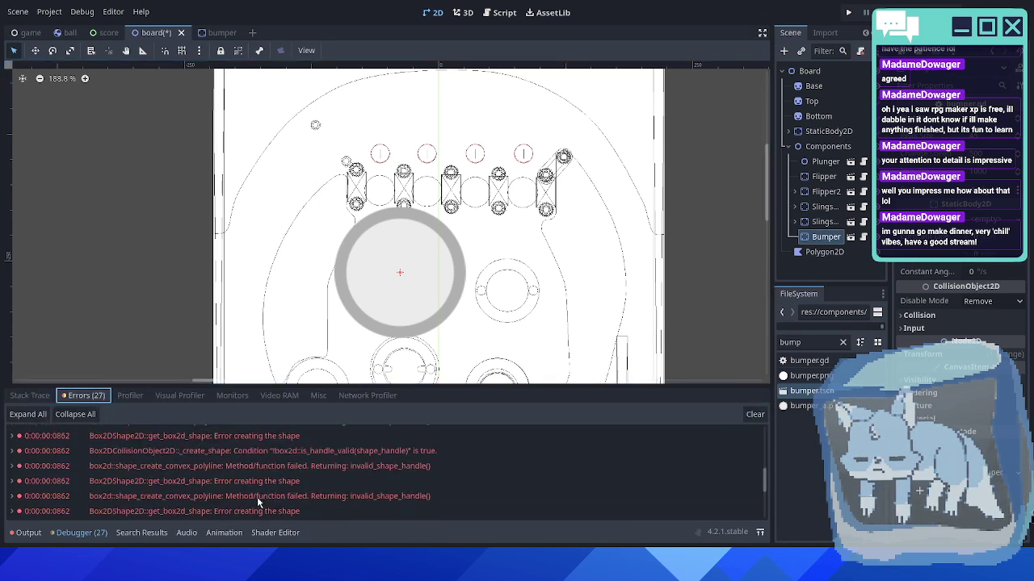
scroll(275, 495, "up", 6)
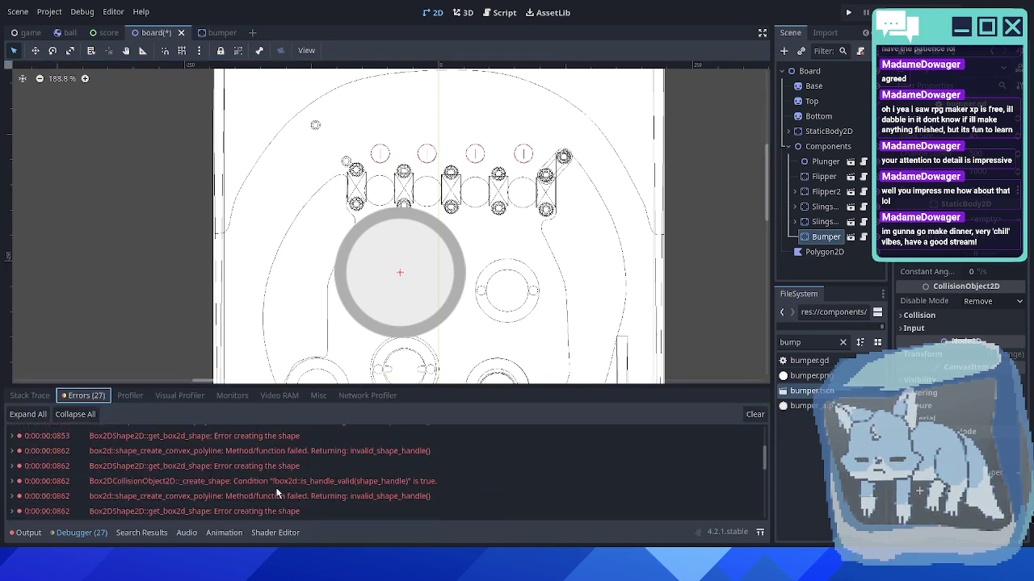
left_click(83, 533)
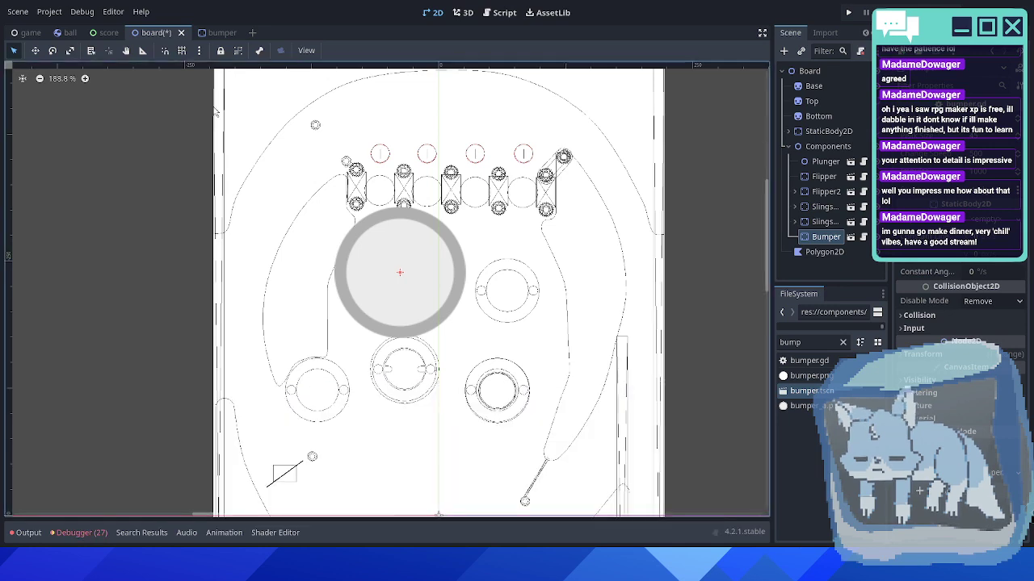
- Compare the sprite's size in the bumper scene with the Bumper instance on the board
left_click(216, 32)
middle_click_drag(385, 332, 487, 320)
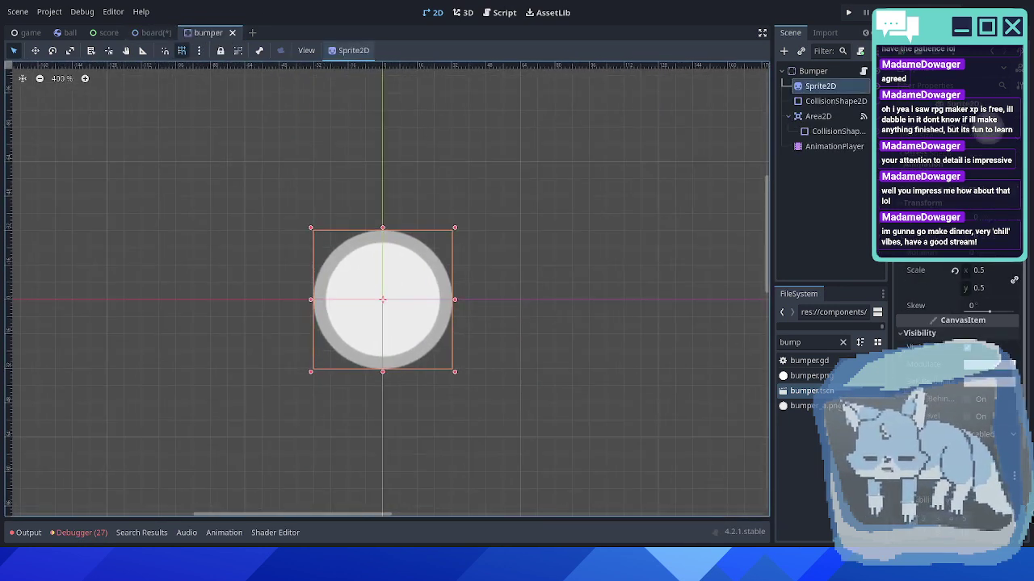
left_click(153, 32)
scroll(433, 291, "up", 4)
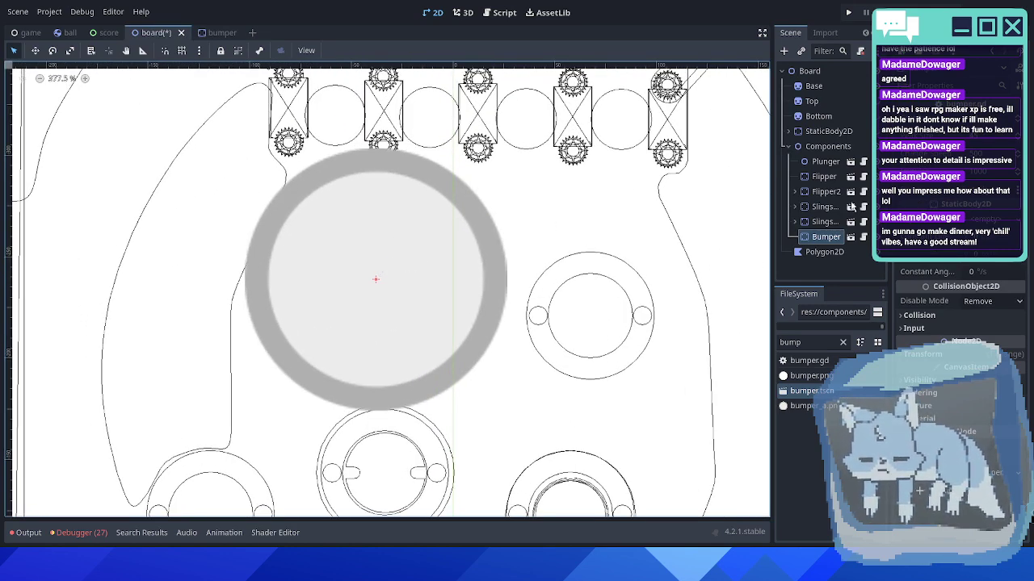
- Review the bumper.gd script attached to the Bumper node, then inspect the bumper scene in the 2D view
left_click(866, 236)
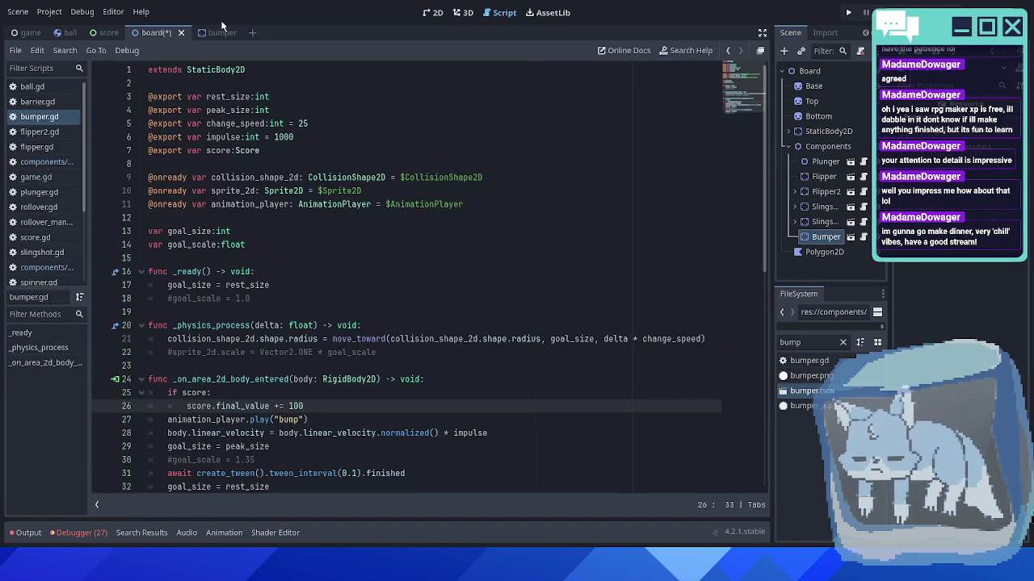
left_click(220, 33)
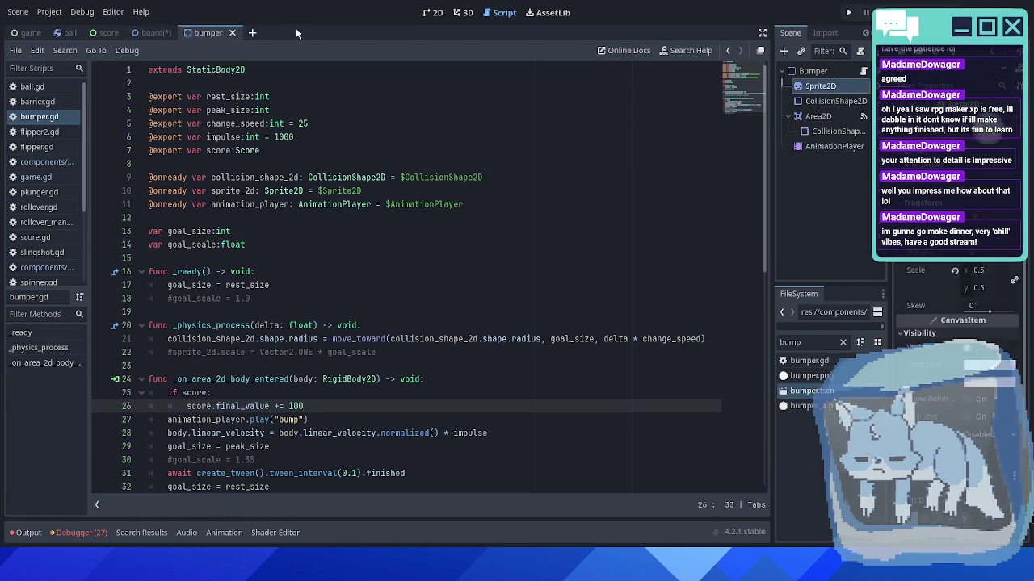
left_click(430, 13)
scroll(440, 235, "up", 4)
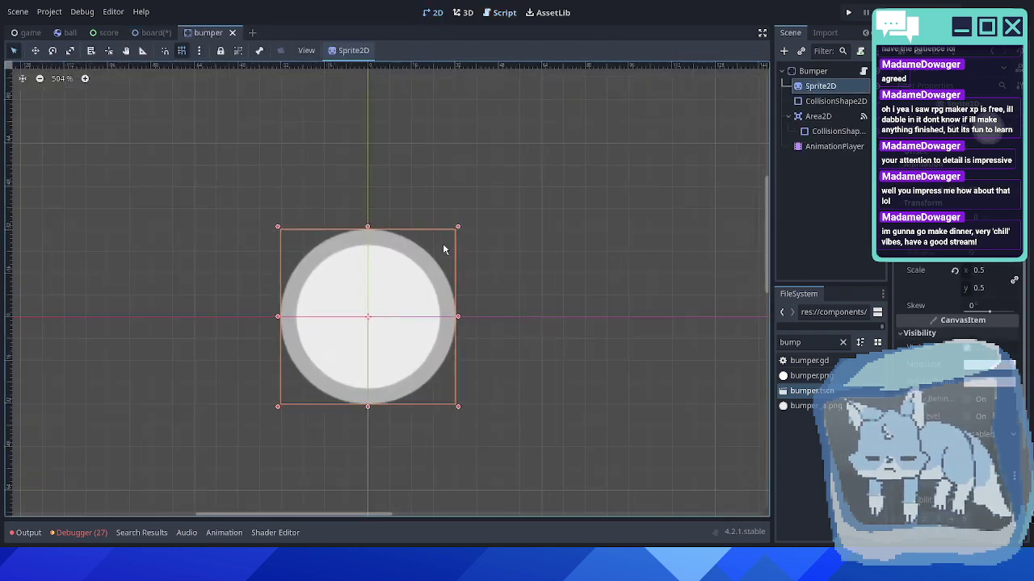
middle_click_drag(390, 231, 324, 205)
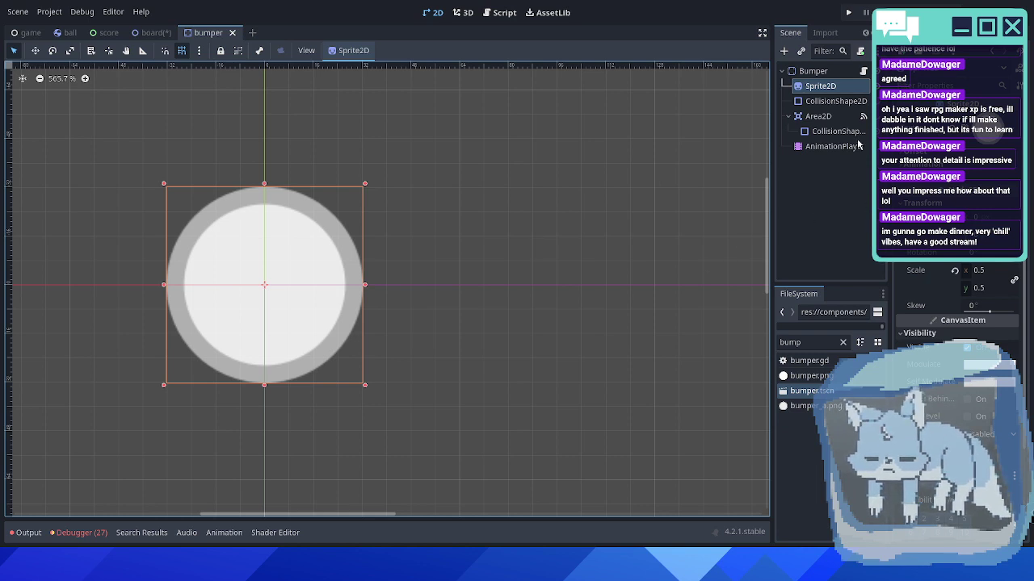
- Set the bumper's Sprite2D modulate color to magenta, save, and return to the board scene
left_click(989, 364)
left_click_drag(919, 254, 877, 254)
left_click(458, 55)
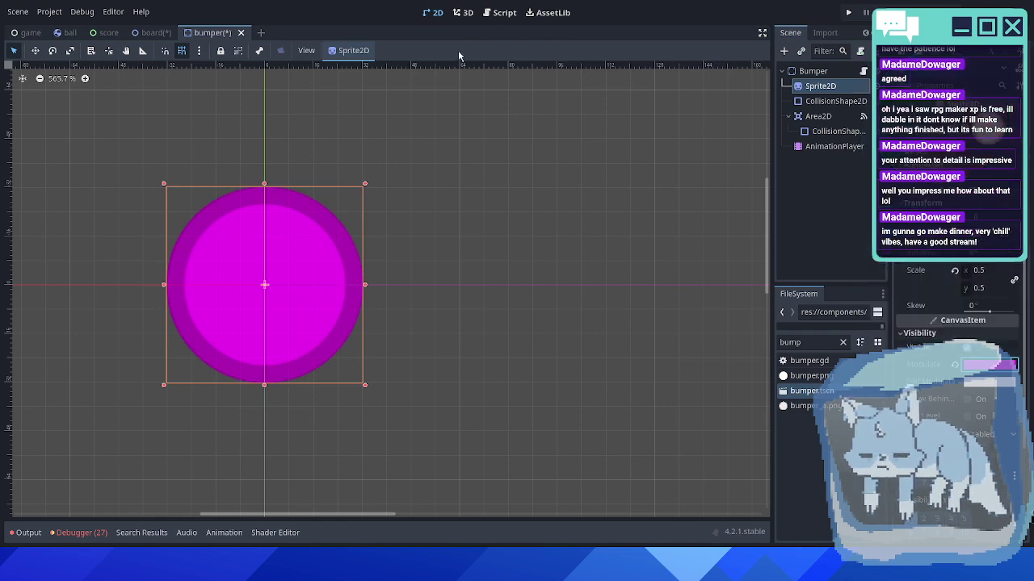
left_click(152, 32)
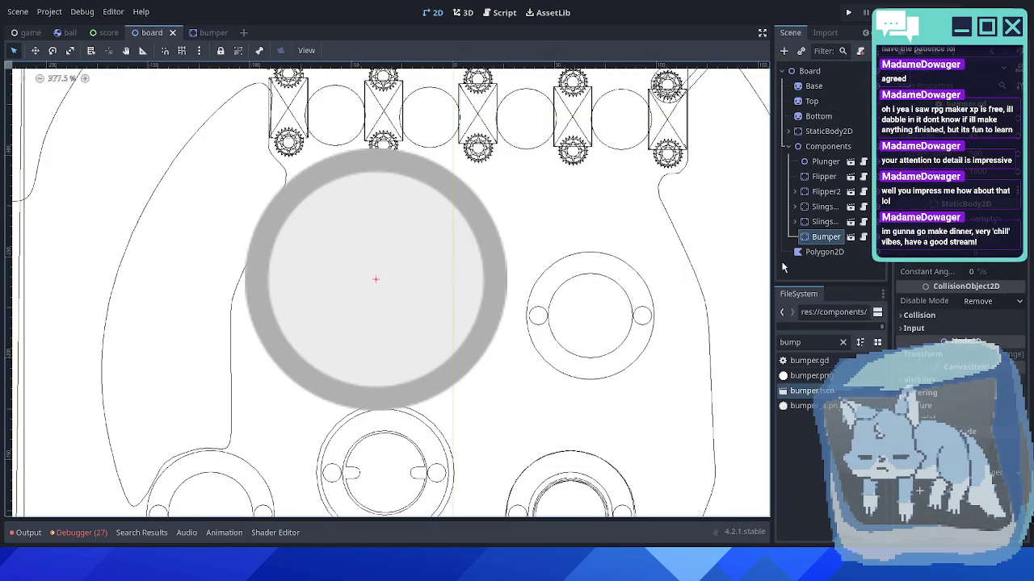
- Delete the board's Bumper node and instantiate components/bumper.tscn again under the Components node
left_click(819, 237)
key("Delete")
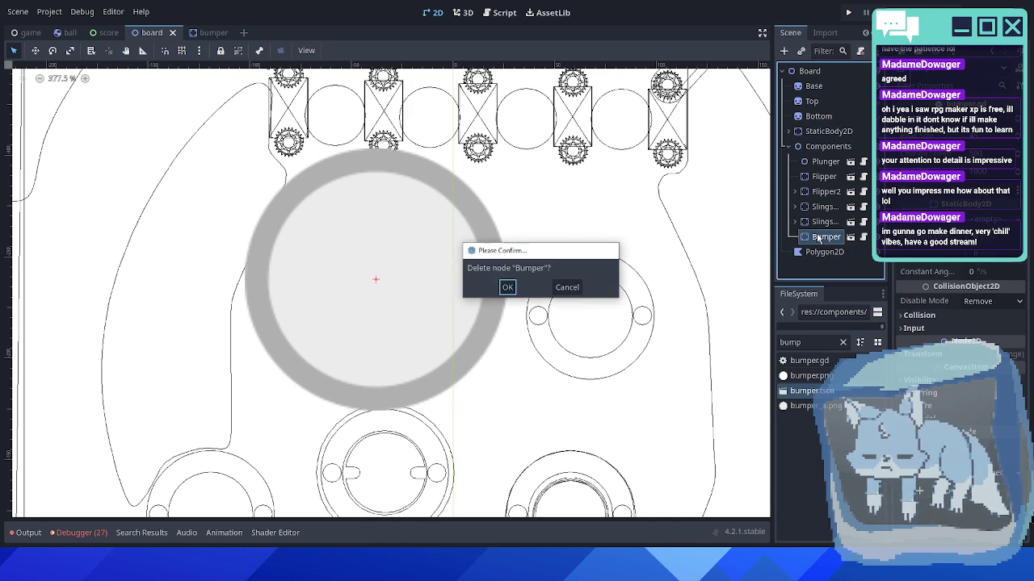
key("Return")
double_click(810, 391)
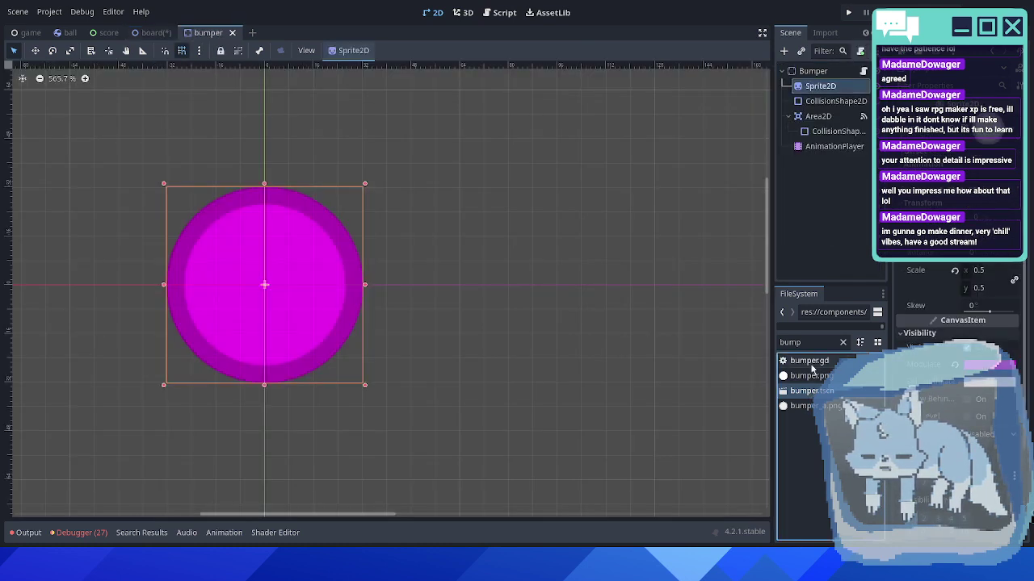
left_click(150, 32)
left_click(825, 147)
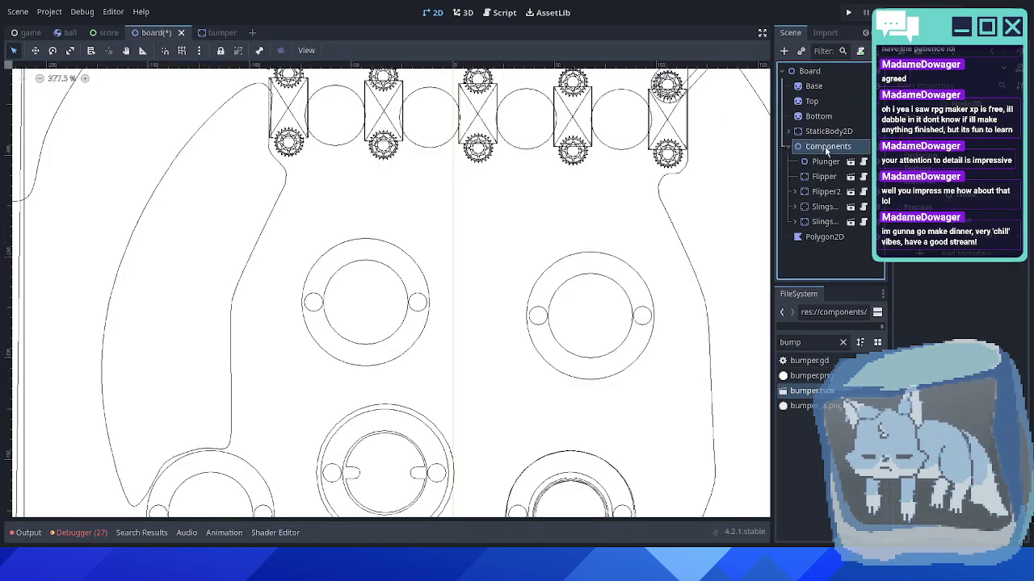
left_click(801, 51)
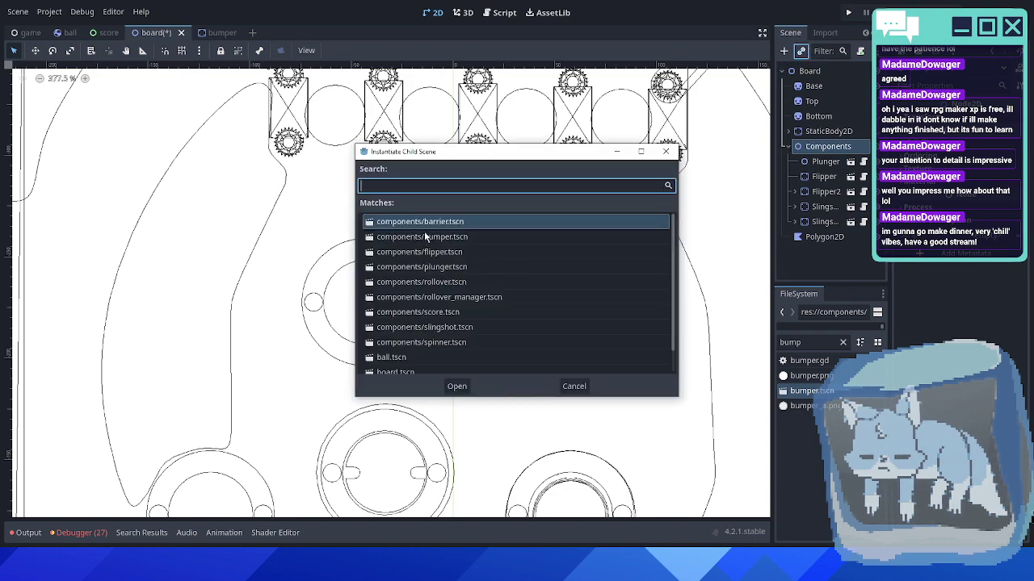
double_click(425, 235)
scroll(461, 357, "down", 4)
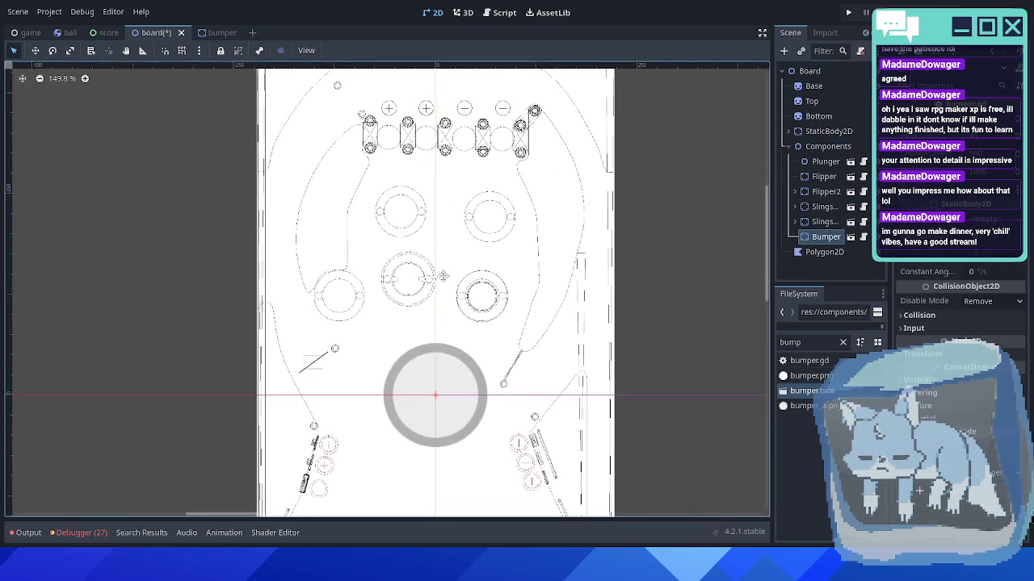
- Inspect the bumper.png and bumper_a.png textures and the bumper scene's Sprite2D, and compare them with the board's Bumper instance
middle_click_drag(443, 277, 447, 301)
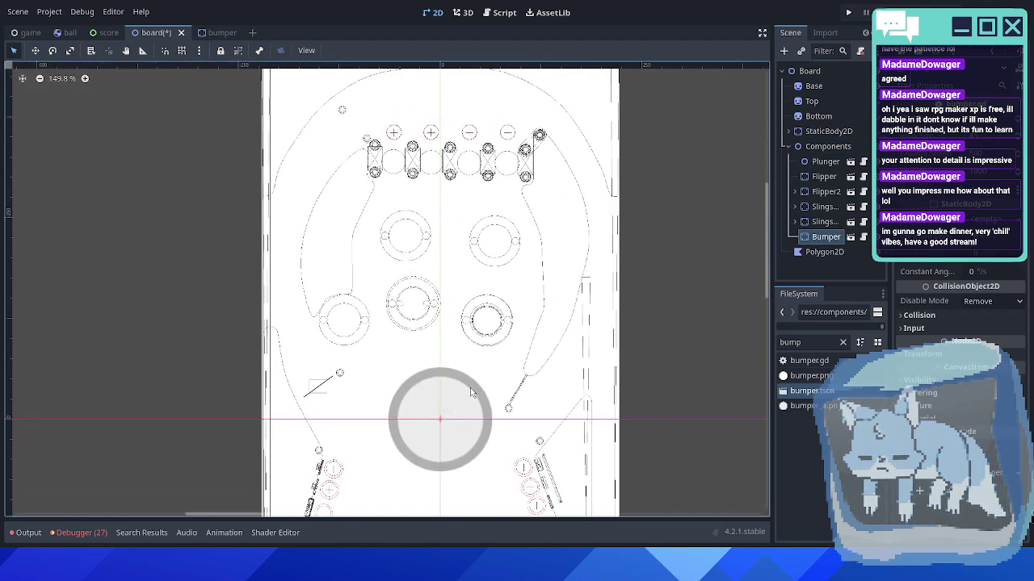
left_click(218, 33)
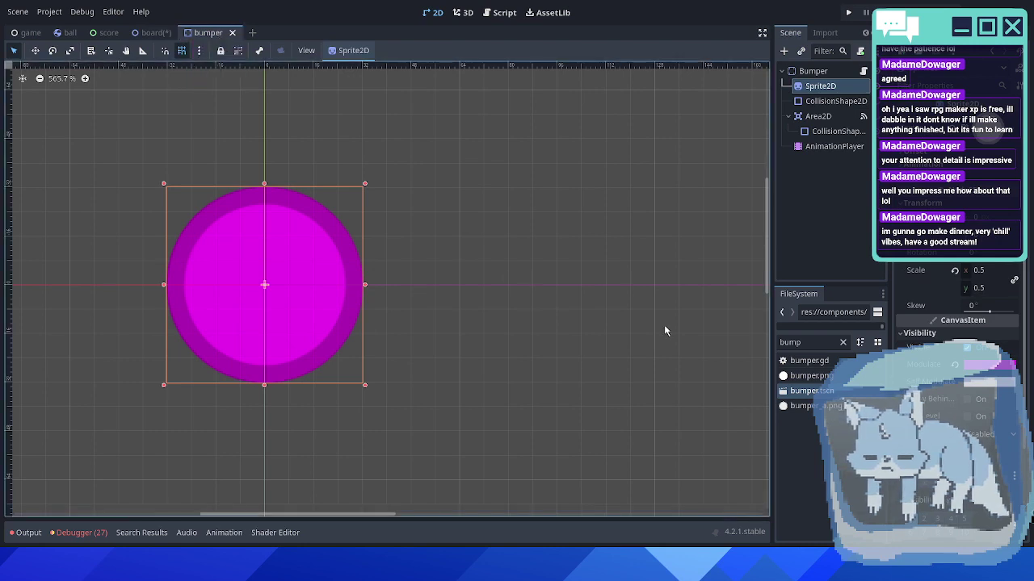
left_click(813, 378)
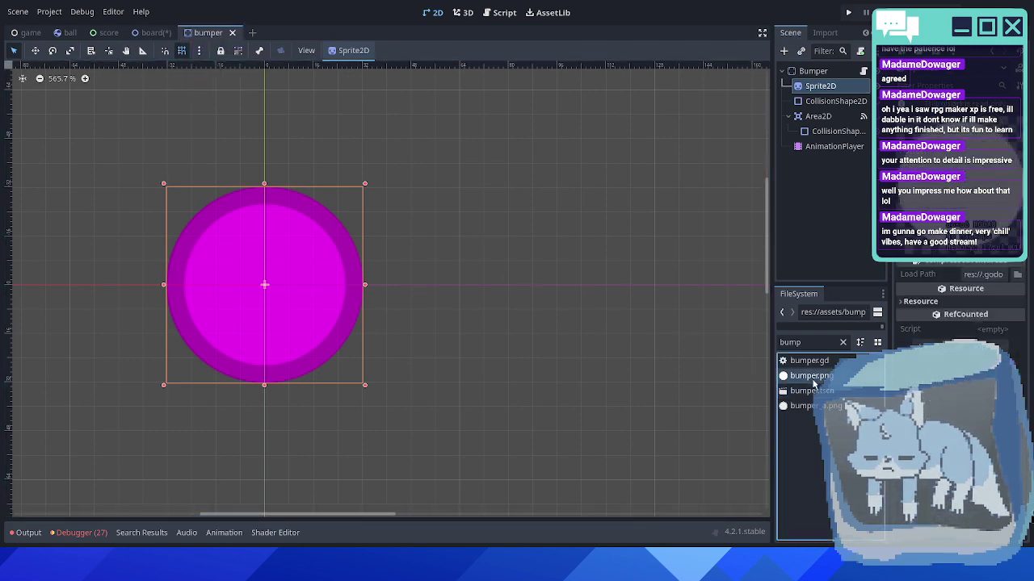
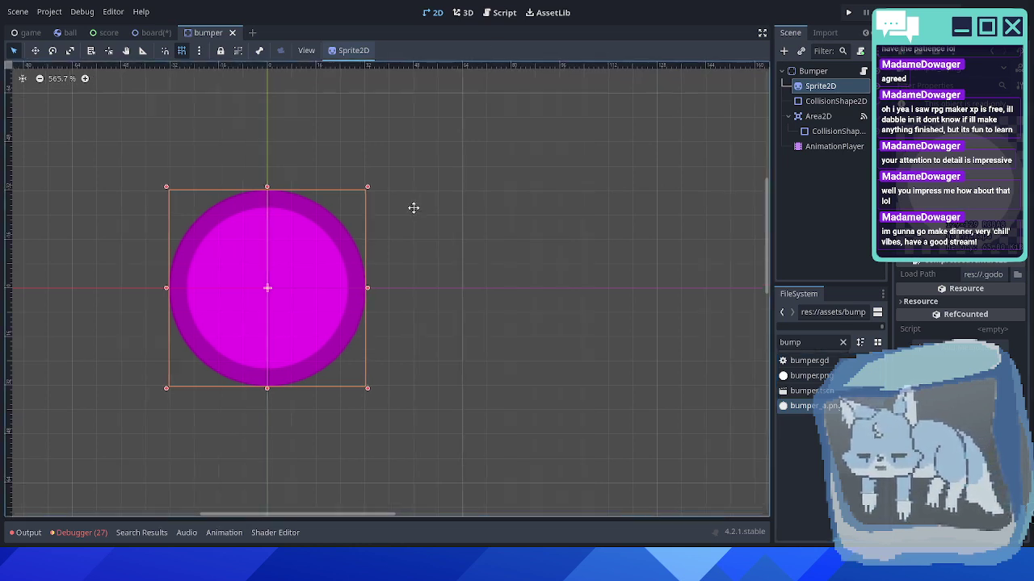
middle_click_drag(405, 202, 469, 234)
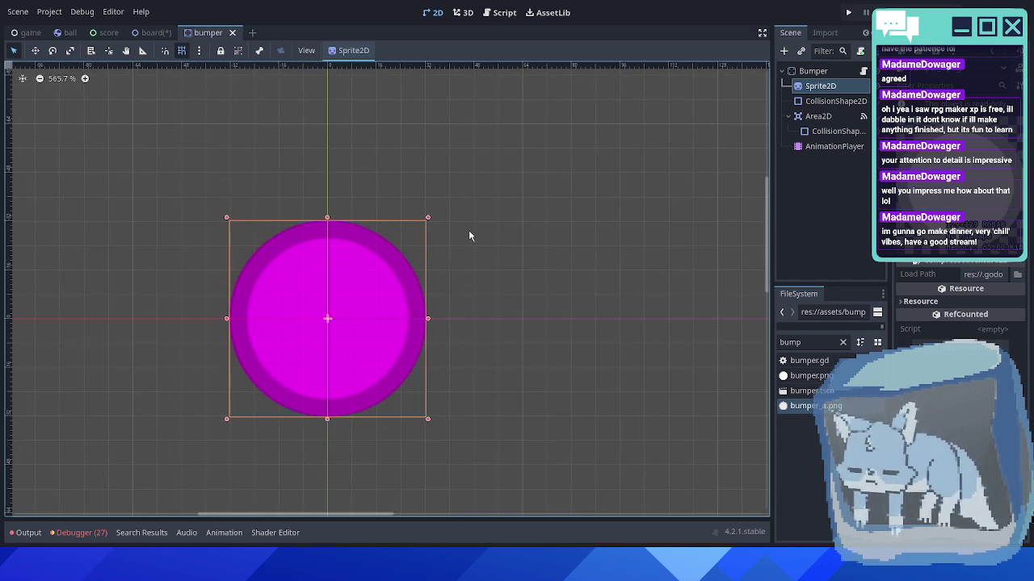
middle_click_drag(448, 273, 433, 260)
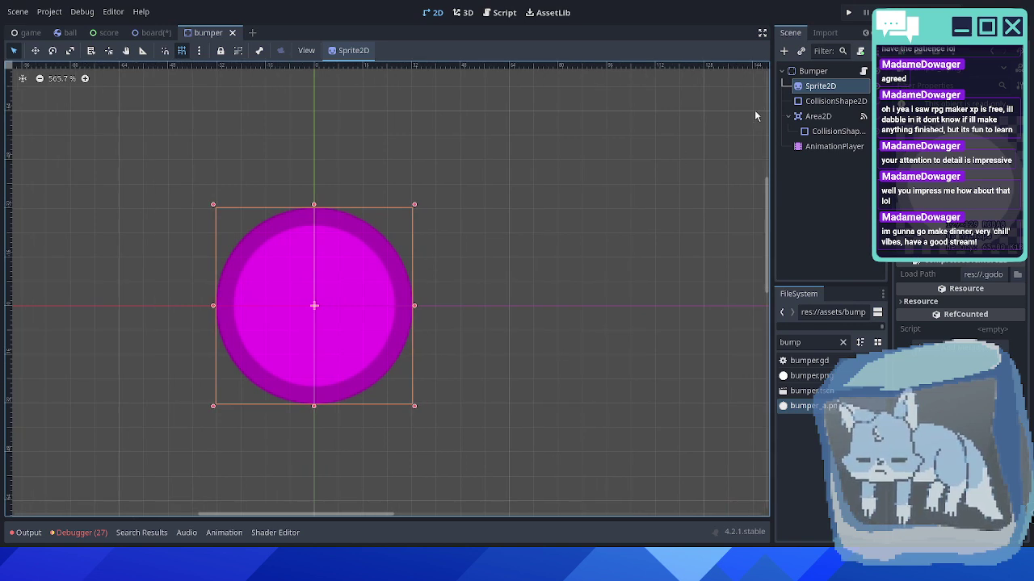
left_click(814, 71)
left_click(815, 86)
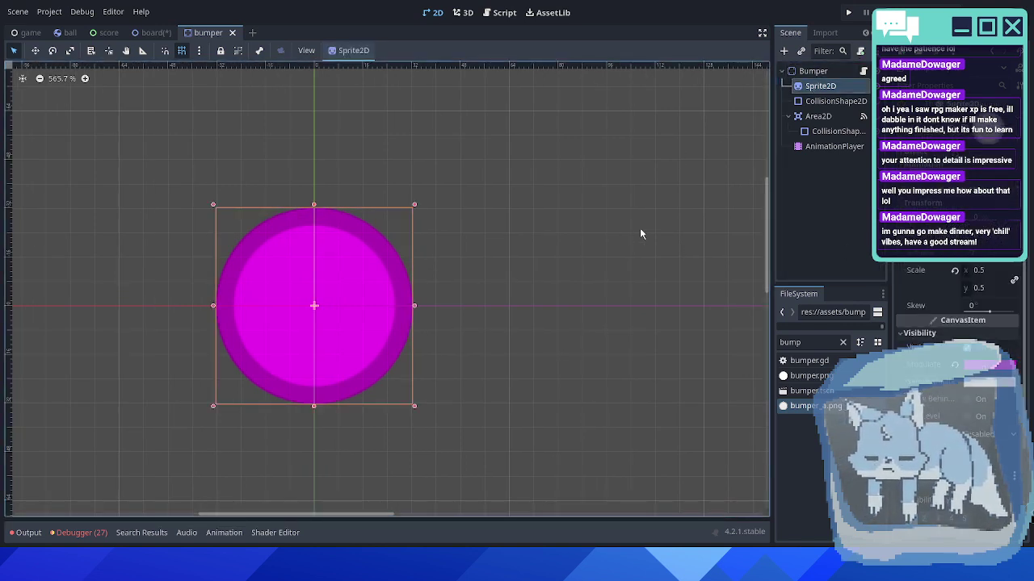
left_click(154, 32)
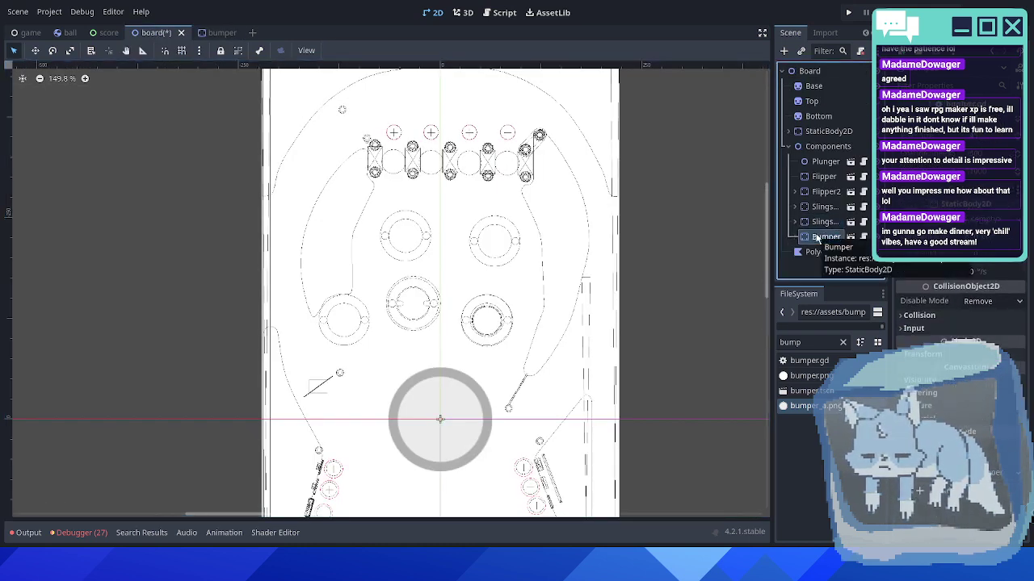
- Delete the Bumper node from the board's Components and save the scene
right_click(815, 239)
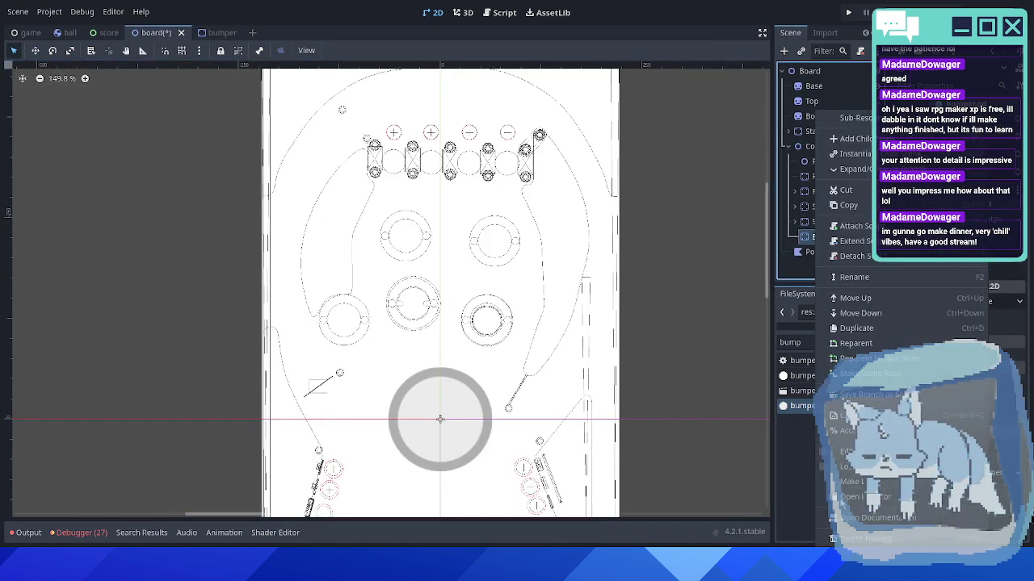
left_click(811, 275)
left_click(820, 222)
left_click(820, 236)
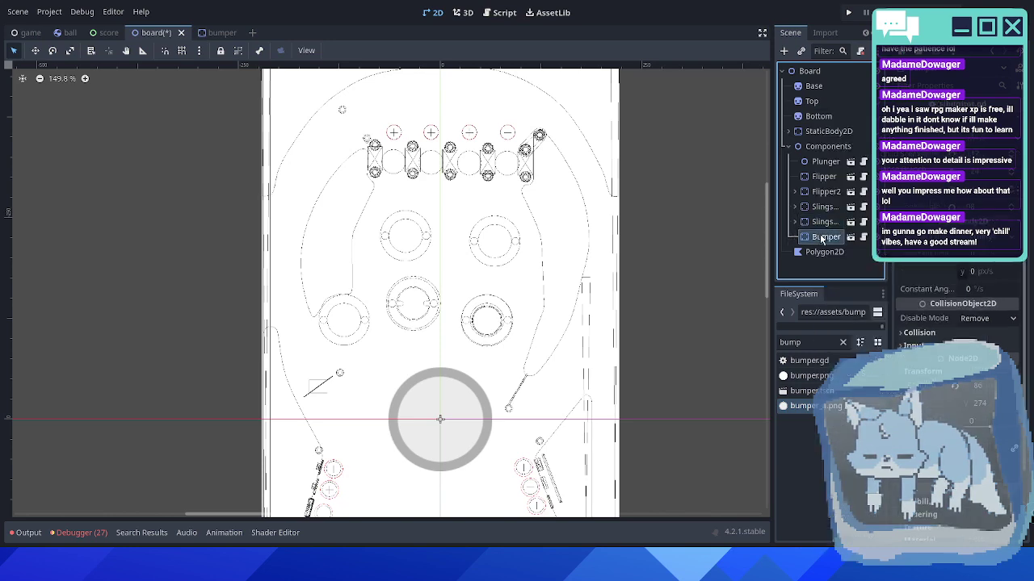
key("Delete")
key("Return")
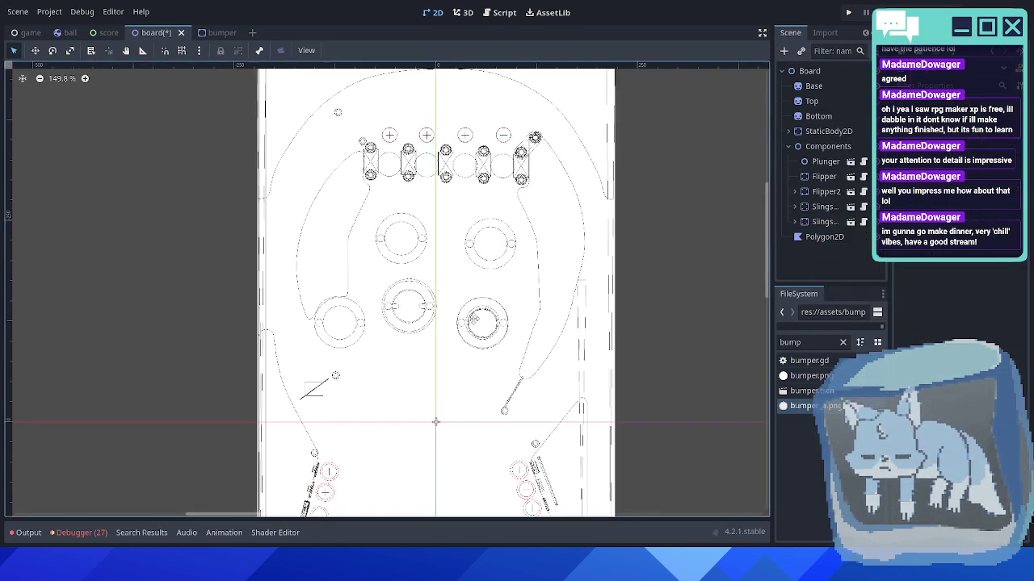
middle_click_drag(474, 319, 417, 322)
key("ctrl+s")
- Close the board and bumper scenes and reopen the board scene from the game scene's Board node
middle_click(148, 32)
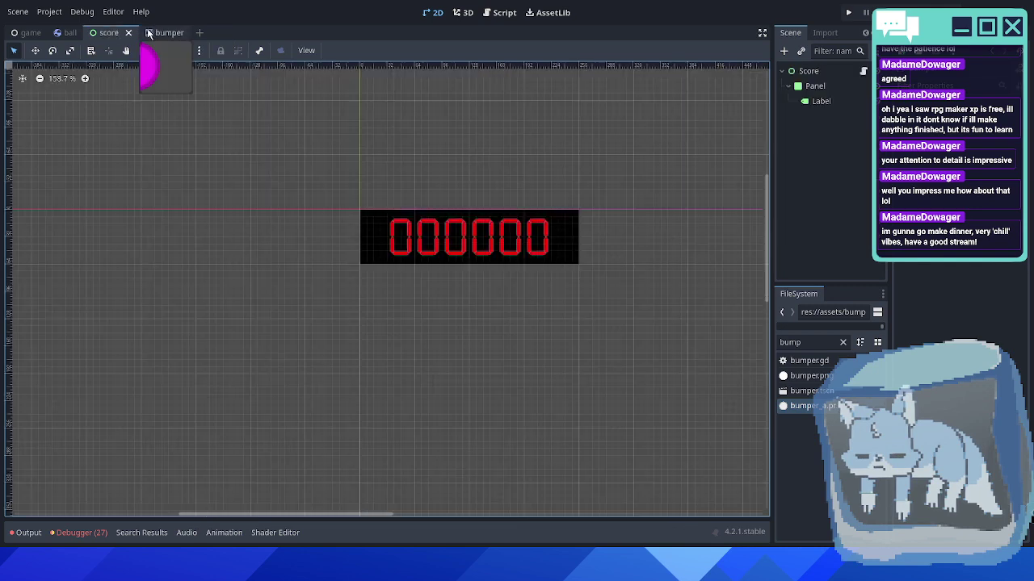
middle_click(150, 32)
left_click(29, 32)
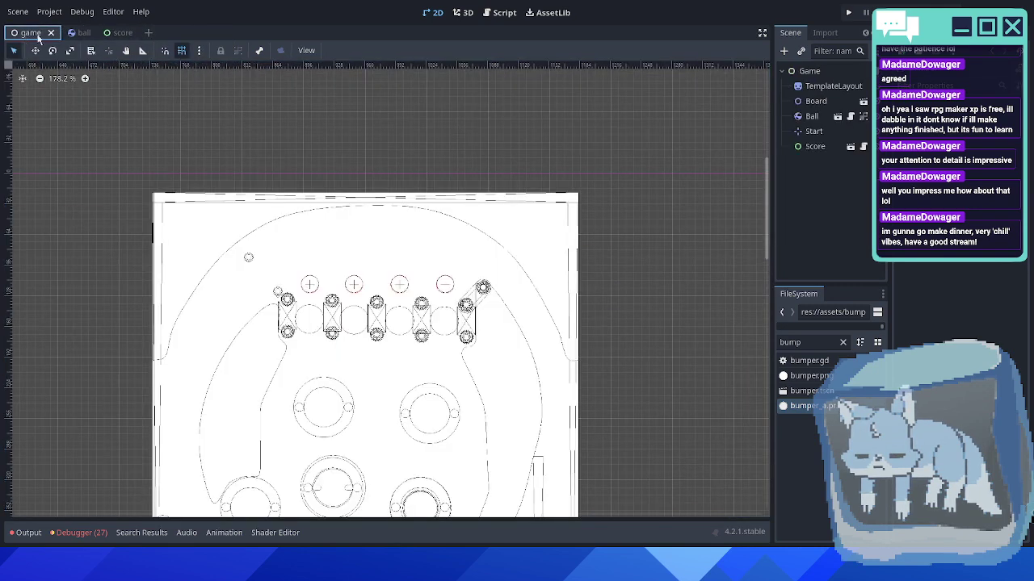
left_click(864, 101)
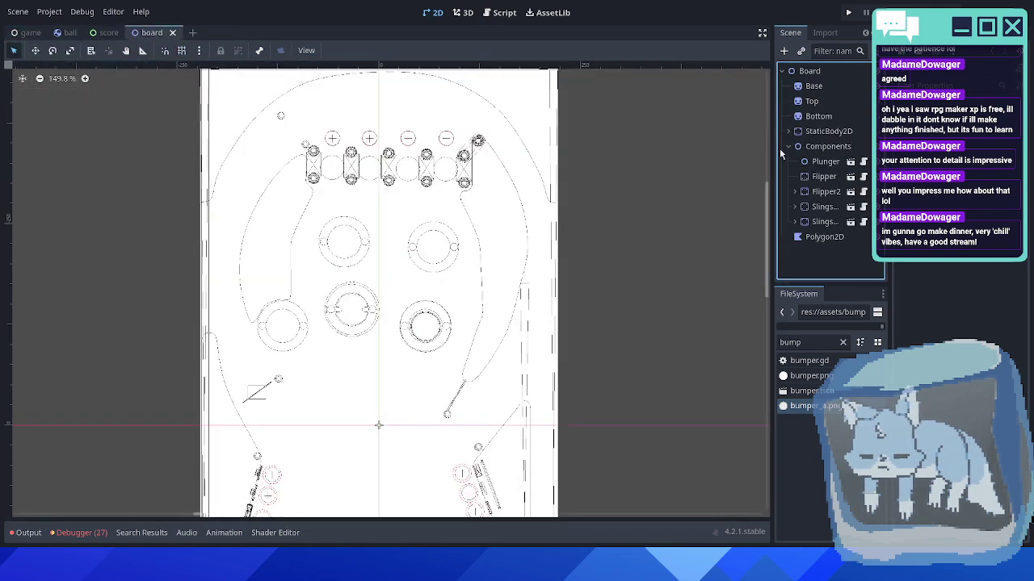
- Instantiate the bumper scene as a child of the Components node
left_click(821, 149)
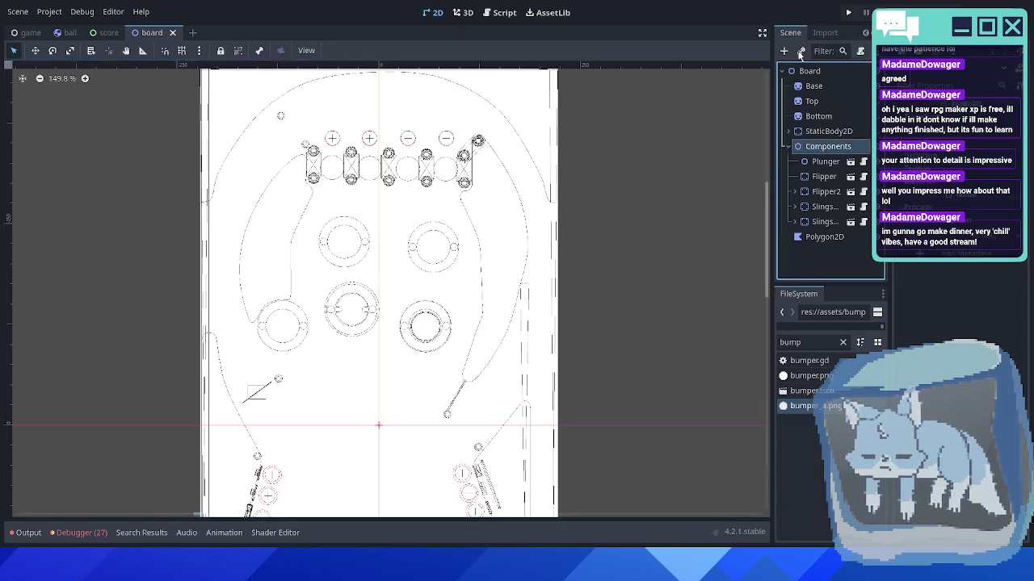
left_click(800, 50)
double_click(436, 237)
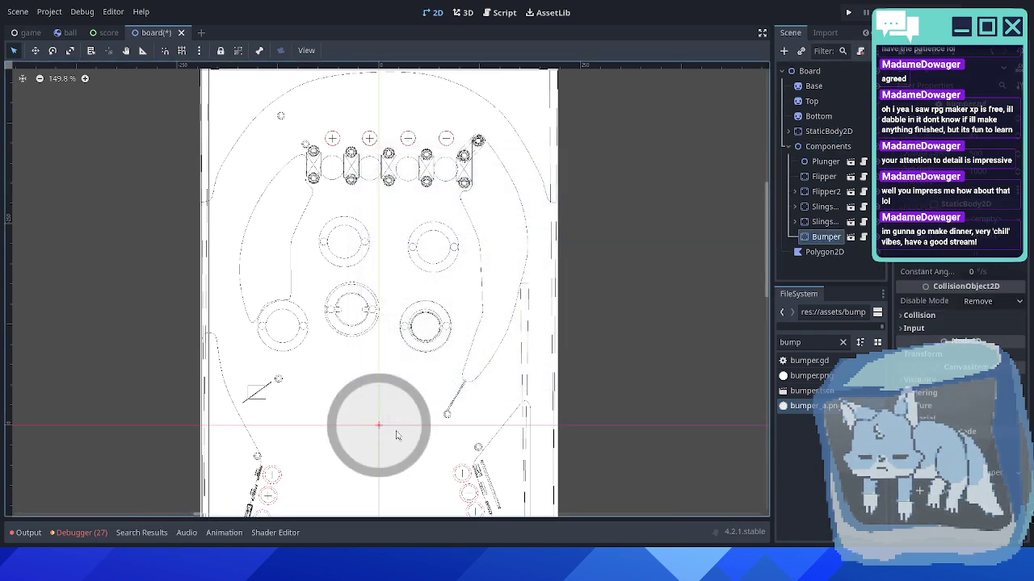
- Open the bumper scene, set its Sprite2D scale to 0.5, save, and return to the board scene
left_click(863, 237)
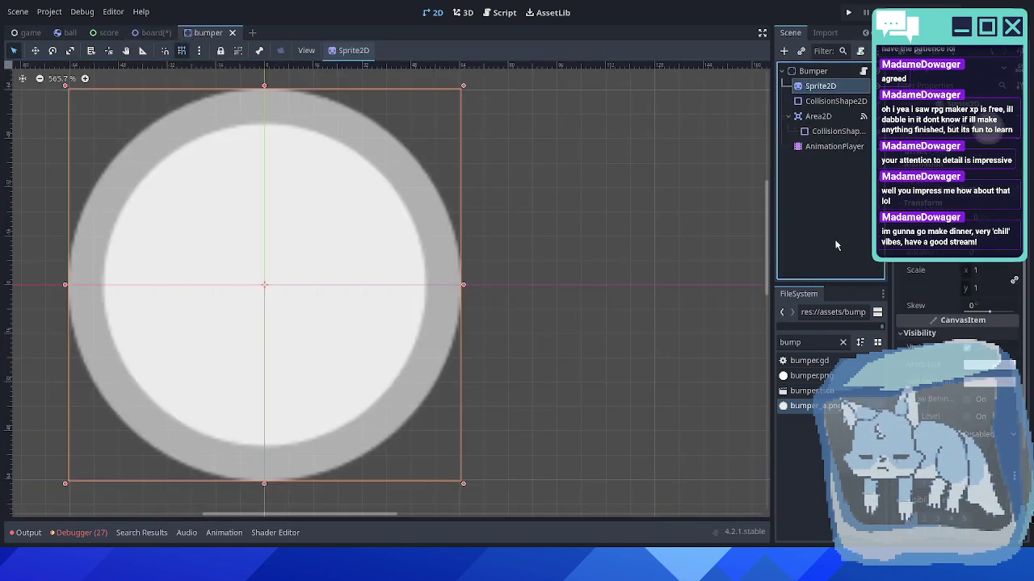
left_click(975, 271)
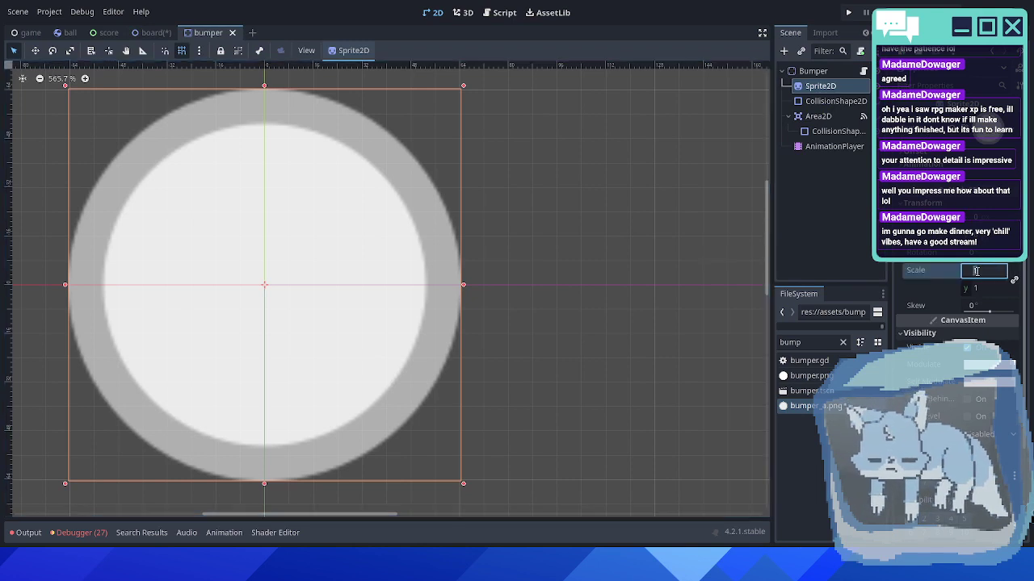
type("0.5")
key("Return")
left_click(153, 36)
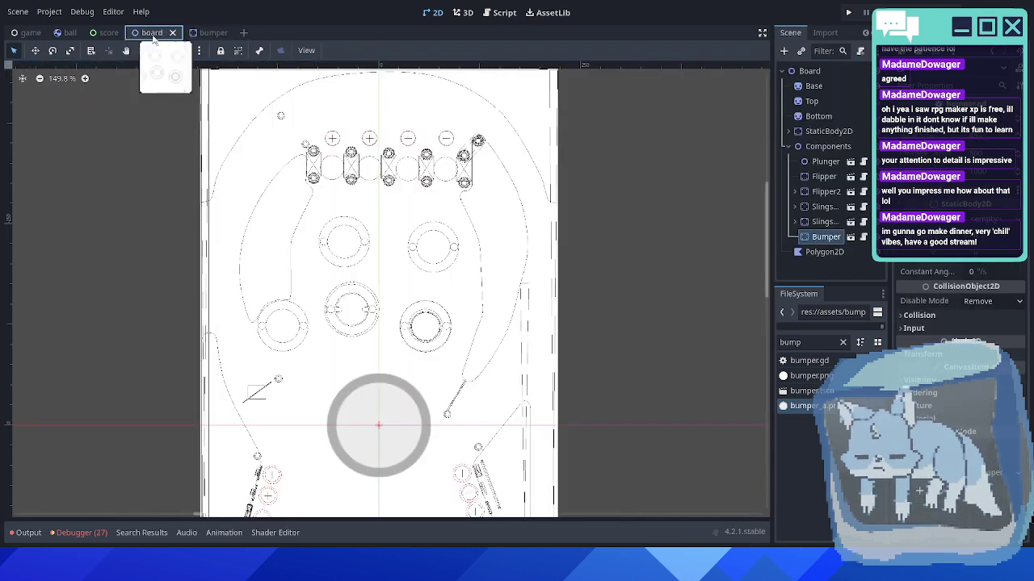
- Move the Bumper instance onto the template's upper-left bumper outline and enable Editable Children for it
left_click_drag(401, 437, 369, 272)
right_click(819, 237)
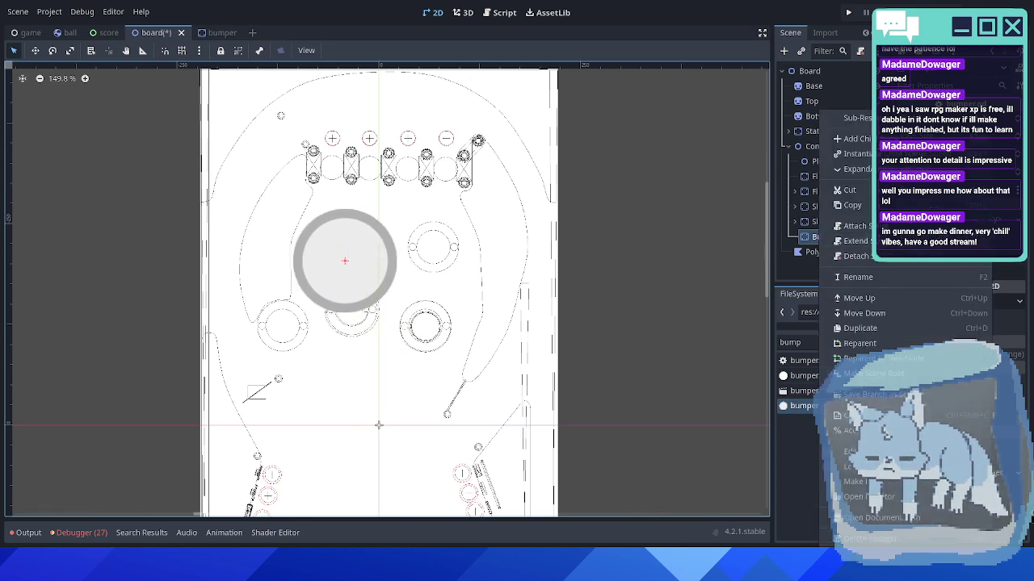
left_click(827, 453)
scroll(831, 228, "down", 3)
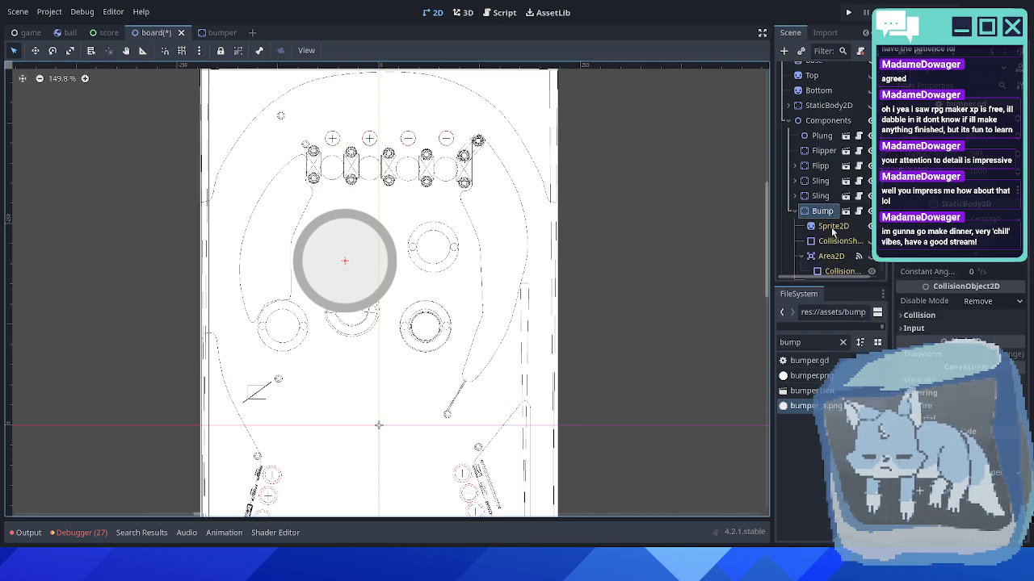
- Set the board bumper's Sprite2D scale to 0.5 and center the Bumper on the upper-left bumper outline
left_click(832, 190)
scroll(348, 274, "up", 5)
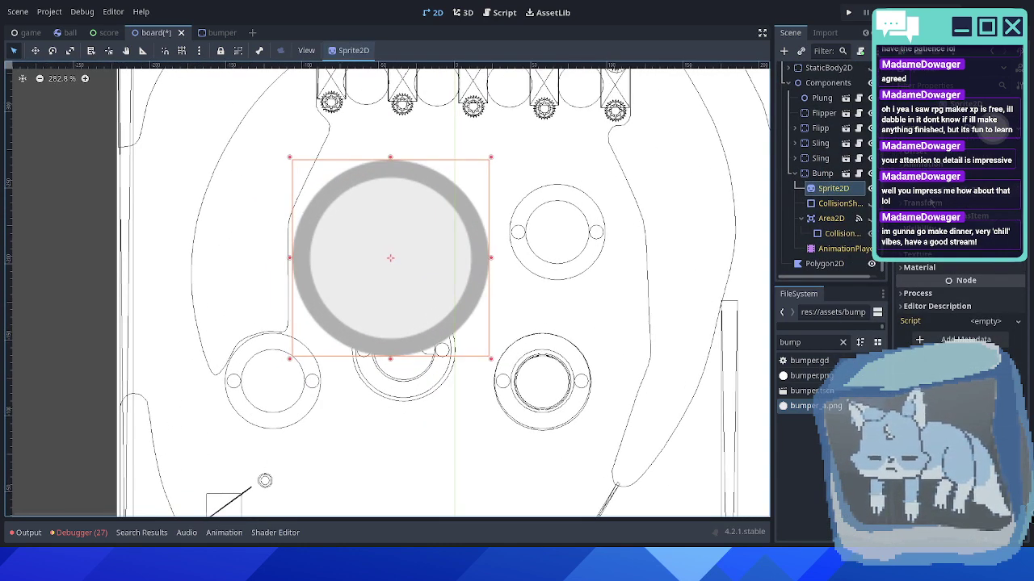
left_click(928, 204)
left_click(991, 271)
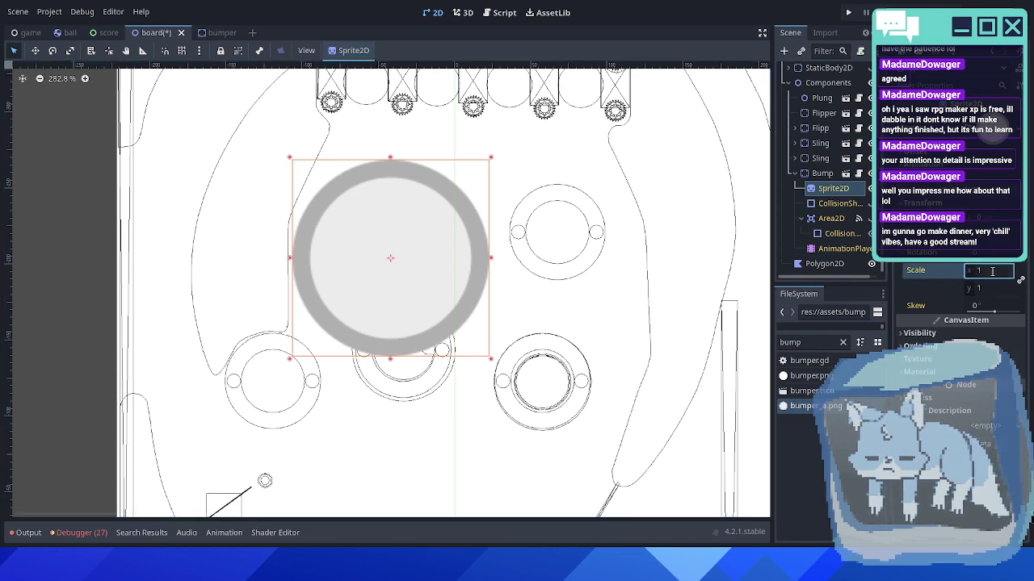
type(".5")
key("Return")
scroll(412, 238, "up", 4)
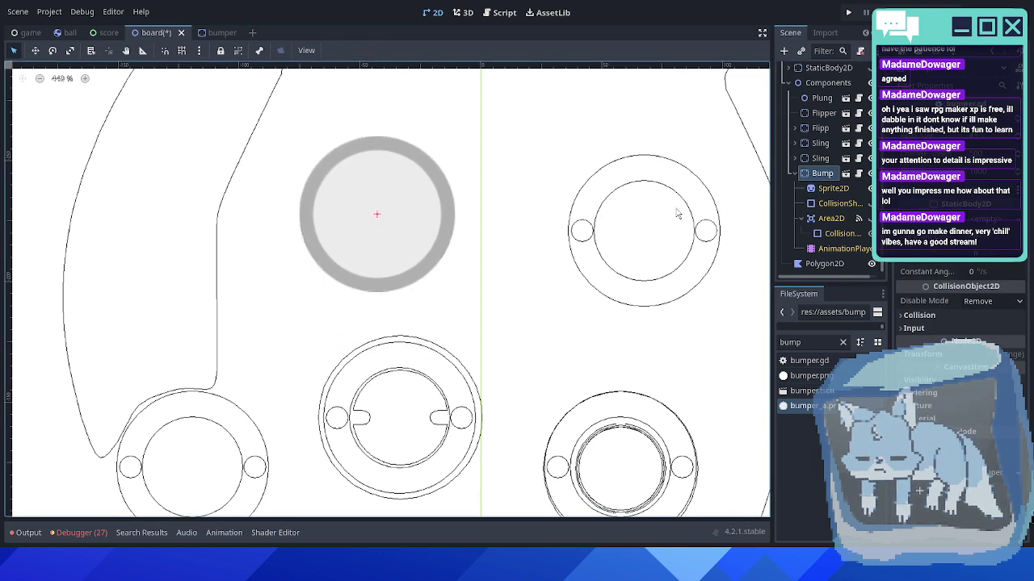
- Lower the Sprite2D modulate alpha to 134 to check the bumper against the template outline, and reset the modulate color
left_click(832, 188)
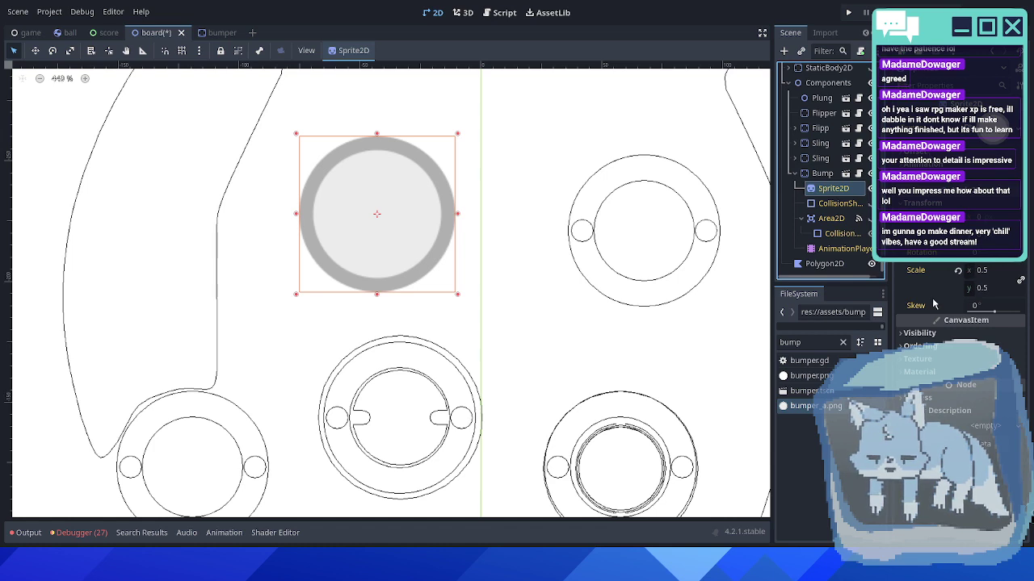
left_click(919, 333)
left_click(975, 364)
left_click(933, 285)
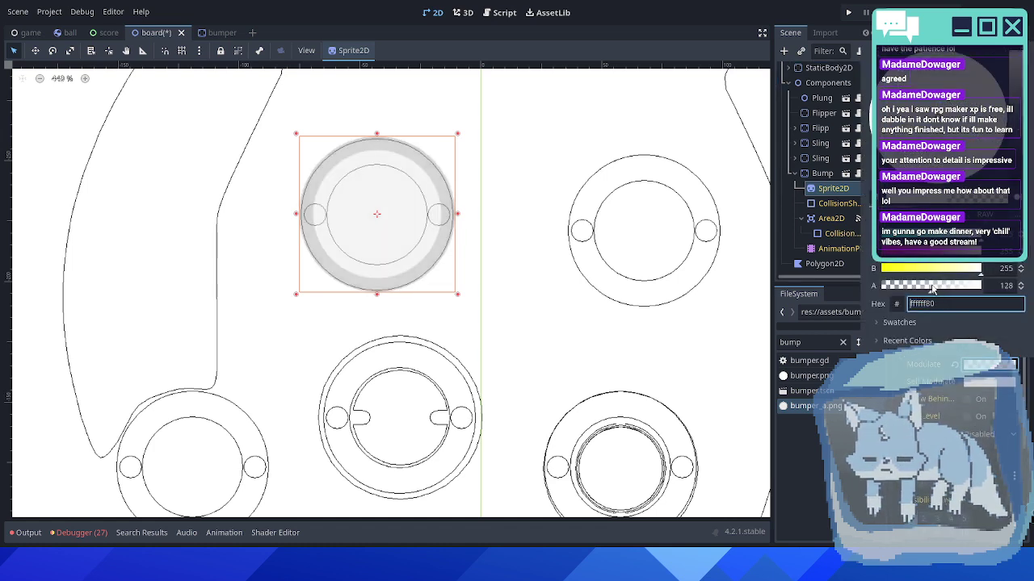
left_click_drag(921, 290, 932, 289)
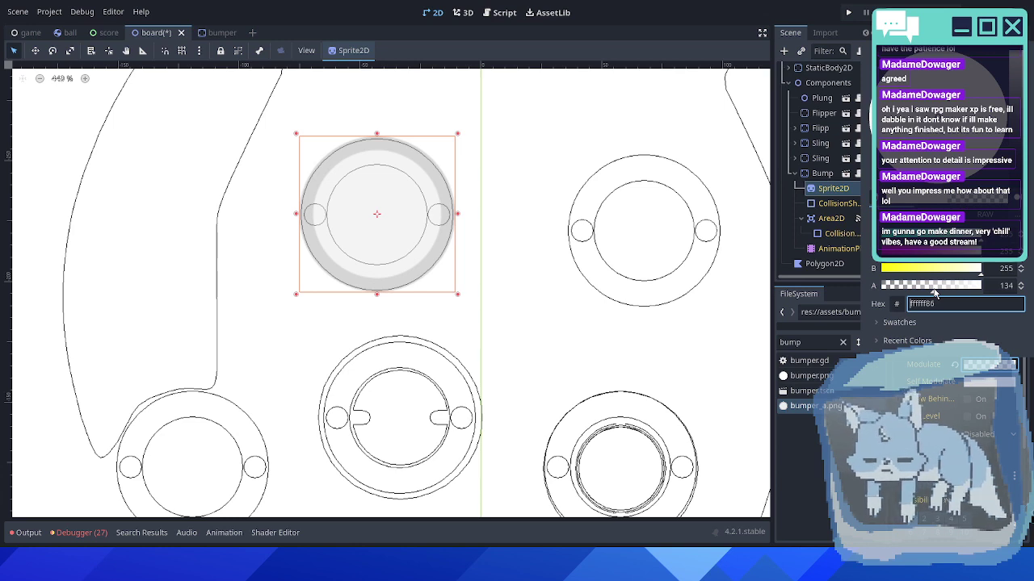
left_click(947, 366)
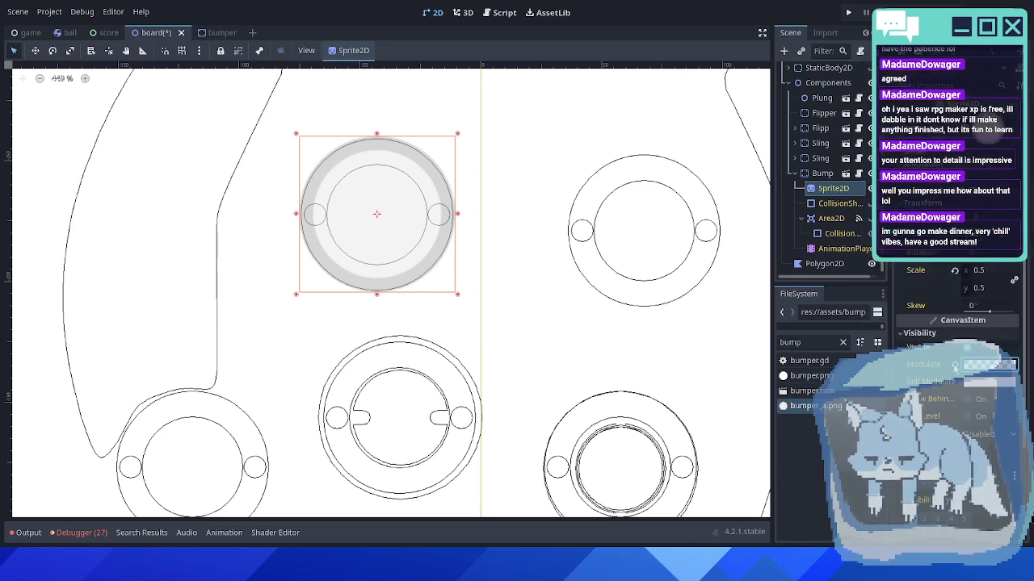
left_click(953, 365)
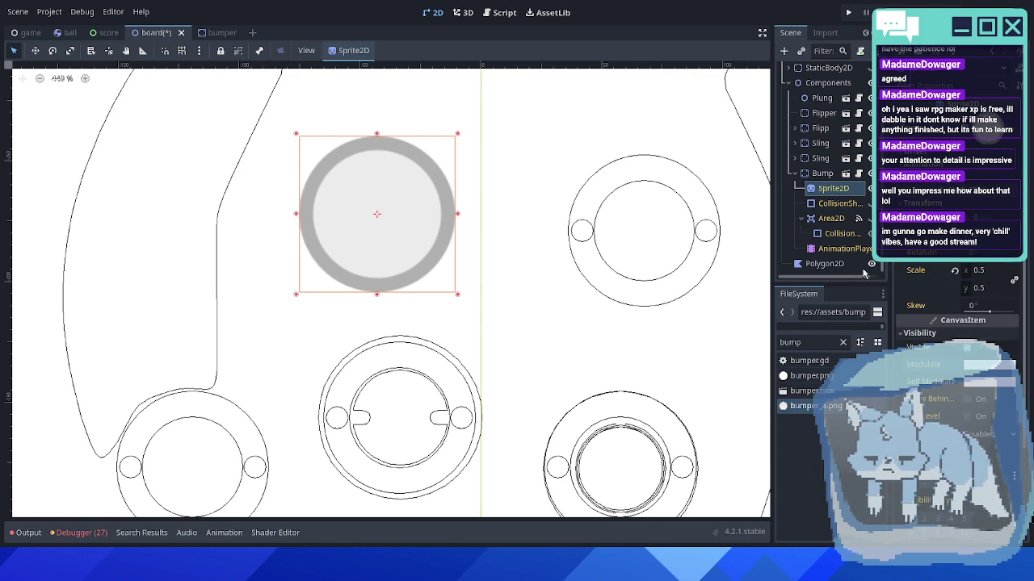
- Save the board, make the bumper's Area2D collision shape visible, and select the CollisionShape2D under Area2D
key("ctrl+s")
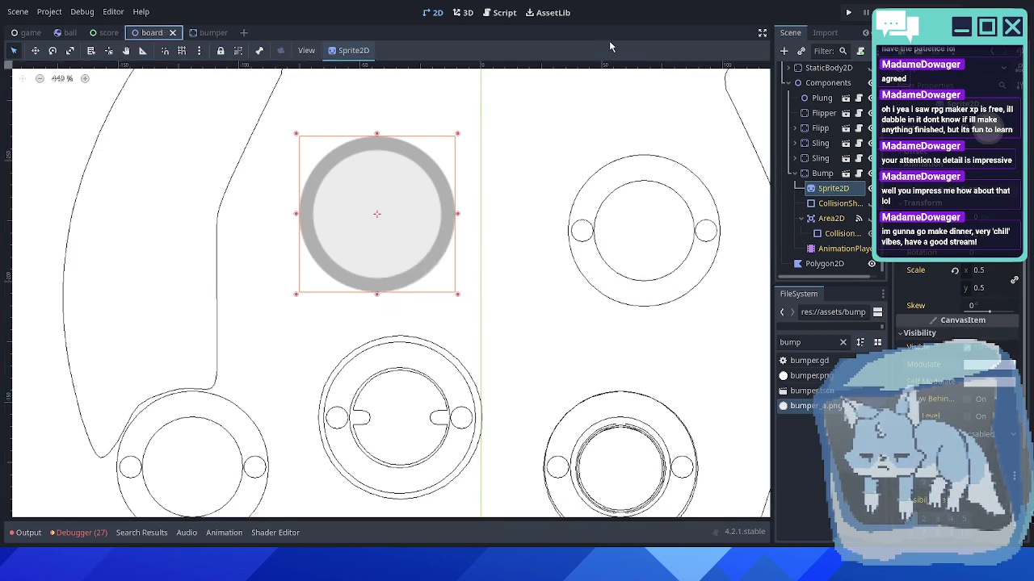
scroll(563, 218, "down", 6)
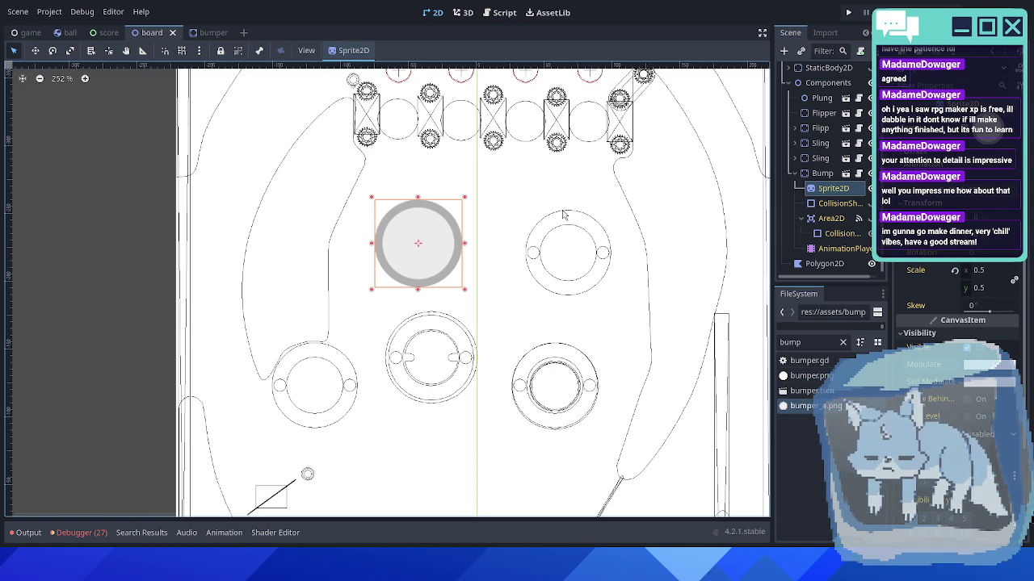
left_click(821, 175)
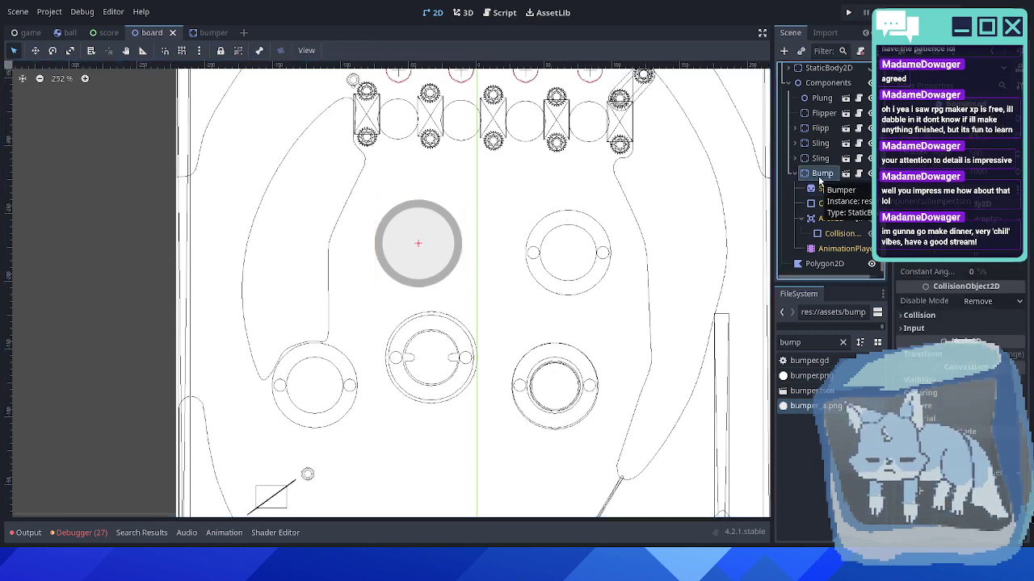
scroll(566, 260, "up", 4)
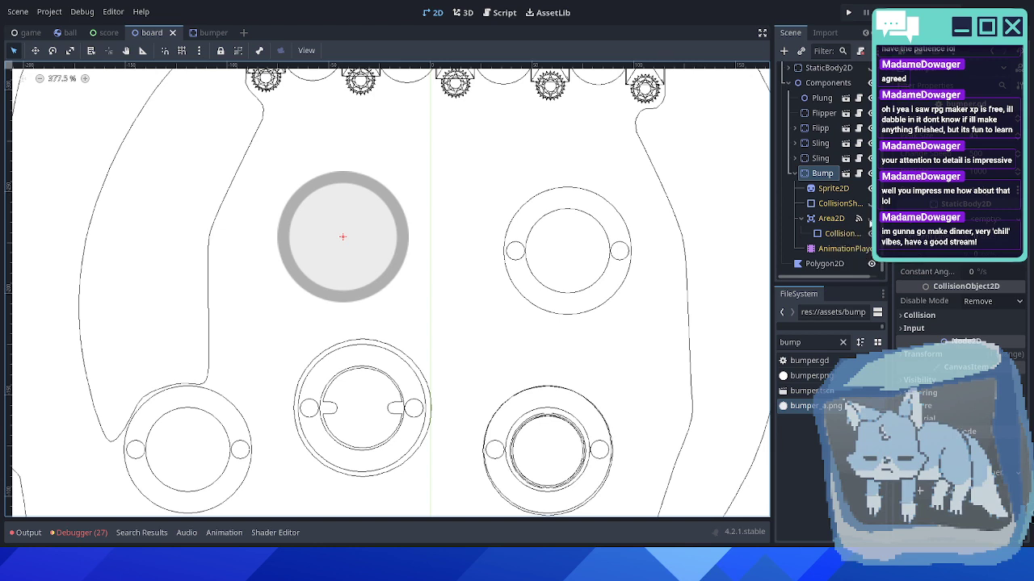
left_click(870, 234)
left_click(828, 218)
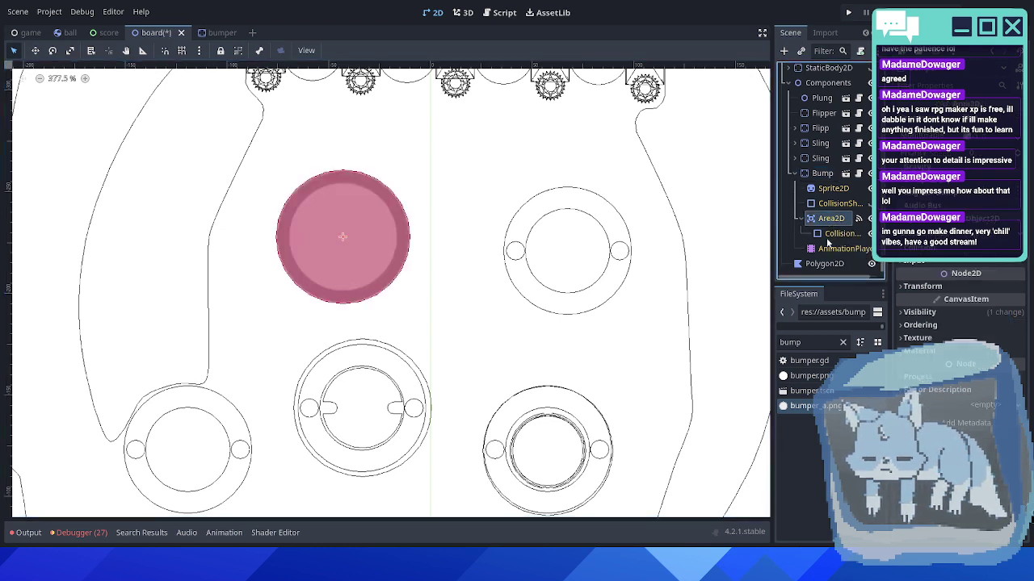
left_click(832, 234)
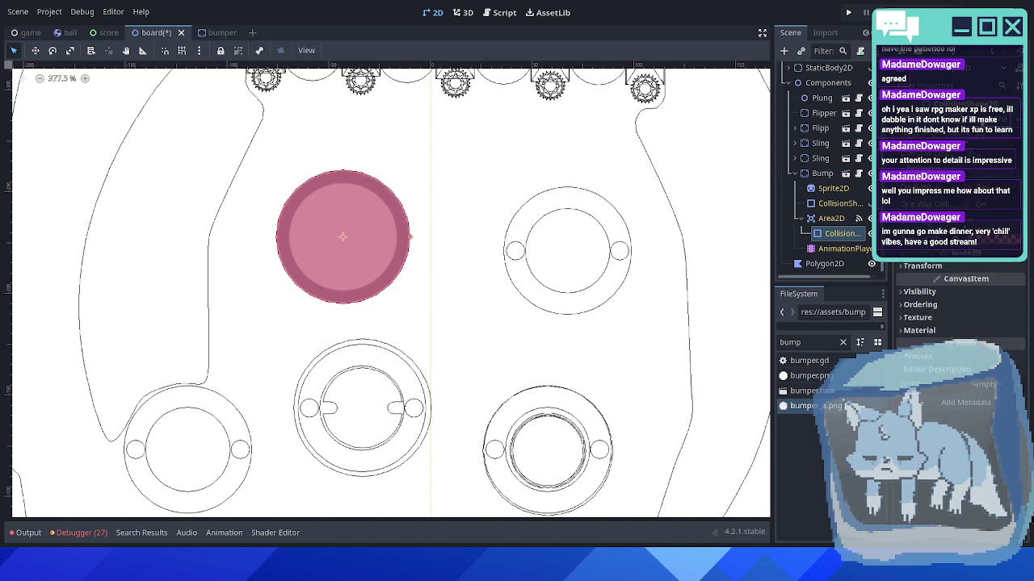
- Hide the board bumper's CollisionShape2D and Area2D so only its sprite shows over the template
left_click(825, 175)
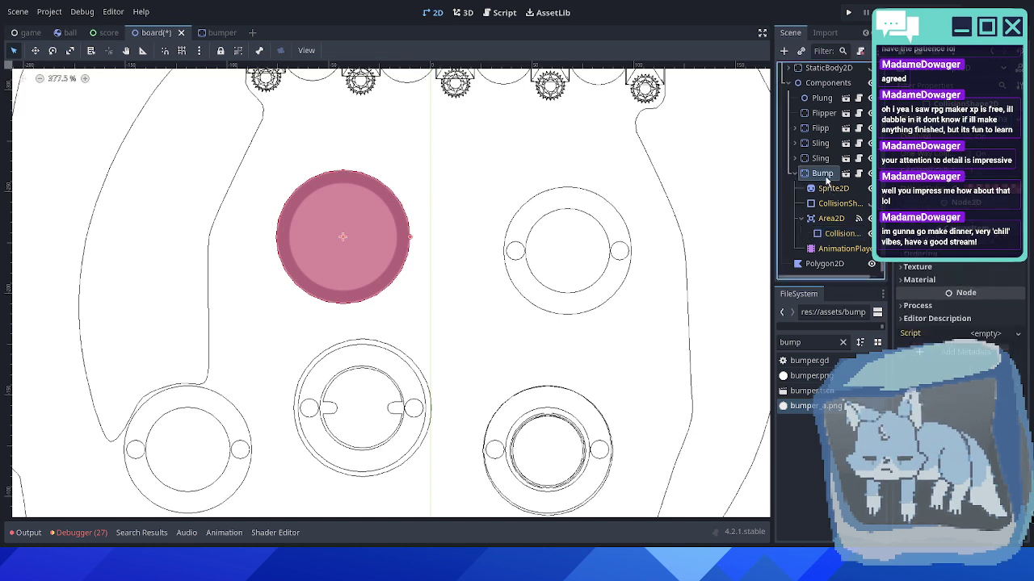
left_click(869, 205)
left_click(844, 204)
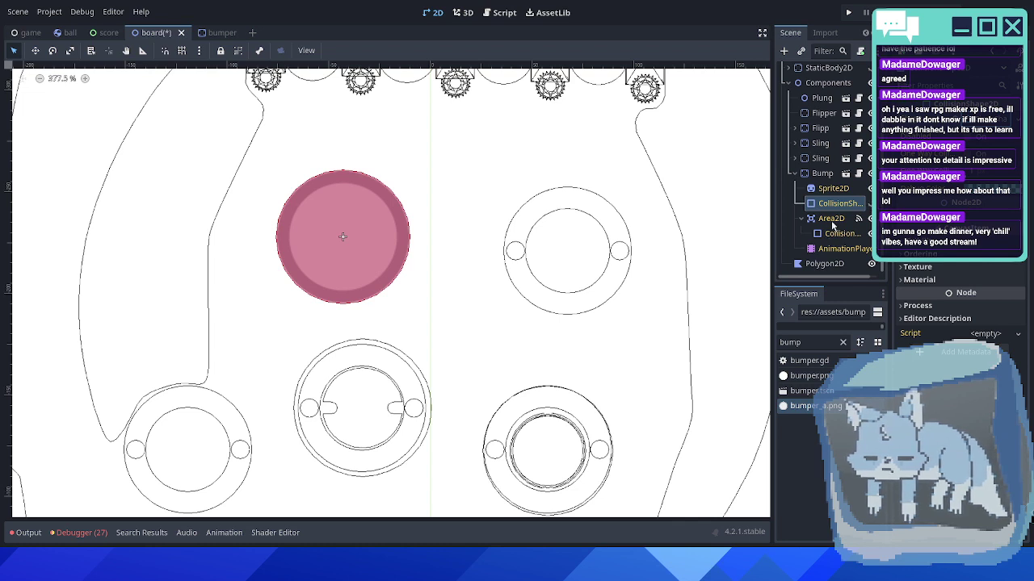
left_click(869, 218)
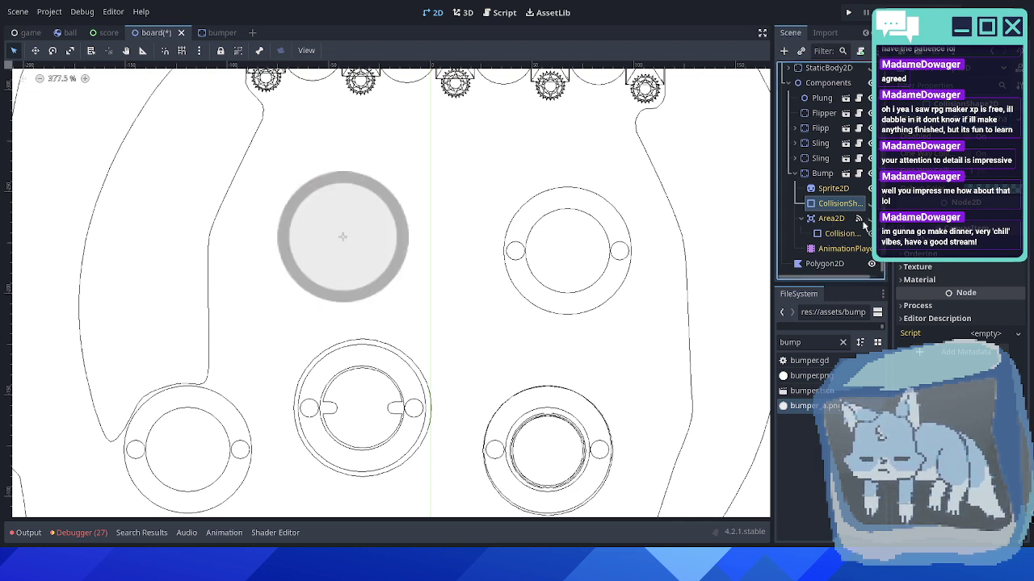
- Examine the exported variables and collision code in the Bumper's script, and return to the 2D view of the board
left_click(836, 219)
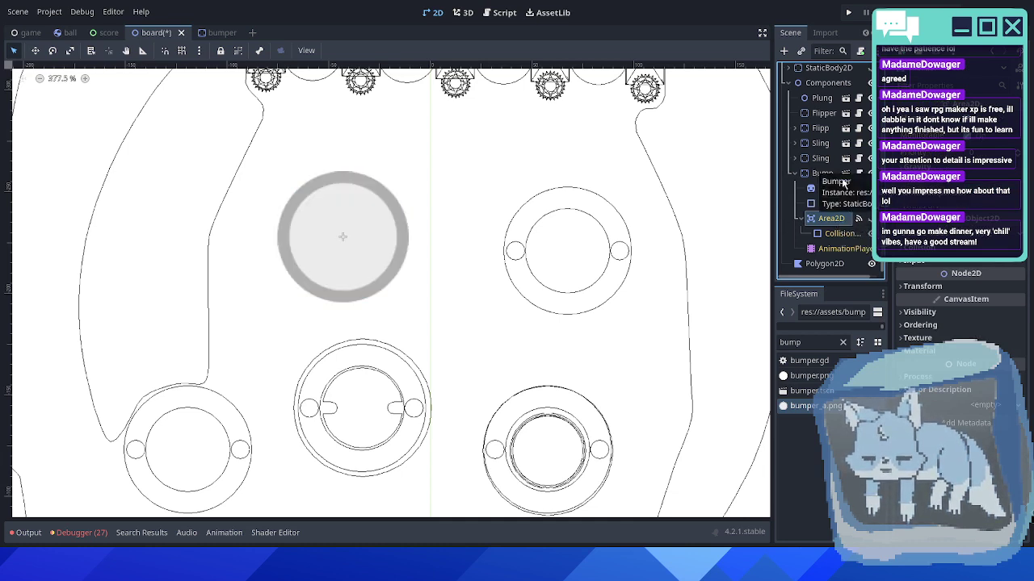
left_click(857, 175)
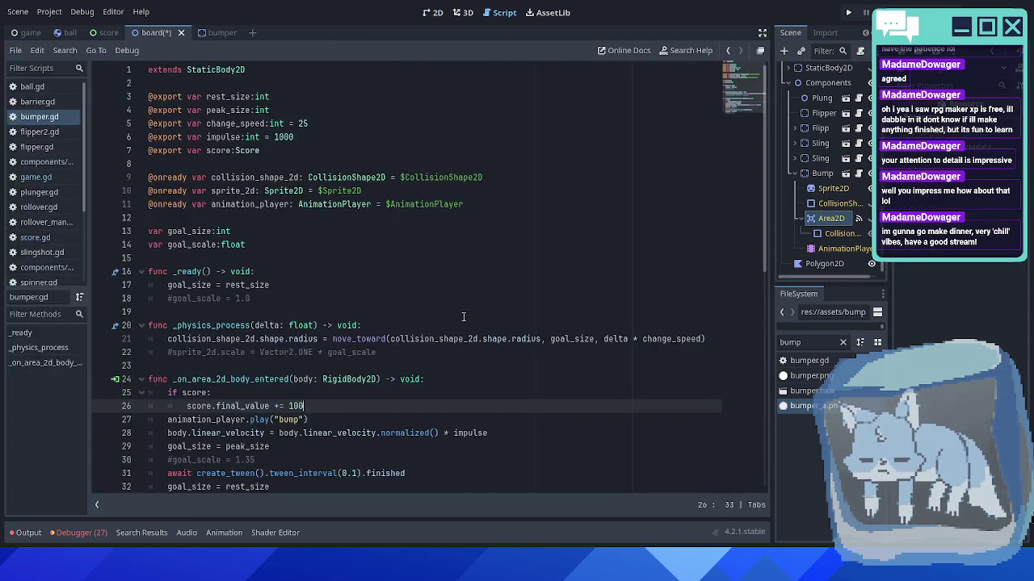
scroll(462, 314, "down", 3)
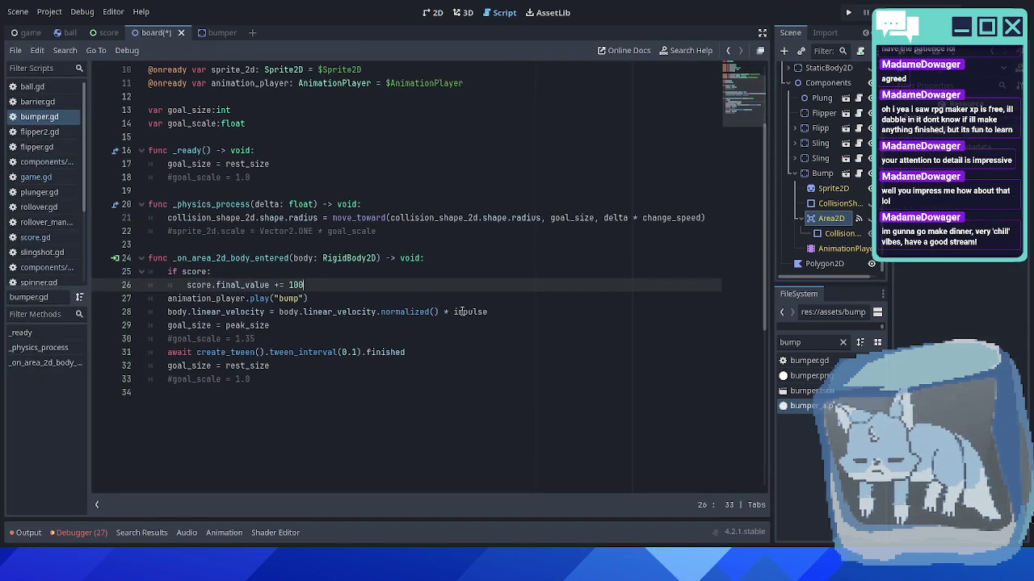
scroll(460, 312, "up", 3)
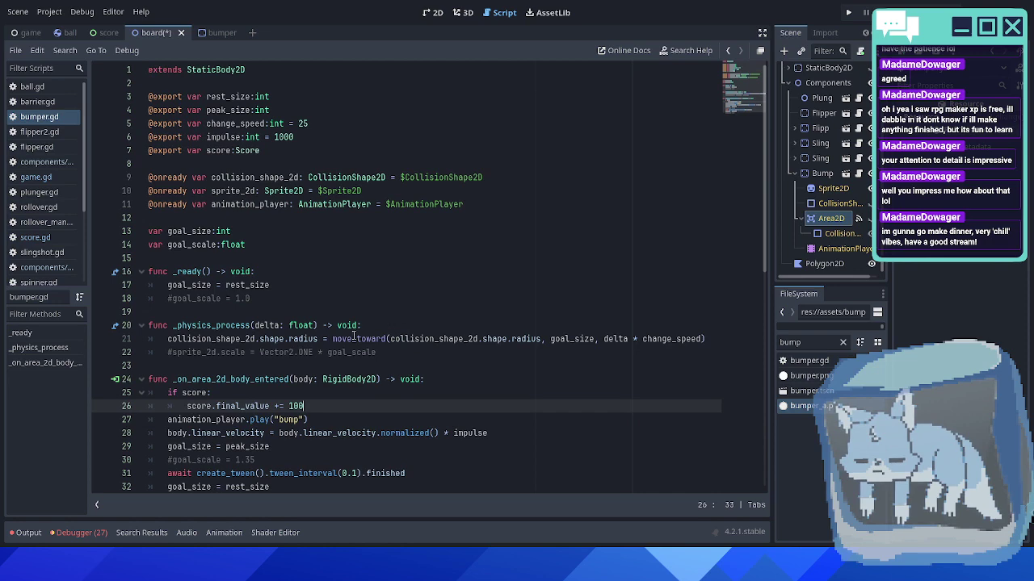
left_click(297, 139)
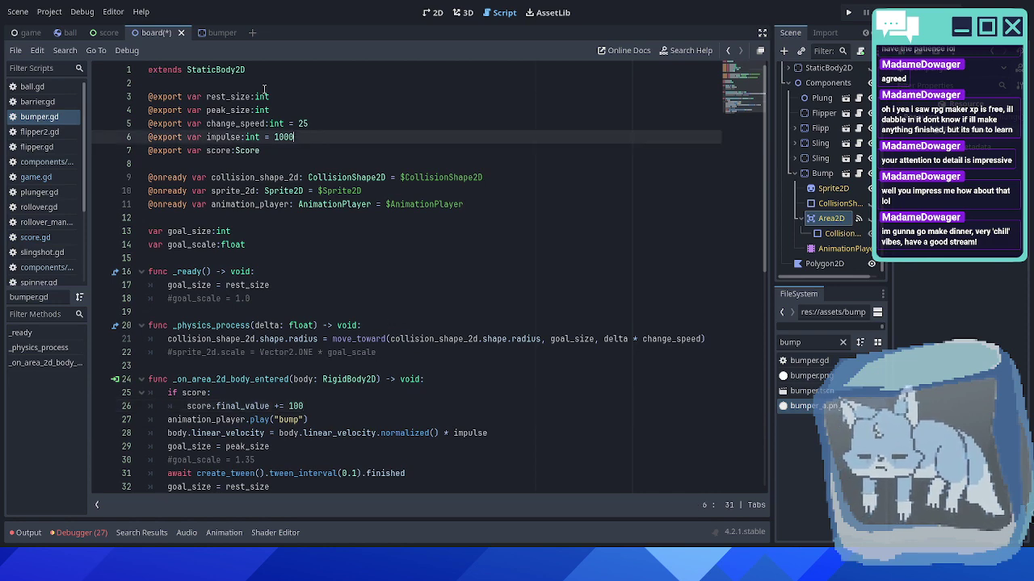
left_click(434, 12)
- Save the board scene and duplicate the Bumper instance
scroll(452, 200, "down", 2)
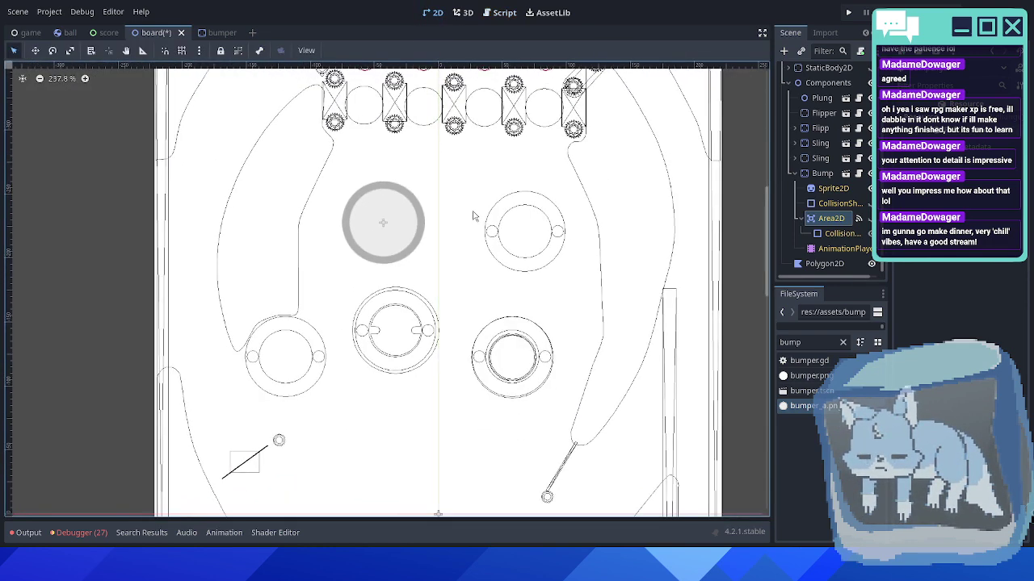
scroll(689, 215, "up", 1)
key("ctrl+s")
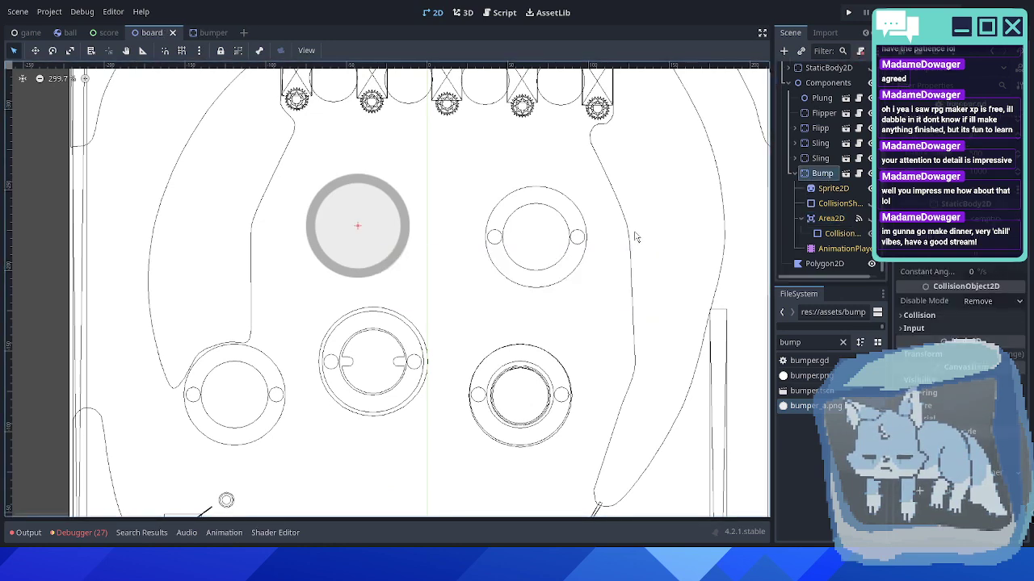
middle_click_drag(600, 226, 536, 245)
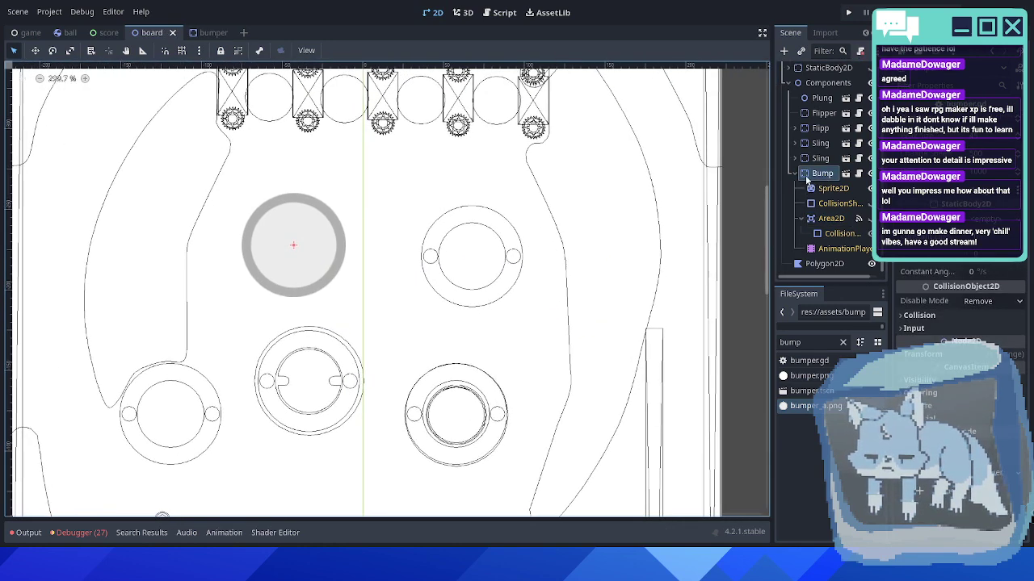
key("ctrl+d")
- Move the duplicated bumper onto the template's upper-right bumper outline and center it there
scroll(452, 331, "up", 1)
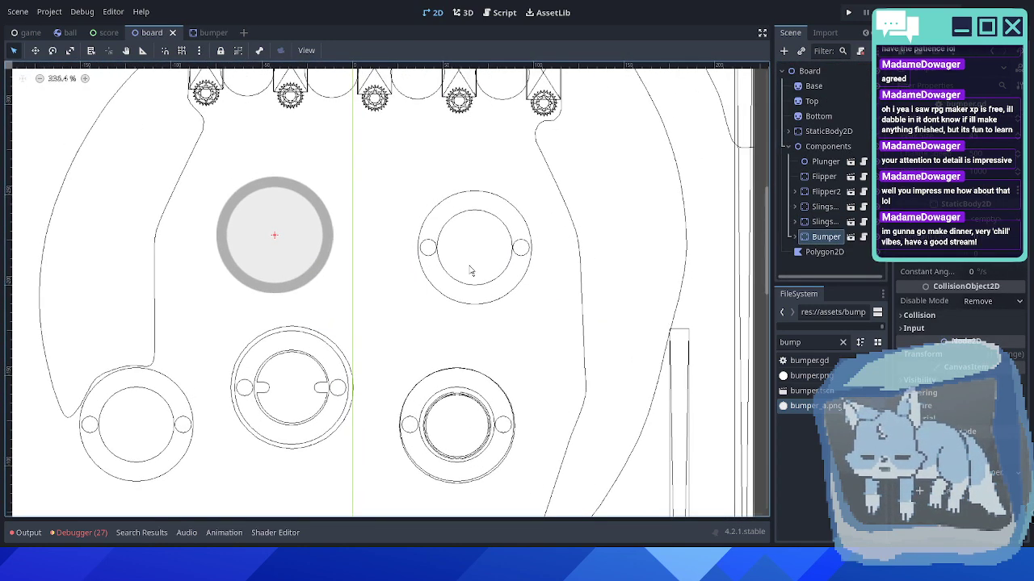
key("Right")
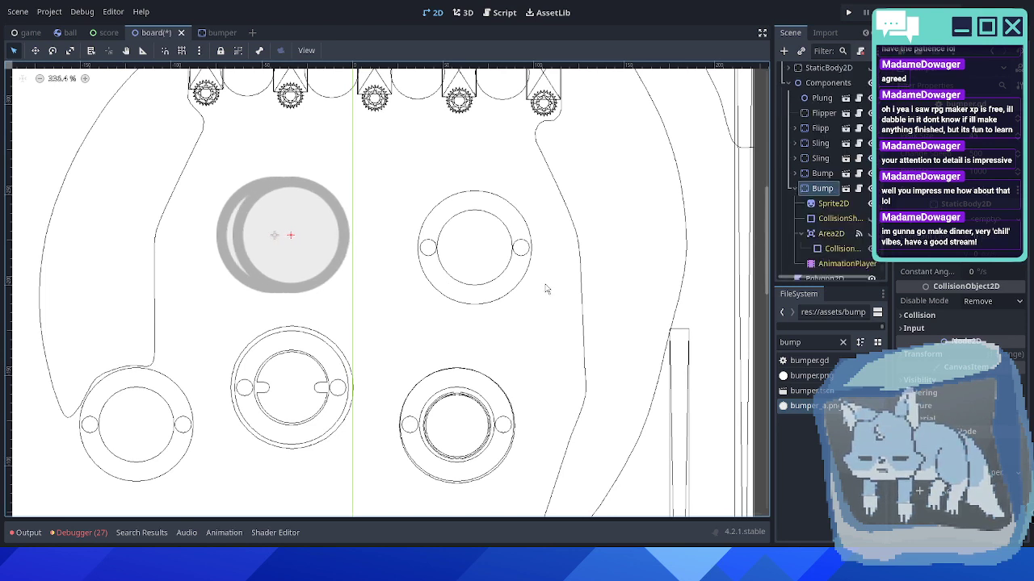
key("shift+Right")
key("shift+Right")
key("shift+Right")
key("shift+Right")
key("shift+Right")
key("shift+Right")
key("shift+Right")
key("shift+Right")
key("shift+Right")
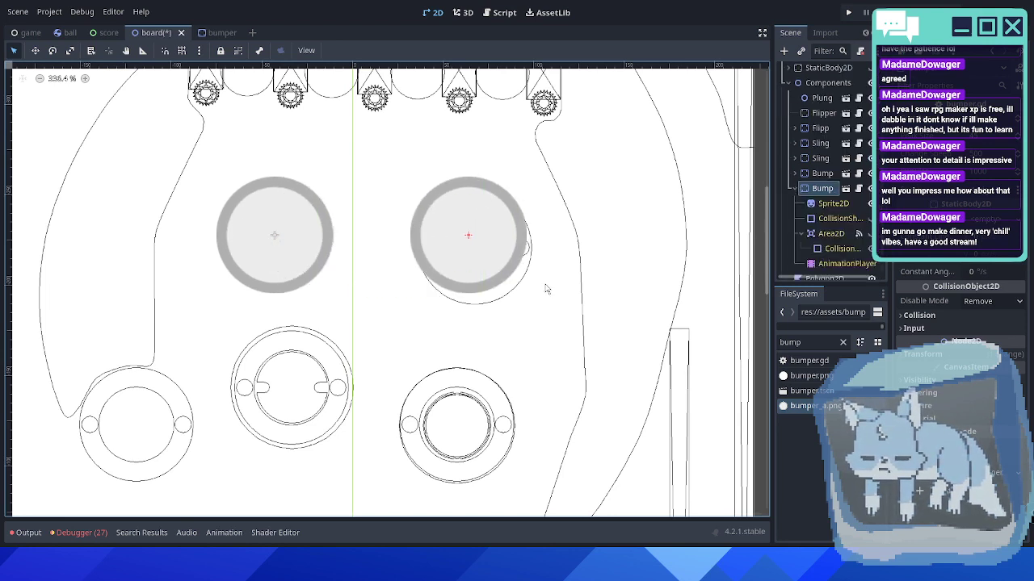
key("Right")
key("Down")
key("Down")
key("Right")
key("Right")
key("Down")
key("Down")
key("Down")
key("Down")
key("Right")
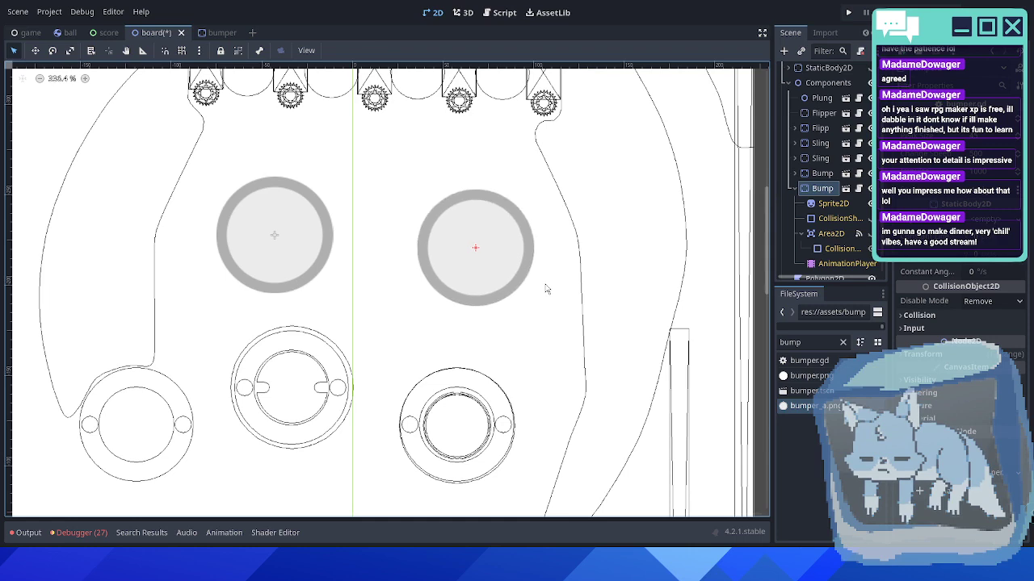
key("Left")
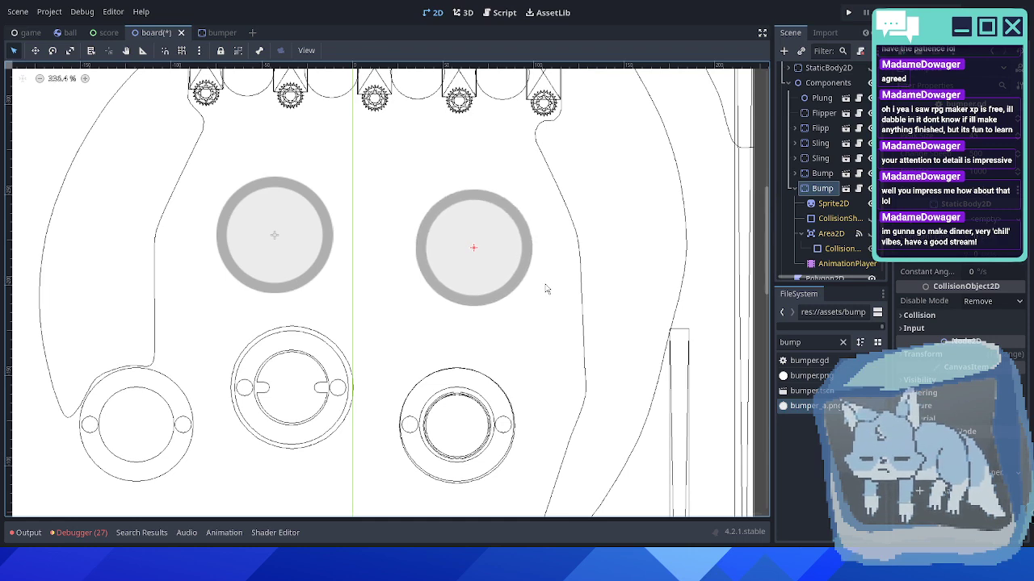
scroll(415, 284, "up", 5)
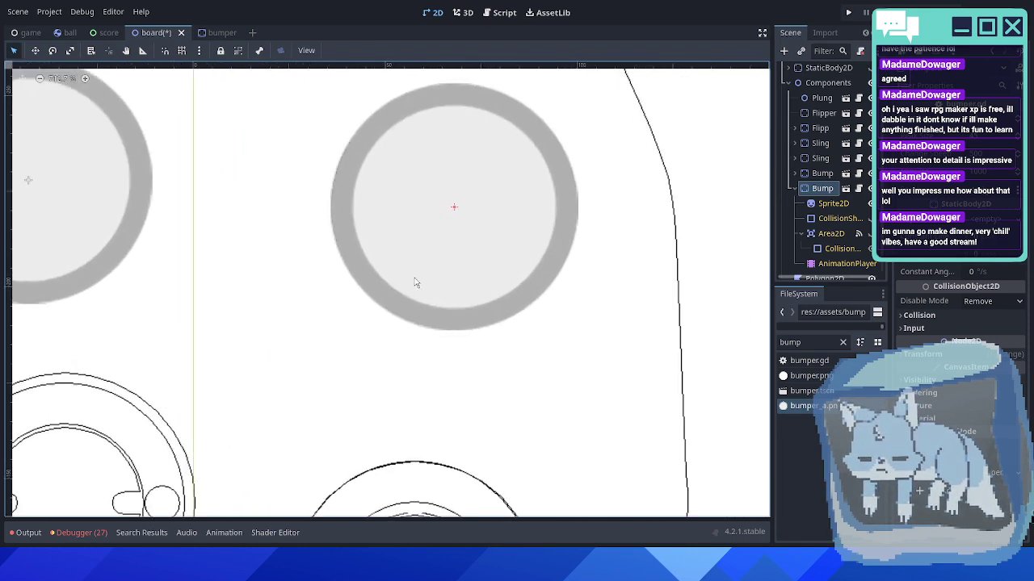
scroll(432, 277, "down", 5)
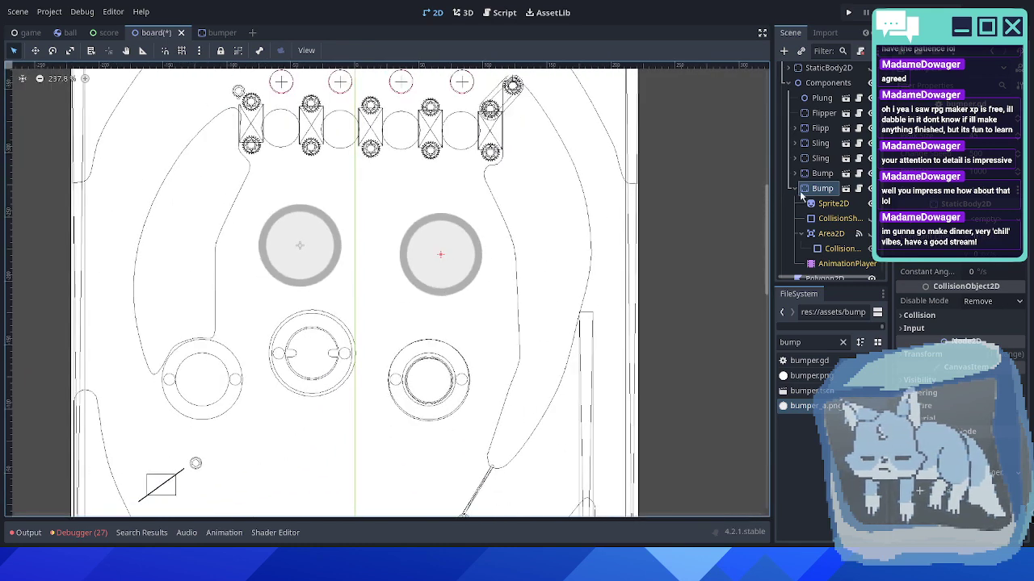
- Collapse the second bumper's child nodes in the scene tree and close the separate bumper scene
left_click(795, 189)
middle_click_drag(539, 263, 529, 205)
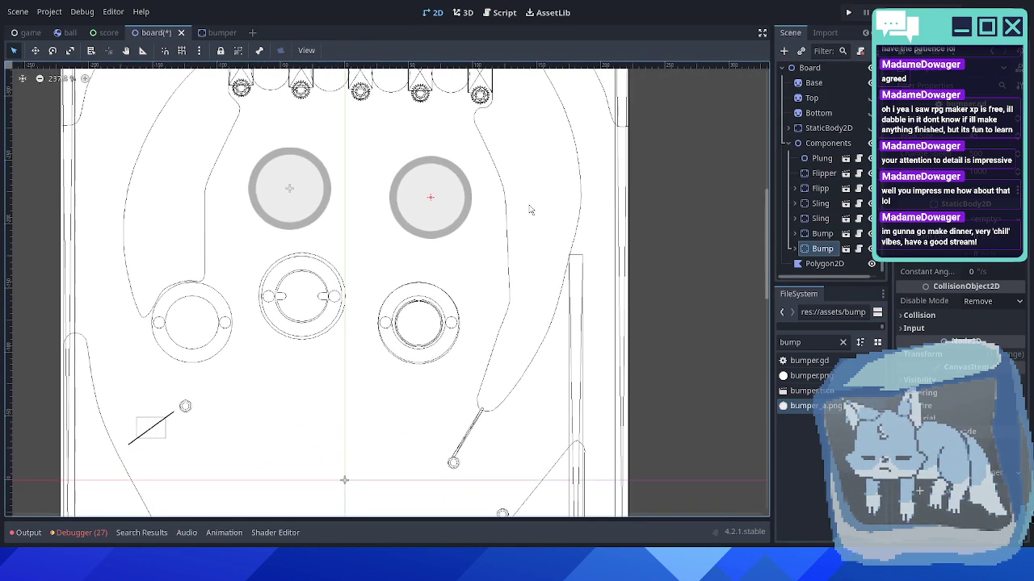
middle_click(226, 33)
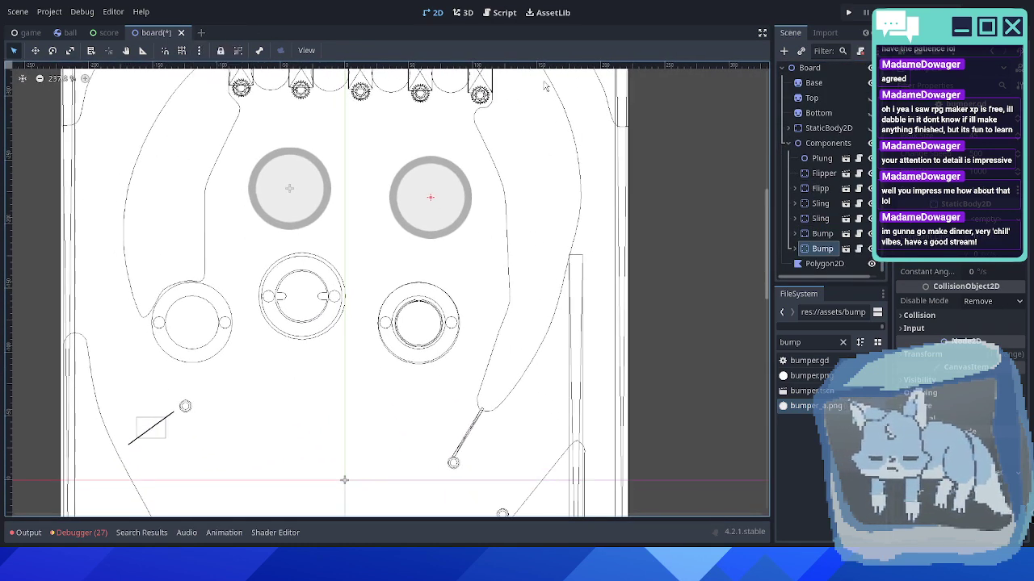
- Duplicate the second bumper and center the third copy on the template's lower-right bumper outline
key("ctrl+d")
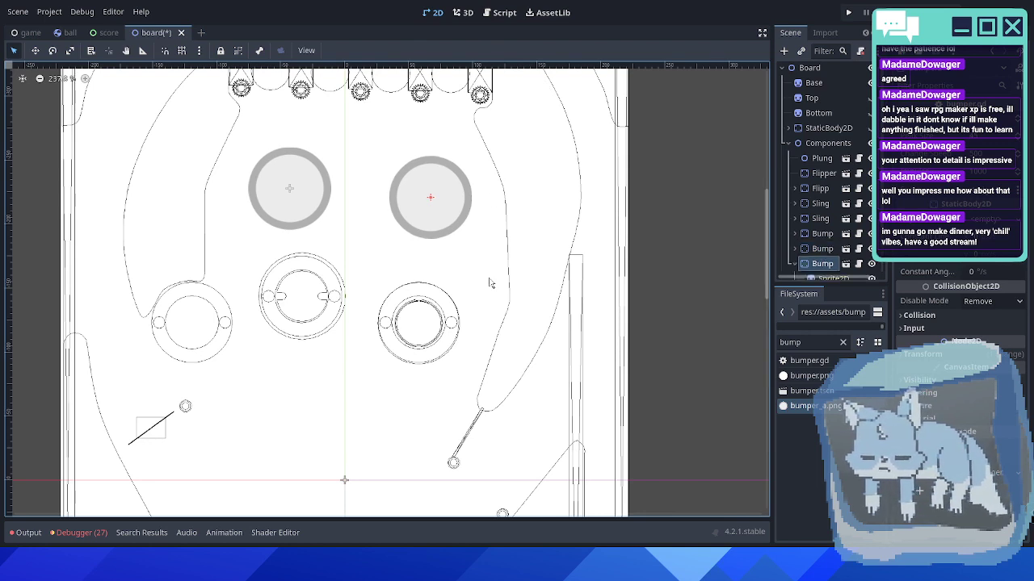
key("shift+Up")
key("shift+Up")
key("shift+Up")
key("shift+Up")
key("shift+Up")
key("shift+Up")
key("shift+Up")
key("shift+Up")
key("shift+Up")
key("shift+Up")
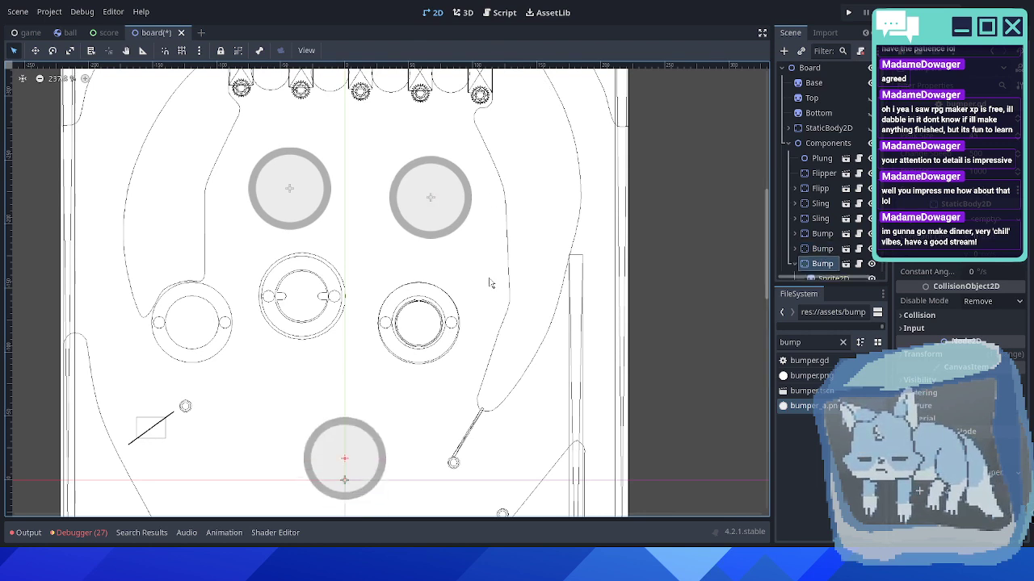
key("shift+Right")
key("shift+Right")
key("Right")
key("Right")
key("Right")
key("Right")
key("Right")
key("Right")
key("Right")
key("Right")
key("Right")
key("Right")
key("Right")
key("Right")
key("Right")
key("Right")
key("Right")
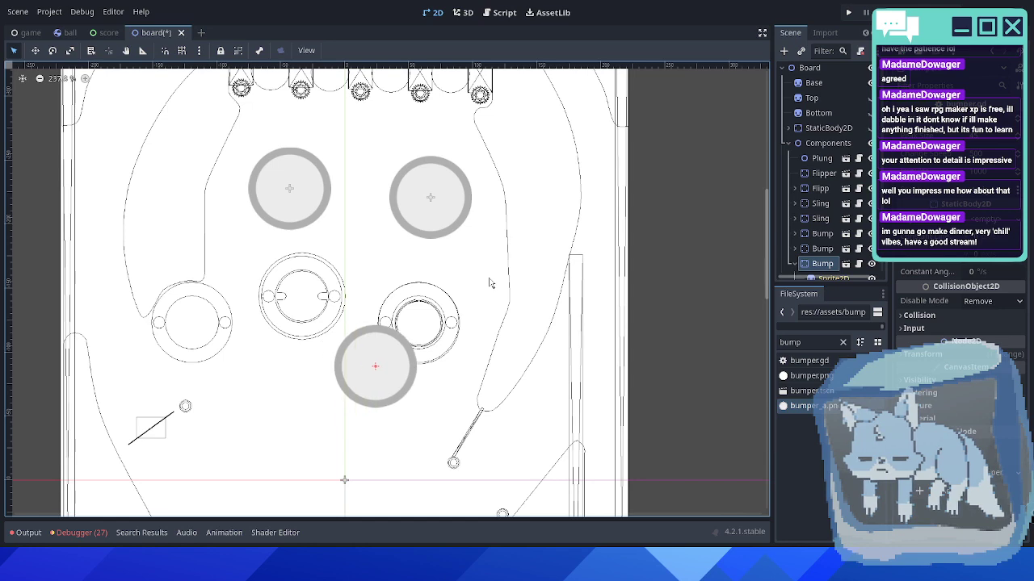
key("Left")
key("Left")
key("Left")
key("Left")
key("Left")
key("Up")
key("Up")
key("Up")
key("Up")
key("Up")
key("Up")
key("Up")
key("Up")
key("Up")
key("Up")
key("Right")
key("Up")
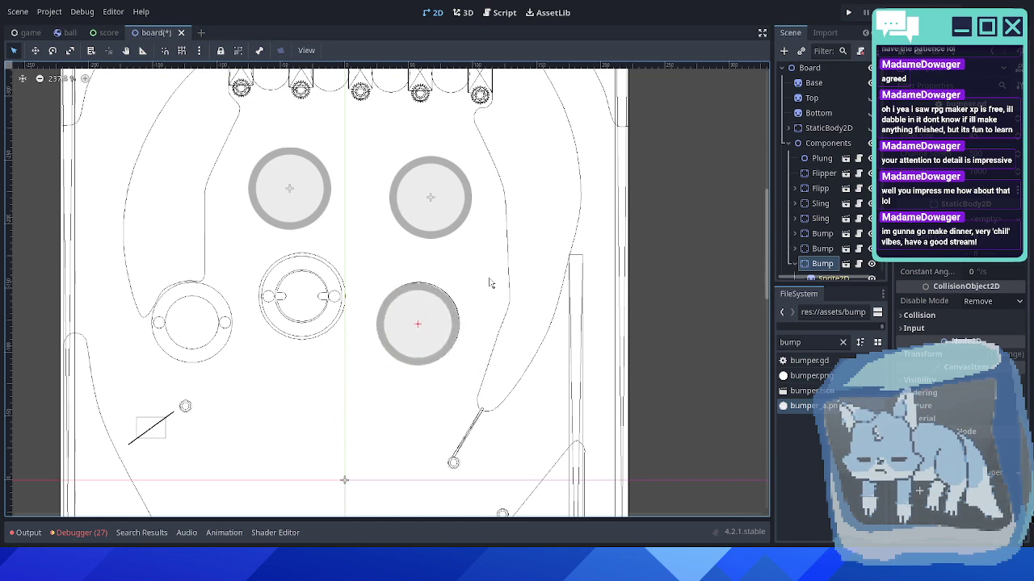
key("Right")
key("Up")
key("Left")
key("Right")
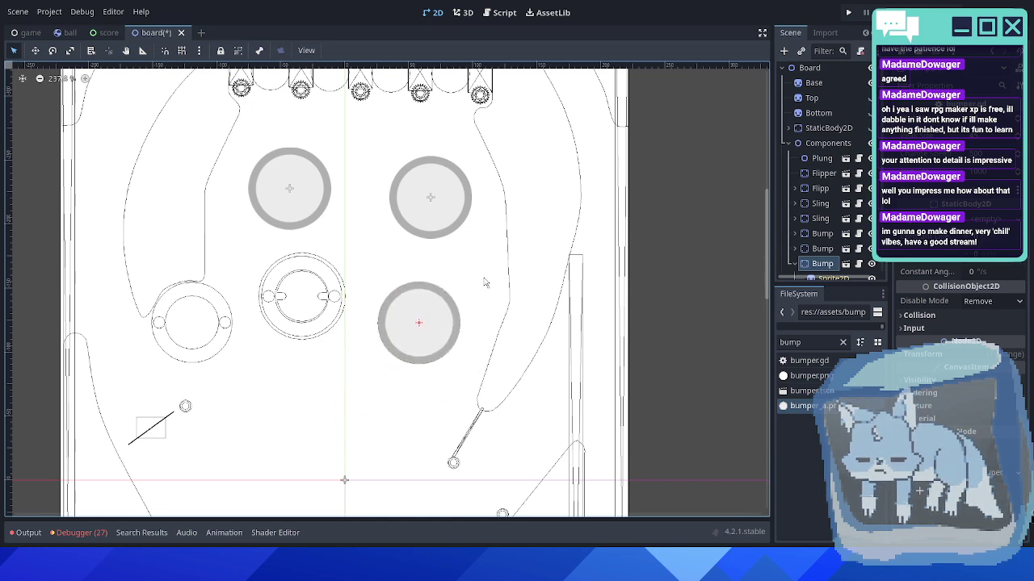
- Duplicate the lower-right bumper and center the fourth copy on the double-ringed outline just left of the vertical axis
middle_click_drag(324, 320, 460, 284)
scroll(417, 323, "up", 3)
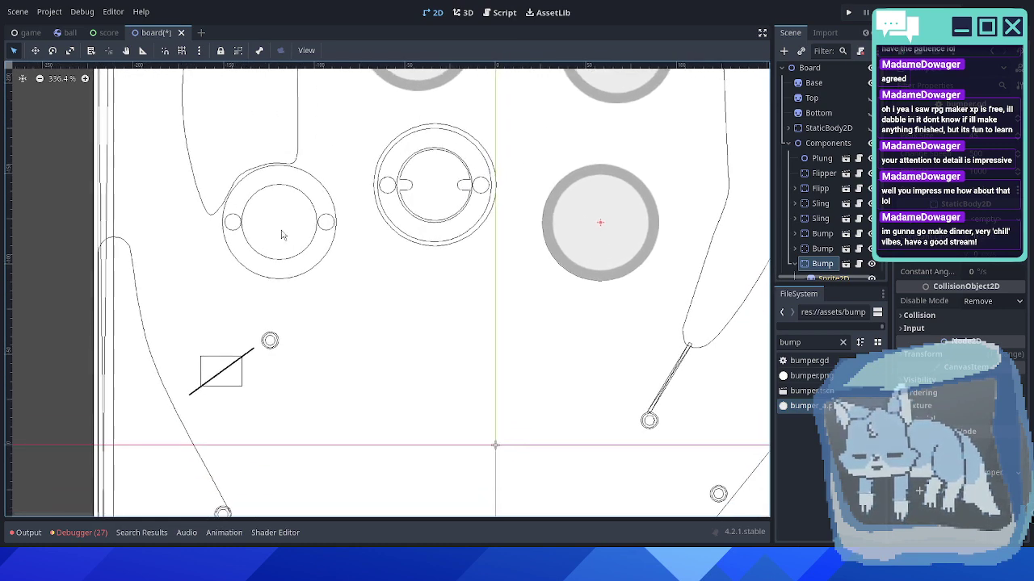
scroll(828, 213, "down", 2)
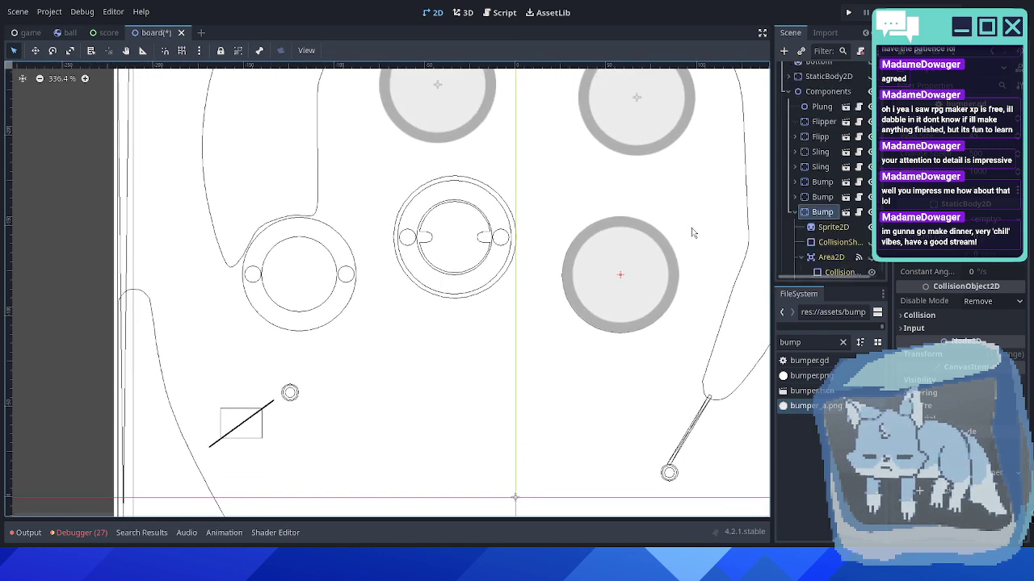
key("ctrl+d")
key("Left")
key("Left")
key("Left")
key("Left")
key("Left")
key("Left")
key("Left")
key("Left")
key("Left")
key("Left")
key("Left")
key("Left")
key("Left")
key("Left")
key("Left")
key("Left")
key("Left")
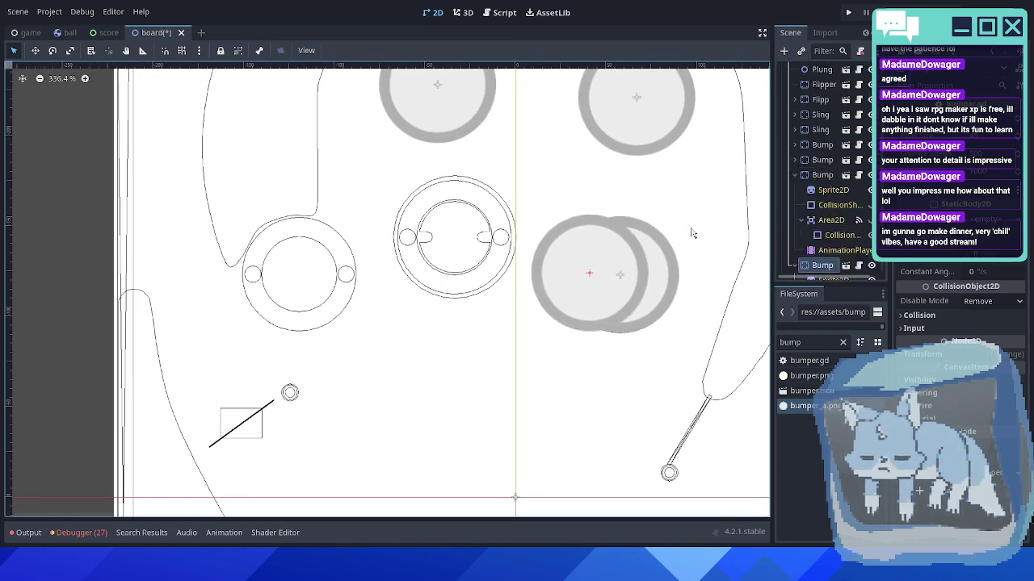
key("Left")
key("Left")
key("Left")
key("Left")
key("Left")
key("Left")
key("Left")
key("Left")
key("Left")
key("Left")
key("Left")
key("Left")
key("Left")
key("Left")
key("Left")
key("Left")
key("Left")
key("Left")
key("Left")
key("Left")
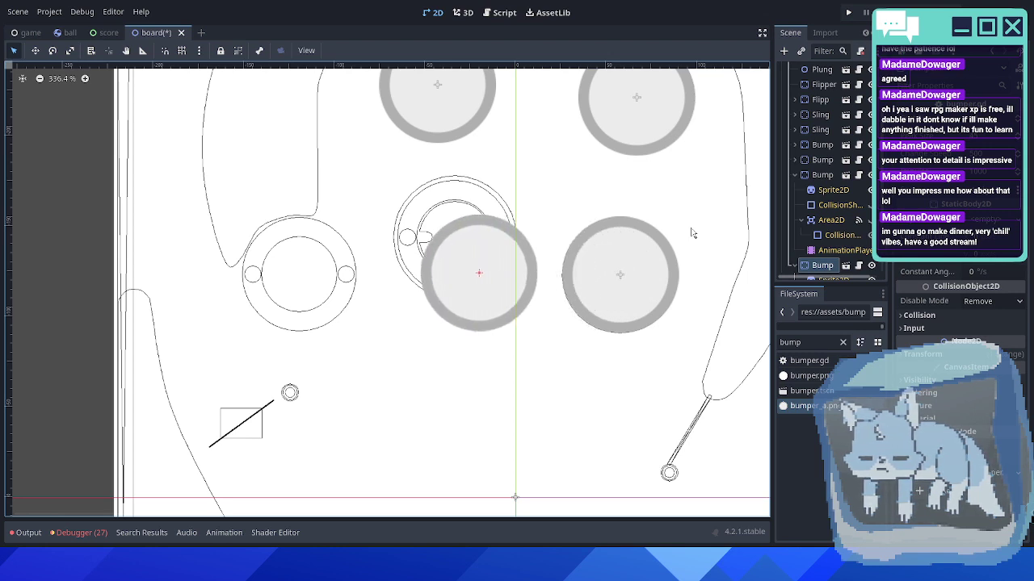
key("Left")
key("Left")
key("Left")
key("Left")
key("Left")
key("Left")
key("Left")
key("Left")
key("Left")
key("Up")
key("Up")
key("Up")
key("Up")
key("Up")
key("Up")
key("Up")
key("Up")
key("Up")
key("Up")
key("Up")
key("Up")
key("Up")
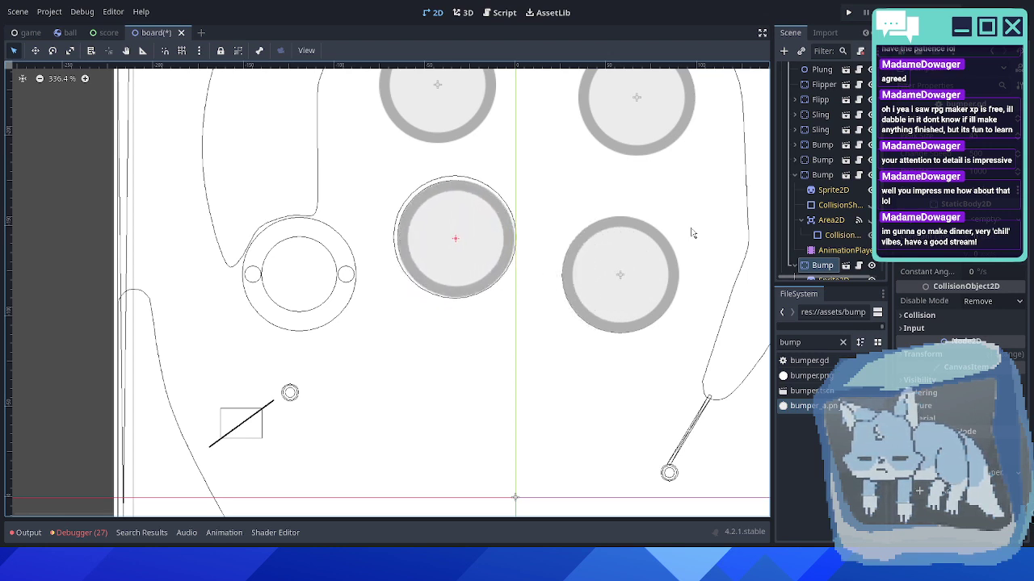
key("Up")
key("Left")
key("Right")
key("Left")
key("Right")
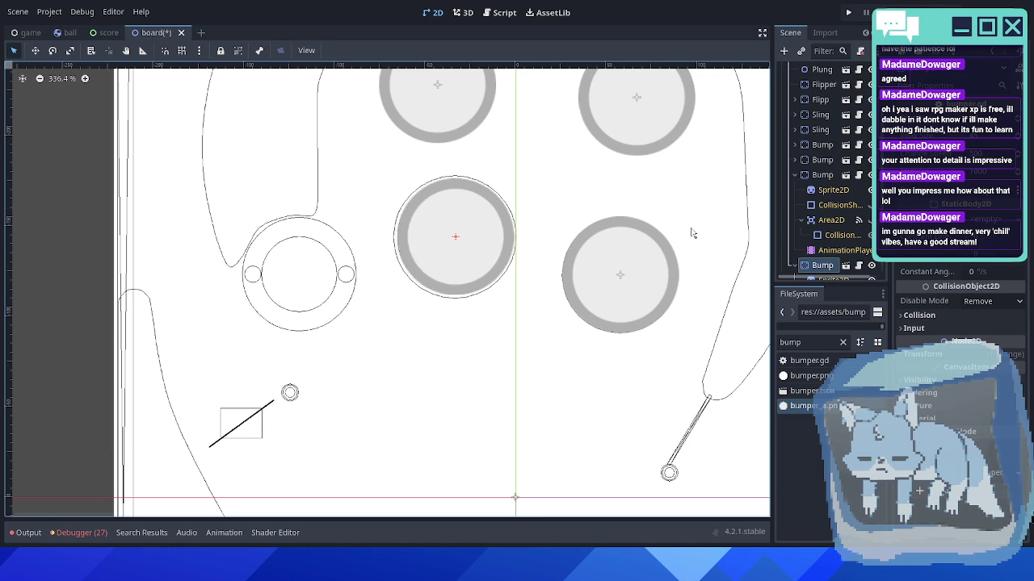
- Duplicate the fourth bumper and center the copy on the template's lower-left bumper outline
key("ctrl+d")
key("Left")
key("Left")
key("Left")
key("Left")
key("Left")
key("Left")
key("Left")
key("Left")
key("Left")
key("Left")
key("Left")
key("Left")
key("Left")
key("Left")
key("Left")
key("Left")
key("Left")
key("Left")
key("Left")
key("Left")
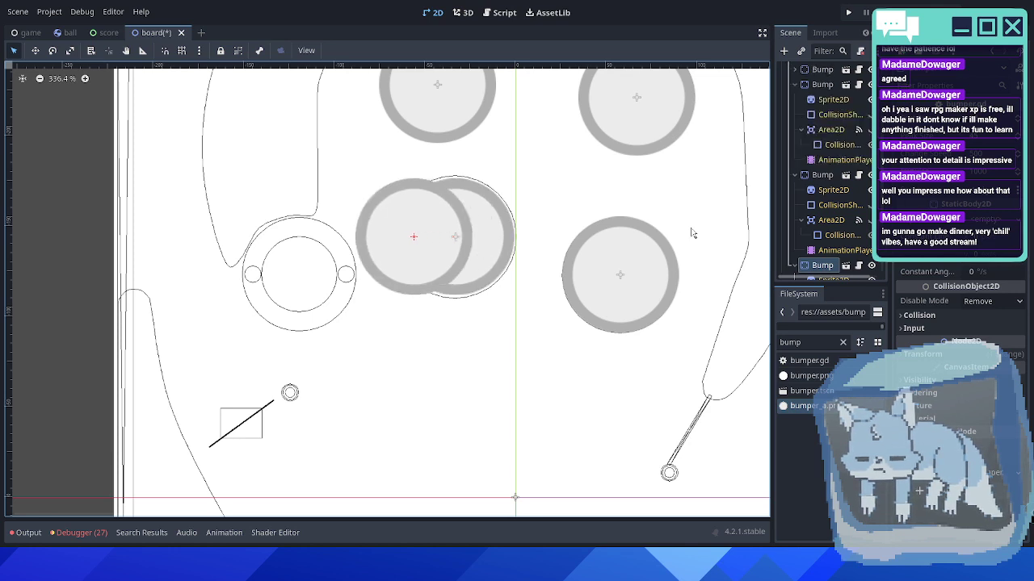
key("Left")
key("Left")
key("Left")
key("Left")
key("Left")
key("Left")
key("Left")
key("Left")
key("Left")
key("Left")
key("Left")
key("Left")
key("Left")
key("Left")
key("Left")
key("Left")
key("Left")
key("Left")
key("Left")
key("Left")
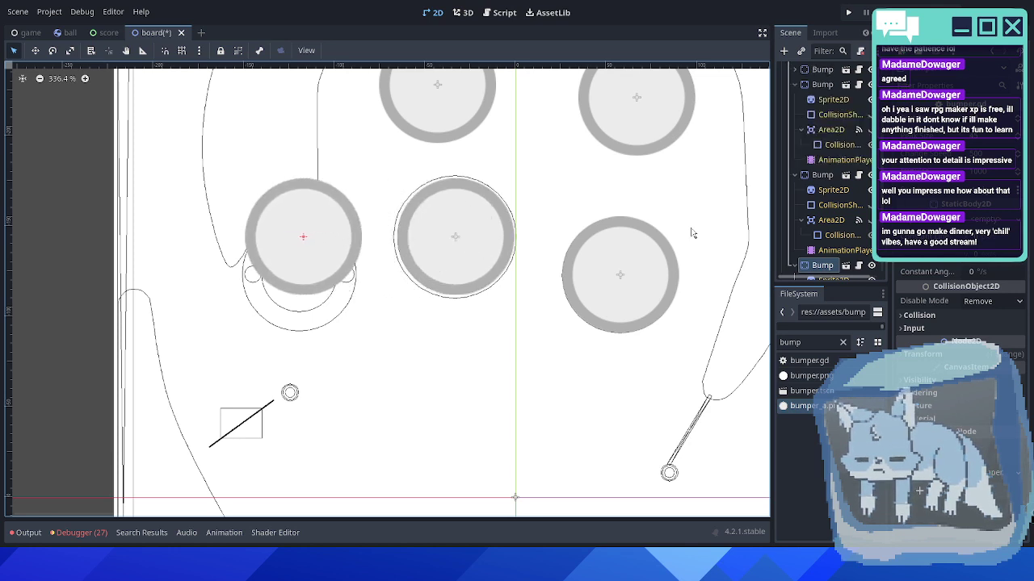
key("Down")
key("Down")
key("Down")
key("Down")
key("Down")
key("Down")
key("Down")
key("Down")
key("Down")
key("Down")
key("Down")
key("Down")
key("Down")
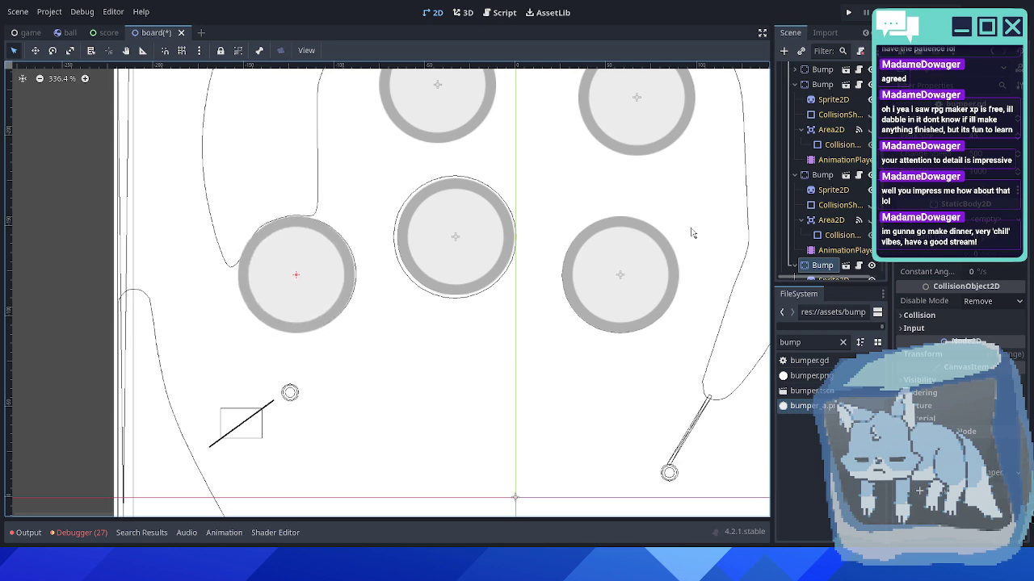
- Collapse the expanded bumper nodes, show the board artwork in place of the layout template, and save the board scene
scroll(691, 234, "down", 6)
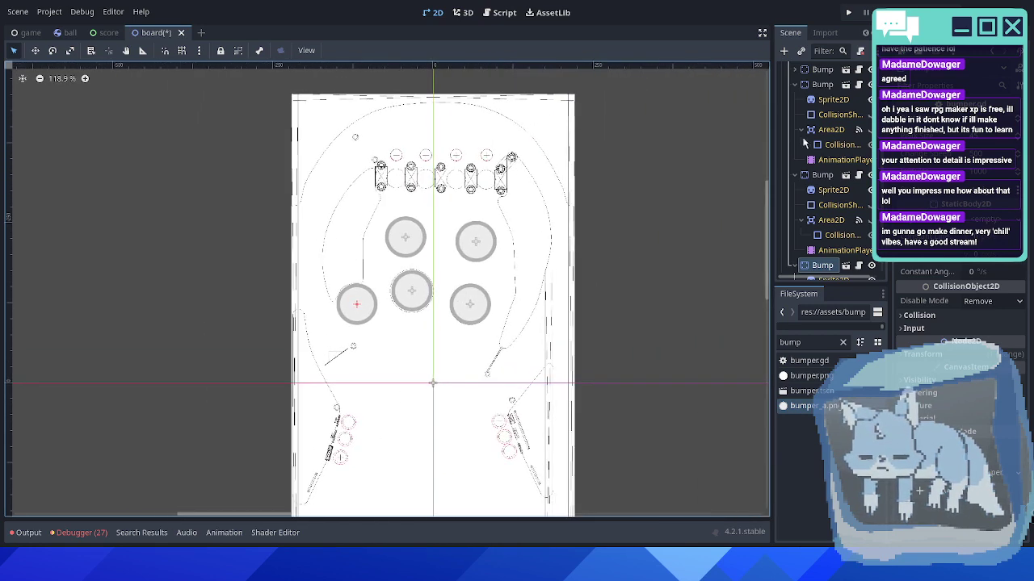
scroll(826, 118, "up", 5)
left_click(797, 268)
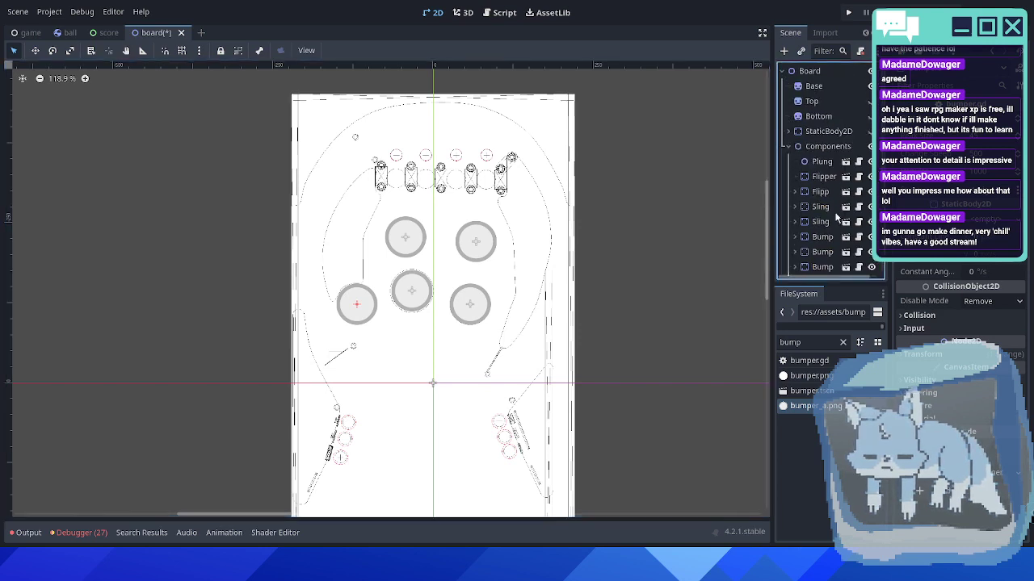
left_click(869, 101)
left_click(871, 85)
middle_click_drag(656, 233, 626, 218)
key("ctrl+s")
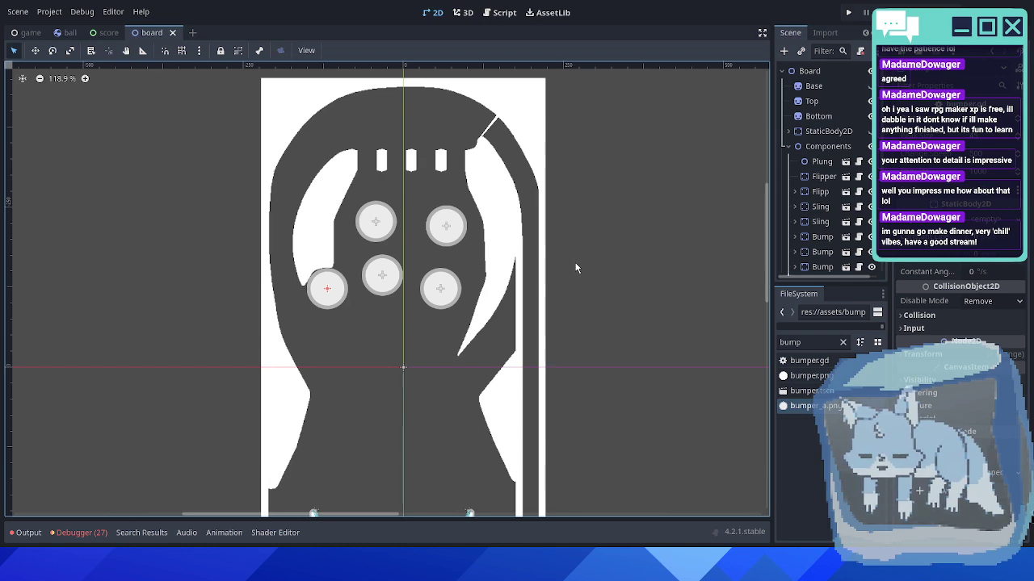
- Run the project to check the bumpers' size on the board in game, and close the game window
key("F5")
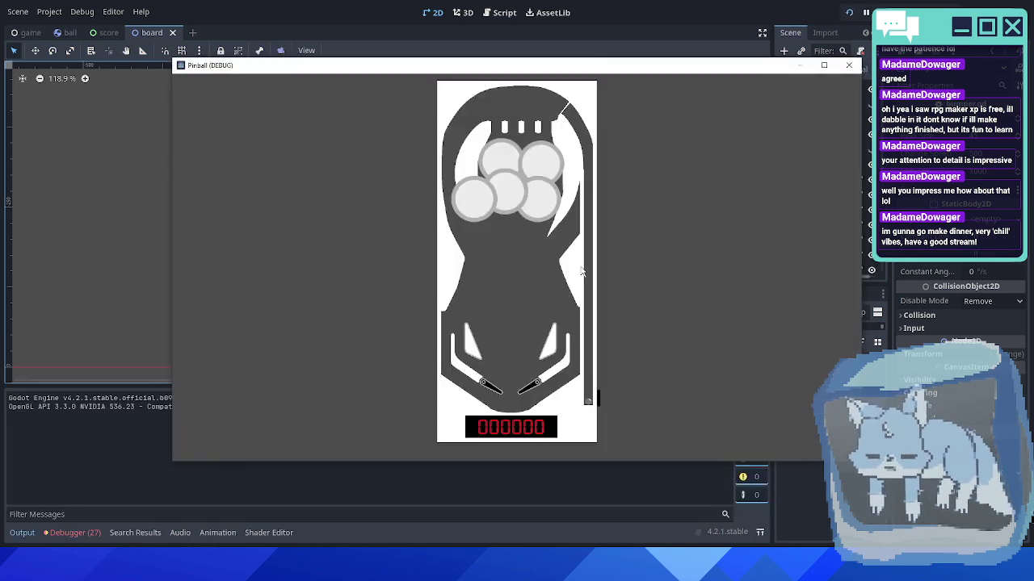
left_click(849, 66)
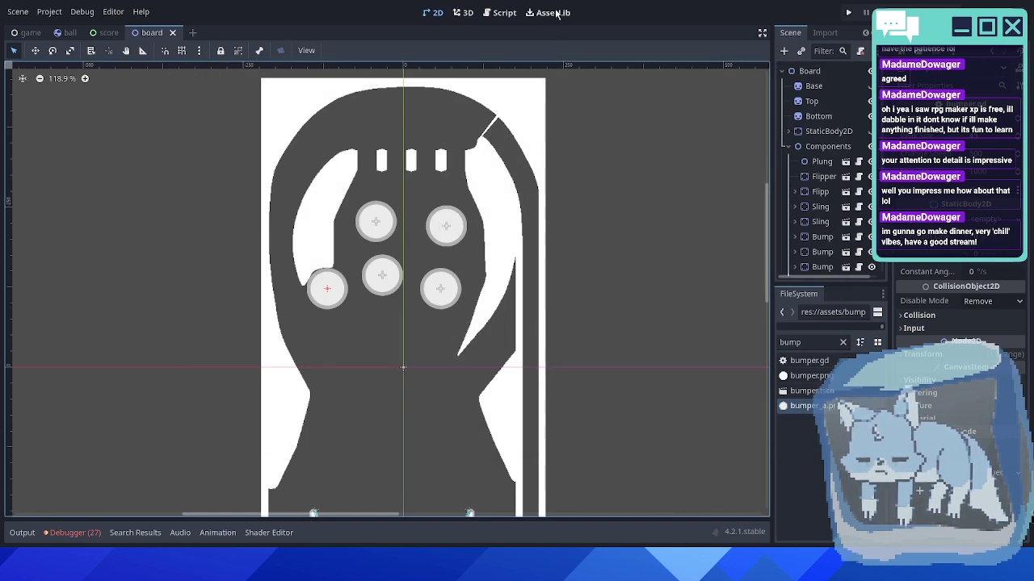
- Delete all five bumper instances from the board scene's Components node
left_click(789, 146)
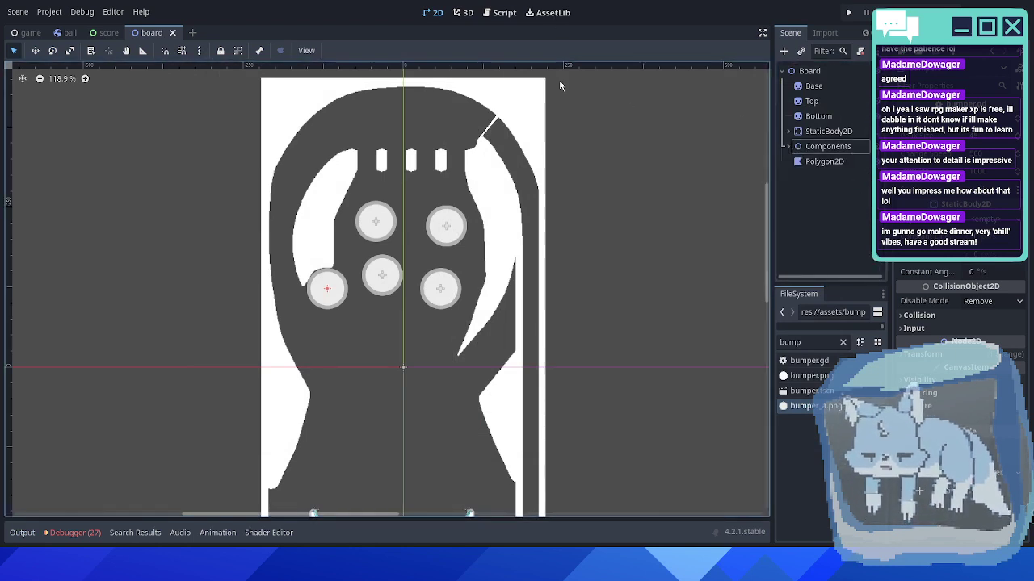
left_click(789, 146)
scroll(814, 167, "down", 3)
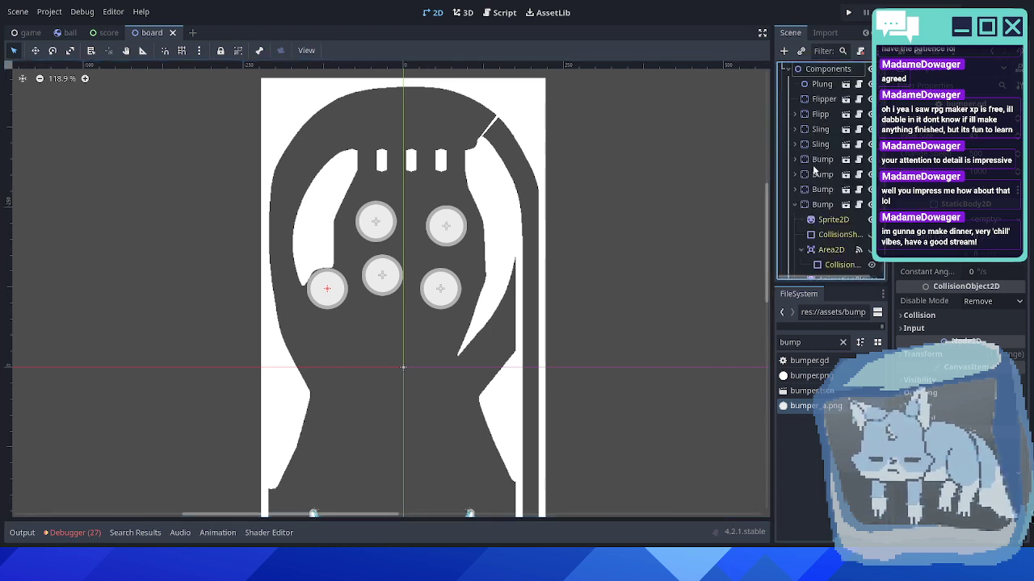
left_click(820, 160)
left_click(821, 205, "shift")
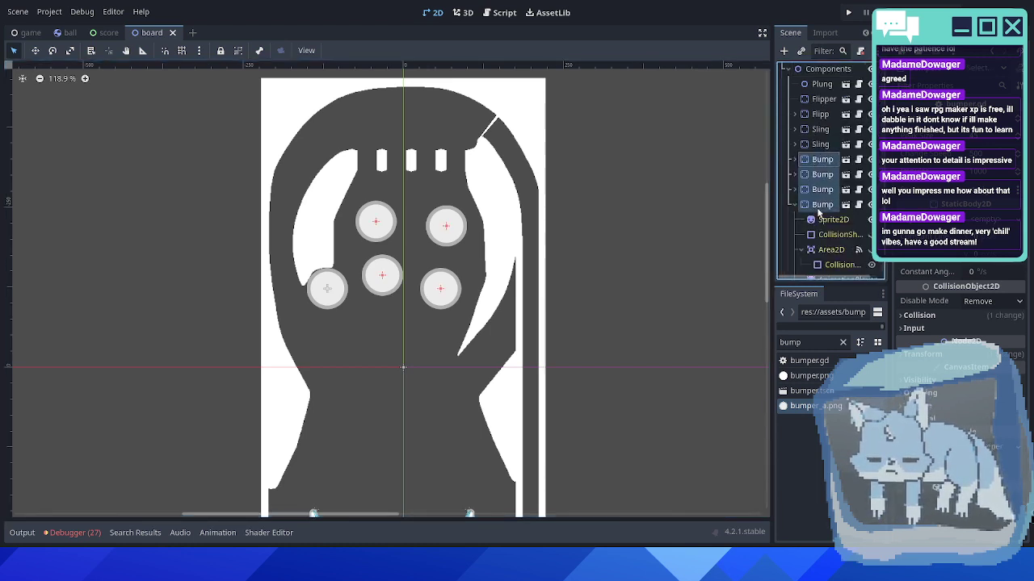
key("Delete")
key("Return")
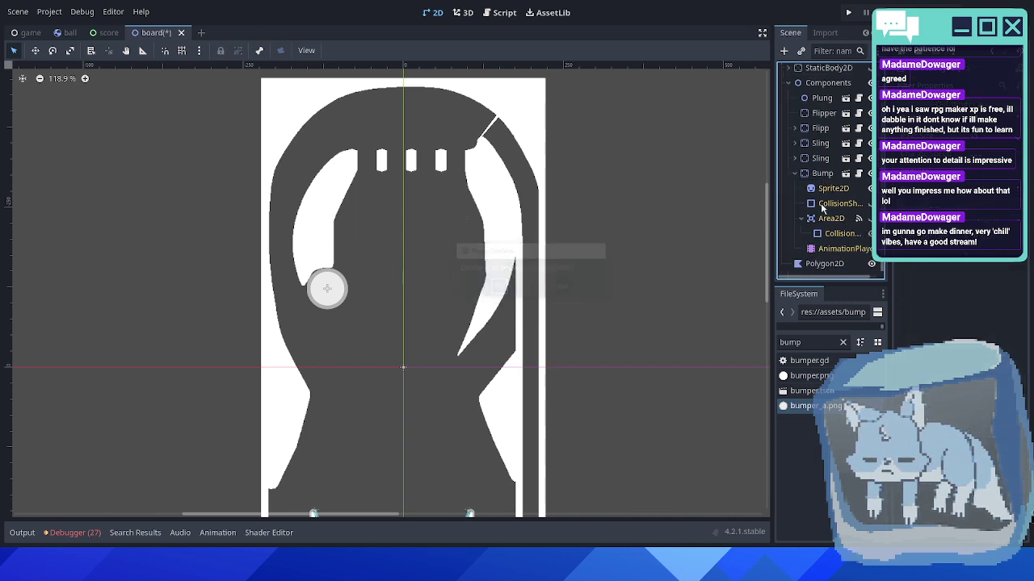
left_click(832, 188)
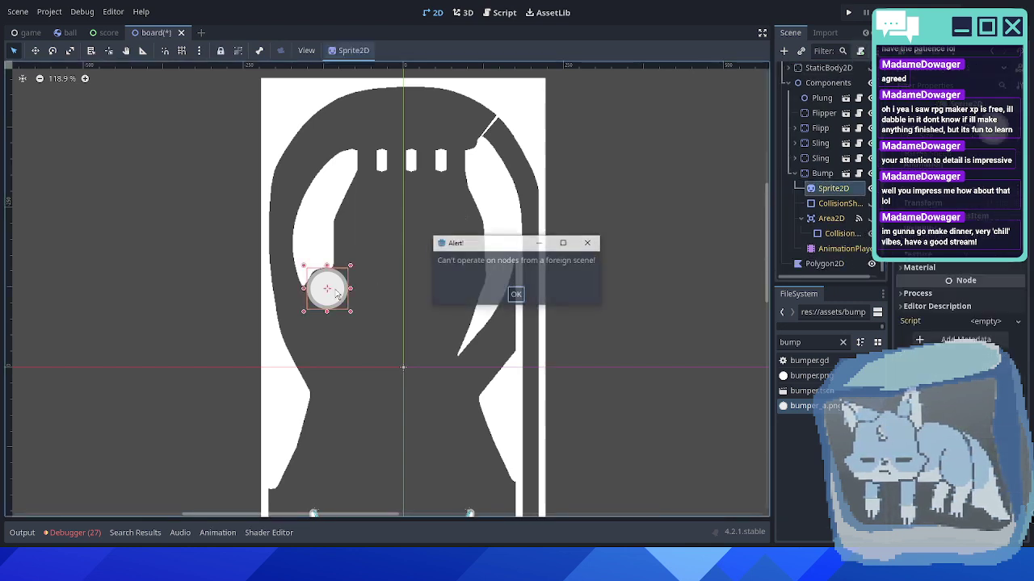
left_click(822, 173)
key("Delete")
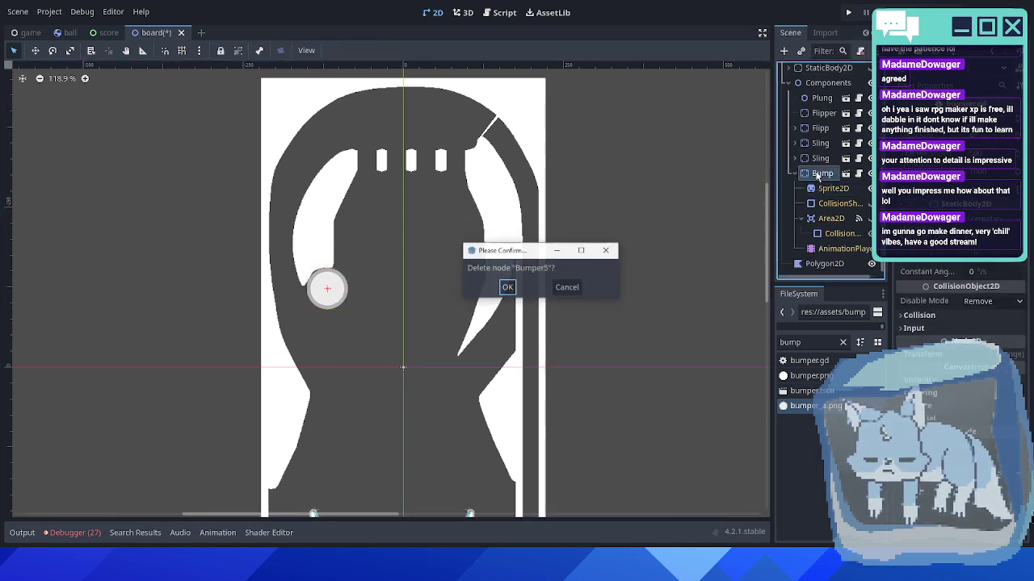
key("Return")
- In bumper.tscn, set the scale key of the AnimationPlayer's RESET animation to 0.5 and save the scene
double_click(812, 391)
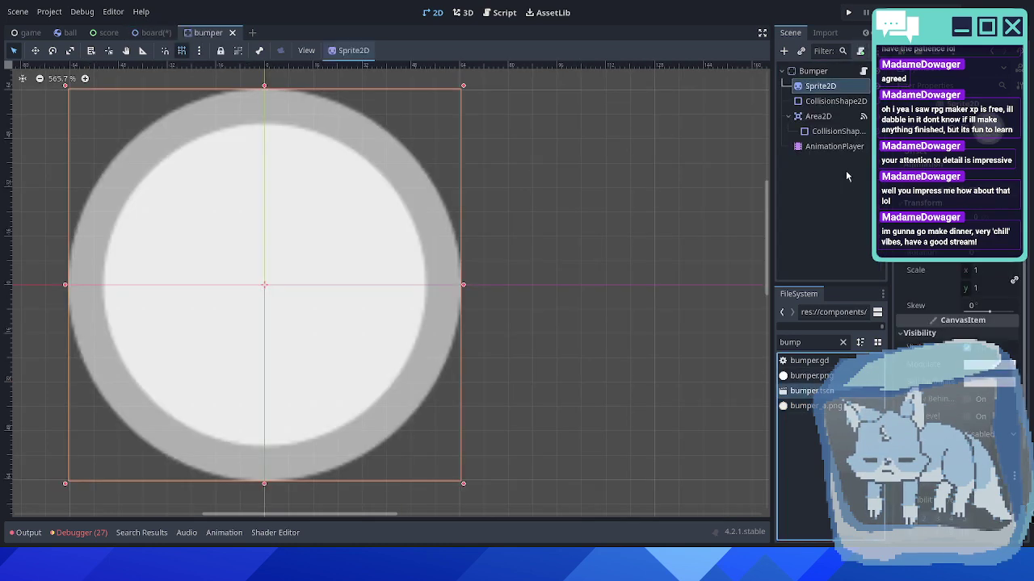
left_click(842, 150)
scroll(525, 271, "down", 5)
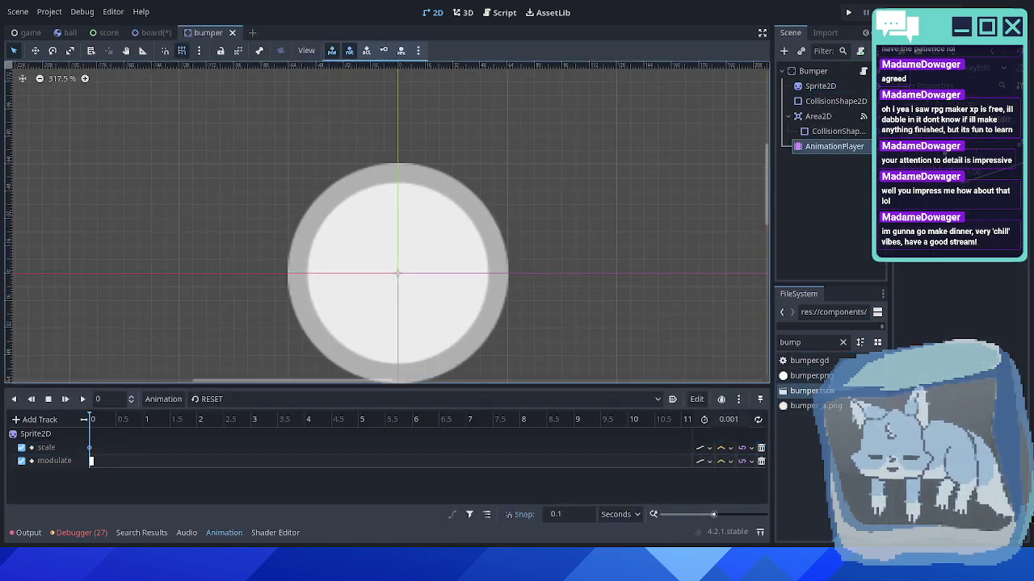
type("0.5")
key("Return")
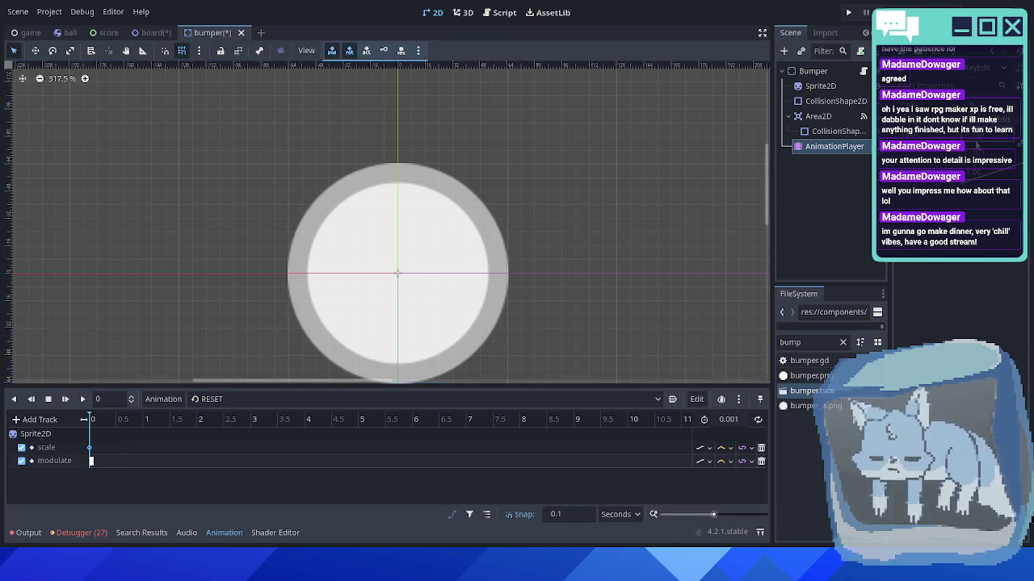
scroll(422, 237, "up", 1)
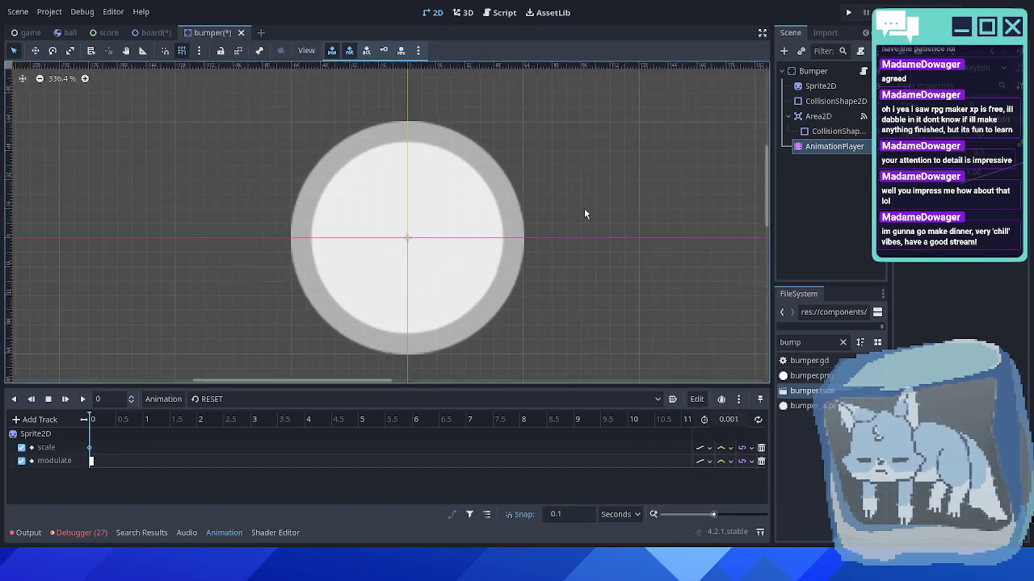
middle_click_drag(582, 209, 549, 212)
key("ctrl+s")
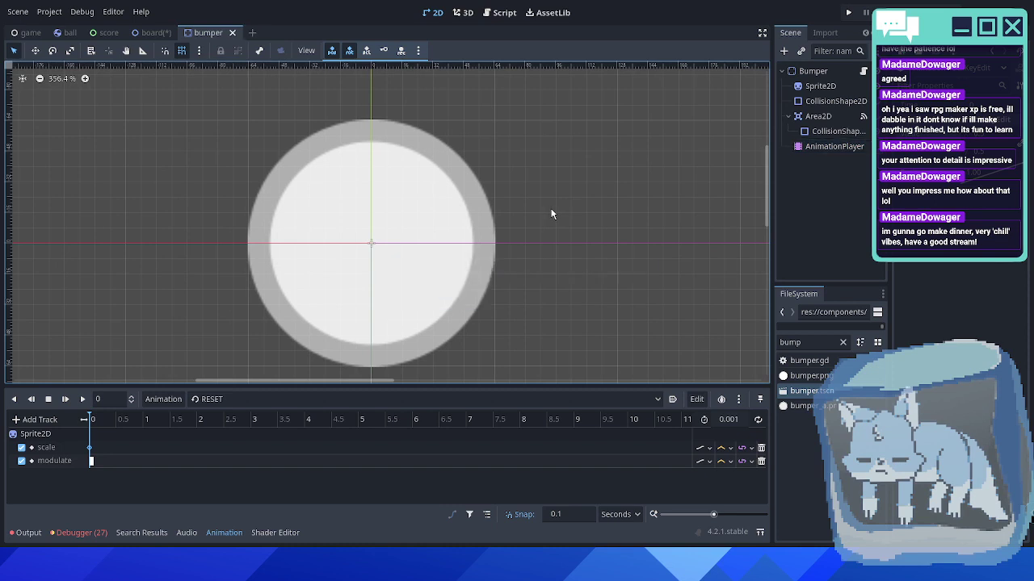
left_click(224, 532)
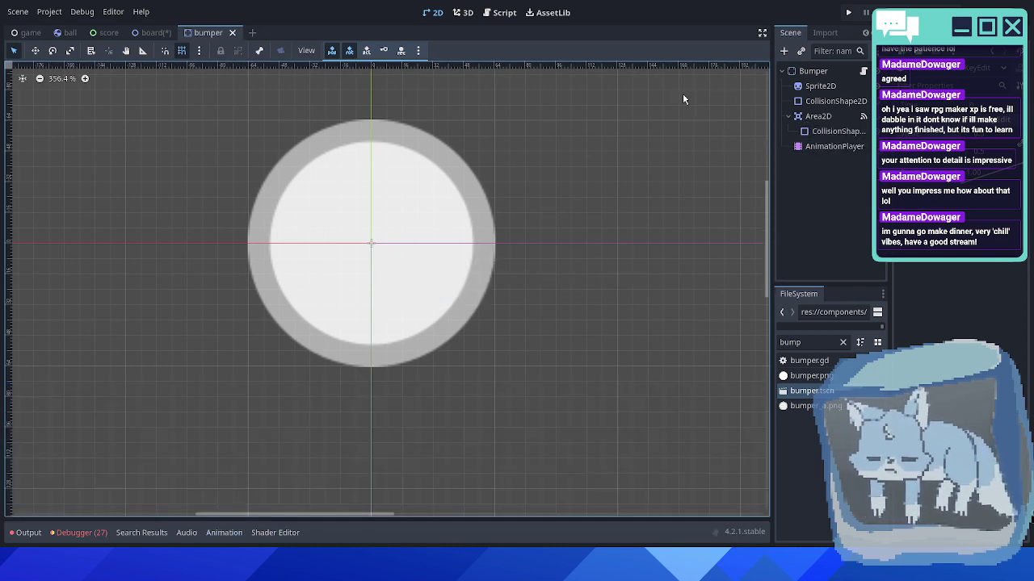
- Return to the board scene and show the layout template again in place of the board artwork
left_click(155, 32)
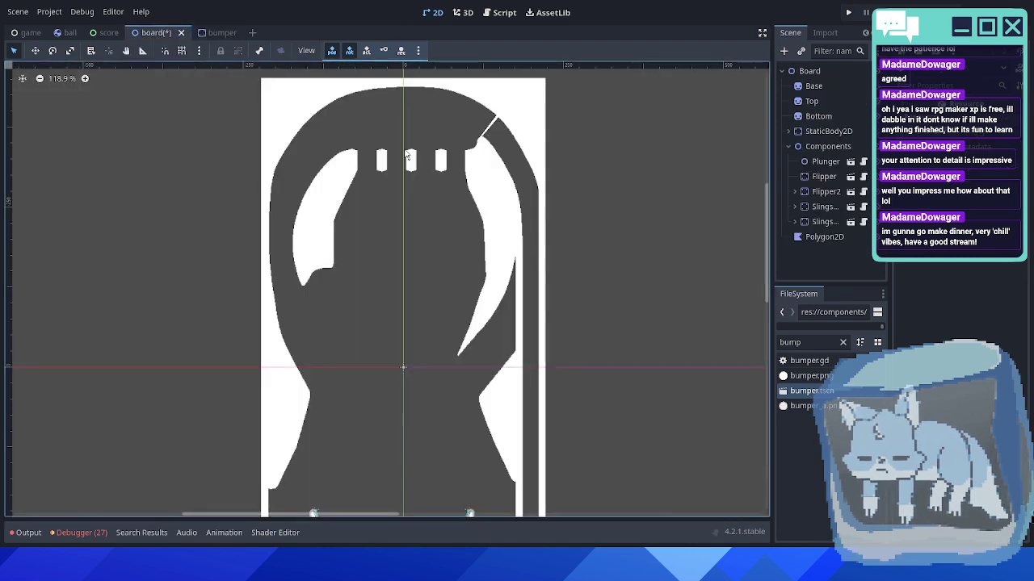
scroll(722, 218, "up", 1)
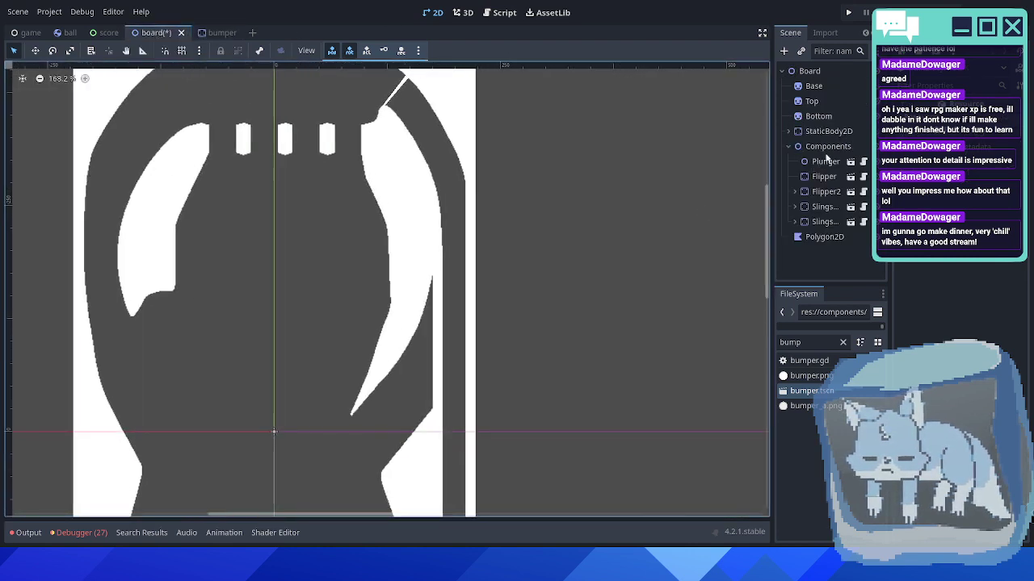
left_click(877, 113)
left_click(877, 88)
left_click(843, 87)
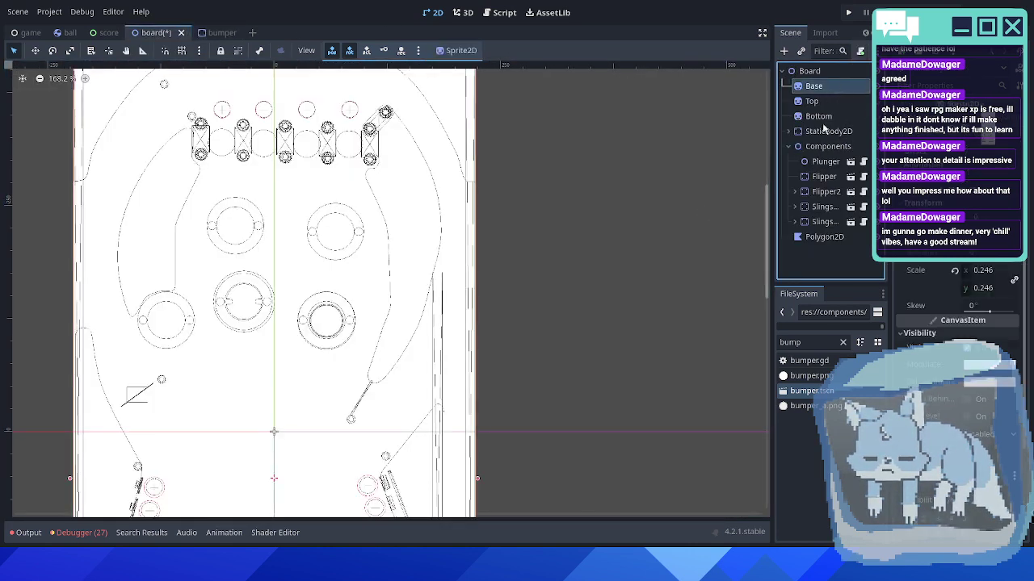
- Instantiate components/bumper.tscn under Components and center it on the template's upper-left bumper outline
left_click(817, 147)
left_click(818, 149)
left_click(801, 50)
double_click(421, 236)
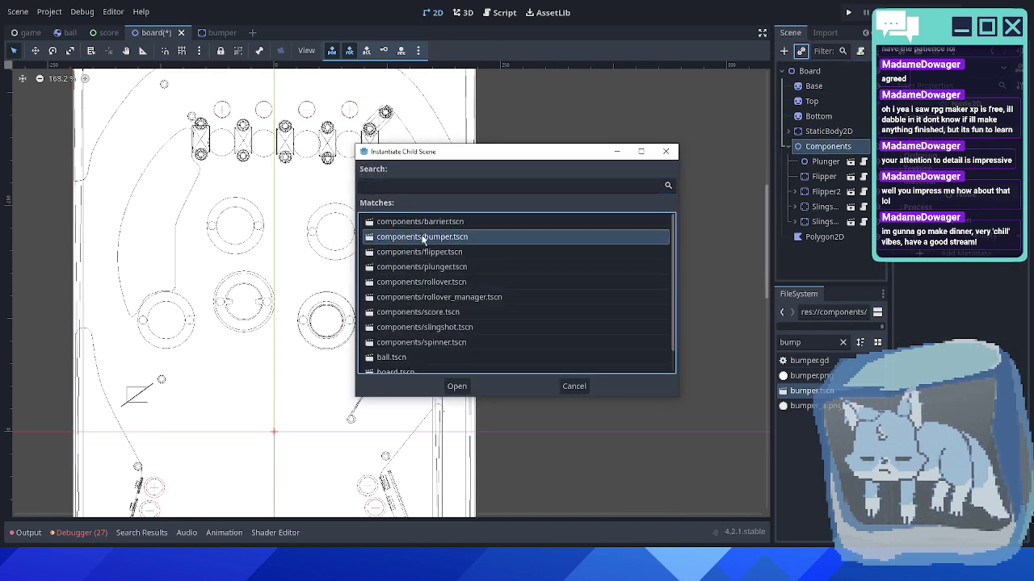
left_click_drag(281, 452, 237, 243)
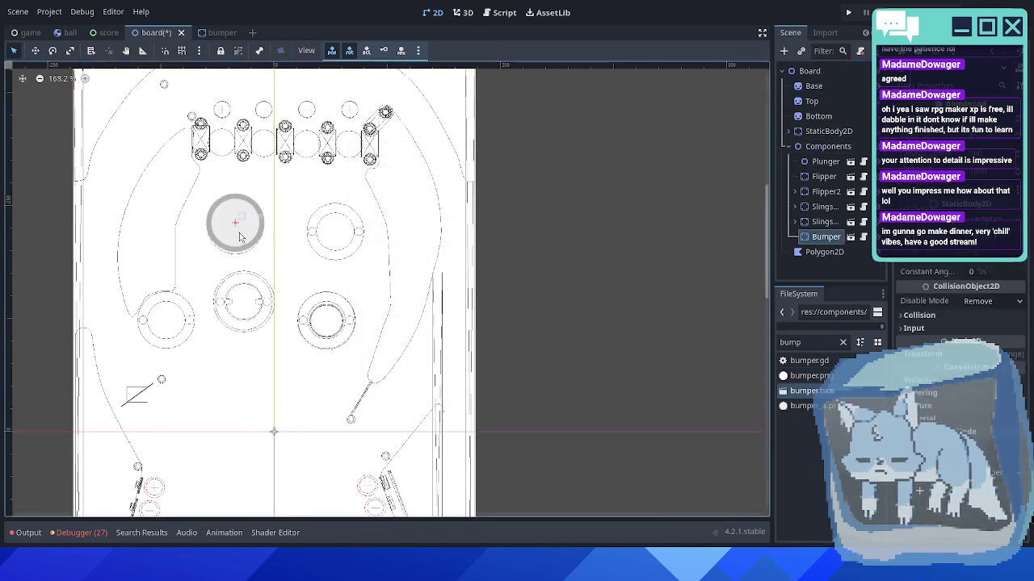
scroll(240, 237, "up", 2)
scroll(239, 232, "up", 1)
middle_click_drag(239, 233, 301, 237)
key("Down")
key("Down")
key("Down")
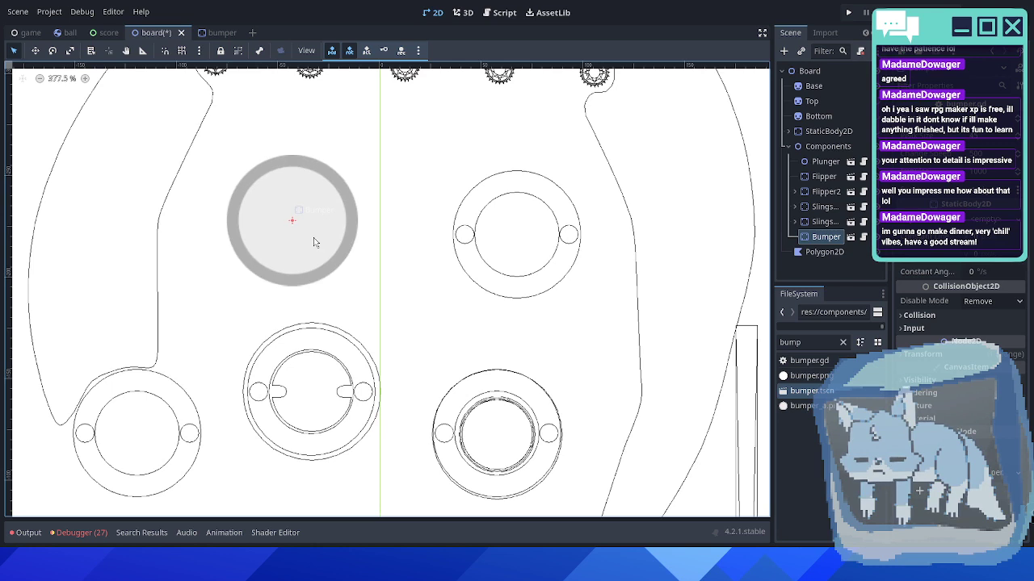
- Duplicate the new bumper and center the copy on the template's upper-right bumper outline
key("ctrl+d")
key("Right")
key("Right")
key("Right")
key("Right")
key("Right")
key("Right")
key("Right")
key("Right")
key("Right")
key("Right")
key("Right")
key("Right")
key("Right")
key("Right")
key("Right")
key("Right")
key("Right")
key("Right")
key("Right")
key("Right")
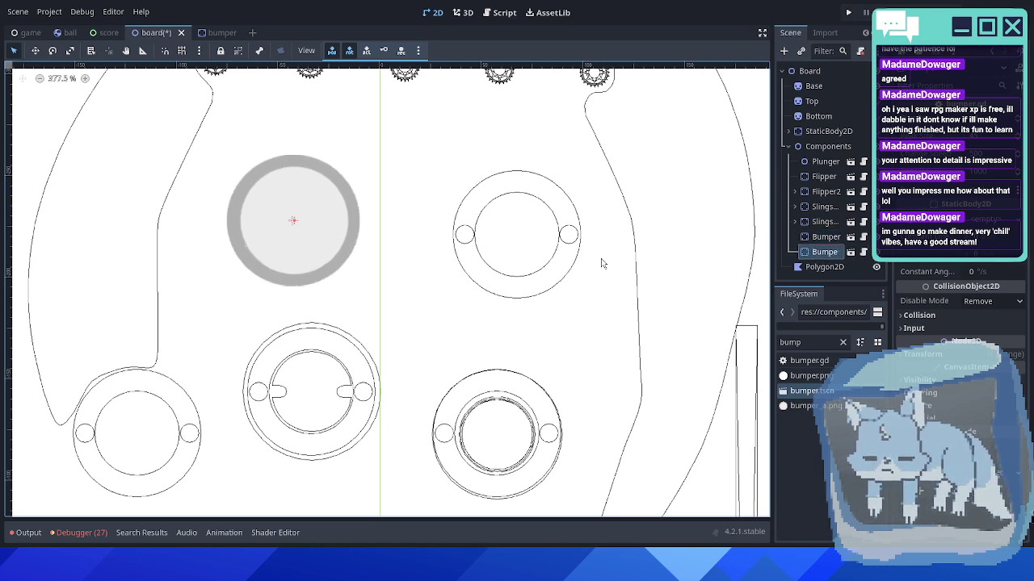
key("Right")
key("Right")
key("Right")
key("Right")
key("Right")
key("Right")
key("Right")
key("Right")
key("Right")
key("Right")
key("Right")
key("Right")
key("Right")
key("Right")
key("Right")
key("Right")
key("Right")
key("Right")
key("Right")
key("Right")
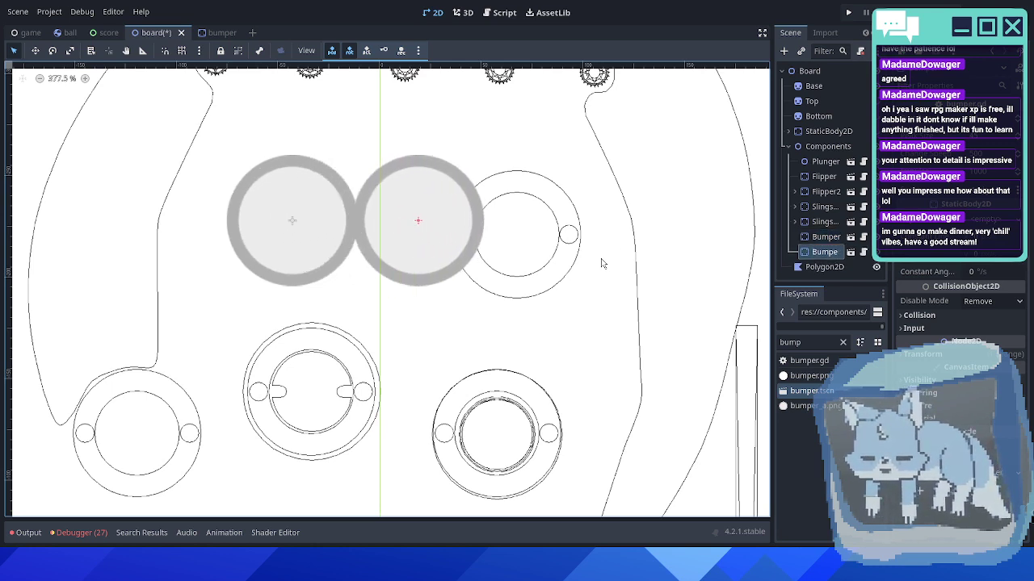
key("Right")
key("Right")
key("Down")
key("Down")
key("Down")
key("Down")
key("Down")
key("Down")
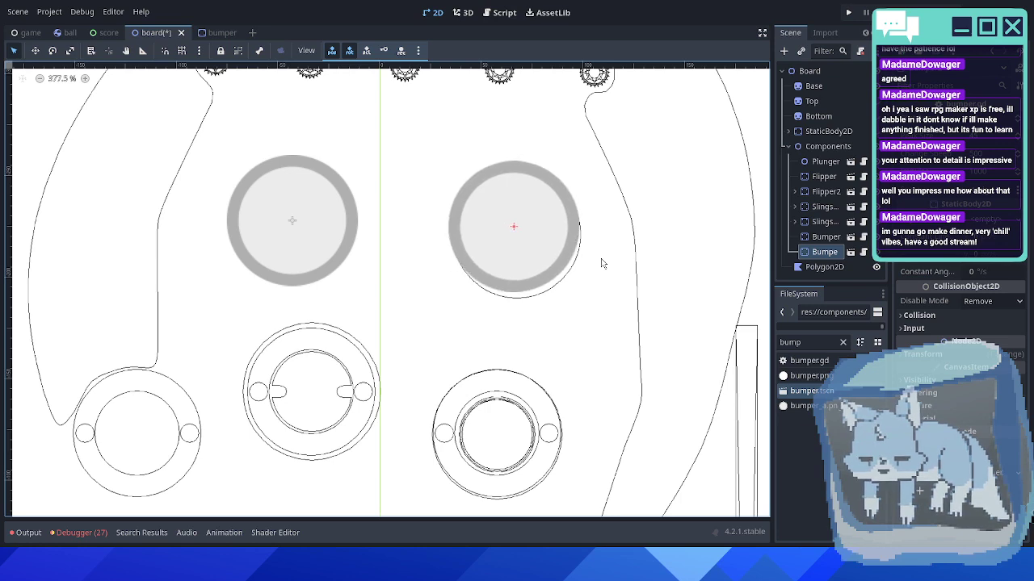
scroll(601, 263, "down", 4)
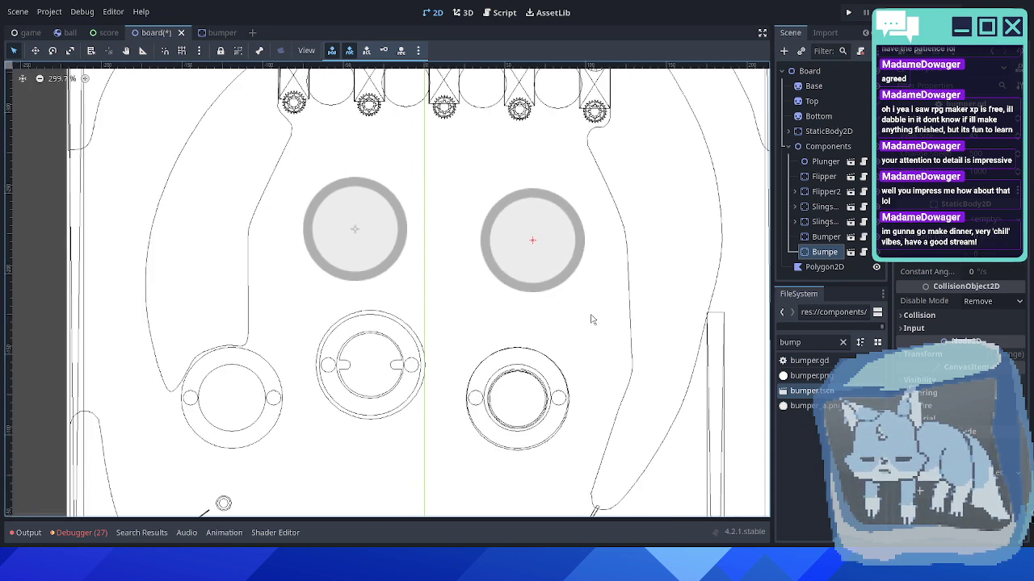
- Duplicate the upper-right bumper and center the copy on the template's lower-right bumper outline
middle_click_drag(591, 318, 565, 206)
key("ctrl+d")
key("shift+Down")
key("shift+Down")
key("shift+Down")
key("Down")
key("Down")
key("Down")
key("Down")
key("Down")
key("Down")
key("Down")
key("Down")
key("Down")
key("Down")
key("Down")
key("Down")
key("Down")
key("Down")
key("Down")
key("Down")
key("Down")
key("Down")
key("Down")
key("Down")
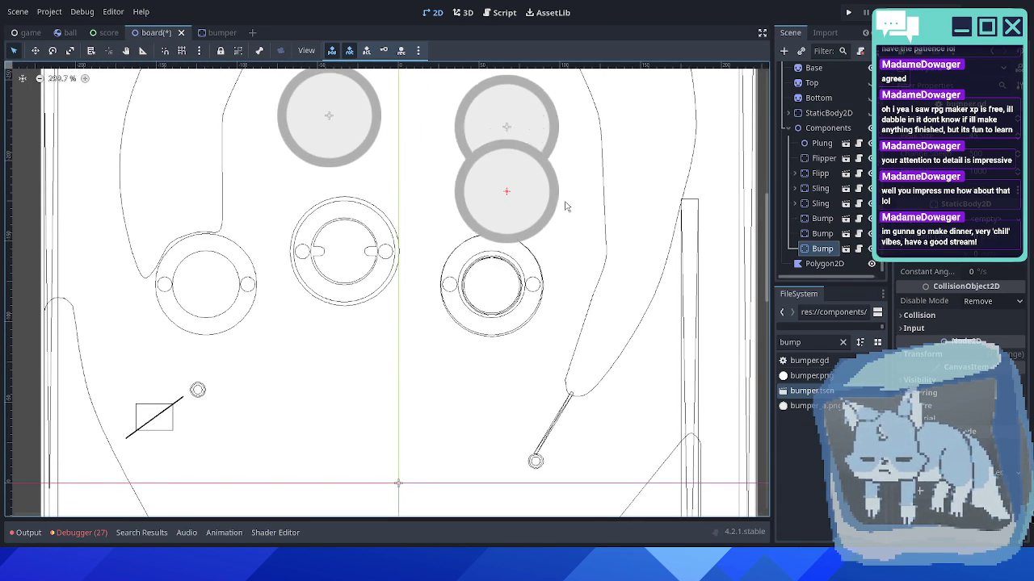
key("Left")
key("Left")
key("Left")
key("Left")
key("Left")
key("Left")
key("Left")
key("Left")
key("Left")
key("Left")
key("Left")
key("Right")
key("Right")
key("Right")
key("Right")
key("Right")
key("Left")
key("Down")
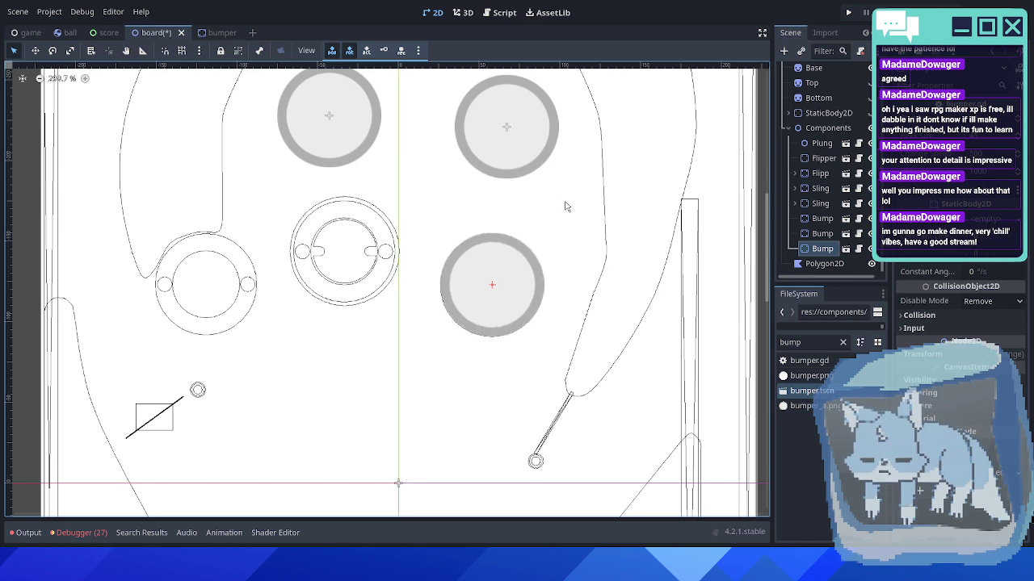
- Duplicate the lower-right bumper and center the copy on the template's lower-middle bumper outline
key("ctrl+d")
key("Left")
key("Left")
key("Left")
key("Left")
key("Left")
key("Left")
key("Left")
key("Left")
key("Left")
key("Left")
key("Left")
key("Left")
key("Left")
key("Left")
key("Left")
key("Left")
key("Left")
key("Left")
key("Left")
key("Left")
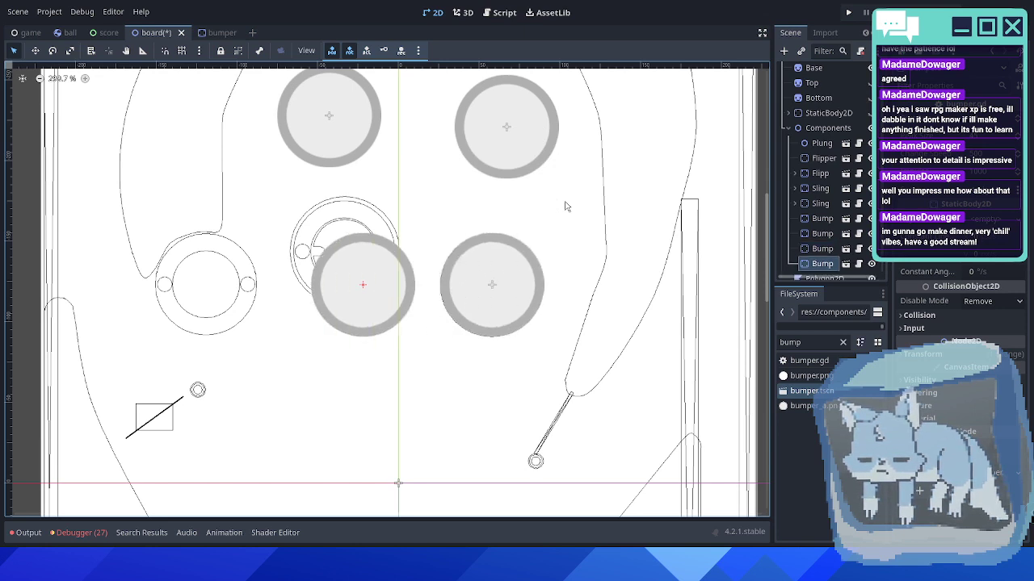
key("Up")
key("Up")
key("Up")
key("Up")
key("Up")
key("Up")
key("Up")
key("Up")
key("Up")
key("Up")
key("Up")
key("Up")
key("Up")
key("Up")
key("Up")
key("Up")
key("Up")
key("Left")
key("Left")
key("Down")
key("Down")
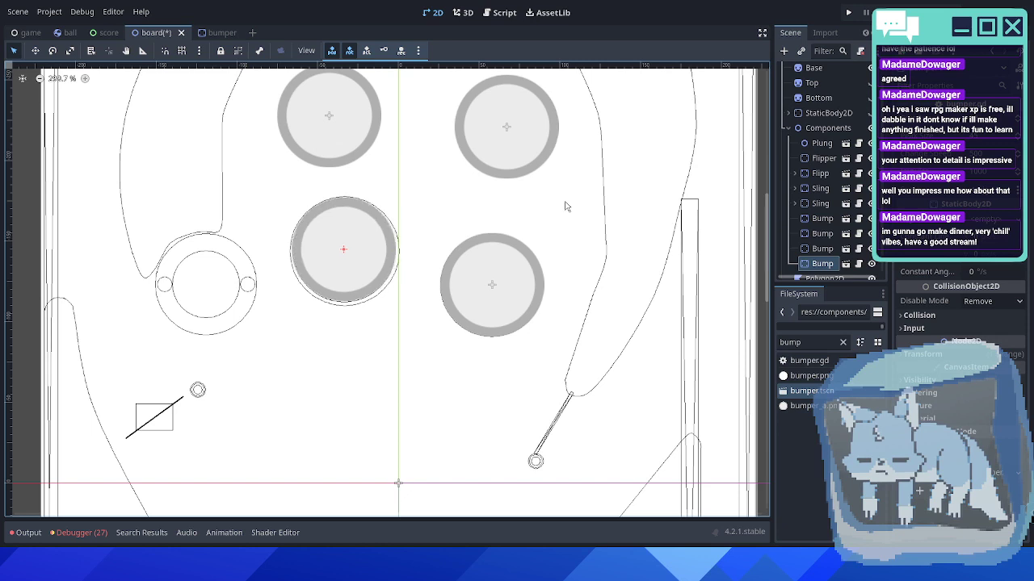
- Duplicate the lower-middle bumper and center the copy on the template's lower-left bumper outline
key("ctrl+d")
key("Left")
key("Left")
key("Left")
key("Left")
key("Left")
key("Left")
key("Left")
key("Left")
key("Left")
key("Left")
key("Left")
key("Left")
key("Left")
key("Left")
key("Left")
key("Left")
key("Left")
key("Left")
key("Left")
key("Left")
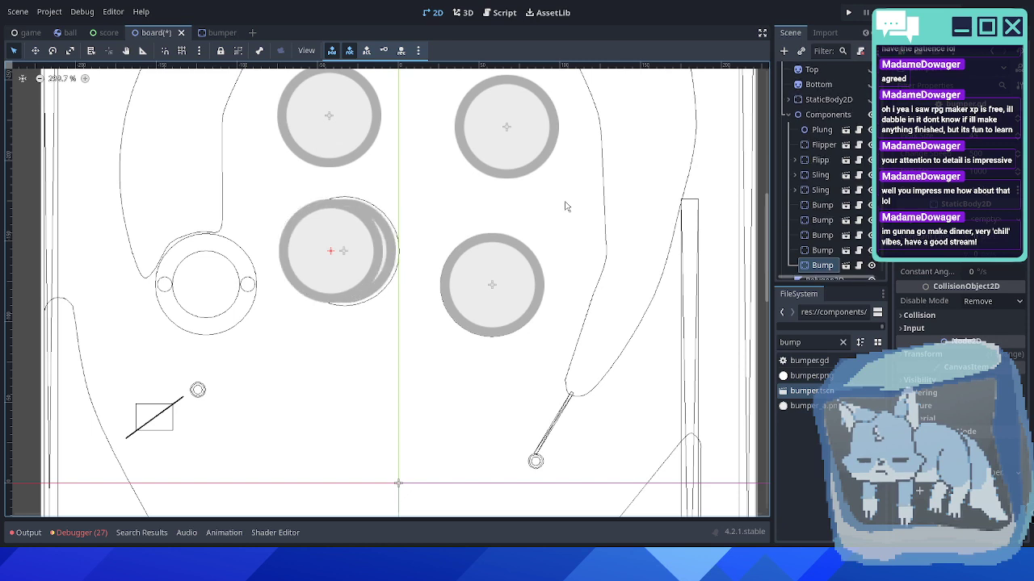
key("Down")
key("Down")
key("Down")
key("Down")
key("Down")
key("Down")
key("Down")
key("Down")
key("Down")
key("Down")
key("Down")
key("Down")
key("Down")
key("Down")
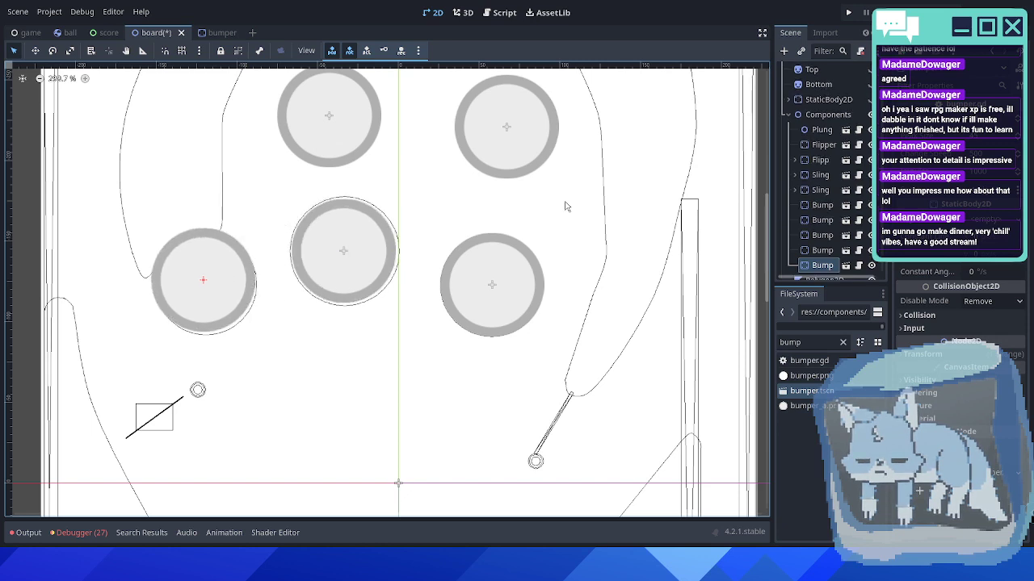
key("Right")
key("Right")
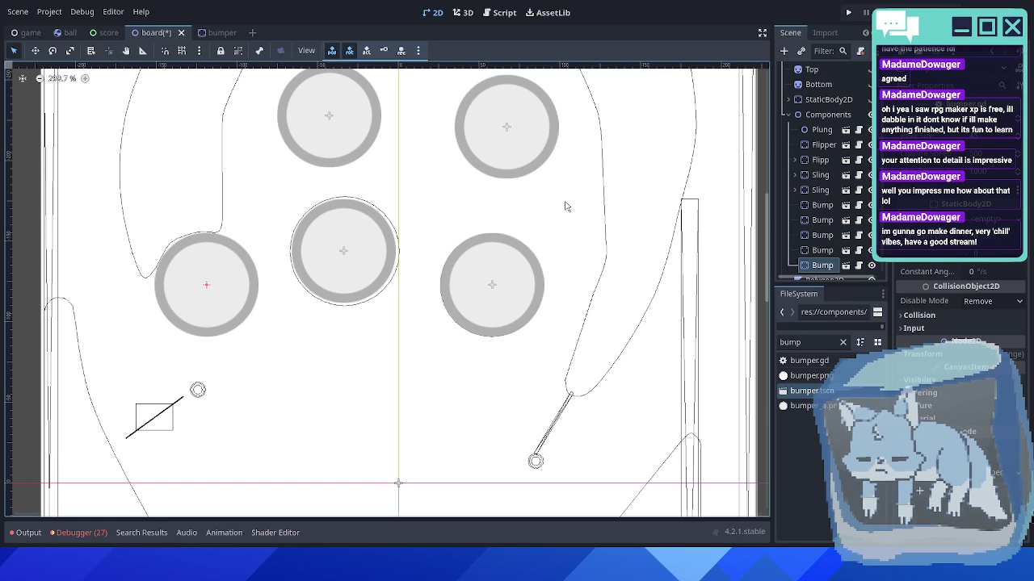
- Collapse the Components branch of the board's scene tree, save the board and switch to the bumper scene
scroll(565, 207, "down", 3)
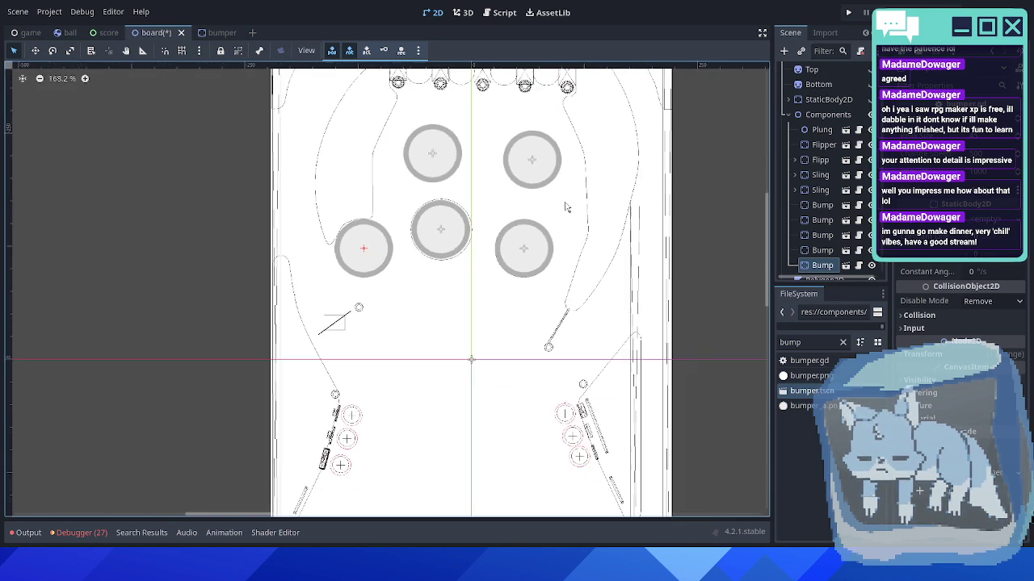
left_click(797, 116)
left_click(789, 114)
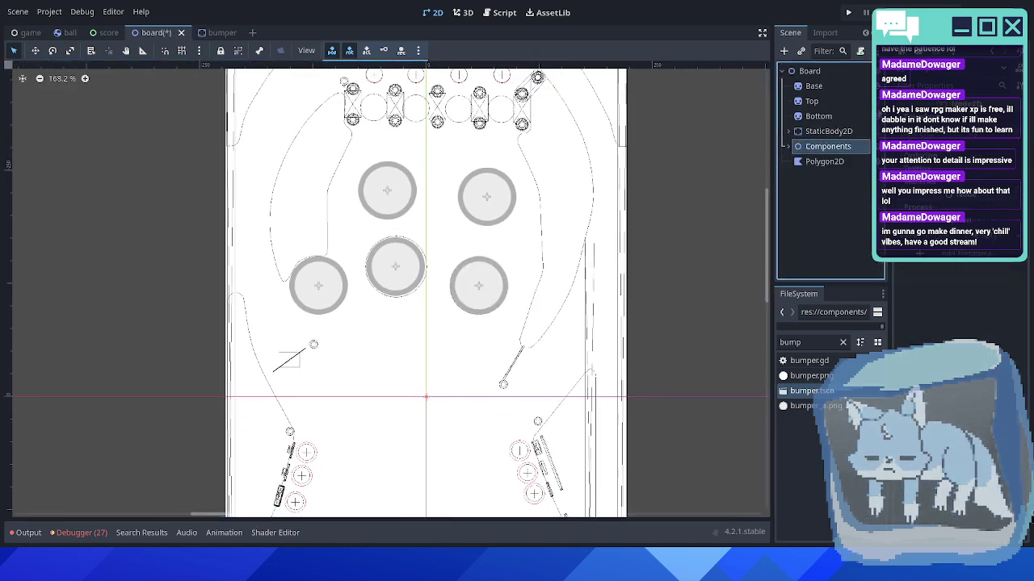
left_click(217, 37)
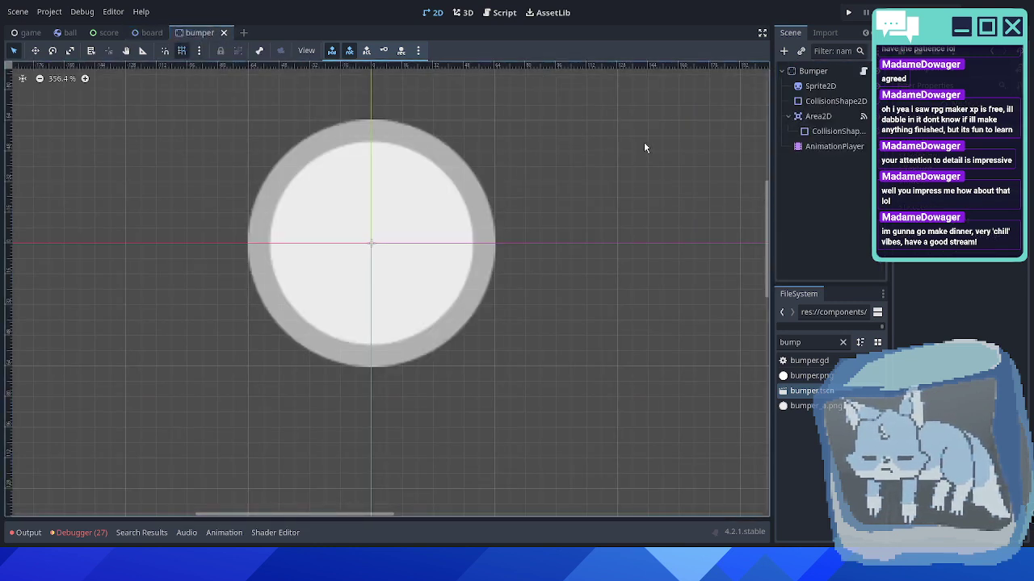
- Run the pinball game maximized, launch a ball to check how the five bumpers react, and stop the game
key("F5")
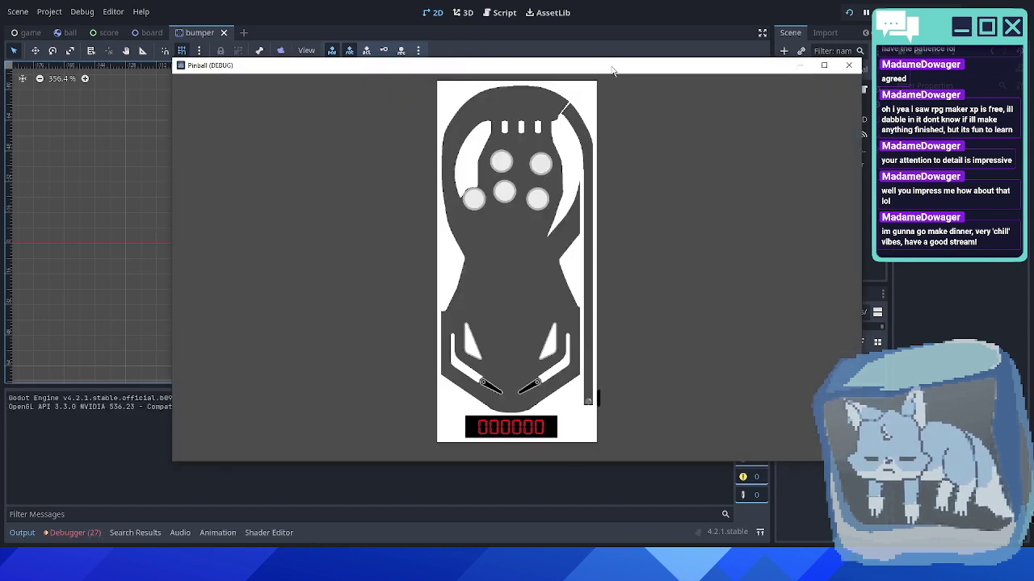
double_click(611, 67)
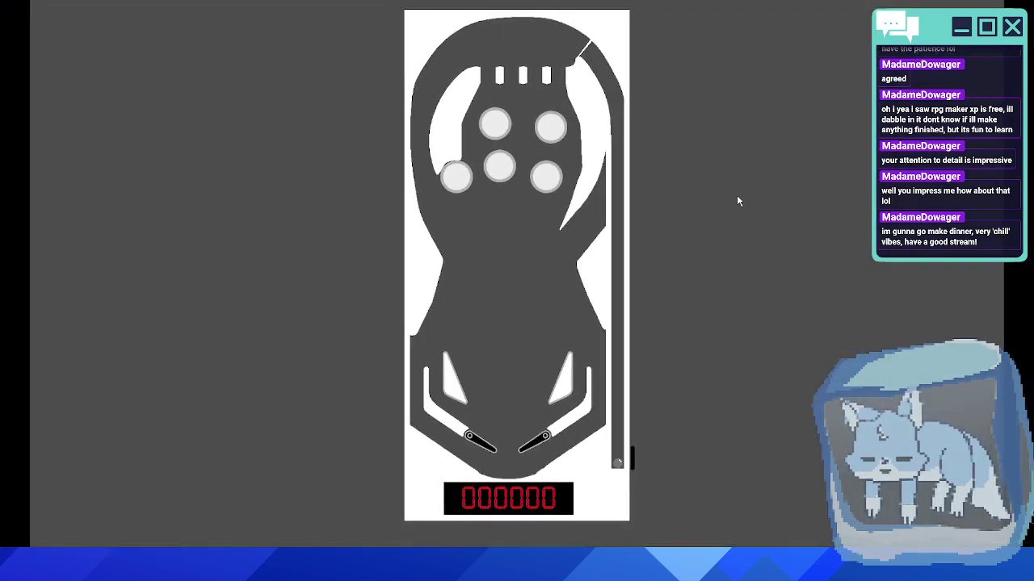
key("space")
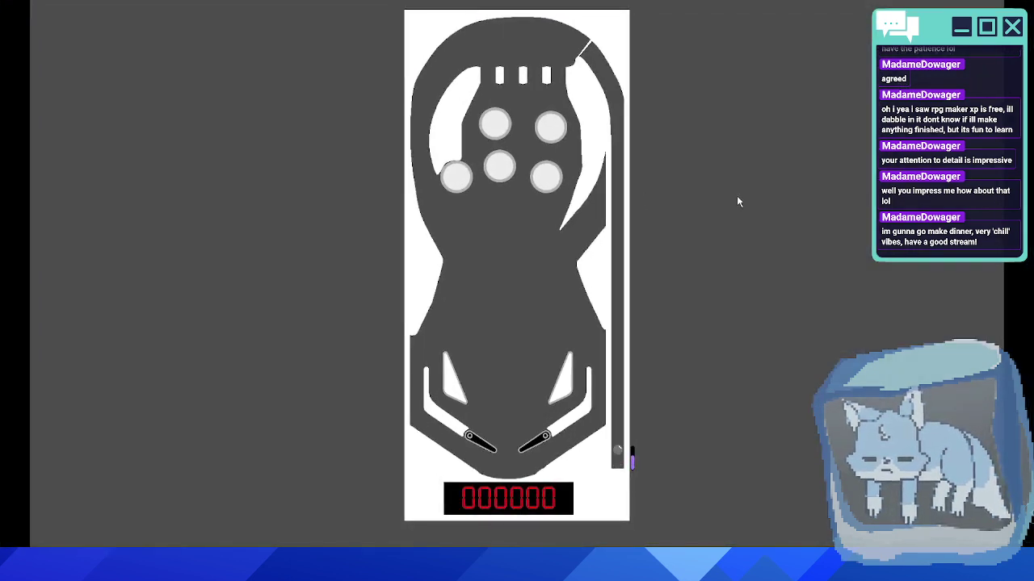
key("Right")
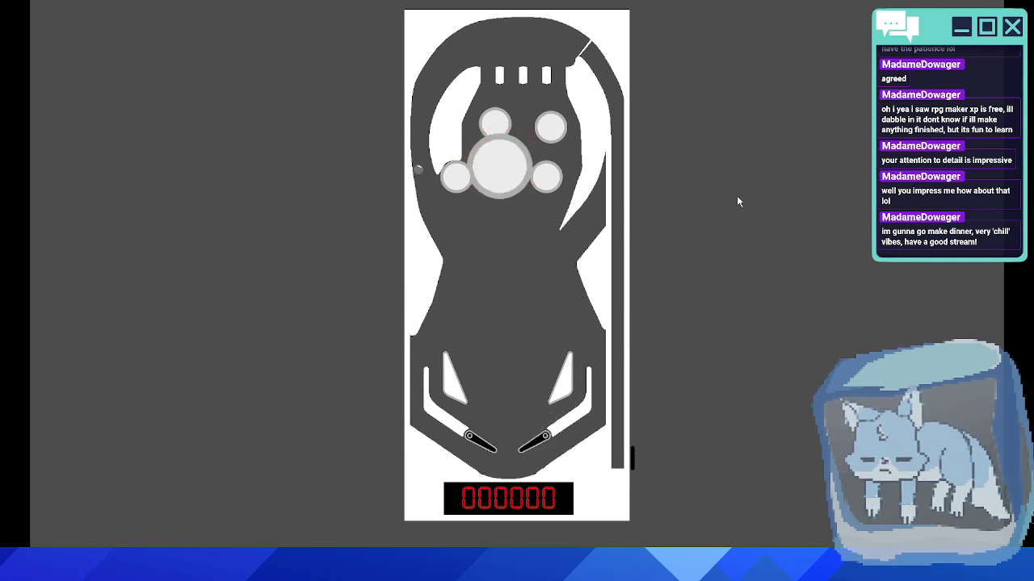
key("Left")
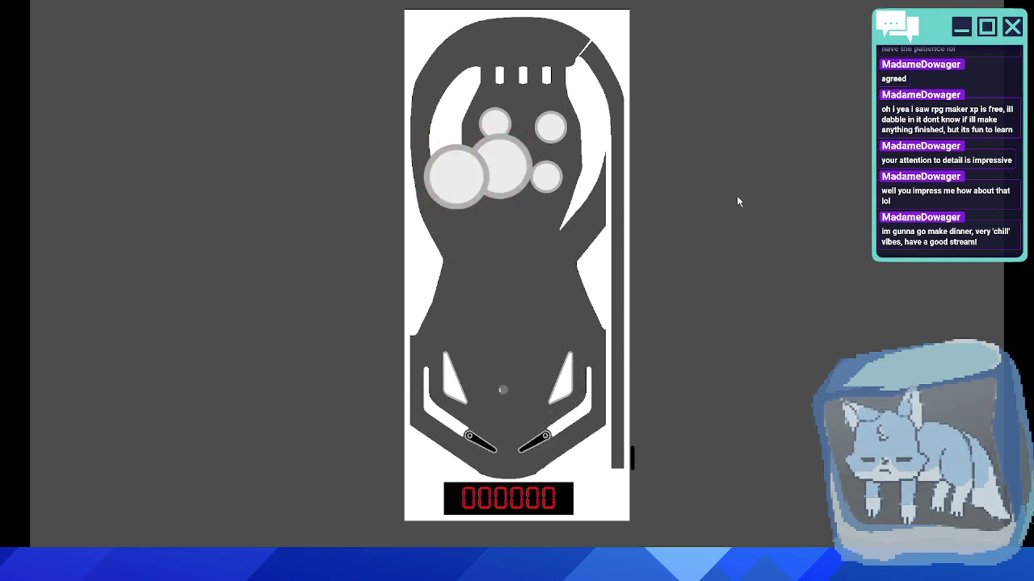
key("F8")
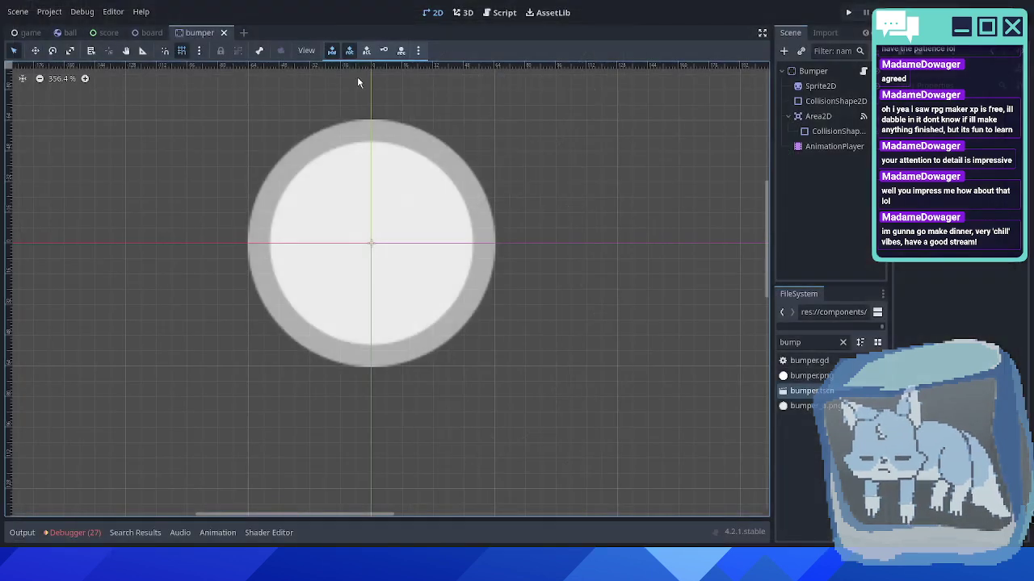
- In the AnimationPlayer's bump animation, set the ending scale key at 0.3 s to 0.5
left_click(834, 146)
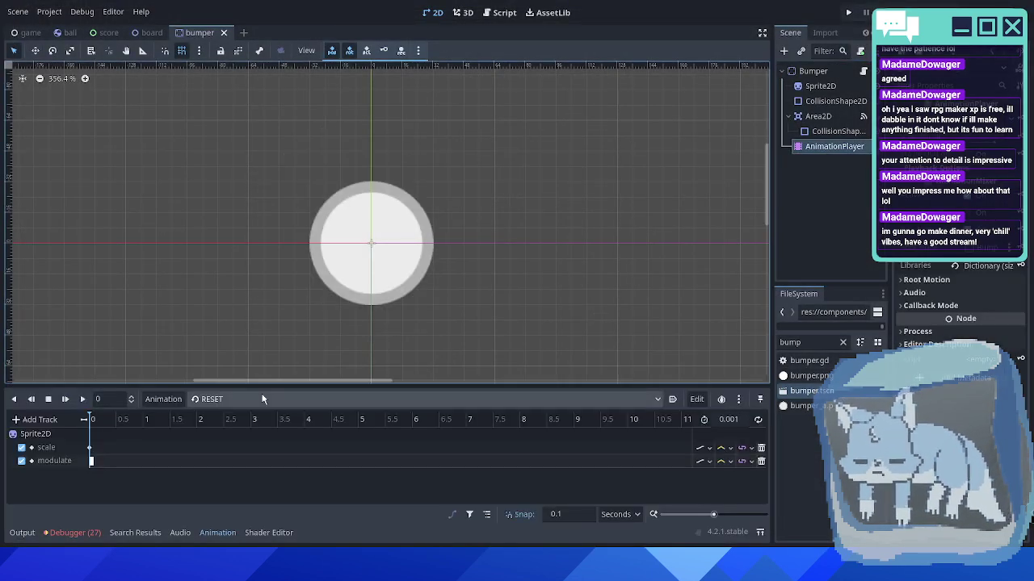
left_click(254, 399)
left_click(223, 431)
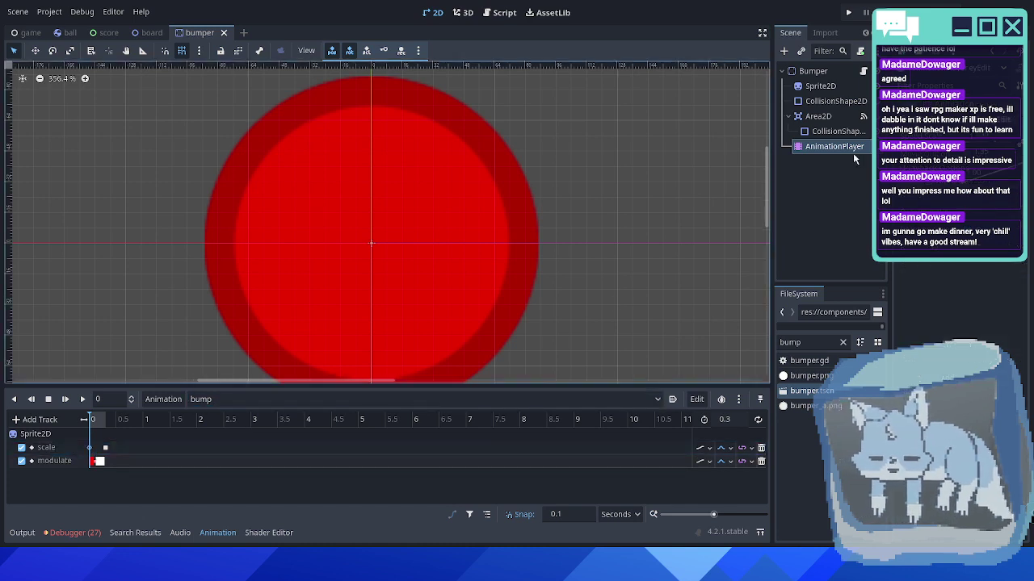
left_click(105, 448)
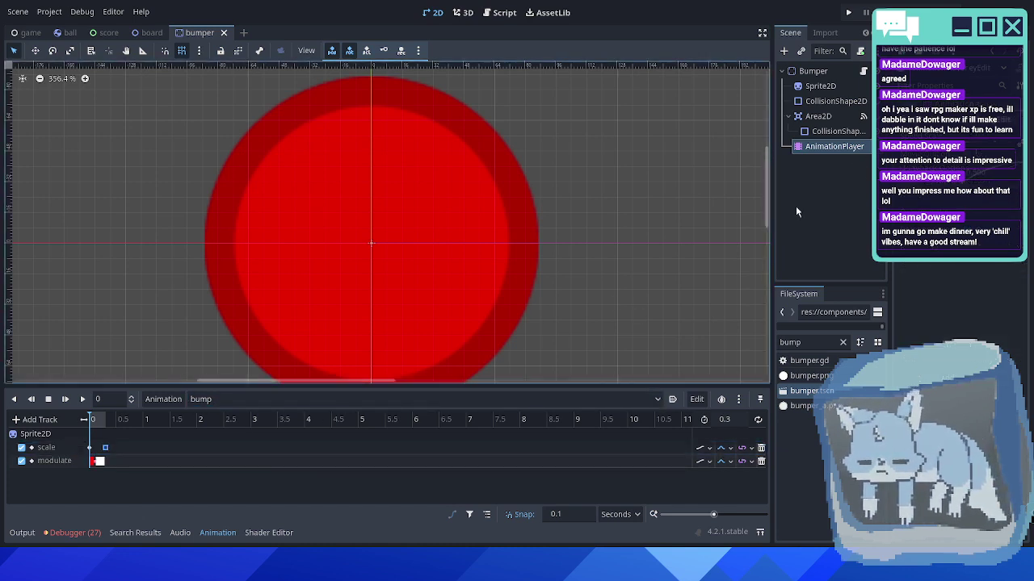
left_click(982, 142)
type("0.5")
key("Return")
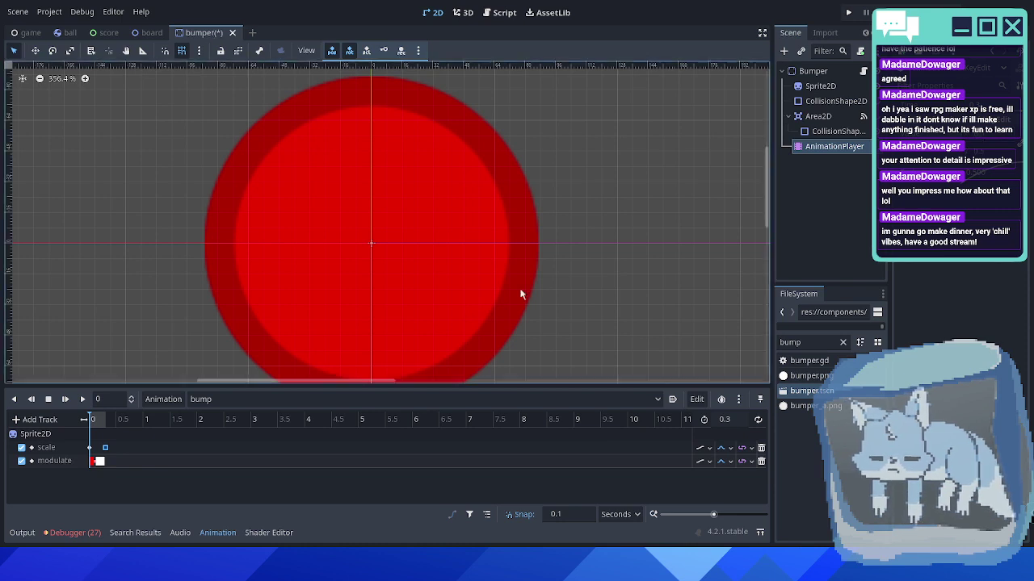
- Select the bump animation's starting scale key, save the bumper scene and preview the animation at 0.3 s
left_click(89, 448)
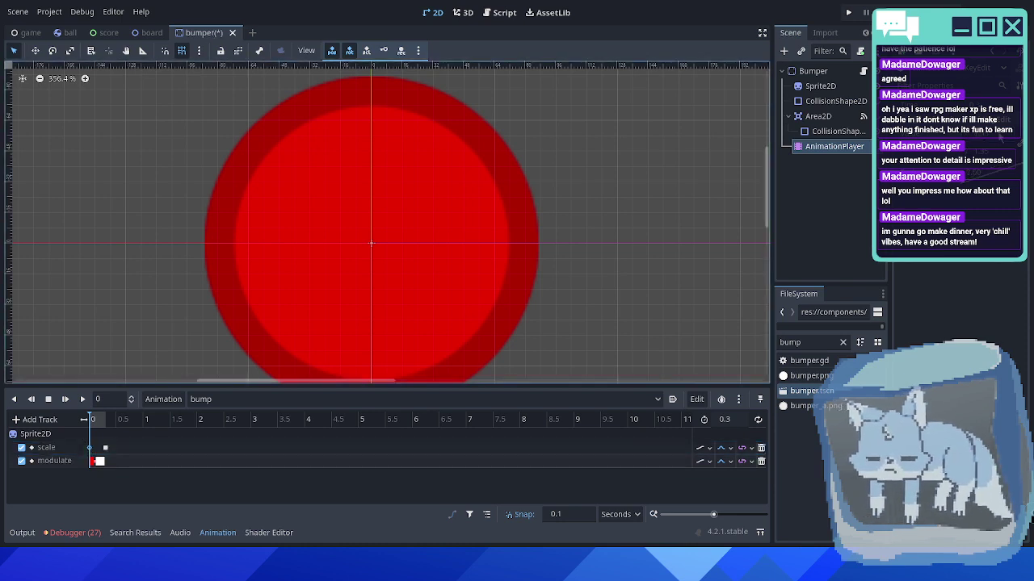
scroll(633, 232, "down", 2)
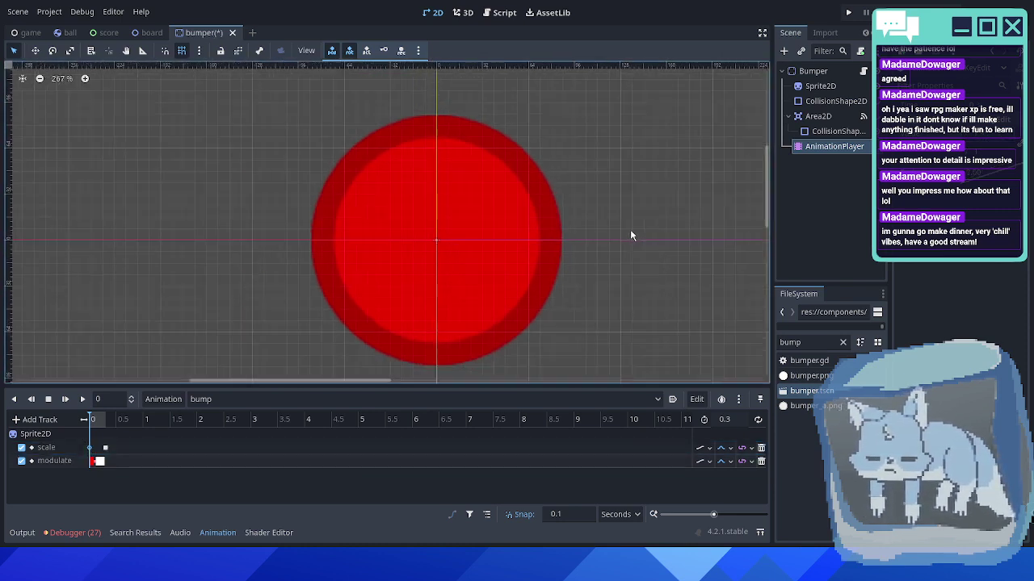
key("ctrl+s")
left_click_drag(88, 420, 113, 422)
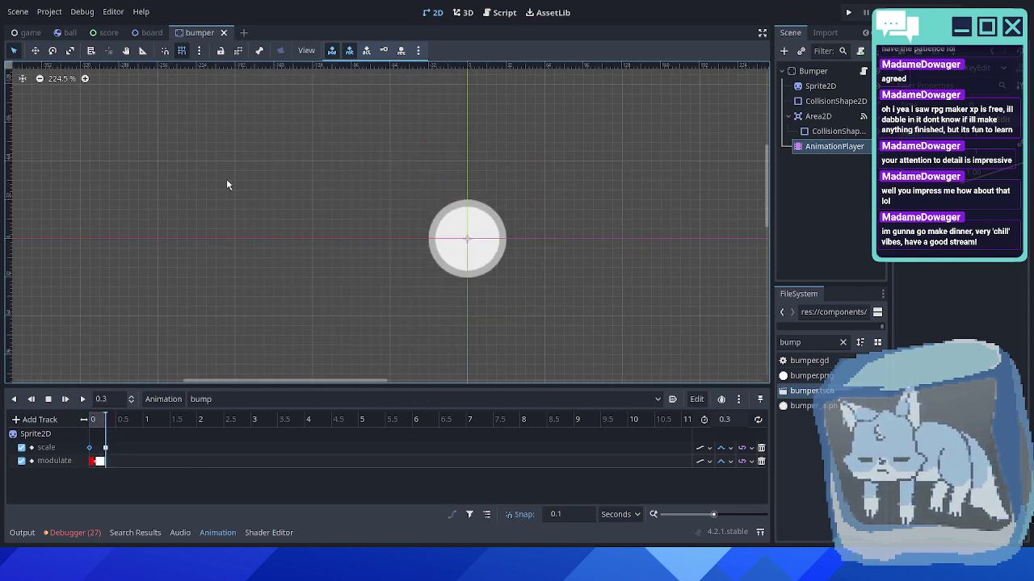
- Run the game maximized again, play a ball with the flippers to test the bumper animation, and close the game
key("F5")
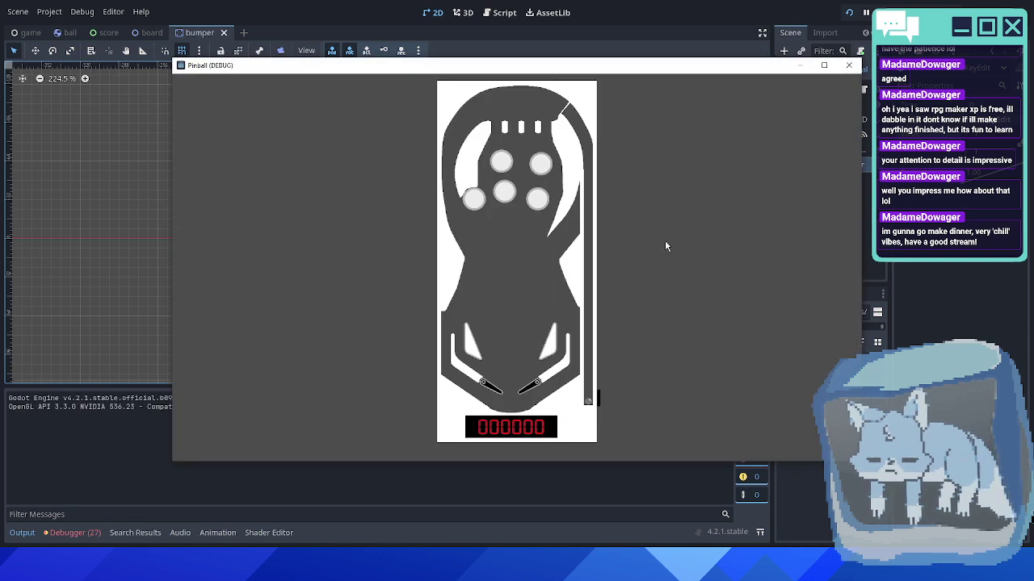
double_click(700, 68)
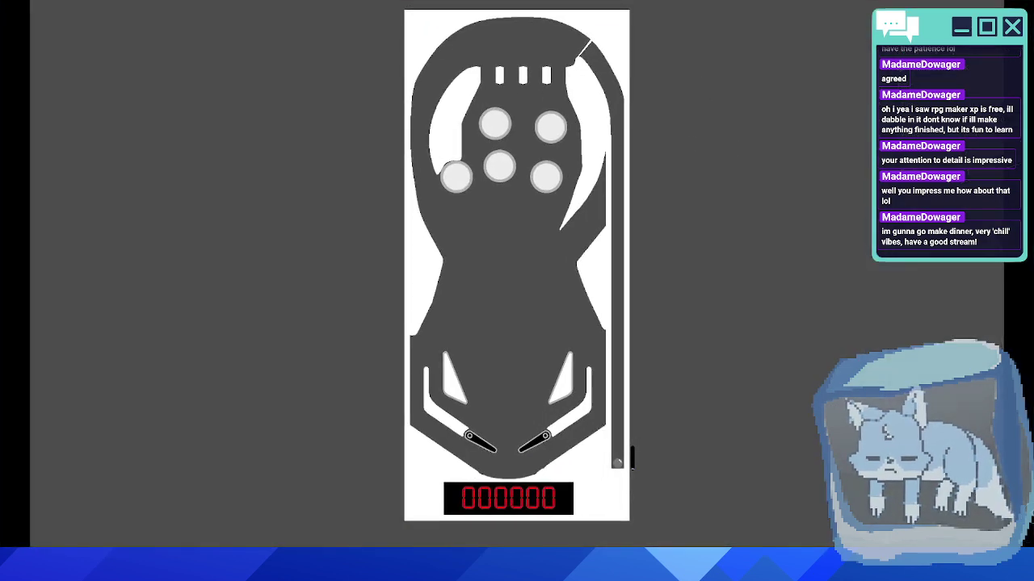
key("space")
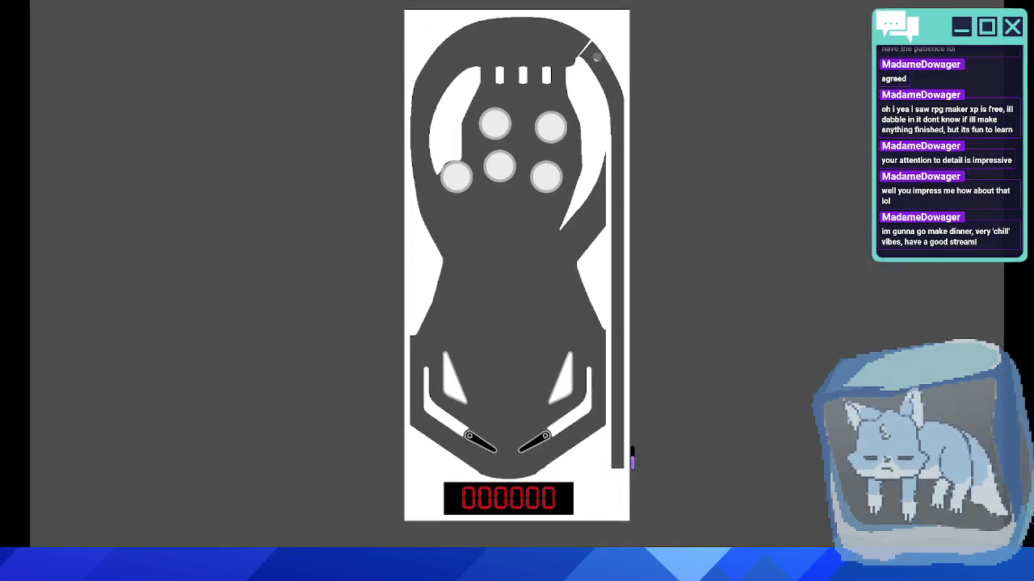
key("Right")
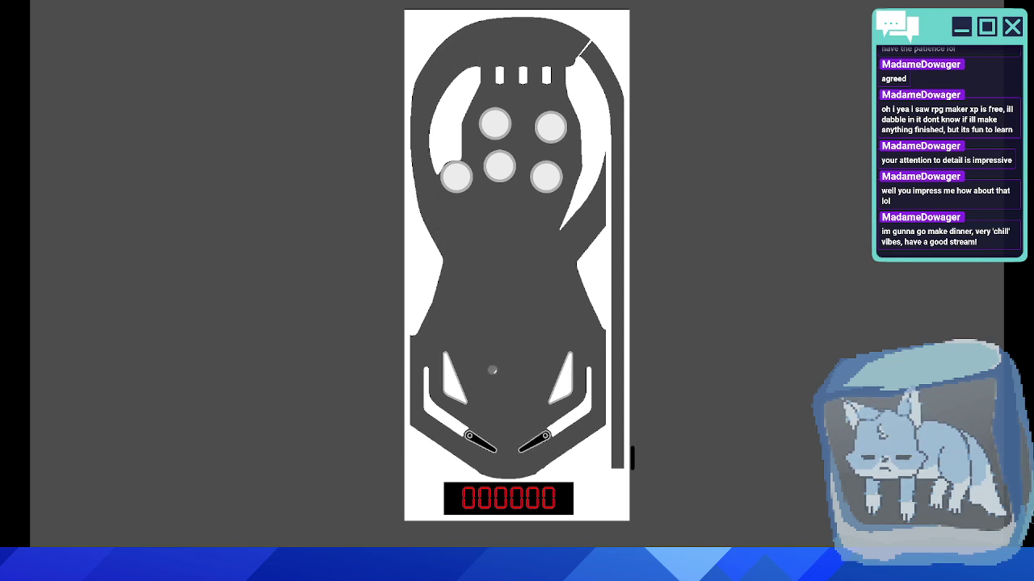
key("Right")
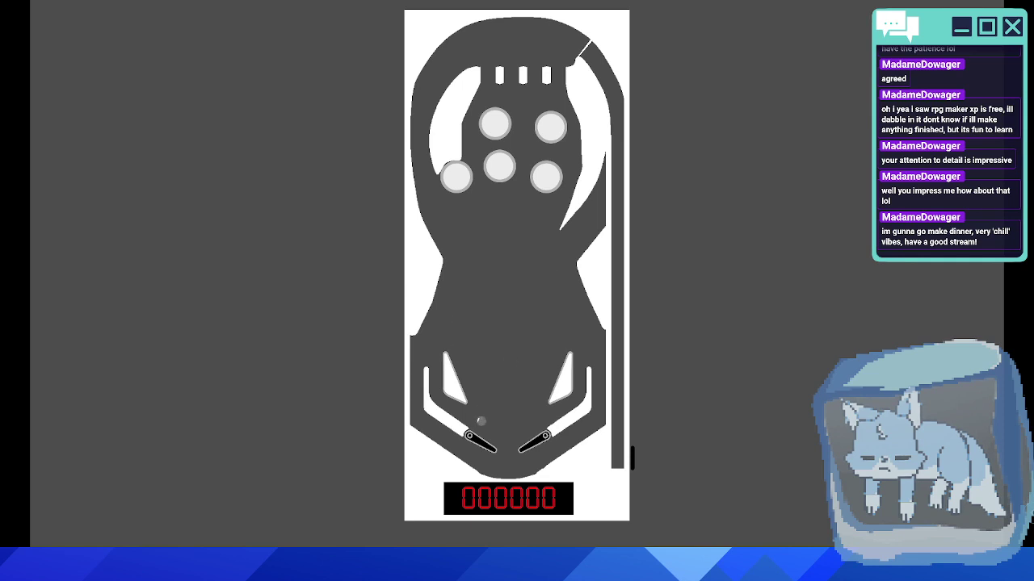
key("Left")
key("Right")
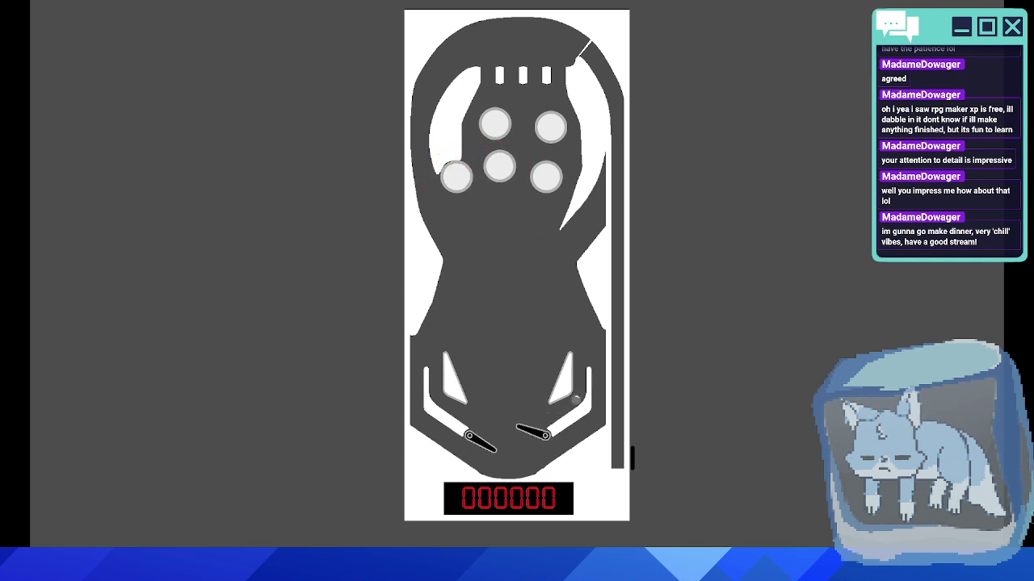
key("Right")
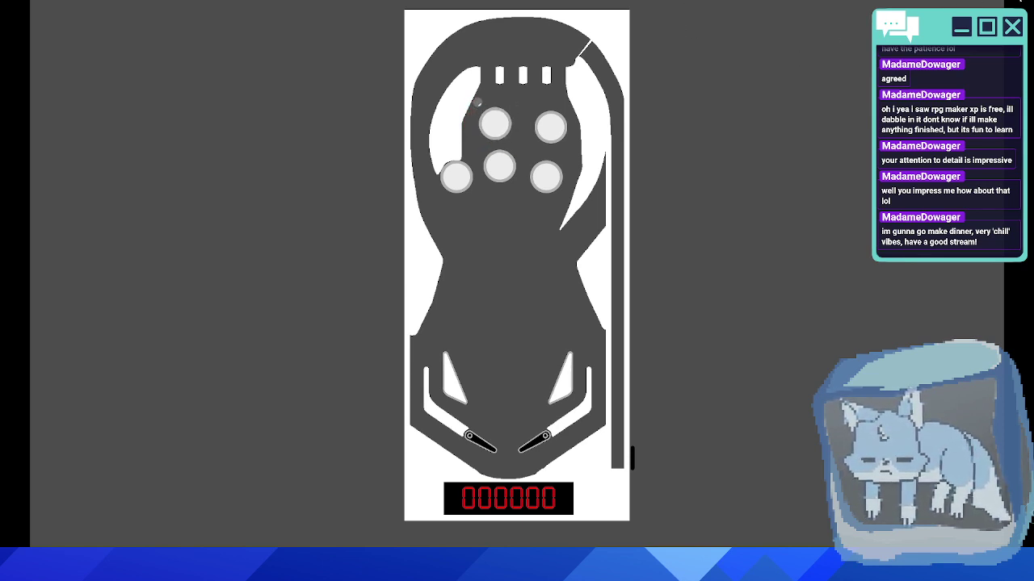
key("alt+F4")
middle_click_drag(506, 219, 451, 298)
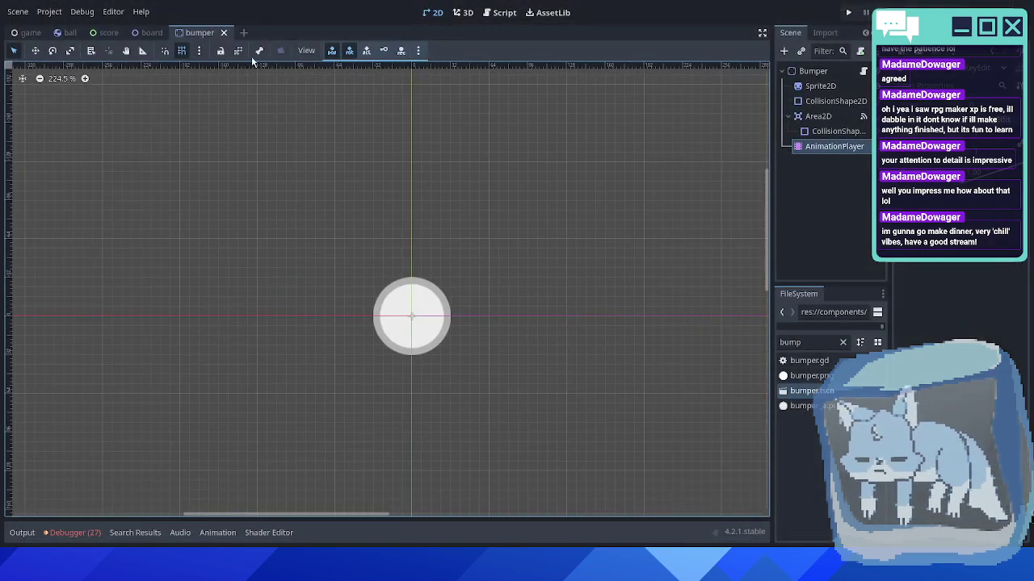
left_click(820, 148)
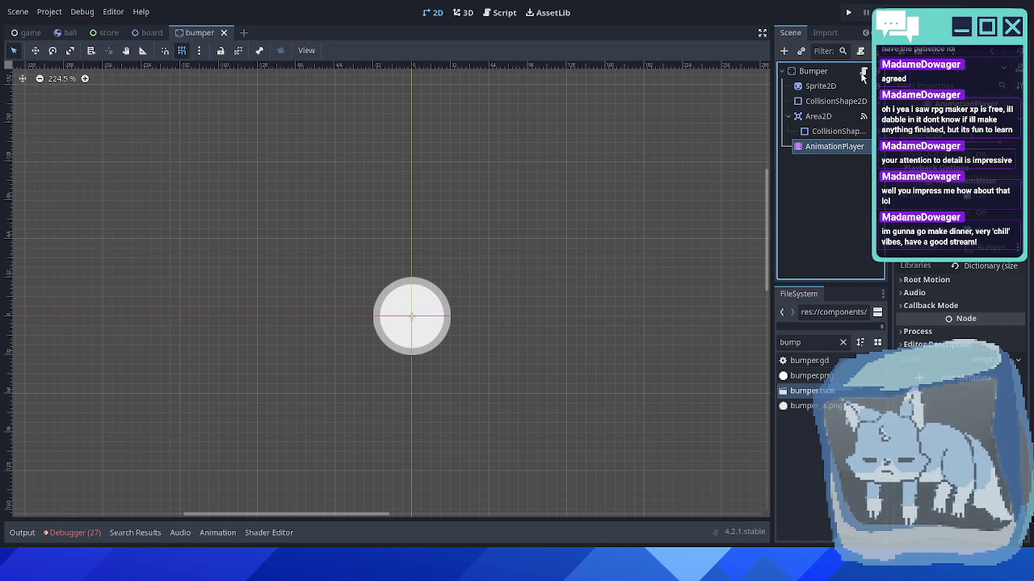
middle_click_drag(530, 341, 494, 333)
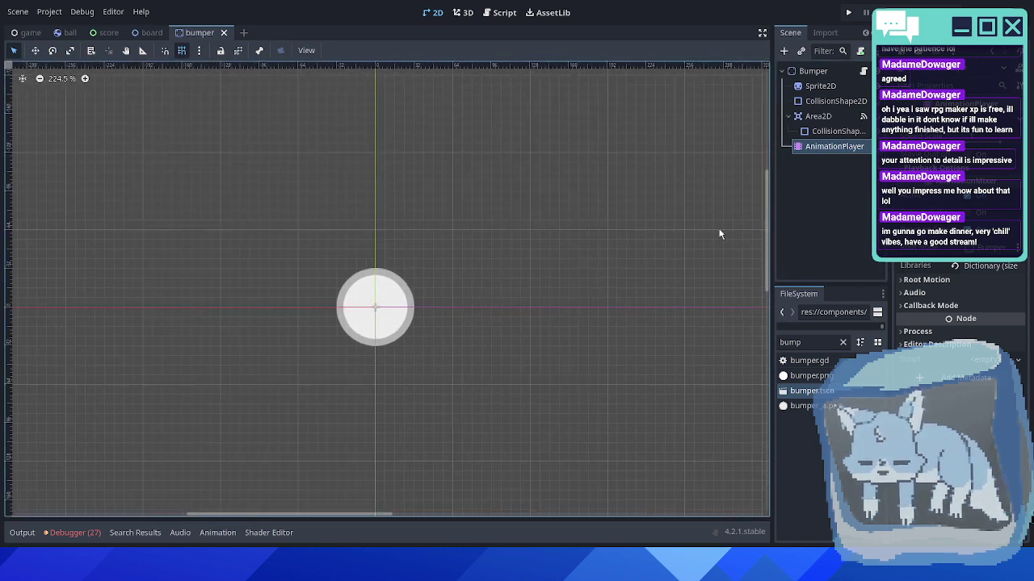
left_click(218, 532)
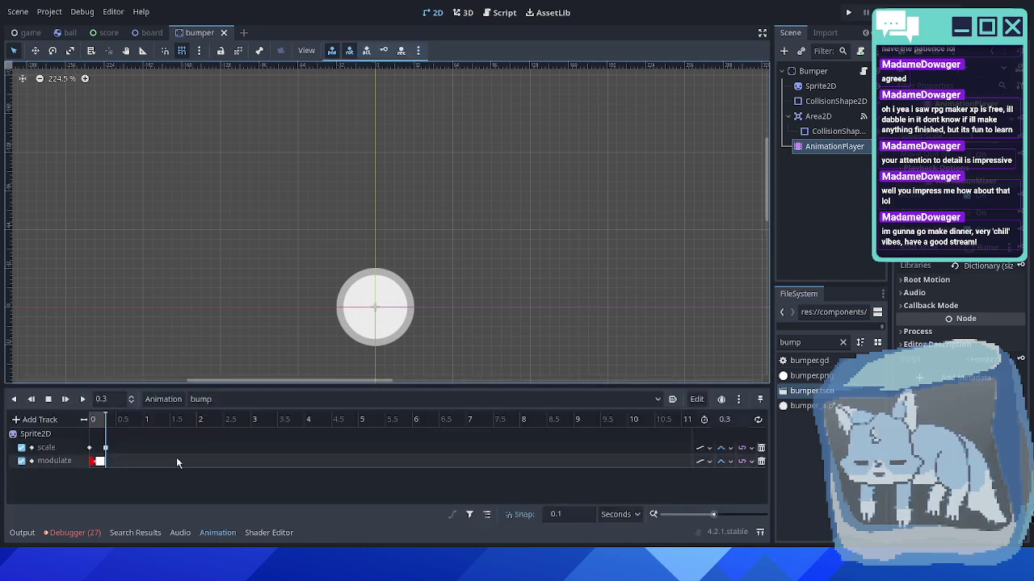
left_click(208, 532)
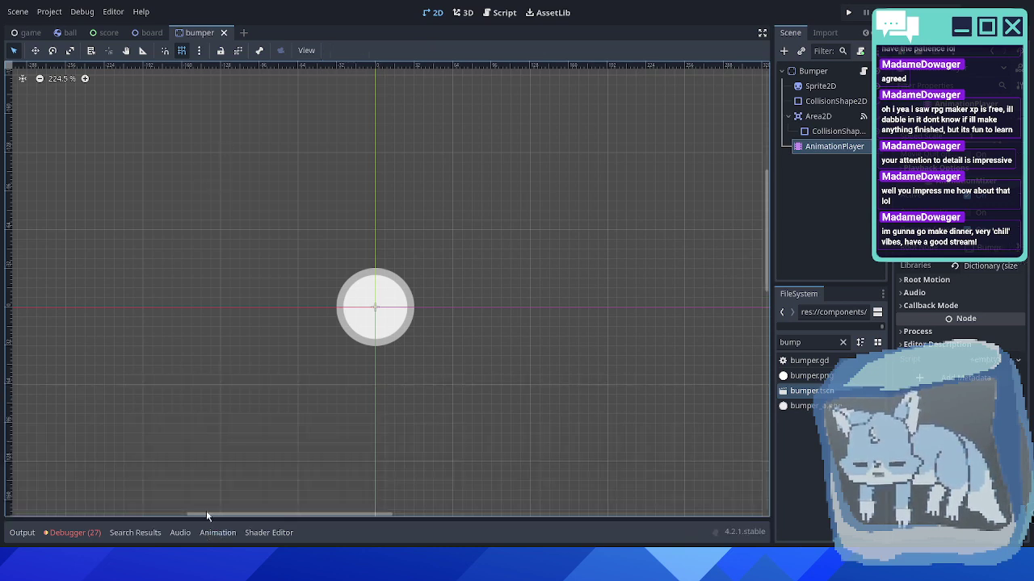
- Switch to the board scene and shift the upper-left bumper slightly to the right
left_click(151, 32)
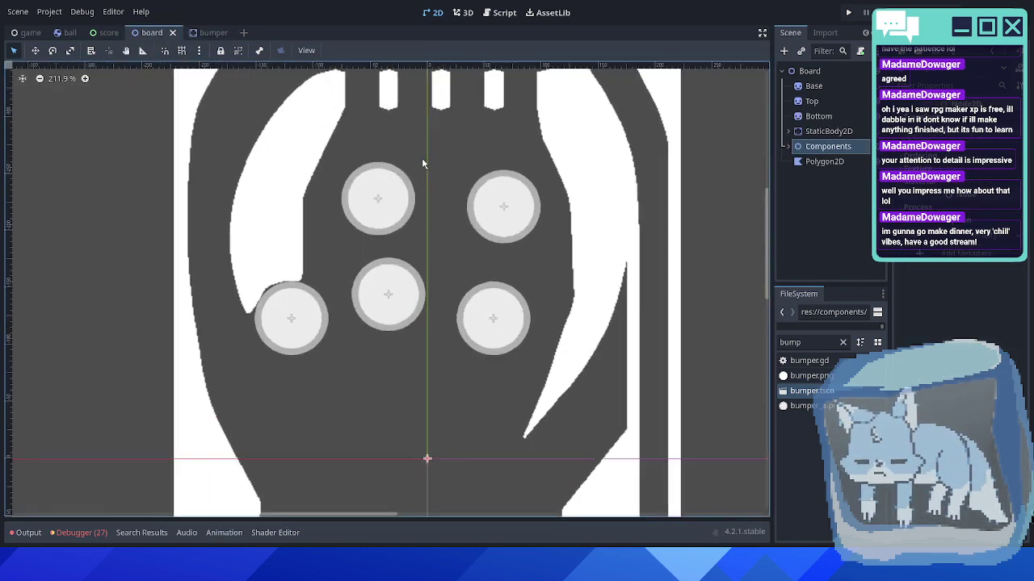
scroll(422, 164, "up", 1)
left_click(373, 208)
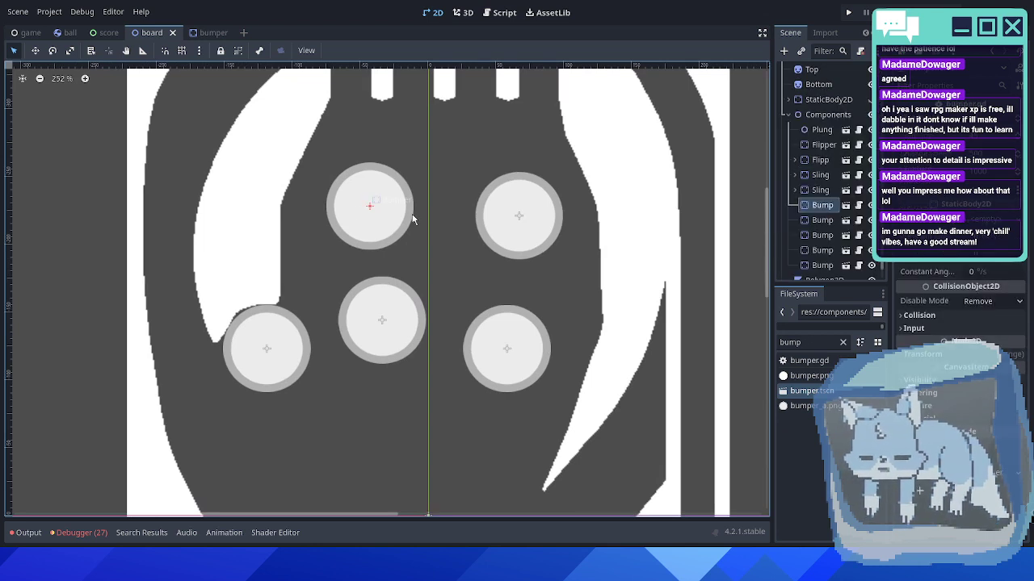
key("shift+Right")
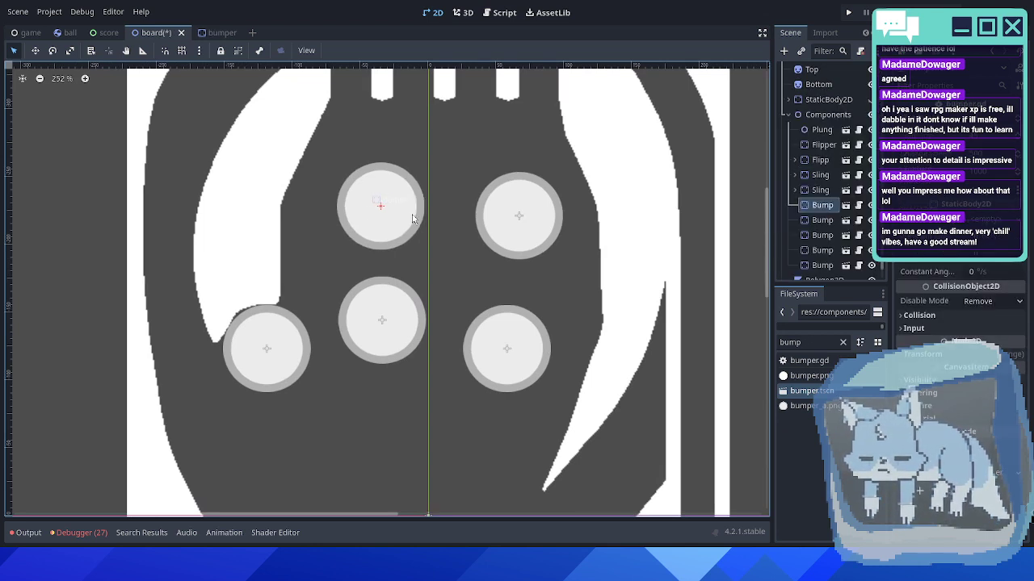
- Nudge the bumper in the middle of the cluster five small increments to the right
left_click(388, 323)
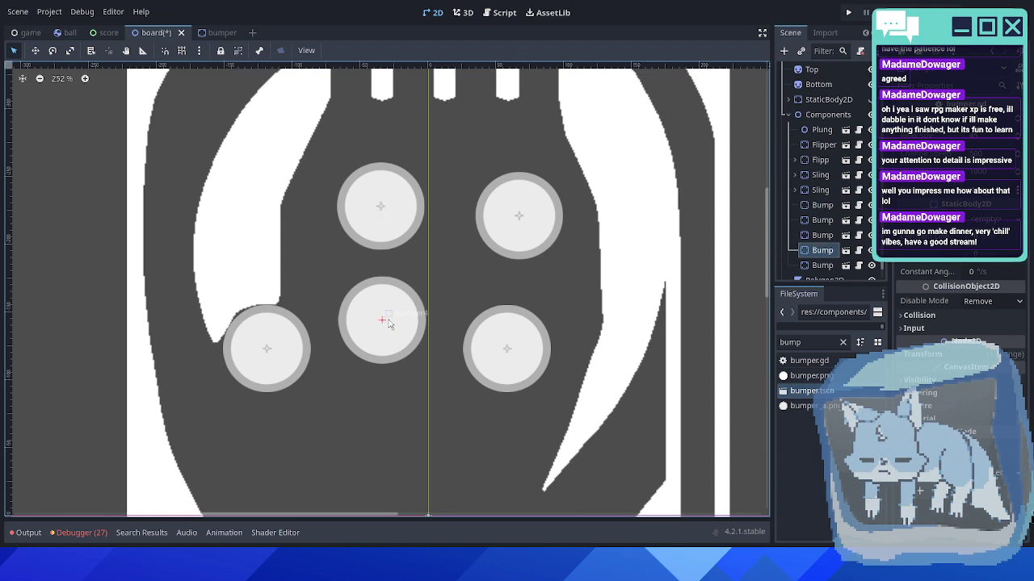
key("Right")
key("Right")
key("Right")
key("Right")
key("Right")
- Nudge the lower-right bumper five small increments to the right and save the board scene
left_click(512, 359)
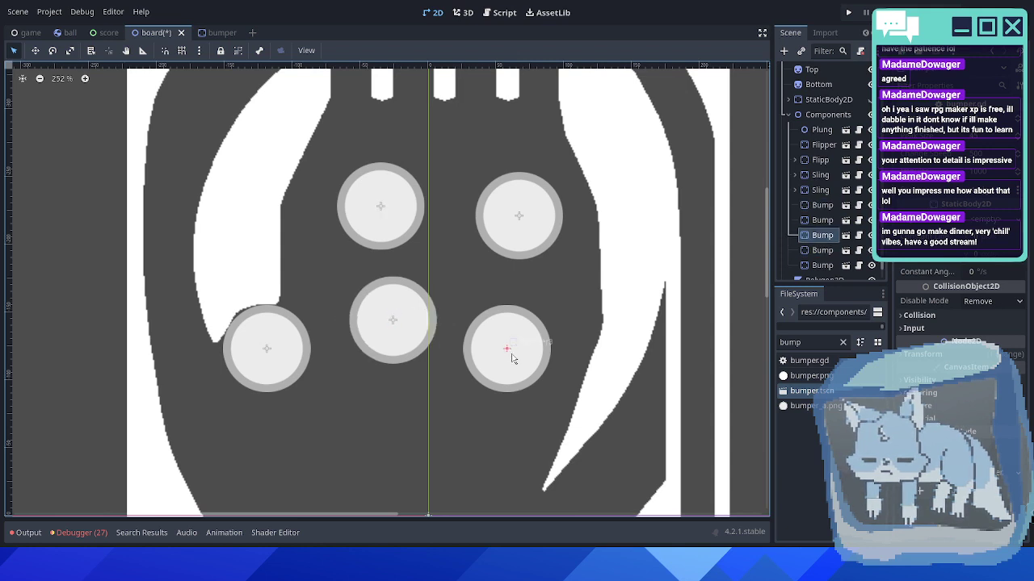
key("Right")
key("Right")
key("Right")
key("Right")
key("Right")
scroll(512, 289, "down", 3)
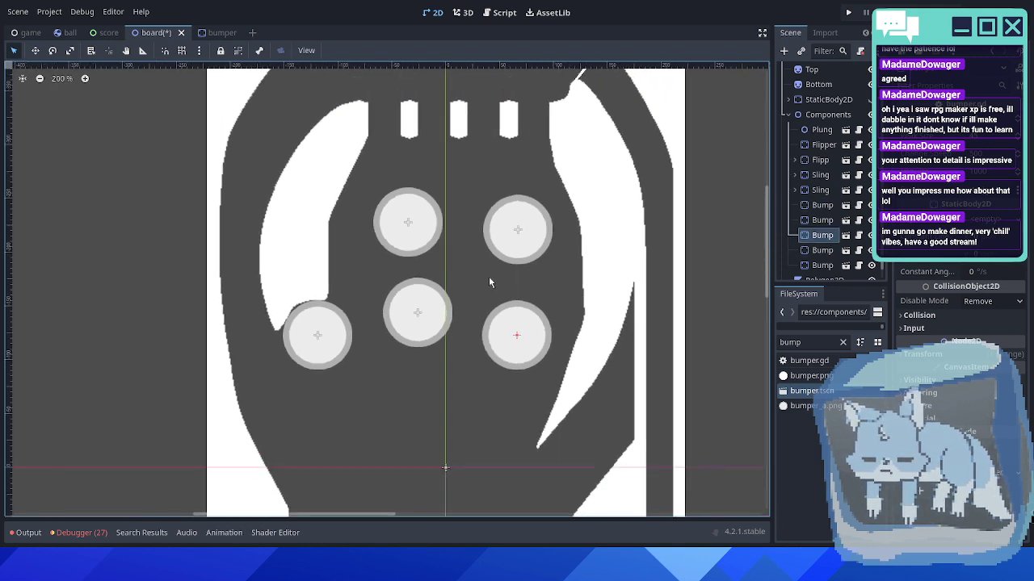
key("ctrl+s")
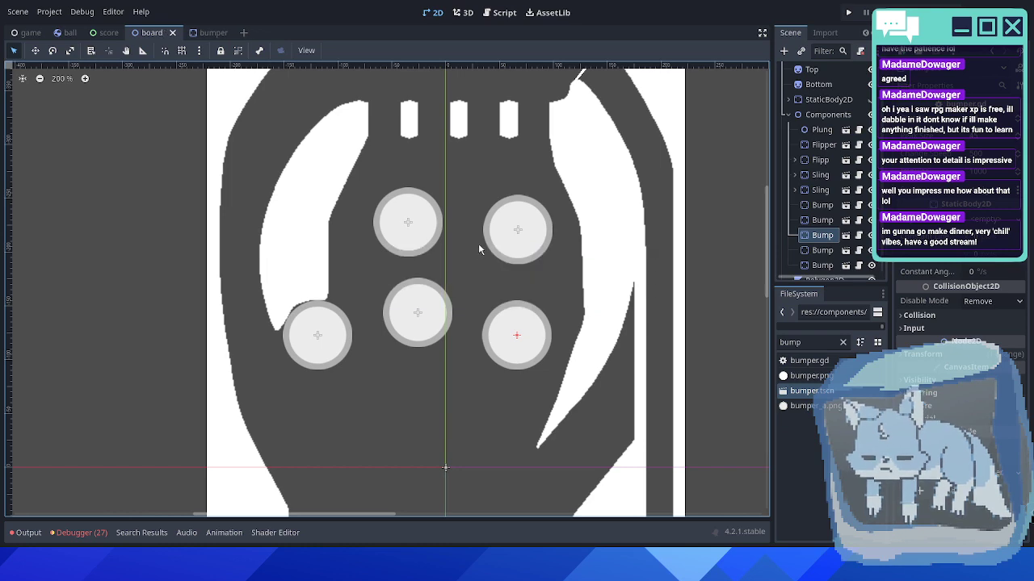
- Run the pinball game, play two balls with the flippers to test the repositioned bumpers, and close the game
key("F5")
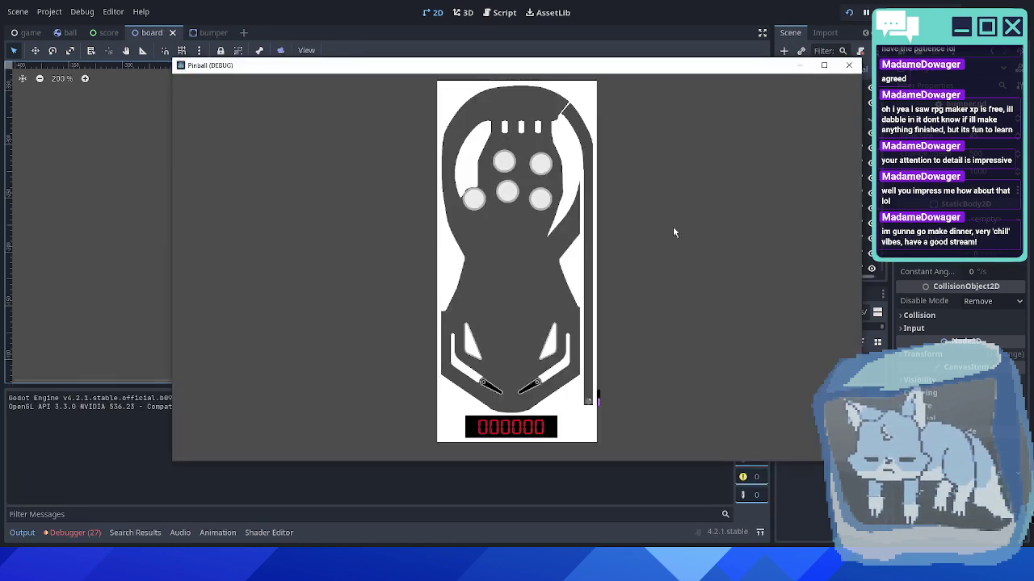
key("space")
key("Right")
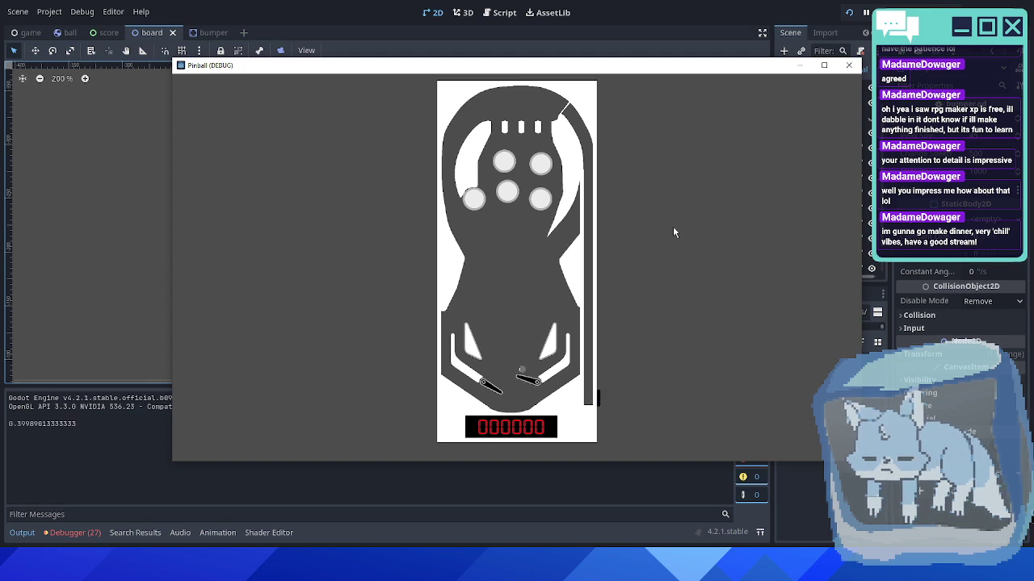
key("Left")
key("Left")
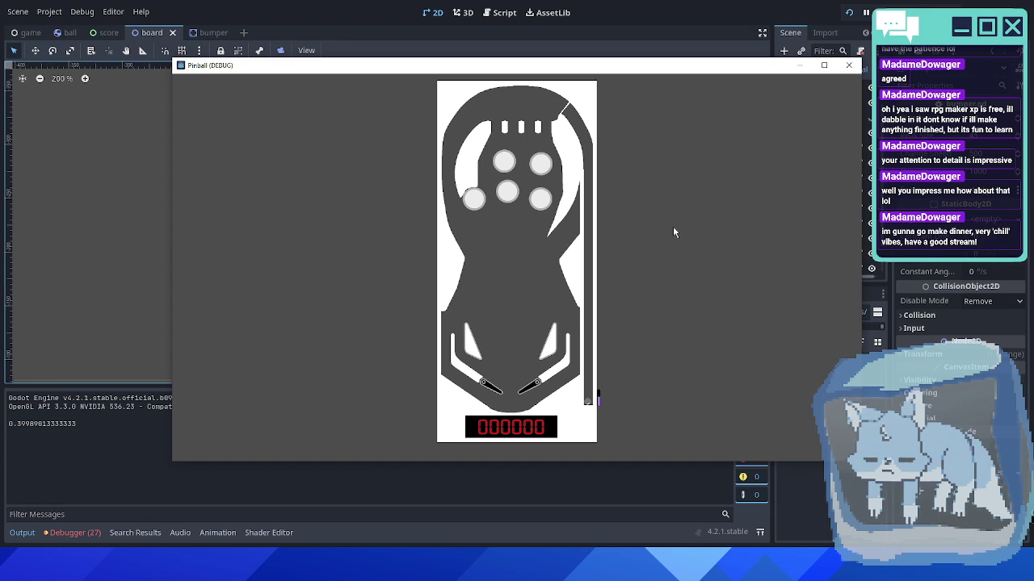
key("space")
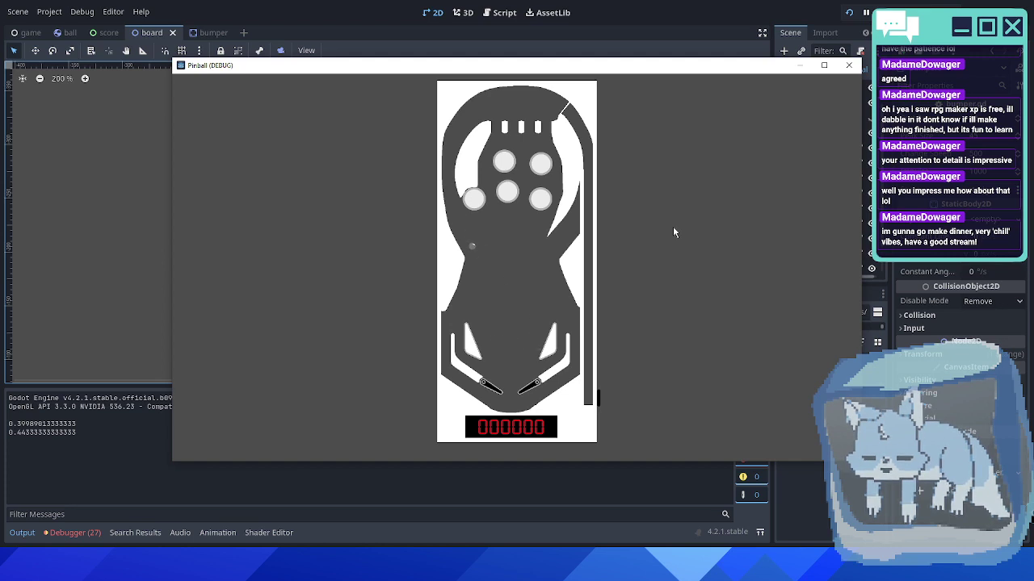
key("Left")
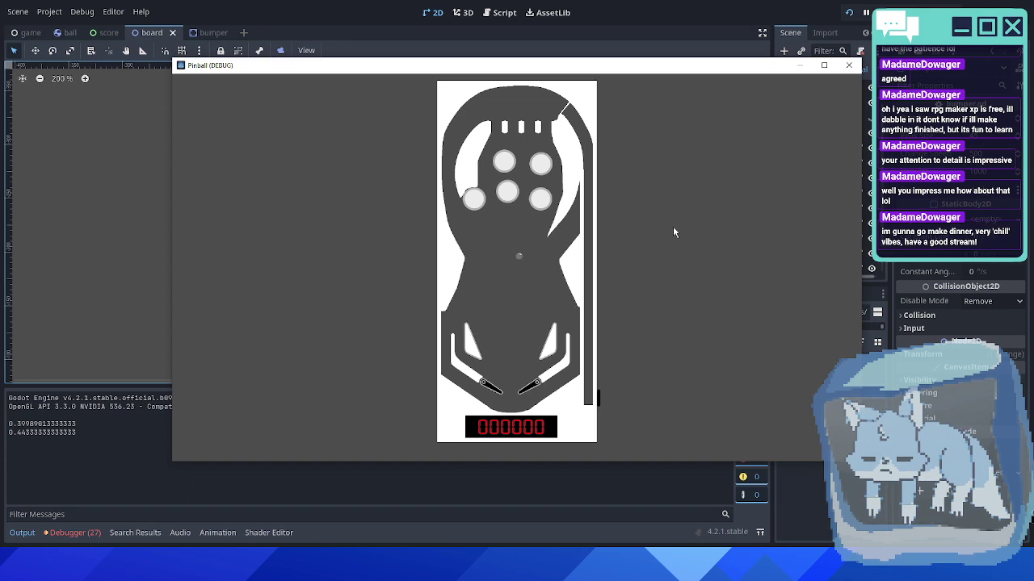
key("Left")
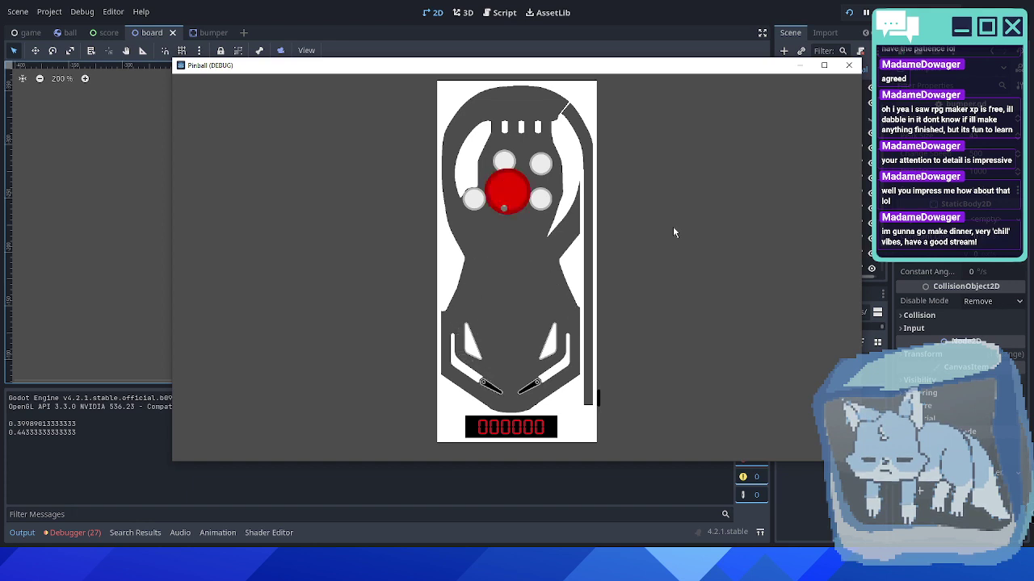
key("Right")
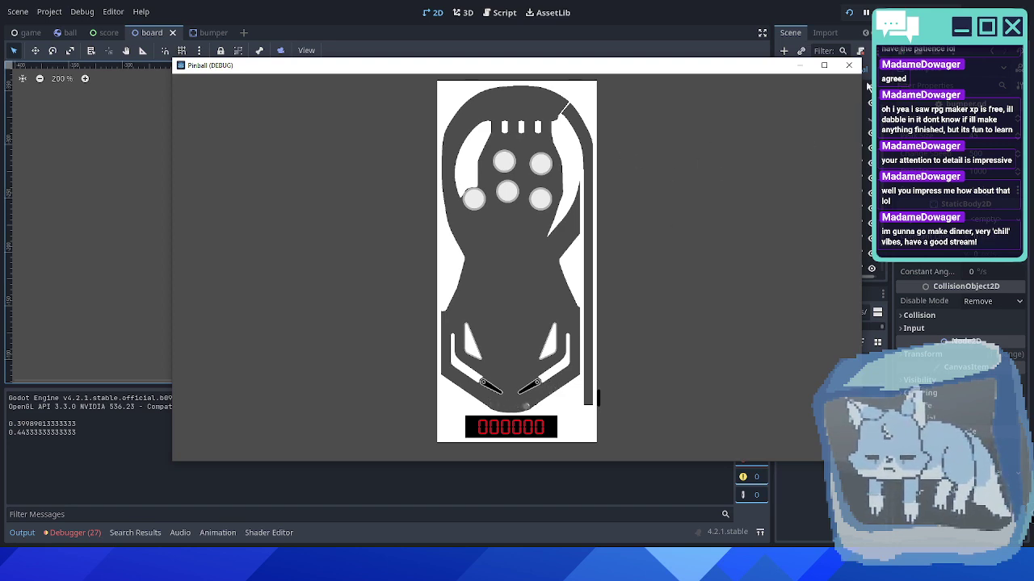
left_click(849, 65)
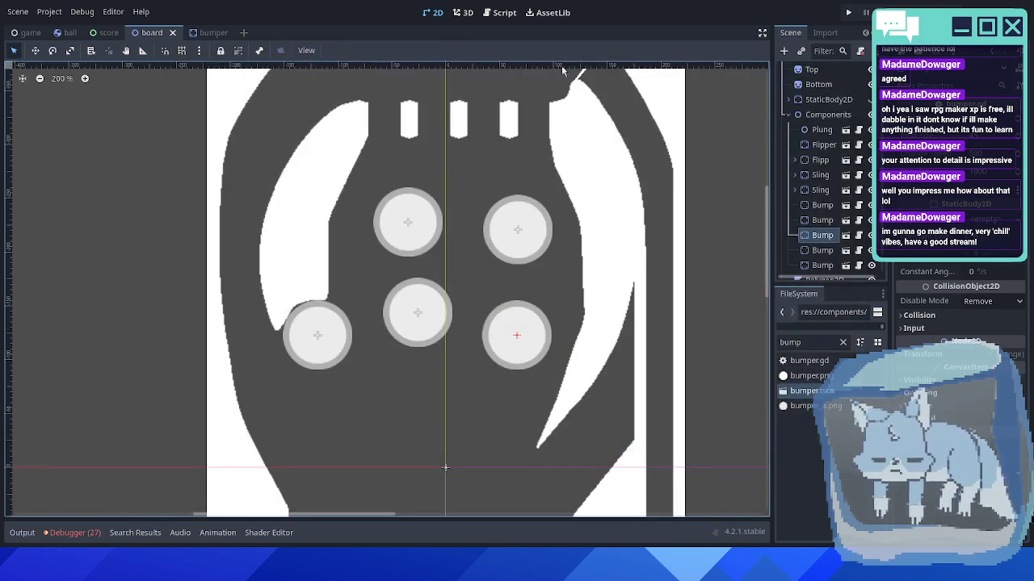
- Close the bumper scene, collapse the Components node and hide the Top and Bottom sprites to expose the layout template
scroll(612, 207, "down", 5)
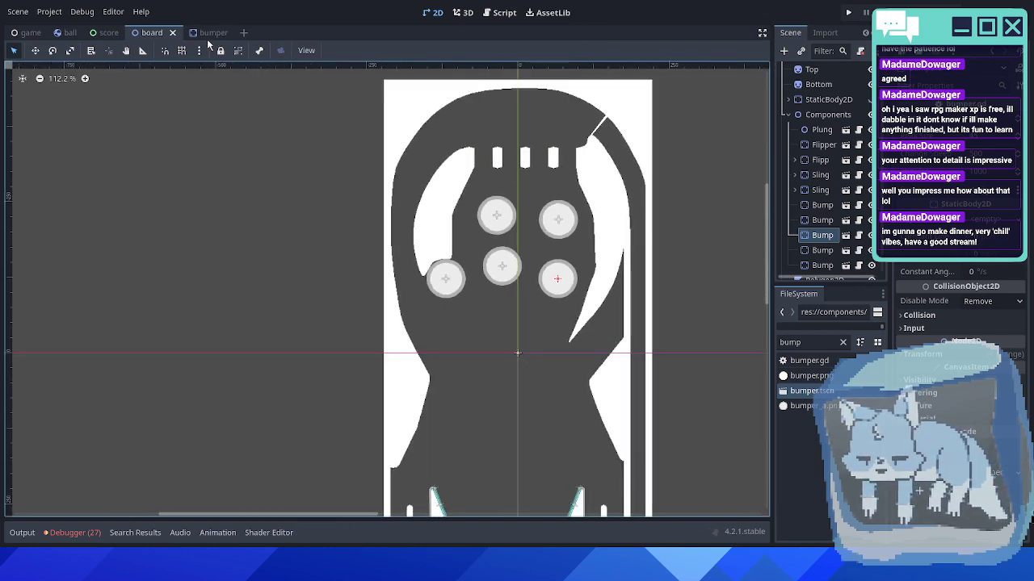
middle_click(207, 39)
middle_click_drag(561, 153, 463, 186)
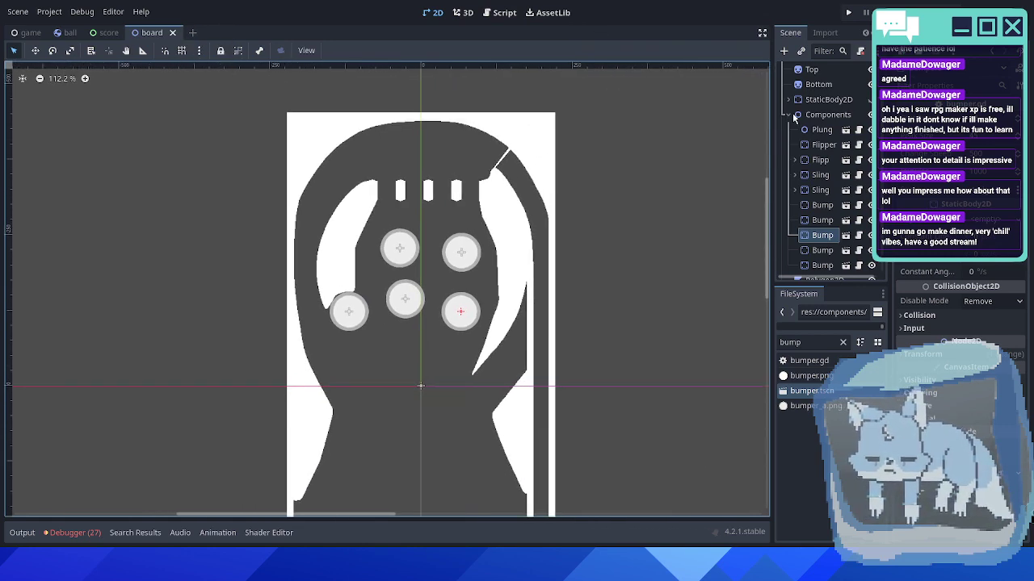
left_click(790, 114)
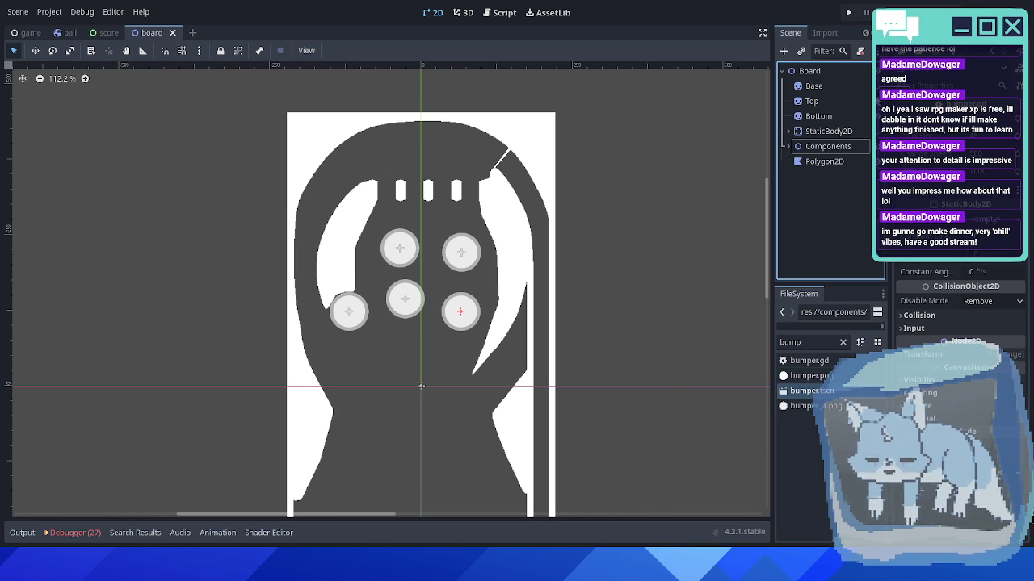
left_click(875, 100)
left_click(876, 116)
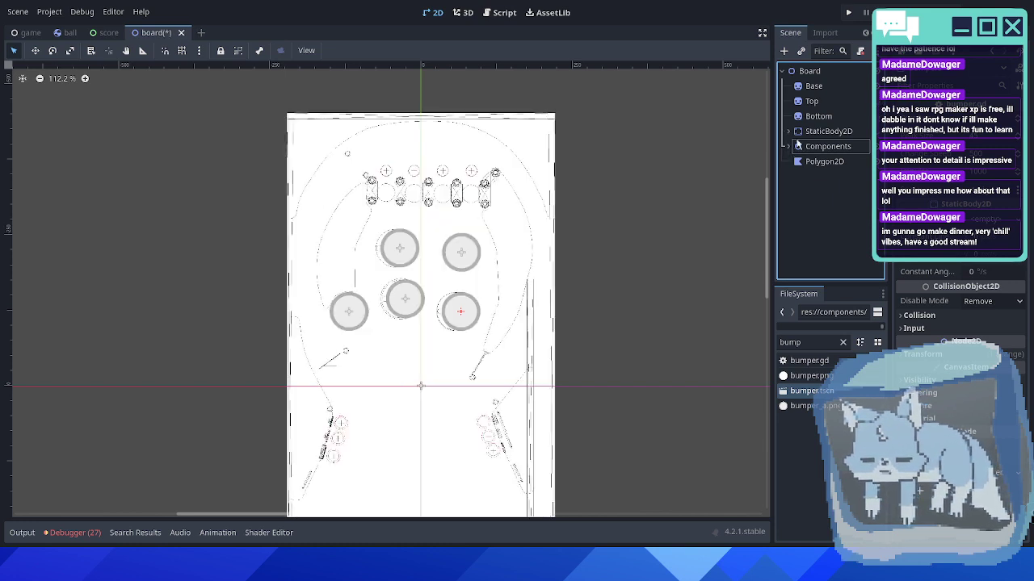
- Locate the spinner outline on the template and instantiate components/spinner.tscn as a child of the Components node
scroll(335, 325, "up", 10)
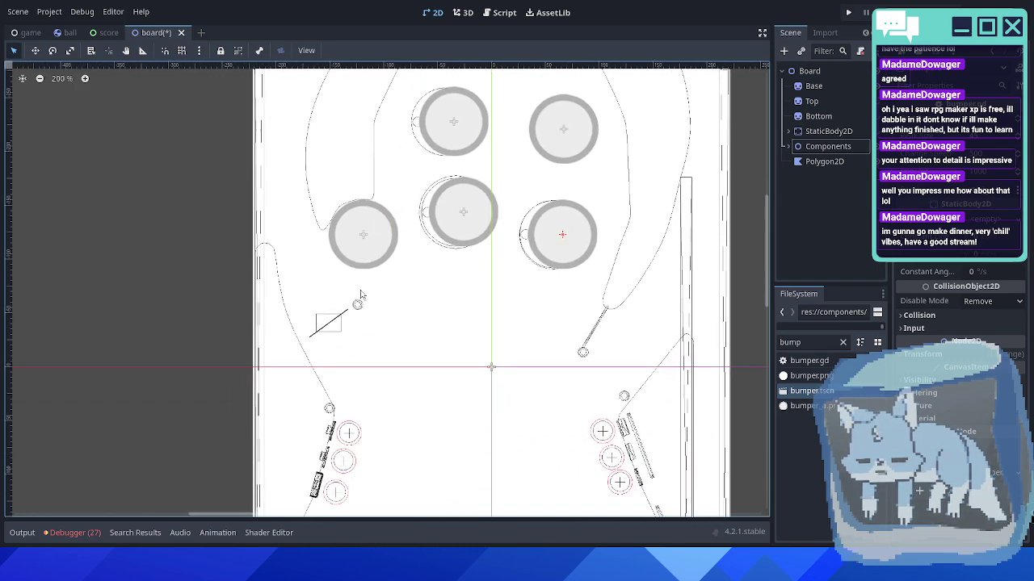
scroll(335, 326, "down", 5)
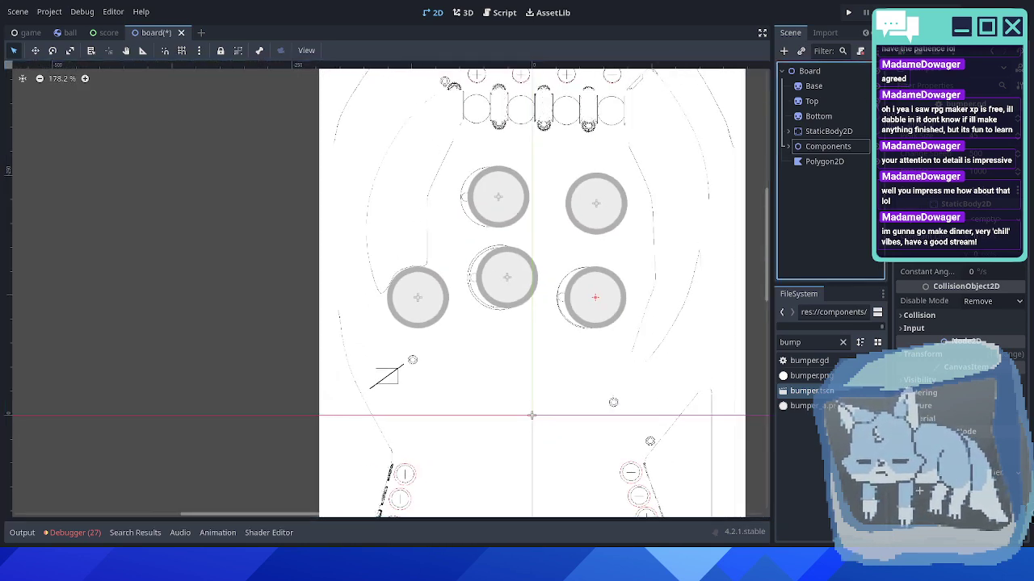
scroll(389, 379, "up", 8)
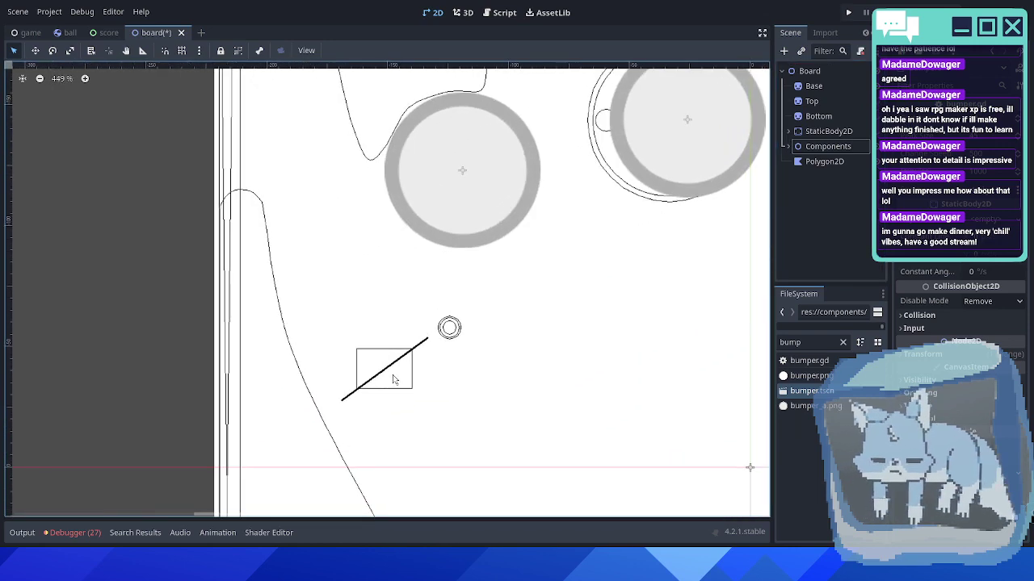
middle_click_drag(387, 341, 350, 340)
left_click(812, 148)
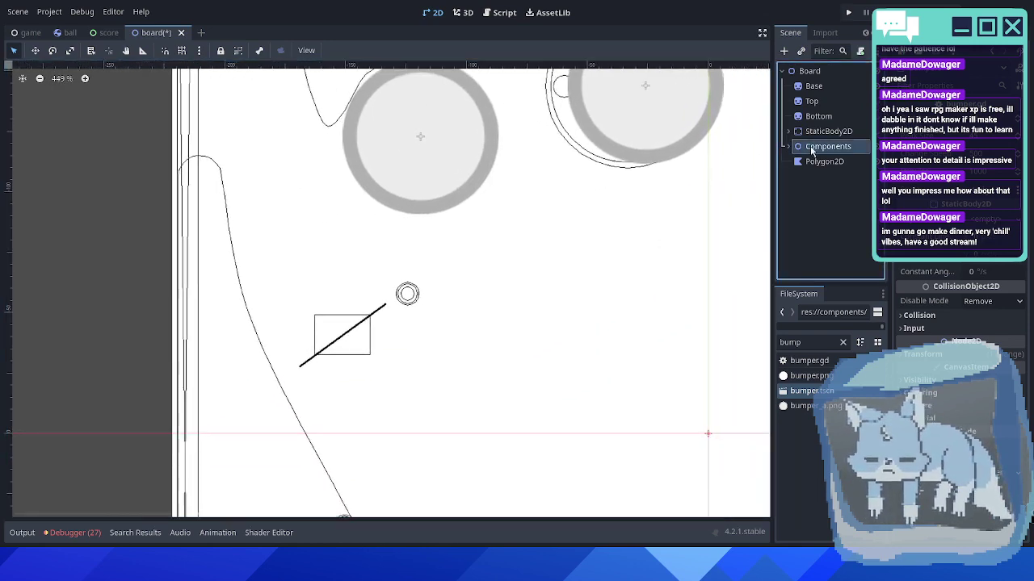
left_click(801, 51)
type("spinn")
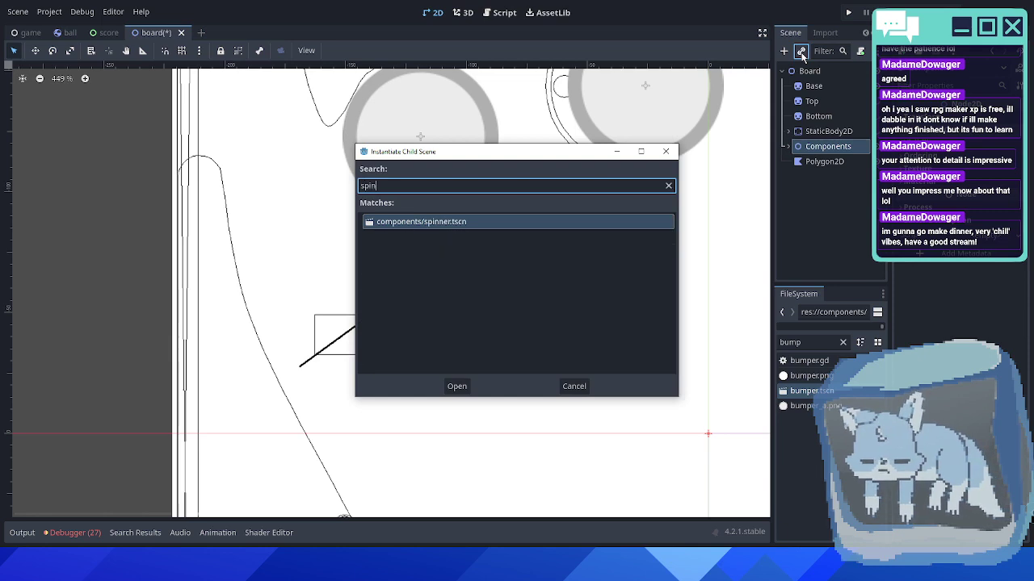
double_click(432, 223)
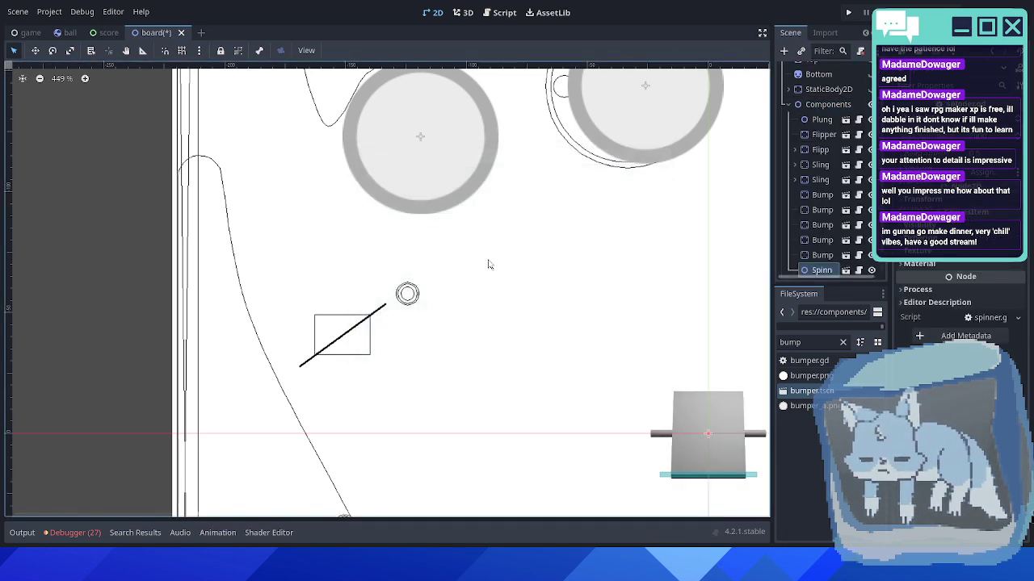
- Move the spinner from the board's origin onto its template outline below the lower-left bumper
scroll(488, 264, "down", 4)
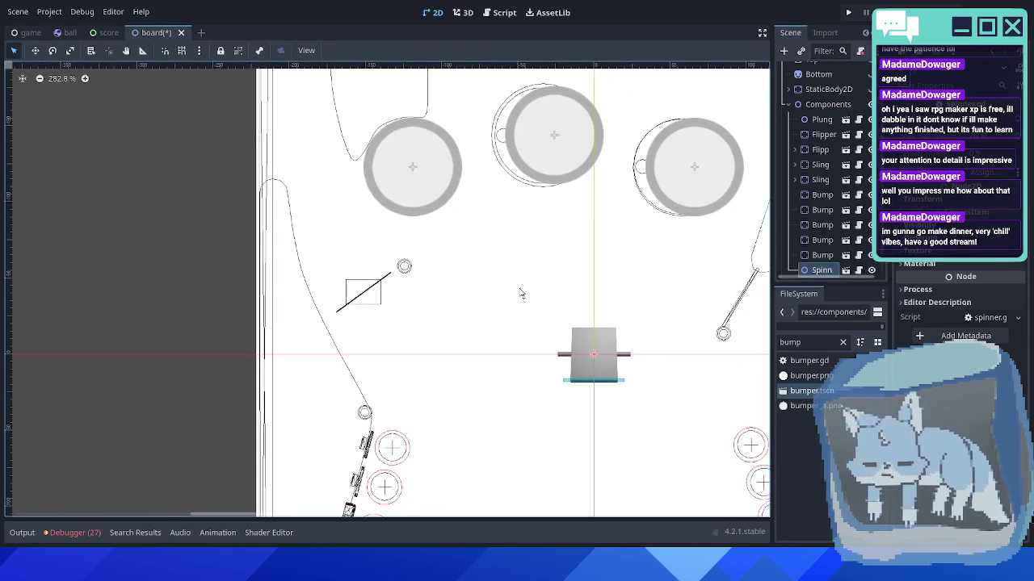
scroll(813, 229, "down", 1)
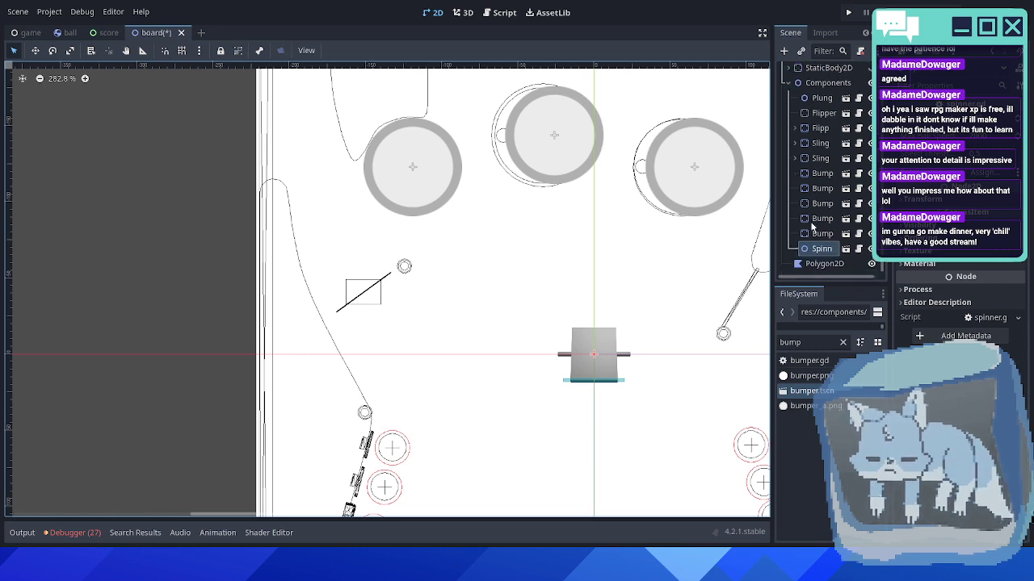
key("shift+Left")
key("shift+Left")
key("shift+Left")
key("shift+Left")
key("shift+Left")
key("shift+Left")
key("shift+Left")
key("shift+Left")
key("shift+Left")
key("shift+Left")
key("shift+Left")
key("shift+Left")
key("shift+Left")
key("shift+Left")
key("shift+Left")
key("shift+Left")
key("shift+Left")
key("shift+Left")
key("shift+Left")
key("shift+Left")
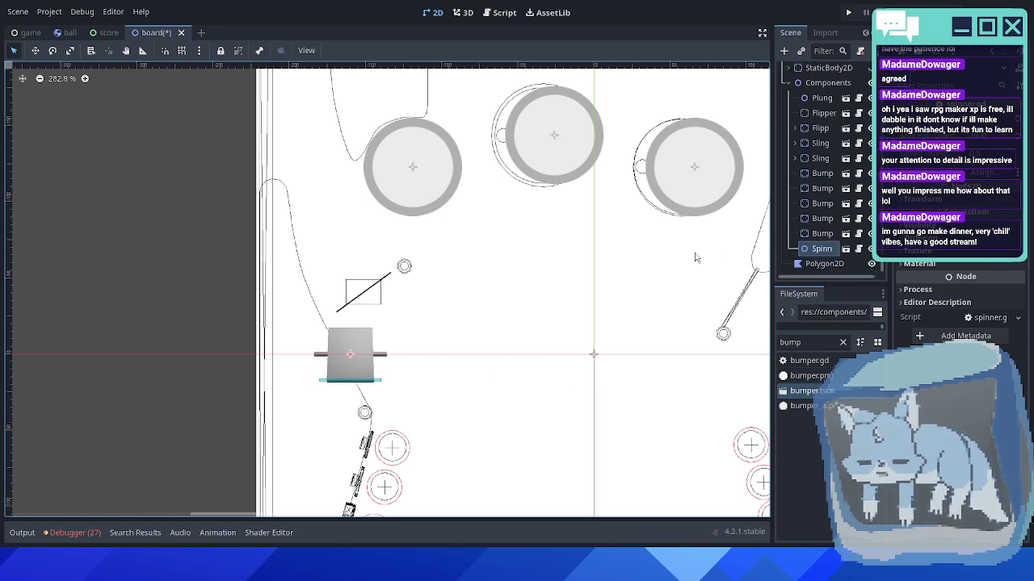
key("shift+Up")
key("shift+Up")
key("shift+Up")
mouse_move(349, 317)
left_mouse_down()
mouse_move(349, 294)
mouse_move(362, 293)
left_mouse_up()
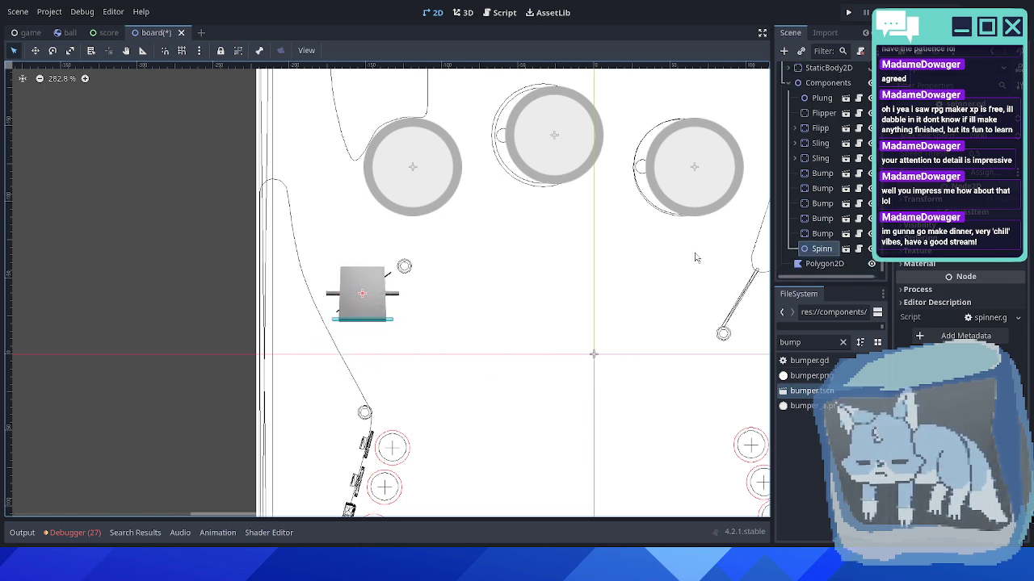
- Rotate the spinner counterclockwise through its transform so its axle follows the diagonal line on the template
scroll(619, 237, "up", 1)
scroll(357, 298, "up", 1)
scroll(423, 290, "up", 1)
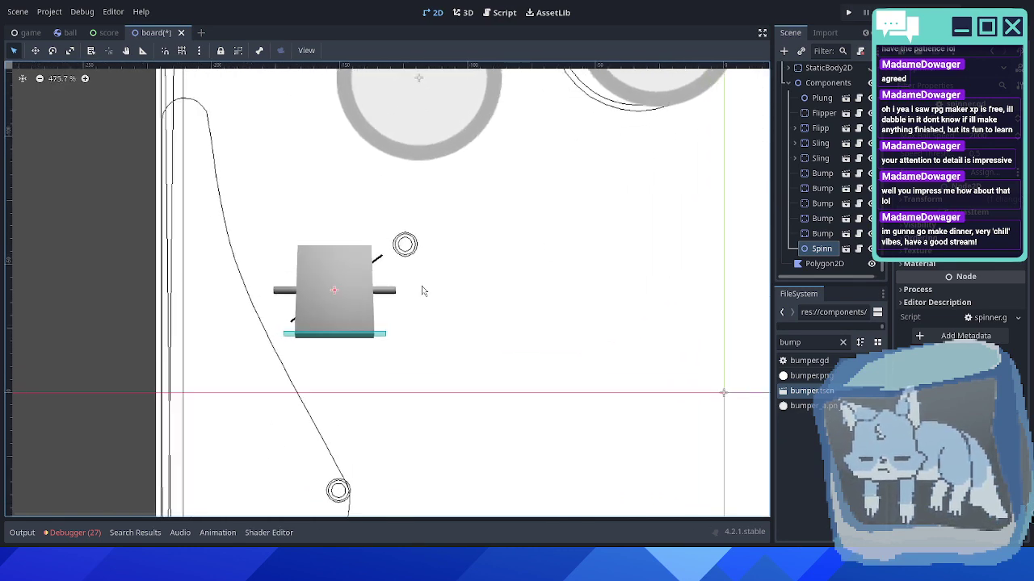
left_click(921, 200)
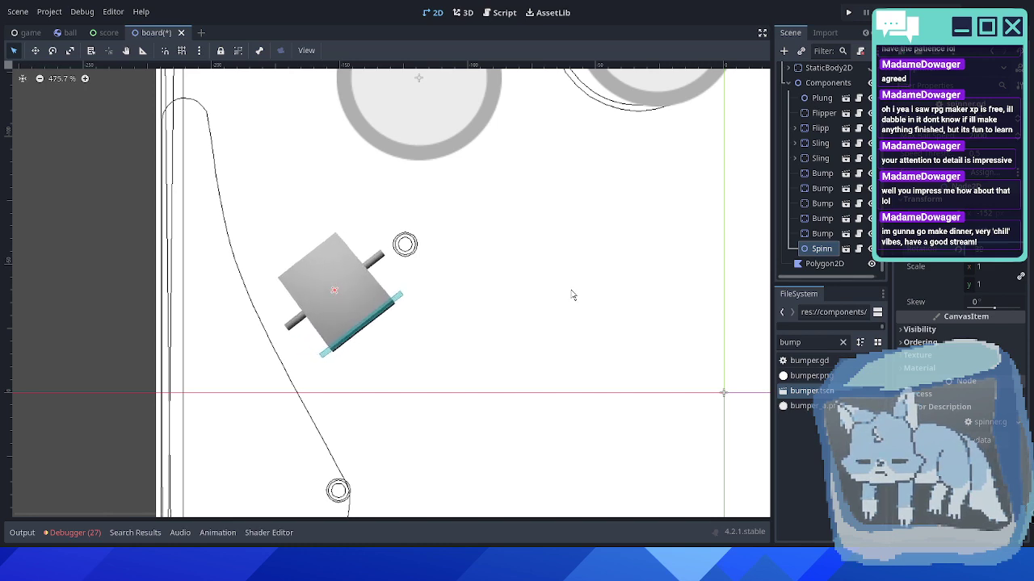
- Collapse the Components node and show the Top and Bottom sprites again to check the spinner on the board
scroll(533, 313, "down", 5)
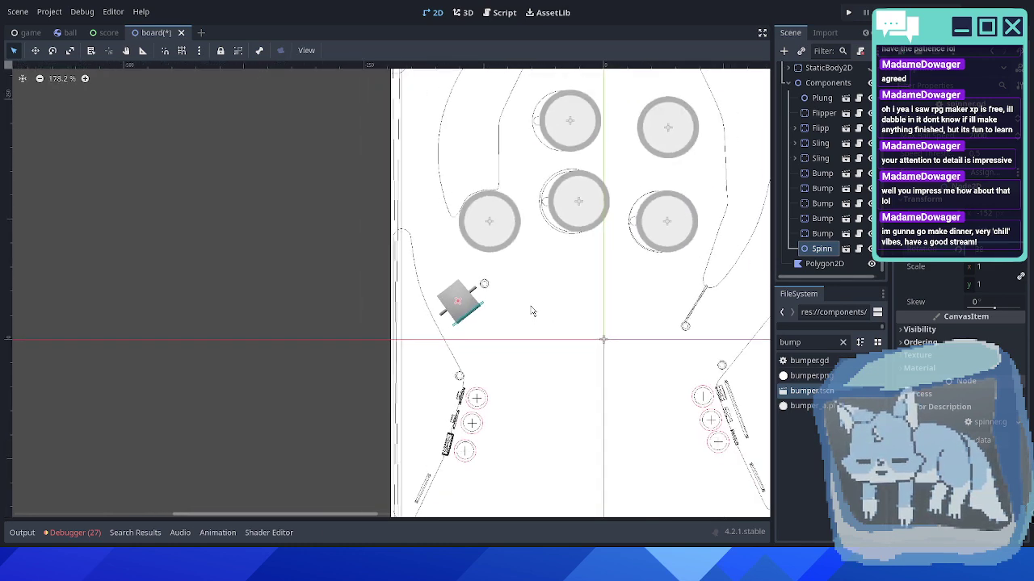
mouse_move(535, 309)
middle_mouse_down()
mouse_move(550, 297)
mouse_move(520, 308)
middle_mouse_up()
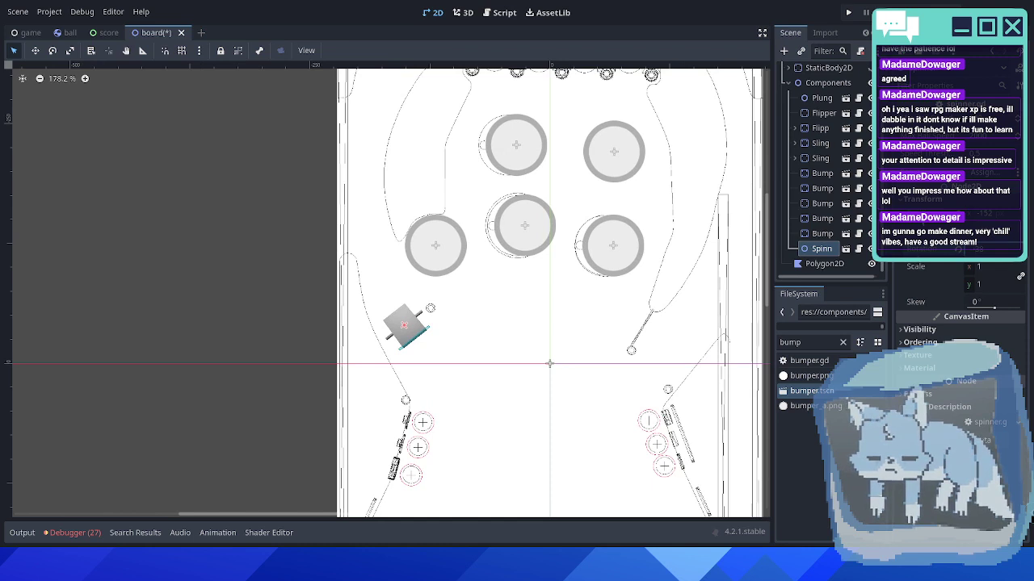
scroll(822, 219, "up", 2)
left_click(789, 147)
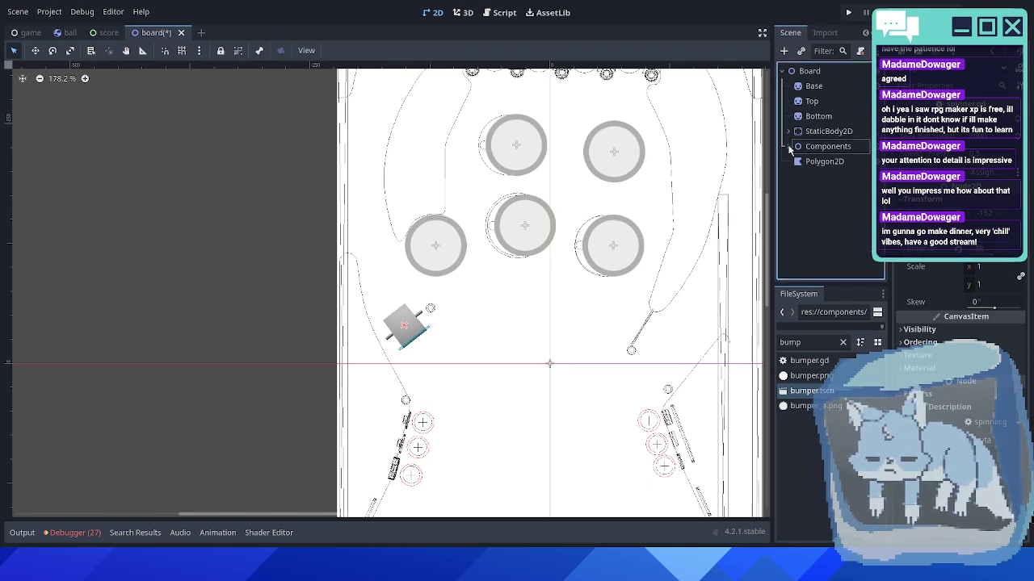
left_click(874, 101)
left_click(874, 116)
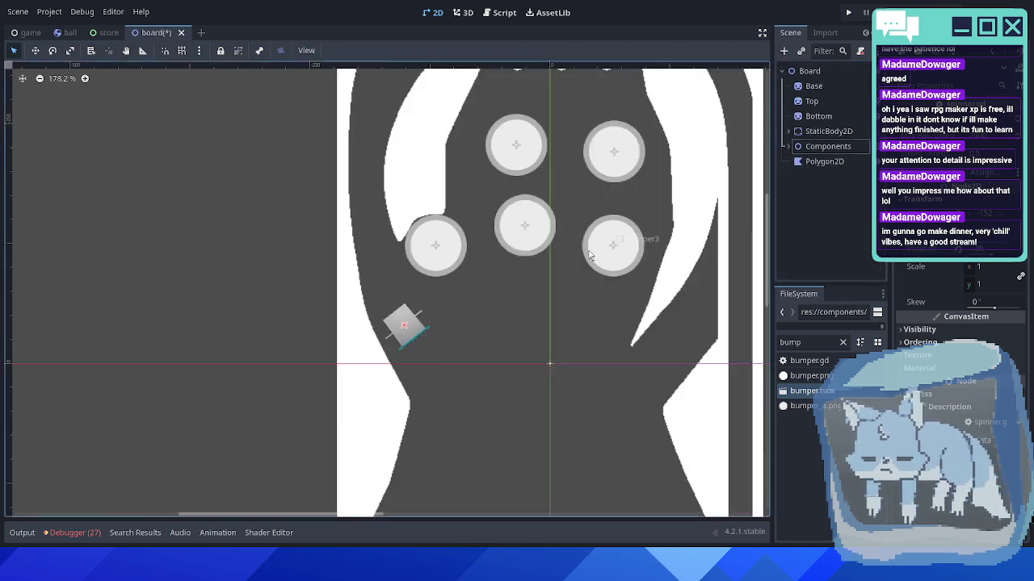
- Playtest the board by launching several balls and working the flippers to check the new spinner and bumper layout
scroll(590, 256, "down", 1)
key("F5")
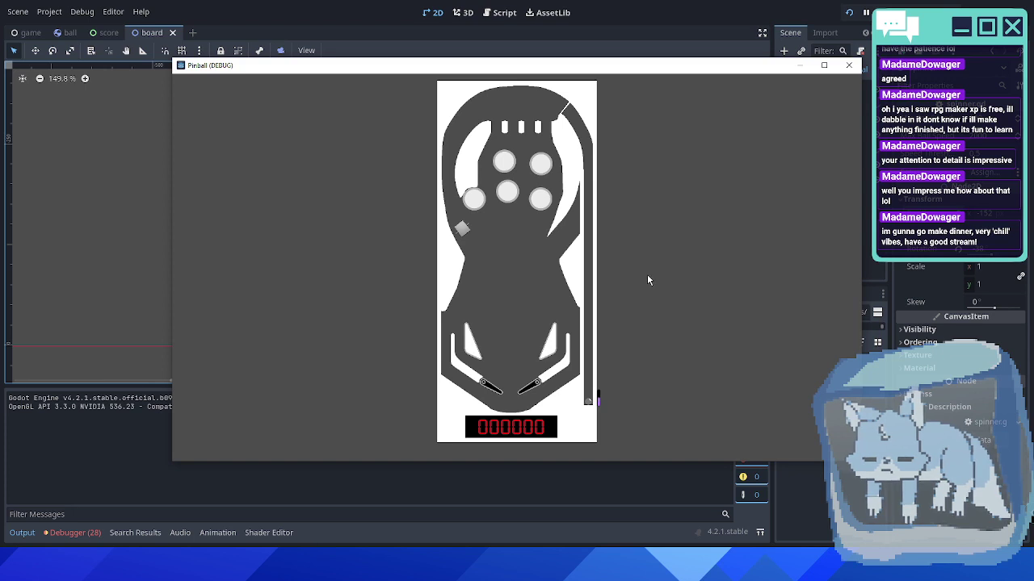
key("space")
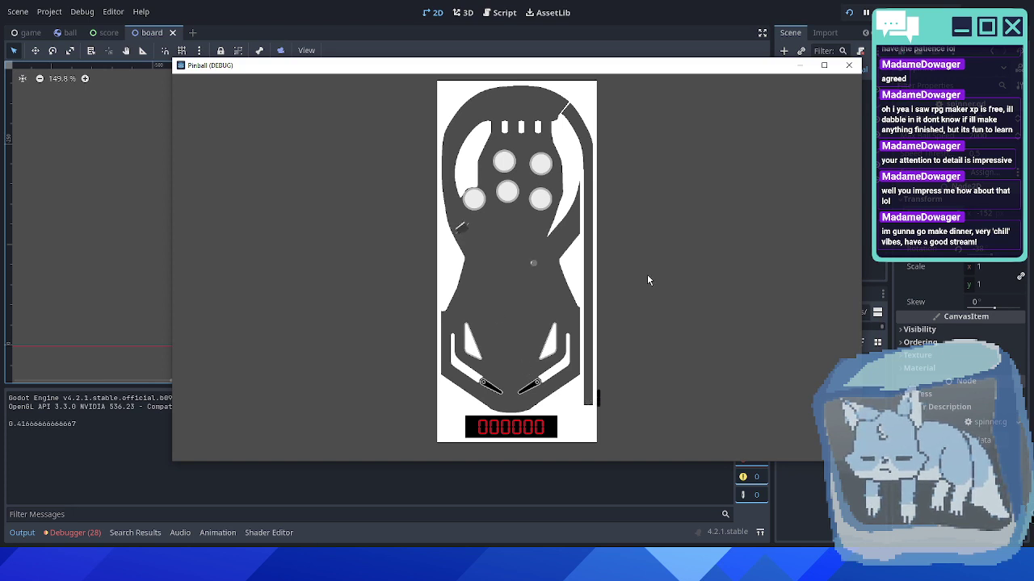
key("Left")
key("Right")
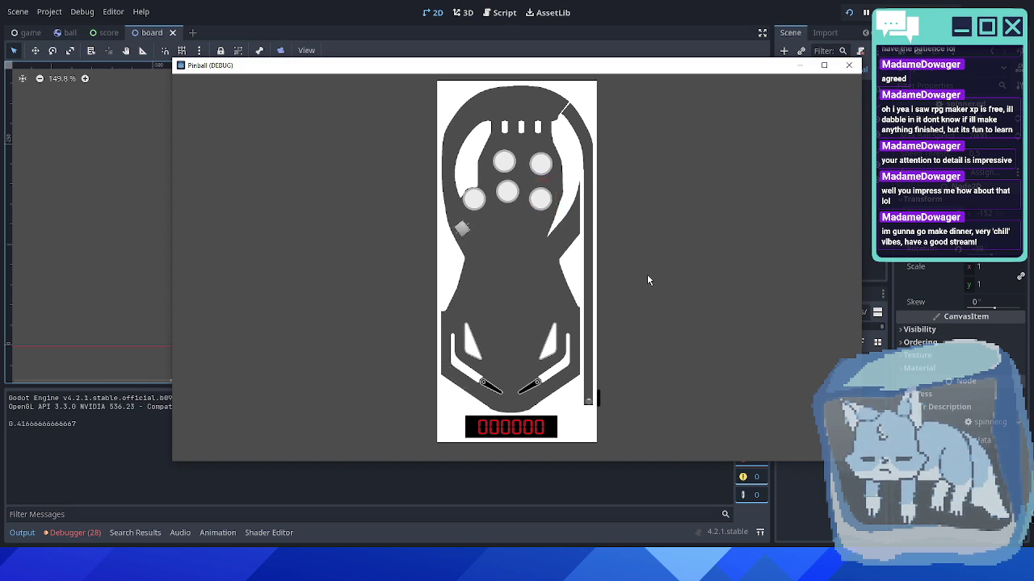
key("space")
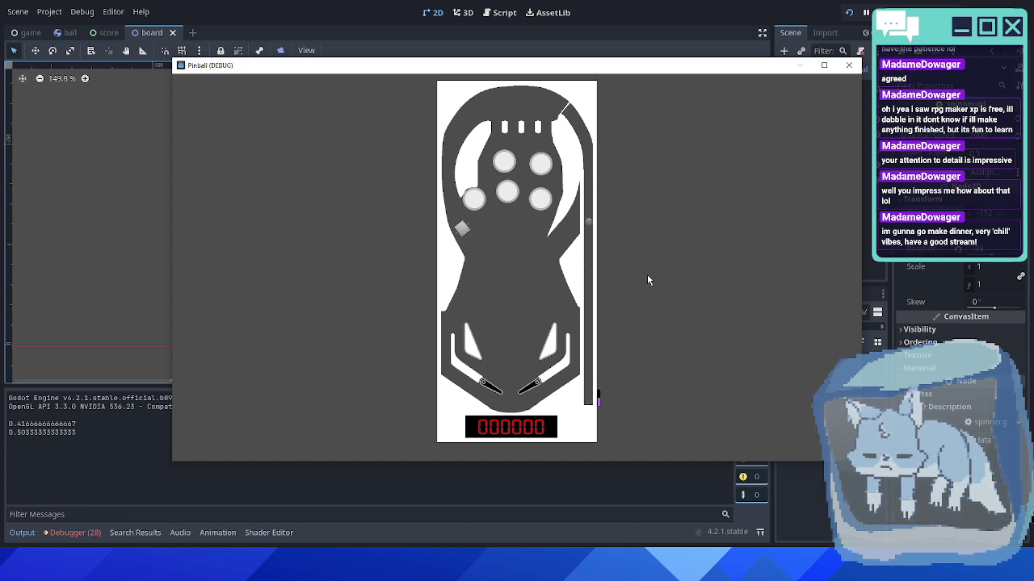
key("Right")
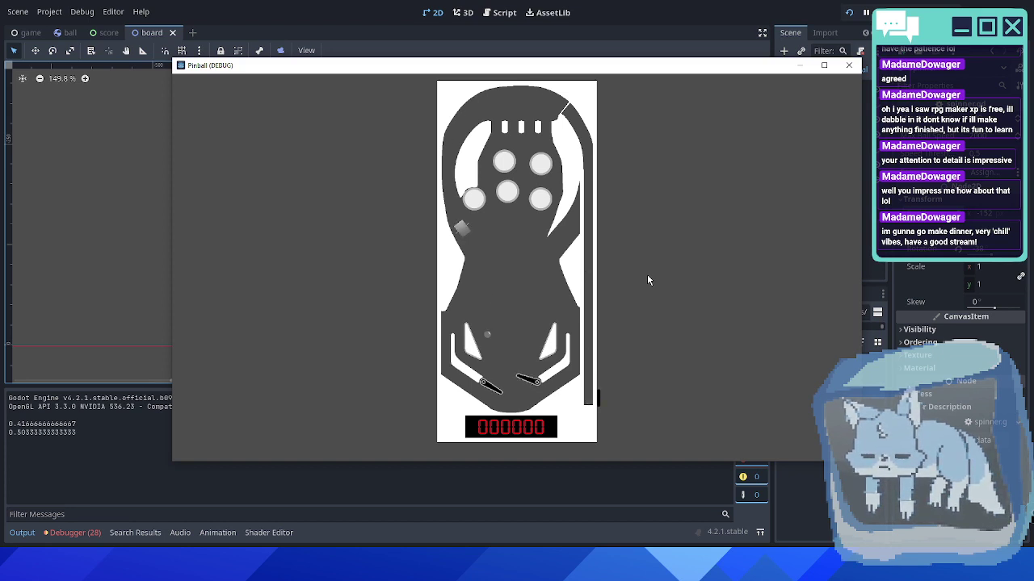
key("Right")
key("Right")
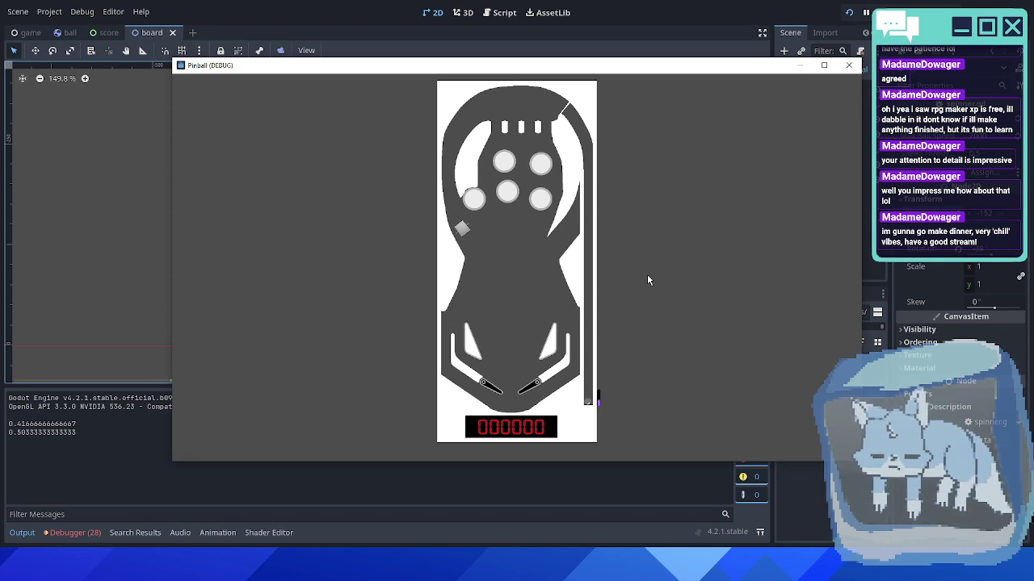
key("space")
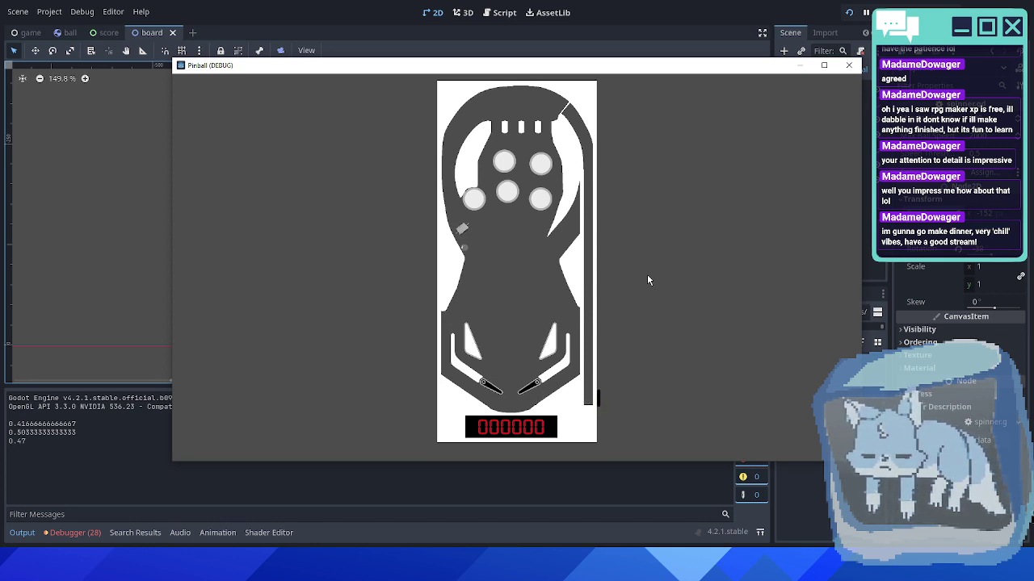
key("Right")
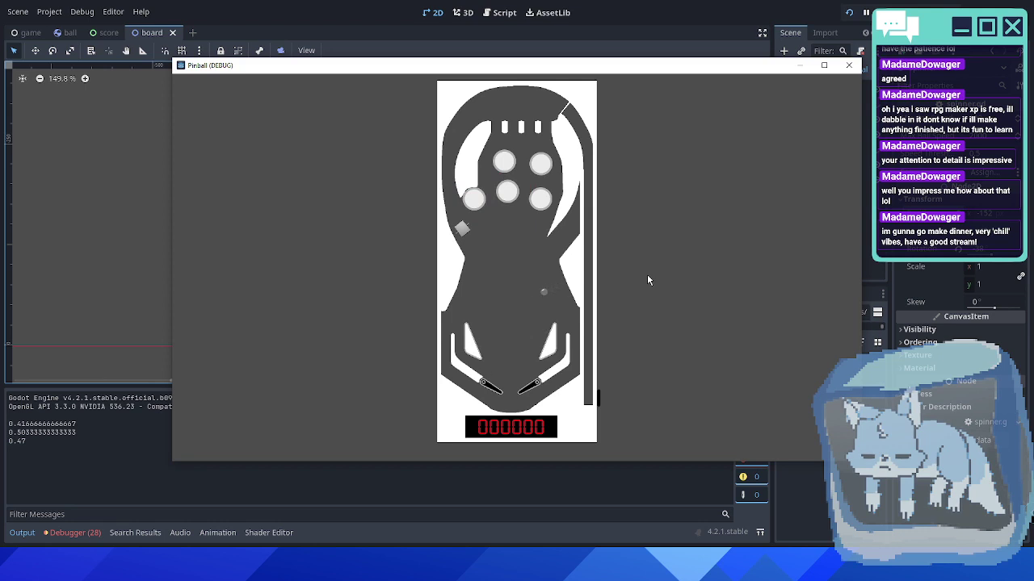
key("Left")
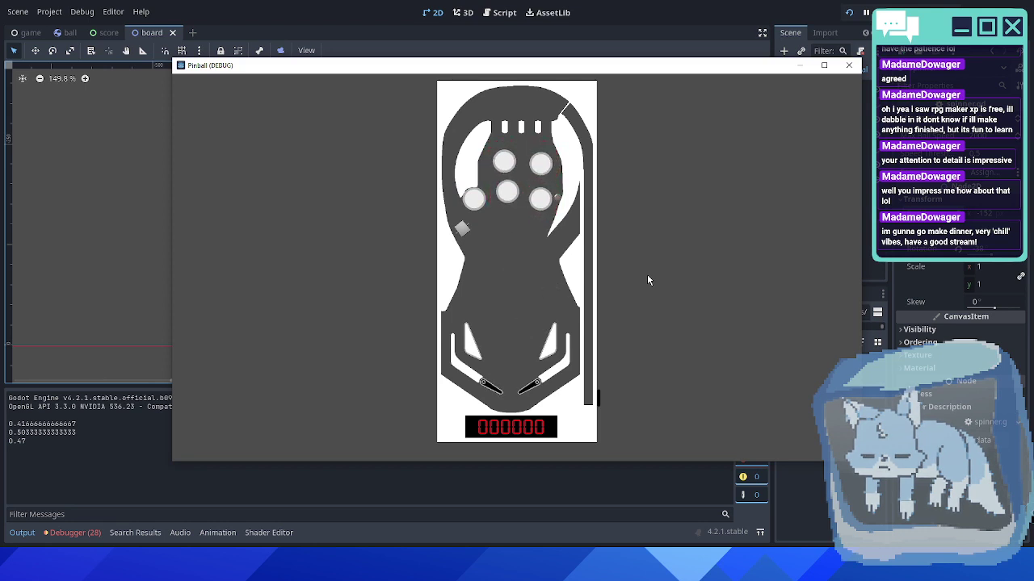
left_click(849, 66)
- Delete the lower-right bumper from the board
left_click(609, 249)
scroll(638, 242, "up", 4)
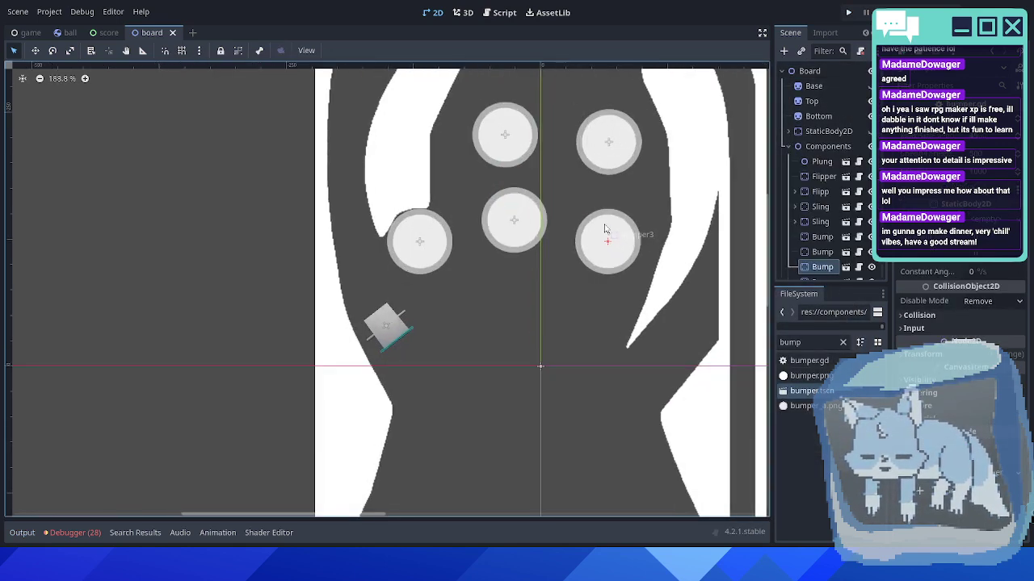
key("Delete")
key("Return")
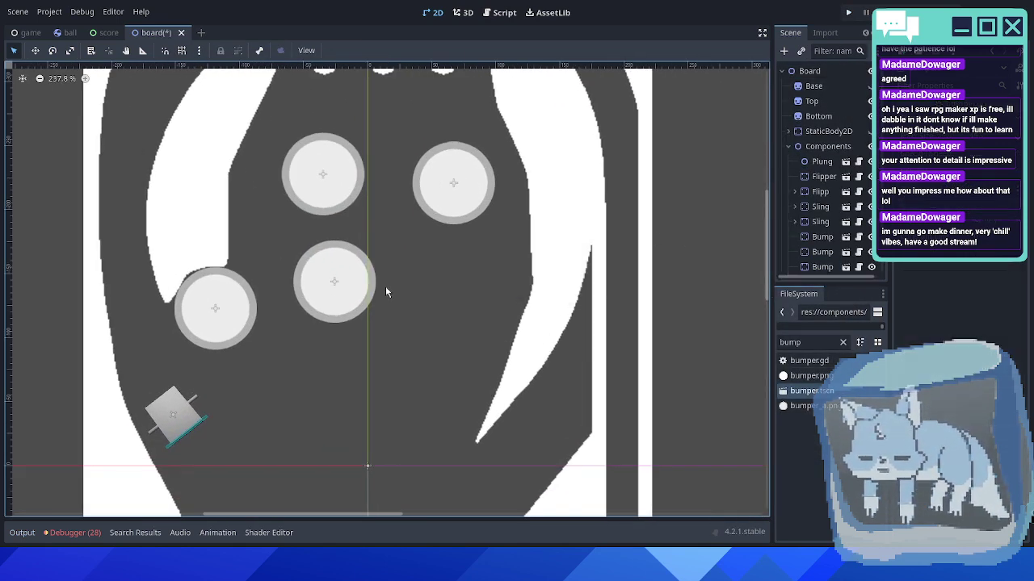
- Move the central bumper rightward and down until it sits level with the lower-left bumper, just past the vertical centre axis
key("shift+Right")
key("shift+Right")
key("shift+Right")
key("shift+Right")
key("shift+Right")
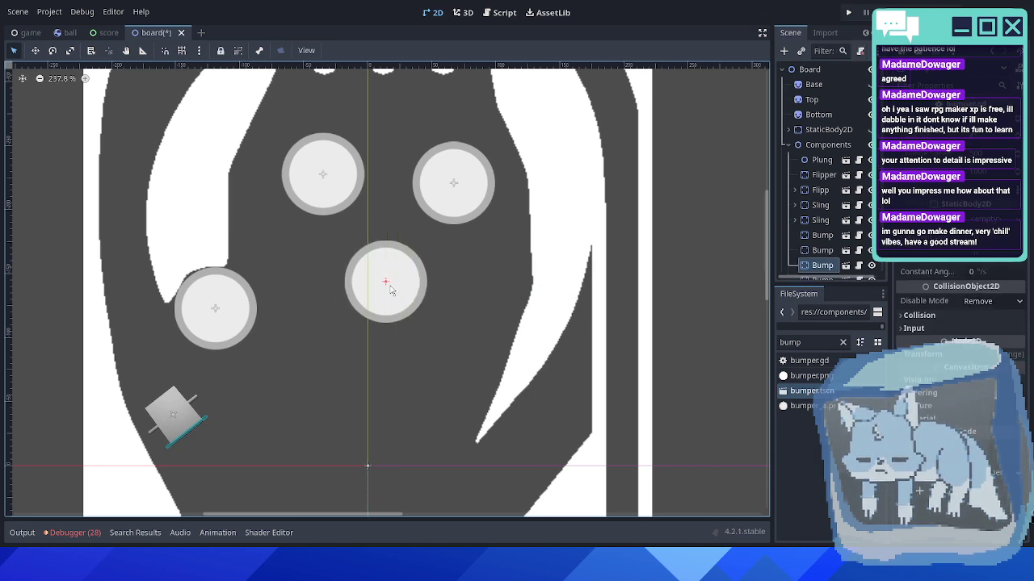
key("shift+Down")
key("shift+Down")
key("shift+Right")
key("shift+Down")
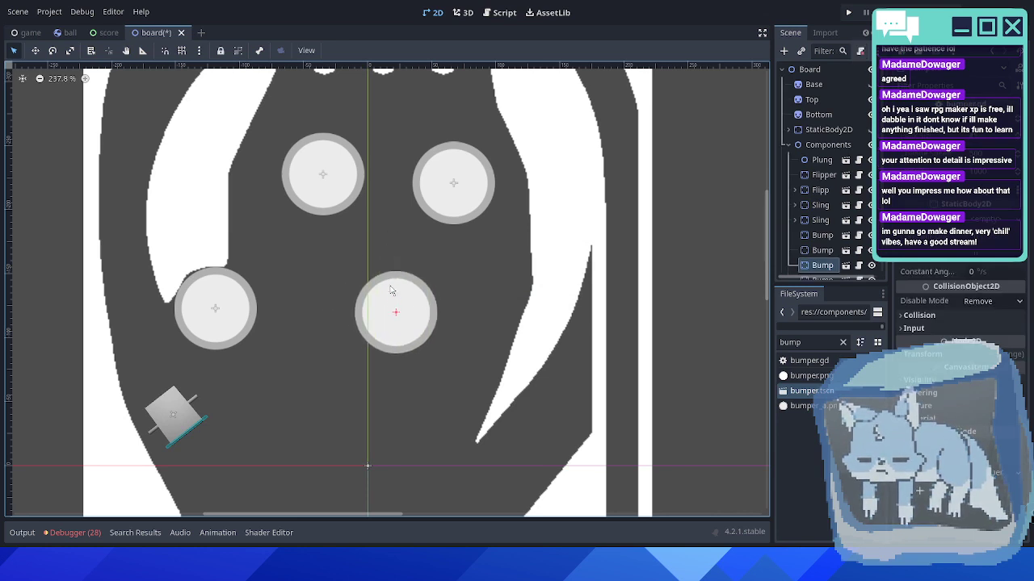
scroll(376, 299, "down", 5)
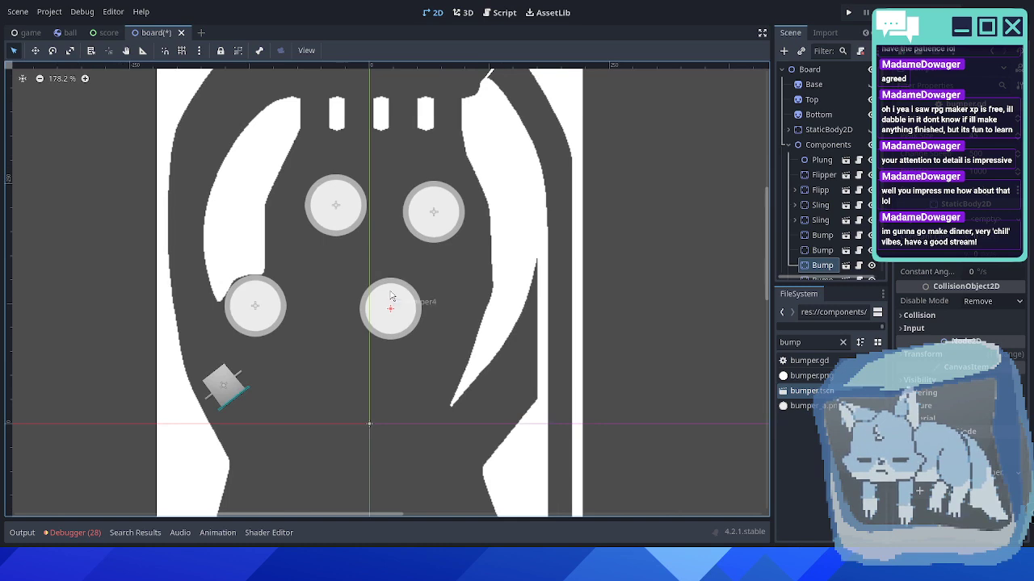
key("Left")
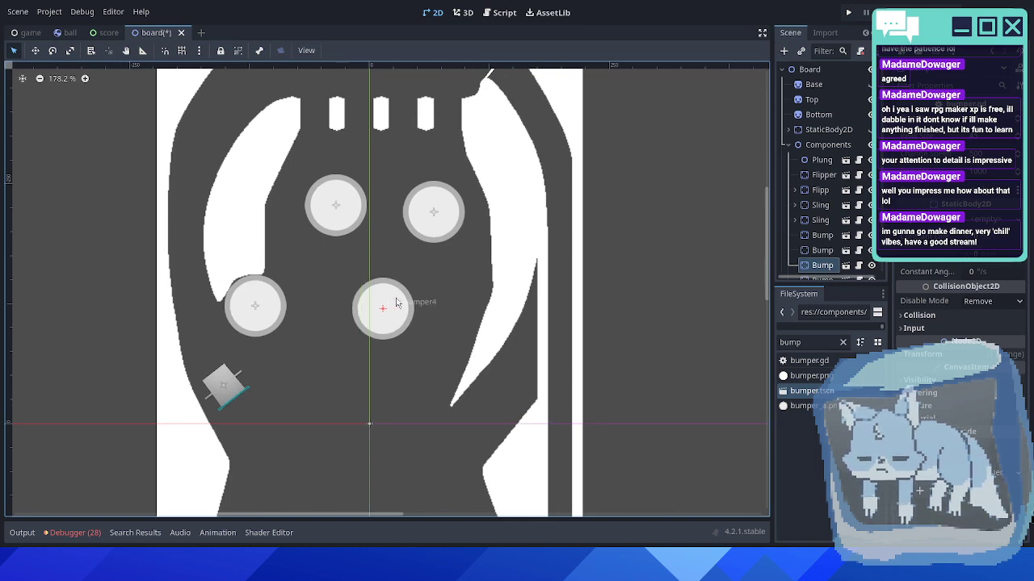
- Playtest the four-bumper layout by launching balls and using both flippers, then end the game run
key("F5")
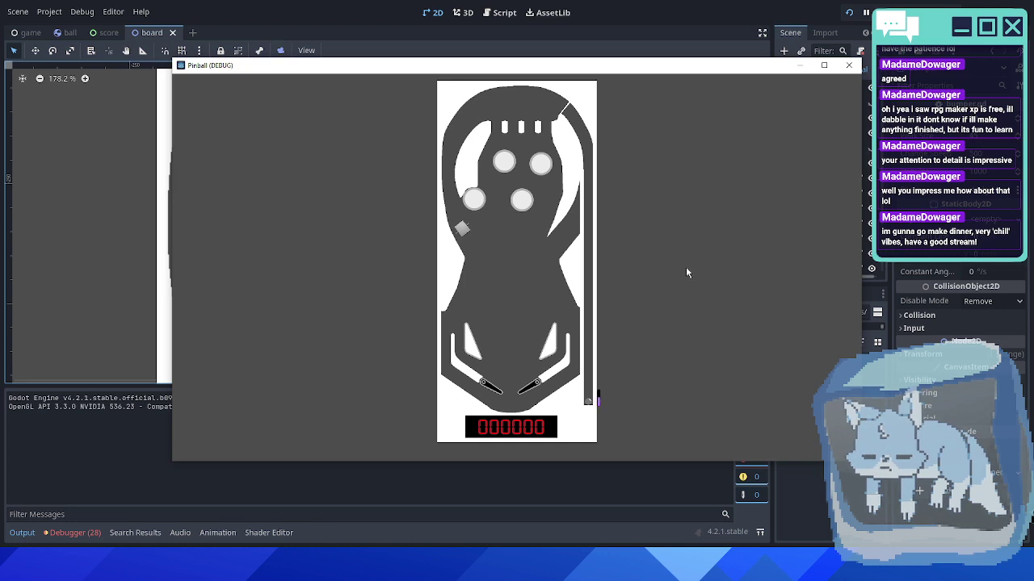
key("space")
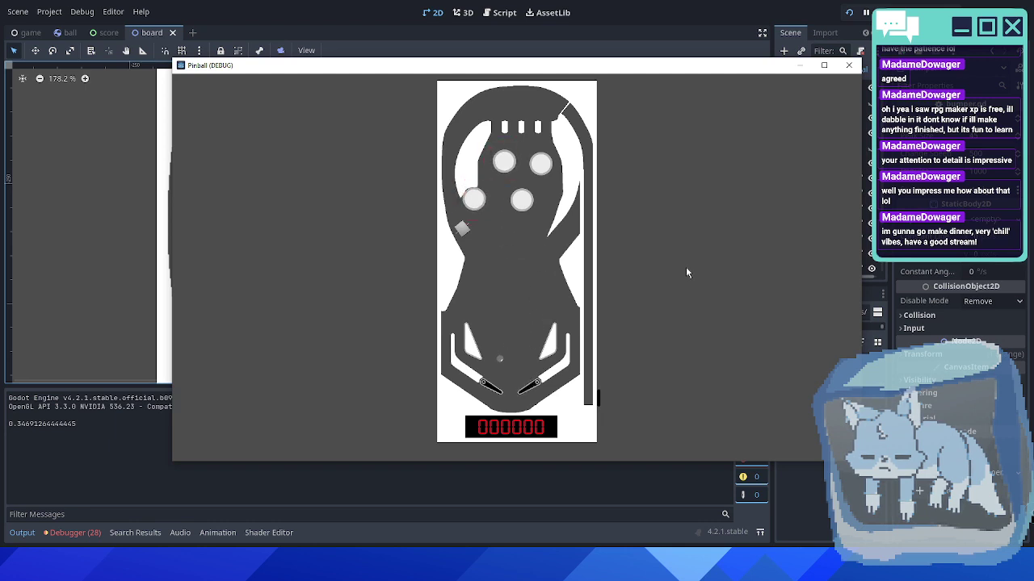
key("Left")
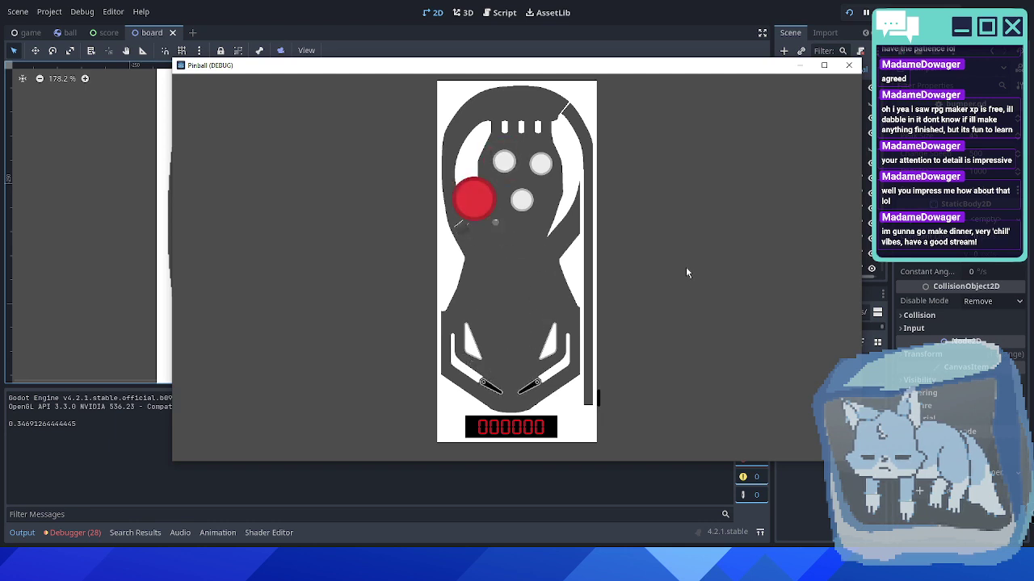
key("Right")
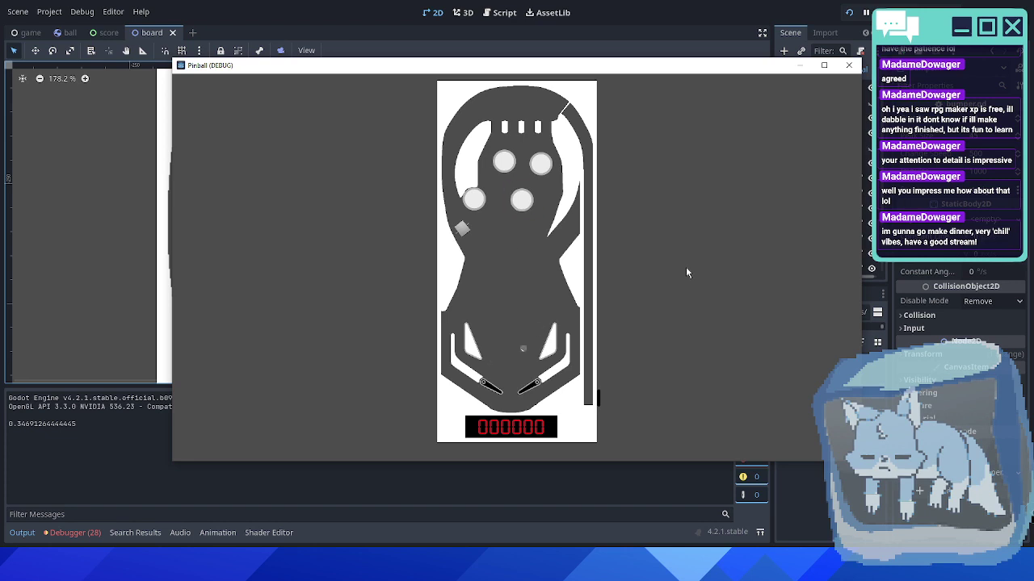
key("Left")
key("Left")
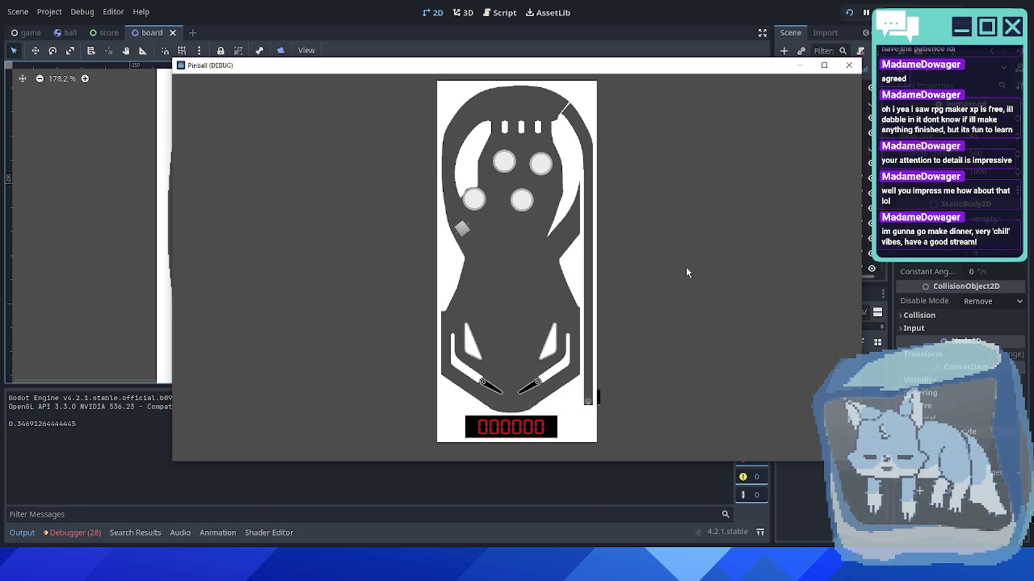
key("space")
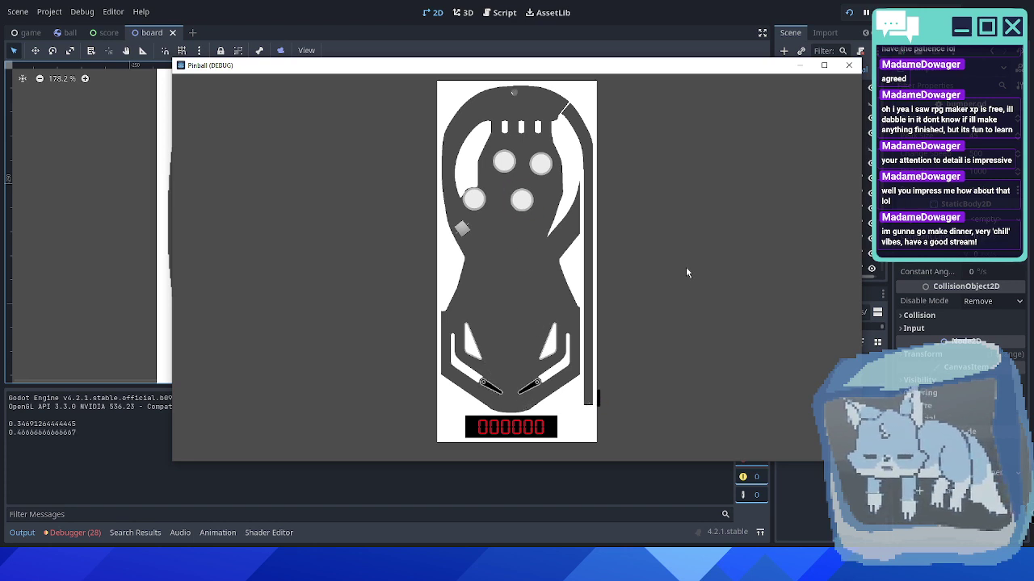
key("Right")
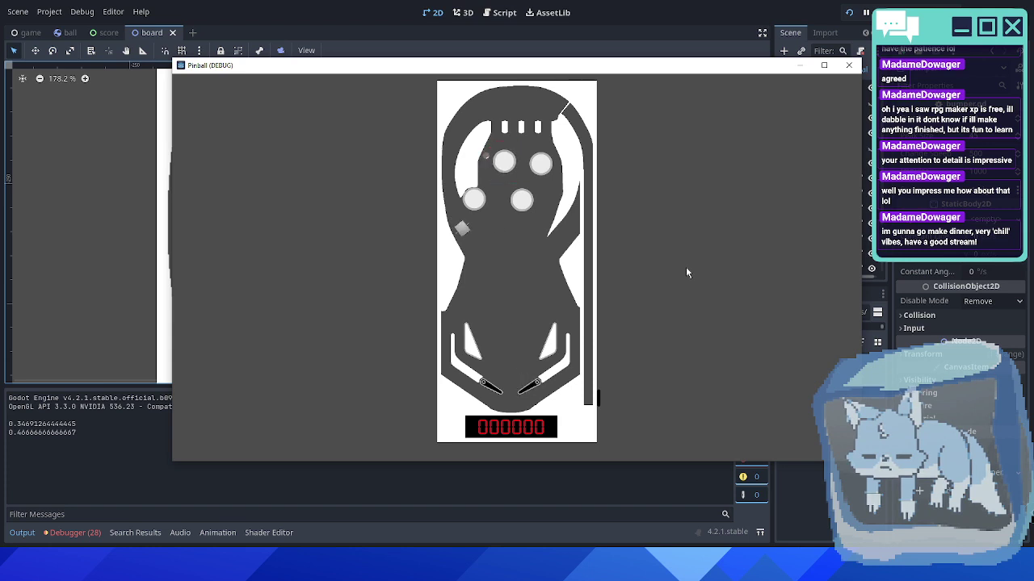
key("Right")
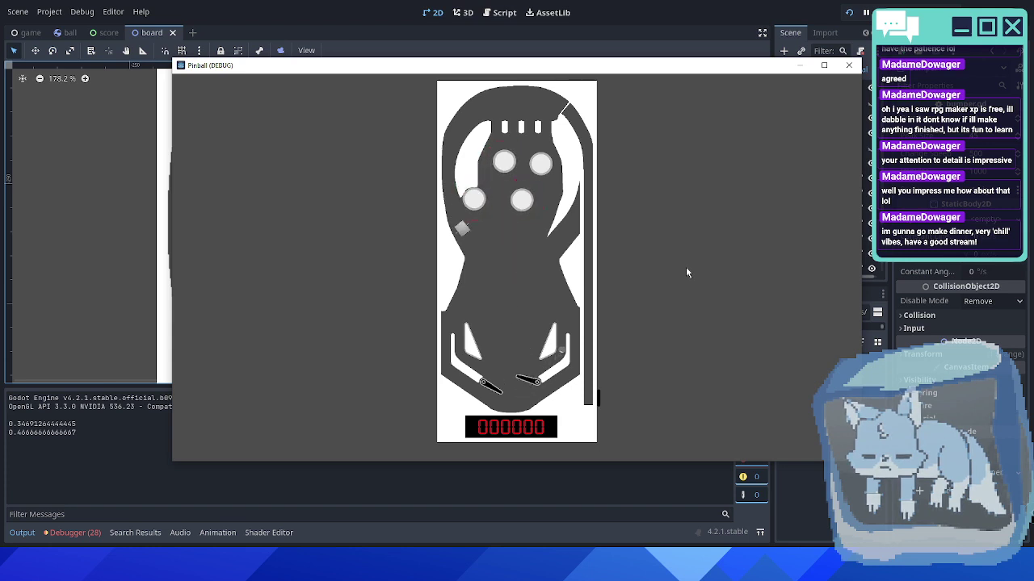
key("Right")
key("Right")
key("Left")
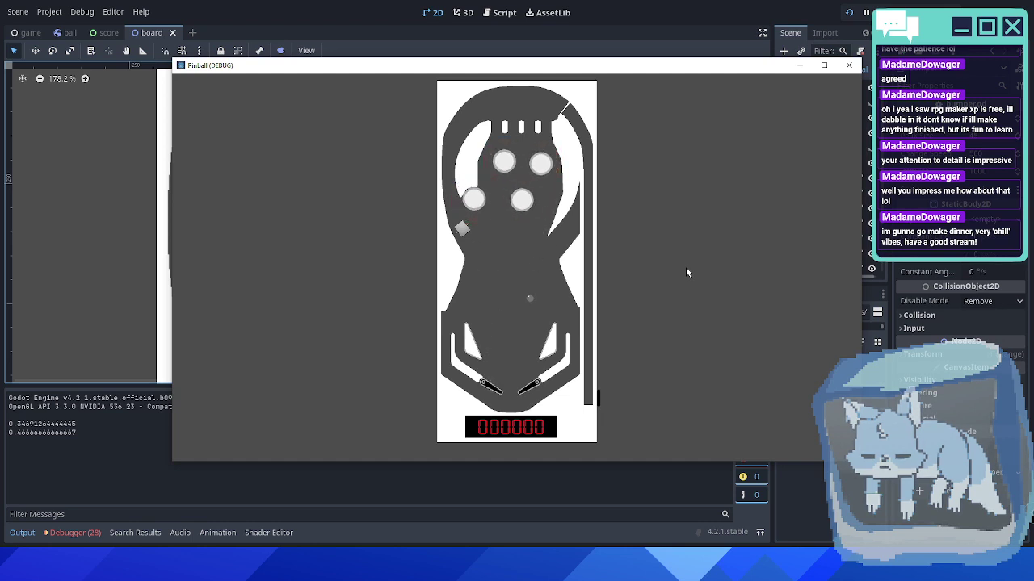
key("Right")
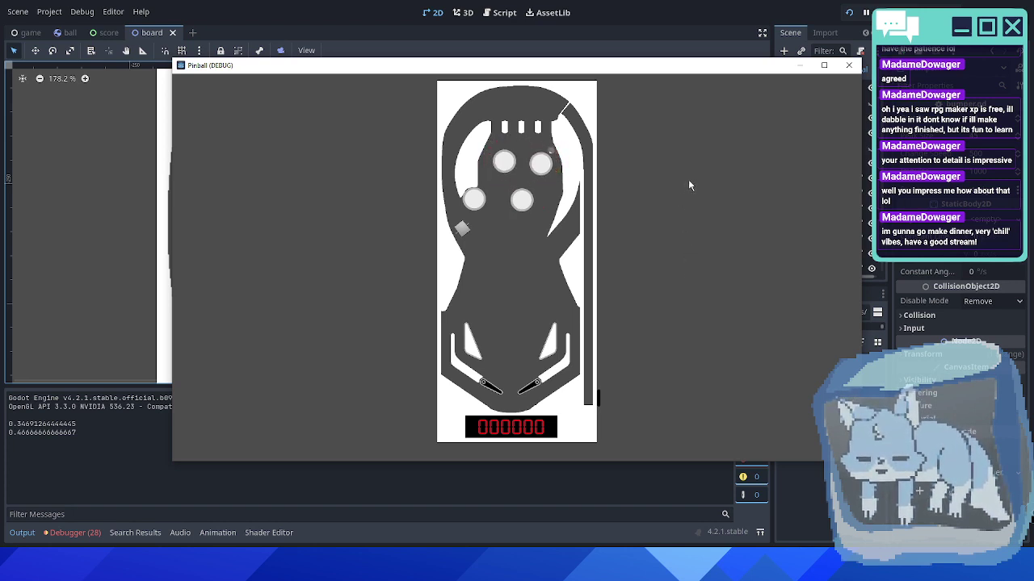
left_click(849, 64)
- Nudge the upper-right bumper slightly left, away from the side wall, and briefly run the game to check the gap
left_click(433, 211)
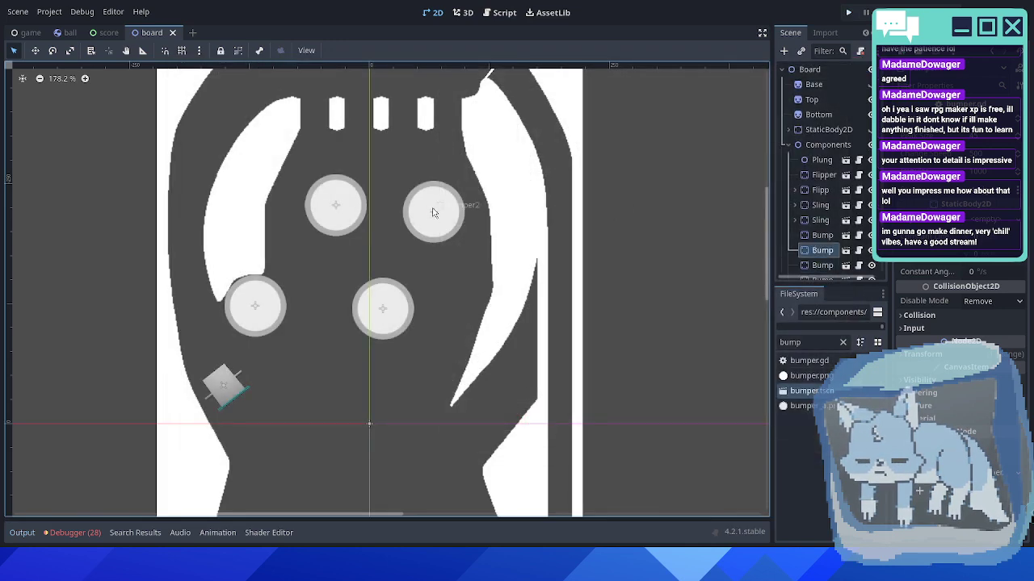
scroll(500, 250, "up", 1)
key("Left")
key("Left")
key("Left")
key("Left")
key("Left")
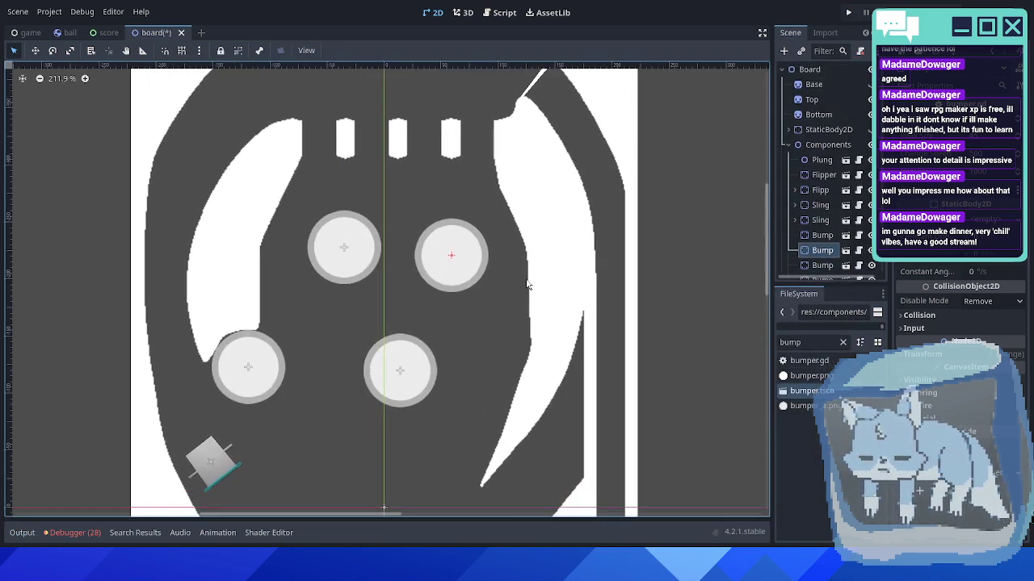
left_click(344, 251)
key("F5")
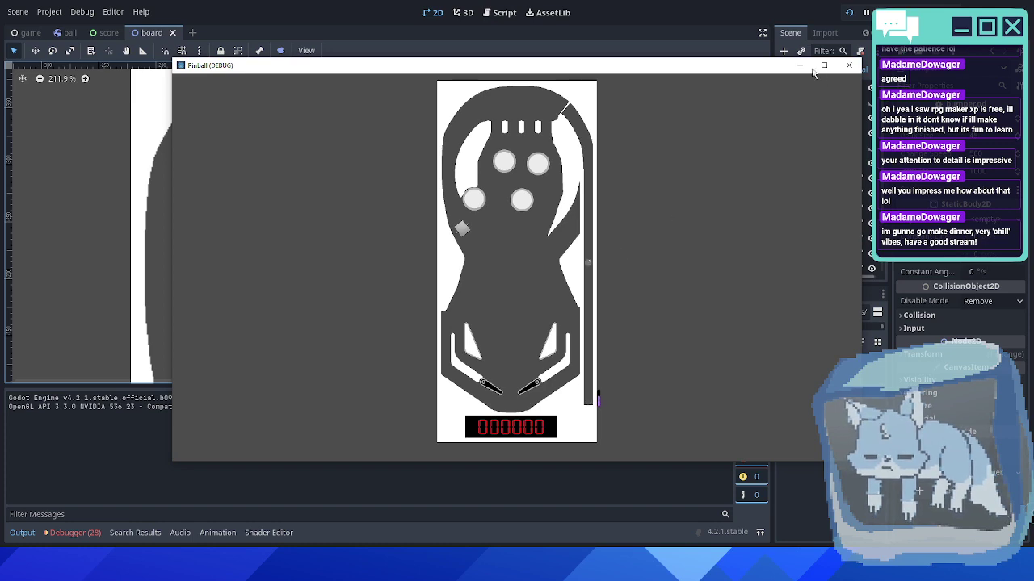
left_click(849, 65)
- Select the upper-right and lower-right bumpers together and shift both downward by two large nudges
left_click(460, 257)
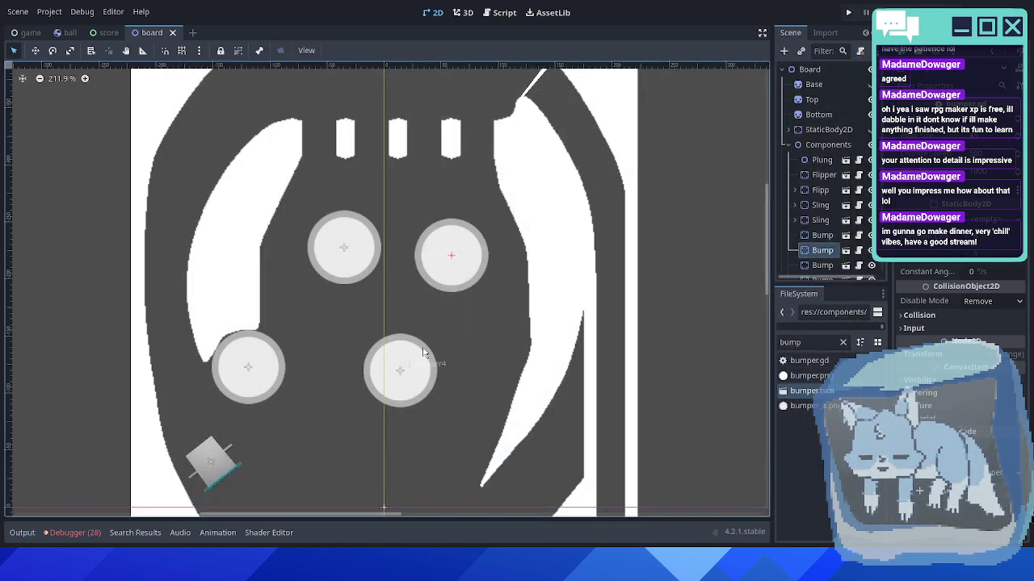
left_click(406, 372)
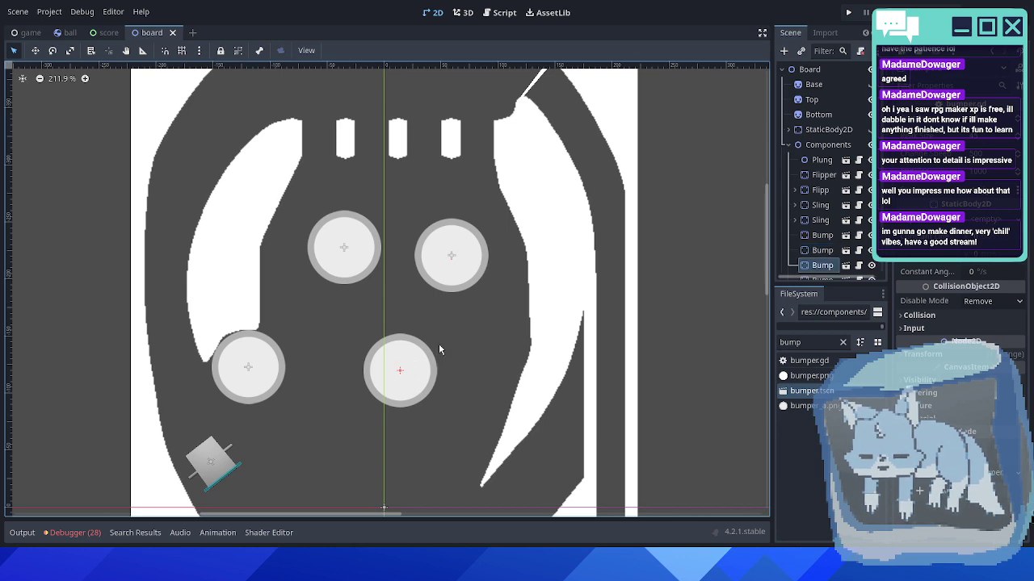
left_click(457, 259)
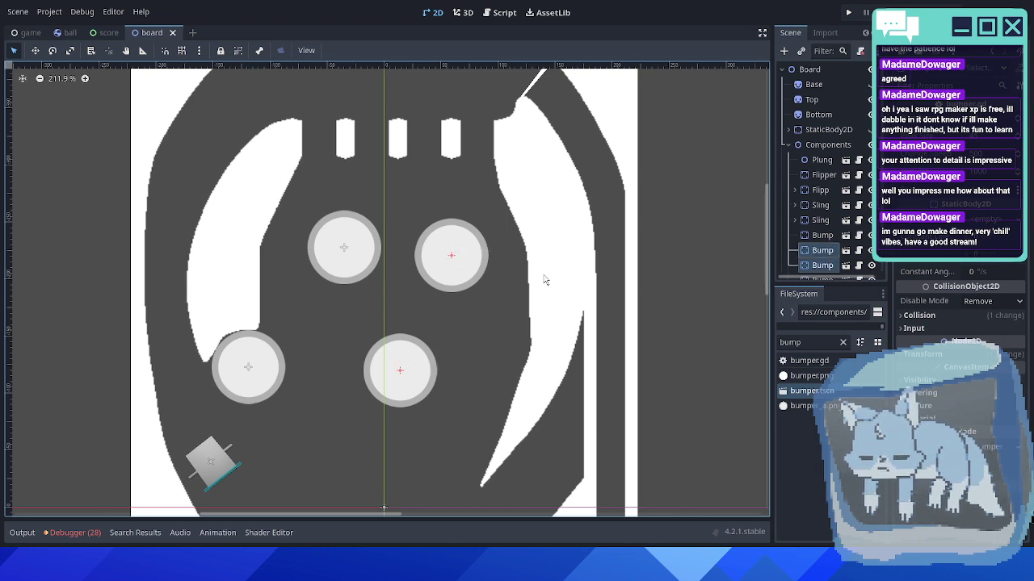
key("shift+Down")
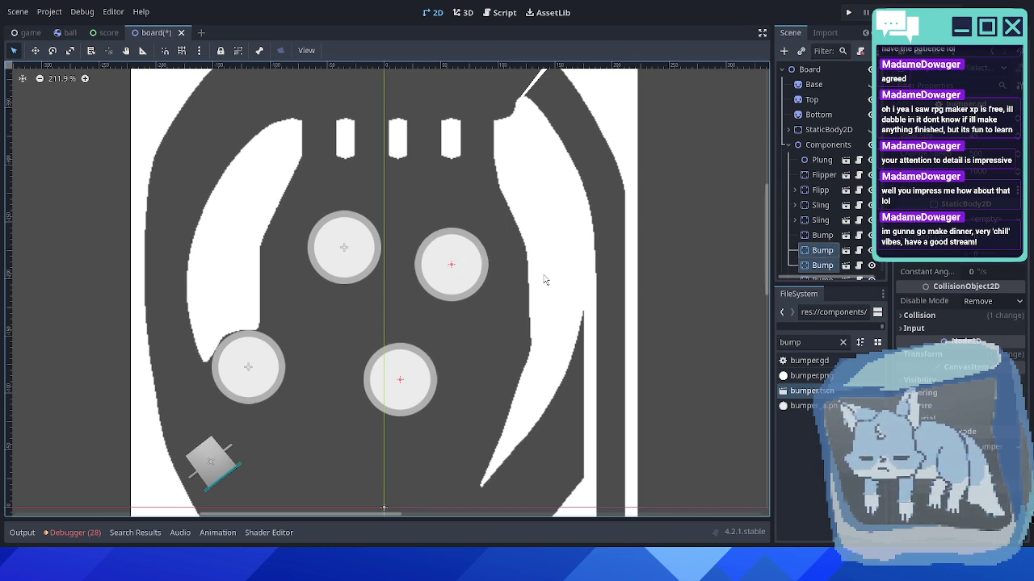
key("shift+Down")
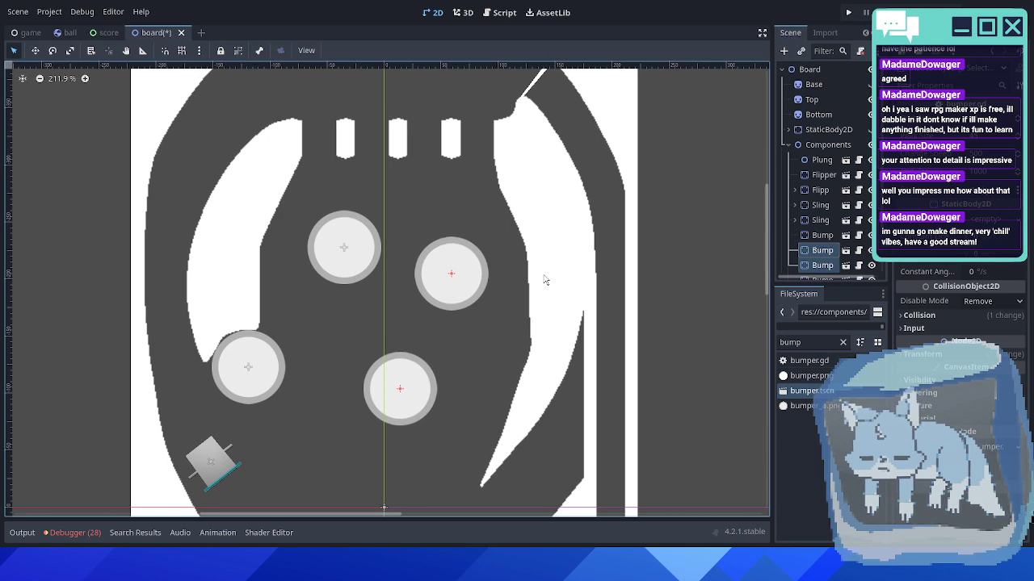
- Shift only the upper-right bumper one large nudge to the right and run the game to test the layout
left_click(453, 277)
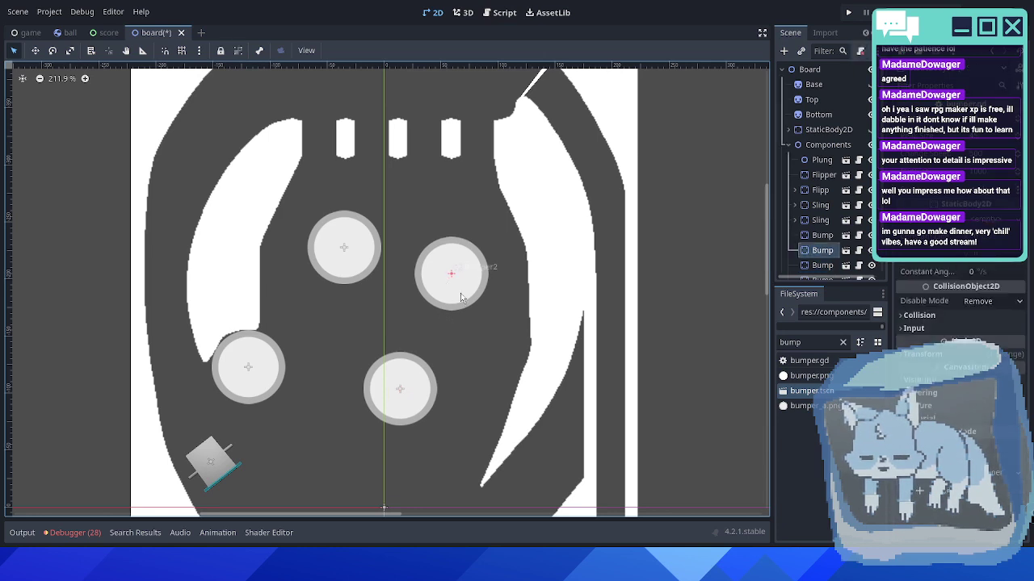
key("shift+Right")
key("F5")
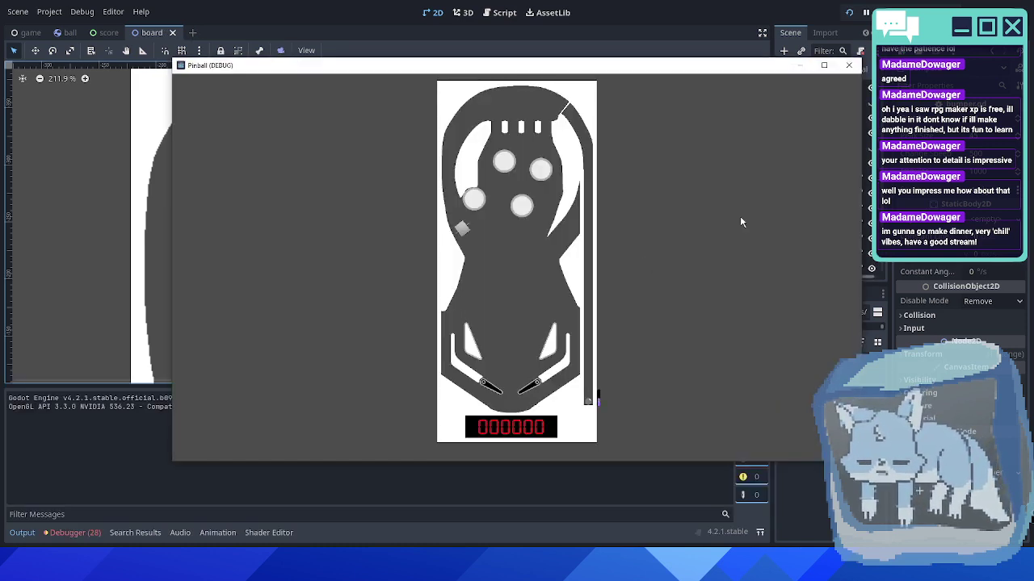
- Playtest the current bumper layout by launching the ball and using the right flipper, and end the game run
key("space")
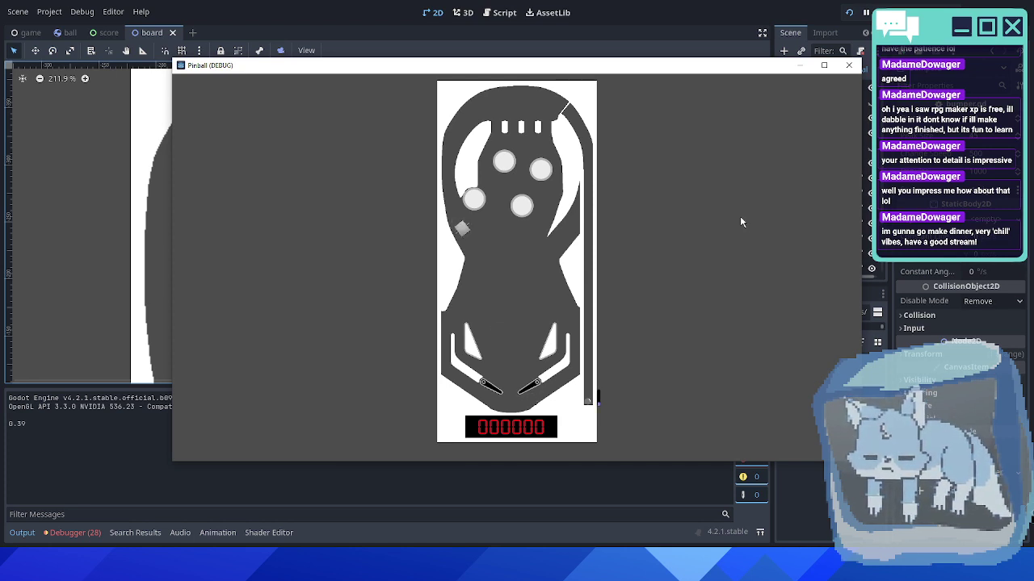
key("space")
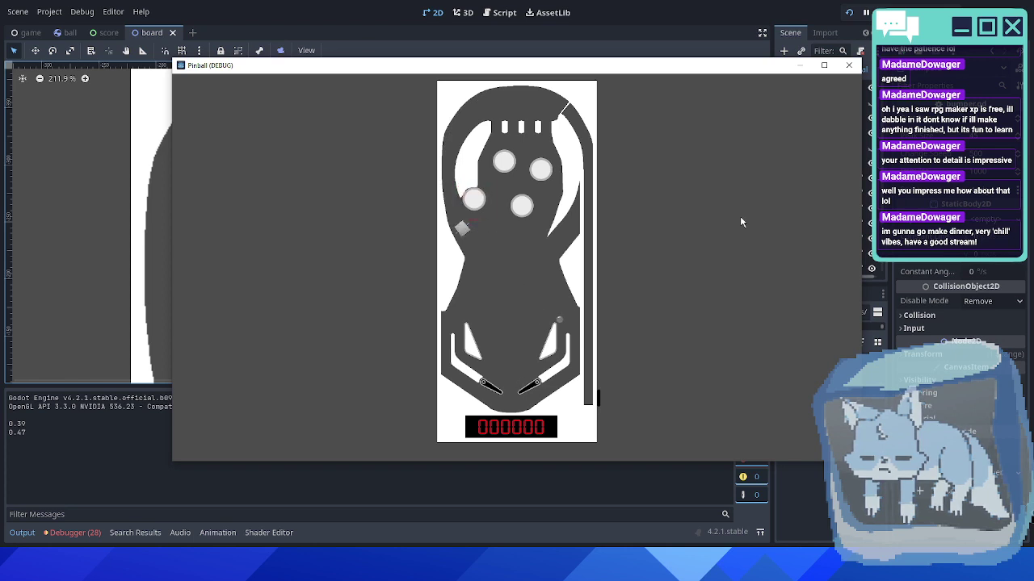
key("Right")
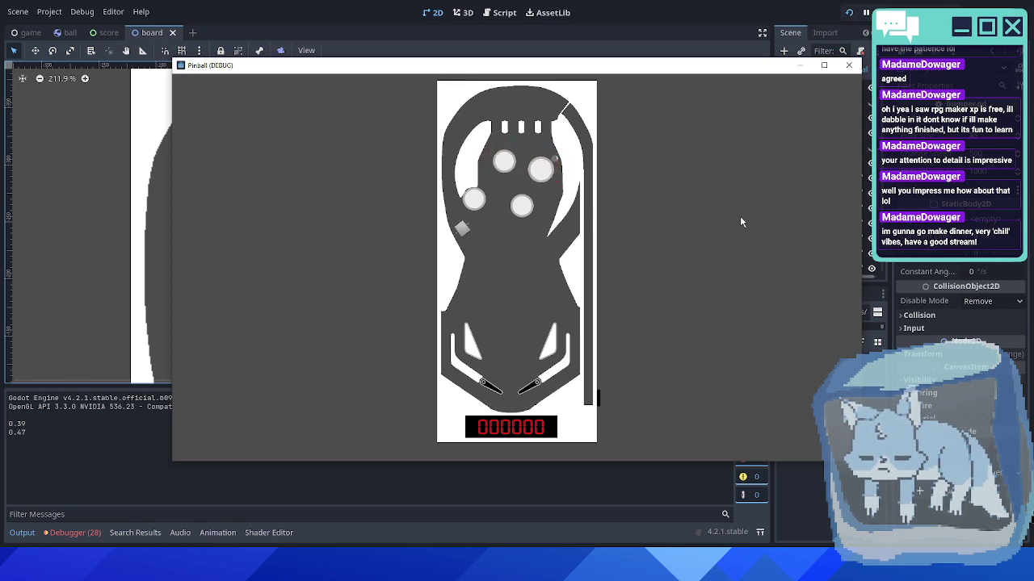
left_click(849, 65)
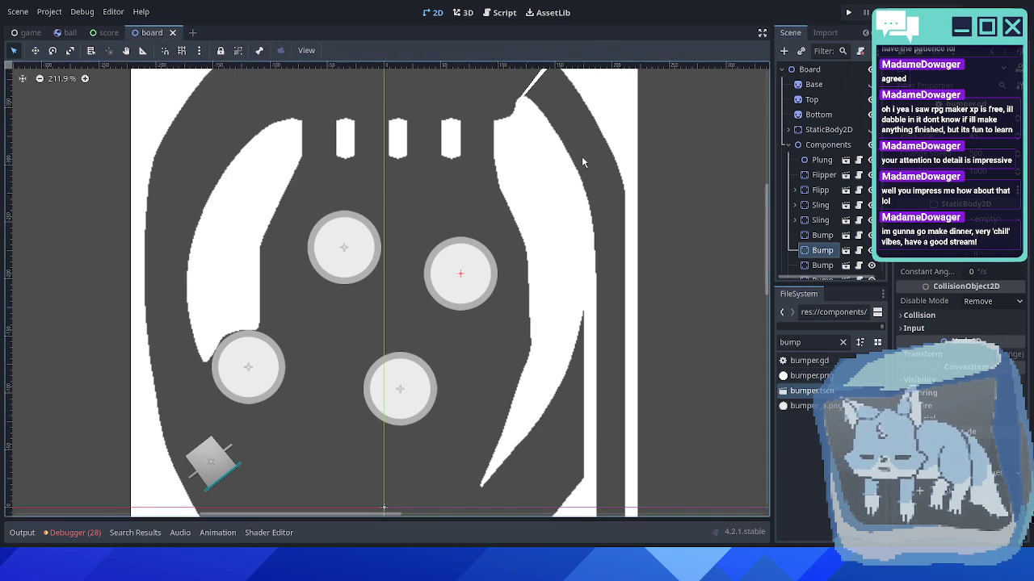
- Nudge the upper-right bumper straight down by about a quarter of its diameter, closer to the lower-right bumper
key("shift+Down")
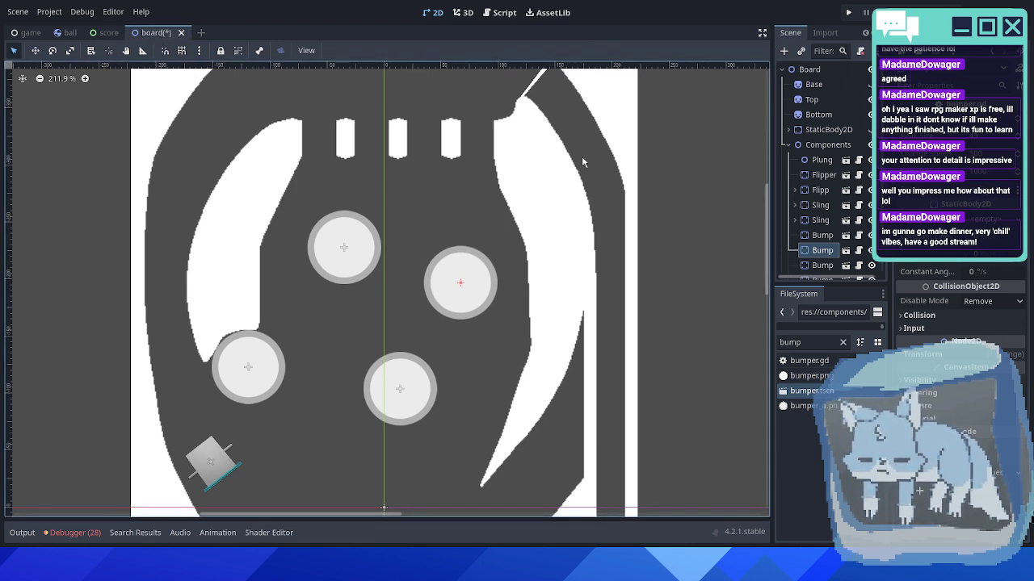
key("Down")
key("Down")
key("Down")
key("Down")
key("Down")
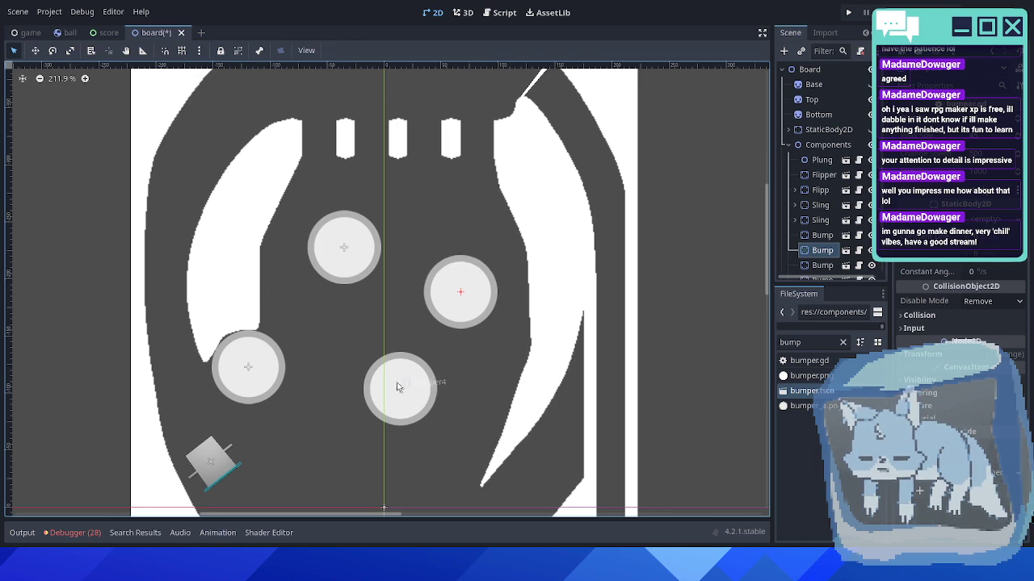
- Select the lower-right bumper and nudge it left by about an eighth of its diameter, closer to the board's centre line
left_click(397, 388)
key("Left")
key("Left")
key("Left")
key("Left")
key("Left")
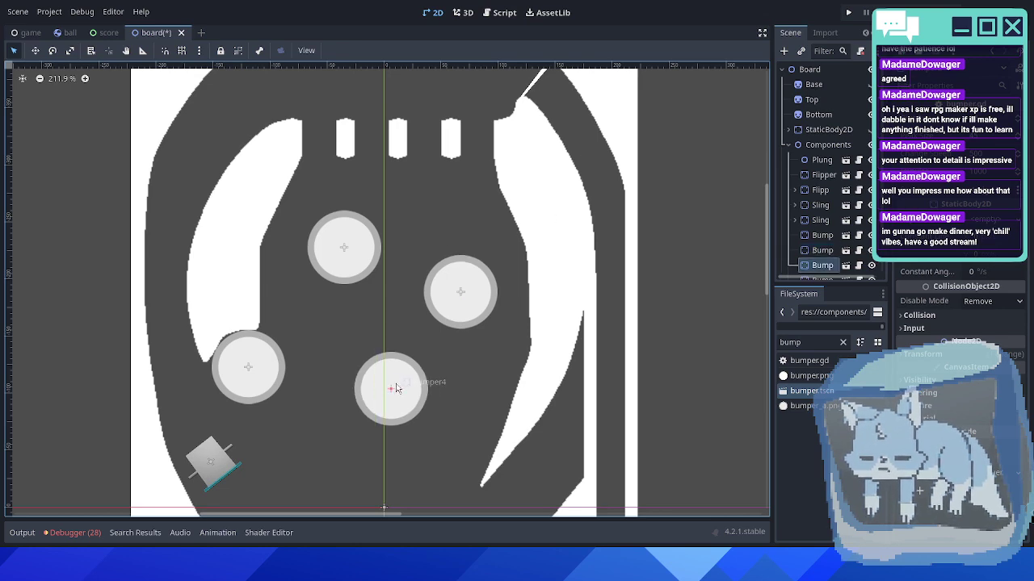
- Save and run the pinball game, playtest the four-bumper layout with plunger and flippers, and close the game window
key("F5")
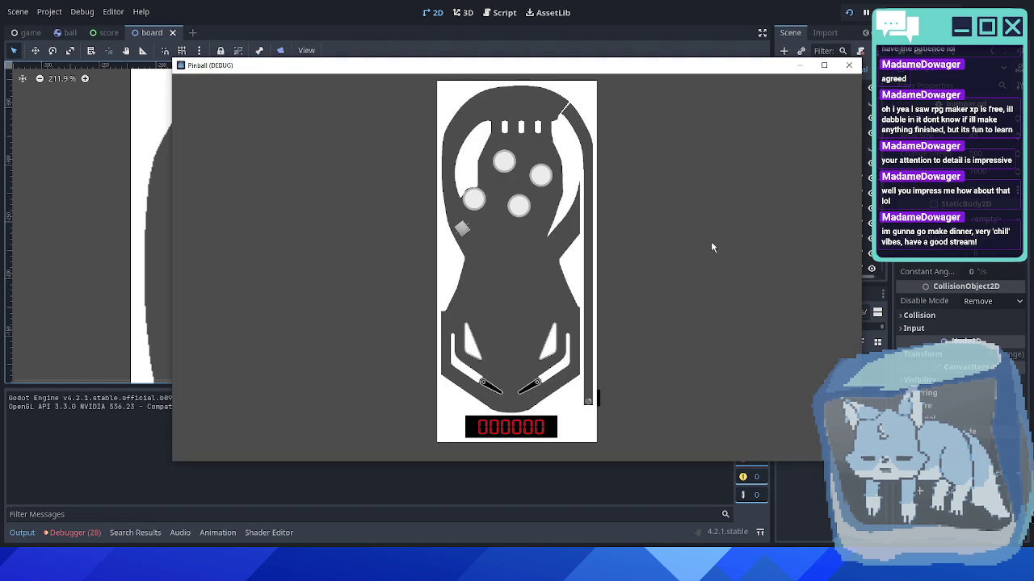
key("space")
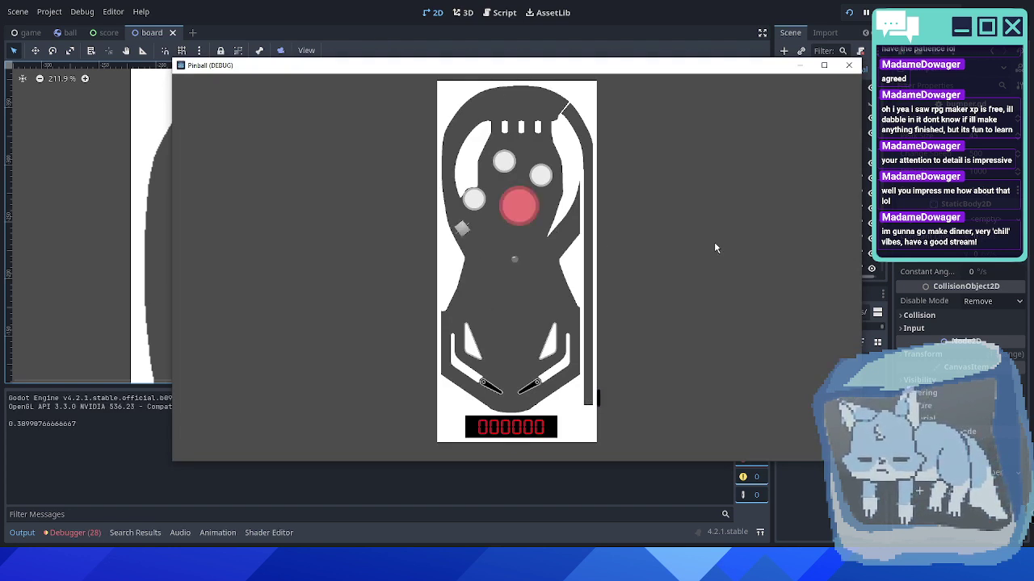
key("Right")
key("Left")
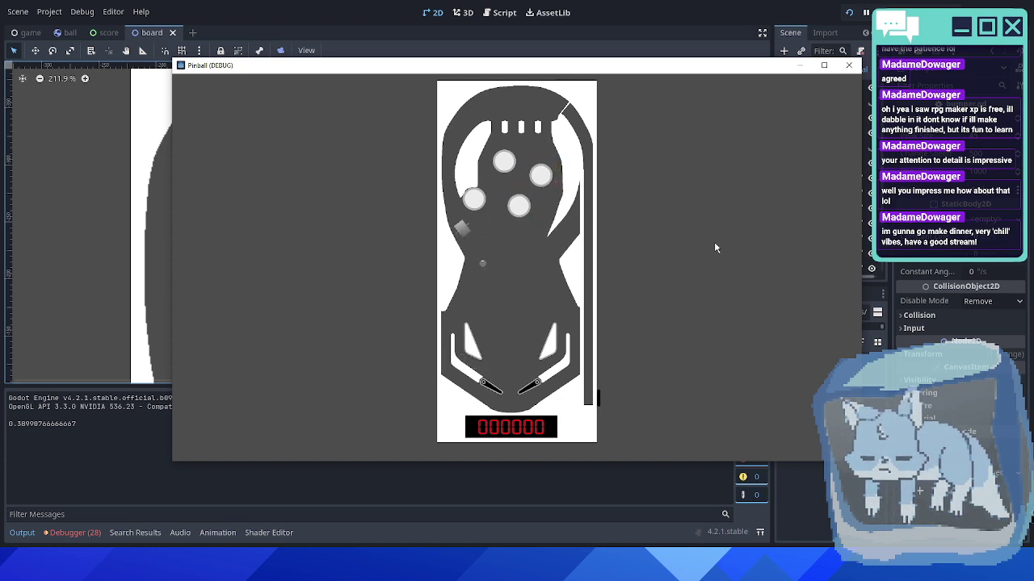
key("Left")
key("Right")
key("Right")
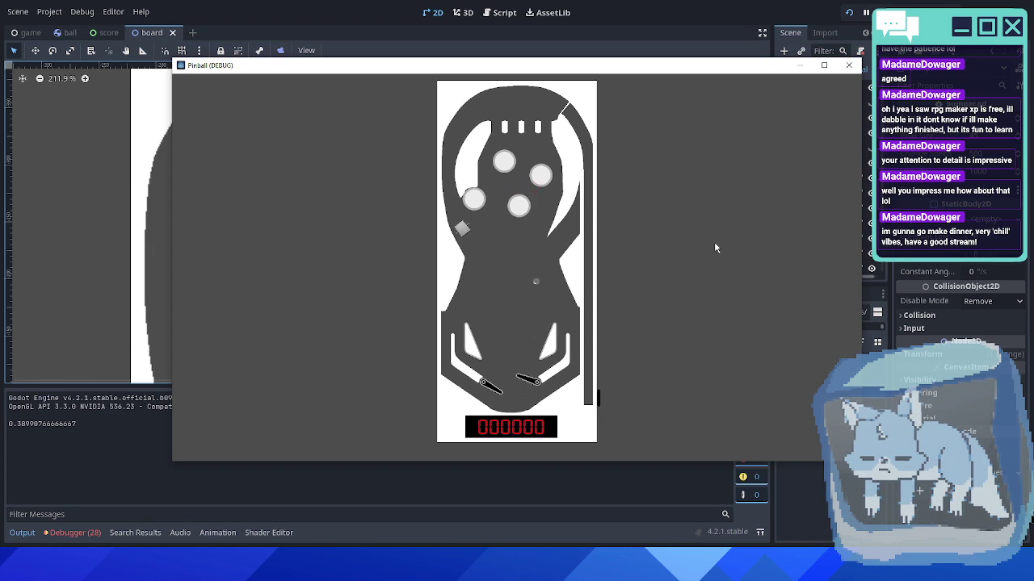
key("Left")
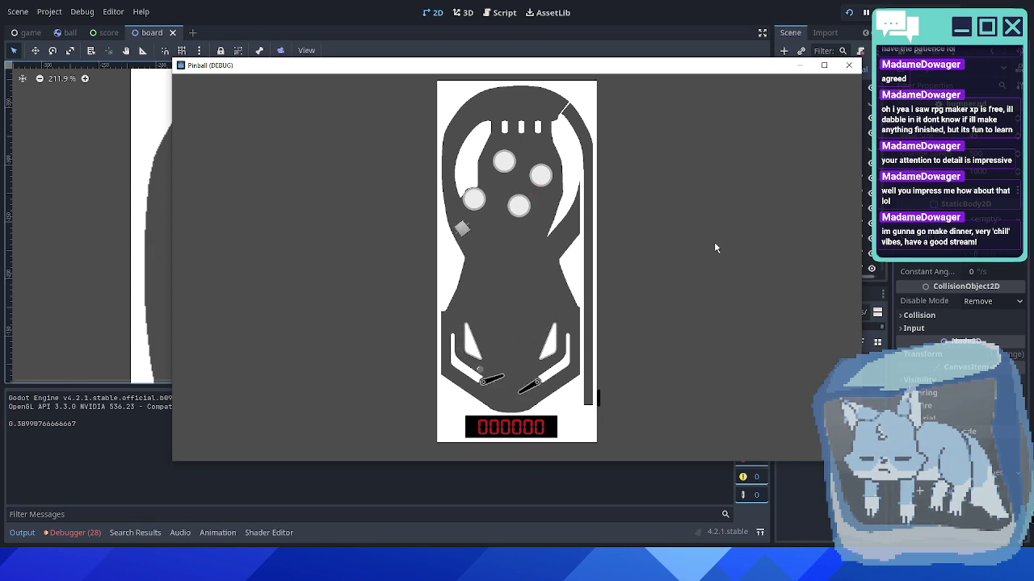
key("Right")
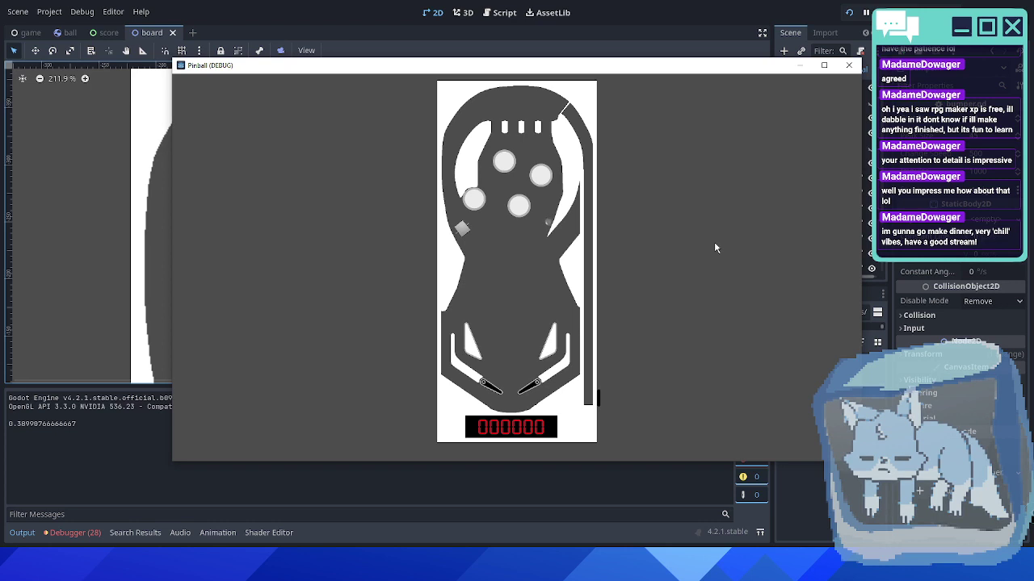
key("Right")
key("Right")
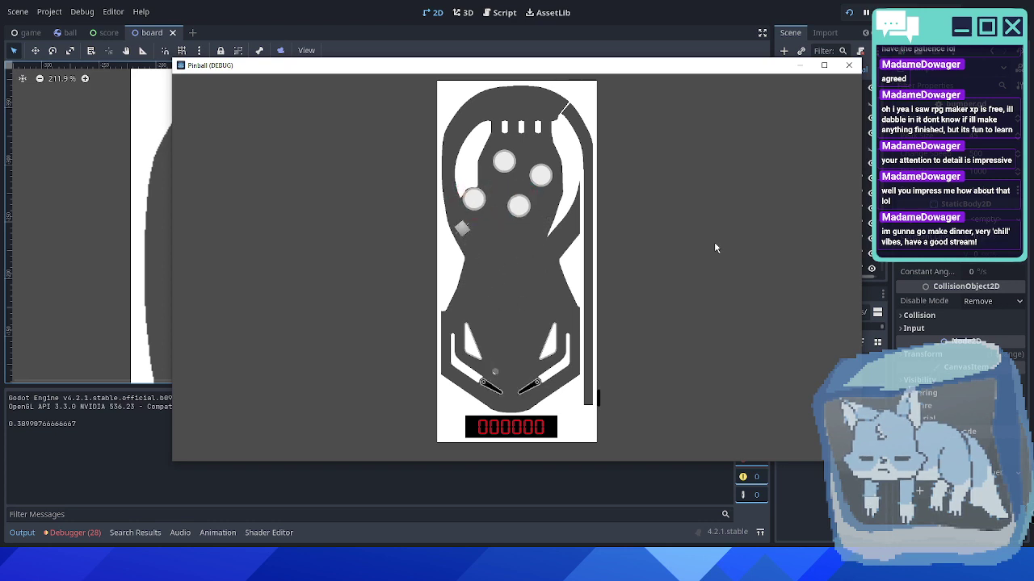
key("Right")
key("Left")
key("Left")
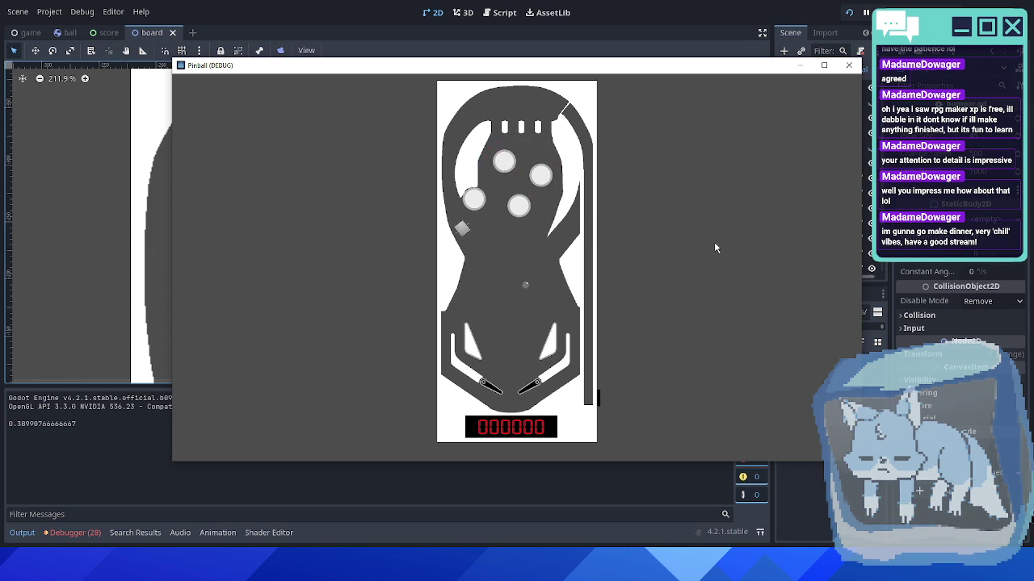
key("Left")
key("Left")
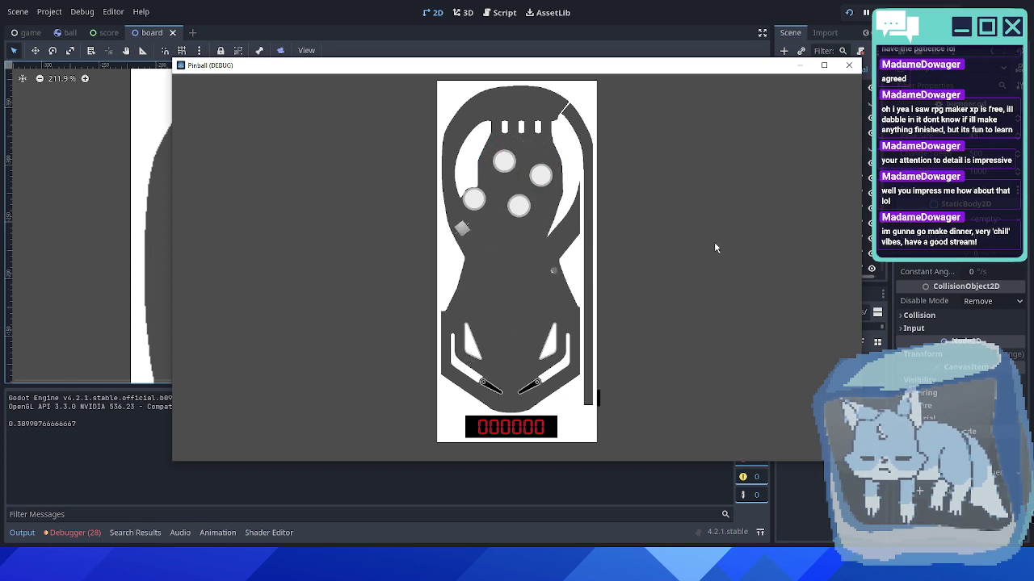
key("Left")
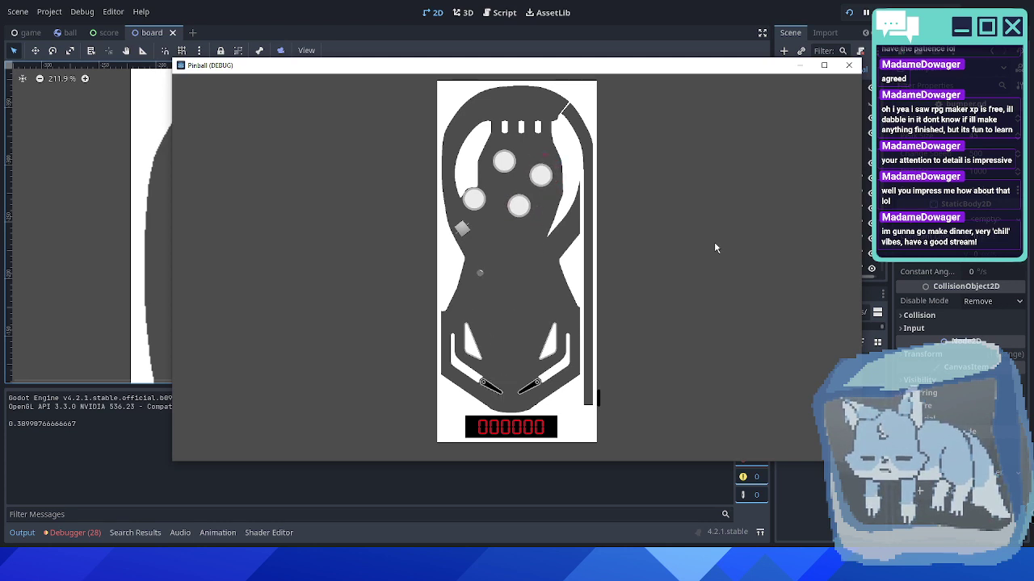
key("Left")
key("Right")
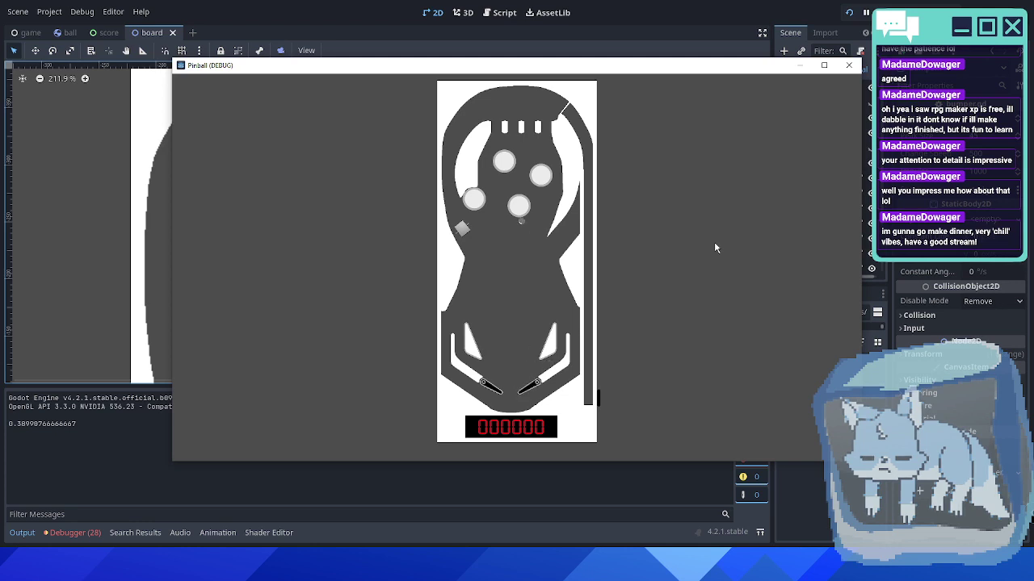
key("Right")
key("Left")
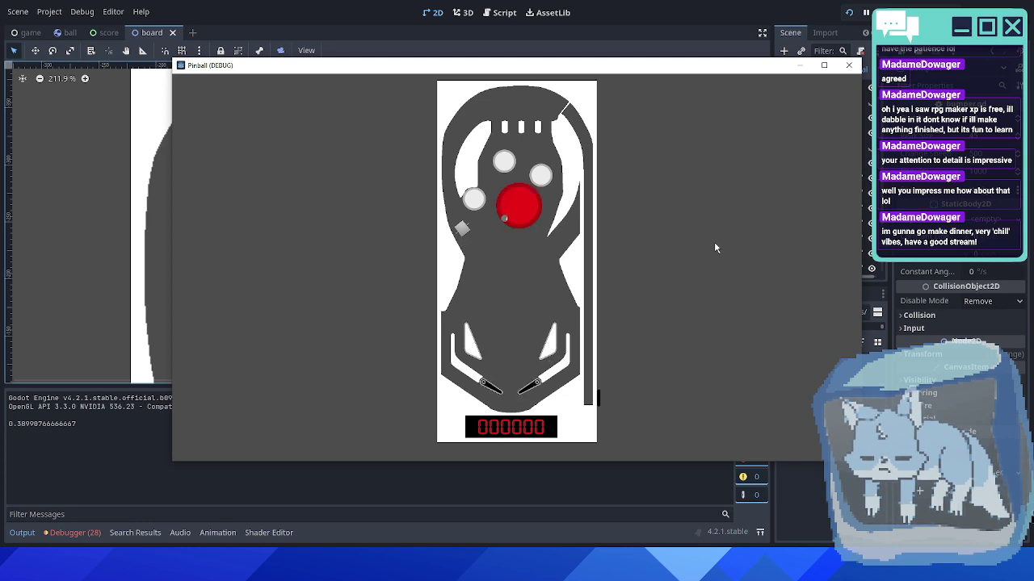
key("Right")
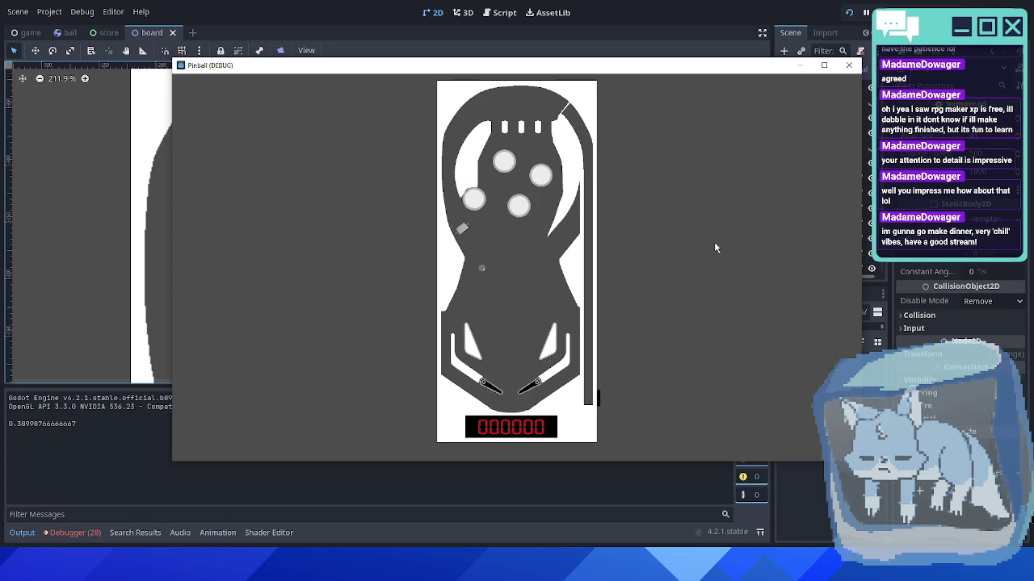
key("Right")
key("Left")
left_click(855, 66)
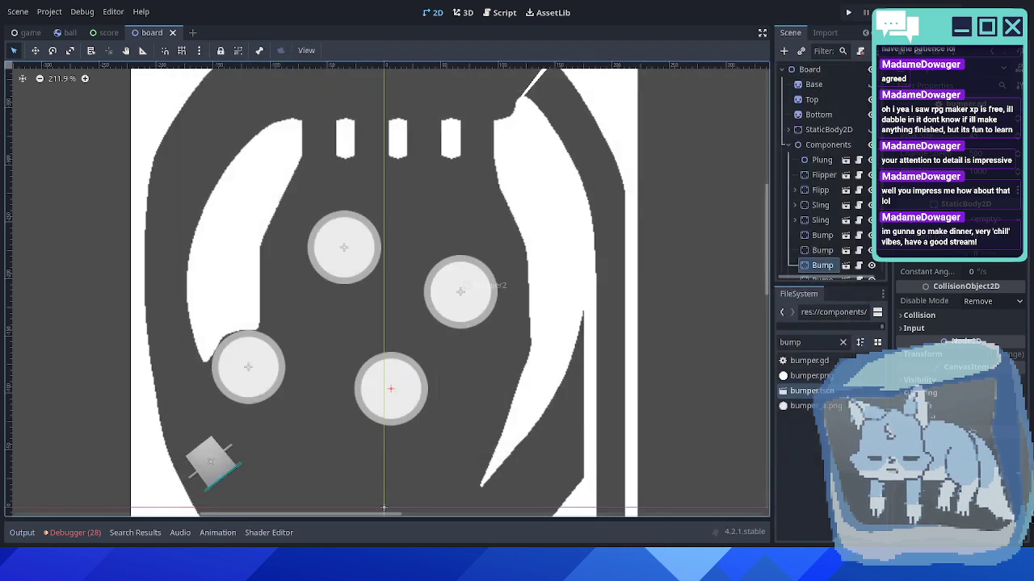
- Shift the spinner about 8 px left against the playfield's left wall, tilt it slightly flatter, and save the board scene
scroll(436, 291, "down", 4)
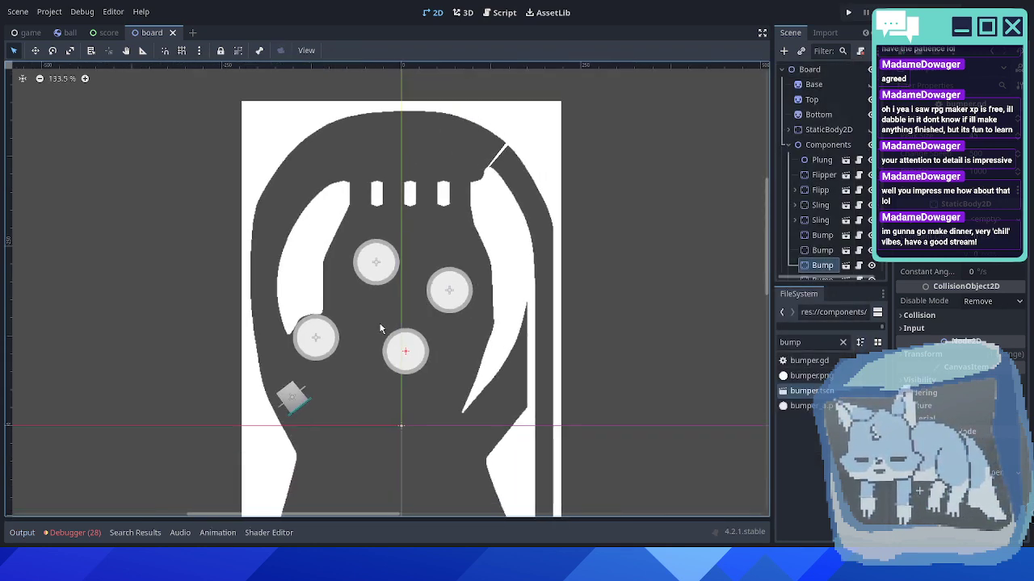
scroll(395, 300, "up", 5)
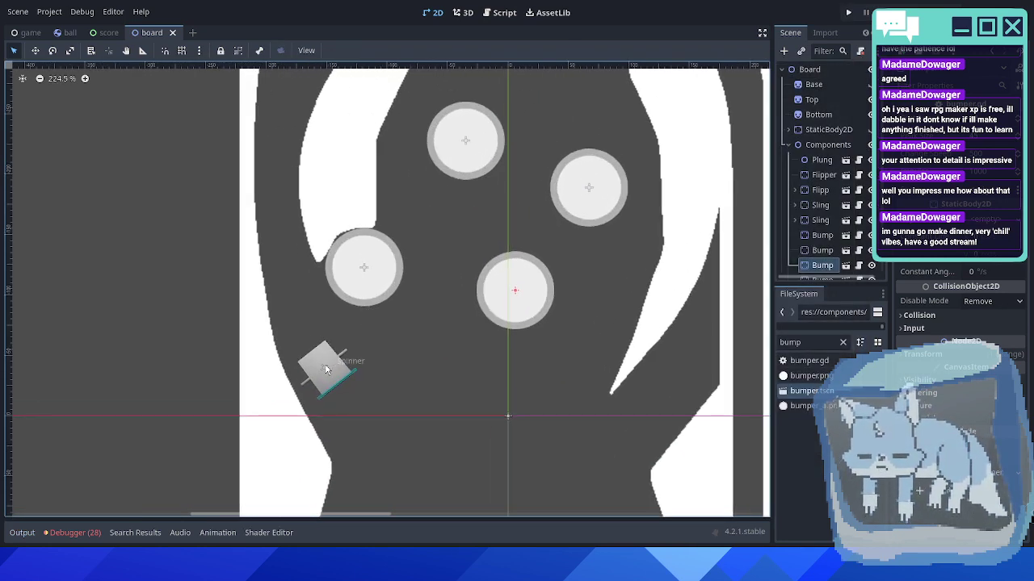
left_click(325, 365)
scroll(364, 395, "up", 5)
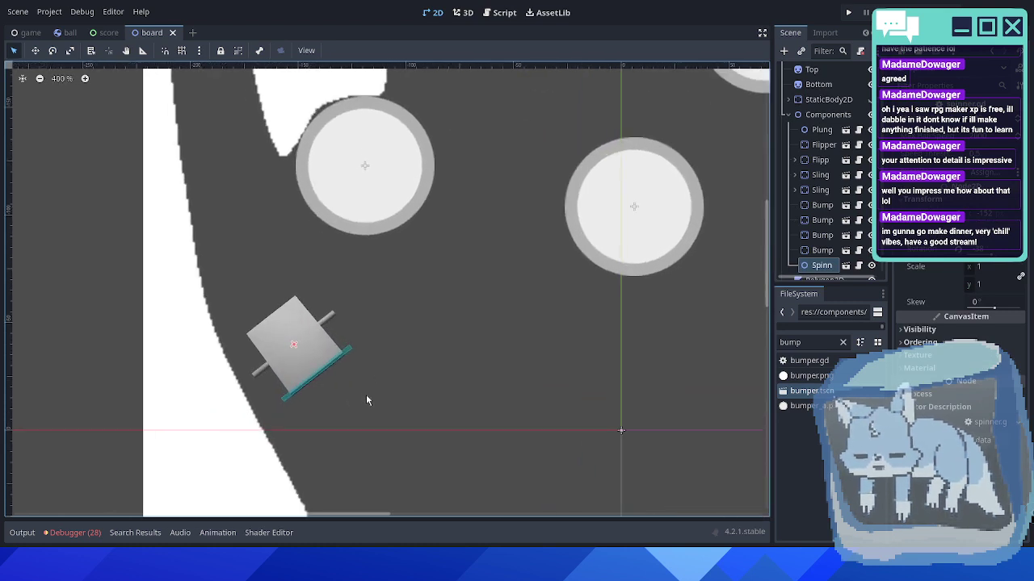
key("Left")
key("Left")
key("Left")
key("Left")
key("Left")
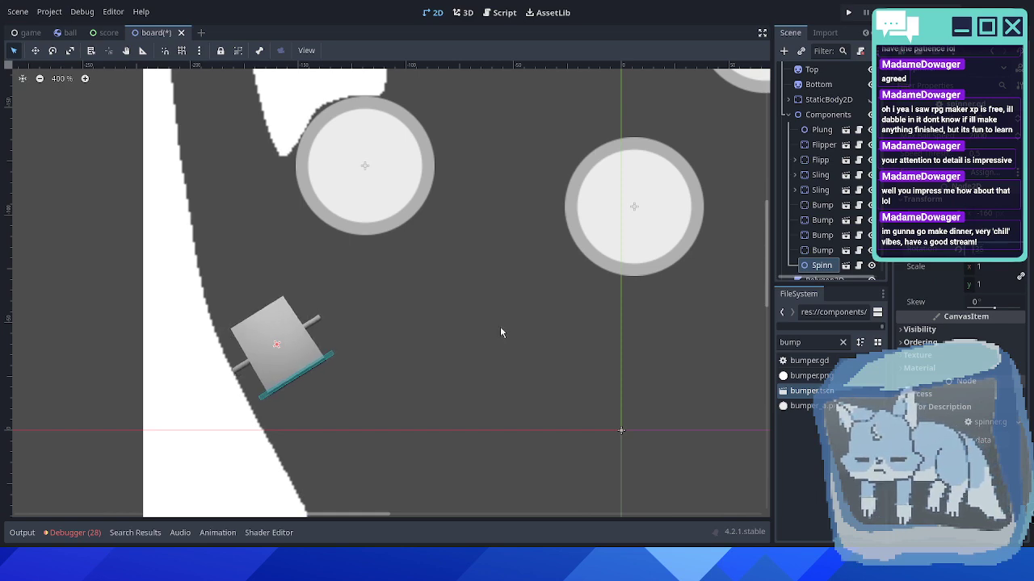
scroll(370, 324, "down", 3)
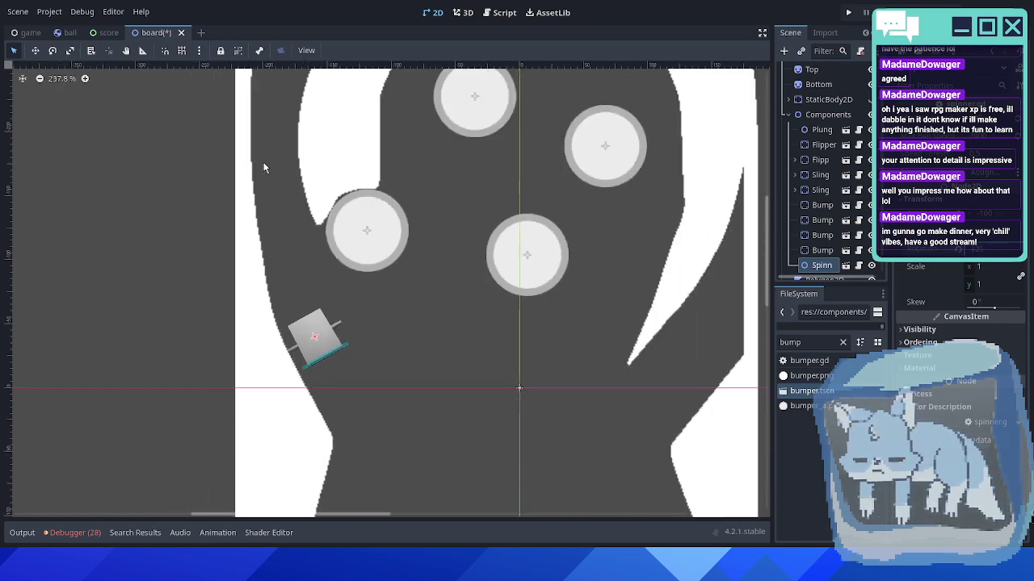
key("ctrl+s")
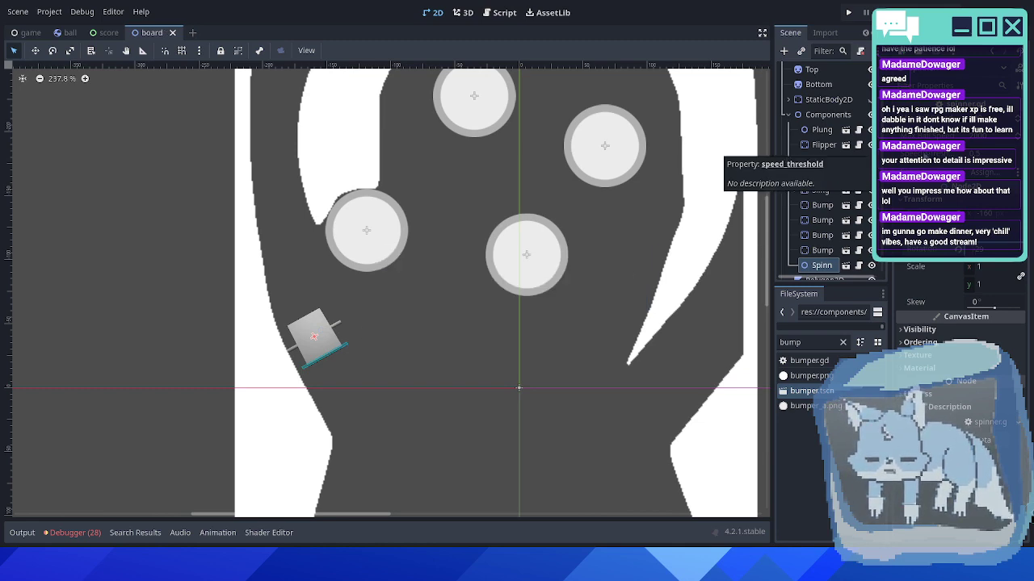
- In the spinner's script, set the exported speed_threshold default to 1.0, check where it is used, and save
left_click(858, 265)
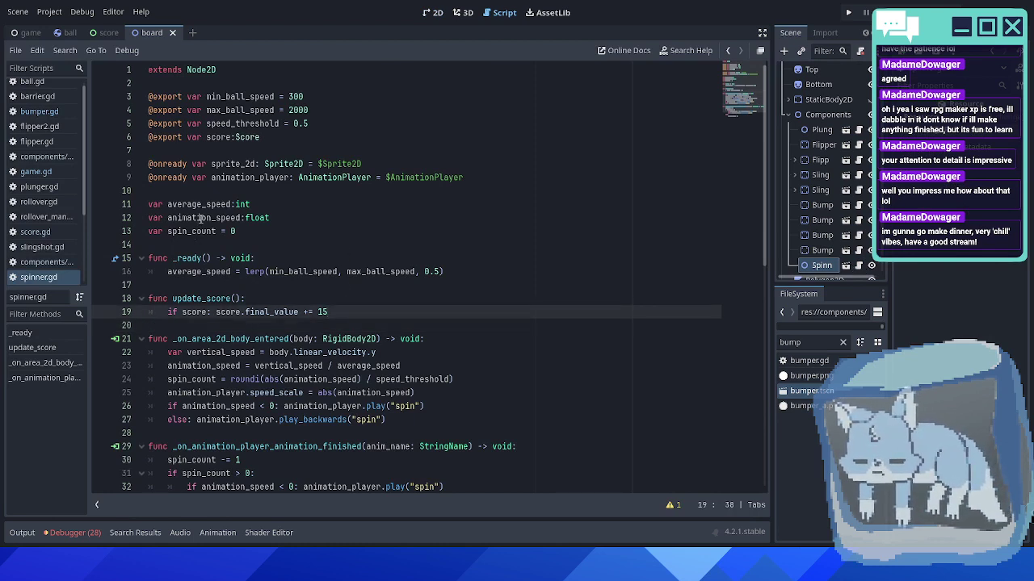
double_click(221, 123)
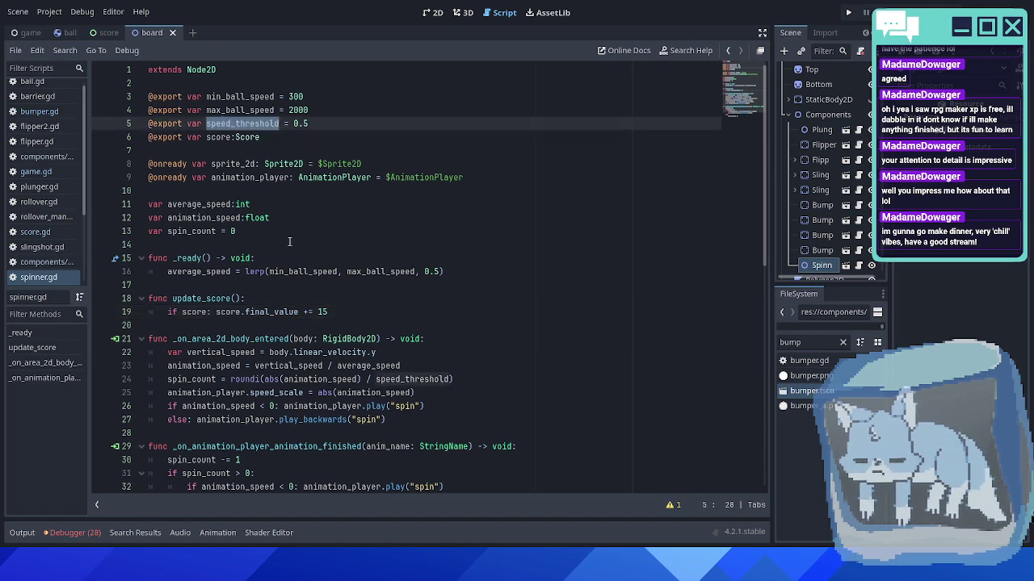
scroll(357, 323, "down", 1)
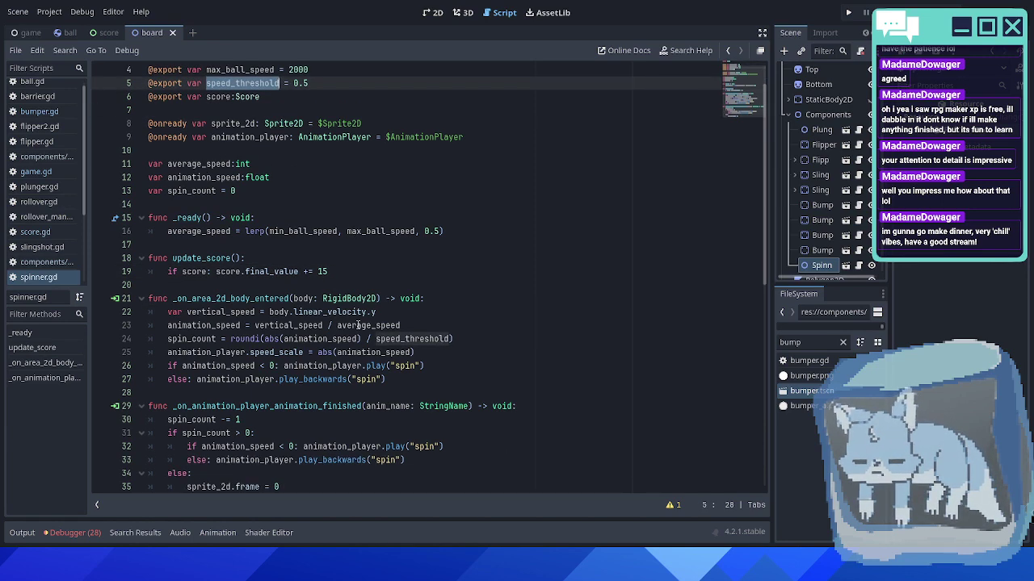
scroll(209, 339, "down", 3)
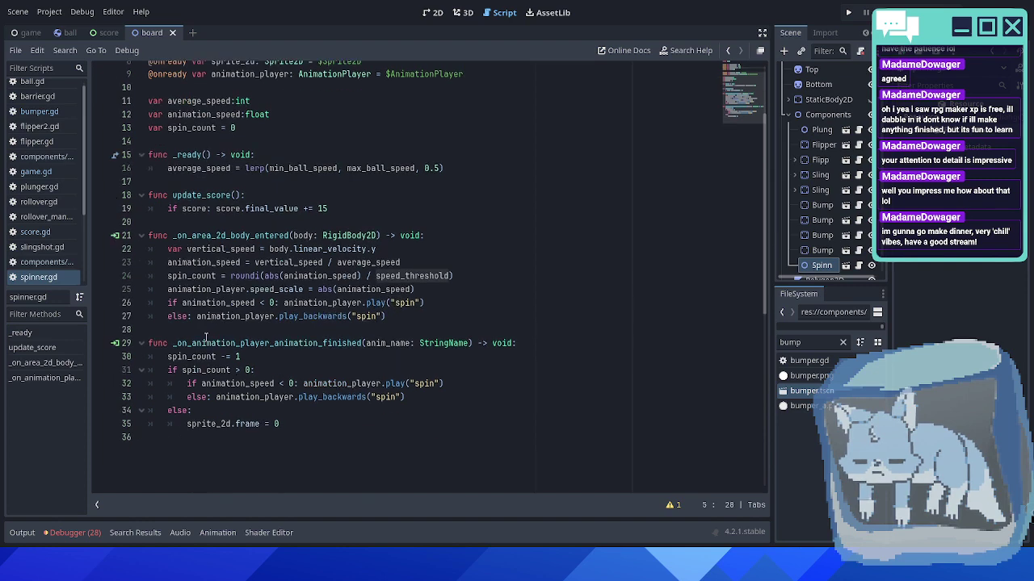
scroll(208, 339, "up", 4)
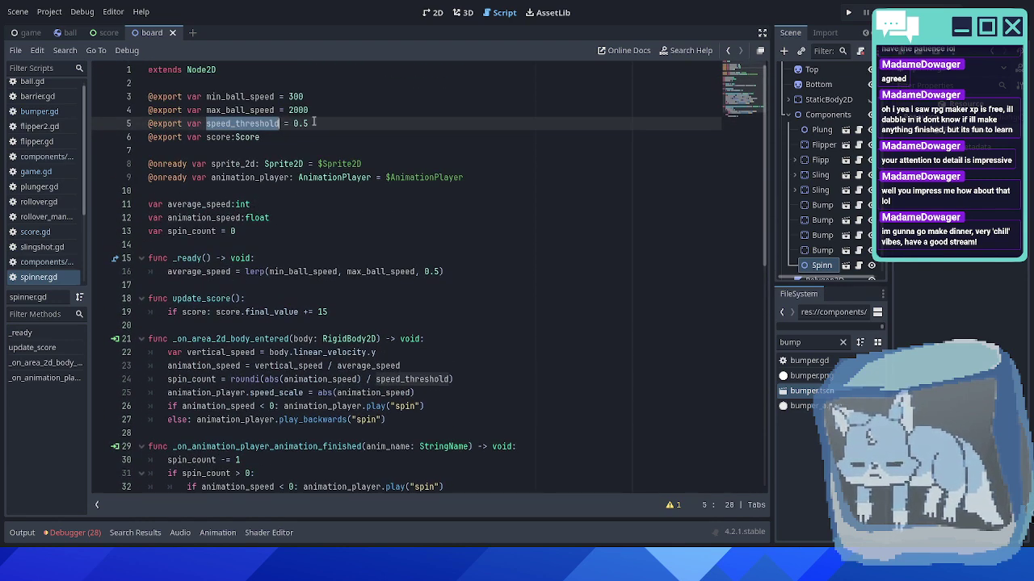
left_click(314, 122)
key("BackSpace")
key("BackSpace")
key("BackSpace")
type("1.0")
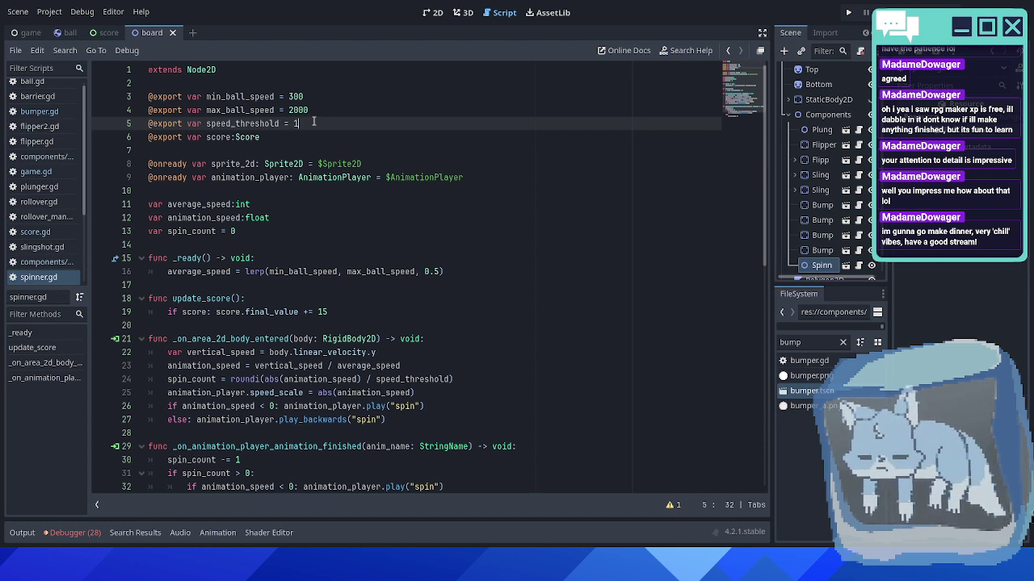
double_click(242, 124)
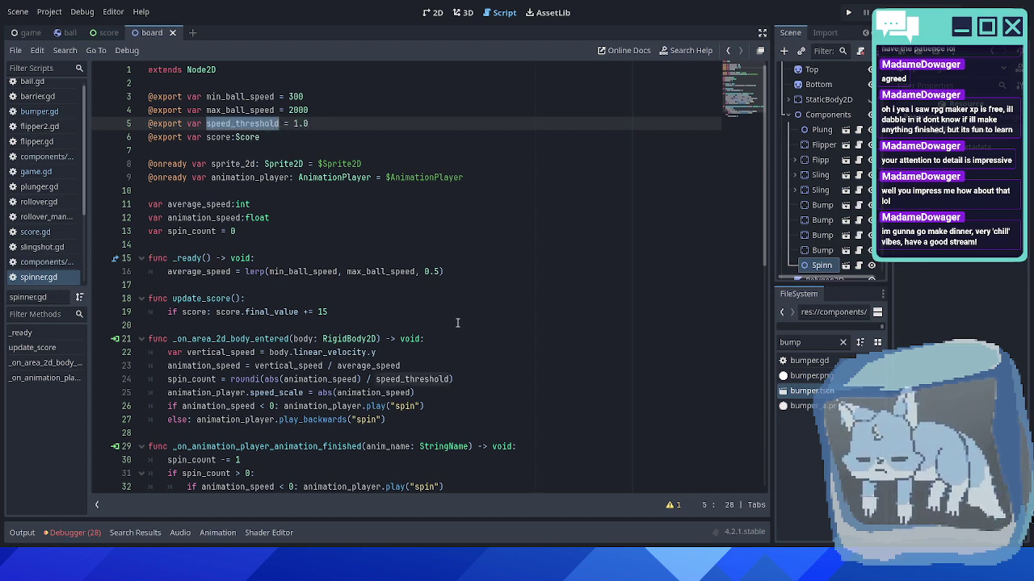
left_click(464, 379)
double_click(329, 379)
left_click(436, 368)
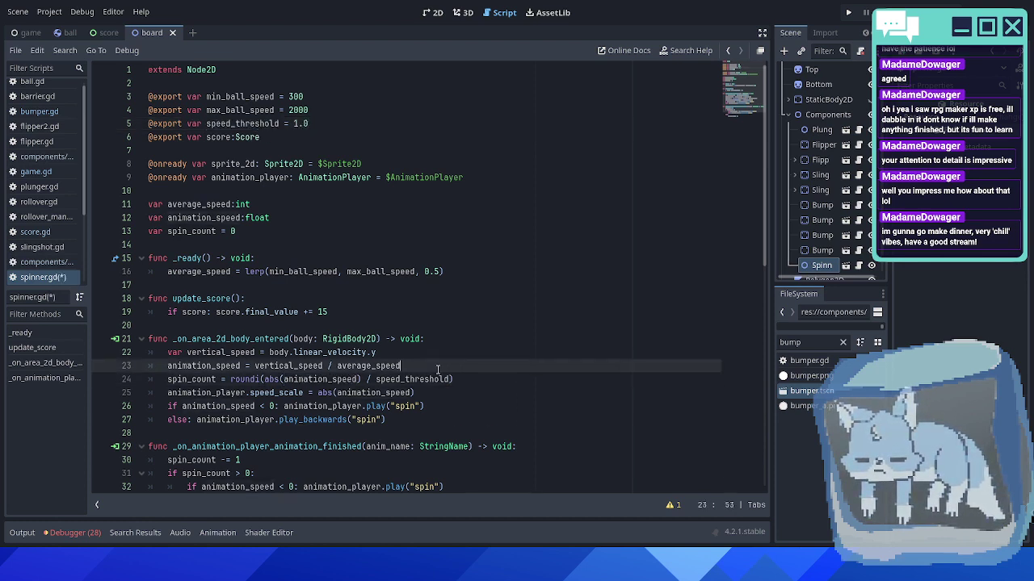
key("ctrl+s")
- Run the game to test the spinner with the ball, close the game window, and save
key("F5")
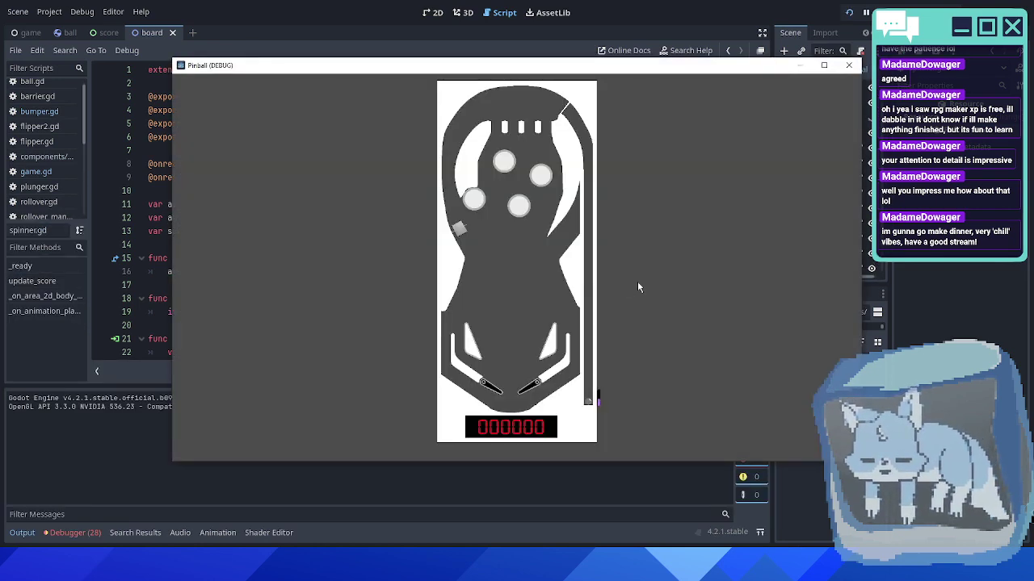
key("space")
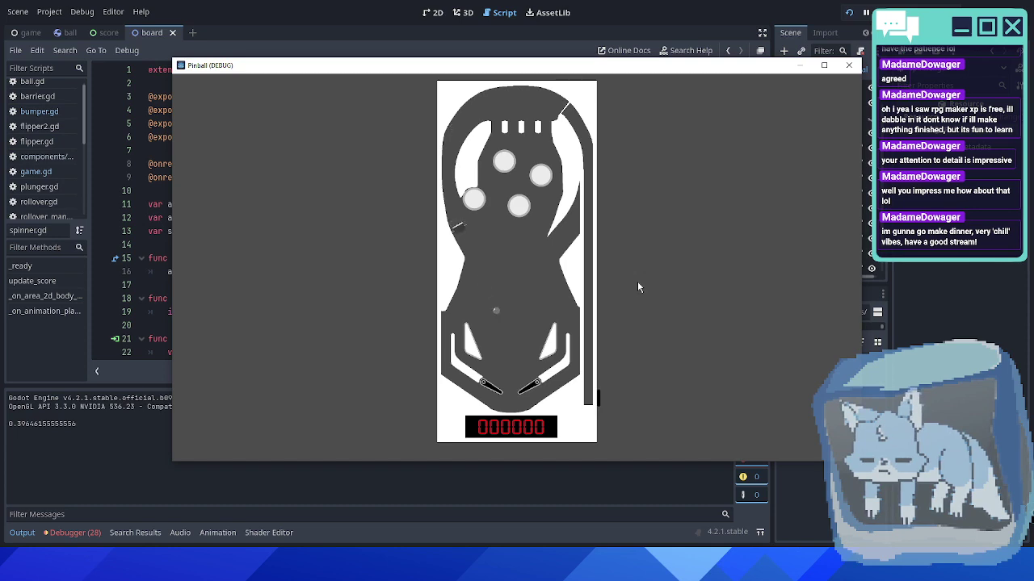
key("Right")
key("Left")
key("Left")
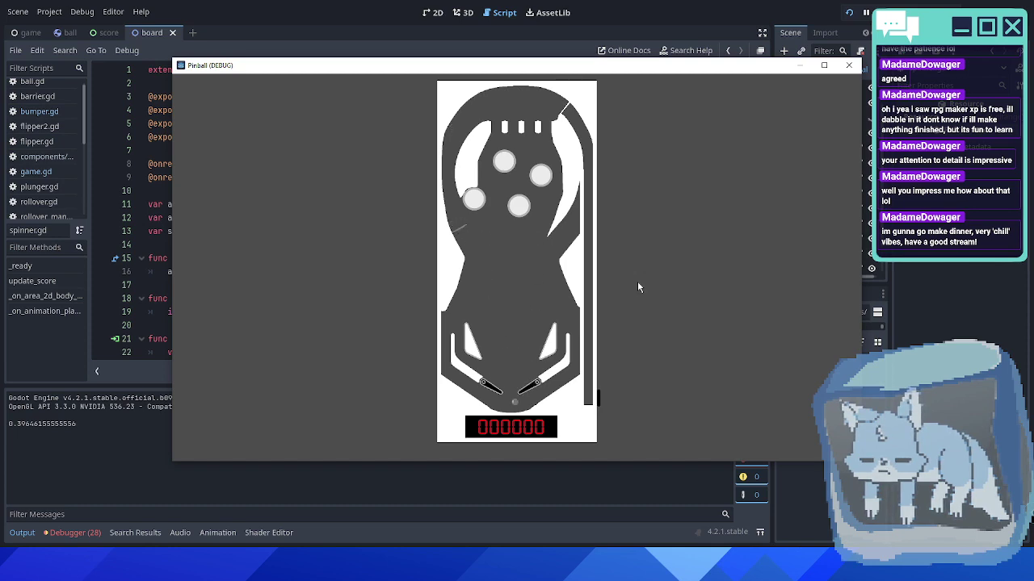
left_click(847, 65)
key("ctrl+s")
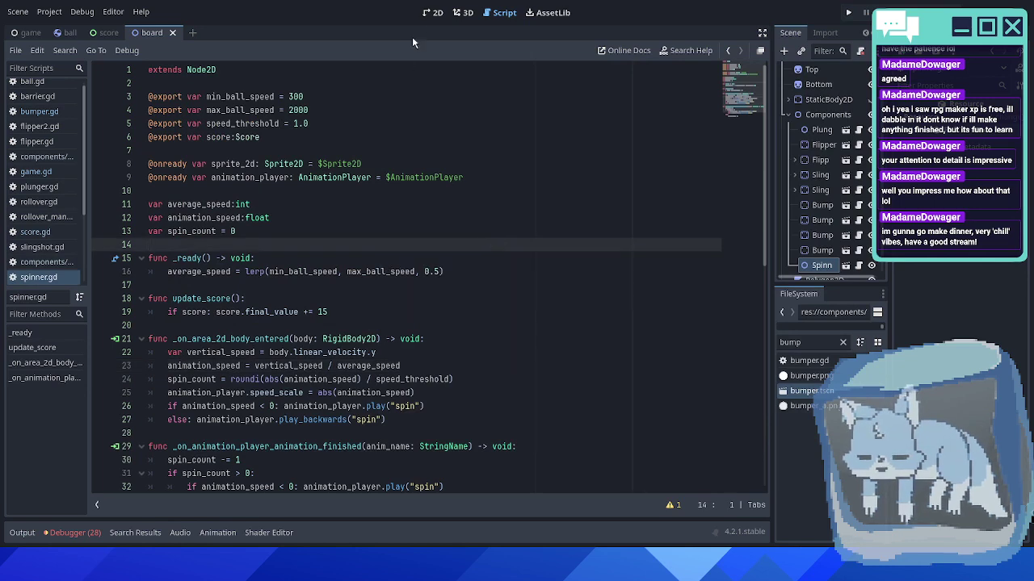
- In the board's 2D view, toggle the visibility of the Bottom, Top and Base layers to reveal the reference line drawing
left_click(433, 12)
left_click(788, 115)
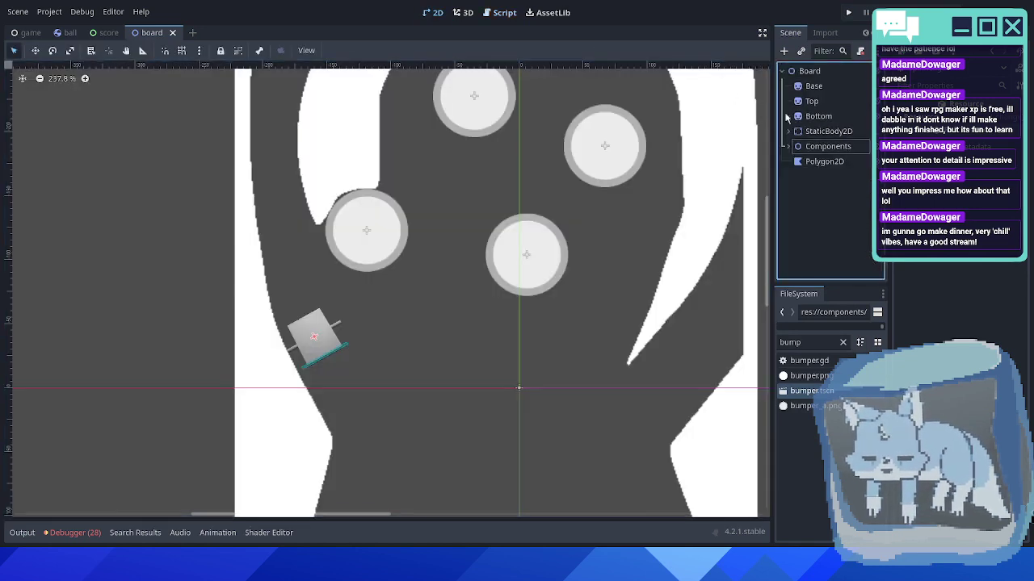
scroll(495, 252, "down", 5)
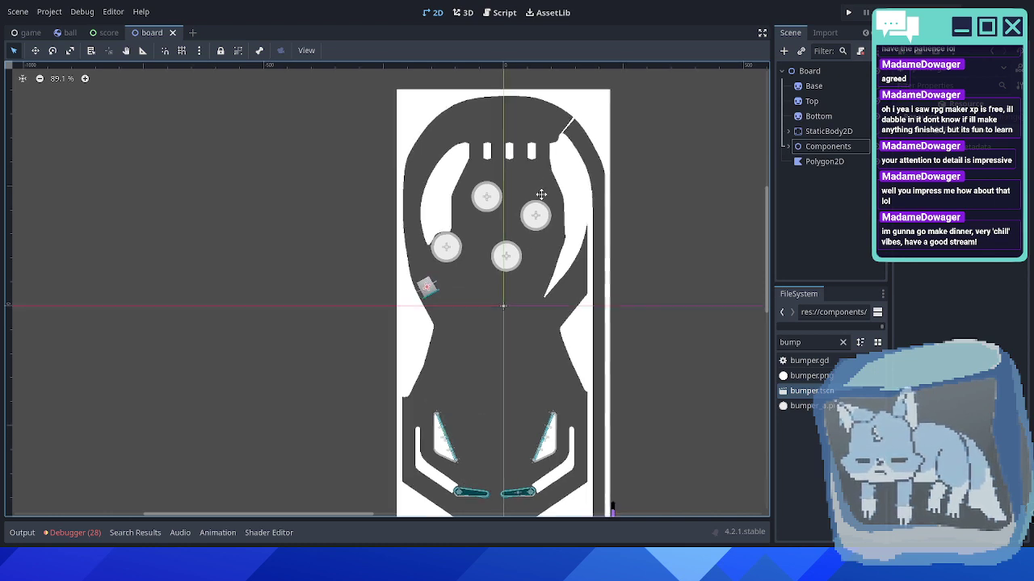
middle_click_drag(556, 208, 511, 294)
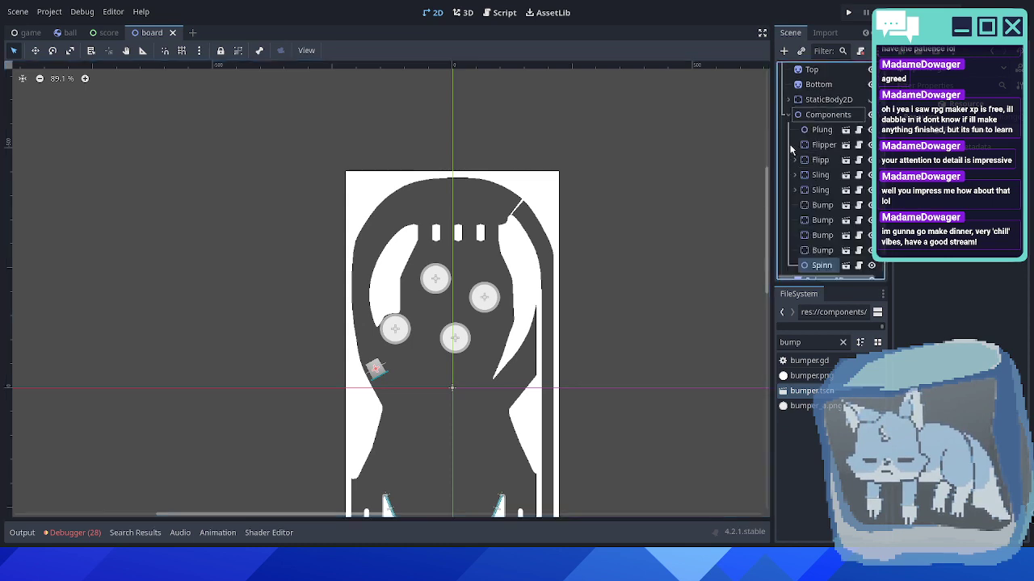
left_click(788, 146)
scroll(837, 119, "up", 2)
left_click(870, 115)
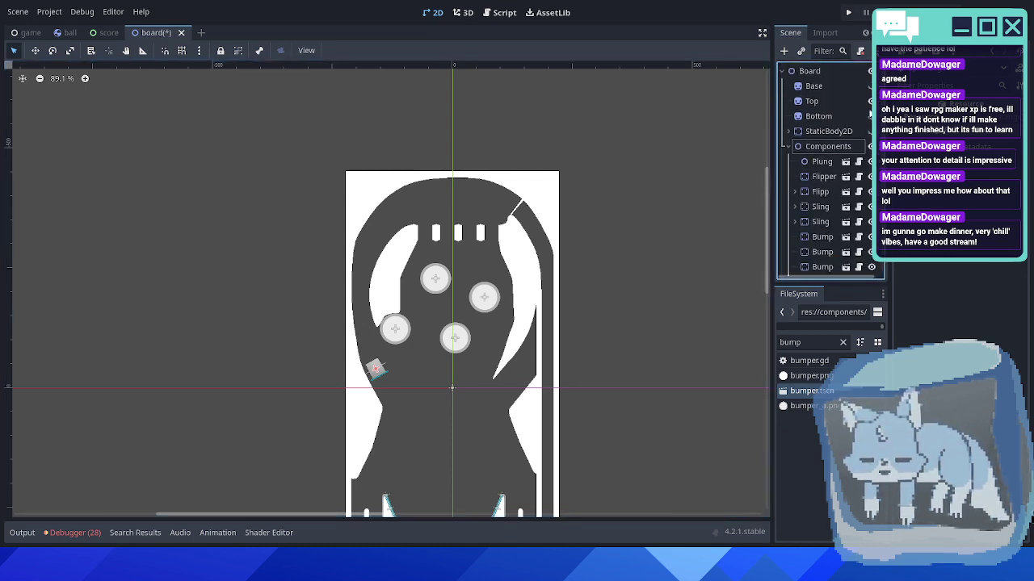
left_click(869, 101)
left_click(869, 86)
left_click(869, 86)
scroll(438, 211, "up", 4)
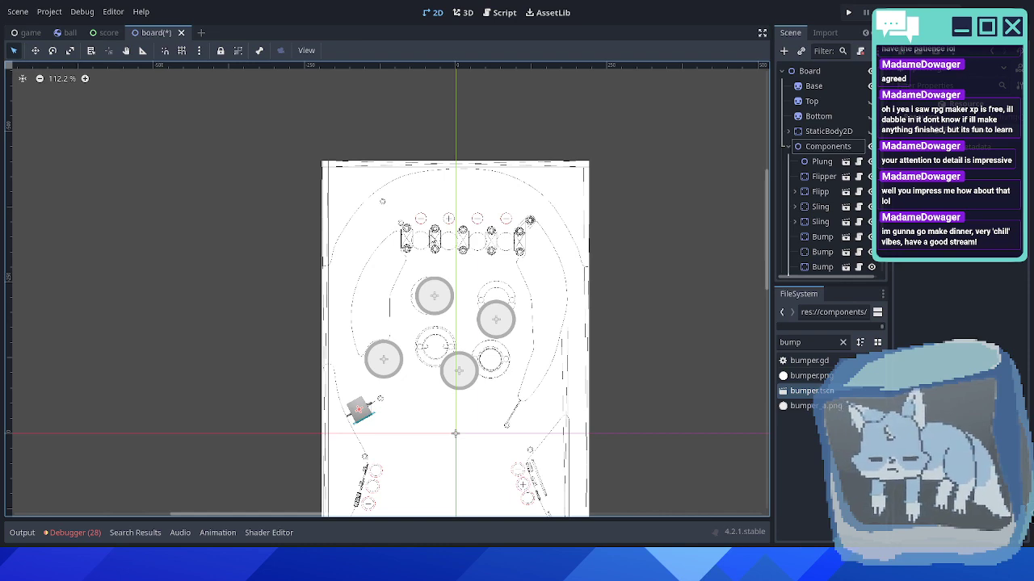
scroll(452, 249, "up", 7)
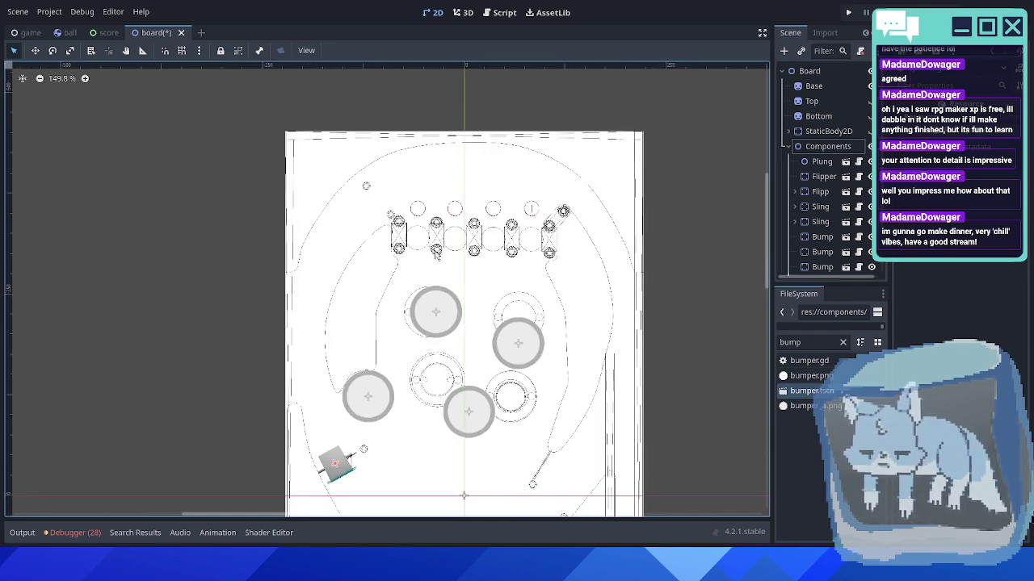
scroll(466, 249, "up", 2)
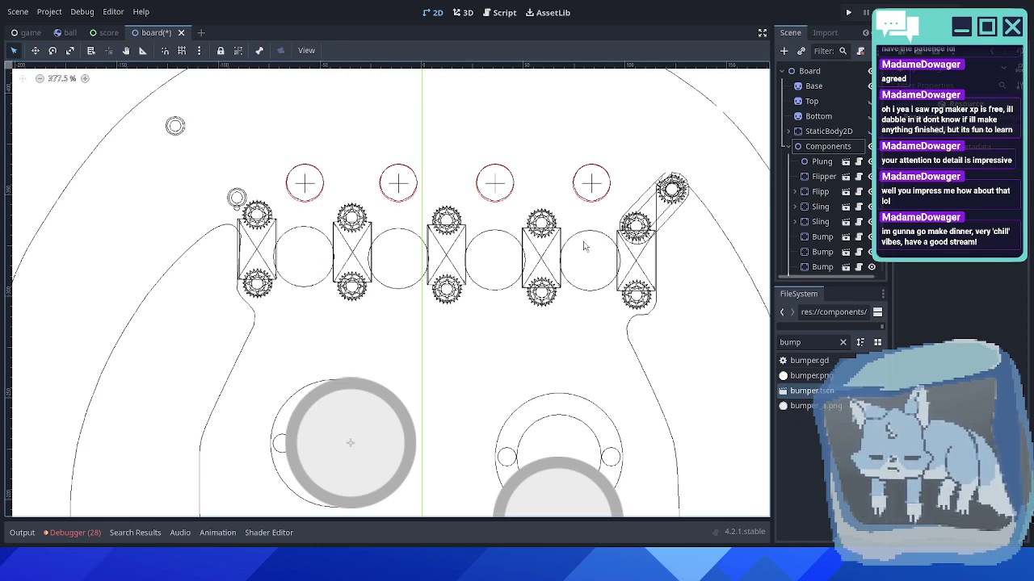
- Instantiate rollover_manager.tscn as a child scene of the Components node
left_click(815, 151)
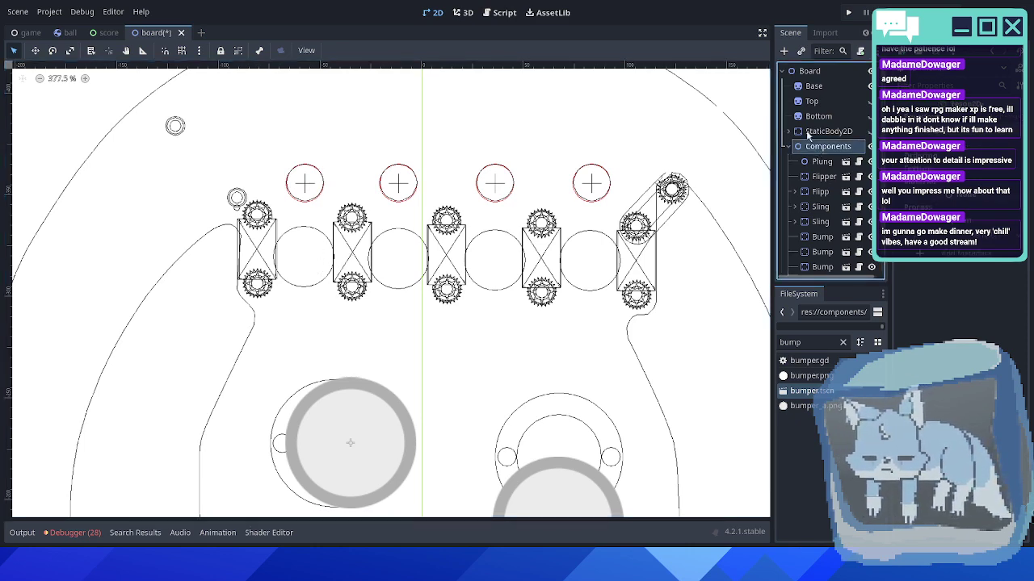
left_click(800, 51)
type("trigg")
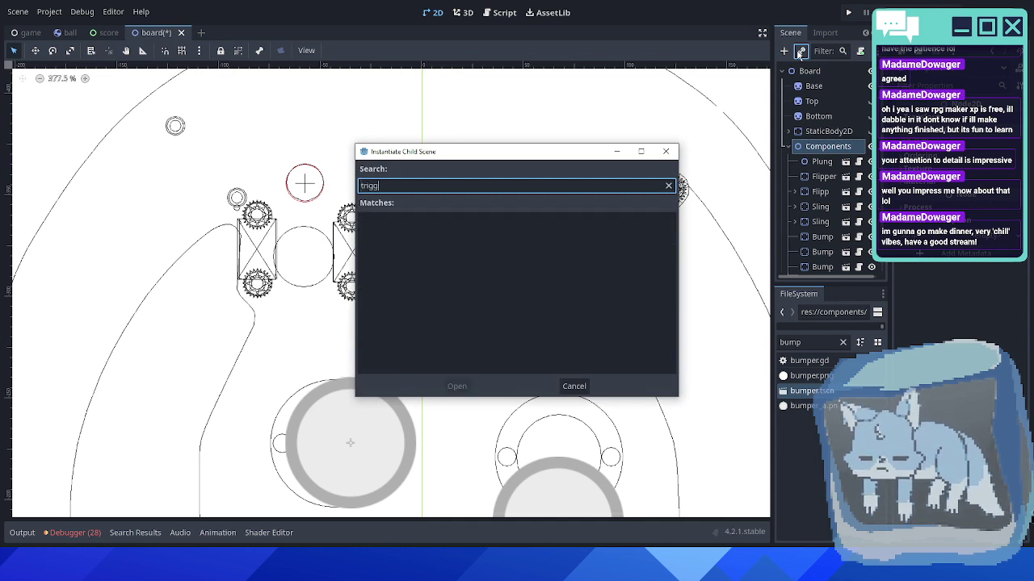
key("BackSpace")
key("BackSpace")
key("BackSpace")
key("BackSpace")
key("BackSpace")
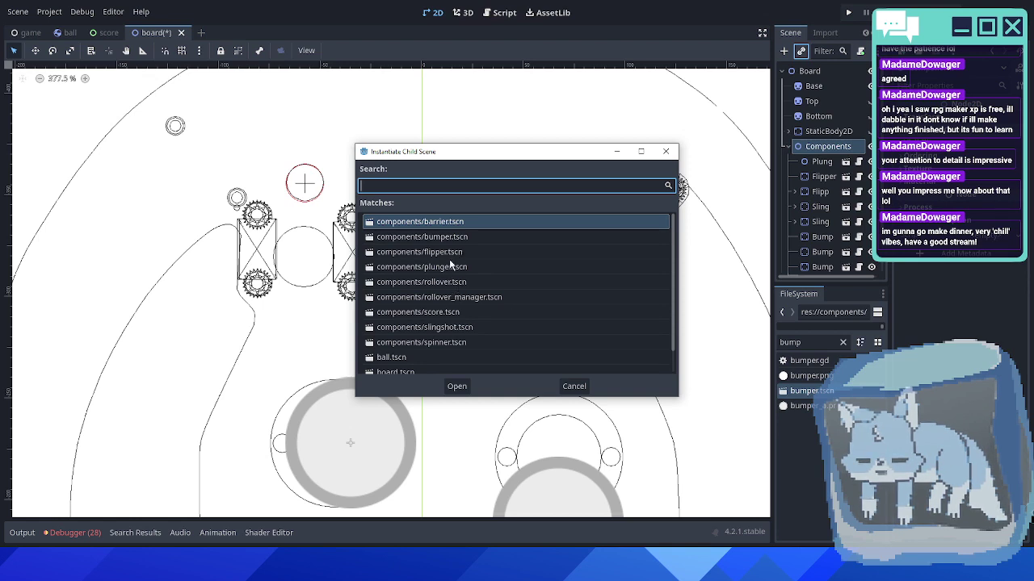
scroll(450, 281, "down", 1)
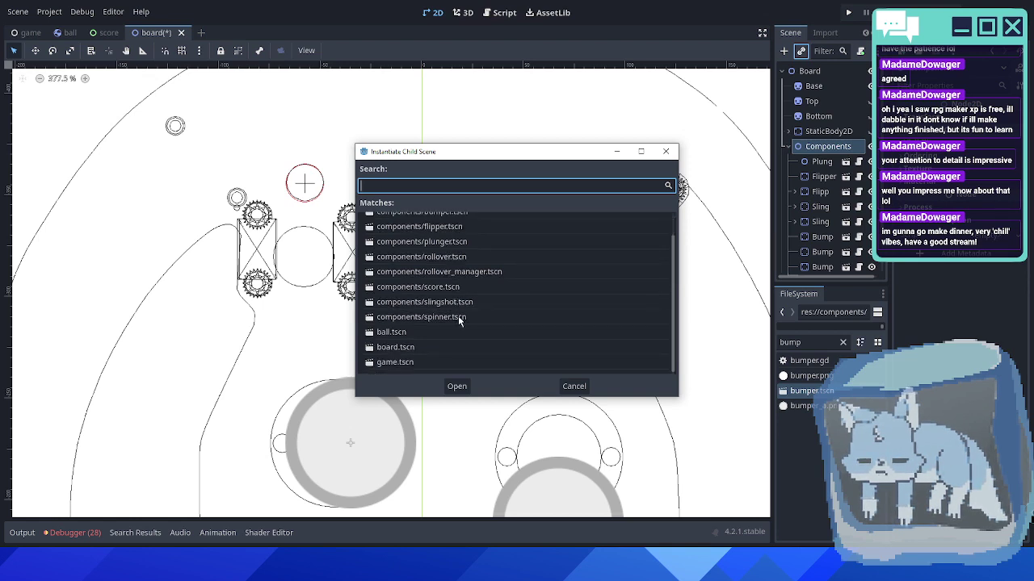
double_click(450, 271)
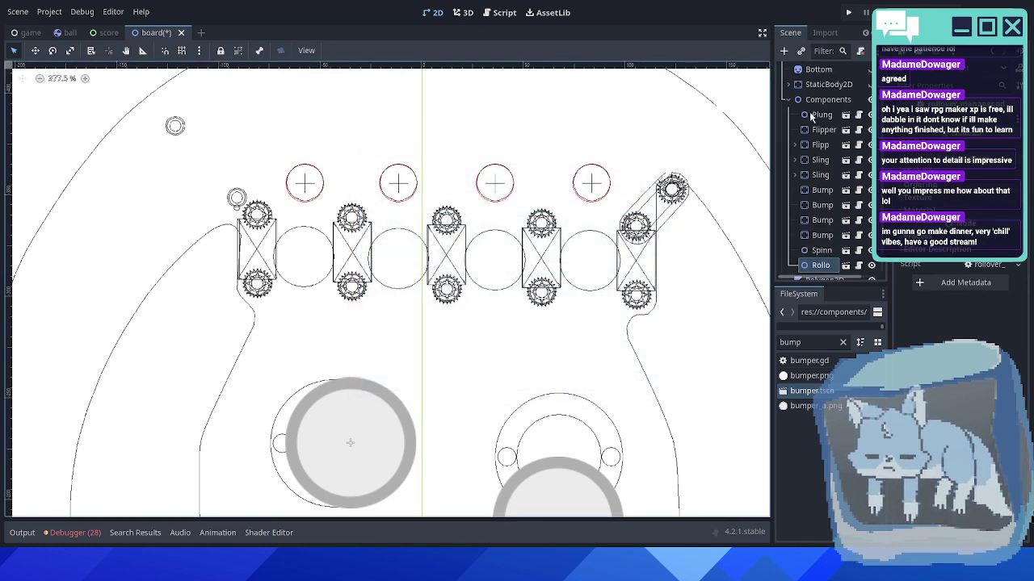
- Instantiate rollover.tscn as a child of the rollover manager node
left_click(801, 50)
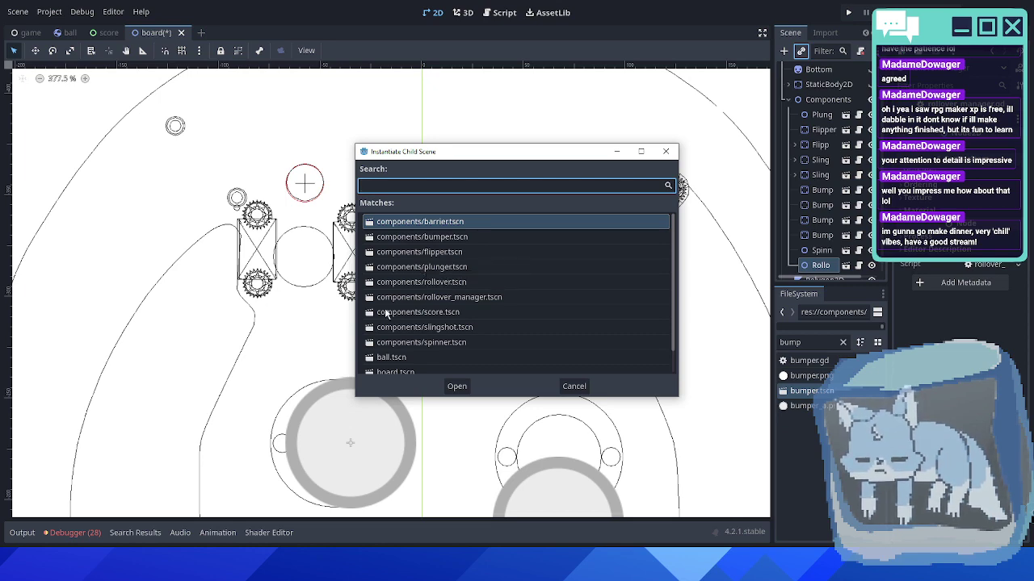
double_click(456, 281)
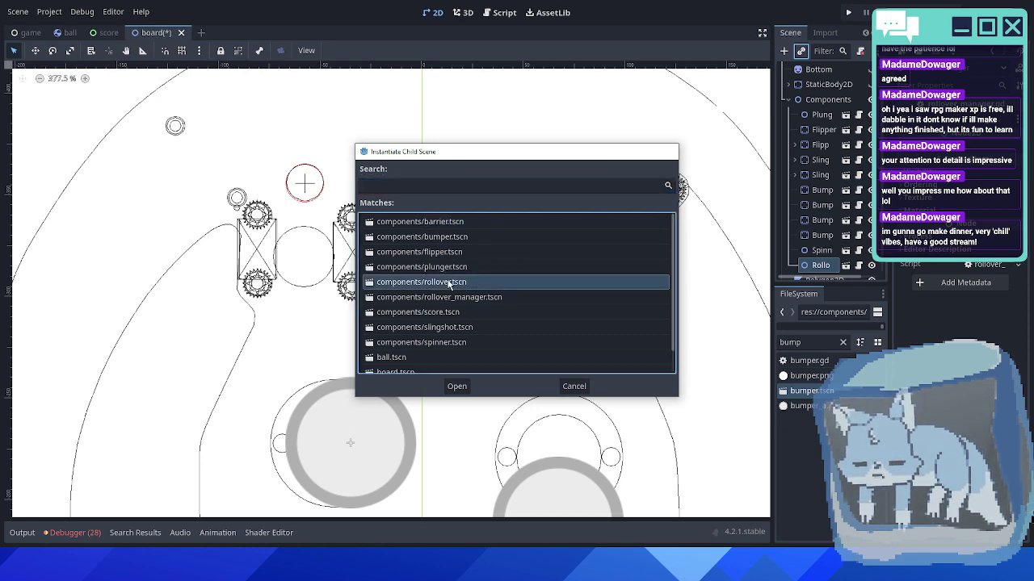
scroll(471, 298, "down", 5)
scroll(470, 450, "up", 3)
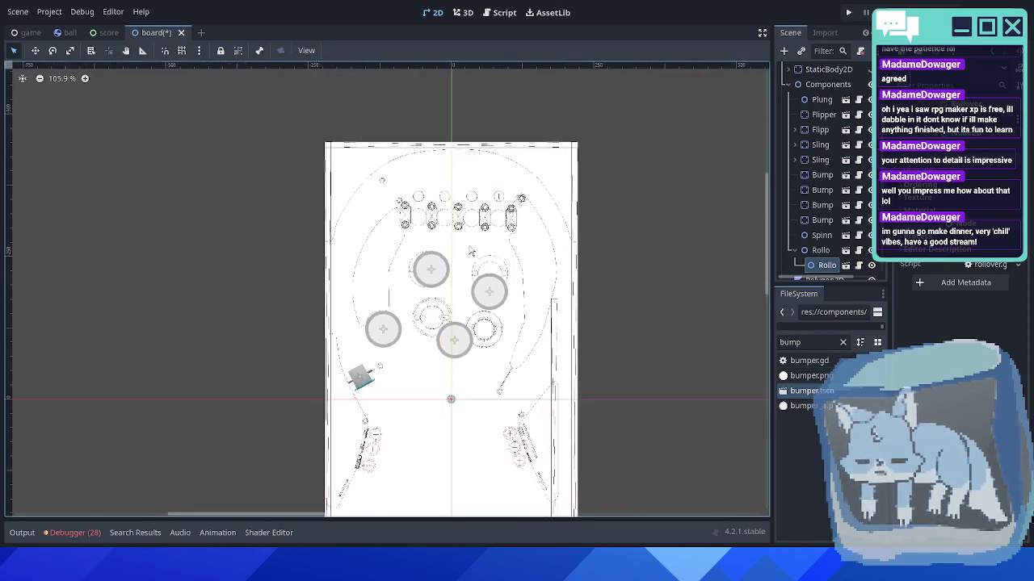
- Select the spinner, check its Visibility properties, and save the board scene
left_click(788, 85)
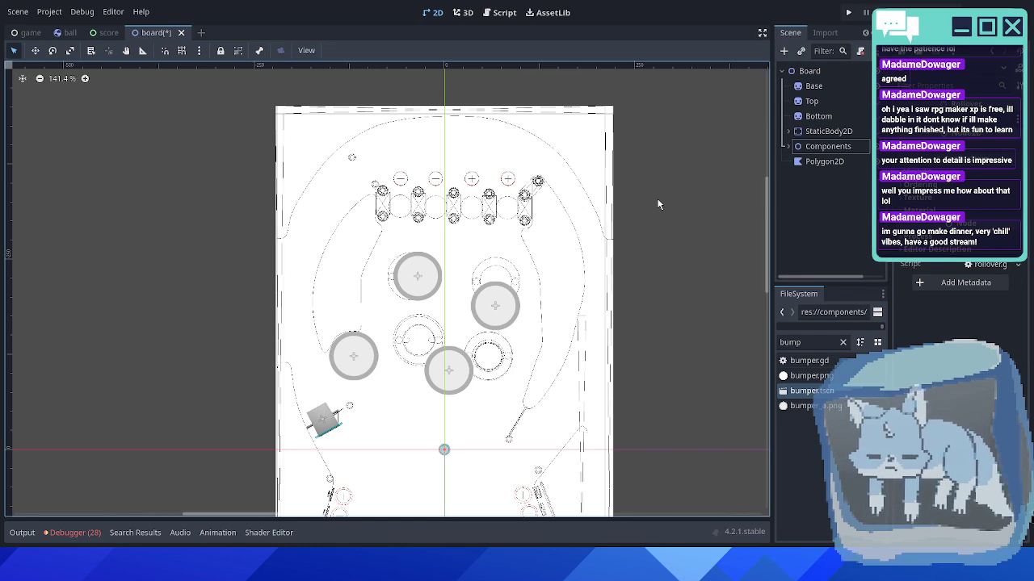
scroll(582, 269, "up", 2)
middle_click_drag(490, 321, 492, 245)
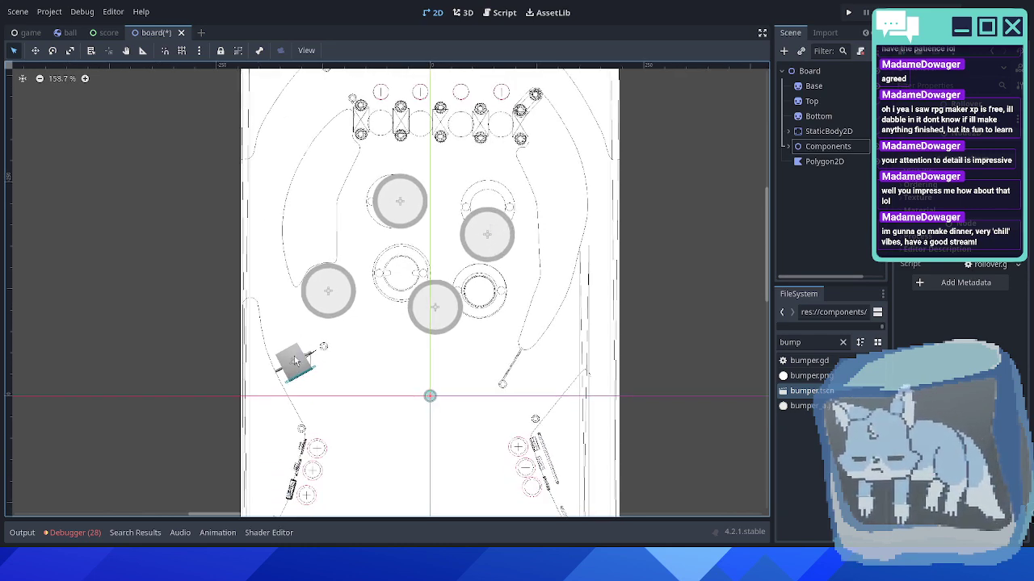
left_click(295, 365)
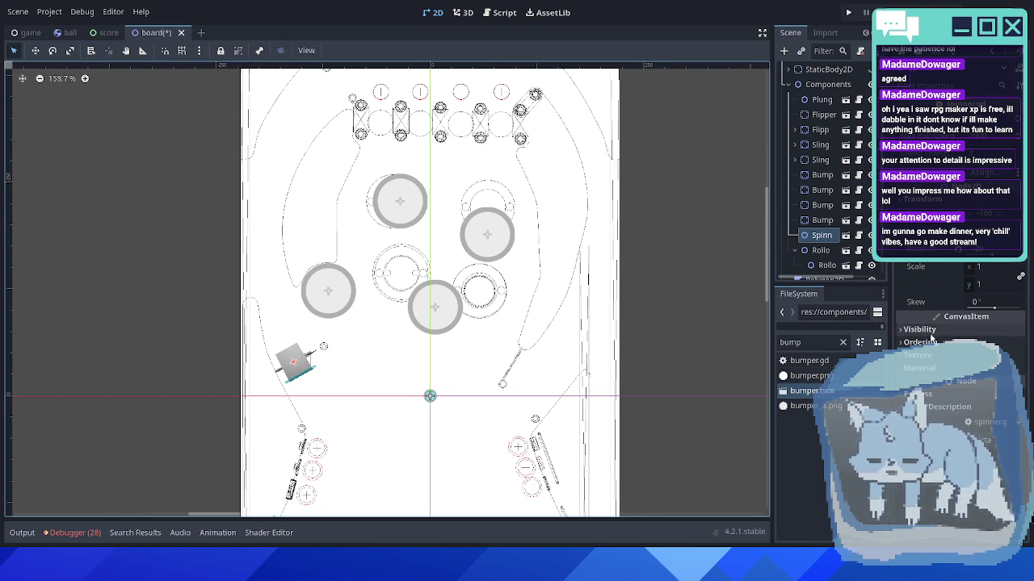
left_click(919, 329)
scroll(919, 329, "down", 3)
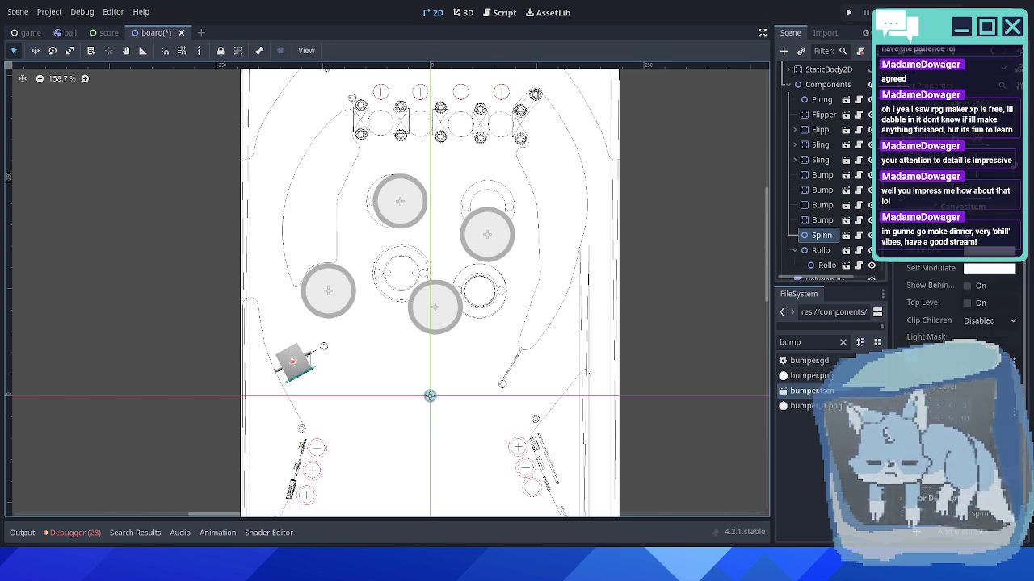
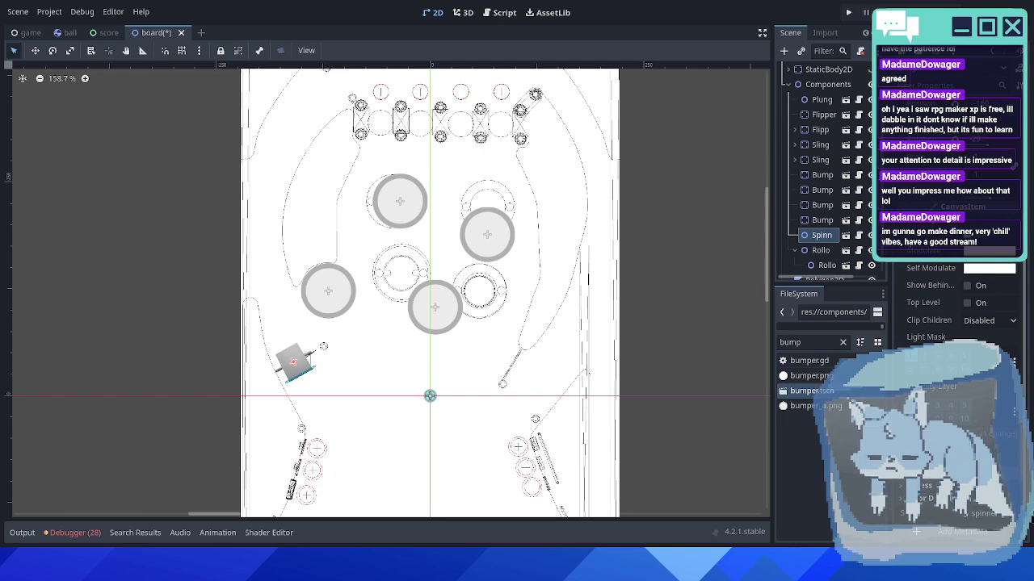
left_click(918, 219)
middle_click_drag(578, 237, 575, 282)
key("ctrl+s")
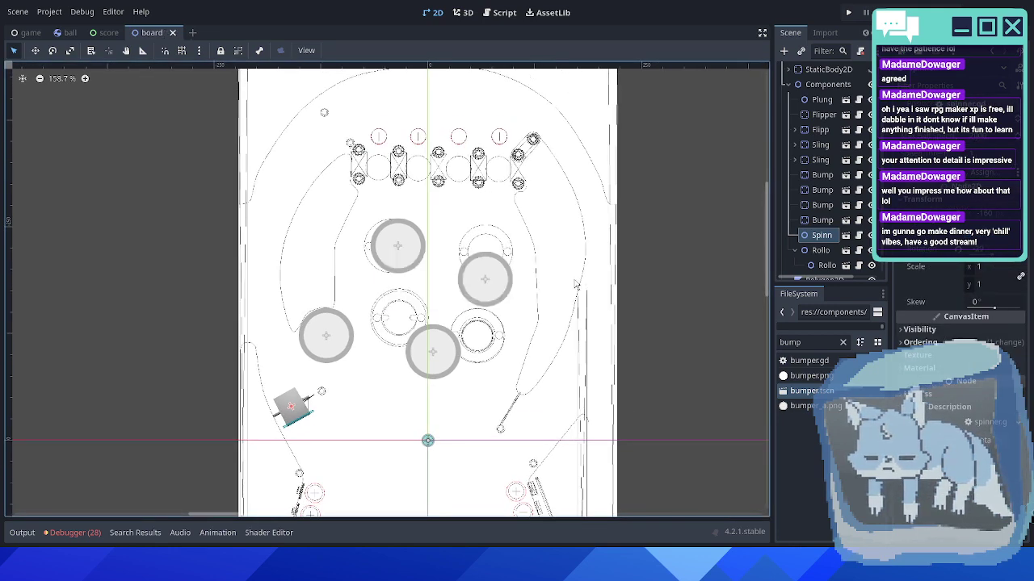
- Move the rollover from the board origin up to the leftmost red circle above the drawn top lanes
left_click(795, 267)
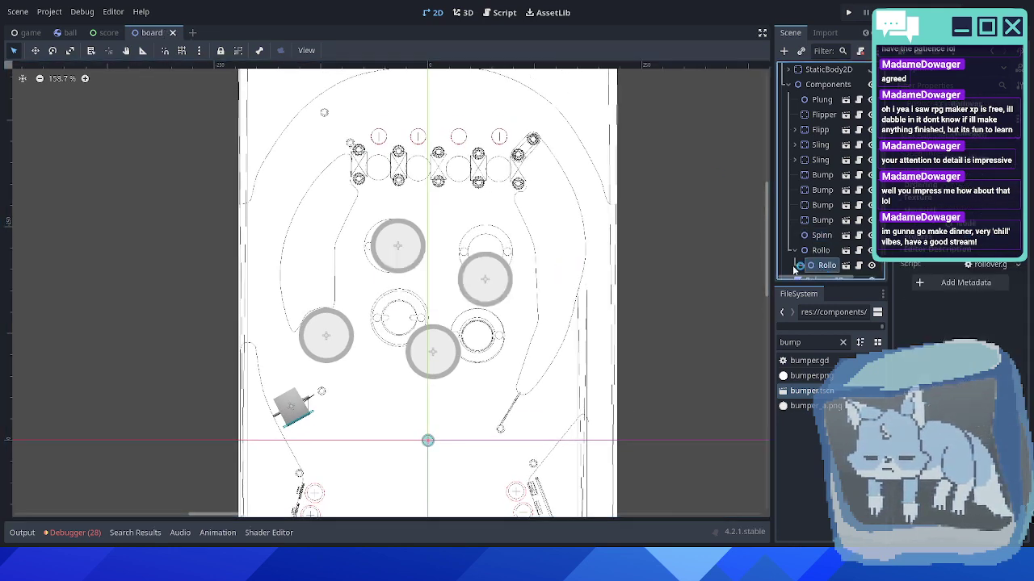
key("shift+Up")
key("shift+Up")
key("shift+Up")
key("shift+Up")
key("shift+Up")
key("shift+Up")
key("shift+Up")
key("shift+Up")
key("shift+Up")
key("shift+Up")
key("shift+Up")
key("shift+Up")
key("shift+Up")
key("shift+Up")
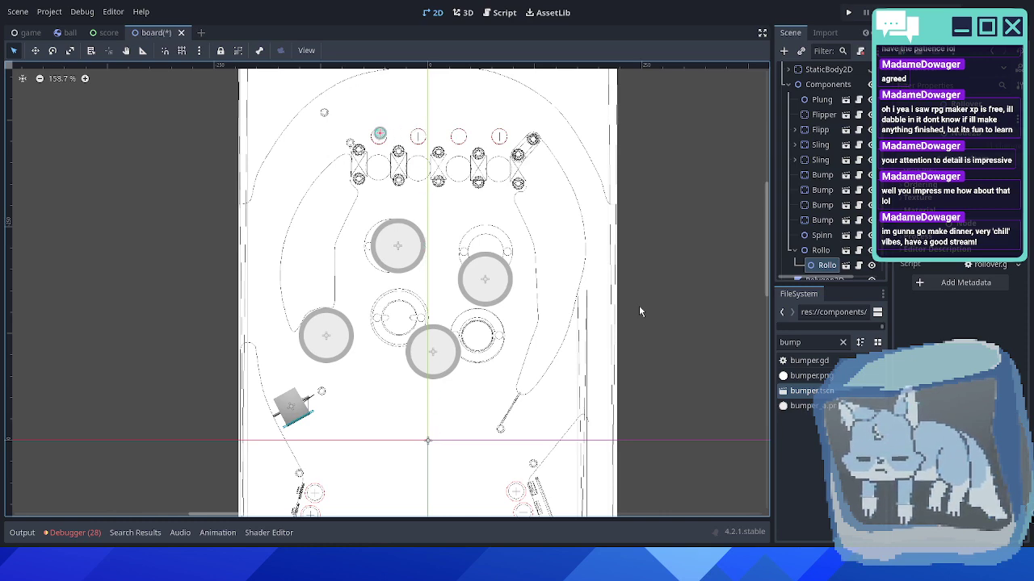
scroll(399, 132, "up", 6)
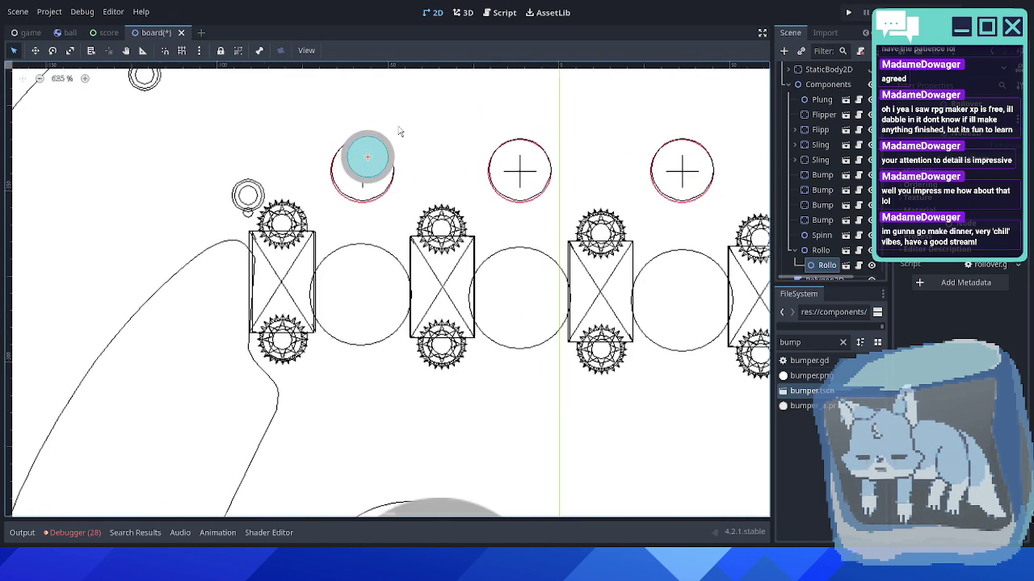
scroll(399, 132, "up", 4)
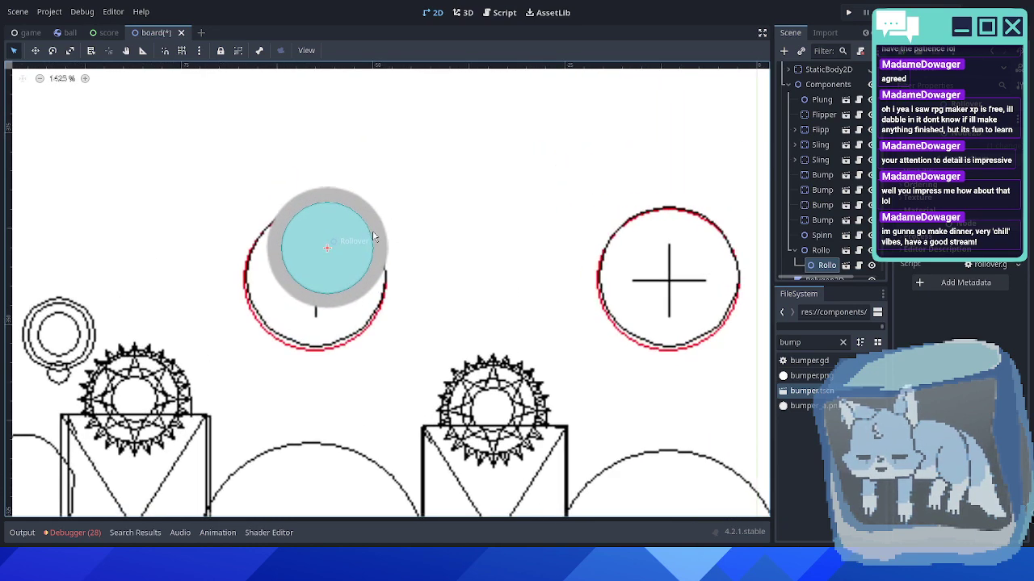
- Open the rollover scene, inspect its sprites and AnimationPlayer, and delete the Sprite2D2 node
left_click(845, 267)
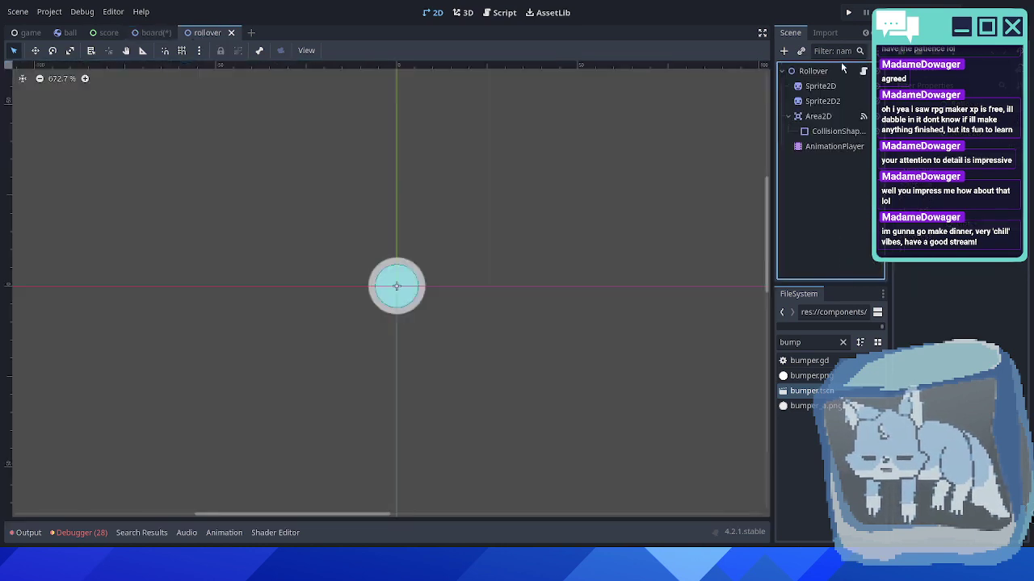
left_click(818, 87)
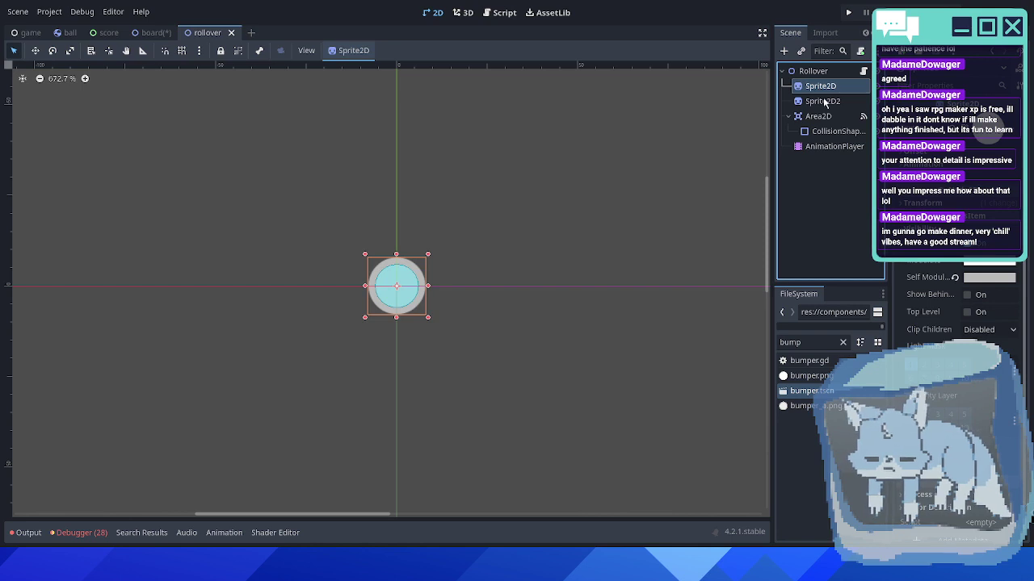
left_click(823, 103, "shift")
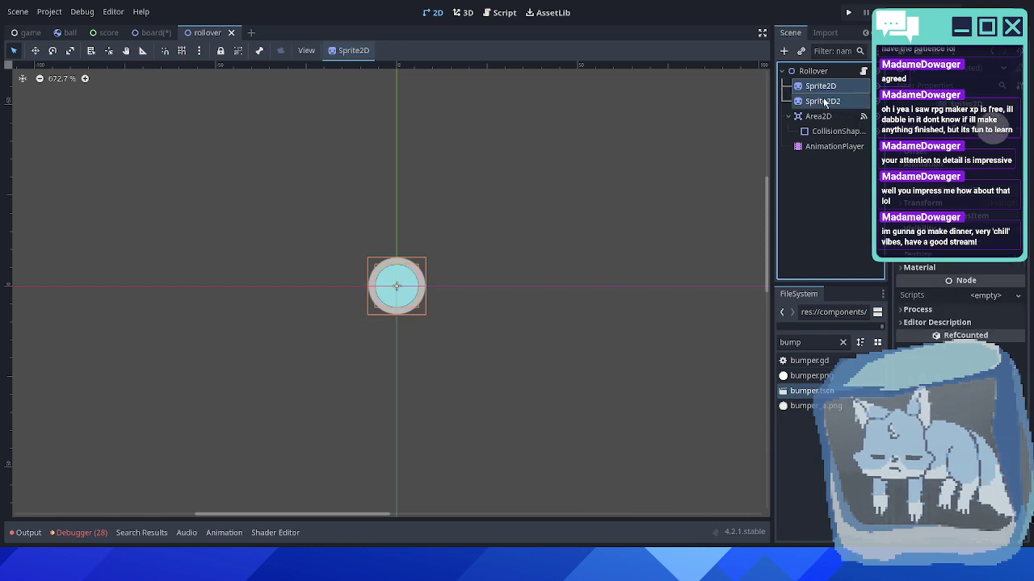
left_click(811, 146)
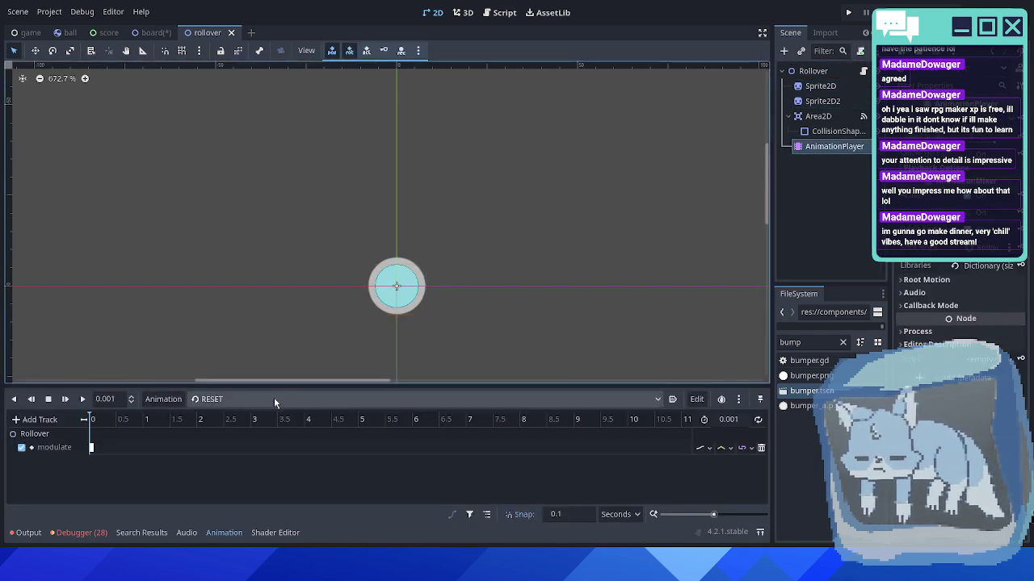
left_click(223, 533)
left_click(822, 103)
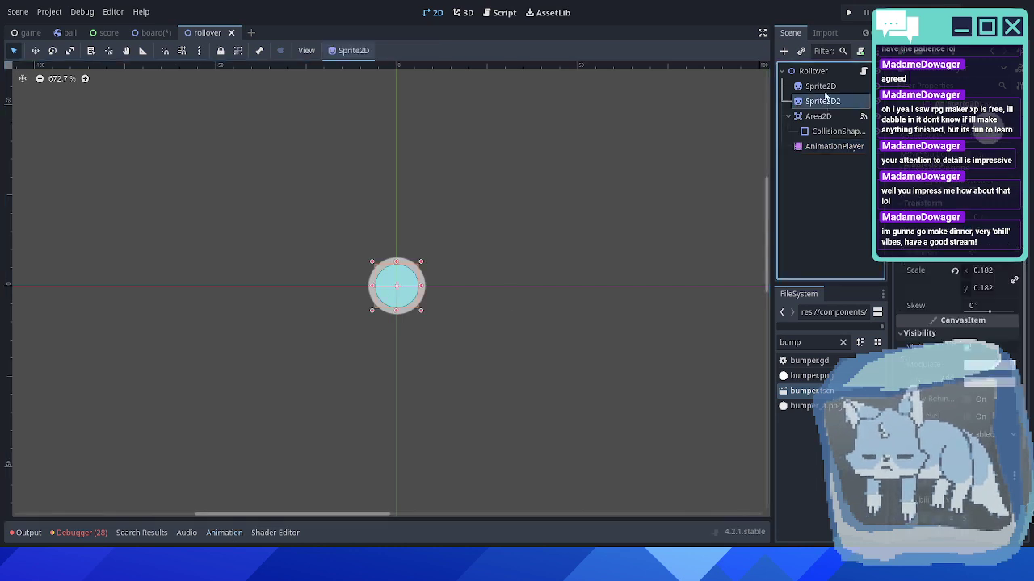
left_click(822, 88)
left_click(828, 102)
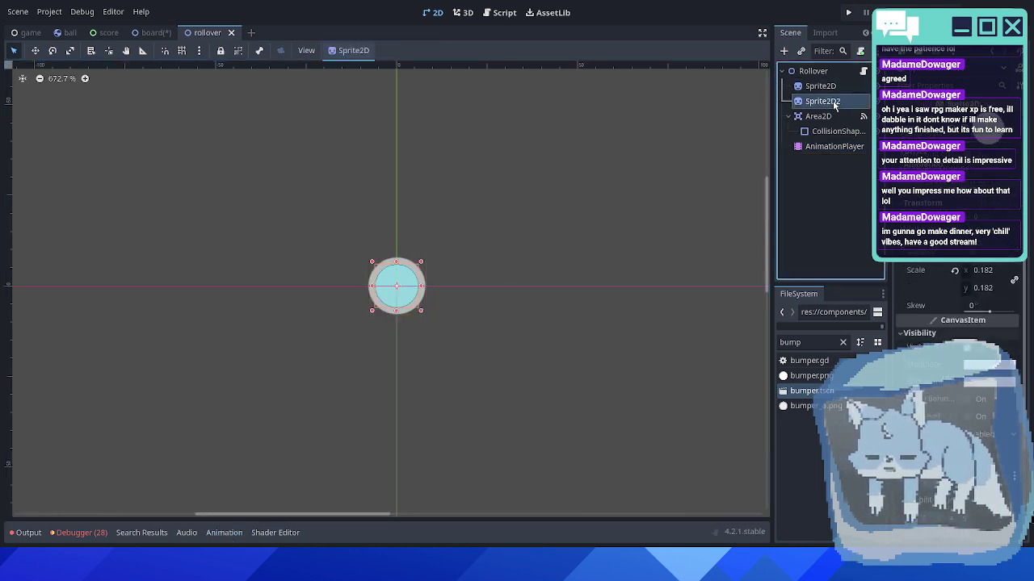
key("Delete")
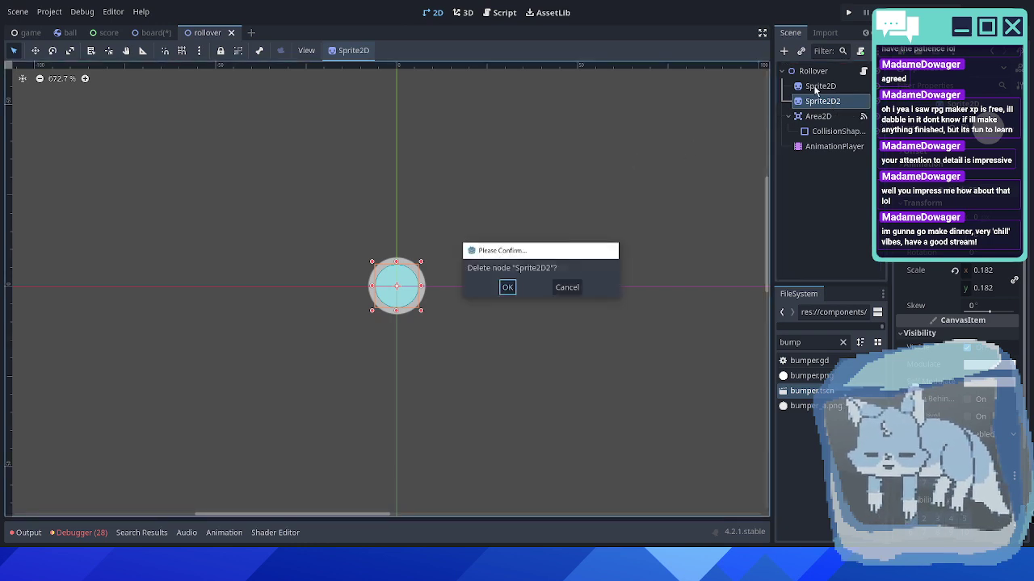
key("Return")
- Use bumper_a.png as the texture of the rollover's Sprite2D, reset its Self Modulate colour, and save the scene
left_click(814, 407)
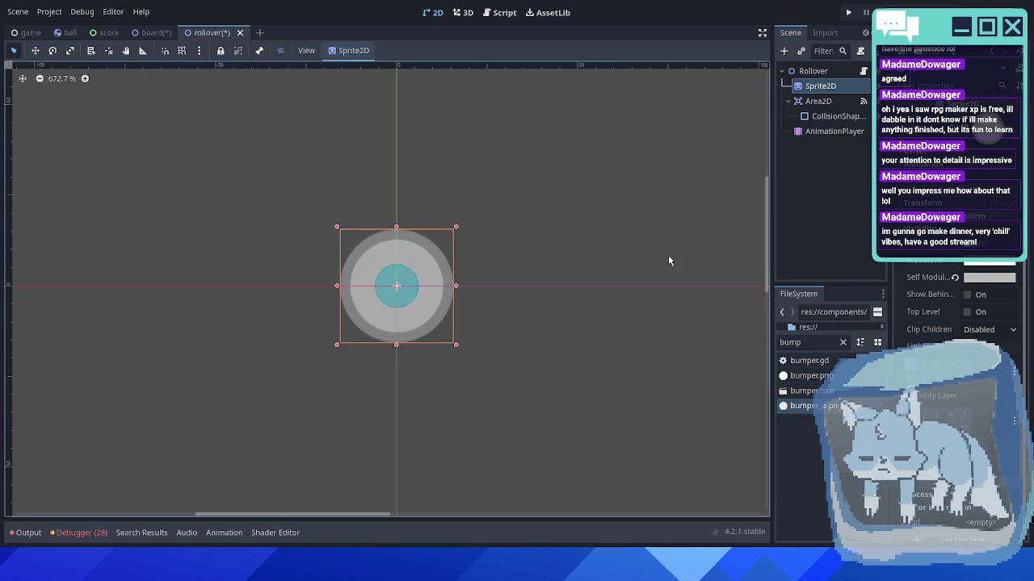
scroll(623, 255, "up", 3)
left_click(955, 277)
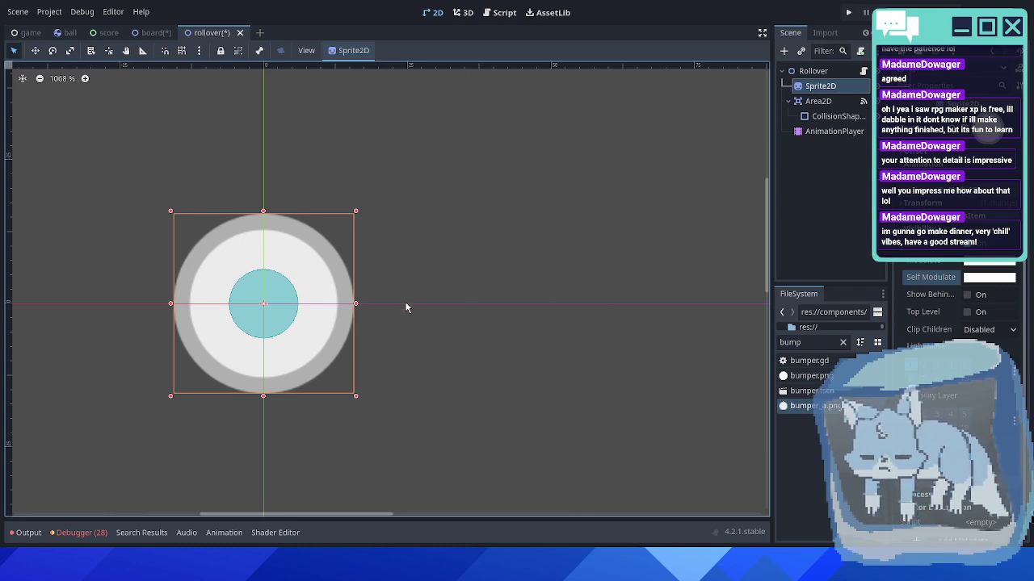
key("ctrl+s")
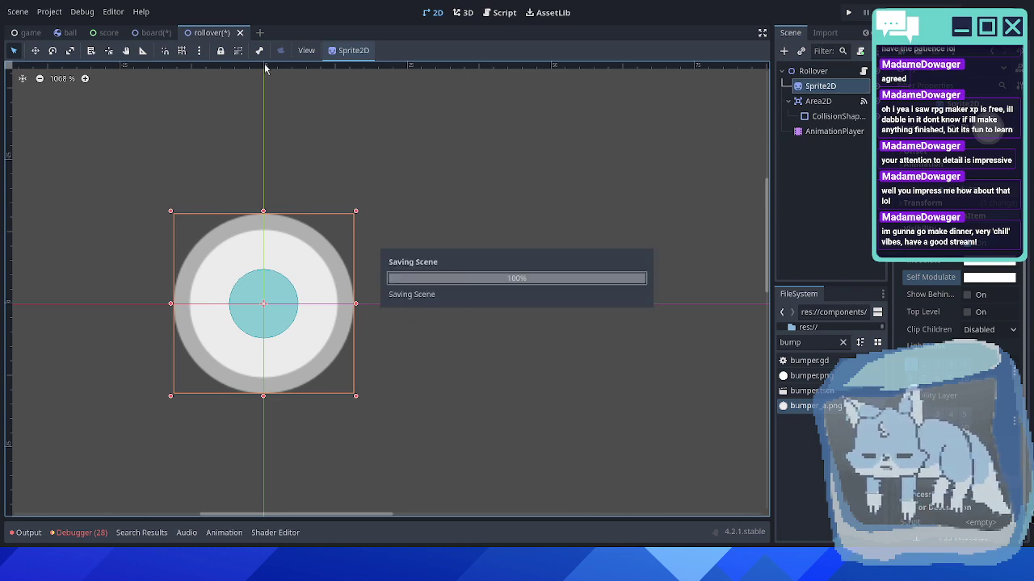
- Compare the rollover with the red circle on the board, set its Sprite2D's scale to 0.1, and save the rollover scene
left_click(149, 33)
scroll(345, 260, "down", 6)
scroll(345, 260, "up", 7)
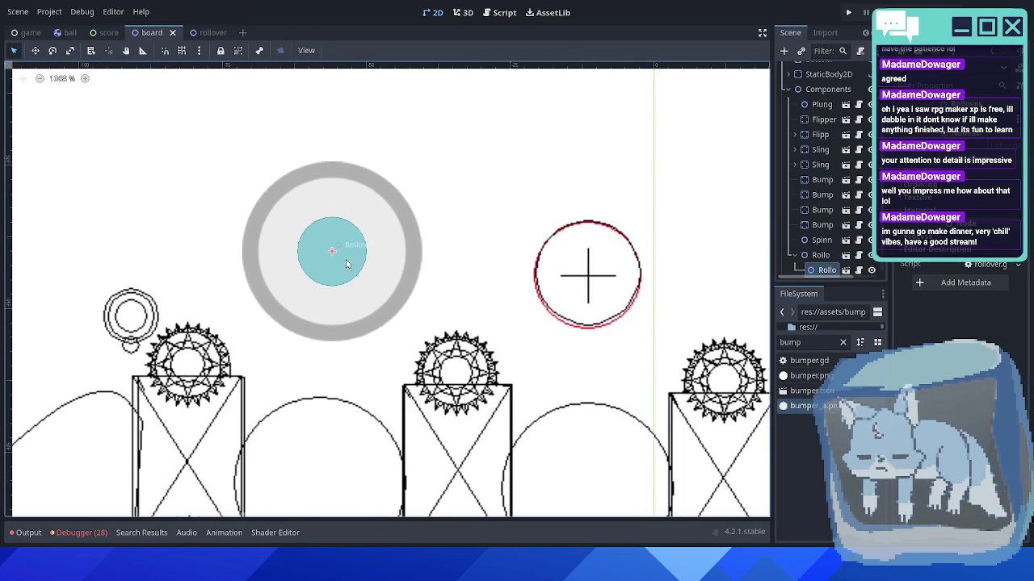
left_click(213, 32)
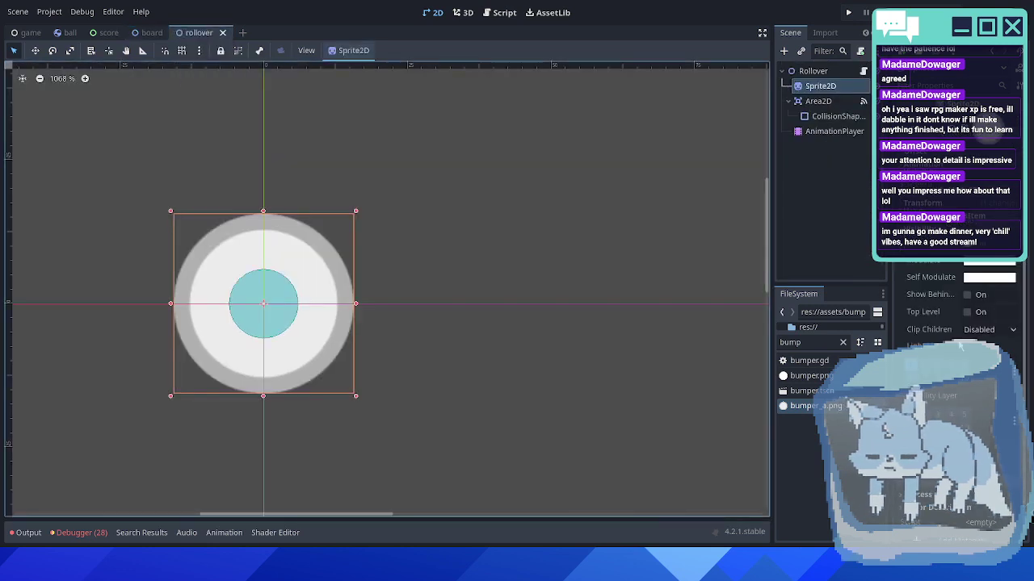
scroll(983, 274, "up", 3)
left_click(982, 271)
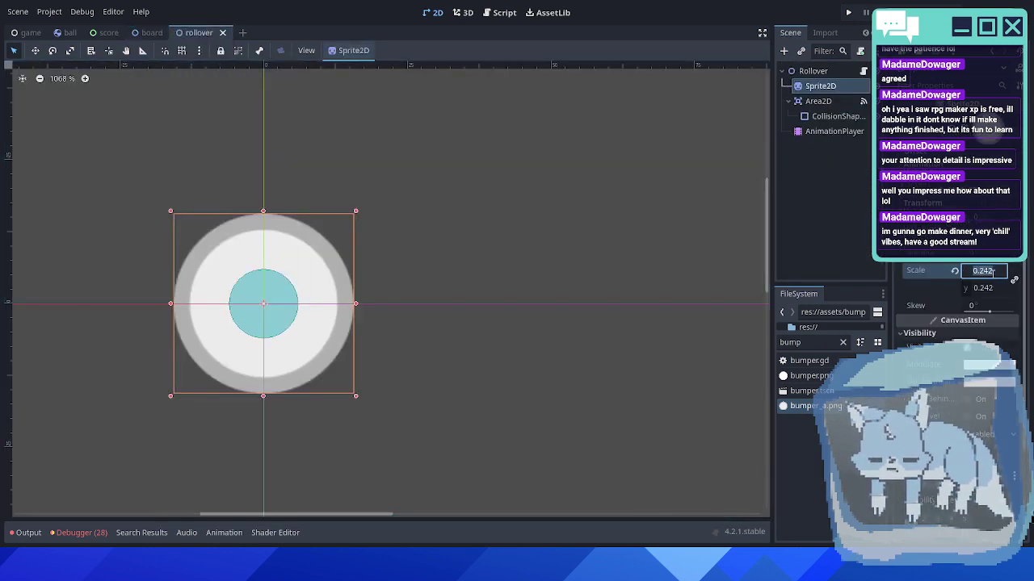
type("0.1")
key("Return")
scroll(405, 312, "up", 3)
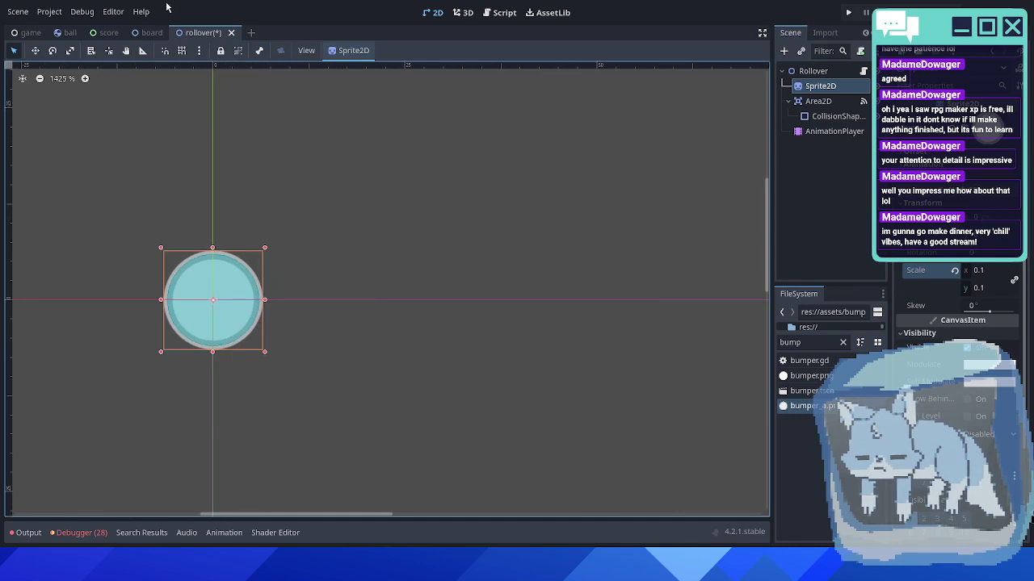
key("ctrl+s")
- Nudge the rollover on the board left and down into the leftmost red circle
left_click(152, 32)
middle_click_drag(314, 273, 373, 256)
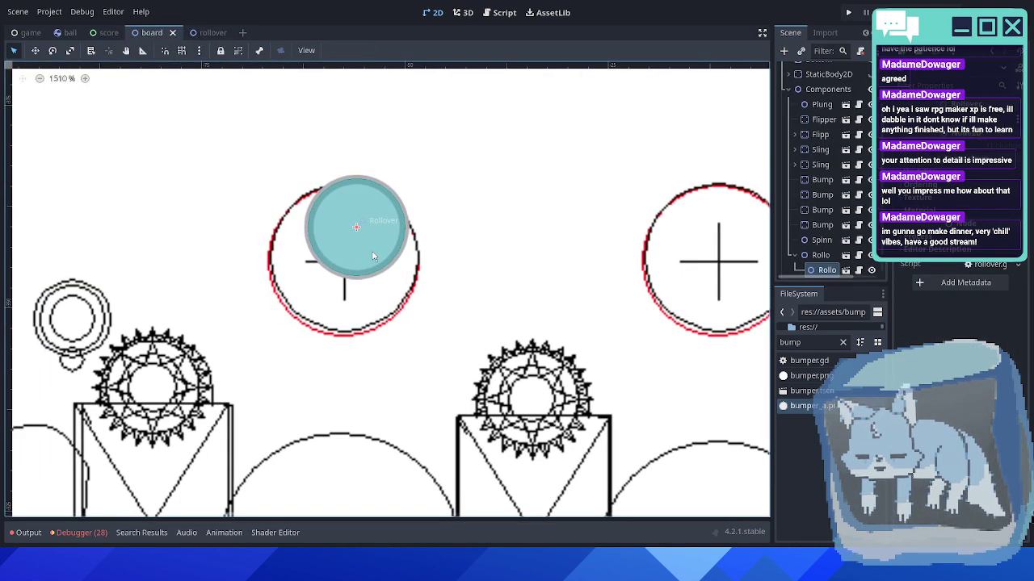
key("Left")
key("Left")
key("Down")
key("Down")
key("Down")
key("Down")
key("Down")
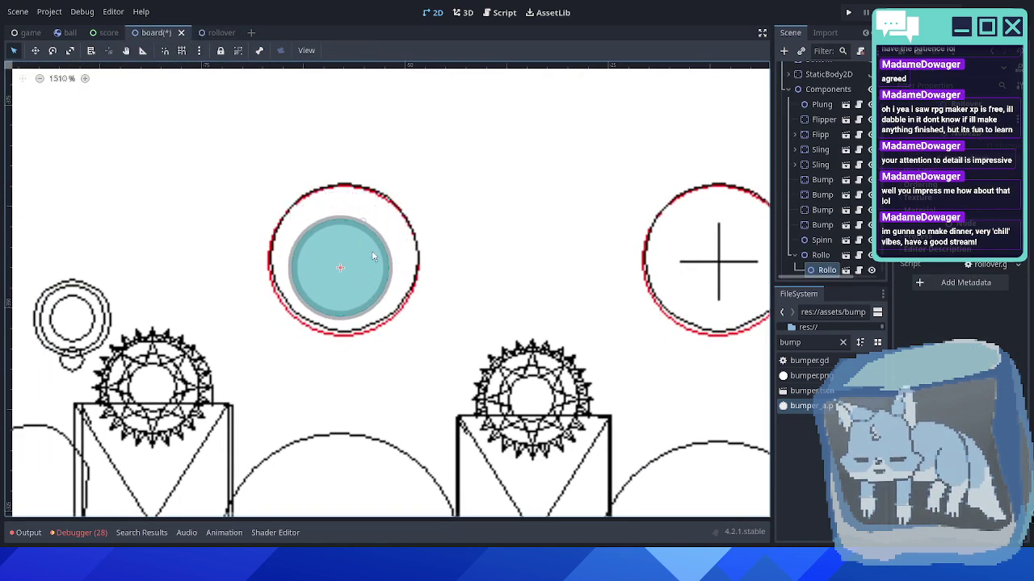
- Set the scale of the rollover scene's Sprite2D to 0.15 and save the scene
left_click(208, 33)
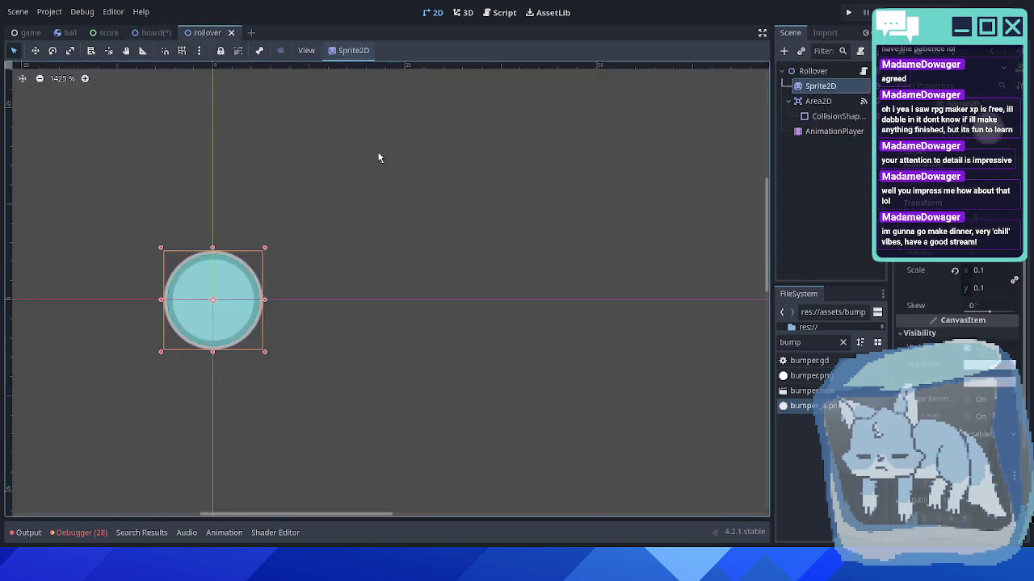
left_click(992, 271)
type(".1")
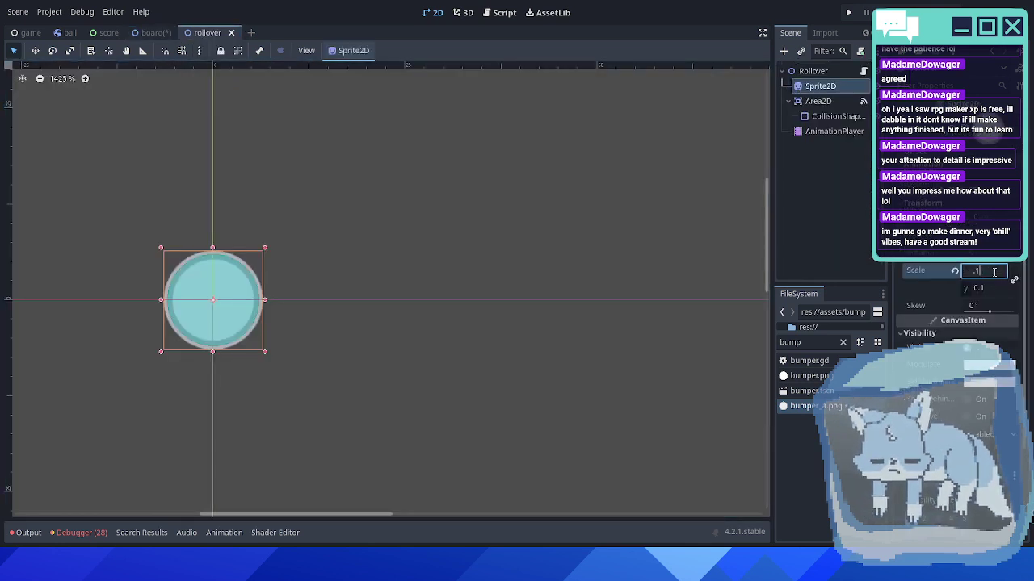
type("5")
key("Return")
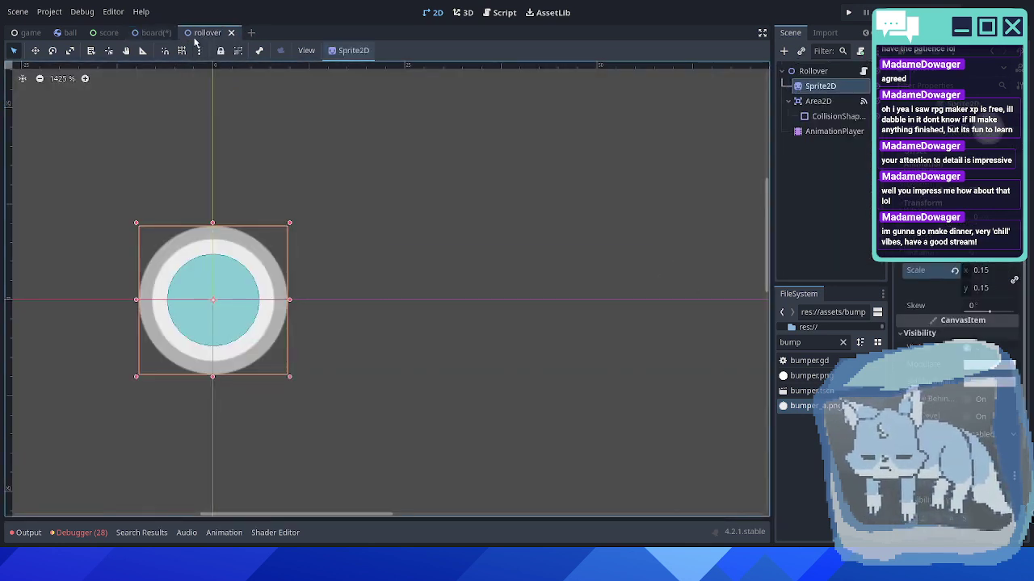
- Check the resized rollover on the board and fine-tune its position over the leftmost red circle
left_click(154, 32)
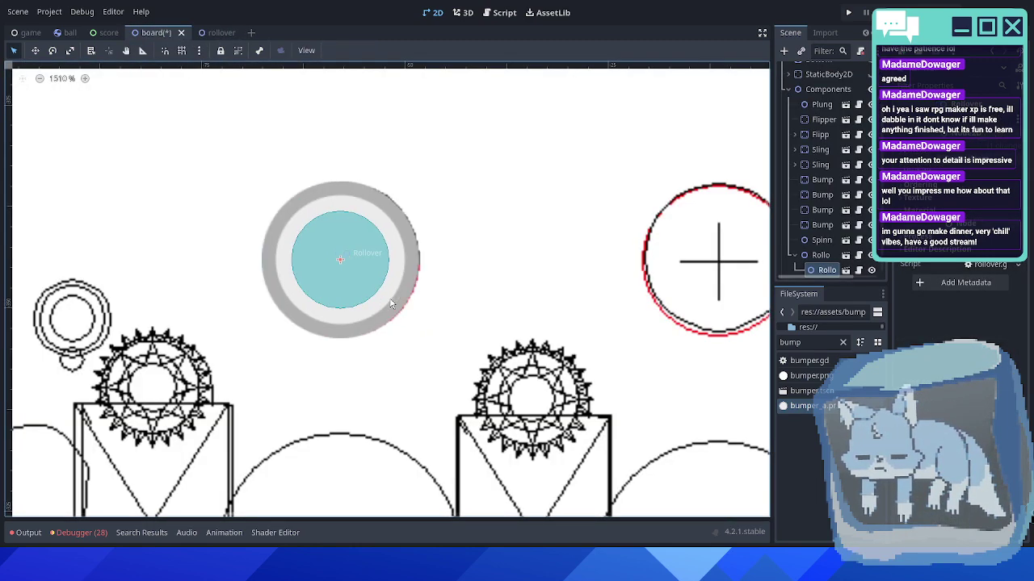
scroll(390, 298, "down", 1)
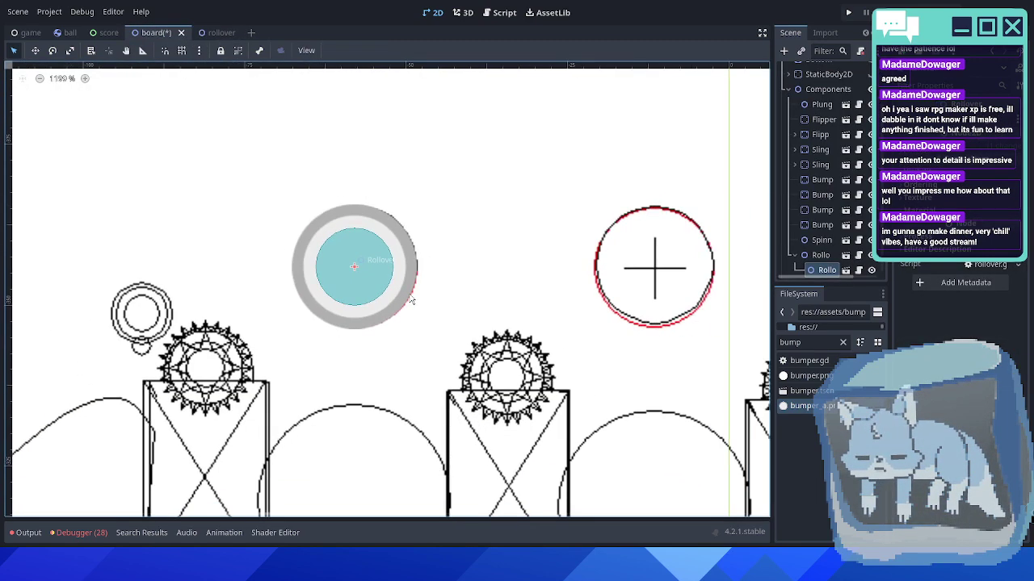
scroll(411, 300, "down", 1)
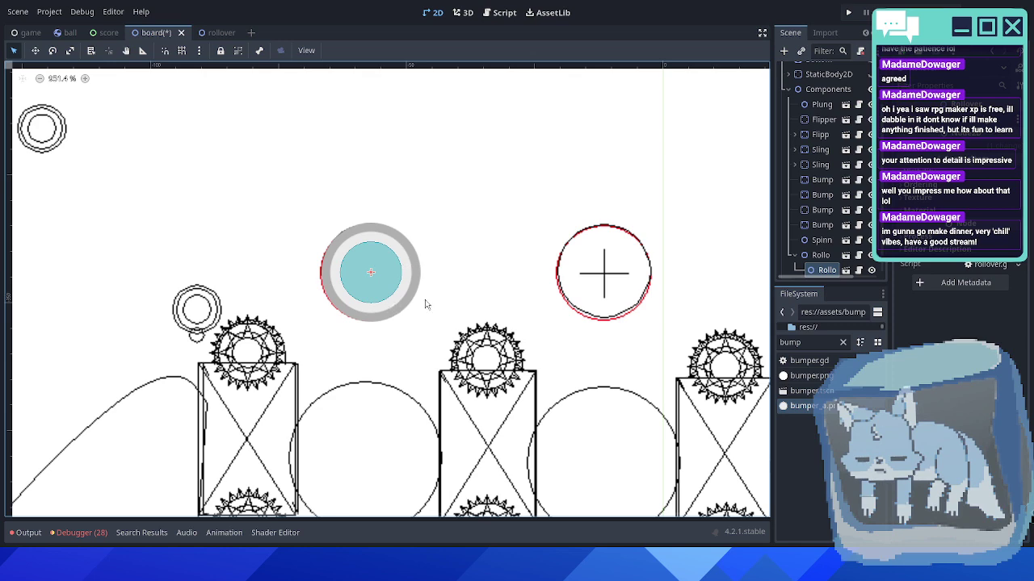
middle_click_drag(426, 305, 388, 303)
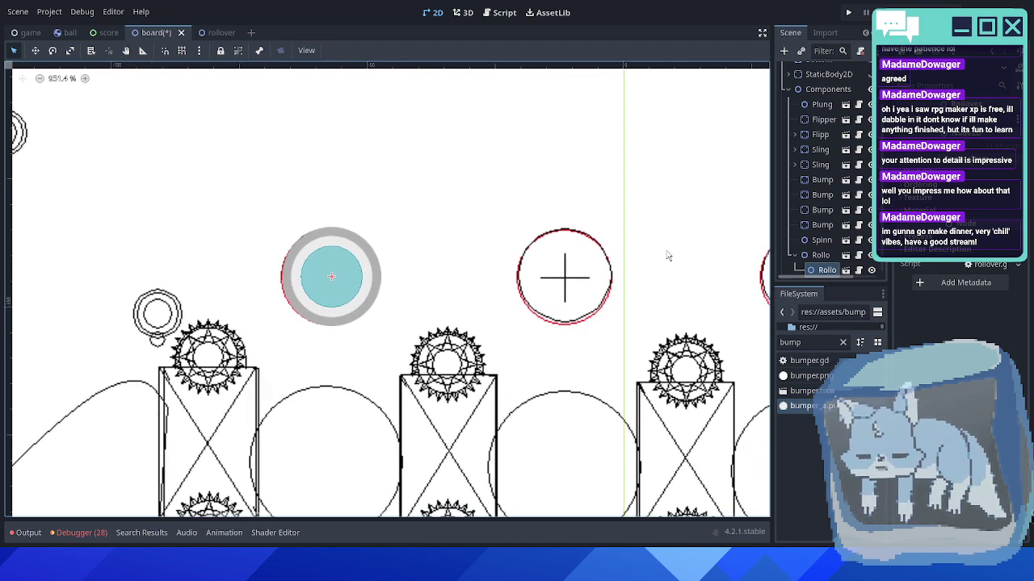
- Enable editable children for the rollover instance in the board scene
scroll(667, 255, "down", 1)
scroll(826, 213, "down", 1)
middle_click_drag(649, 265, 548, 244)
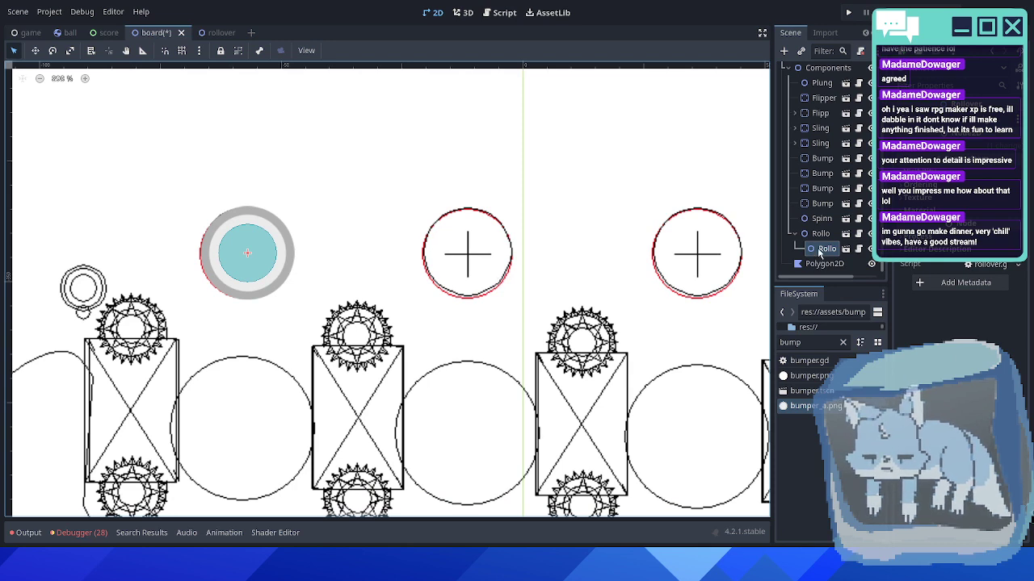
right_click(819, 253)
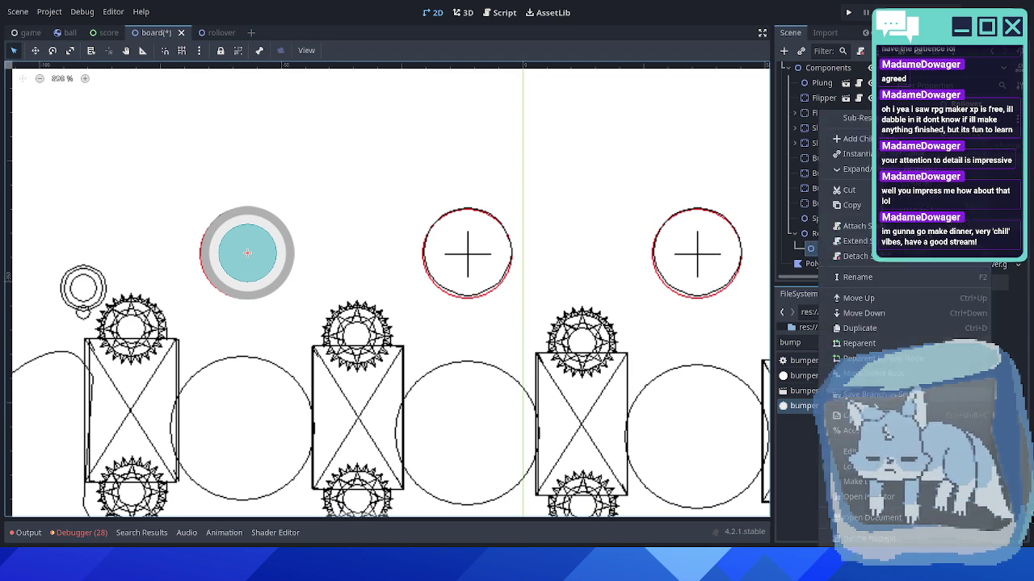
left_click(833, 447)
scroll(838, 235, "down", 2)
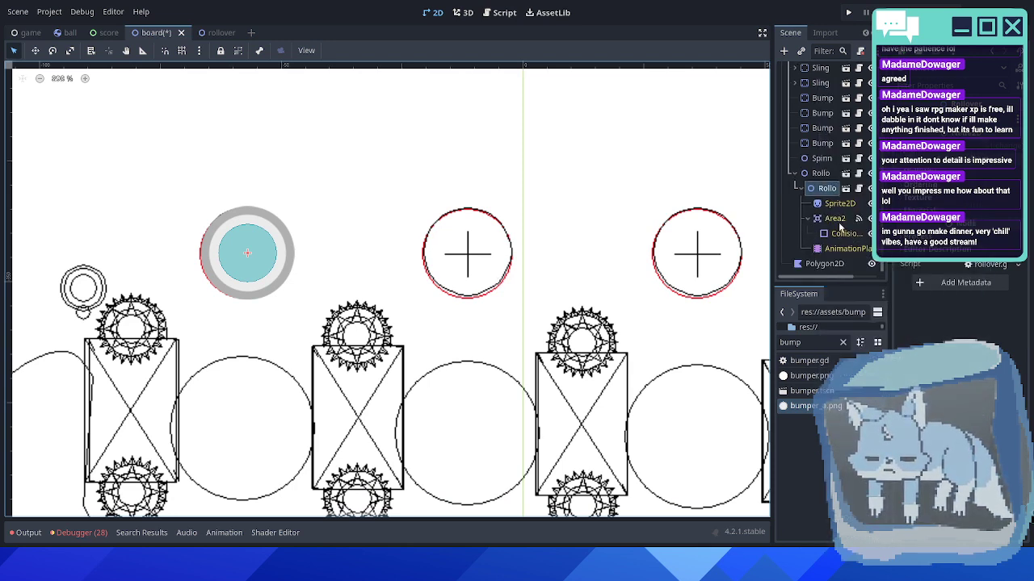
- Move the rollover's Area2D straight down from its sprite into the first drawn top lane
left_click(836, 219)
middle_click_drag(454, 255, 520, 166)
key("shift+Down")
key("shift+Down")
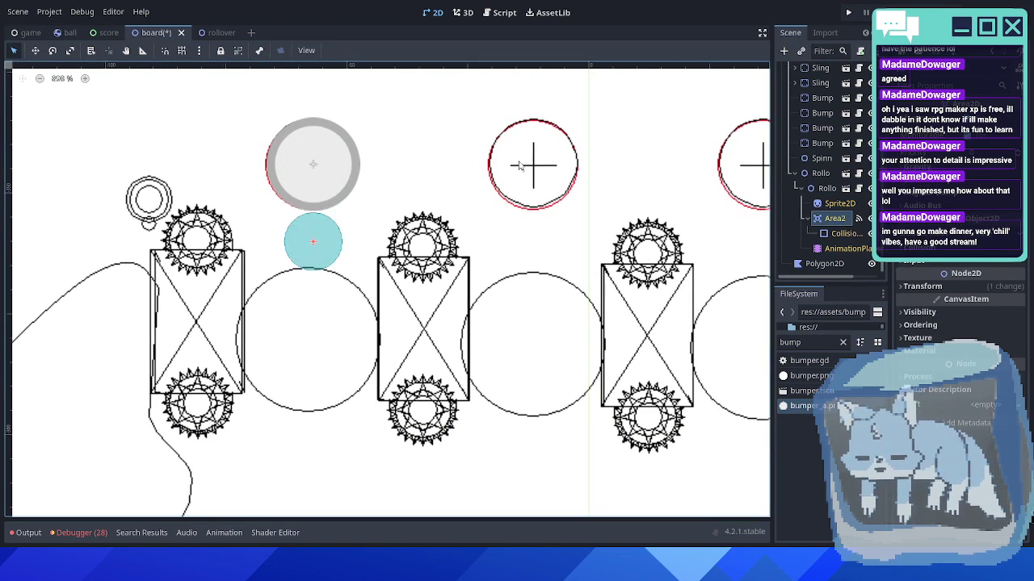
key("Down")
key("Down")
key("Down")
key("Down")
key("Down")
key("Down")
key("Down")
key("Down")
key("Down")
key("Down")
key("Down")
key("Down")
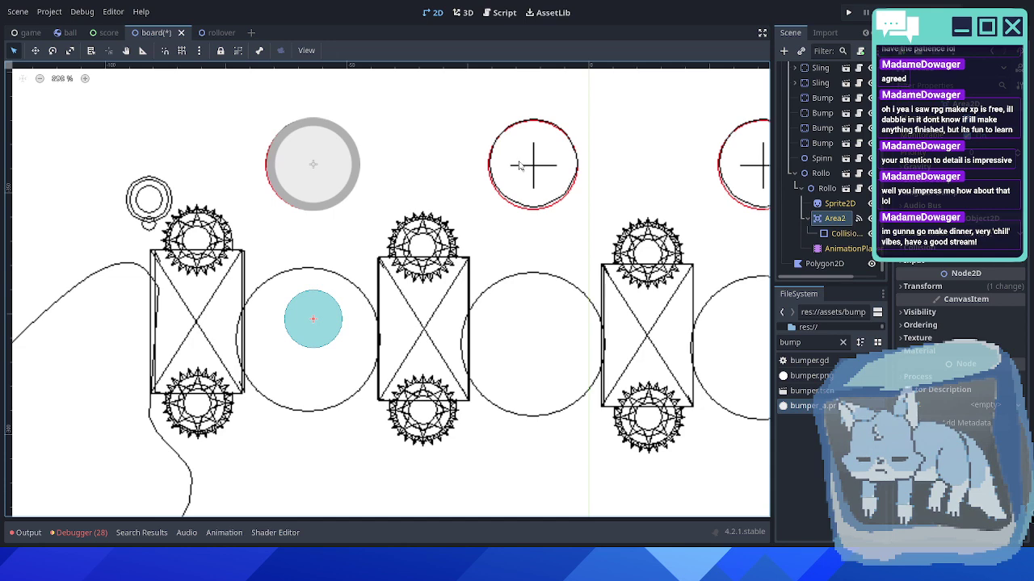
- Duplicate the rollover and move the copy right onto the second red circle
left_click(828, 188)
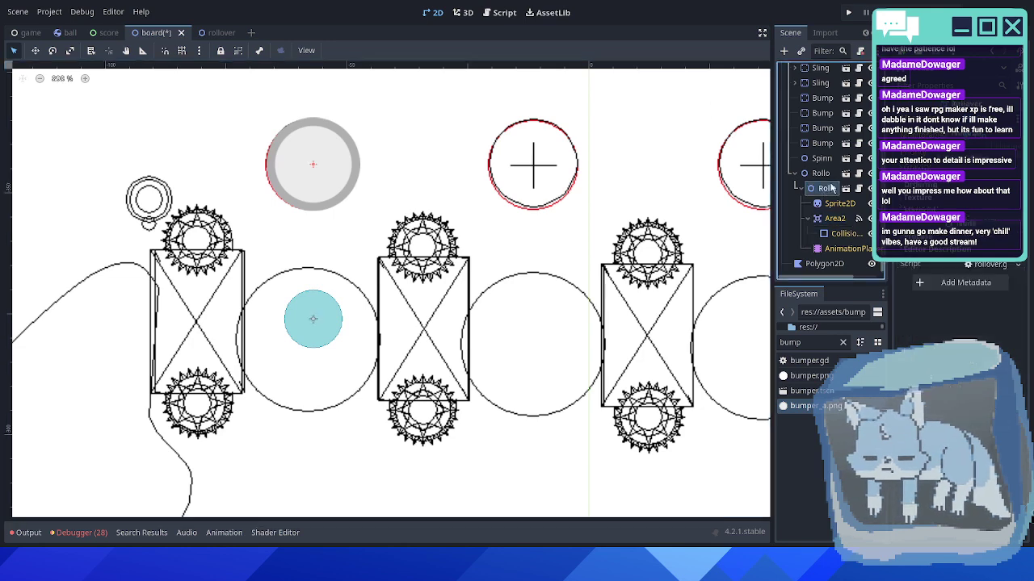
middle_click_drag(525, 210, 432, 233)
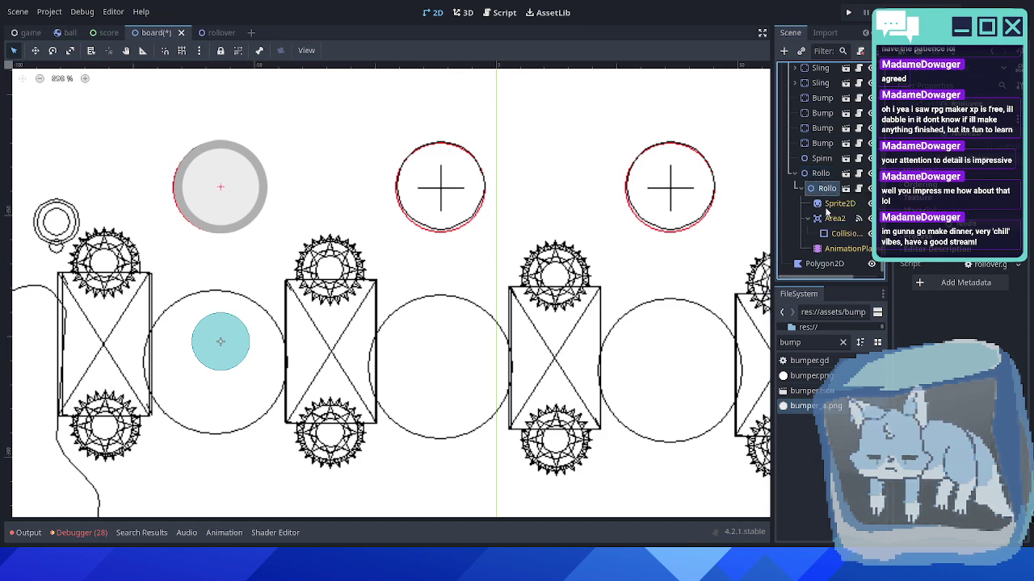
left_click(837, 204)
left_click(826, 188)
middle_click_drag(551, 196, 524, 219)
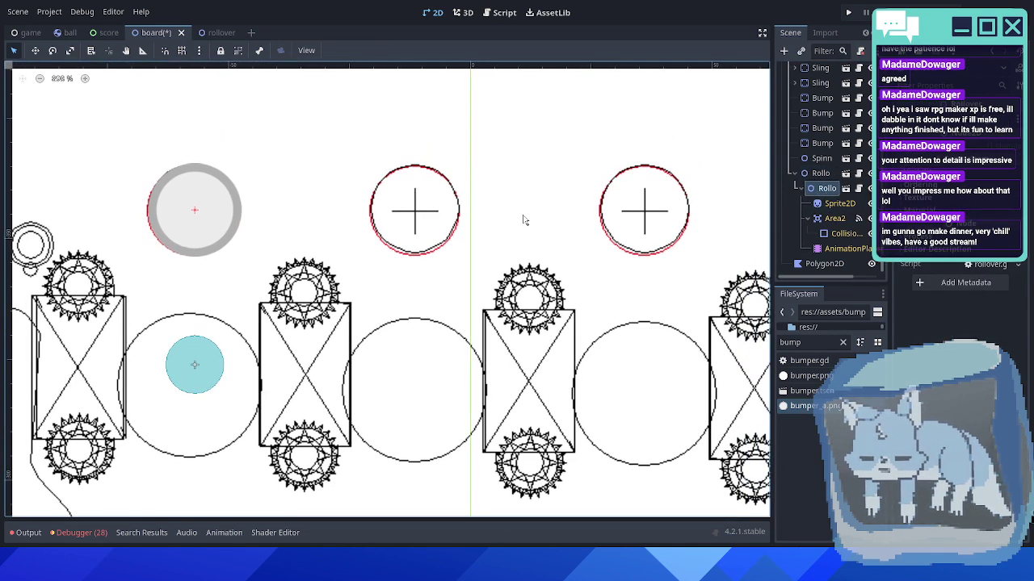
key("ctrl+d")
key("shift+Right")
key("shift+Right")
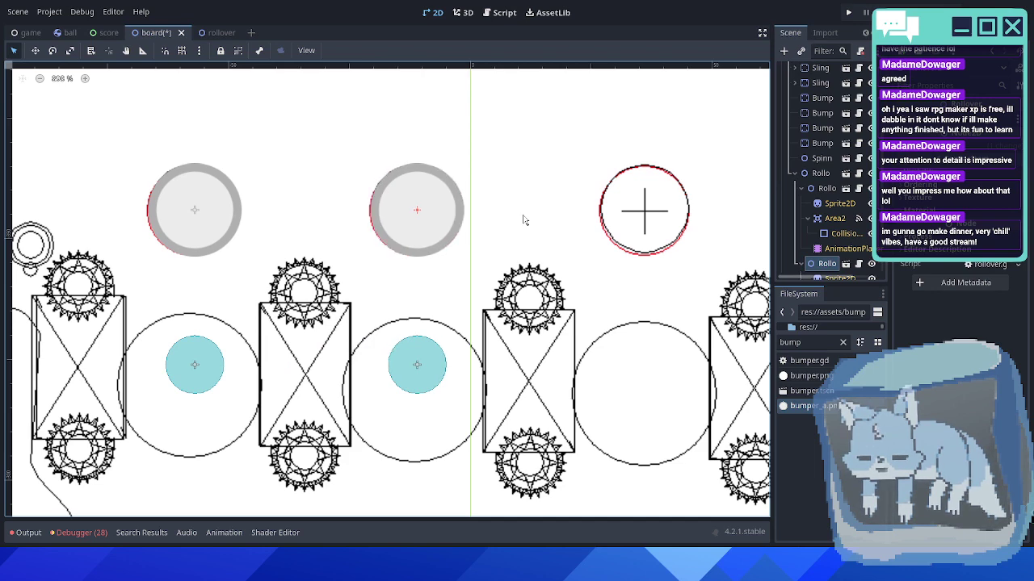
- Duplicate the rollover twice more, align the copies with the third and fourth red circles, and save the board scene
middle_click_drag(524, 220, 428, 215)
key("ctrl+d")
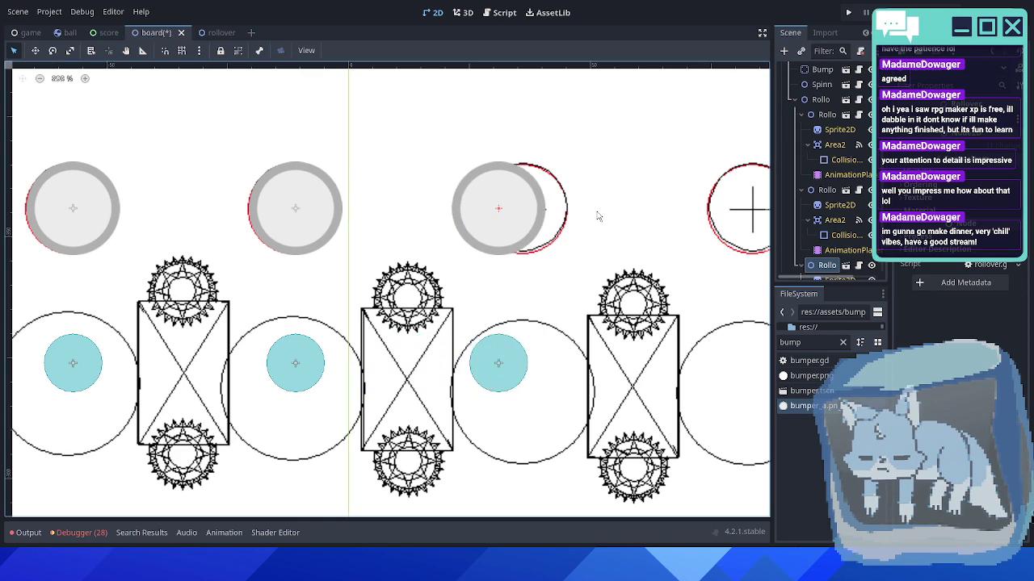
key("ctrl+d")
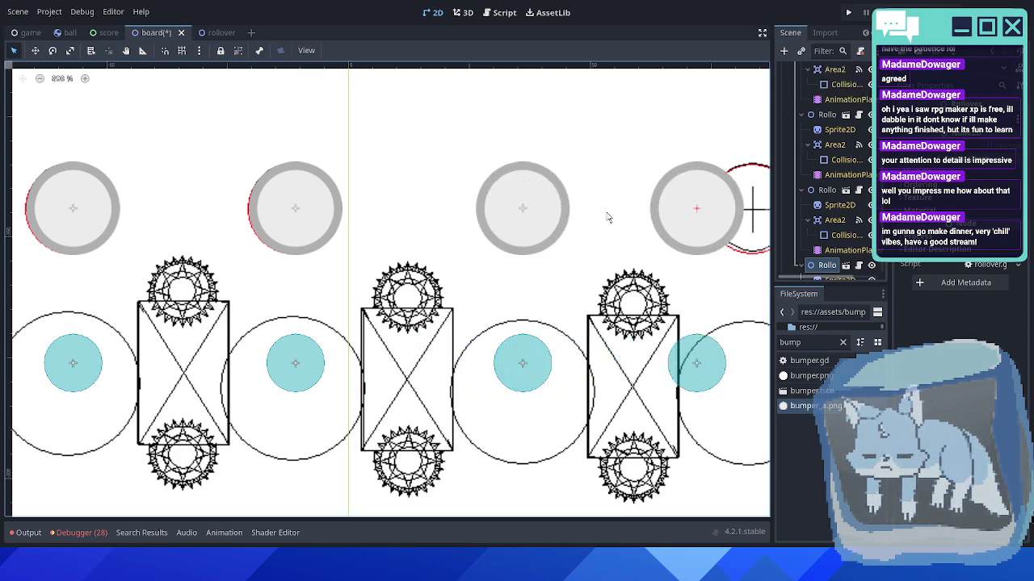
middle_click_drag(609, 217, 436, 212)
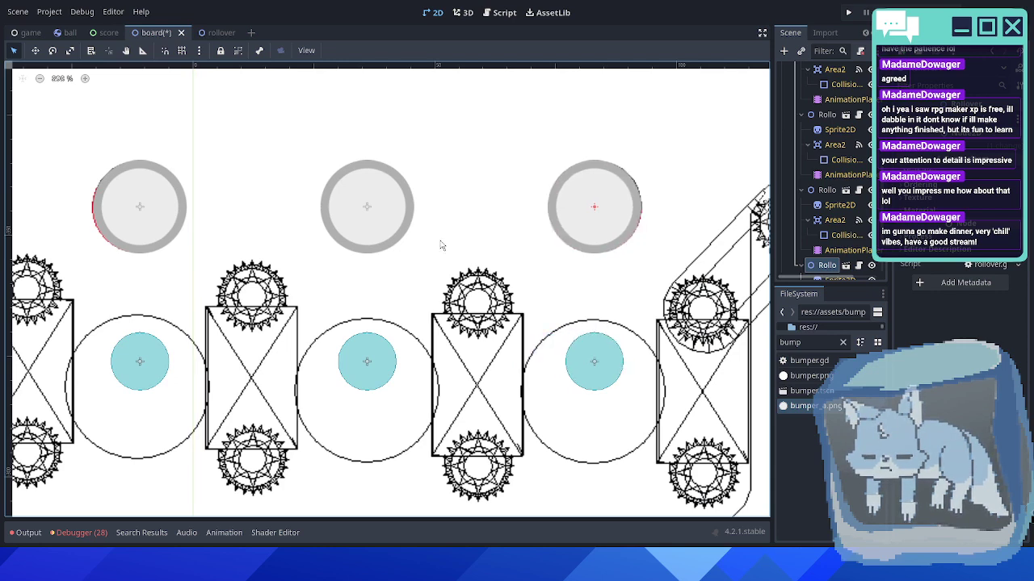
scroll(440, 244, "down", 5)
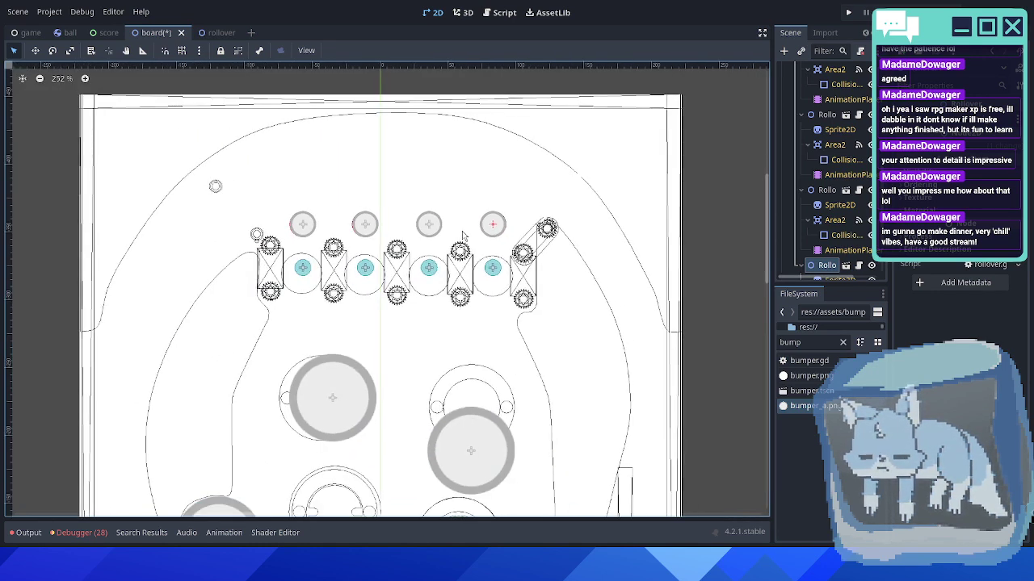
key("ctrl+s")
- Collapse the four rollovers in the scene tree and review their parent node's rollover manager script
scroll(840, 138, "up", 3)
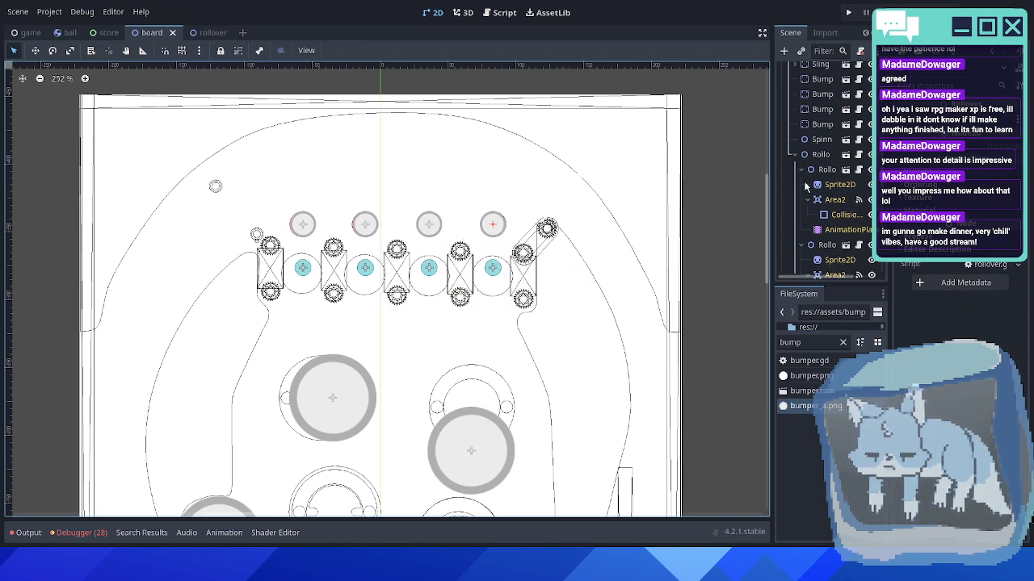
left_click(814, 155)
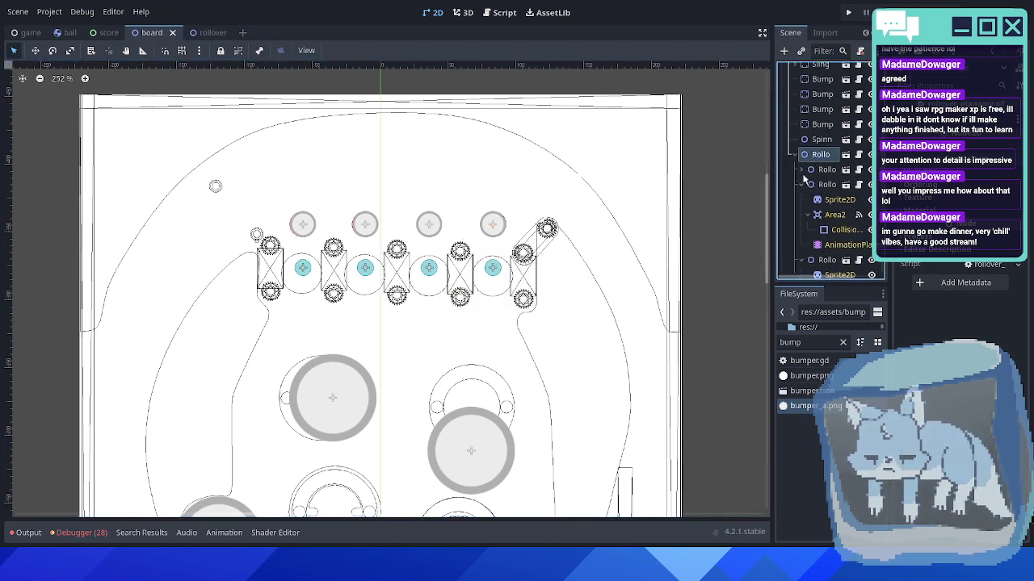
left_click(804, 184)
left_click(805, 200)
left_click(806, 215)
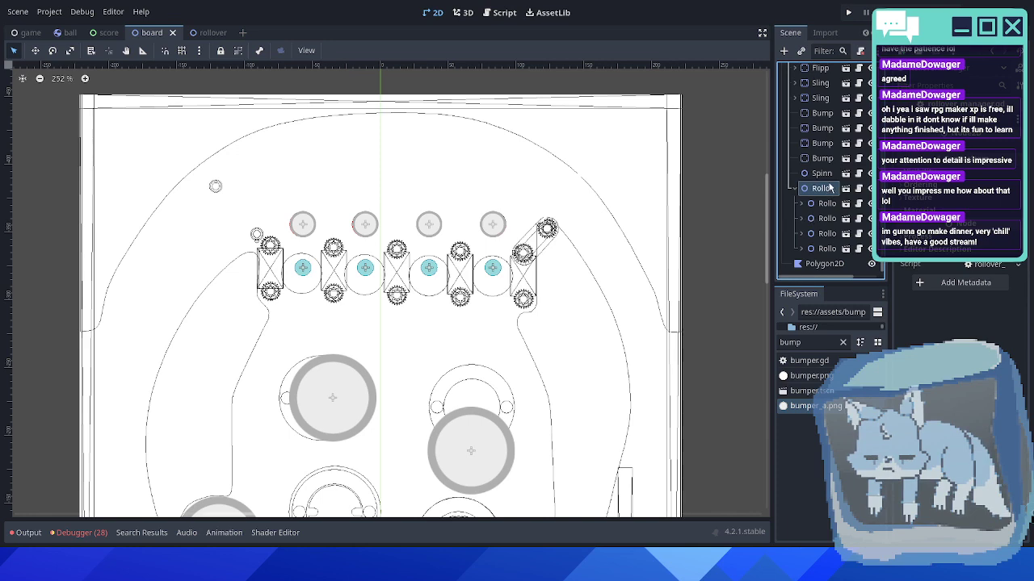
left_click(858, 188)
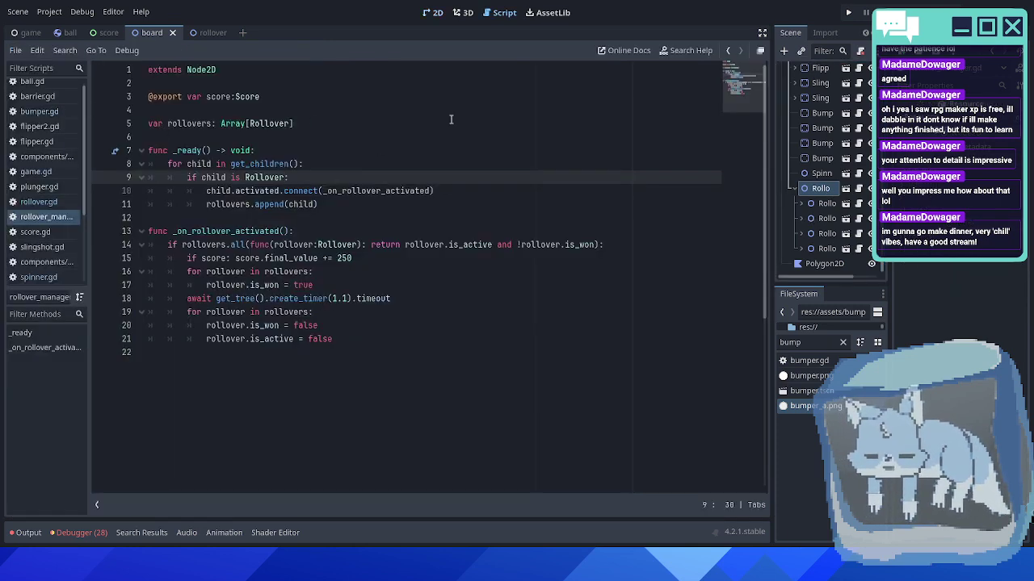
left_click(794, 187)
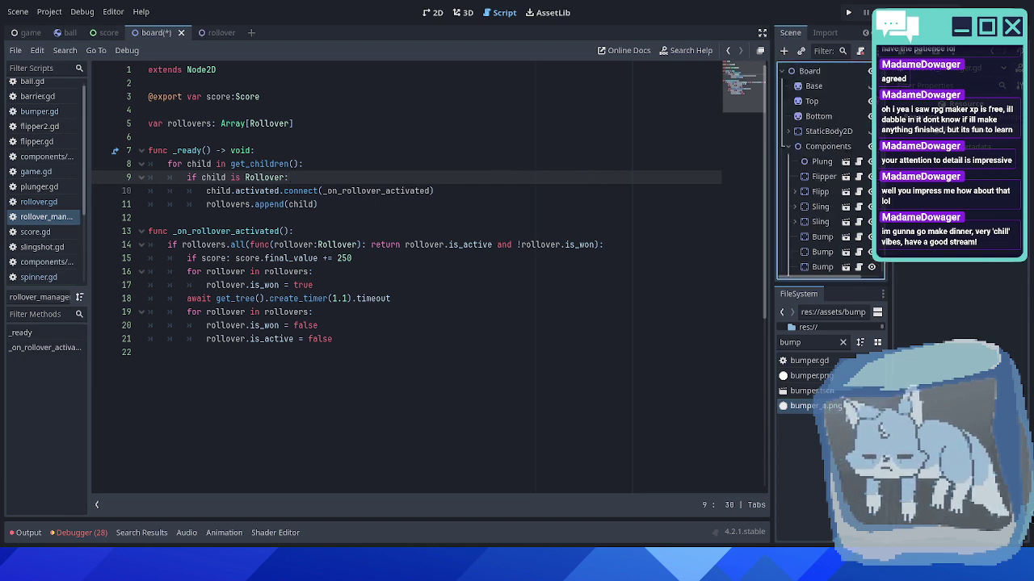
- Run the pinball project in a maximized window, launch the ball, and playtest the top-lane rollovers with both flippers
key("F5")
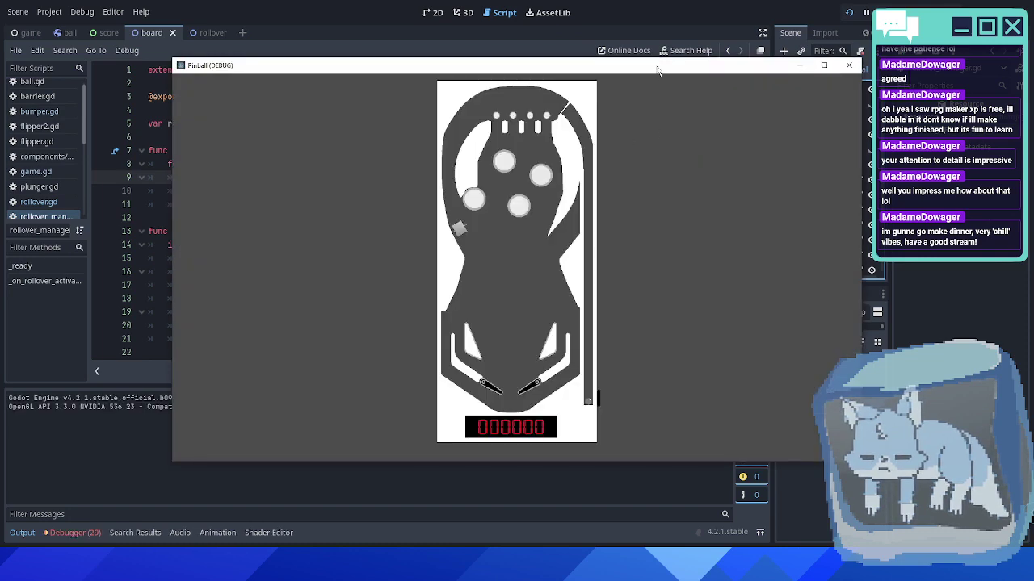
double_click(656, 70)
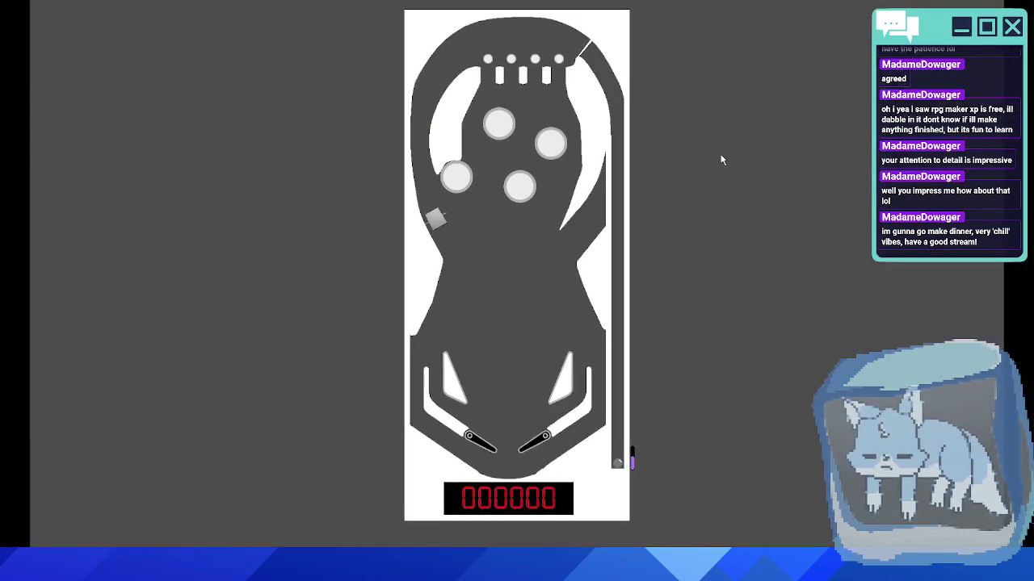
key("space")
key("Right")
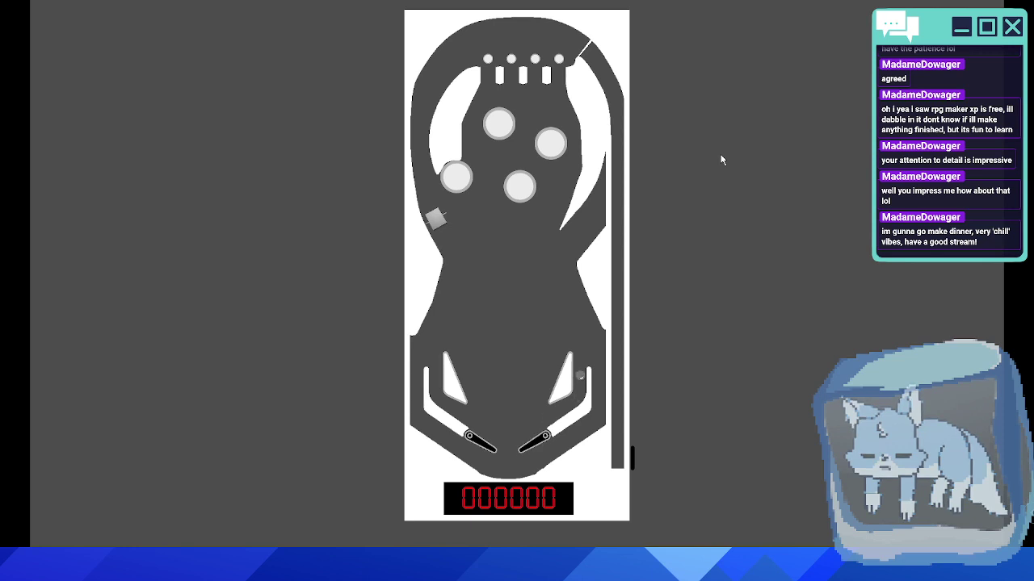
key("Right")
key("Left")
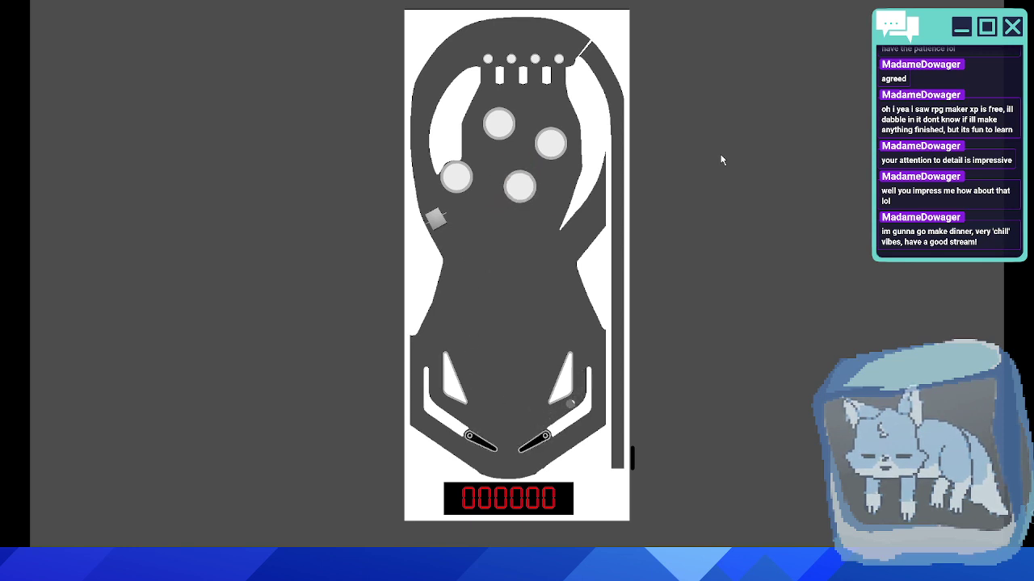
key("Right")
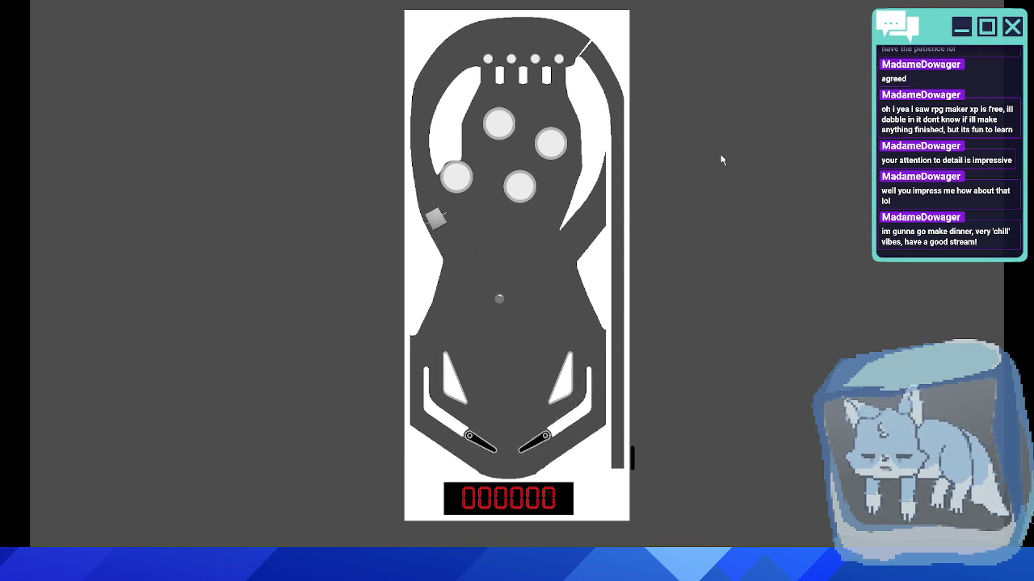
key("Right")
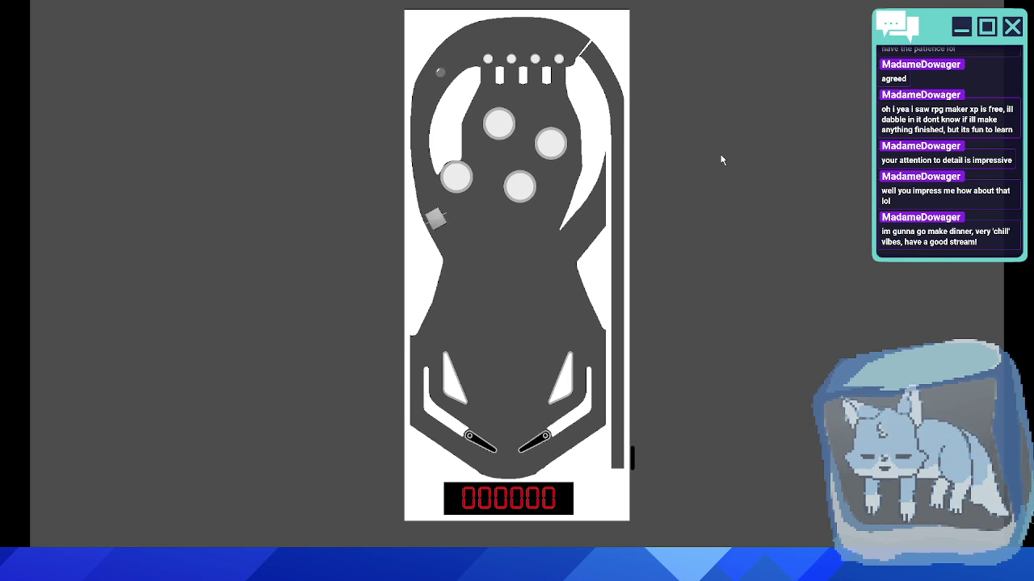
key("Left")
key("Right")
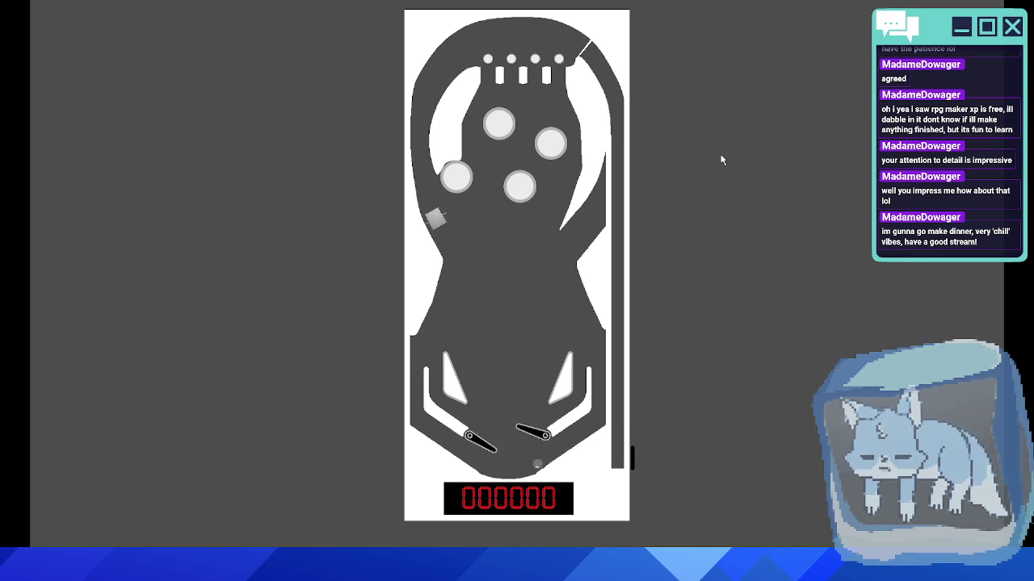
key("Left")
key("Right")
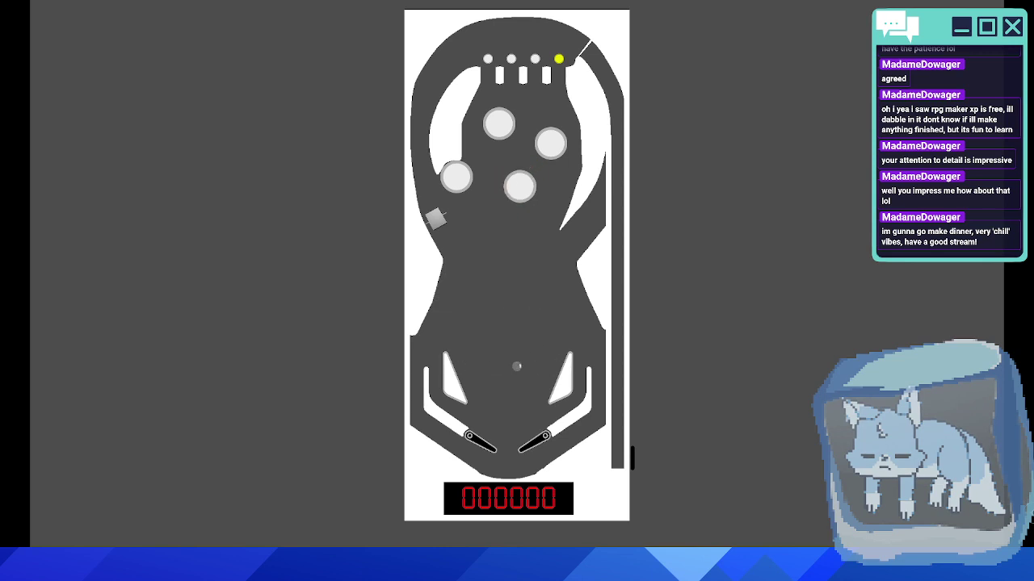
key("Right")
key("Right")
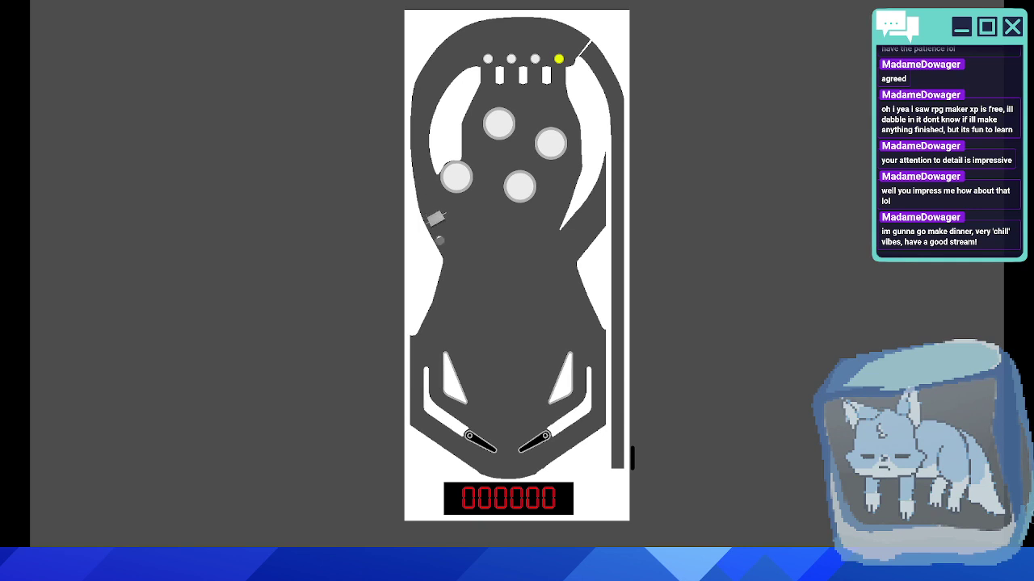
key("Left")
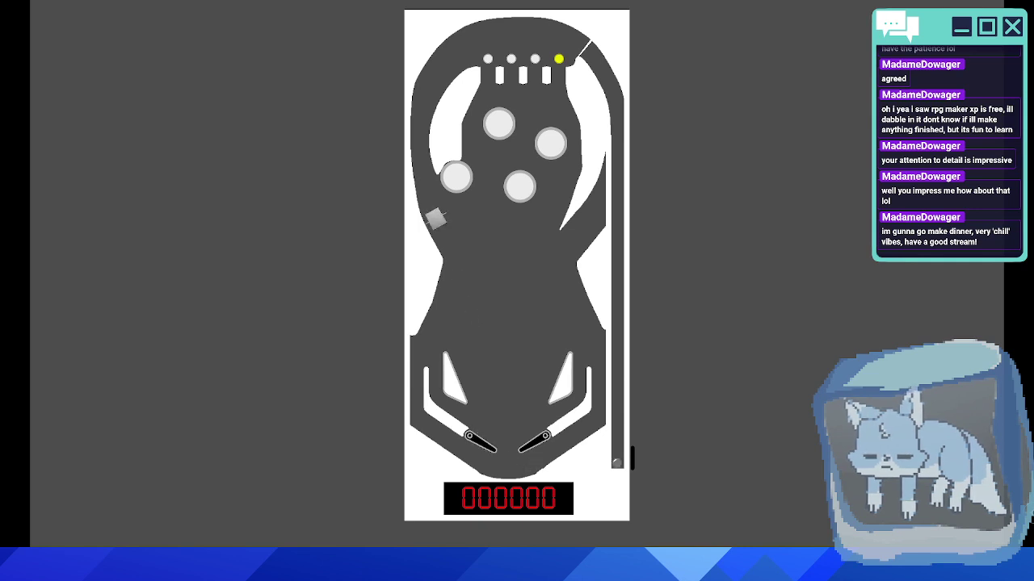
- Launch another ball and play it with the flippers to test the lanes and the flipper response
key("space")
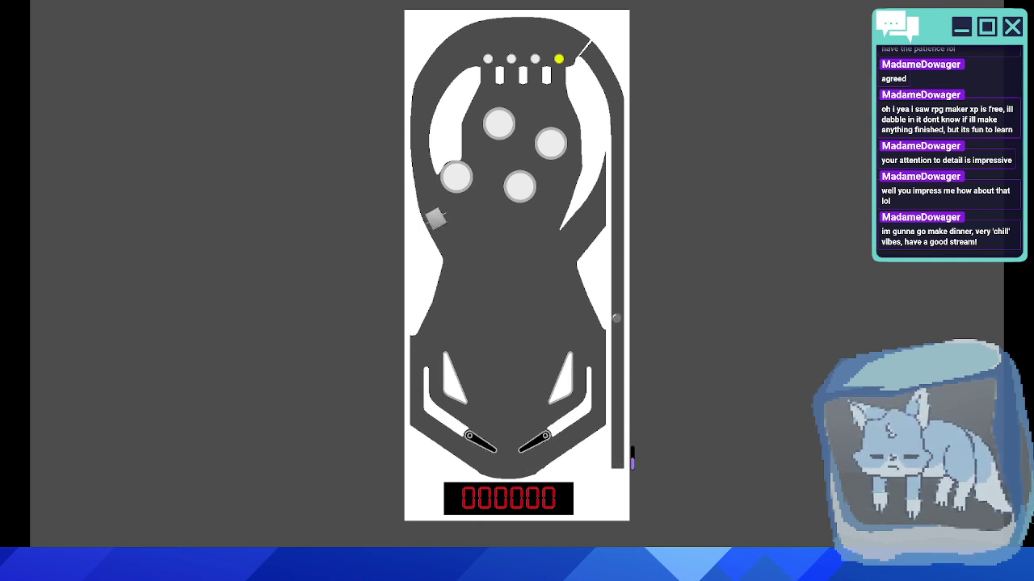
key("Right")
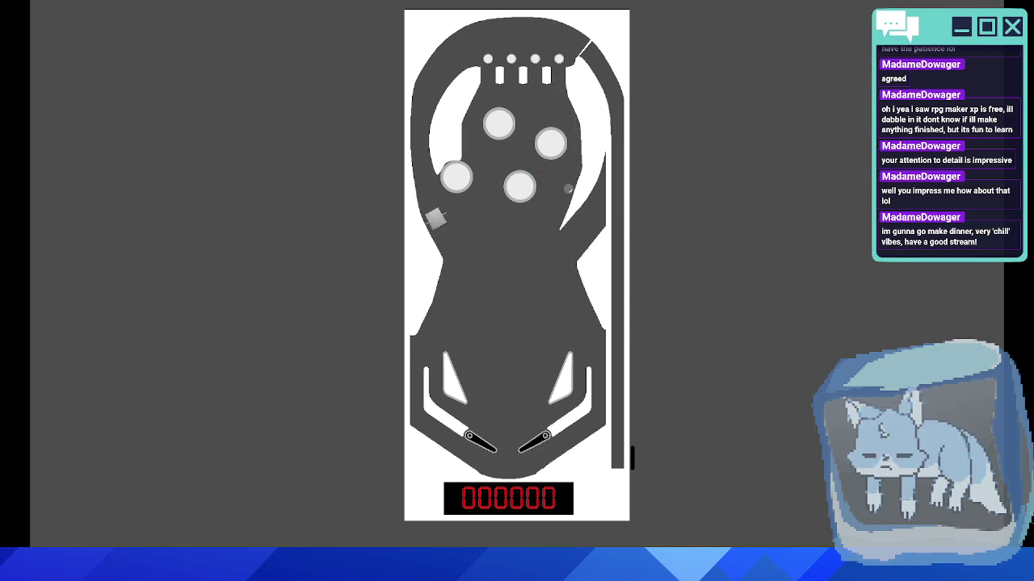
key("Left")
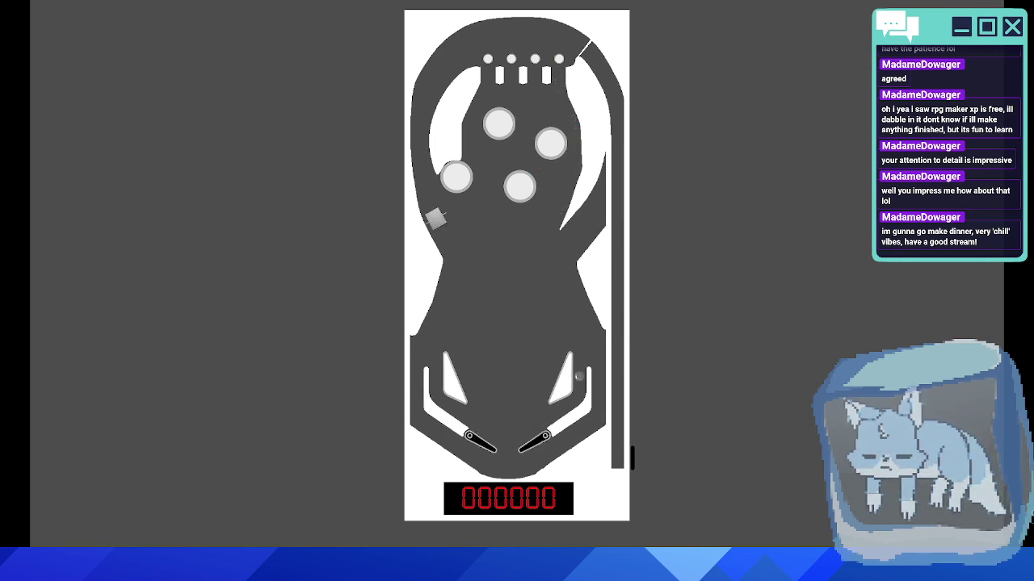
key("Right")
key("Right")
key("Right")
key("Right")
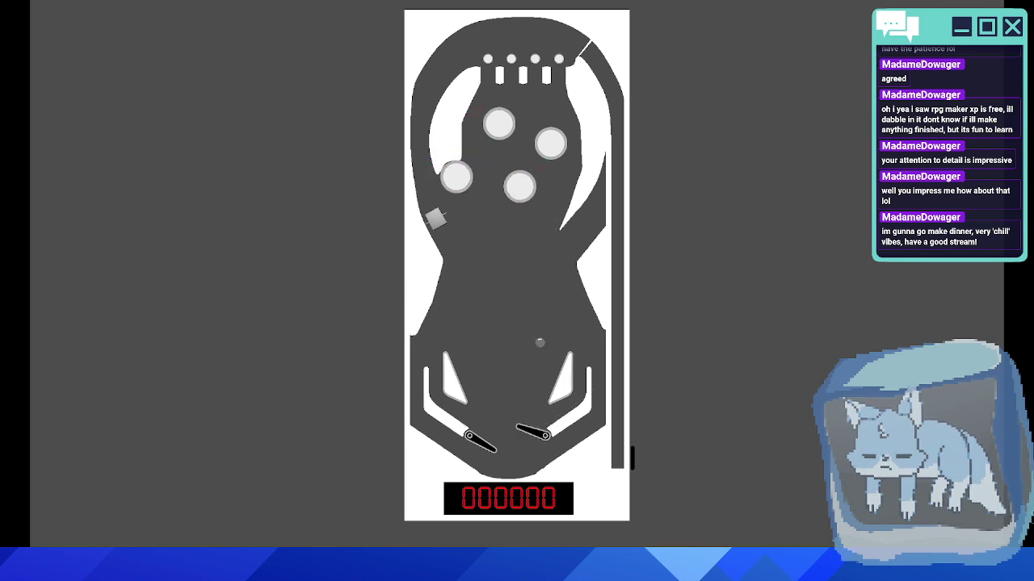
key("Right")
key("Left")
key("Right")
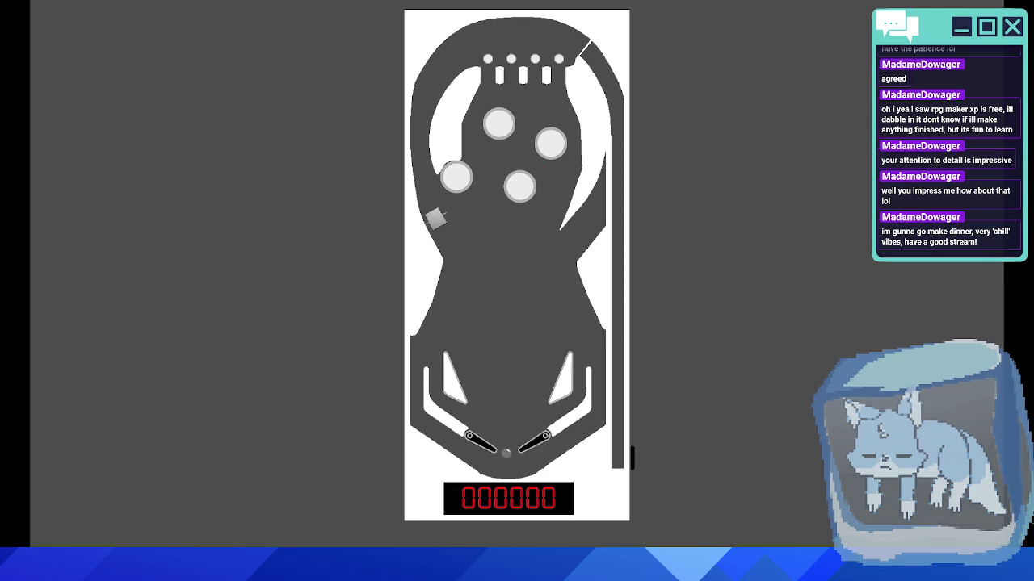
key("Left")
key("Right")
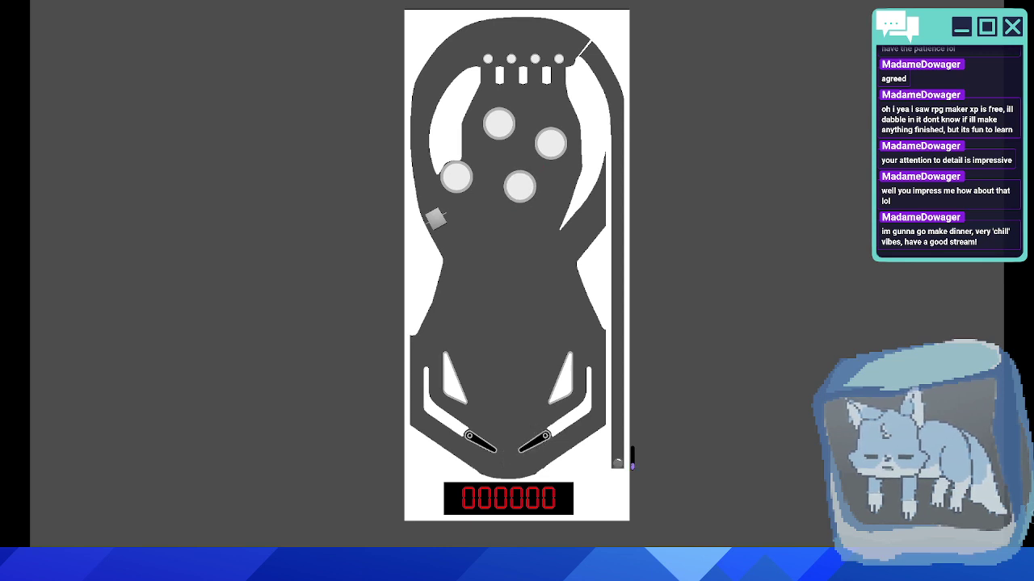
- Launch a new ball and keep it in play with both flippers to test the bumpers and the spinner
key("space")
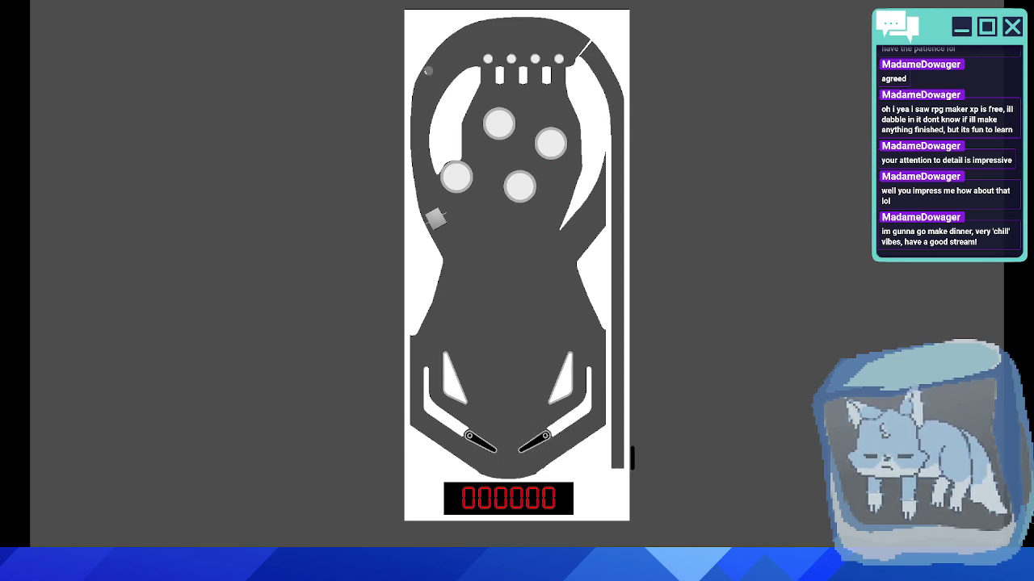
key("Right")
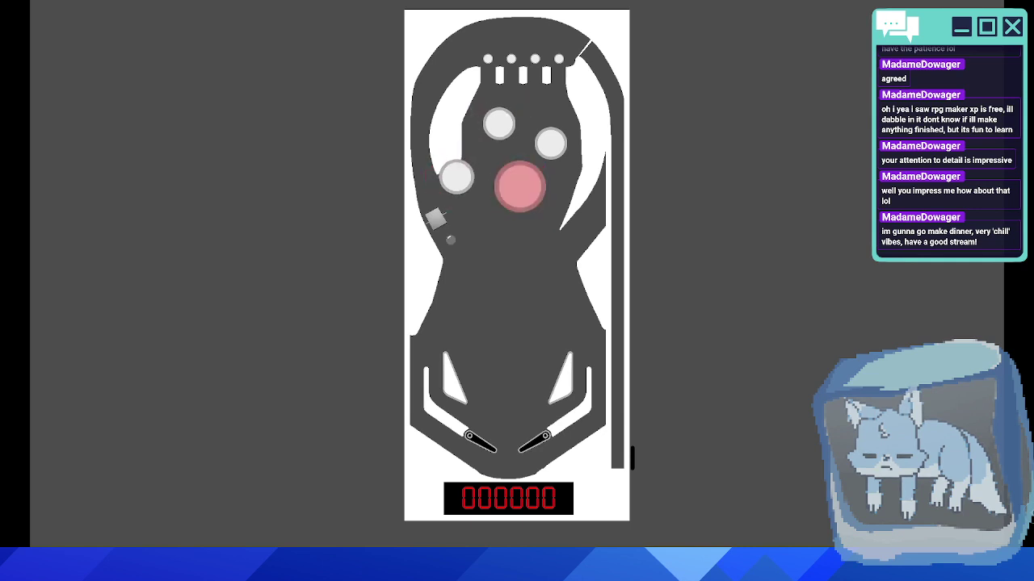
key("Right")
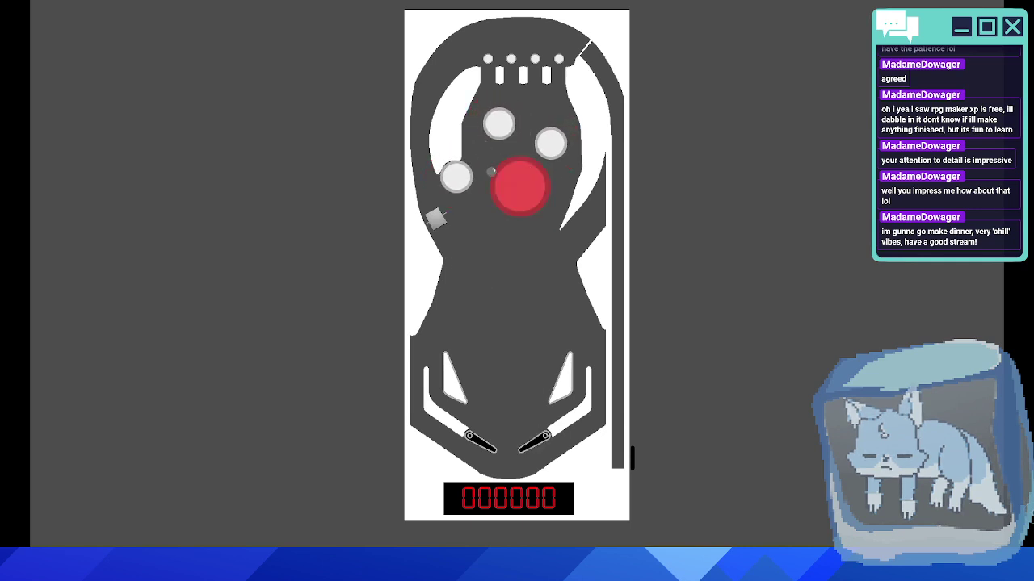
key("Right")
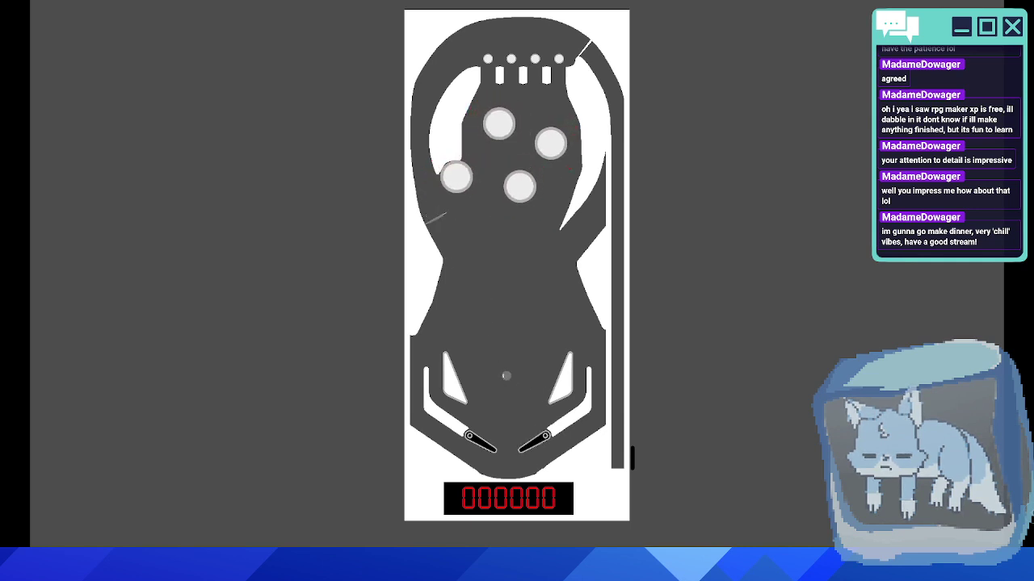
key("Right")
key("Left")
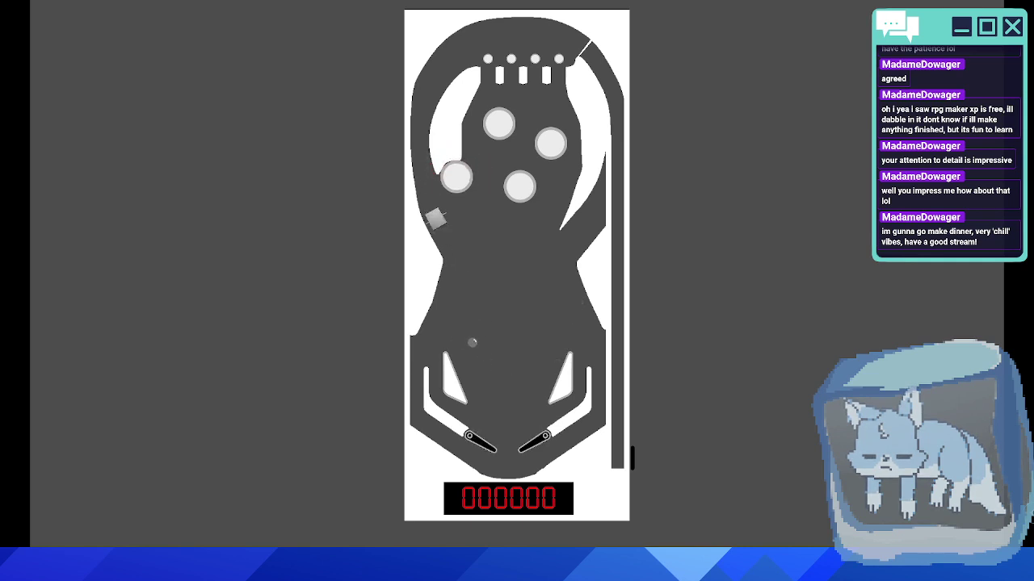
key("Left")
key("Right")
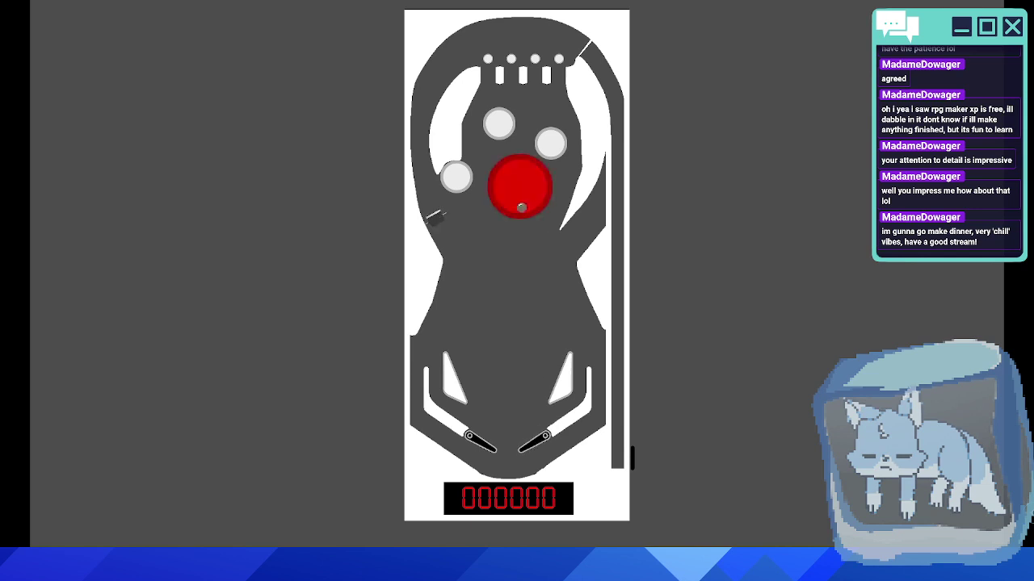
key("Right")
key("Left")
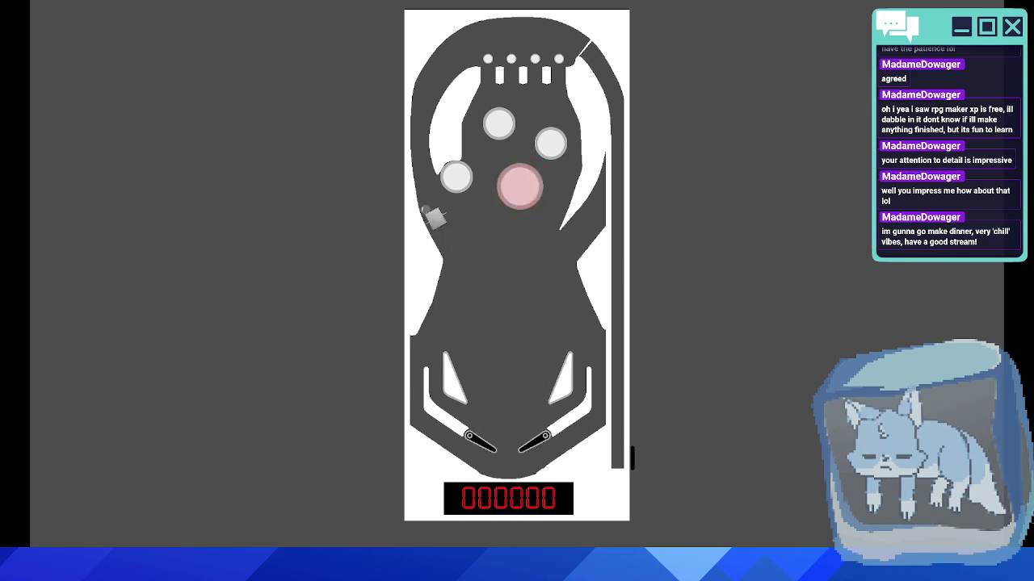
key("Right")
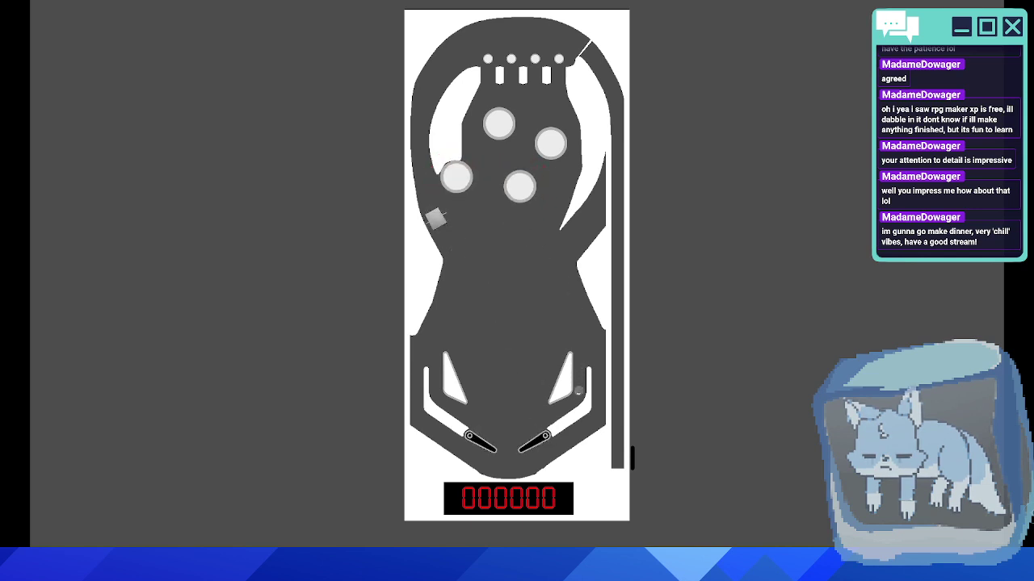
key("Right")
key("Right")
key("Right")
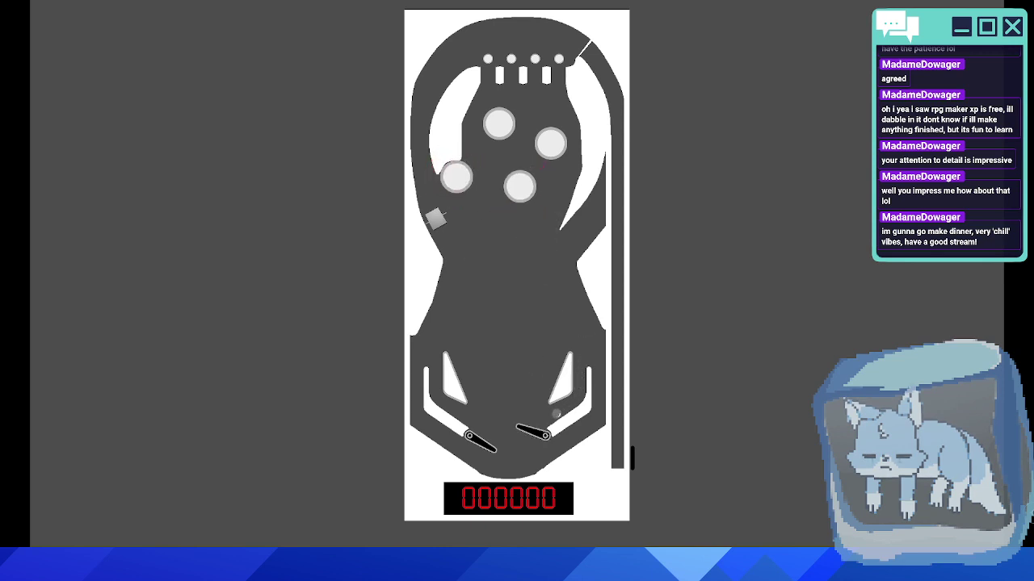
key("Right")
key("Left")
key("Right")
key("Left")
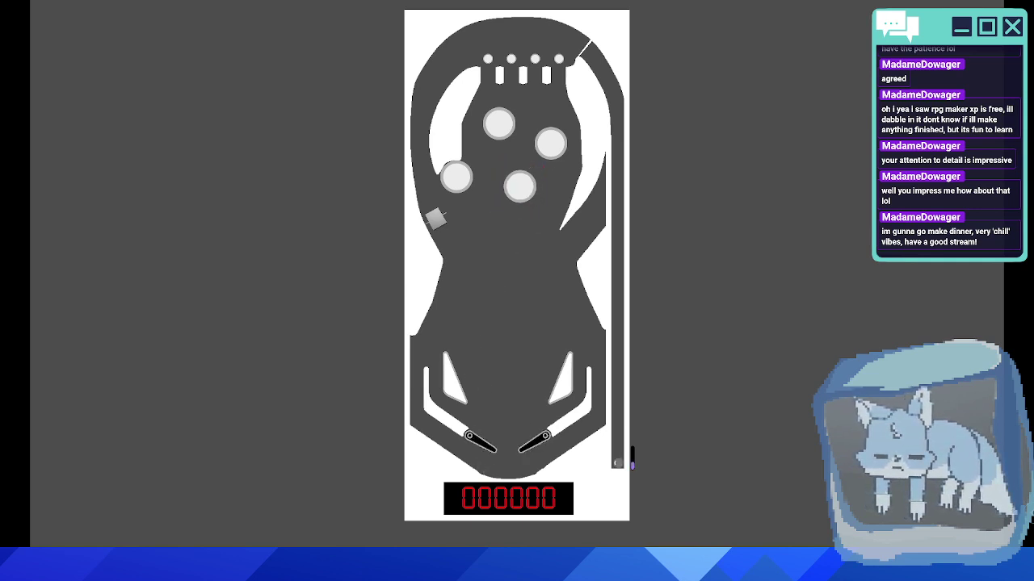
- Launch one more ball, play it briefly with the flippers, and stop the running game
key("space")
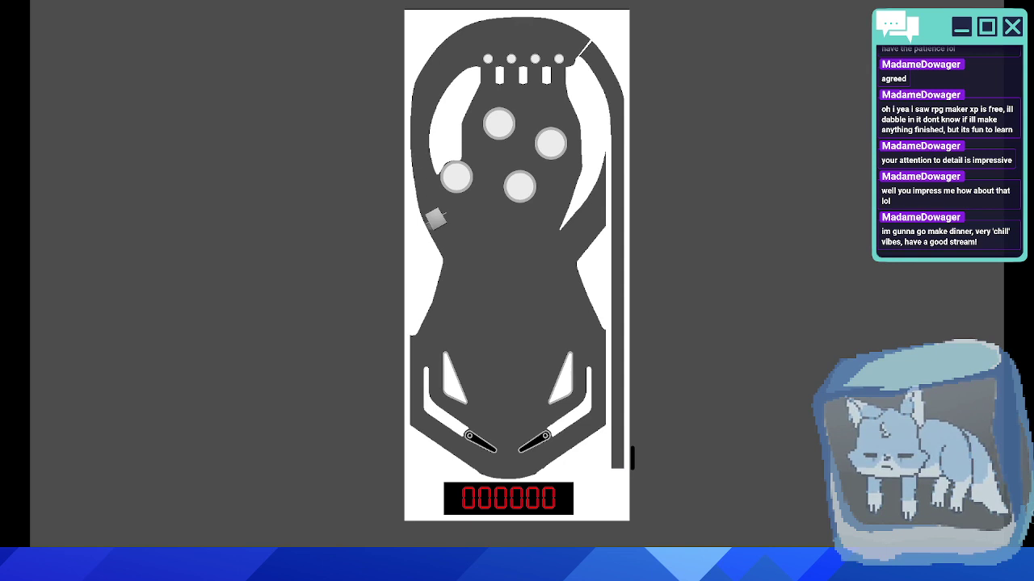
key("Right")
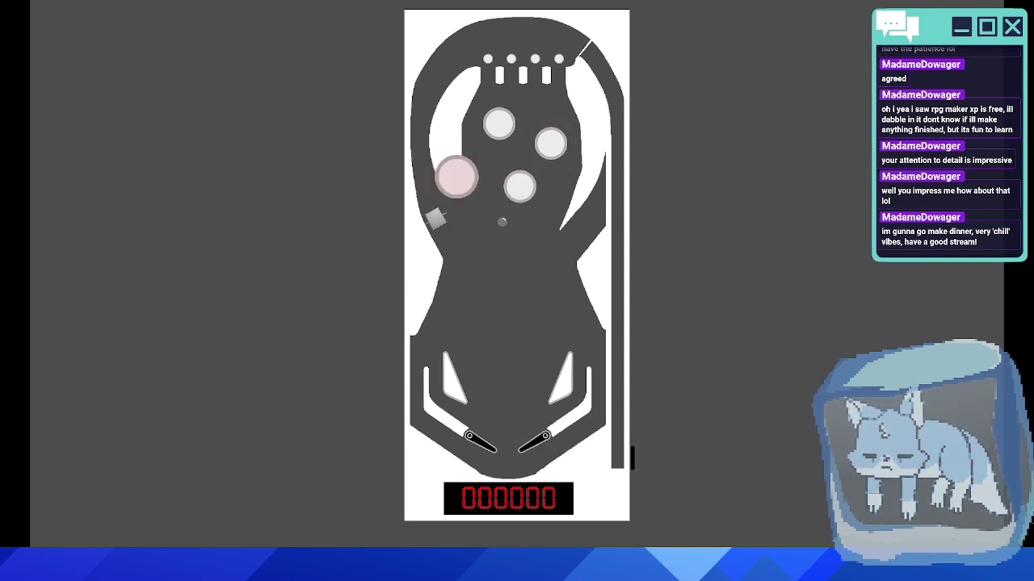
key("Right")
key("Left")
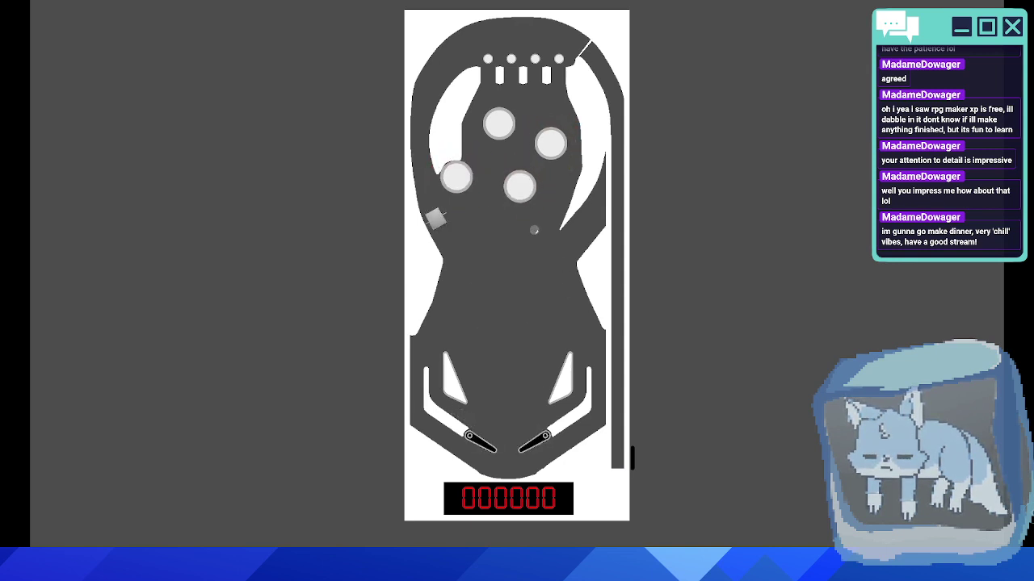
key("Right")
key("F8")
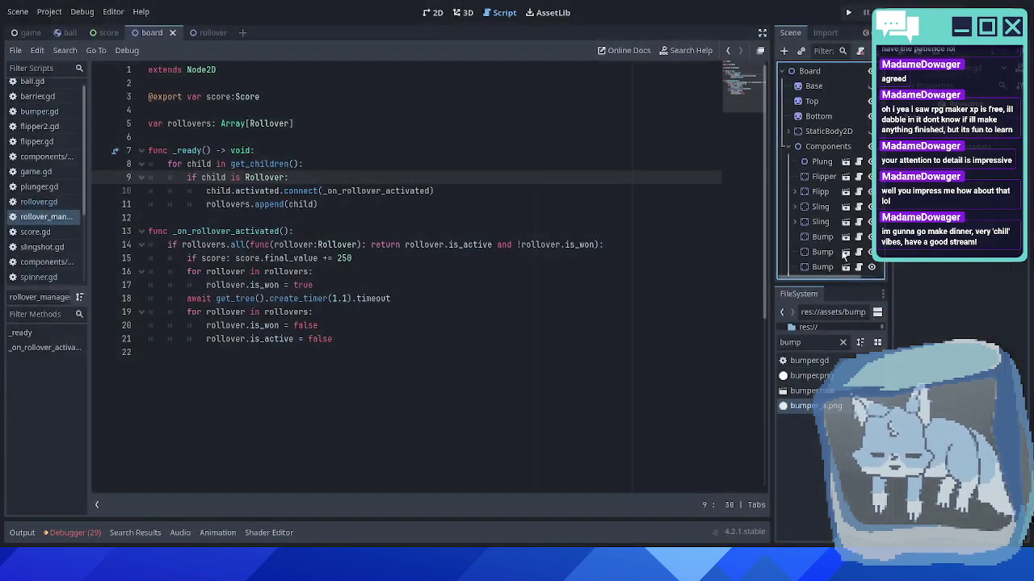
- Switch to the board's 2D view and examine the four top-lane rollovers and their nodes in the scene tree
left_click(508, 204)
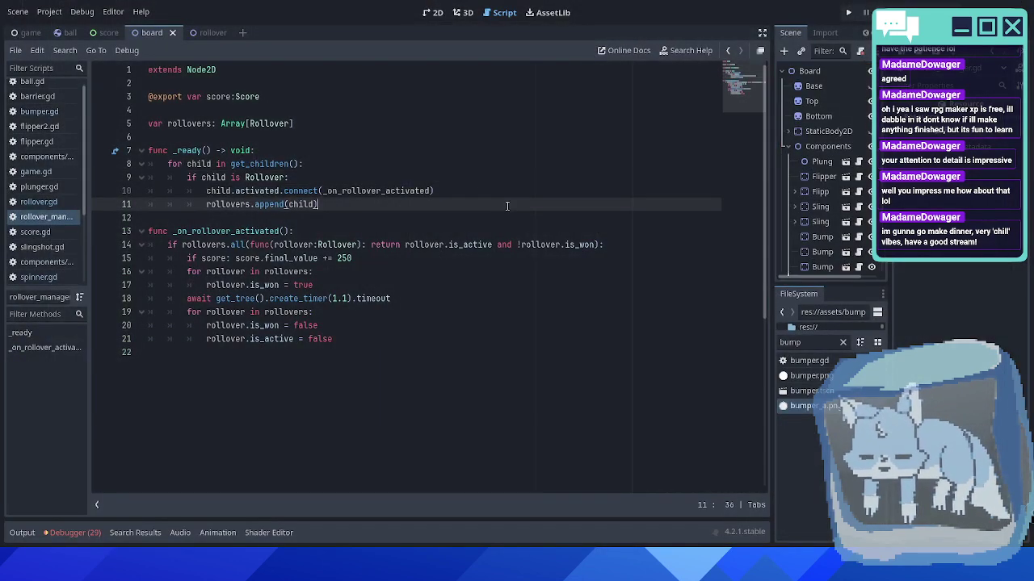
left_click(433, 12)
scroll(456, 194, "down", 3)
scroll(467, 209, "up", 3)
scroll(467, 230, "up", 1)
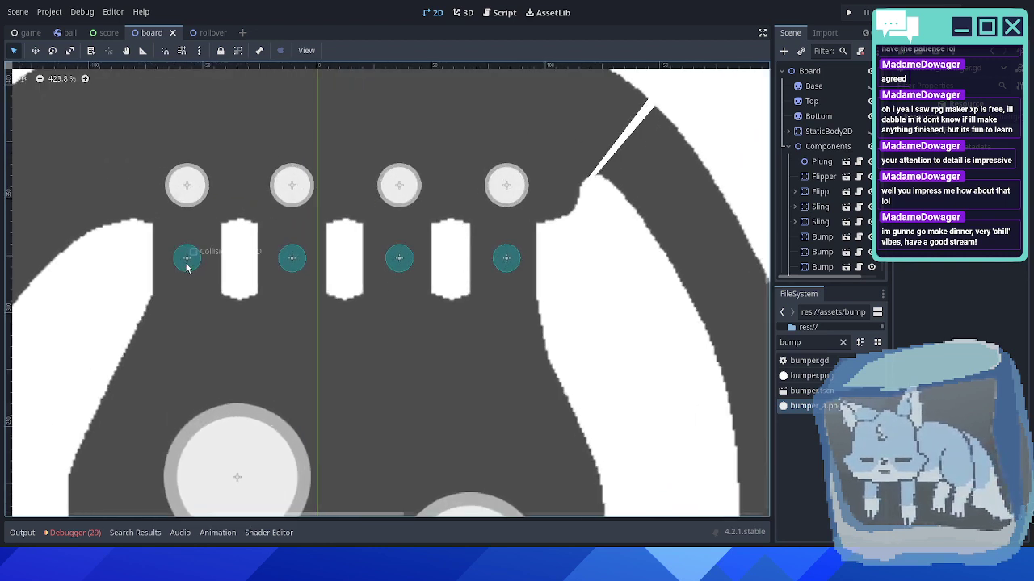
scroll(821, 185, "down", 2)
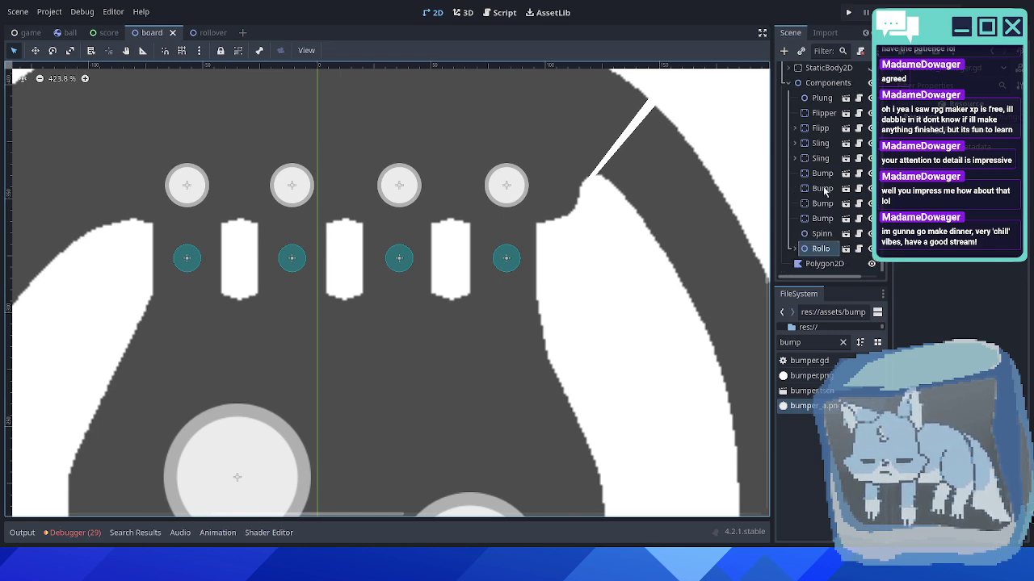
left_click(817, 173)
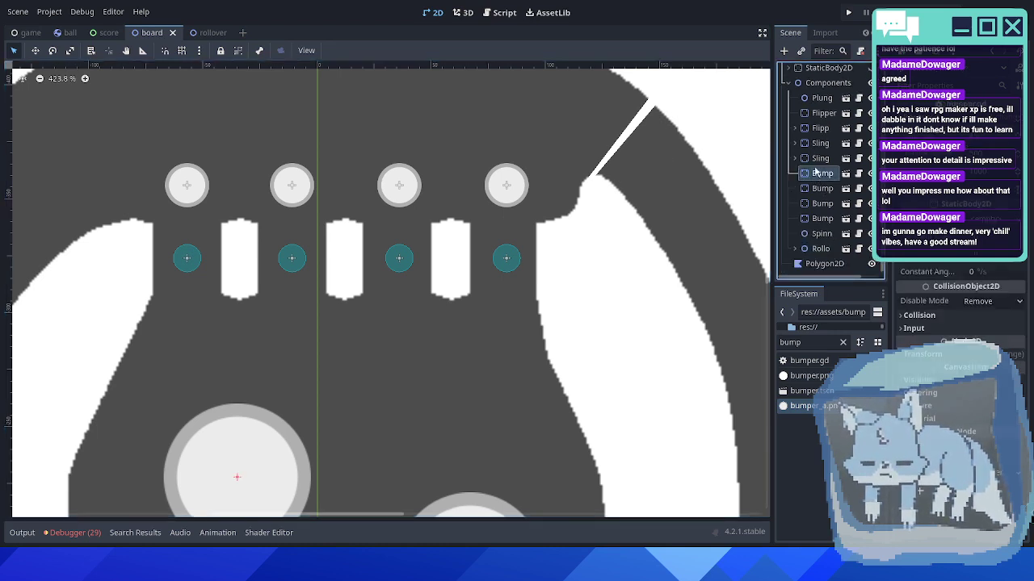
left_click(794, 248)
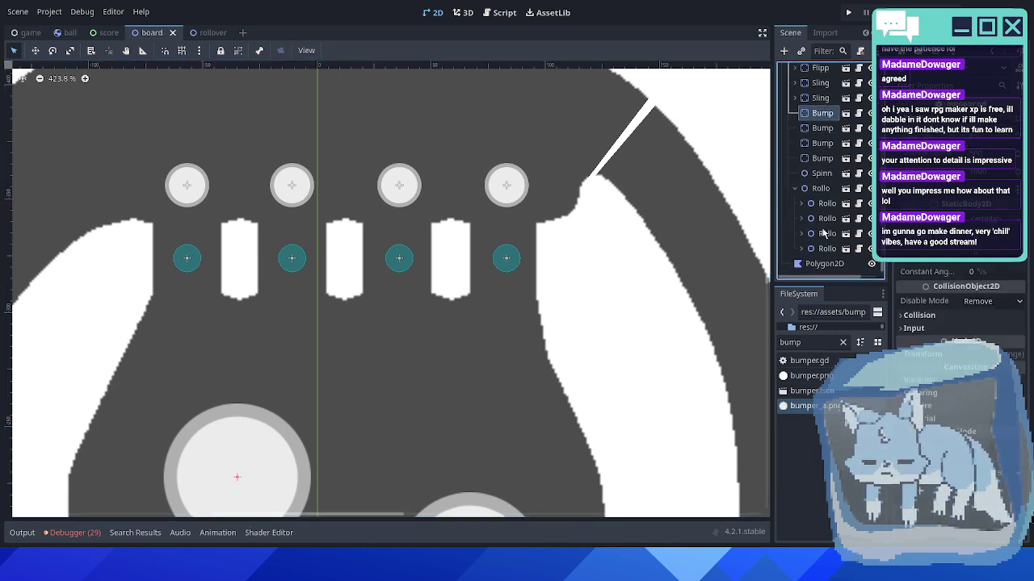
left_click(826, 205)
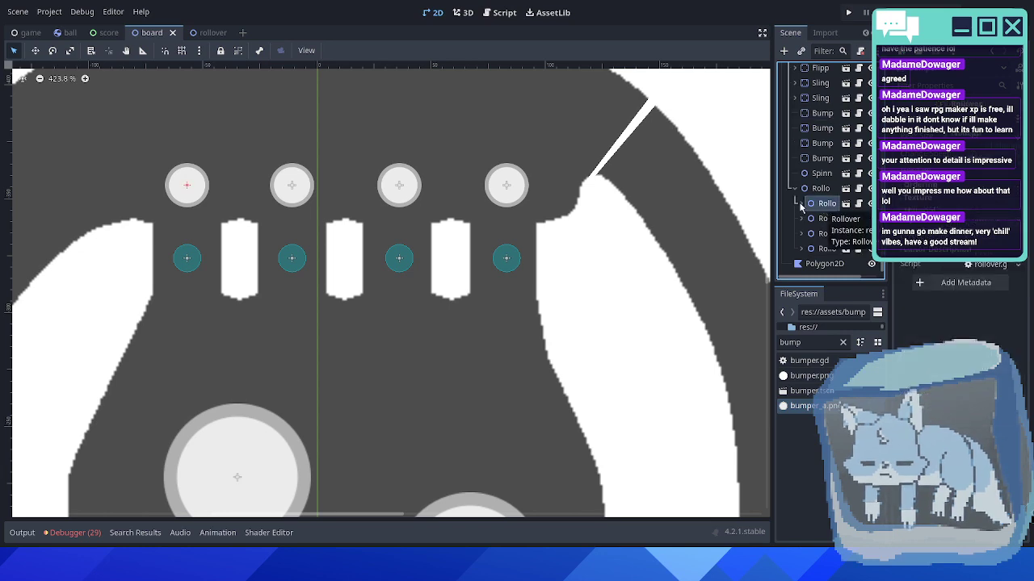
double_click(804, 205)
middle_click_drag(576, 310, 512, 166)
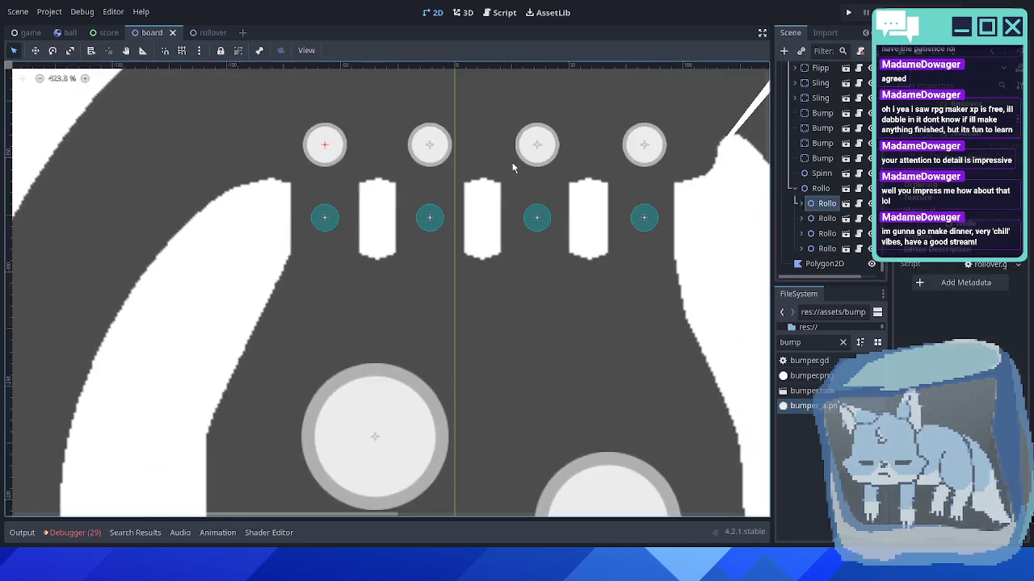
scroll(512, 167, "up", 4)
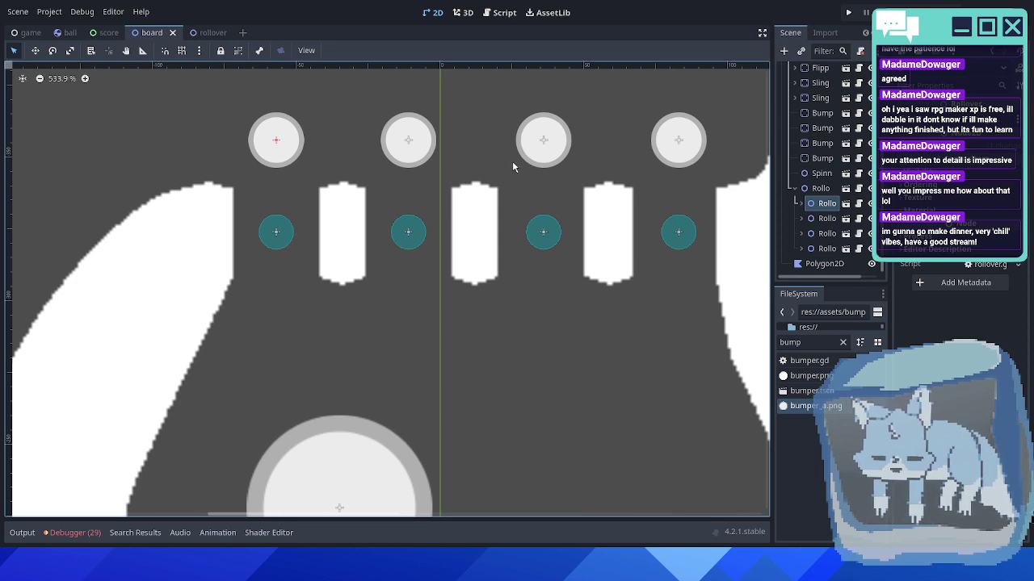
scroll(795, 186, "up", 3)
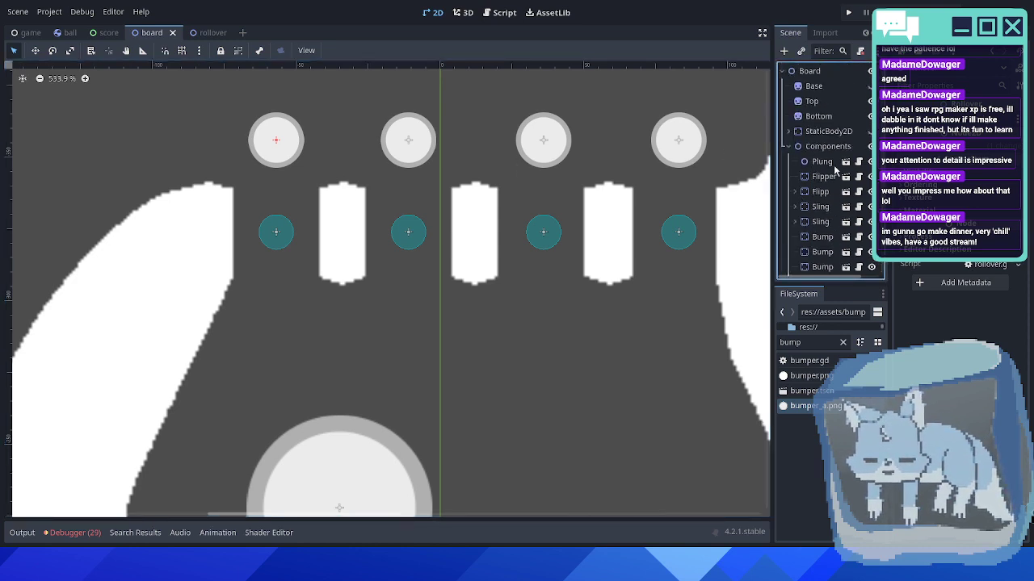
- Collapse the Components node and examine the whole board layout from the rollovers down to the flippers and plunger
left_click(787, 146)
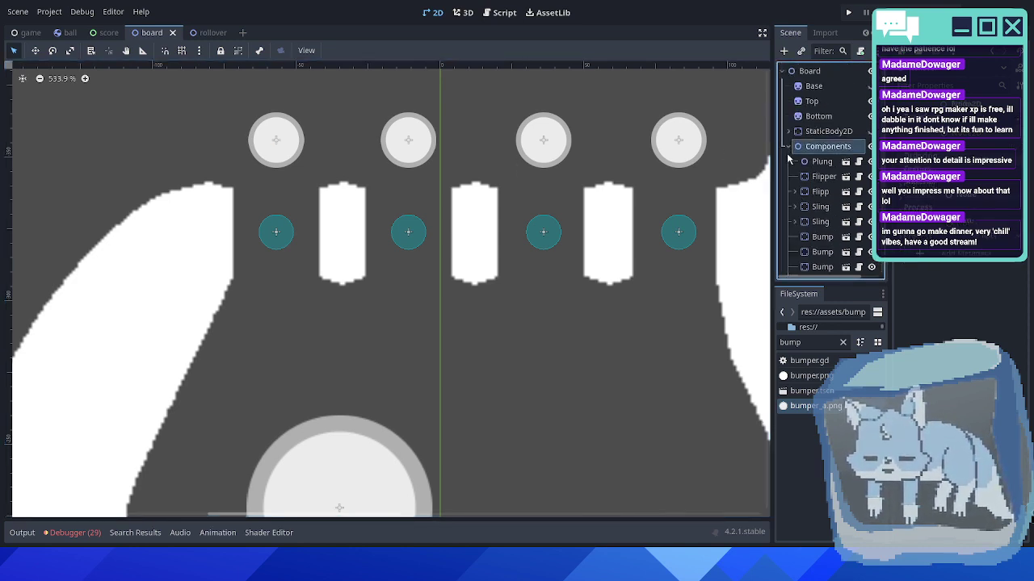
left_click(787, 146)
scroll(613, 246, "down", 4)
scroll(614, 246, "down", 13)
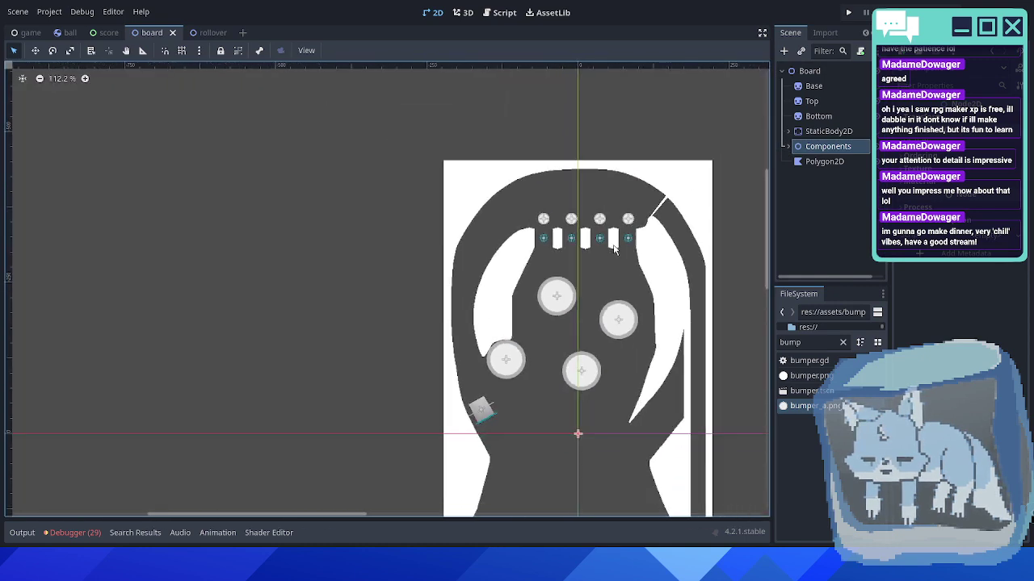
middle_click_drag(608, 275, 508, 194)
scroll(478, 366, "up", 4)
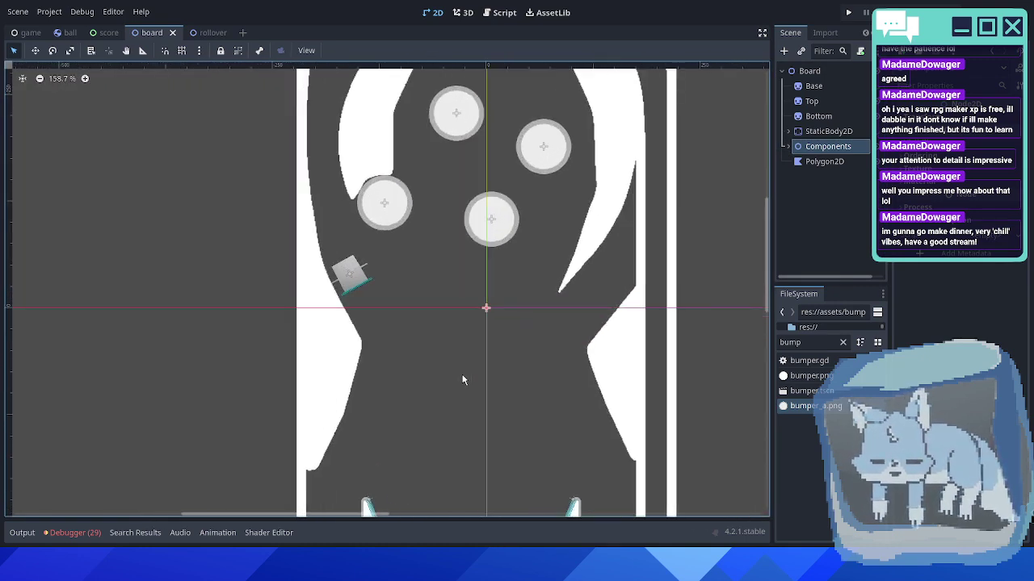
middle_click_drag(461, 376, 433, 325)
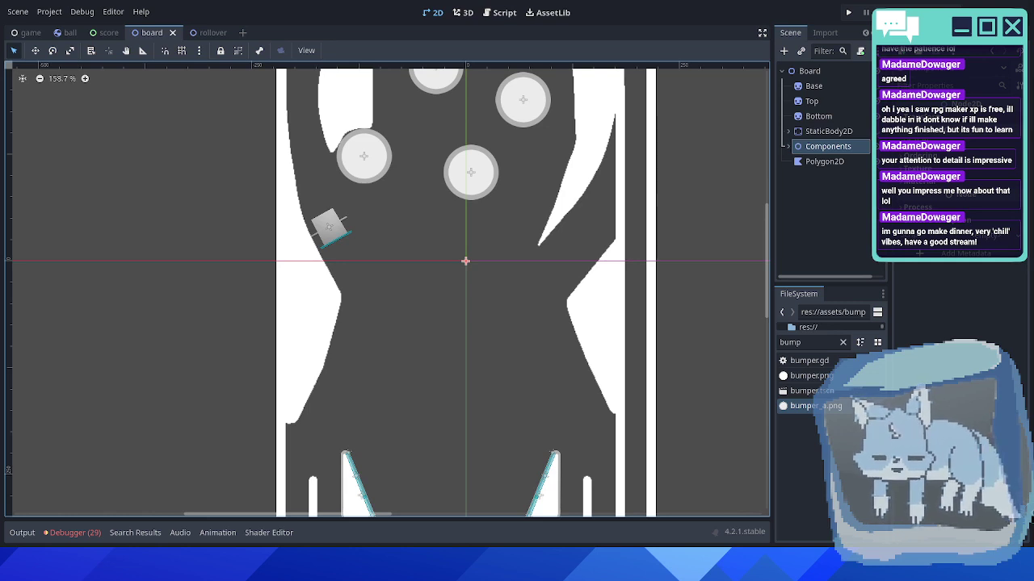
scroll(554, 194, "down", 4)
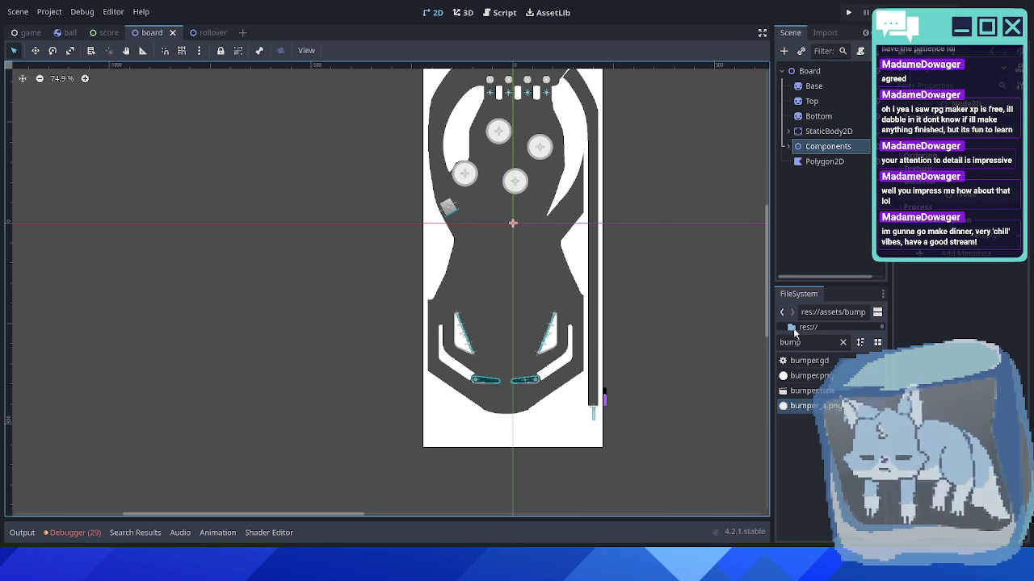
- Clear the file filter and review the sound files in res://assets/audio alongside the board layout
left_click(843, 344)
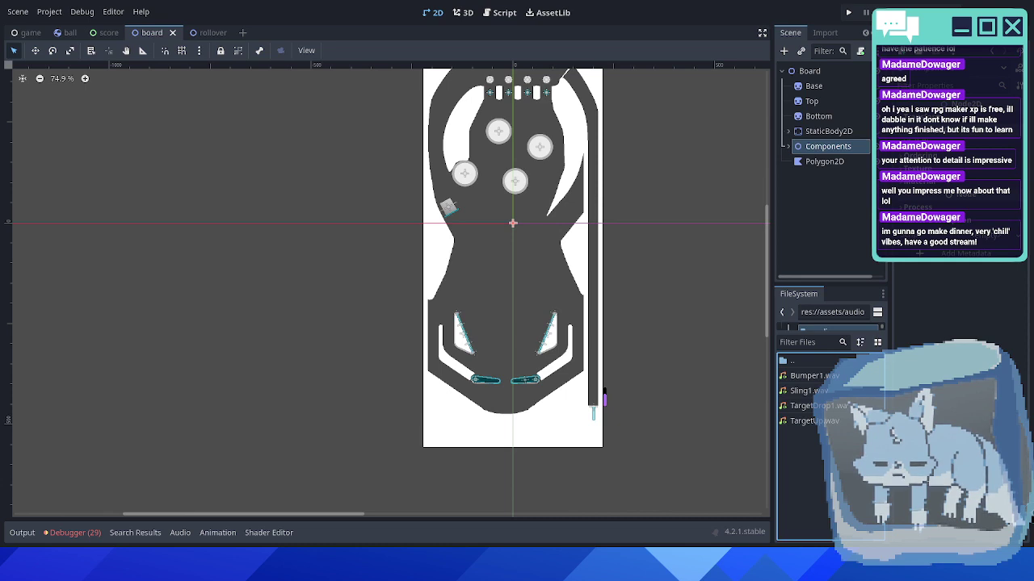
left_click(811, 449)
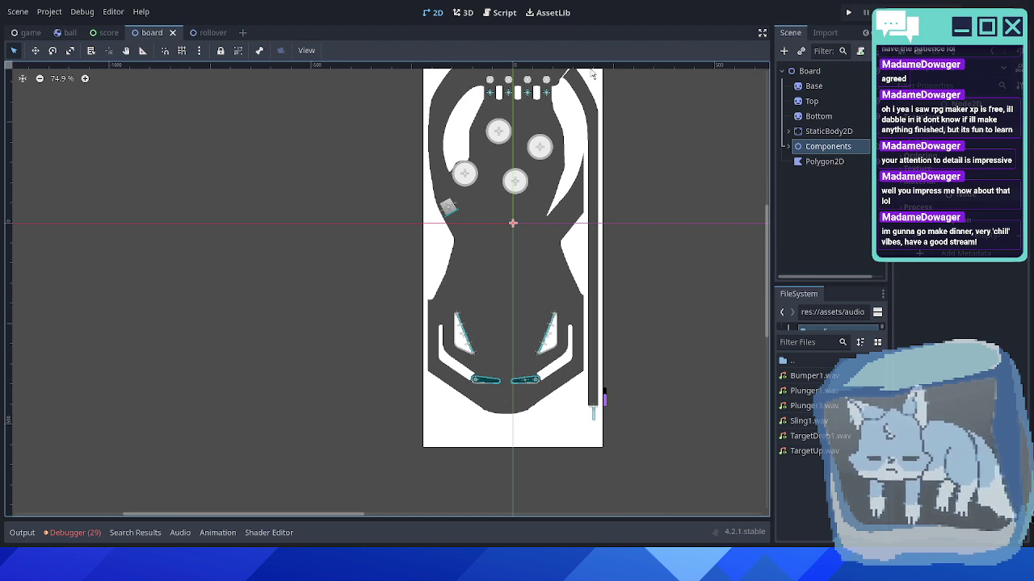
middle_click_drag(636, 118, 565, 156)
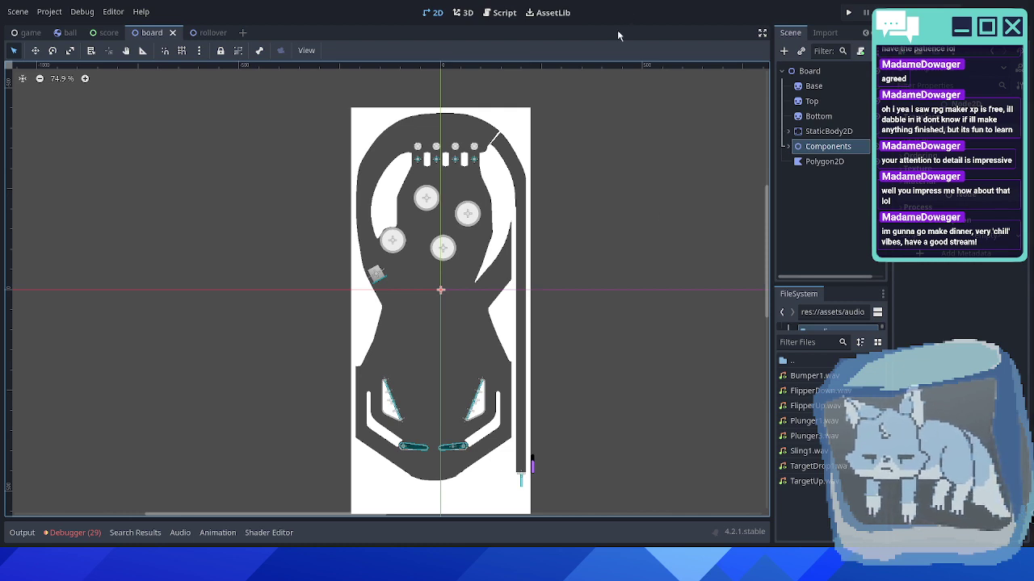
scroll(533, 189, "up", 1)
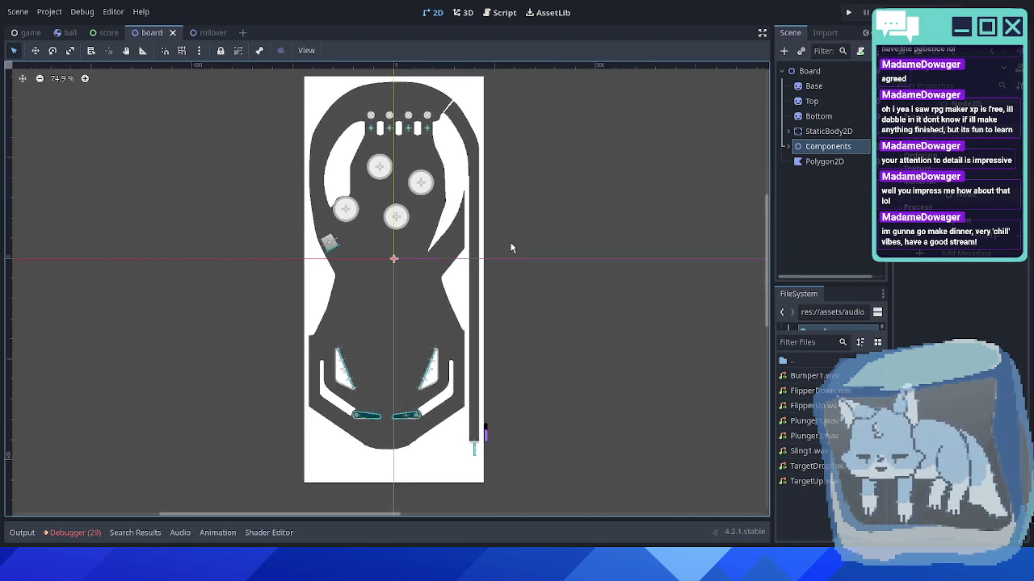
scroll(474, 404, "up", 2)
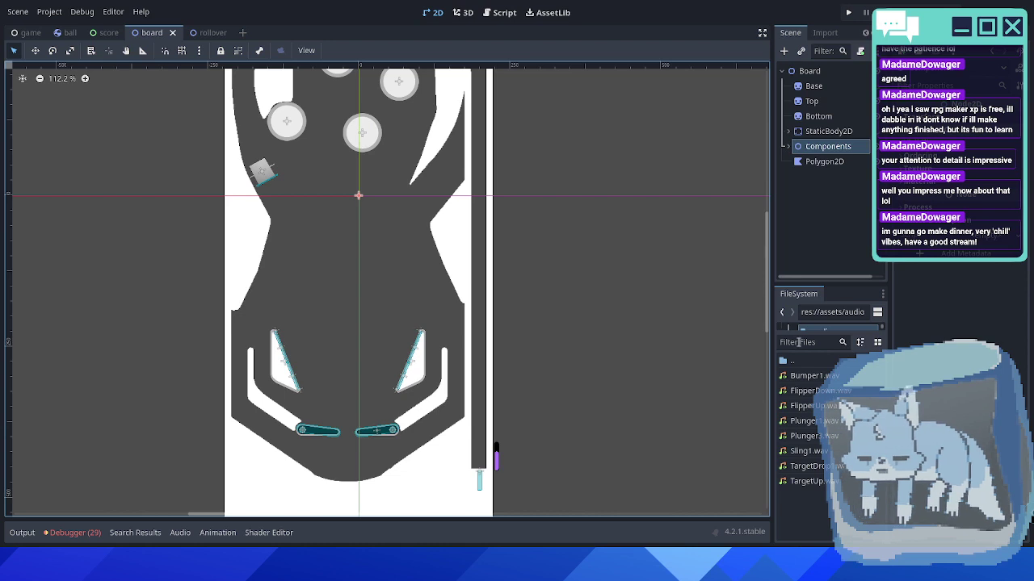
- Find the flipper and bumper scenes in the project files and open both for editing
left_click(804, 343)
type("flipp")
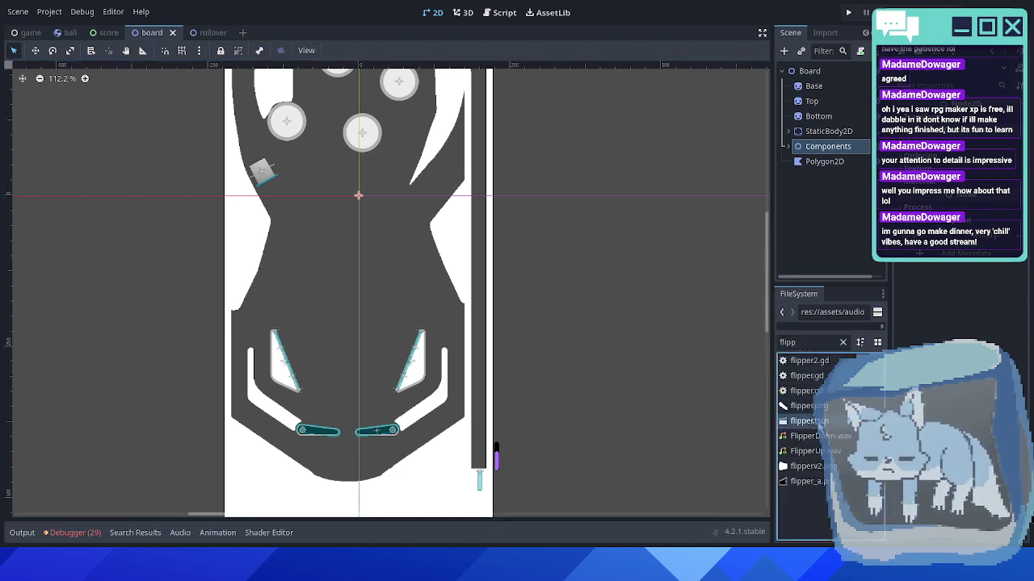
double_click(804, 420)
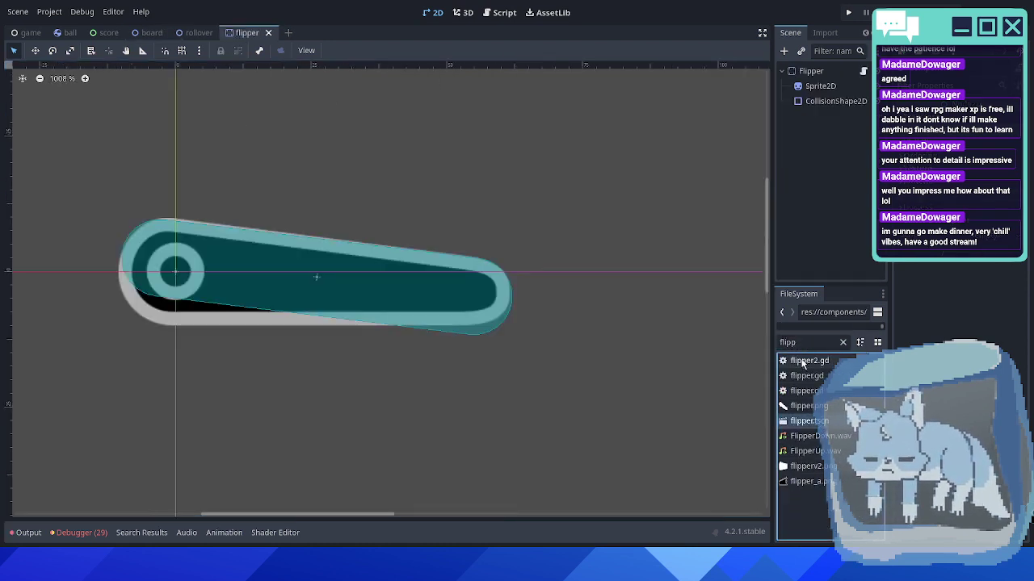
double_click(796, 341)
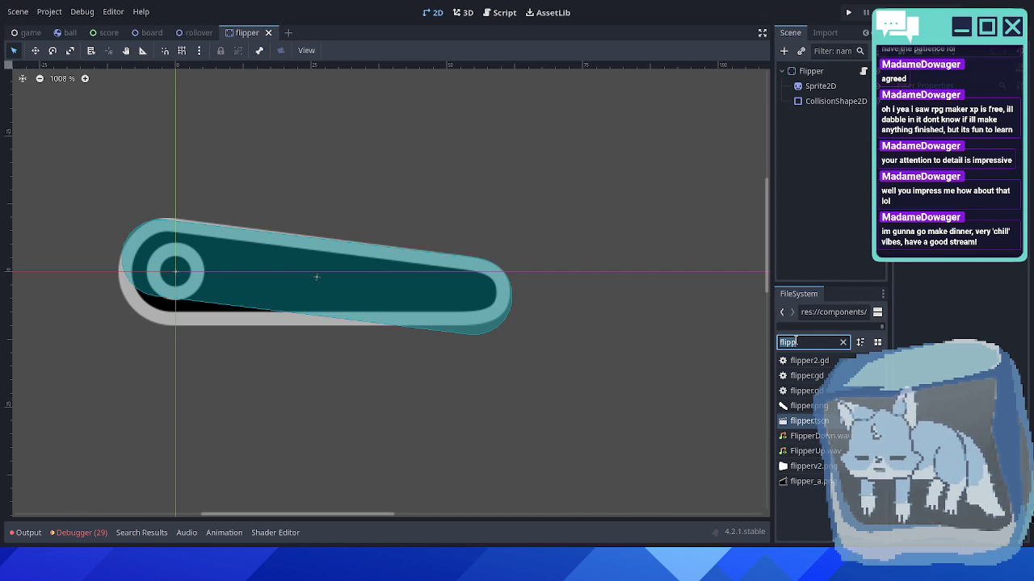
type("bump")
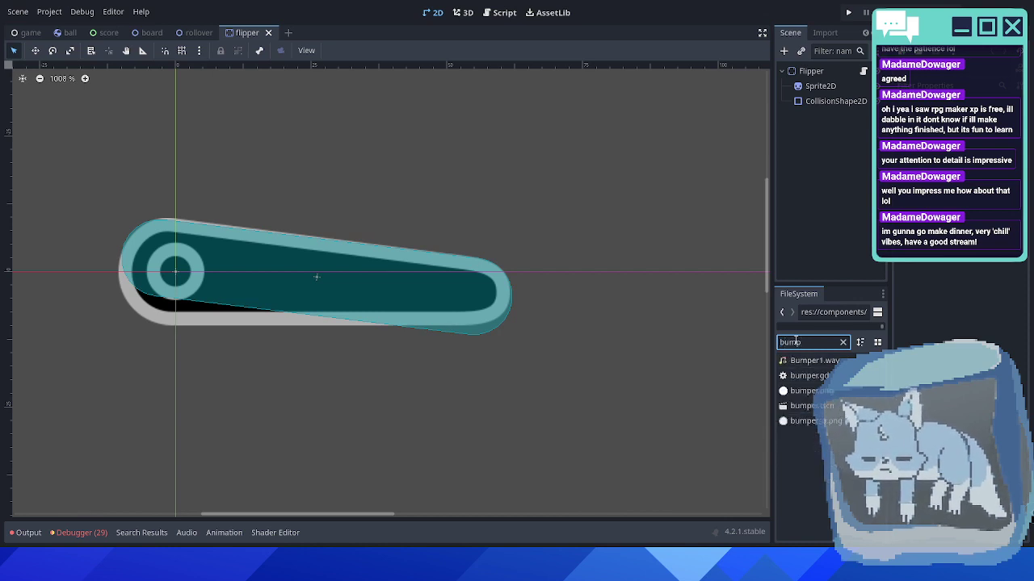
double_click(795, 406)
- Find the rollover and slingshot scenes in the project files and open both for editing
double_click(802, 343)
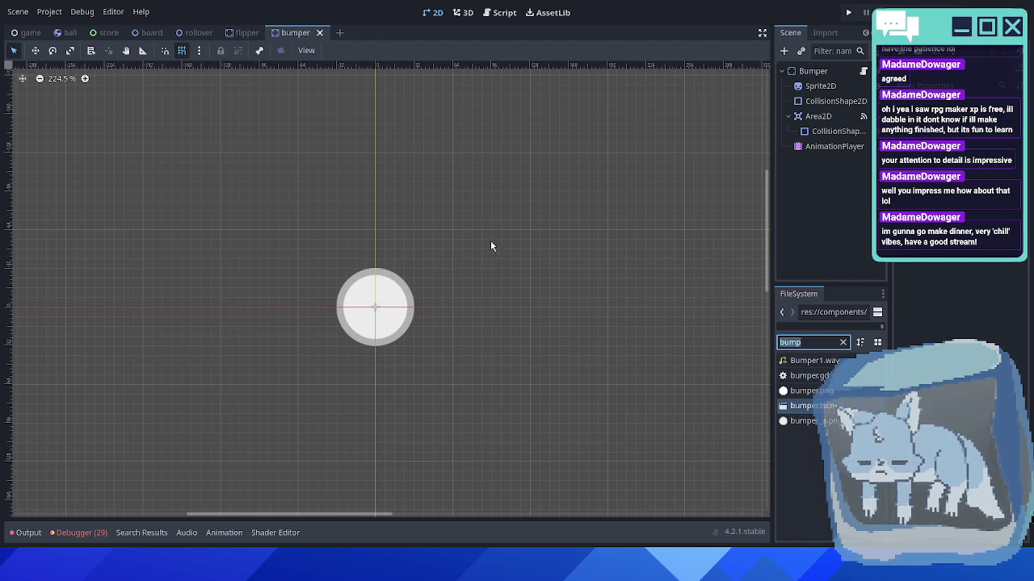
type("roll")
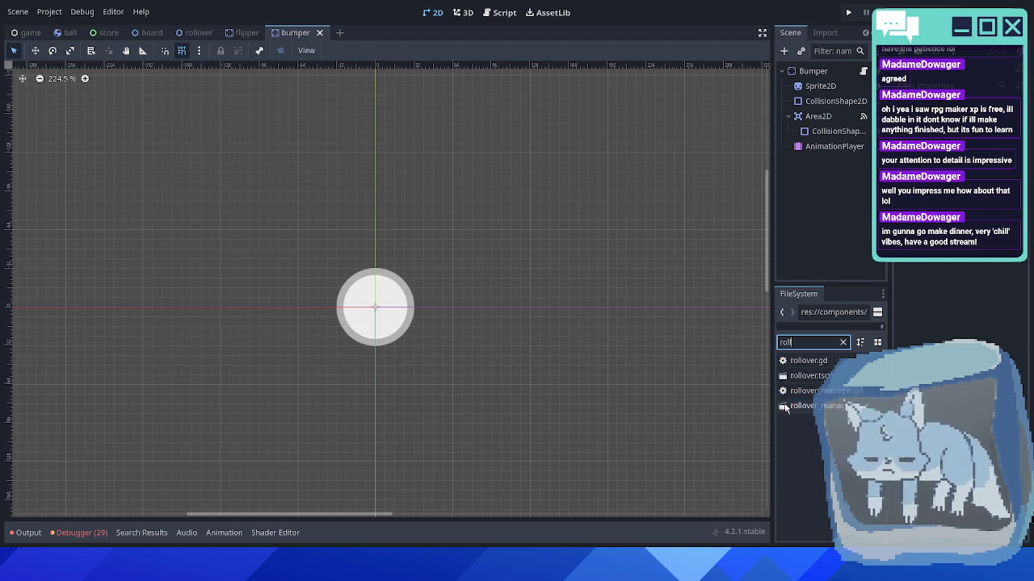
double_click(804, 375)
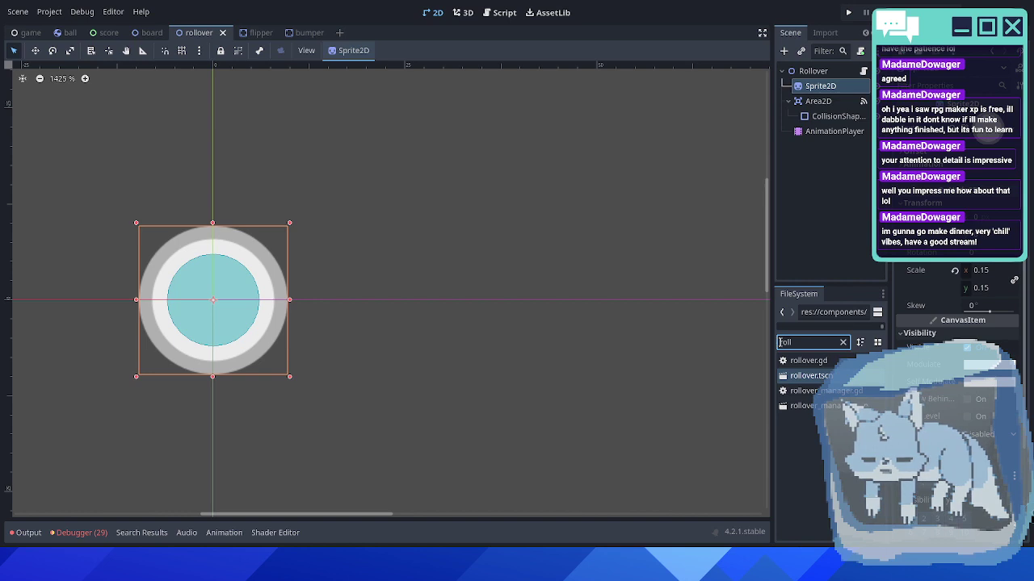
double_click(781, 343)
type("sli")
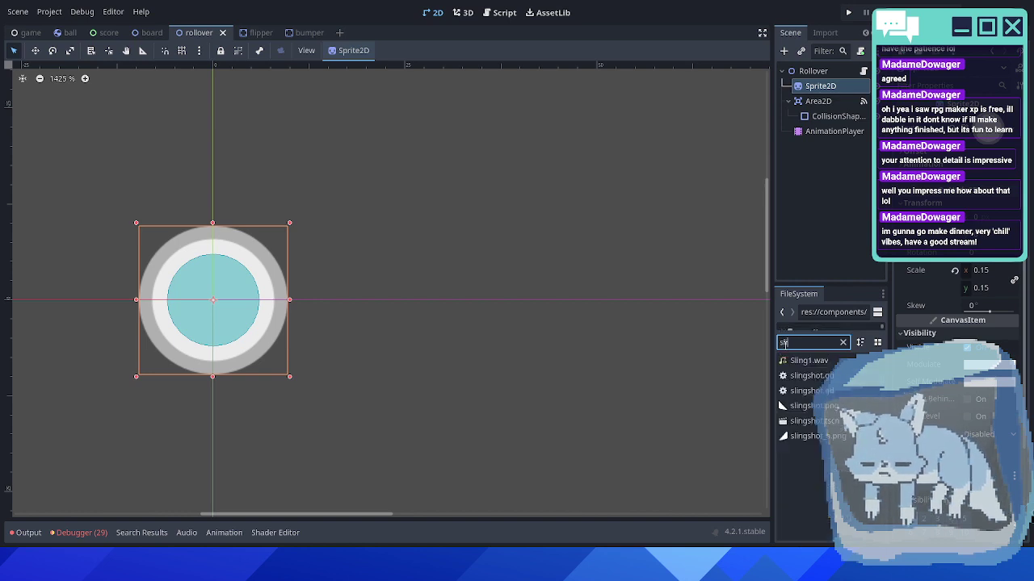
double_click(804, 421)
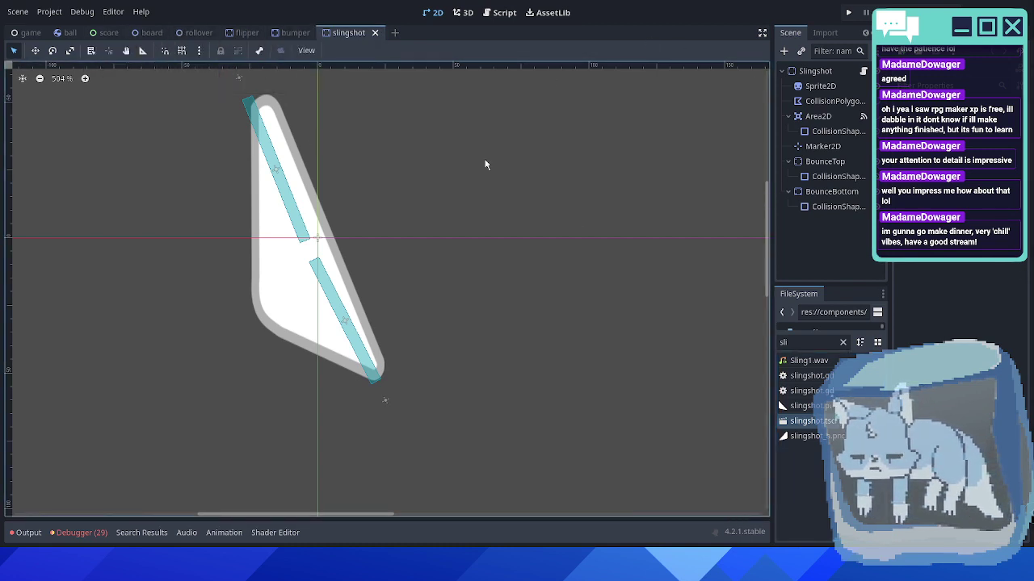
- Show Sling1.wav among the sound files in the audio folder, and open the plunger scene
left_click(789, 358)
left_click(843, 343)
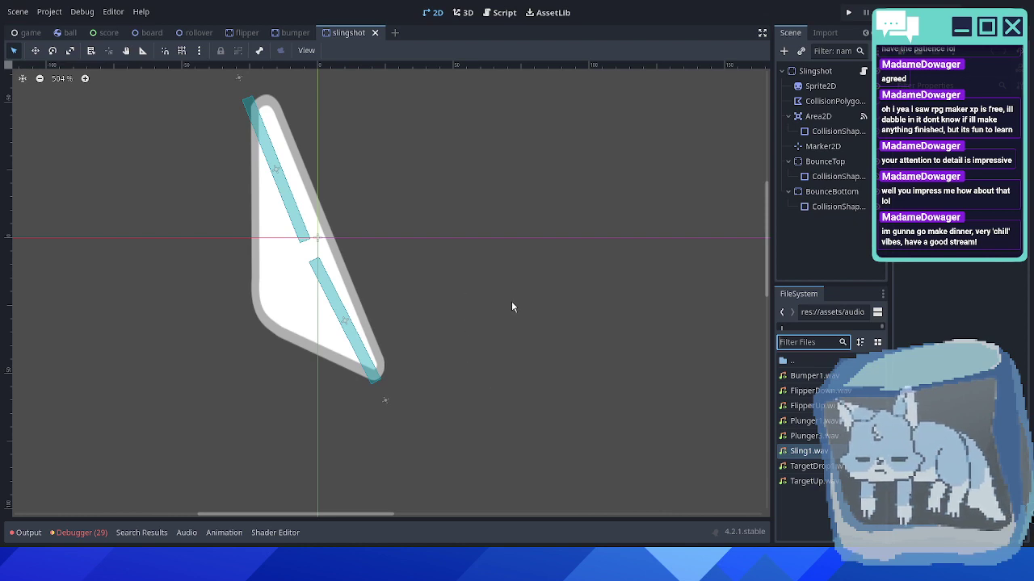
type("plu")
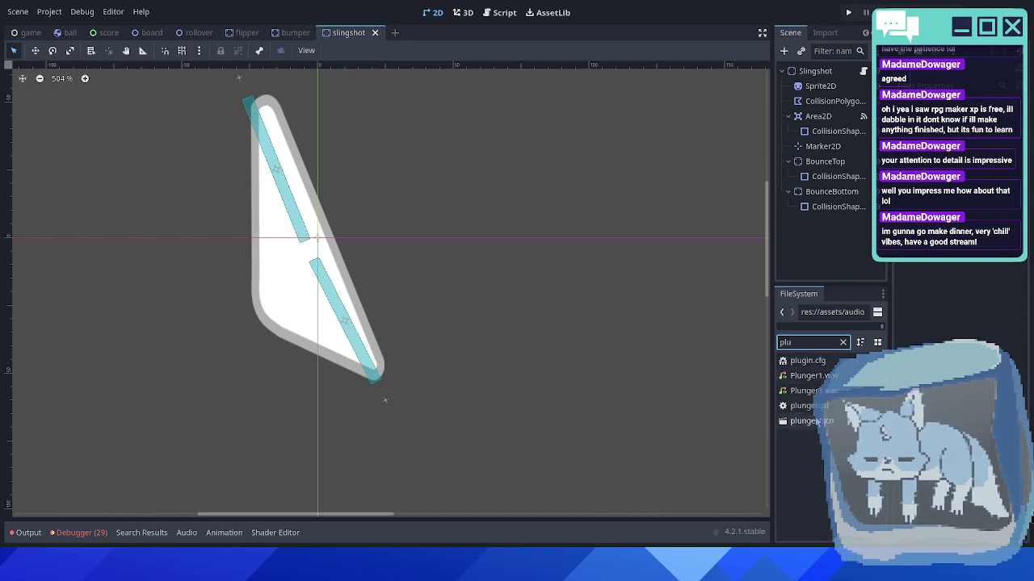
double_click(811, 421)
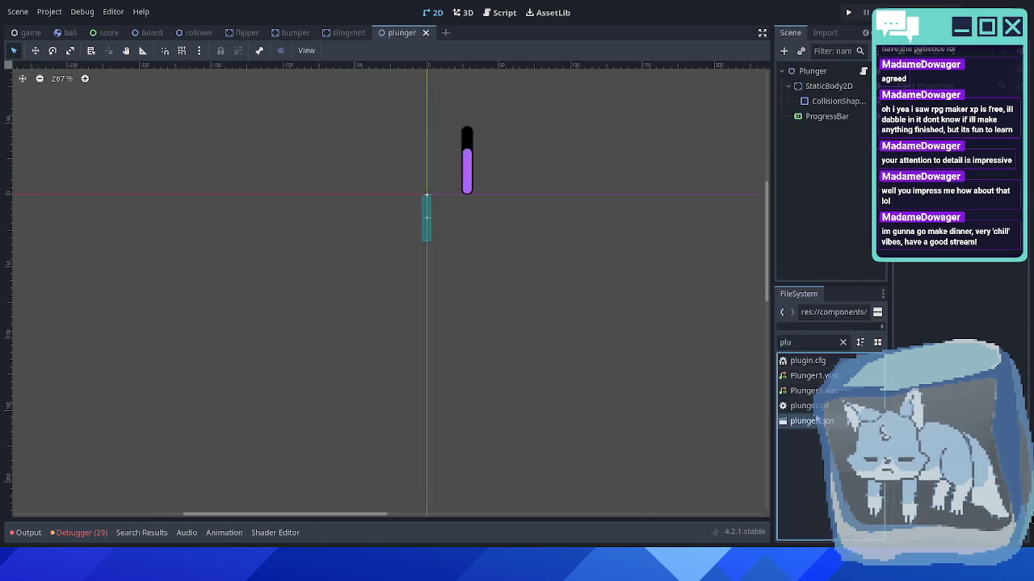
scroll(502, 201, "up", 1)
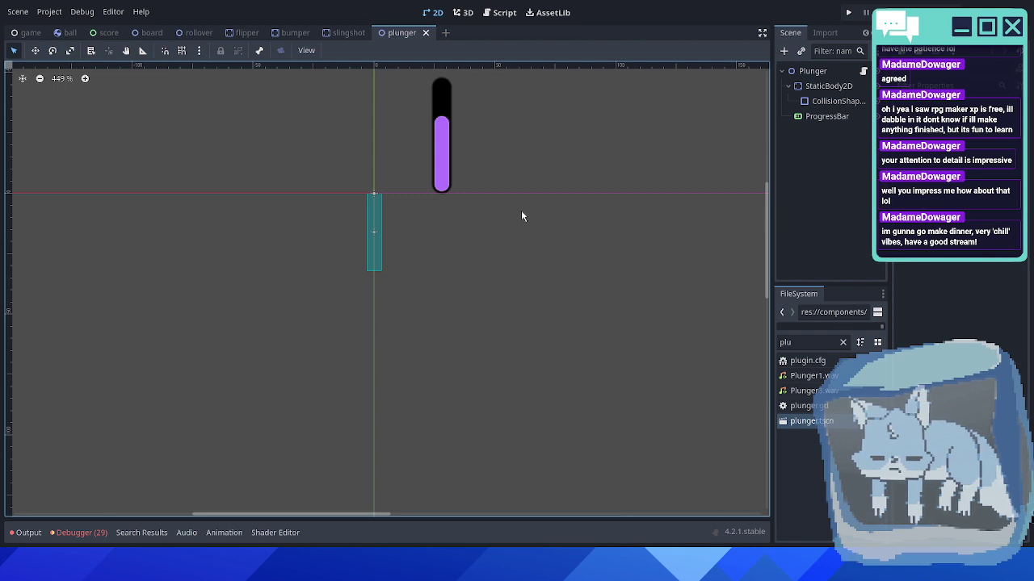
scroll(503, 215, "up", 3)
middle_click_drag(503, 215, 473, 259)
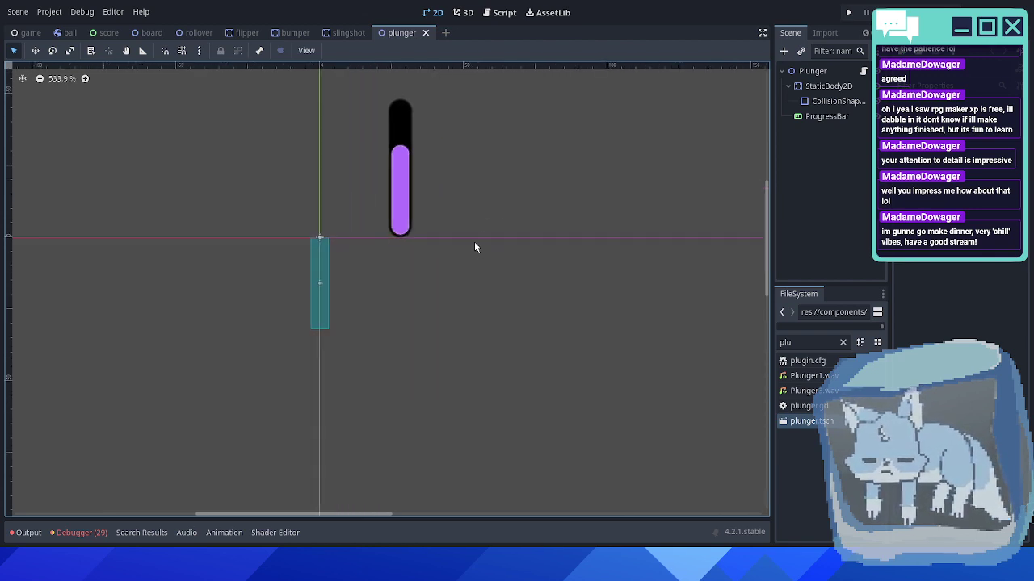
scroll(474, 240, "down", 9)
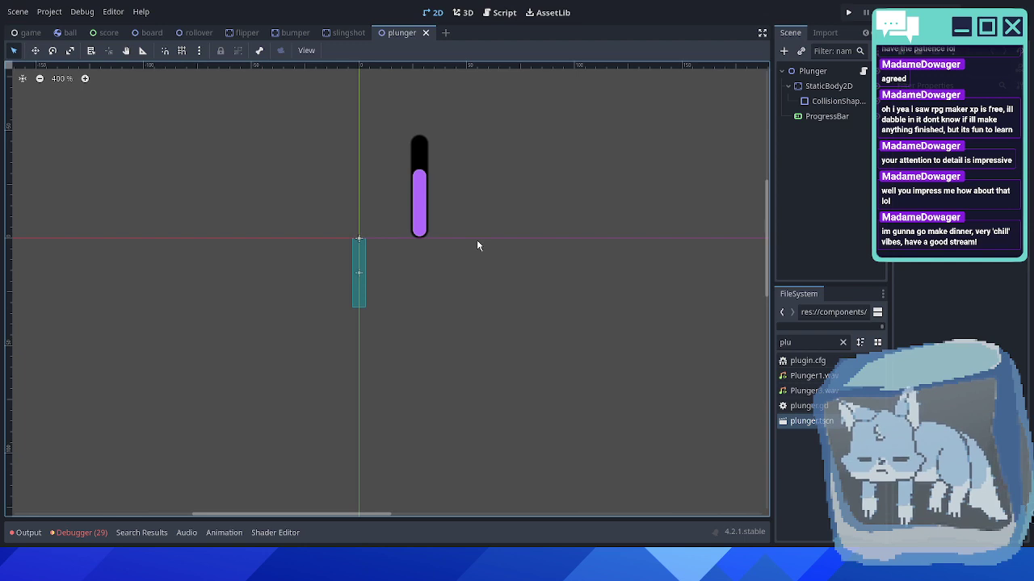
- Add an AudioStreamPlayer node as a child of the Plunger root node
left_click(811, 71)
left_click(783, 51)
type("au")
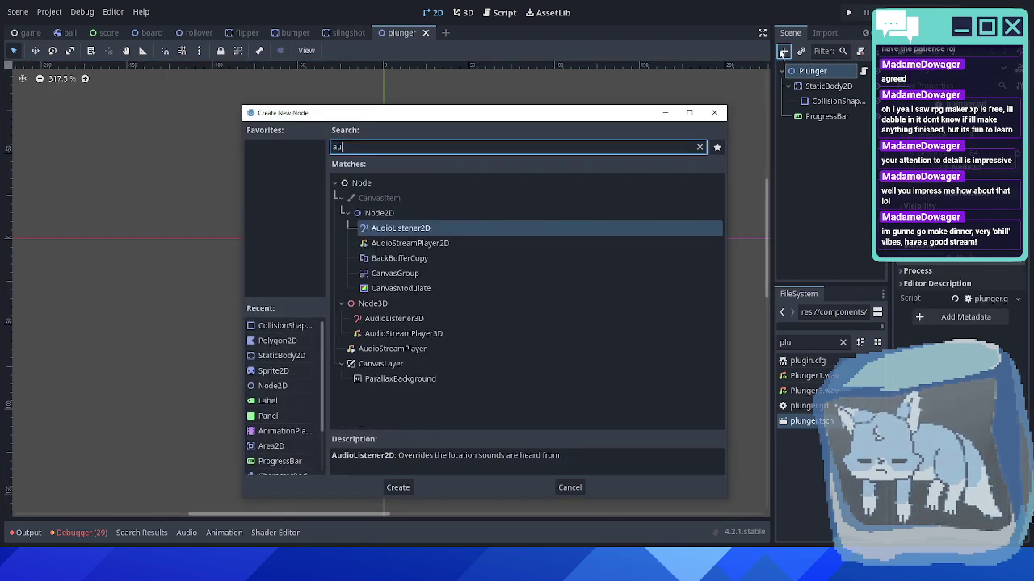
type("dio")
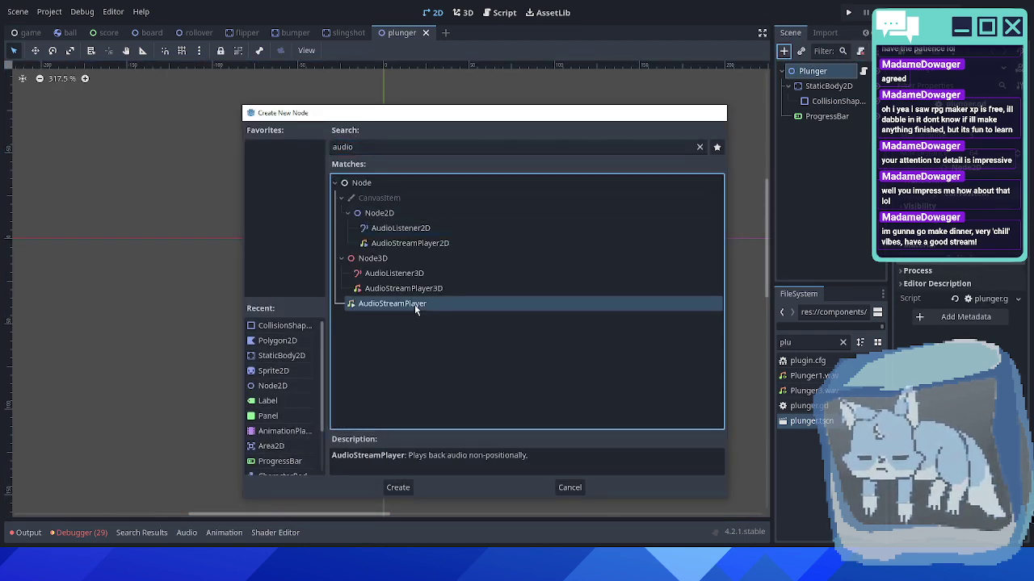
double_click(414, 305)
left_click(825, 345)
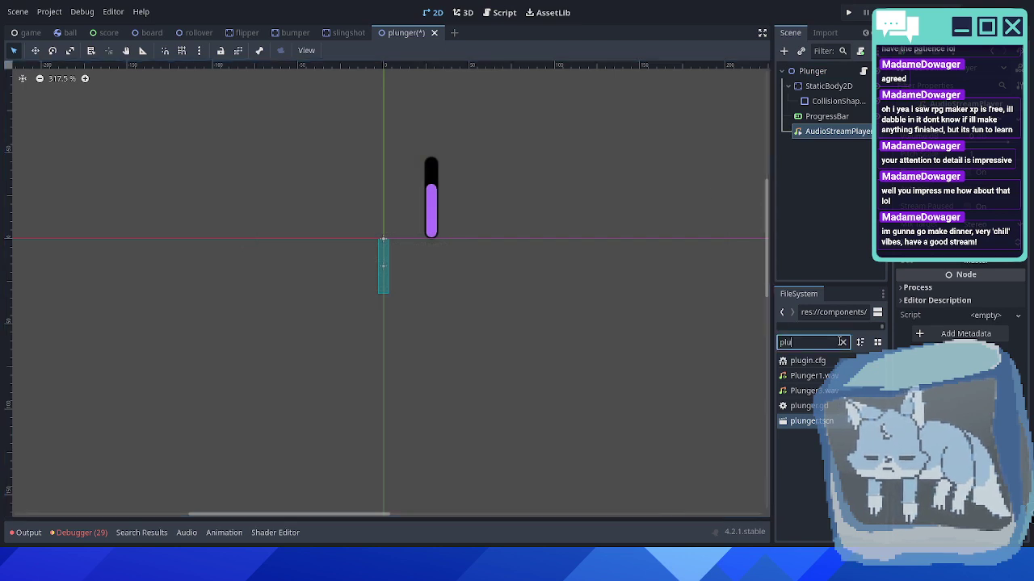
- In the plunger script, declare a constant SFX_CHARGE below the onready variables that preloads res://assets/audio/Plunger1.wav
left_click(863, 71)
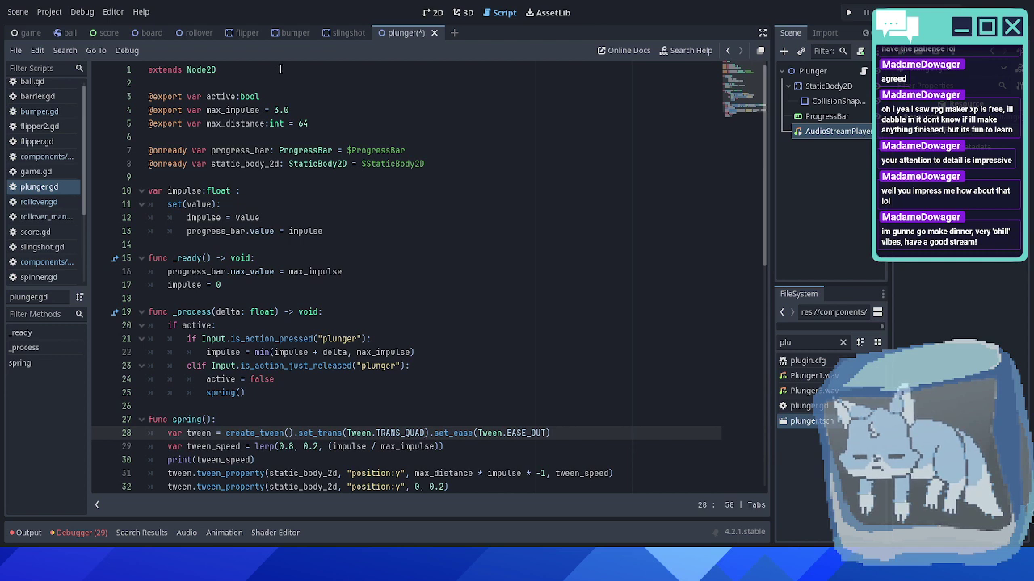
left_click(465, 165)
key("Return")
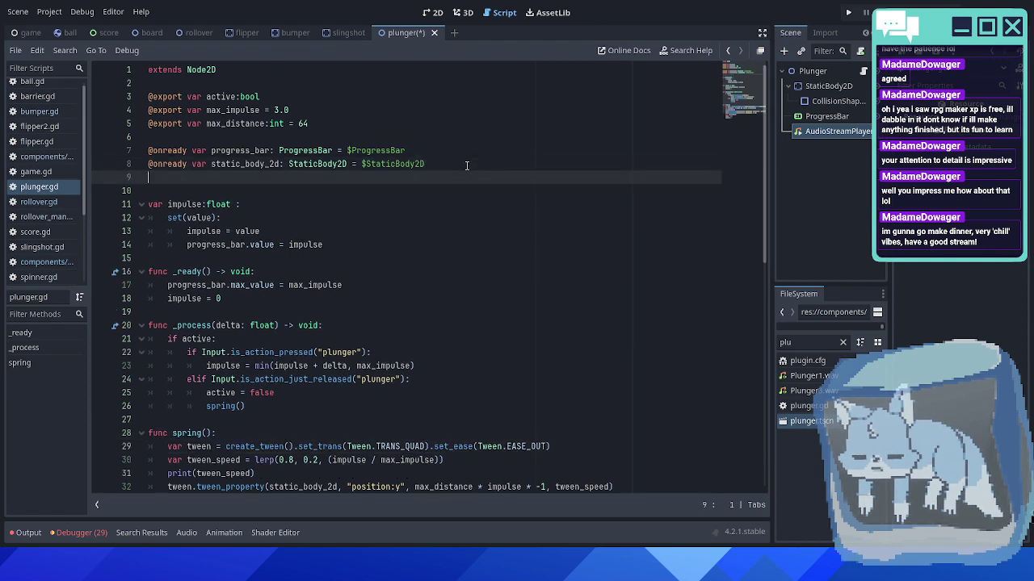
key("Return")
type("const SFX")
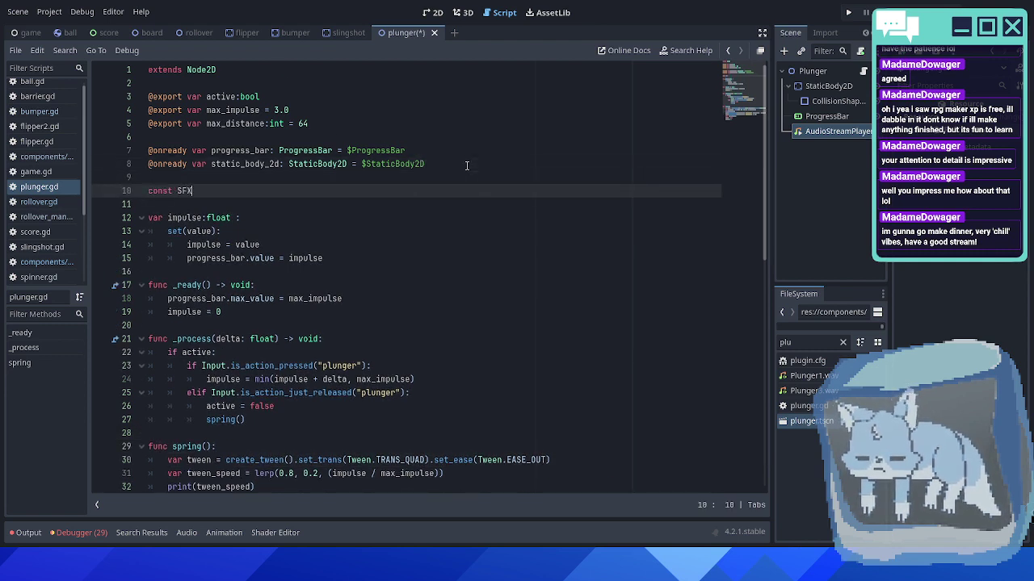
type("_CHARGE")
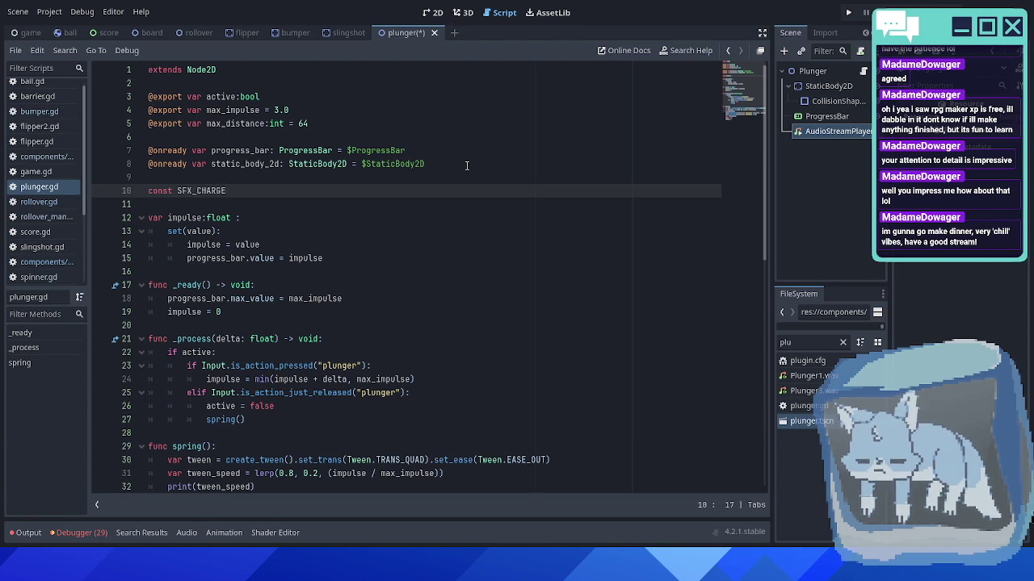
type(" =")
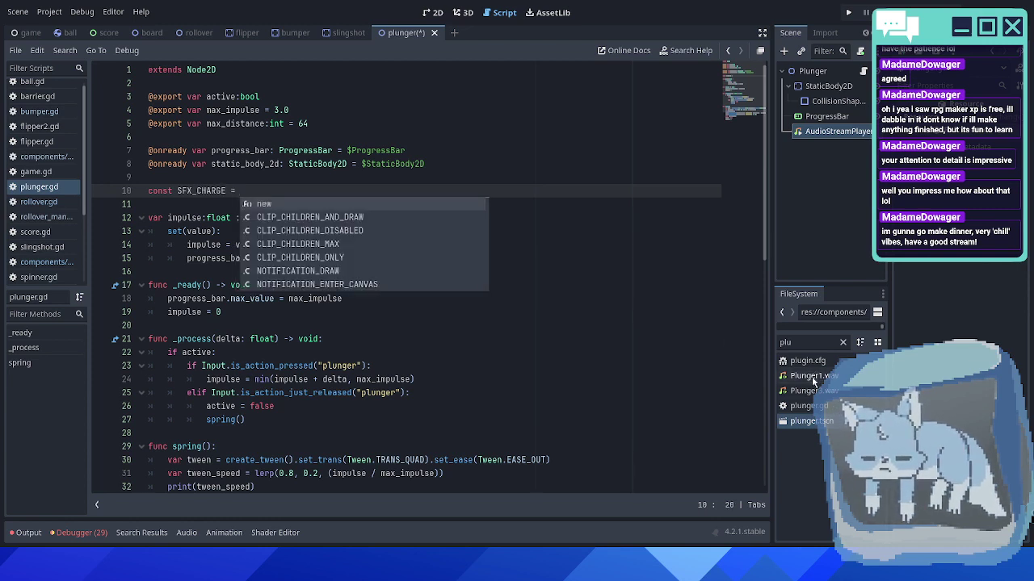
left_click(813, 377)
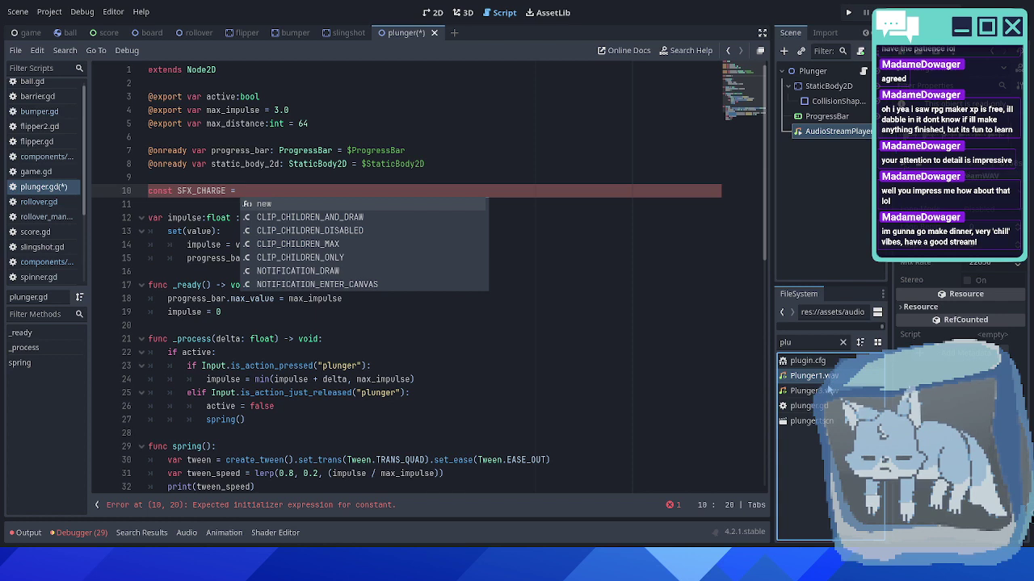
left_click_drag(814, 378, 277, 199, "ctrl")
- Declare SFX_LAUNCH preloading res://assets/audio/Plunger3.wav, and add an onready variable audio_stream_player referencing the AudioStreamPlayer node
key("Return")
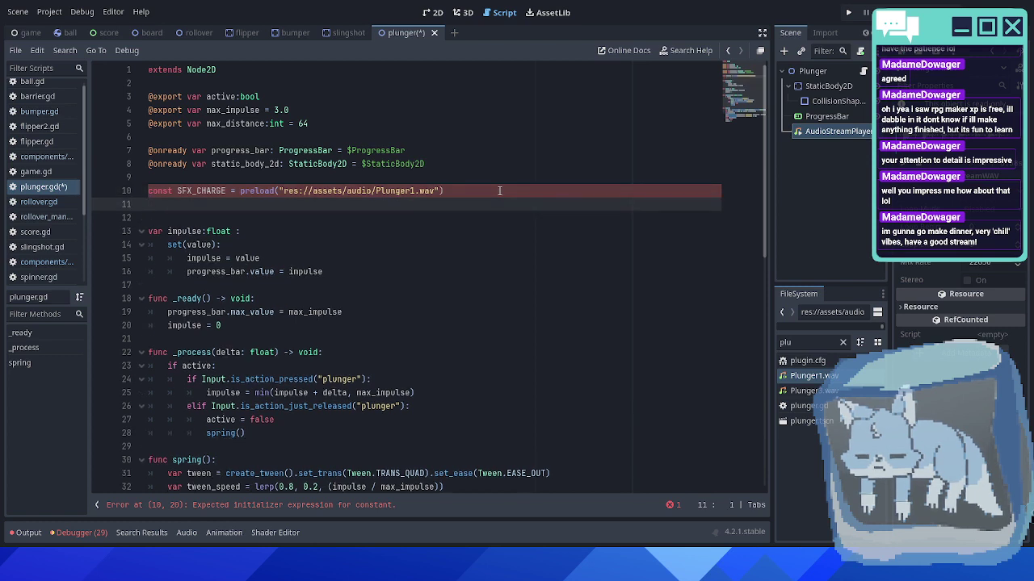
type("const")
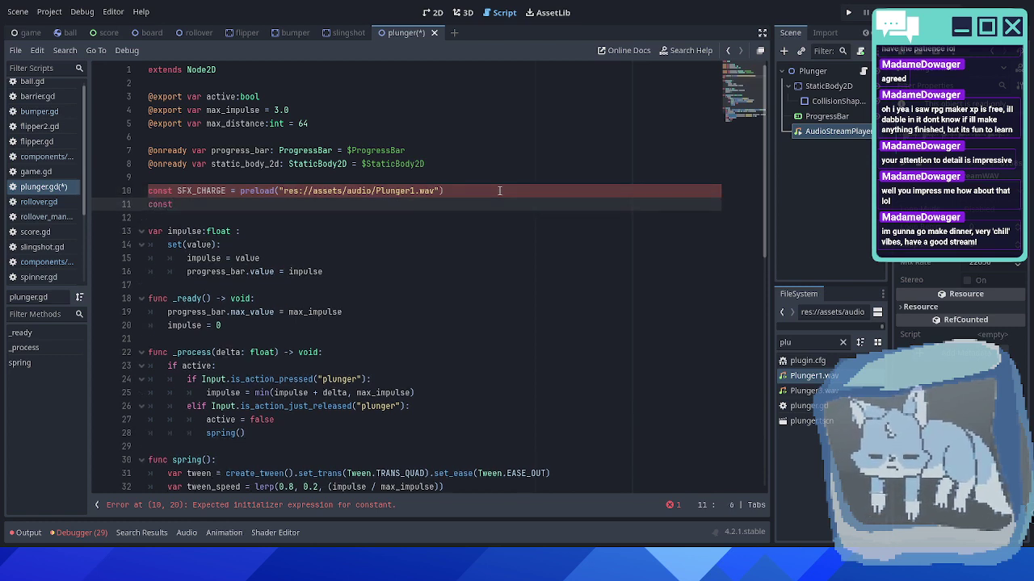
type(" SFX_")
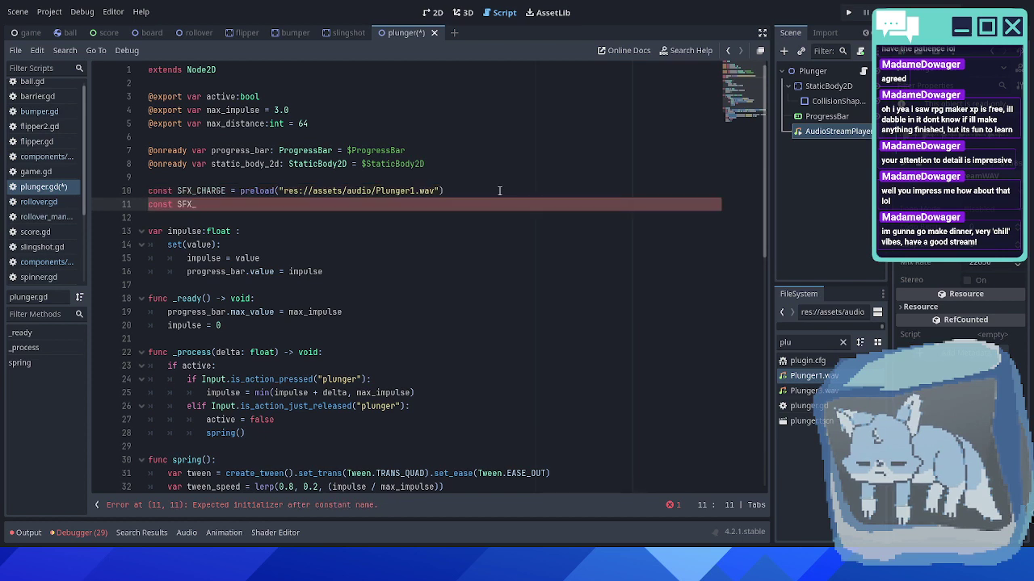
type("LAUNCH")
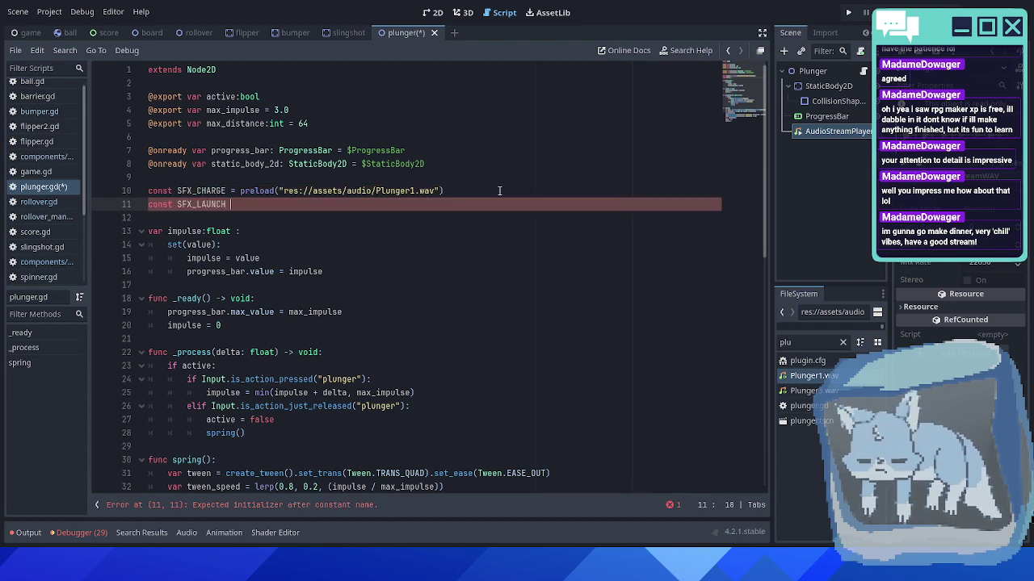
type(" =")
left_click_drag(807, 391, 299, 212)
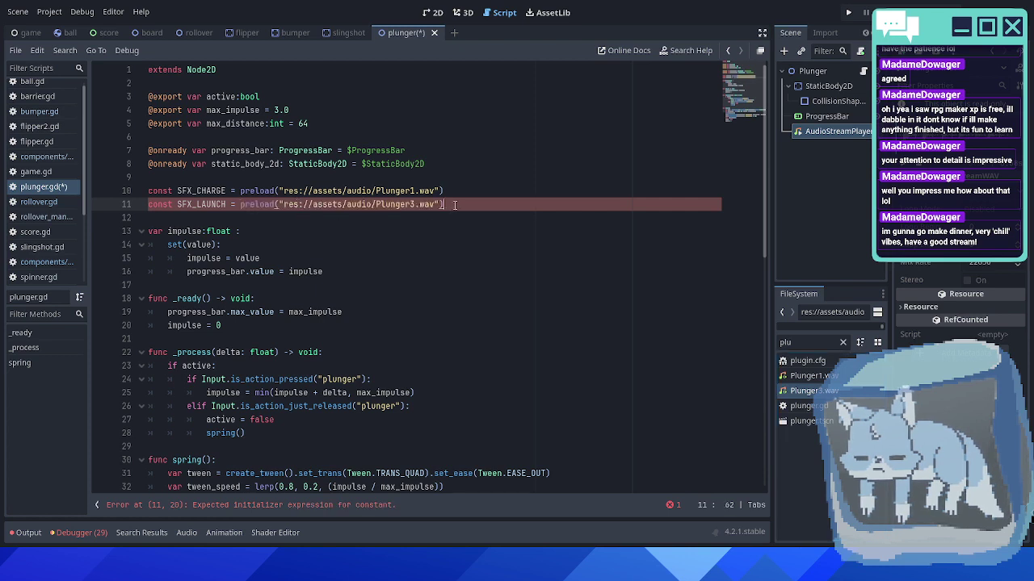
left_click_drag(806, 134, 380, 179)
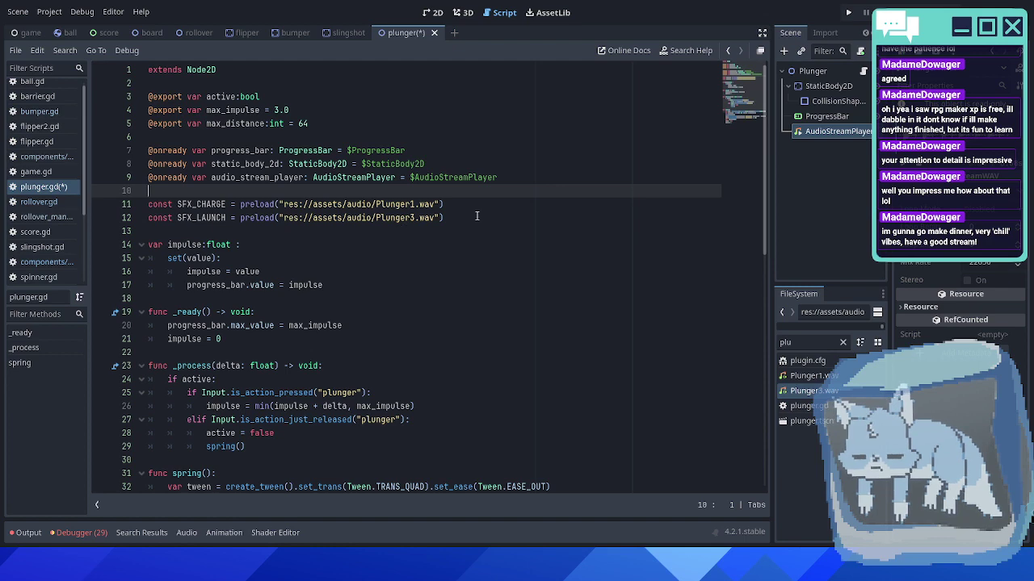
- In _process, add the condition if Input.is_action_just_pressed("plunger"): directly under if active:
scroll(365, 247, "down", 3)
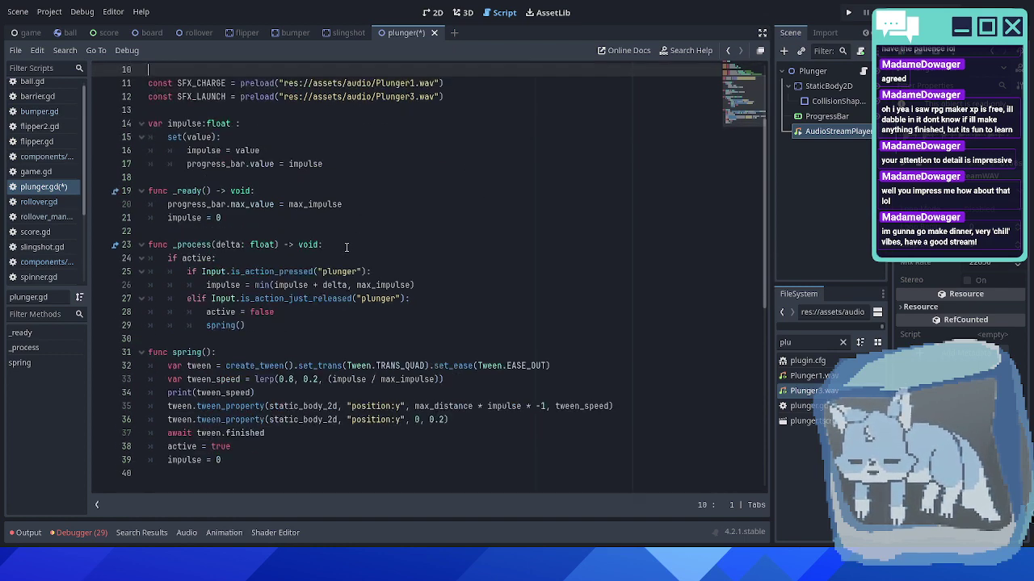
double_click(184, 218)
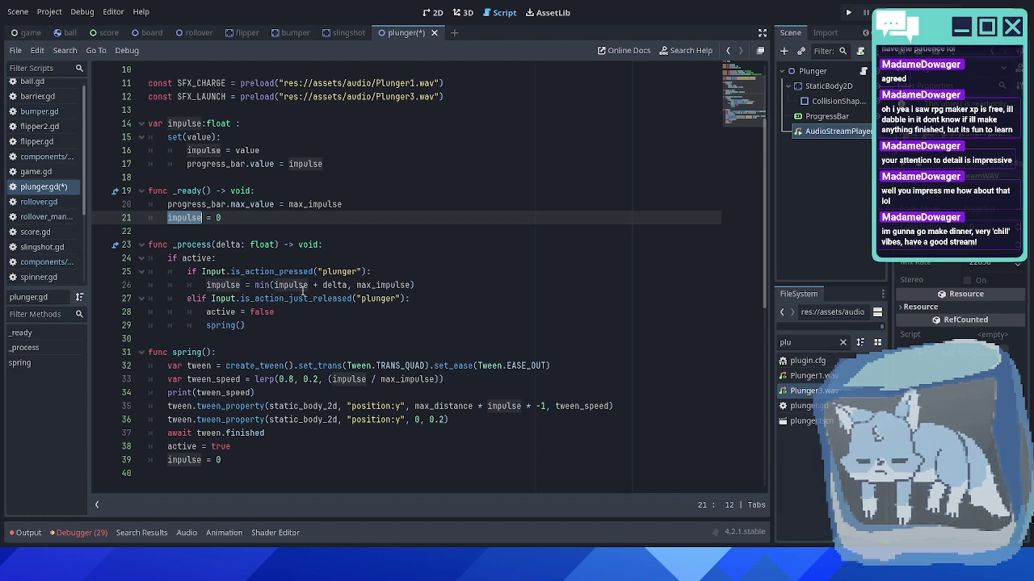
left_click(286, 260)
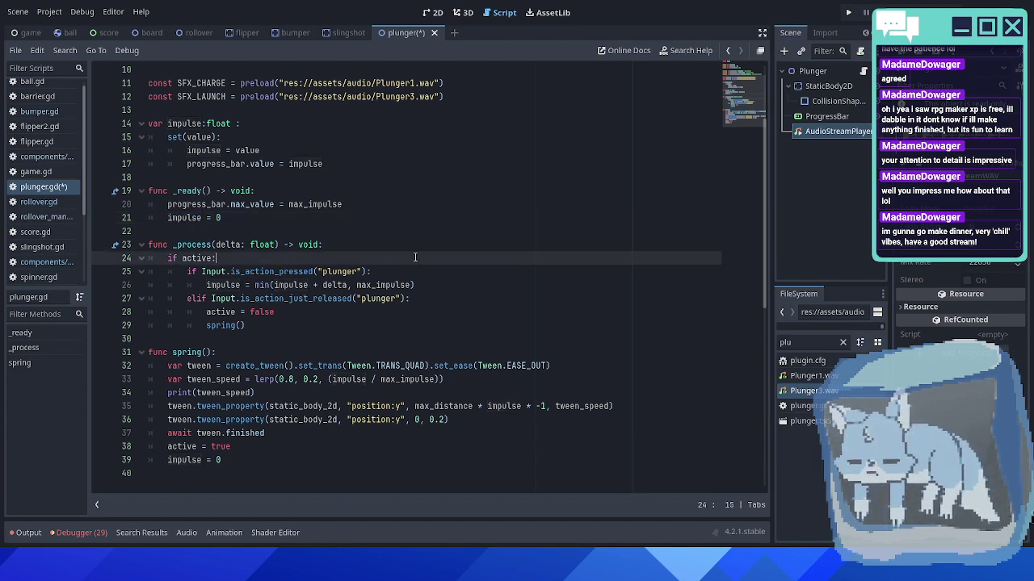
key("Return")
type("if Inp")
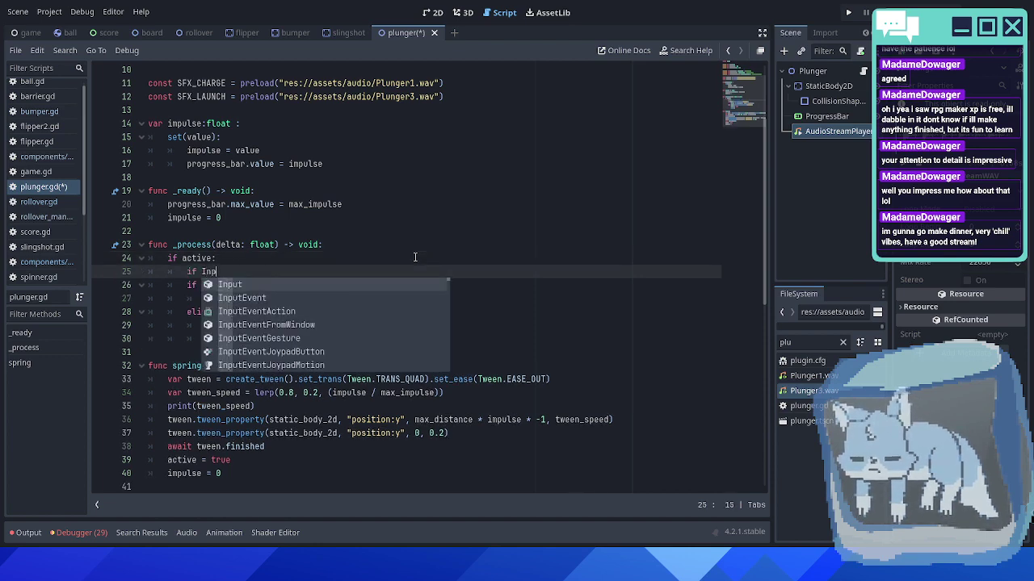
key("Return")
type(".is")
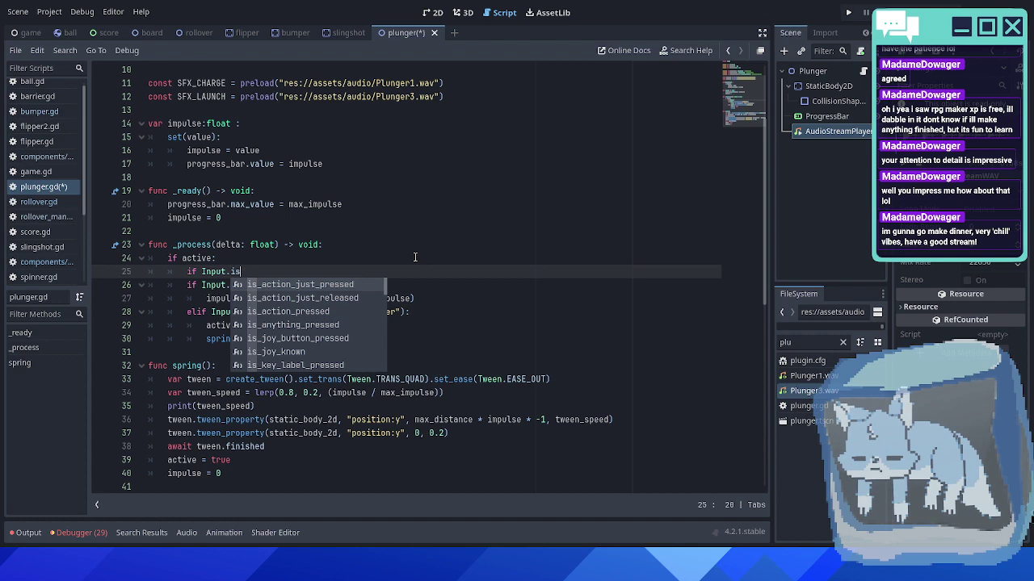
key("Return")
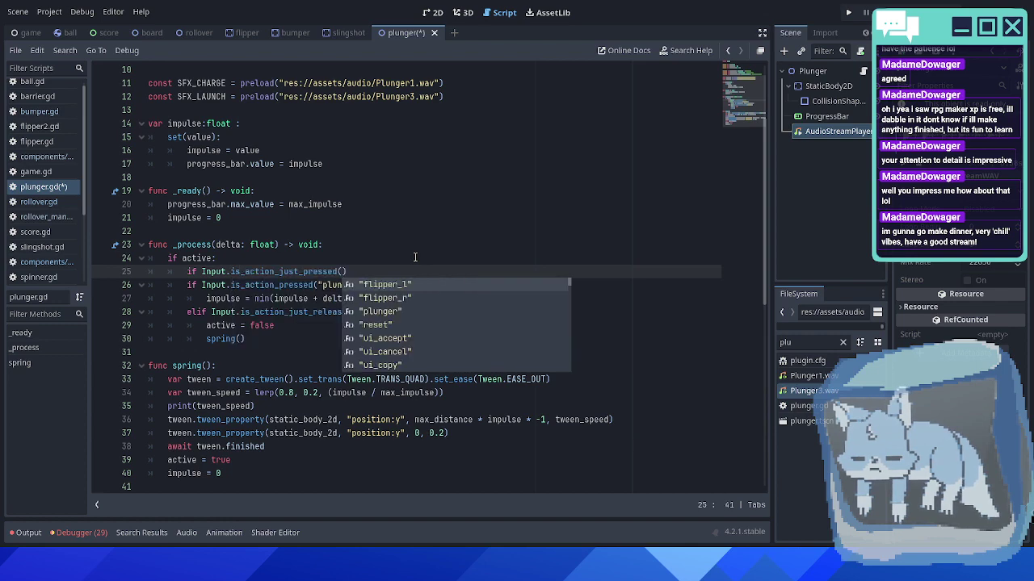
key("Down")
key("Down")
key("Return")
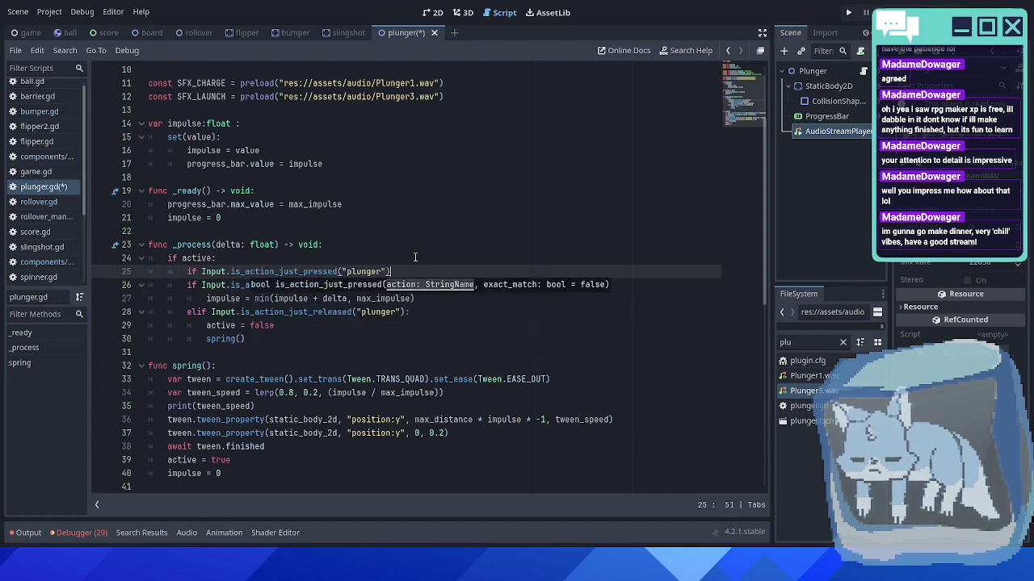
key("Right")
type(":")
key("Return")
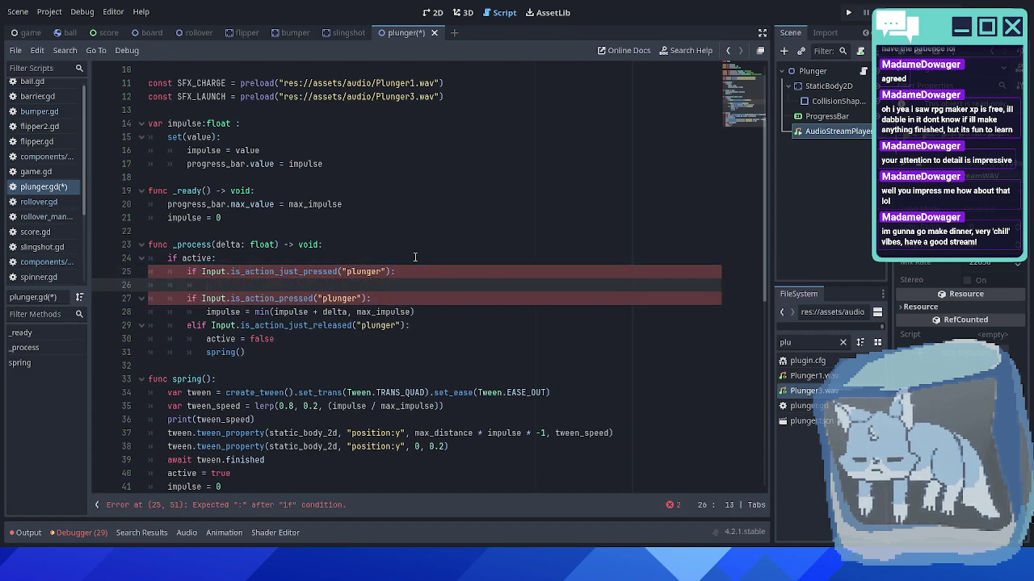
- Inside the just-pressed condition, assign SFX_CHARGE to audio_stream_player.stream
type("aud")
key("Return")
type(".stream")
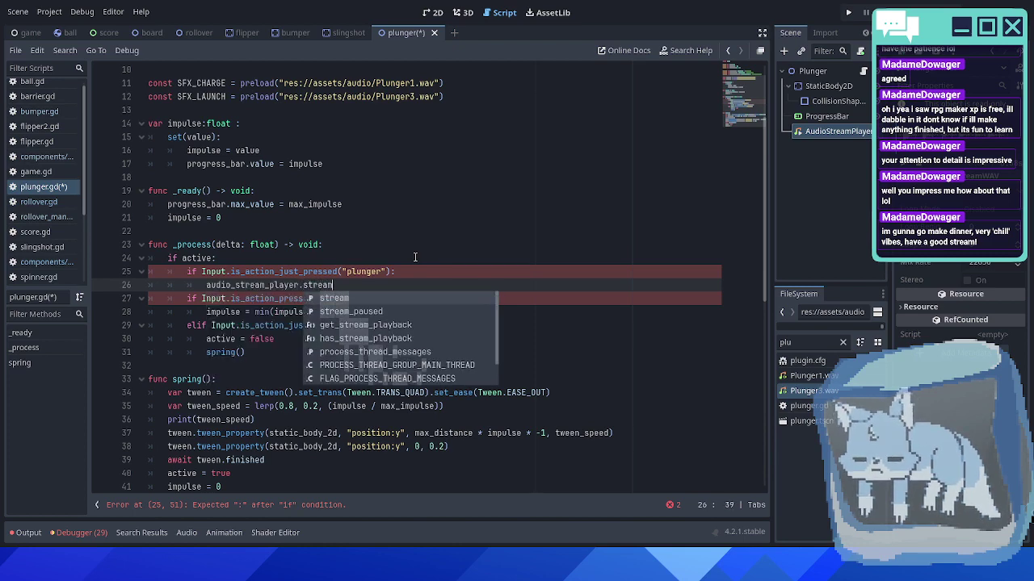
key("Return")
type("= ")
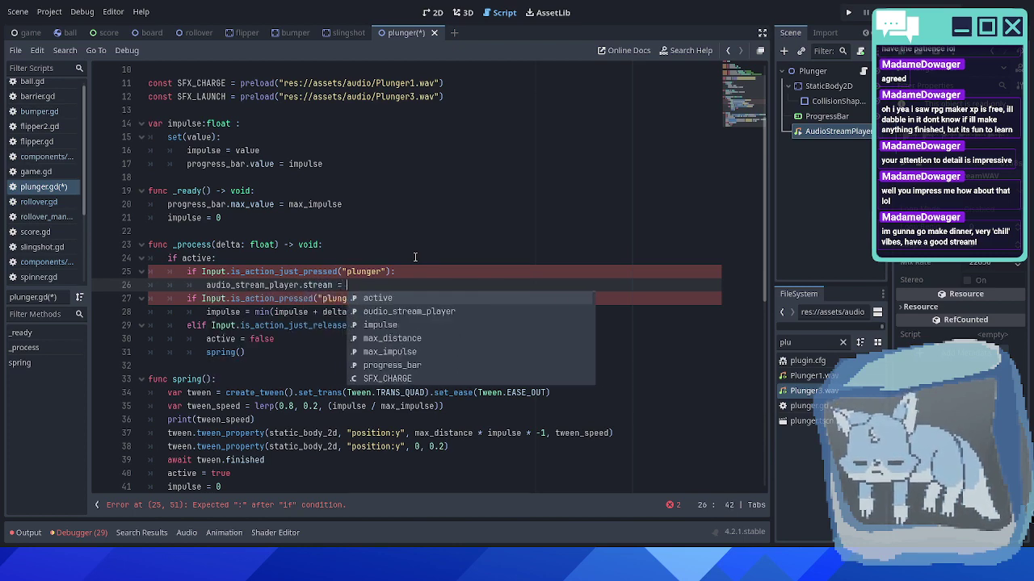
type("AF")
key("BackSpace")
key("BackSpace")
type("SF")
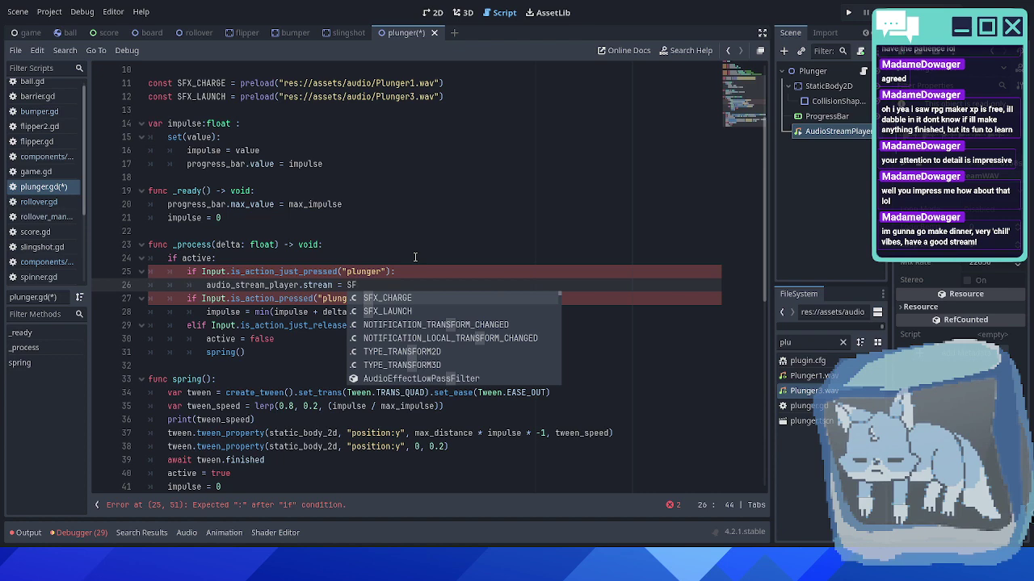
key("Return")
- Add a call to audio_stream_player.play() below the SFX_CHARGE assignment
key("Return")
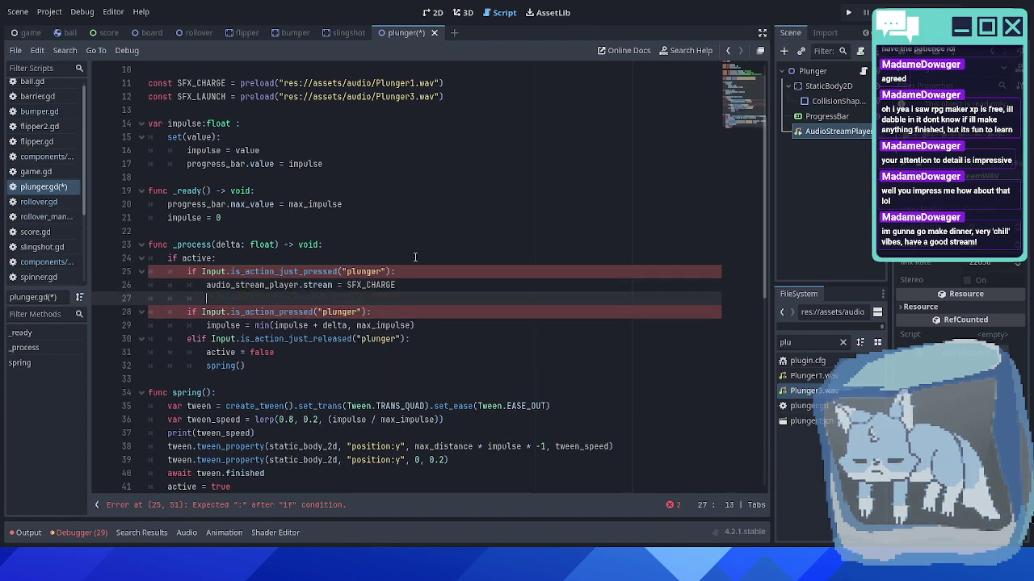
type("audio_stream_player")
key("Return")
type(".play(")
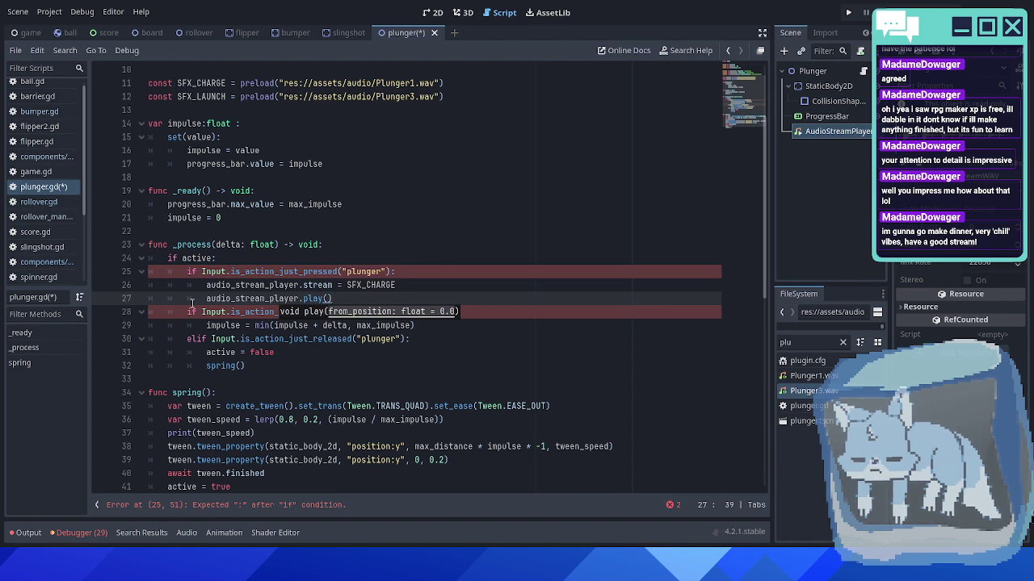
- Copy the stream assignment and play() lines to the start of the is_action_just_released branch, and change the copied stream to SFX_LAUNCH
left_click_drag(205, 285, 344, 299)
key("ctrl+c")
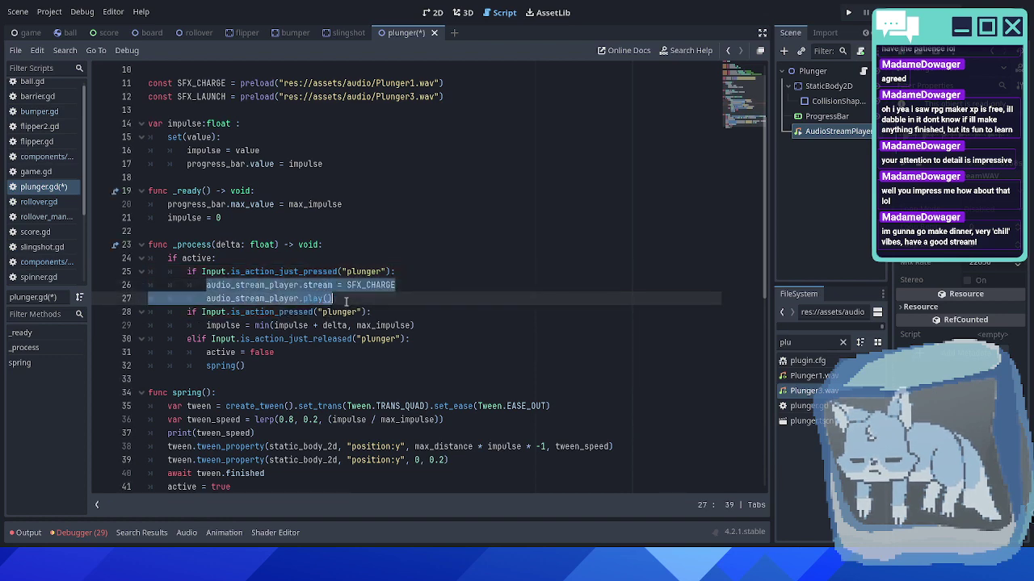
left_click(415, 339)
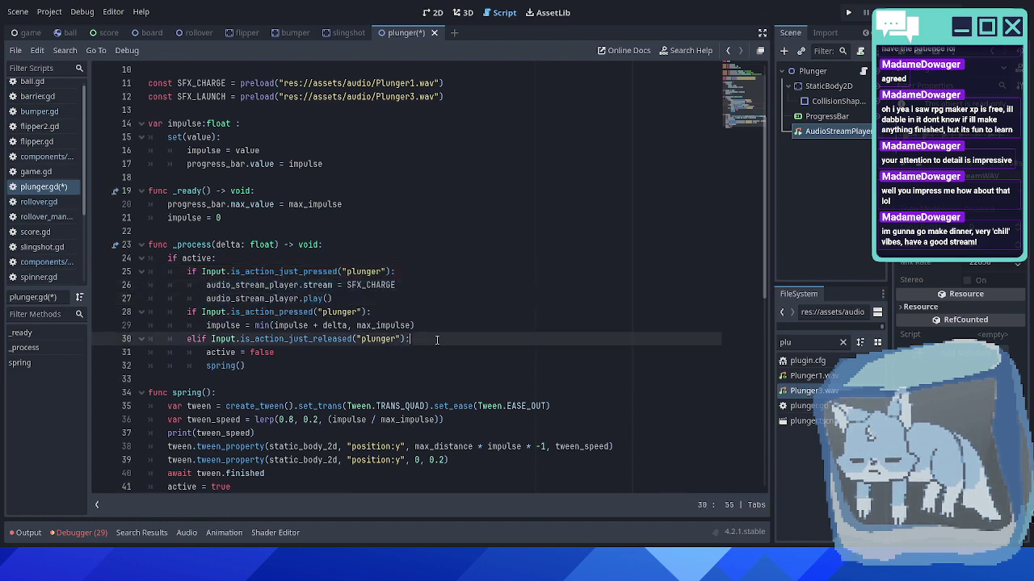
key("Return")
key("ctrl+v")
double_click(375, 353)
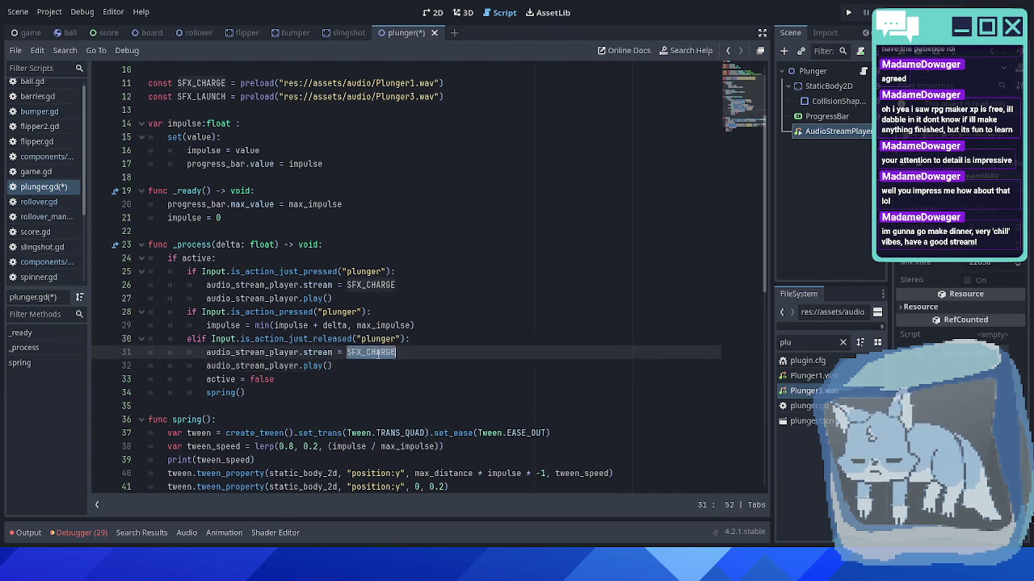
type("SFX_LAUNCH")
key("Return")
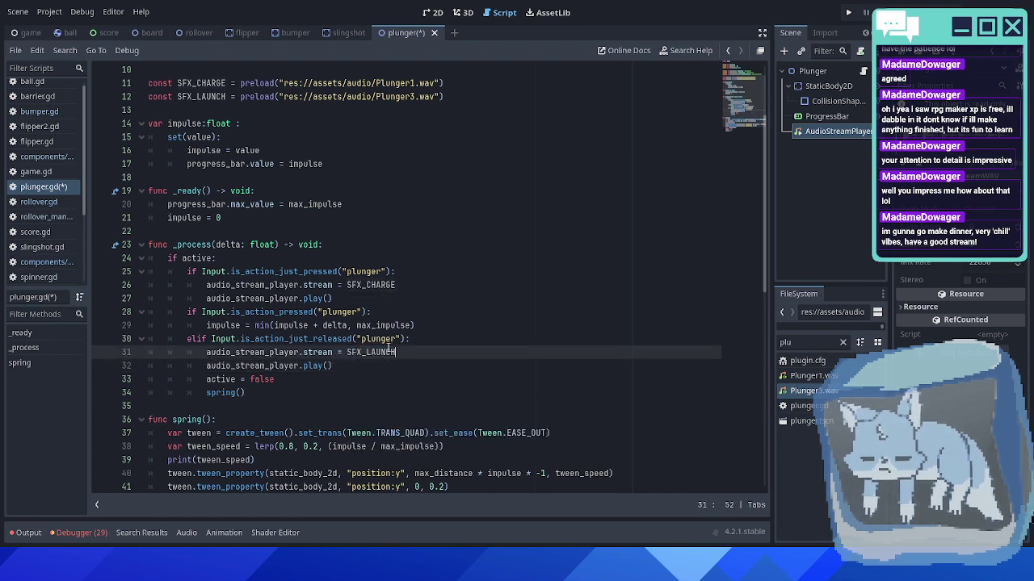
- Save the plunger scene and script, then run the game and launch the ball to test the plunger sounds
left_click(411, 299)
key("ctrl+s")
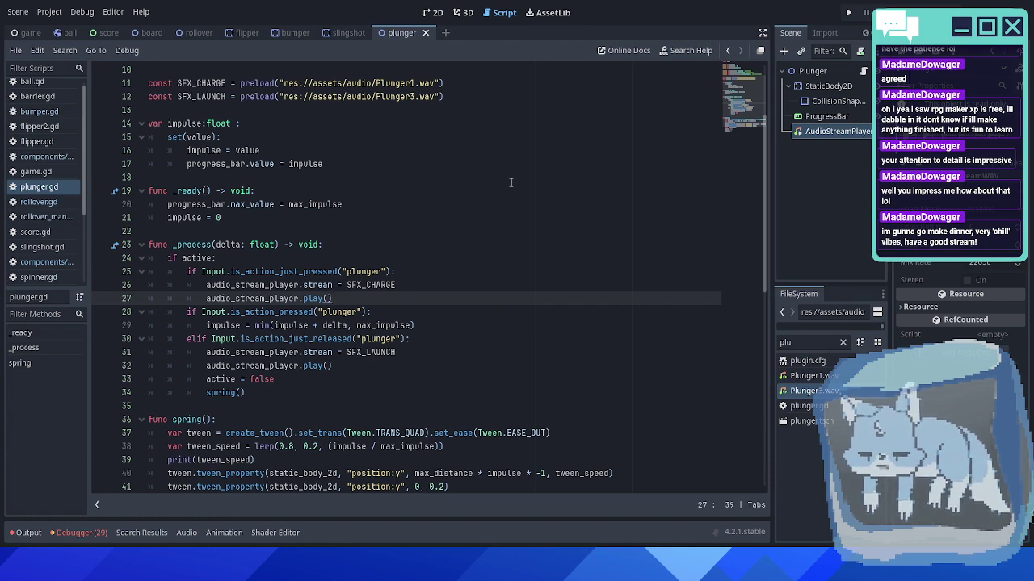
key("ctrl+s")
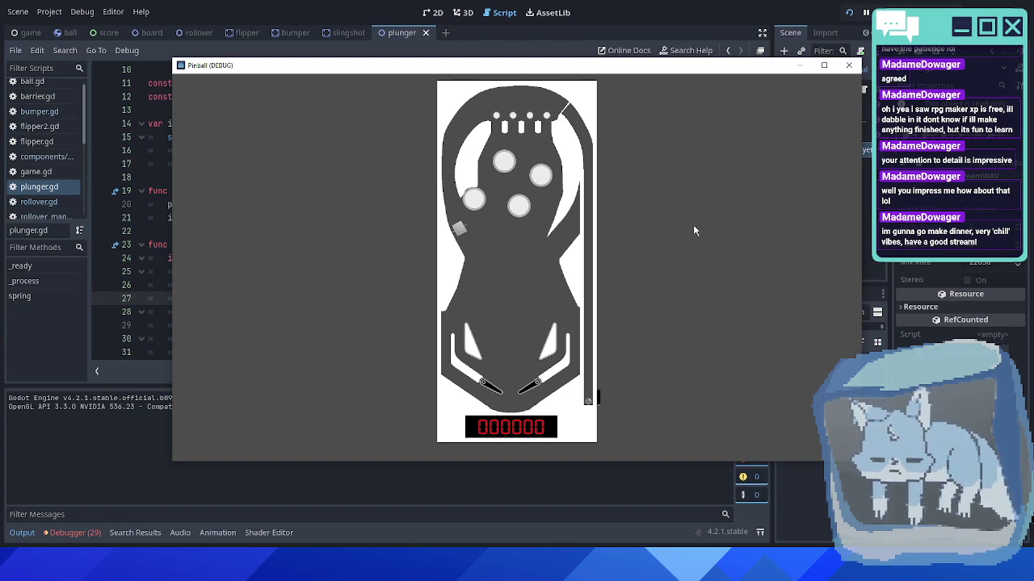
key("space")
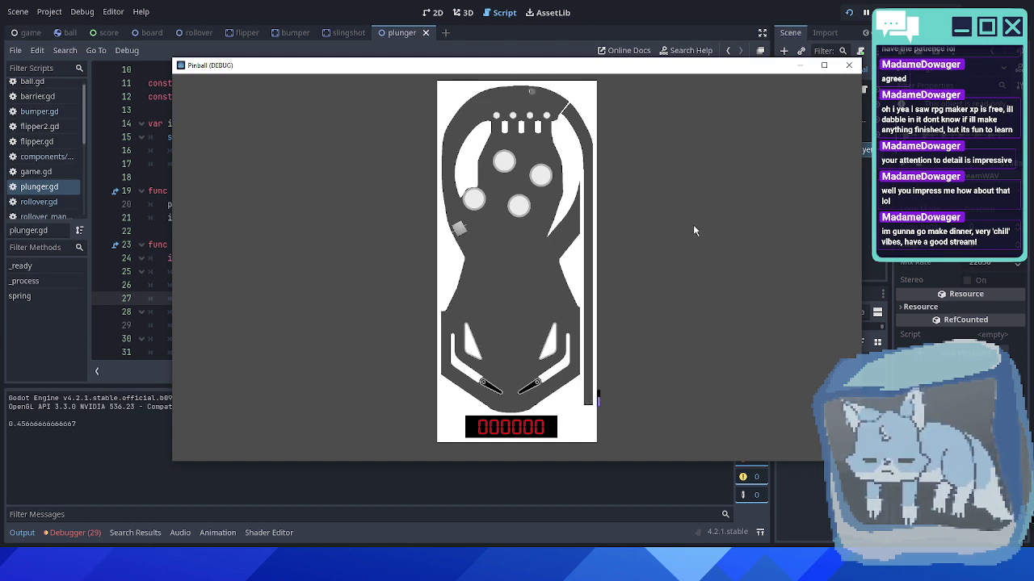
- Stop the running pinball game and close the plunger scene to return to the slingshot scene
left_click(848, 66)
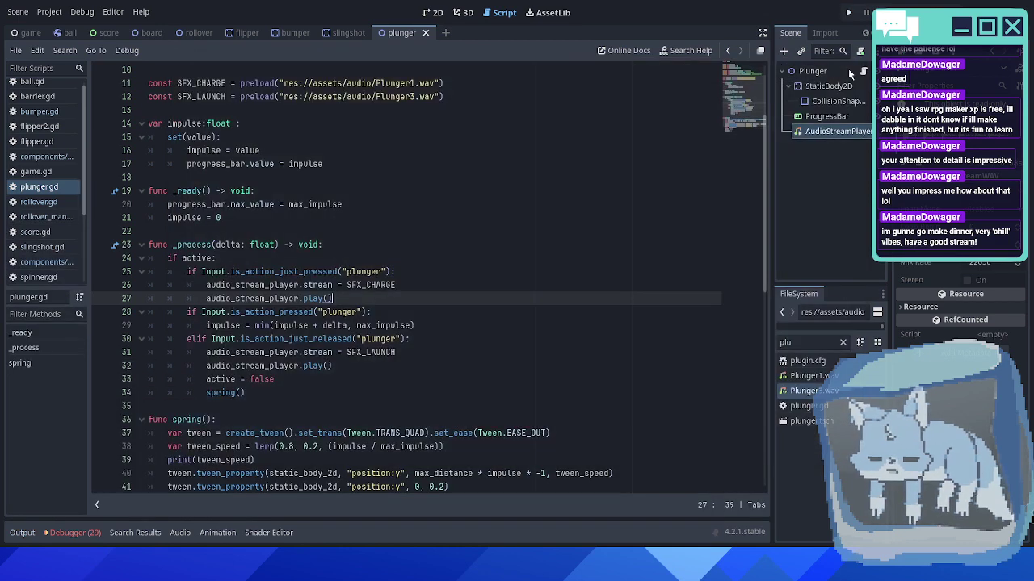
left_click(540, 255)
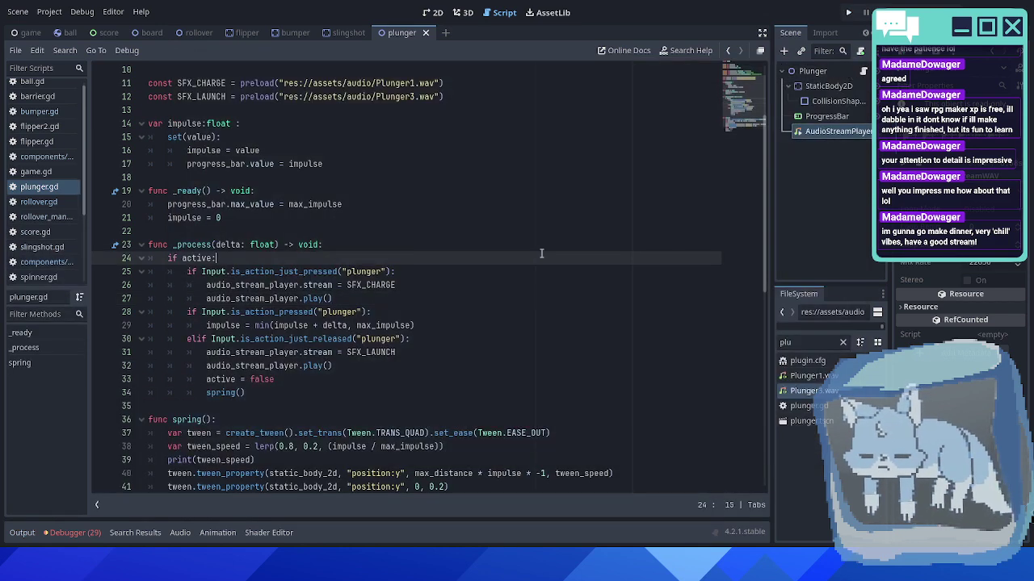
middle_click(405, 35)
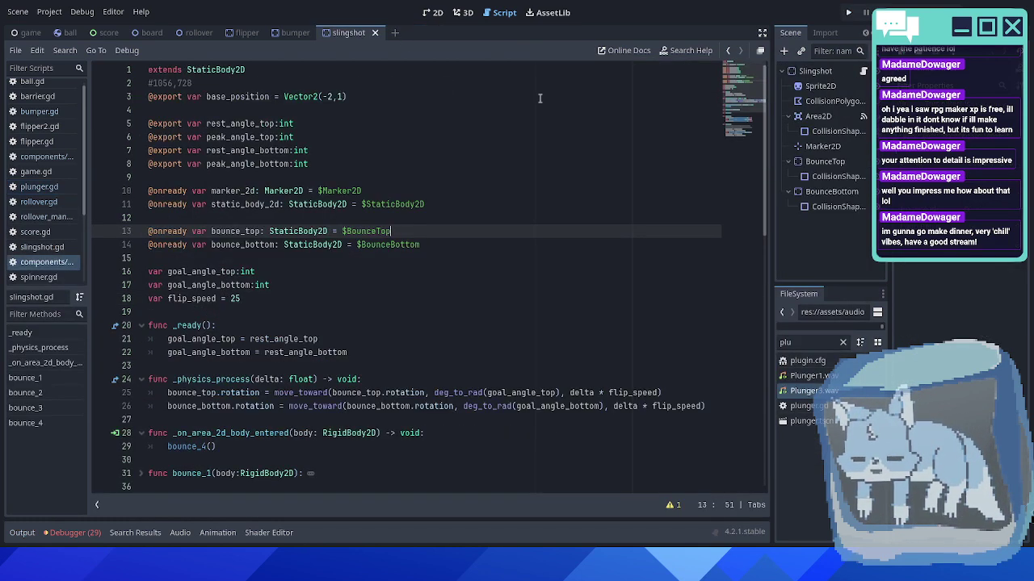
- Add an AudioStreamPlayer node under the Slingshot root and assign Sling1.wav as its stream, using the file filter "sli" to find it
double_click(814, 343)
type("sli")
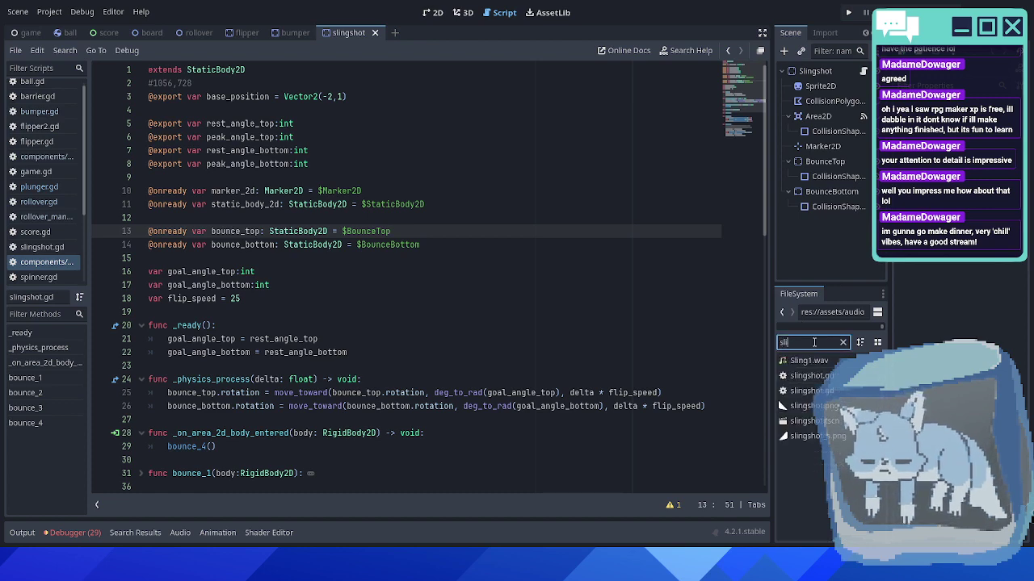
left_click(810, 72)
left_click(783, 50)
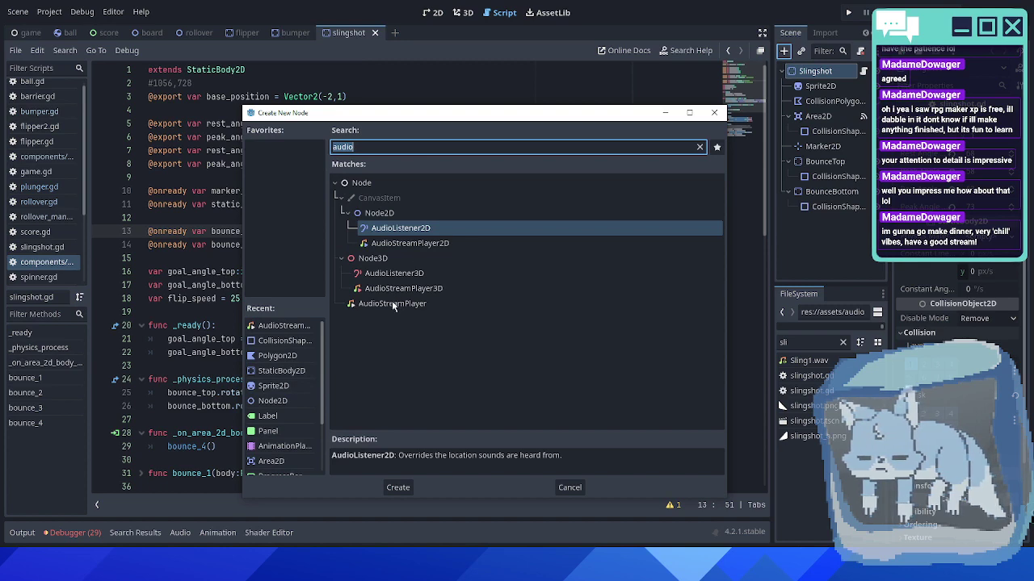
double_click(391, 303)
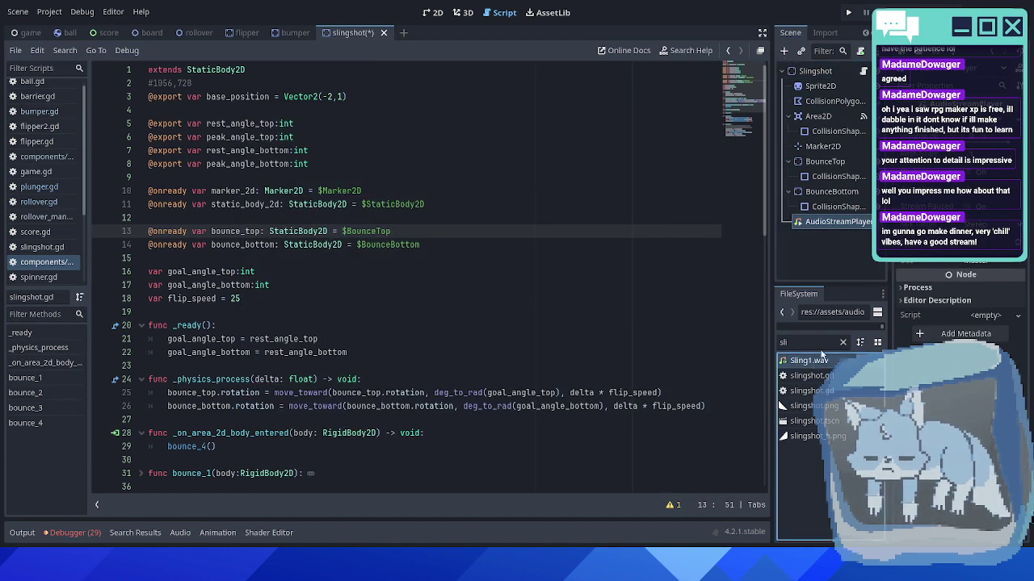
left_click_drag(820, 352, 983, 124)
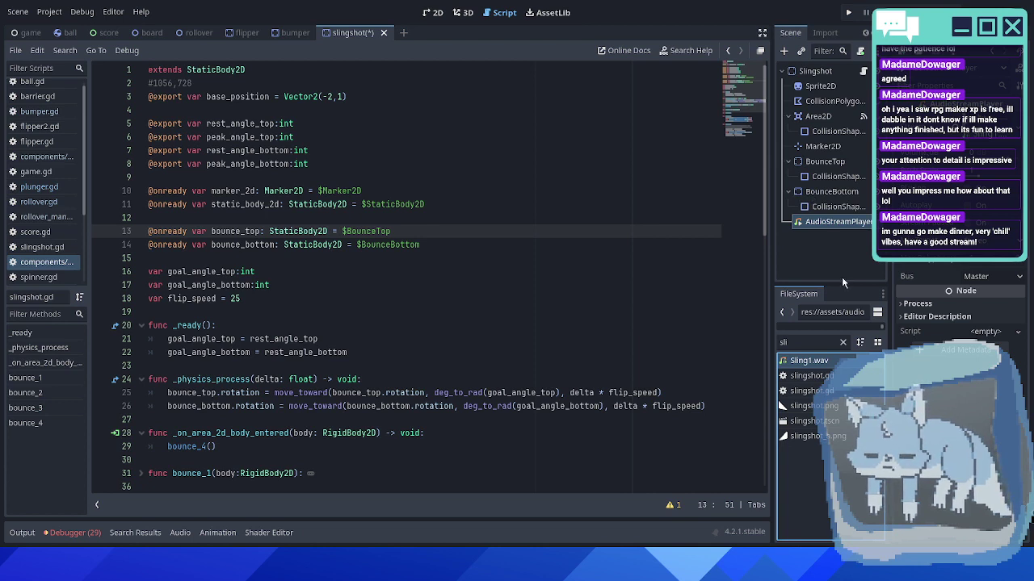
left_click(842, 342)
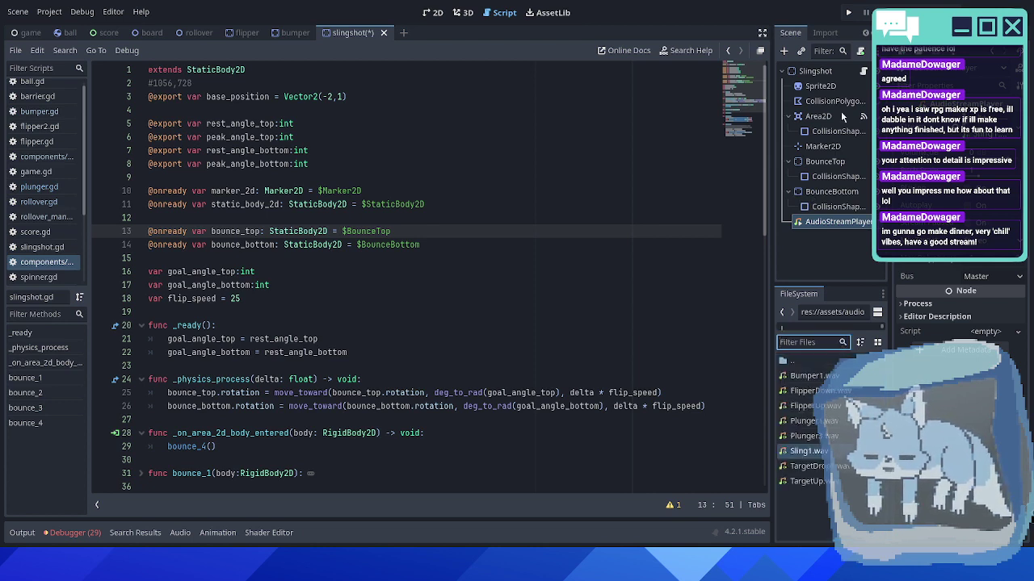
left_click(803, 234)
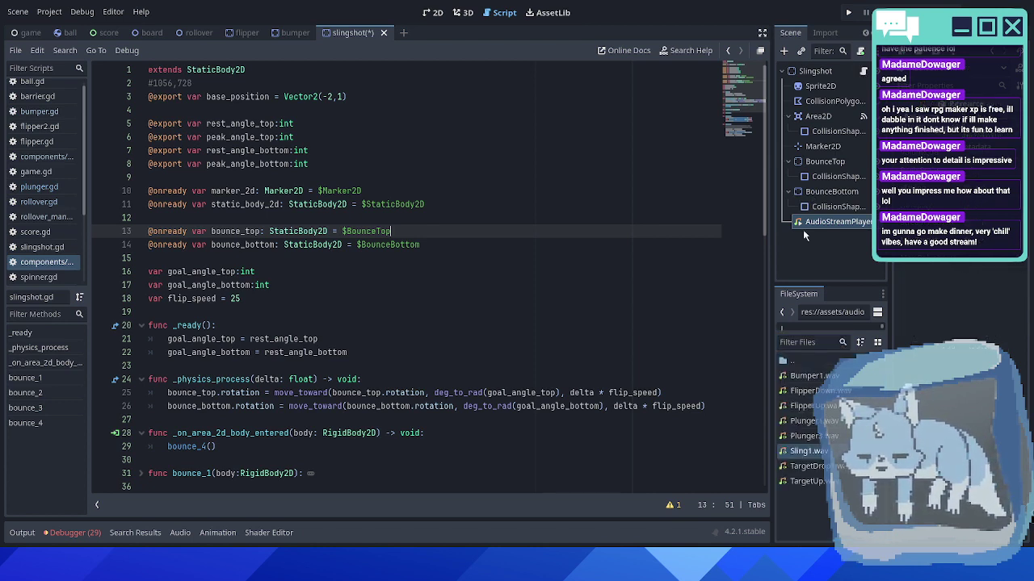
left_click_drag(803, 224, 310, 221)
double_click(287, 218)
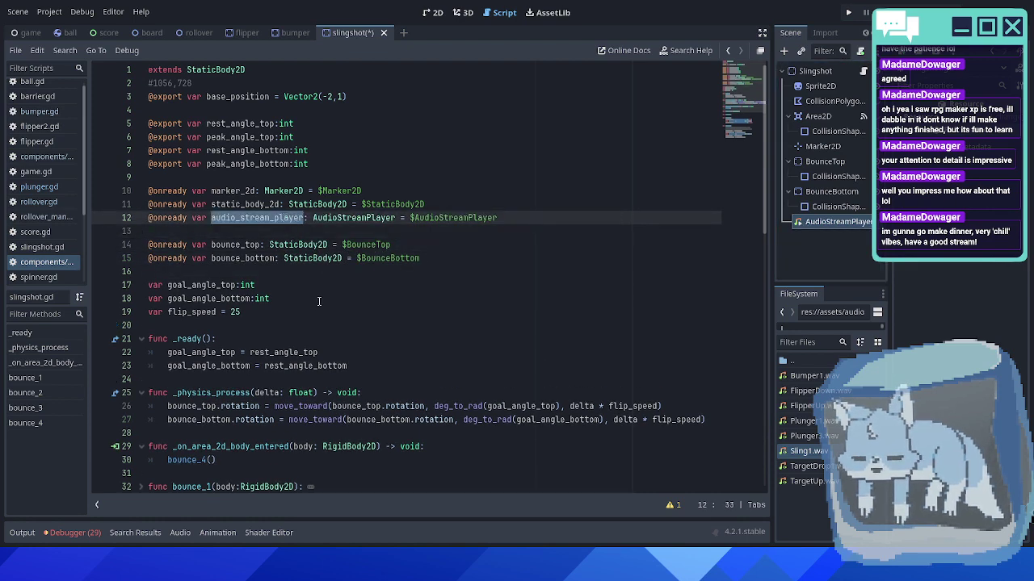
- Examine the bounce functions in slingshot.gd and where bounce_4 is called
scroll(319, 302, "down", 4)
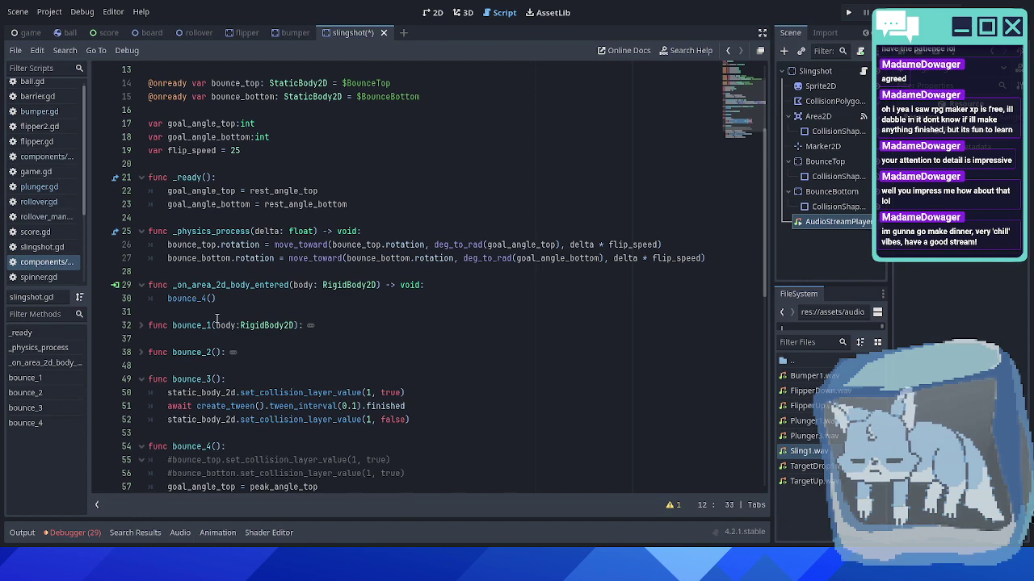
scroll(218, 320, "down", 3)
scroll(228, 320, "up", 2)
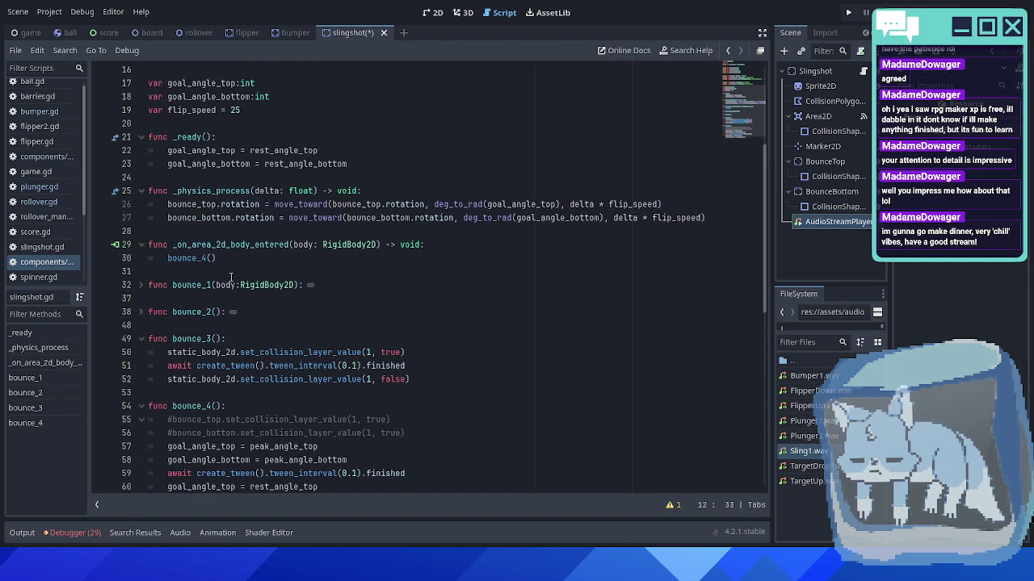
double_click(193, 258)
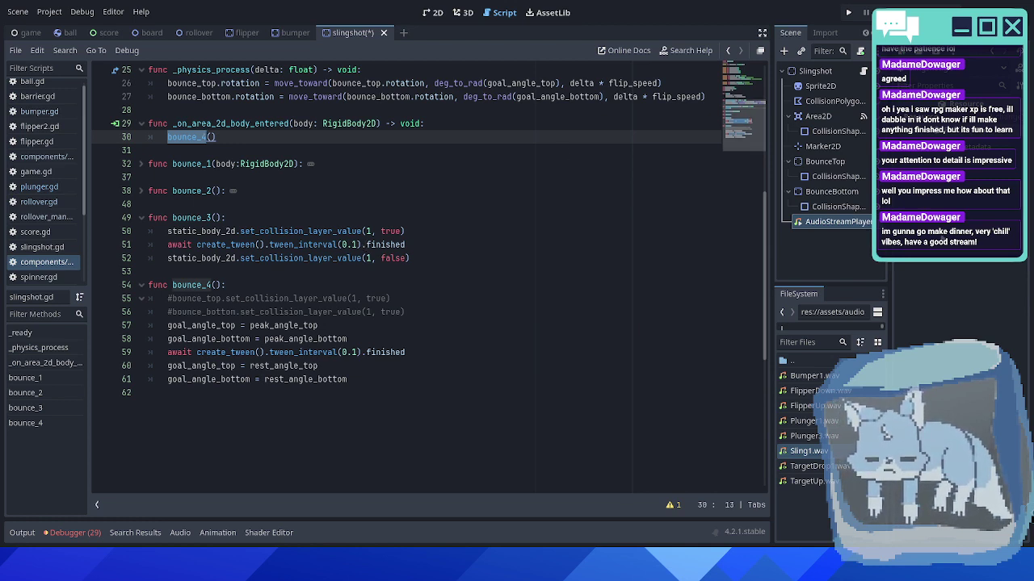
left_click(411, 258)
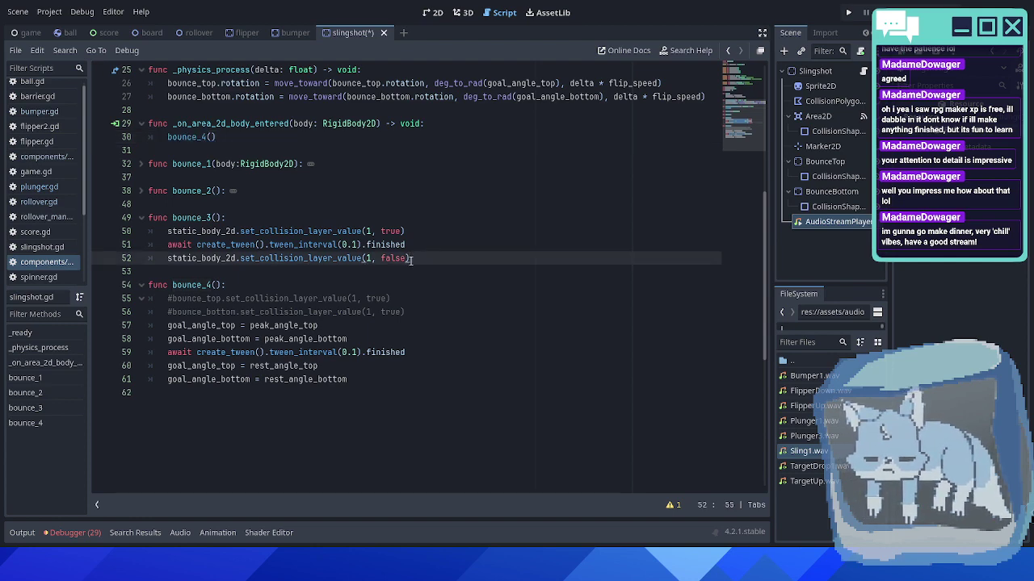
scroll(378, 249, "up", 2)
scroll(378, 249, "down", 2)
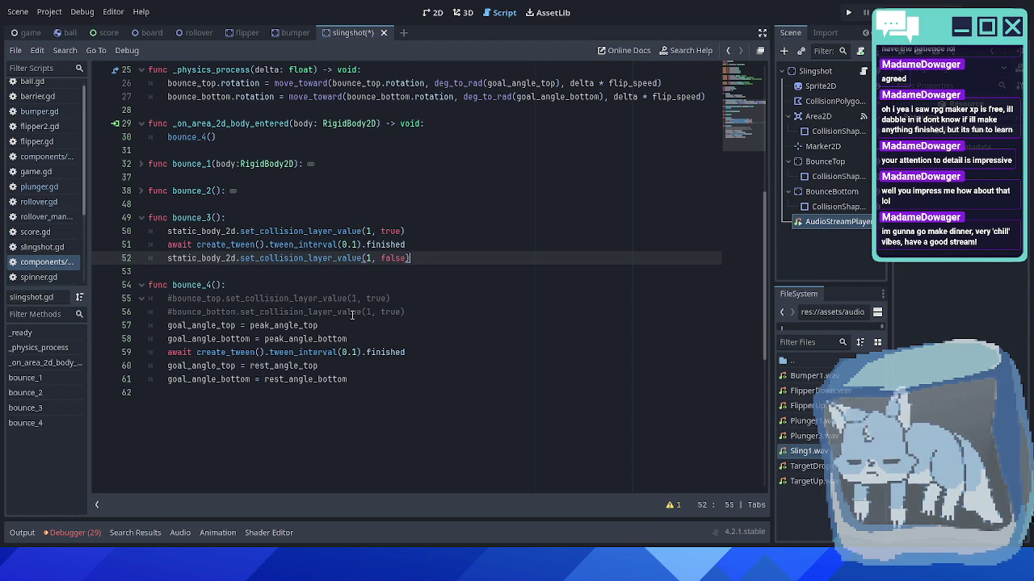
double_click(191, 285)
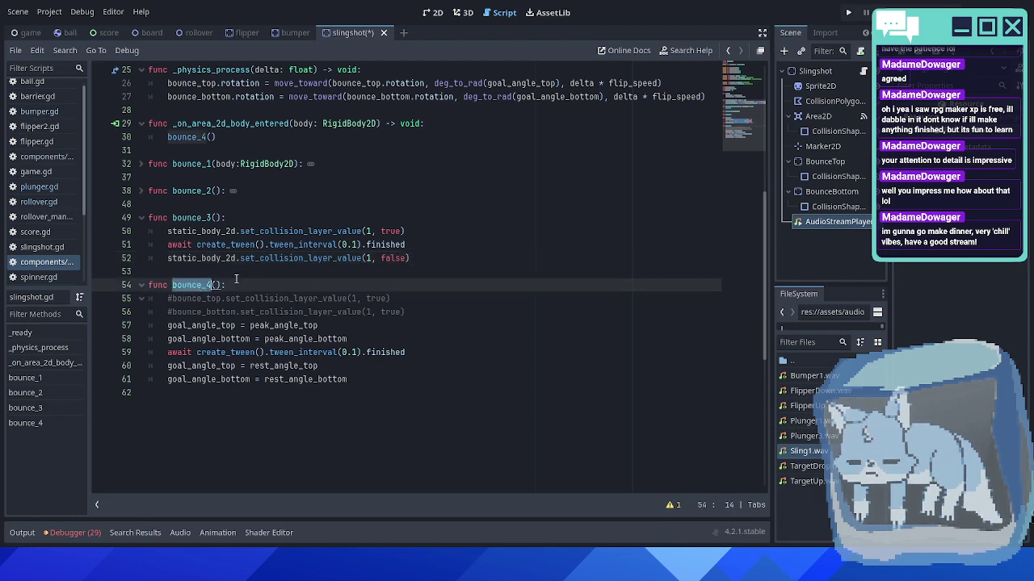
- Add audio_stream_player.play() at the start of _on_area_2d_body_entered, above the bounce_4() call
left_click(443, 123)
scroll(443, 119, "up", 4)
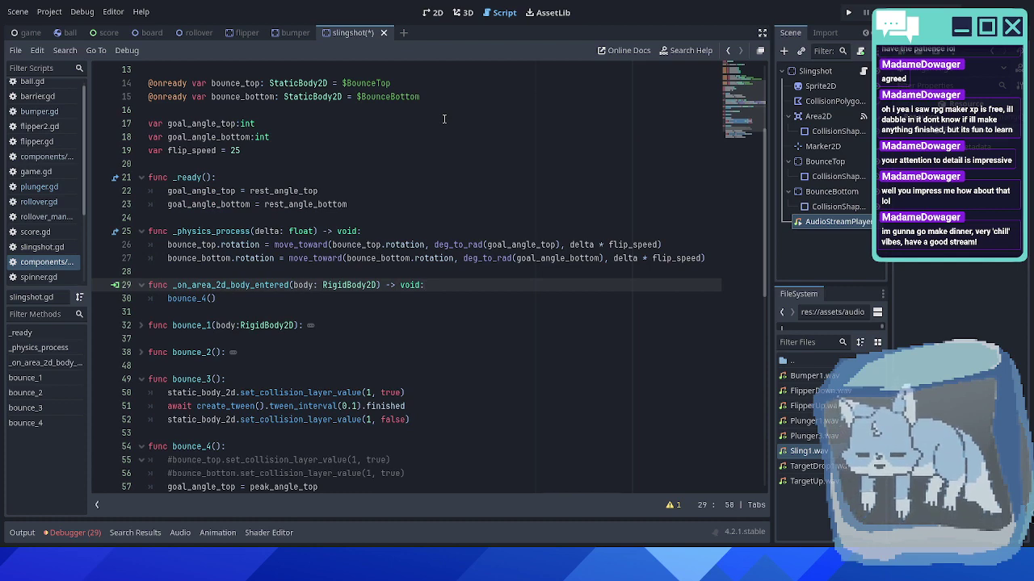
key("Return")
type("audio_stream_player")
key("Return")
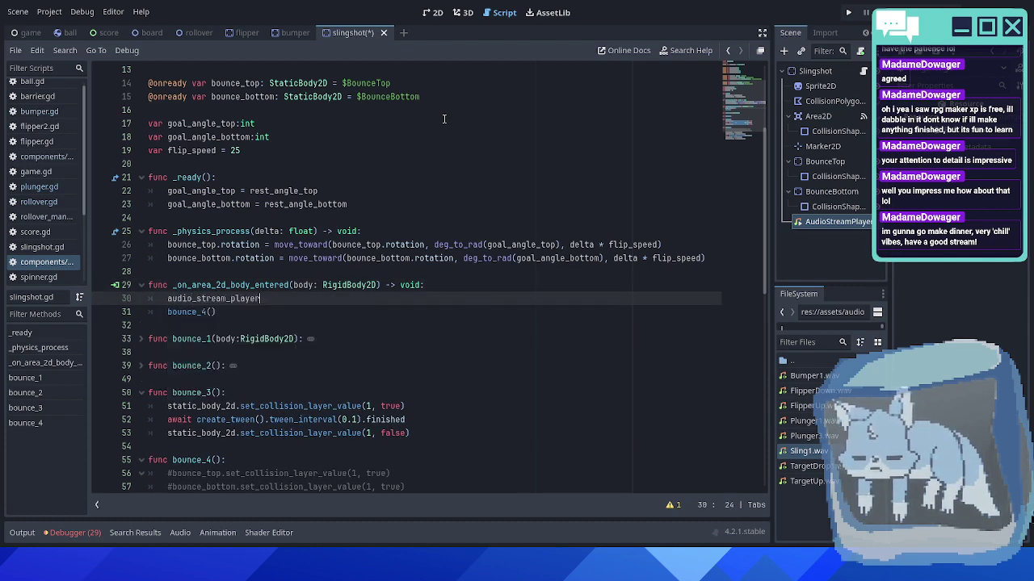
type(".pl")
key("Return")
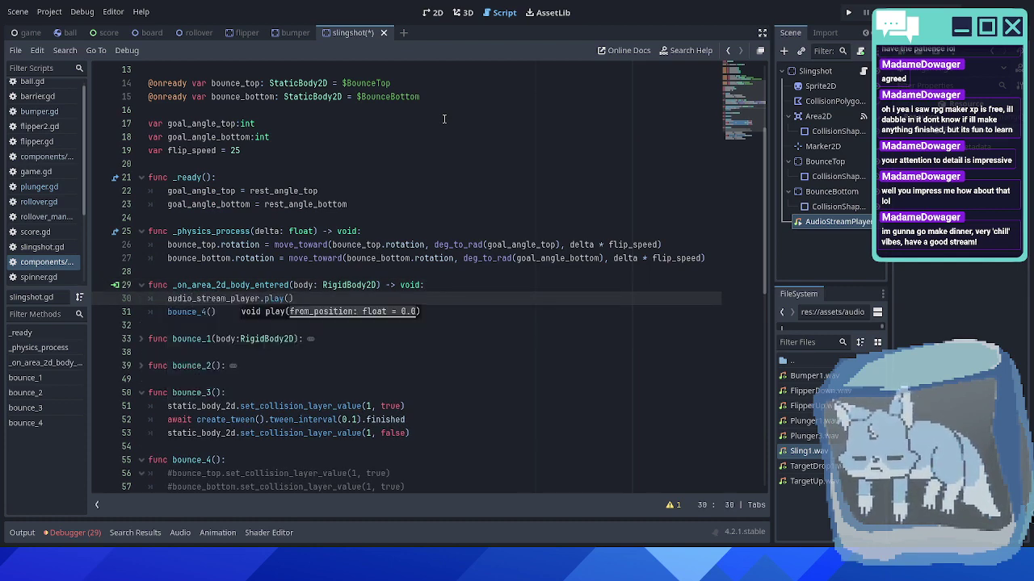
- Save the slingshot scene and script, then run the game and play several balls to test the slingshot sound before closing it
left_click(493, 190)
key("ctrl+s")
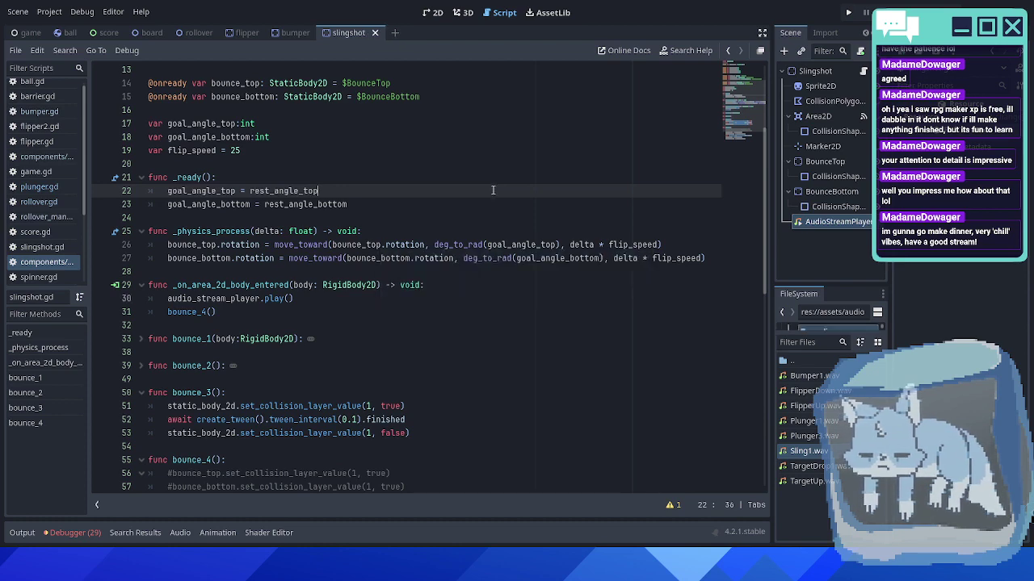
key("F5")
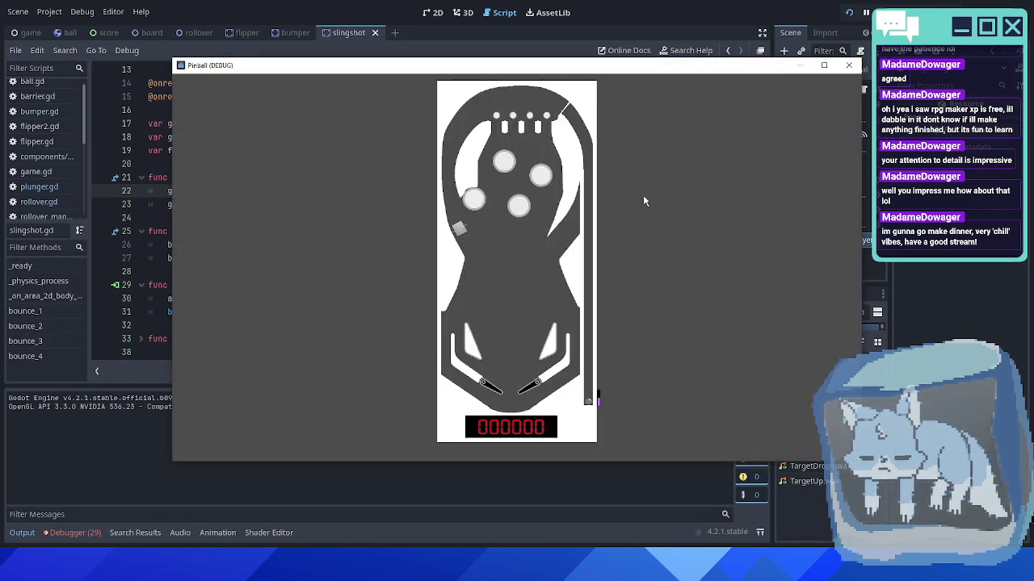
key("space")
key("Right")
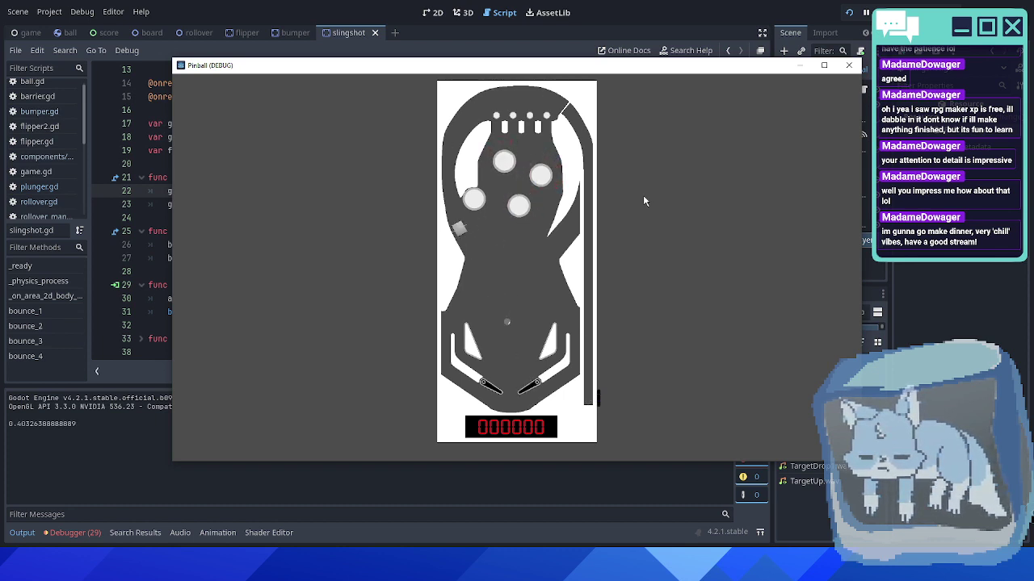
key("Right")
key("Left")
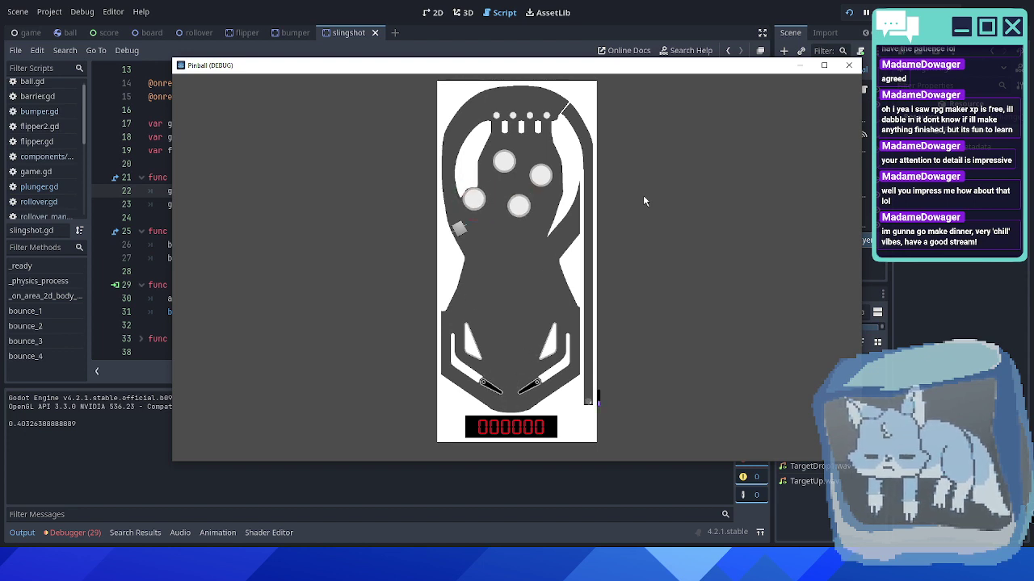
key("space")
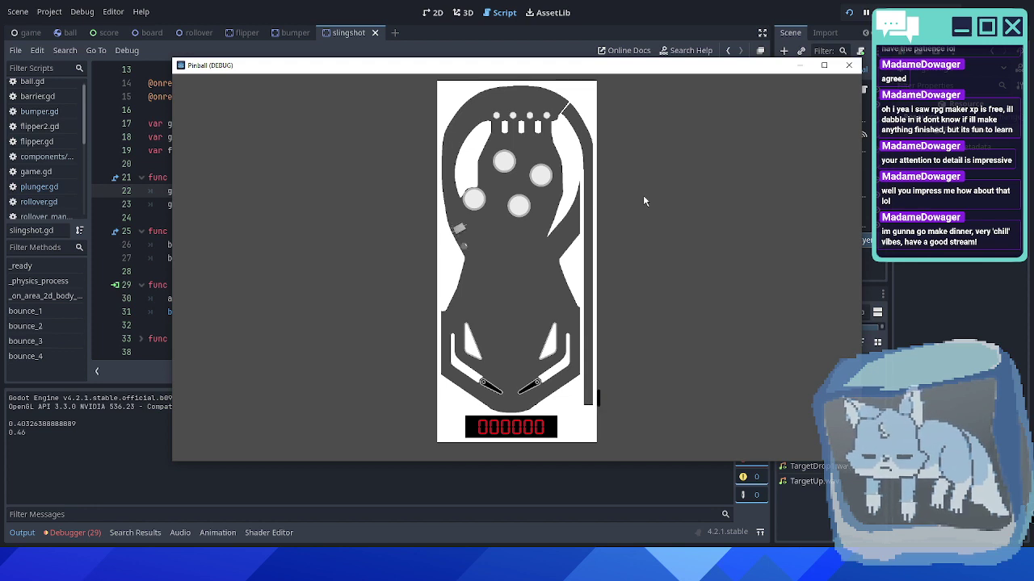
key("Right")
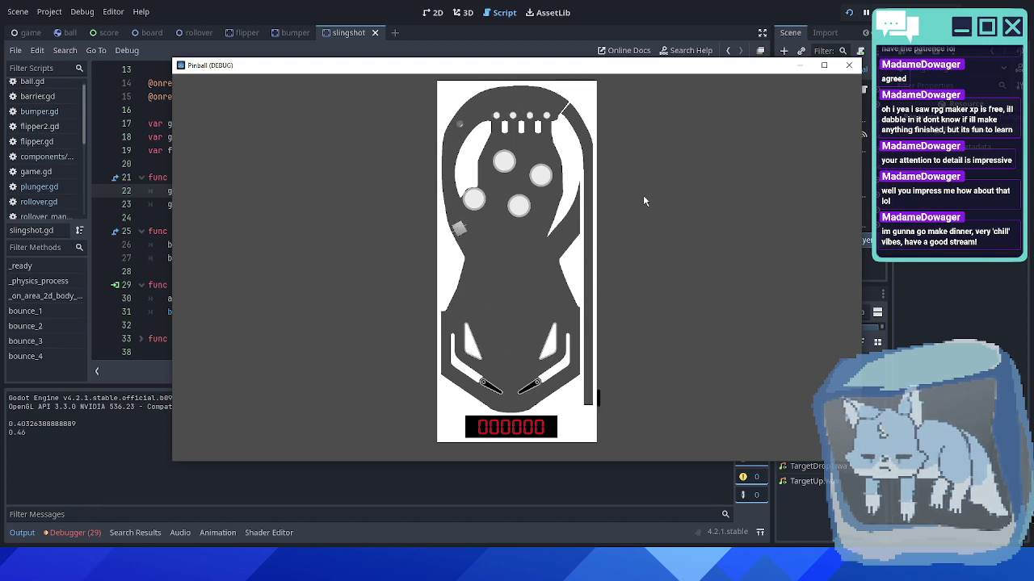
key("Right")
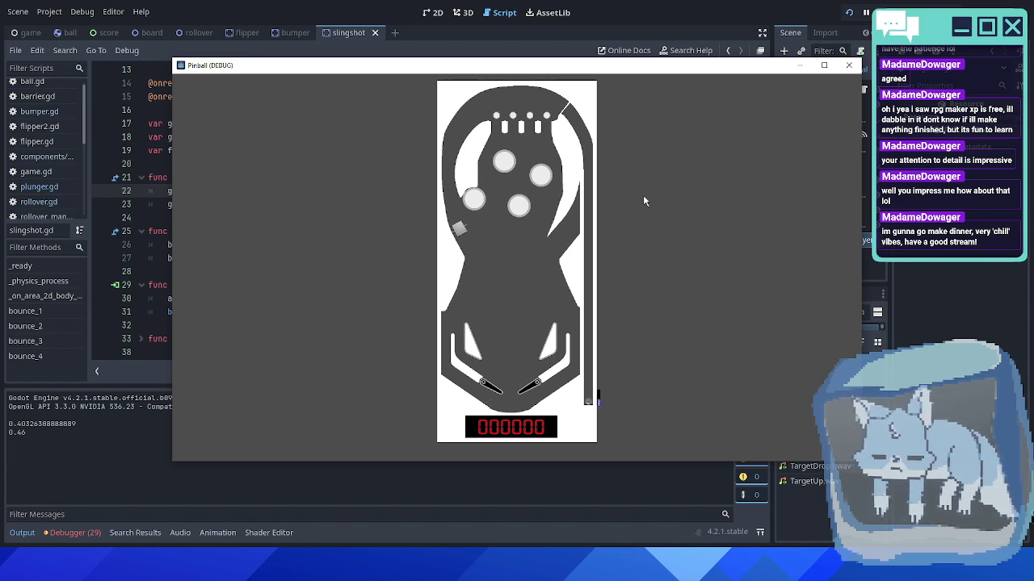
key("space")
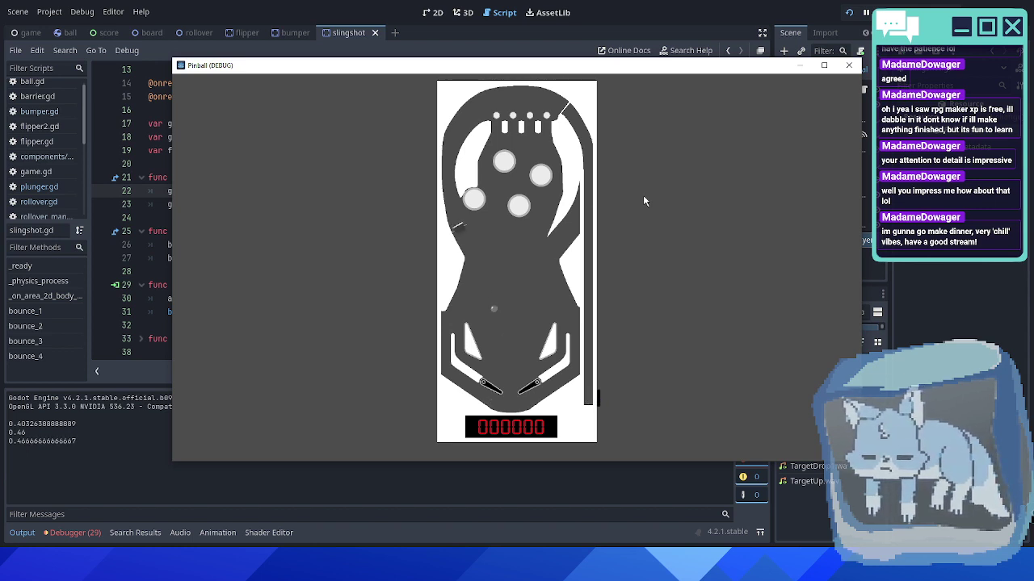
key("Right")
key("Right")
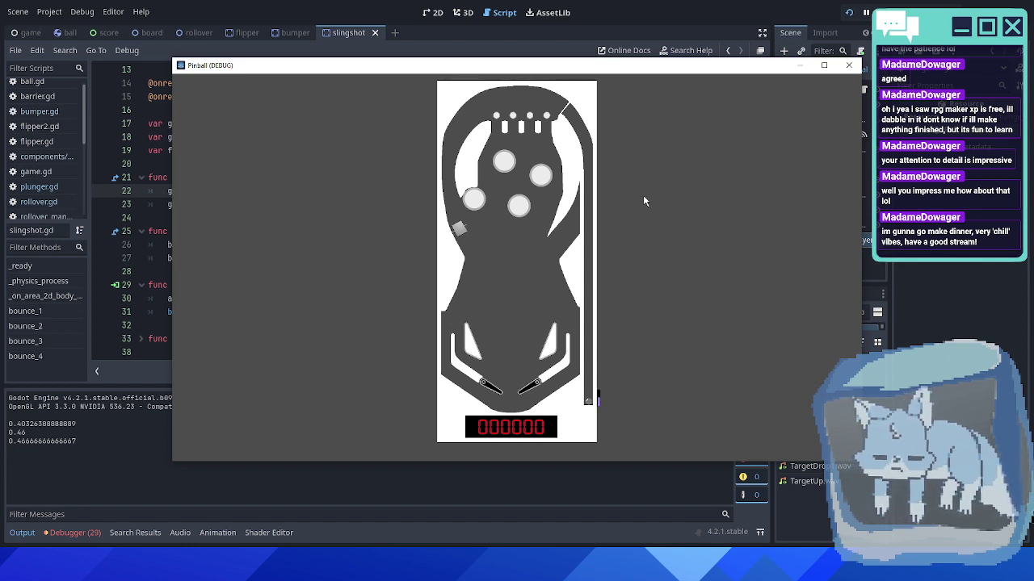
key("Down")
key("Right")
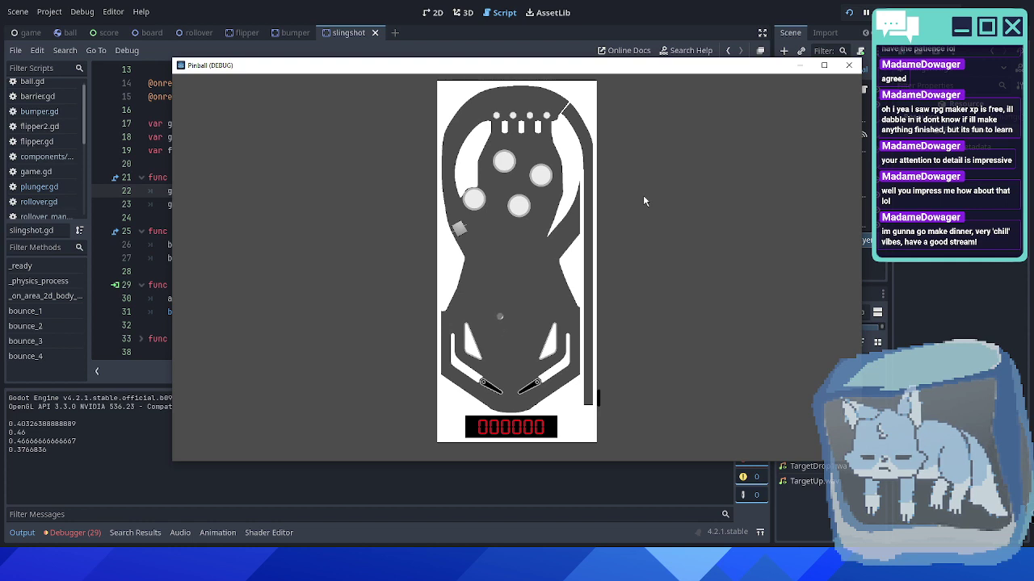
key("Right")
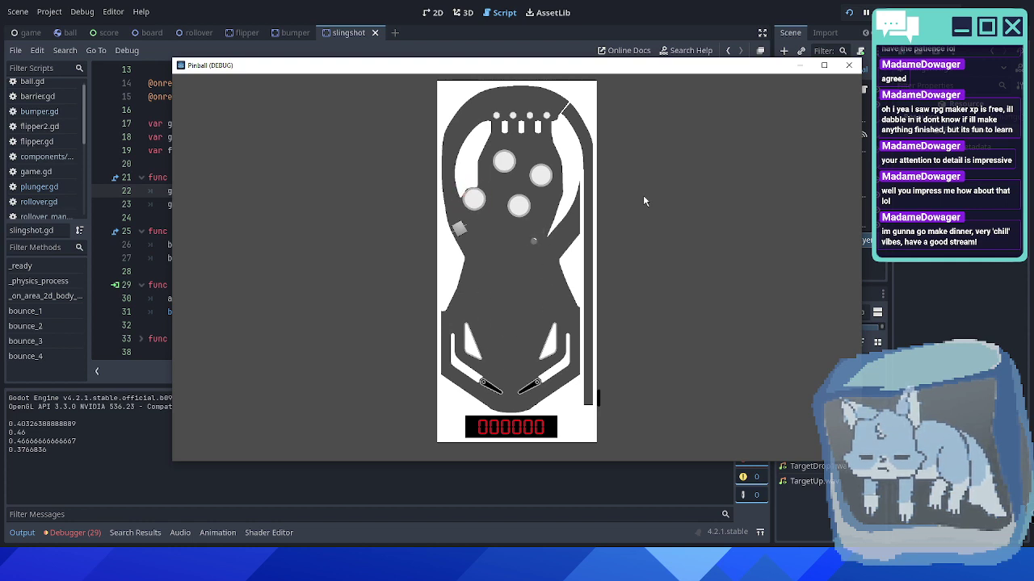
key("Right")
key("Left")
key("Right")
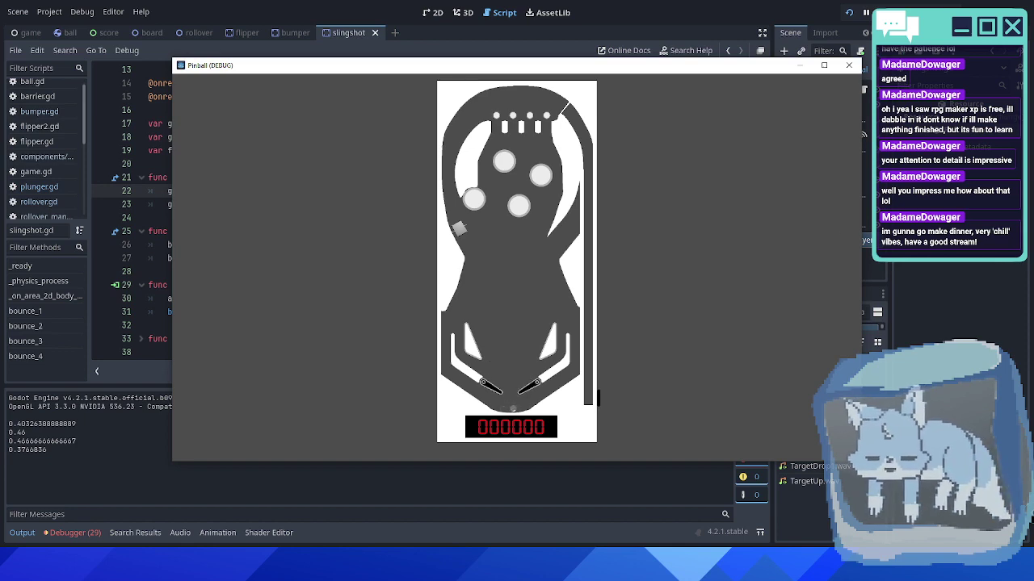
left_click(849, 64)
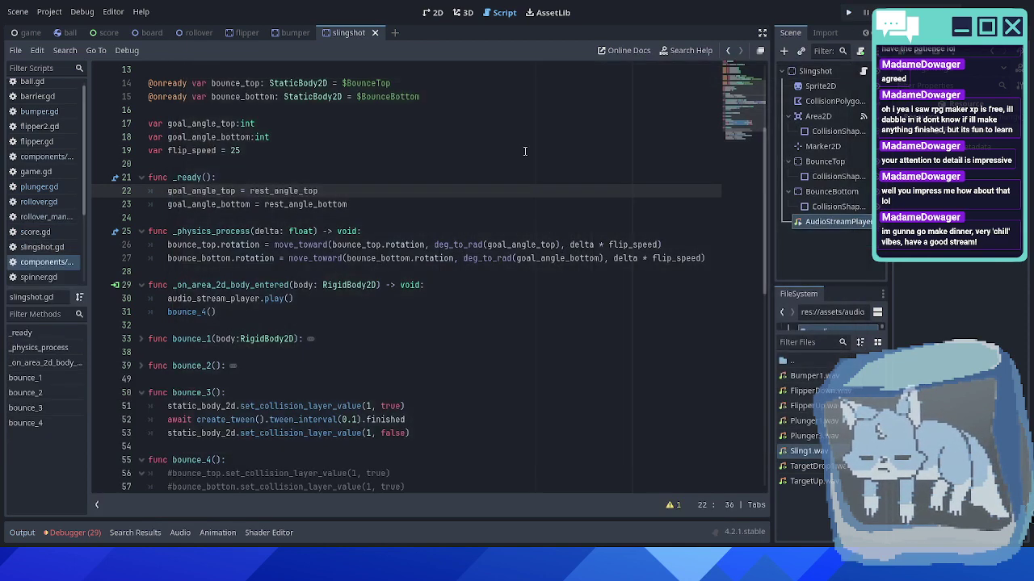
- Close the slingshot scene and give the Bumper root an AudioStreamPlayer child node with Bumper1.wav as its stream
middle_click(329, 38)
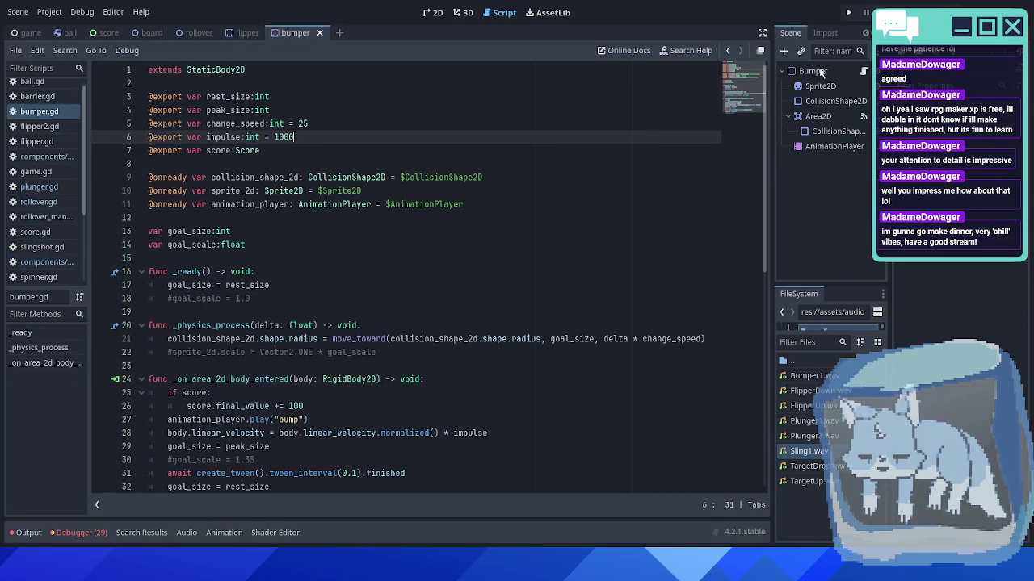
left_click(783, 51)
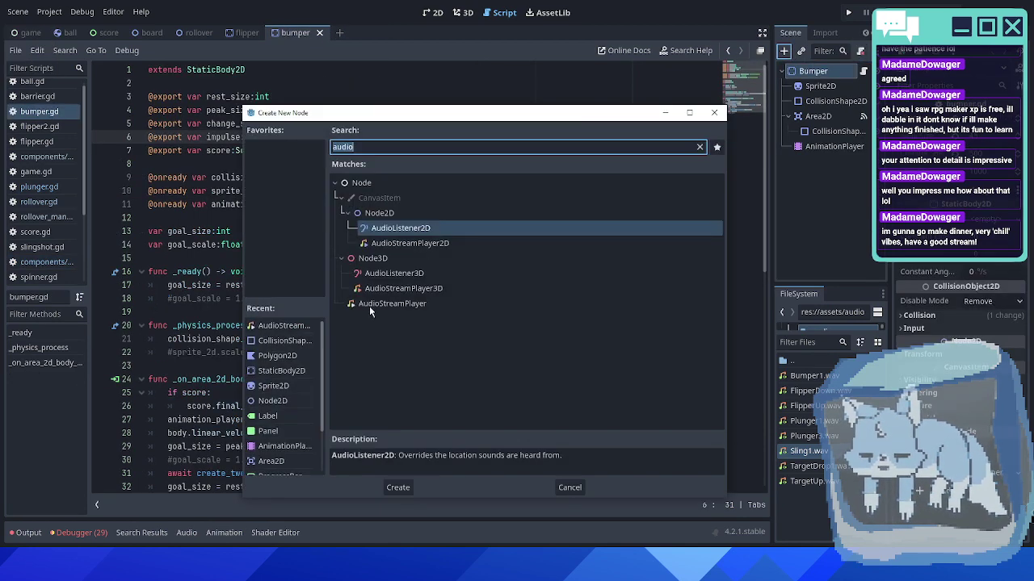
double_click(369, 306)
left_click_drag(808, 375, 987, 127)
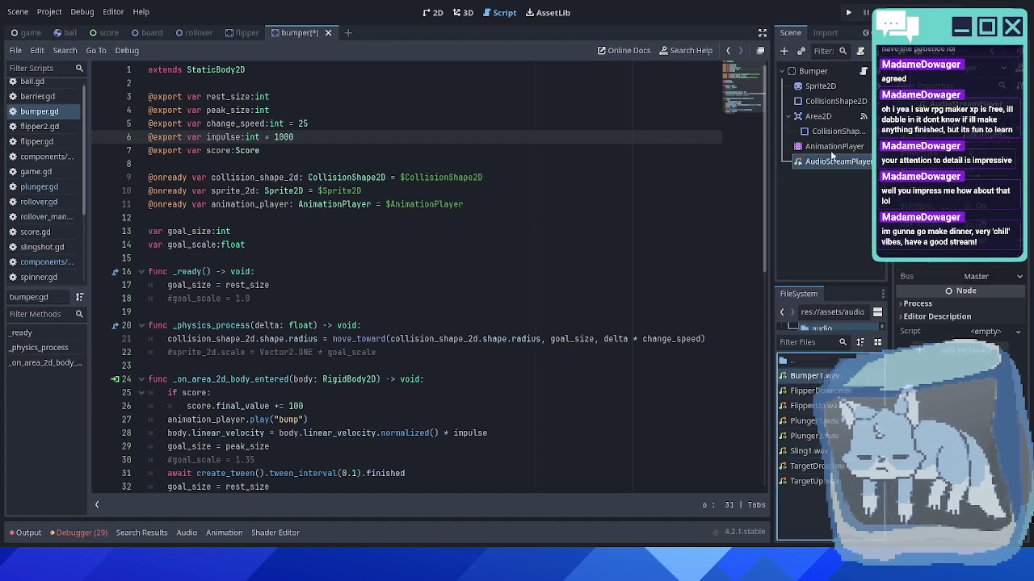
left_click_drag(825, 168, 351, 221, "ctrl")
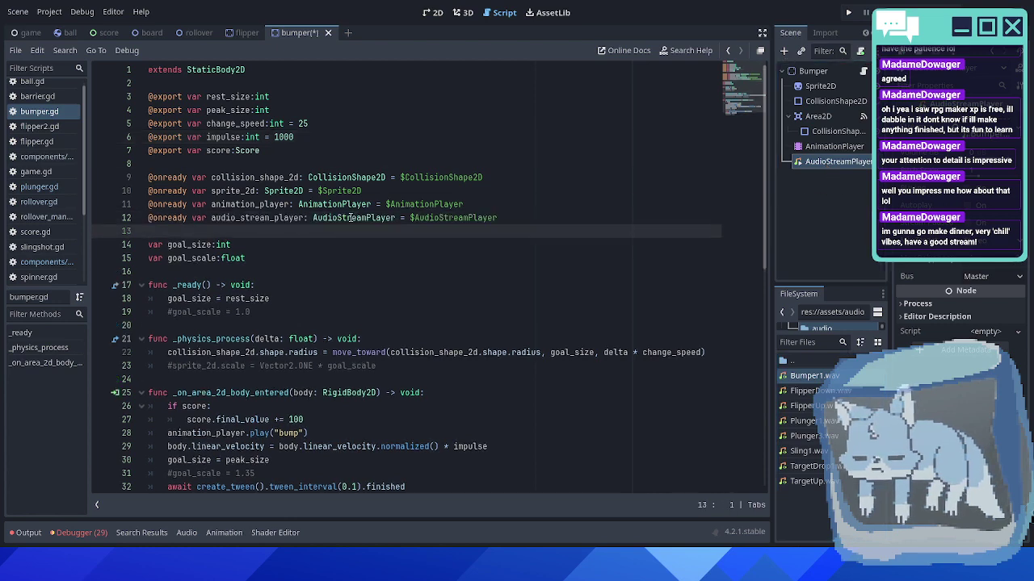
scroll(280, 244, "down", 4)
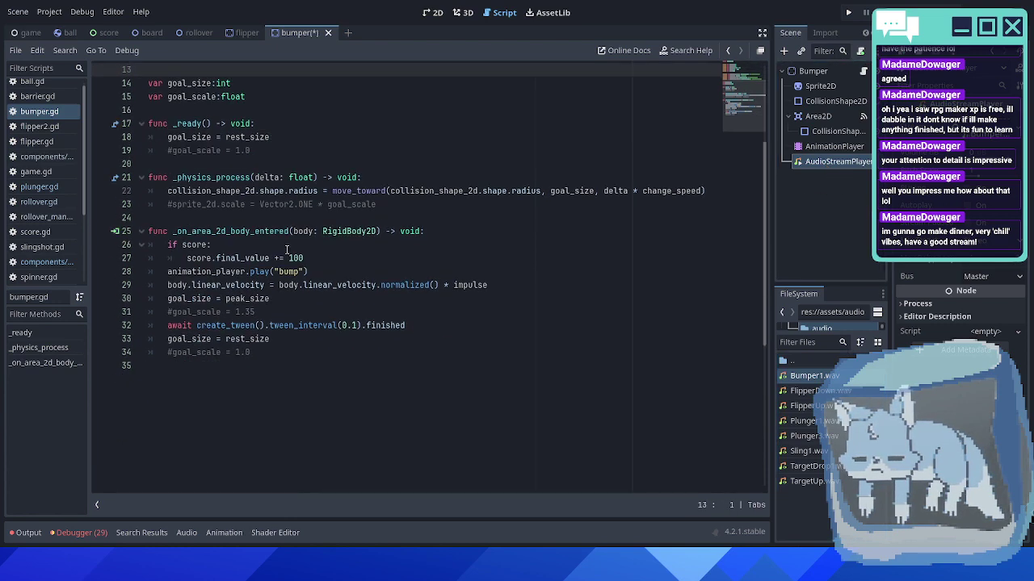
scroll(212, 244, "up", 3)
left_click(212, 232)
key("ctrl+s")
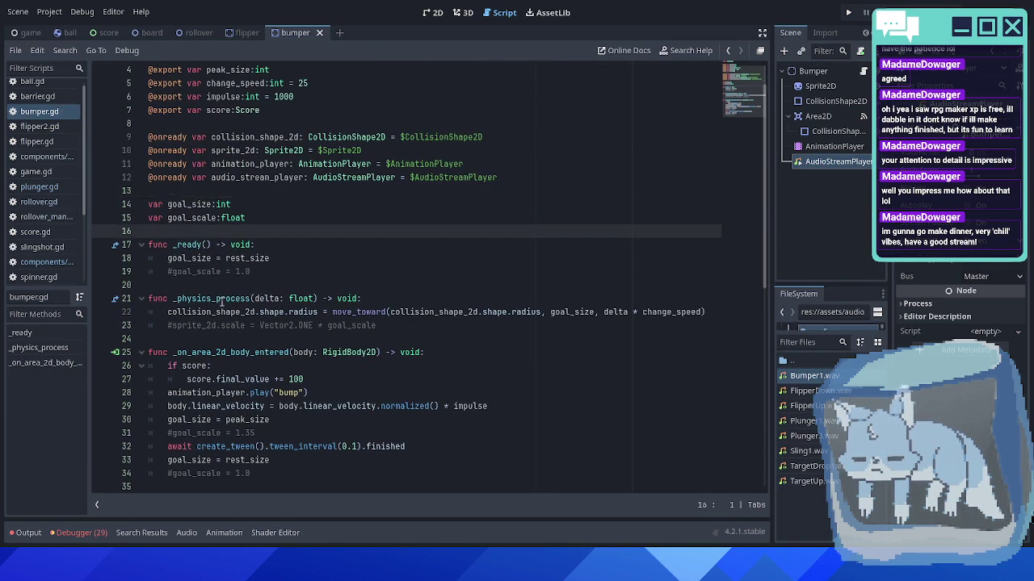
- Add audio_stream_player.play() to _on_area_2d_body_entered, between the score block and the animation_player.play("bump") call
scroll(238, 357, "down", 2)
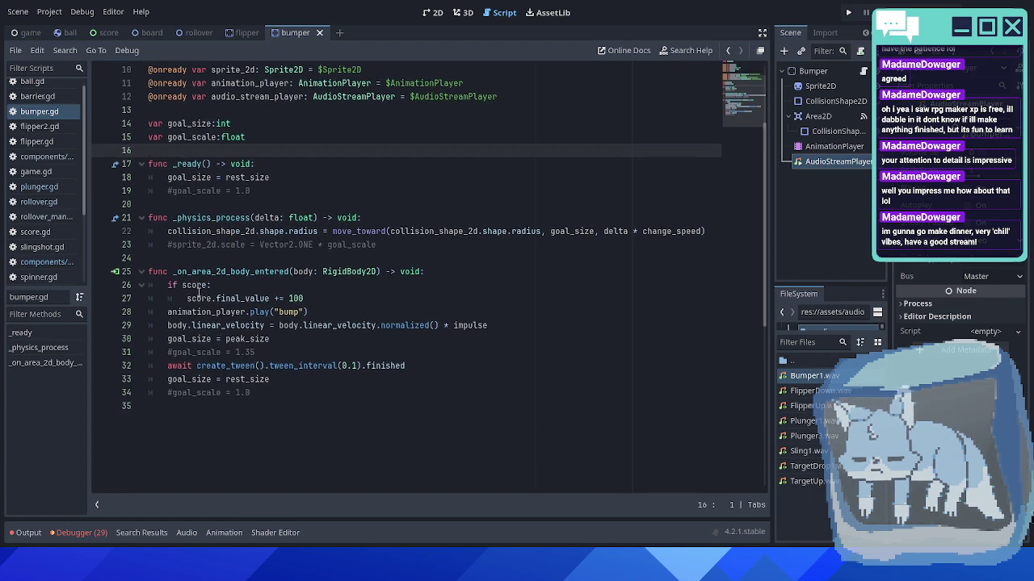
left_click(310, 300)
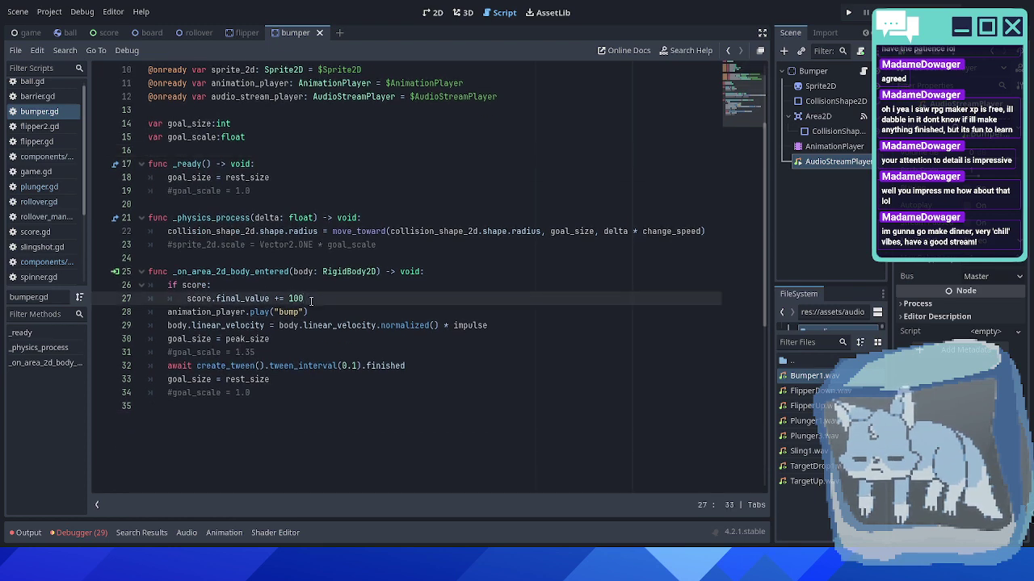
key("Return")
key("BackSpace")
type("a")
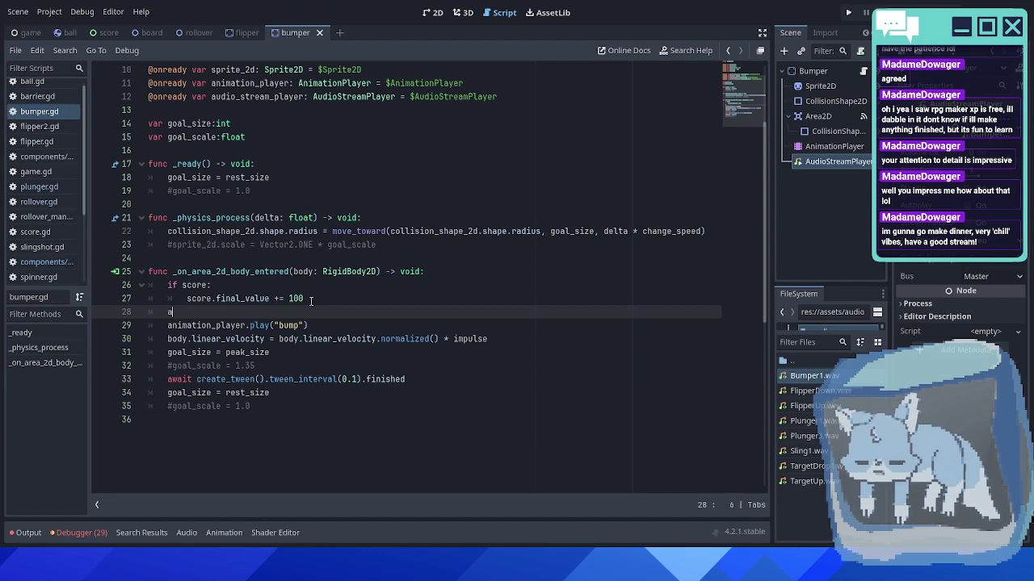
type("udio_stream_player.play()")
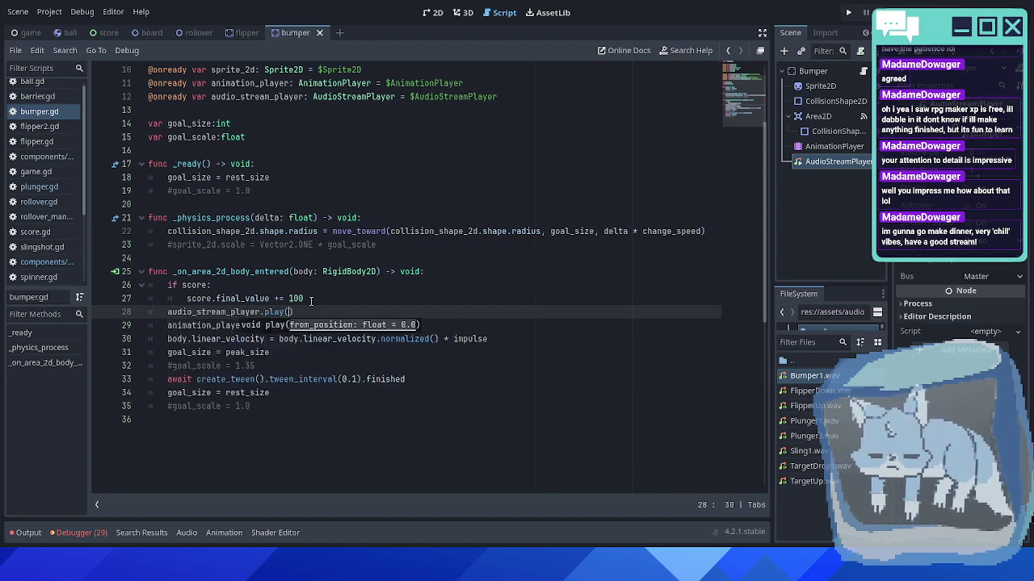
- Run the game and play balls with the plunger and flippers to test the bumper sound, and close the game
key("F5")
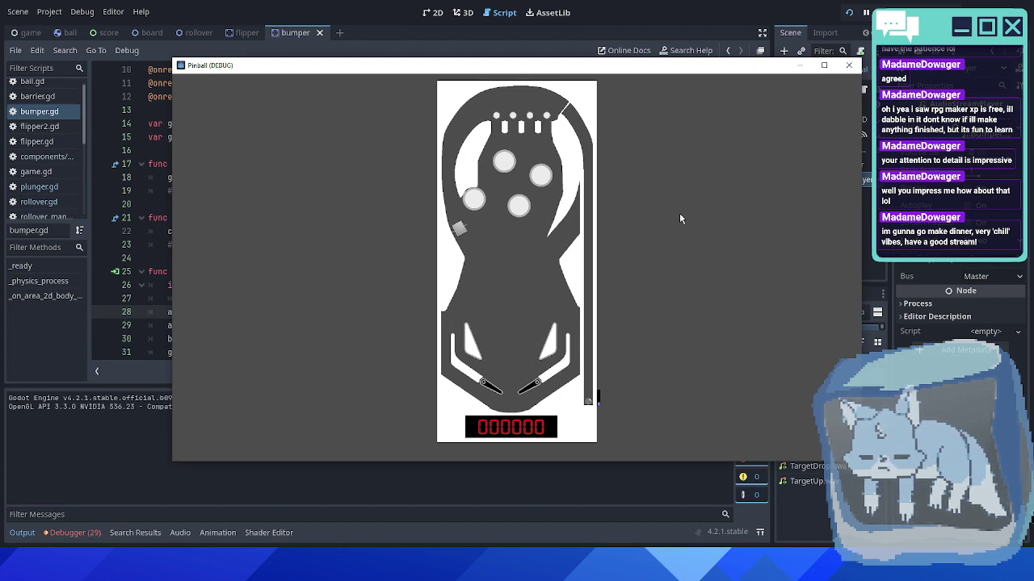
key("space")
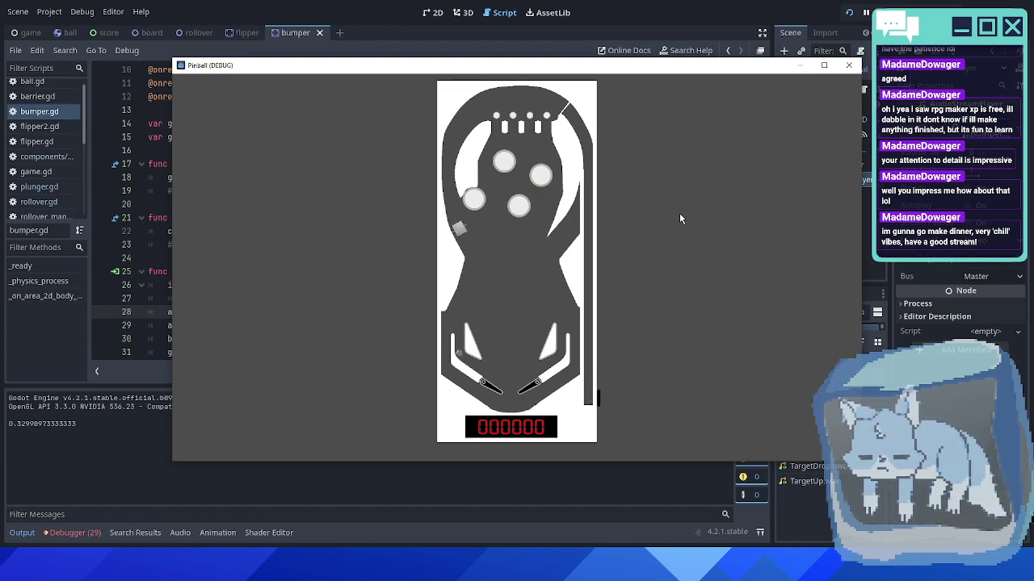
key("Left")
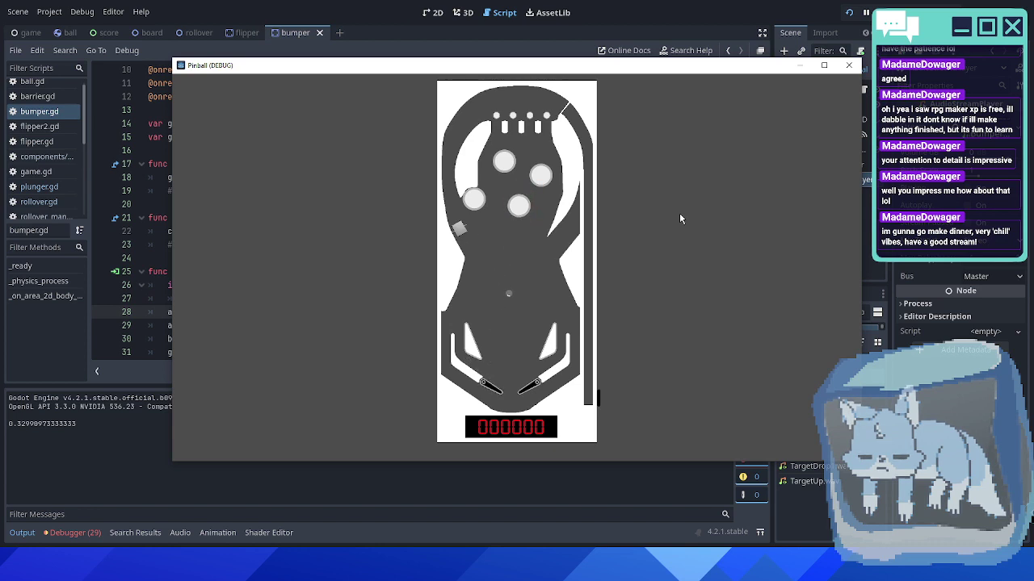
key("Right")
key("Left")
key("Left")
key("Right")
key("Right")
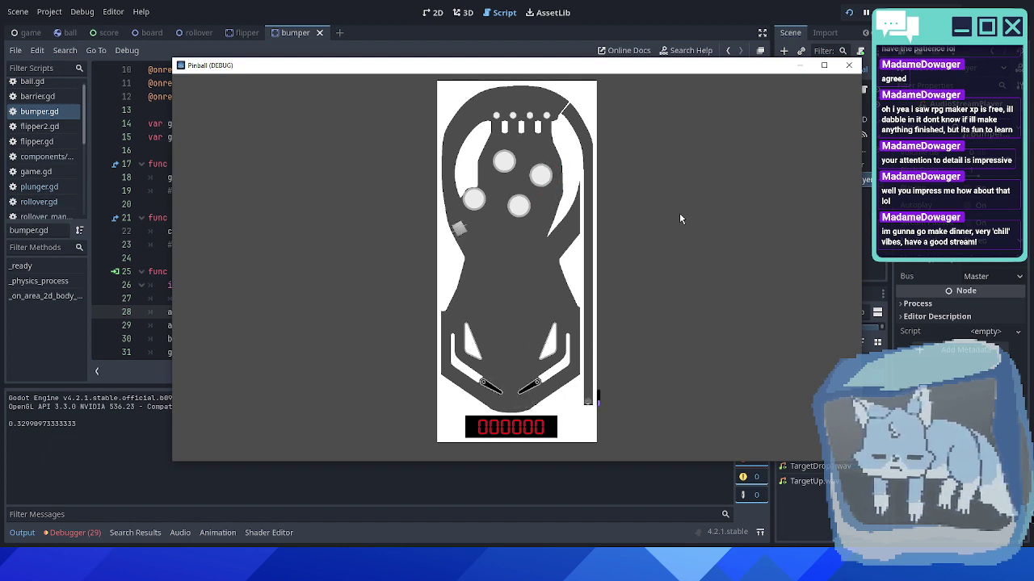
key("Down")
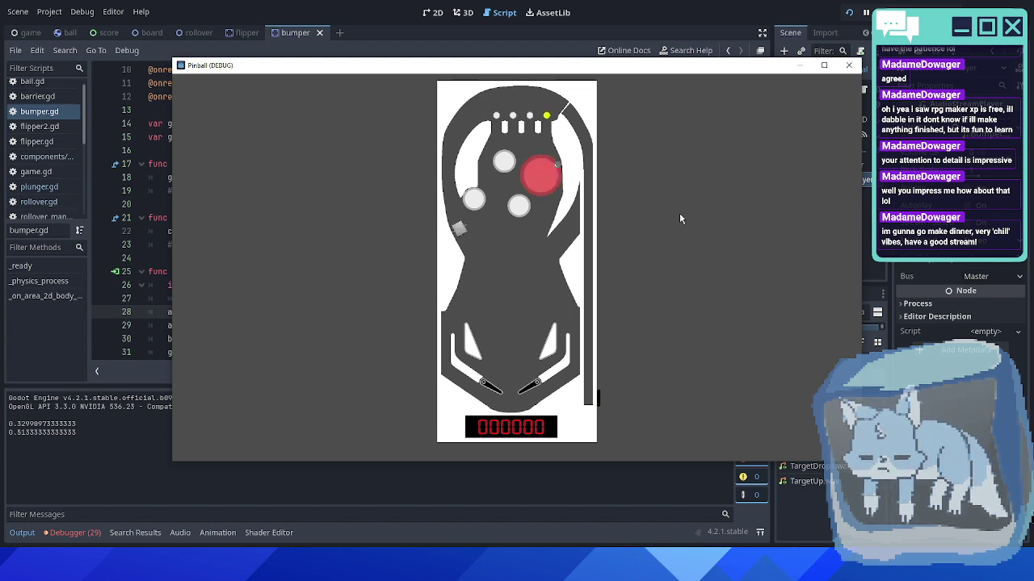
key("Left")
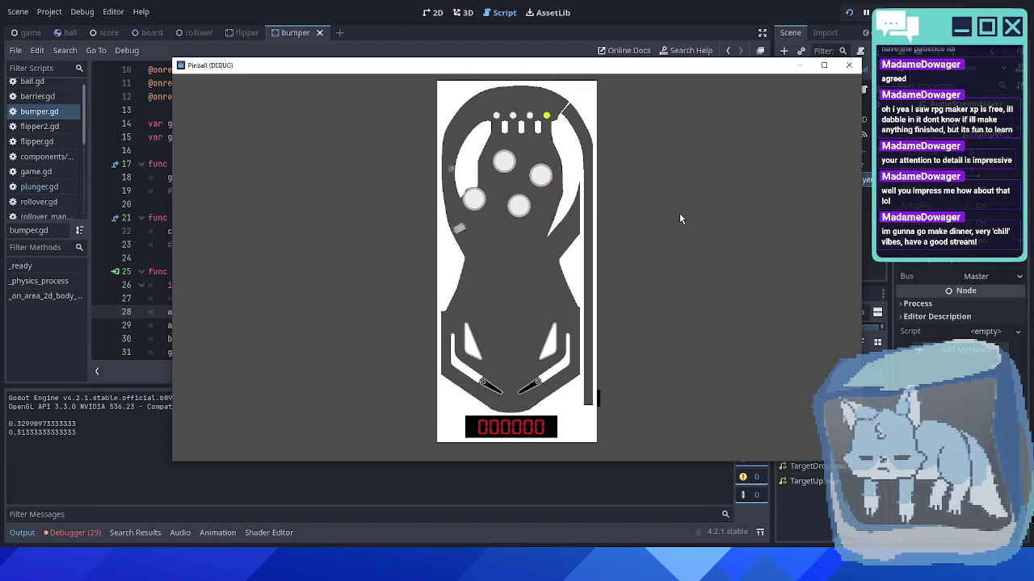
key("Left")
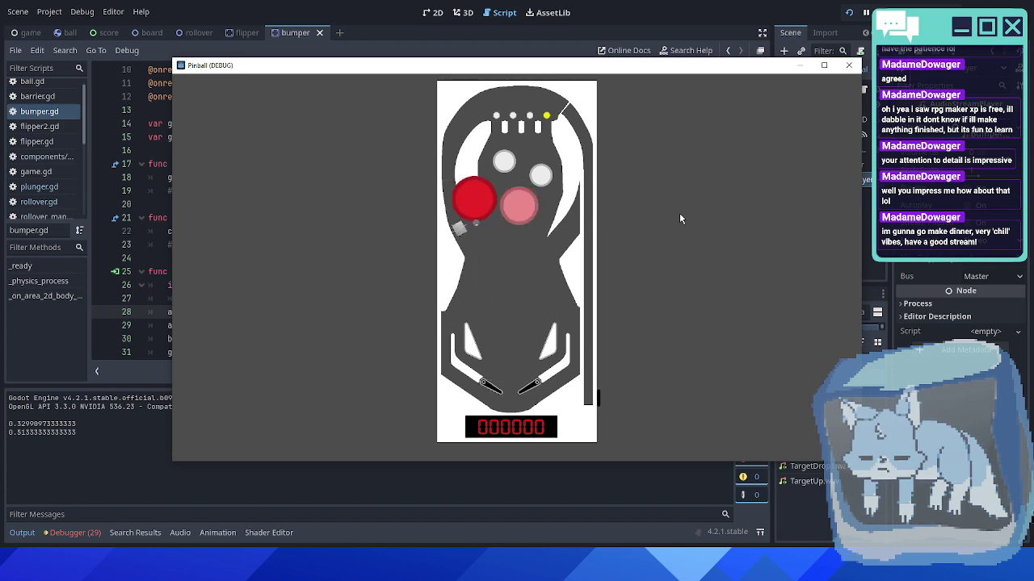
key("Left")
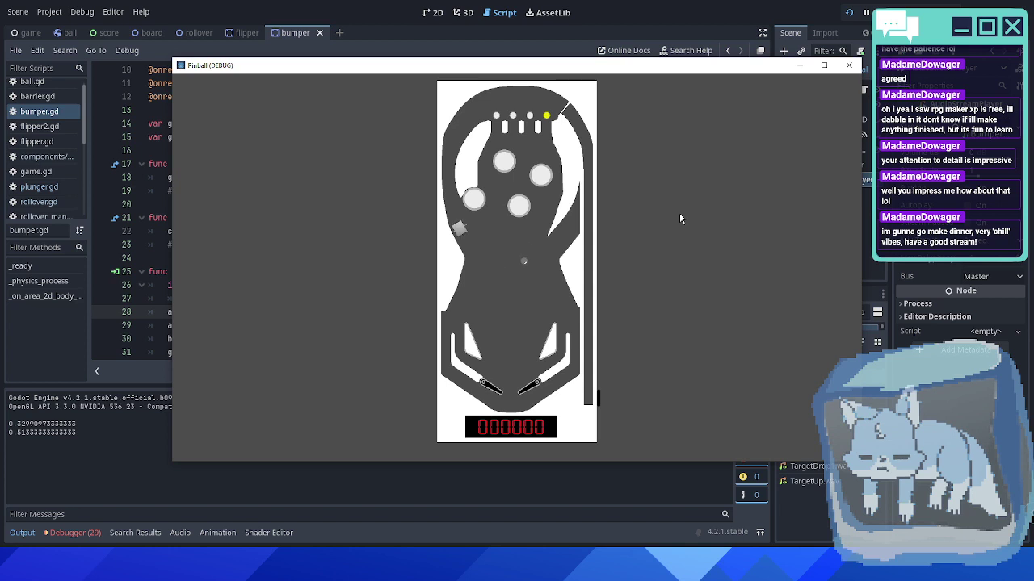
key("Left")
key("Right")
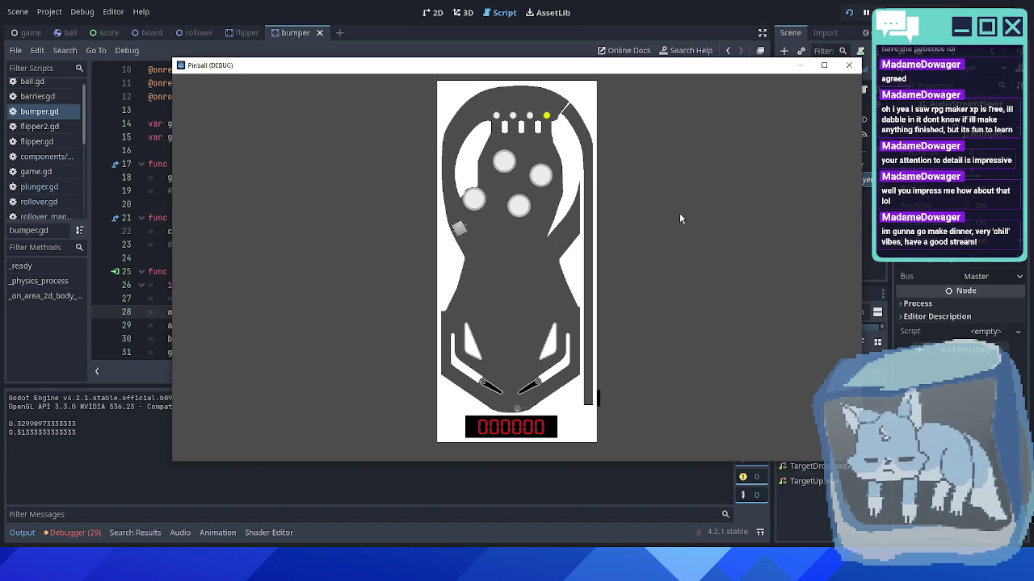
left_click(849, 65)
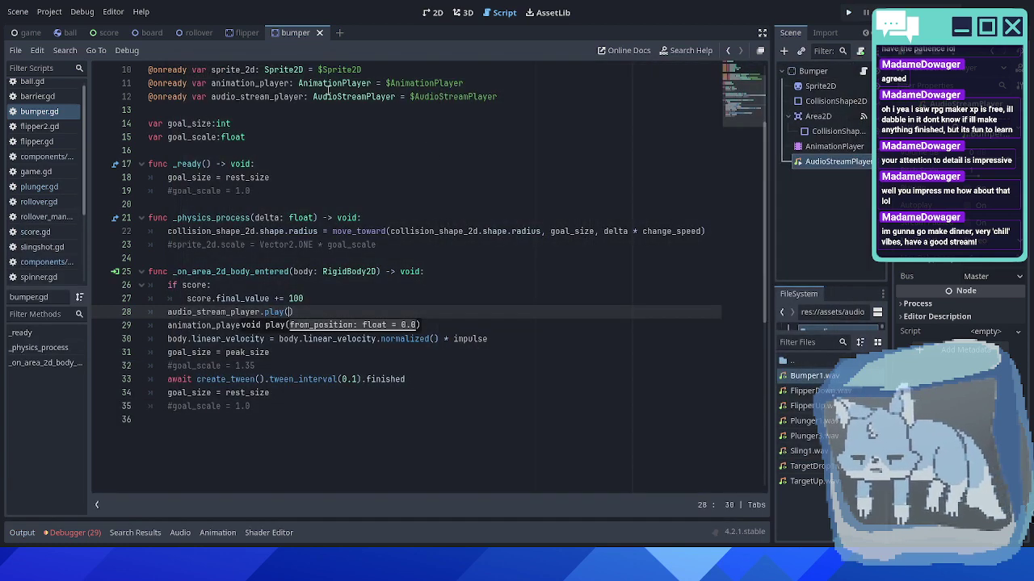
- Close the bumper scene and add an AudioStreamPlayer child node to the Flipper root
left_click(319, 32)
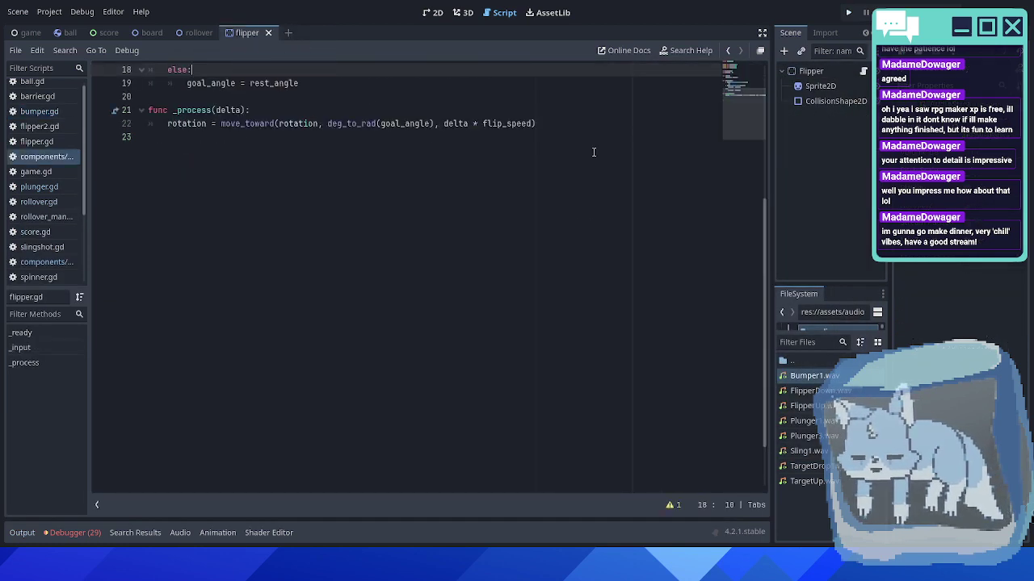
left_click(803, 72)
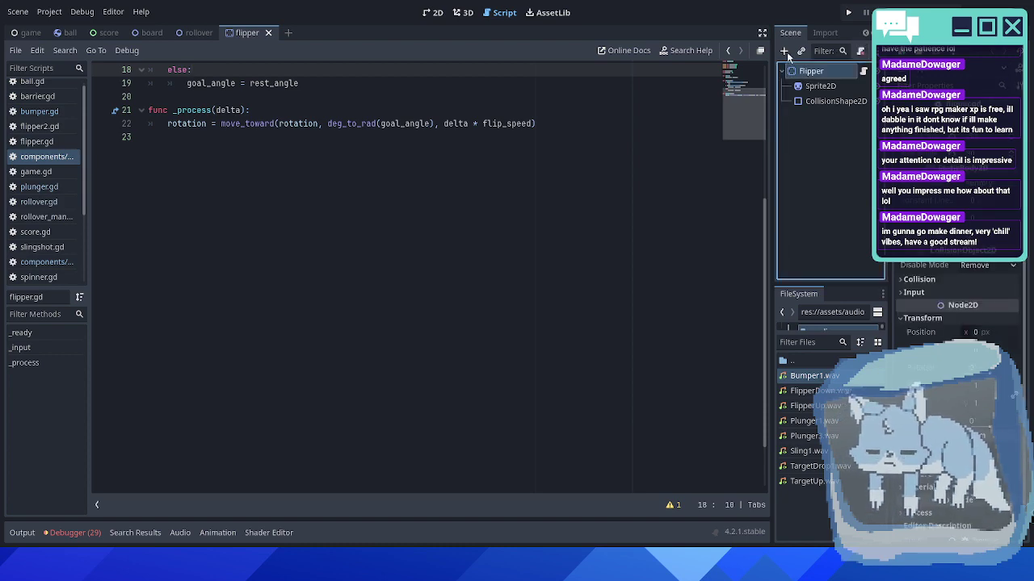
left_click(784, 51)
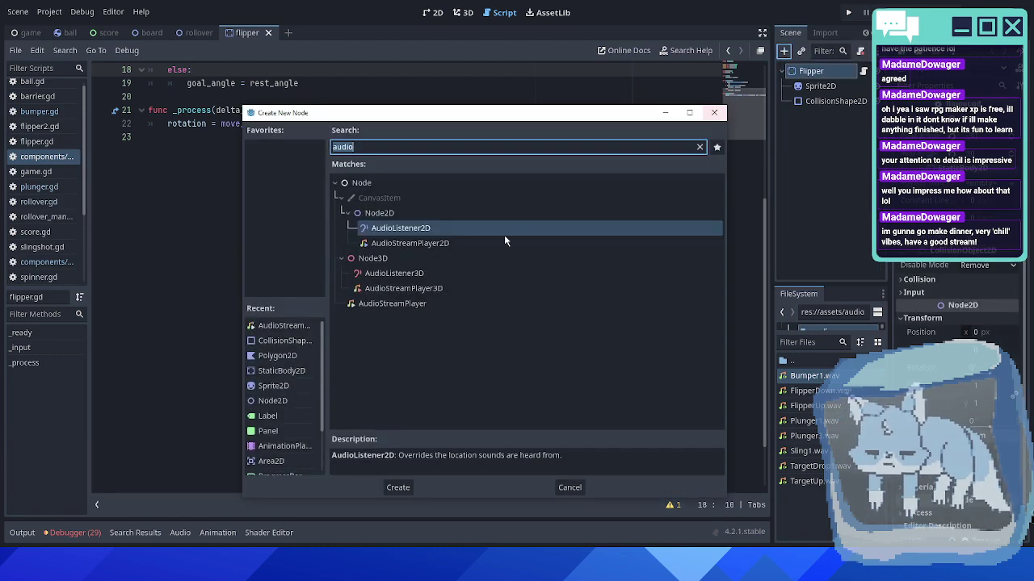
double_click(373, 304)
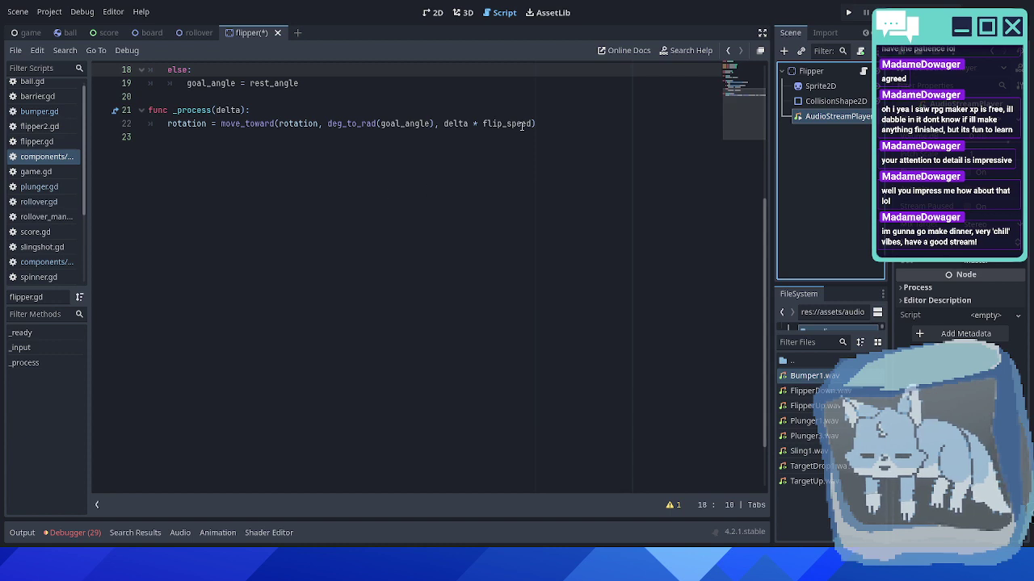
scroll(524, 130, "up", 5)
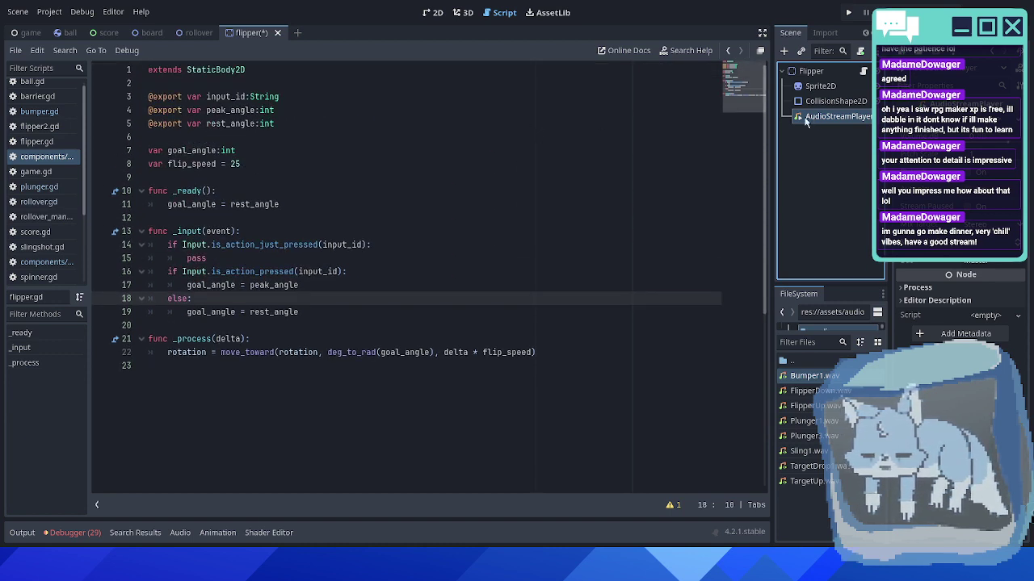
left_click_drag(811, 117, 288, 145)
left_click(289, 123)
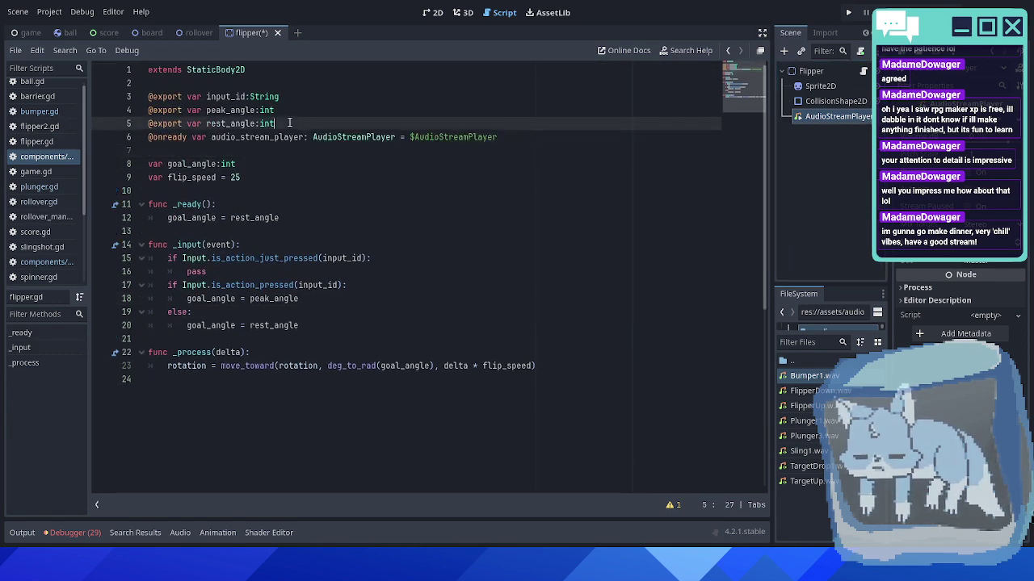
key("Return")
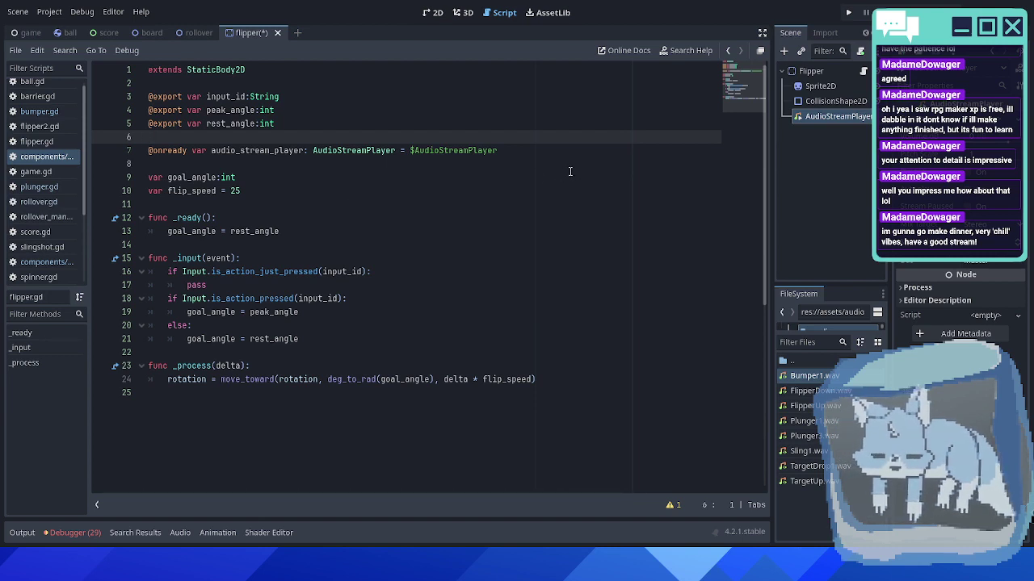
left_click(520, 151)
key("Return")
key("Return")
type("const SFX")
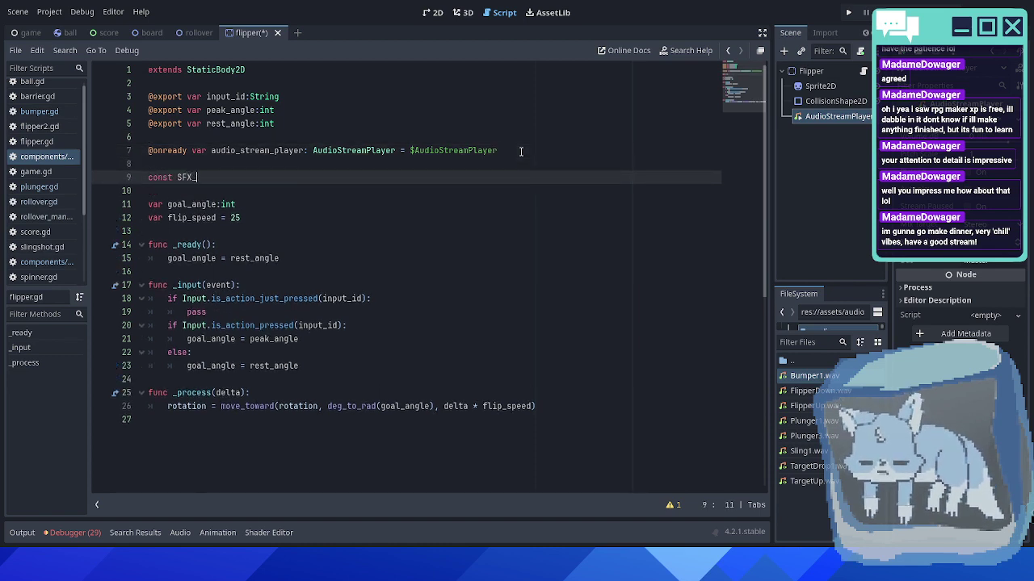
type("_DOWN")
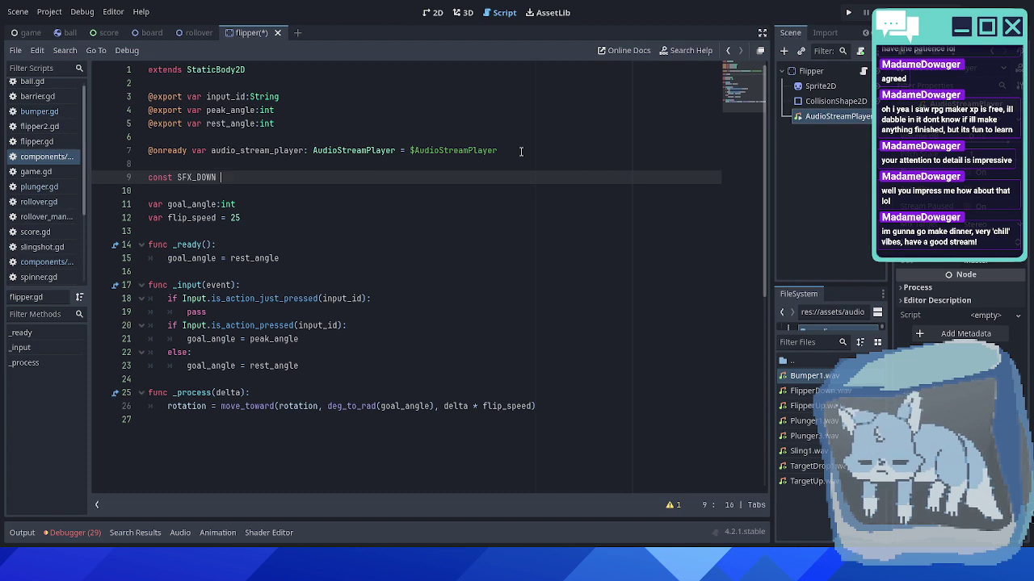
type(" =")
left_click_drag(816, 391, 247, 176)
- Define a constant SFX_UP under SFX_DOWN that preloads res://assets/audio/FlipperUp.wav
key("Return")
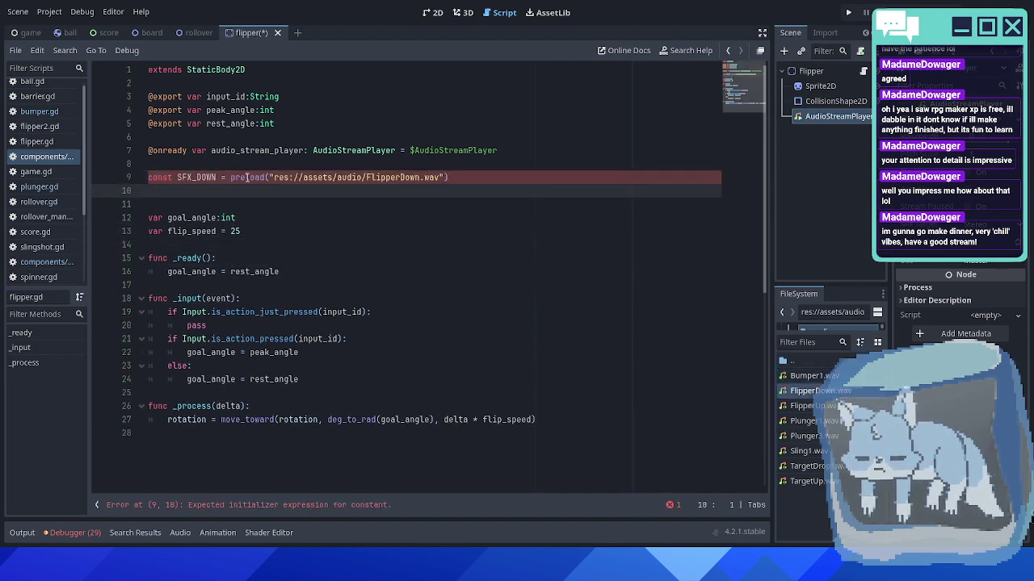
type("const SFX_")
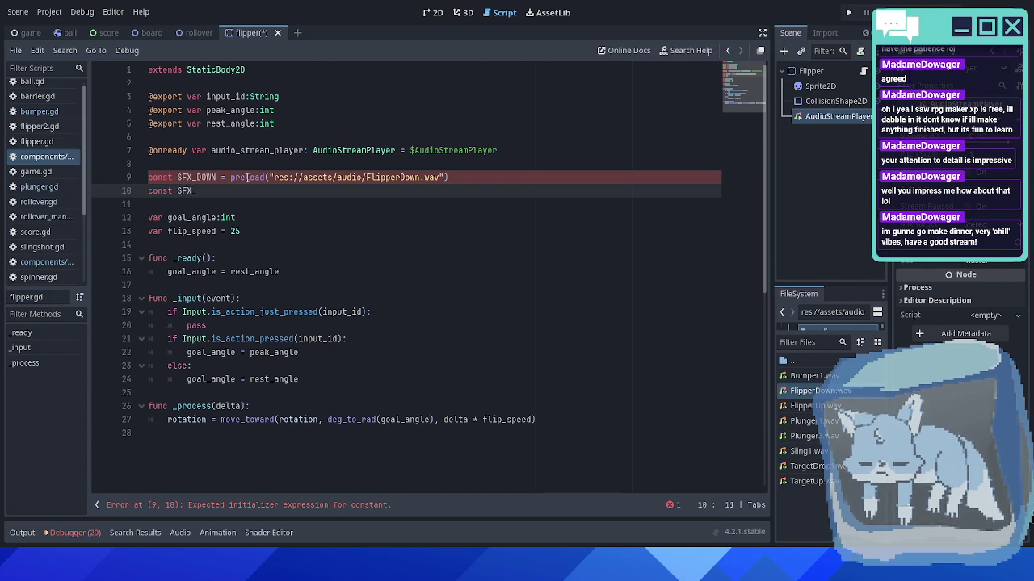
type("UP =")
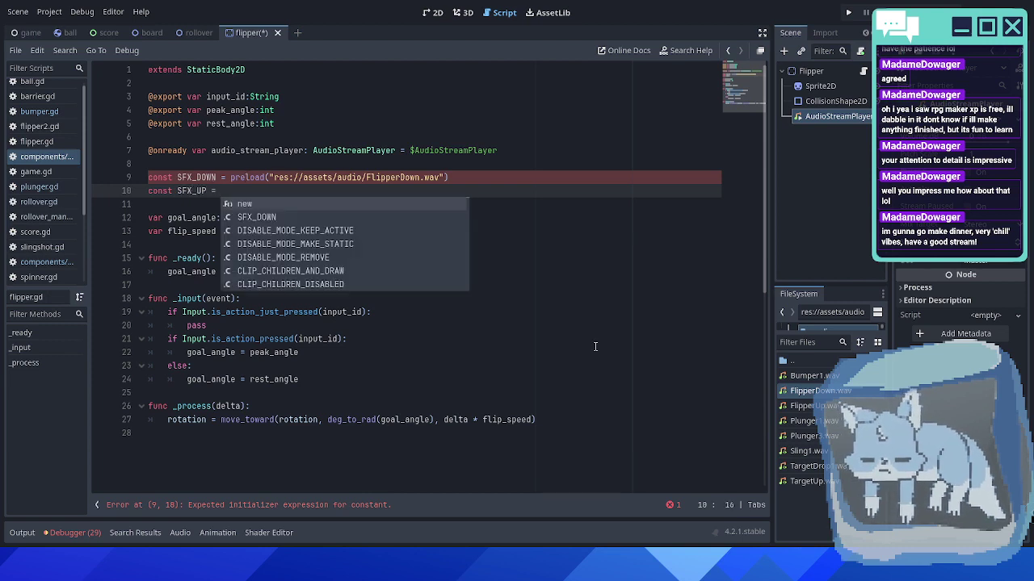
left_click_drag(805, 406, 353, 194, "ctrl")
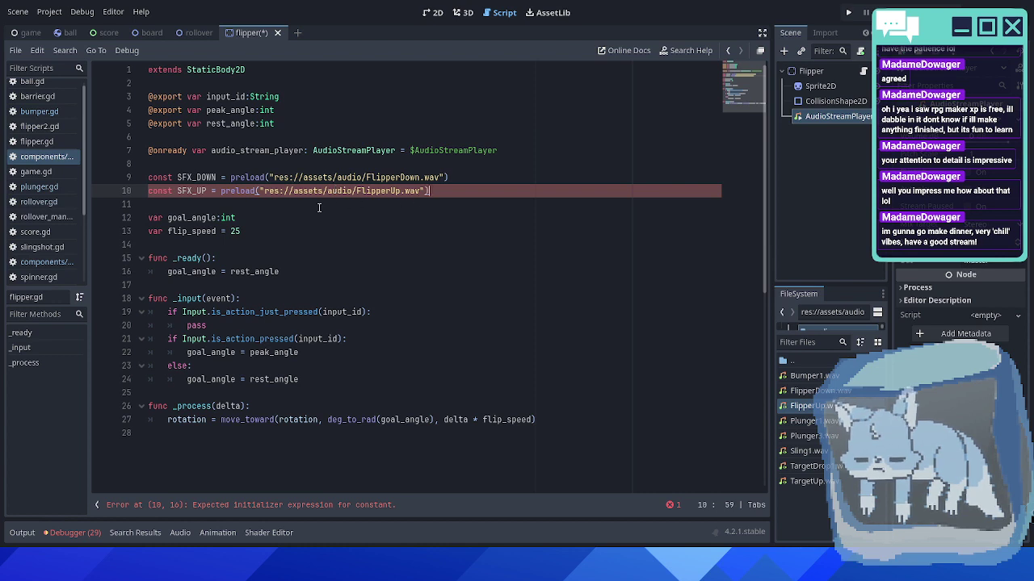
- Replace pass in the is_action_just_pressed branch of _input with audio_stream_player.stream = SFX_UP
double_click(265, 313)
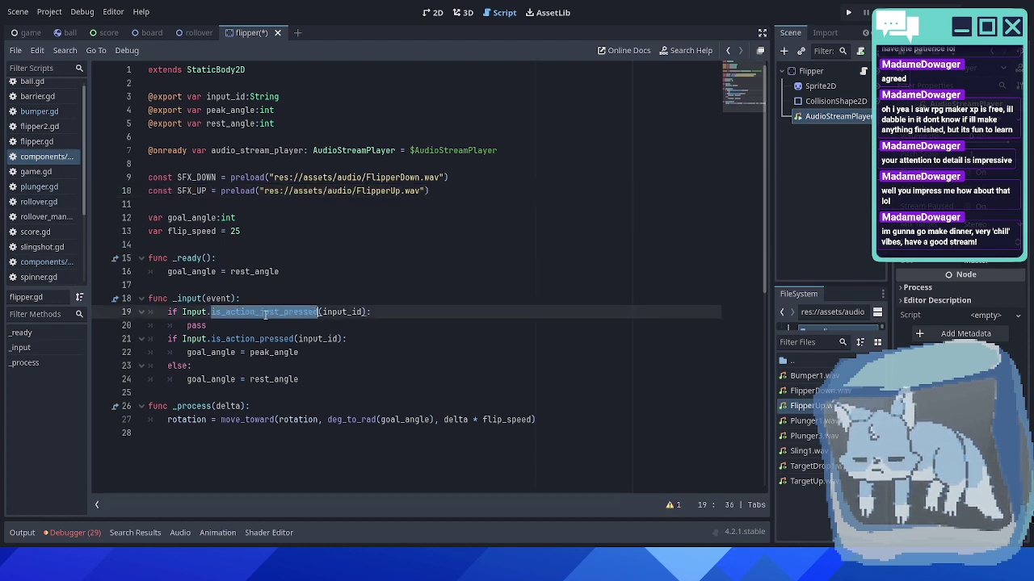
double_click(177, 366)
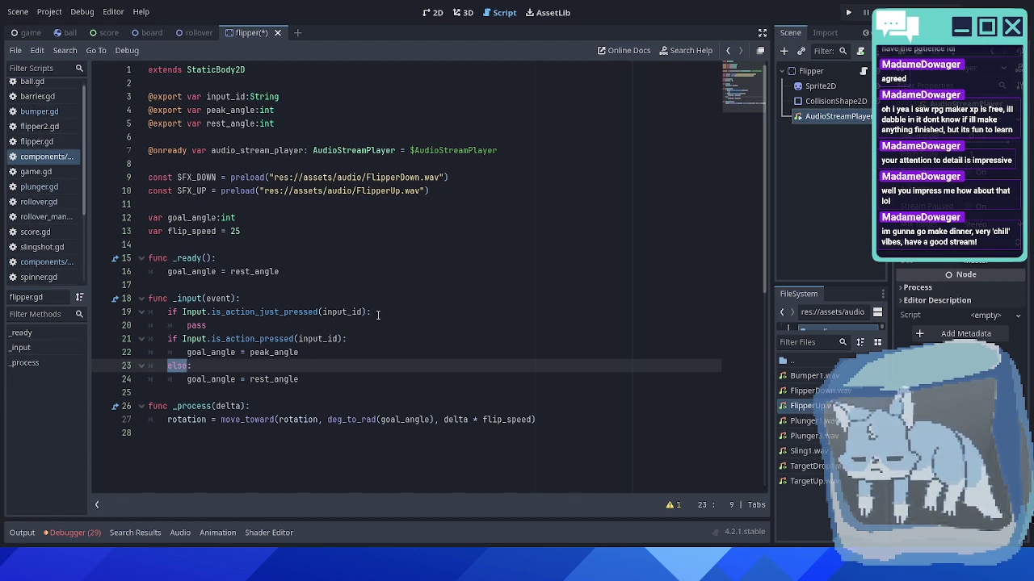
double_click(196, 325)
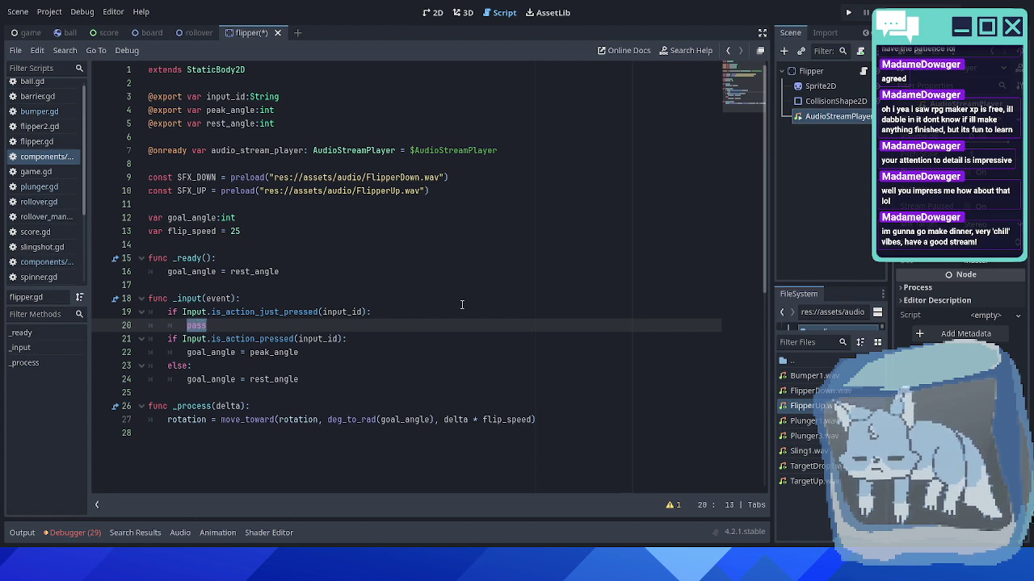
type("audi")
key("Return")
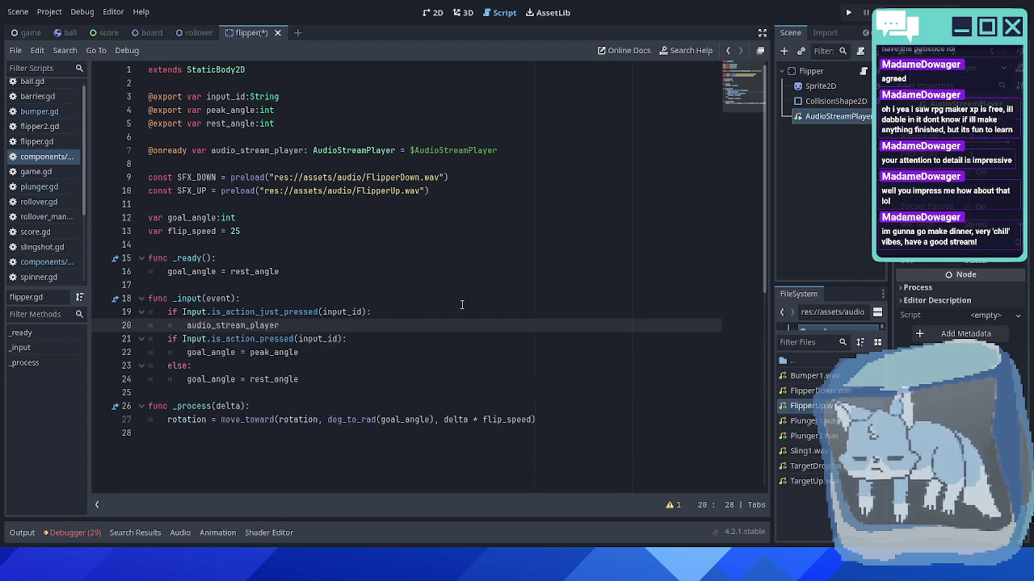
type(".stre")
type("am = SFX")
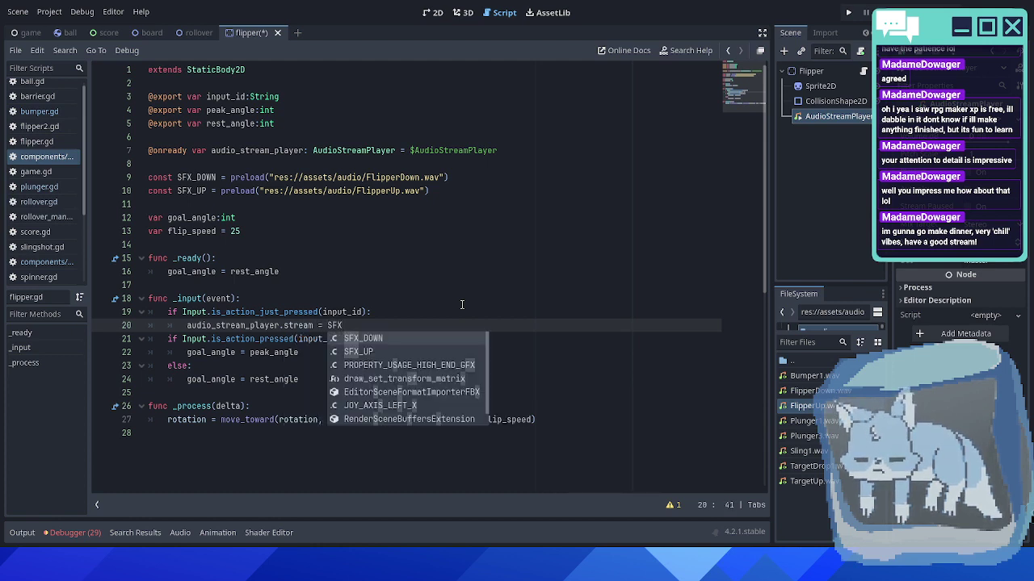
key("Down")
key("Return")
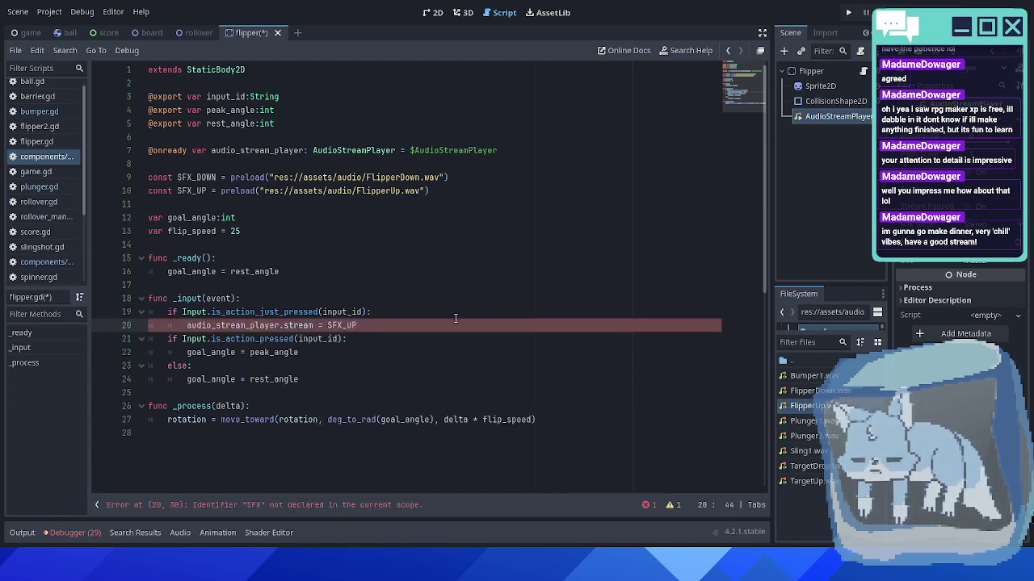
- Add audio_stream_player.play() on a new line under the SFX_UP stream assignment
key("Return")
type("audio_stream_player.")
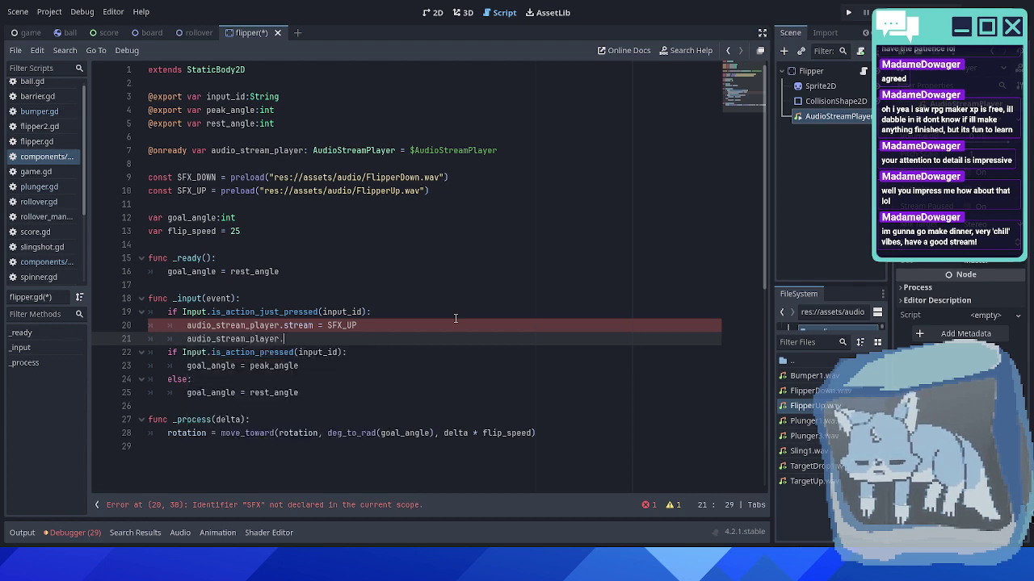
type("pl")
key("Return")
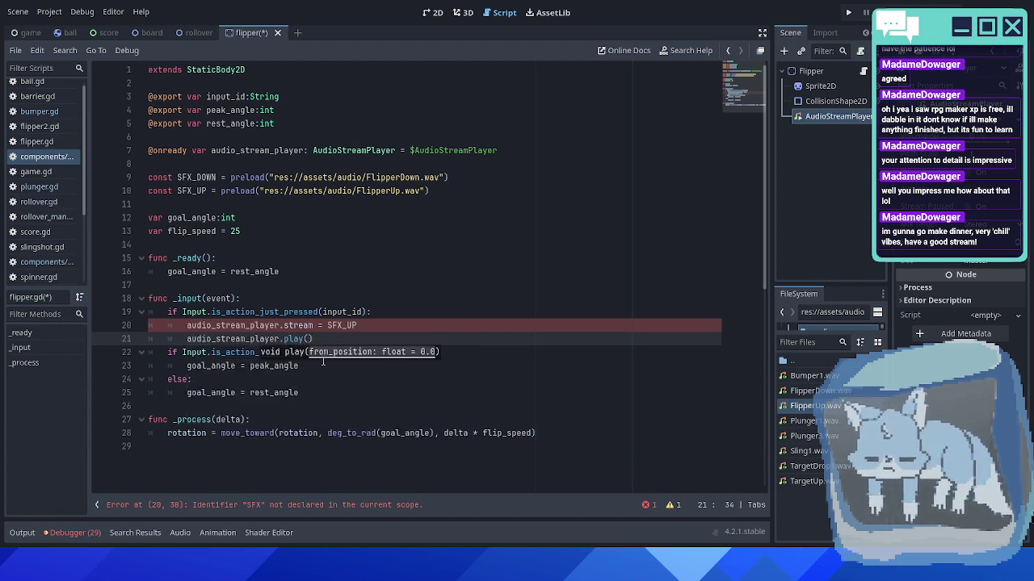
- Copy the stream and play() lines into the start of the else branch and change the copied constant to SFX_DOWN
left_click_drag(188, 325, 326, 337)
key("ctrl+c")
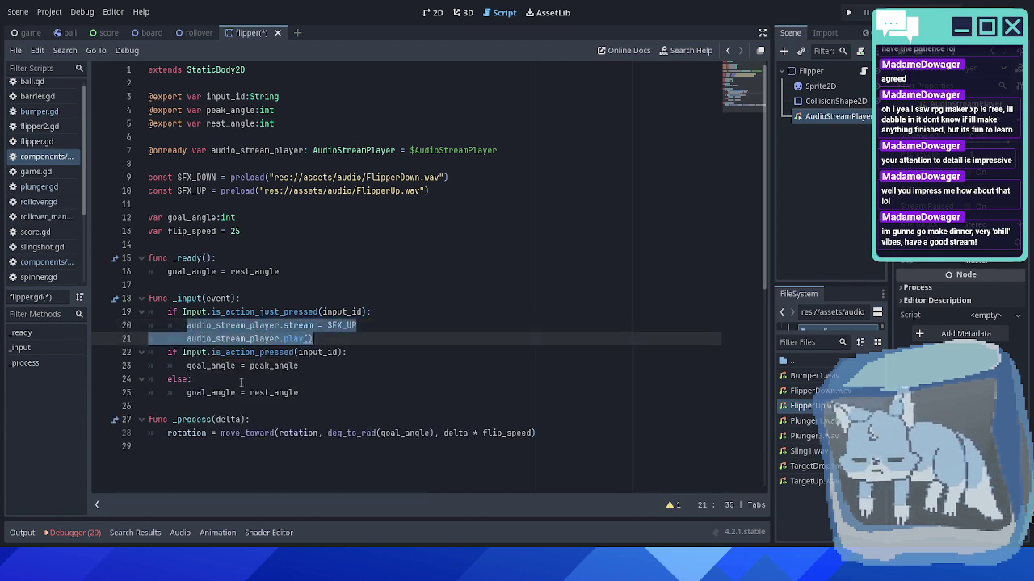
left_click(210, 379)
key("Return")
key("ctrl+v")
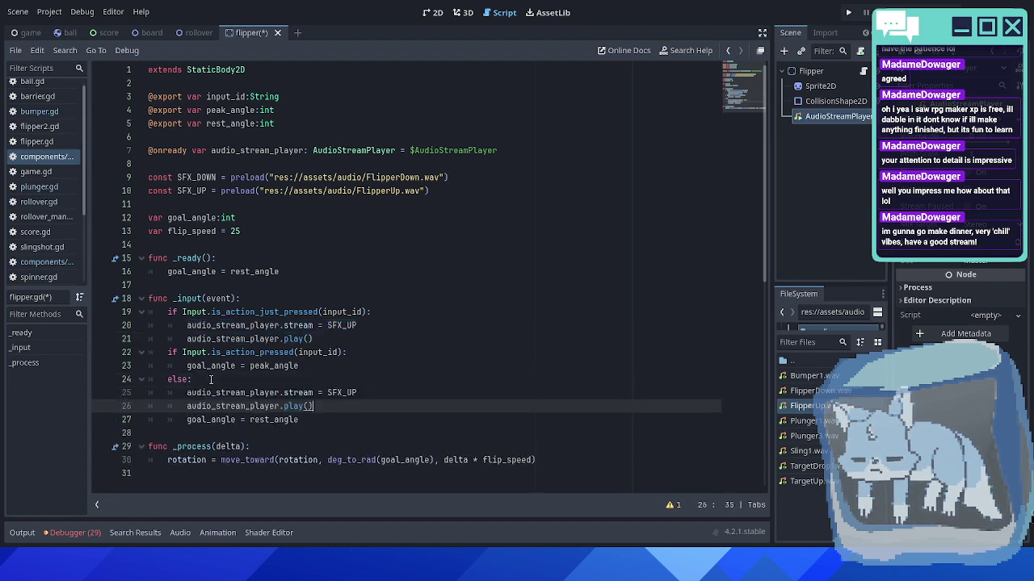
left_click(339, 392)
left_click_drag(346, 393, 383, 393)
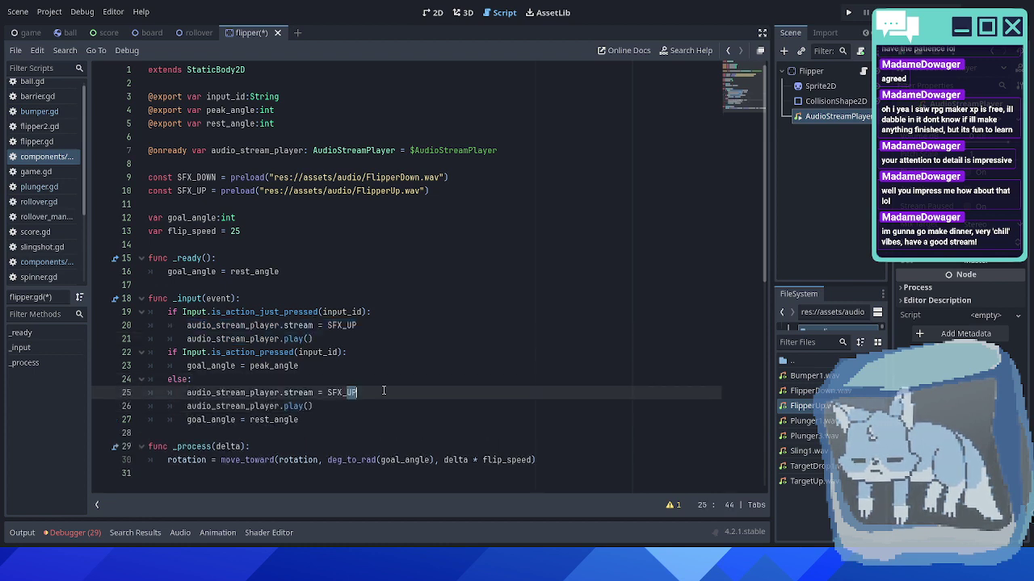
type("DOWN")
- Run the game, flip both flippers repeatedly to check their sounds, and close the game window
key("F5")
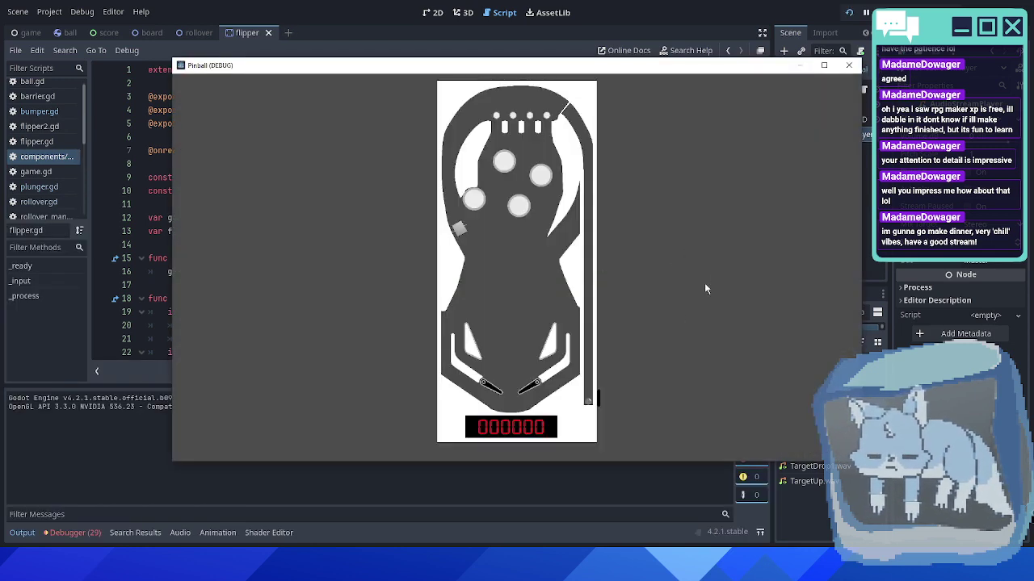
key("Right")
key("Left")
key("Left")
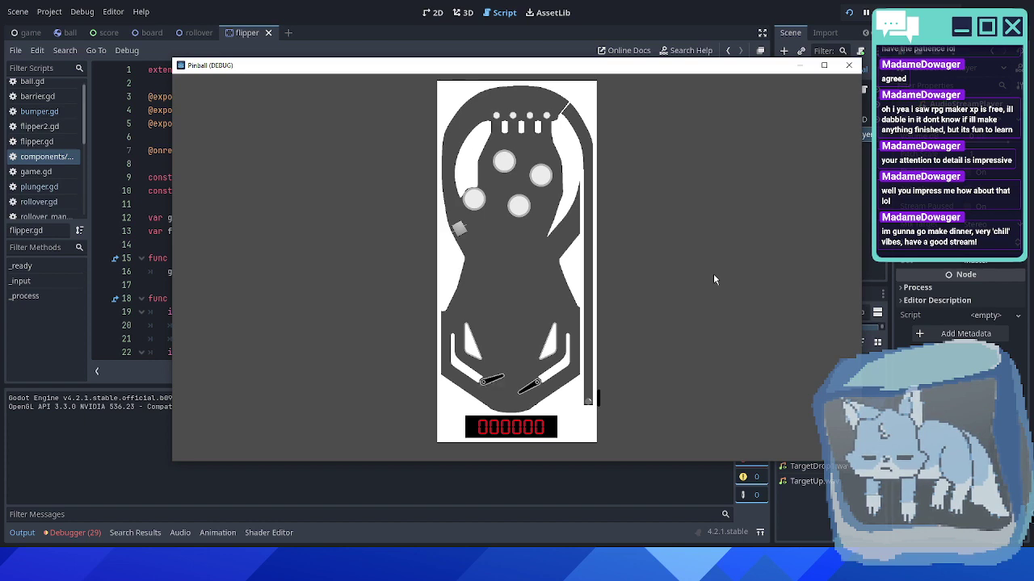
key("Right")
key("Left")
key("Left")
key("Right")
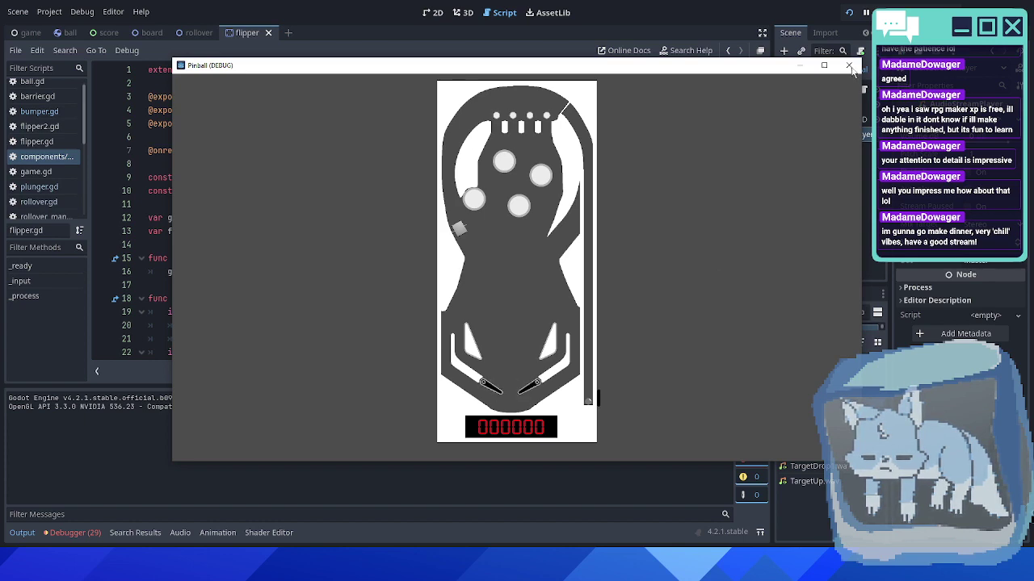
left_click(849, 66)
left_click(321, 392)
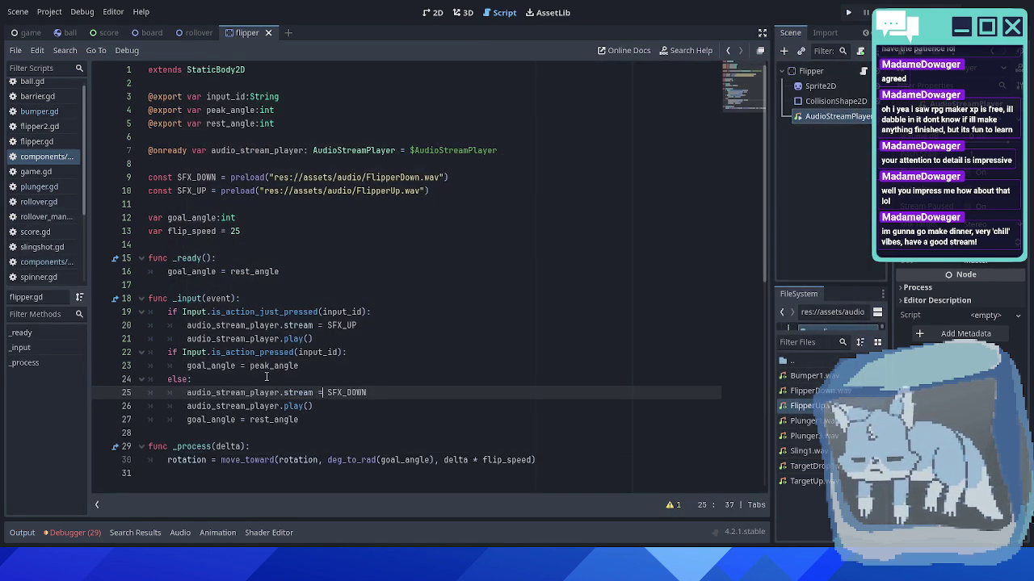
left_click(187, 379)
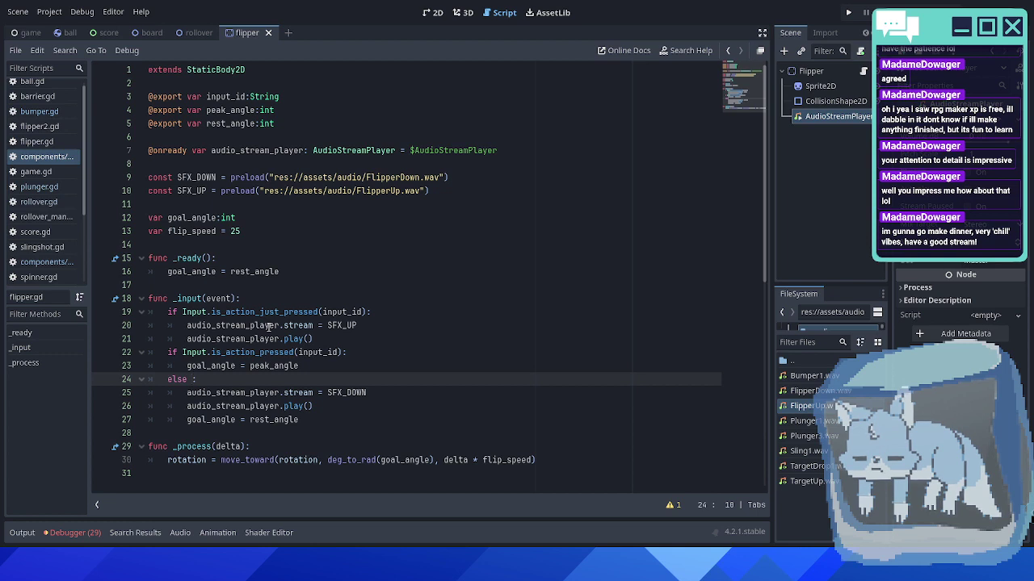
key("BackSpace")
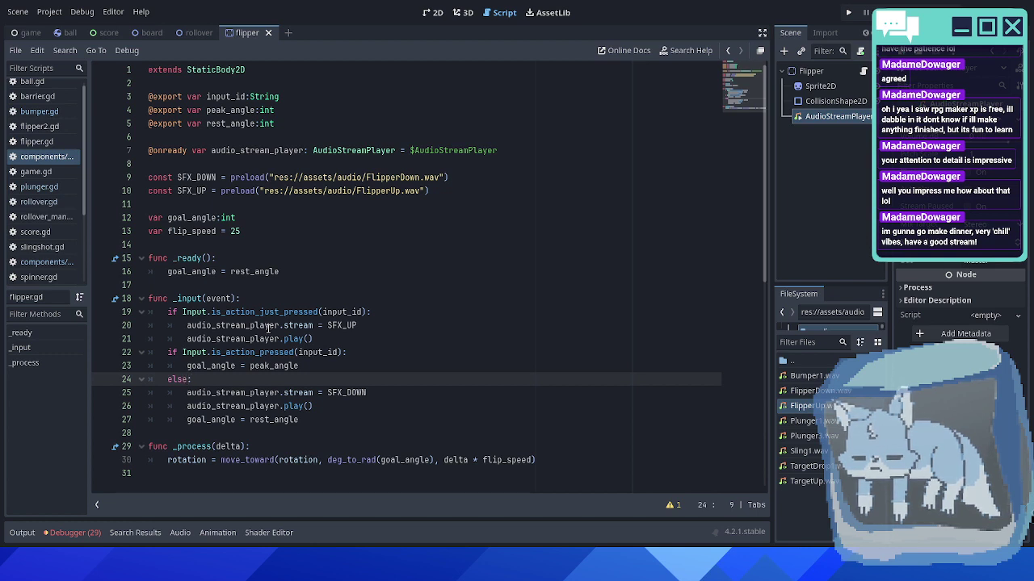
left_click(317, 367)
key("Return")
key("BackSpace")
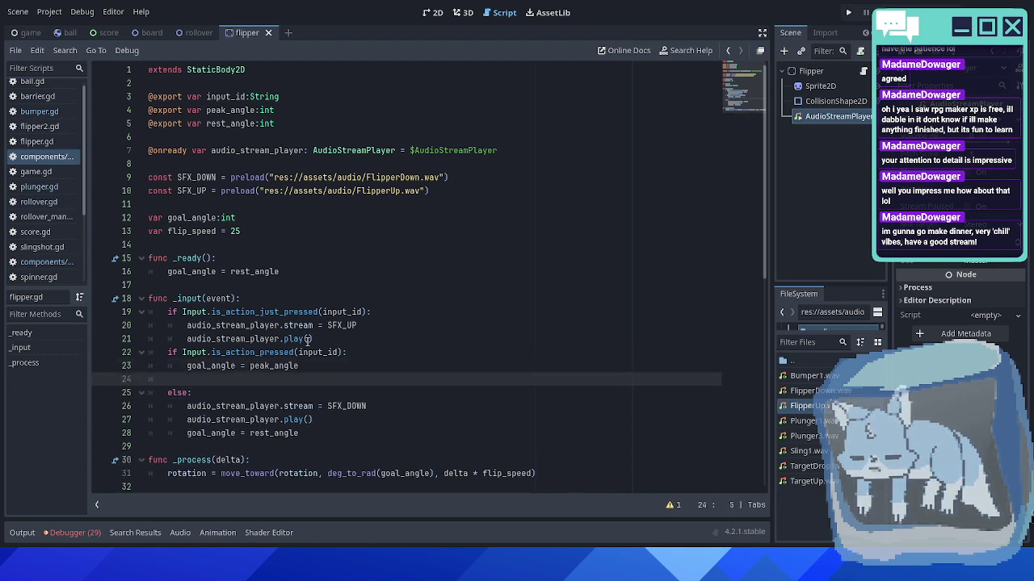
key("BackSpace")
key("BackSpace")
- Add an elif Input.is_action_just_released(input_id): line after the play() call in the just-pressed branch of _input
left_click(326, 338)
key("Return")
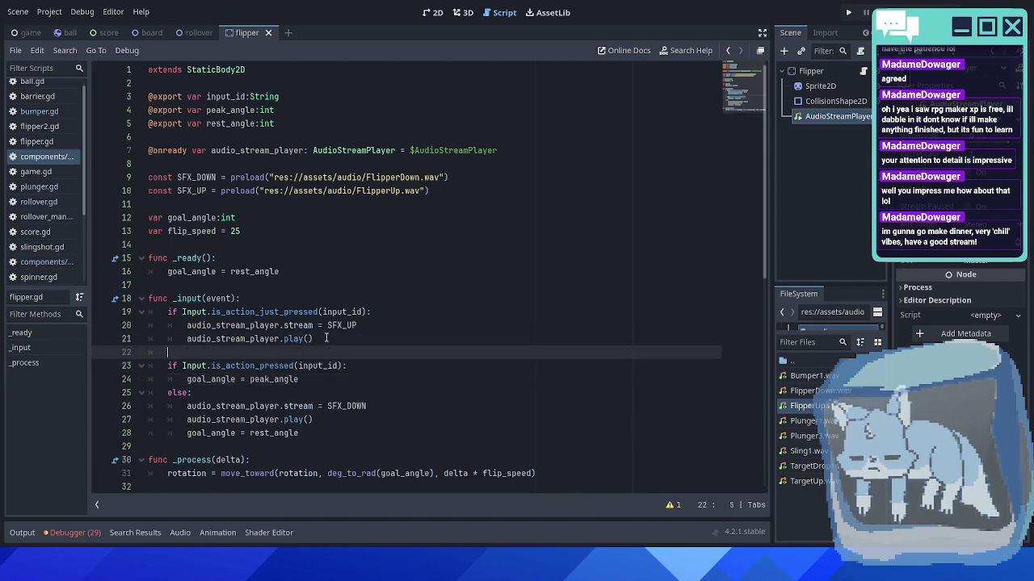
type("elif")
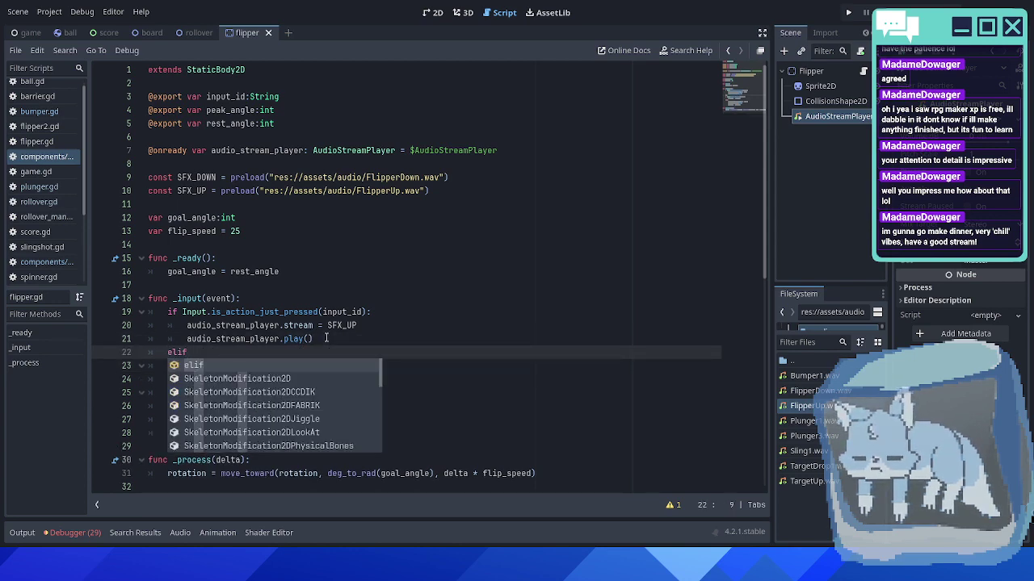
type(" Input")
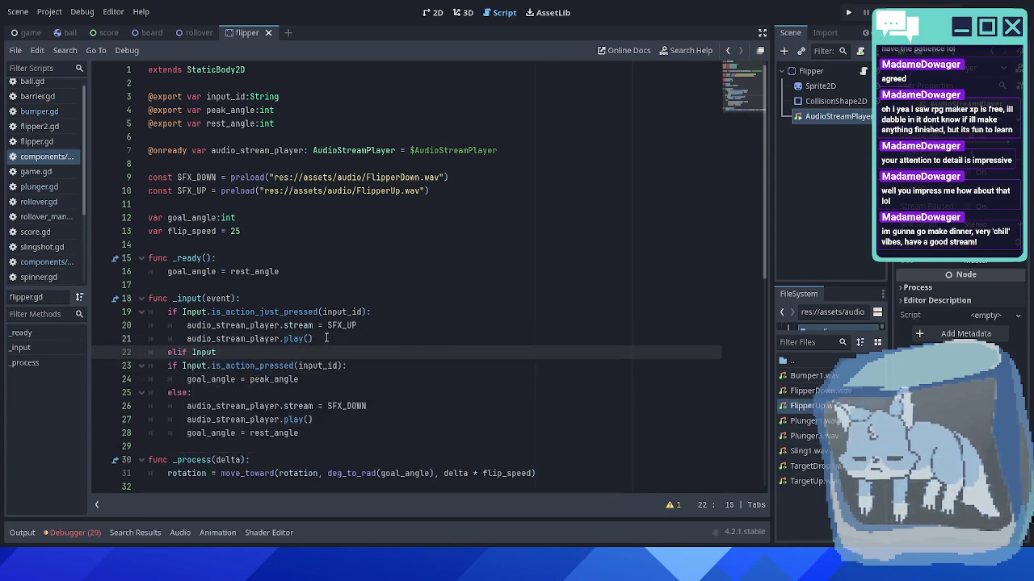
type(".isju")
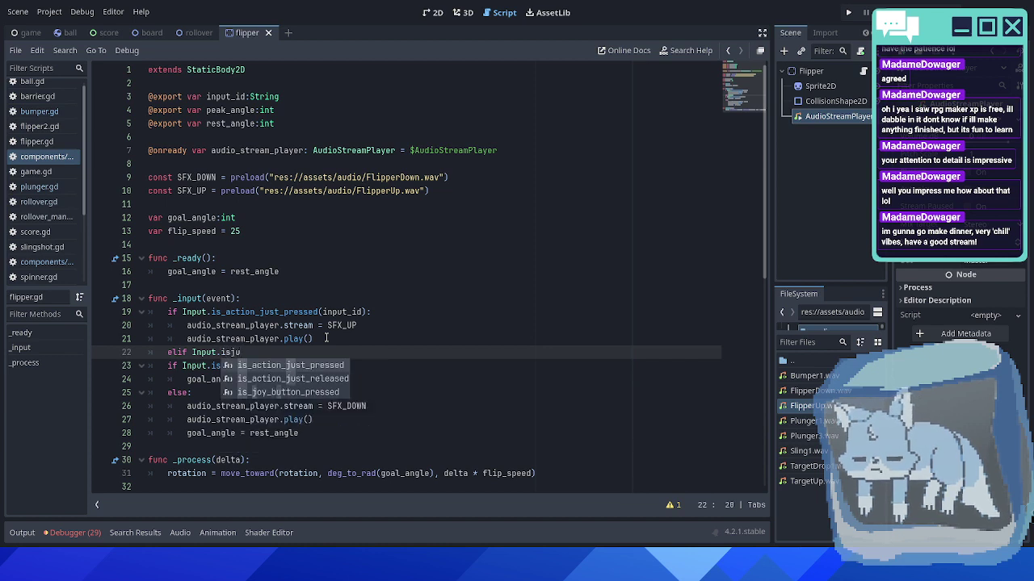
key("Down")
key("Return")
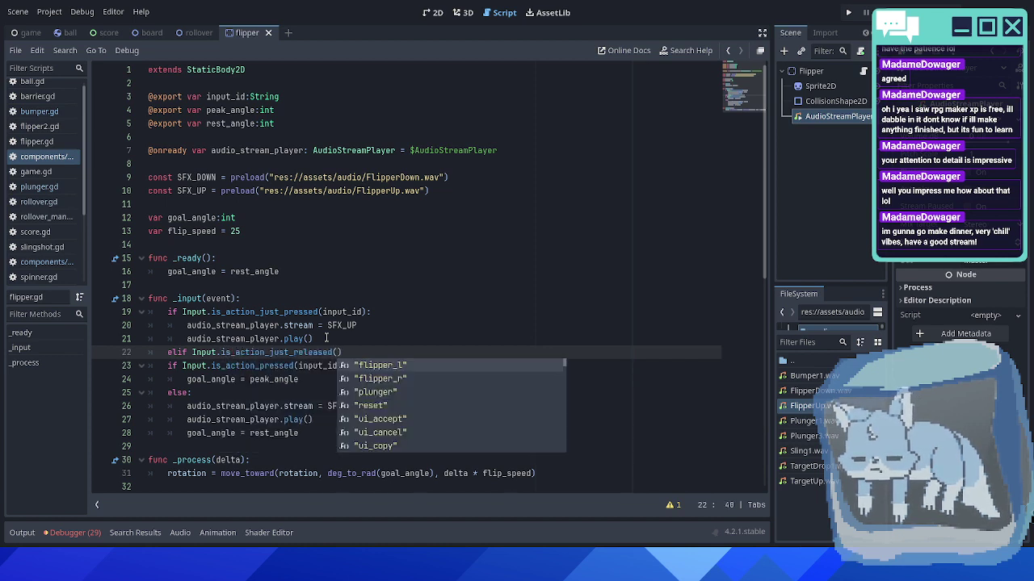
type("inpu")
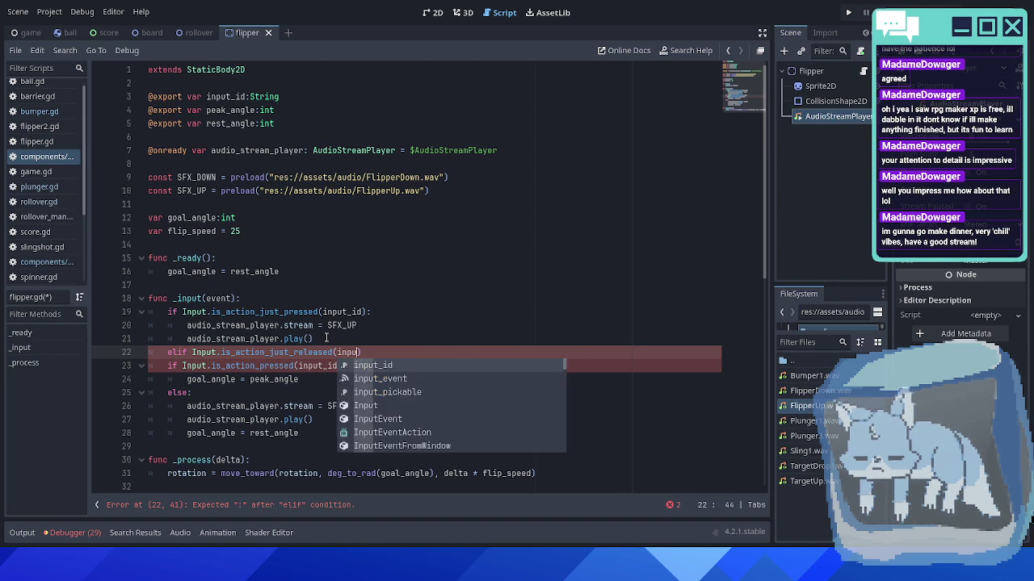
key("Return")
type(":")
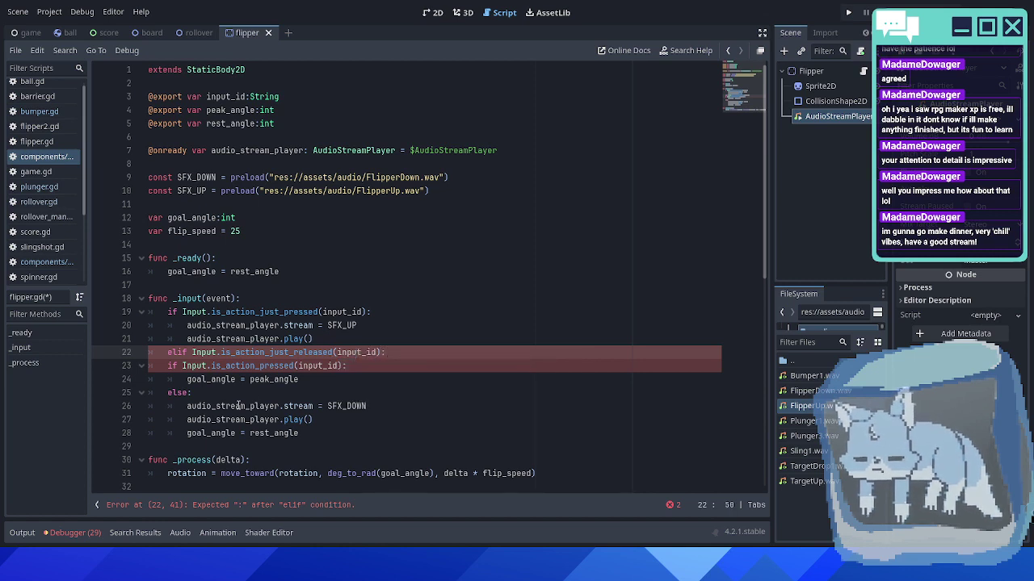
- Copy the SFX_DOWN stream assignment and play() call from the else branch into the new elif branch
left_click_drag(188, 407, 315, 420)
key("ctrl+c")
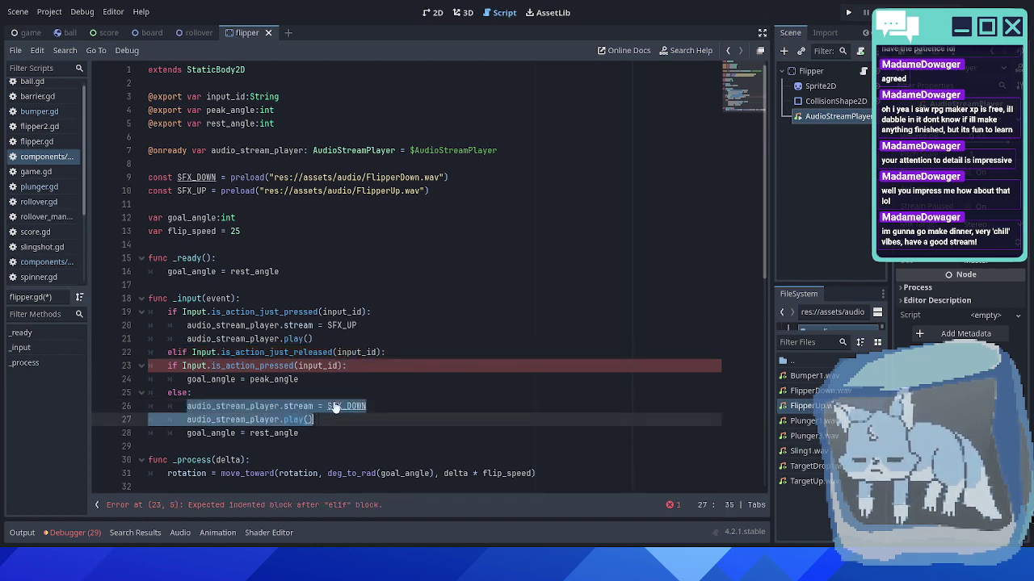
left_click(396, 353)
key("Return")
key("ctrl+v")
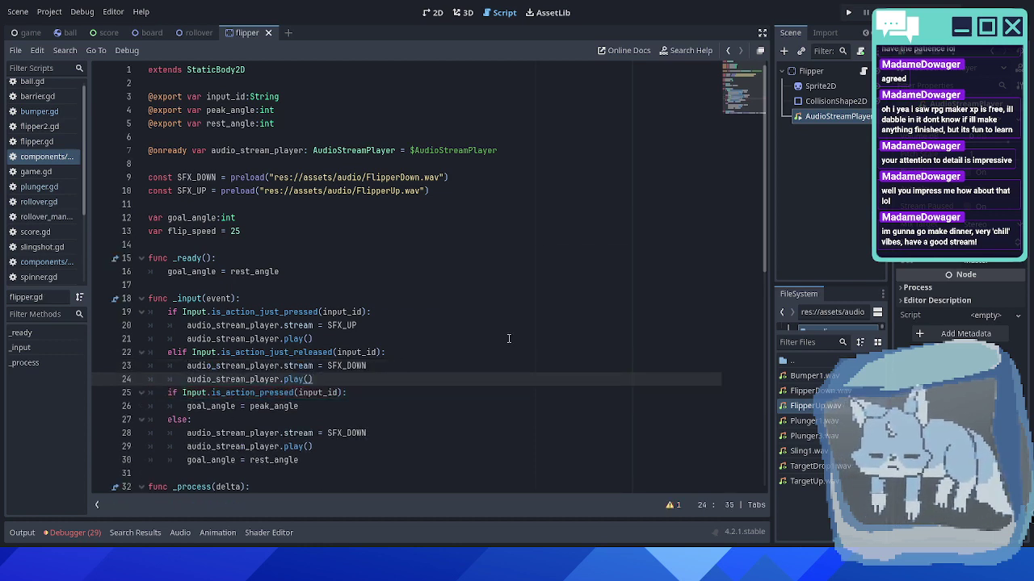
- Test-run the game briefly and delete the SFX_DOWN stream and play() lines from the else branch of _input
key("F5")
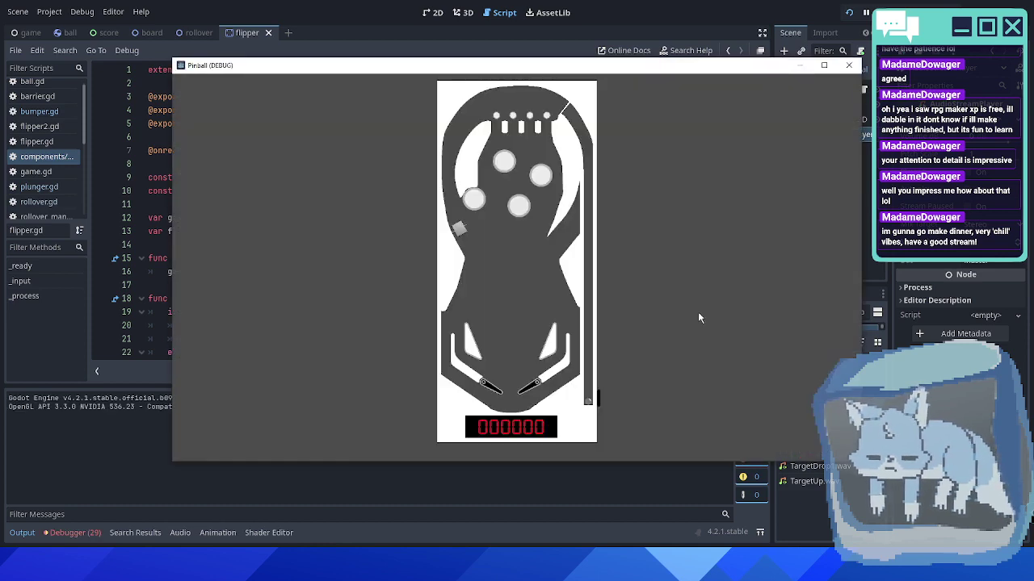
left_click(849, 65)
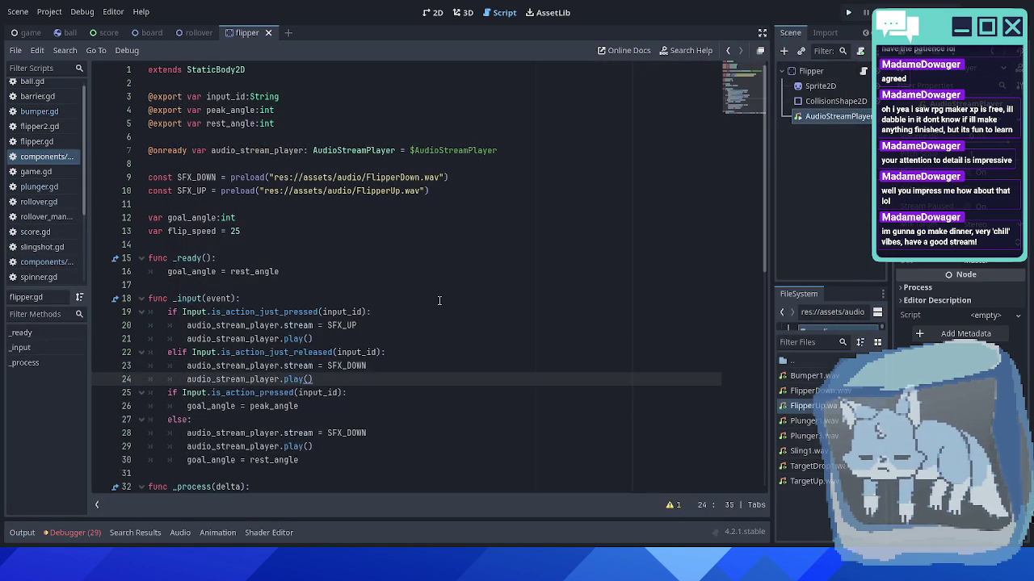
left_click(336, 352)
left_click_drag(323, 424, 332, 445)
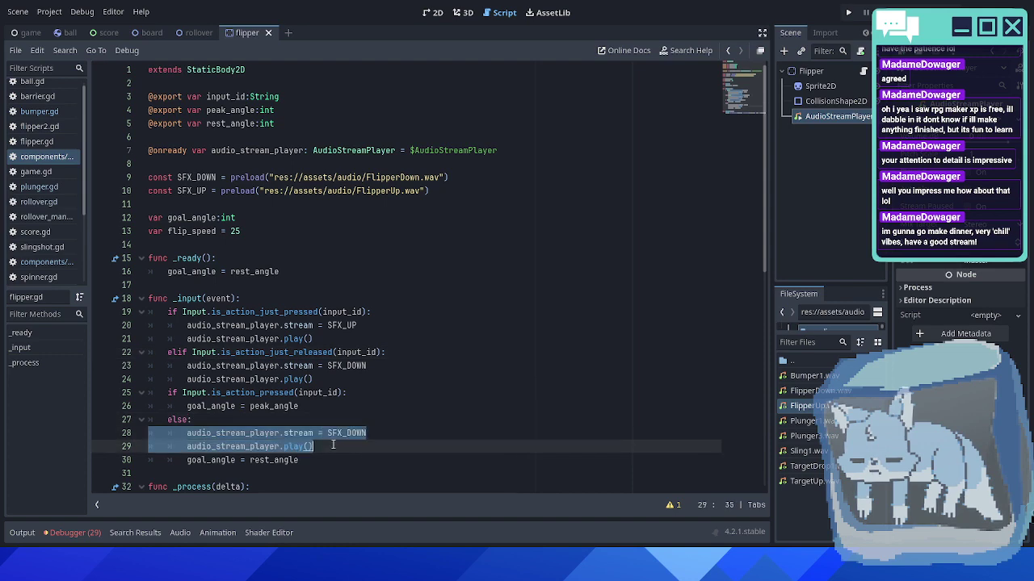
key("BackSpace")
- Run the game and flip the left and right flippers several times to check the up and down sounds
key("F5")
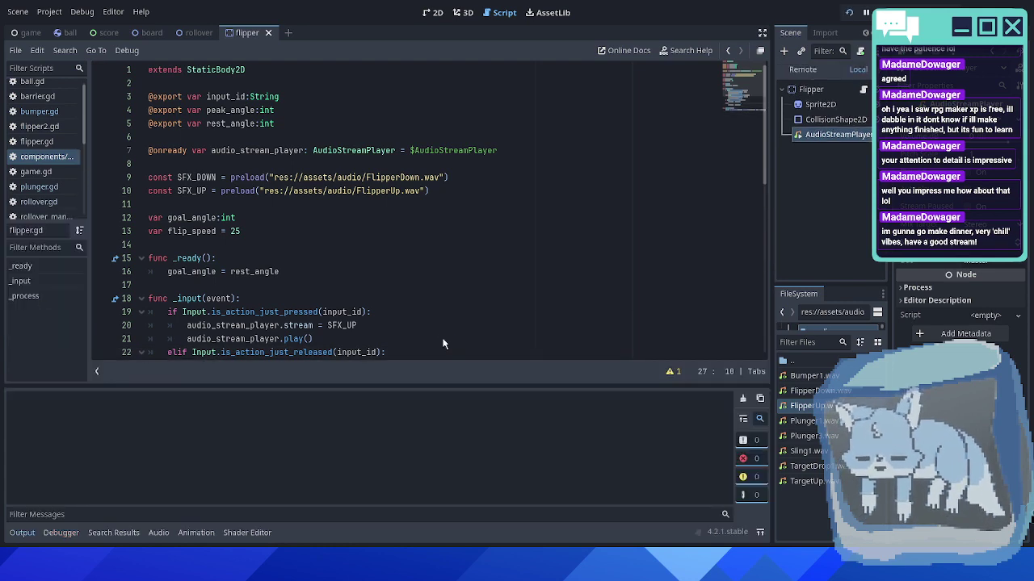
key("Left")
key("Left")
key("Left")
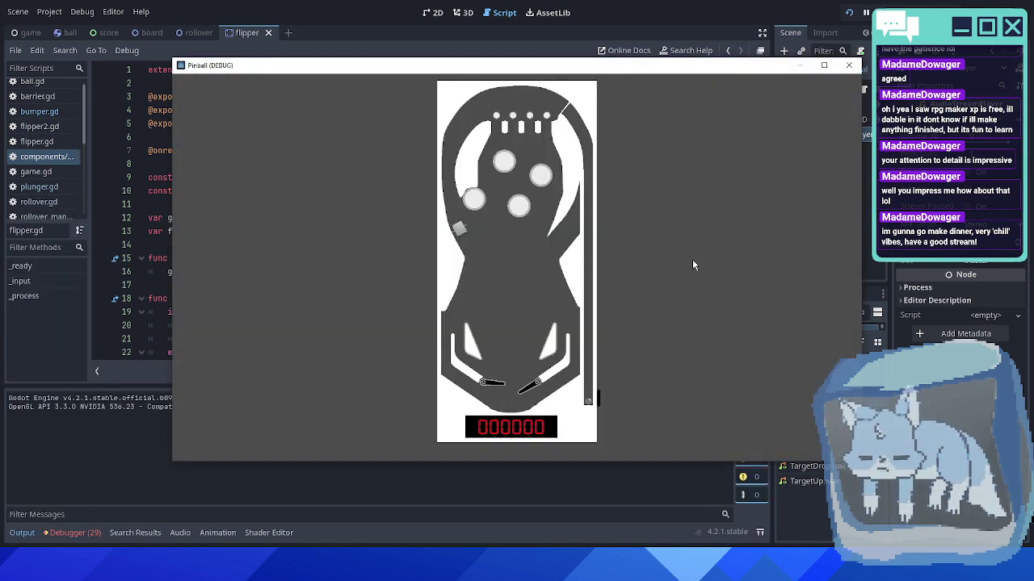
key("Left")
key("Left")
key("Left")
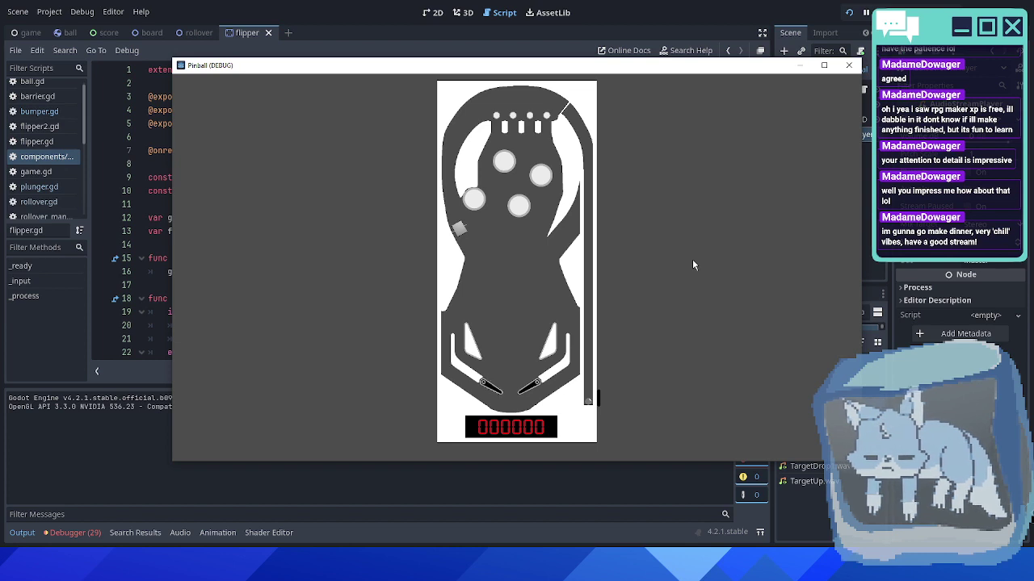
key("Left")
key("Left")
key("Left")
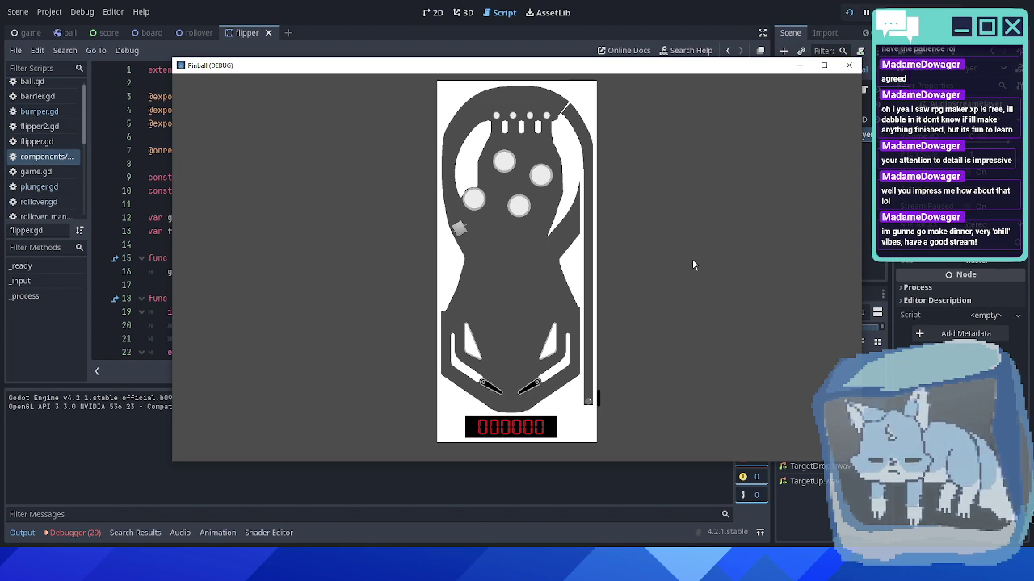
key("Right")
key("Right")
key("Right")
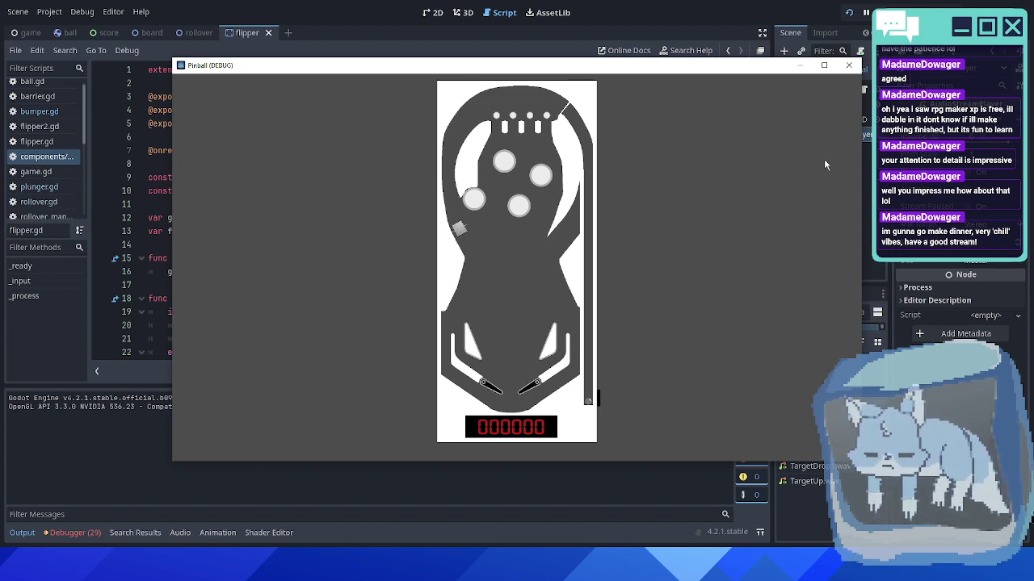
- Stop the game, change the SFX_UP preload path in flipper.gd to res://assets/audio/FlipperUp1.wav and save the script
left_click(847, 68)
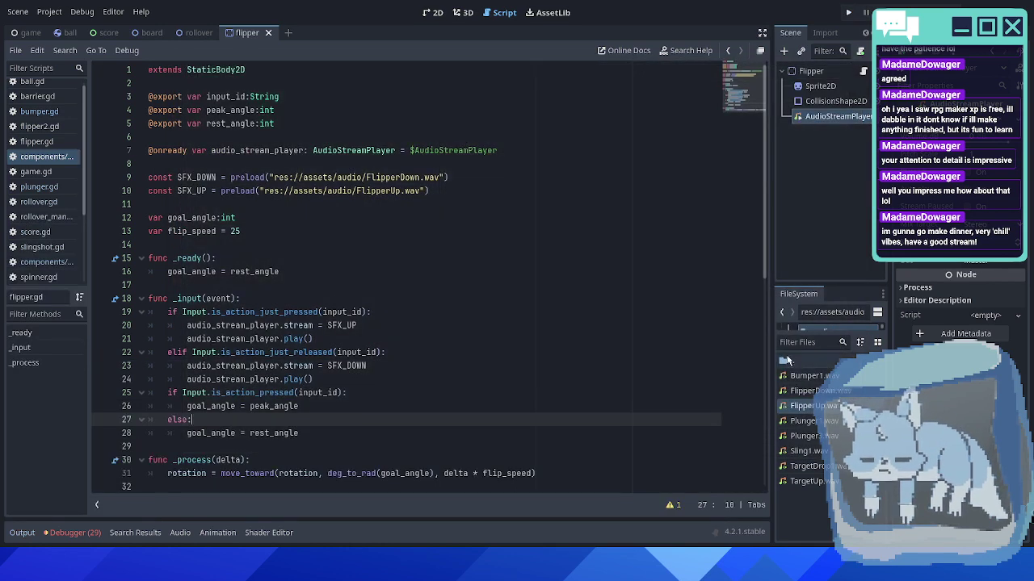
left_click(799, 408)
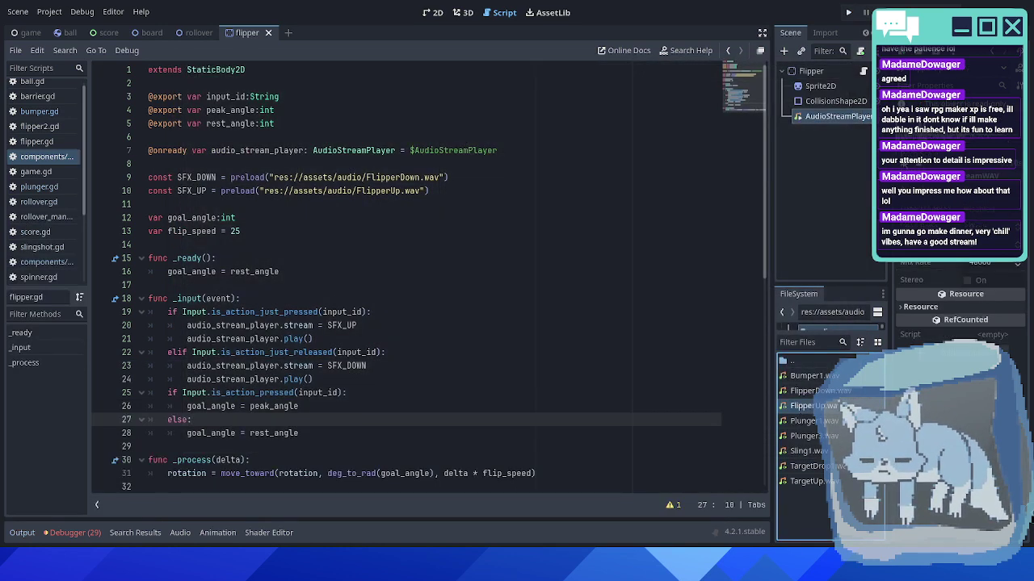
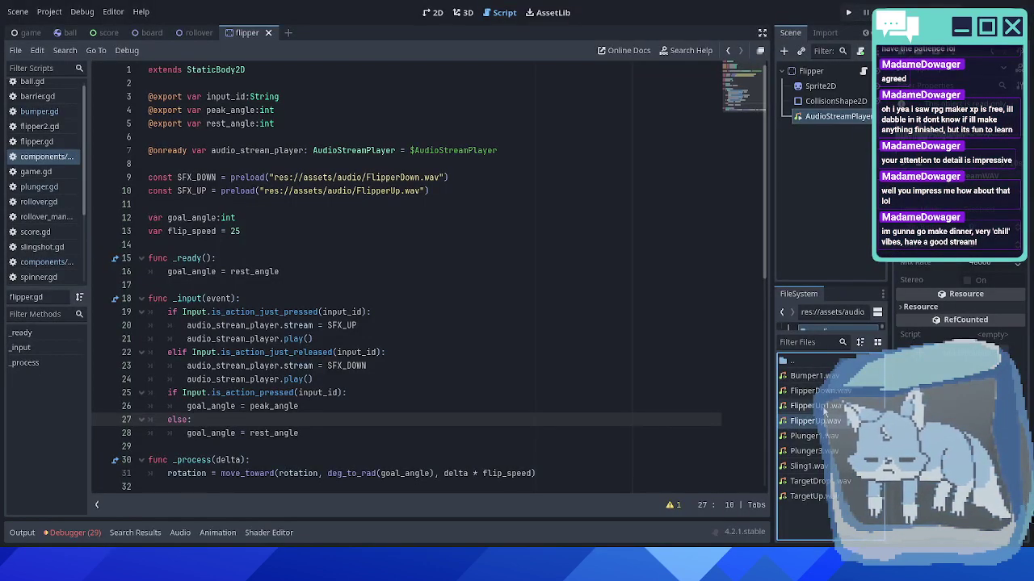
left_click(403, 191)
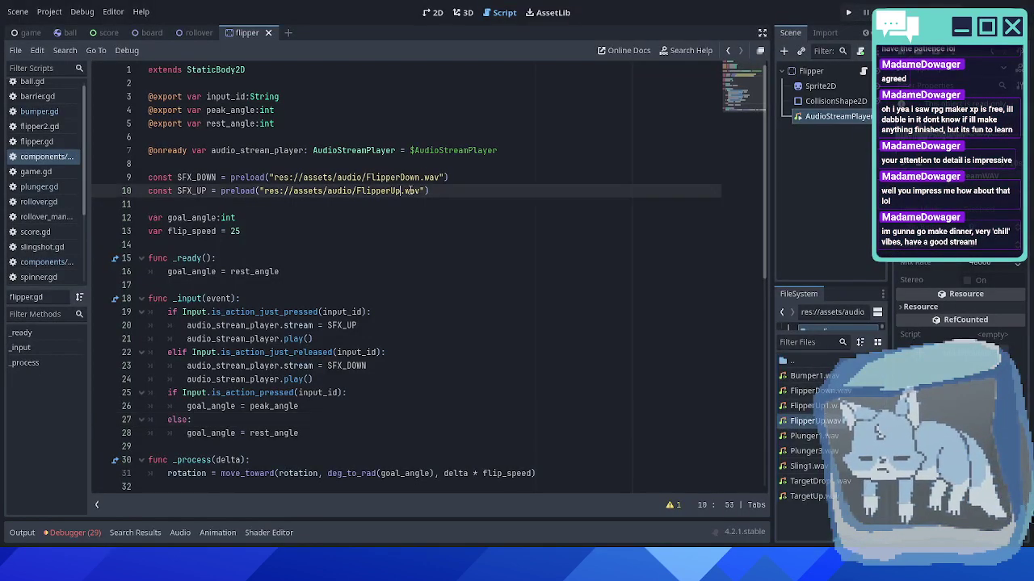
type("1")
left_click(468, 200)
key("ctrl+s")
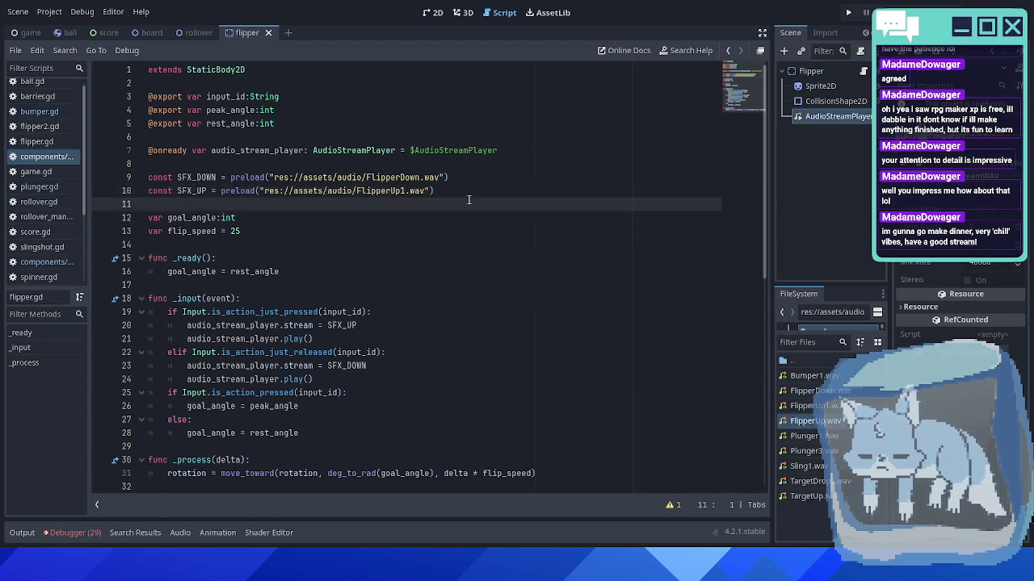
- Run the game, launch several balls and work both flippers to check the new flipper-up sound, and close the game
key("F5")
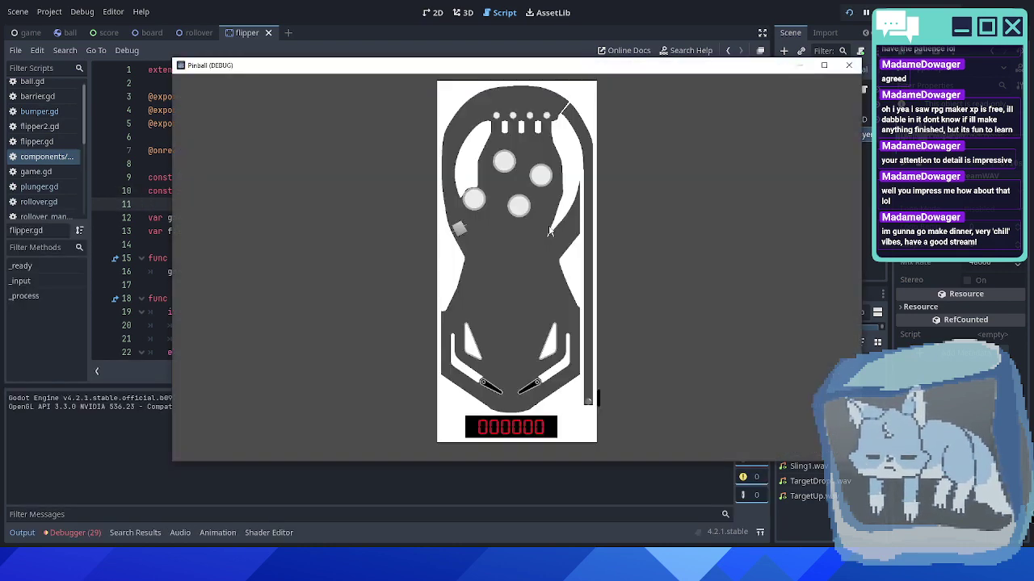
key("Right")
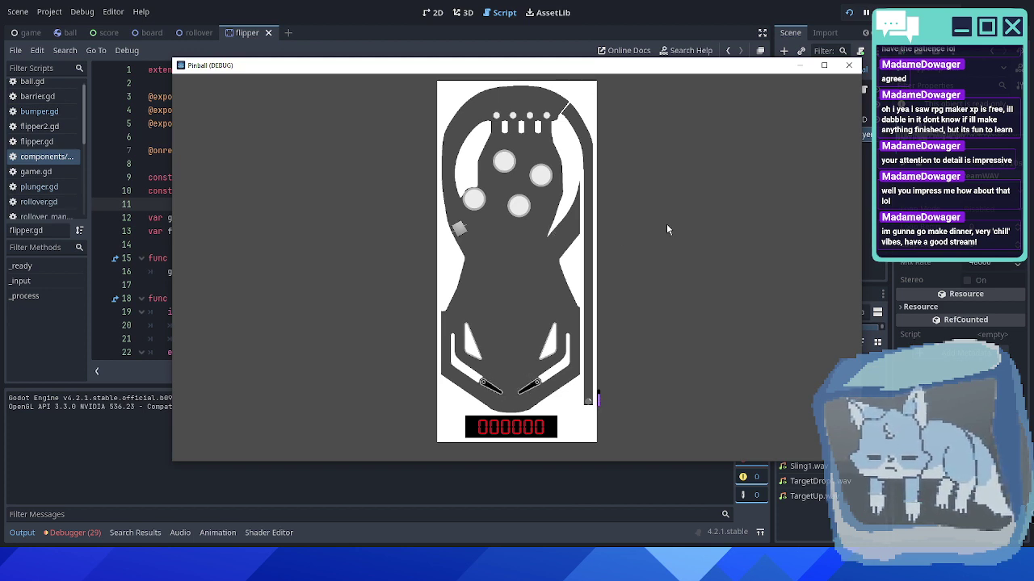
key("space")
key("Right")
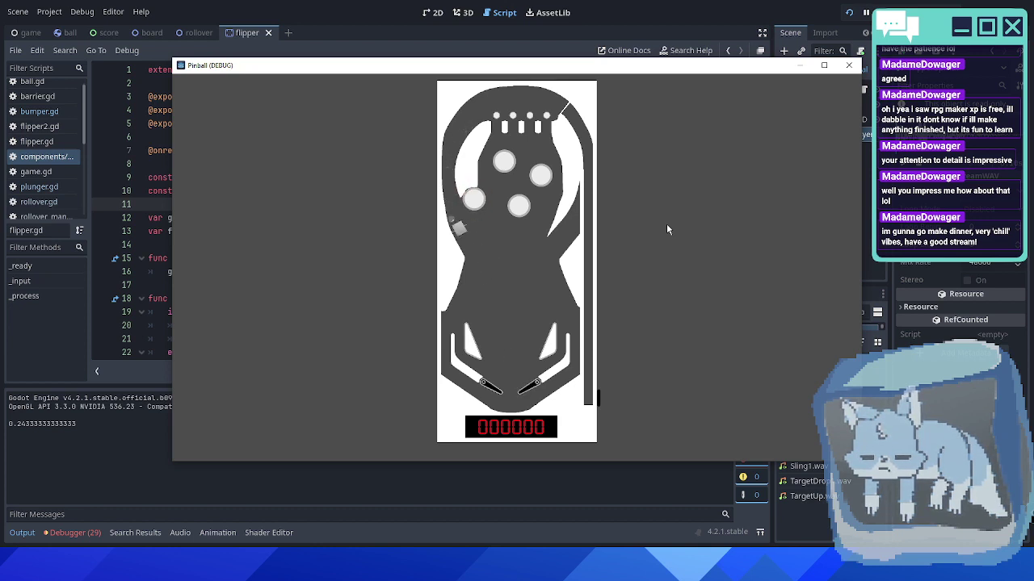
key("Right")
key("Left")
key("Right")
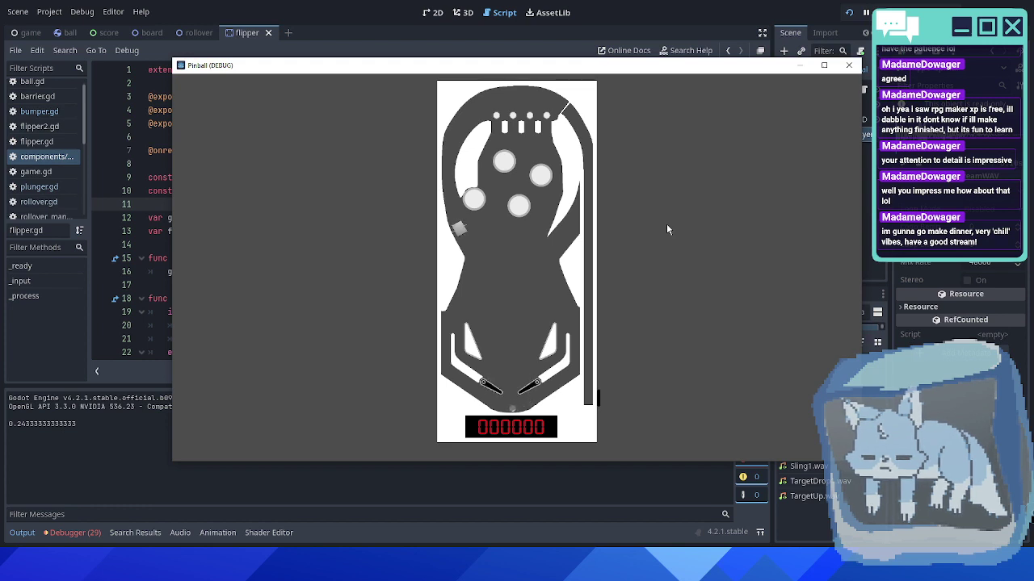
key("space")
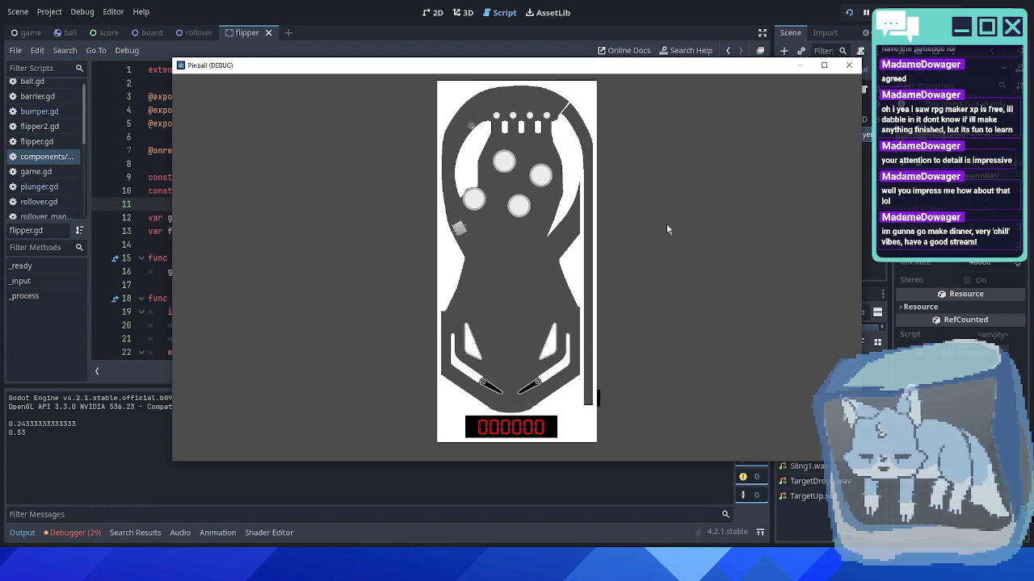
key("Left")
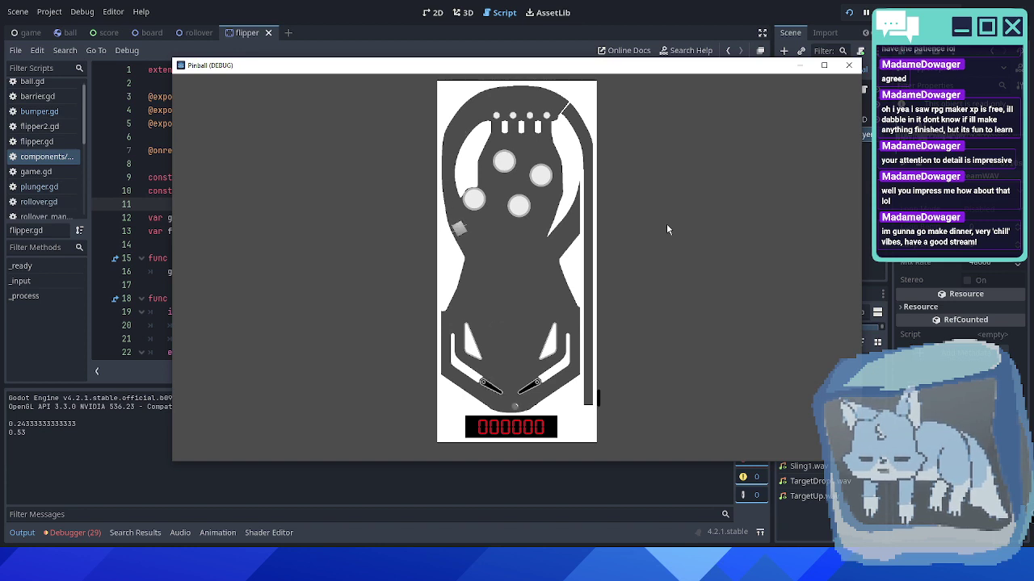
key("Right")
key("Left")
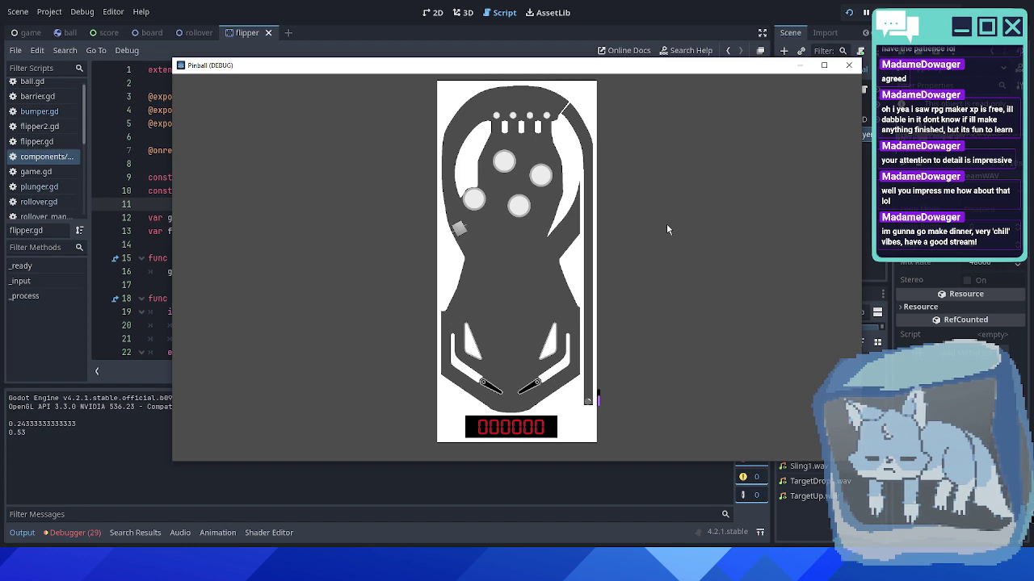
key("space")
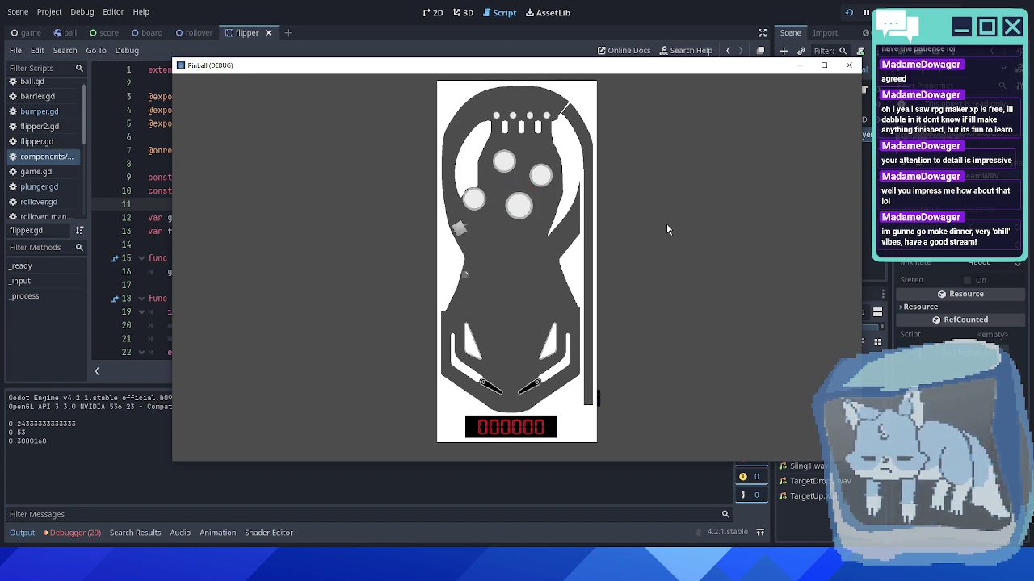
key("Left")
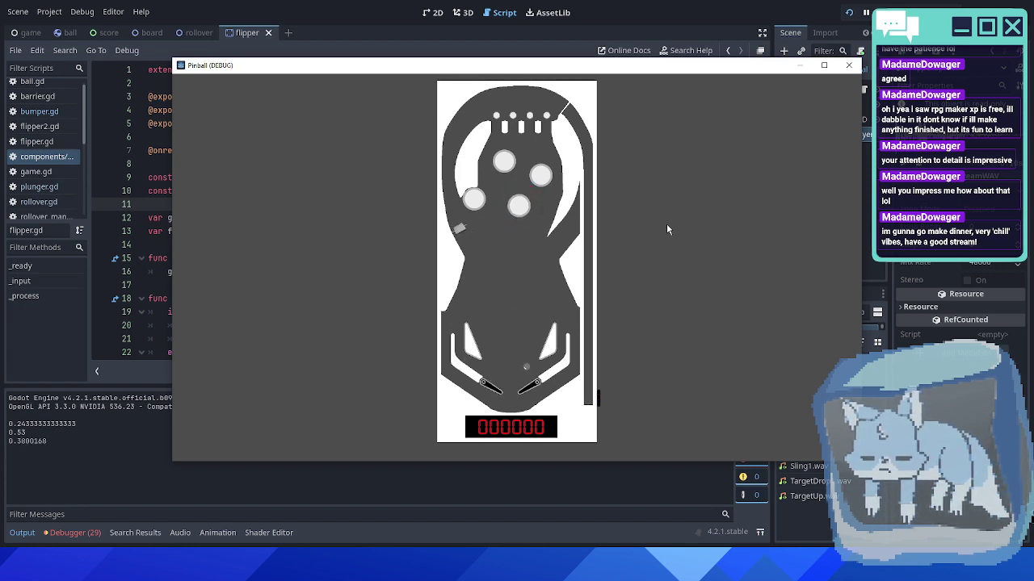
key("Right")
key("Left")
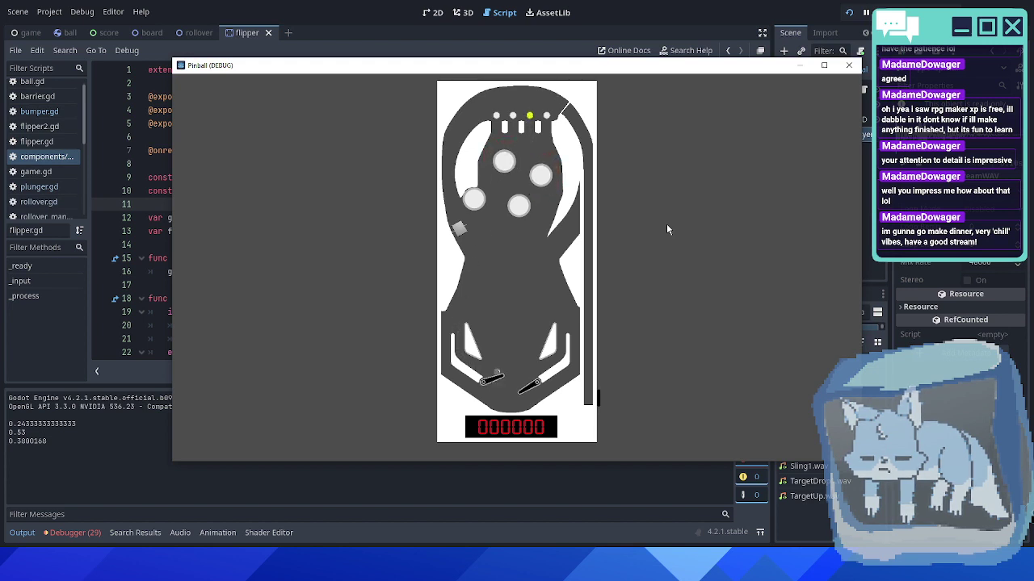
key("Left")
key("Left")
key("Right")
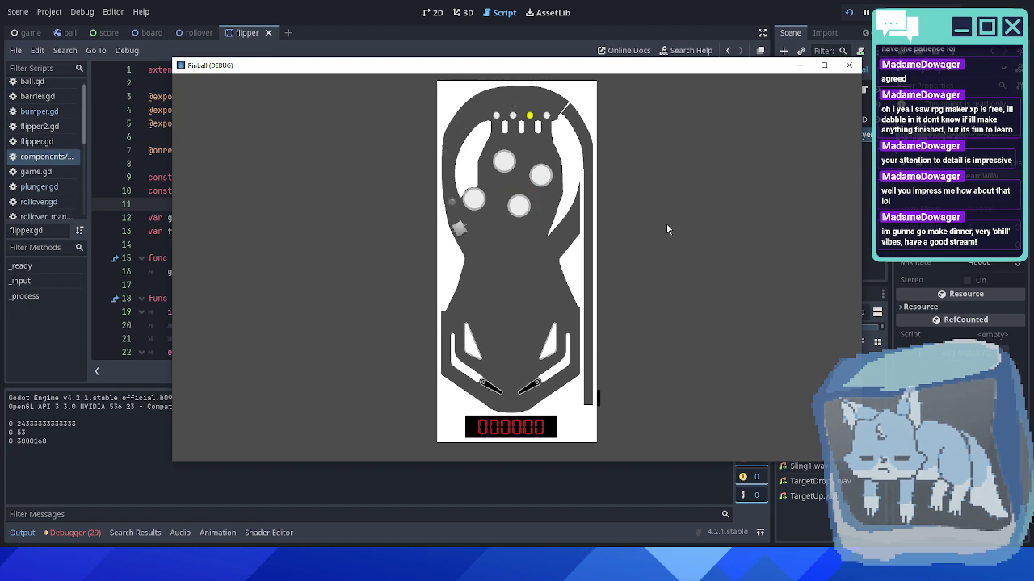
left_click(849, 65)
- Add an AudioStreamPlayer node as a child of the root node in the rollover scene
left_click(185, 33)
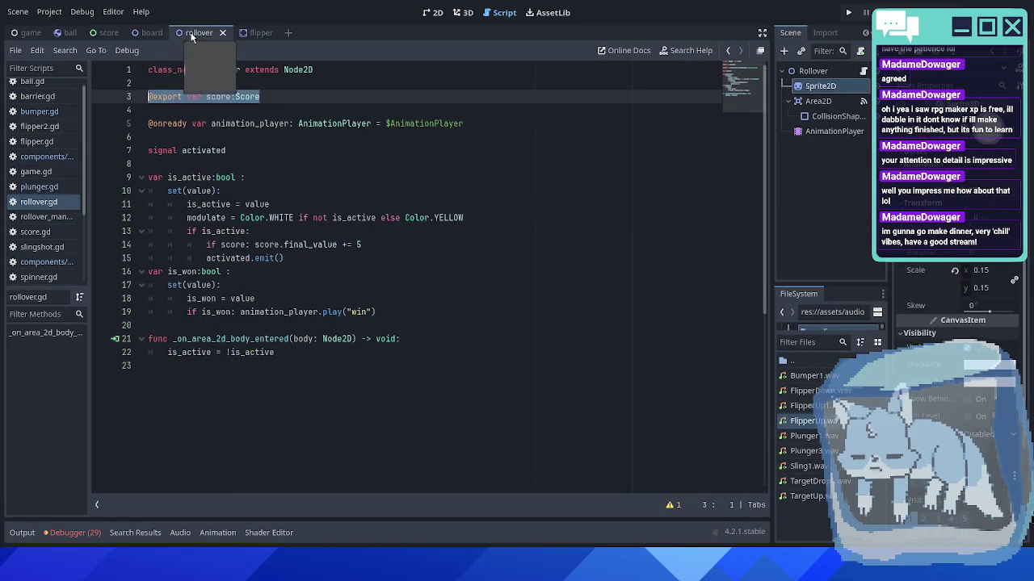
left_click(541, 230)
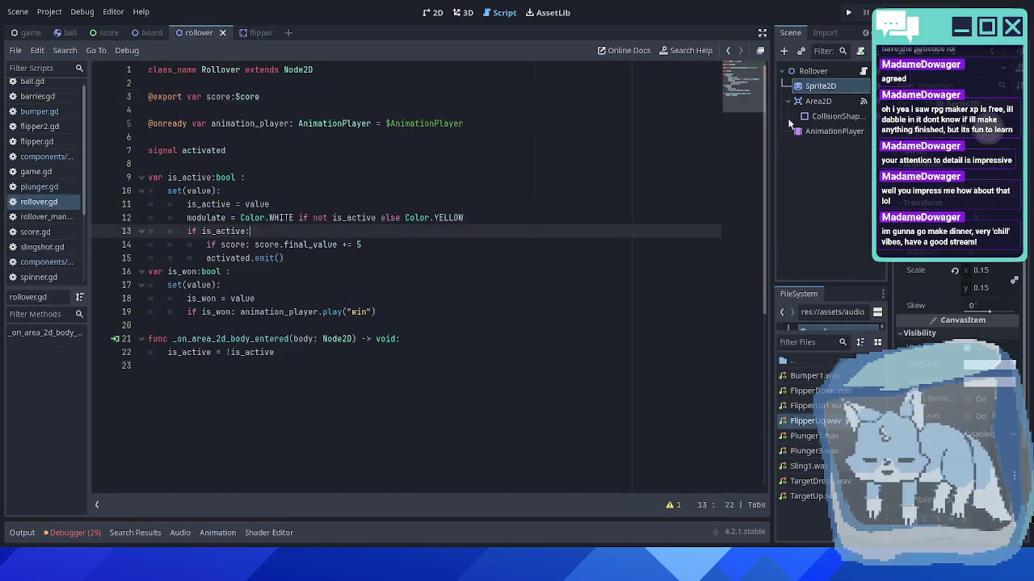
left_click(799, 71)
left_click(782, 51)
type("audio")
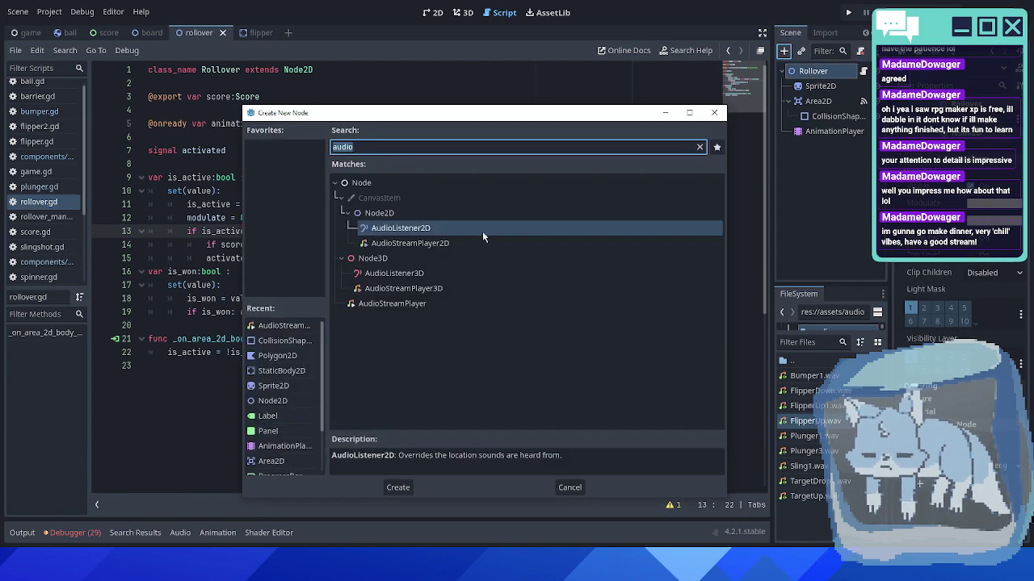
double_click(392, 295)
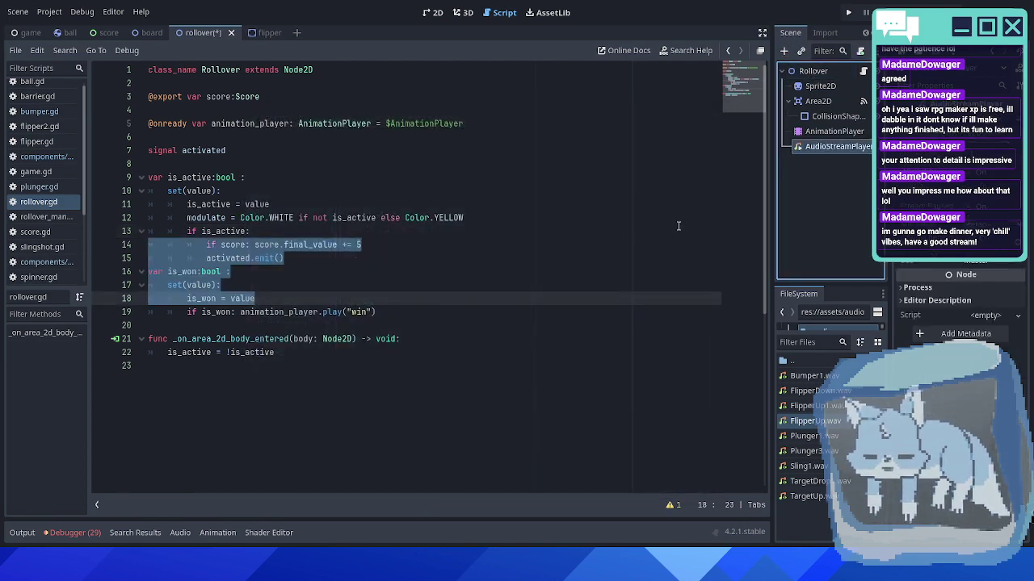
left_click(440, 313)
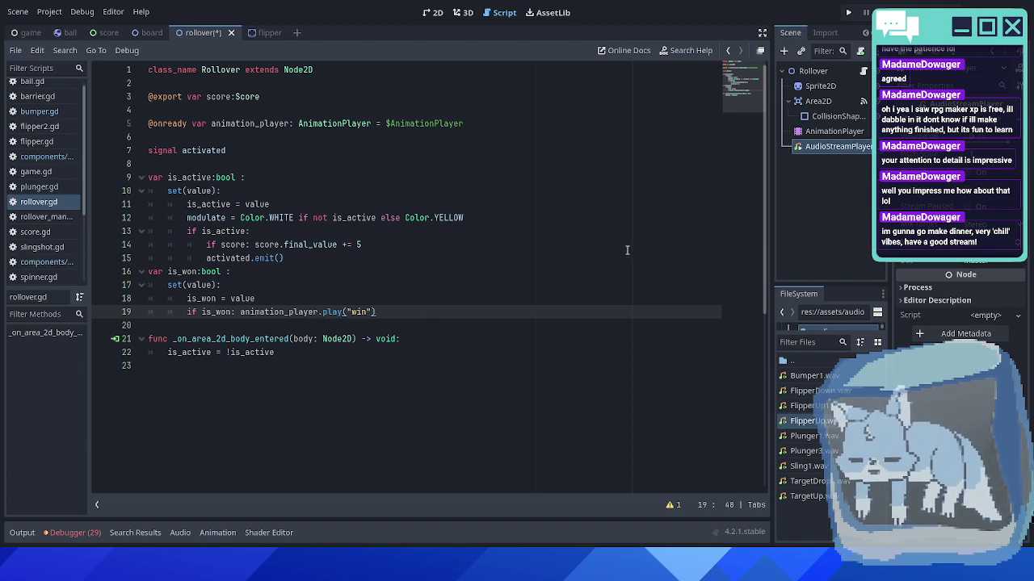
left_click_drag(832, 146, 272, 137, "ctrl")
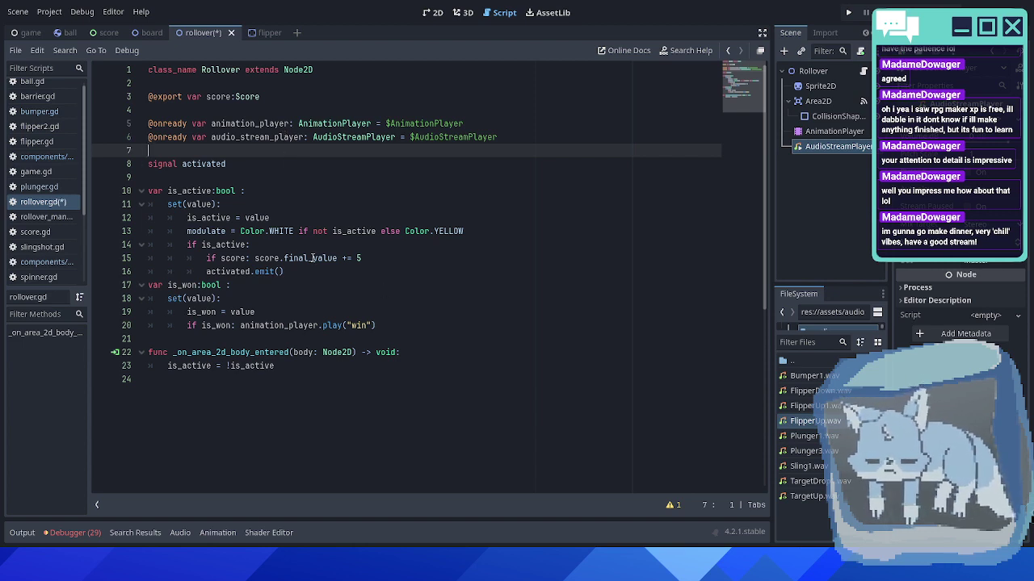
left_click(301, 204)
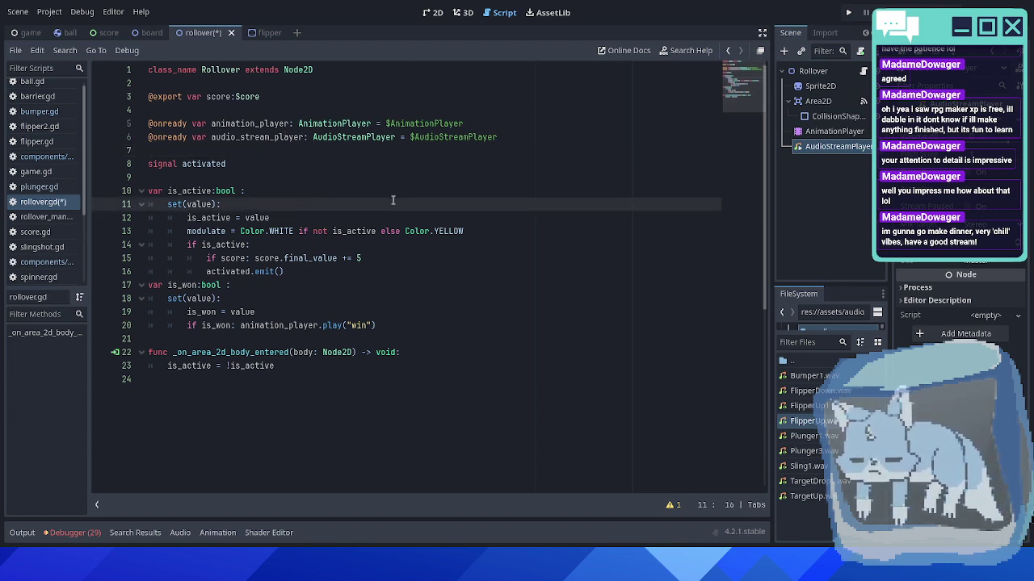
- Below the activated signal, declare a constant SFX_DOWN that preloads res://assets/audio/TargetDrop1.wav
left_click(313, 163)
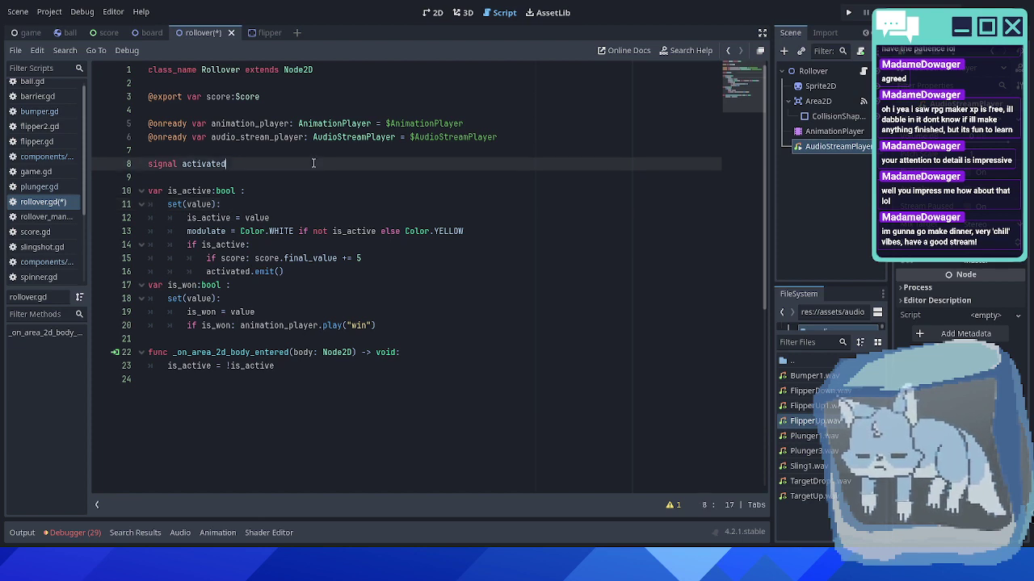
key("Return")
key("Return")
type("const ")
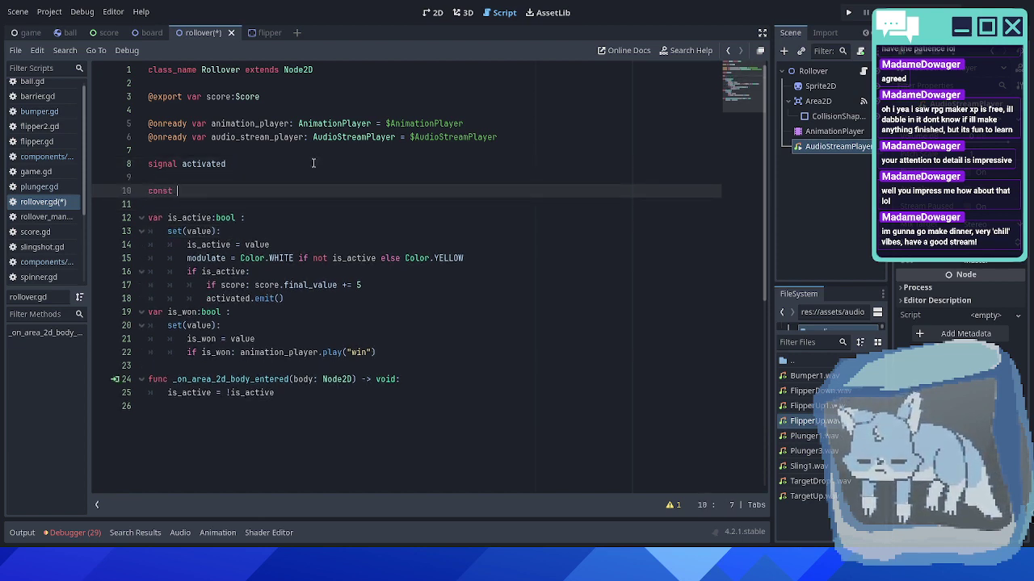
type("SFX_DOWN =")
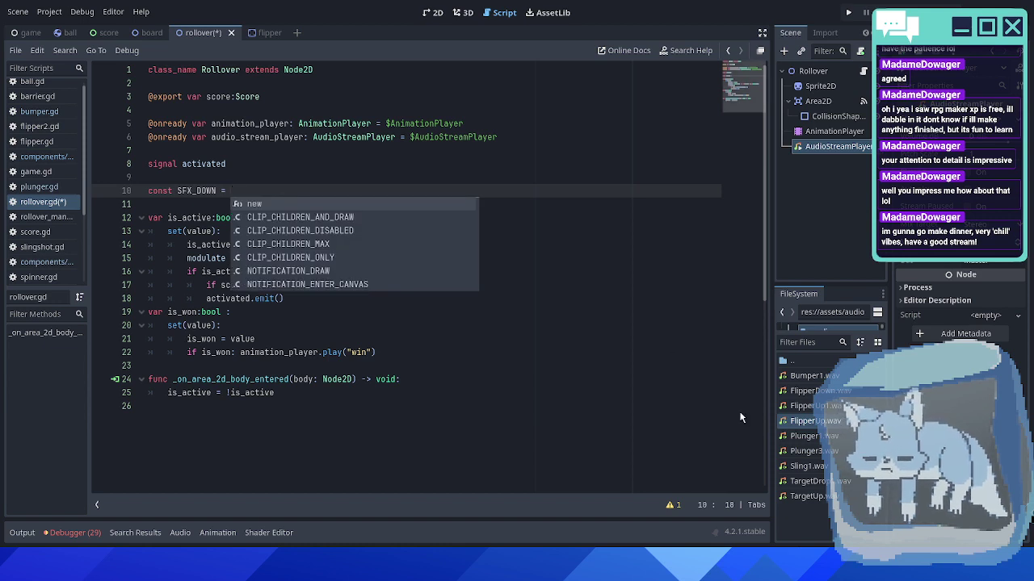
left_click_drag(817, 481, 386, 197)
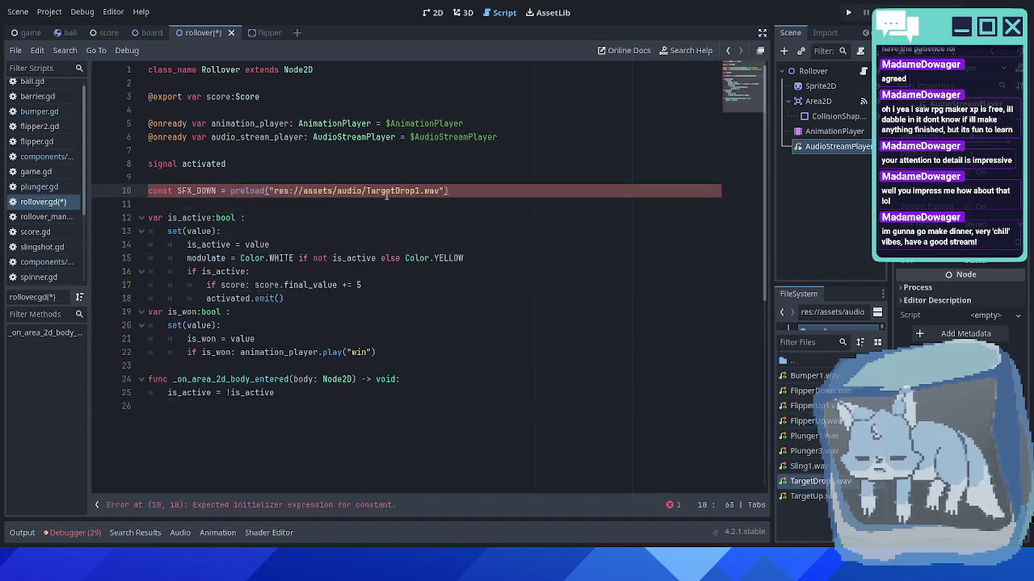
- Declare a constant SFX_UP below SFX_DOWN that preloads res://assets/audio/TargetUp.wav
key("Return")
type("cons")
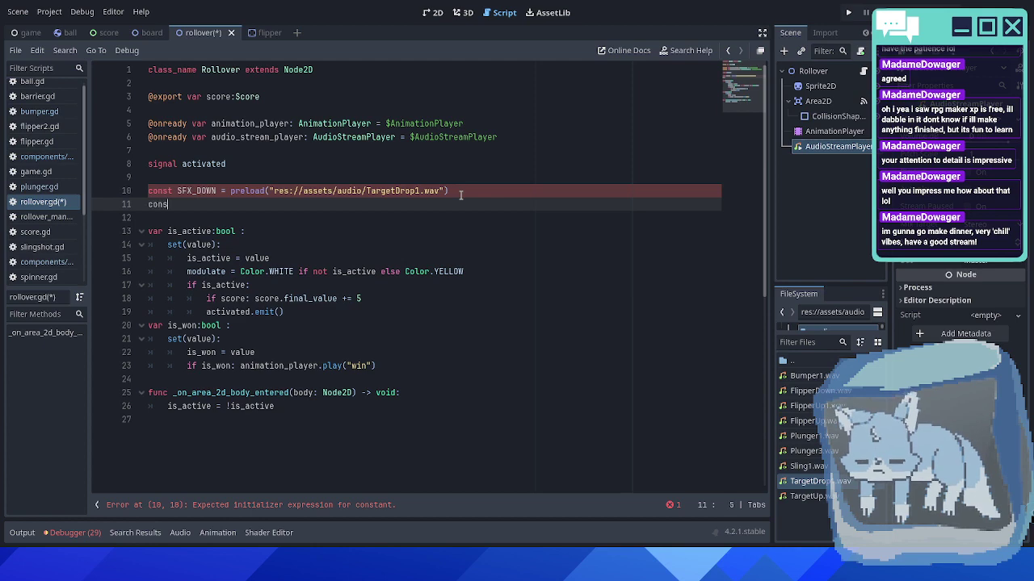
type("t SFX_")
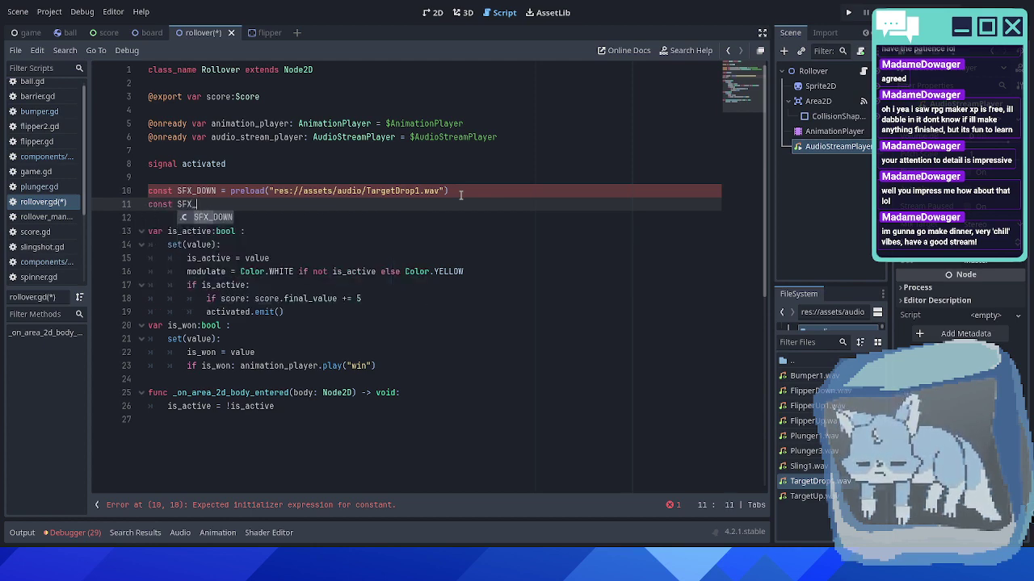
type("UP =")
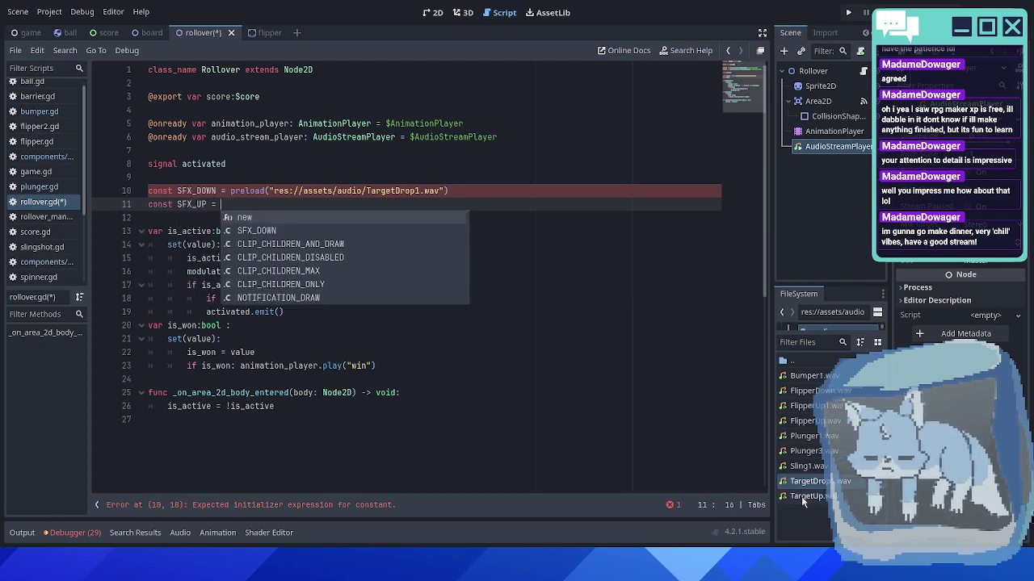
left_click_drag(803, 496, 373, 213)
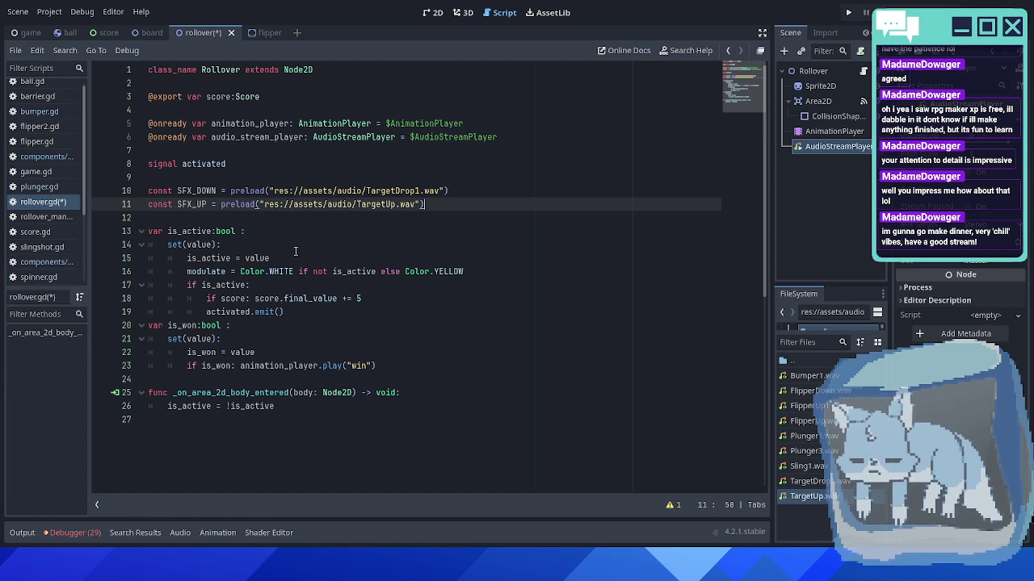
- Below the modulate line in the is_active setter, set audio_stream_player.stream to SFX_UP if is_active else SFX_DOWN
double_click(230, 285)
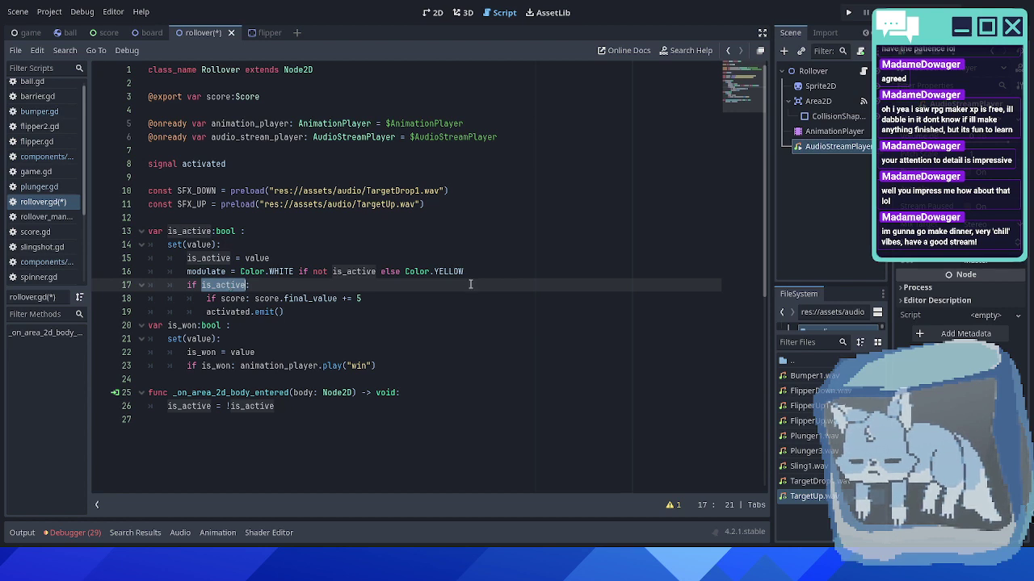
left_click(493, 272)
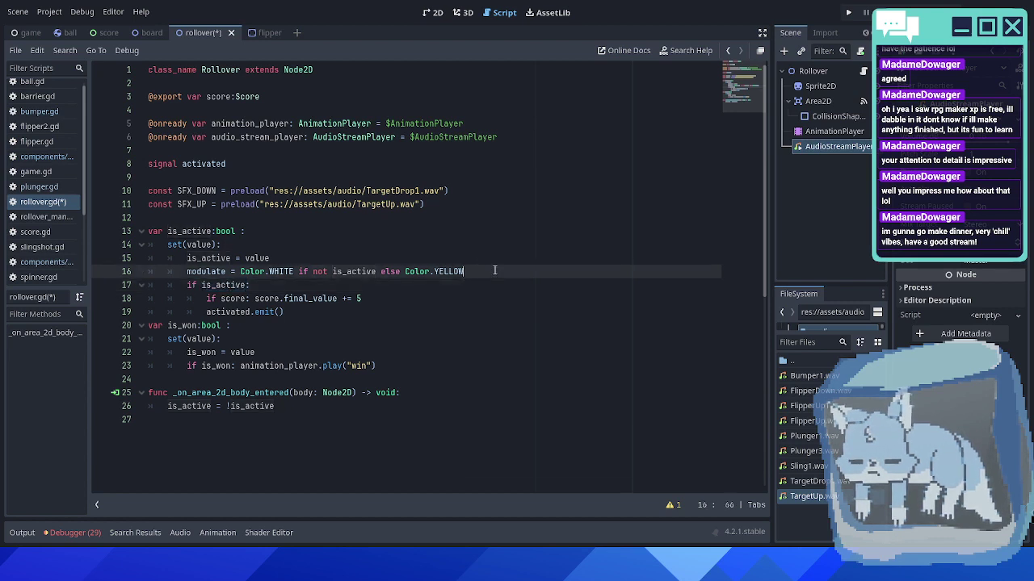
key("Return")
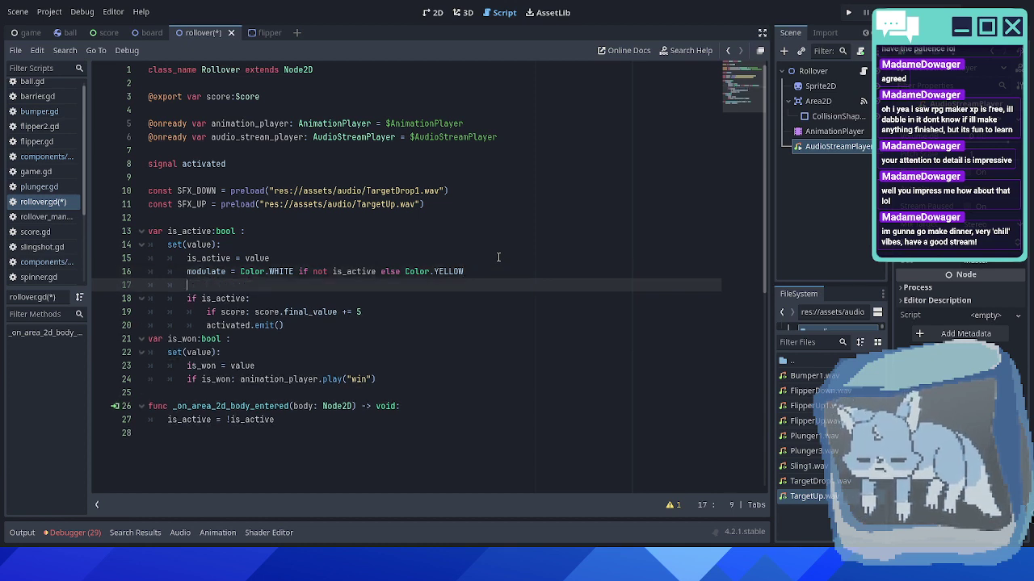
type("audio")
key("Return")
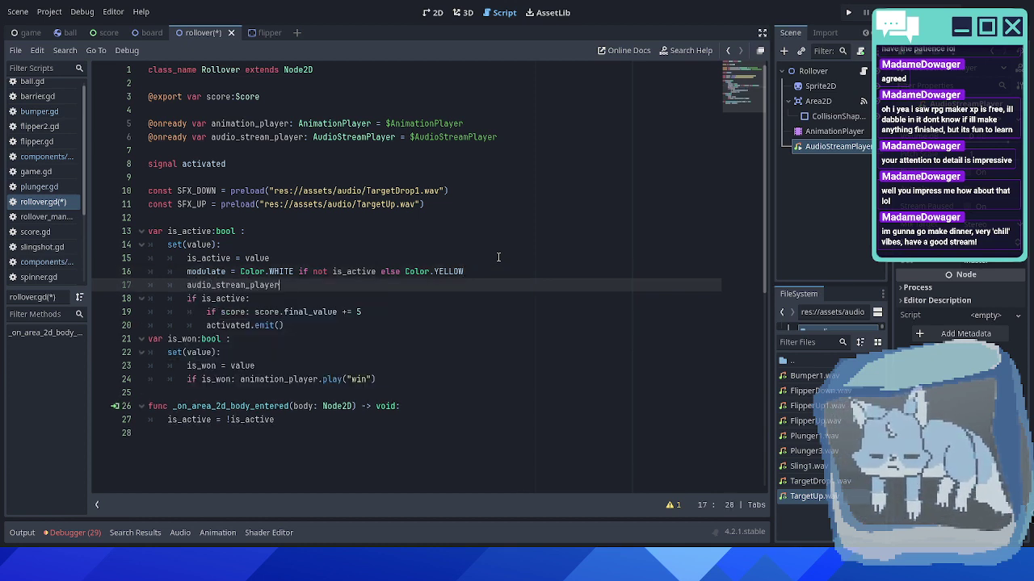
type(".stream")
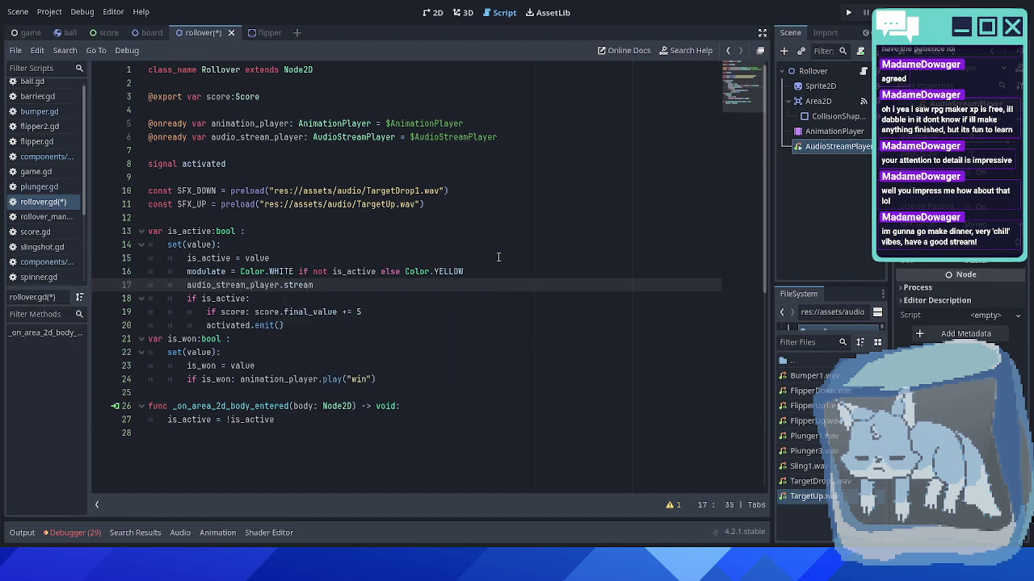
type(" = SF")
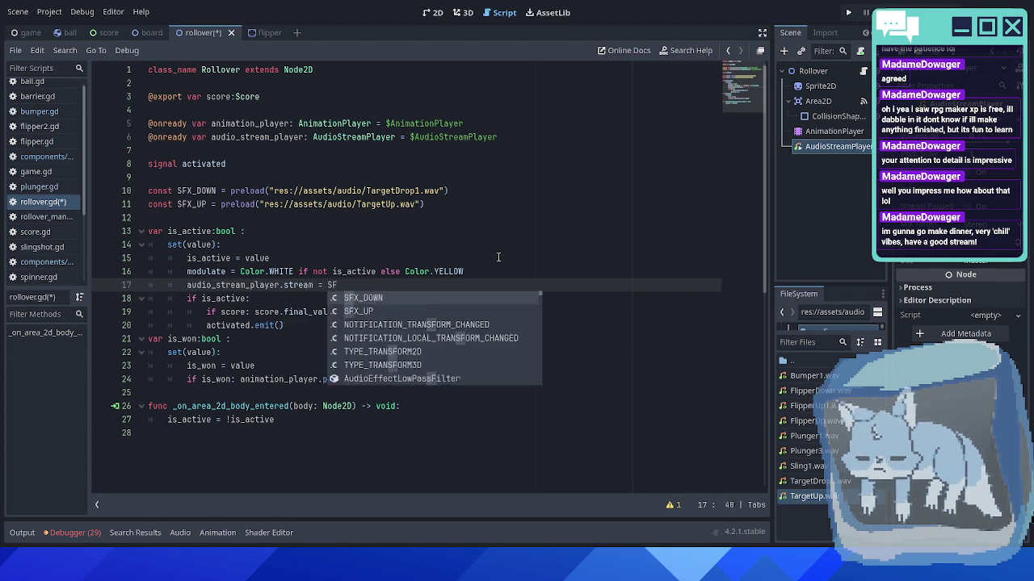
key("Down")
key("Return")
type("if ")
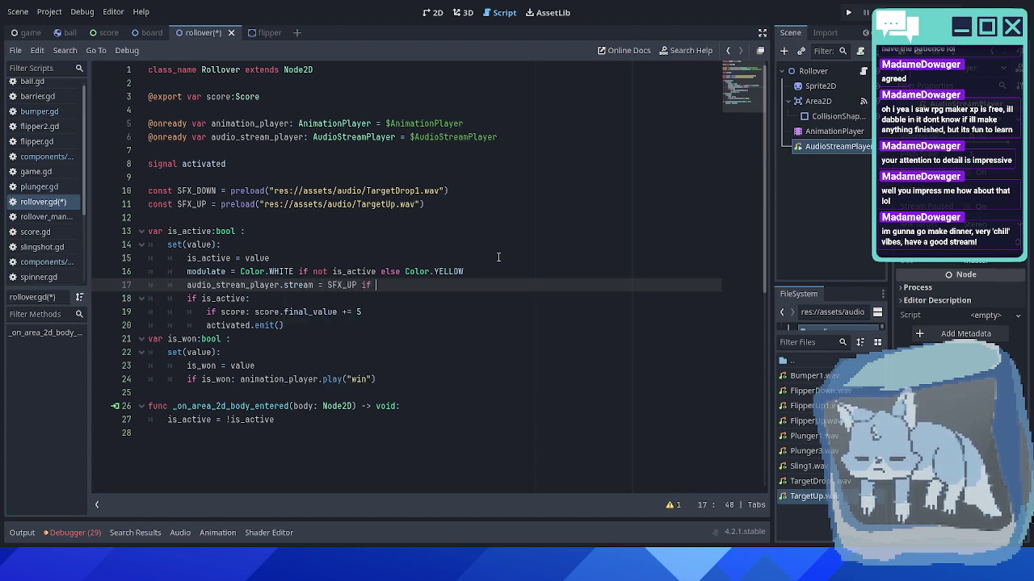
type("is_active else SF")
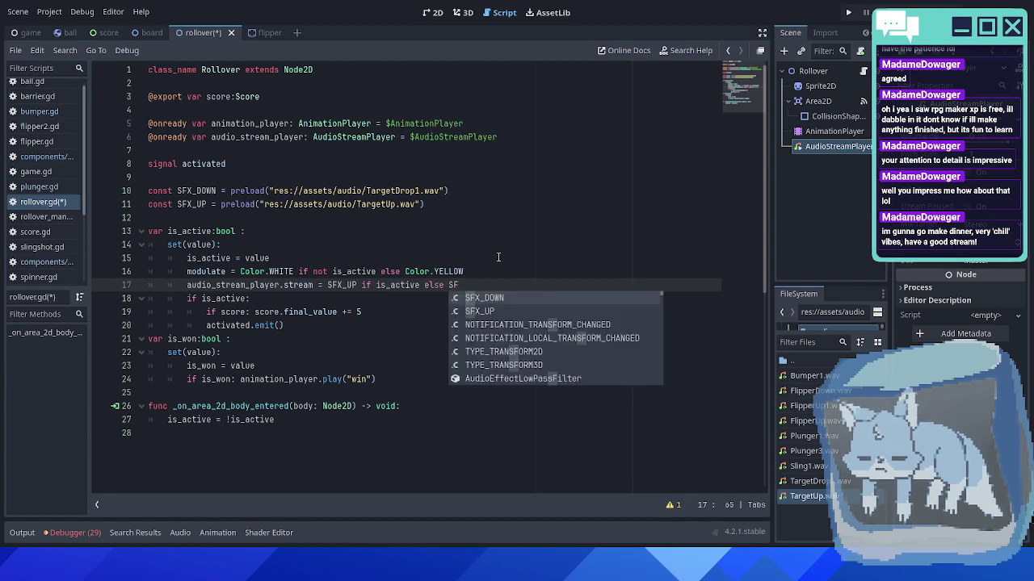
key("Return")
key("Return")
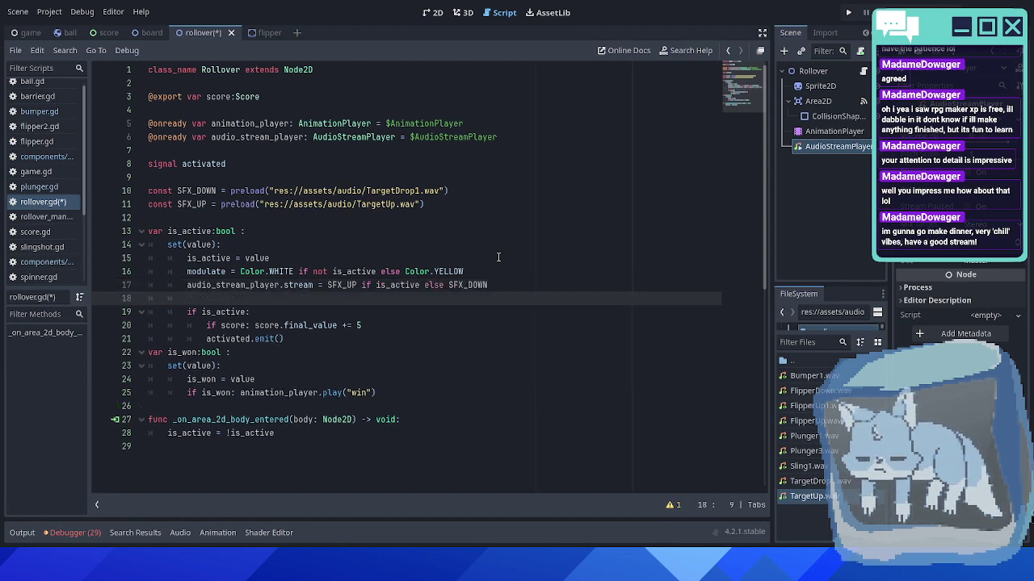
- Add an audio_stream_player.play() call below the stream assignment in the is_active setter
type("audio_stream_player")
key("Return")
type(".")
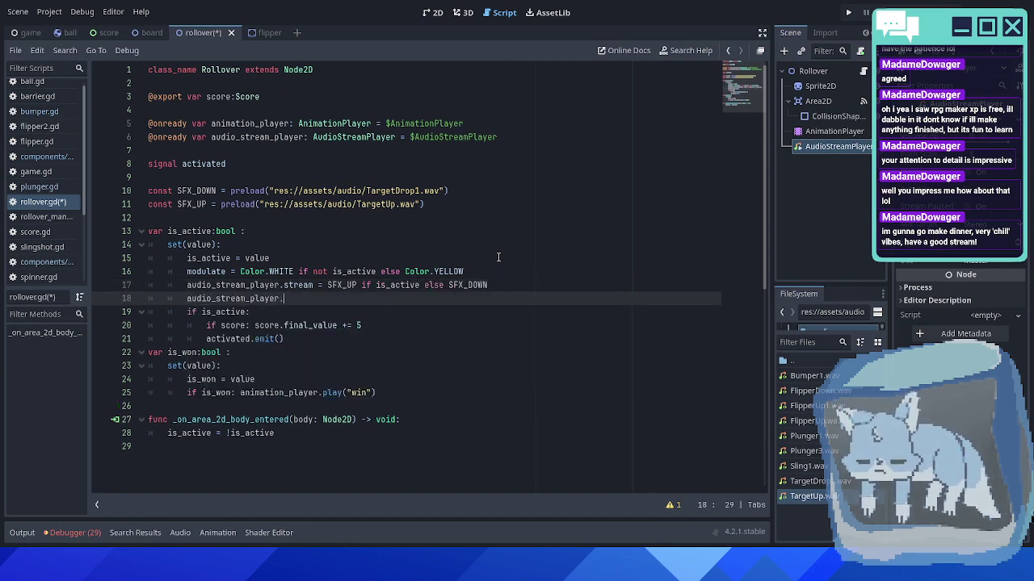
type("play")
key("Return")
left_click(498, 255)
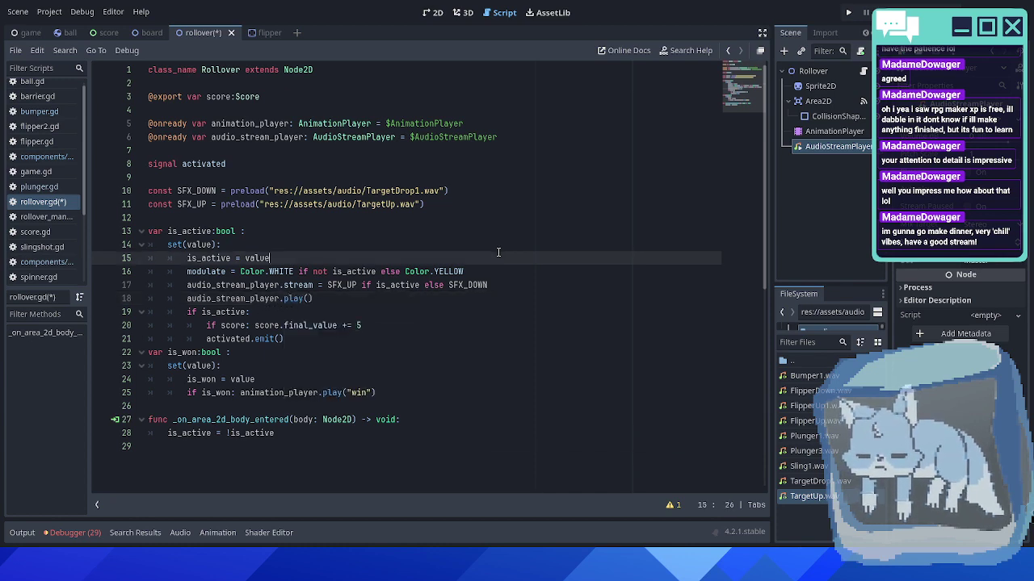
- Run the game, launch balls with the plunger and play with both flippers to test the rollover sounds, and close the game window
key("F5")
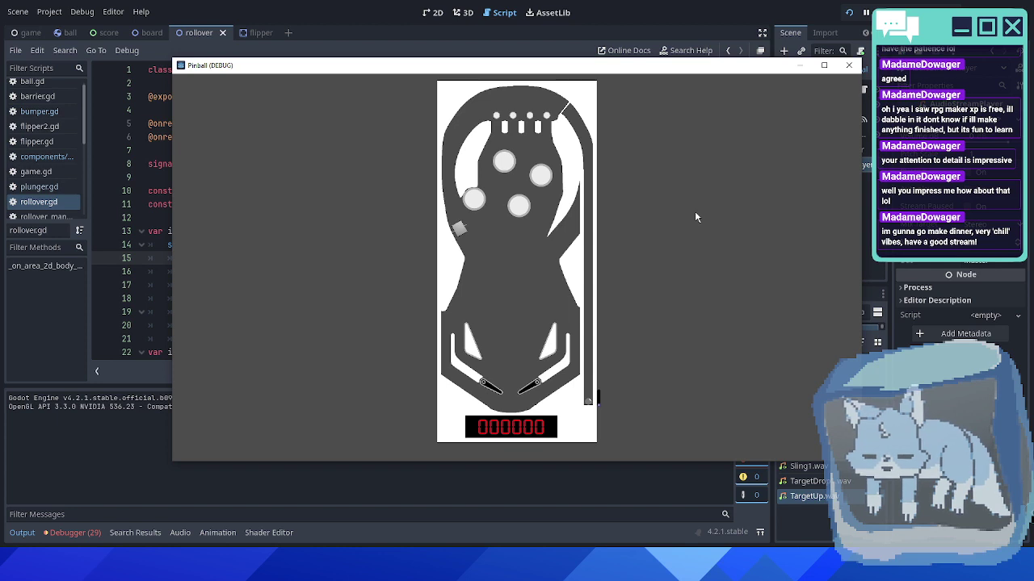
key("space")
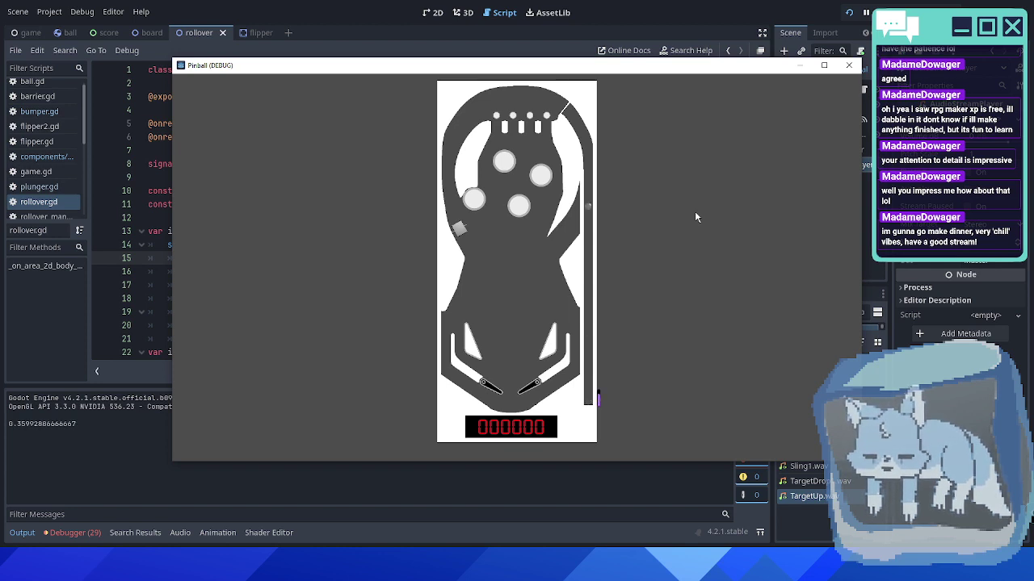
key("Right")
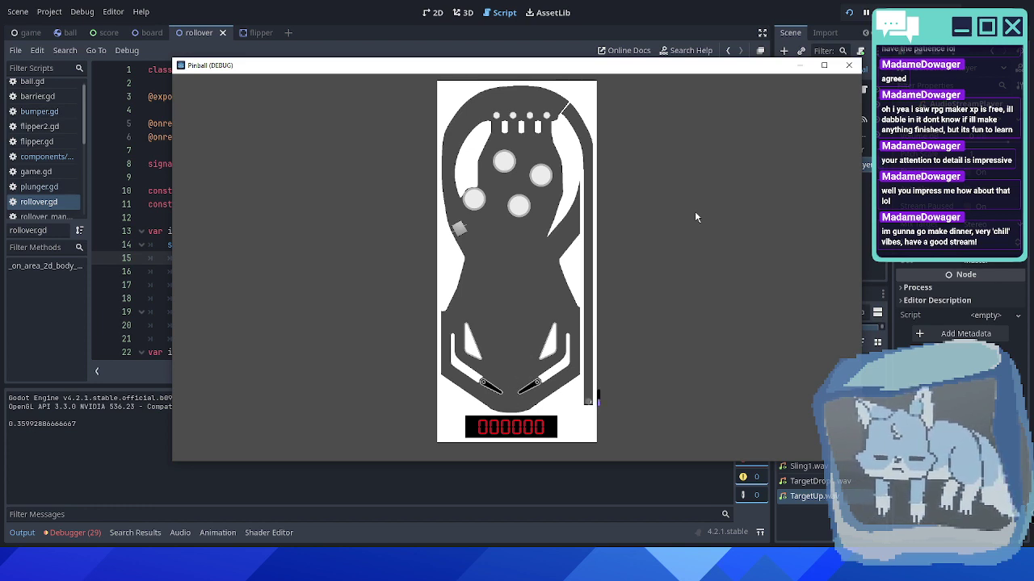
key("space")
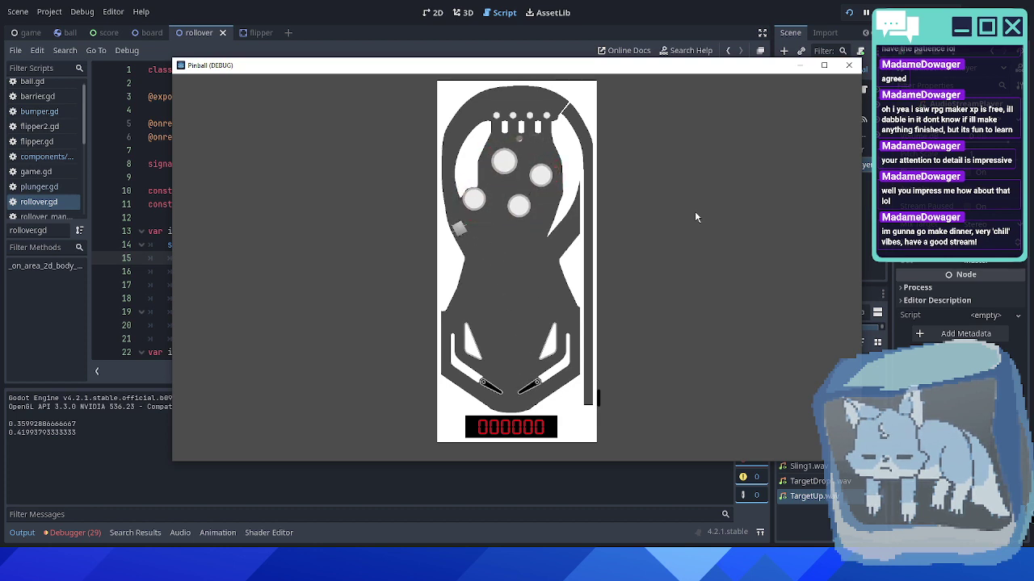
key("Left")
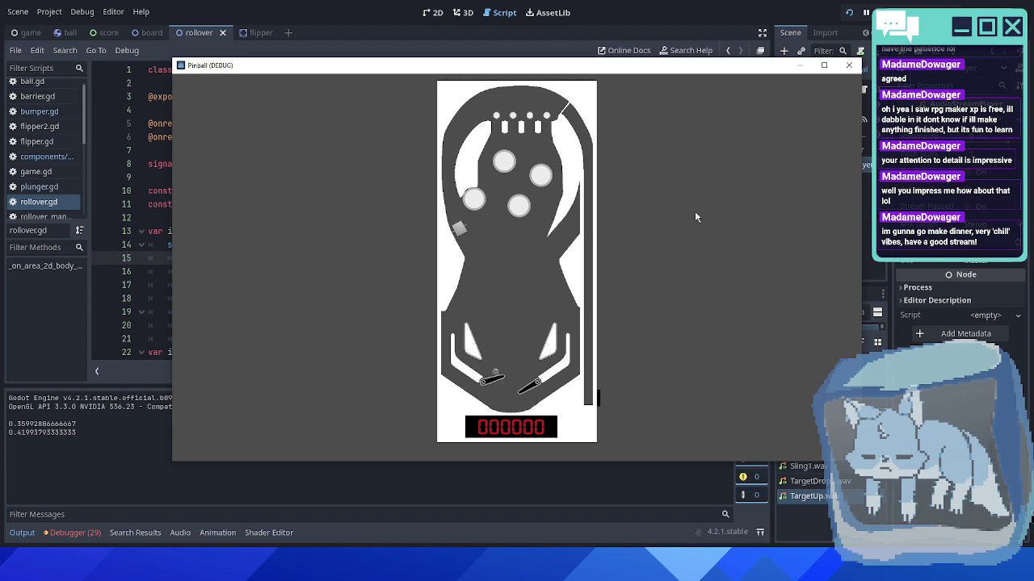
key("Left")
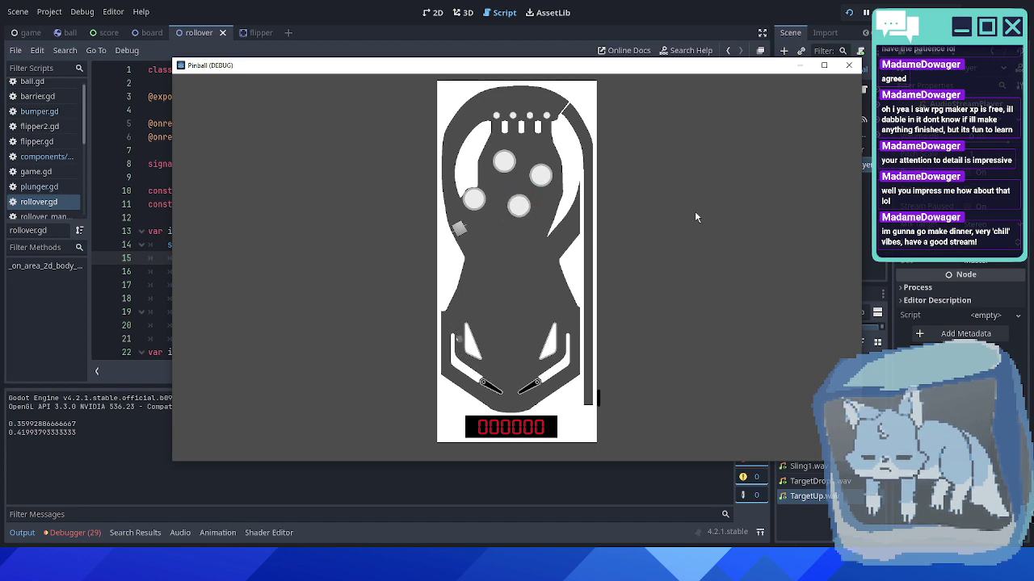
key("Left")
key("Right")
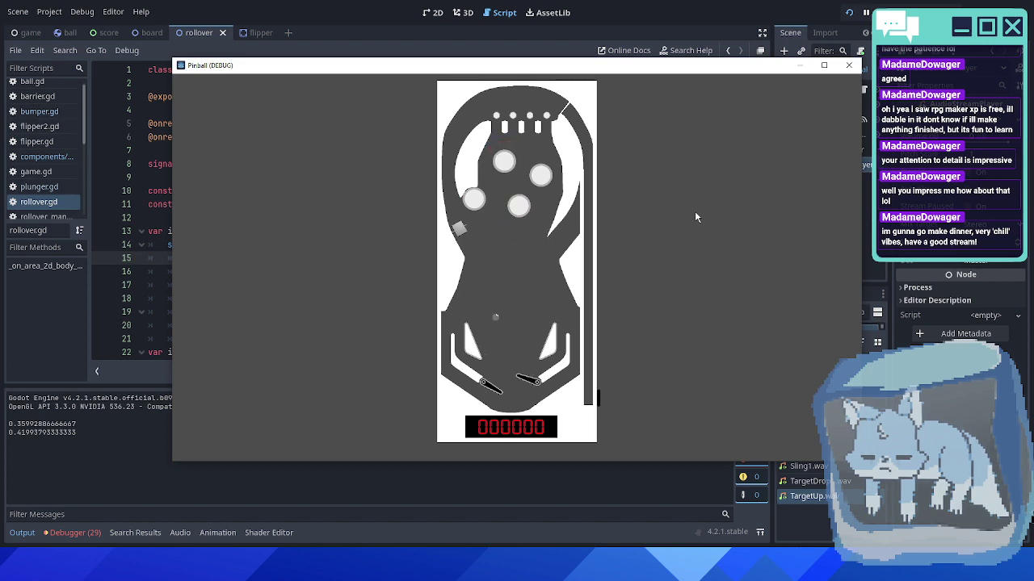
key("Right")
key("Right")
key("Left")
key("Left")
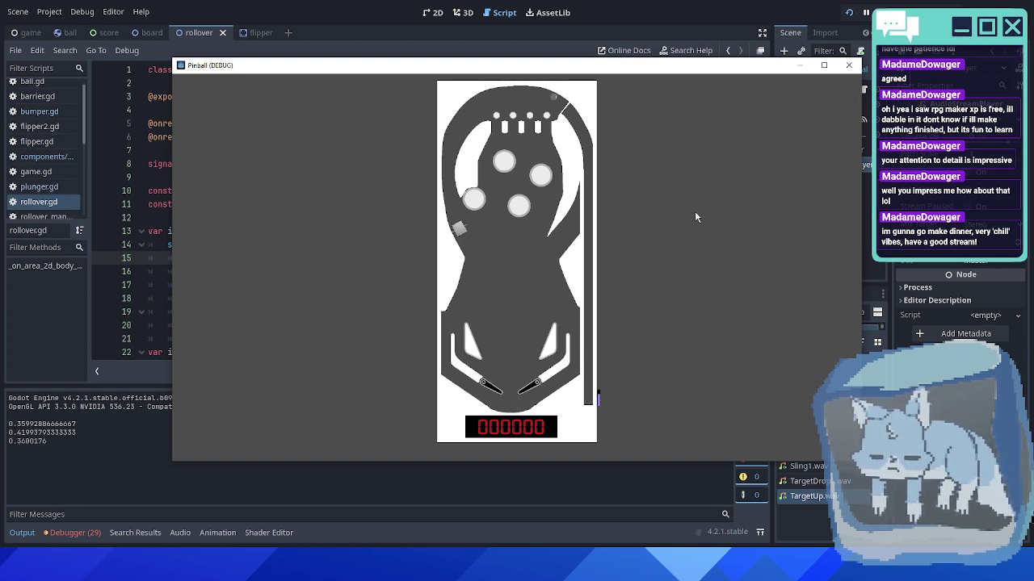
key("space")
key("Right")
key("Left")
key("Left")
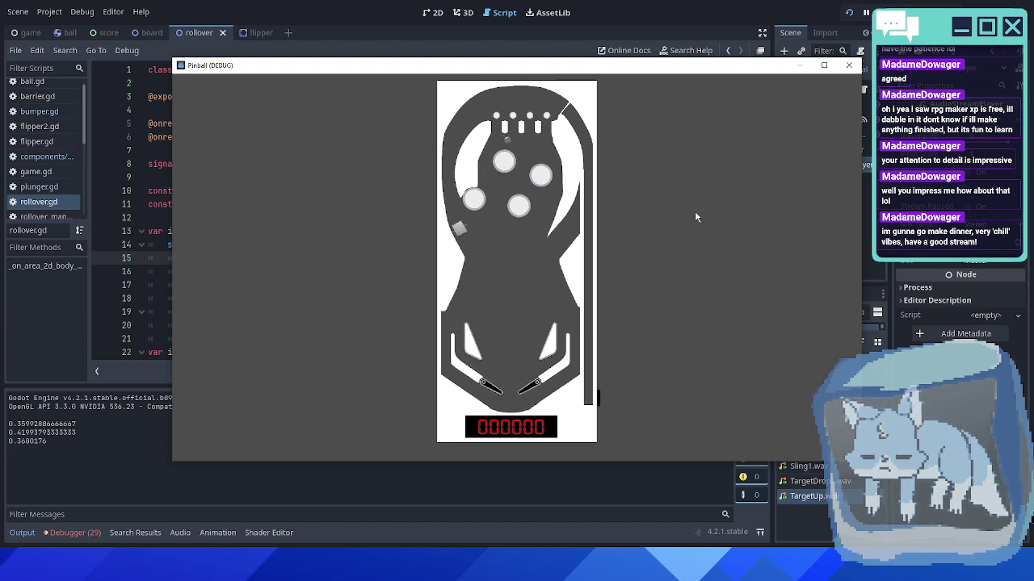
key("Right")
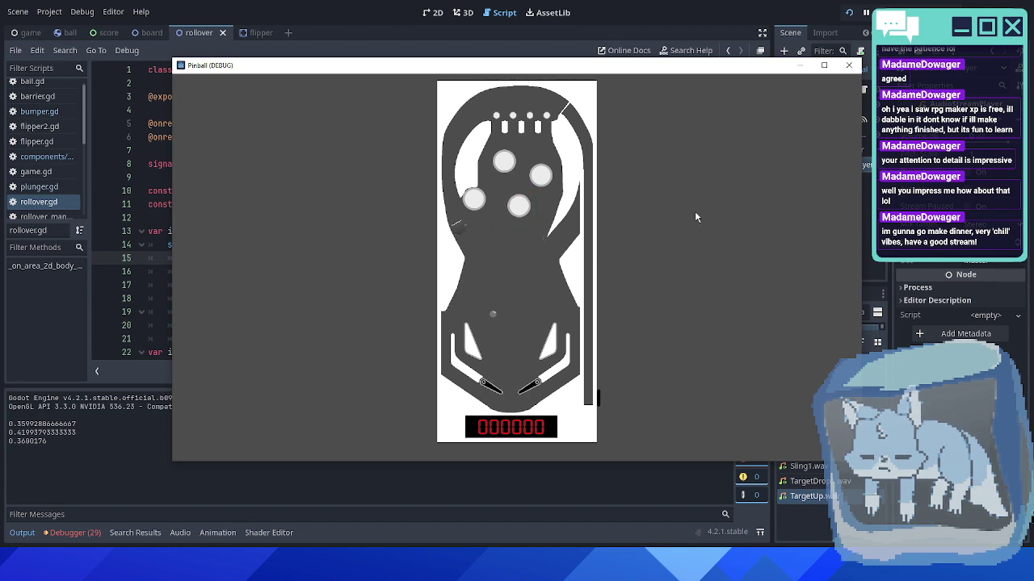
key("Left")
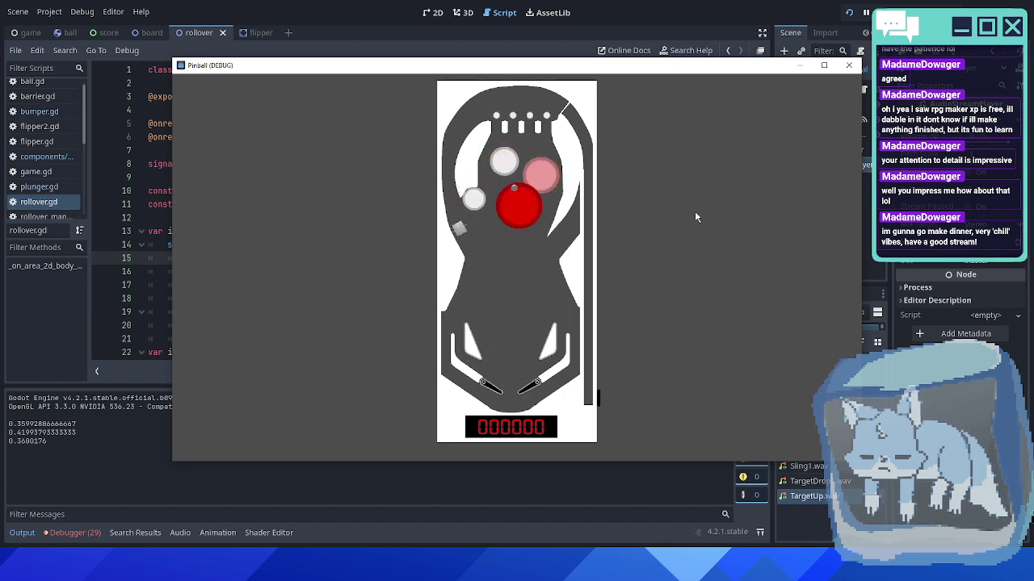
key("Right")
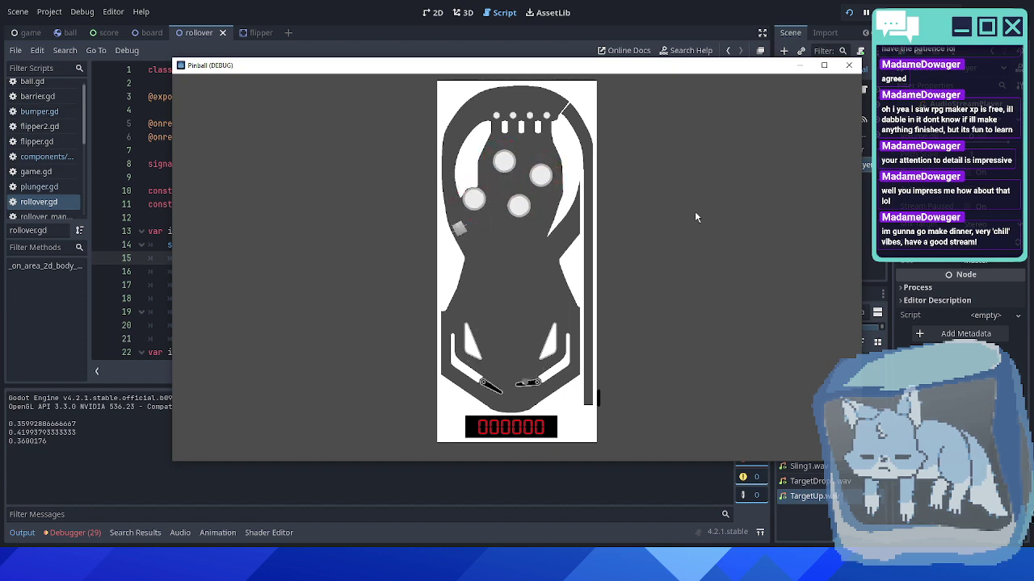
key("Left")
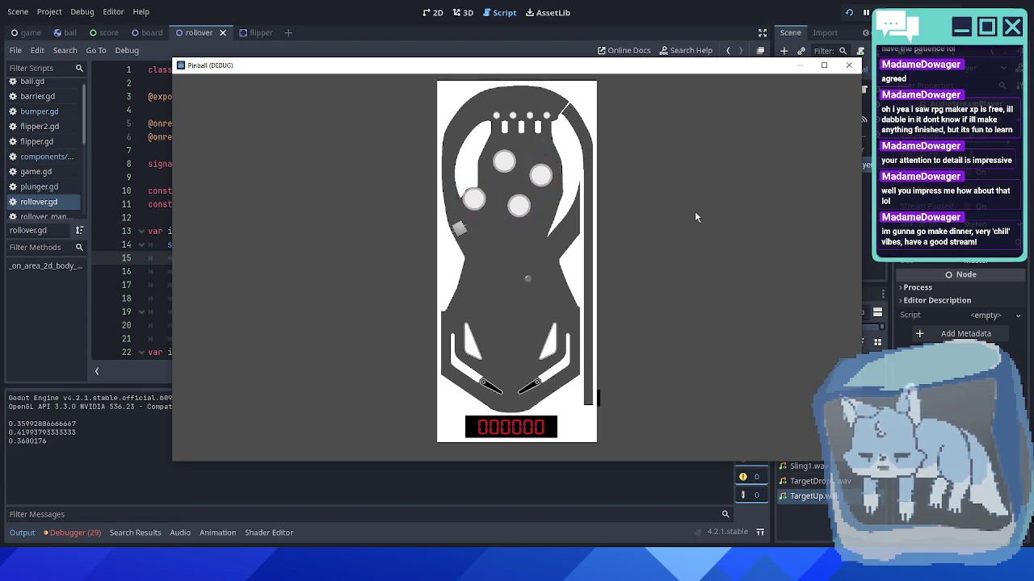
key("Left")
key("Left")
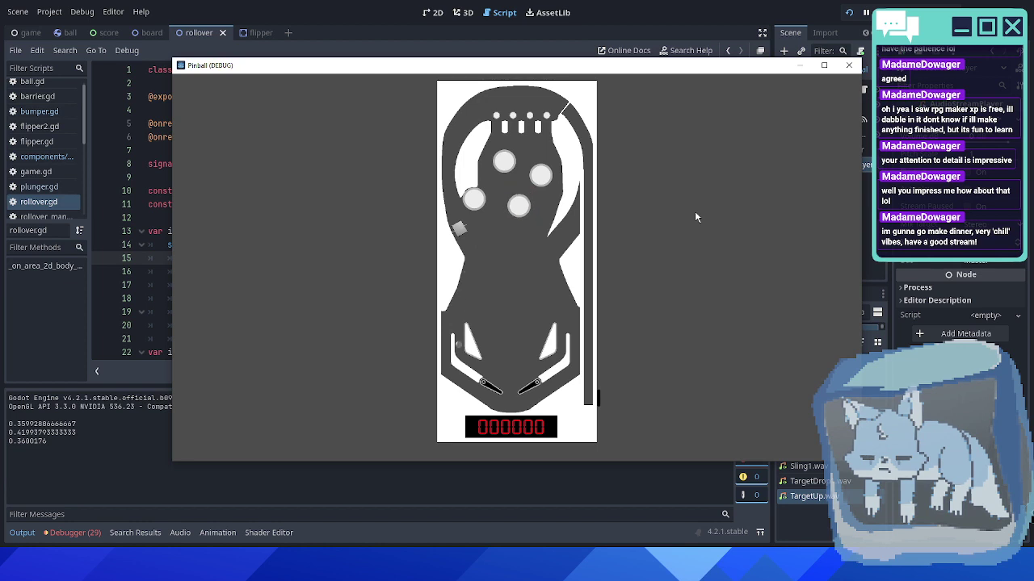
key("Left")
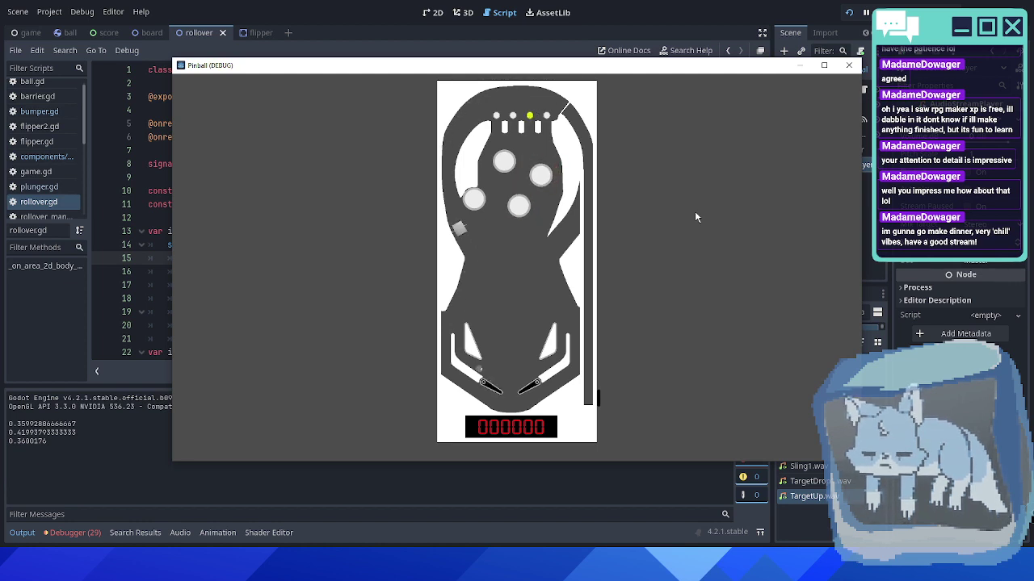
key("Left")
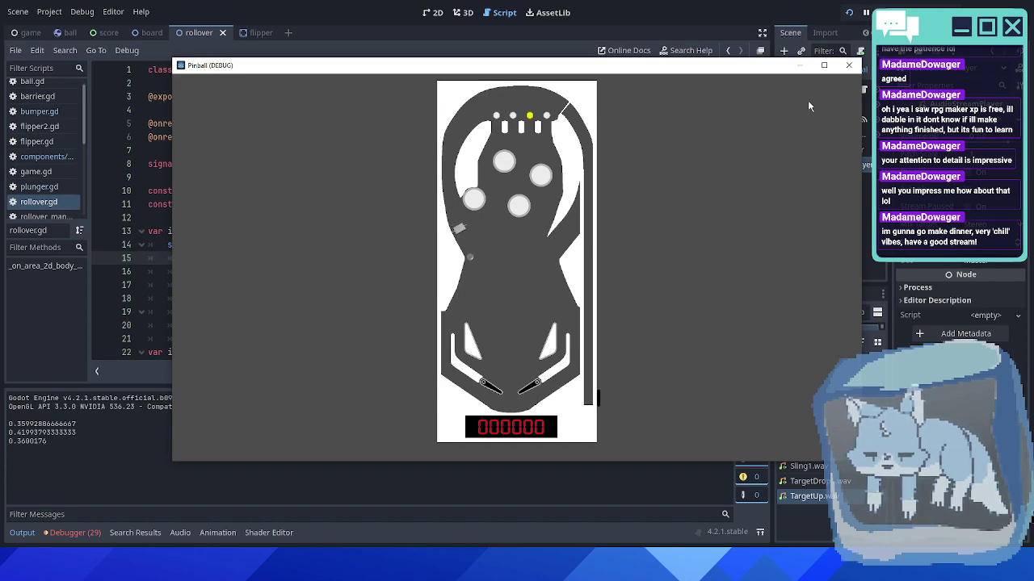
left_click(848, 65)
- Close the rollover and flipper scenes and show the board scene in the 2D view
left_click(570, 203)
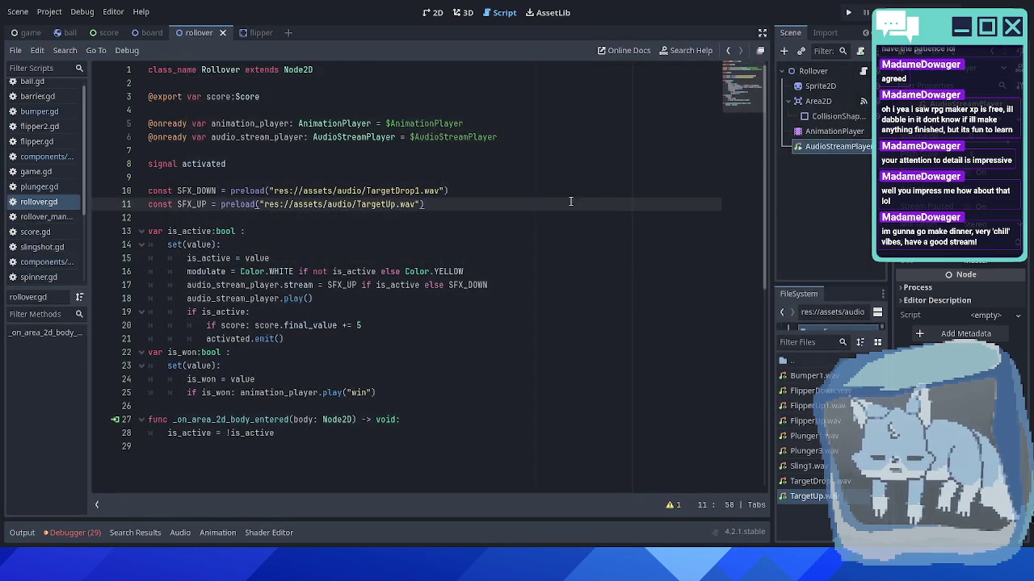
left_click(520, 164)
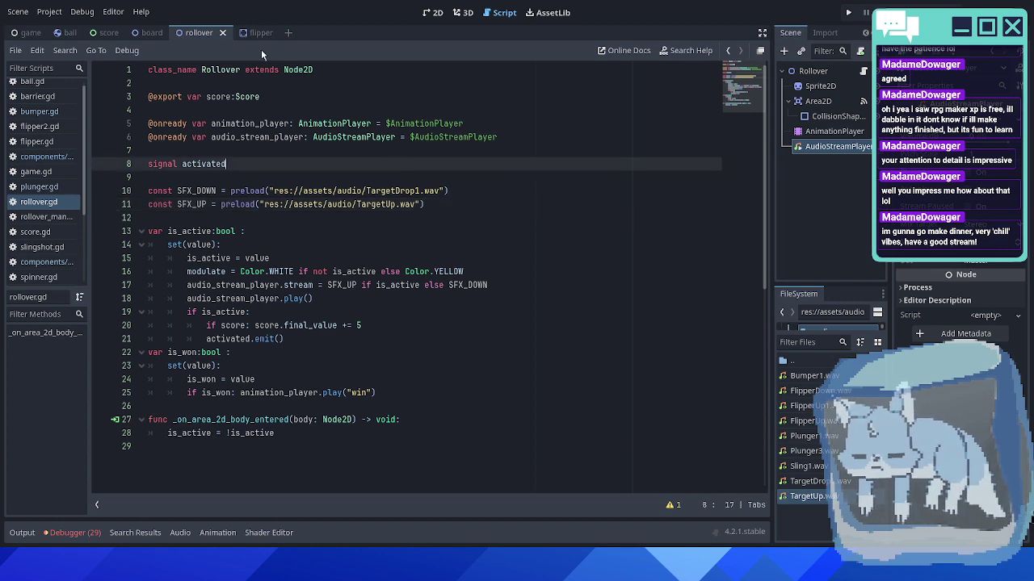
left_click(222, 33)
left_click(433, 12)
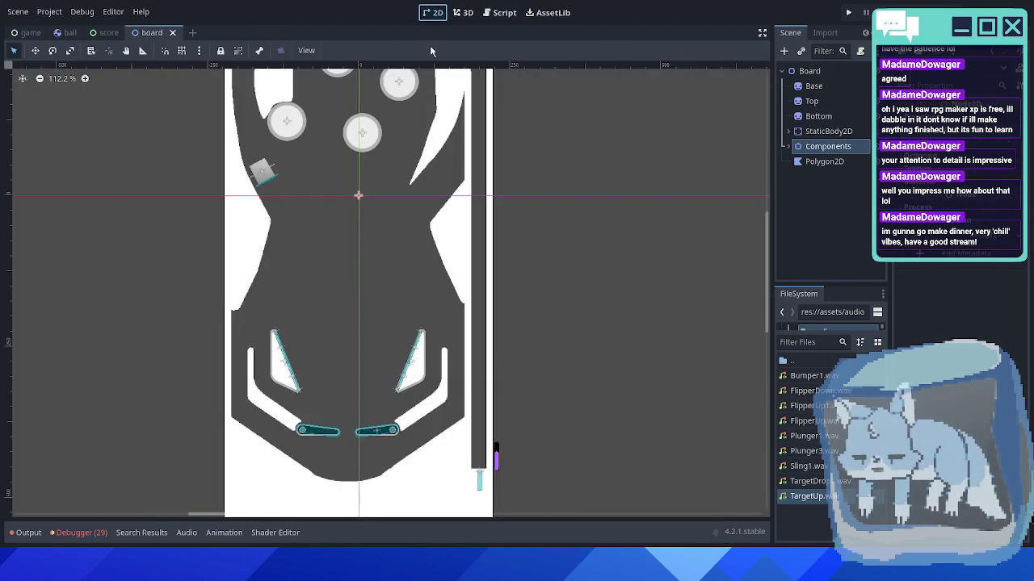
- Examine the pinball layout in the board scene and in the game scene, from the rollovers down to the score display
scroll(501, 230, "down", 5)
scroll(510, 212, "up", 5)
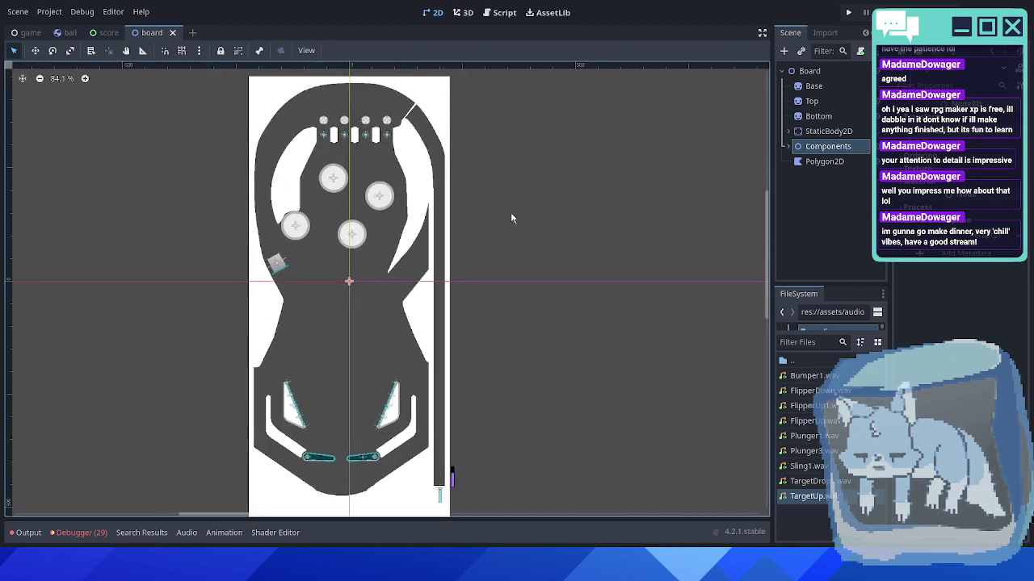
scroll(494, 200, "up", 2)
scroll(499, 207, "down", 1)
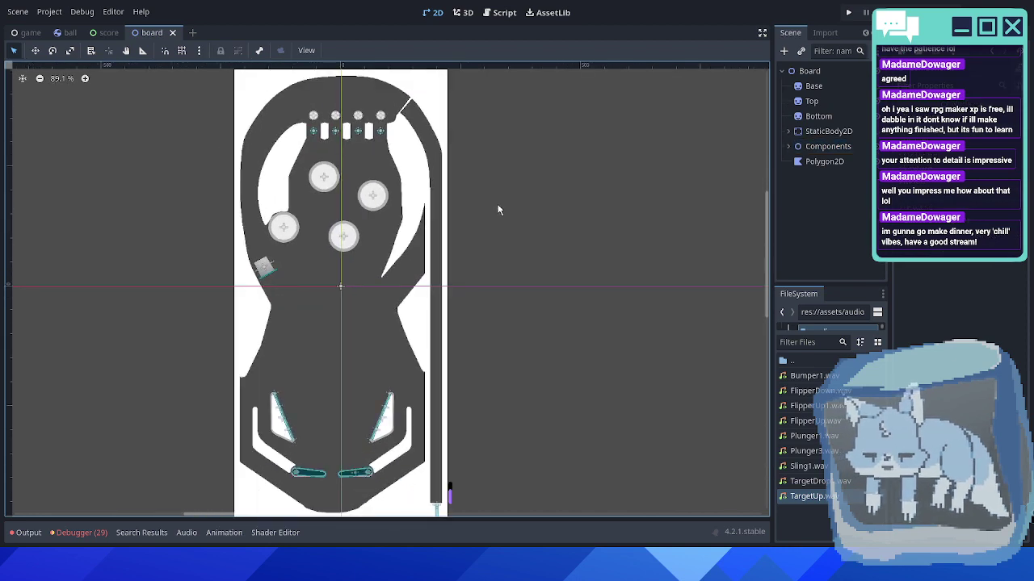
scroll(499, 206, "down", 4)
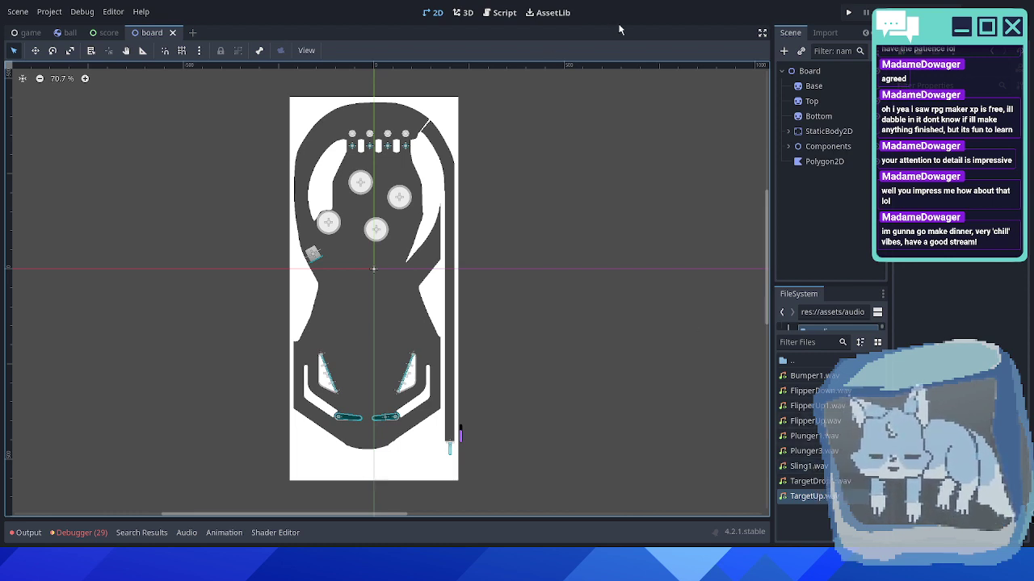
scroll(544, 216, "down", 1)
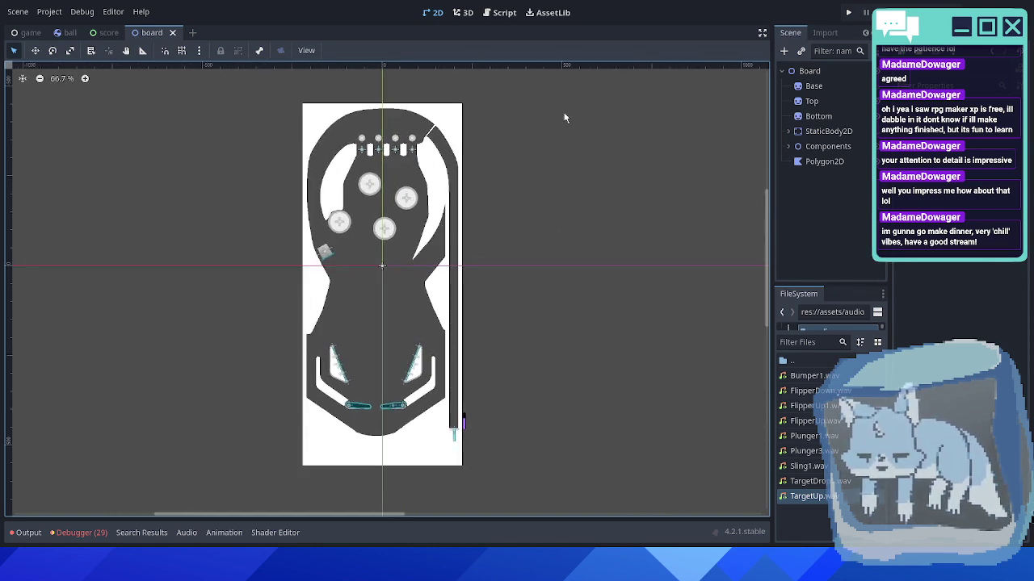
left_click(31, 33)
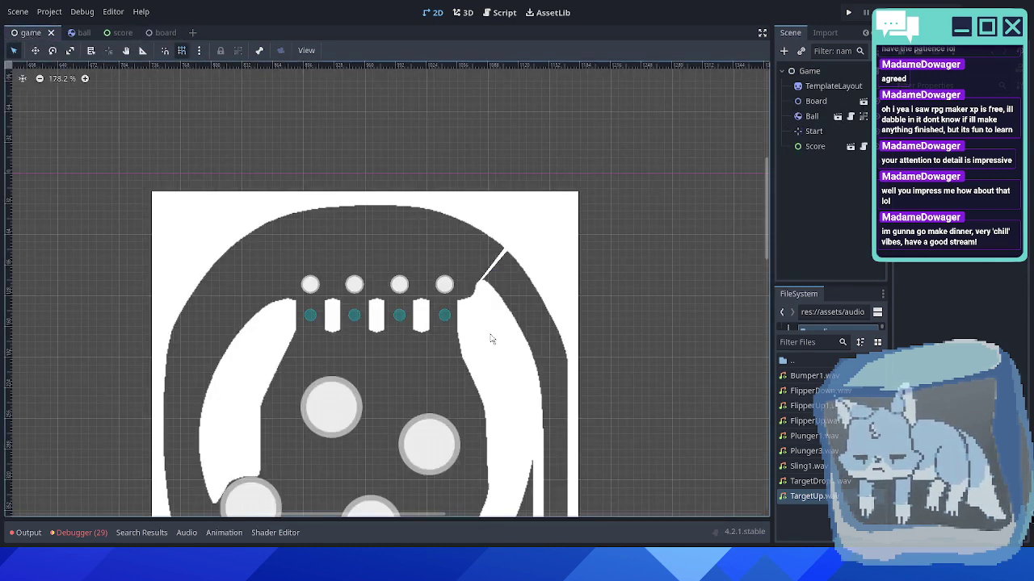
scroll(491, 334, "down", 15)
middle_click_drag(527, 281, 530, 237)
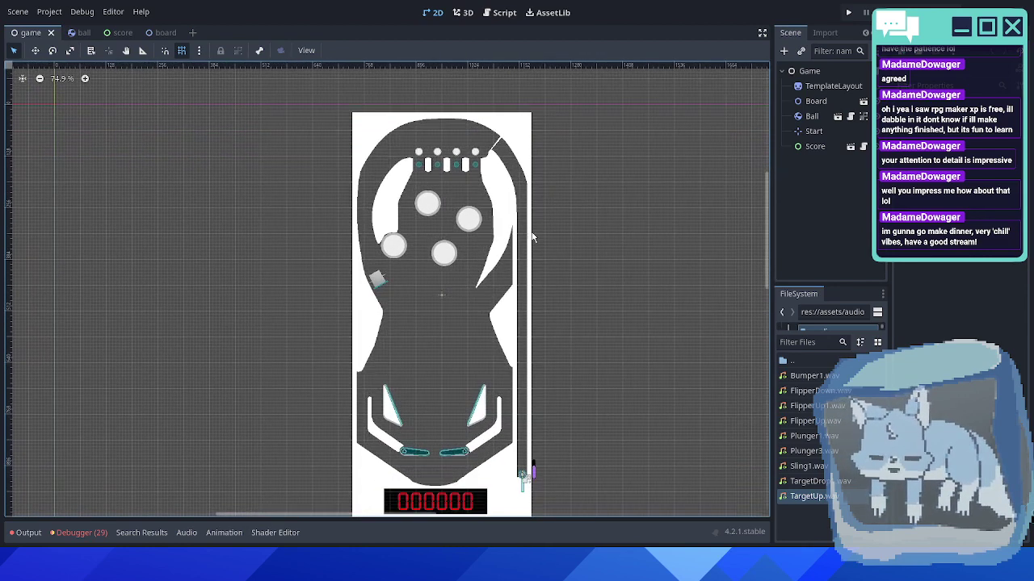
scroll(492, 278, "up", 3)
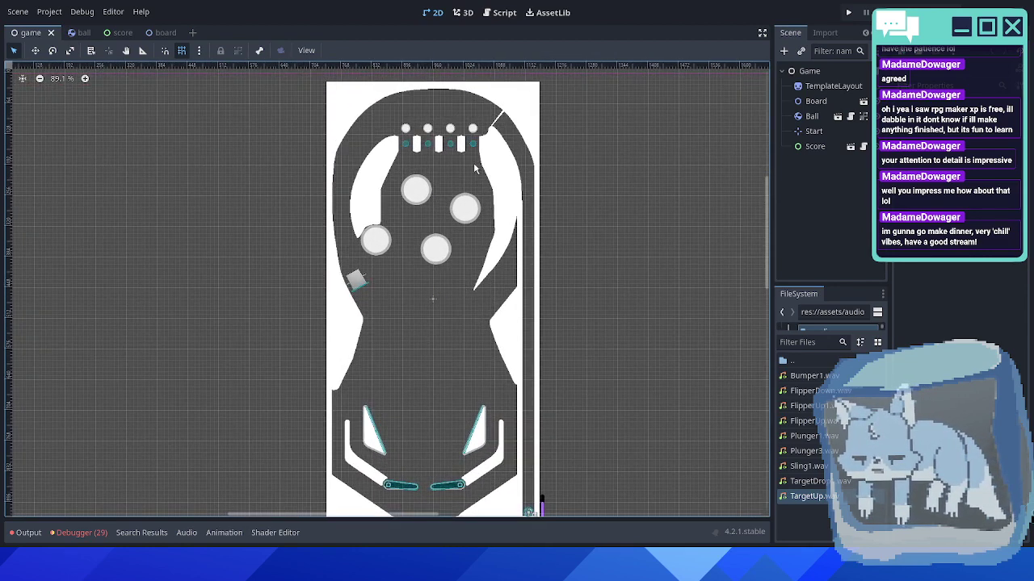
middle_click_drag(476, 431, 476, 346)
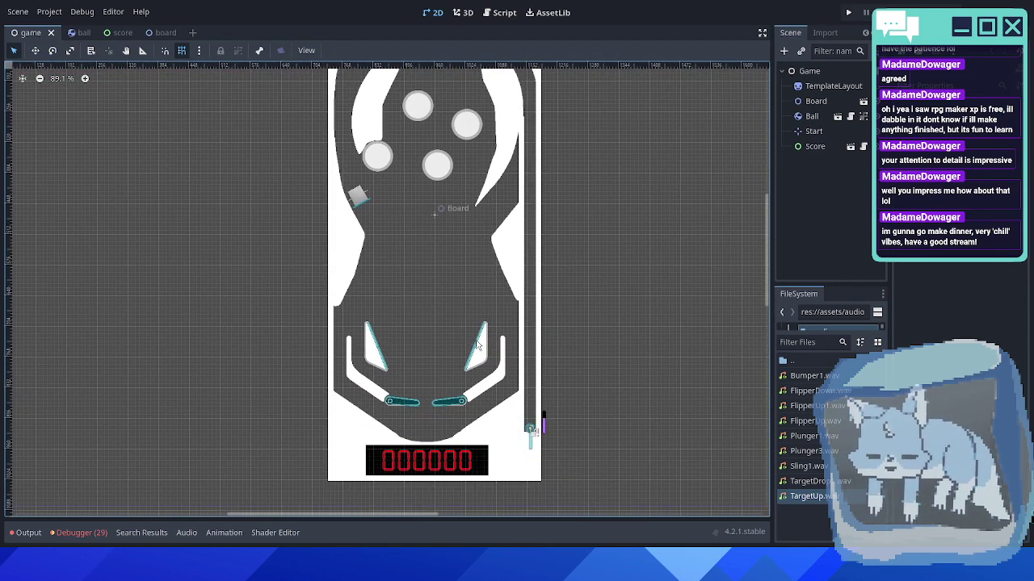